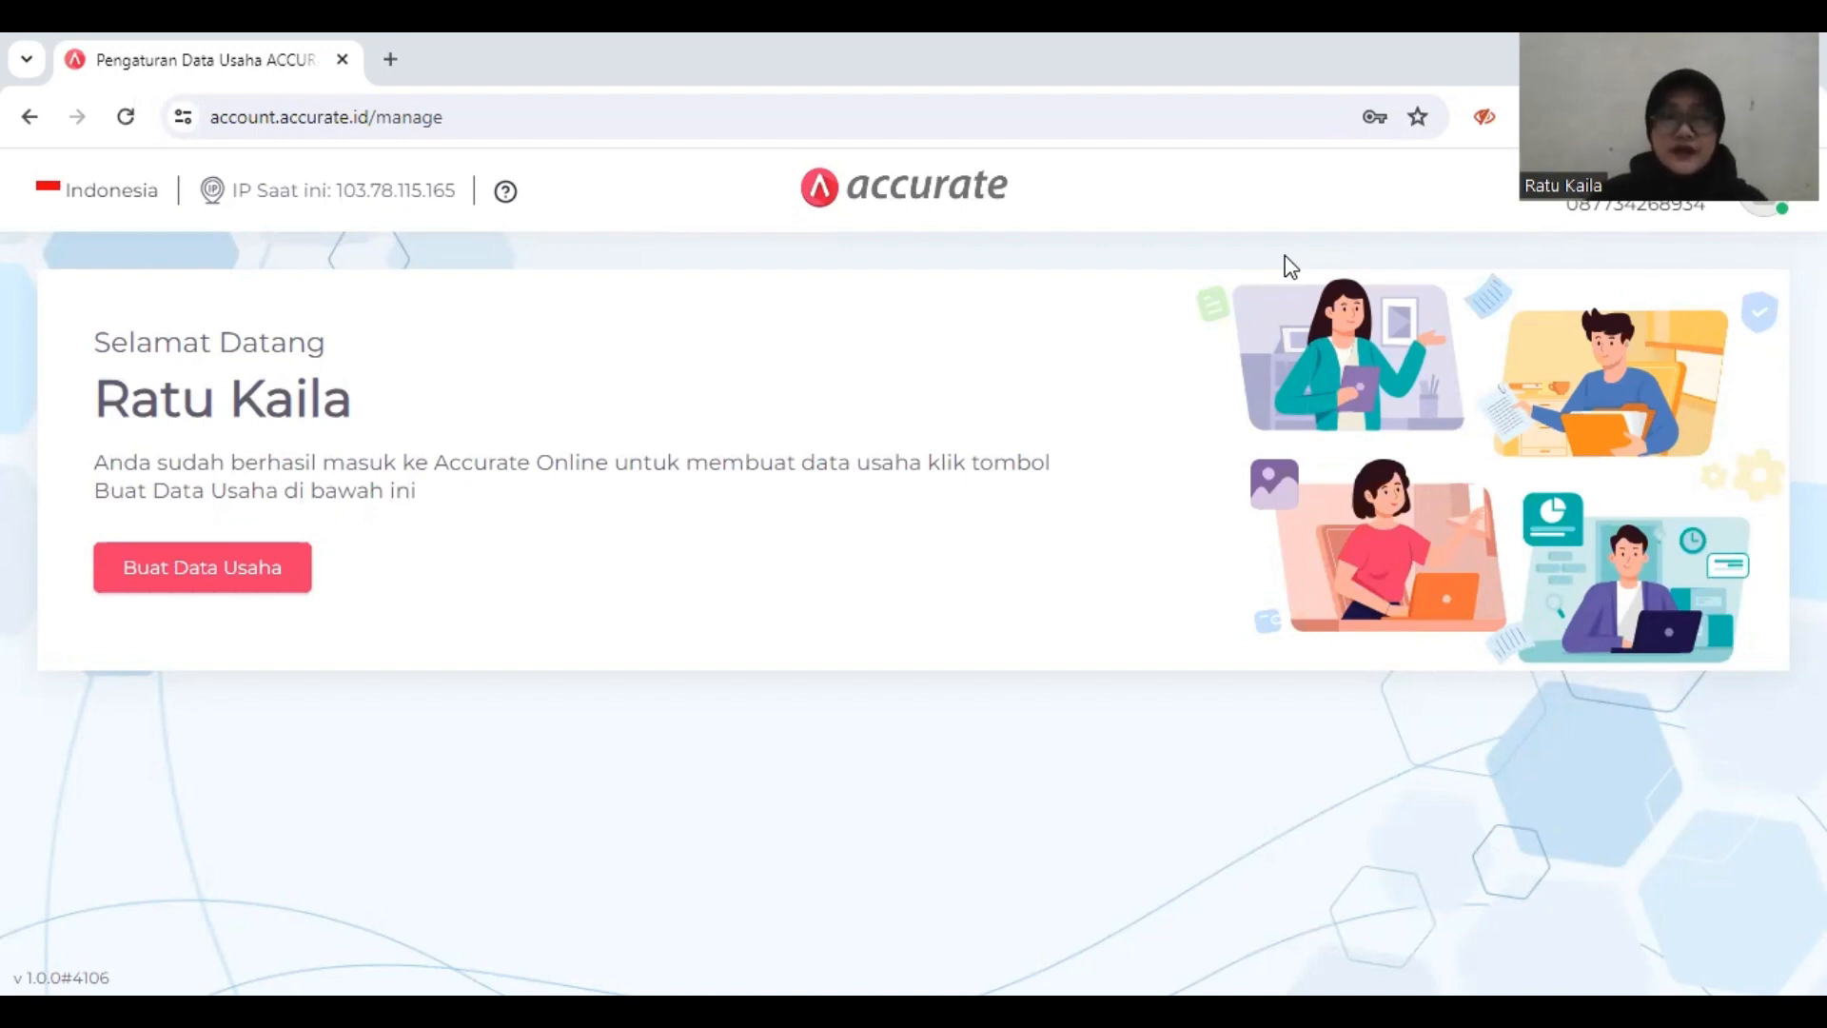
Step: Start creating a new business data record and name the business PT Surya Furniture
left_click(275, 571)
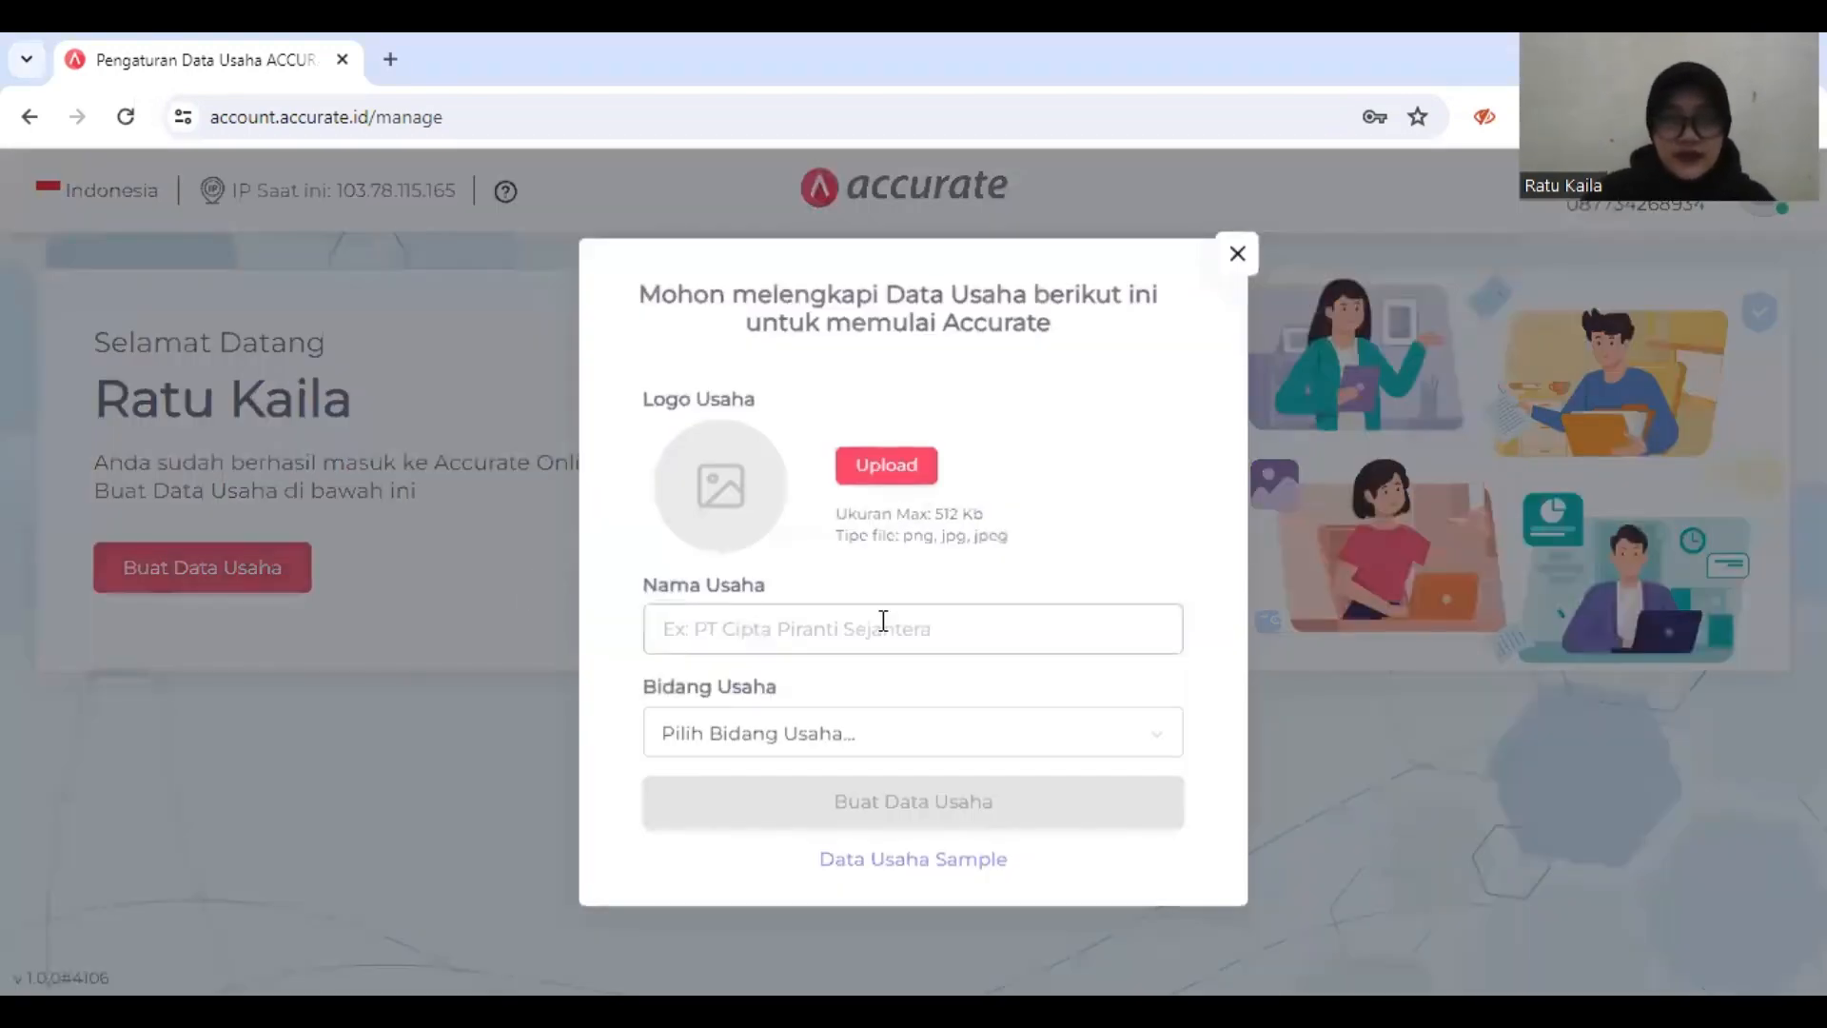
left_click(883, 624)
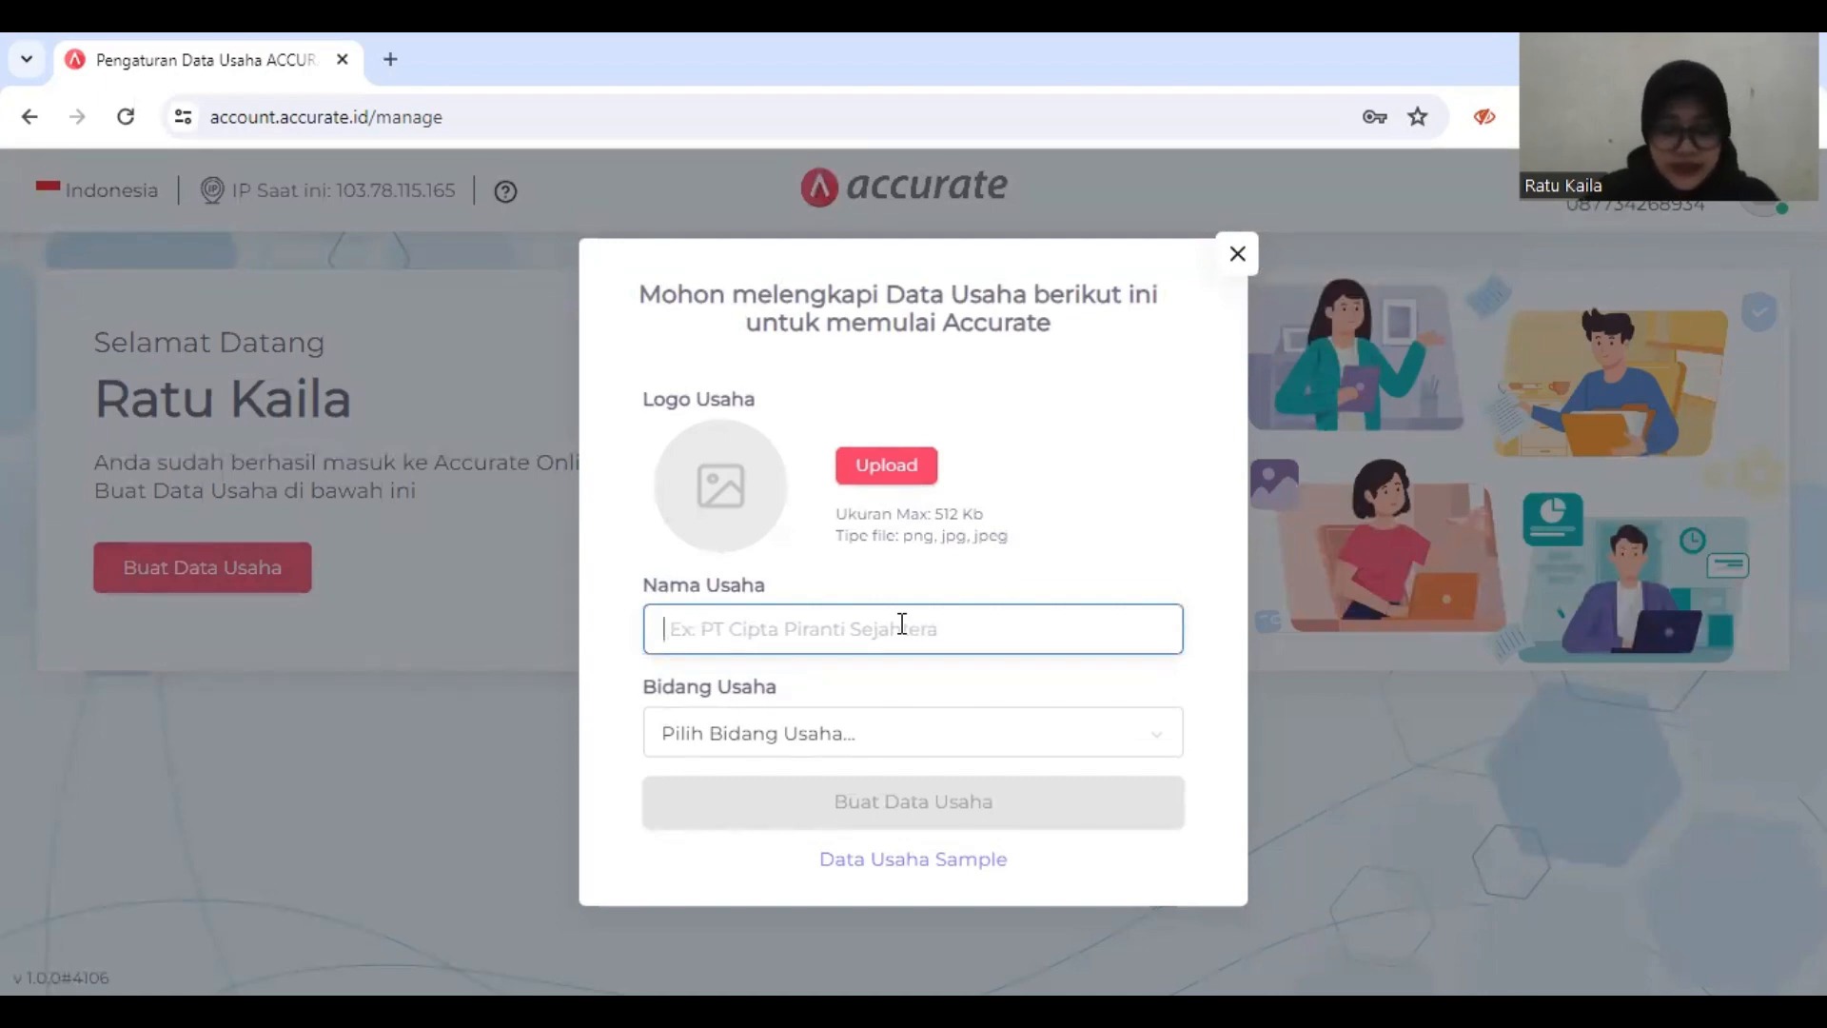
type("PT")
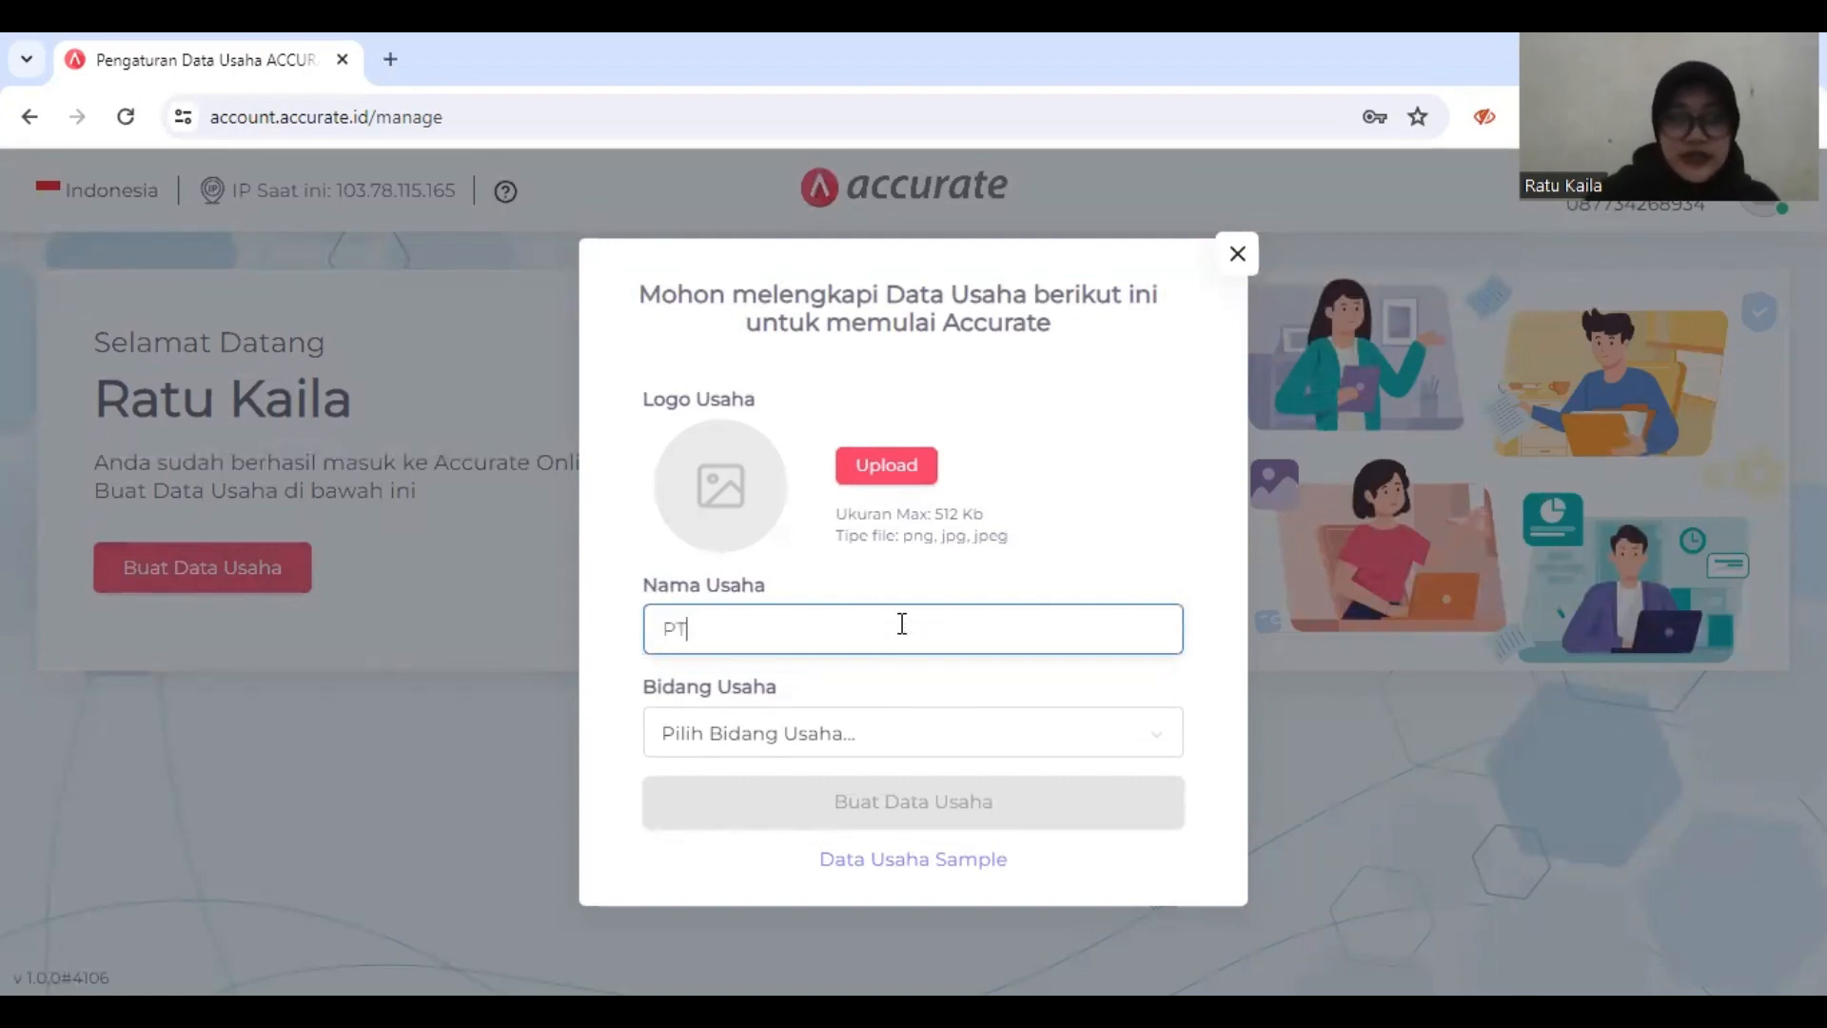
type(" S")
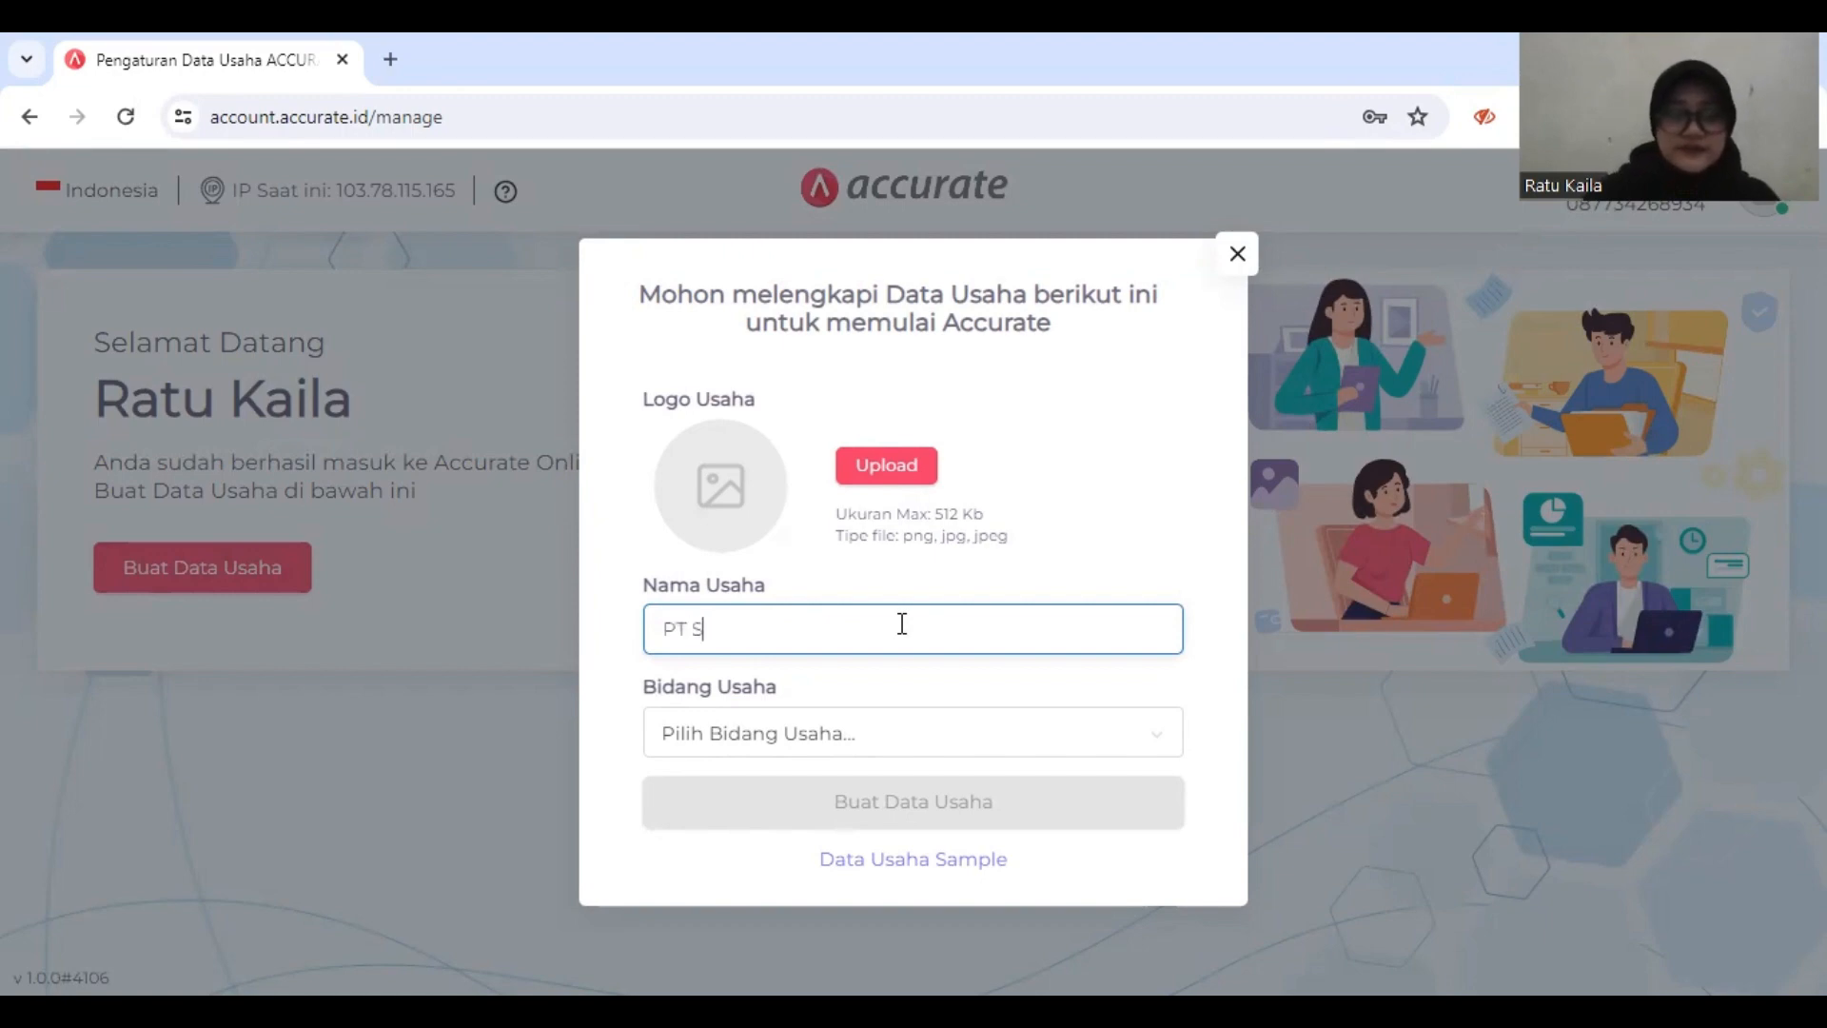
type("urya")
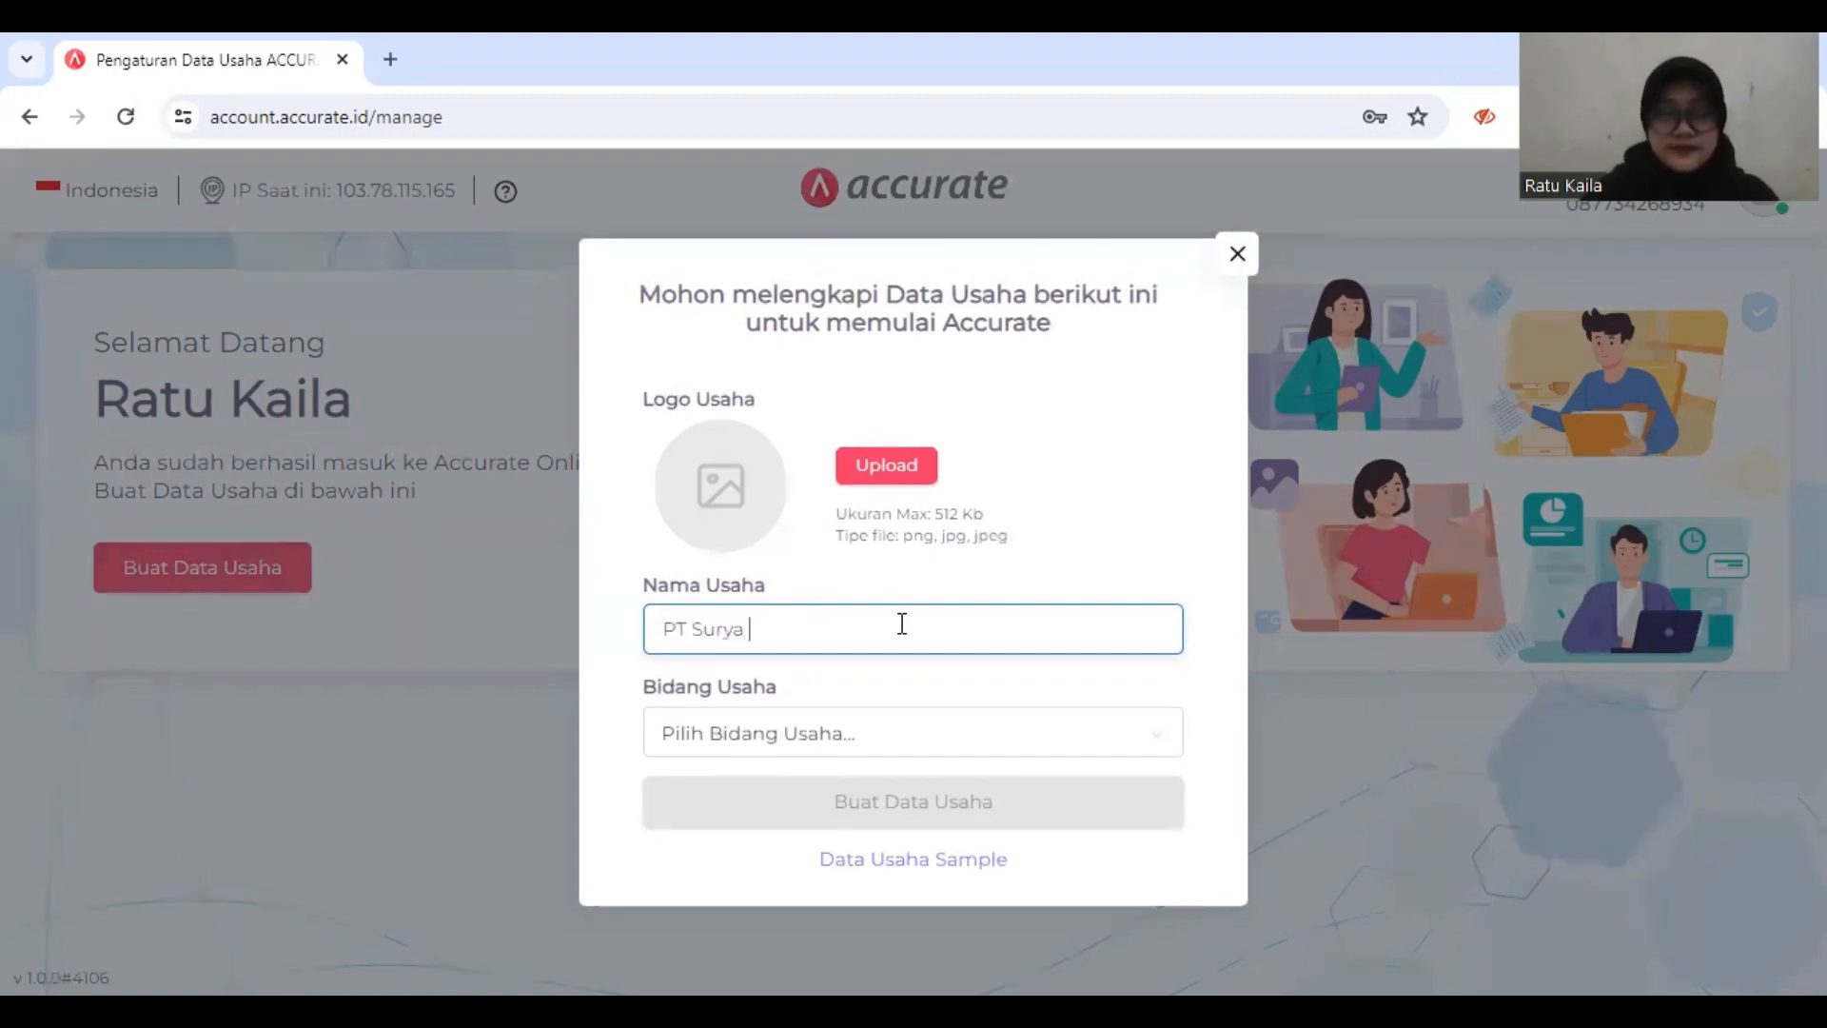
type(" Furni")
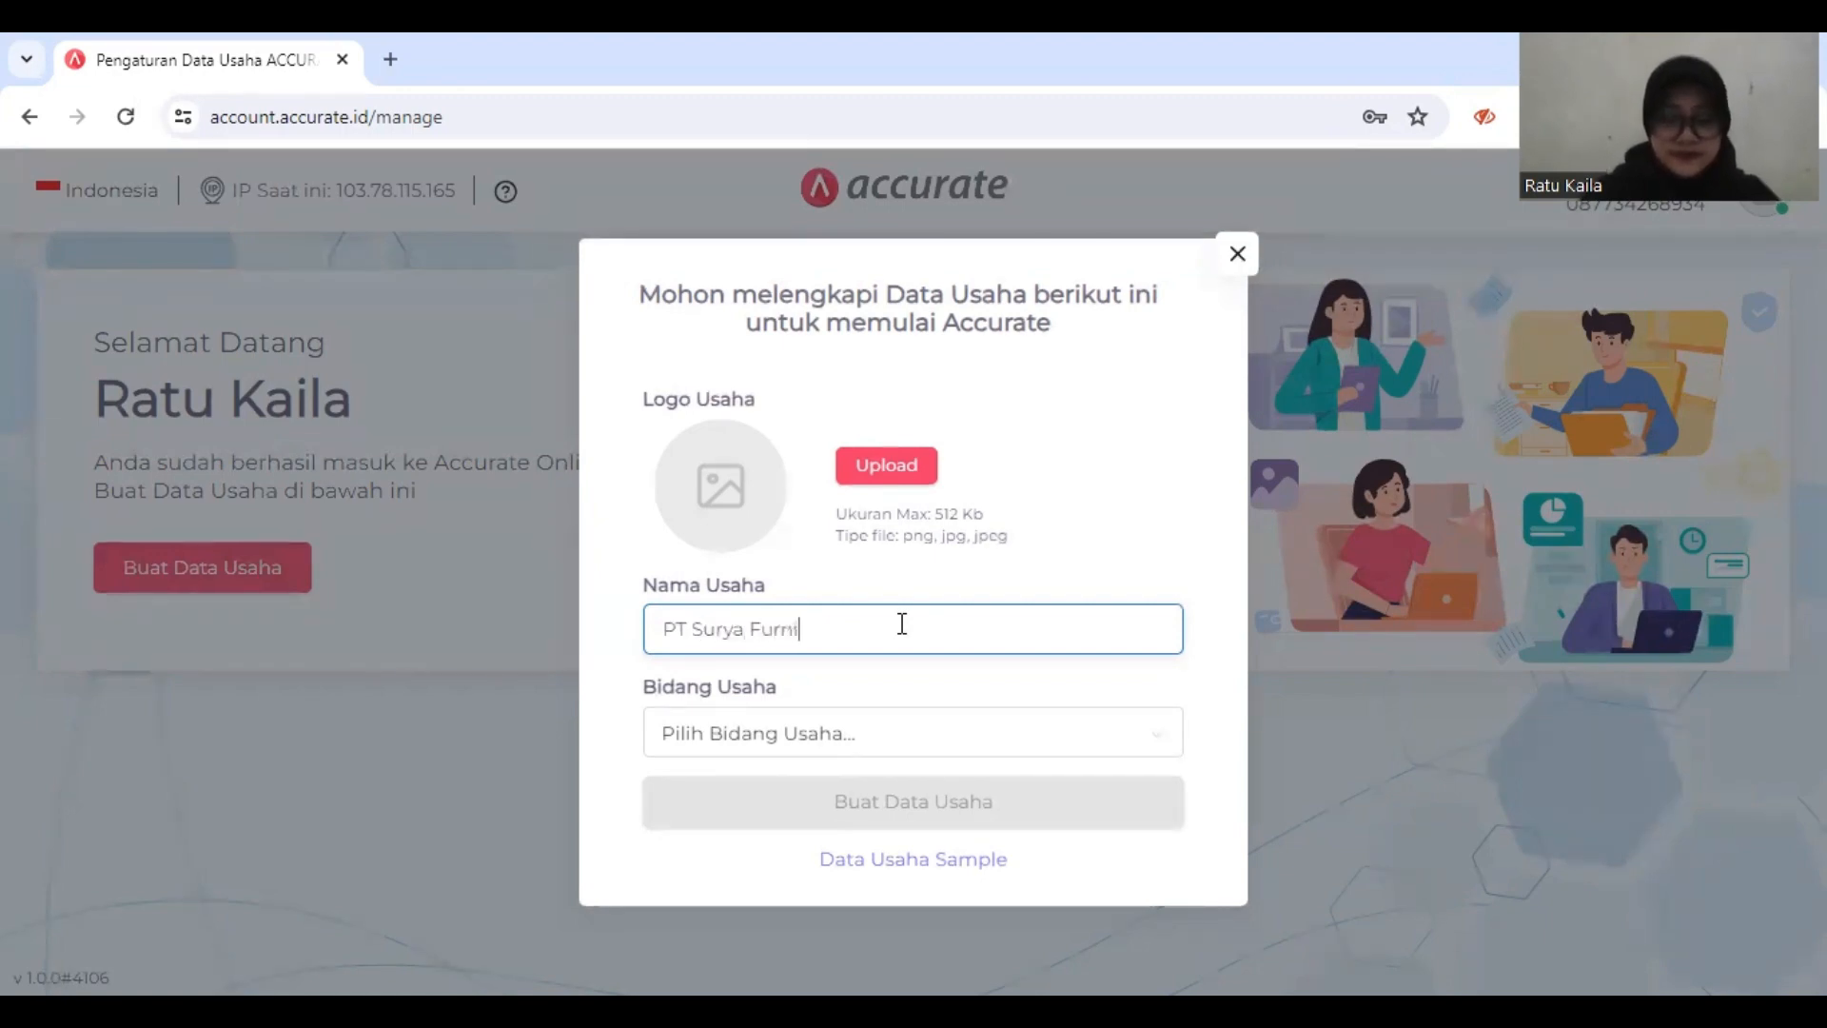
type("ture")
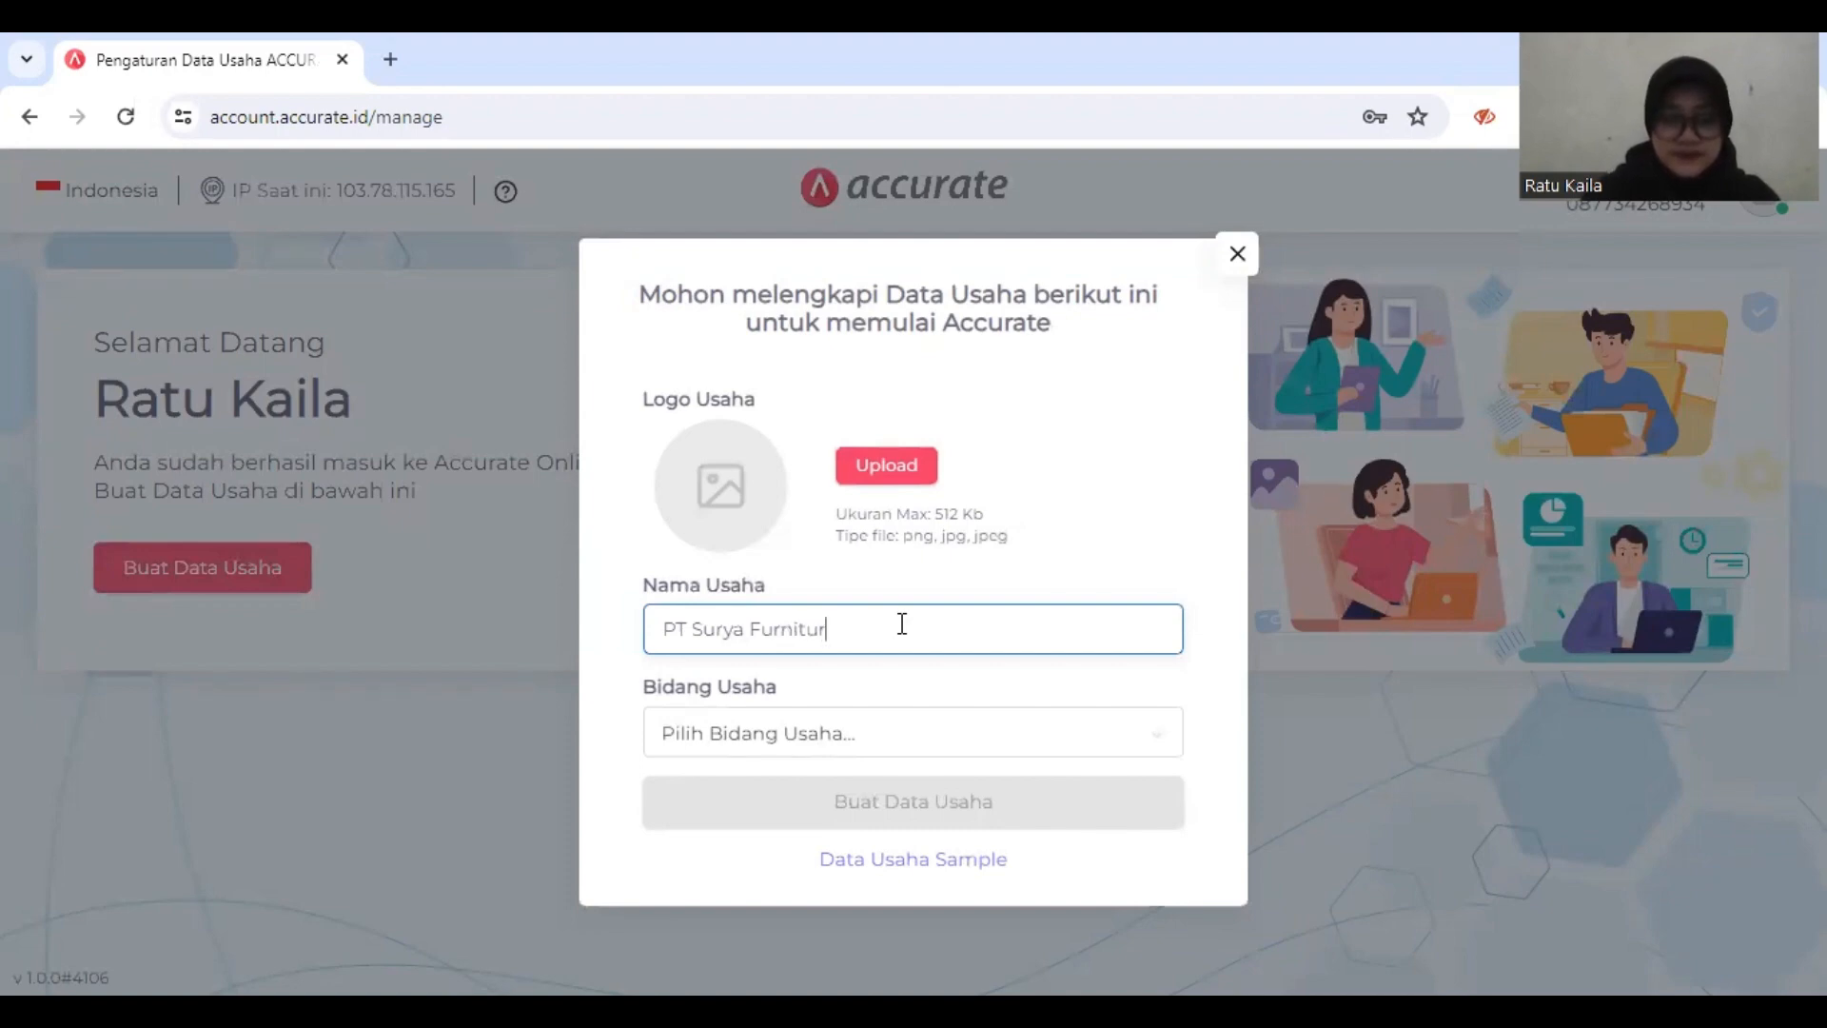
Step: Set the business field to Others (Lainnya) and create the business data
left_click(912, 740)
scroll(1060, 672, "down", 6)
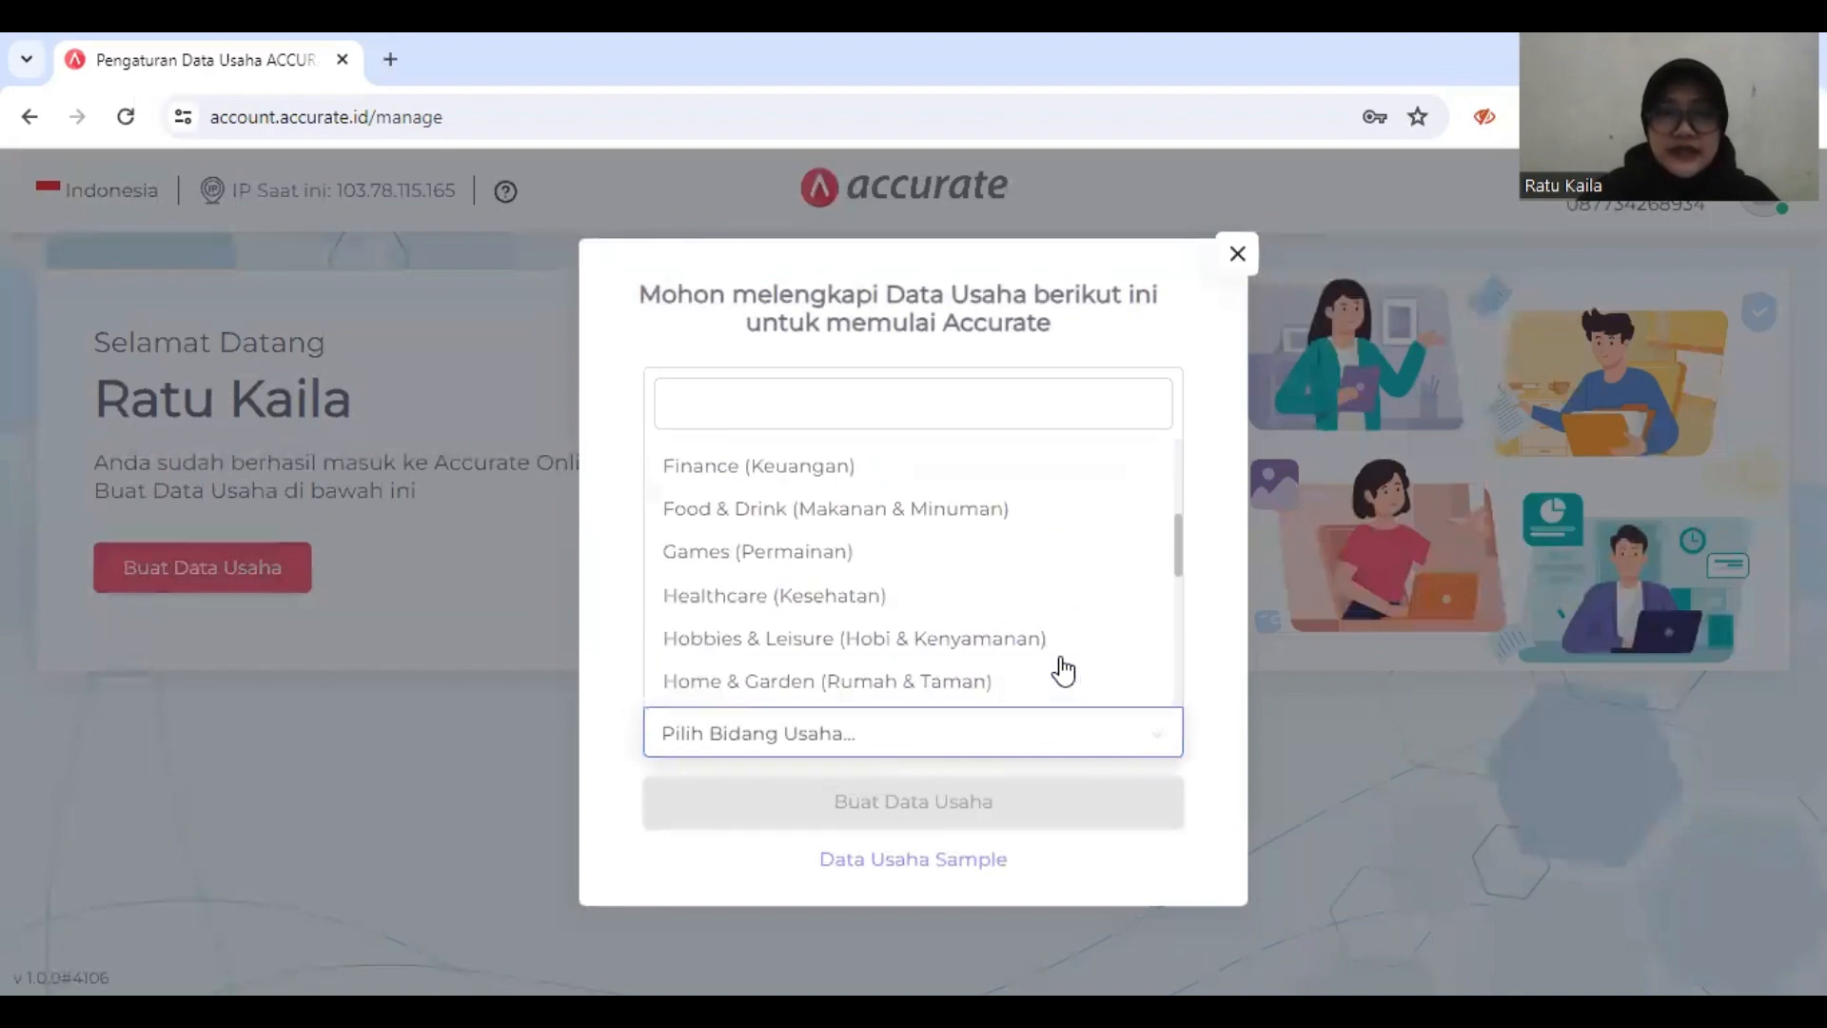
scroll(1060, 666, "down", 3)
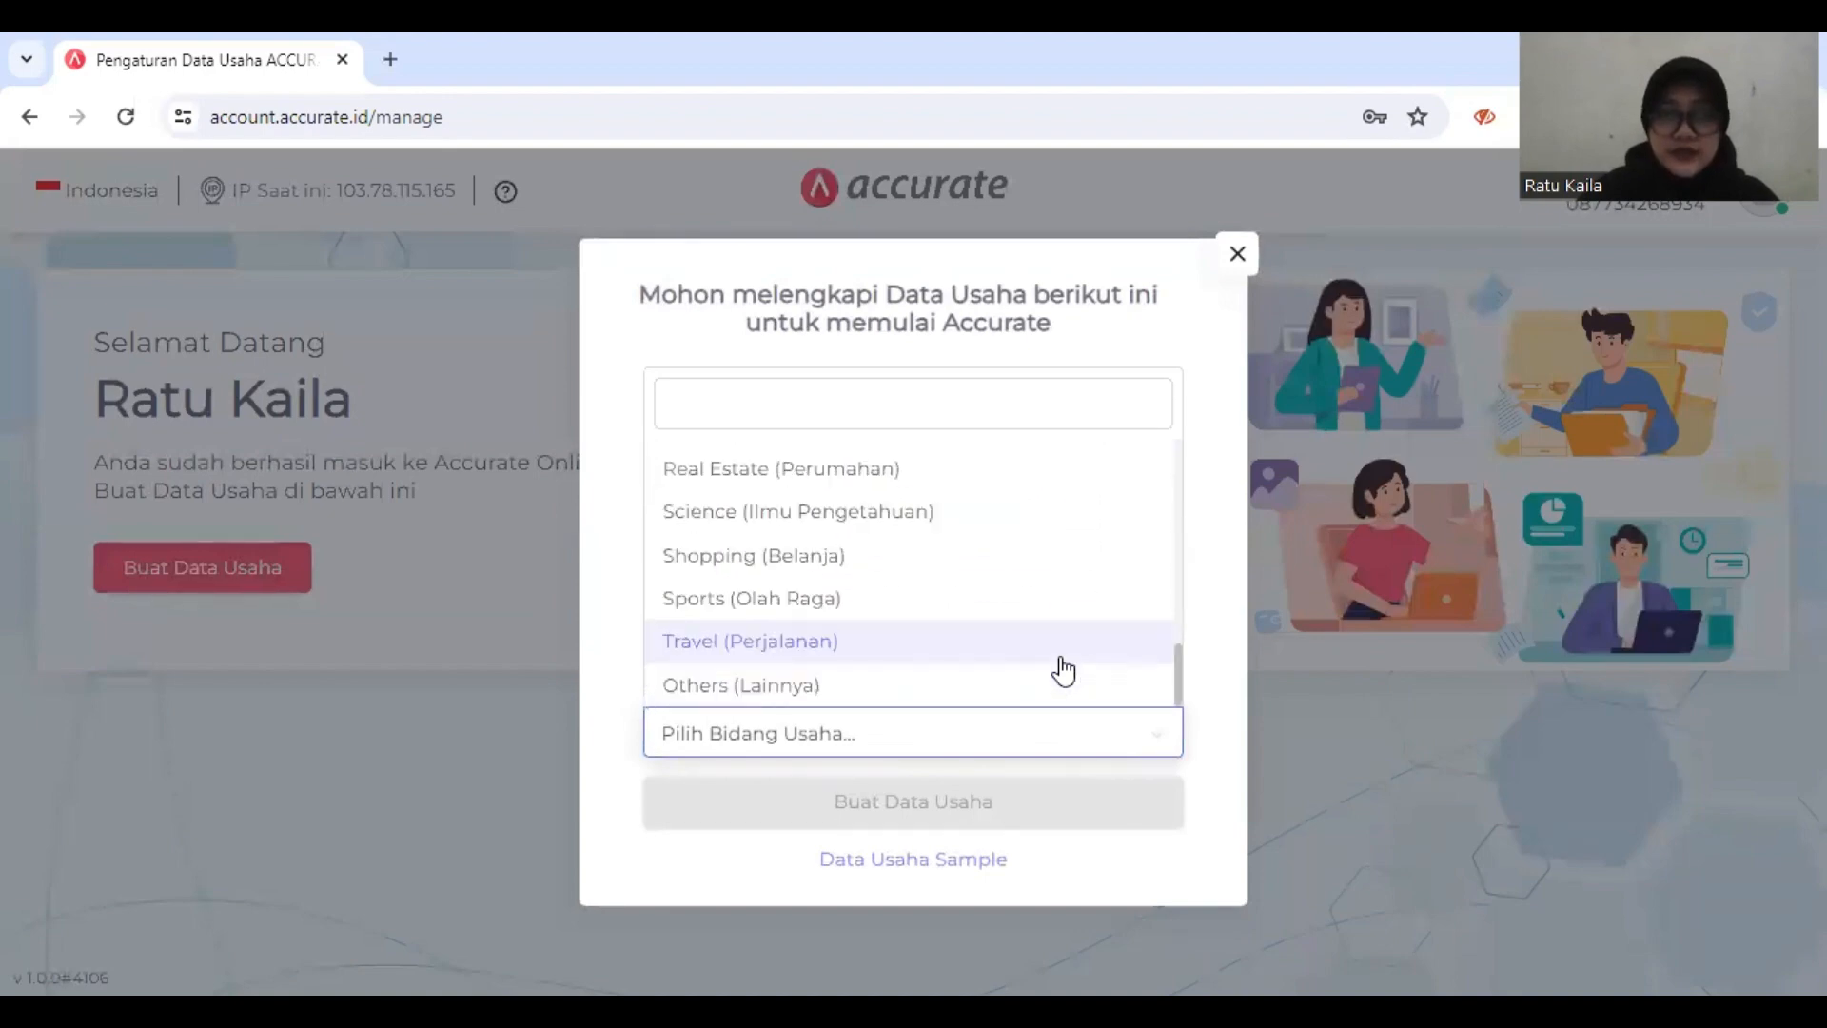
left_click(929, 685)
right_click(927, 677)
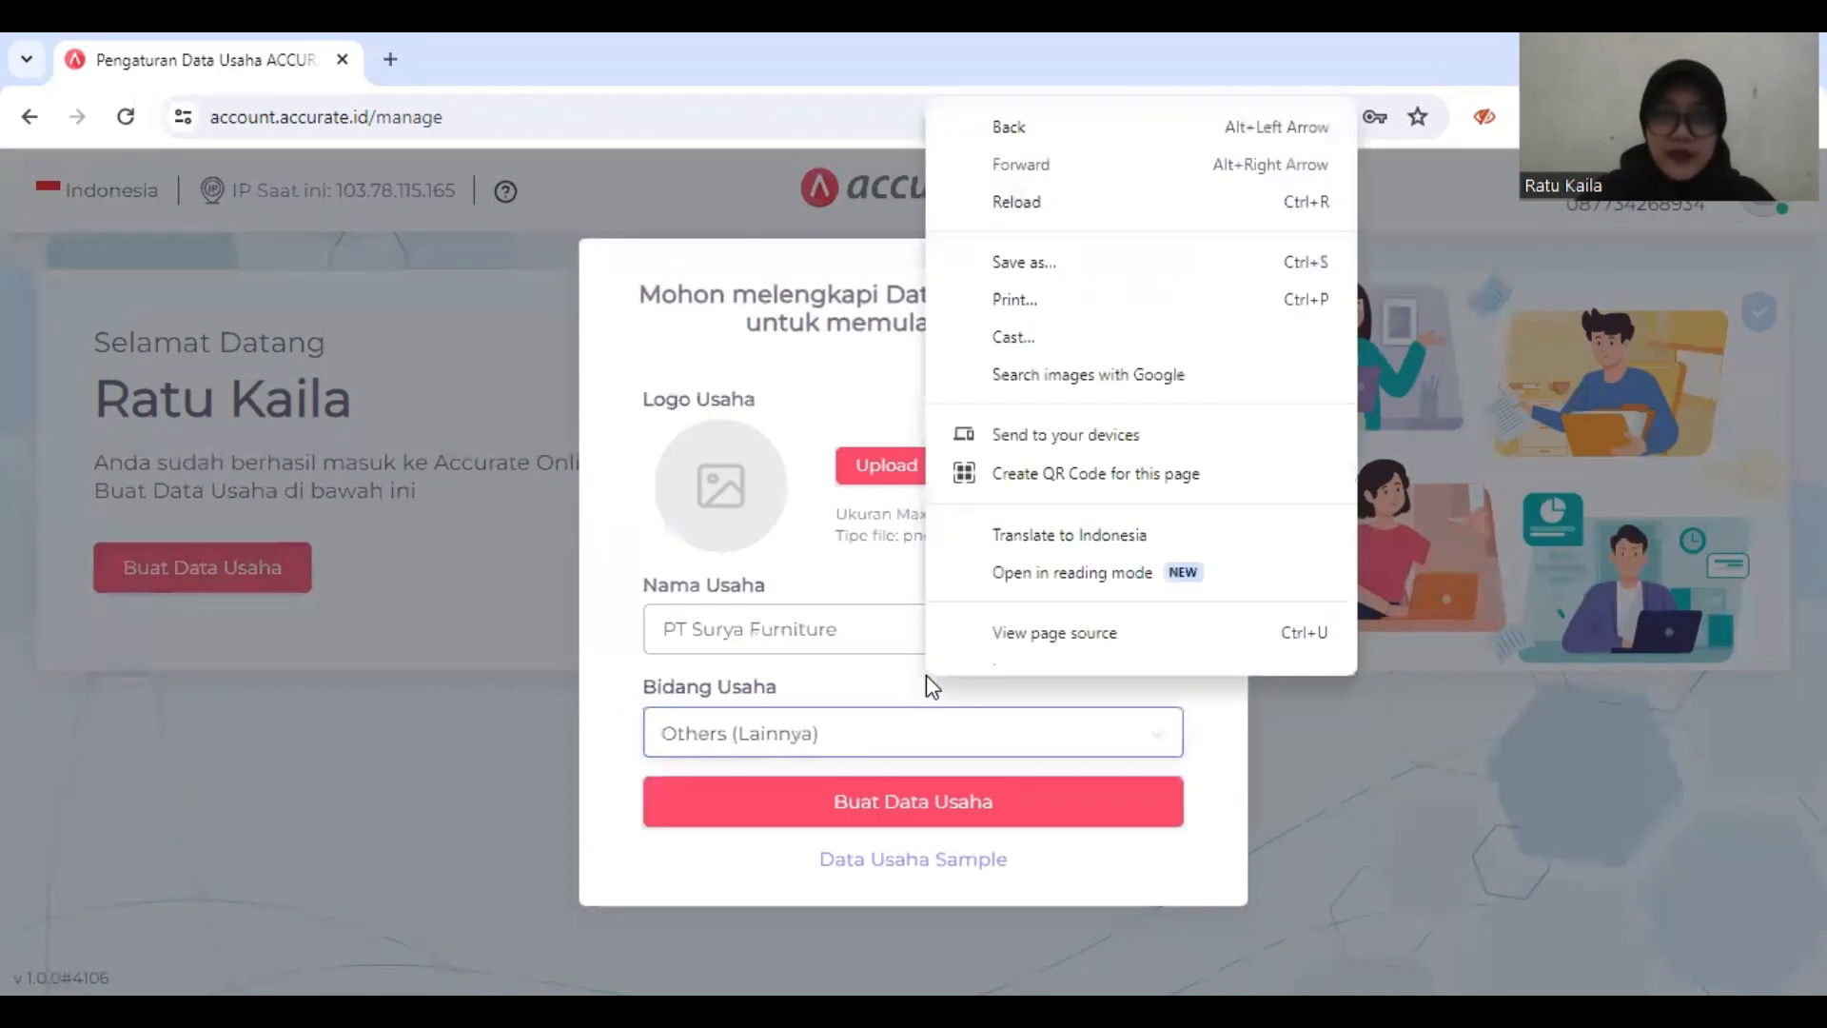
left_click(1212, 755)
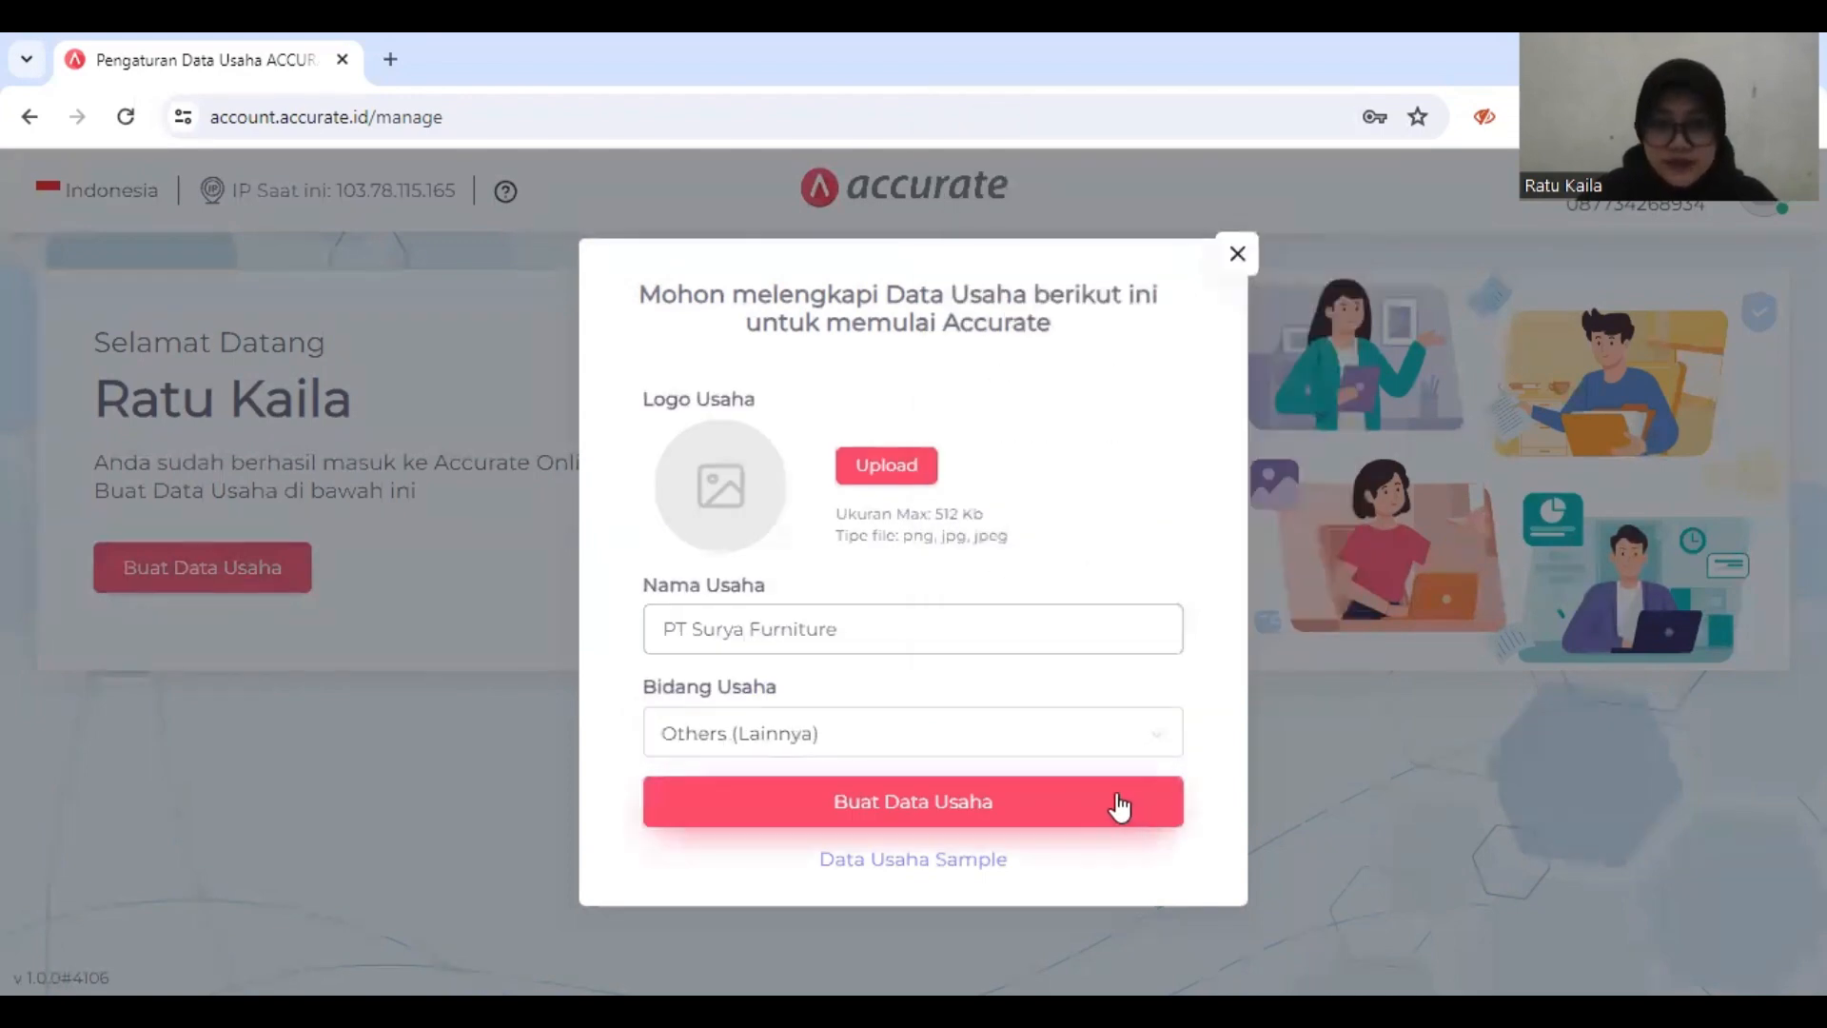
left_click(1034, 814)
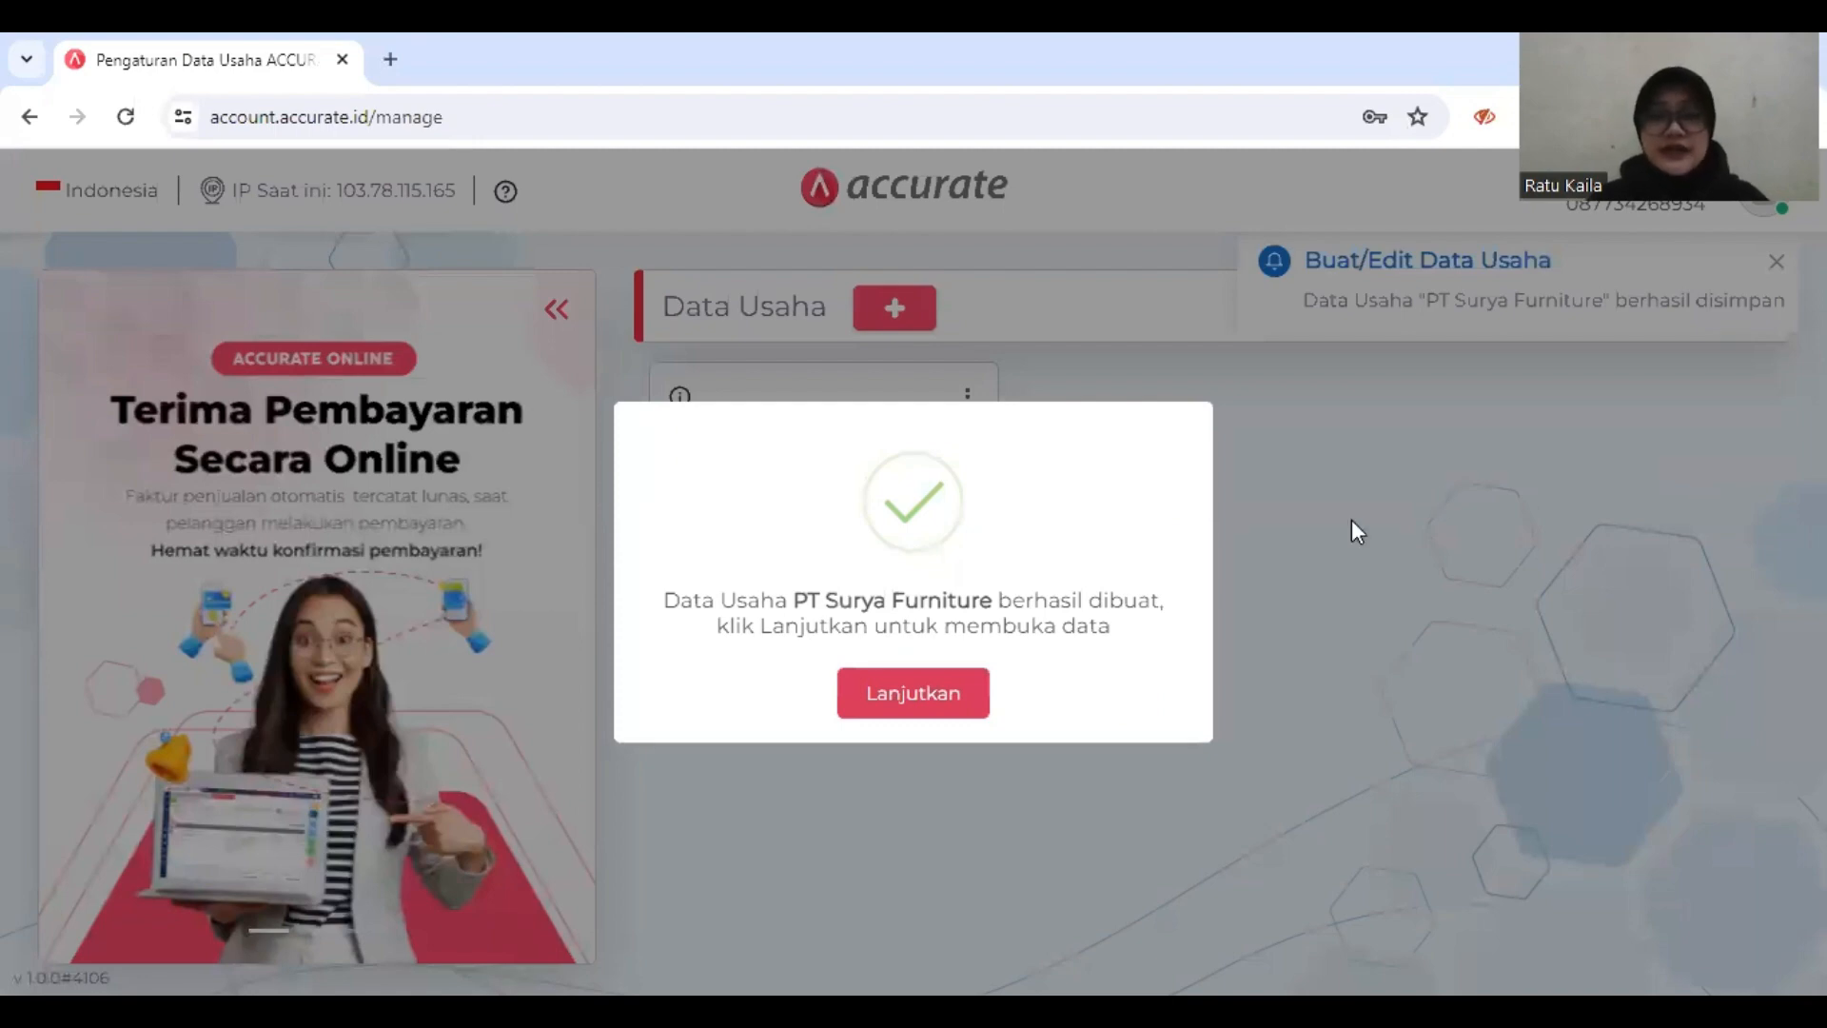
Step: Open the newly created PT Surya Furniture data and set its business category to DISTRIBUTOR
left_click(935, 702)
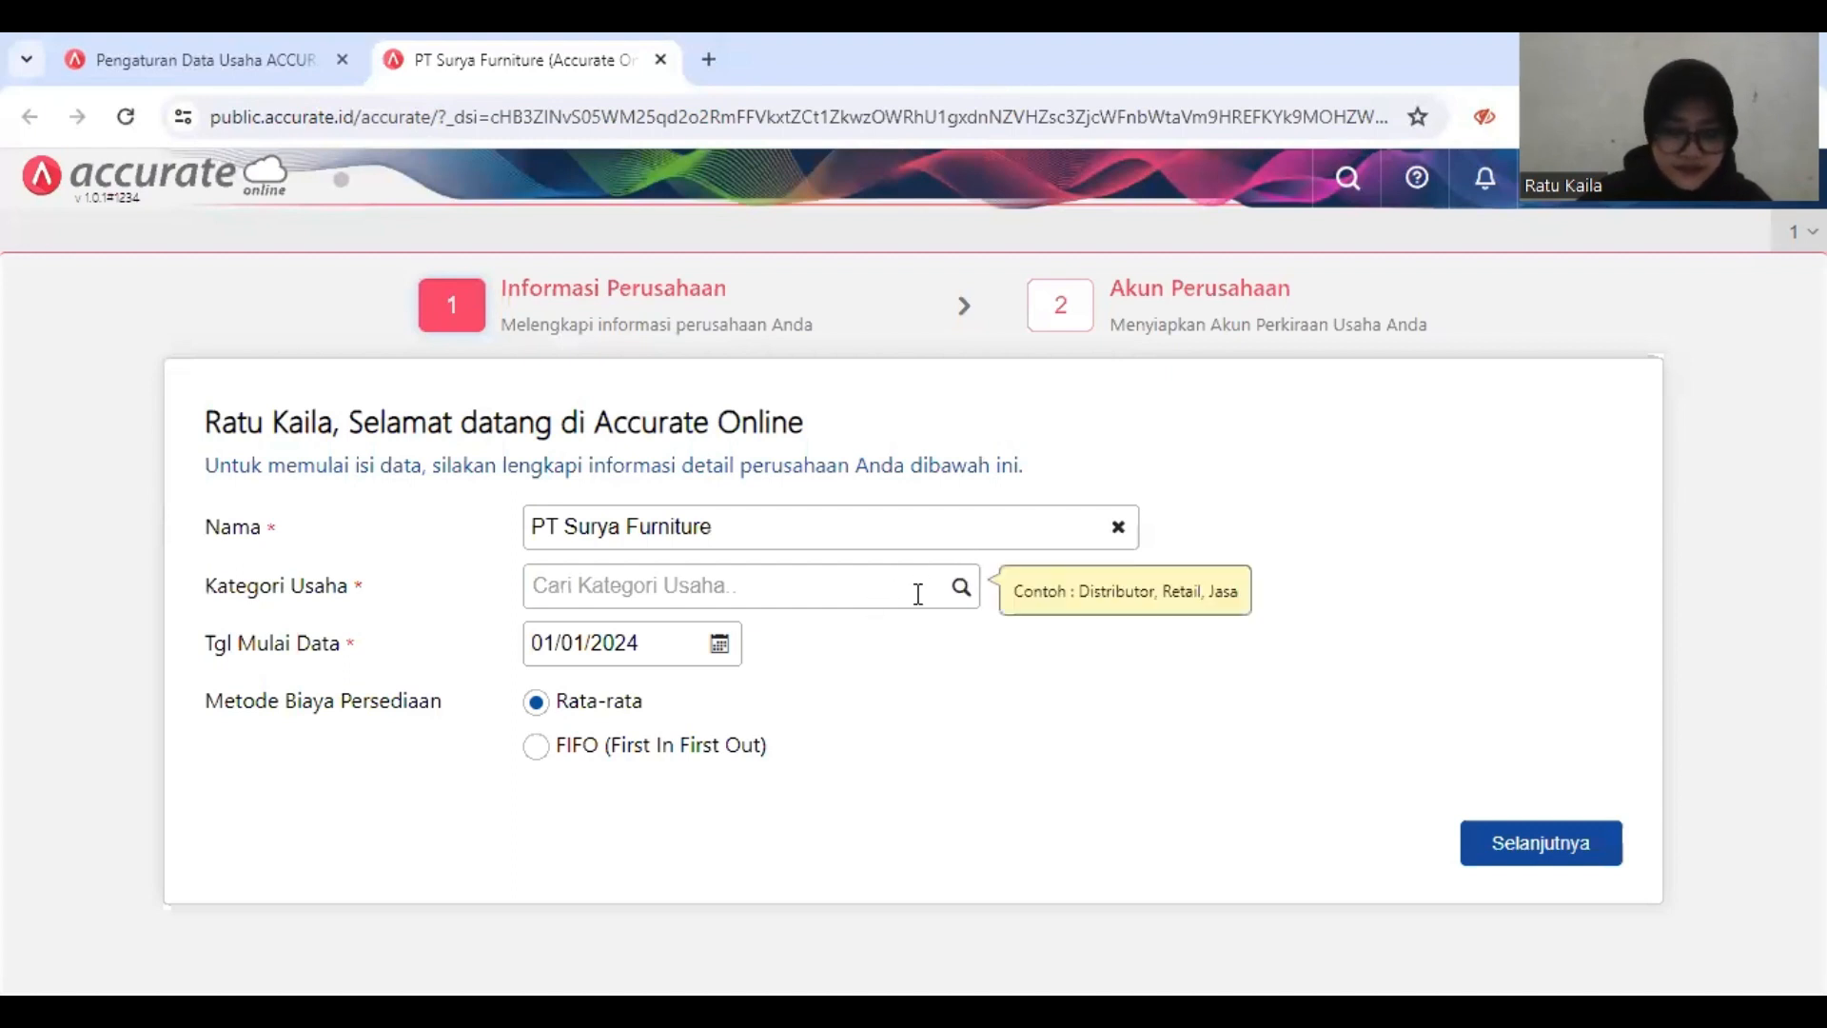
right_click(964, 587)
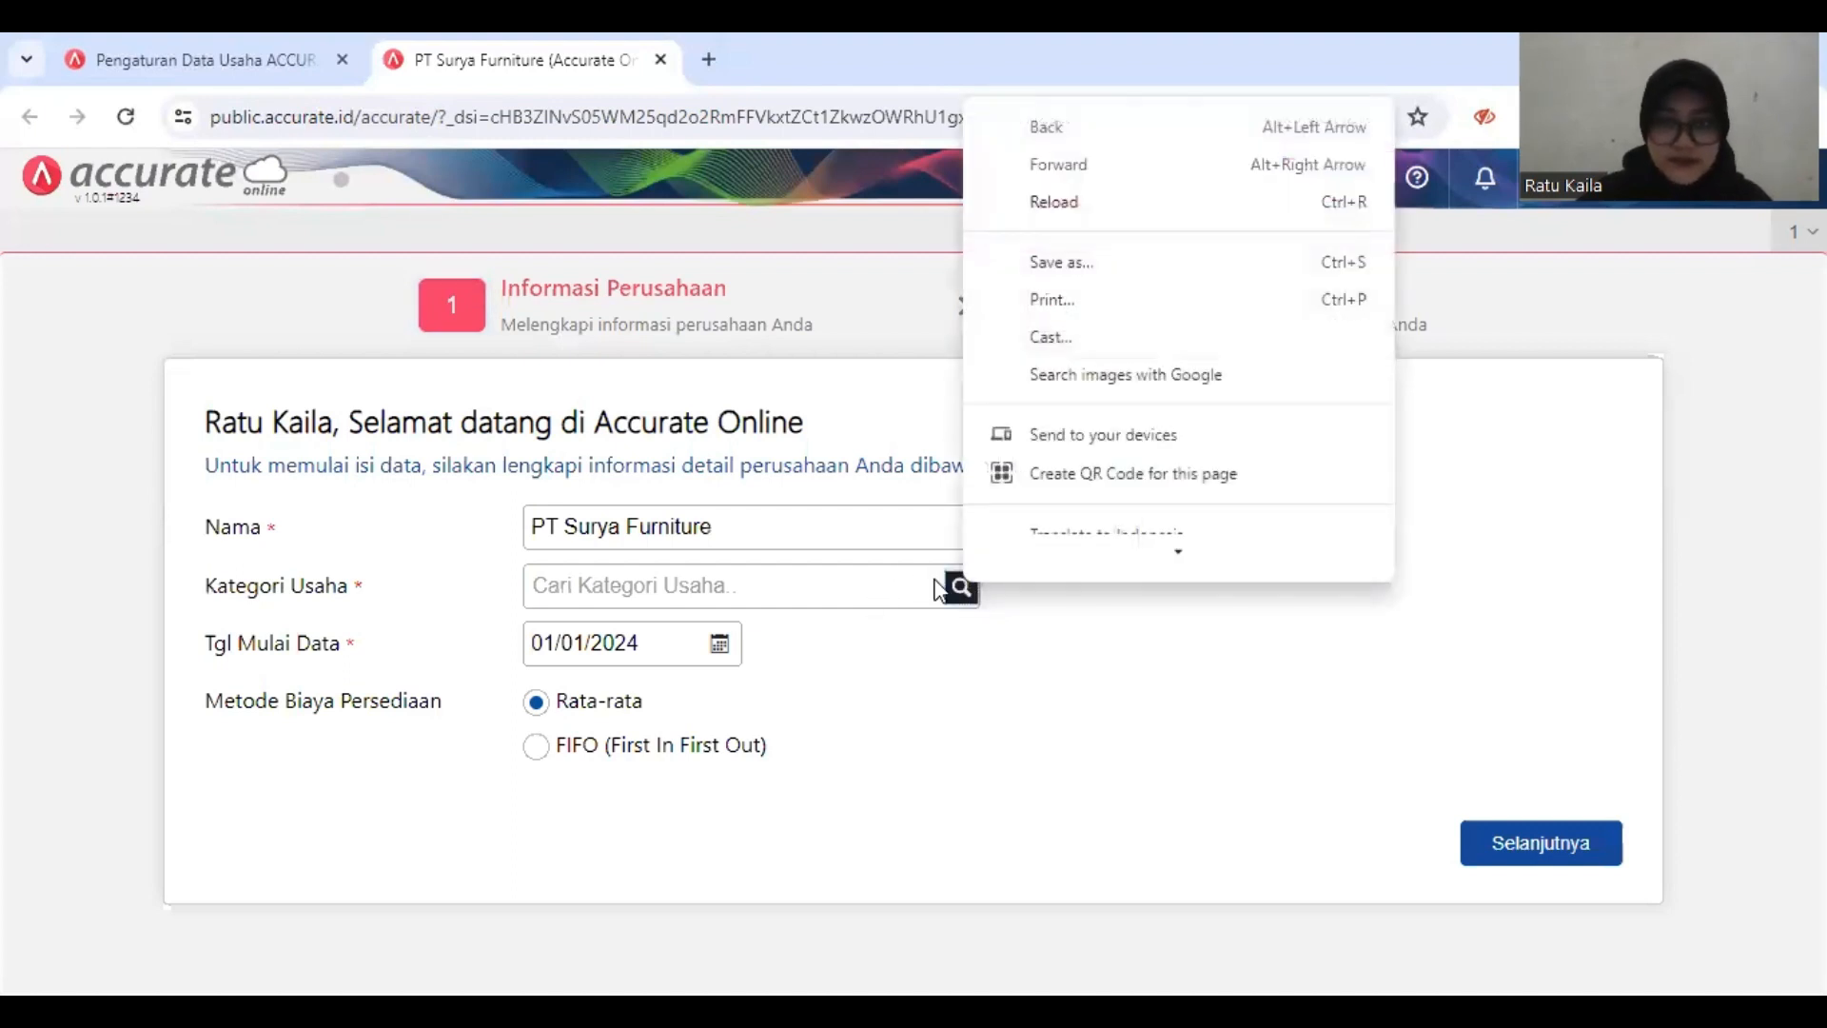
left_click(933, 588)
right_click(929, 590)
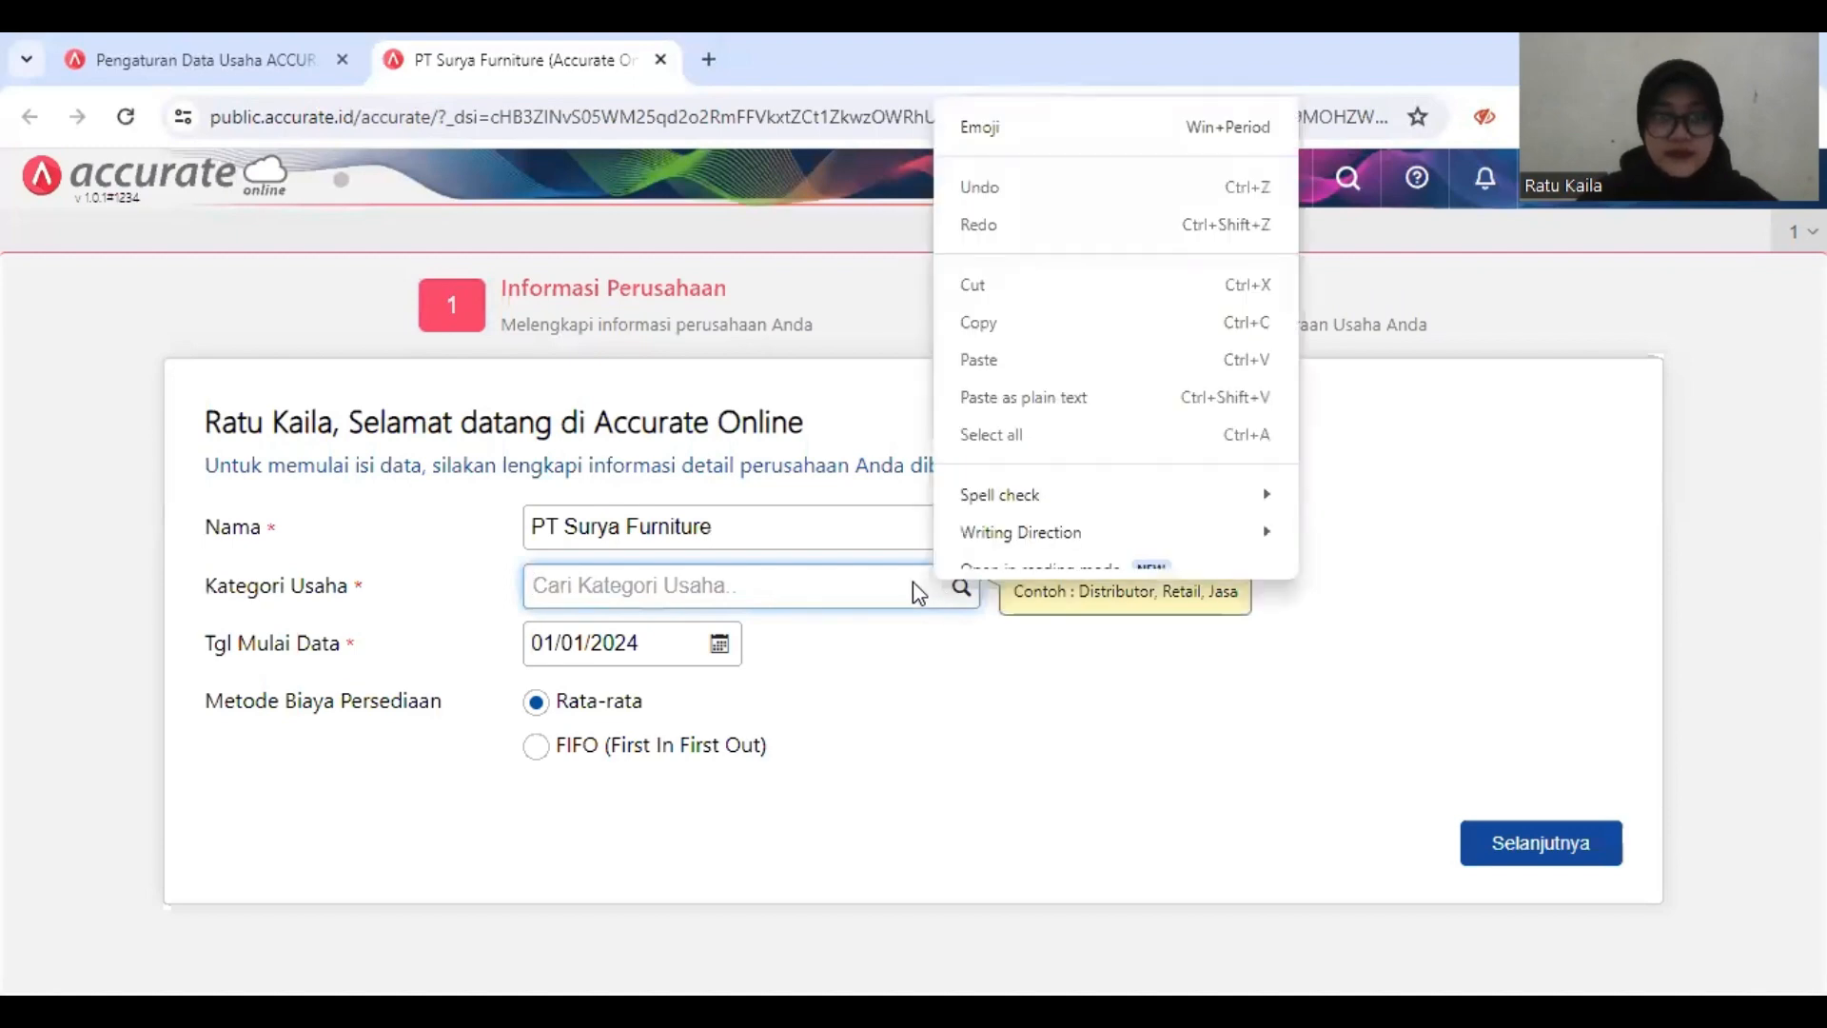
mouse_move(1115, 495)
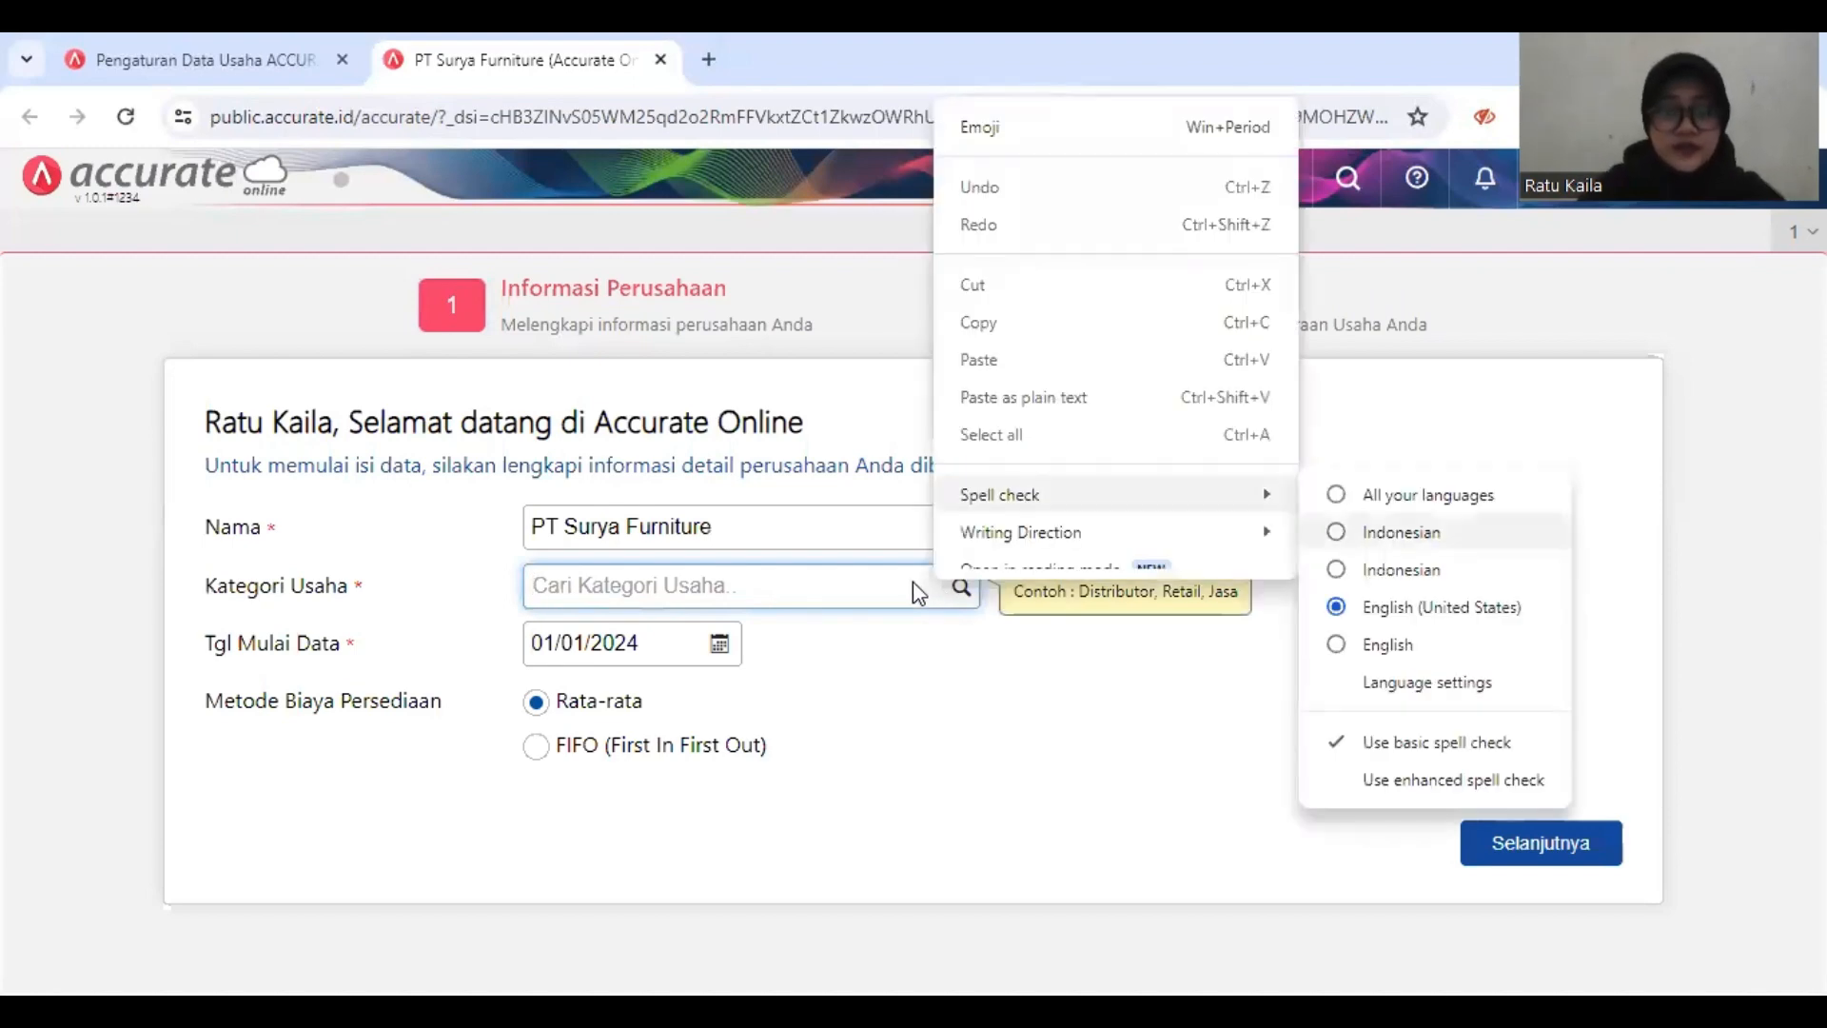
left_click(912, 580)
type("t")
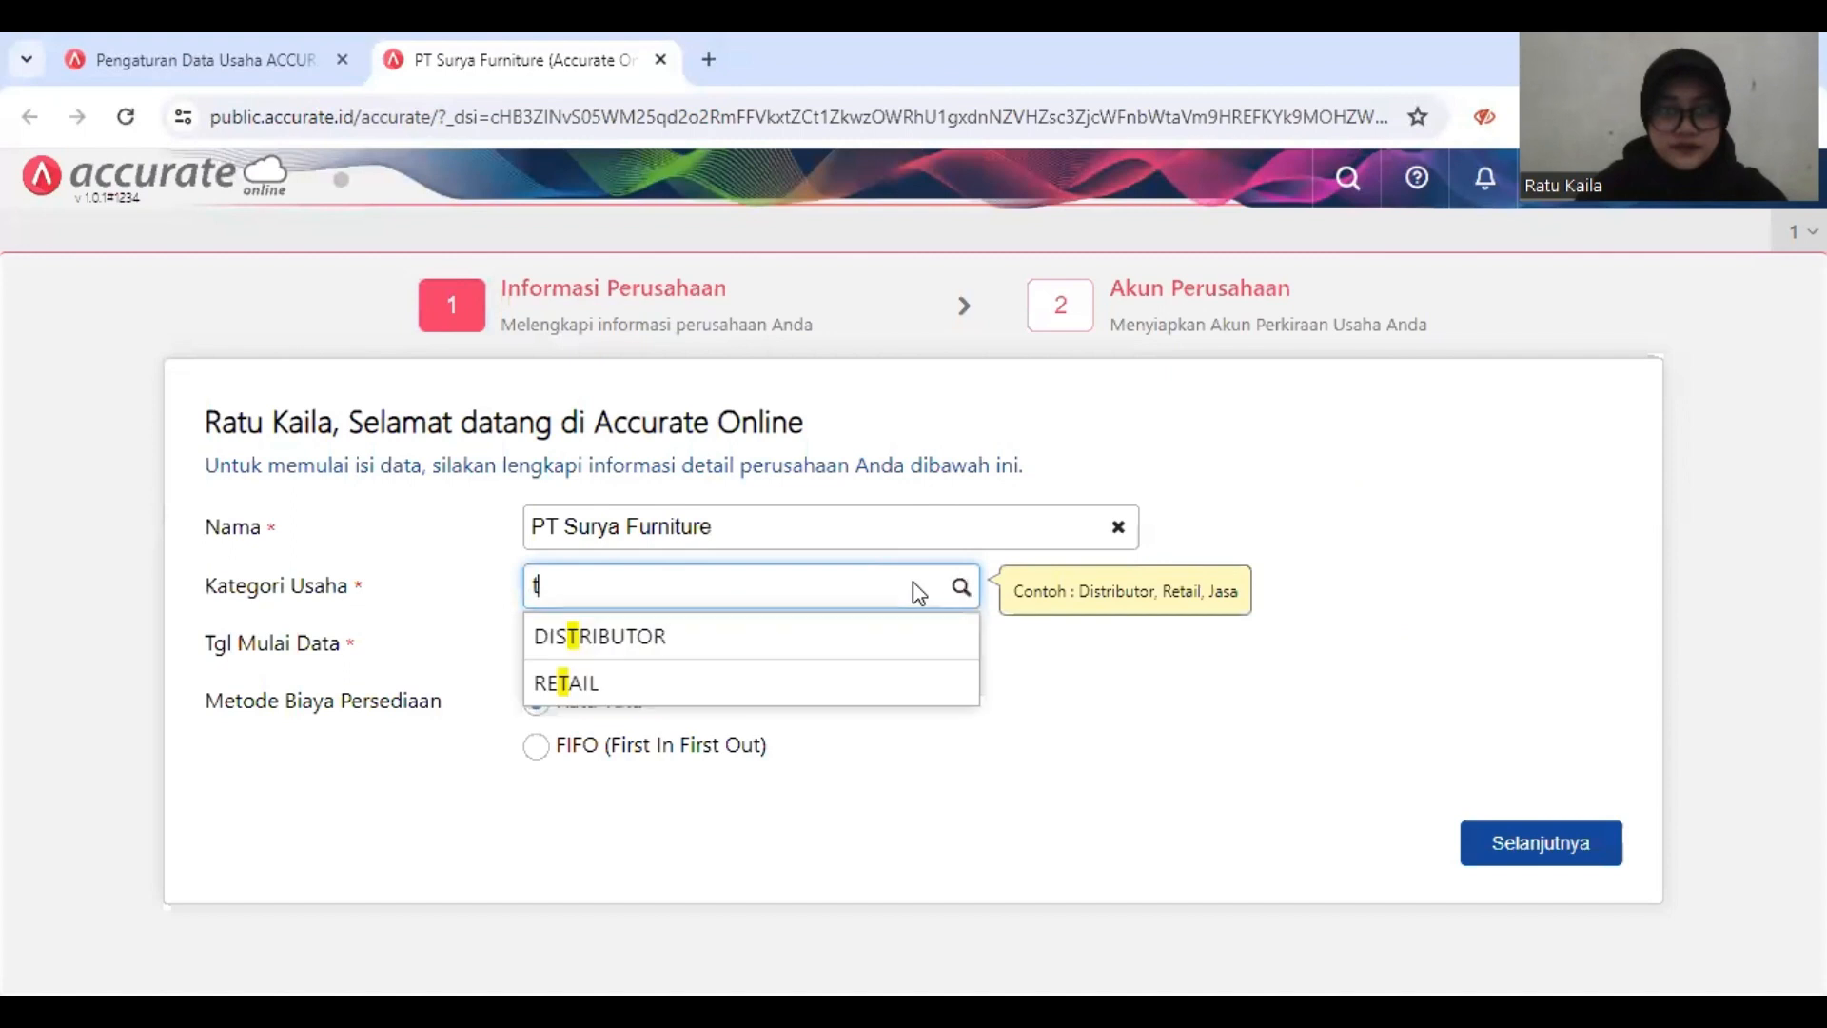
left_click(905, 633)
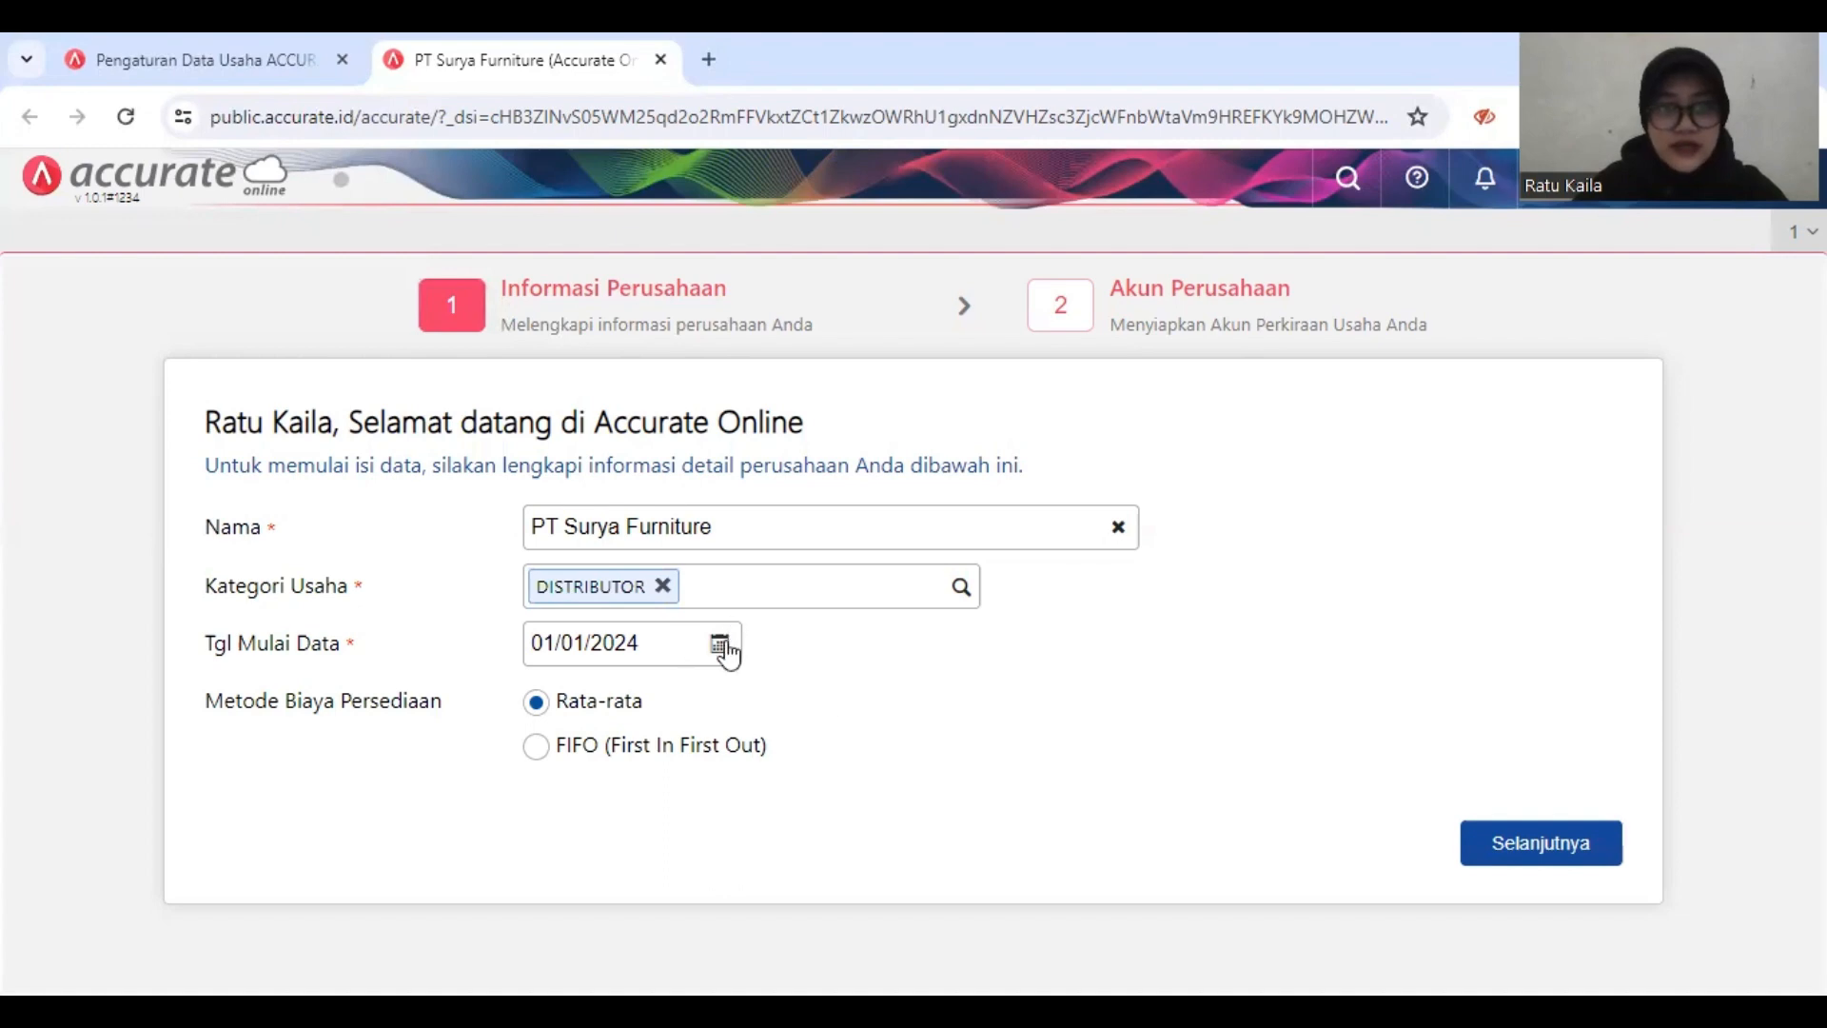
Step: Set the data start date to 31/12/2018 and the inventory cost method to FIFO (First In First Out)
left_click(651, 648)
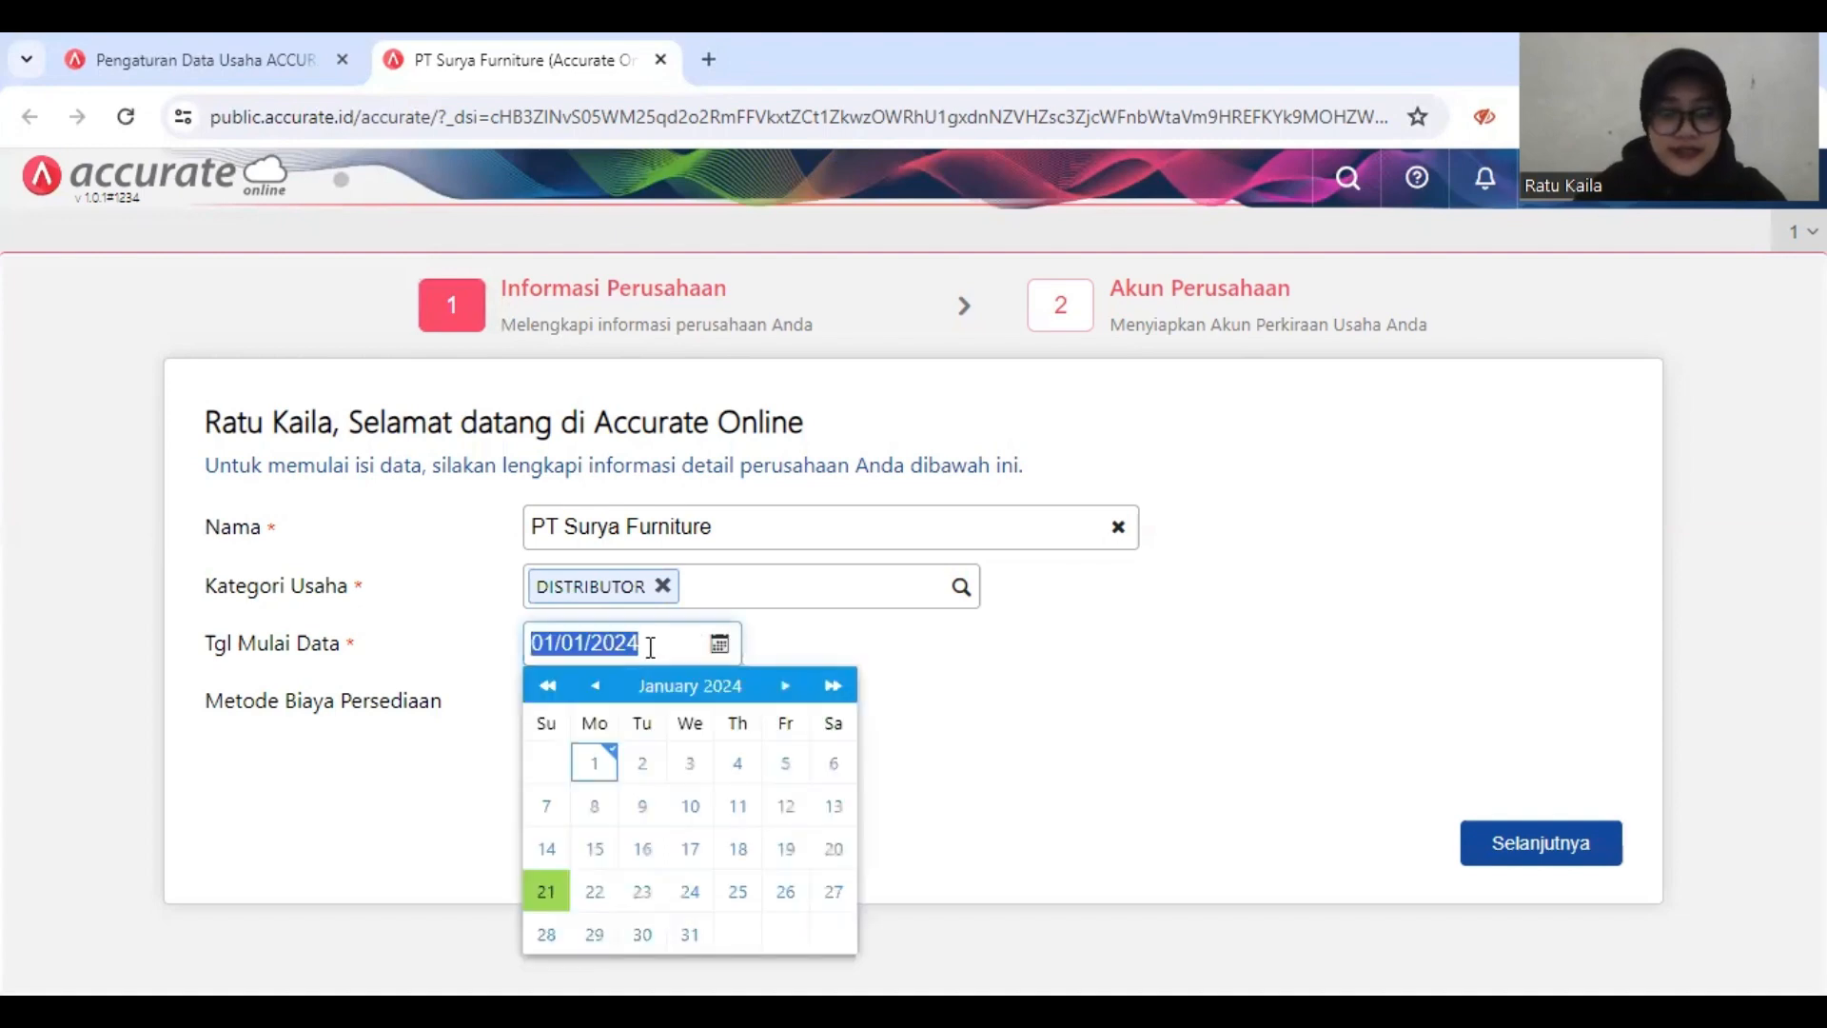
type("31/")
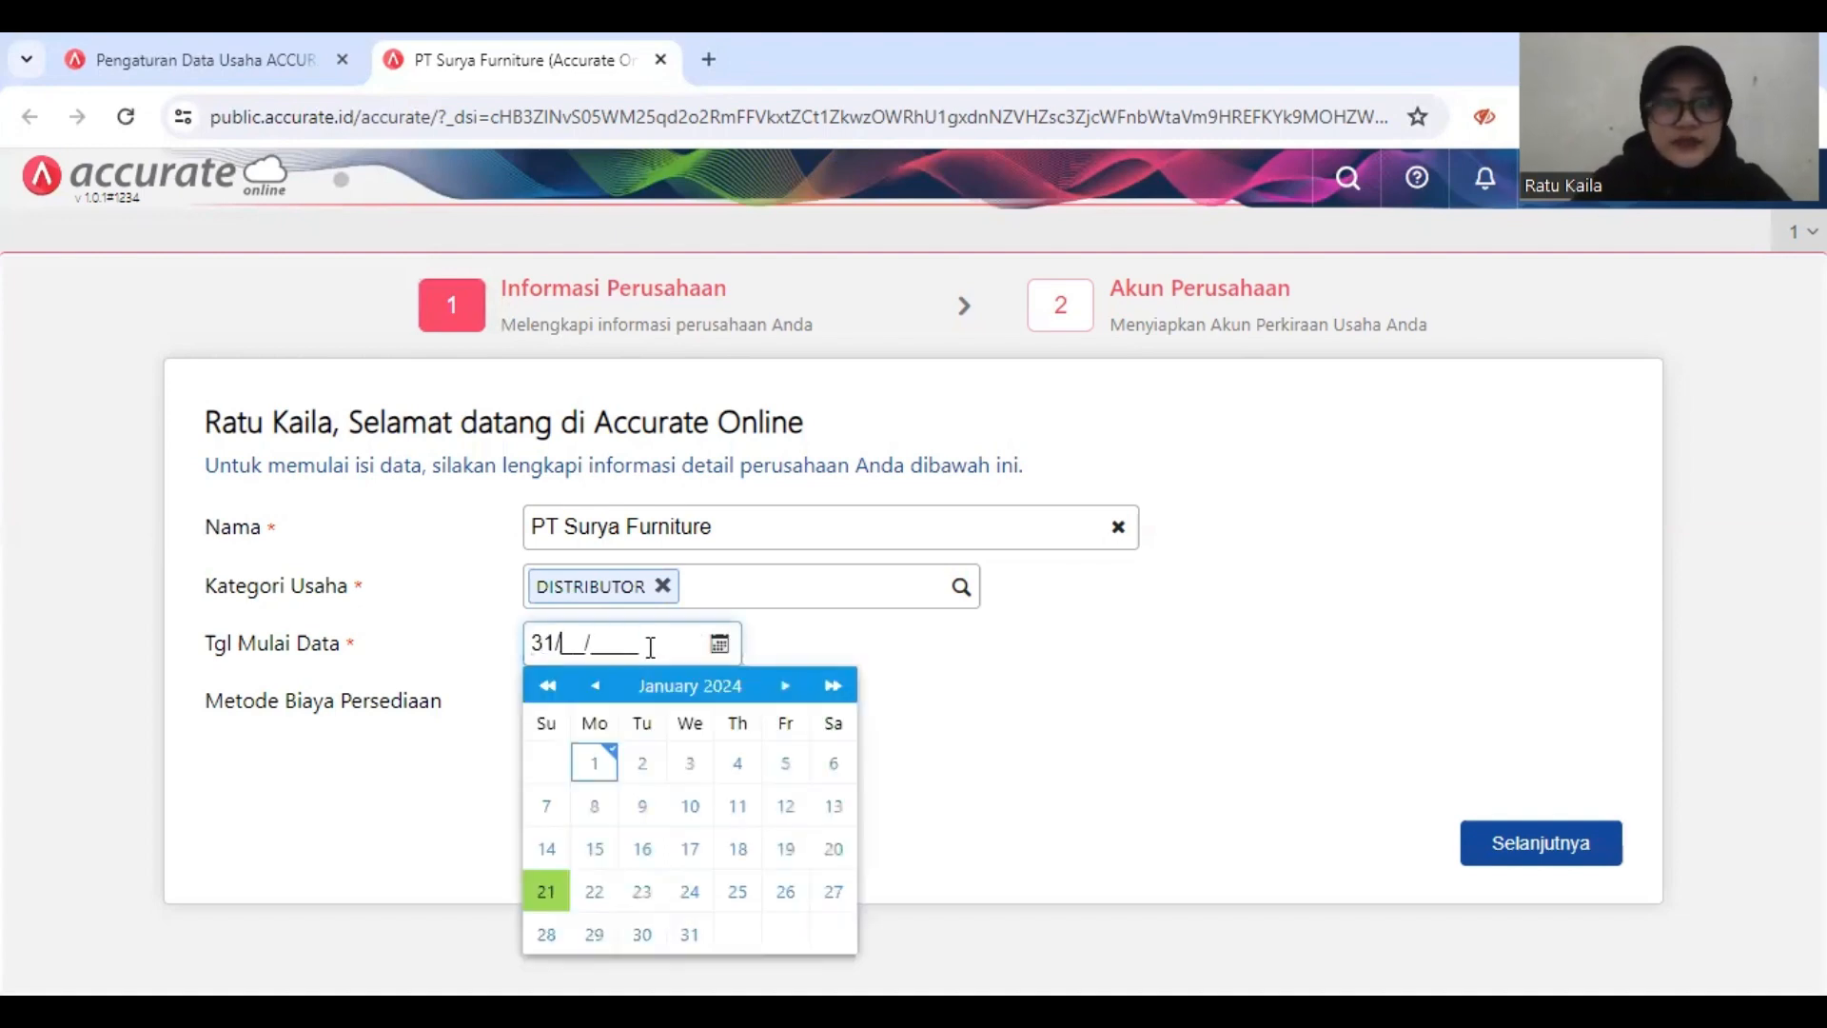
type("12/2018")
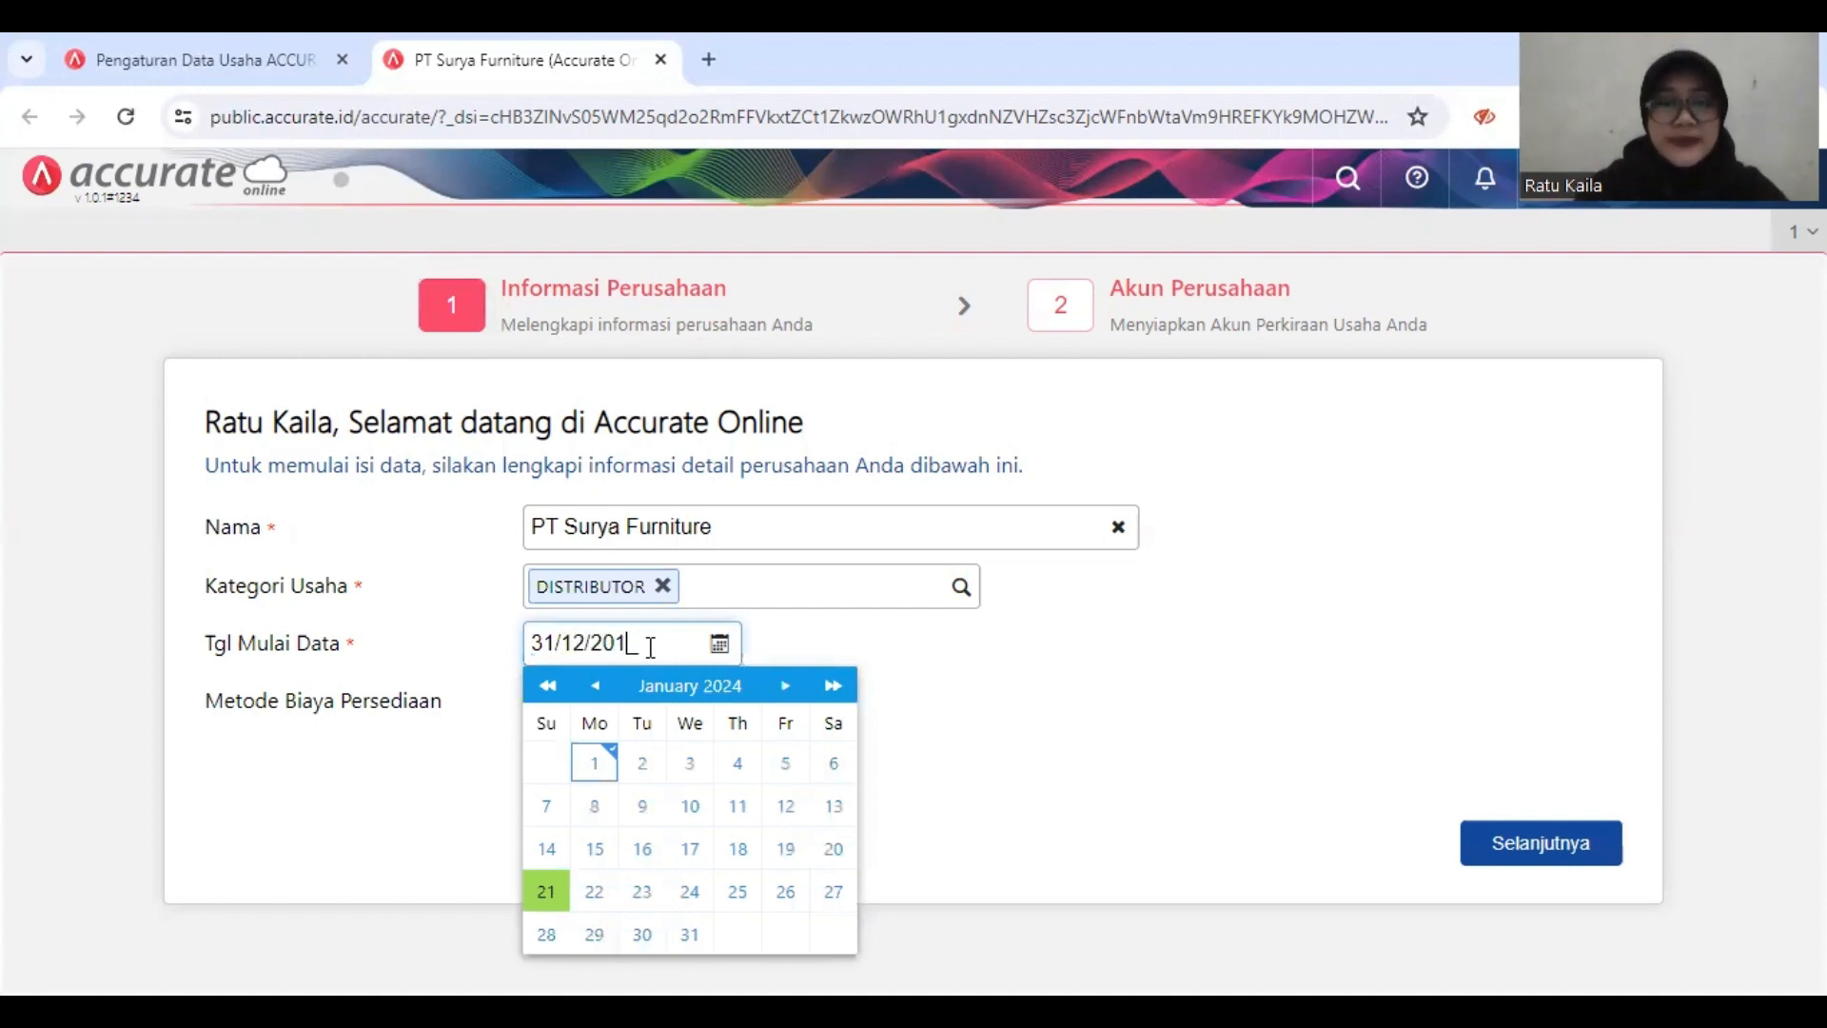
left_click(844, 652)
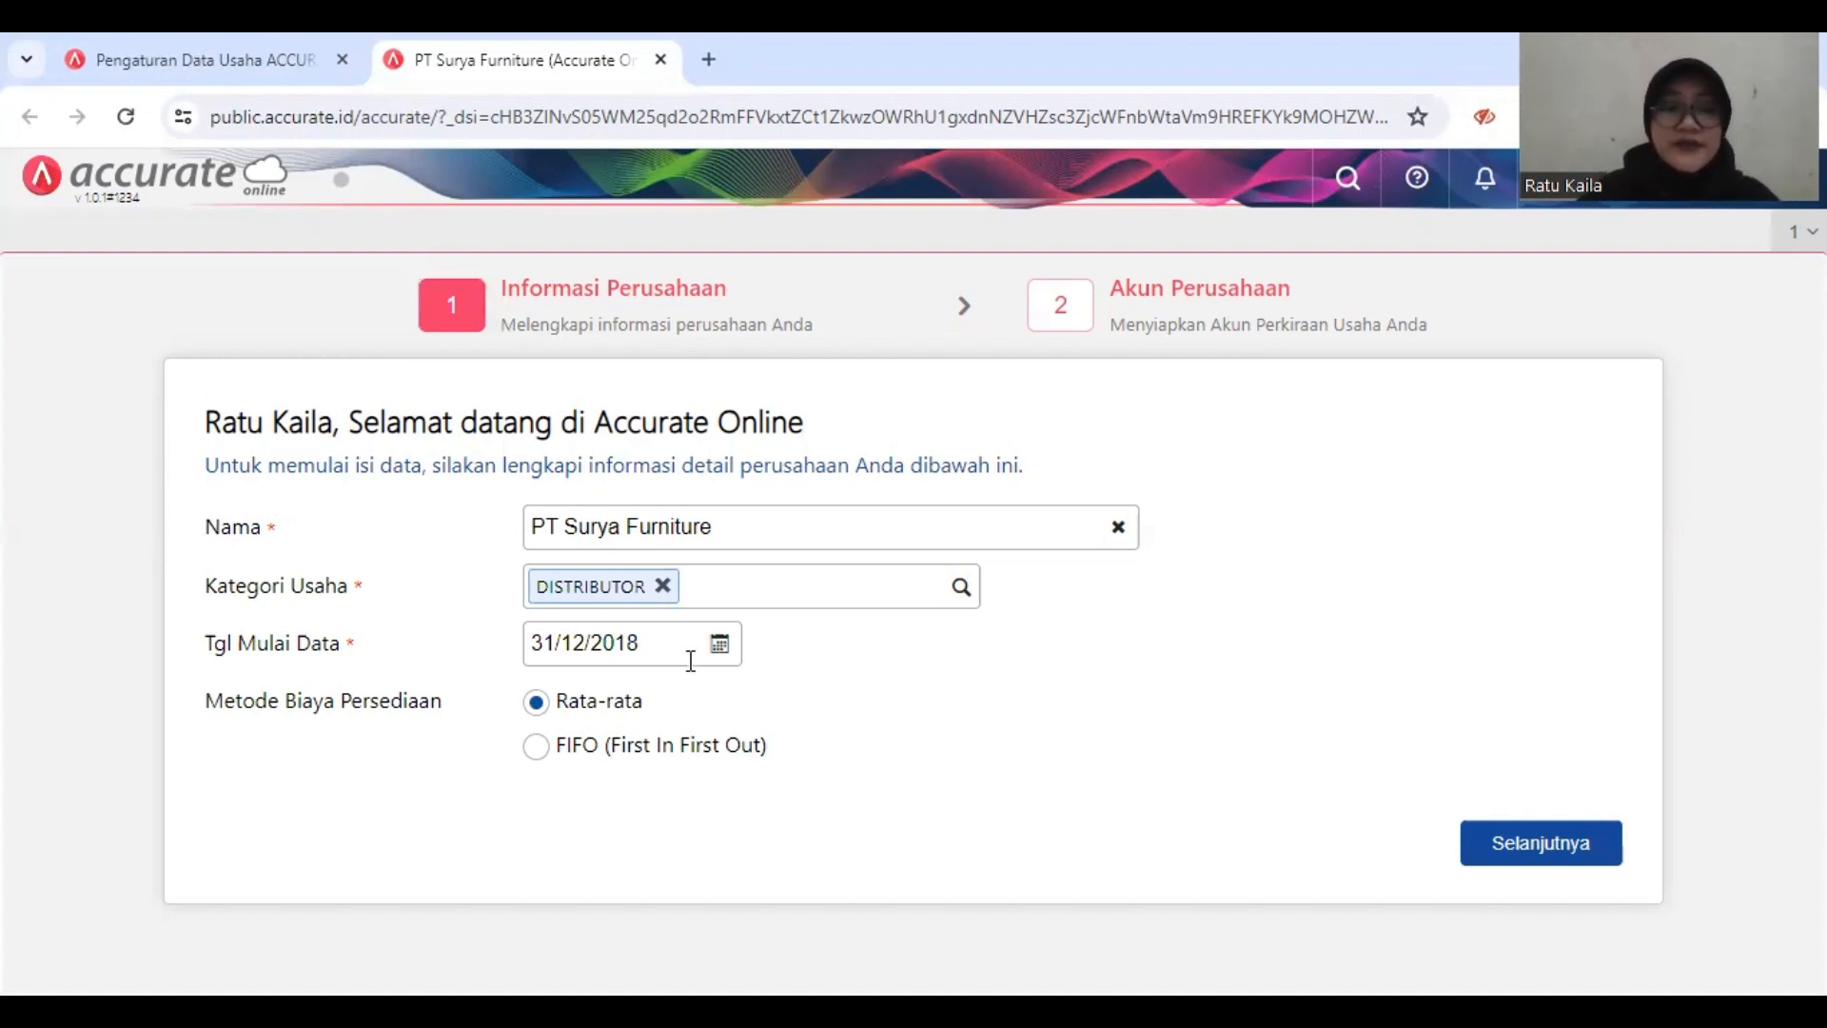
left_click(718, 756)
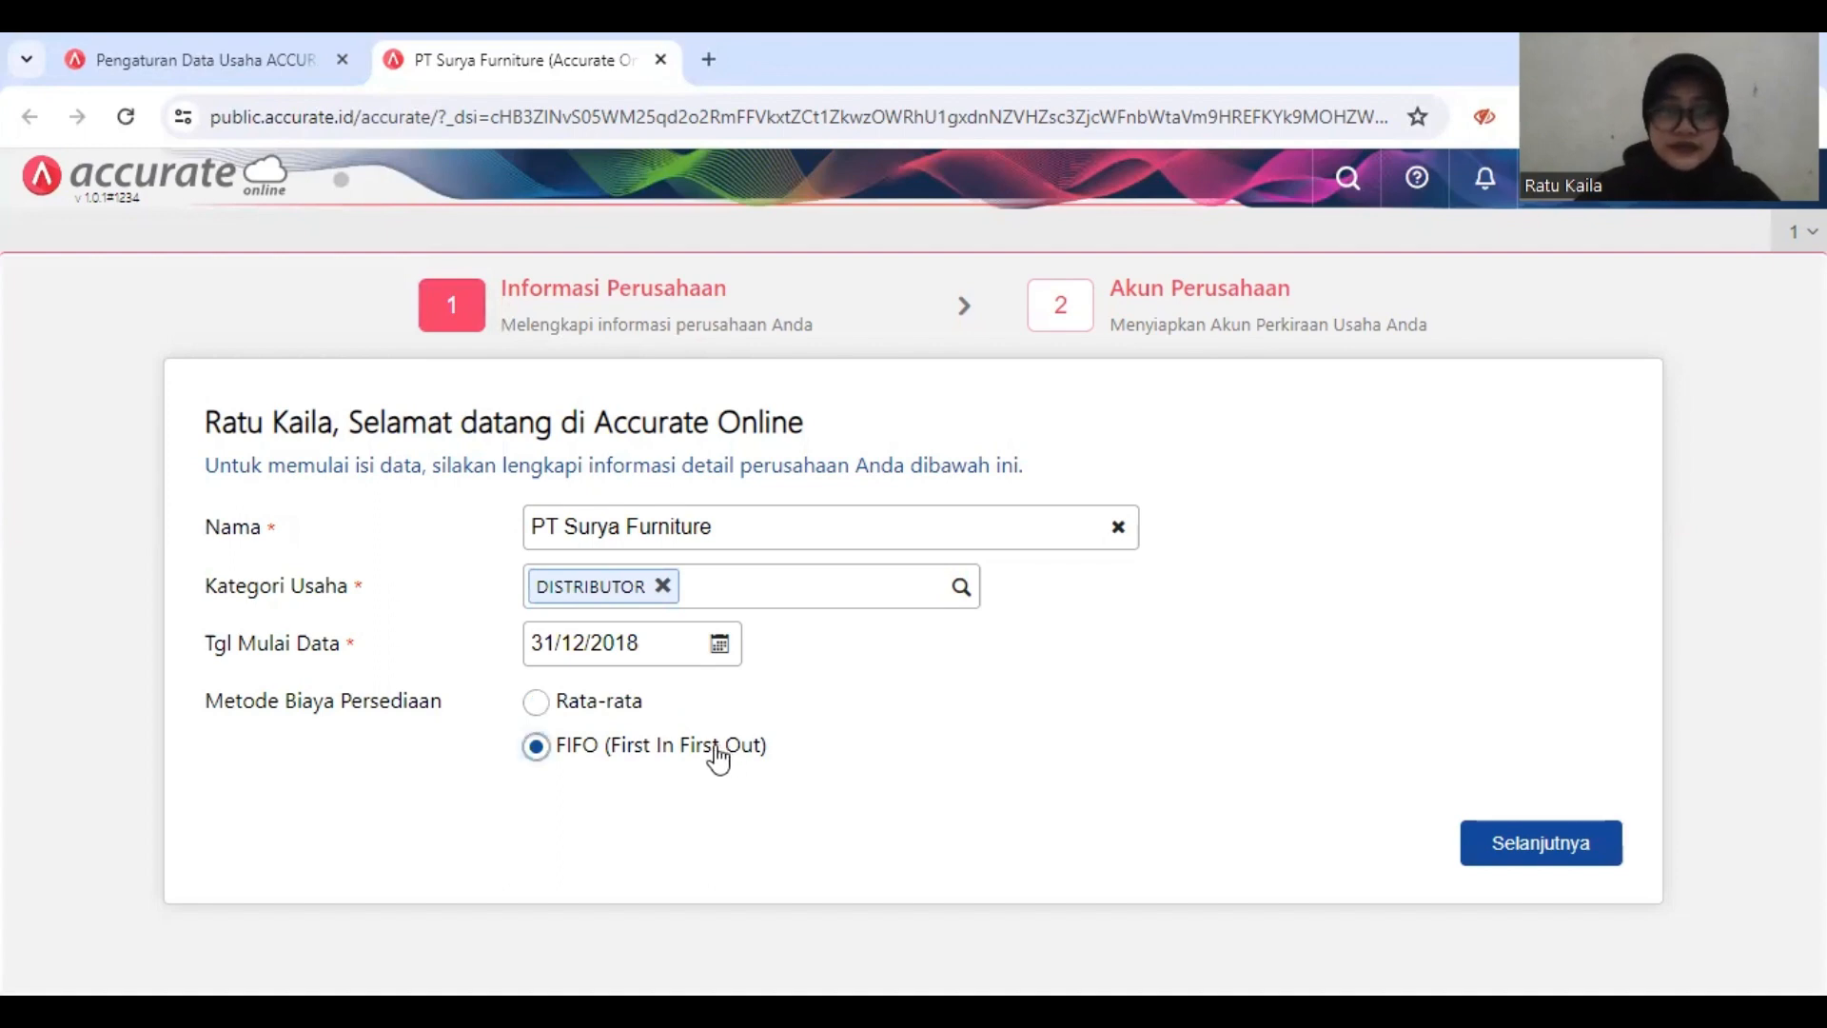
Step: Proceed to the company accounts stage, turn off automatic creation of the account list, and finish the setup
left_click(1542, 843)
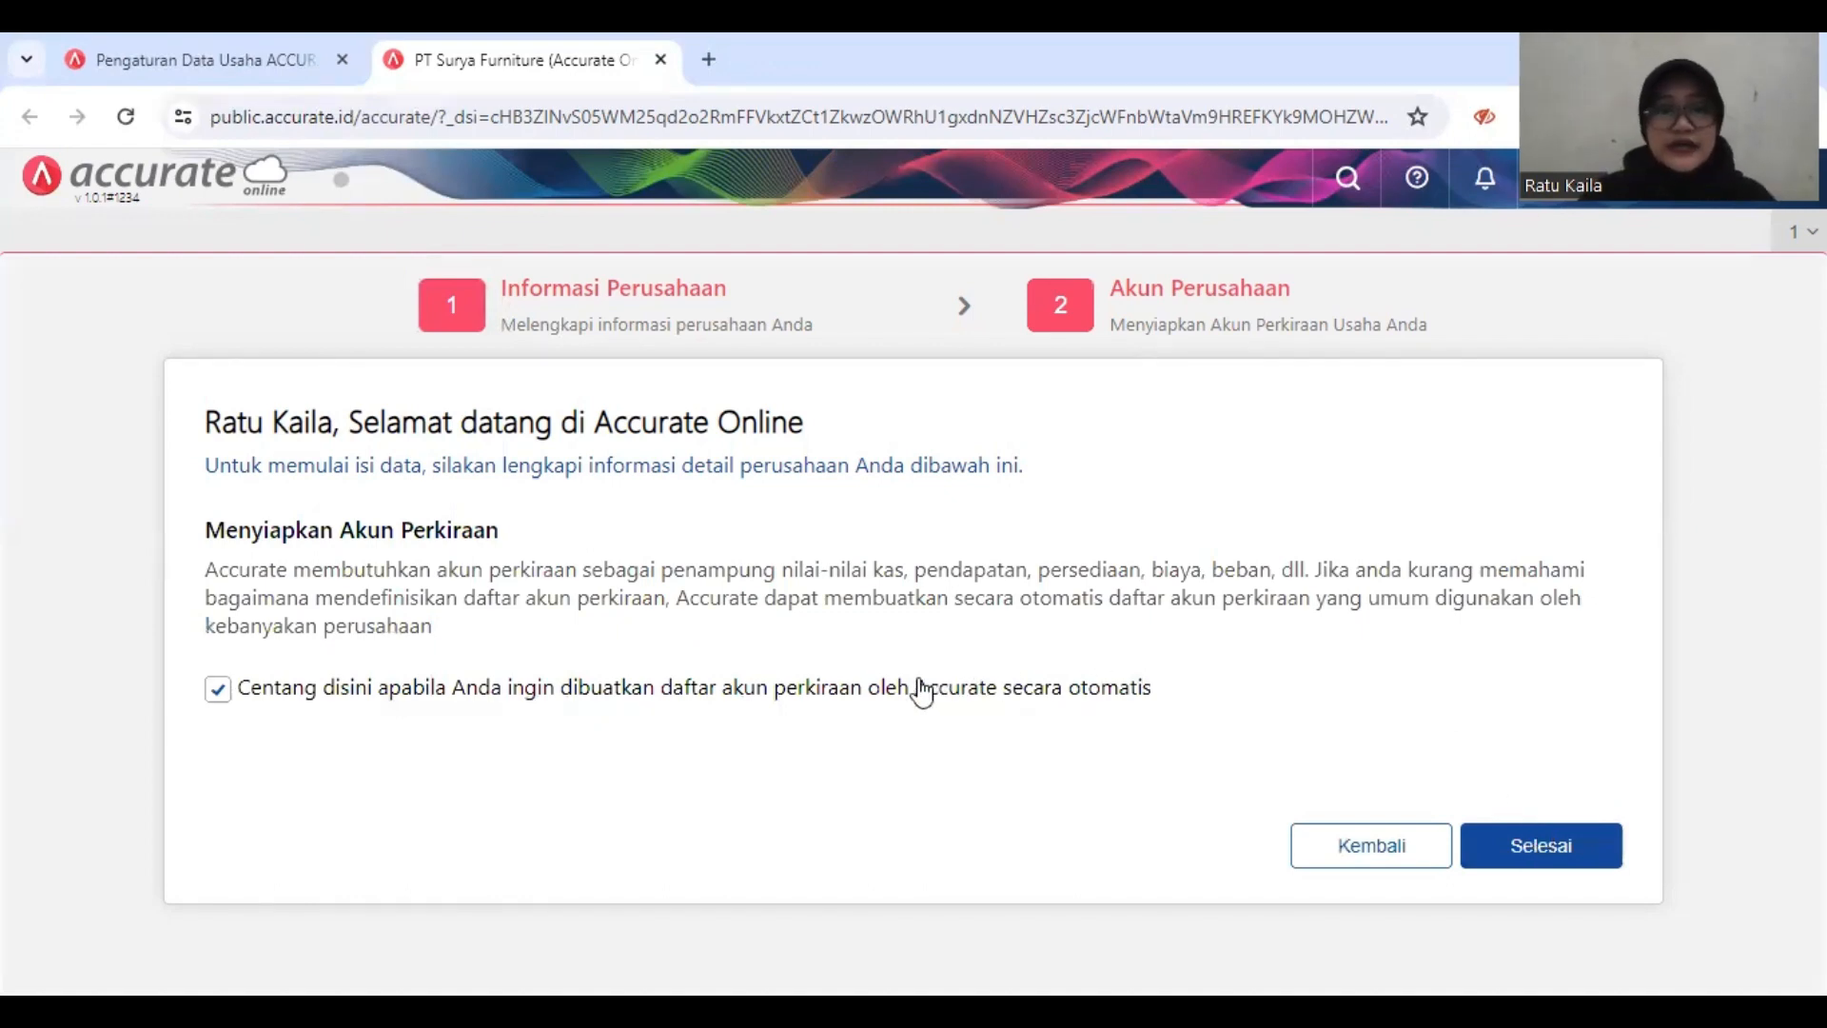
left_click(612, 695)
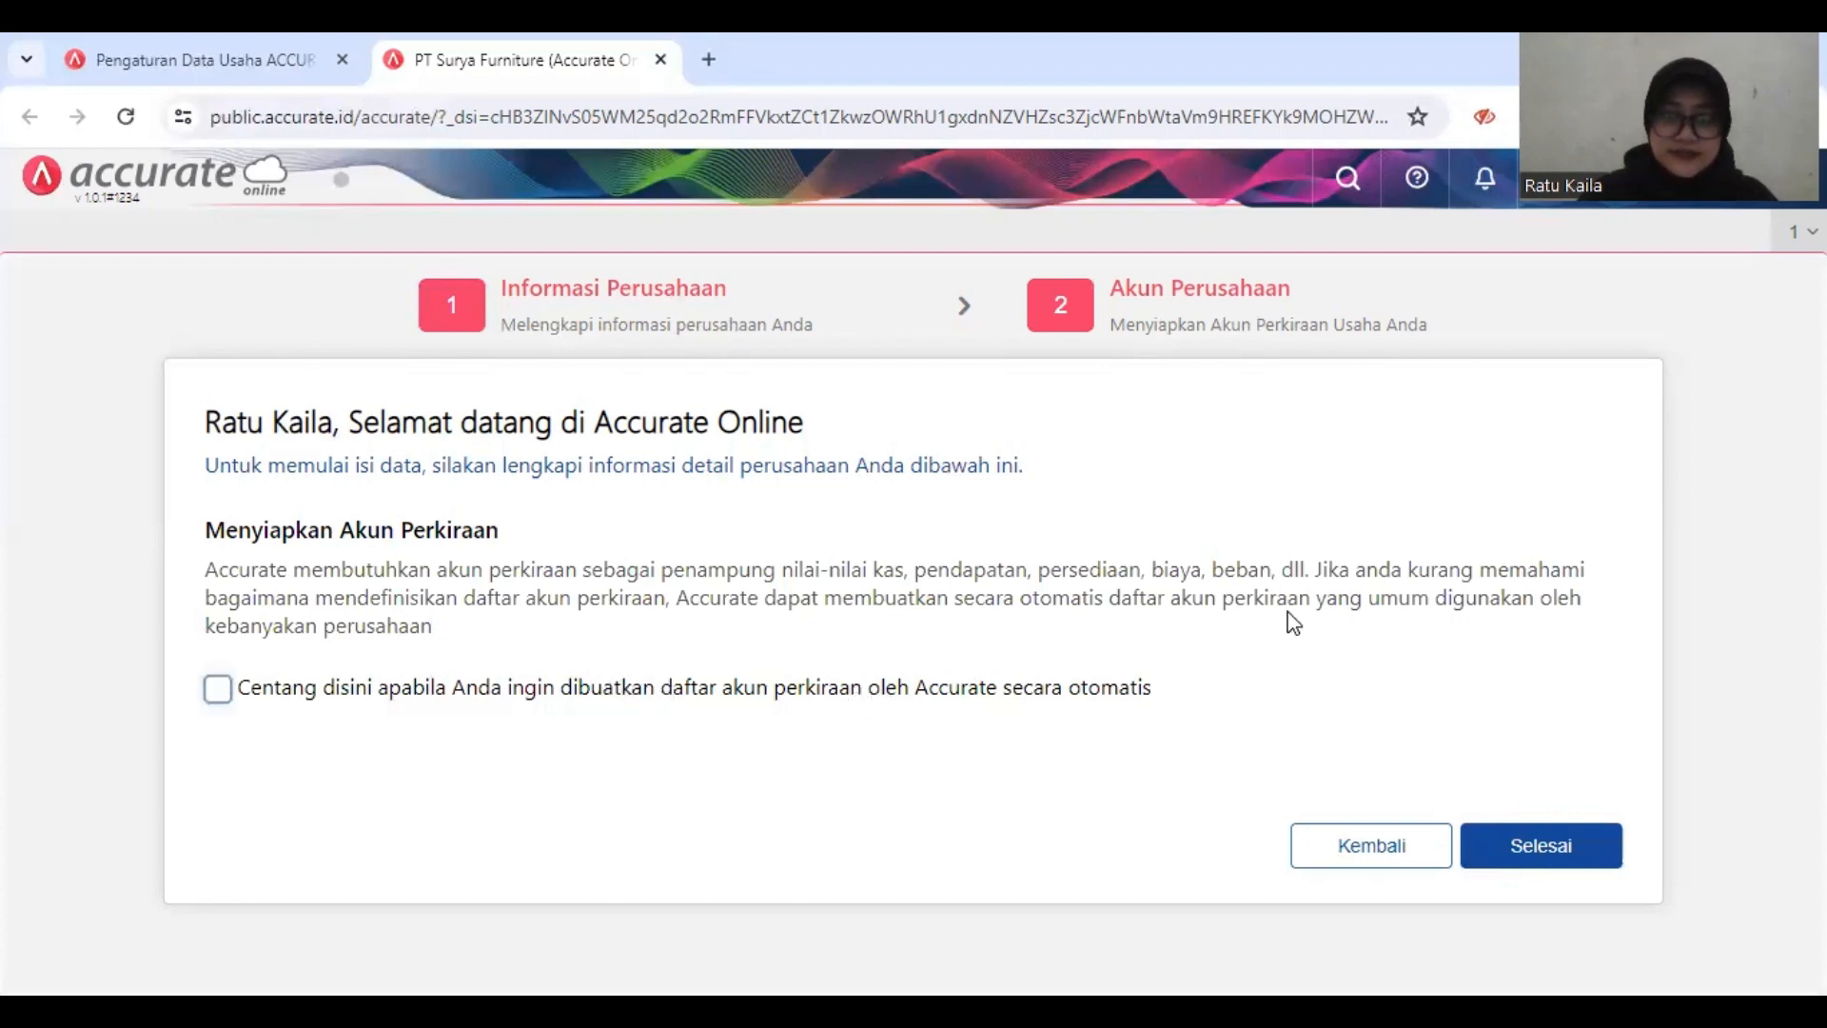
left_click(1528, 843)
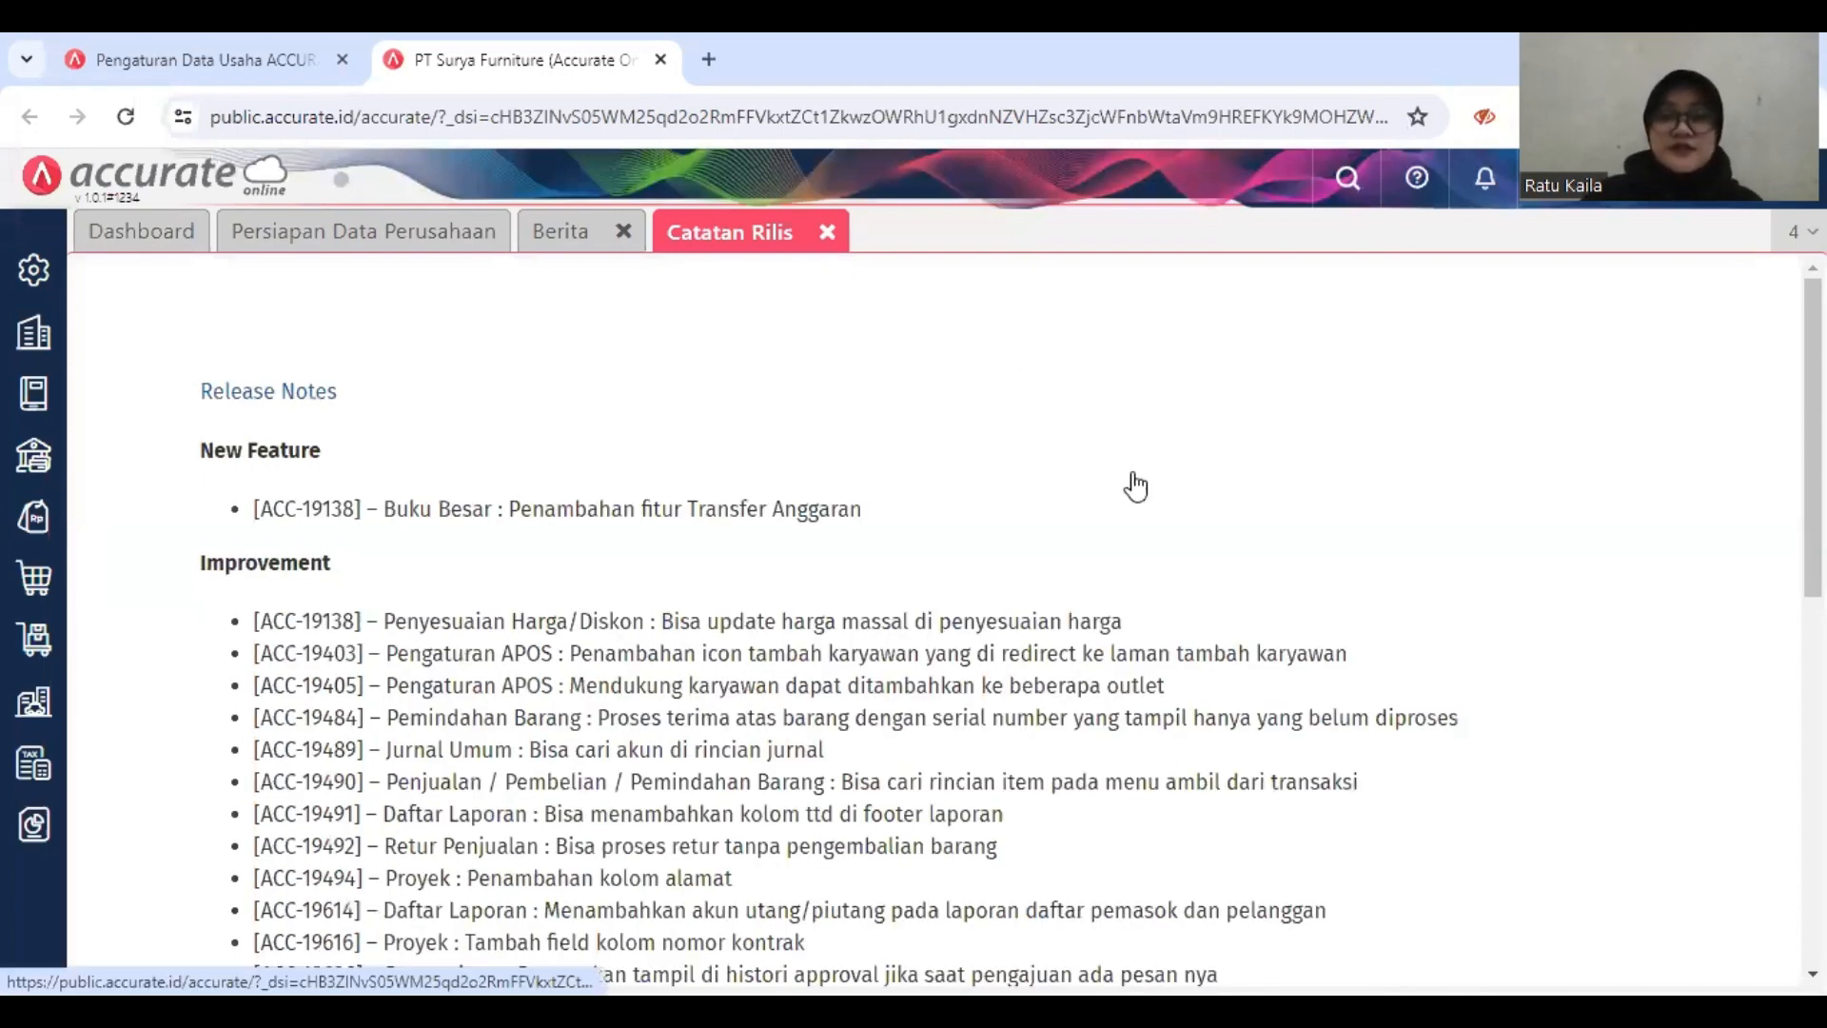
Step: Close the release notes and open the company preferences
left_click(827, 231)
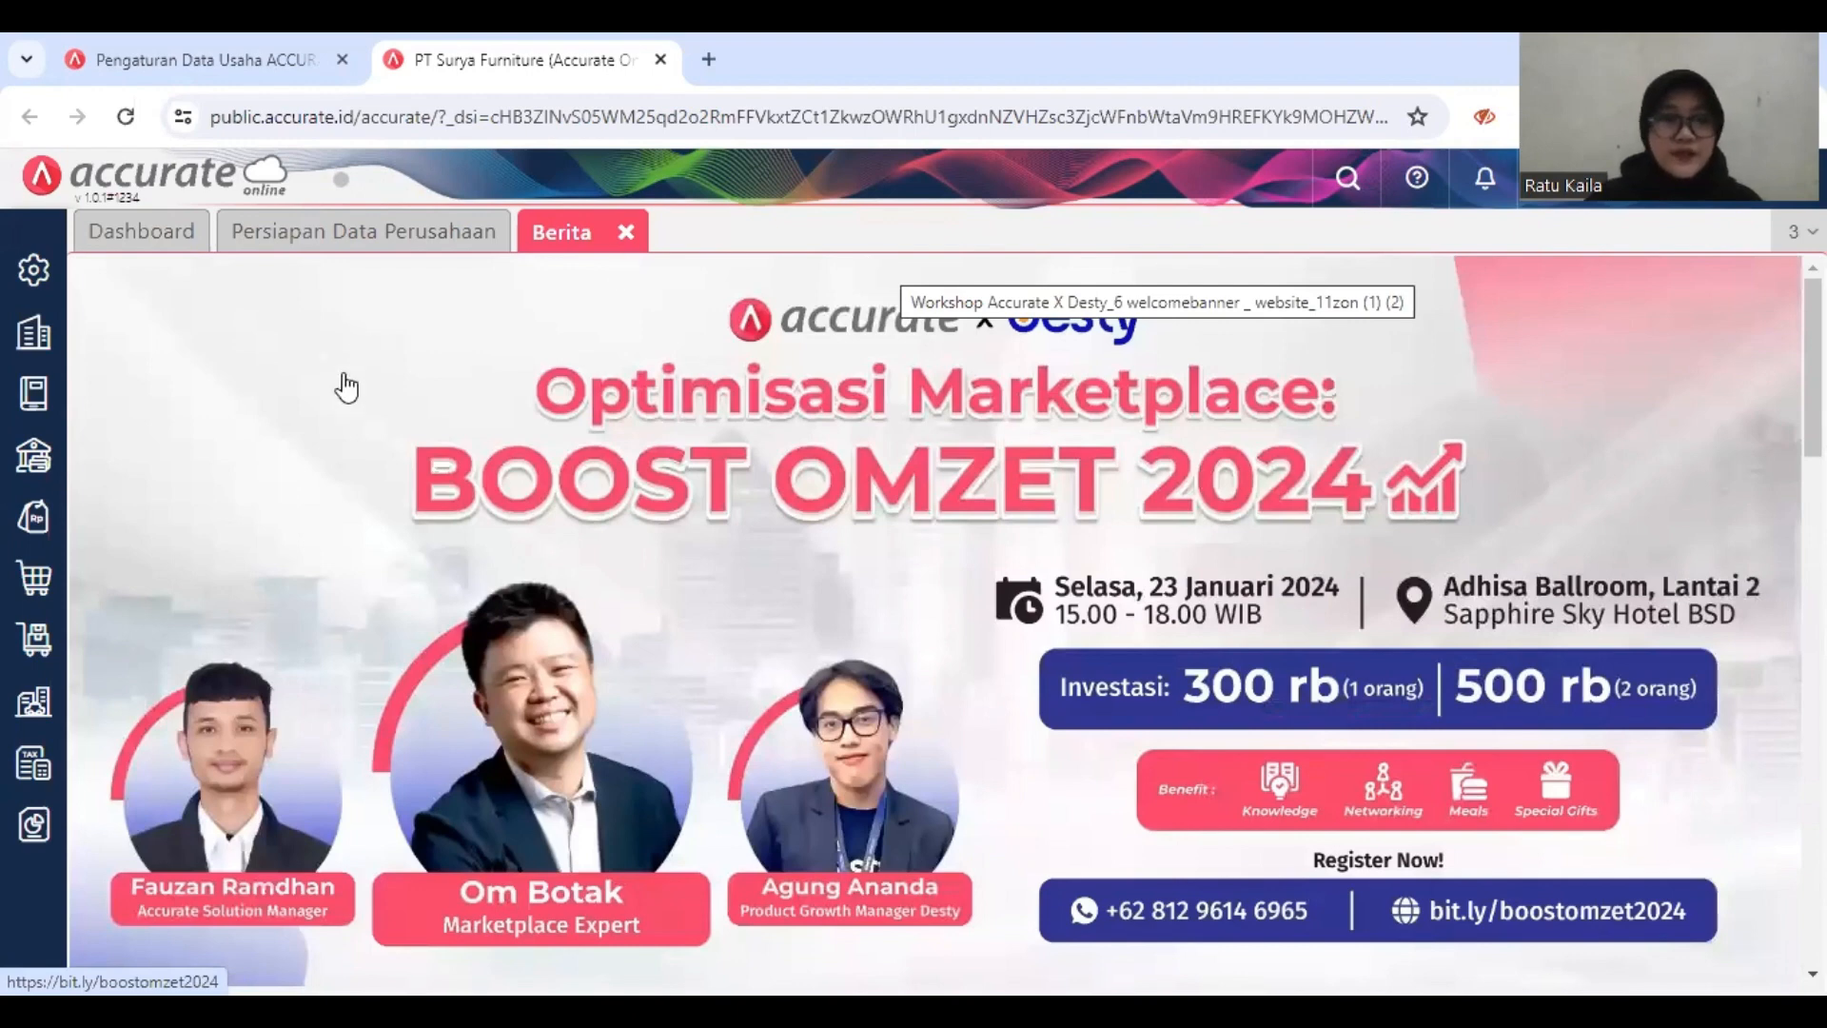
left_click(35, 335)
left_click(34, 274)
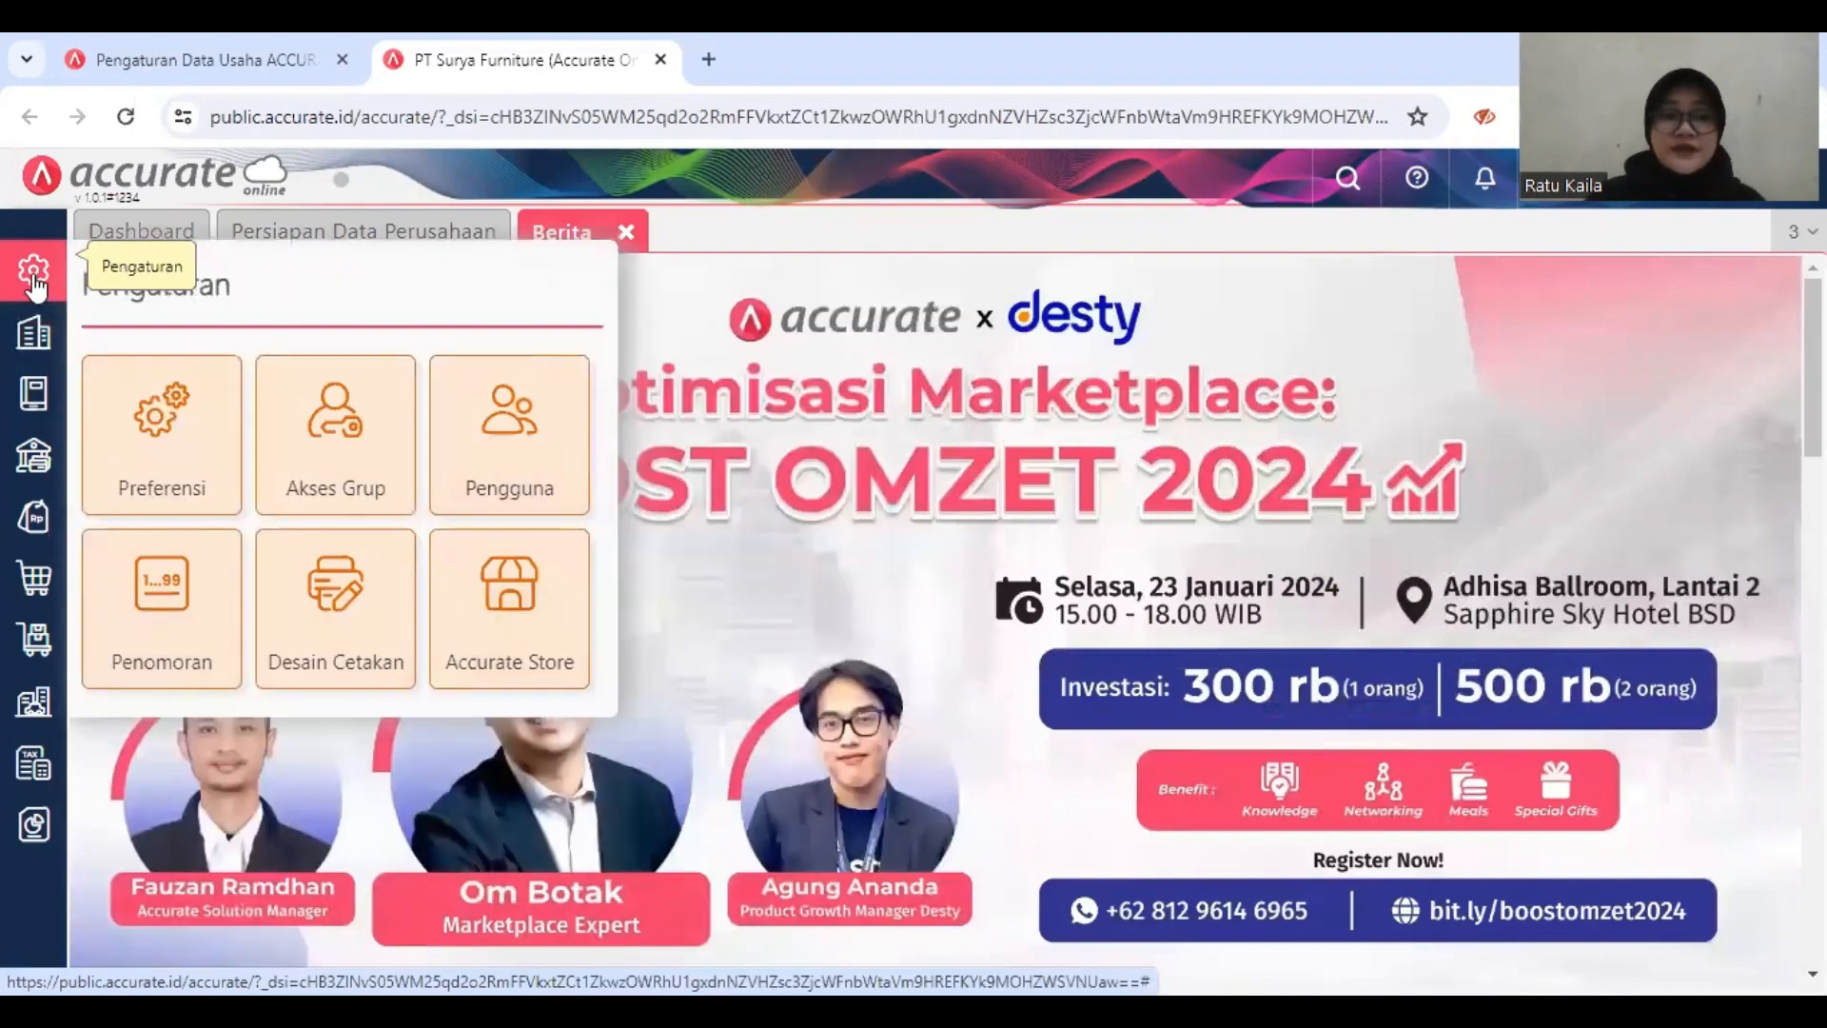
left_click(187, 449)
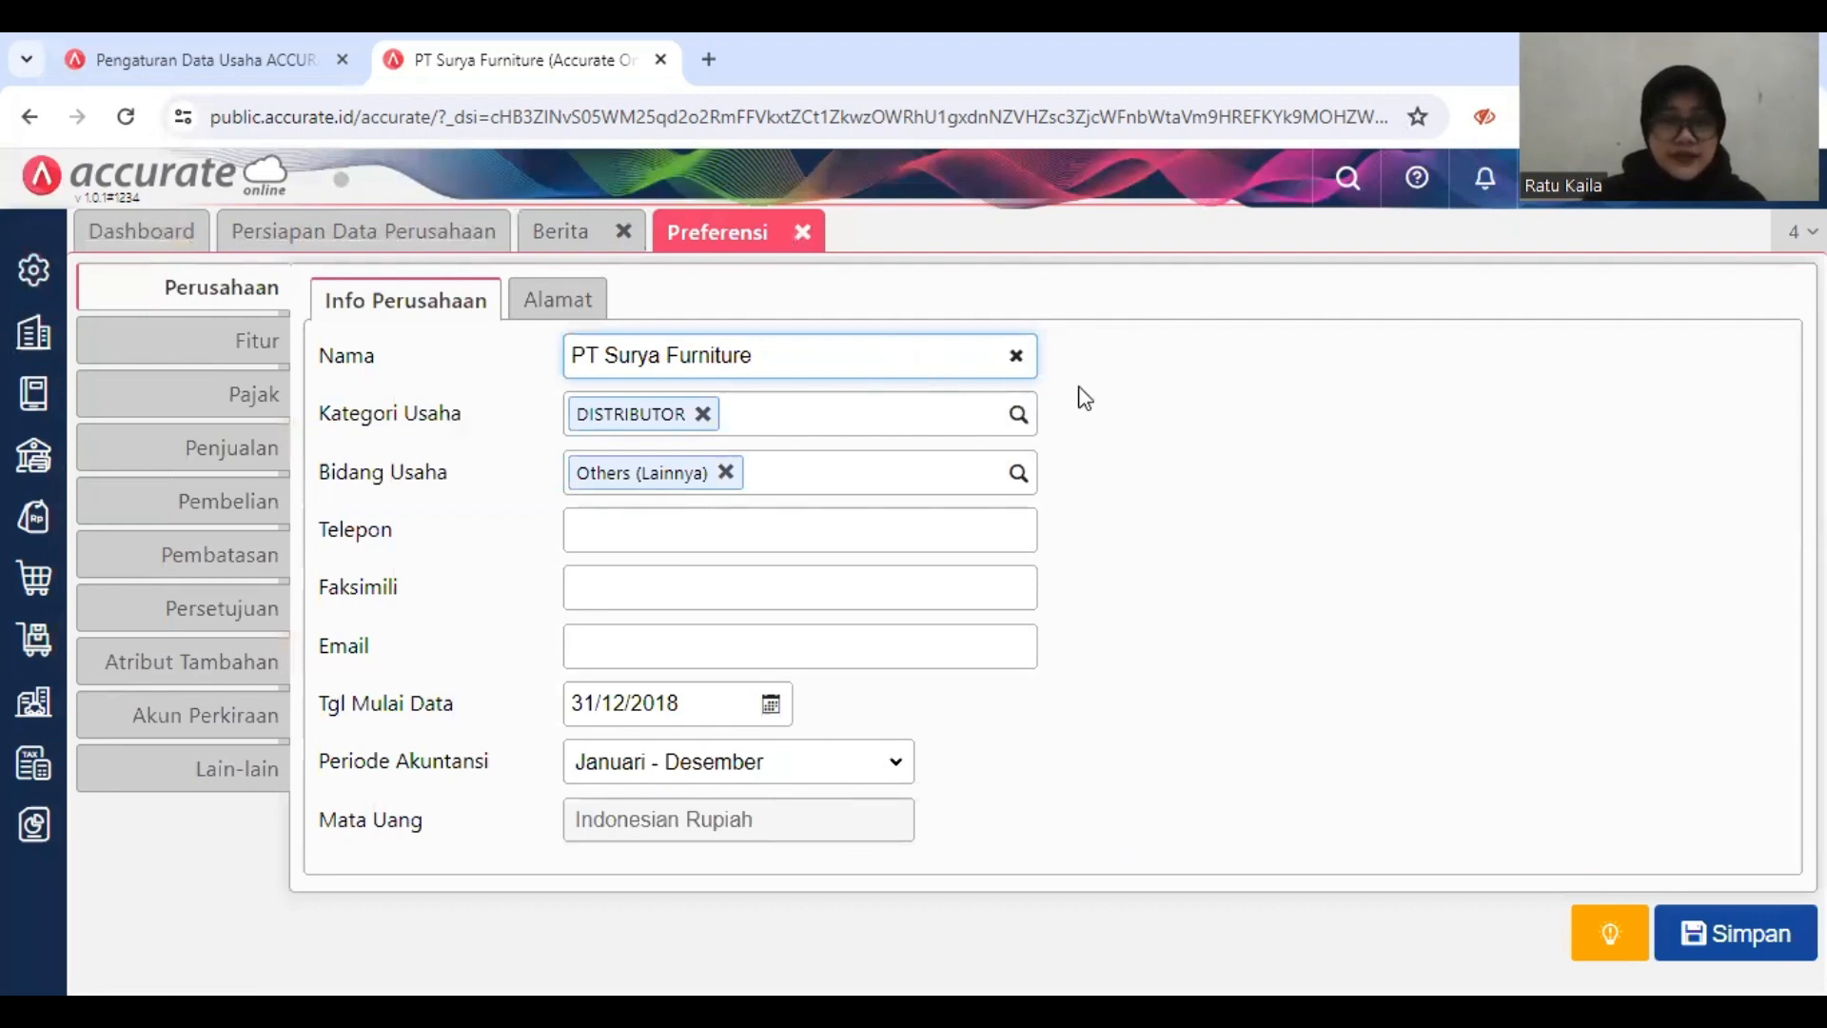
Step: Enter the company's telephone number in the company information
left_click(905, 524)
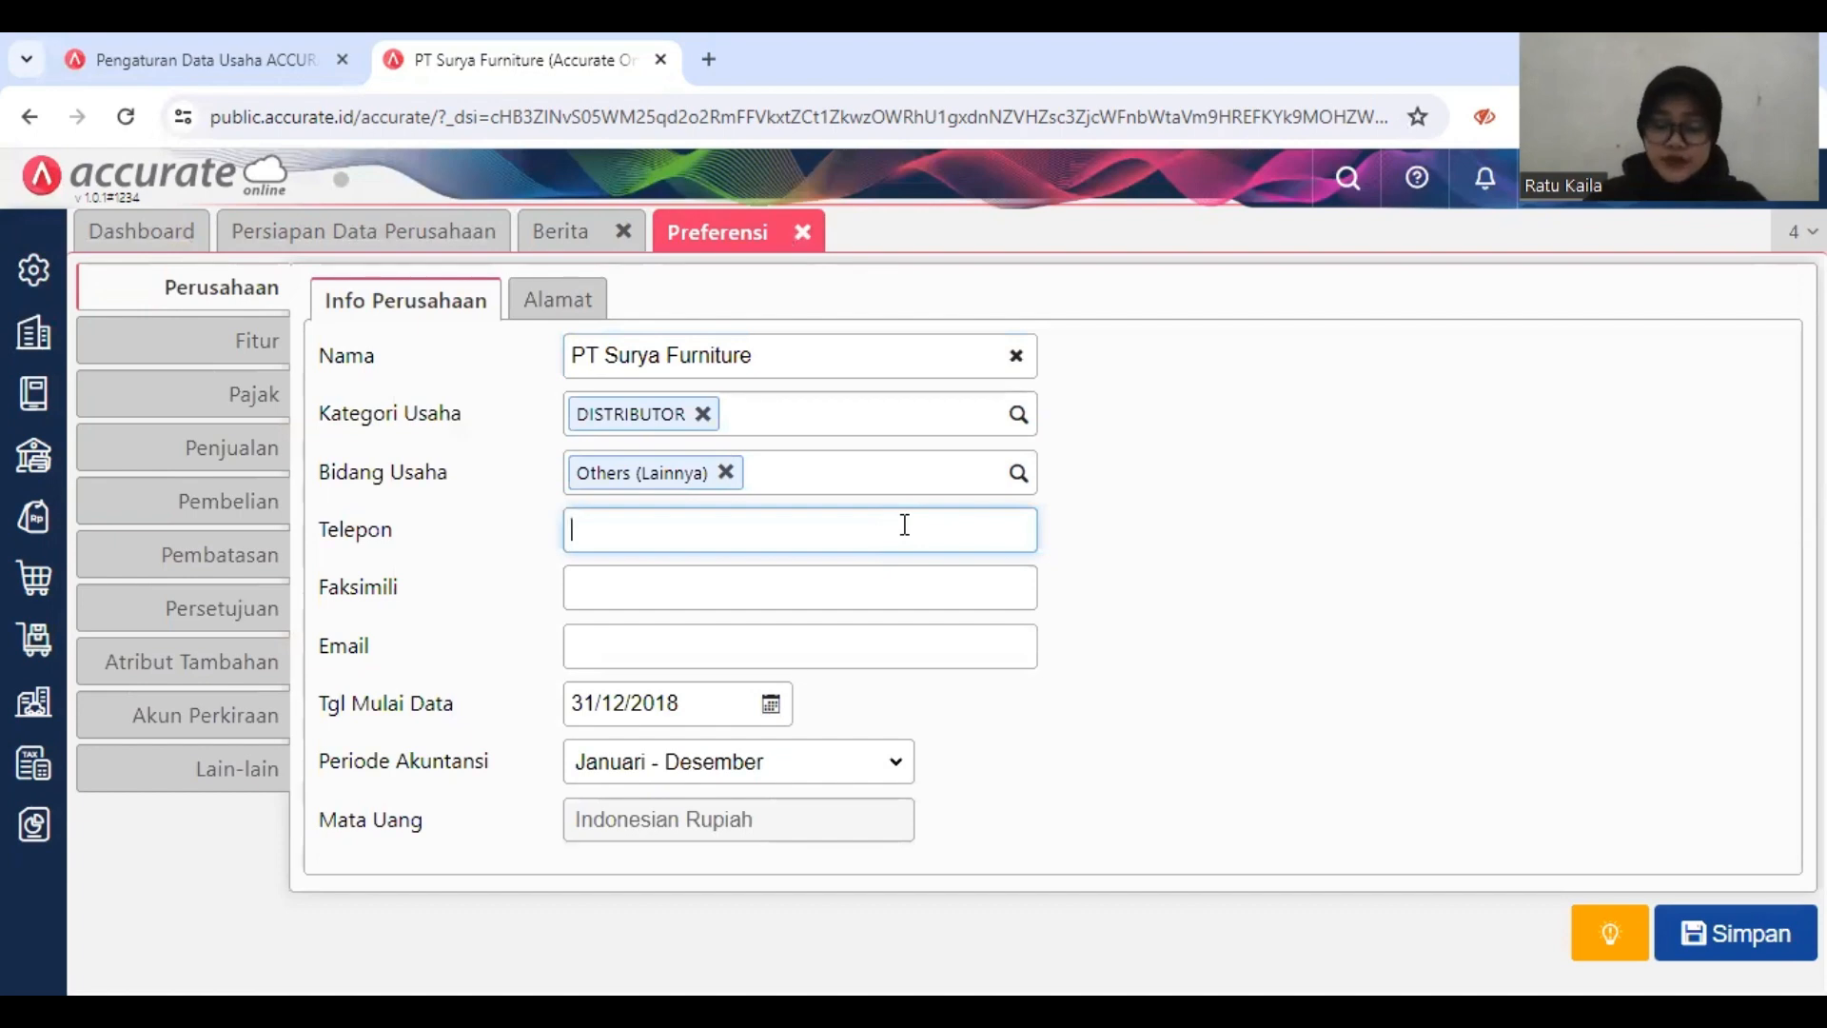
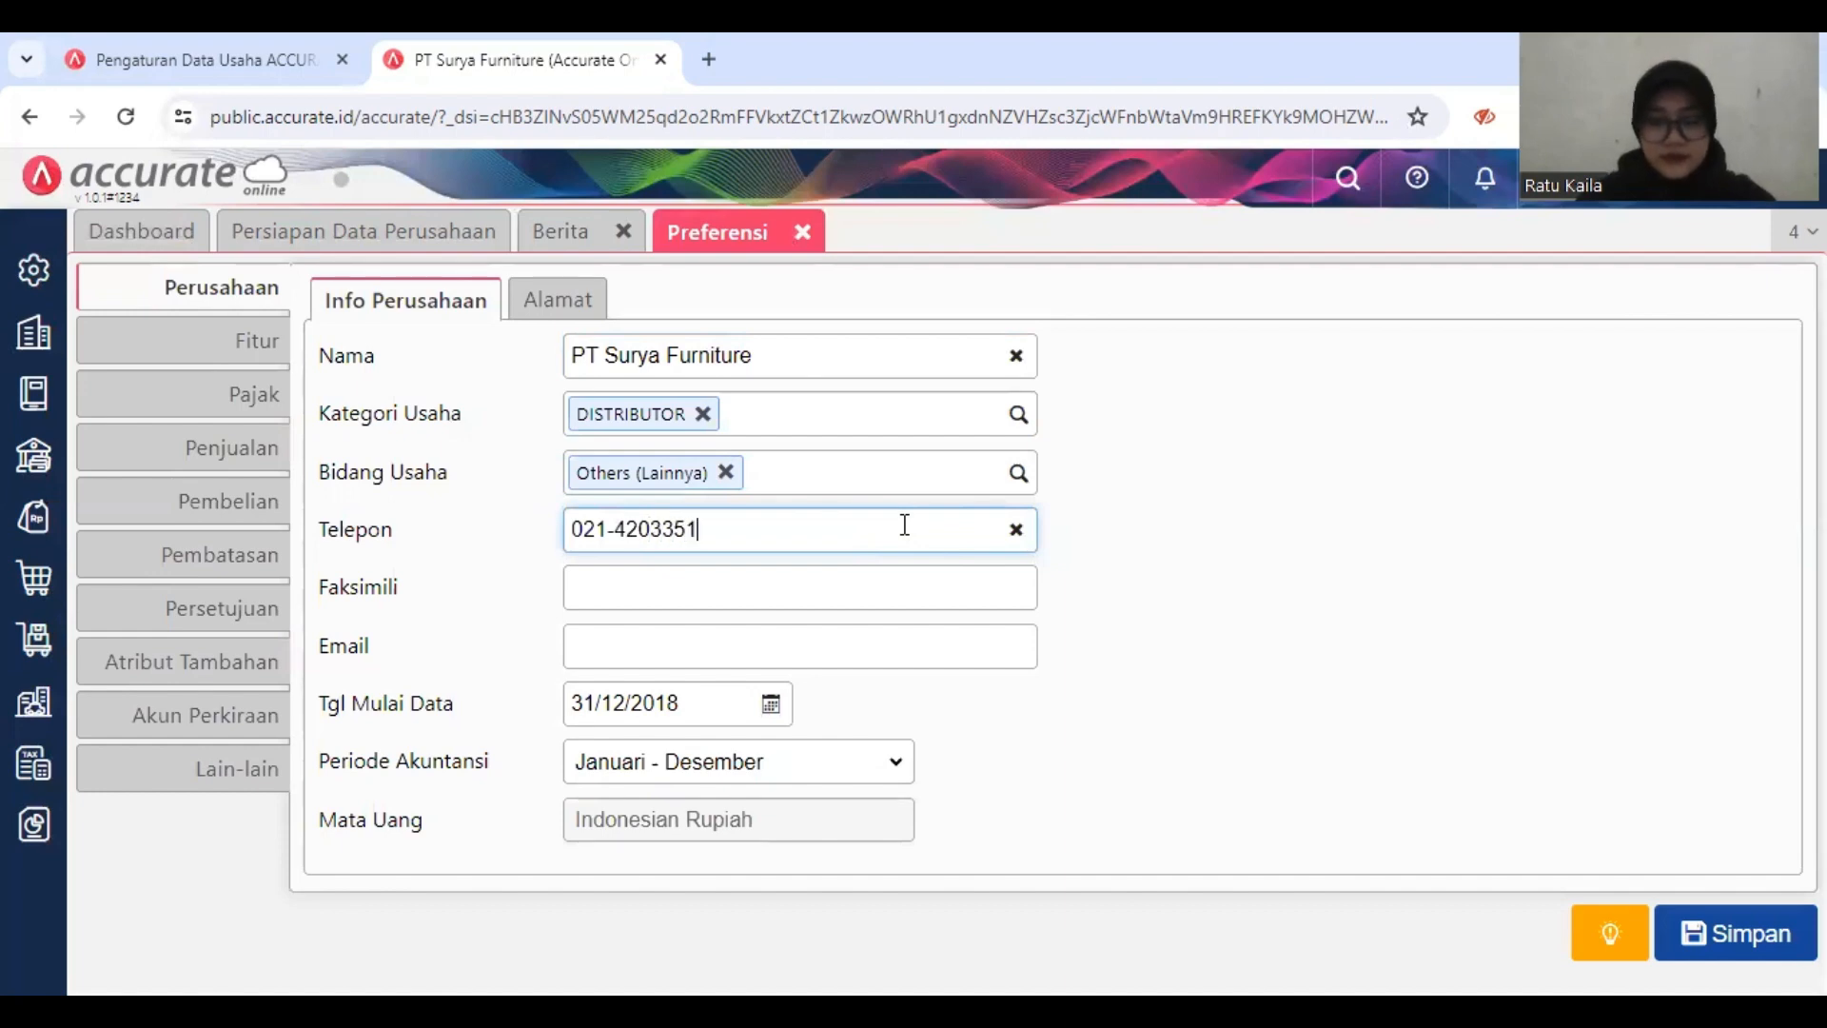
Step: Enter the company's fax number in the Faksimili field of the company information
left_click(846, 588)
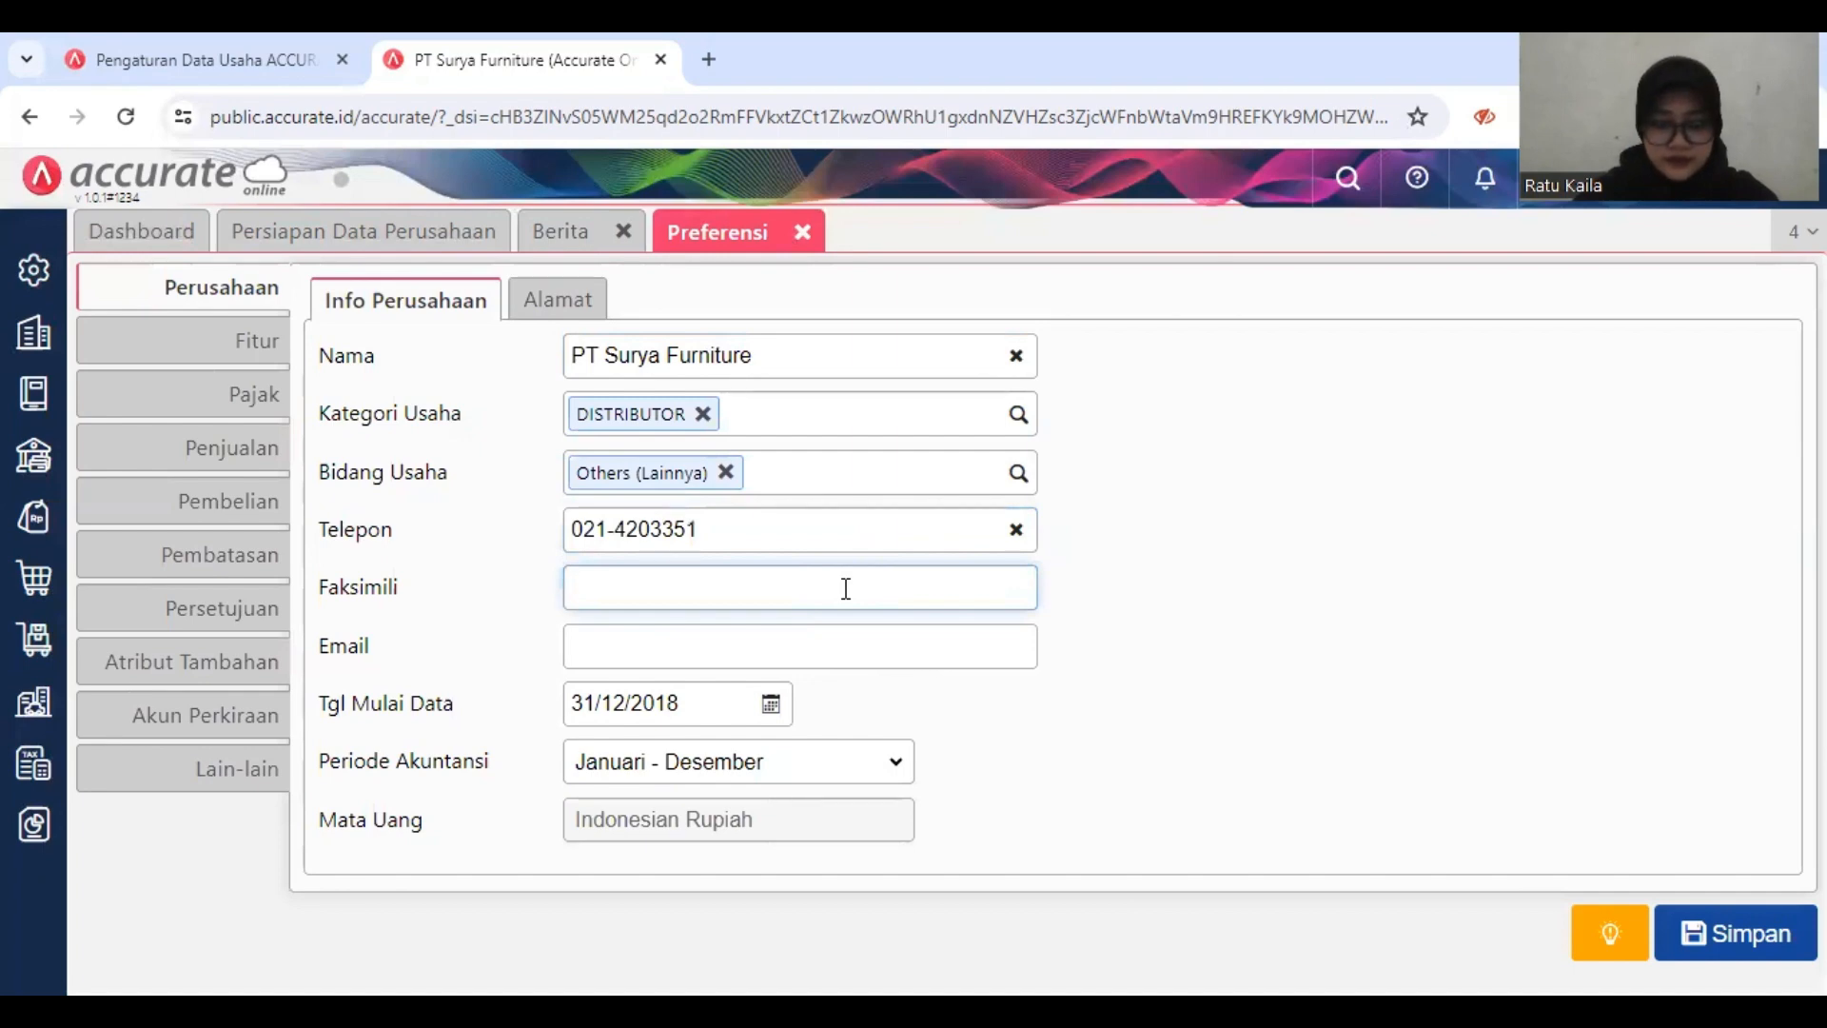
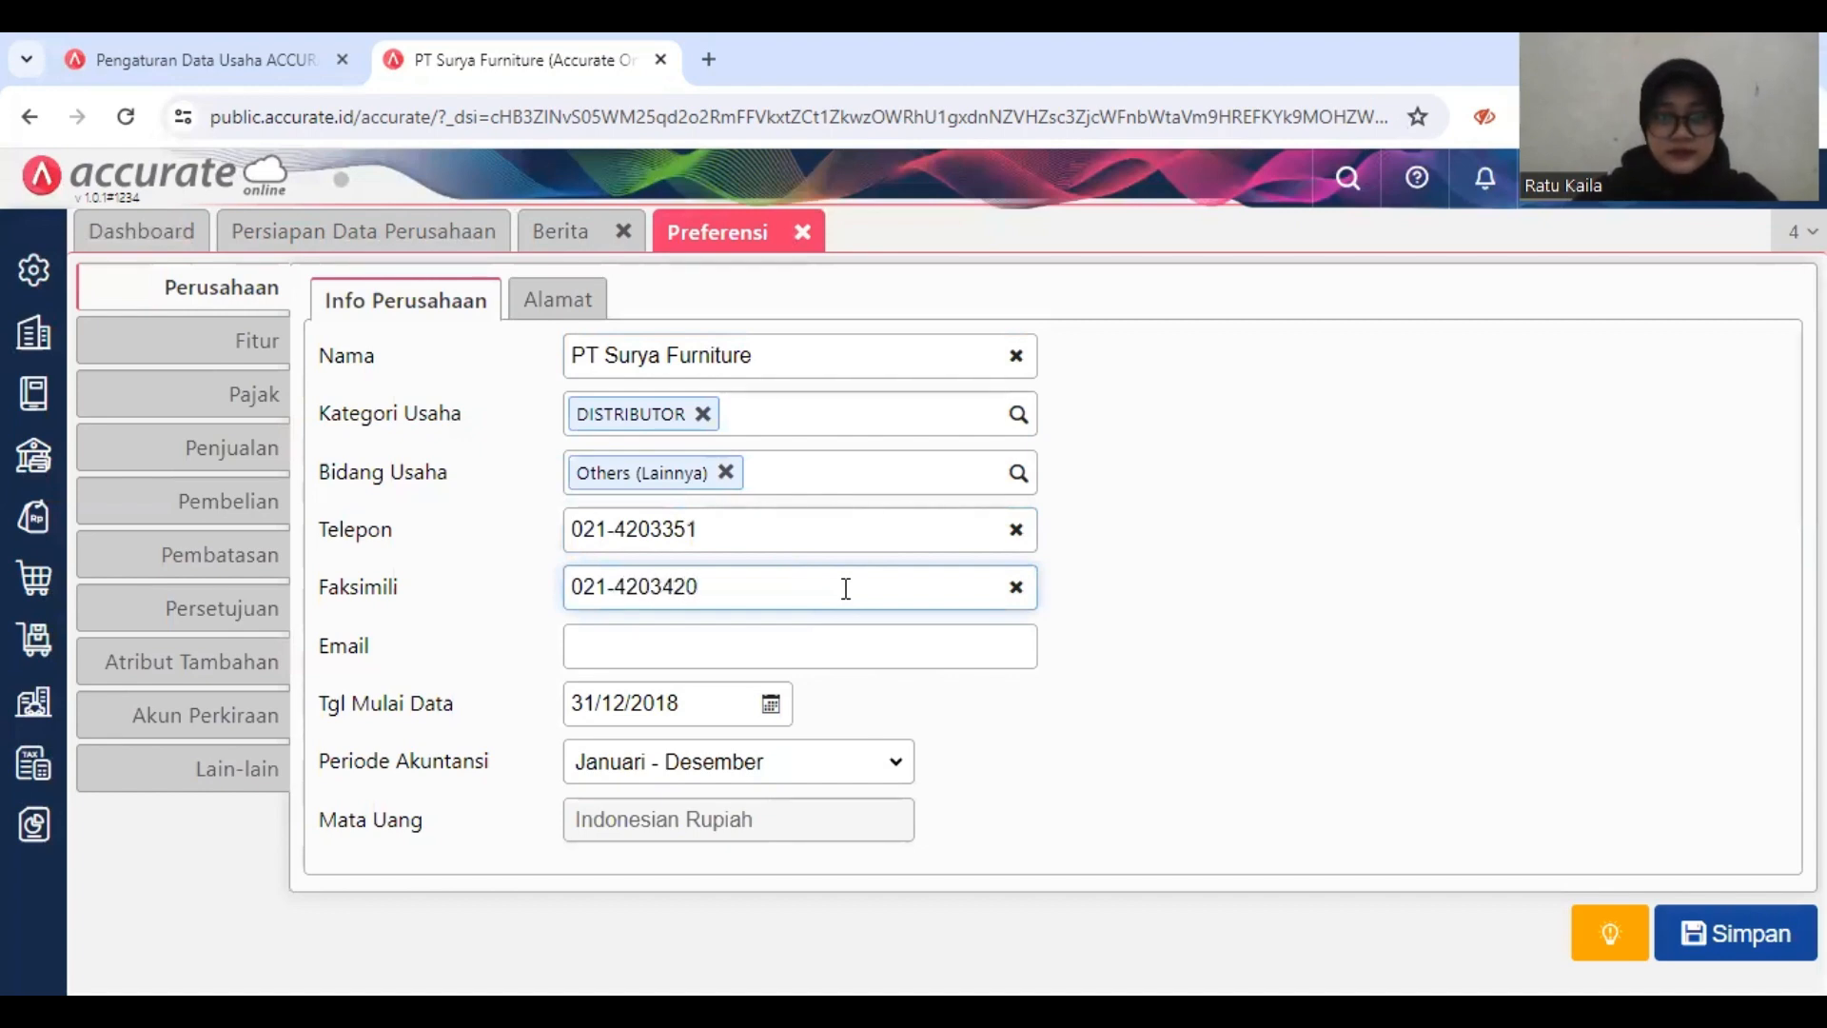
Step: Fill in the company's e-mail address in the company information
left_click(840, 654)
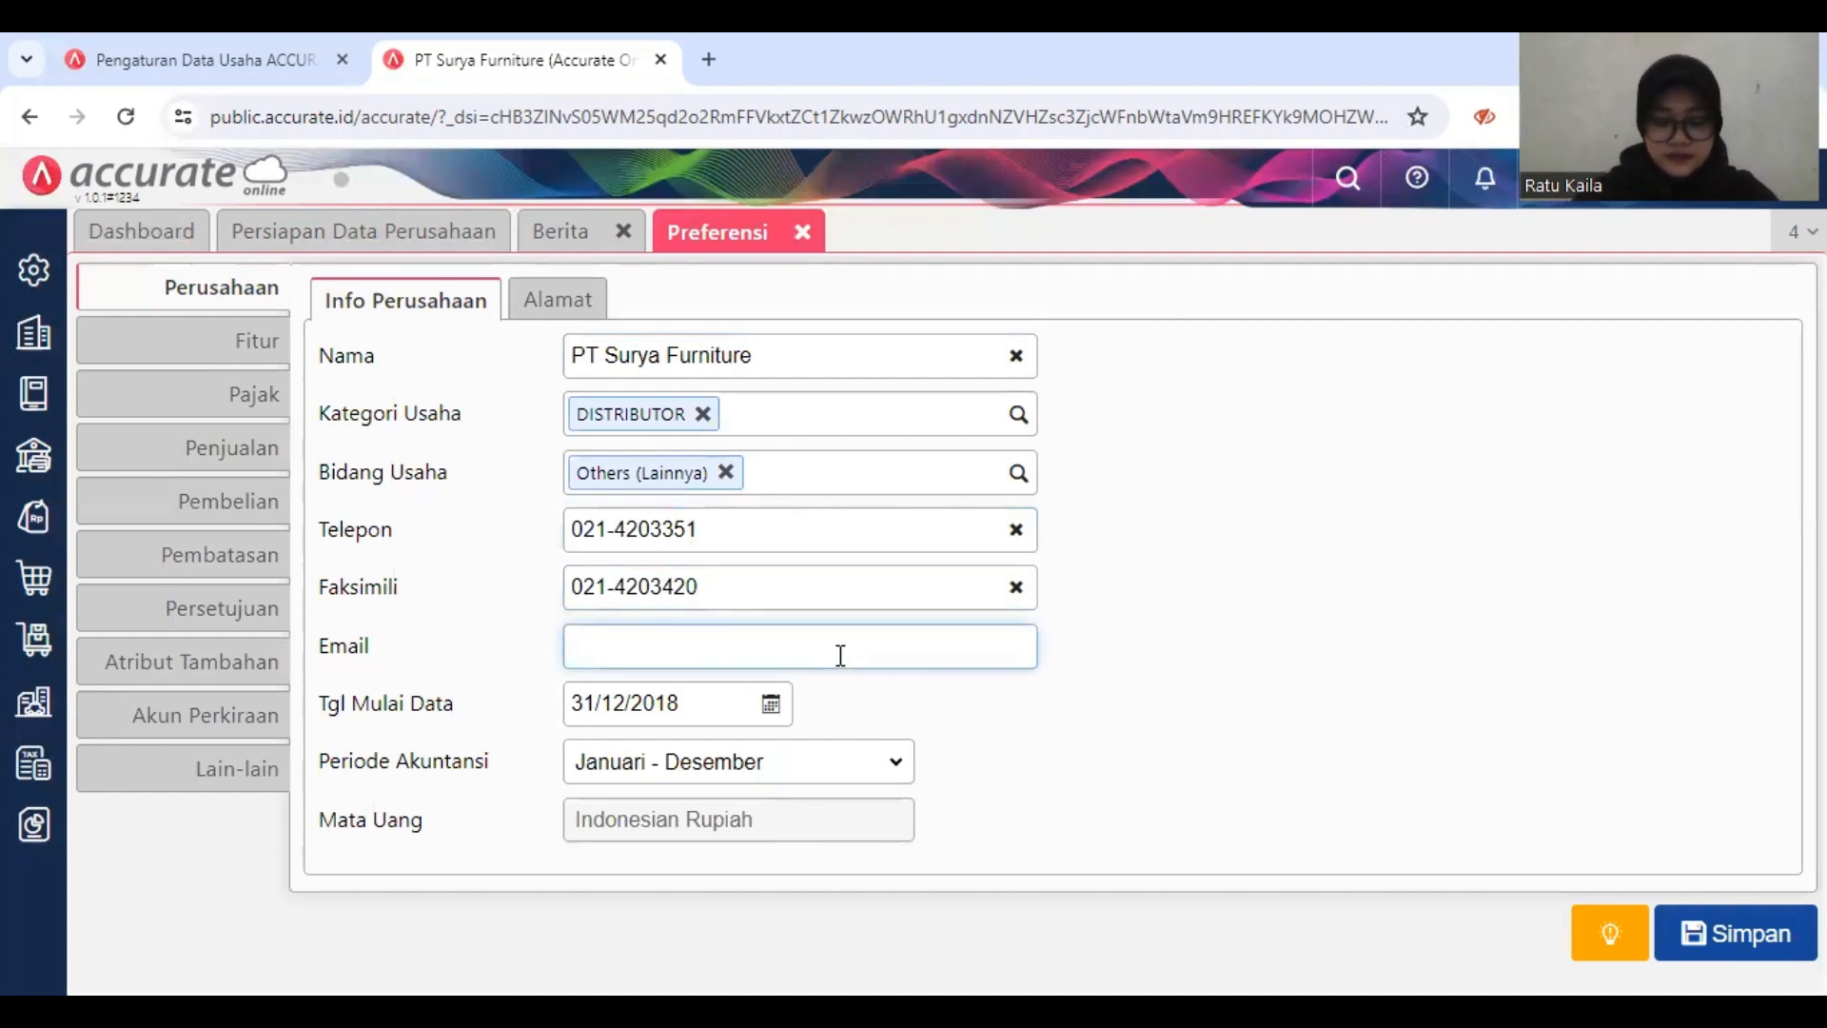
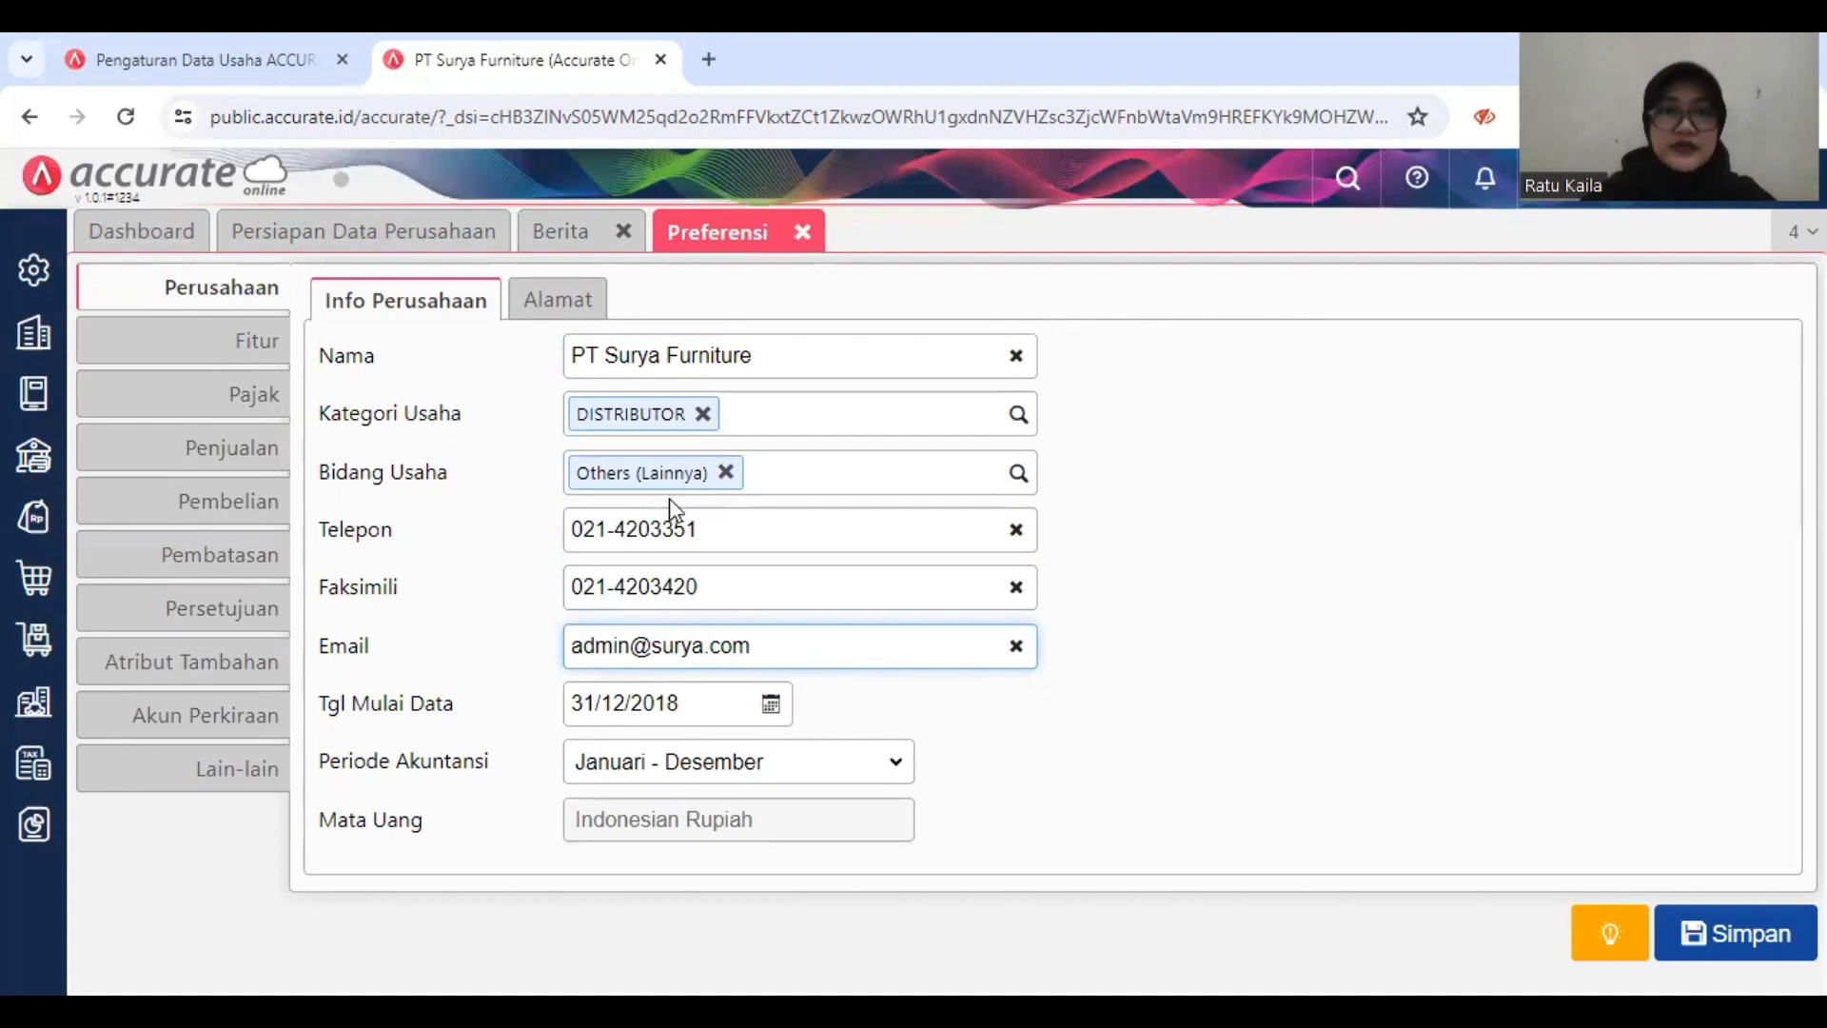
Step: Enter the company's street in the address section of the company preferences
left_click(575, 309)
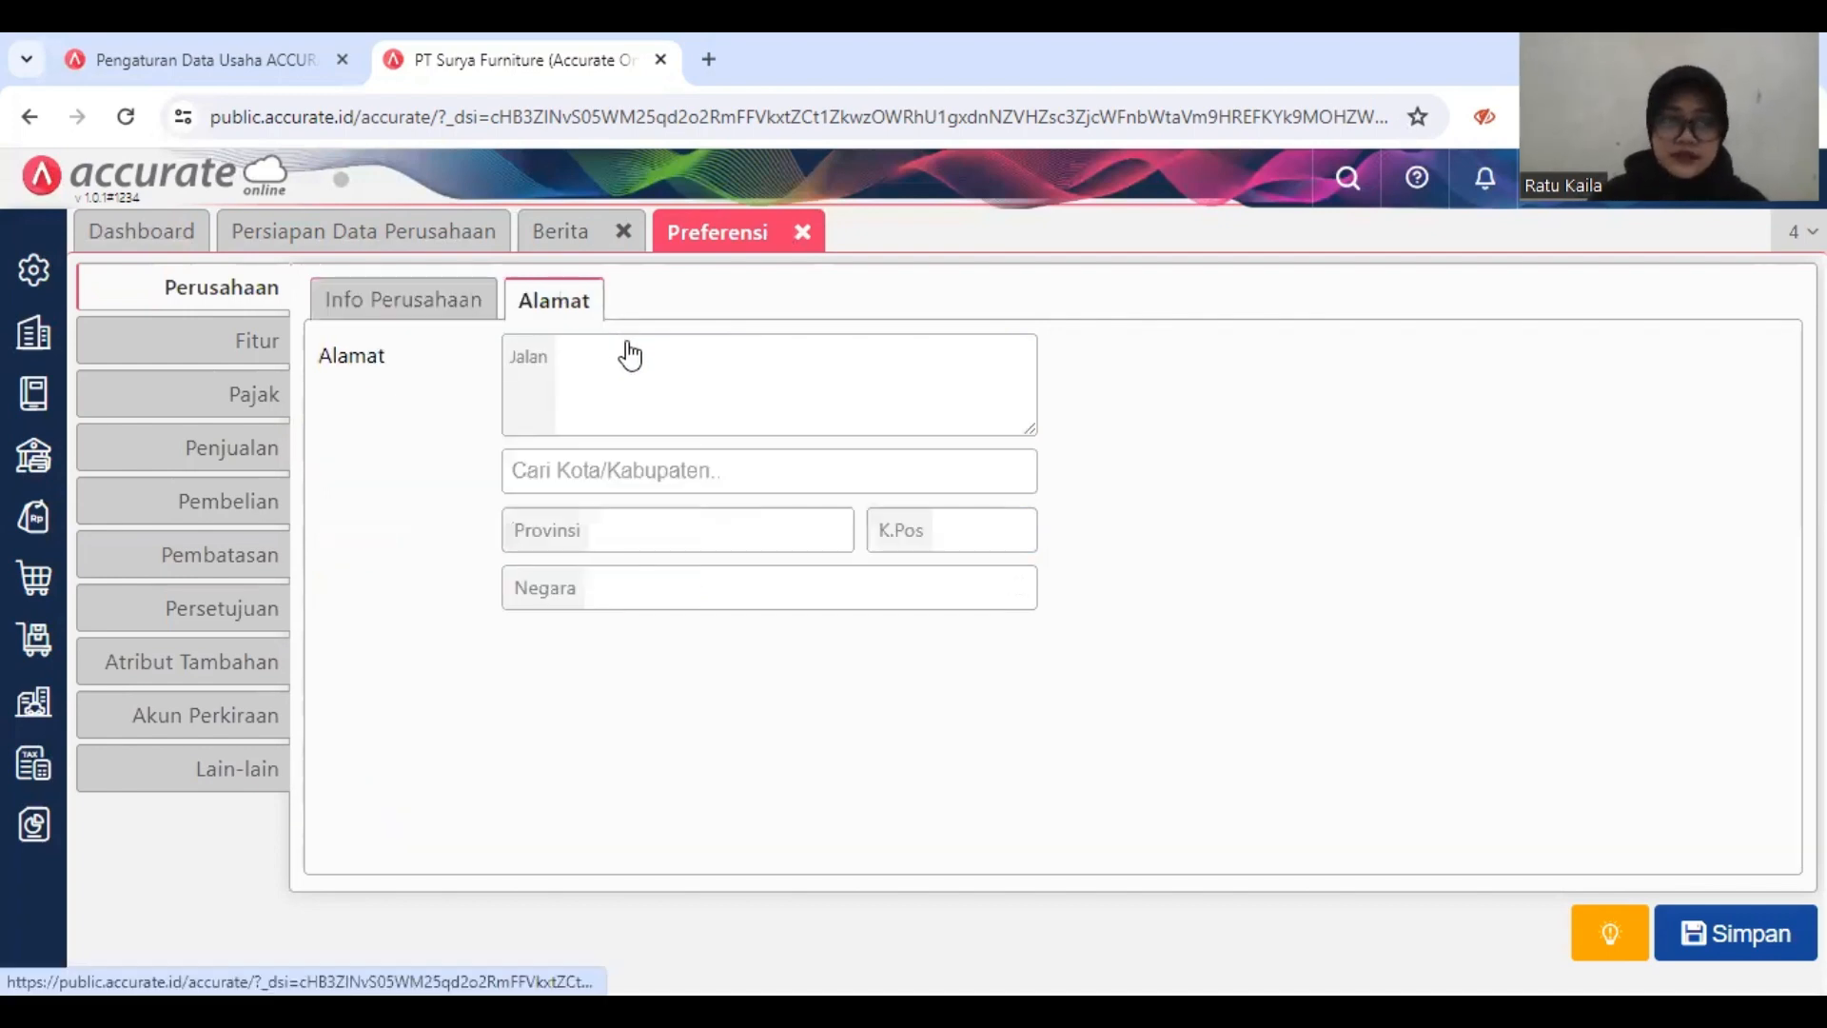
left_click(636, 348)
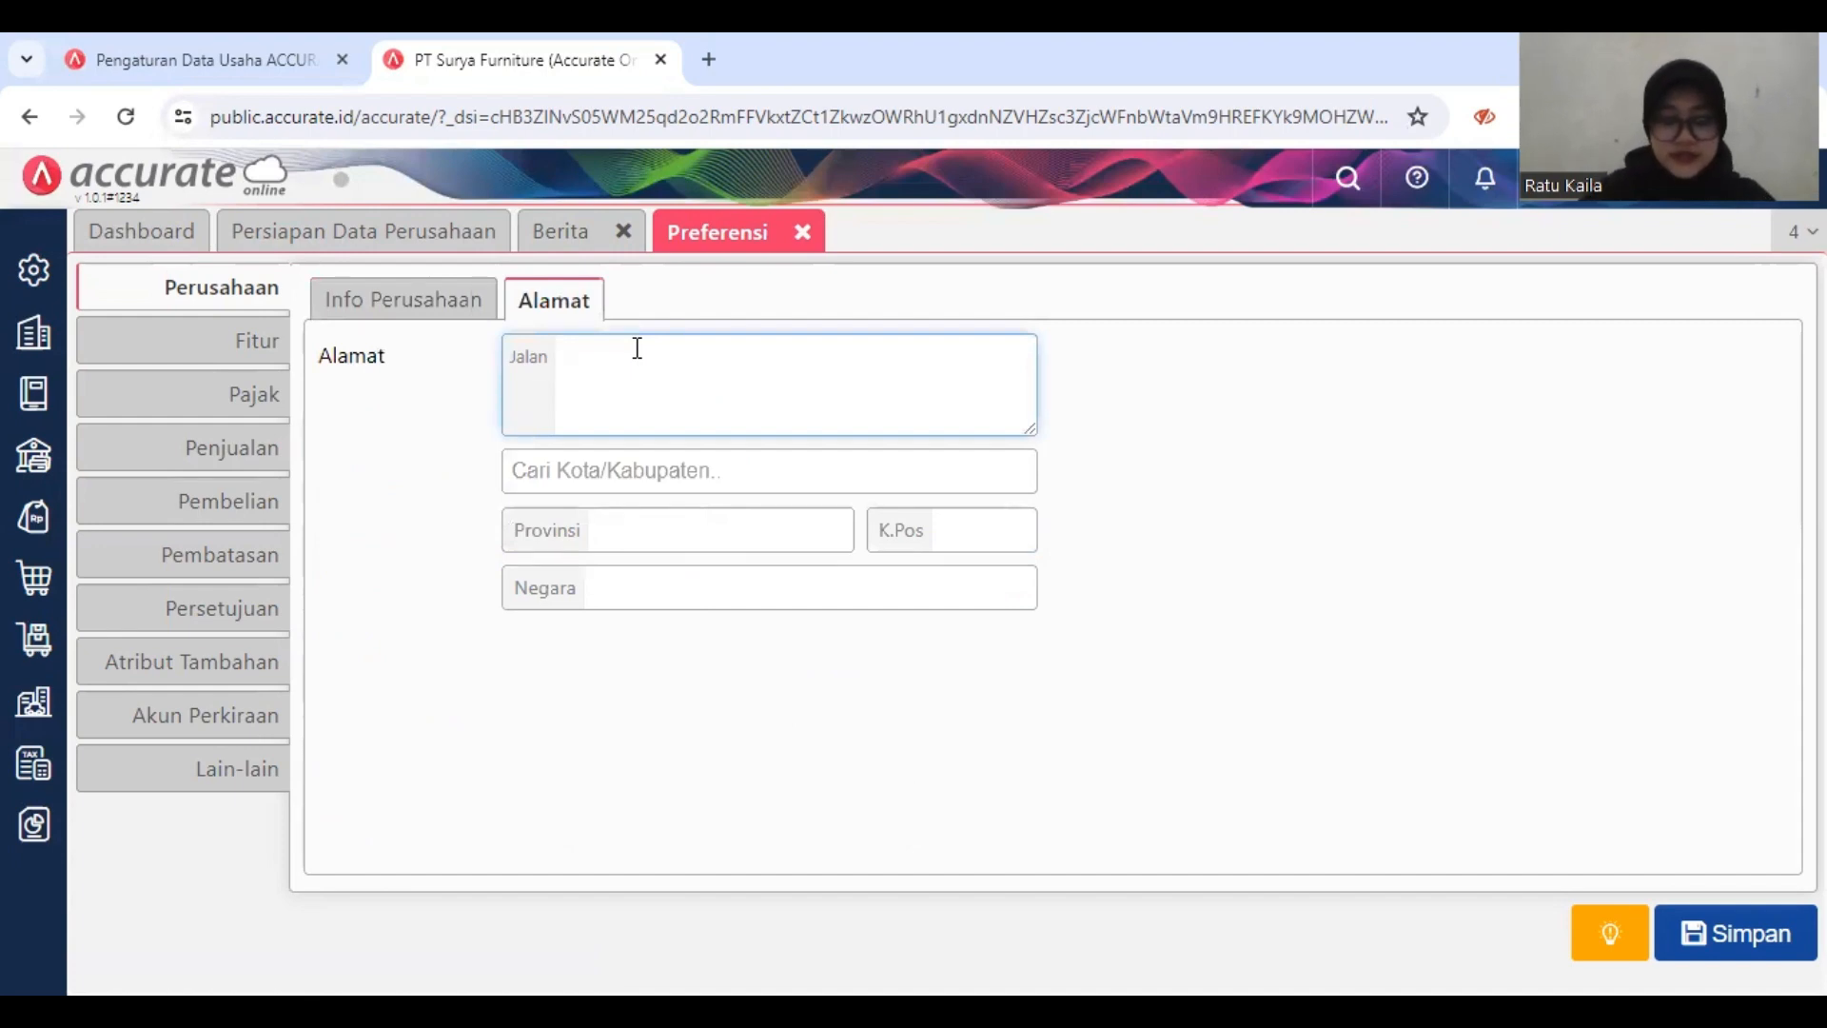
type("J")
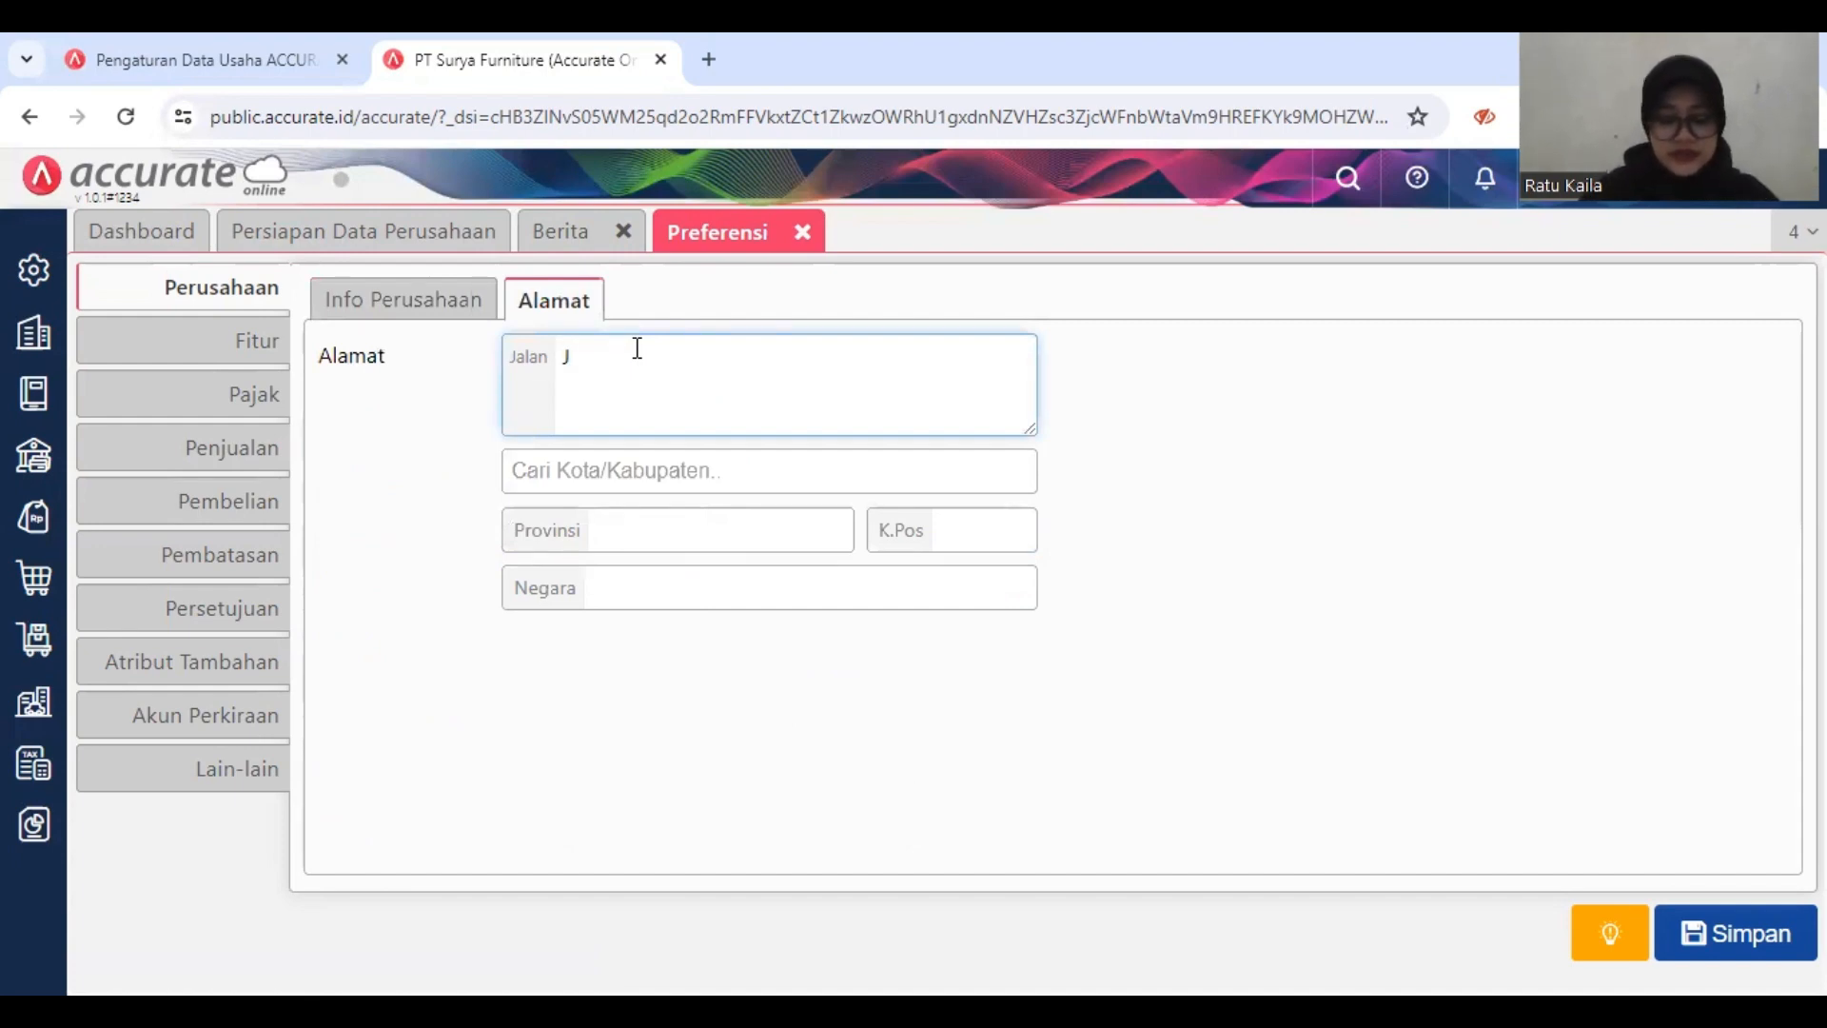
type("l. K")
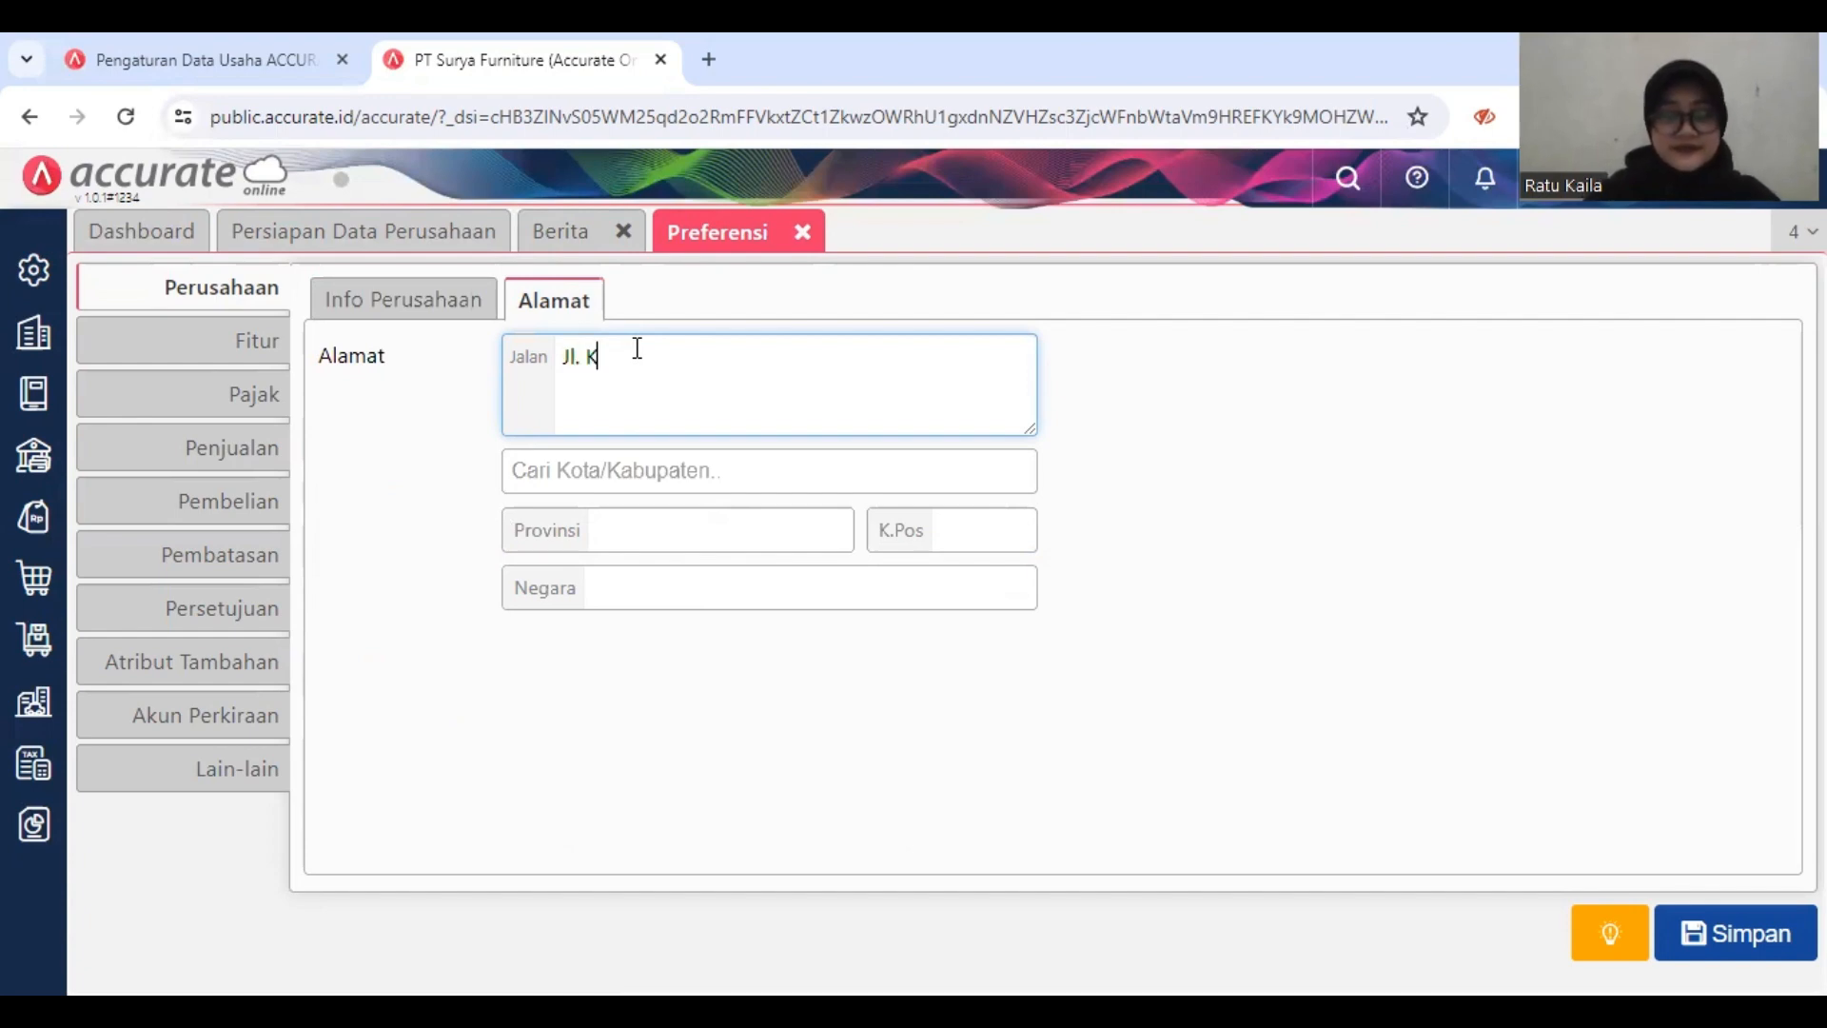
type("elapa Gading")
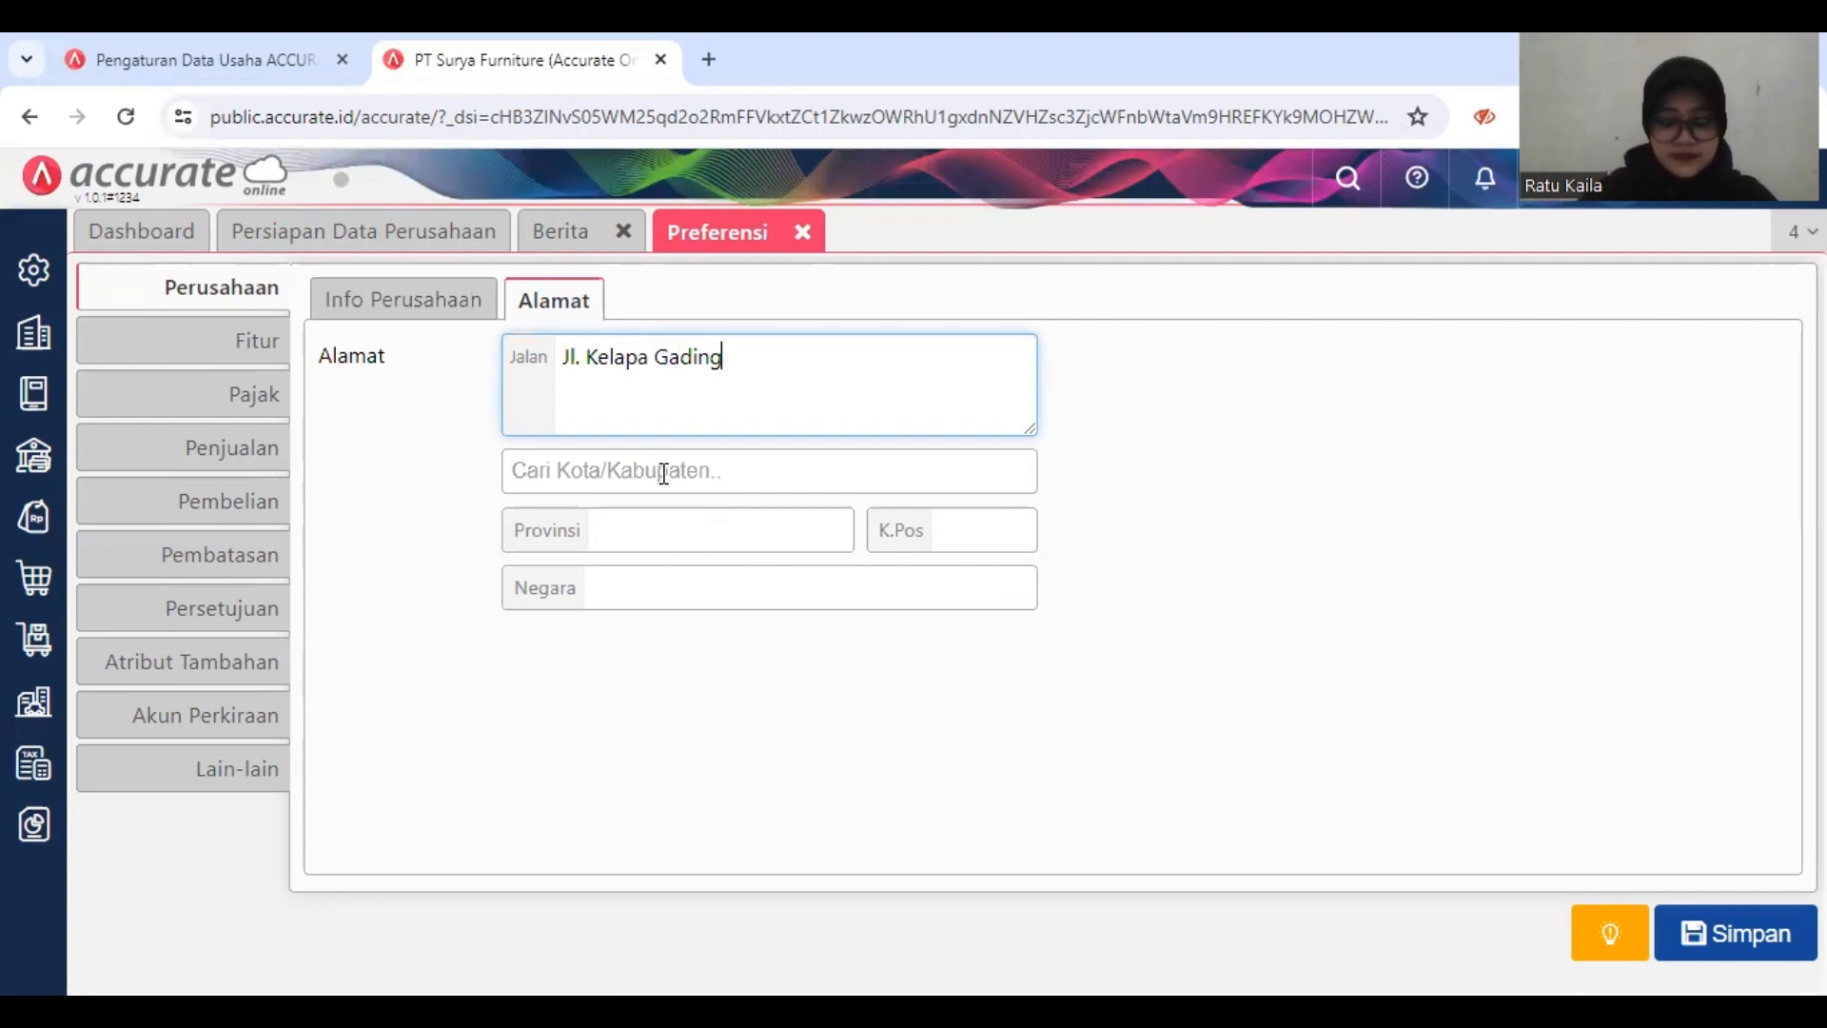
type("U")
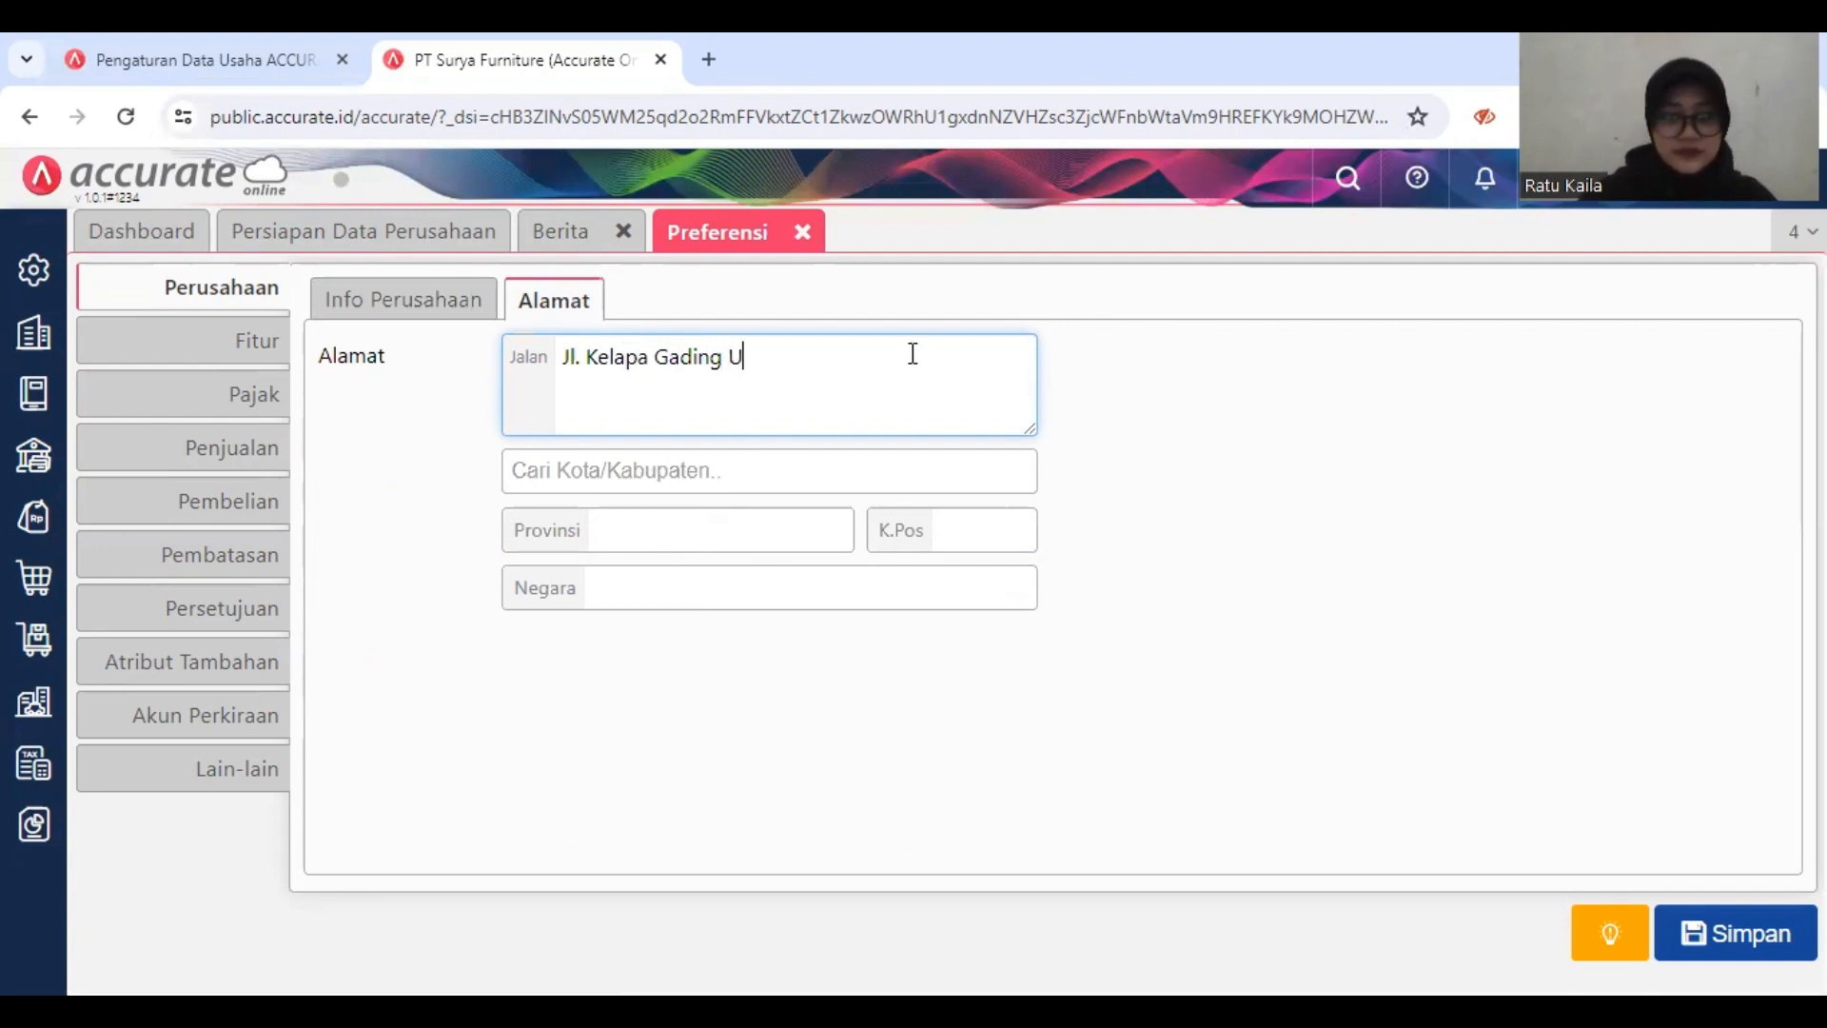
type("tara")
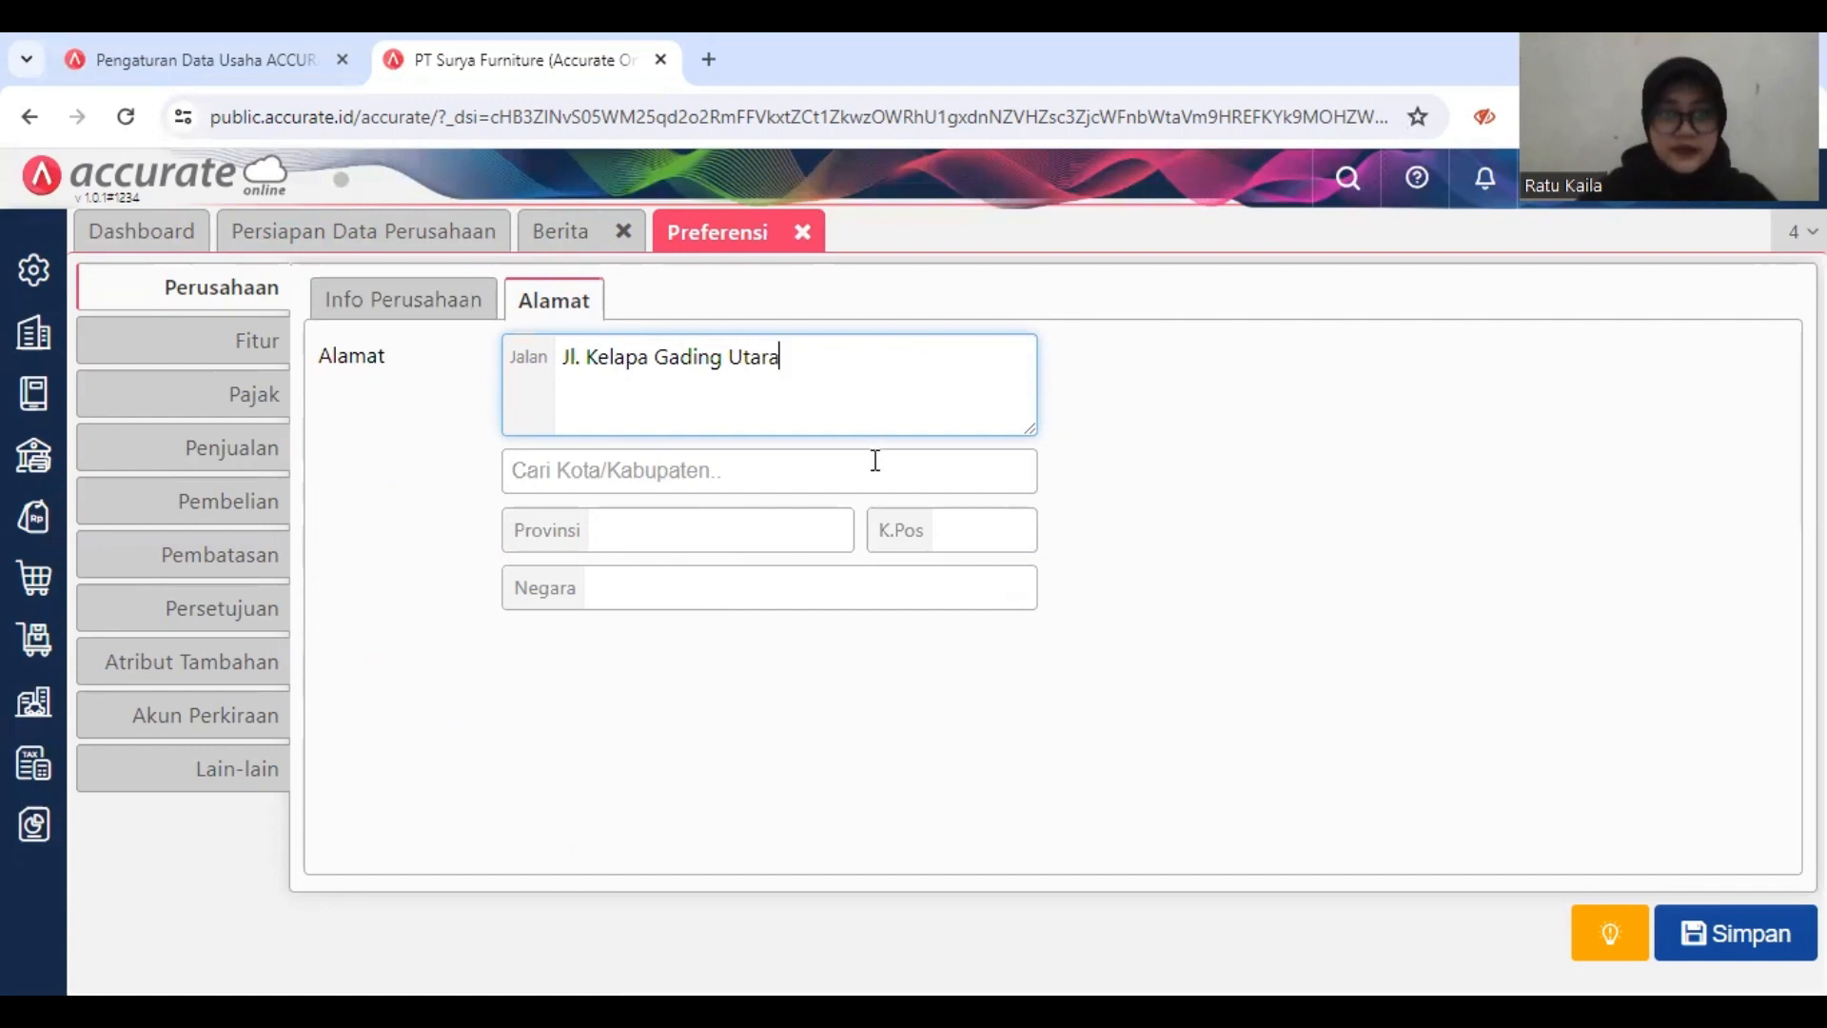
Step: Choose the company's city and fill in its postal code, saving the company preferences
left_click(875, 471)
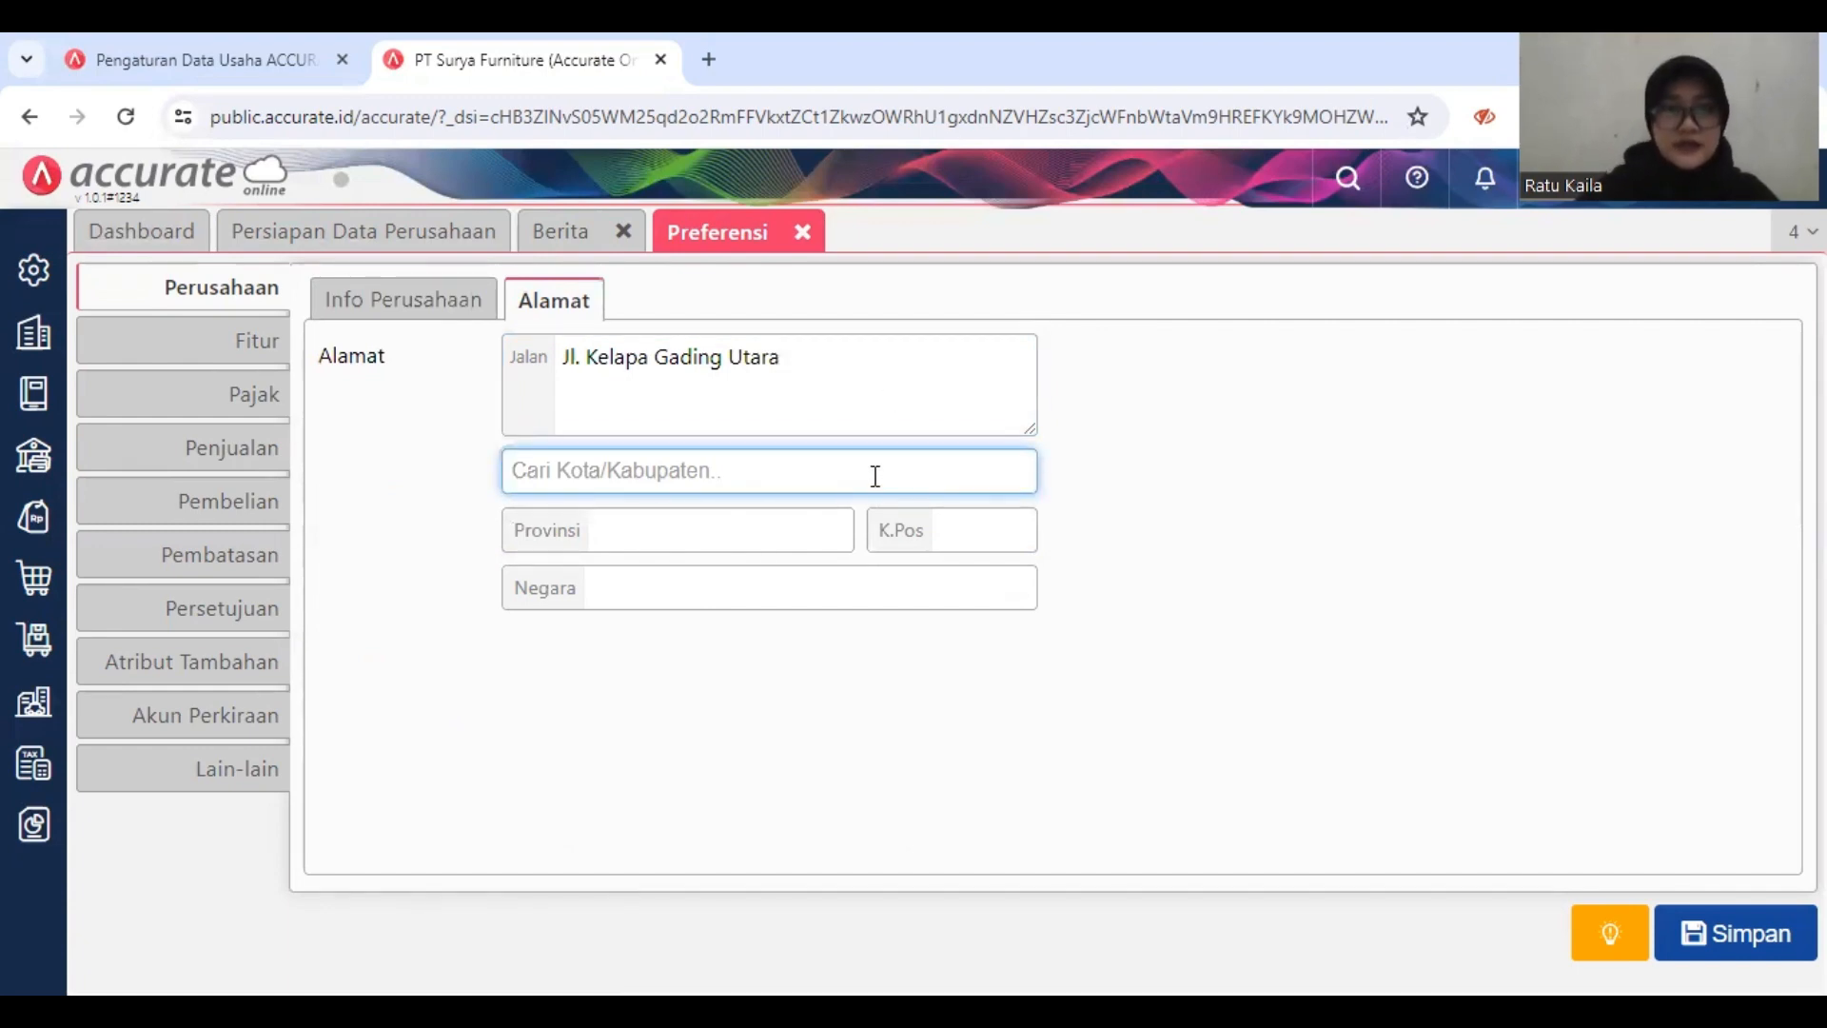
type("DKI")
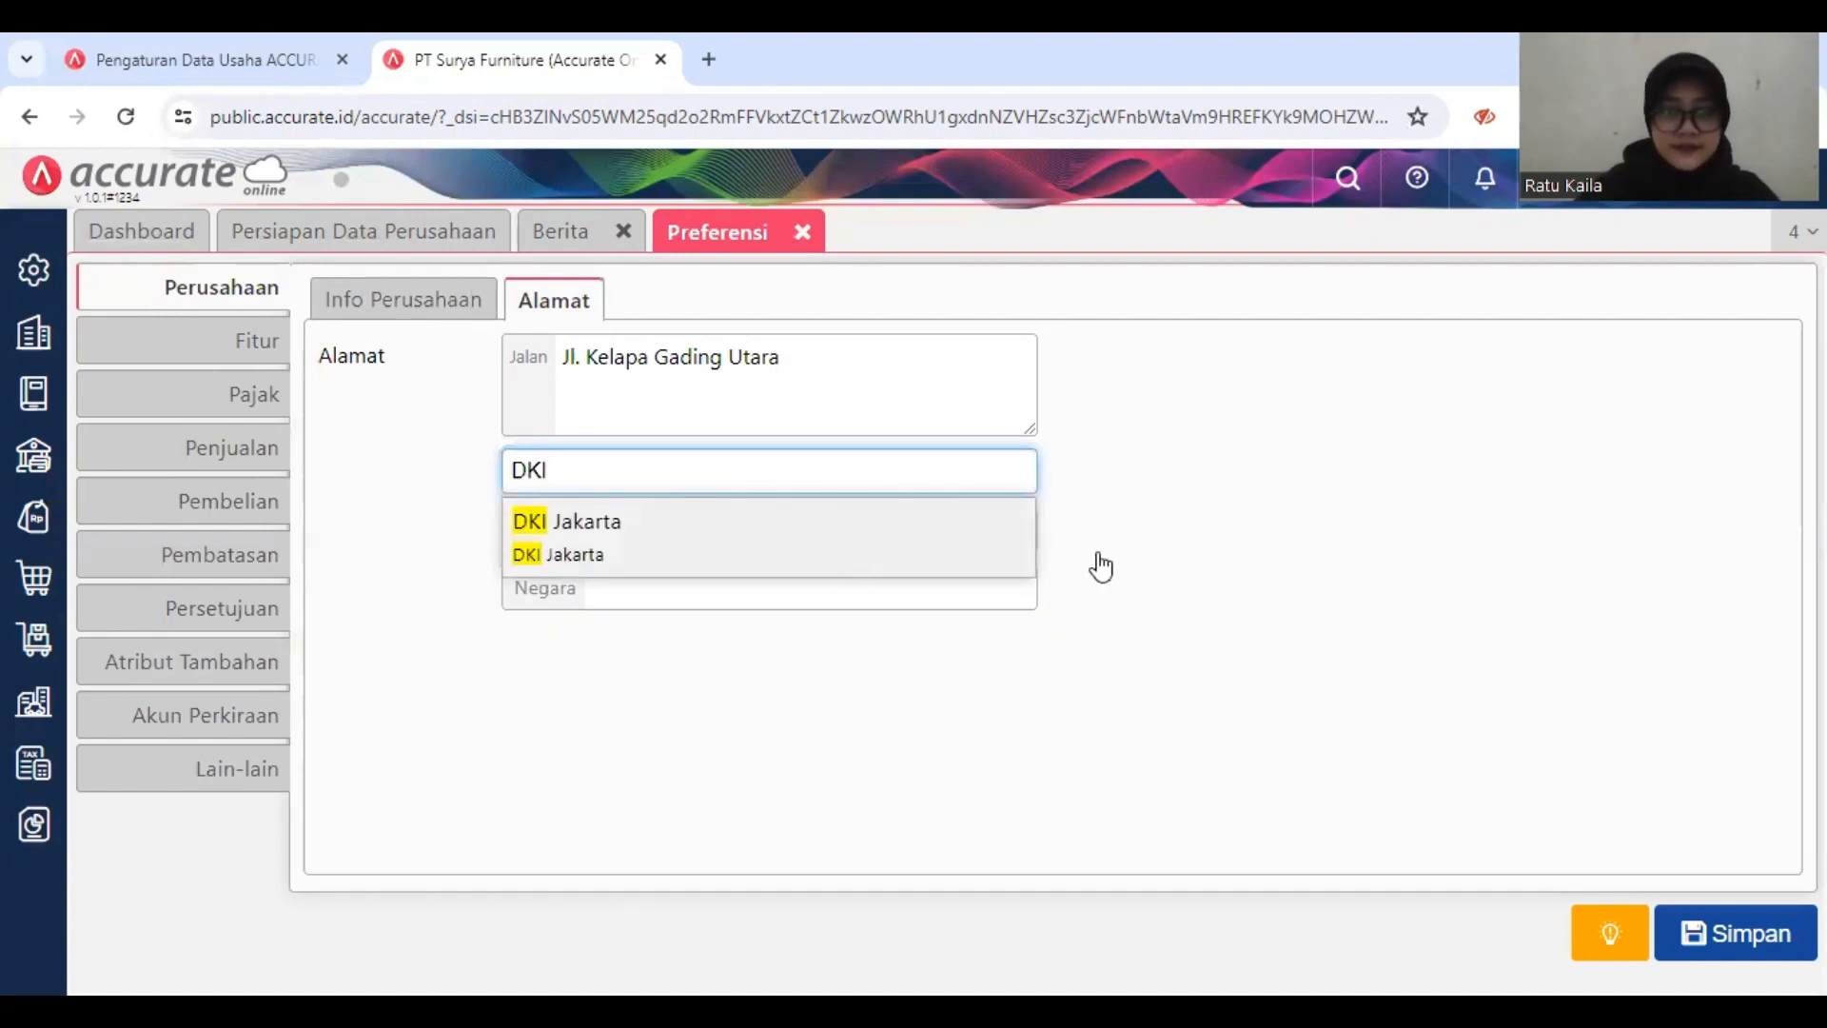
left_click(1017, 558)
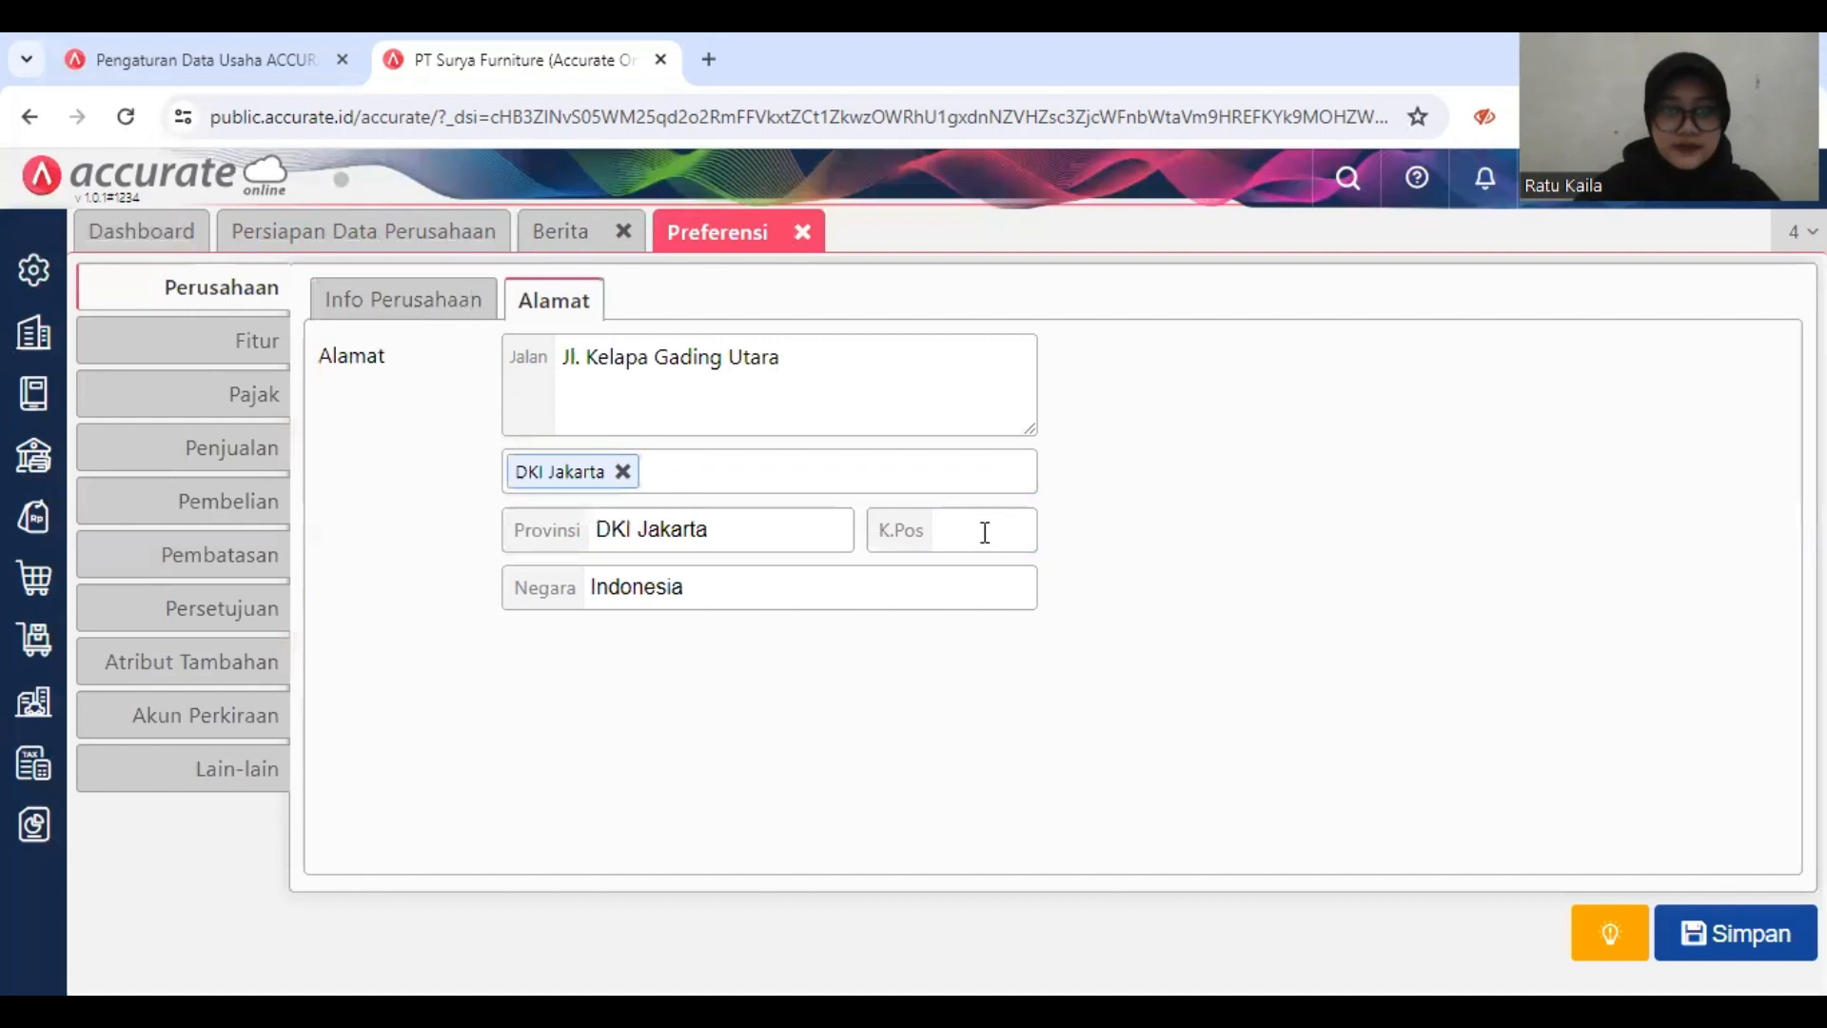
left_click(984, 532)
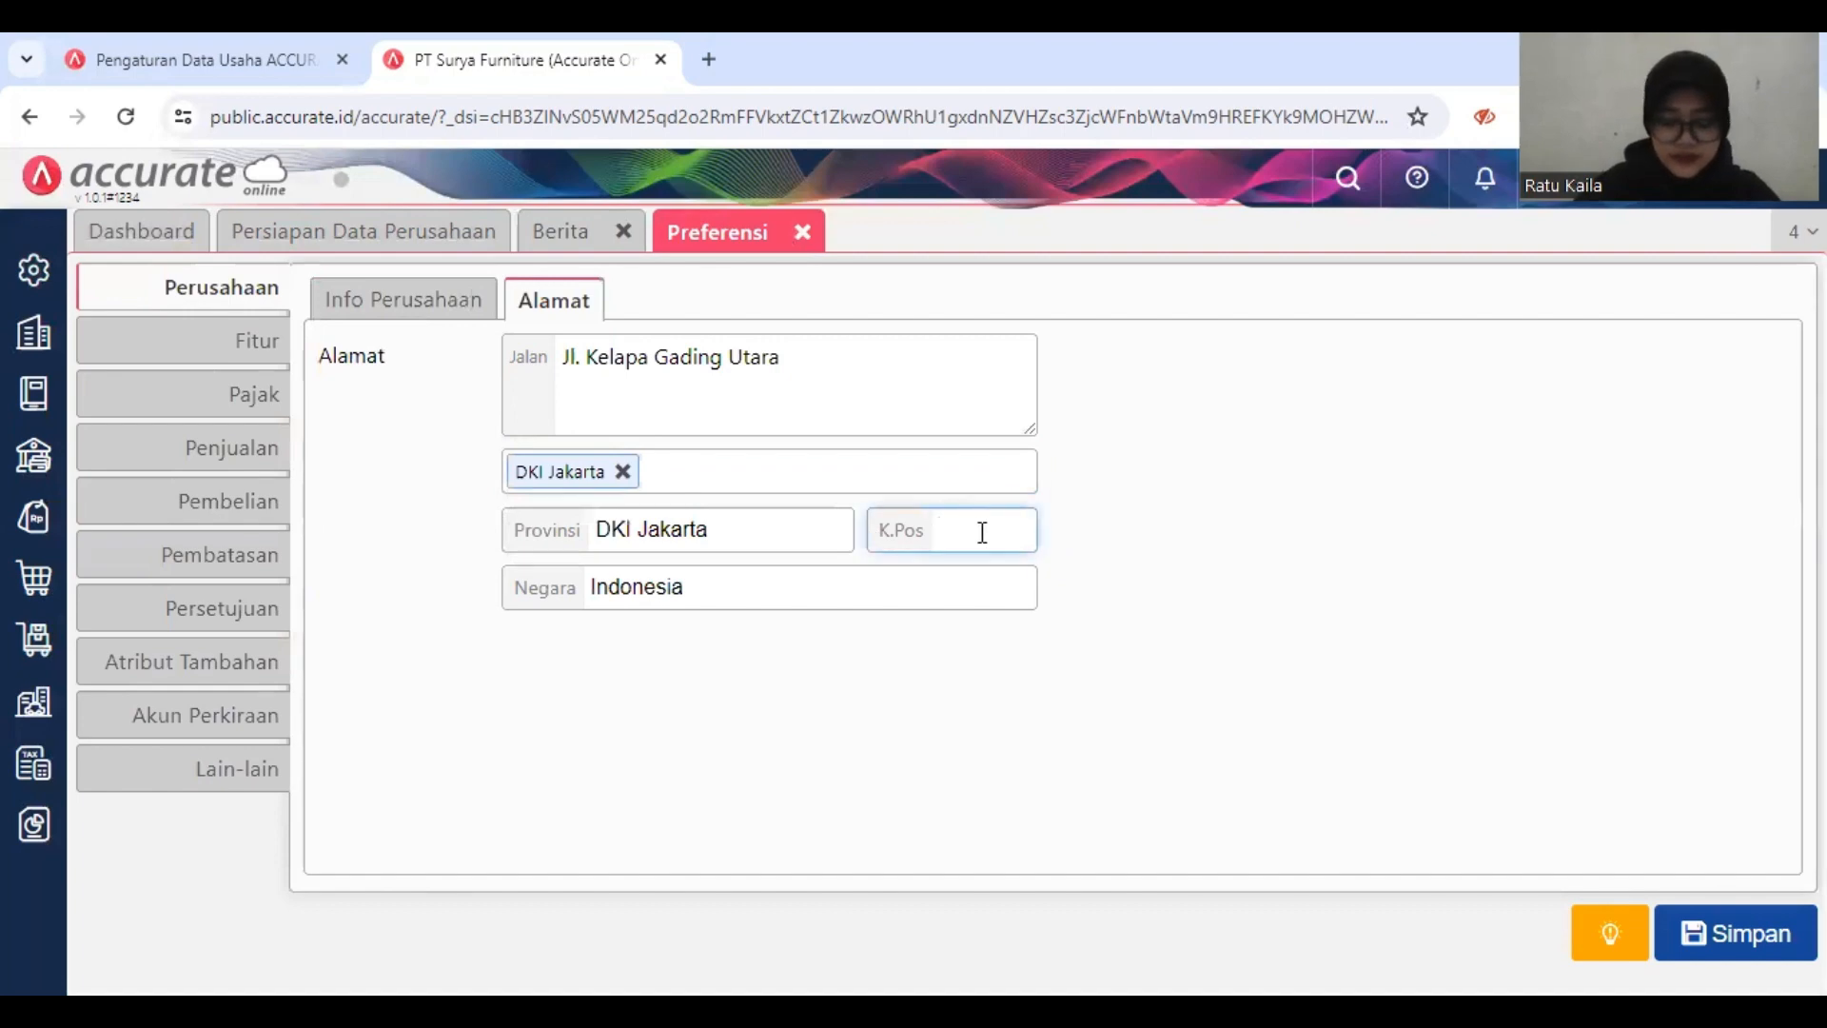
type("1")
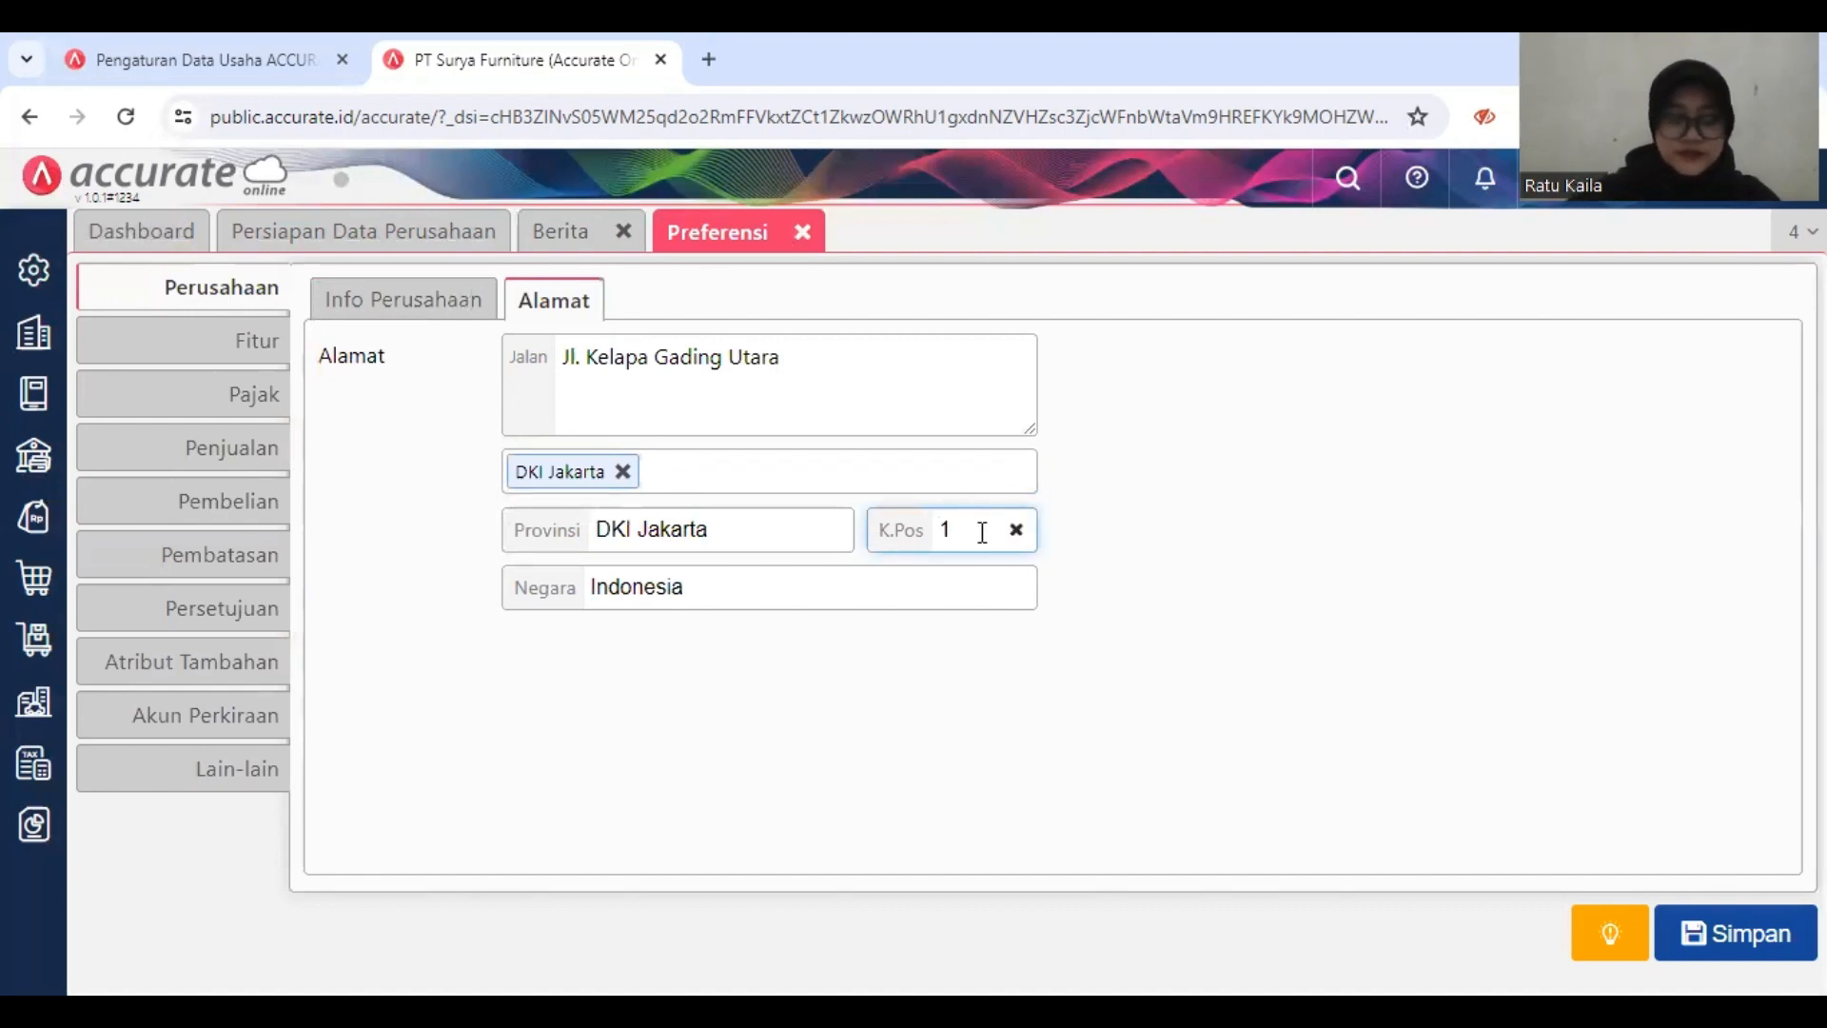
type("4300")
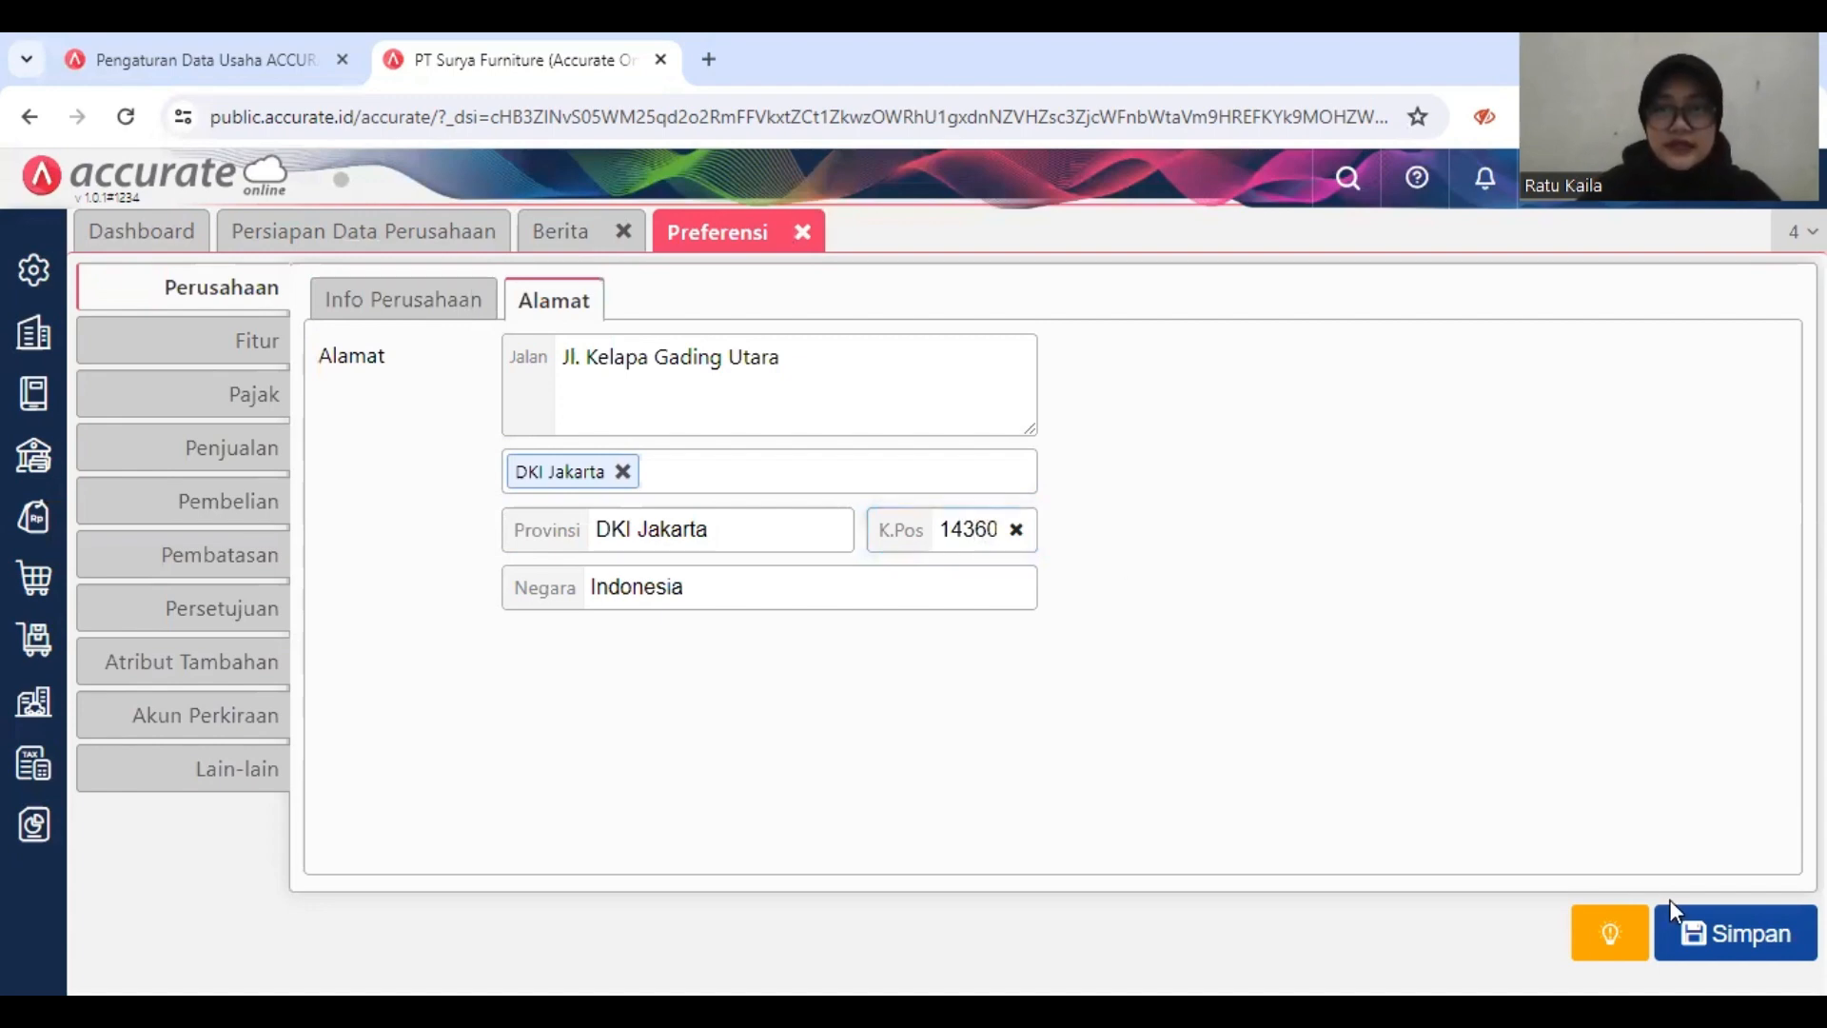
left_click(1693, 936)
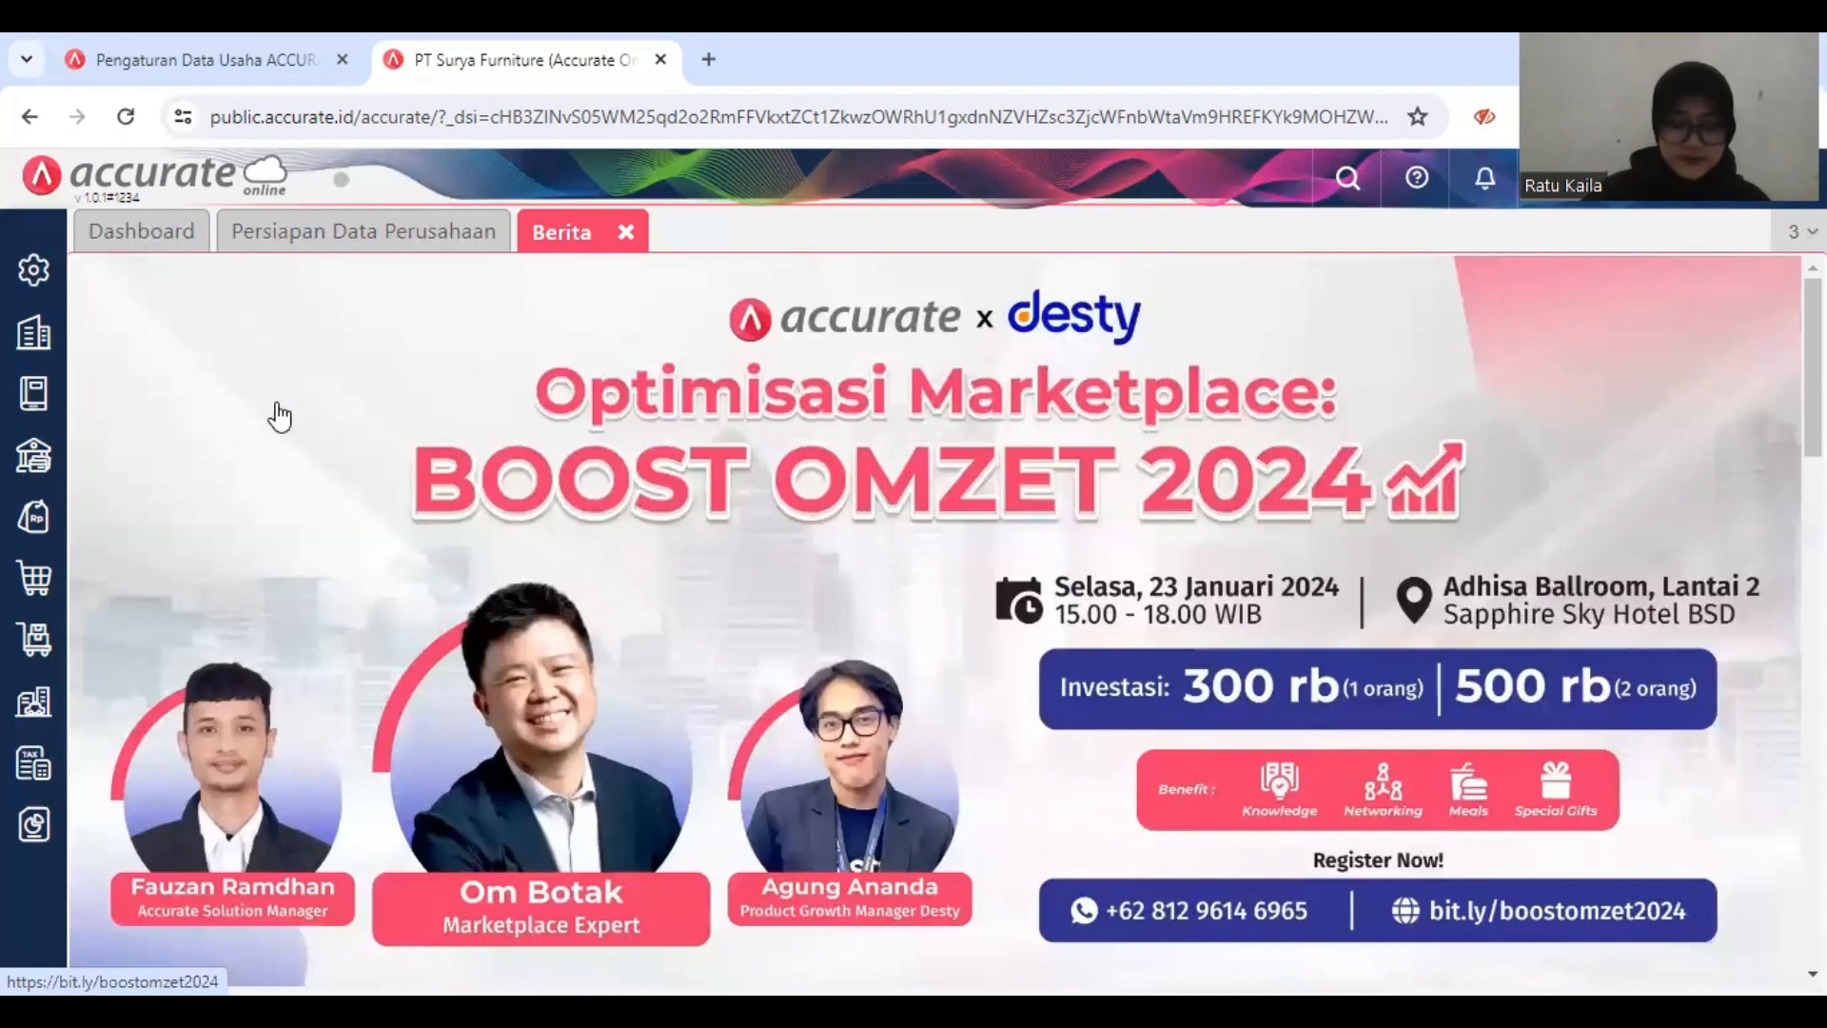
Step: Add Singapore Dollar as a new company currency, save it, and close the currency page
left_click(43, 338)
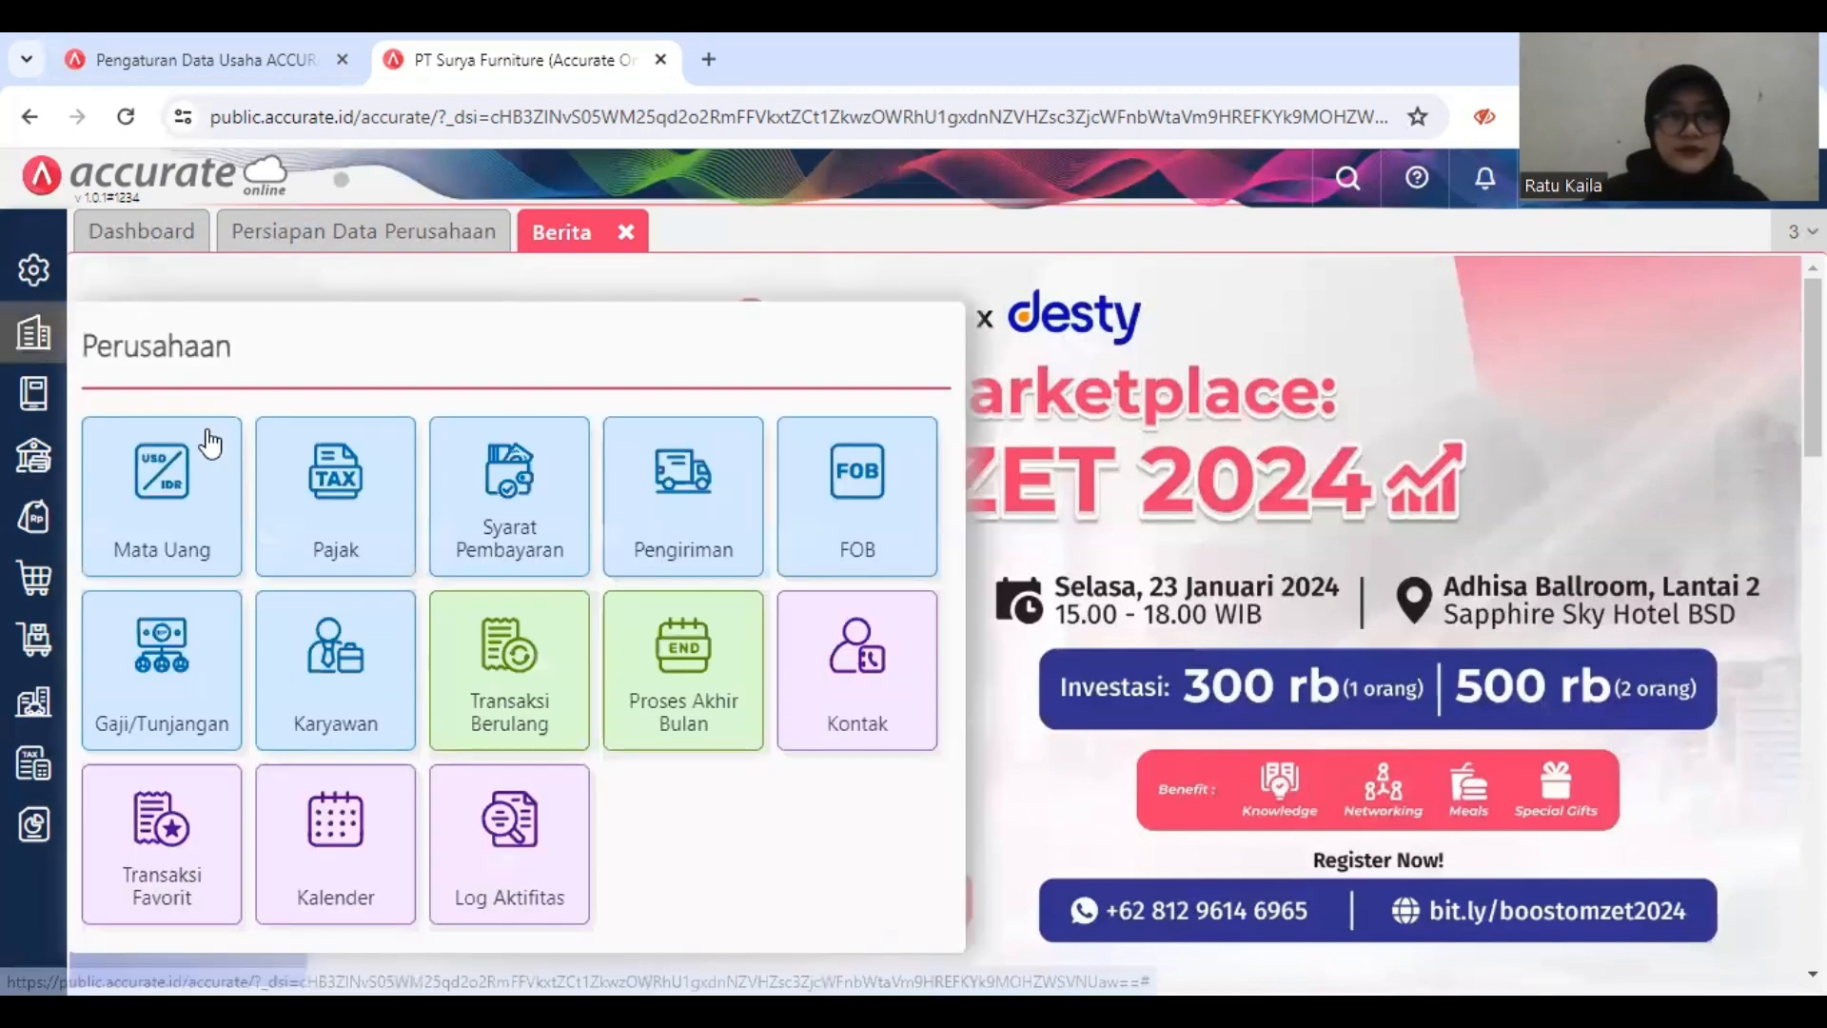
left_click(186, 481)
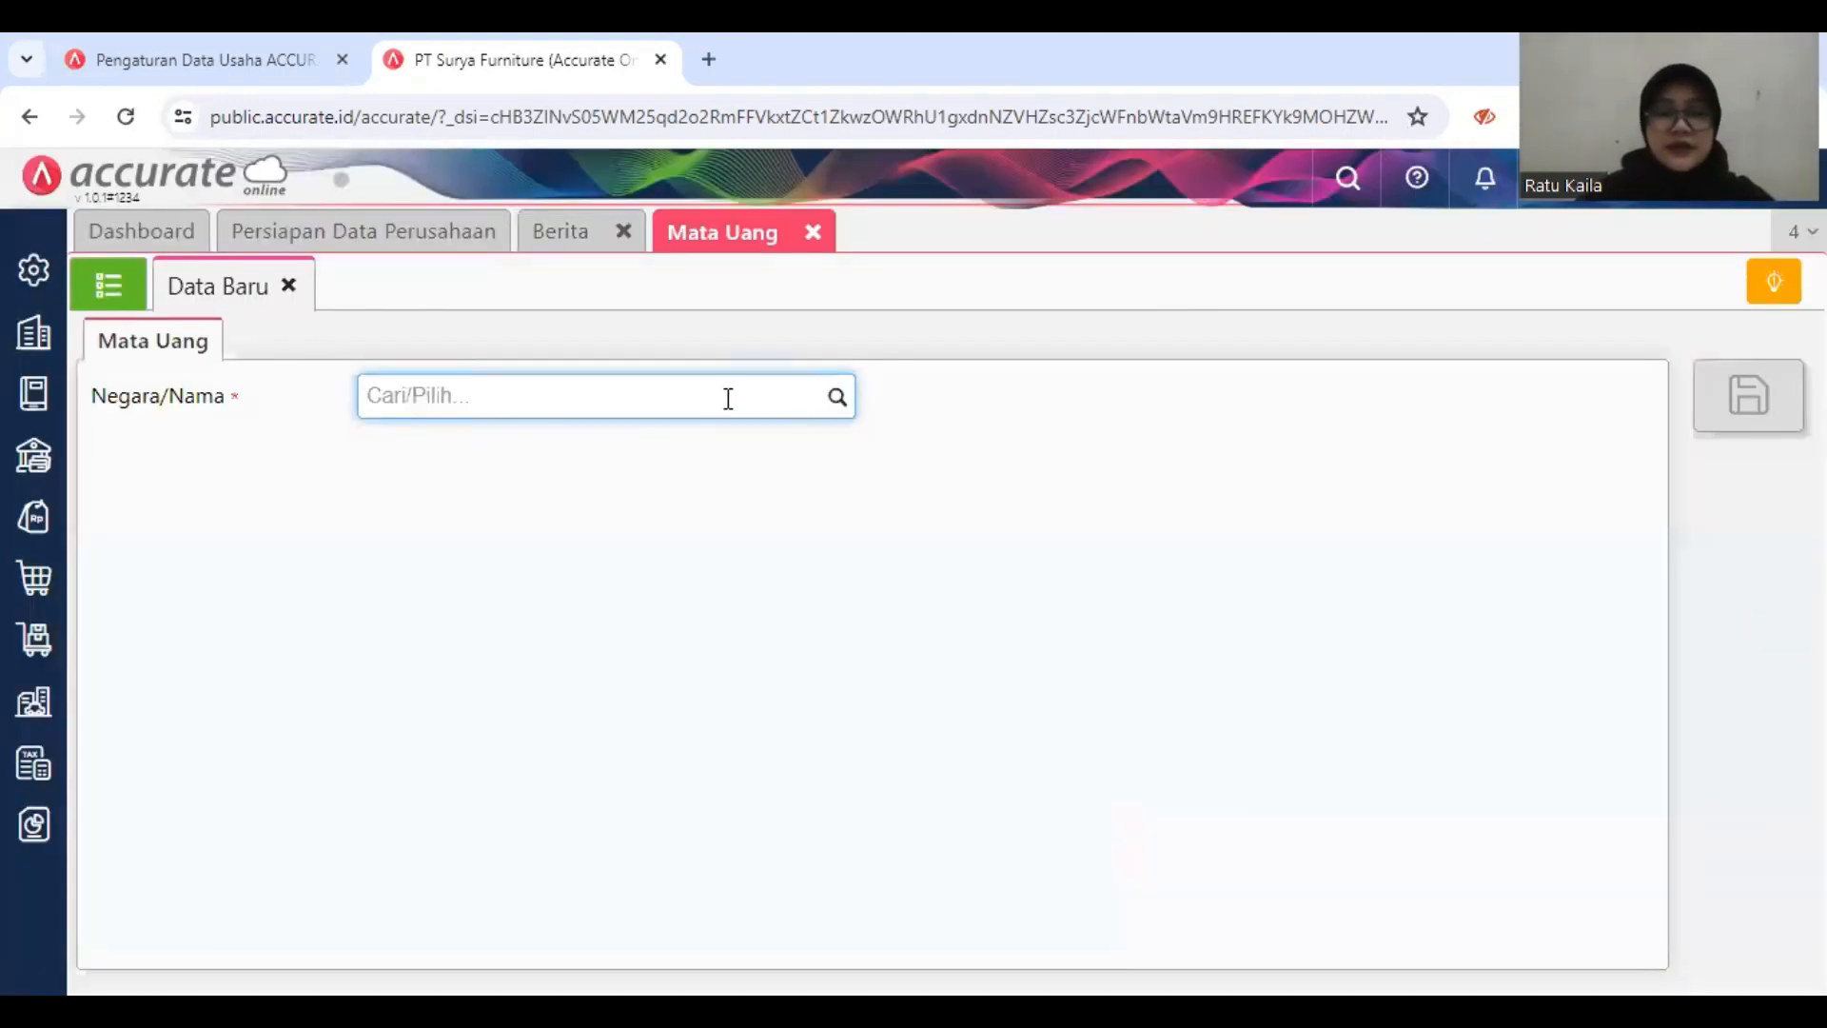
type("SINGA")
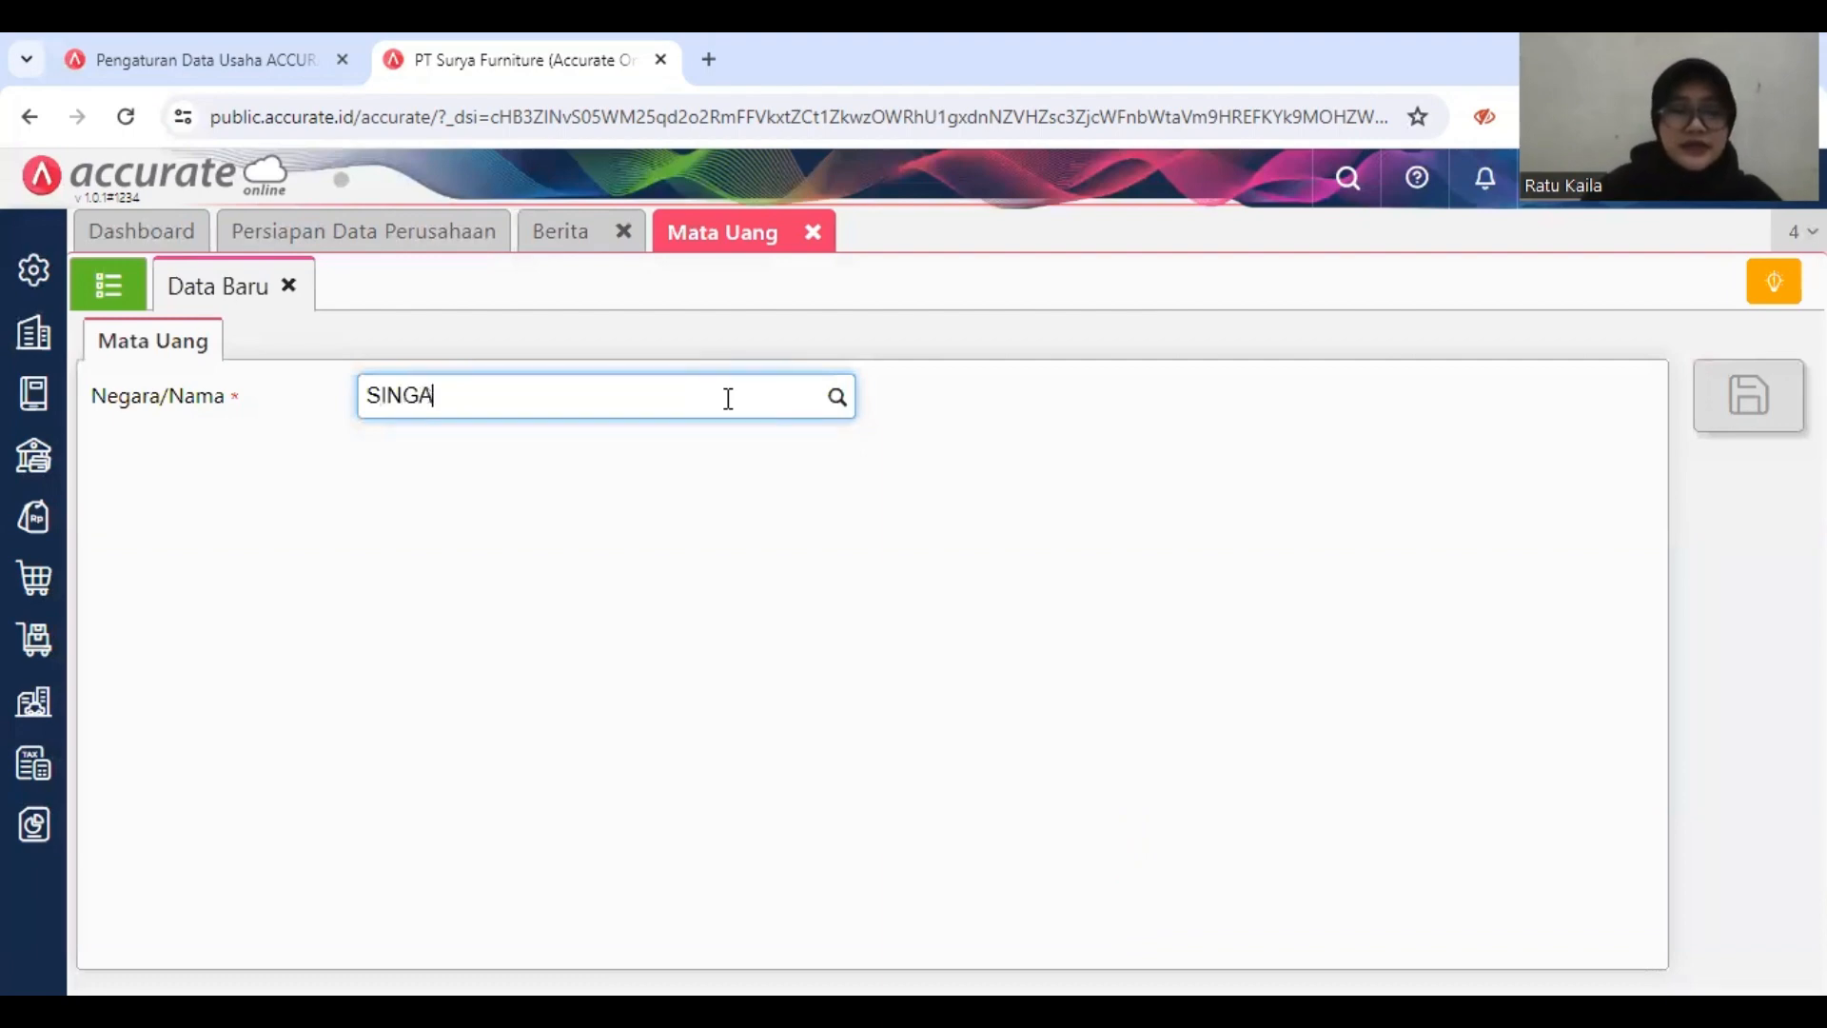
type("P")
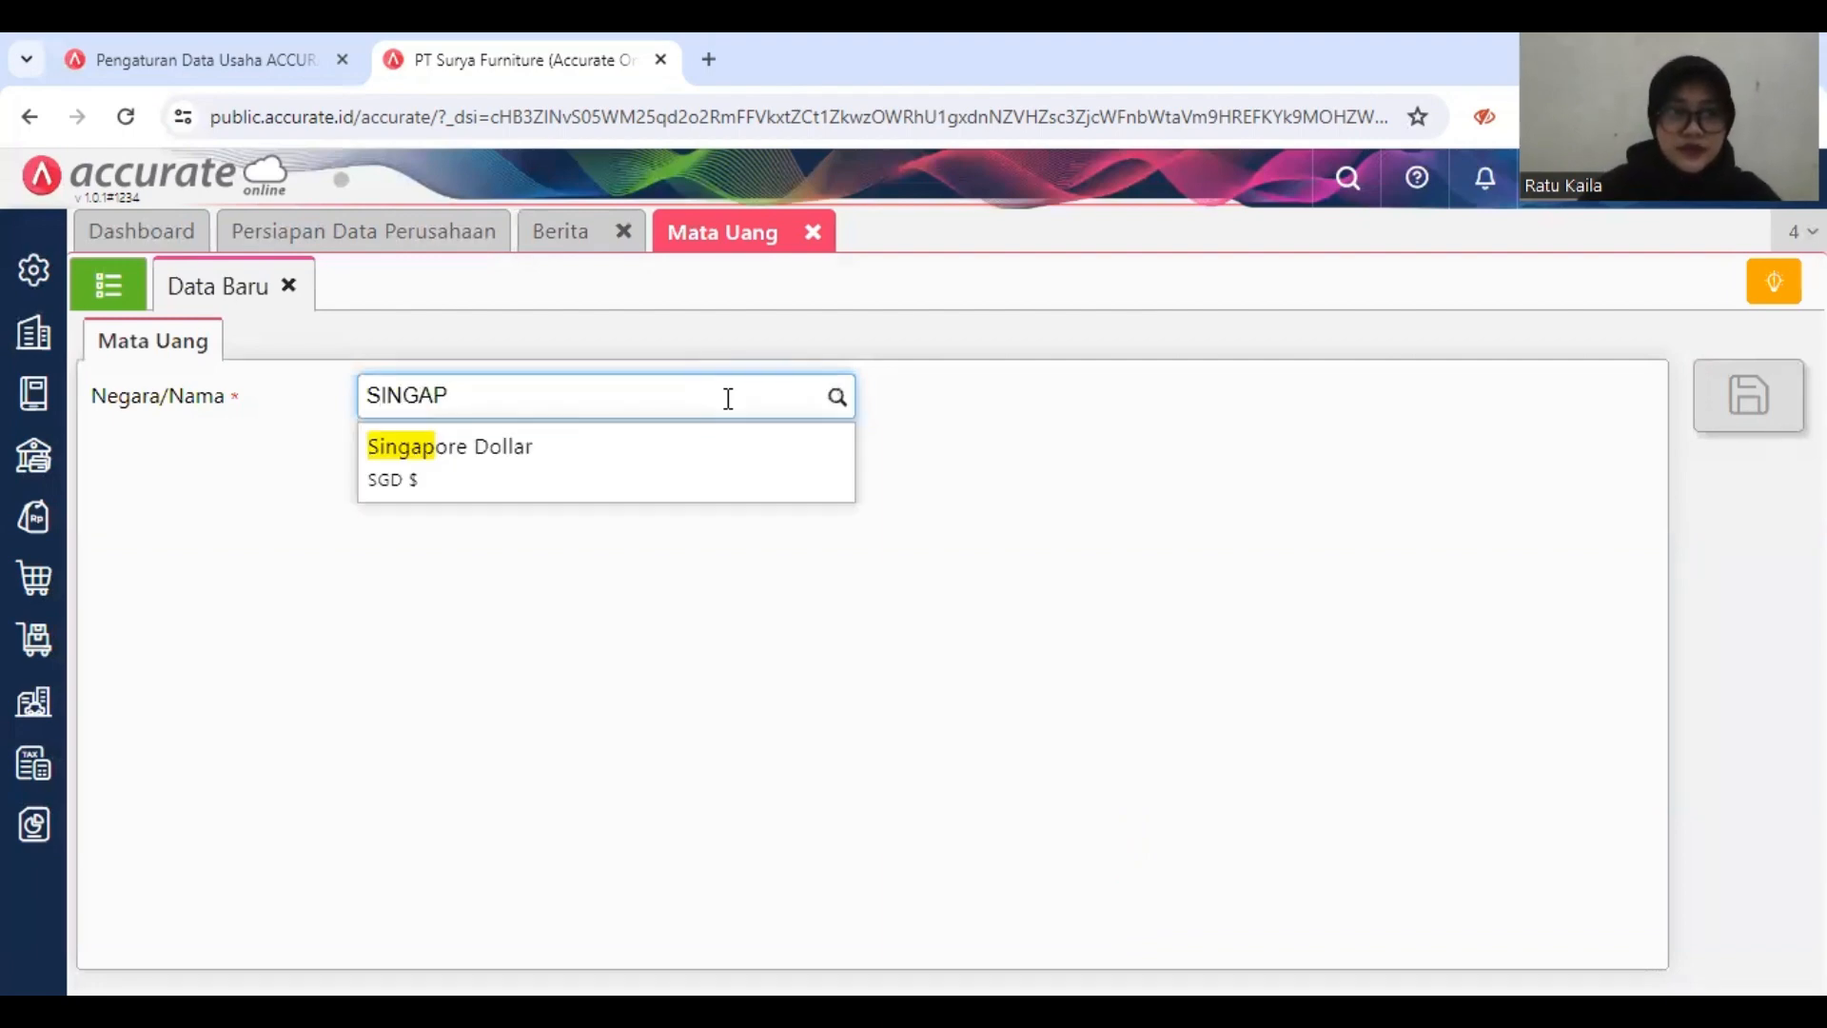
left_click(714, 459)
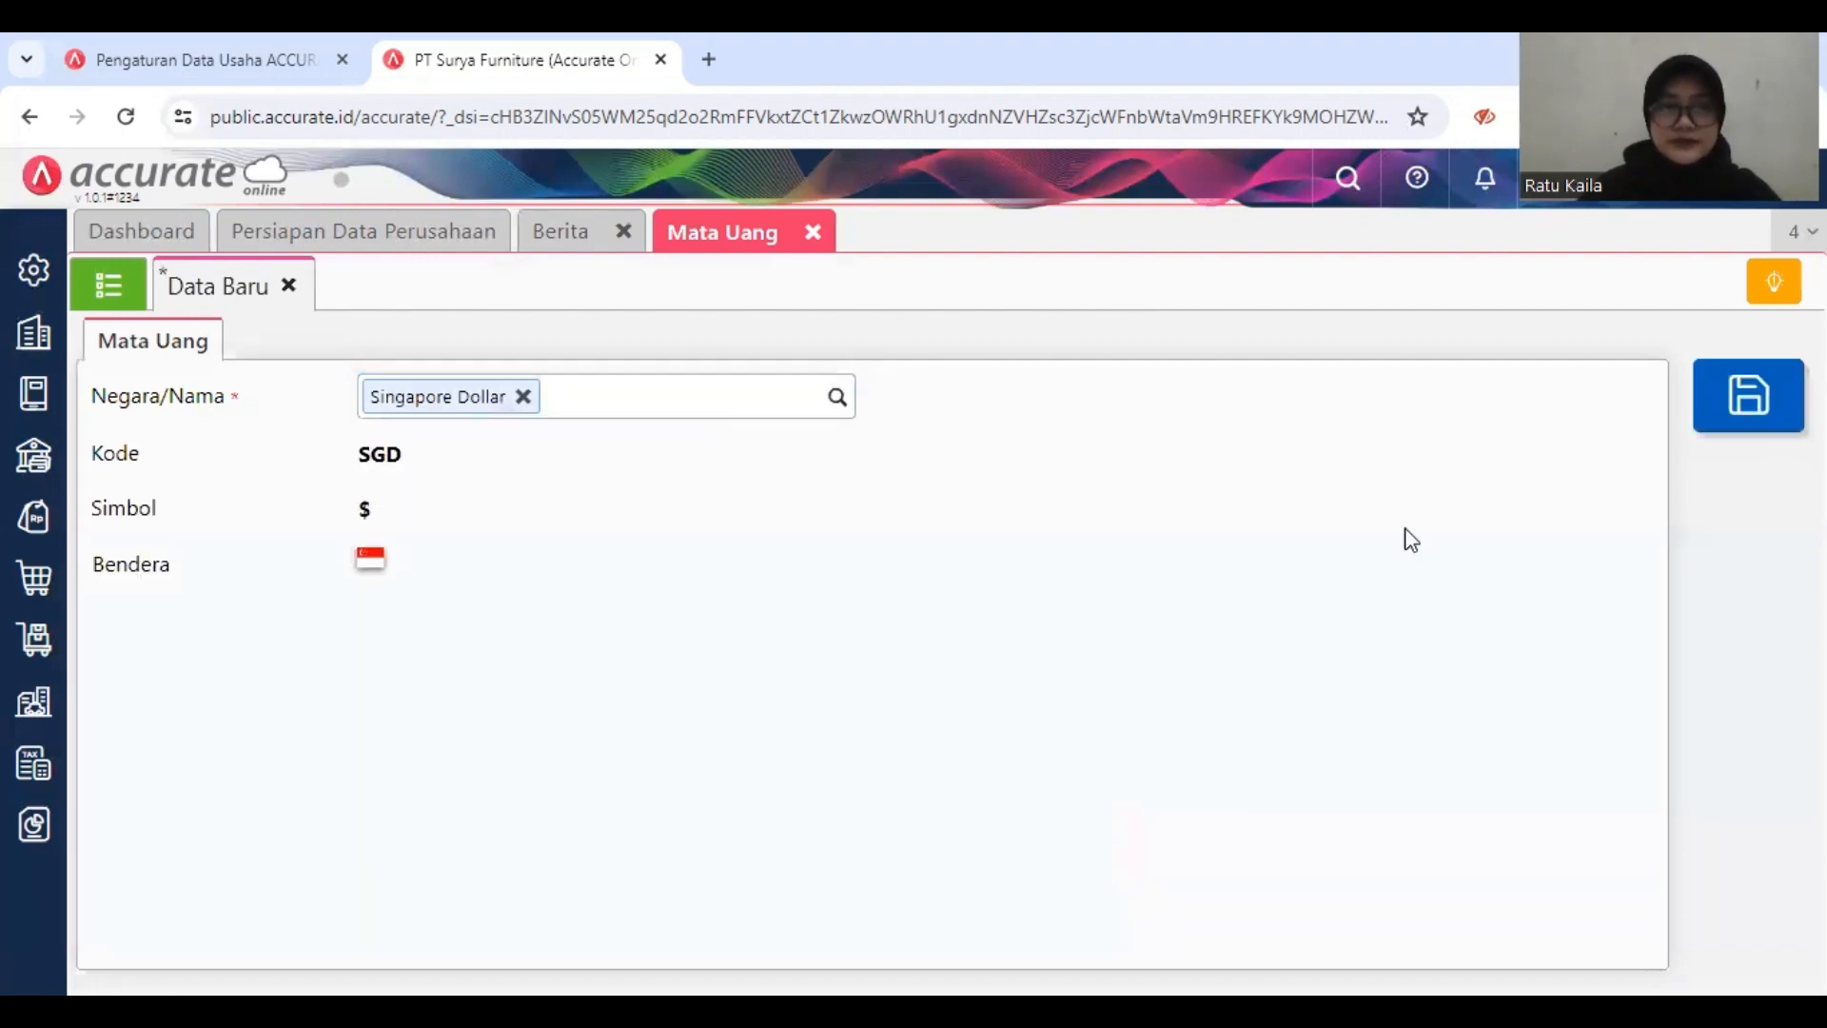
left_click(1768, 402)
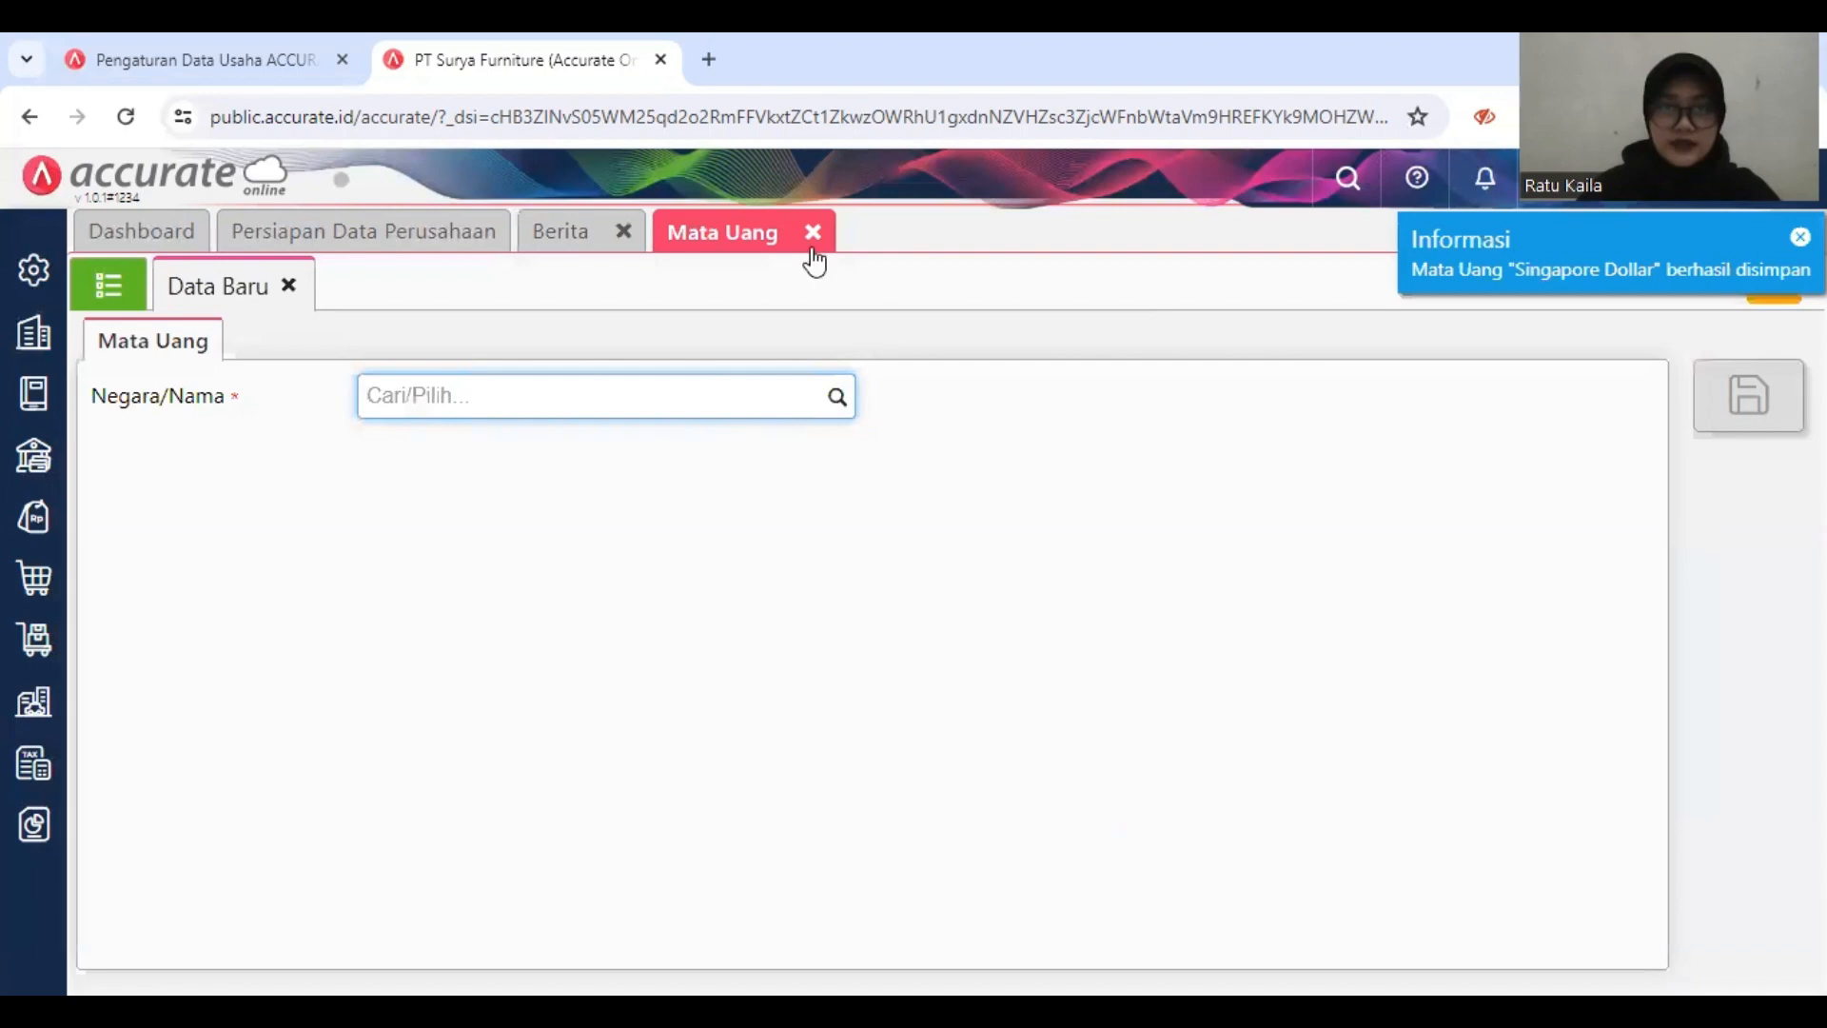
left_click(812, 244)
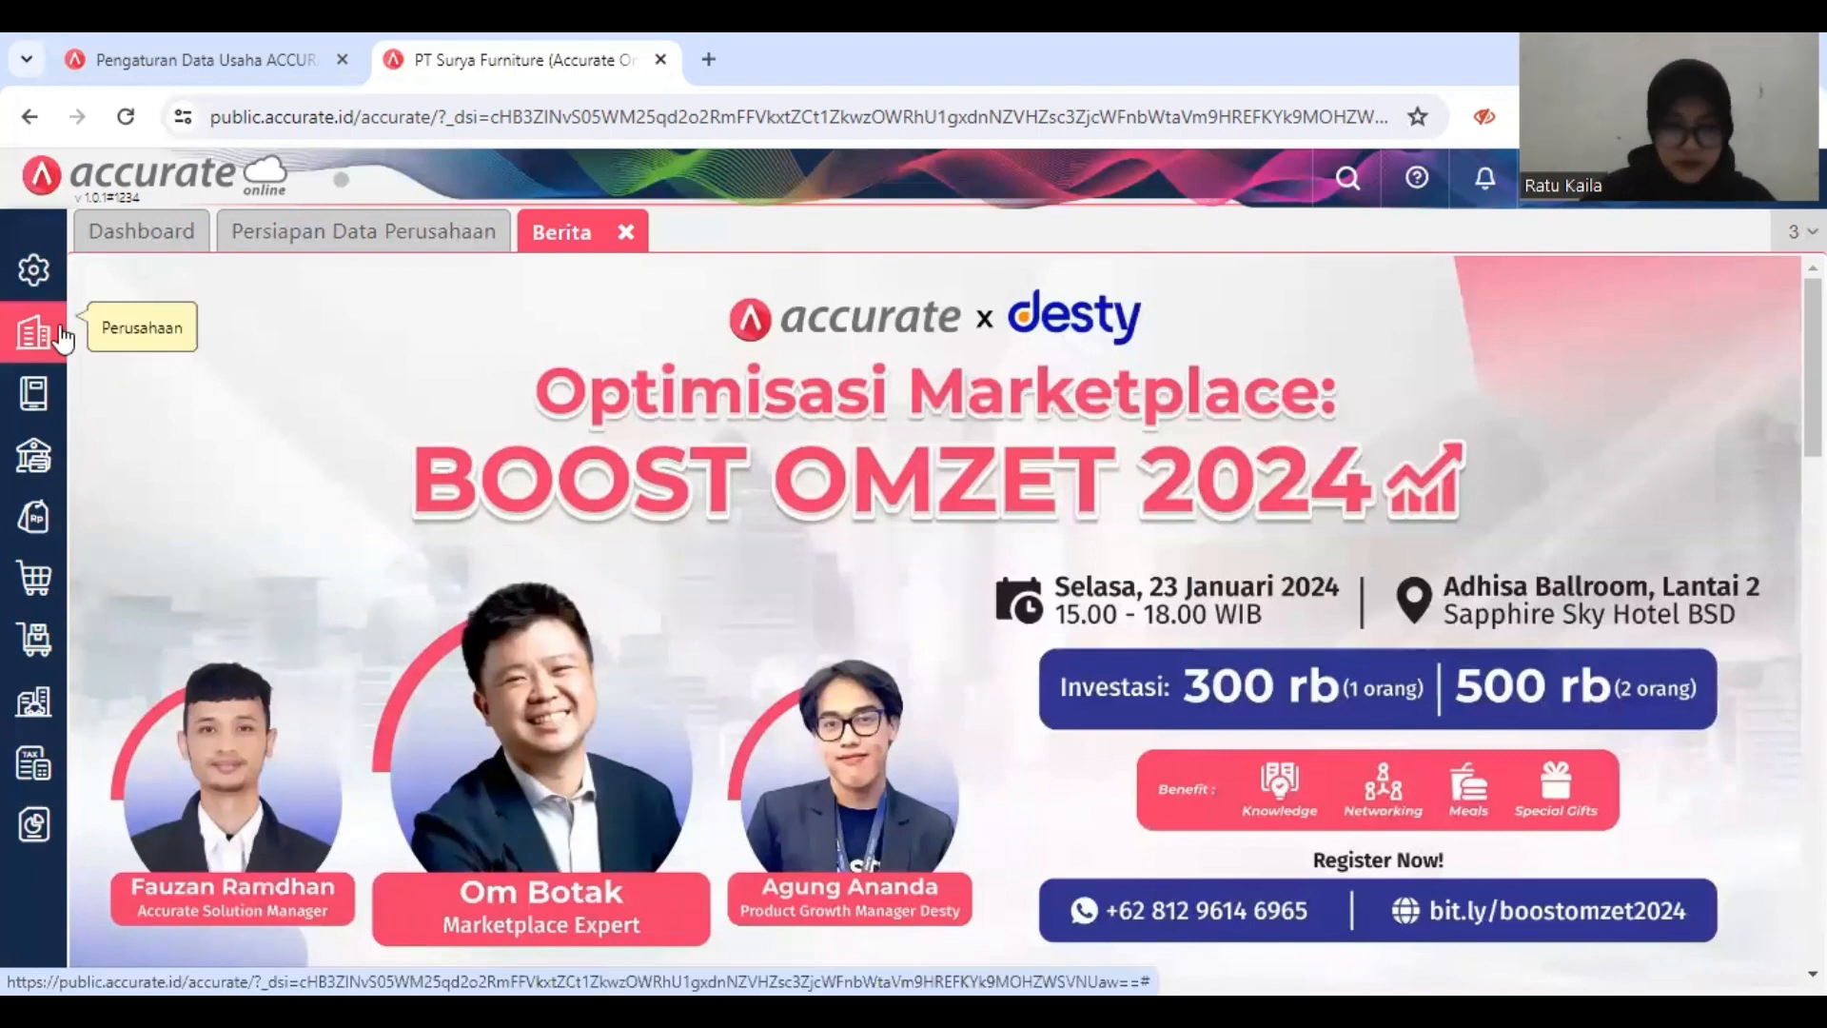
Step: In the company feature preferences, turn off Persetujuan (Approval) and Anggaran dan Target
left_click(36, 271)
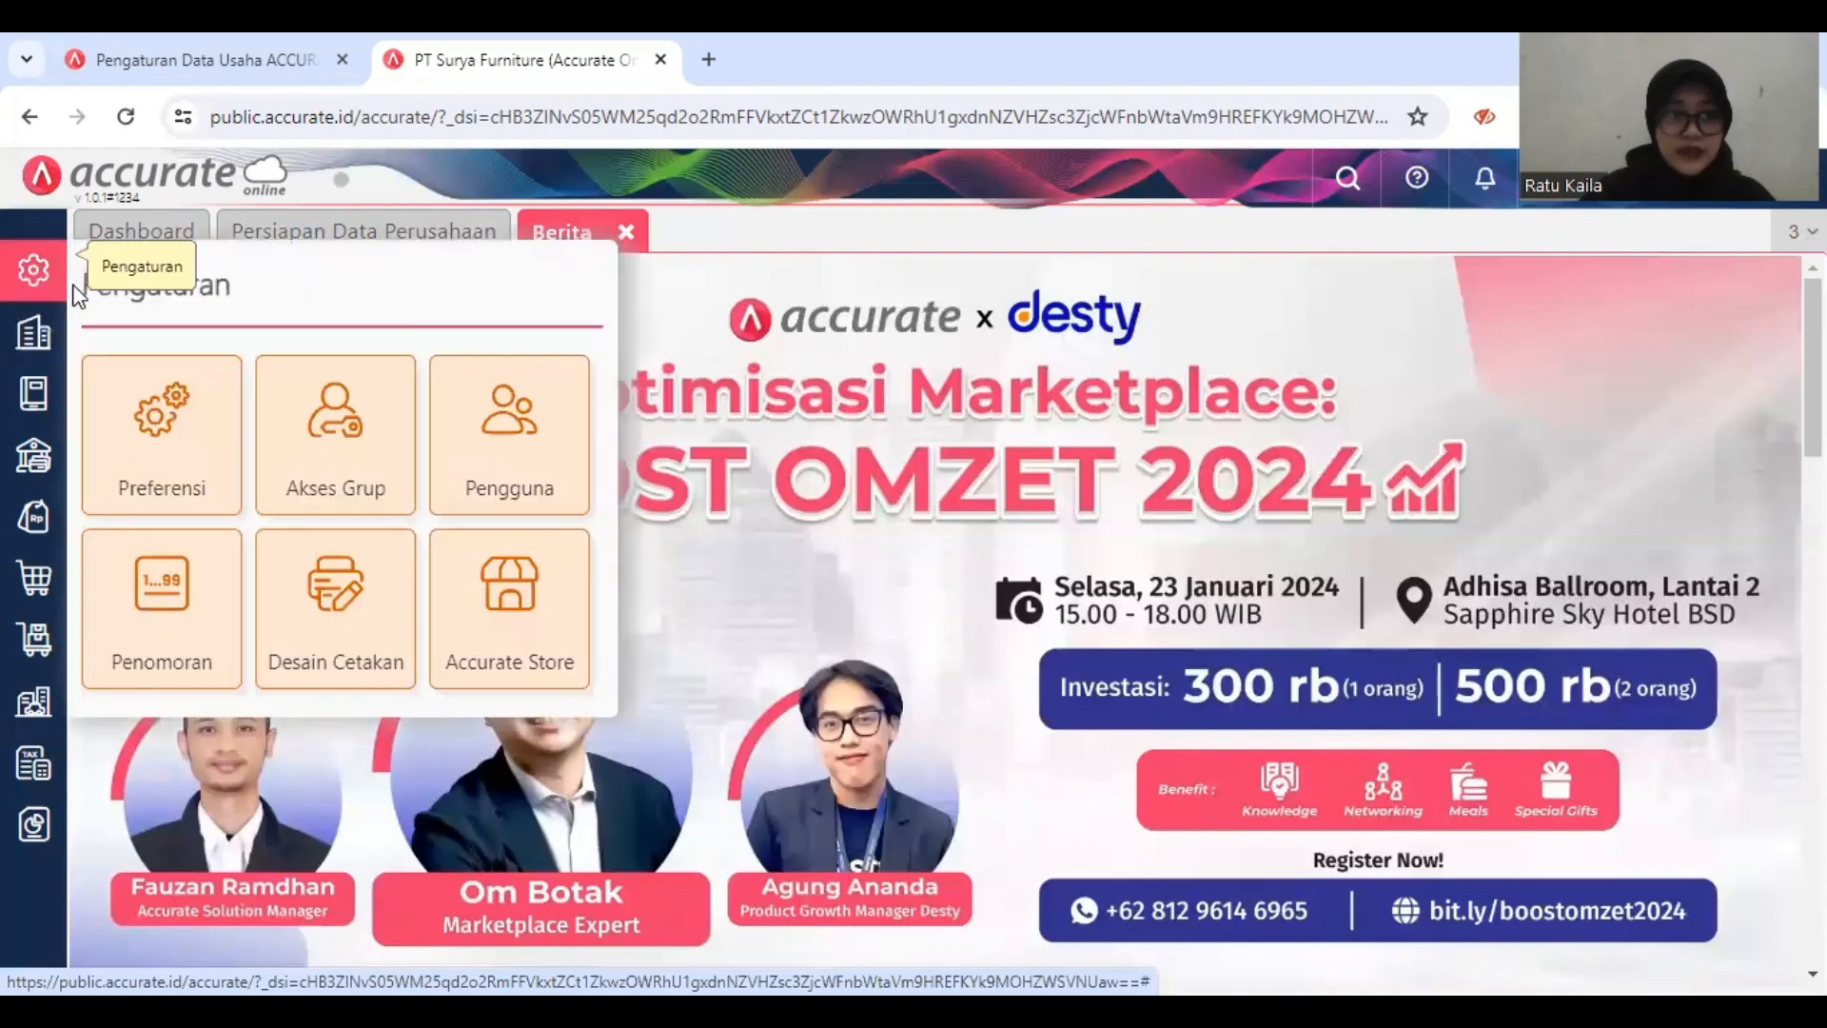
left_click(175, 419)
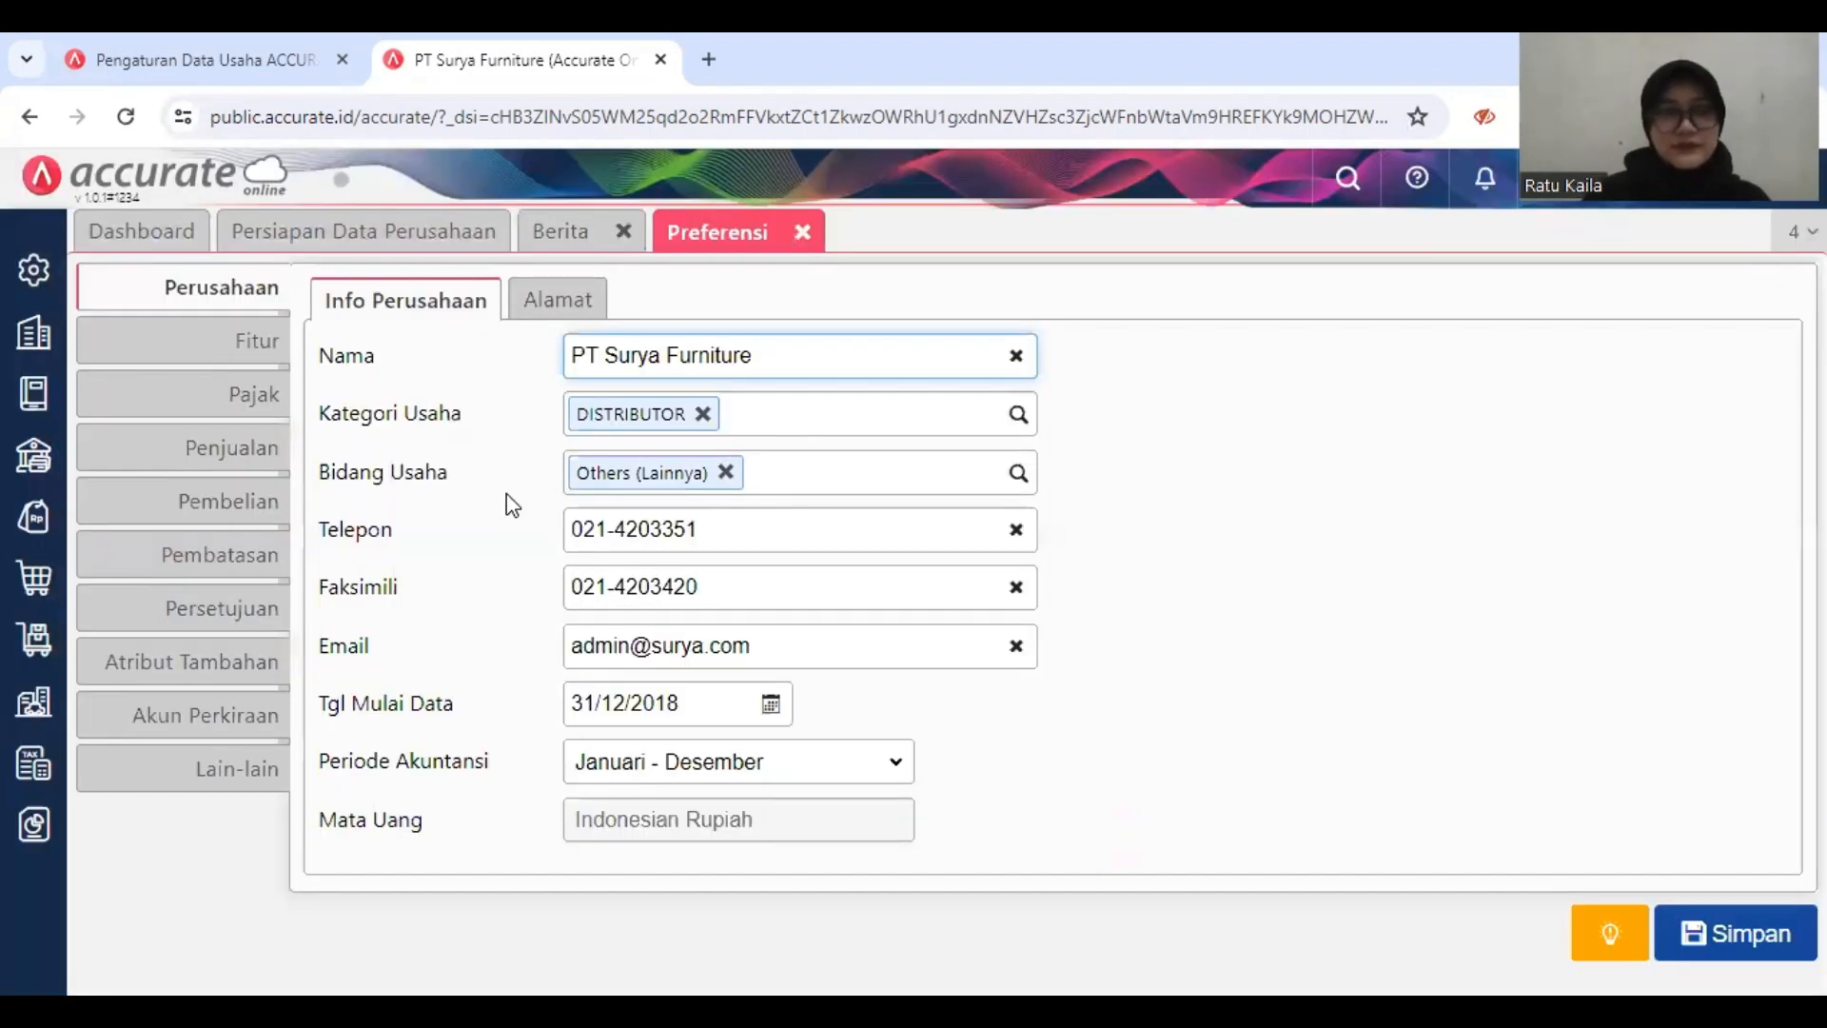
left_click(259, 341)
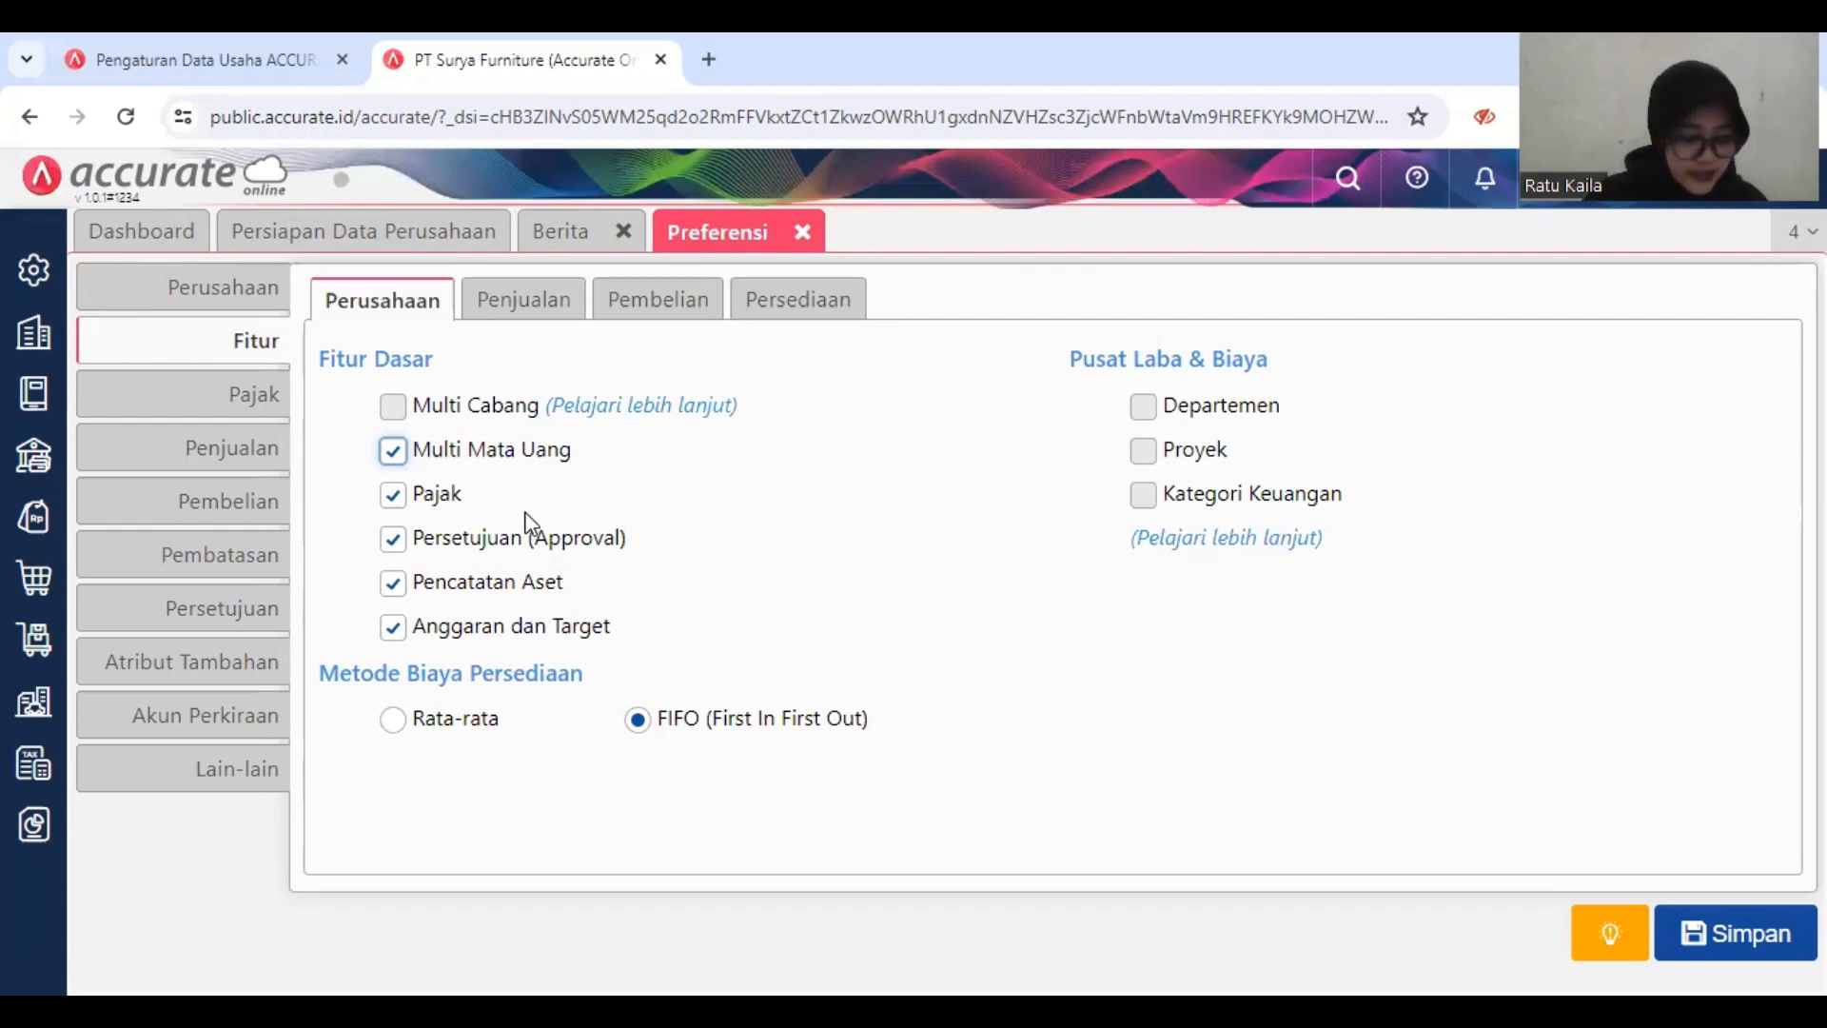
left_click(537, 538)
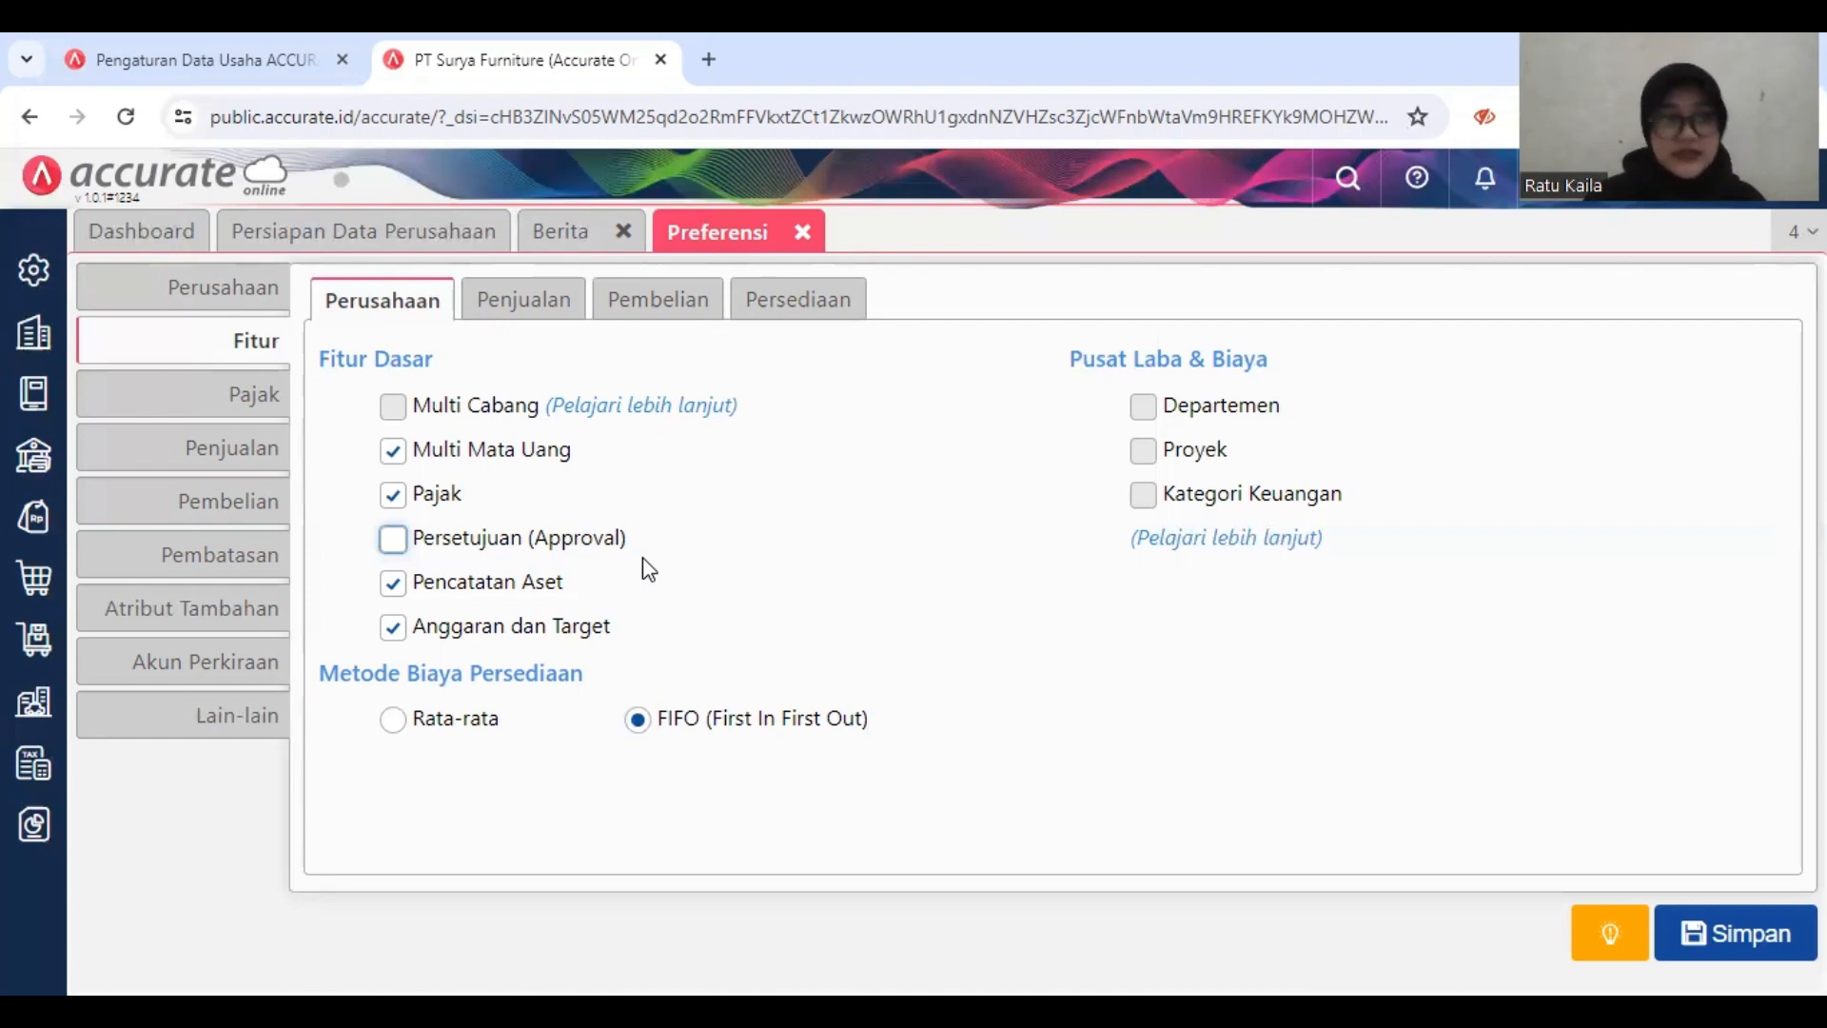
left_click(559, 625)
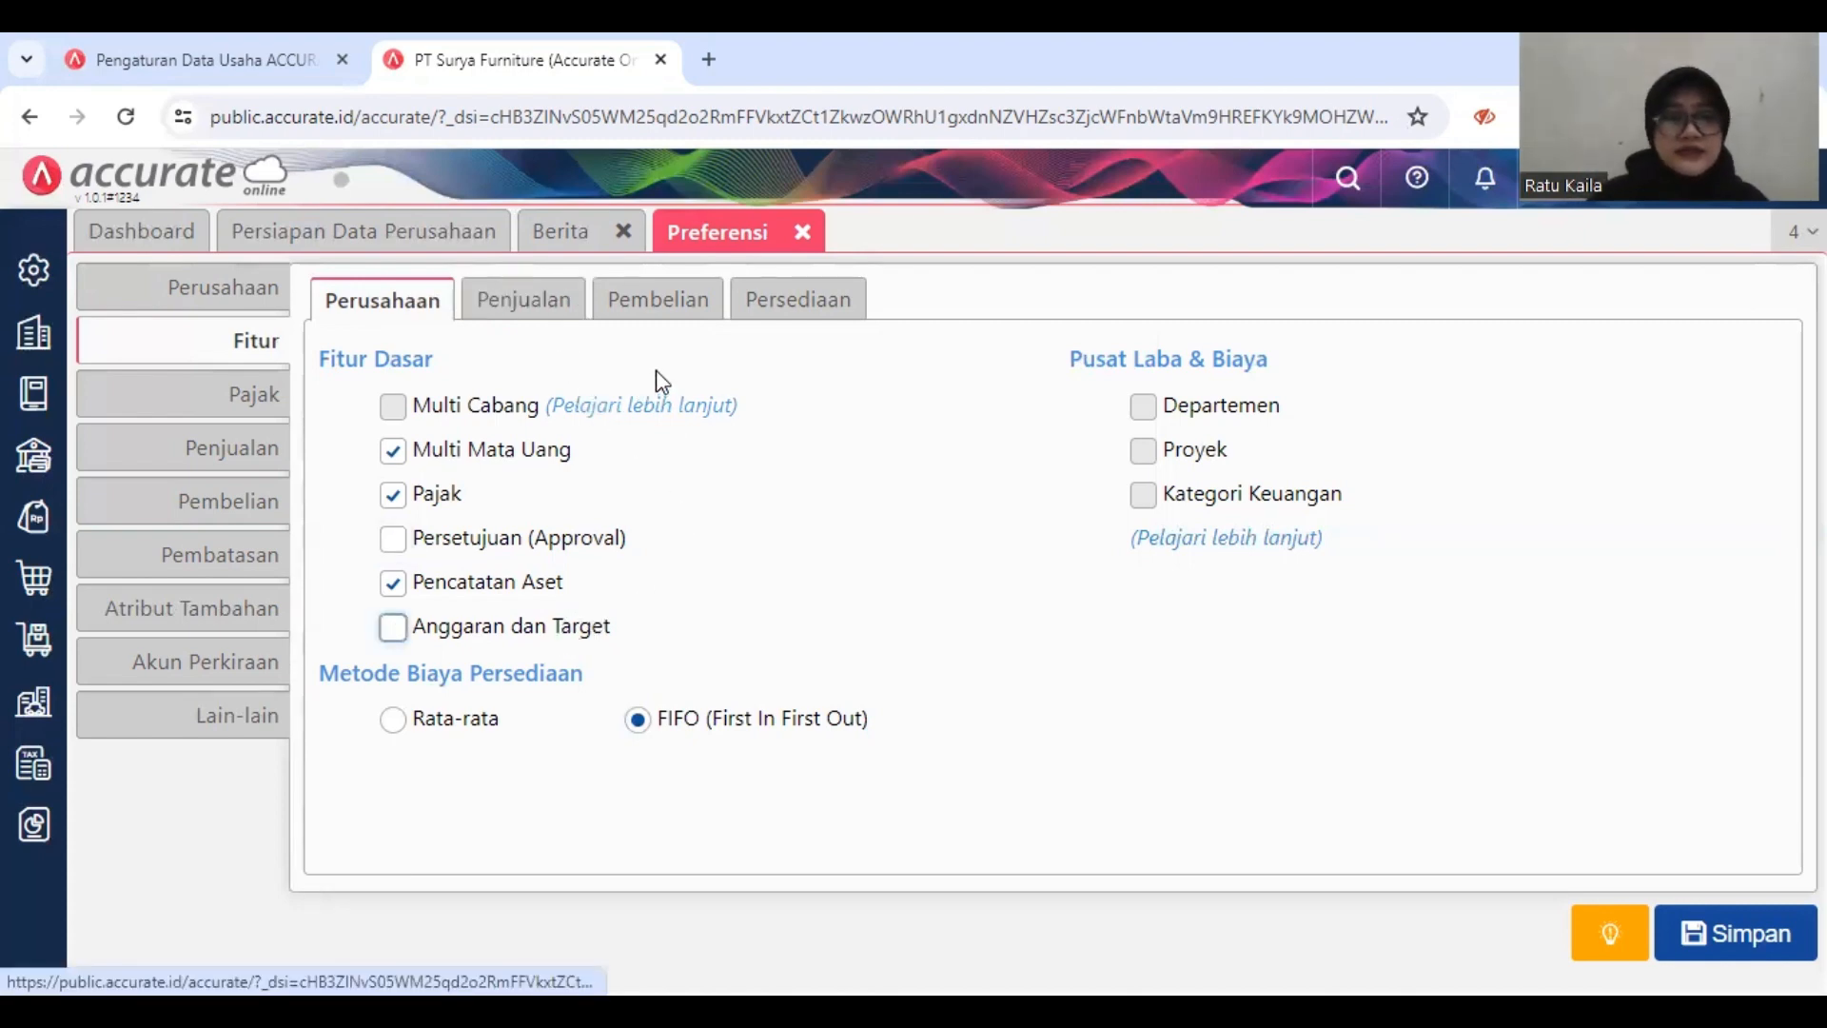
right_click(521, 310)
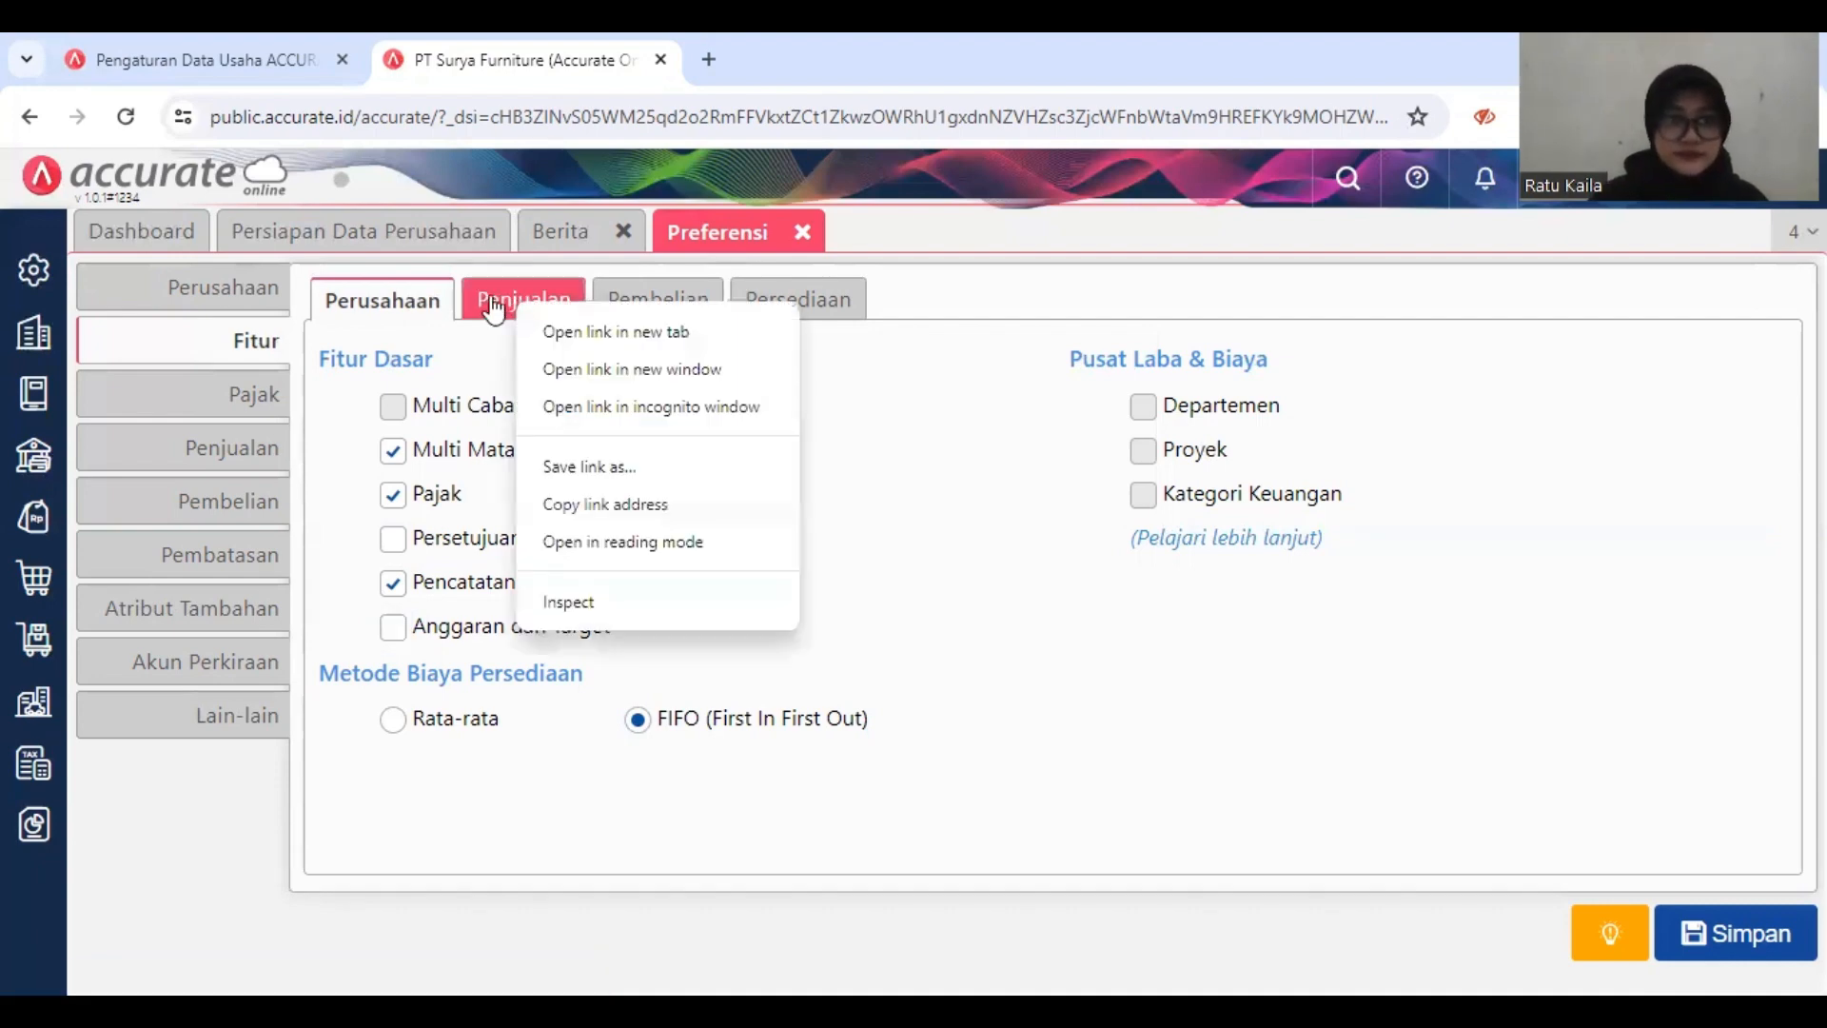
Step: In the sales features, turn on Tukar Faktur, Faktur Dimuka (Mendahului Pengiriman) and Klaim Pelanggan, and turn off Konsinyasi Barang
left_click(491, 308)
left_click(491, 306)
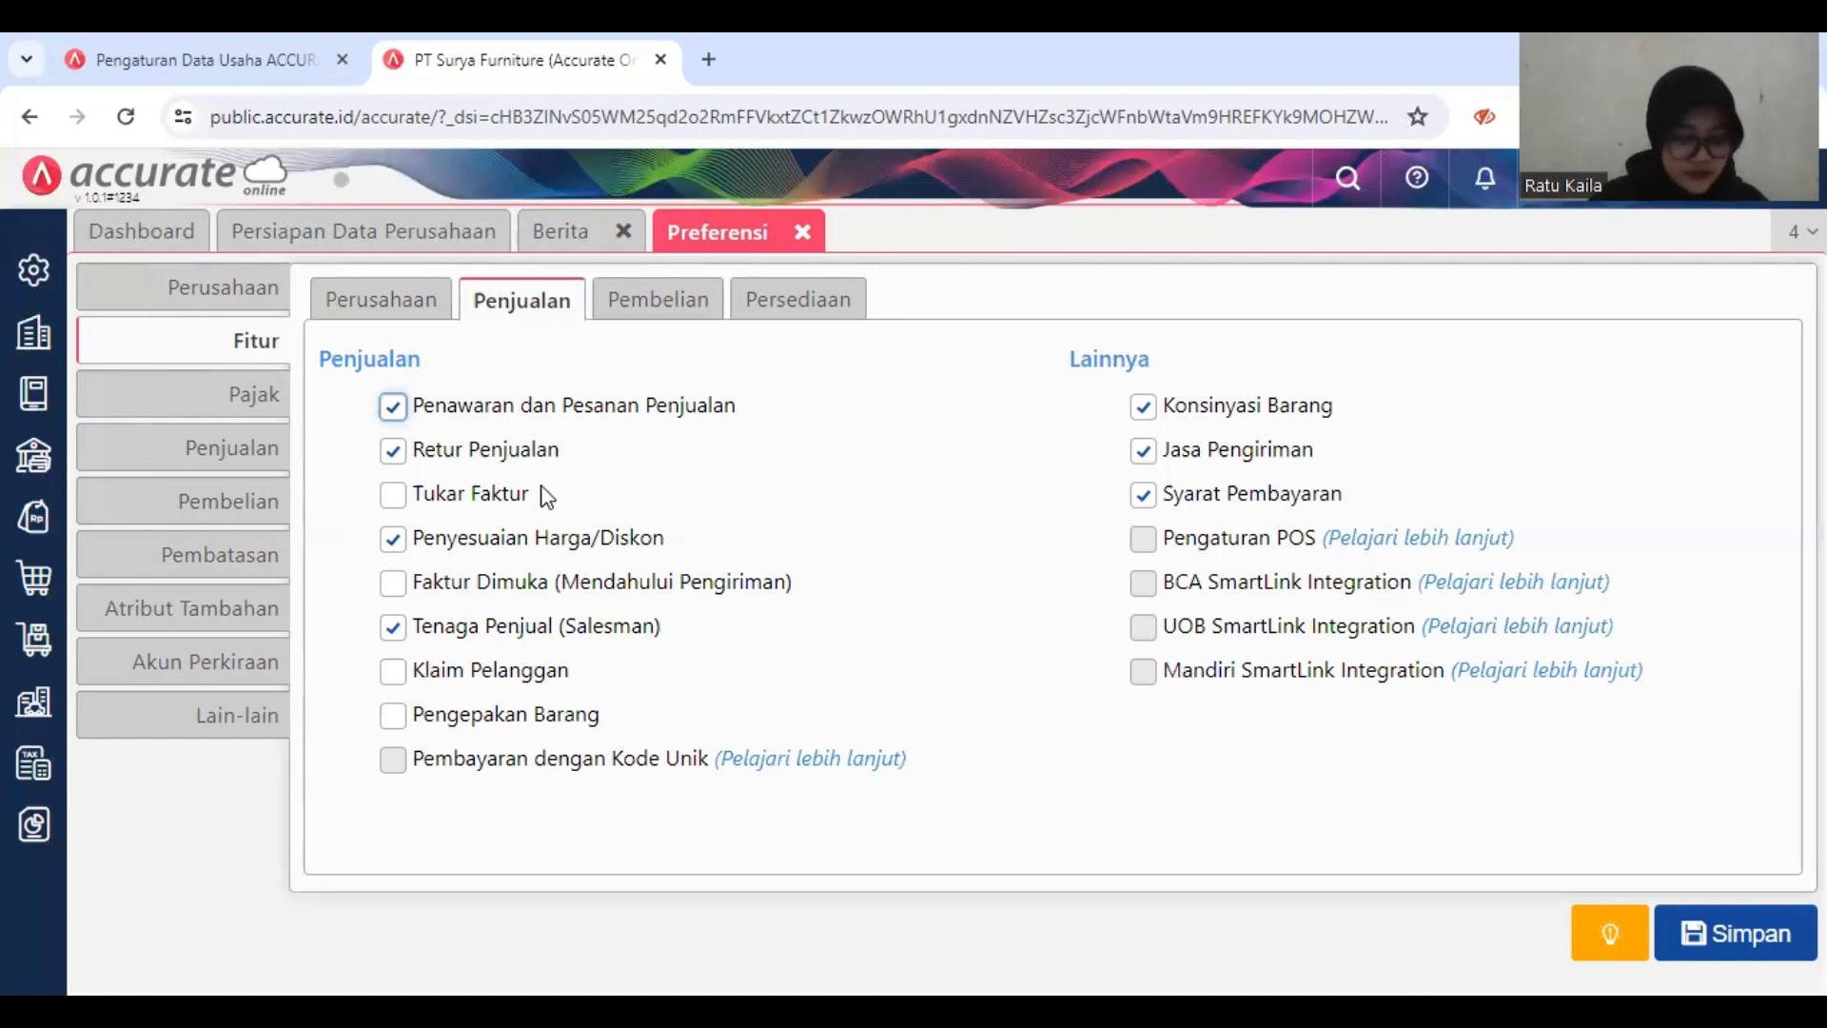
left_click(468, 493)
left_click(466, 495)
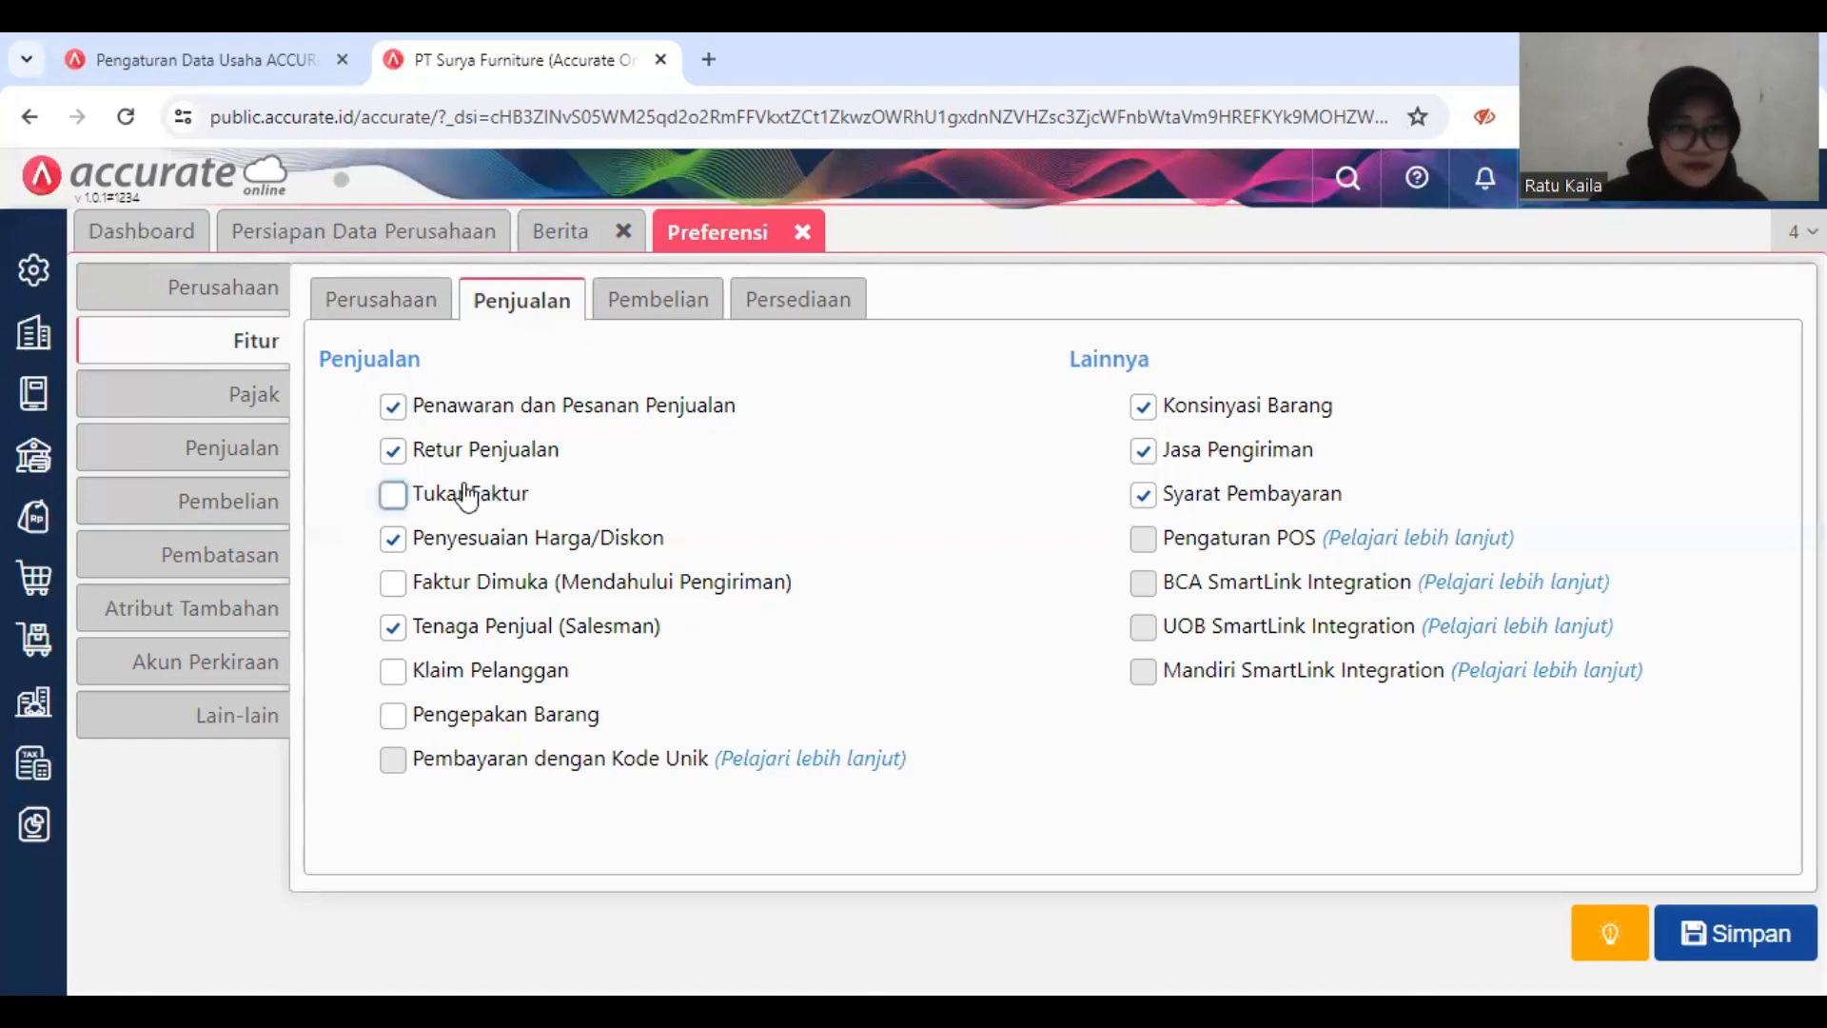
left_click(466, 495)
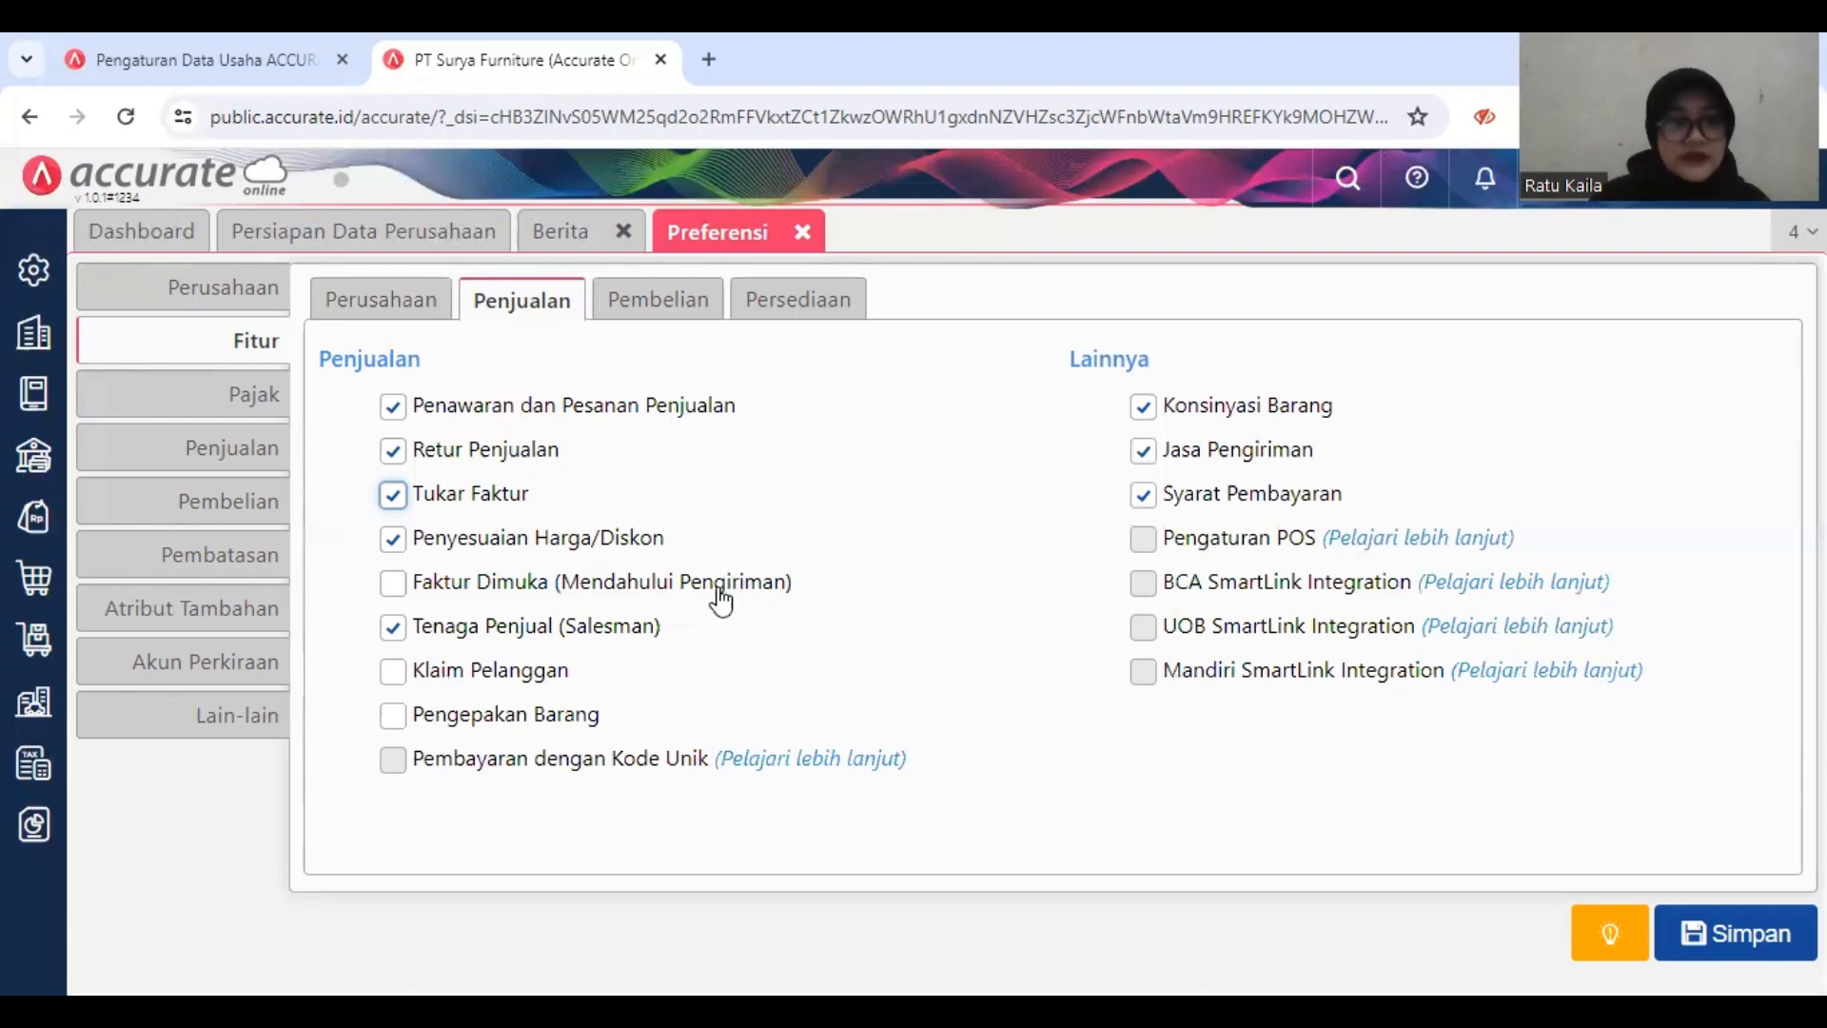
left_click(598, 587)
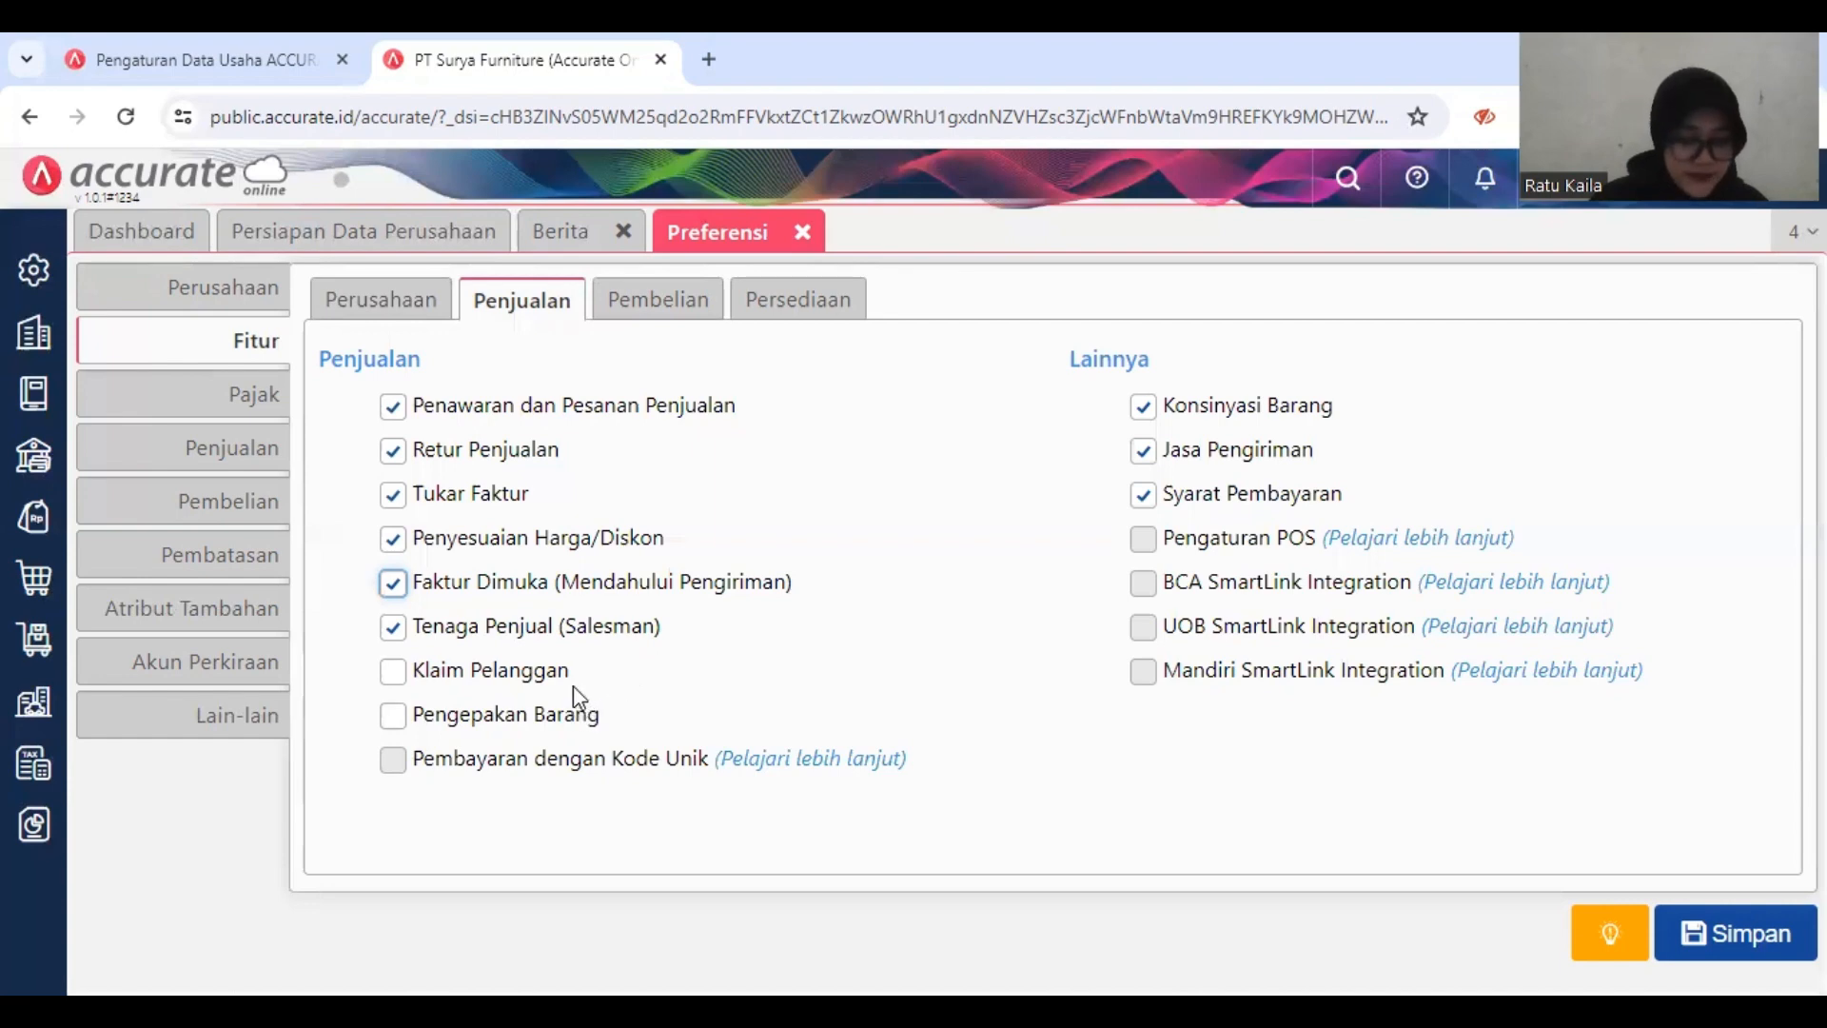
left_click(533, 677)
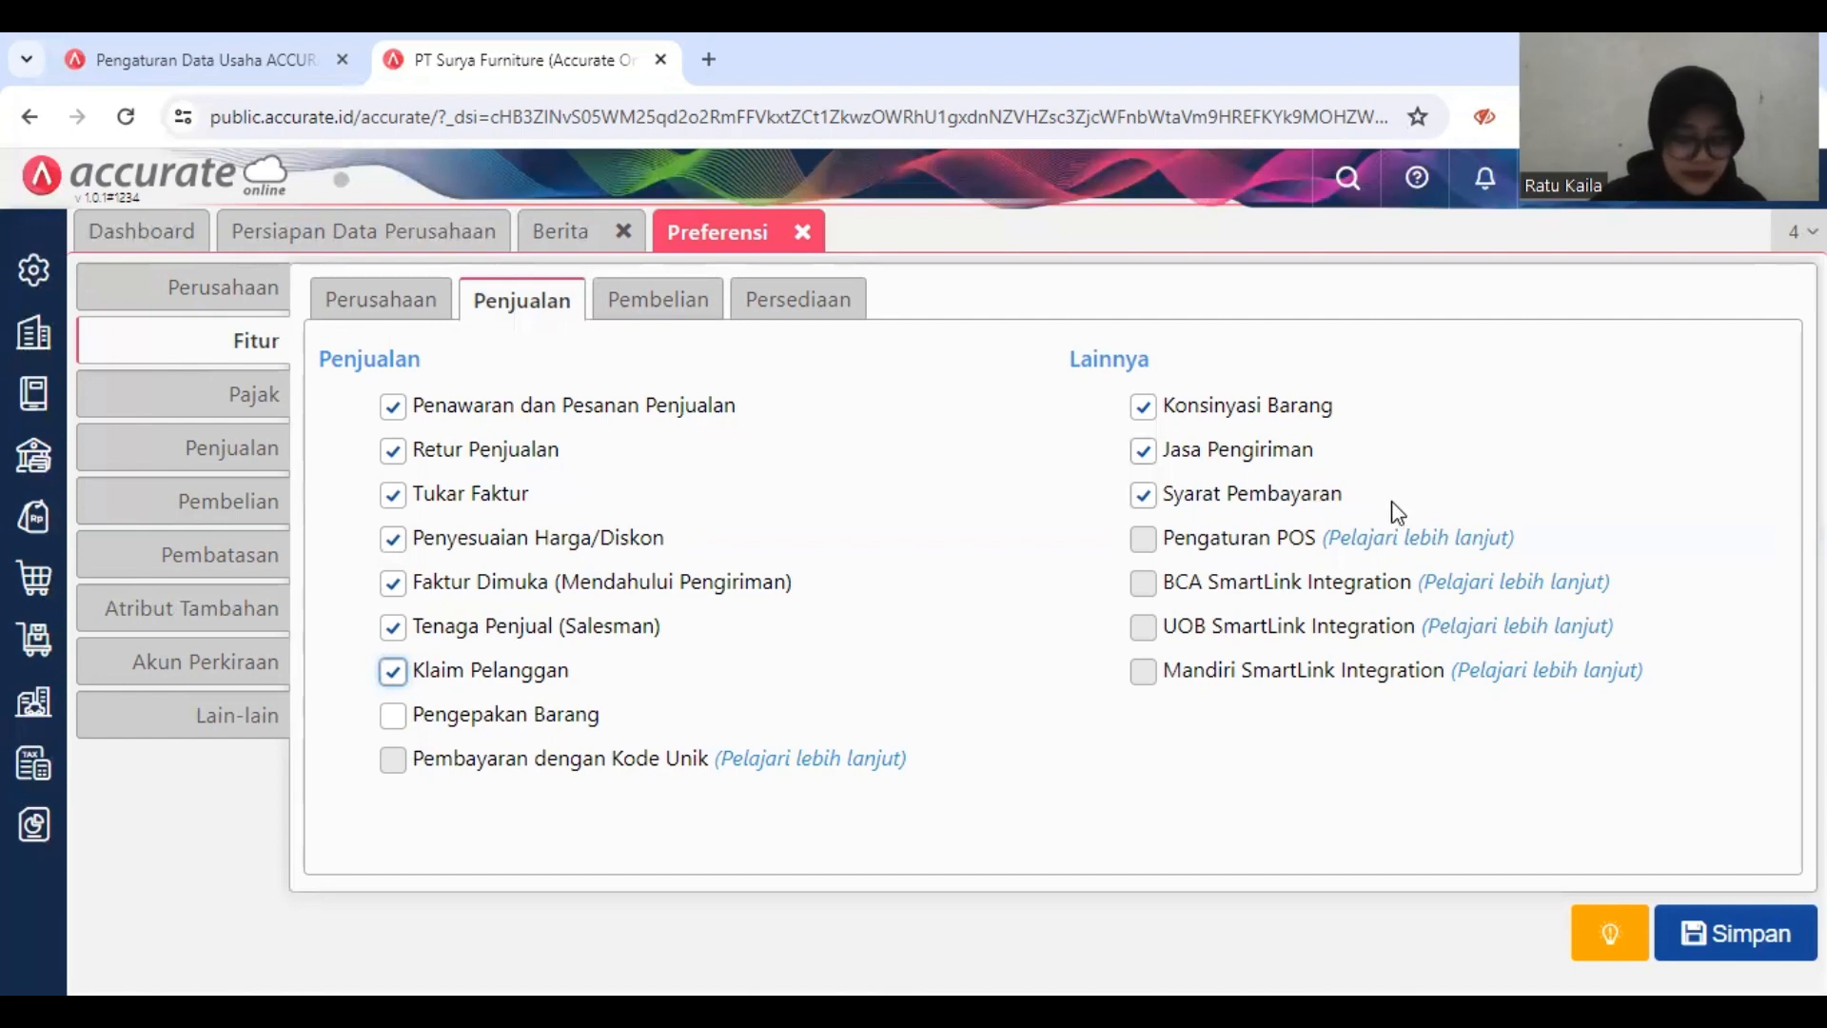
left_click(1289, 423)
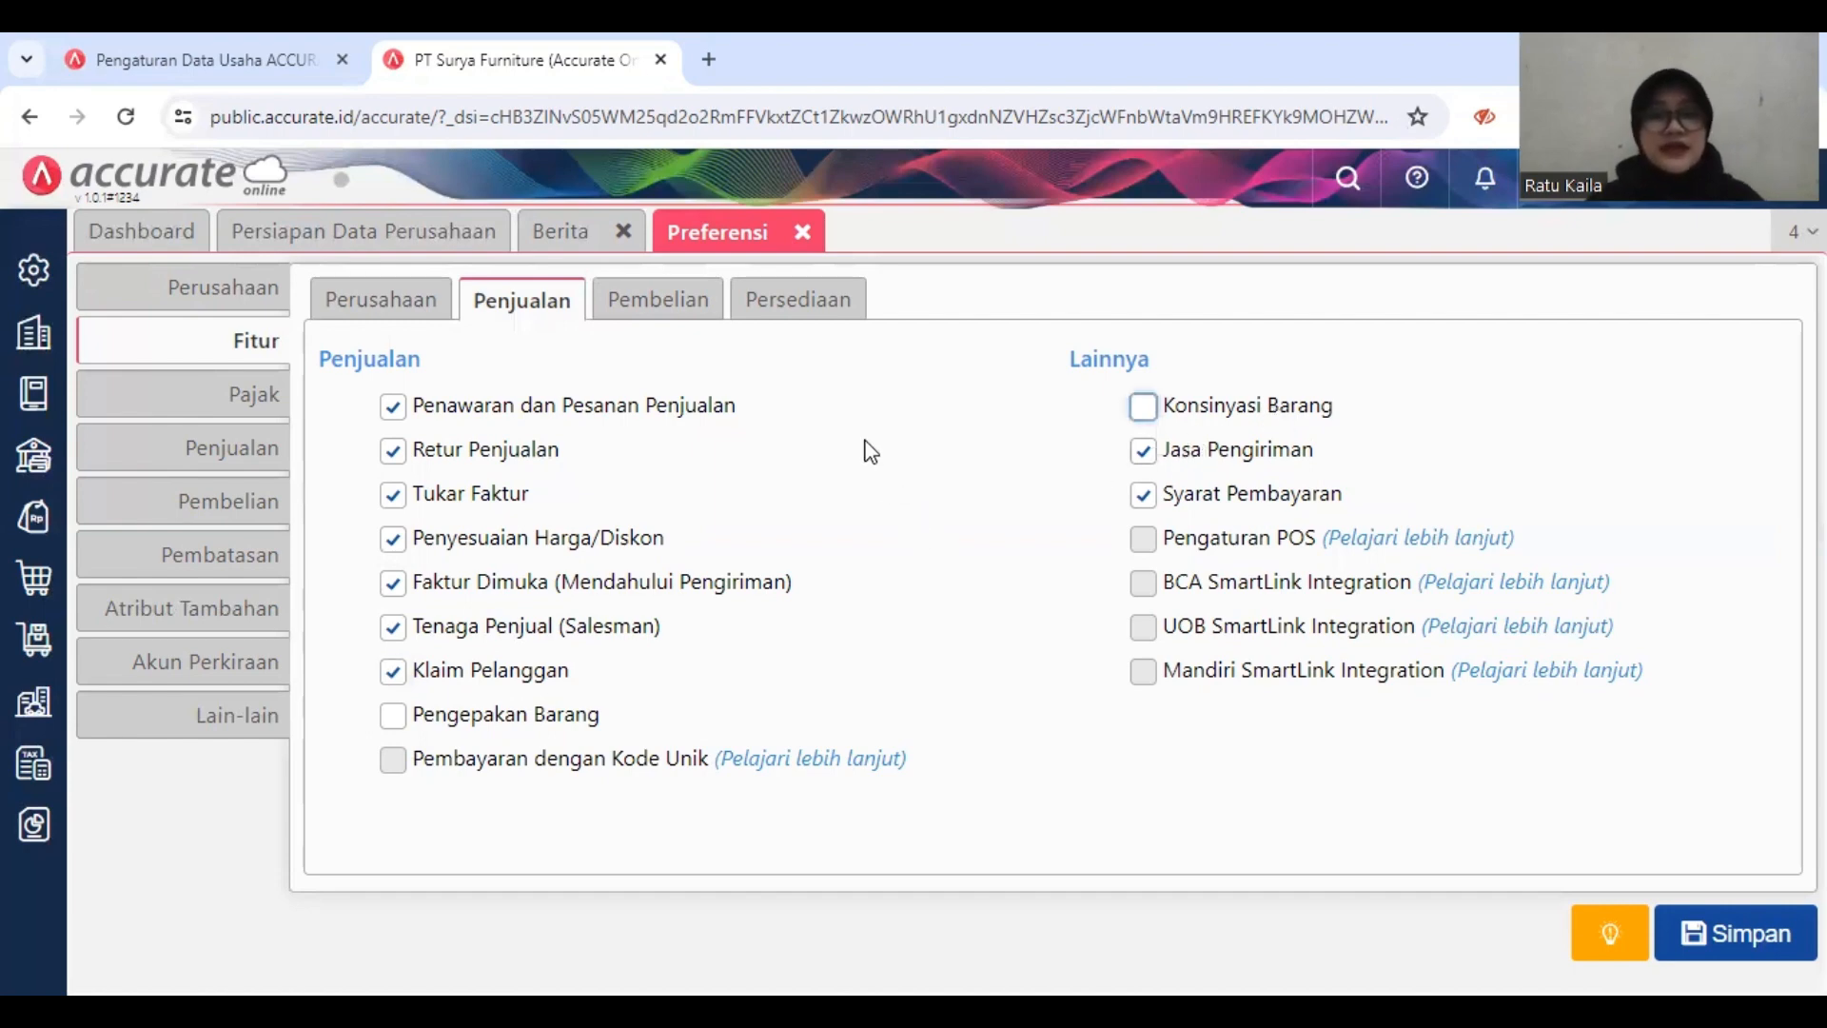
Step: In the purchasing features, turn on Klaim Pemasok and Tagihan Dimuka (Mendahului Terima Barang)
left_click(675, 307)
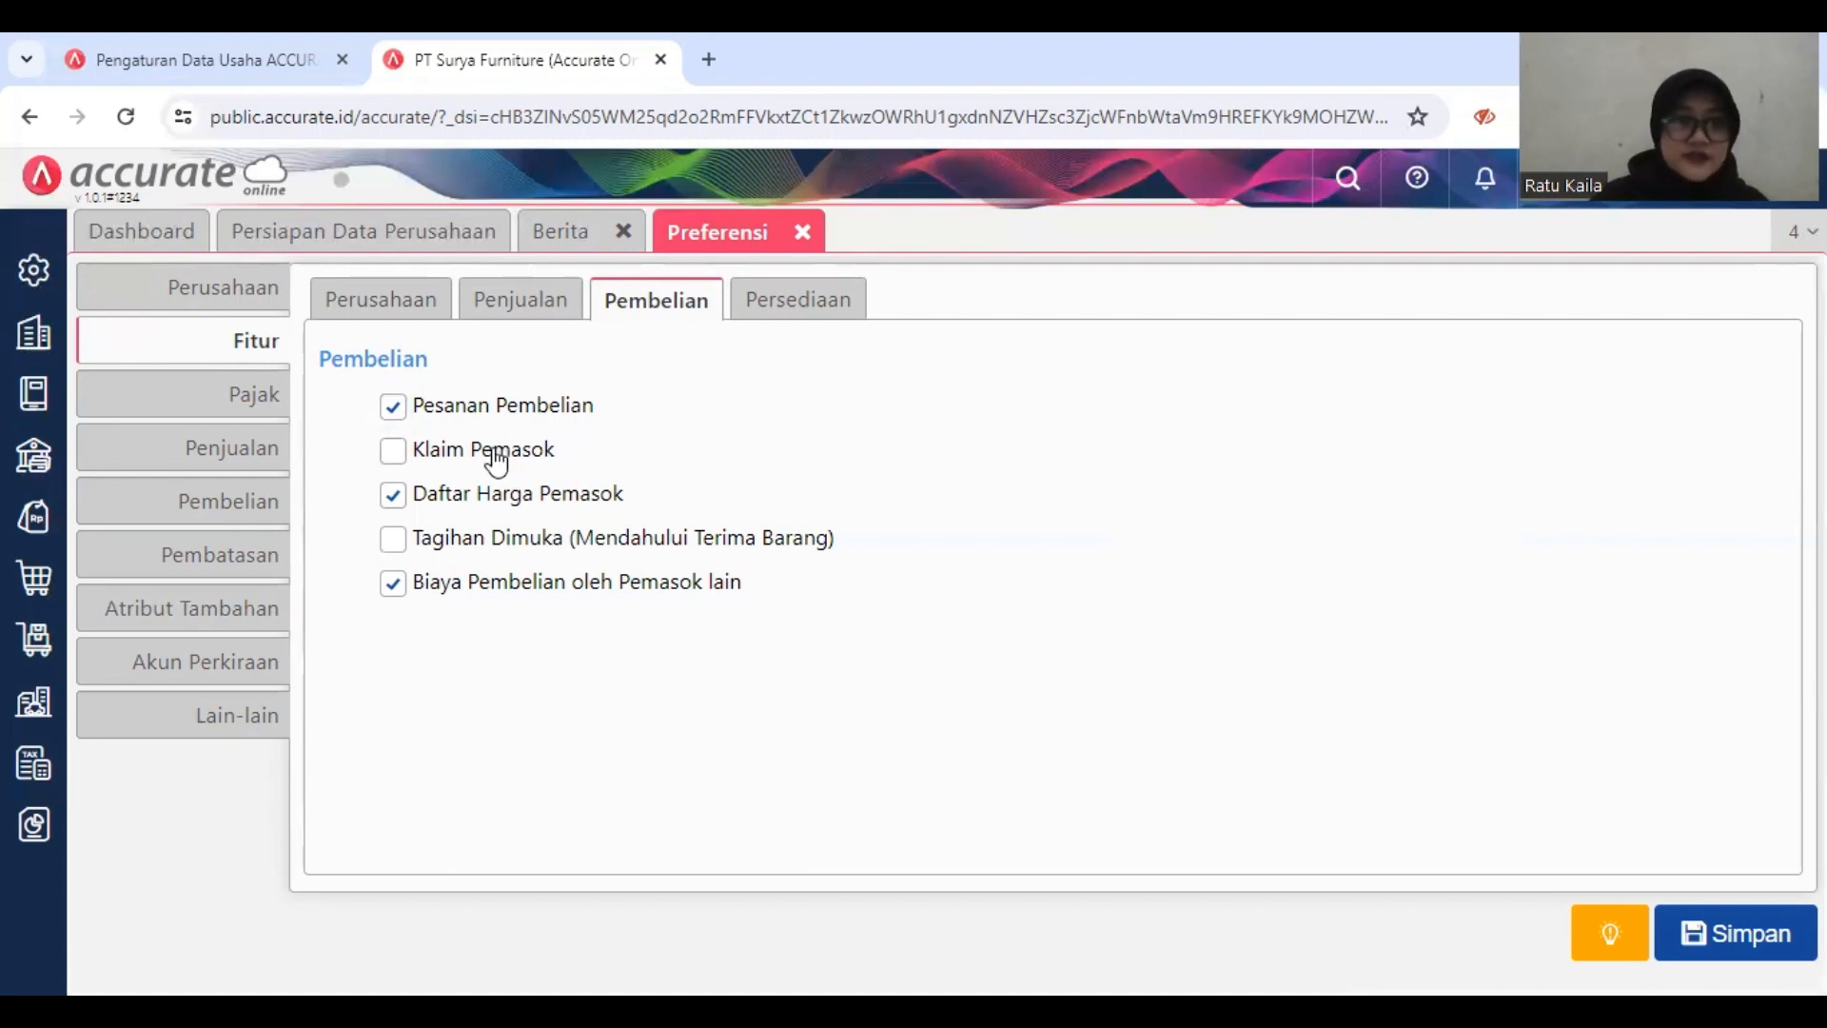
left_click(453, 453)
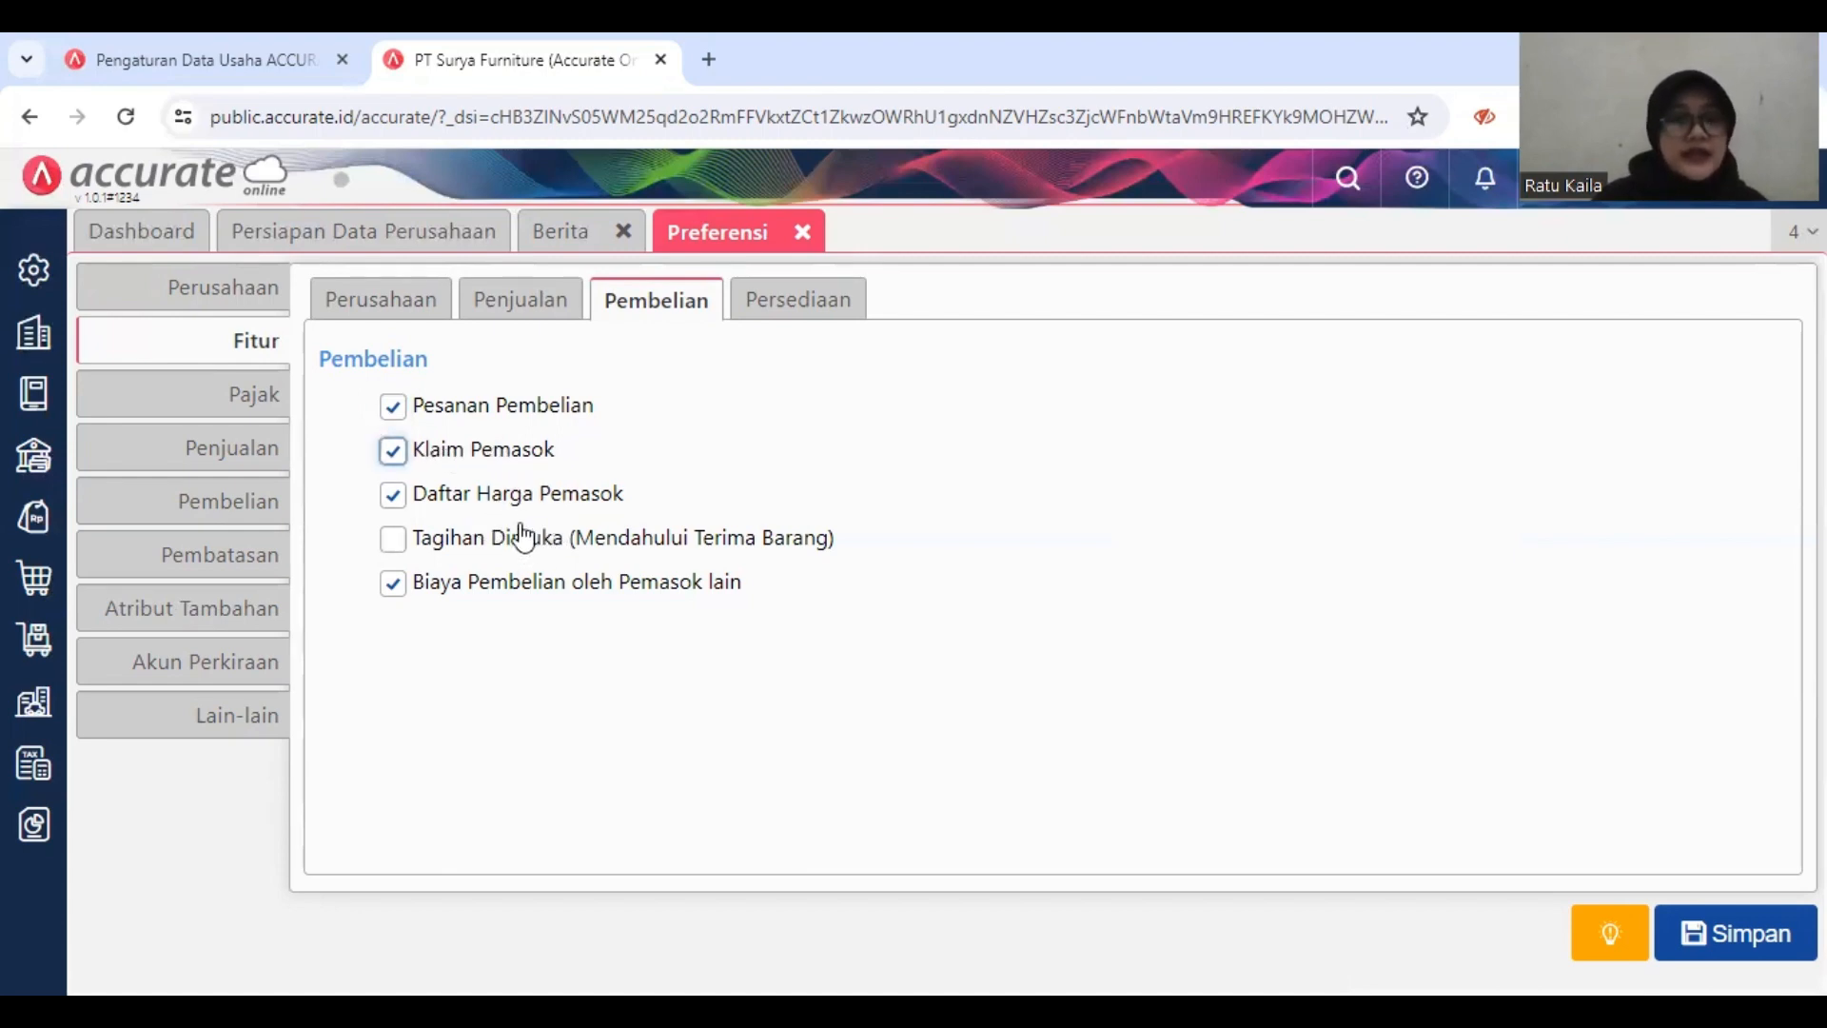
left_click(514, 539)
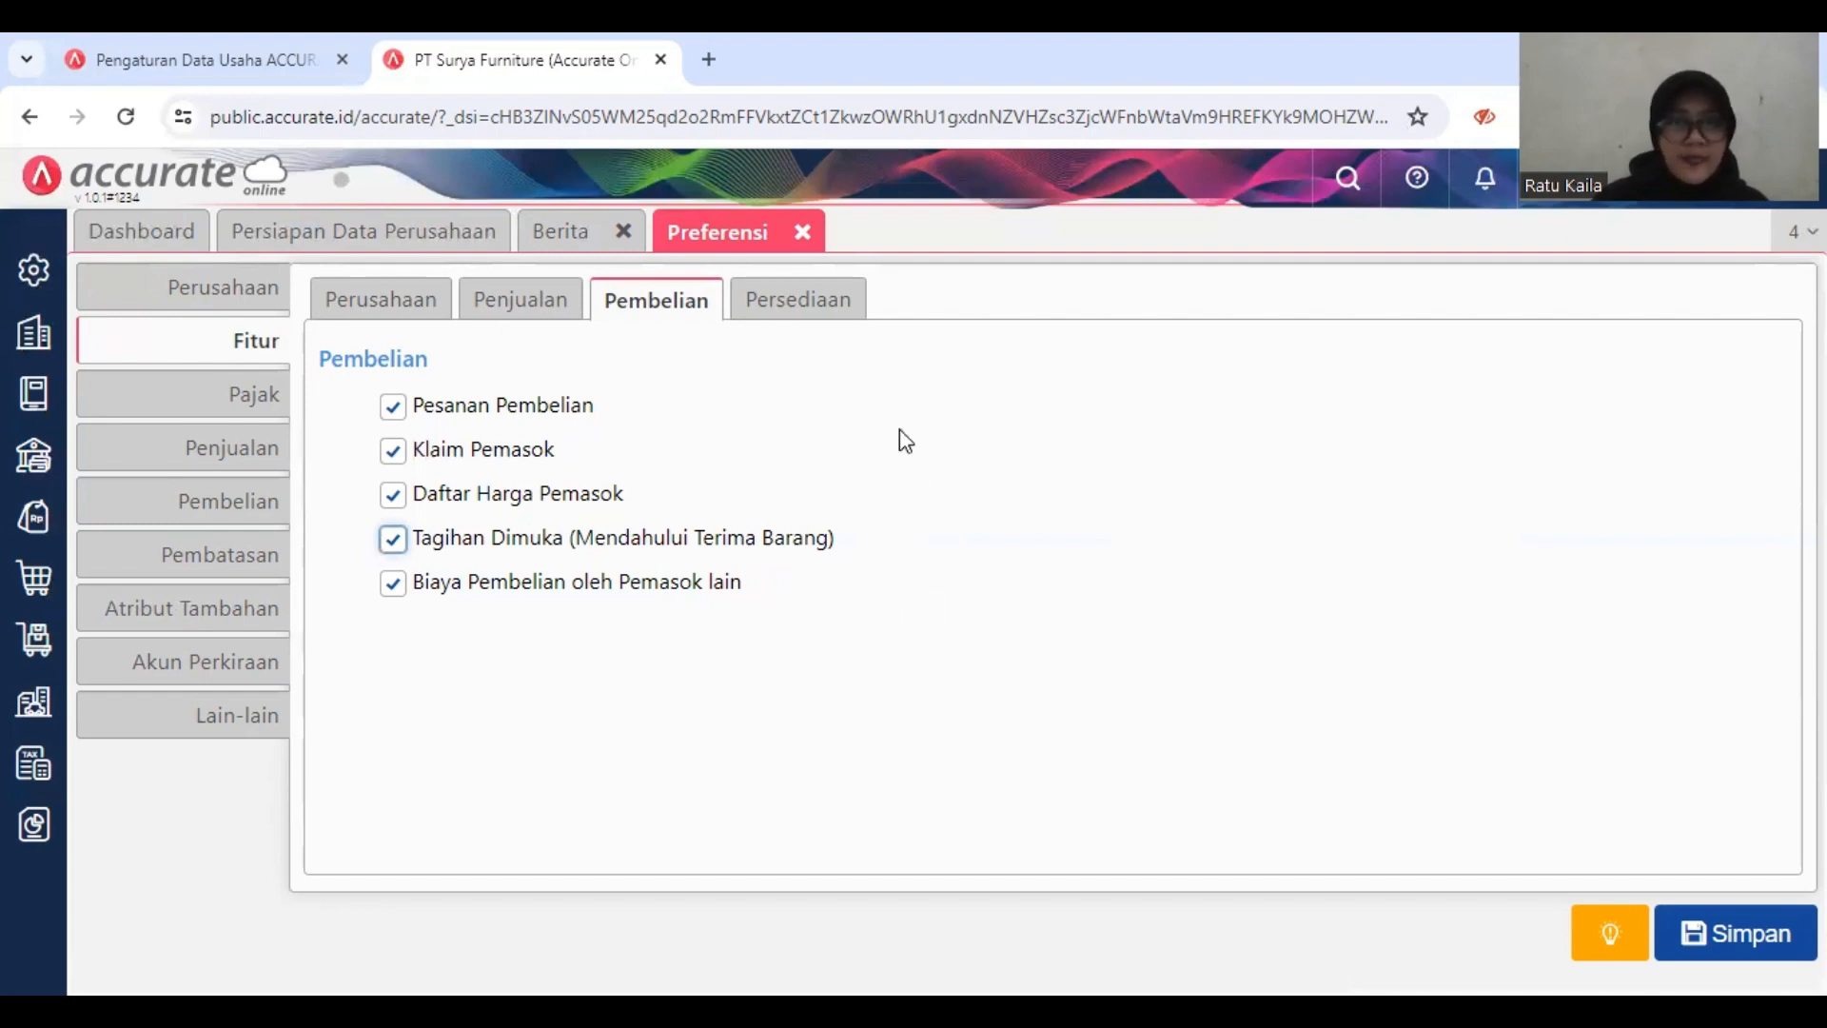
Step: In the inventory features, turn off Multi Satuan Barang and Nomor Serial/Produksi, keeping Multi Gudang on, and save the preferences
left_click(784, 310)
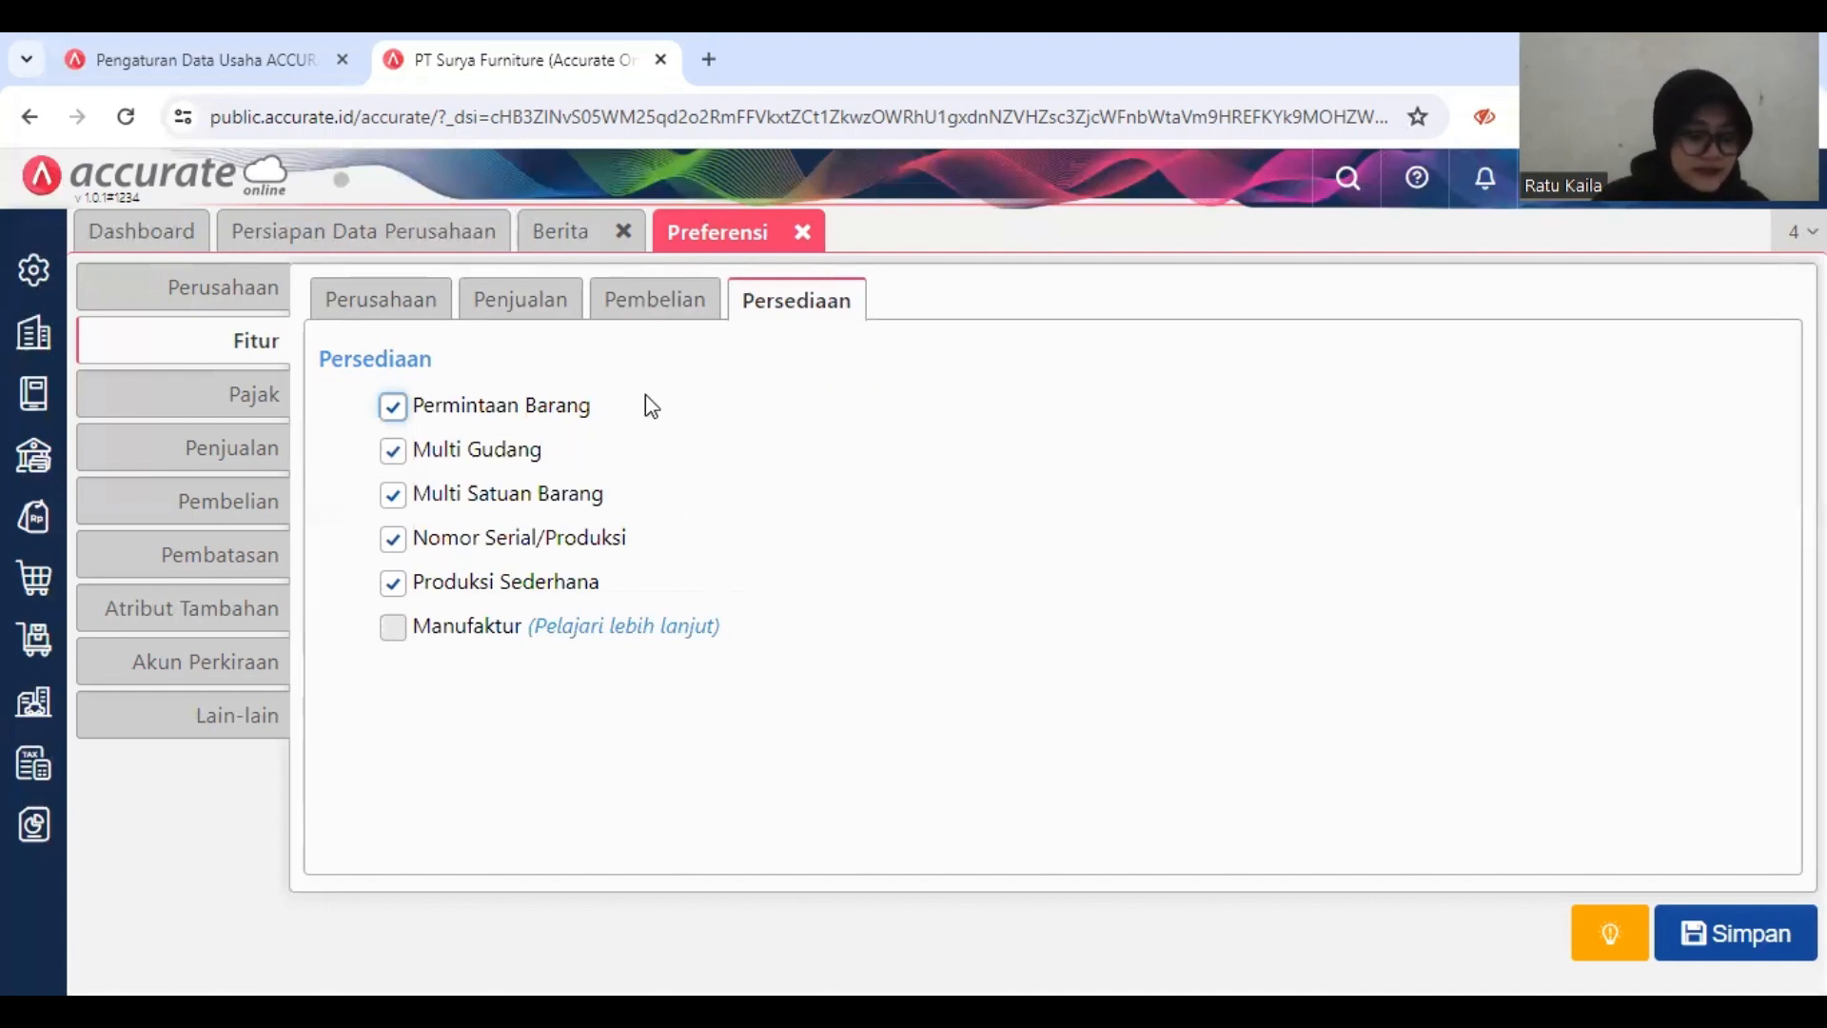
left_click(504, 462)
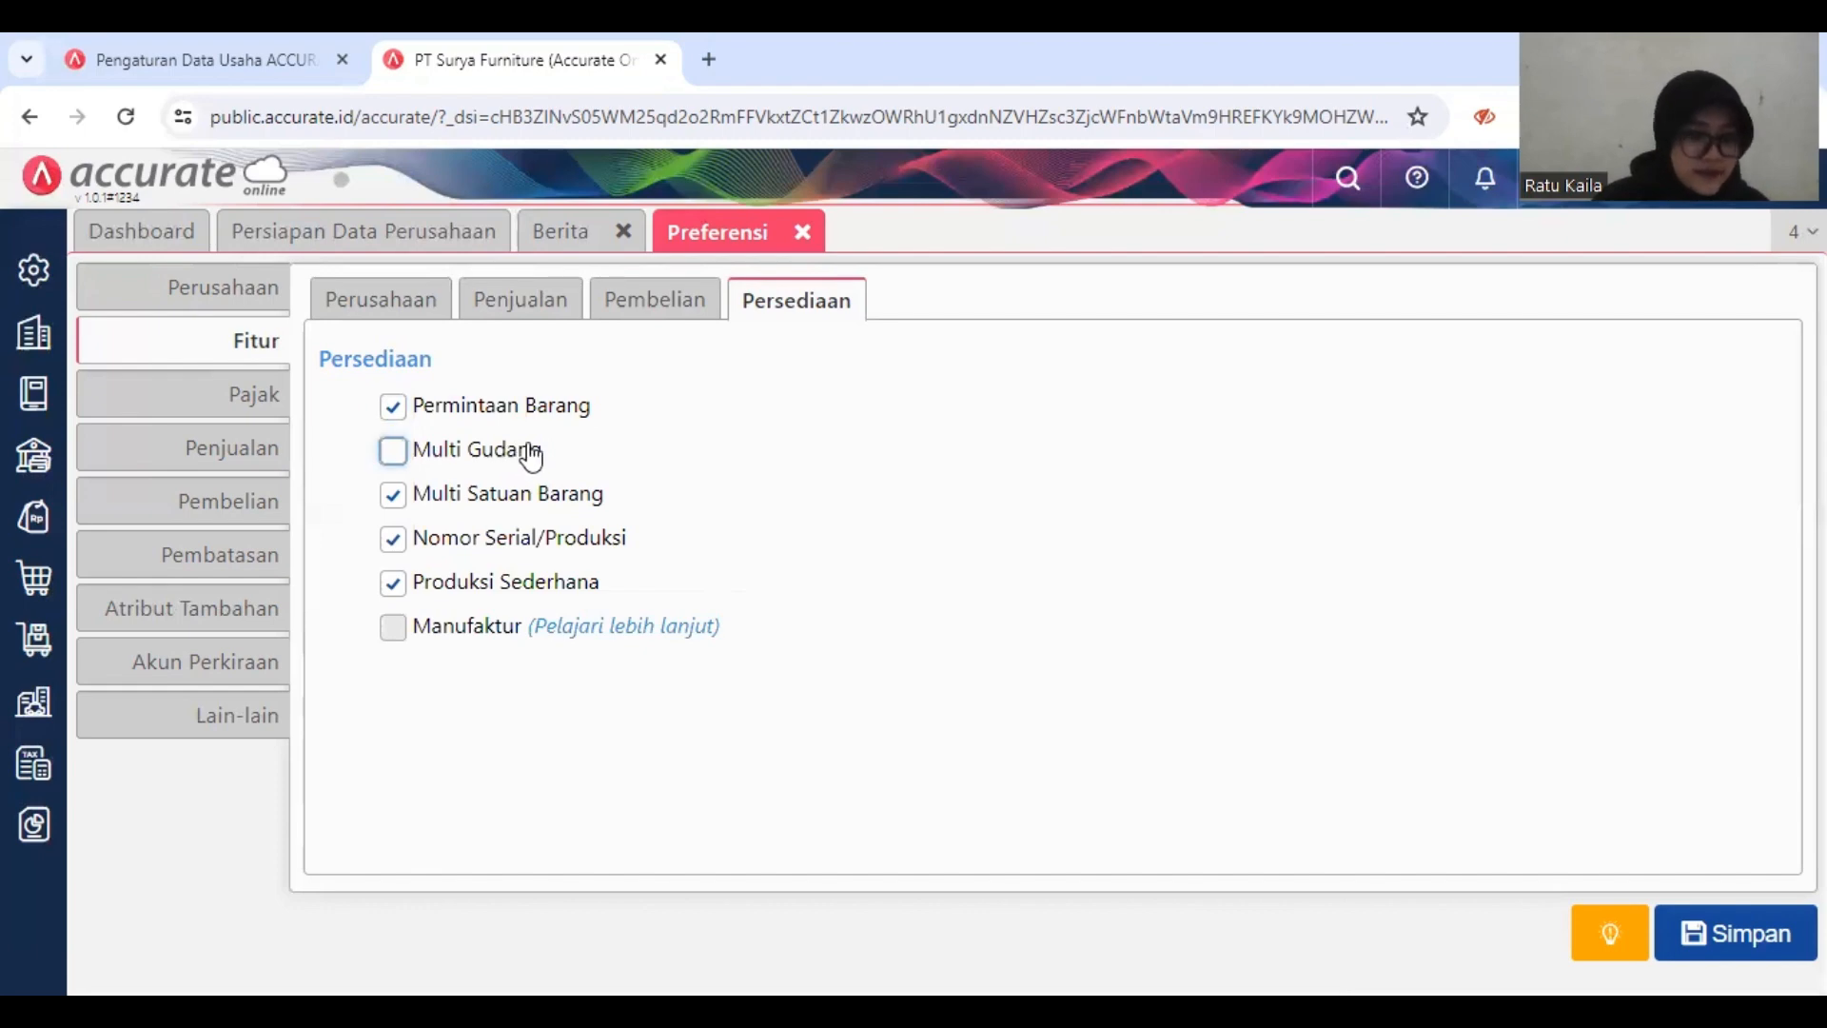
left_click(491, 464)
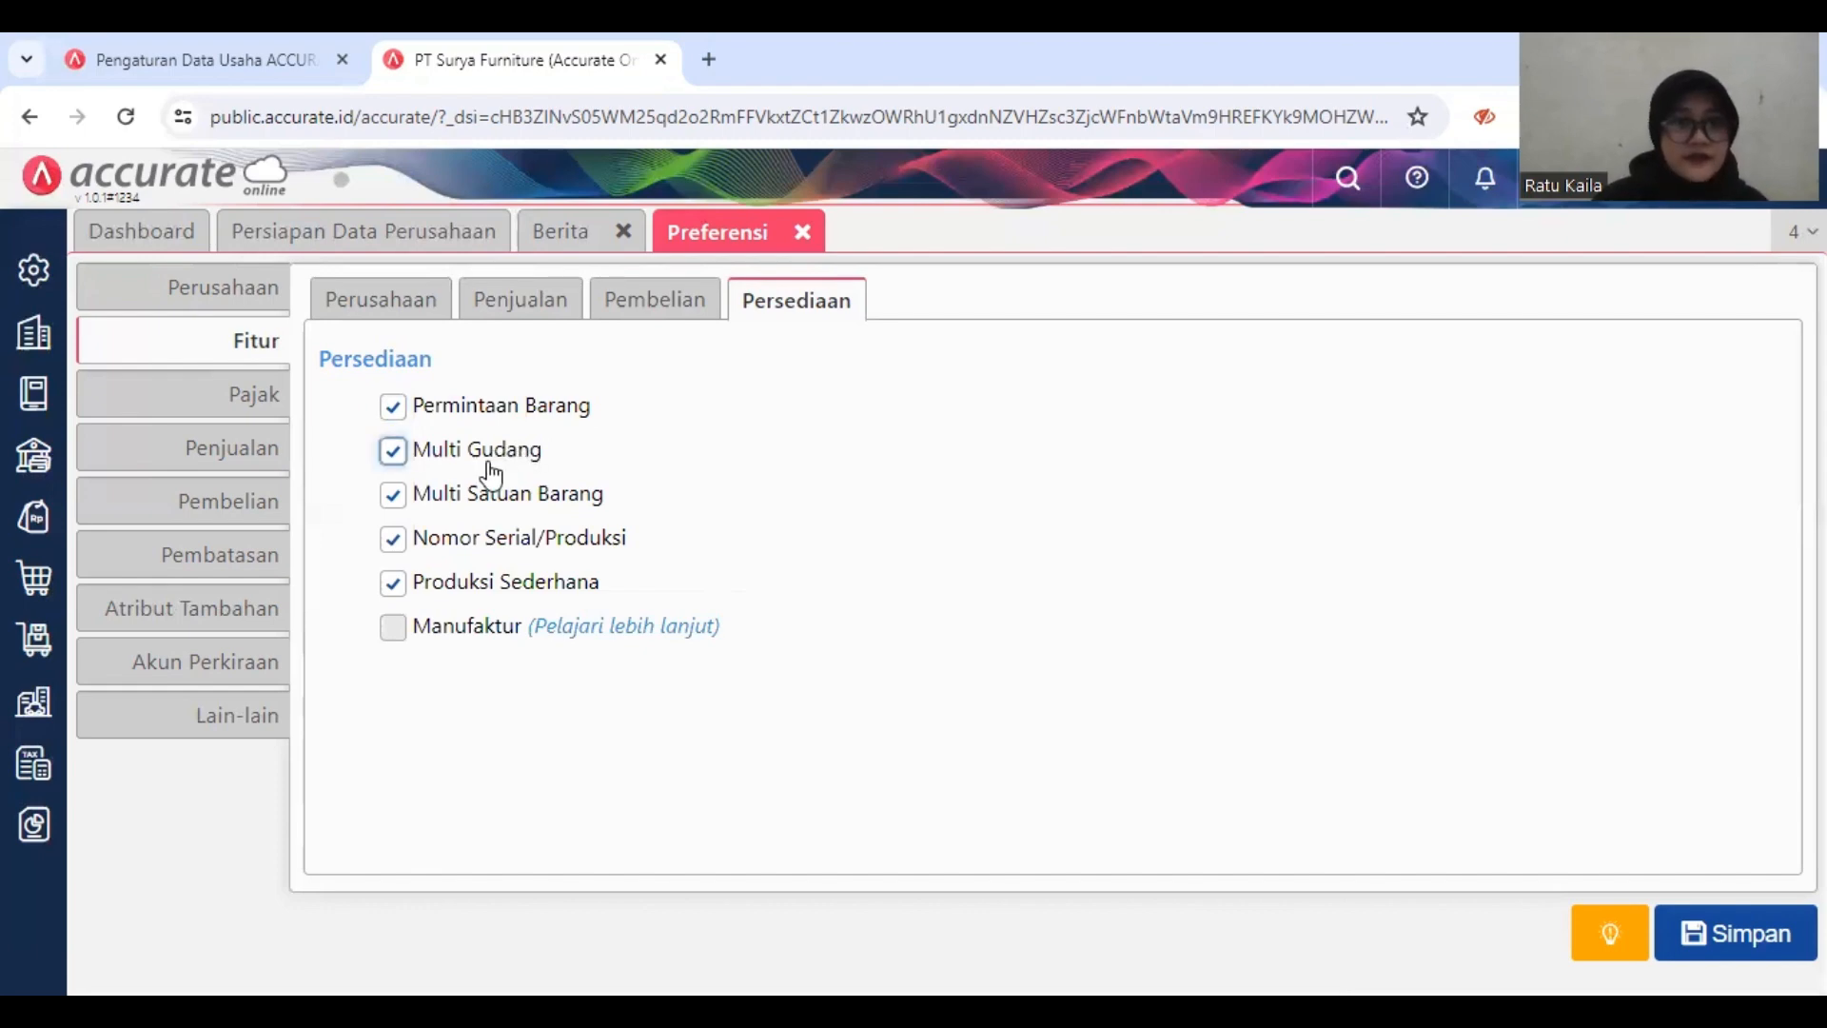
left_click(514, 498)
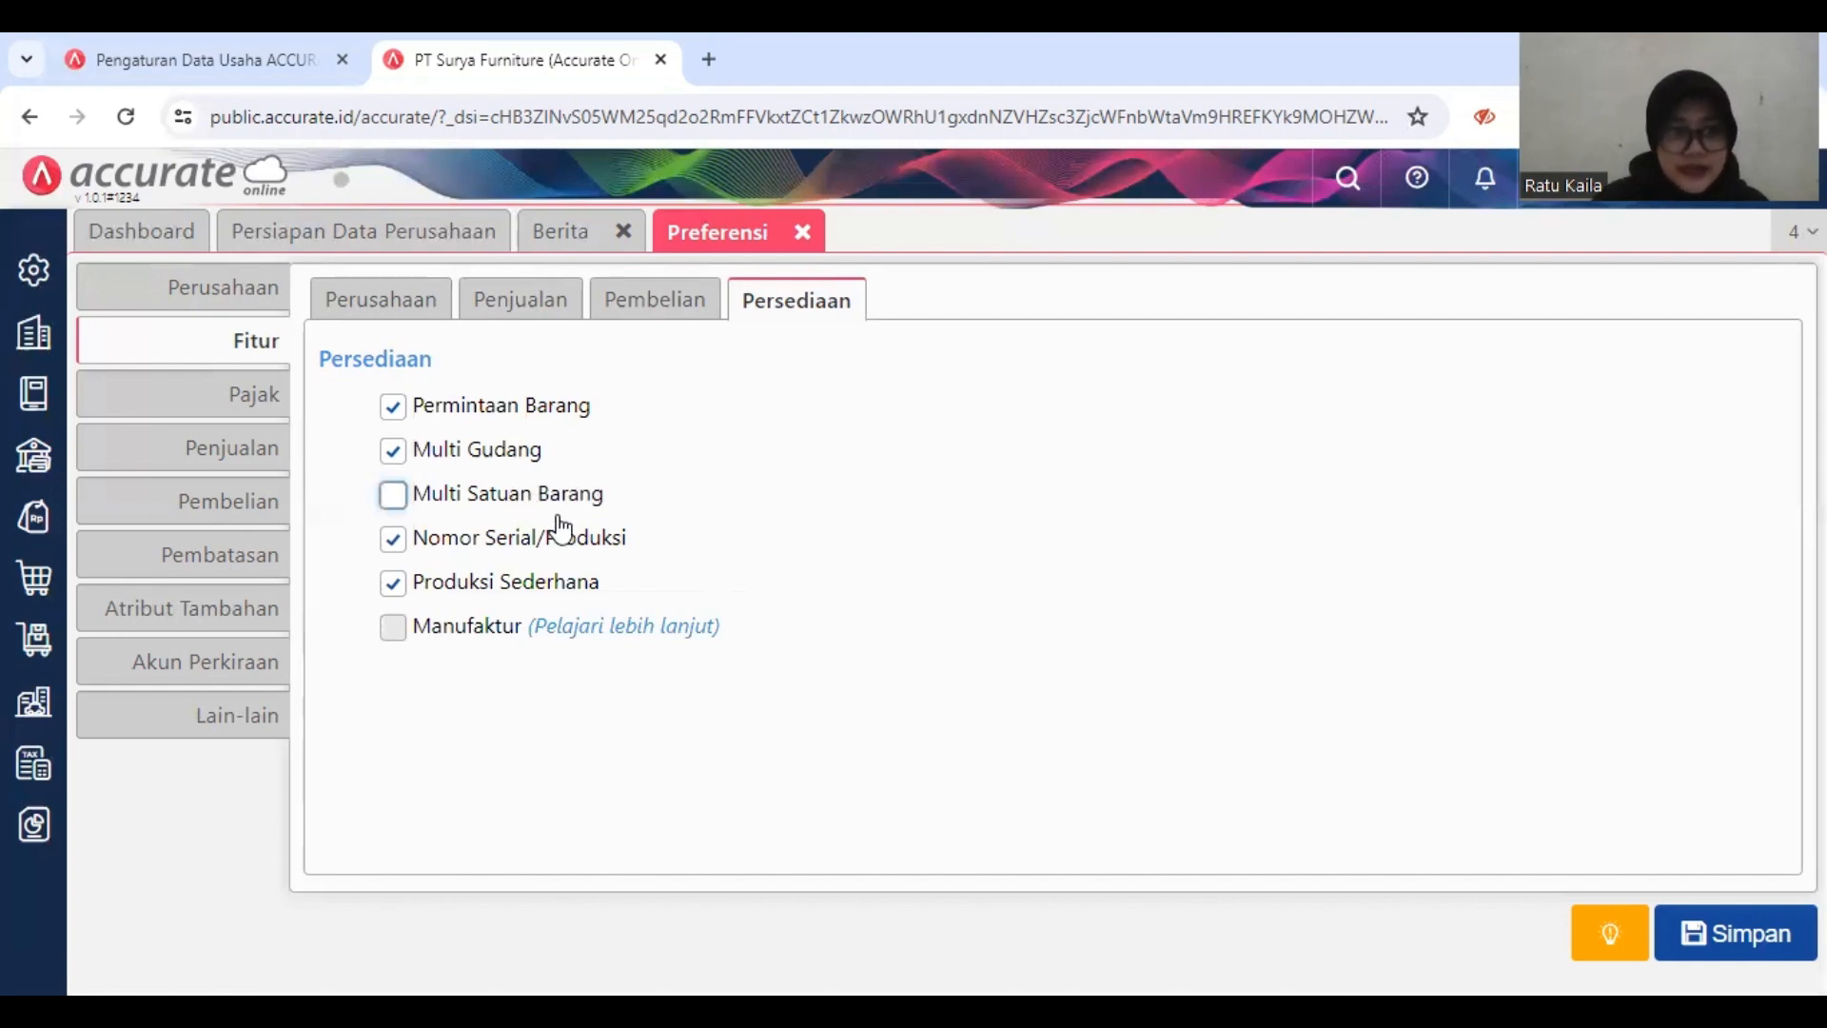
left_click(538, 535)
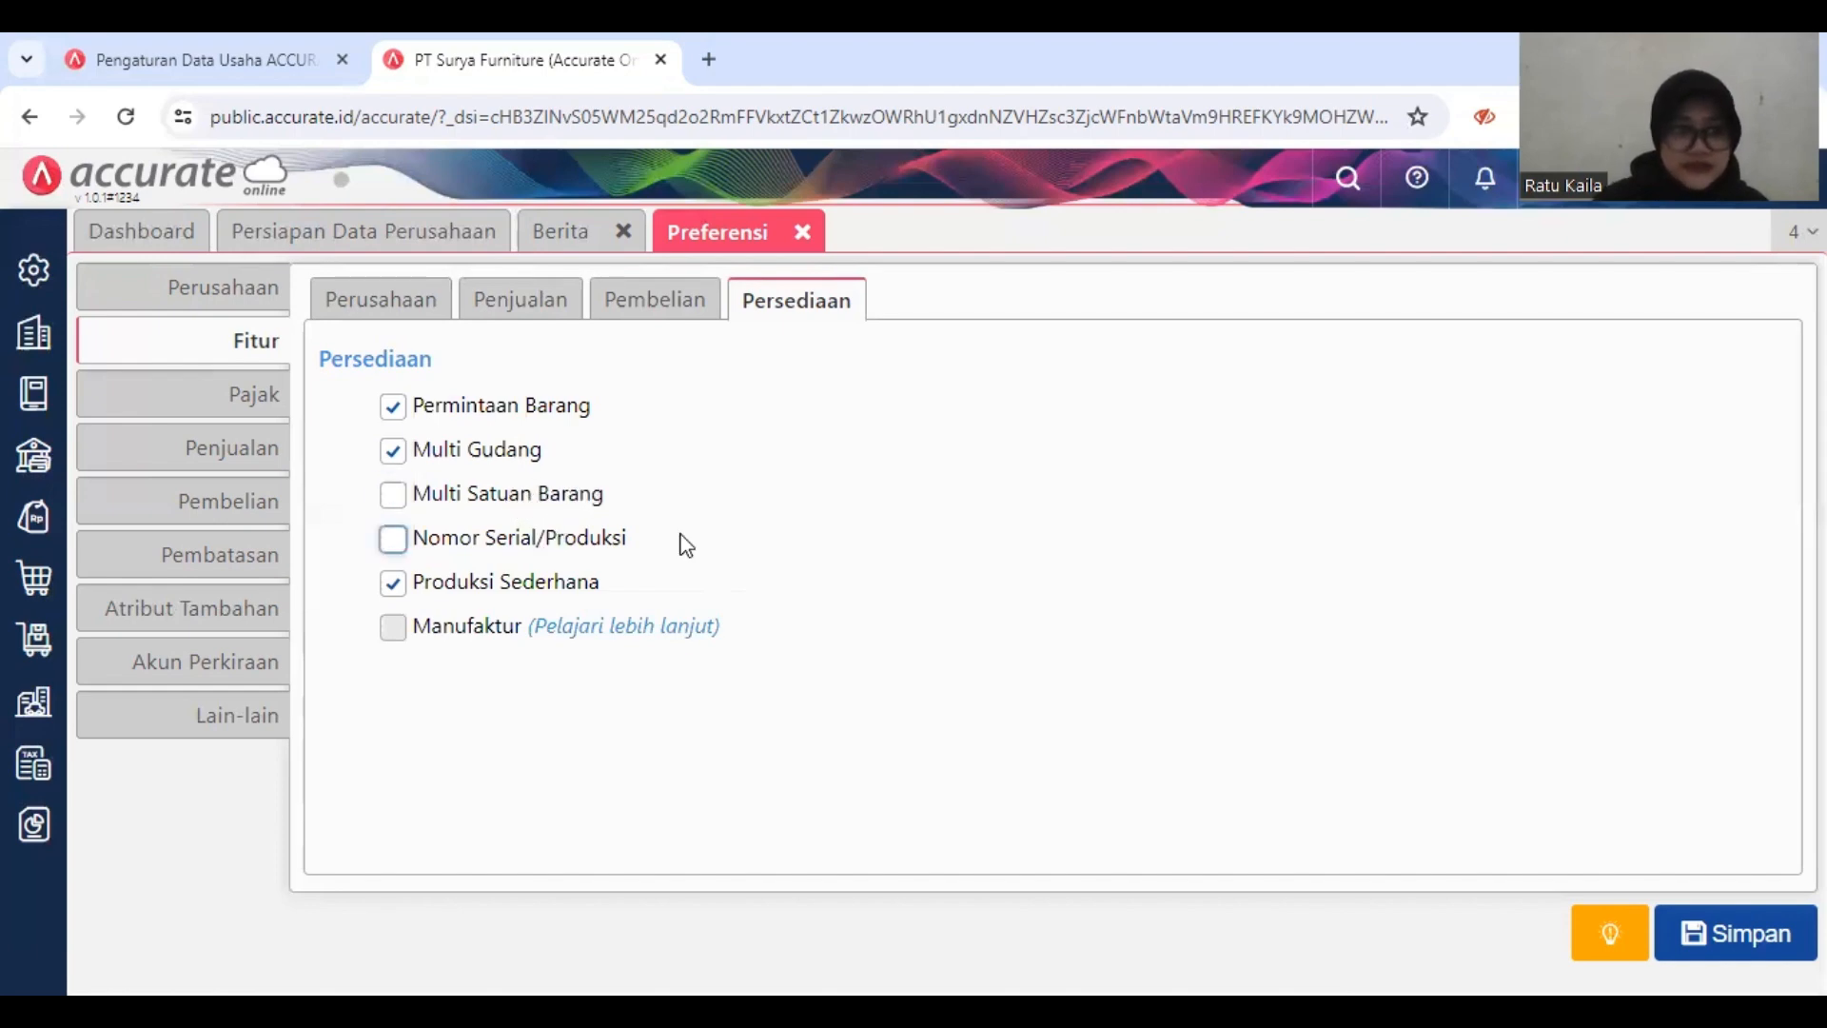
right_click(743, 539)
left_click(854, 619)
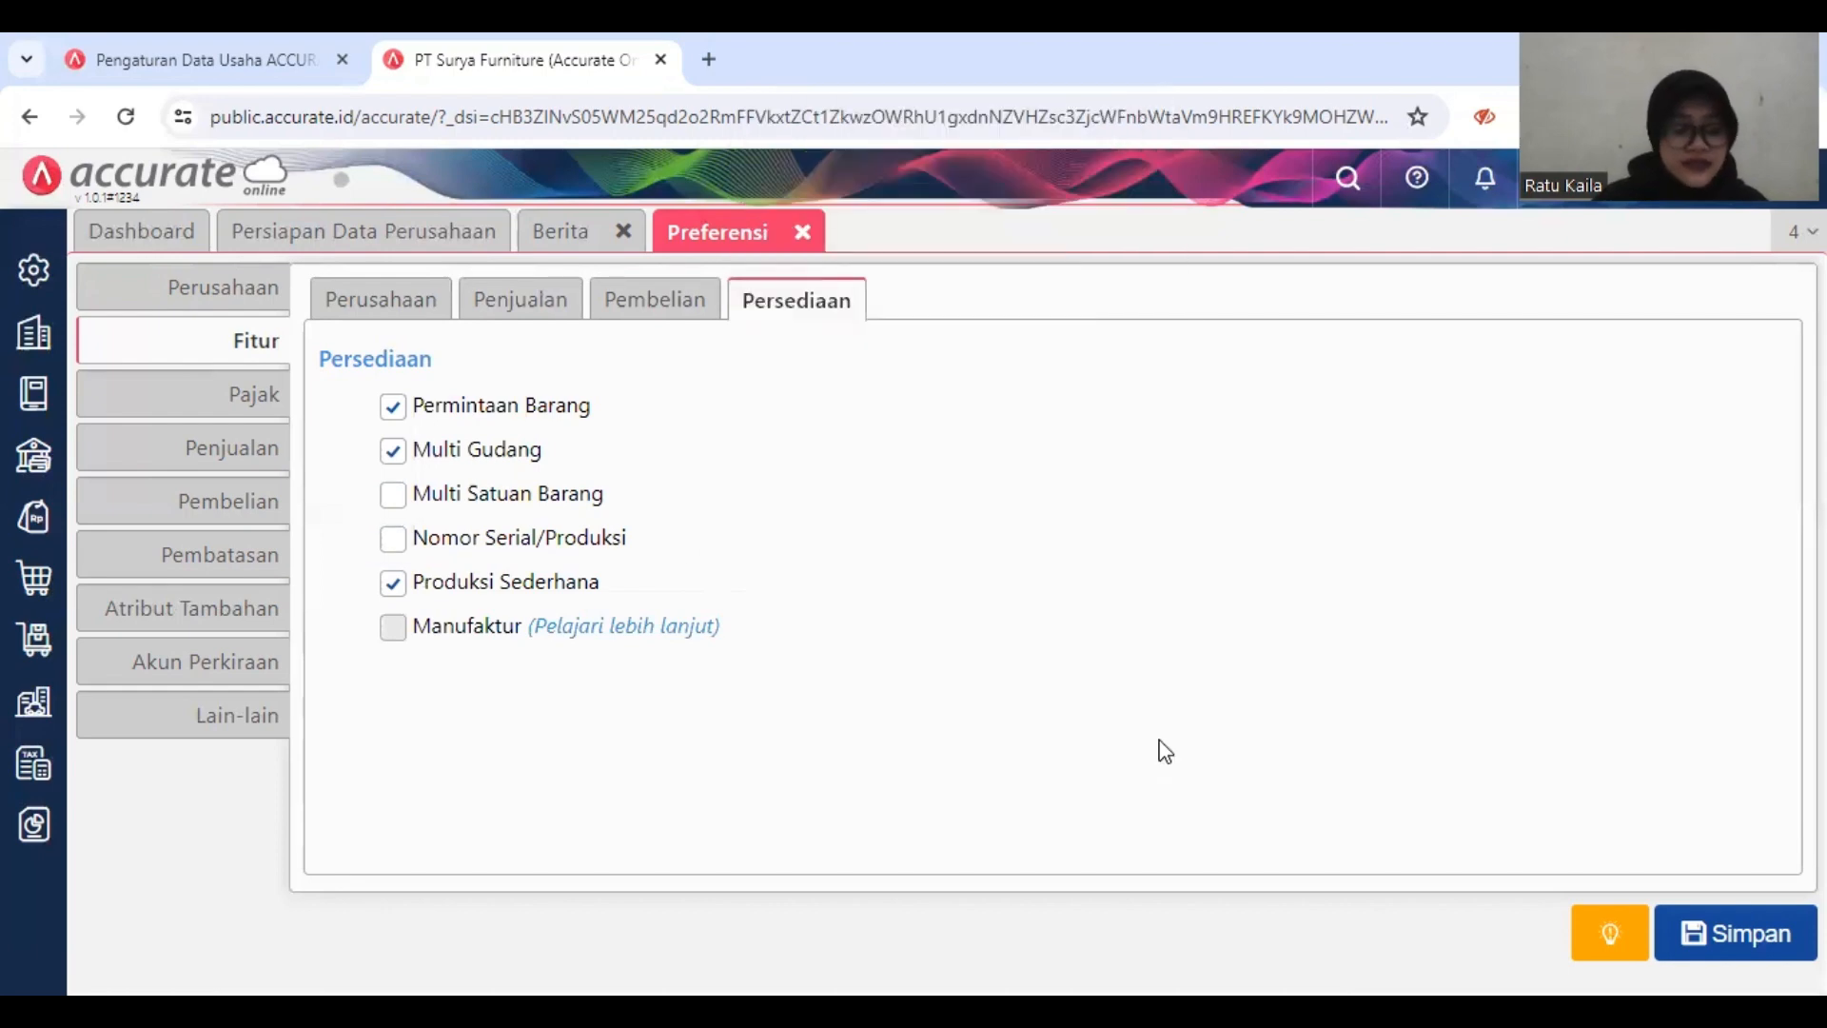
left_click(1700, 937)
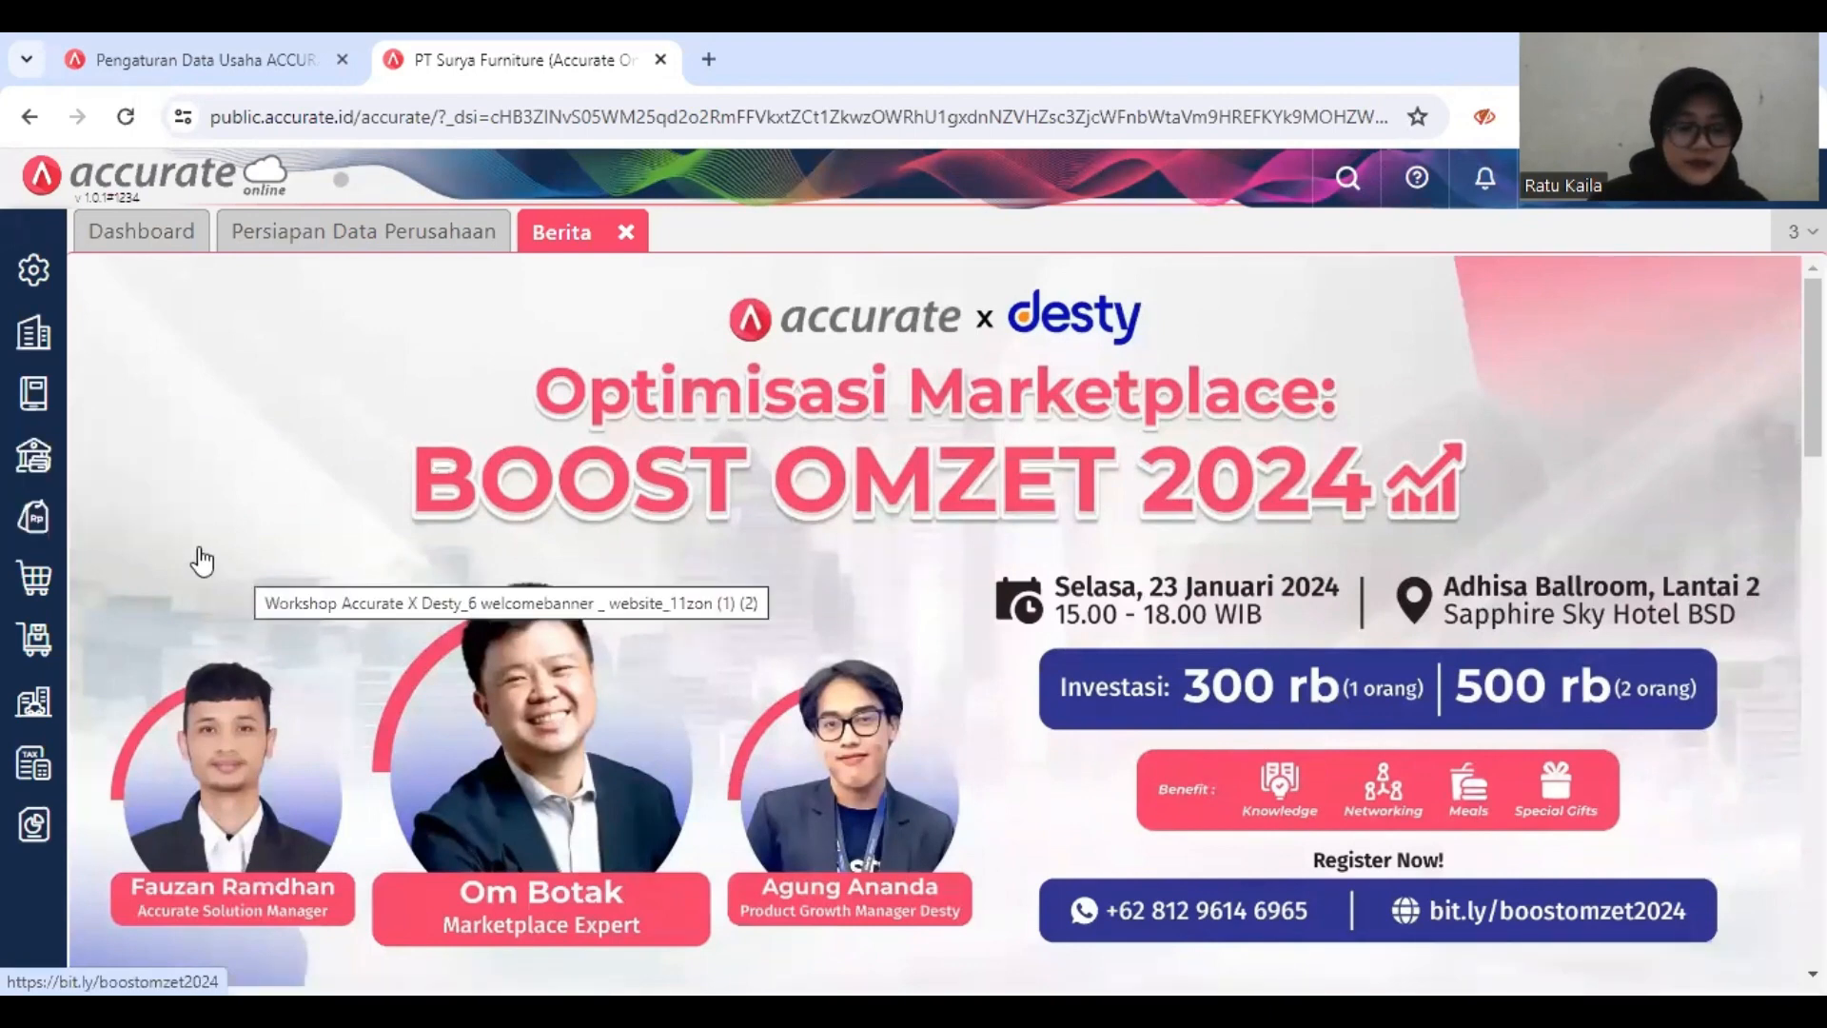
Step: Open the Akun Perkiraan list in the general ledger and start an import of accounts from Excel
left_click(34, 409)
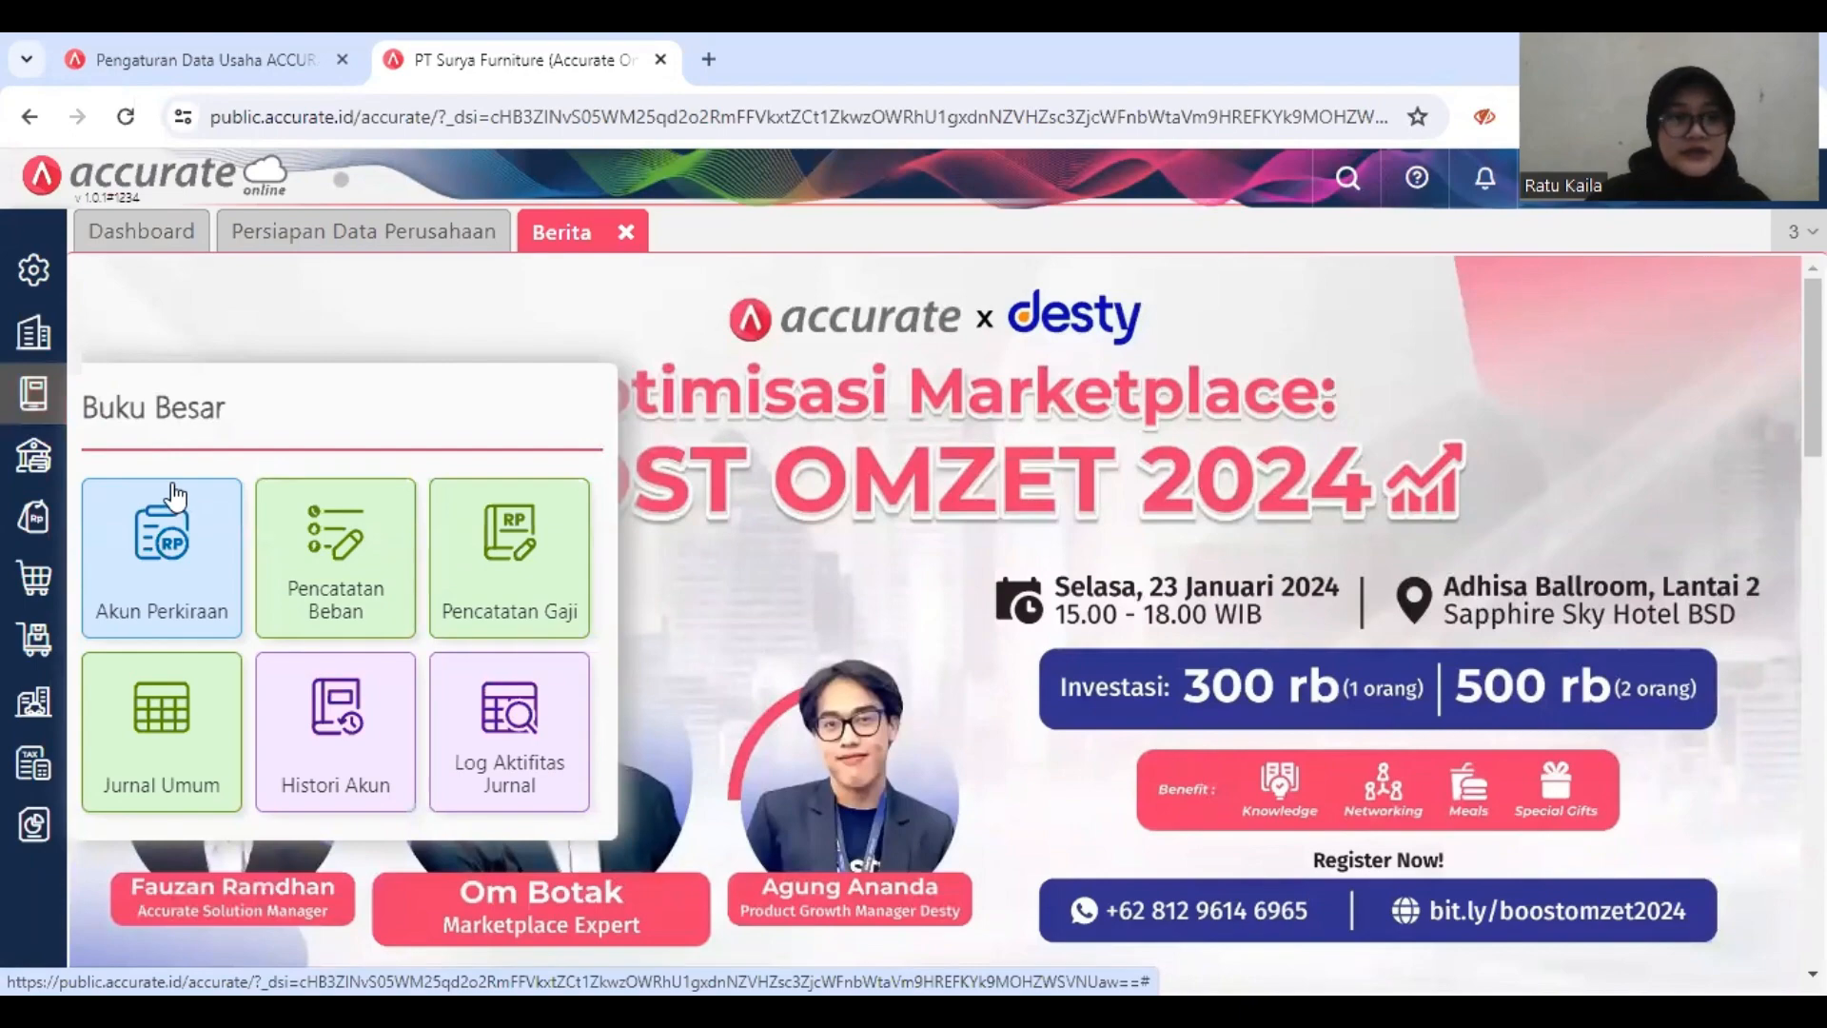
left_click(175, 541)
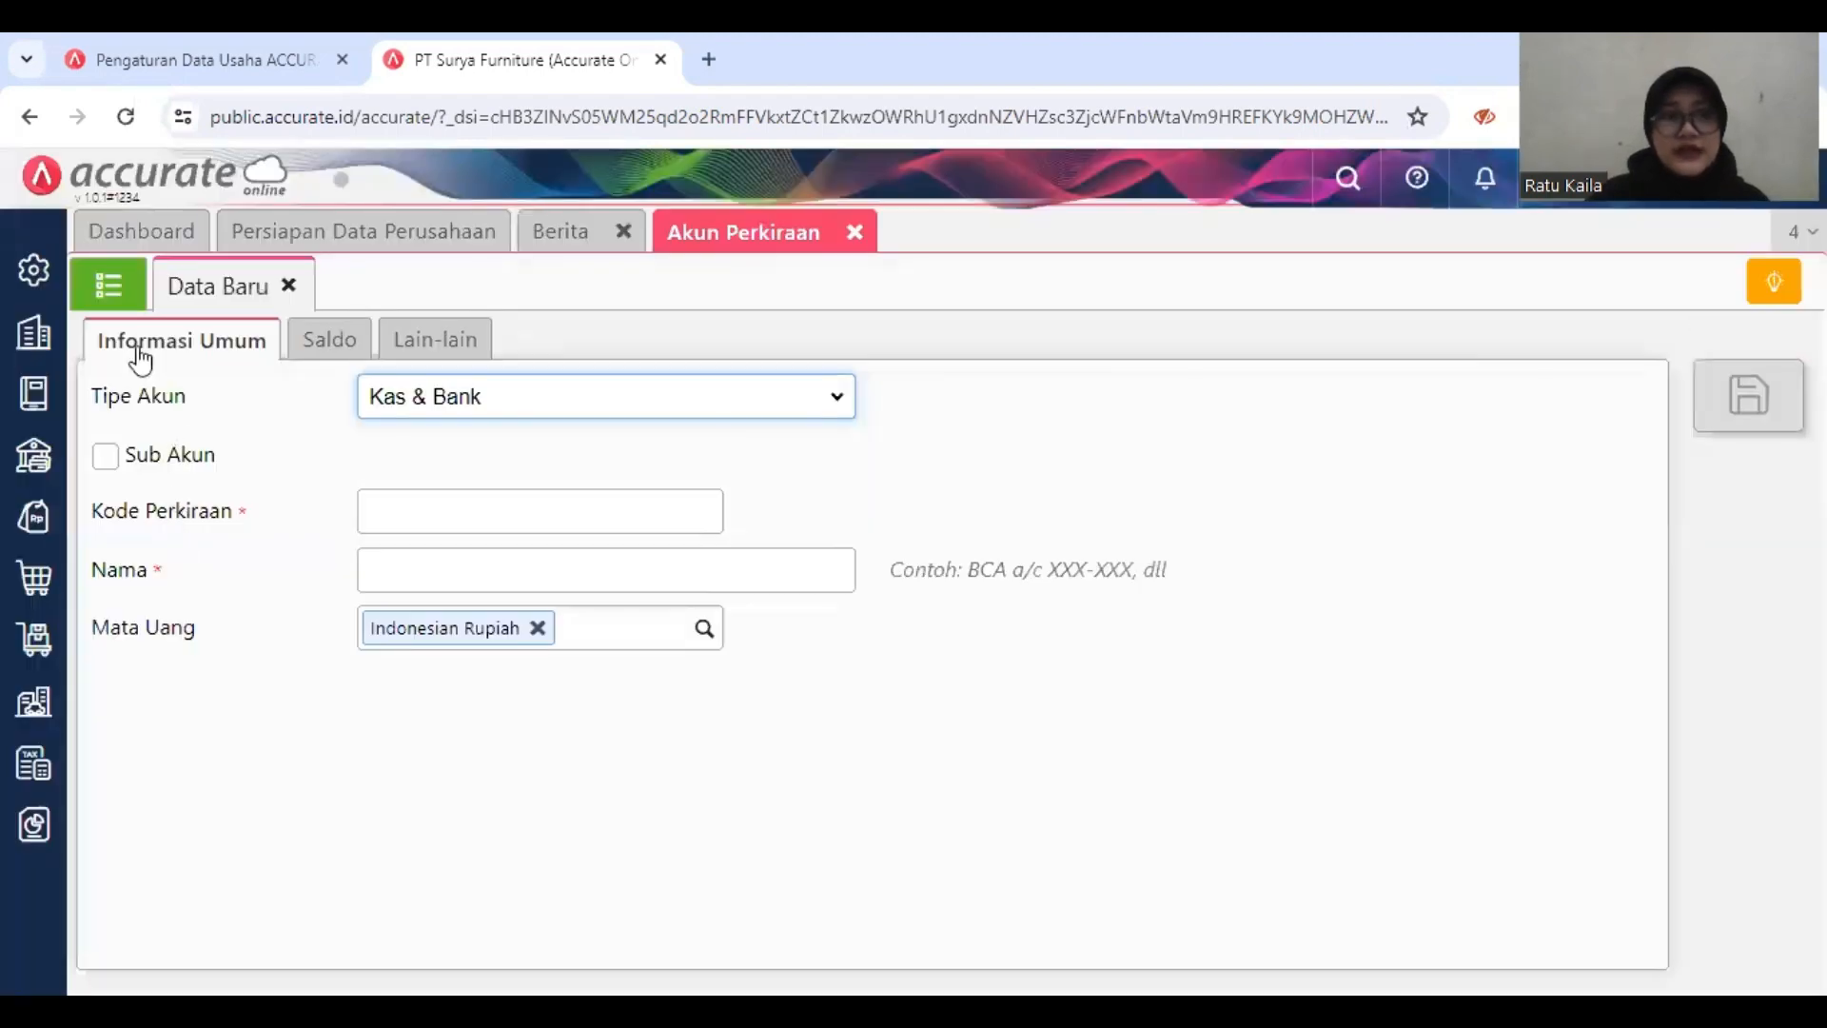
left_click(106, 288)
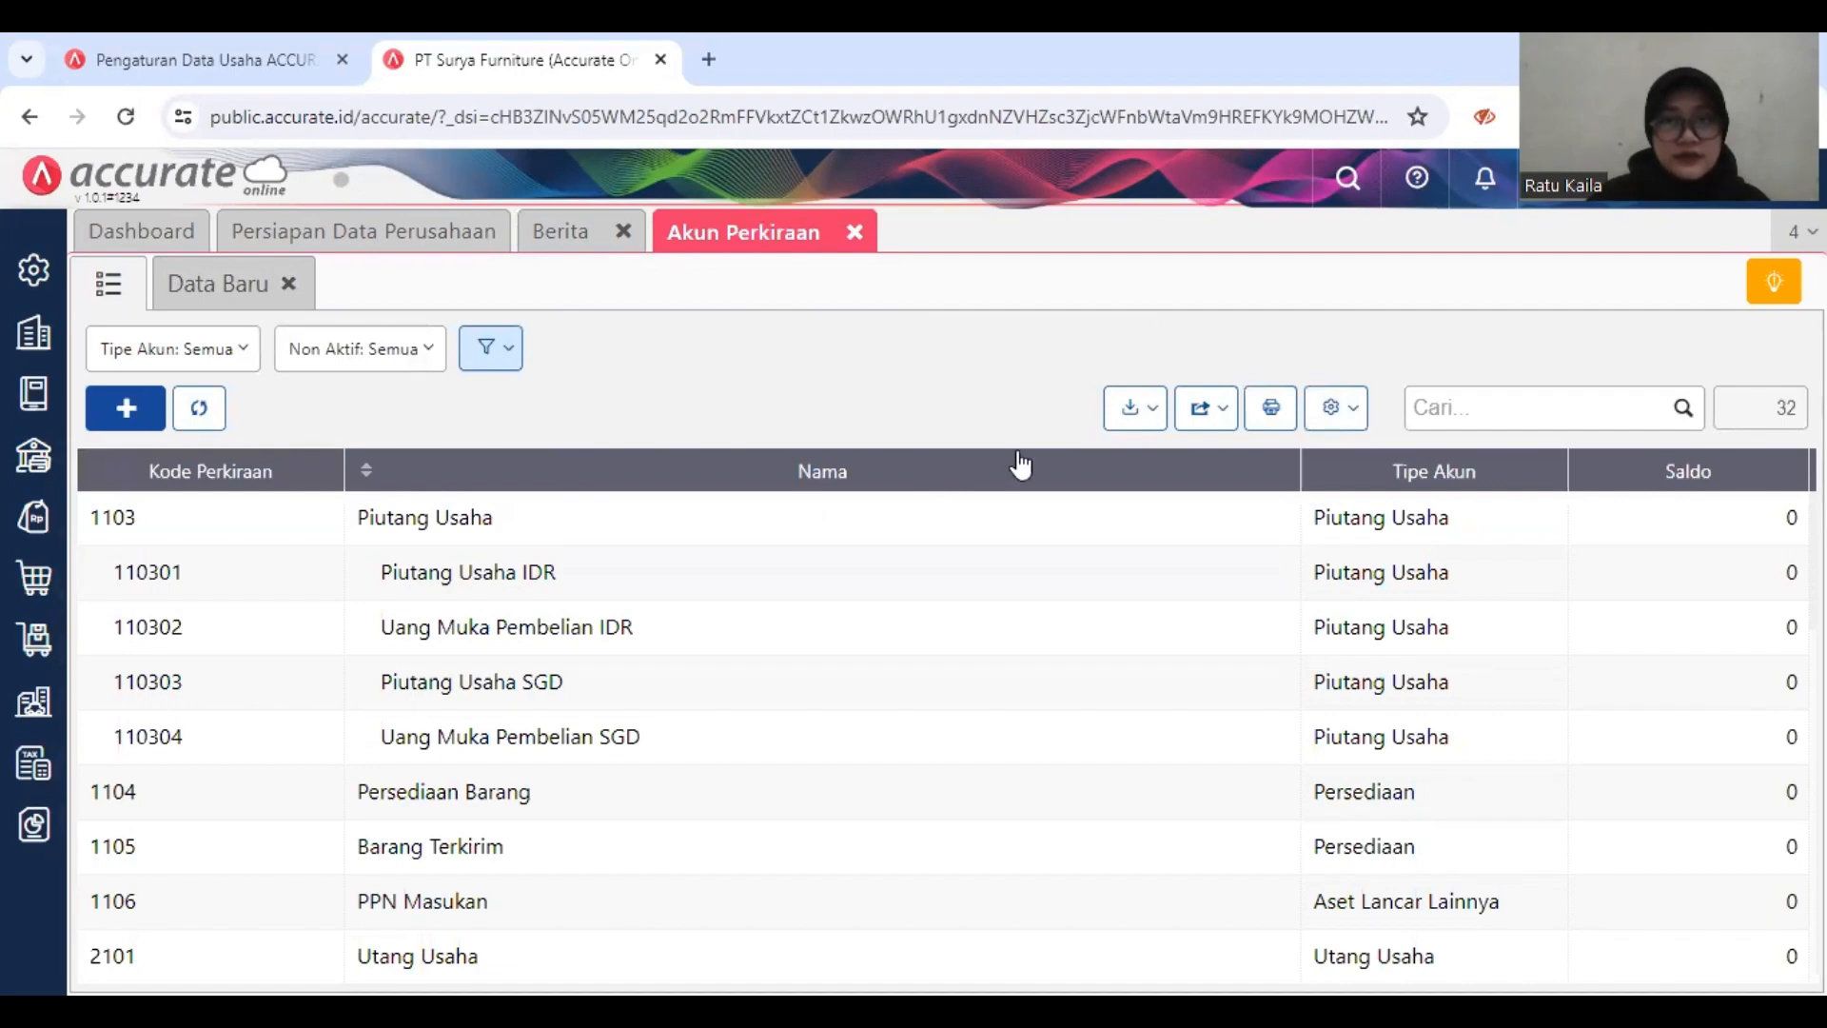
left_click(1131, 411)
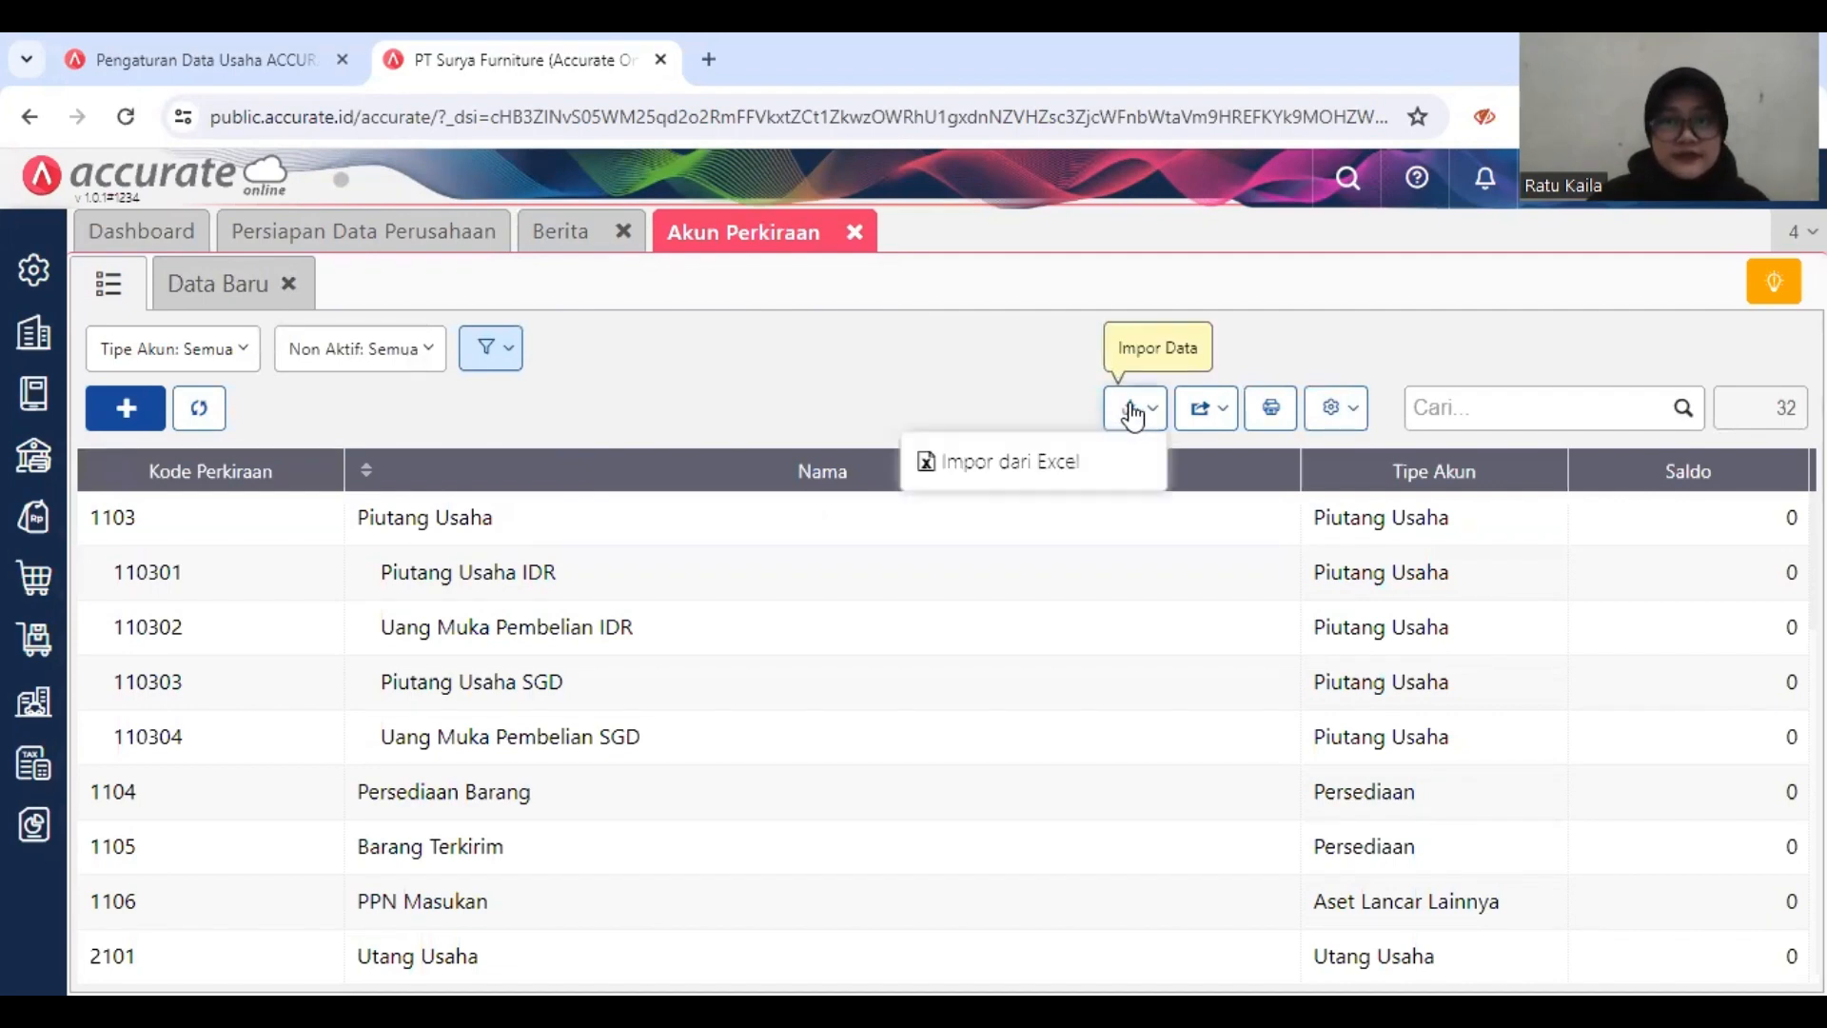
left_click(1094, 461)
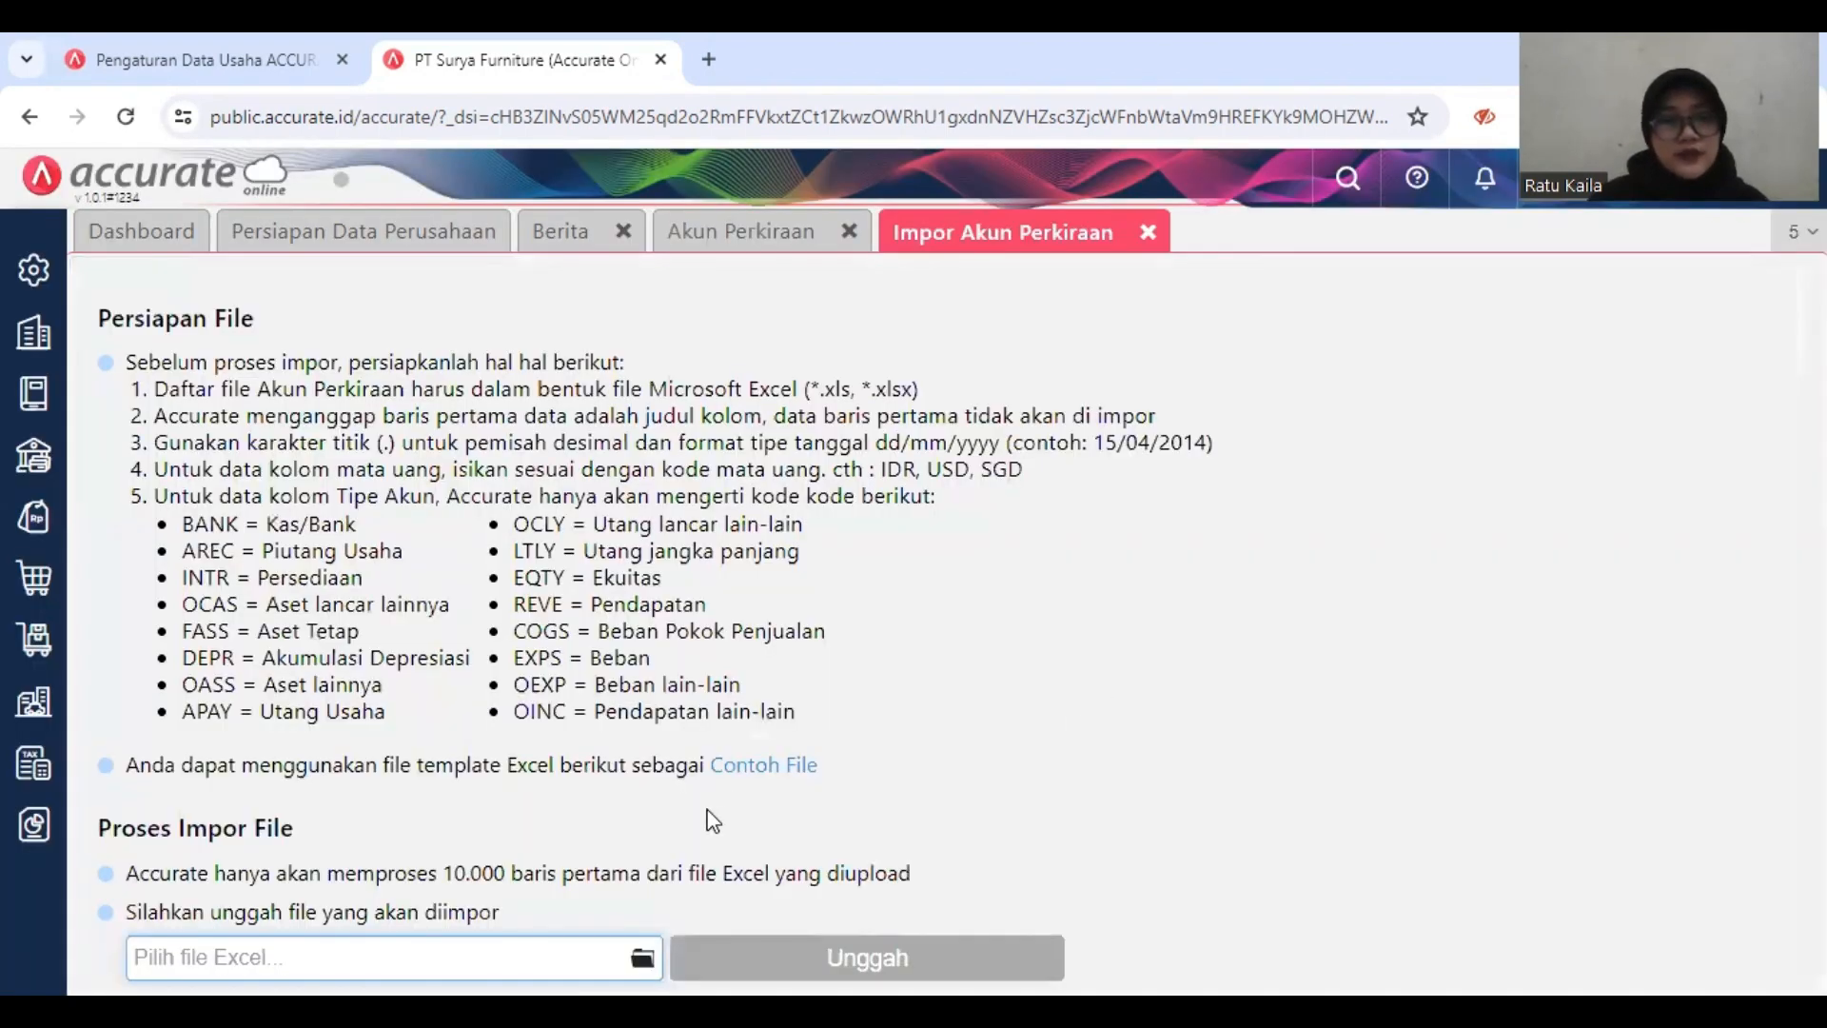
Step: Choose the file 1. Daftar Akun.xls from the LAB. KOMP. AKUNTANSI folder and upload it for the account import
left_click(644, 961)
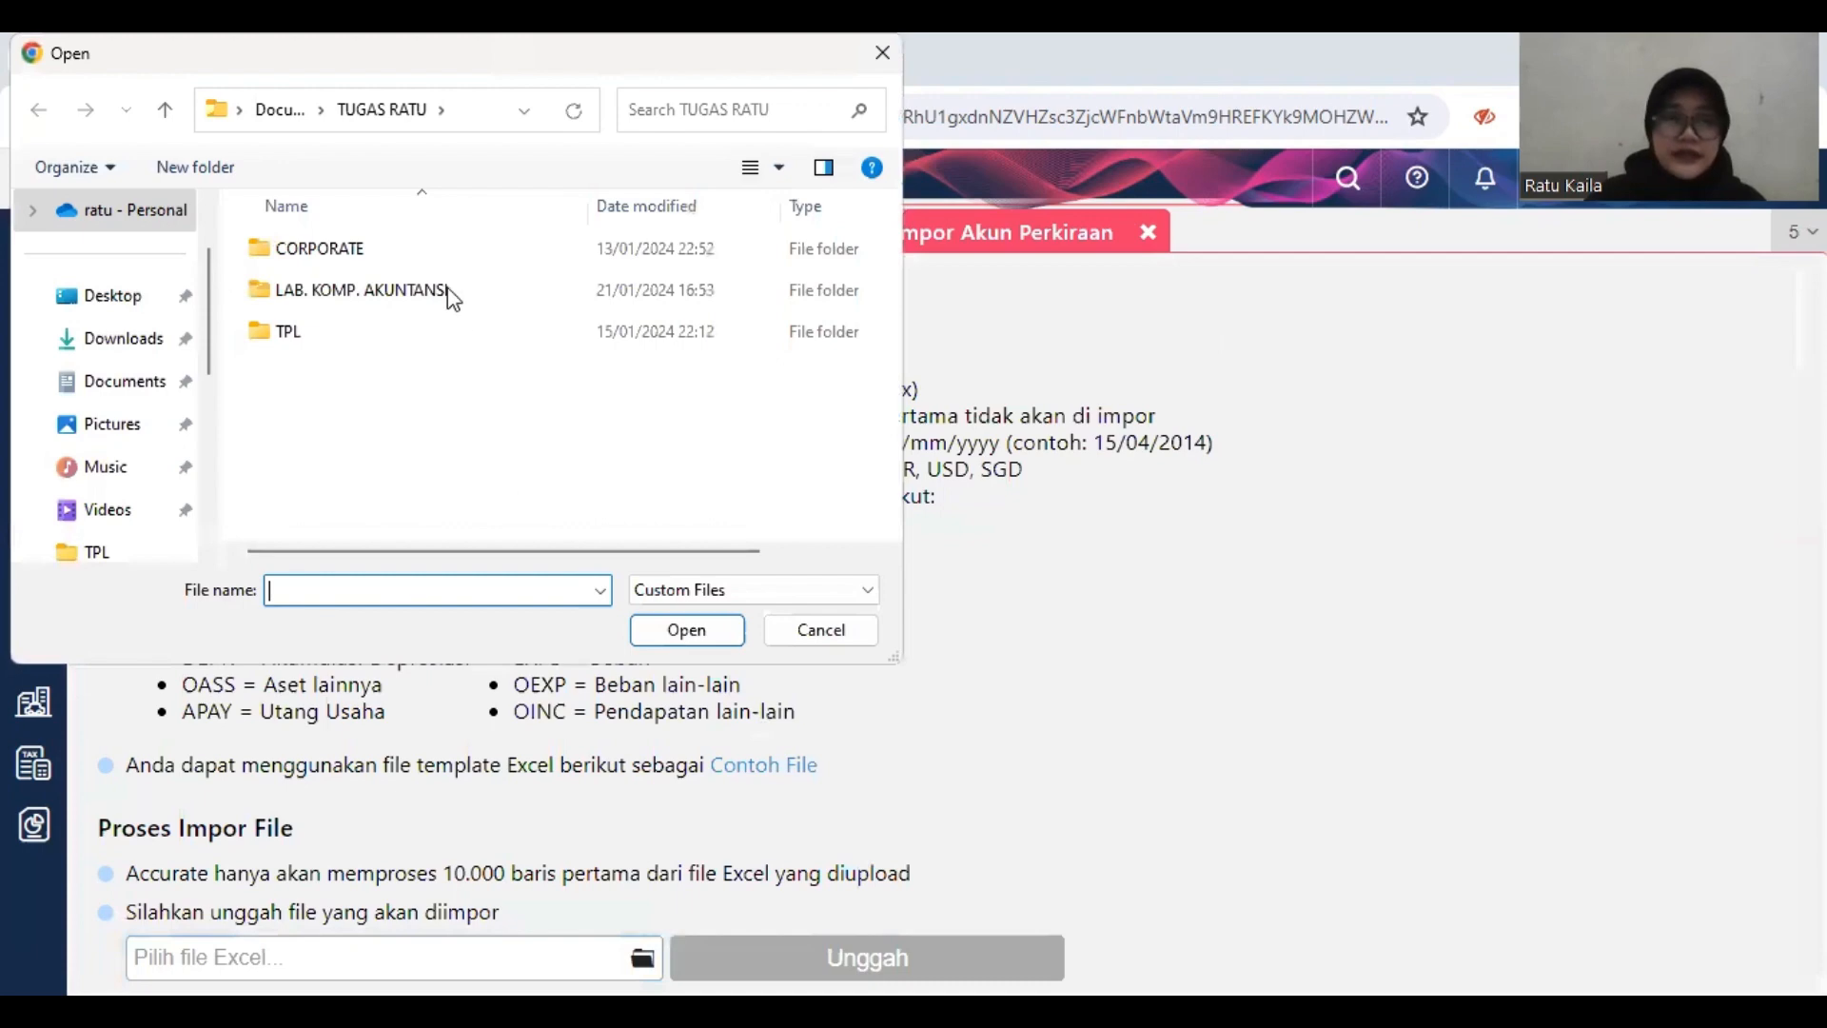
left_click(453, 297)
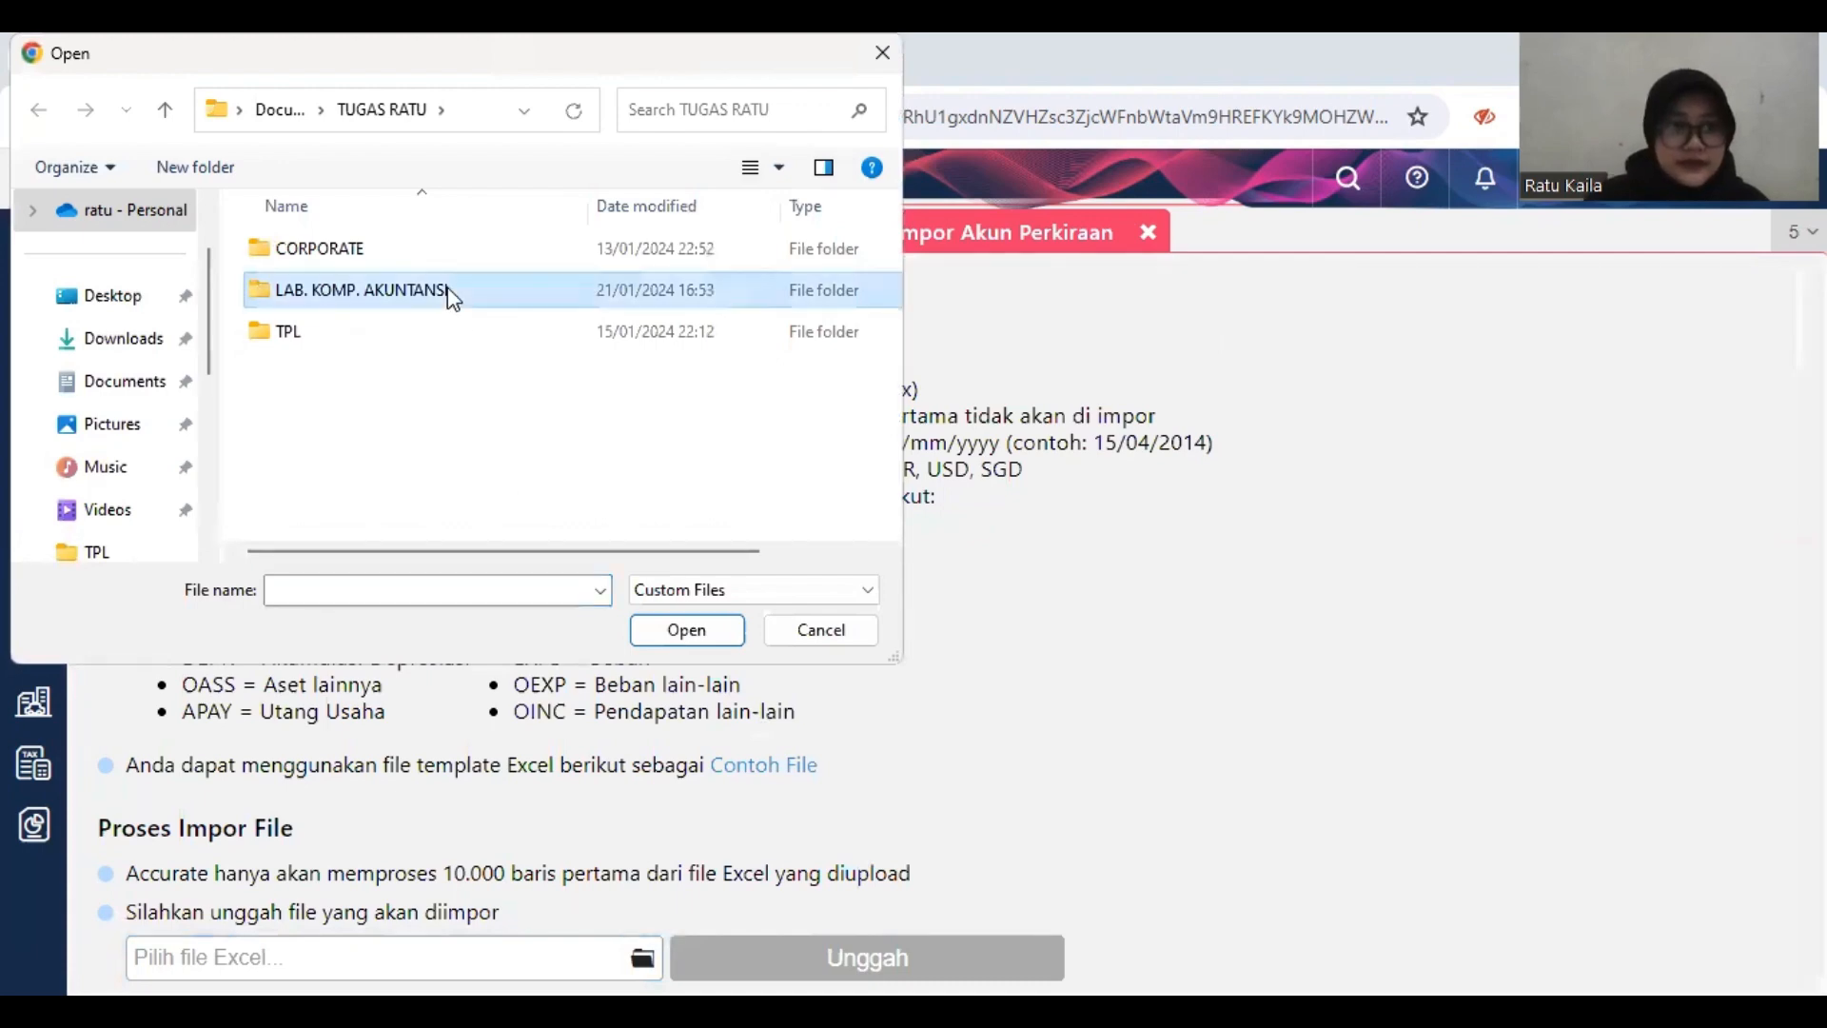
double_click(453, 298)
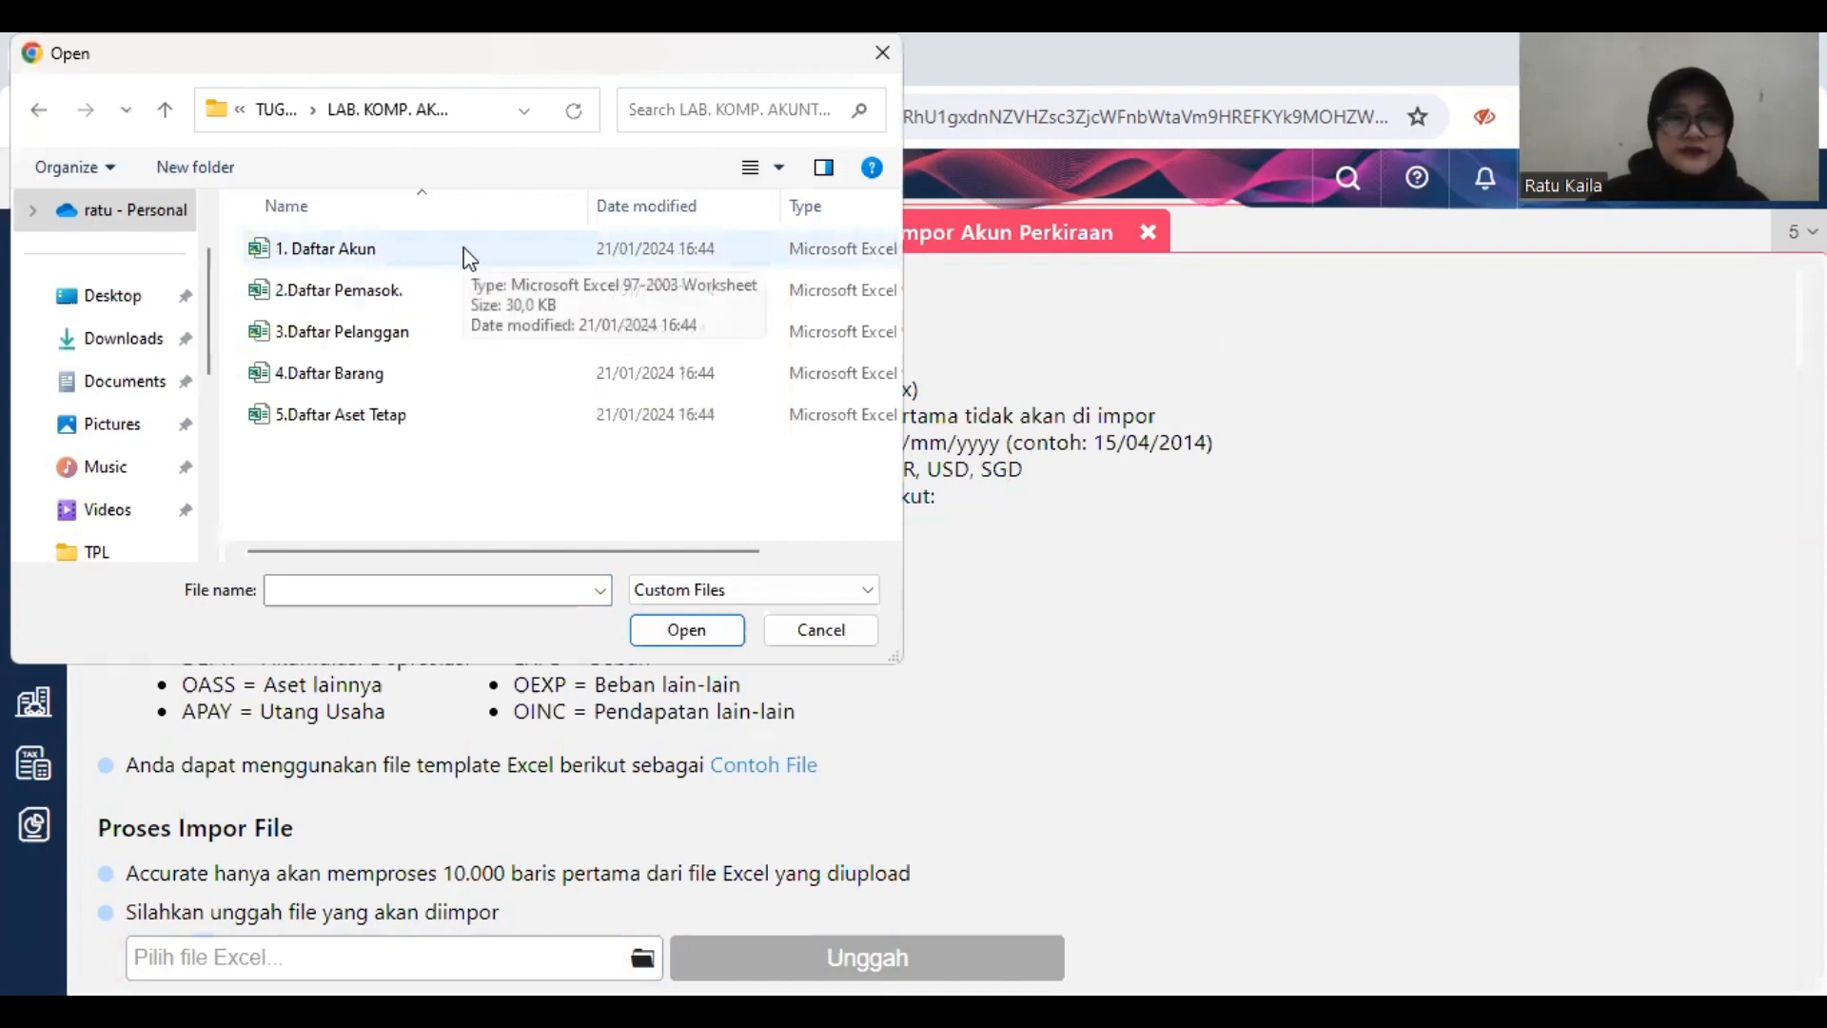
left_click(465, 247)
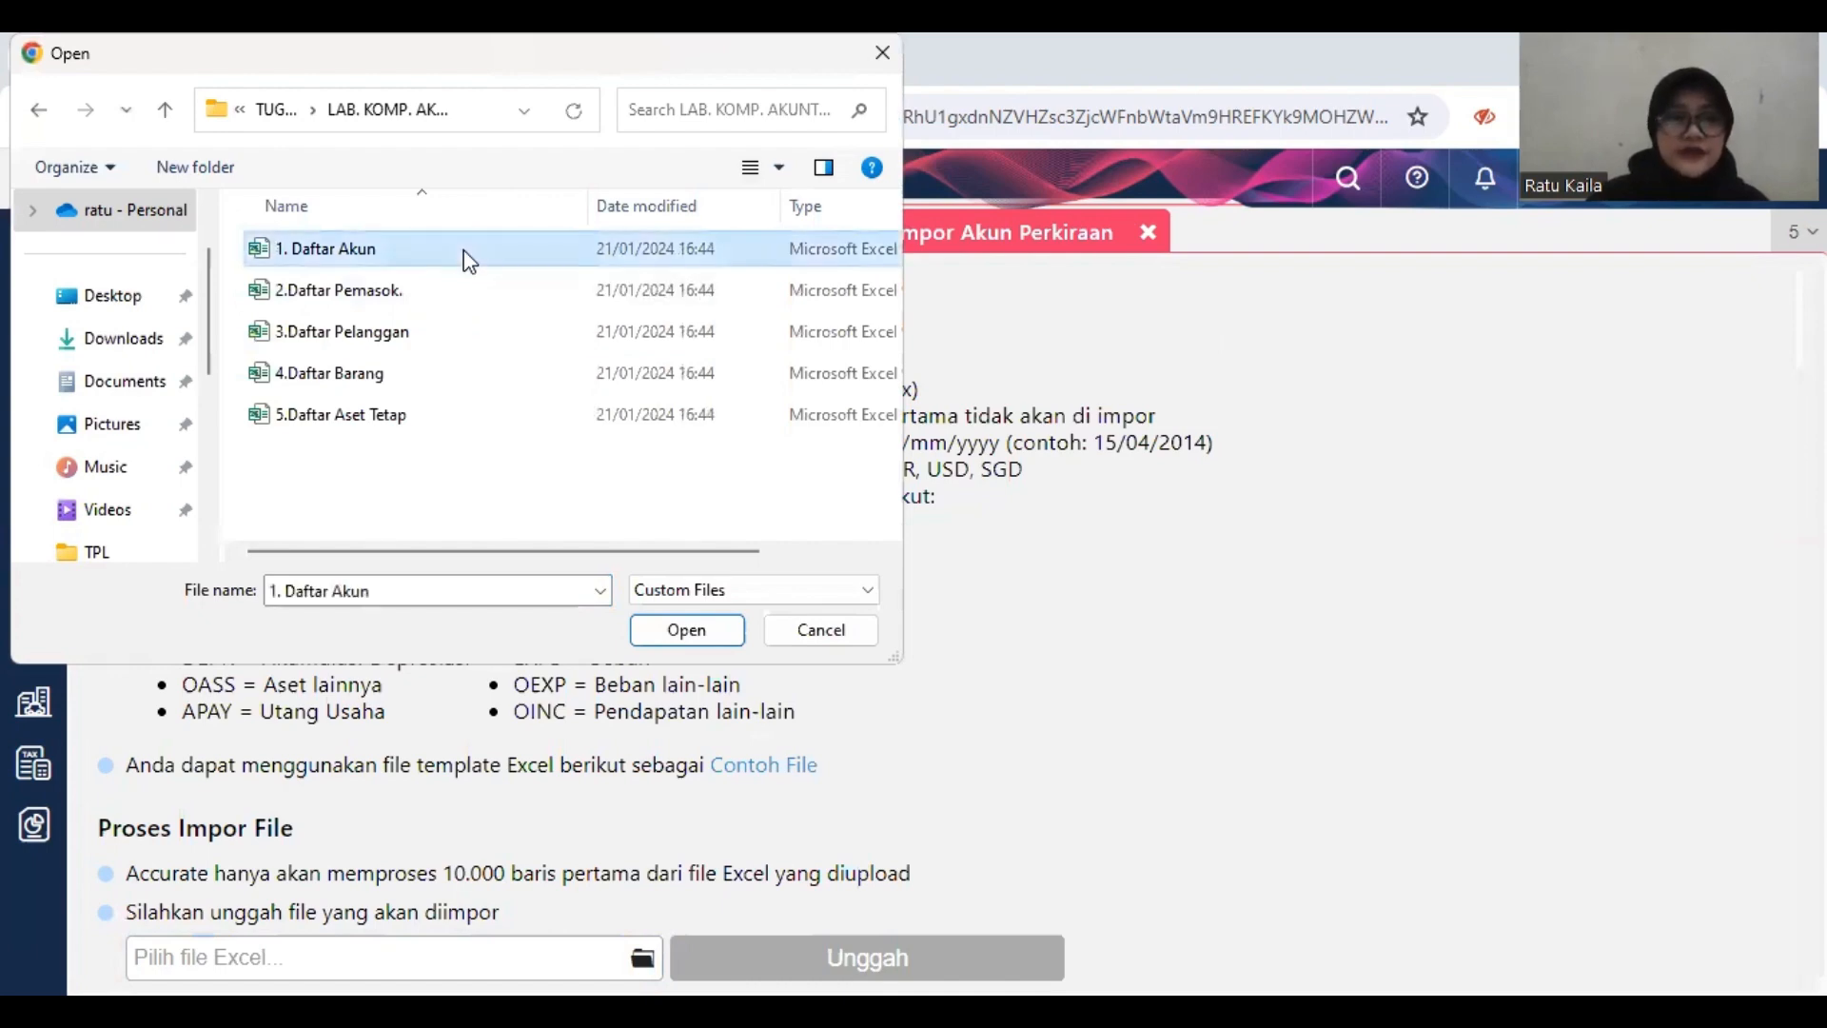
left_click(699, 636)
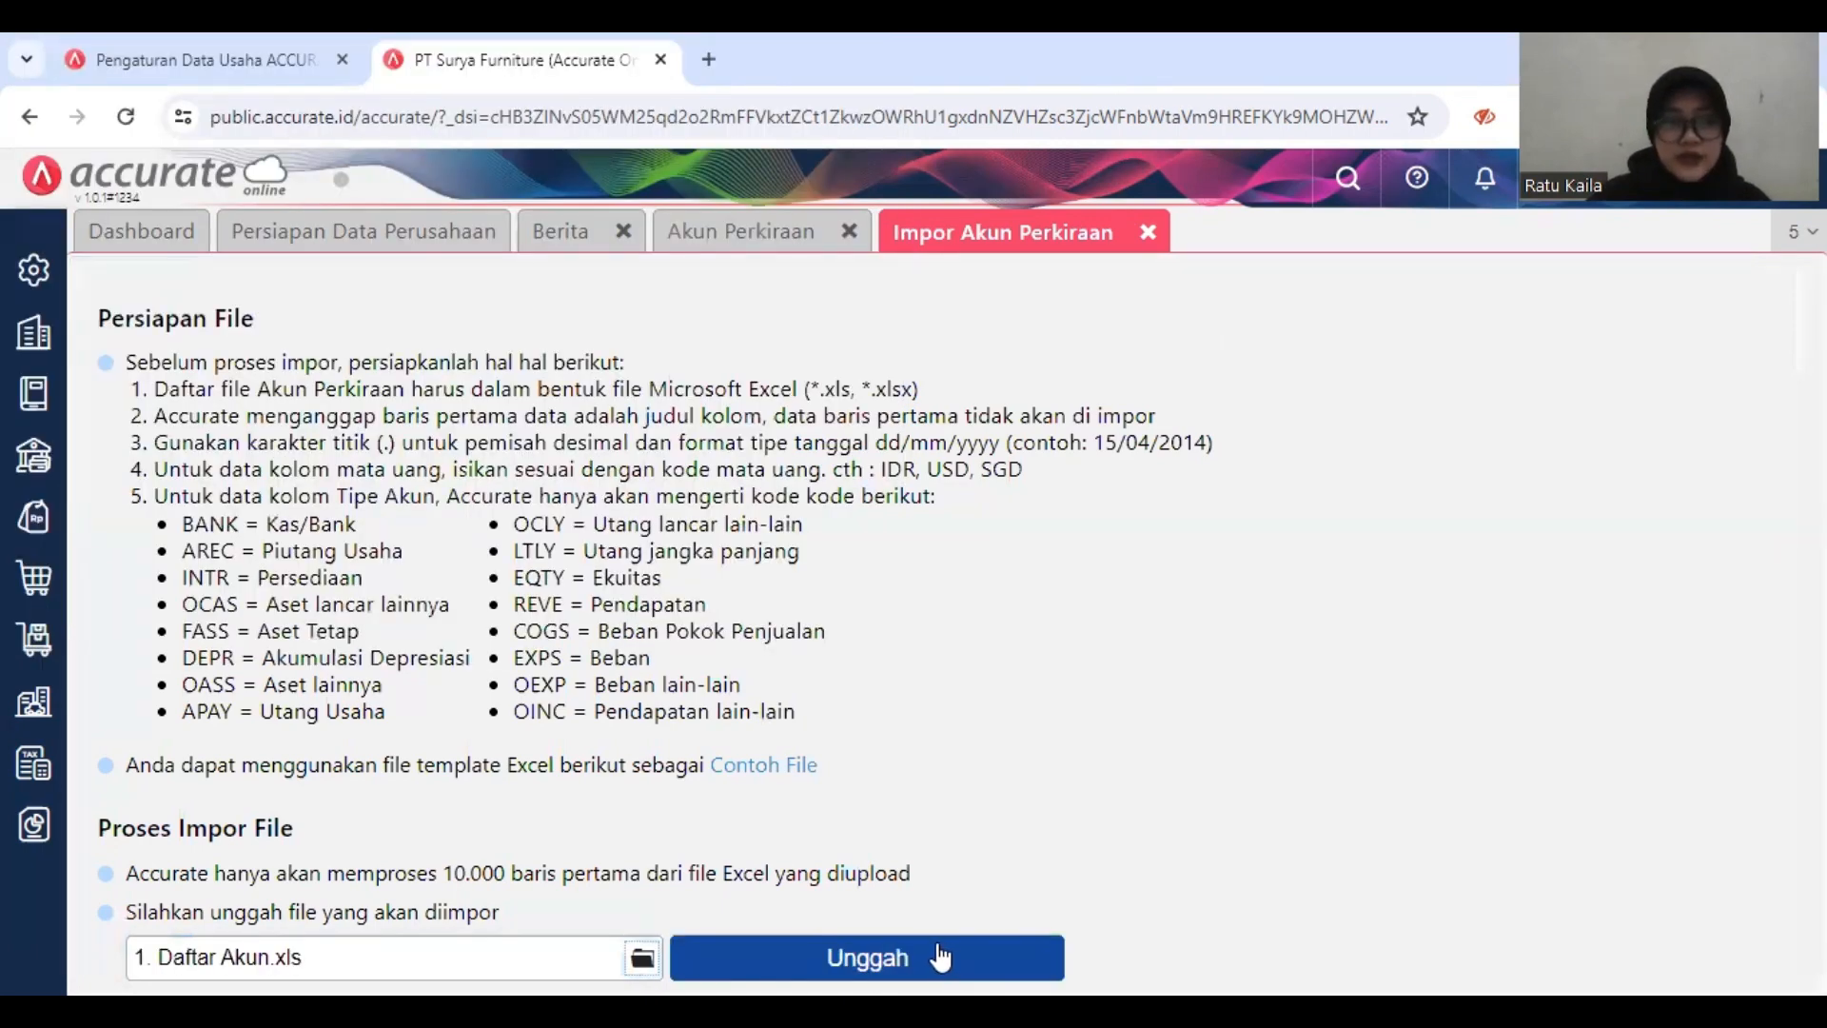
left_click(940, 955)
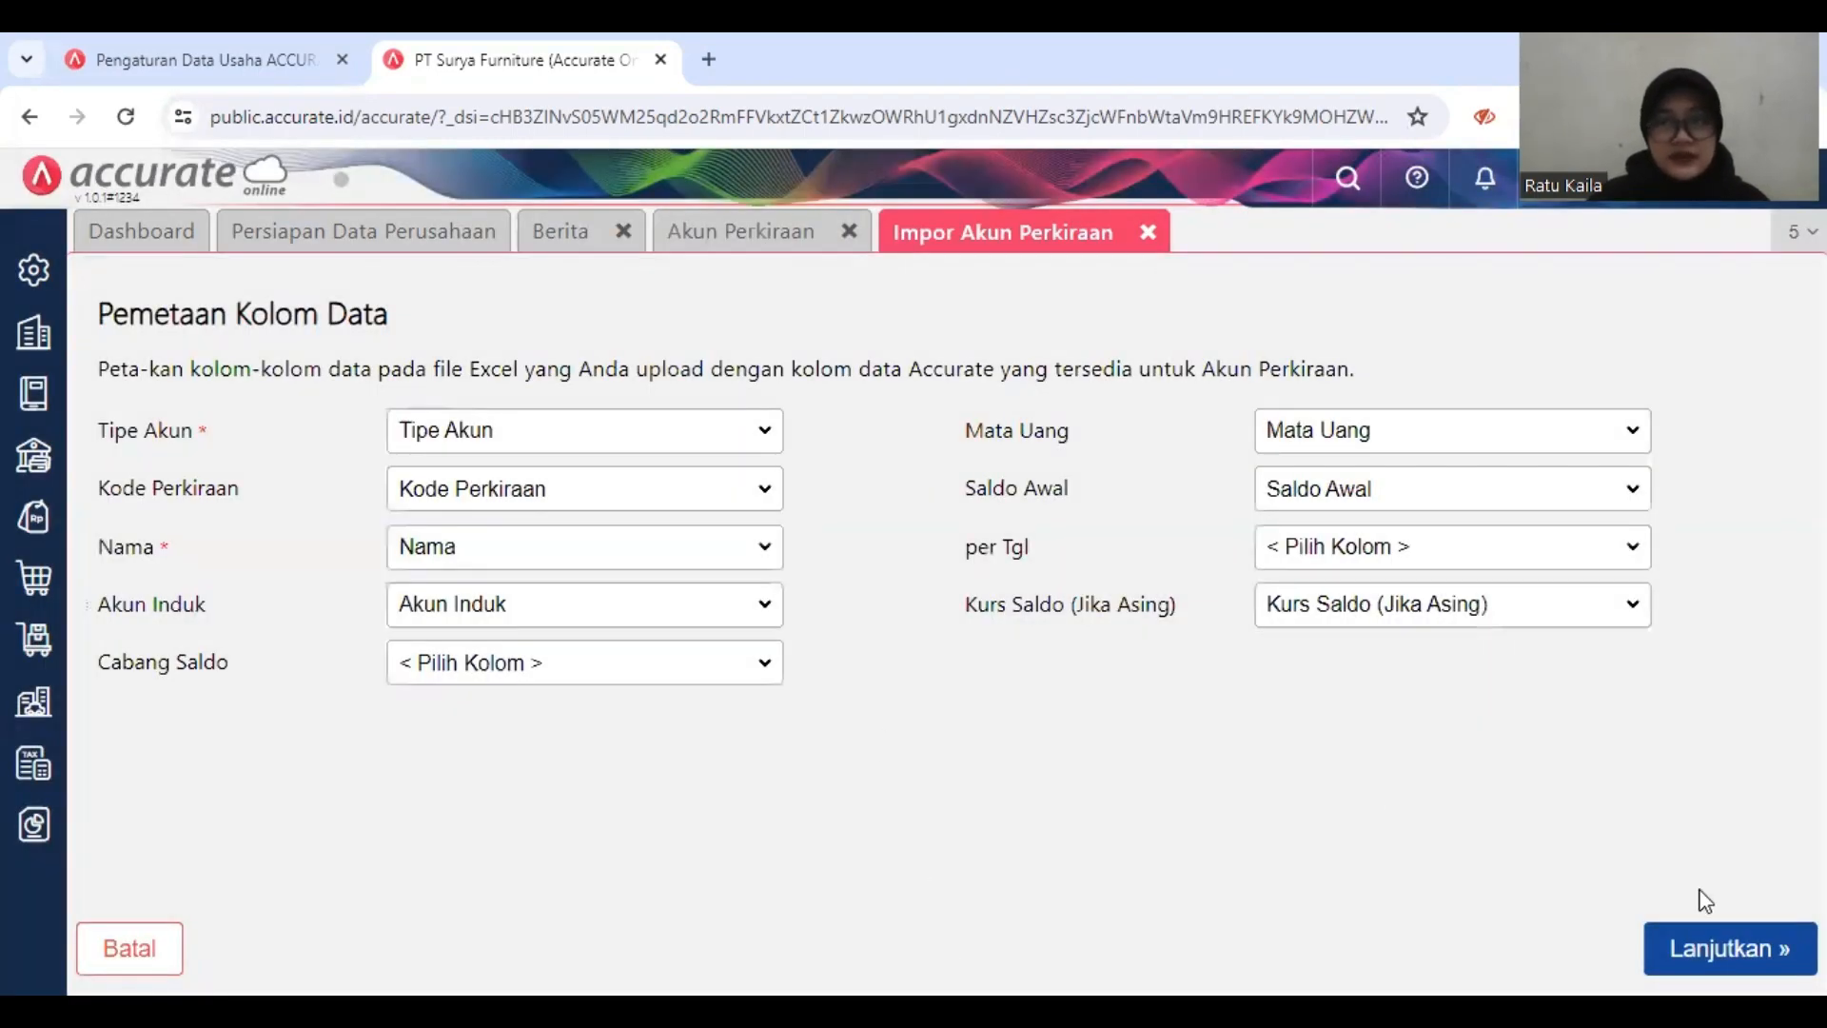
Step: Accept the column mapping, import the accounts with updating of matching existing data enabled, and close the import and Akun Perkiraan pages
left_click(1710, 947)
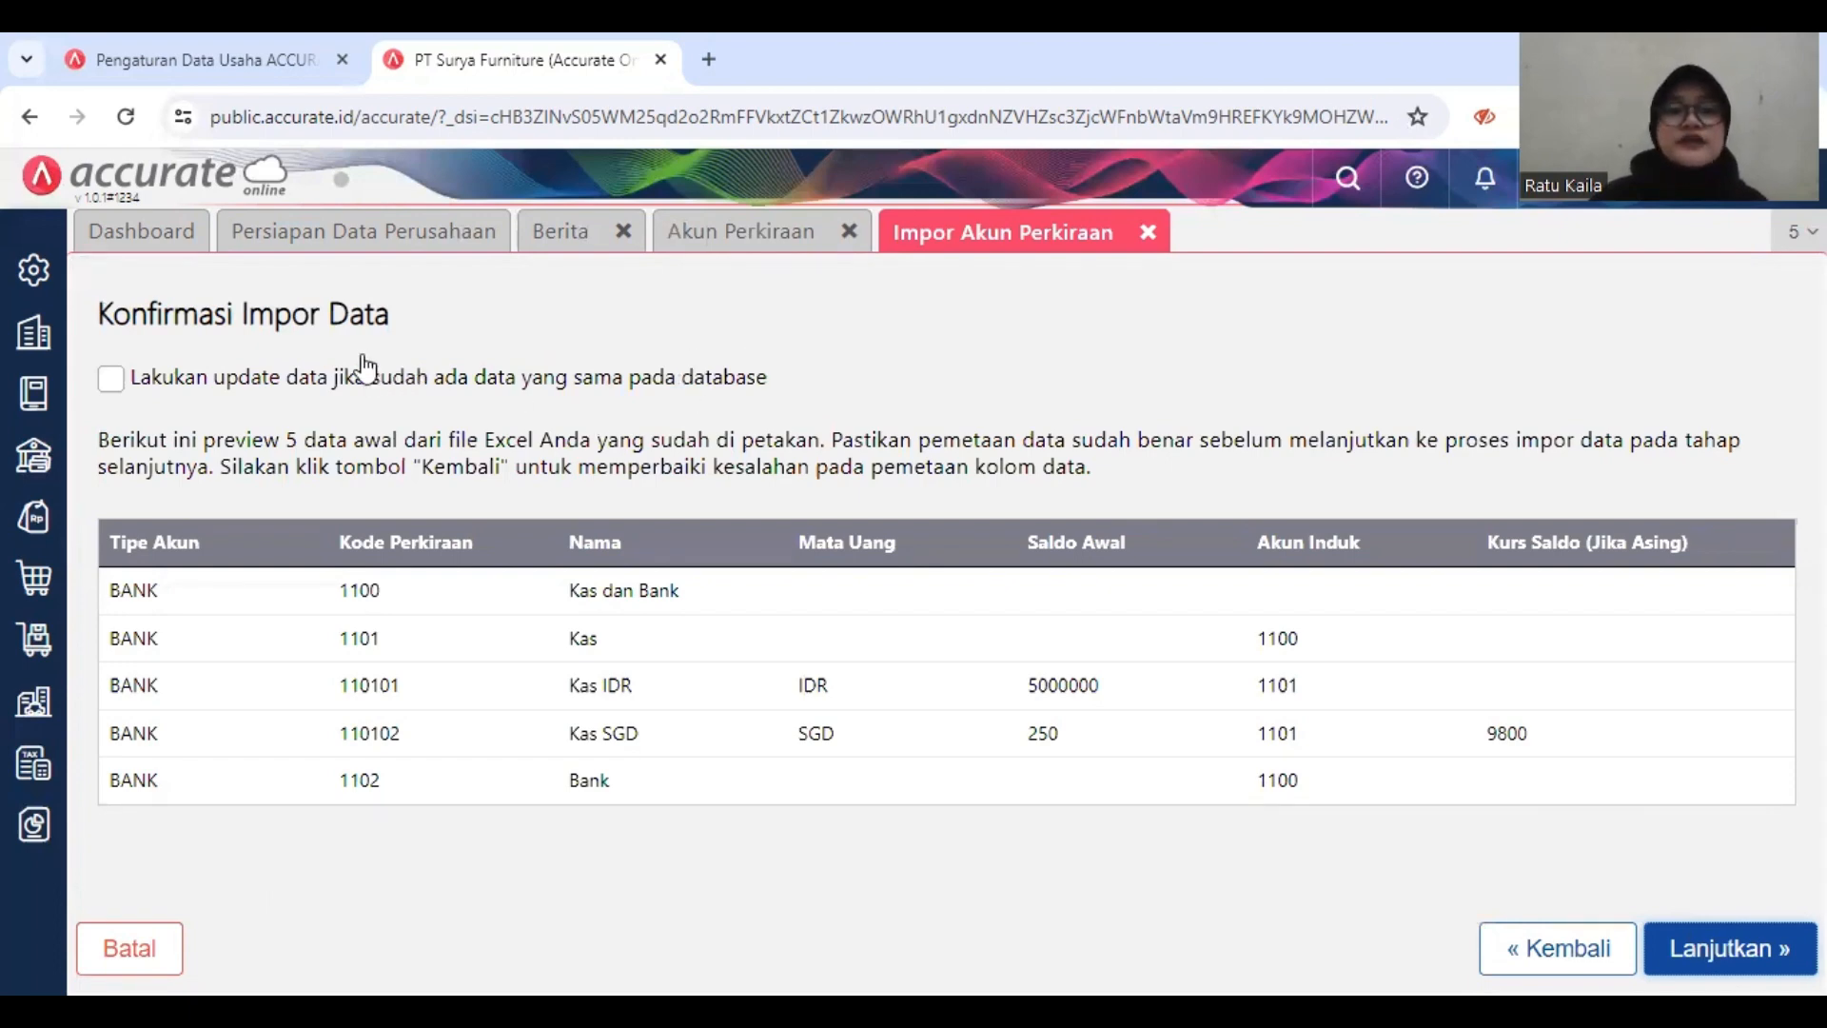
left_click(111, 379)
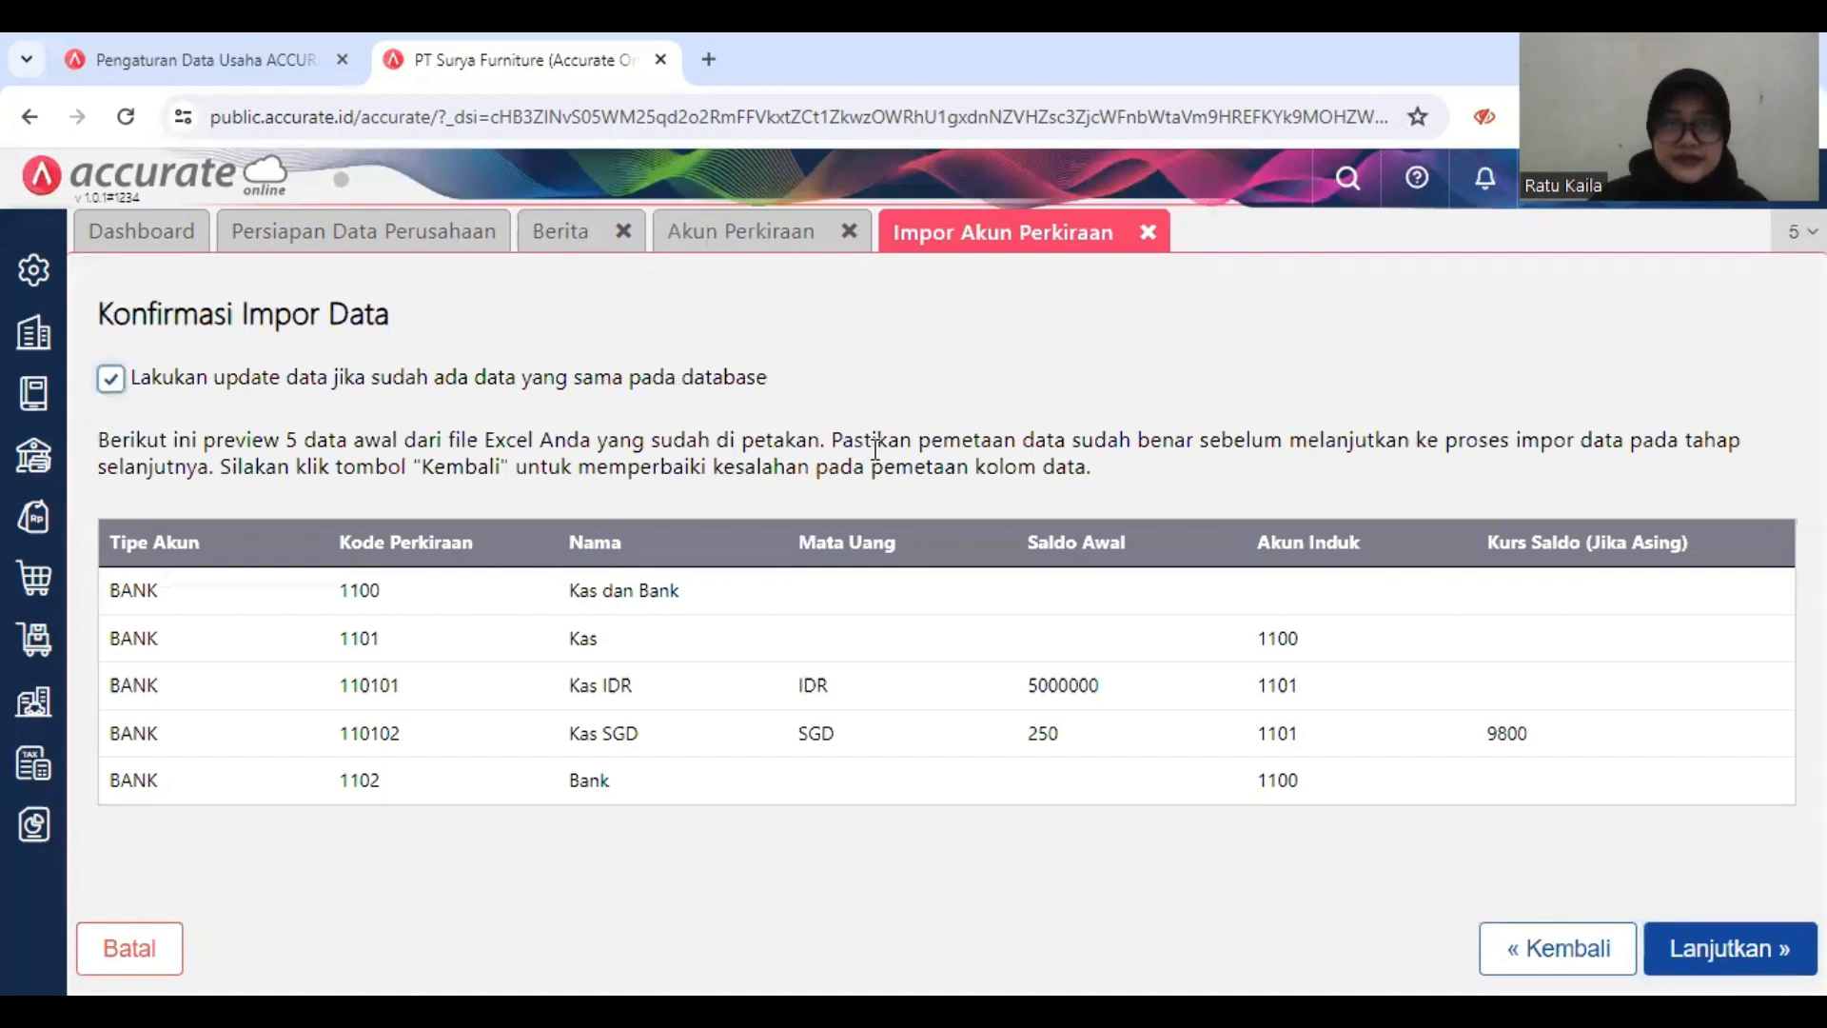
left_click(1716, 949)
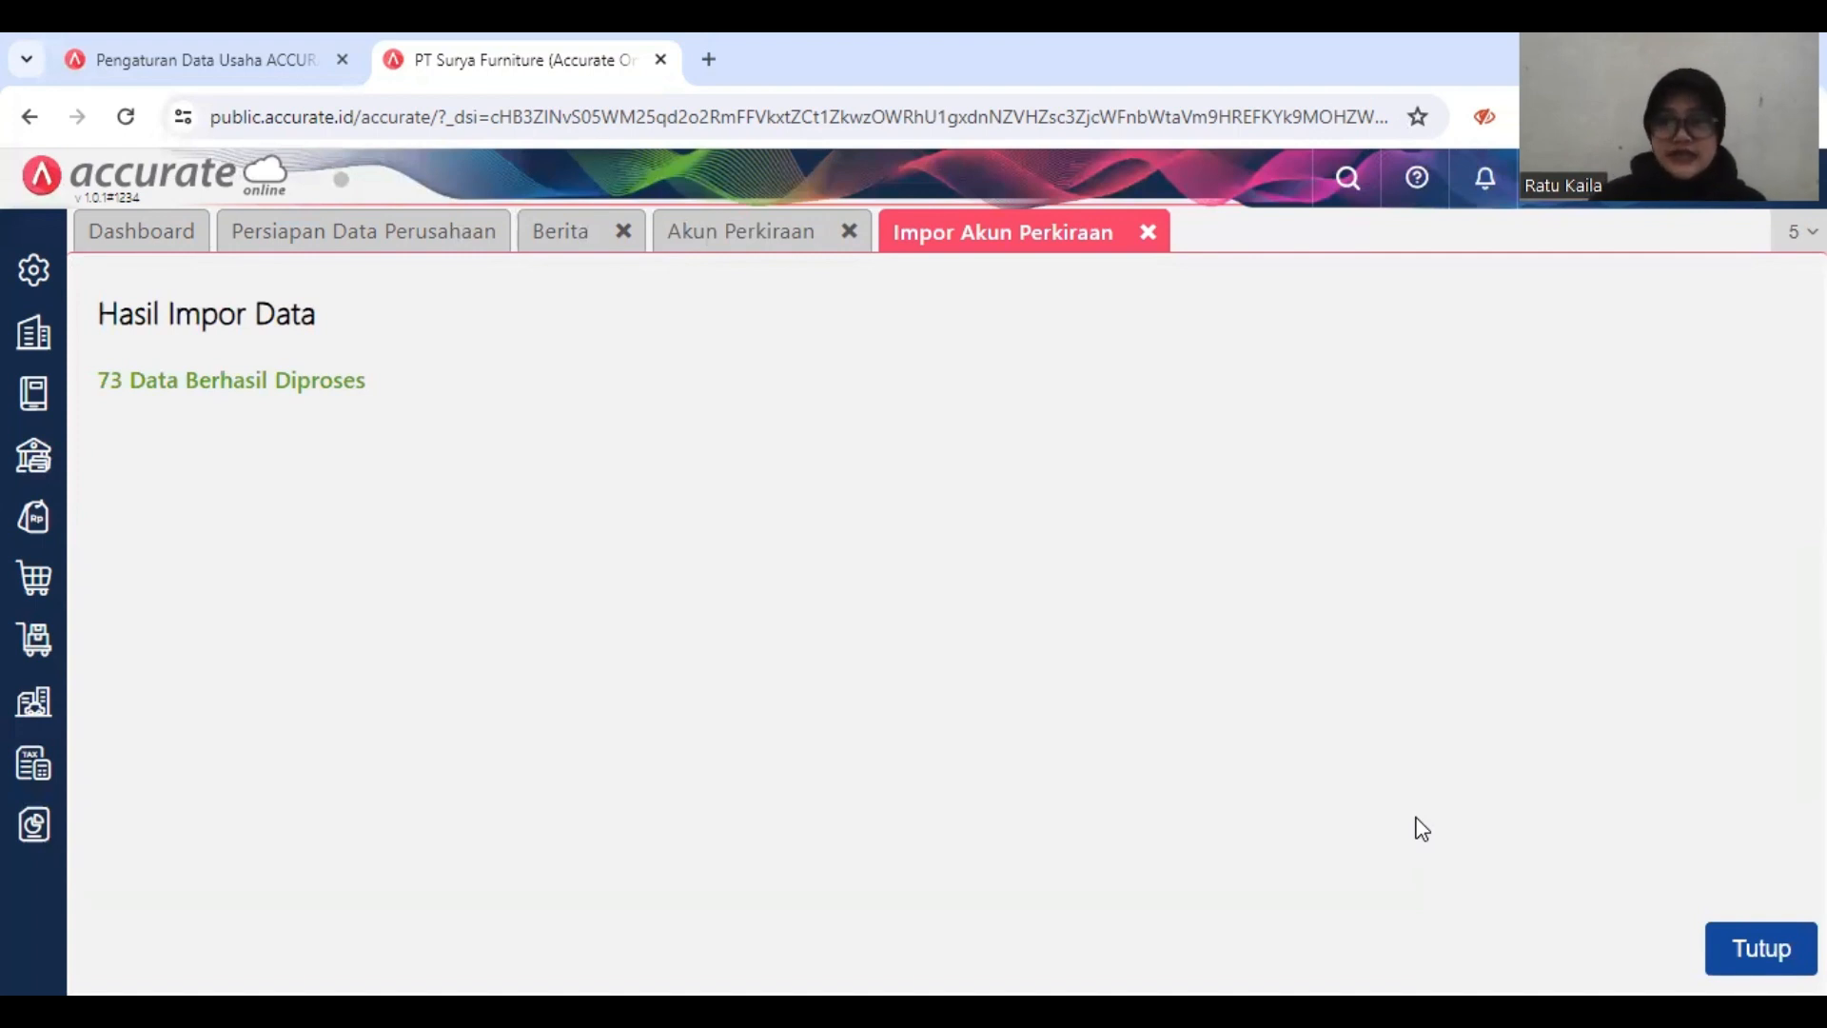
left_click(1755, 950)
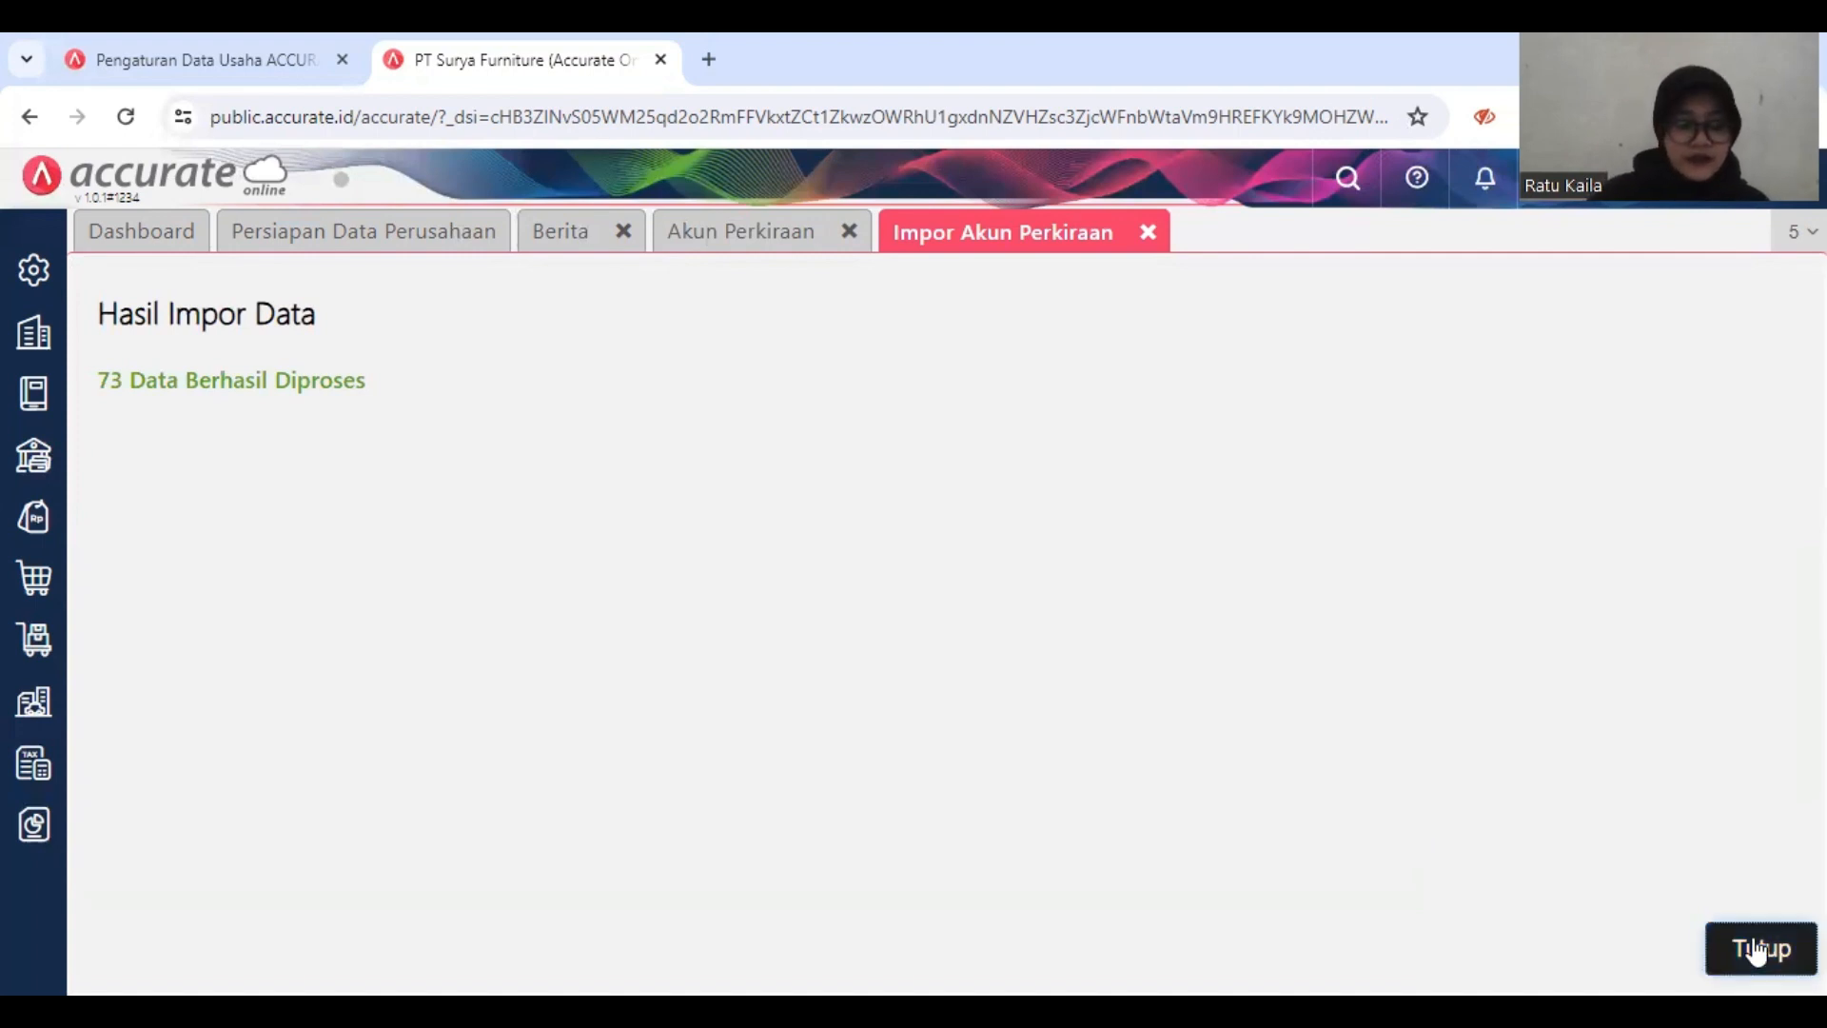
left_click(1755, 950)
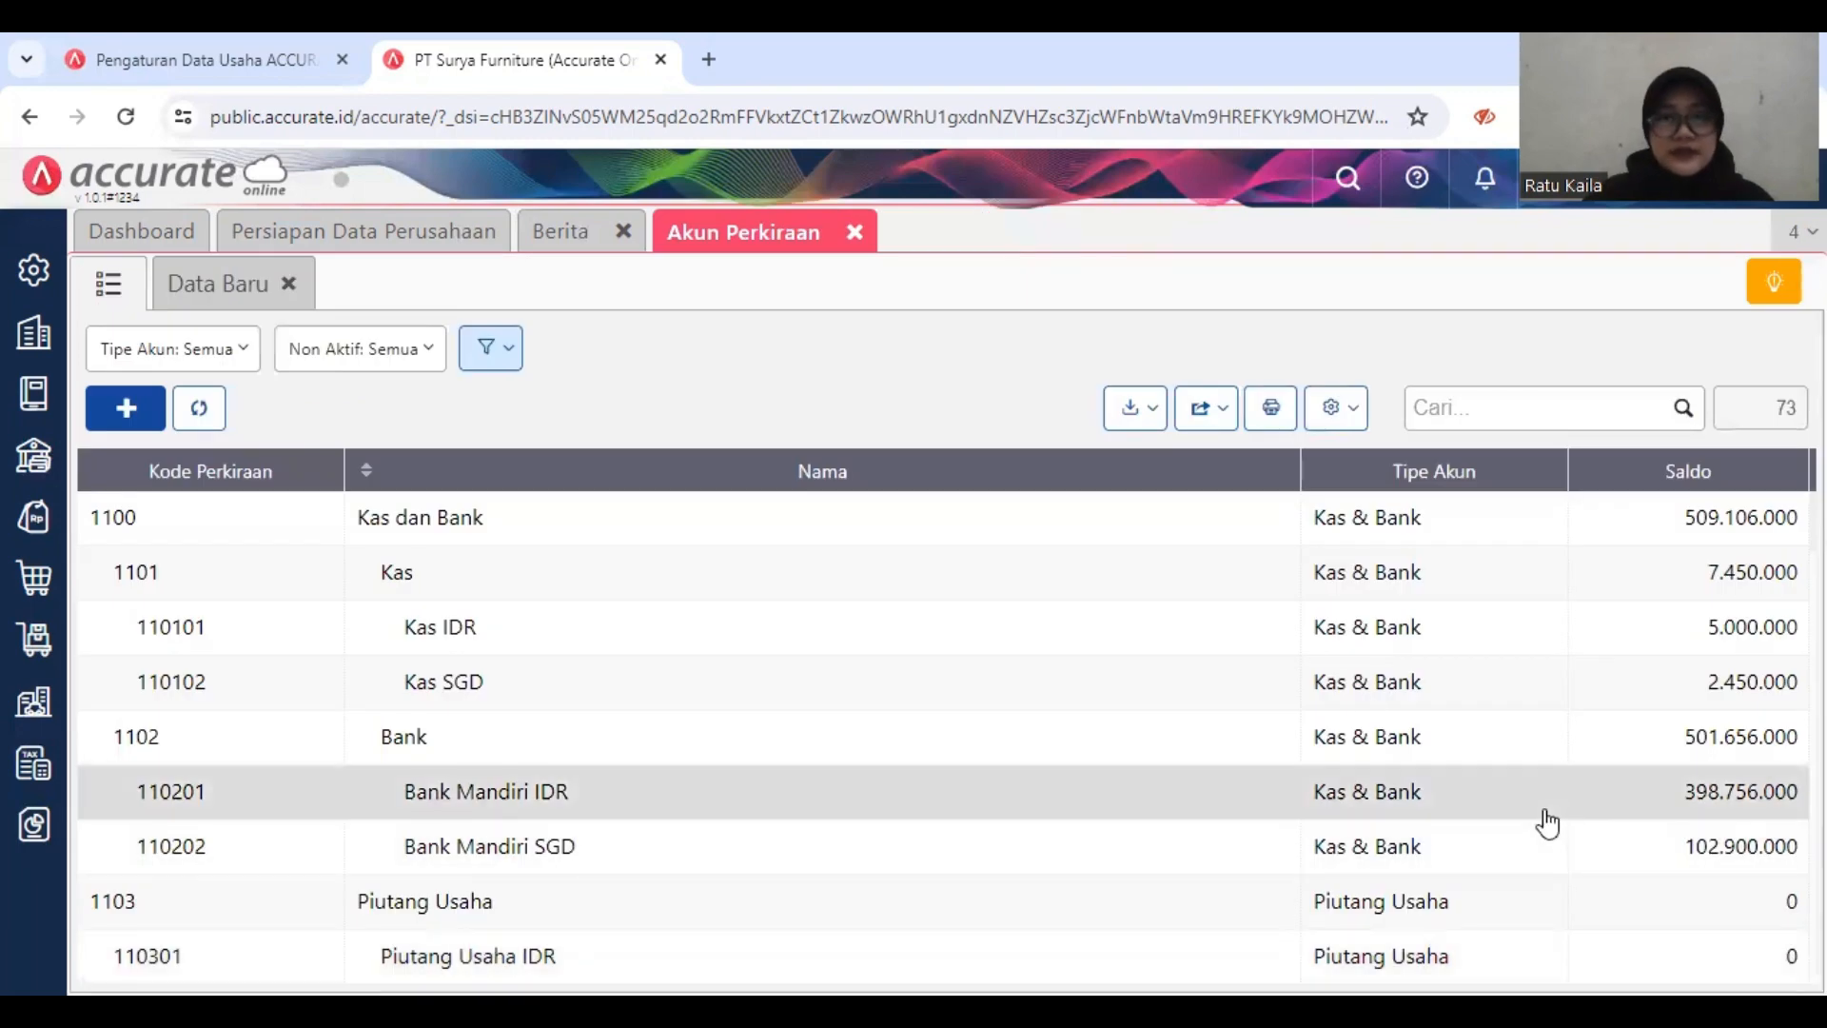
left_click(856, 236)
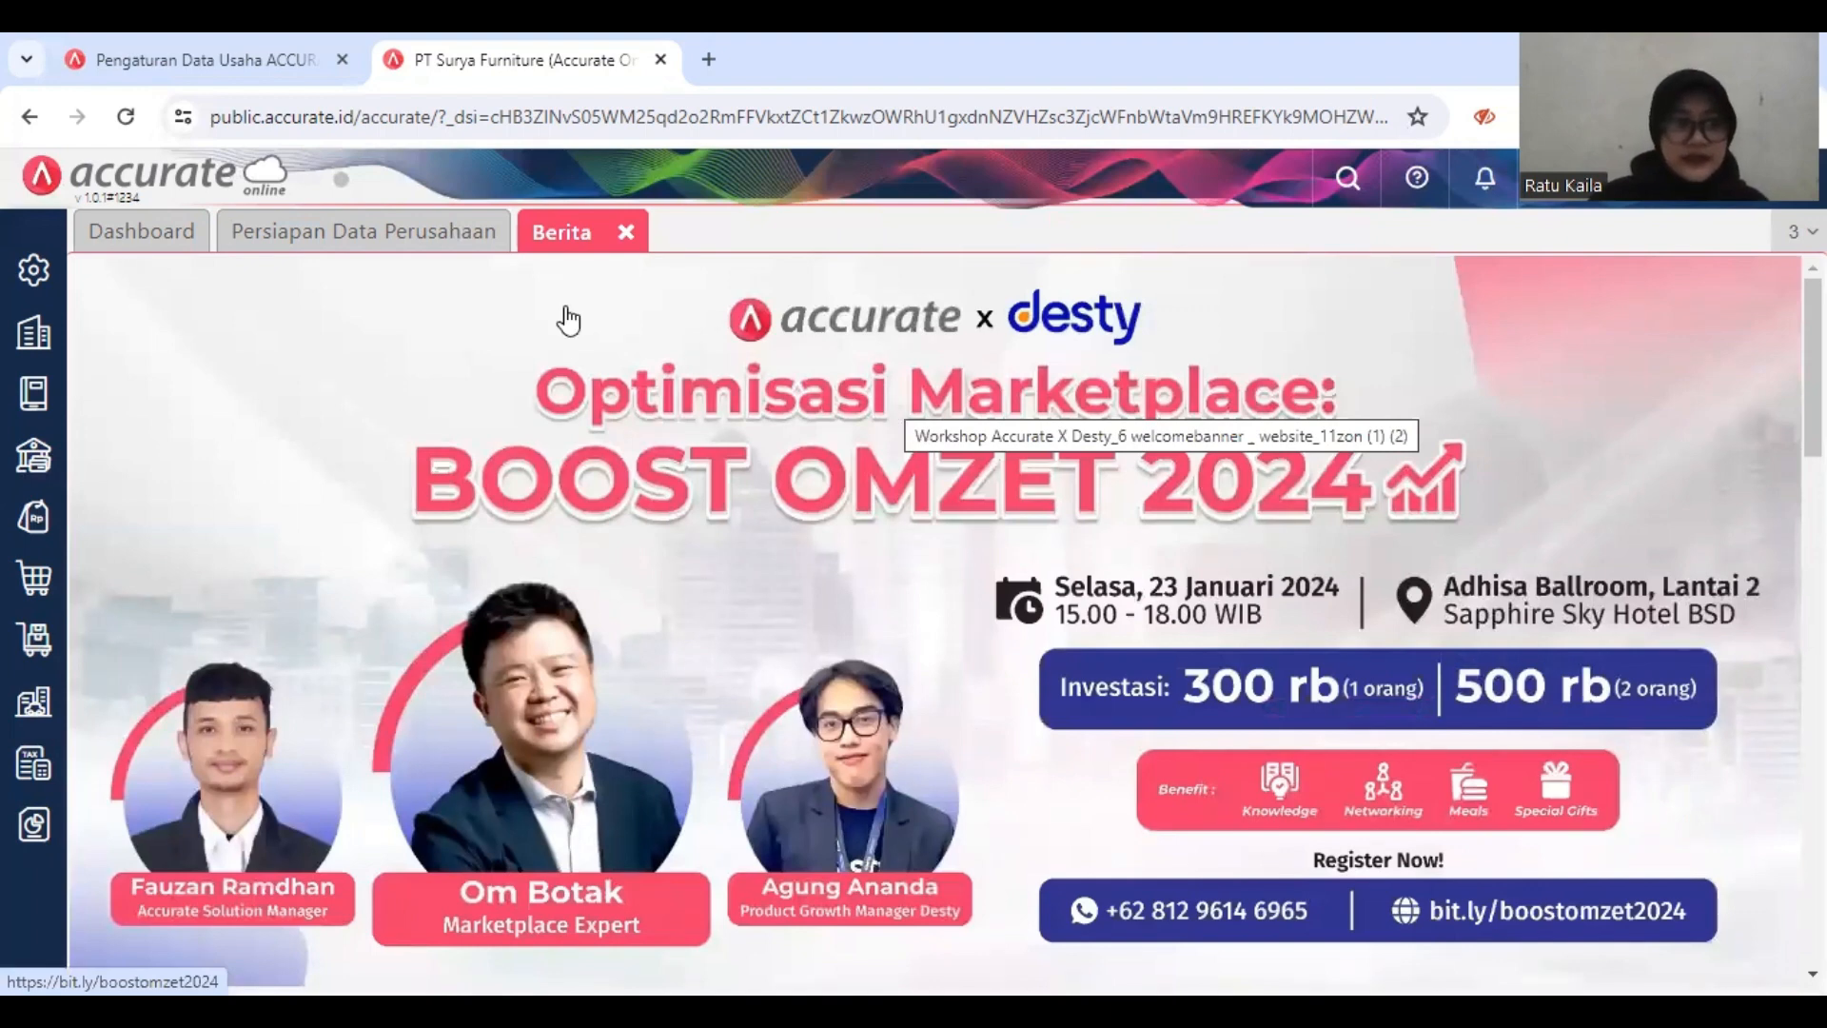
Step: Open the Pemasok list in the purchasing module and start an import of suppliers from Excel
left_click(36, 583)
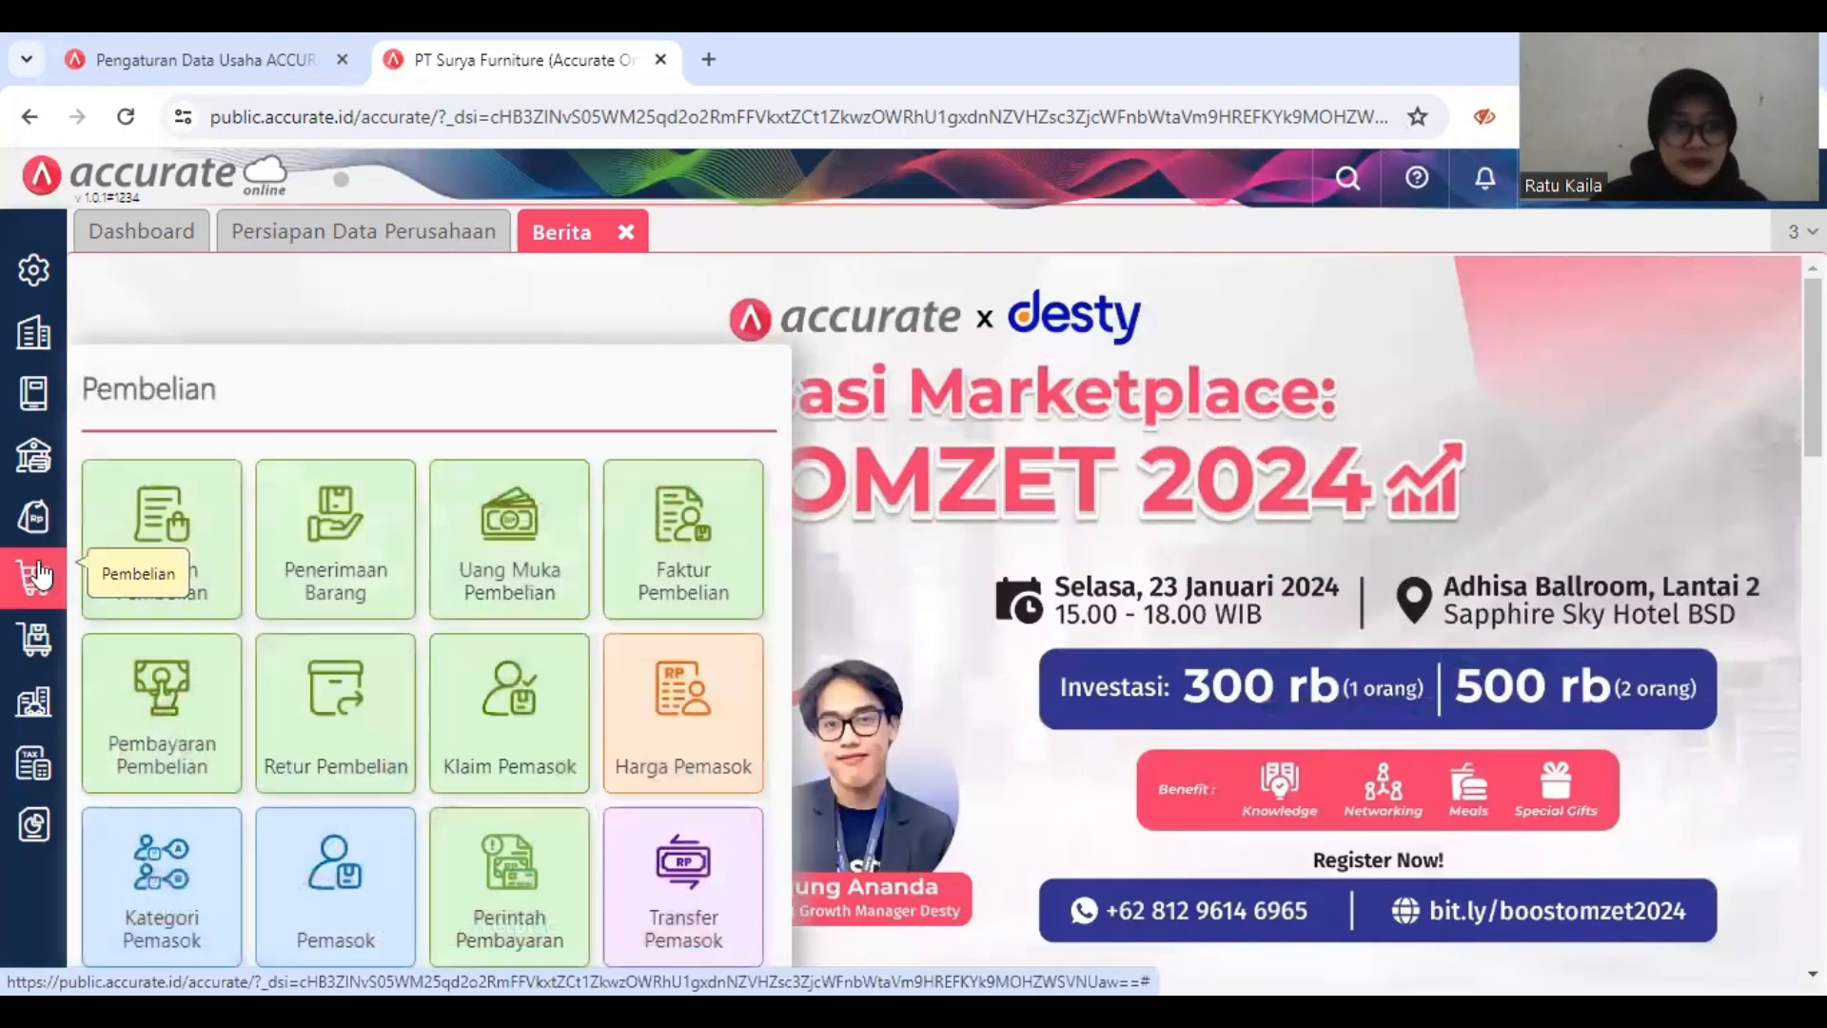
left_click(340, 868)
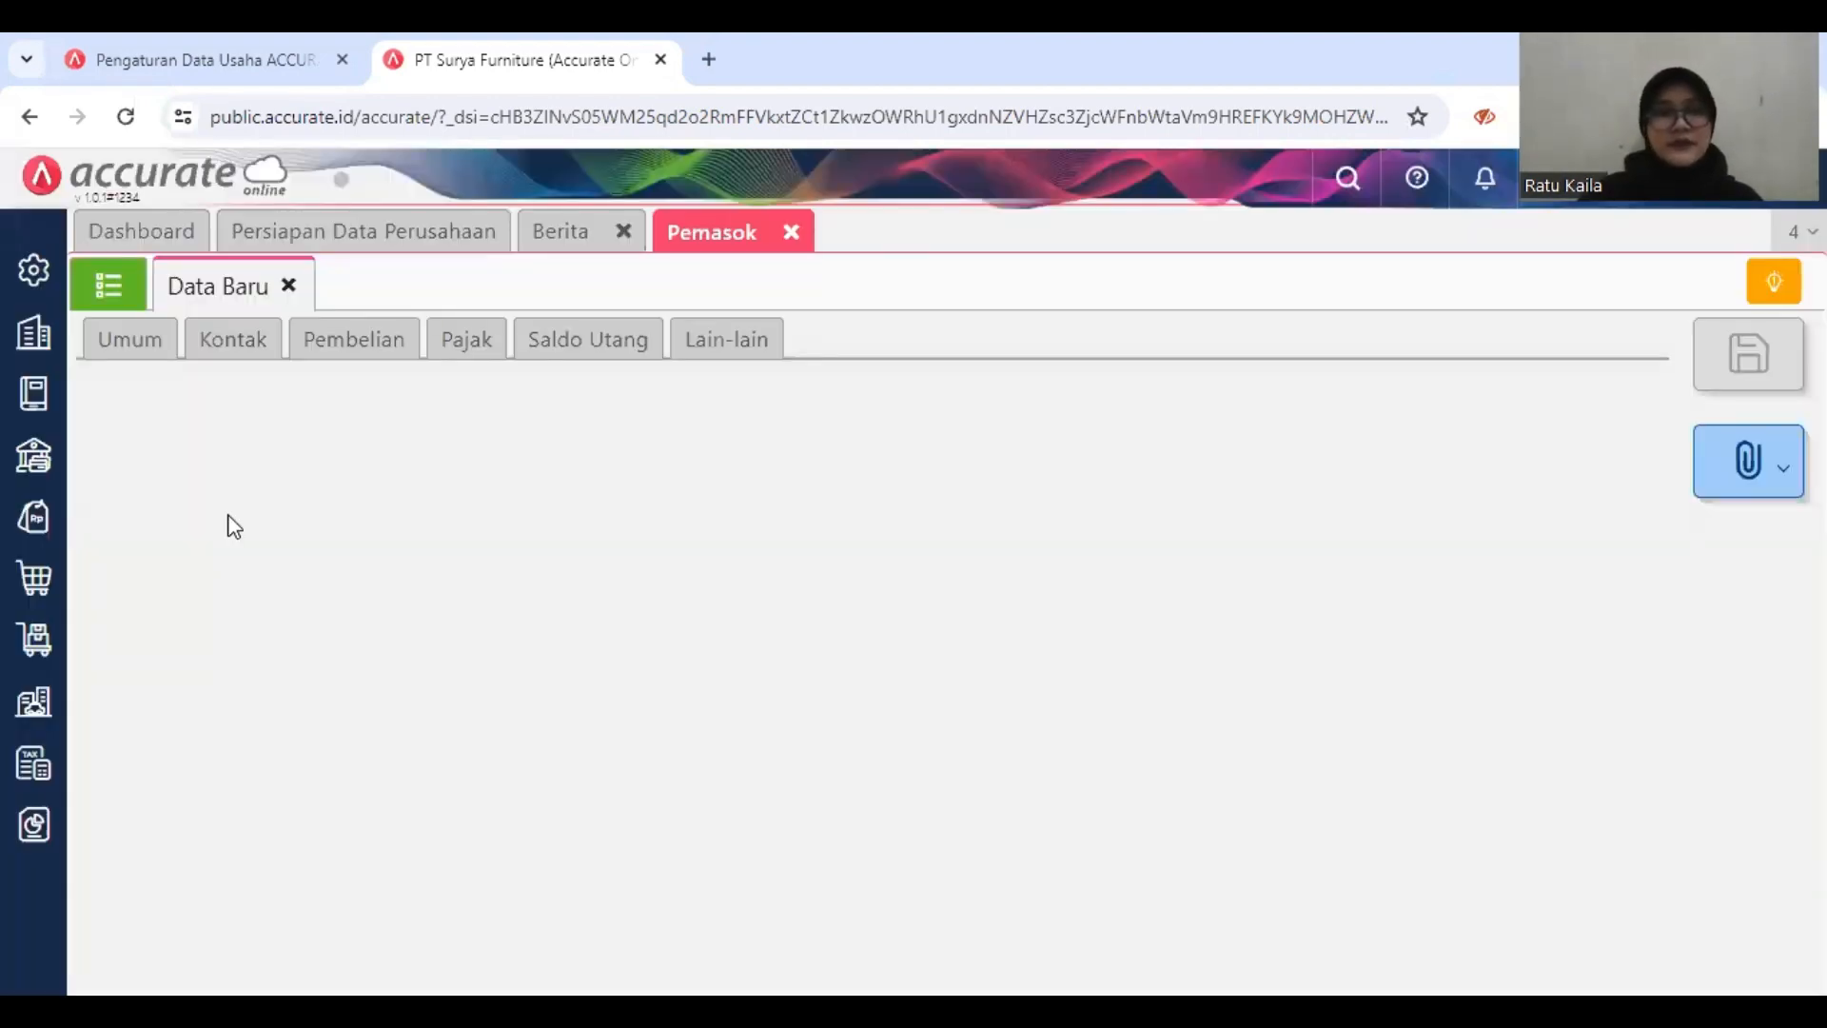
left_click(113, 291)
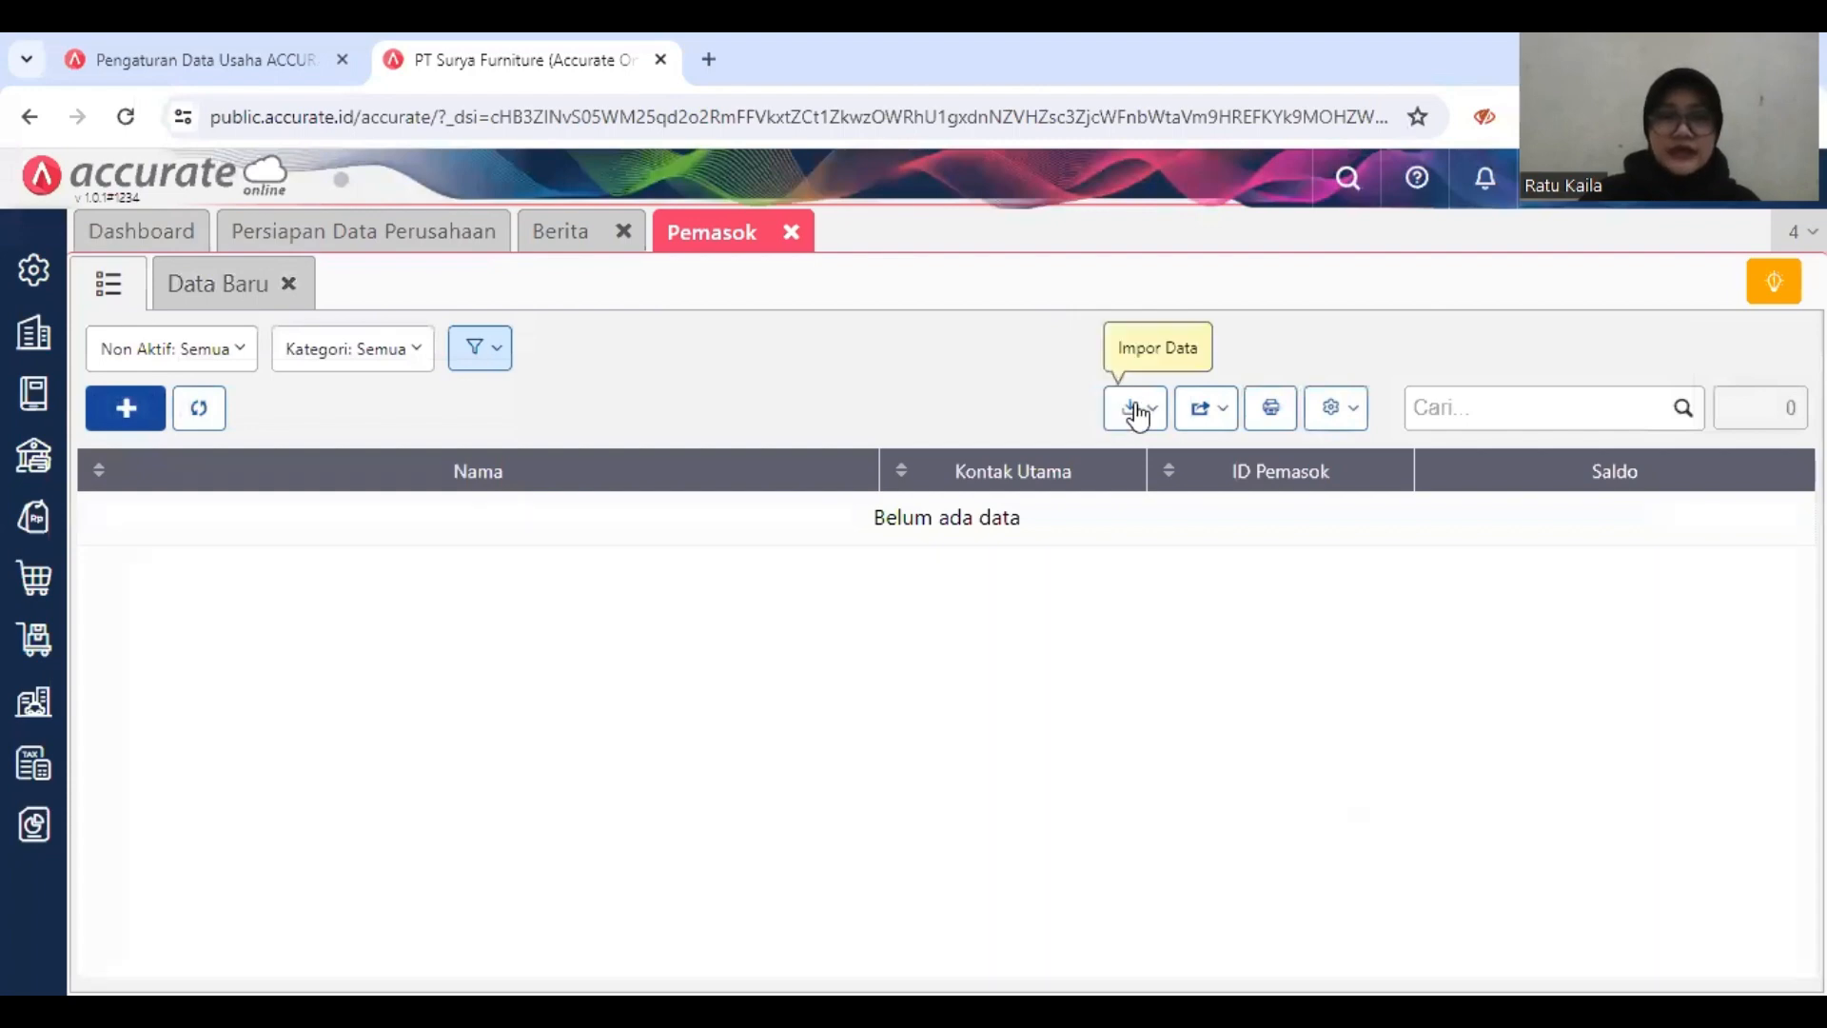
left_click(1132, 409)
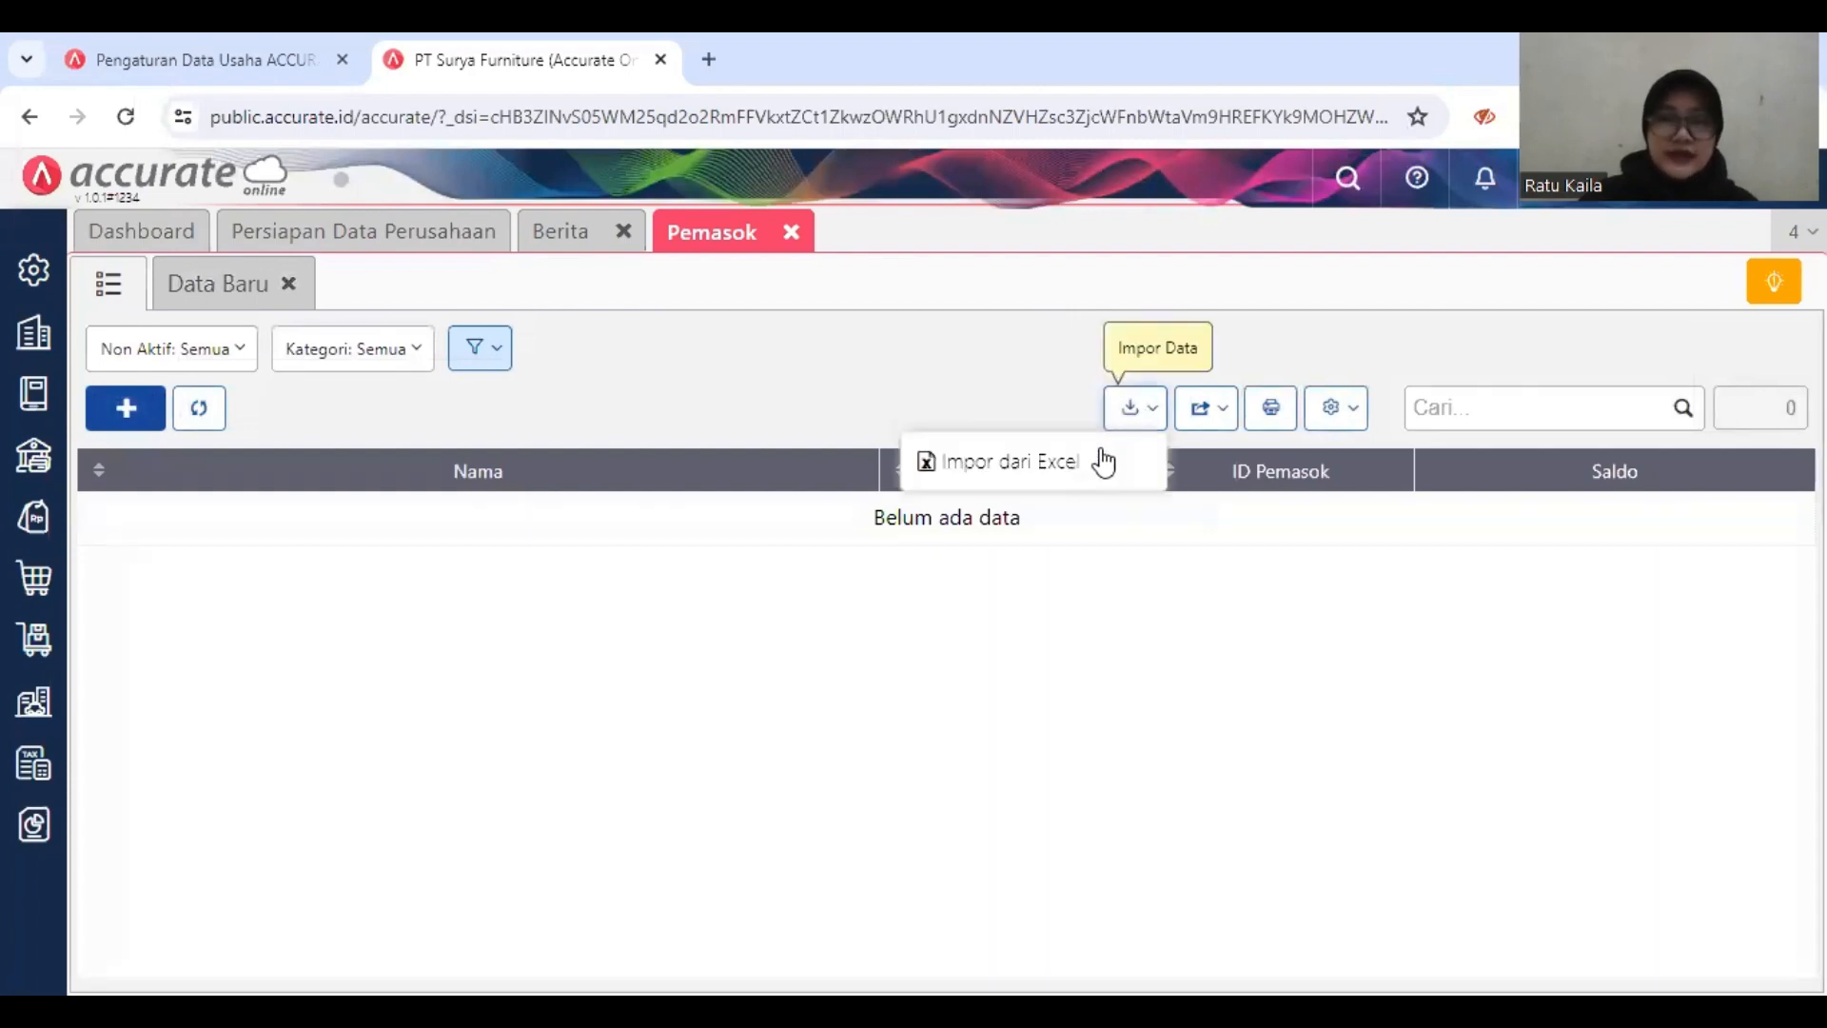
left_click(1101, 457)
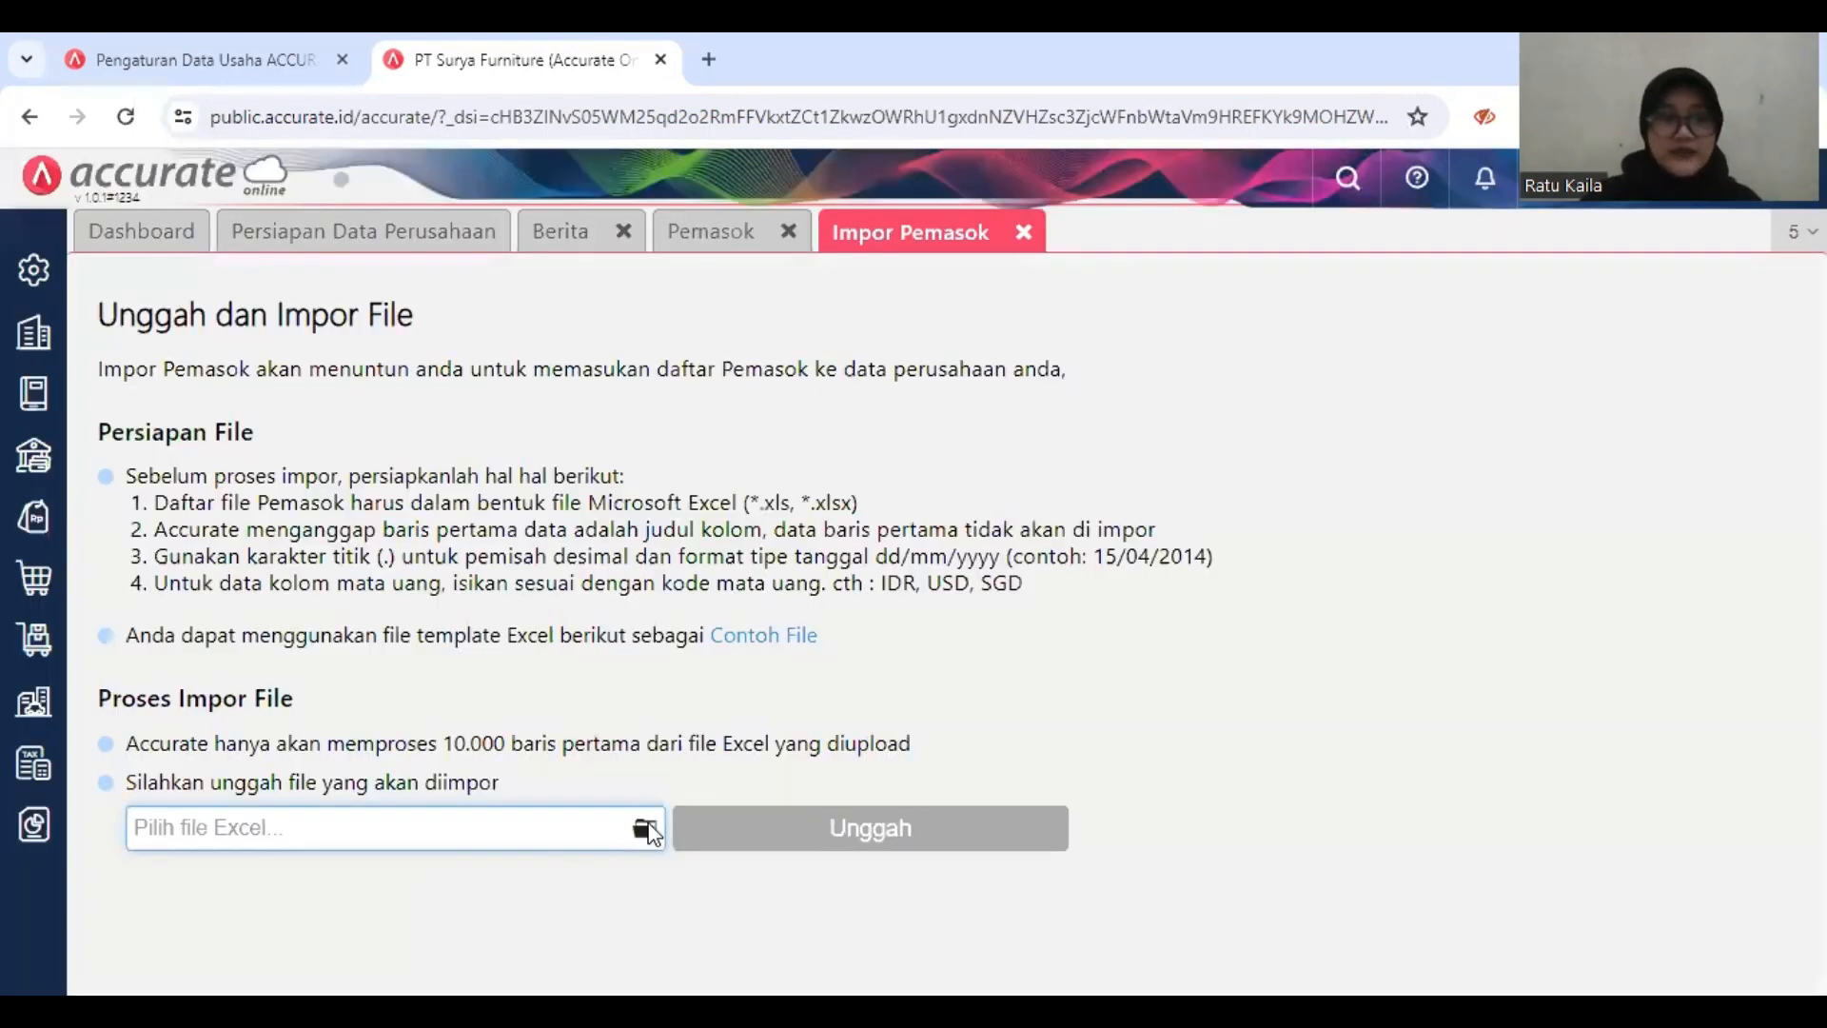
Step: Choose the file 2.Daftar Pemasok..xls from the LAB. KOMP. AKUNTANSI folder and upload it for the supplier import
left_click(645, 829)
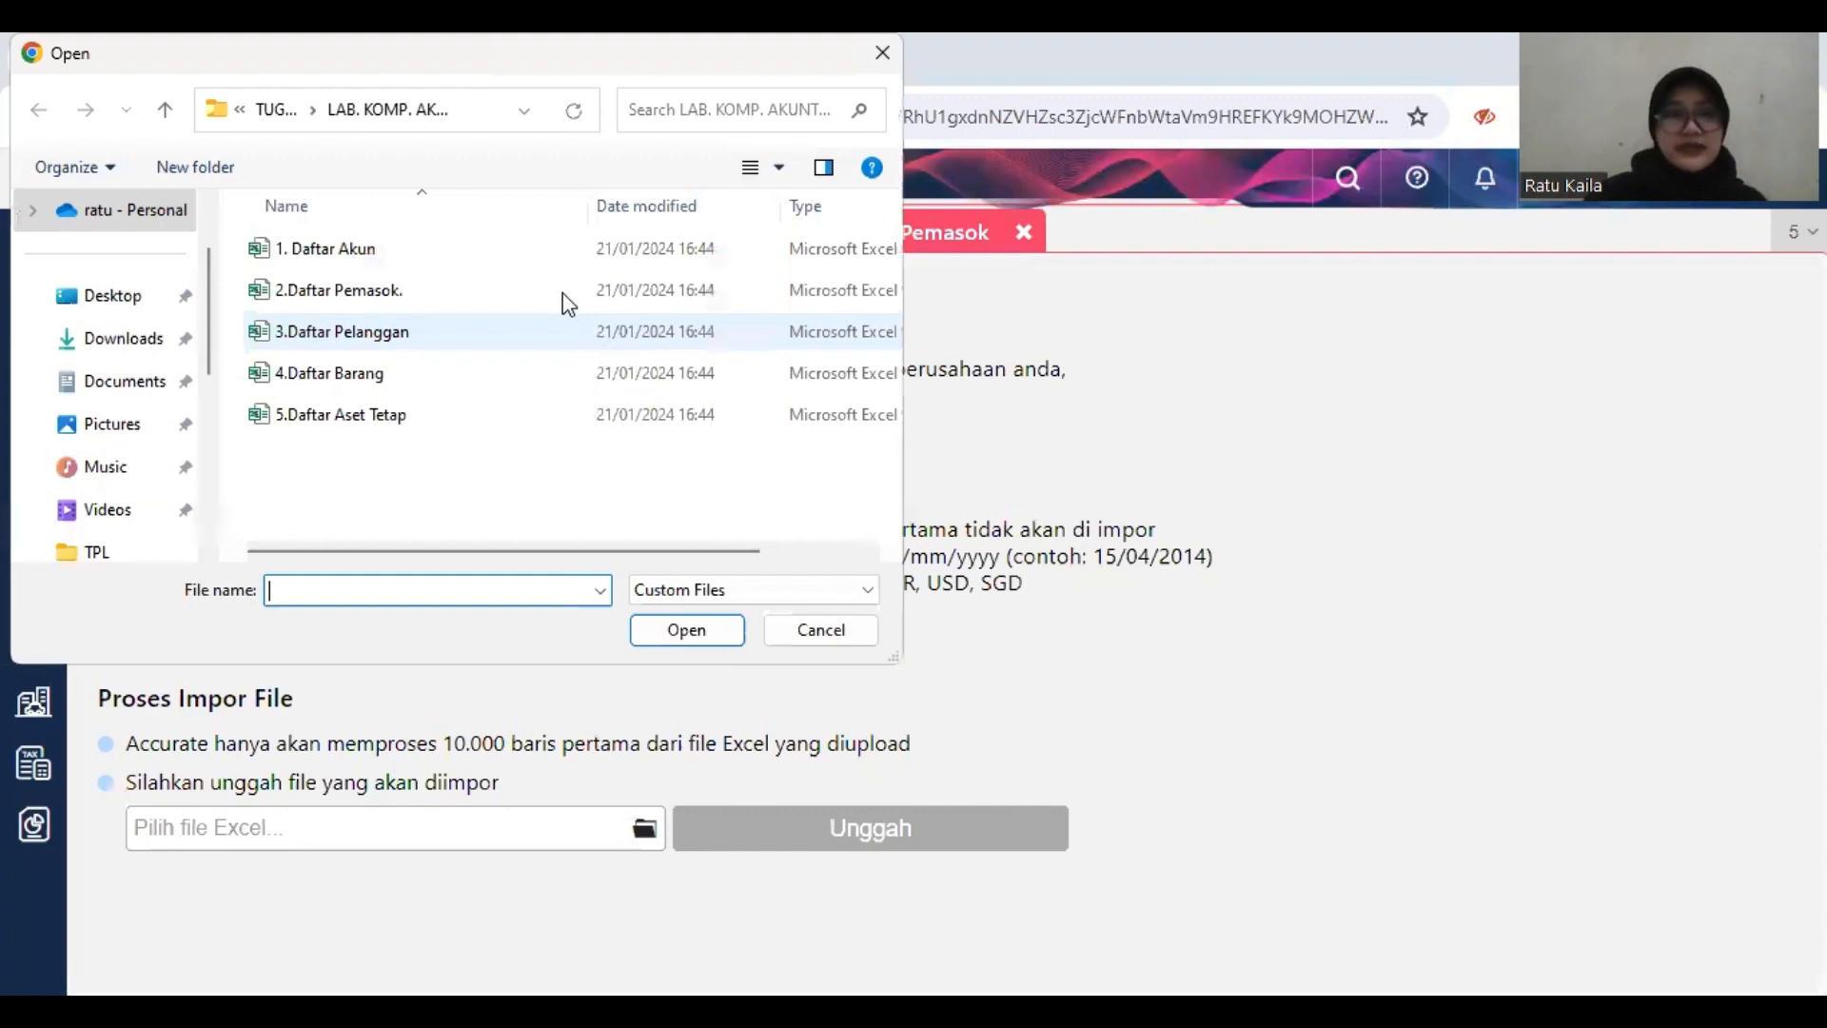
left_click(565, 297)
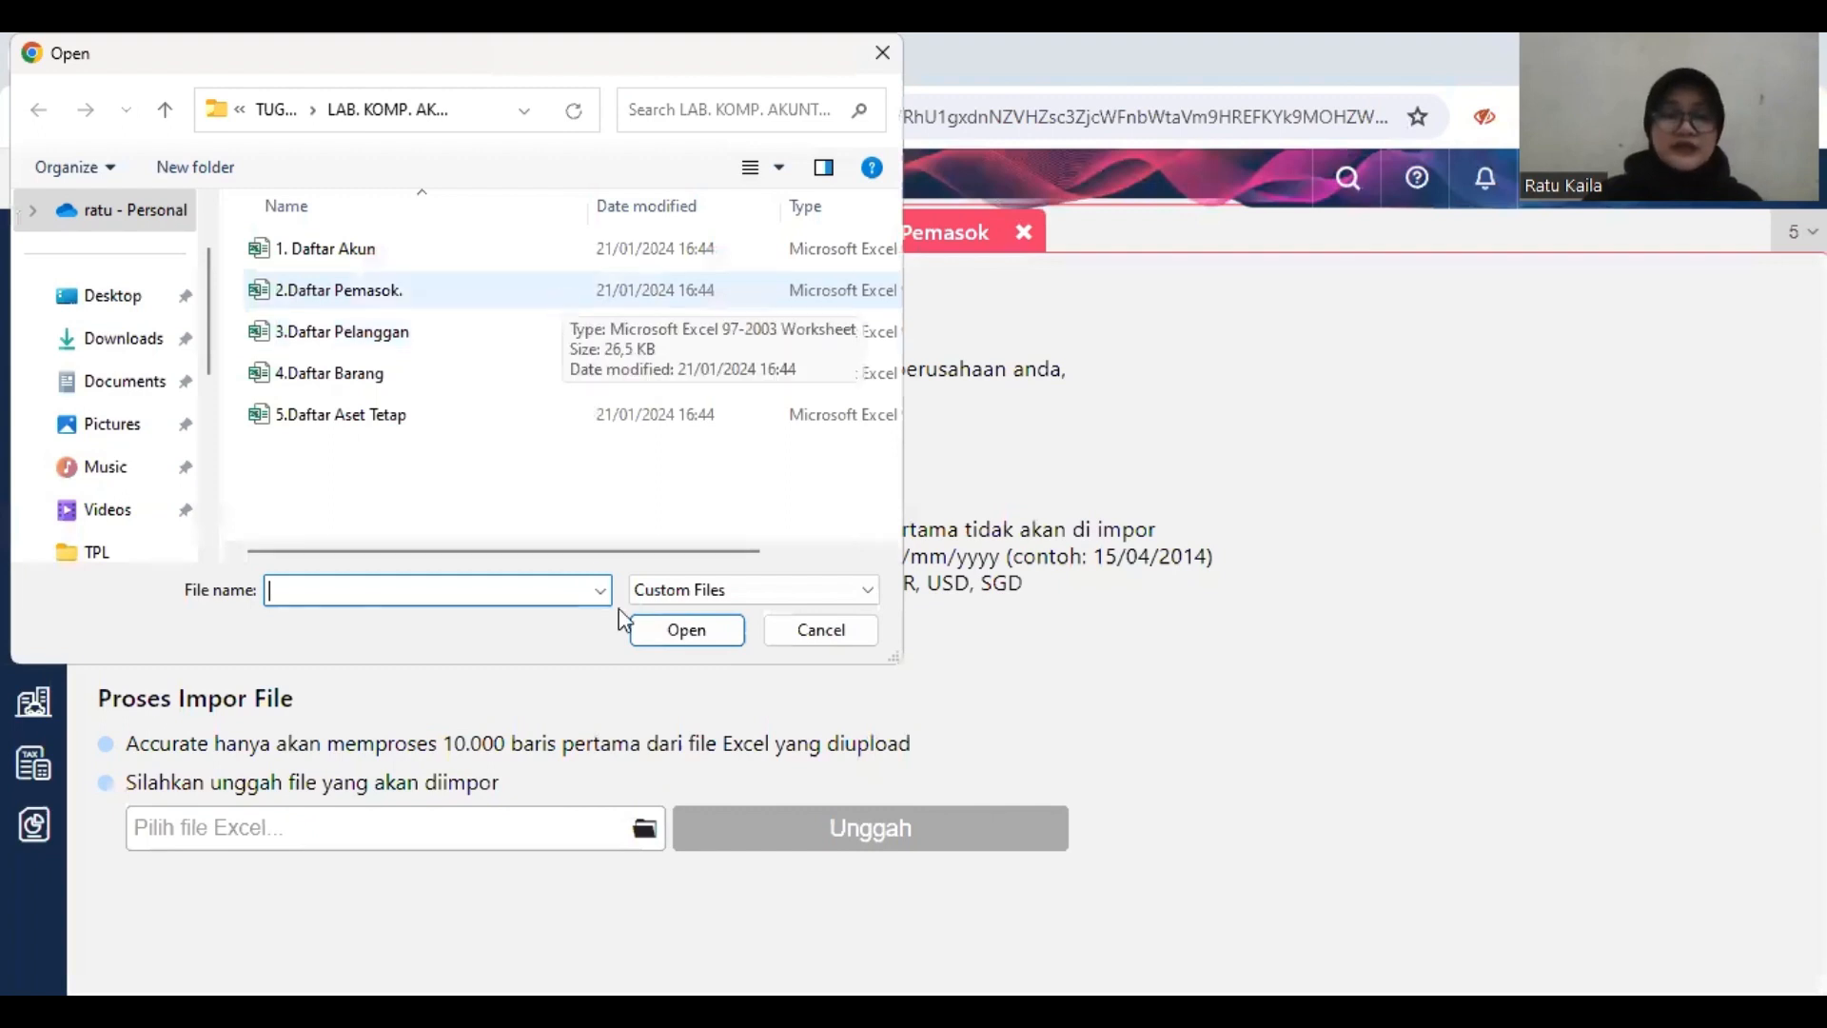
left_click(687, 633)
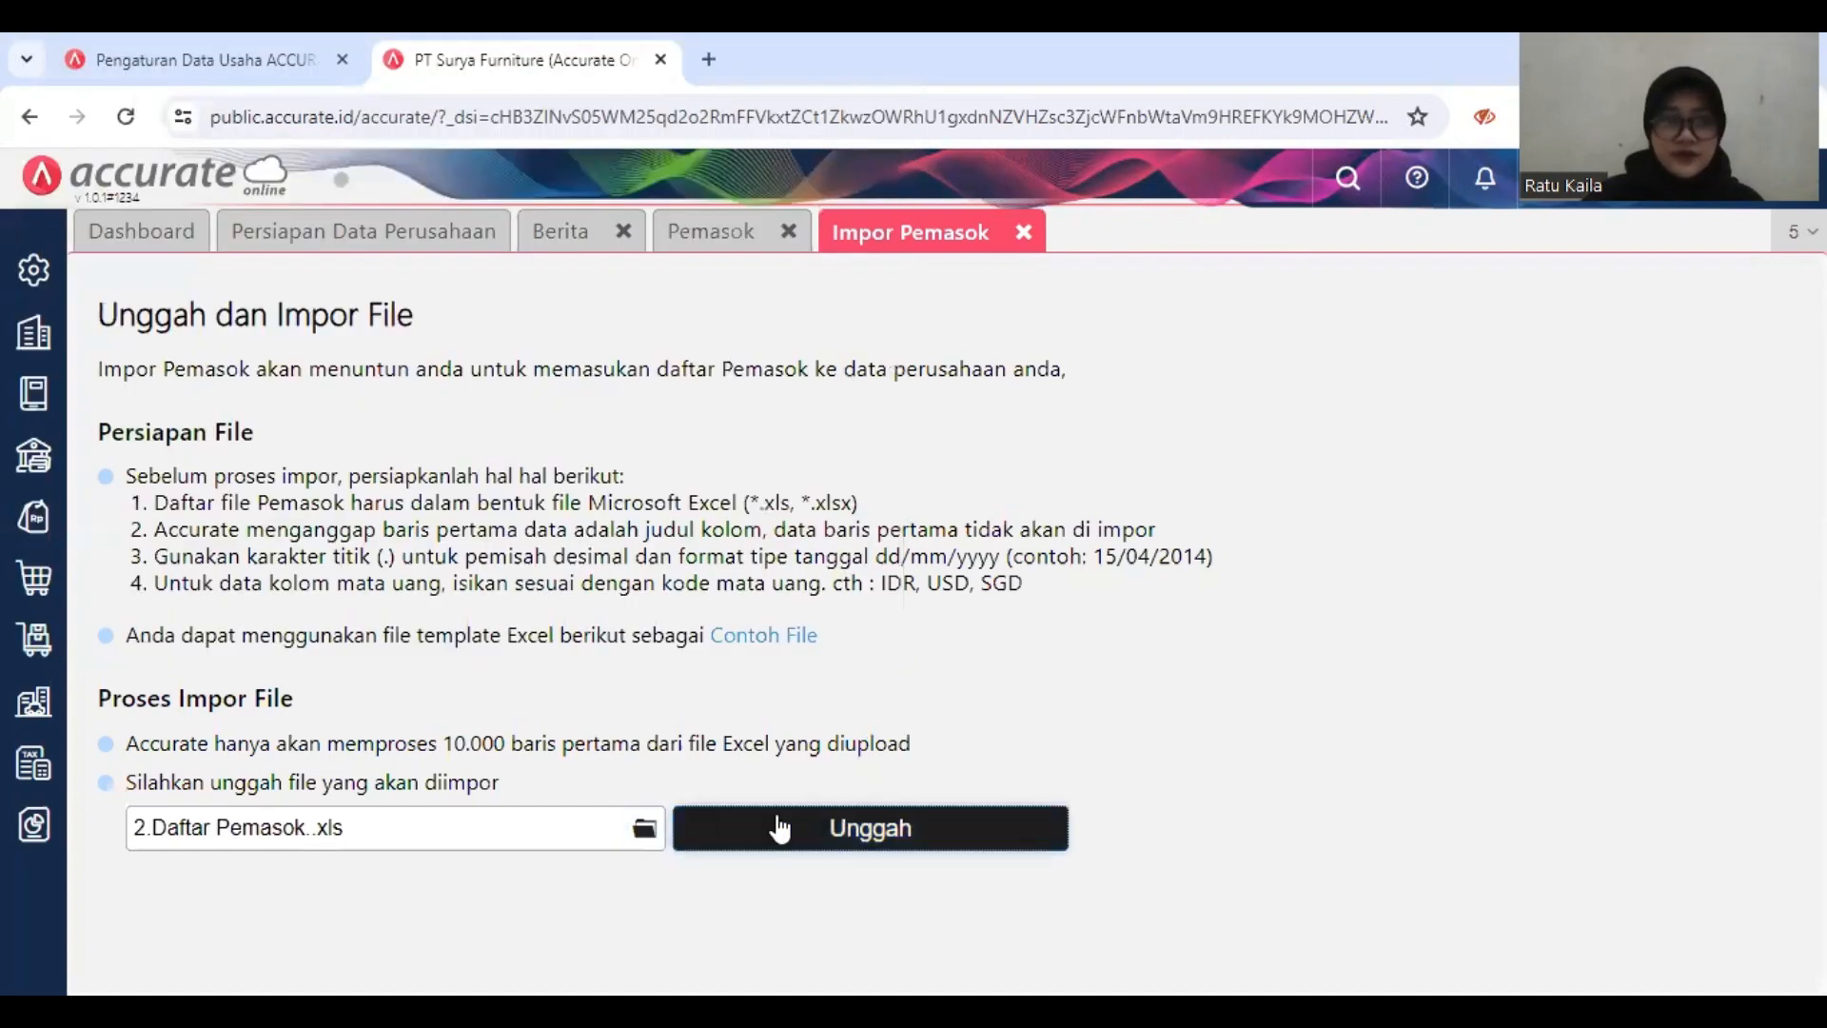
left_click(776, 826)
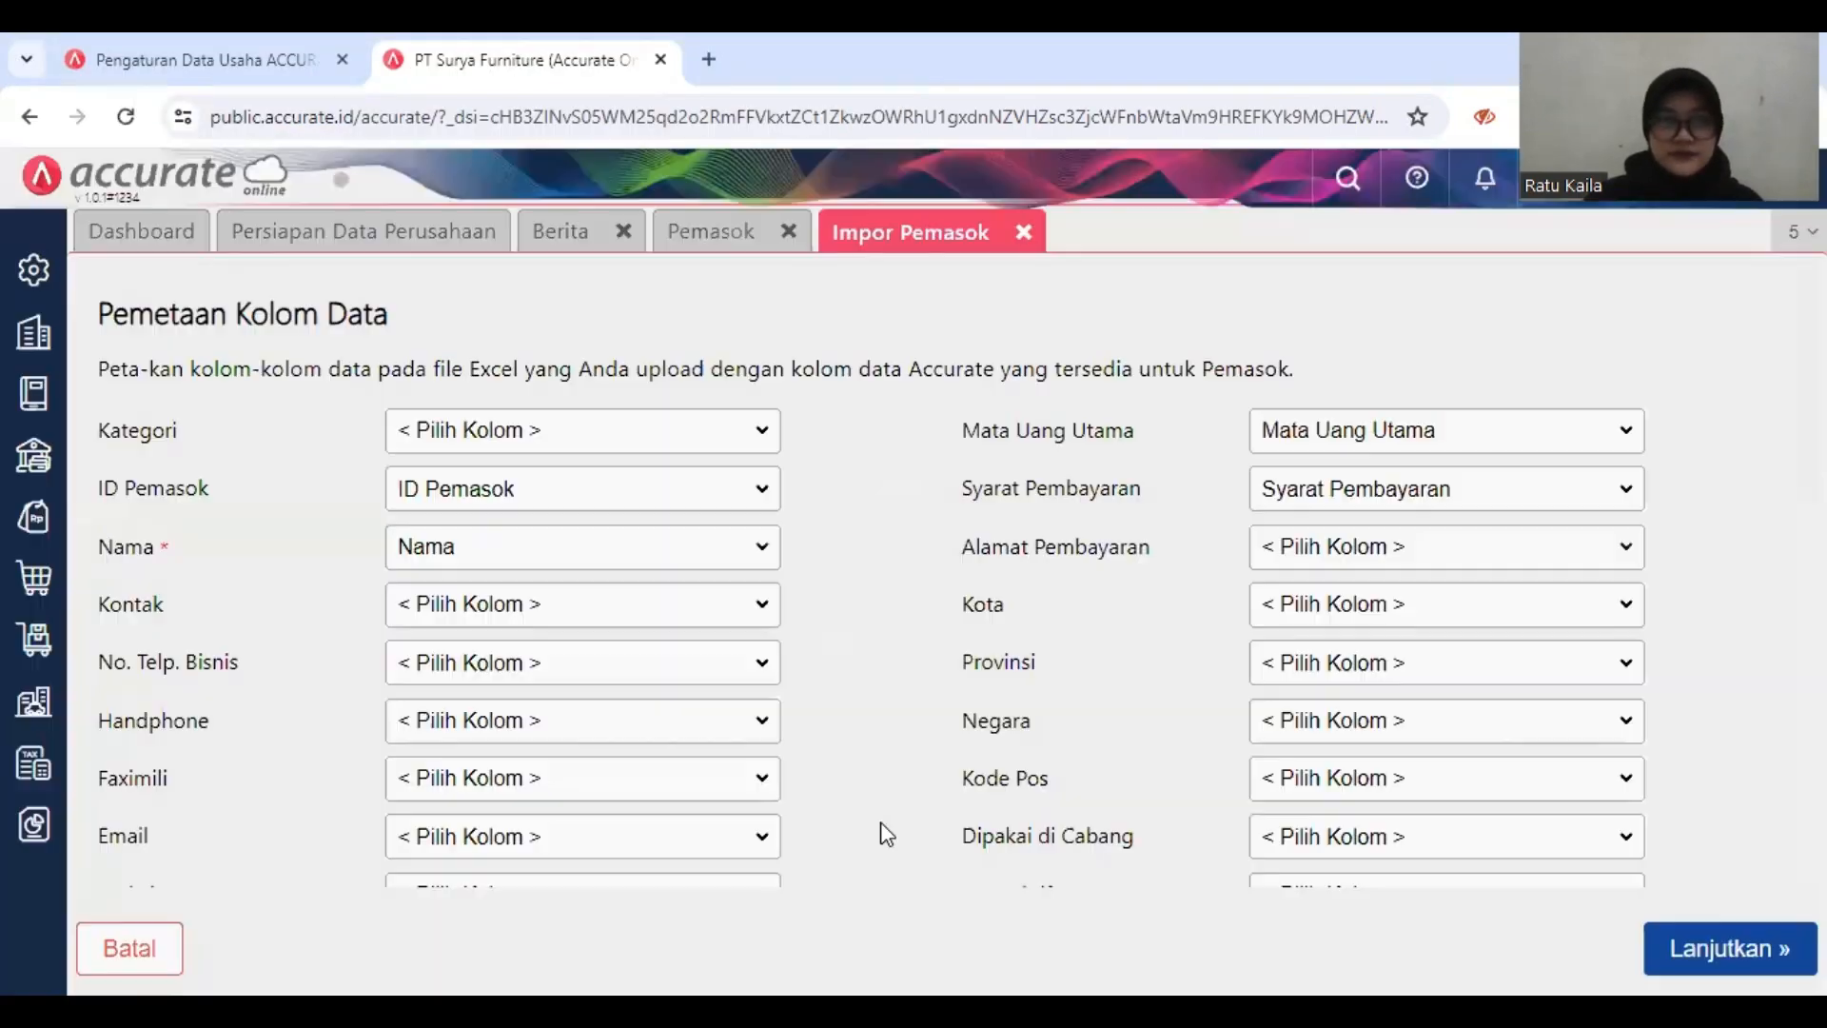
Step: Accept the column mapping, import the suppliers with updating of matching existing data enabled, and close the import and Pemasok pages
left_click(1703, 951)
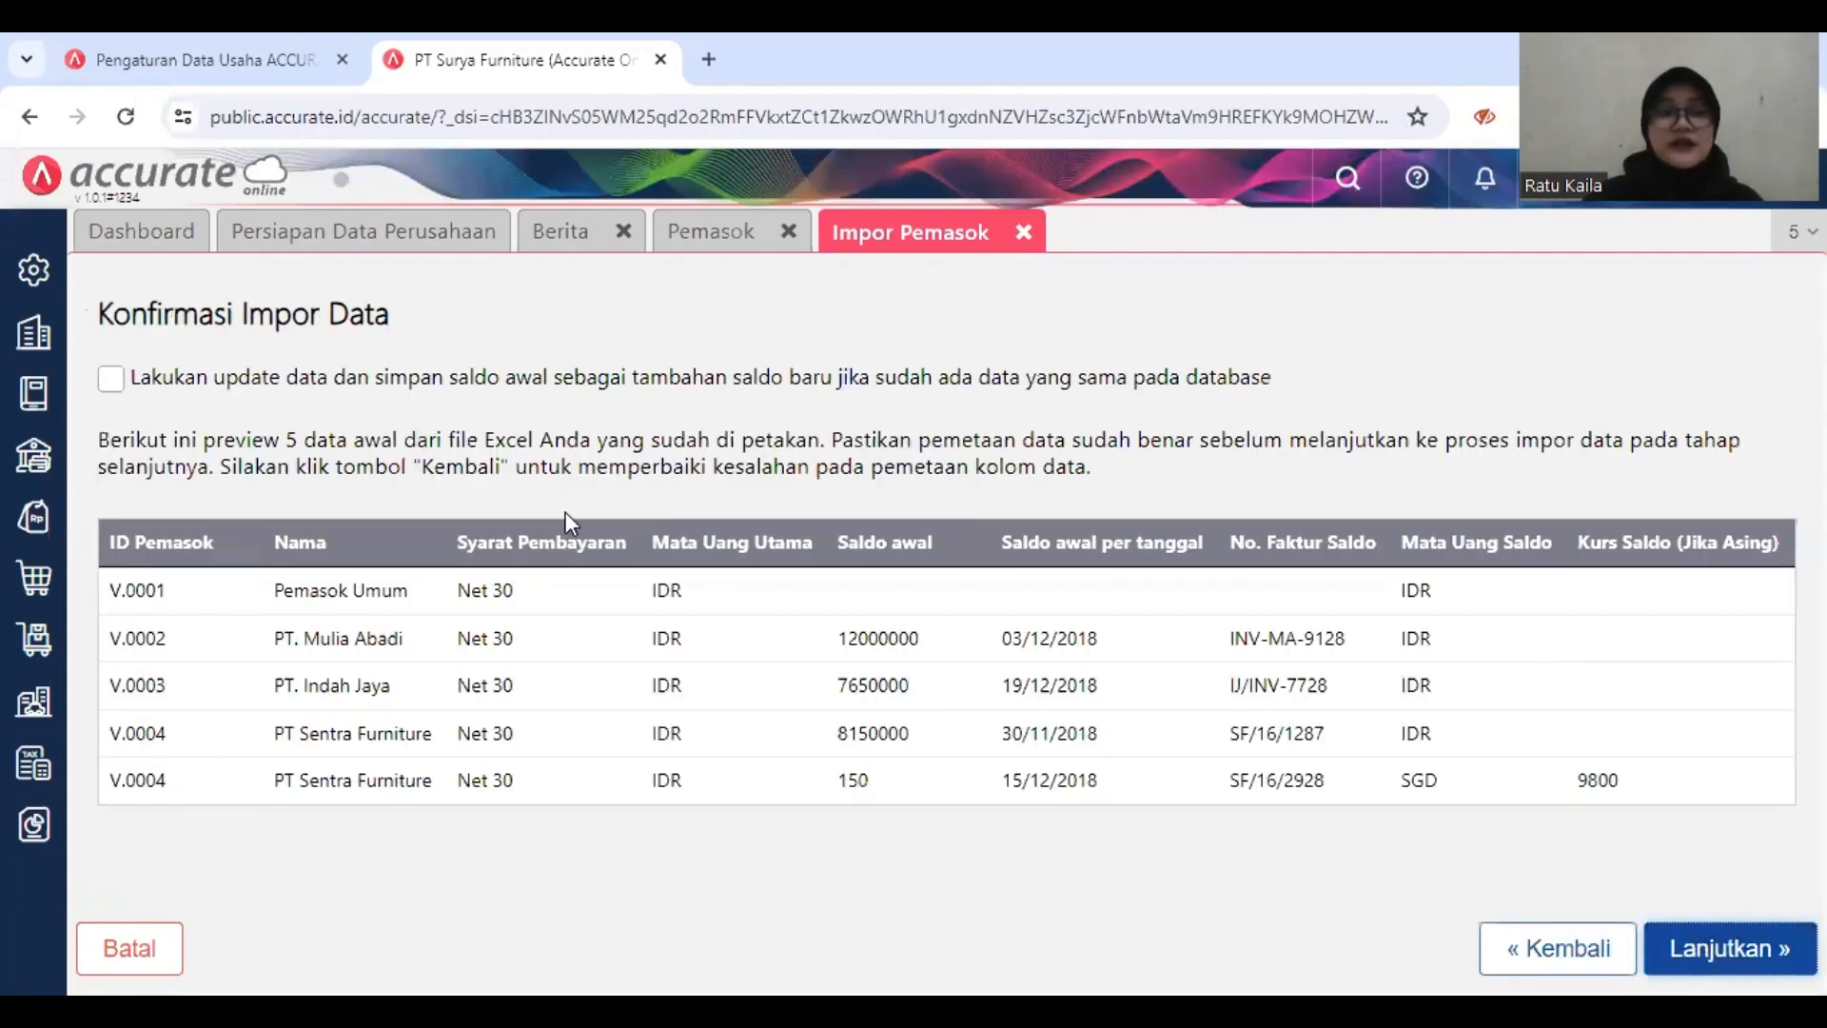
left_click(111, 381)
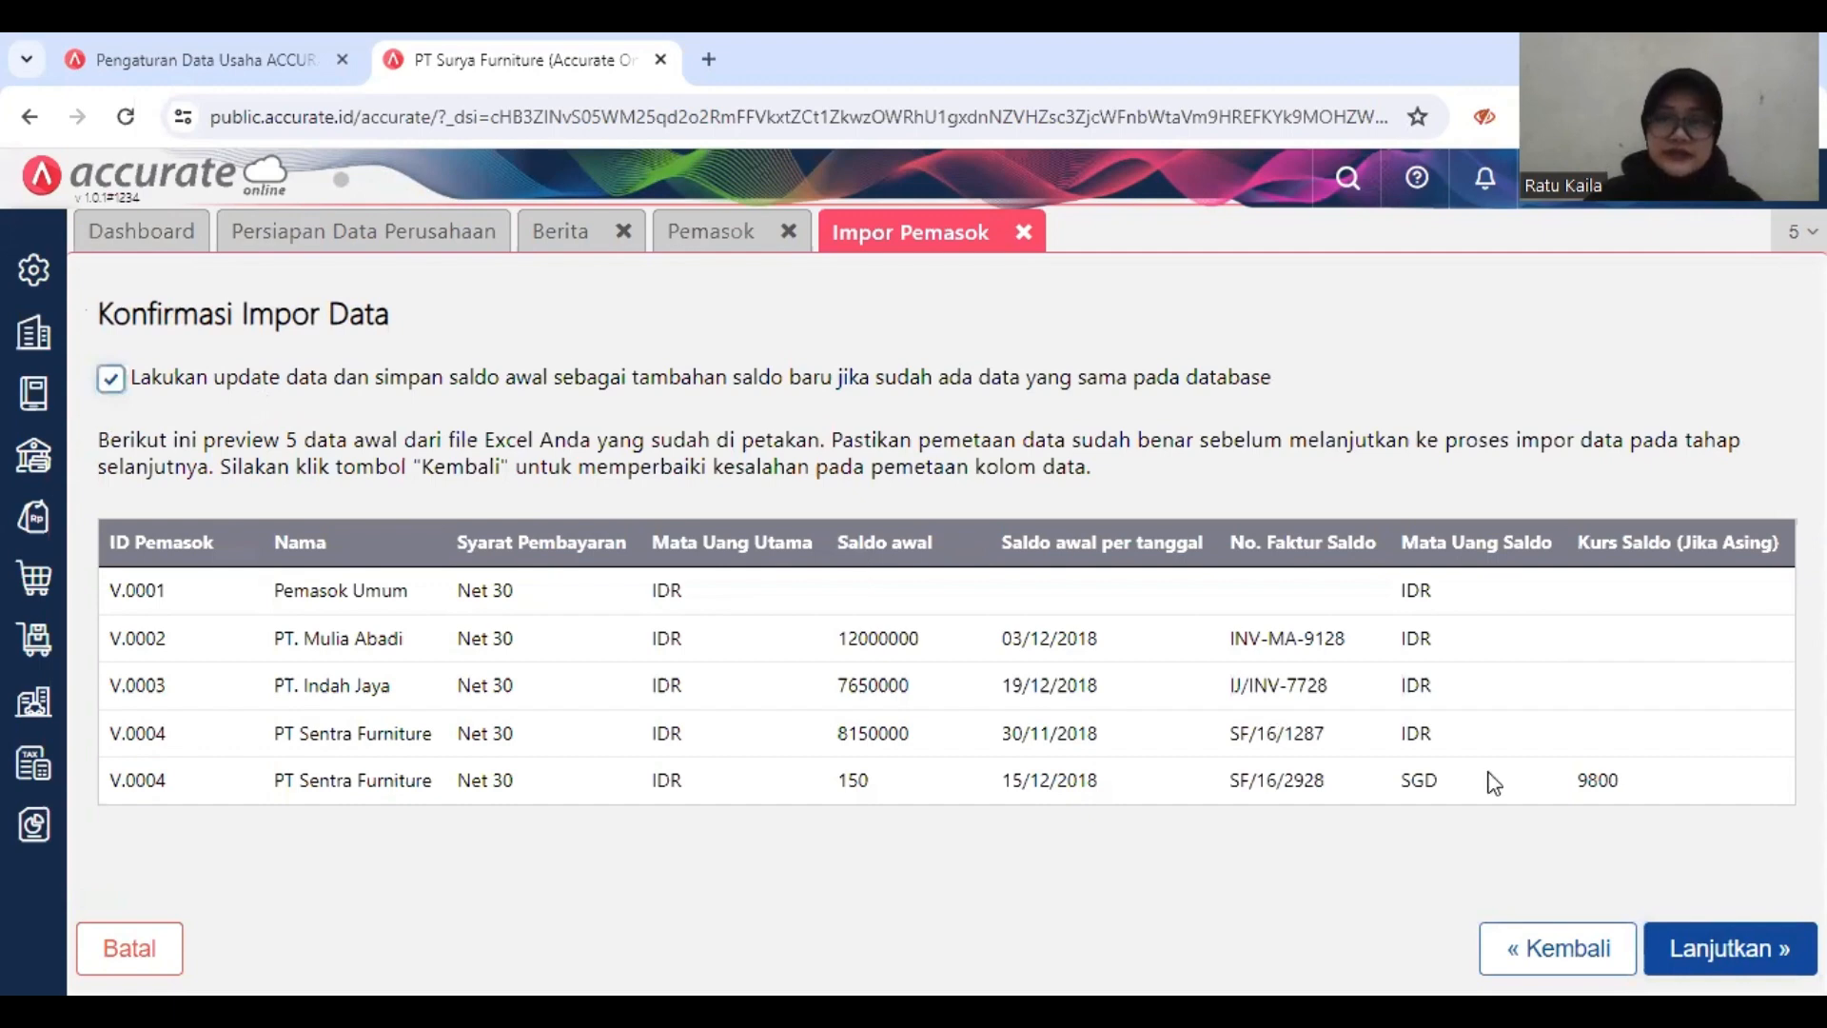
left_click(1741, 950)
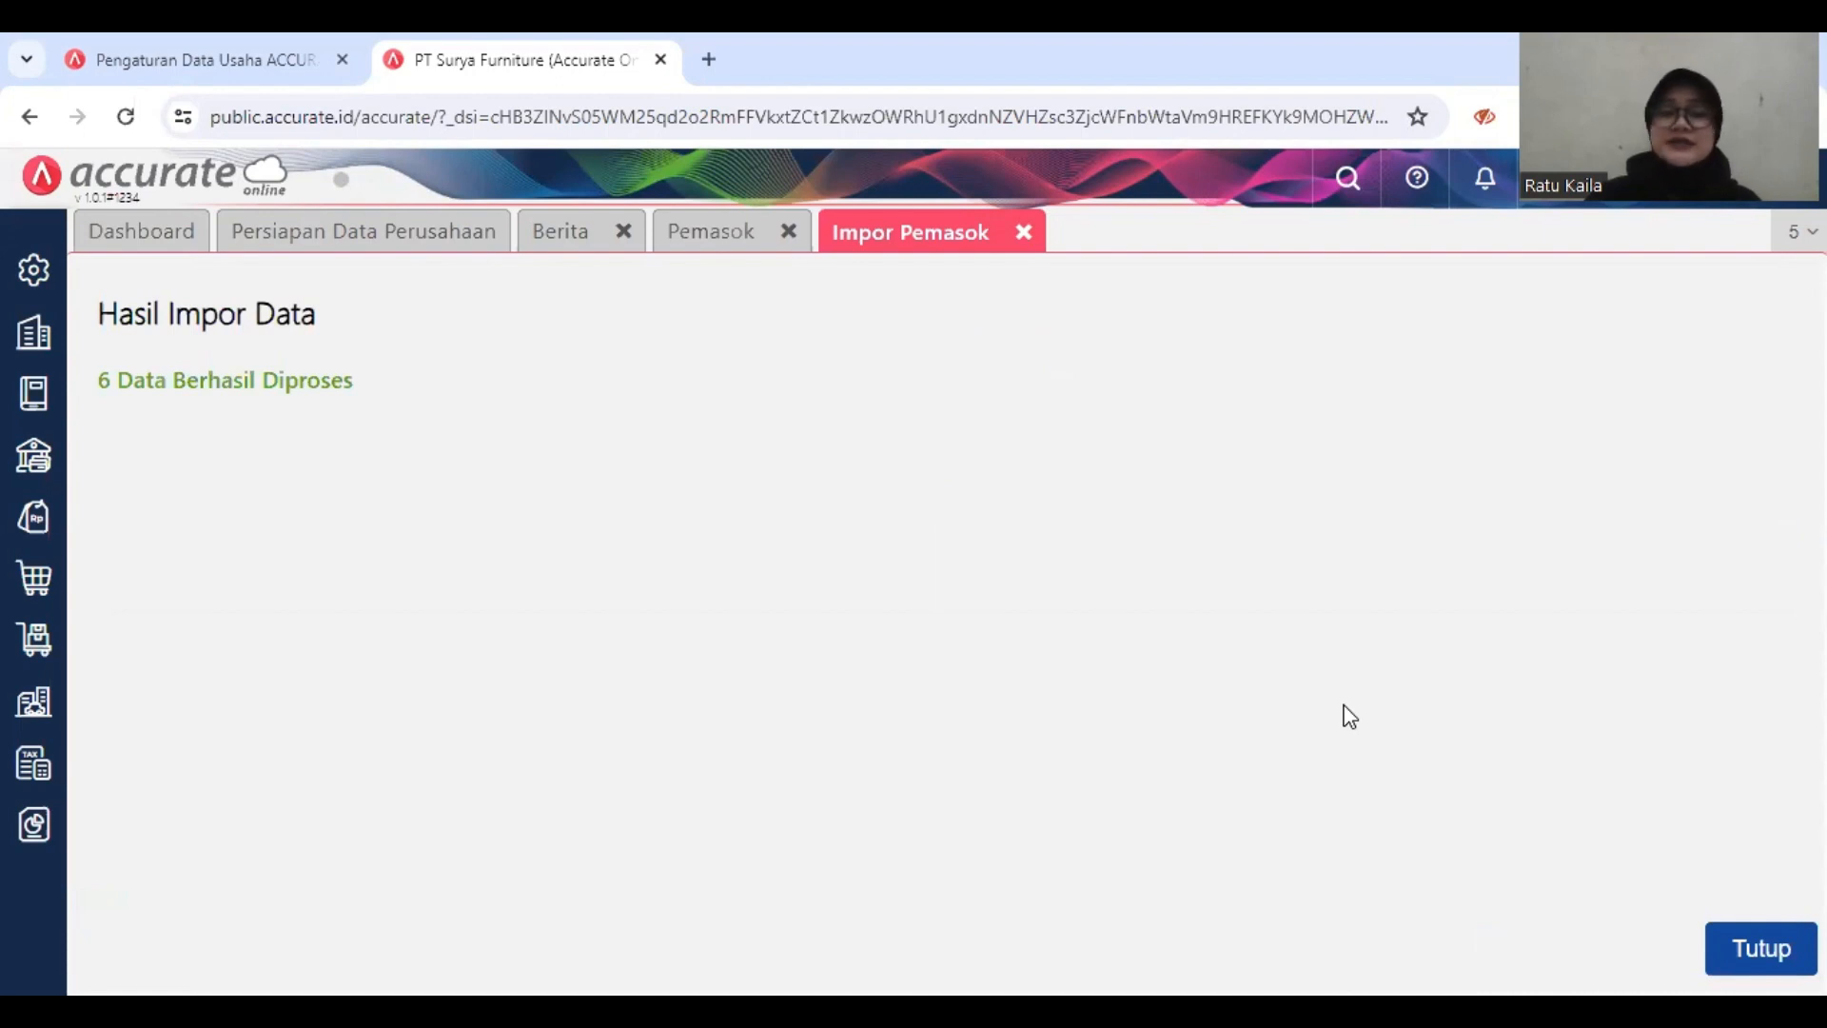
left_click(1772, 951)
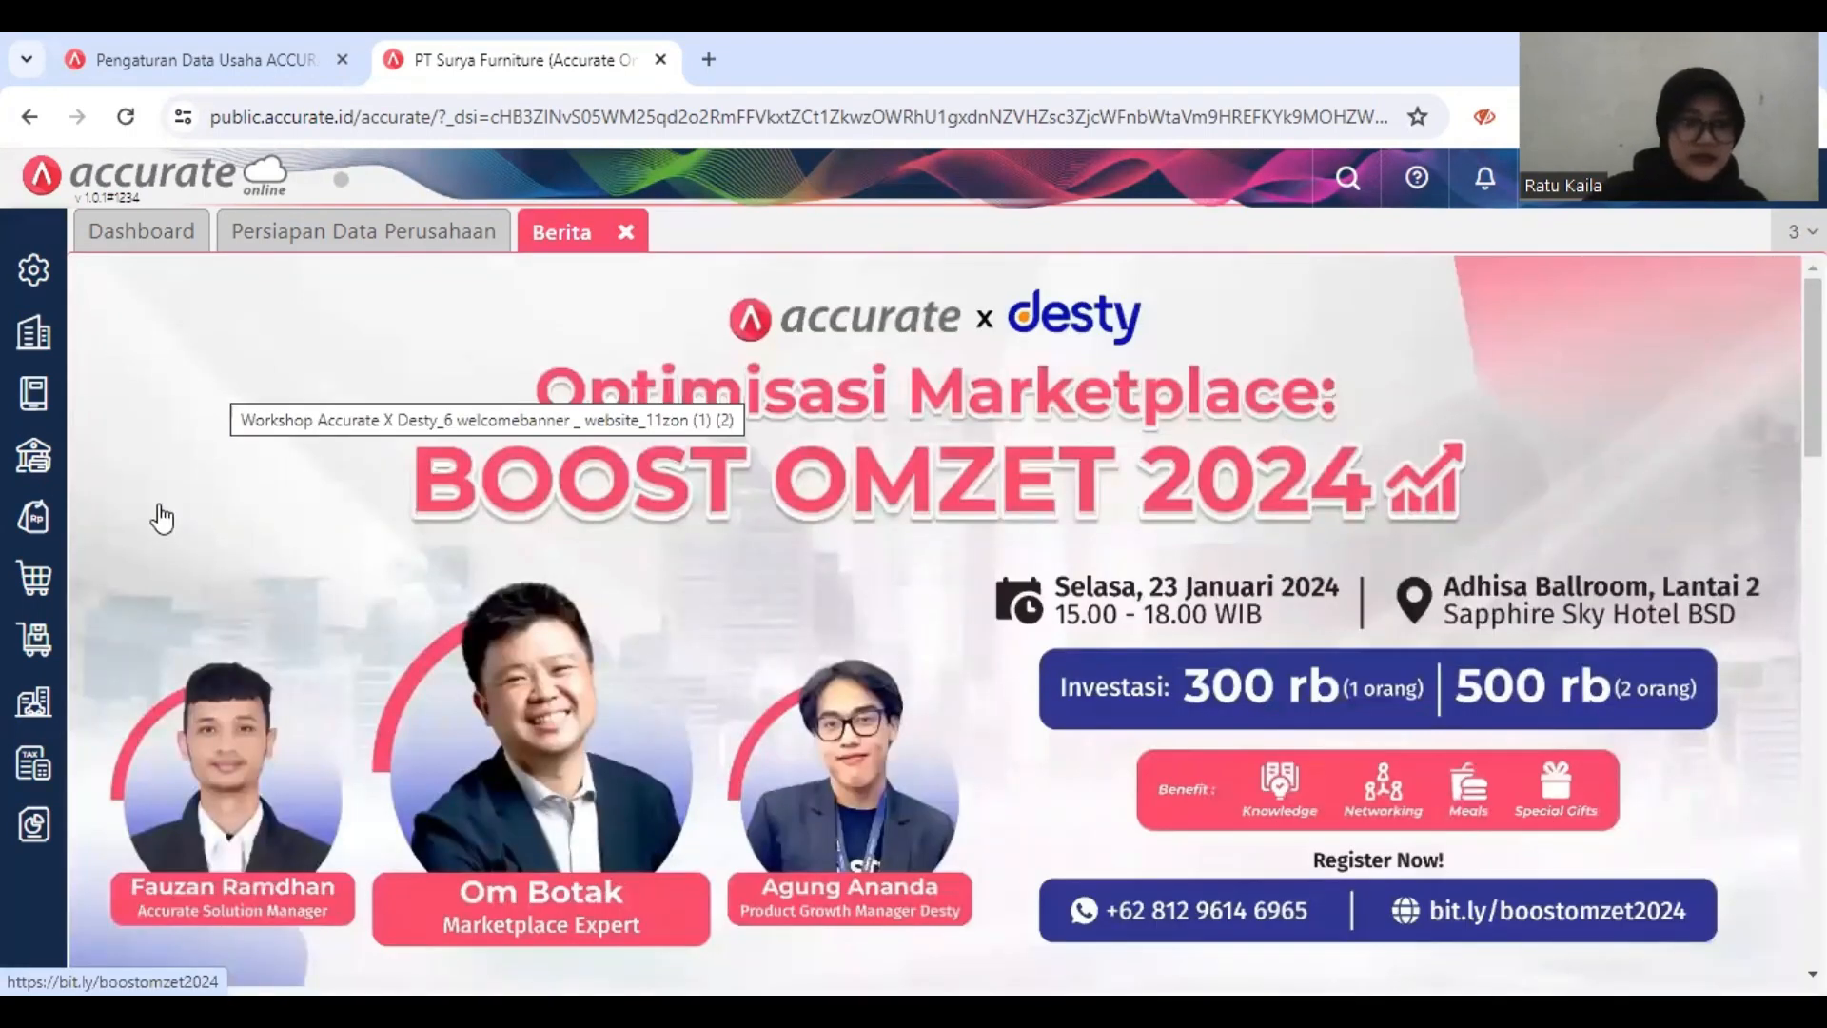
Step: Open the Pelanggan list in the sales module and start an import of customers from Excel
left_click(36, 523)
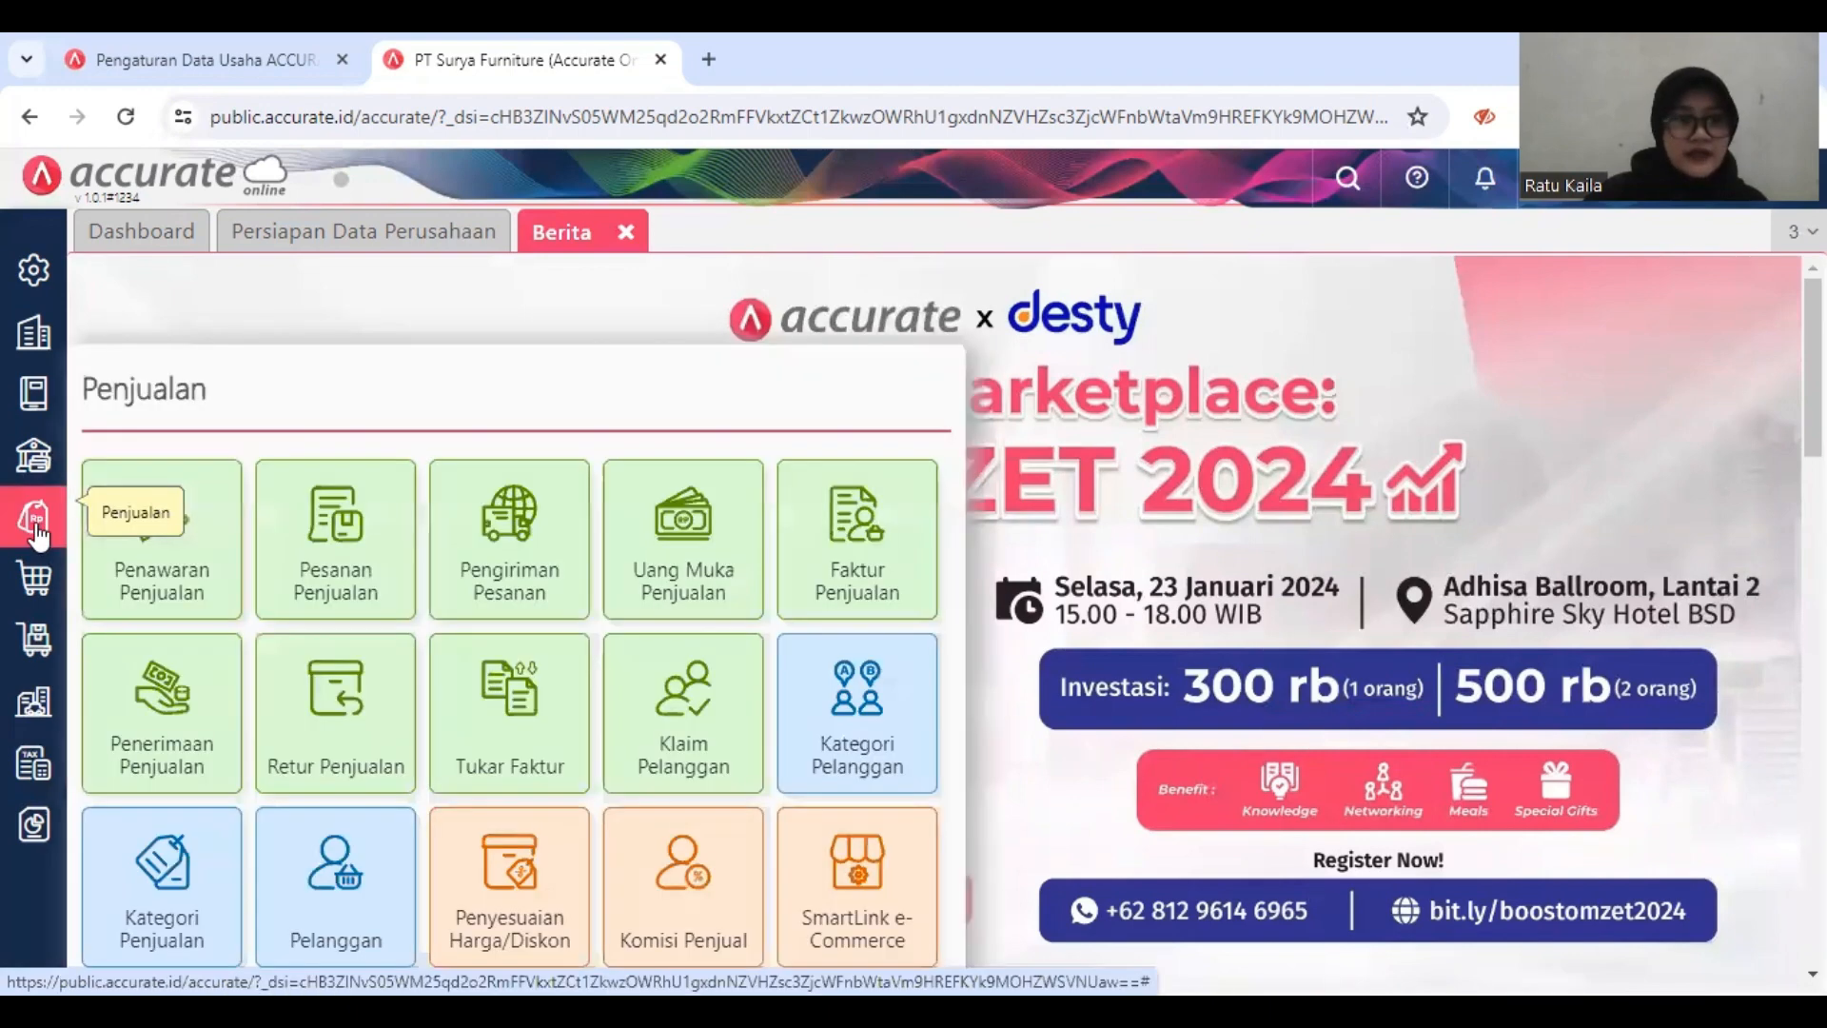
left_click(343, 862)
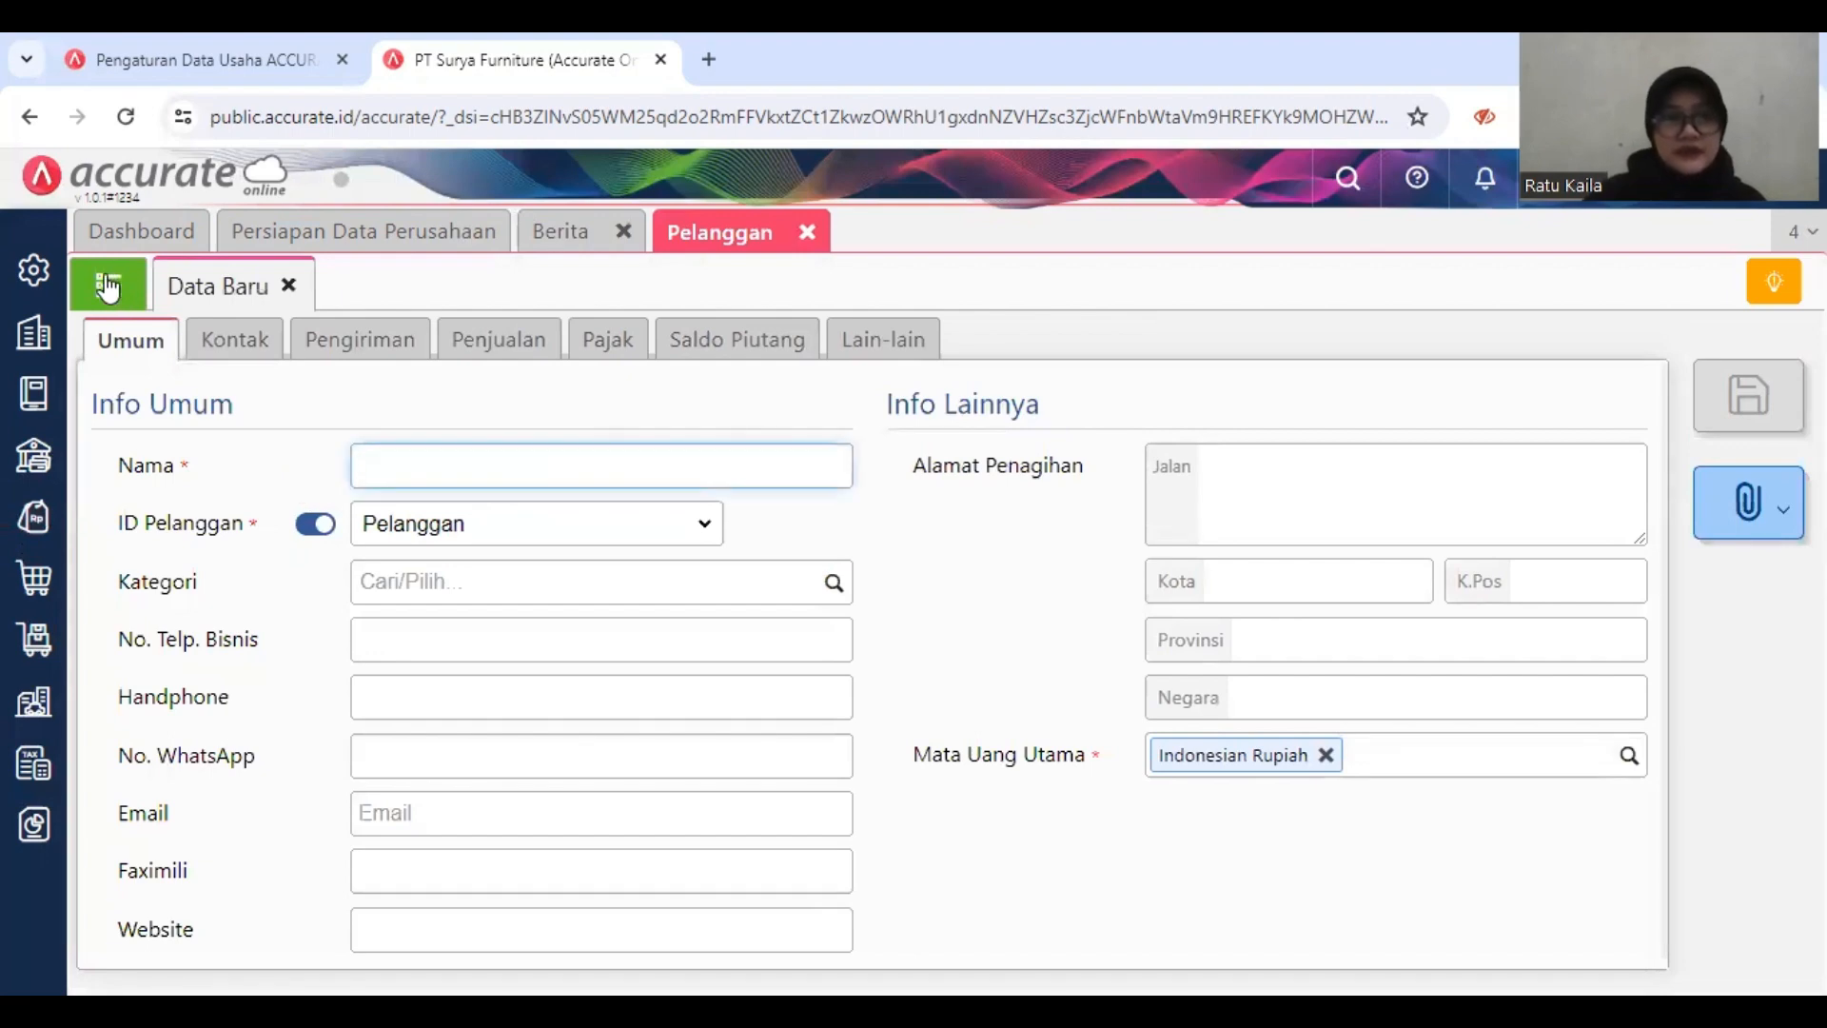
left_click(107, 285)
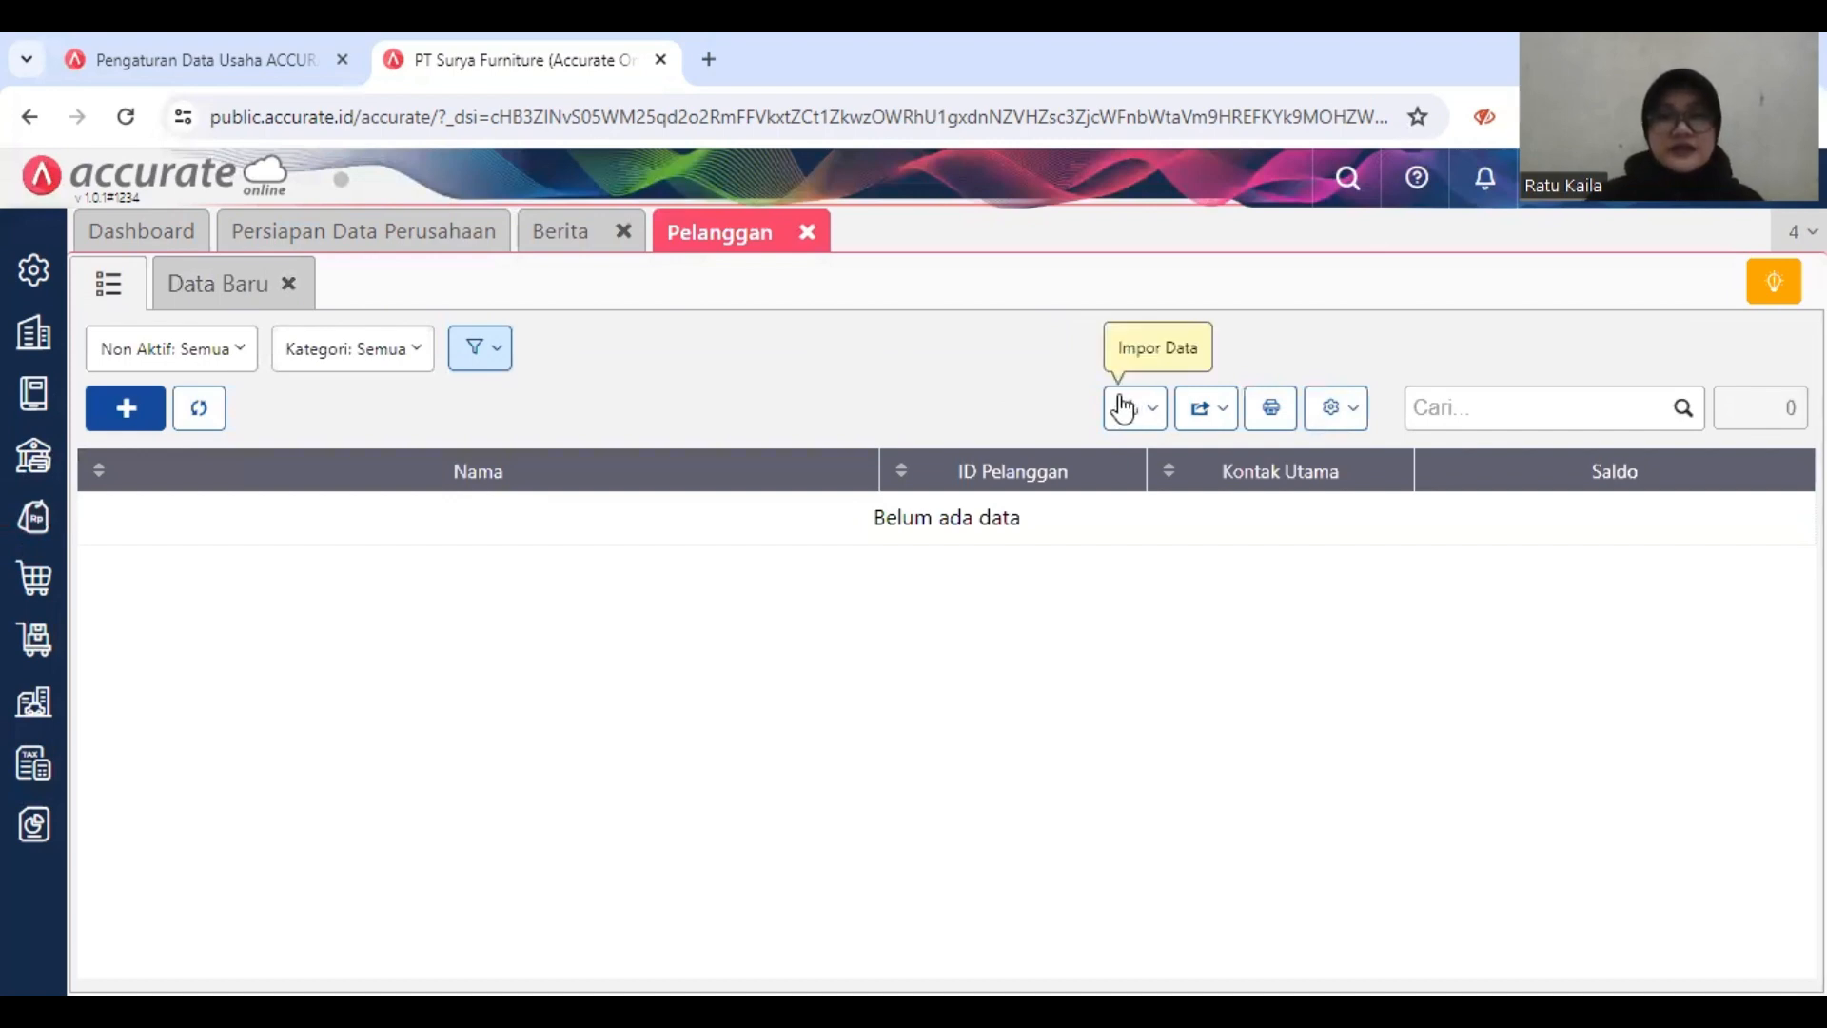
left_click(1123, 407)
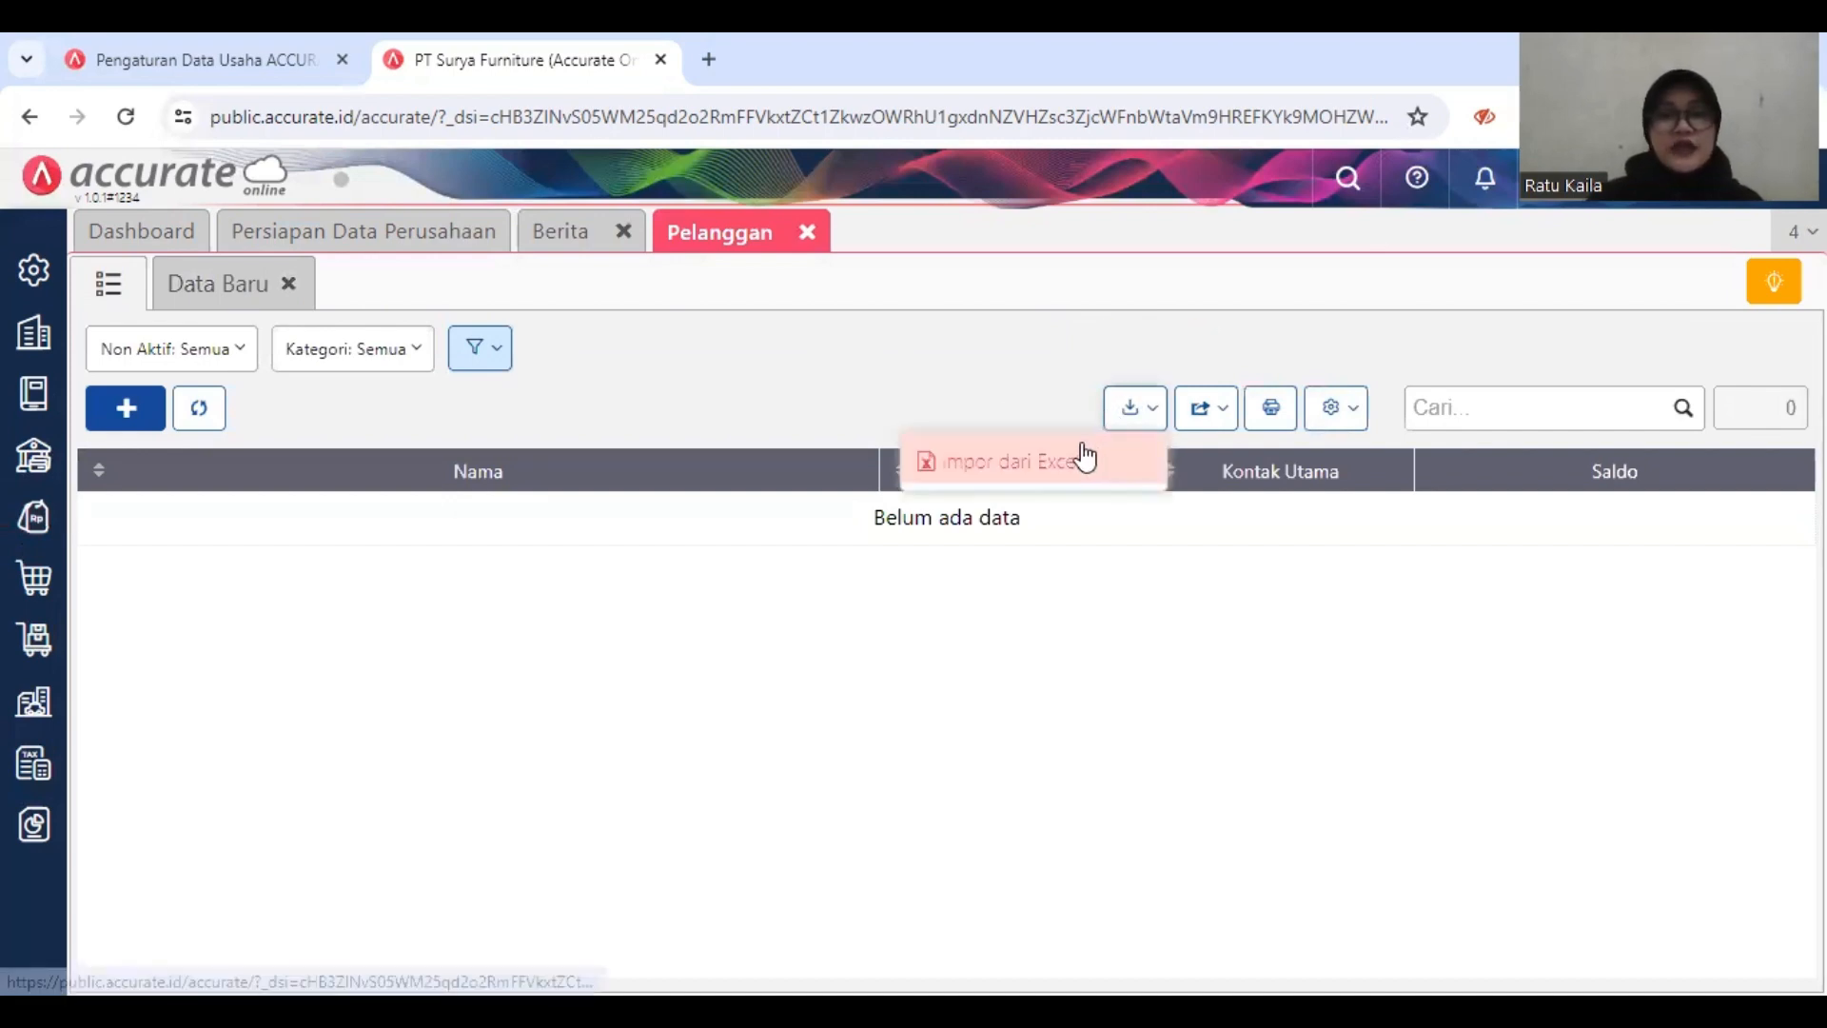
left_click(1084, 458)
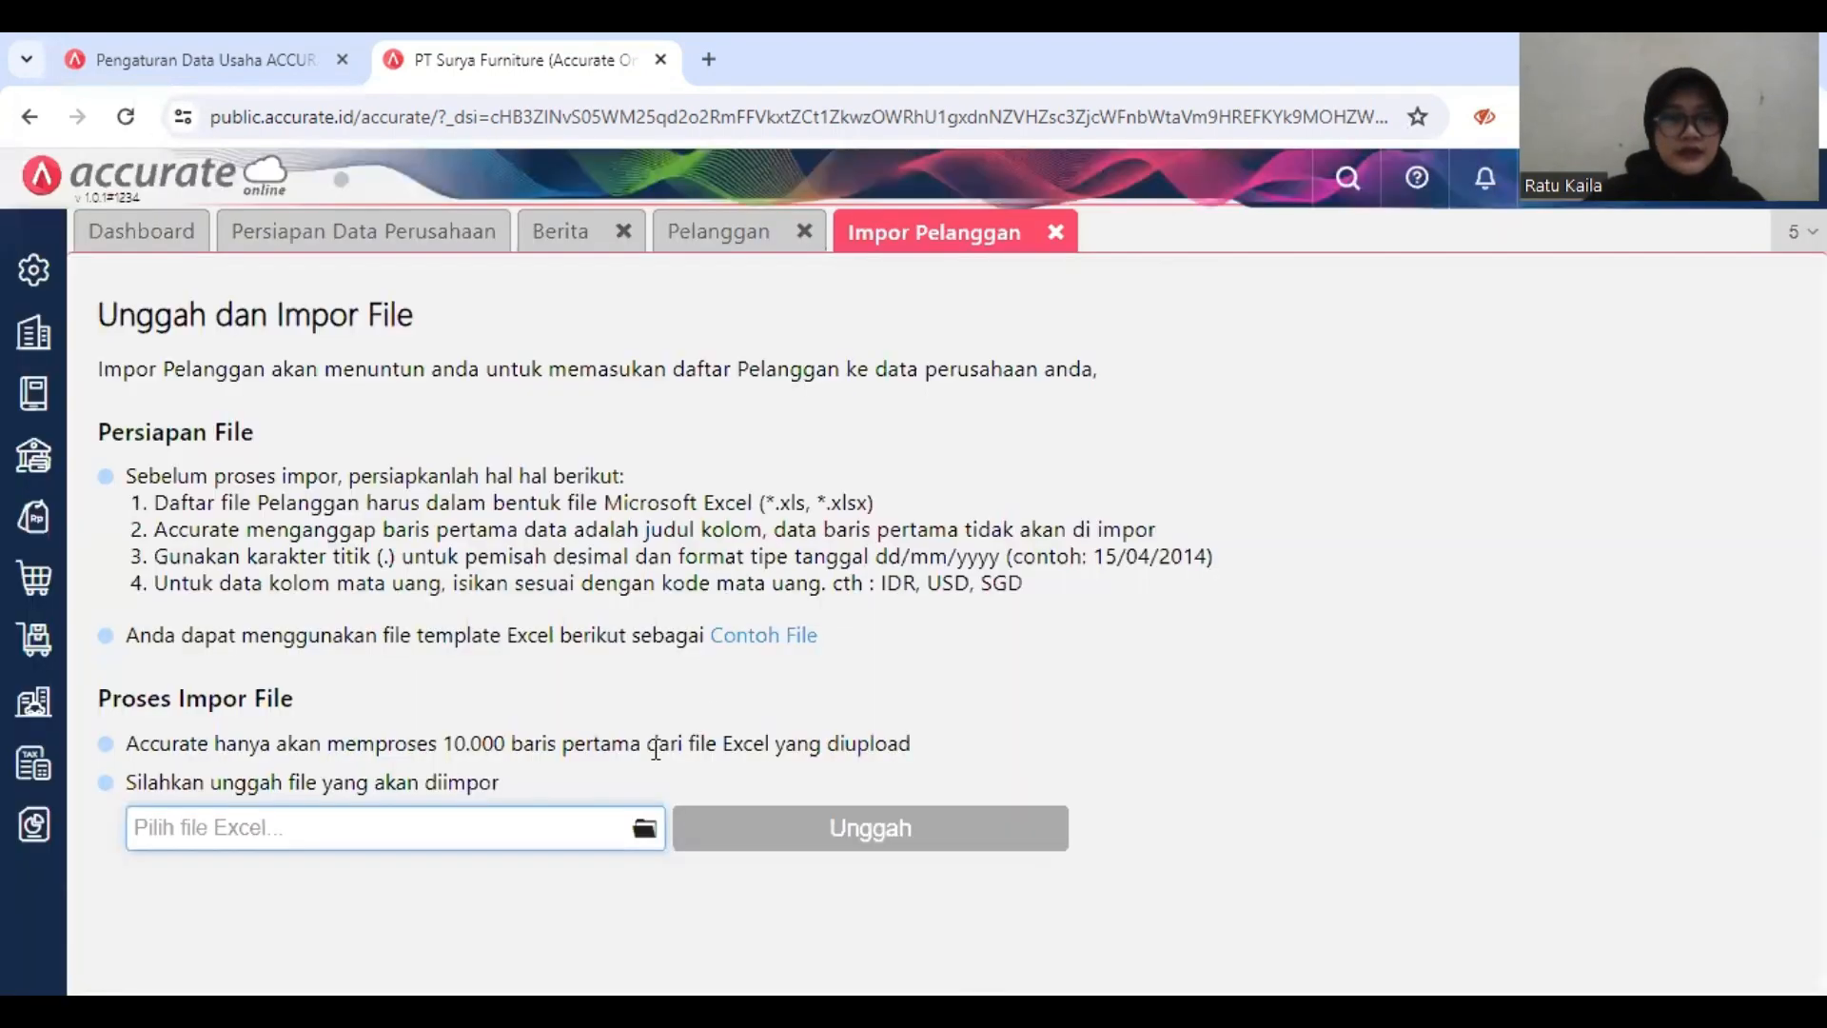
Step: Choose the file 3.Daftar Pelanggan.xls from the same folder and upload it for the customer import
left_click(644, 826)
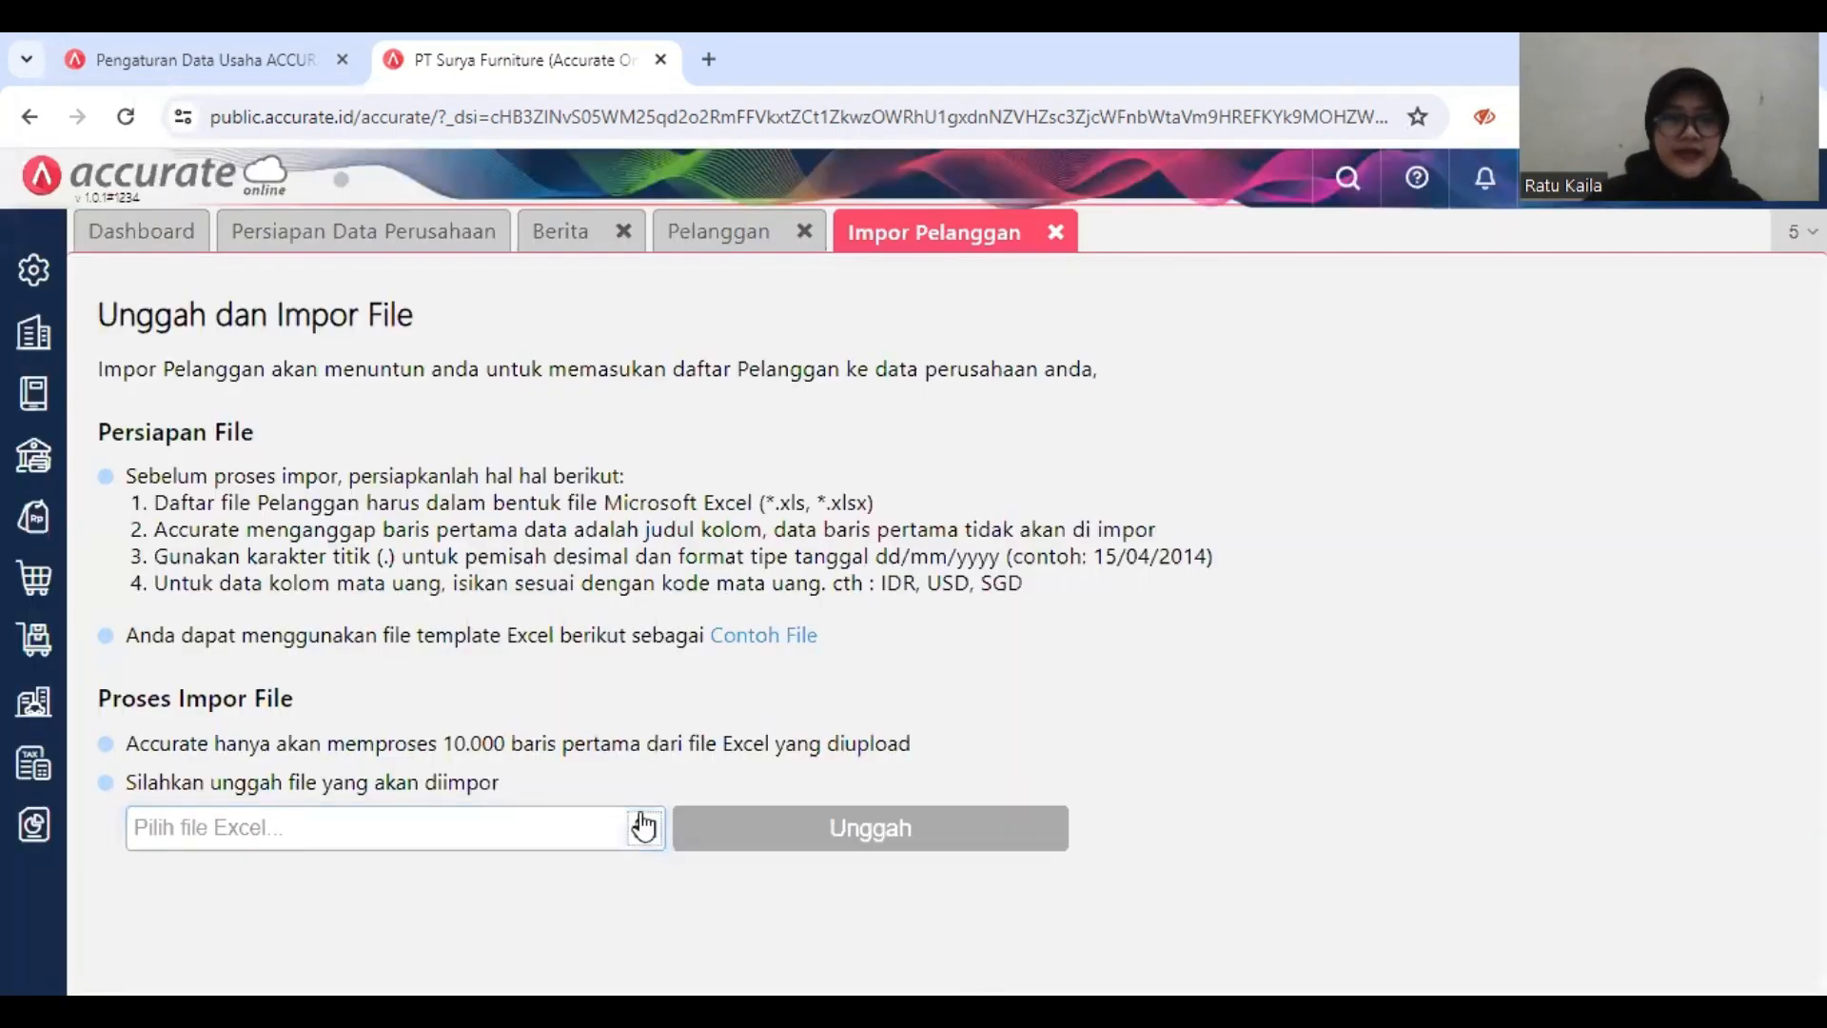
left_click(568, 337)
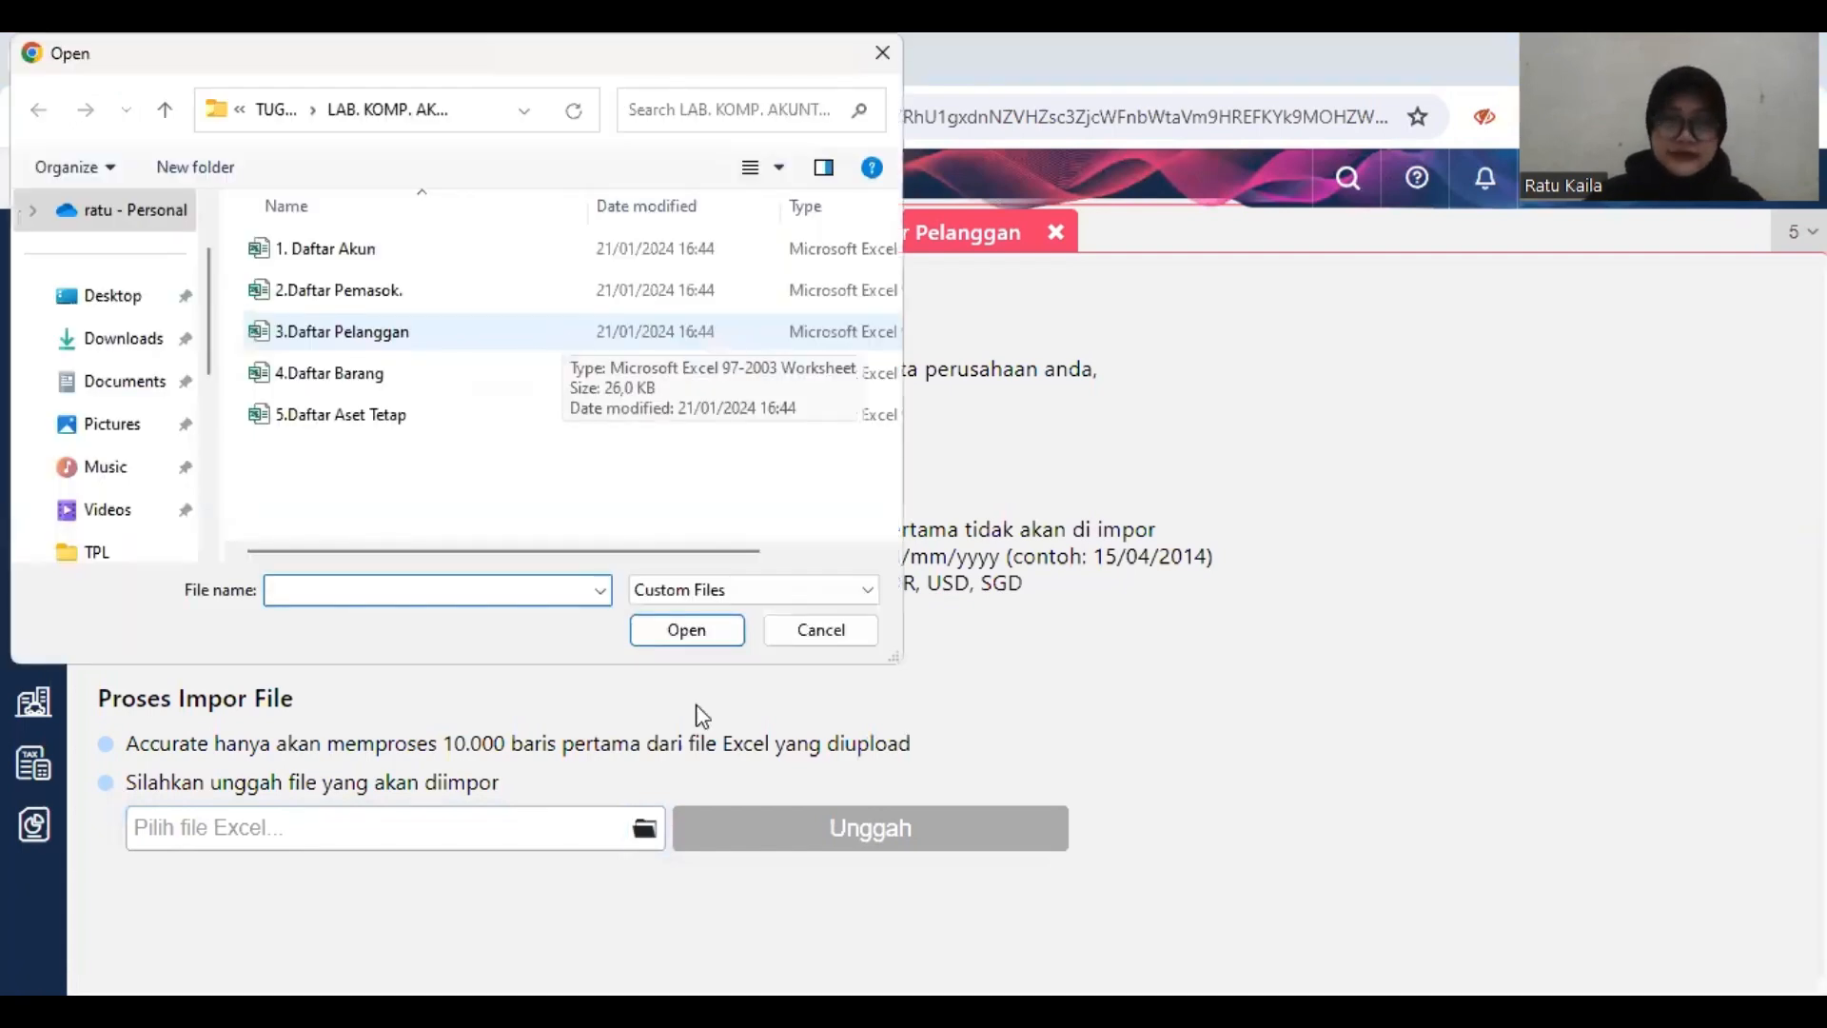
left_click(696, 640)
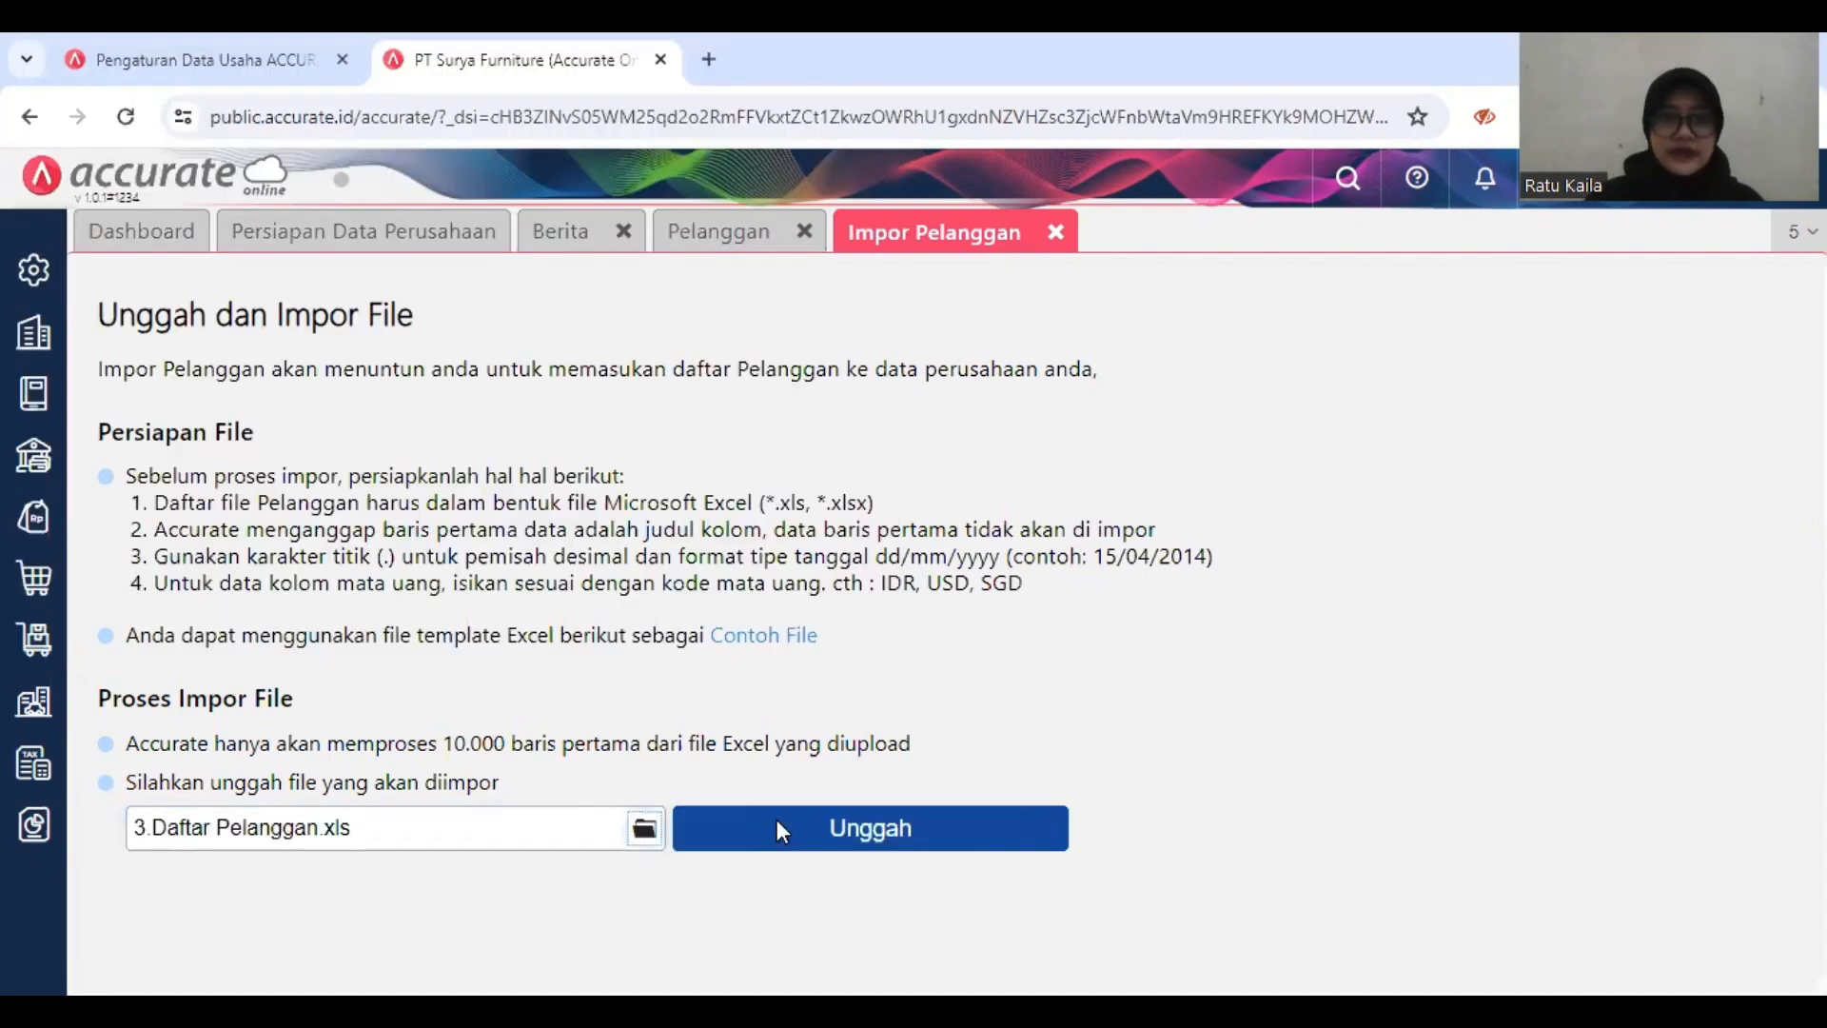
left_click(776, 828)
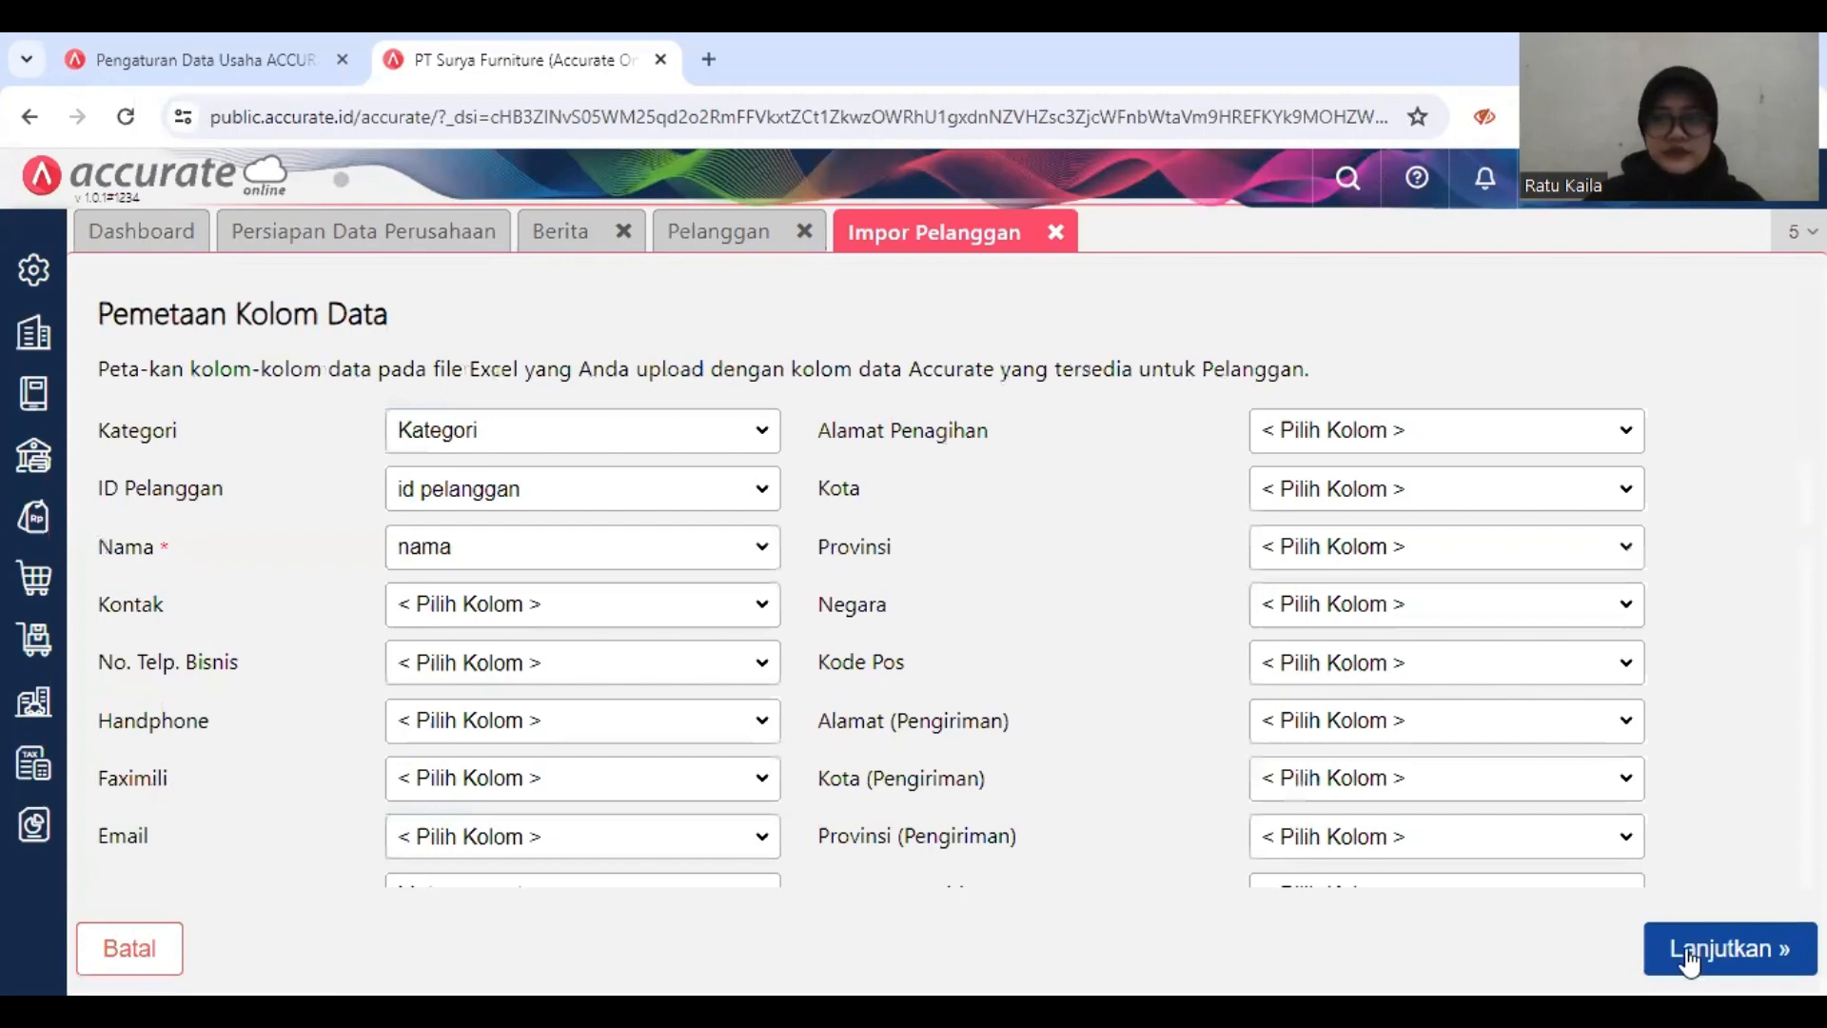
Step: Accept the column mapping, import the customers with updating of matching existing data enabled, and close the import and Pelanggan pages
left_click(1688, 956)
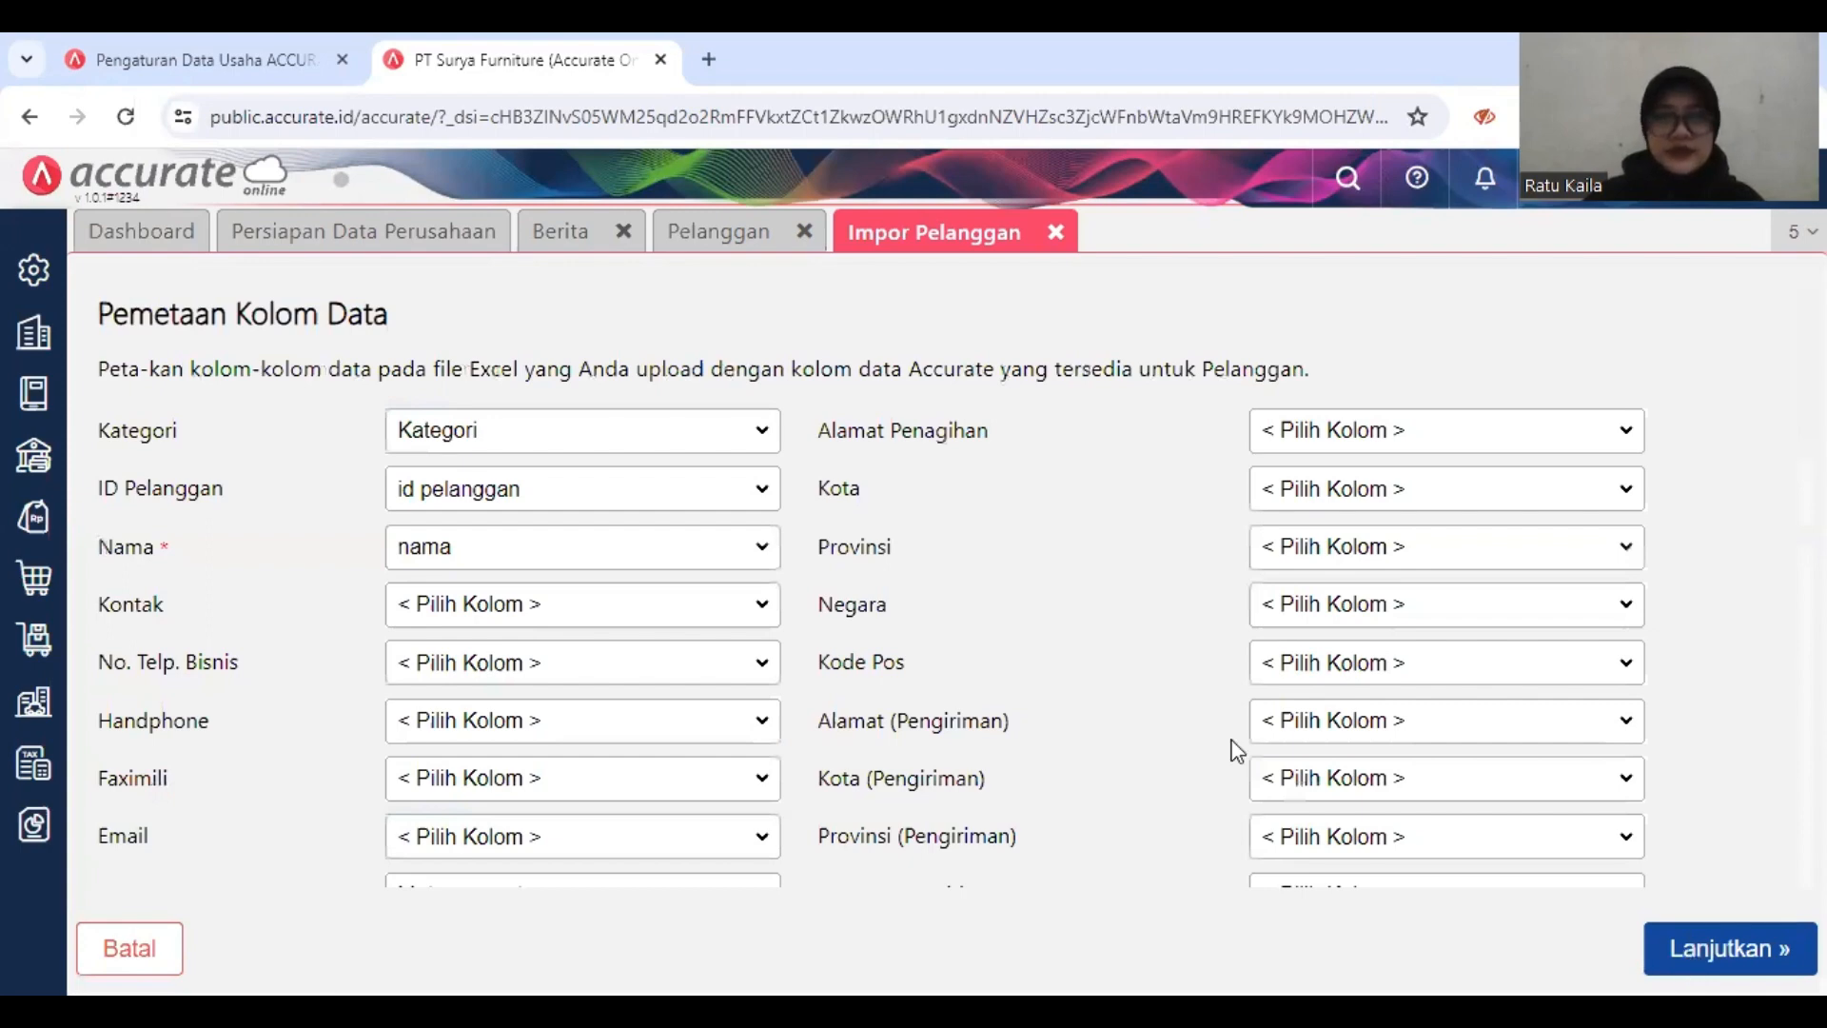
left_click(111, 379)
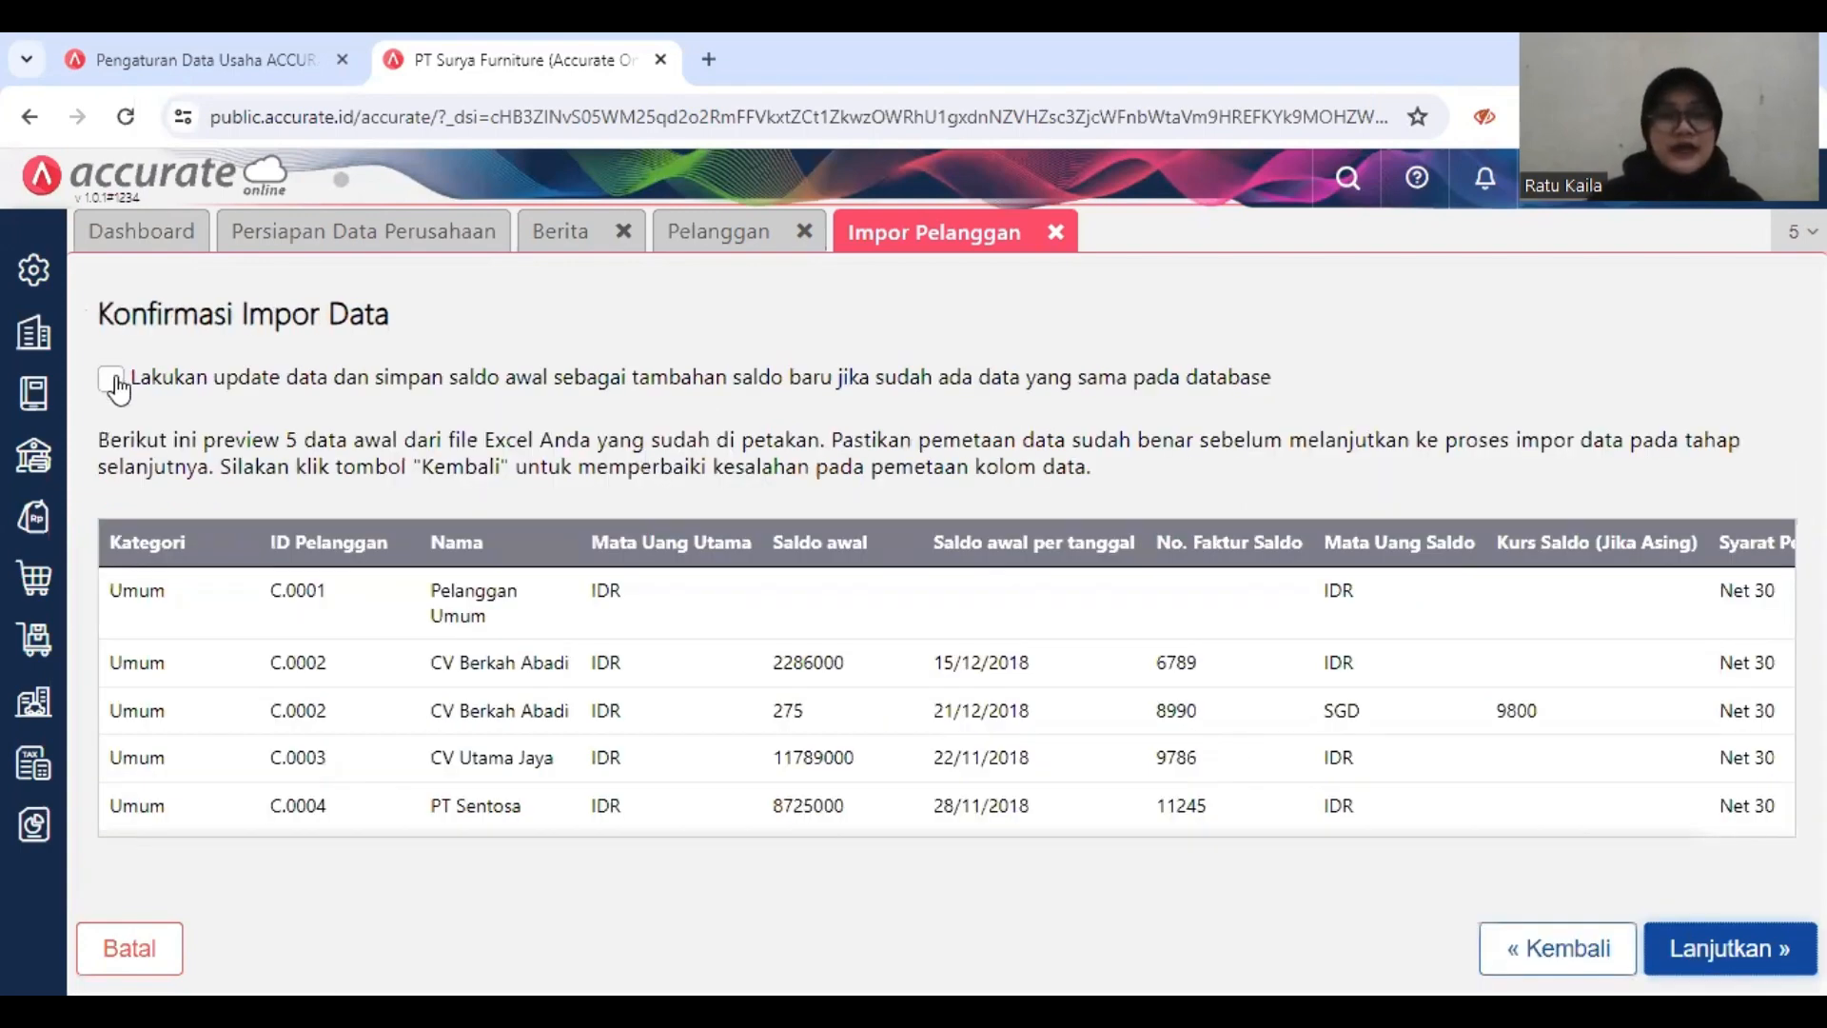
left_click(1694, 950)
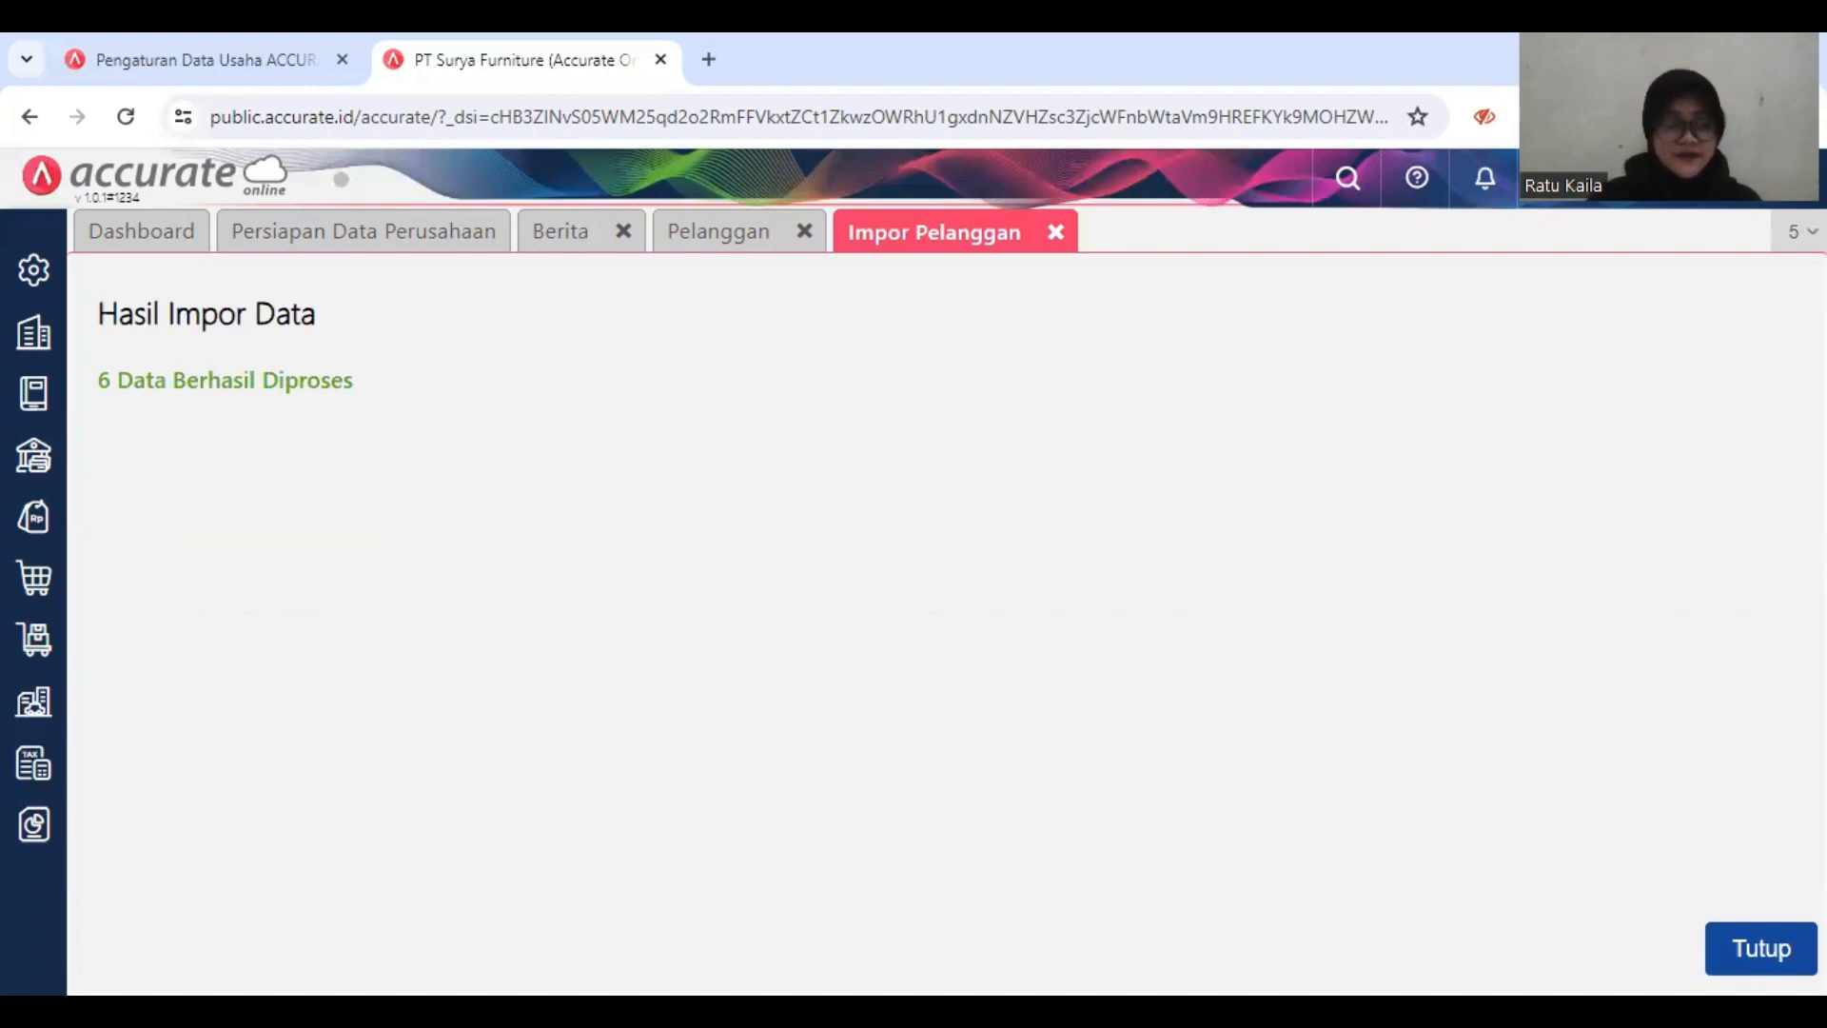
left_click(1760, 940)
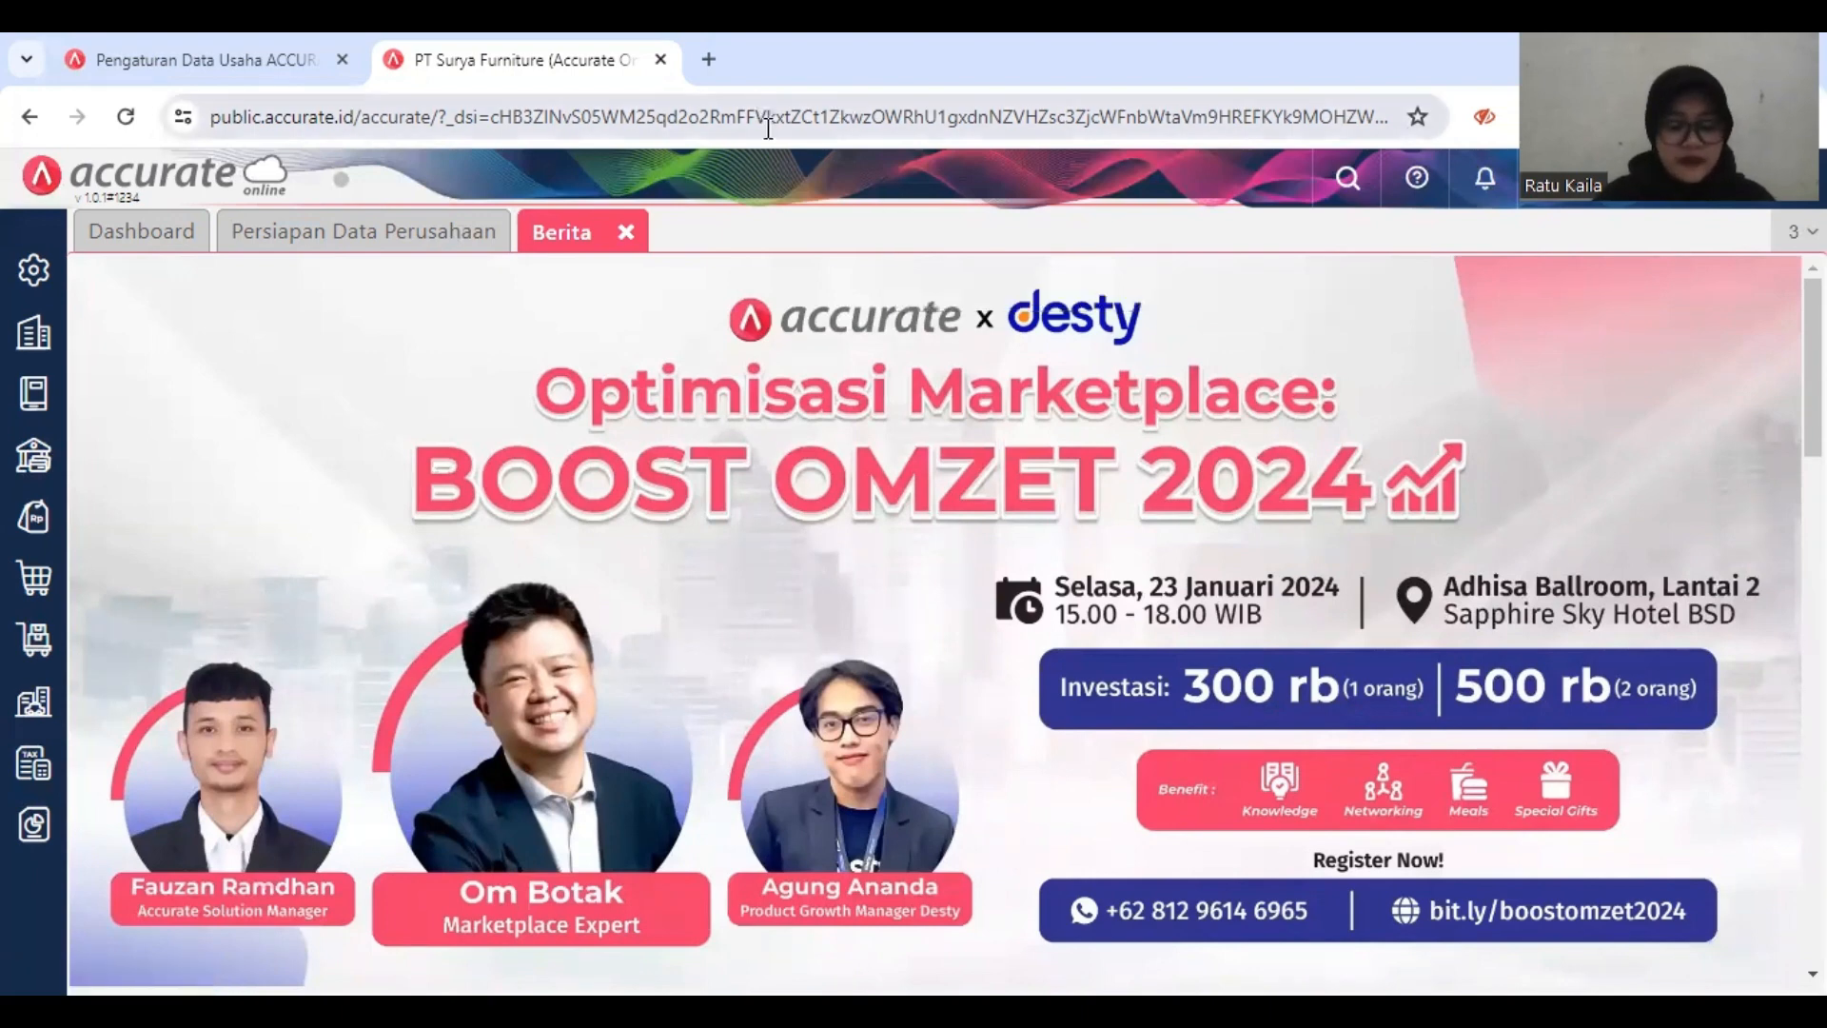
Step: Open Kategori Barang in the inventory module and save a new item category named Kursi
left_click(35, 647)
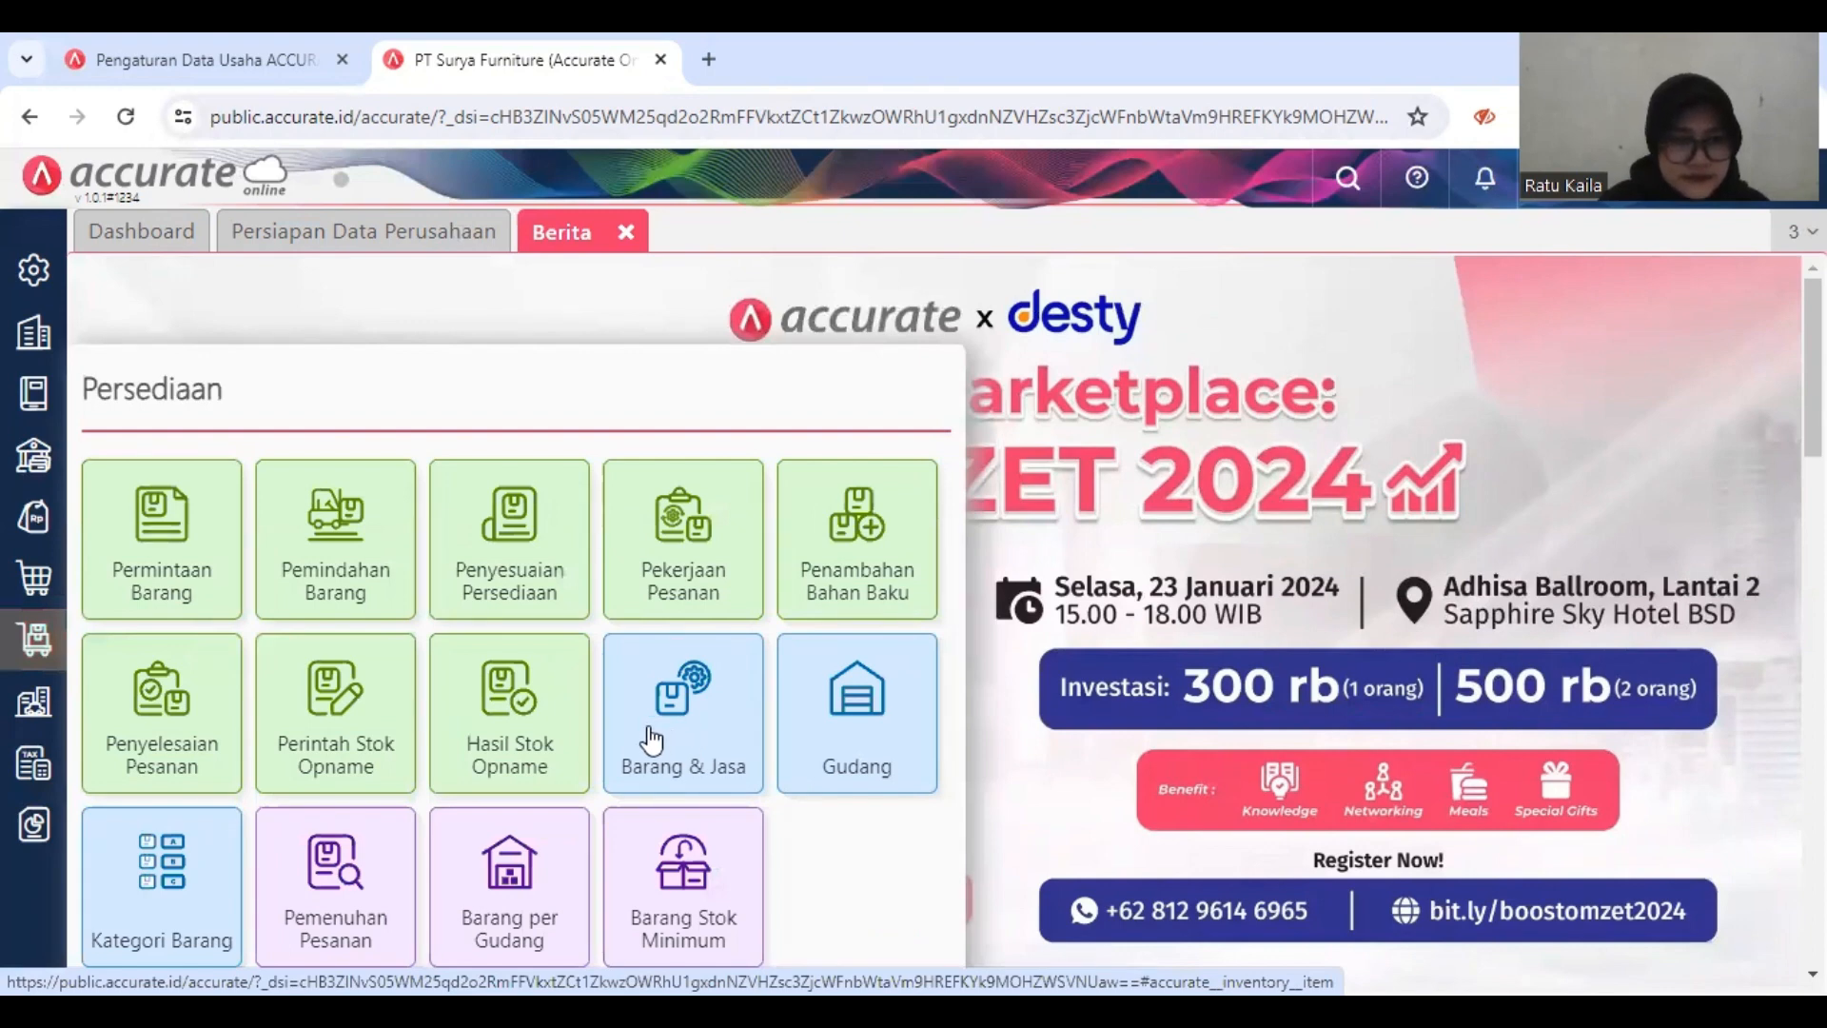
left_click(150, 921)
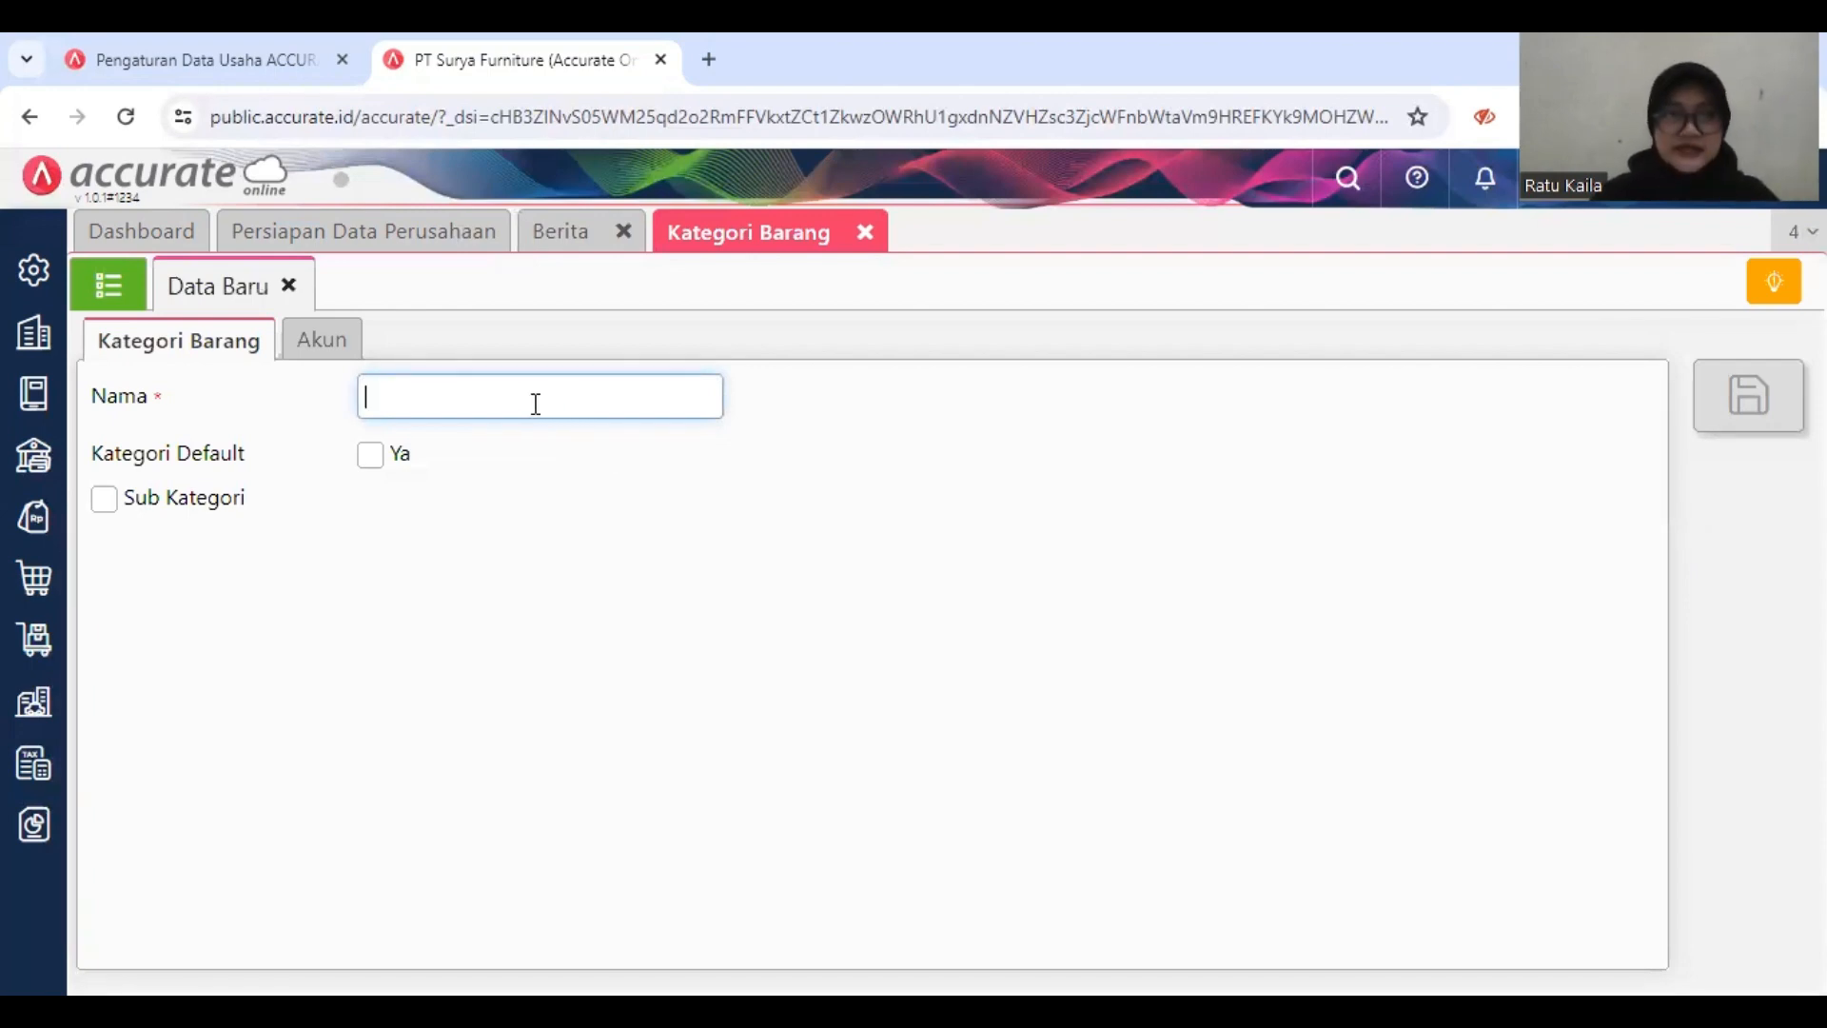
type("K")
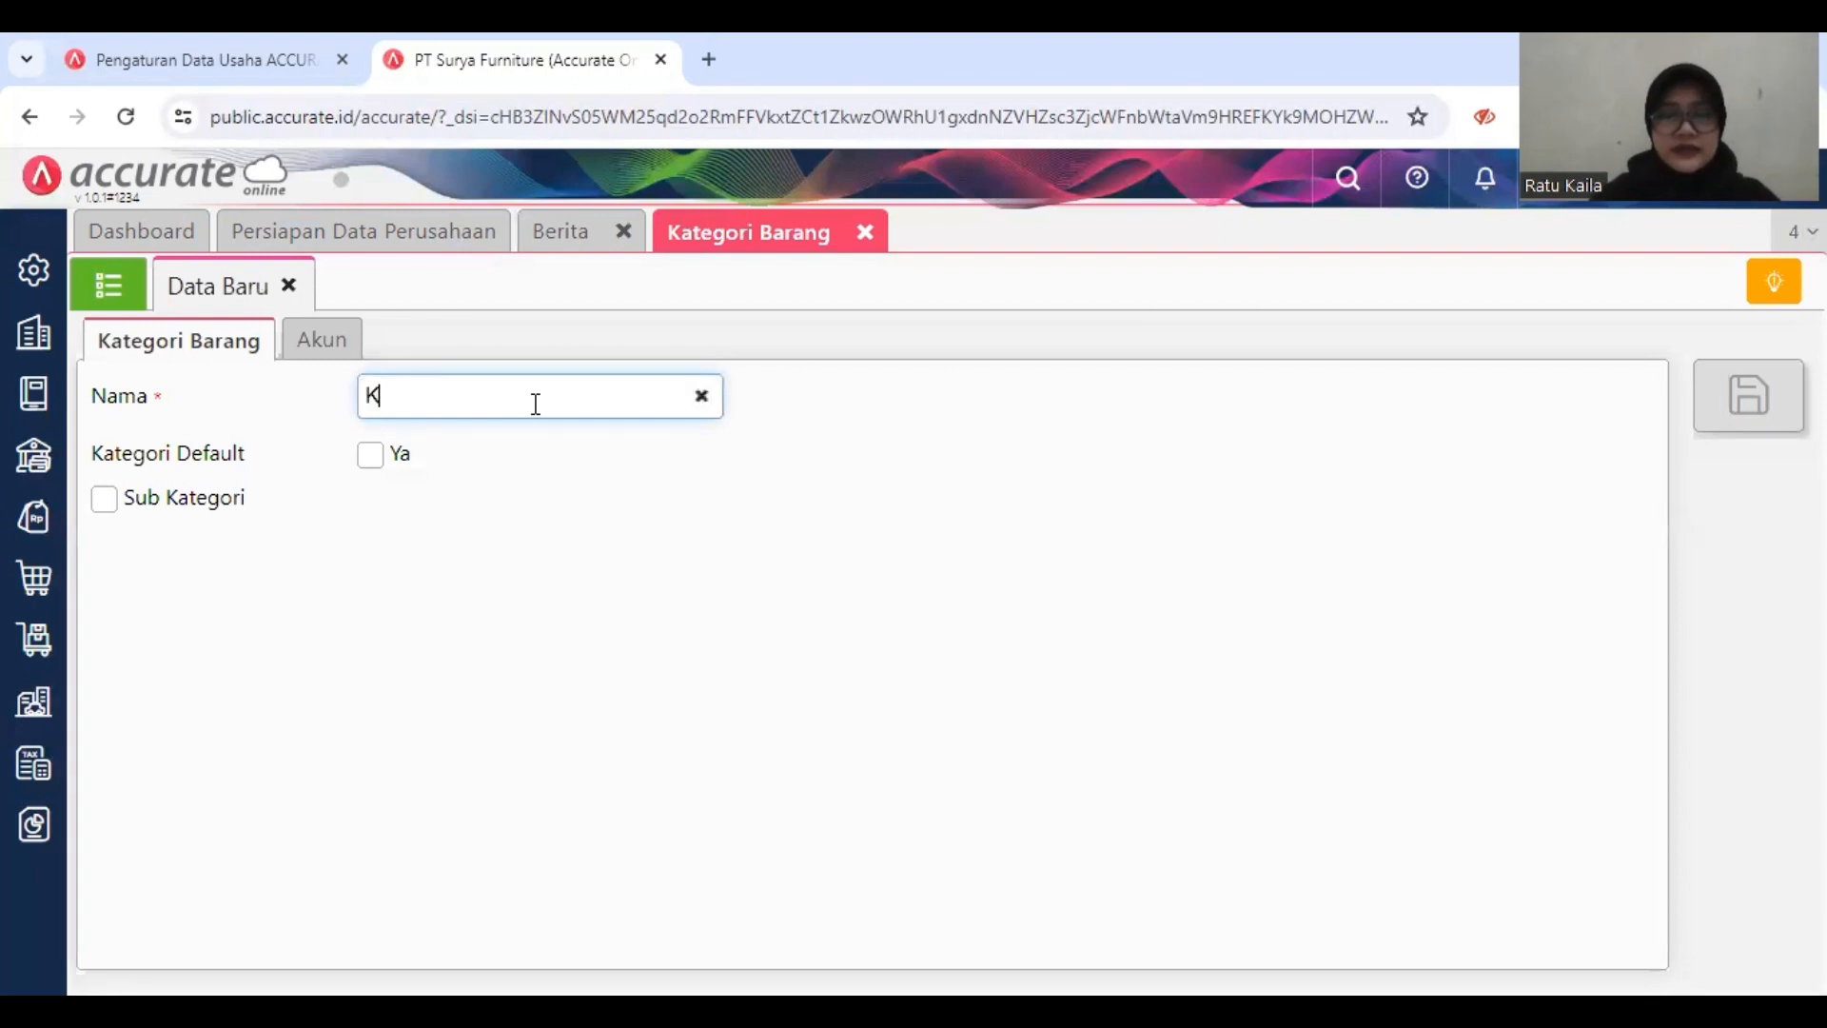
type("ursi")
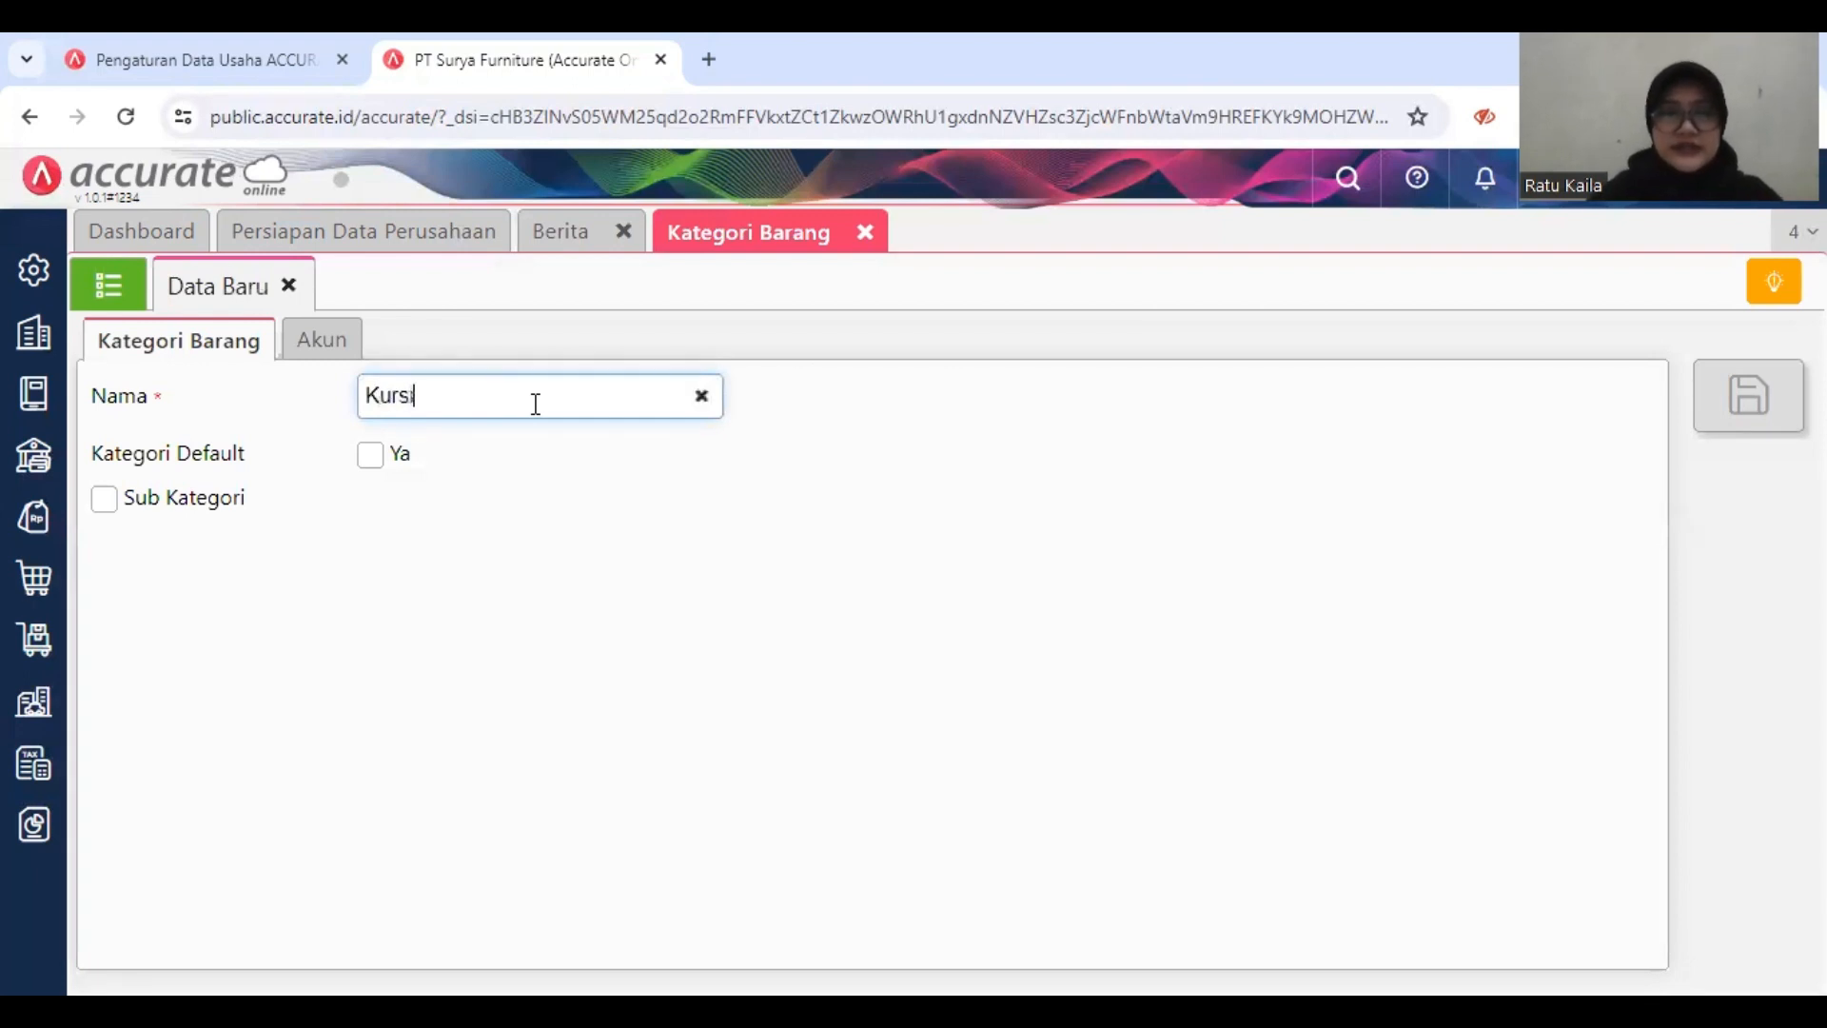
left_click(729, 454)
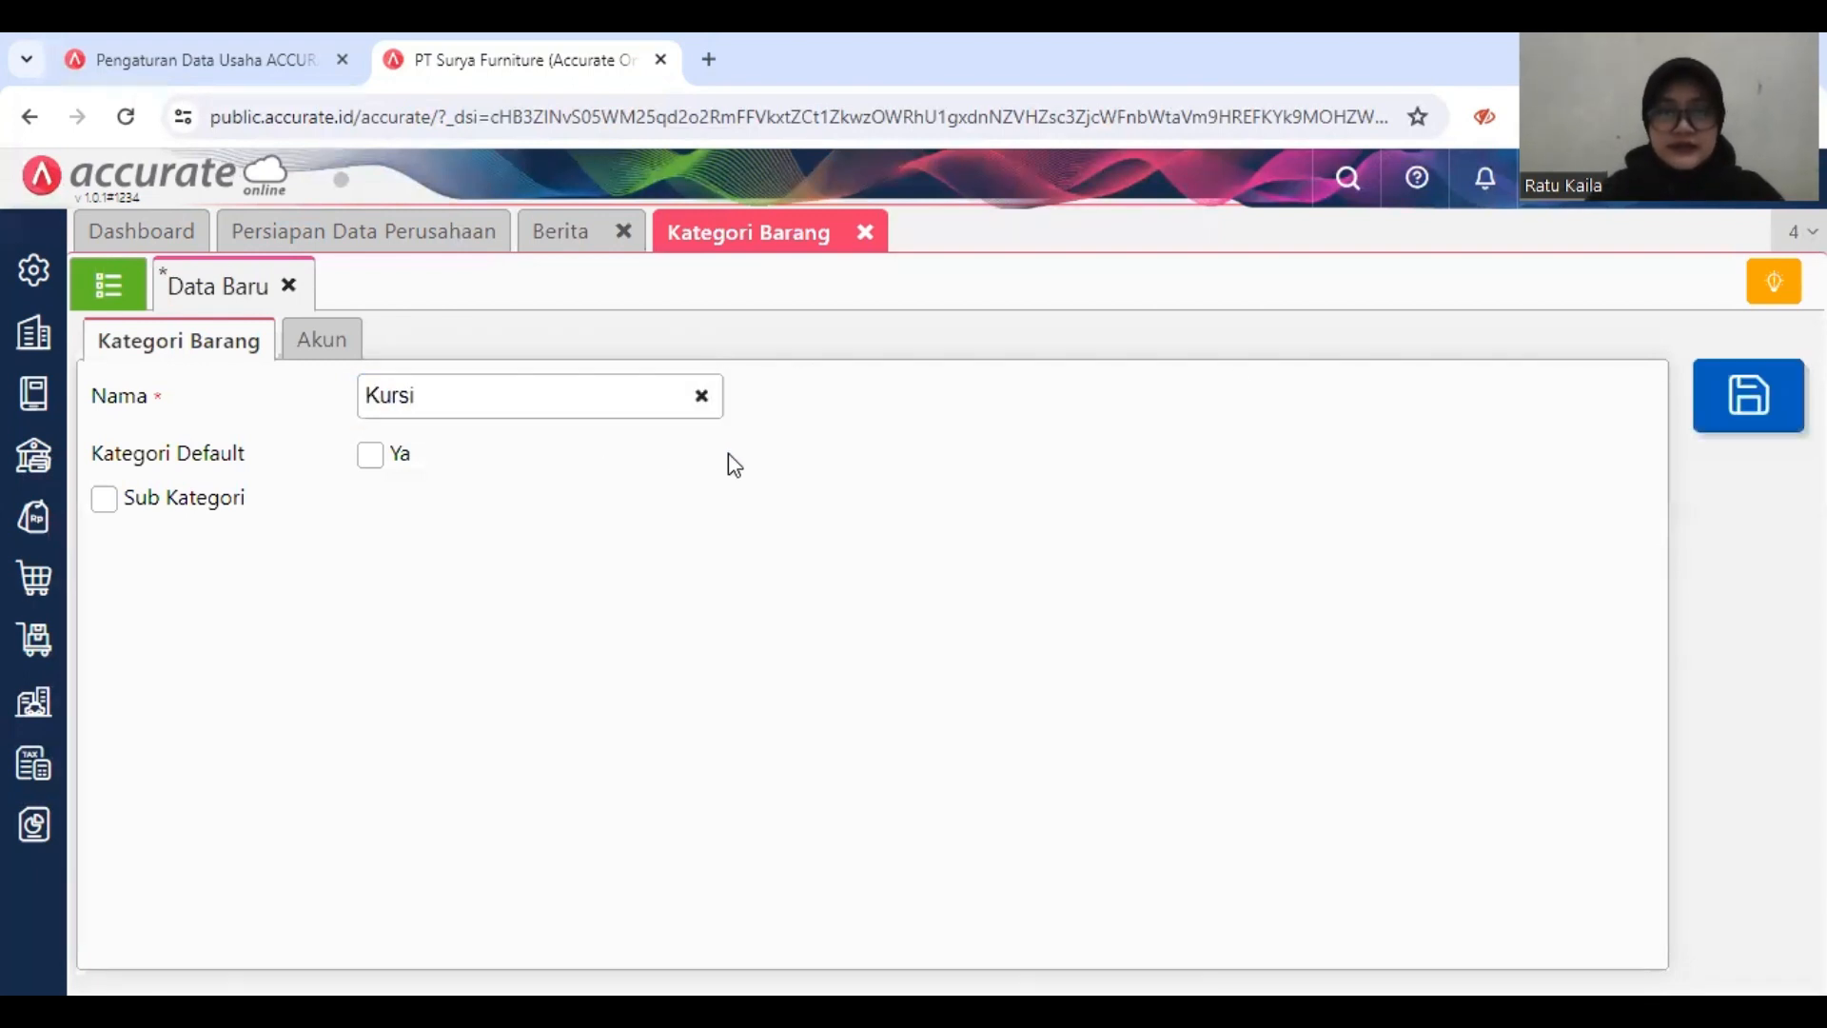
left_click(1761, 404)
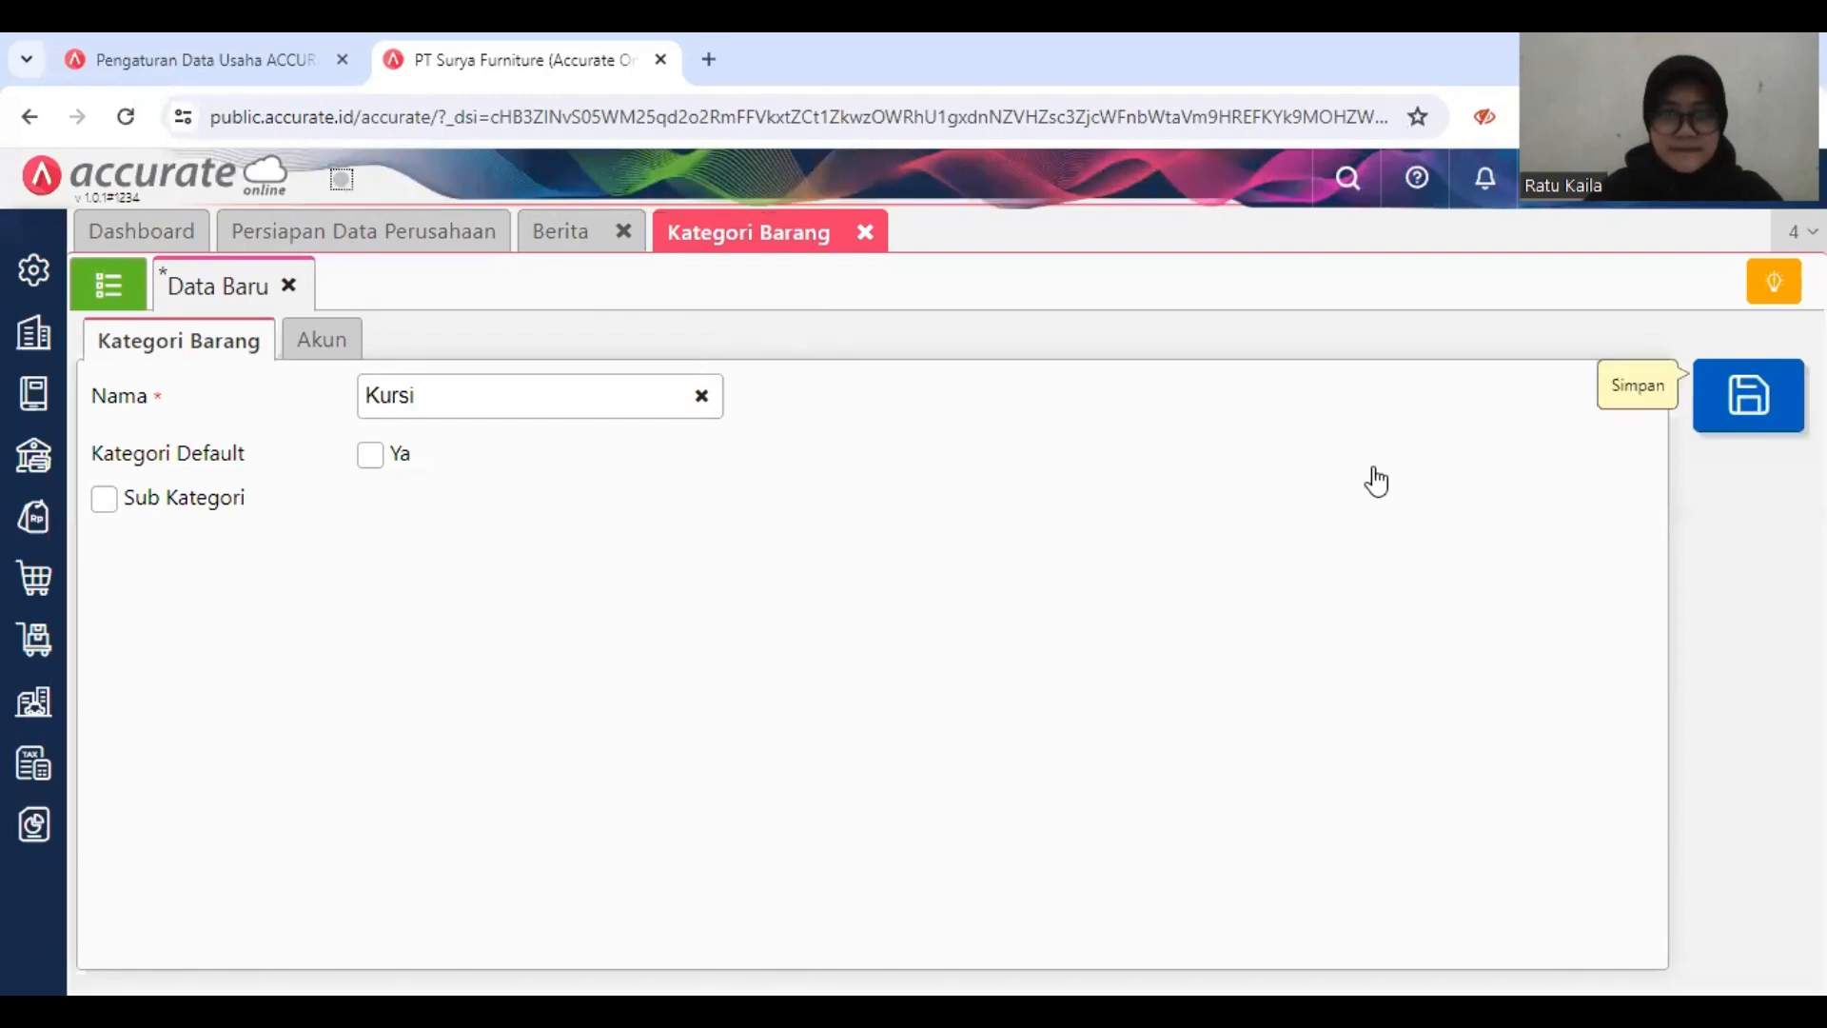
Step: Save a second item category named Meja, view the category list, and close the Kategori Barang page
left_click(616, 409)
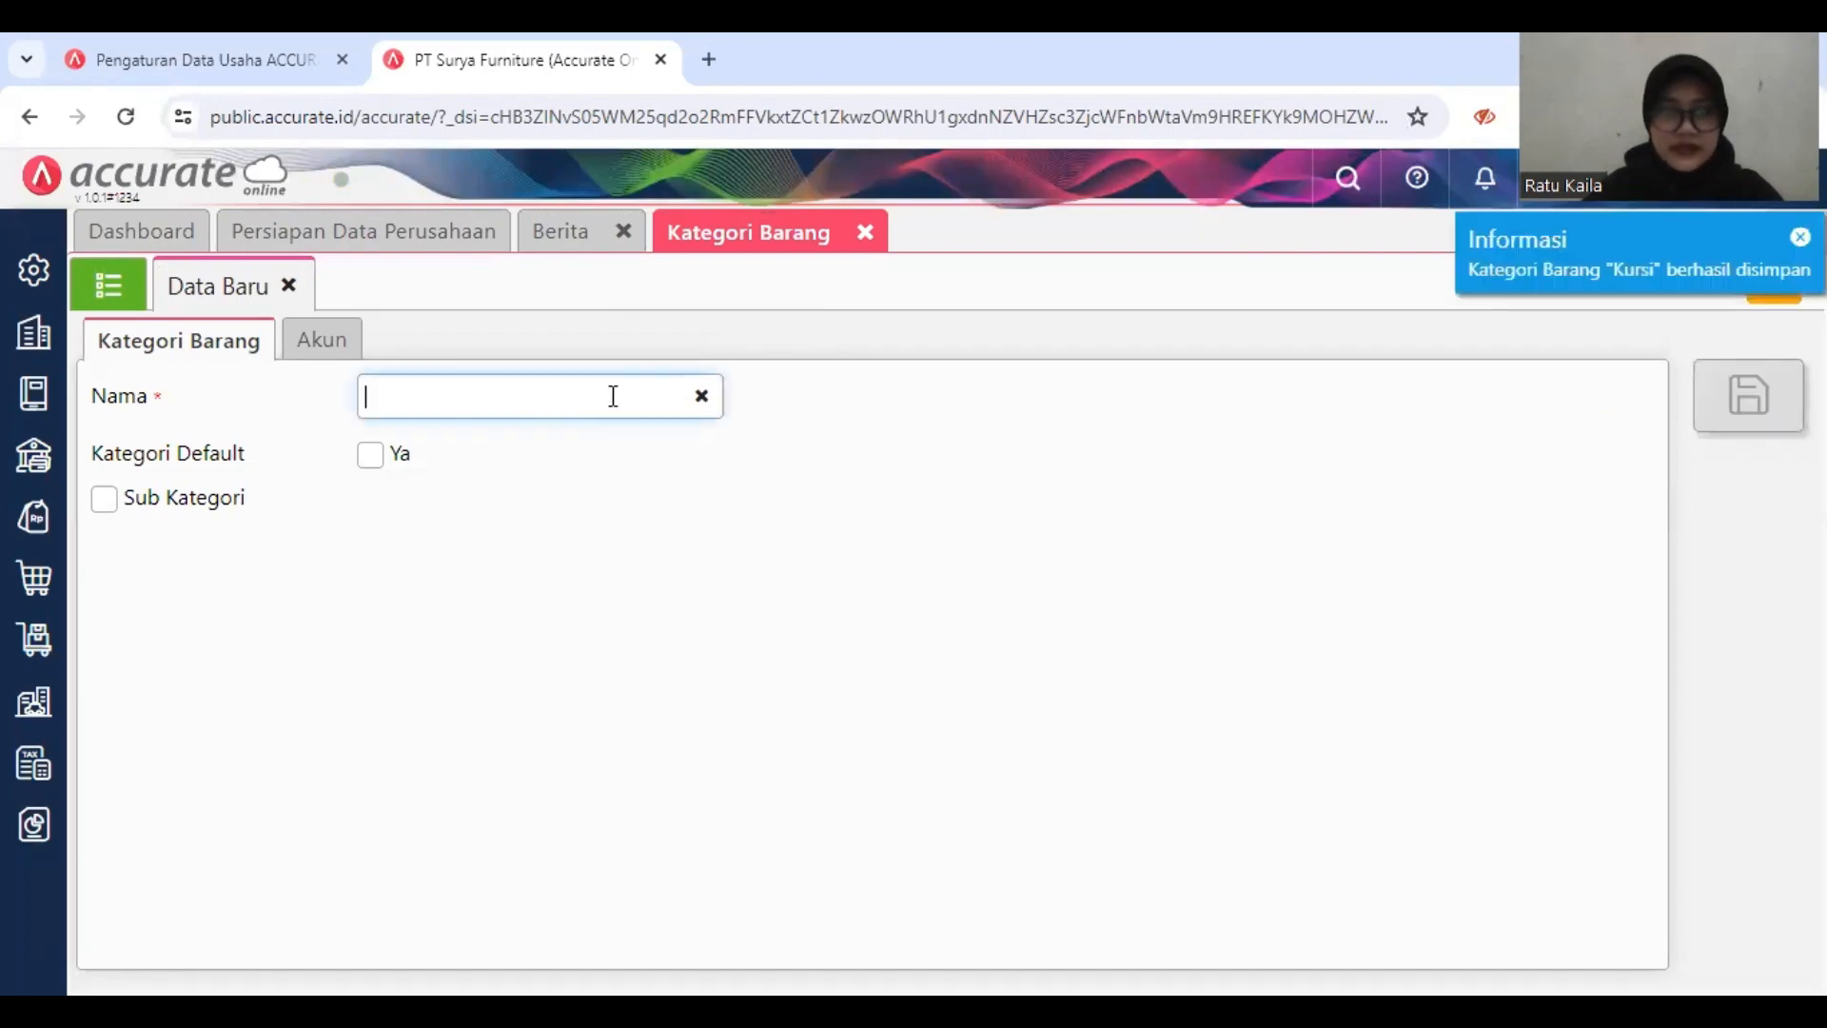
type("Meja")
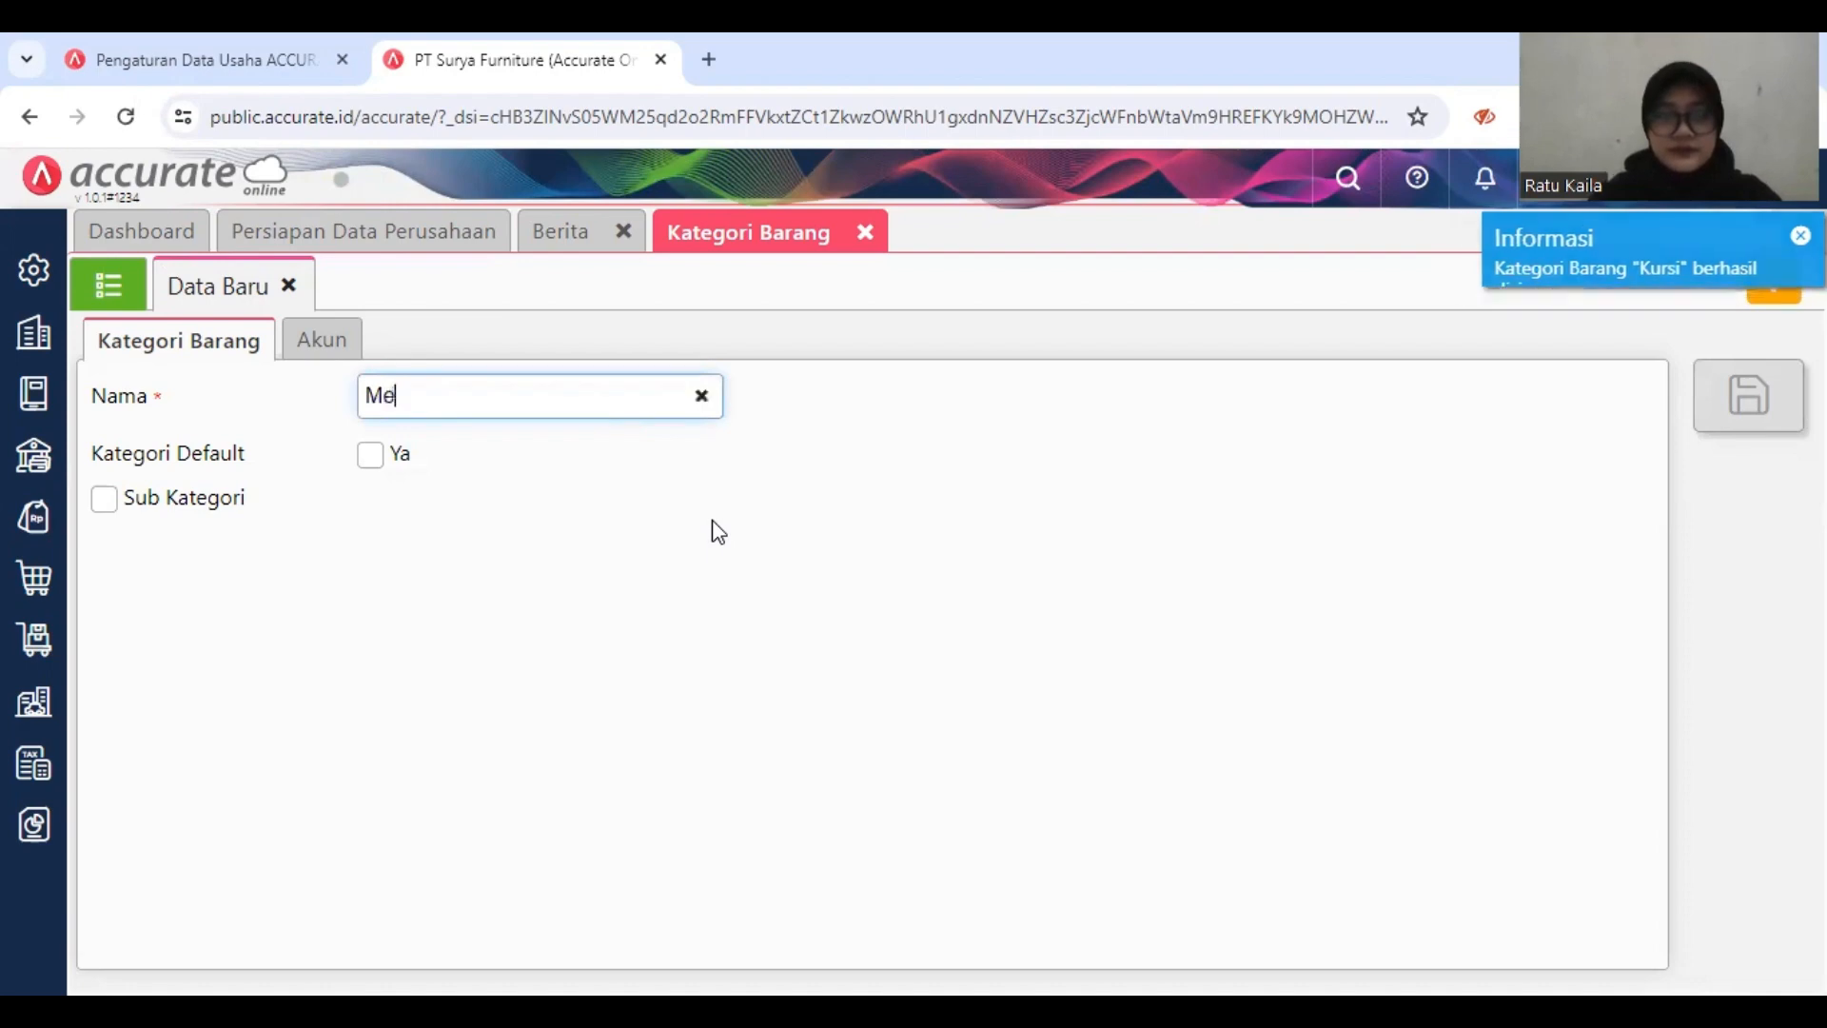
left_click(1235, 455)
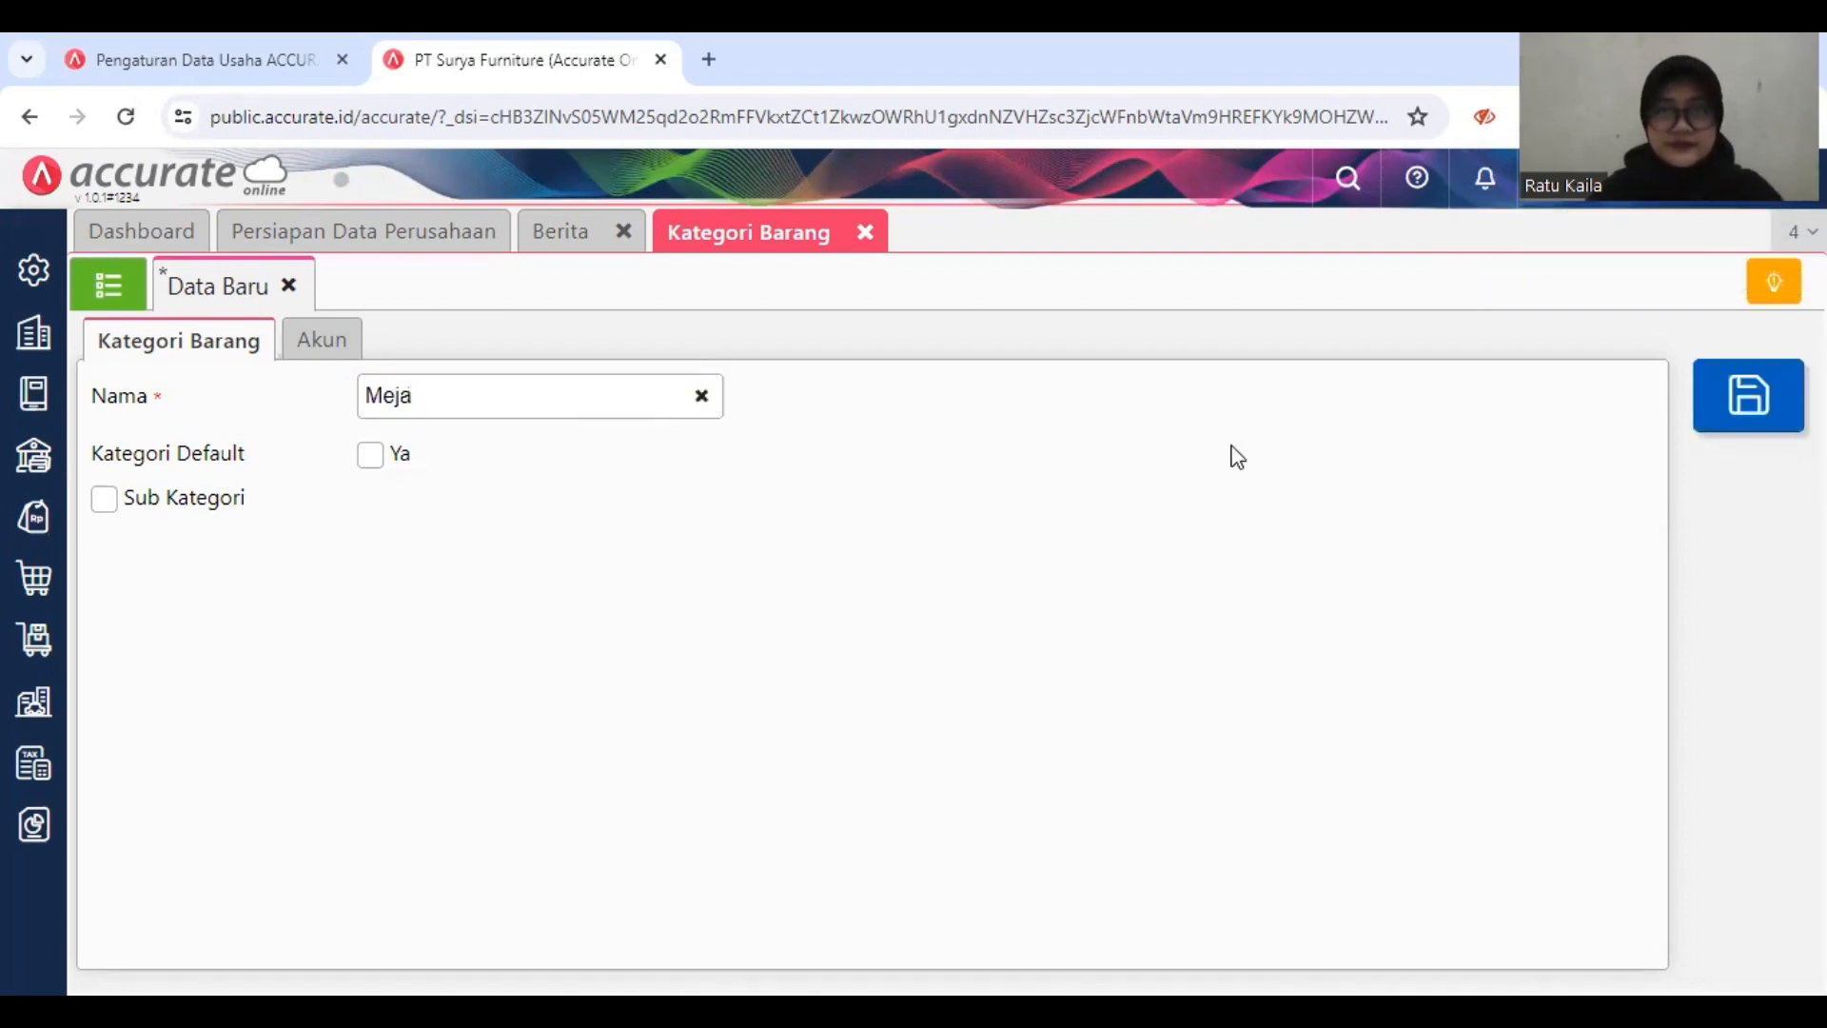
left_click(1741, 390)
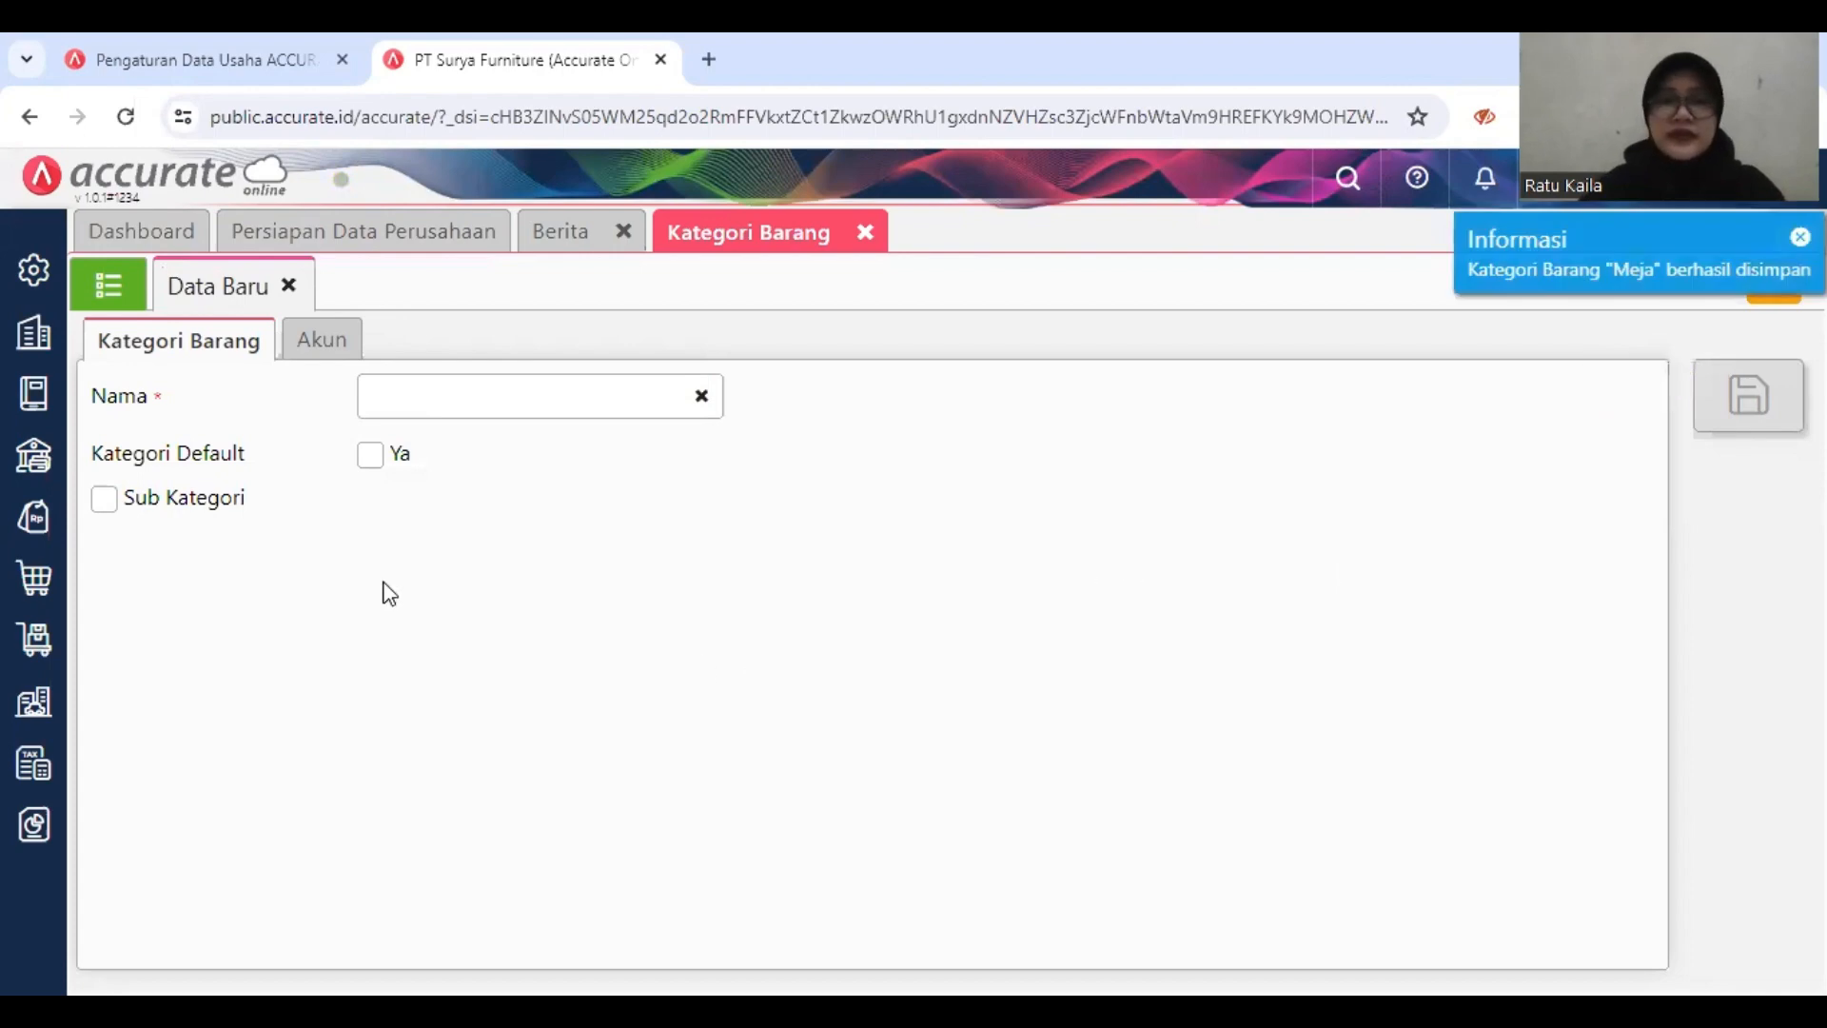
left_click(127, 303)
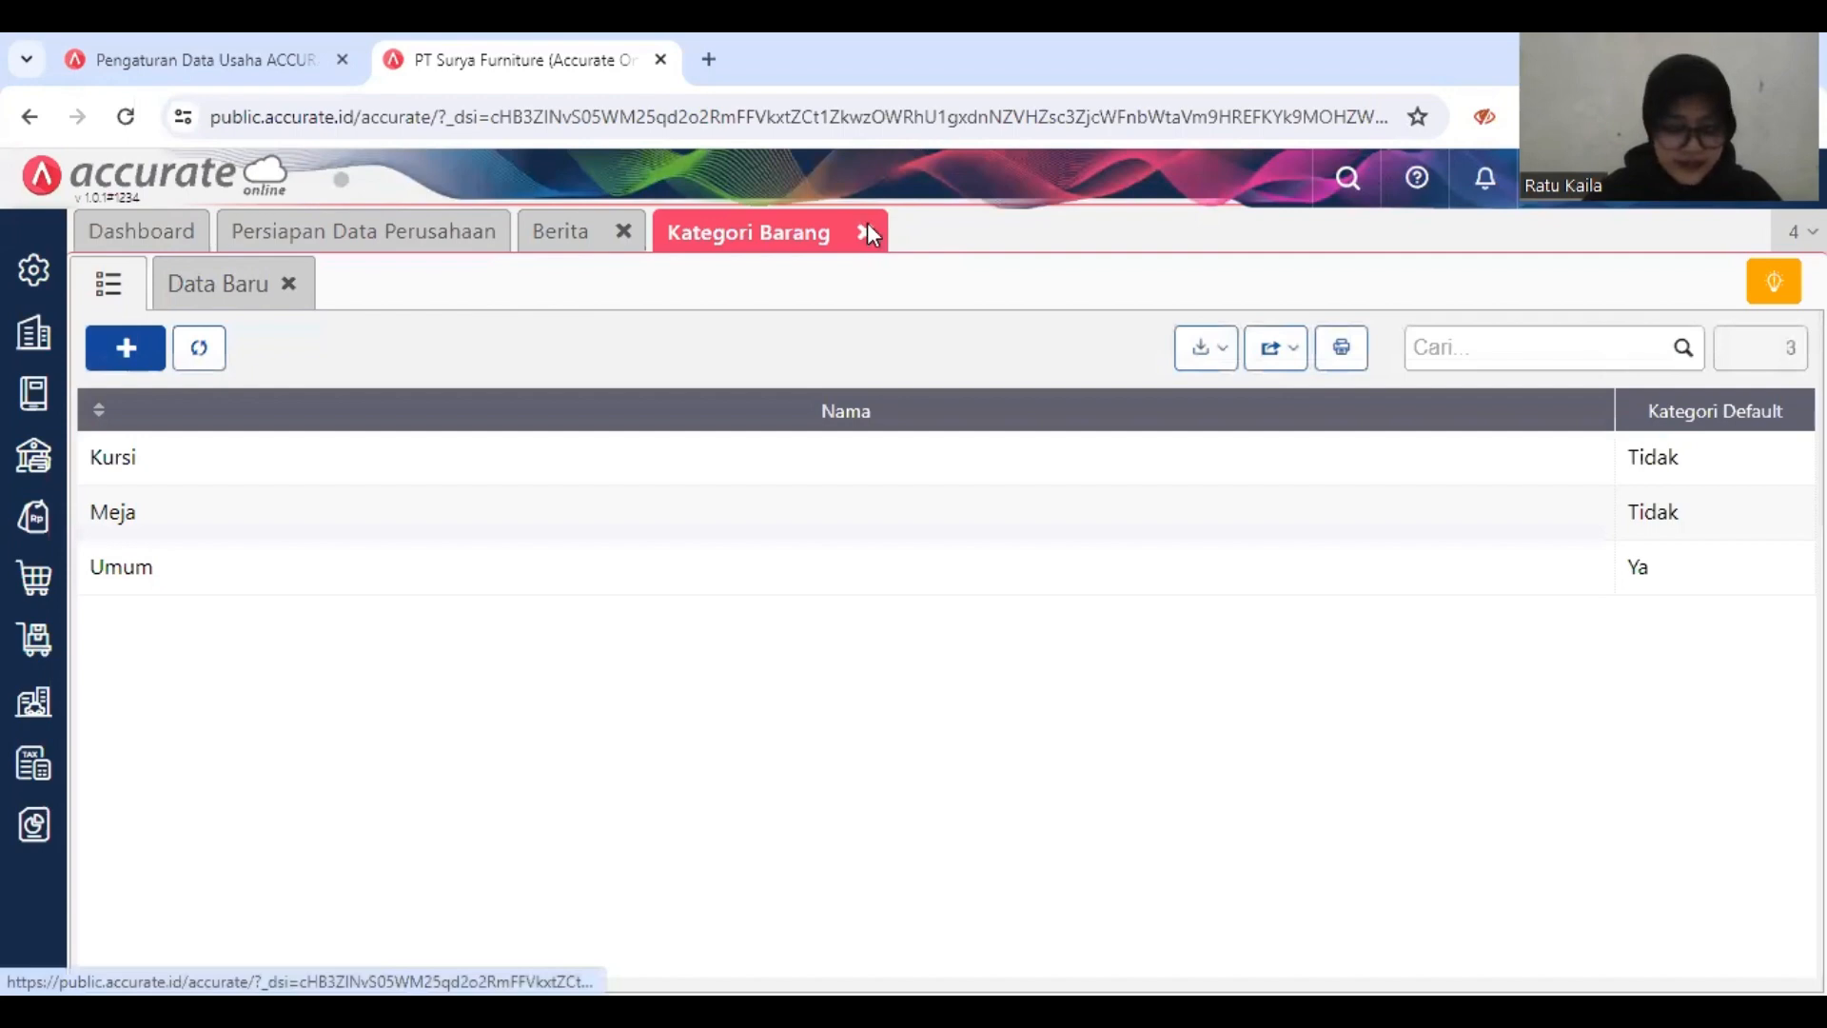
left_click(866, 231)
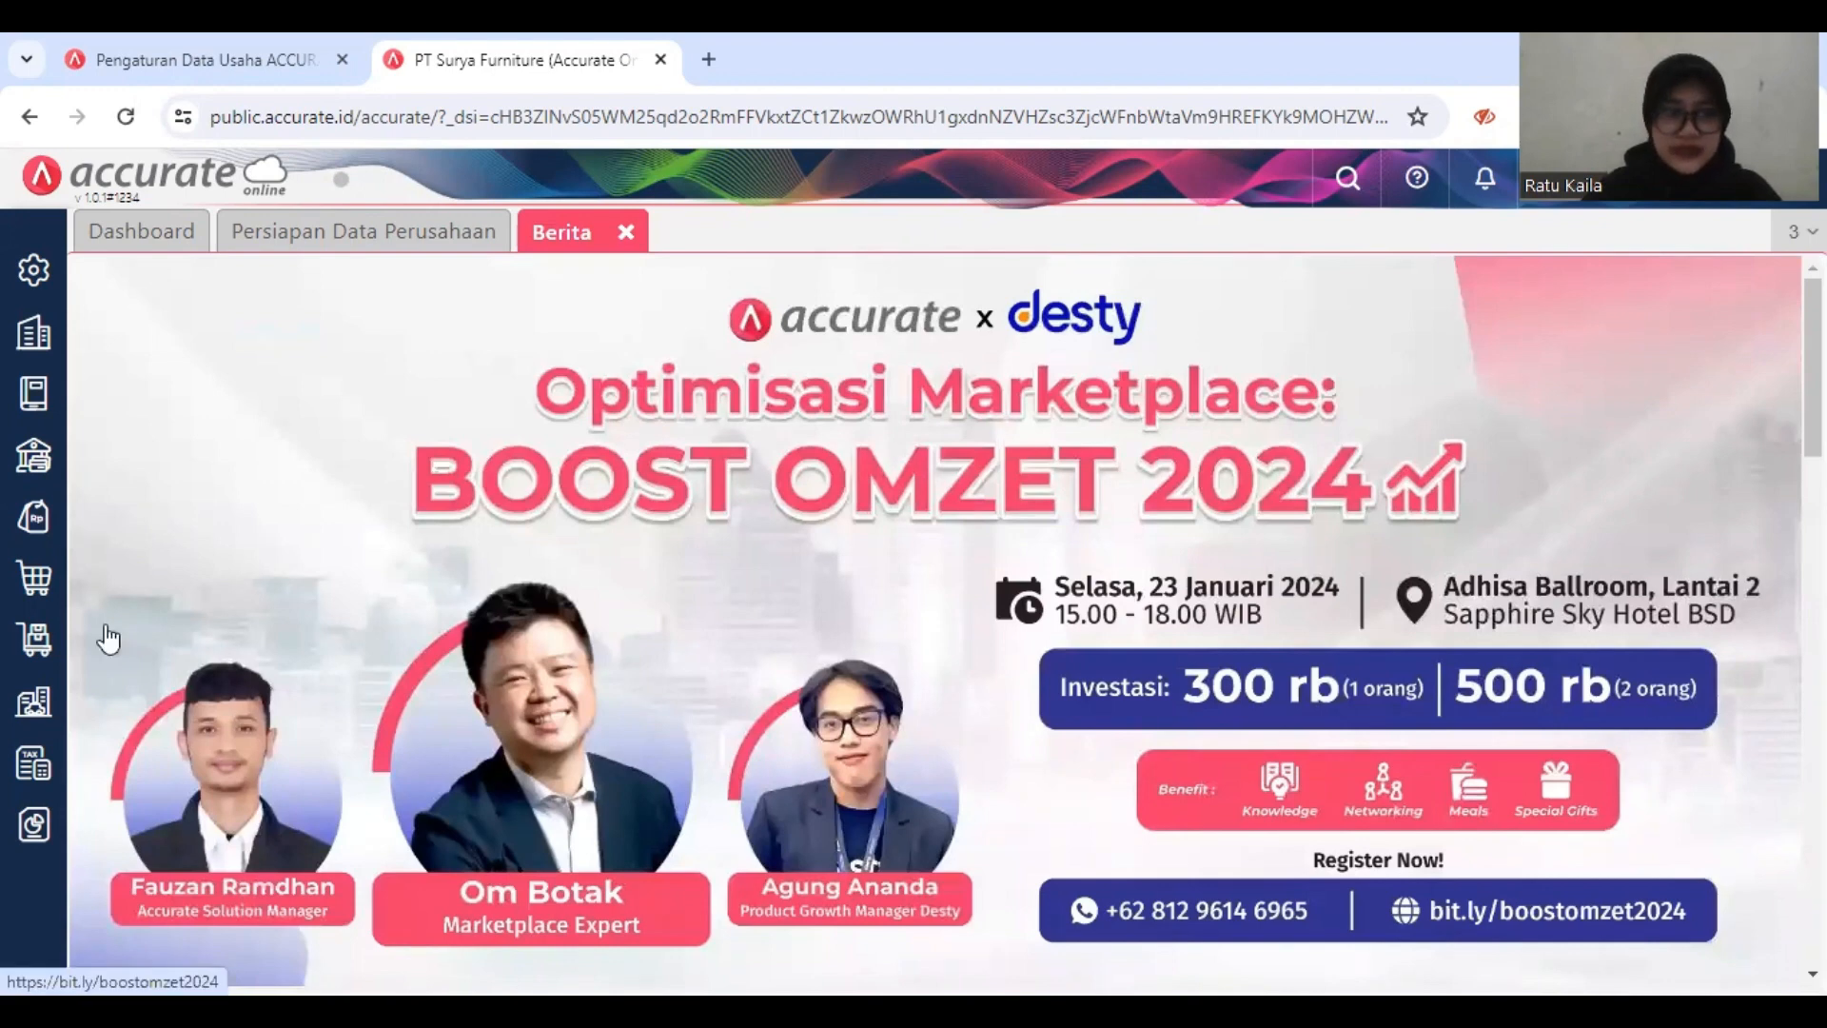
Step: Open Gudang in the inventory module and save a new warehouse named Depan
left_click(36, 640)
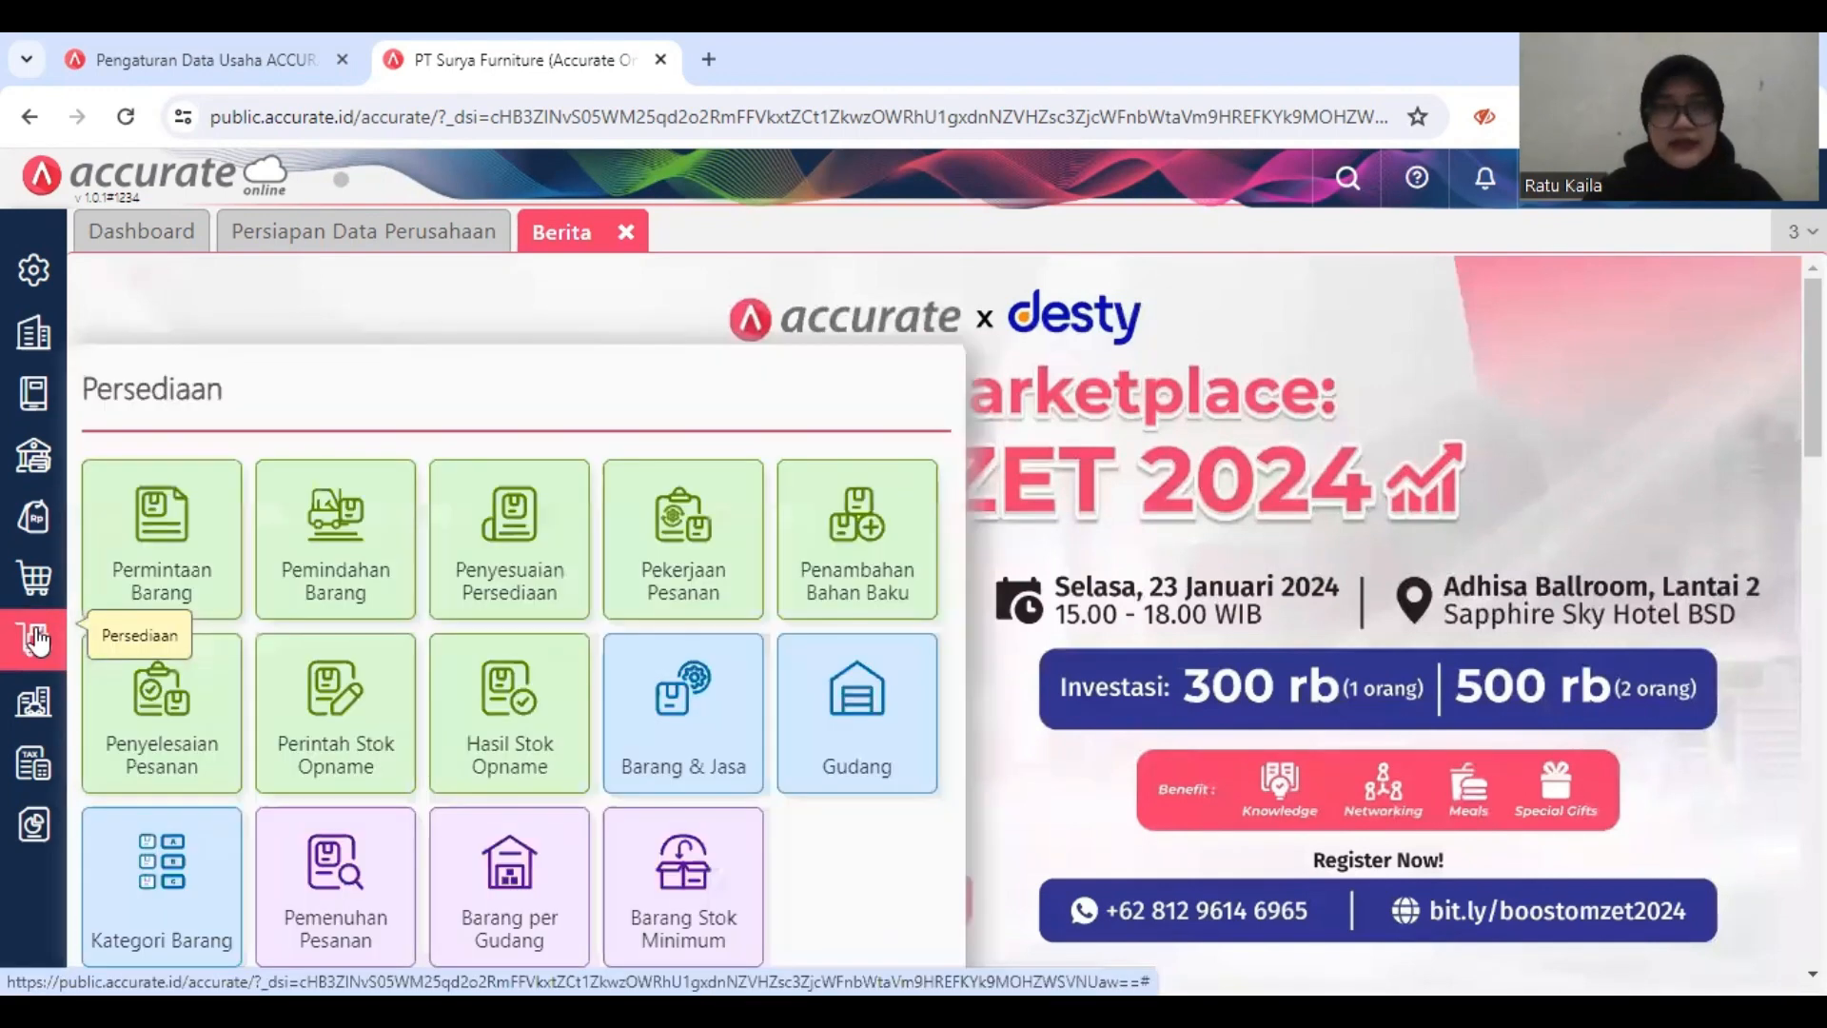
left_click(863, 716)
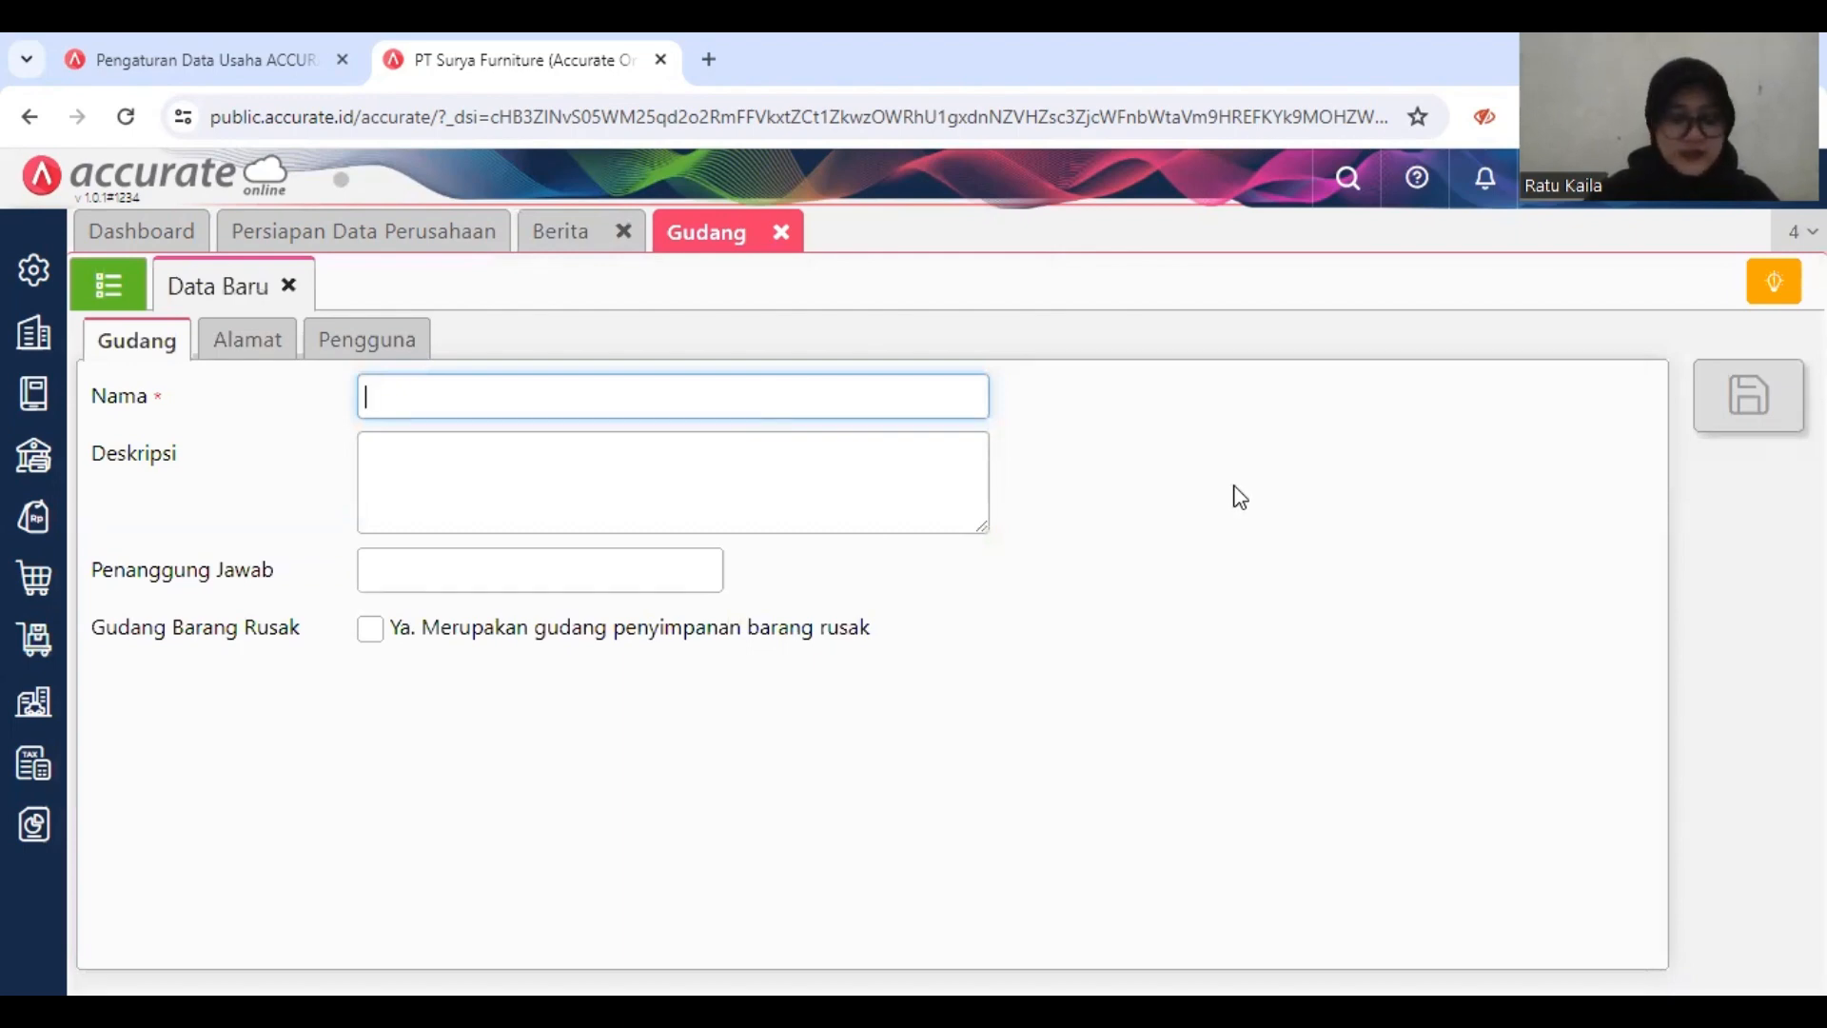
type("Depan")
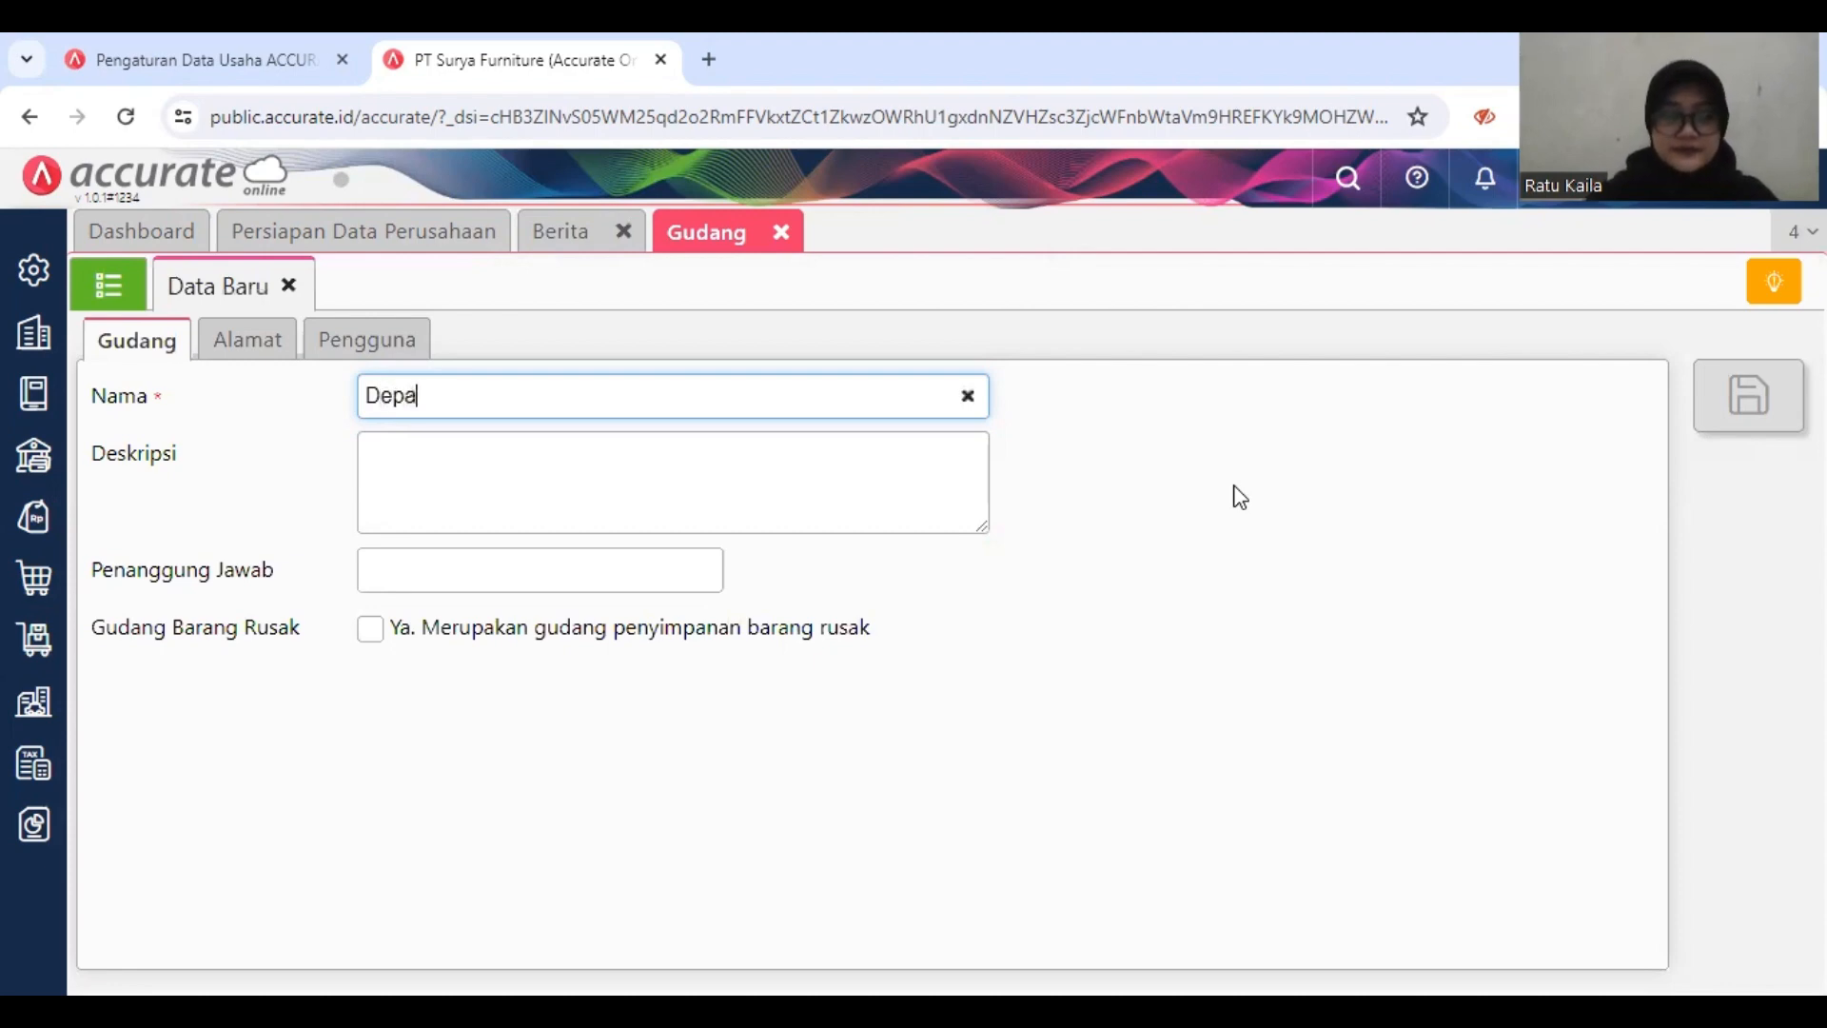
left_click(1283, 498)
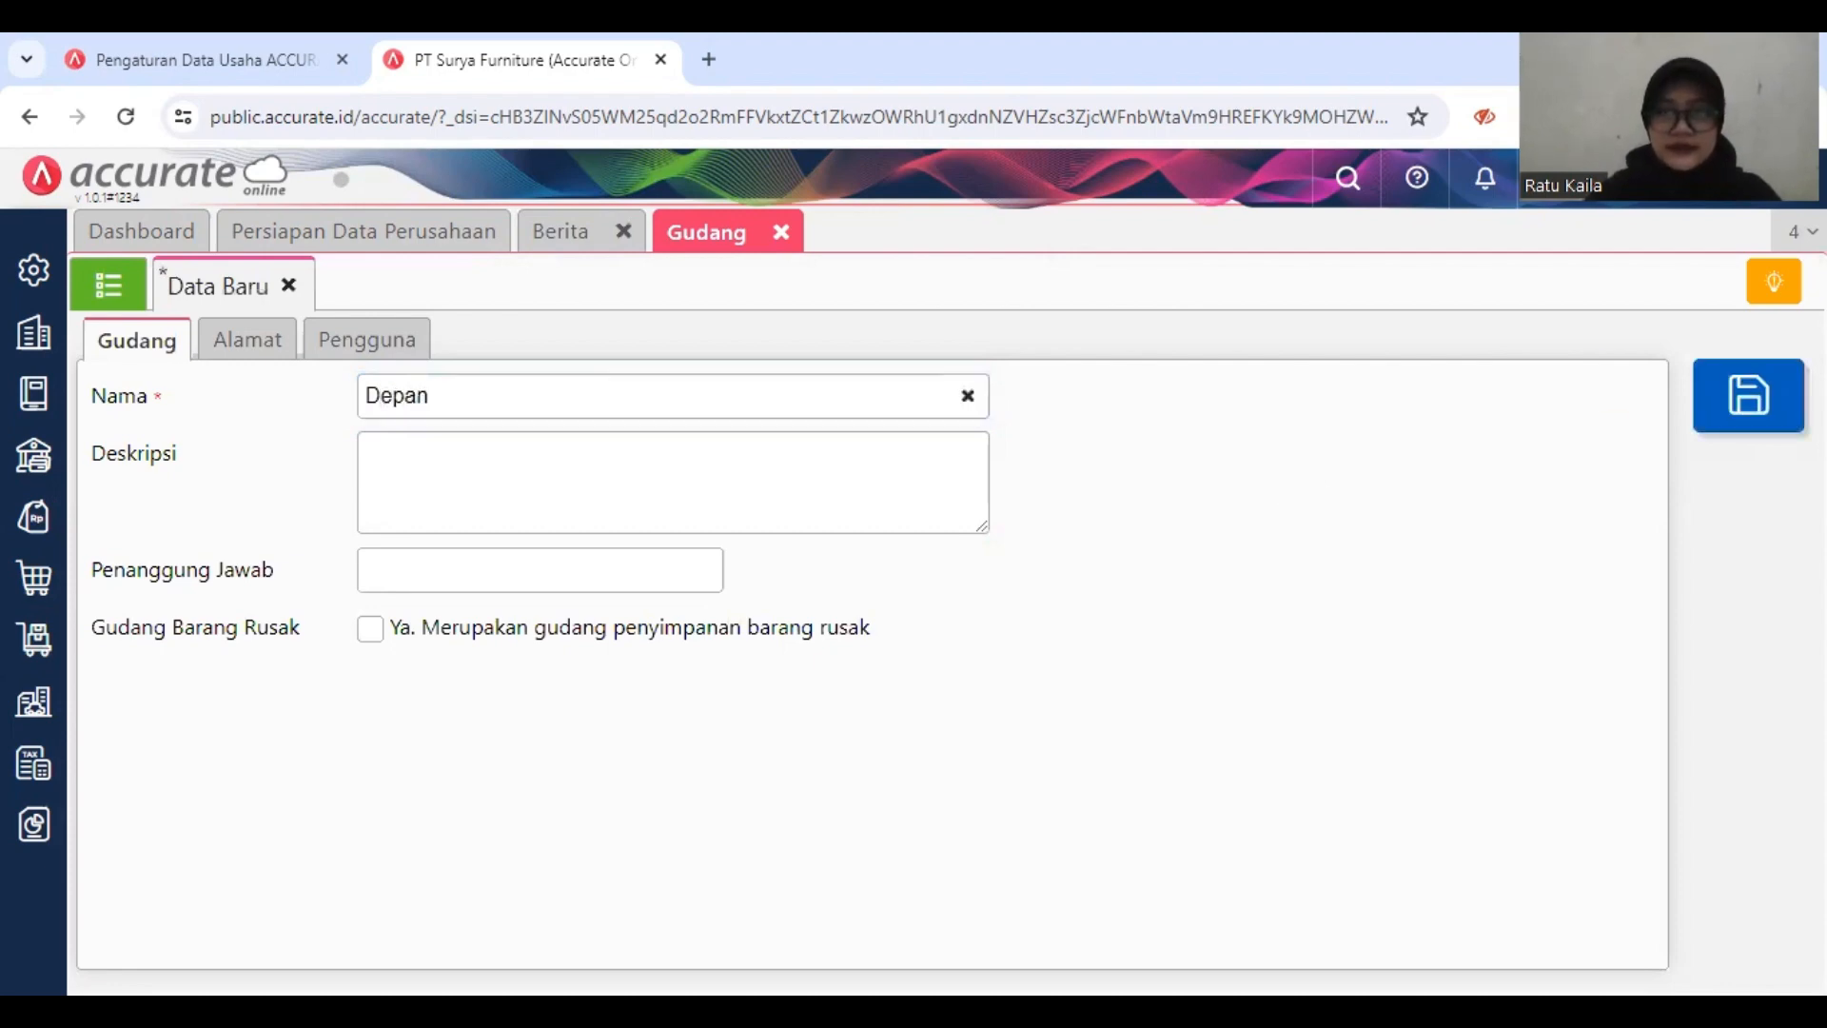
key("ctrl+s")
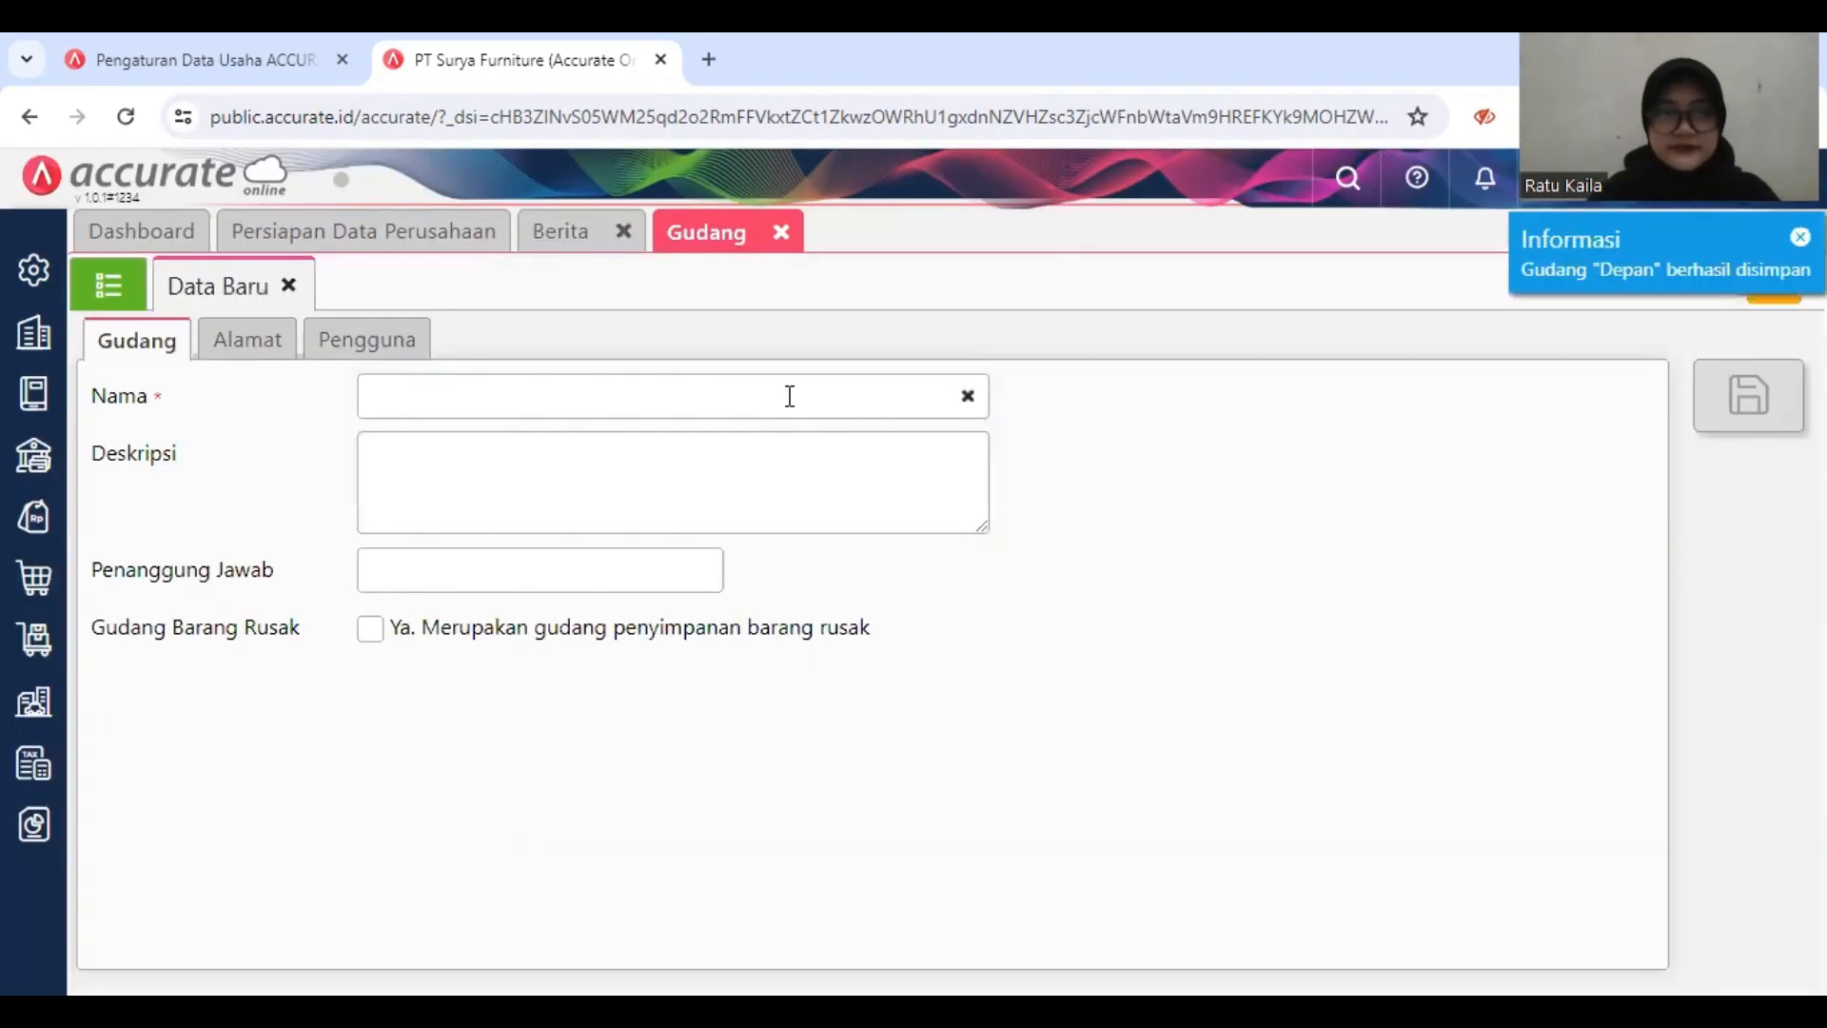
Step: Save another warehouse named Belakang, view the warehouse list, and close the Gudang page
left_click(766, 391)
type("Belakang")
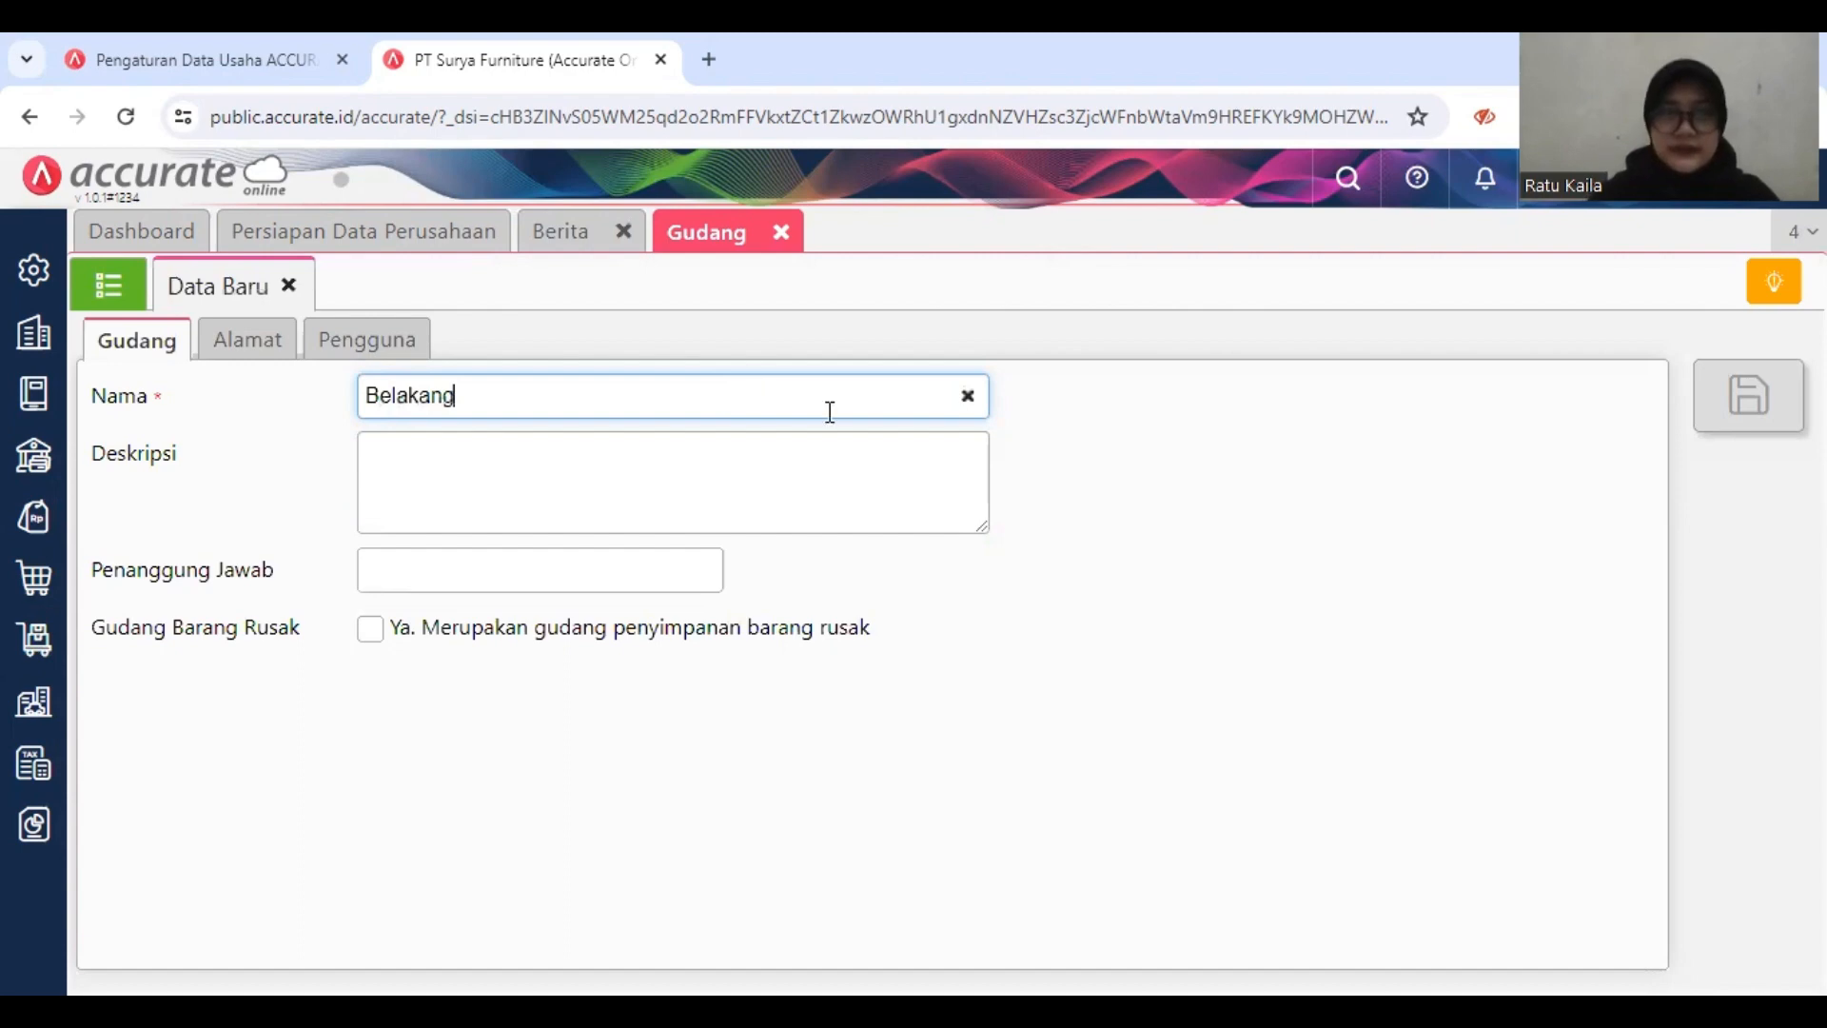
left_click(1184, 456)
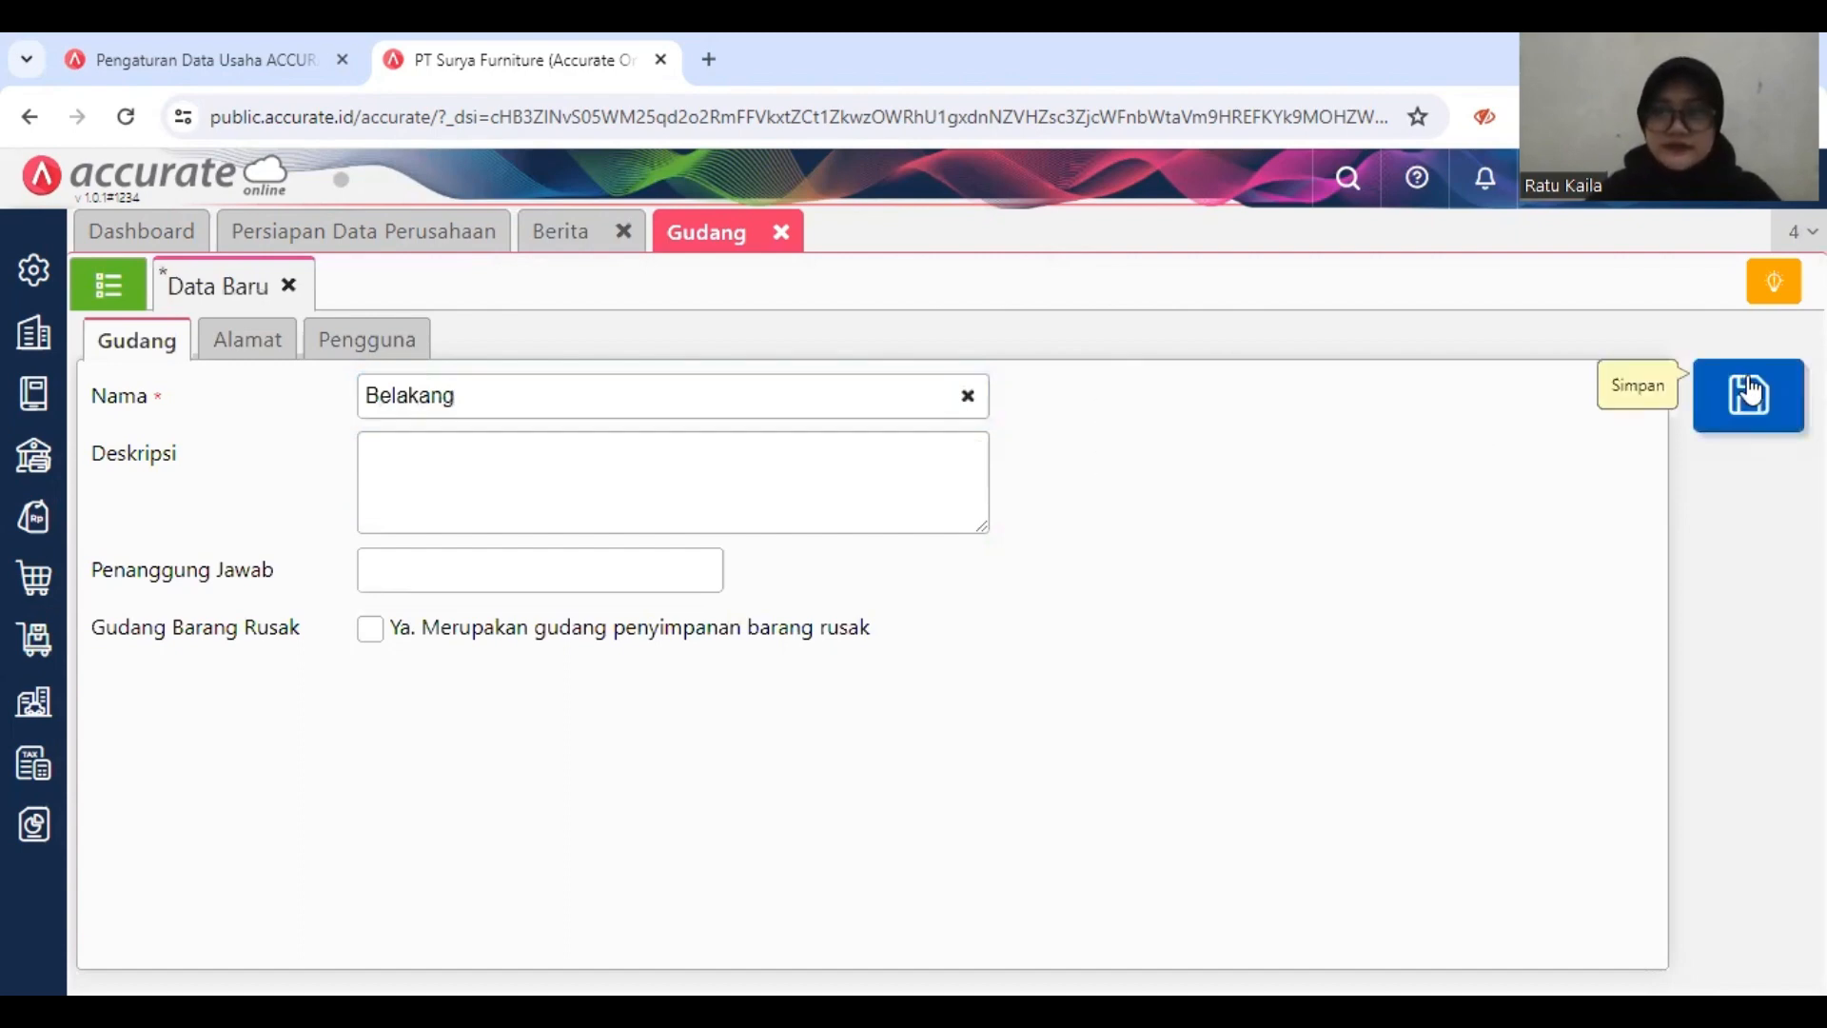
left_click(1707, 407)
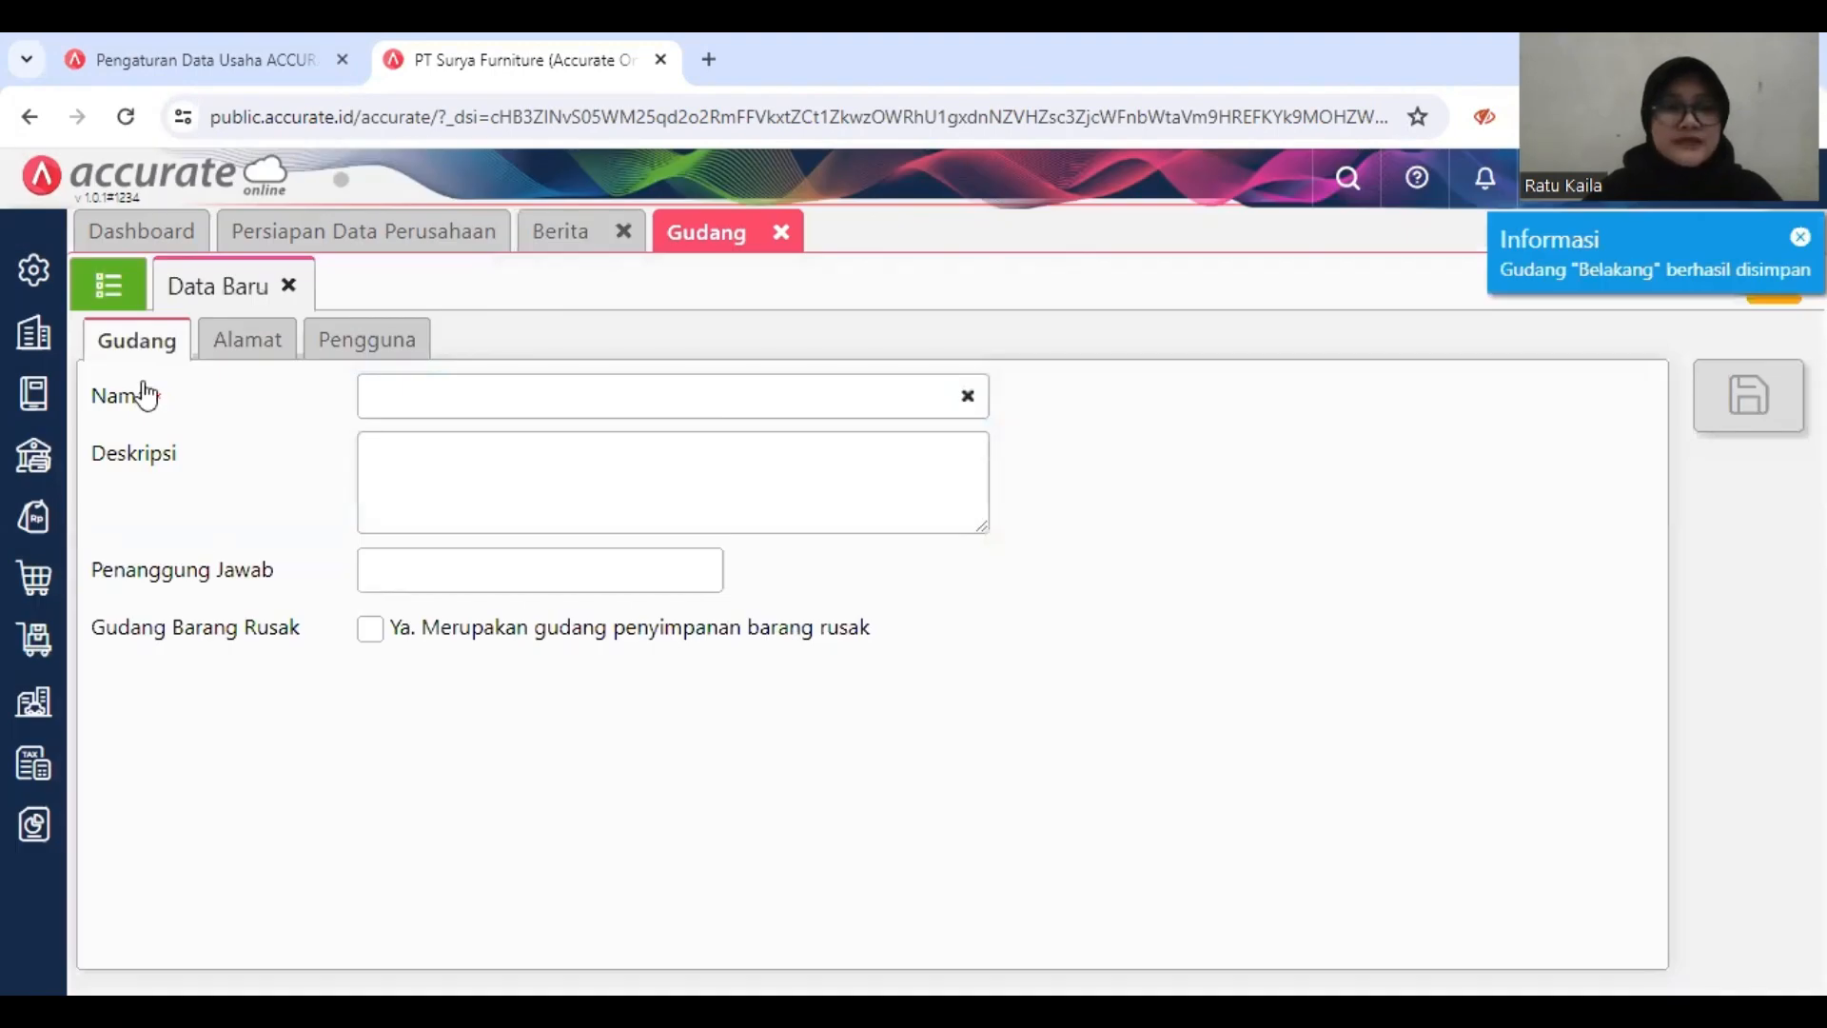
left_click(108, 293)
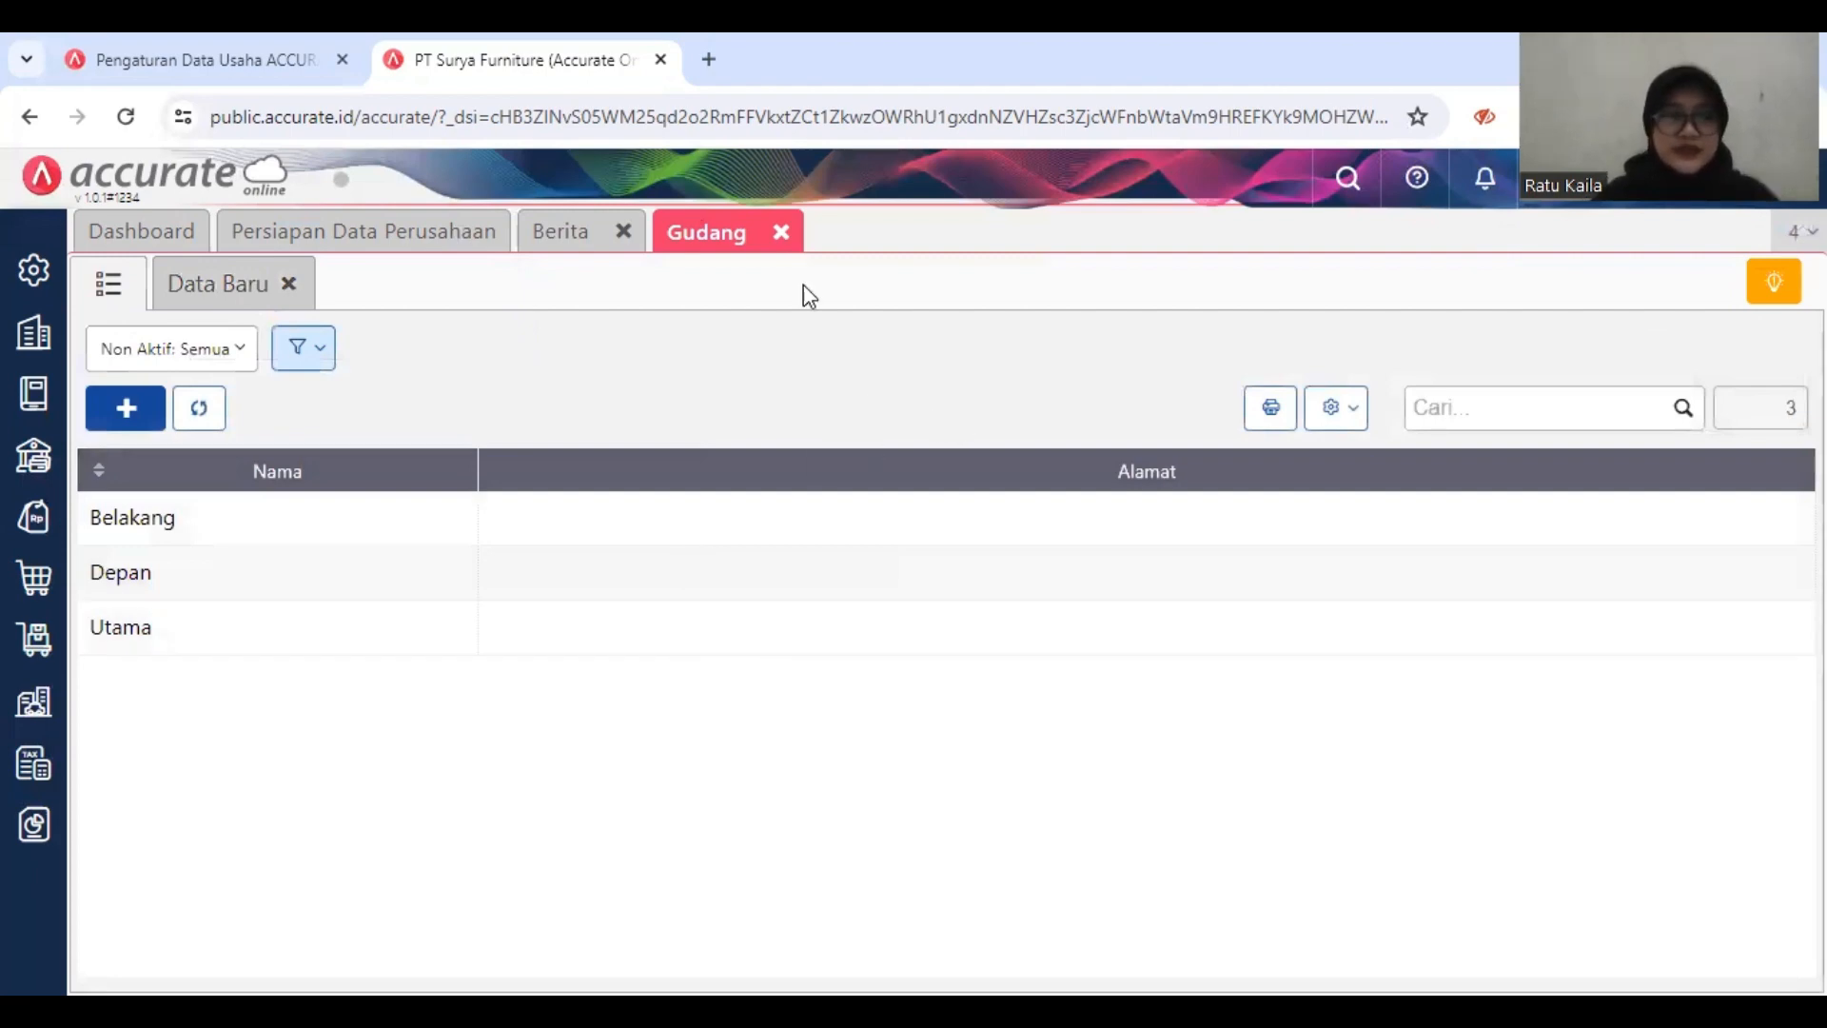
right_click(781, 235)
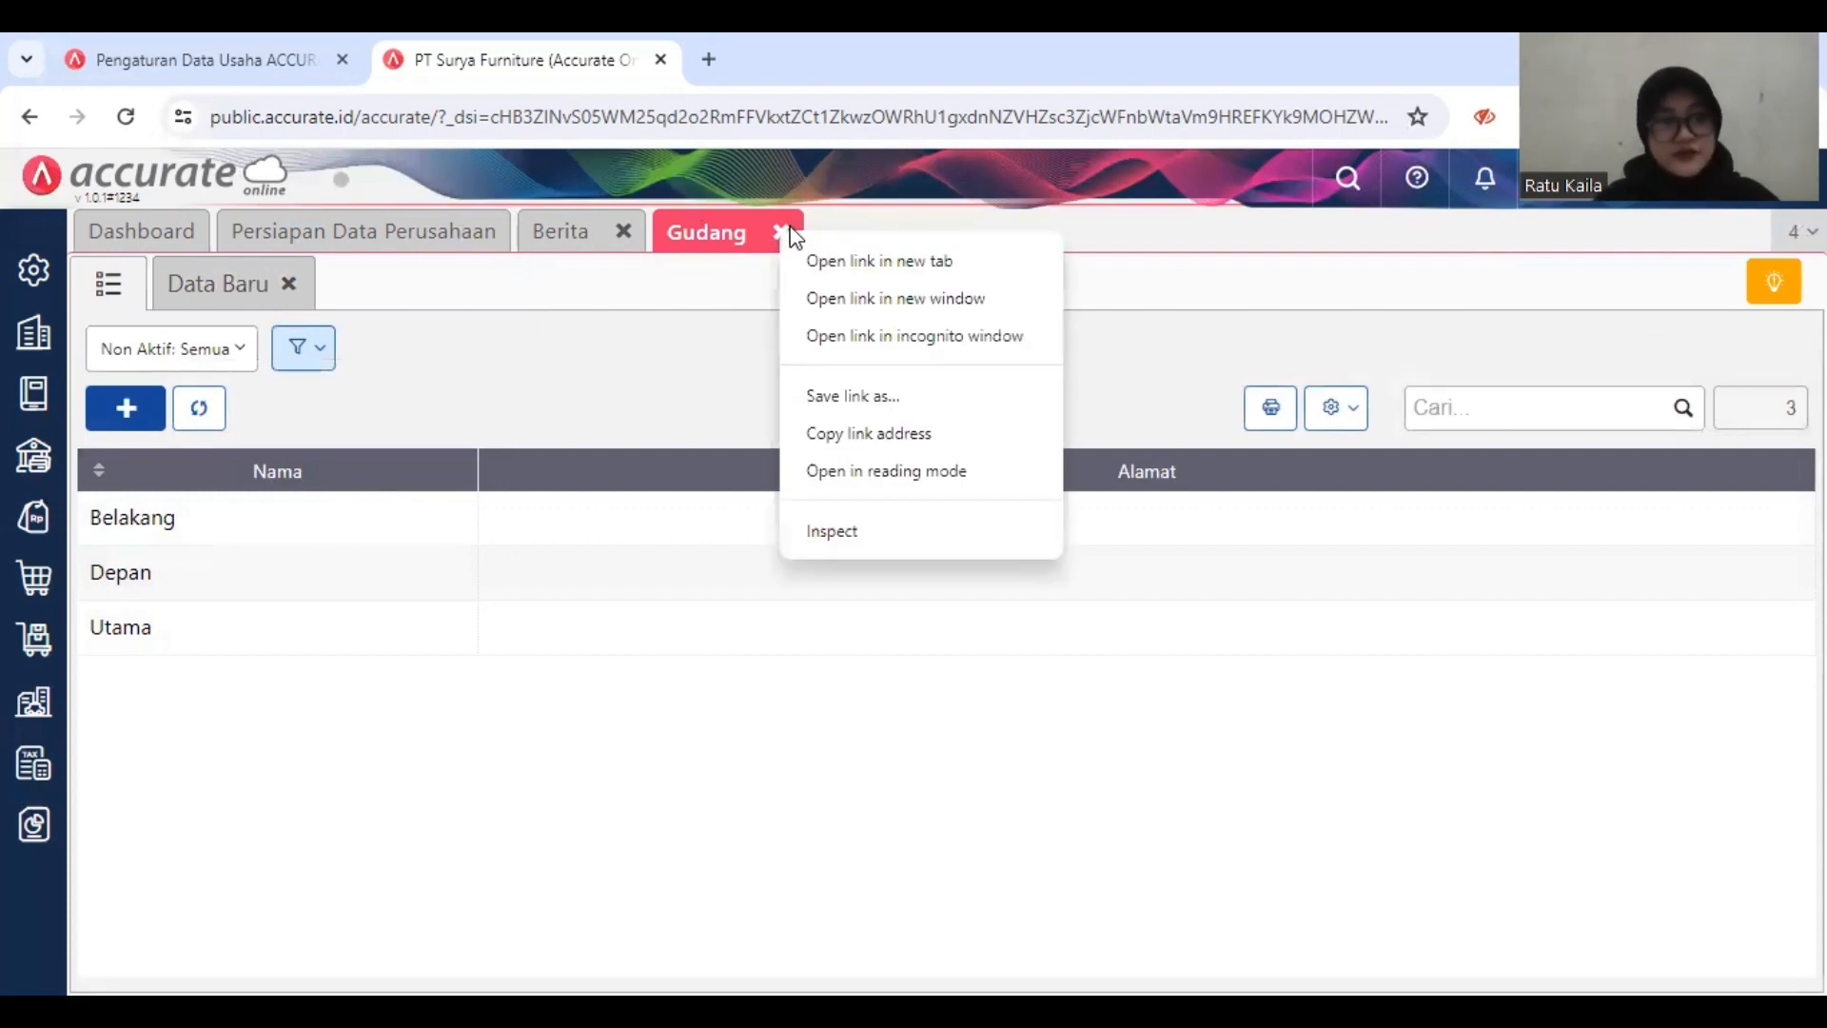
key("Escape")
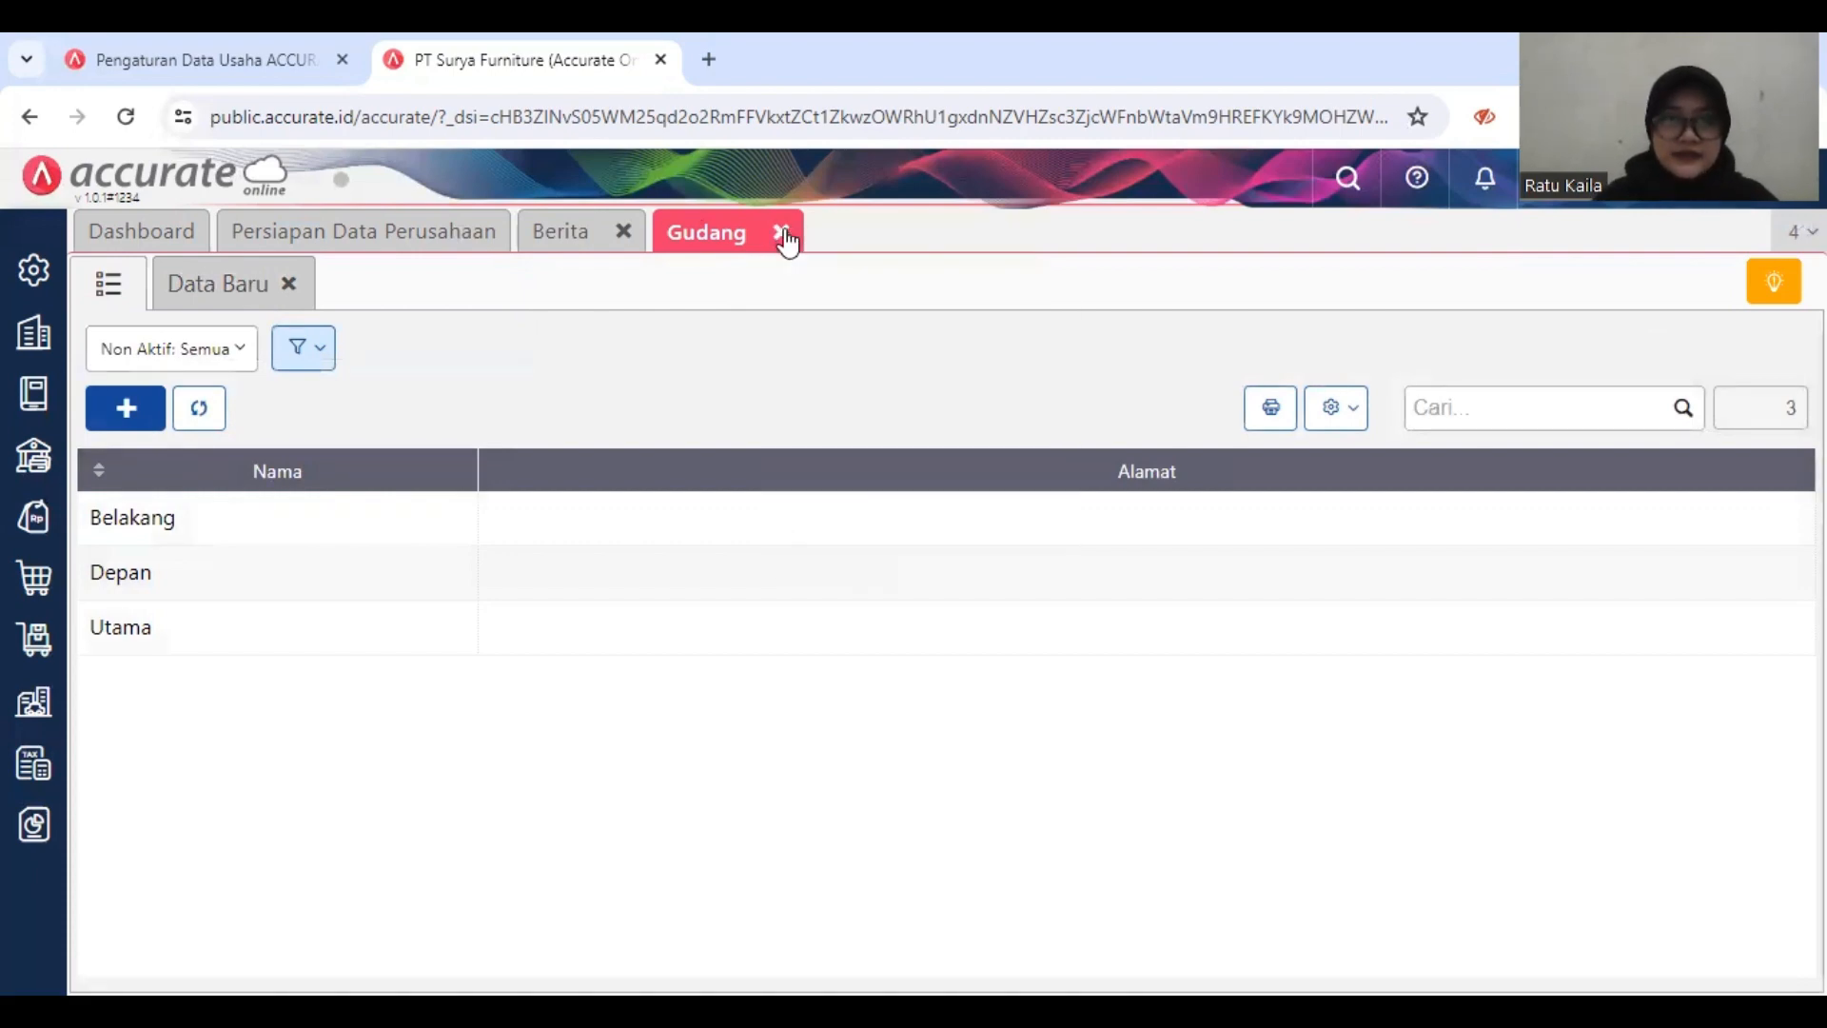
left_click(781, 232)
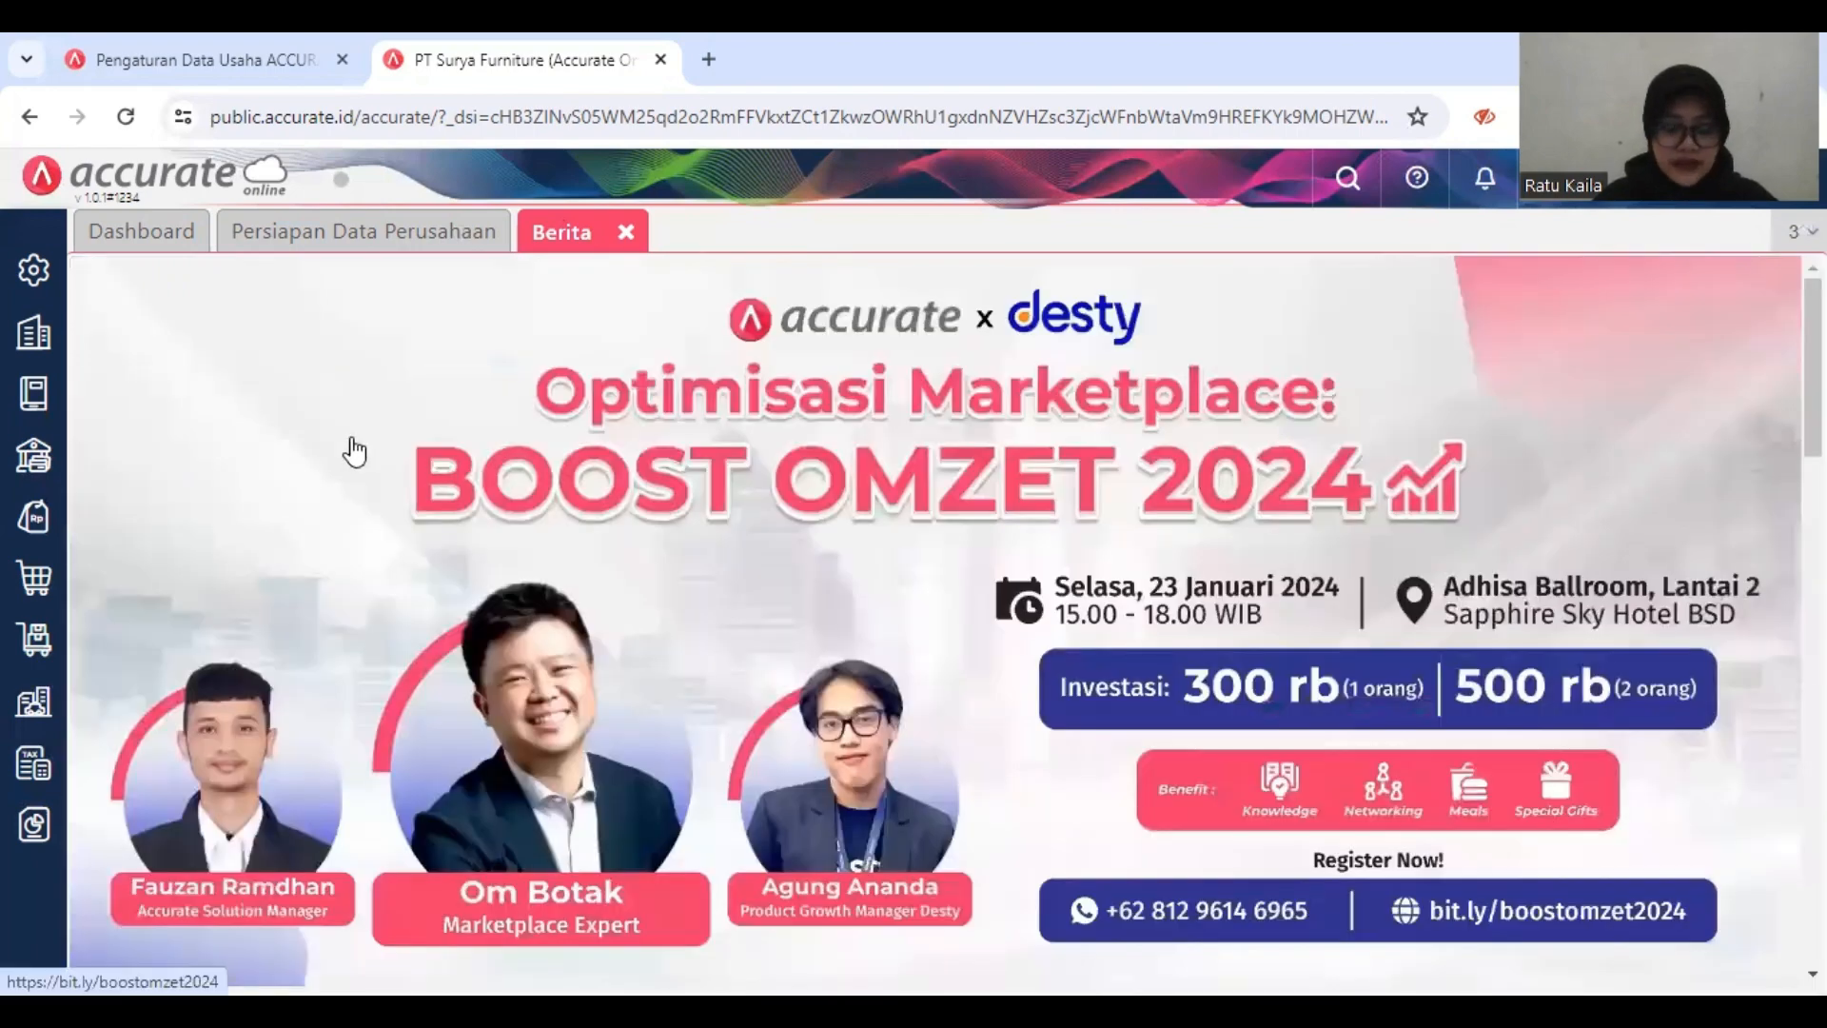
Step: Open the Barang & Jasa list in the inventory module and start an import of items from Excel
left_click(37, 638)
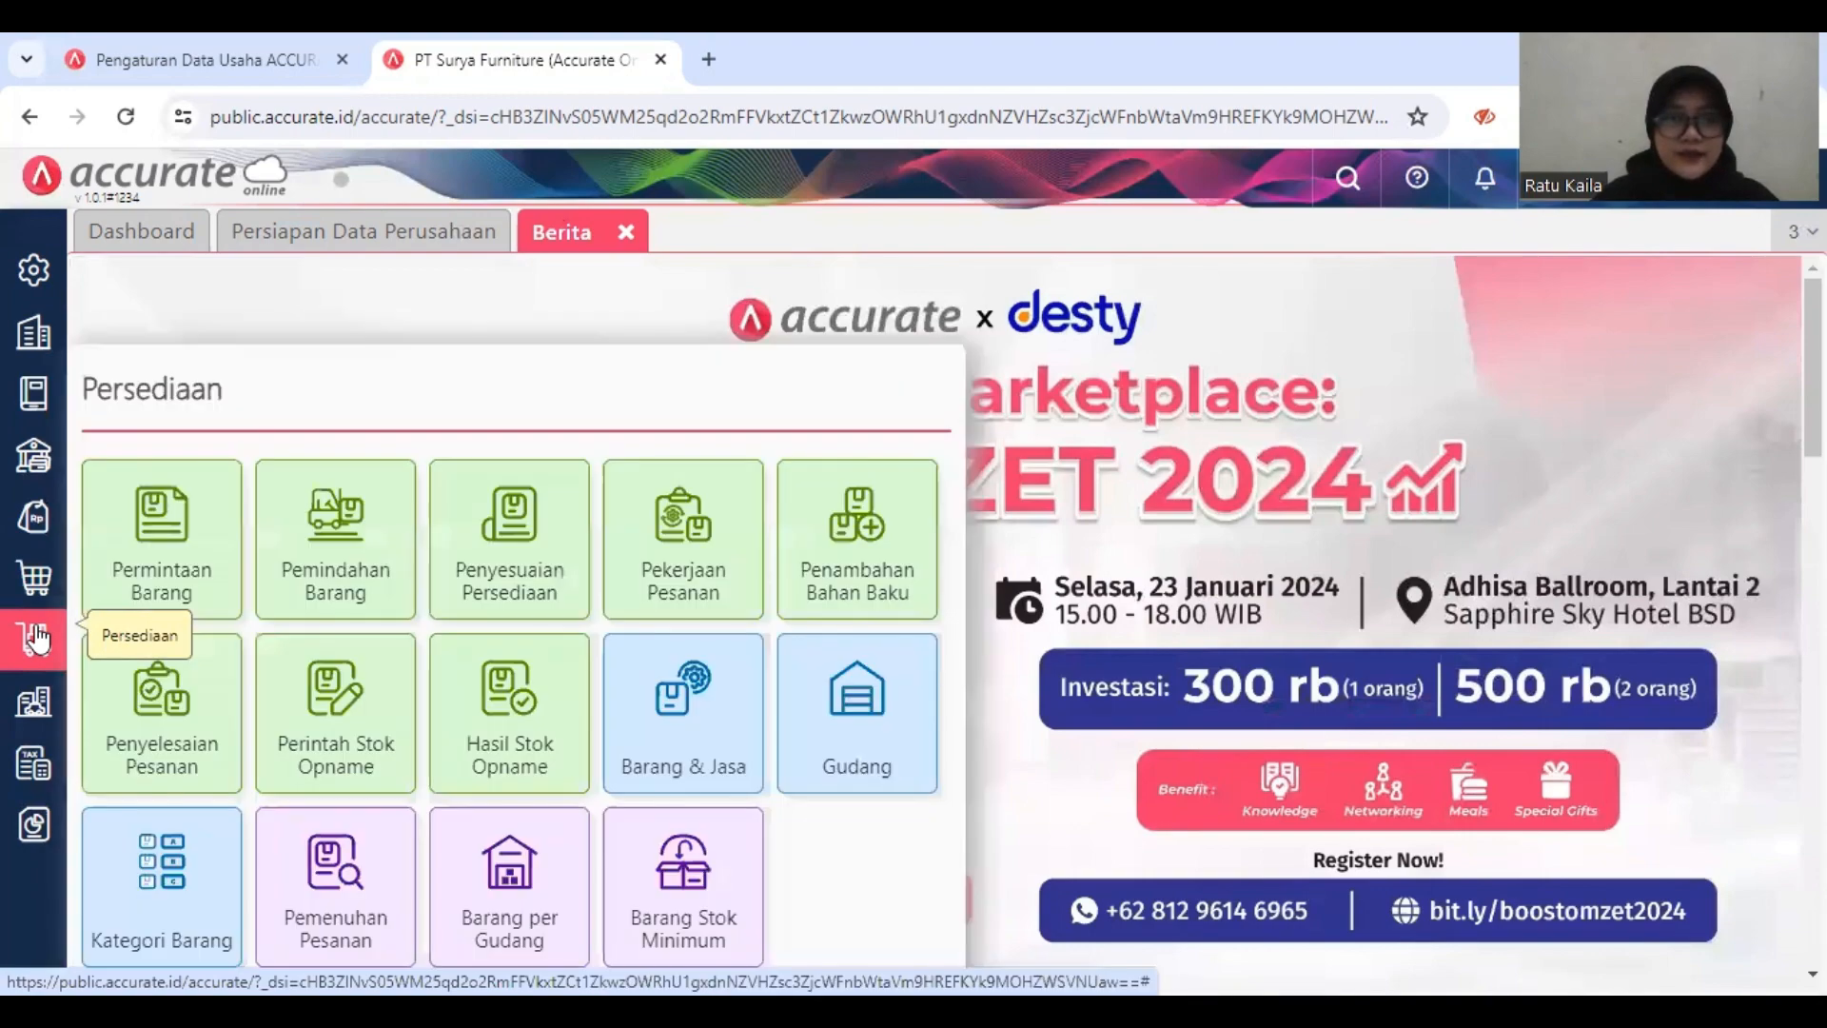
left_click(717, 706)
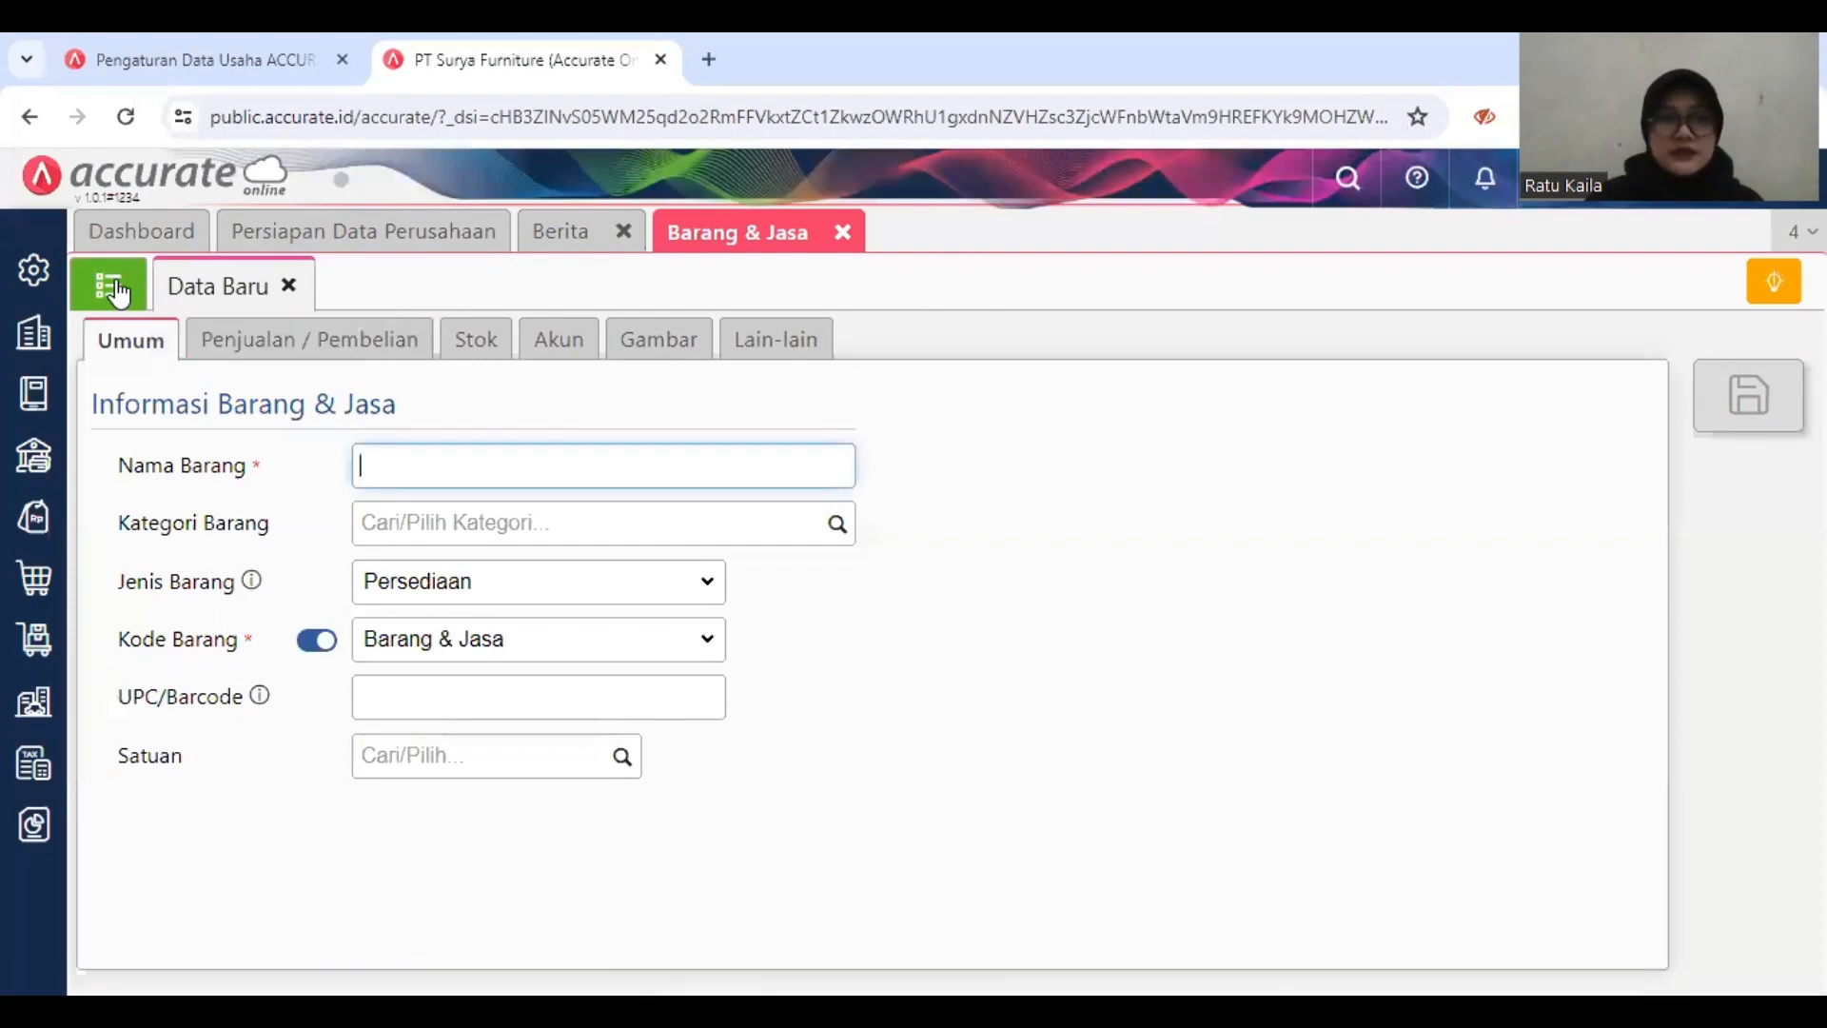
left_click(117, 292)
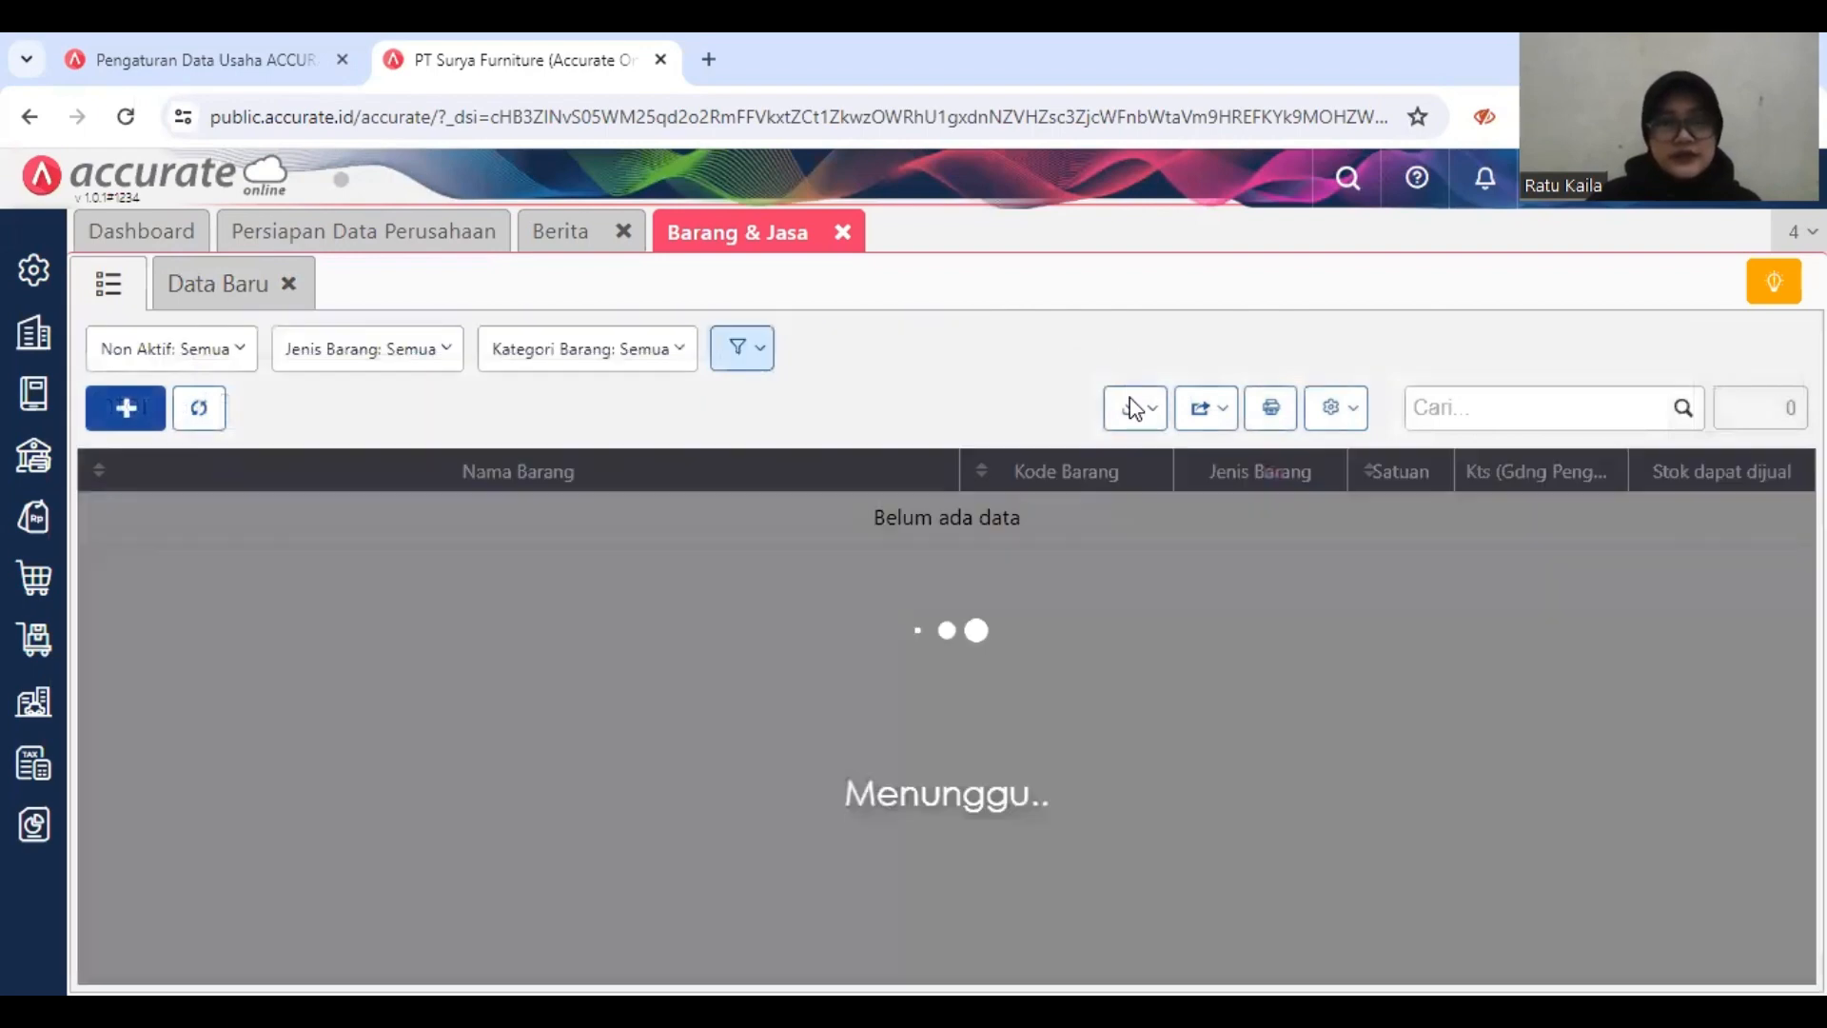
left_click(1132, 416)
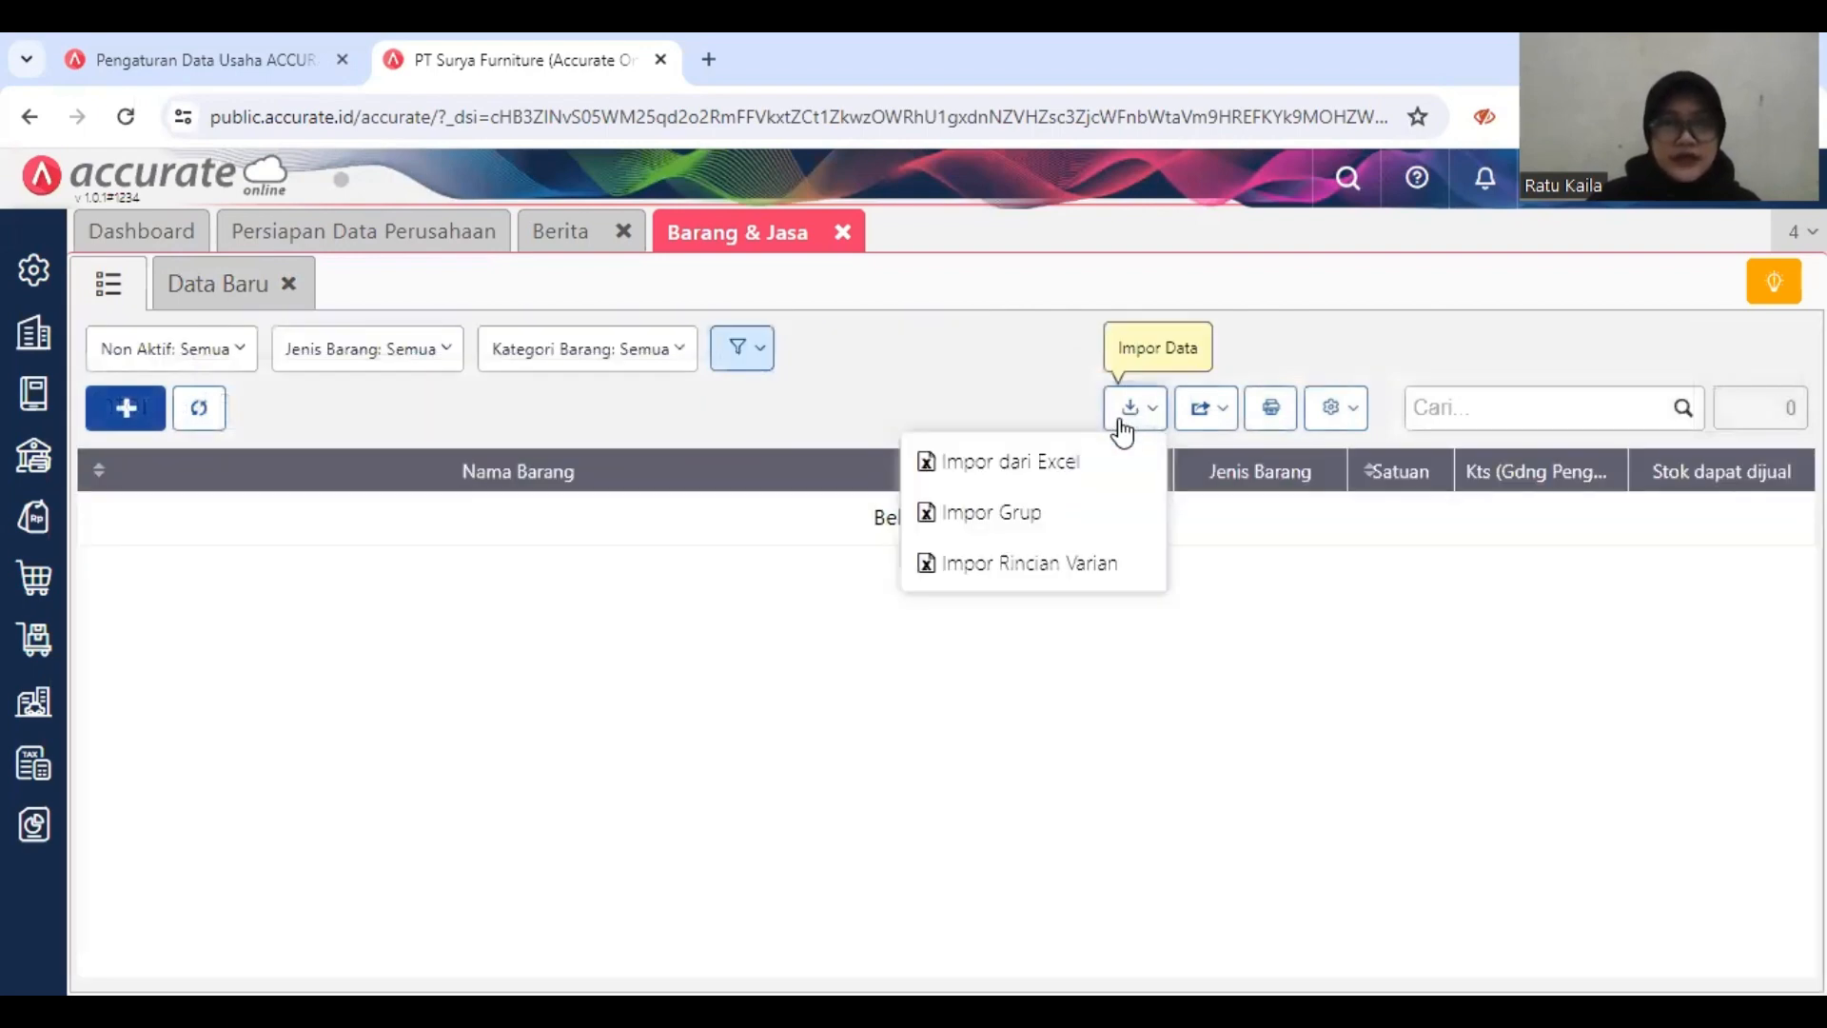
left_click(1054, 461)
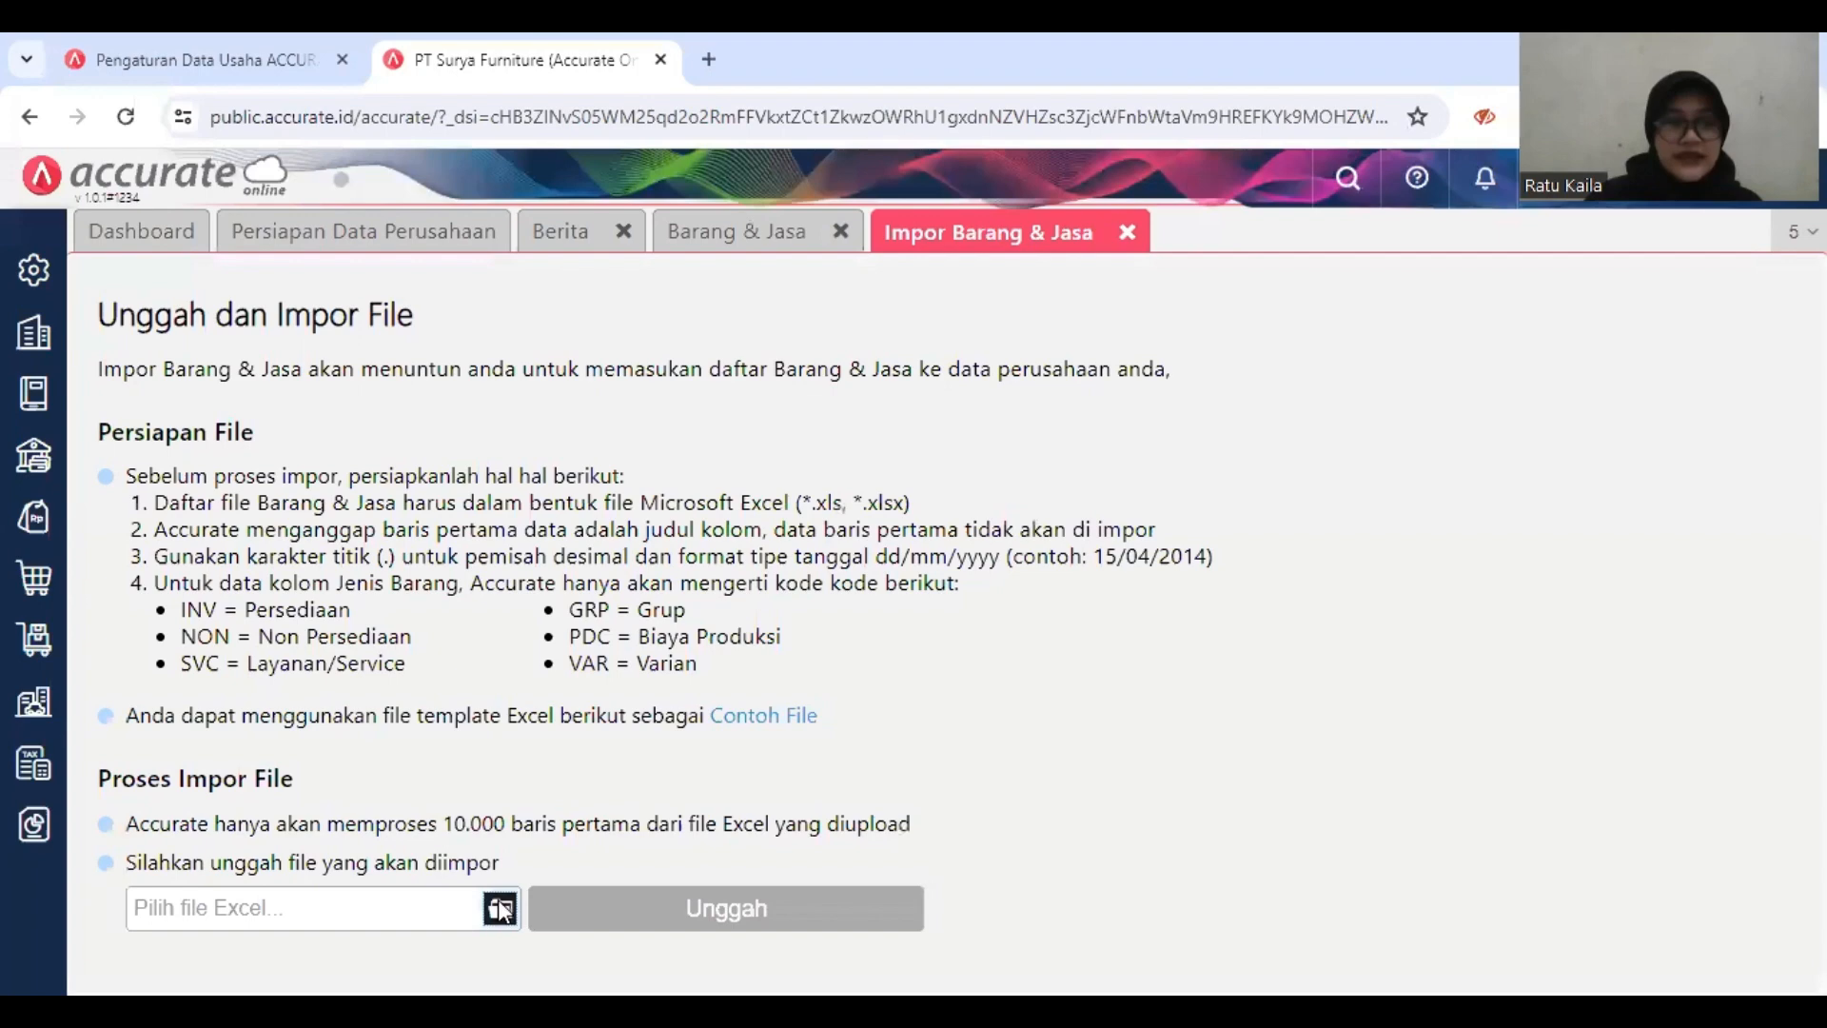
Step: Choose the file 4.Daftar Barang.xls and upload it for the Barang & Jasa import
left_click(501, 910)
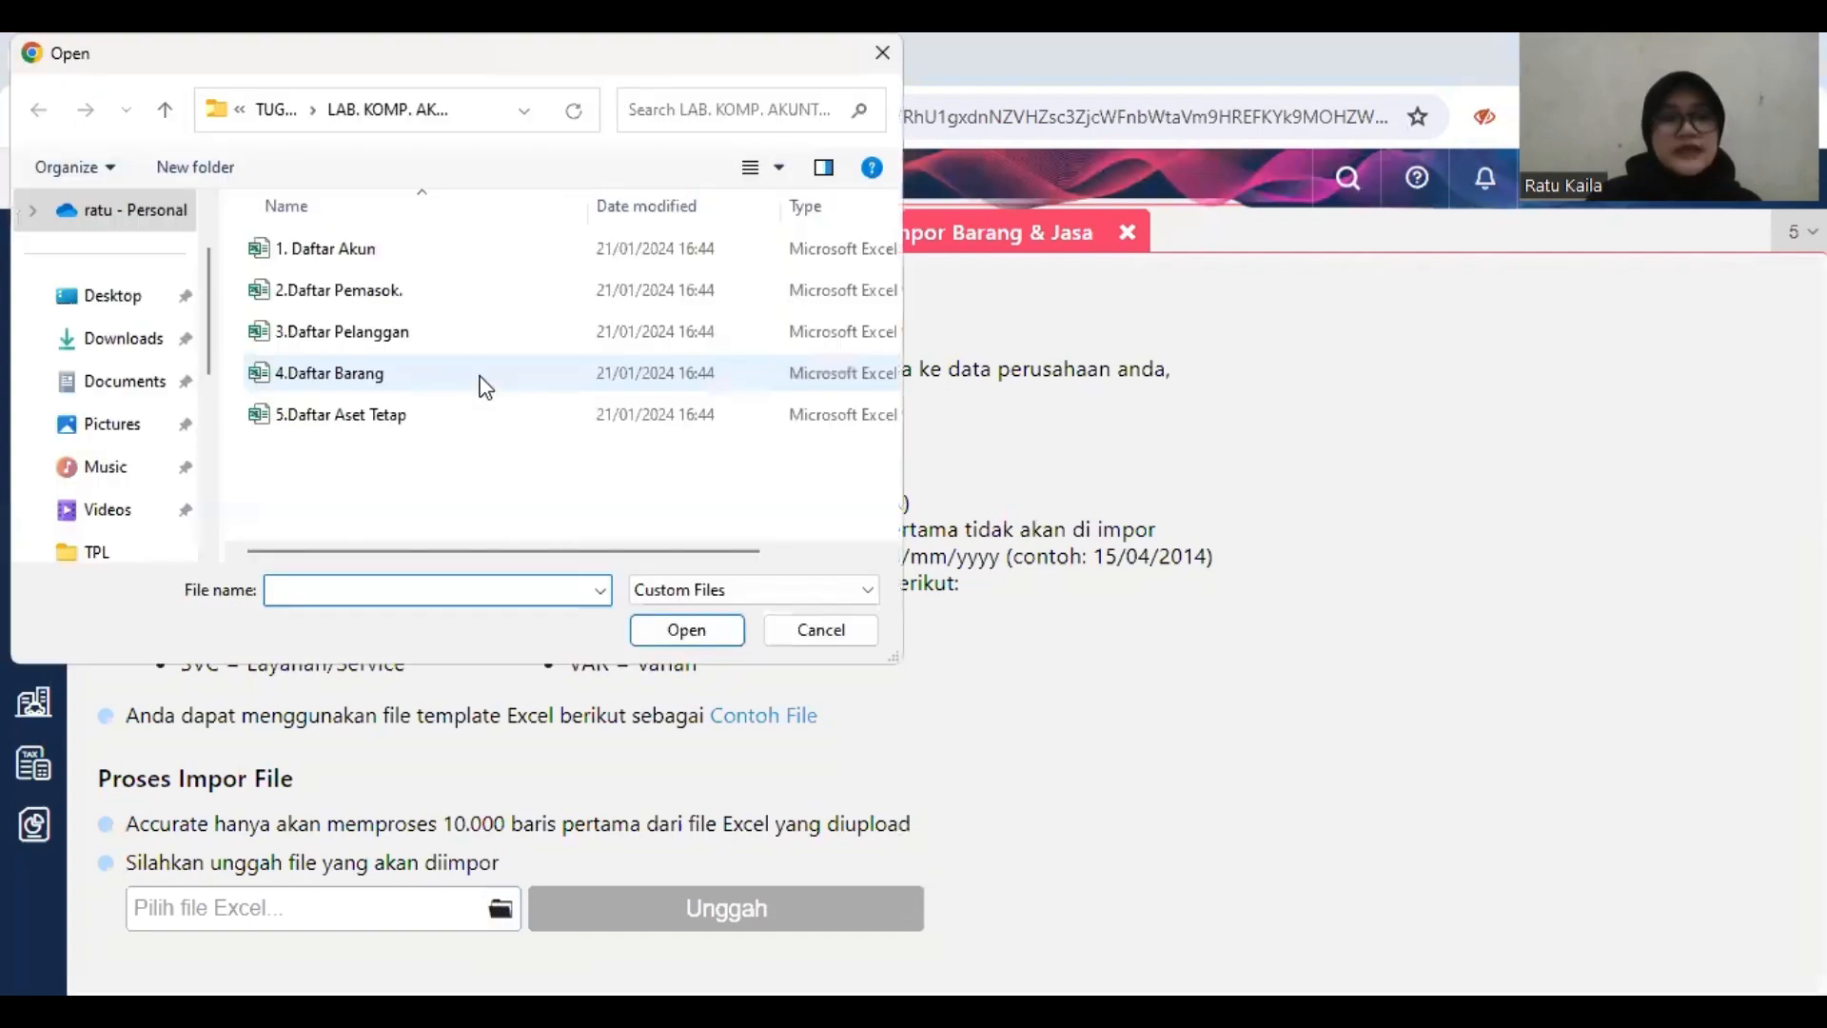
right_click(458, 380)
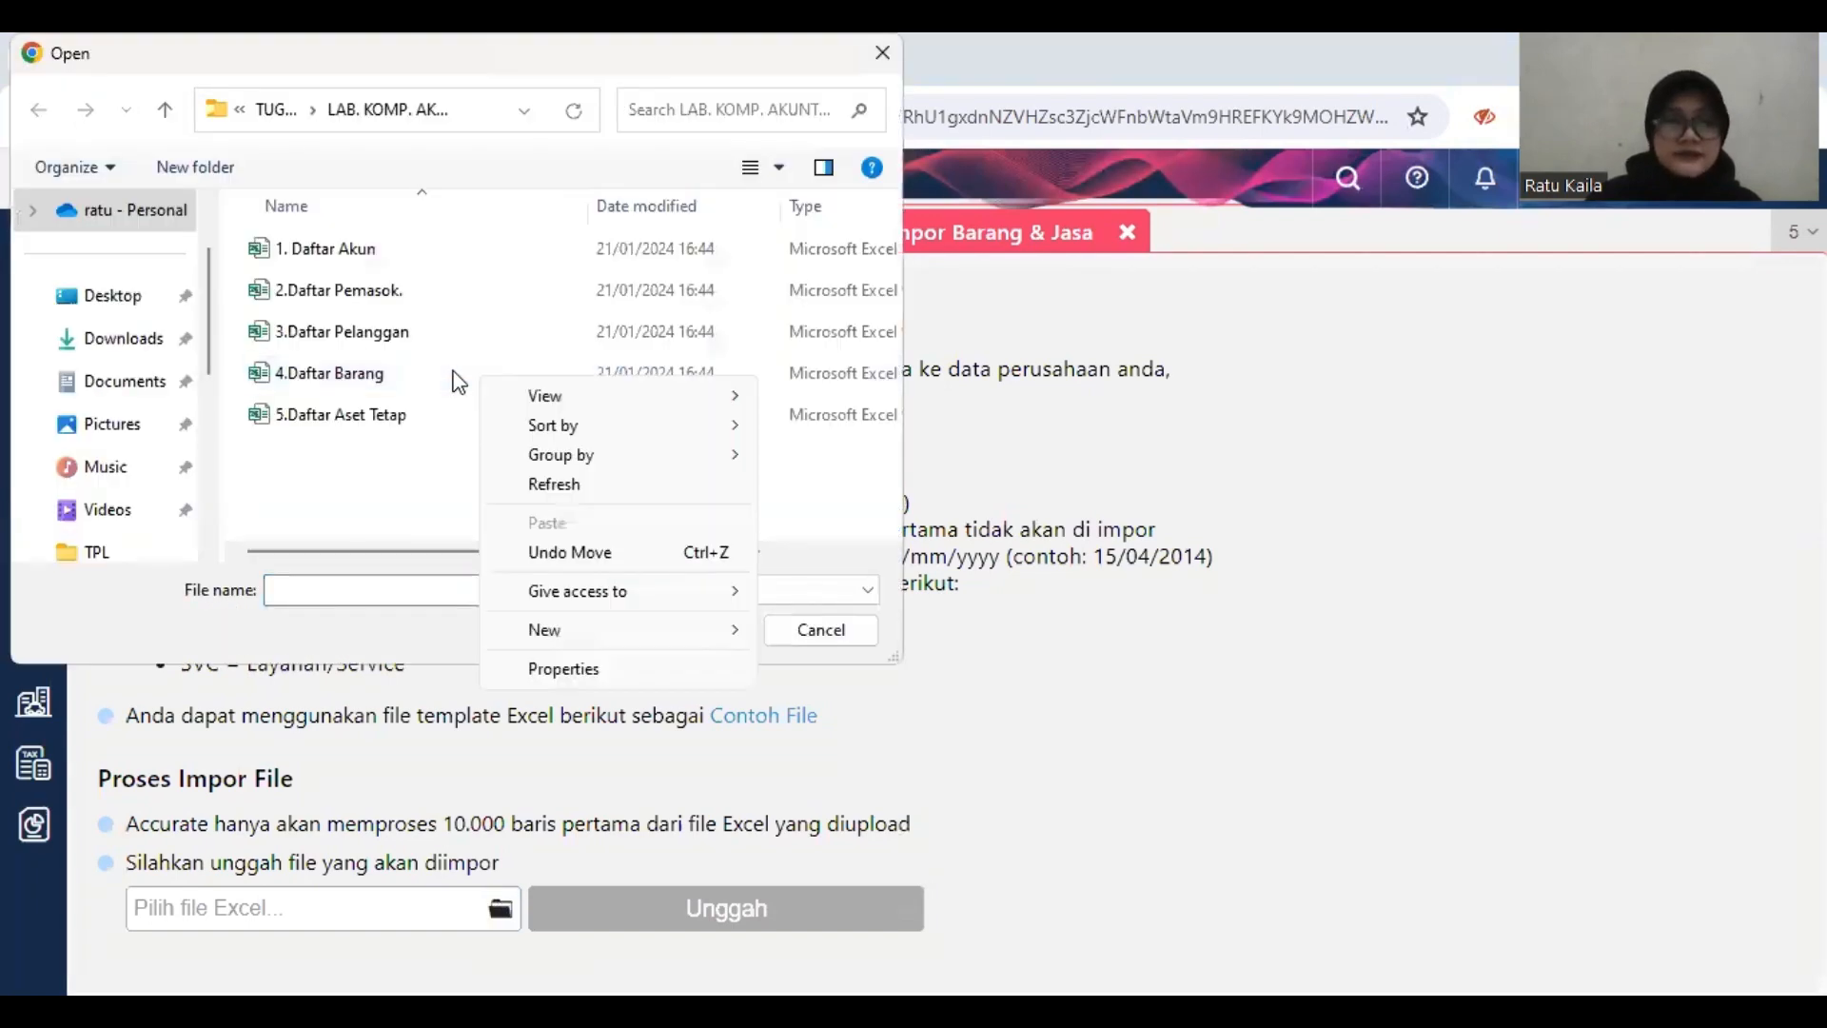
left_click(458, 376)
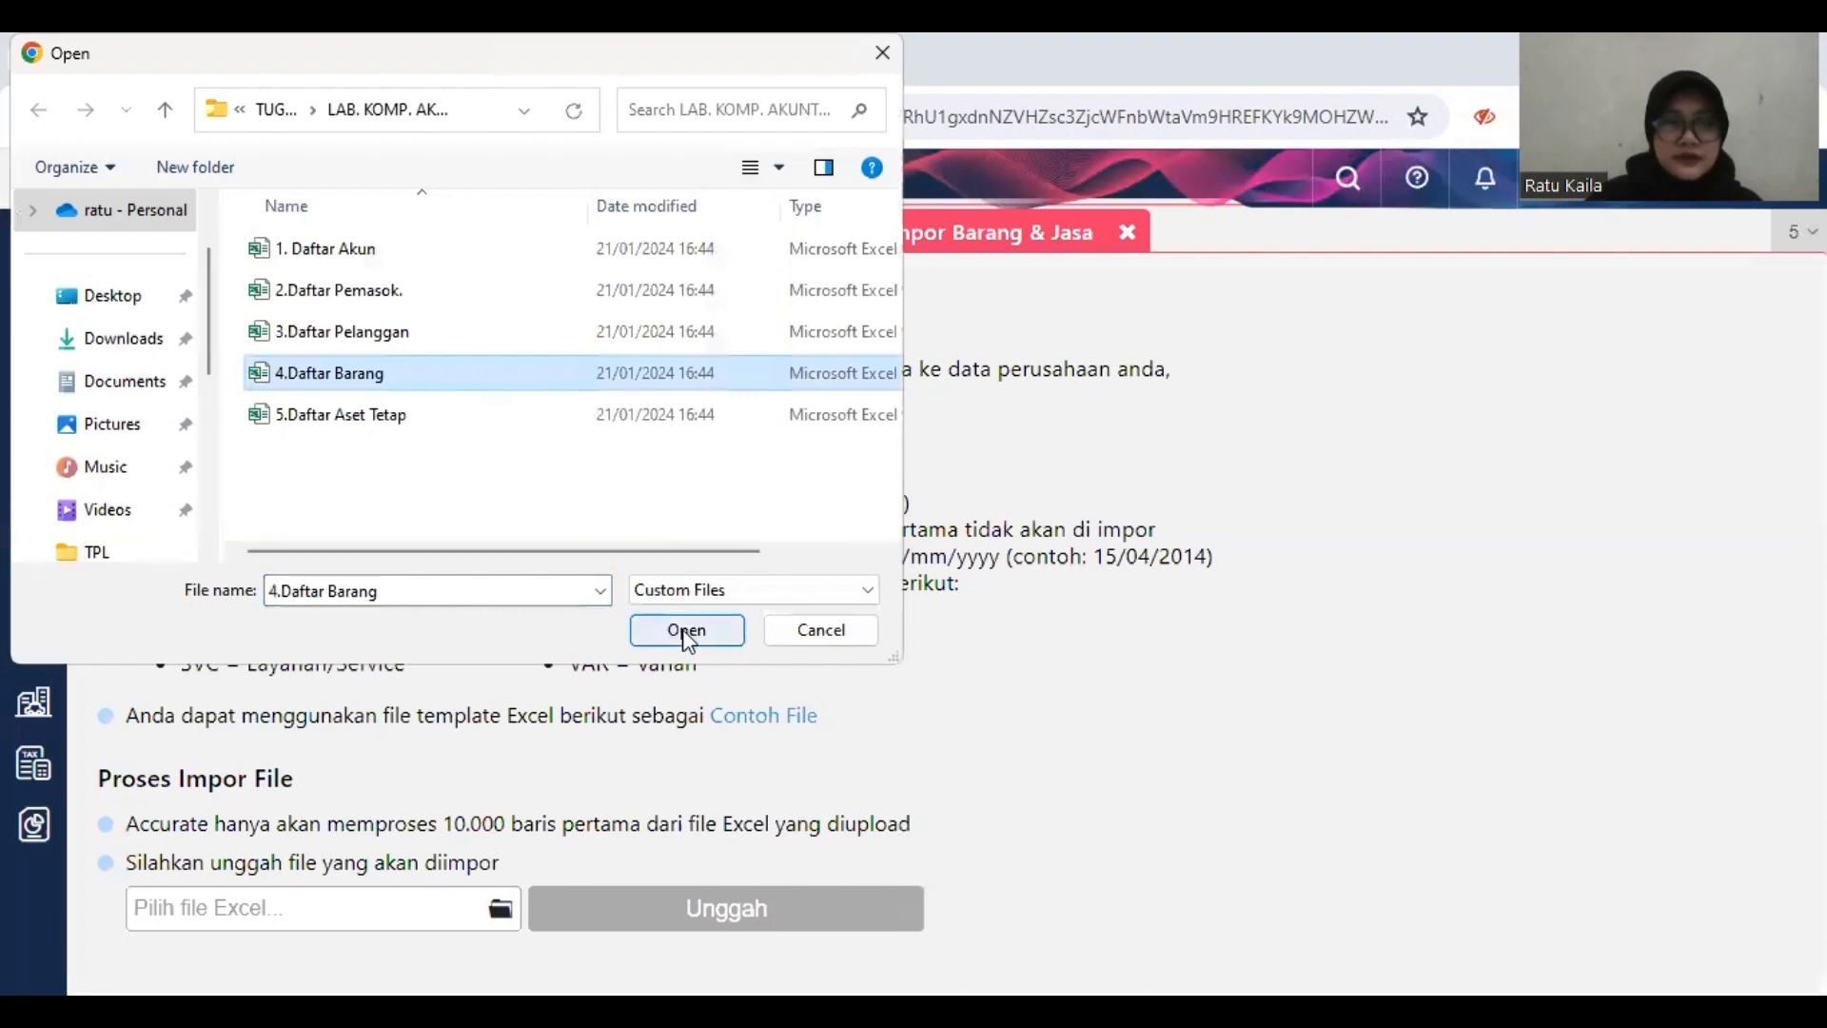
left_click(687, 632)
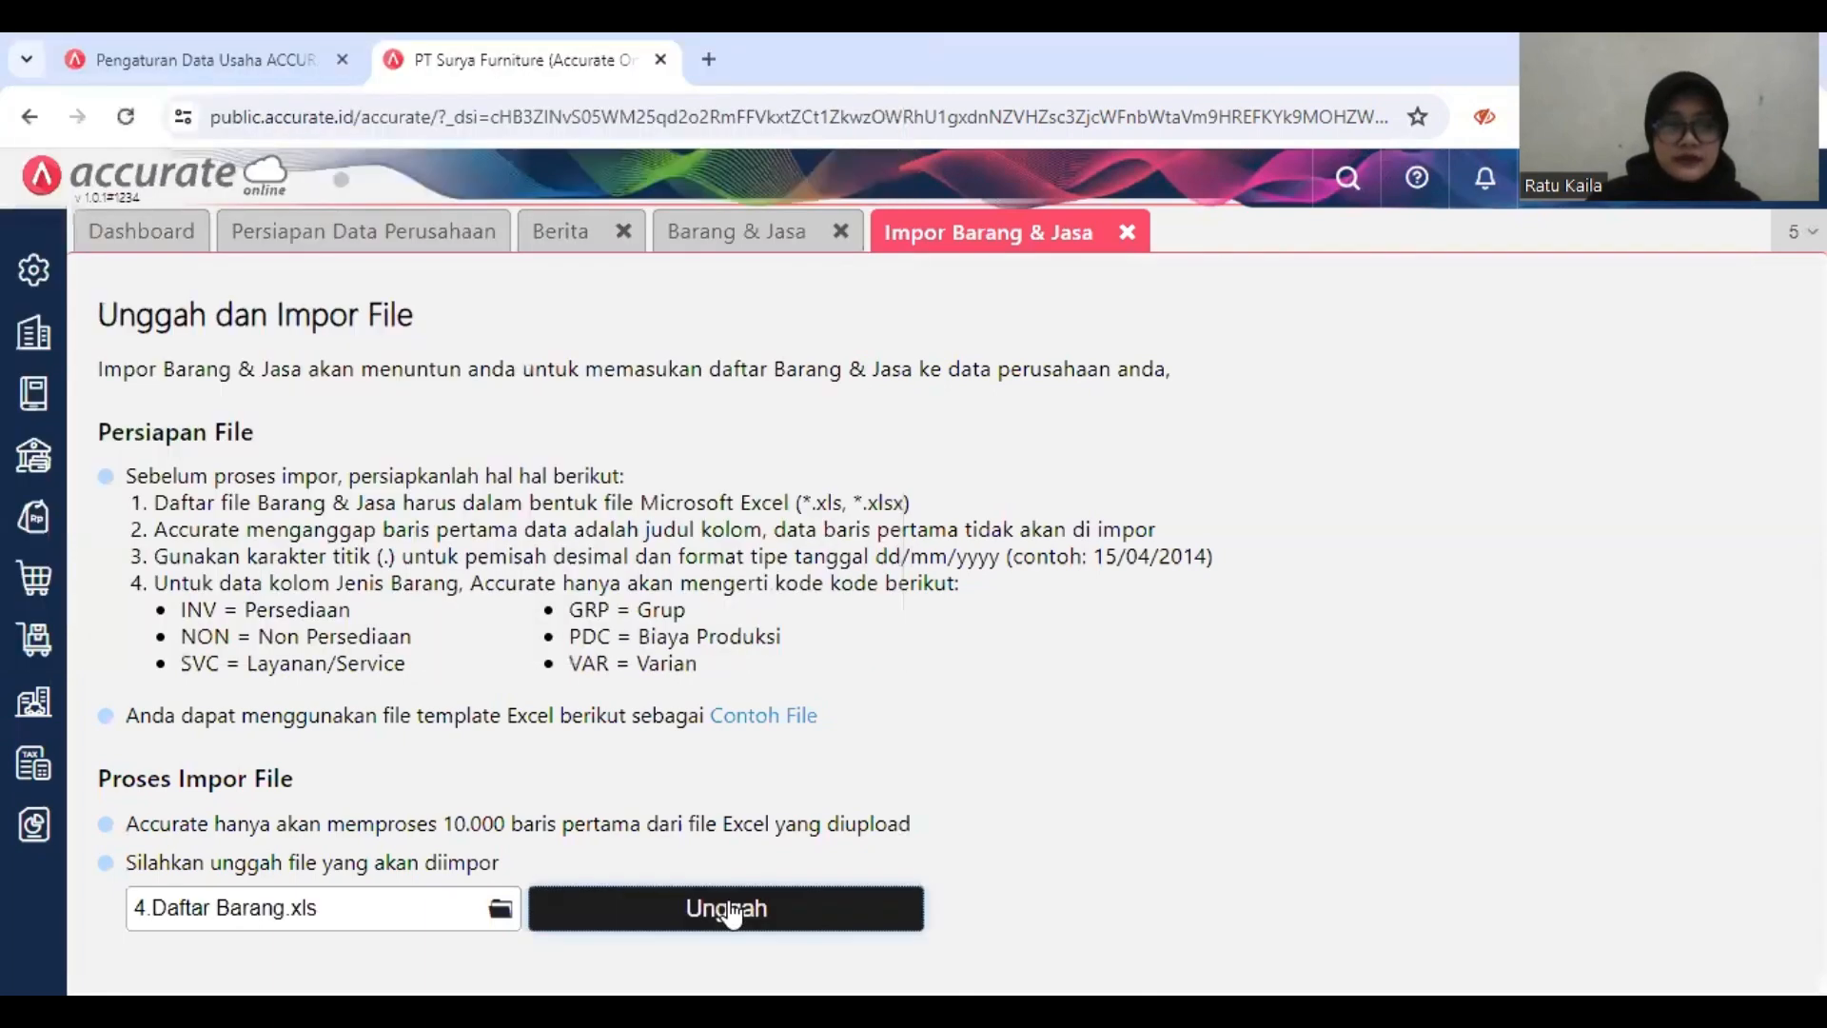
left_click(731, 904)
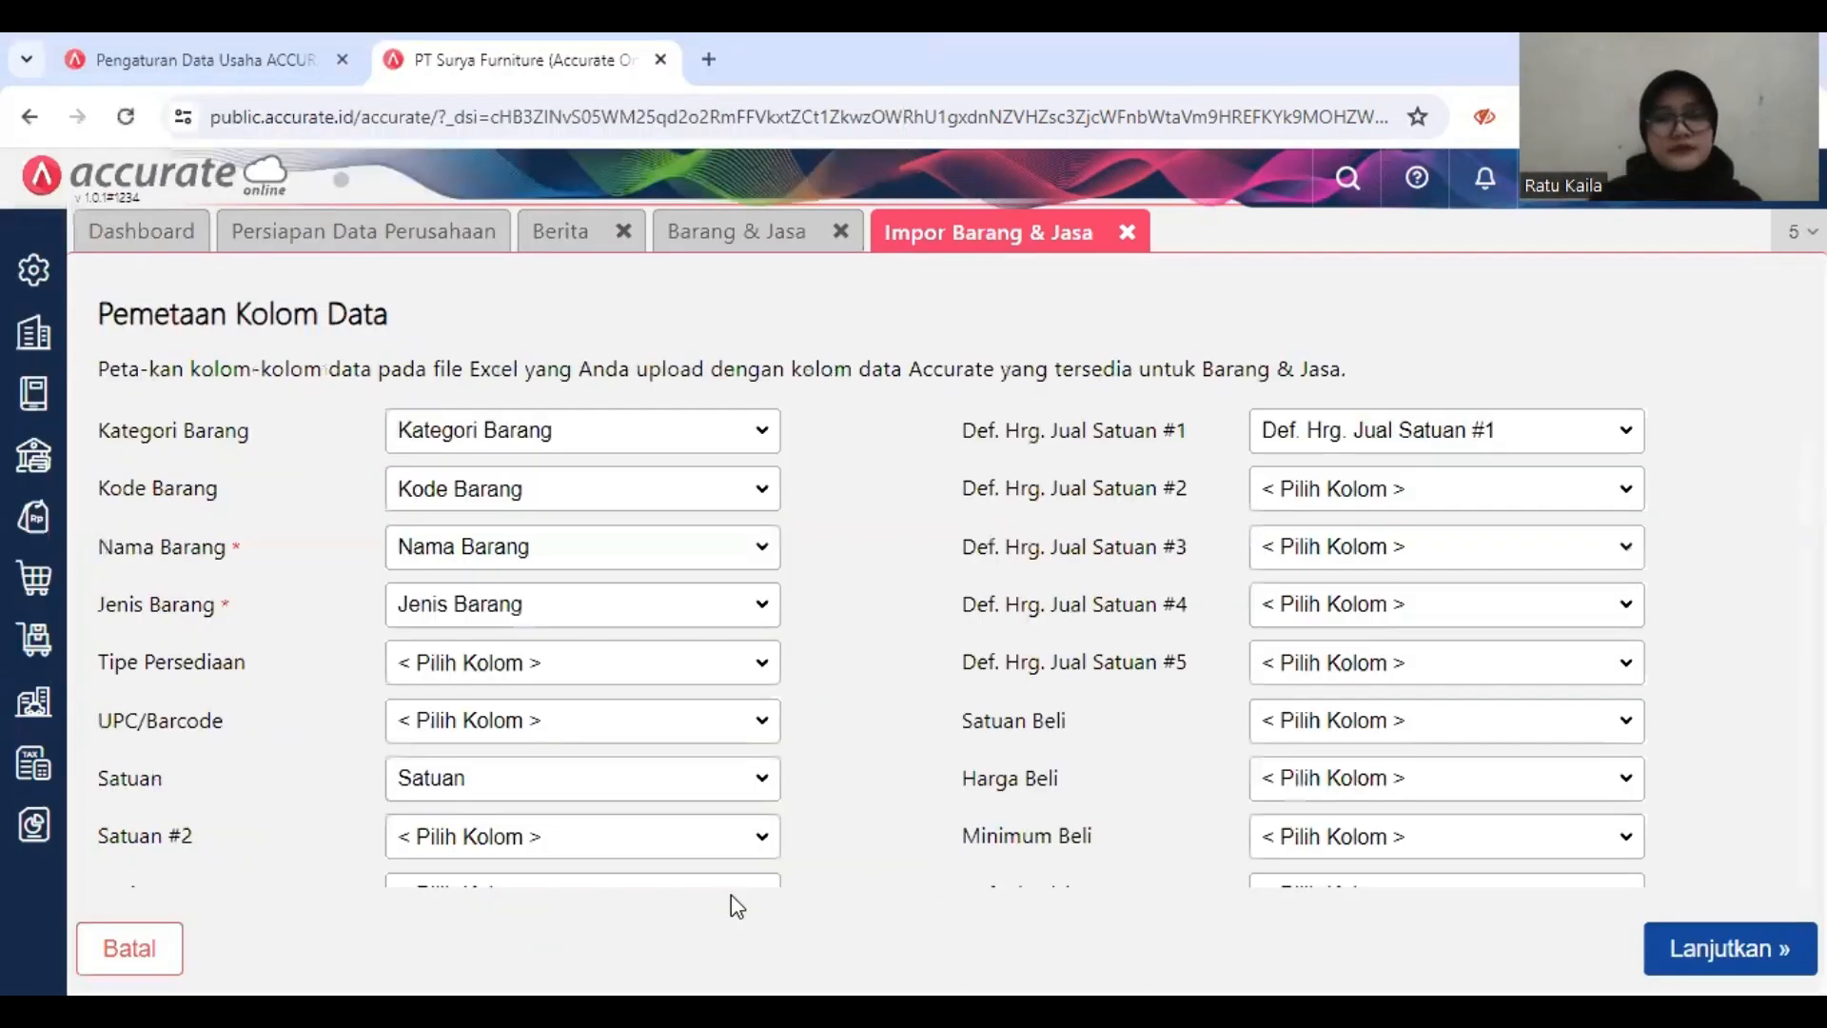
Step: Accept the column mapping, import the items with updating of matching existing data enabled, and close the import and Barang & Jasa pages
left_click(1768, 952)
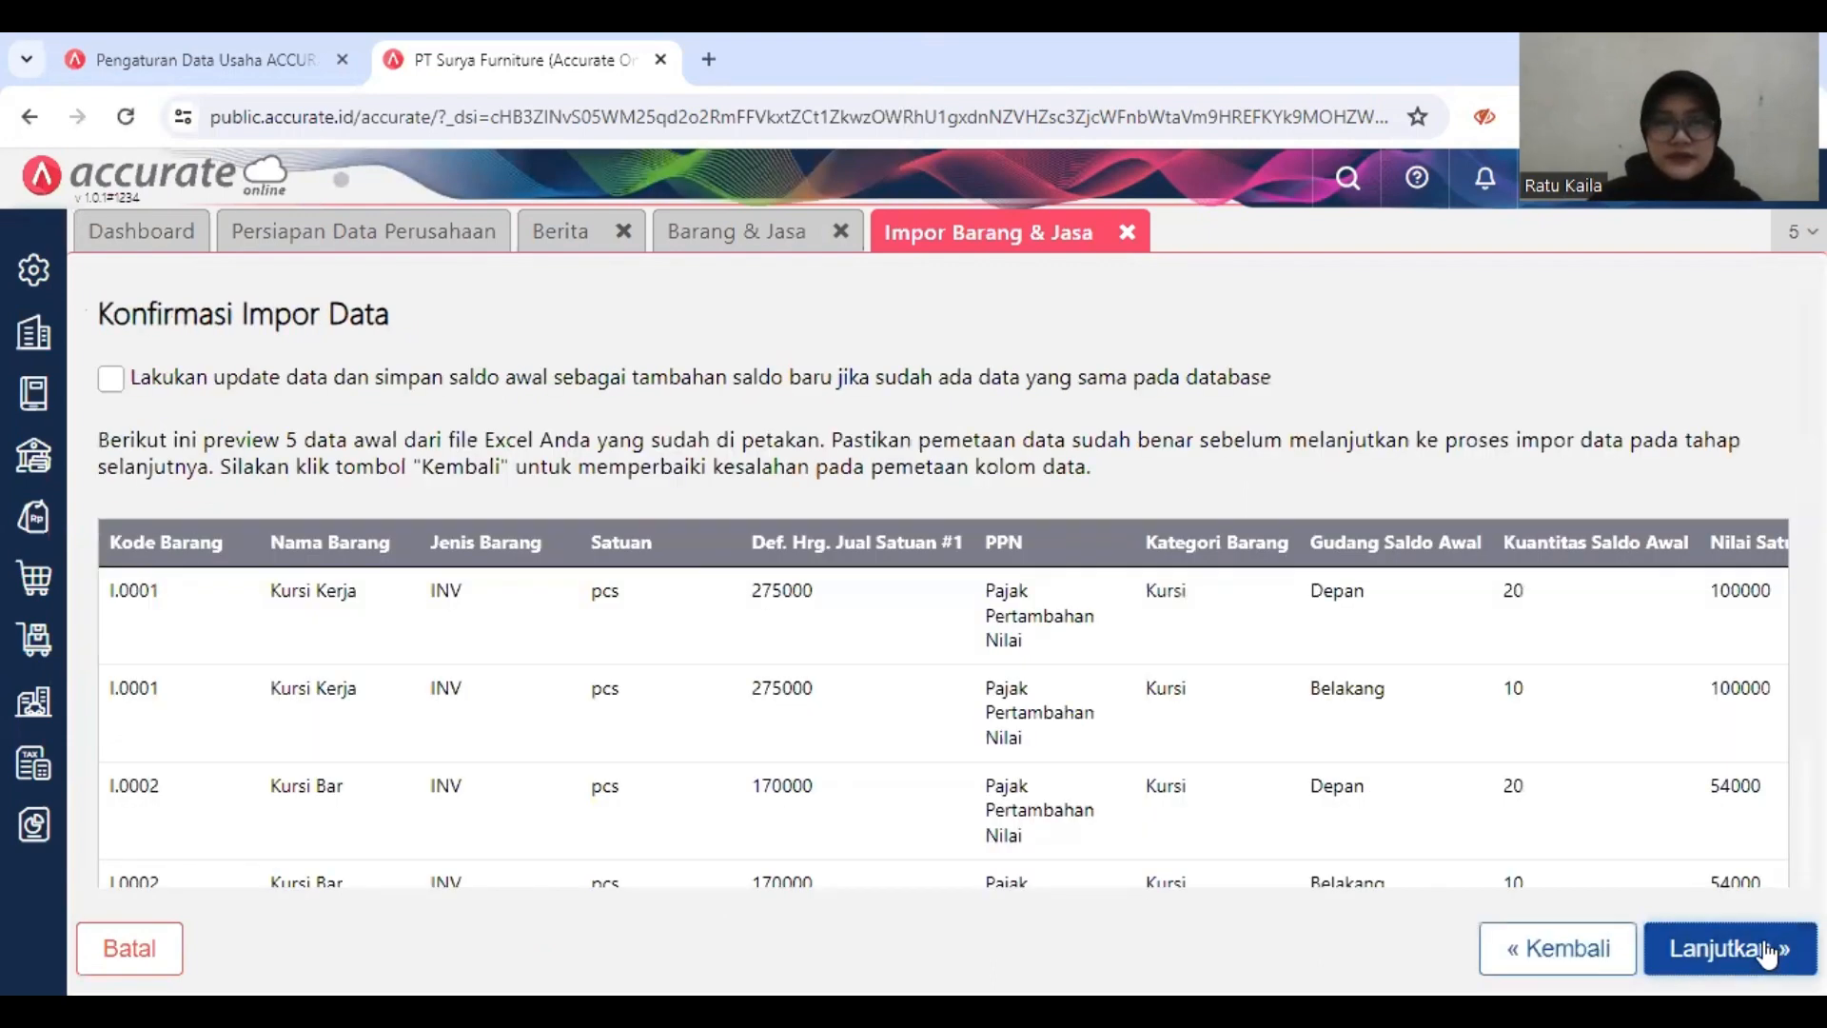
left_click(110, 379)
left_click(1742, 952)
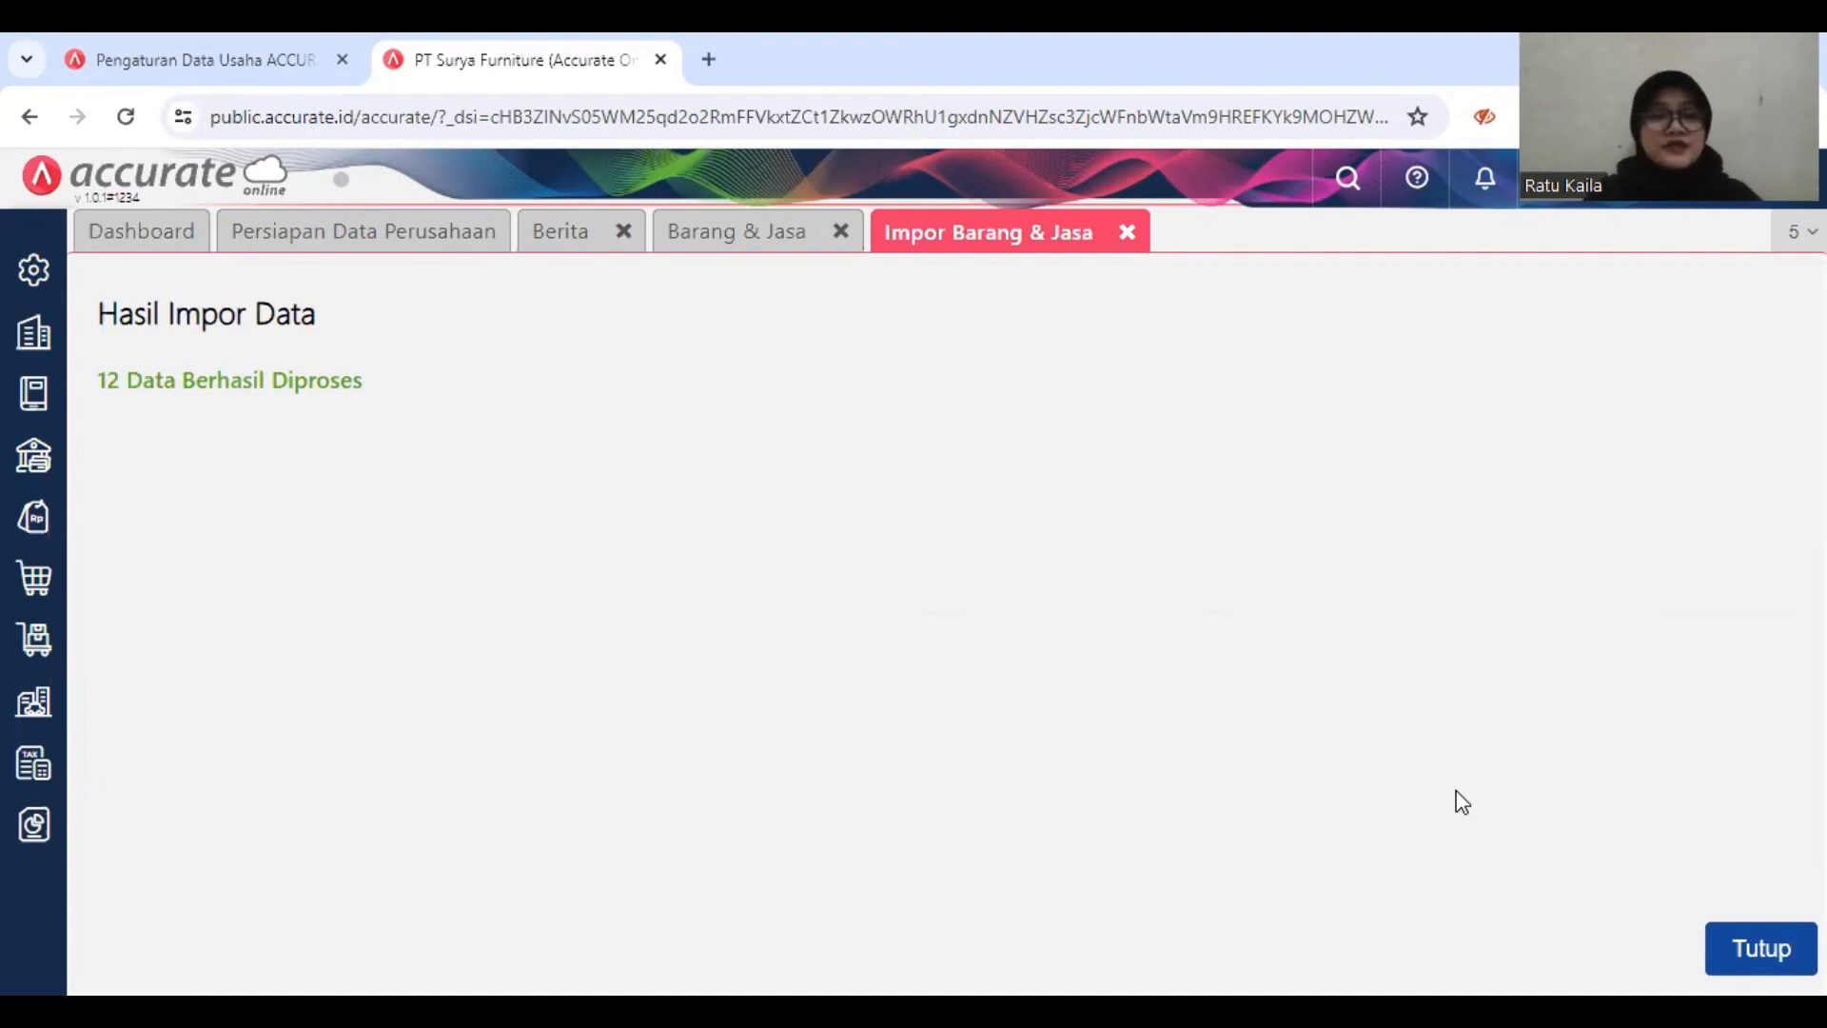
left_click(1777, 949)
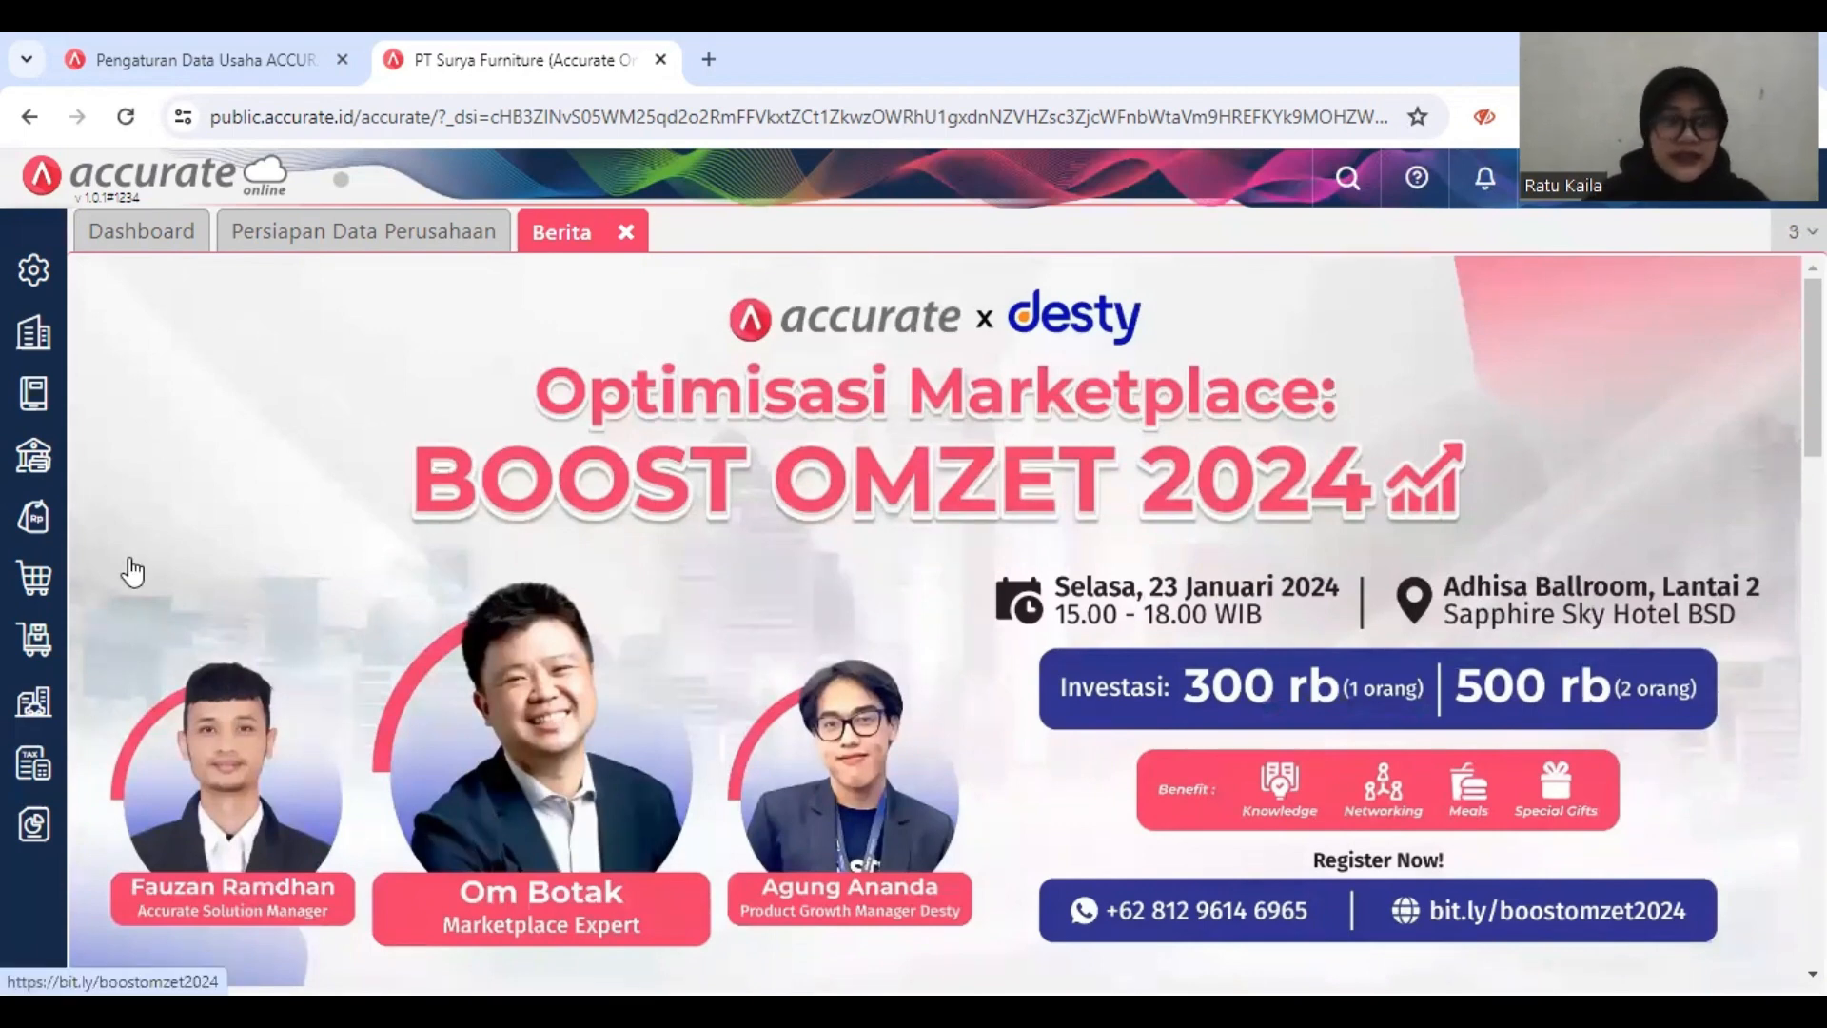
Step: Open Kategori Aset in the fixed assets module and save a new asset category named Tanah
left_click(28, 721)
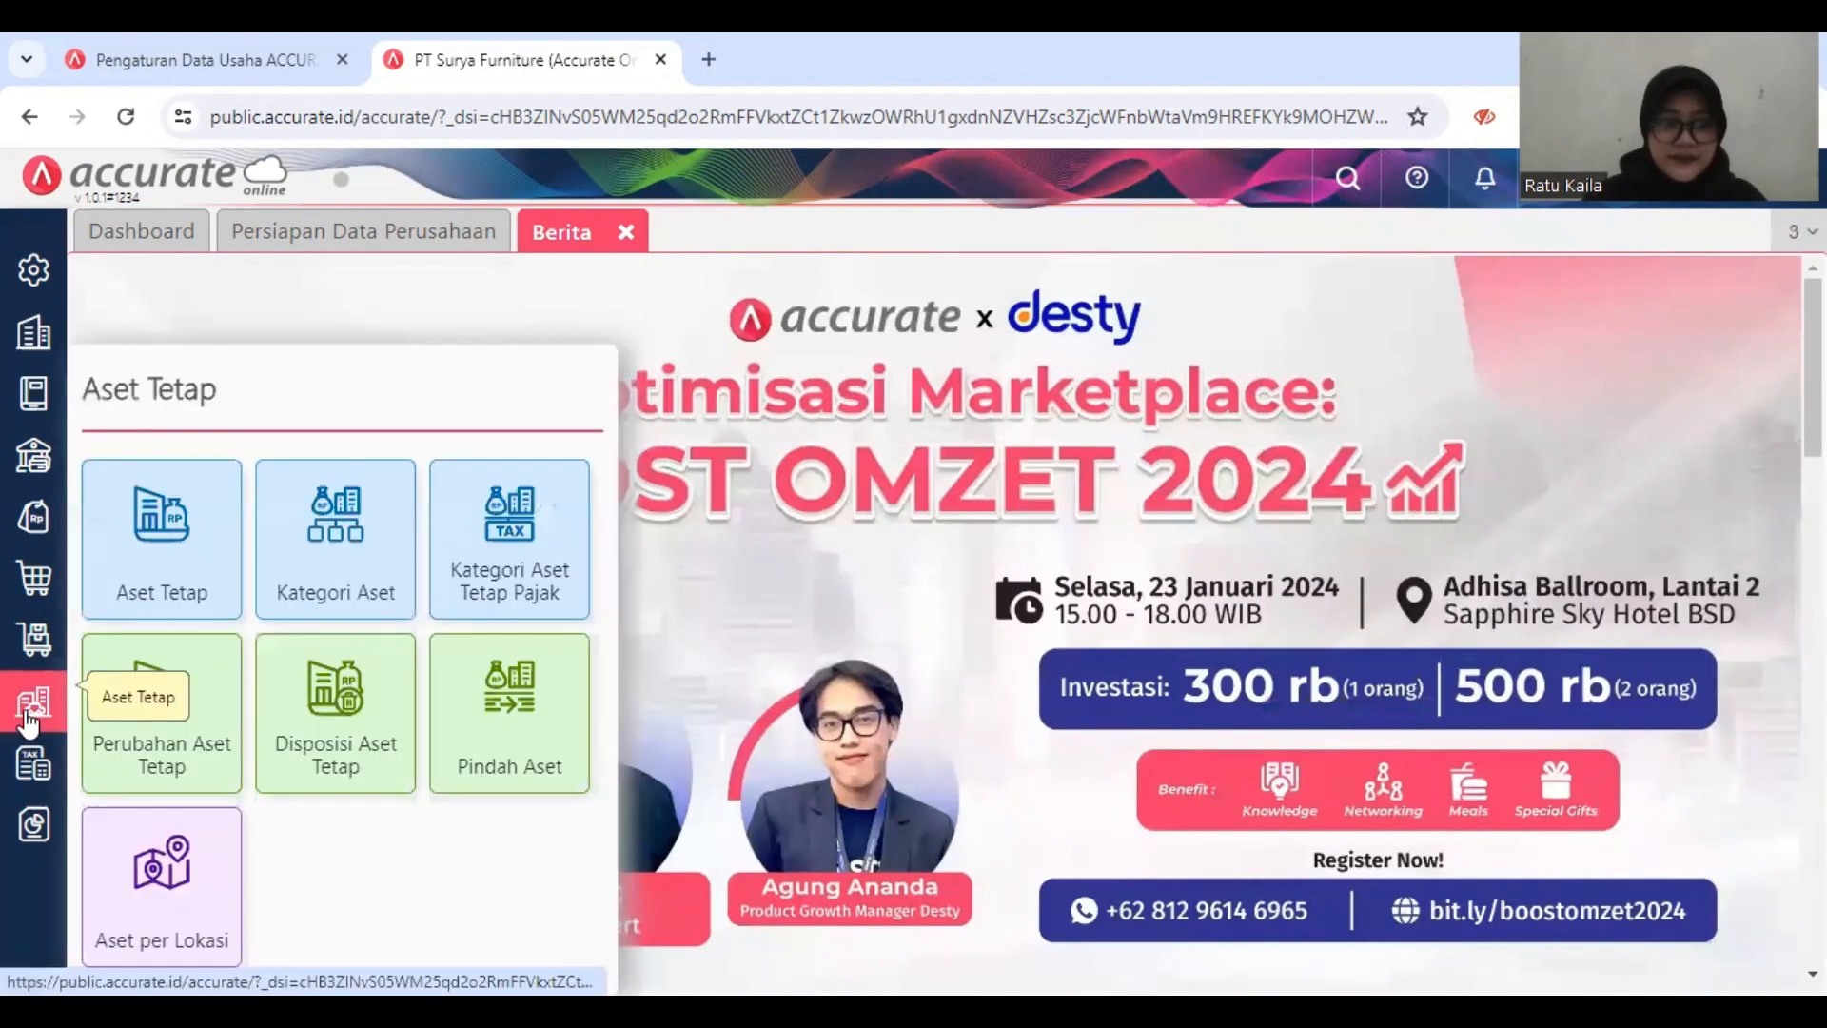
left_click(333, 537)
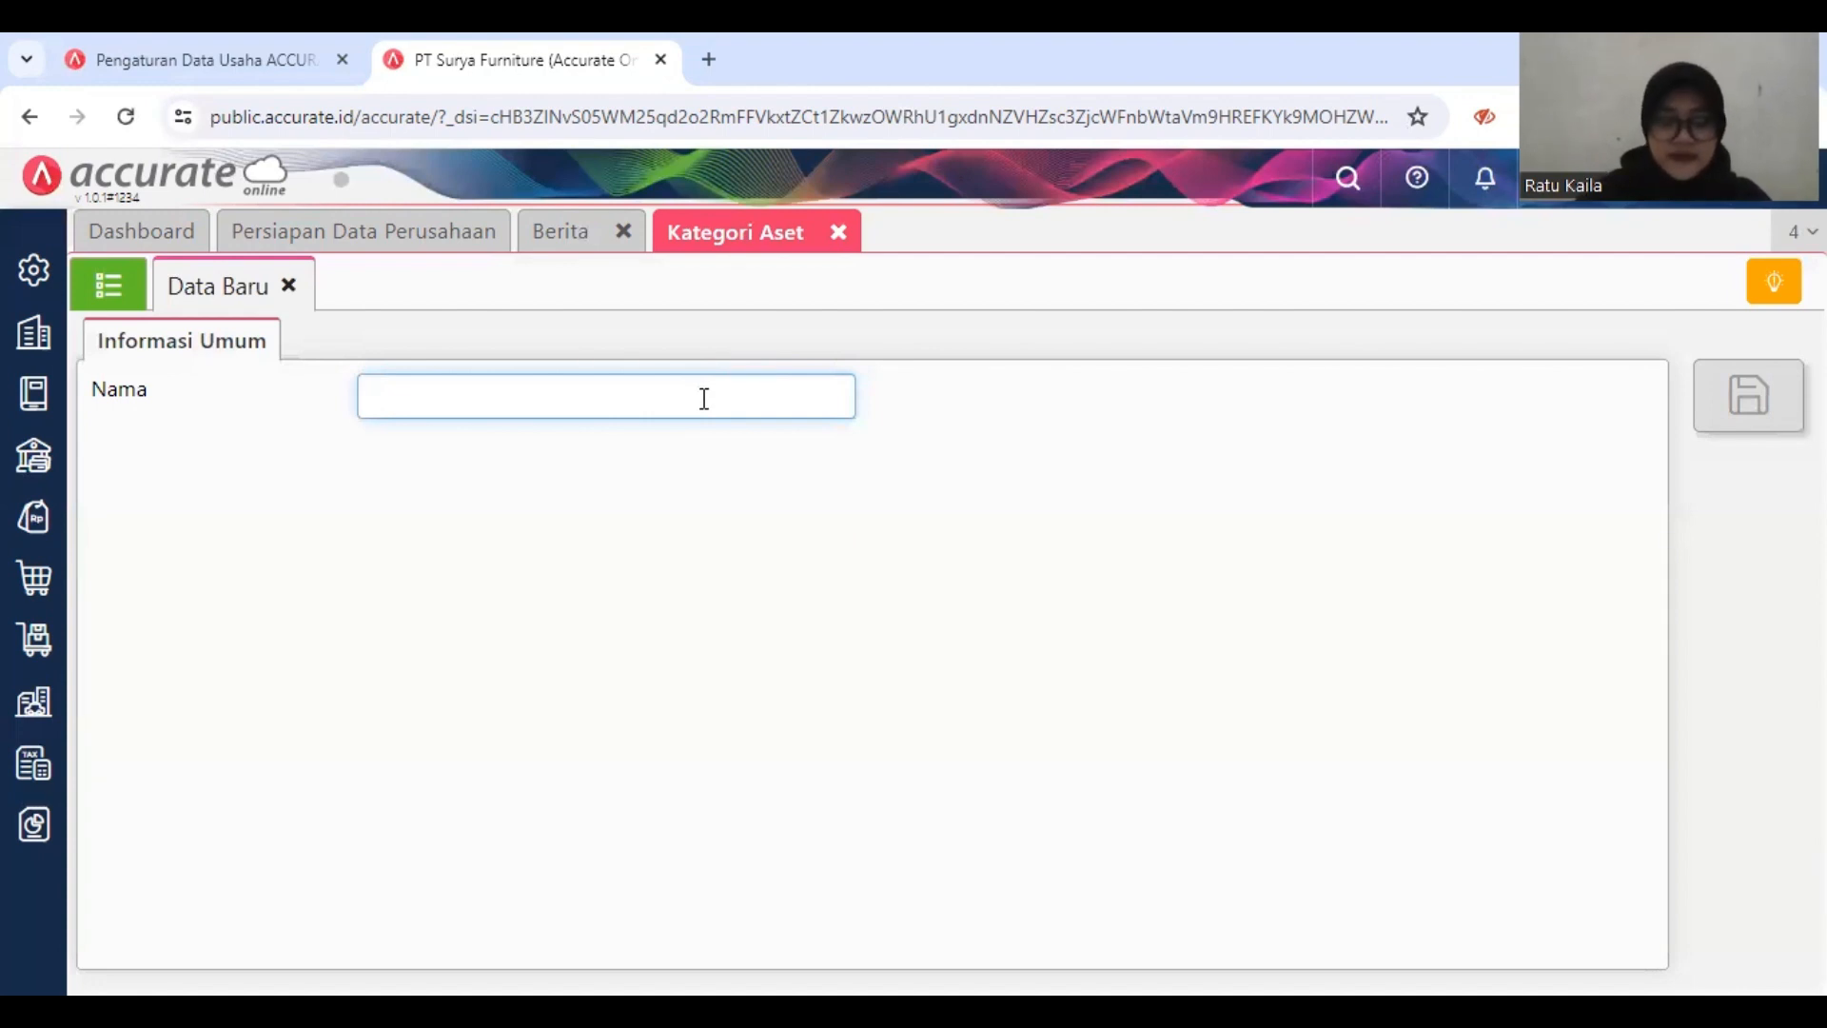
type("Tanah")
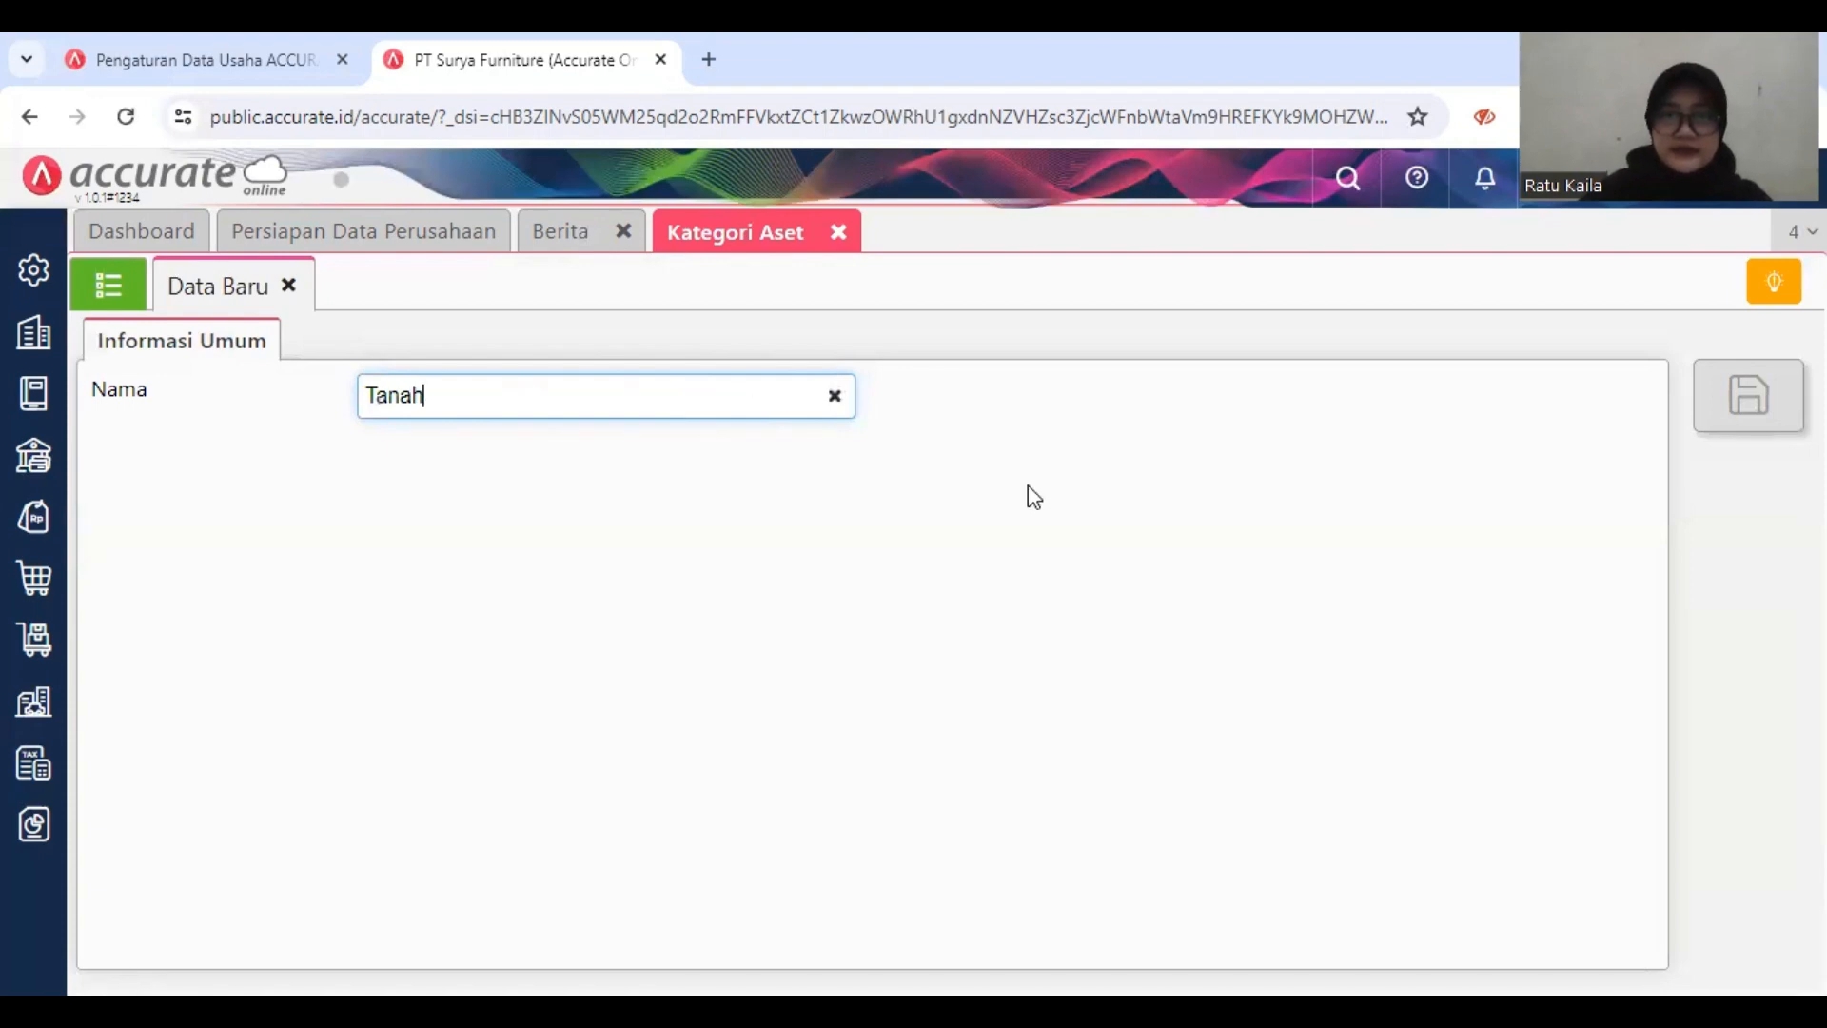
left_click(1028, 487)
left_click(1754, 400)
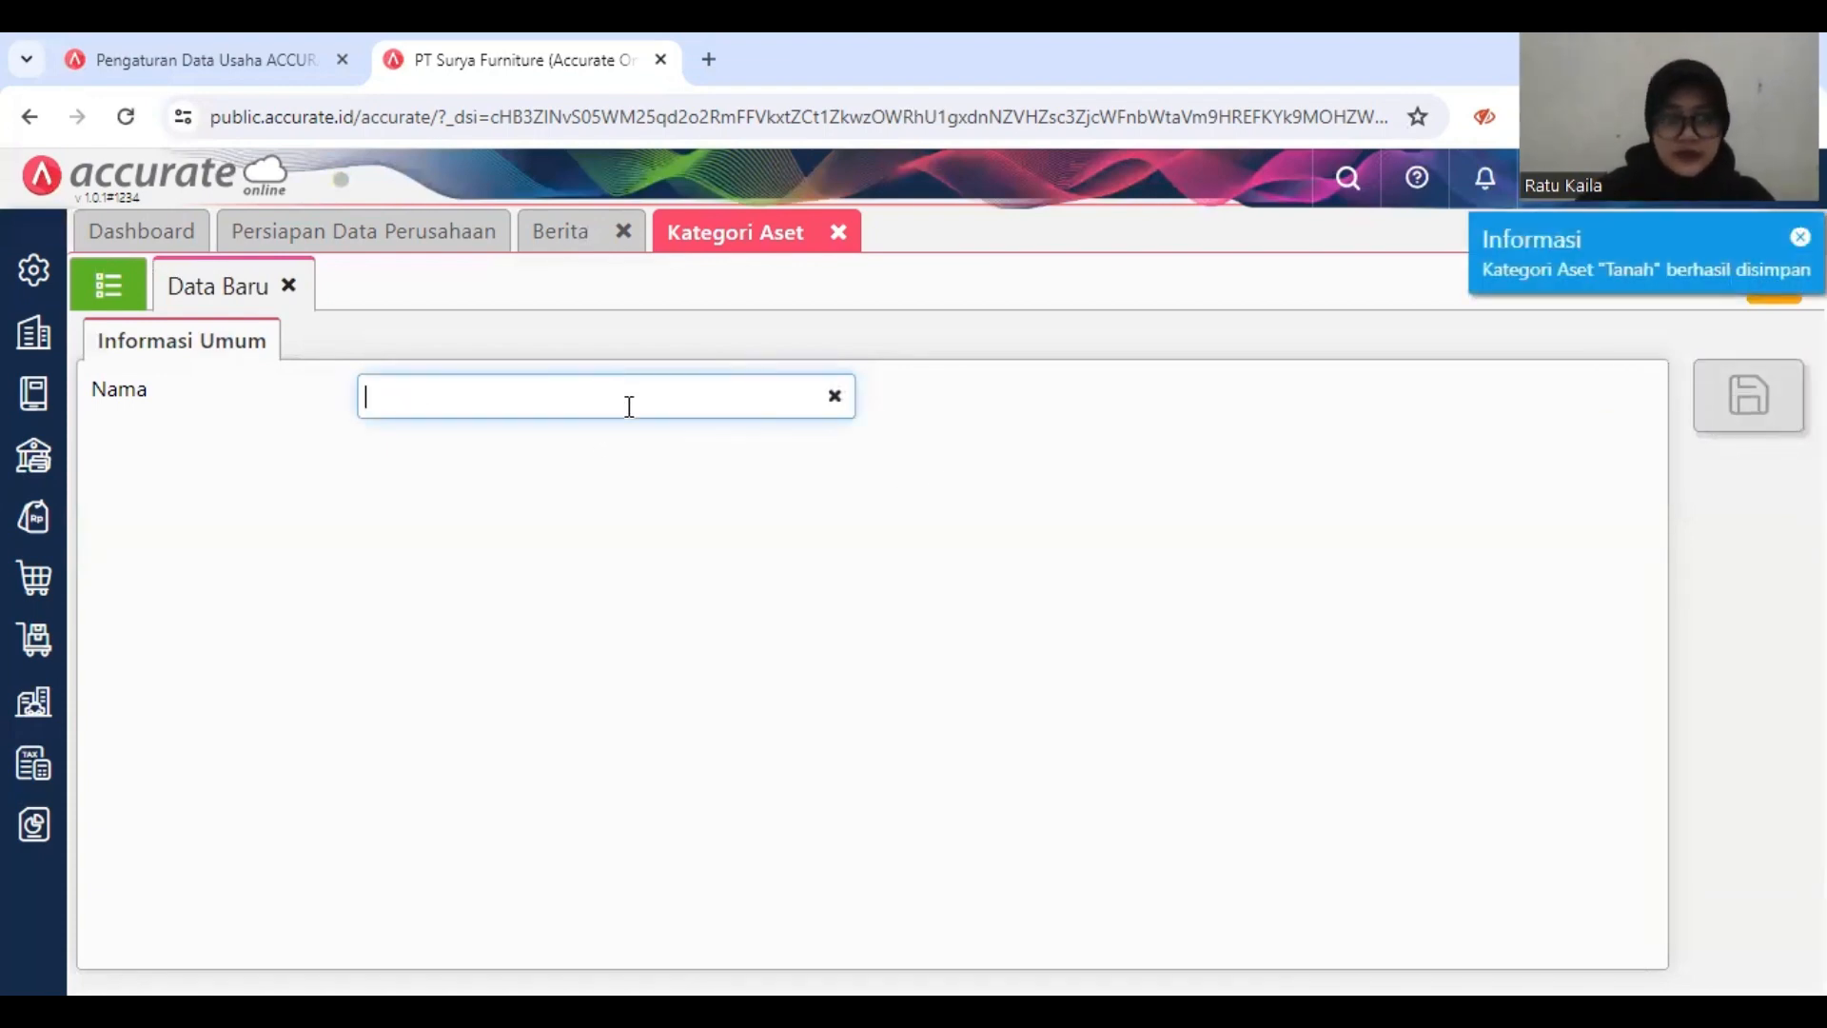
Step: Save two more asset categories named Gedung and Peralatan, and return to the Kategori Aset list
type("Ge")
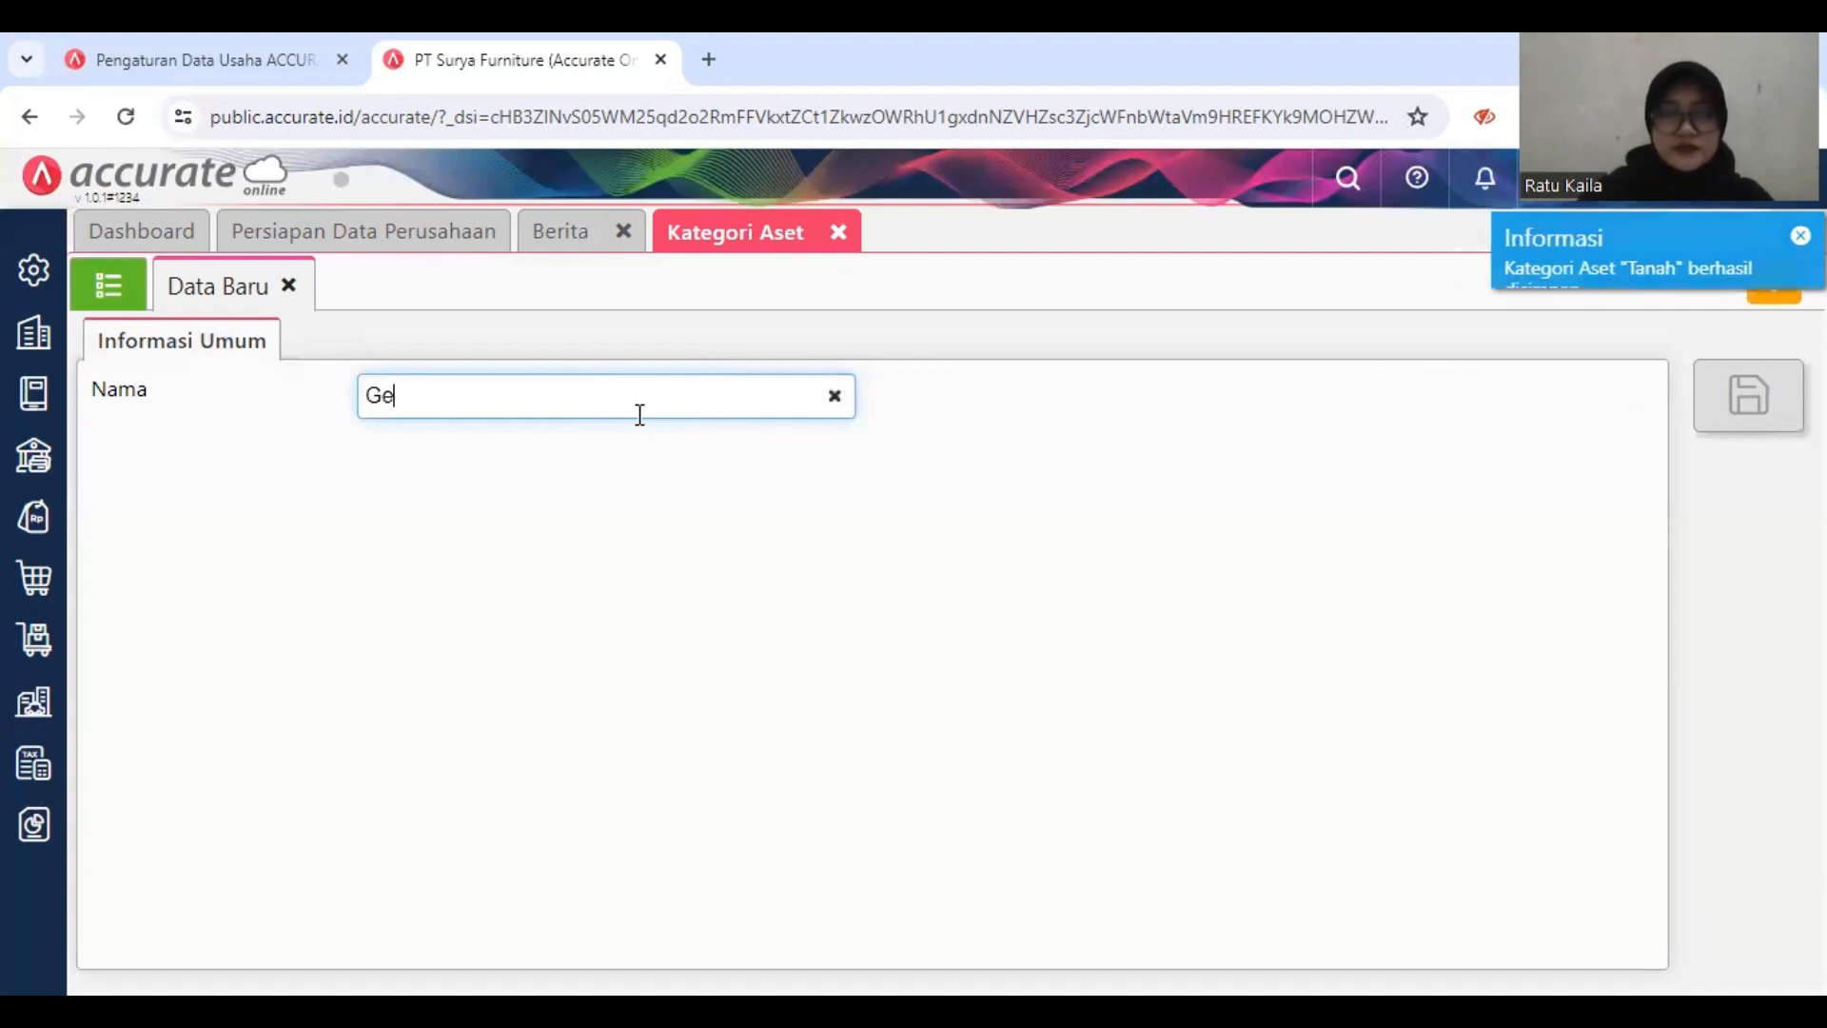
type("dung")
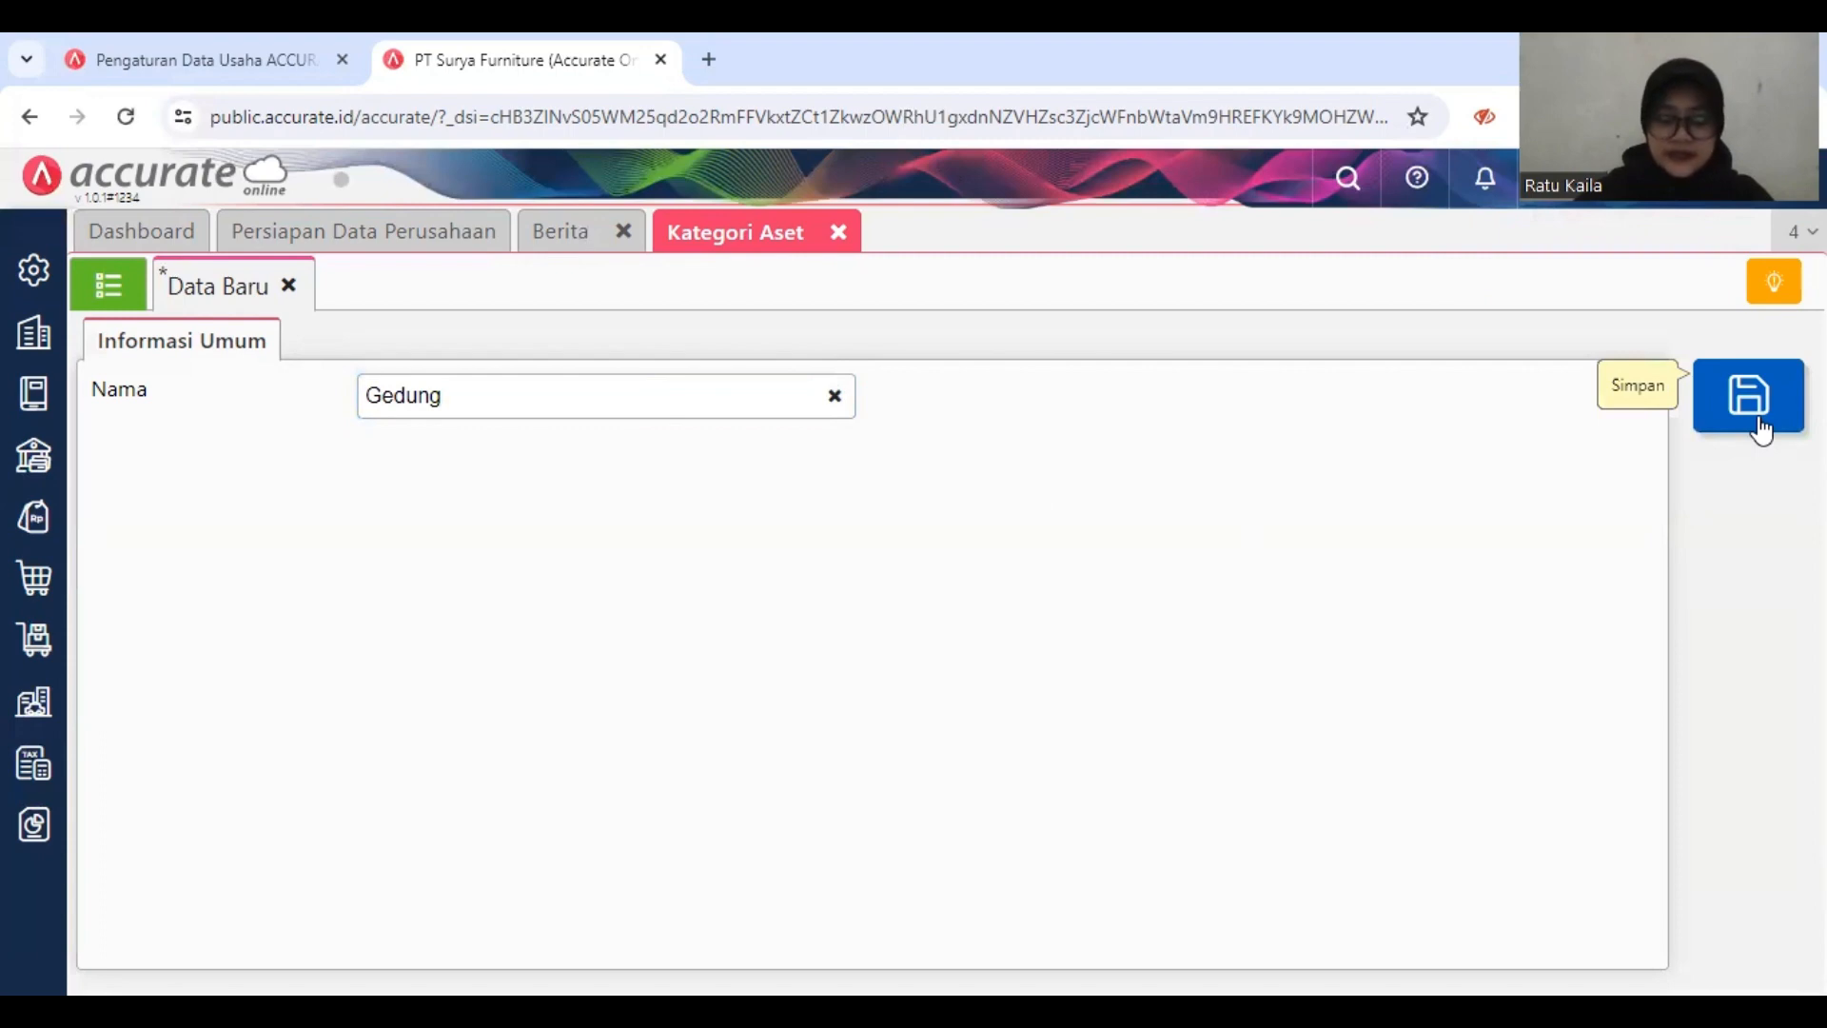
left_click(1761, 428)
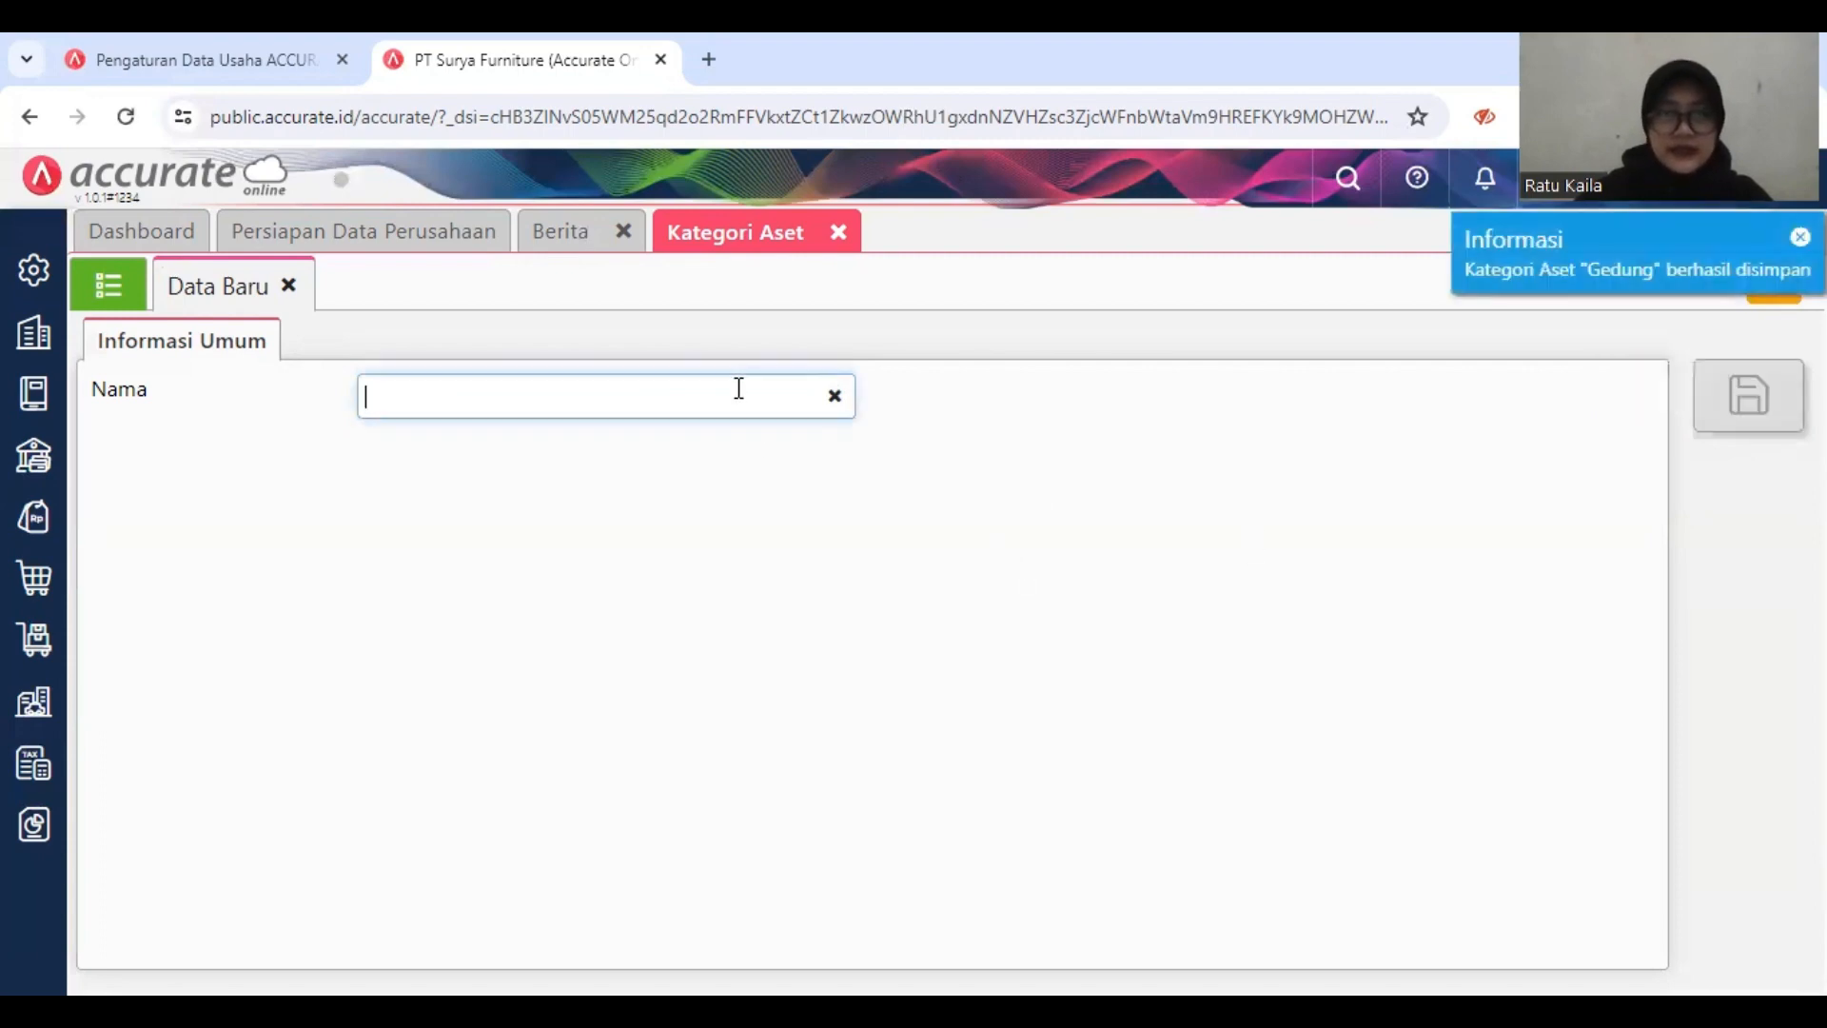
type("Pera")
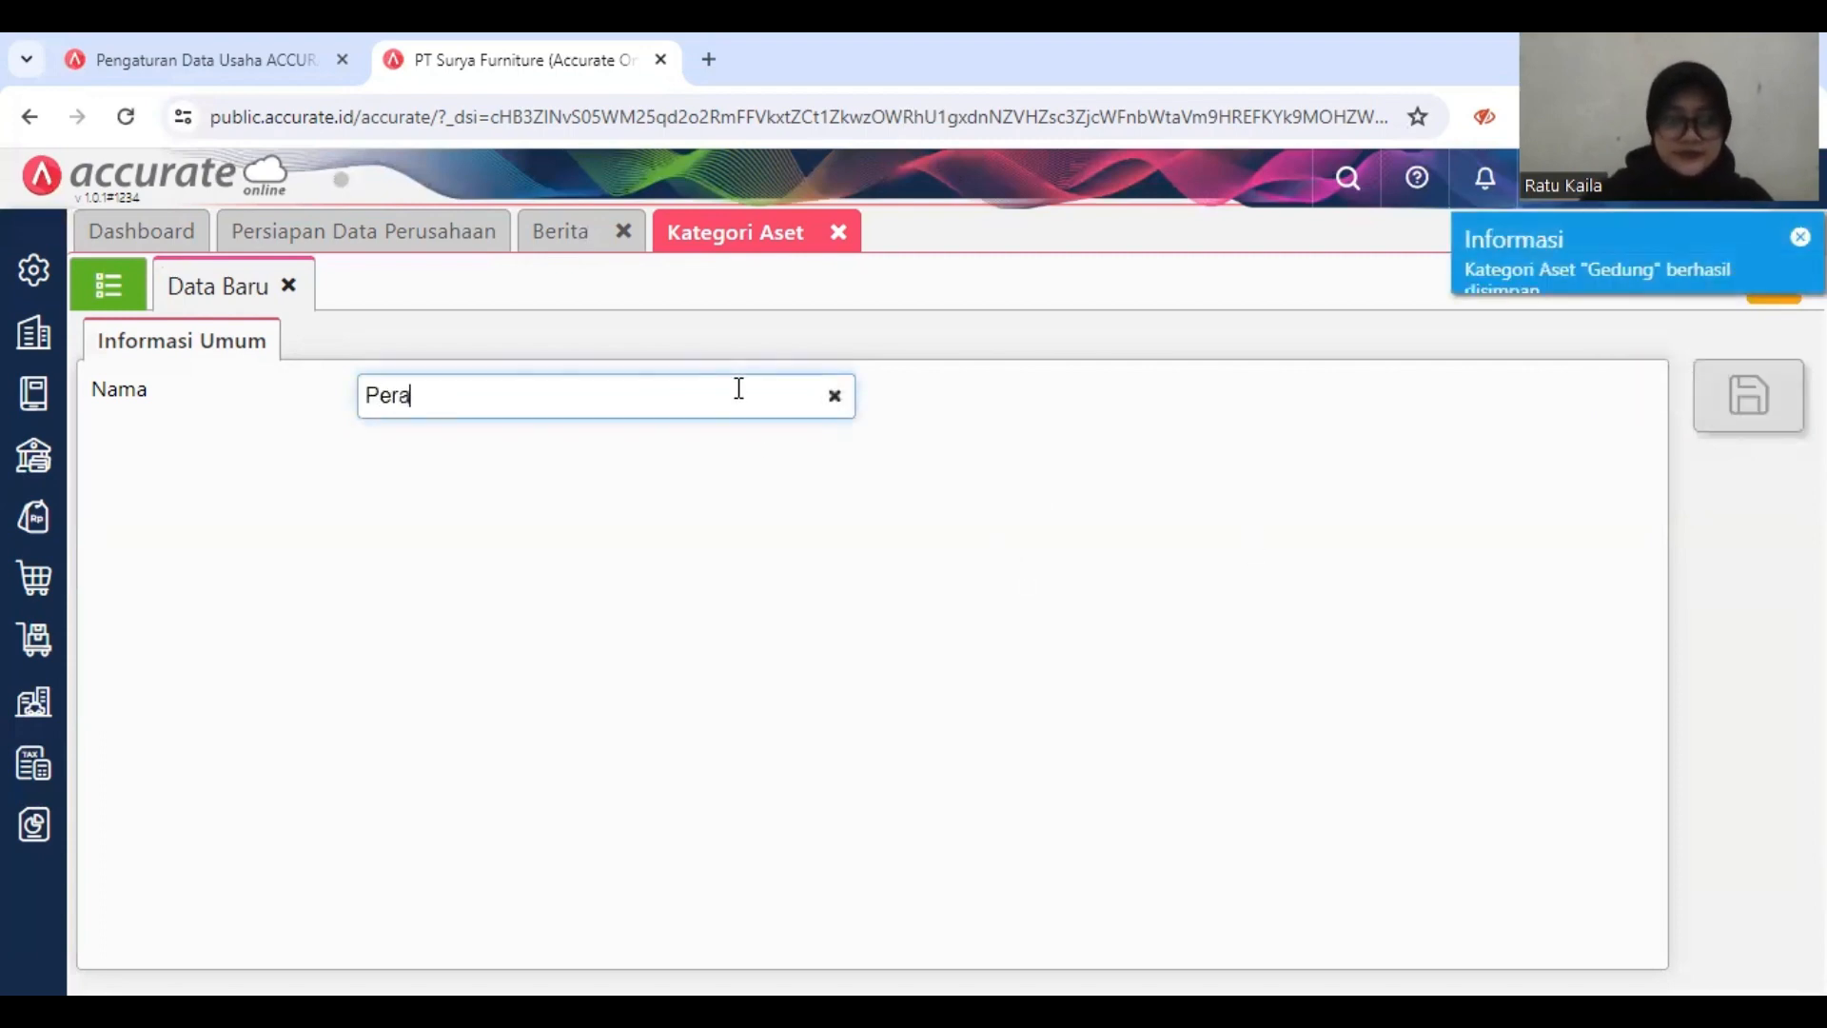
type("latan")
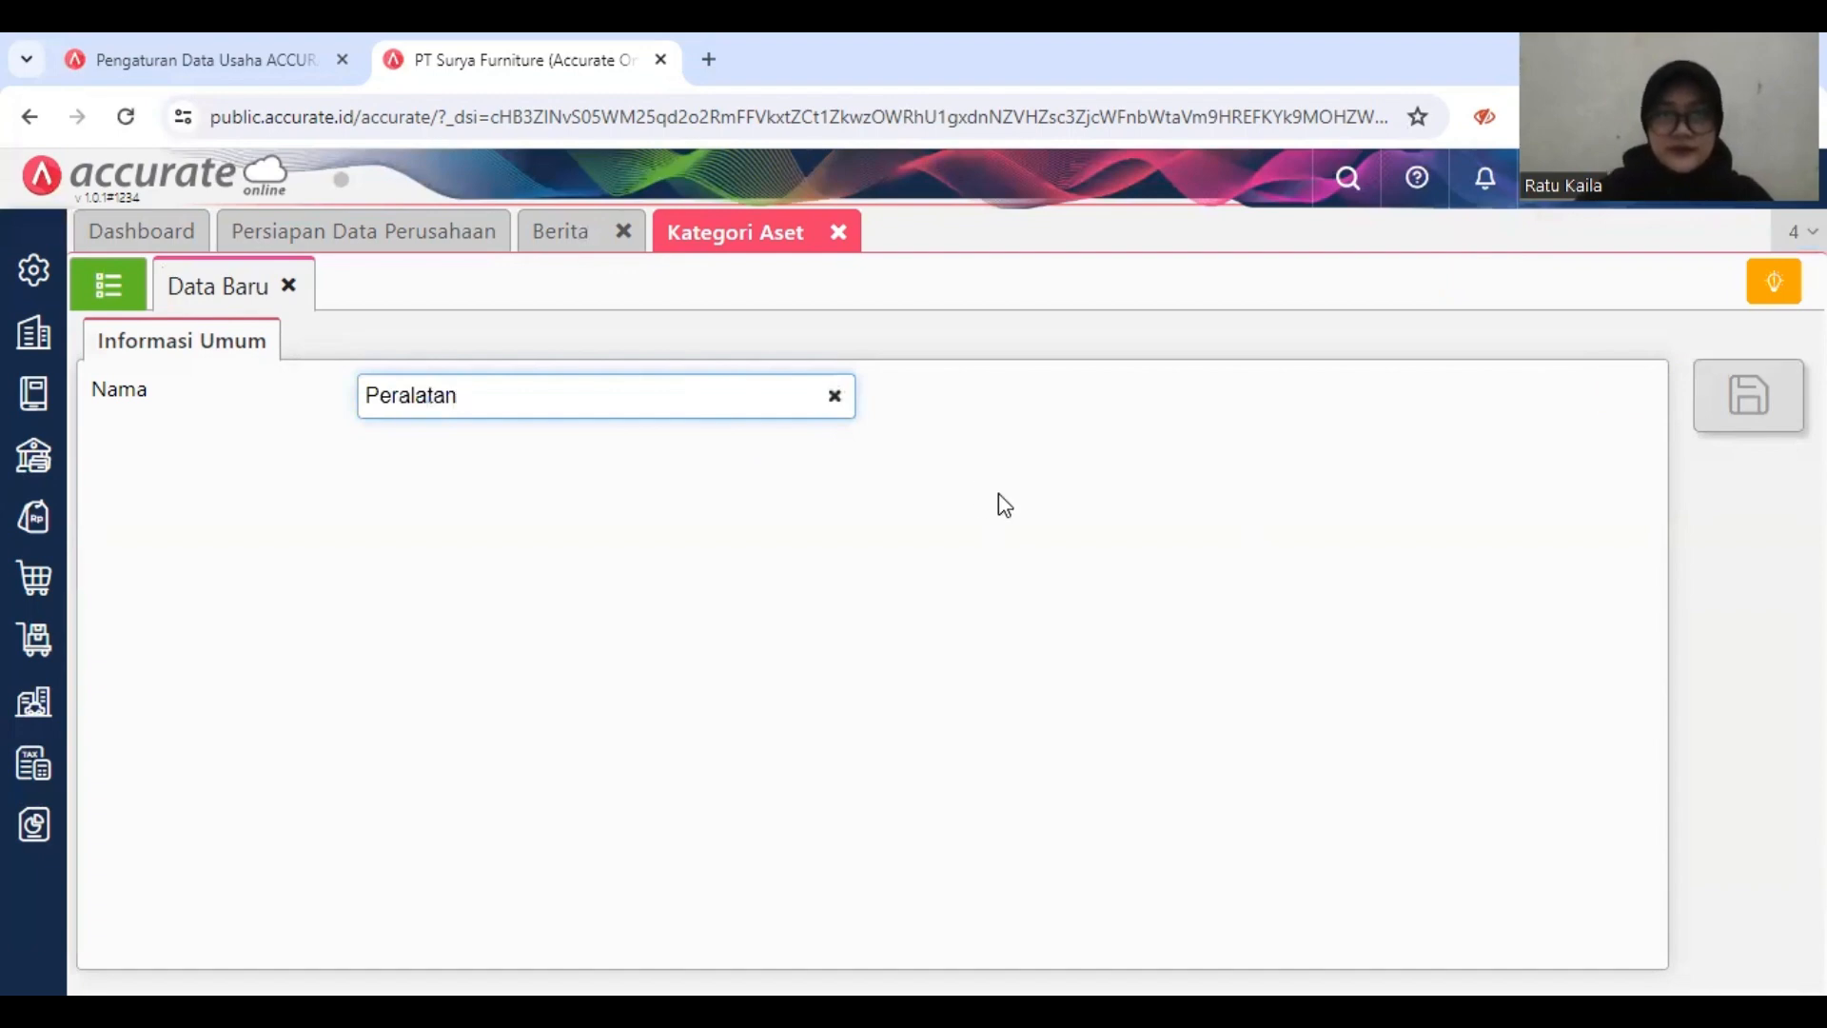
left_click(997, 493)
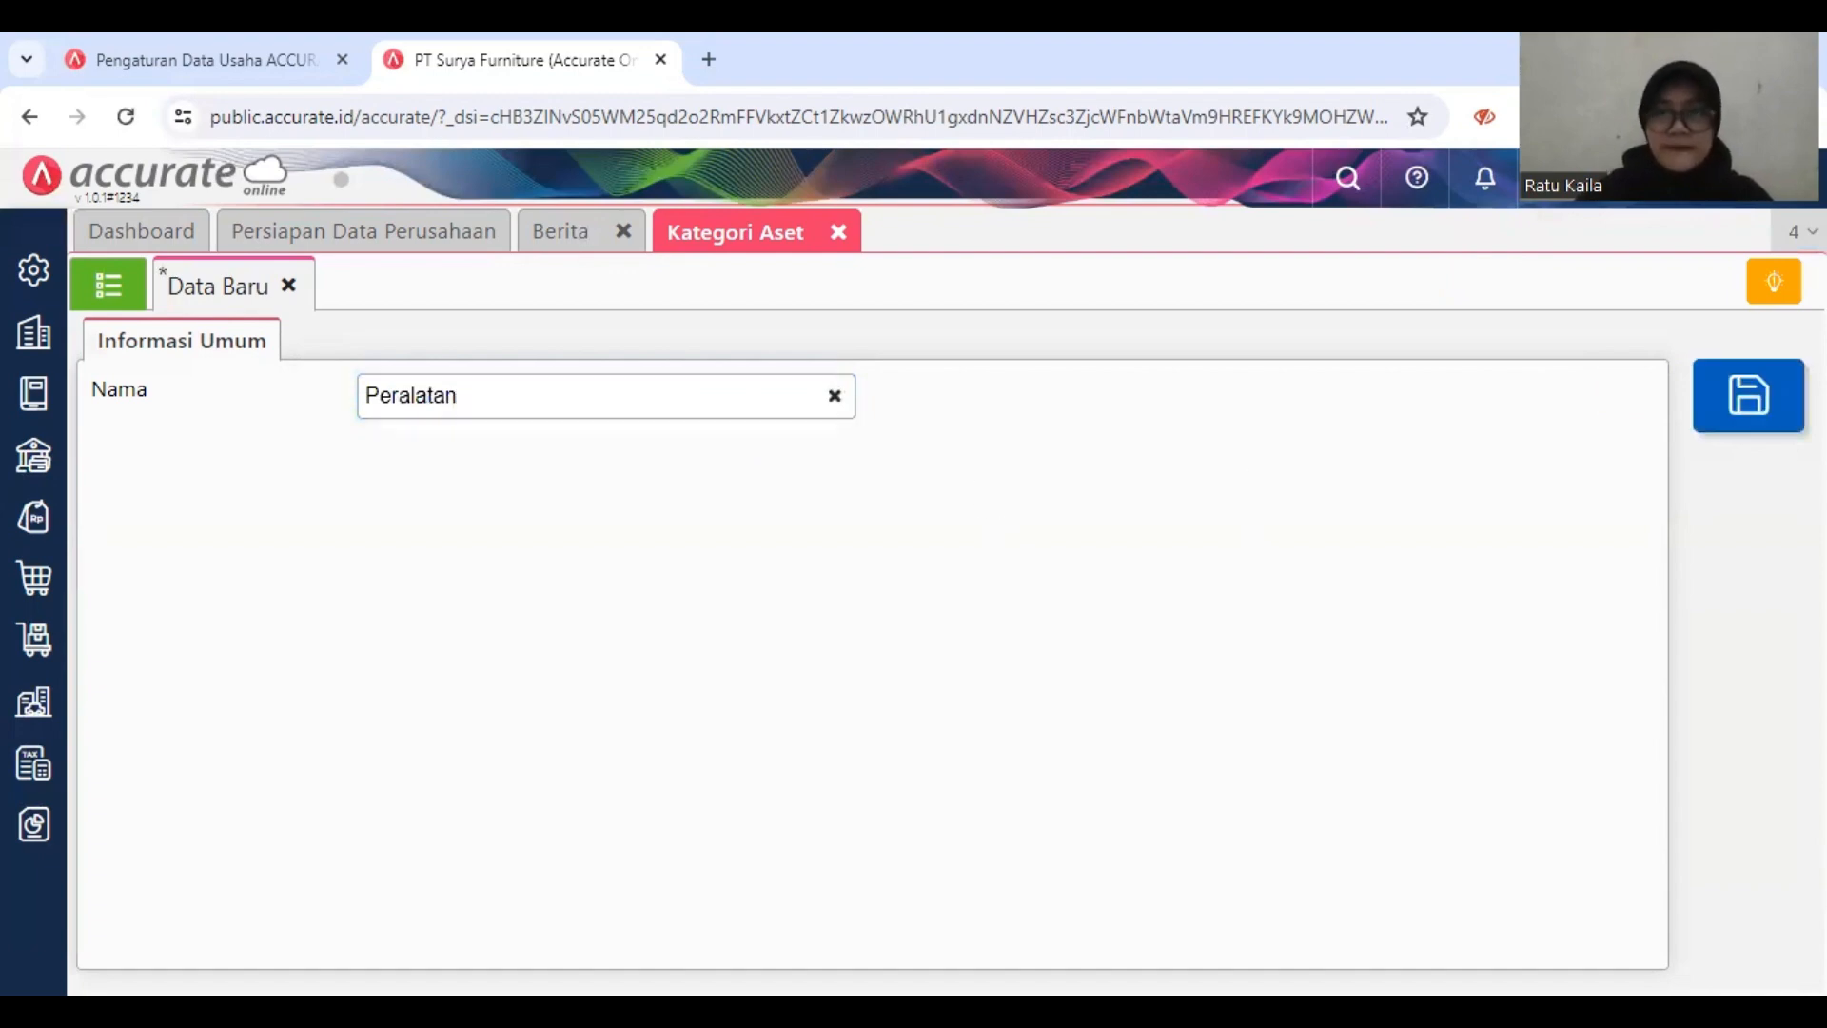
left_click(1772, 419)
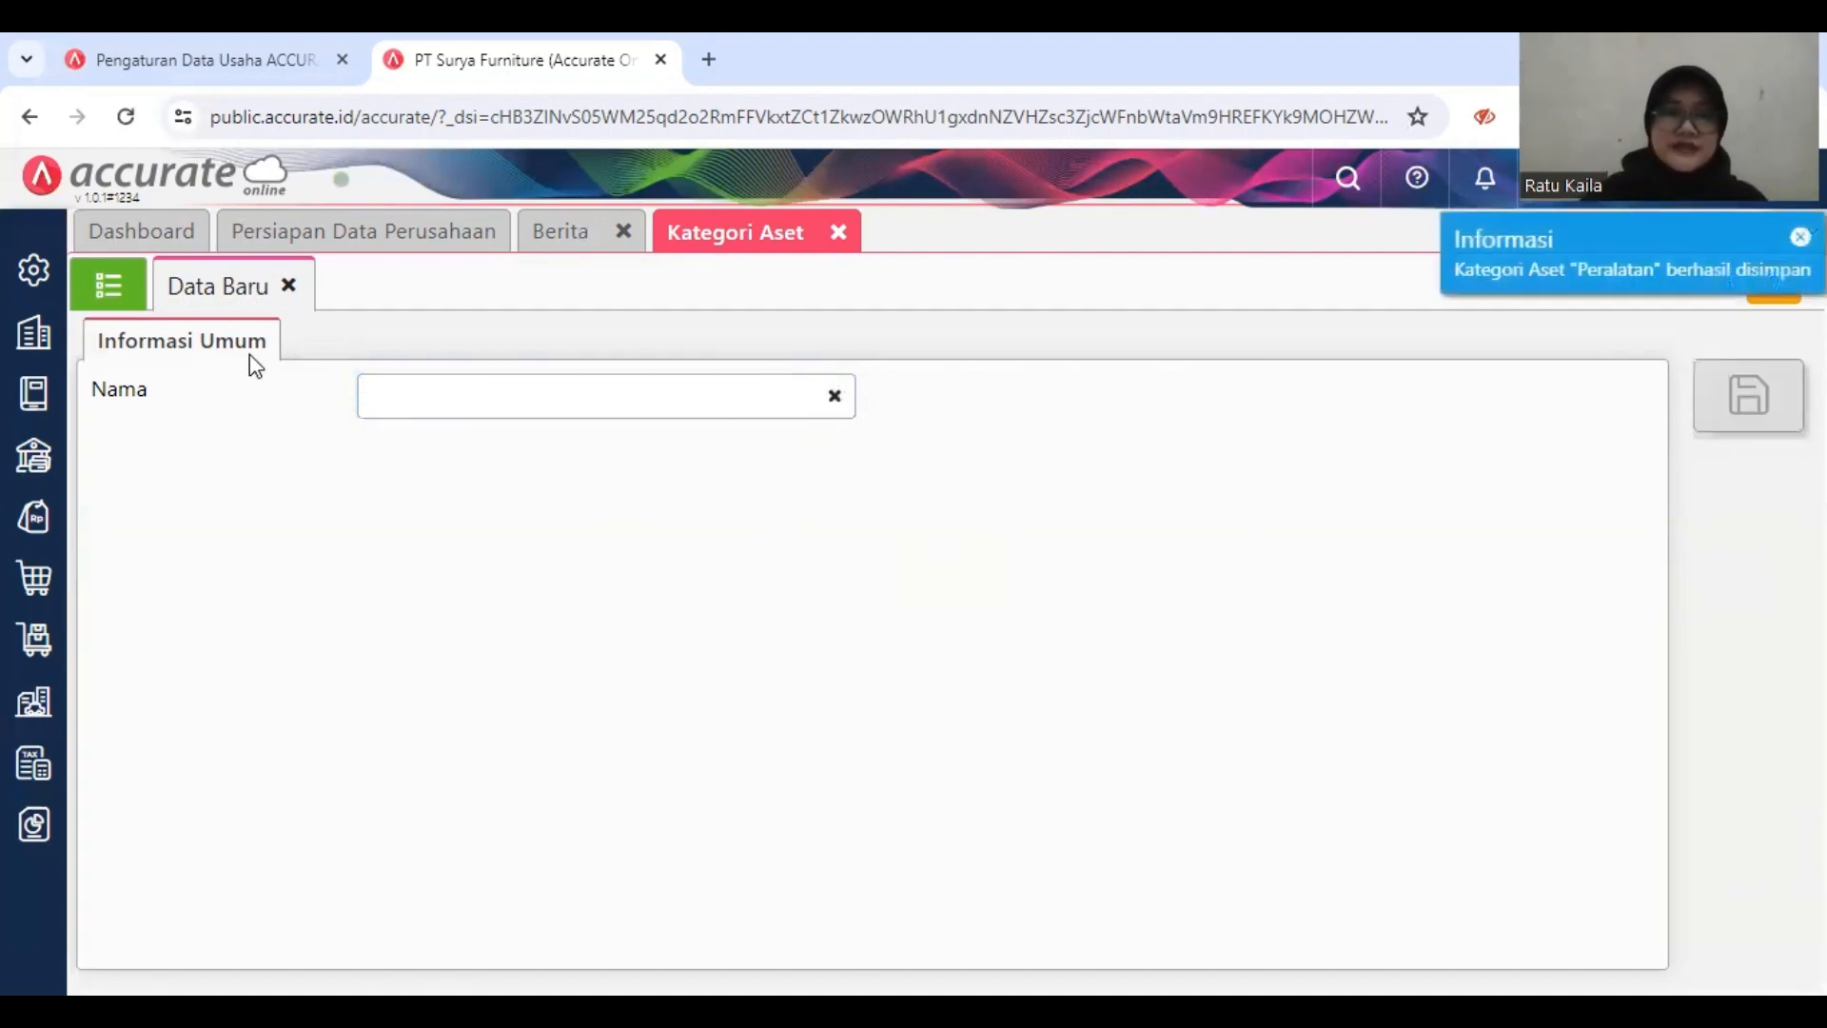
left_click(108, 284)
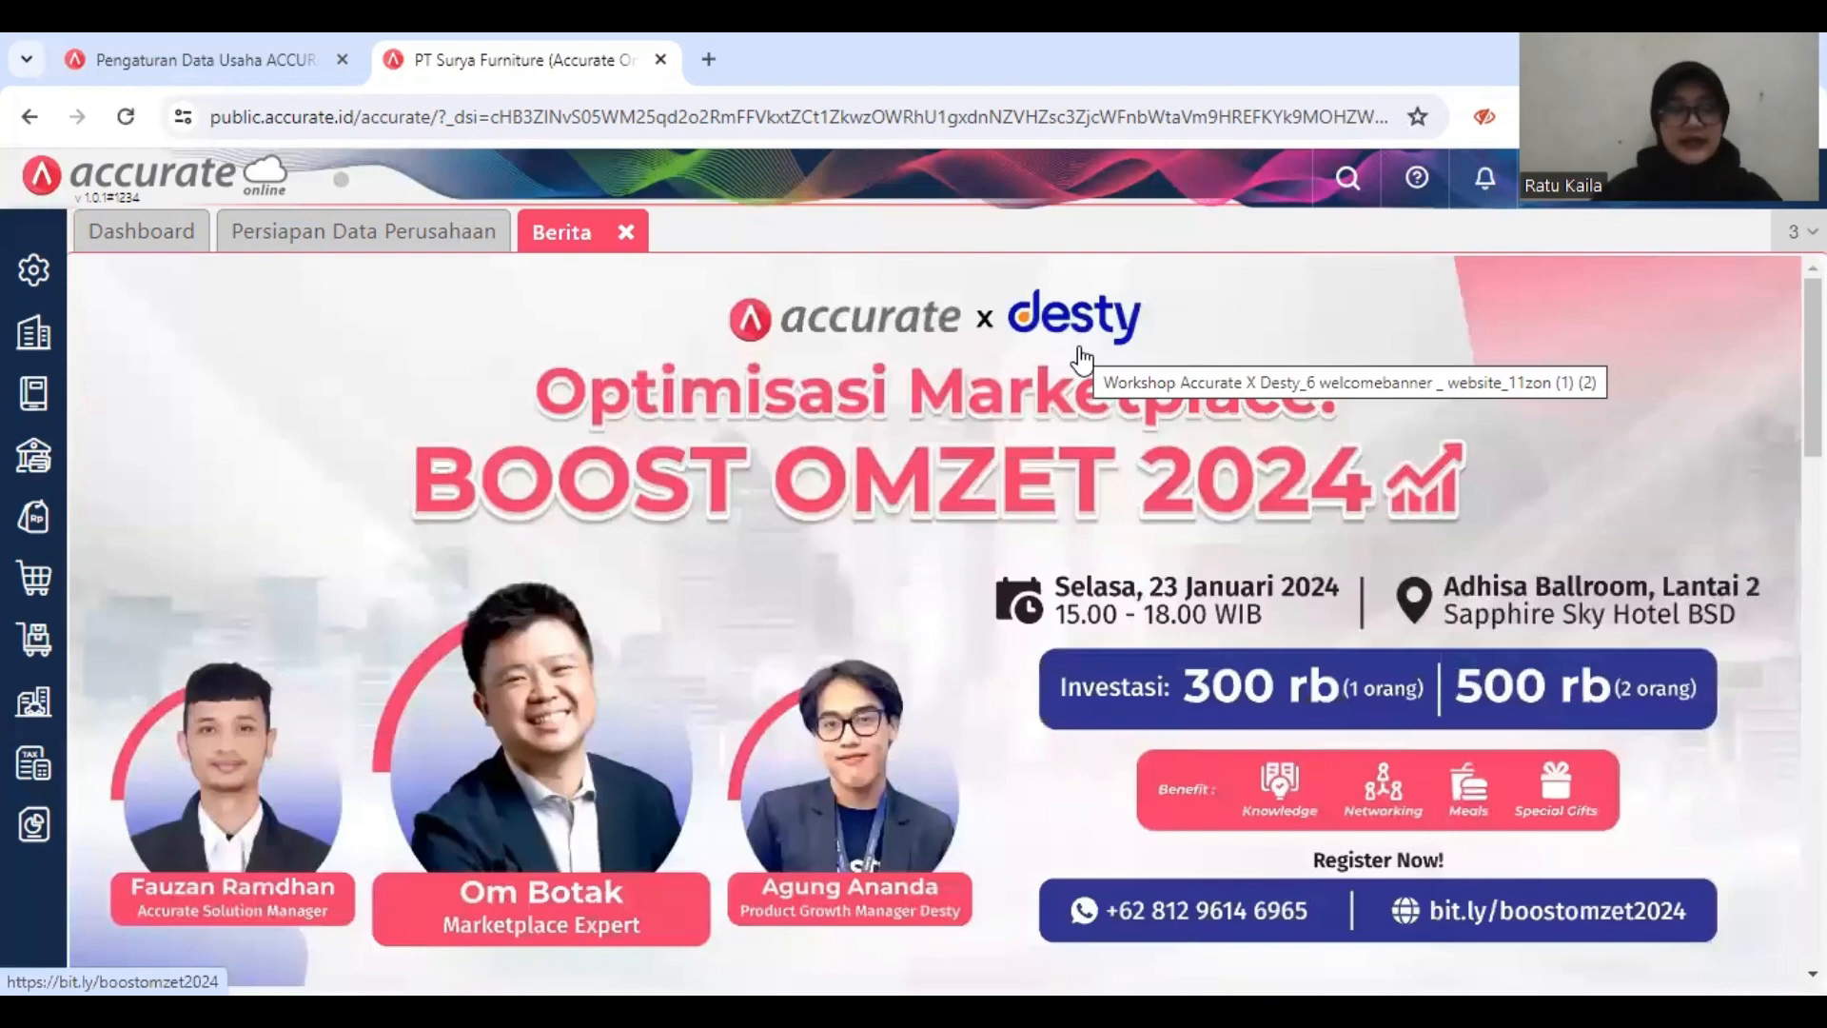
Step: Open the Aset Tetap list in the fixed assets module and start an import of fixed assets from Excel
left_click(38, 706)
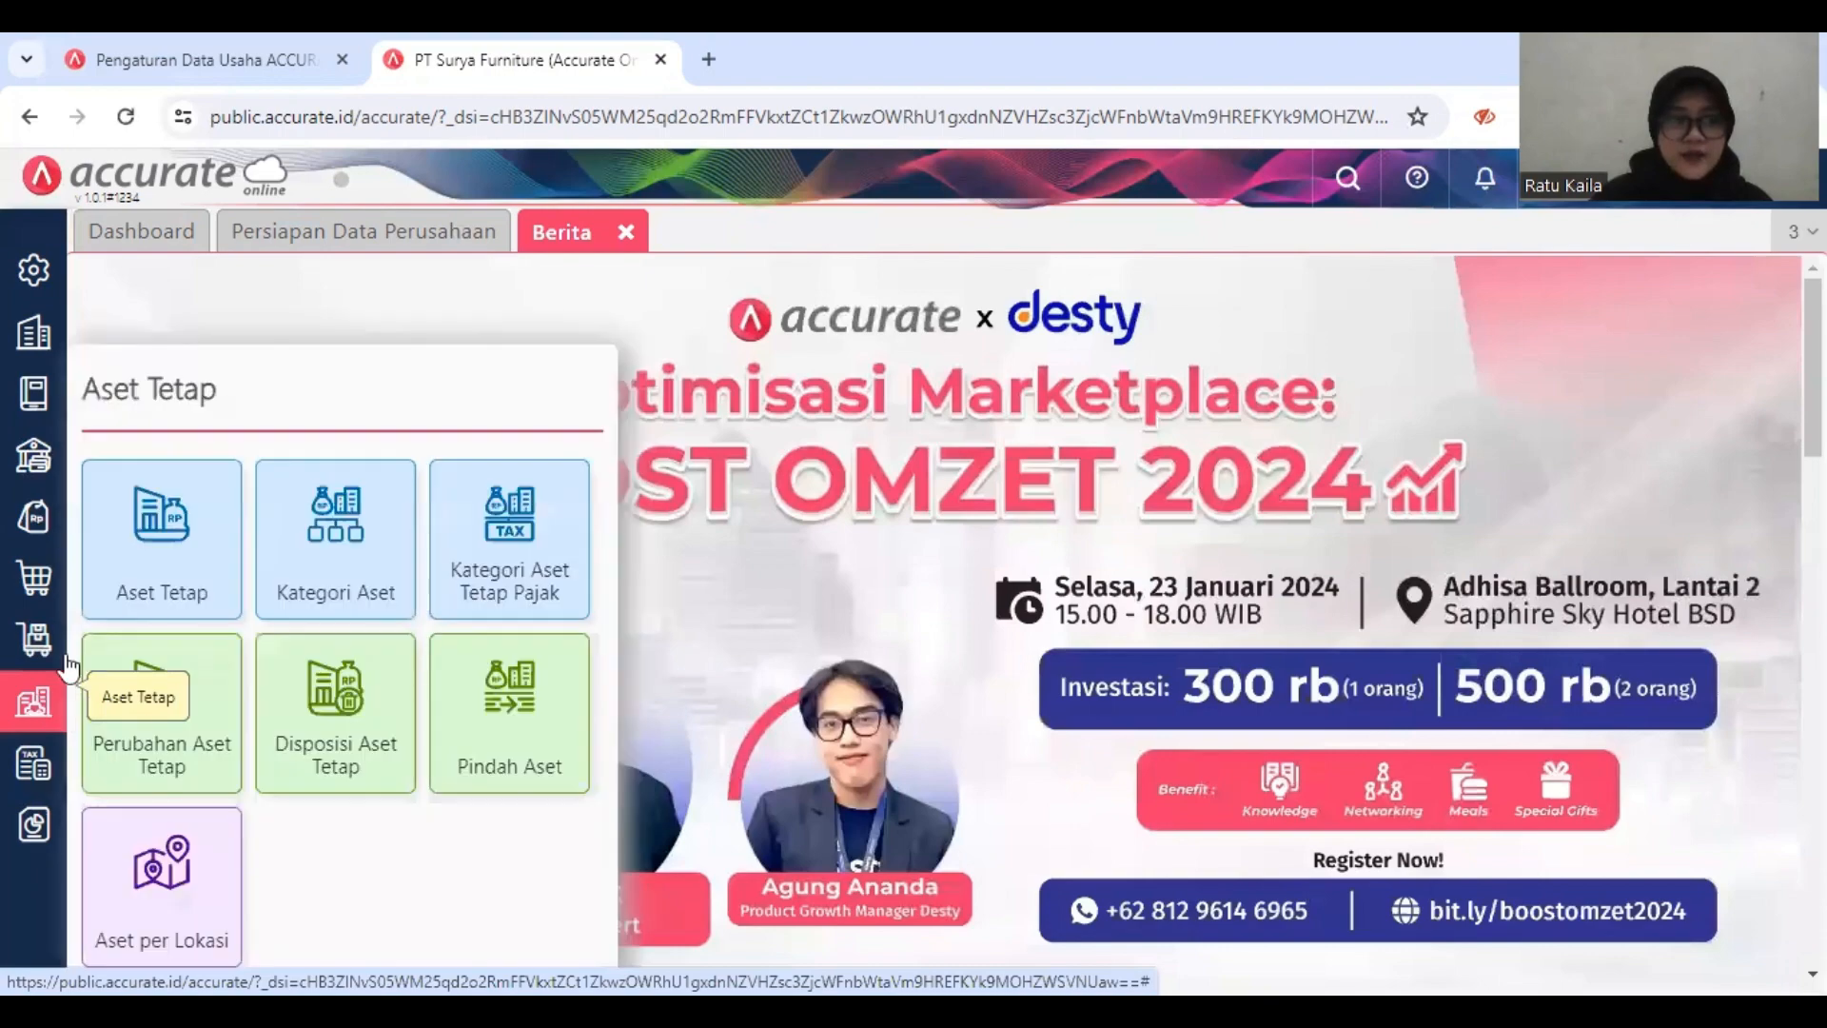
left_click(138, 576)
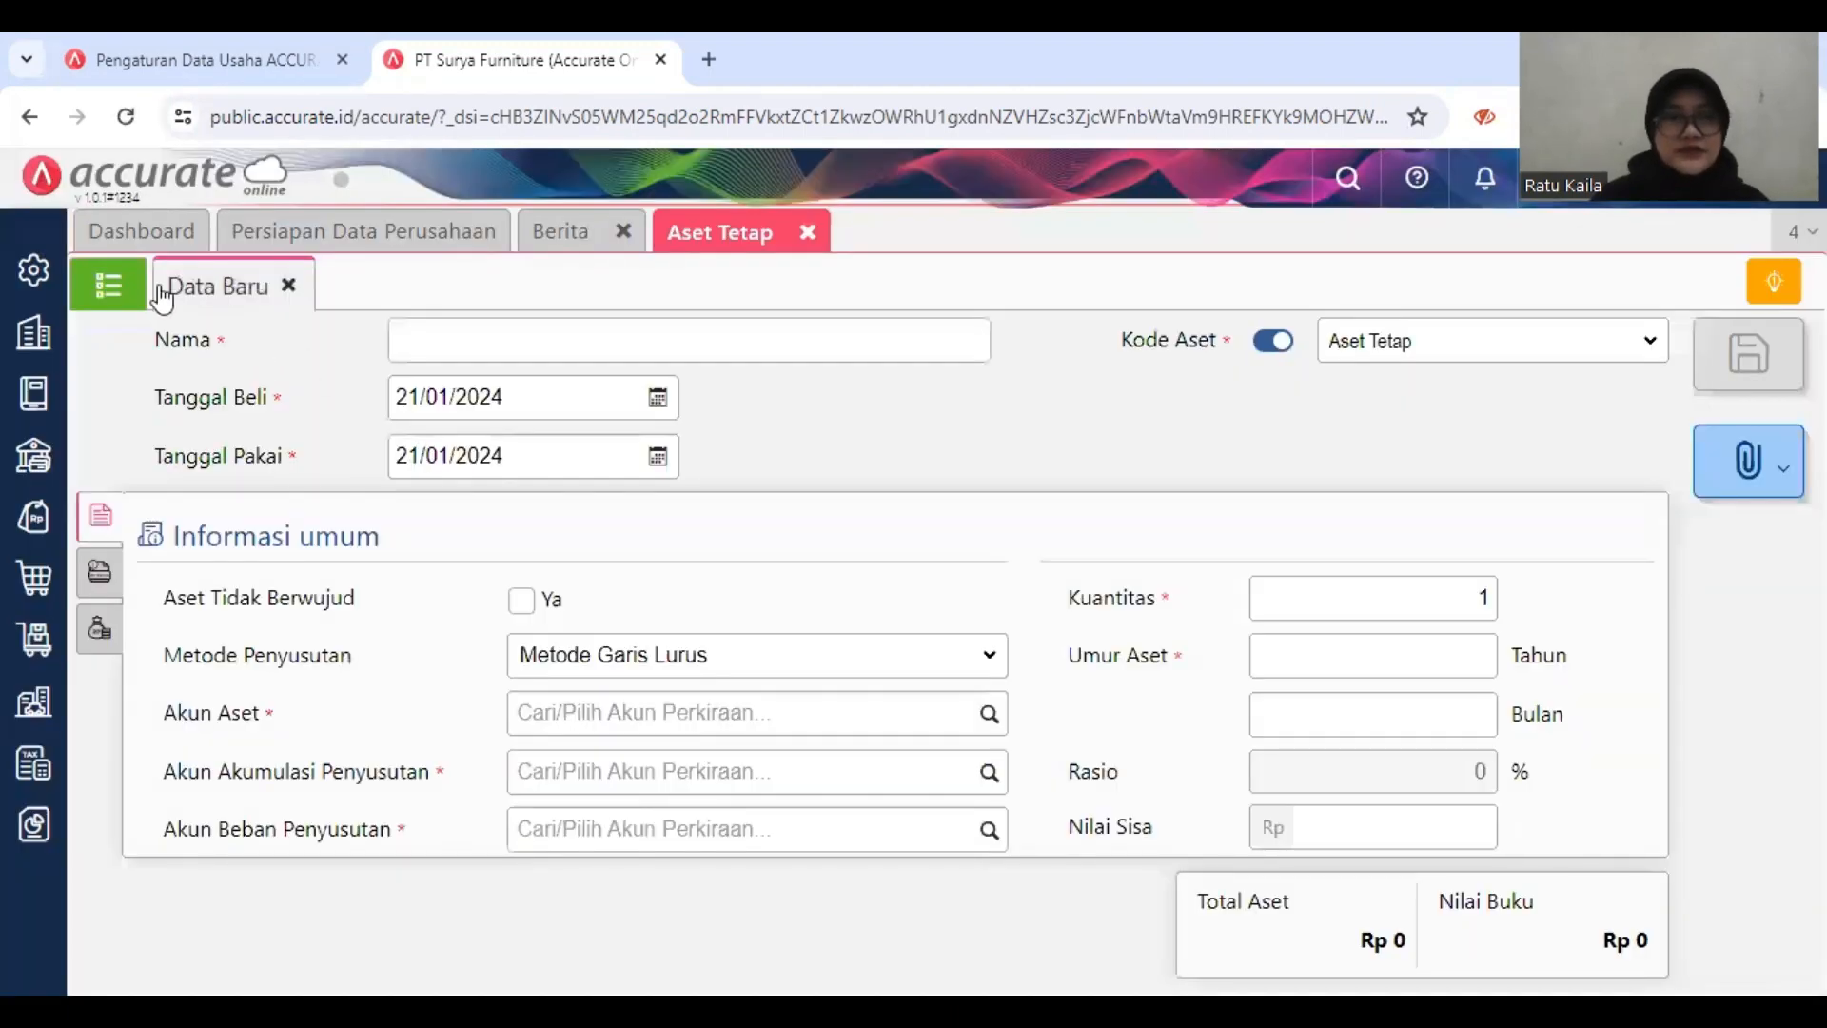
left_click(107, 282)
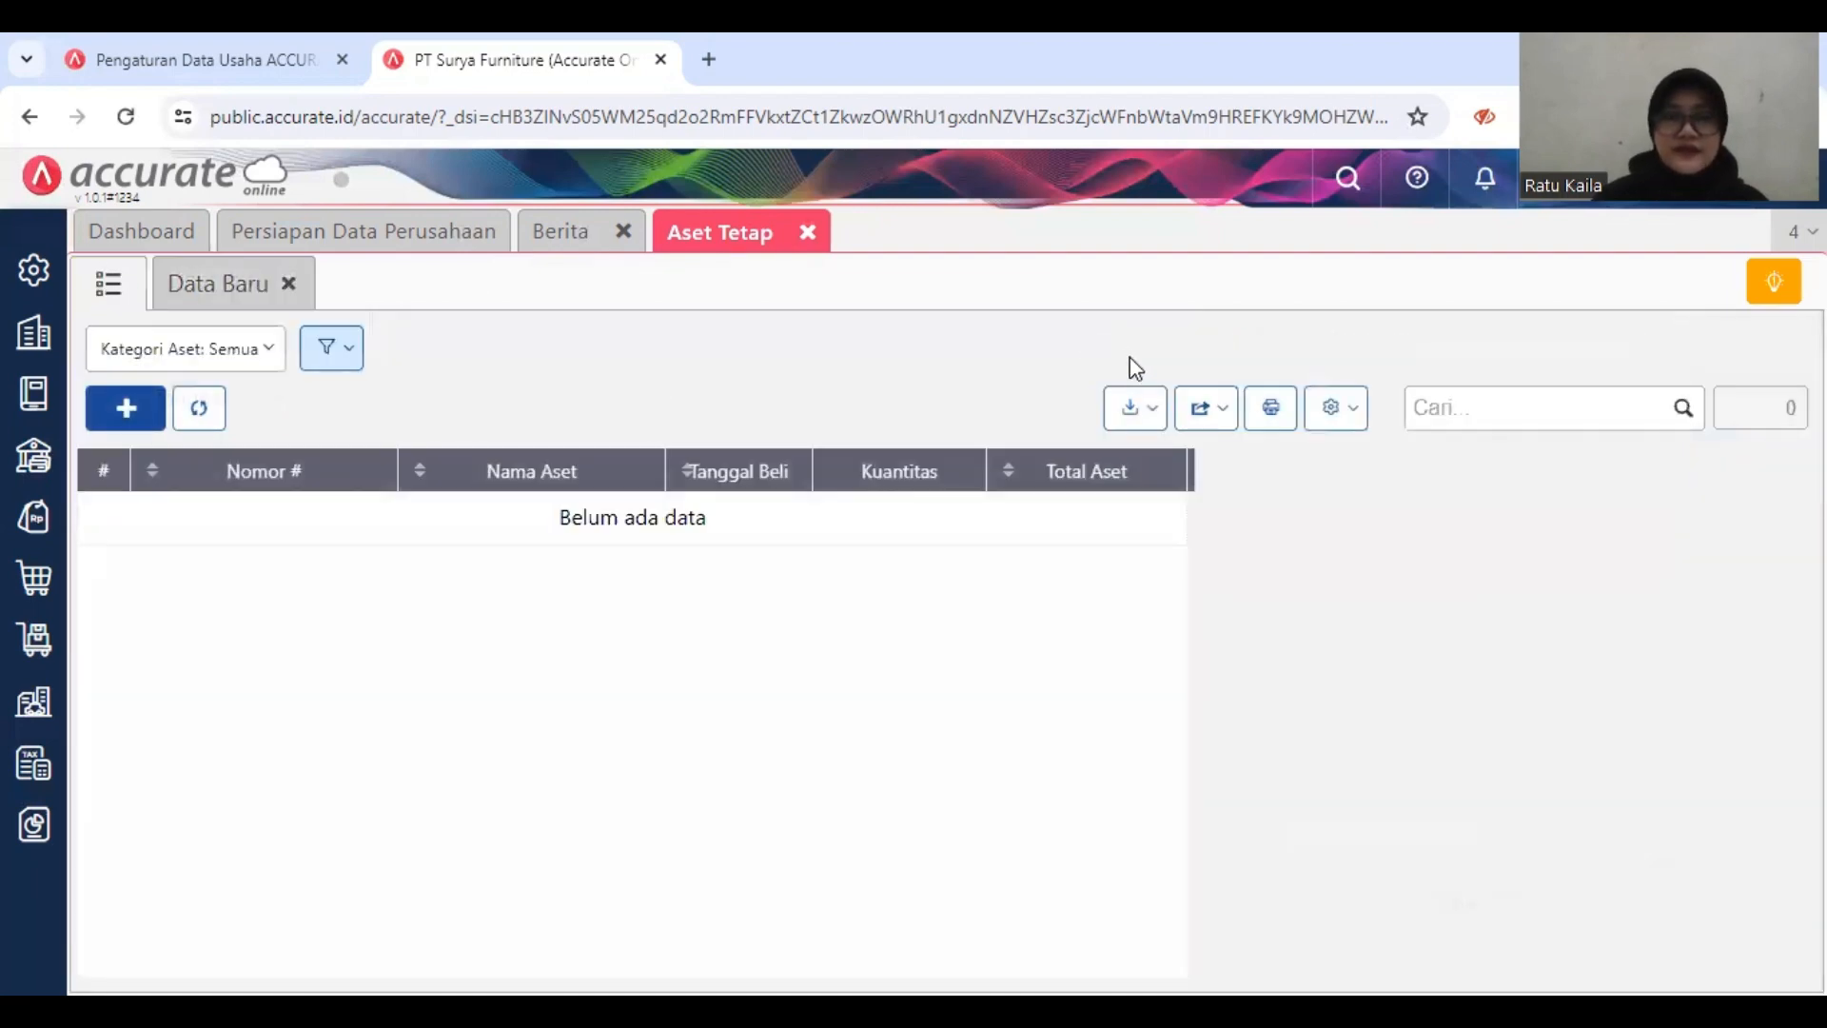
left_click(1132, 406)
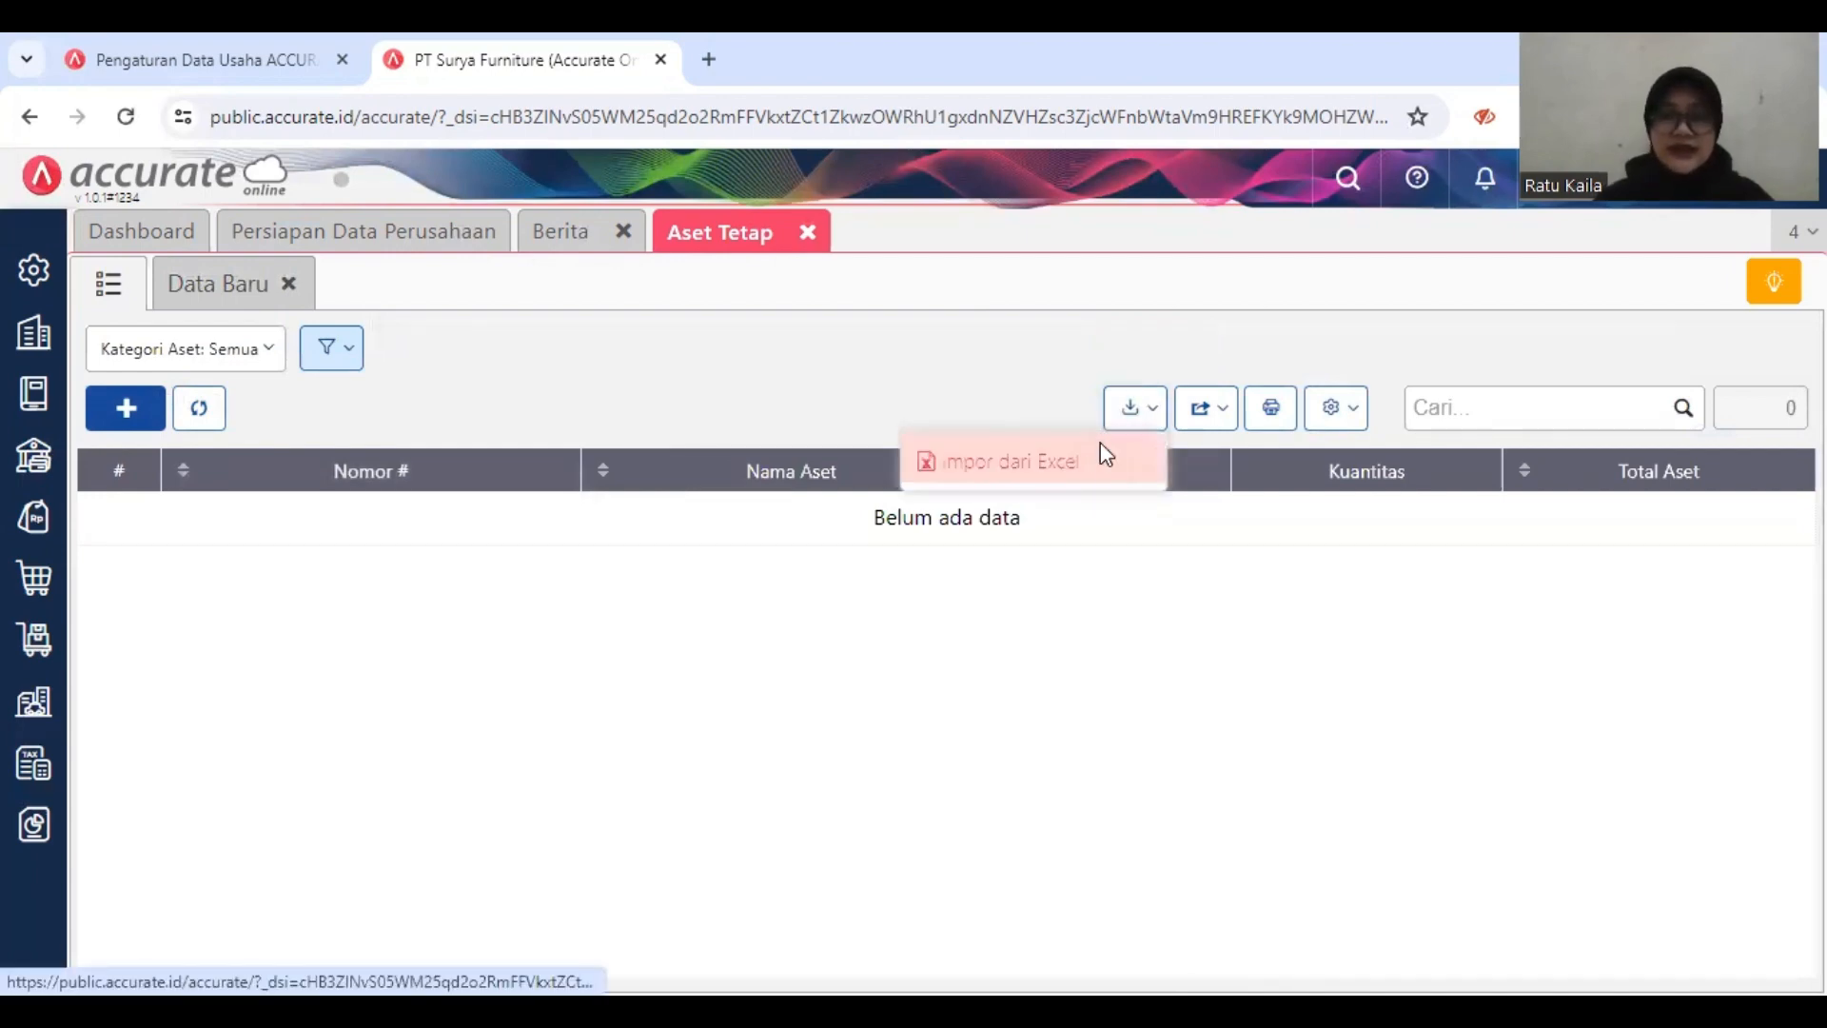
left_click(1101, 459)
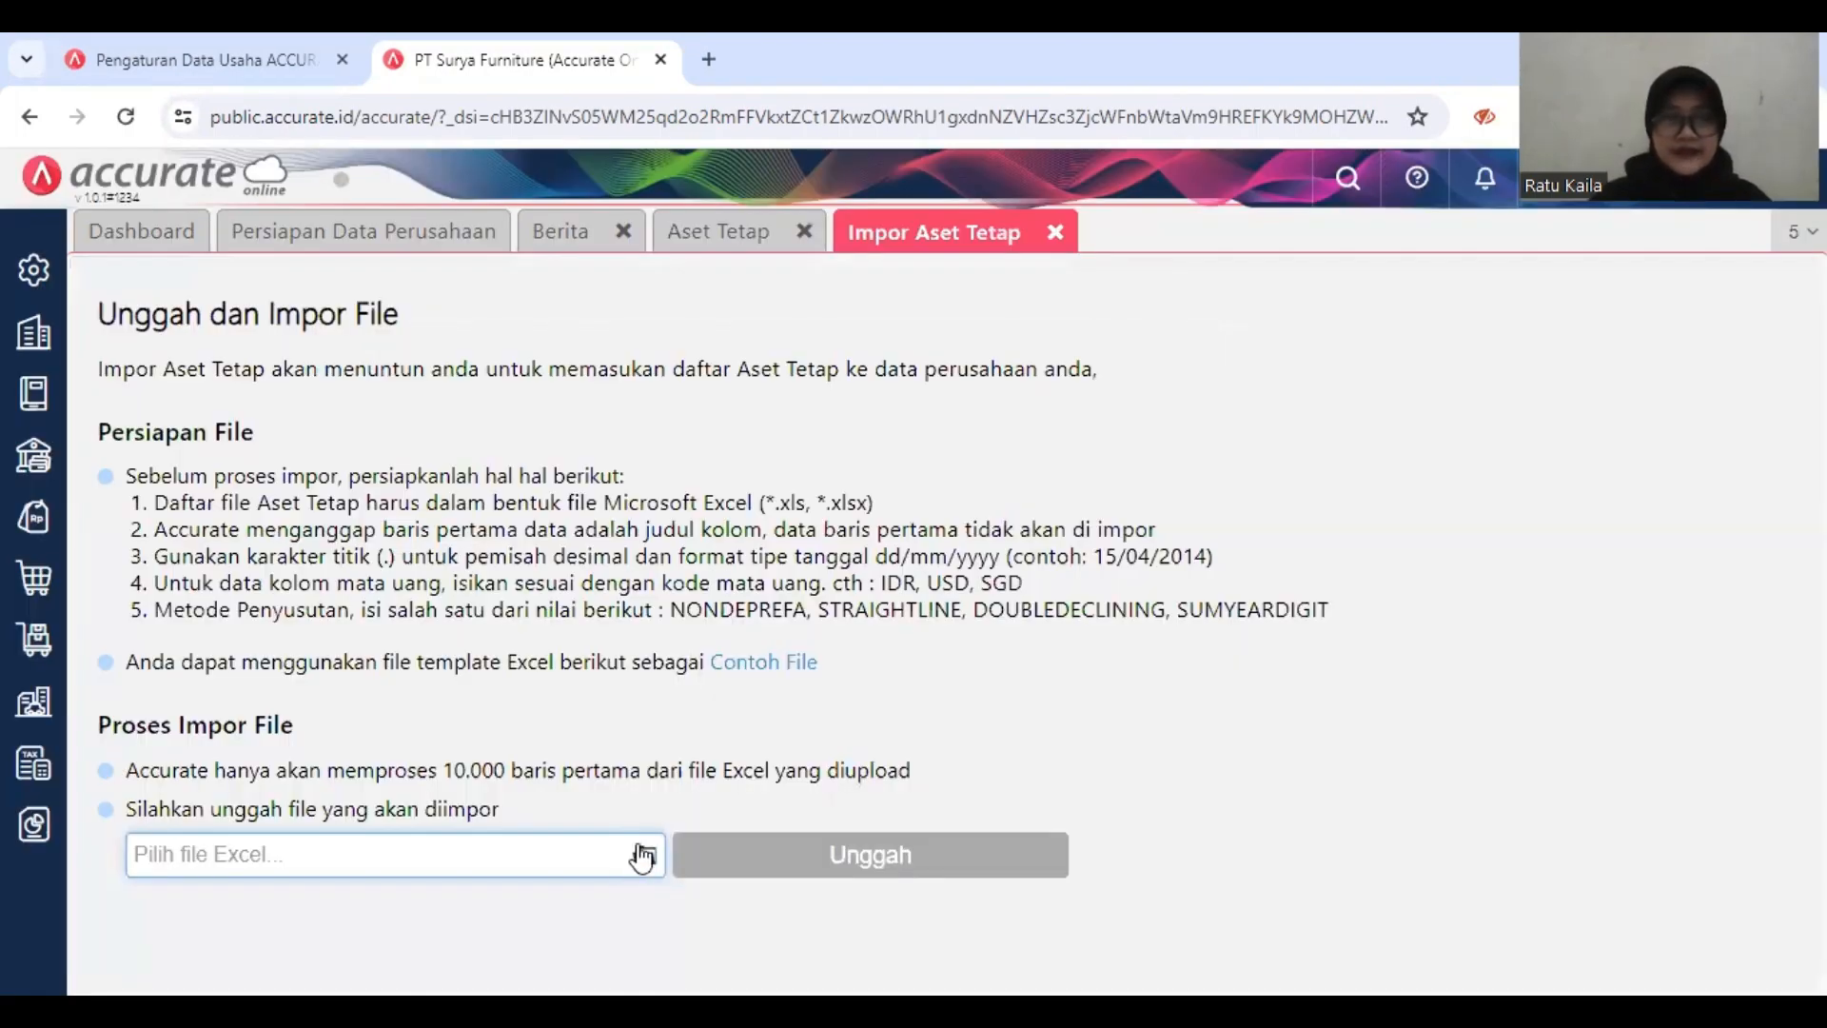
Step: Choose the file 5.Daftar Aset Tetap.xls and upload it for the Aset Tetap import
left_click(644, 857)
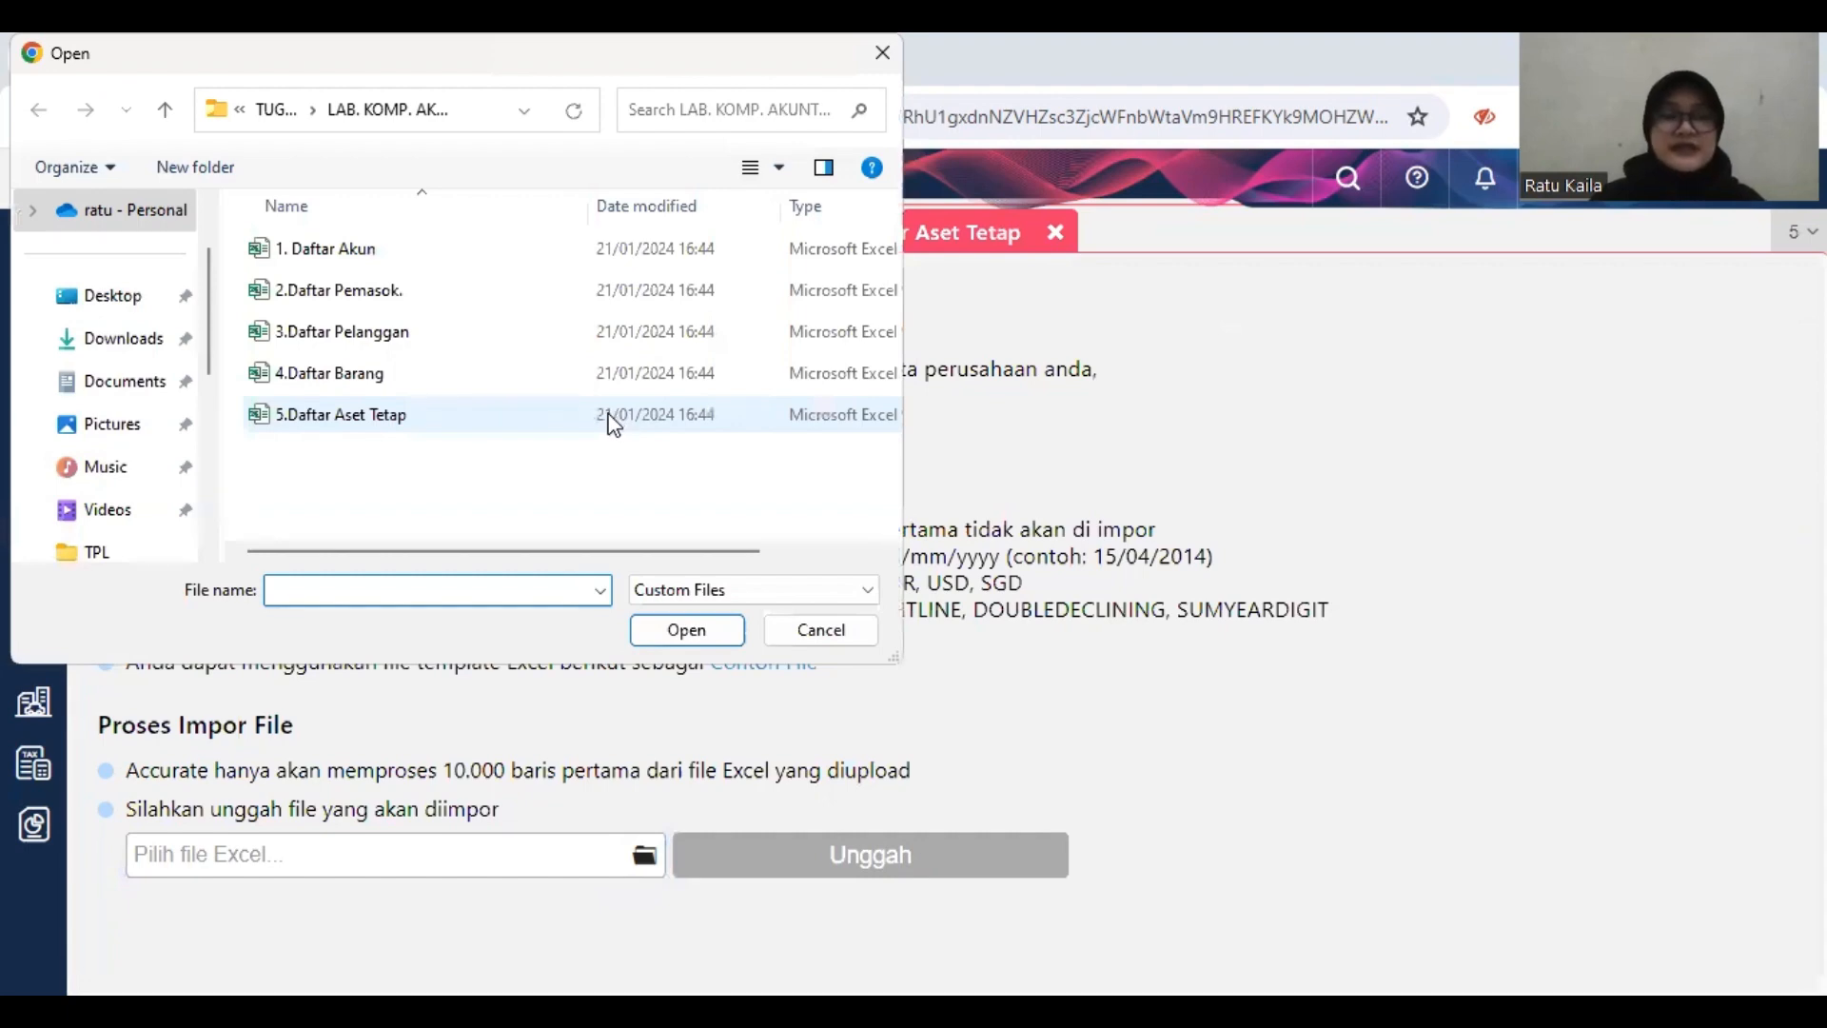
left_click(609, 426)
left_click(700, 630)
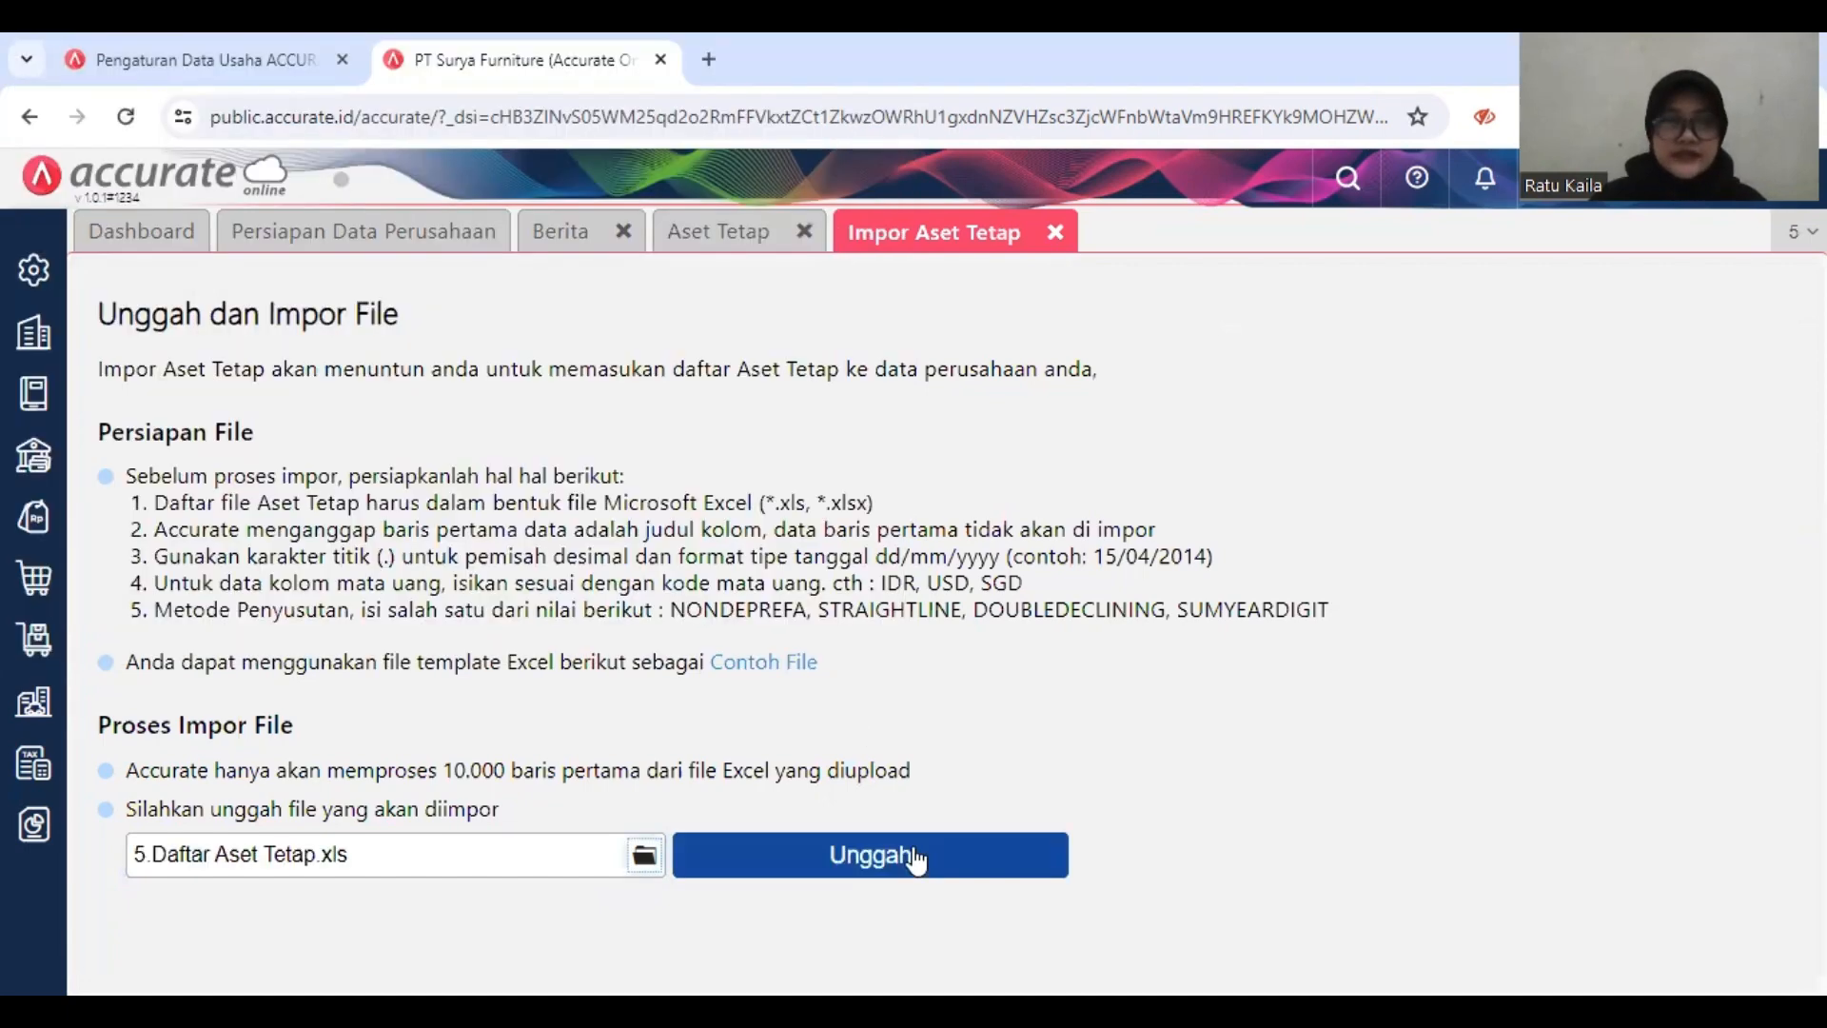
left_click(914, 847)
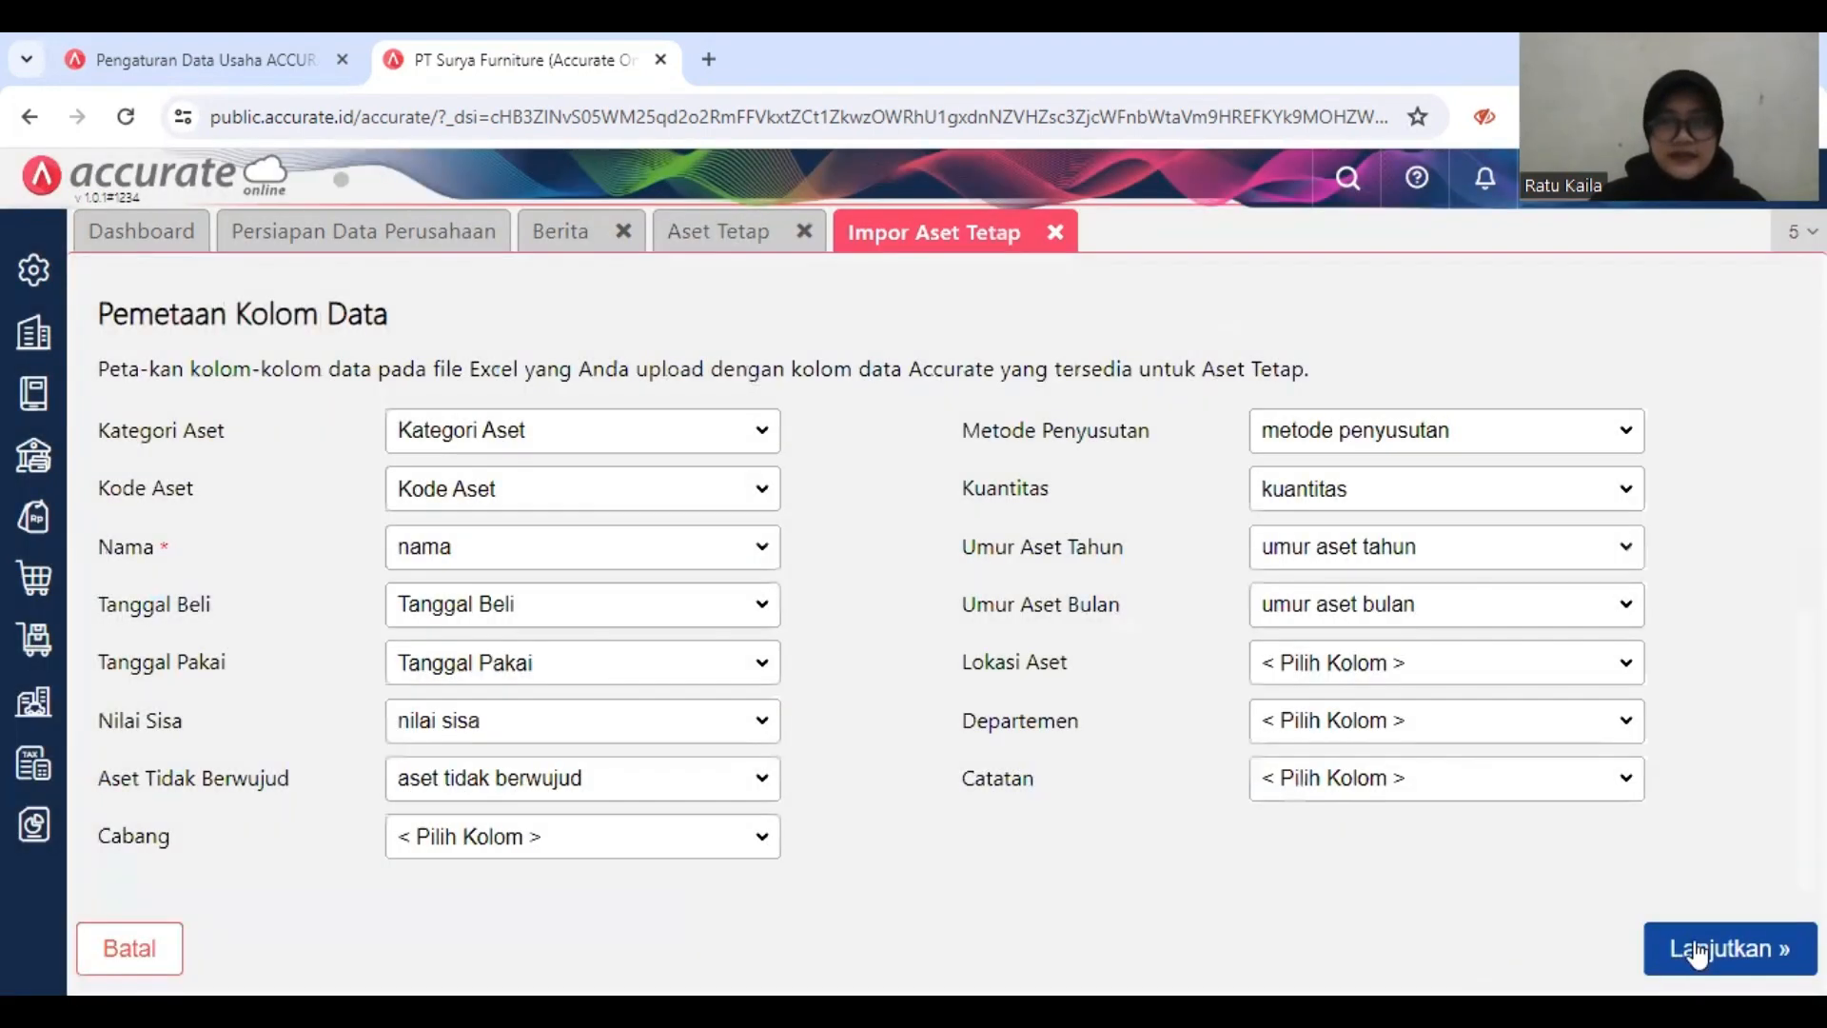
Step: Accept the column mapping and data preview, import the fixed assets, and close the import result
left_click(1697, 951)
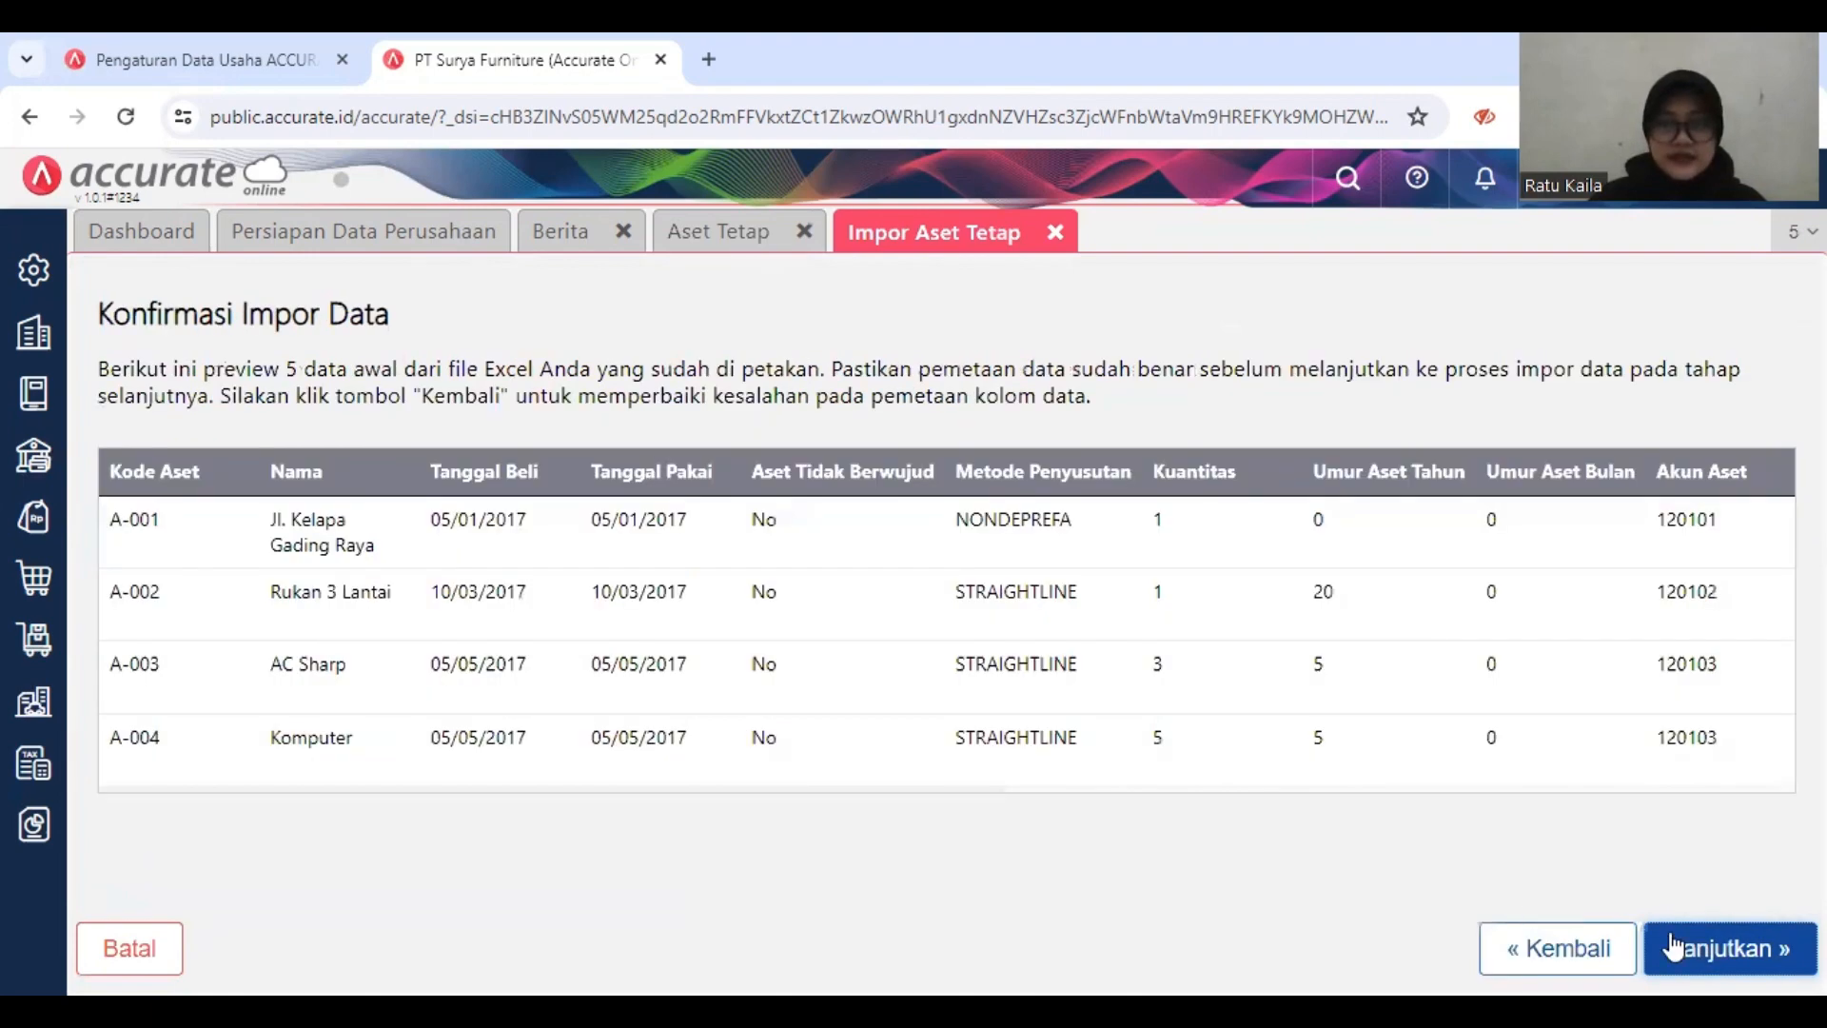
left_click(1699, 944)
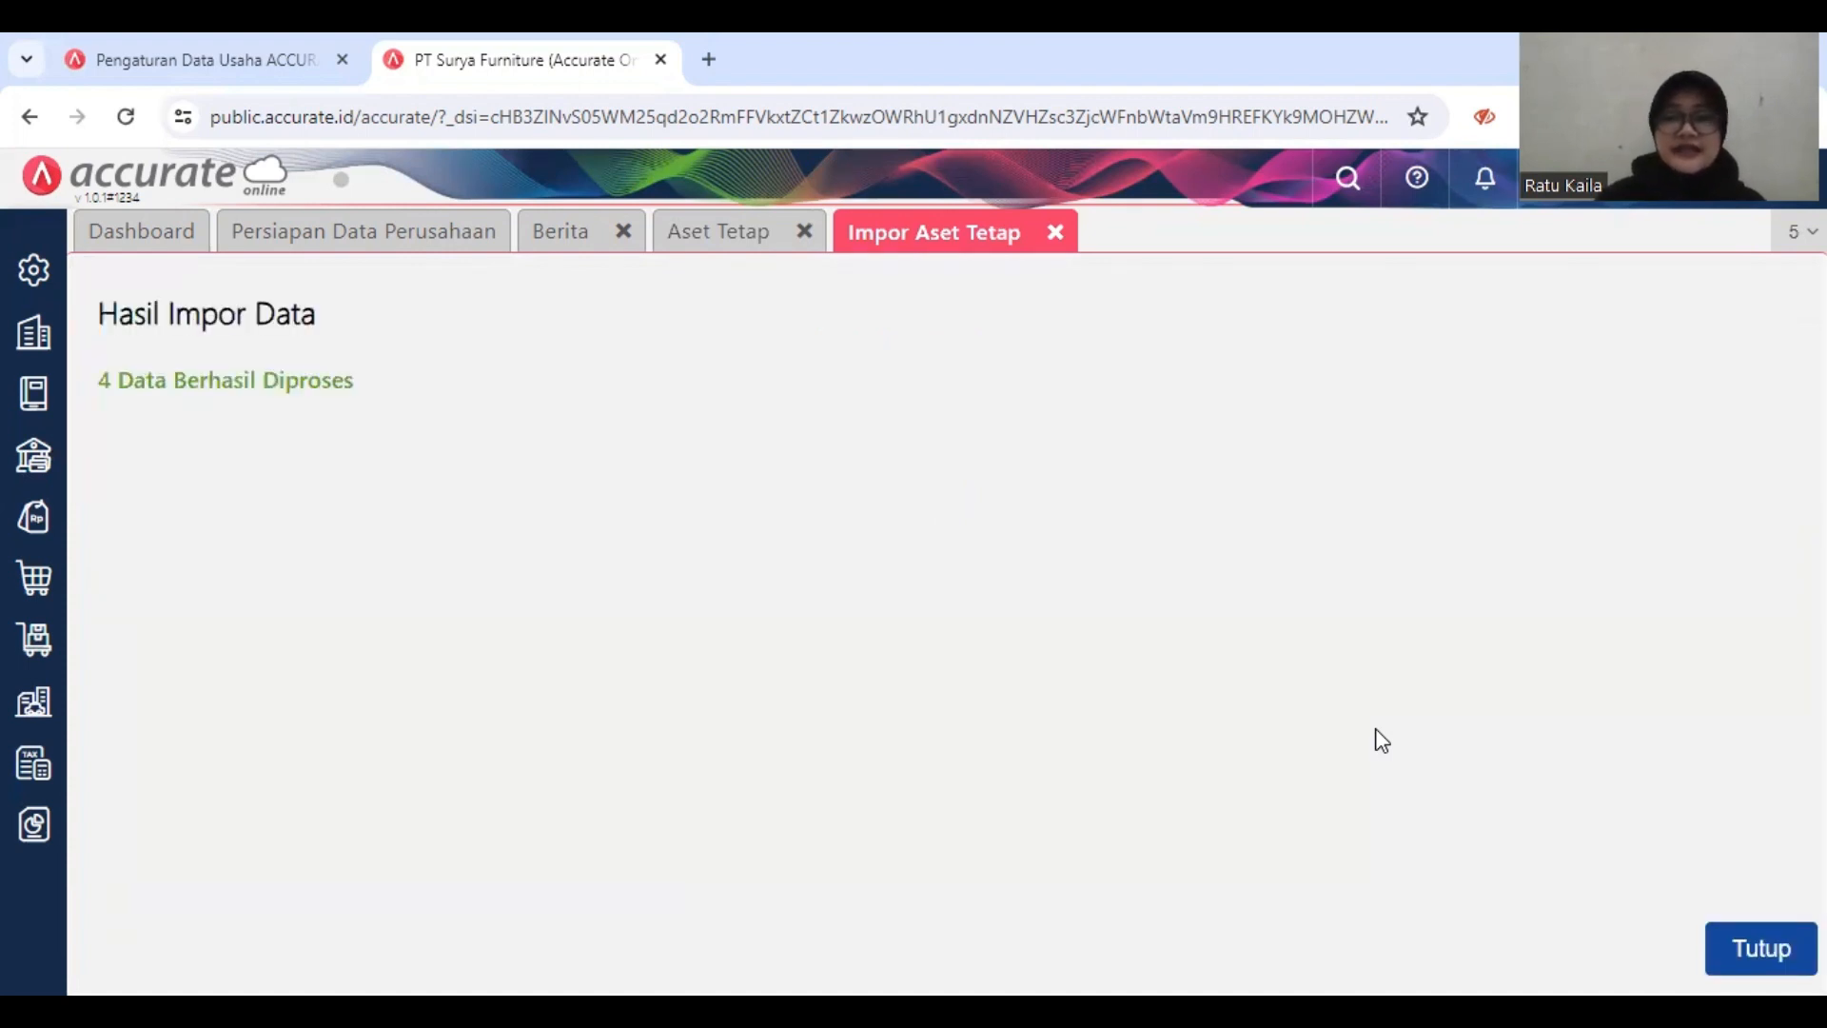
left_click(1750, 940)
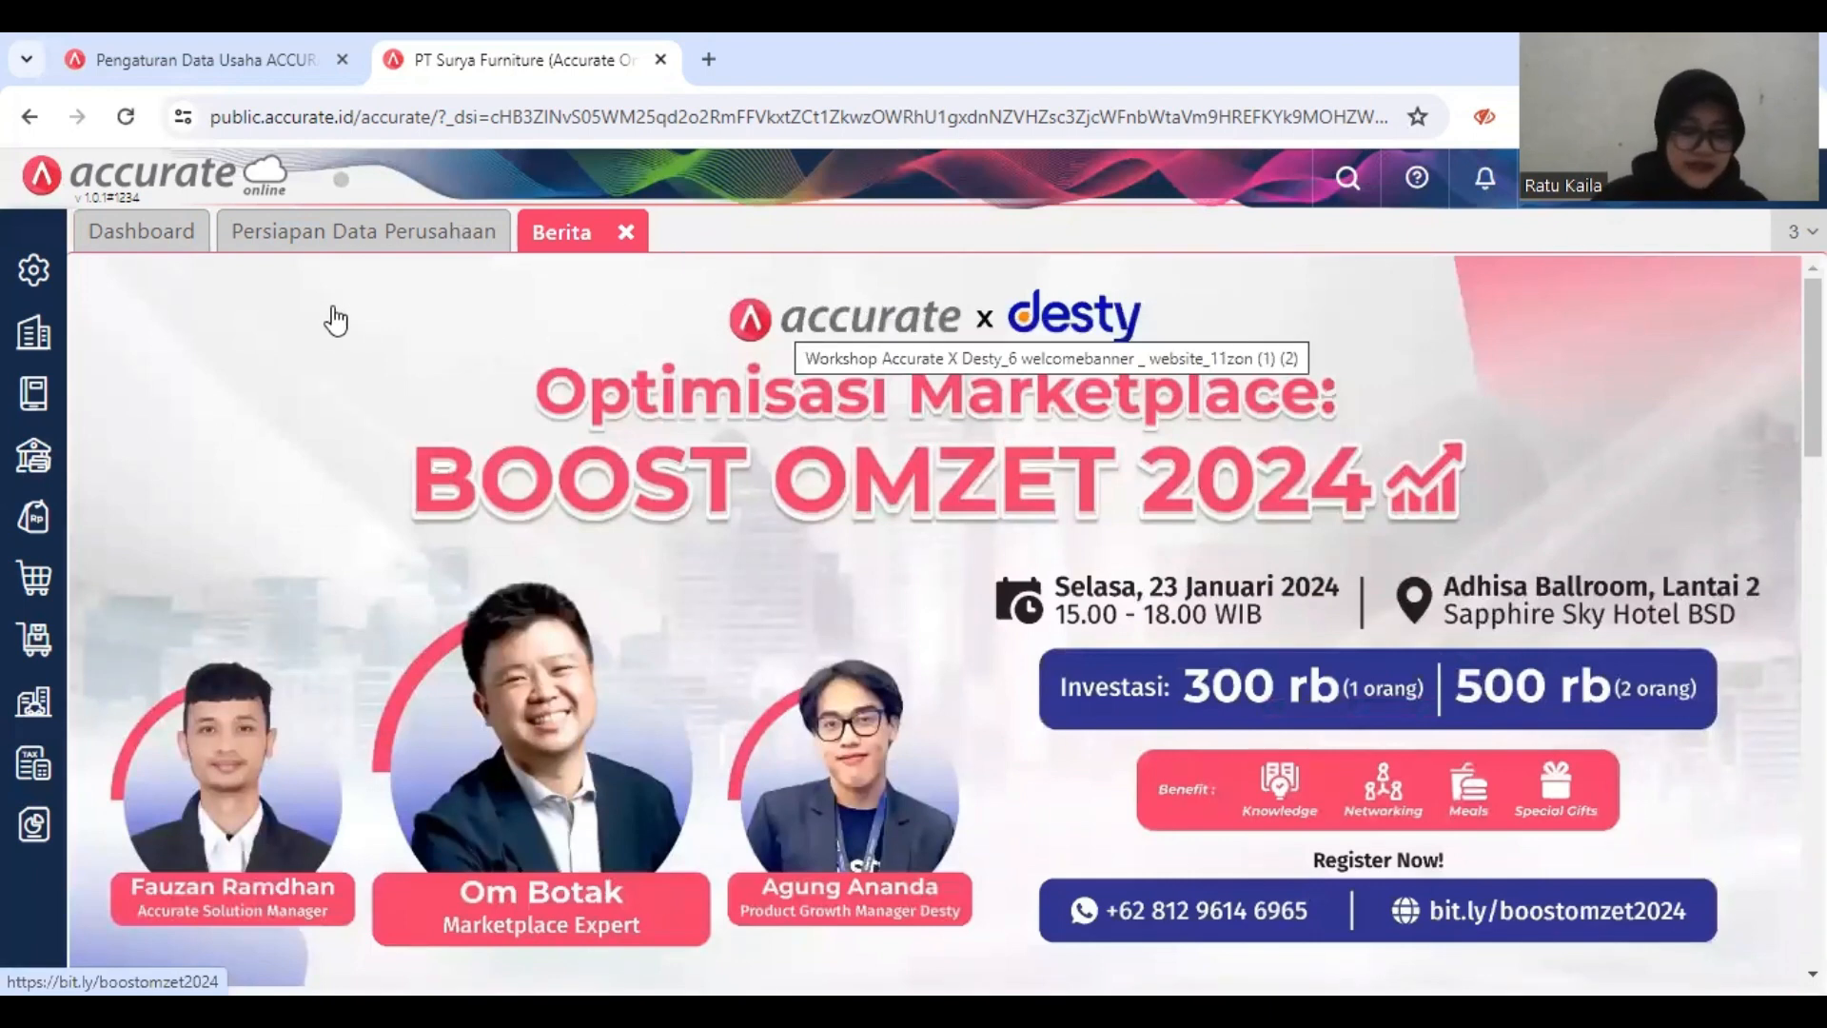
Step: Open Proses Akhir Bulan in the company module, save a month-end process for Desember 2018, and close the page
left_click(34, 335)
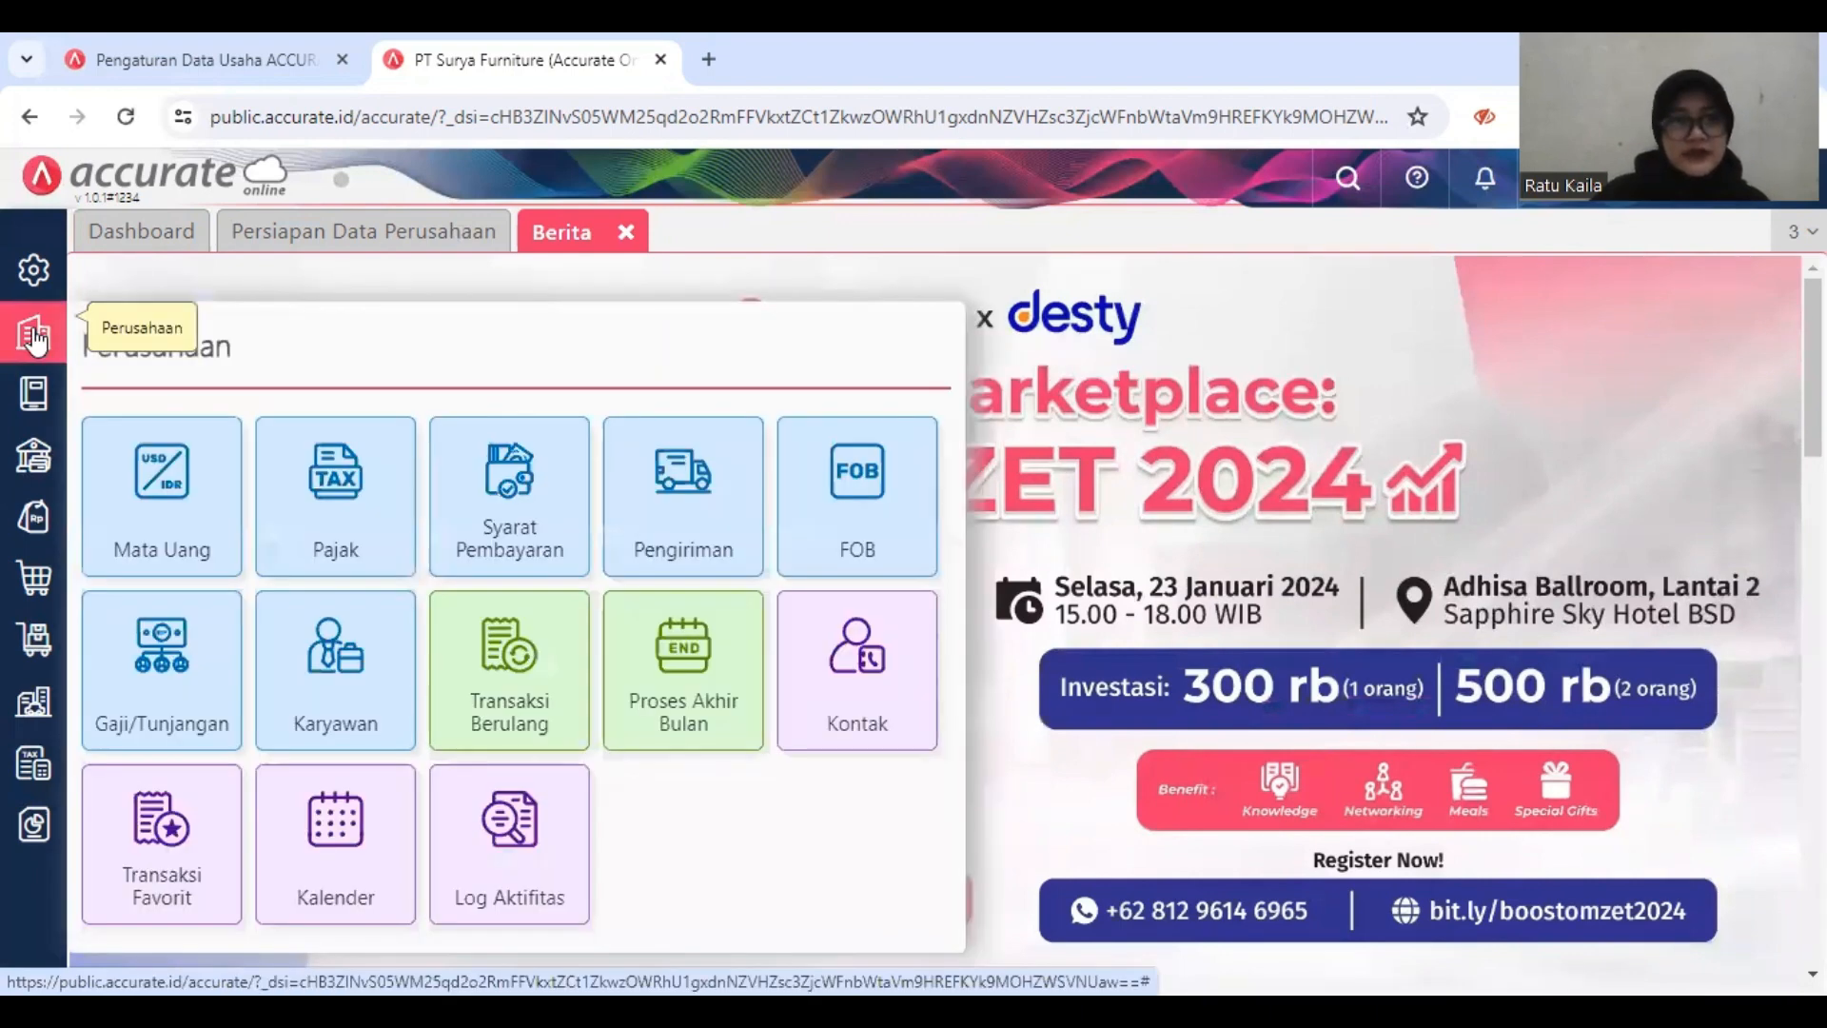
left_click(670, 672)
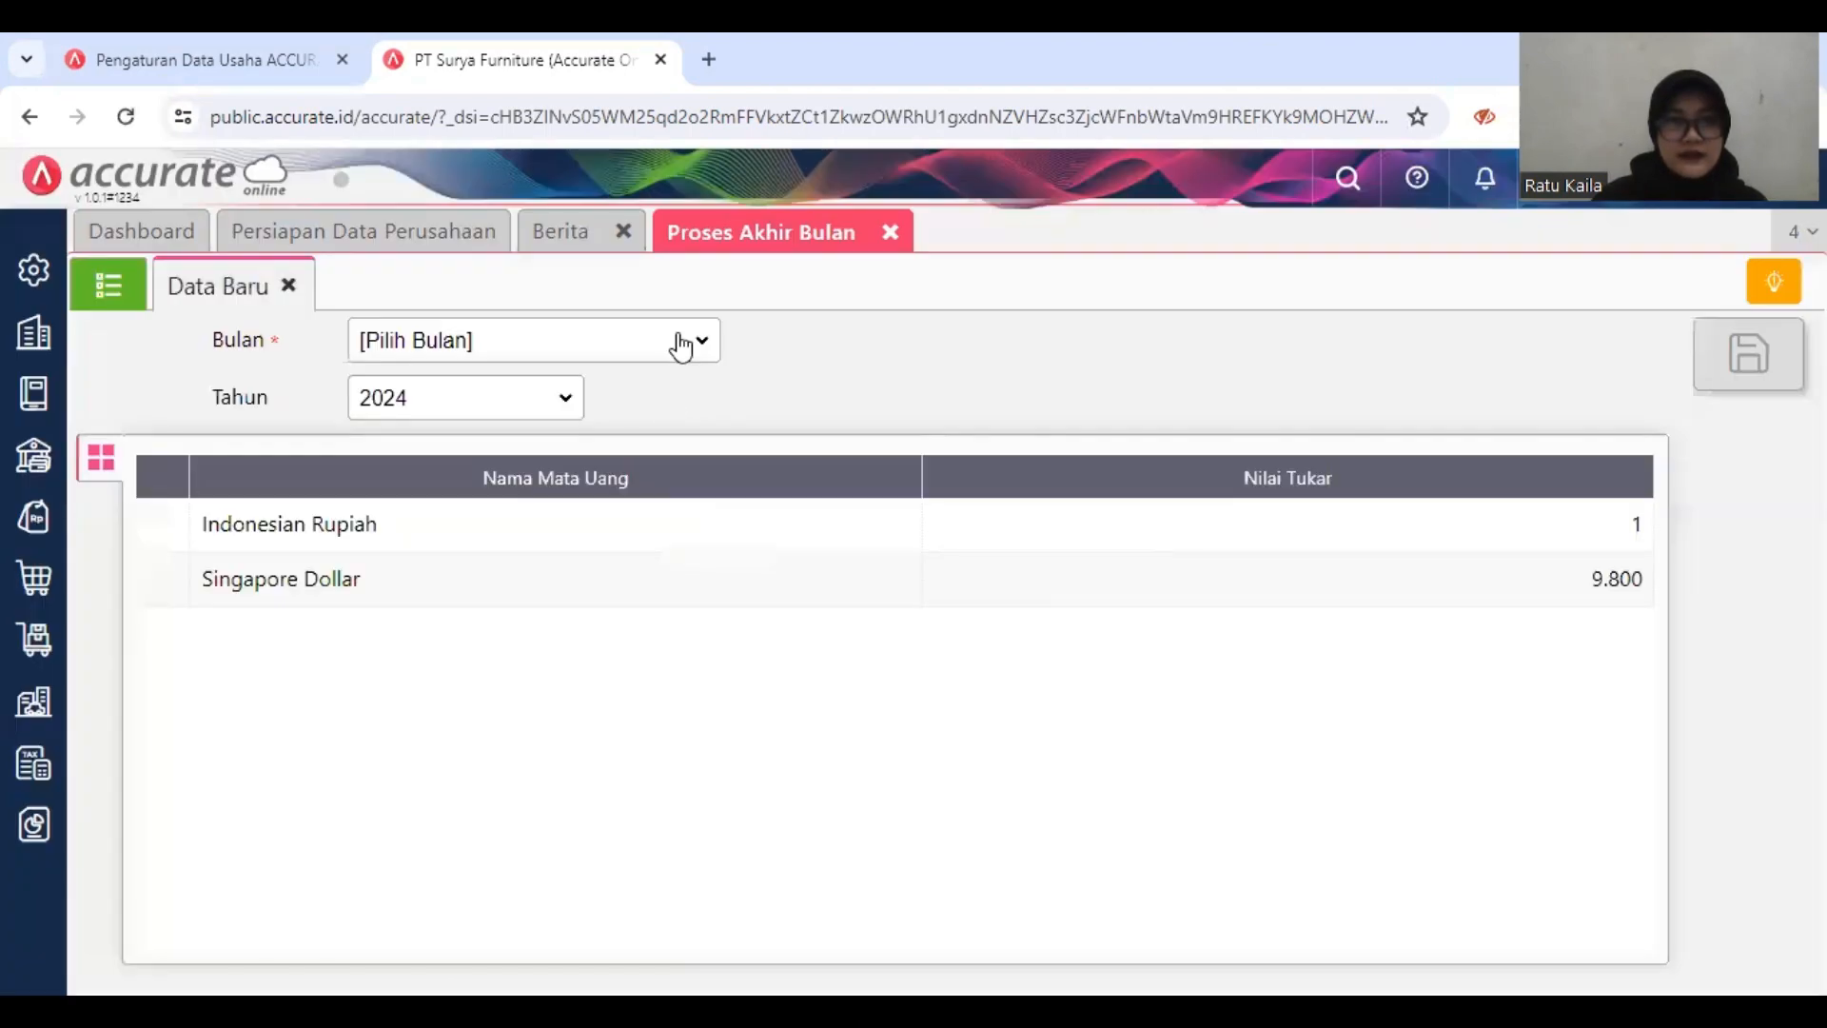
left_click(677, 336)
left_click(641, 354)
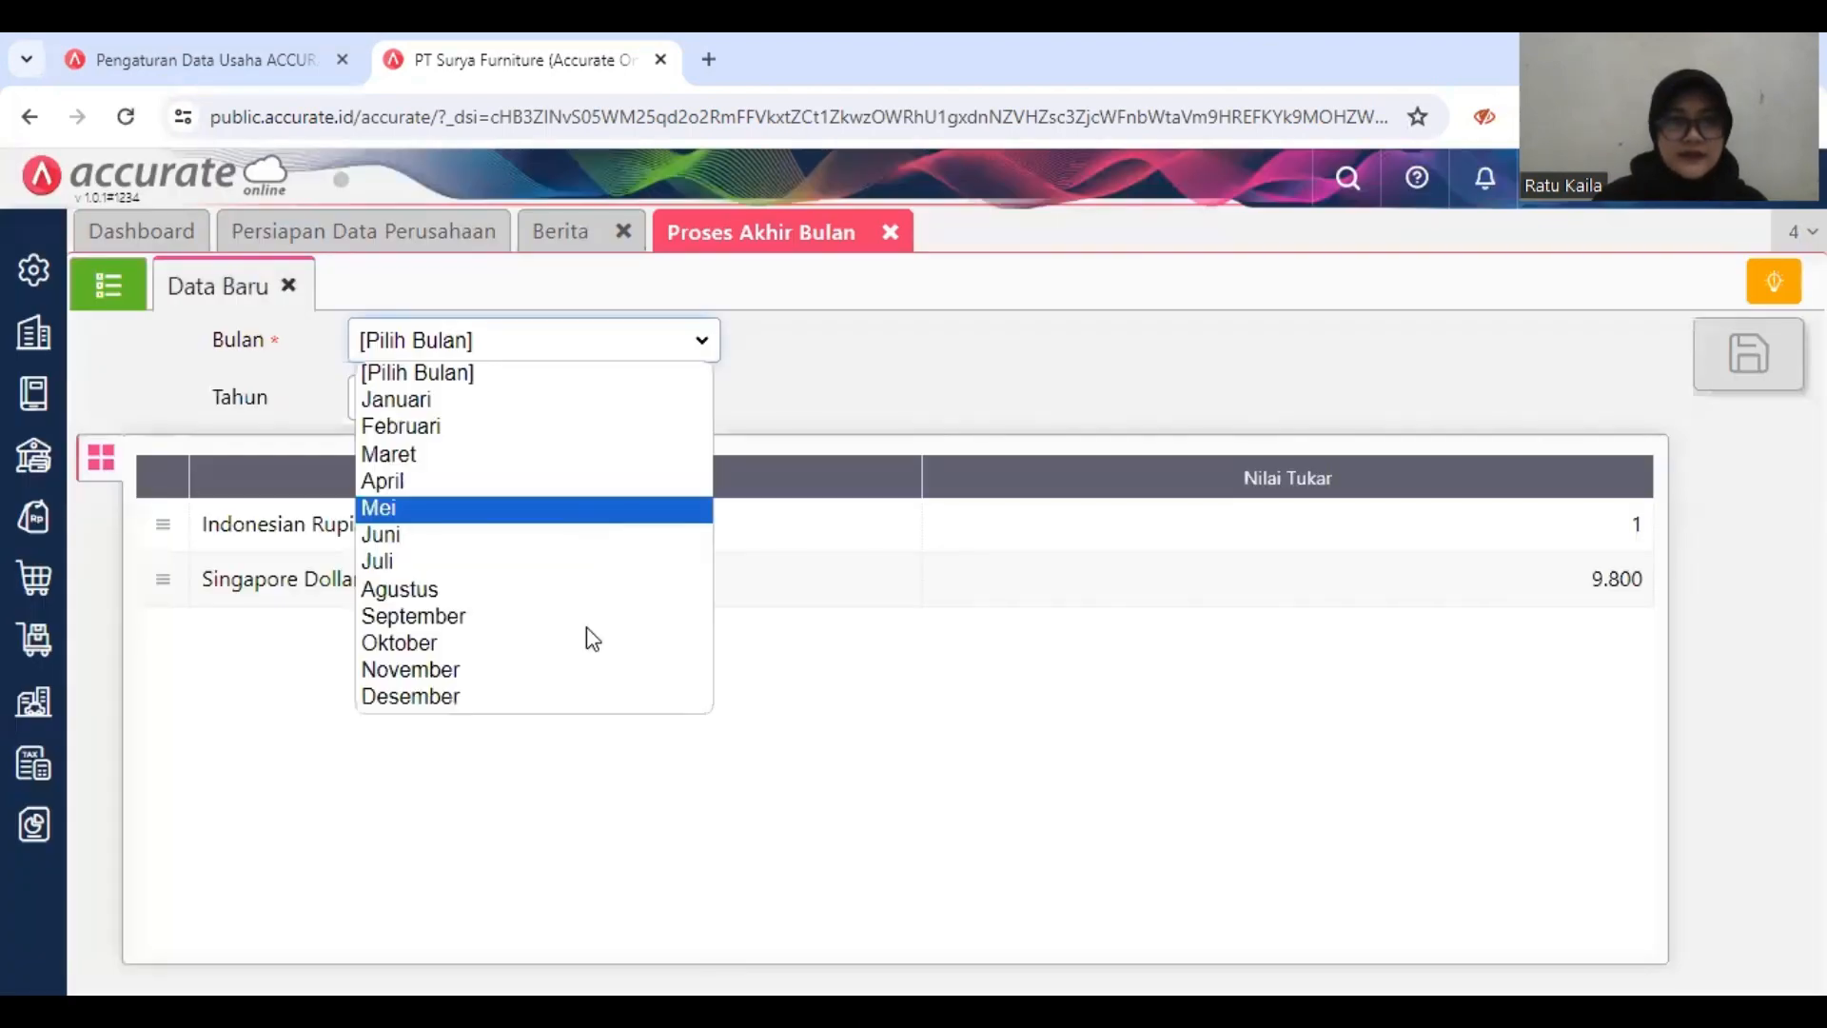
left_click(587, 710)
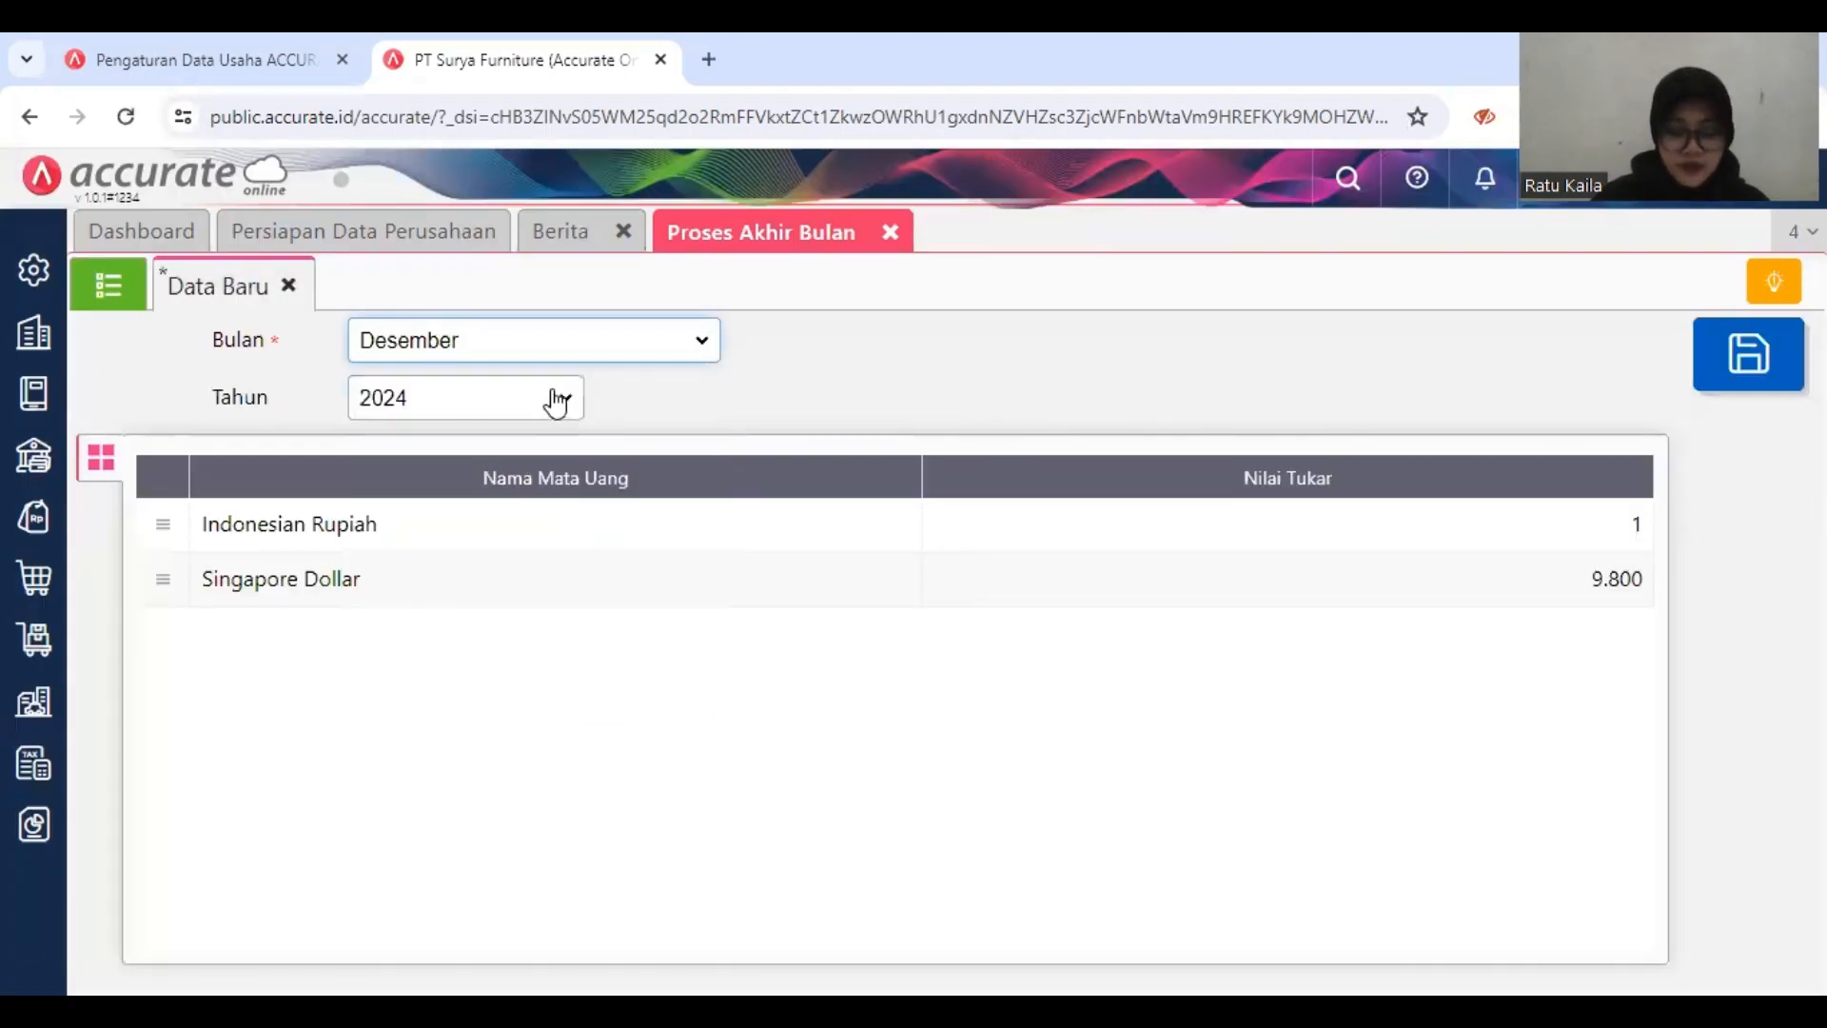
left_click(519, 399)
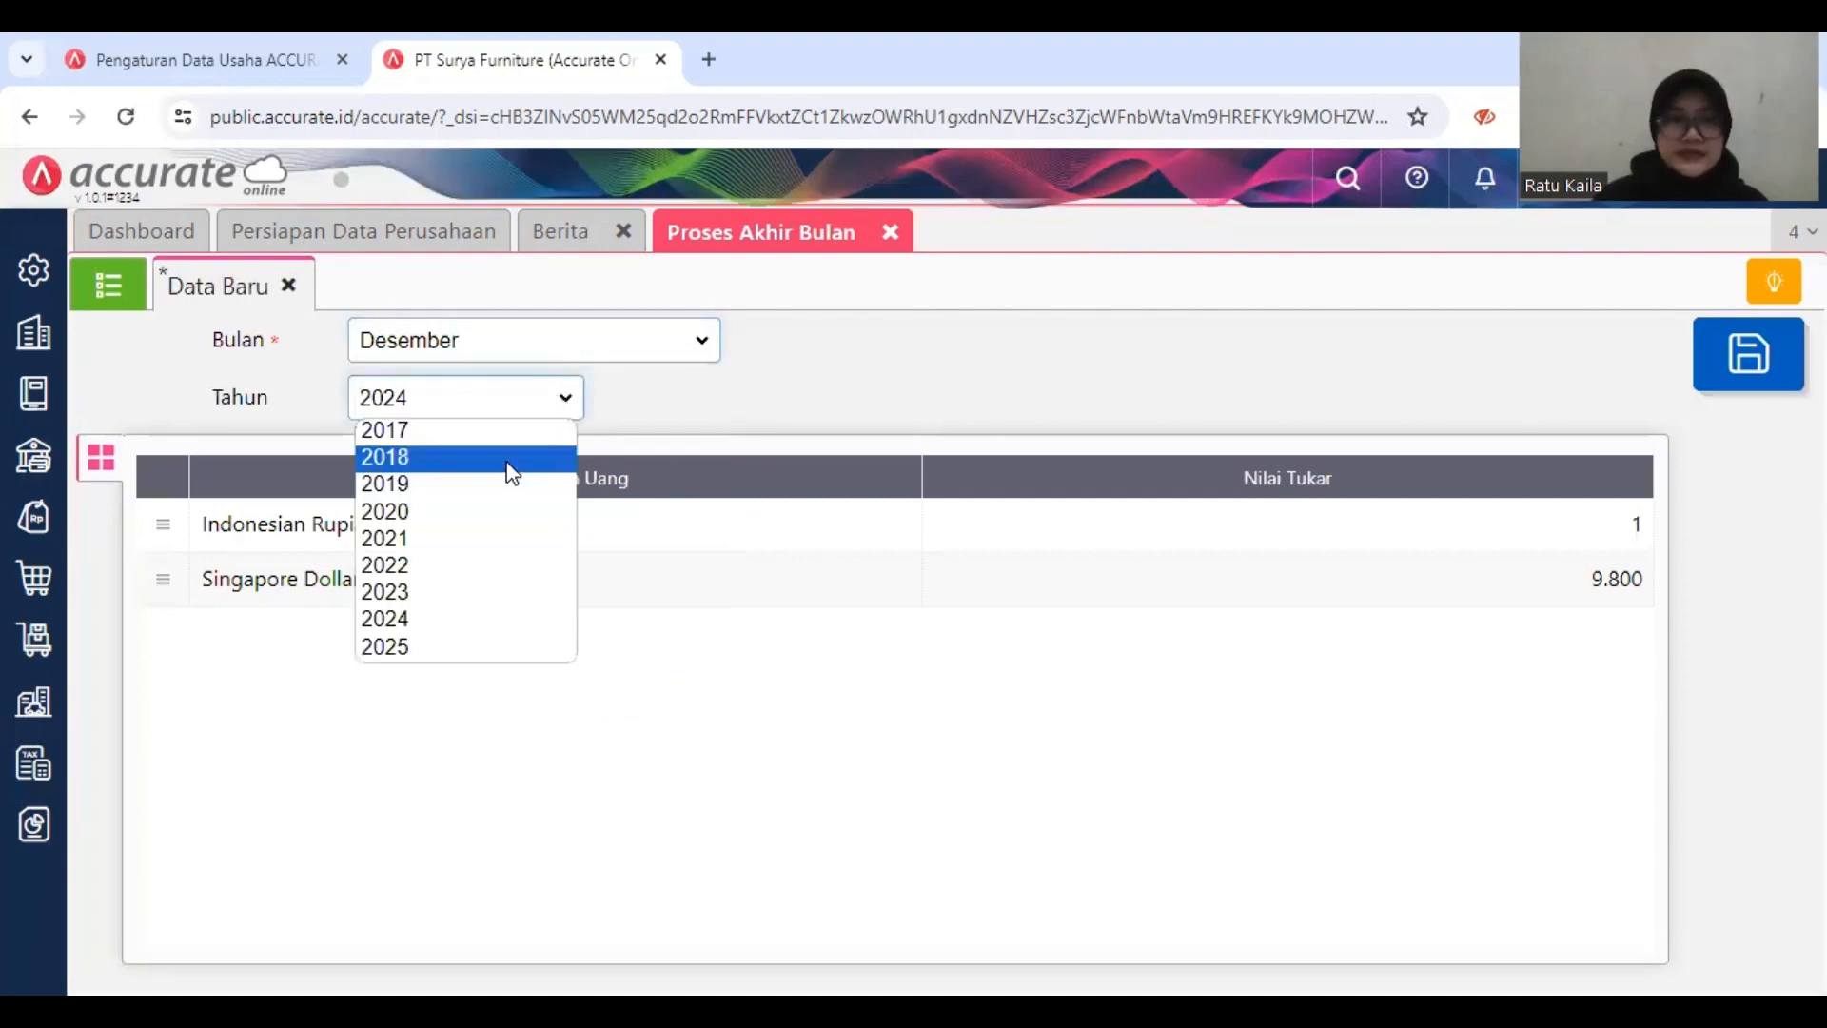
left_click(509, 461)
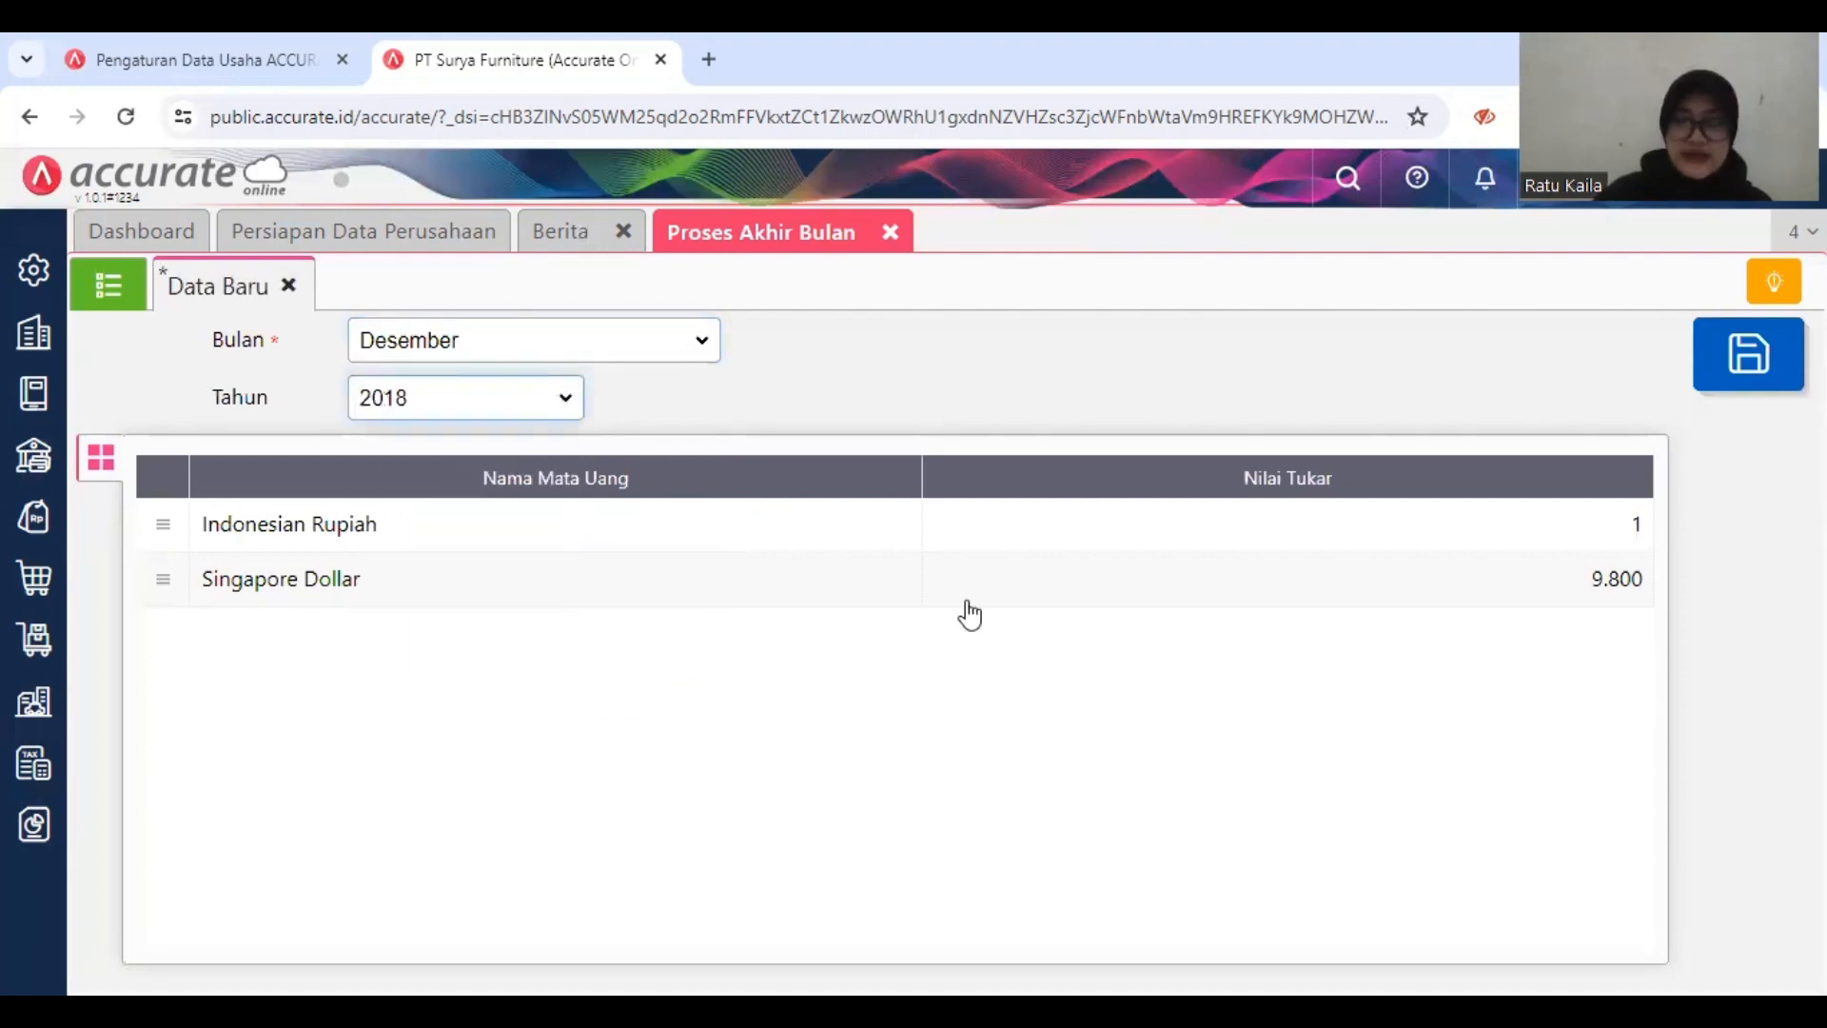
left_click(1763, 391)
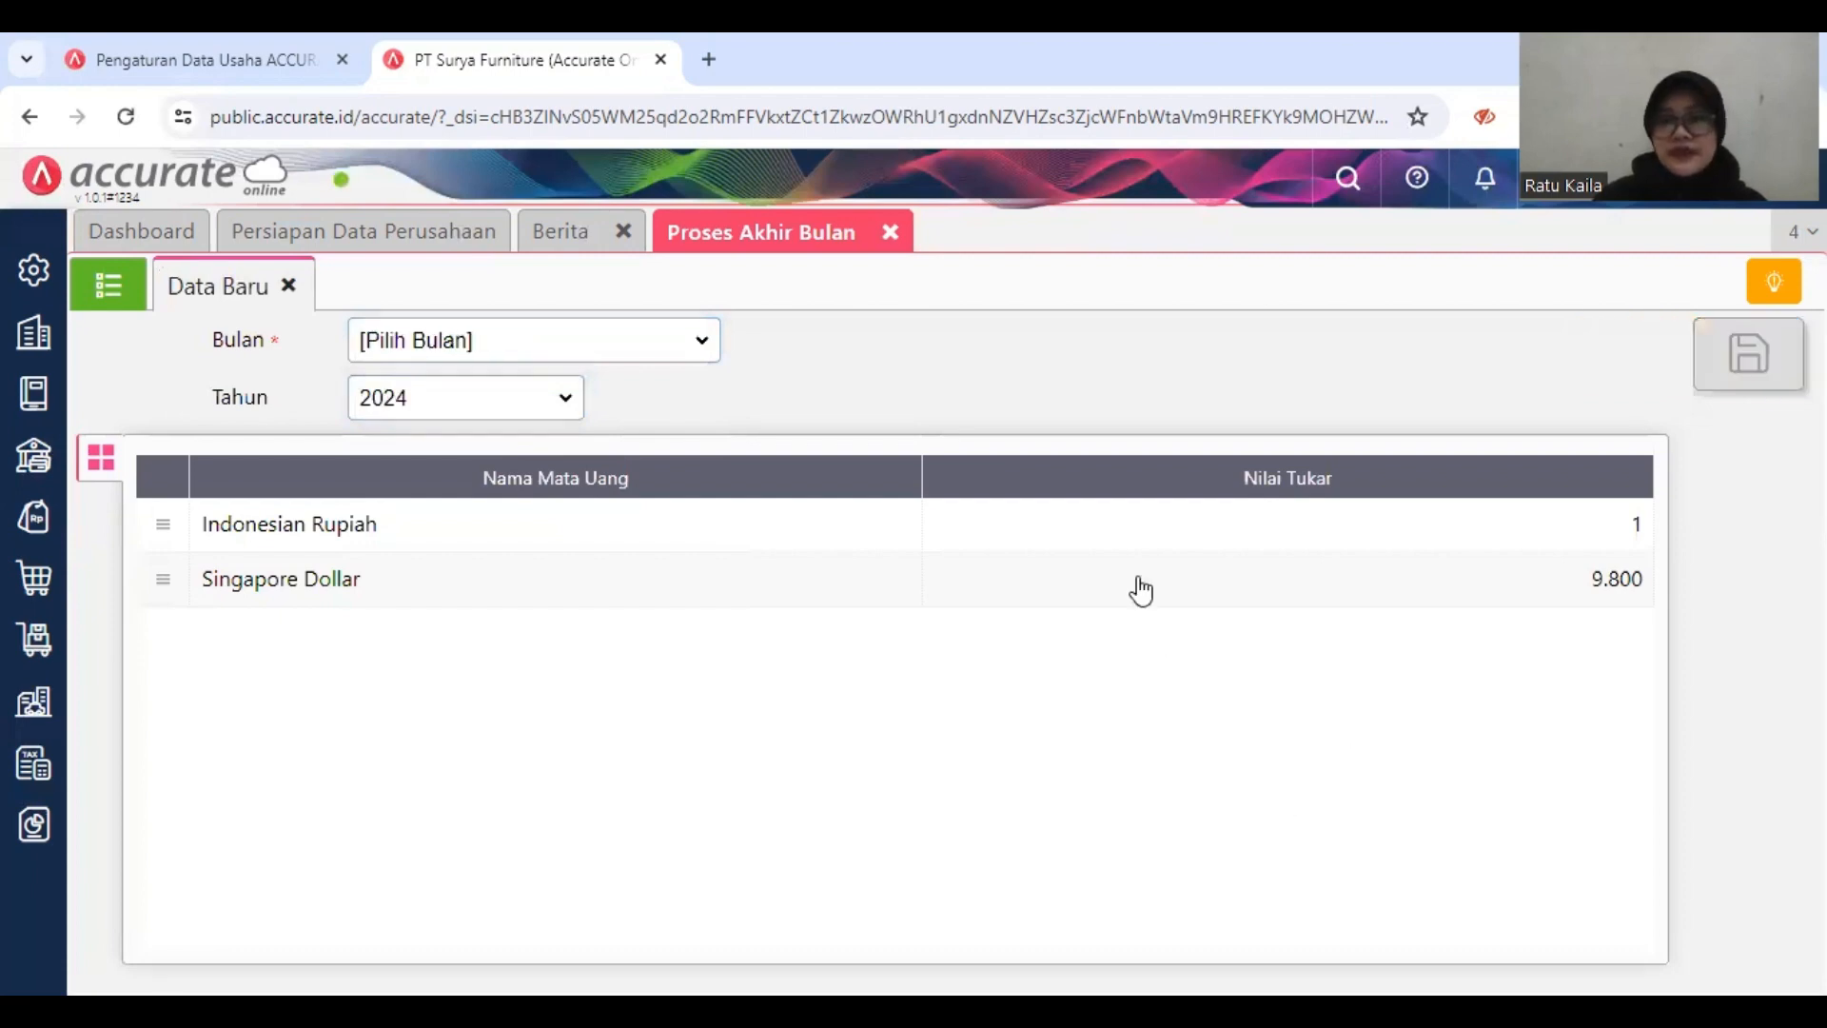
left_click(889, 232)
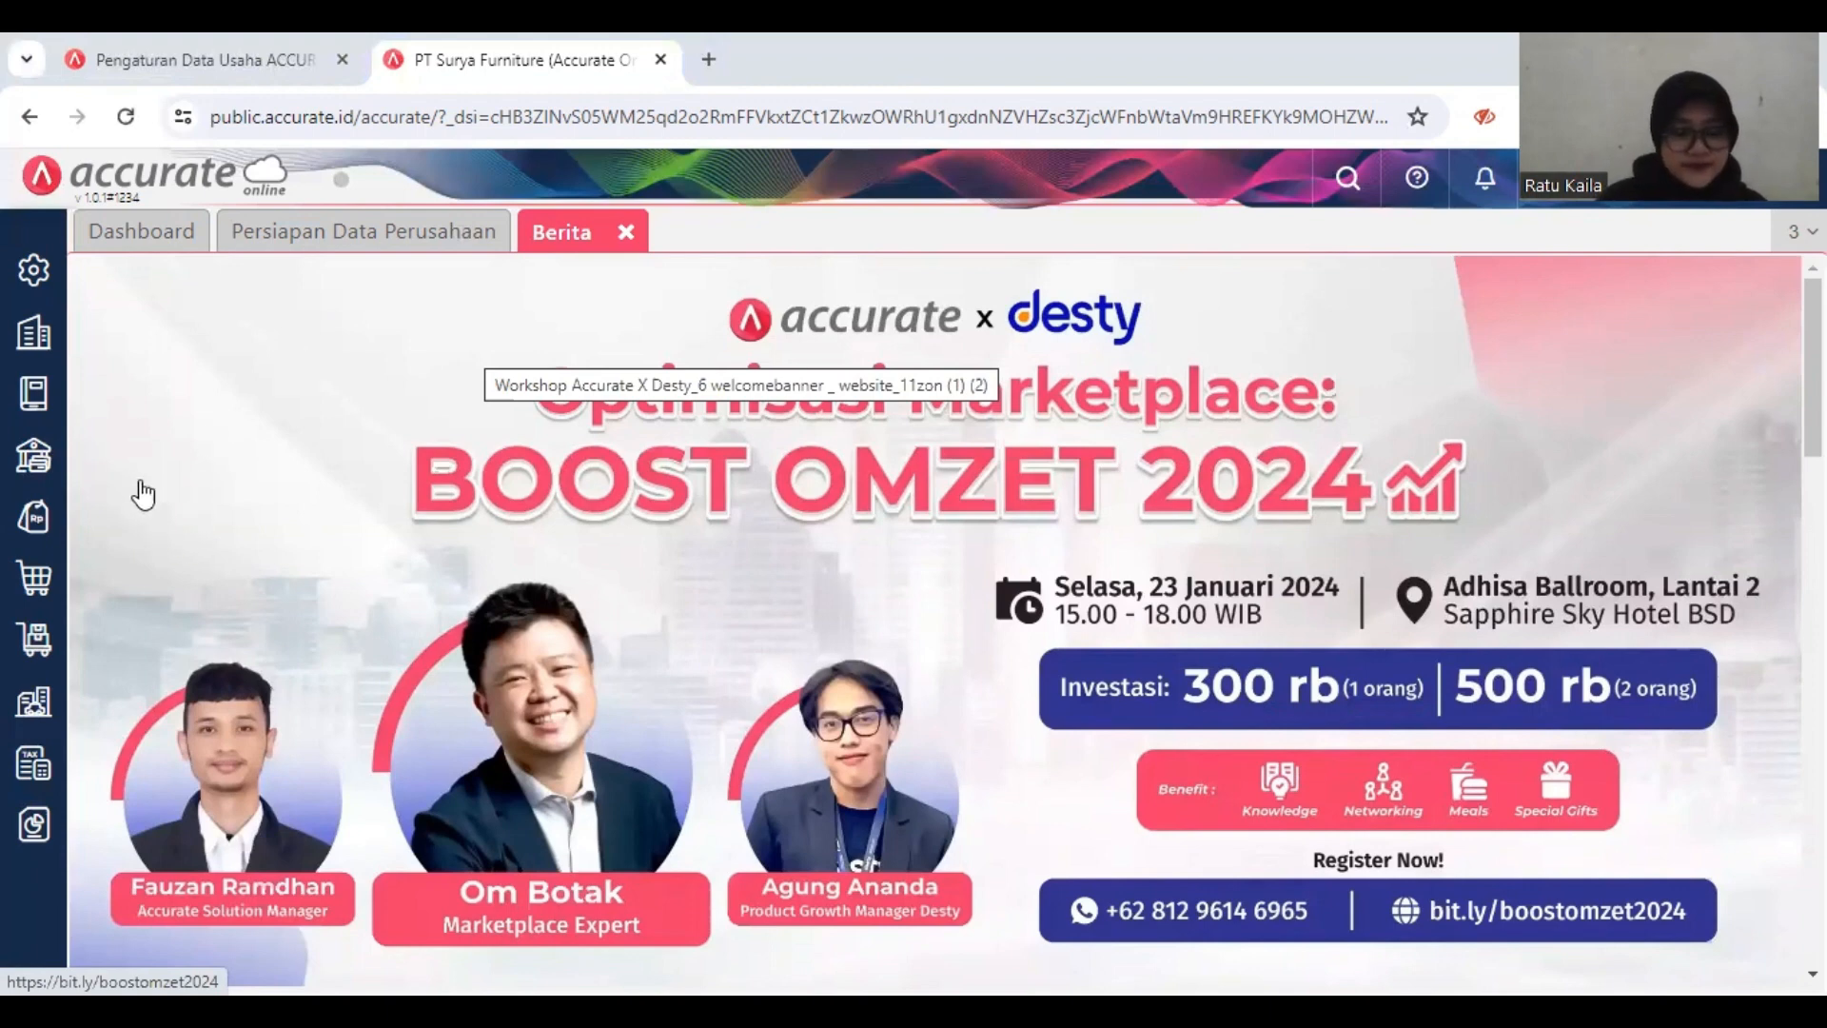
Step: Display the Neraca (Induk Skontro) report from the Keuangan reports as of 31/12/2018 in Indonesian Rupiah
right_click(30, 829)
key("Escape")
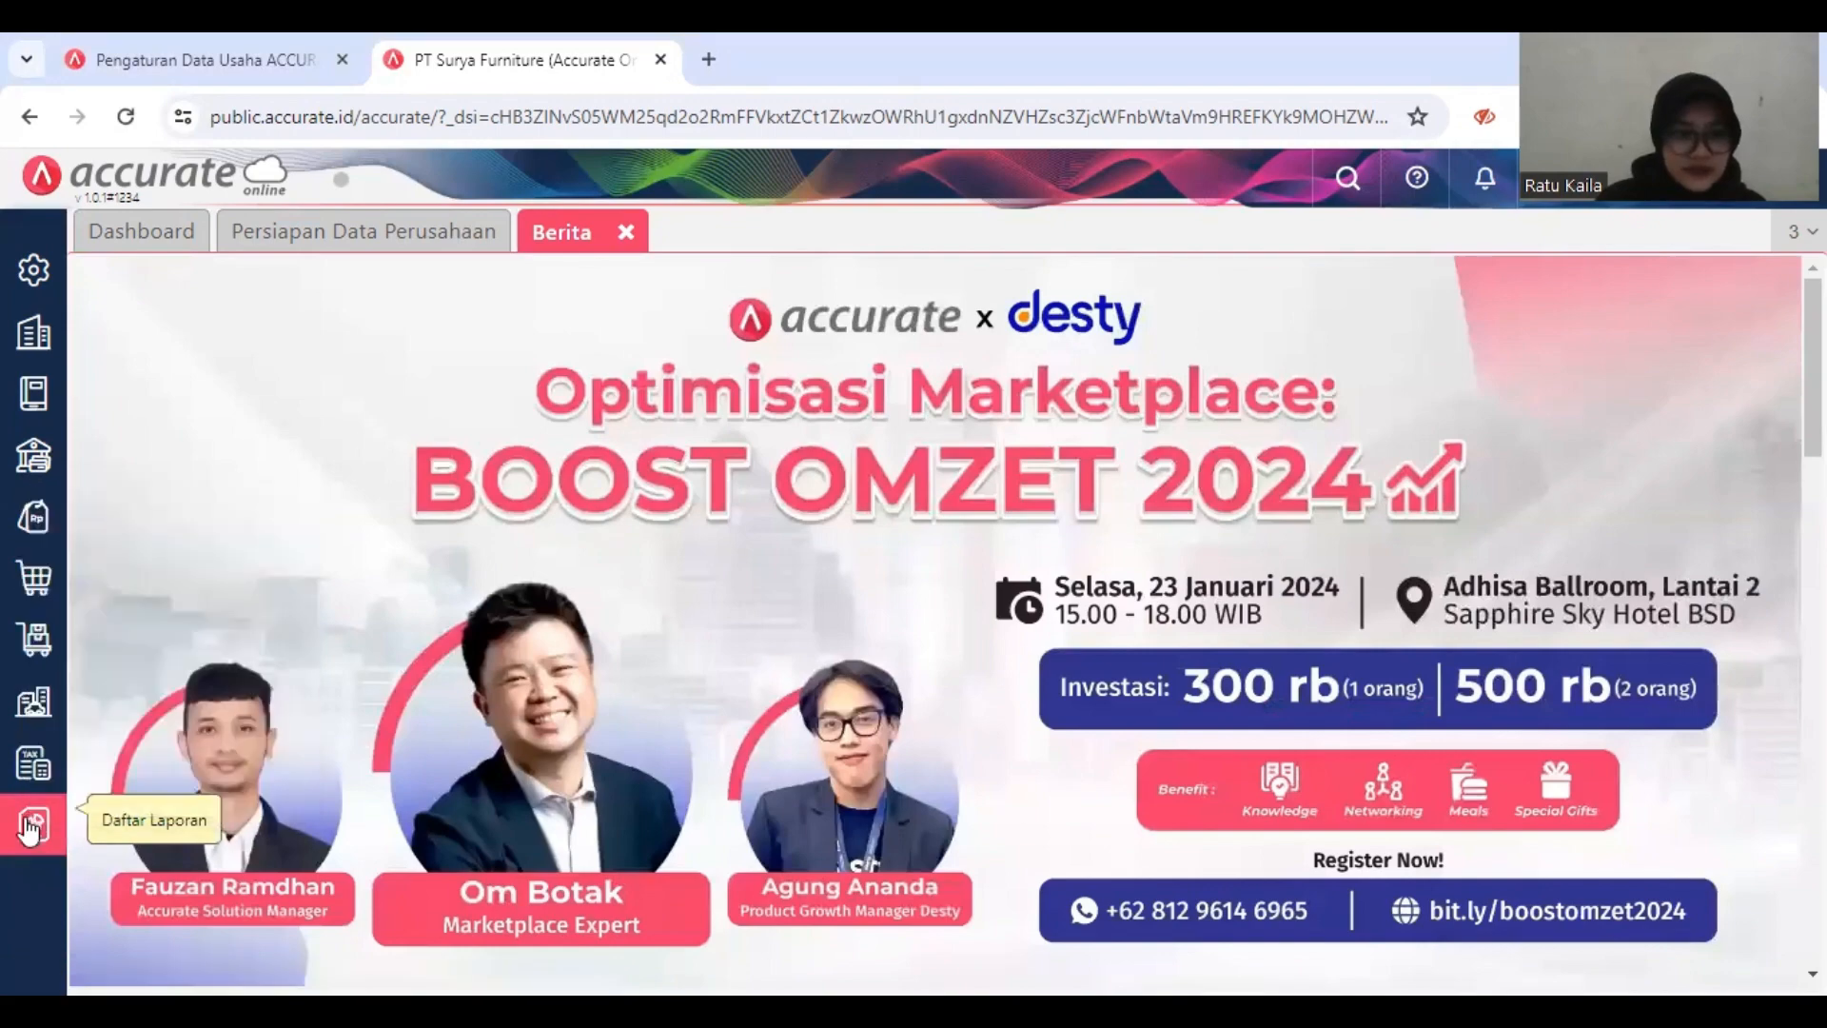
left_click(29, 824)
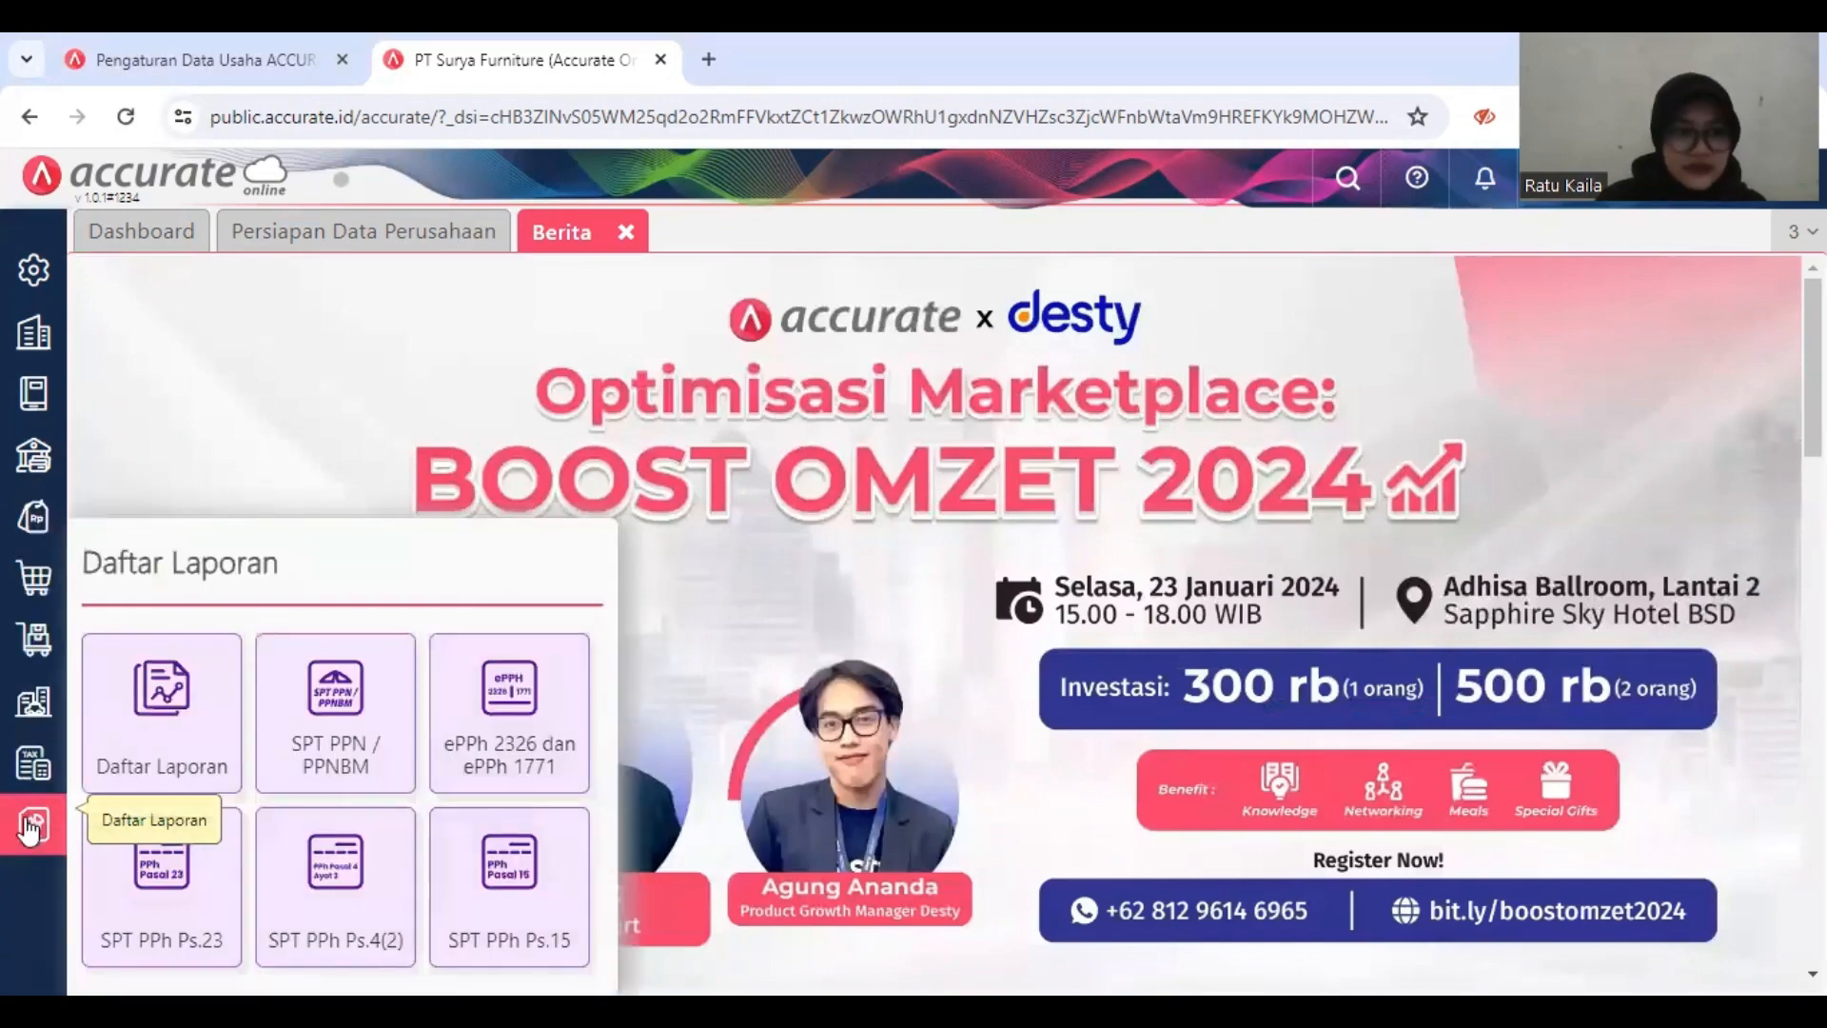
left_click(162, 744)
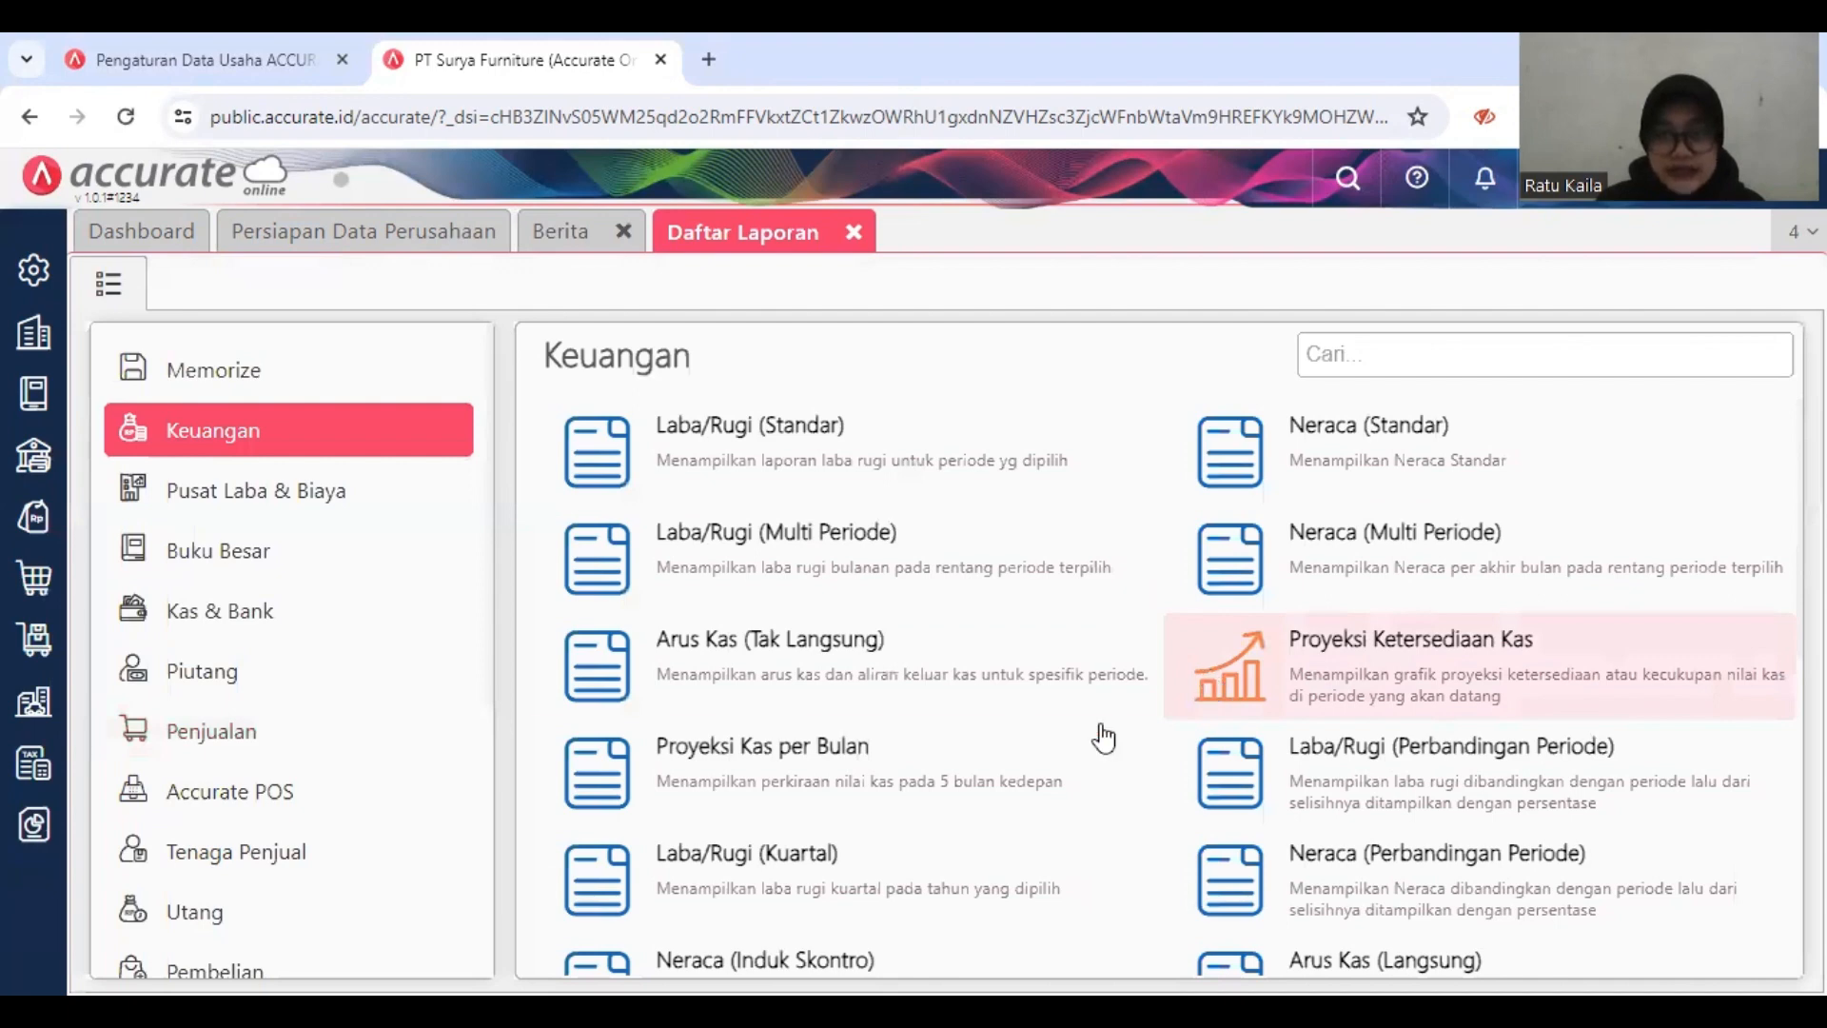
scroll(1103, 737, "down", 1)
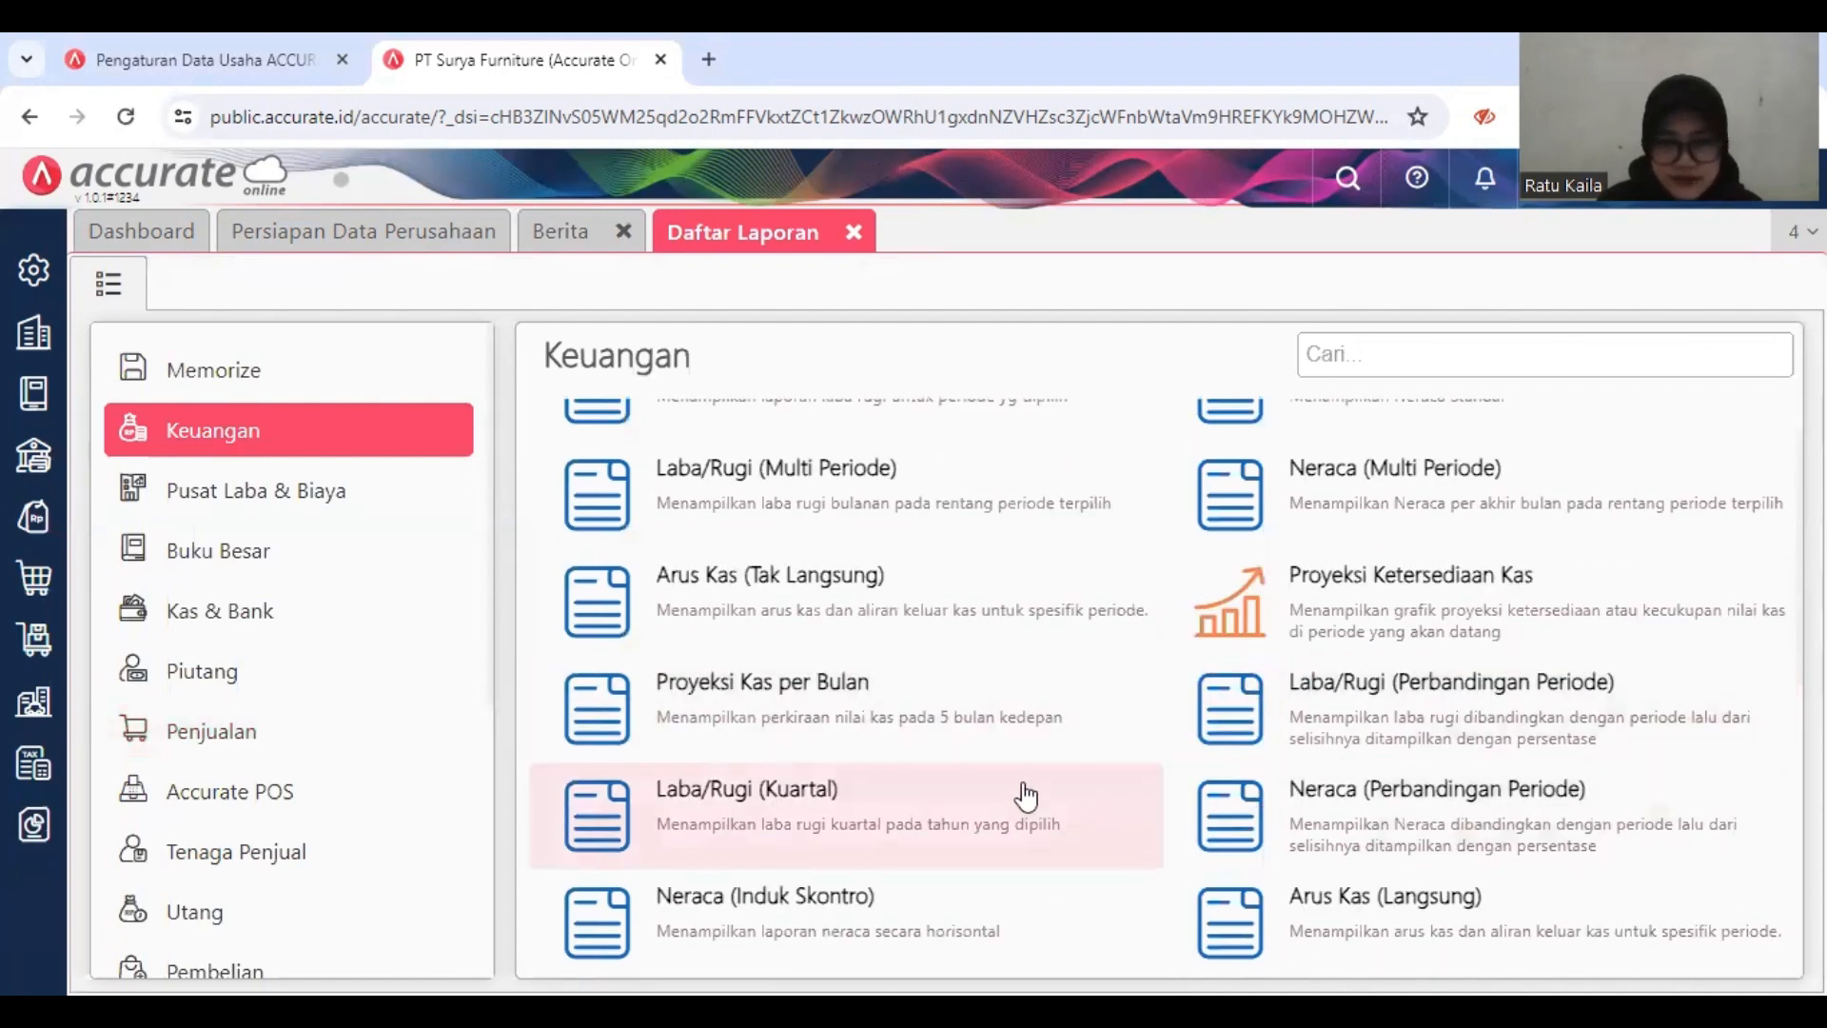
left_click(1012, 915)
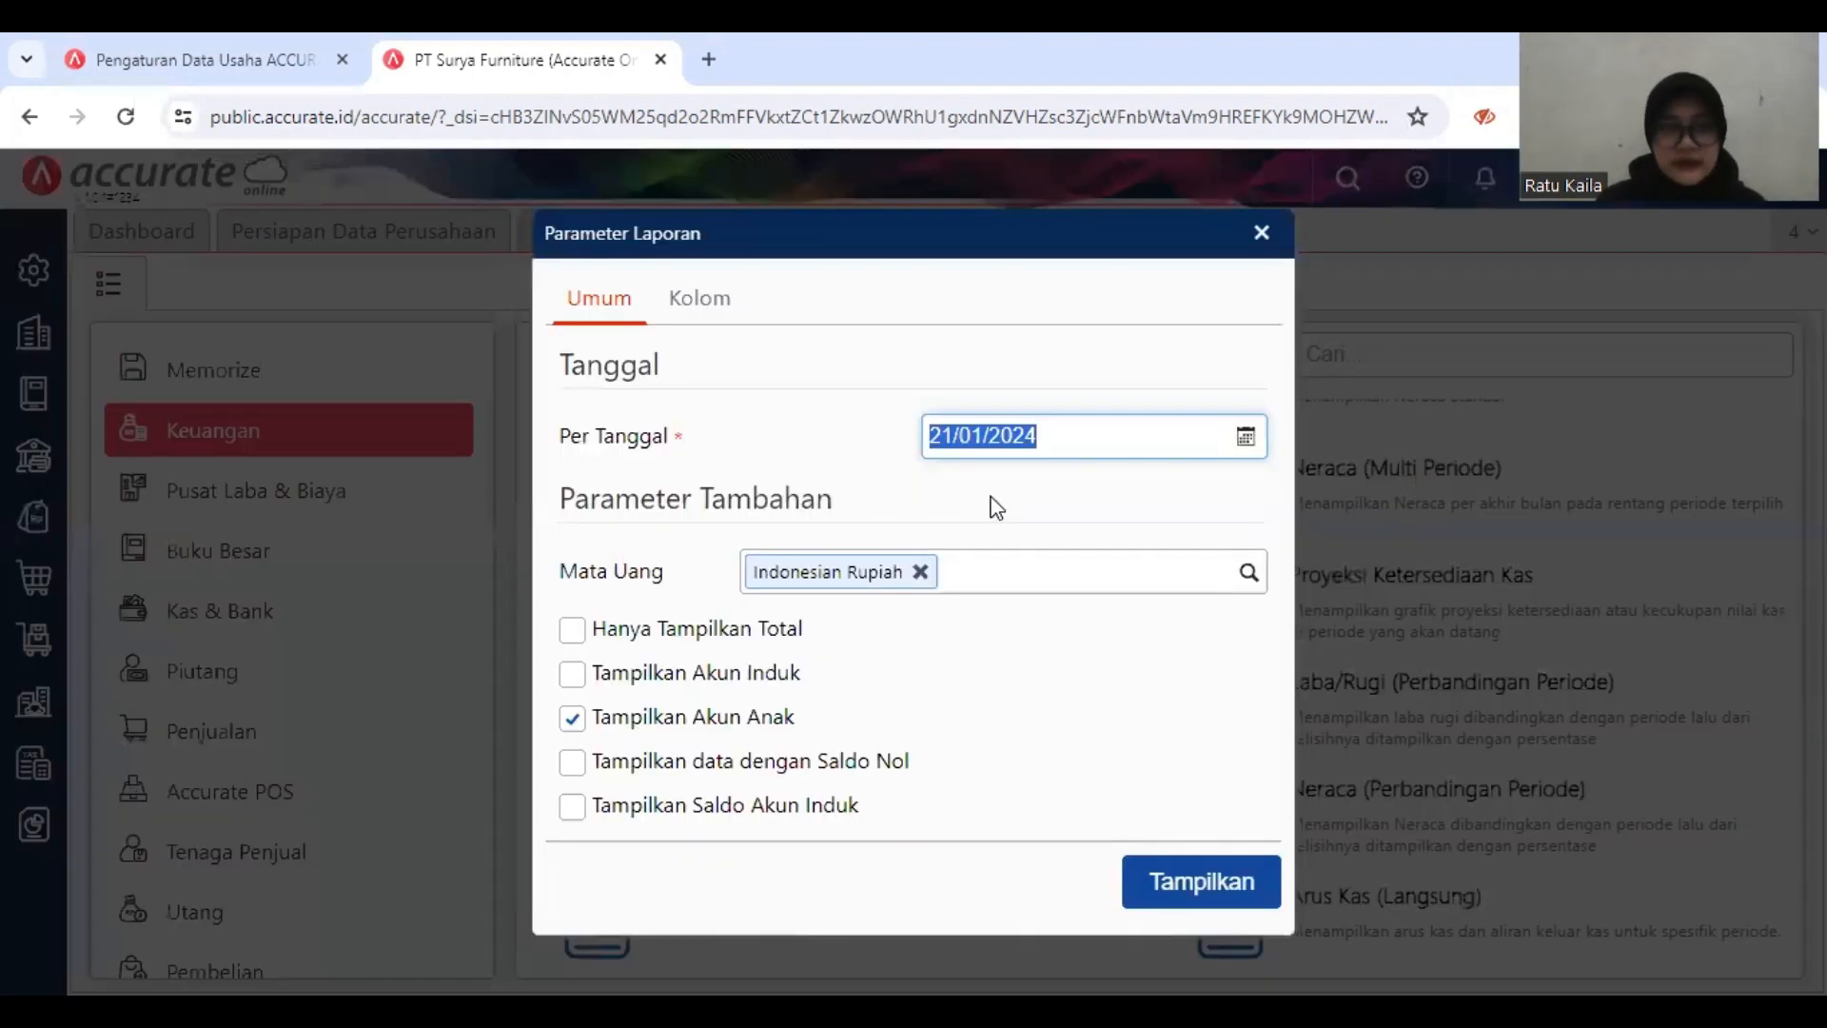
type("3")
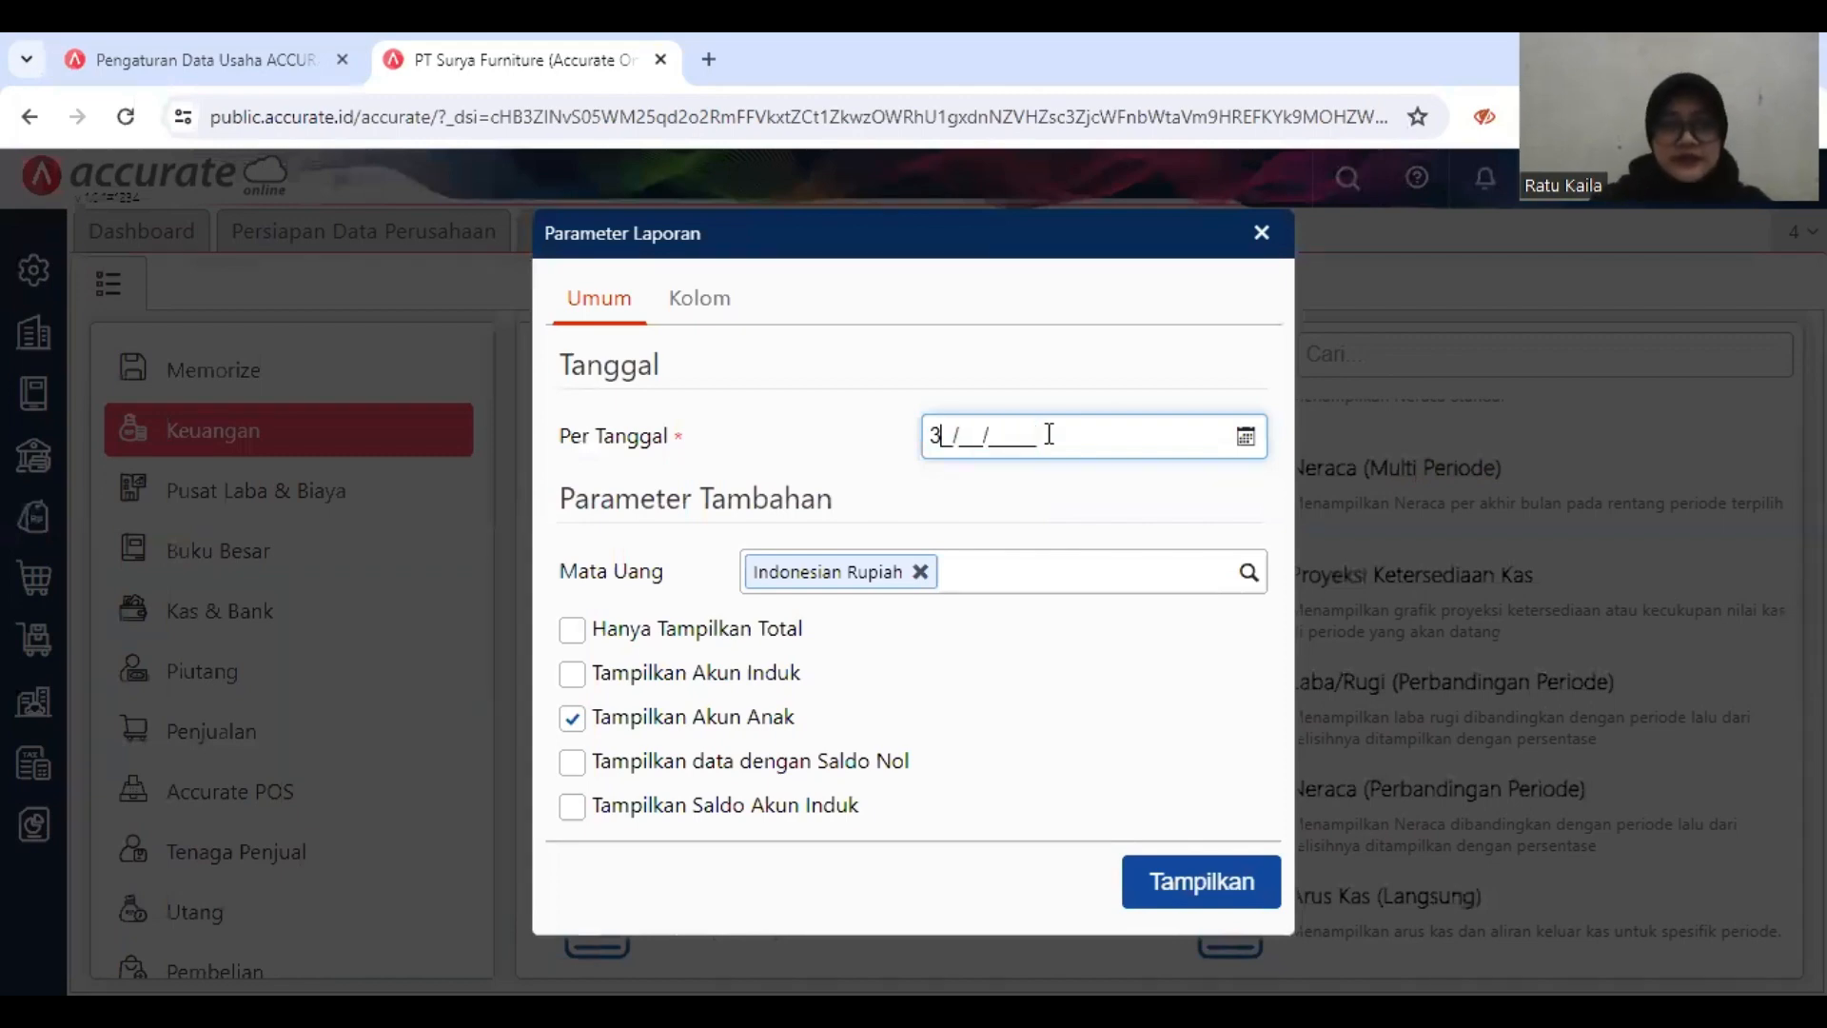
type("1/12/")
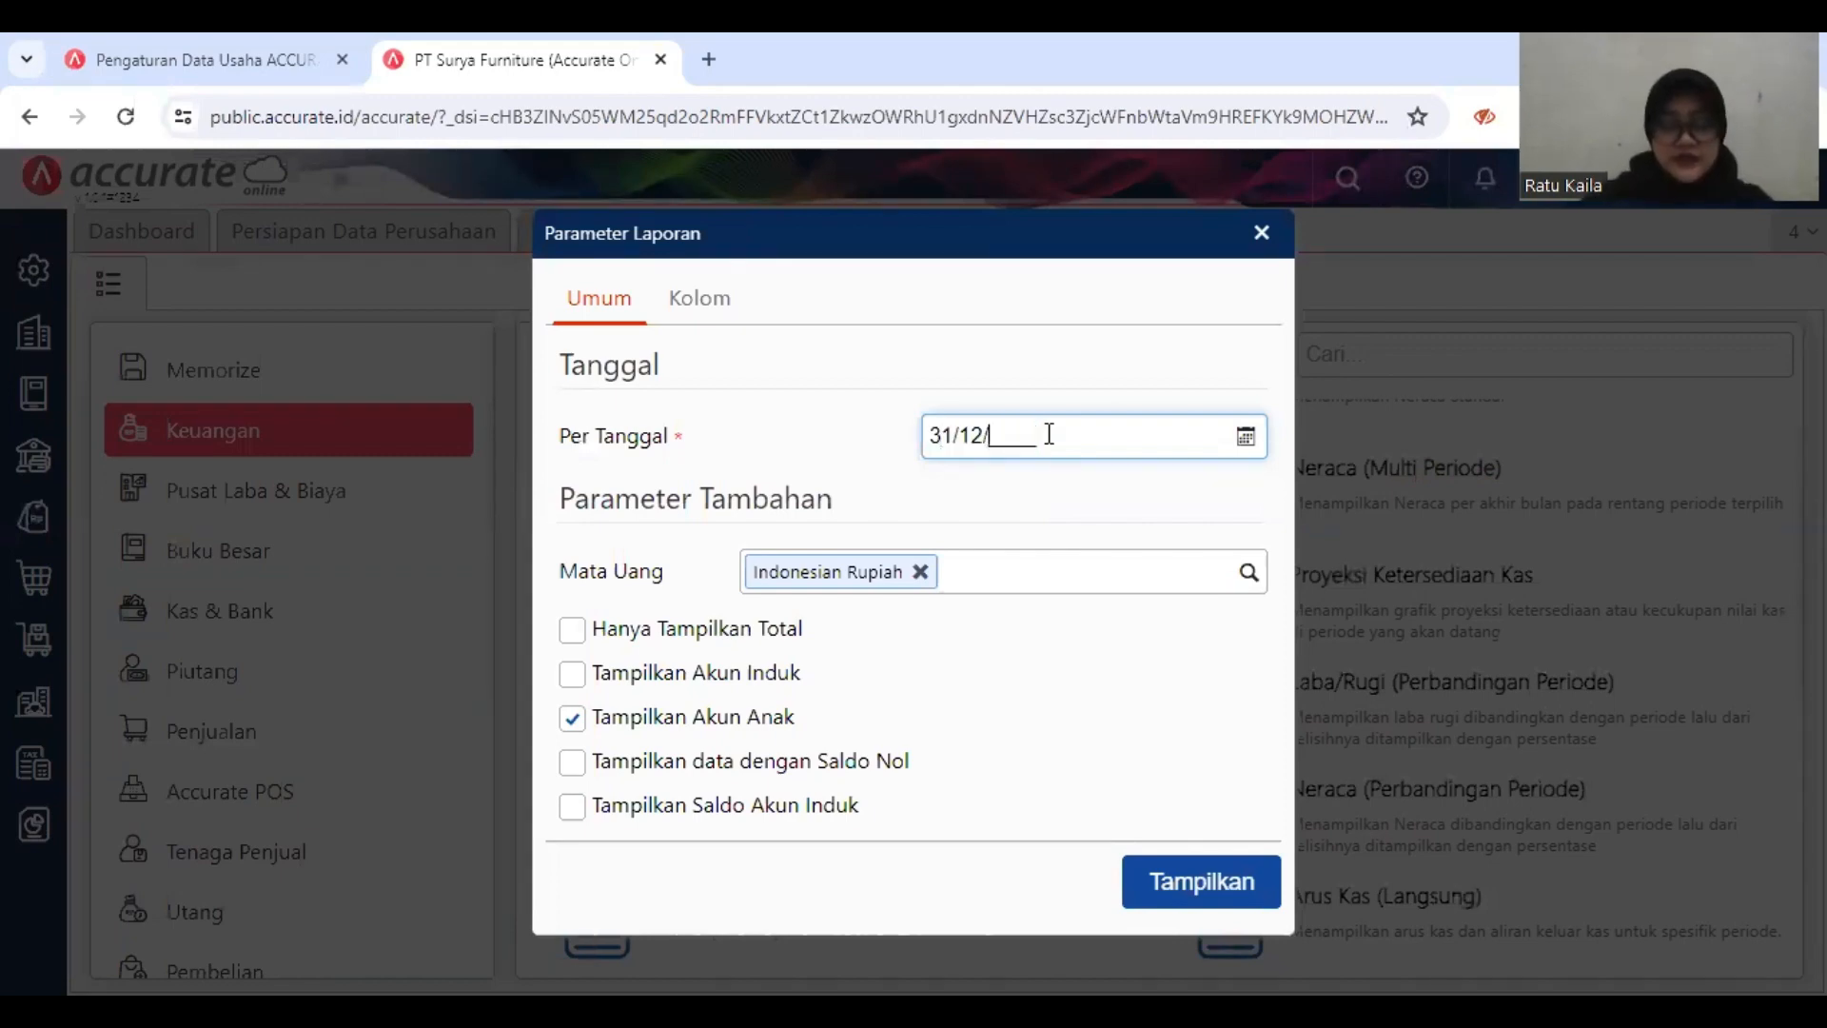
type("2018")
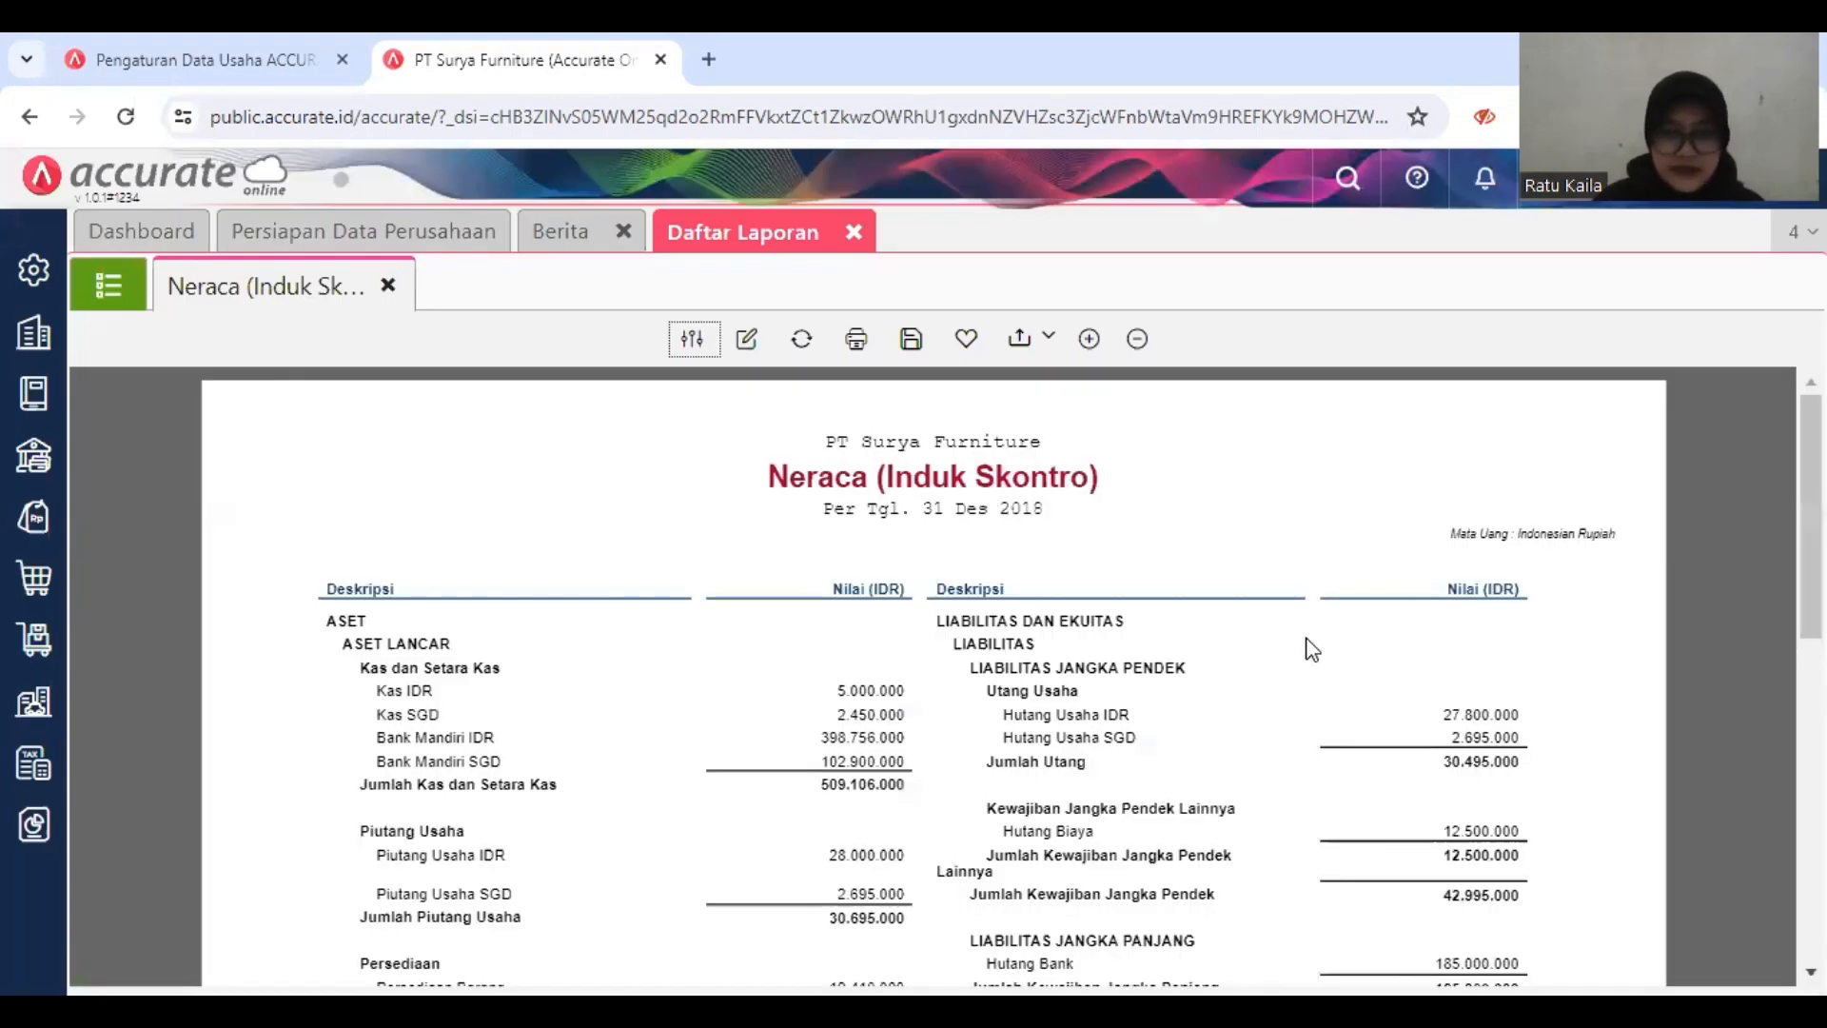
Step: Examine the asset, liability and equity accounts and compare both totals in the Neraca report, and close the report list
scroll(1311, 649, "down", 1)
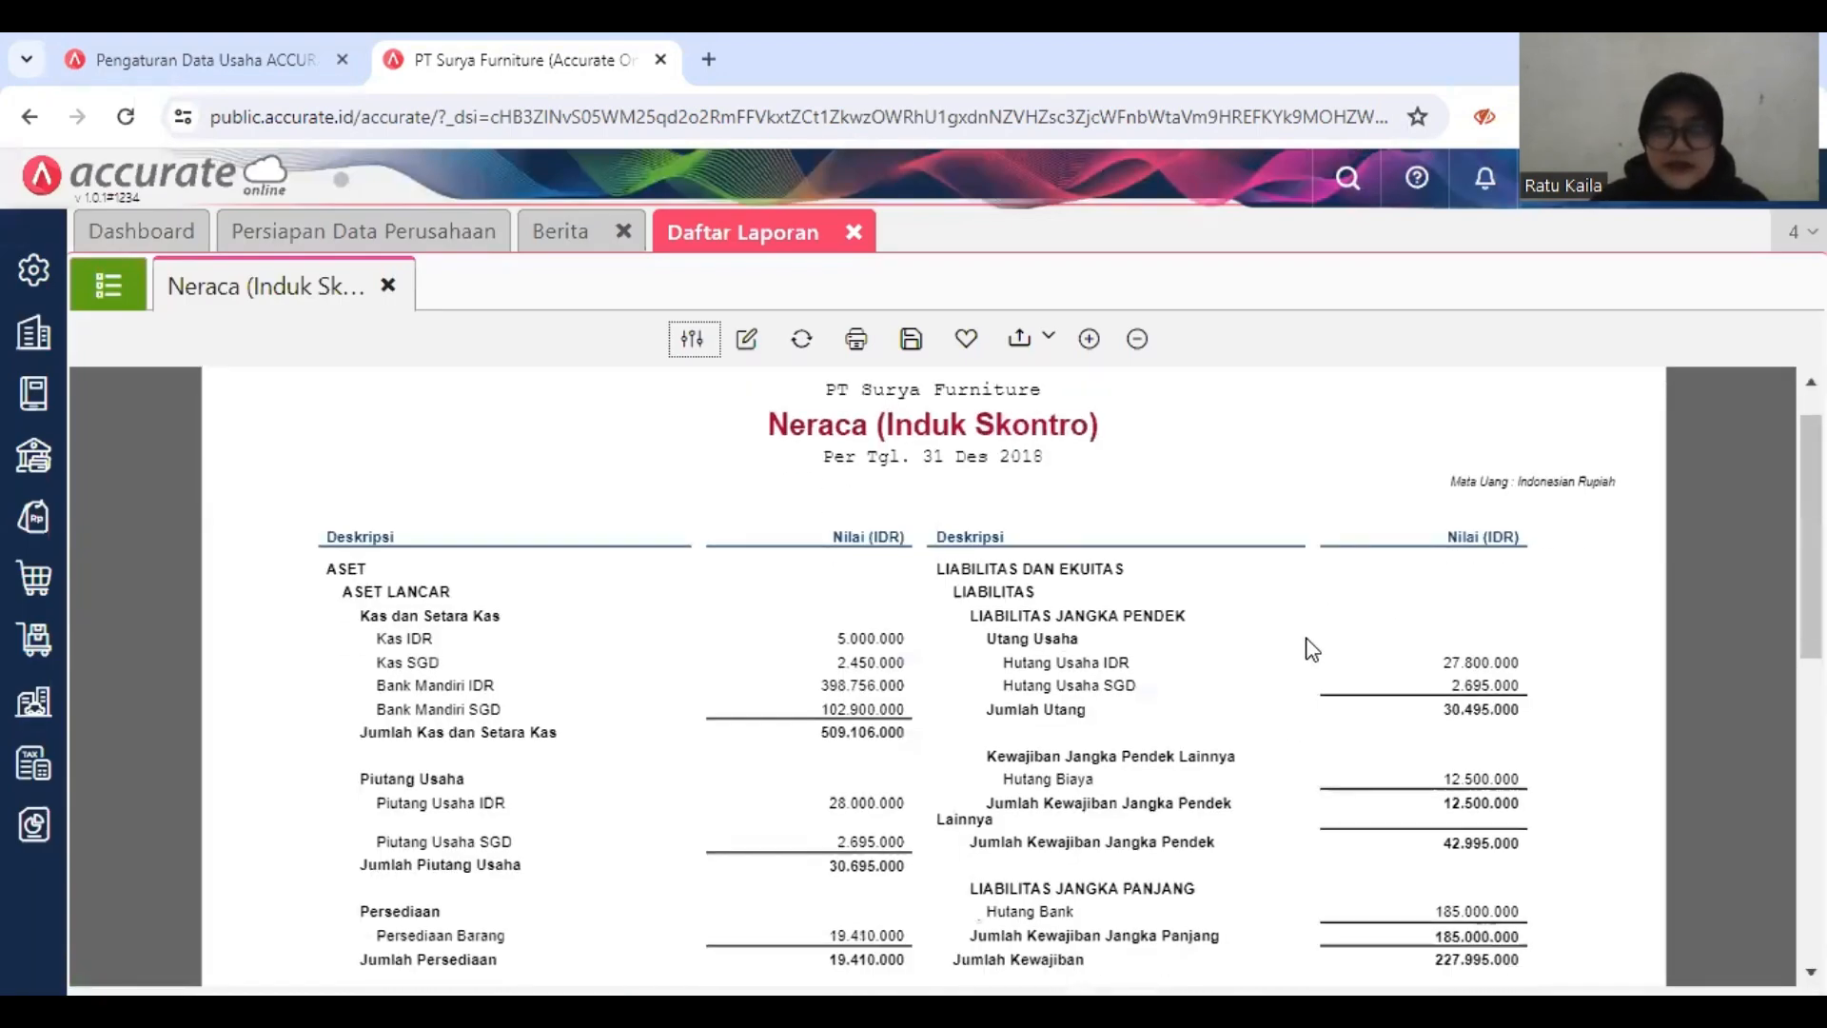
scroll(1311, 649, "down", 1)
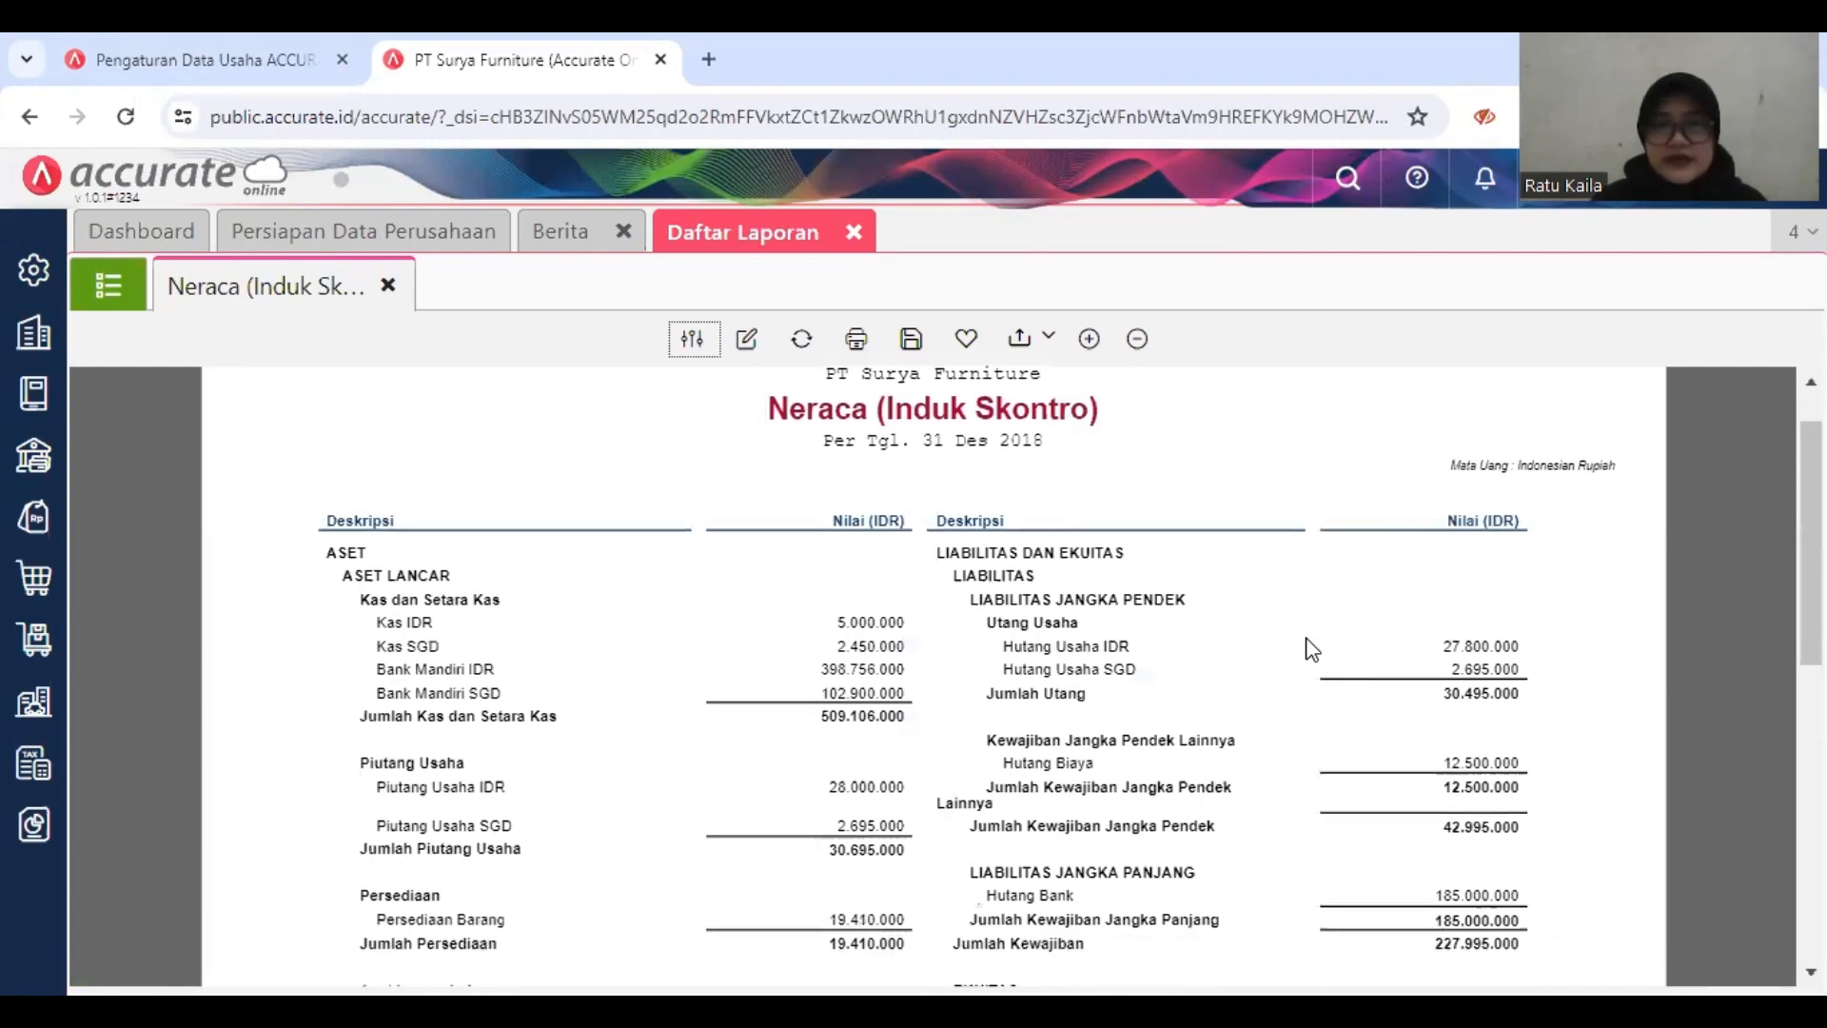
scroll(1311, 649, "down", 1)
scroll(1311, 649, "down", 1)
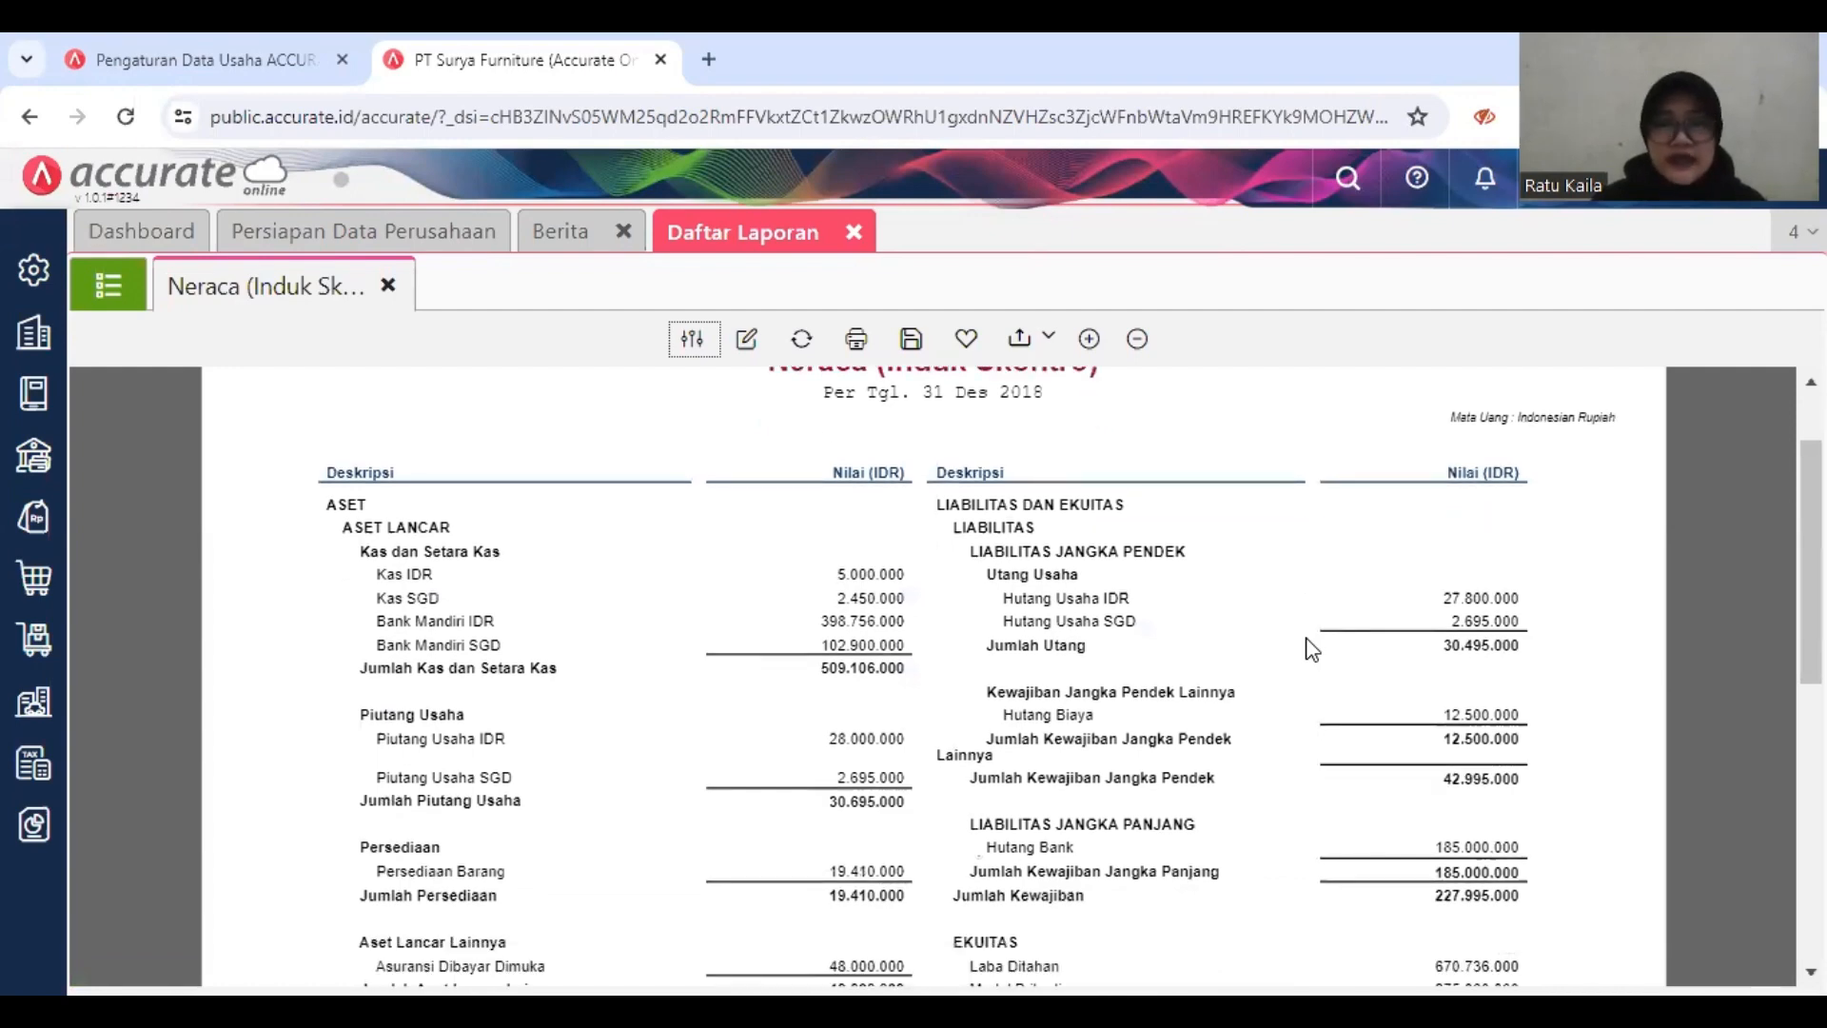
scroll(1312, 649, "down", 2)
scroll(1311, 649, "up", 2)
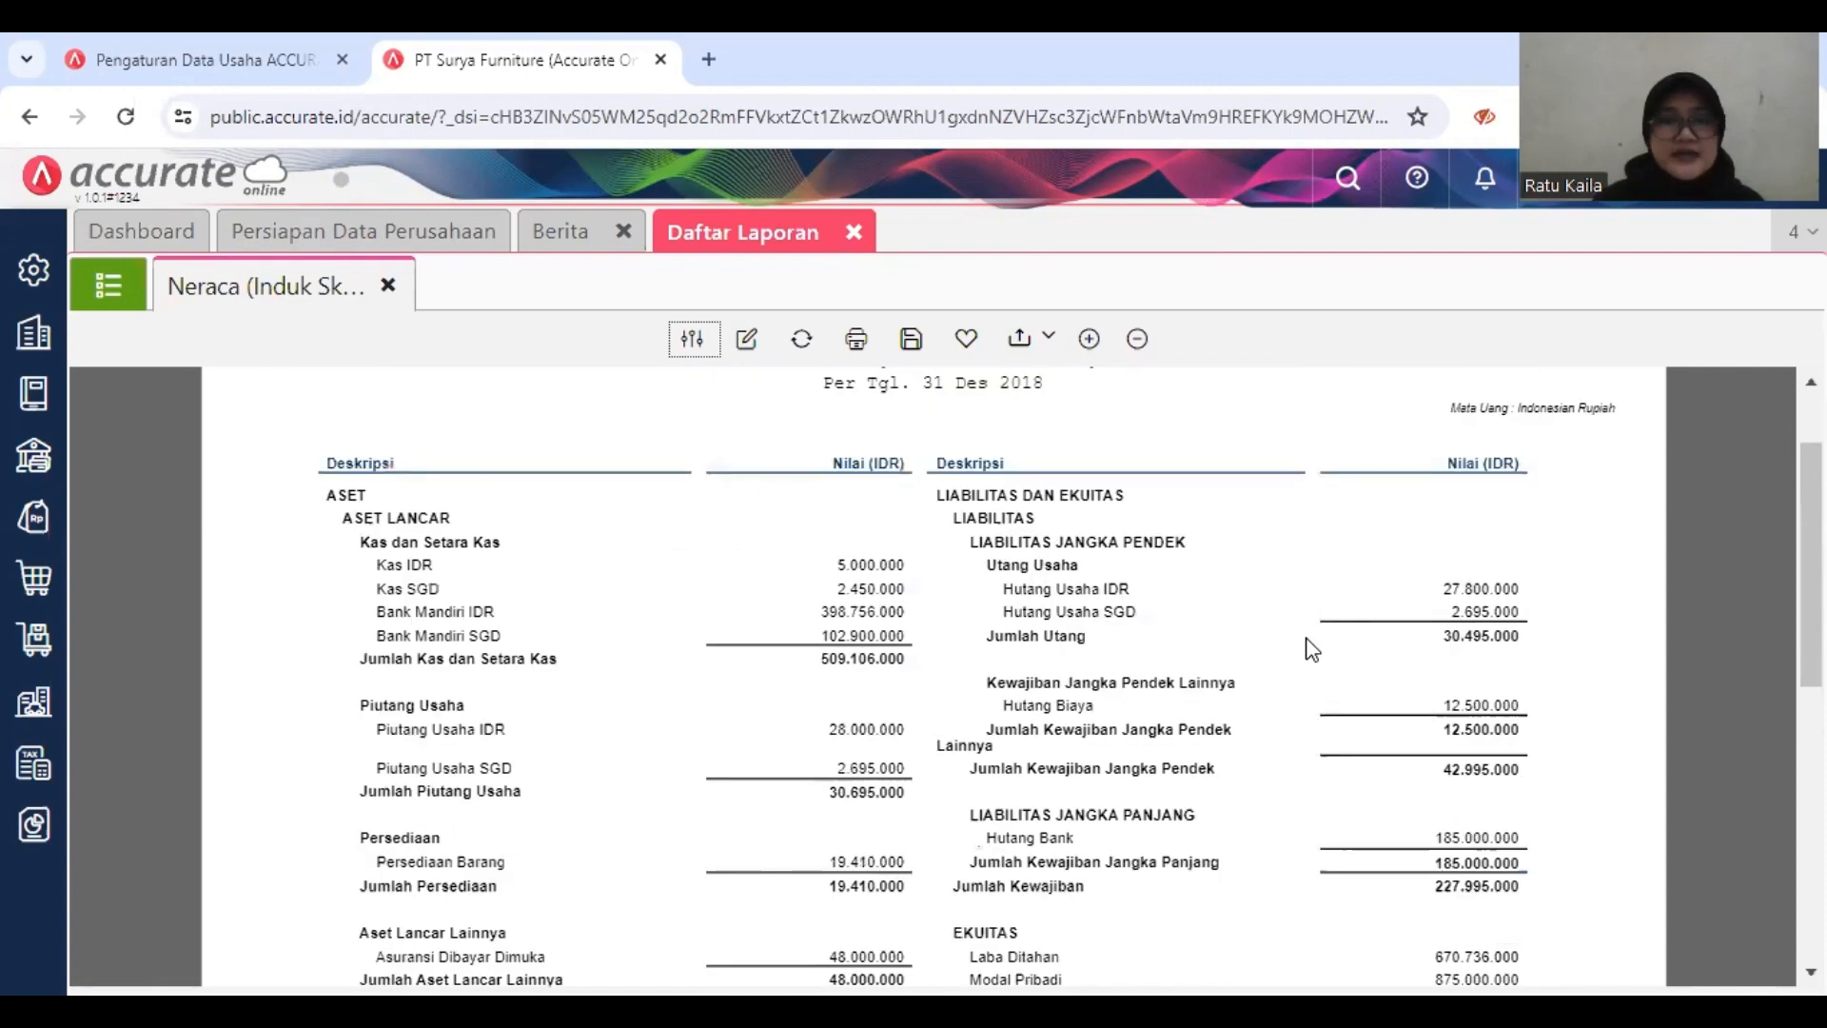
scroll(1311, 649, "down", 1)
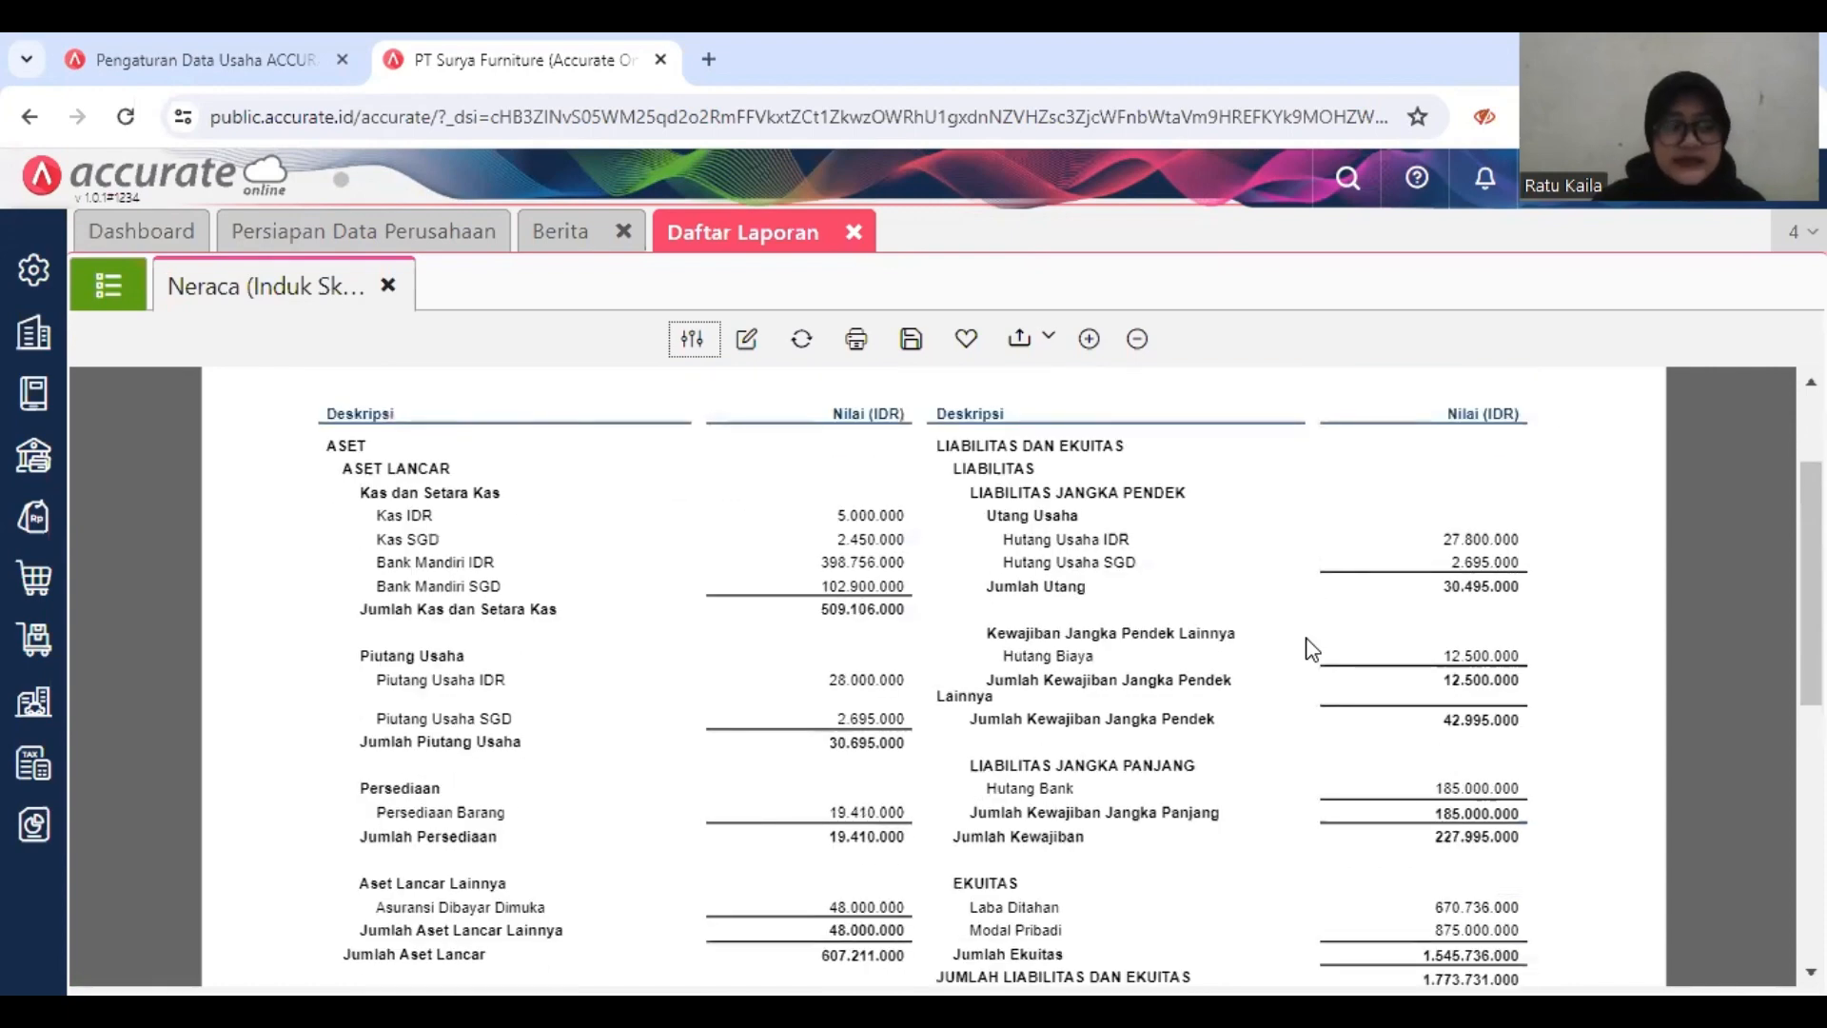
scroll(1311, 649, "down", 1)
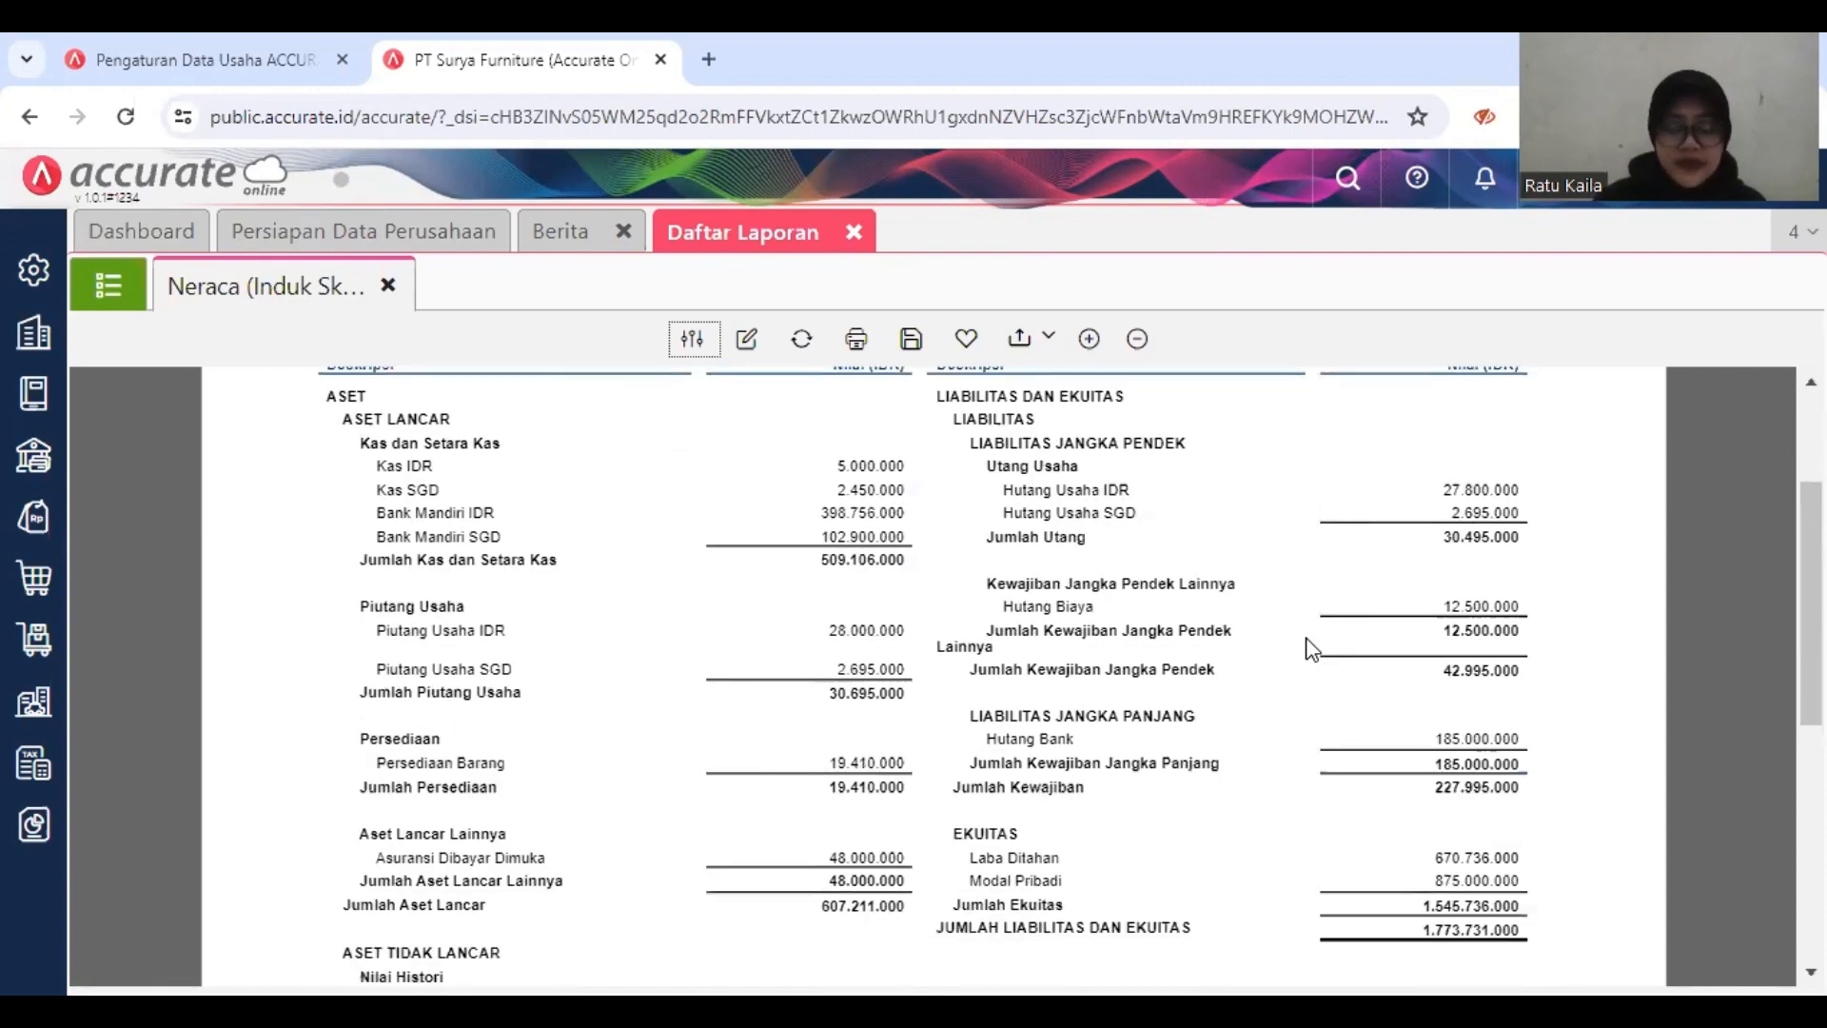
scroll(1311, 649, "down", 1)
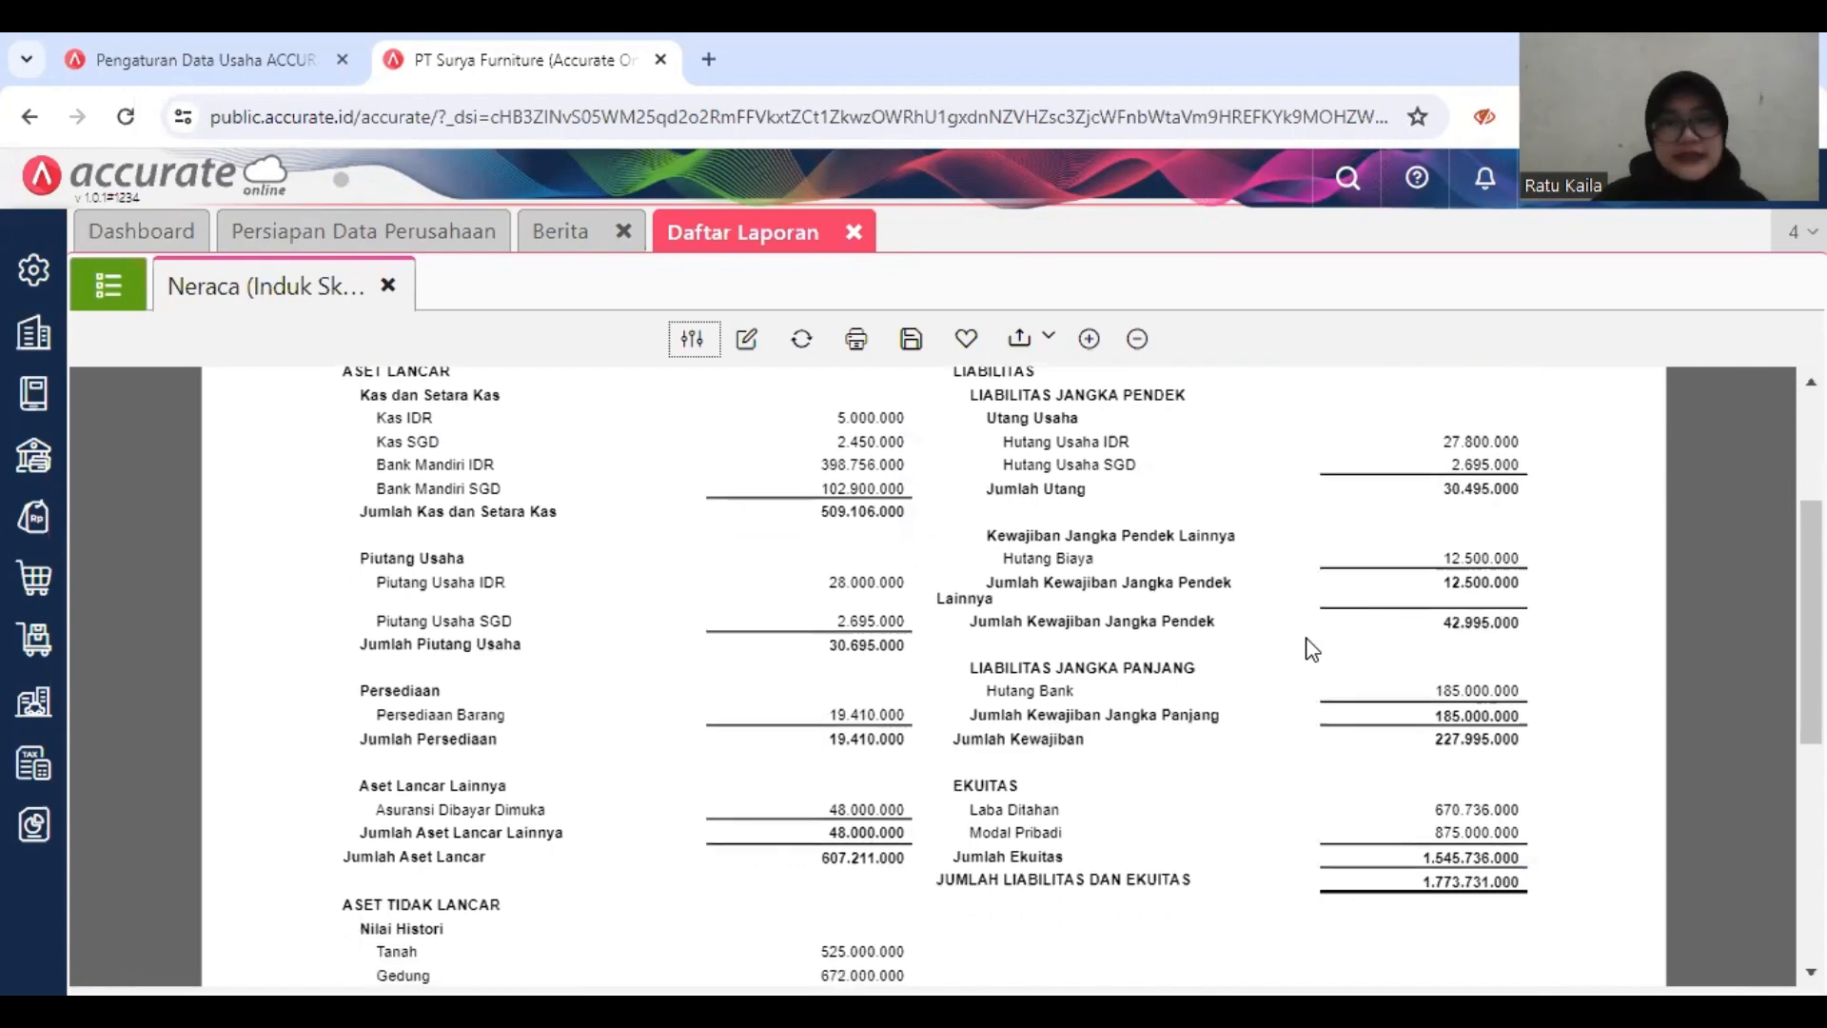
scroll(1311, 649, "down", 2)
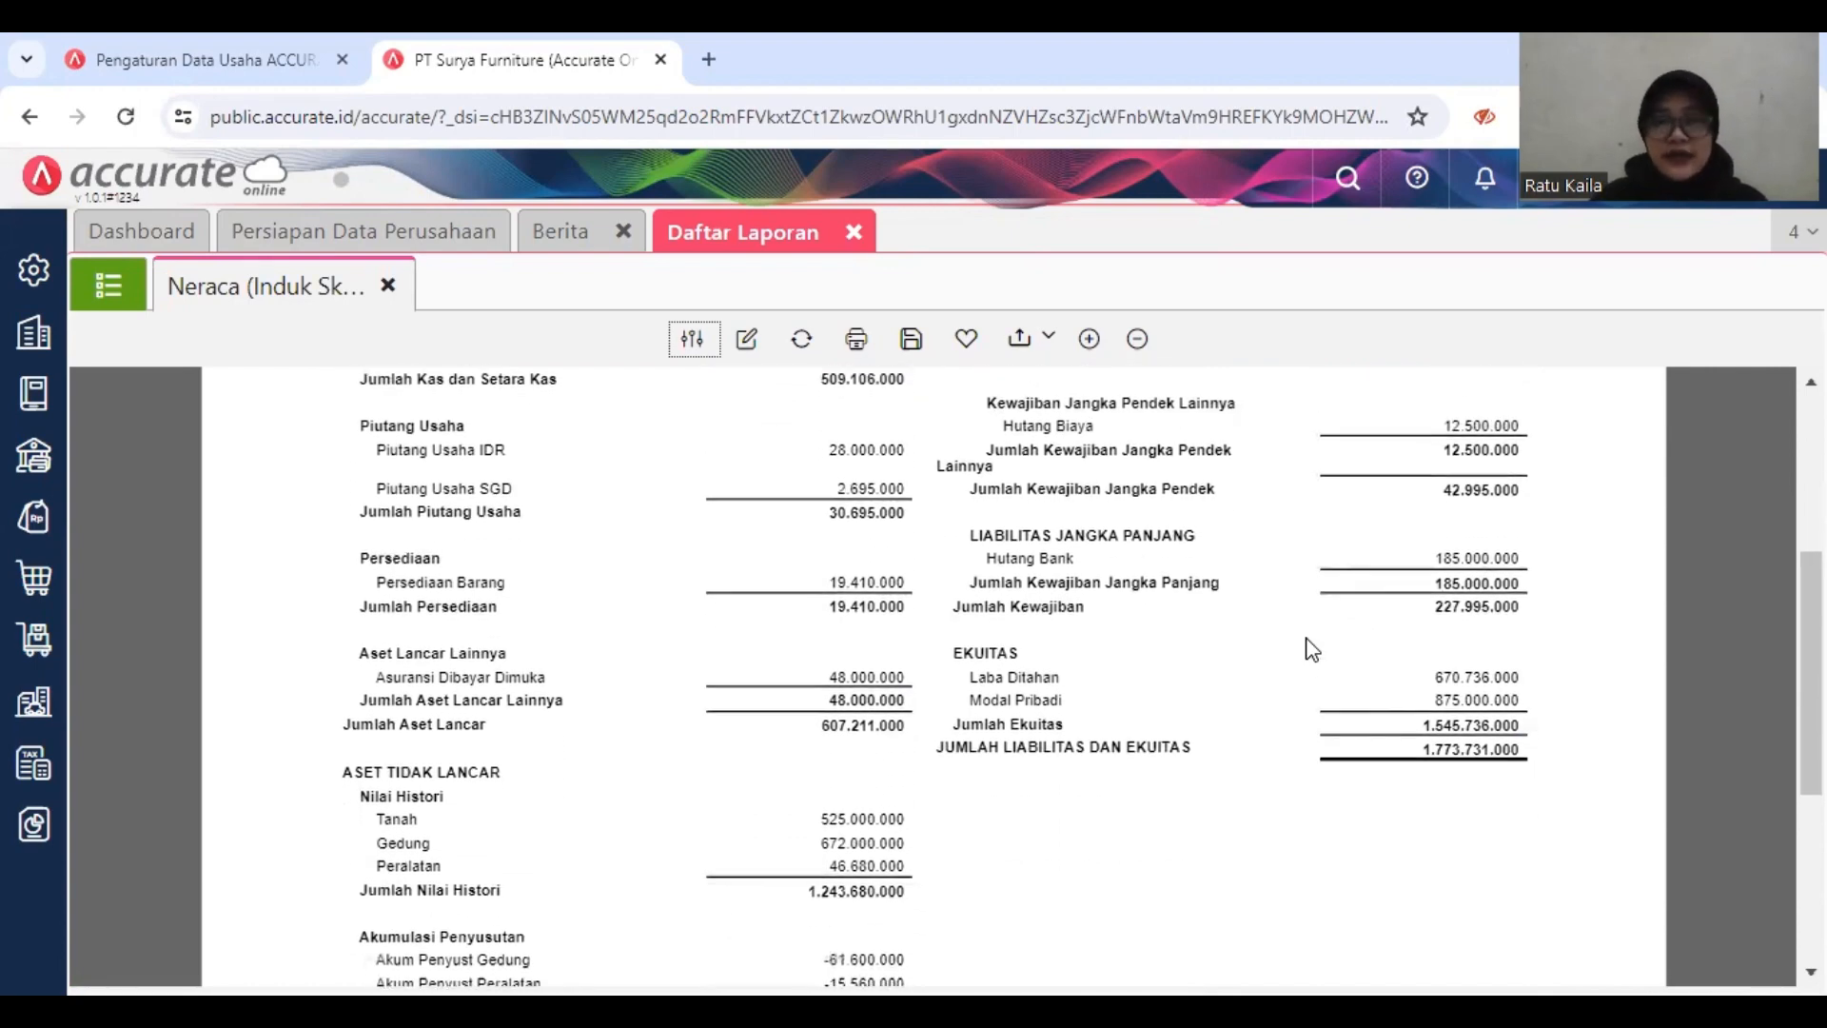
scroll(1311, 649, "down", 3)
scroll(1312, 649, "down", 3)
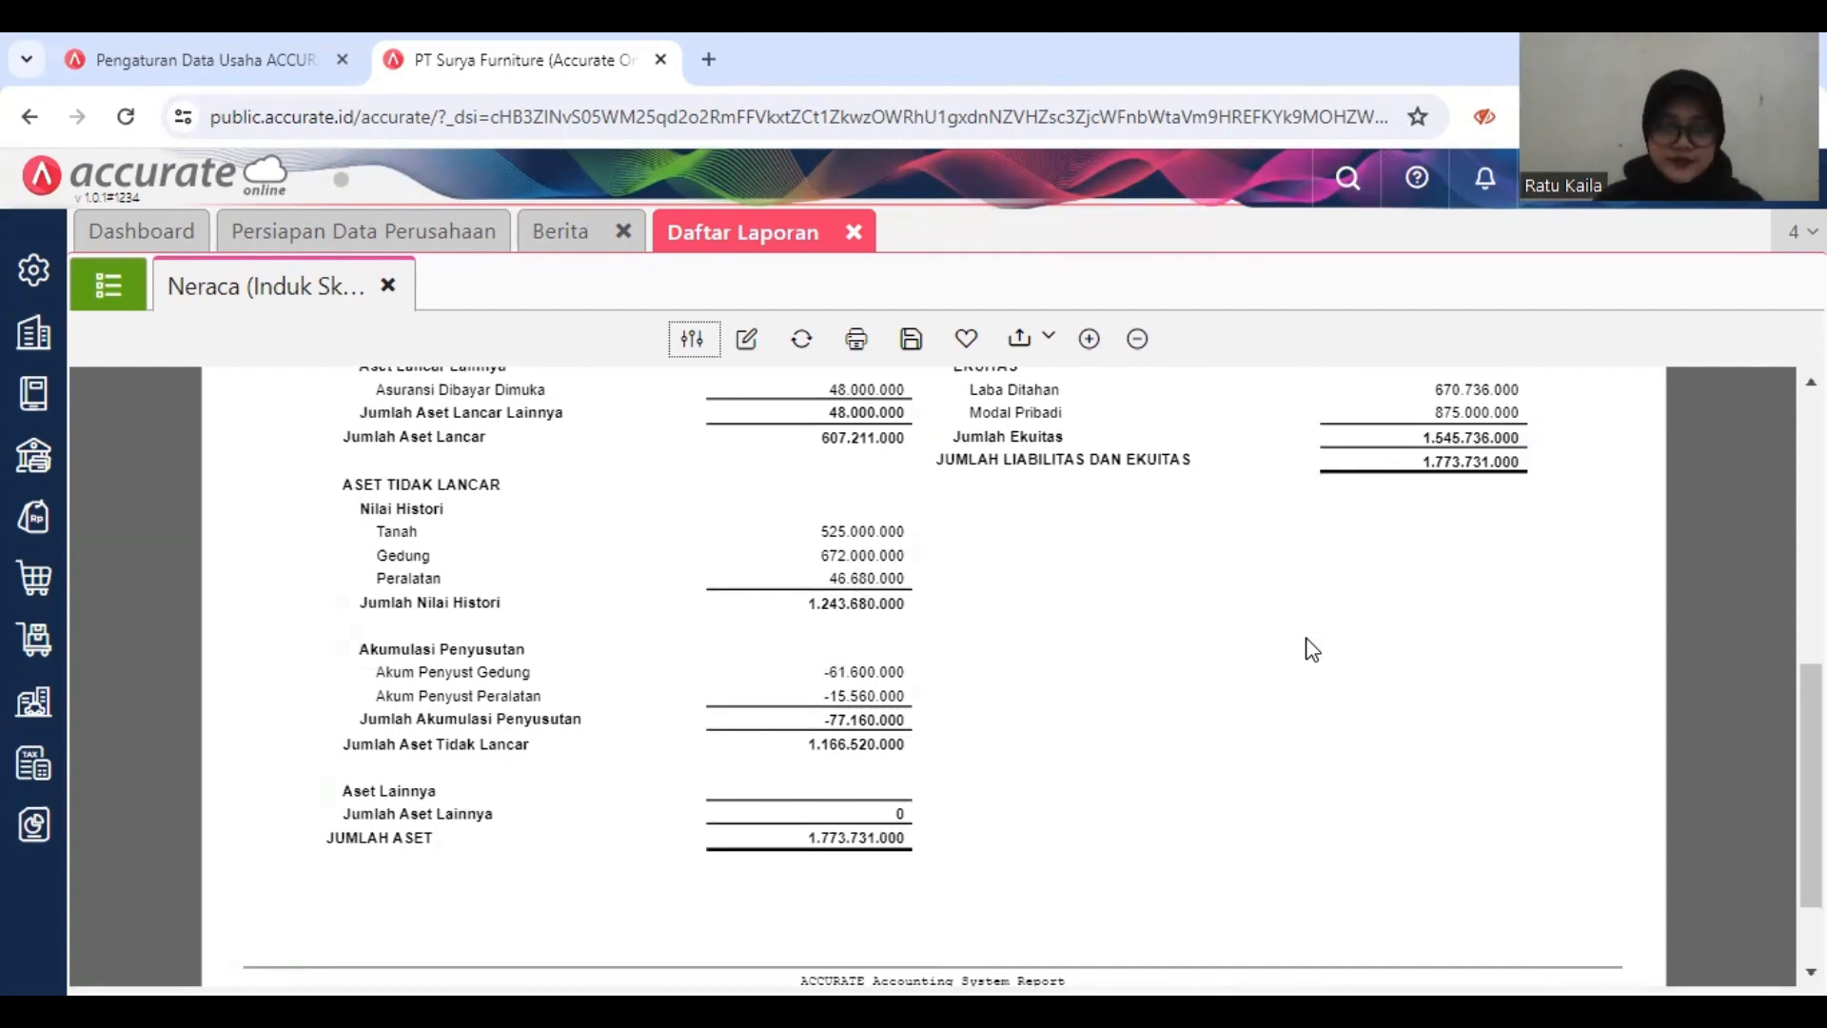
scroll(1311, 649, "down", 2)
scroll(1311, 649, "up", 8)
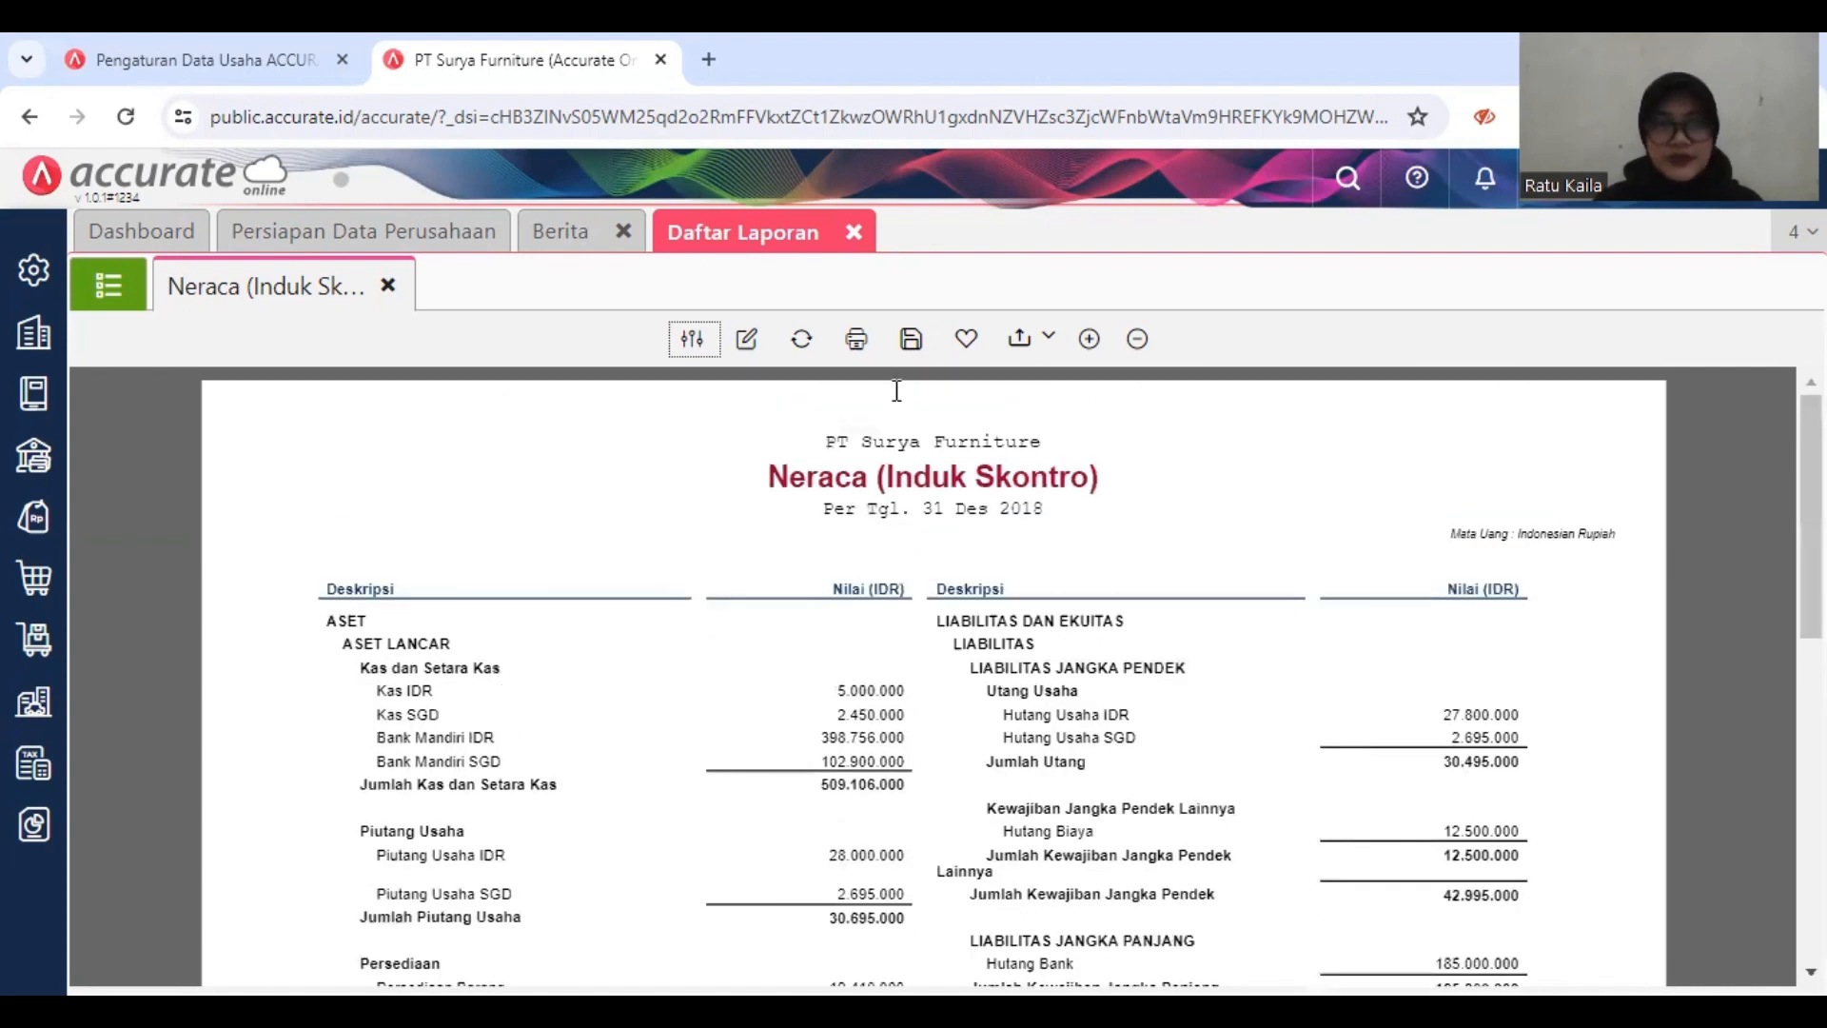
left_click(857, 235)
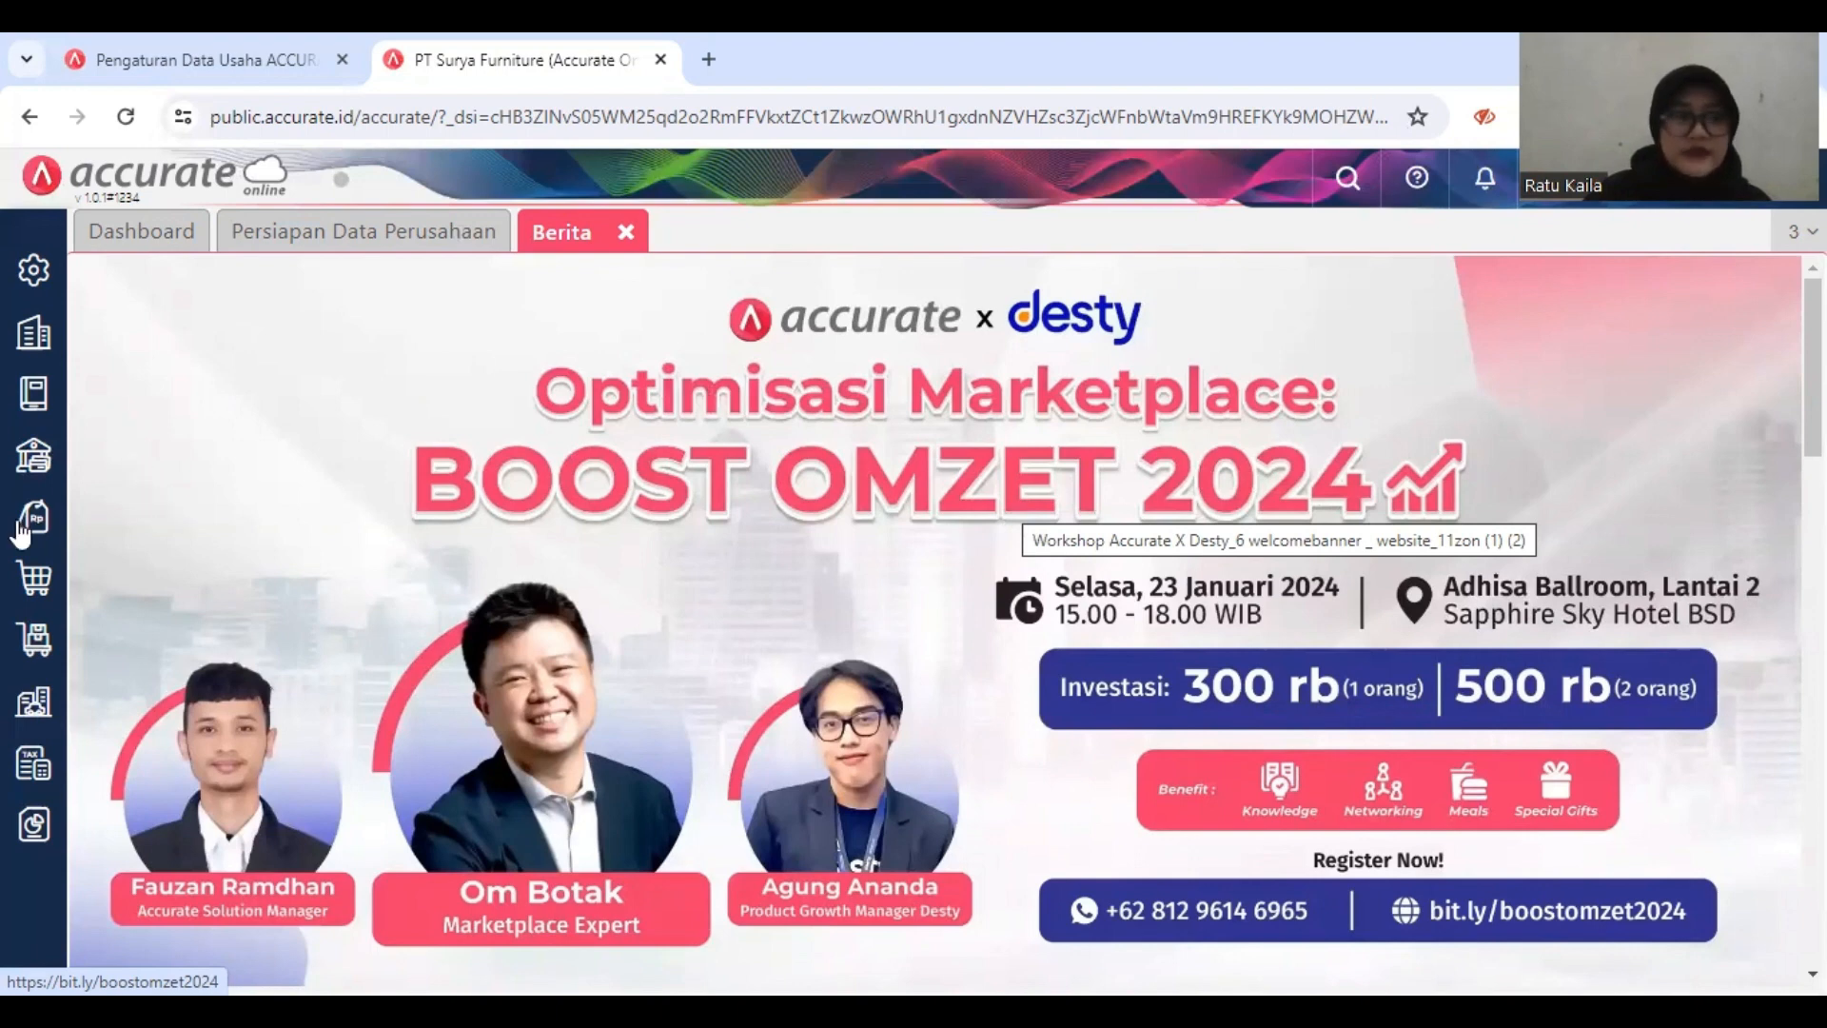
Step: Open a new Permintaan Barang form in the Persediaan module, dated 02/01/2019 with request type Beli Barang
left_click(31, 653)
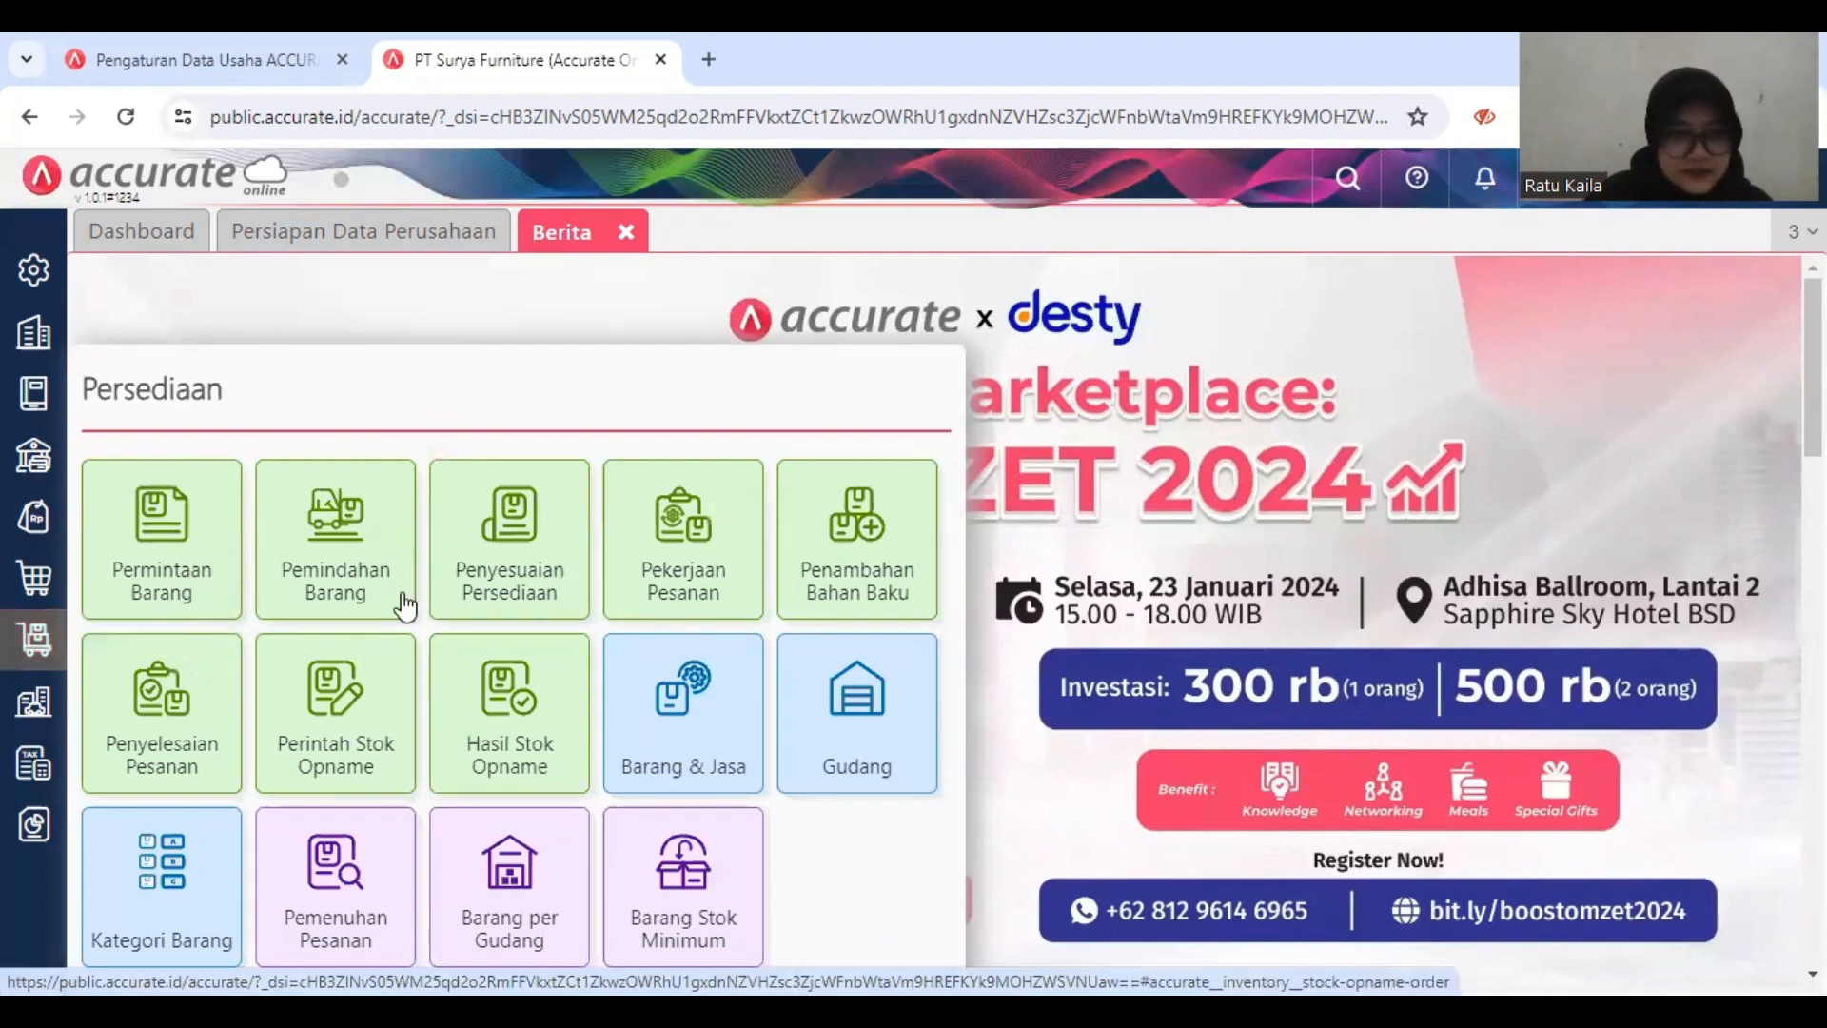
left_click(204, 569)
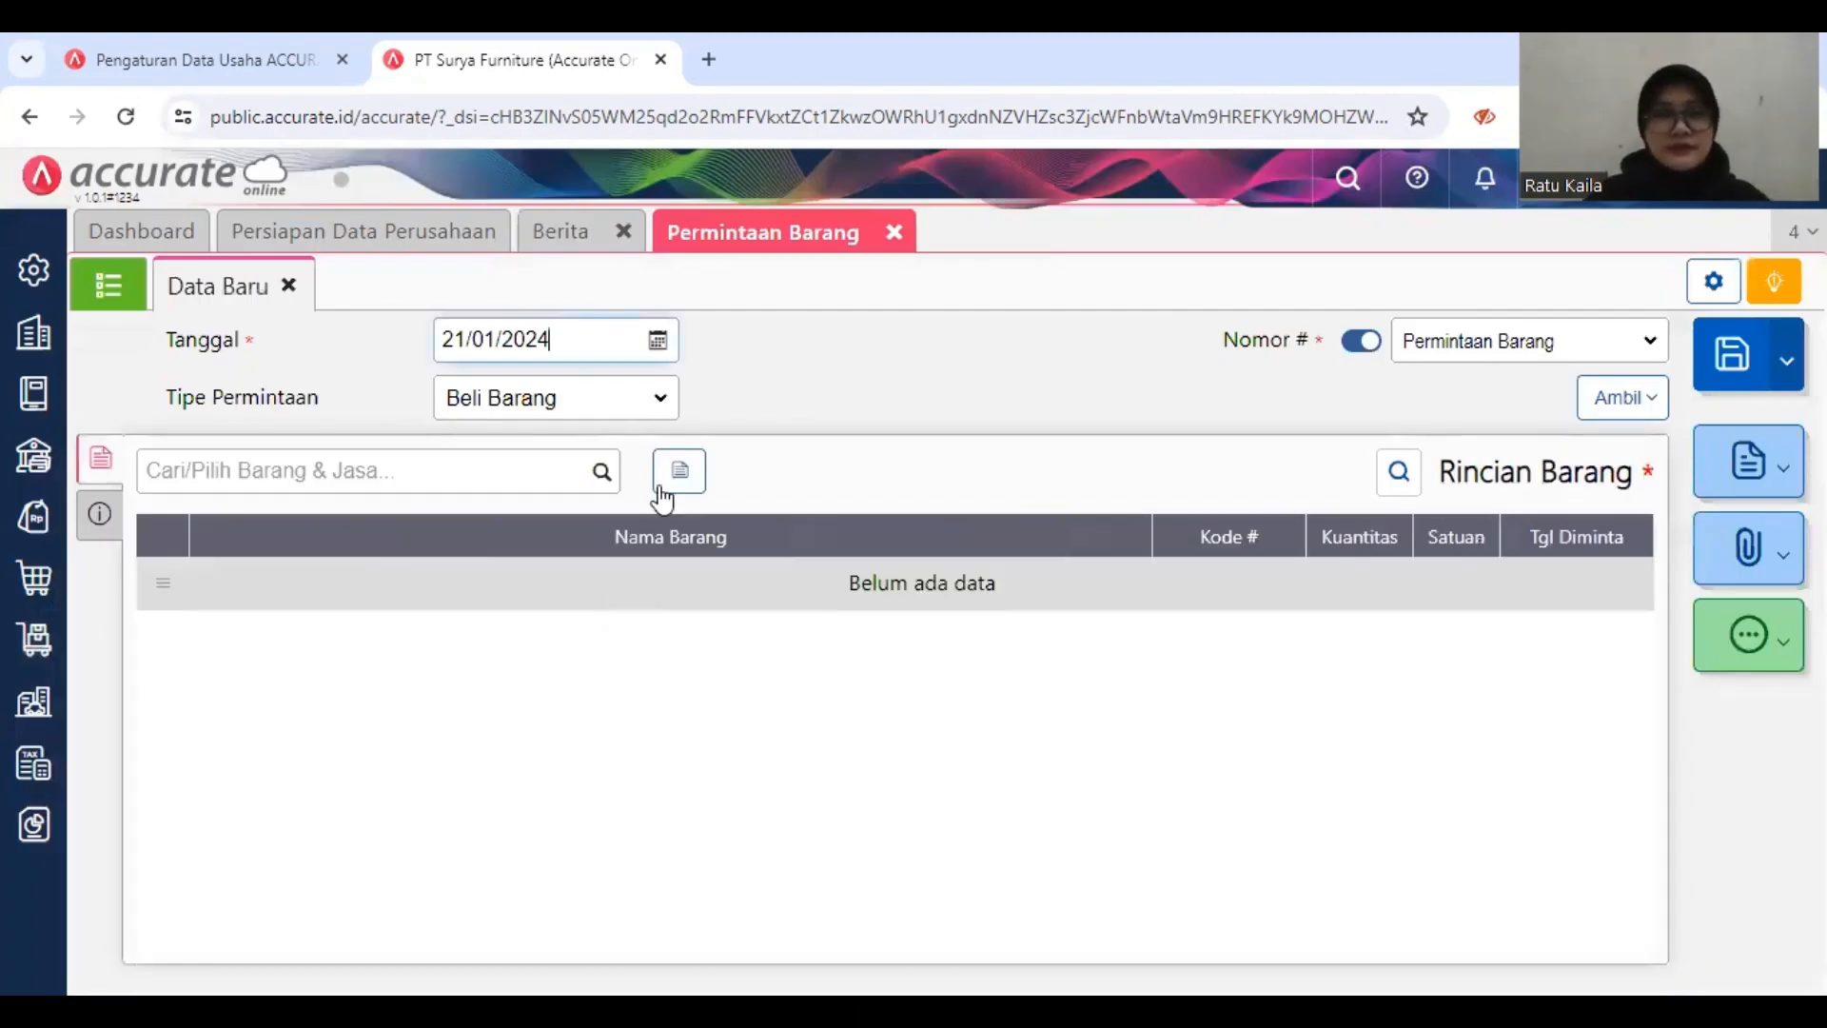
triple_click(565, 329)
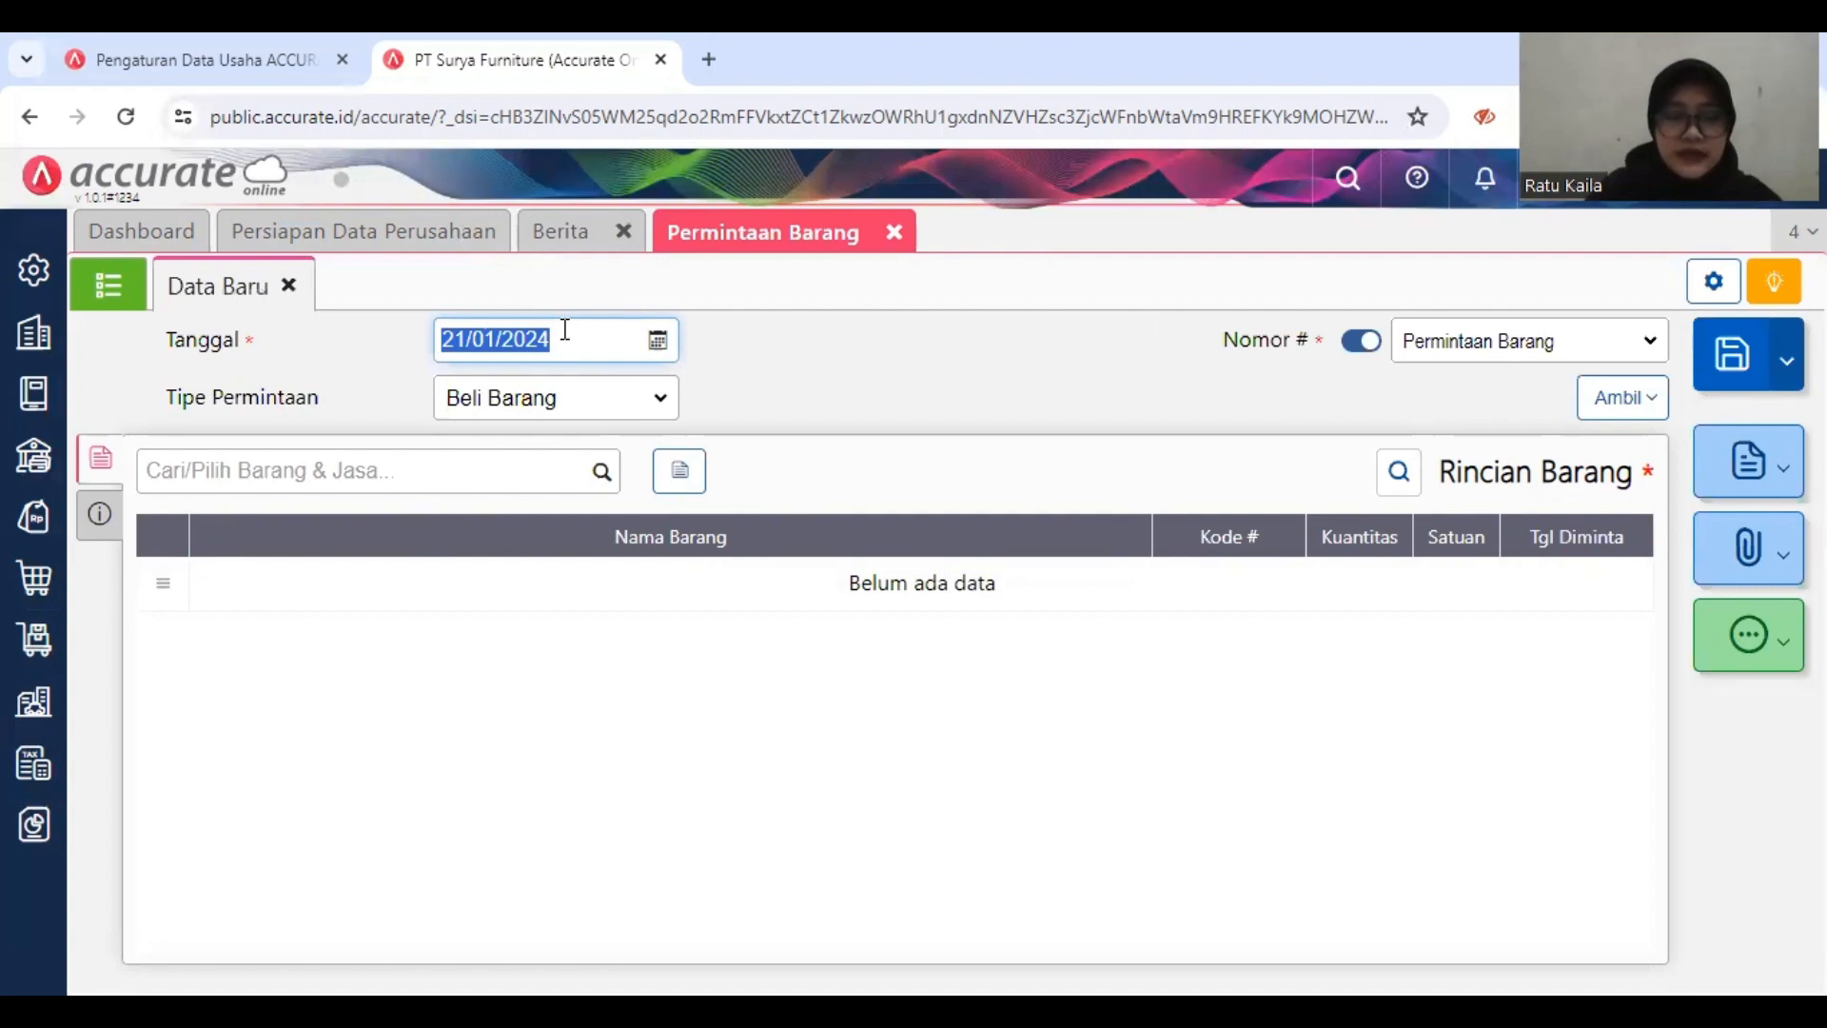
type("02/01/2")
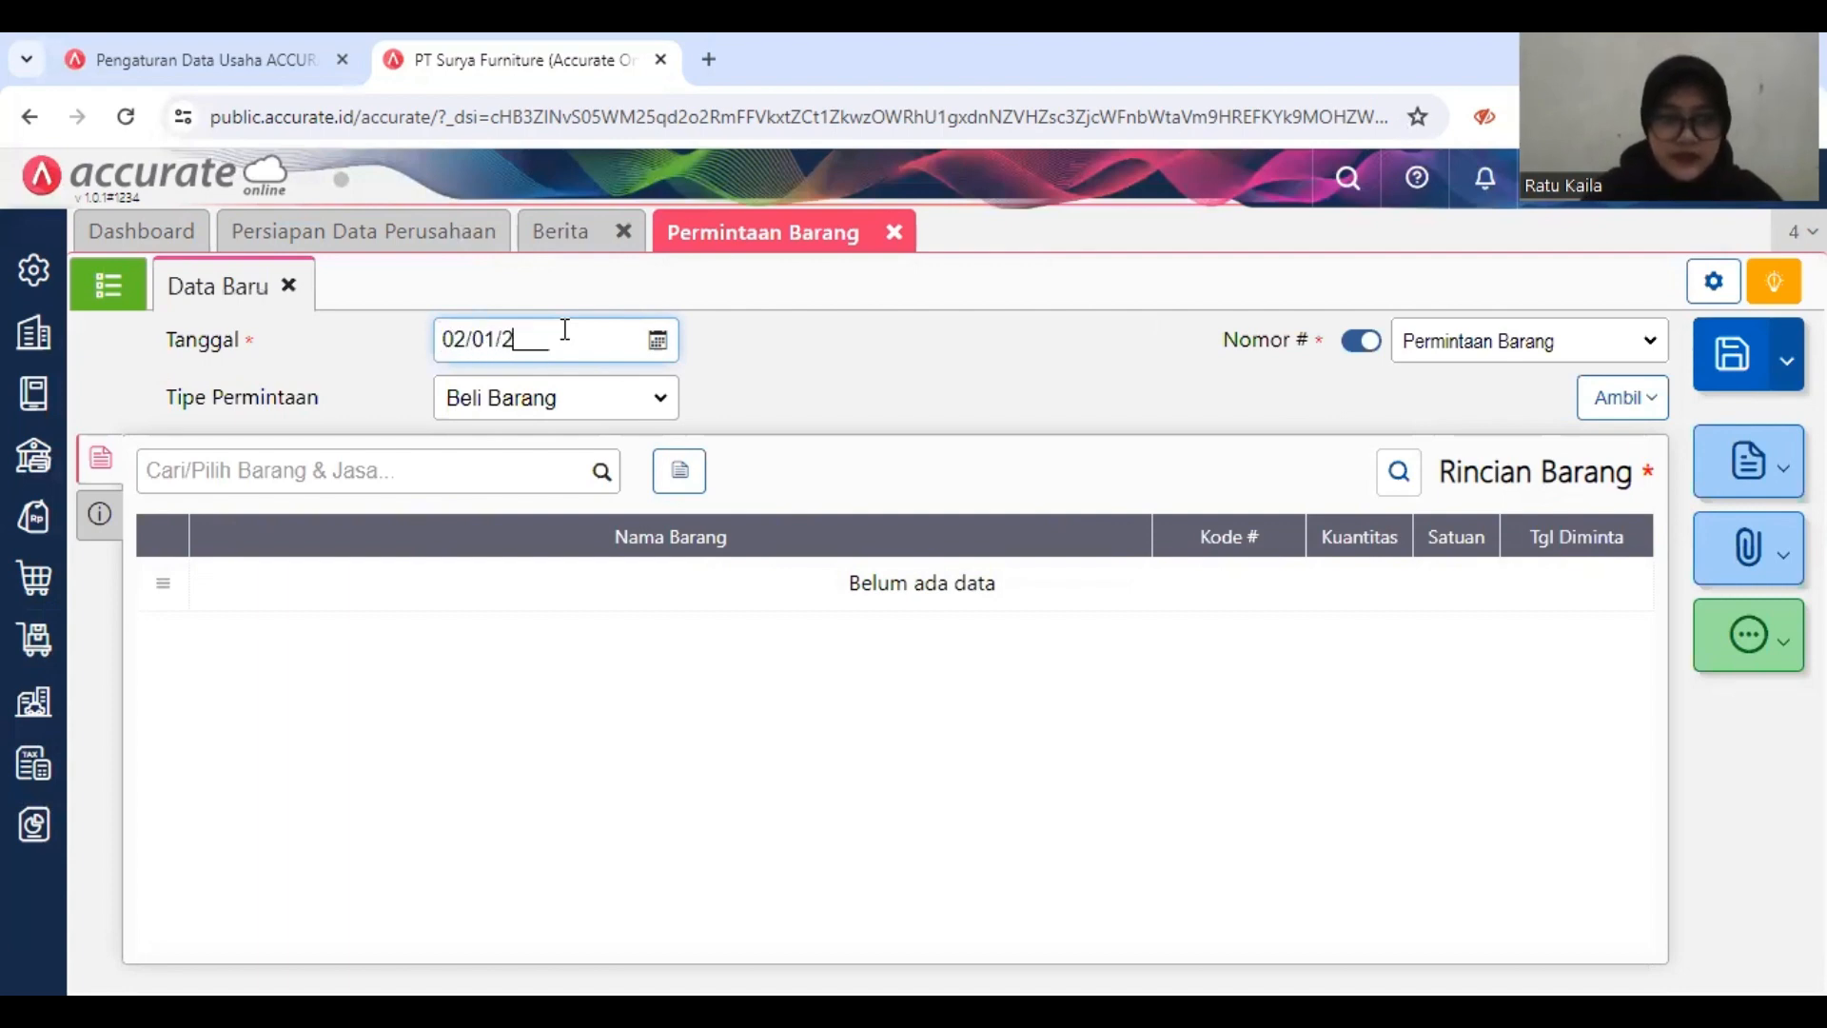
type("019")
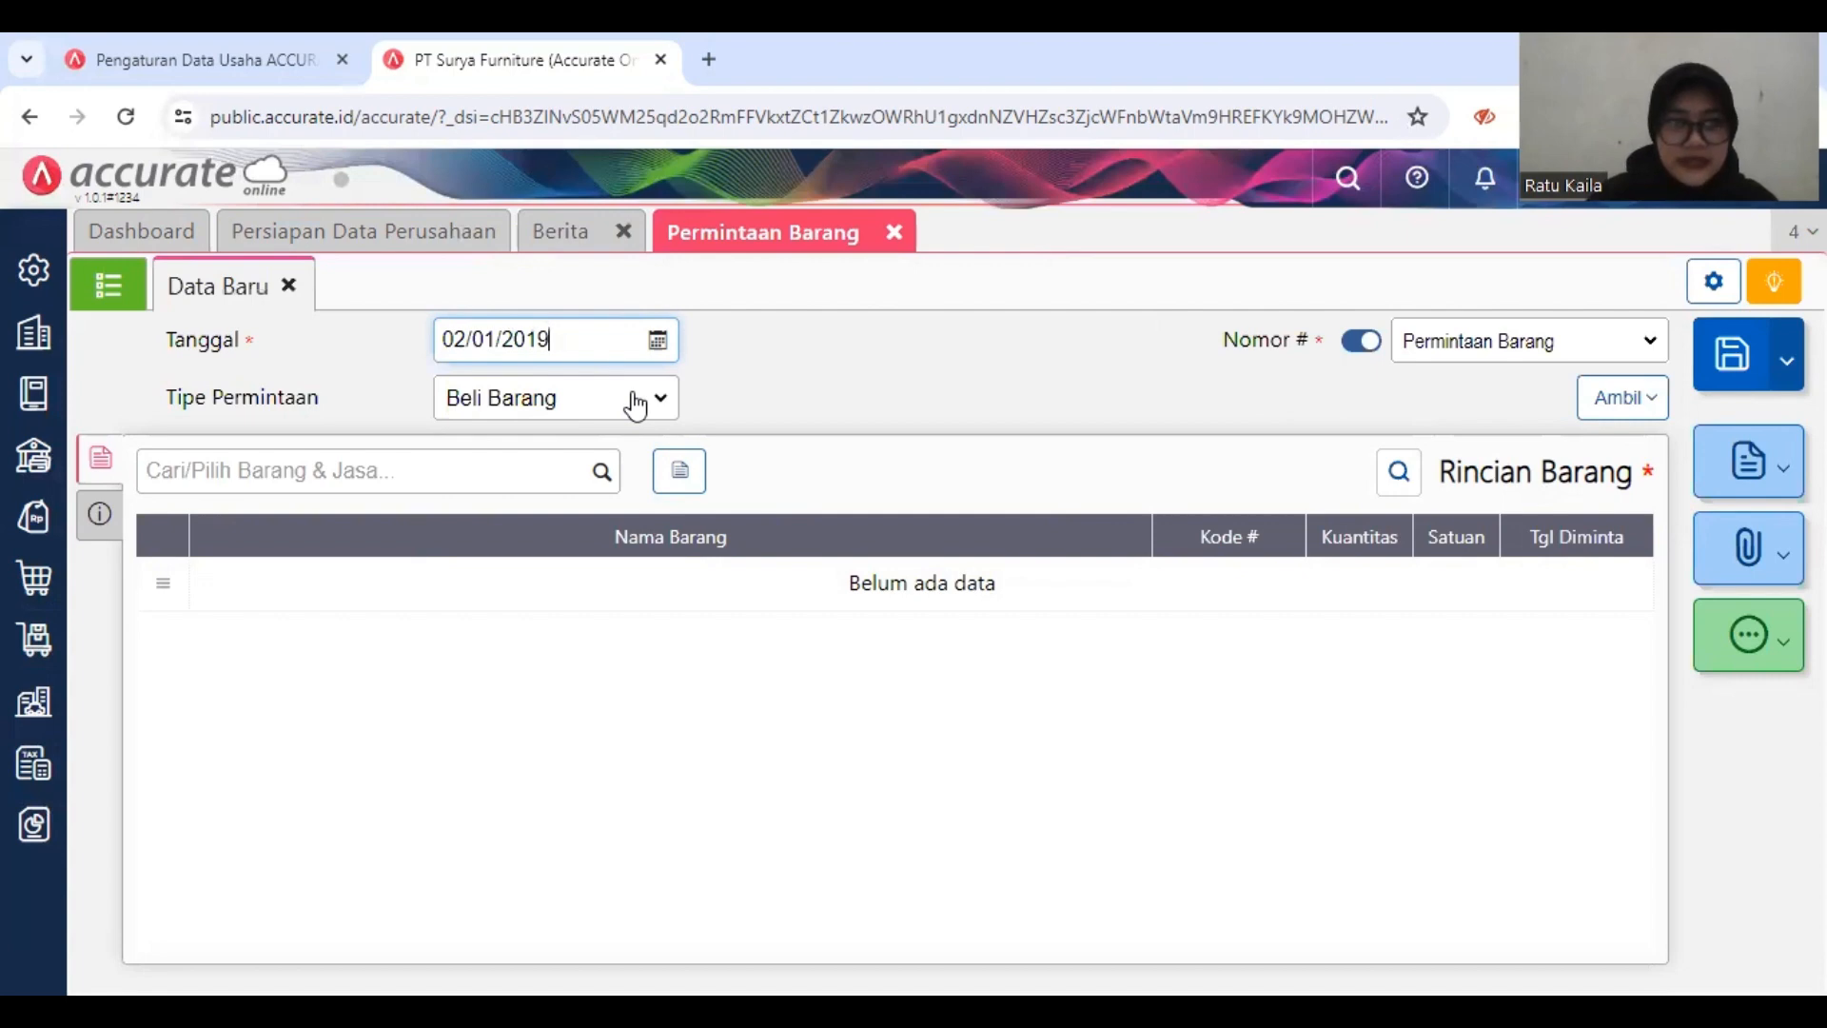
left_click(640, 407)
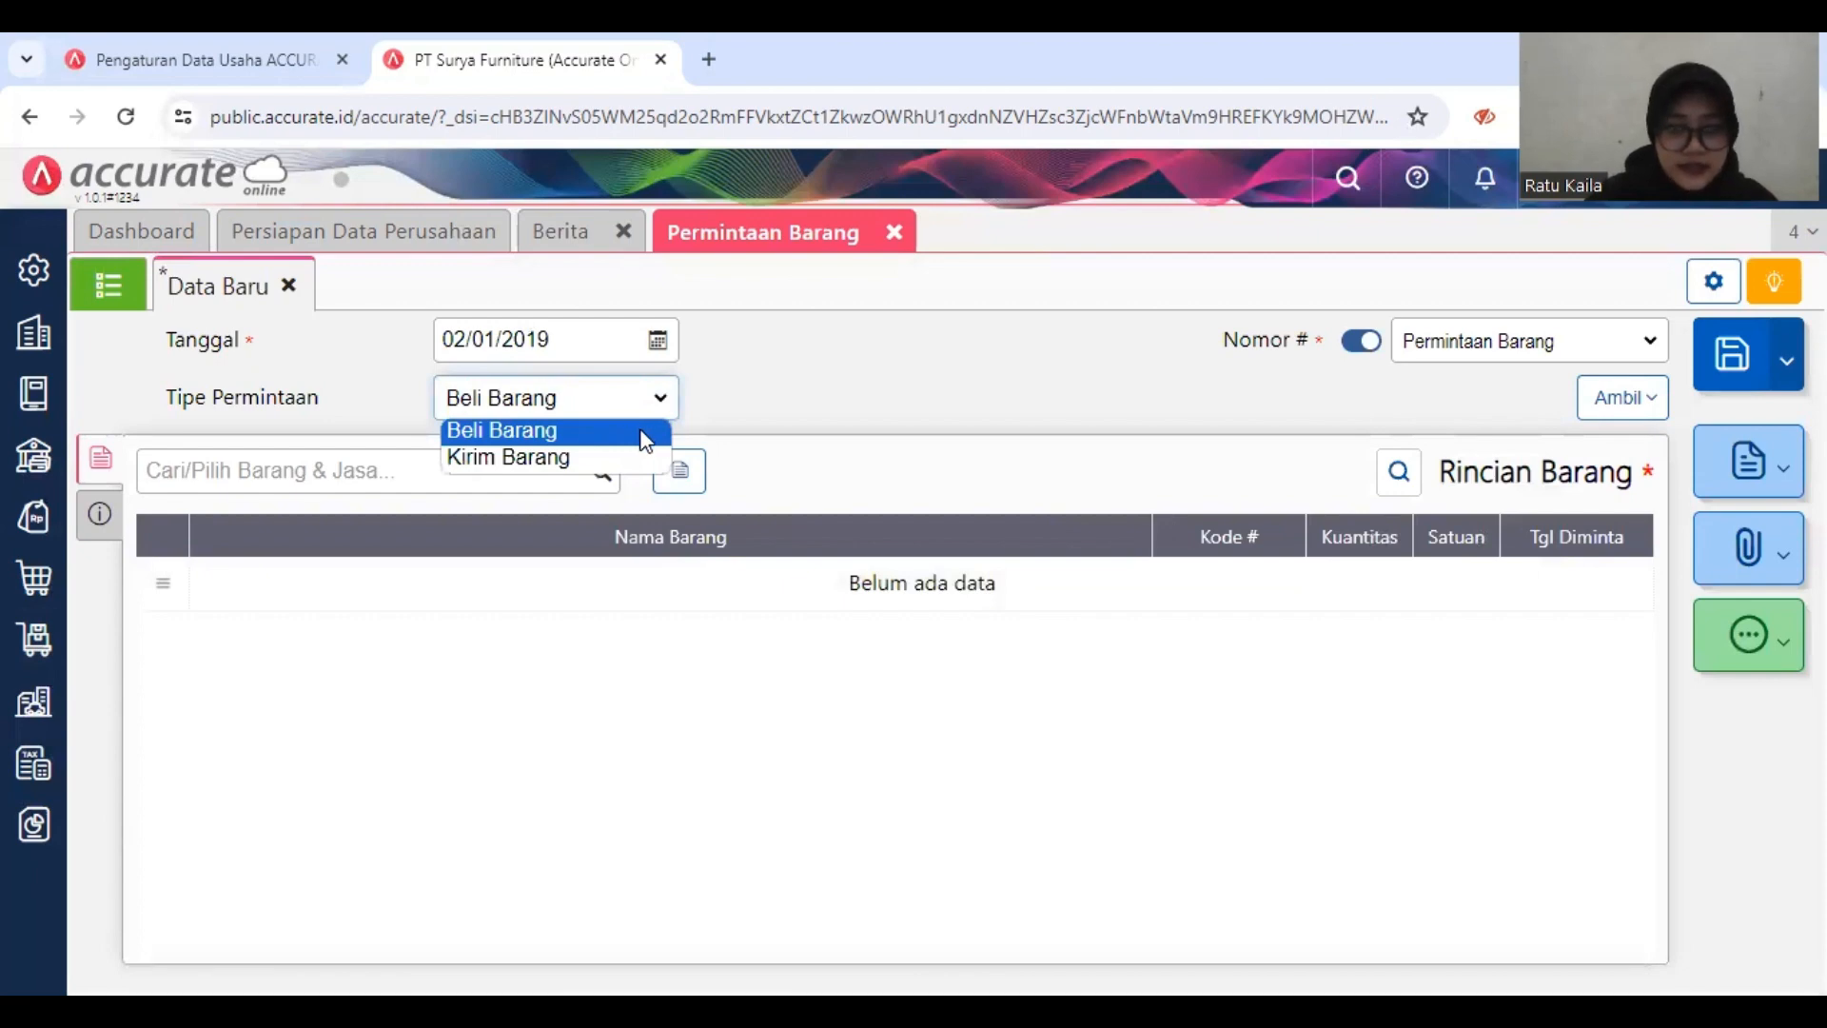
left_click(645, 433)
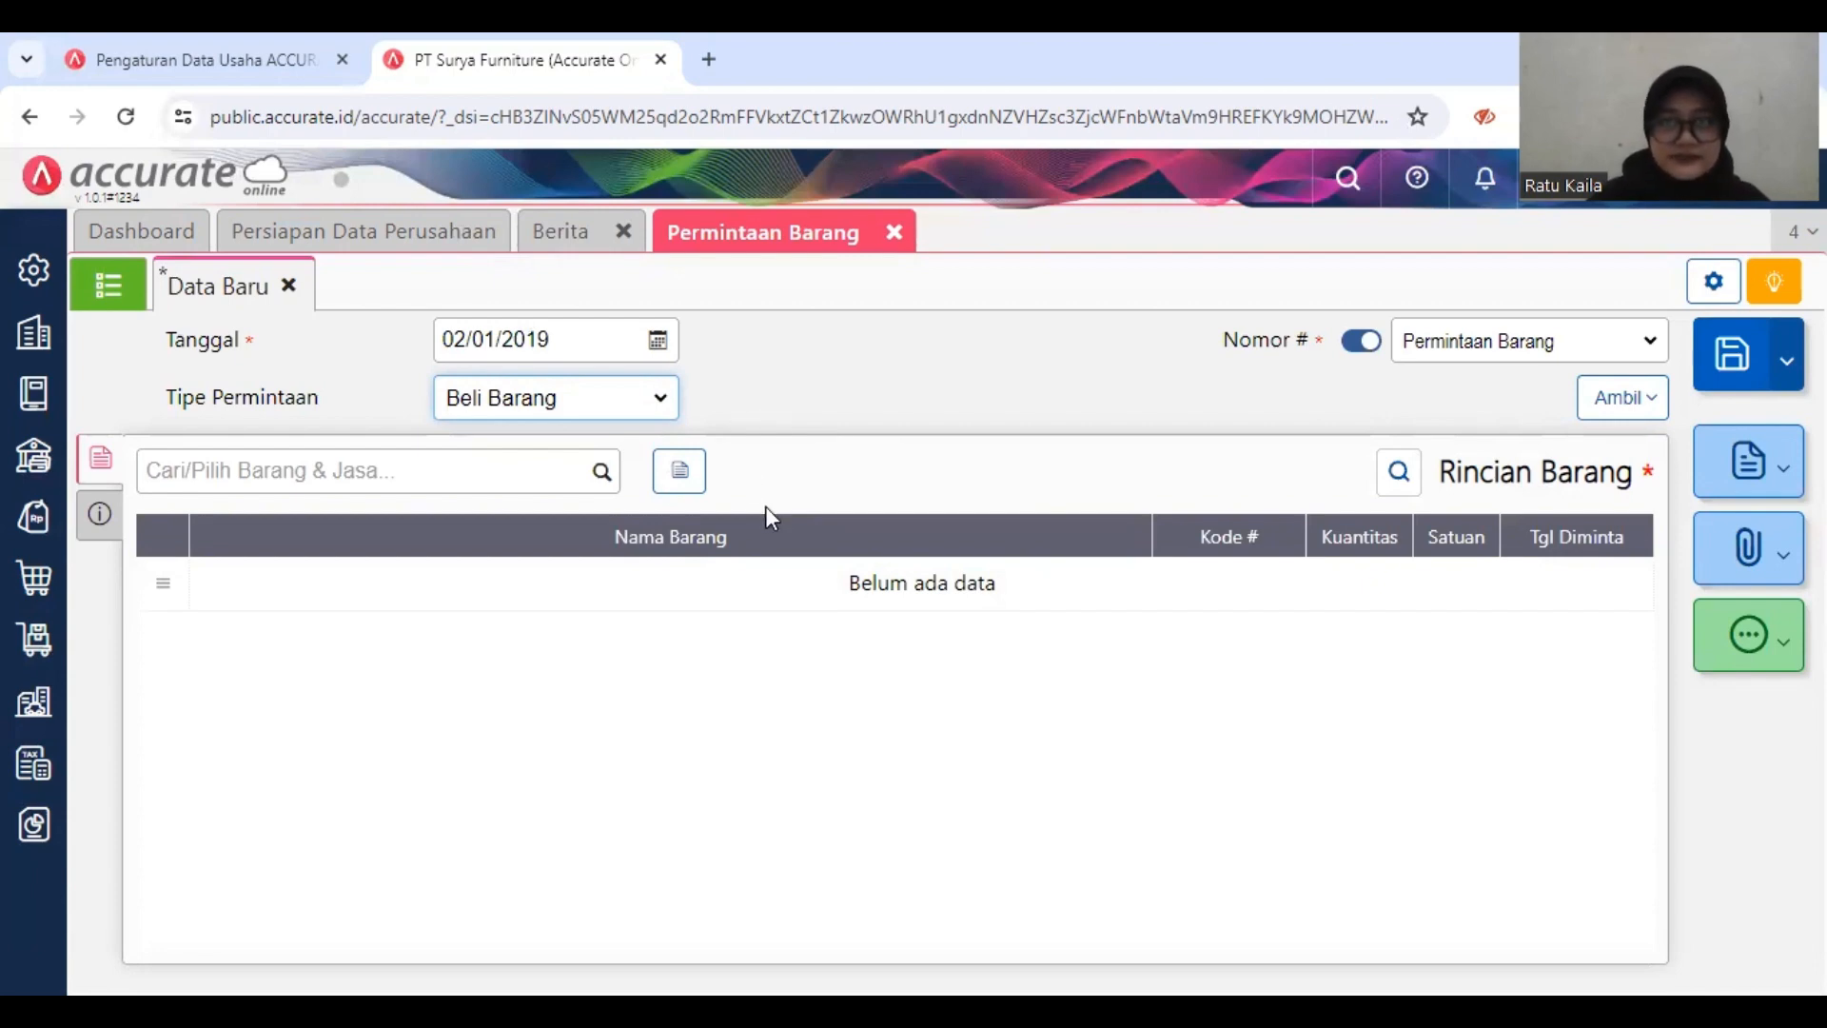
Step: Add Meja Persegi to the item request with requested date 03/01/2019 and quantity 10 PCS
left_click(560, 469)
type("me")
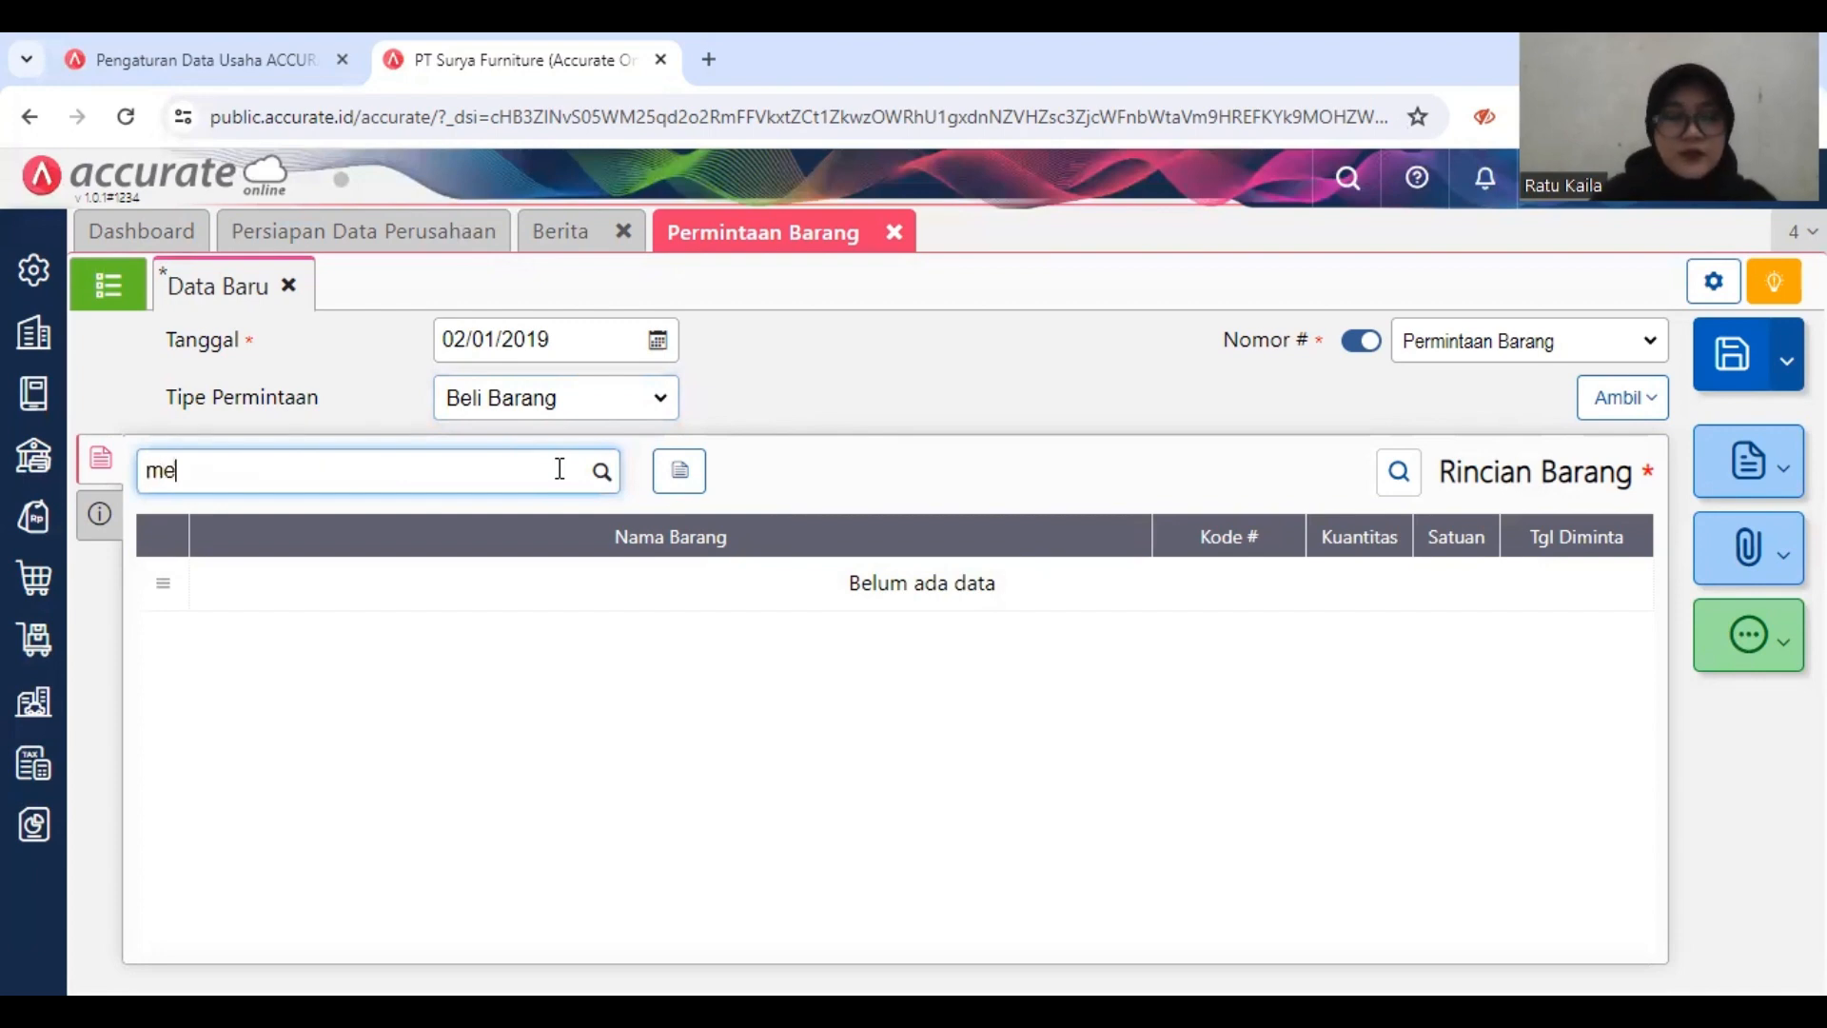
type("ja")
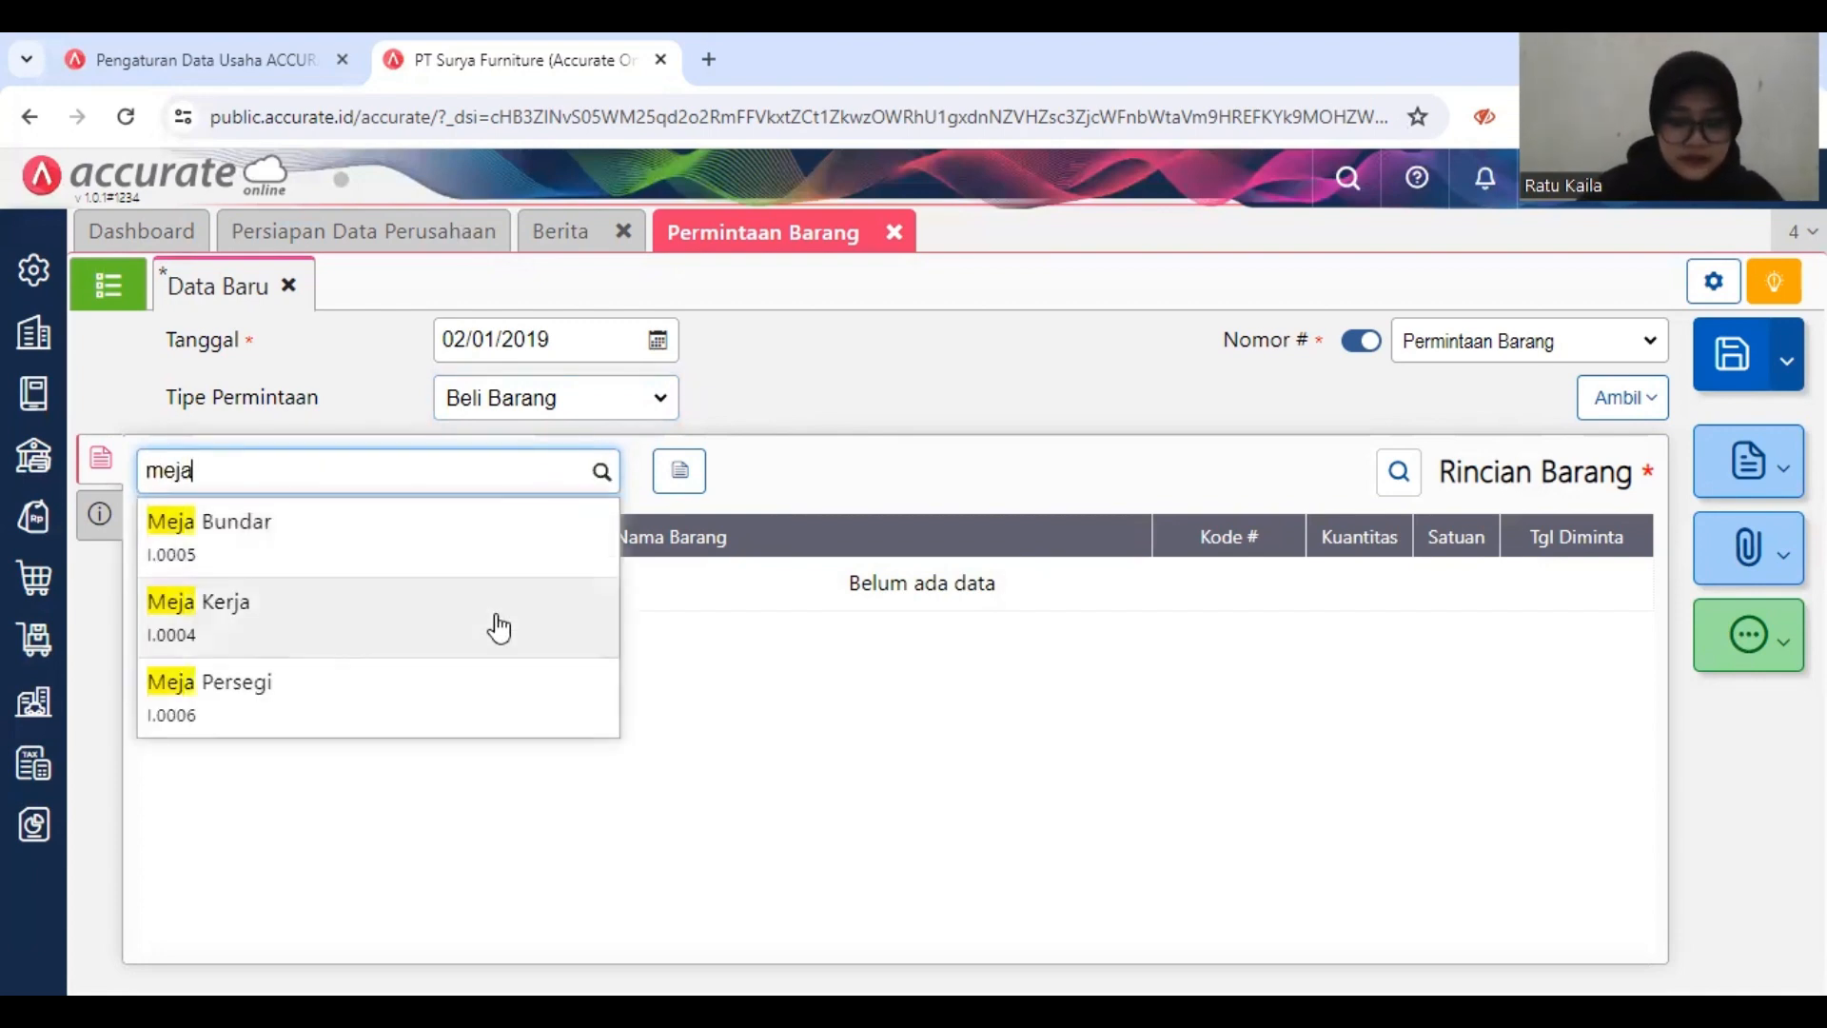
left_click(483, 698)
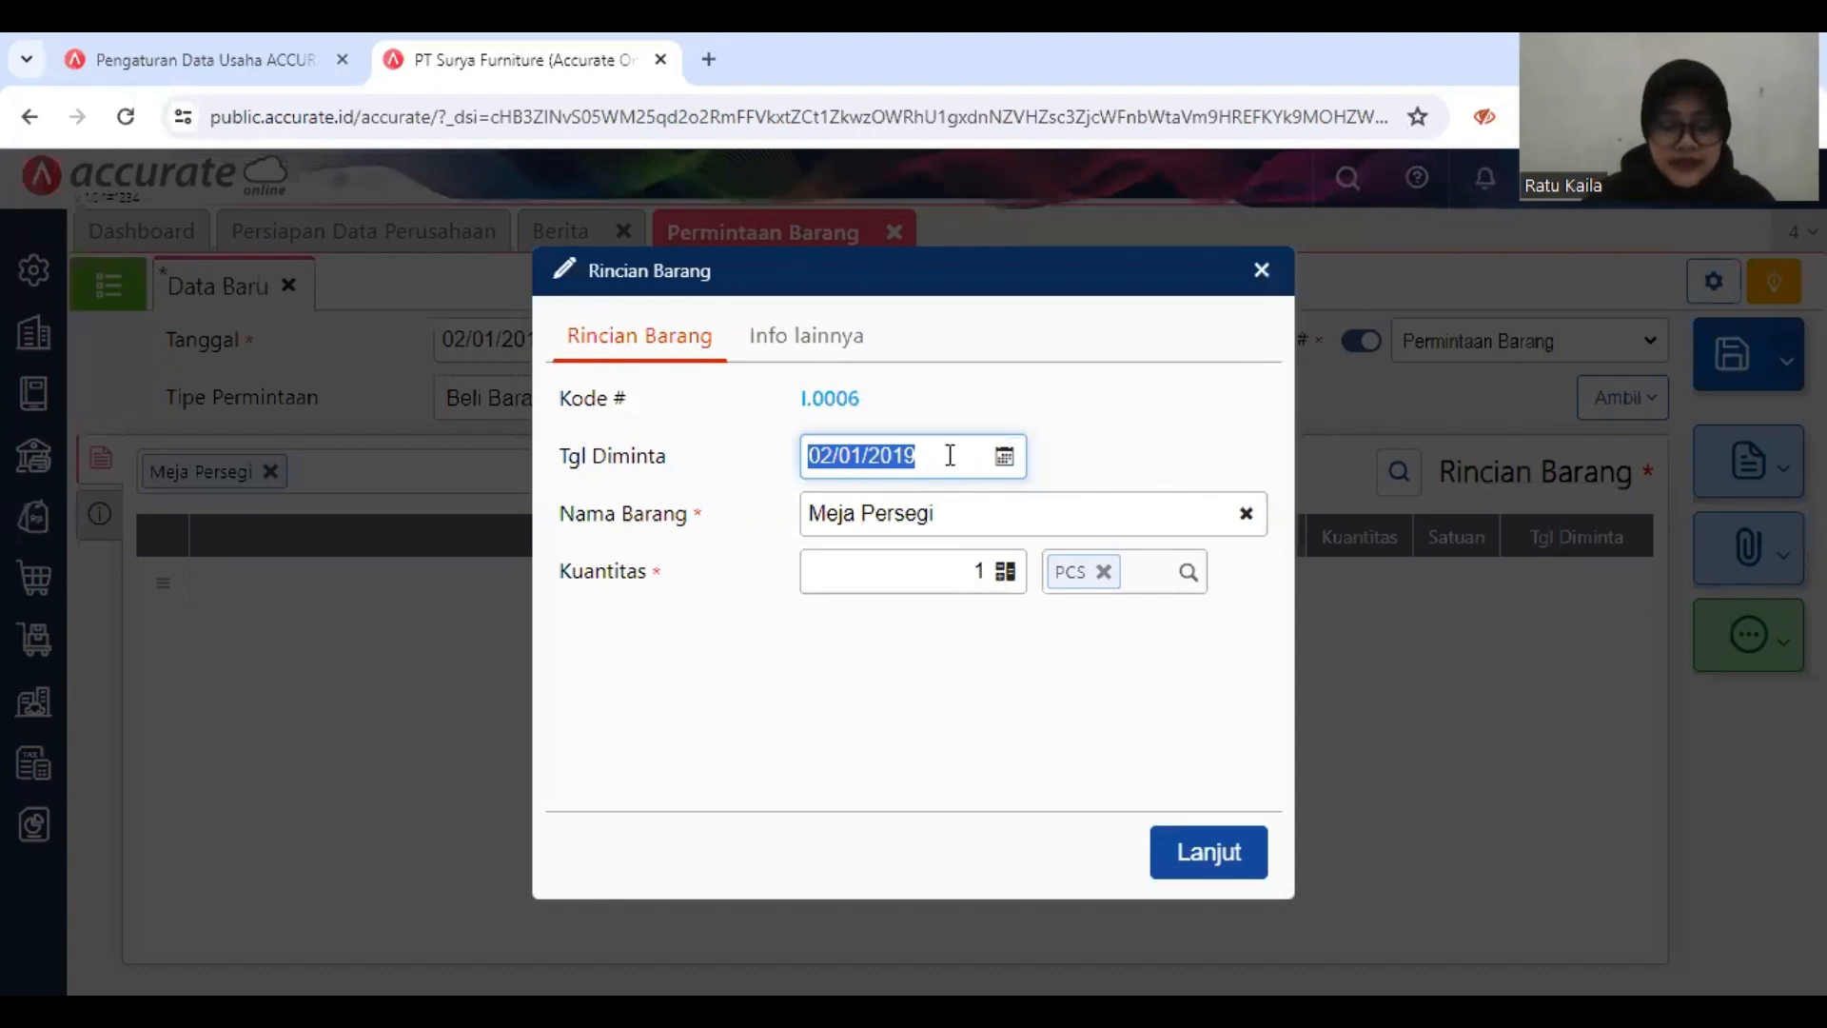
type("03/01/20")
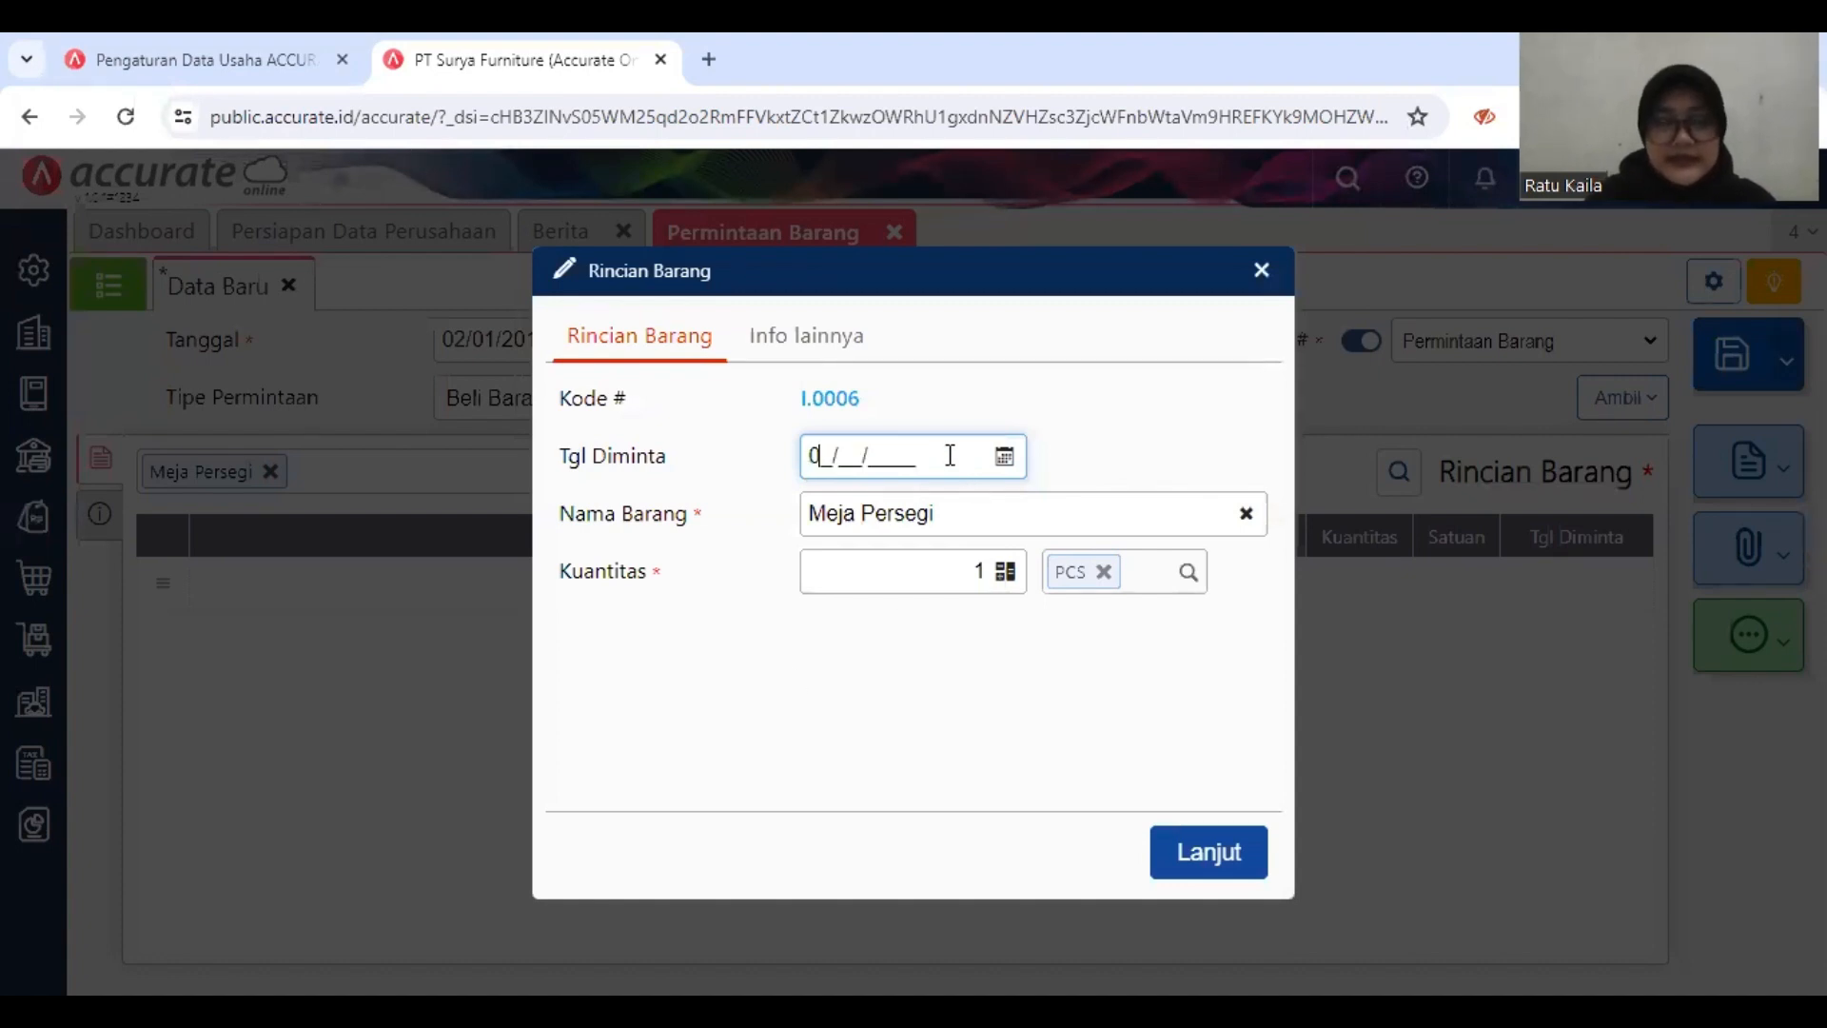
type("19")
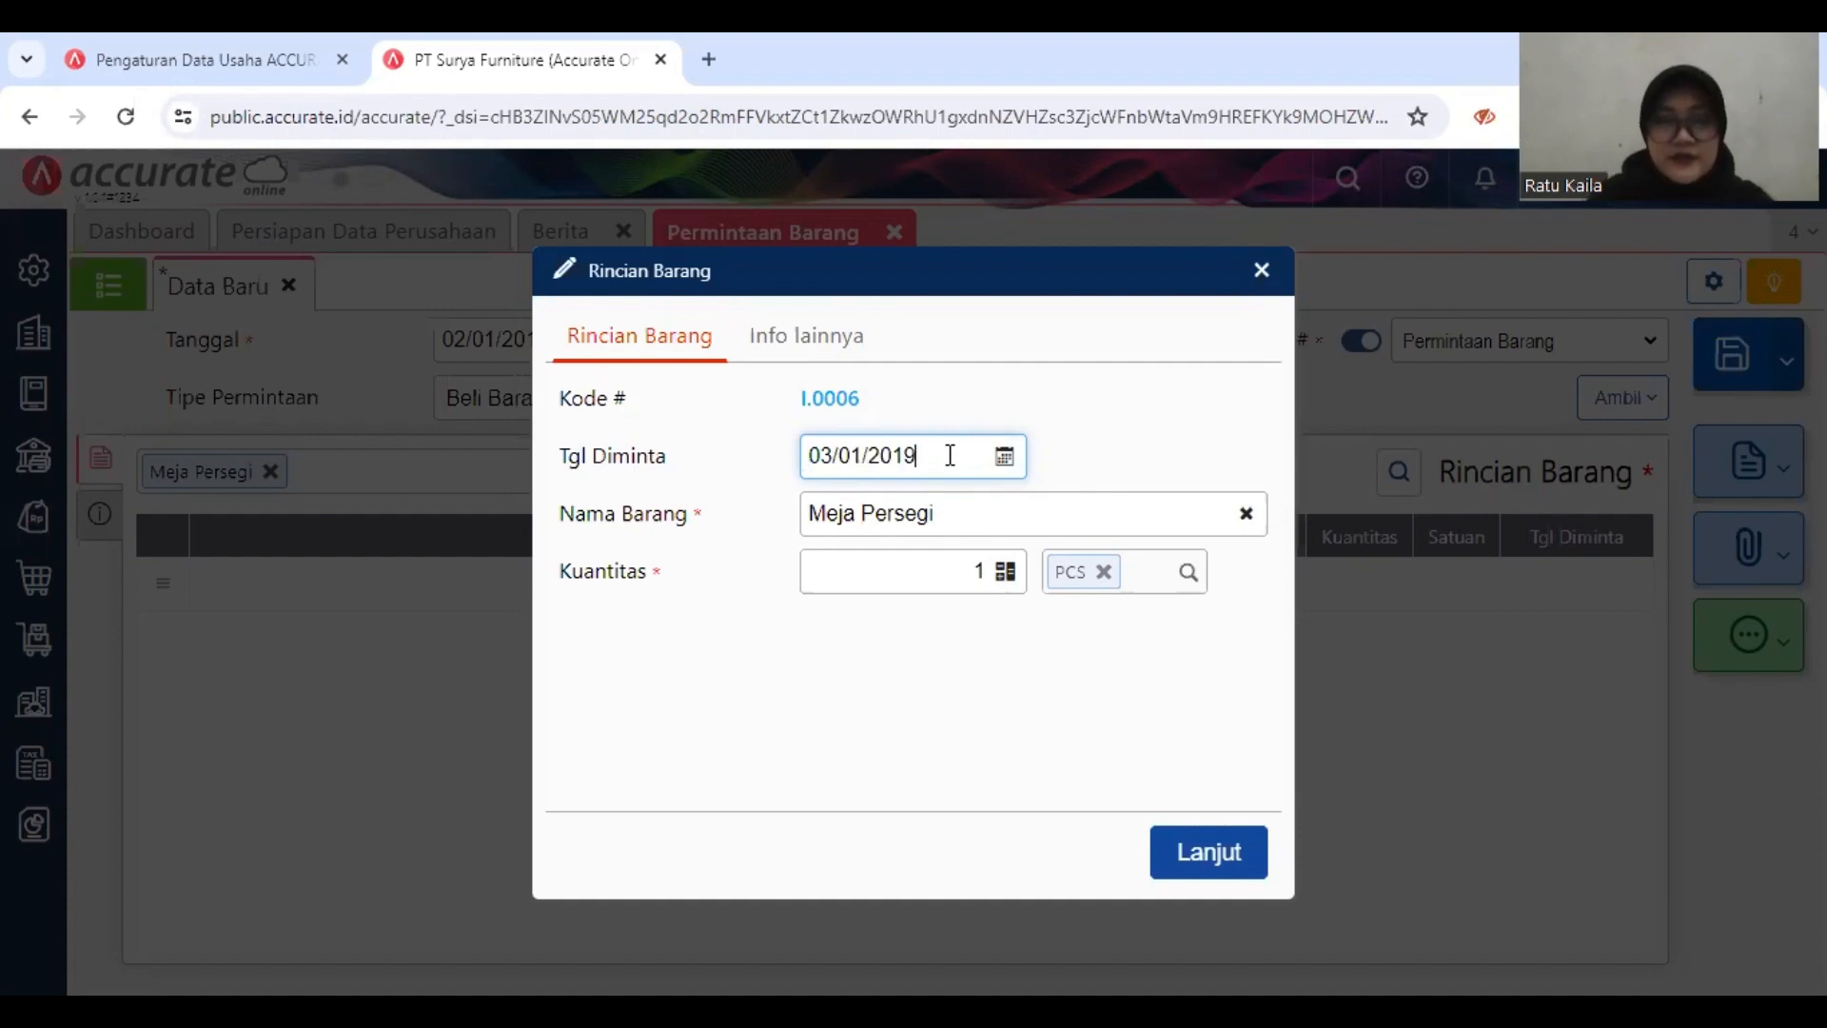
left_click(984, 571)
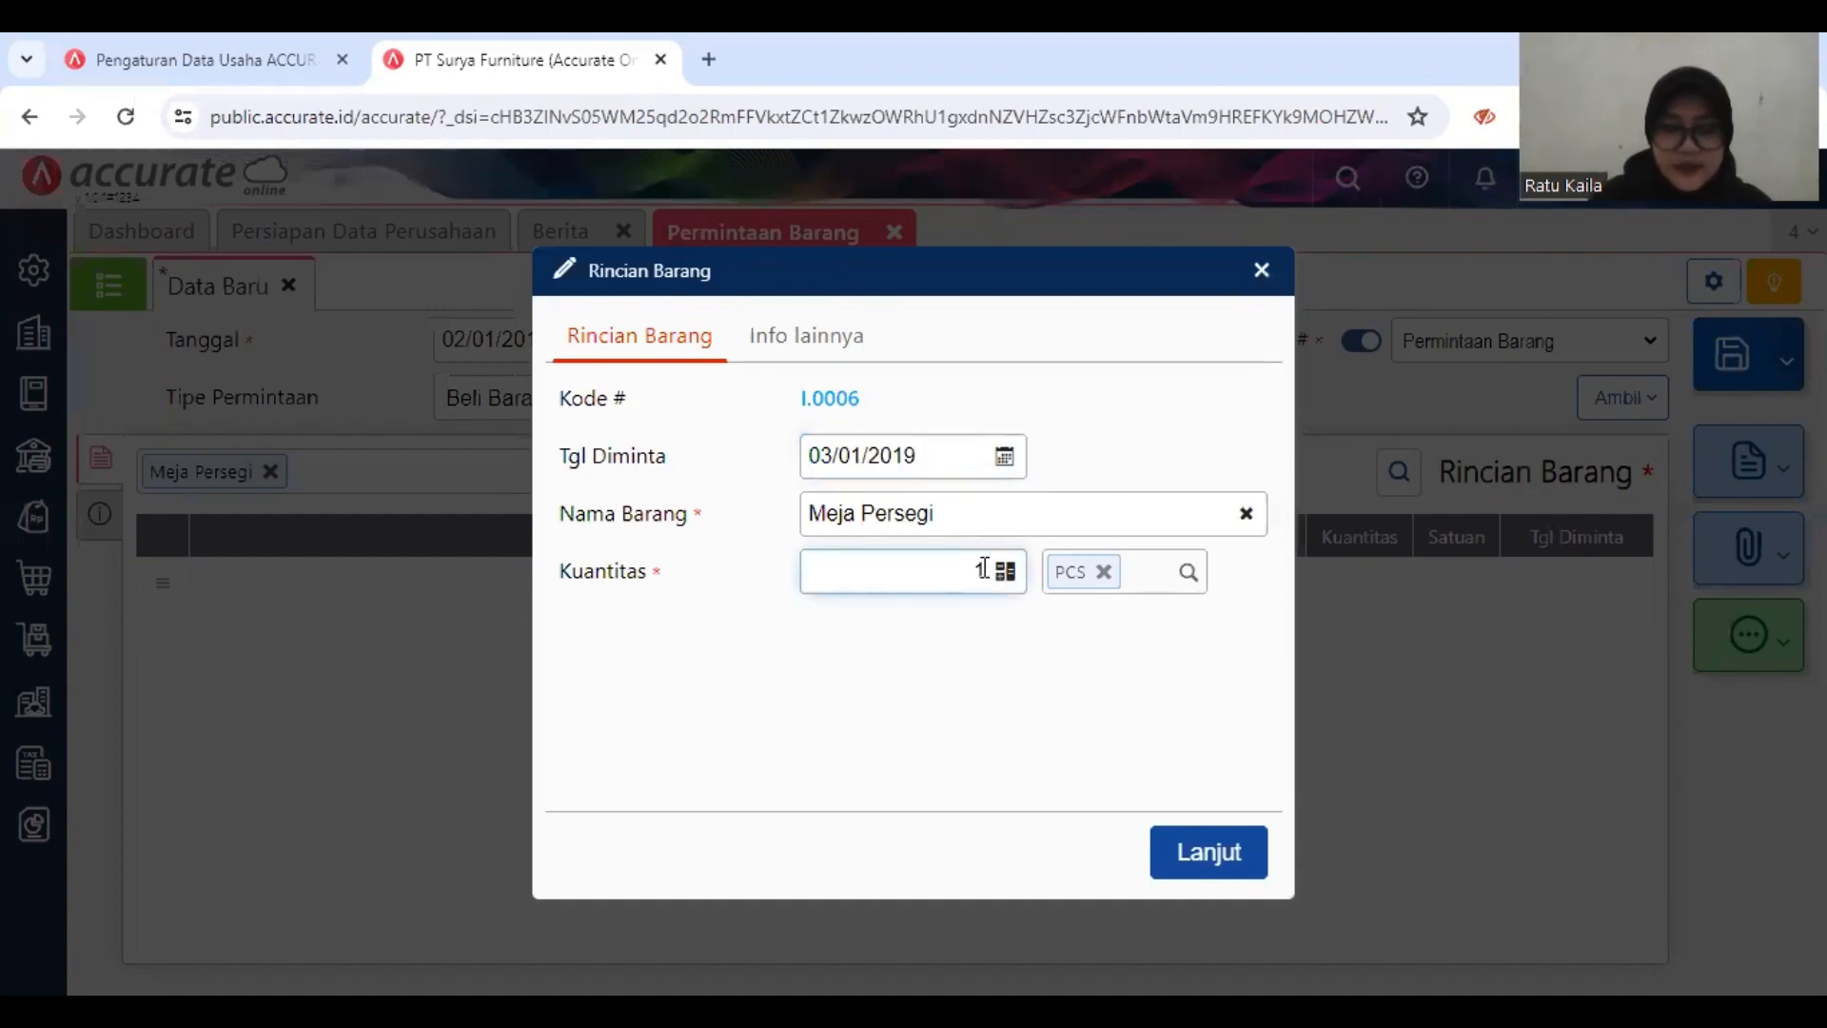
type("10")
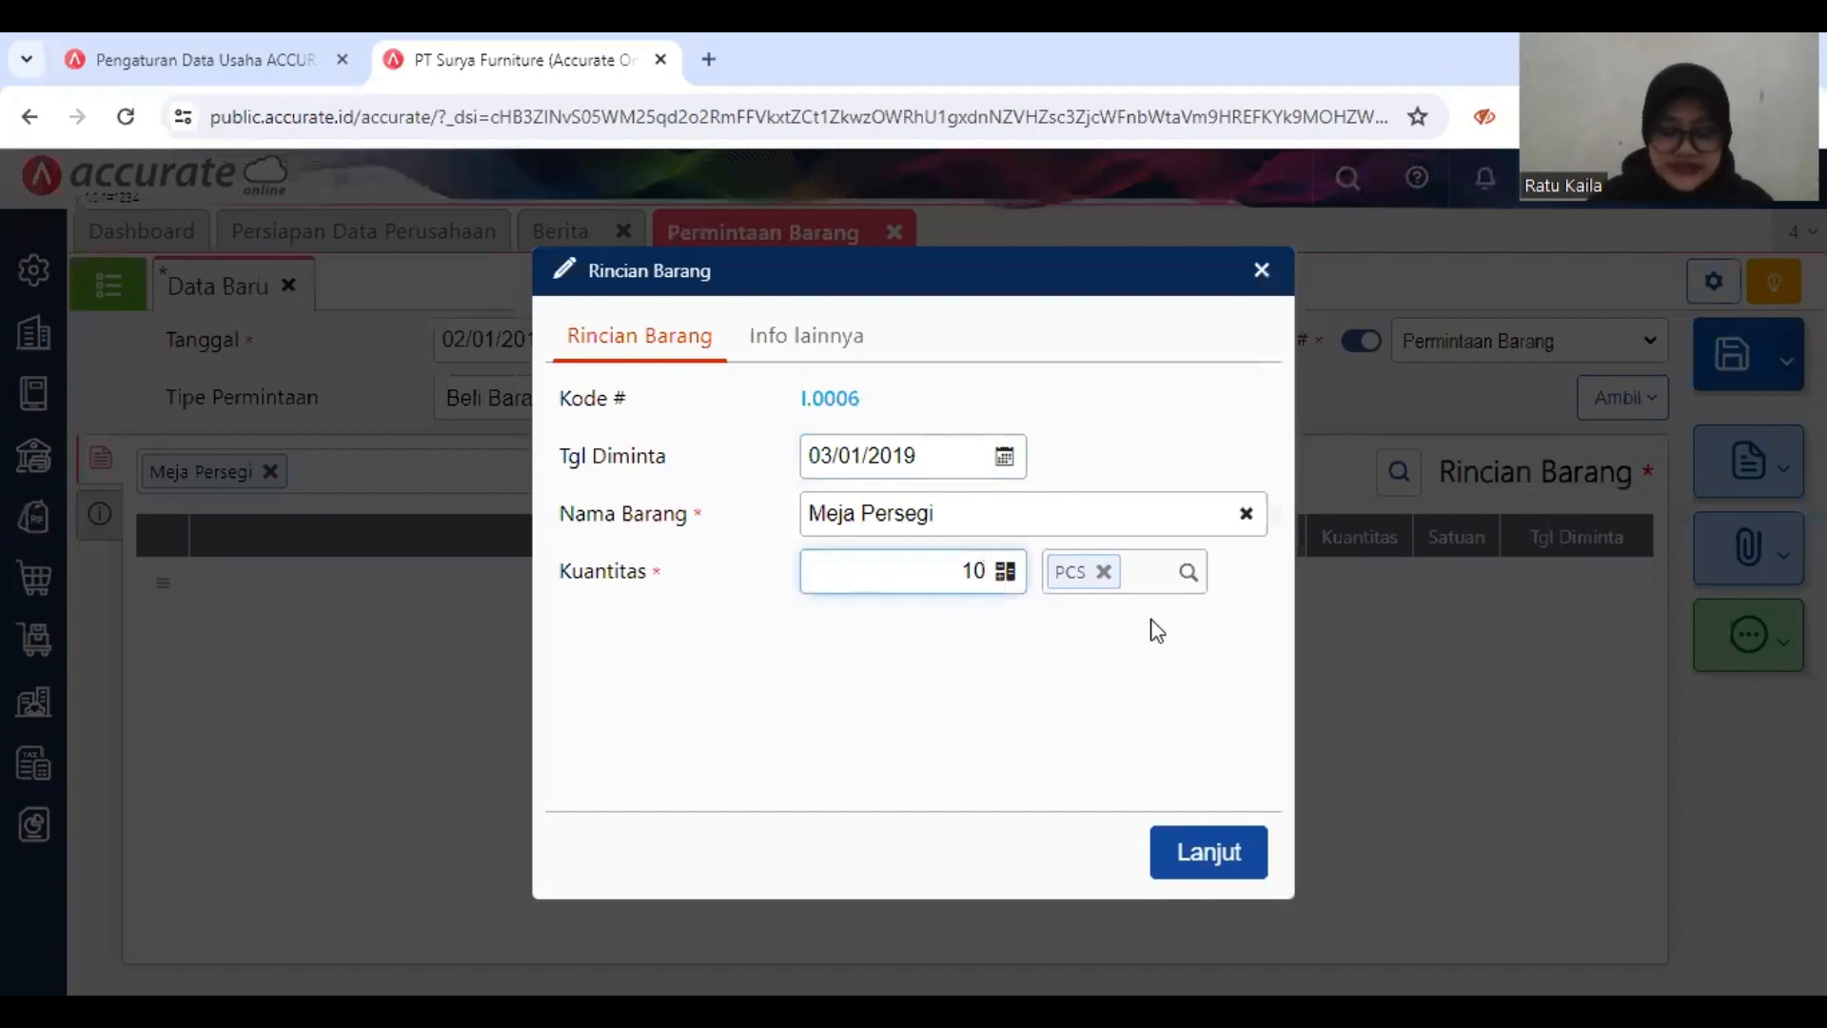
left_click(1206, 854)
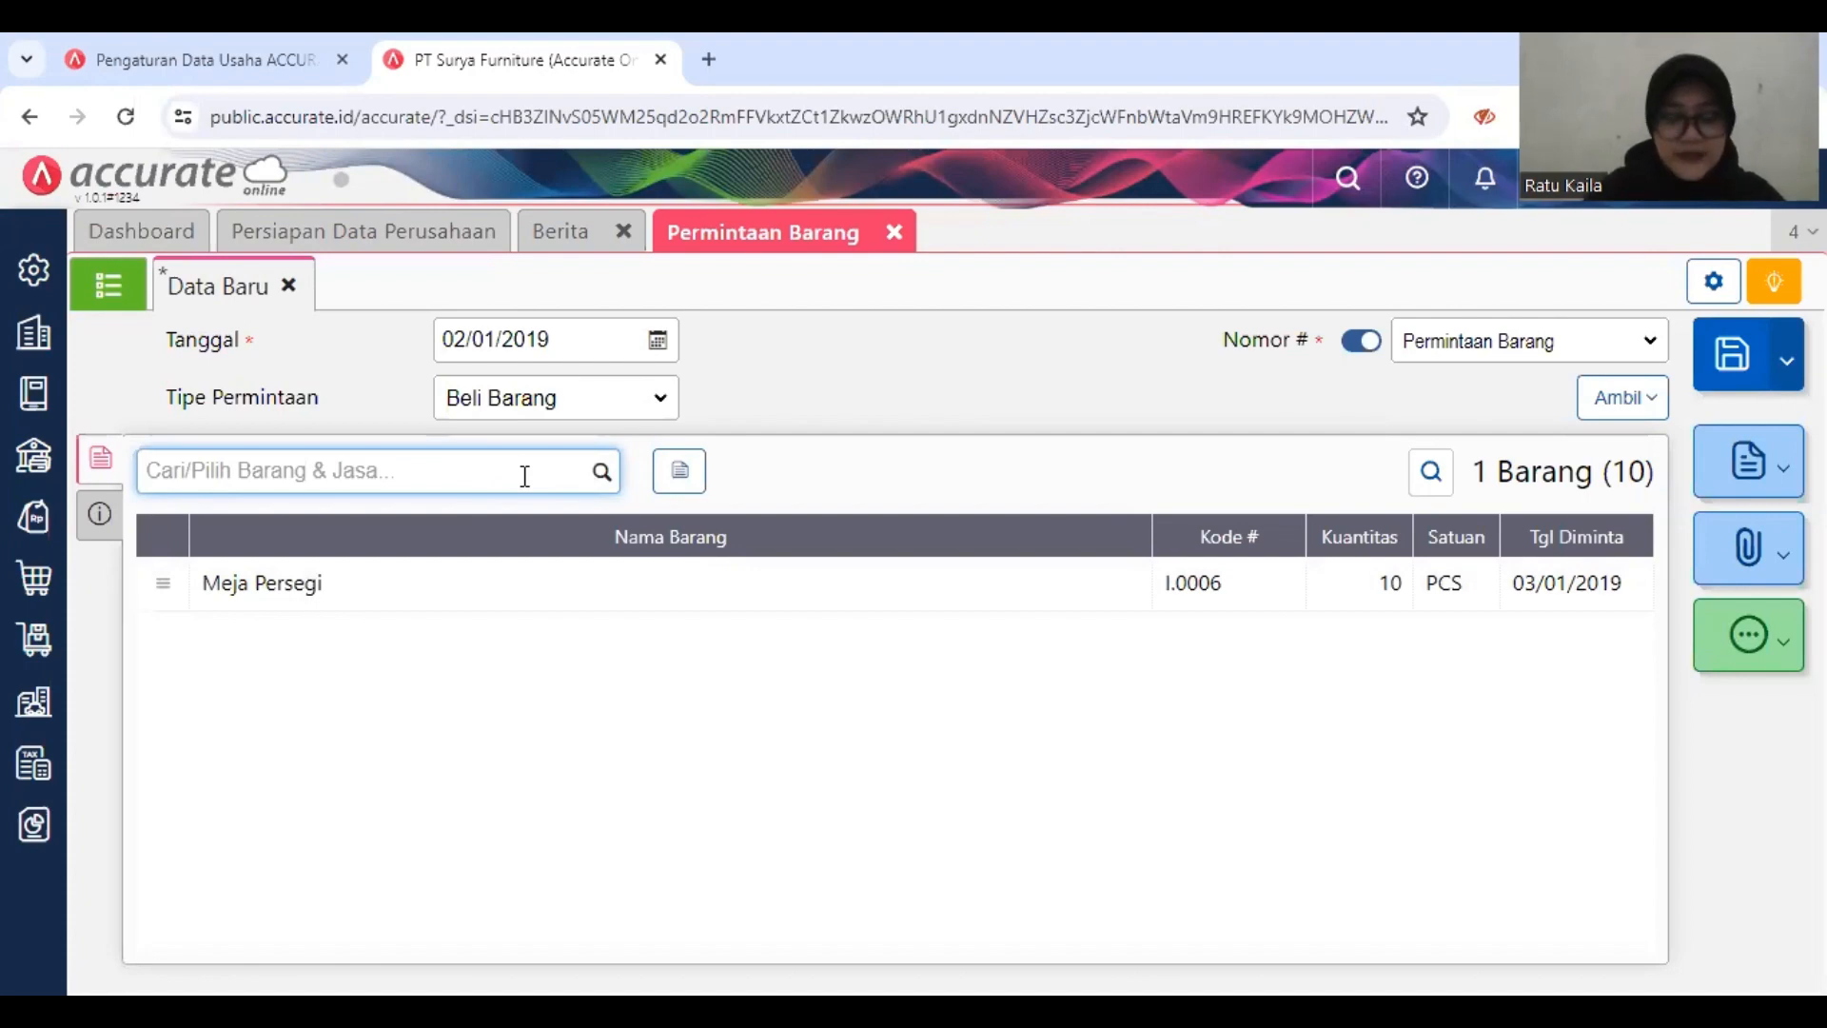
Step: Add Meja Bundar to the item request with requested date 03/01/2019 and quantity 20 PCS
type("meja bu")
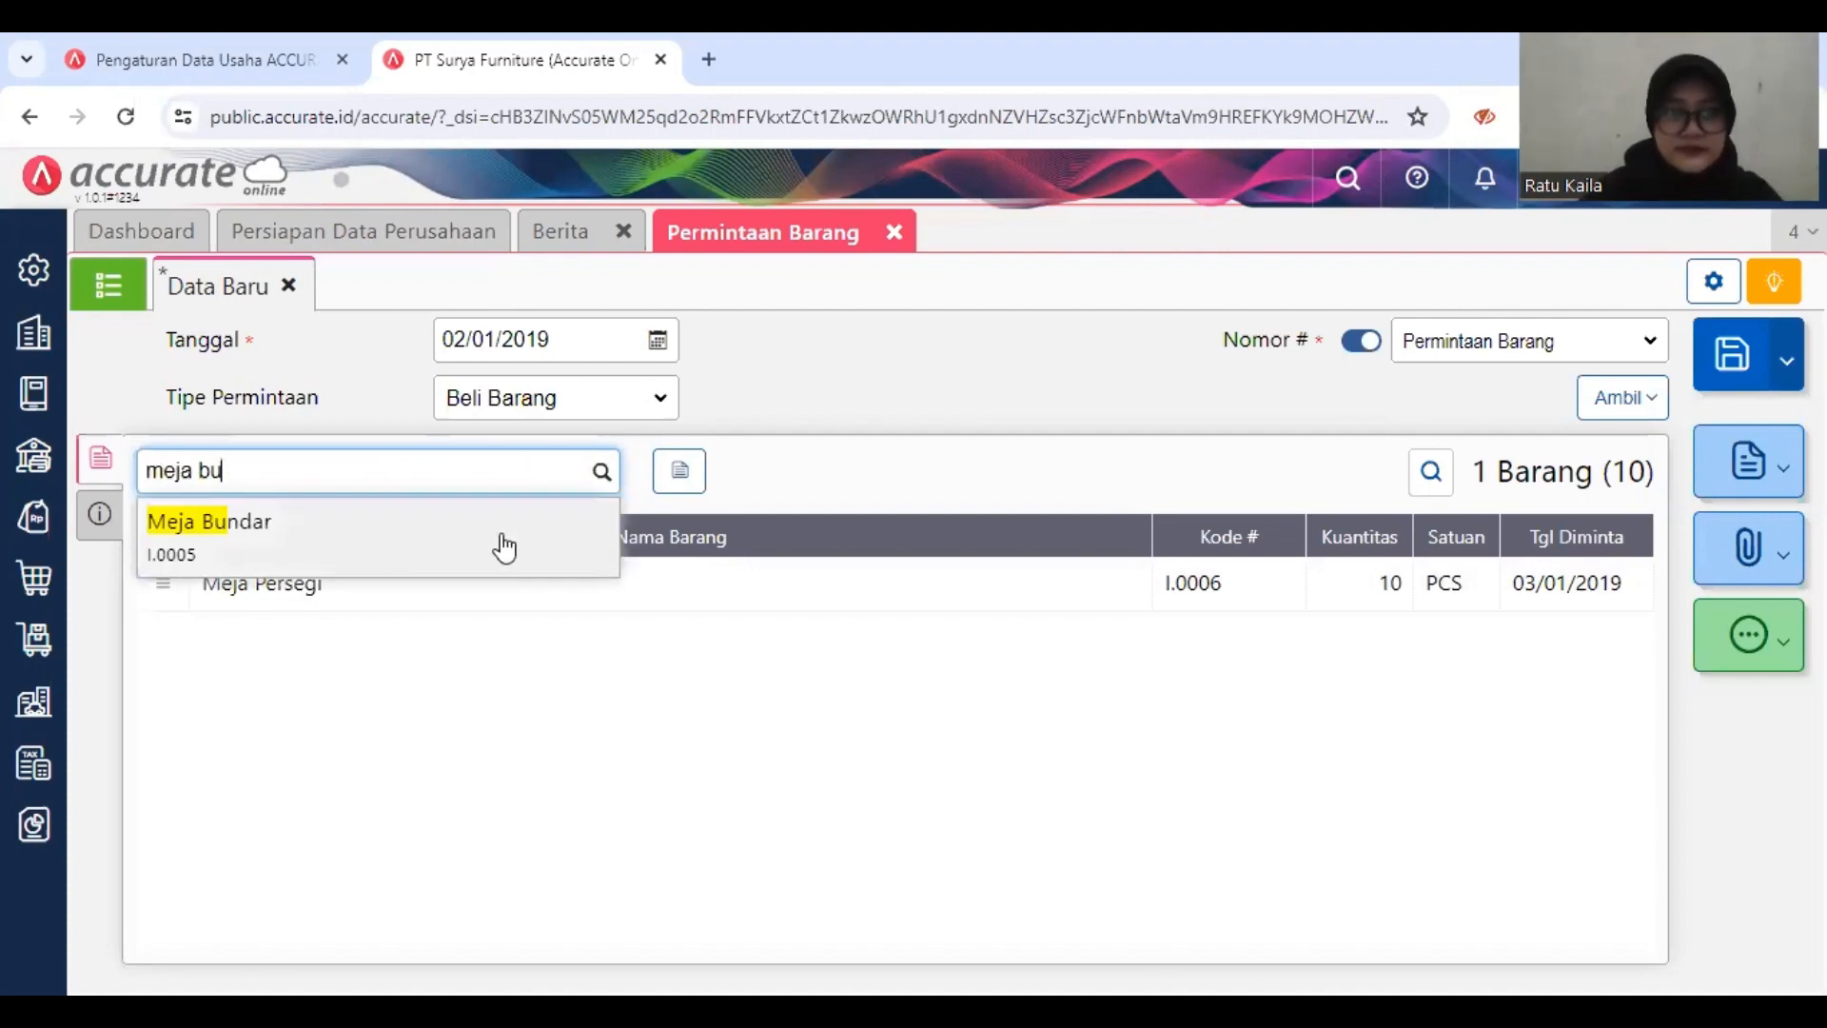
left_click(519, 547)
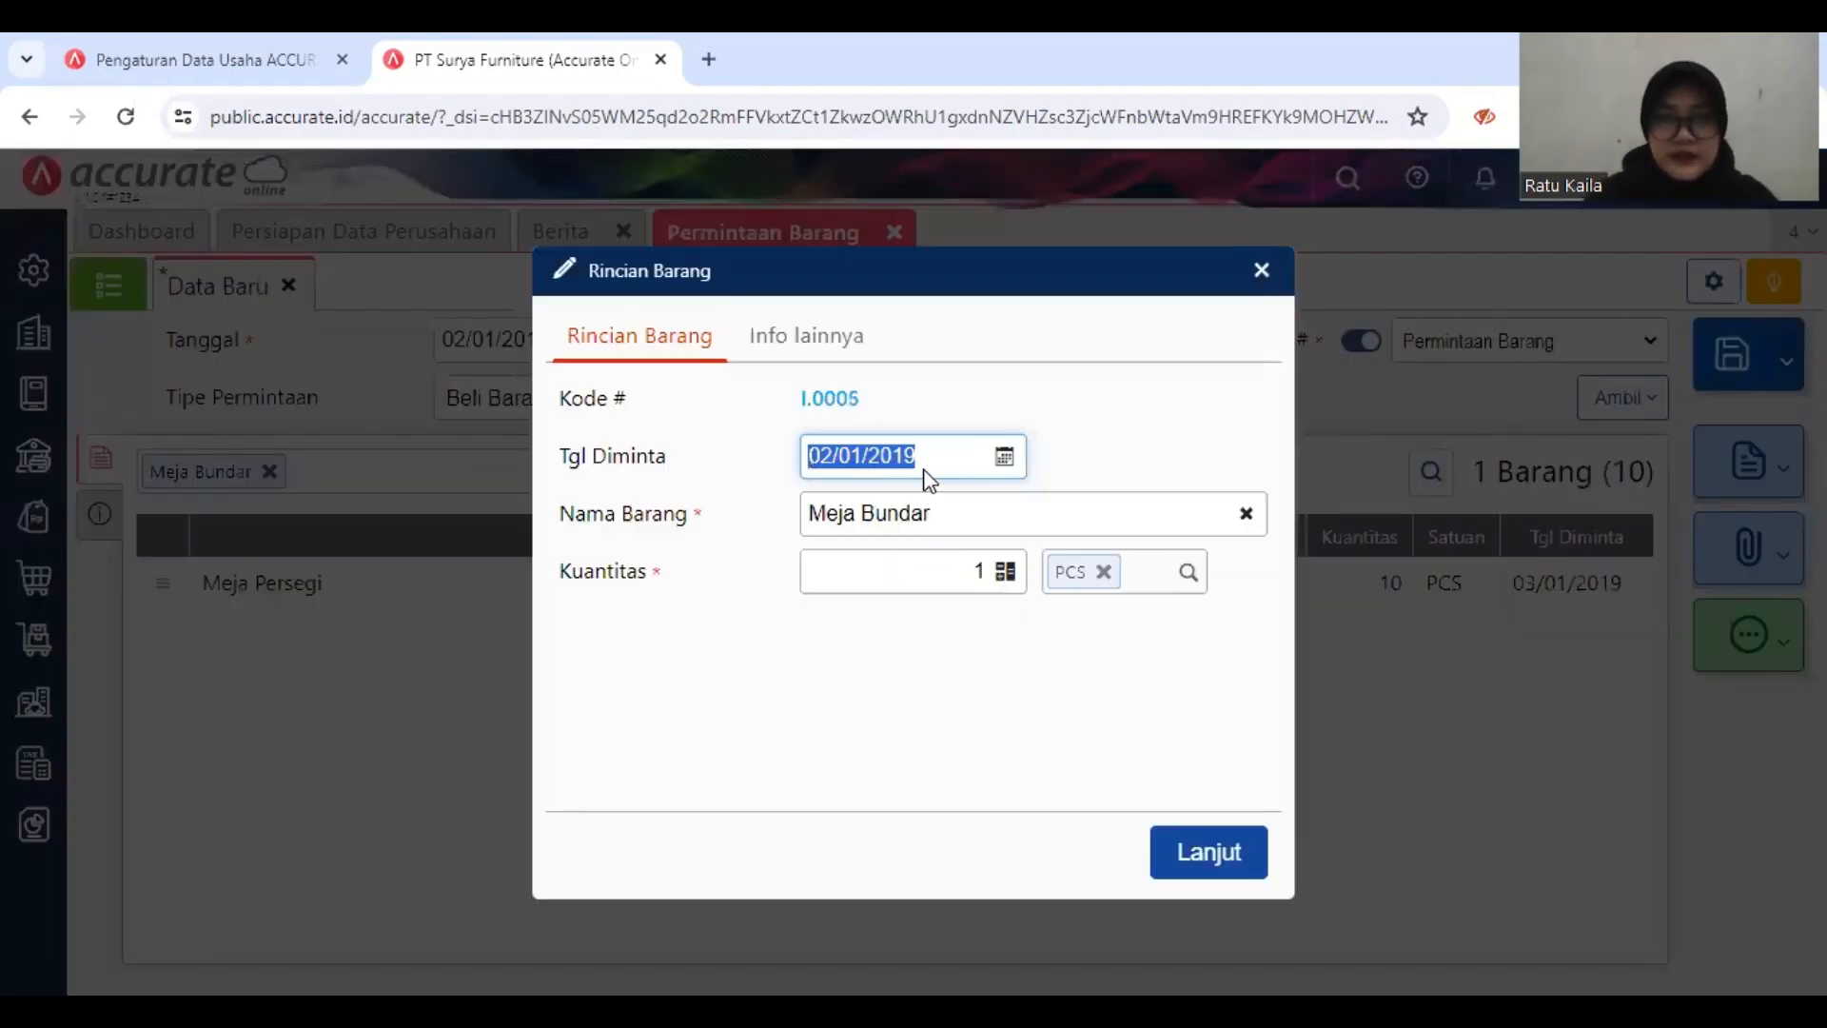
type("03/")
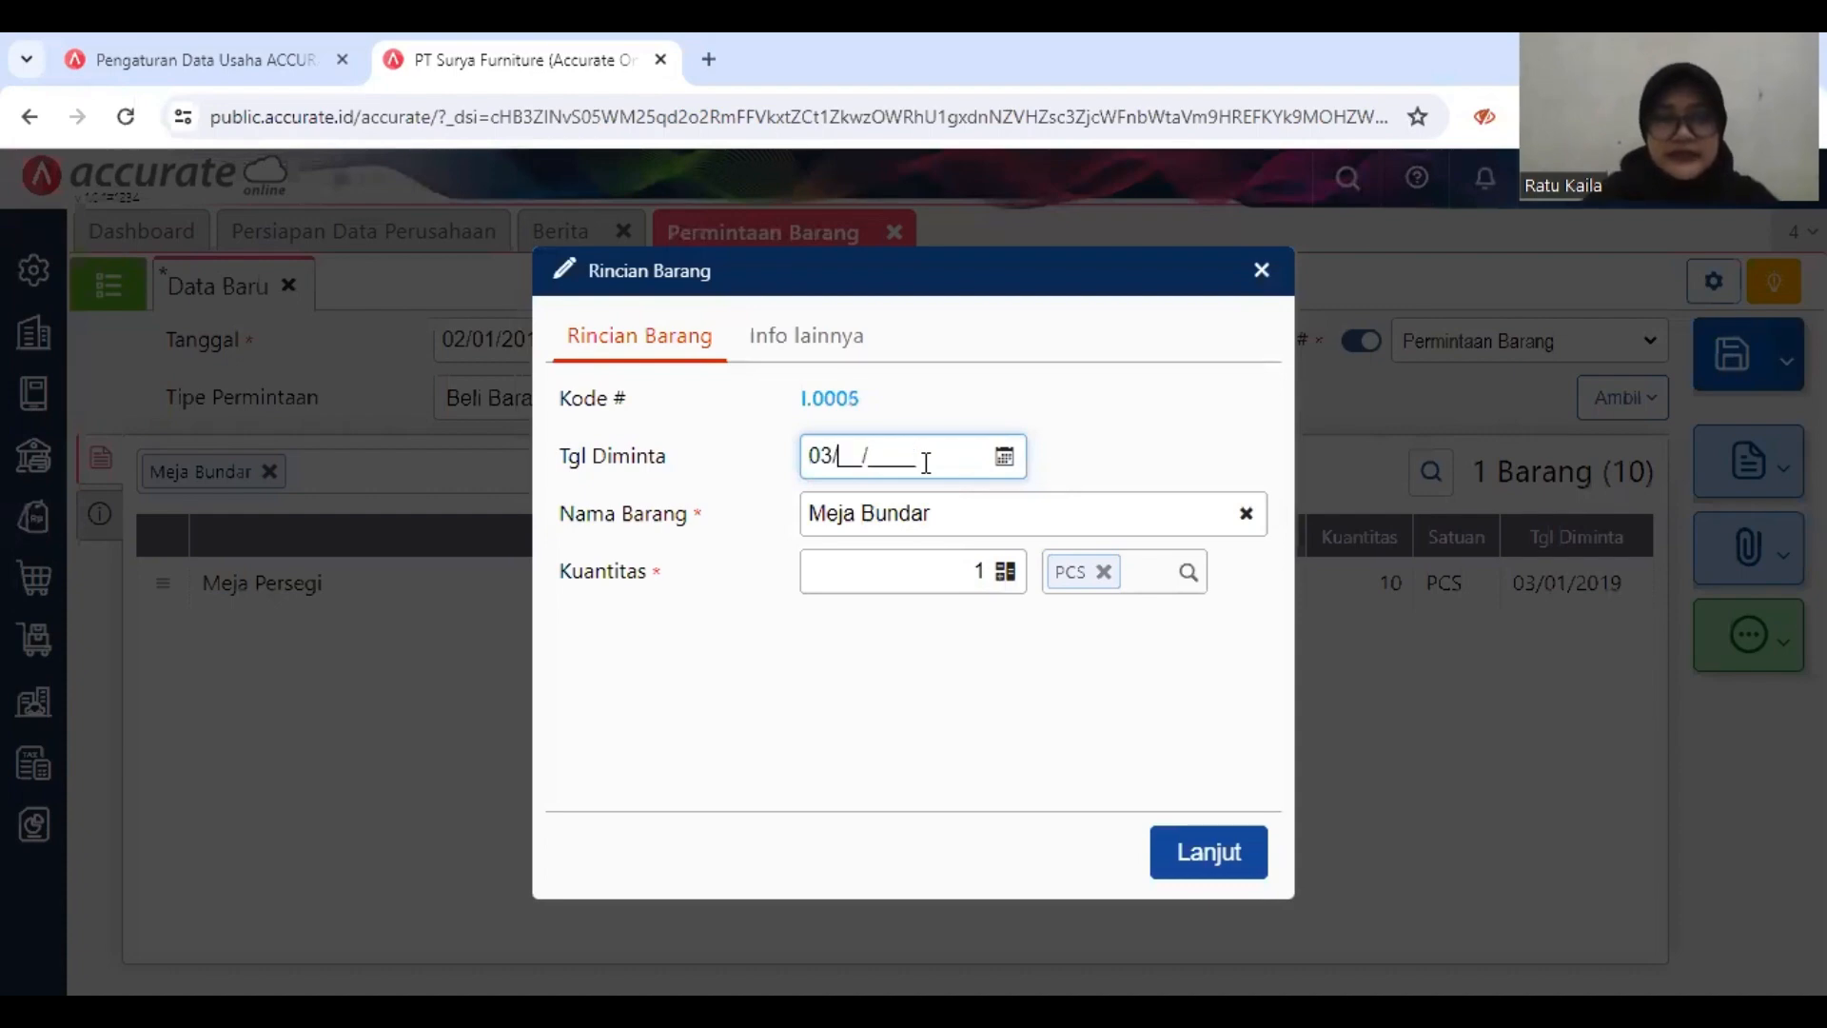
type("01/1")
key("BackSpace")
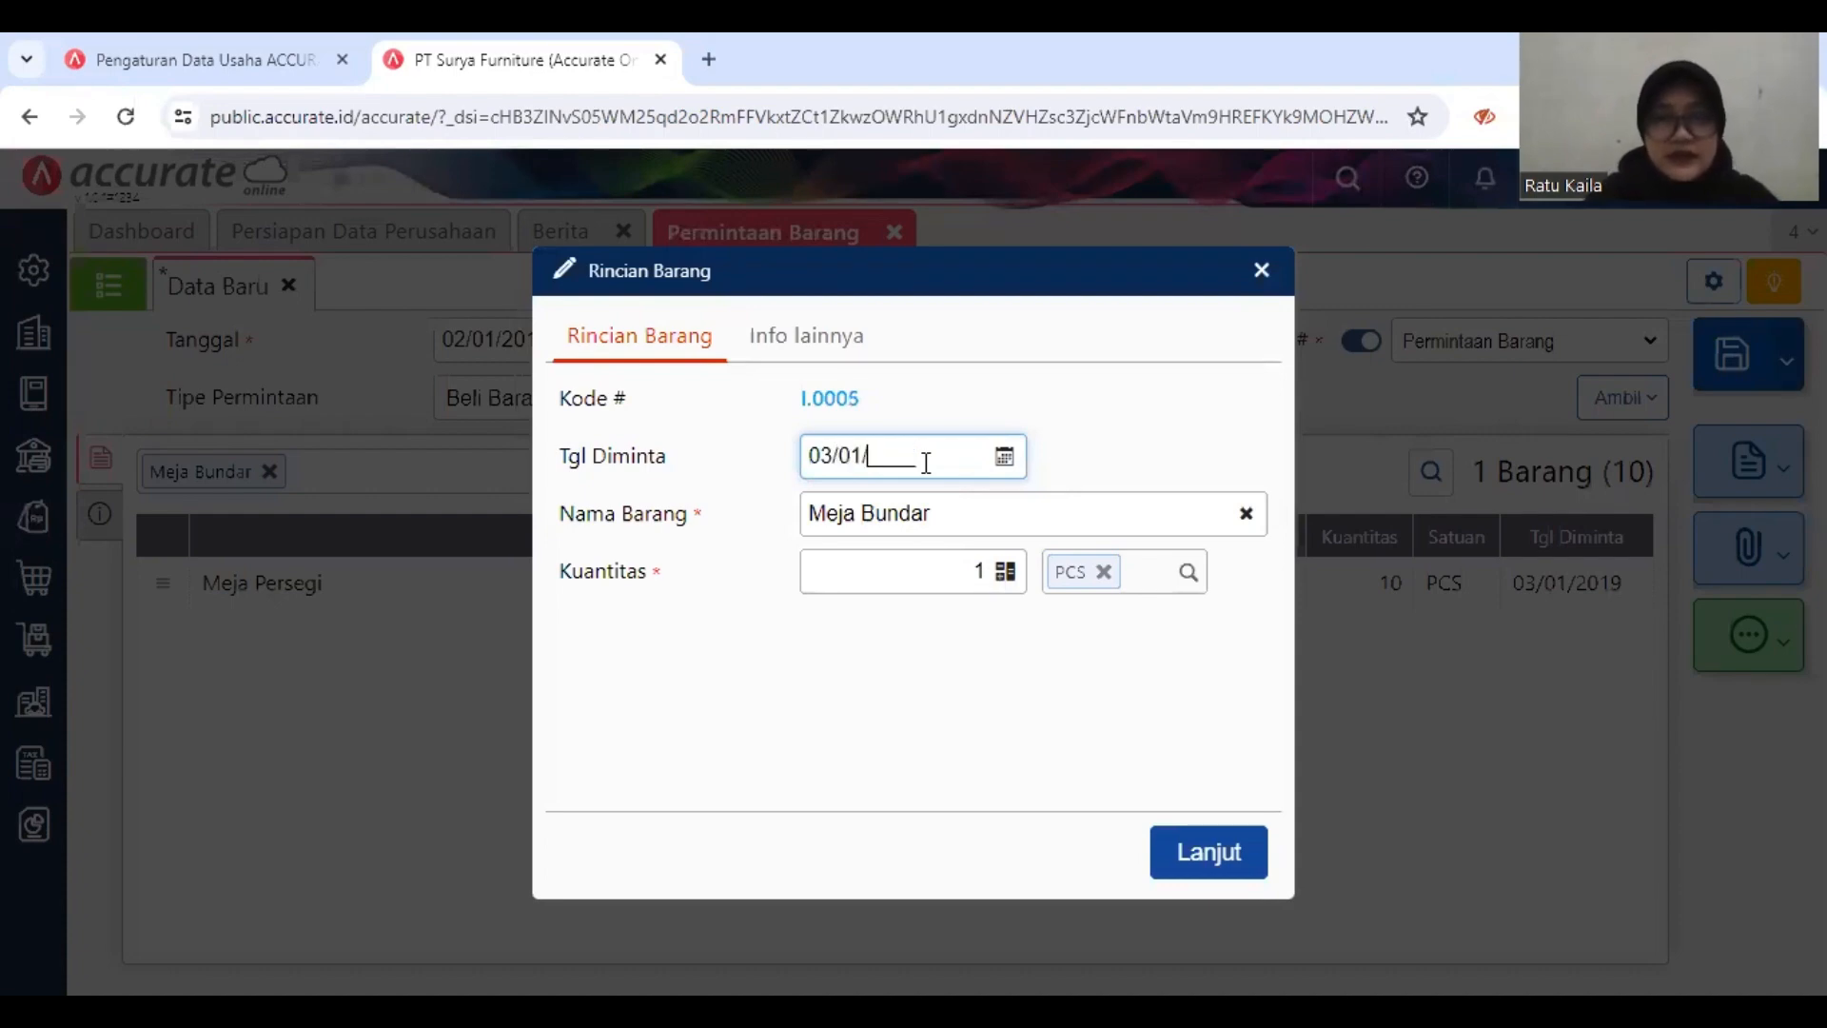
type("2")
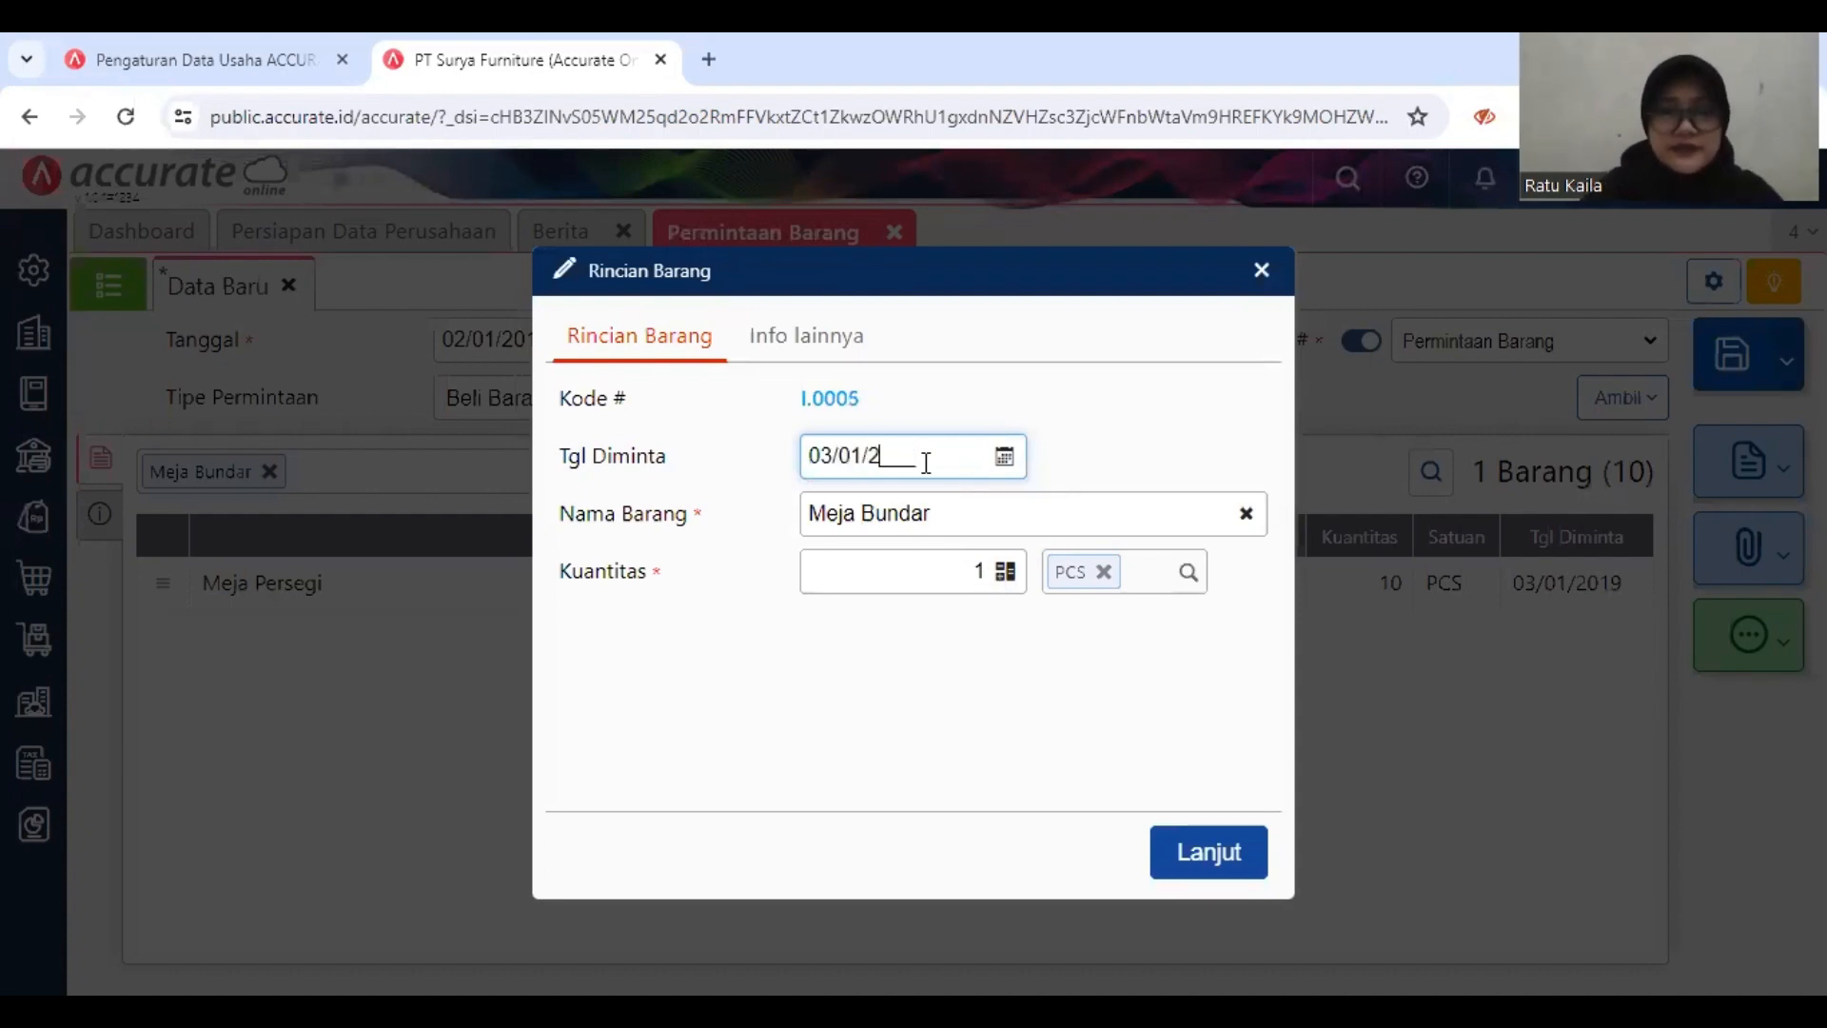
type("019")
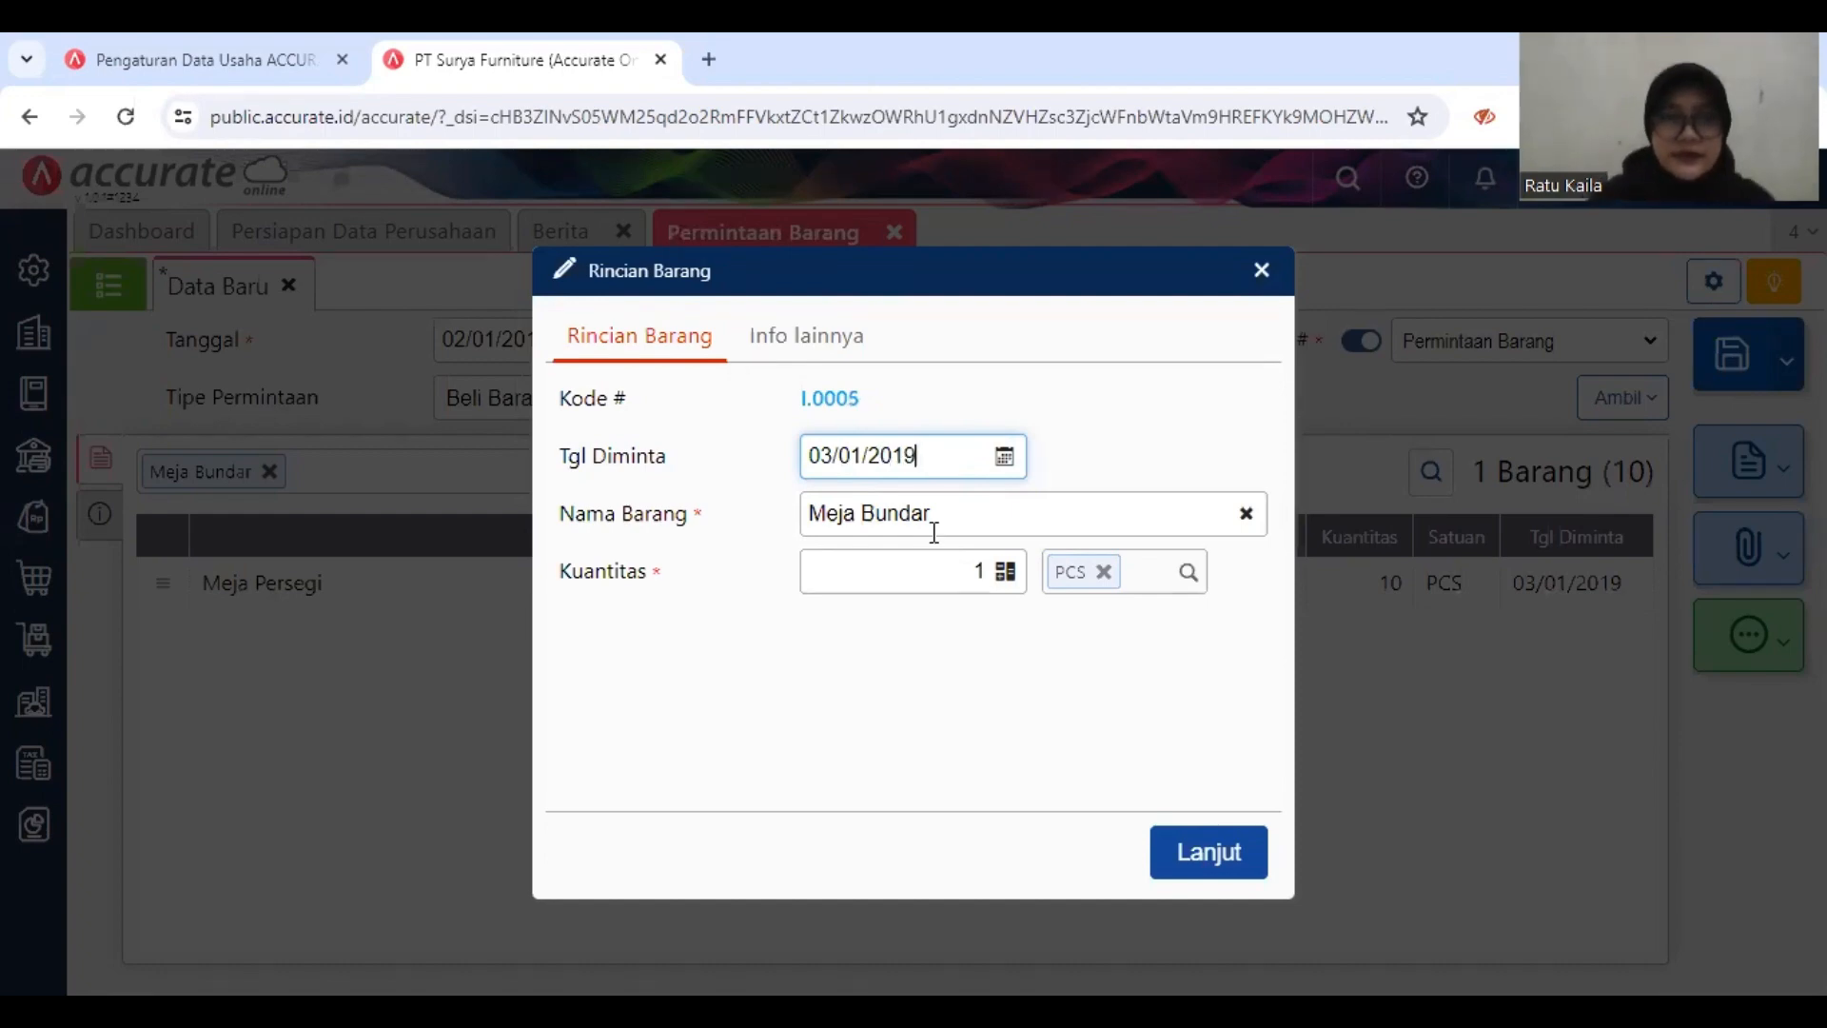
left_click(988, 564)
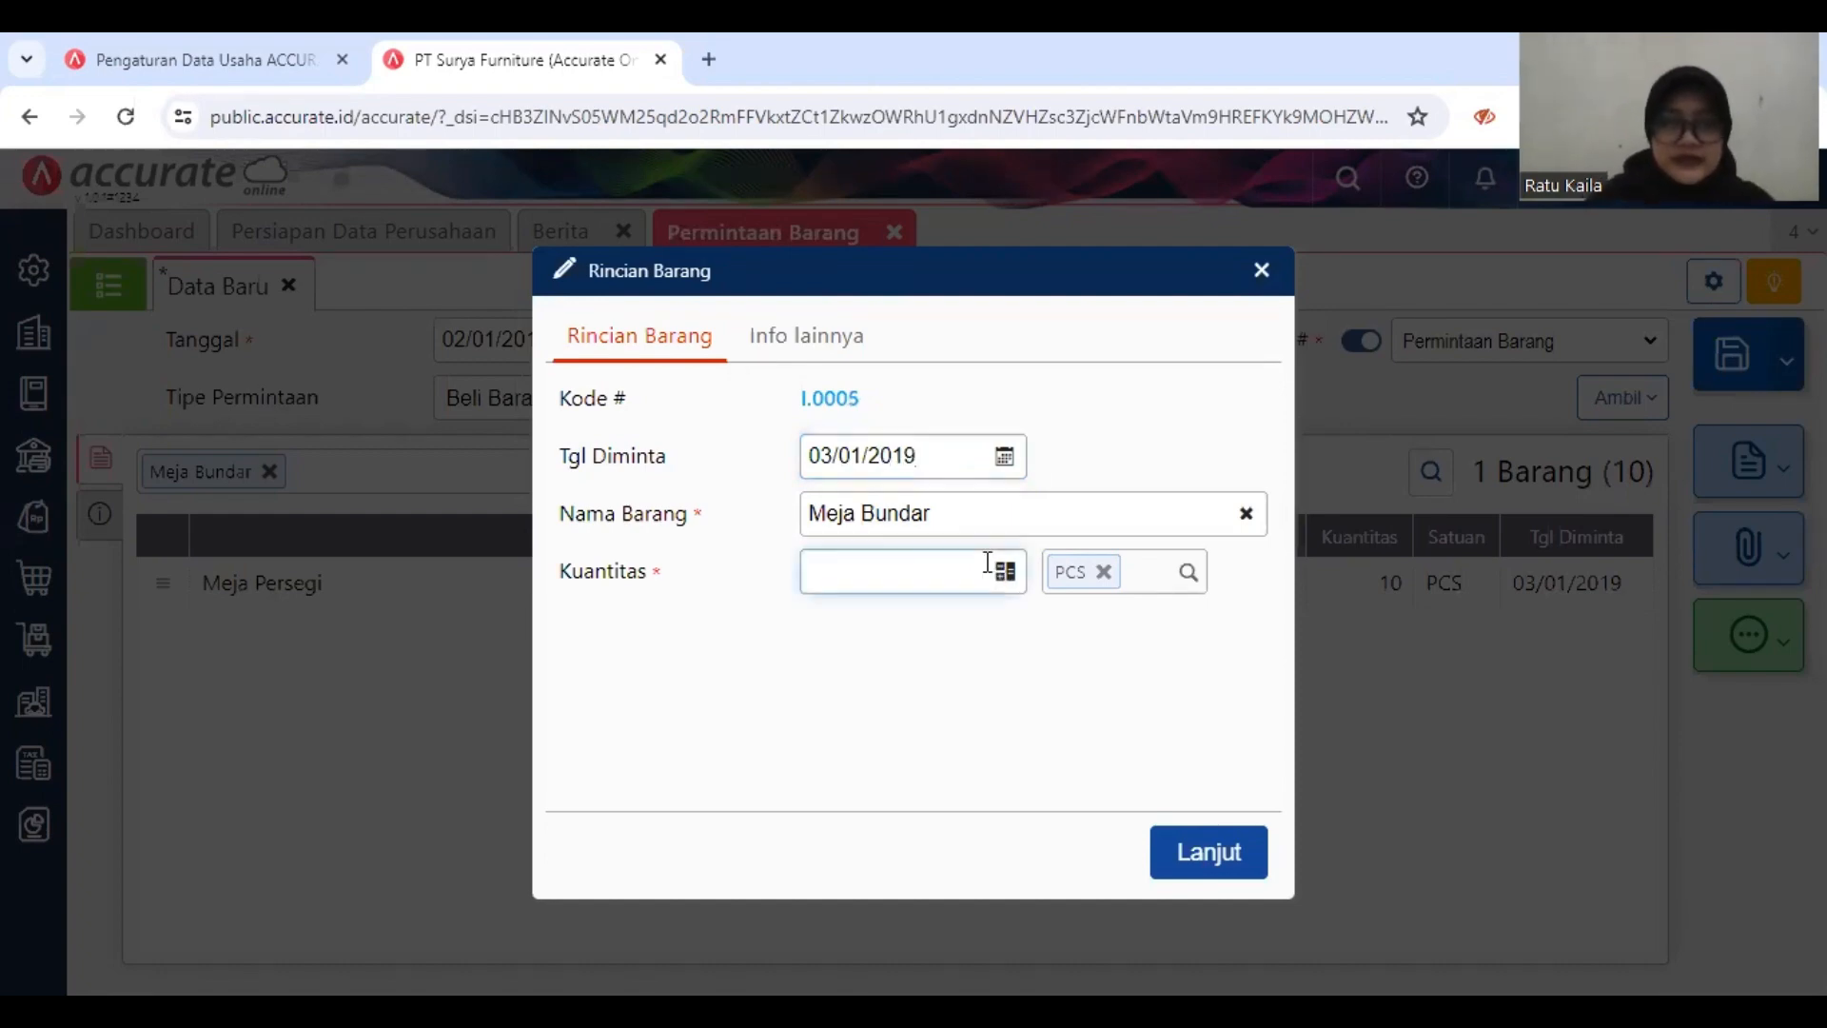
type("20")
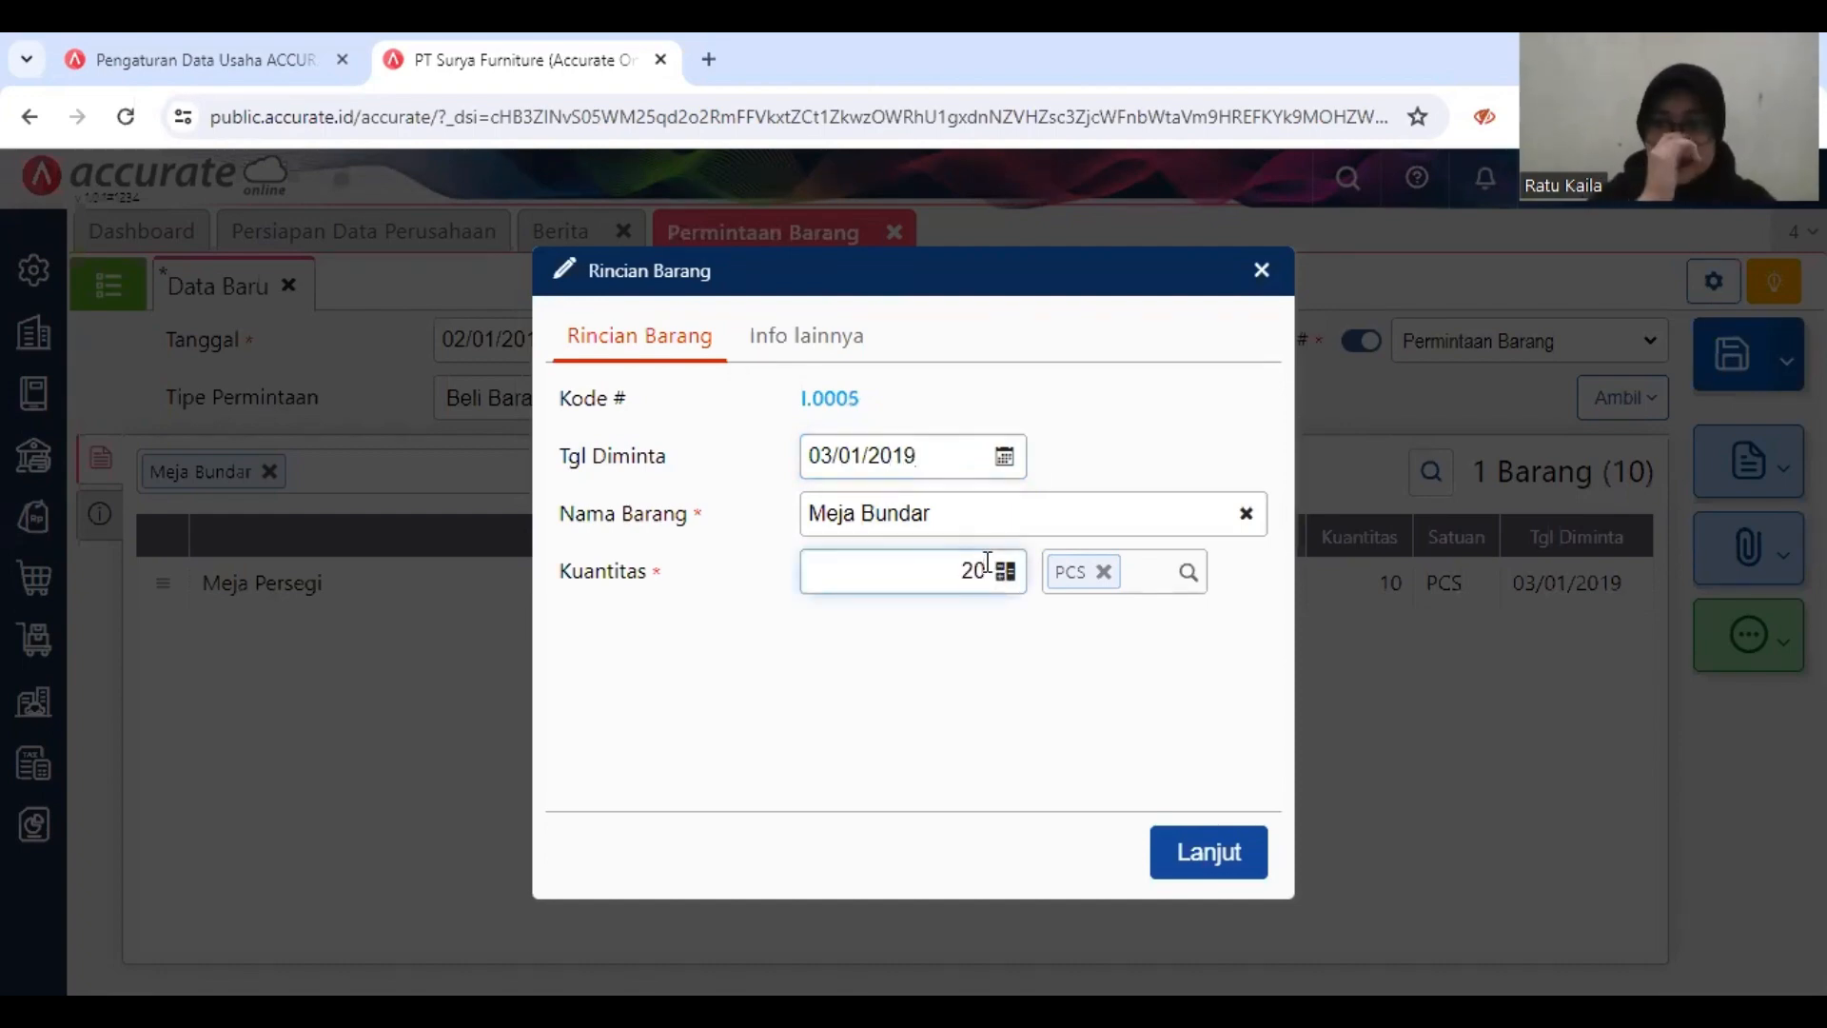
left_click(1191, 847)
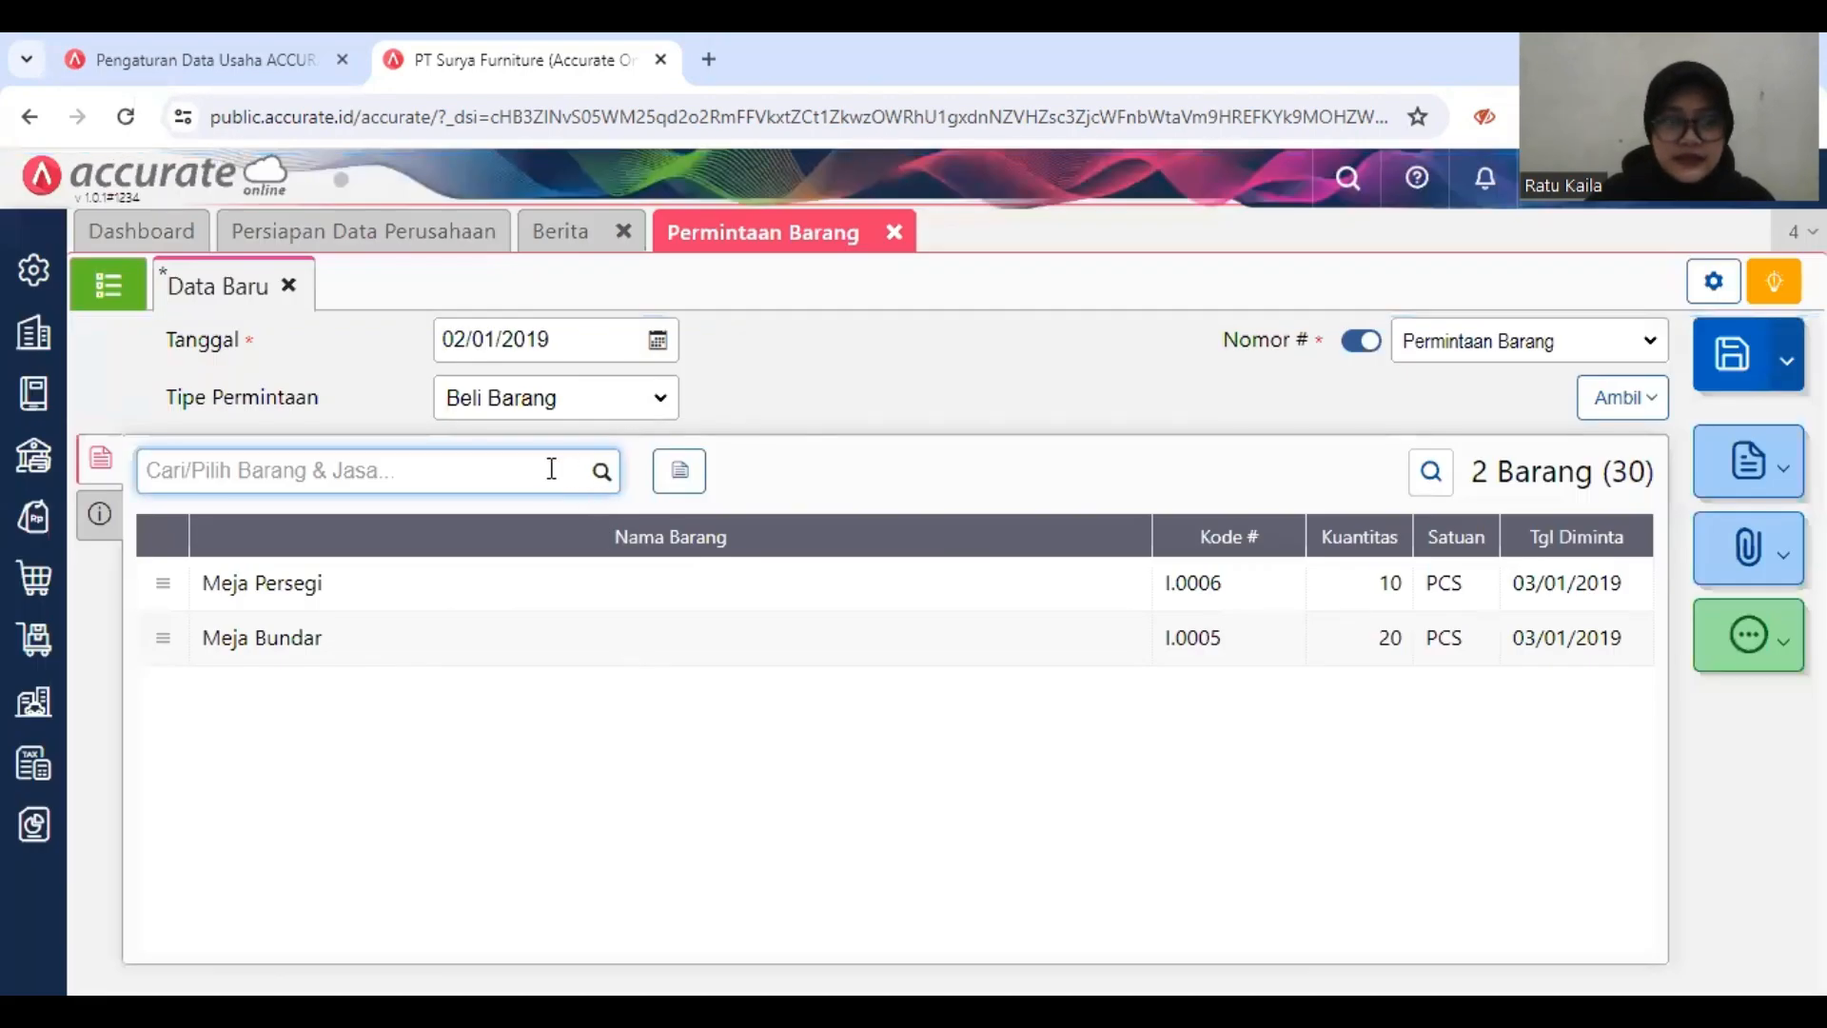
Step: Add Meja Kerja to the item request with requested date 03/01/2019 and quantity 10 PCS
type("mej")
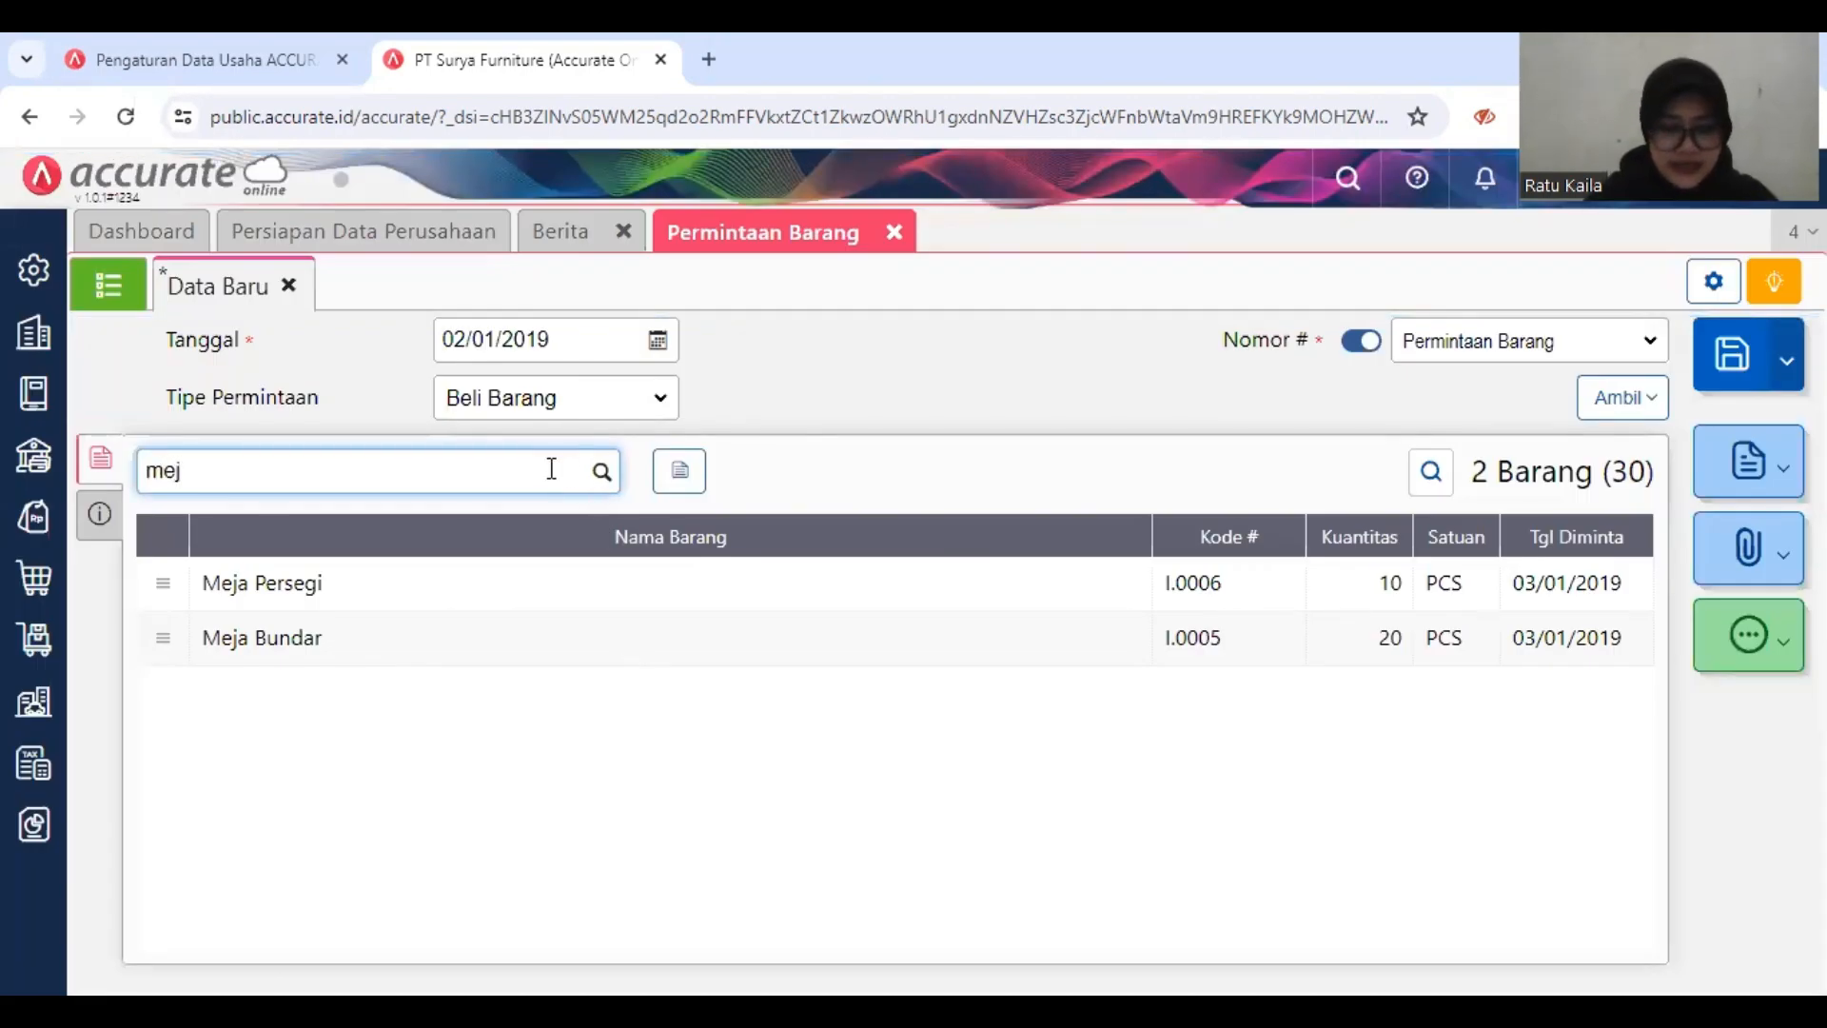
type("a ke")
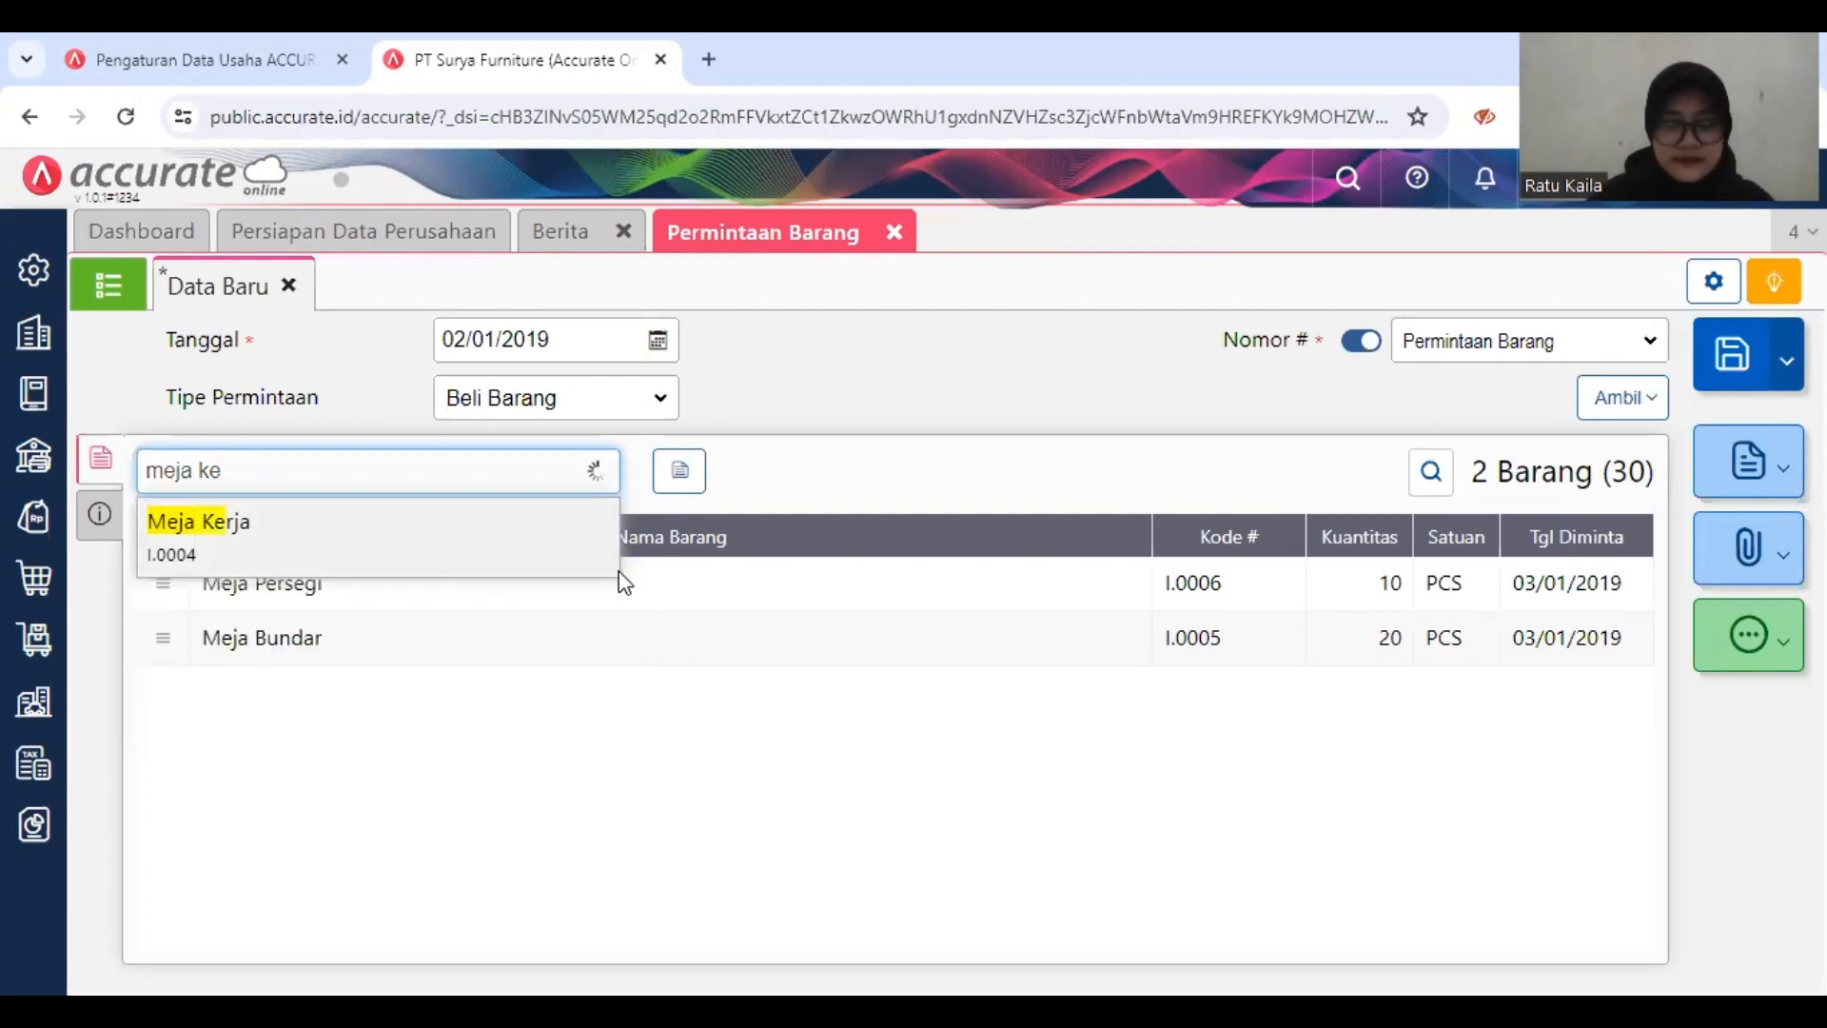
key("Return")
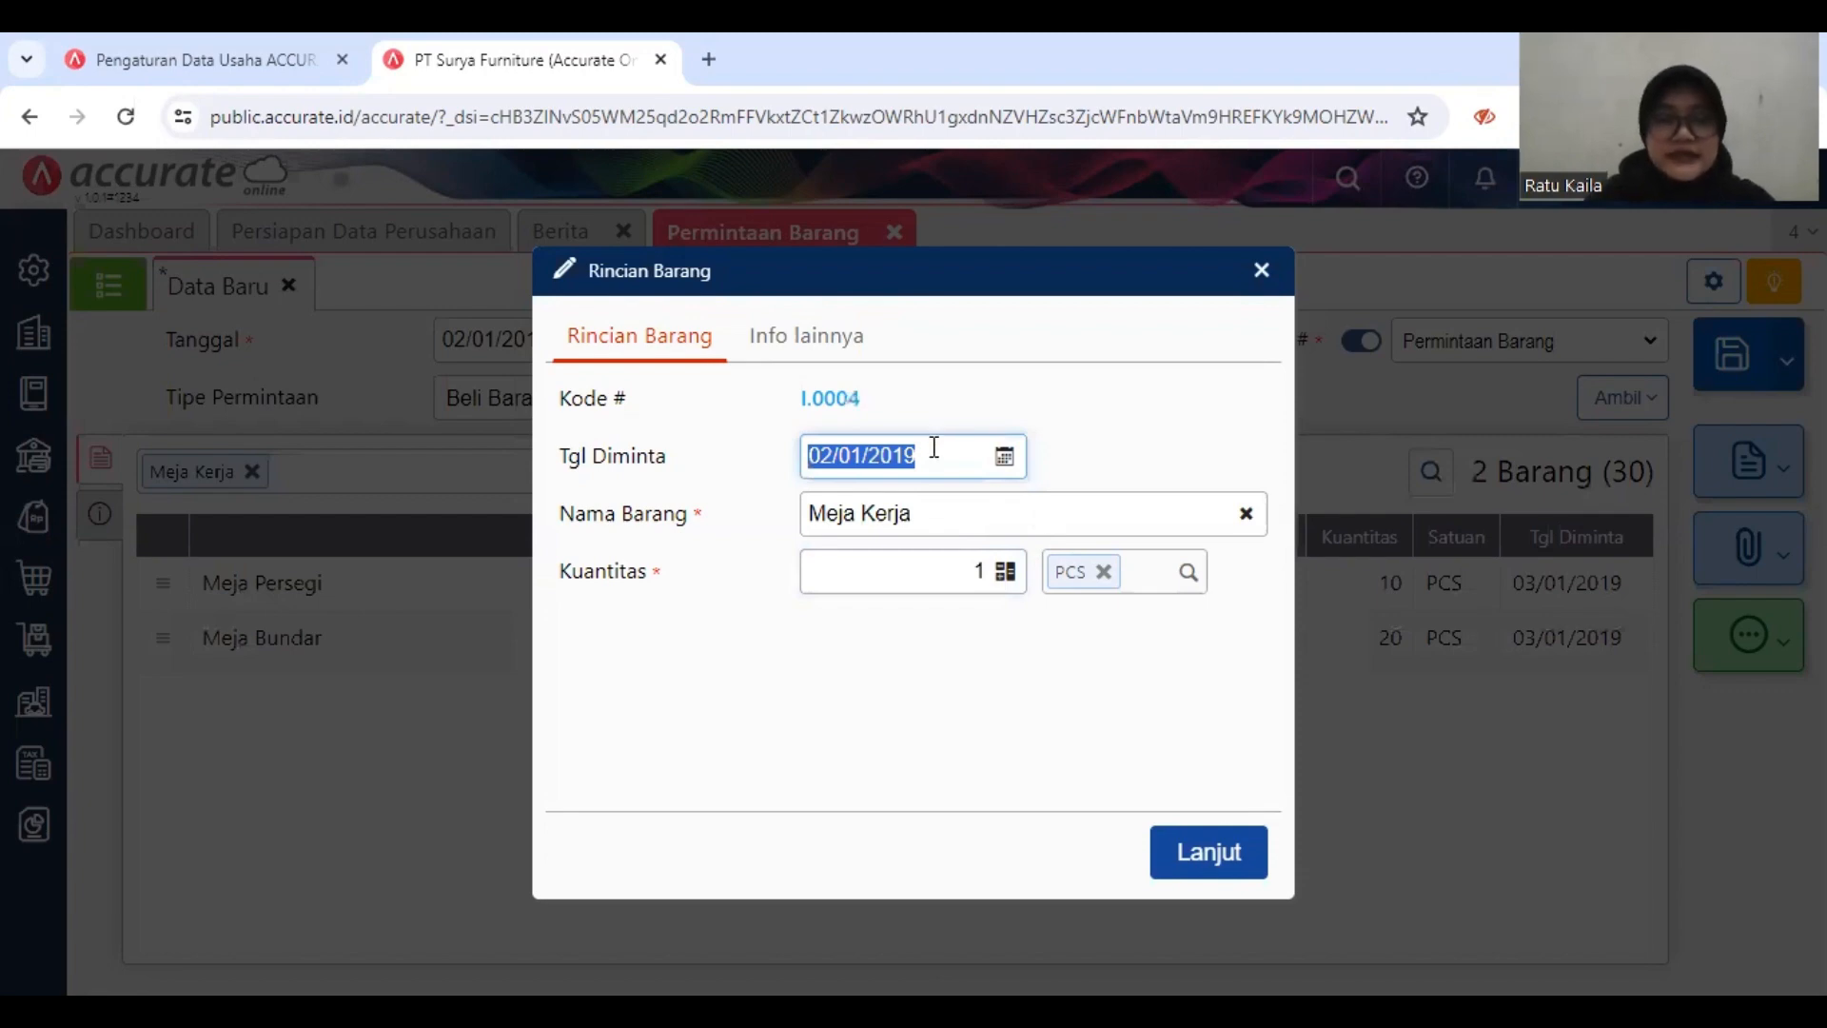
type("03/0")
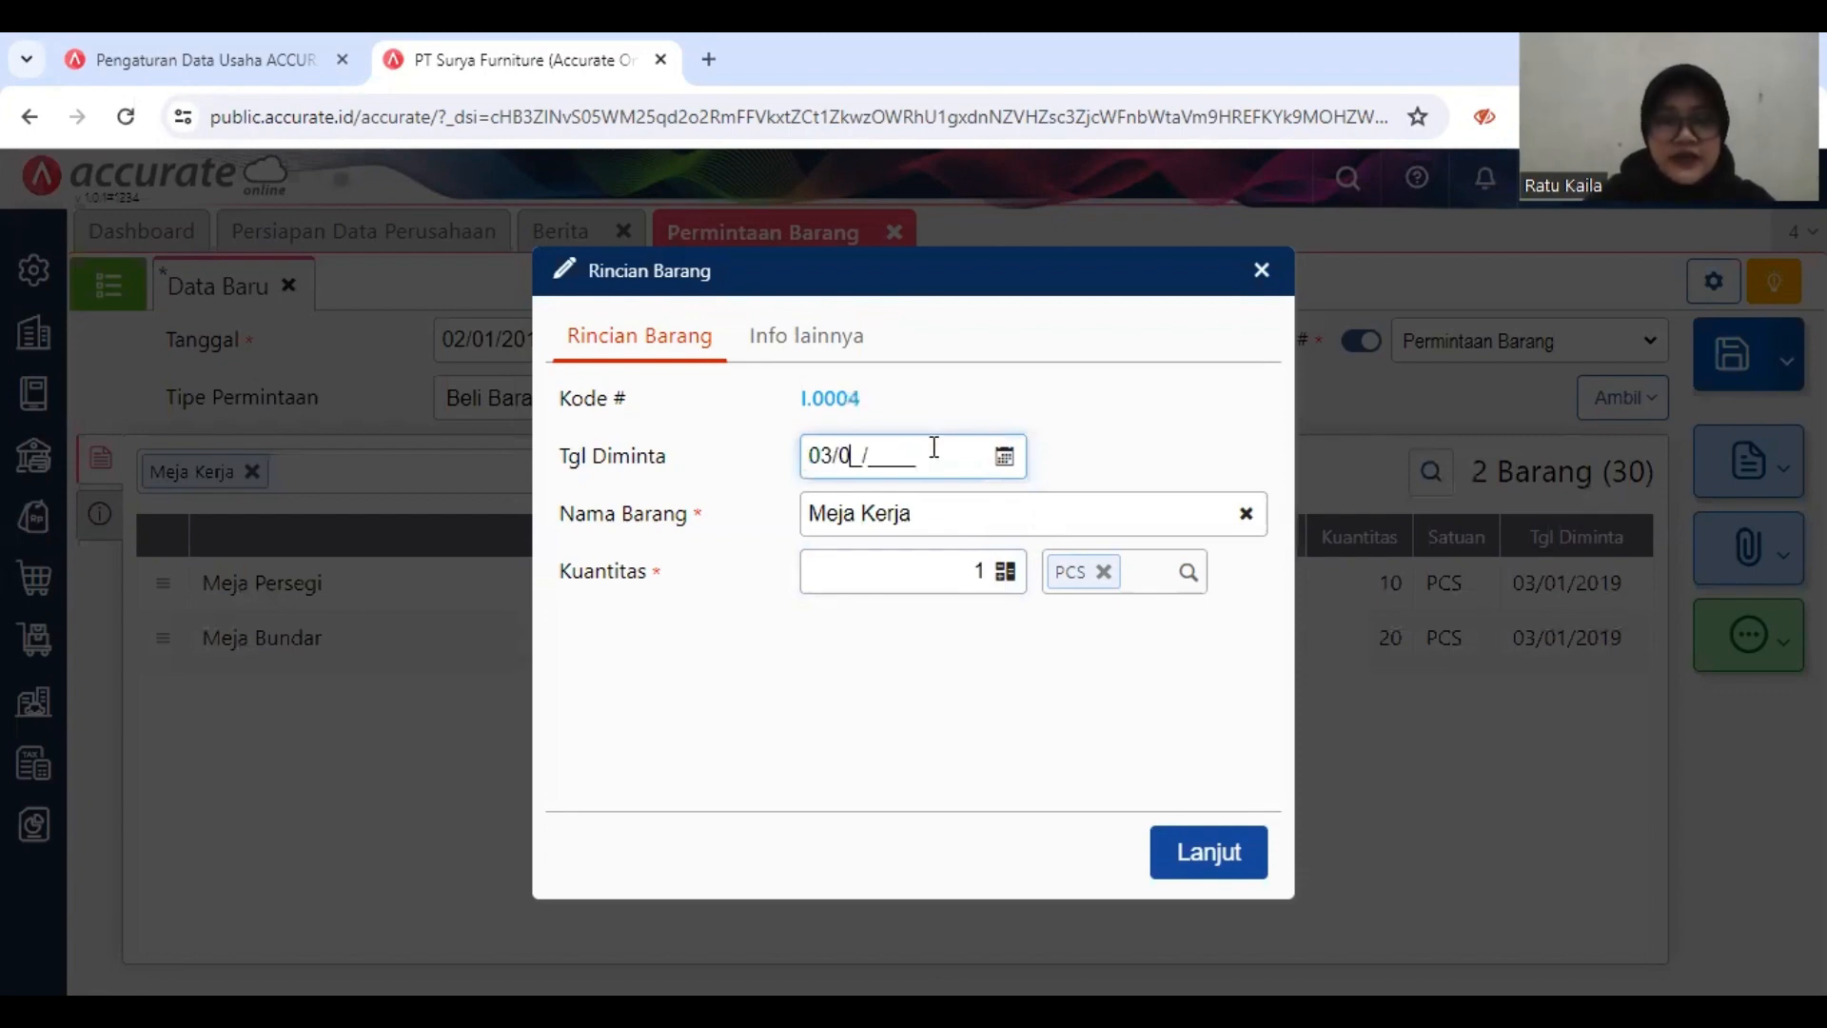
type("1/2019")
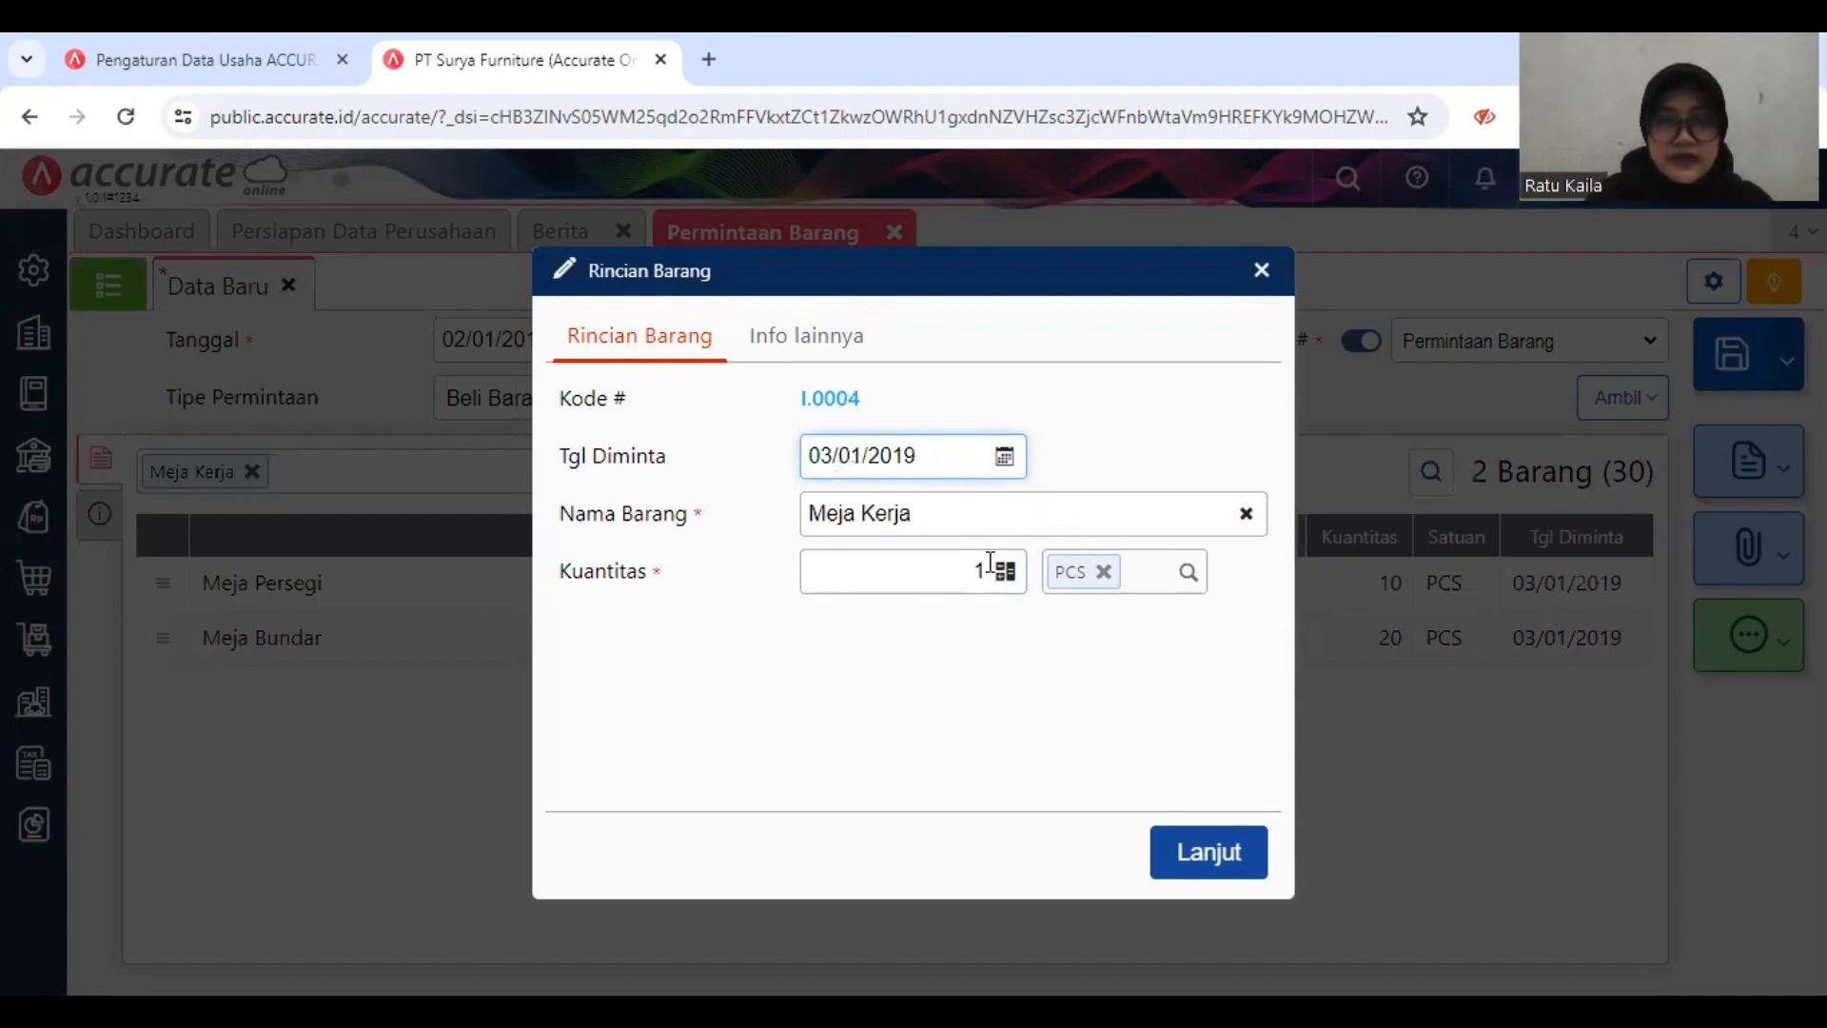
left_click(984, 568)
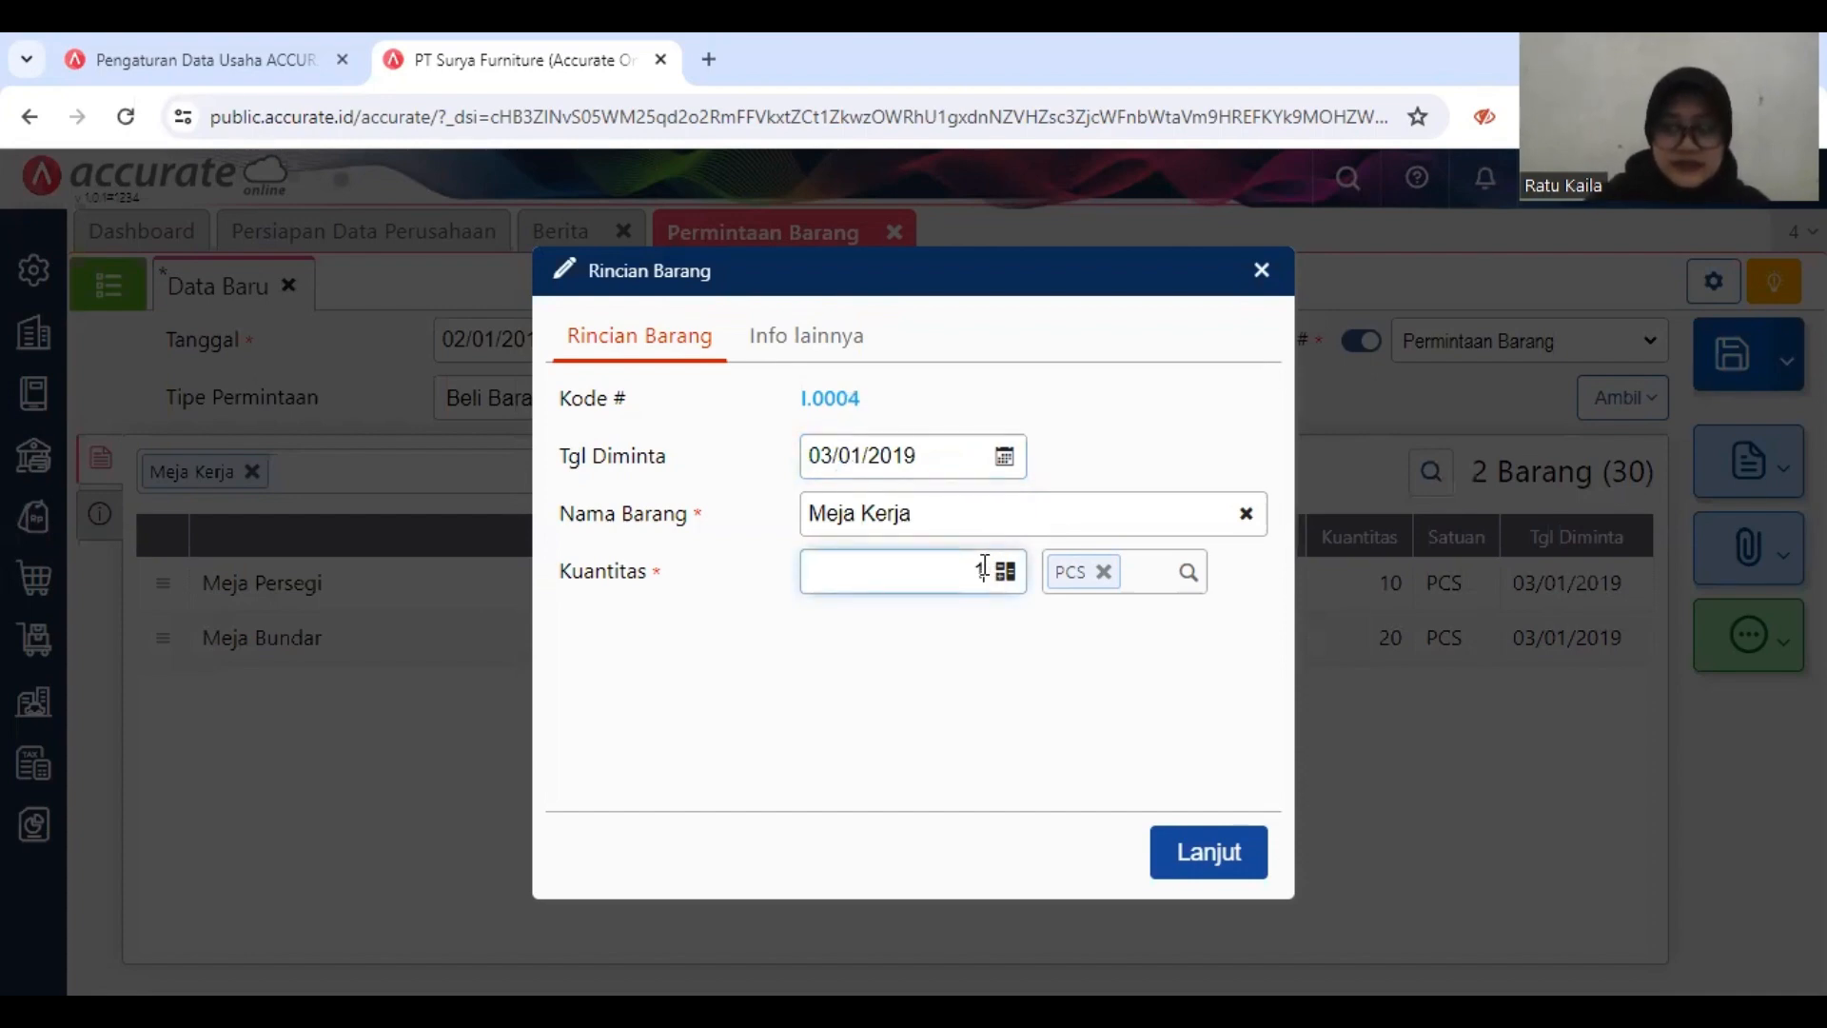
type("0")
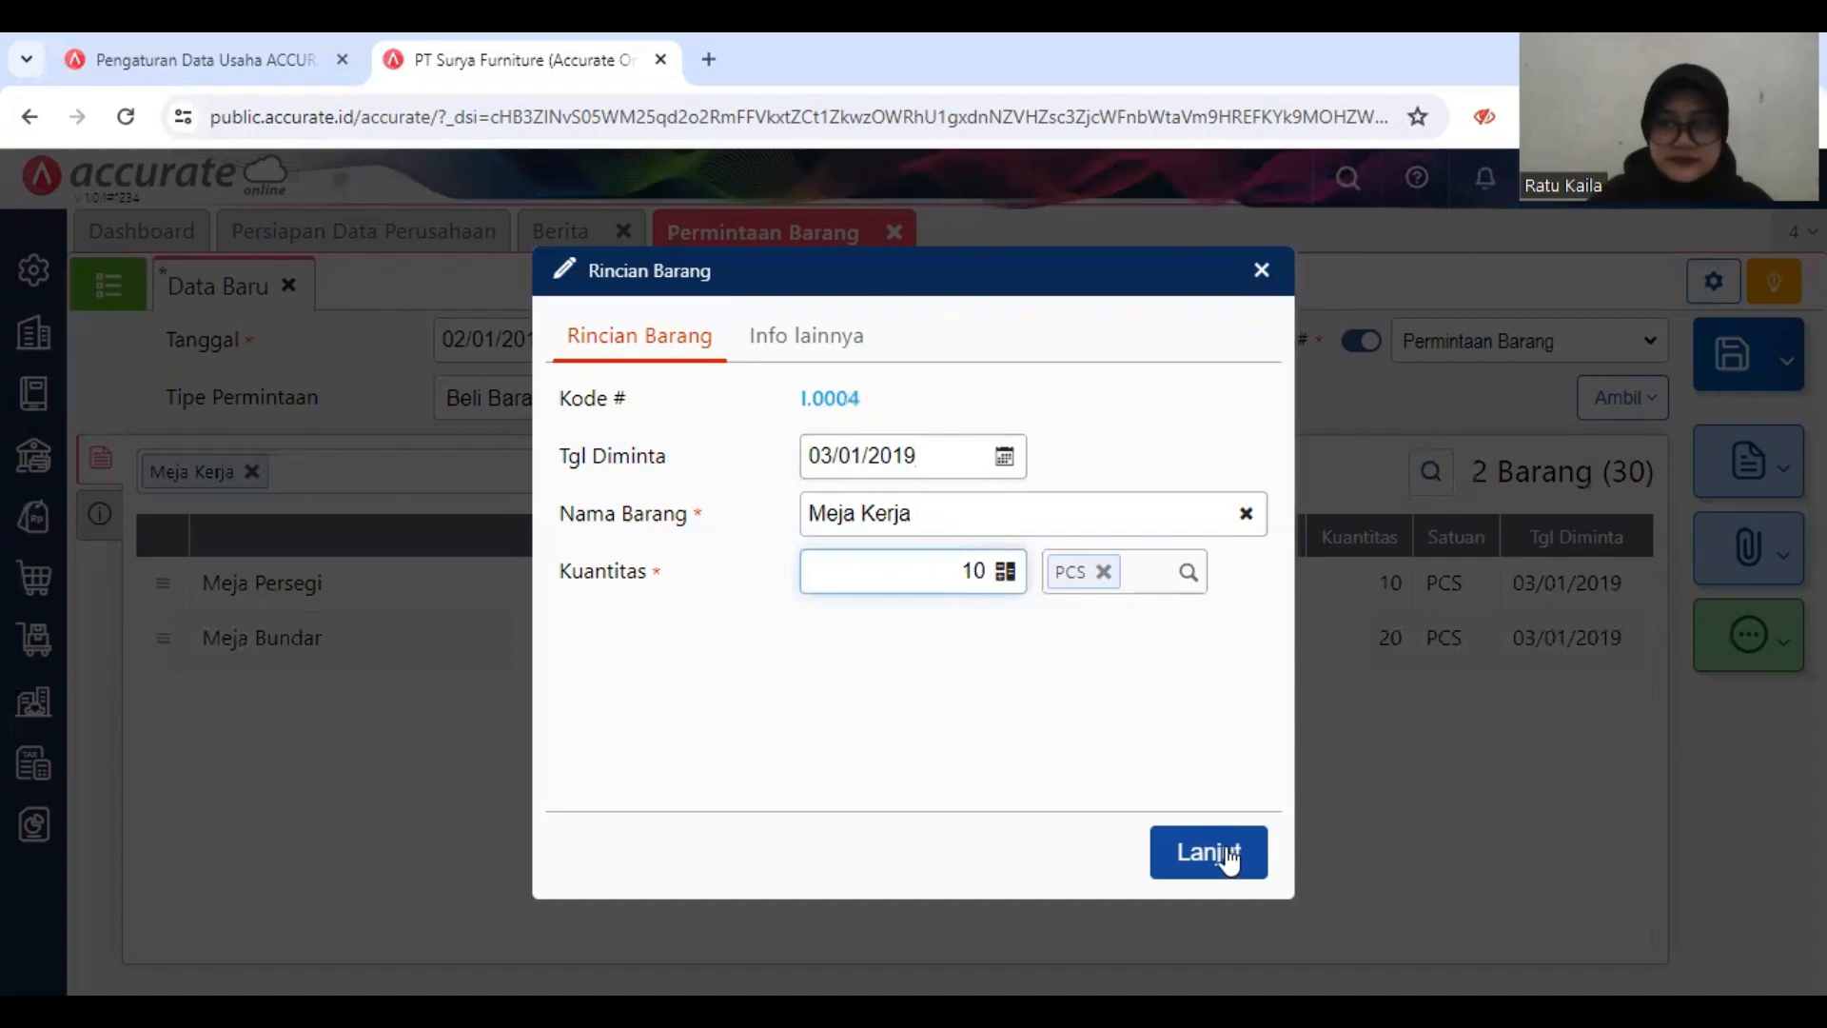
left_click(1227, 854)
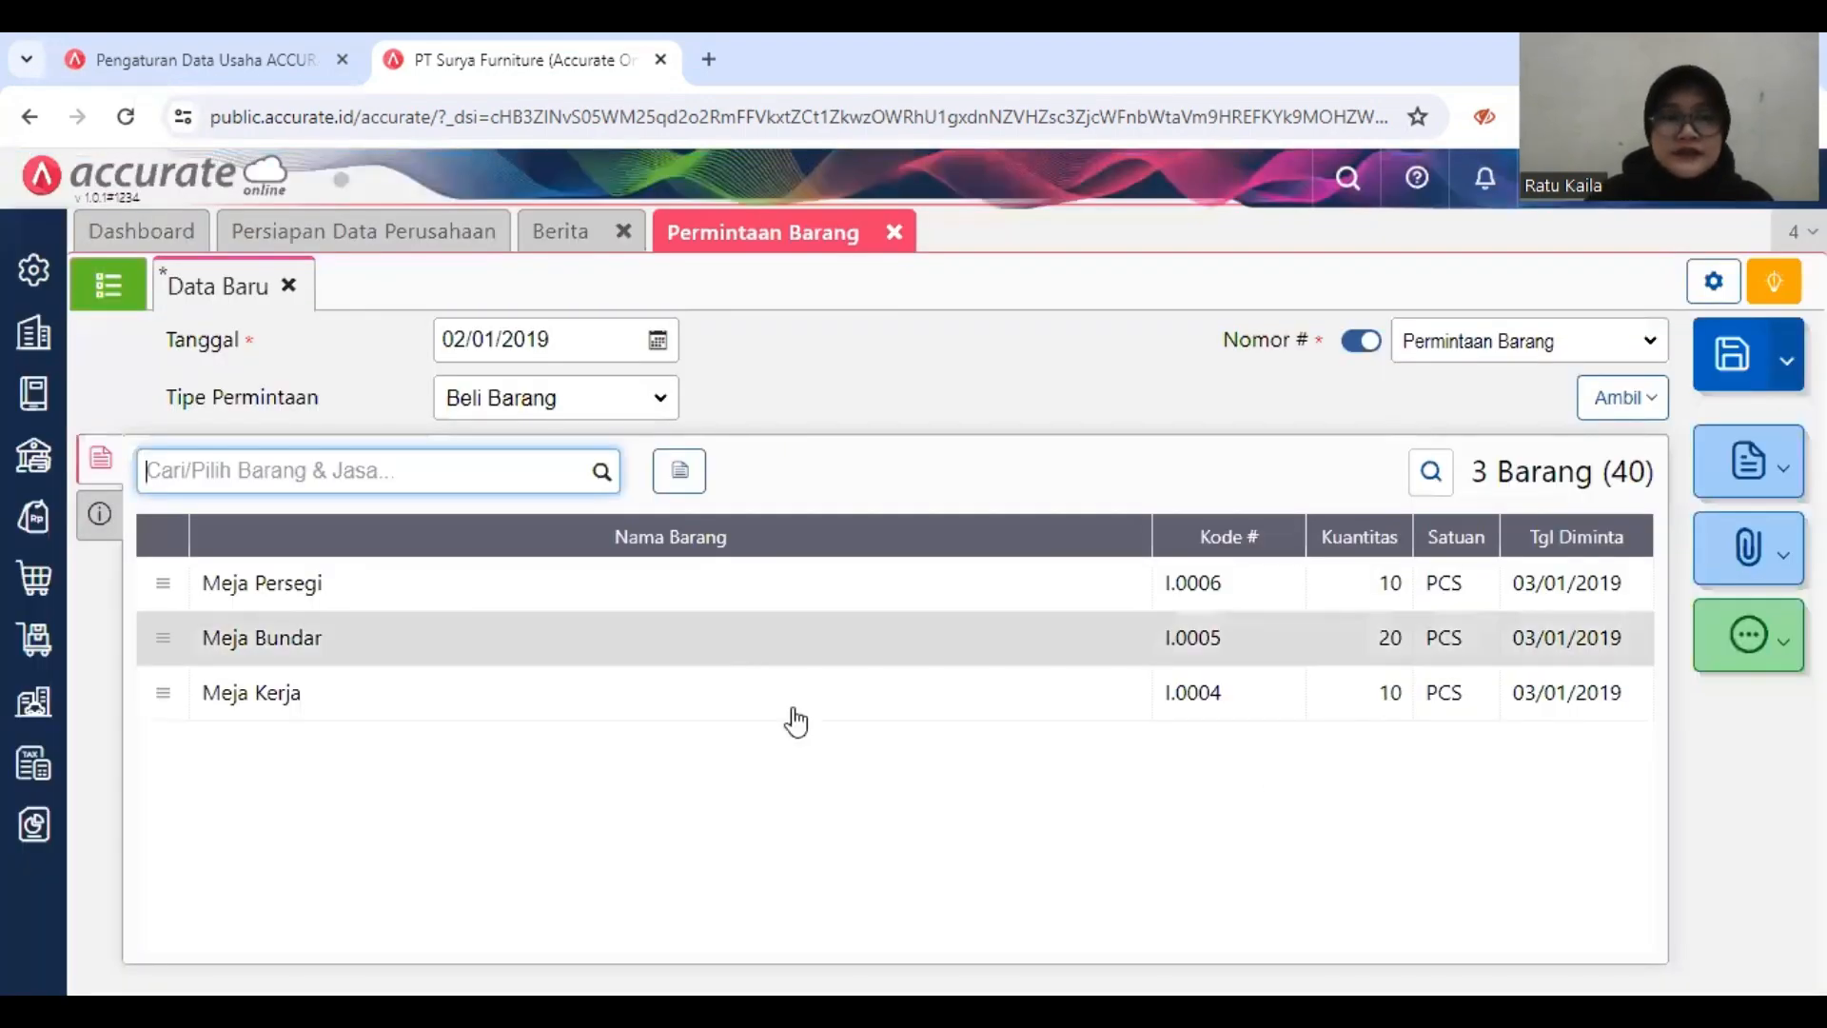
Step: Check the request's additional information and item list, save the Permintaan Barang, and close the form
left_click(100, 515)
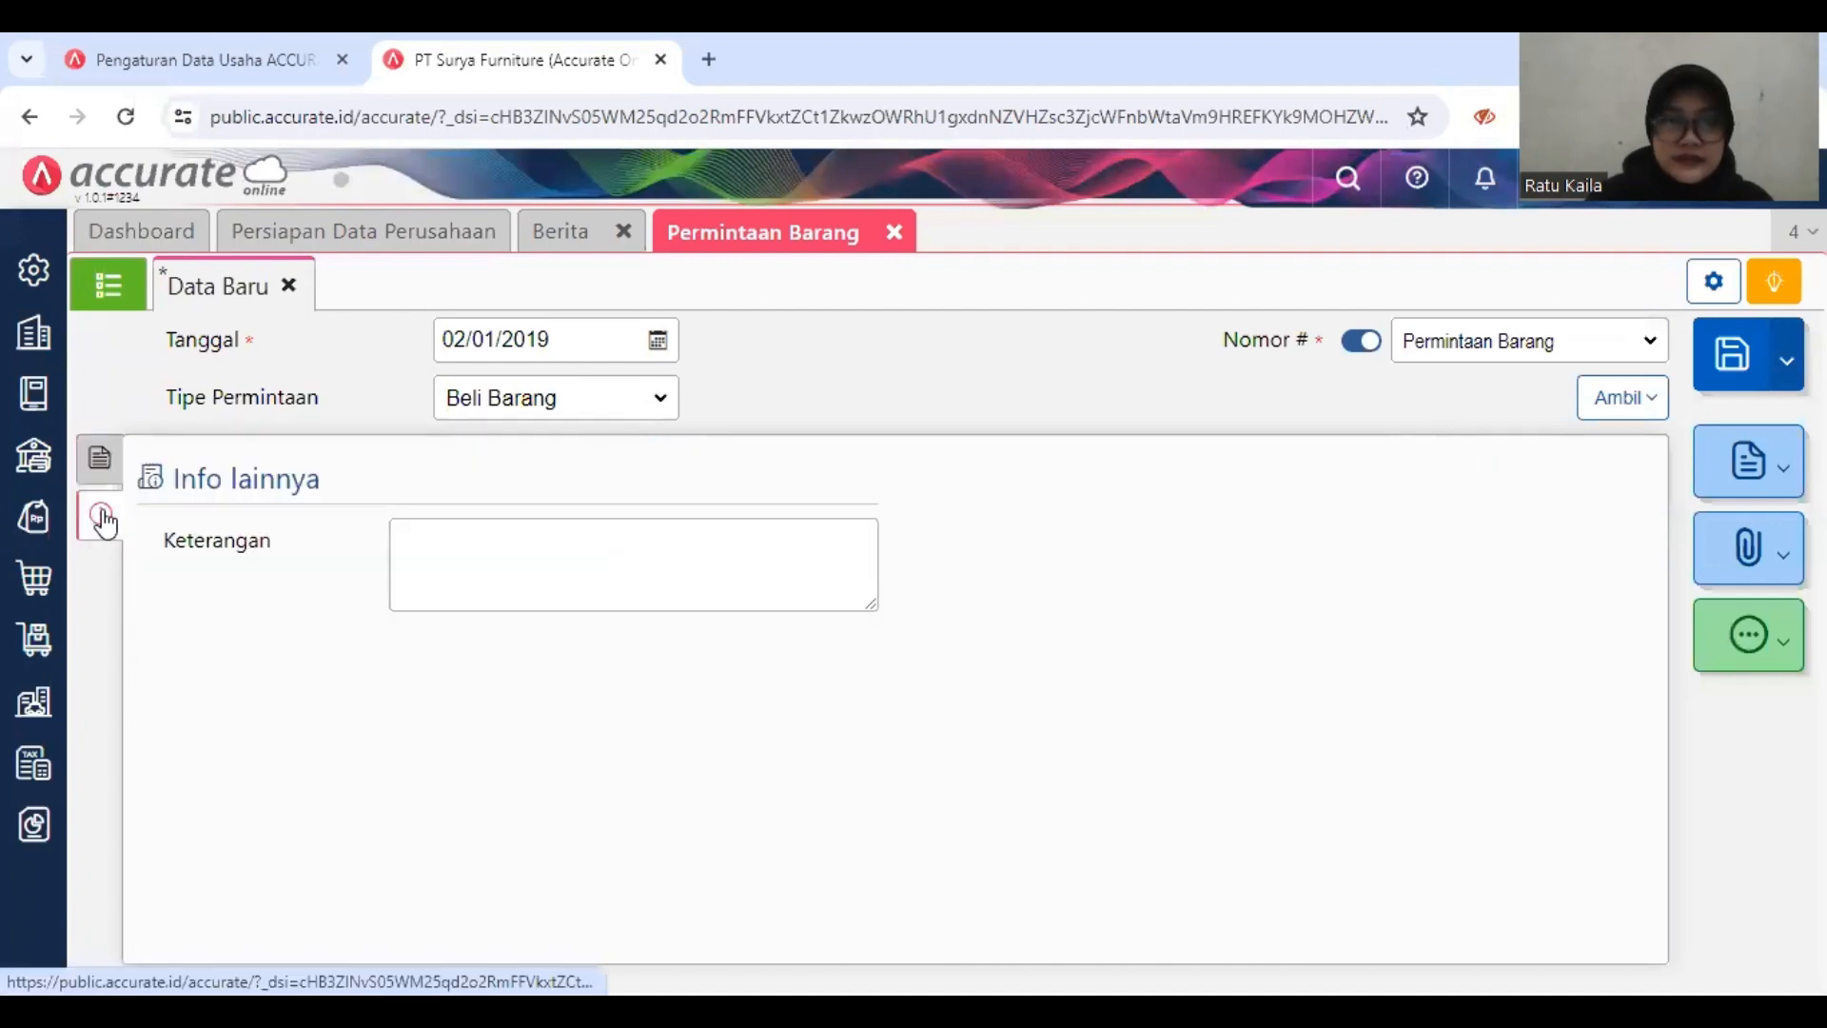
left_click(99, 457)
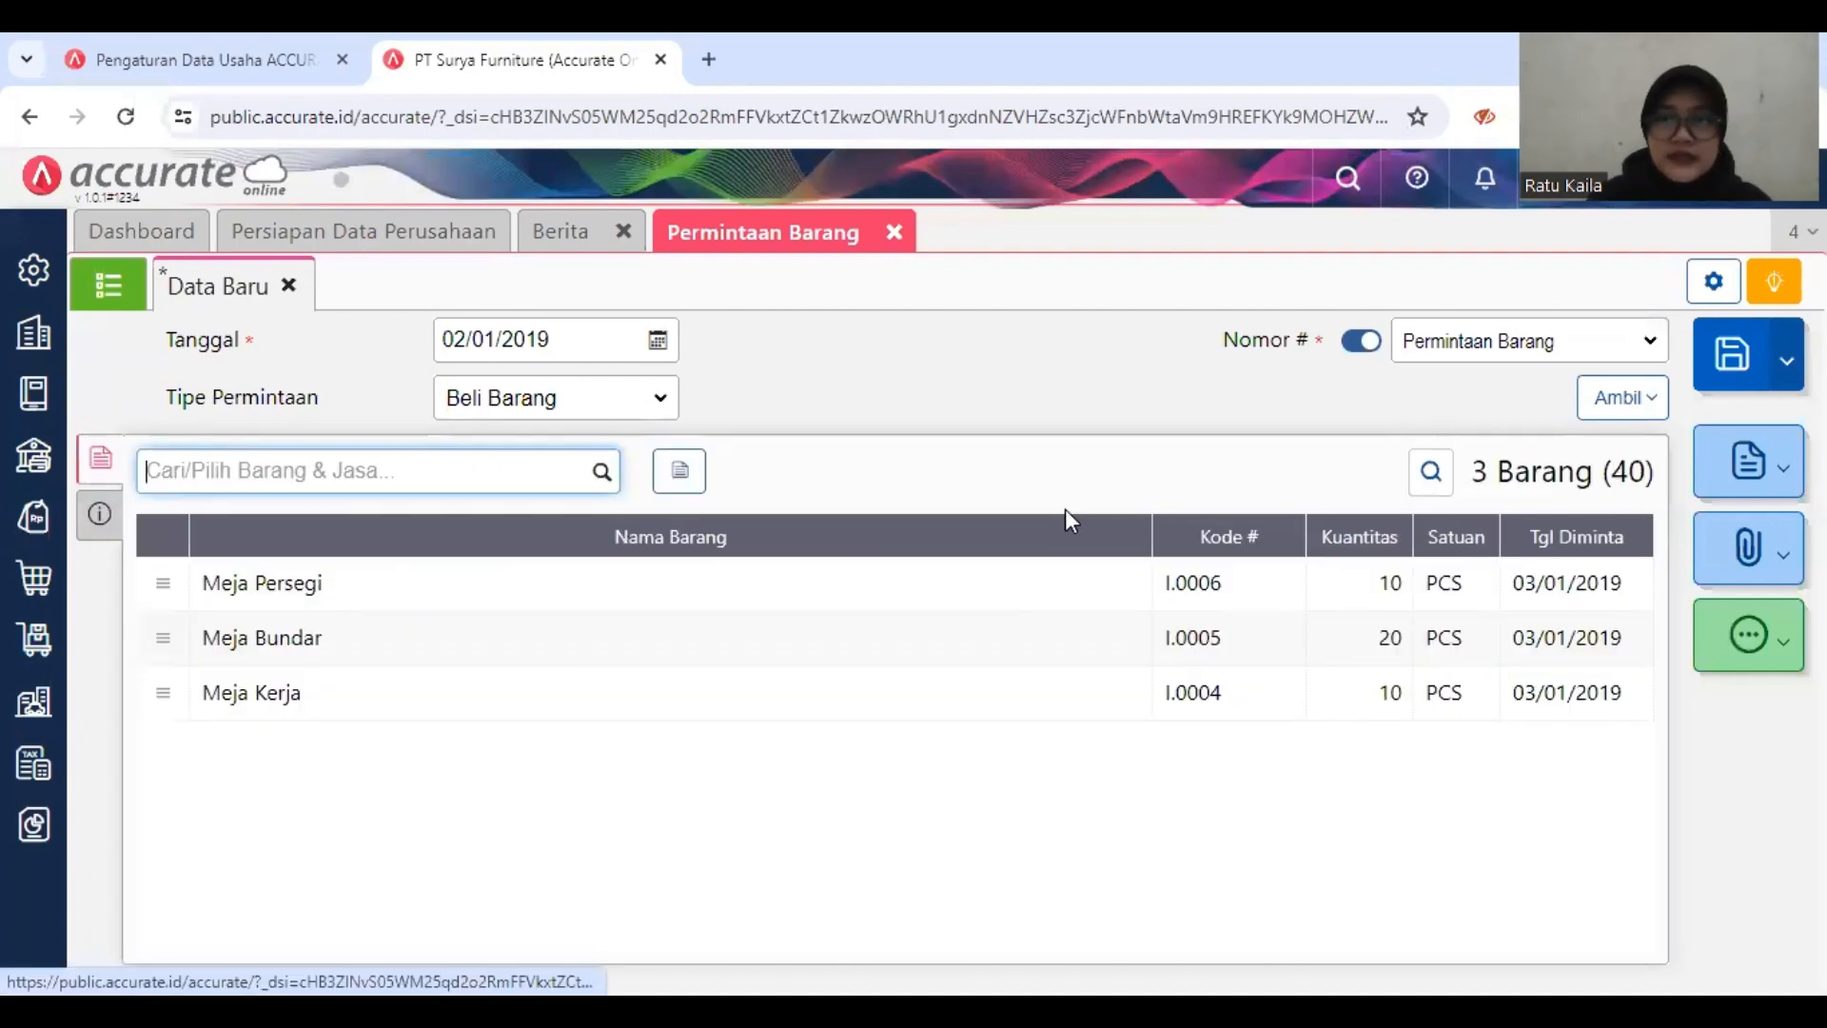
left_click(1738, 366)
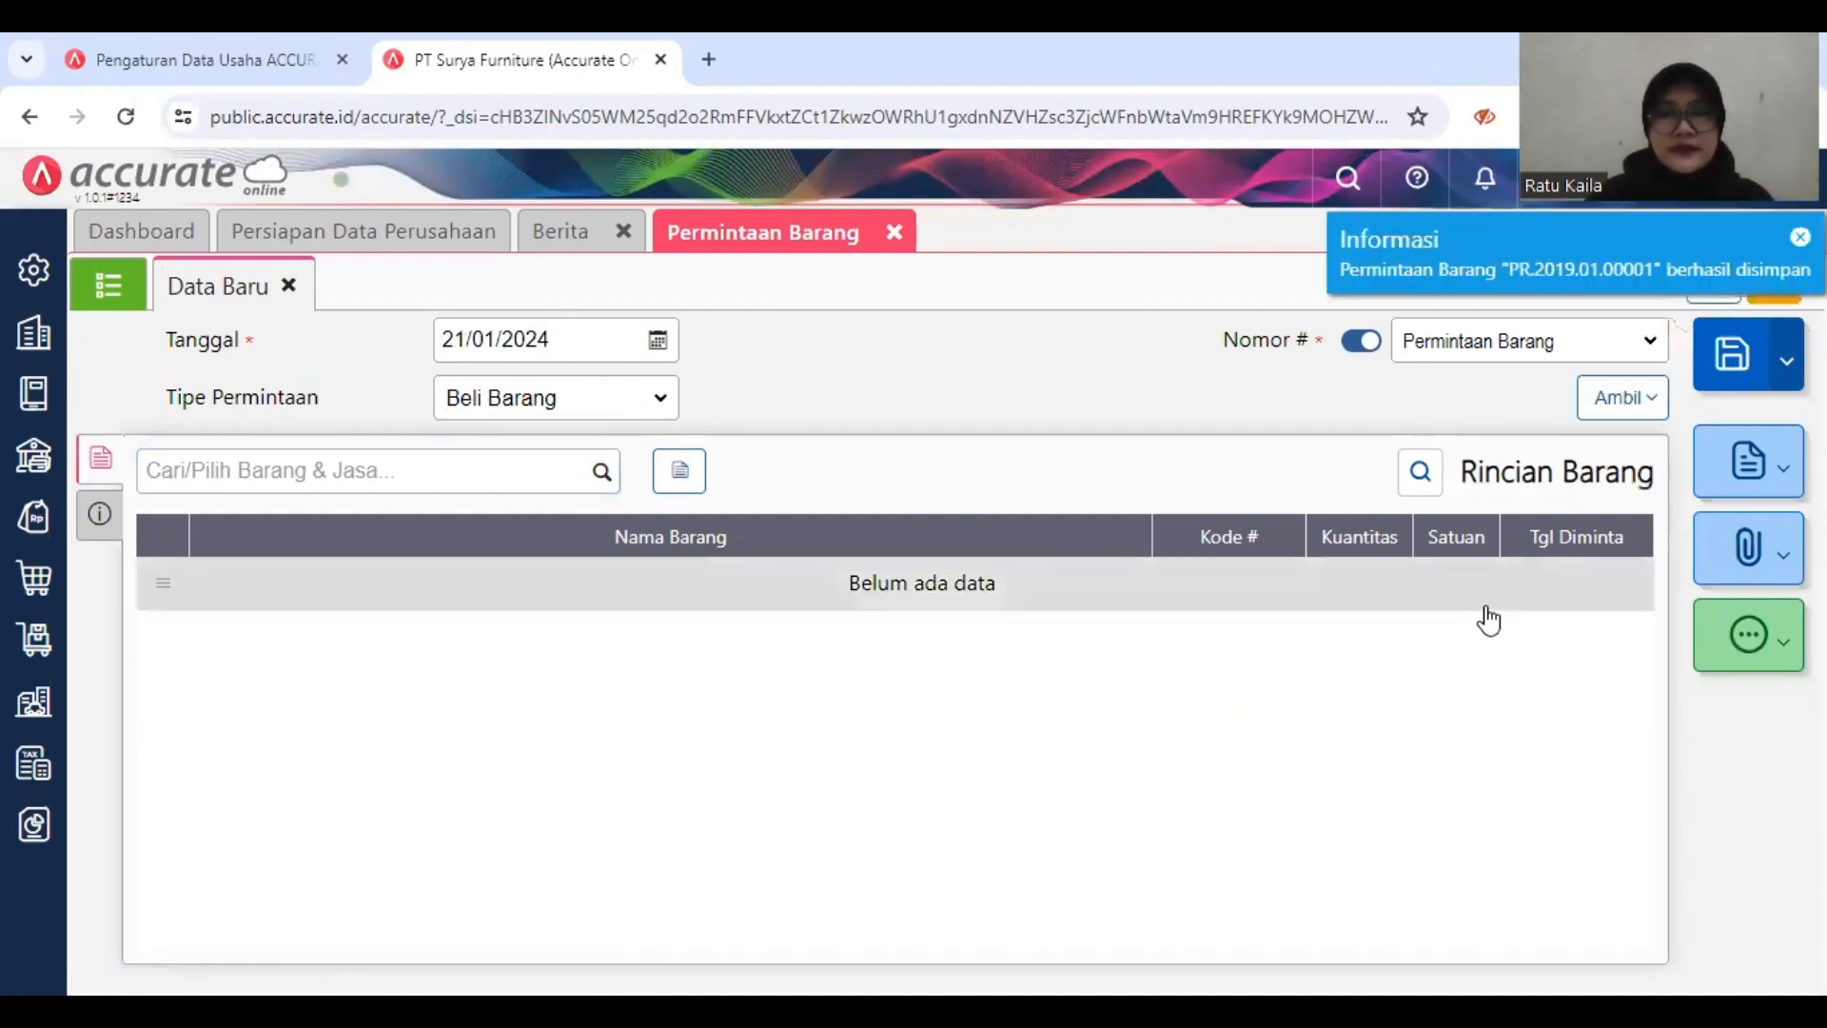
left_click(894, 232)
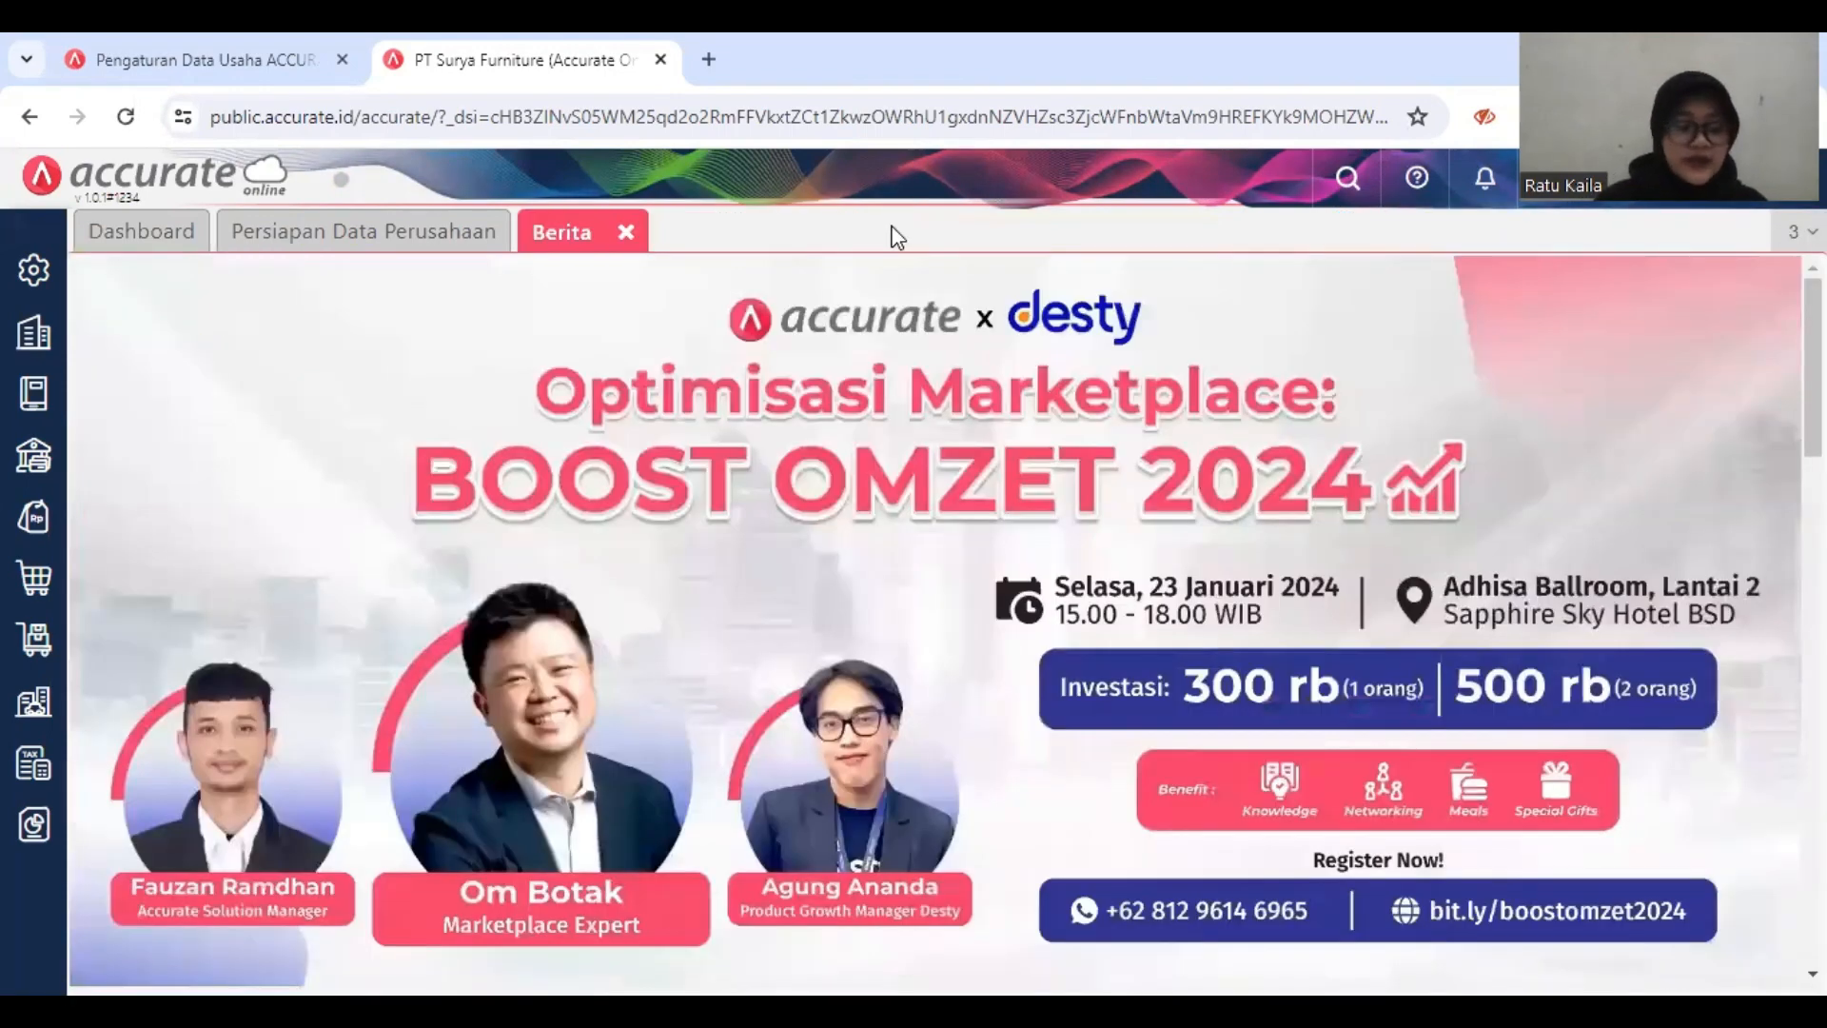
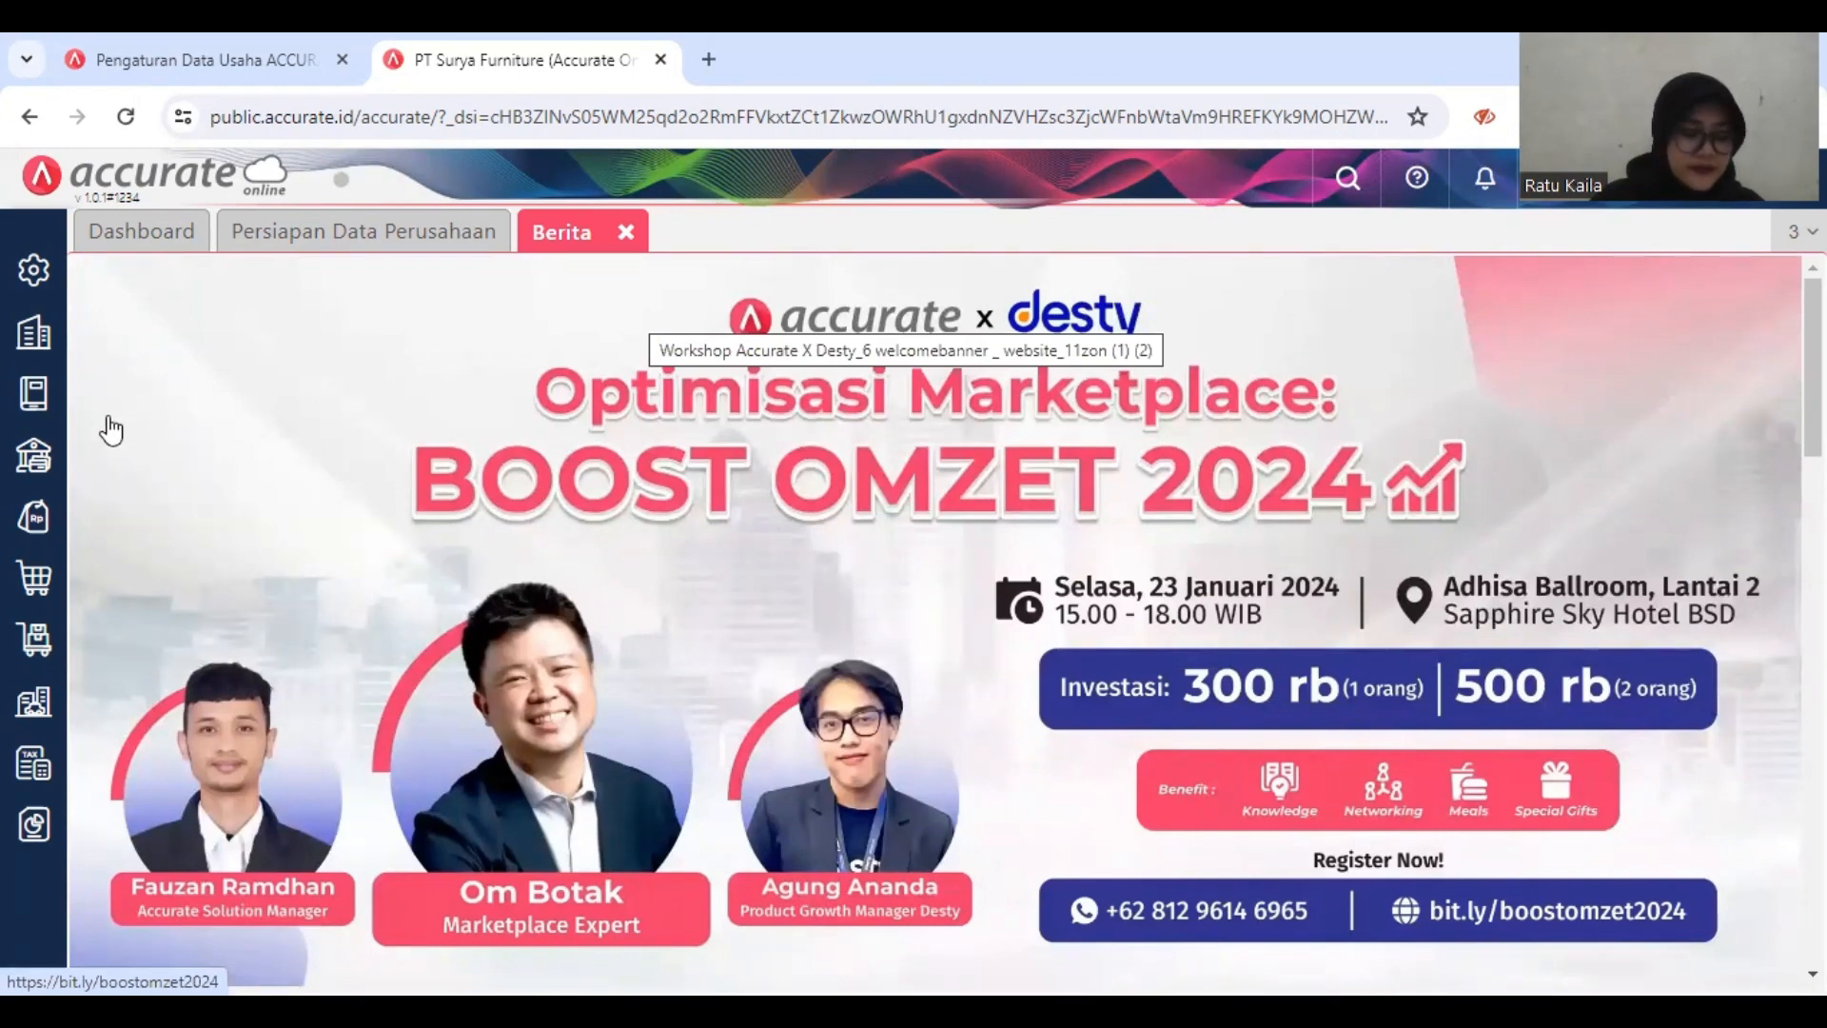
Step: Start a new Pesanan Pembelian and choose PT Sentra Furniture as the supplier
left_click(29, 588)
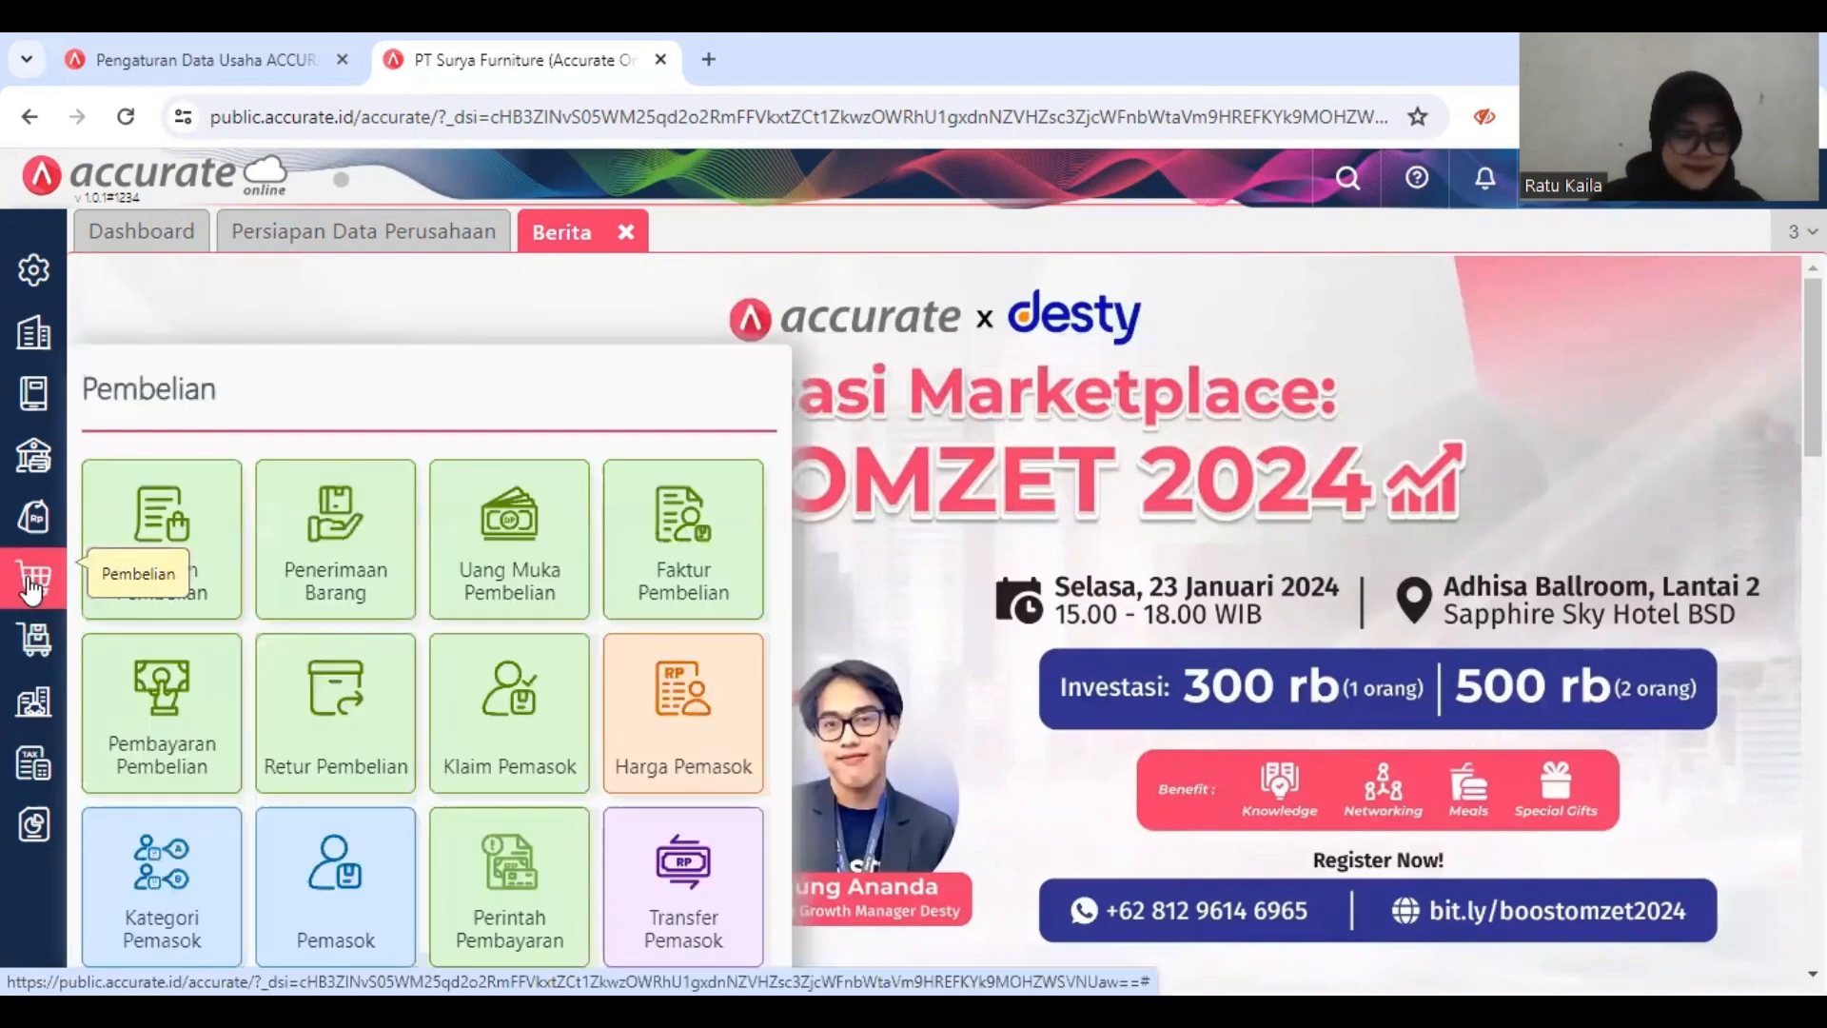
right_click(167, 542)
key("Escape")
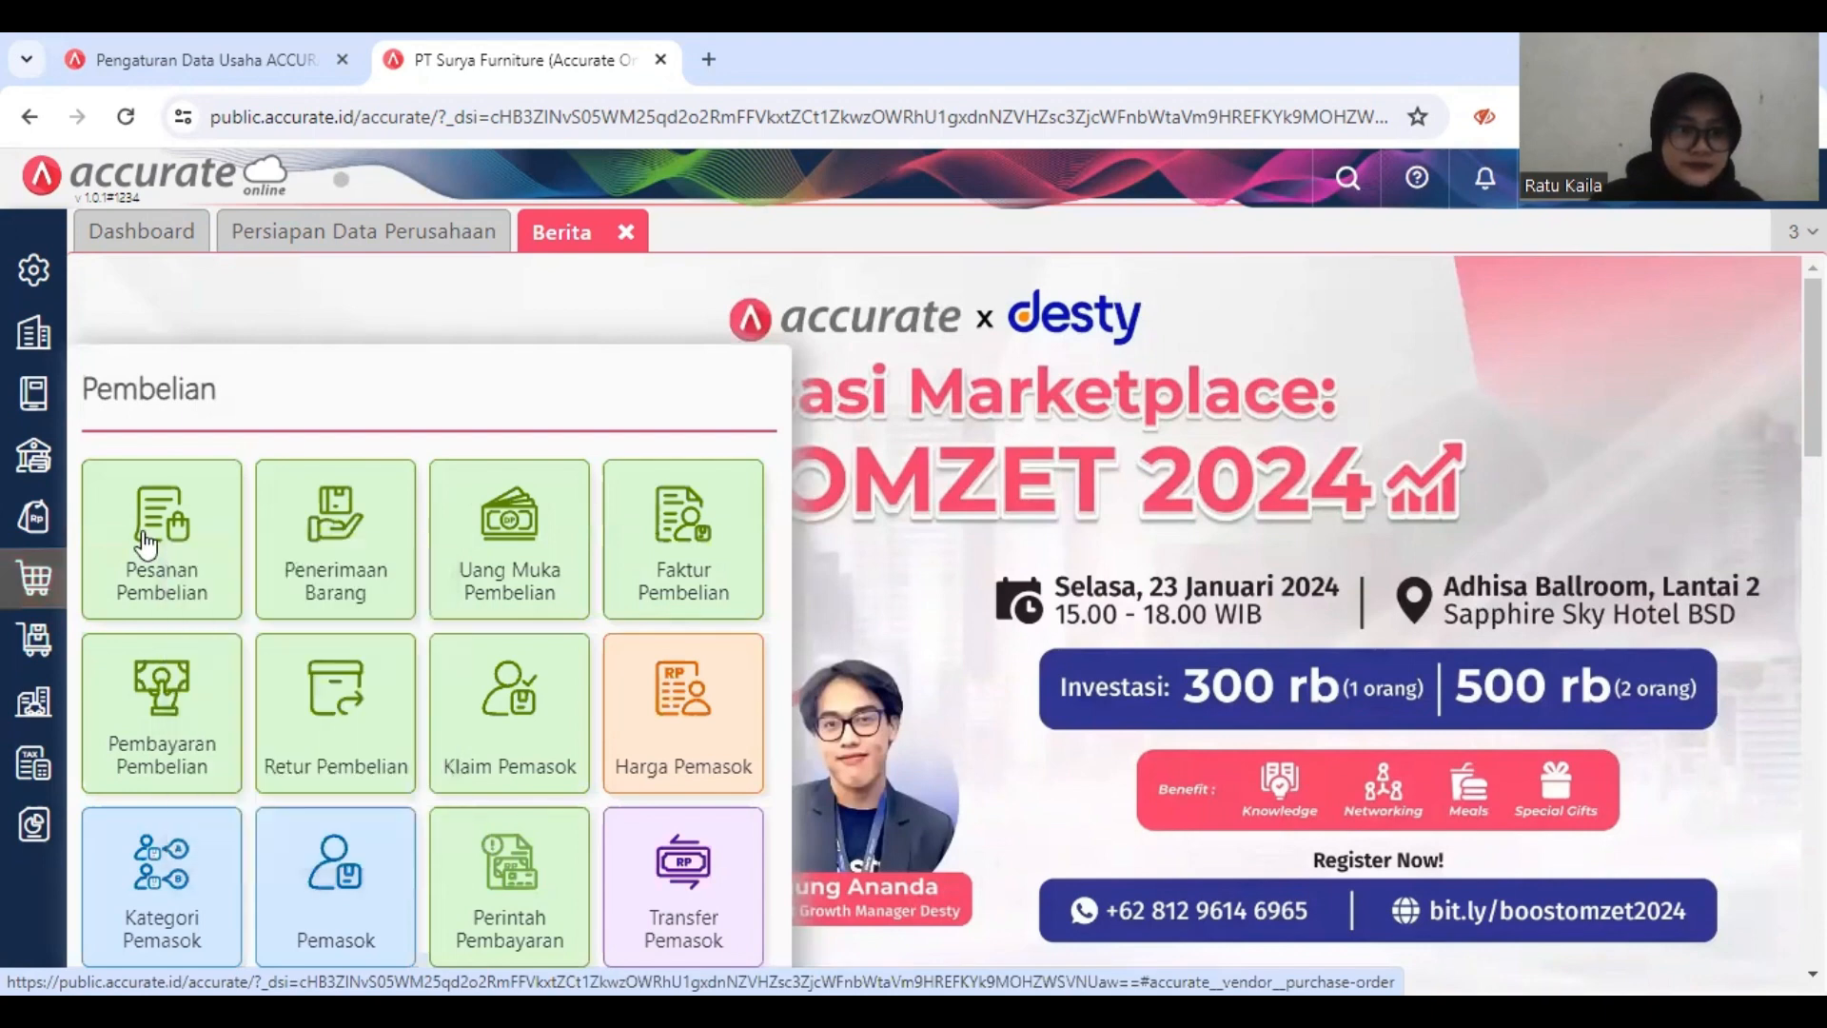
left_click(143, 534)
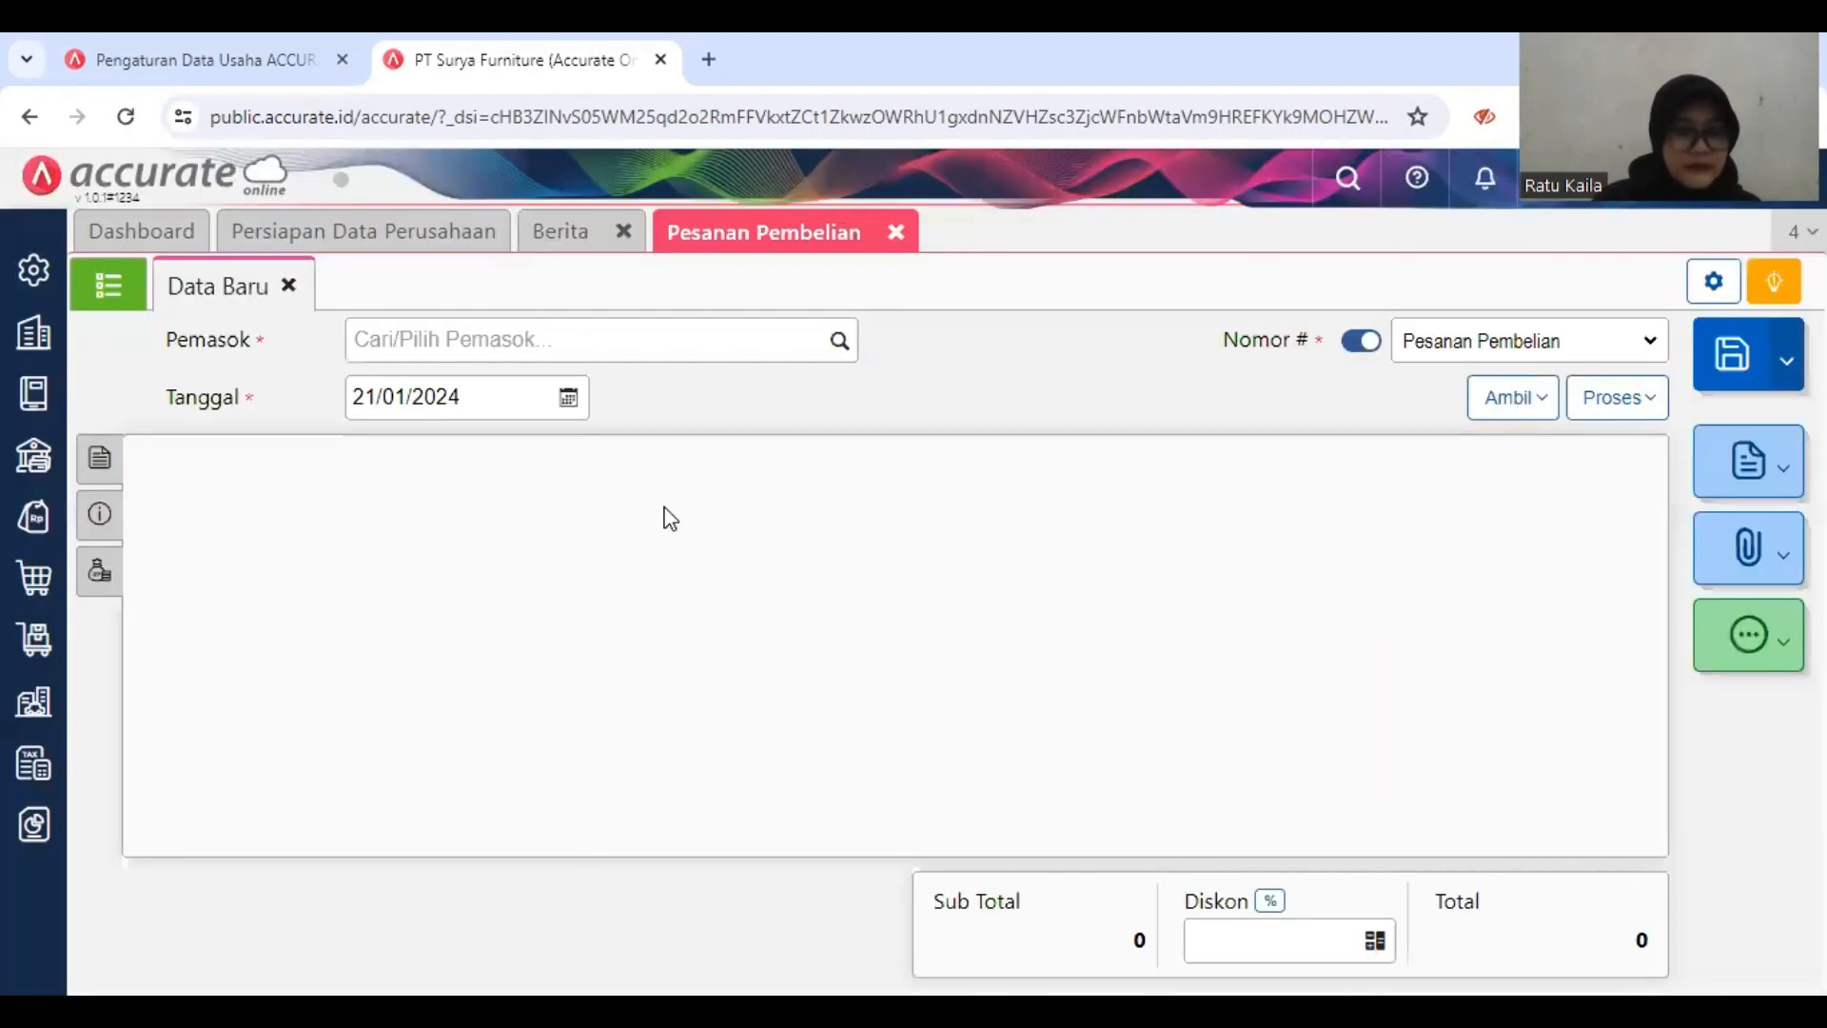
left_click(729, 328)
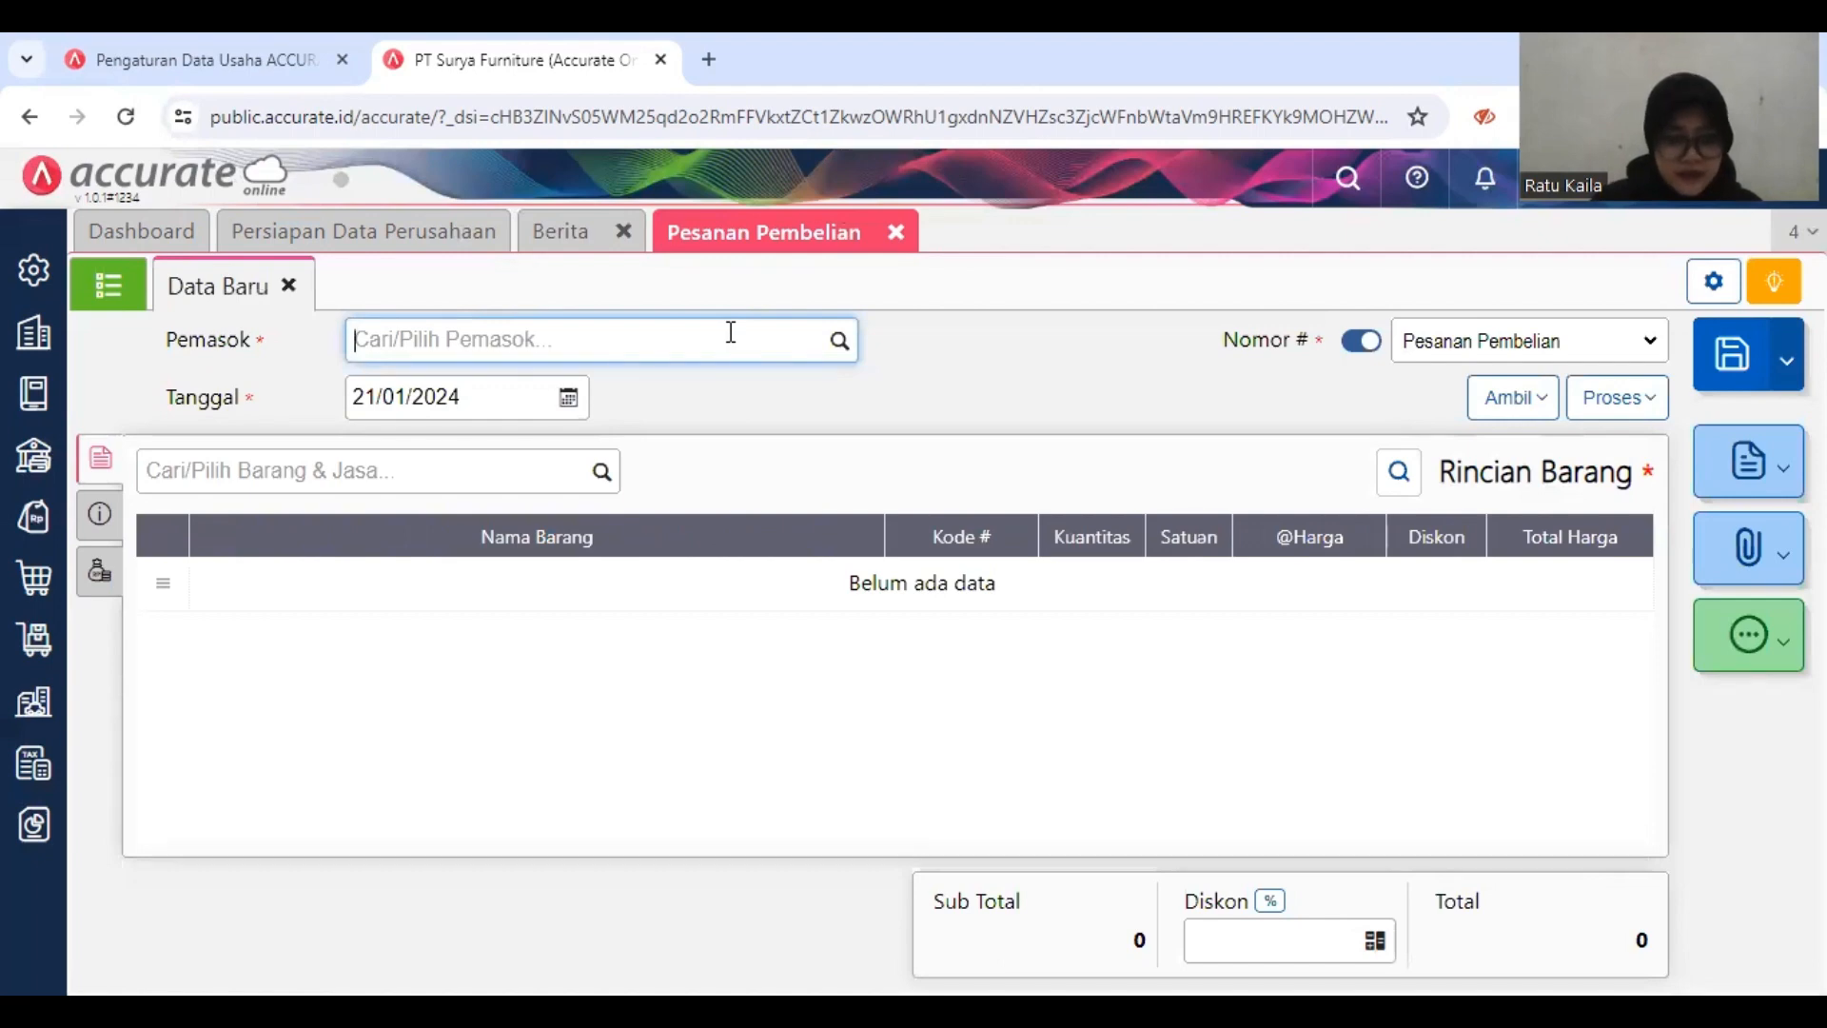
type("p")
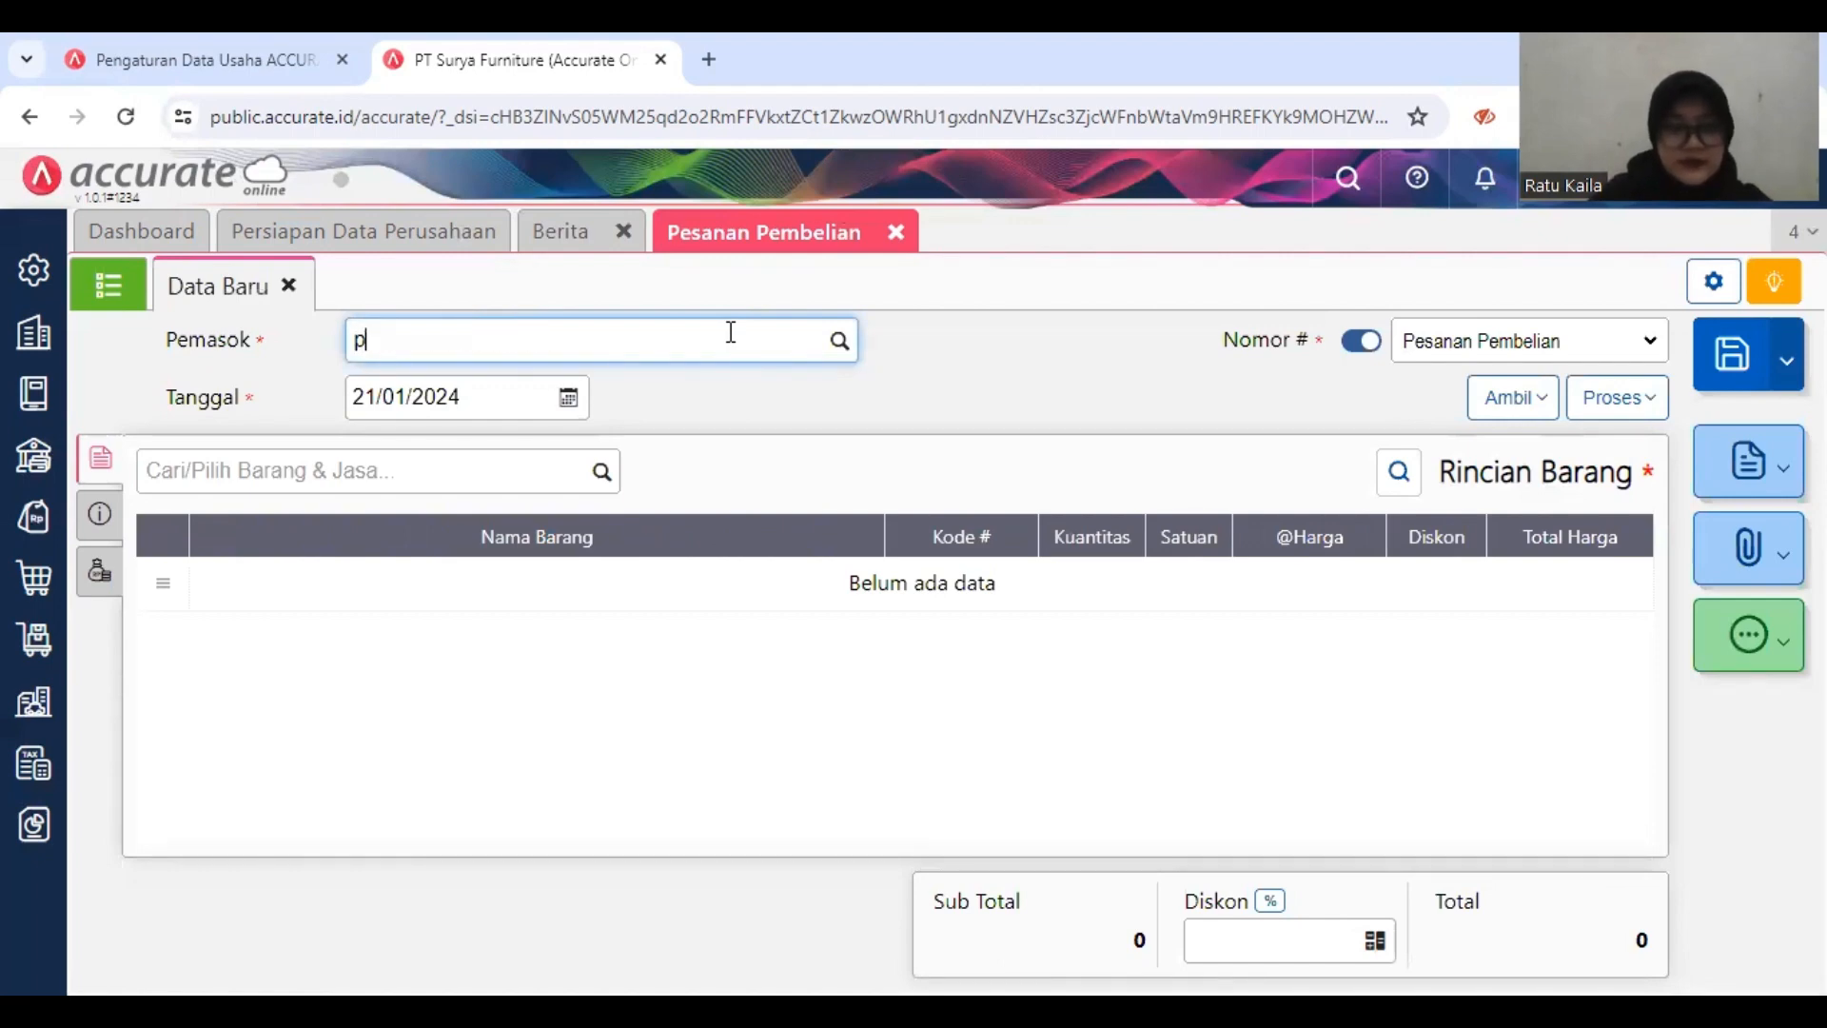
type("t sentra")
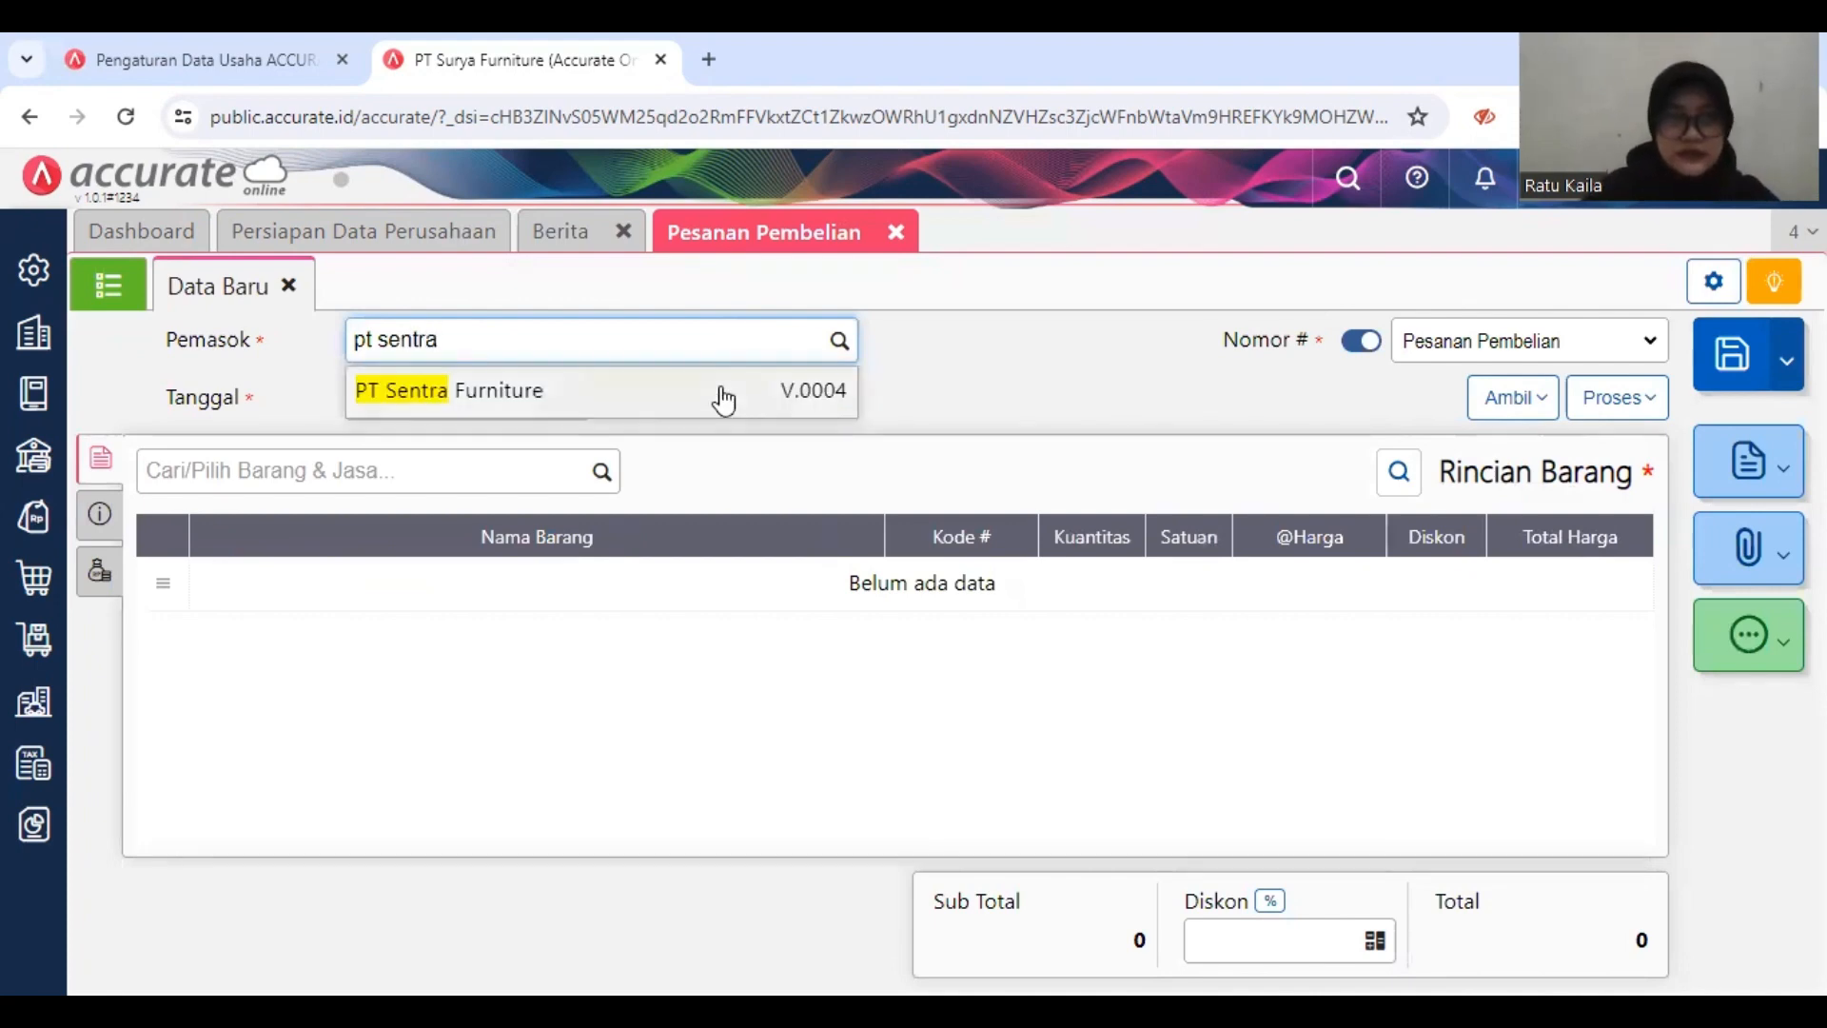
left_click(705, 405)
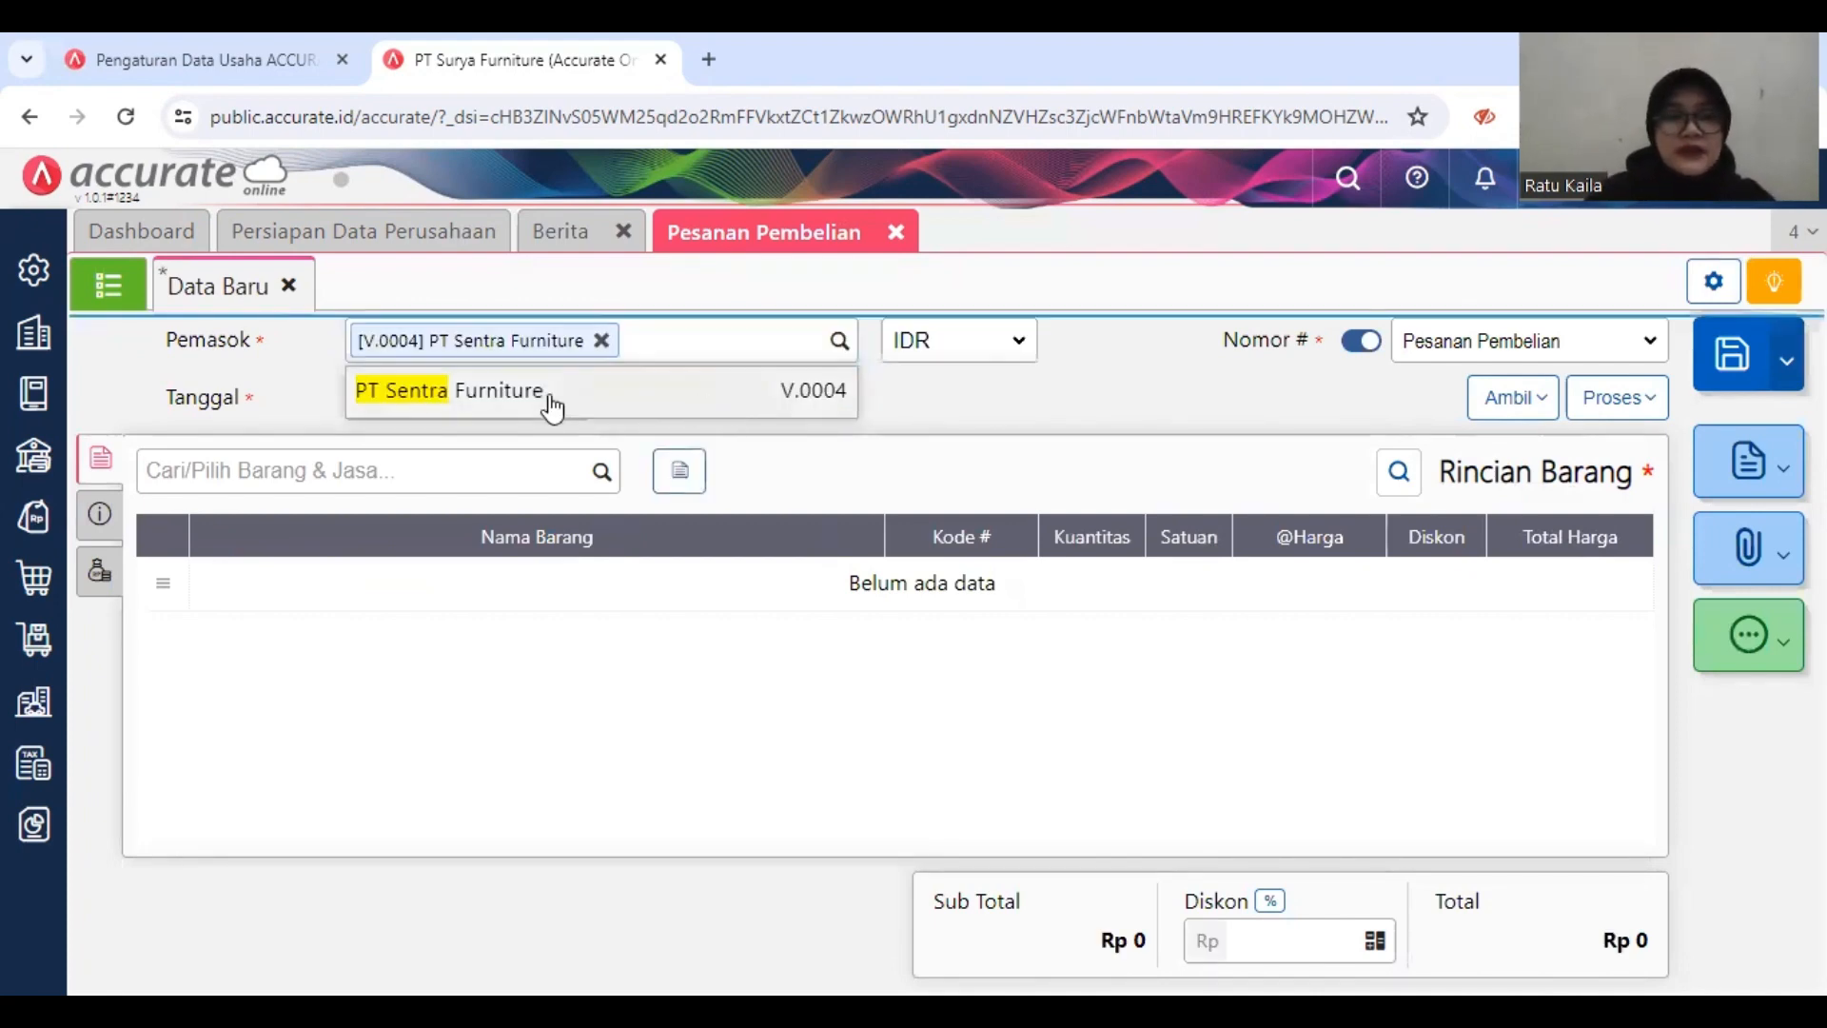
Step: Set the purchase order date to 03/01/2019
left_click(522, 391)
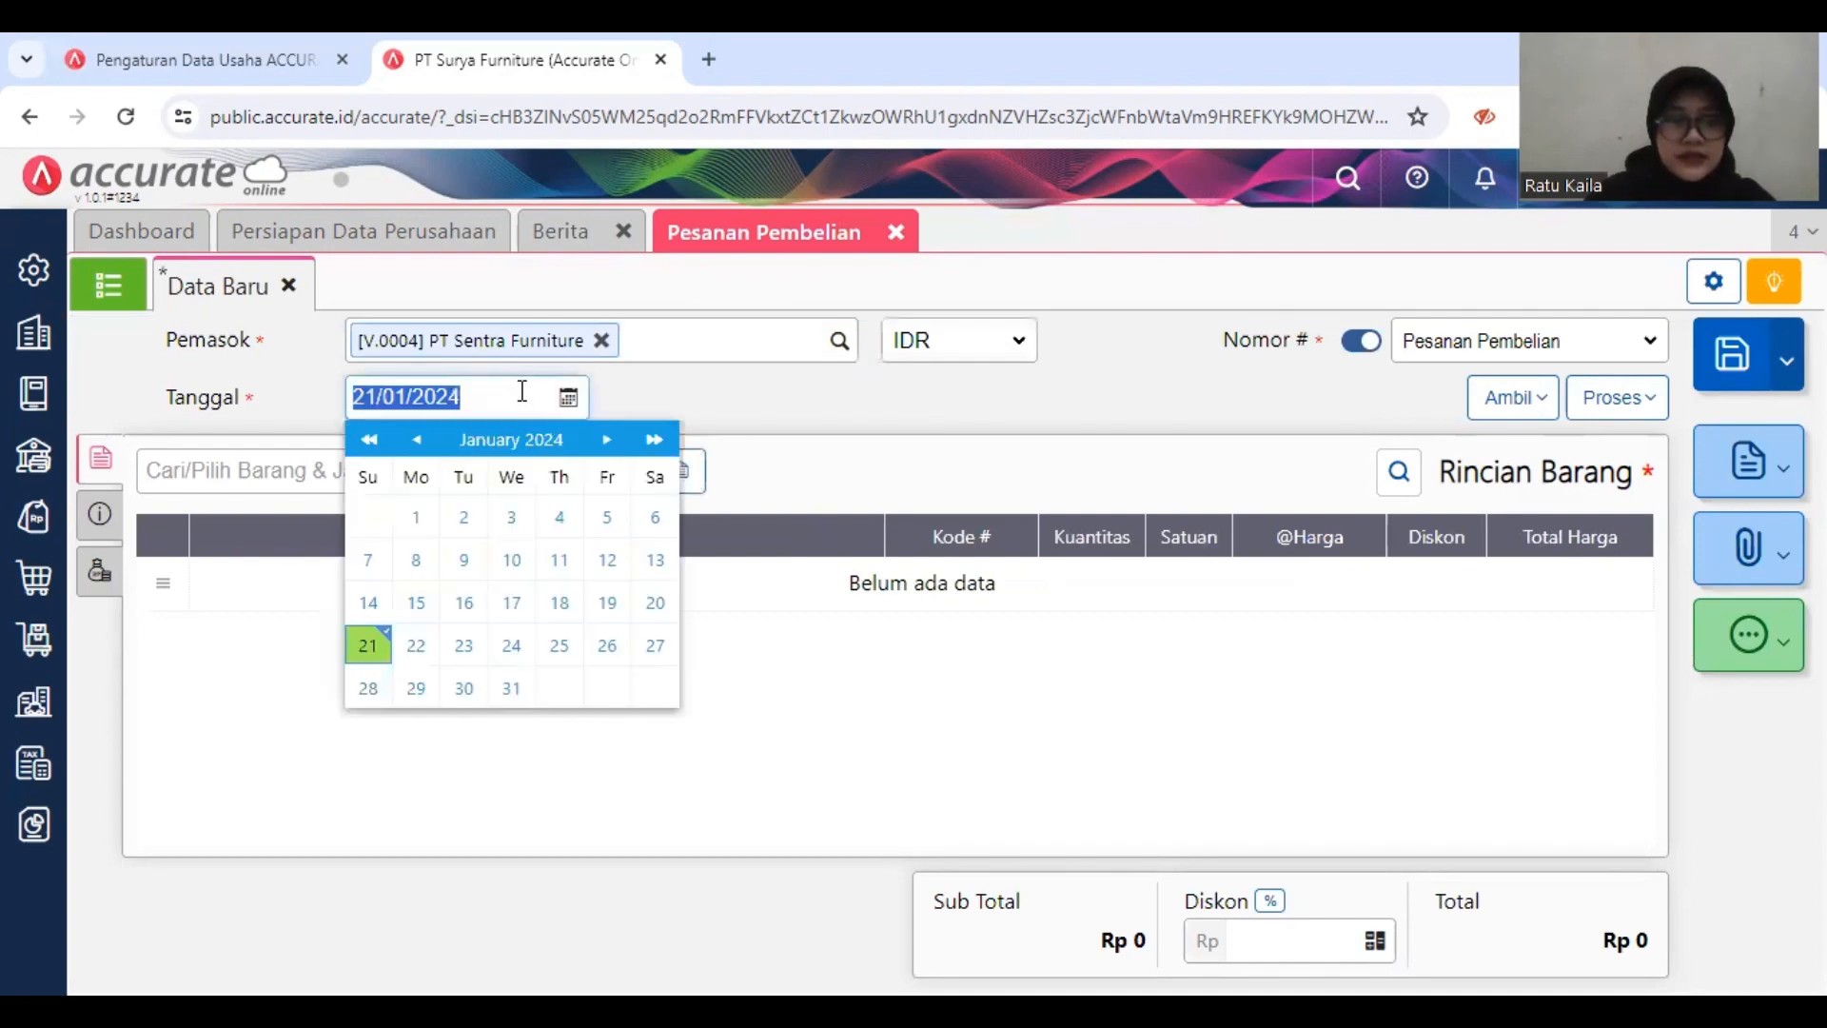
type("0")
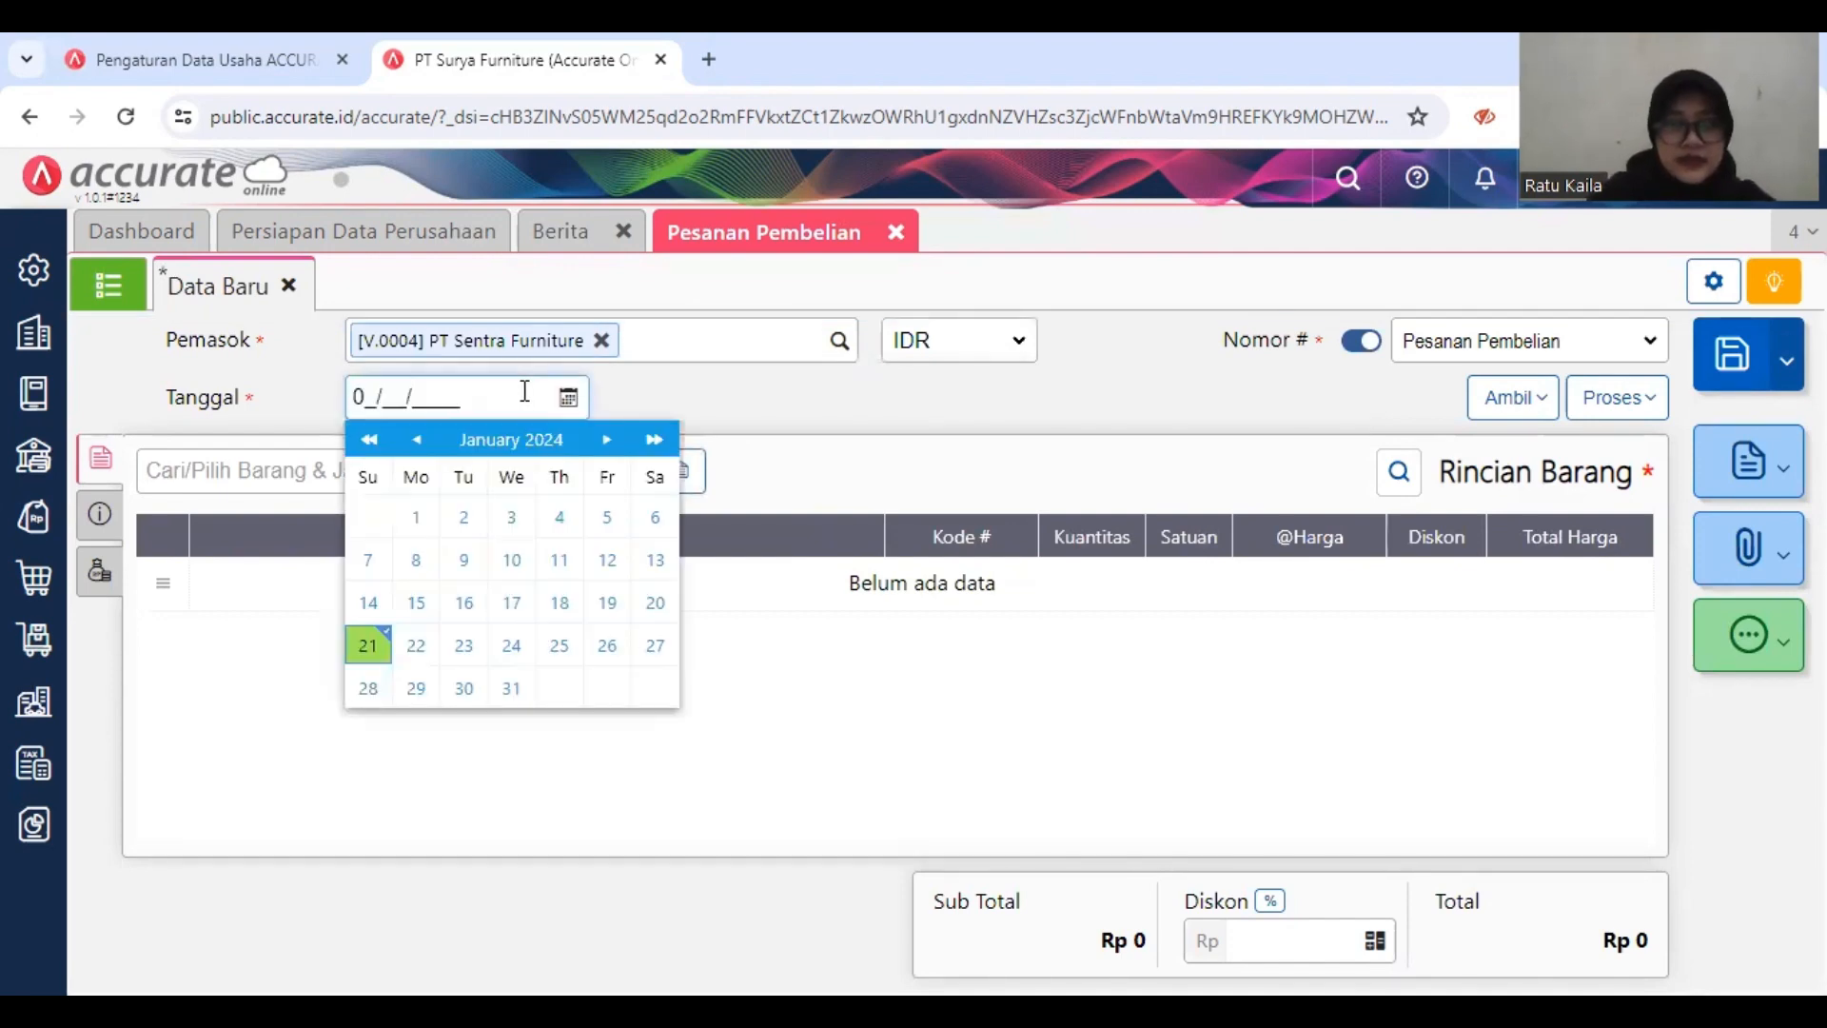
type("3/01/2019")
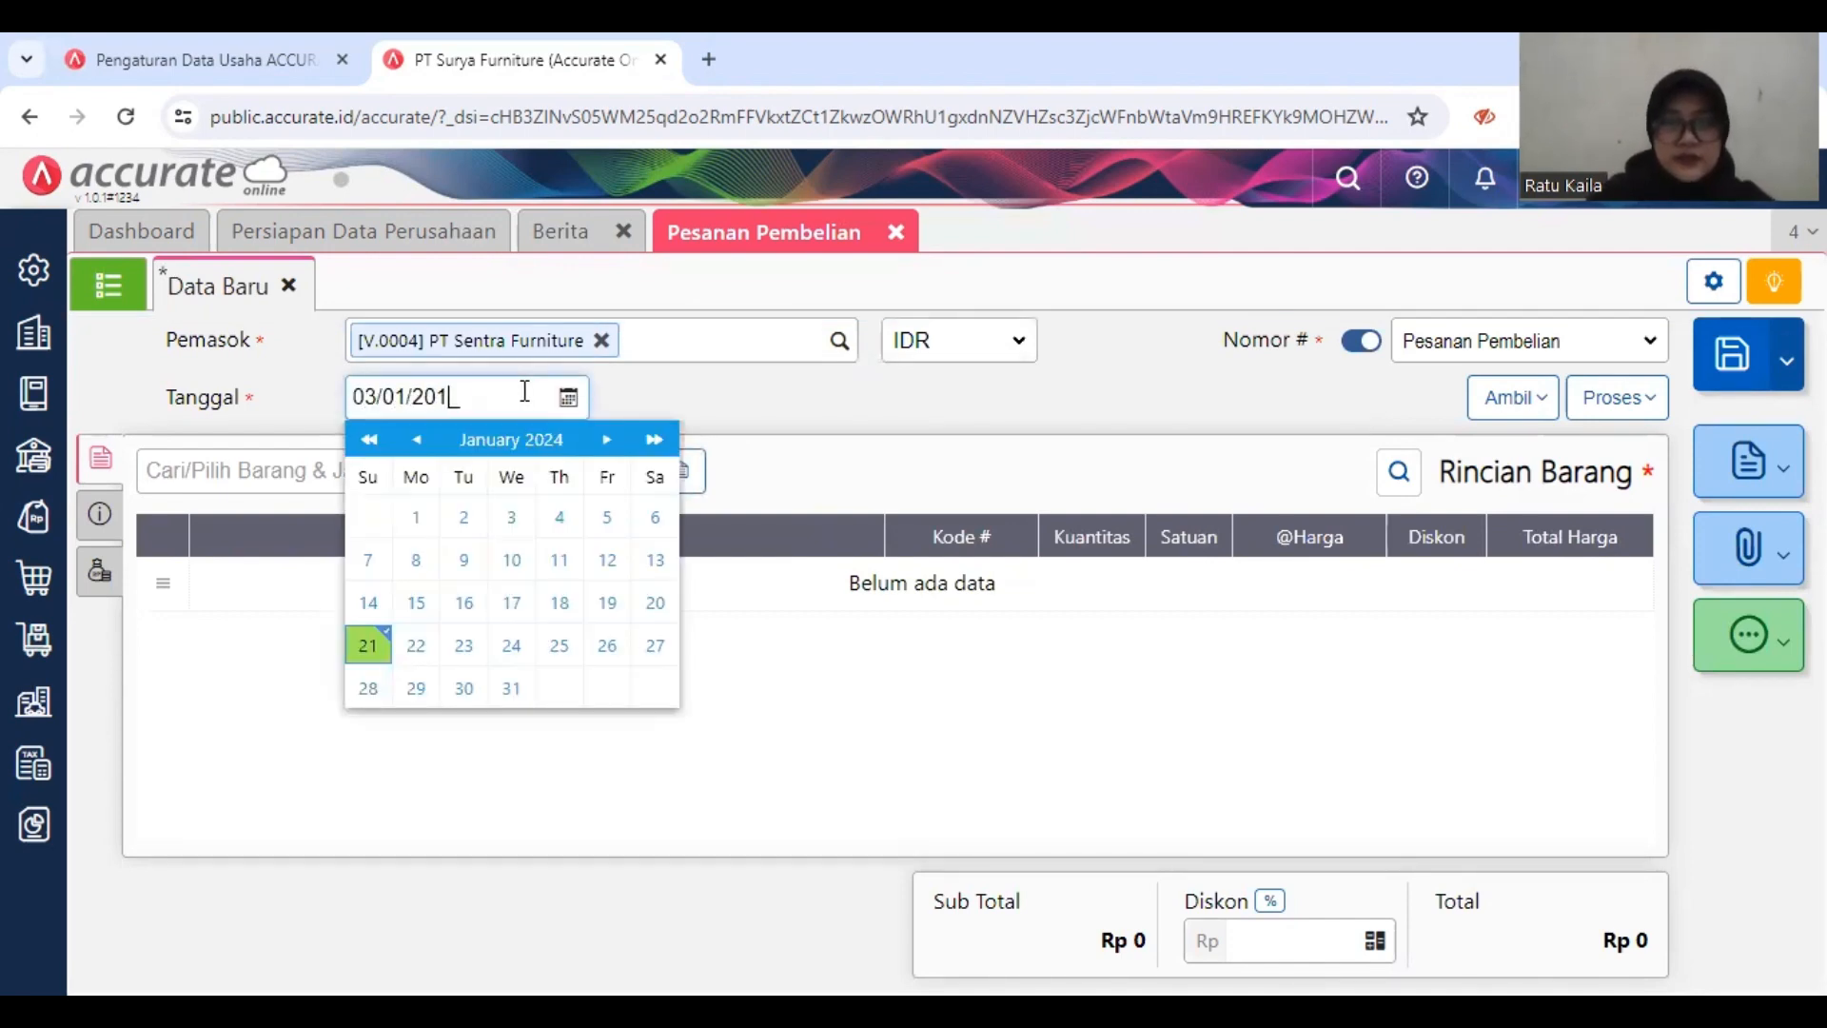
left_click(982, 403)
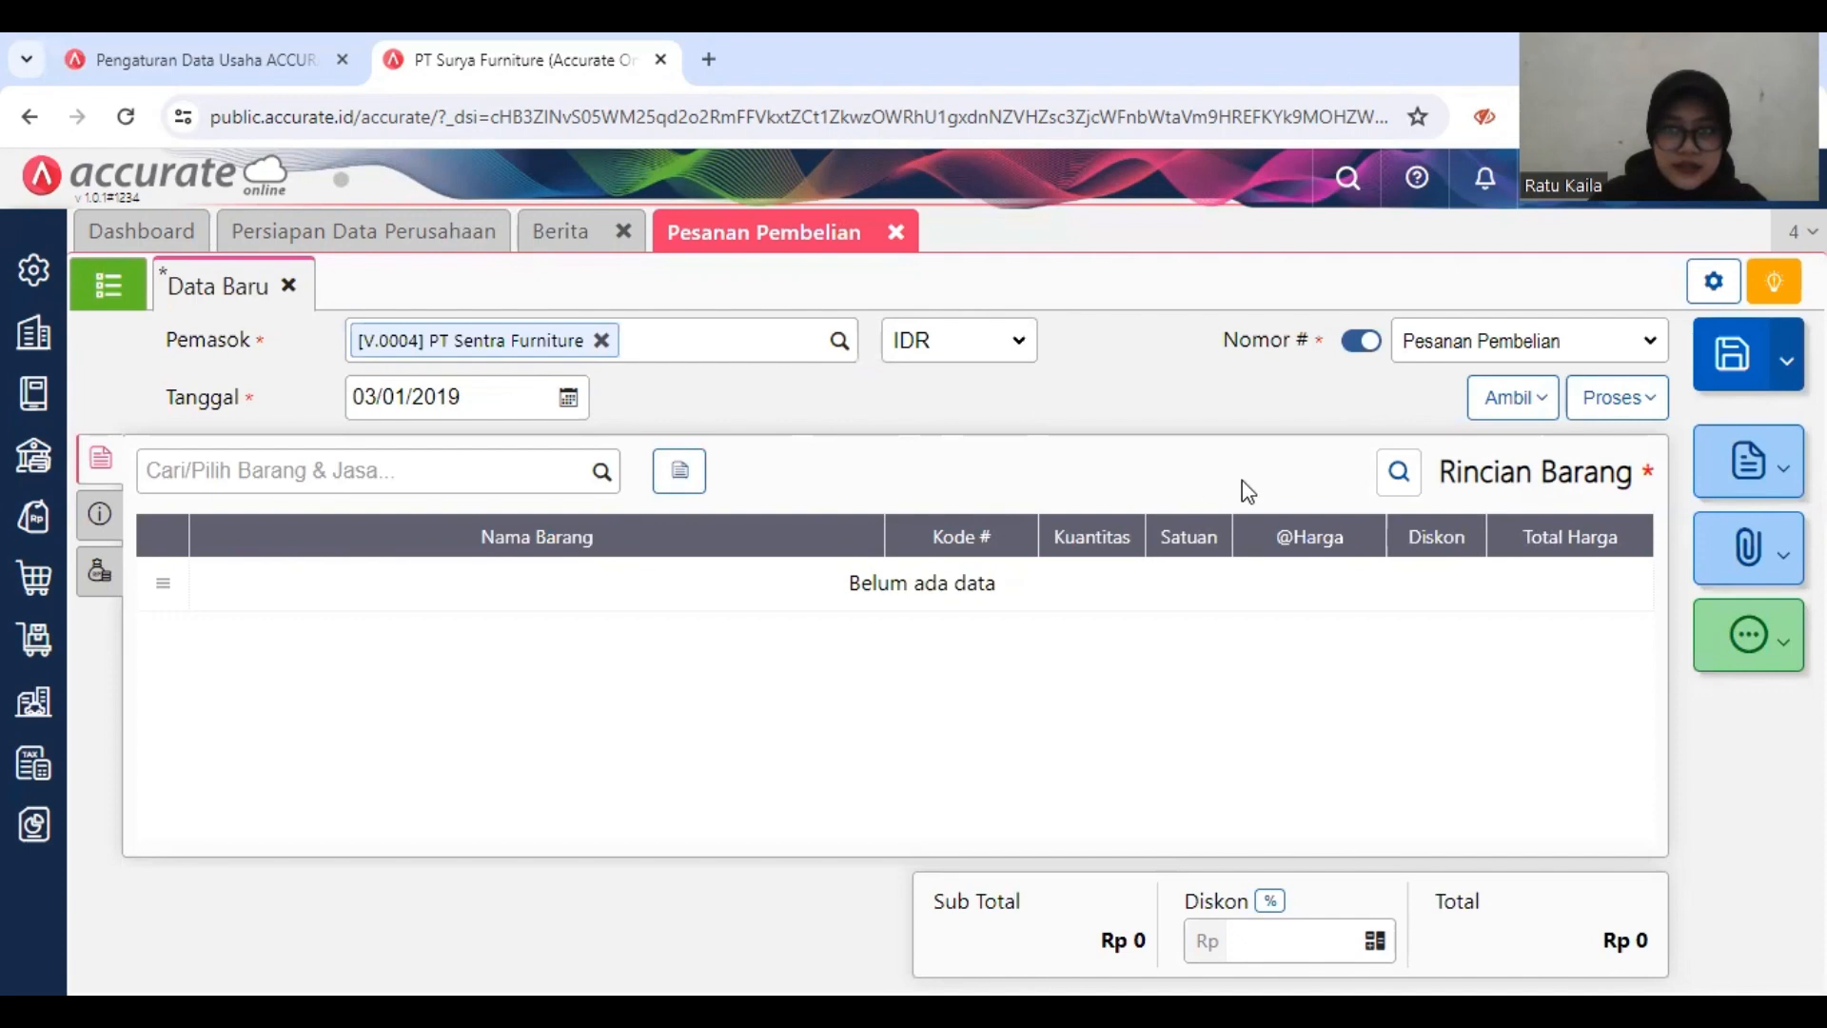
Step: Copy only Meja Bundar from the Permintaan Barang dated 02/01/2019 into the order, excluding Meja Kerja and Meja Persegi
left_click(1521, 399)
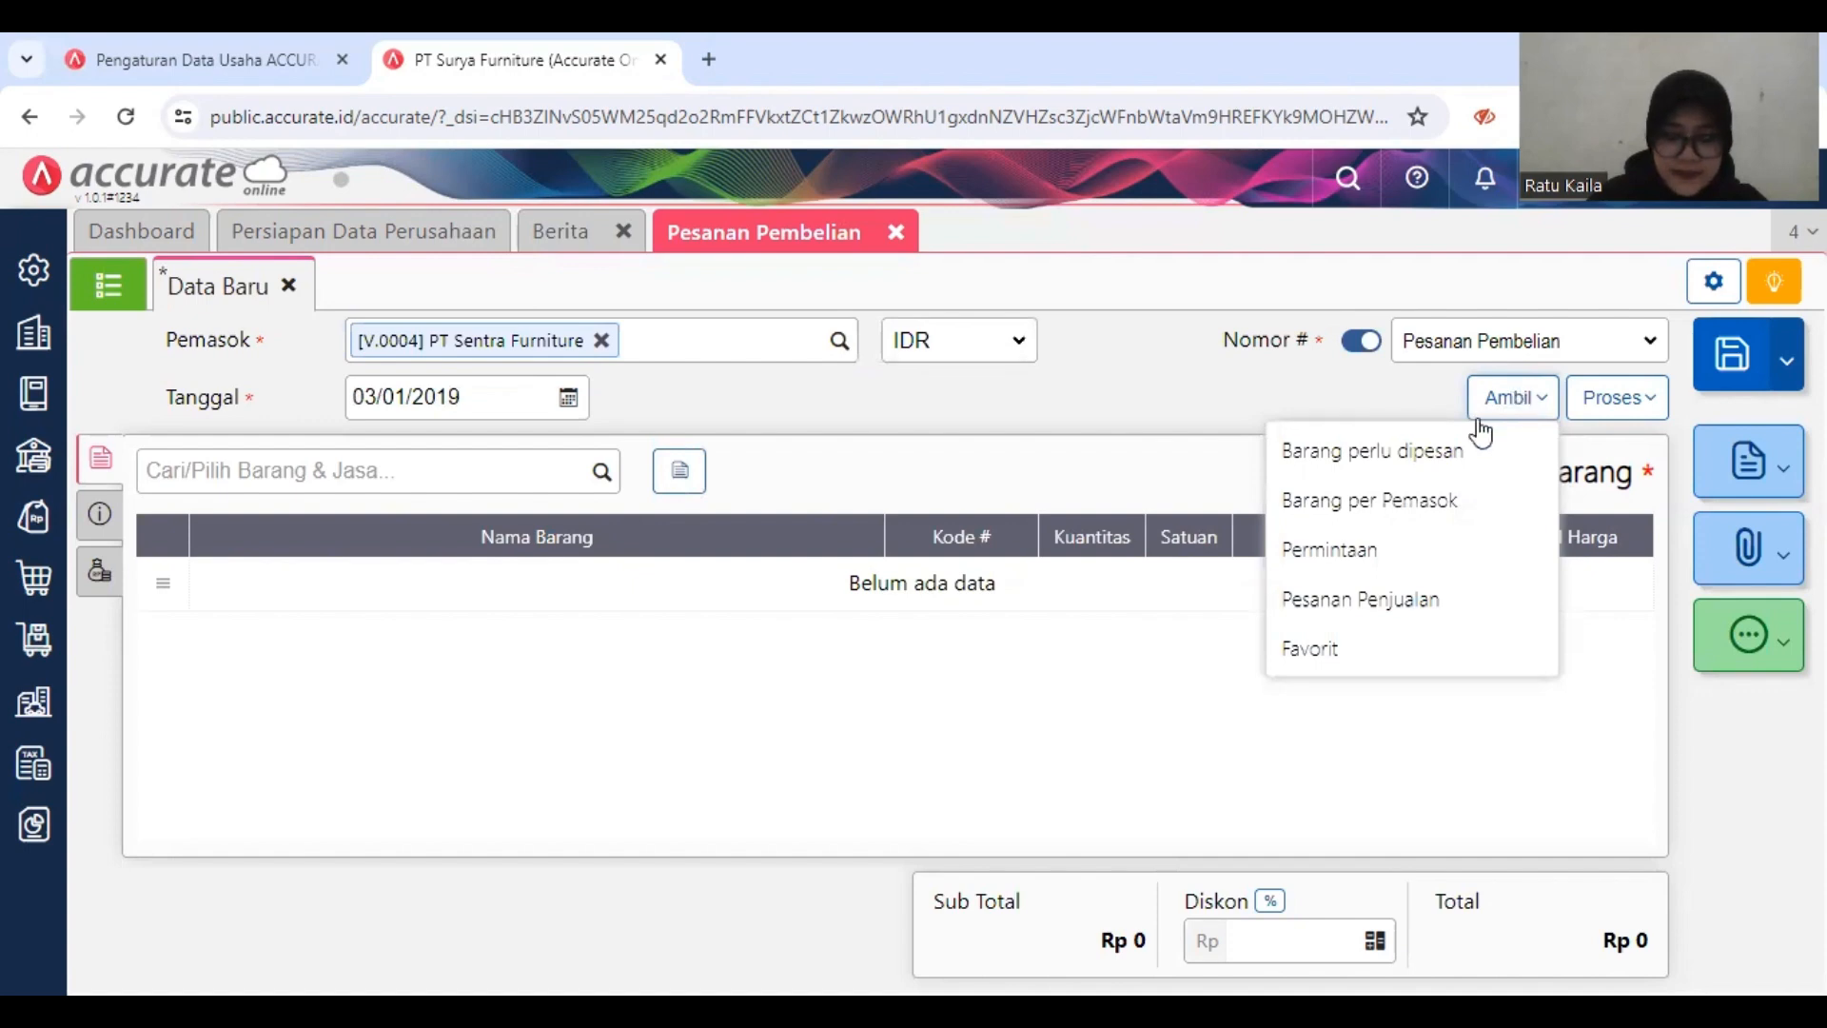
left_click(1423, 551)
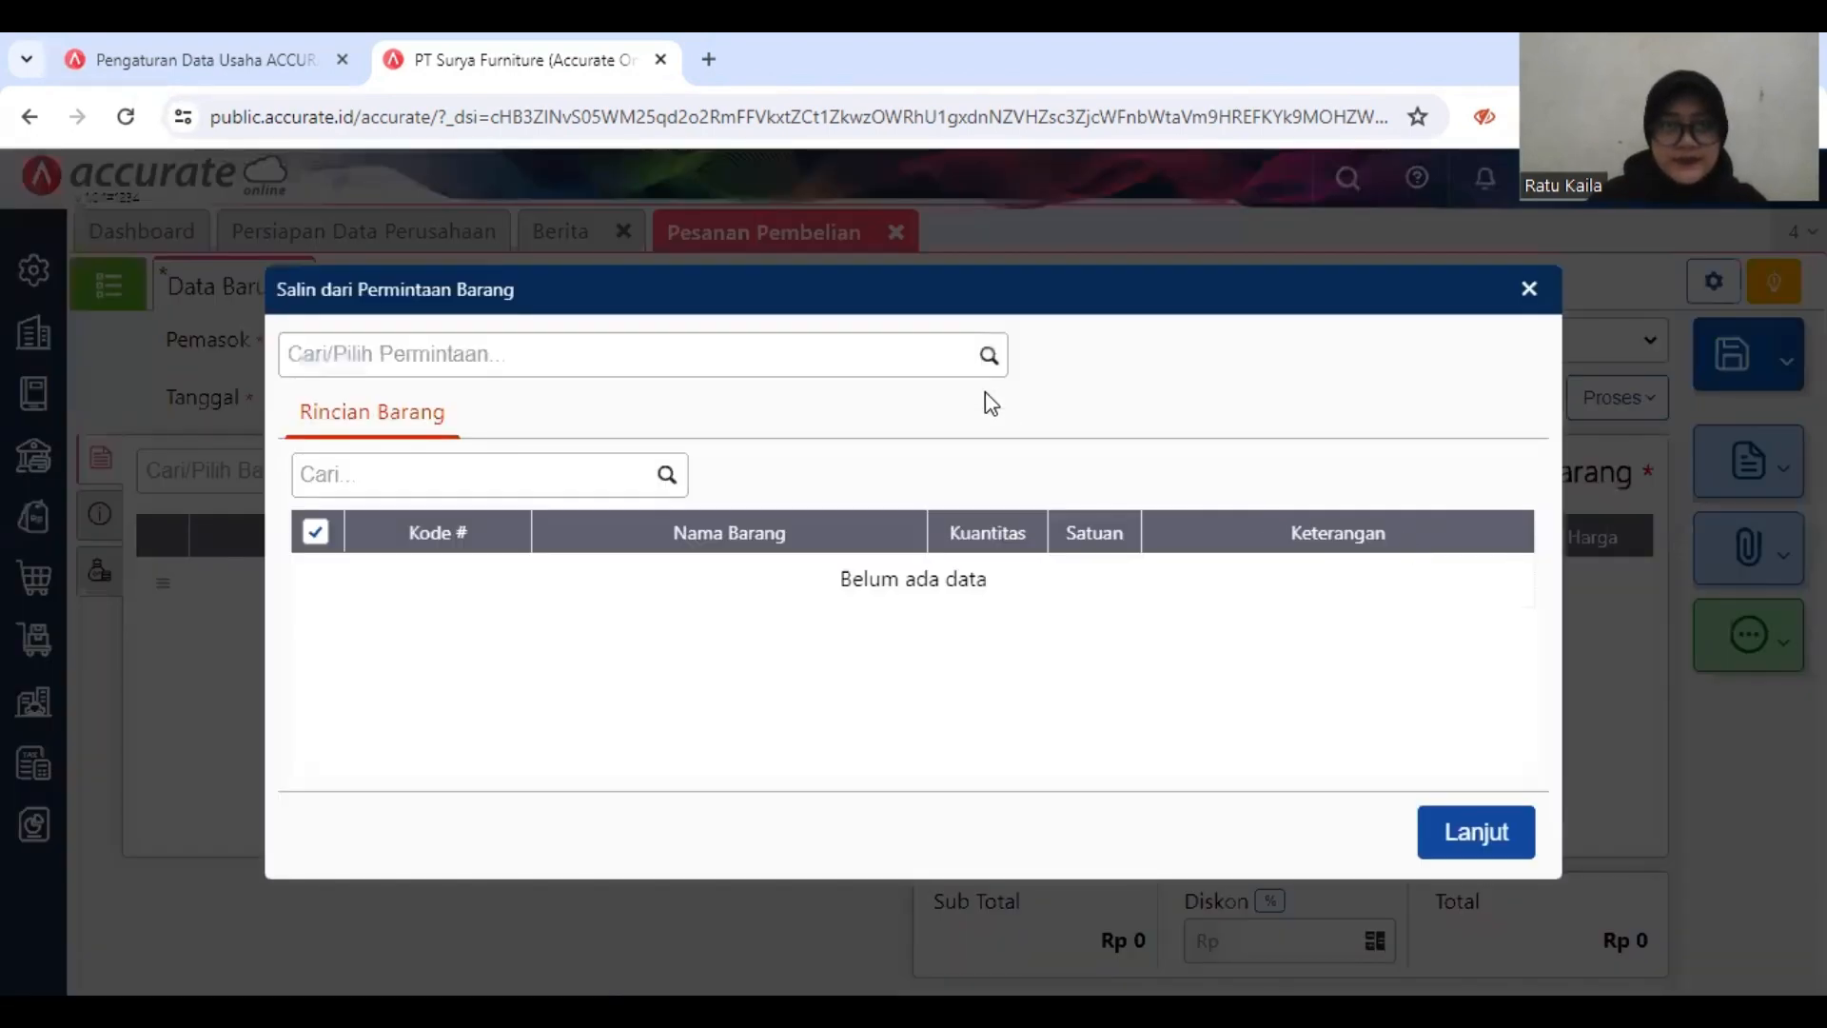
left_click(992, 357)
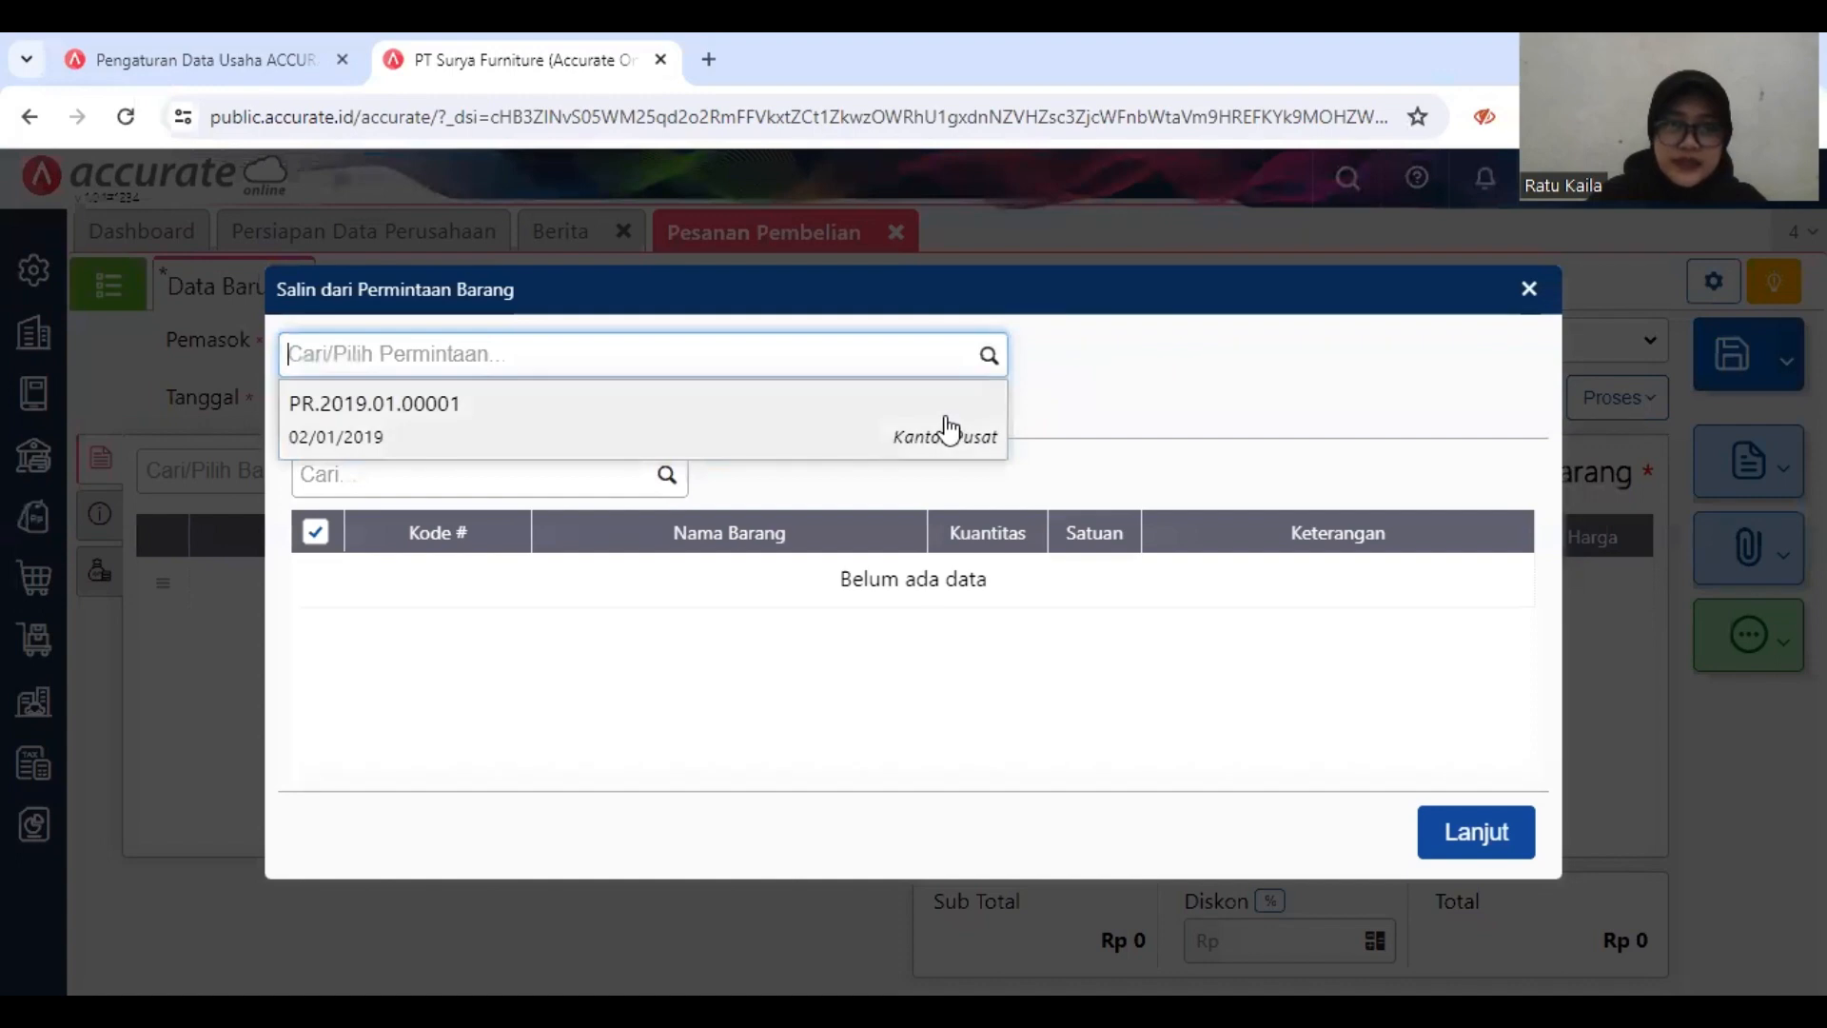
left_click(947, 430)
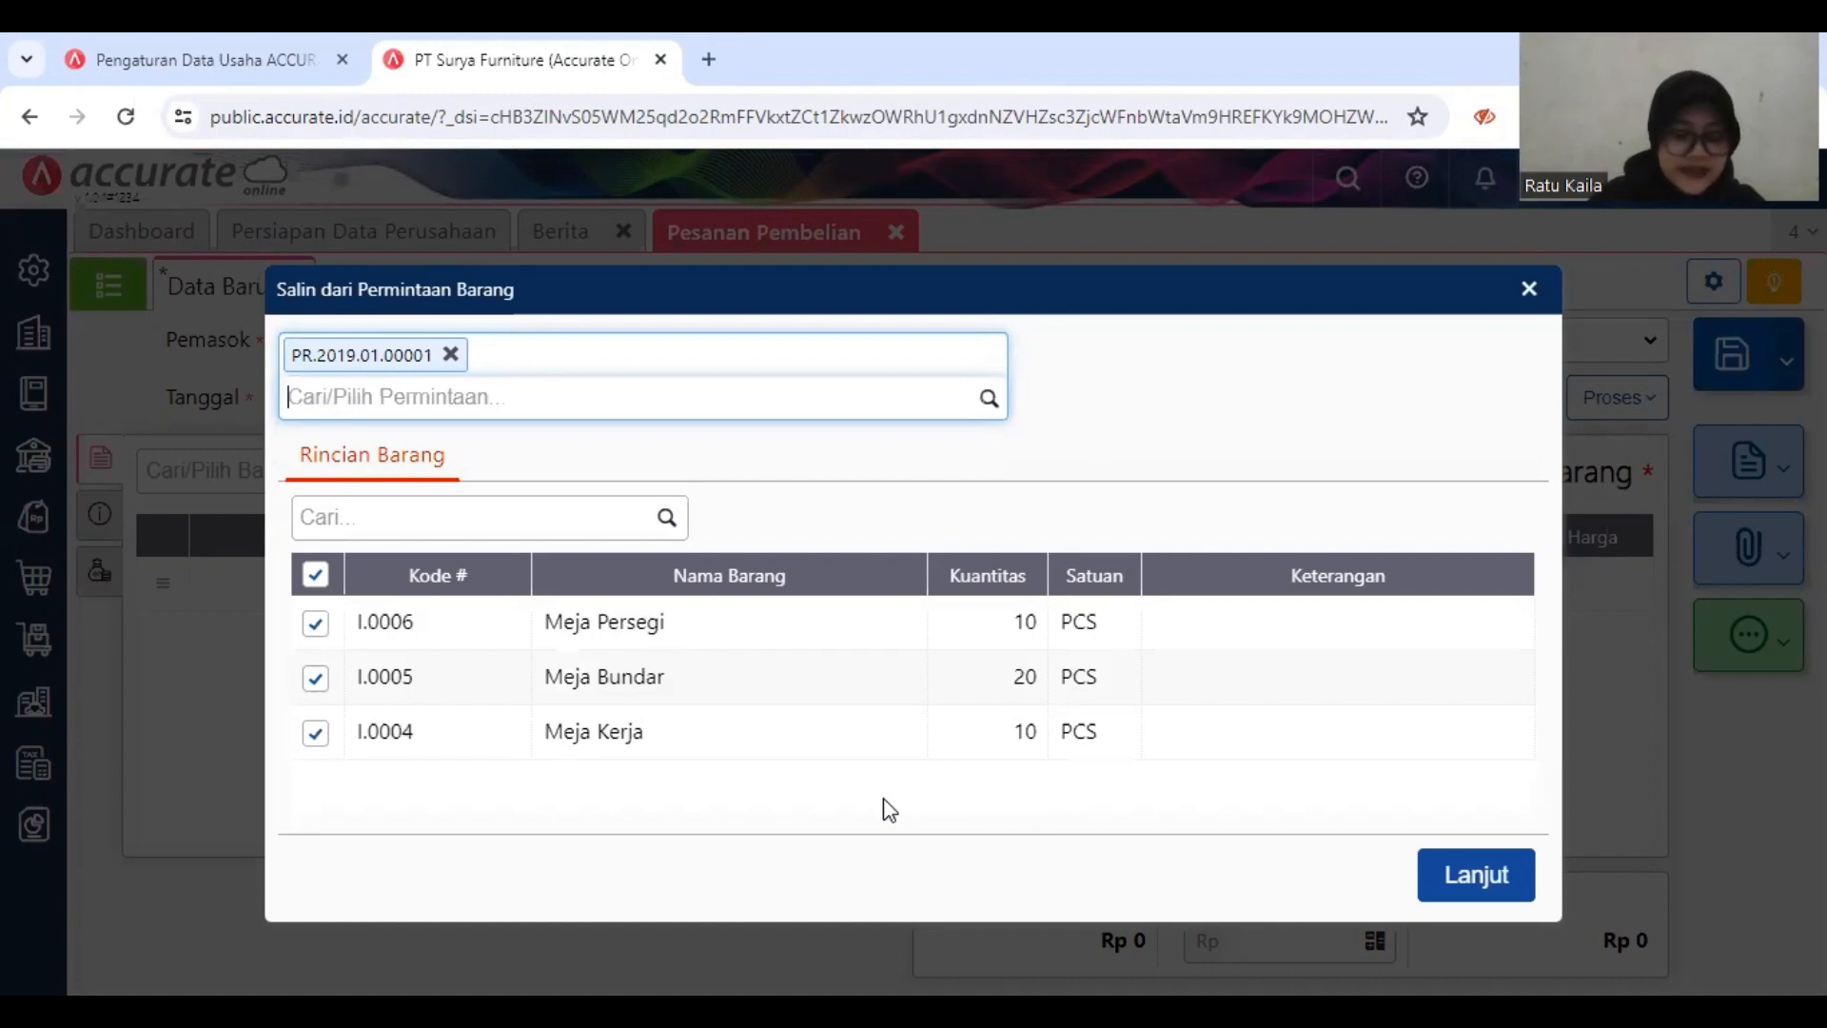
left_click(323, 739)
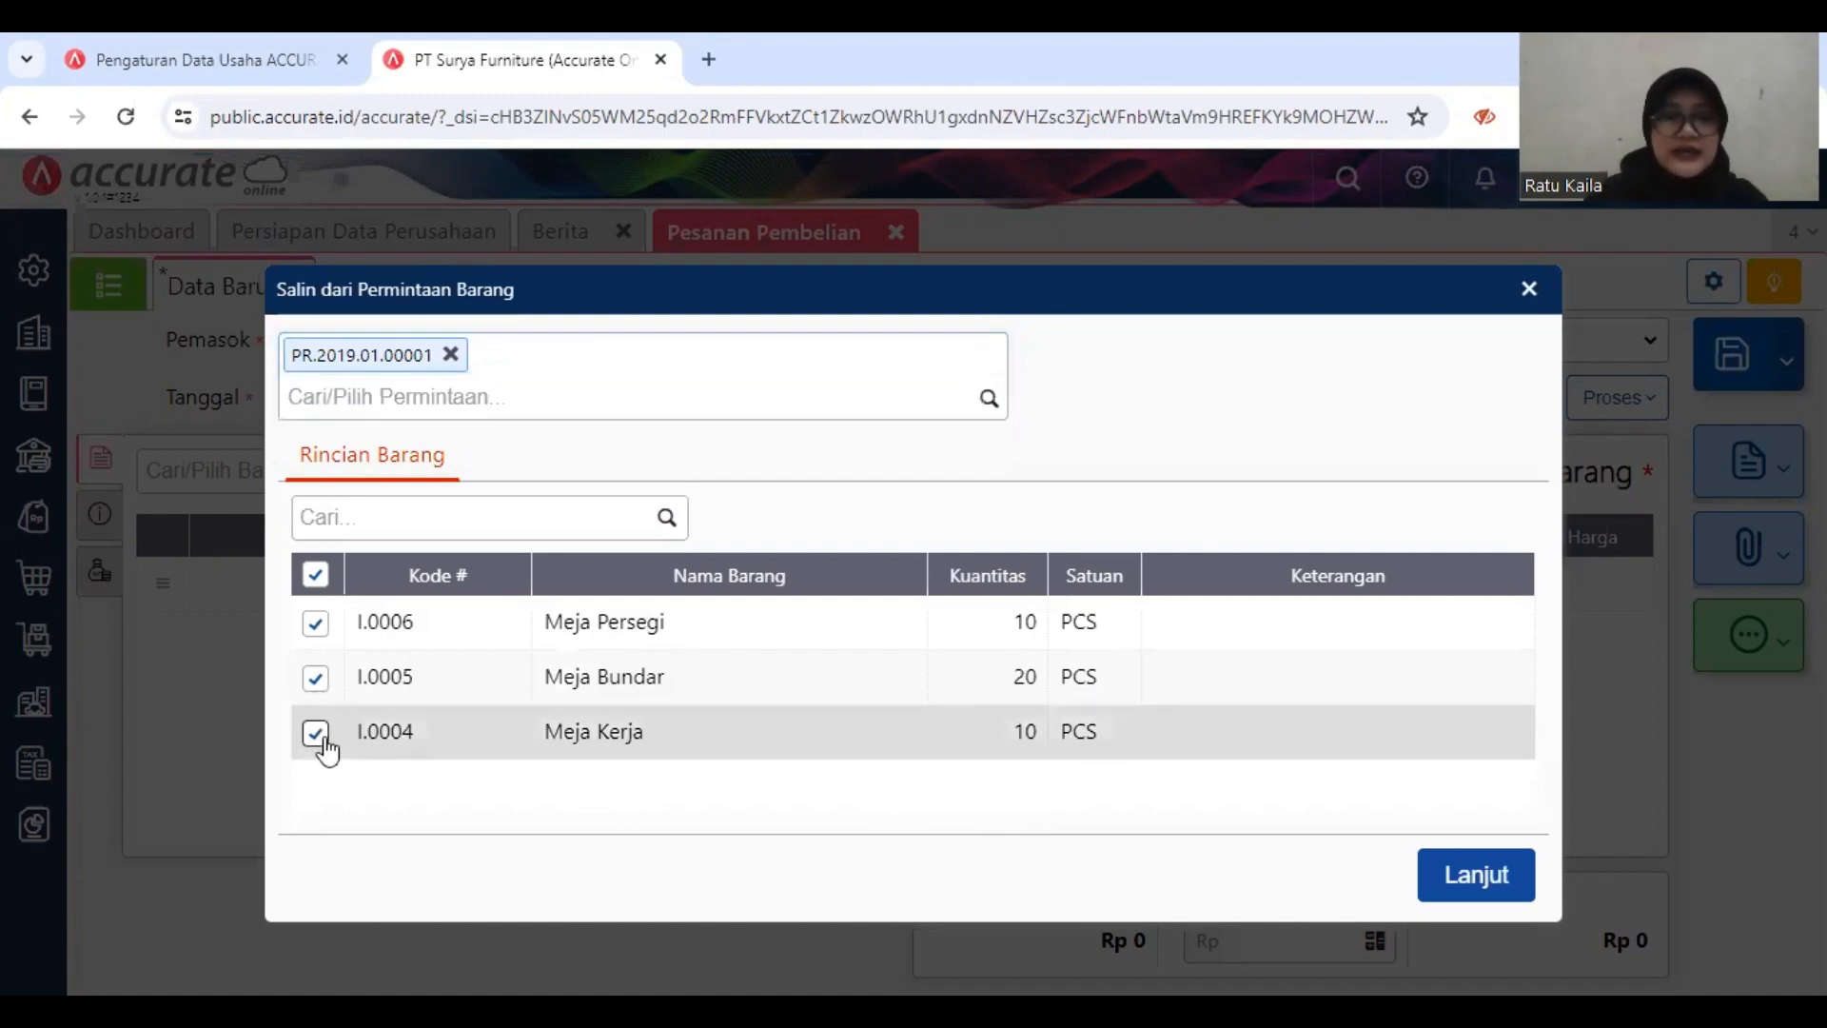
left_click(315, 625)
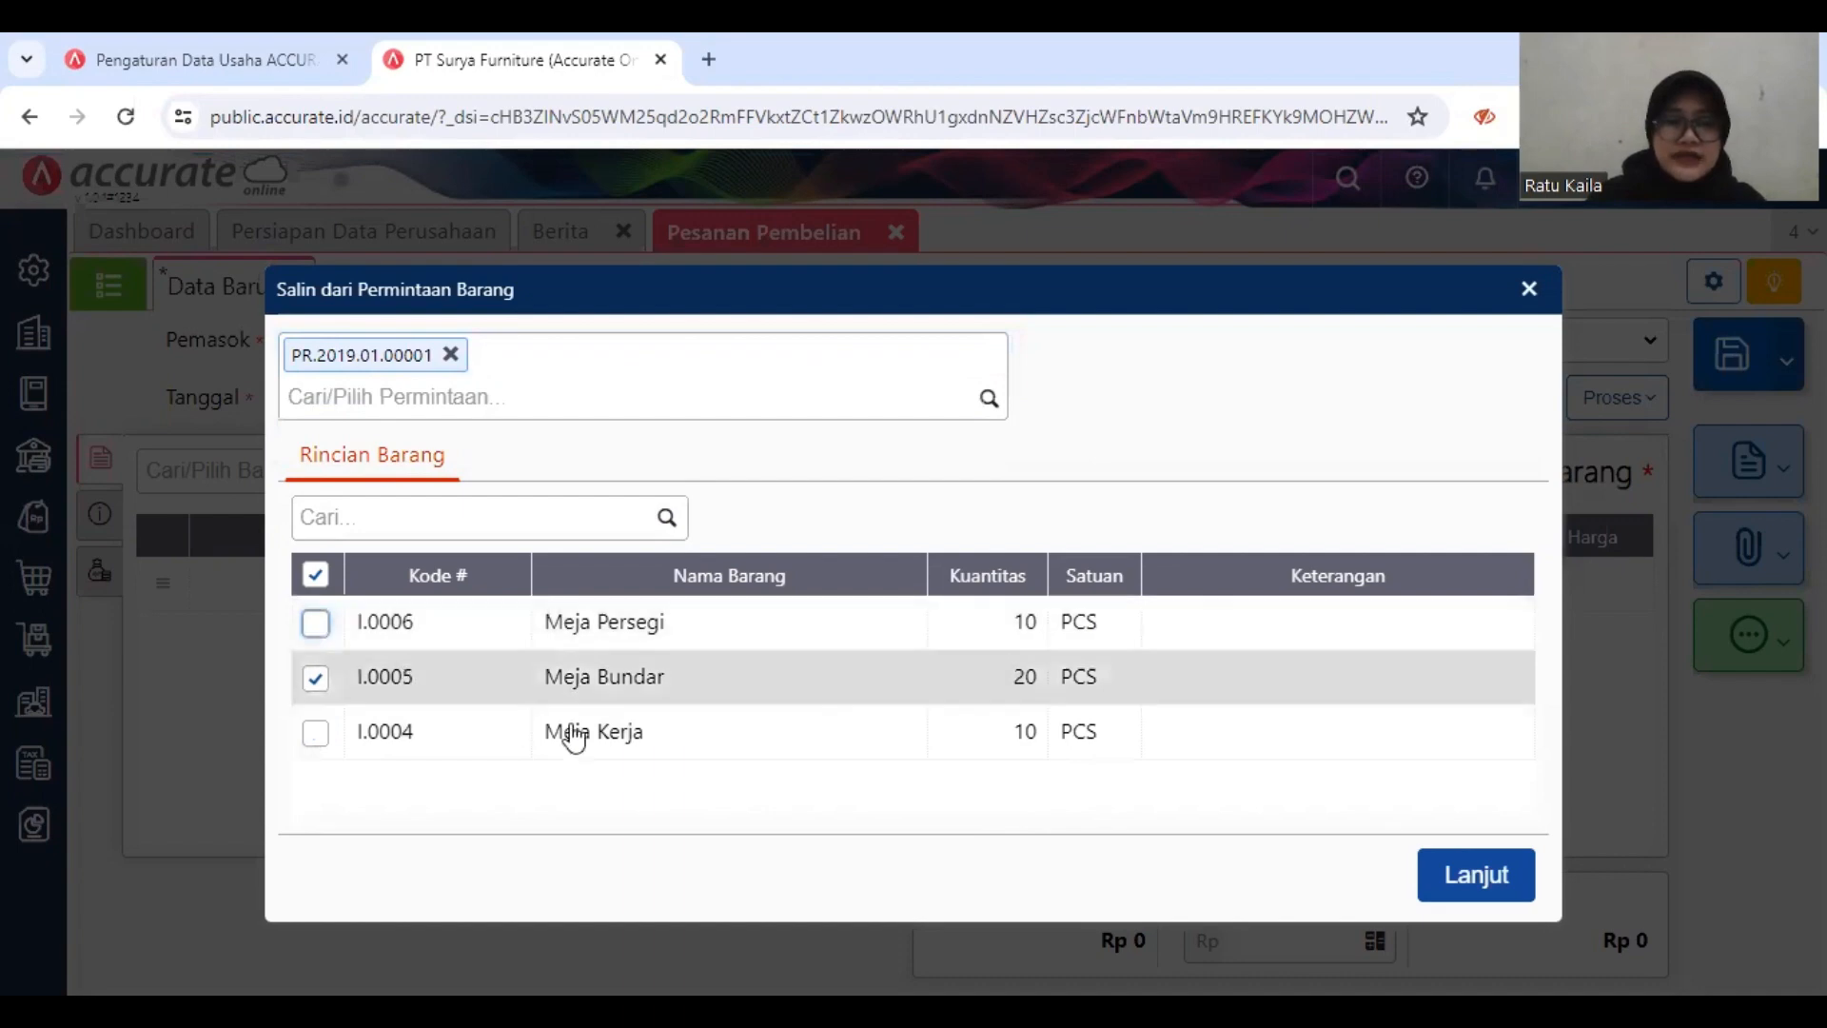
left_click(1489, 876)
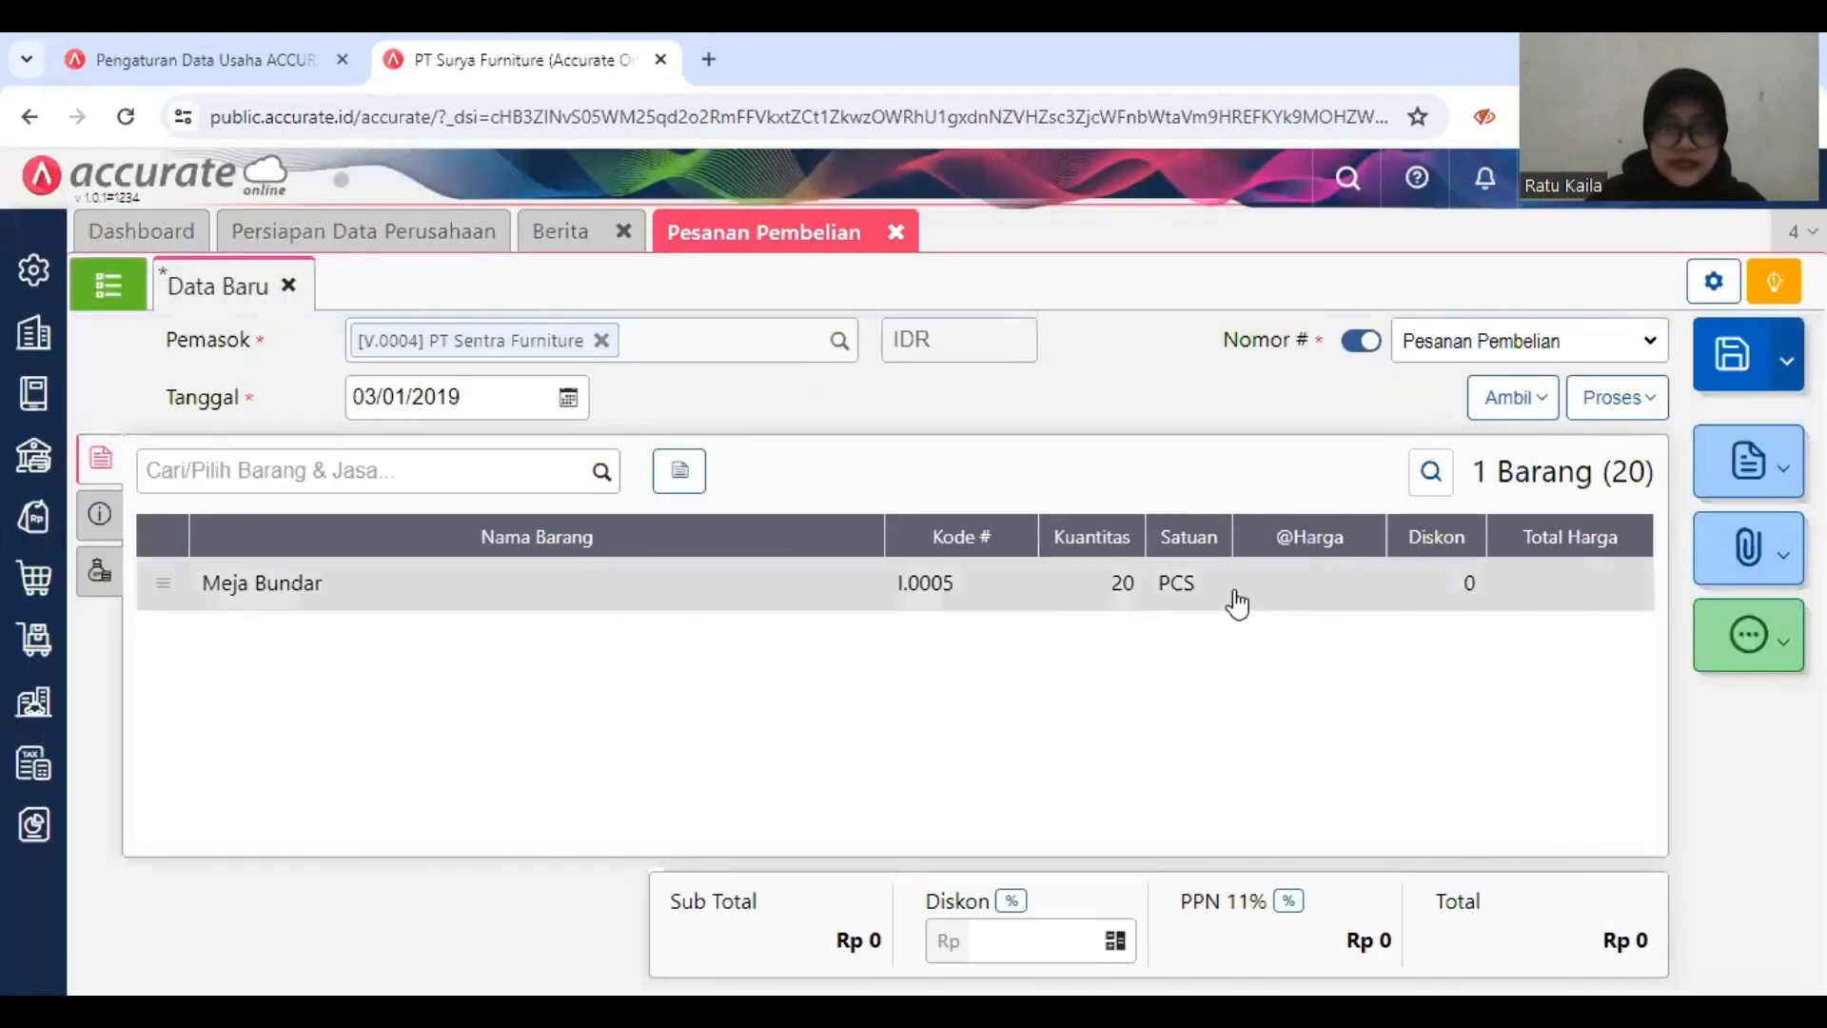
Step: Set the unit price of Meja Bundar to Rp 95.000 in its item details
left_click(1038, 589)
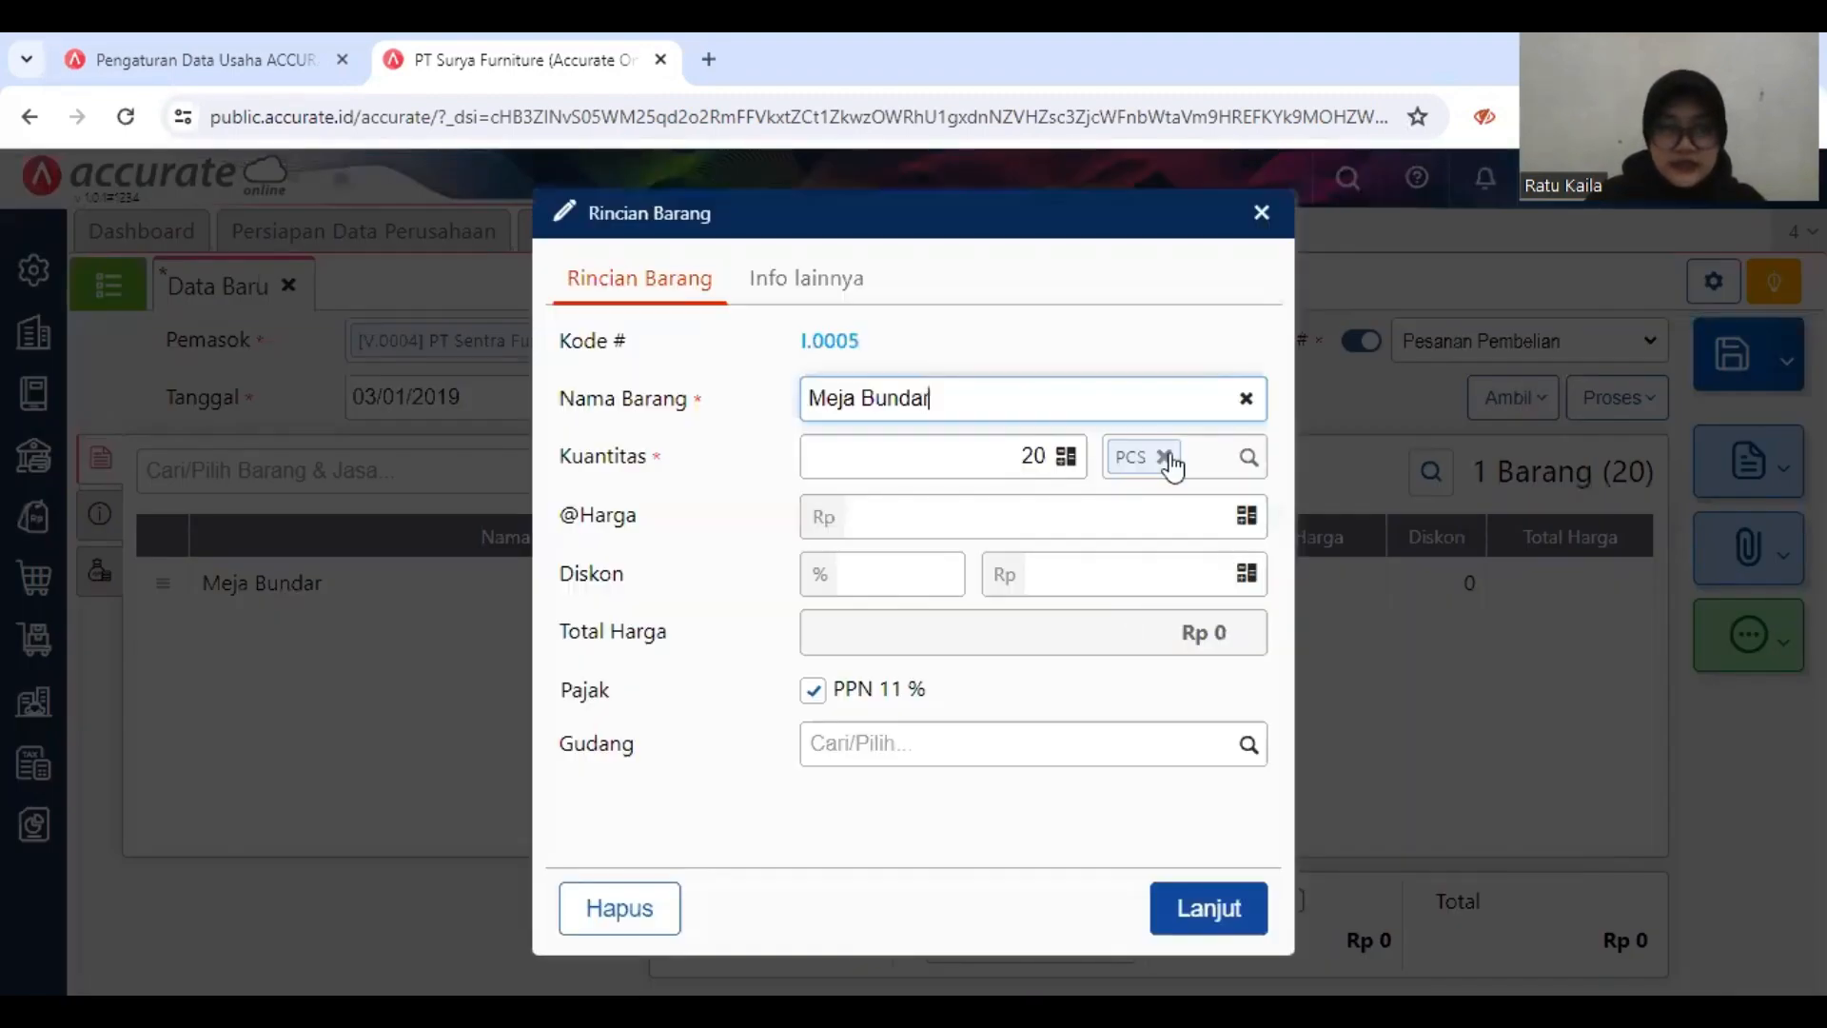
left_click(1193, 513)
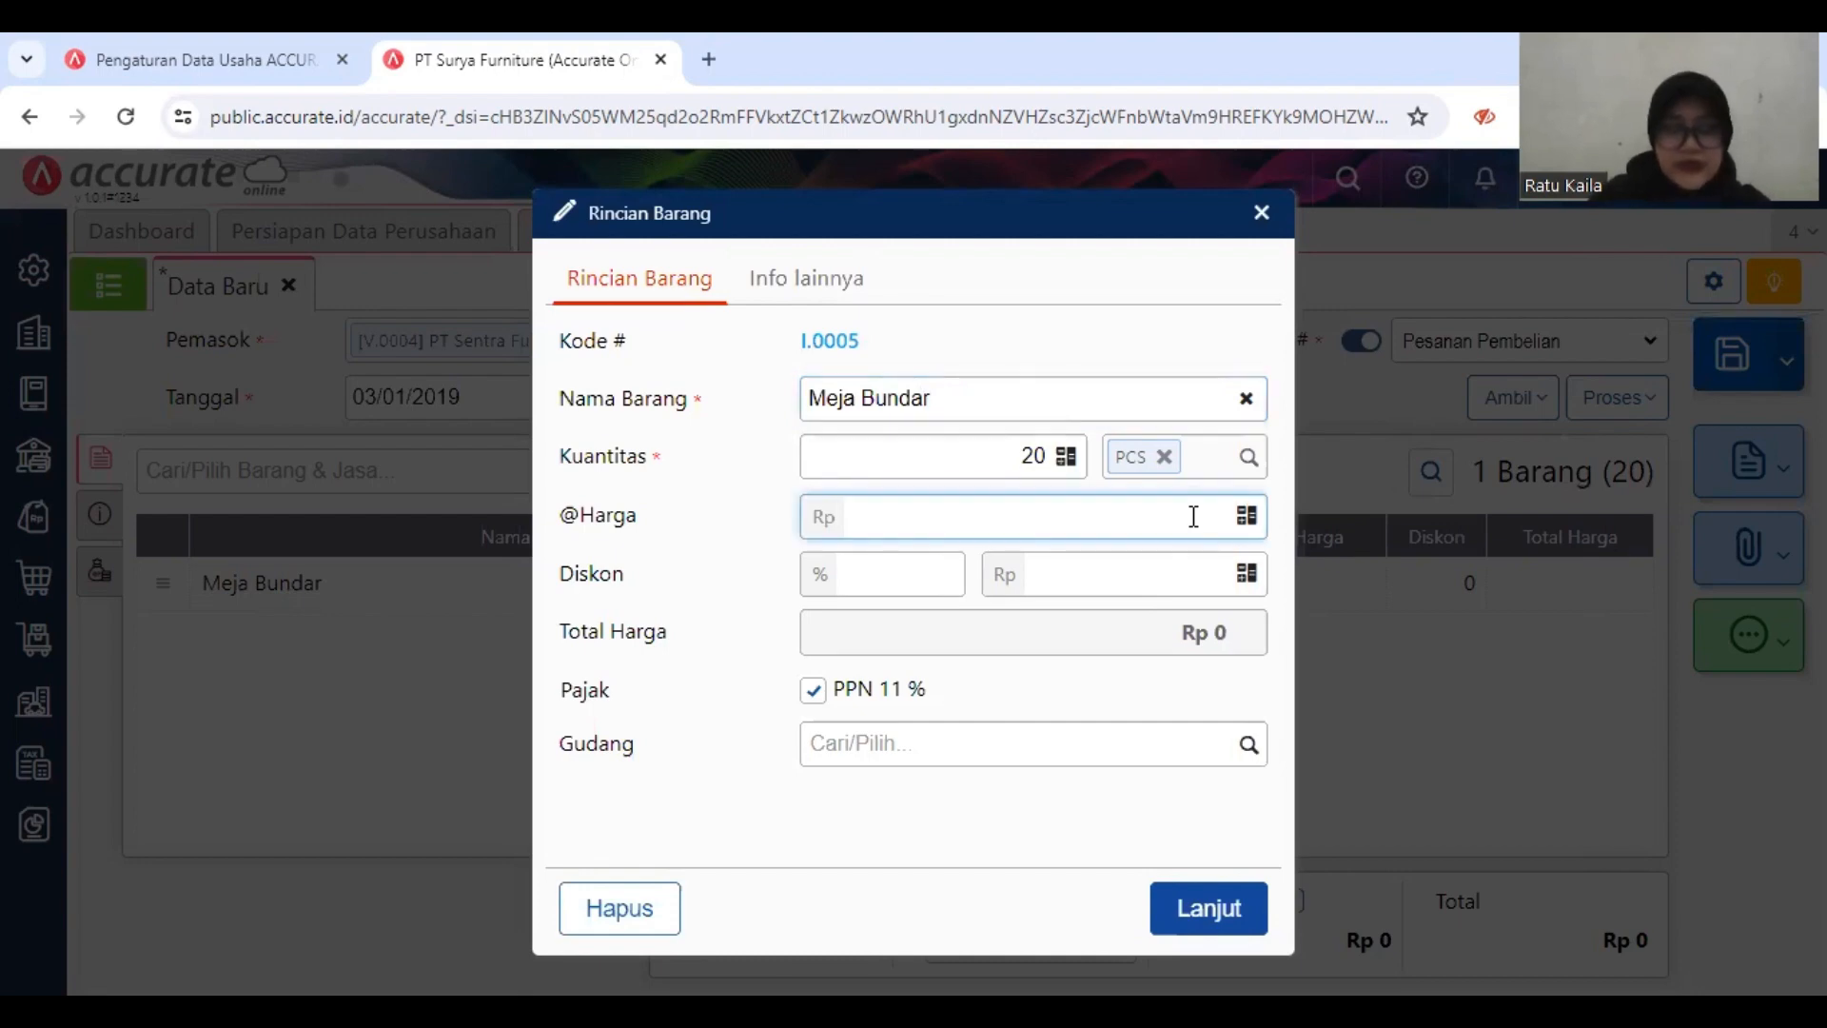
type("9")
type("5.00")
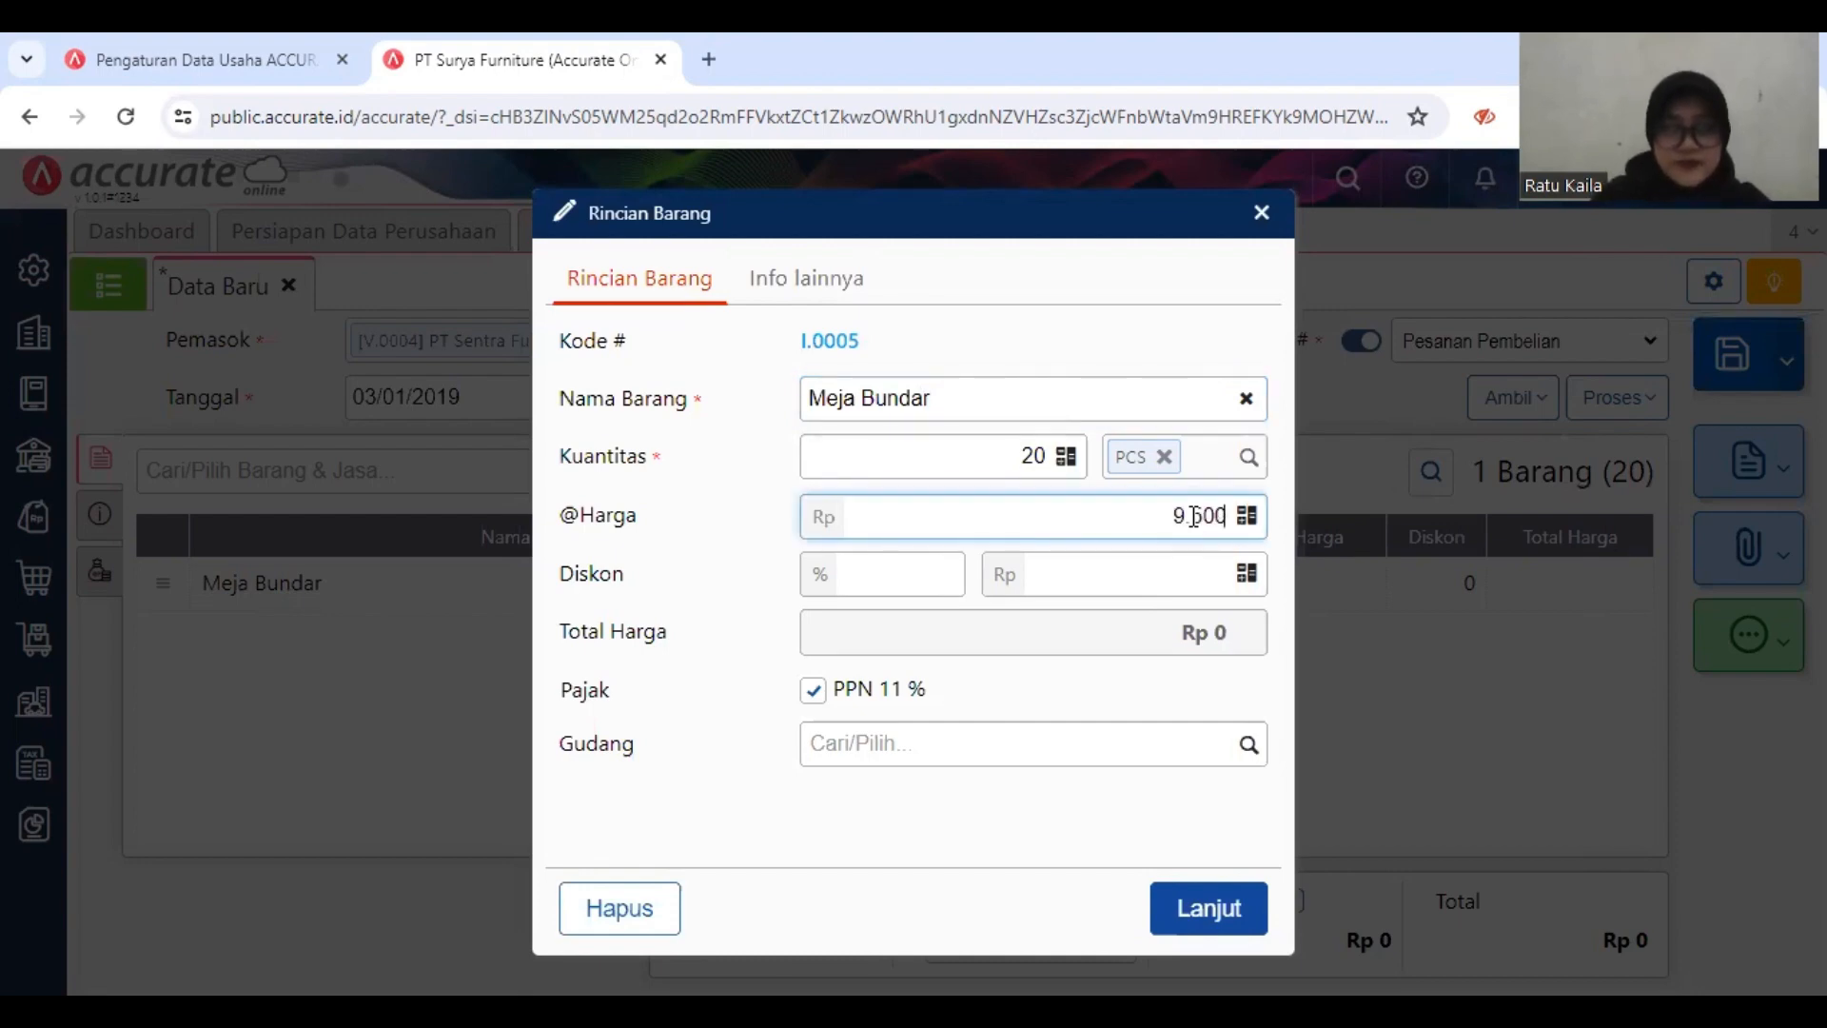
type("0")
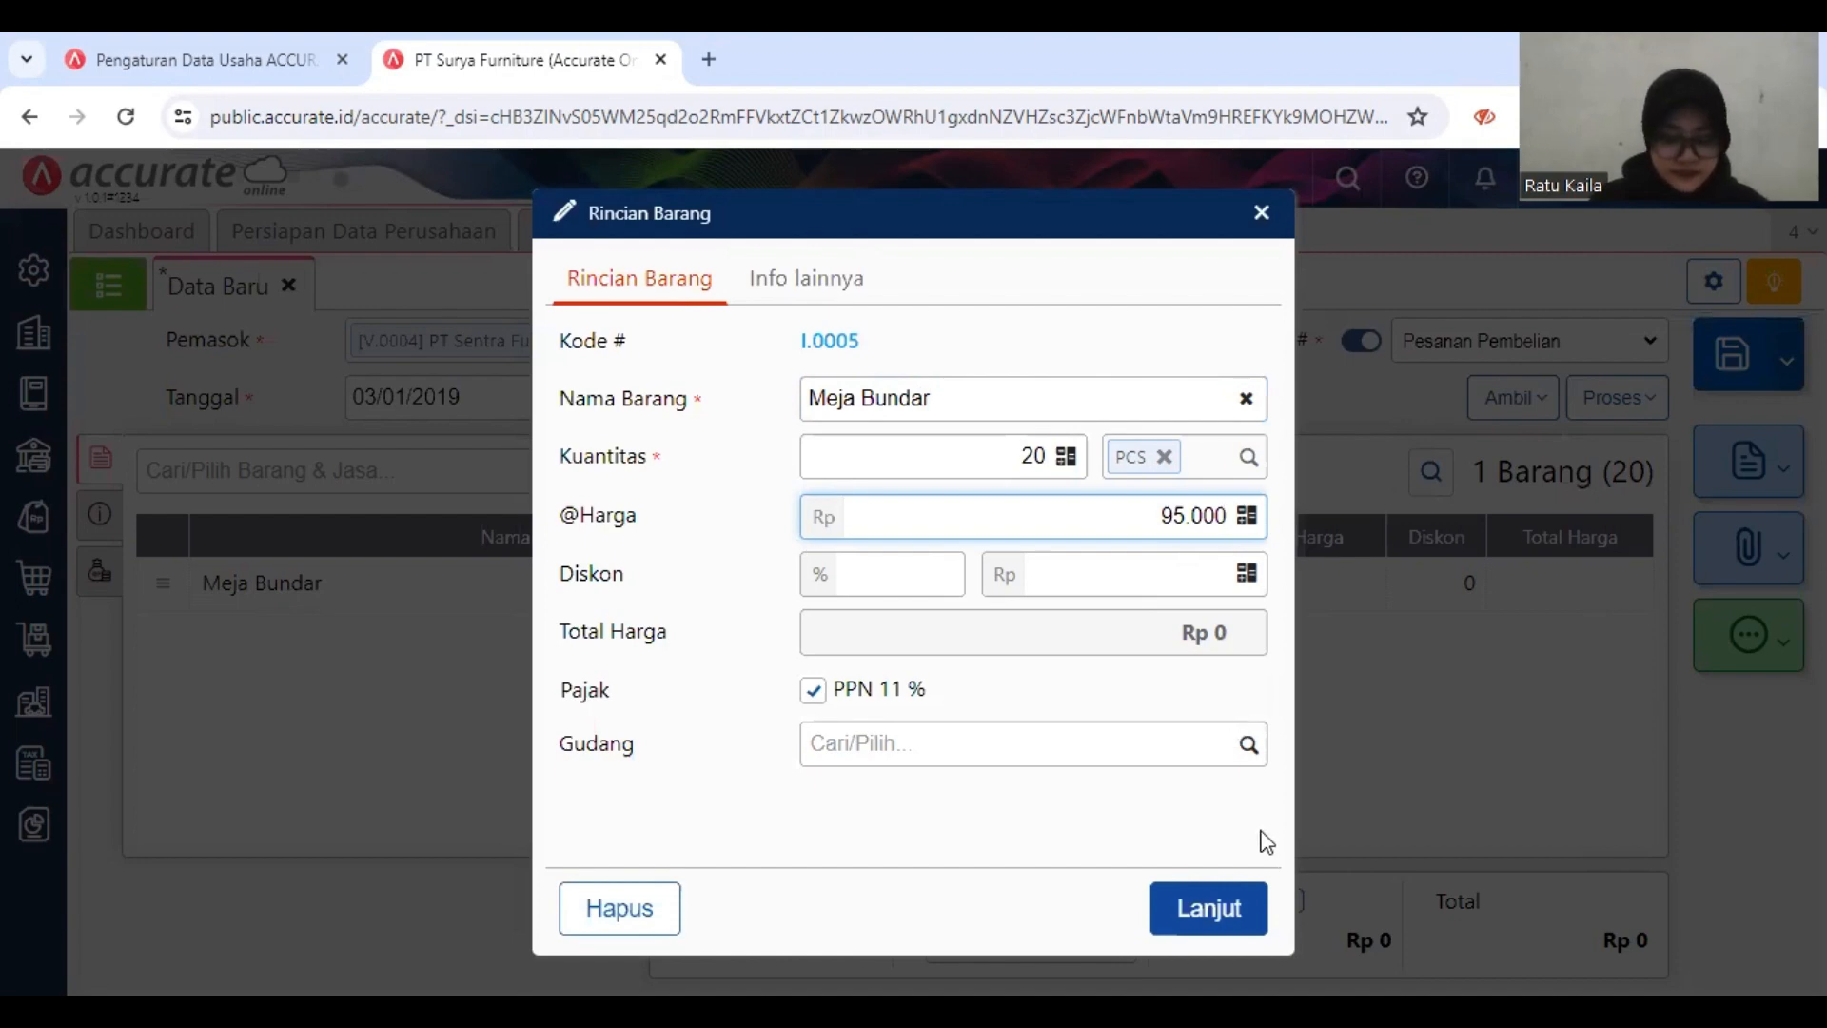
left_click(1221, 911)
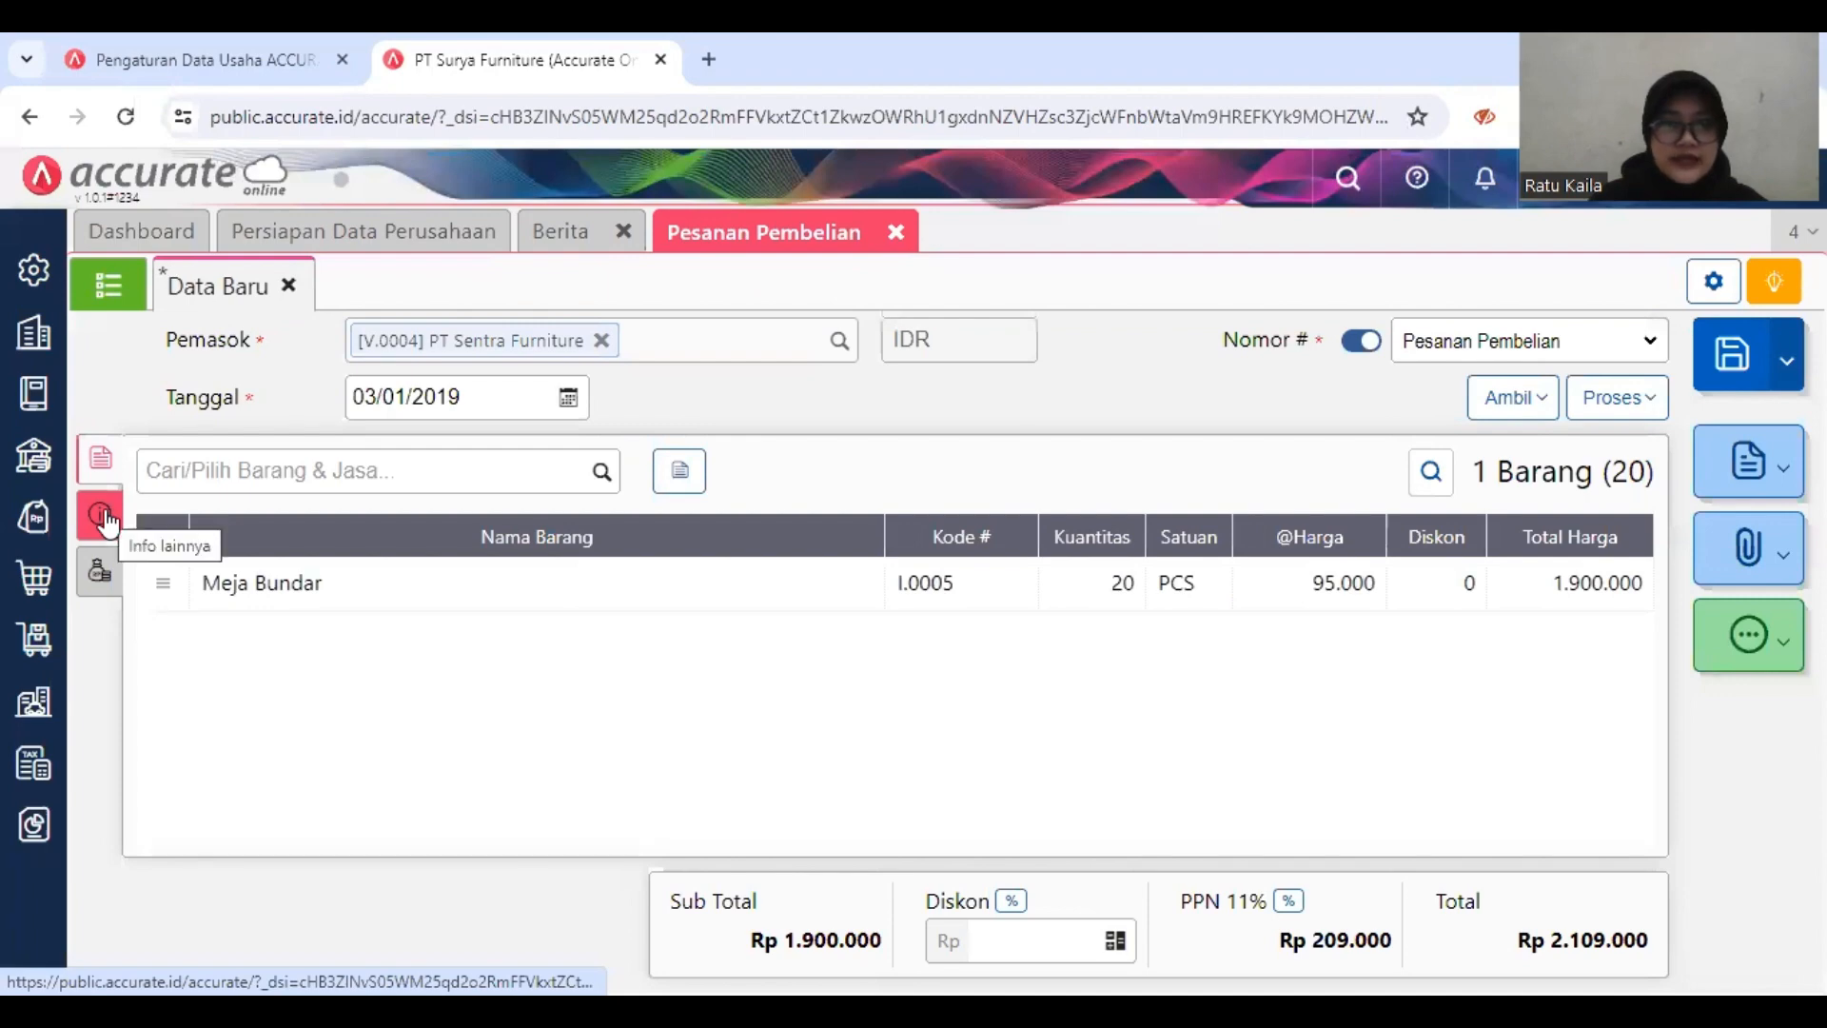
Step: Fill in the order's delivery address with the first saved company address and set the delivery date to 04/01/2019
left_click(103, 516)
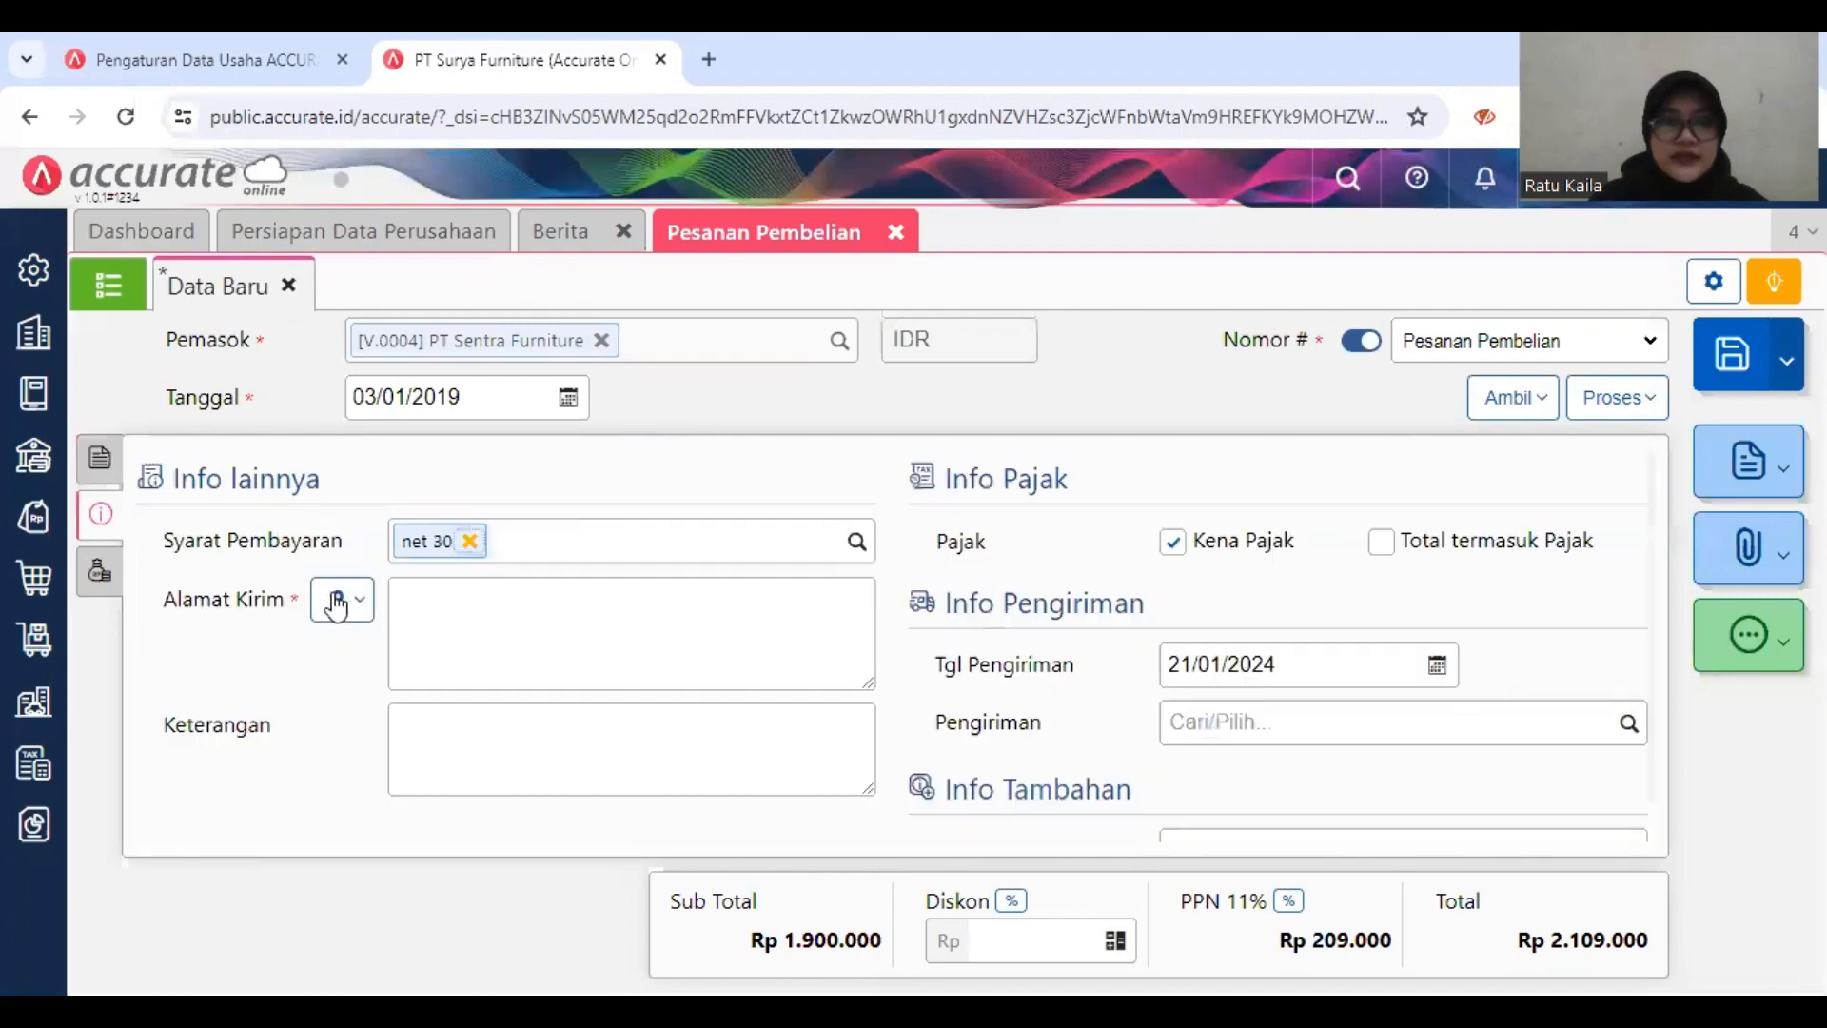
left_click(336, 599)
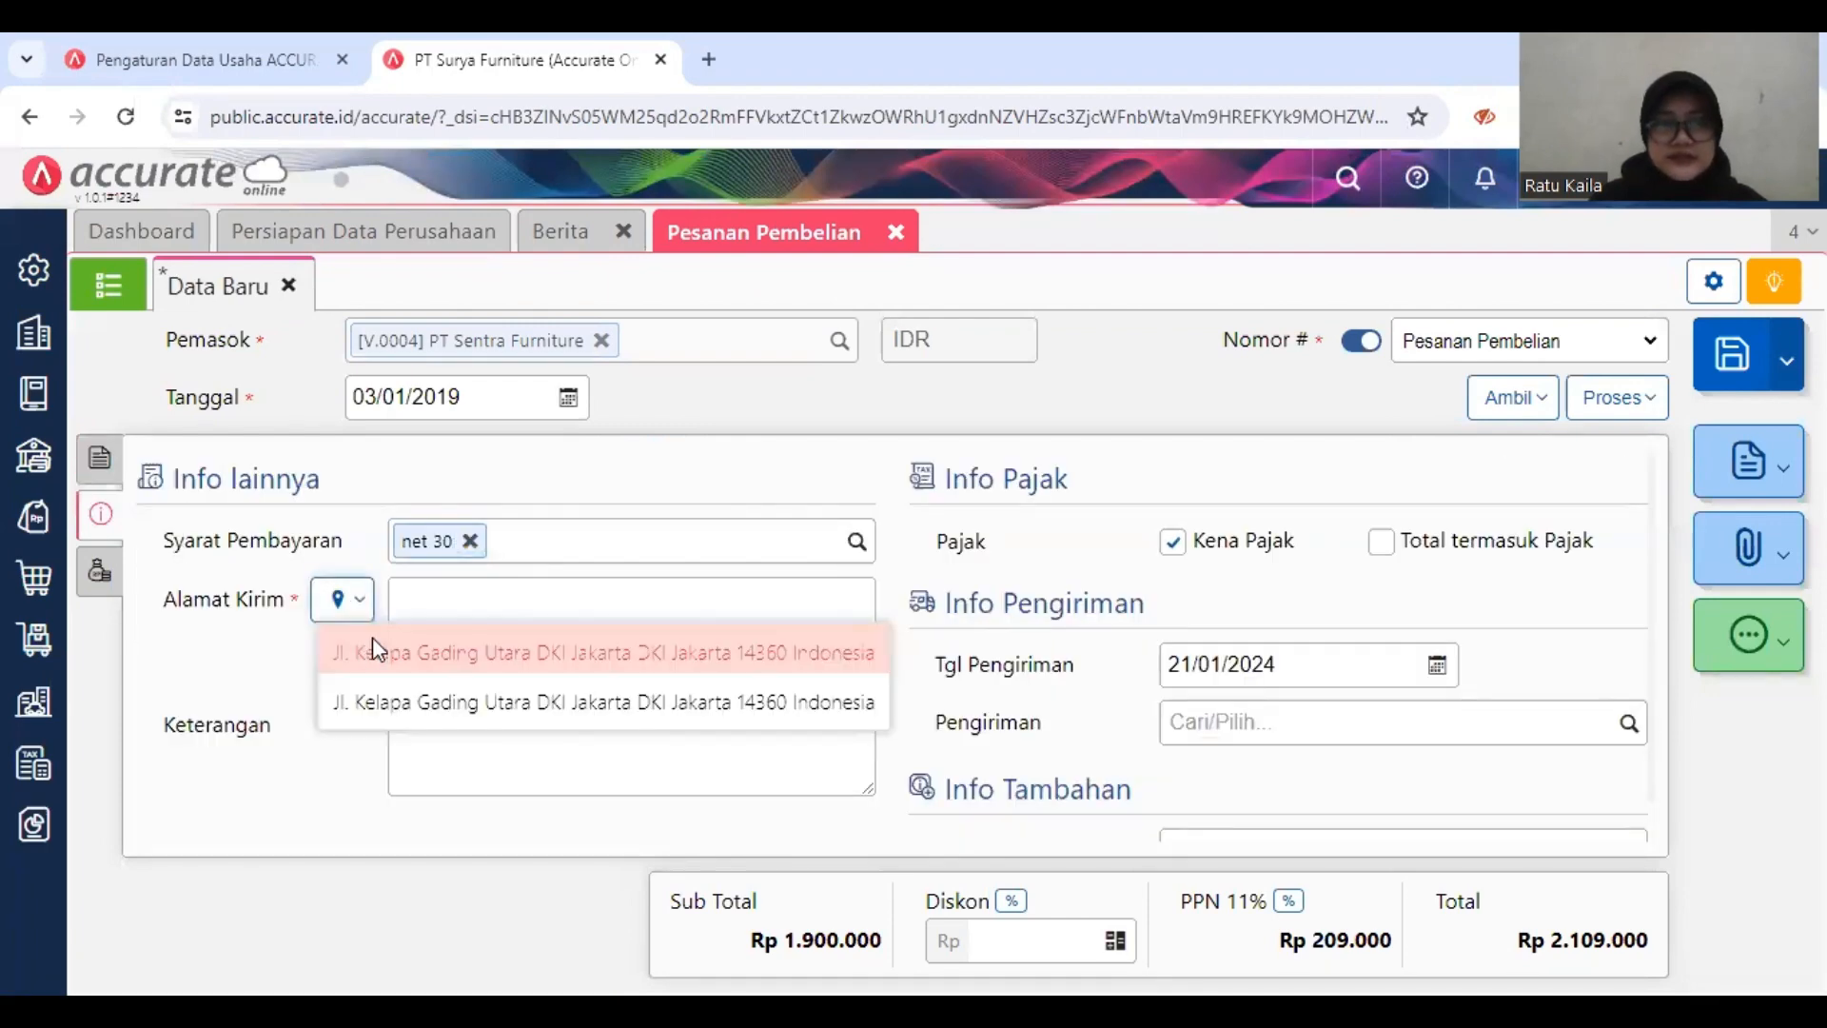
left_click(628, 652)
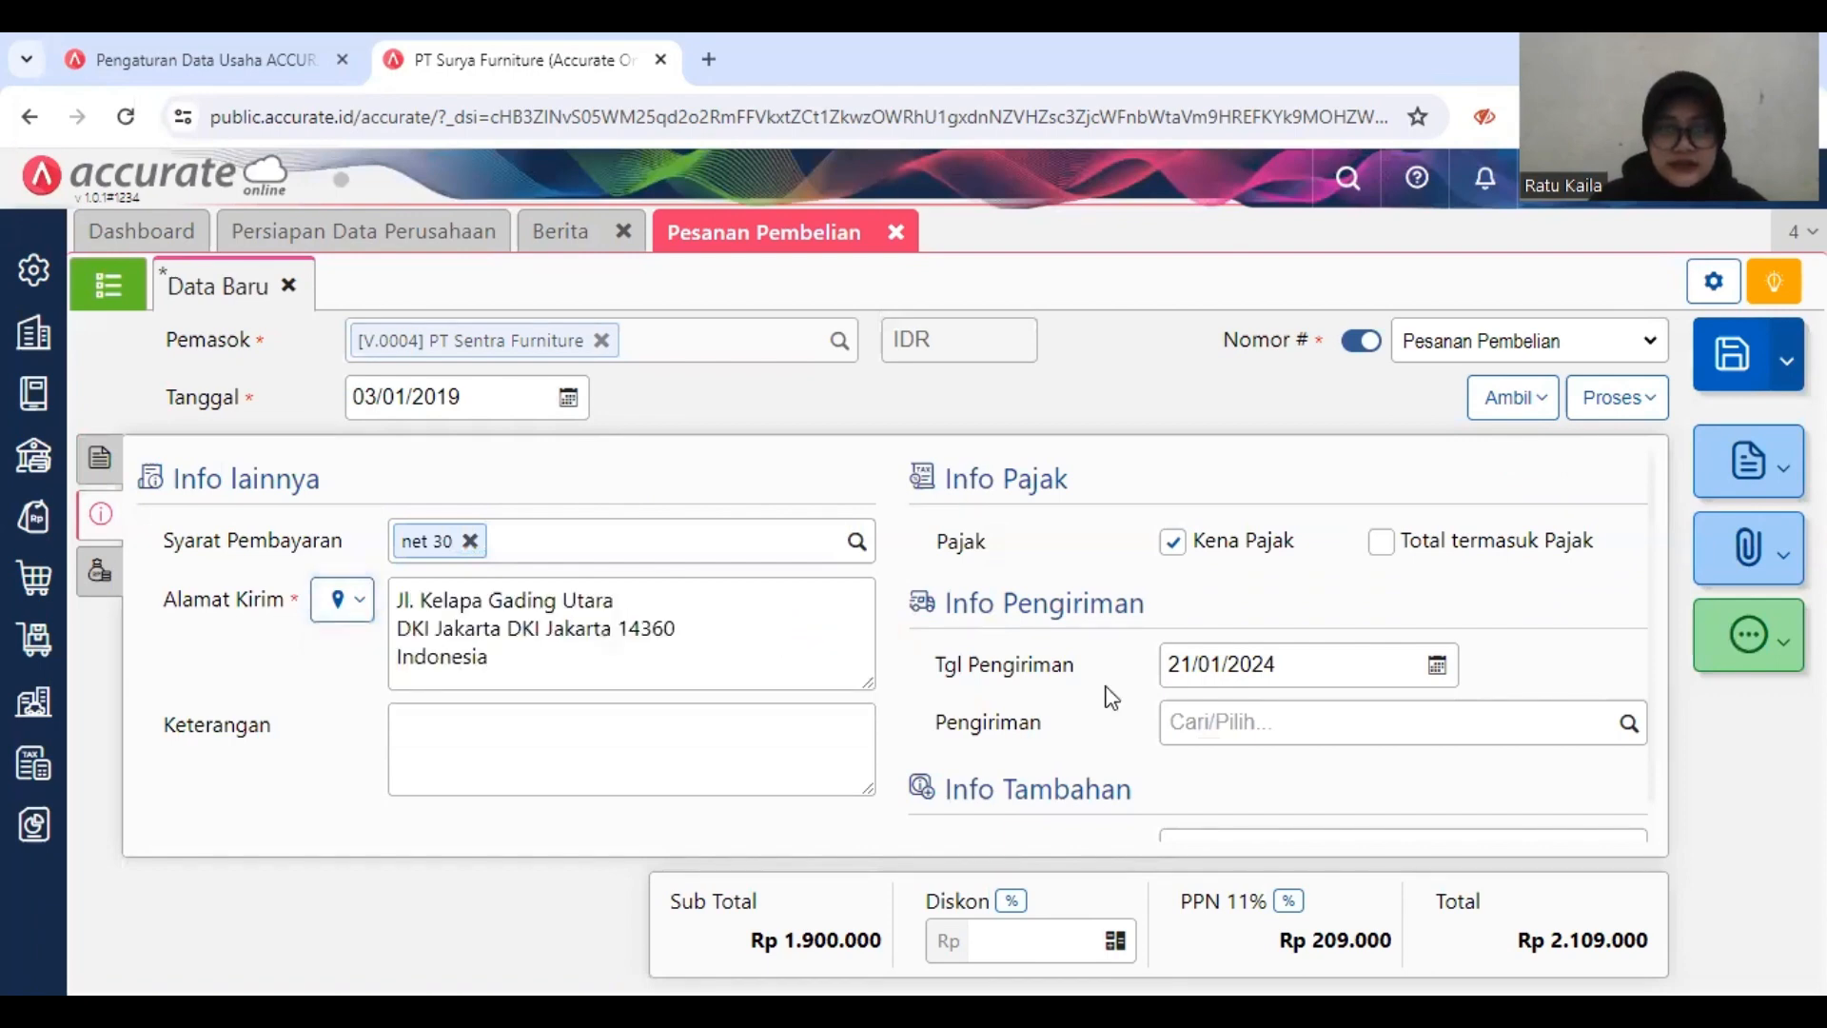
scroll(1110, 700, "down", 1)
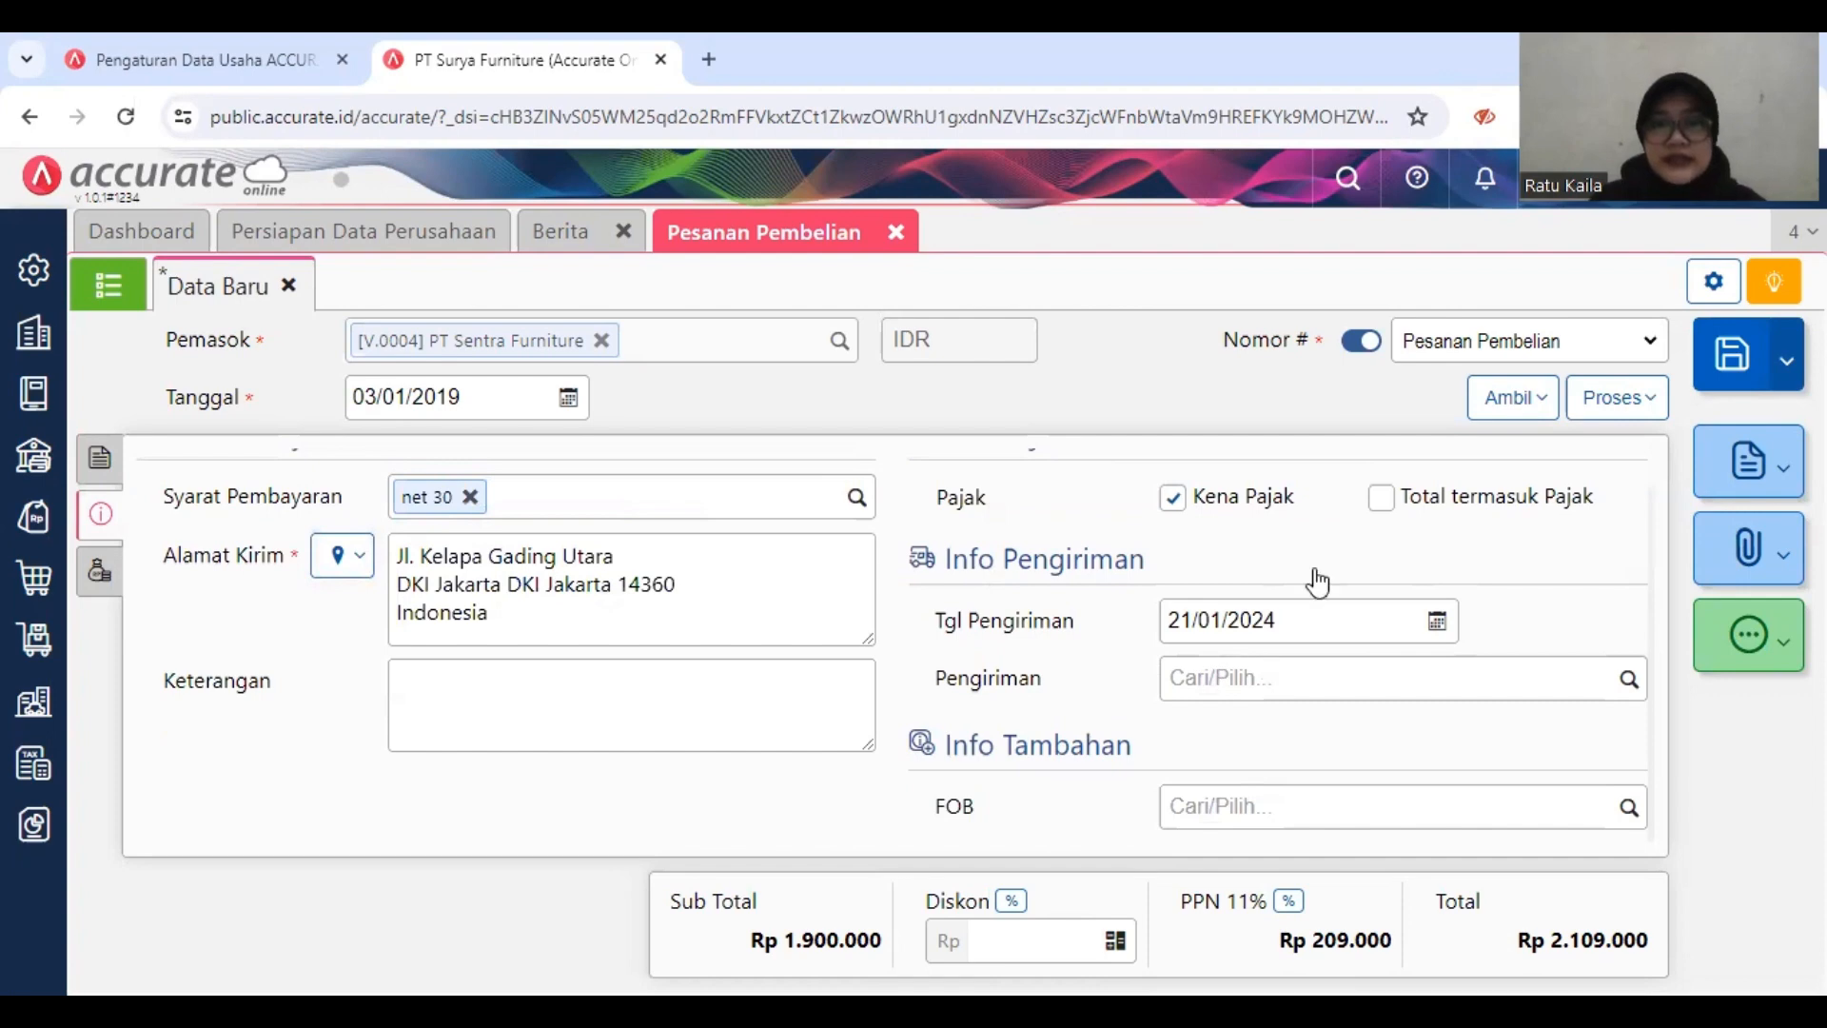
left_click(1283, 618)
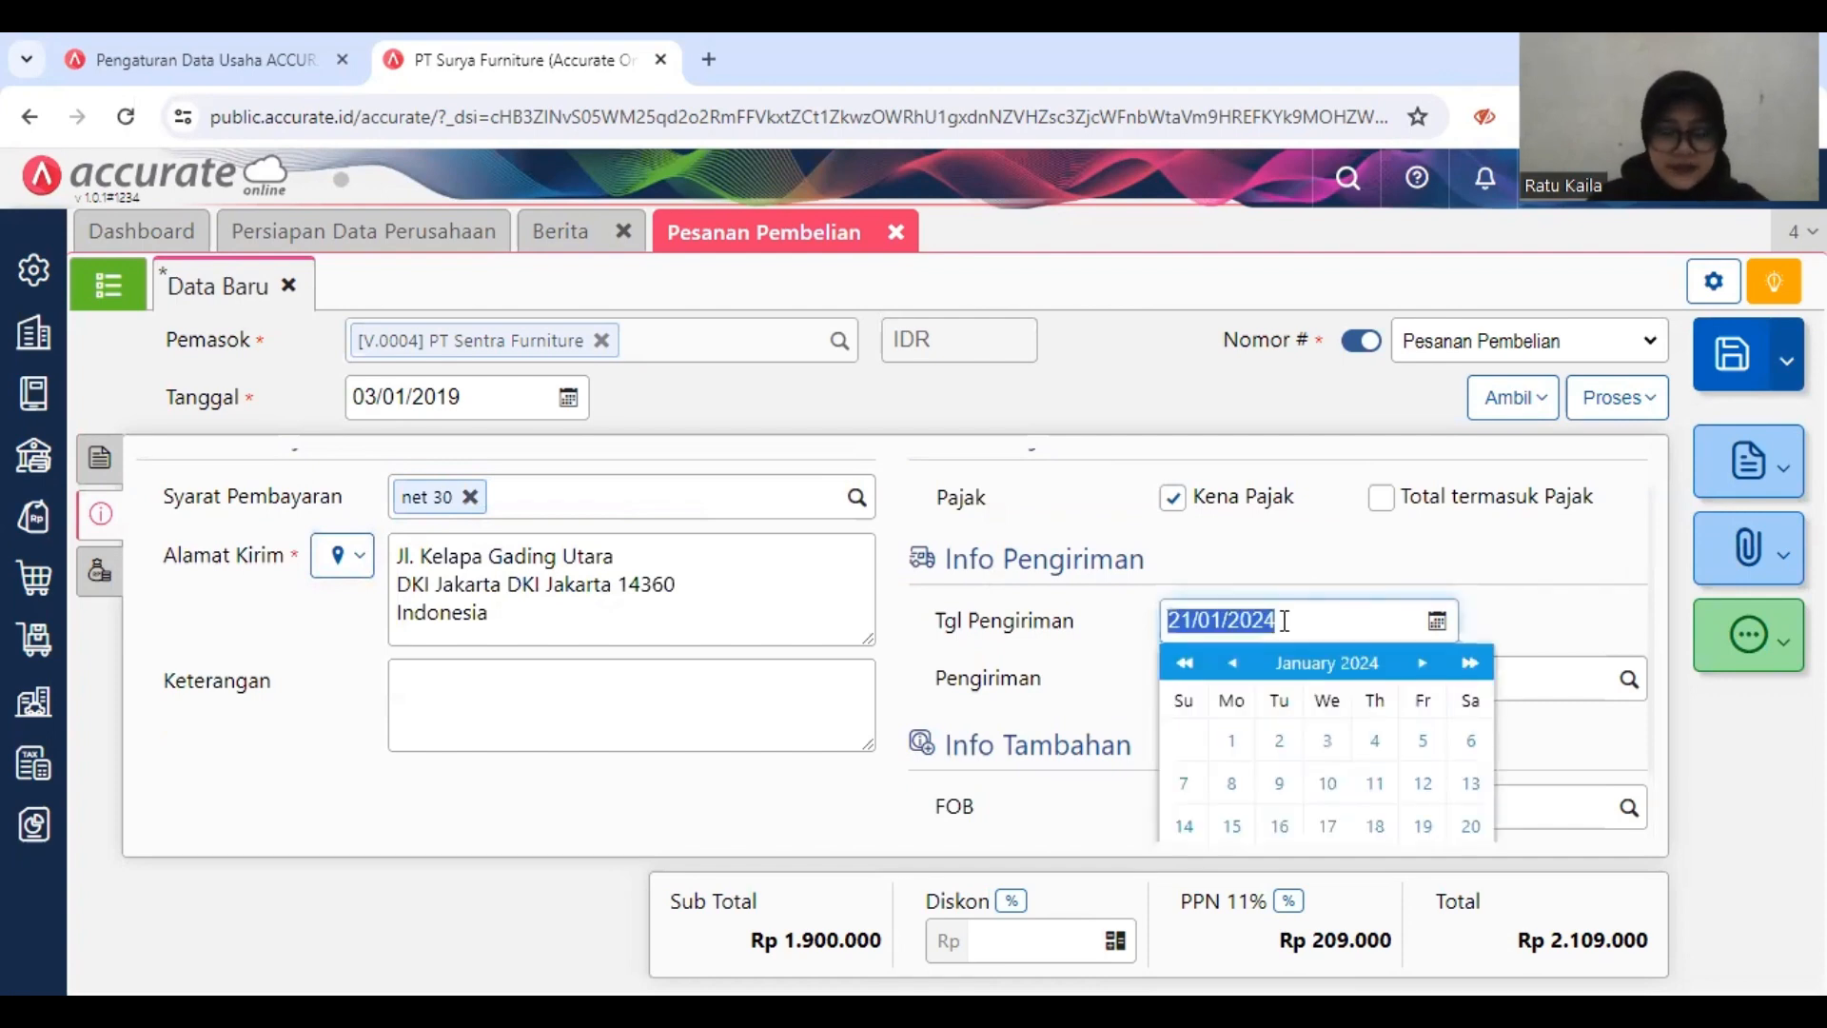
type("04/01/2")
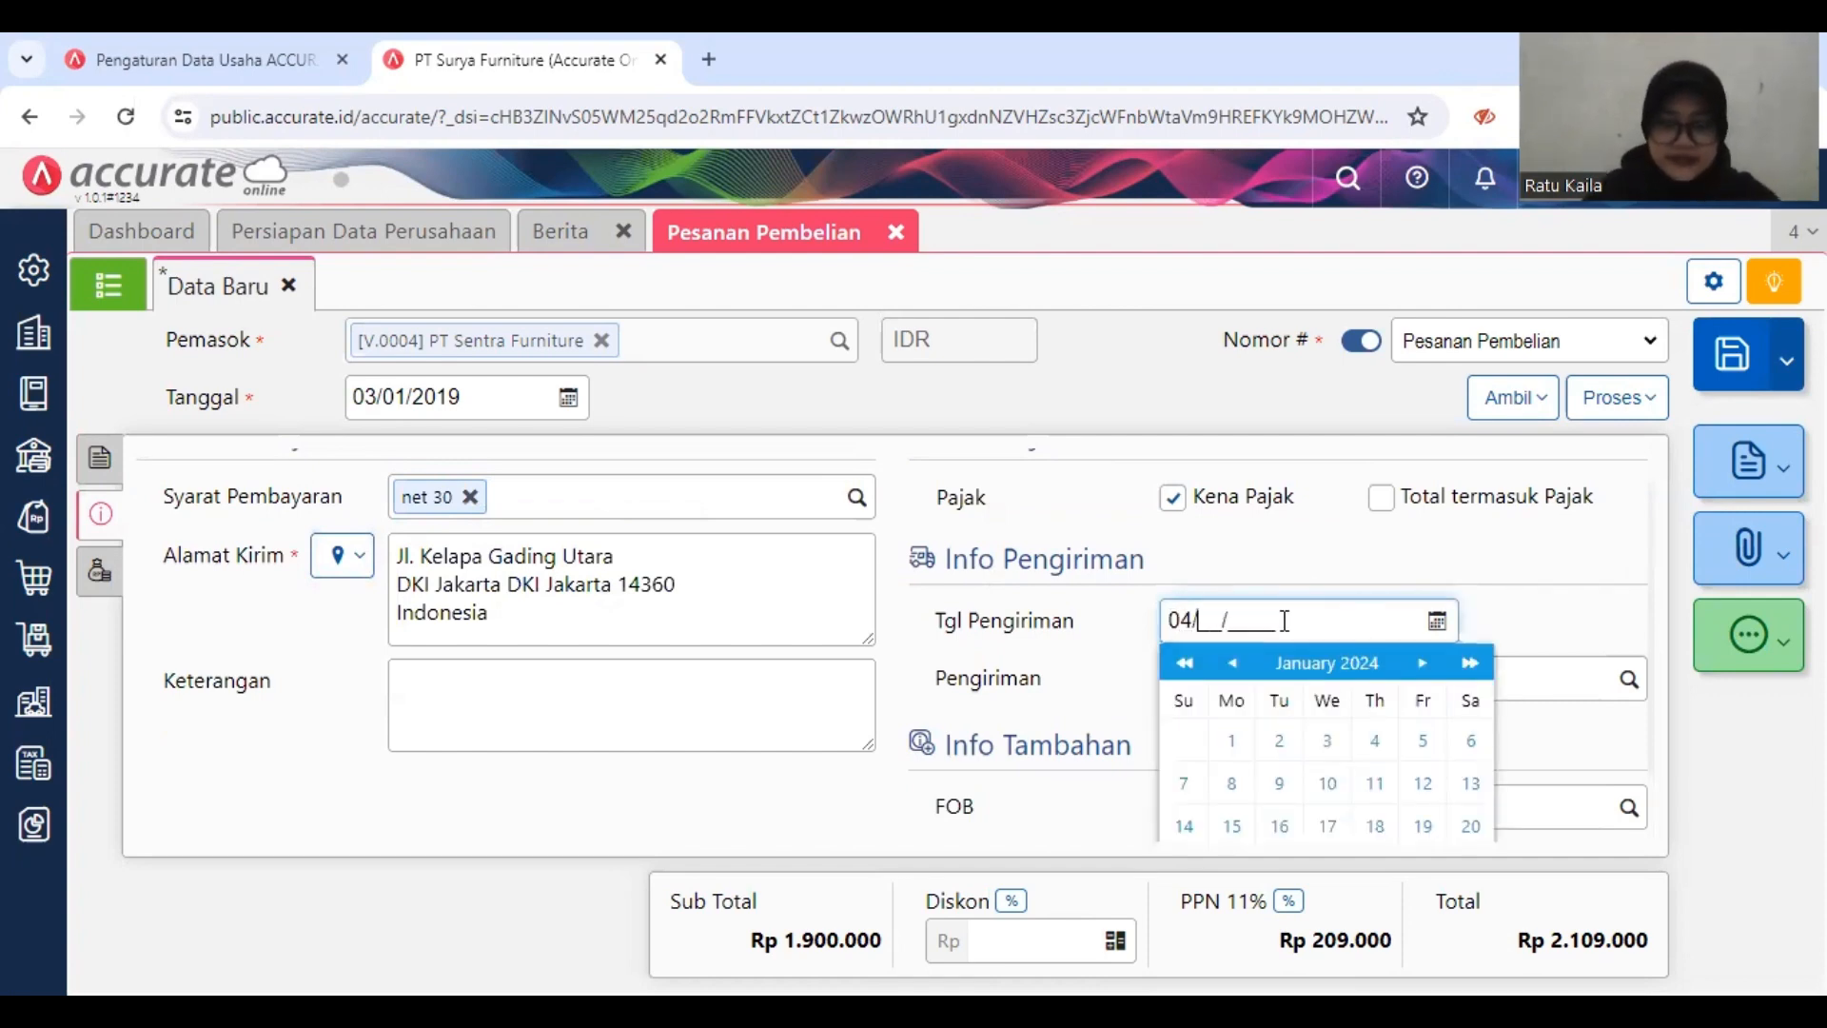
type("019")
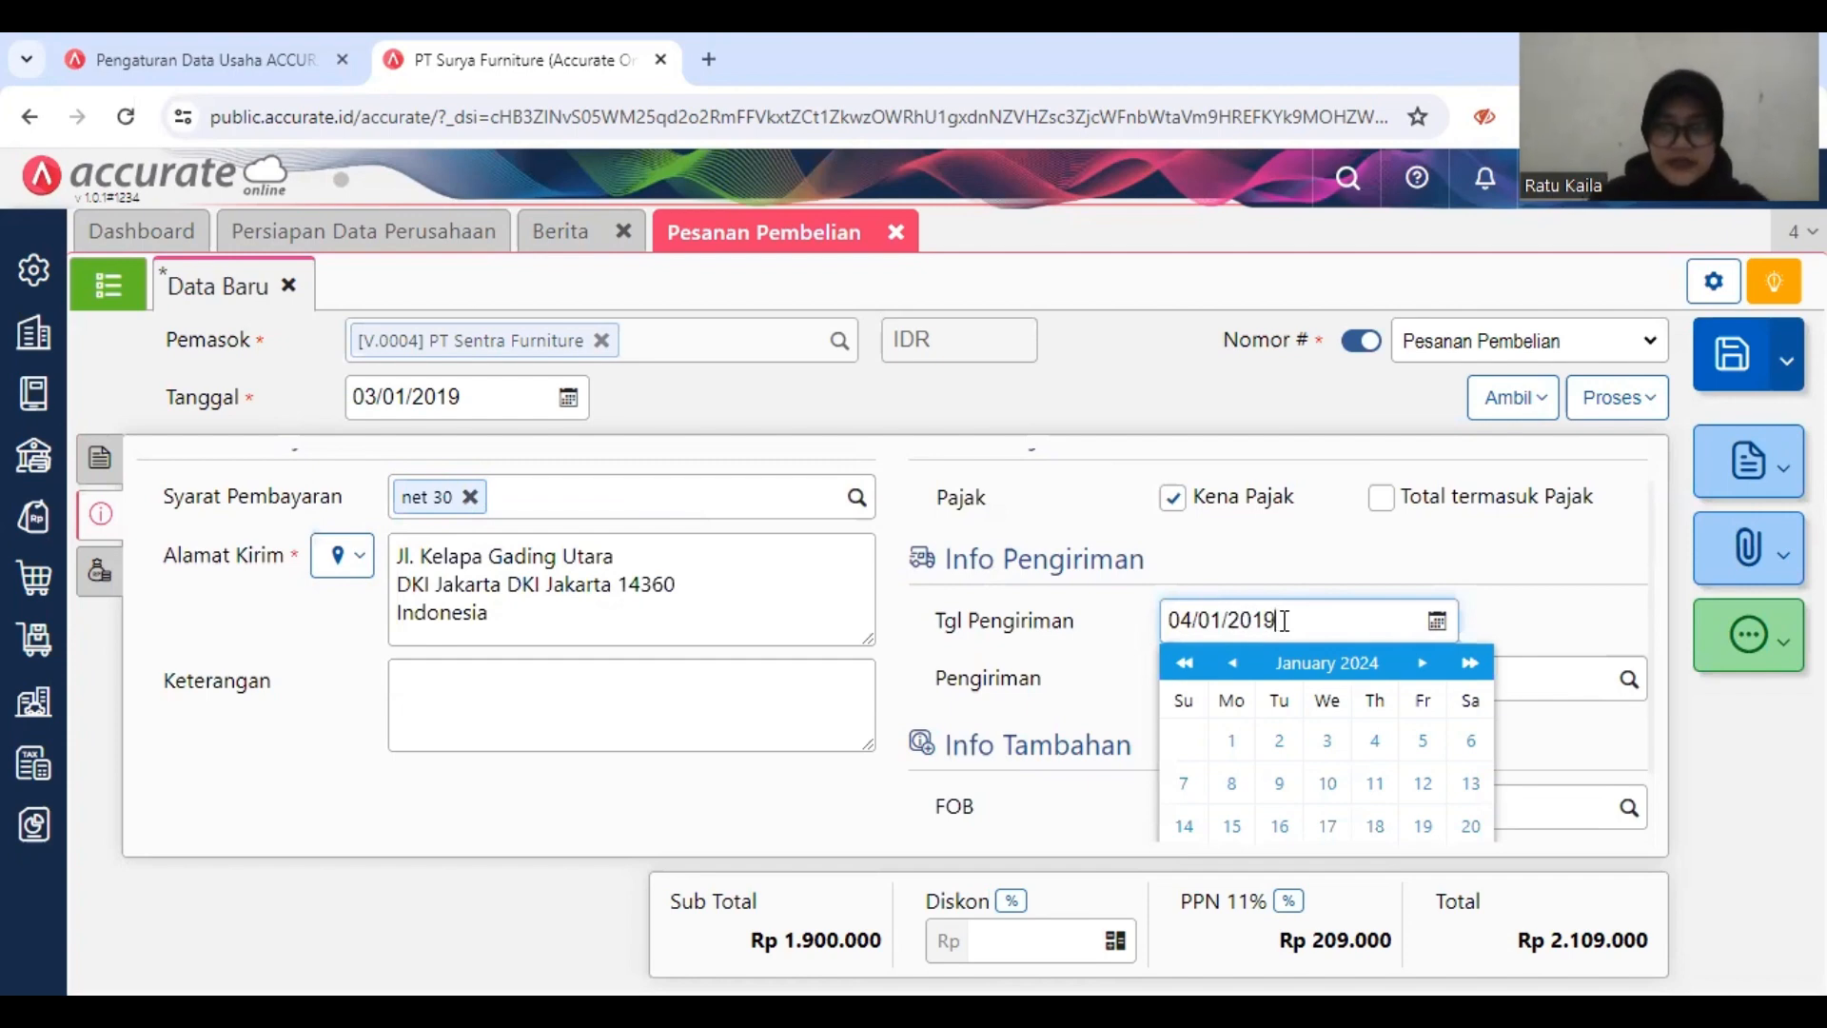
left_click(1509, 630)
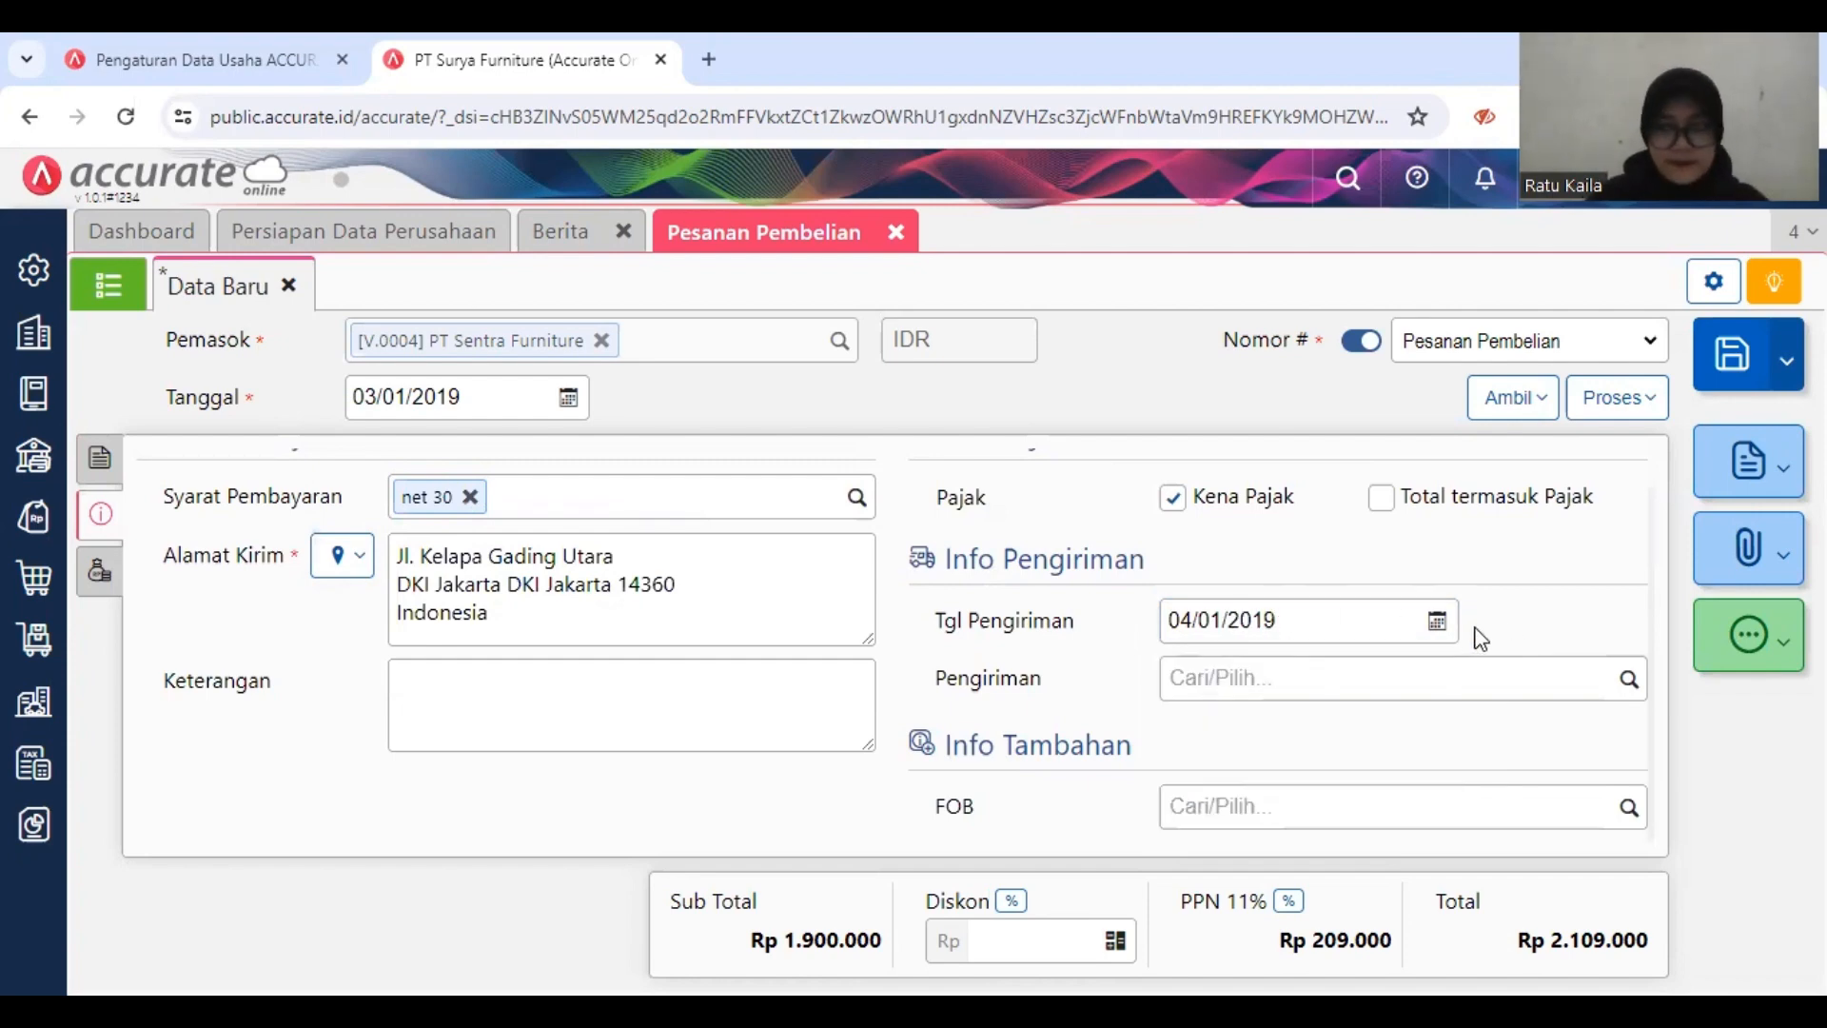
Step: Change the order's PPN rate to 10% and save the purchase order
left_click(1289, 900)
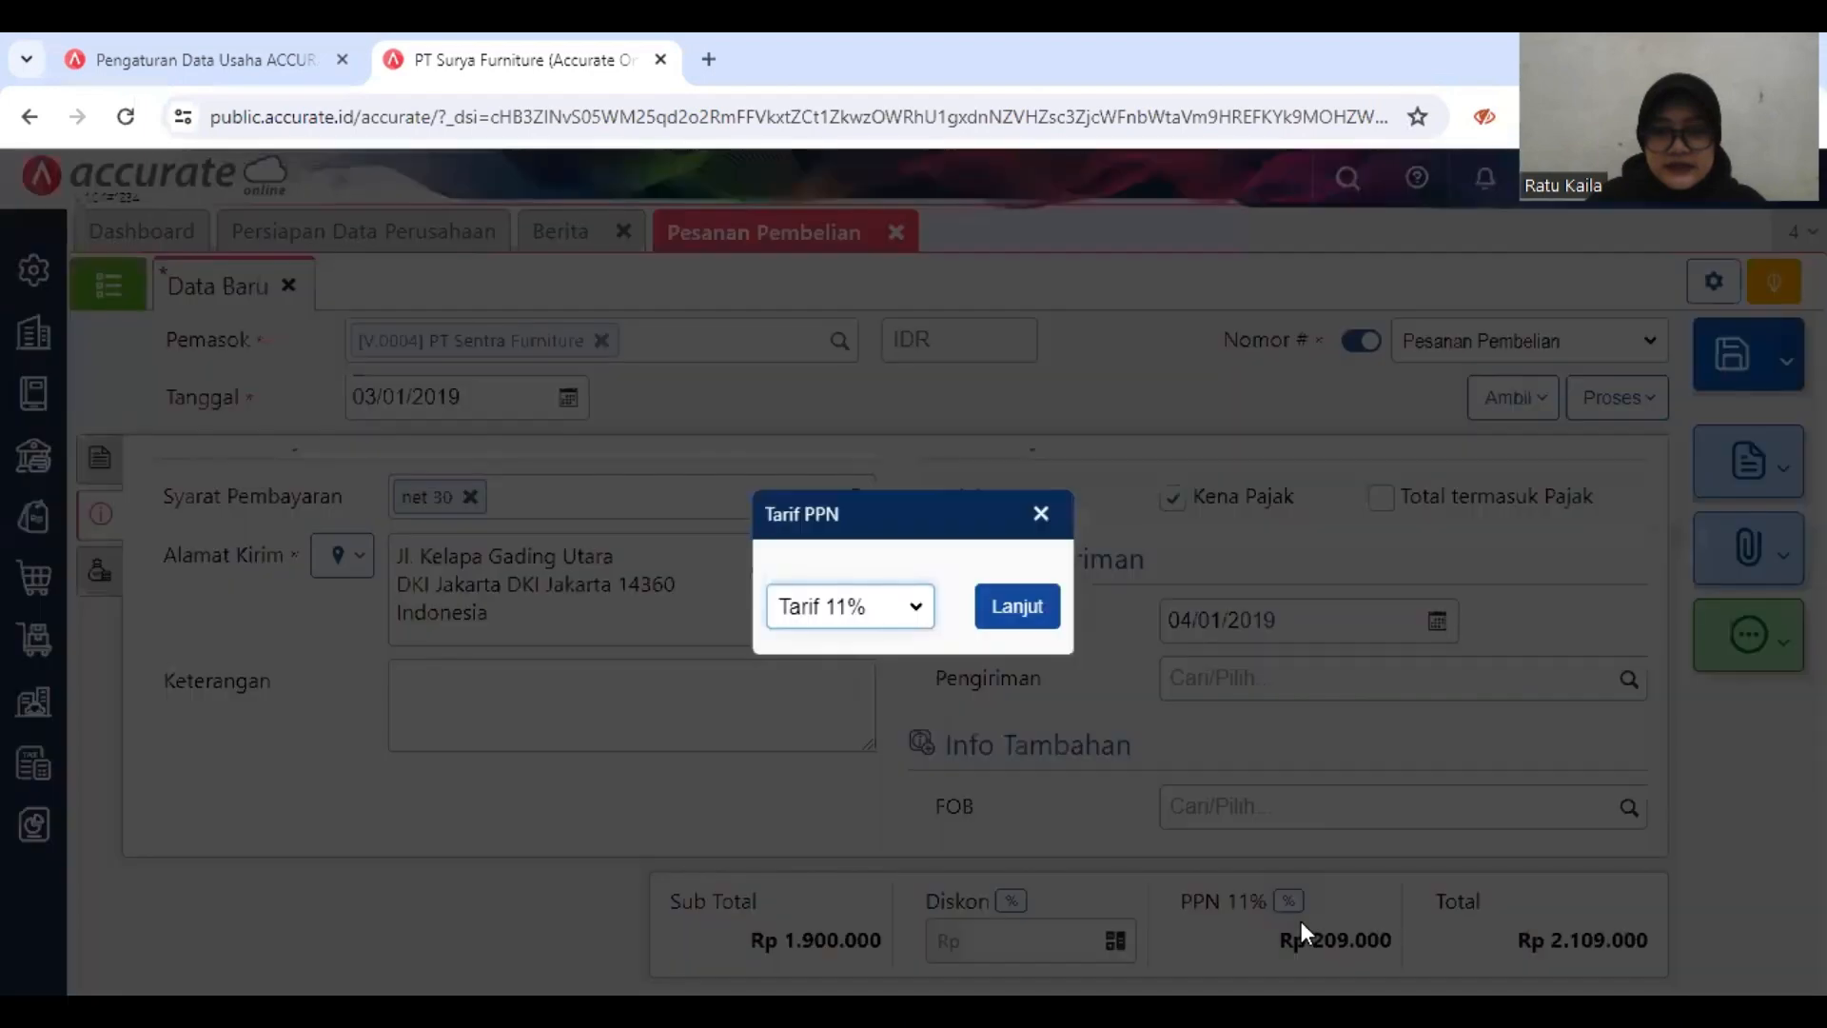
left_click(899, 620)
left_click(897, 640)
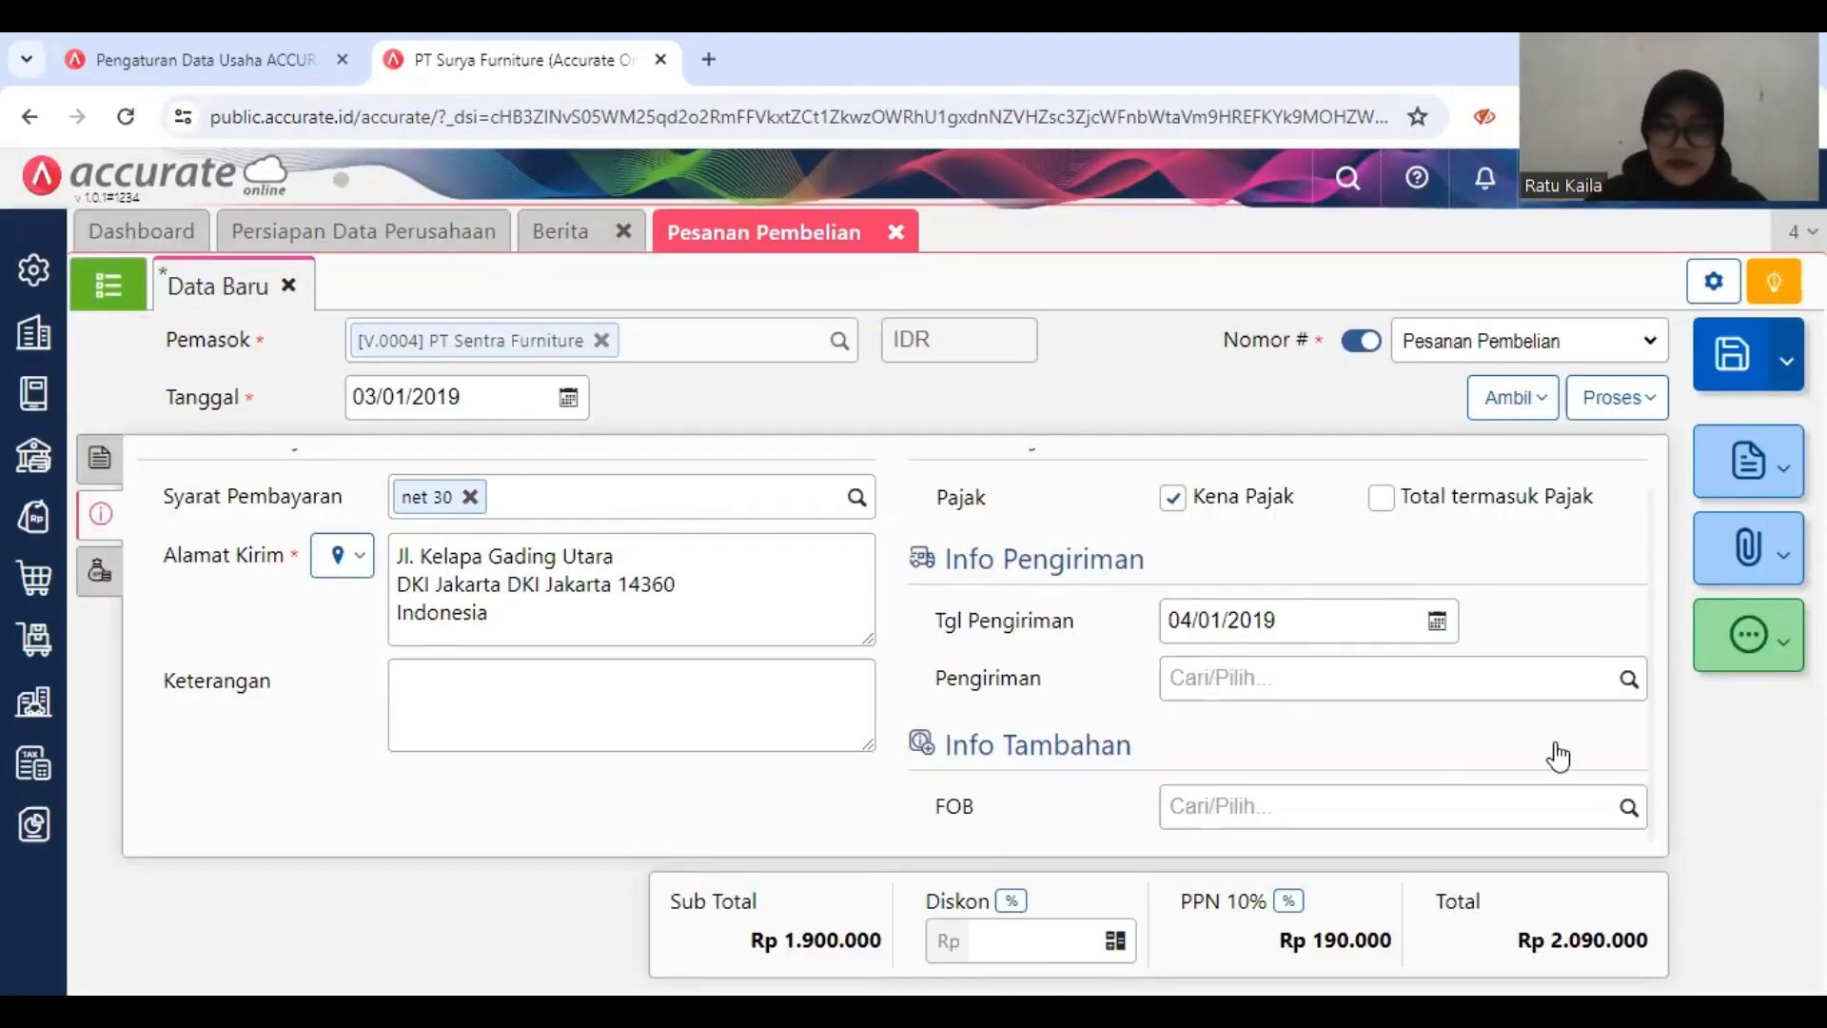
left_click(1742, 356)
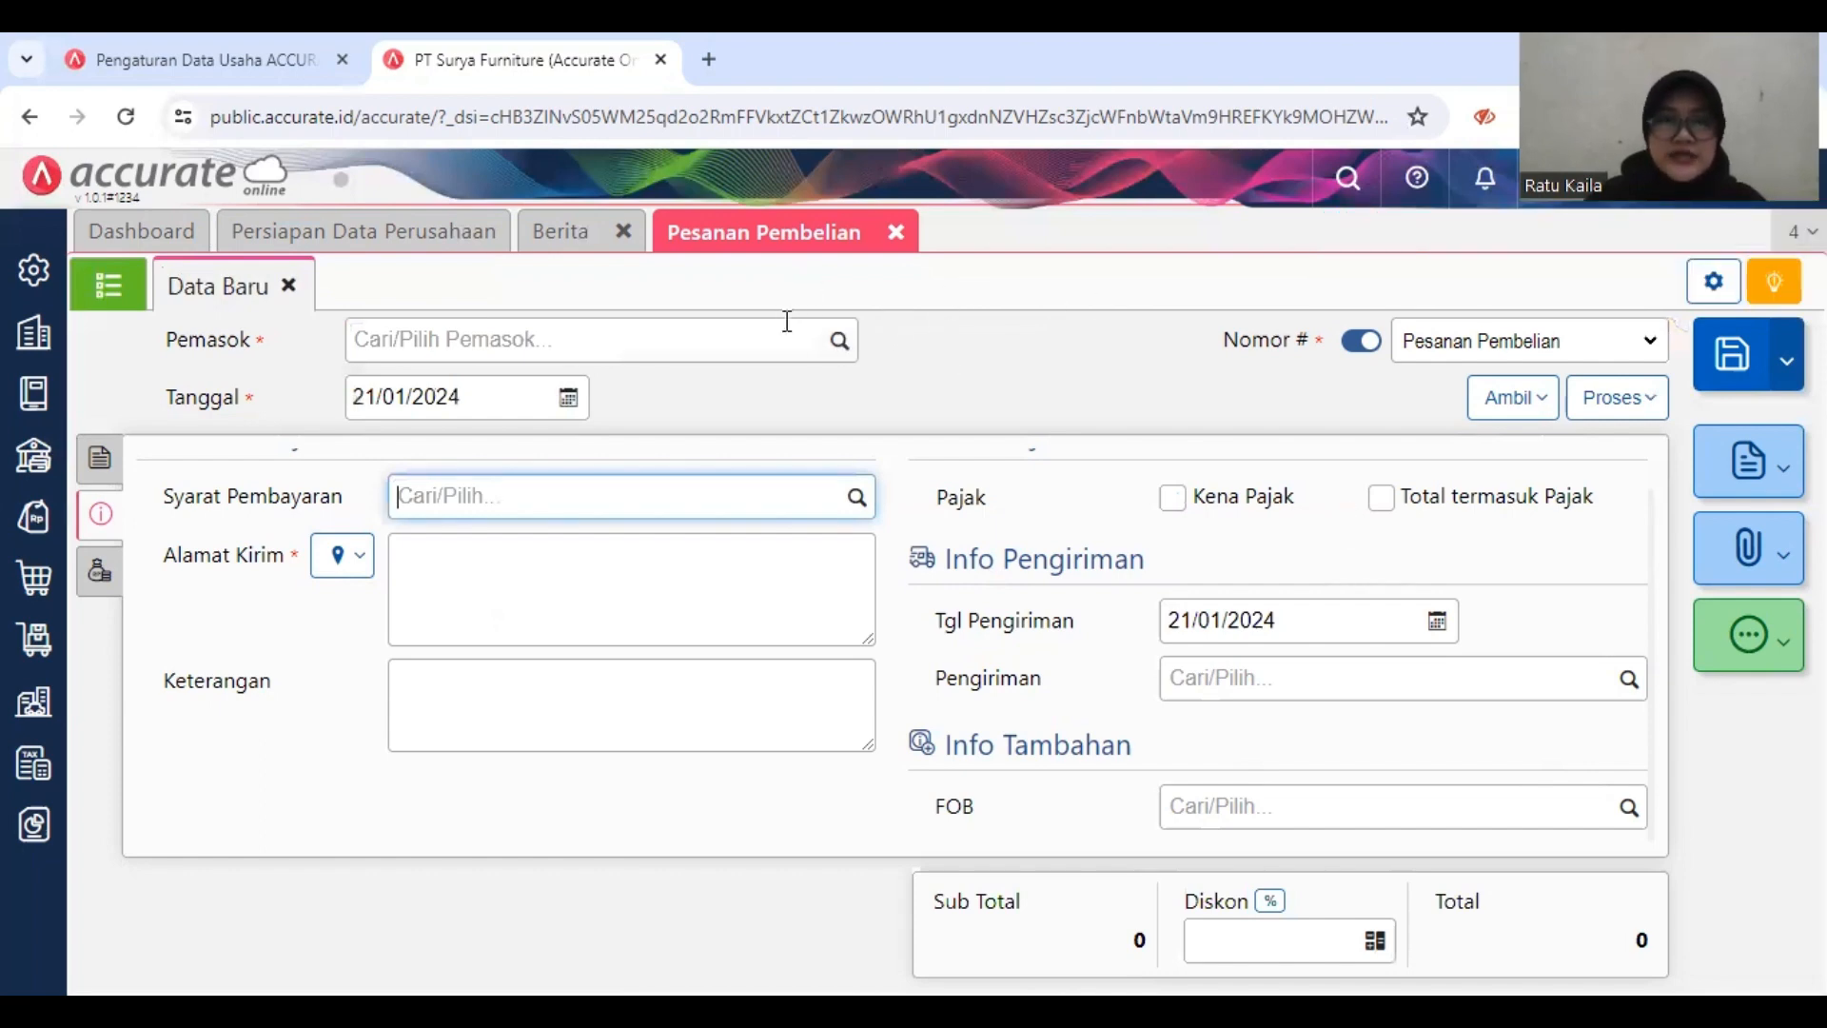
Step: Choose PT. Indah Jaya as the supplier of the new purchase order
left_click(766, 348)
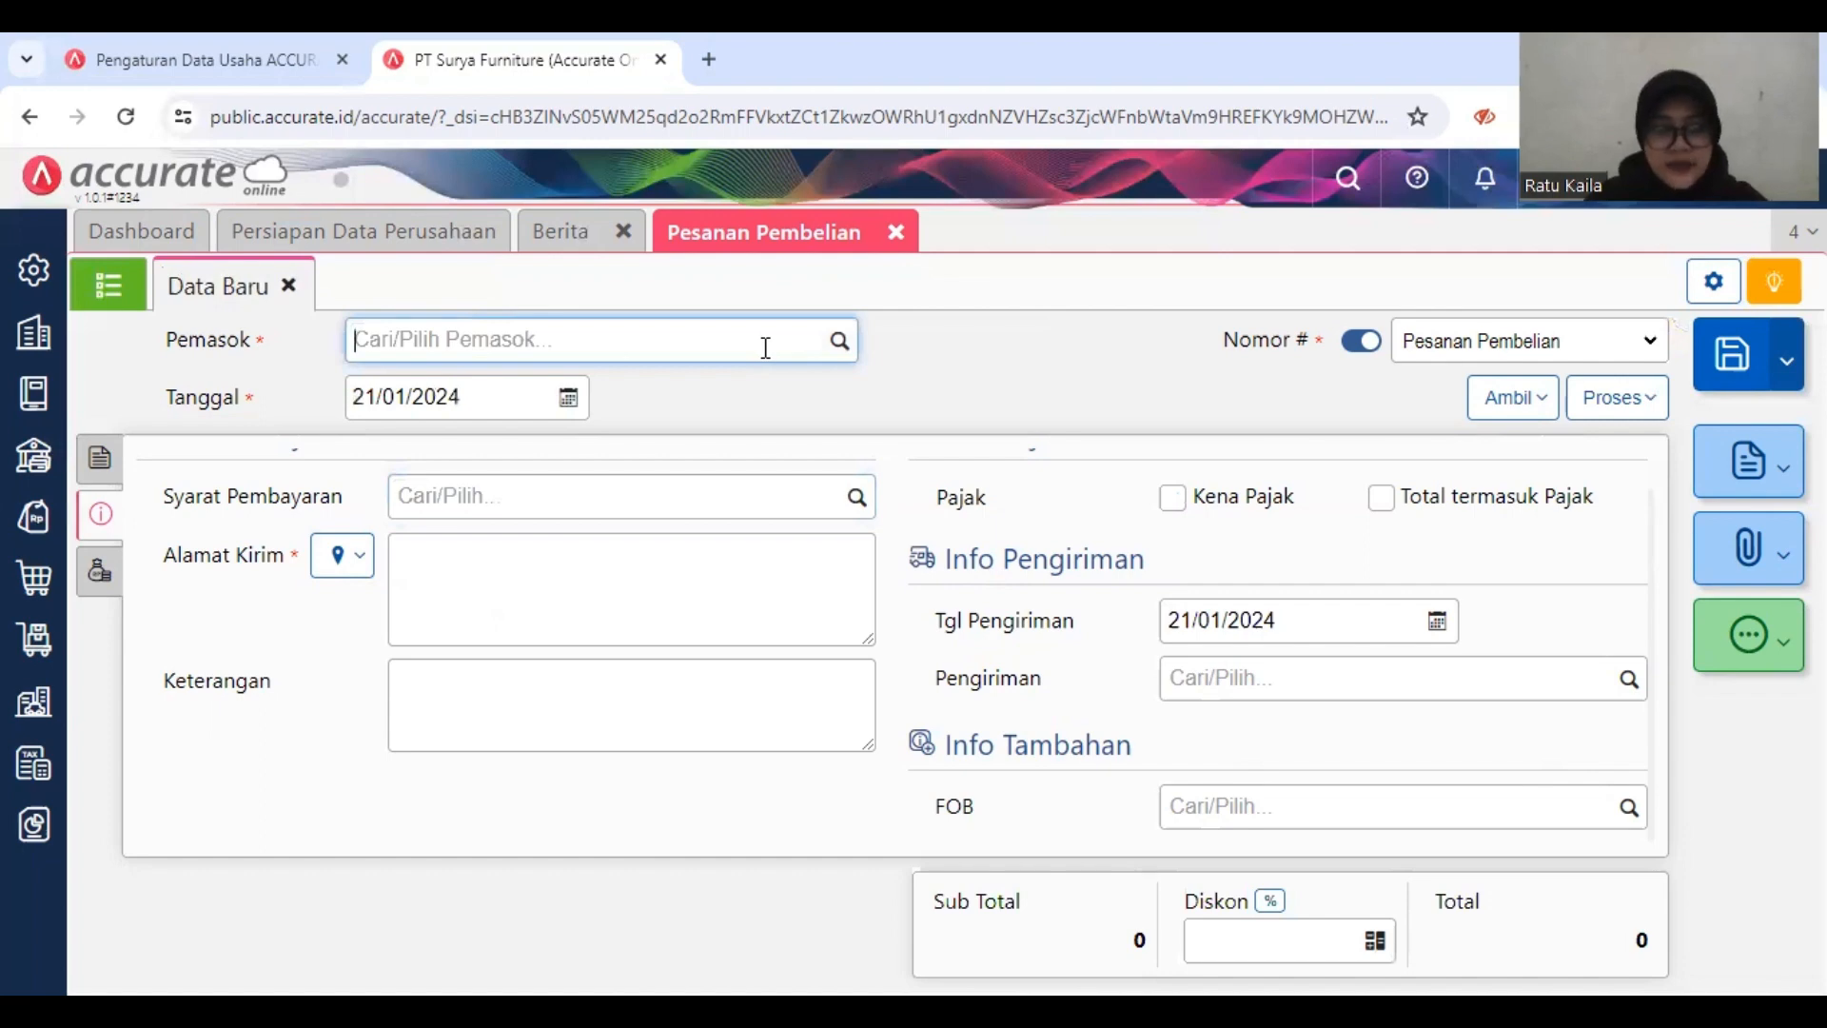
type("pt ")
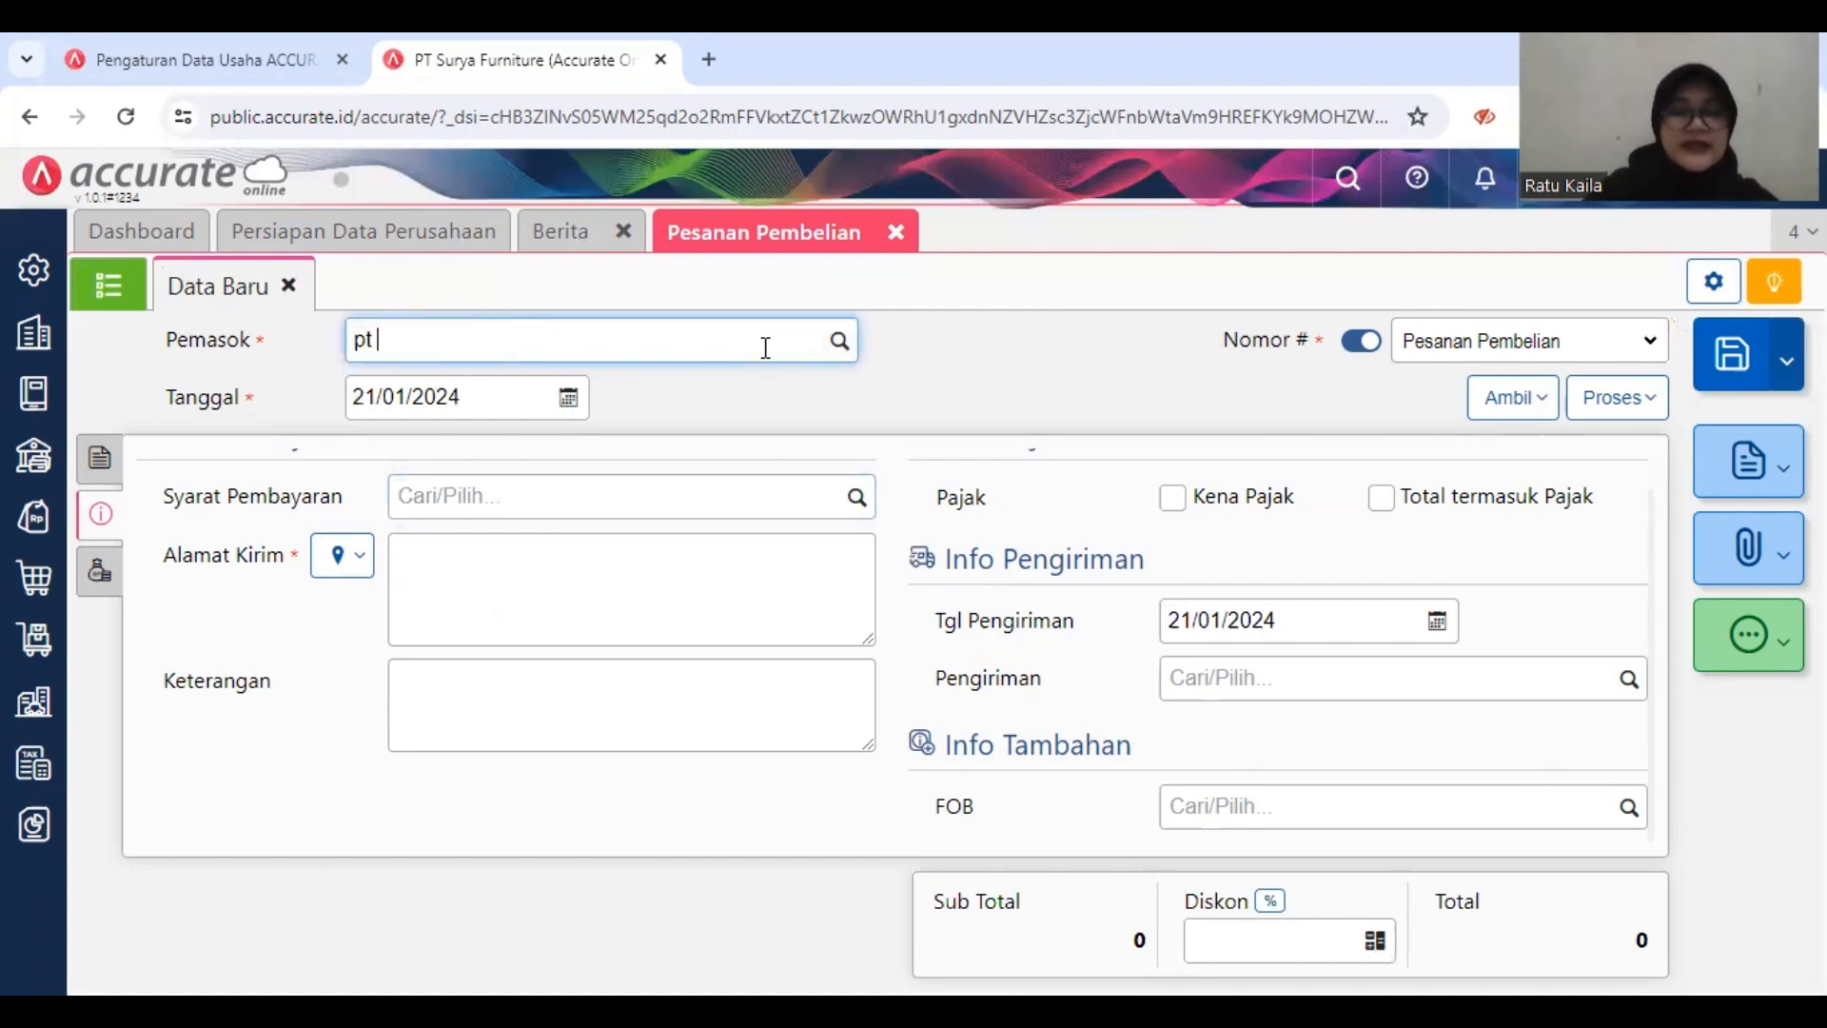
type("indah")
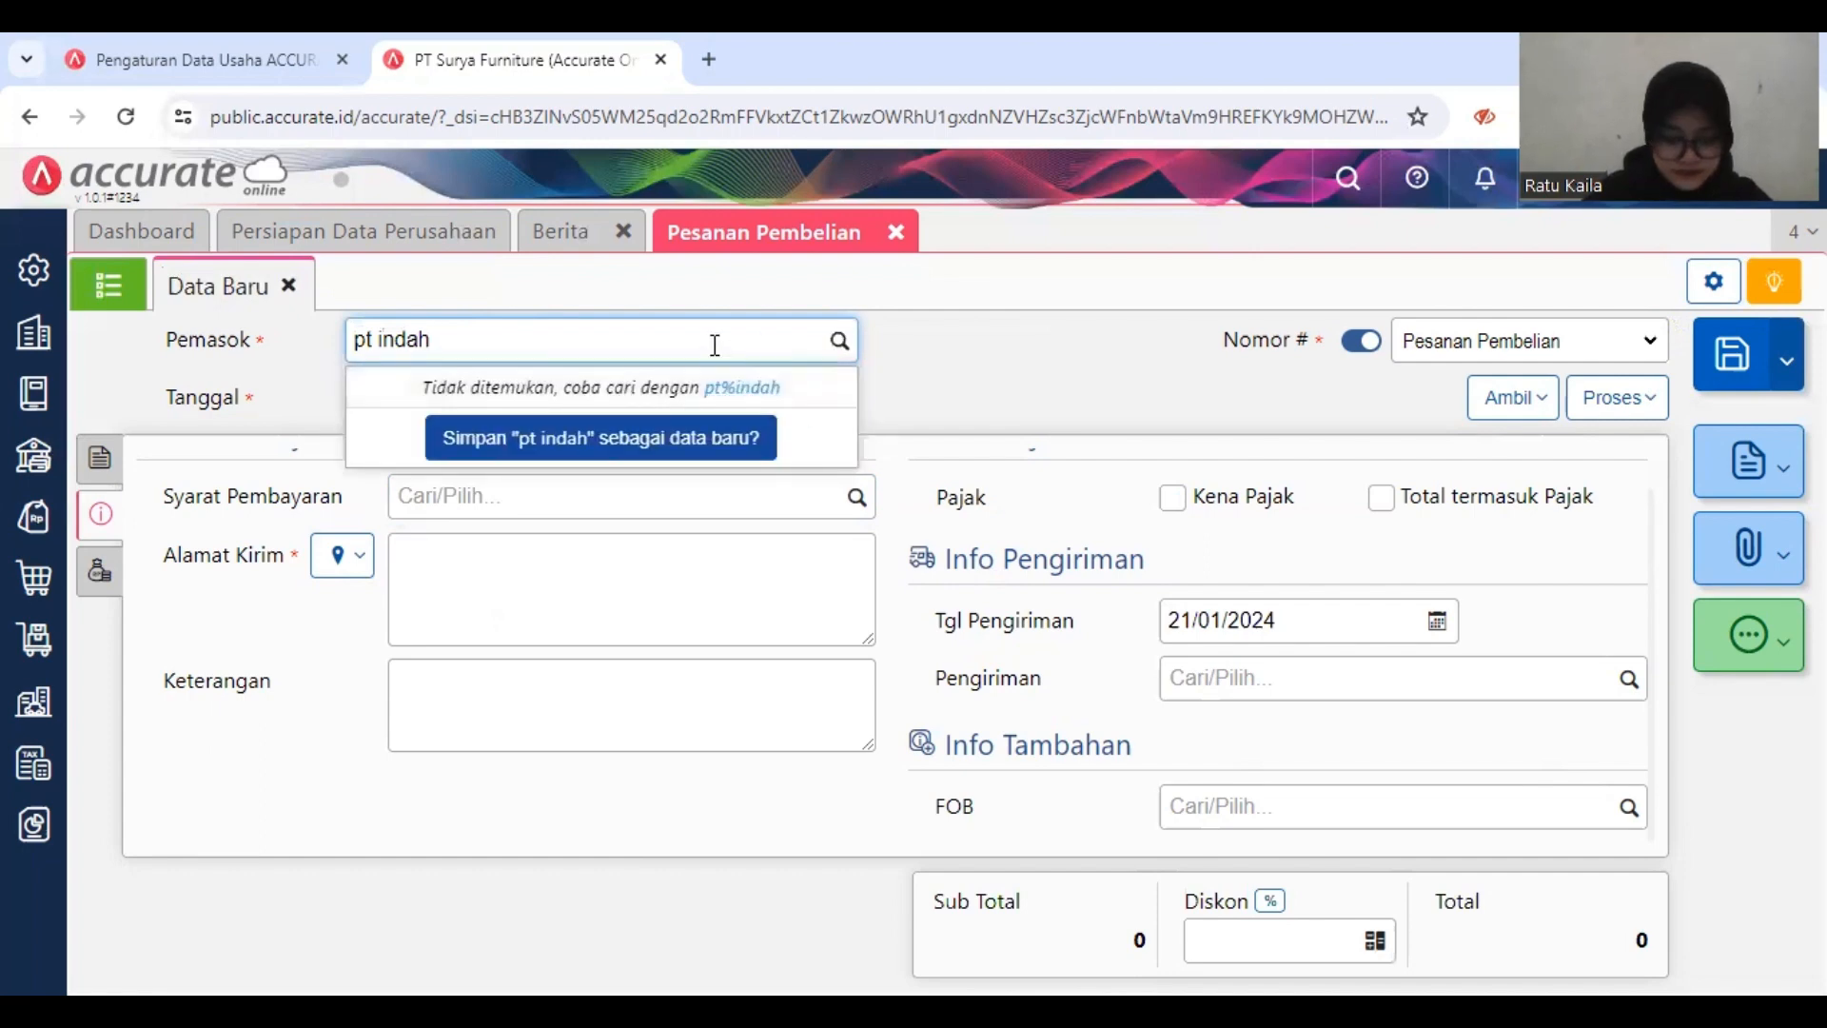
key("BackSpace")
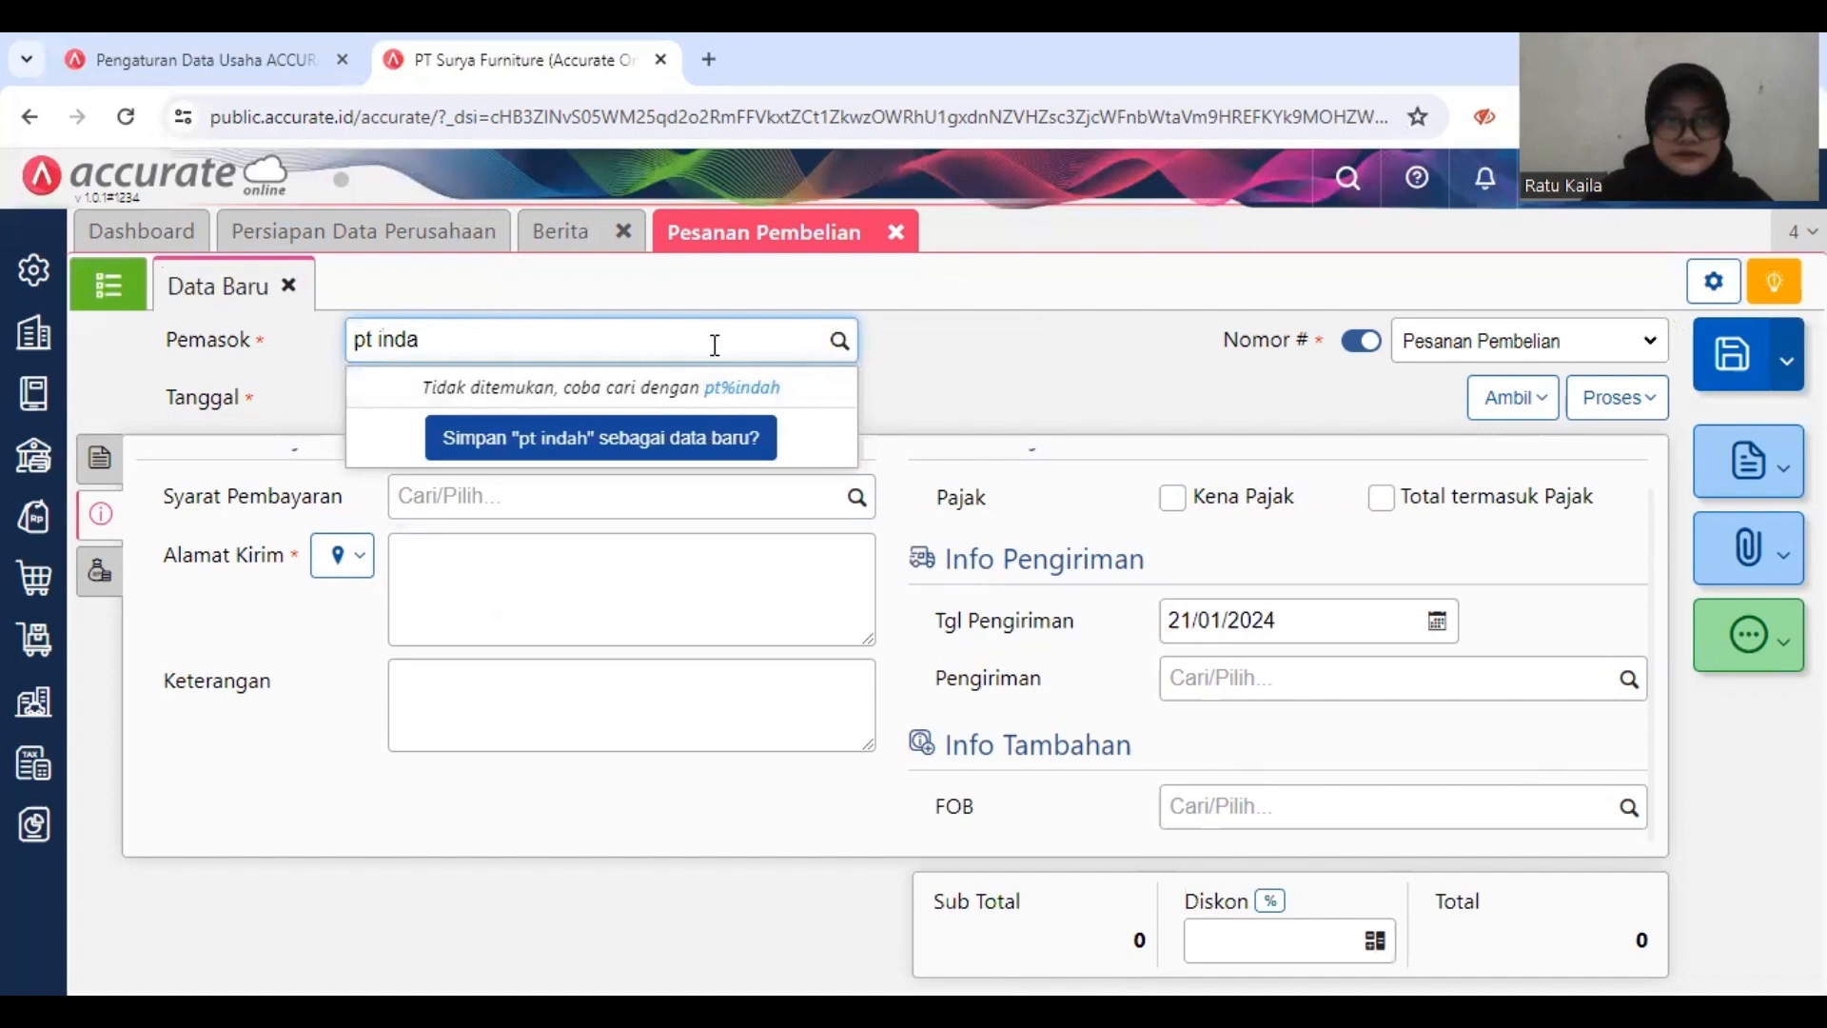
key("BackSpace")
key("BackSpace")
key("BackSpace")
key("BackSpace")
key("BackSpace")
key("BackSpace")
key("BackSpace")
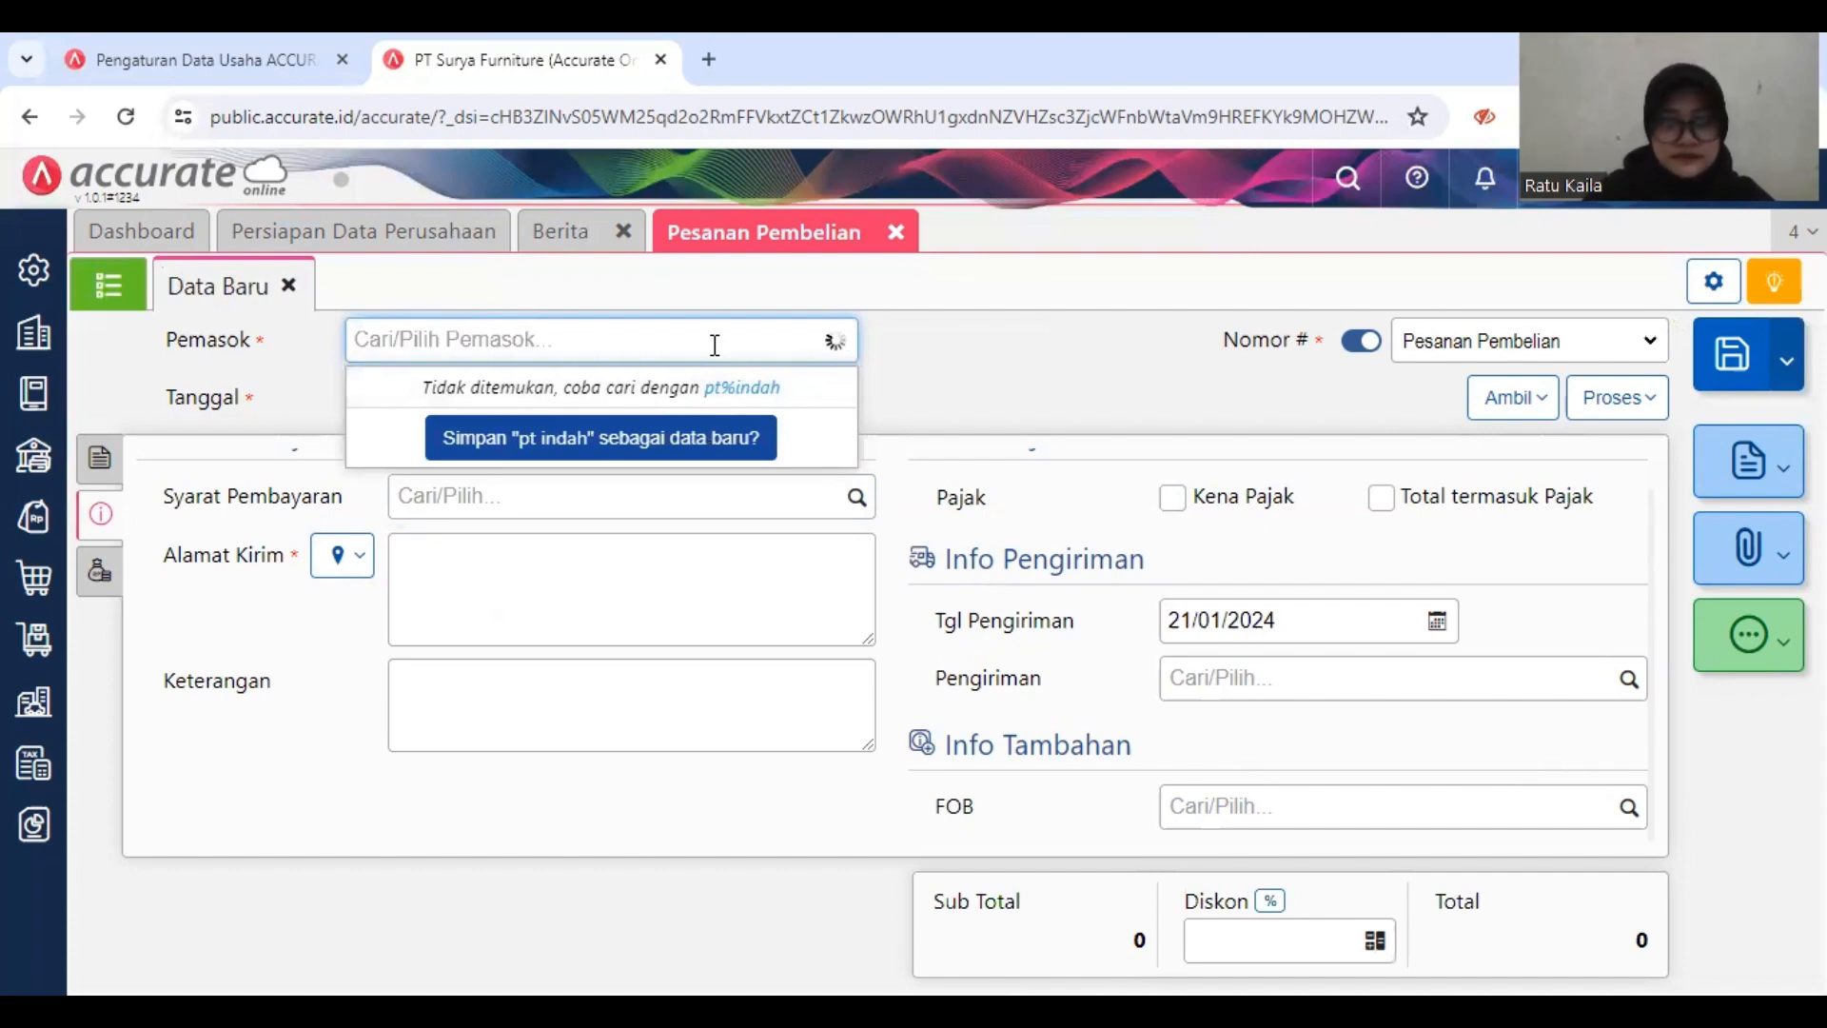
type("PT")
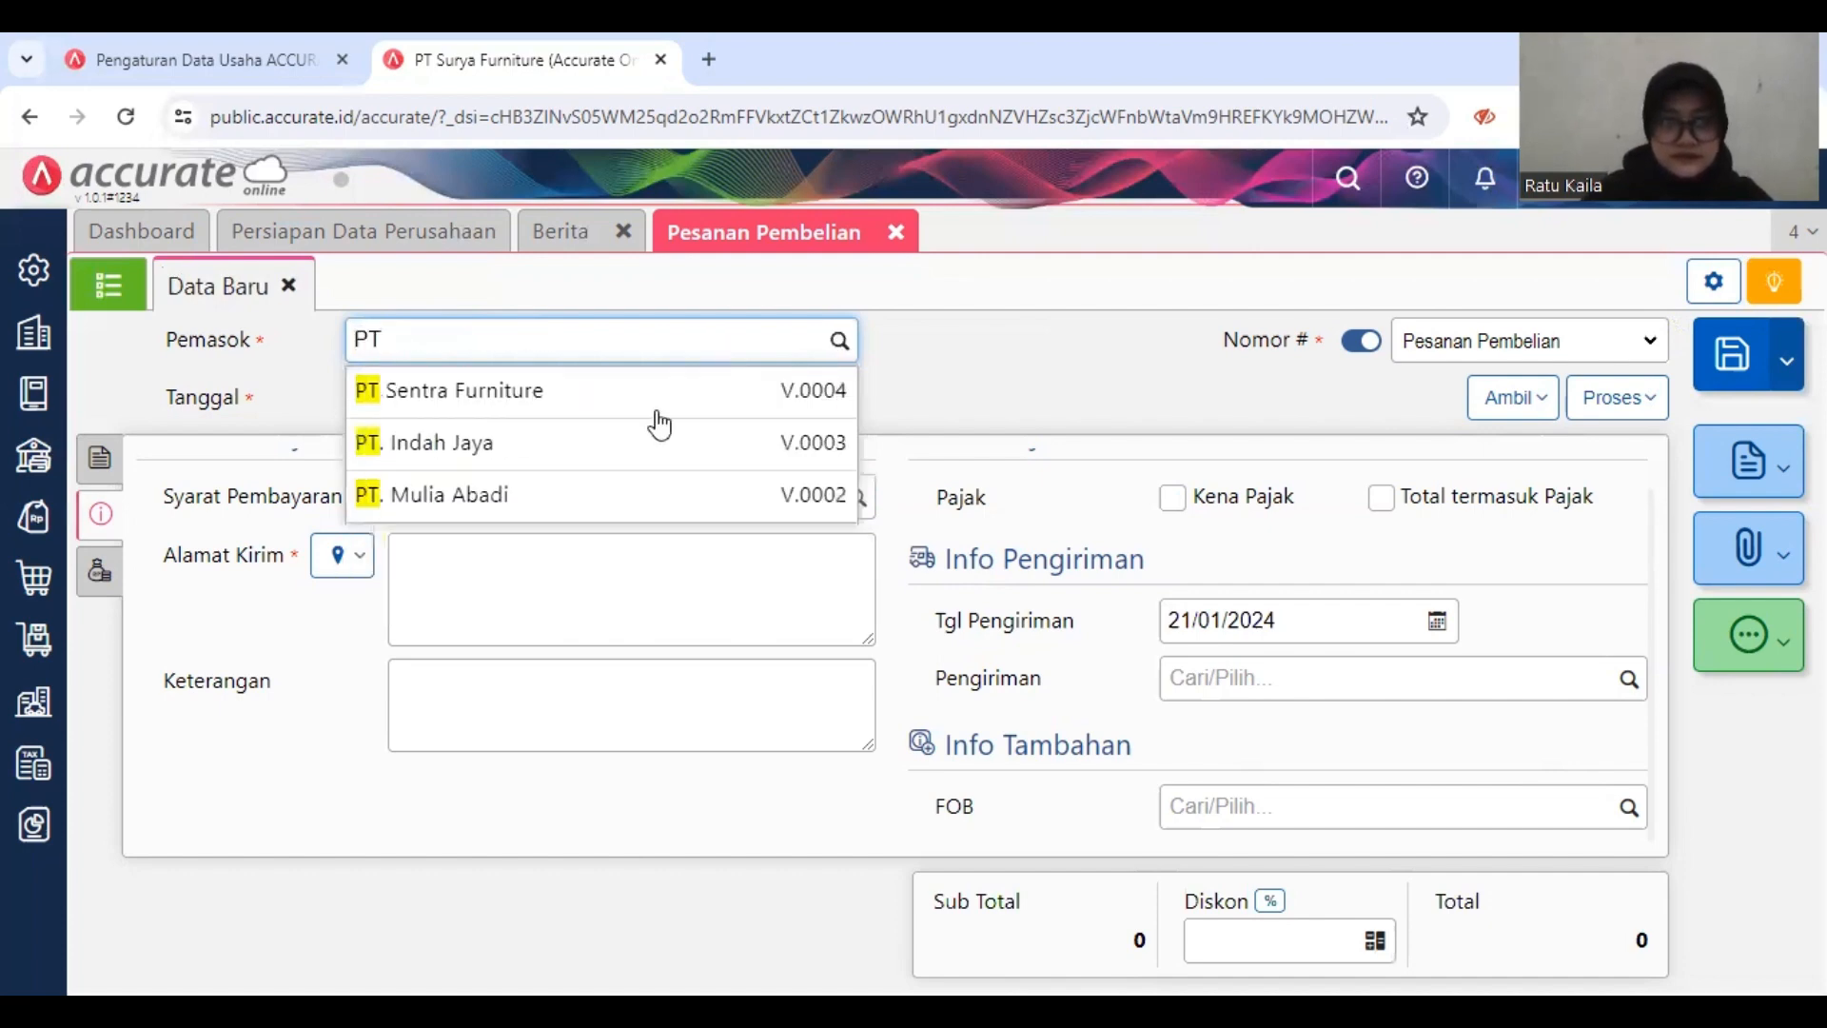
left_click(651, 447)
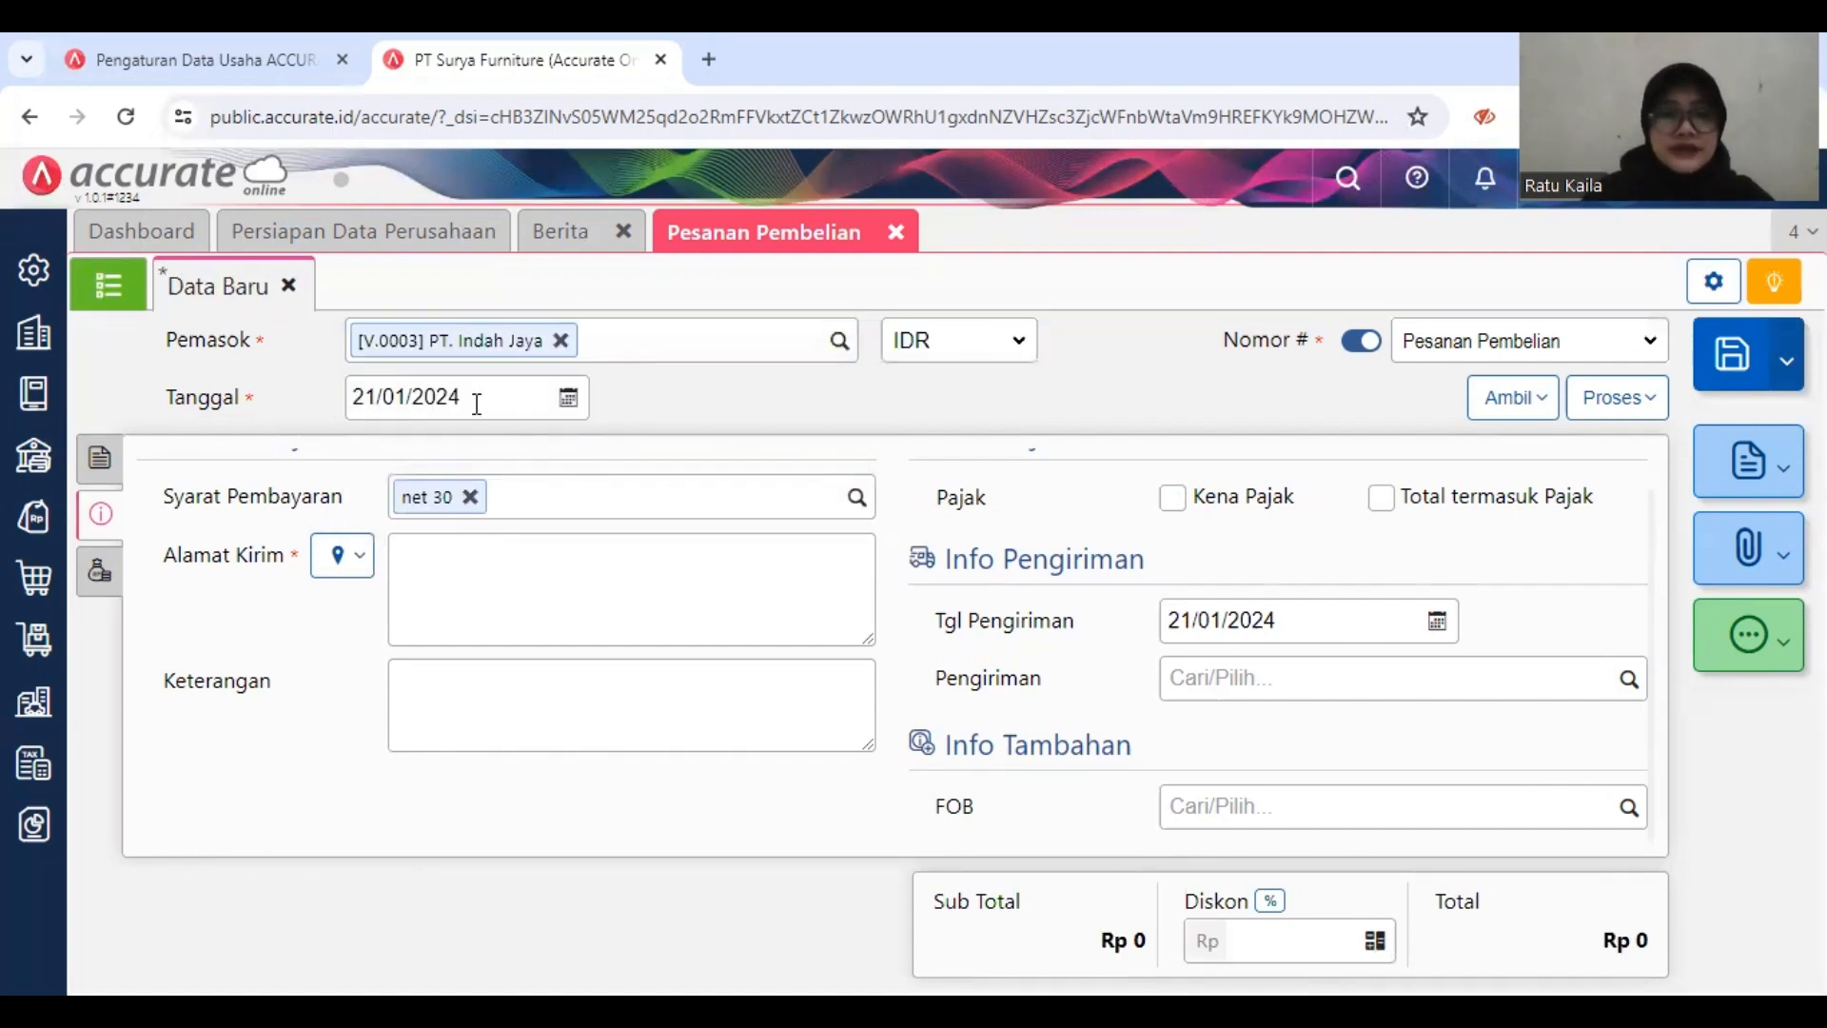
Step: Set the purchase order's date to 03/01/2019
left_click(477, 399)
type("03/01/2019")
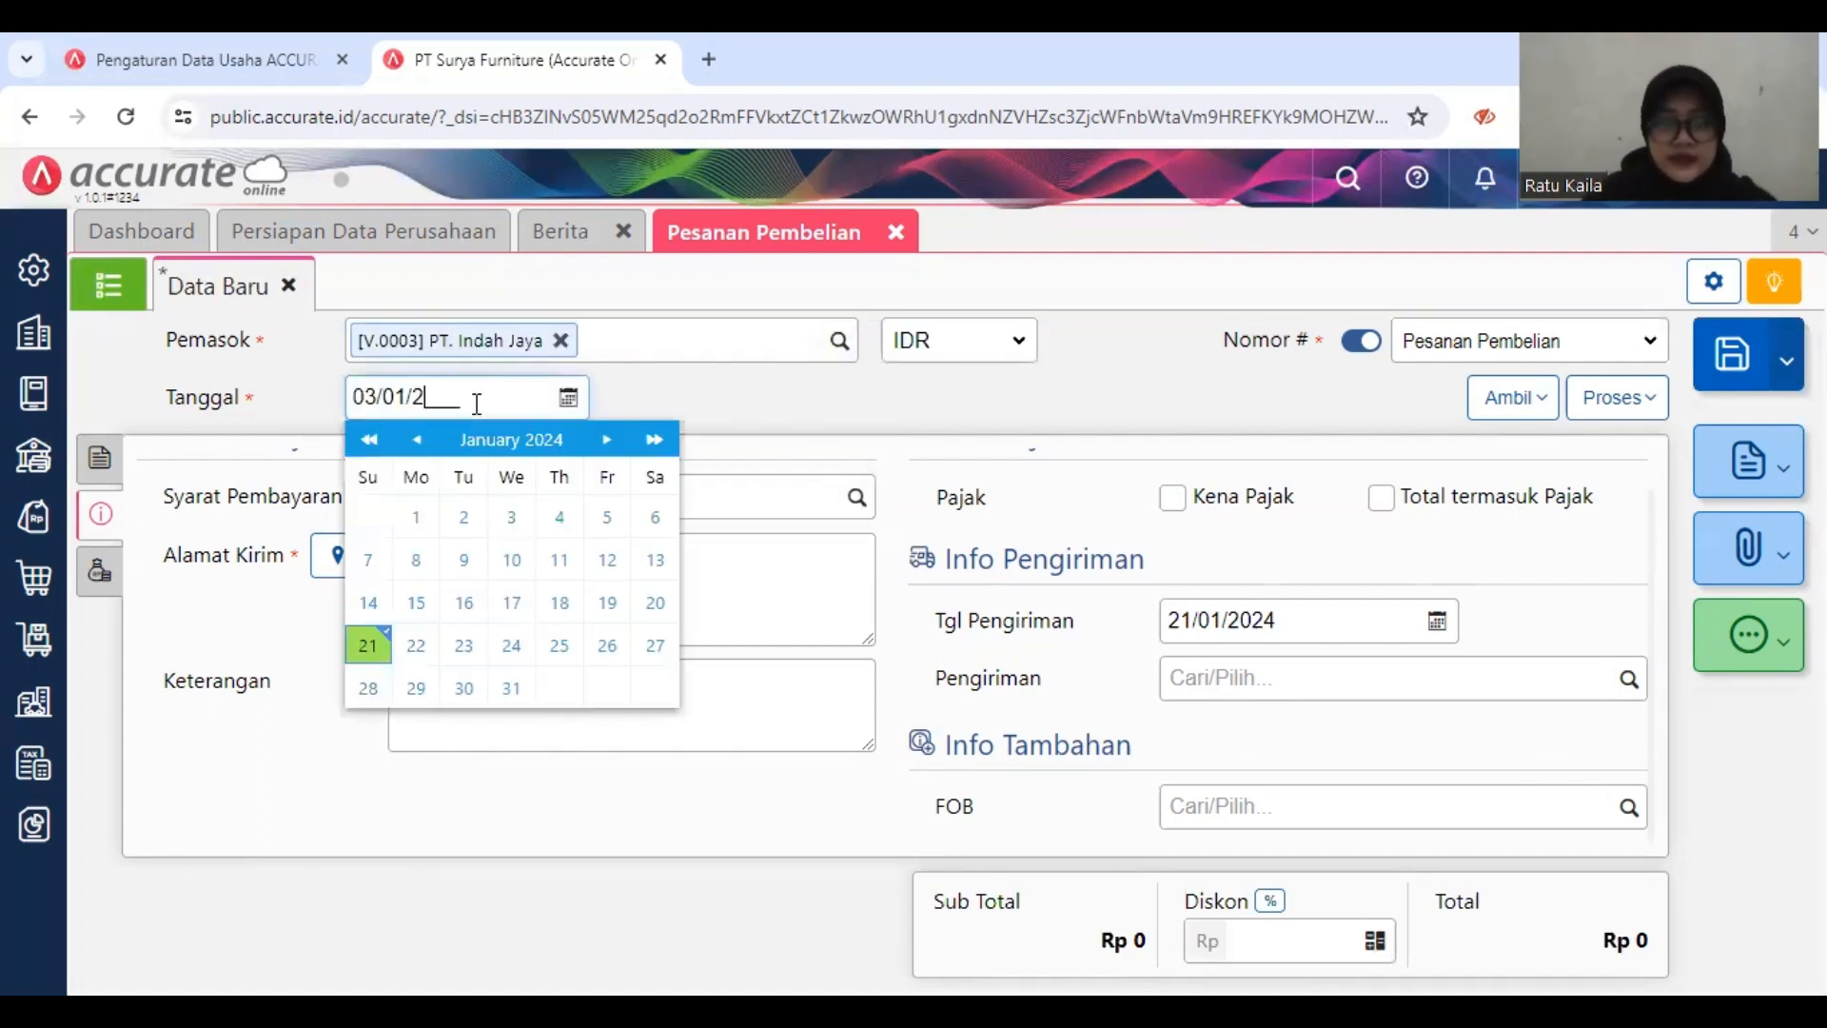
left_click(700, 401)
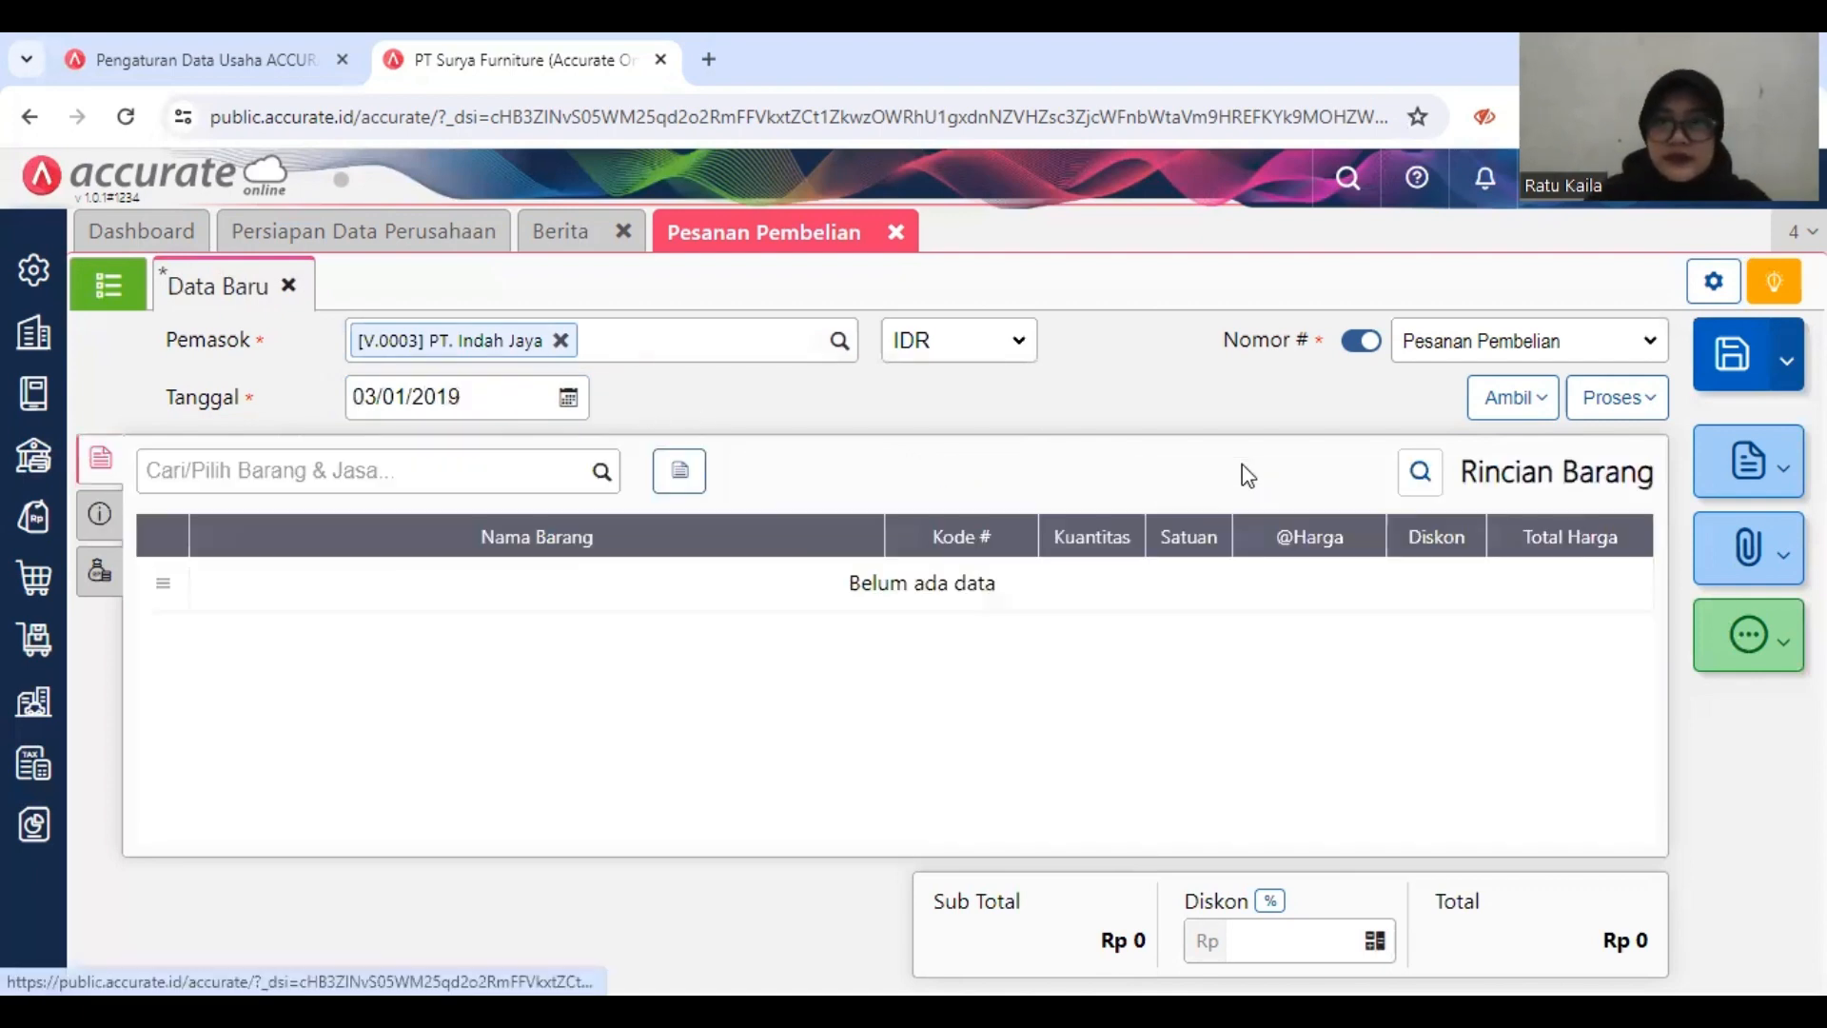
Step: Copy the remaining items, Meja Persegi and Meja Kerja, from the existing Permintaan Barang into the order
left_click(1511, 409)
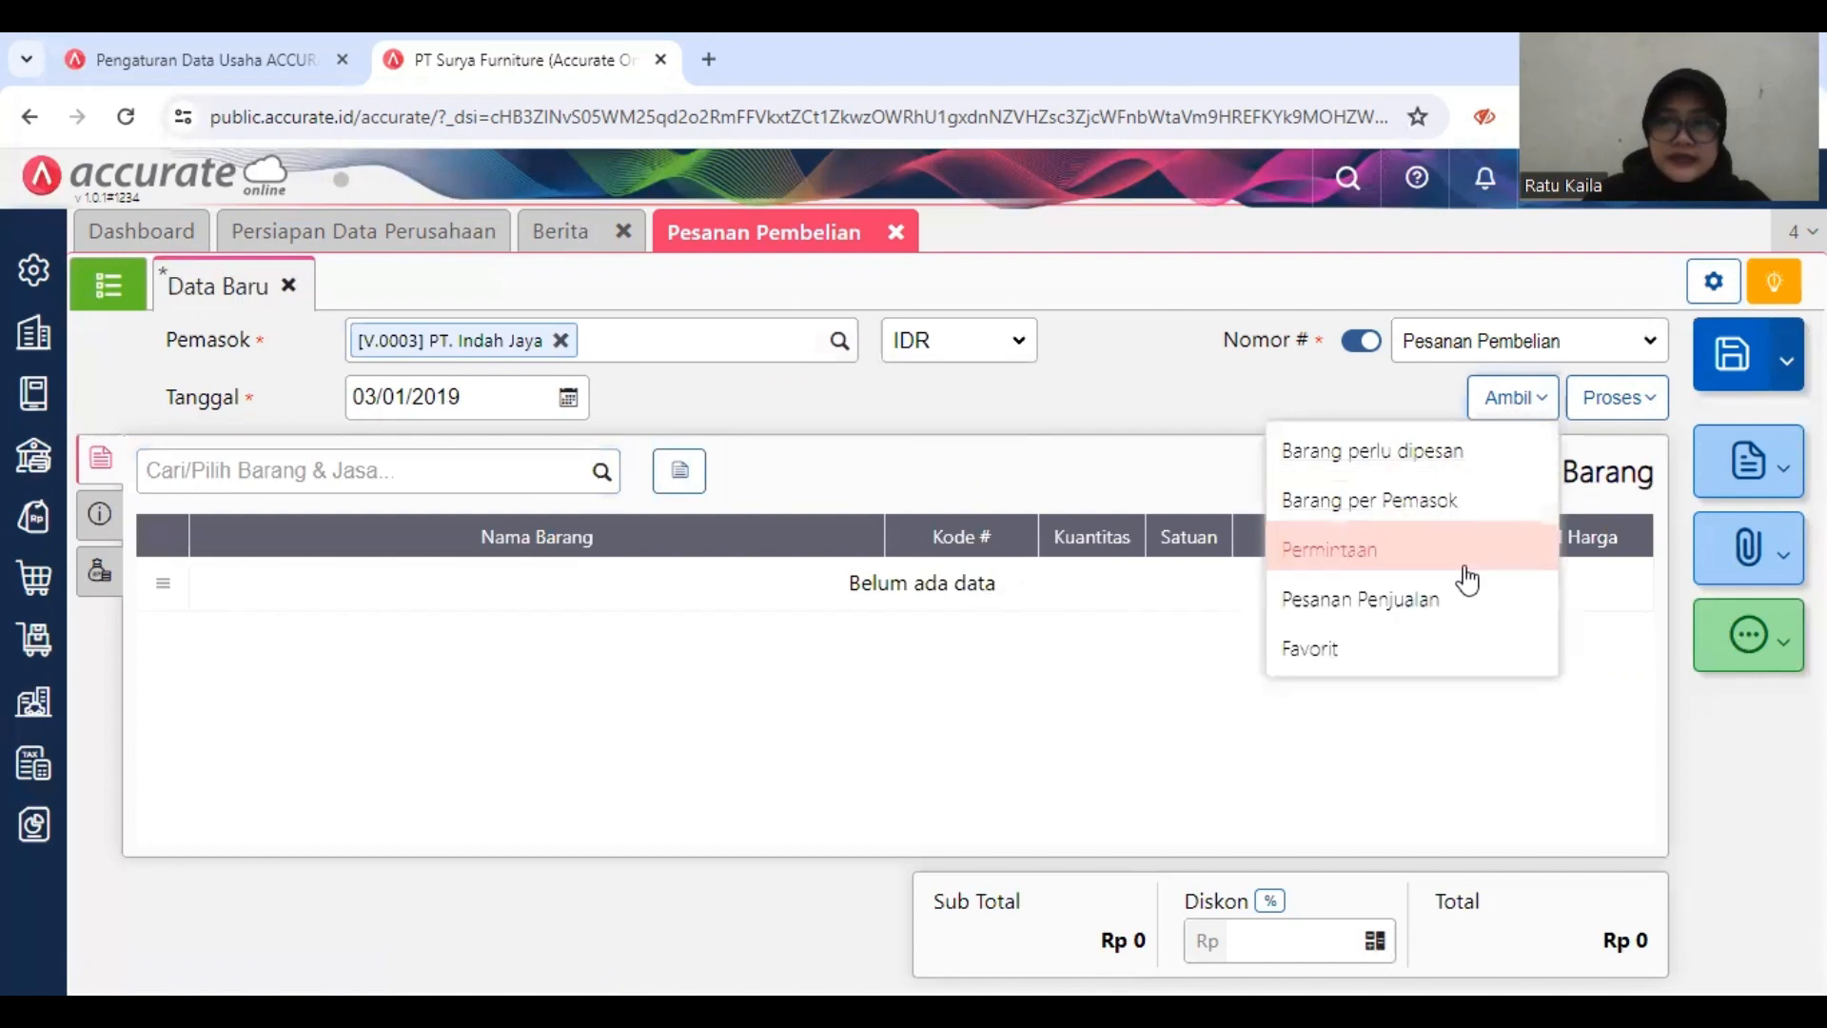
left_click(1453, 564)
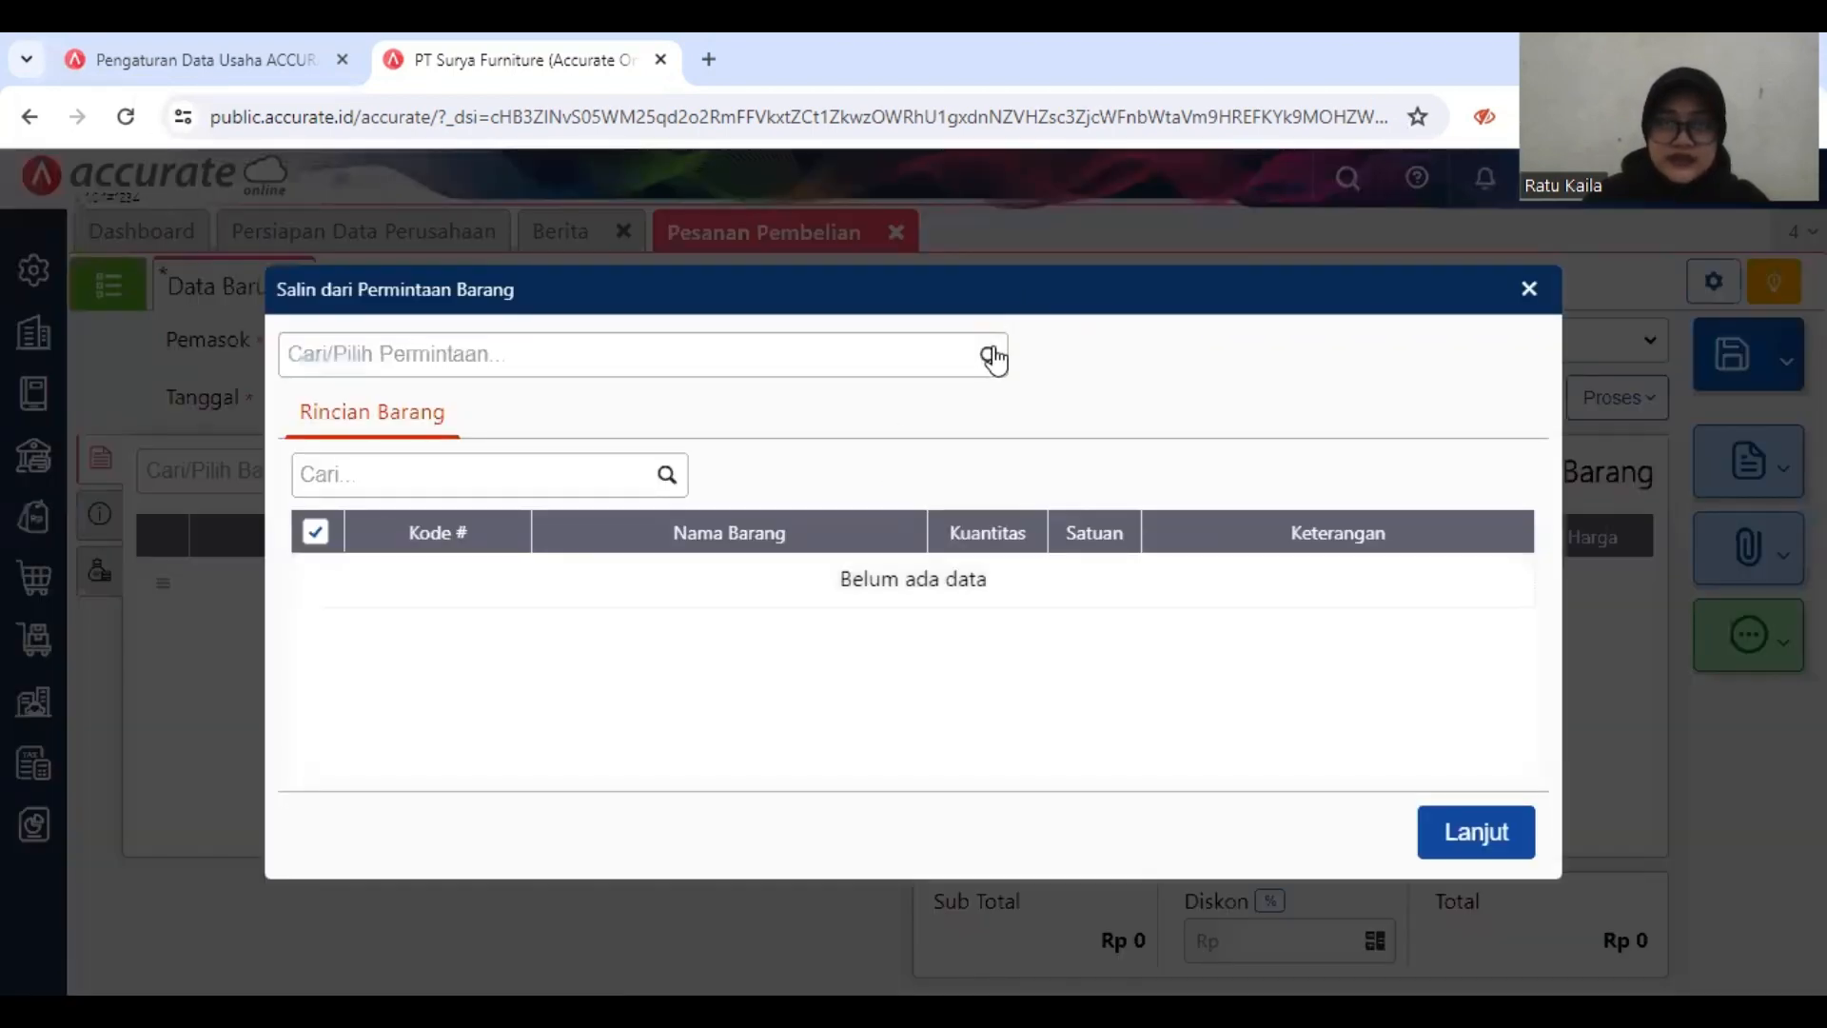
left_click(992, 357)
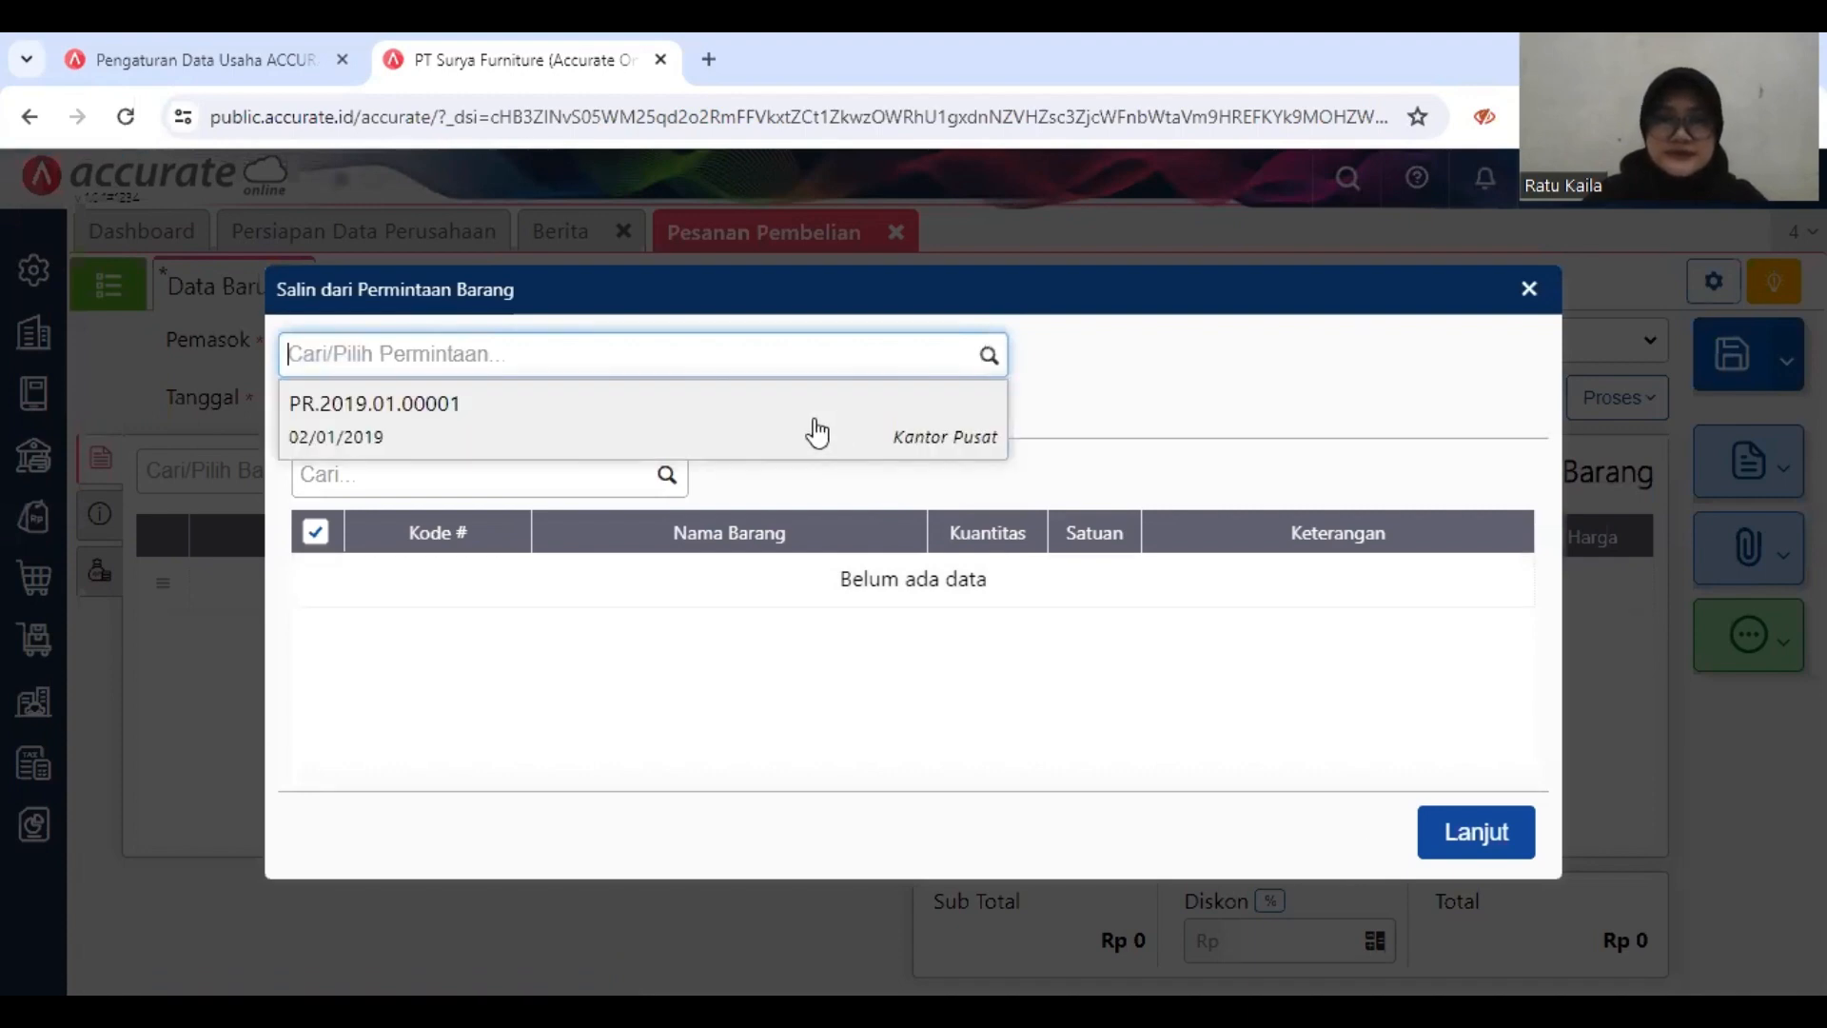
left_click(816, 433)
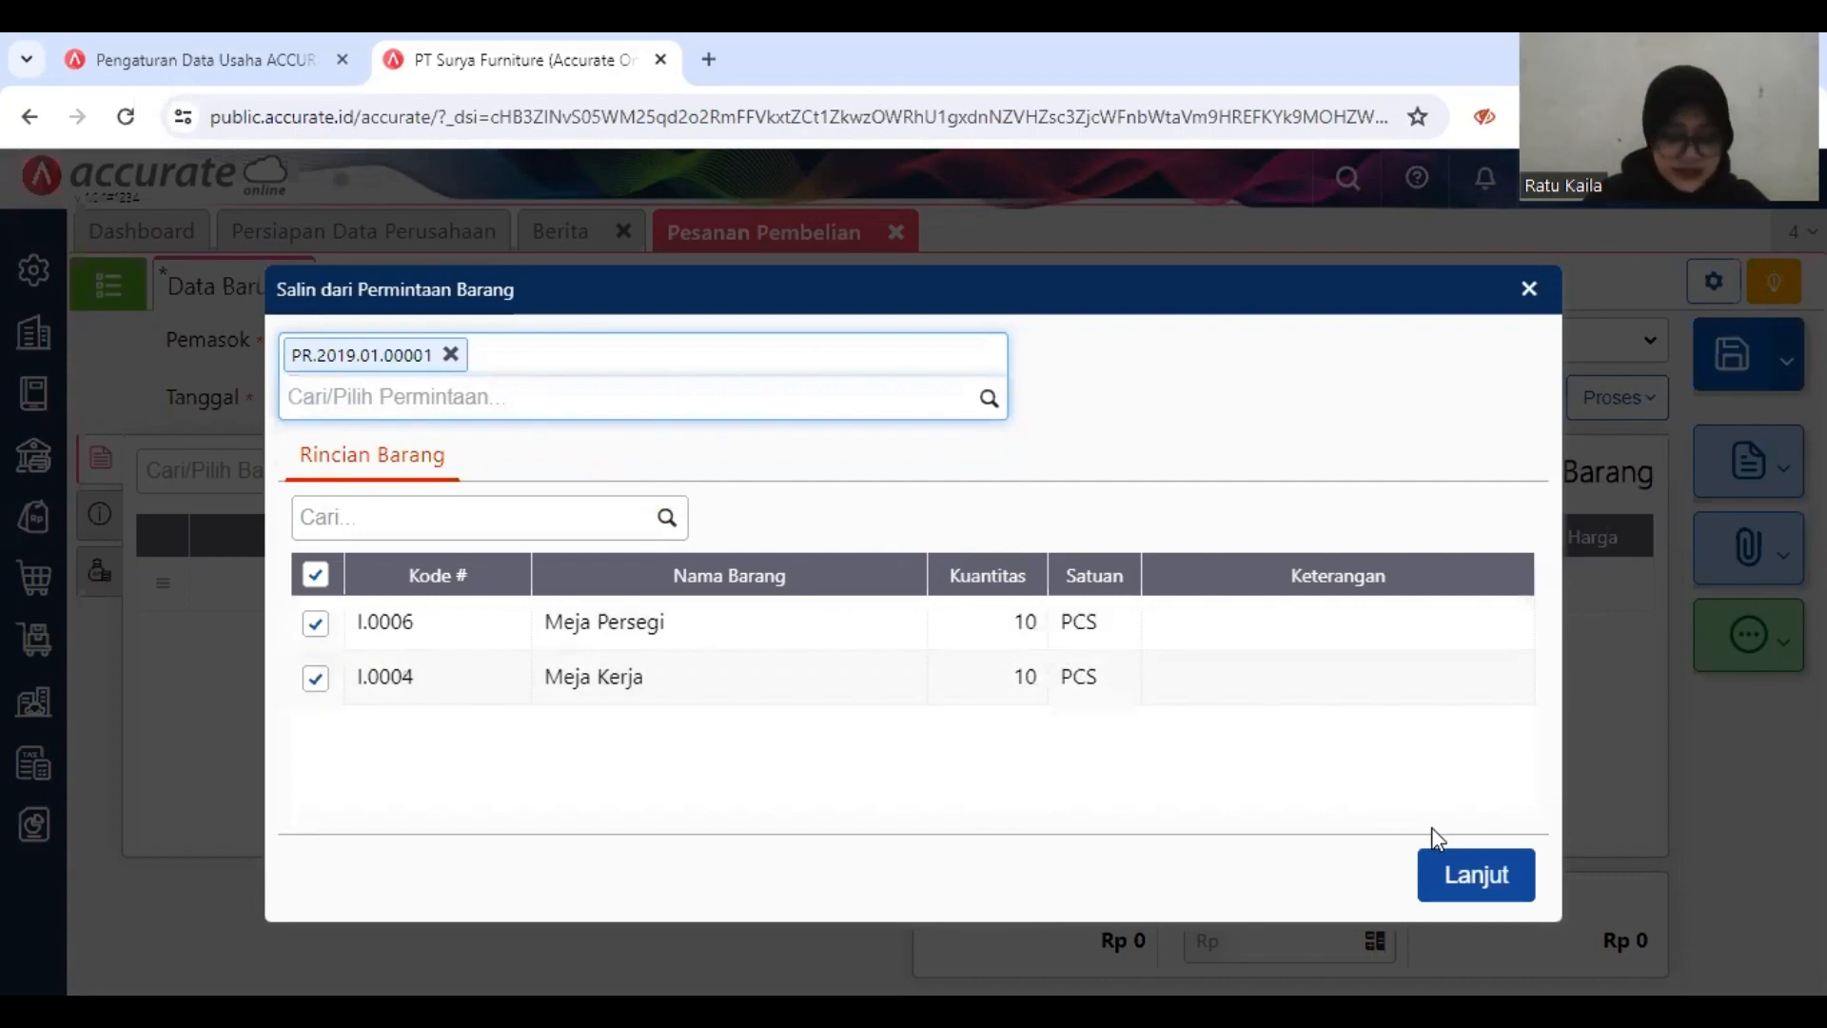
left_click(1453, 878)
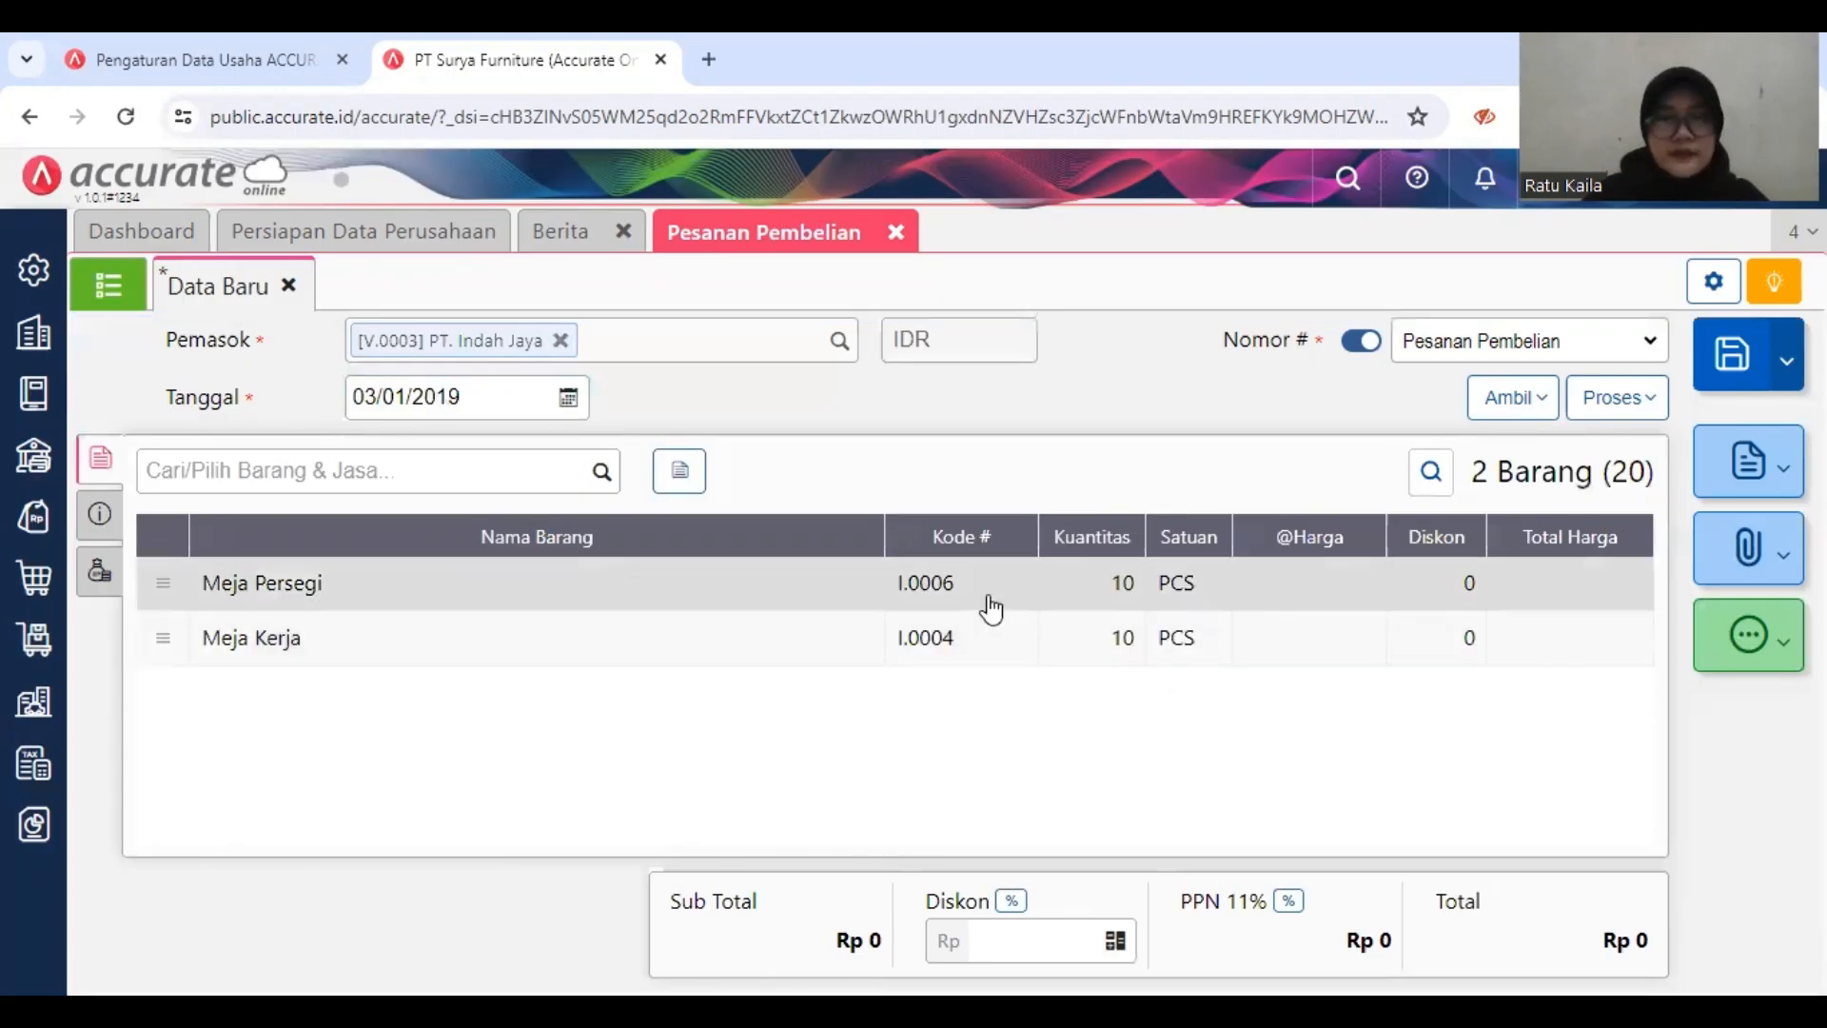
Step: Set the unit price of Meja Persegi to Rp 77.000 in its item details
right_click(841, 586)
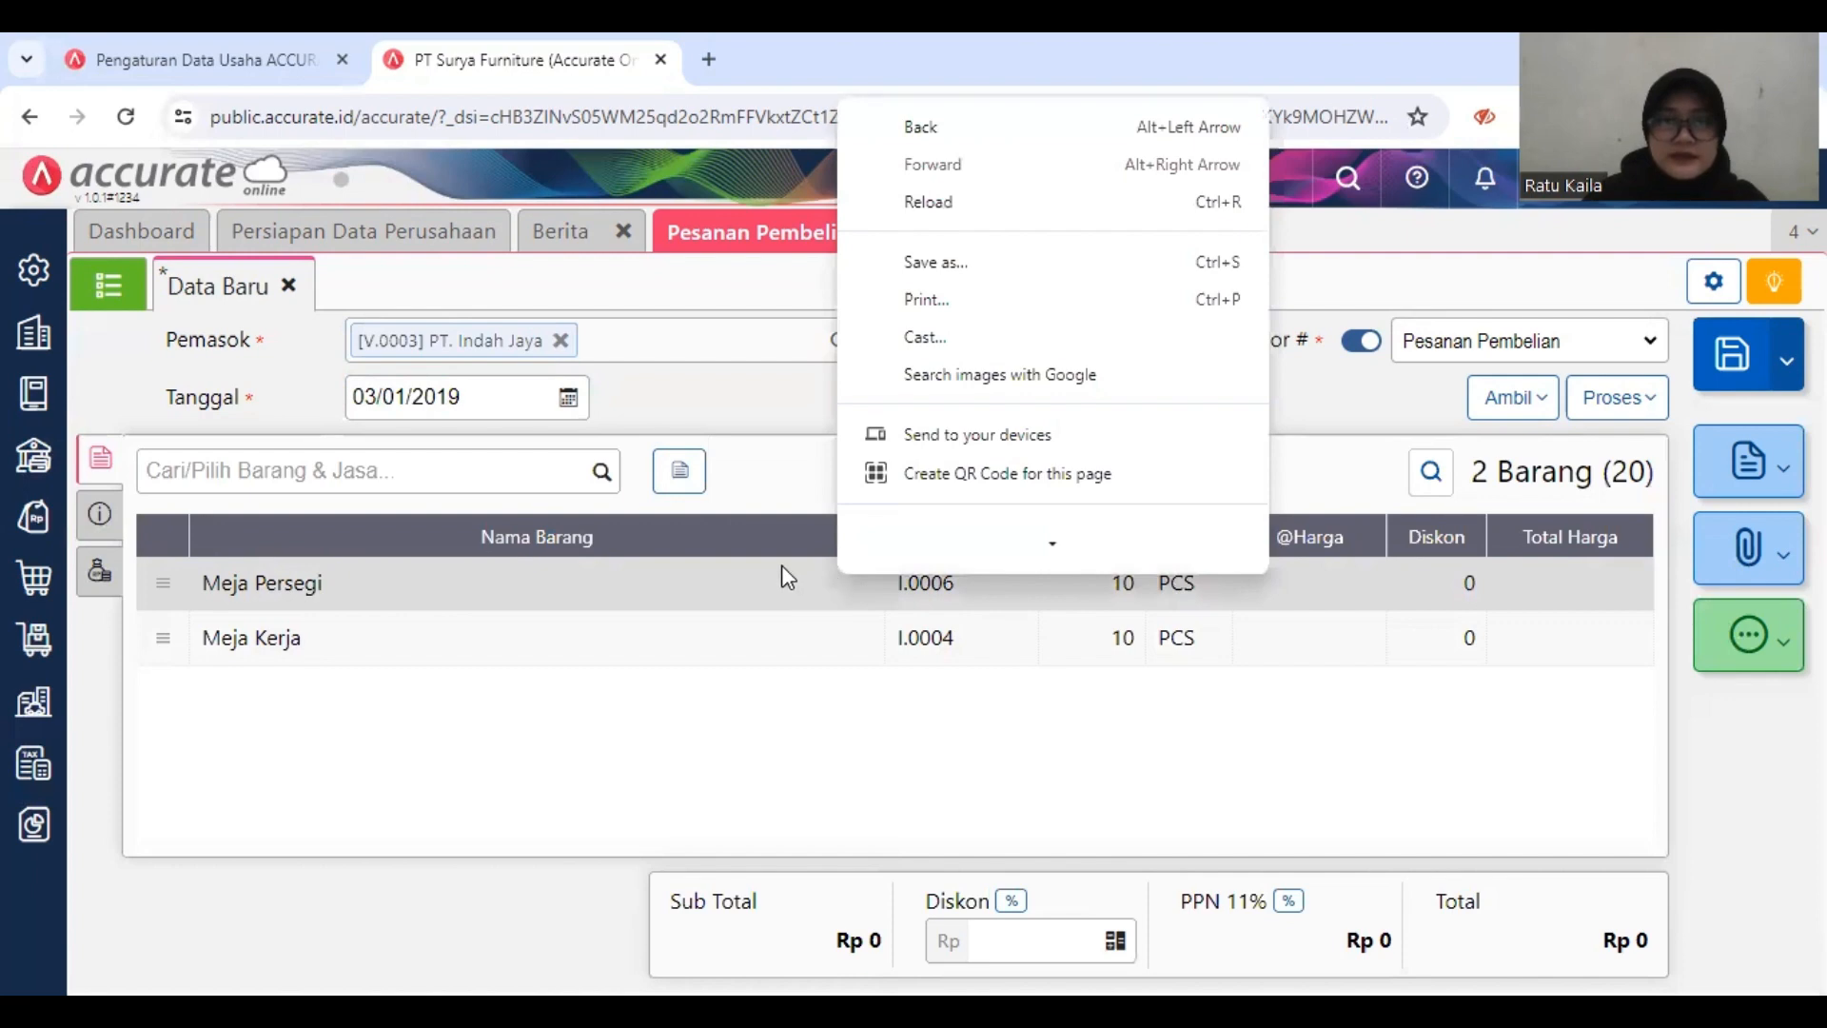
left_click(785, 578)
left_click(807, 580)
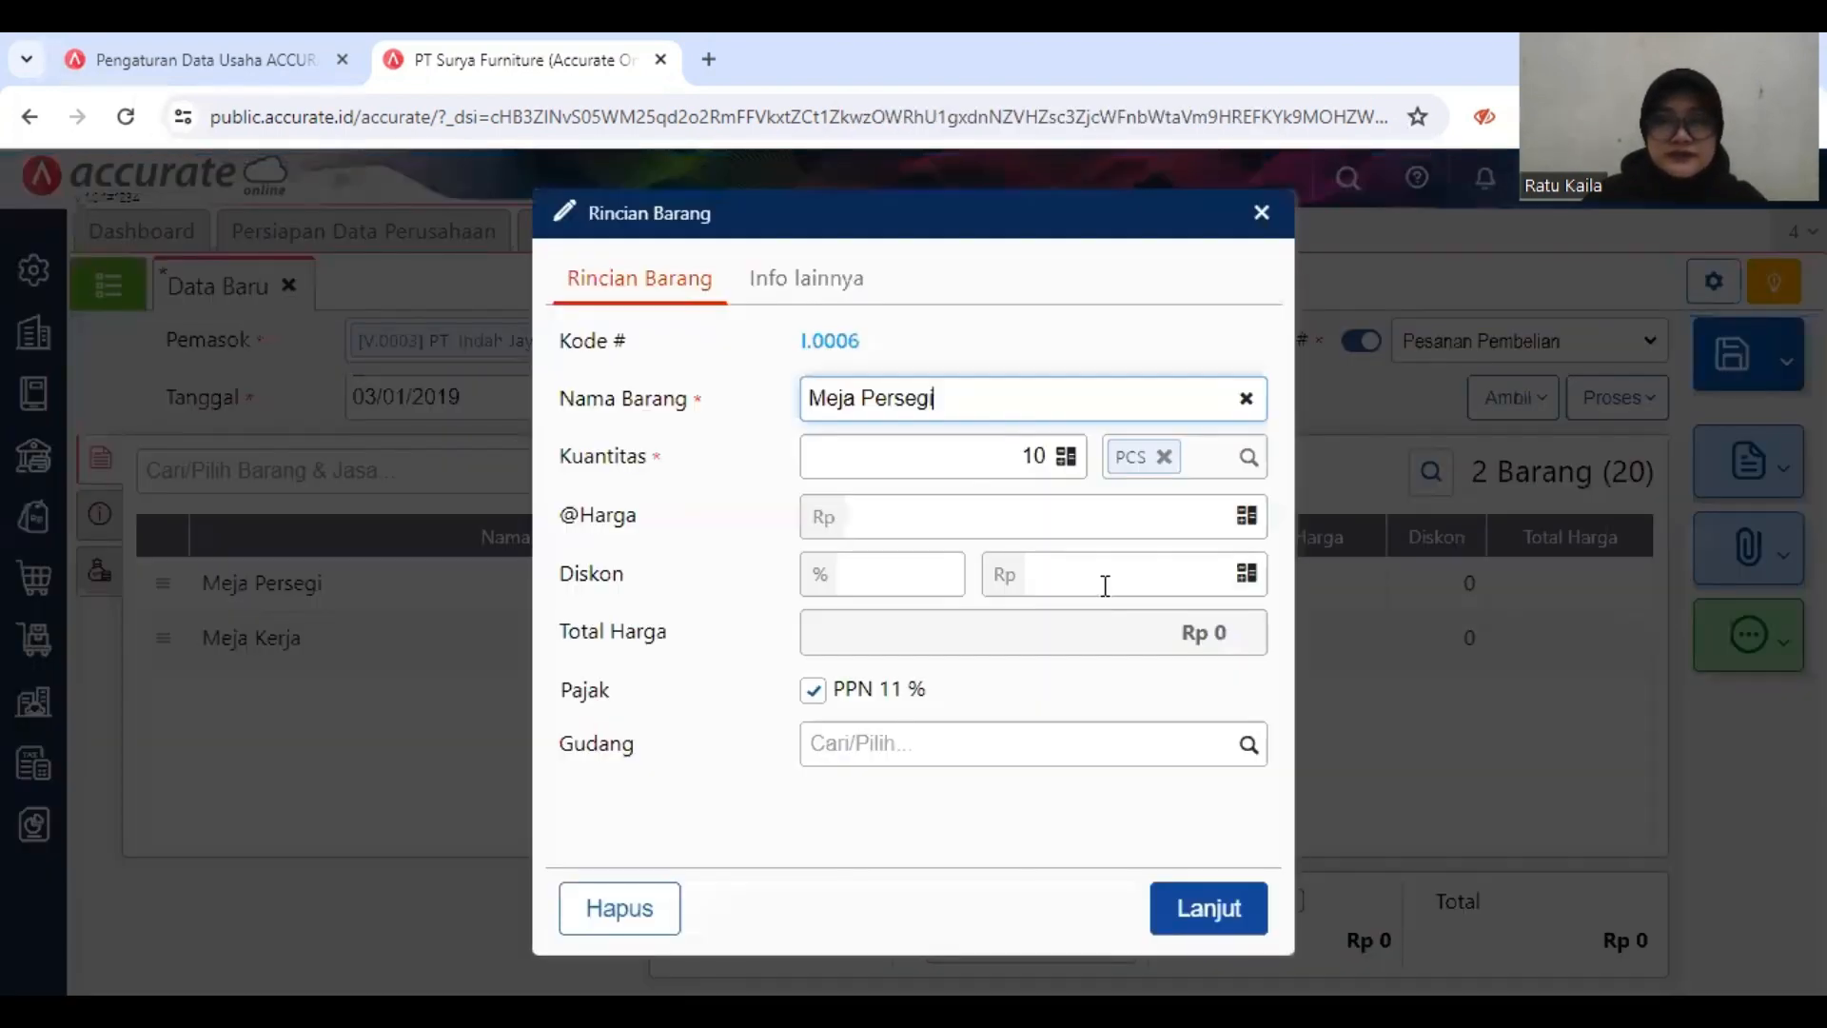
left_click(1091, 511)
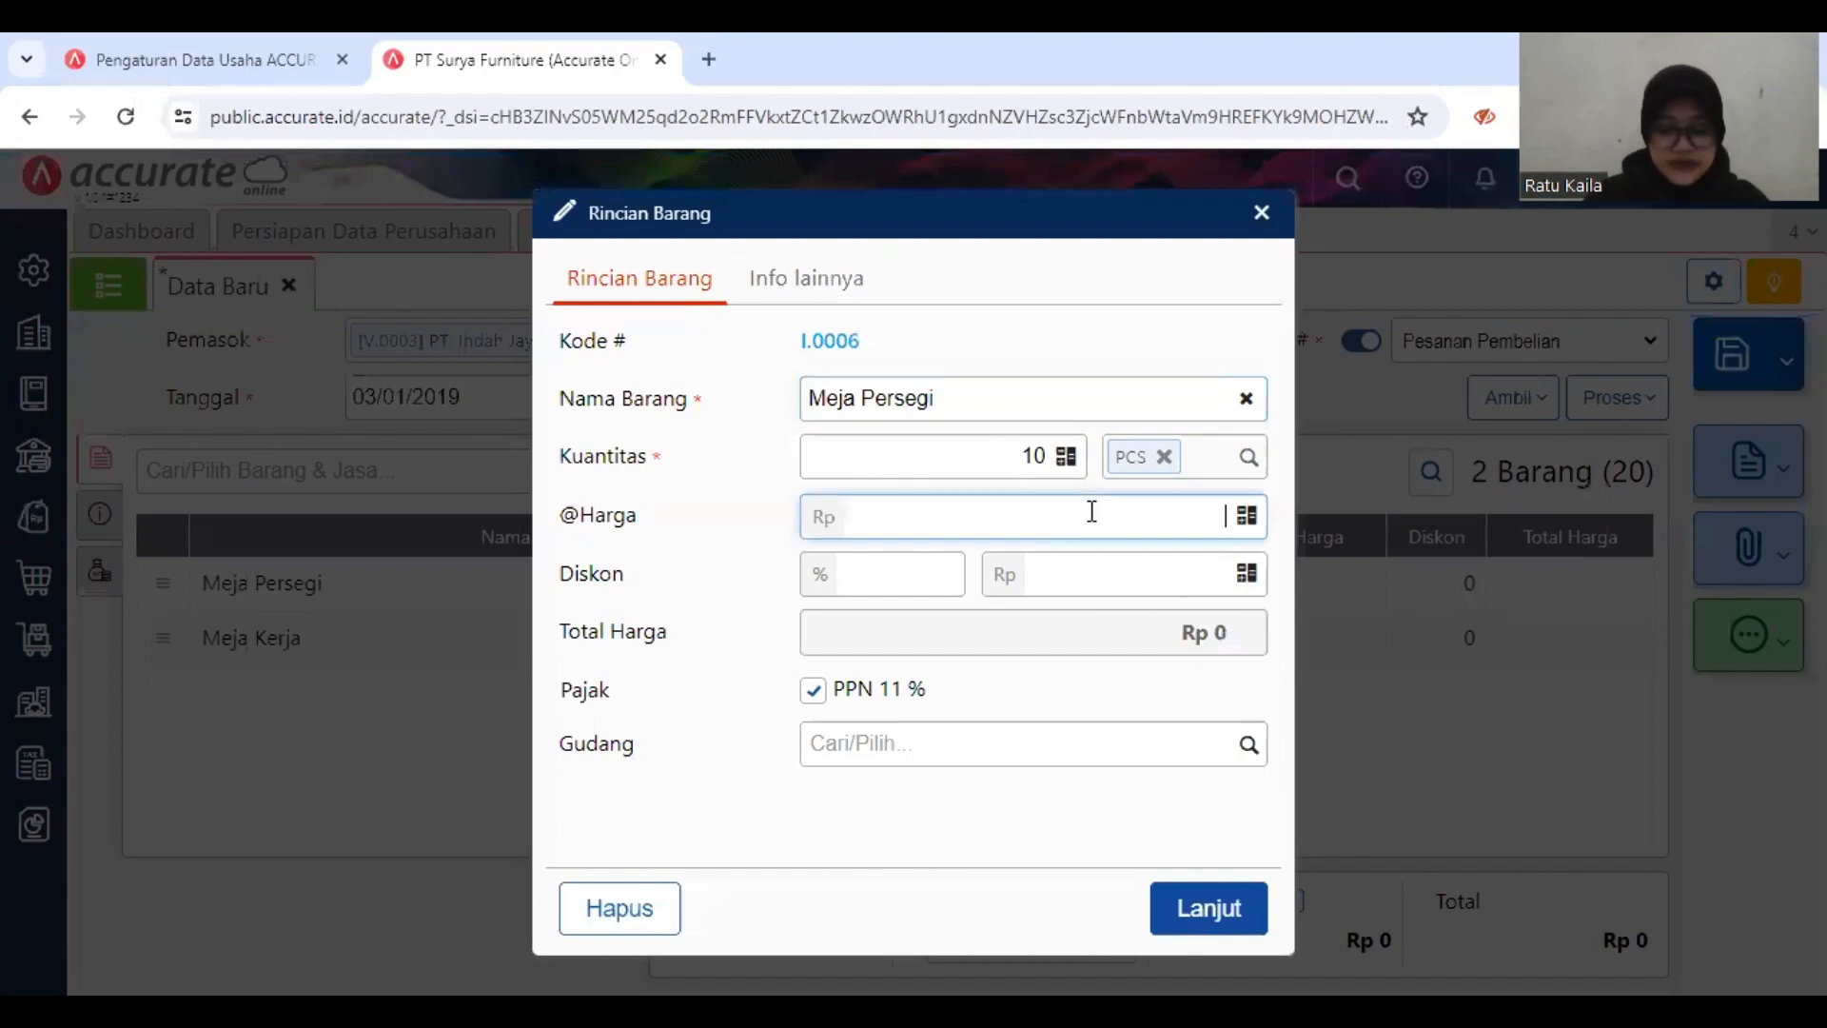
type("770000")
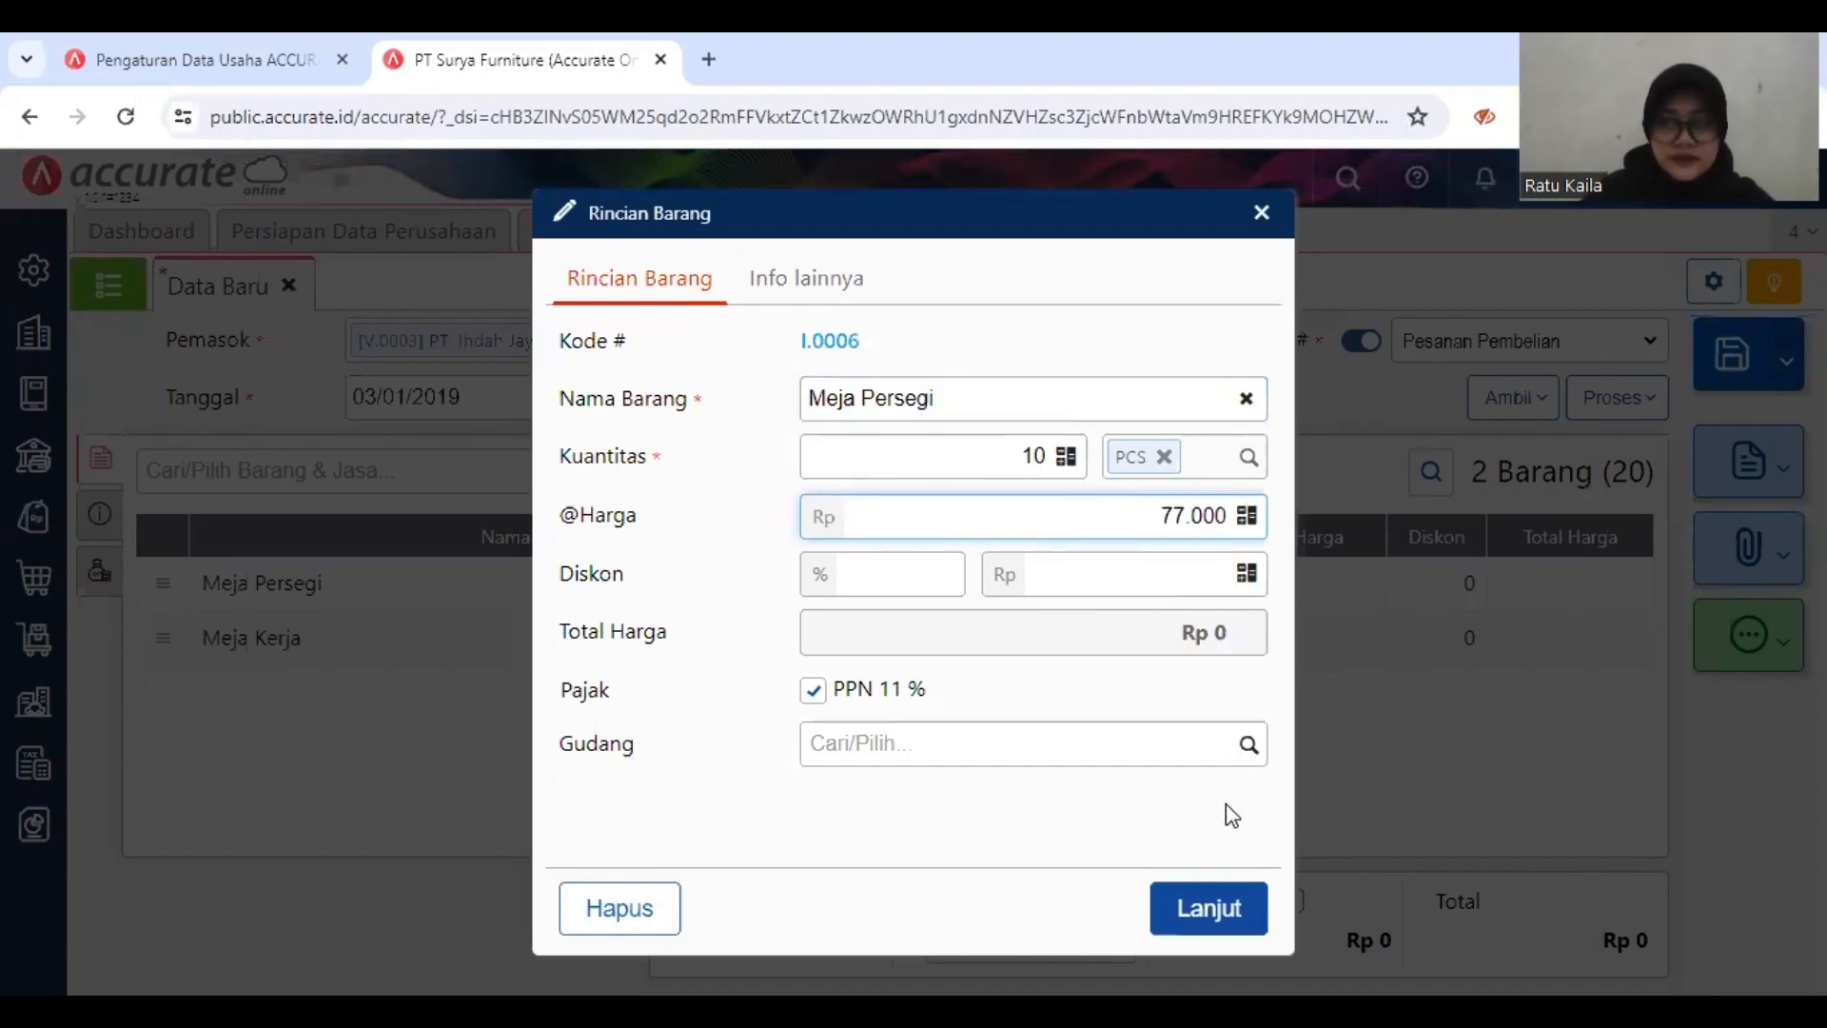
left_click(1220, 923)
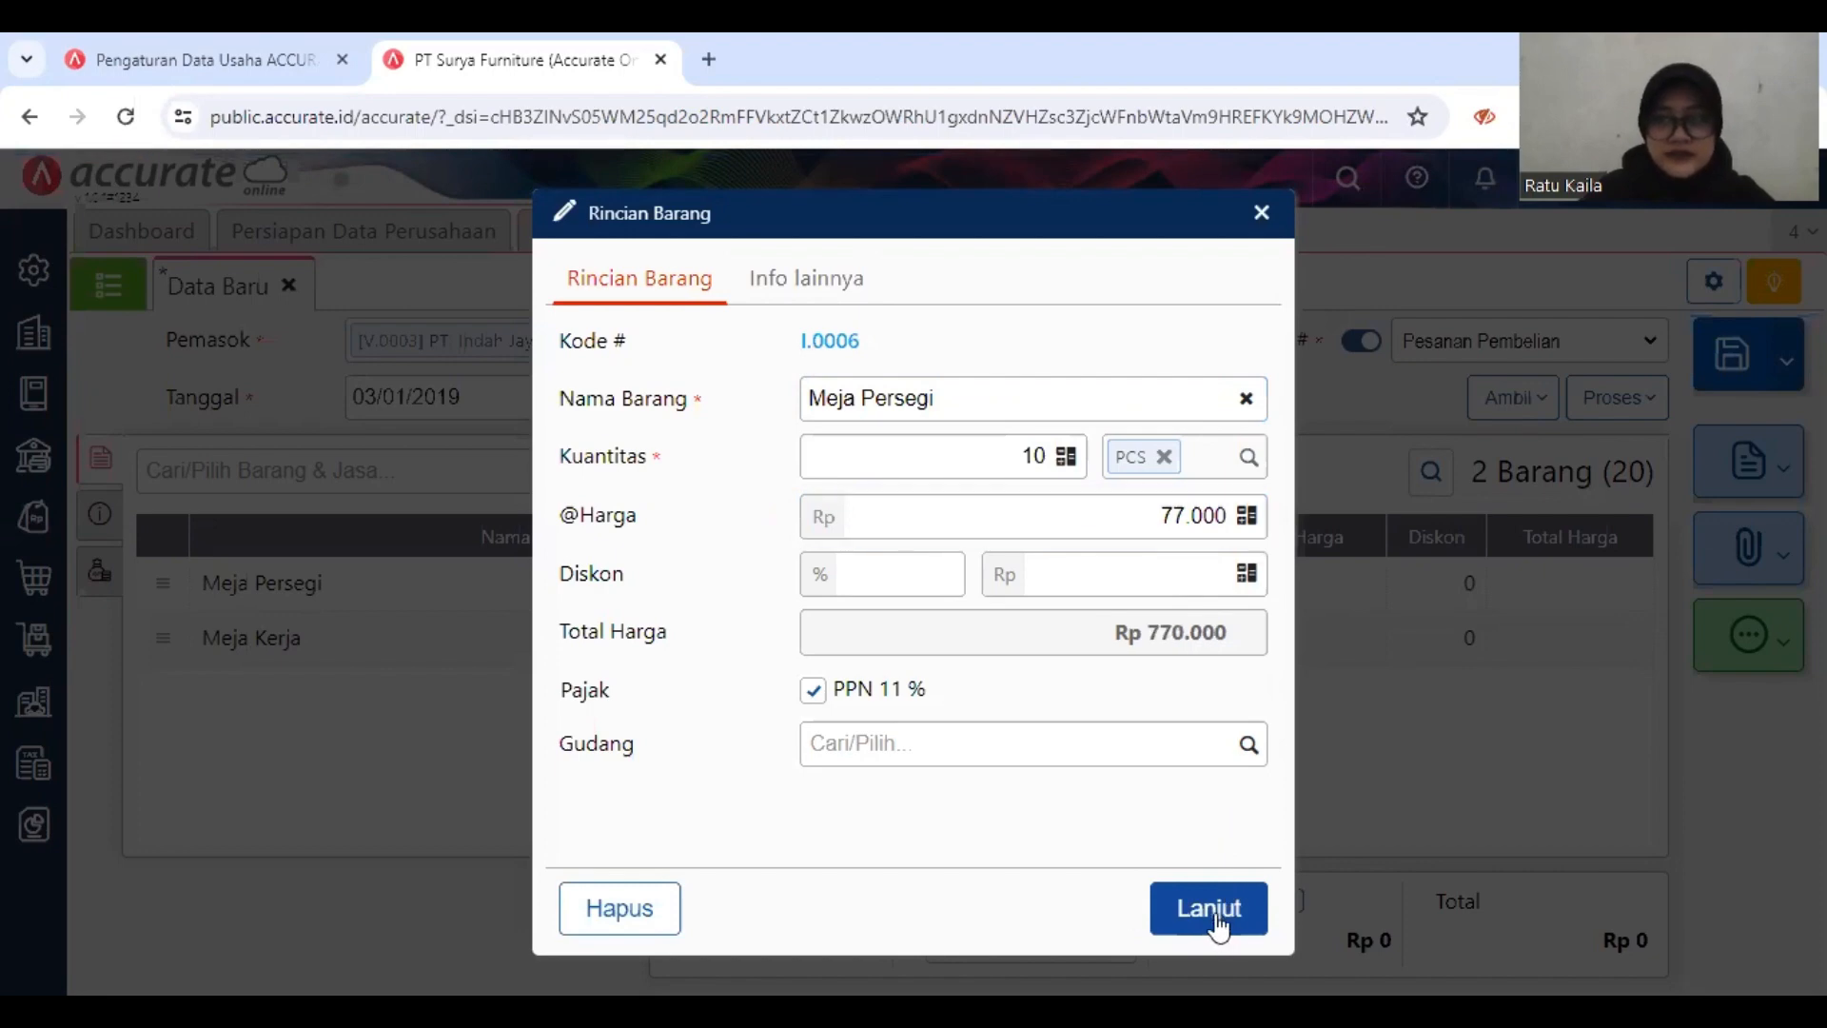
left_click(1217, 918)
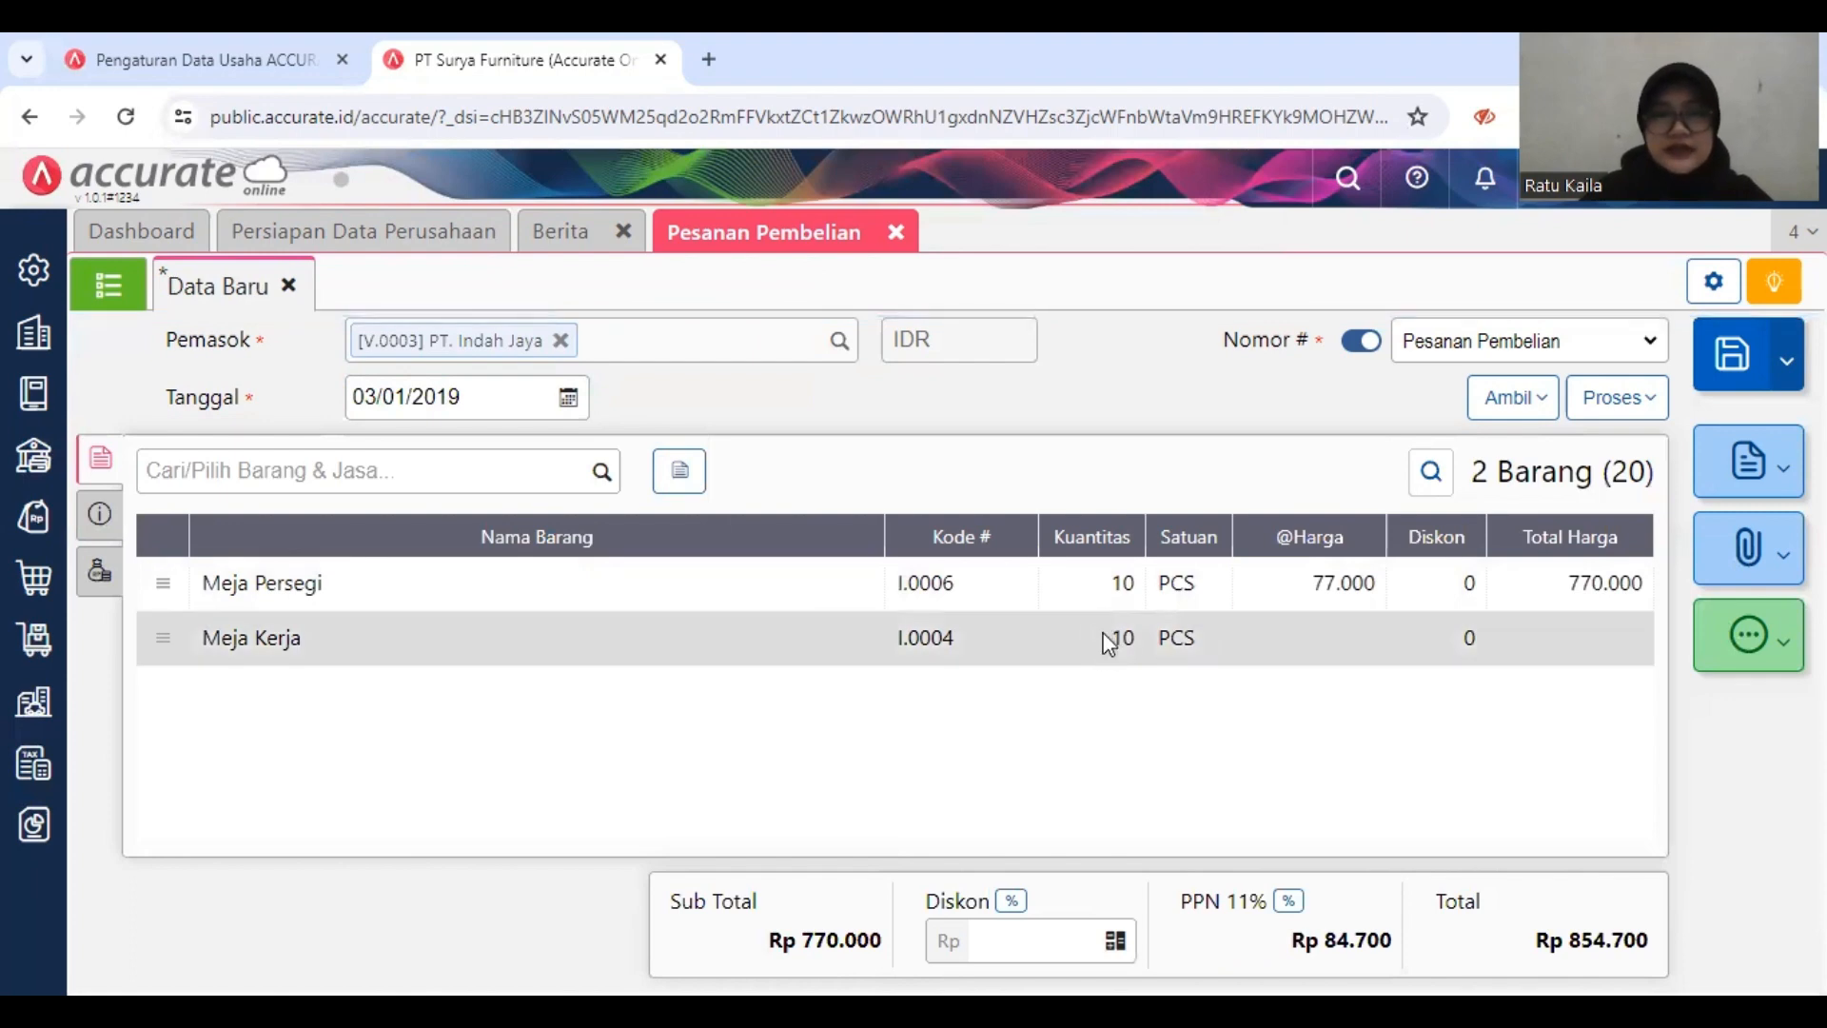
Step: Set the unit price of Meja Kerja to Rp 88.000 and change the order's PPN rate to 10%
left_click(1103, 640)
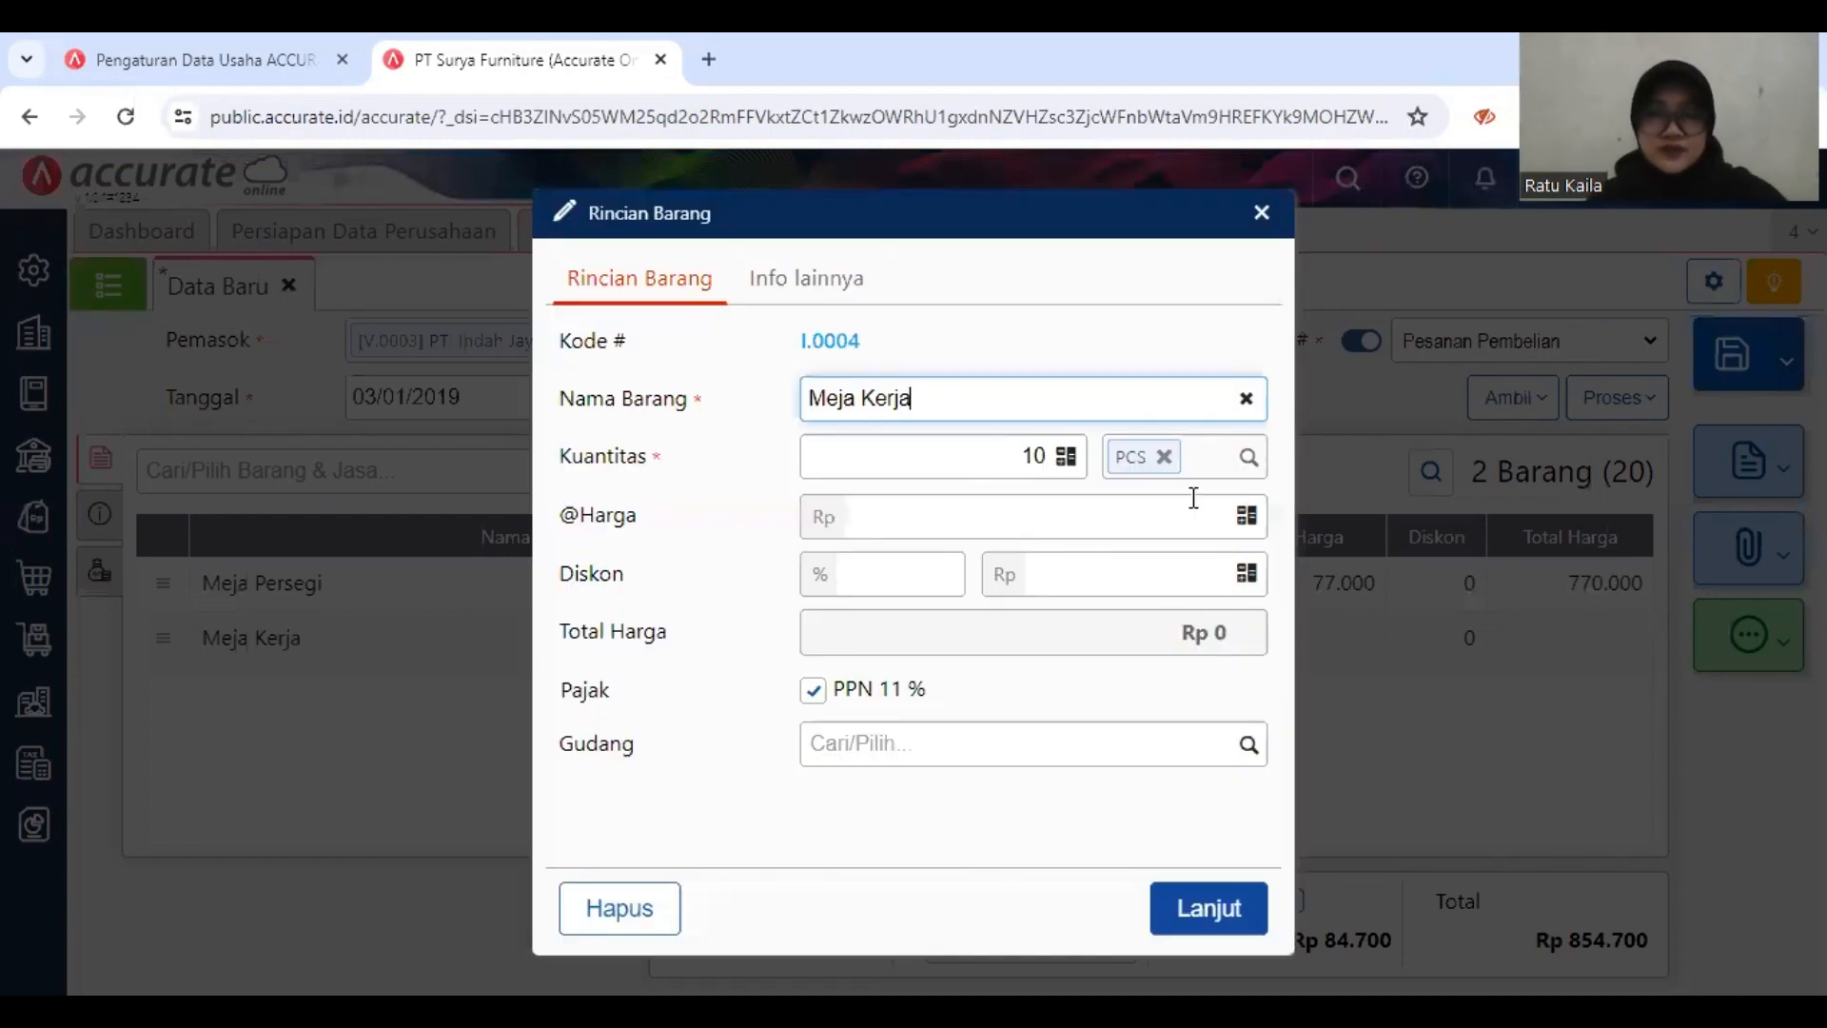
left_click(1205, 517)
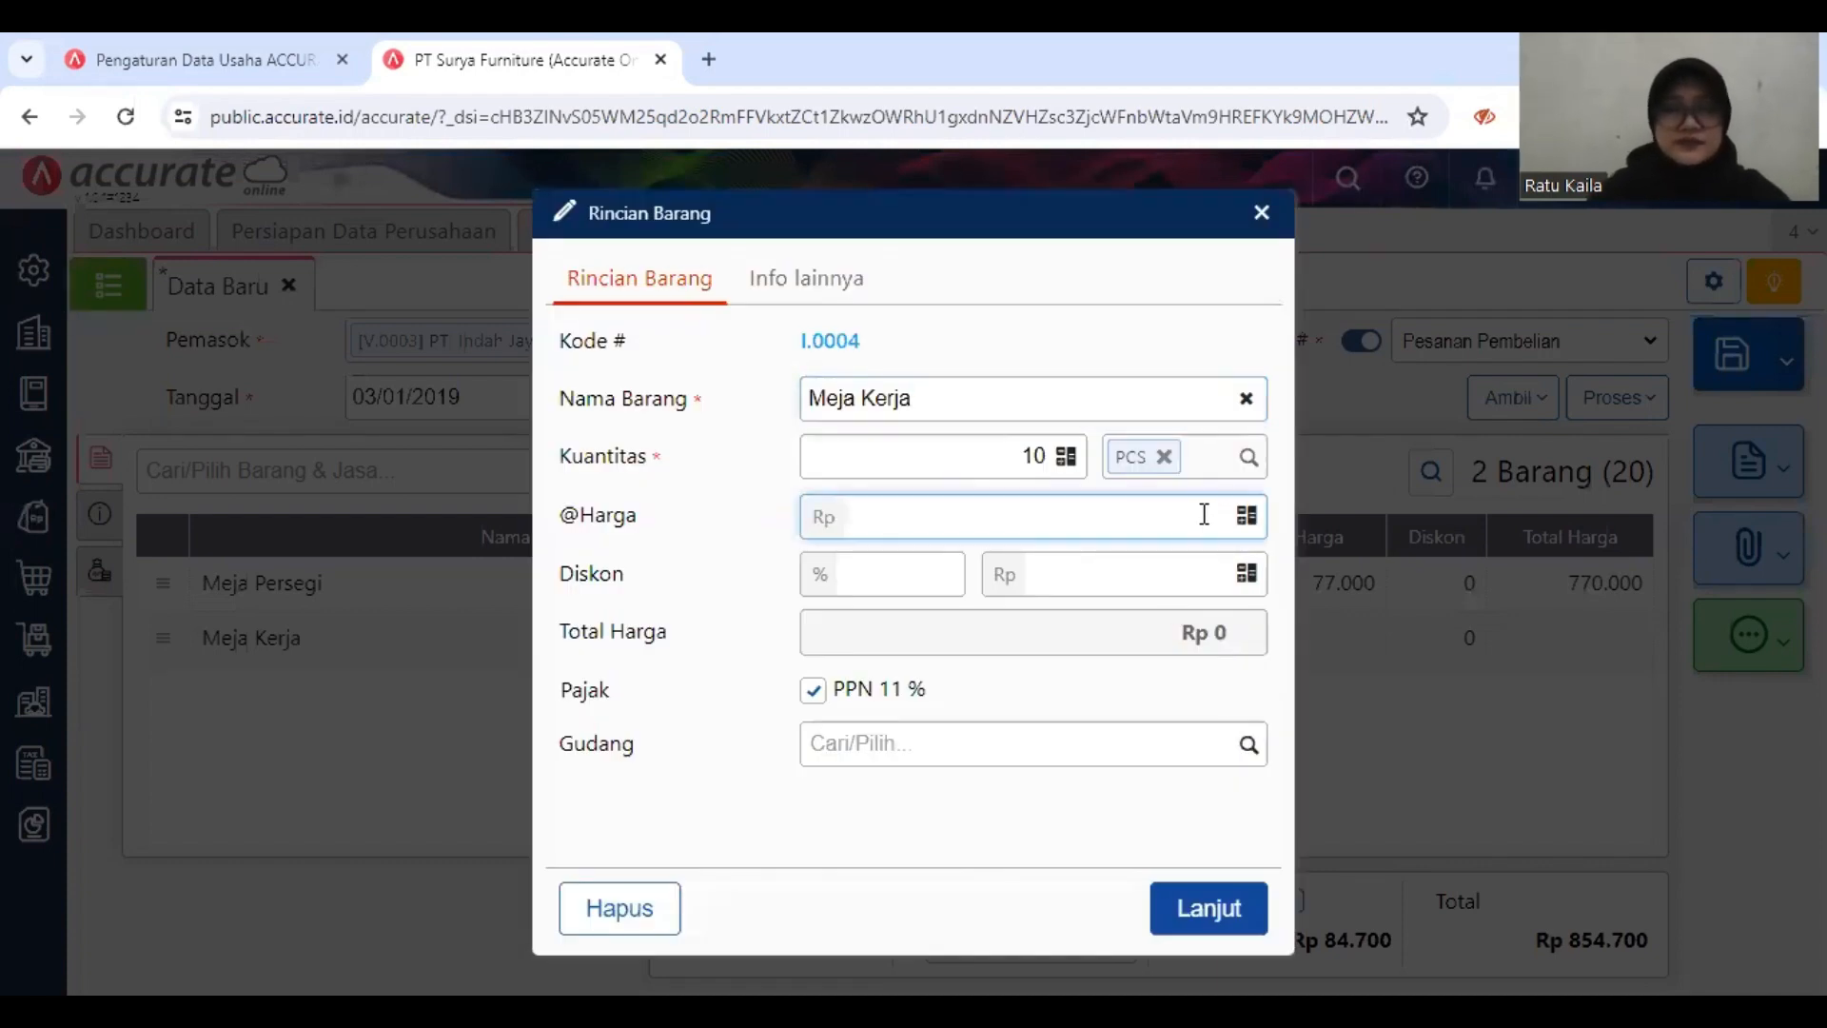
type("880000")
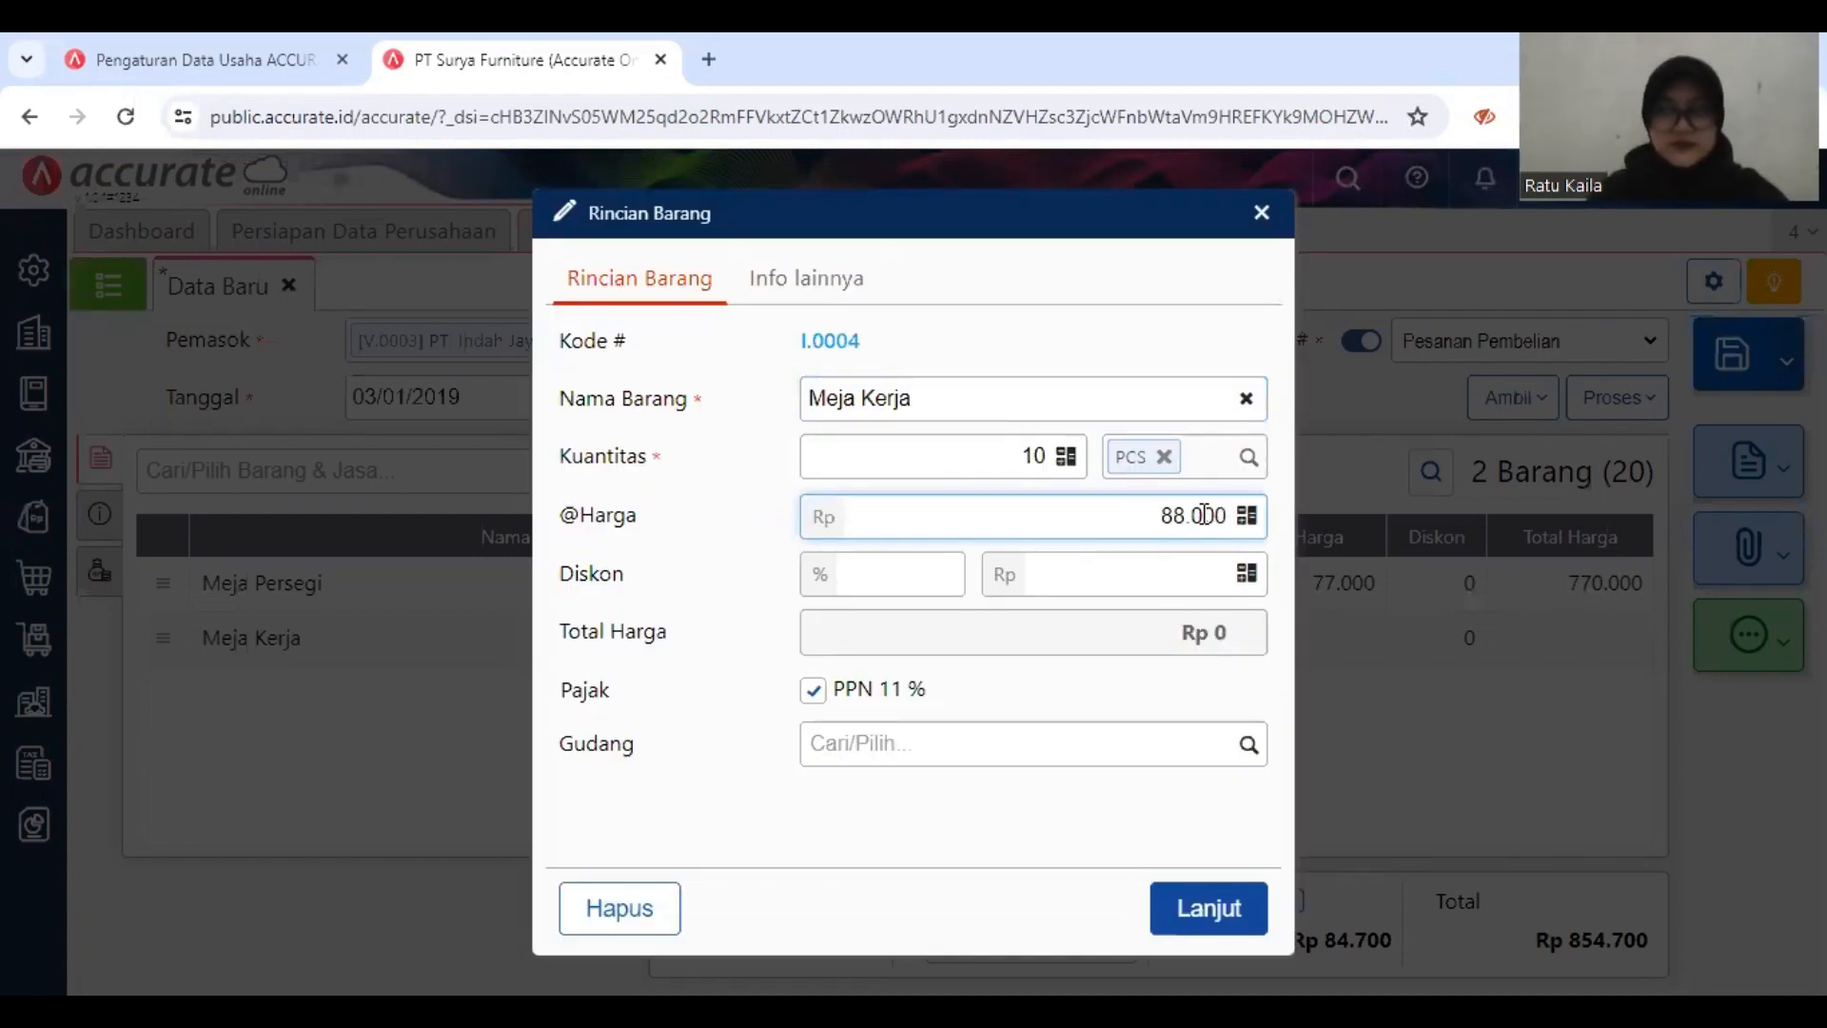
left_click(1209, 908)
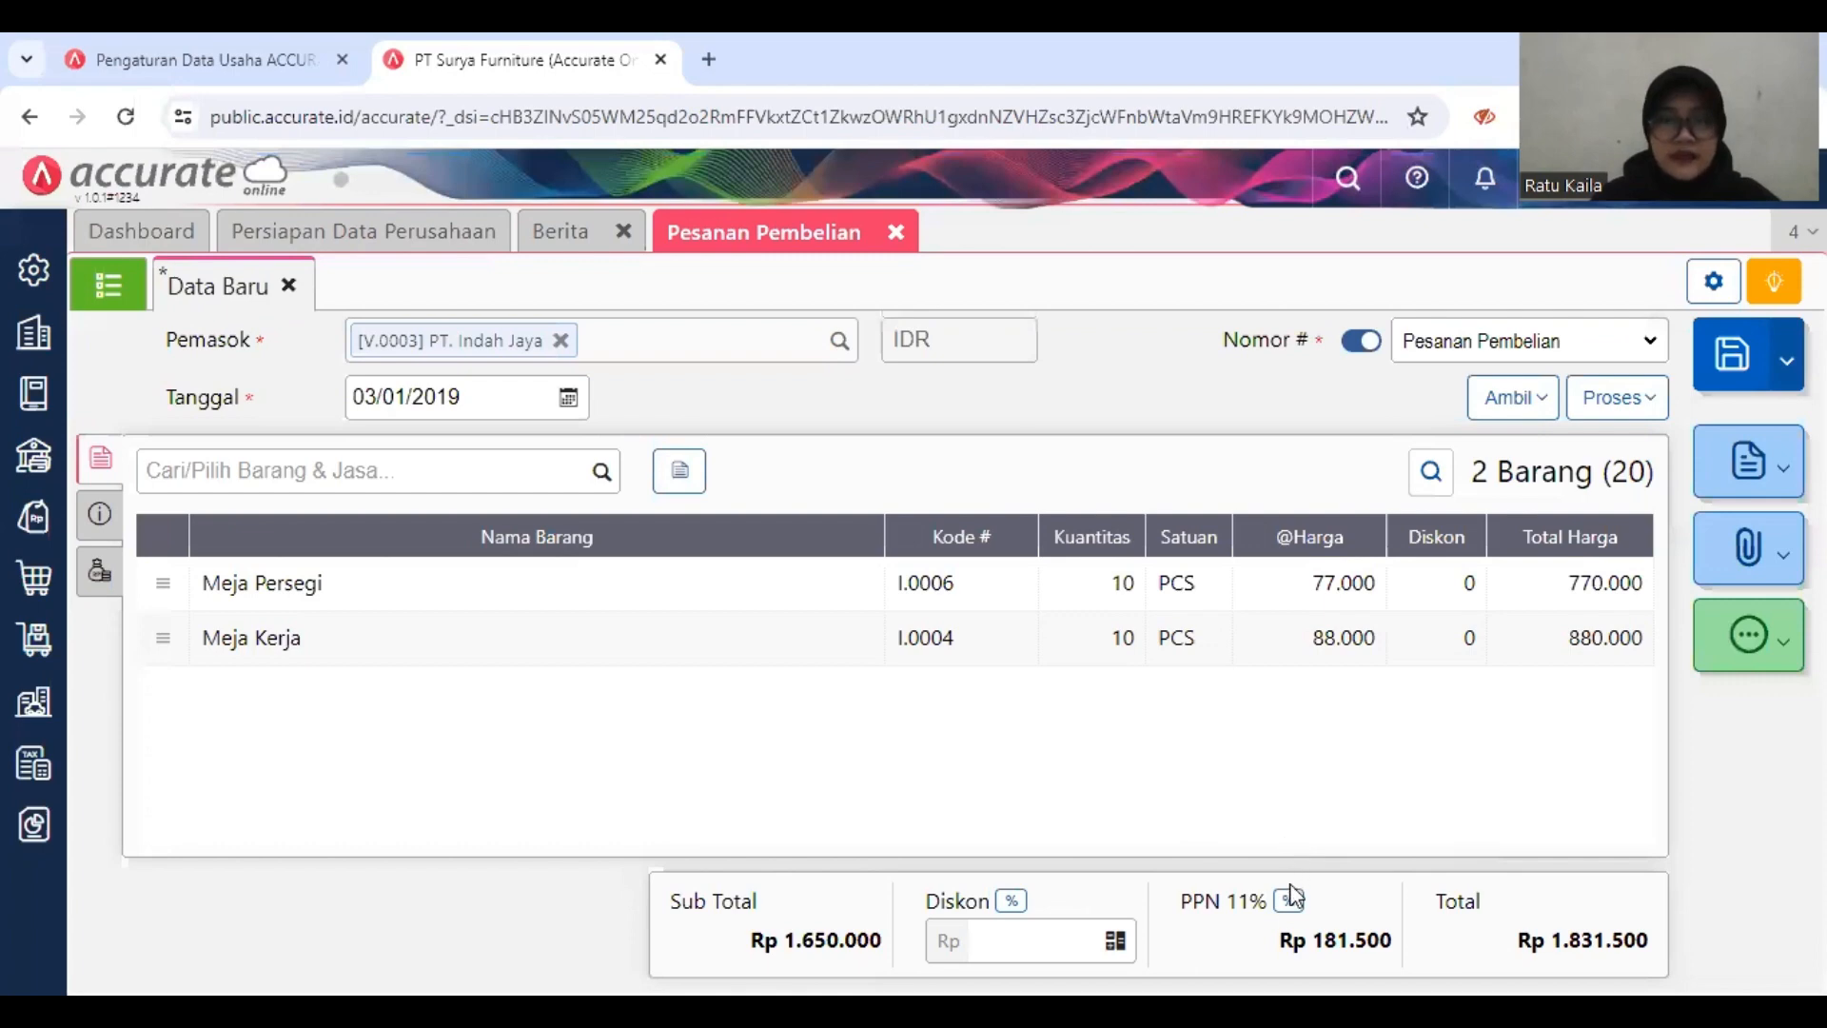
left_click(1290, 900)
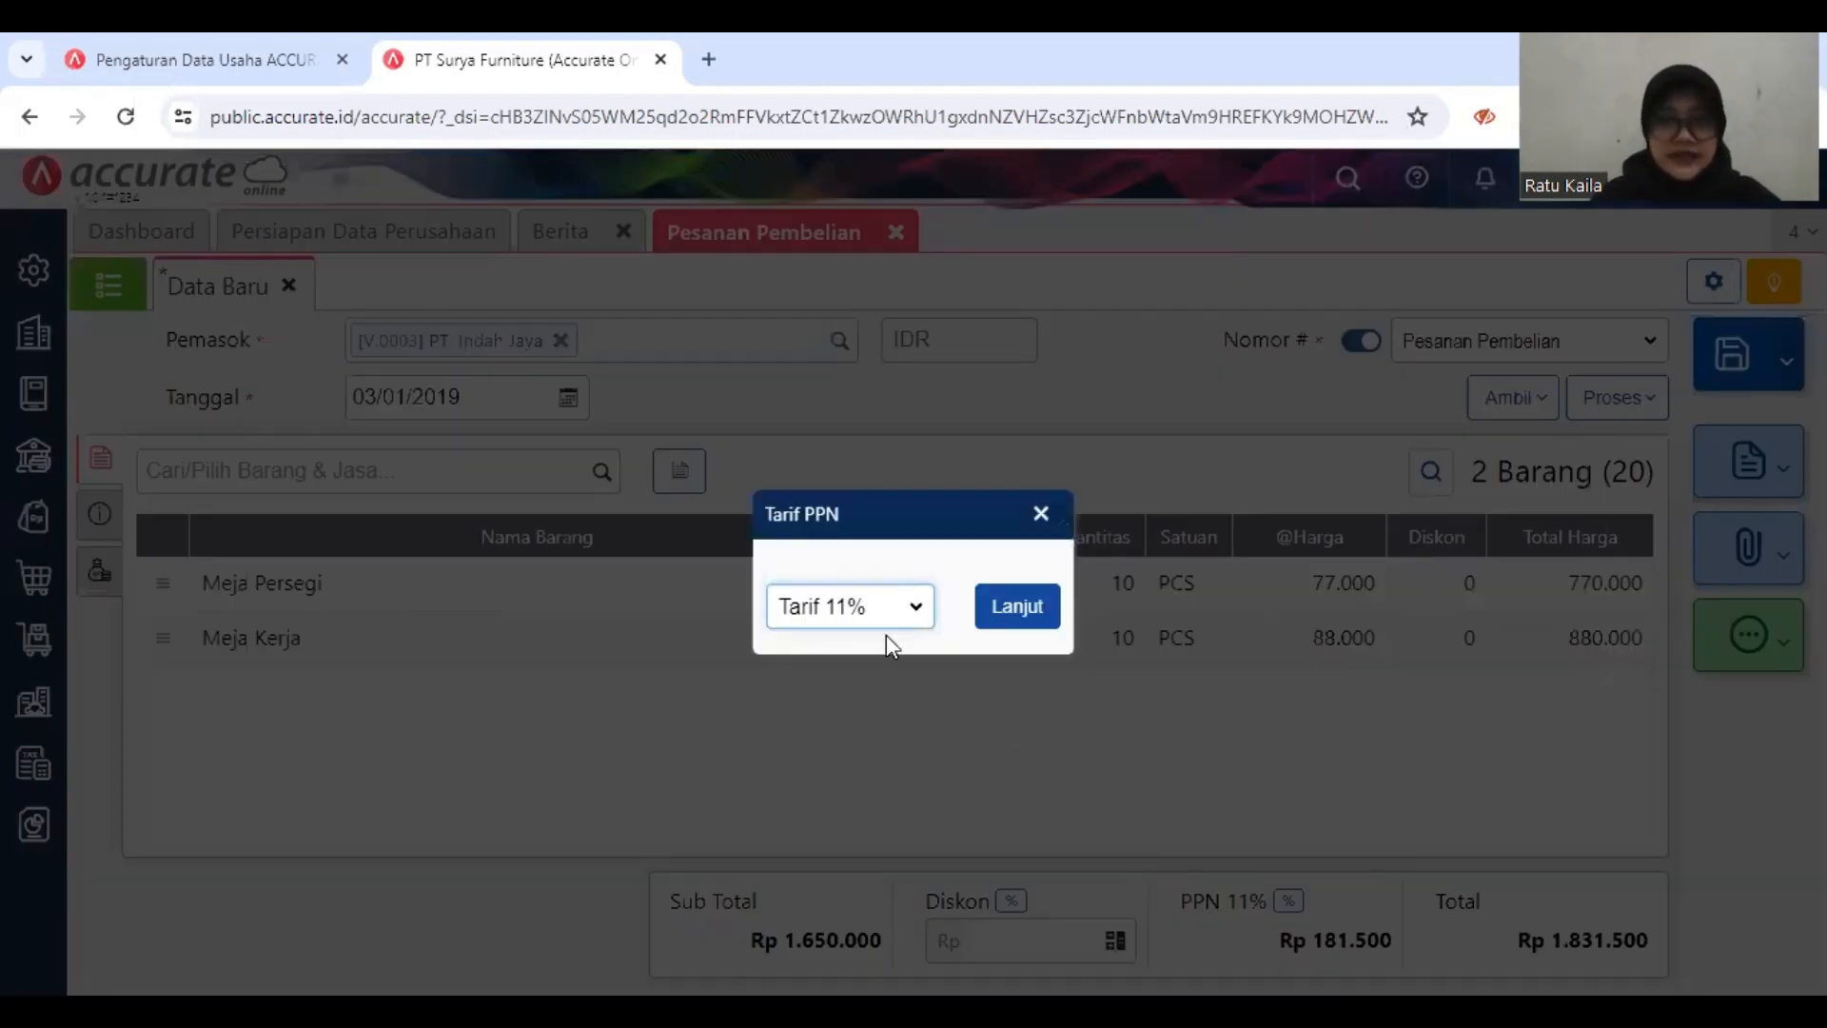
left_click(1017, 610)
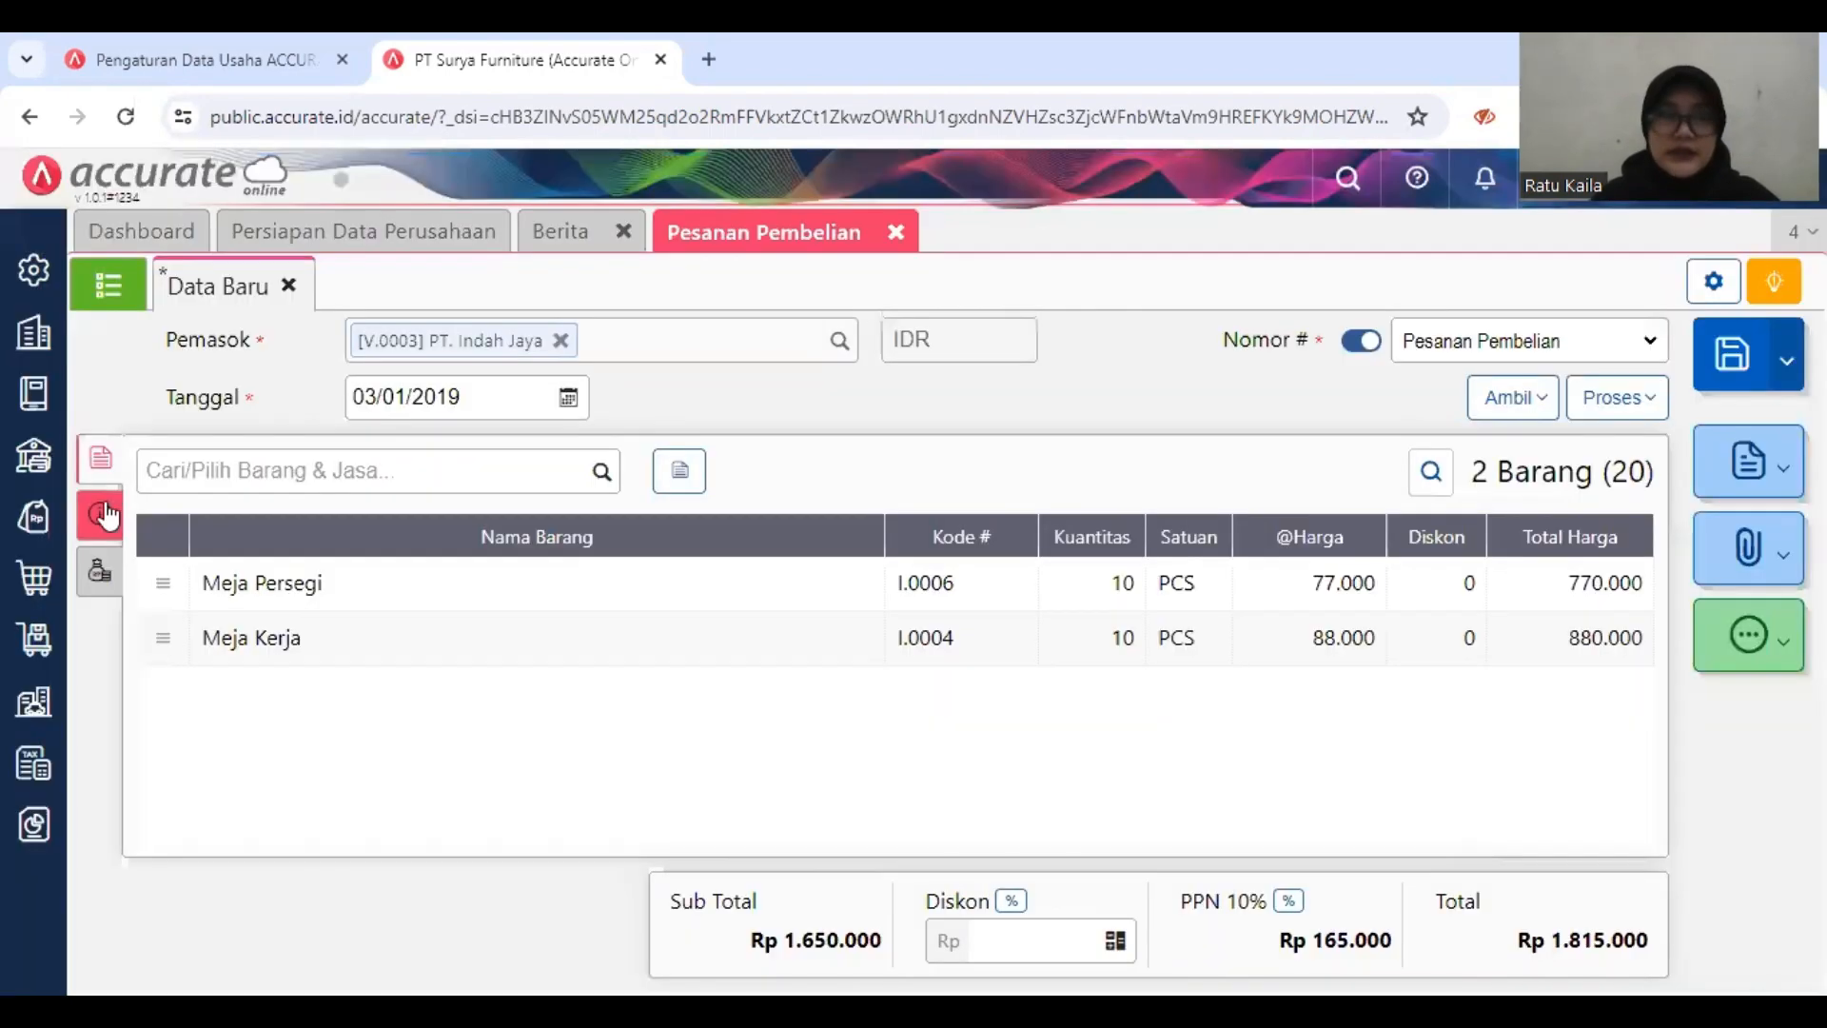
Step: Fill in the delivery address with the saved company address and set the order's delivery date to 04/01/2019
left_click(103, 515)
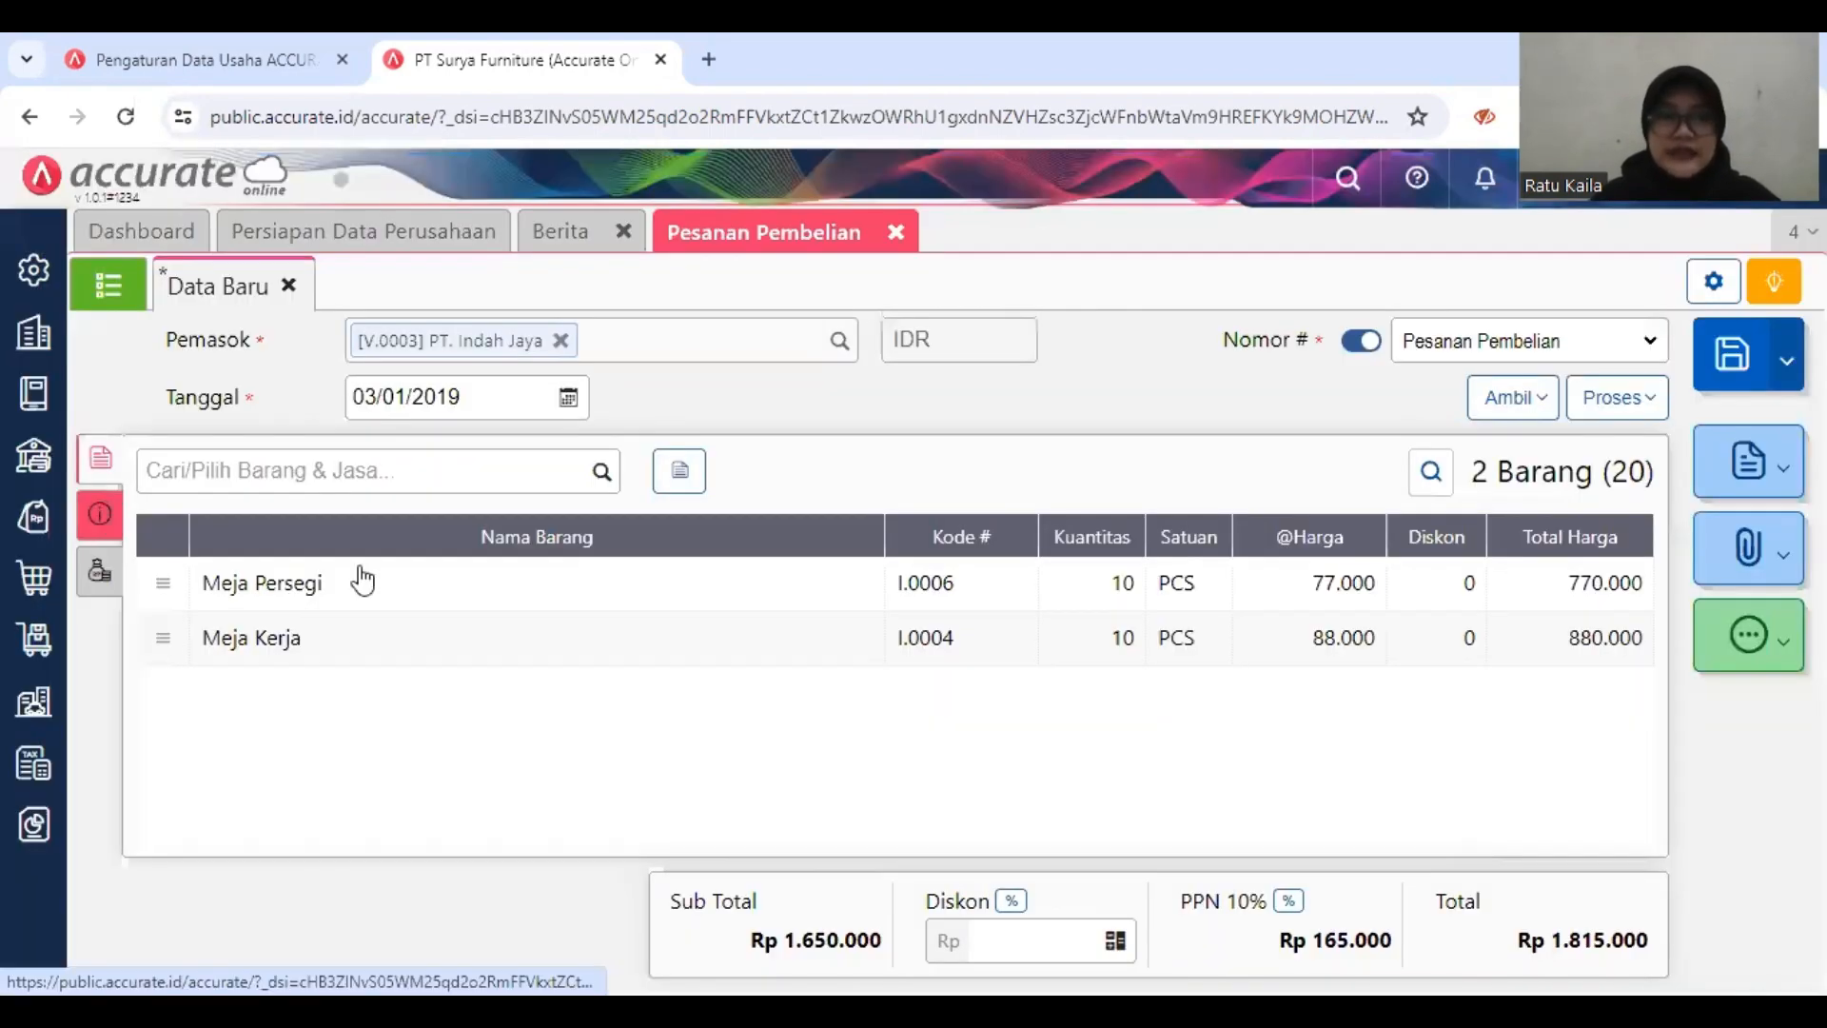
left_click(341, 601)
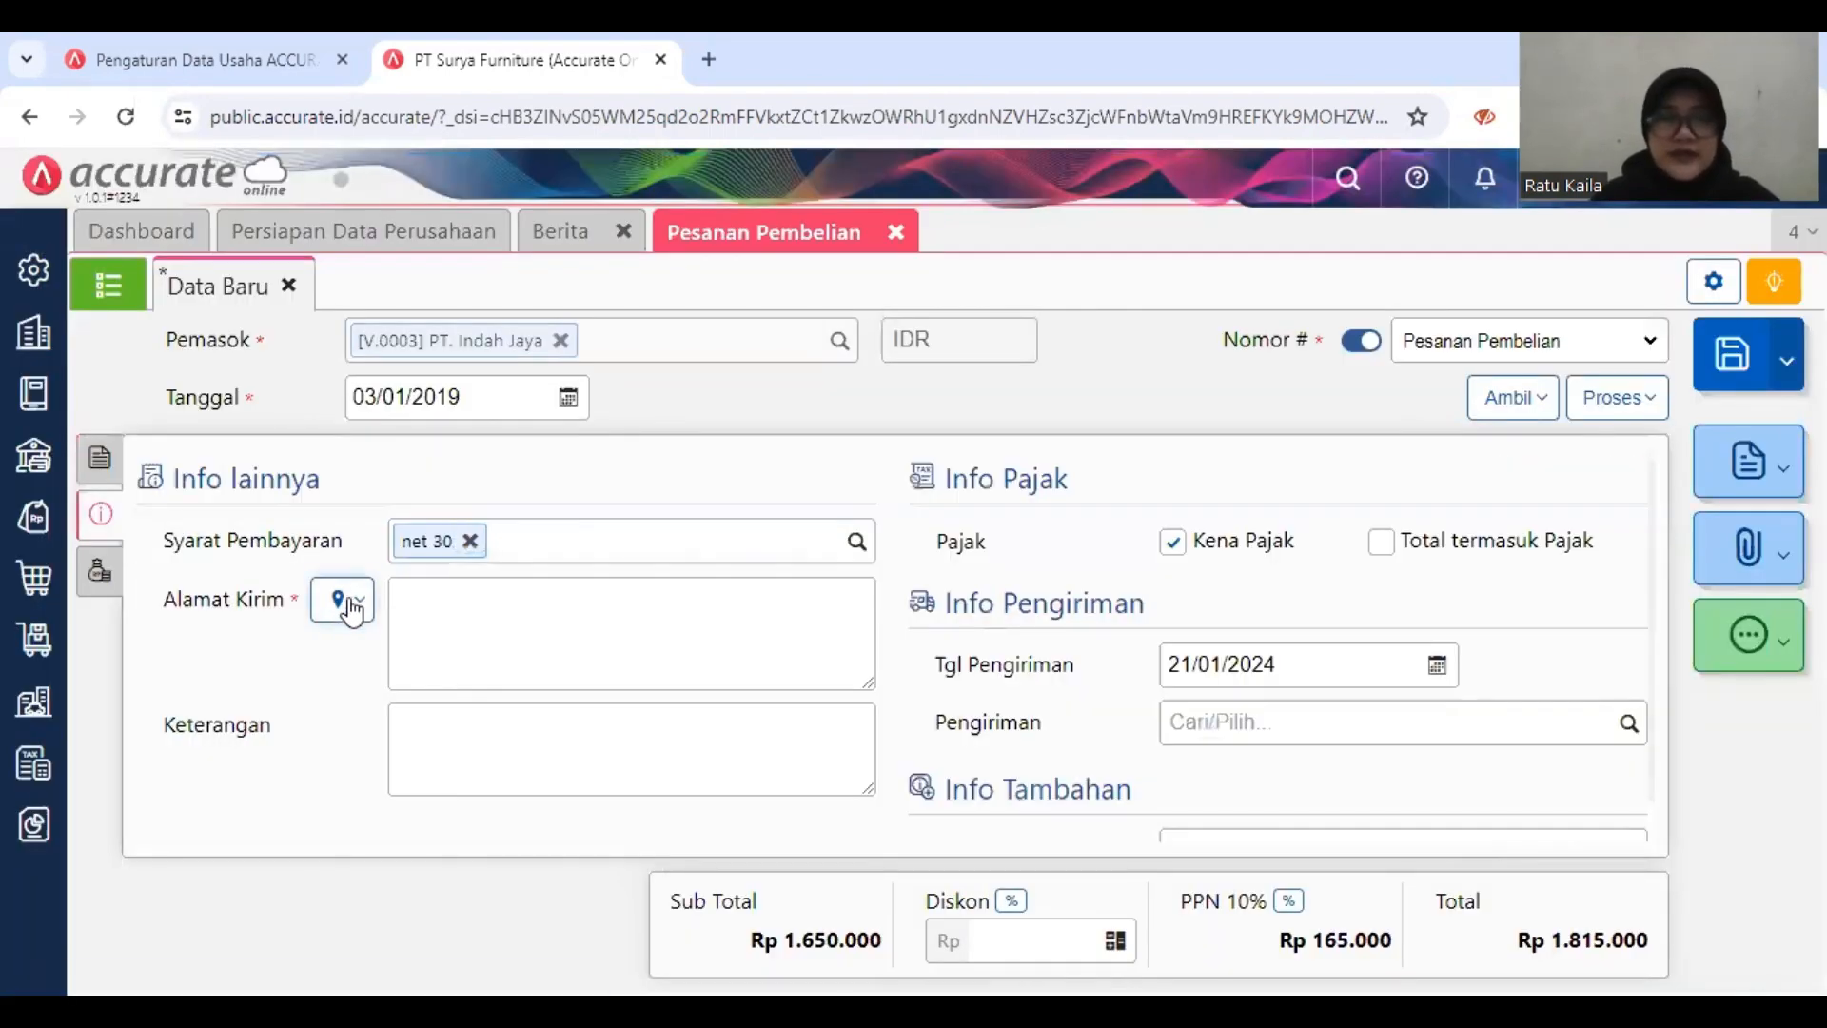
left_click(840, 712)
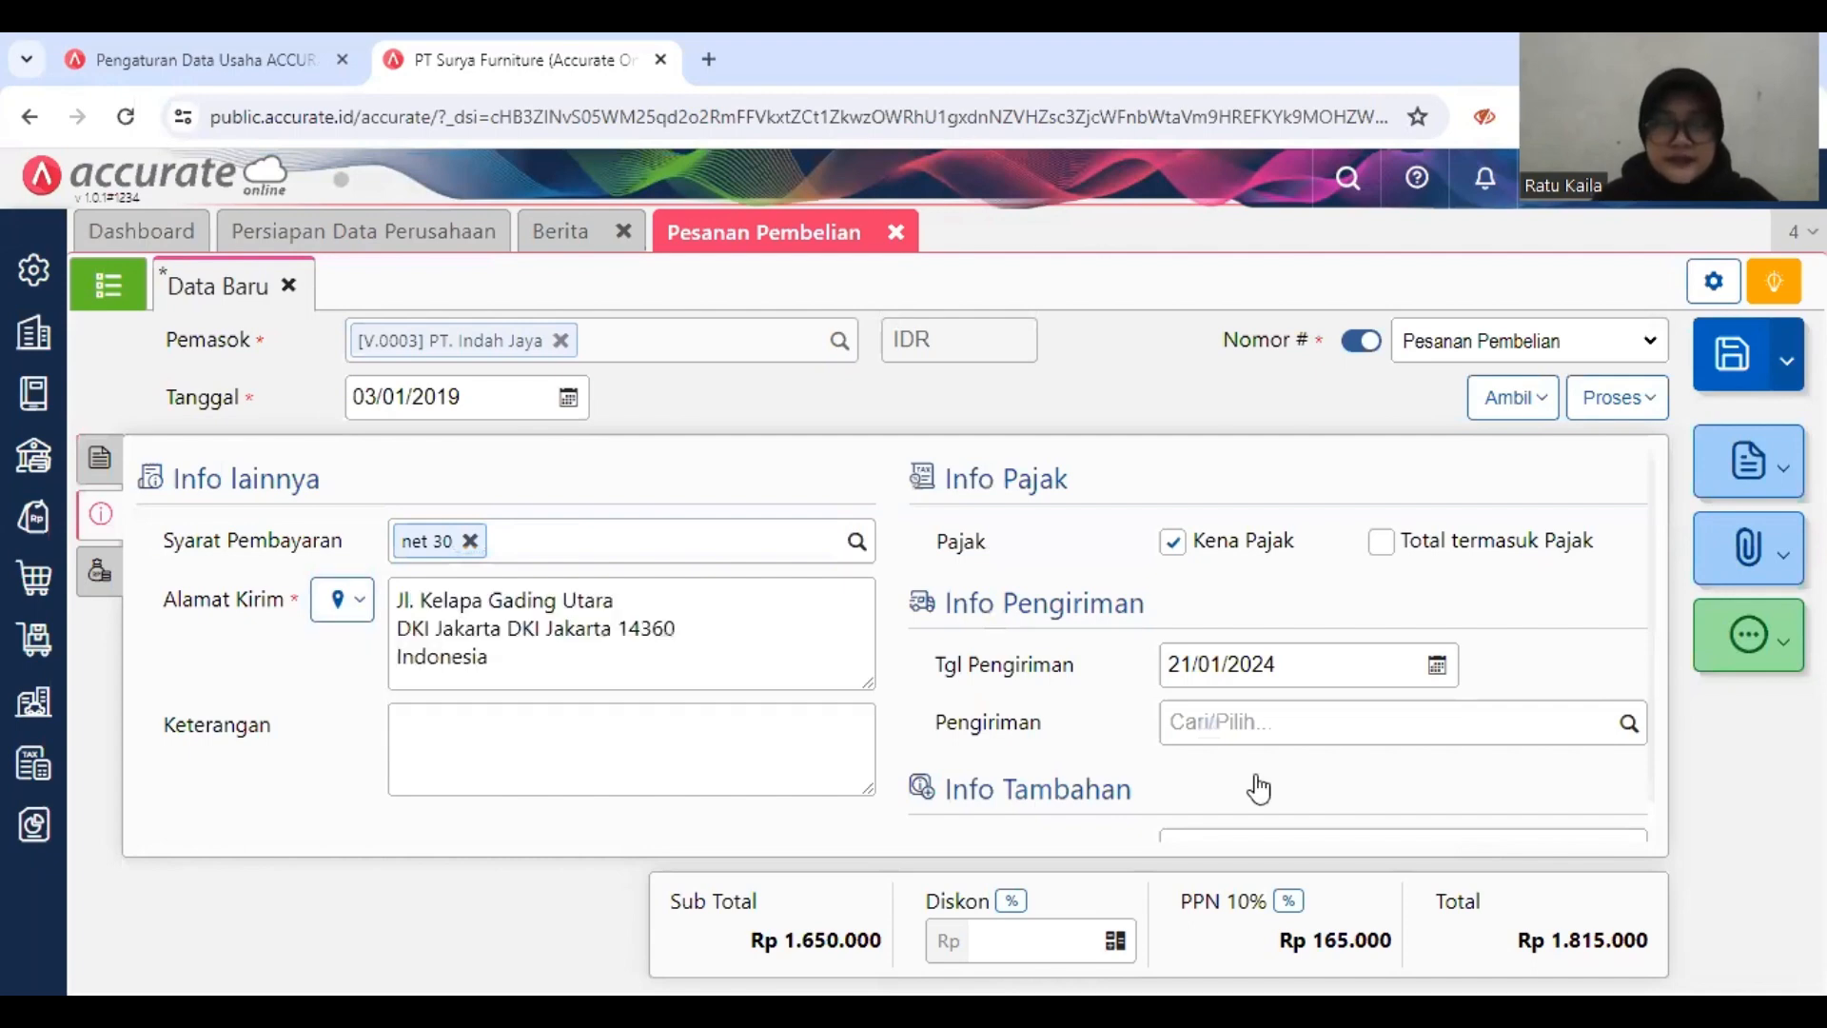
scroll(1252, 783, "down", 1)
left_click(1370, 621)
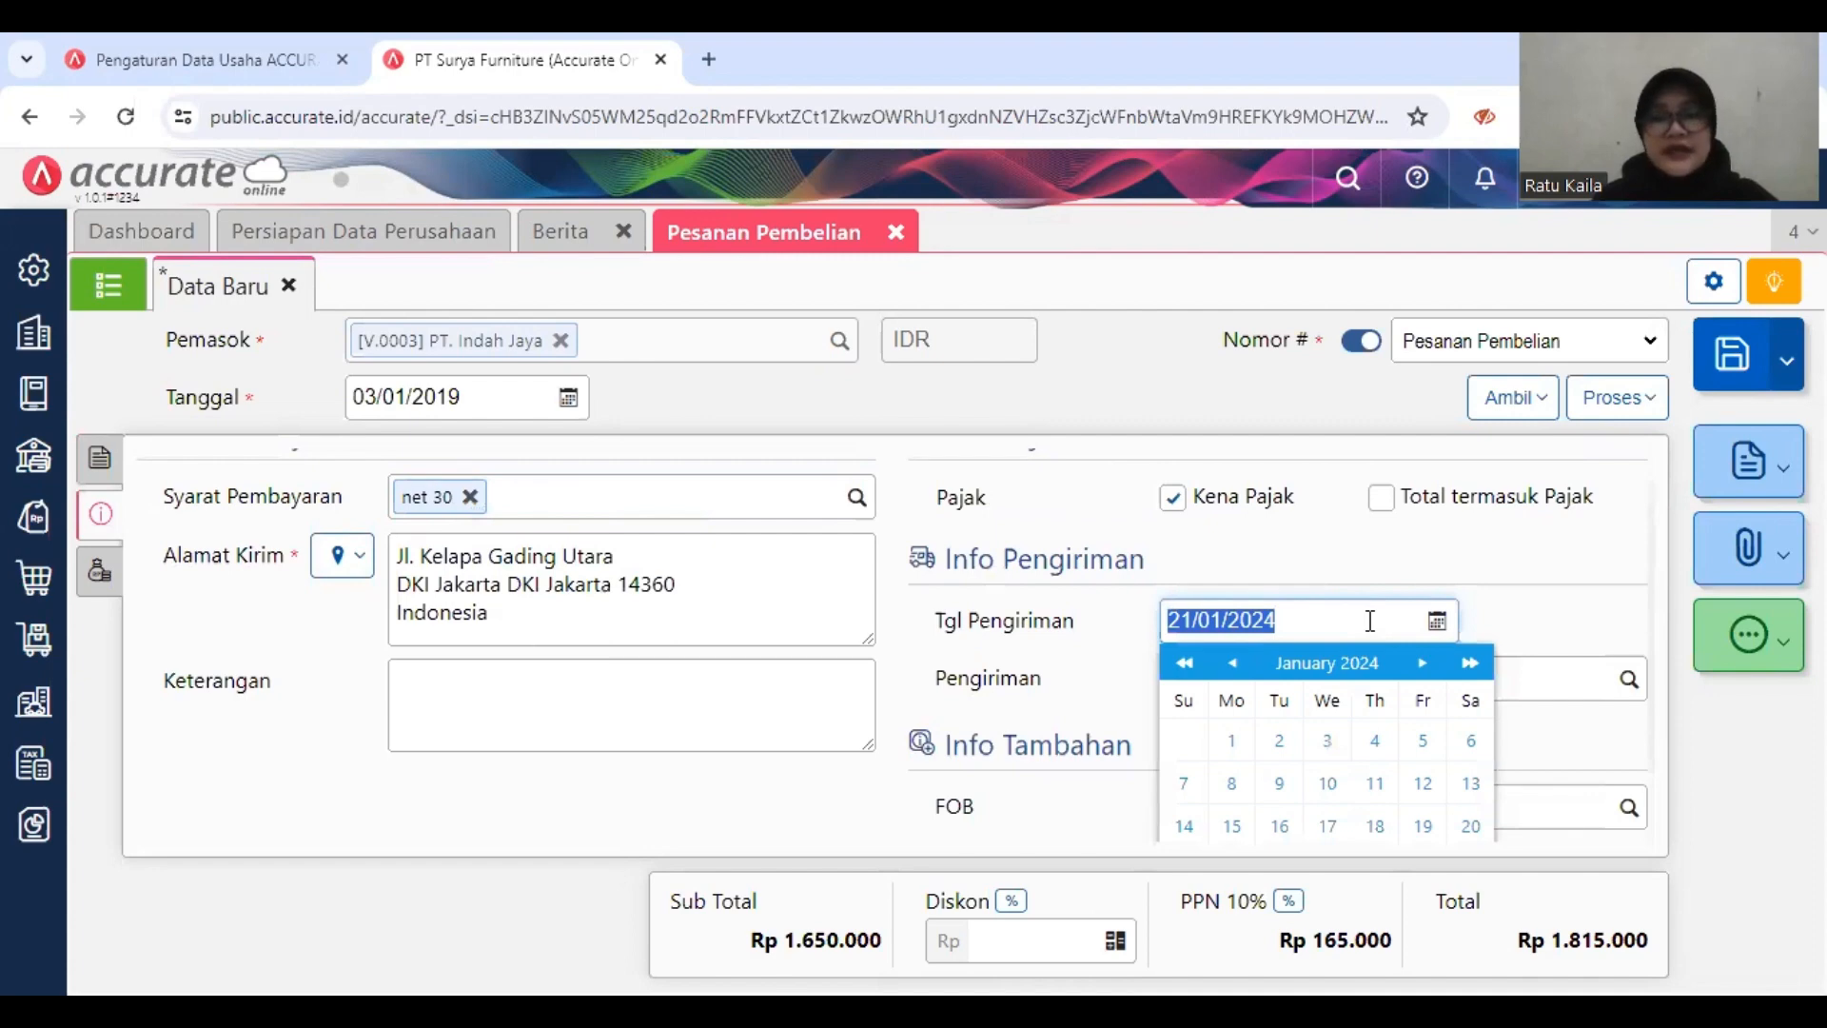
type("04/")
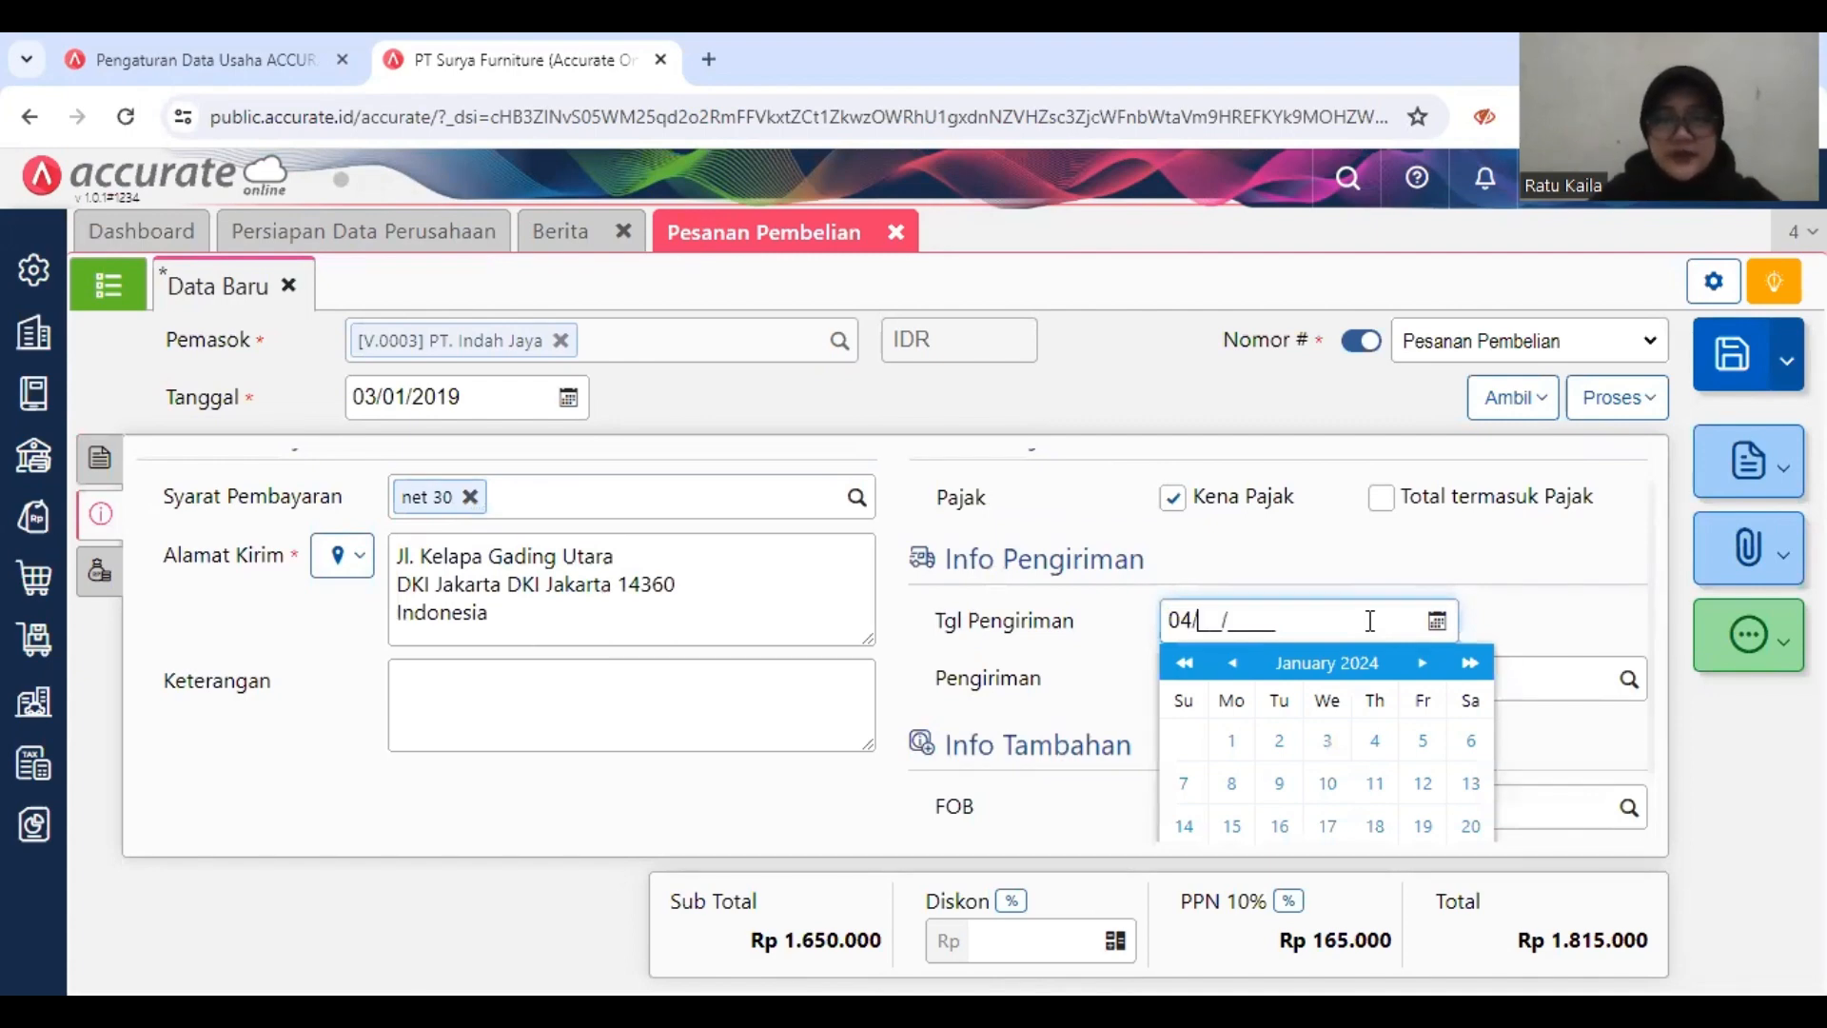
type("01/2019")
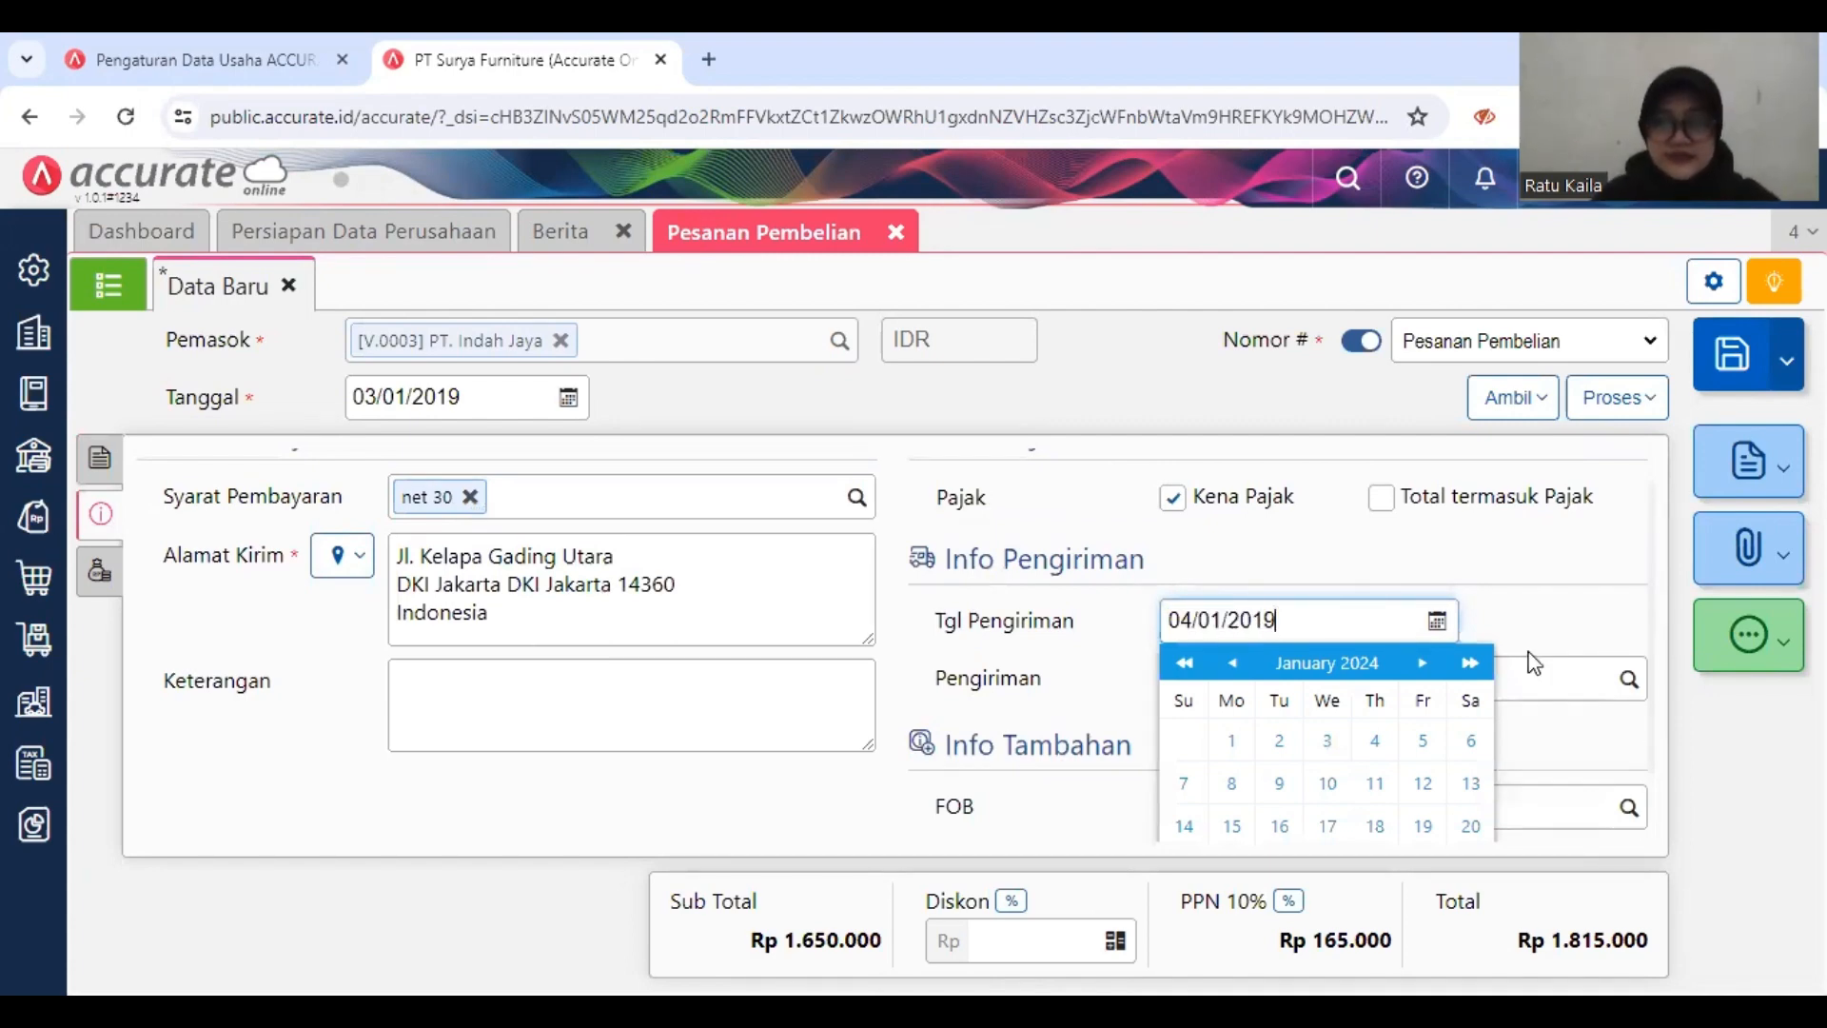
left_click(1587, 606)
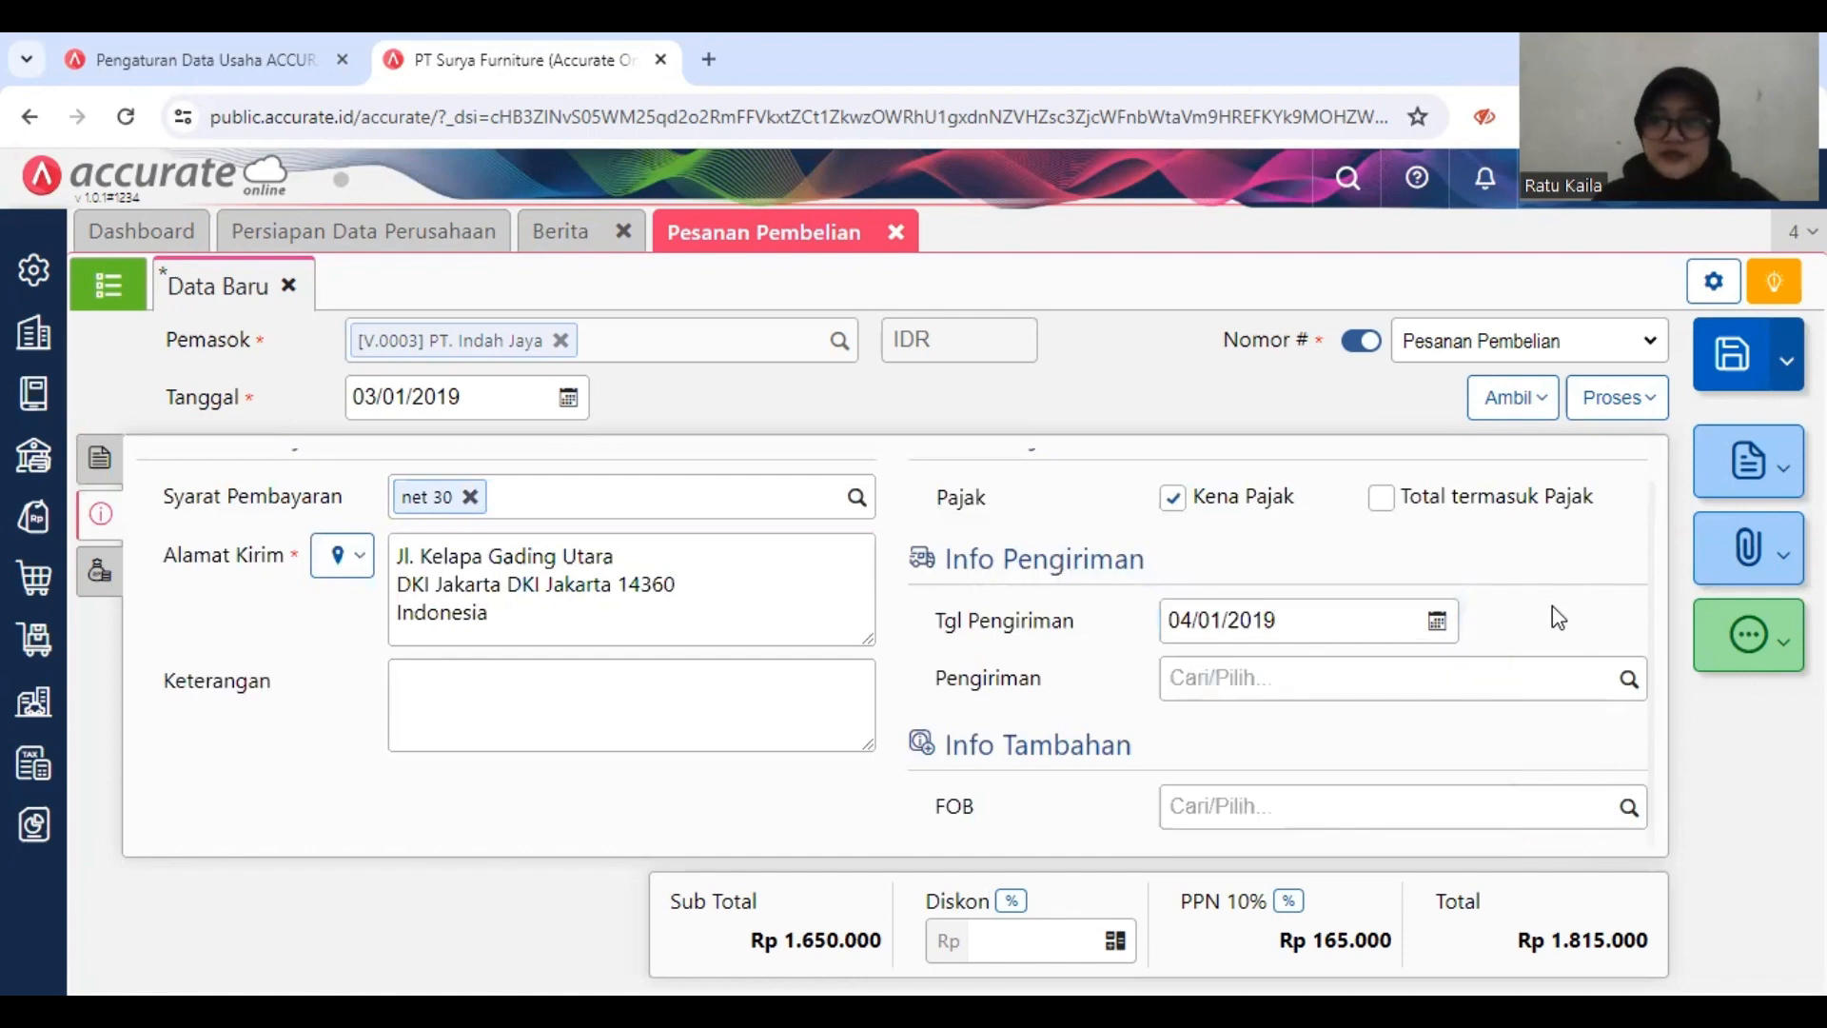
Step: Save the PT. Indah Jaya purchase order and close the Pesanan Pembelian form
left_click(1737, 352)
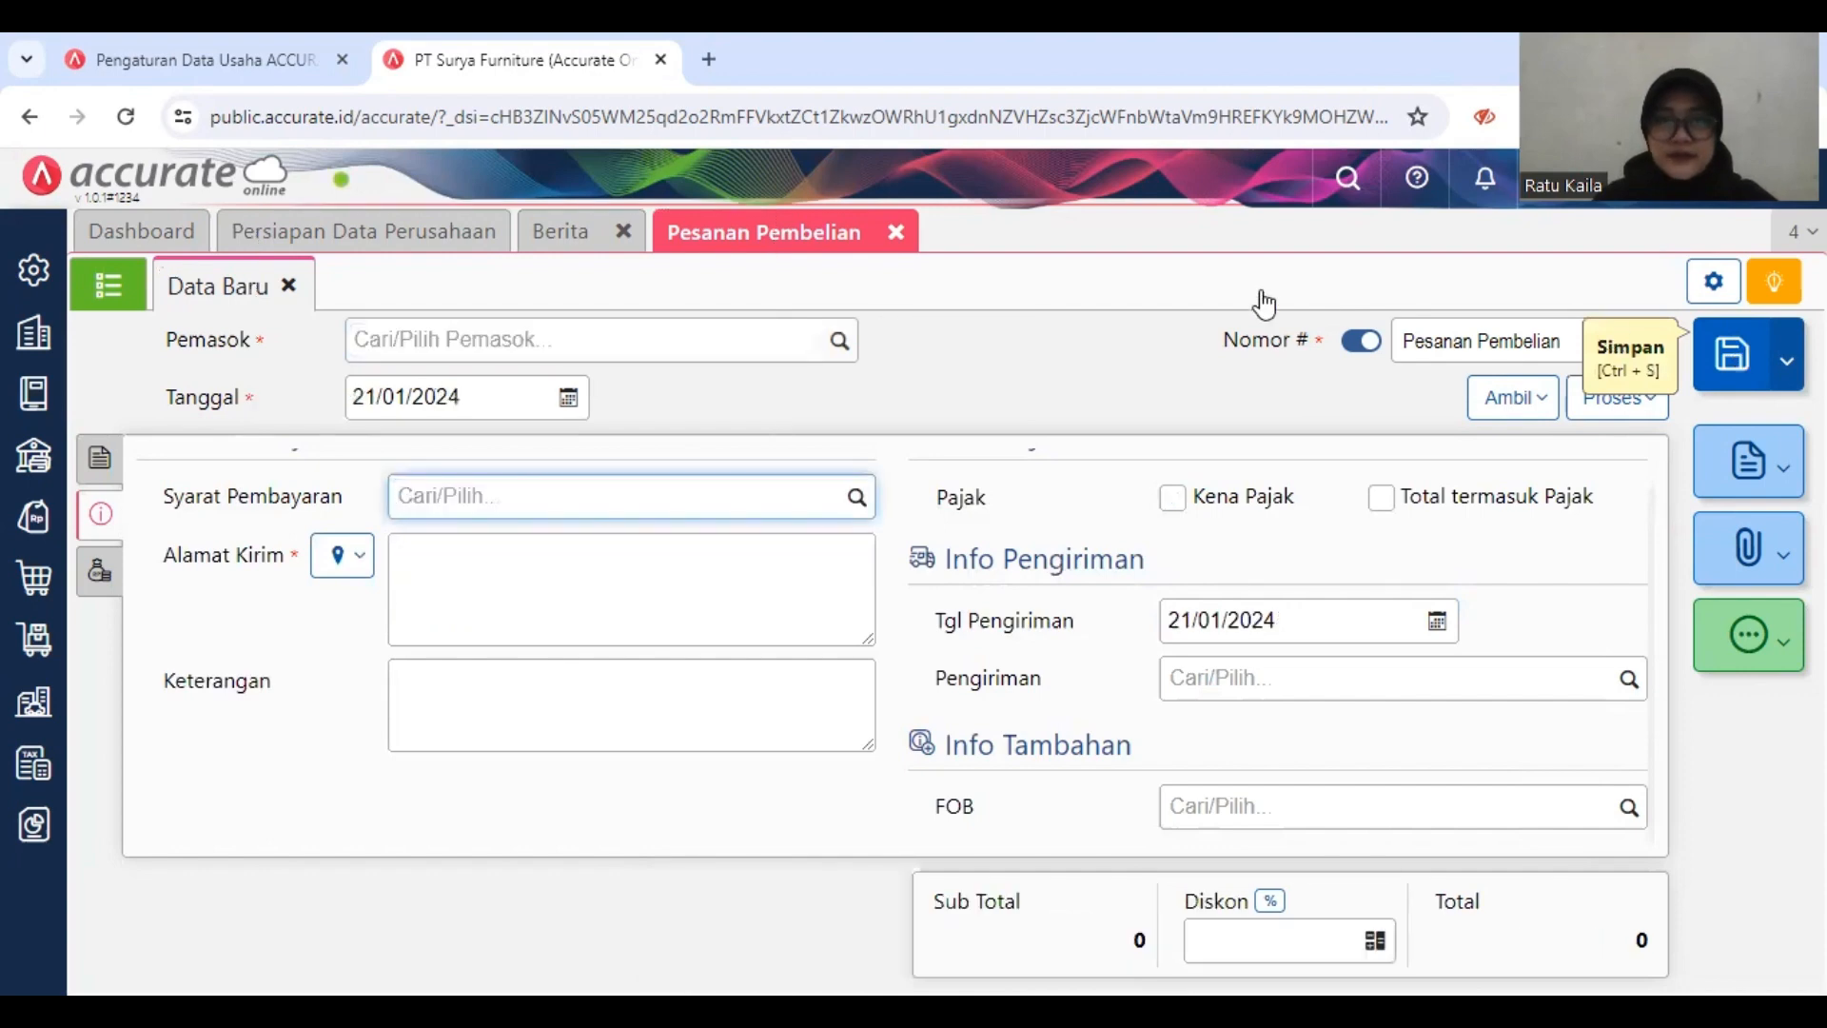
left_click(897, 234)
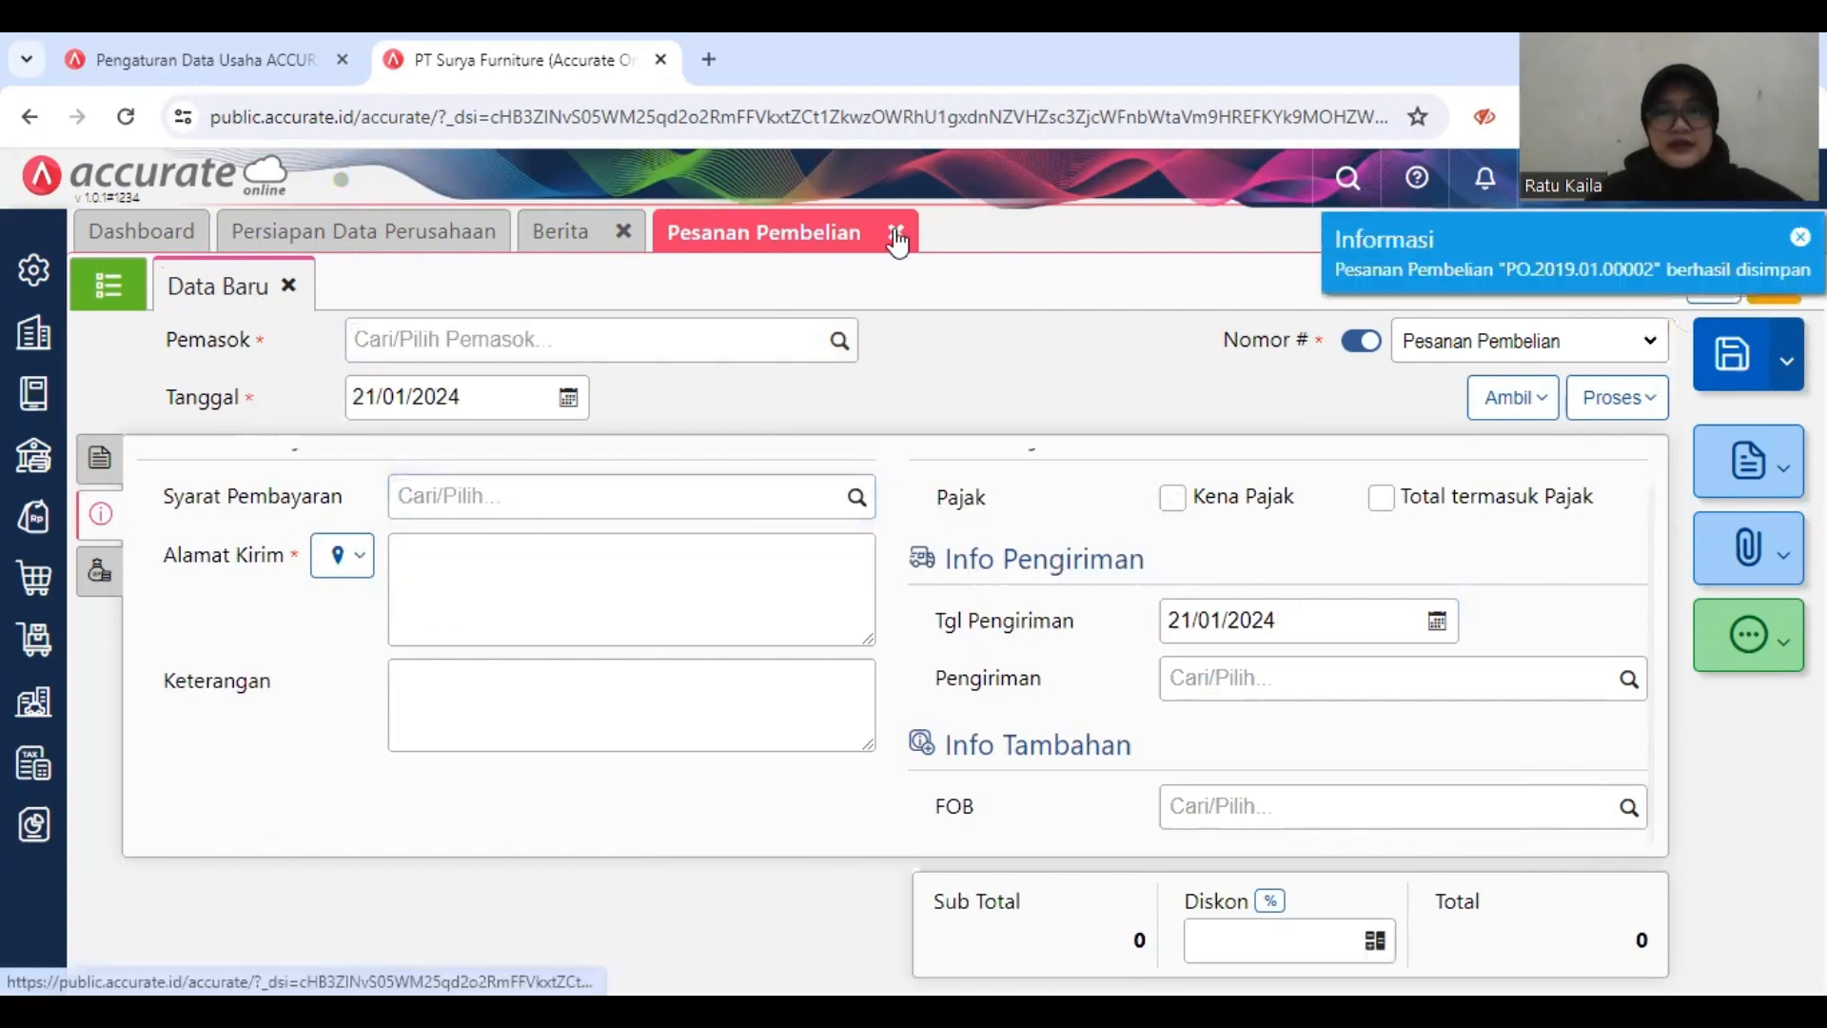
Step: Close the purchase order form, start a new Penerimaan Barang and select PT Sentra Furniture as its supplier
left_click(899, 234)
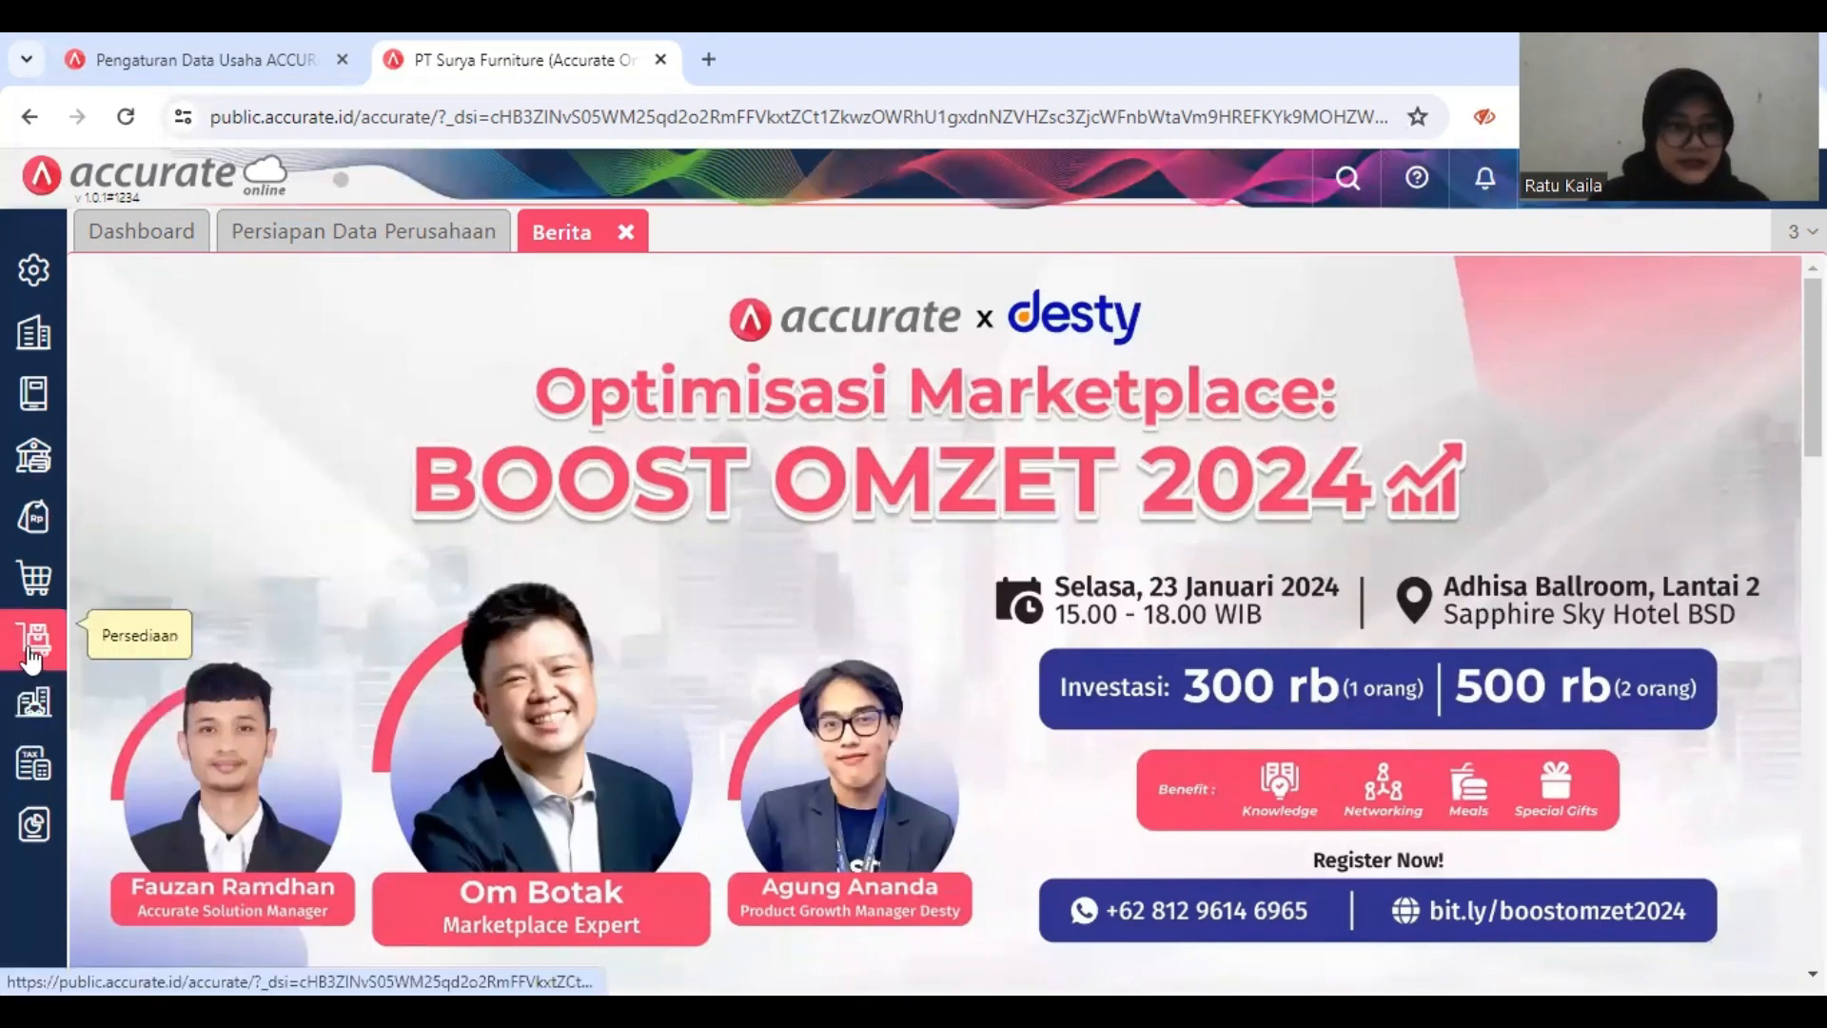
left_click(34, 583)
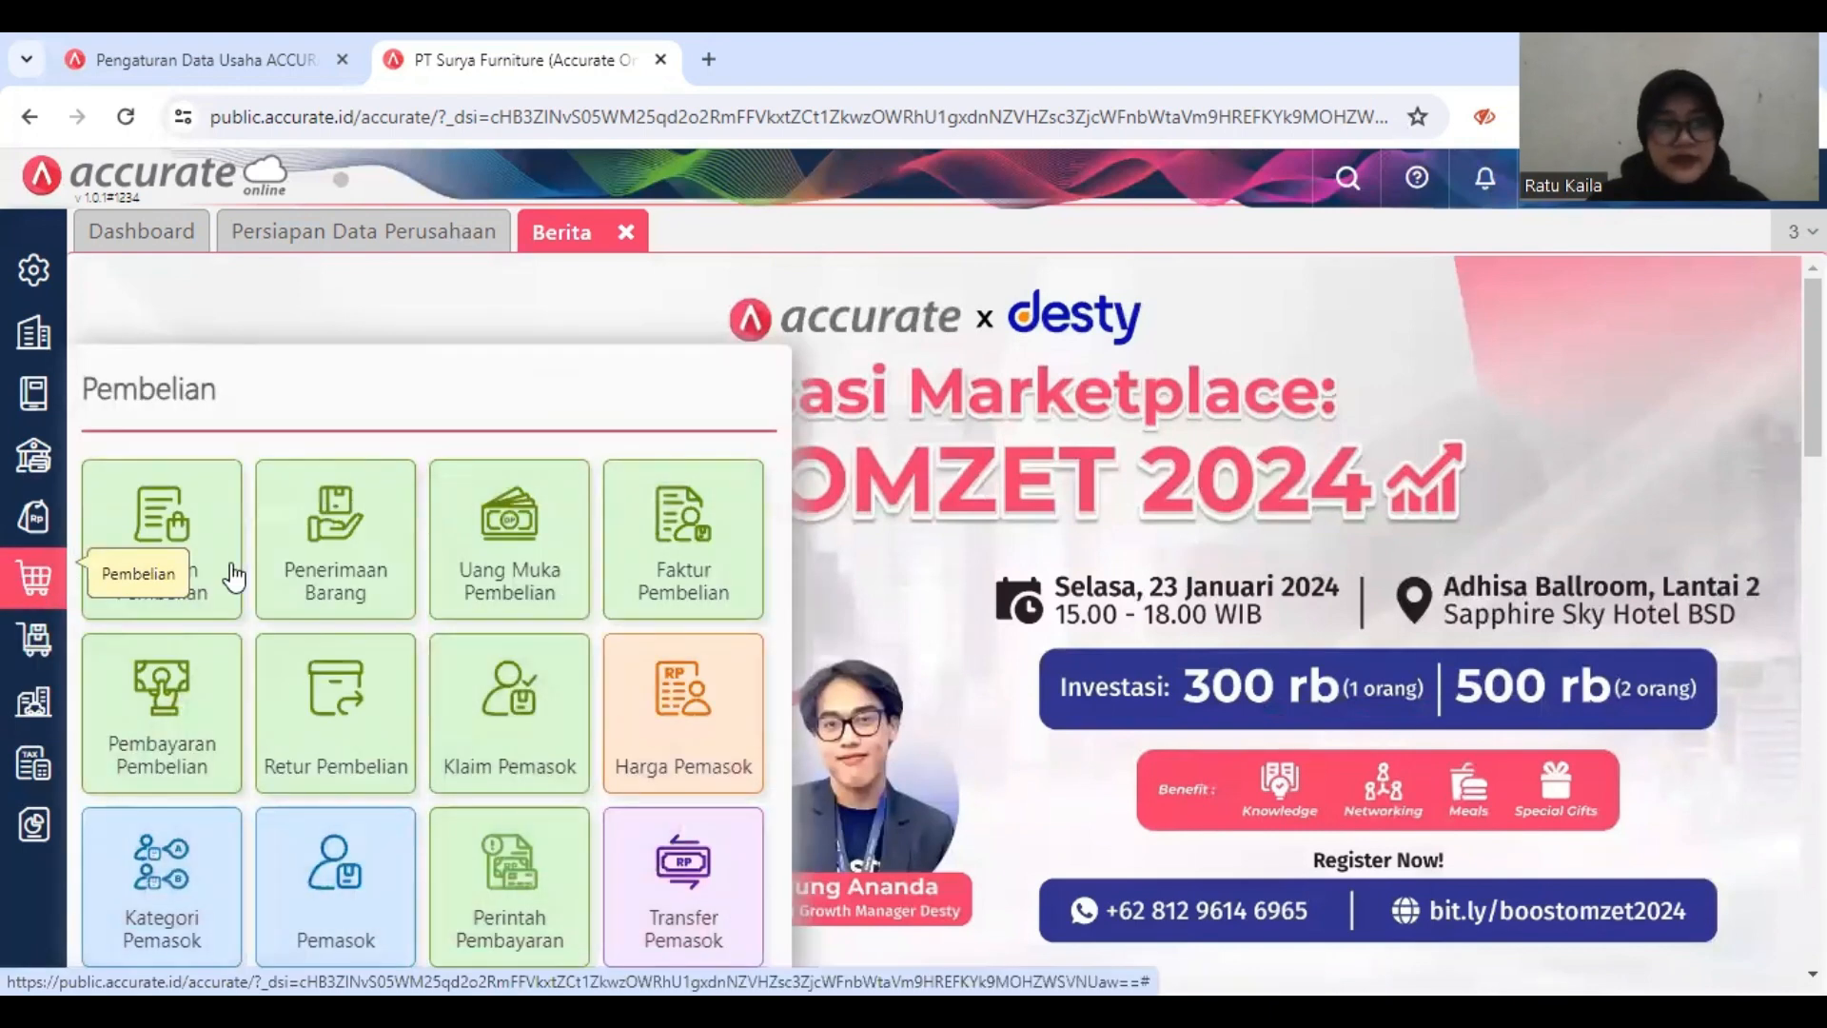
left_click(323, 550)
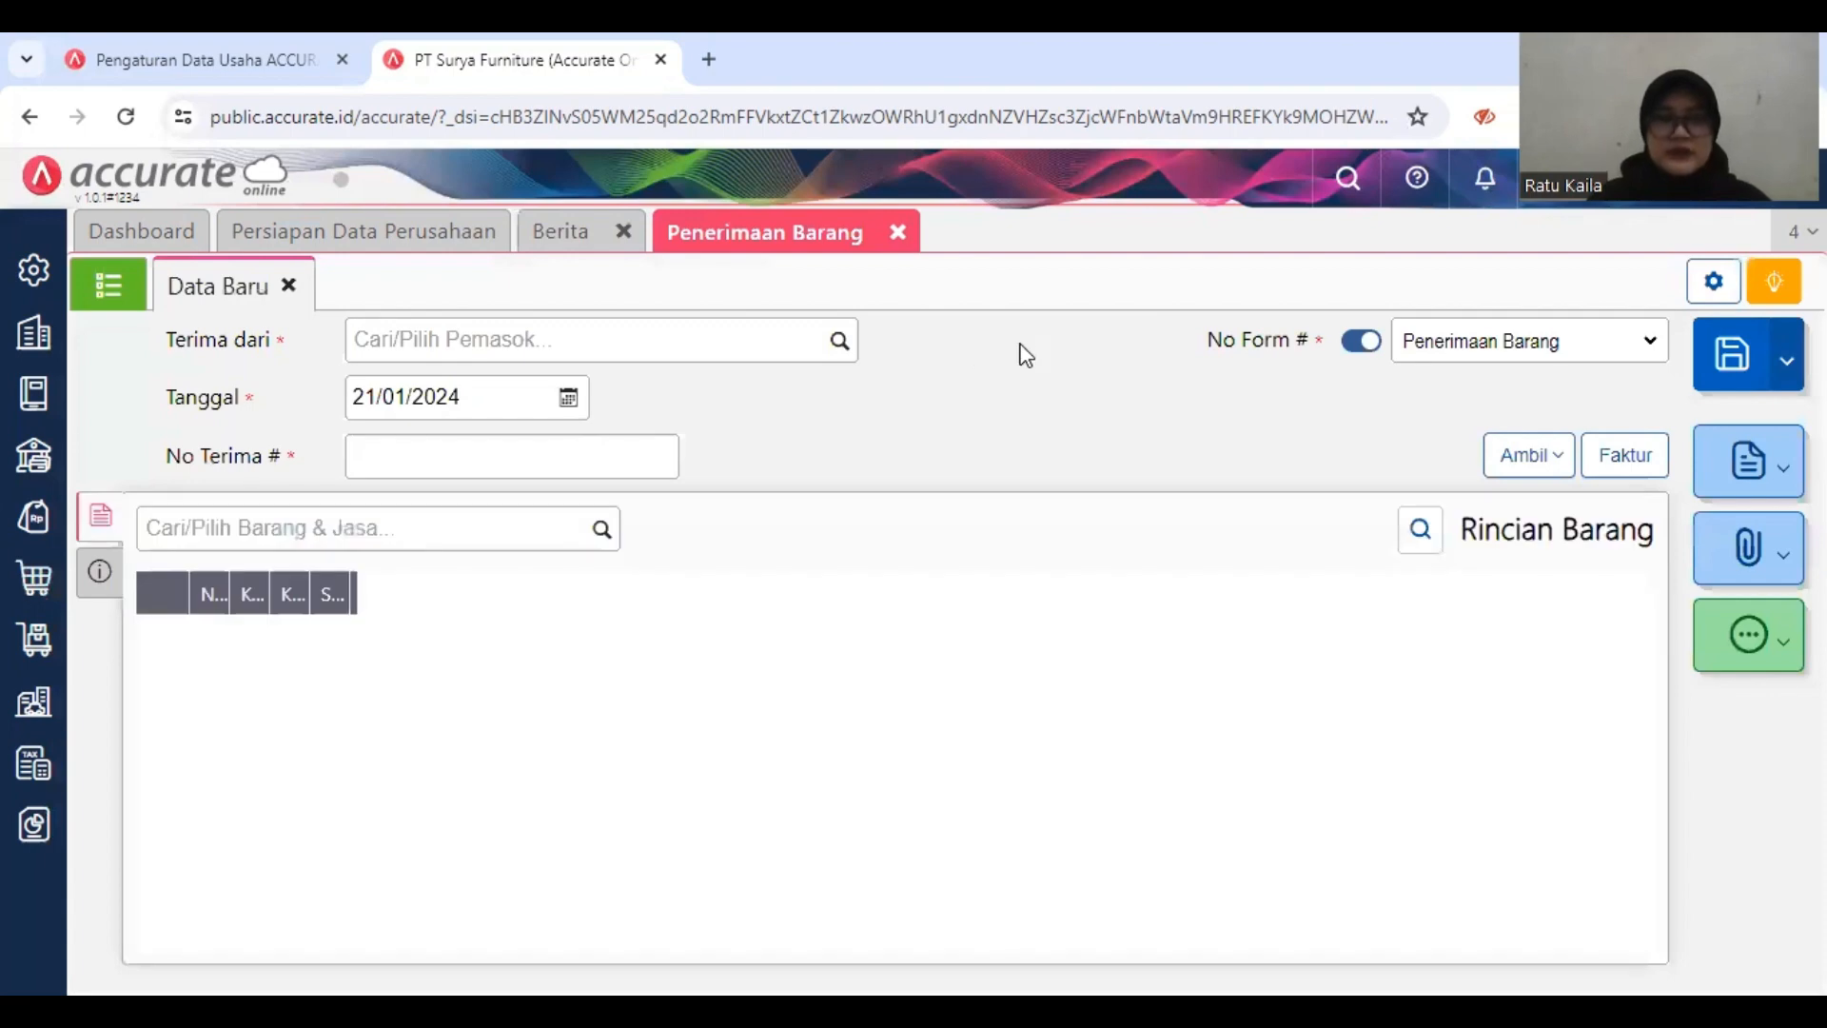
left_click(776, 340)
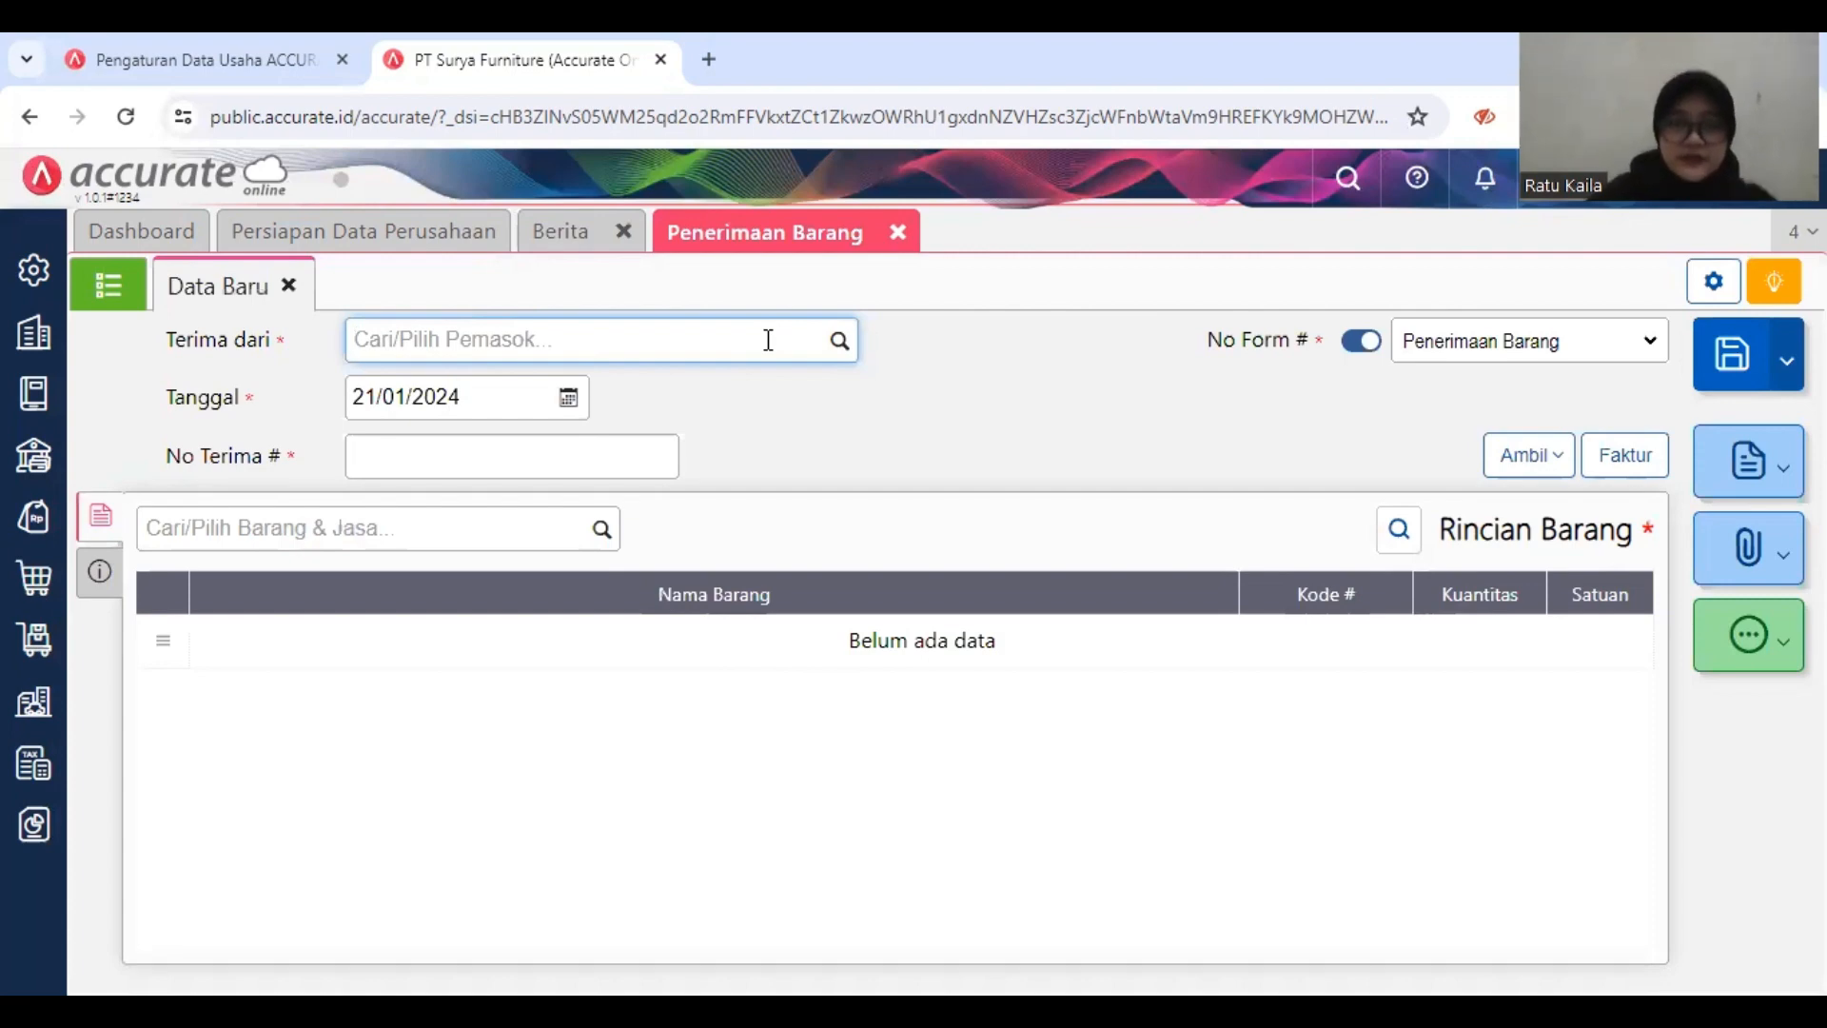
type("PT")
key("BackSpace")
type("T")
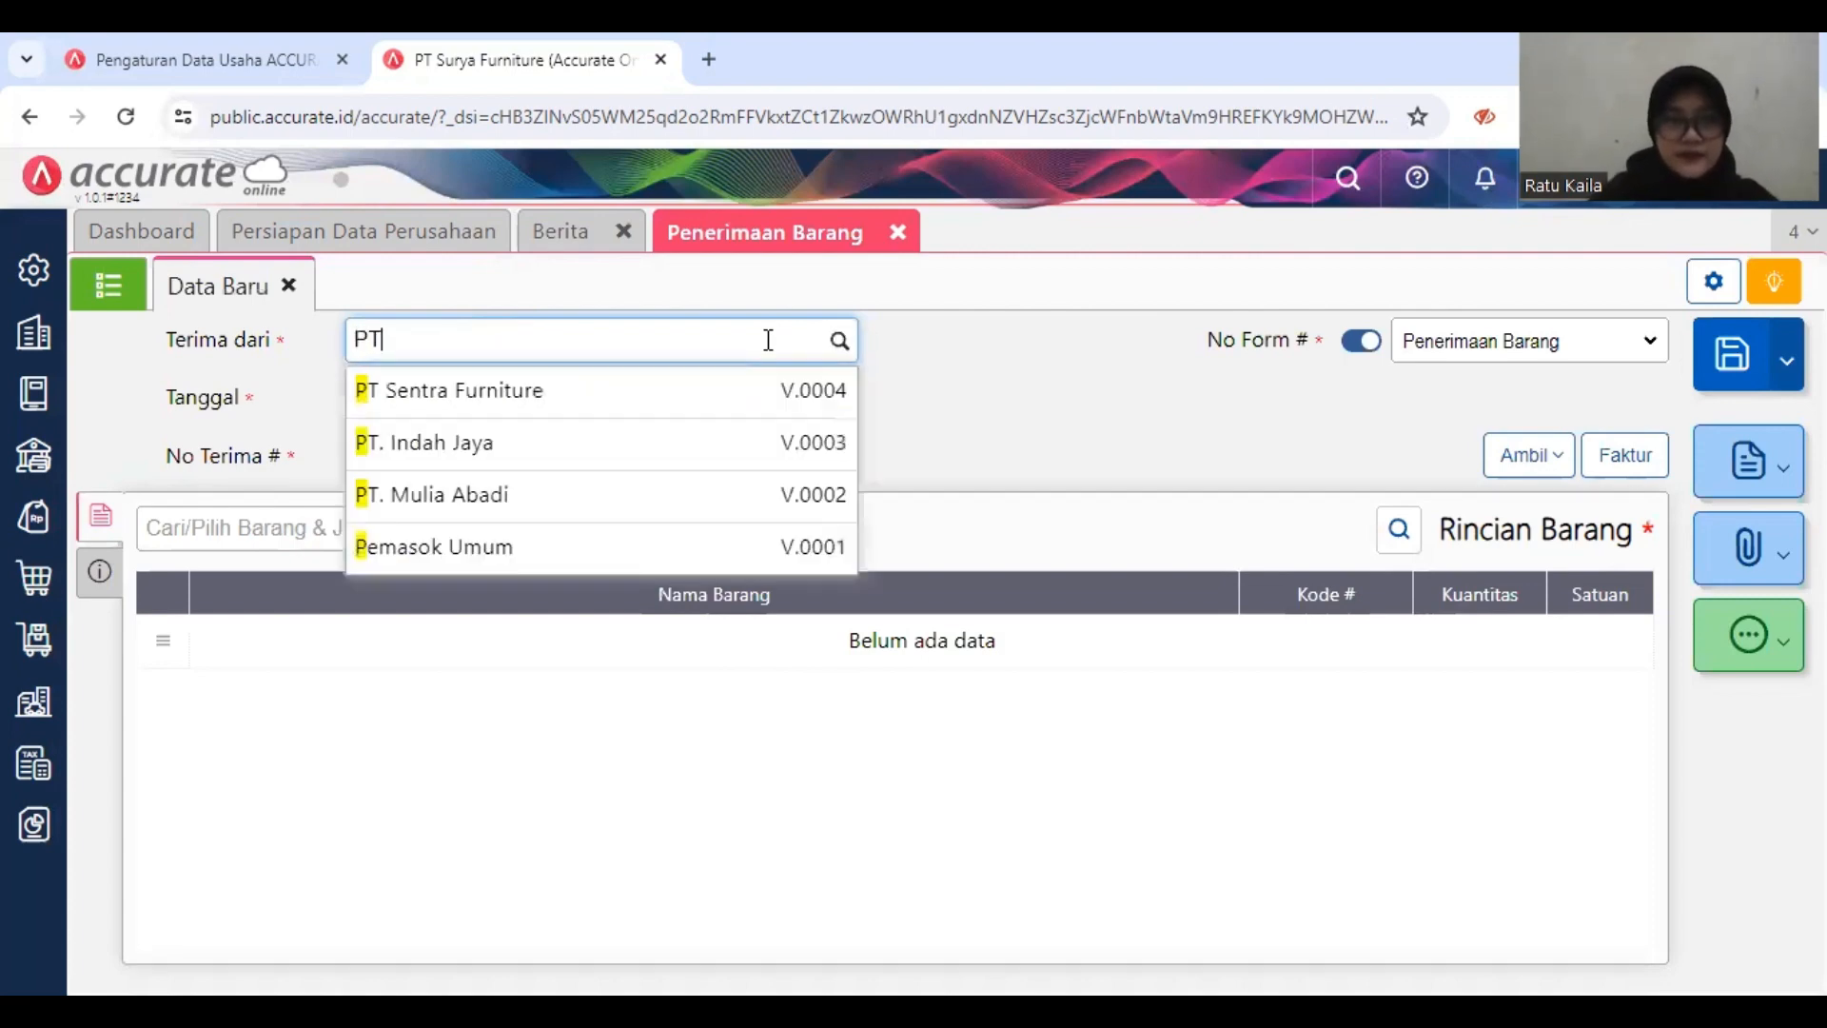
left_click(755, 399)
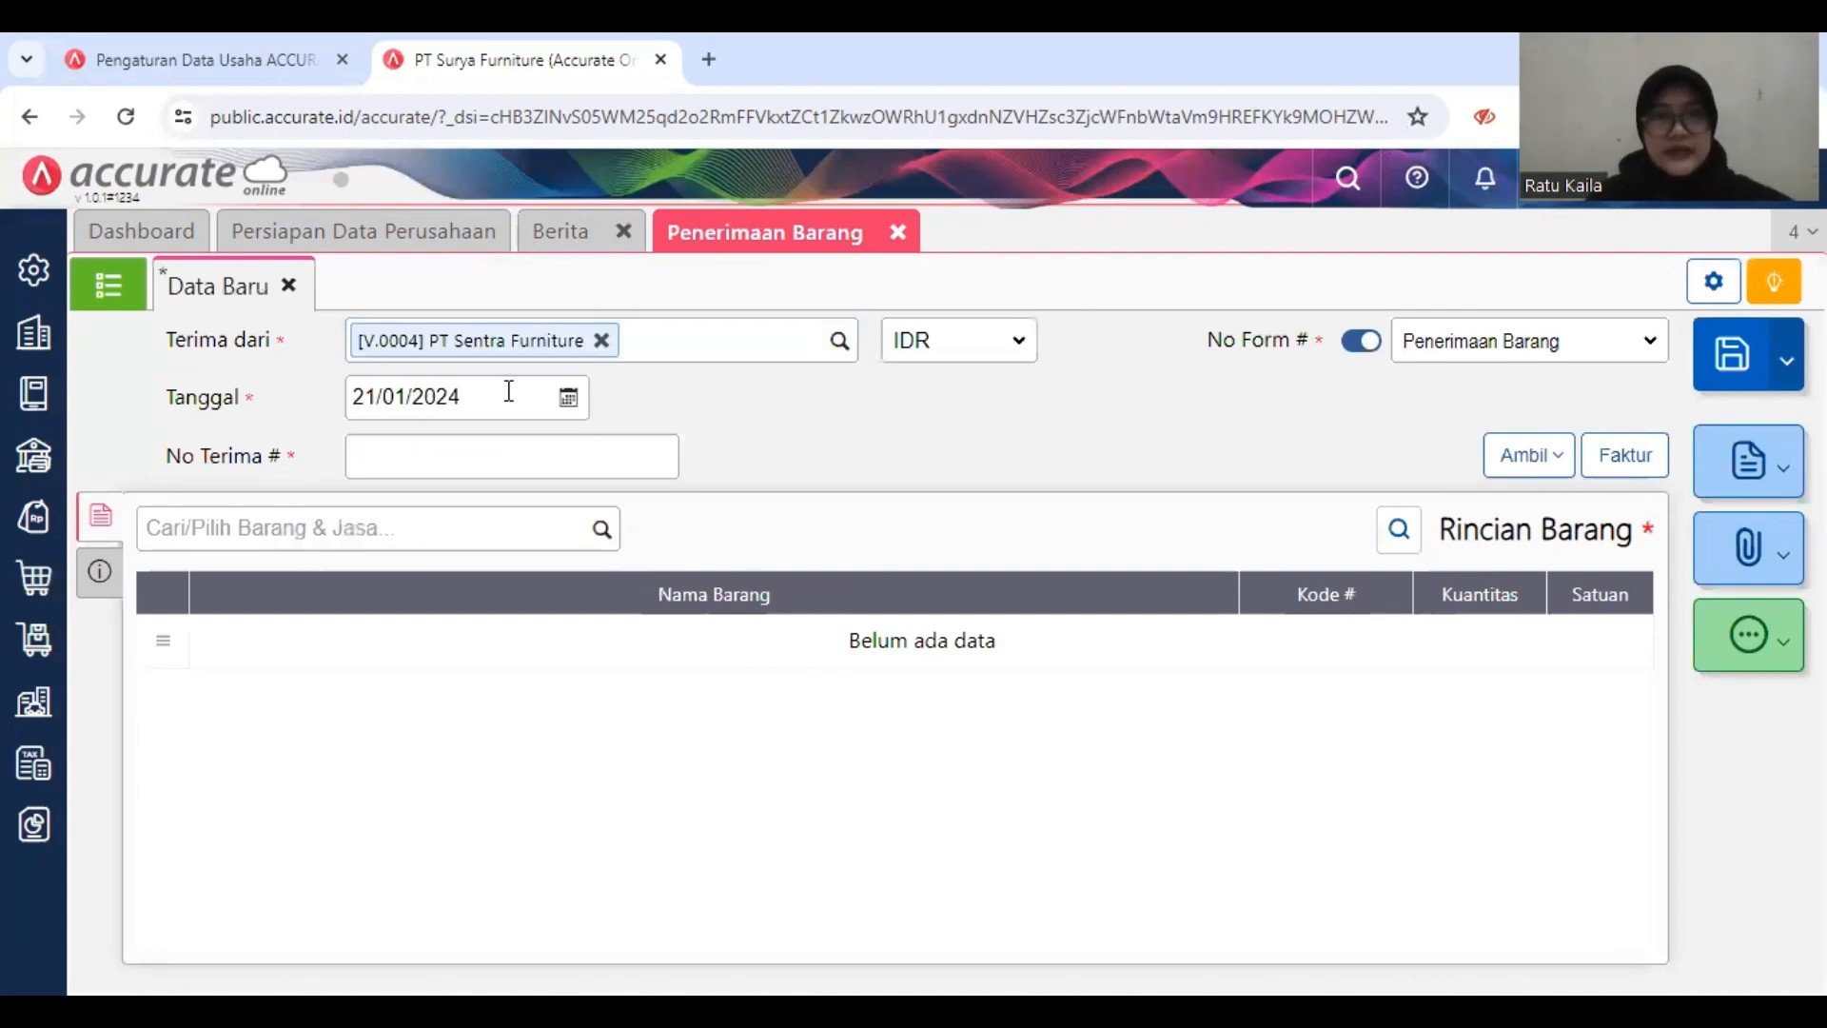
Step: Set the goods receipt's date to 04/01/2019 and its No Terima to 9095
left_click(484, 393)
type("0")
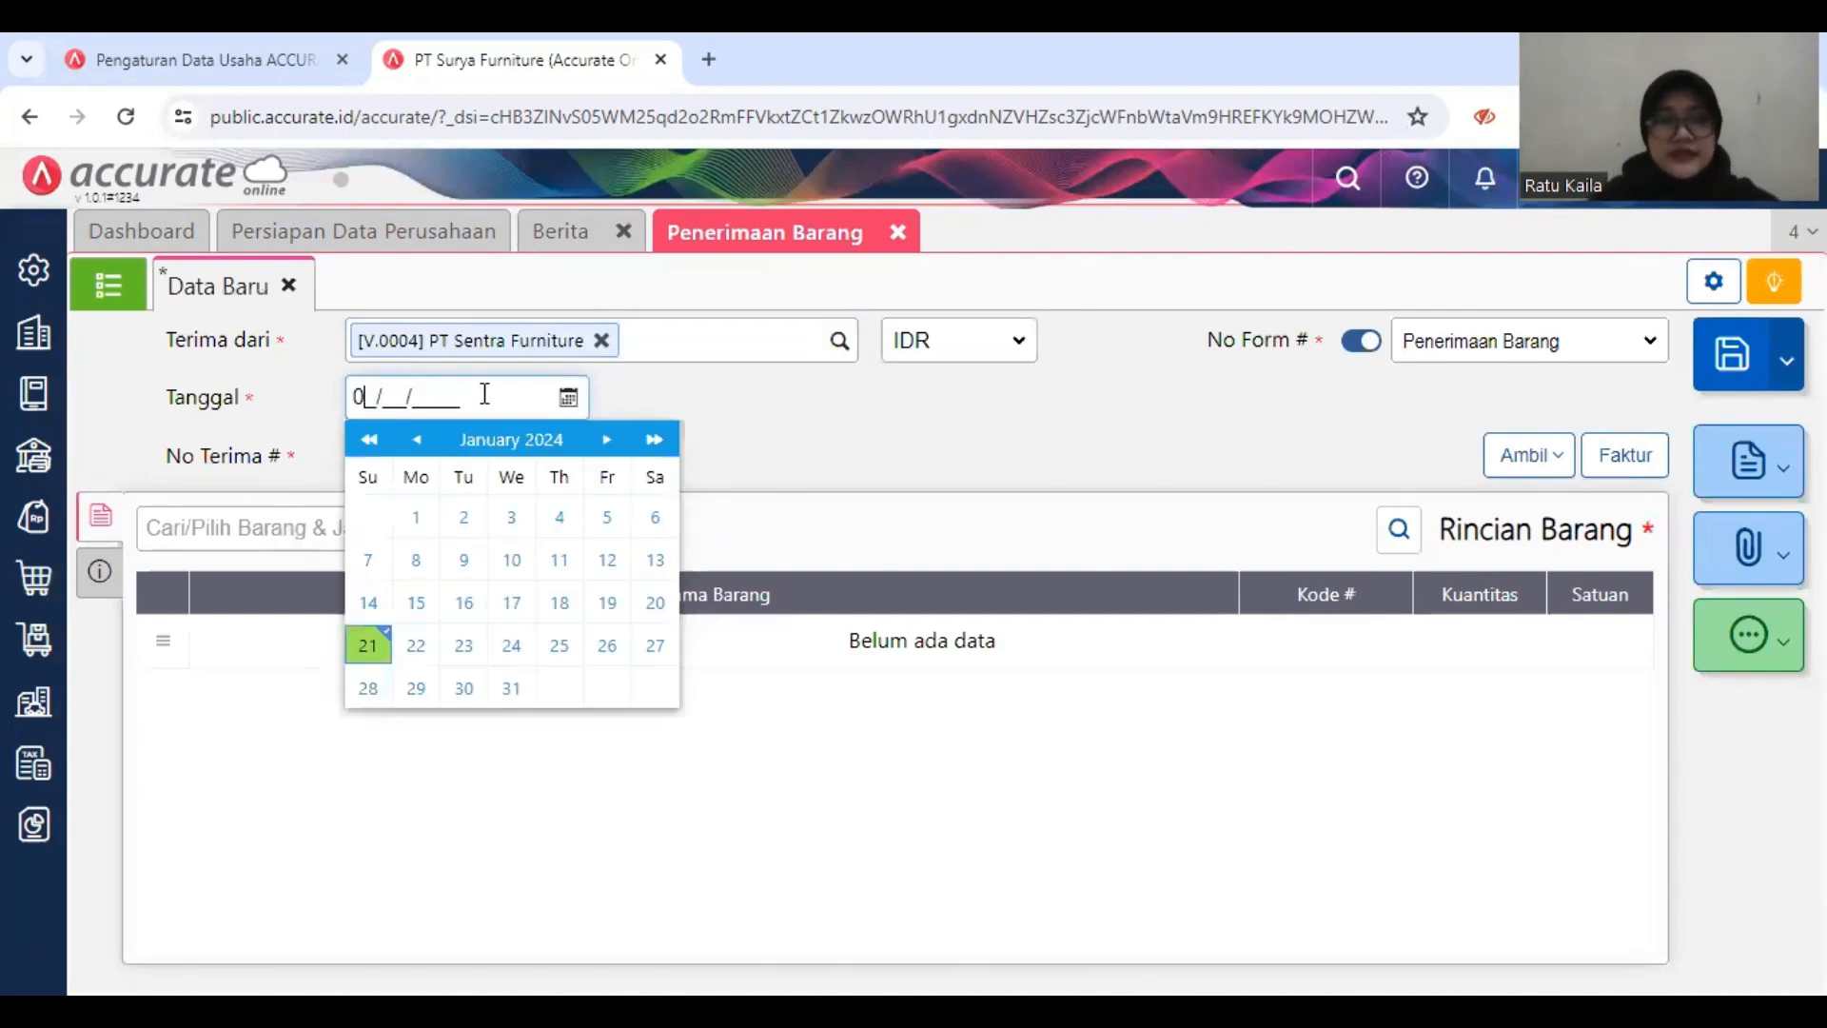
type("4/01/2019")
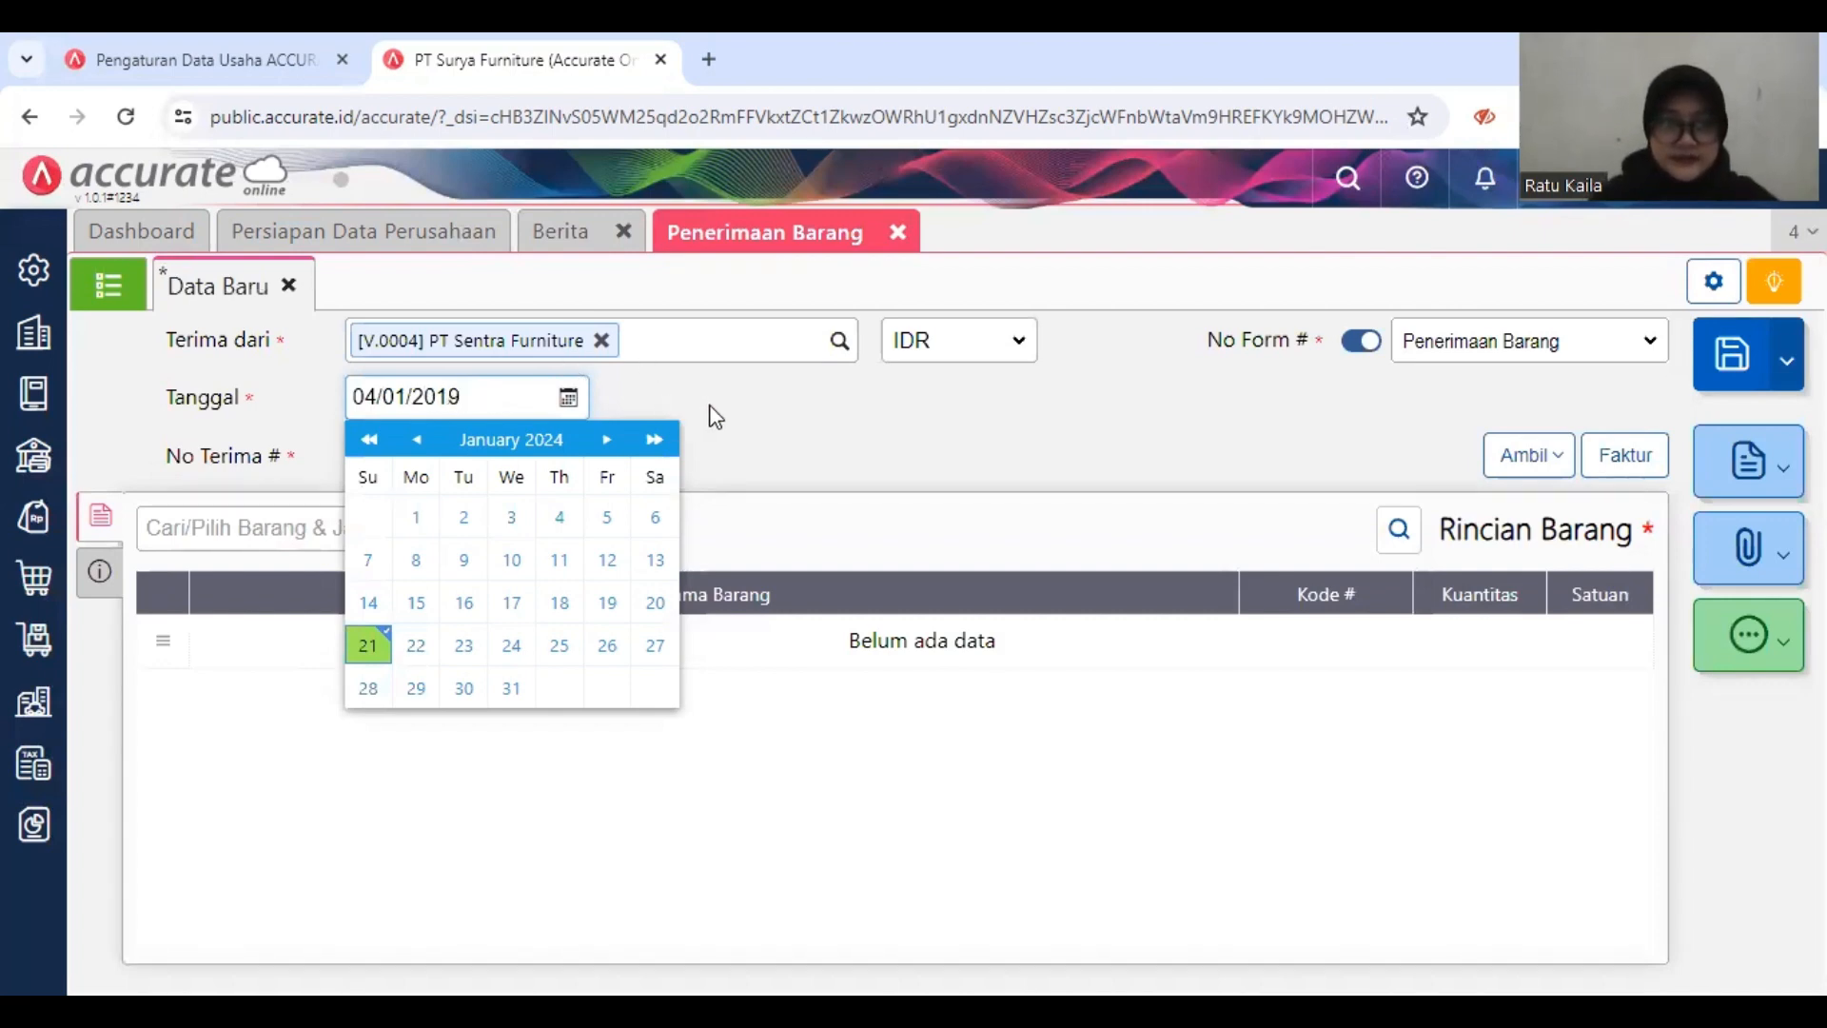
left_click(599, 454)
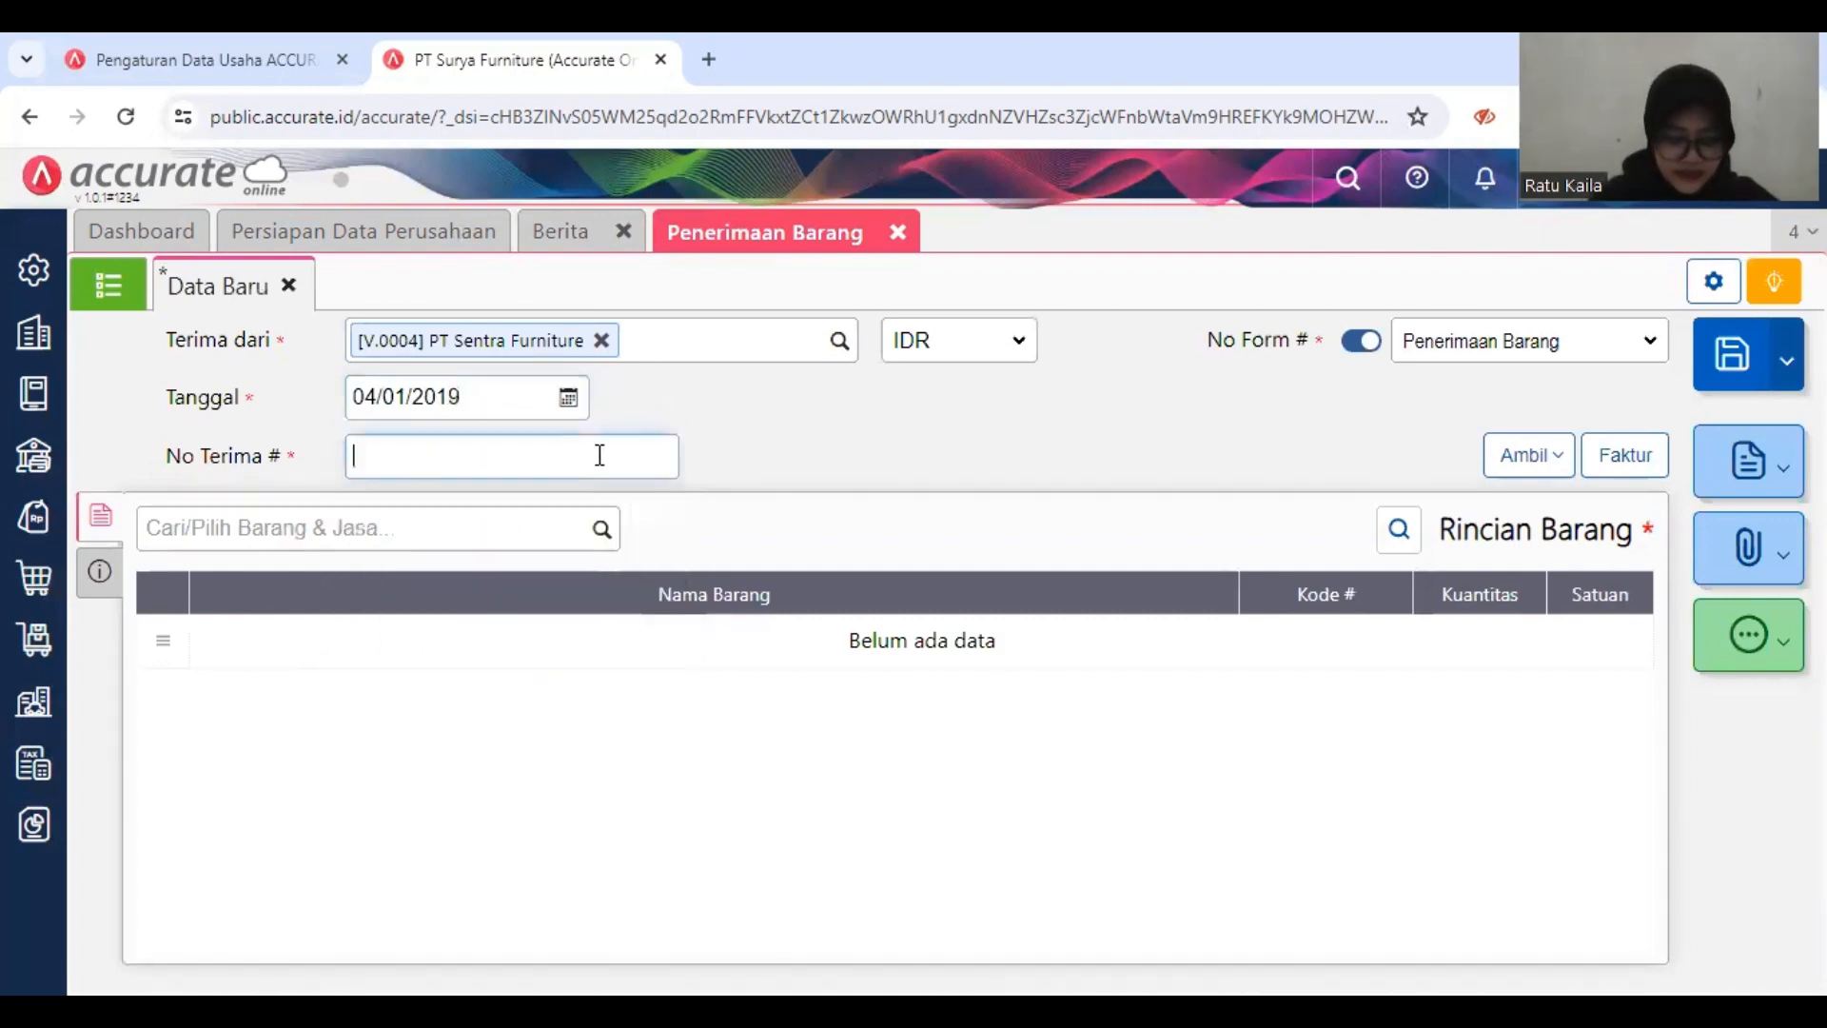
type("909")
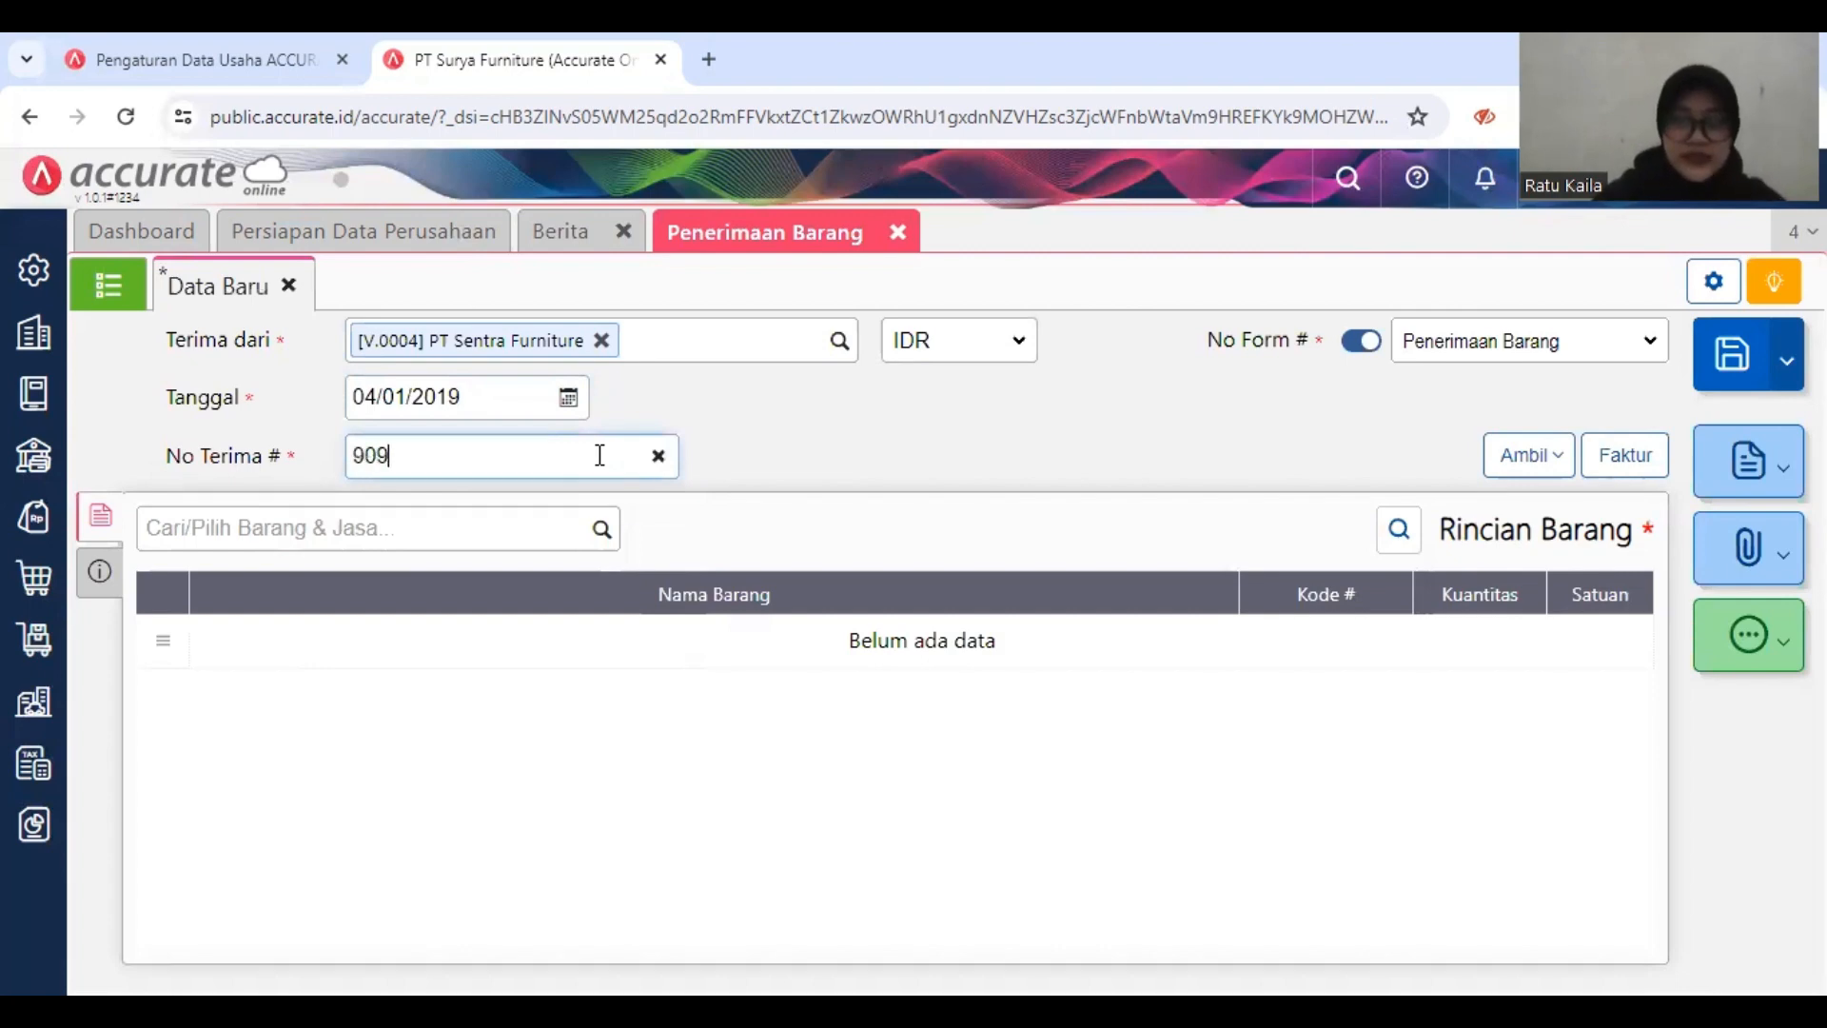
type("5")
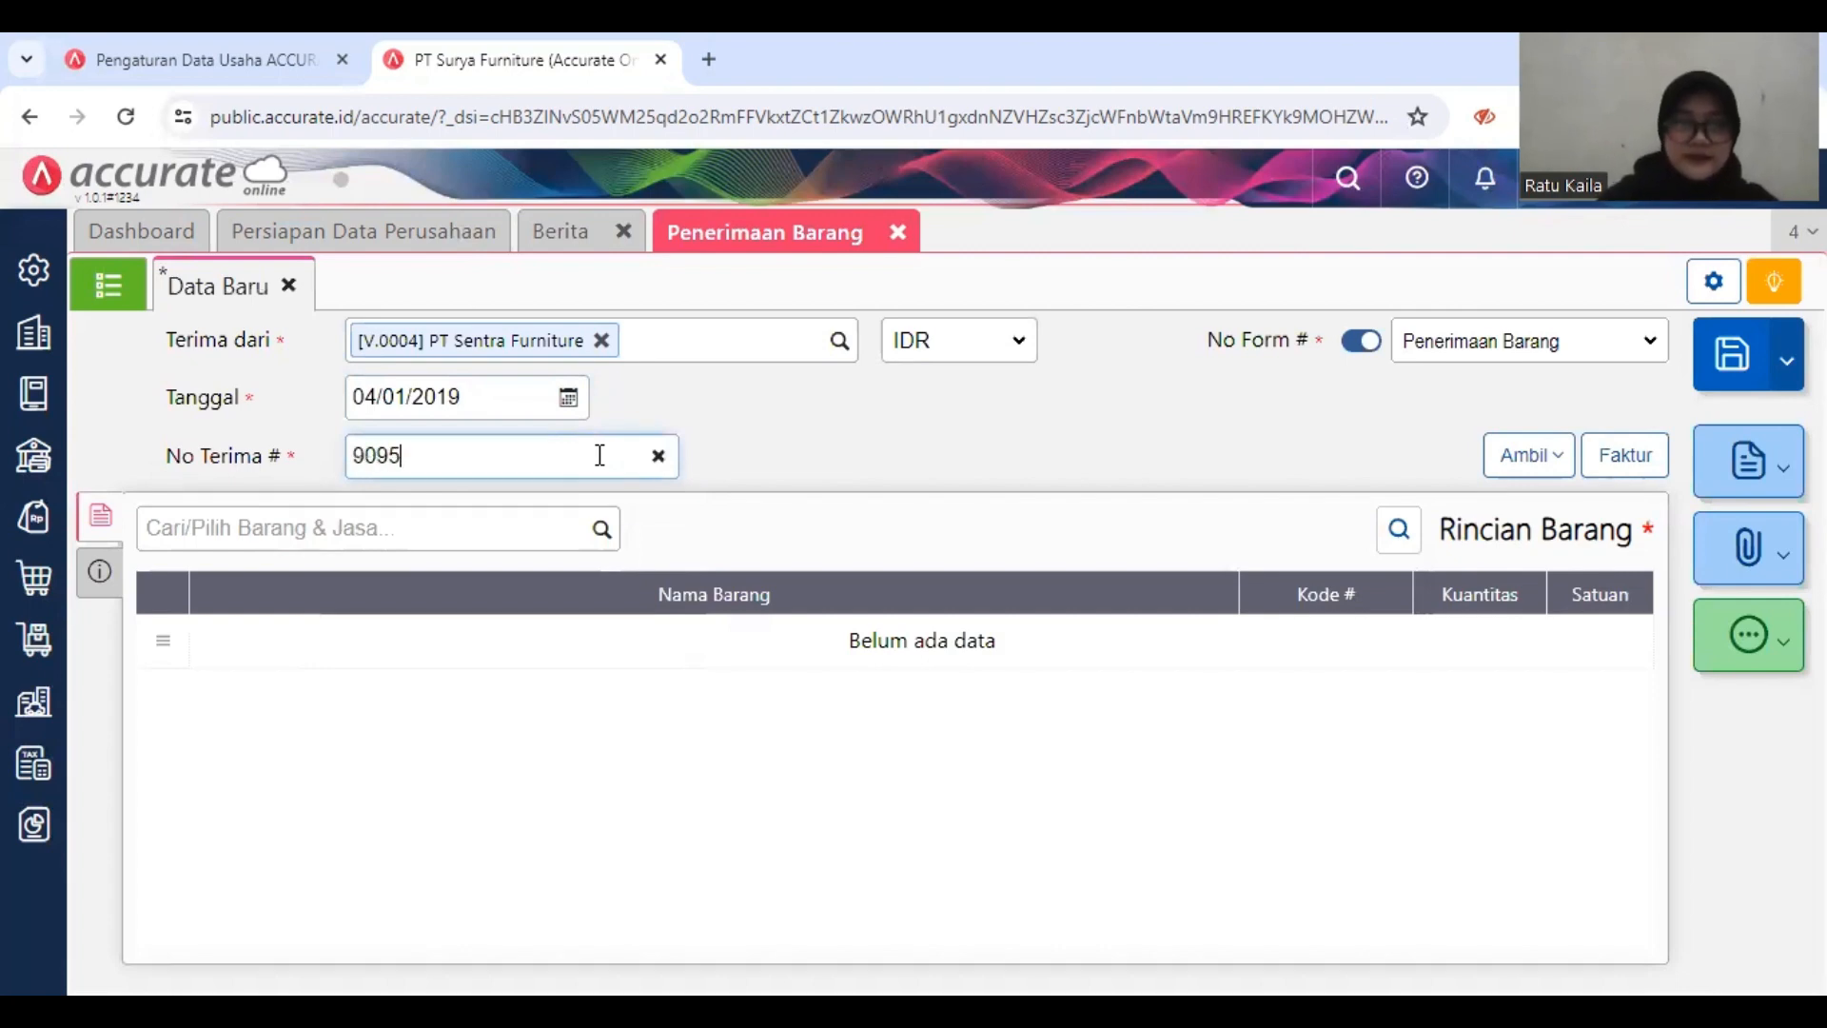
right_click(1044, 451)
left_click(896, 474)
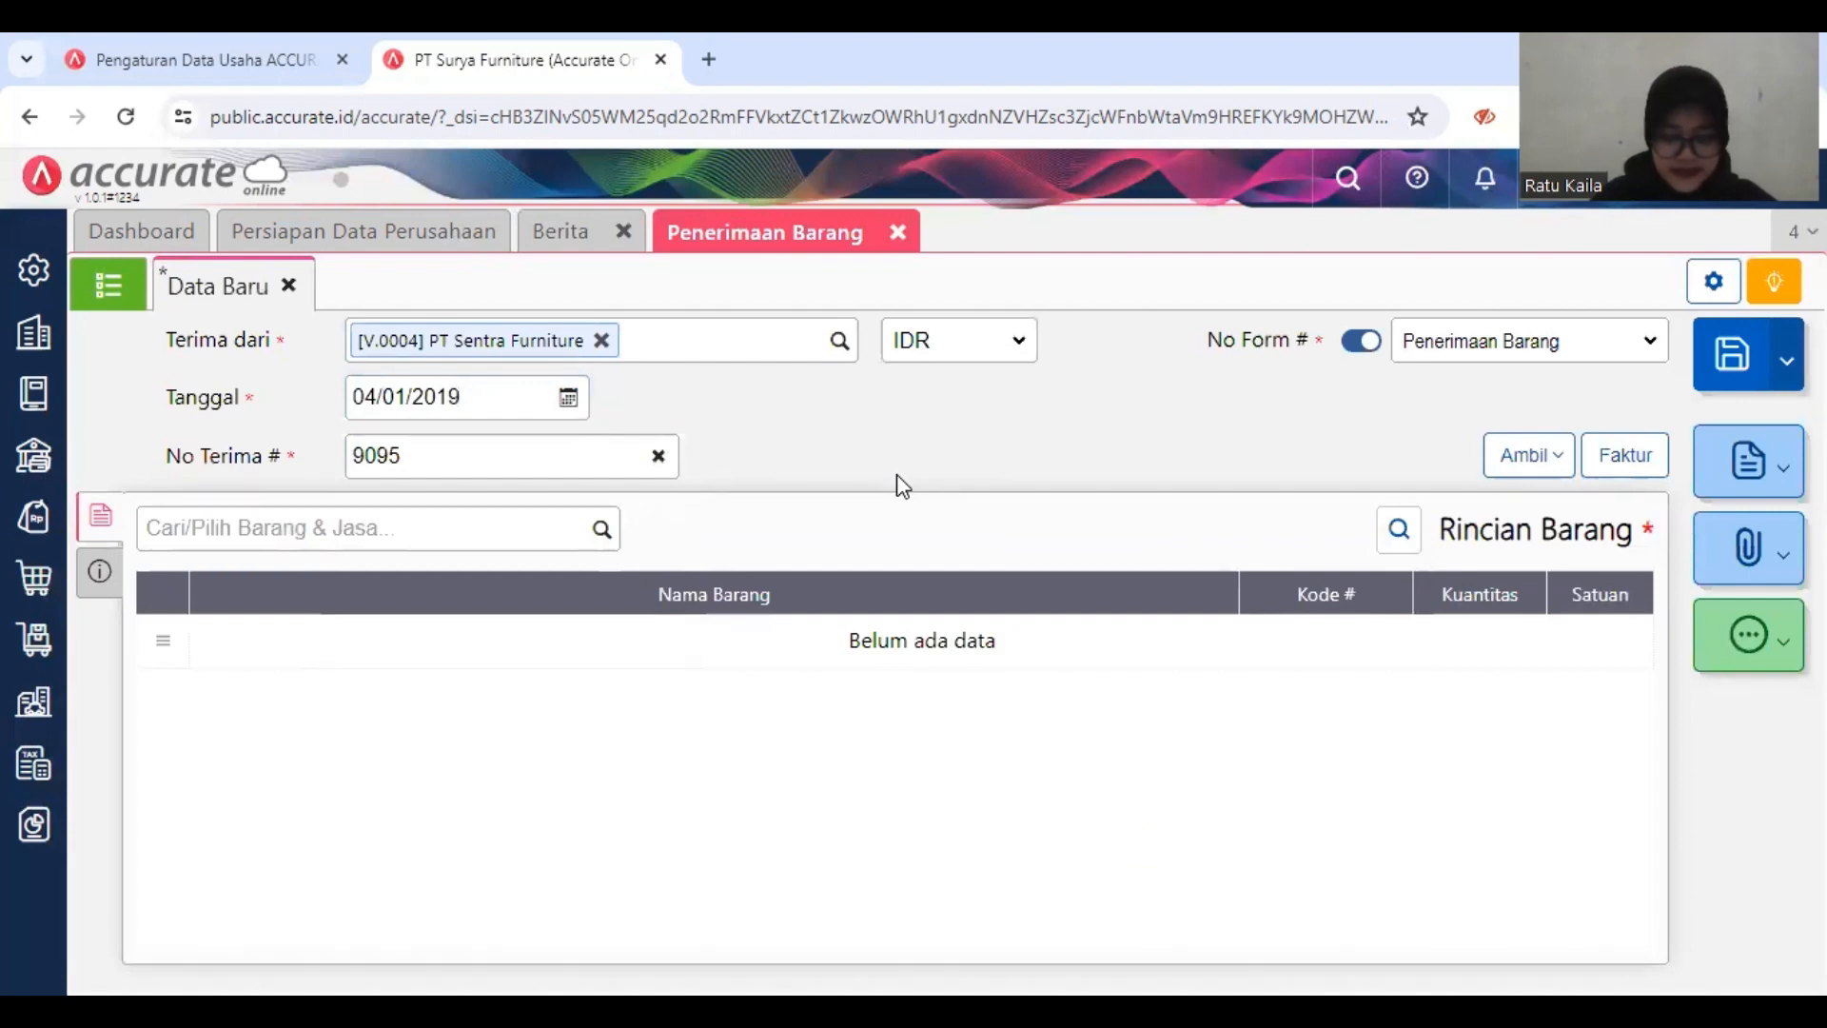
Step: Copy the 20 PCS of Meja Bundar from the PT Sentra Furniture purchase order into the goods receipt
left_click(1527, 460)
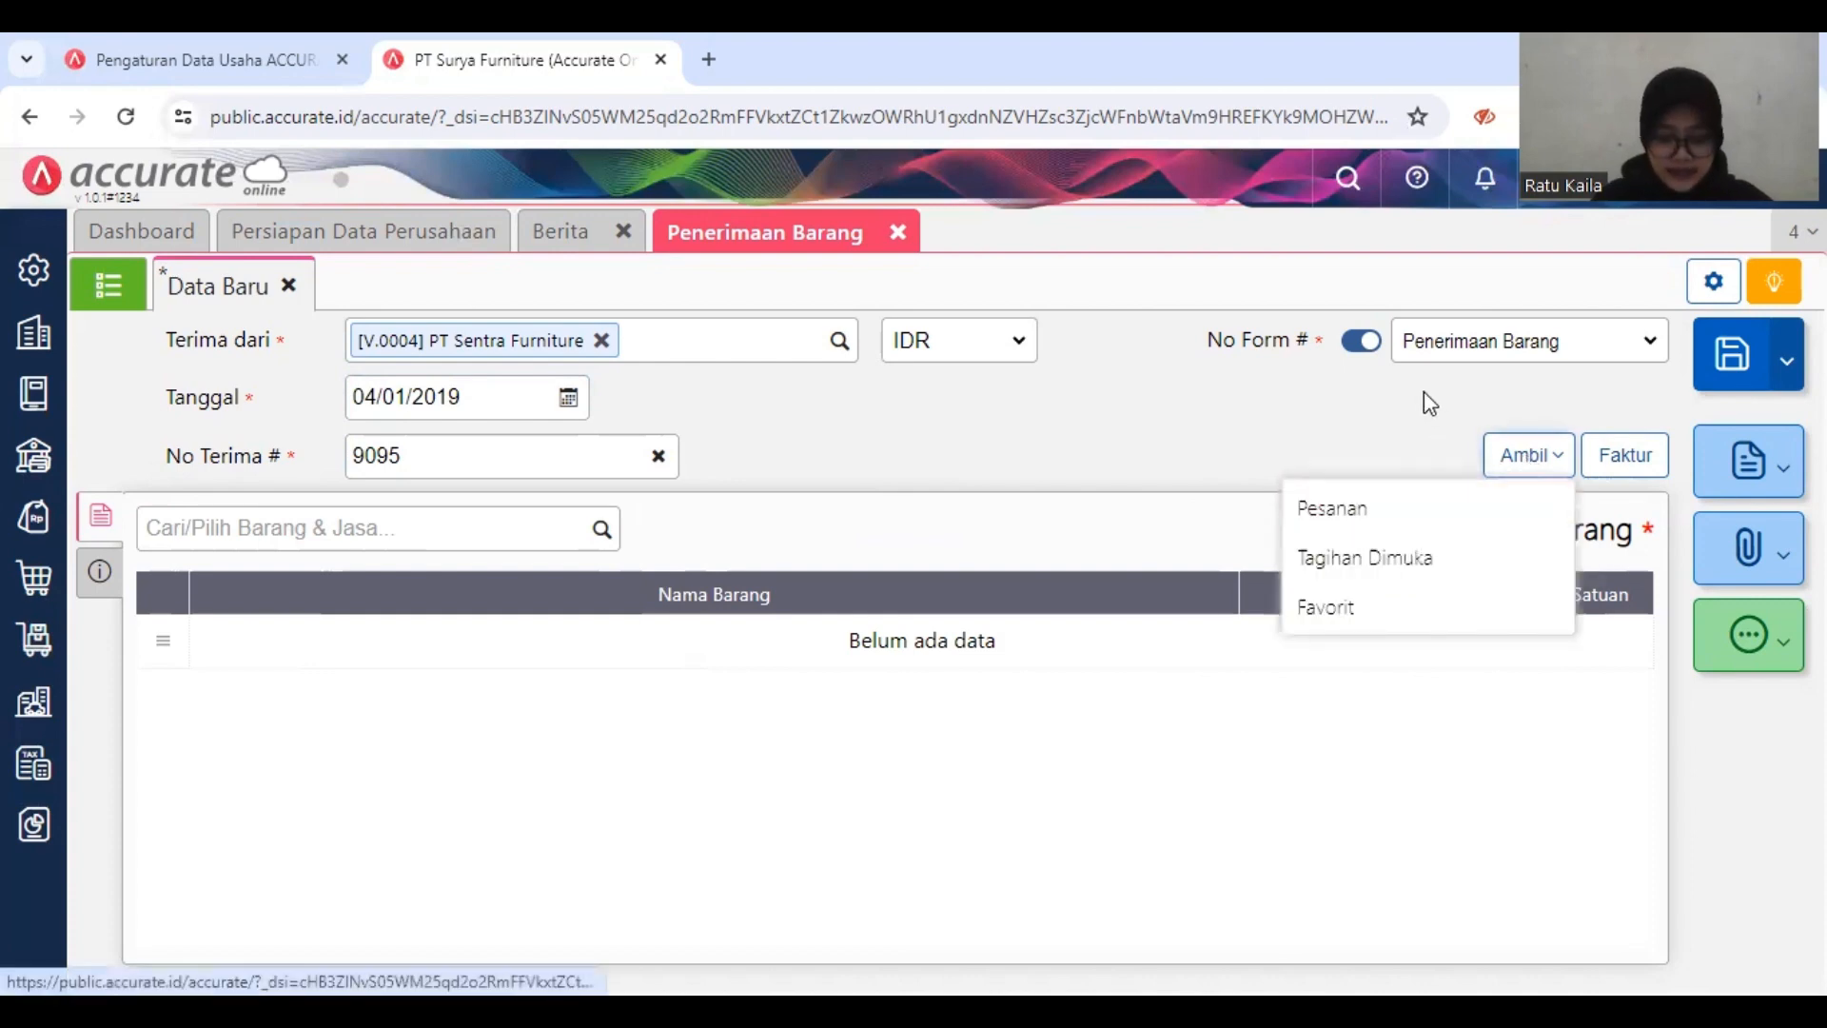
left_click(1427, 512)
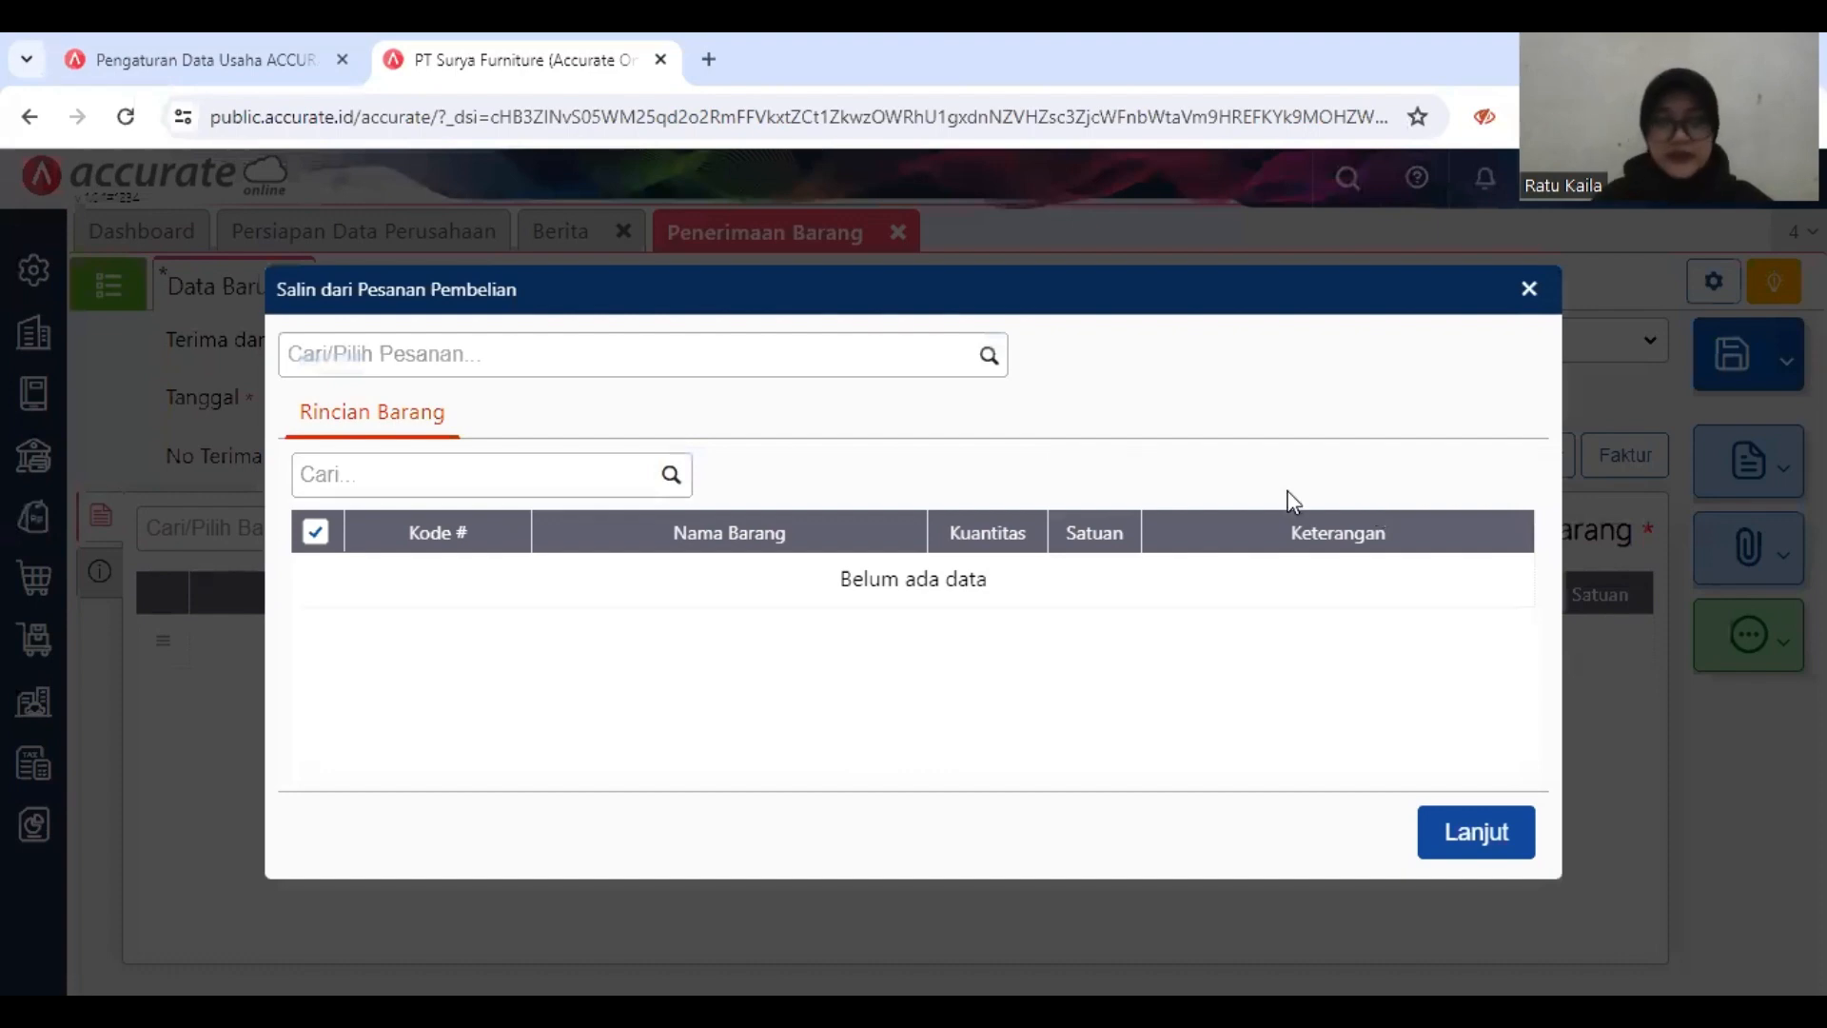
left_click(989, 360)
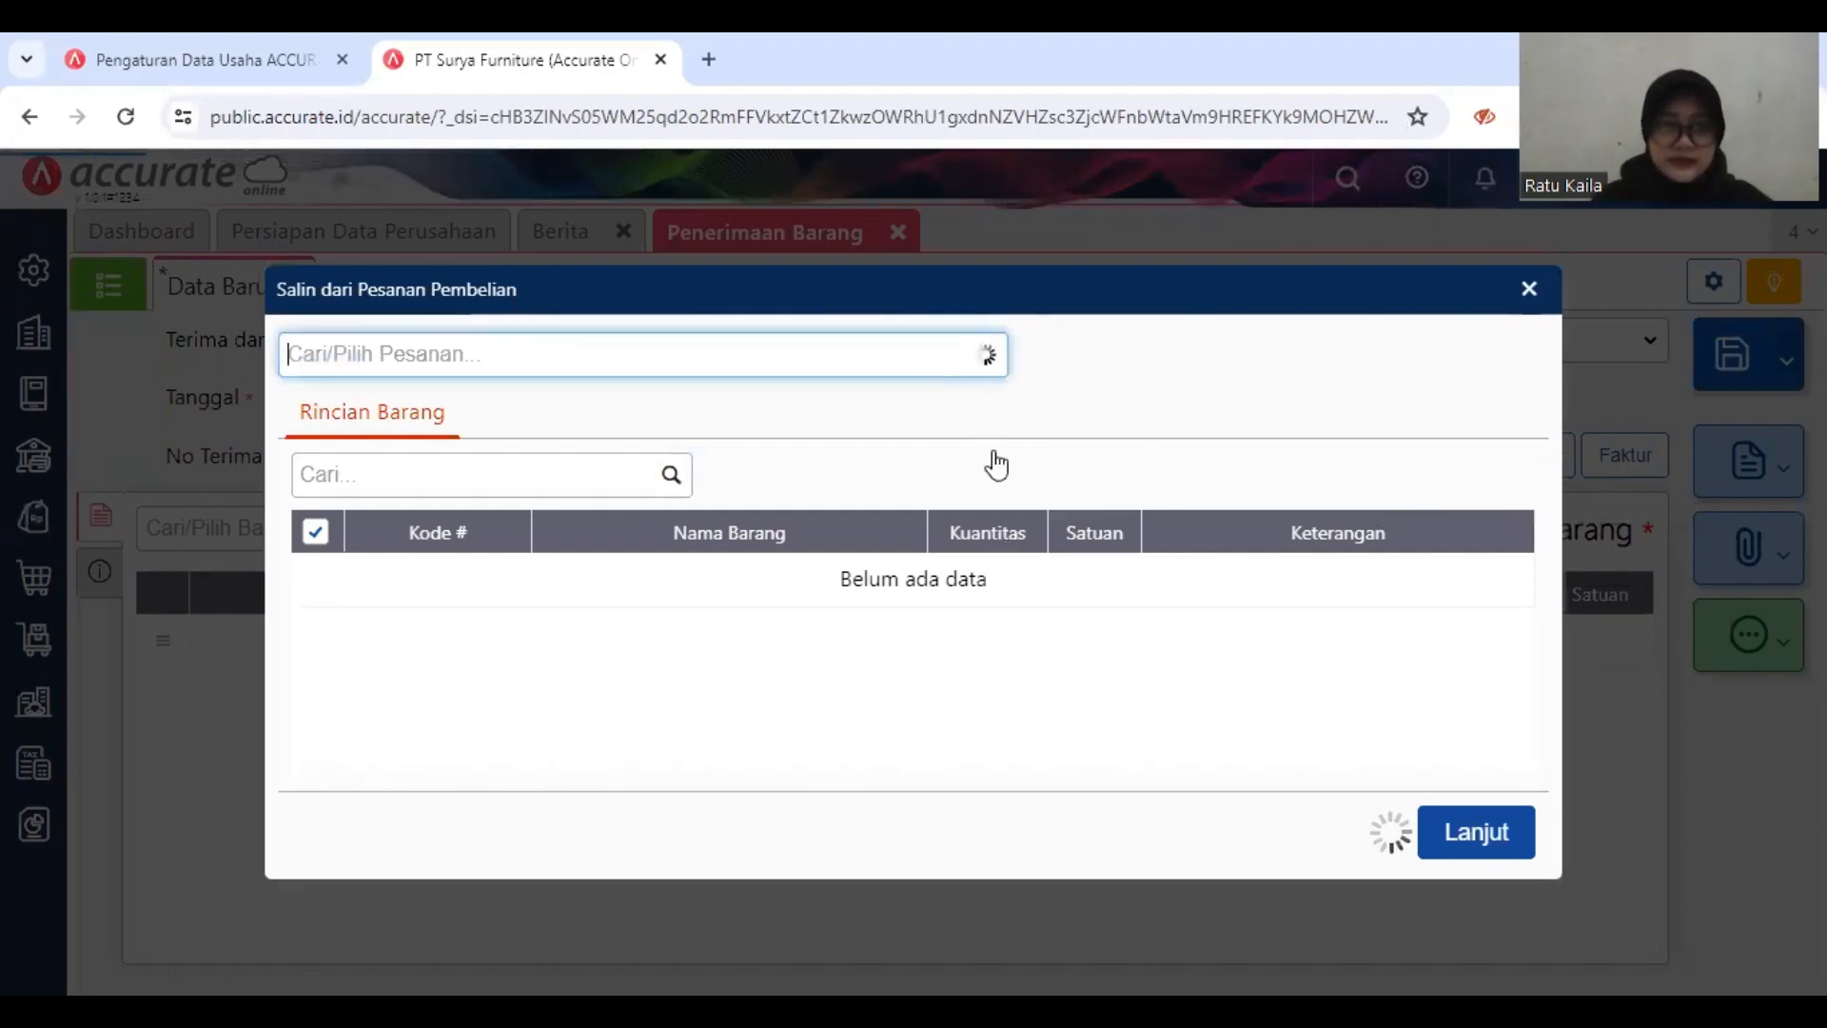
left_click(886, 425)
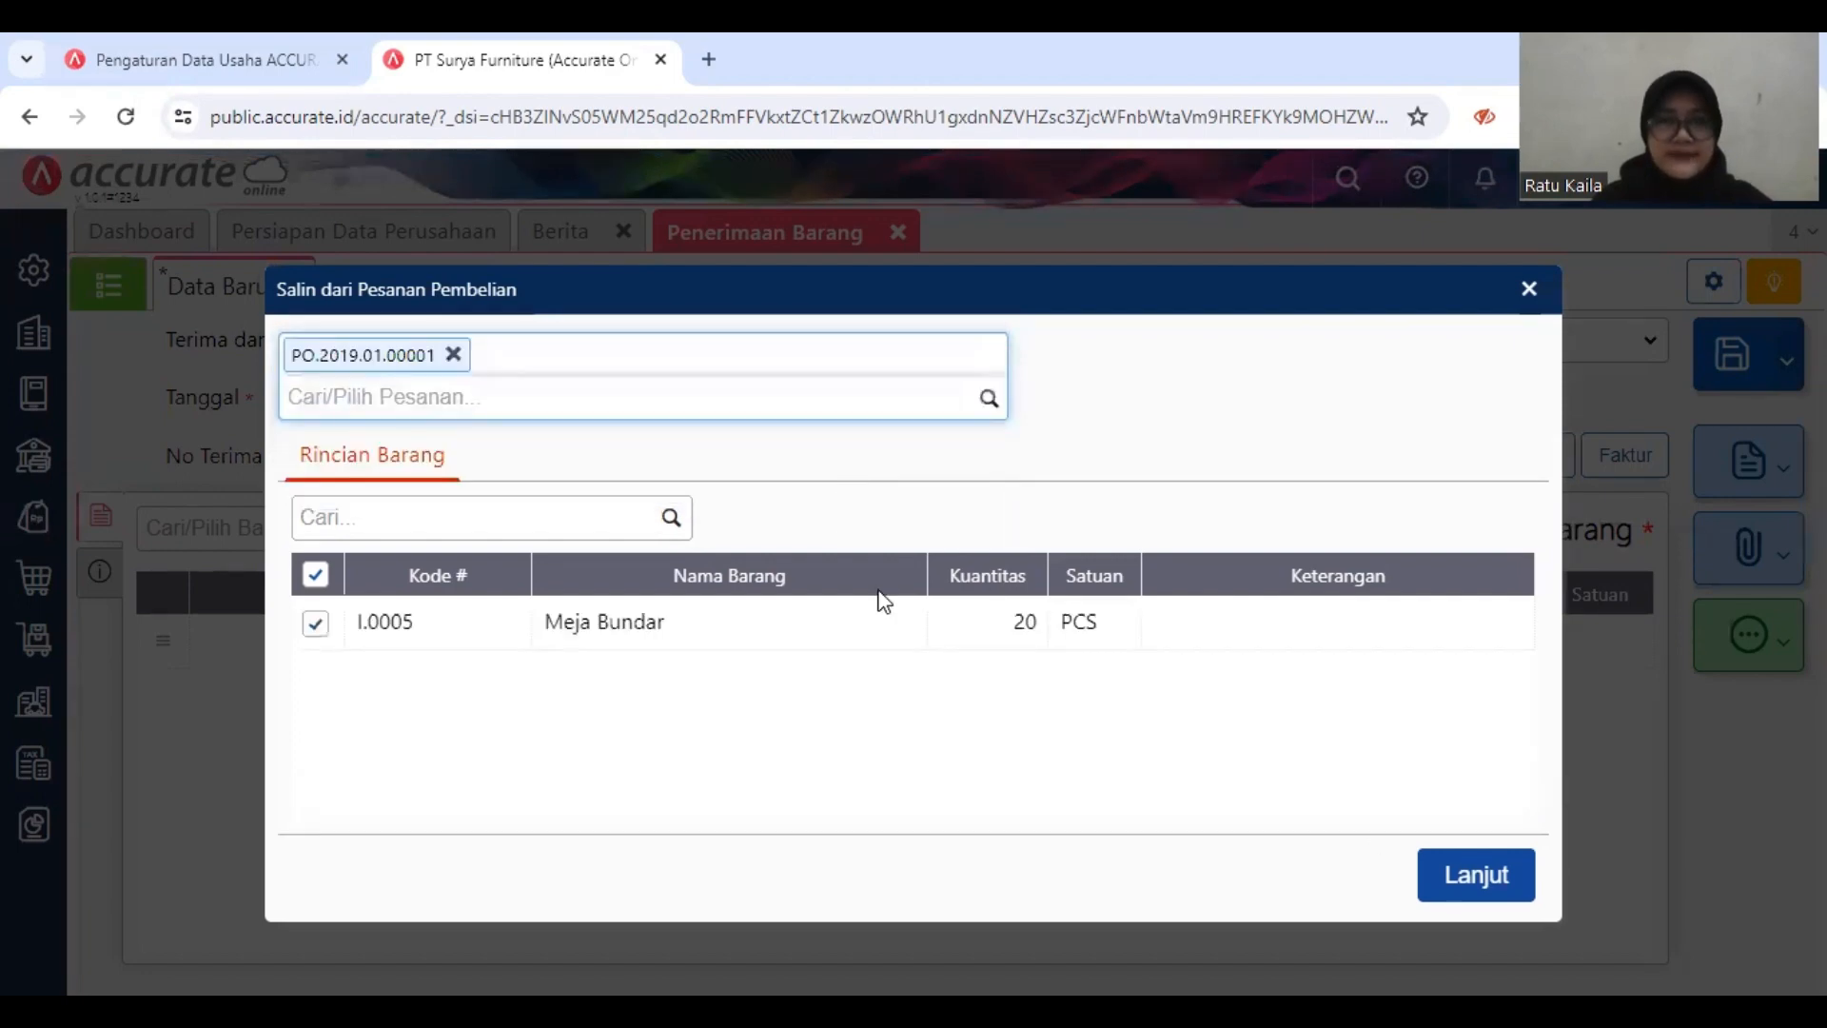
left_click(1465, 877)
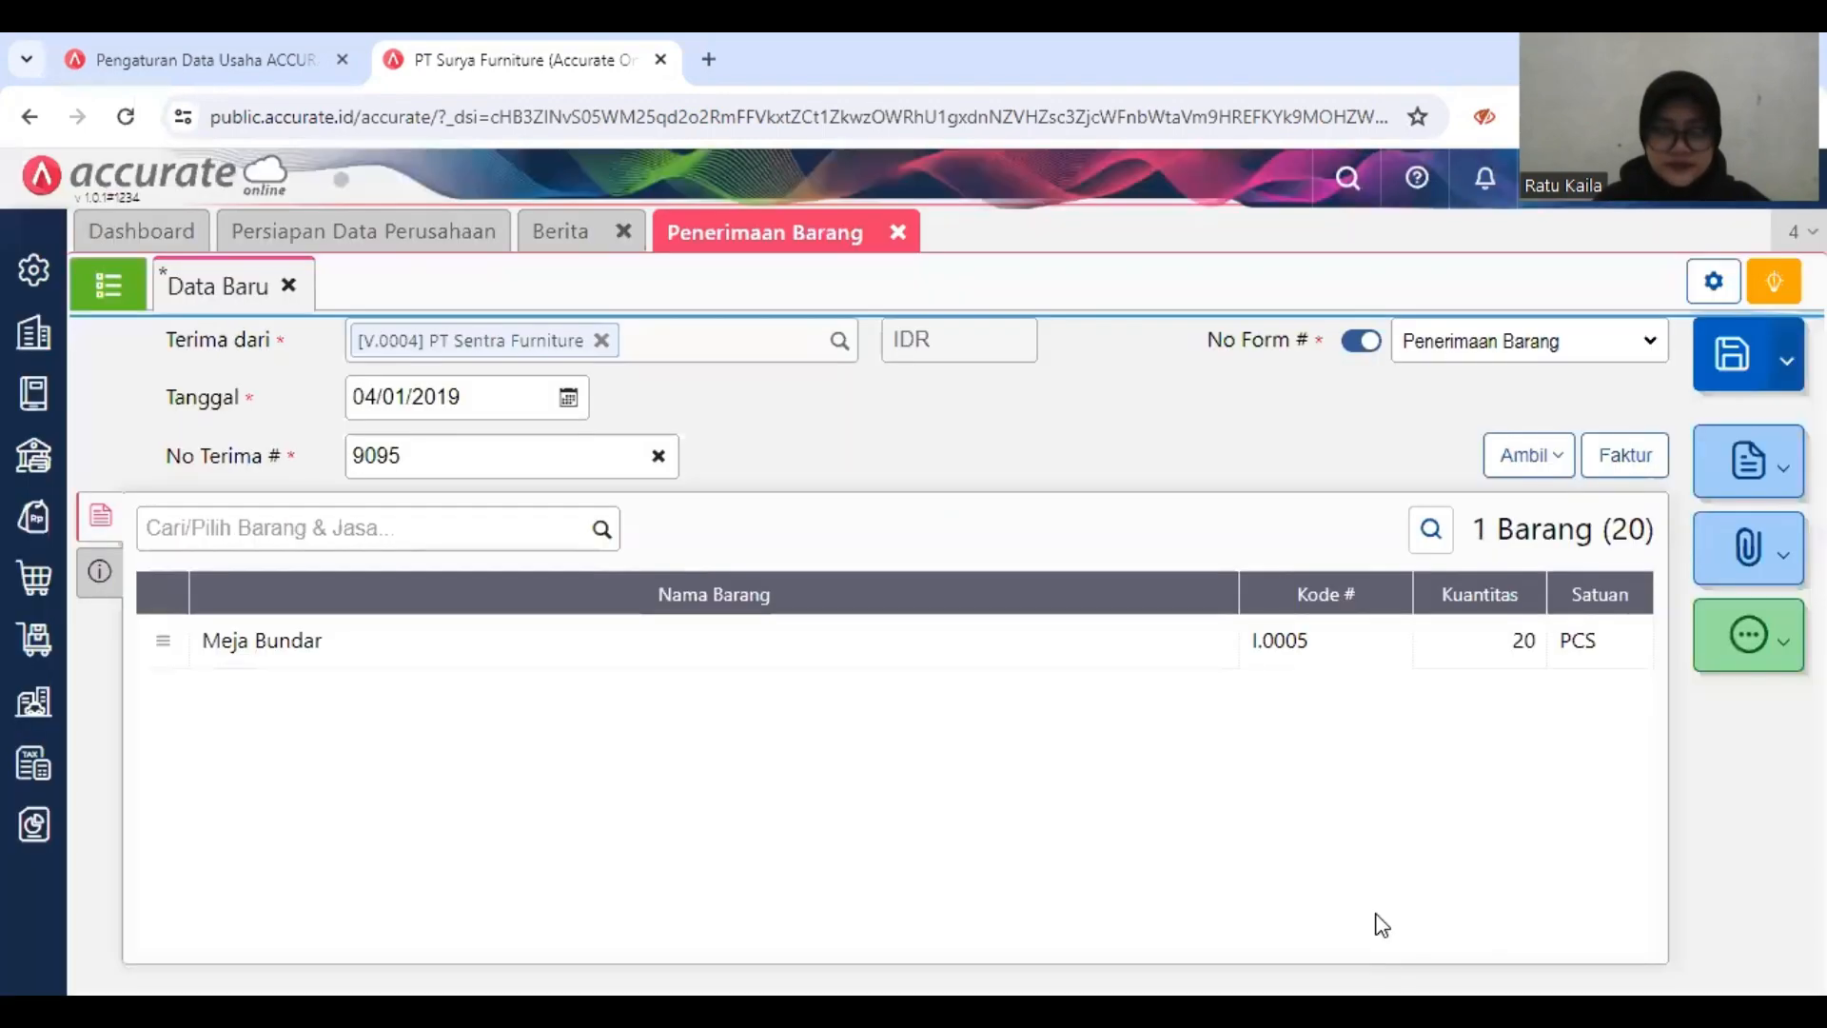
Step: Set the warehouse of Meja Bundar to Depan in its item details and show the receipt's additional information
left_click(1054, 642)
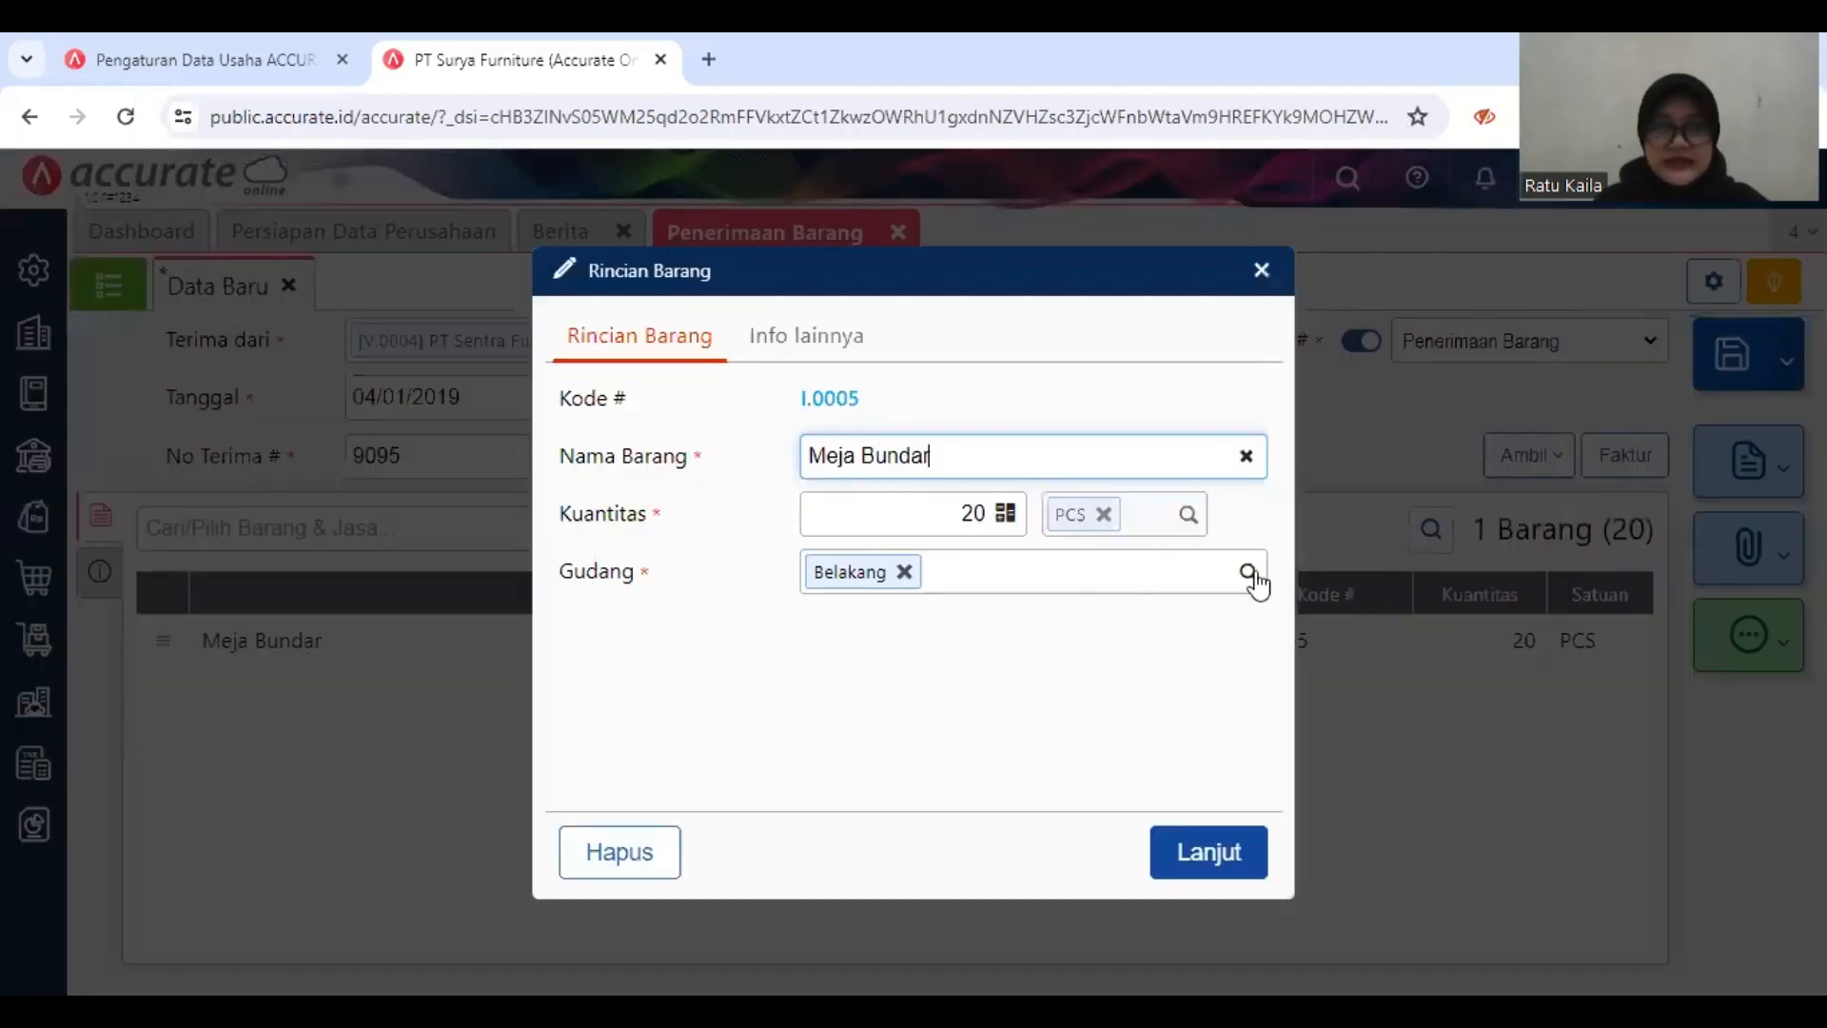
left_click(1247, 572)
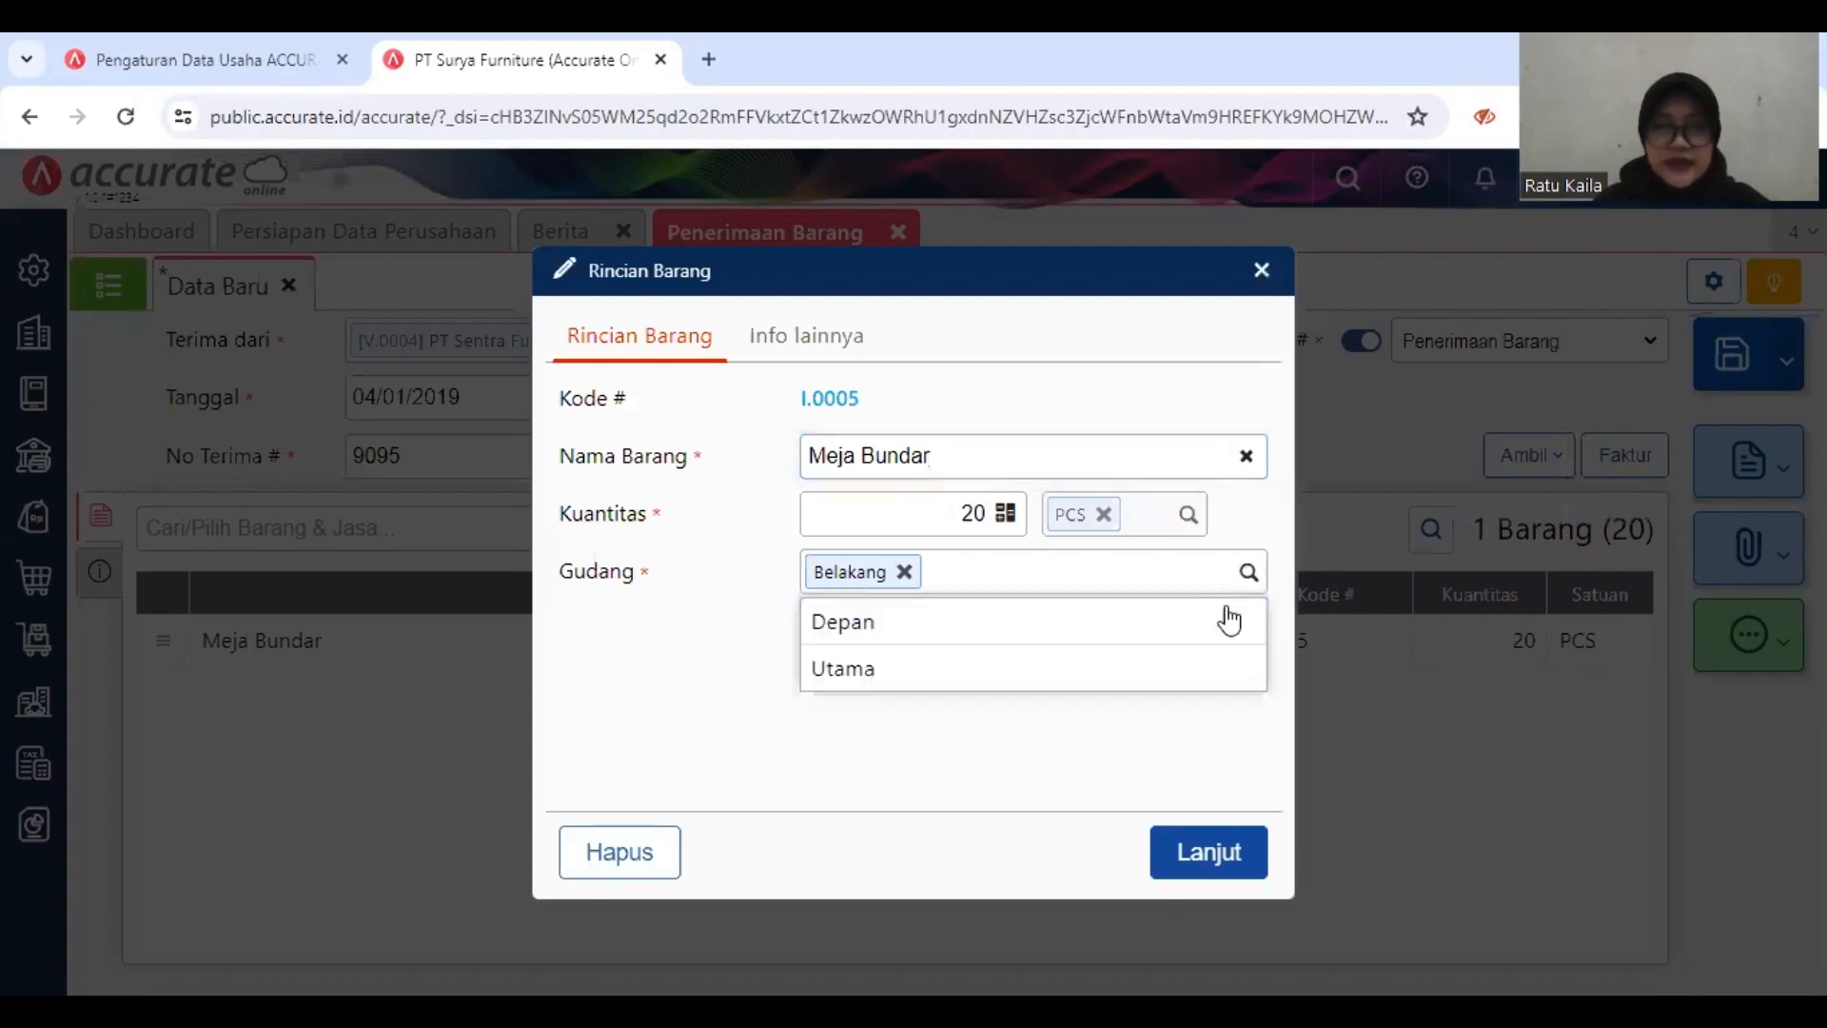
left_click(1232, 623)
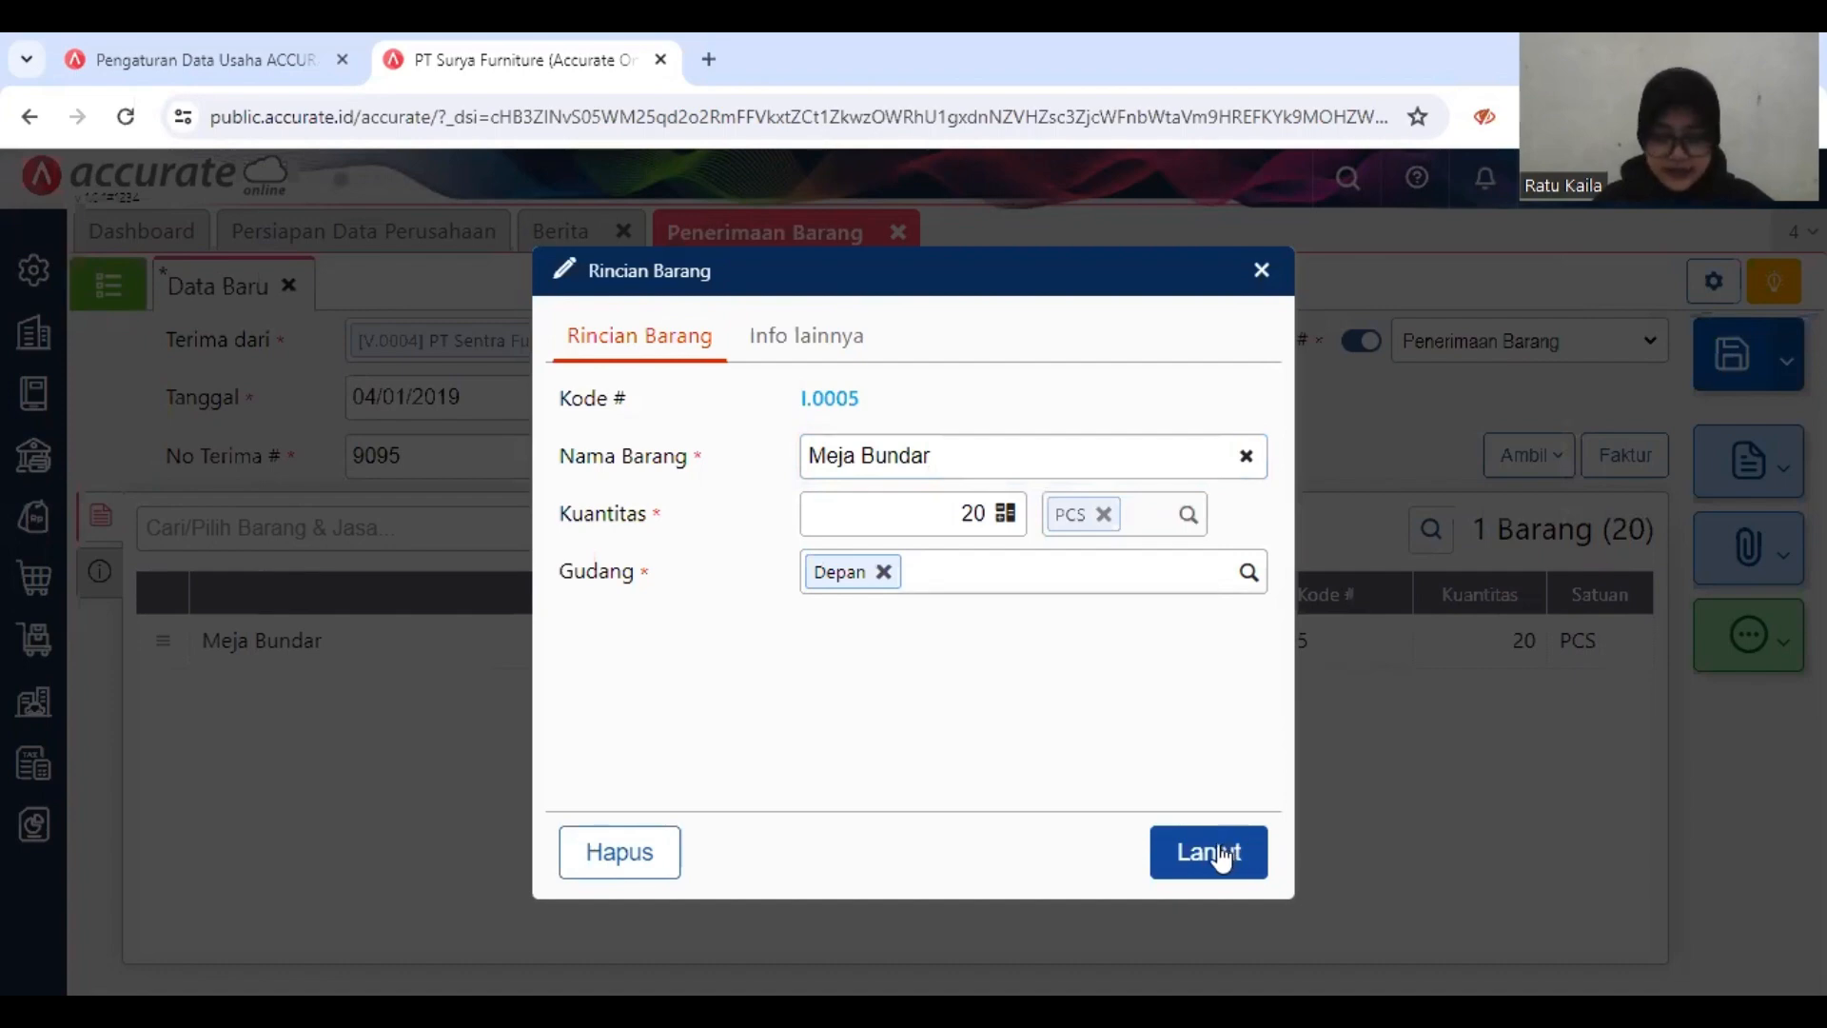
left_click(1214, 849)
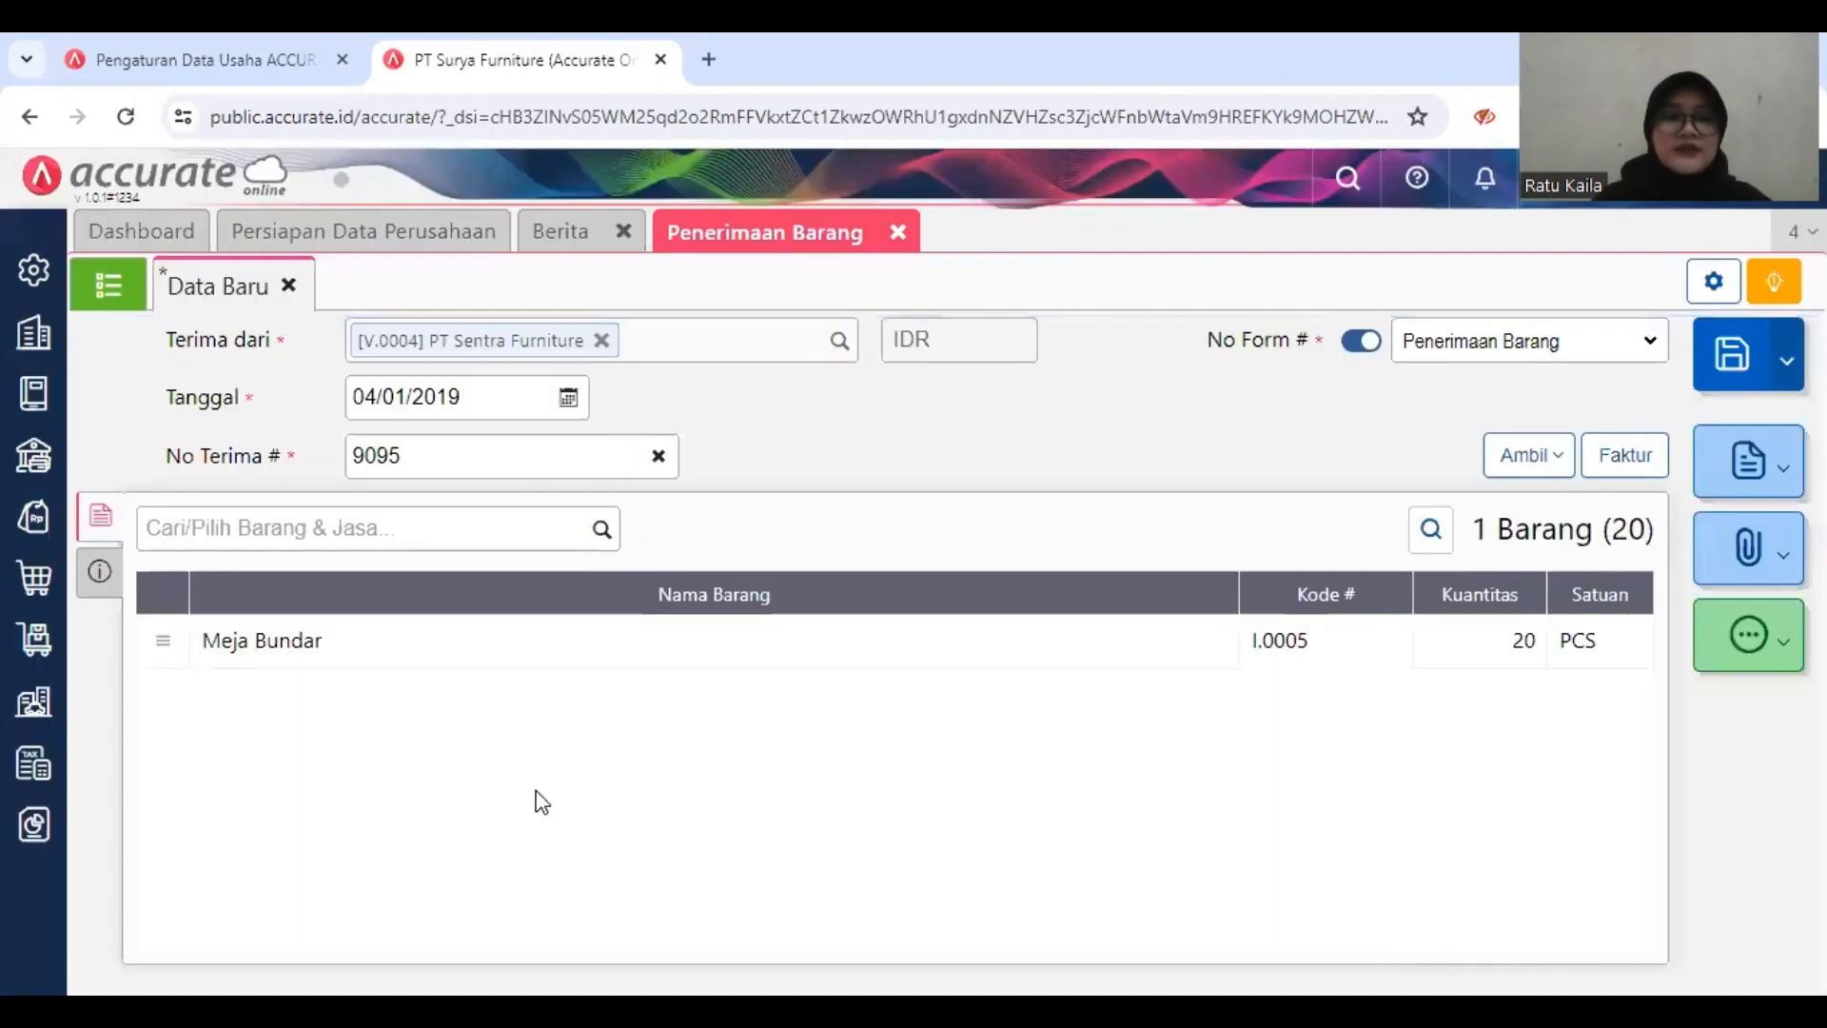
left_click(103, 571)
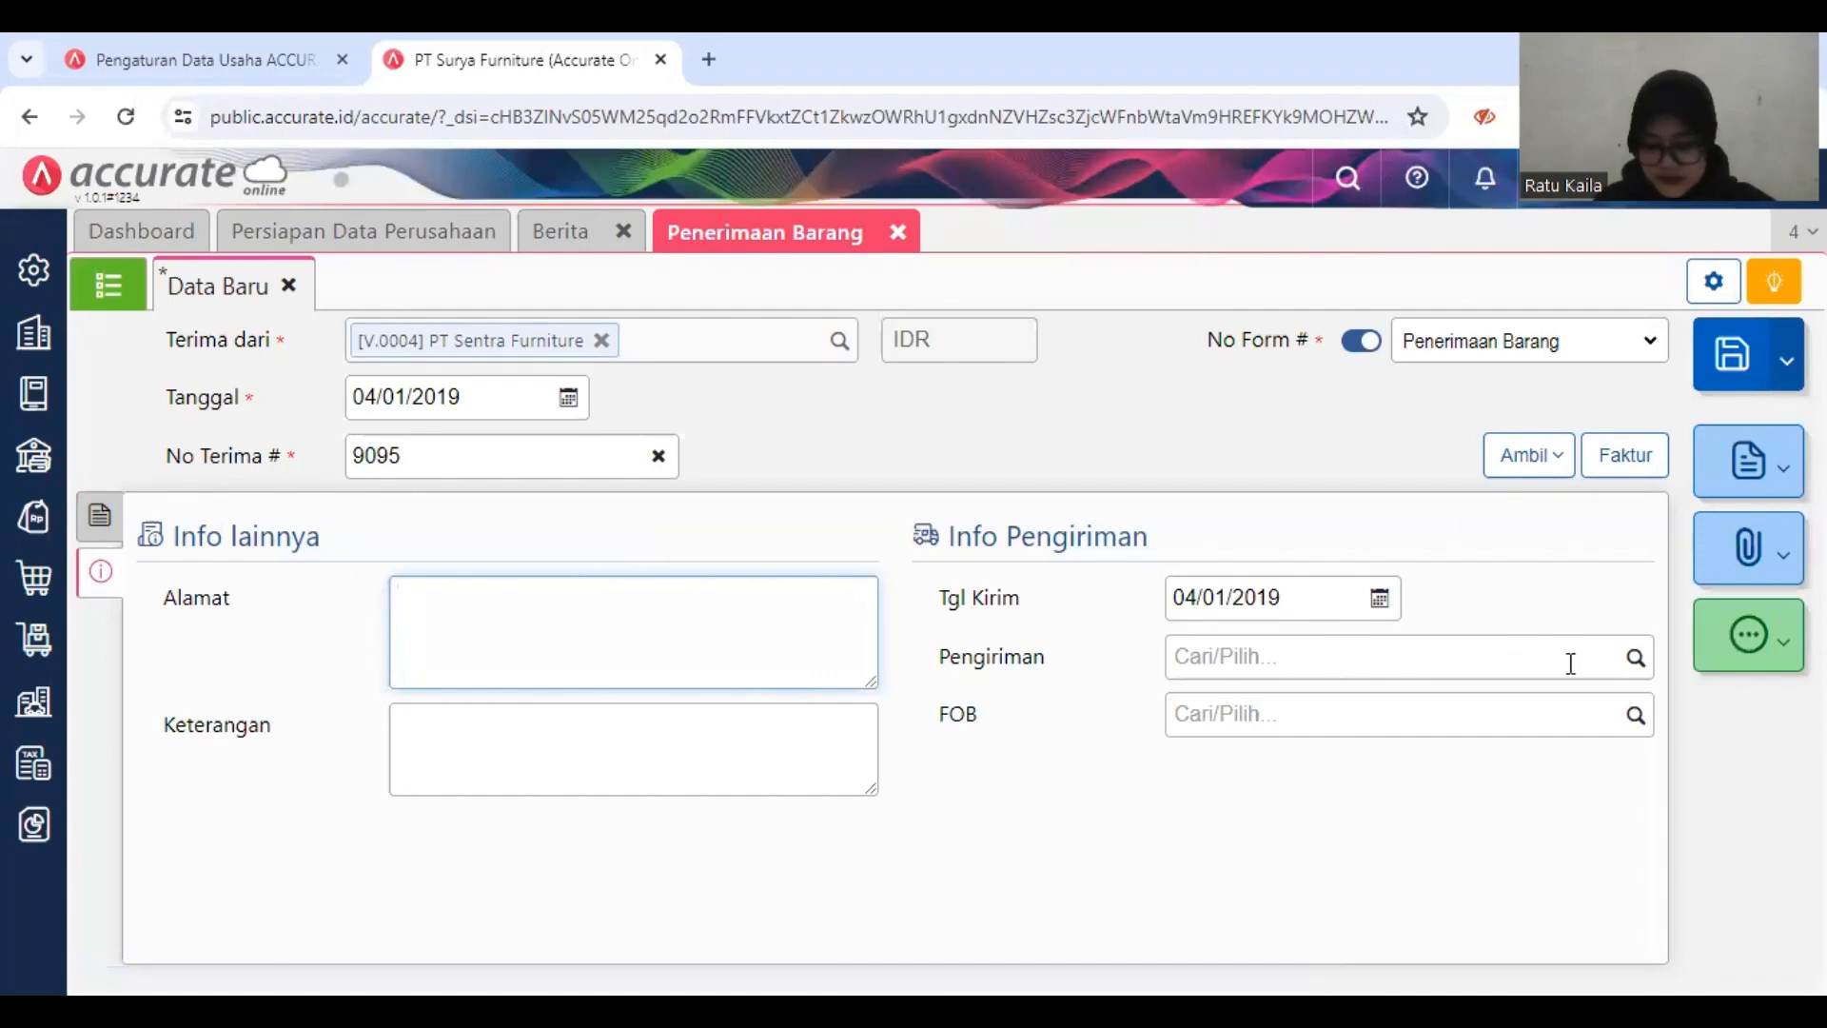
left_click(1301, 659)
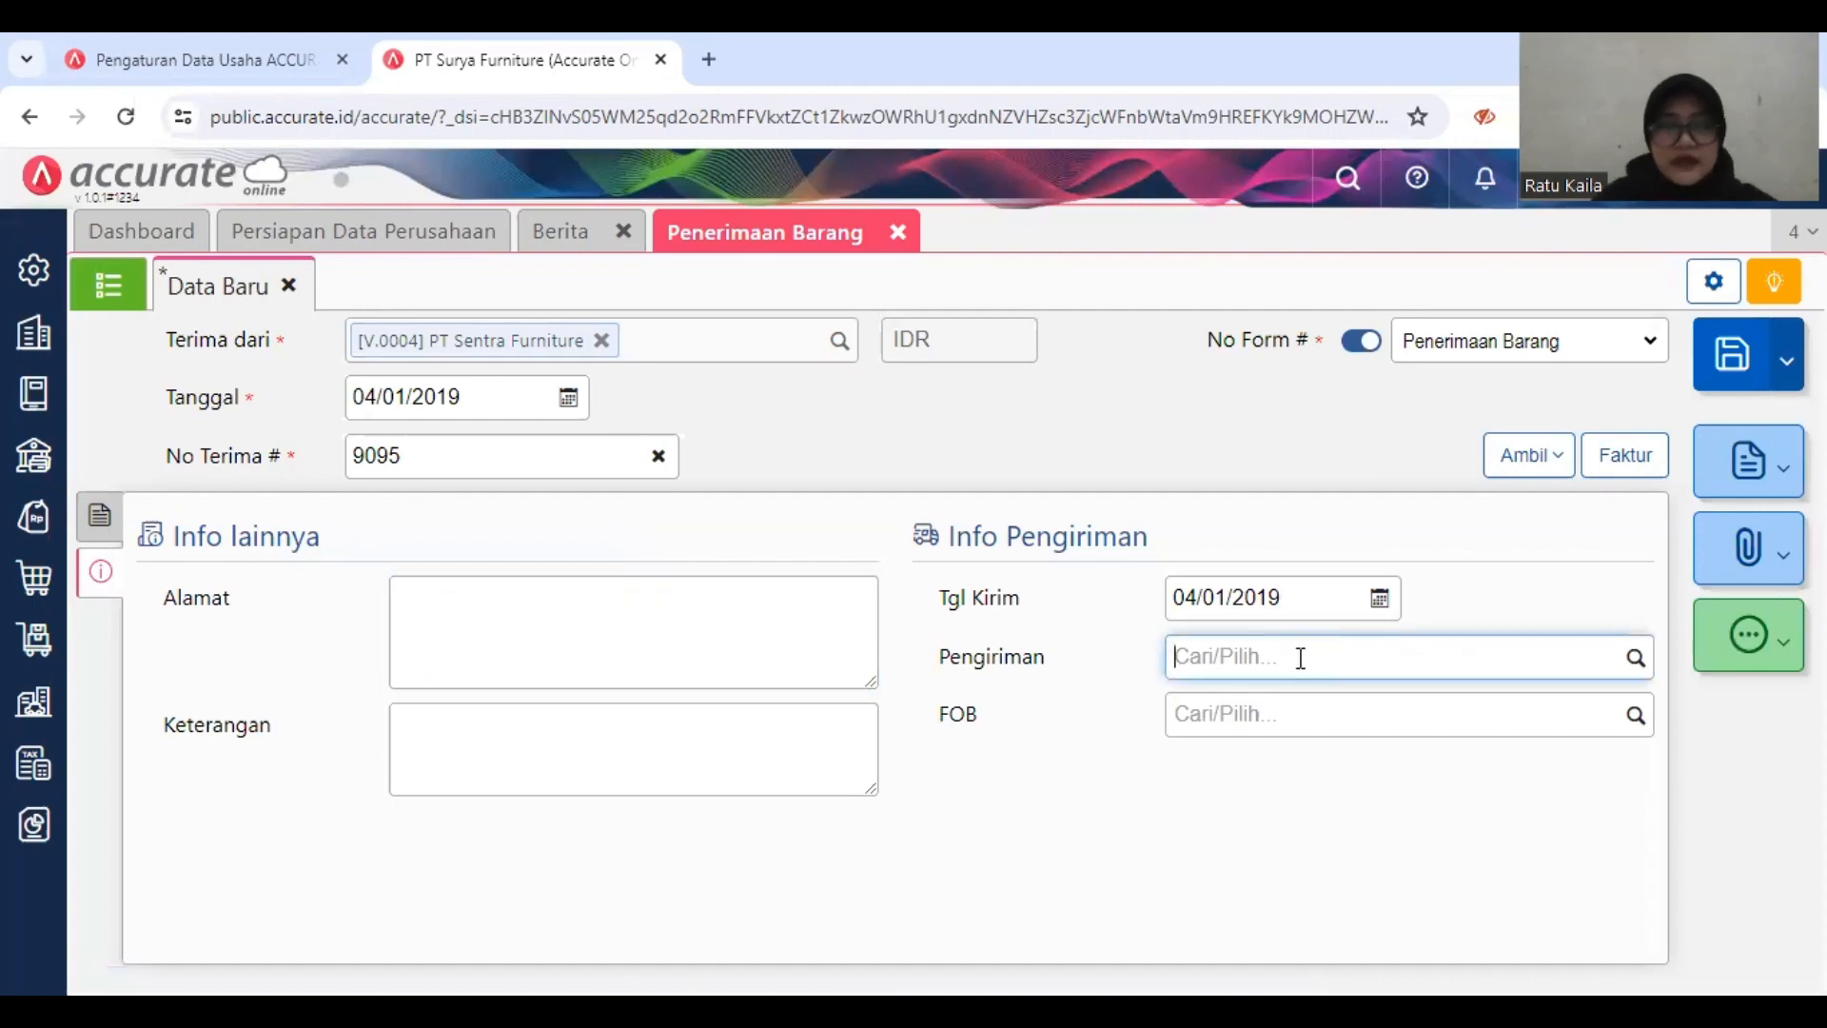
type("Mon")
key("BackSpace")
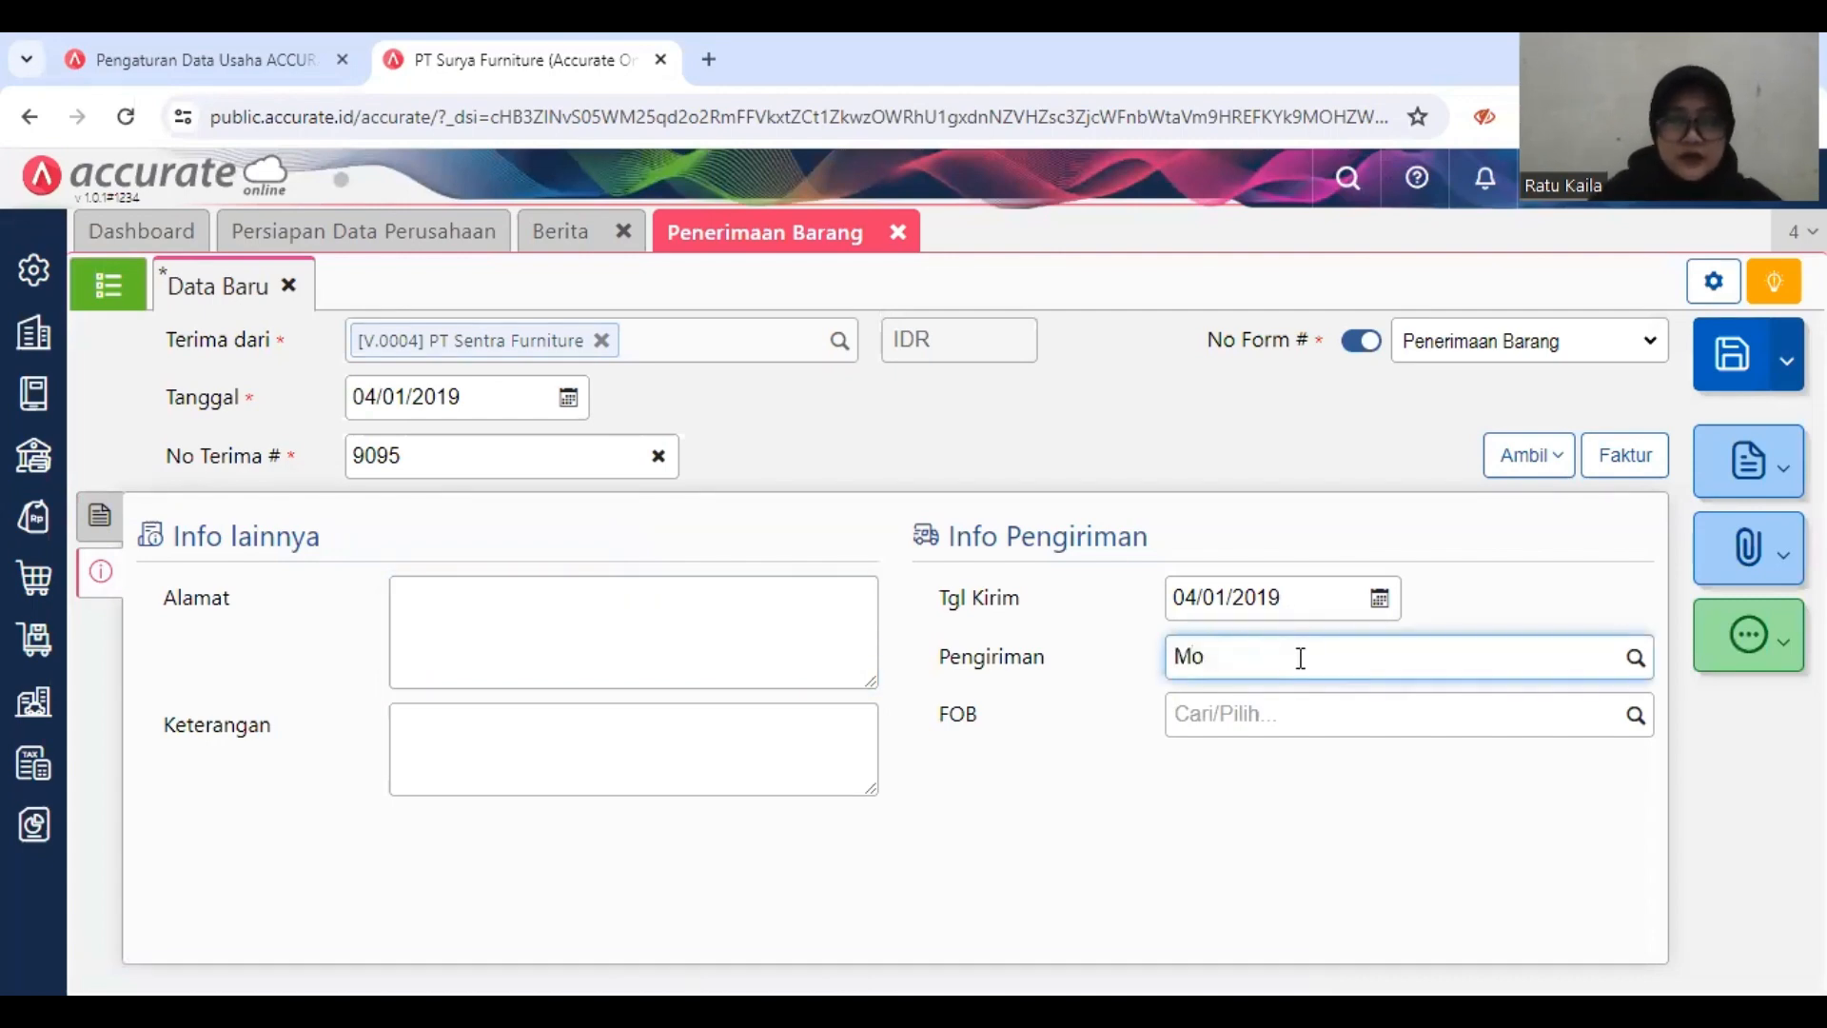
type("bil B")
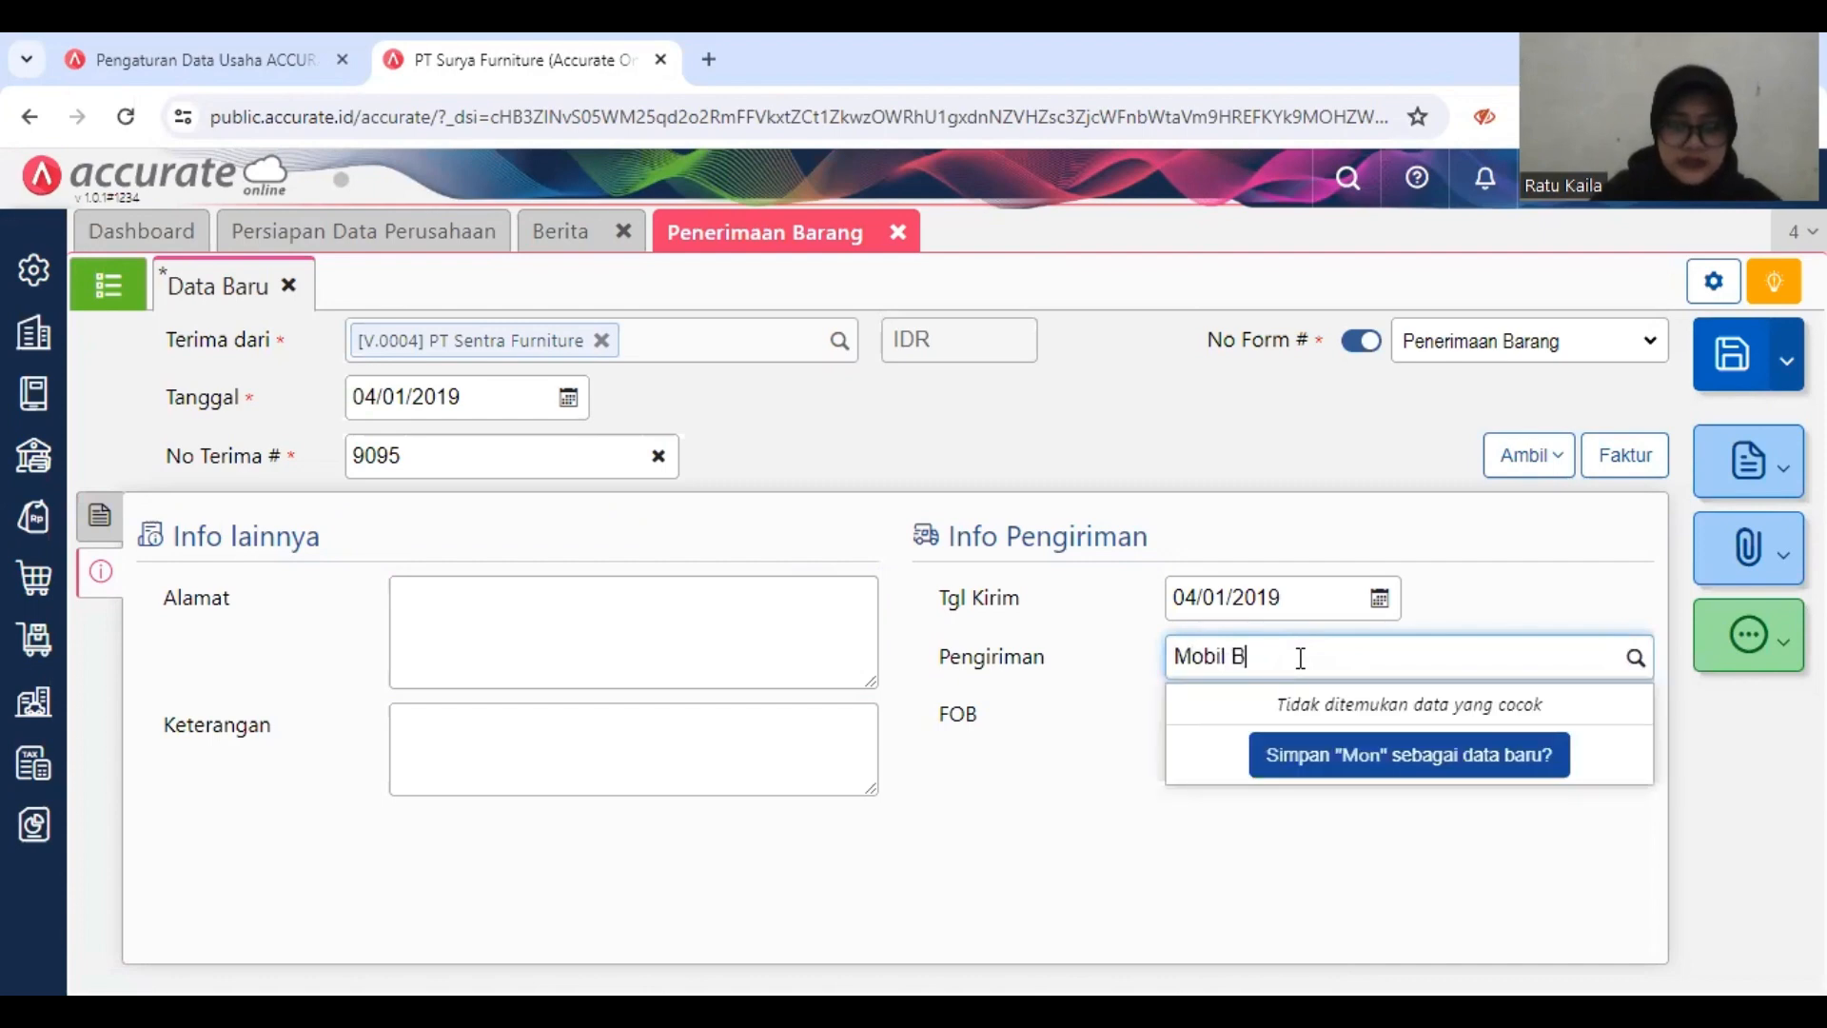
type("ox")
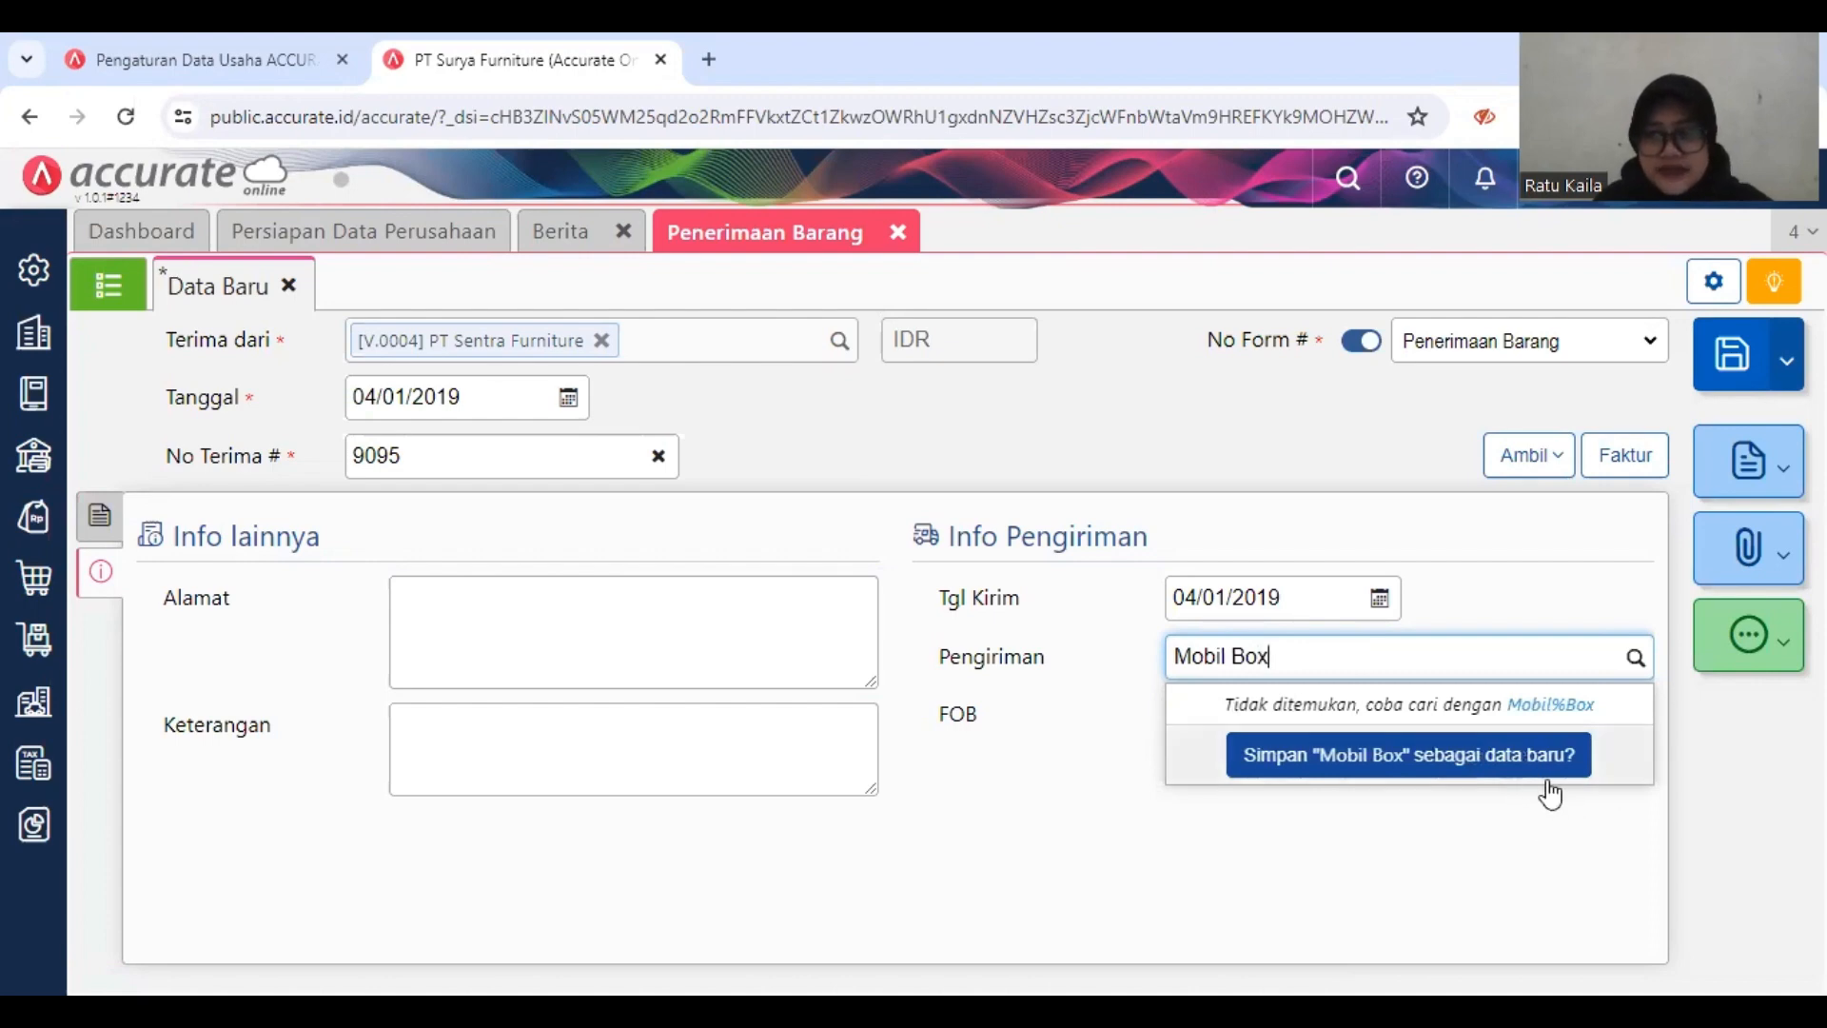
right_click(1493, 742)
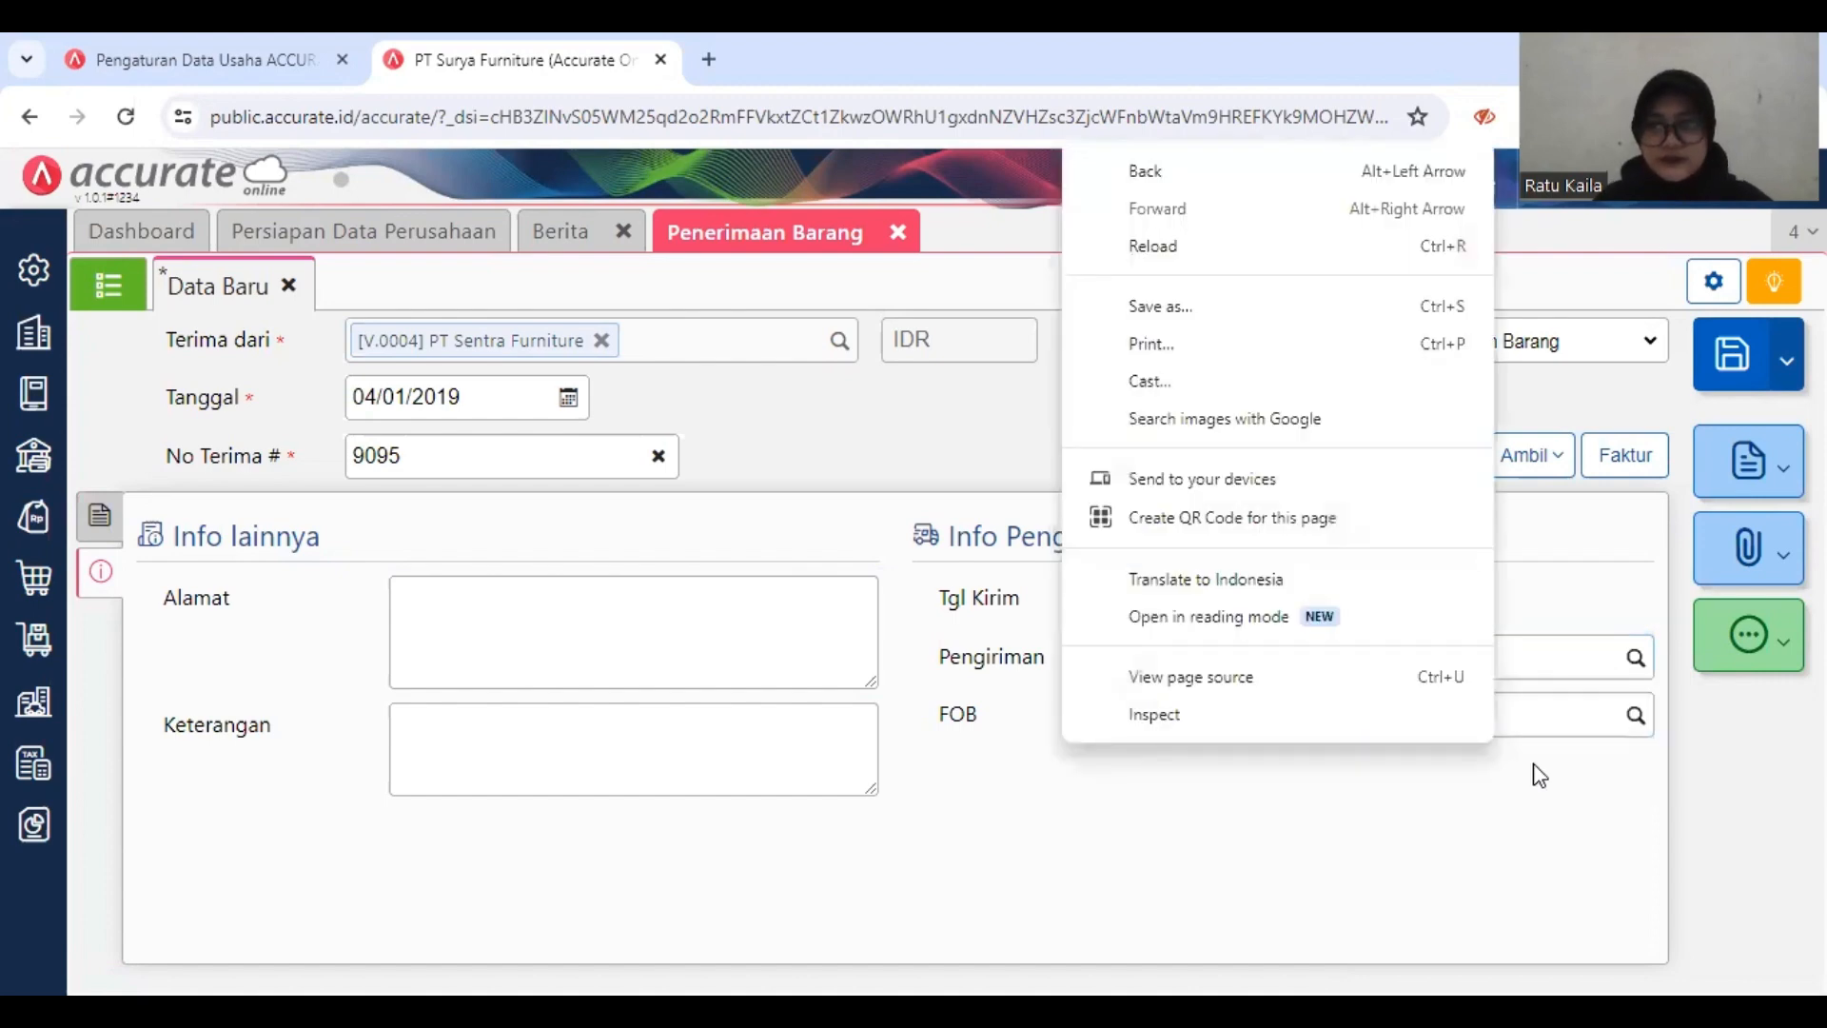
right_click(1533, 764)
left_click(1539, 775)
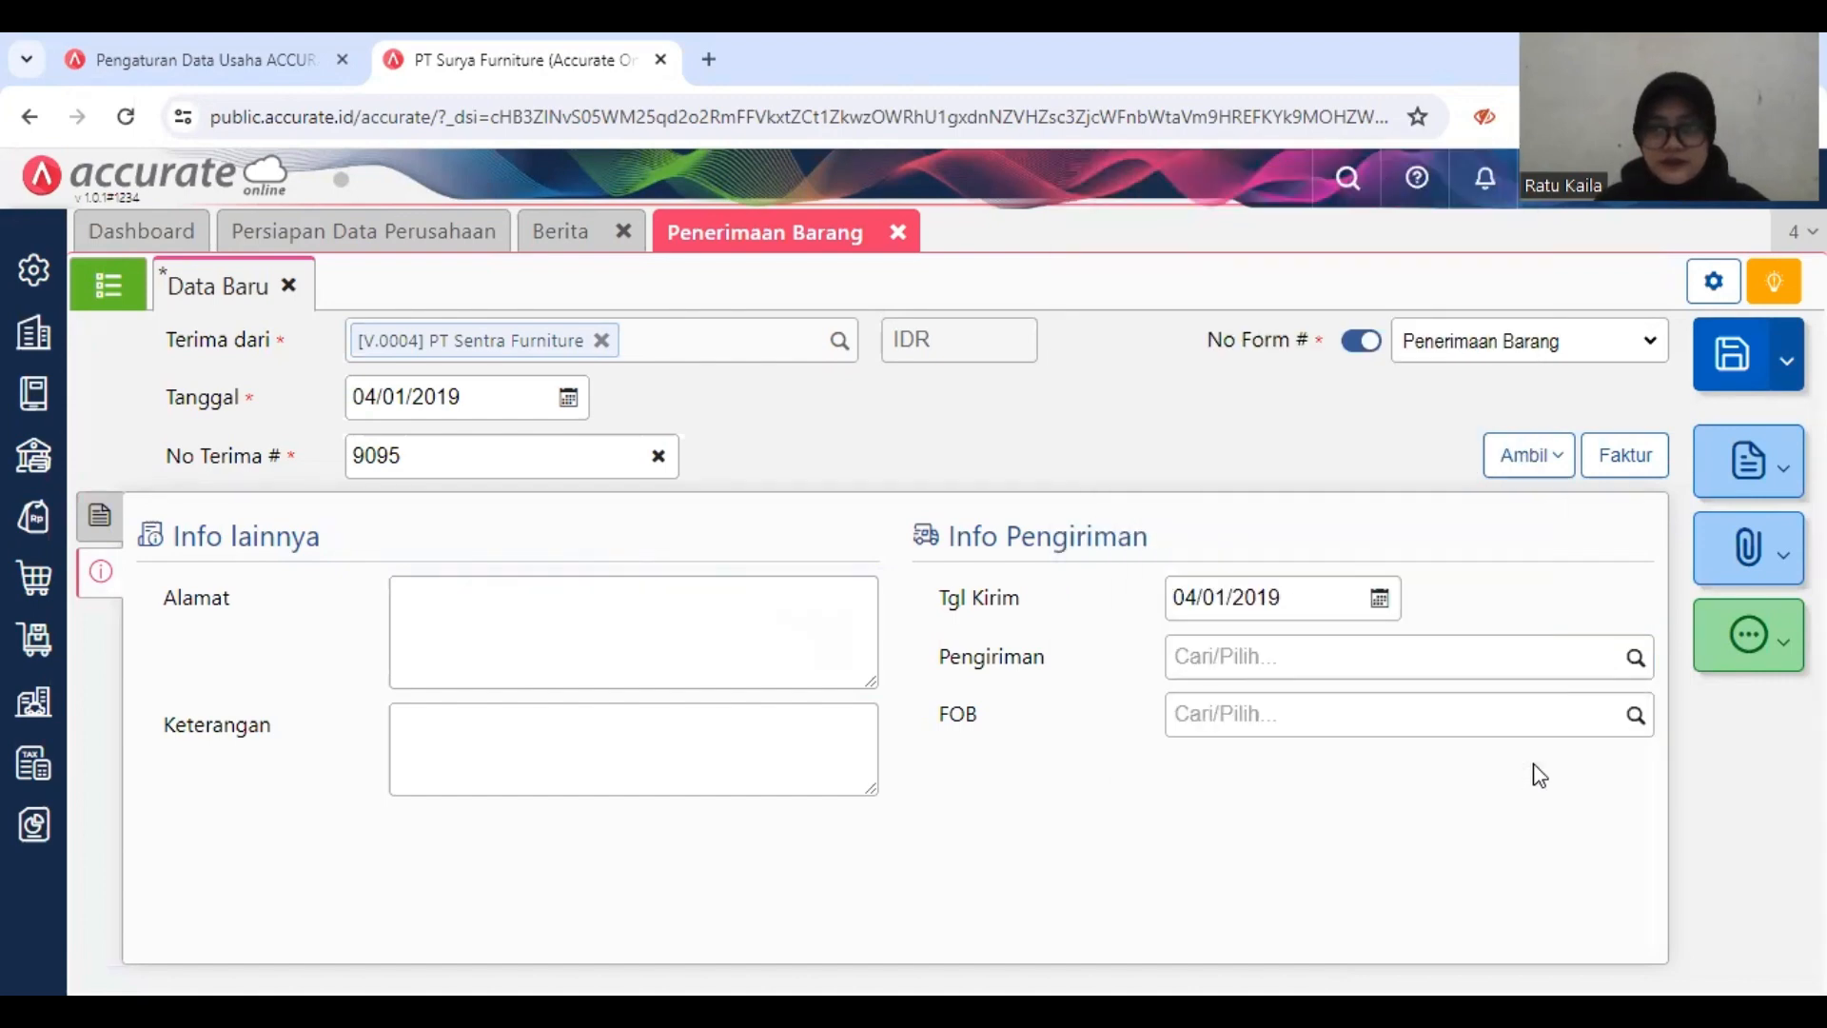
Step: Create Mobil Box as the receipt's new Pengiriman entry, and save and close the Penerimaan Barang form
left_click(1501, 656)
type("Mo")
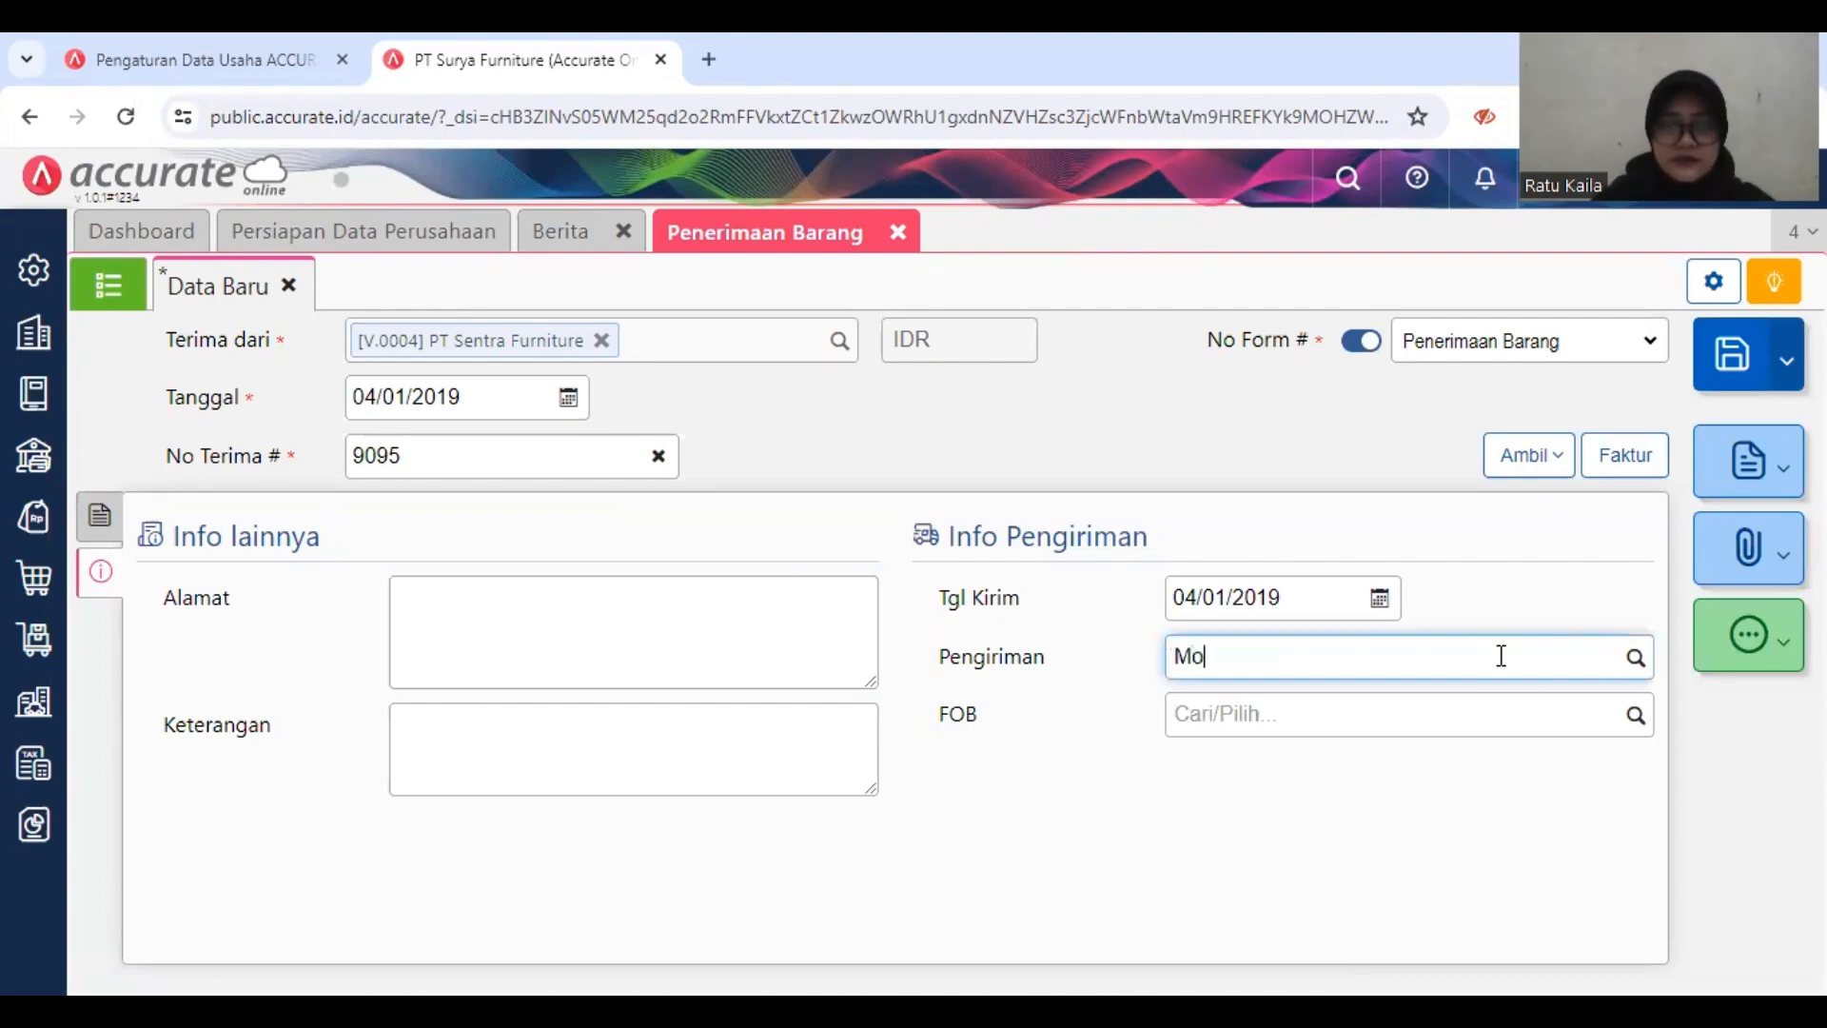
type("bil Box")
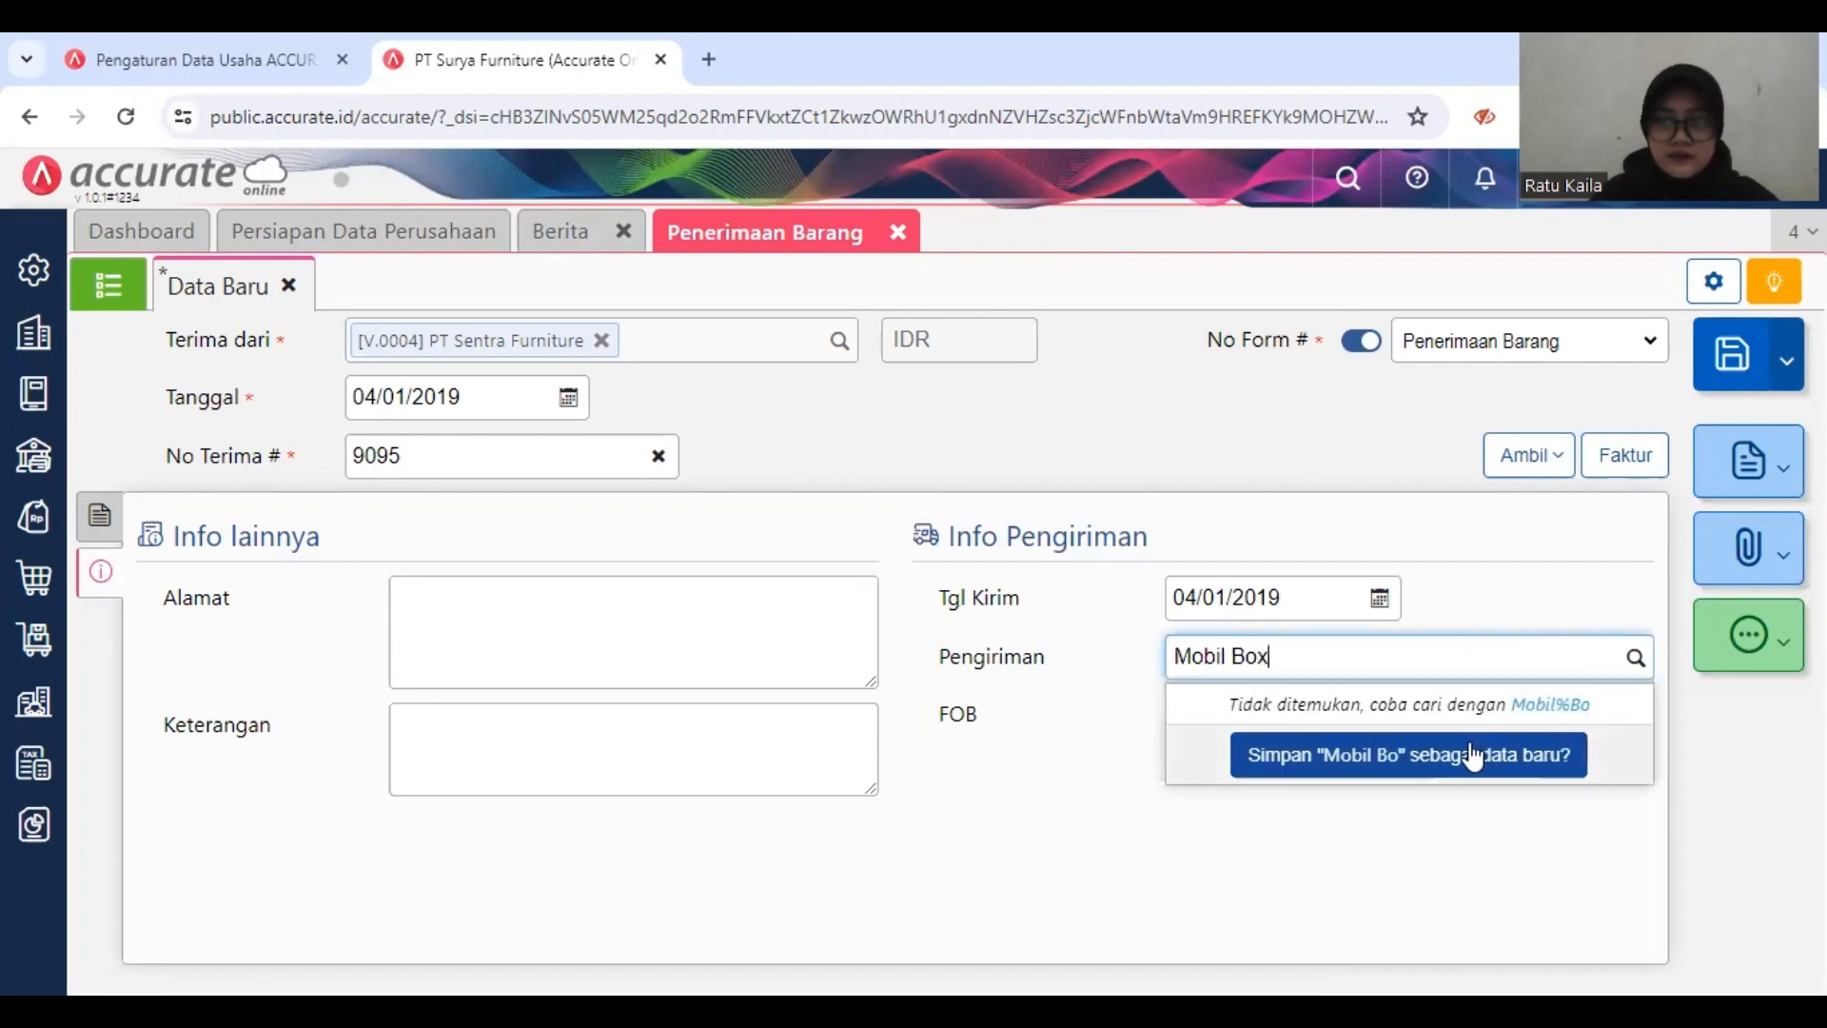
left_click(1473, 759)
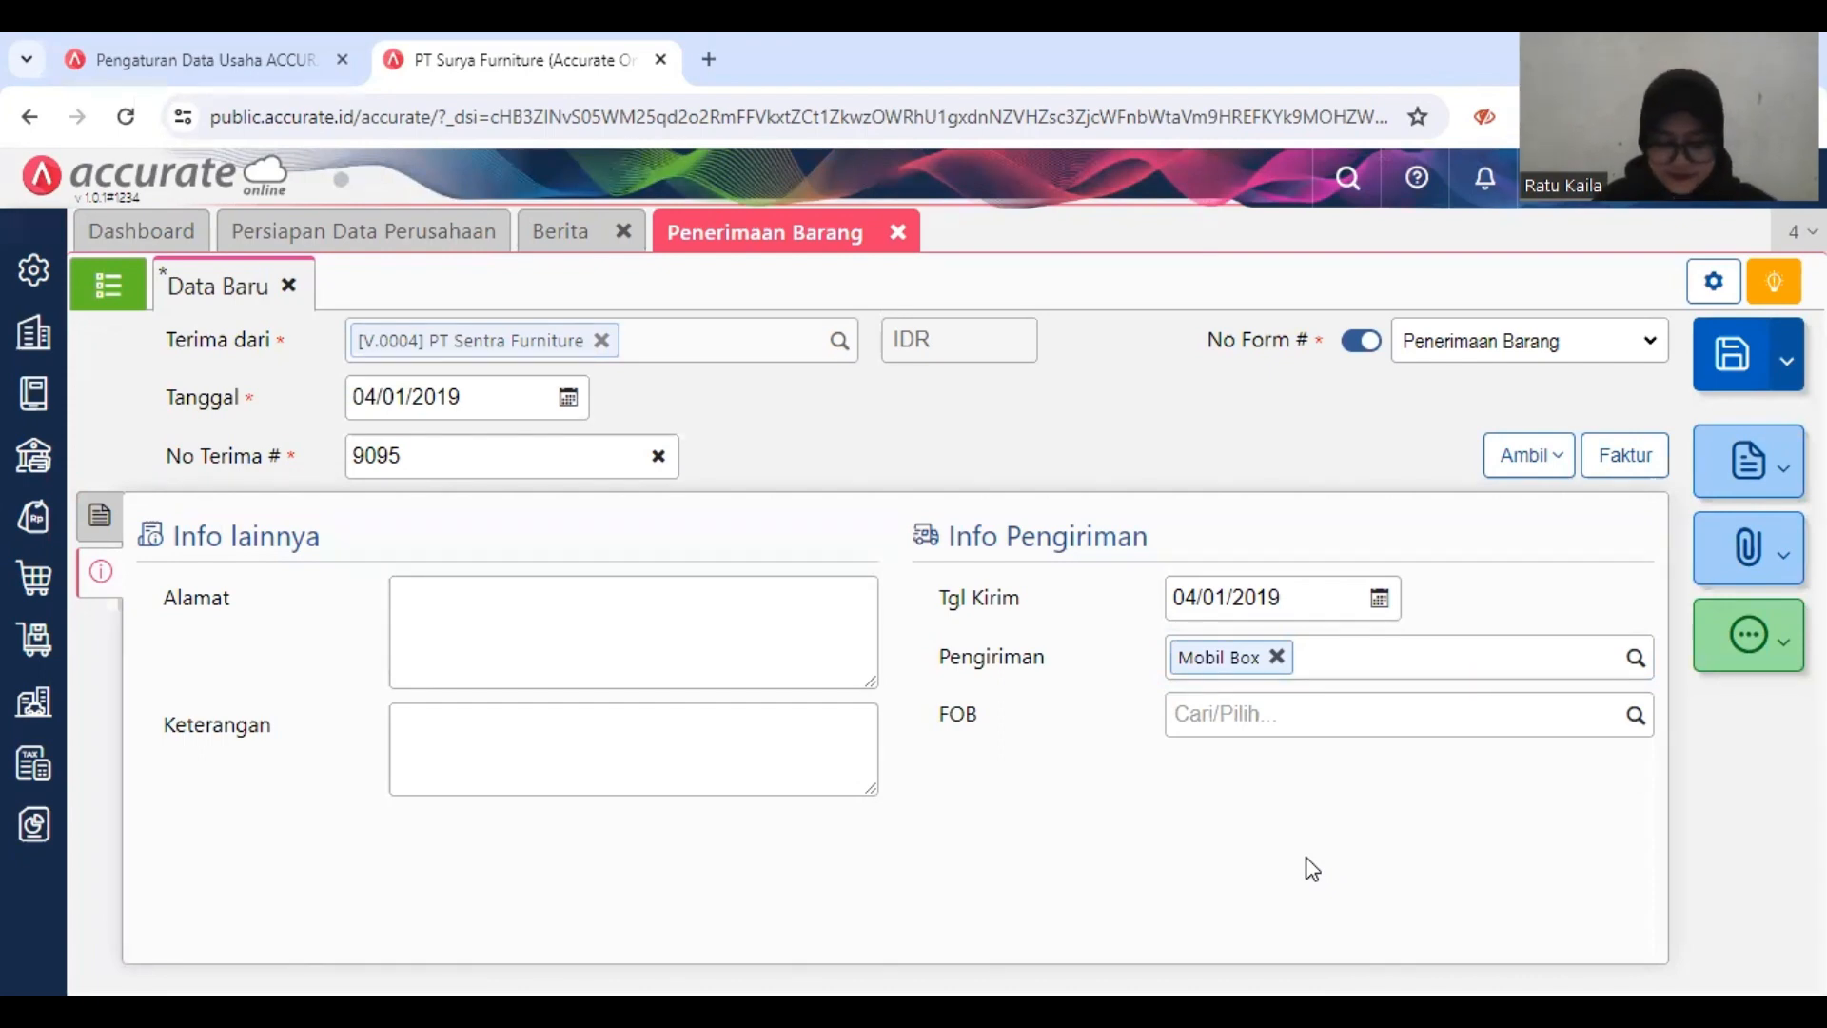
left_click(1732, 360)
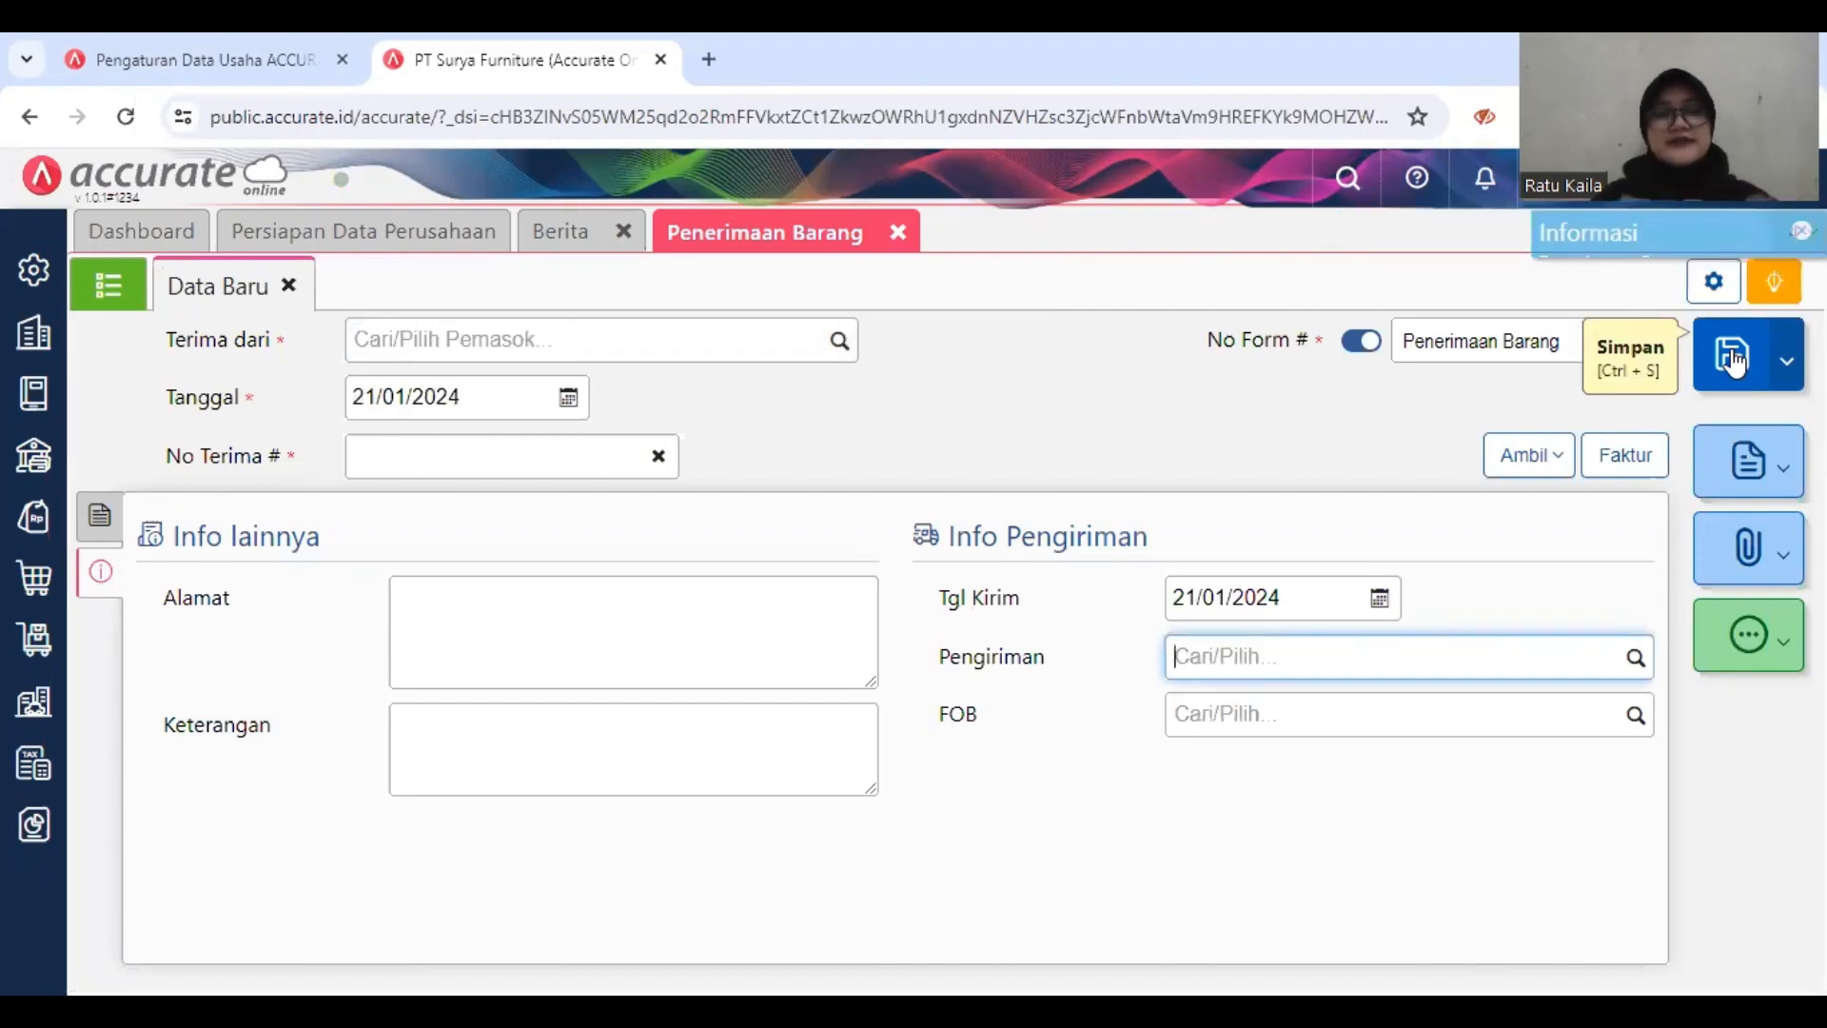
left_click(897, 232)
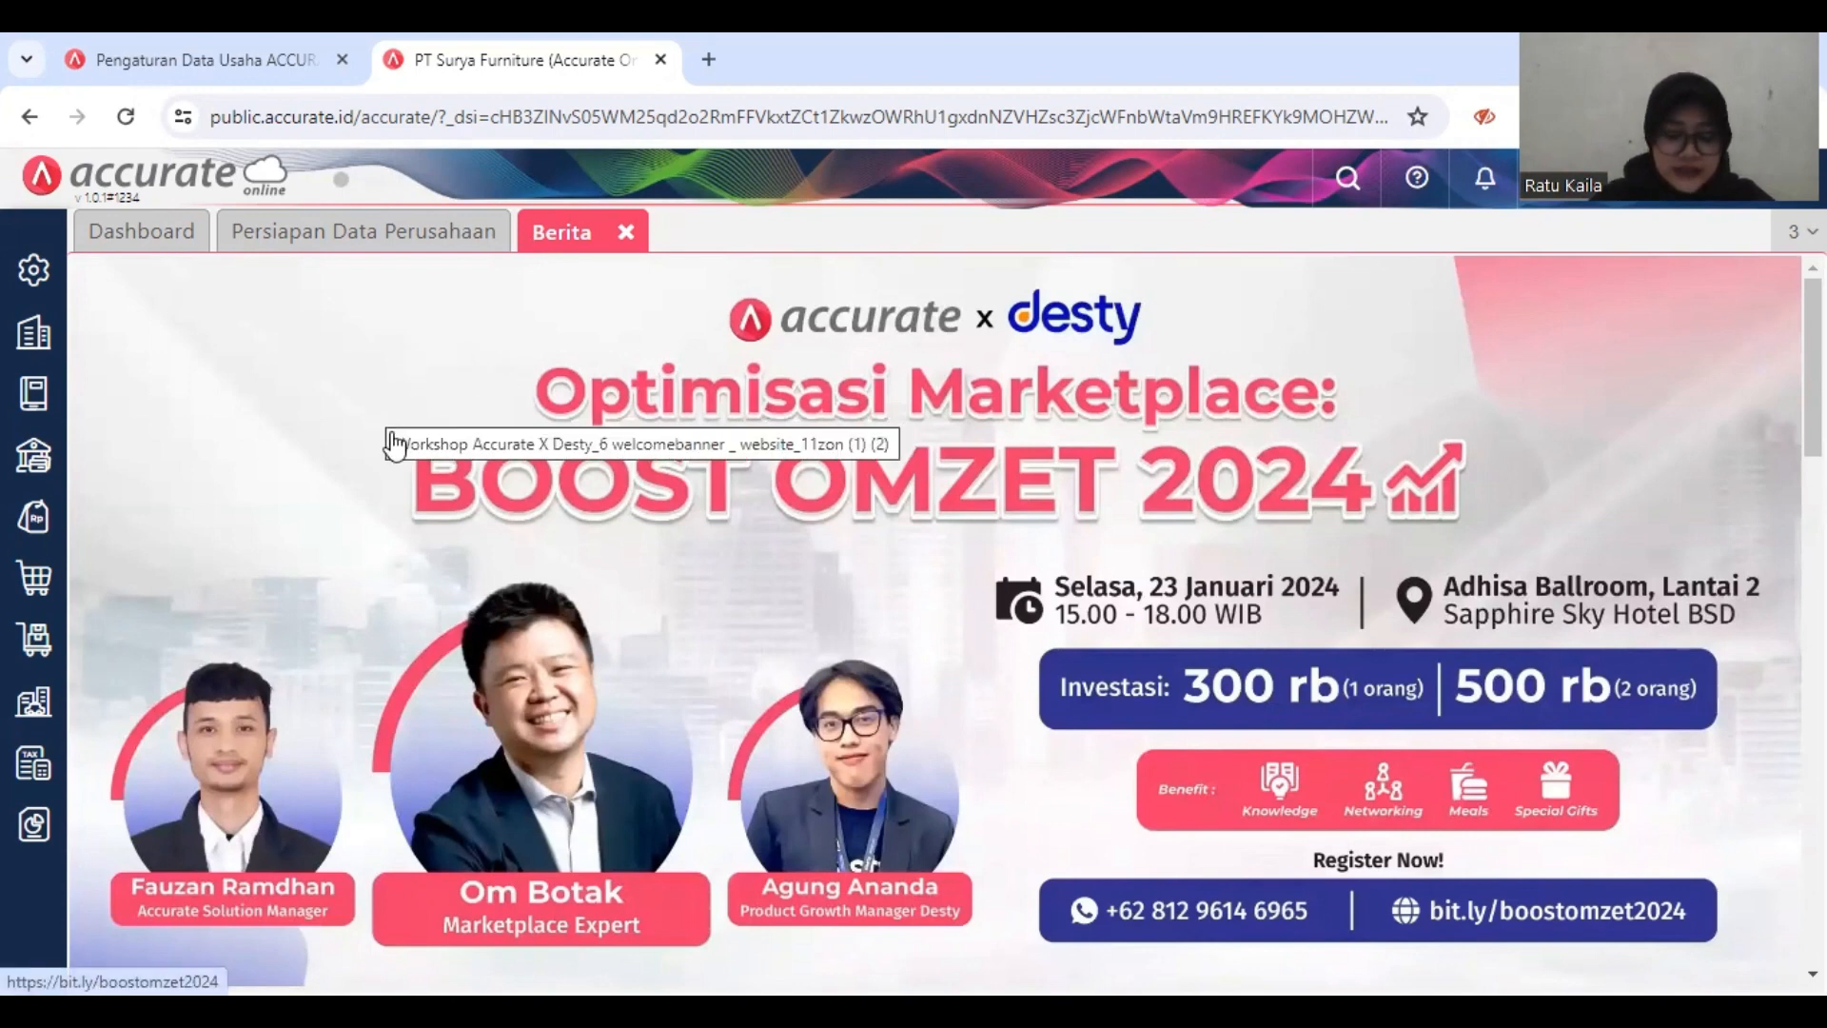
Step: Start a new Faktur Pembelian for the supplier PT. Indah Jaya
left_click(34, 585)
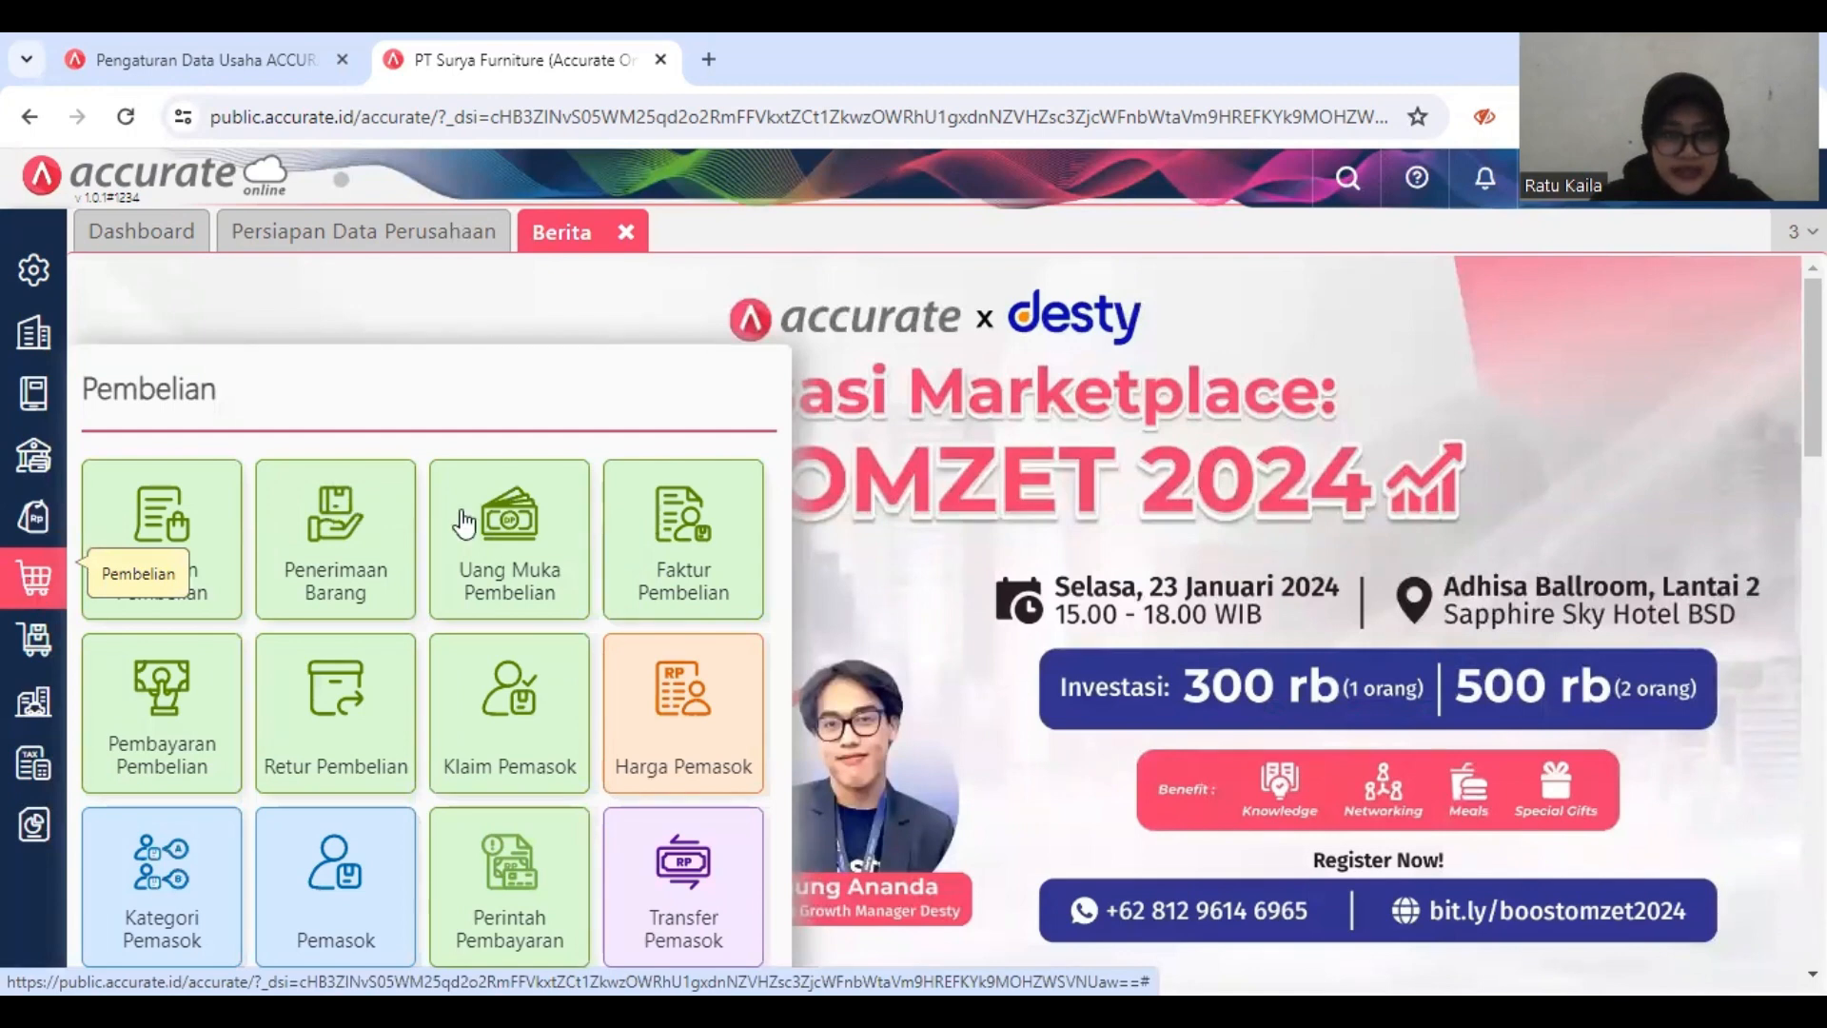
left_click(680, 522)
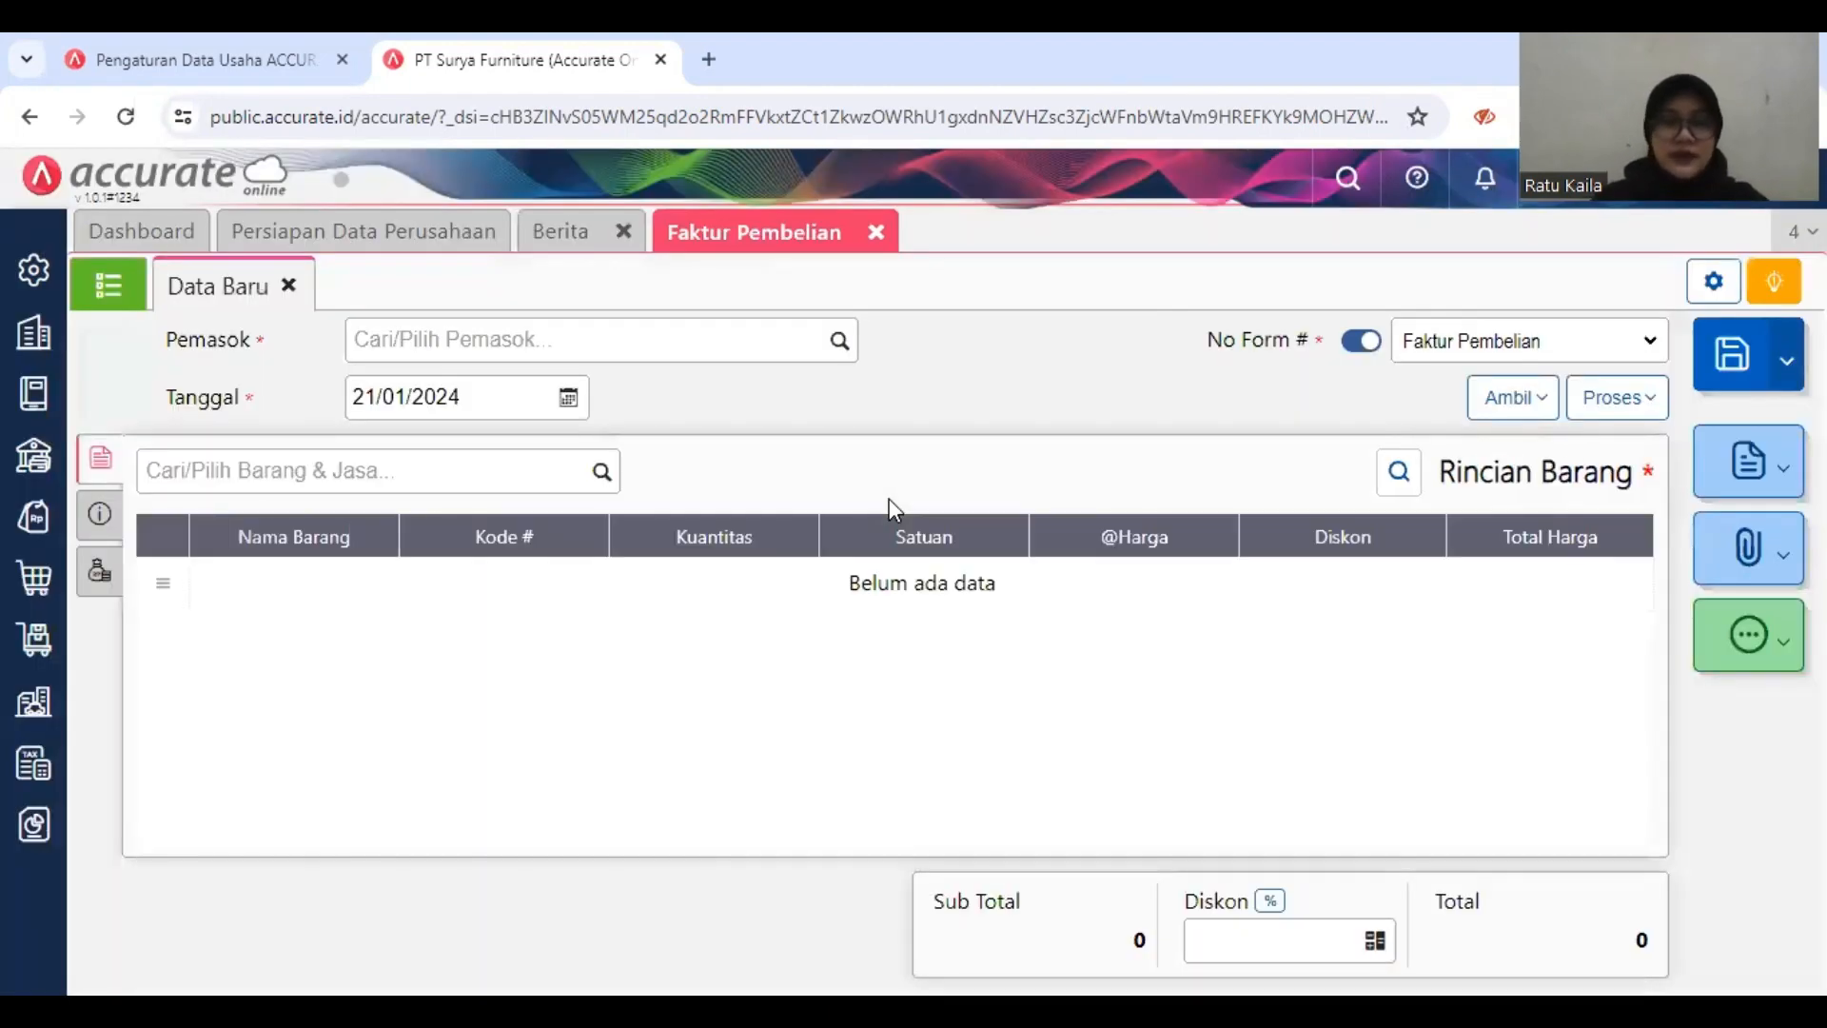
left_click(767, 345)
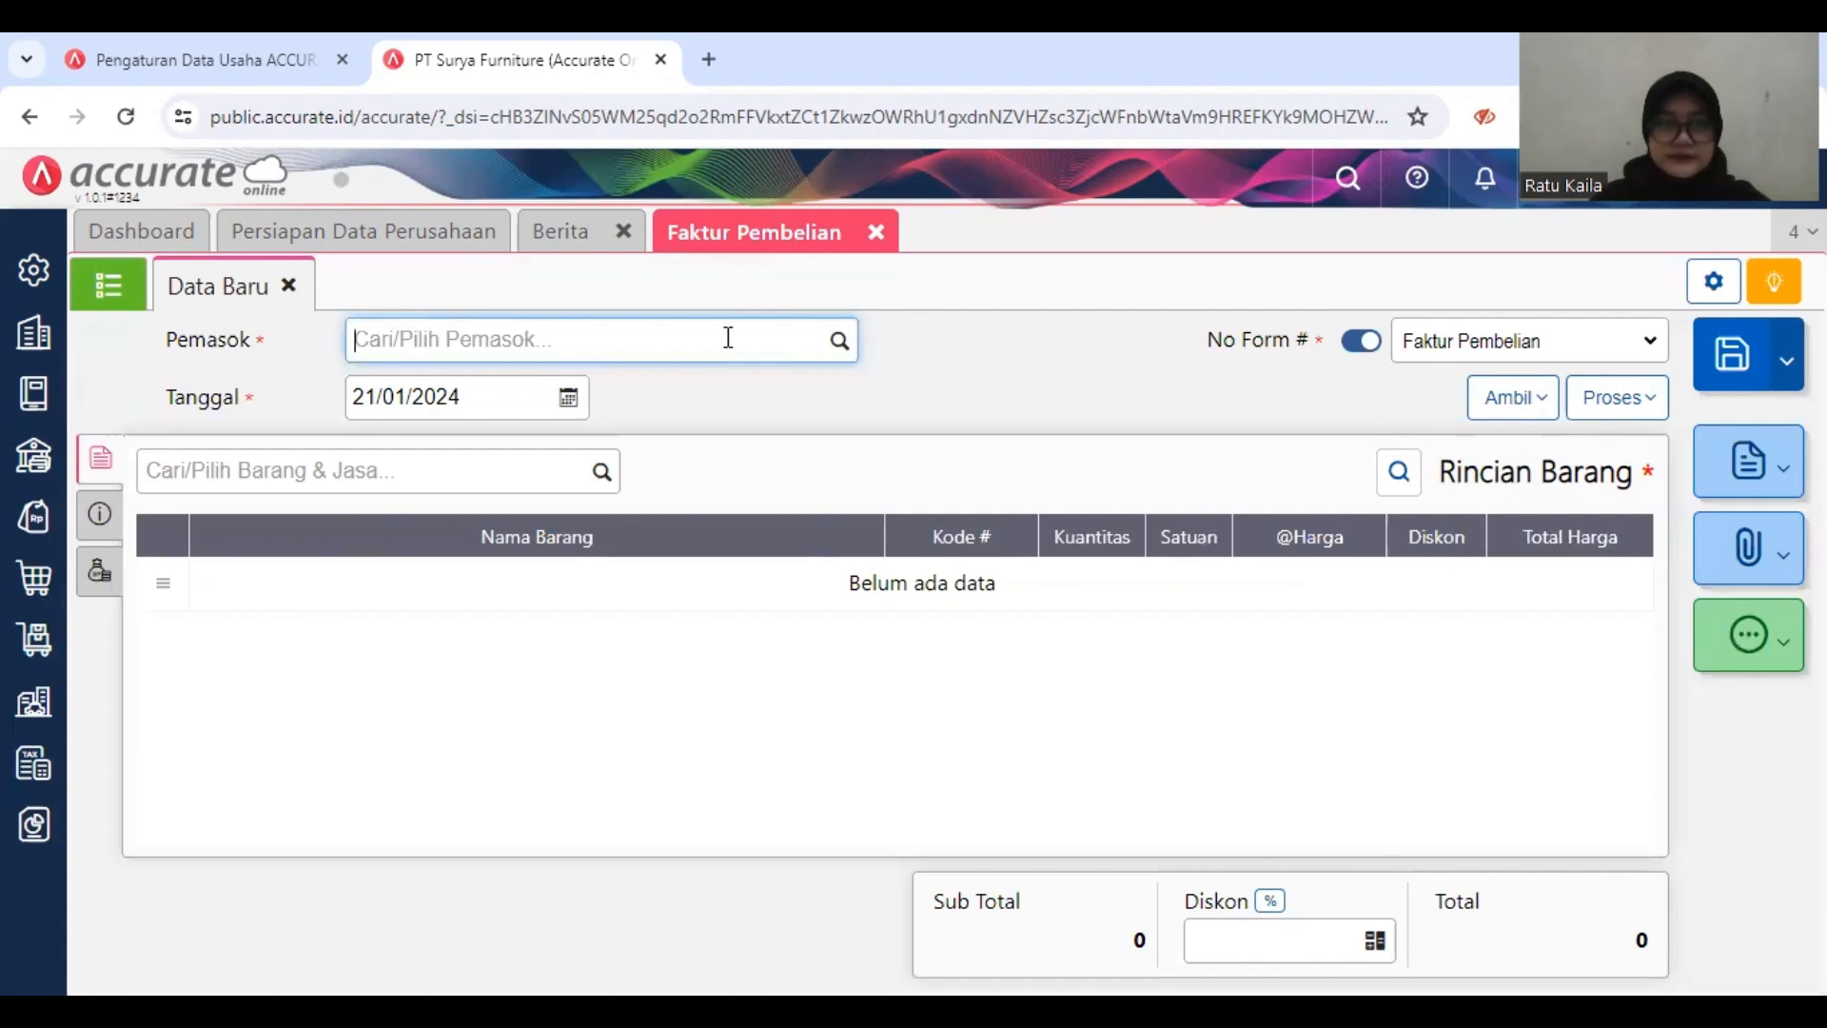
type("P")
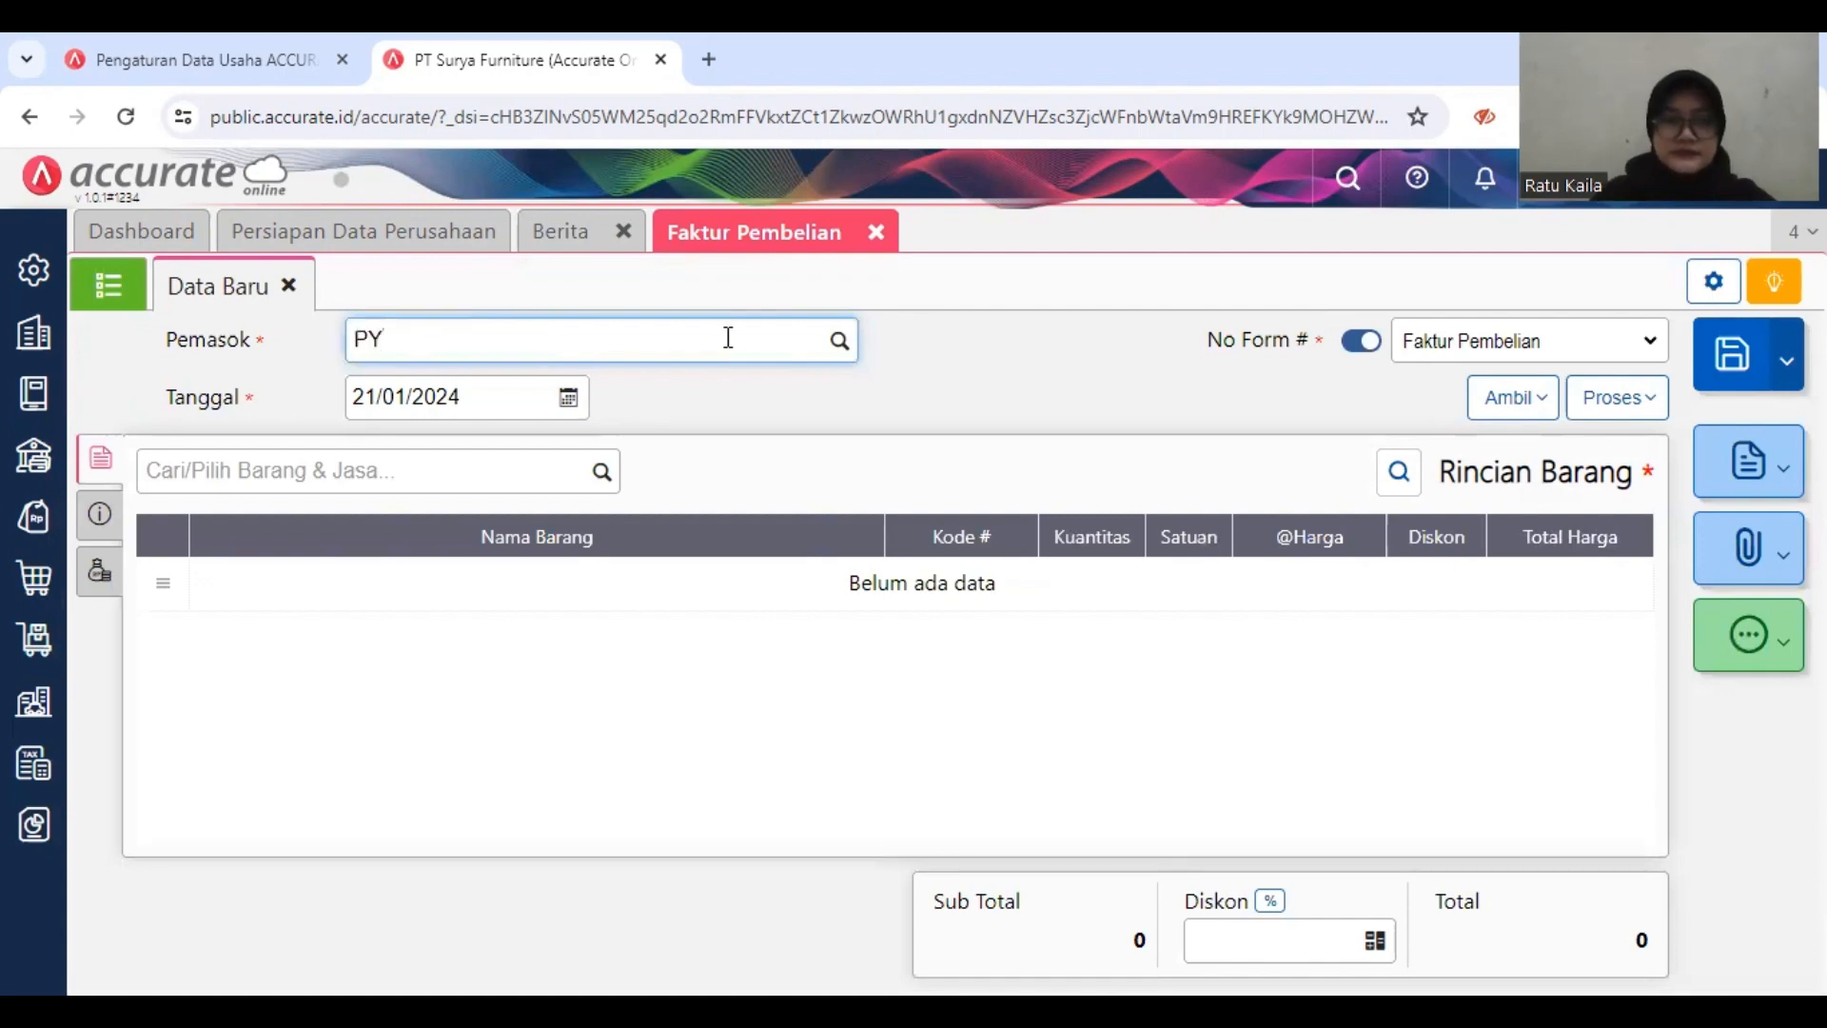
type("T")
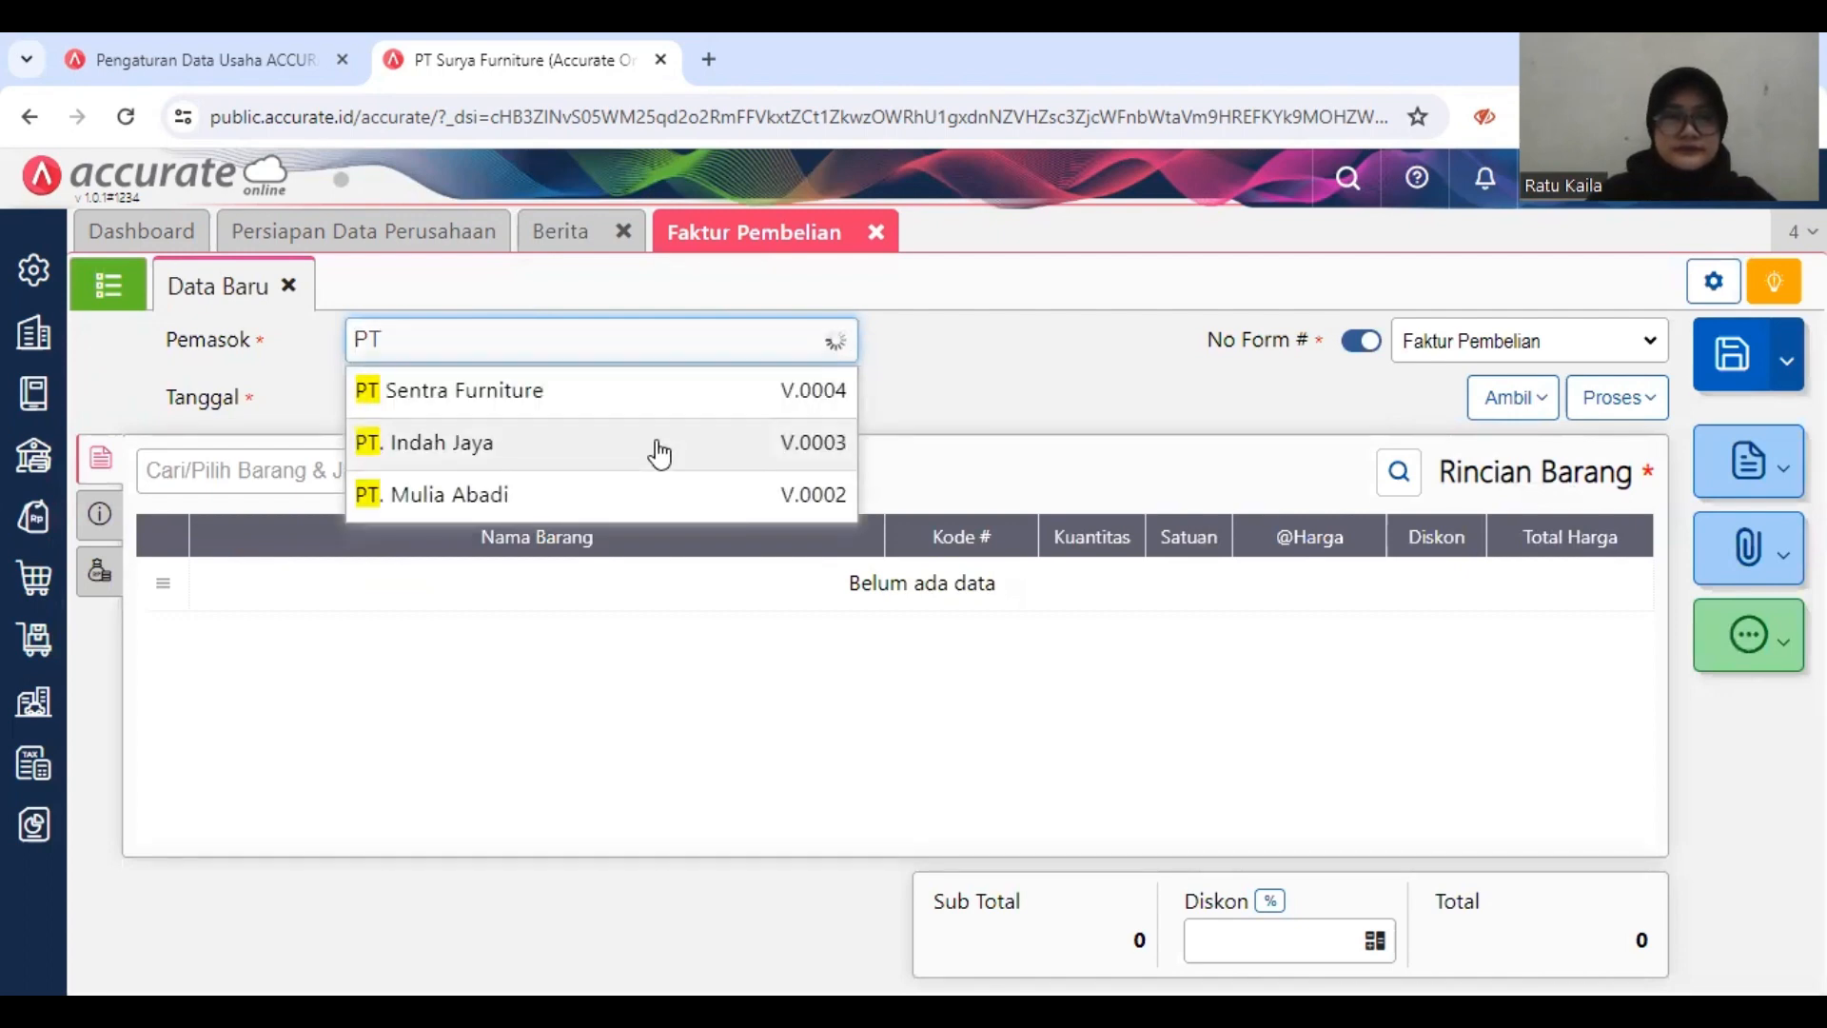
key("Return")
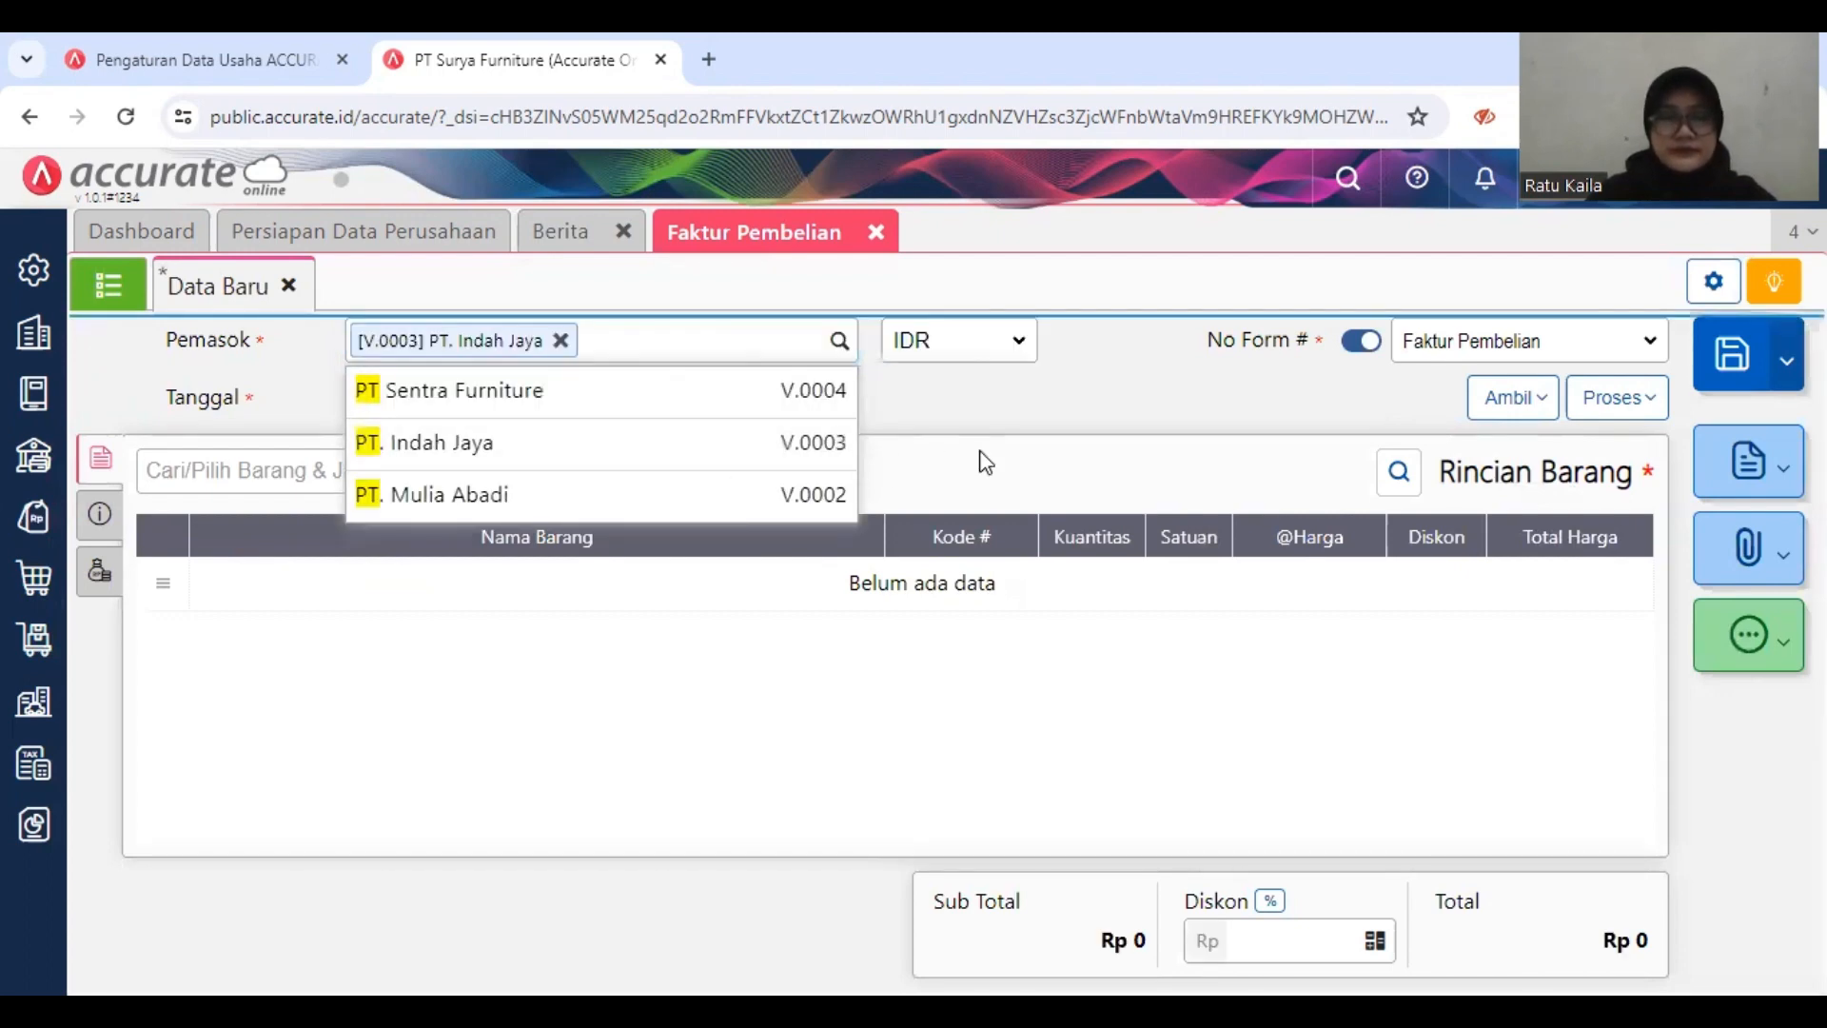
Step: Set the purchase invoice's date to 05/01/2019
left_click(514, 400)
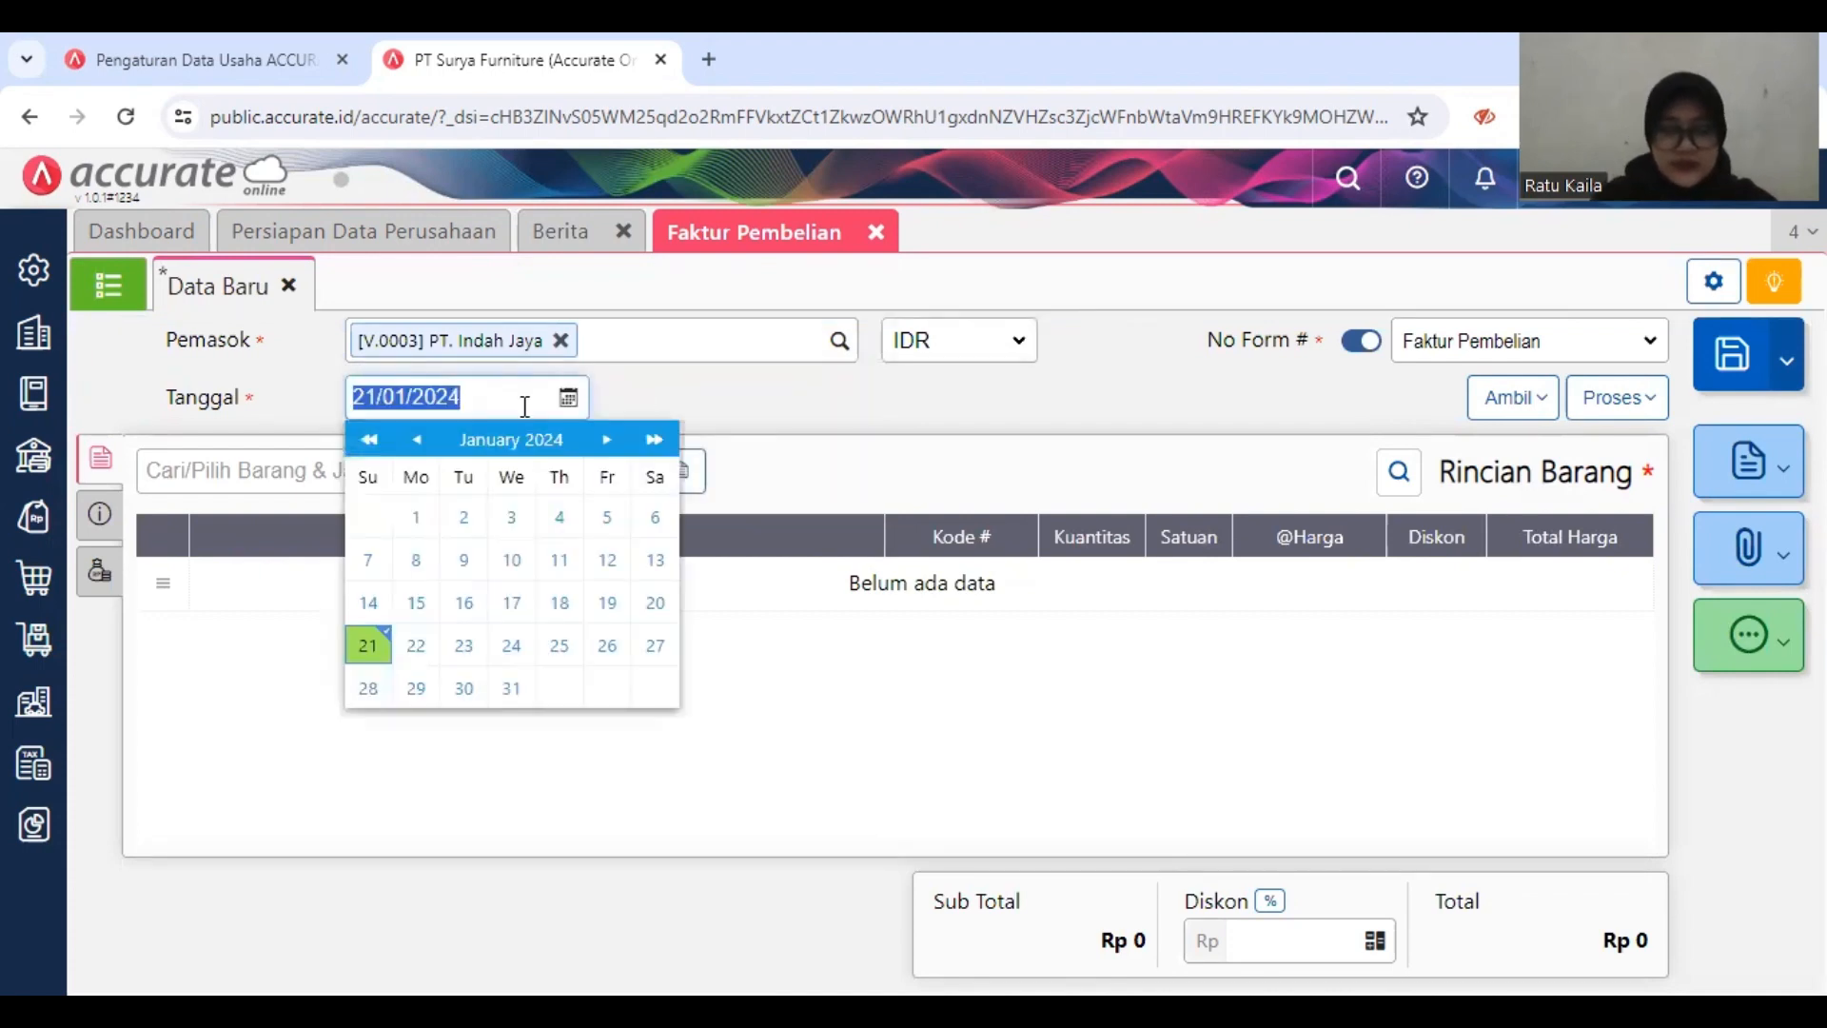
type("05/01/20")
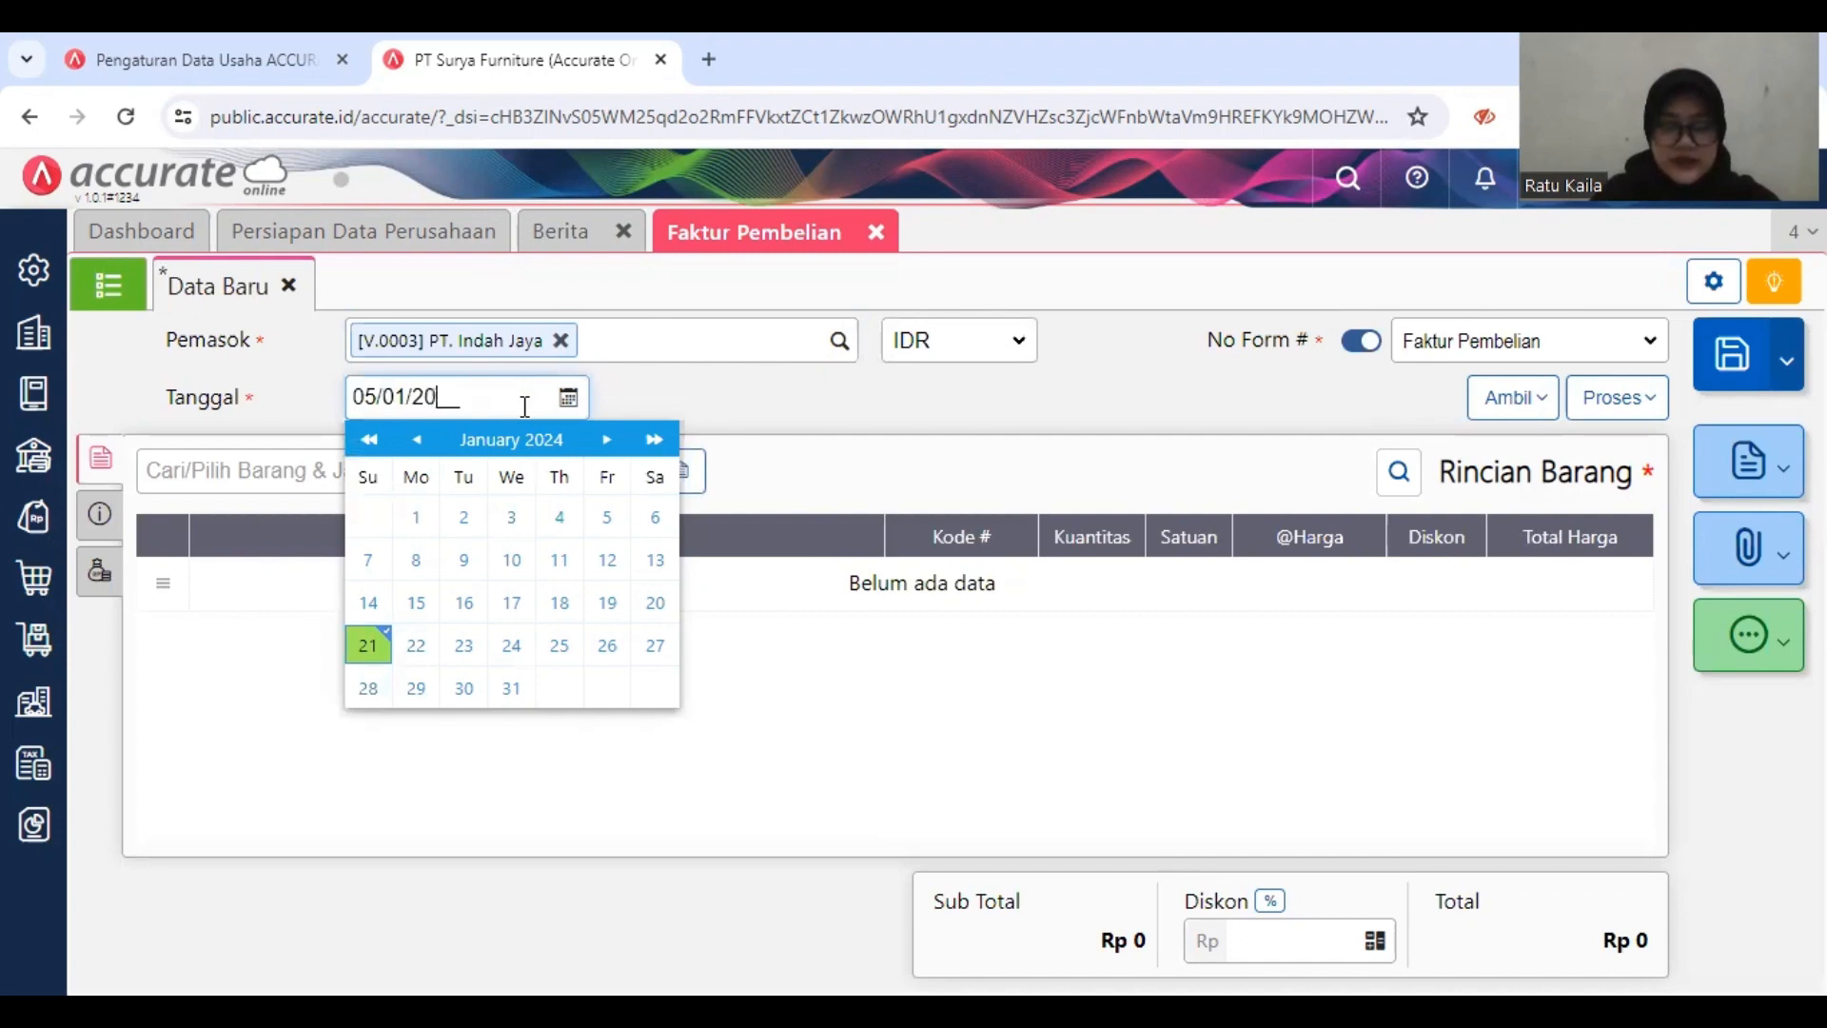
type("19")
left_click(740, 398)
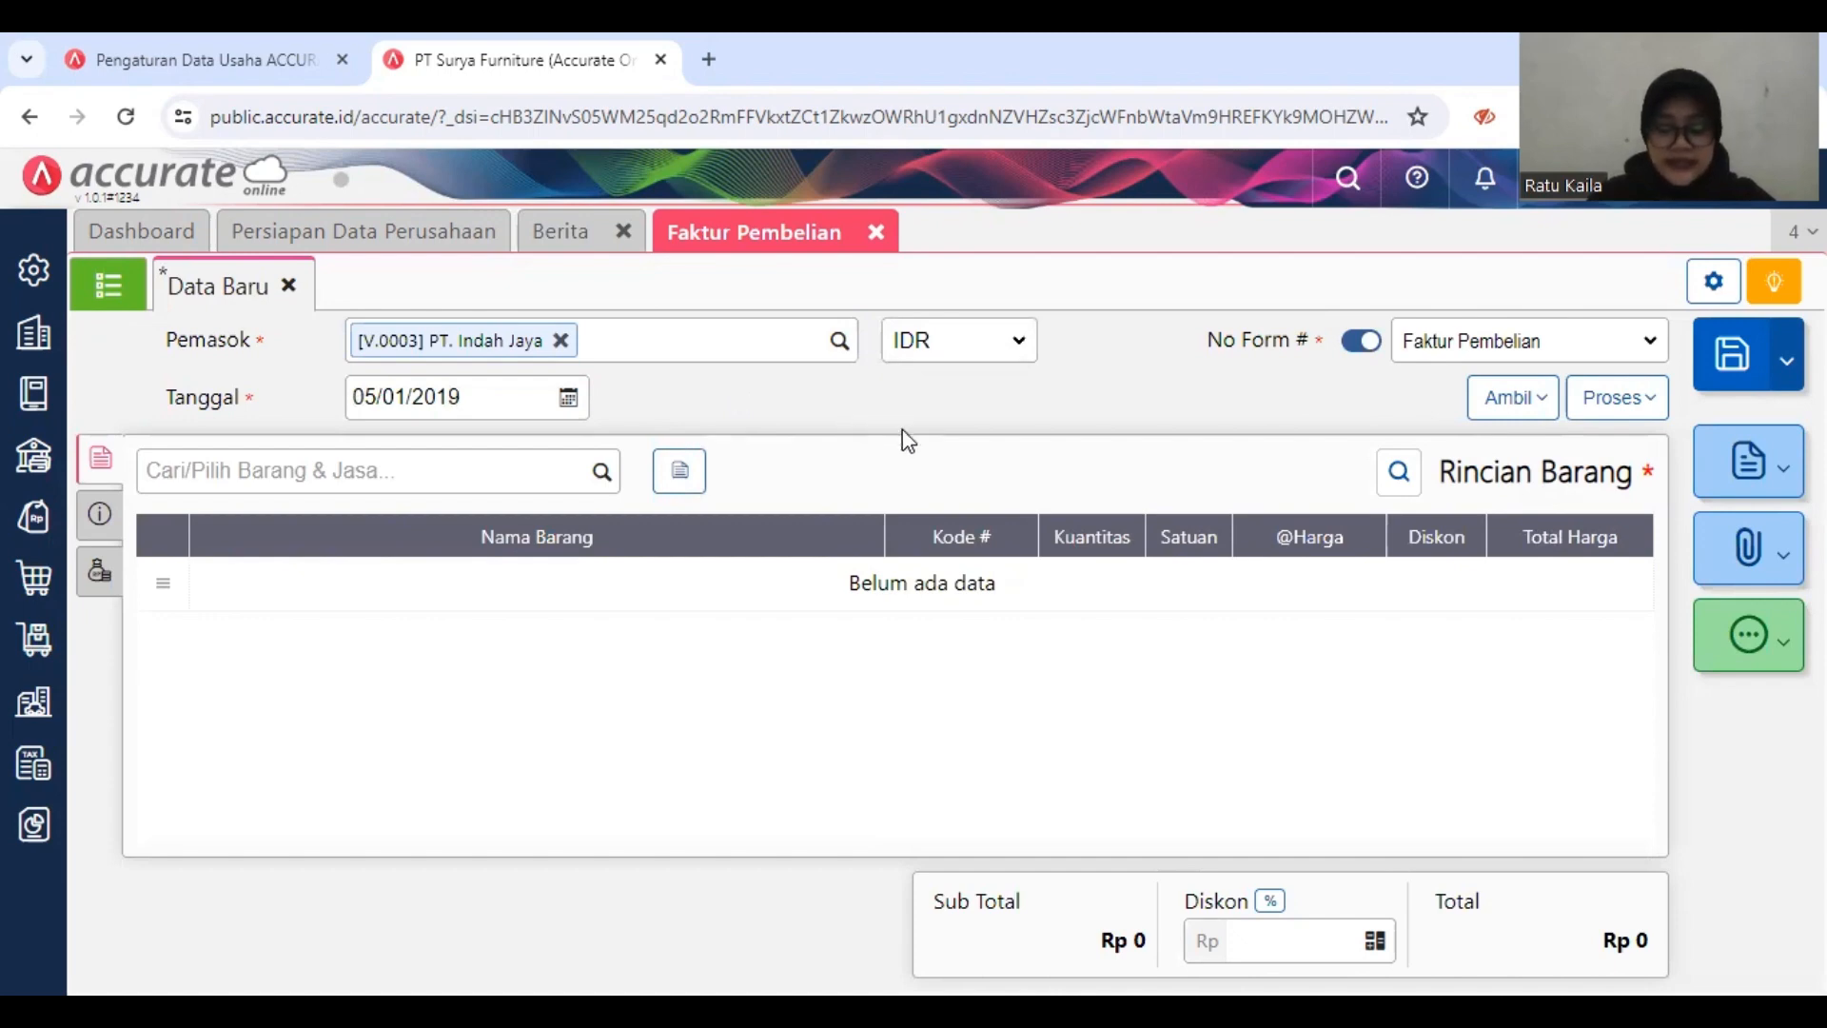
Step: Copy 10 PCS of Meja Persegi and 10 PCS of Meja Kerja from the PT. Indah Jaya purchase order into the invoice
left_click(1503, 400)
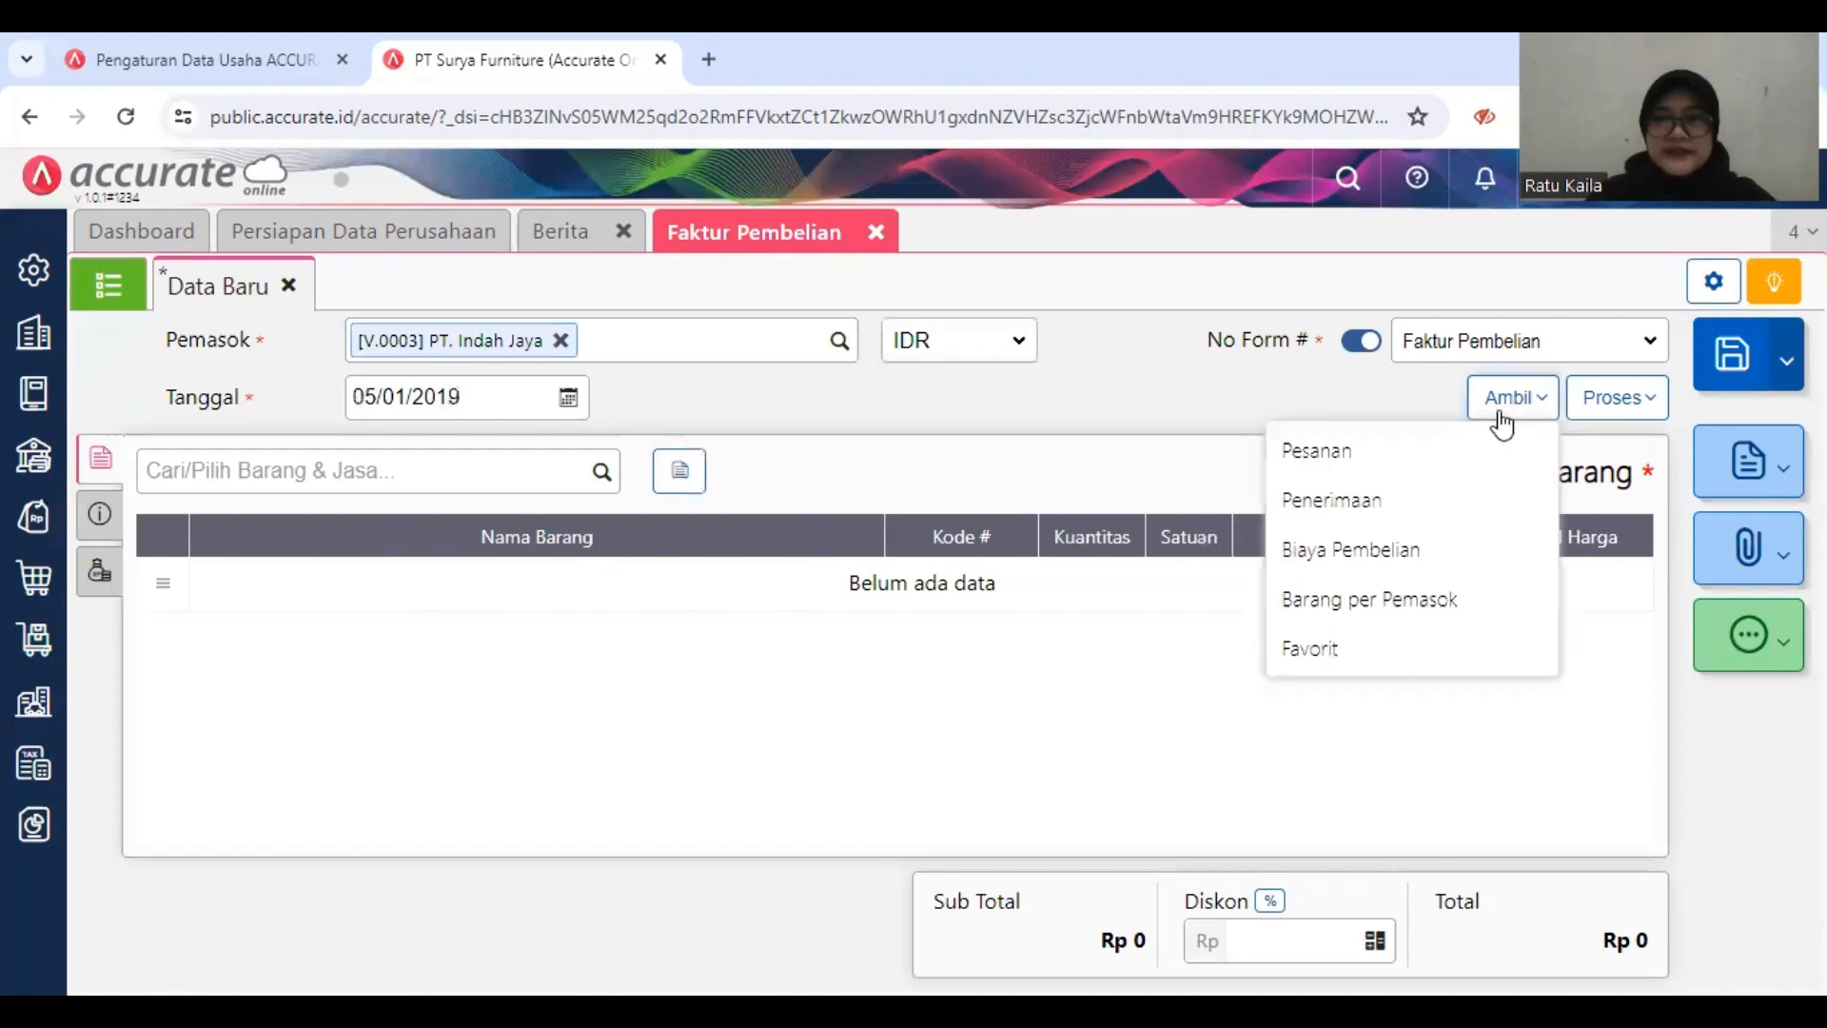
left_click(1446, 458)
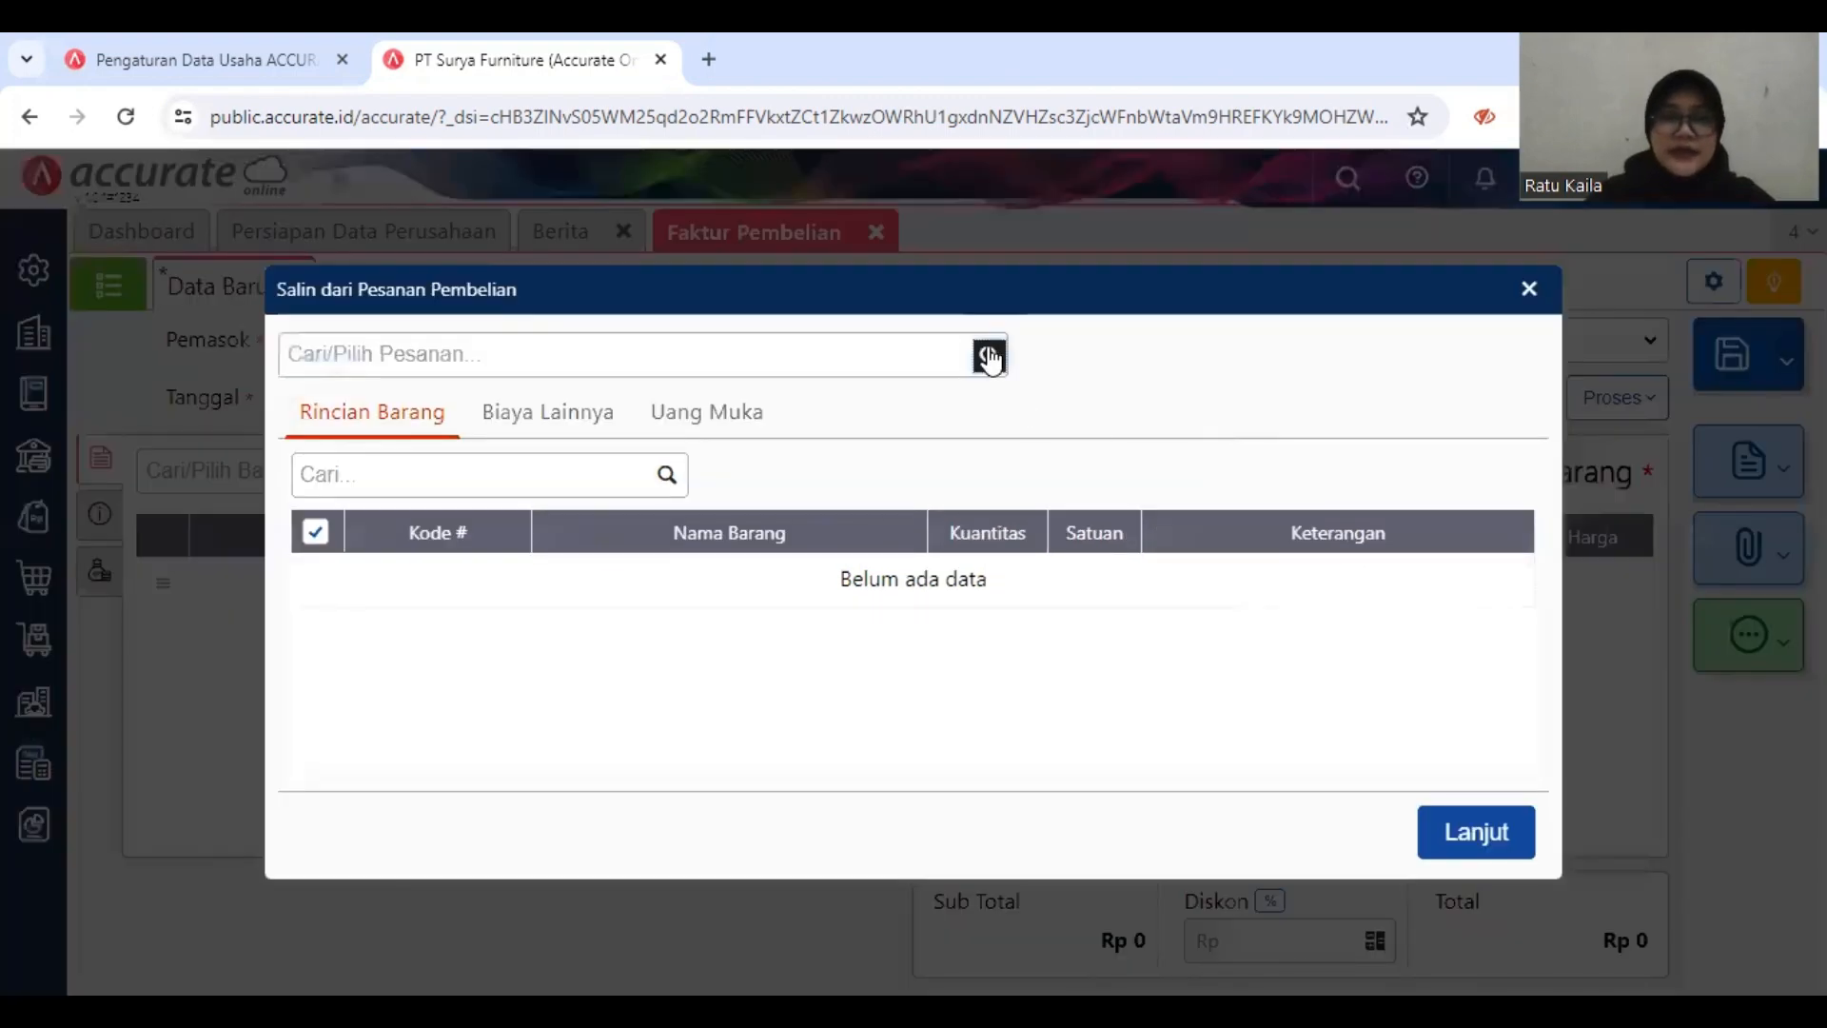
left_click(990, 356)
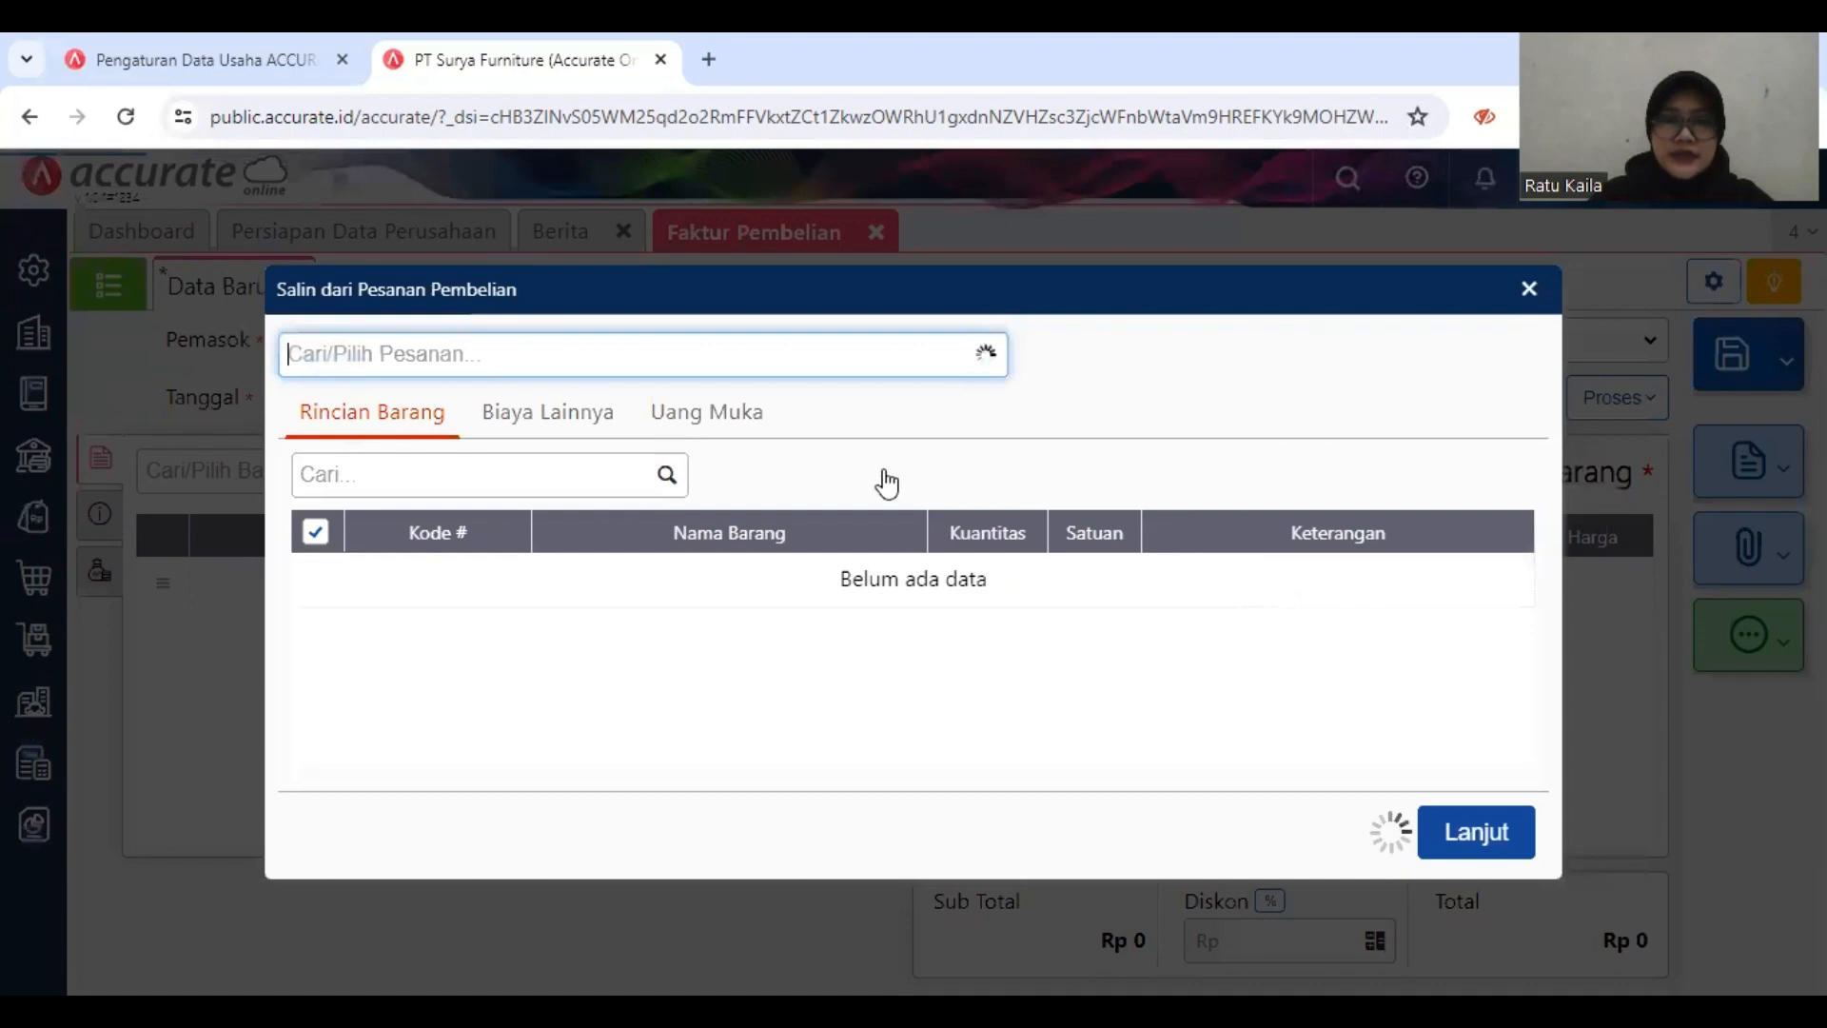
left_click(680, 430)
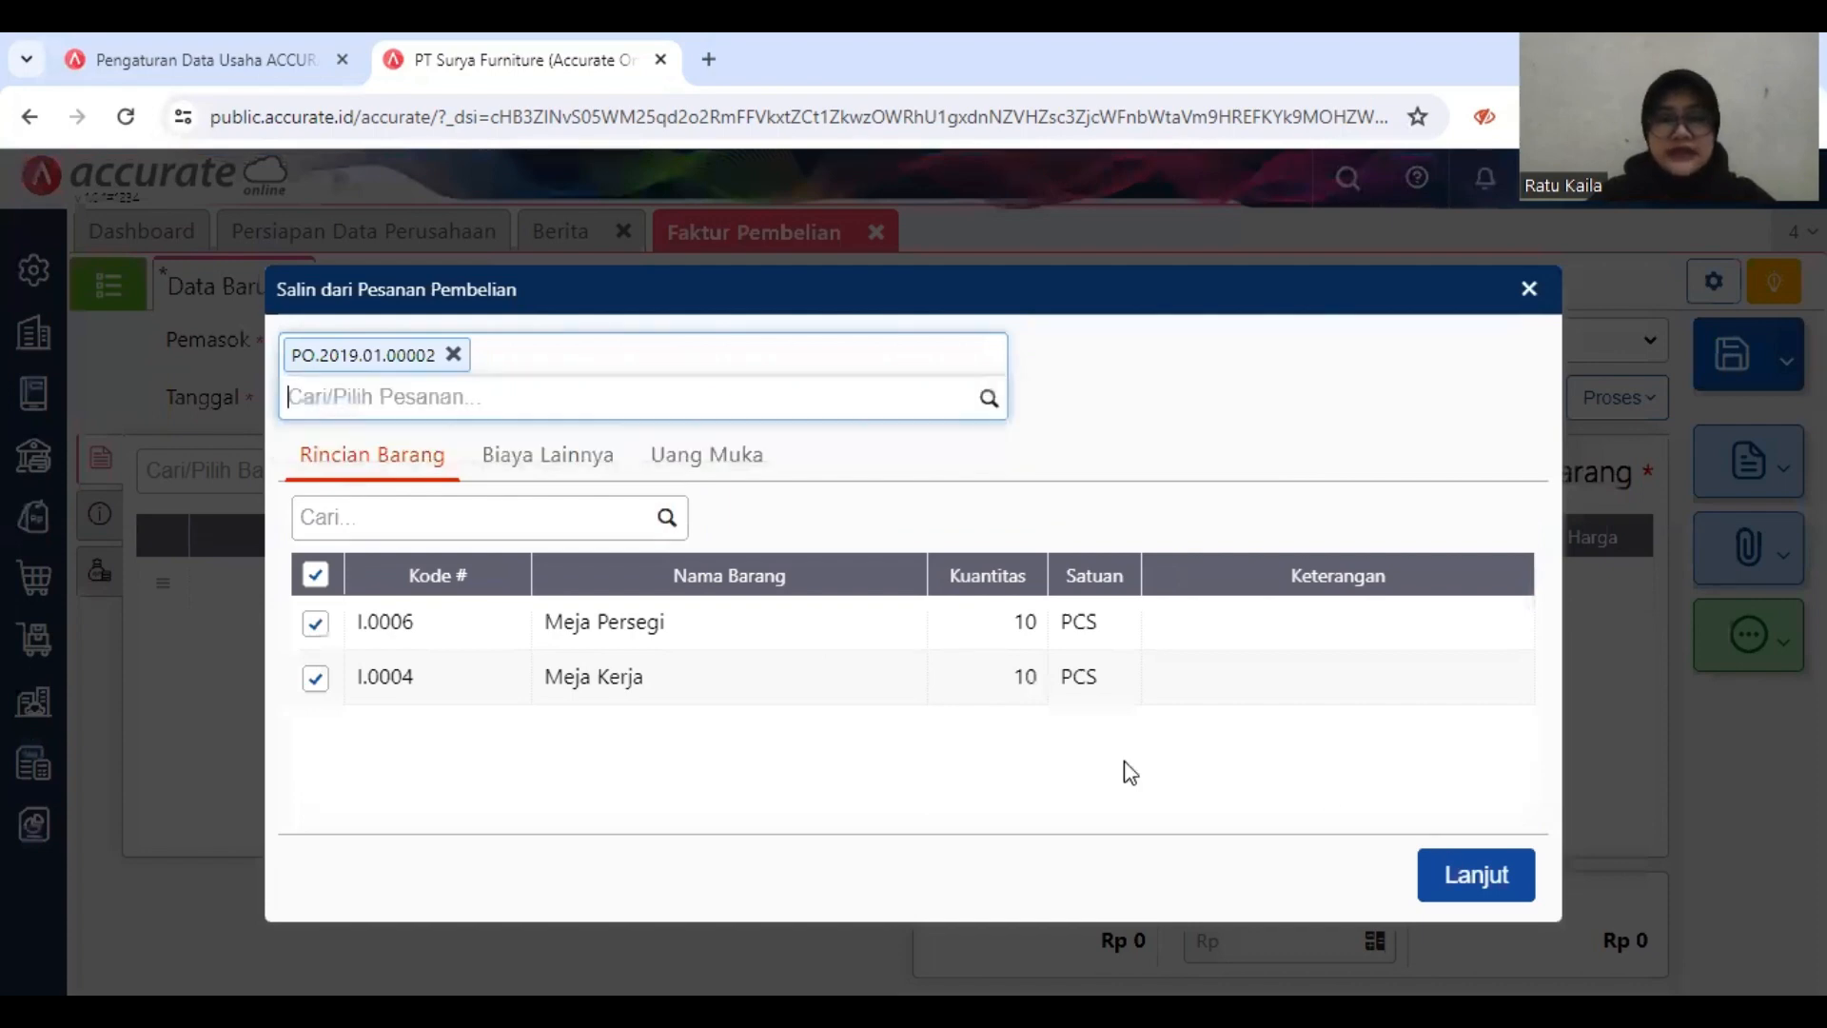
left_click(1472, 885)
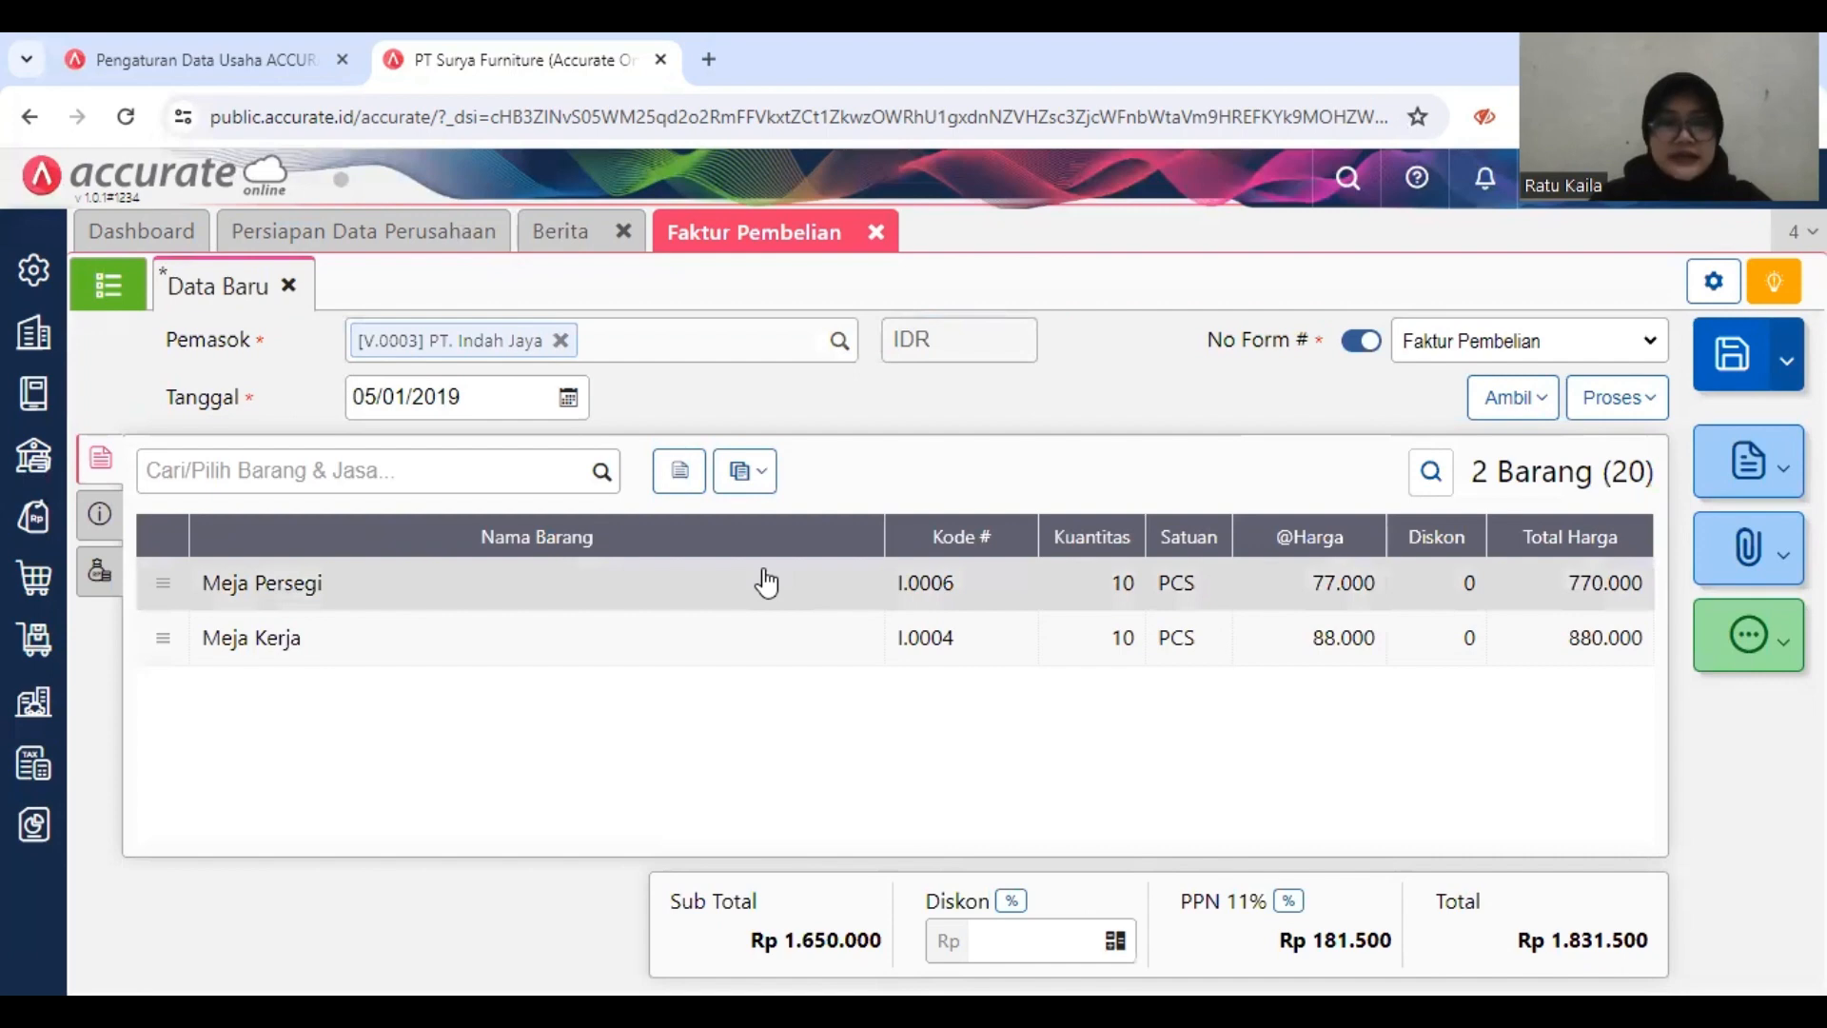
Step: Change the warehouse of all items on the invoice to Depan
right_click(753, 476)
left_click(740, 473)
left_click(738, 476)
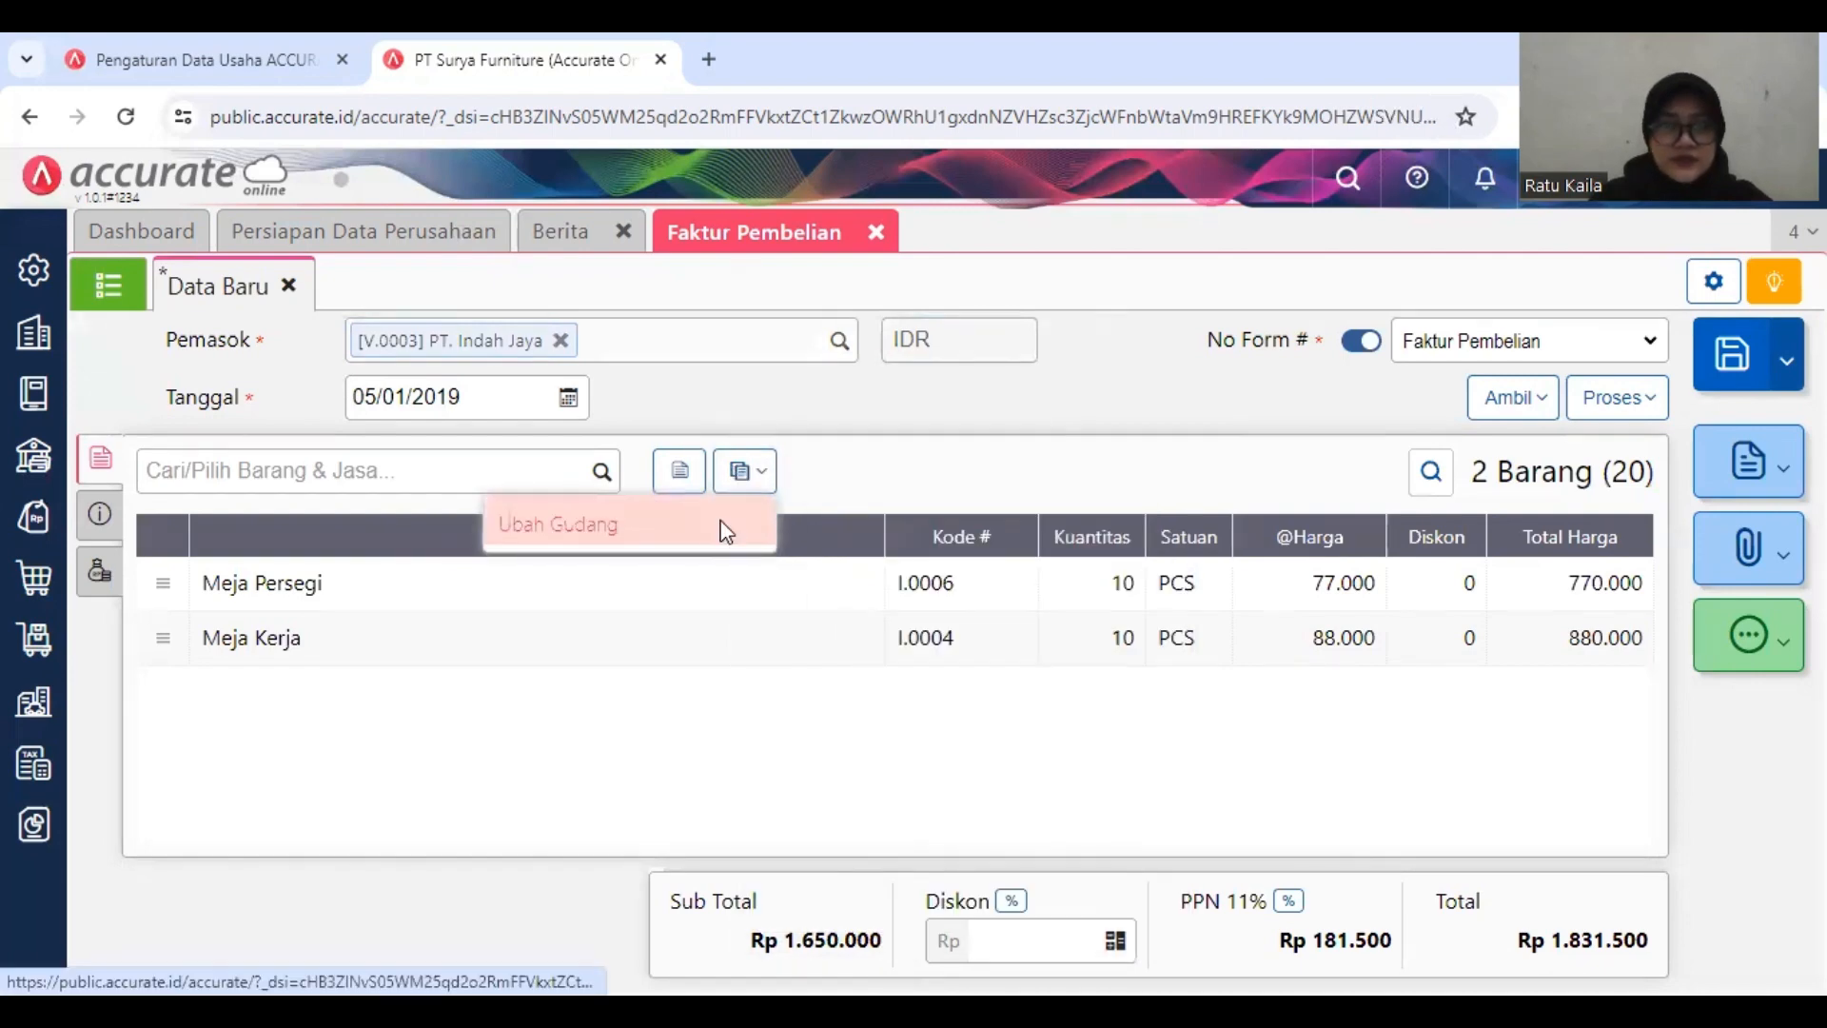
left_click(720, 527)
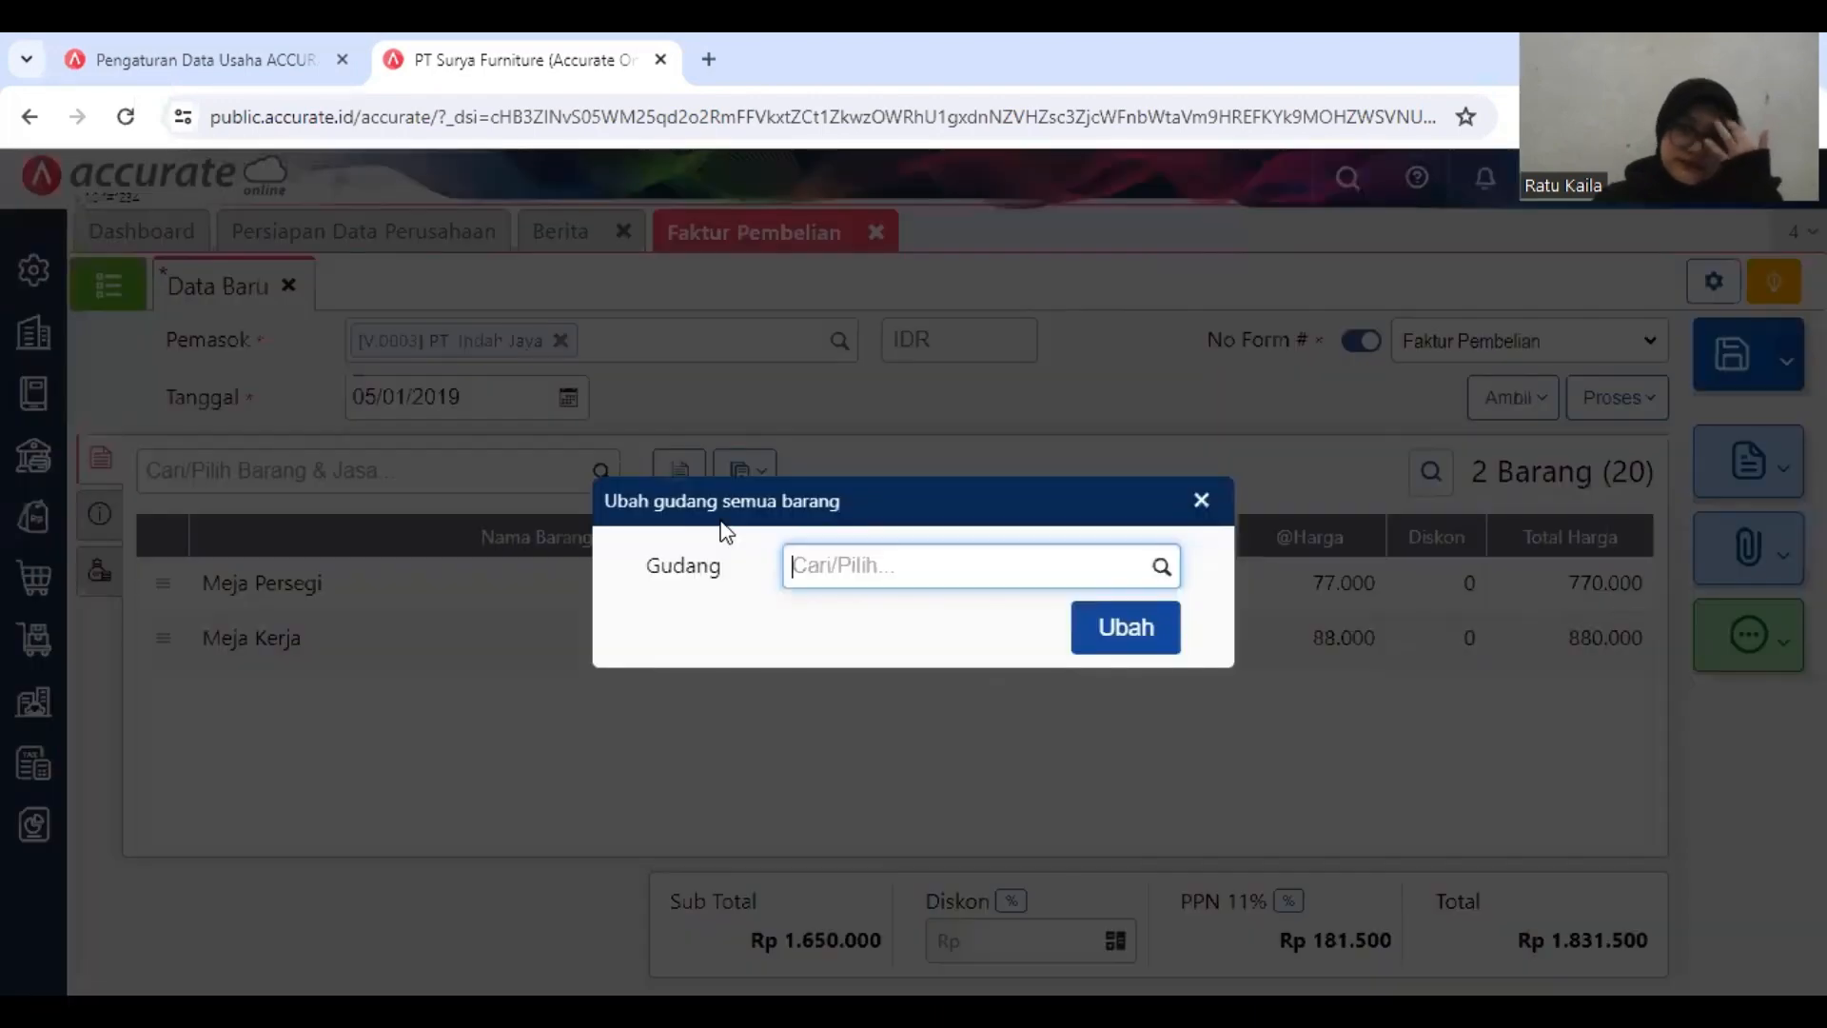
type("D")
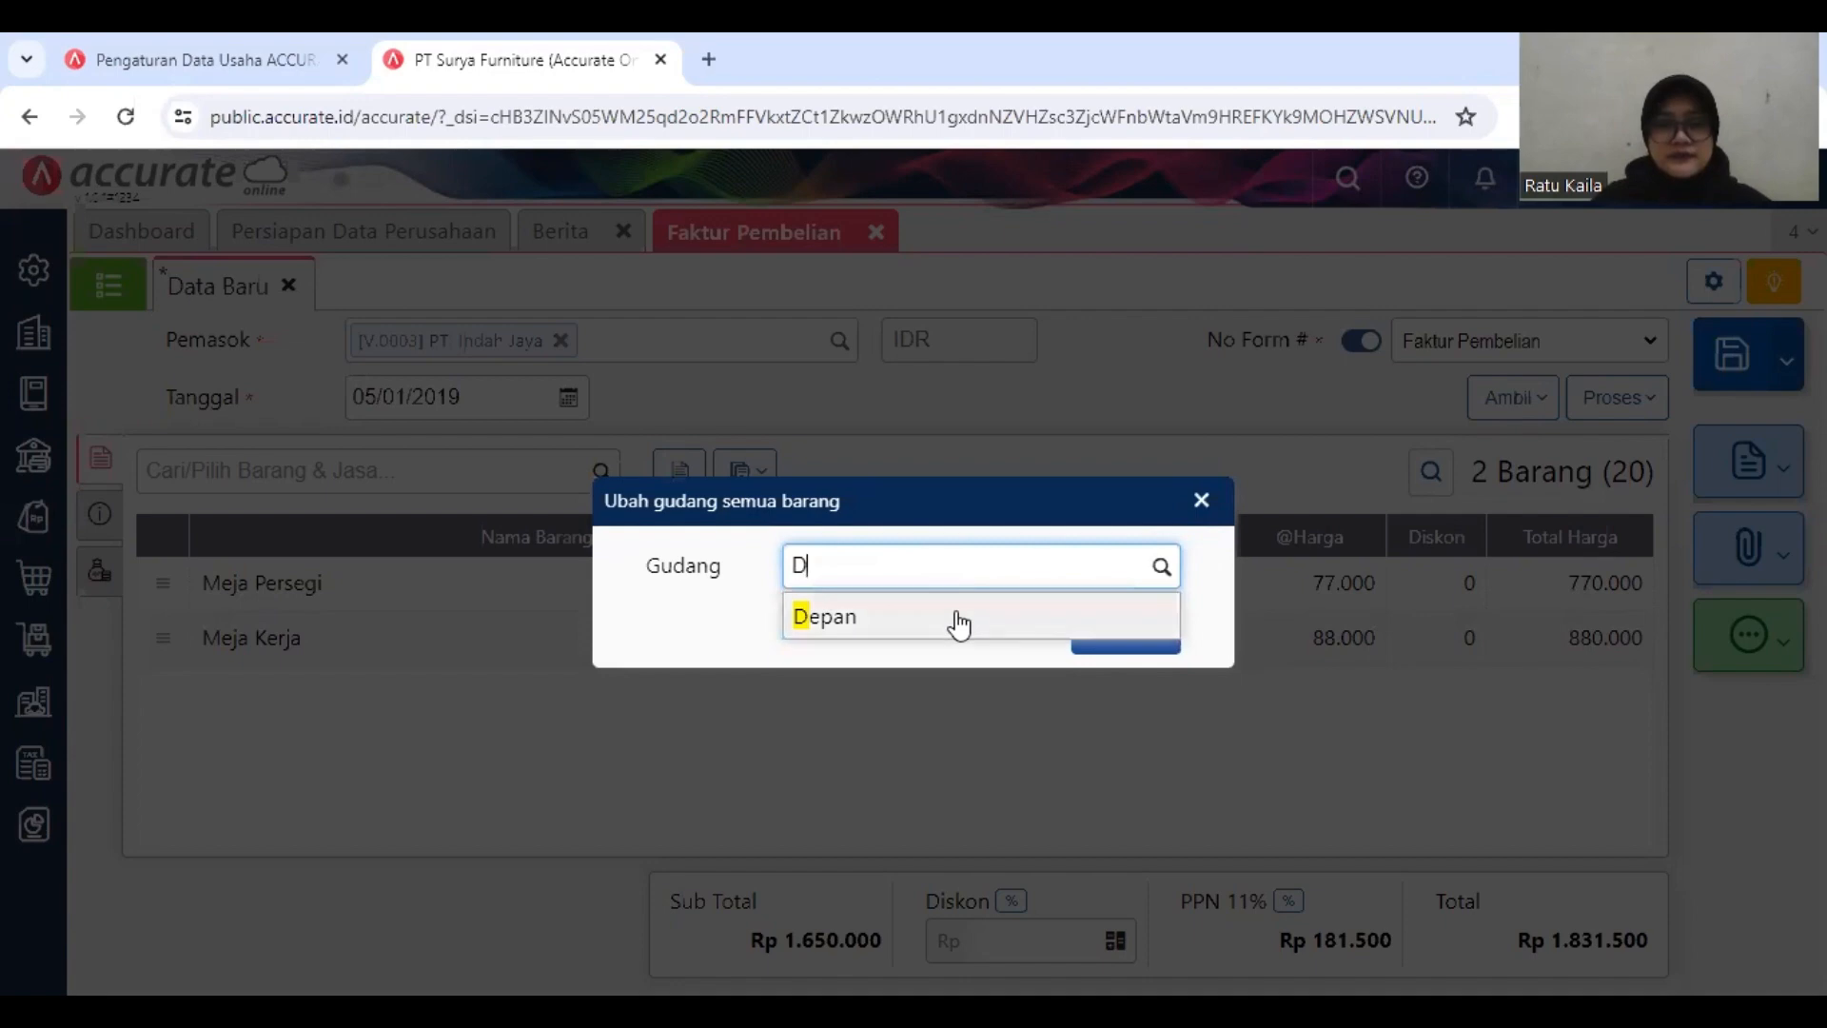
left_click(958, 624)
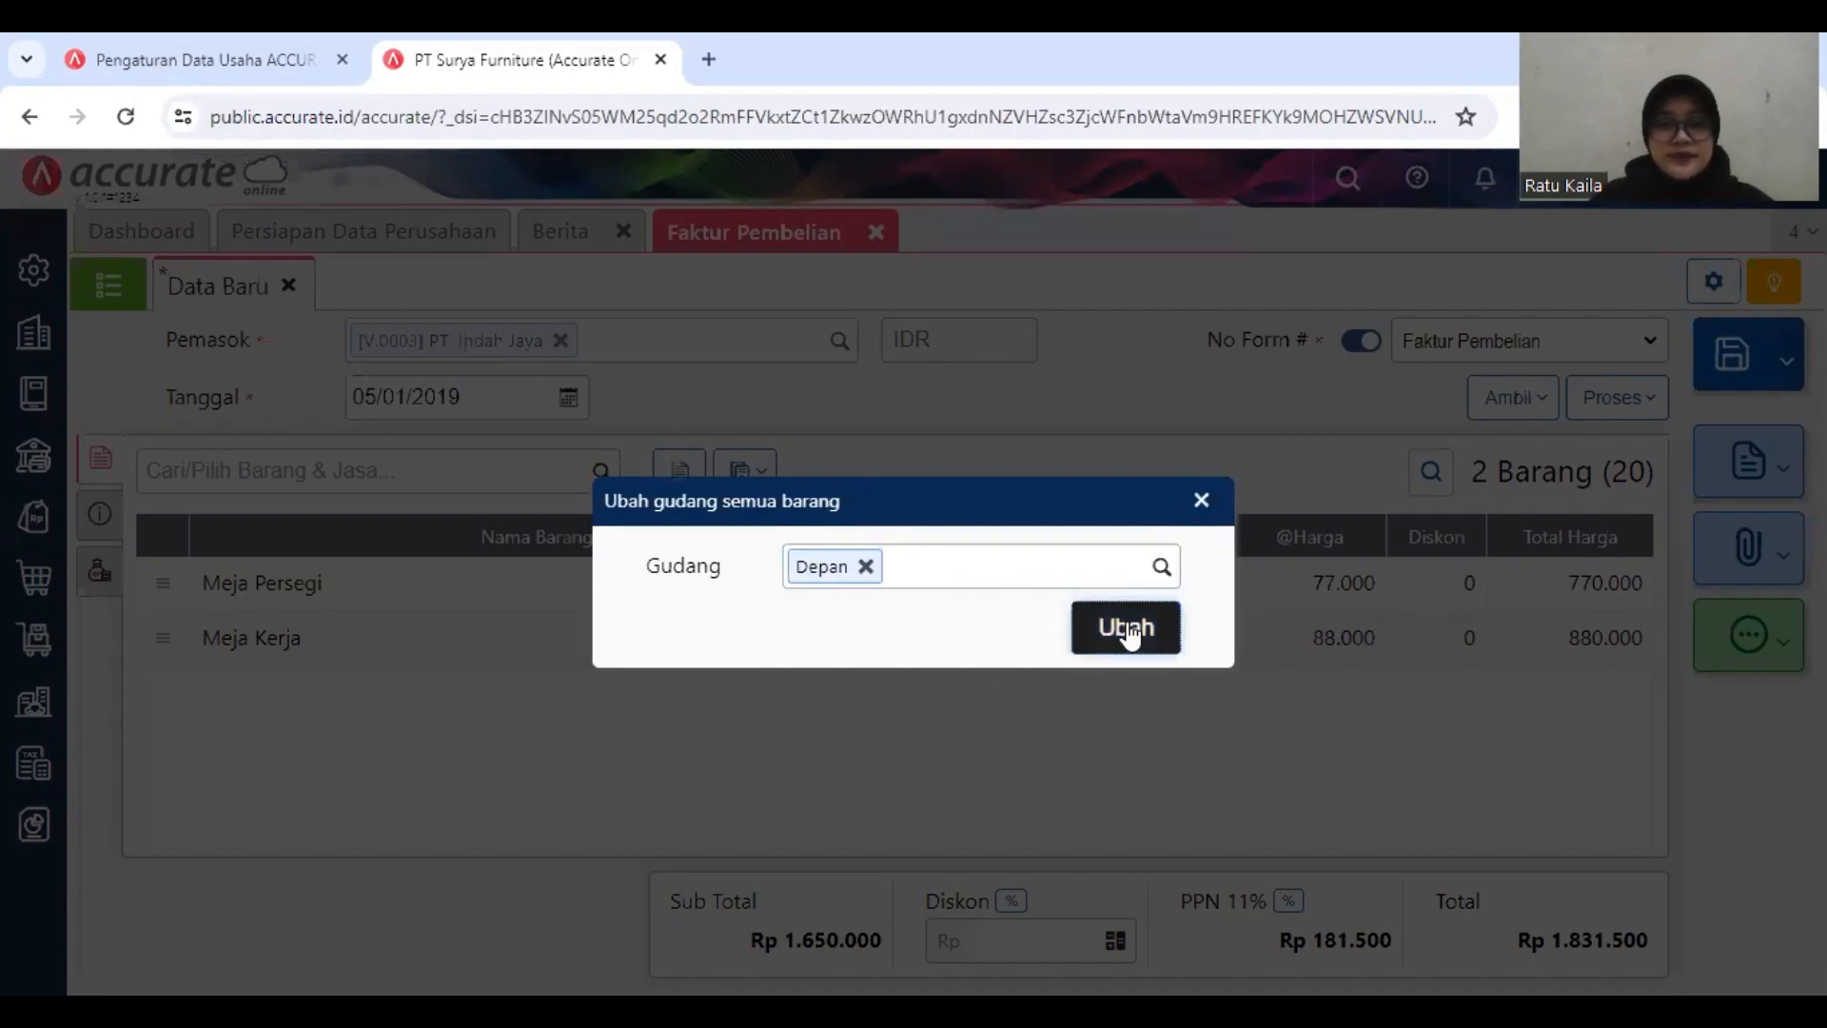
left_click(1106, 637)
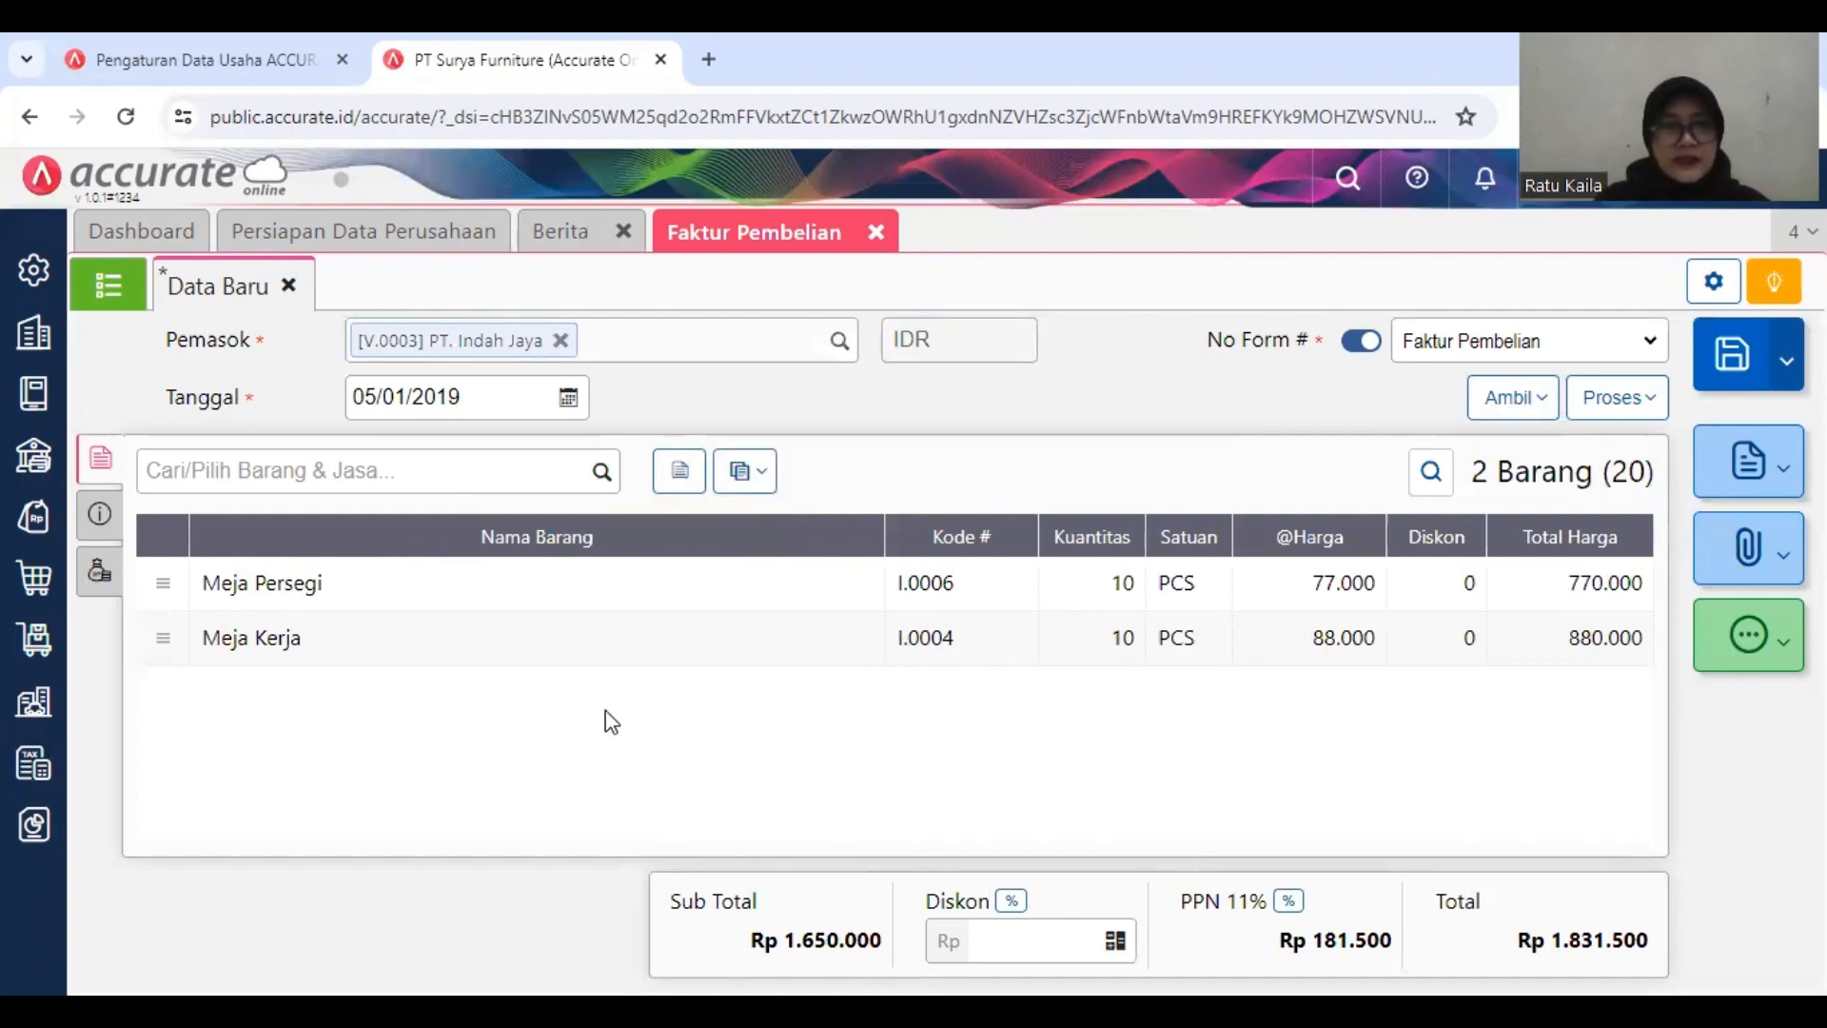
Step: Set the invoice's No Faktur to INV-Indah/010 and its Pengiriman to Mobil Box in the additional information
left_click(99, 519)
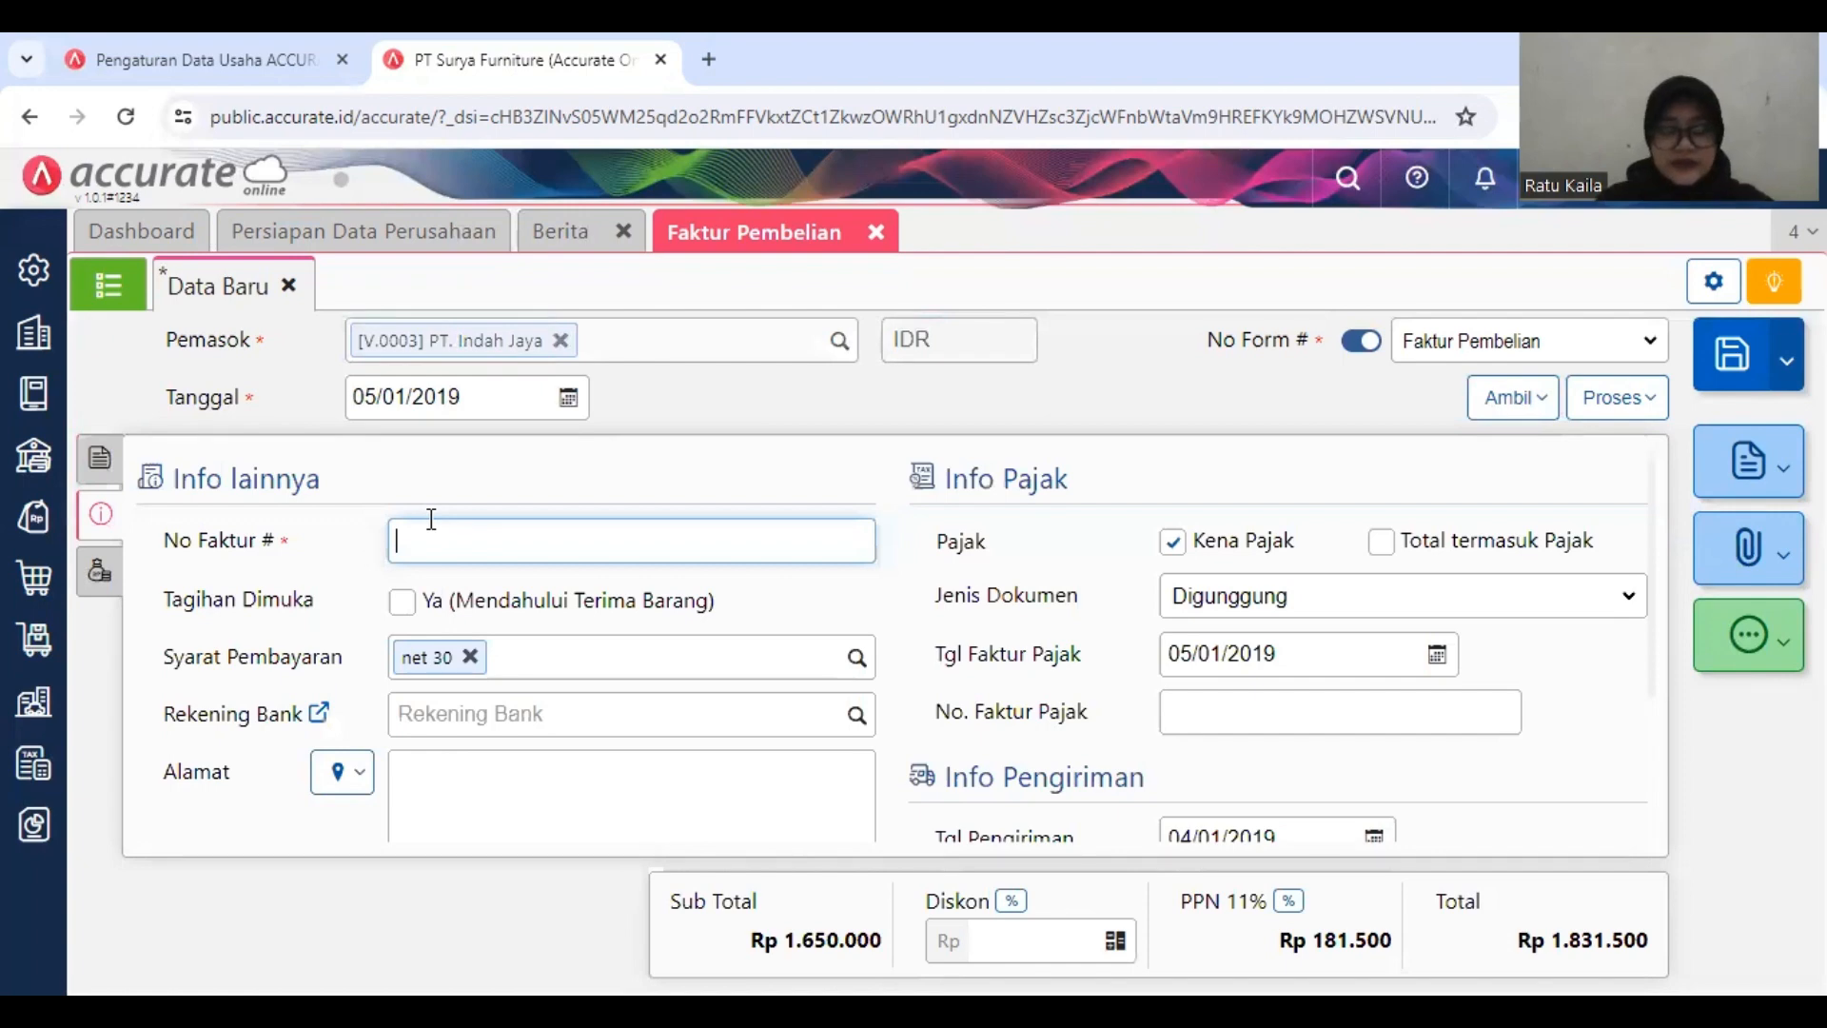
type("INV")
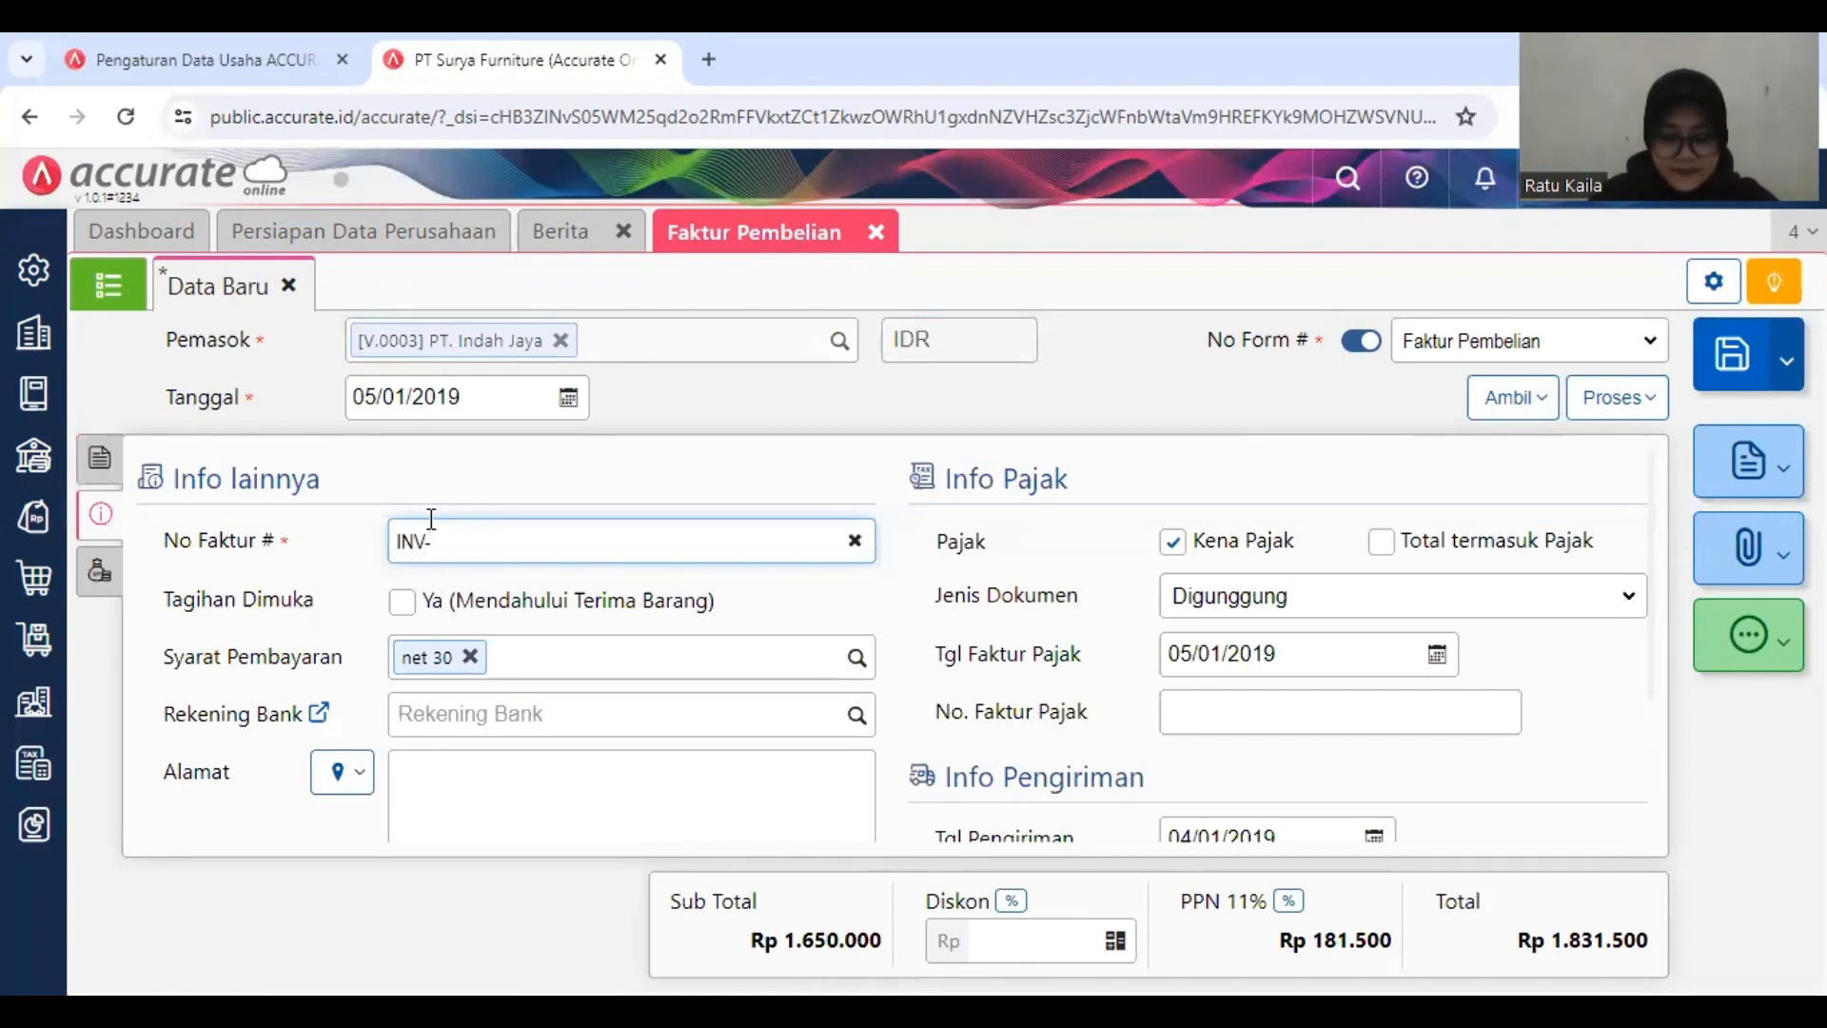
type("-Inda")
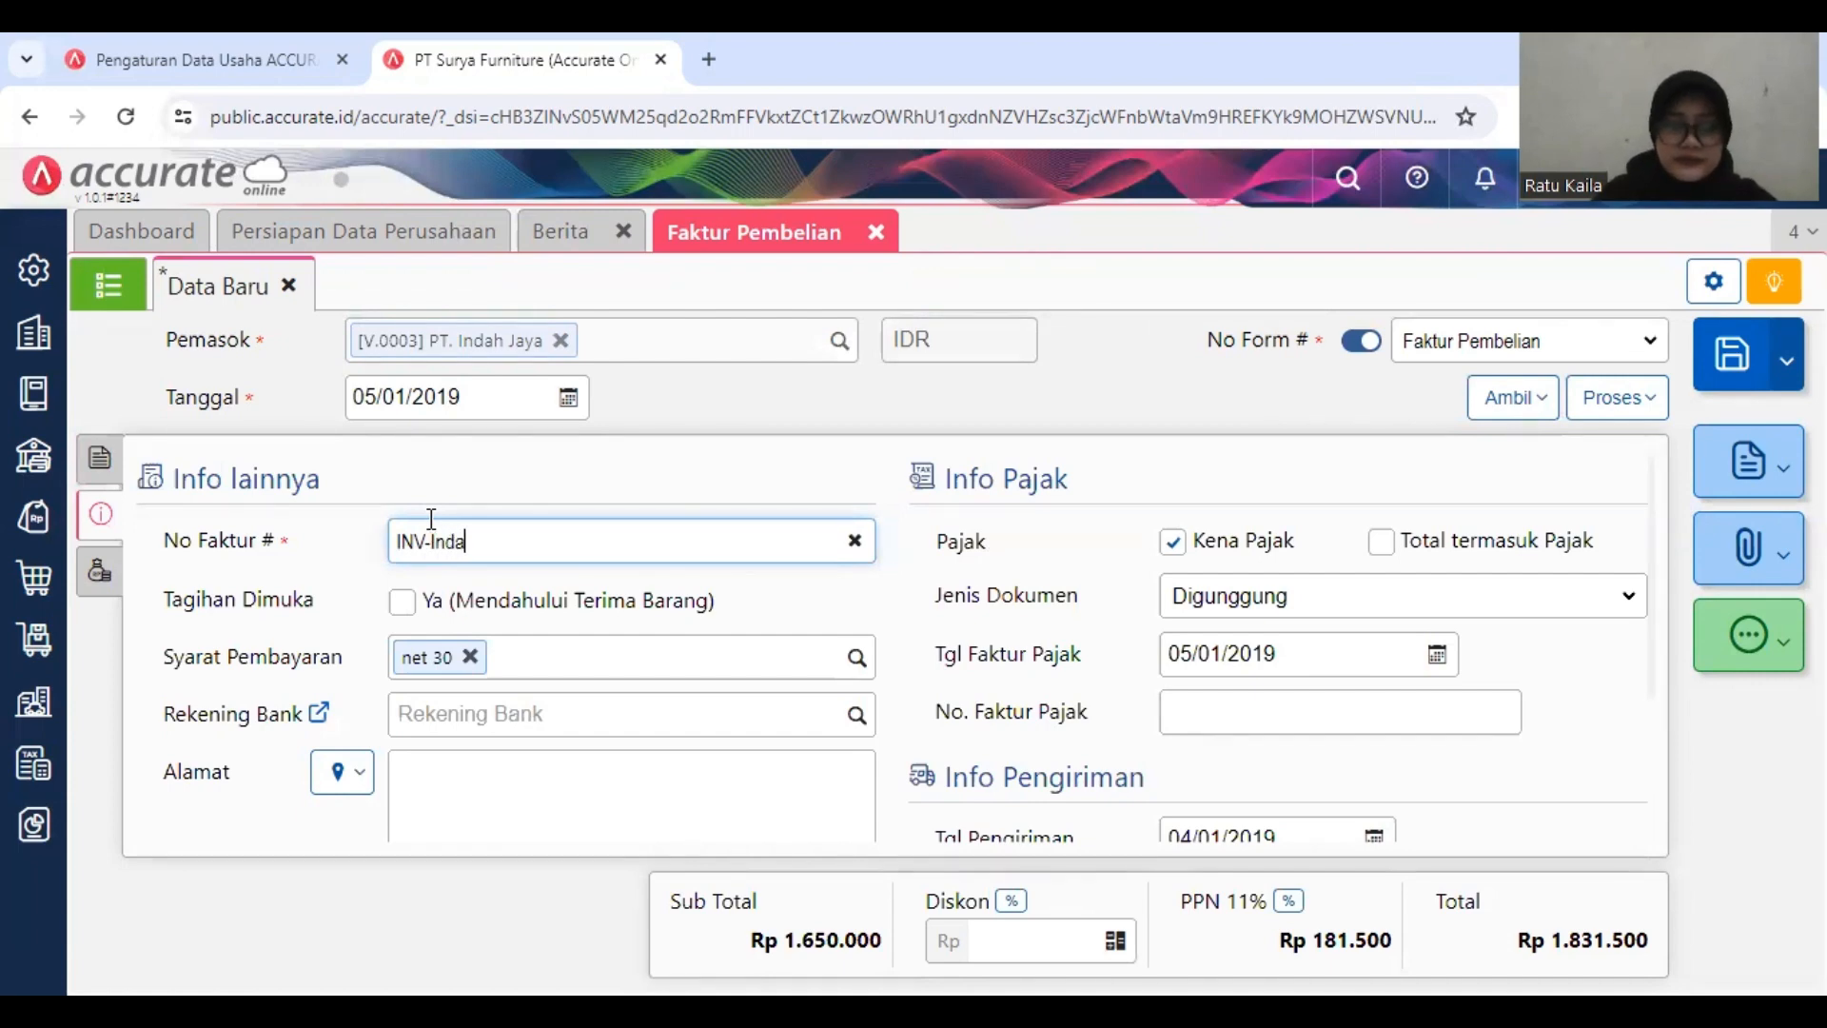
type("h/010")
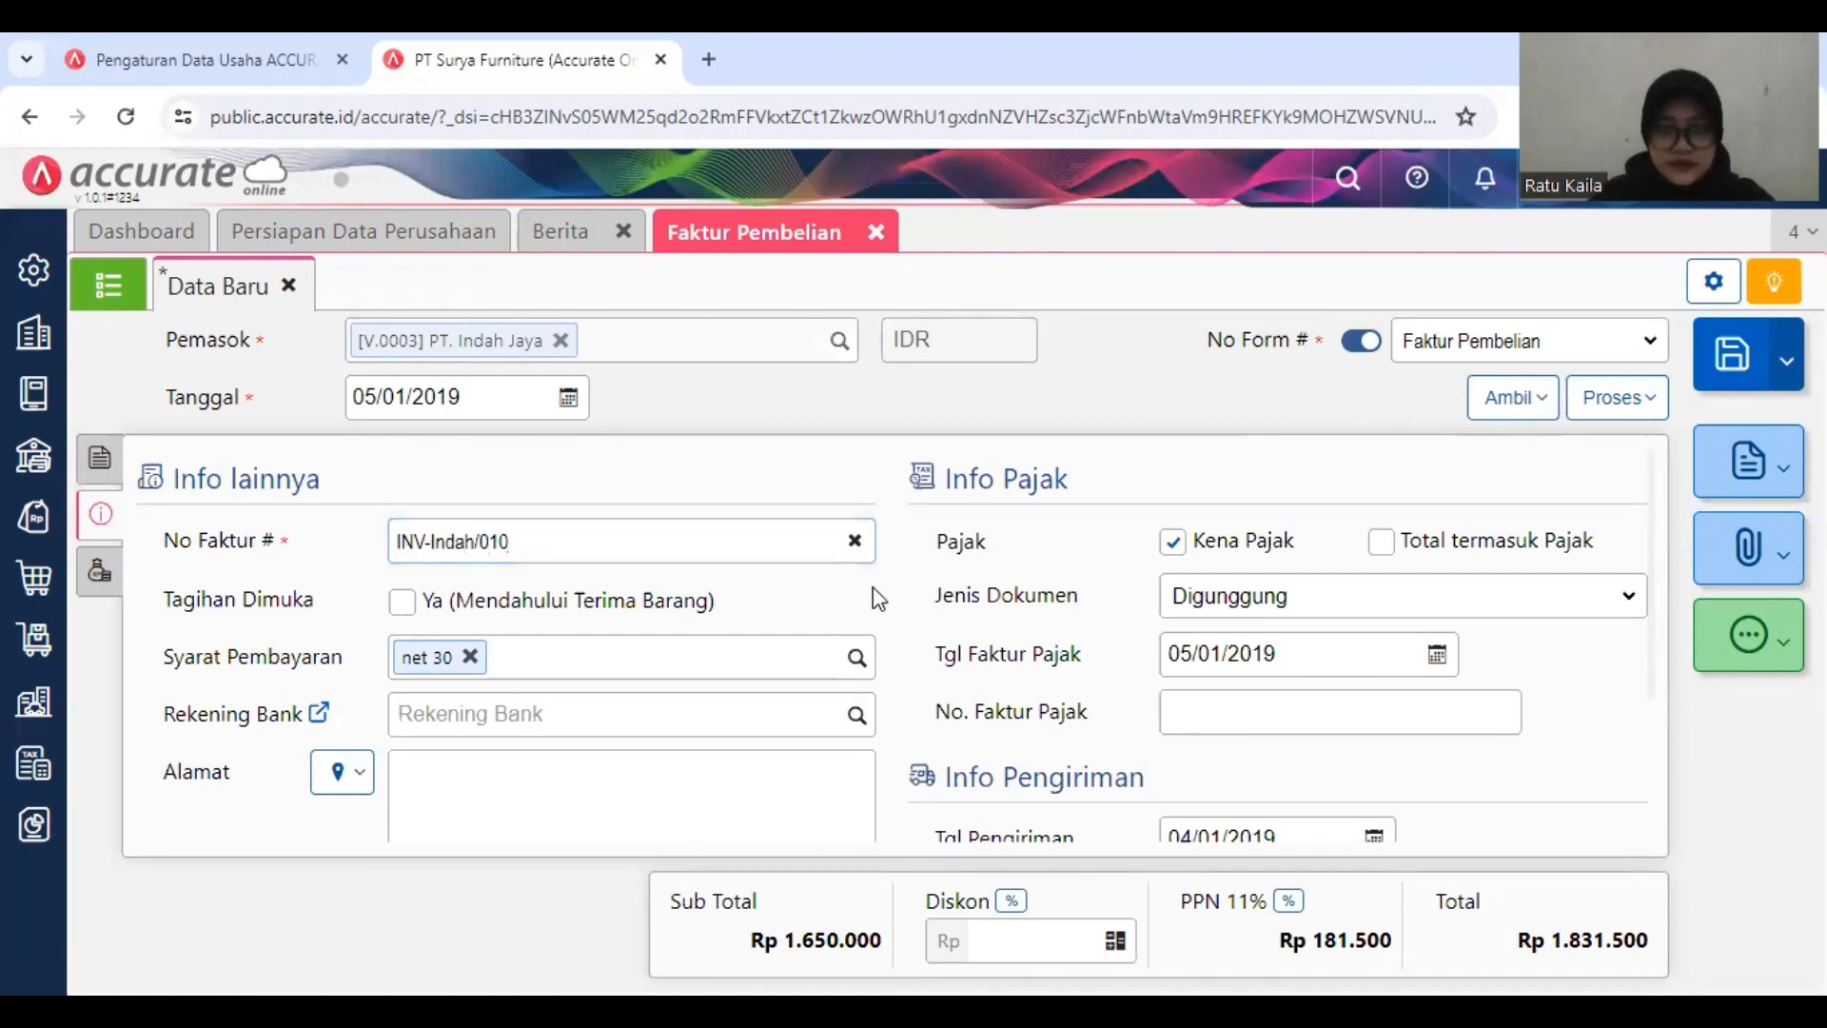
scroll(1244, 651, "down", 2)
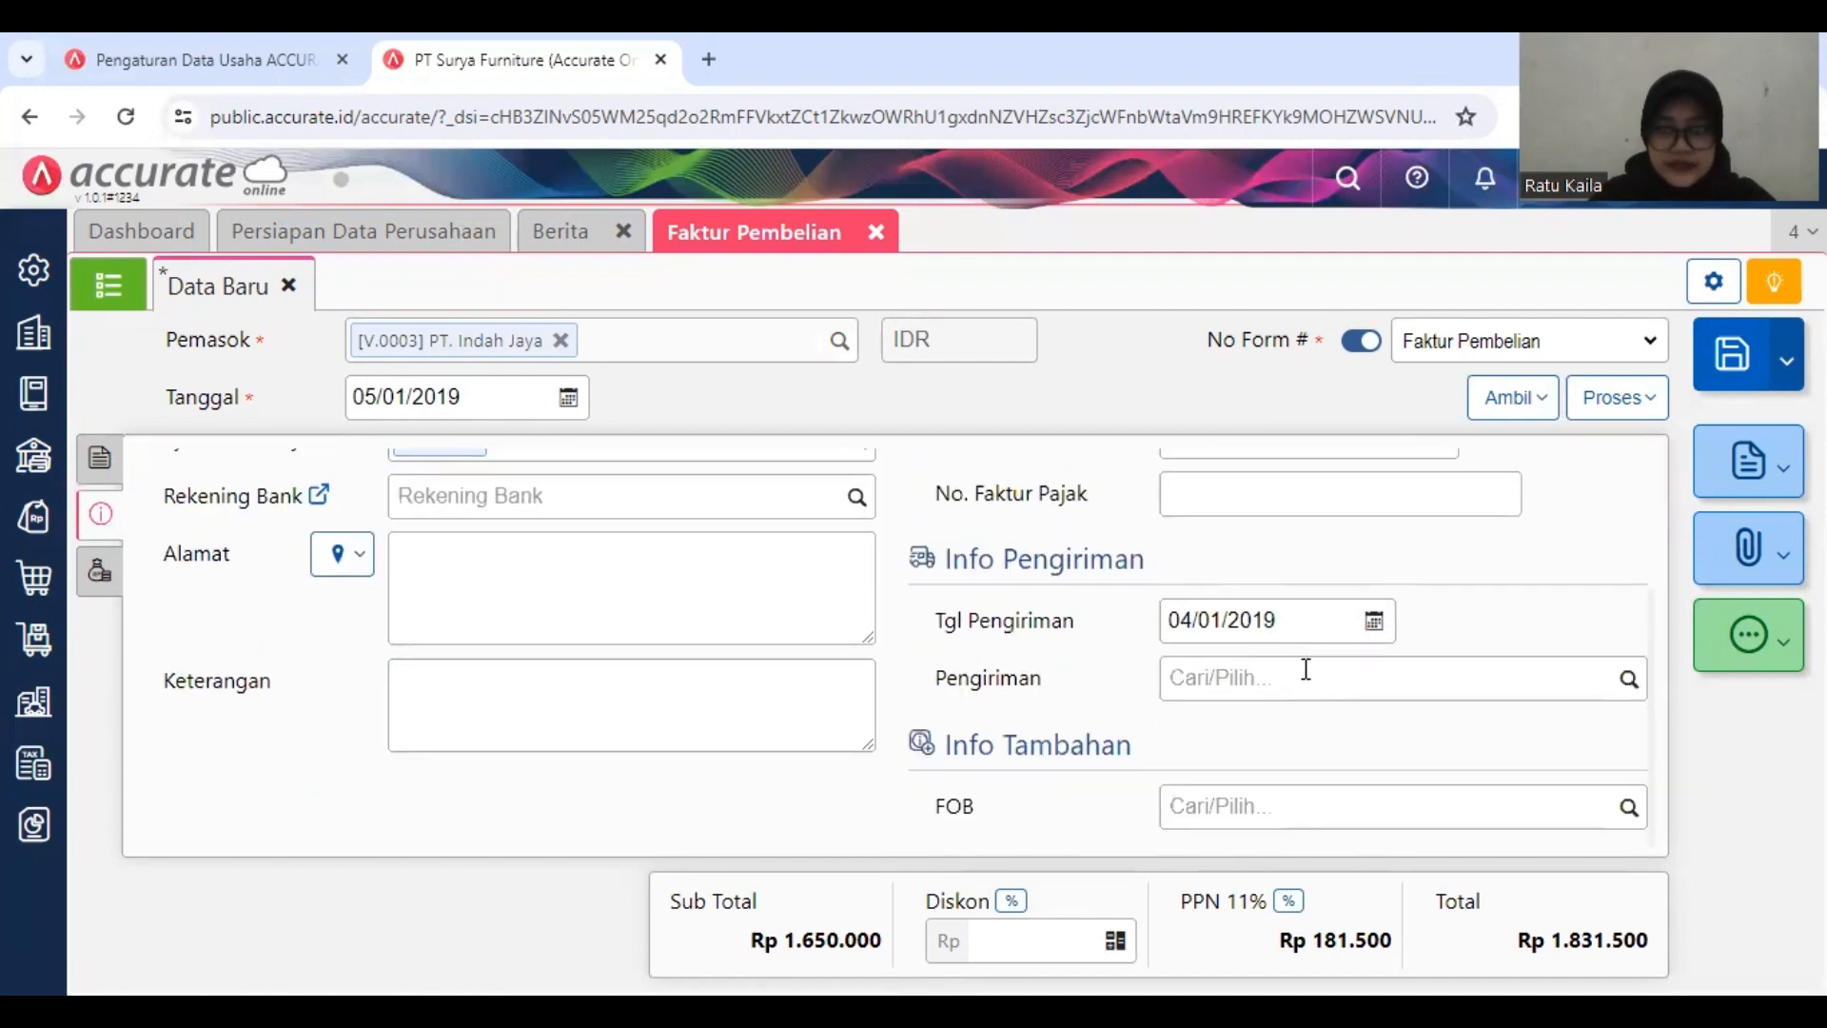
left_click(1624, 683)
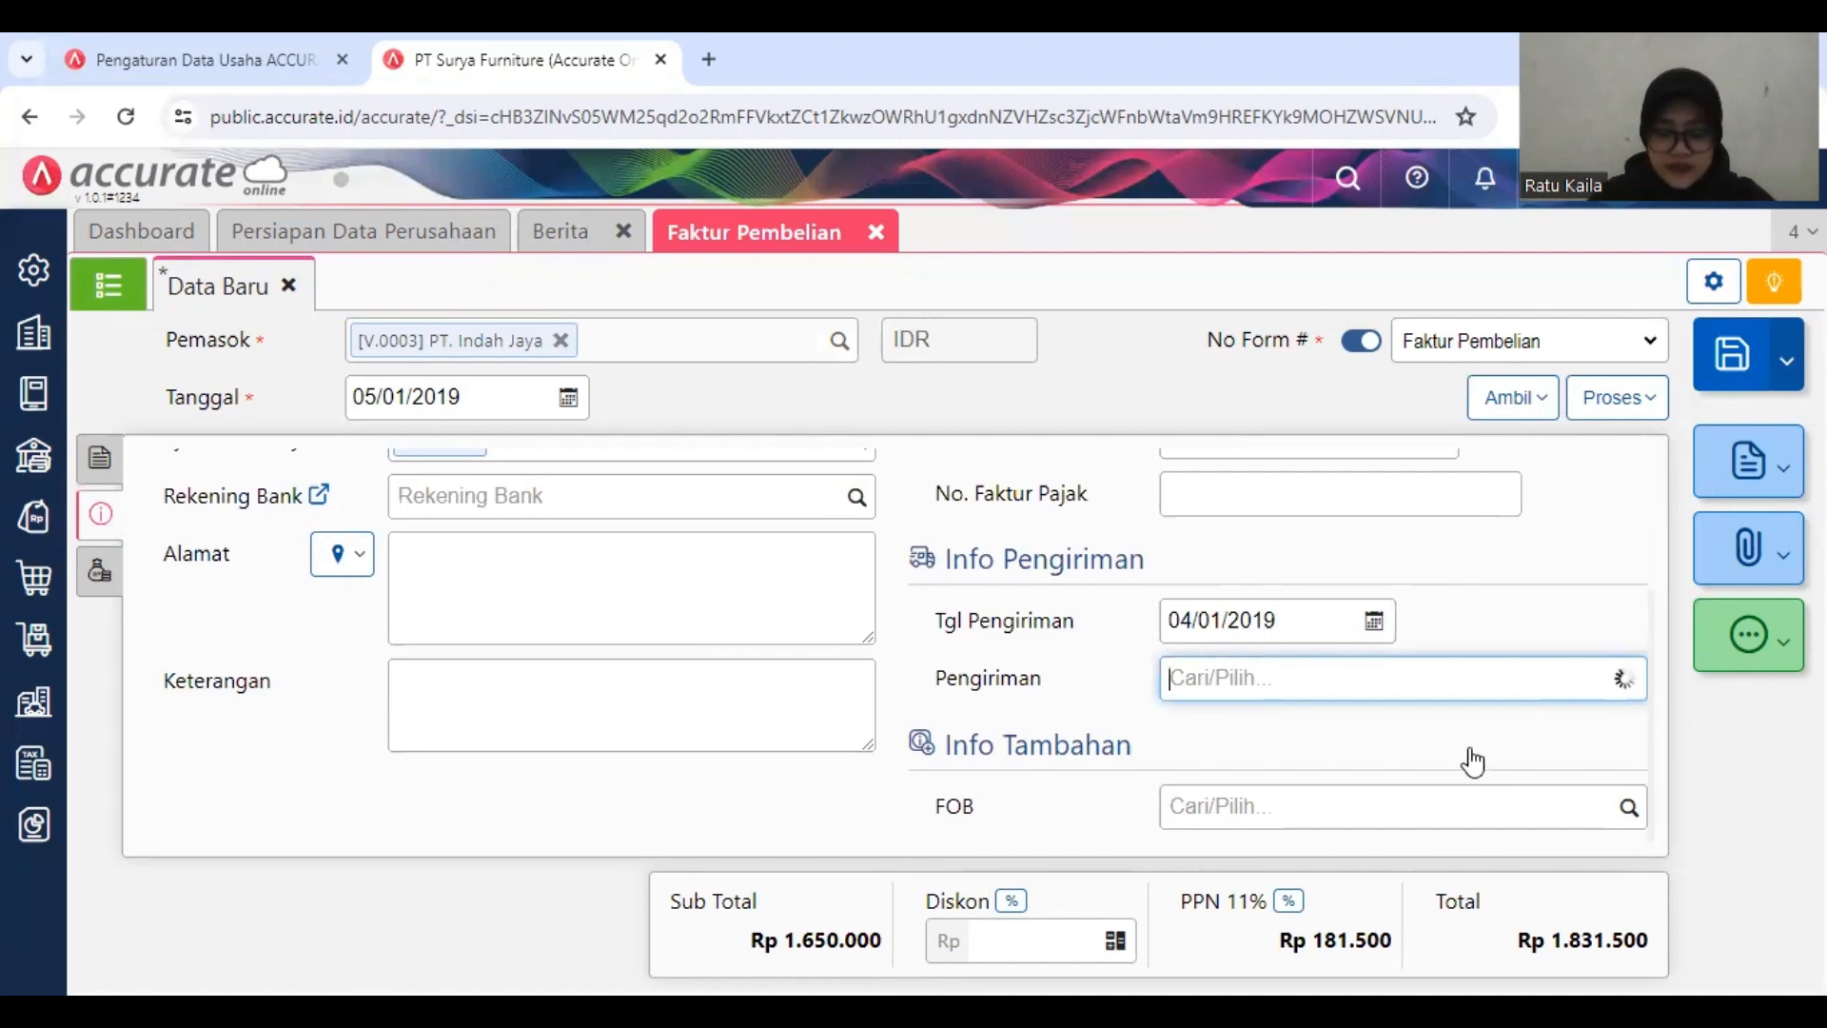
left_click(1400, 753)
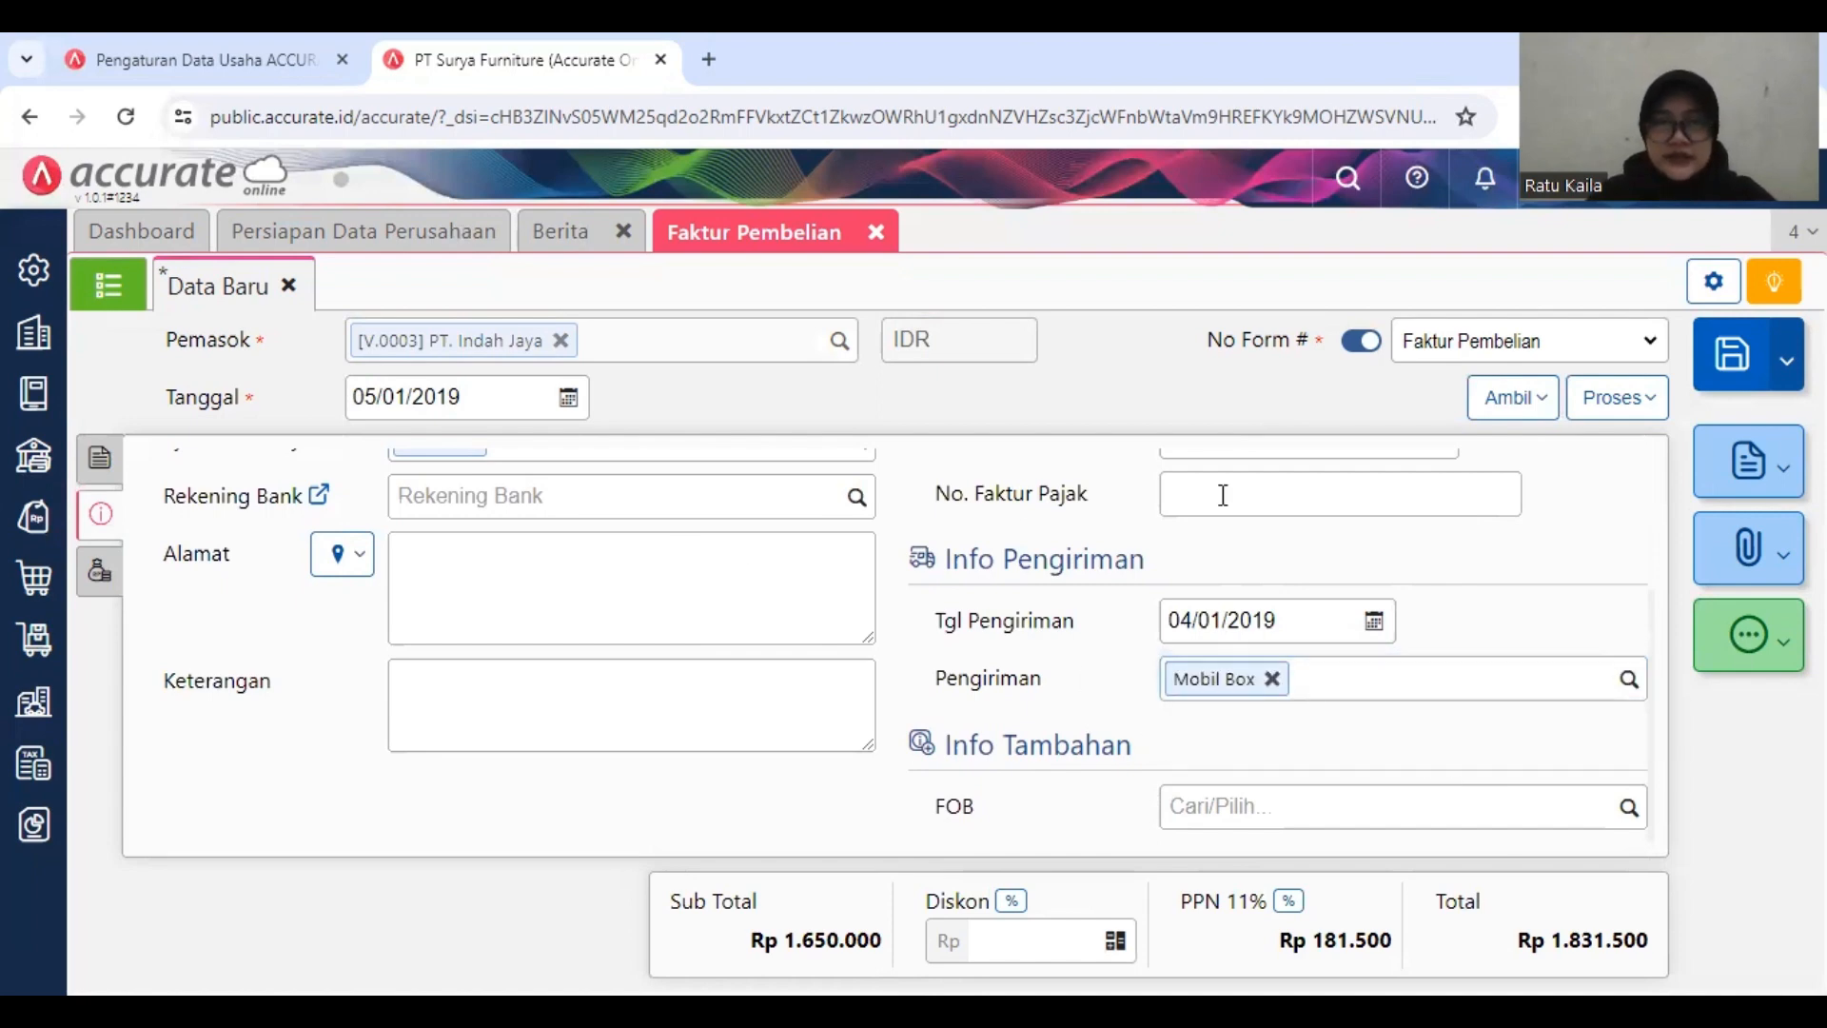
Step: Try to save the PT. Indah Jaya purchase invoice and reopen it for editing
left_click(1730, 367)
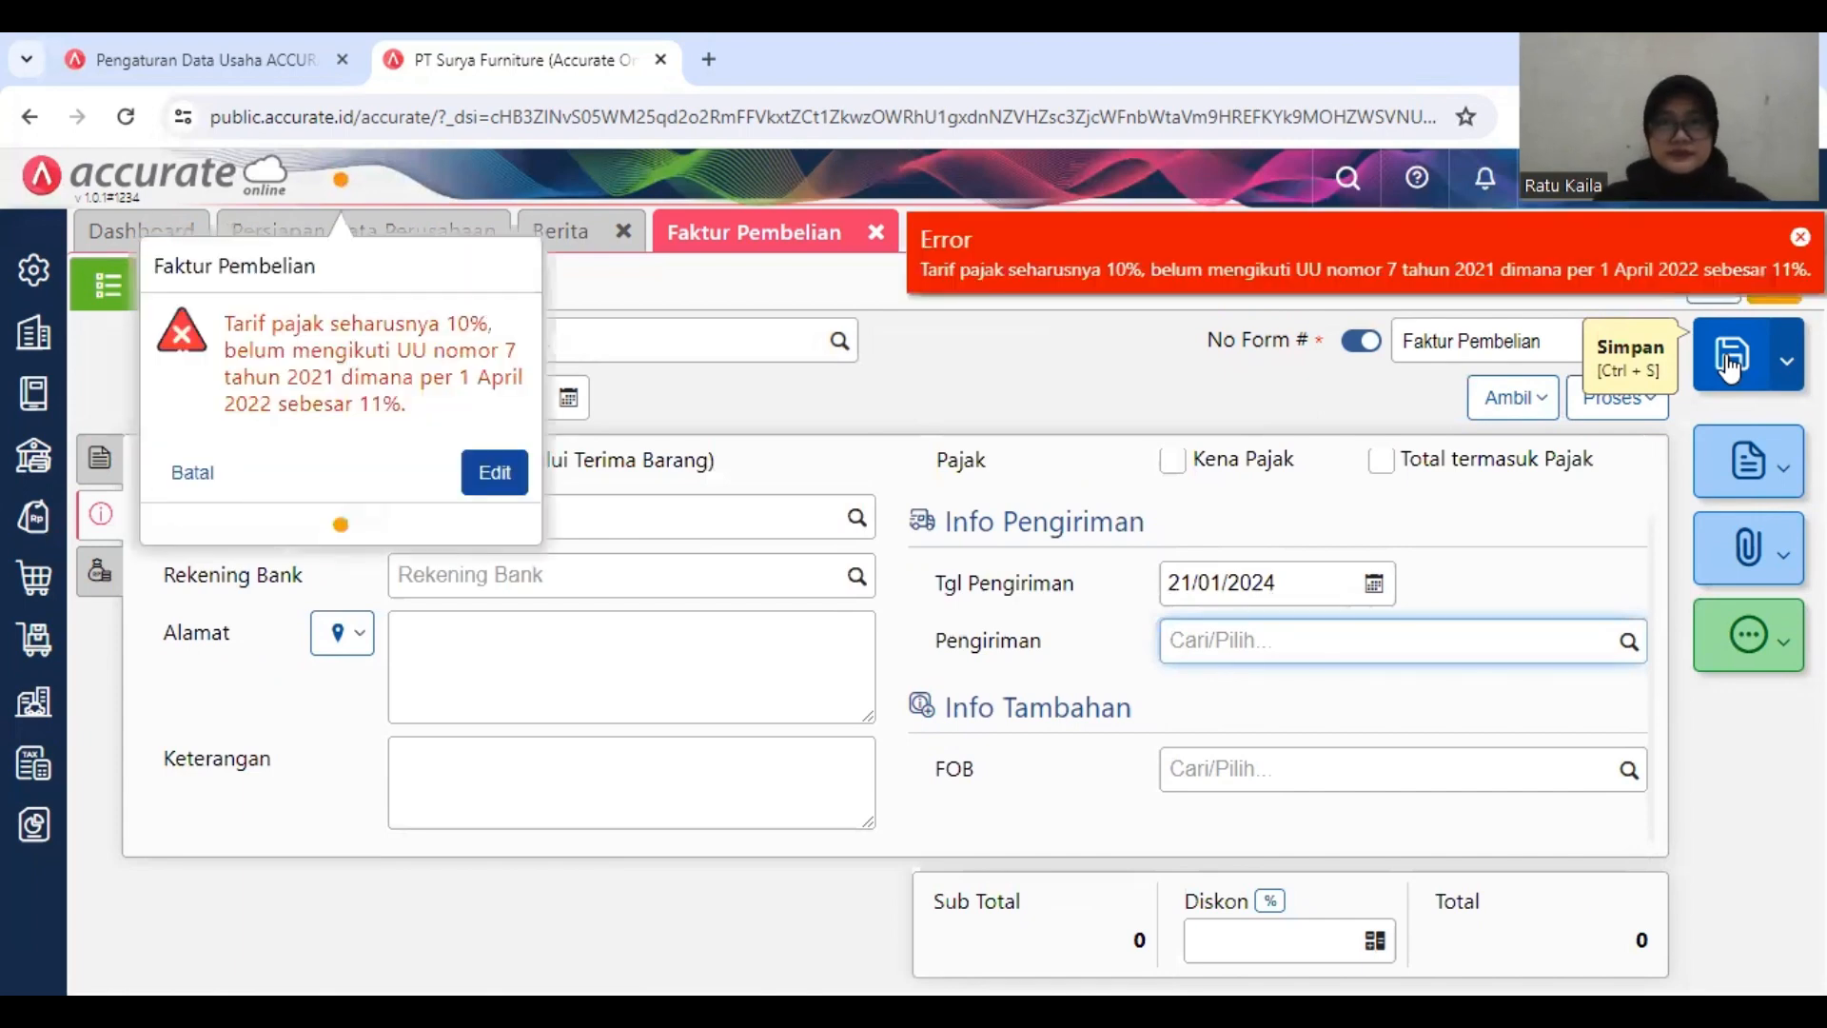
left_click(496, 476)
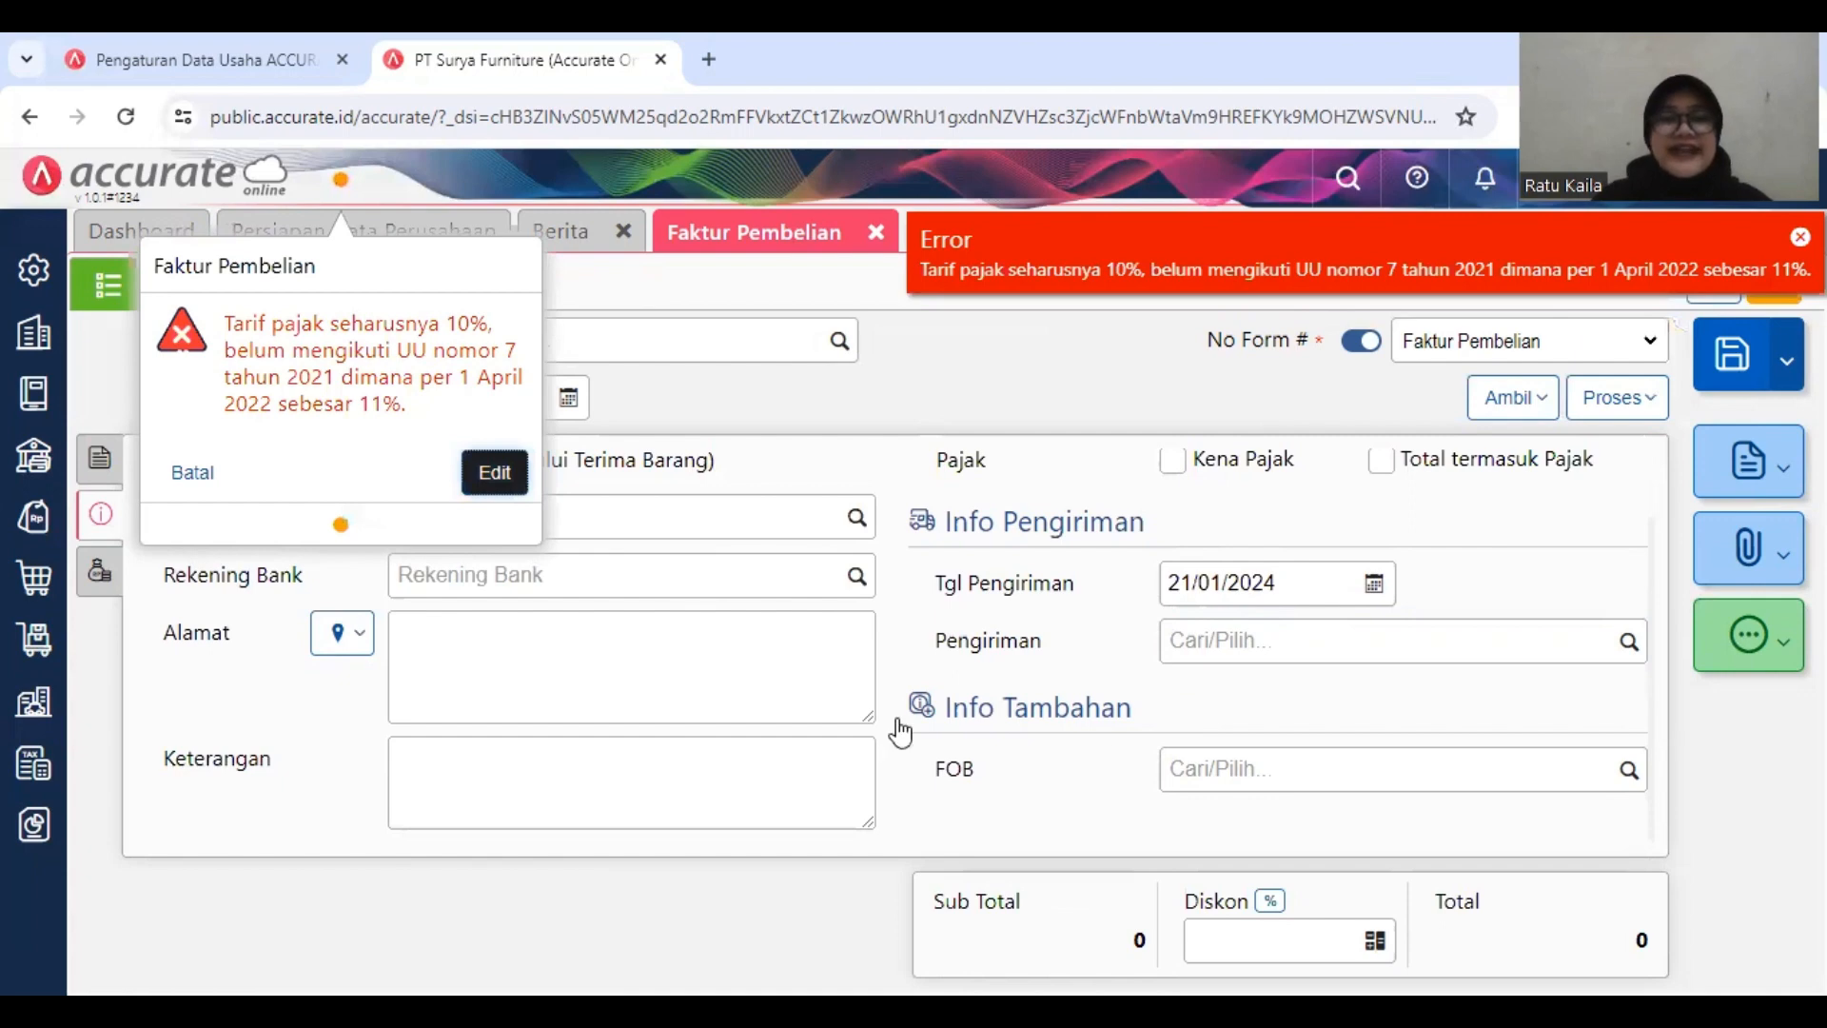
left_click(476, 481)
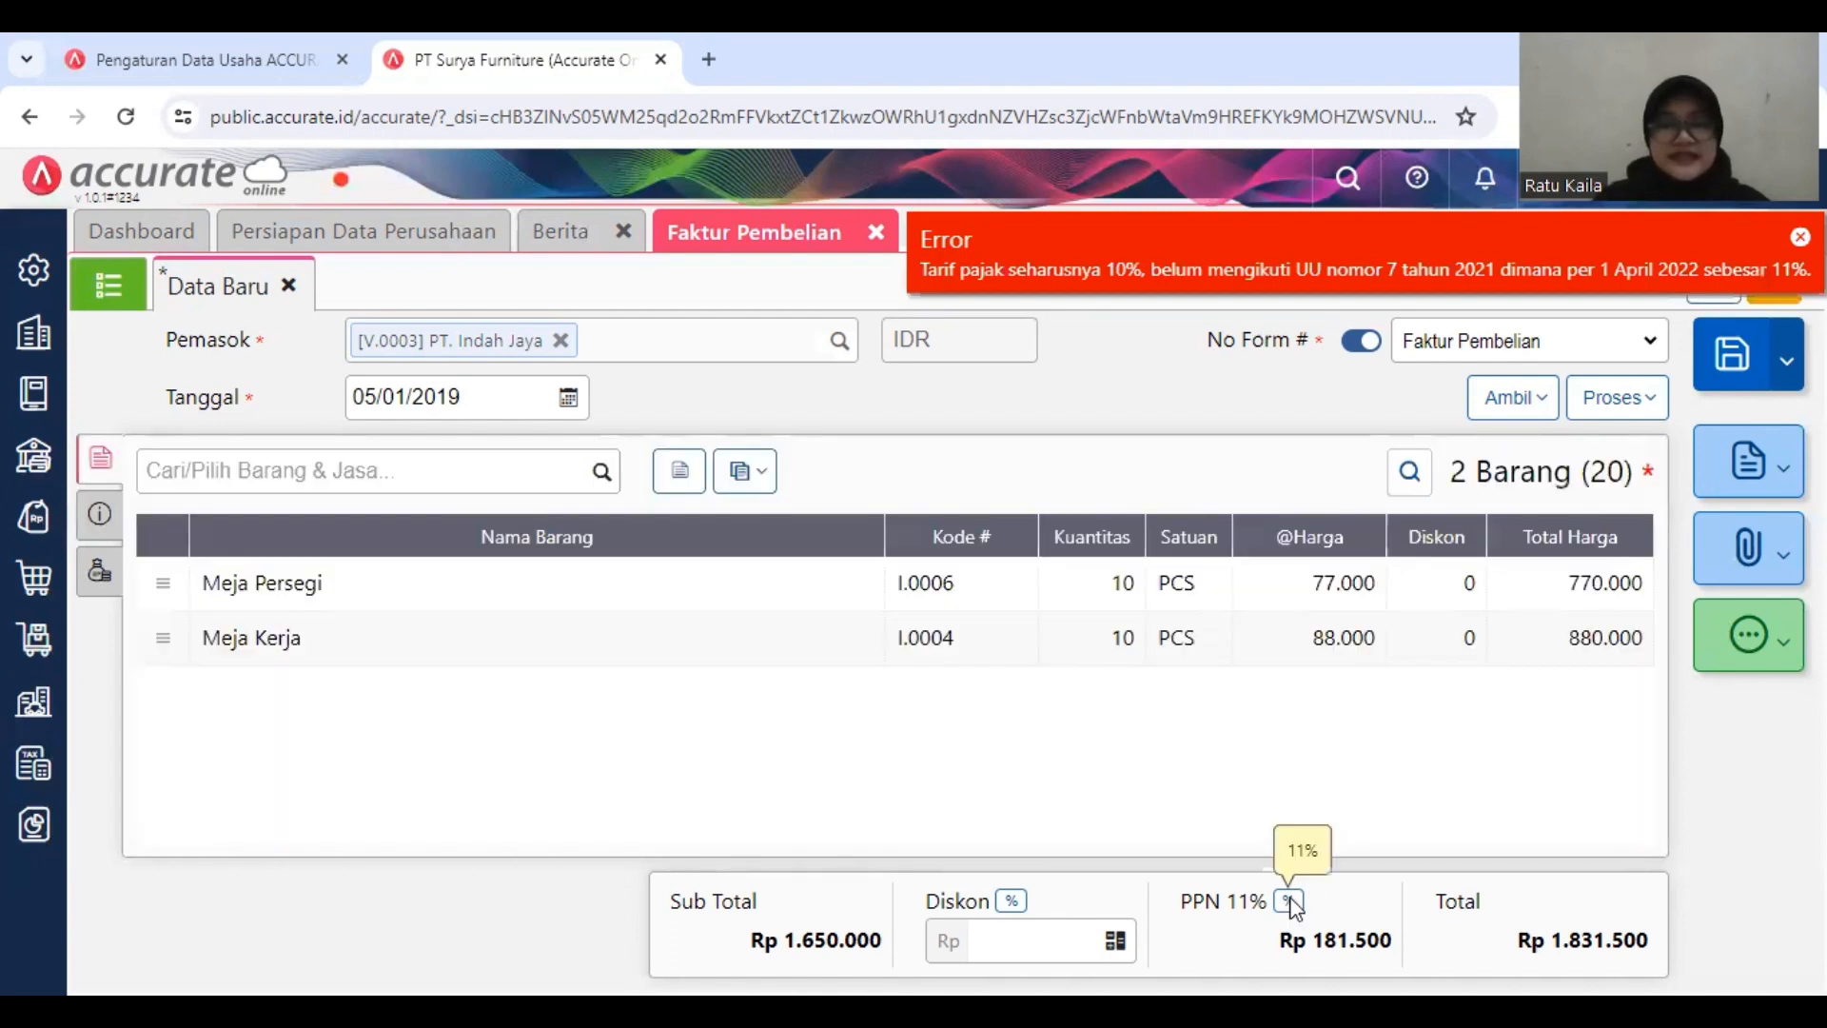
Step: Set the invoice's PPN rate to 10%, and save and close the Faktur Pembelian form
left_click(1291, 902)
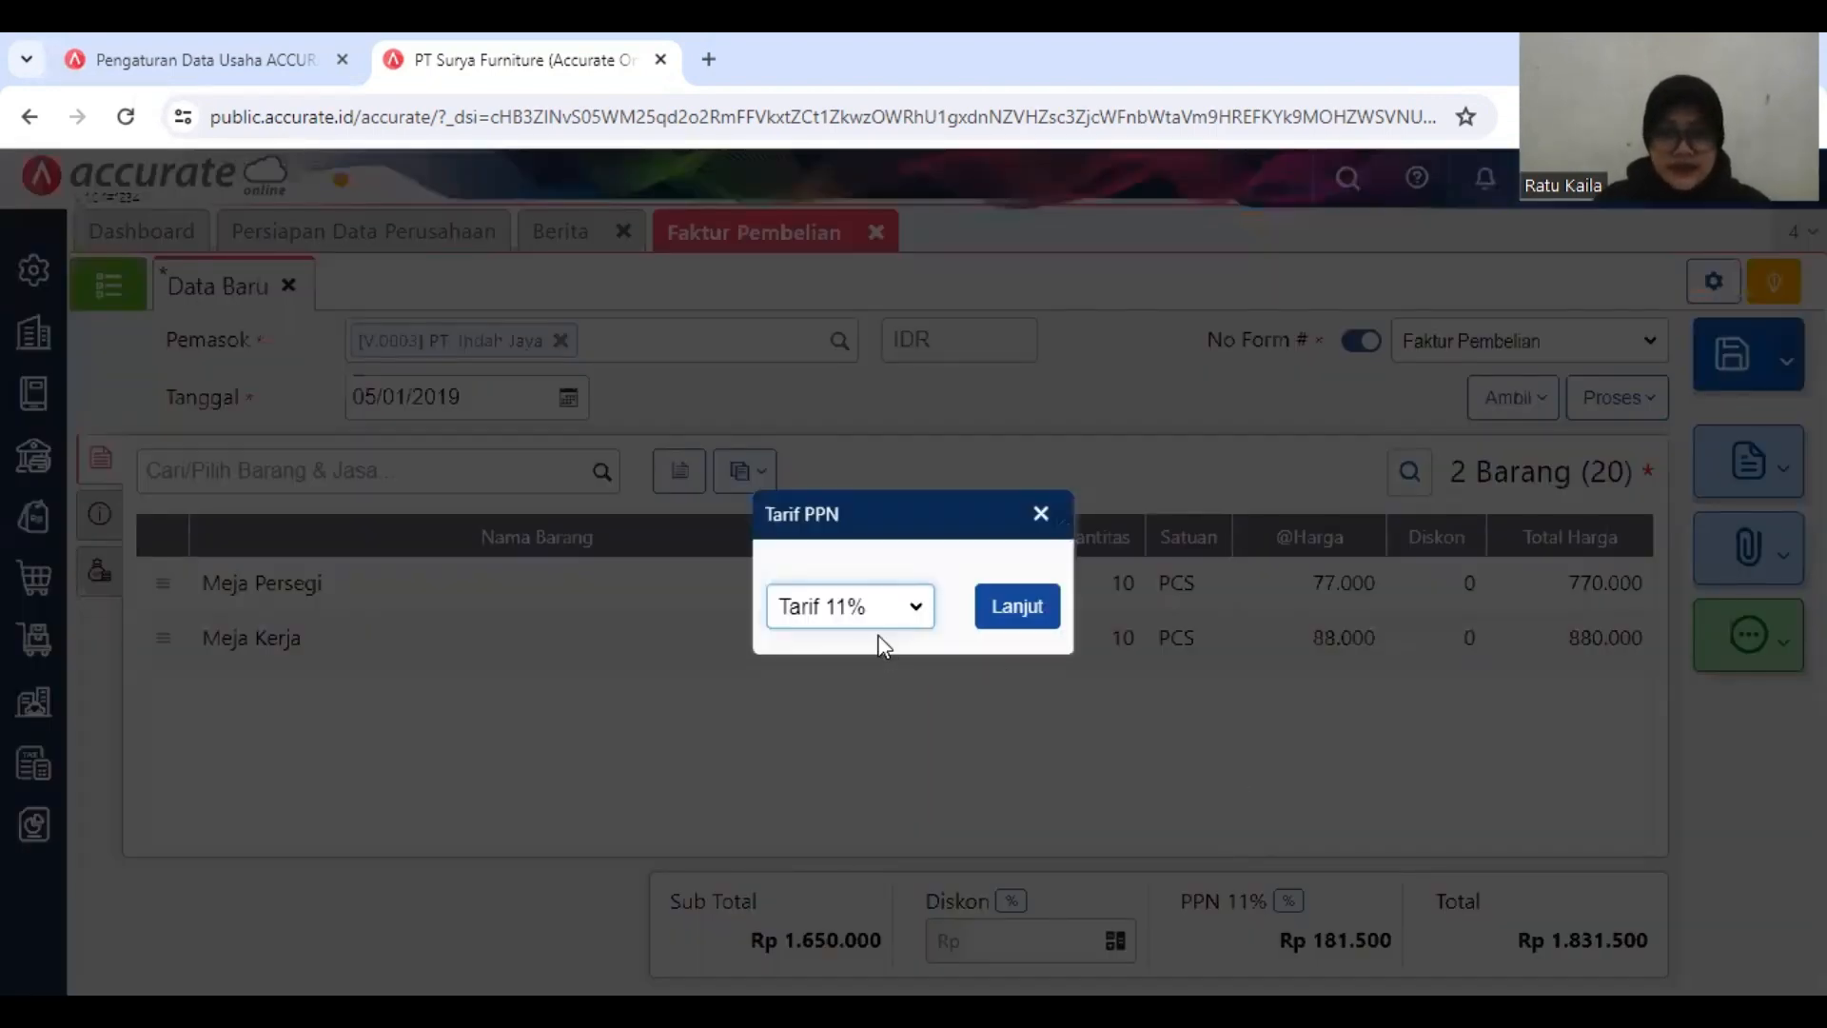
left_click(878, 624)
left_click(856, 637)
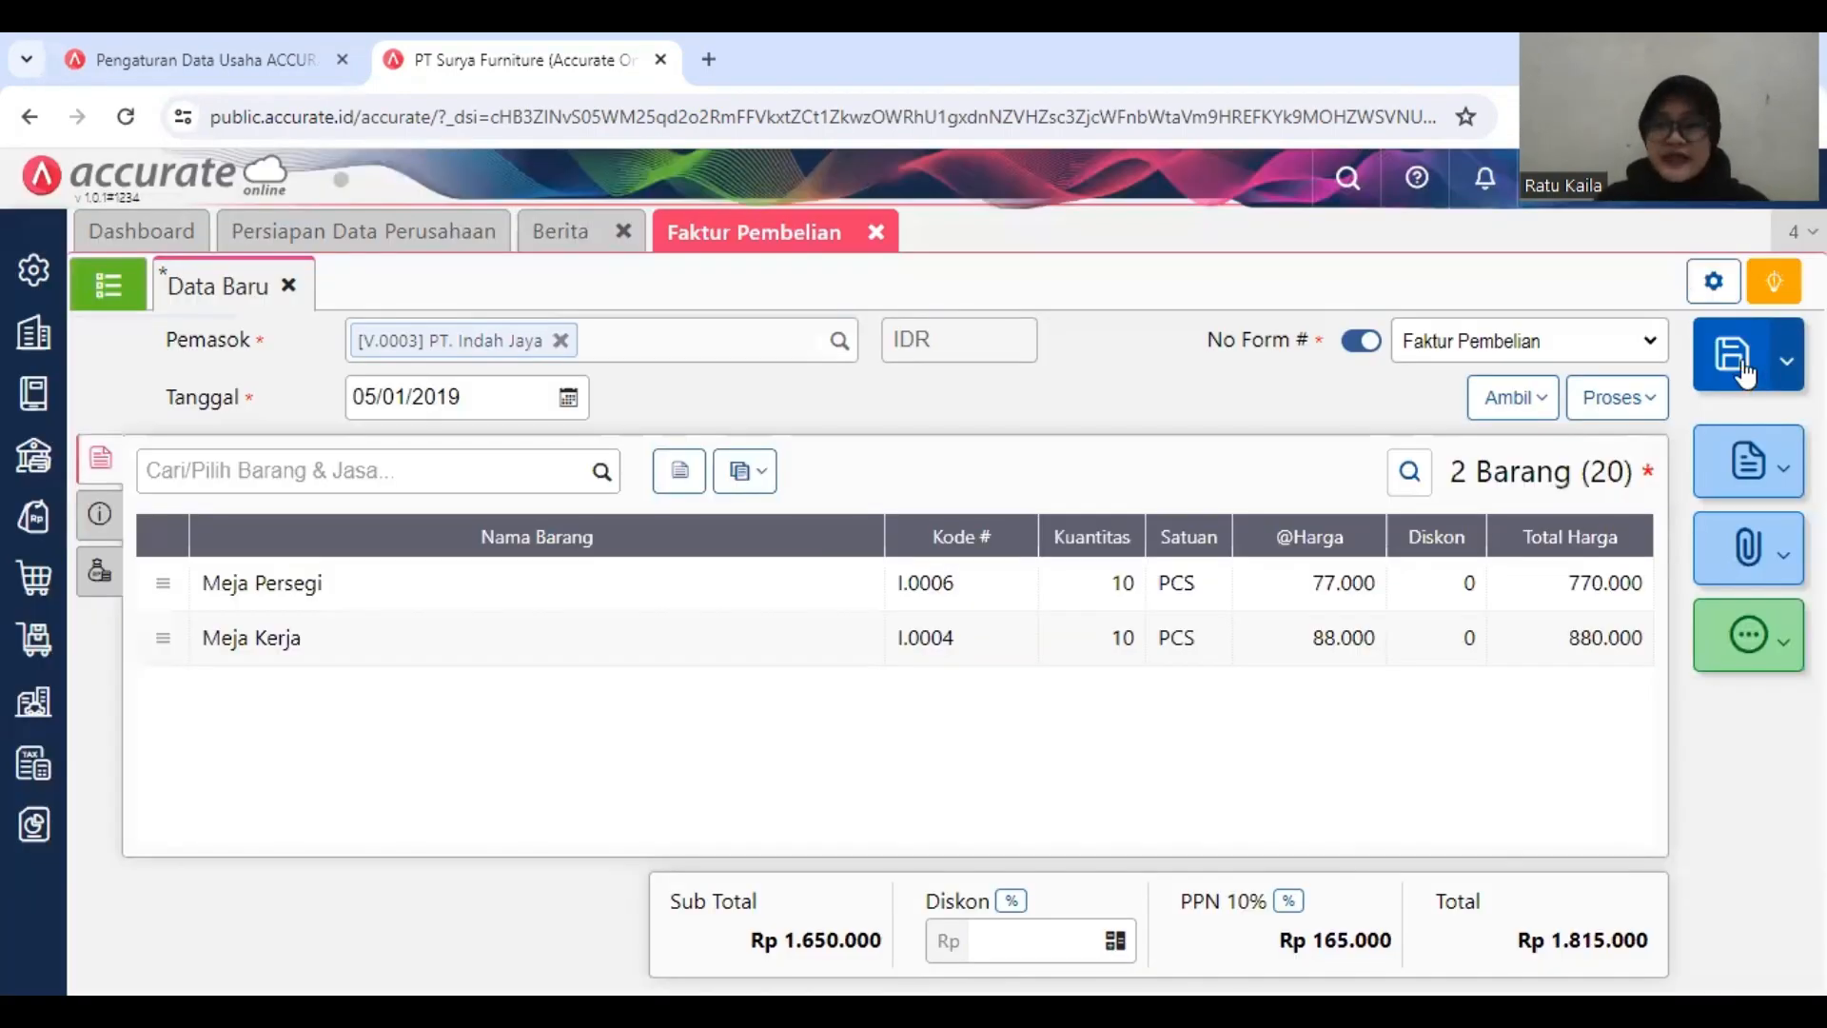
left_click(1745, 369)
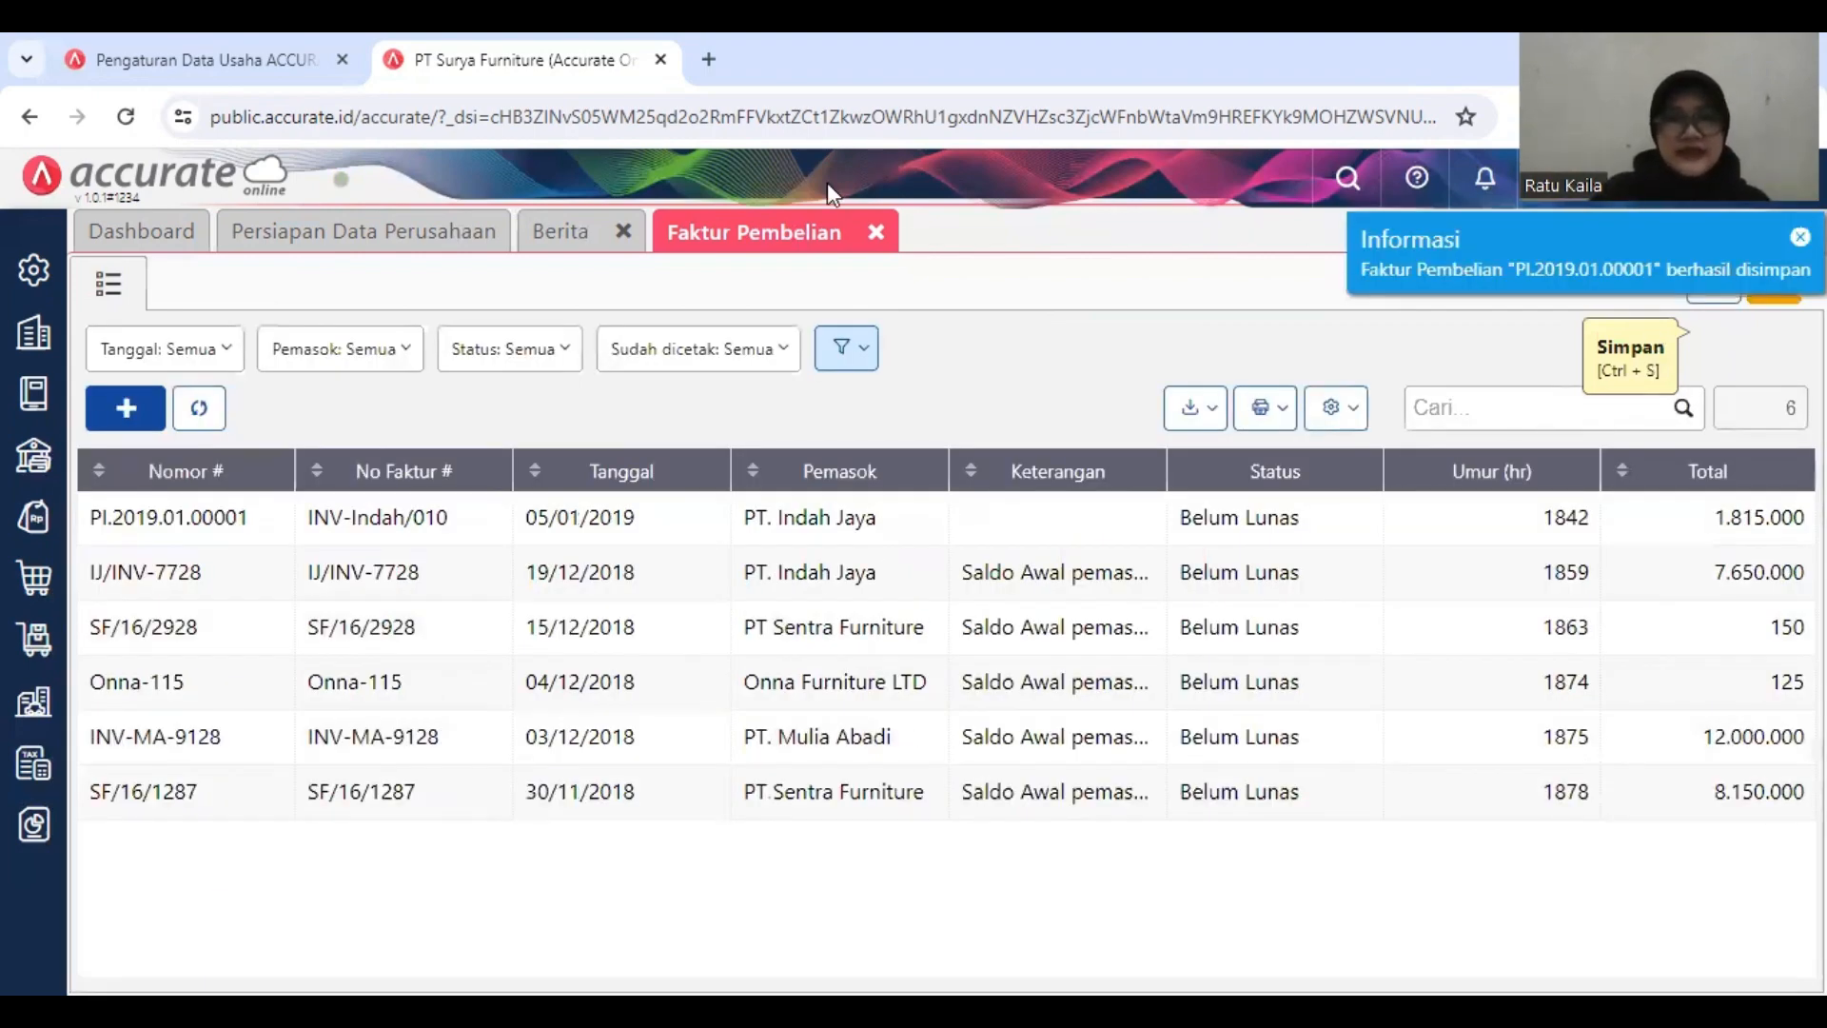
left_click(872, 232)
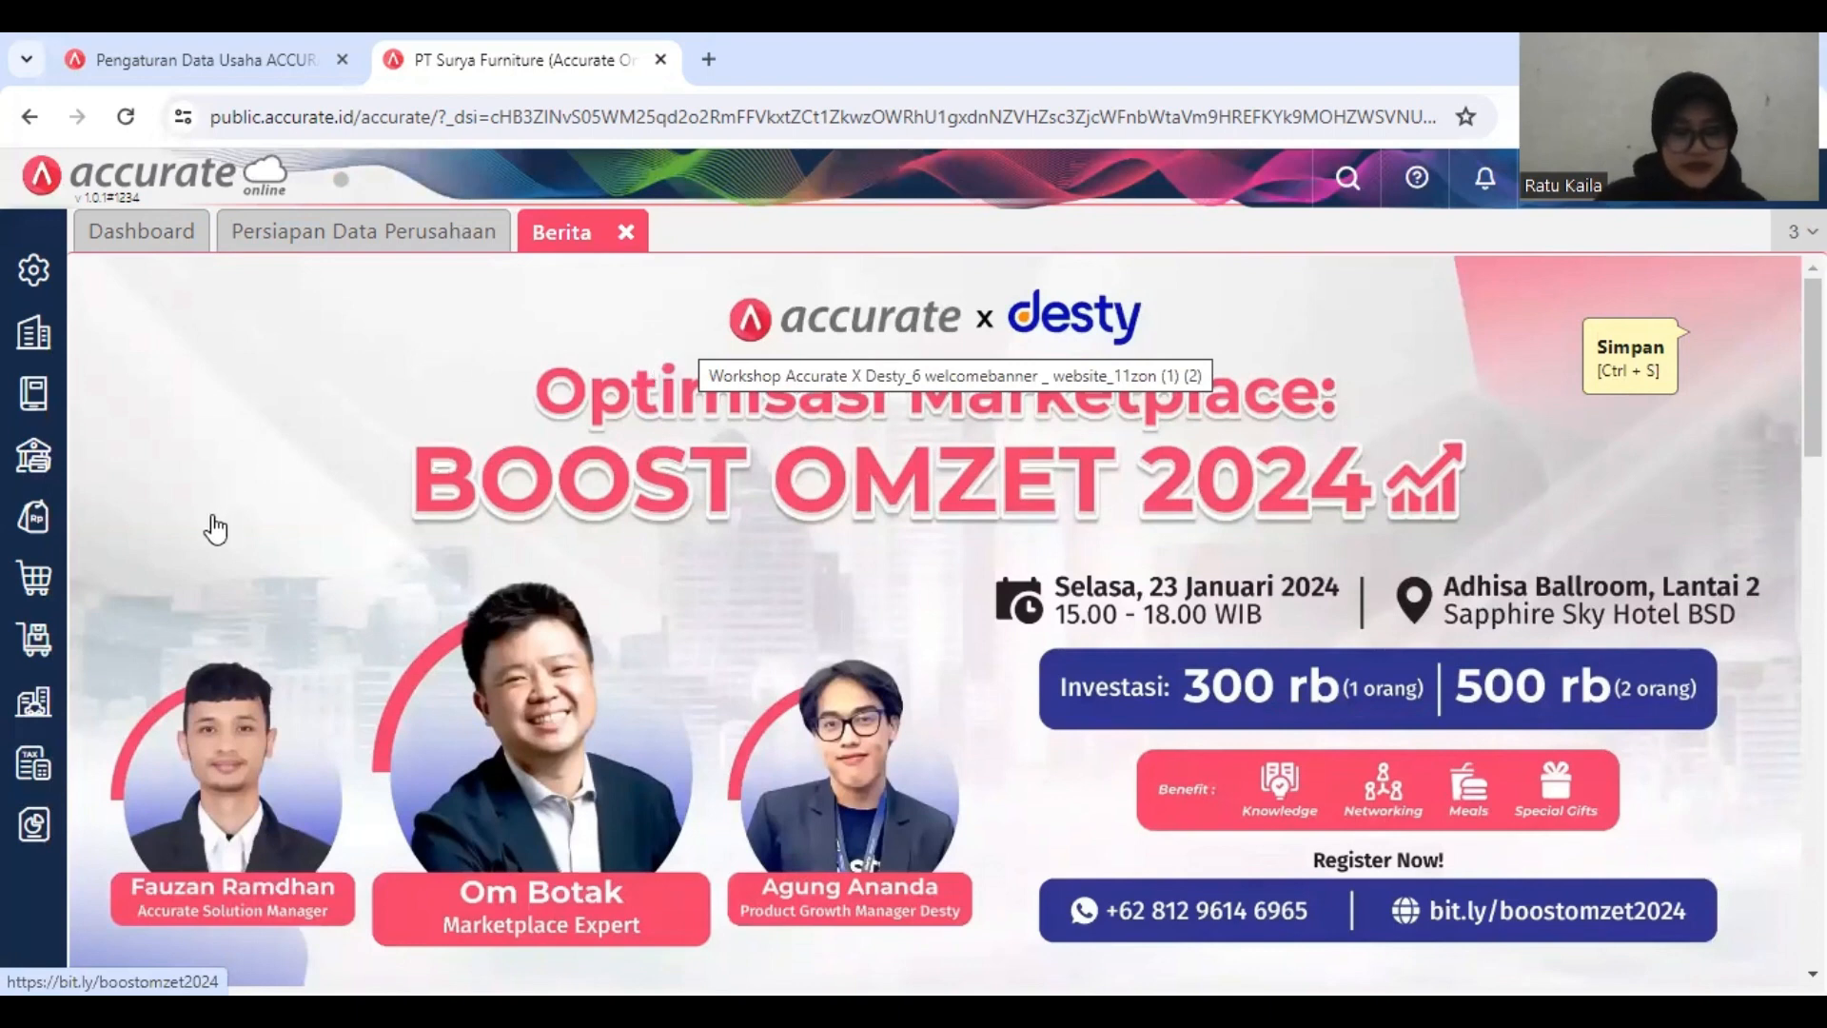
Step: Start a new Pembayaran Pembelian to supplier PT. Indah Jaya, paid from Bank Mandiri IDR
left_click(29, 592)
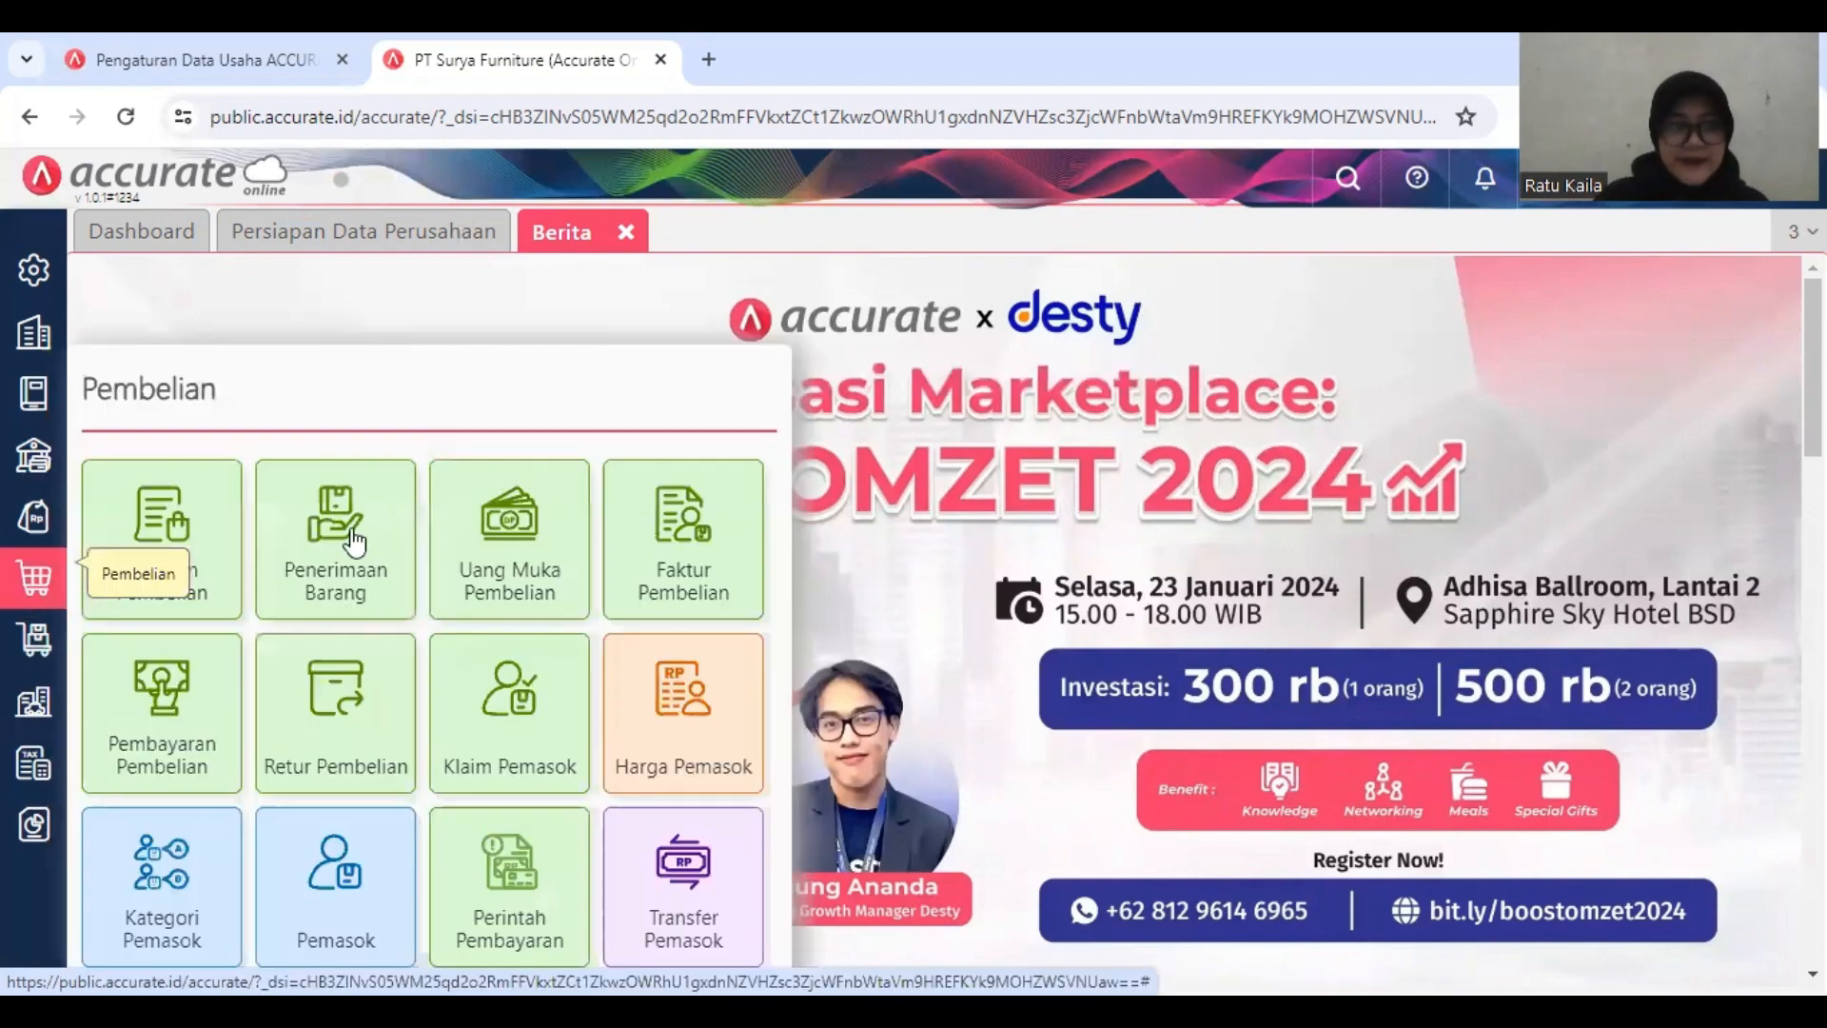
left_click(191, 695)
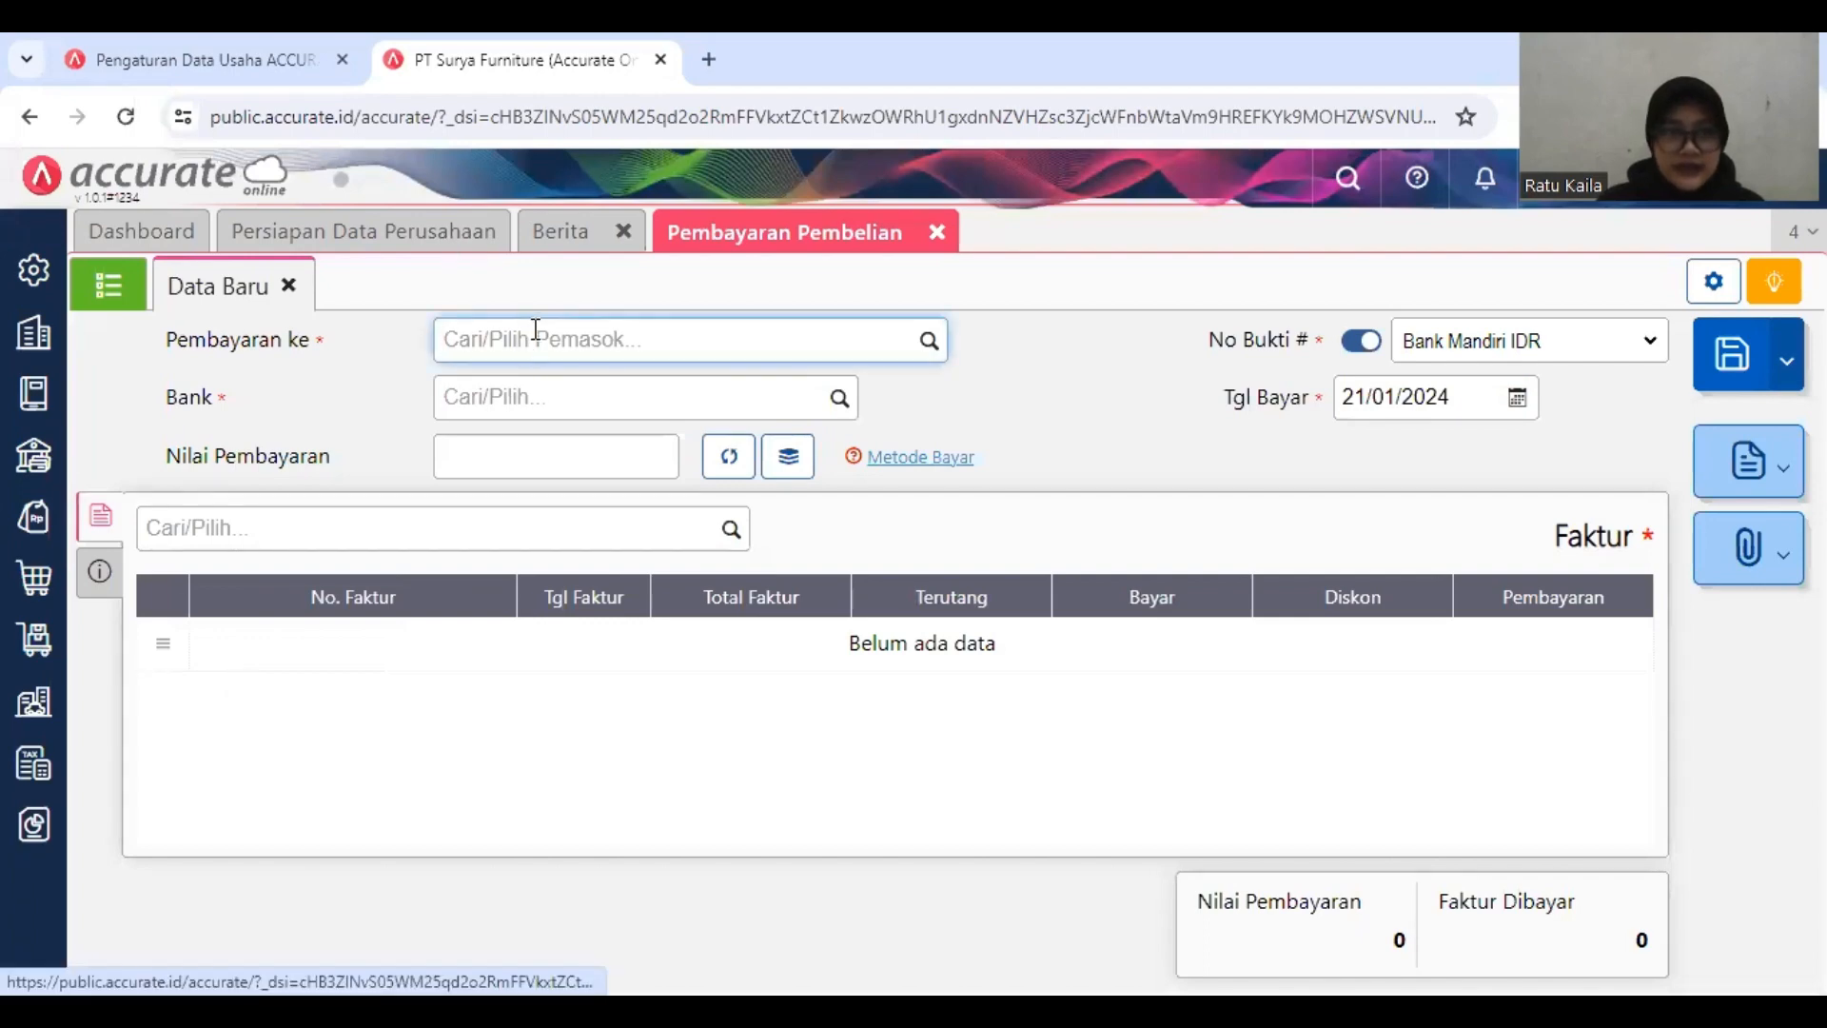
type("pt")
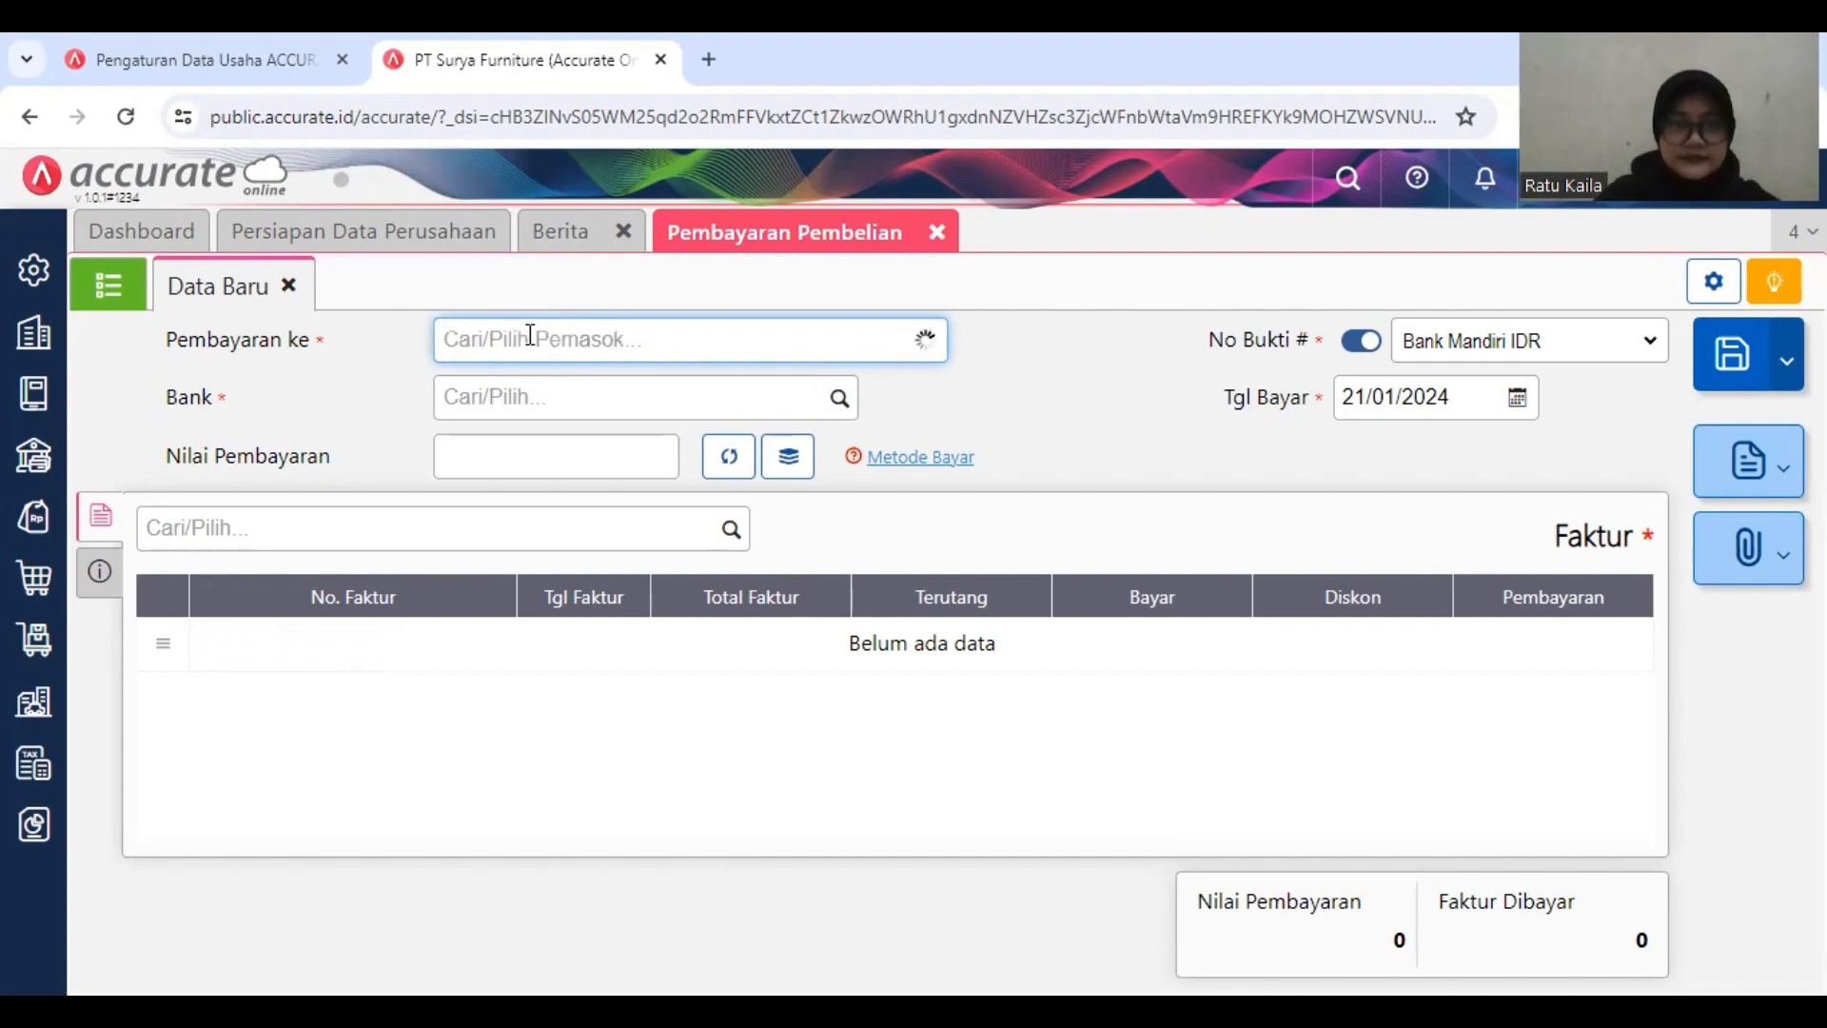
type("PT")
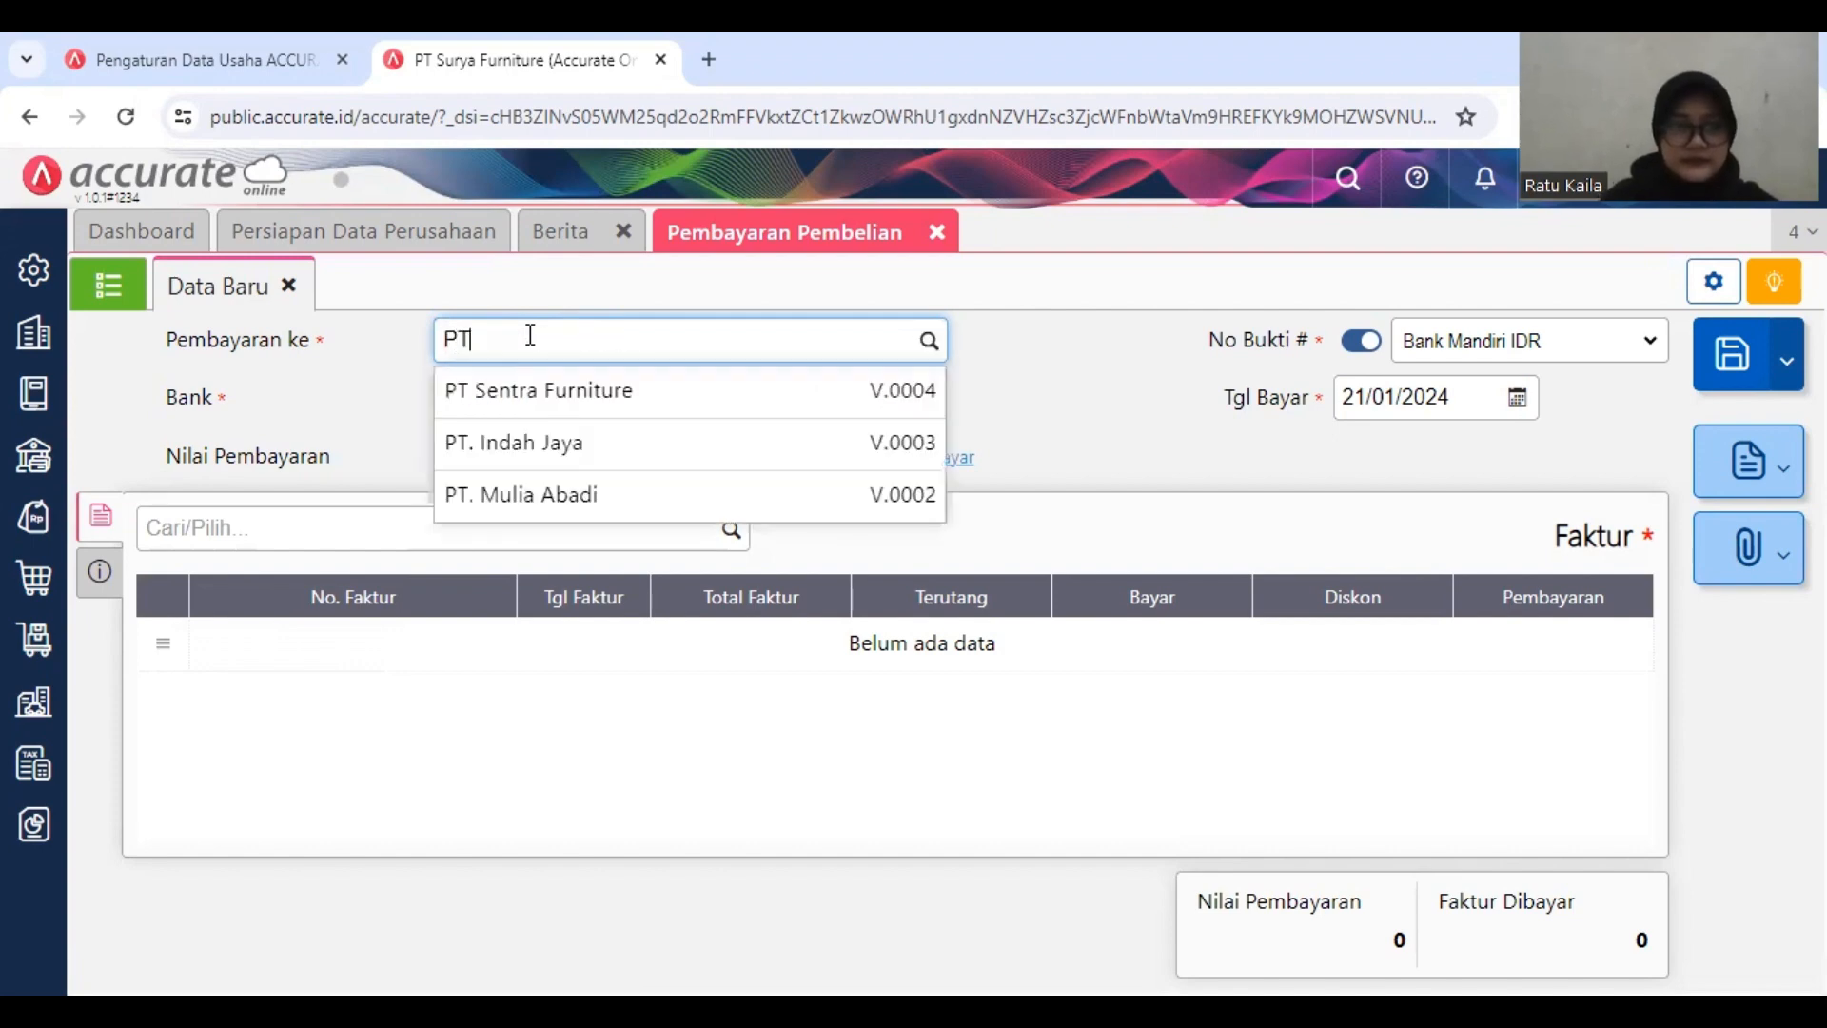
left_click(545, 453)
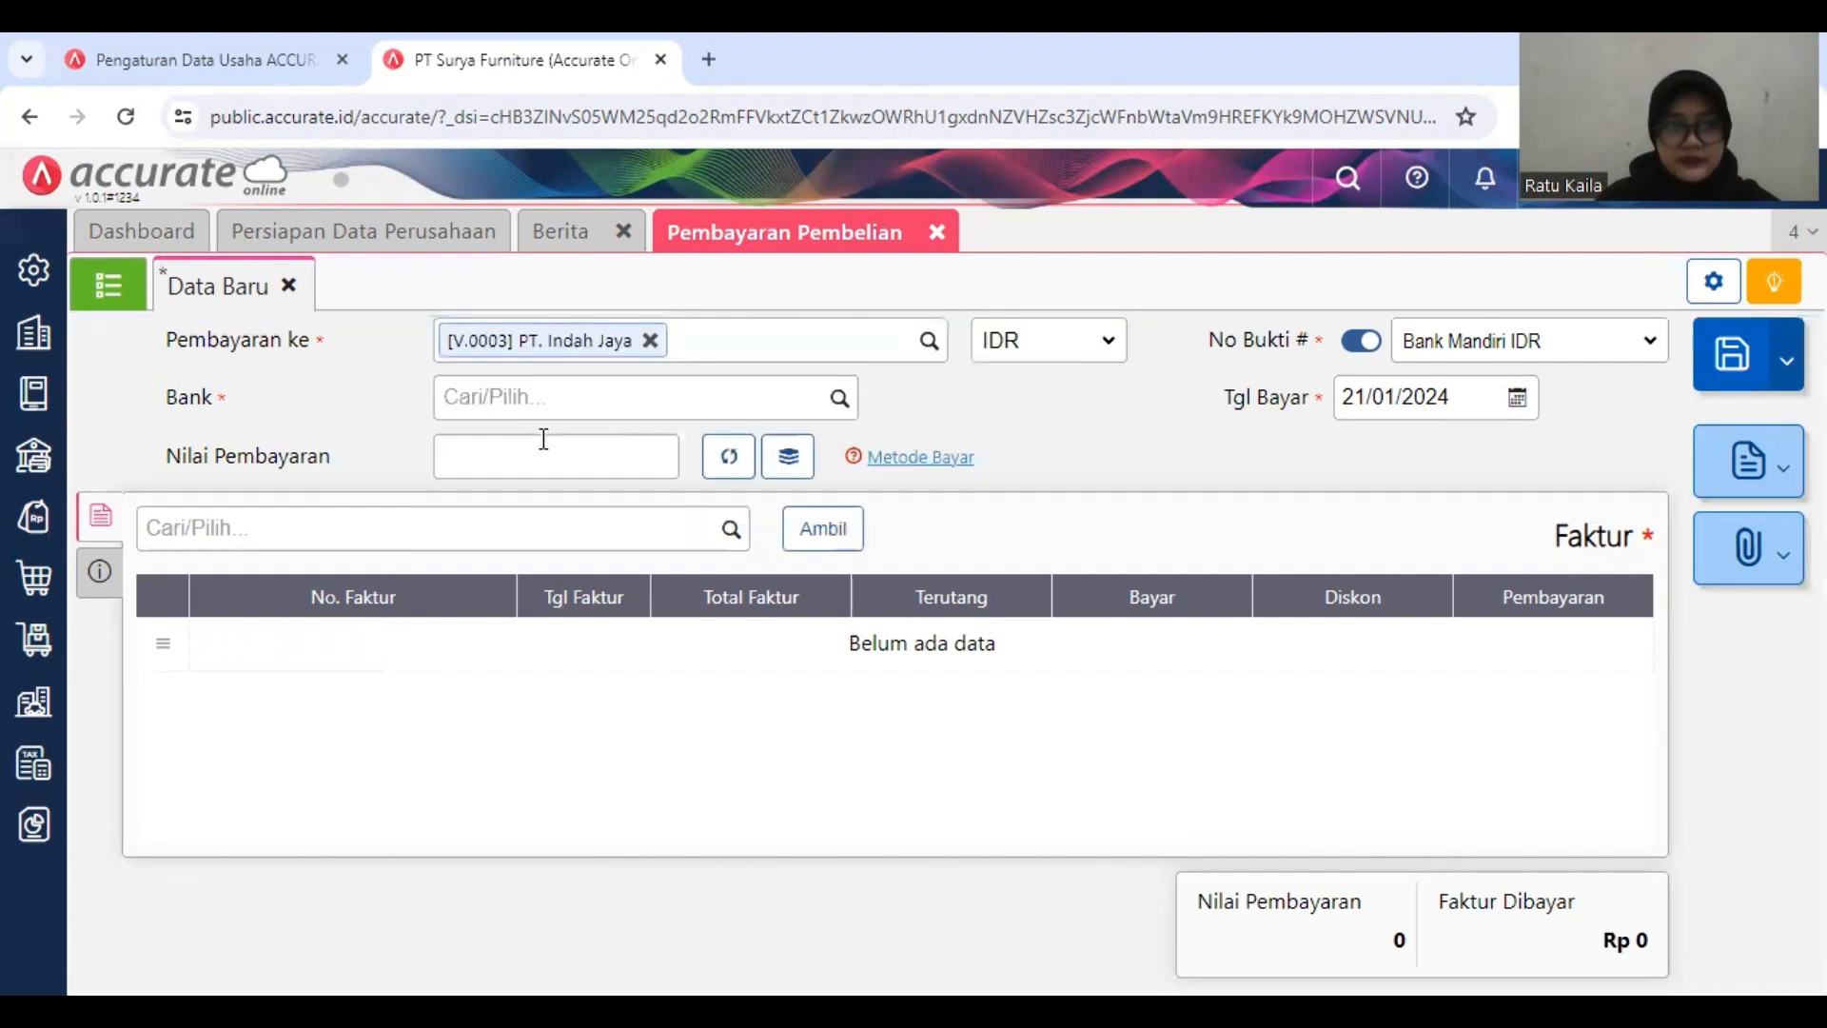
left_click(734, 412)
left_click(837, 397)
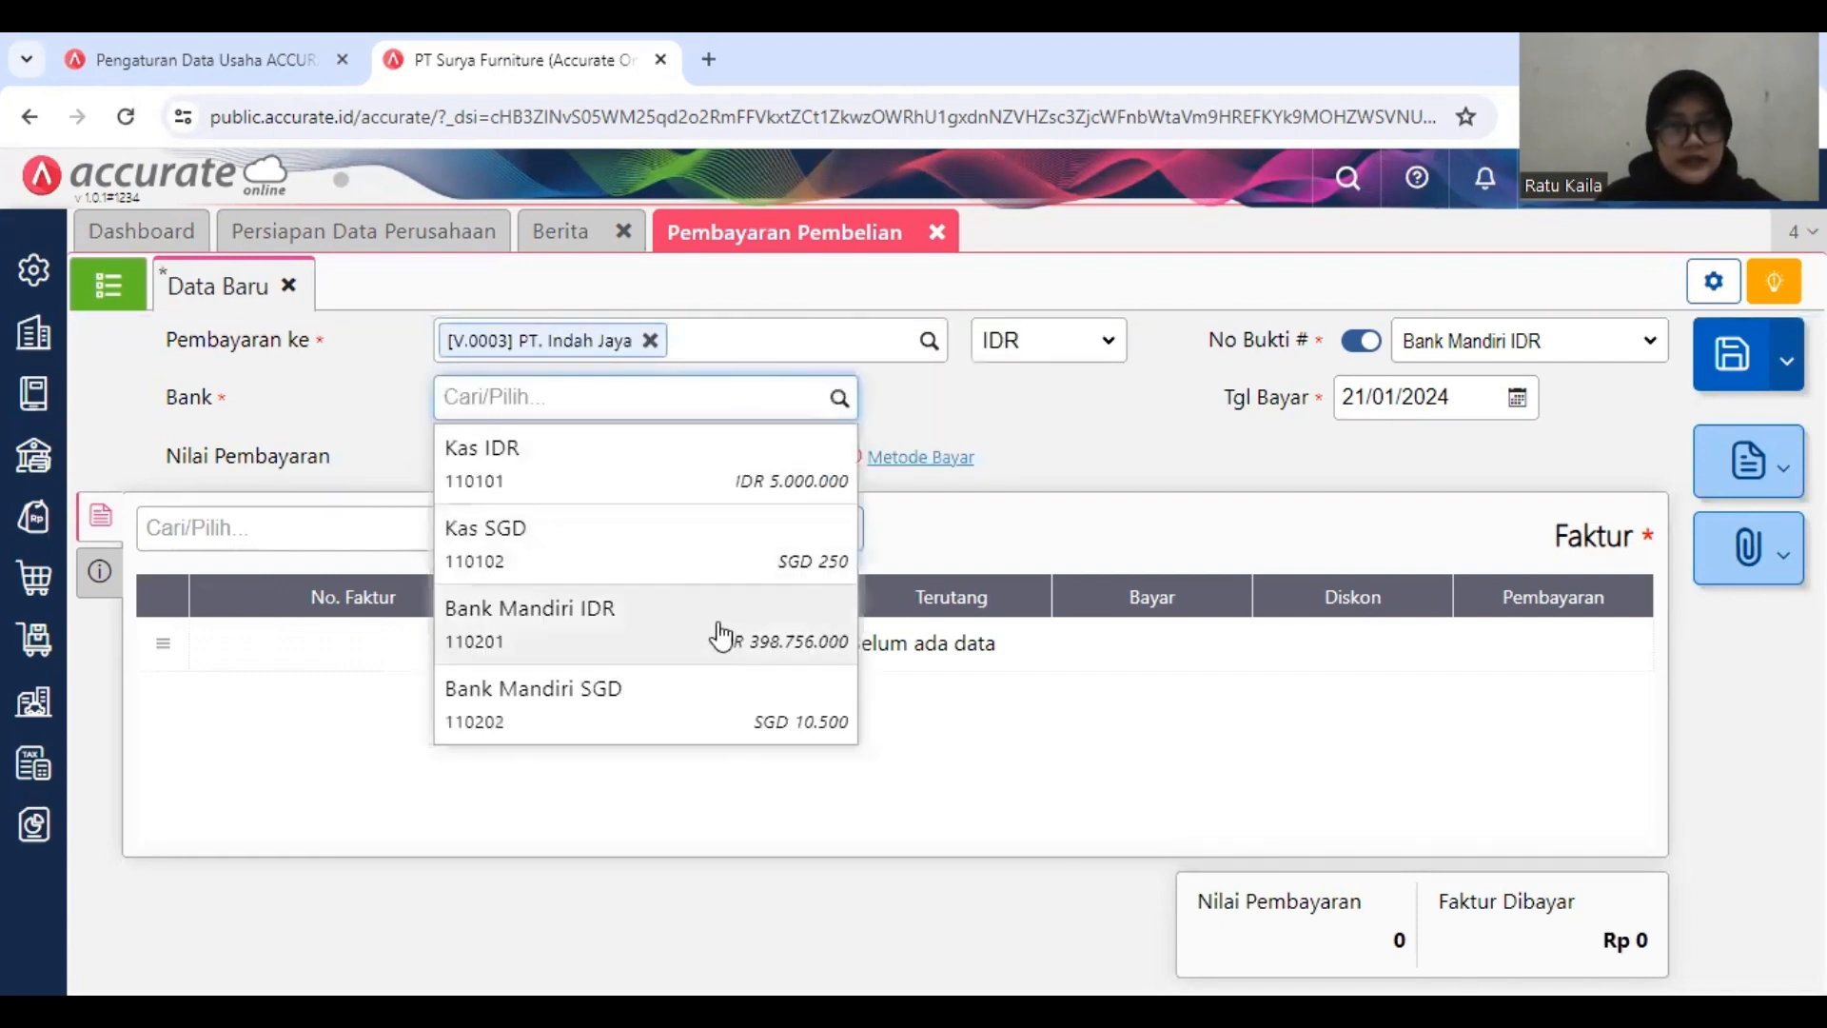
left_click(720, 635)
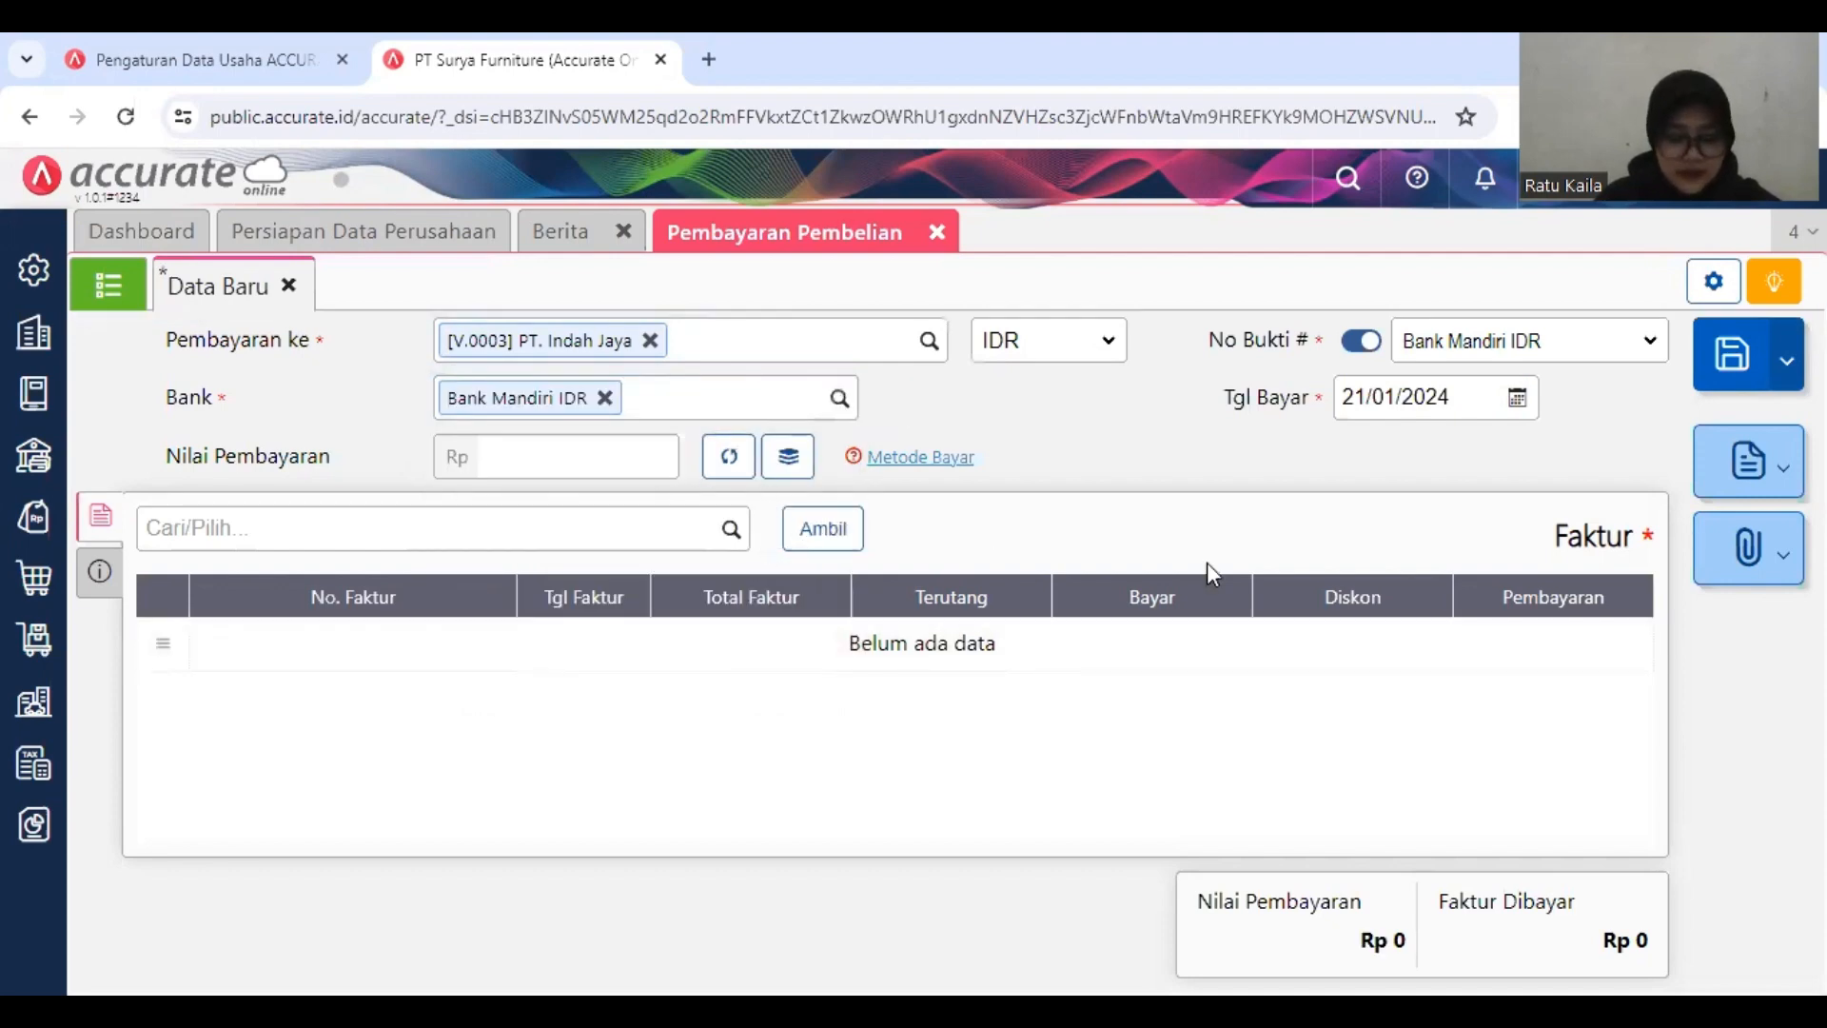
Step: Add only the unpaid invoice IJ/INV-7728 to the payment and calculate the Nilai Pembayaran from it
left_click(824, 530)
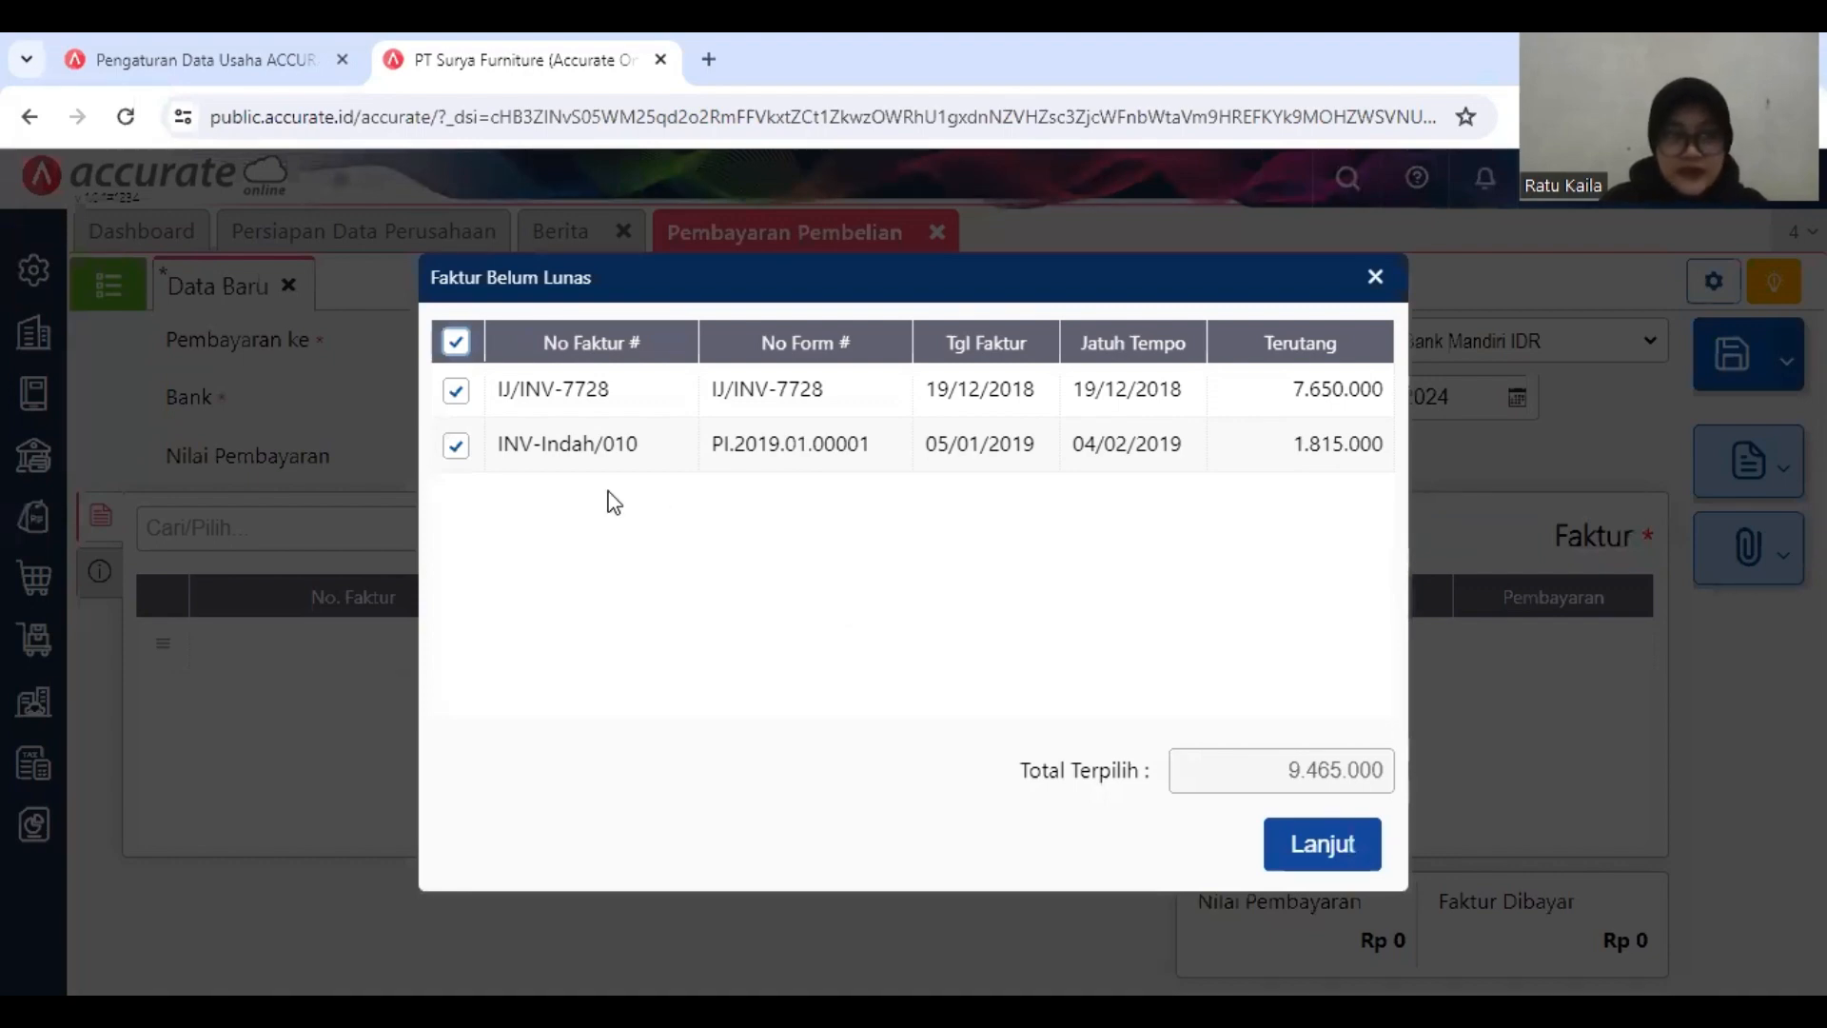
left_click(493, 433)
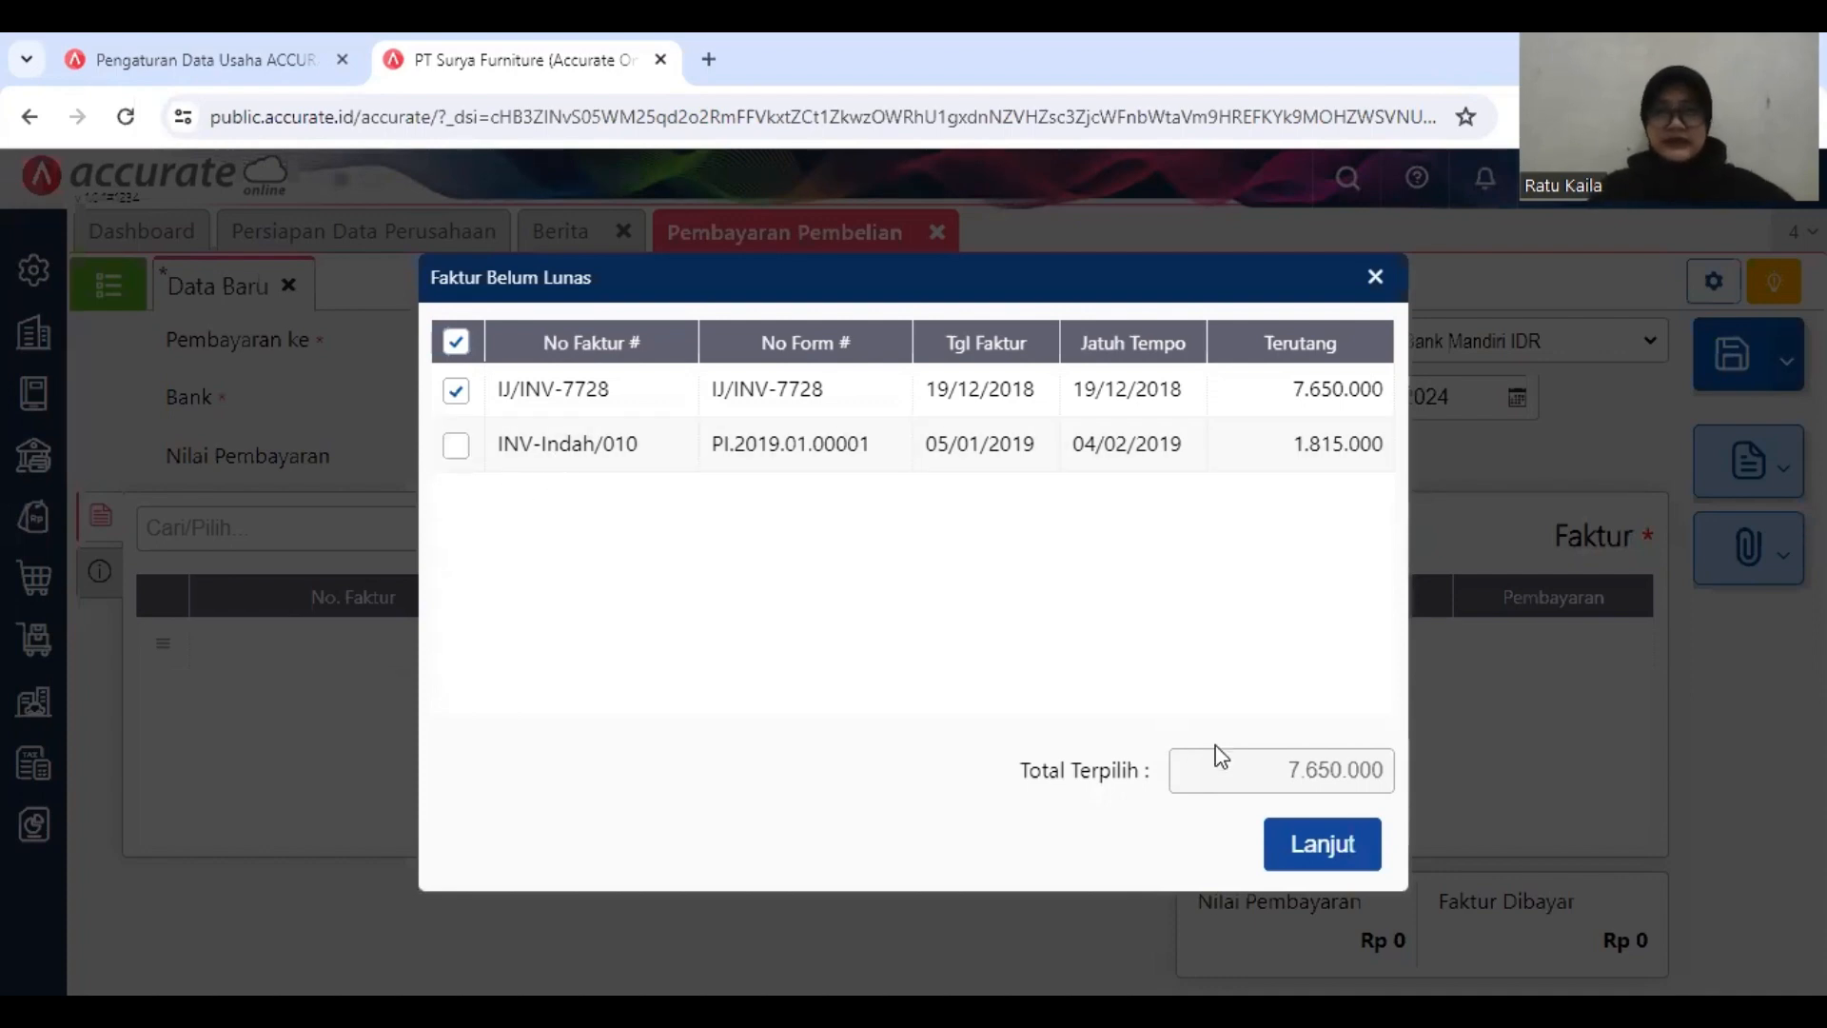
left_click(1309, 855)
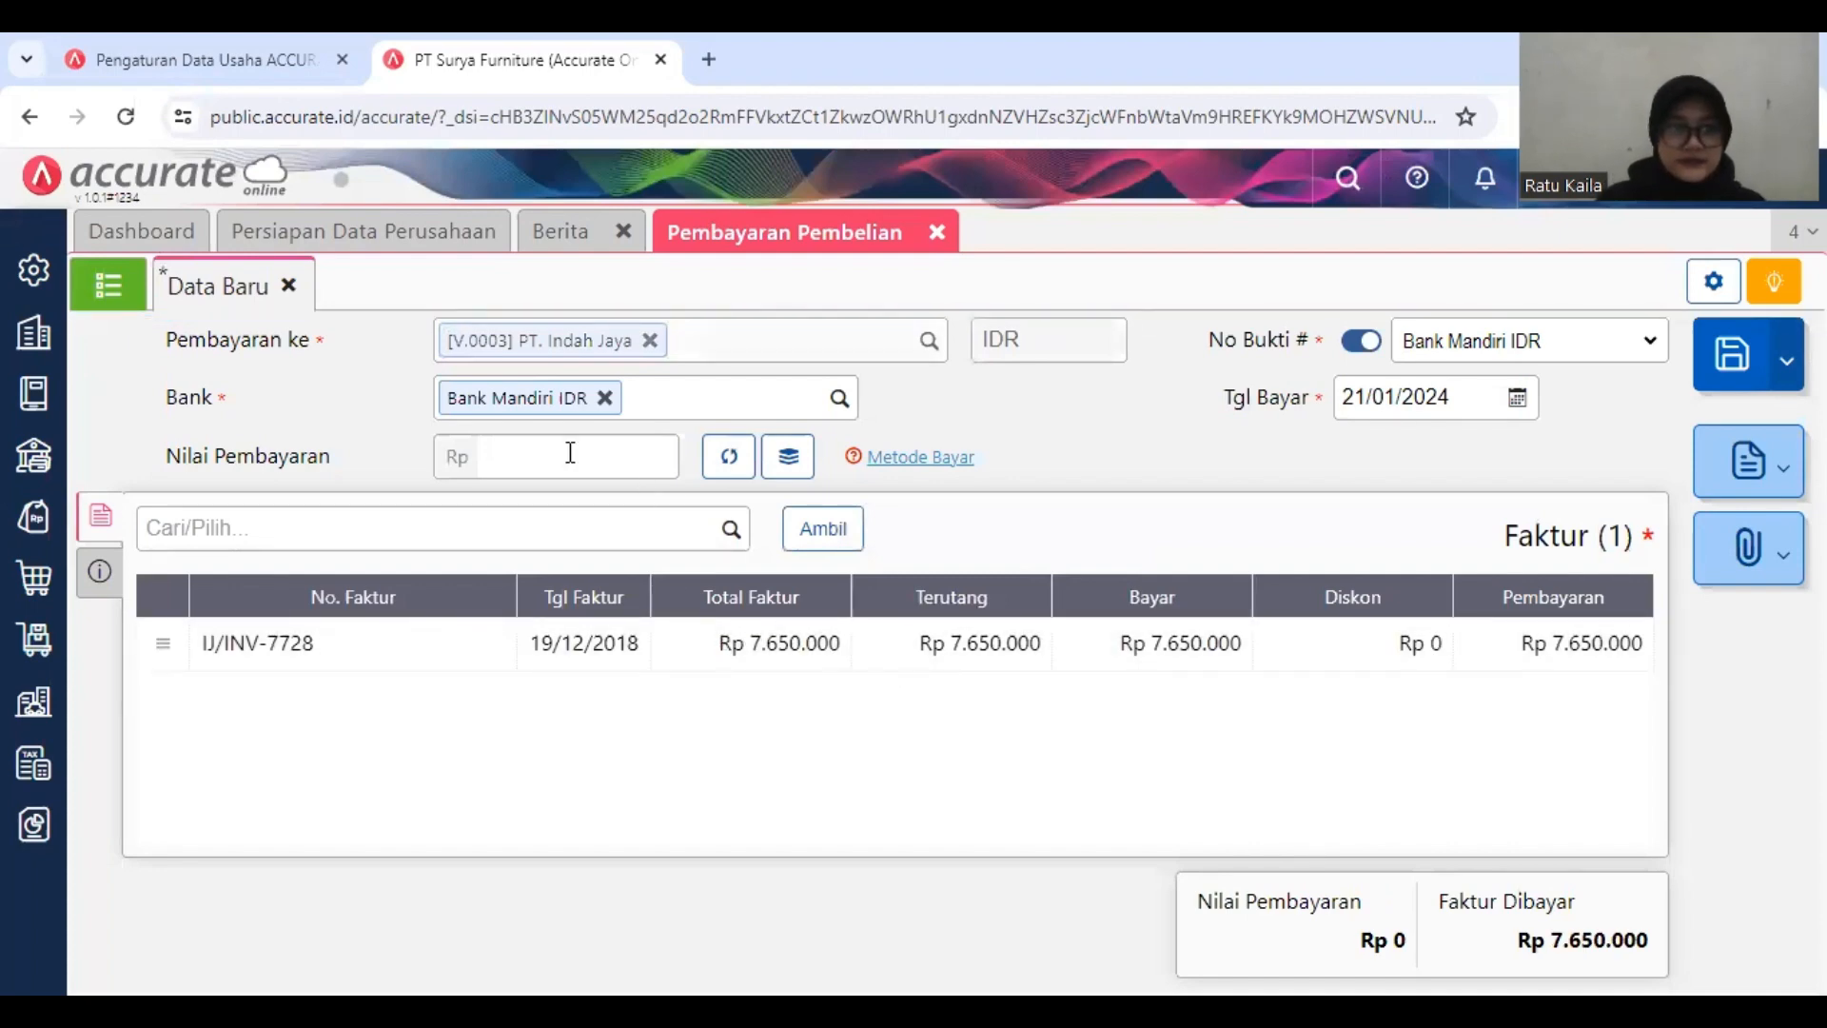
left_click(723, 462)
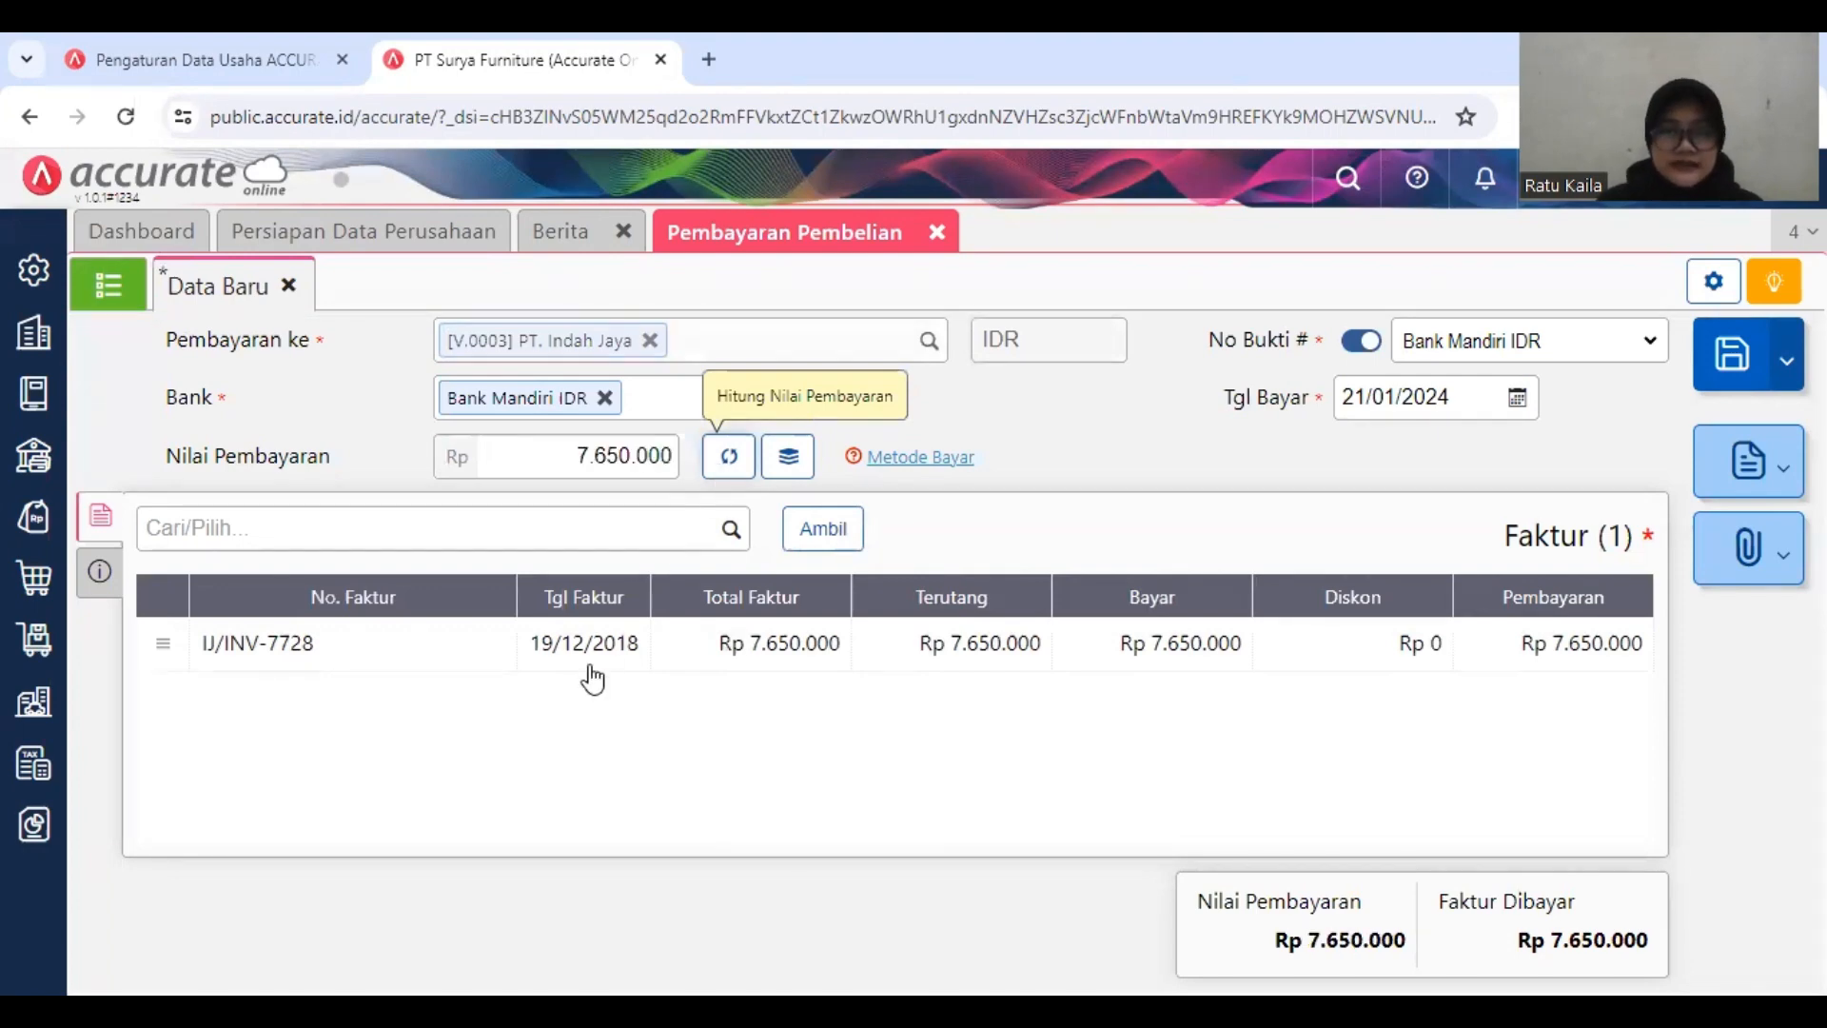
Step: Set the payment's Metode Bayar to Cek/Giro with cheque number GR0095 in the additional information
left_click(100, 574)
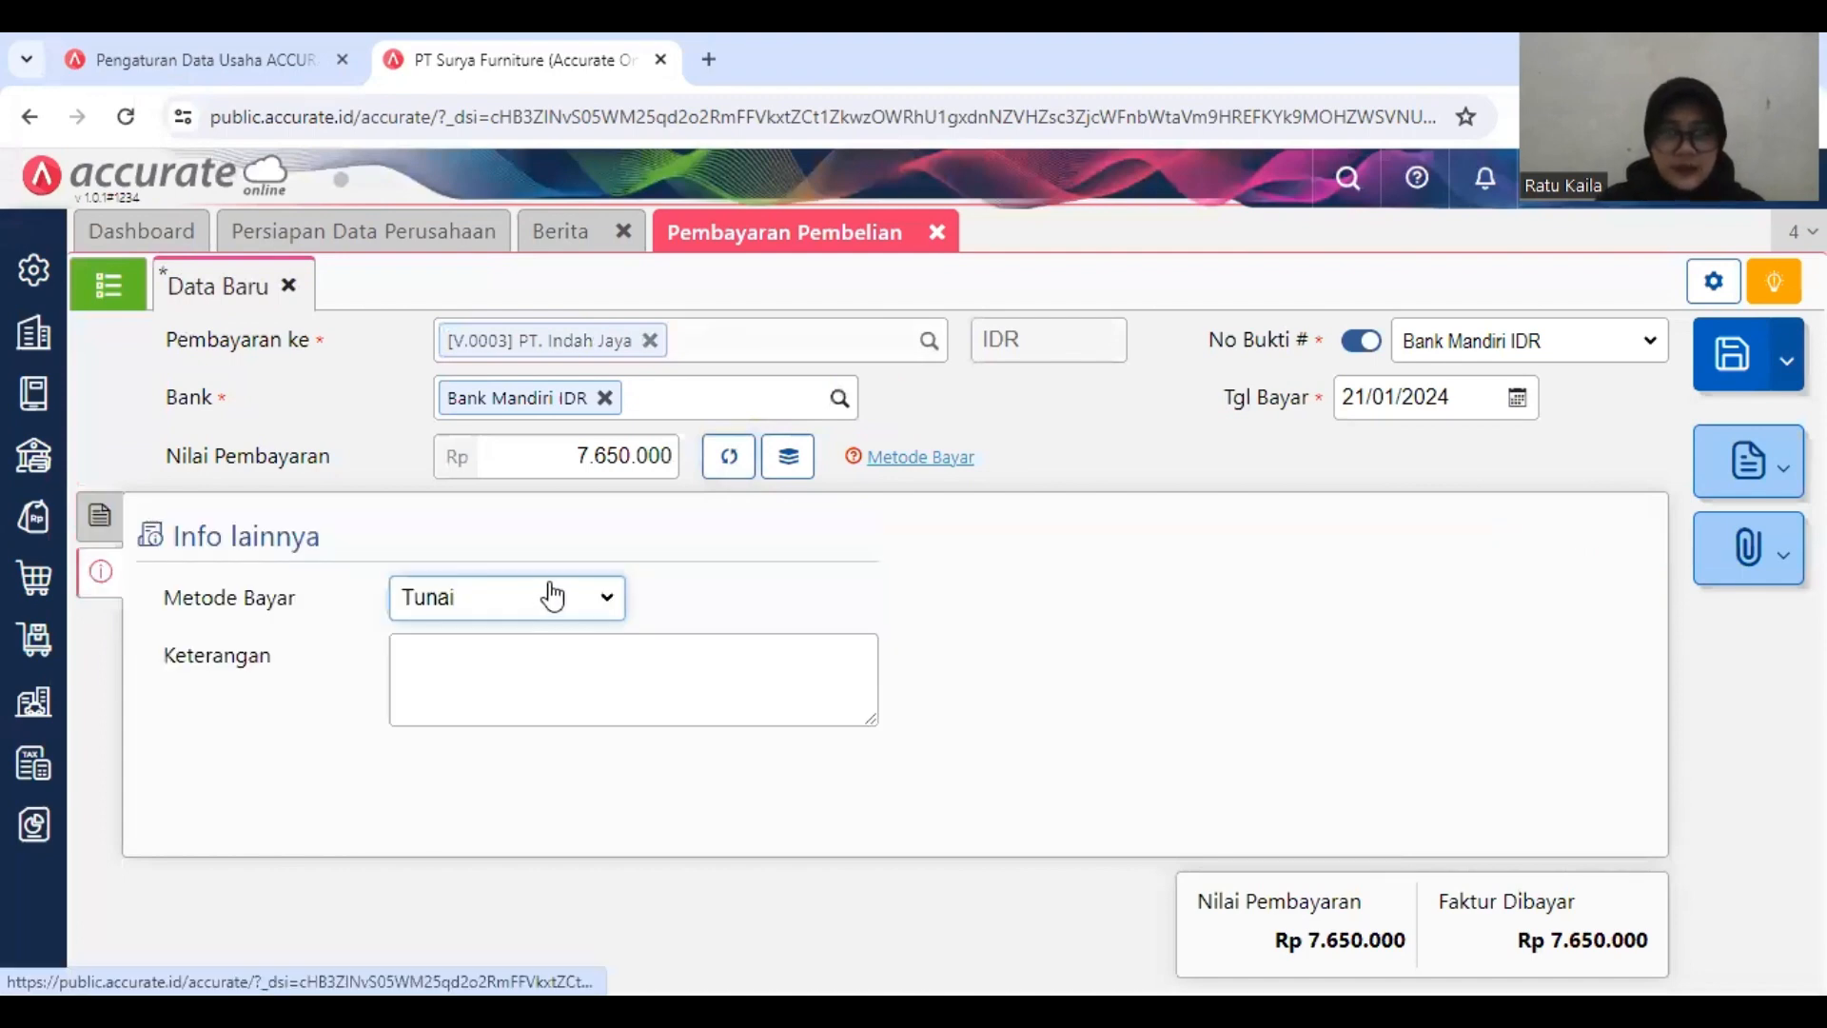
left_click(551, 599)
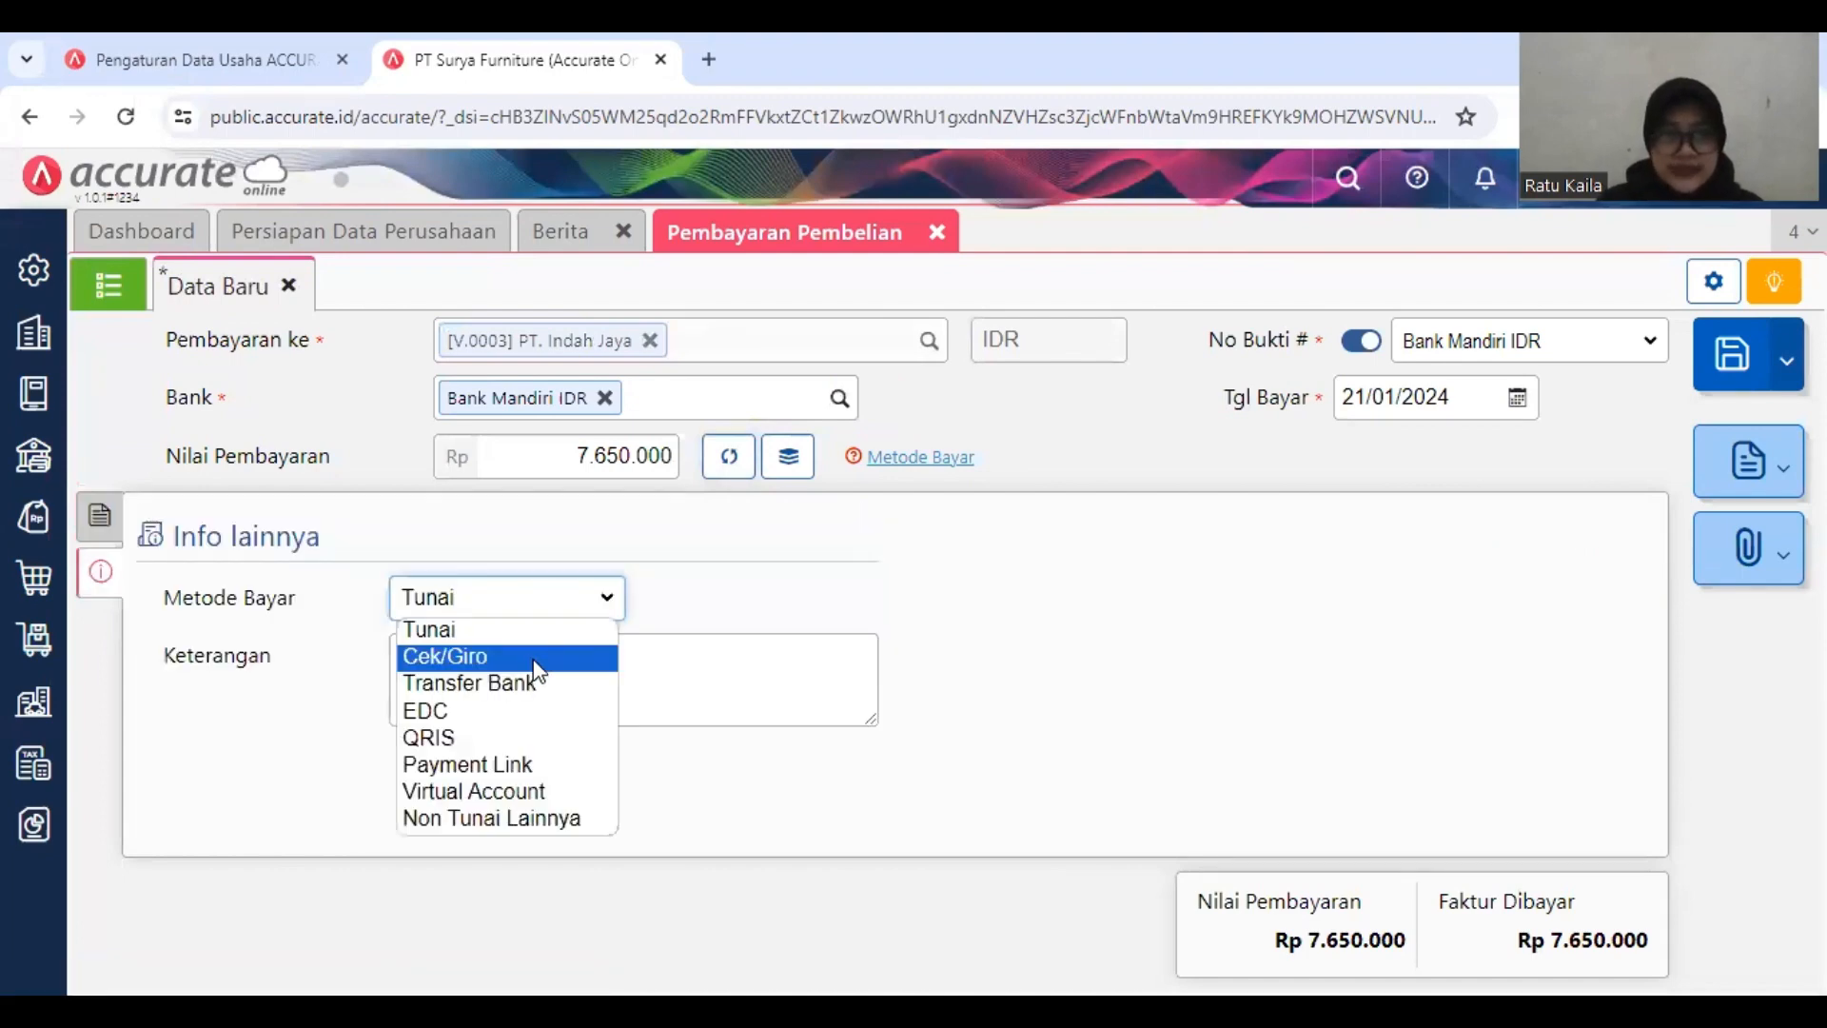
left_click(541, 655)
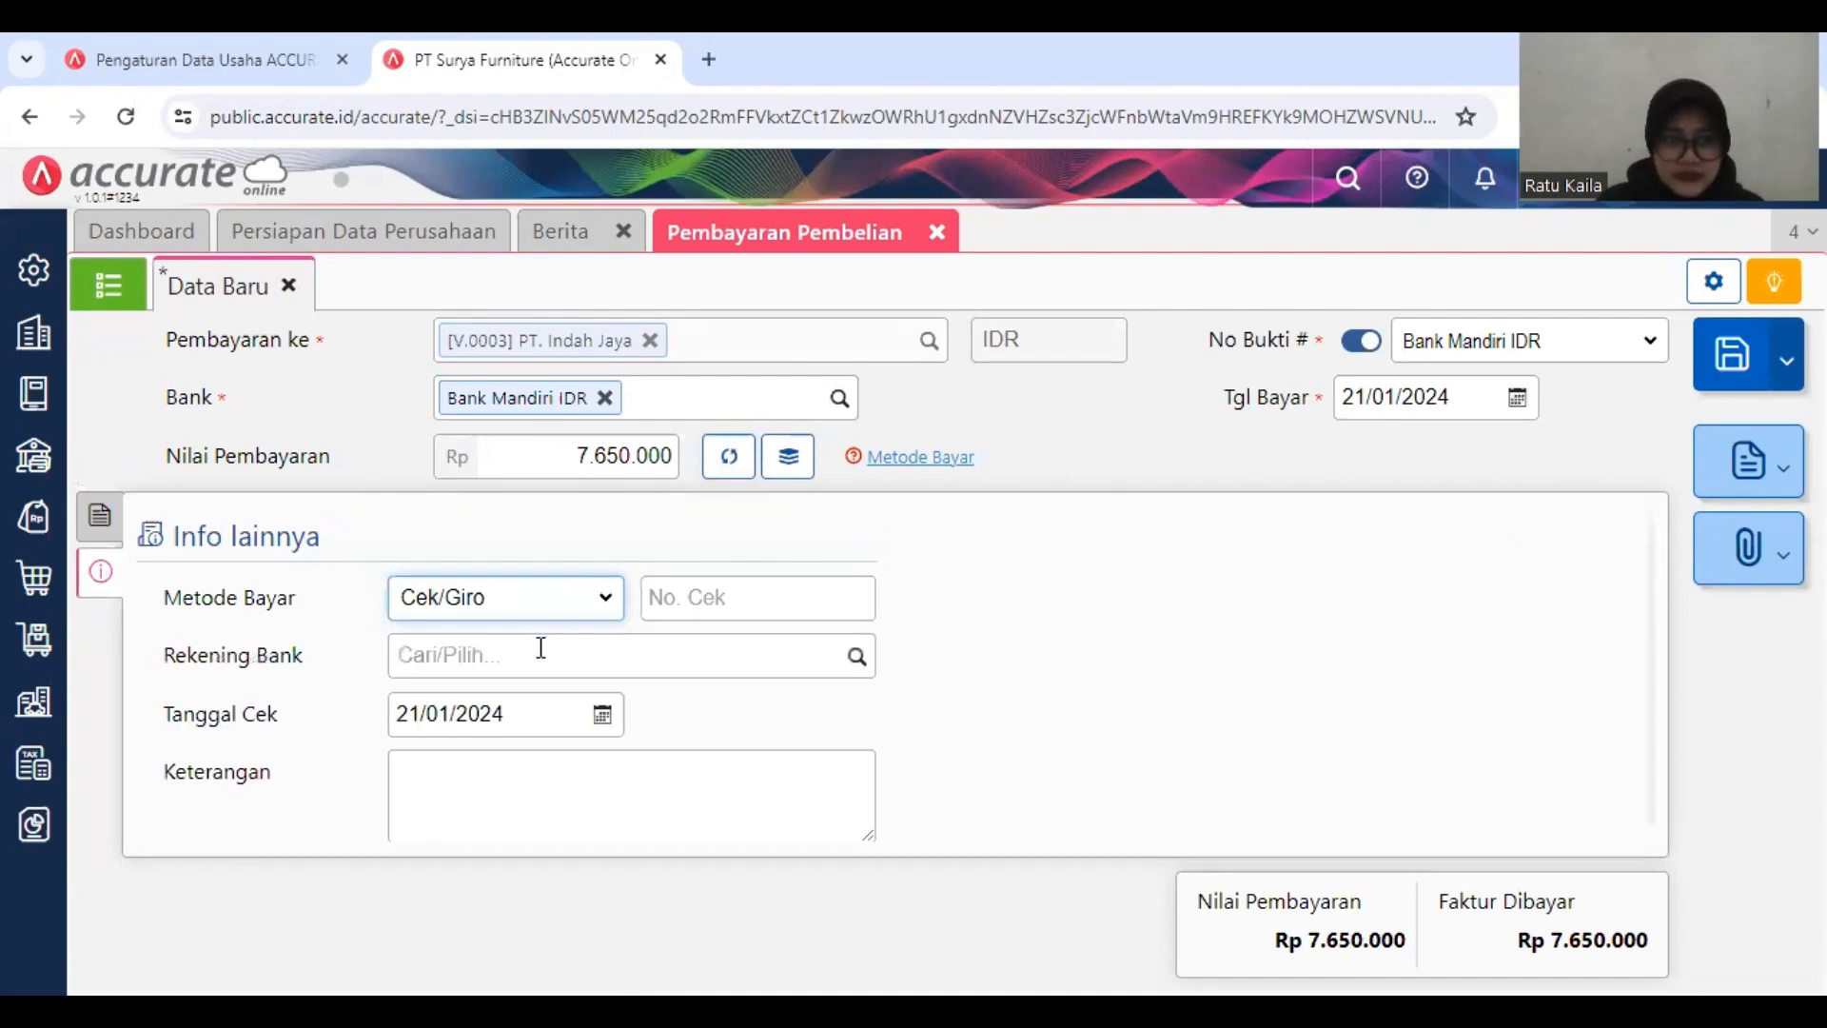
left_click(541, 649)
left_click(765, 606)
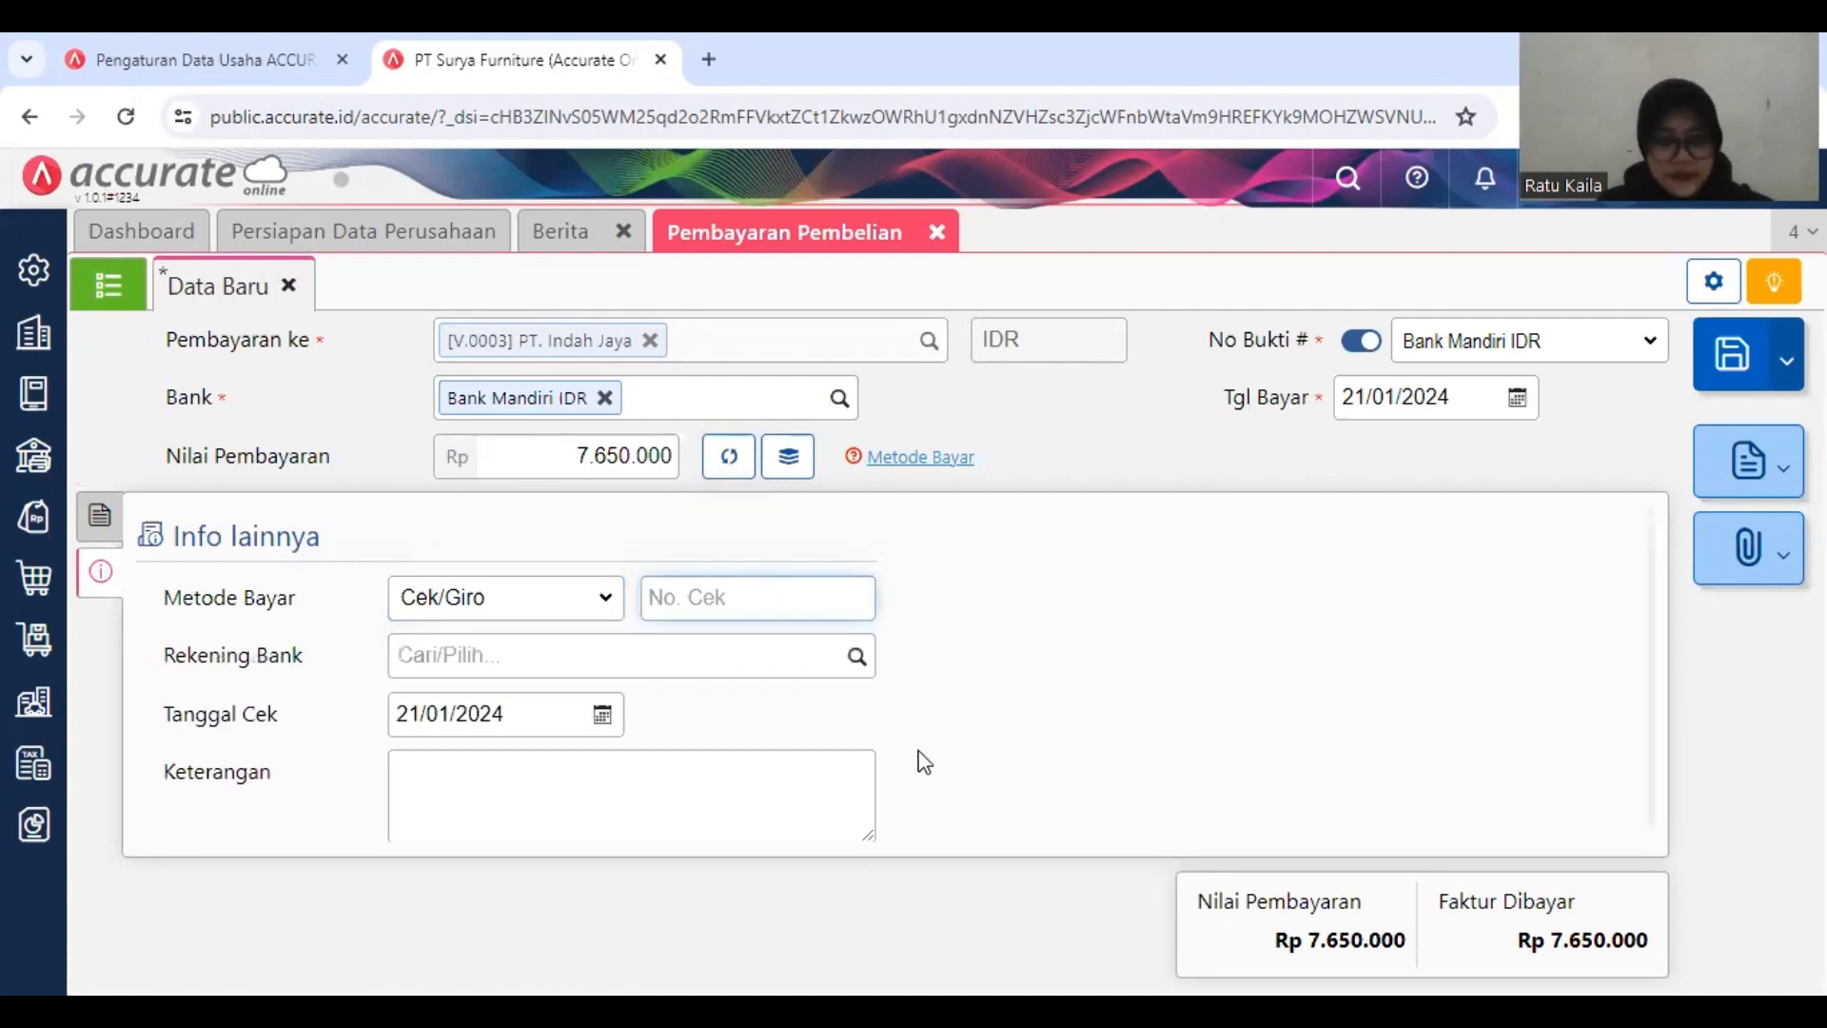
type("GR")
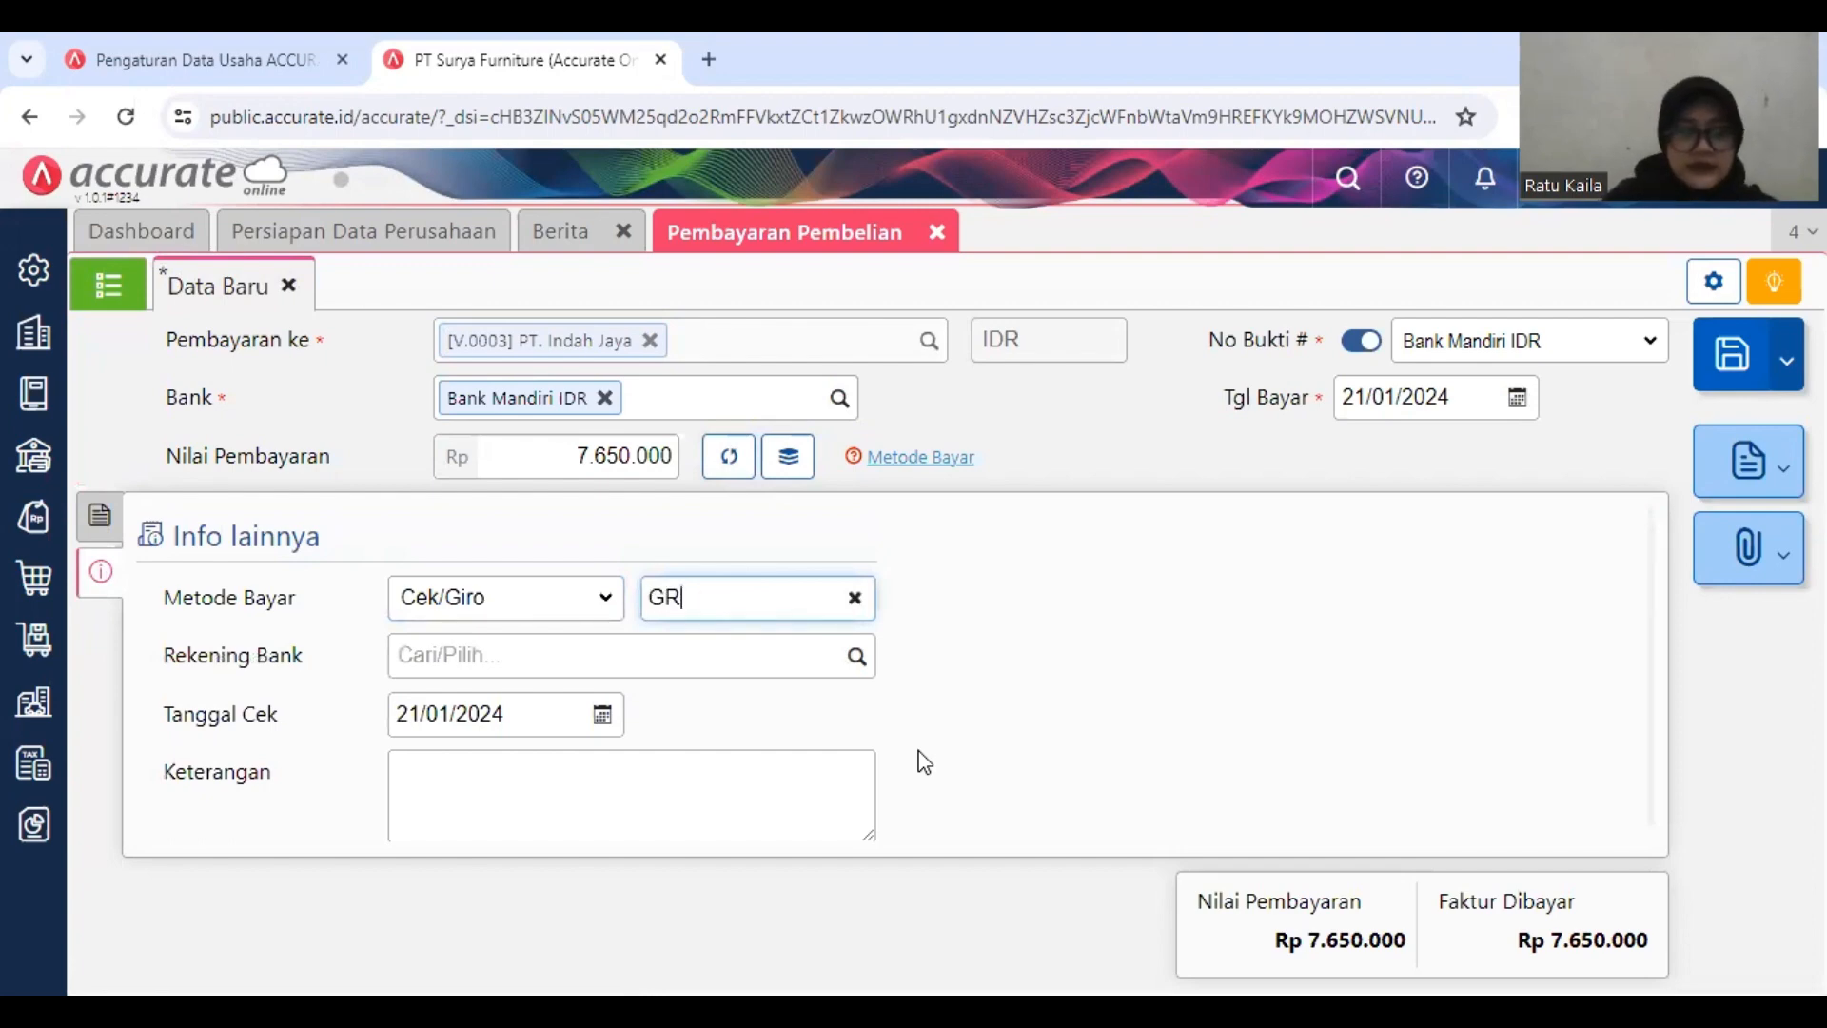
type("0095")
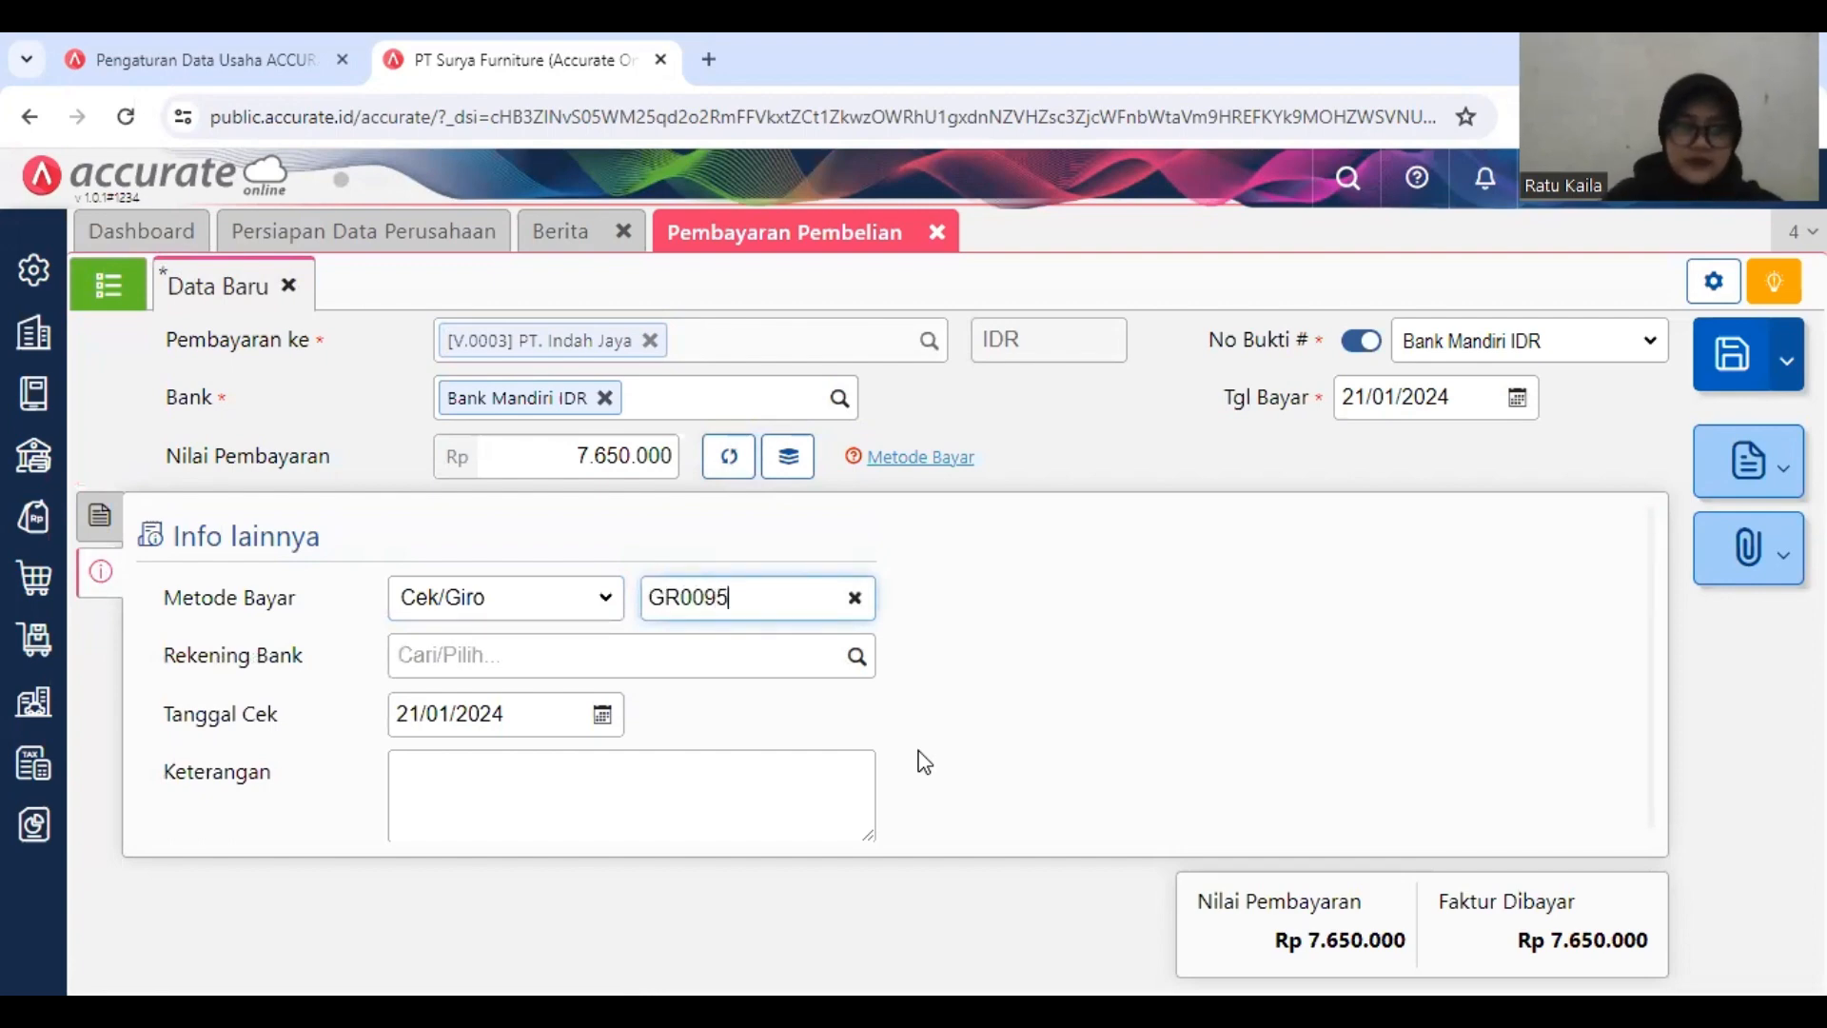
Step: Set the payment's Tanggal Cek to 12/01/2019
left_click(601, 720)
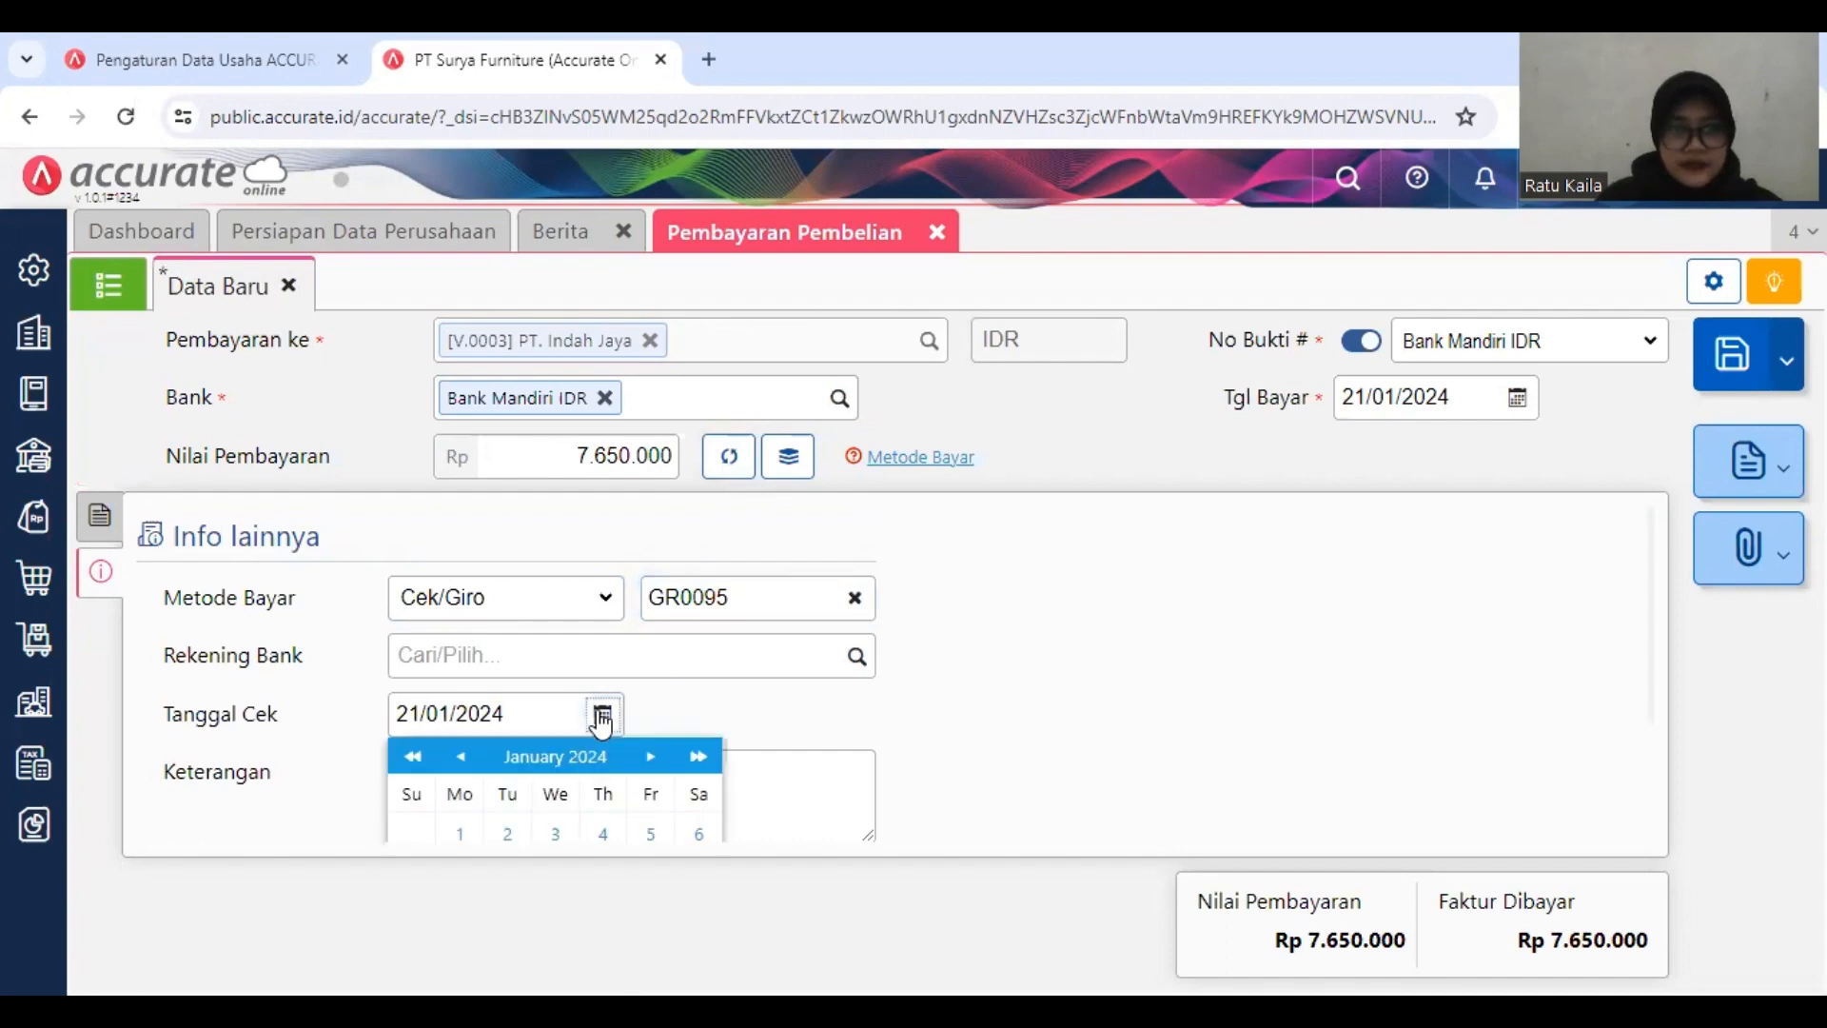
scroll(602, 824, "down", 1)
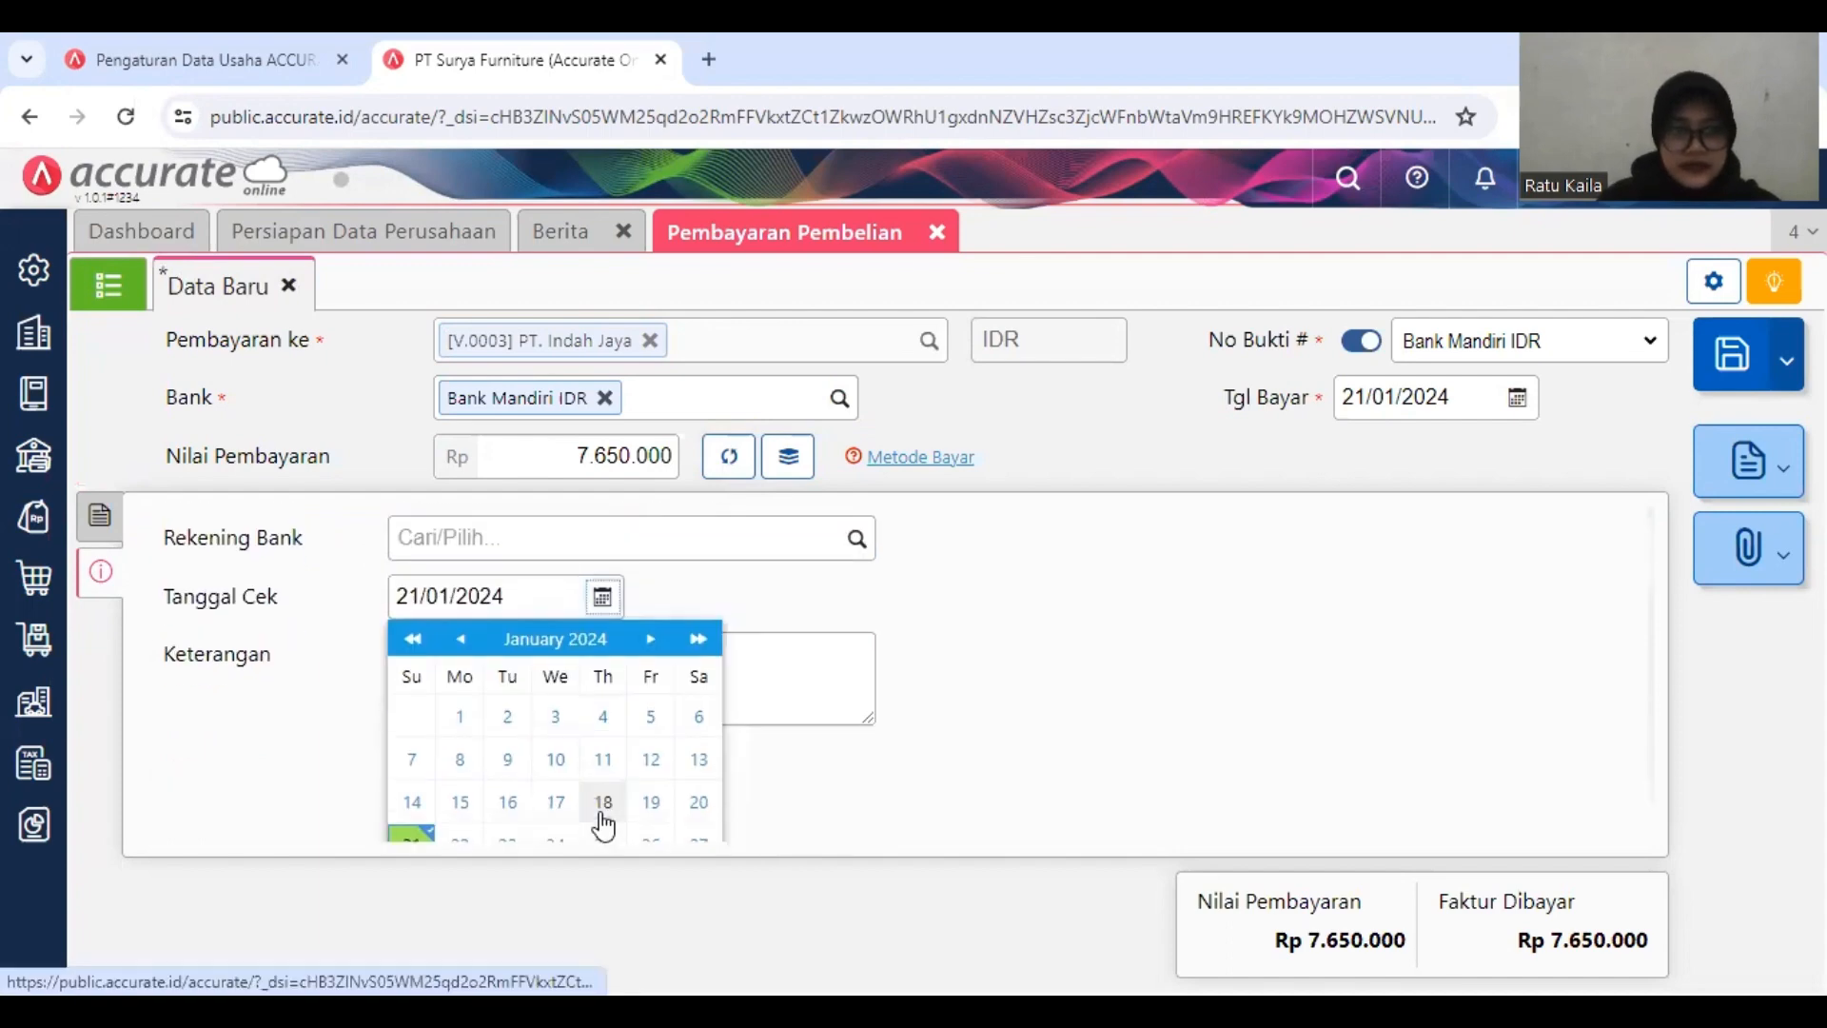
left_click(522, 591)
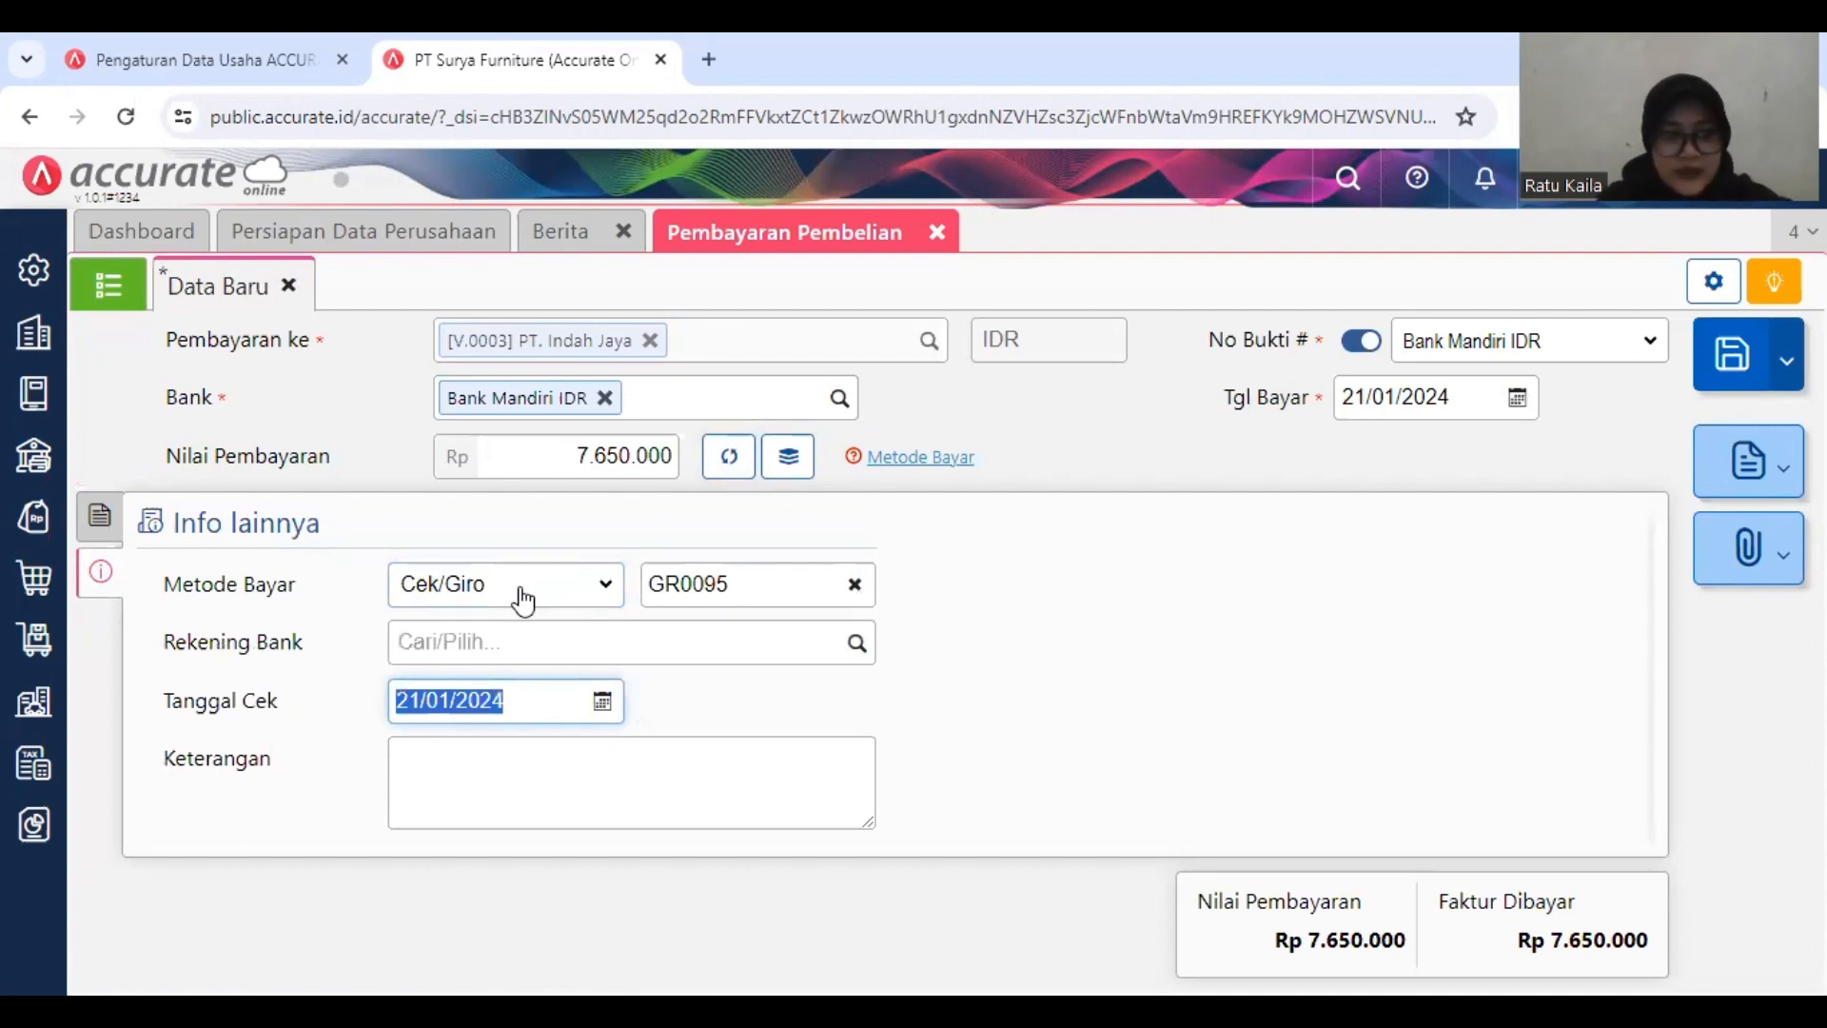
type("12/01/20")
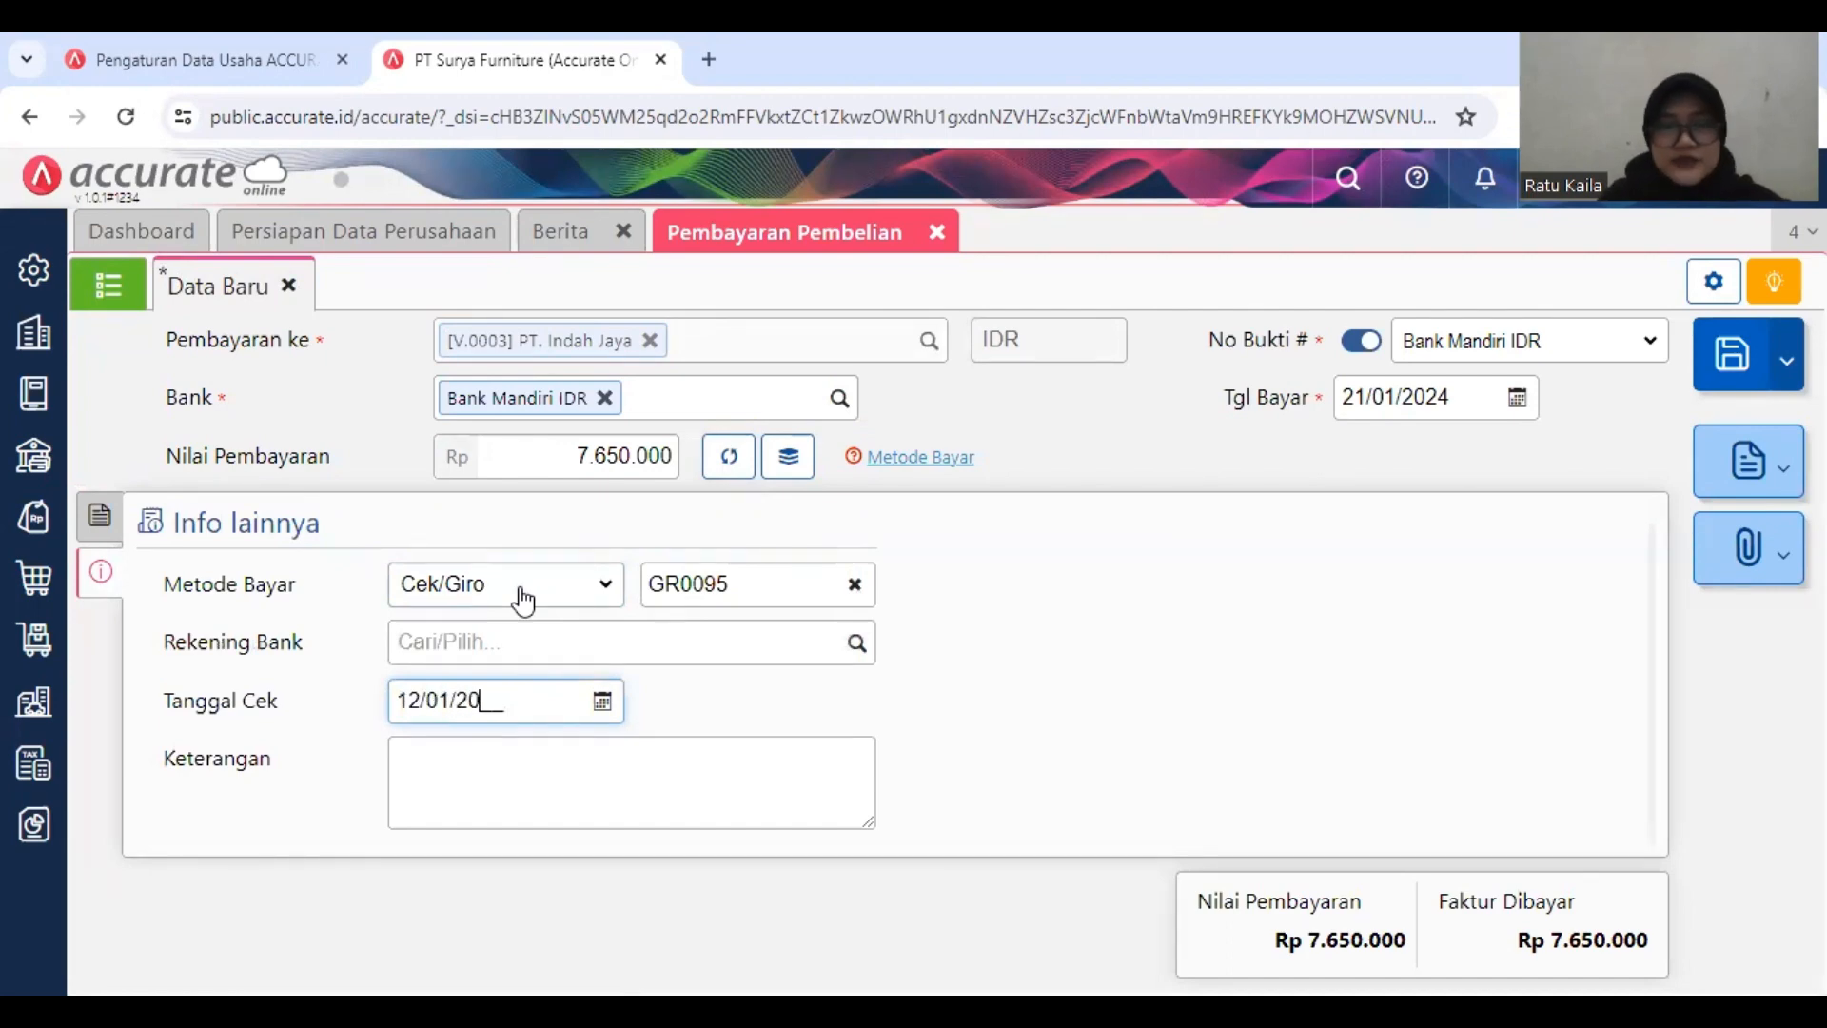
type("19")
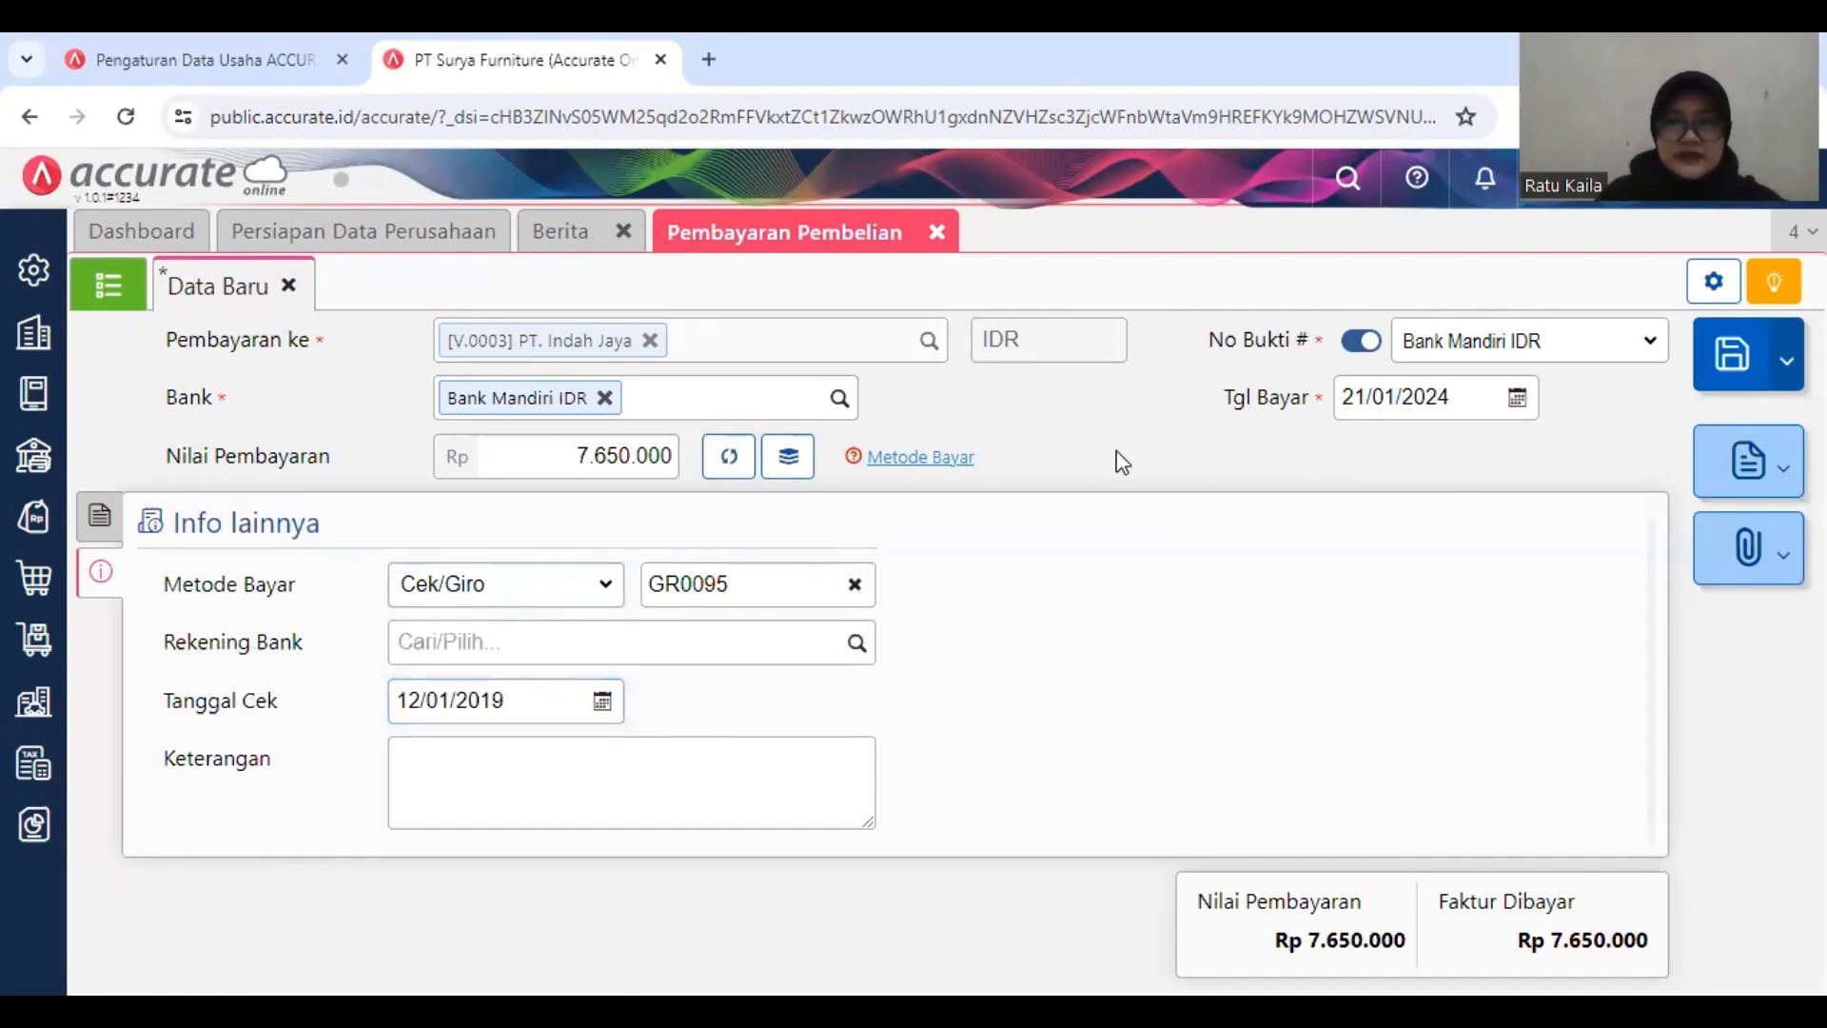
Step: Set the Tgl Bayar to 06/01/2019 and save the PT. Indah Jaya payment
left_click(1462, 408)
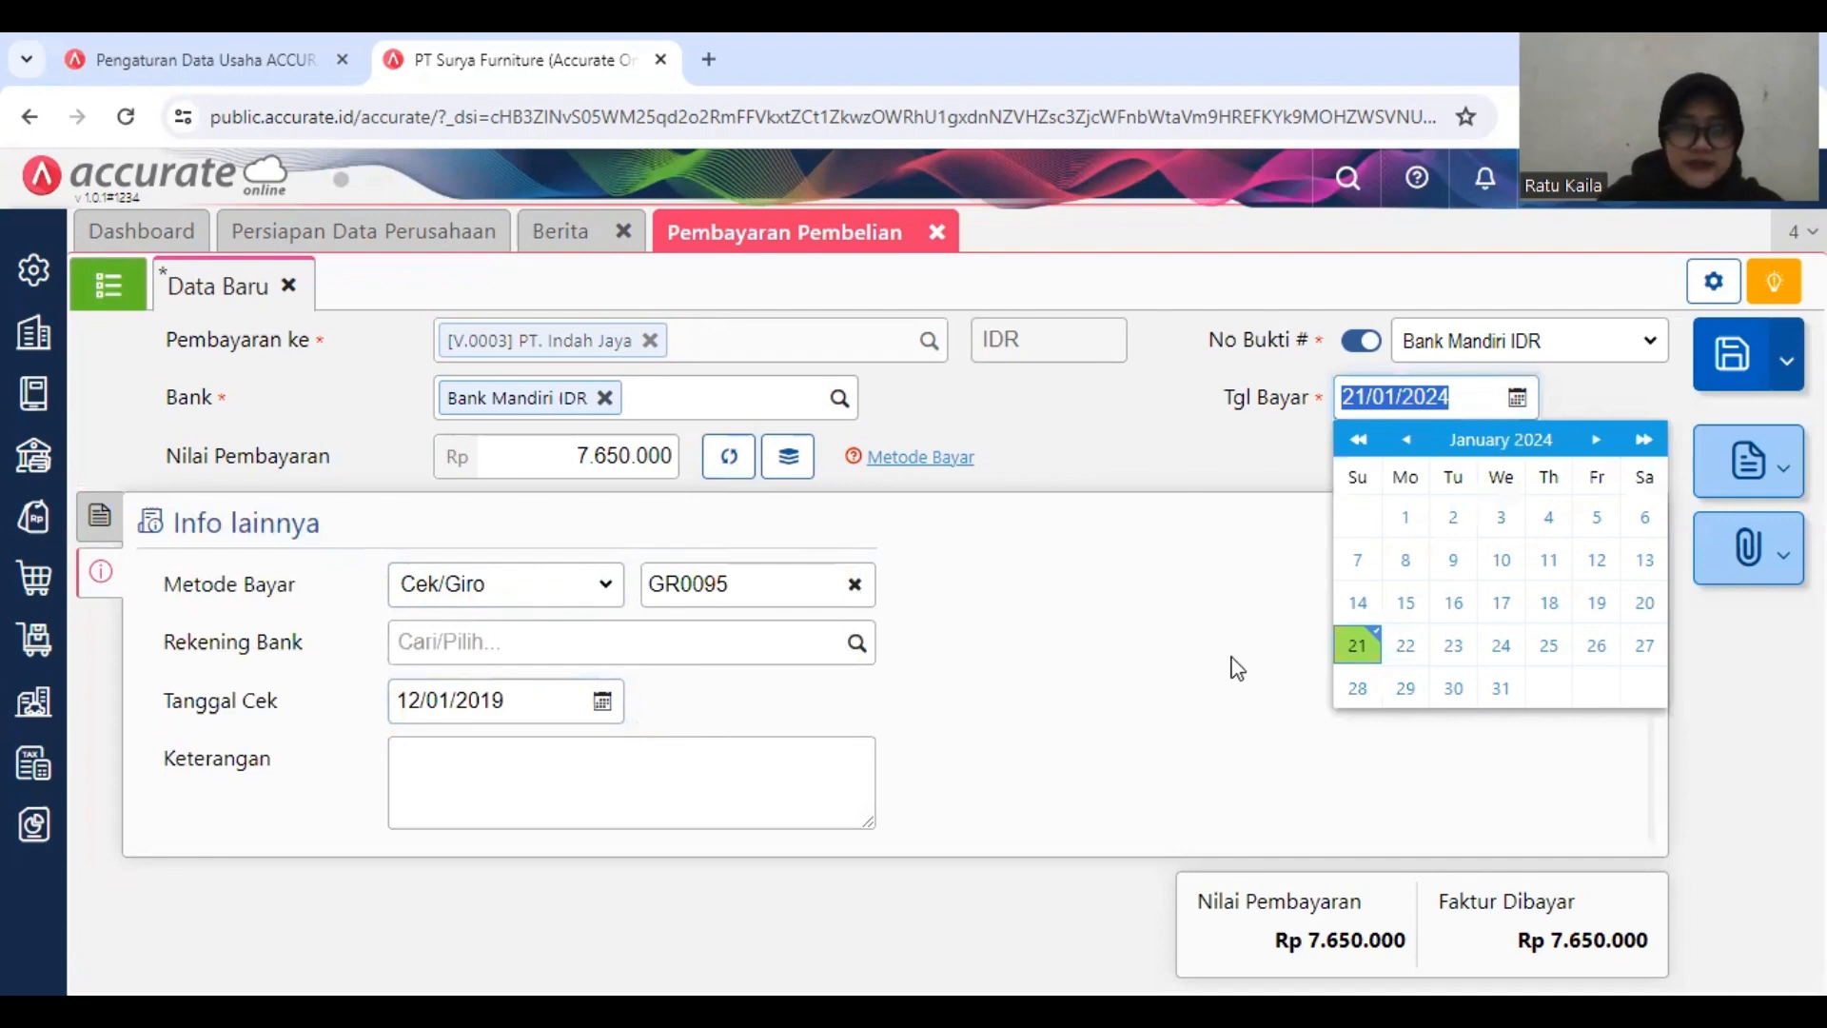
type("06/01/")
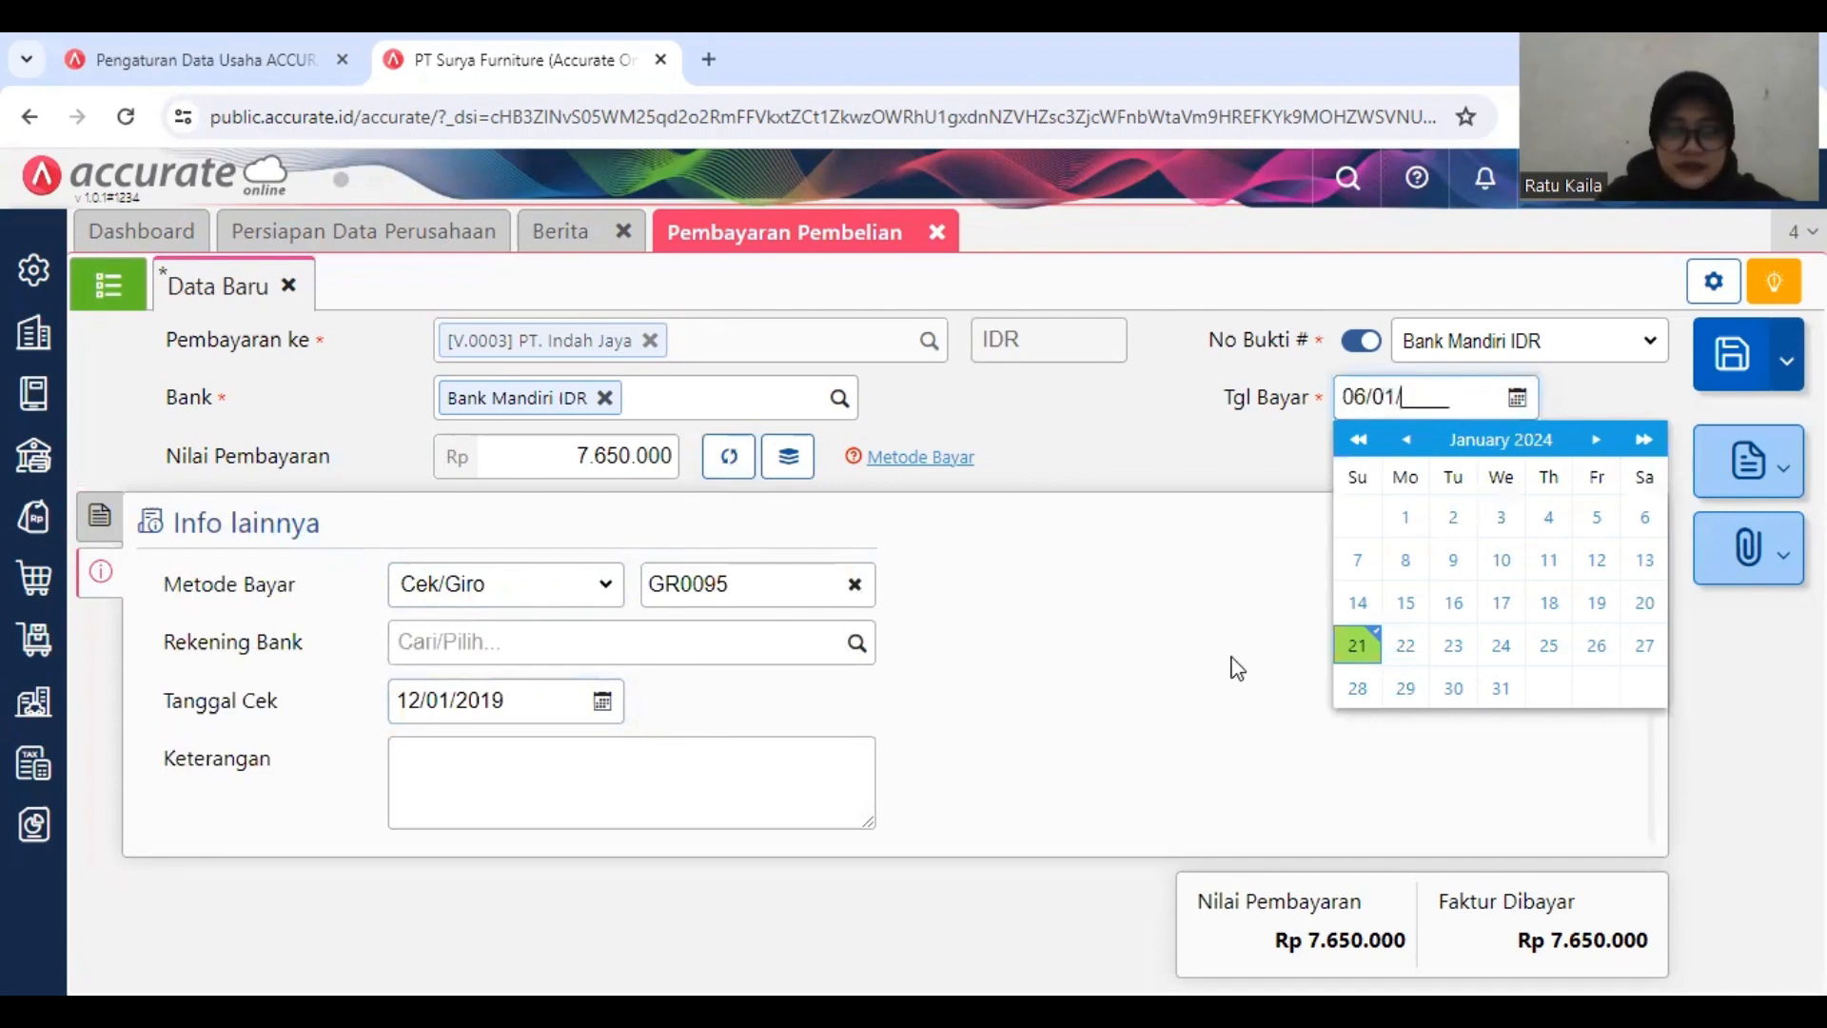
type("2019")
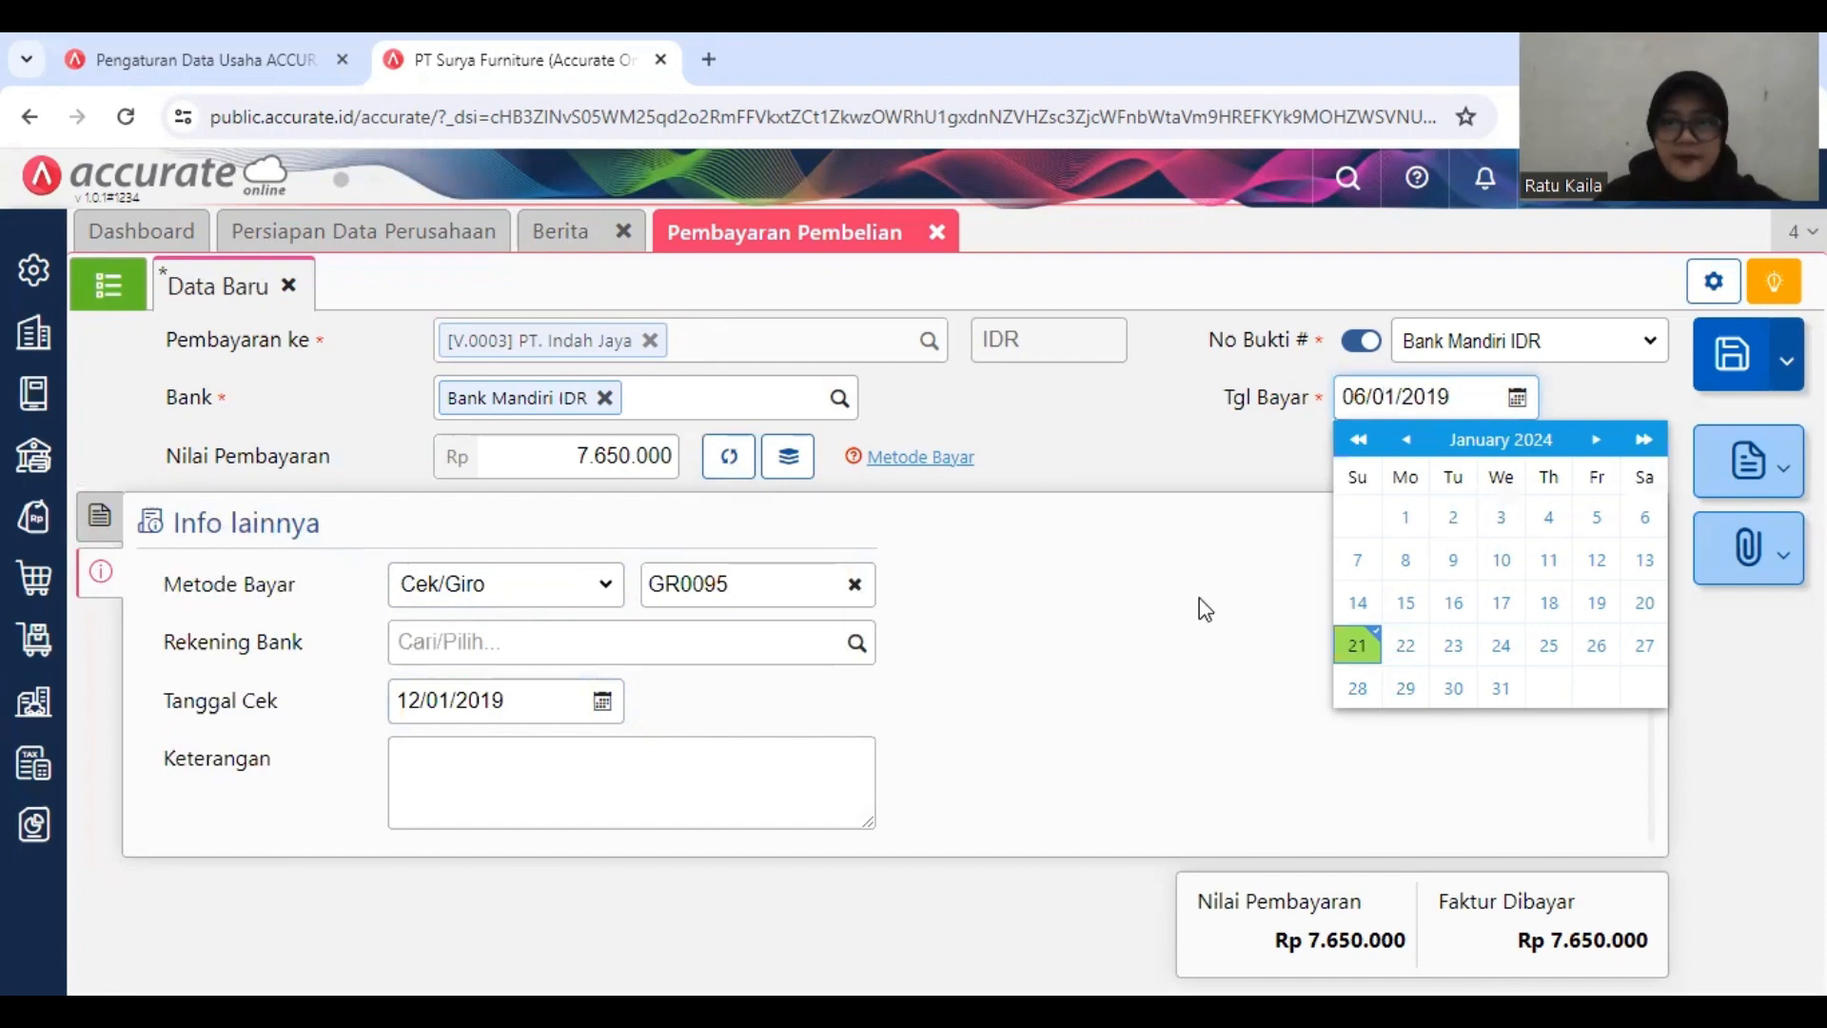
left_click(1200, 606)
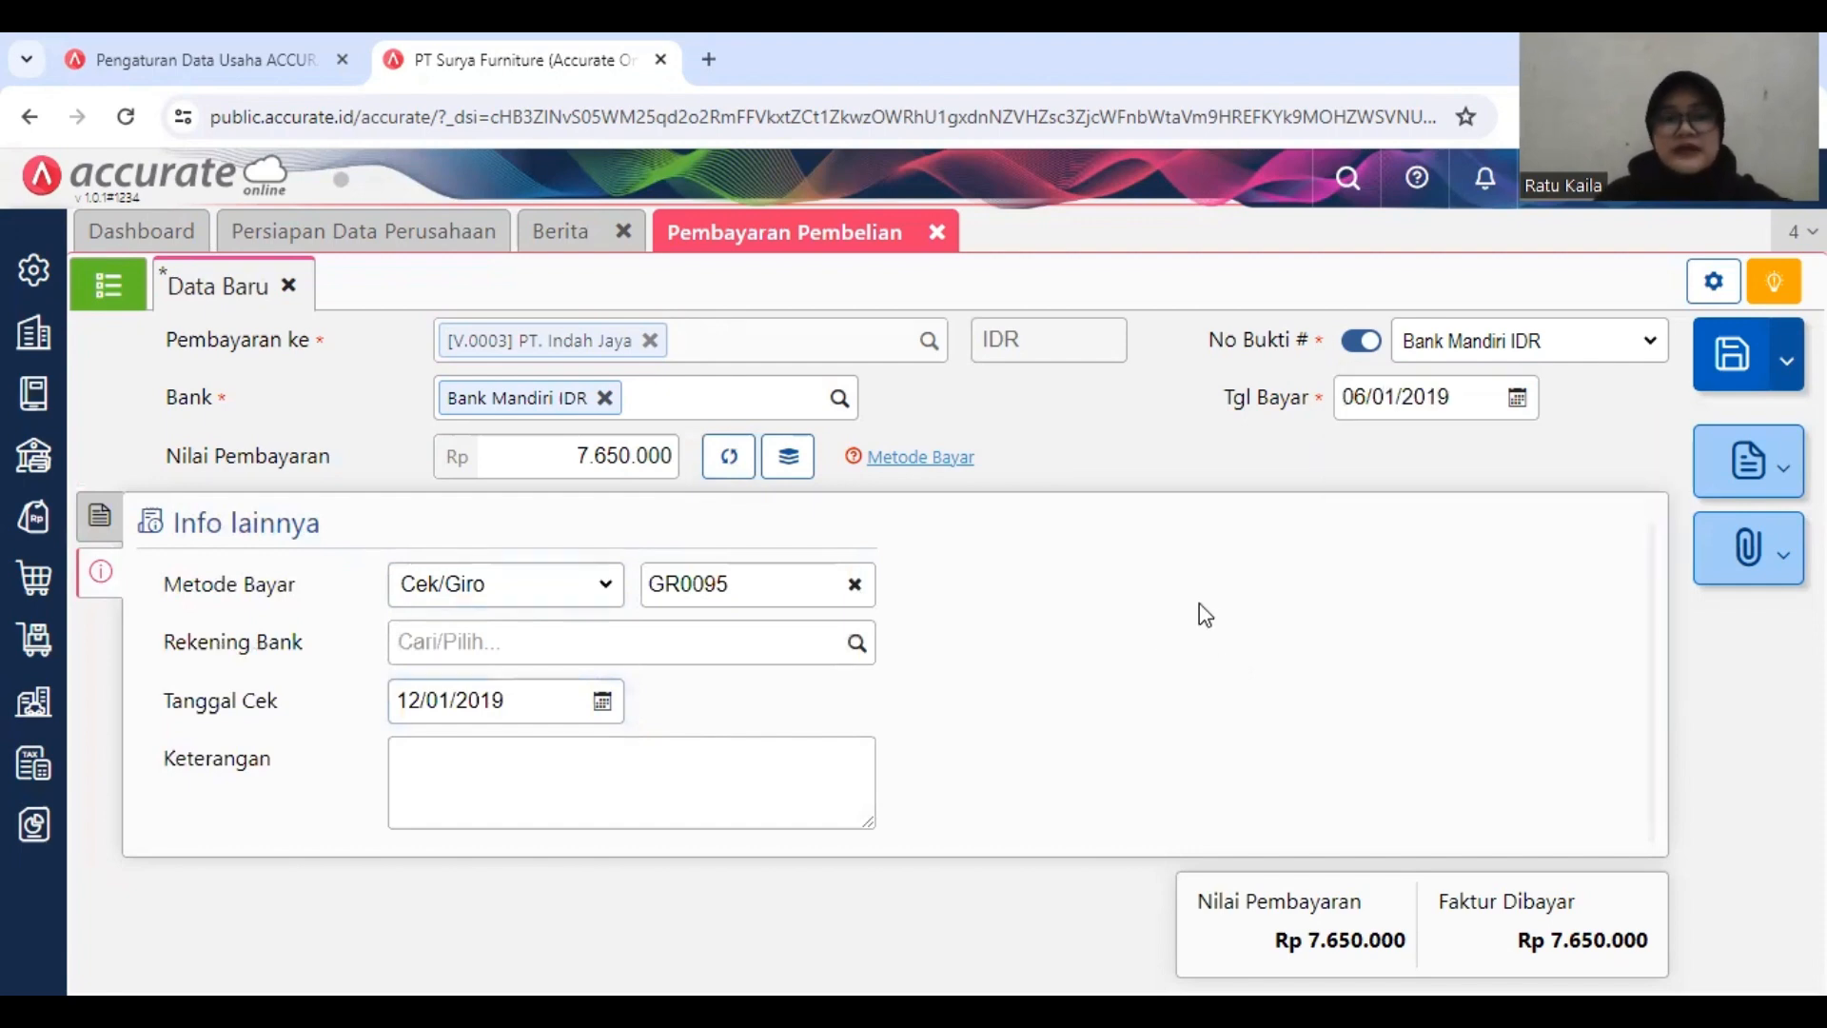
left_click(1738, 354)
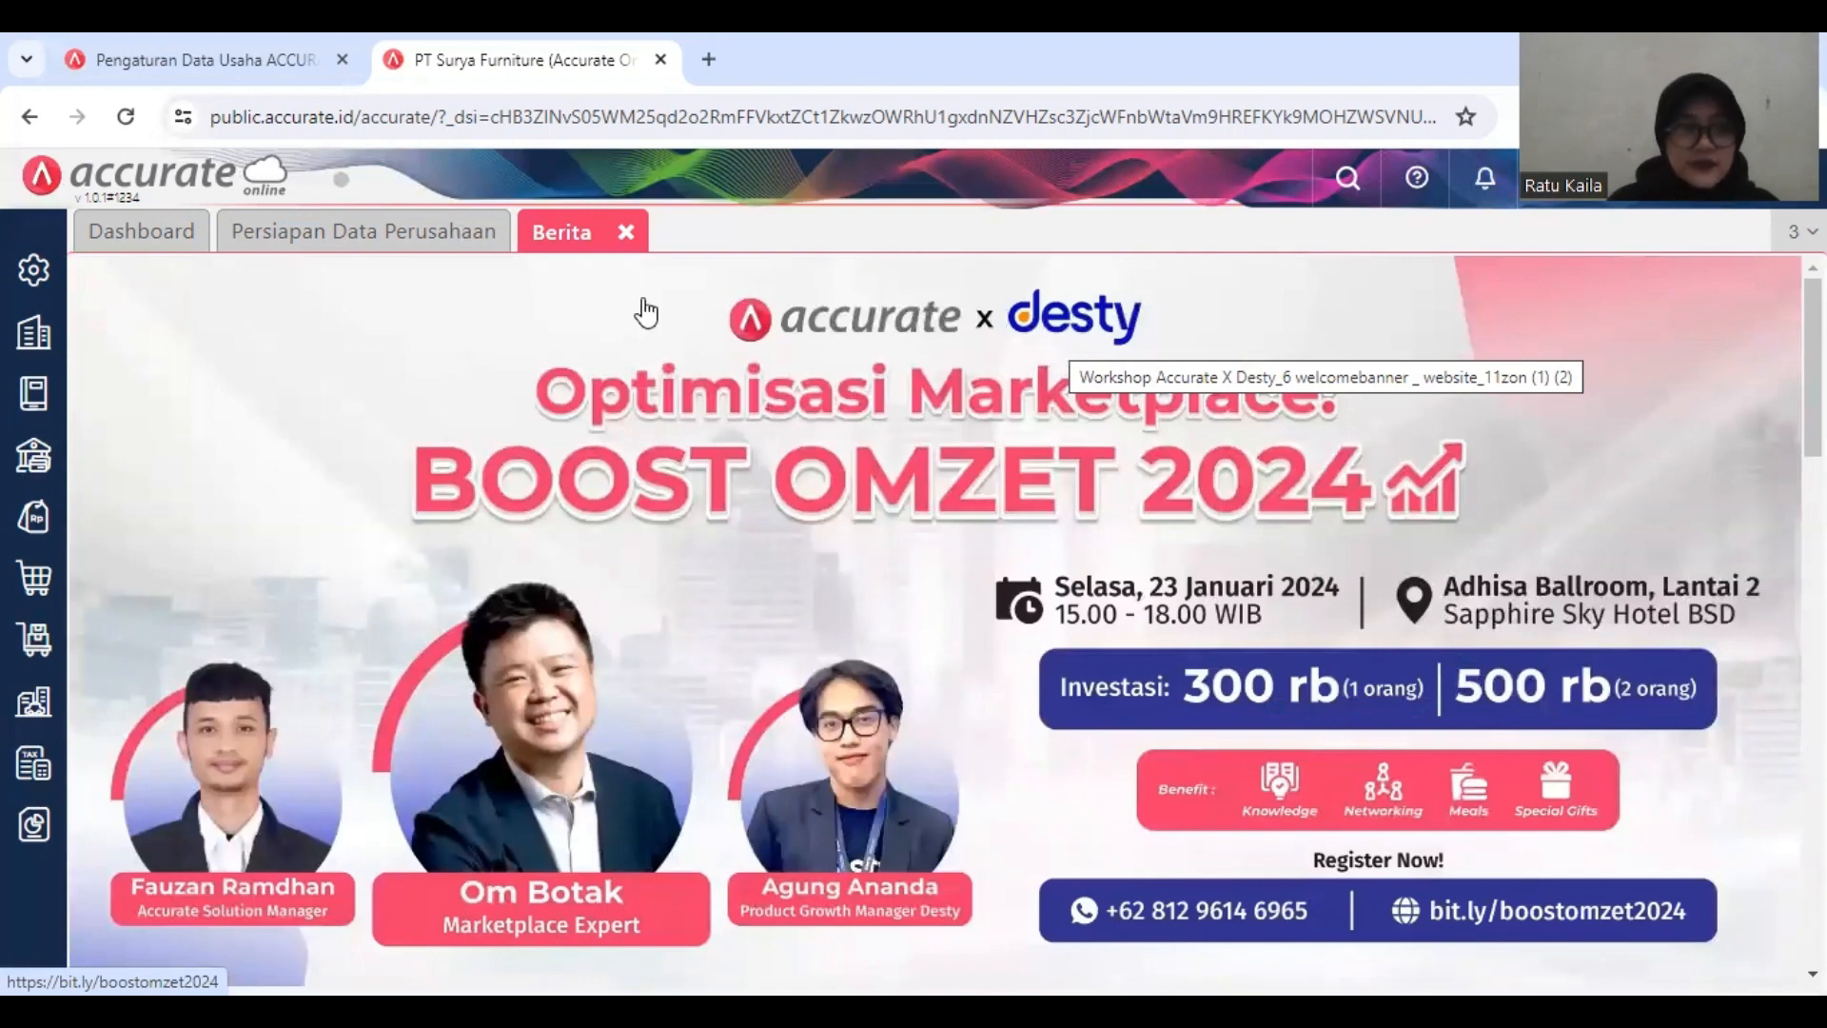
Step: Create and save a new supplier (Pemasok) named Armada Express
left_click(35, 582)
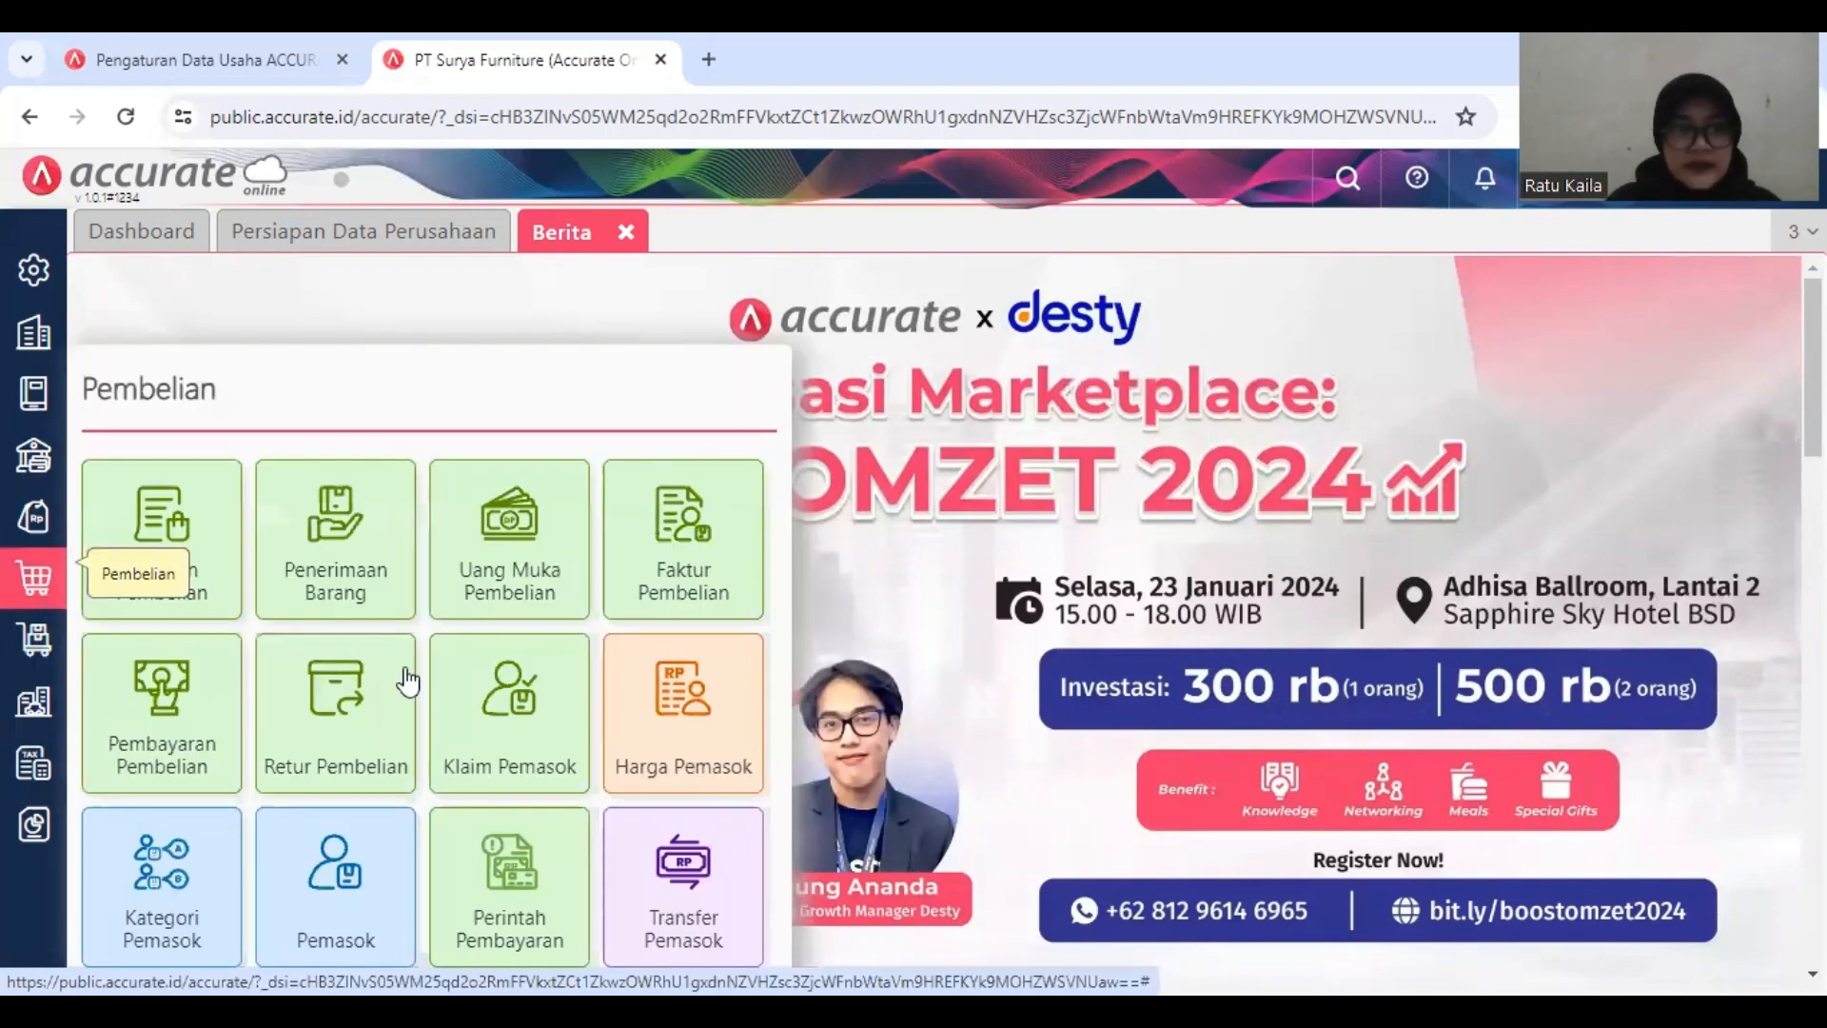
left_click(359, 858)
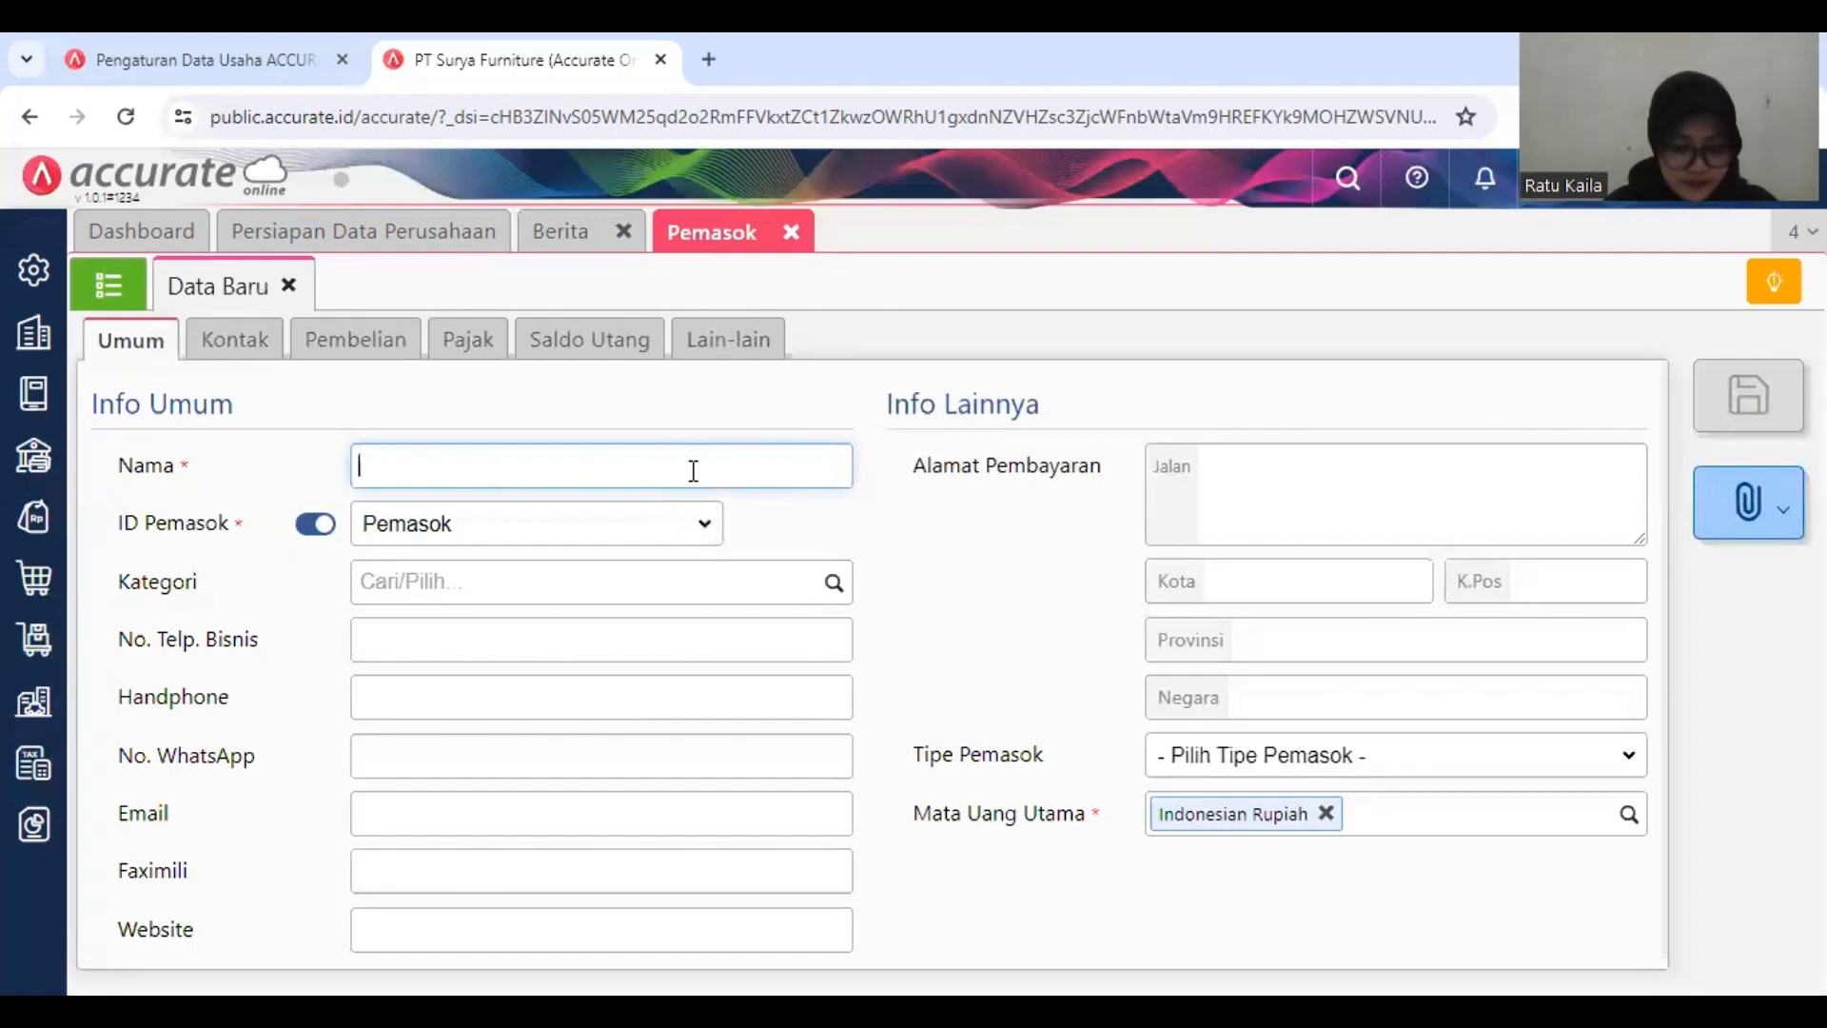
type("Armada")
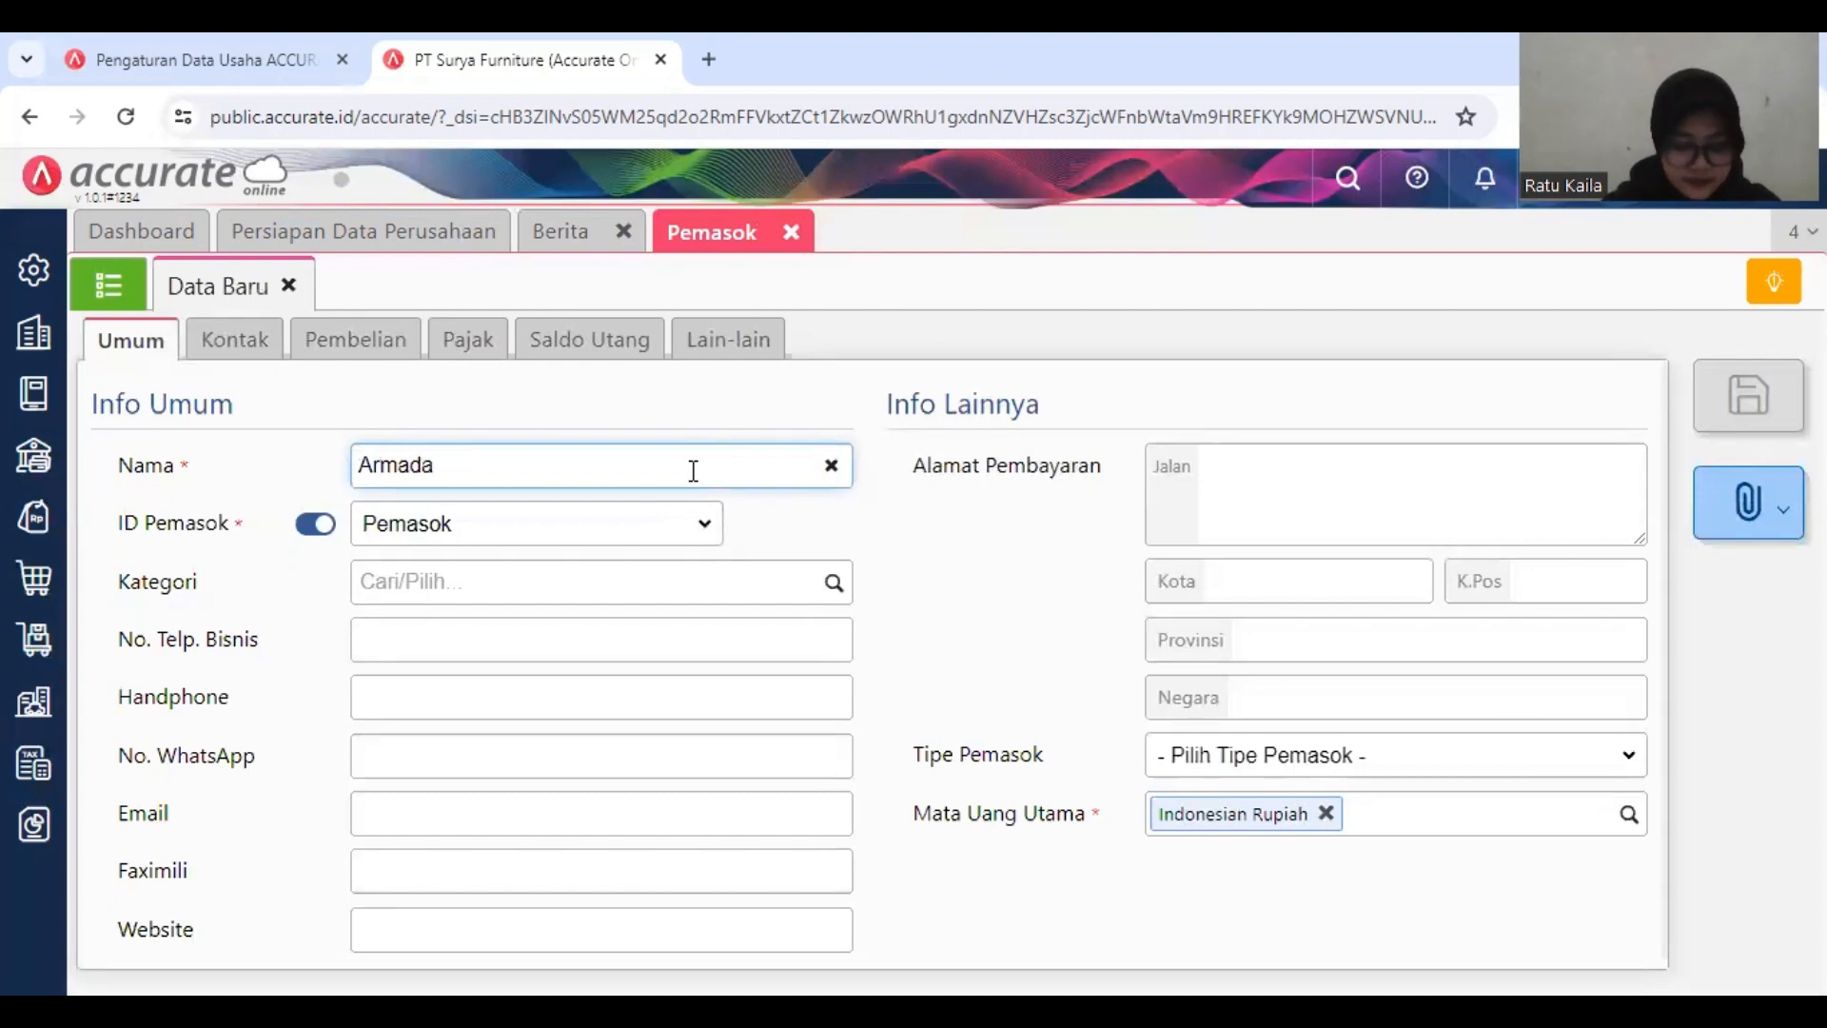
type(" Ex")
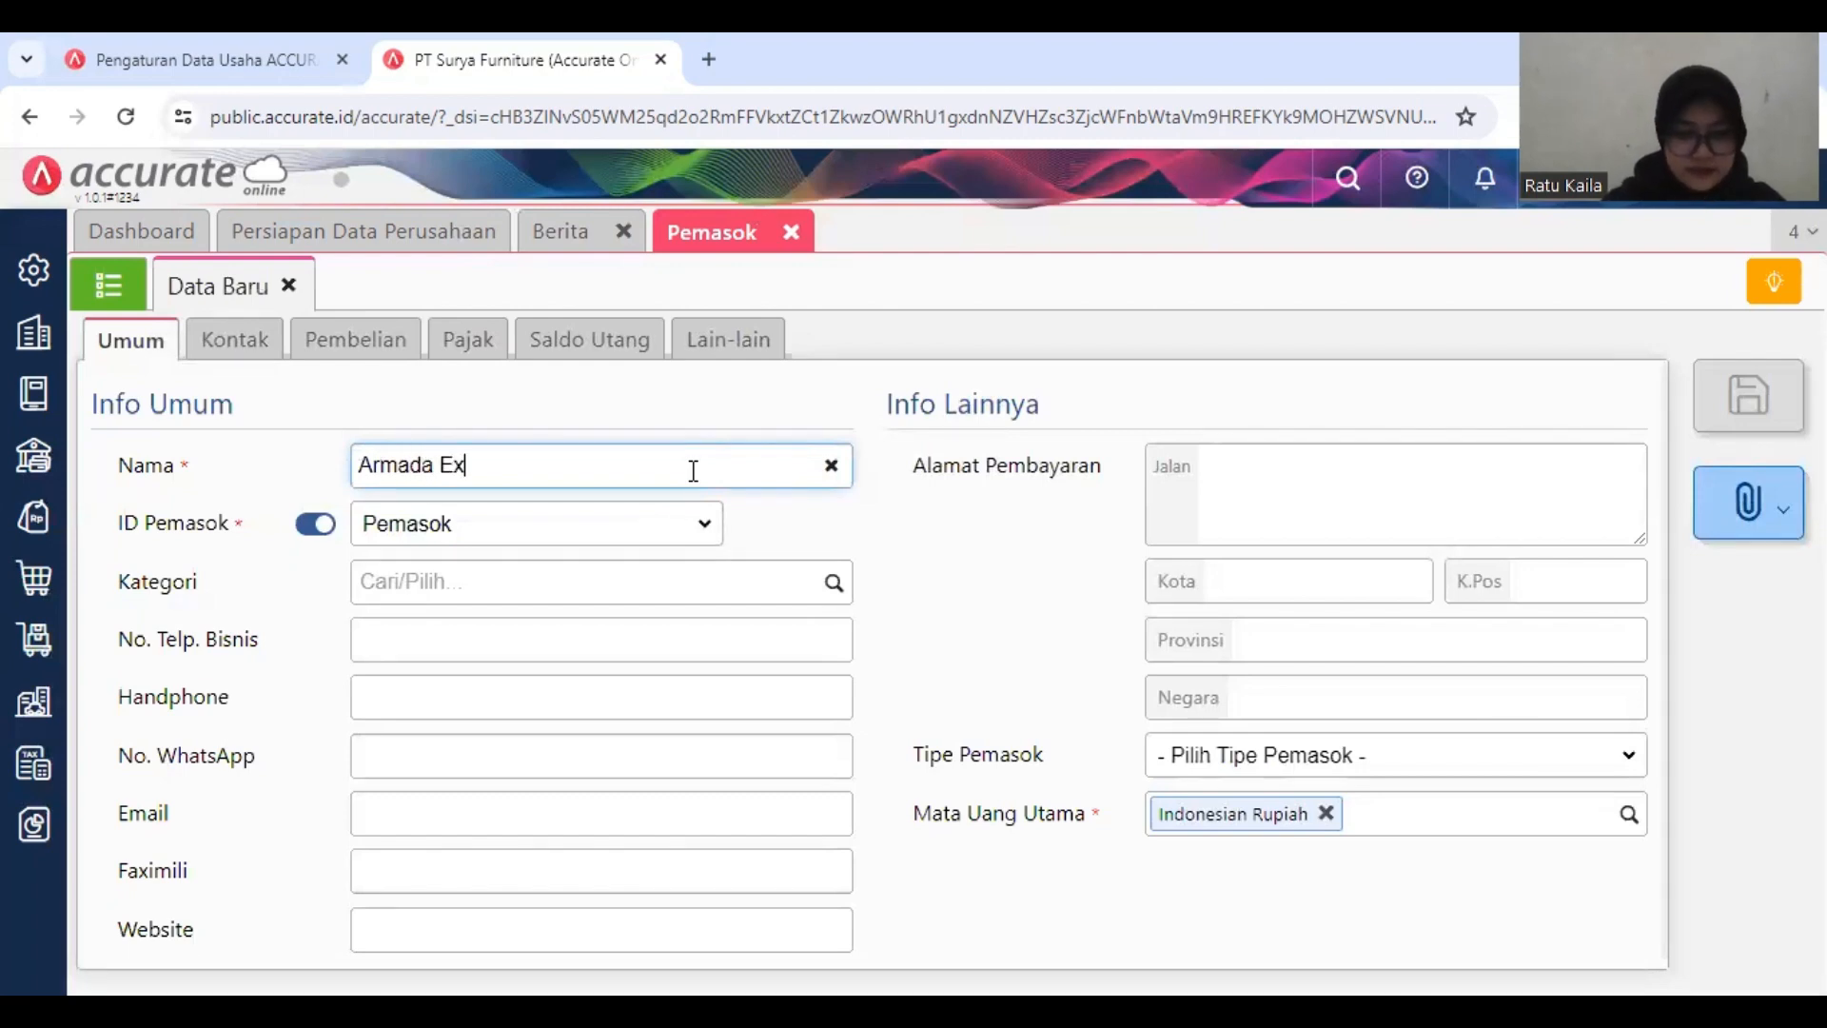
type("press")
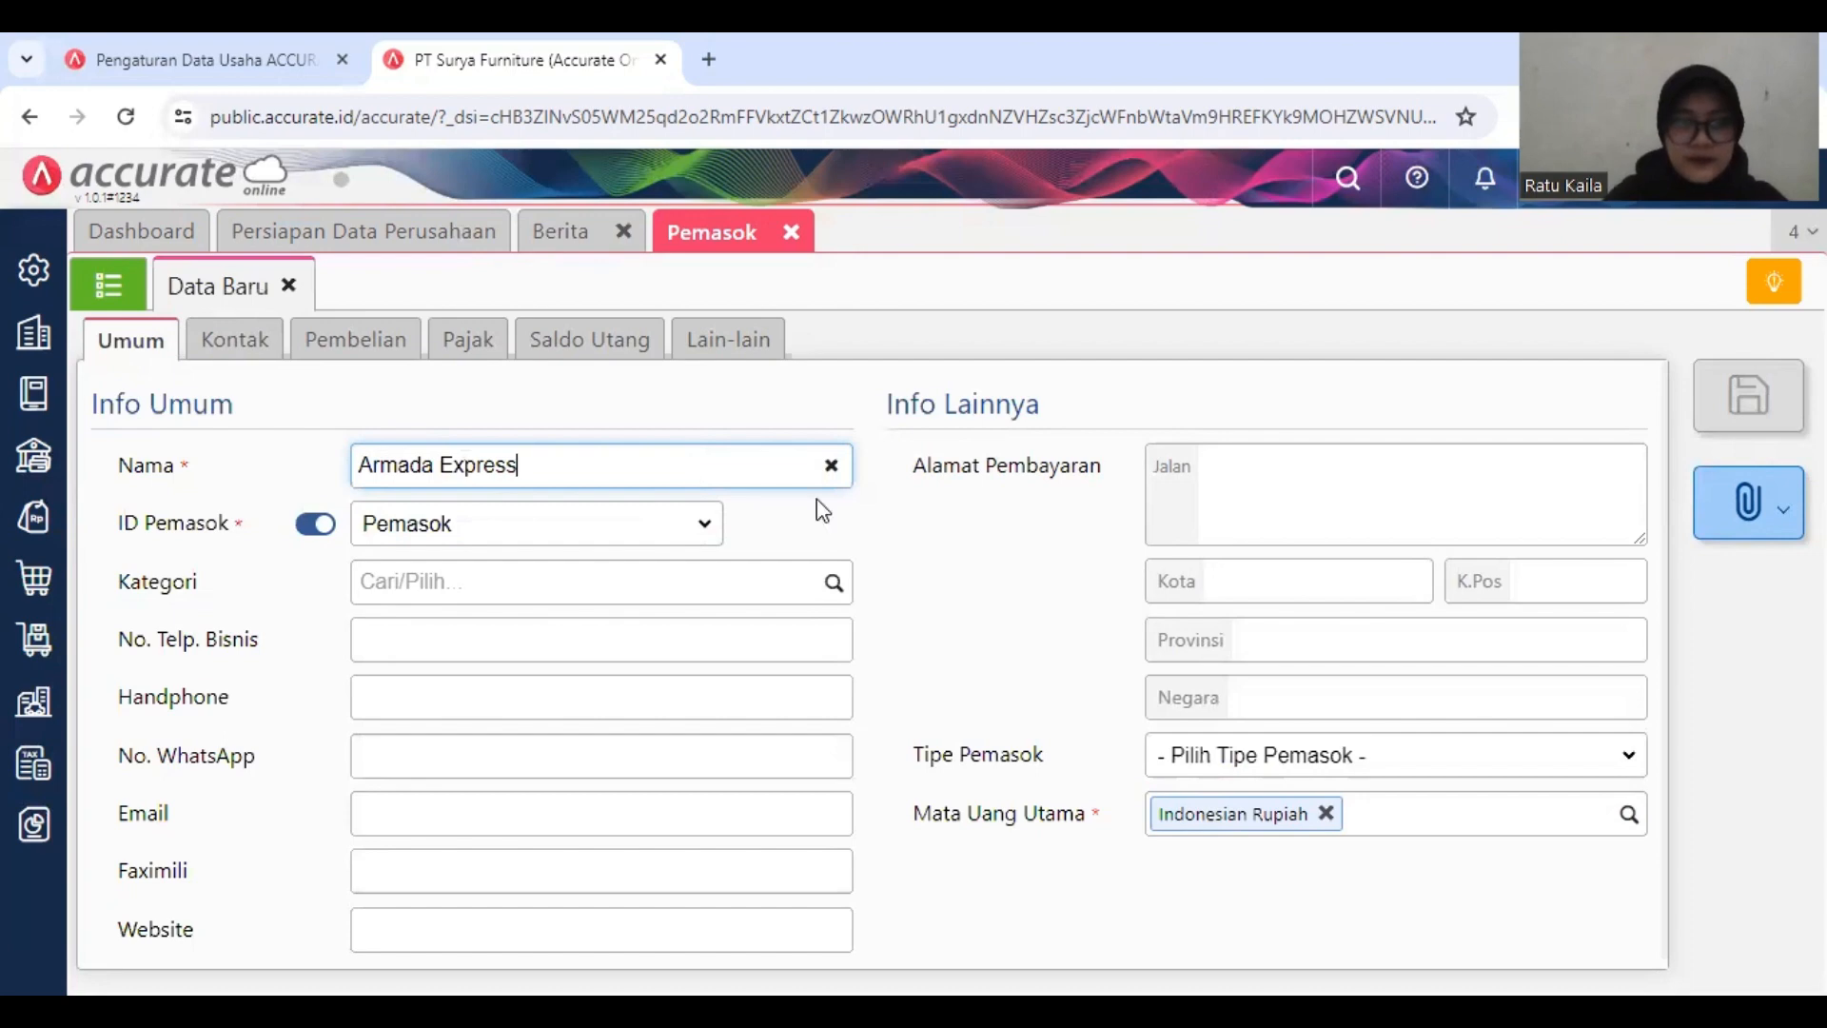
left_click(1309, 378)
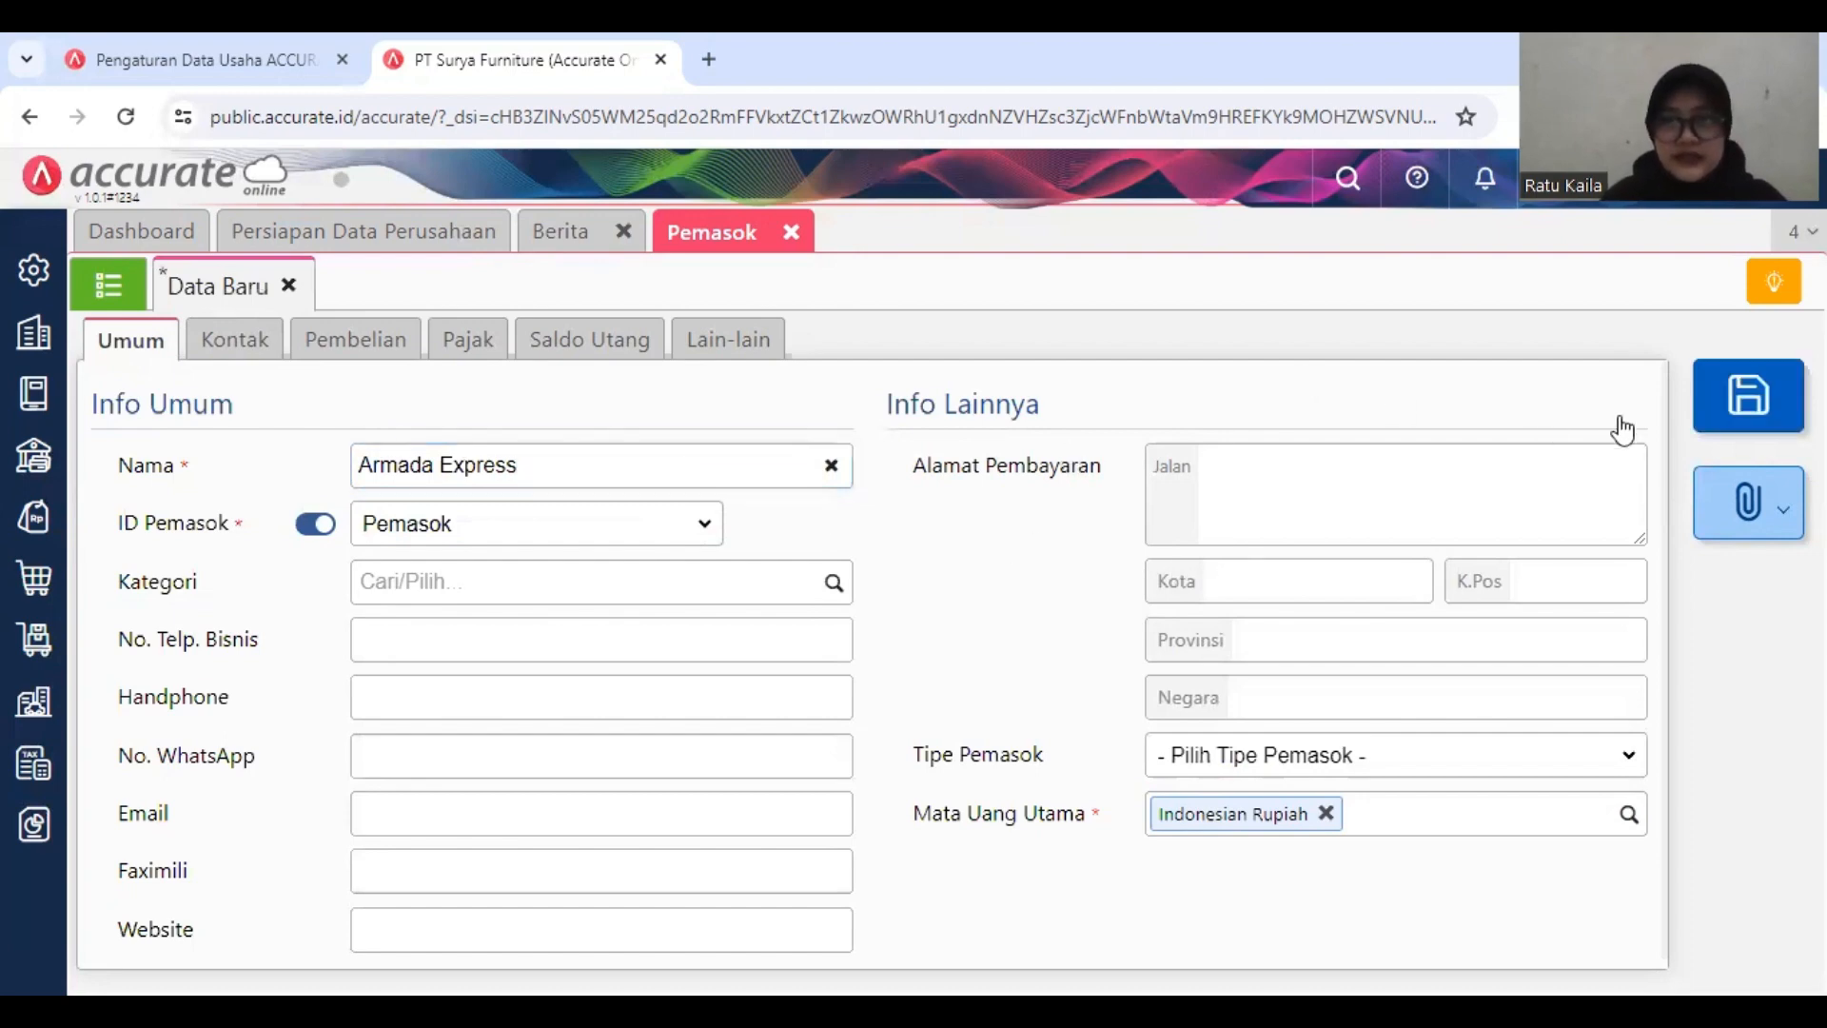
left_click(1739, 405)
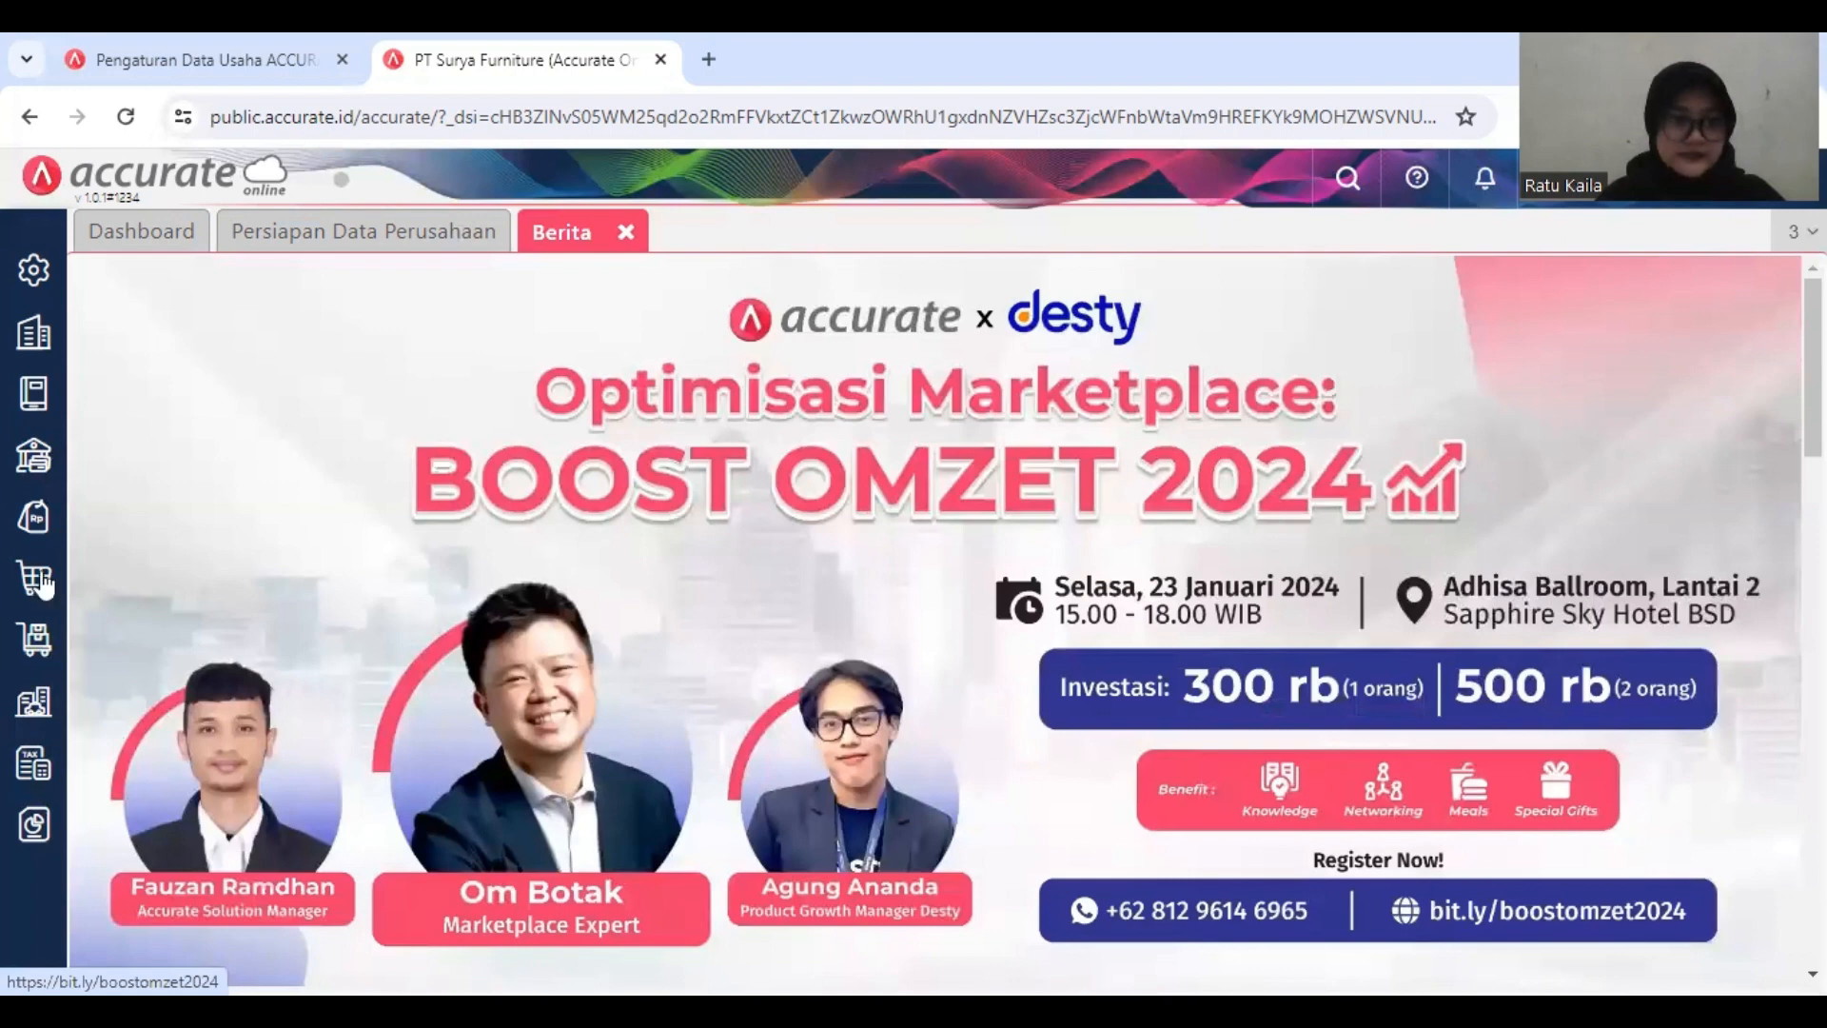
Step: Start a new purchase invoice (Faktur Pembelian) with PT Sentra Furniture as the Pemasok
left_click(43, 581)
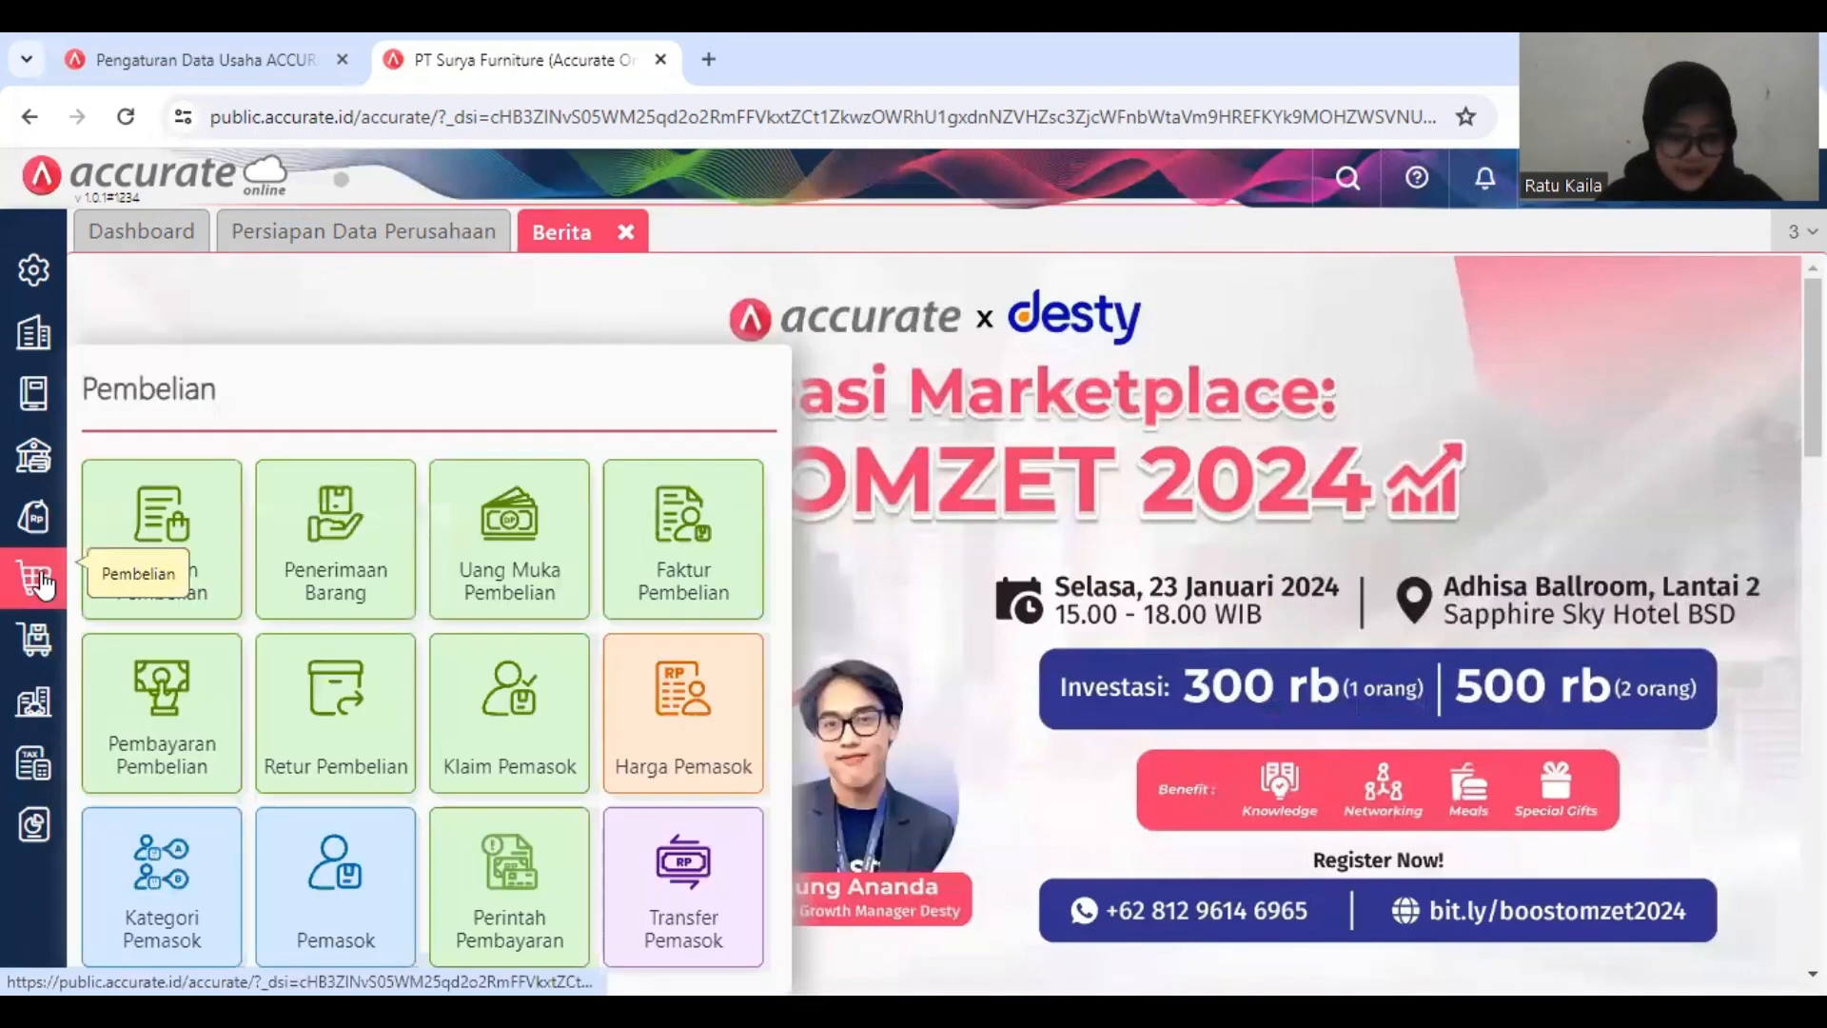
left_click(680, 565)
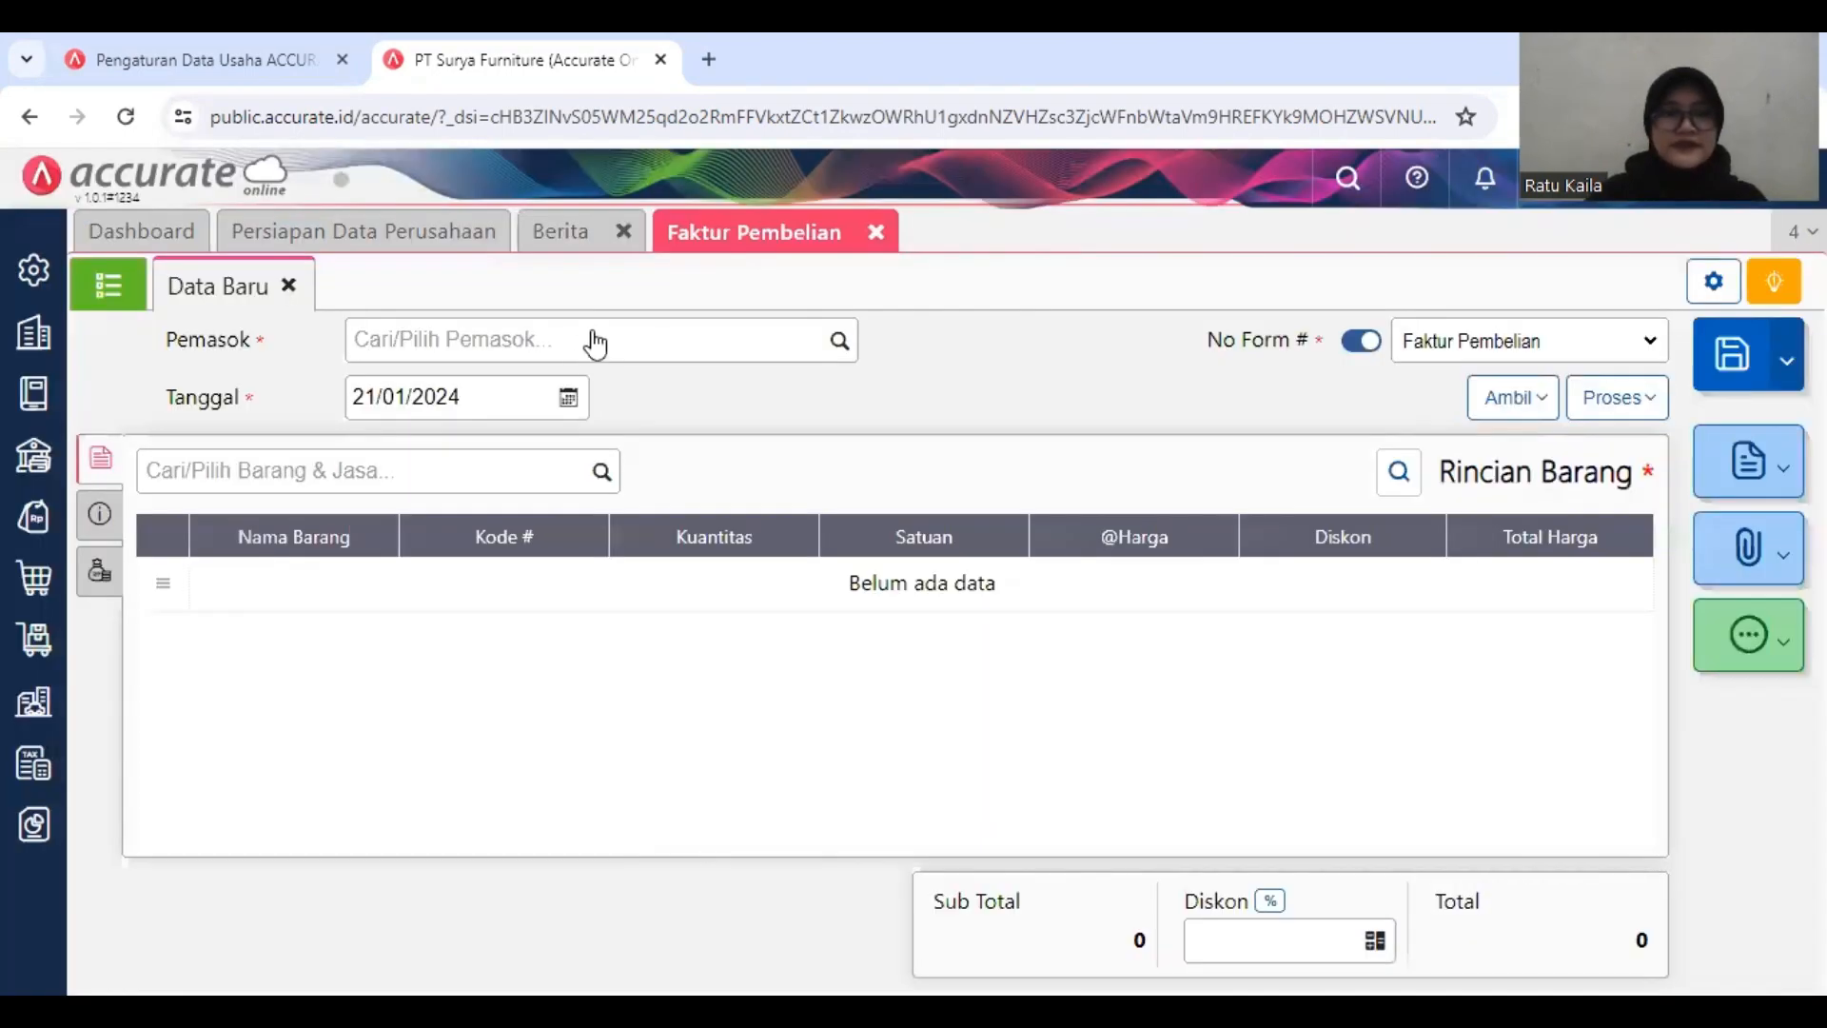
left_click(591, 339)
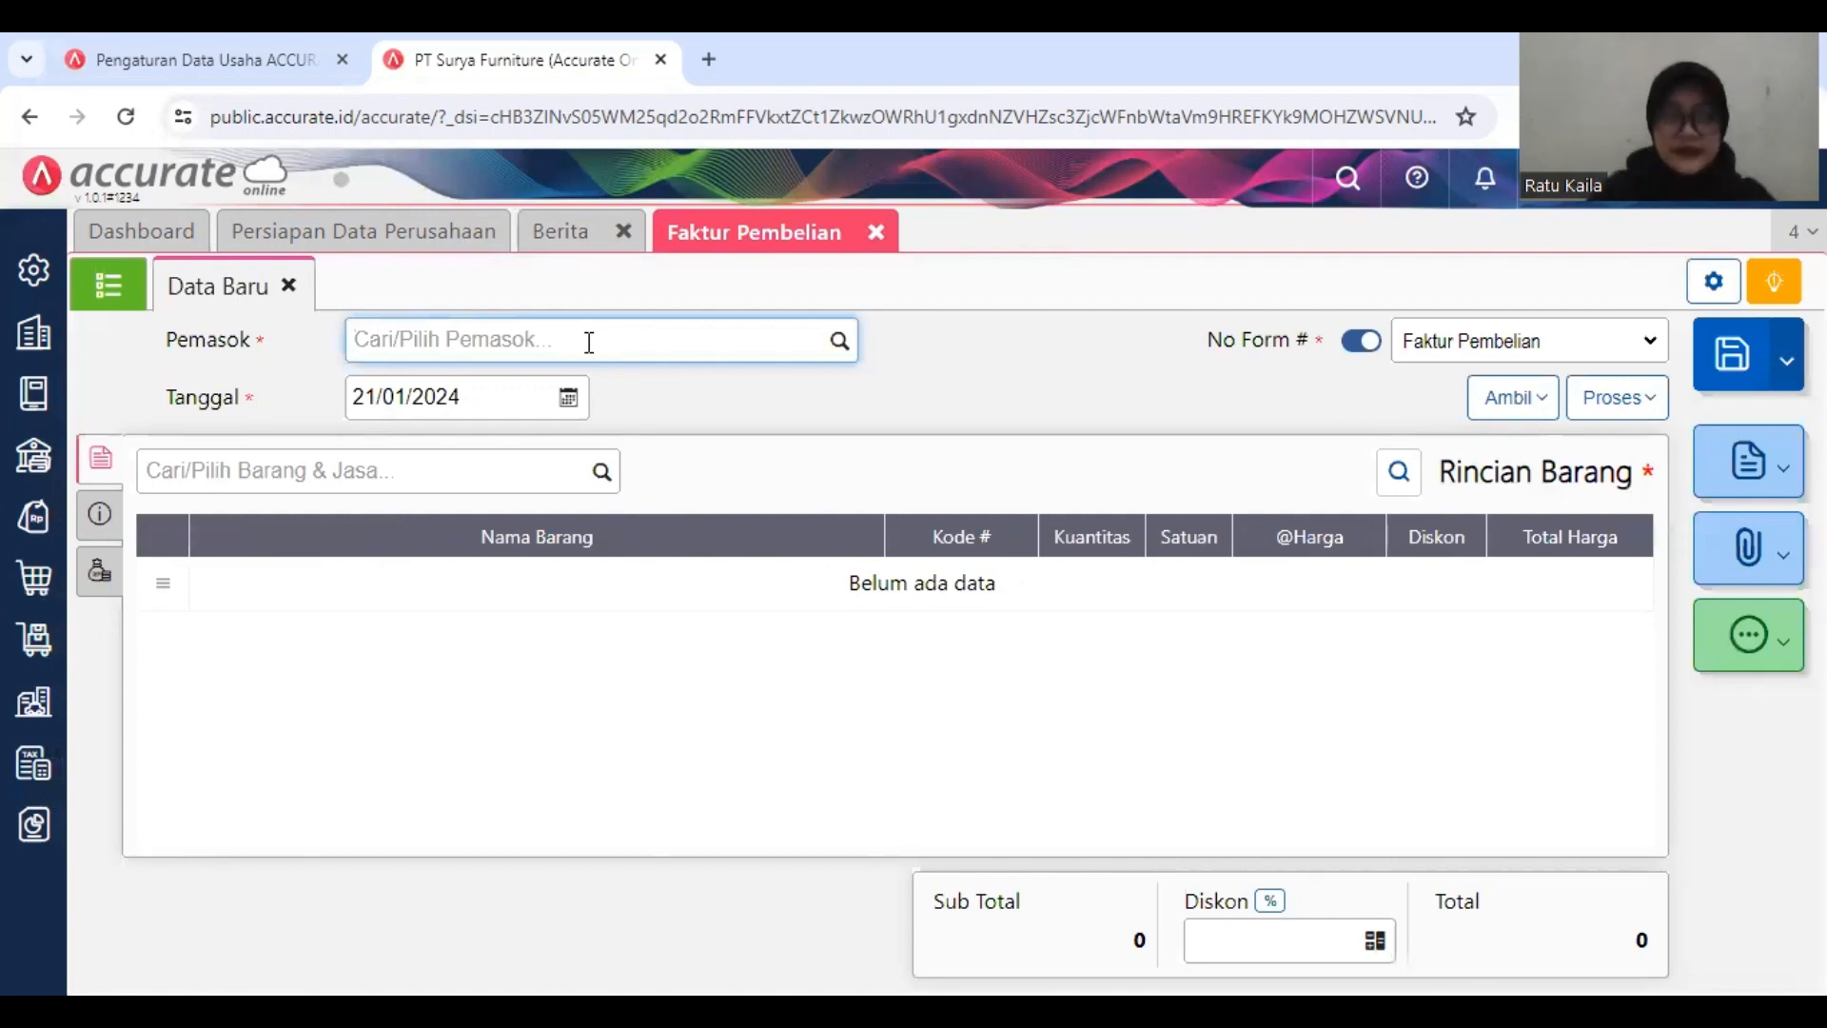
type("PT")
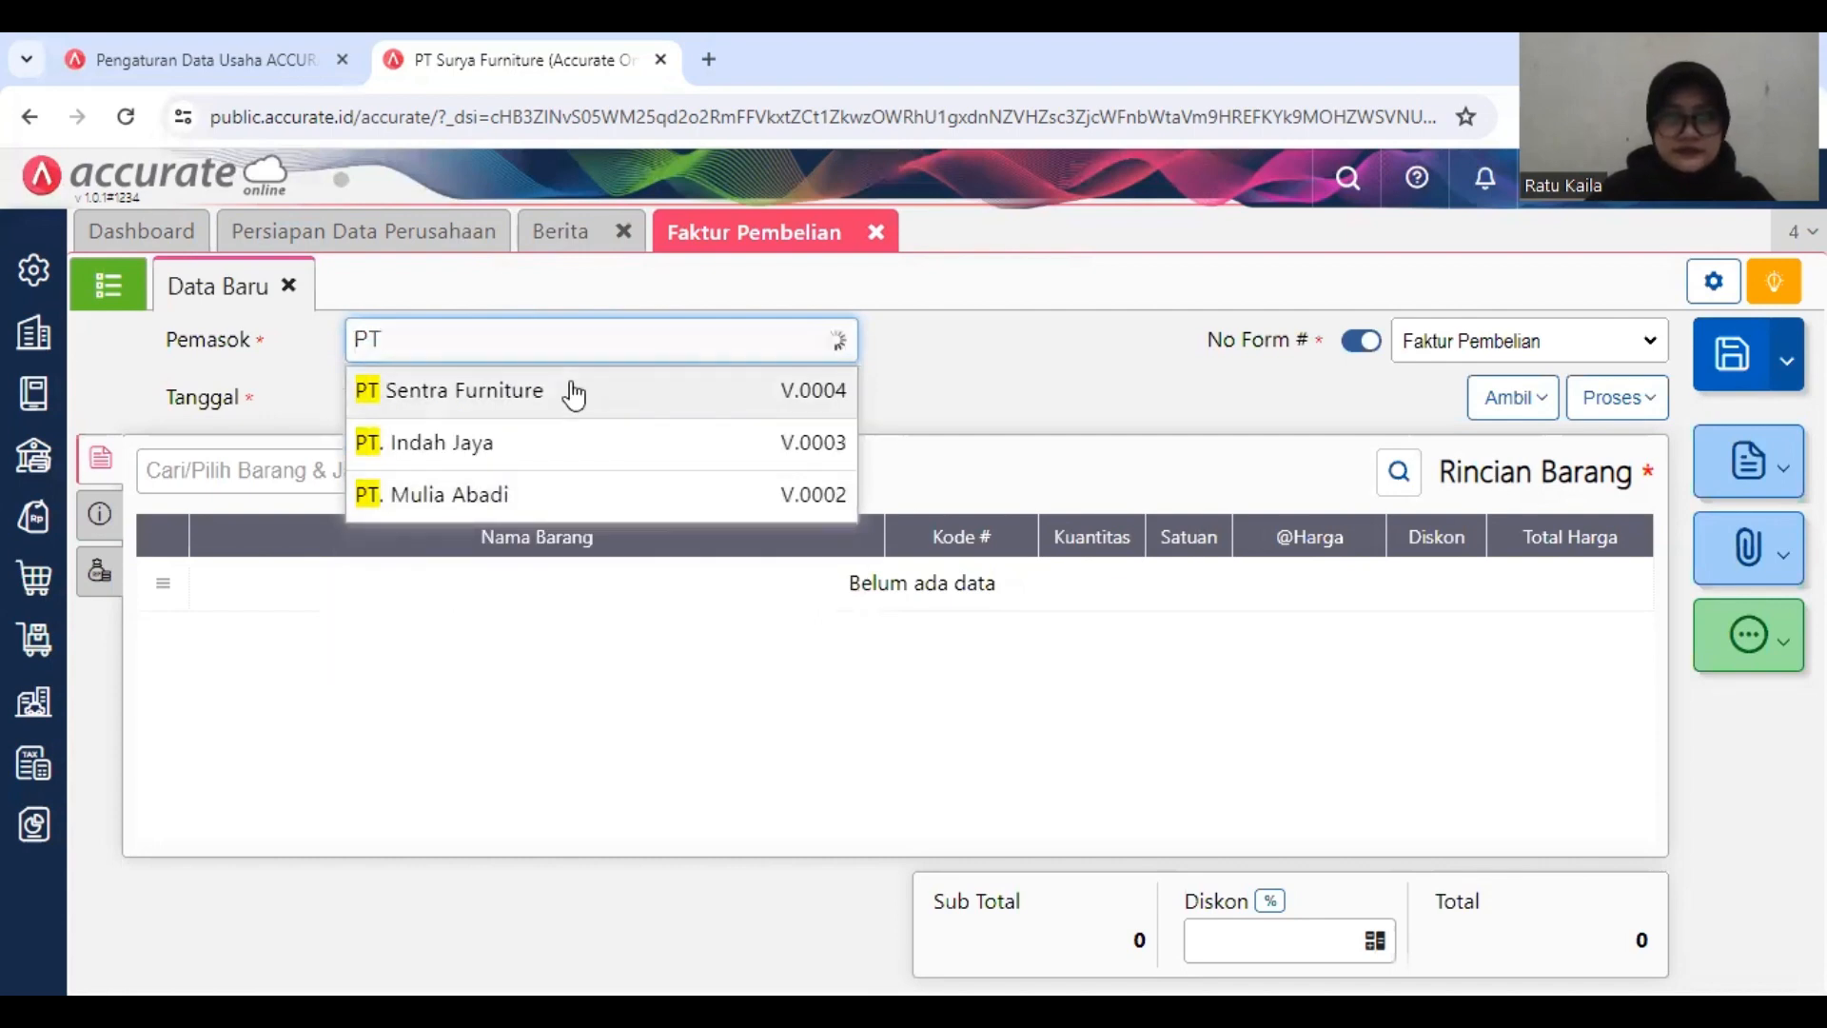
left_click(574, 392)
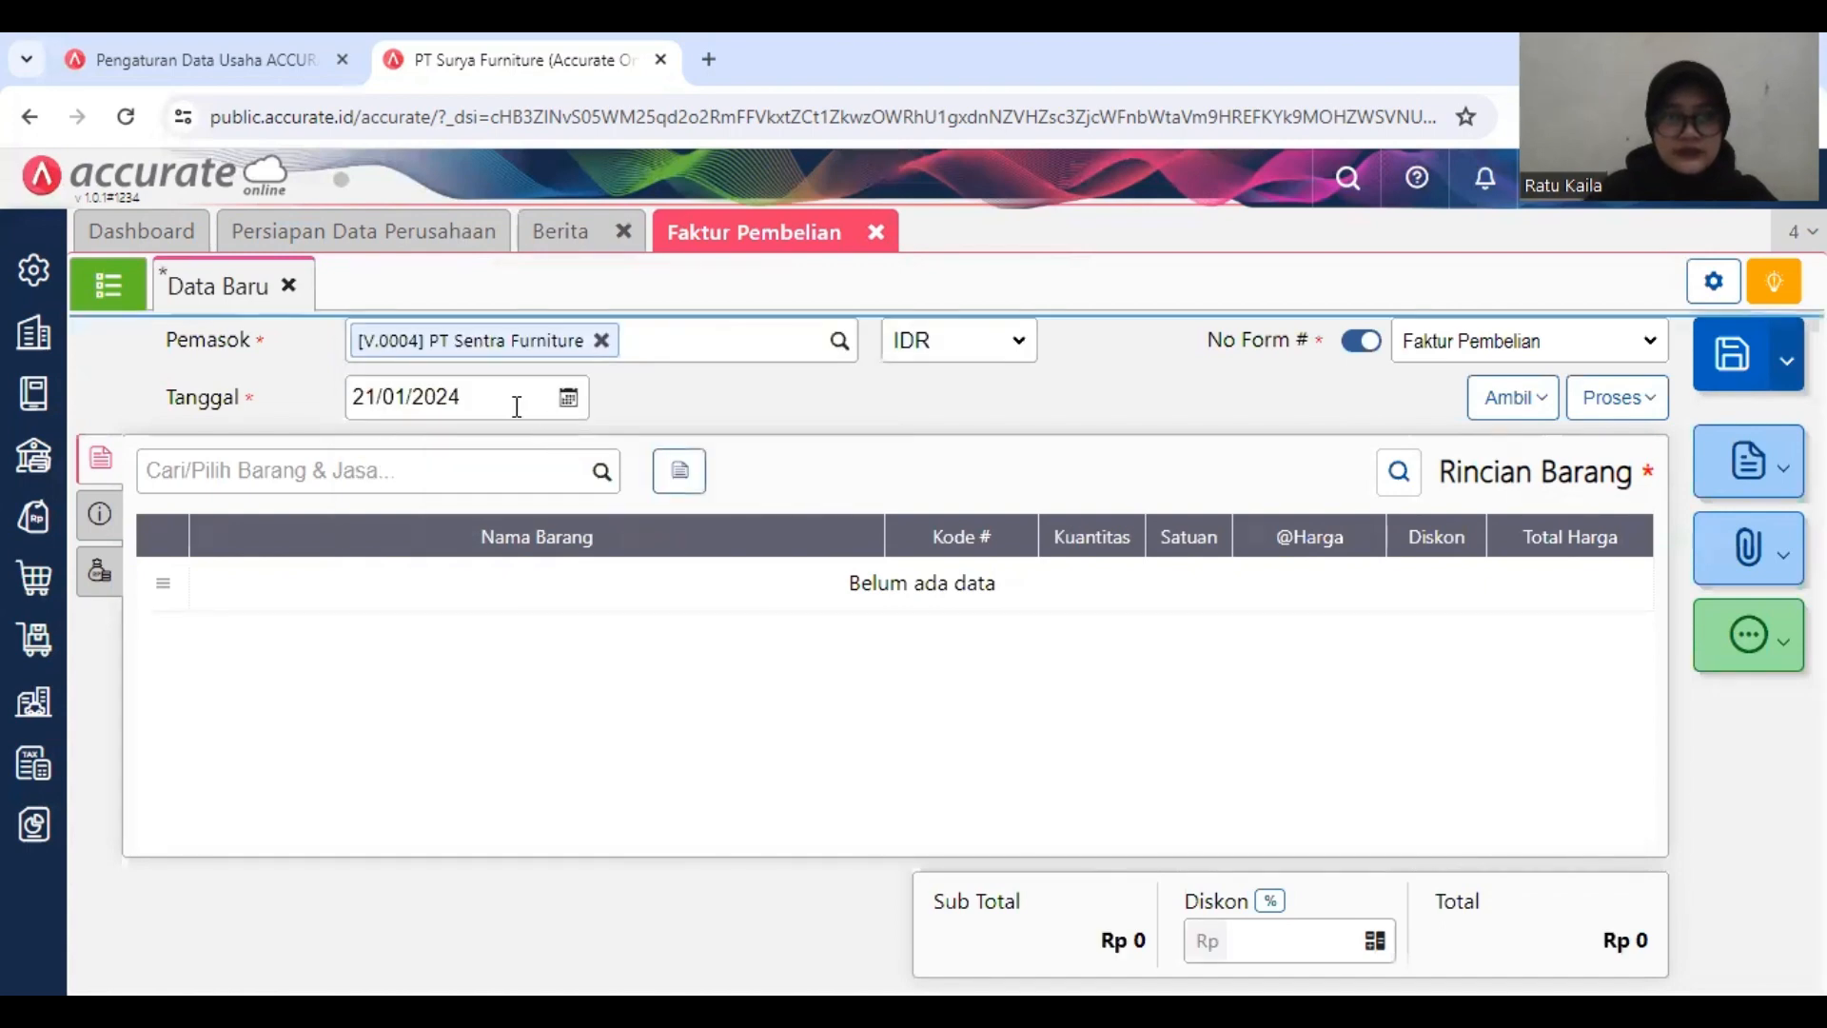
Step: Set the purchase invoice's Tanggal to 08/01/2019
left_click(516, 407)
type("080102")
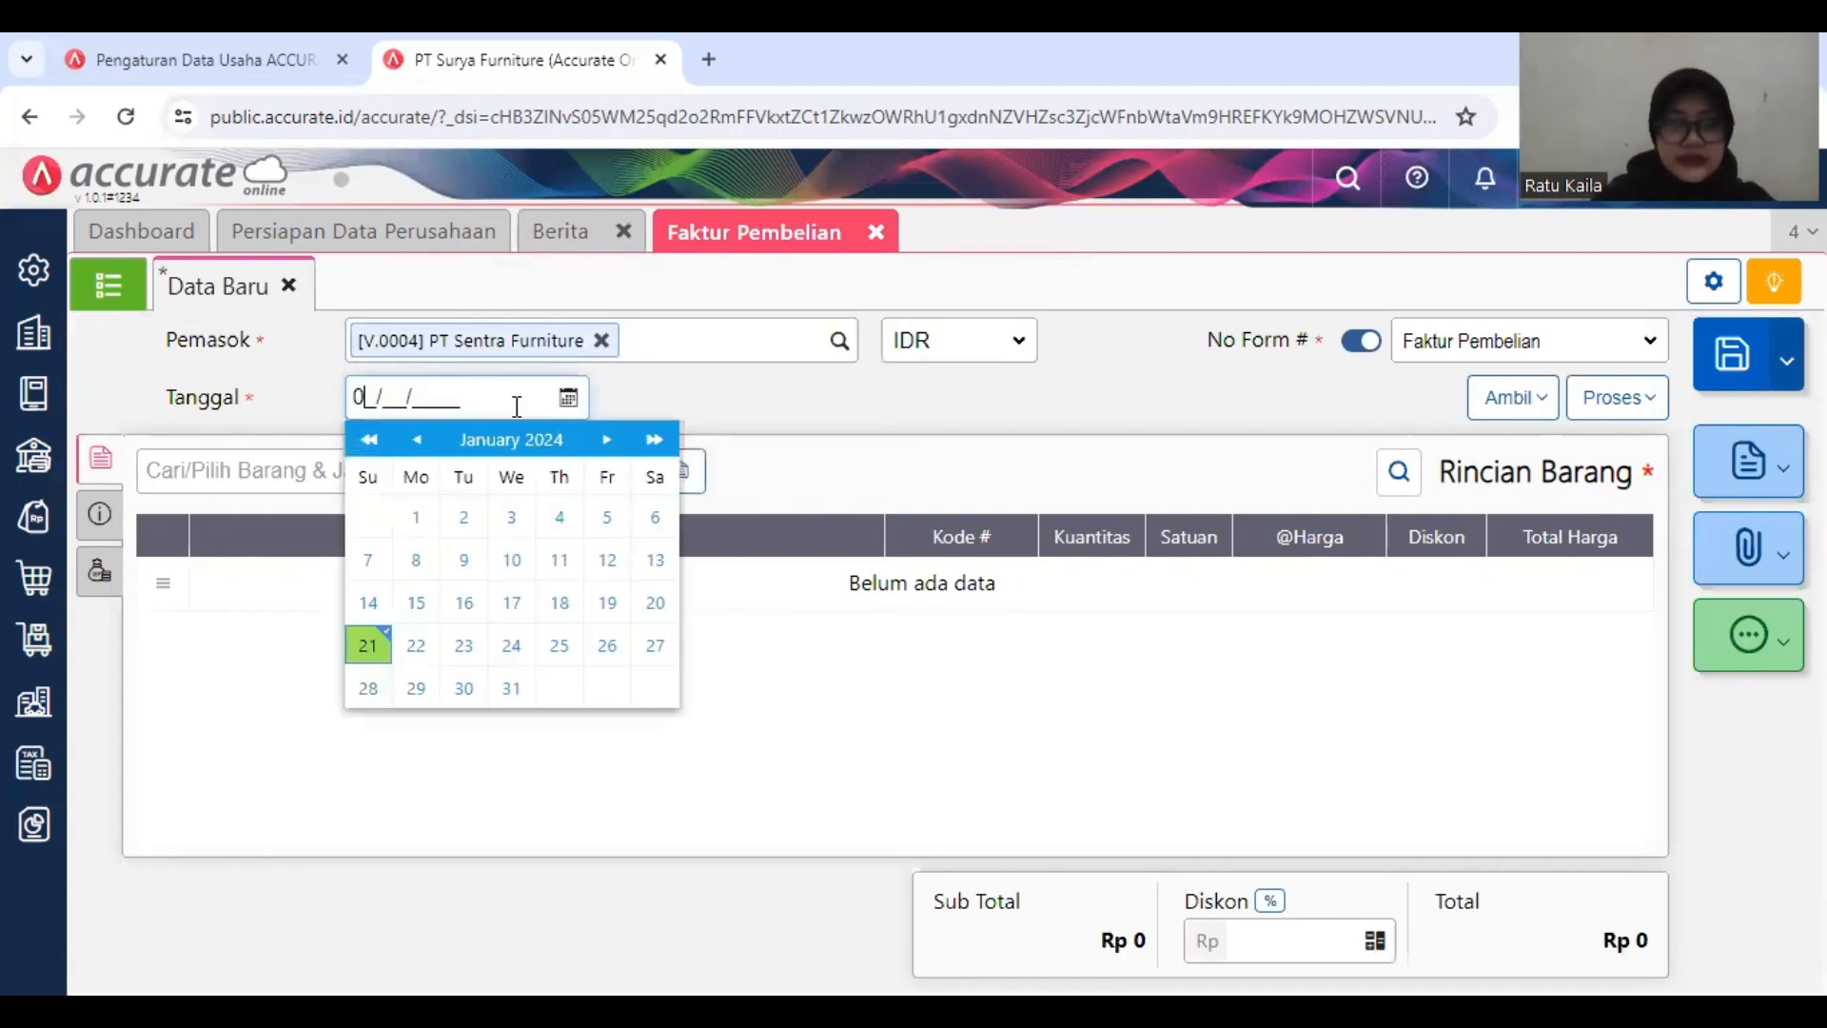
type("19")
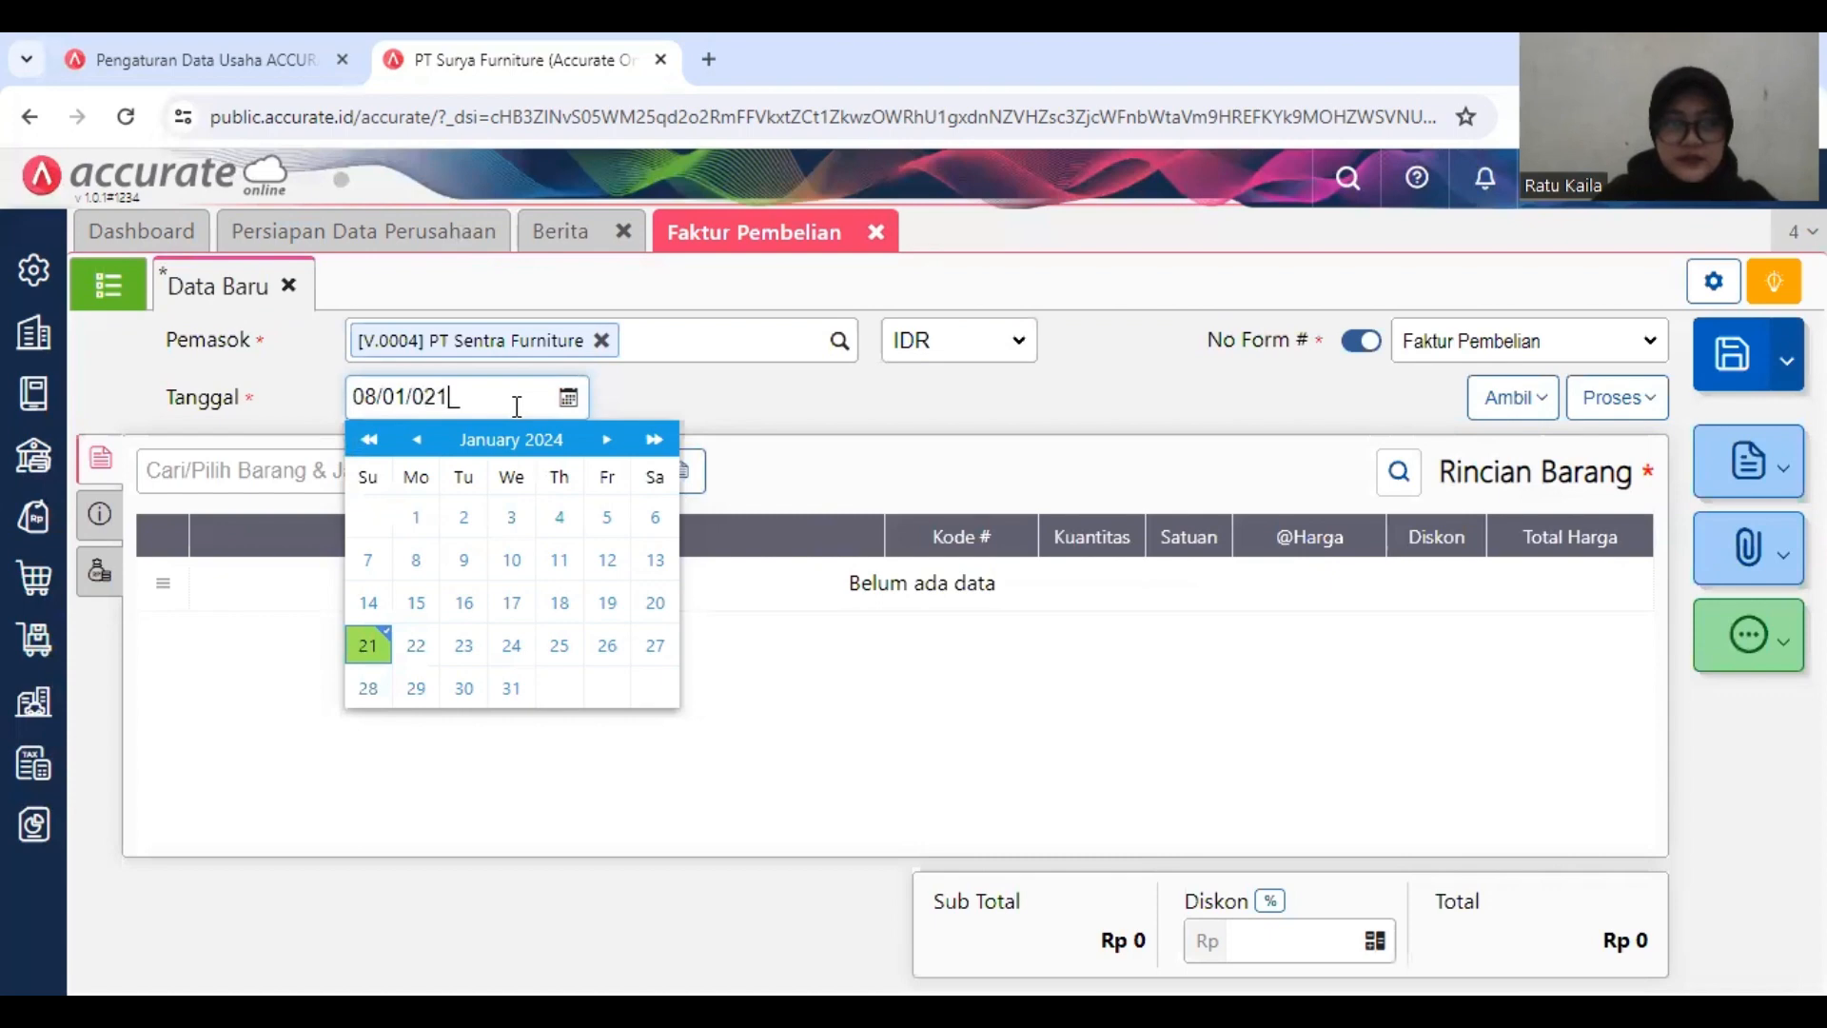
key("BackSpace")
key("BackSpace")
key("BackSpace")
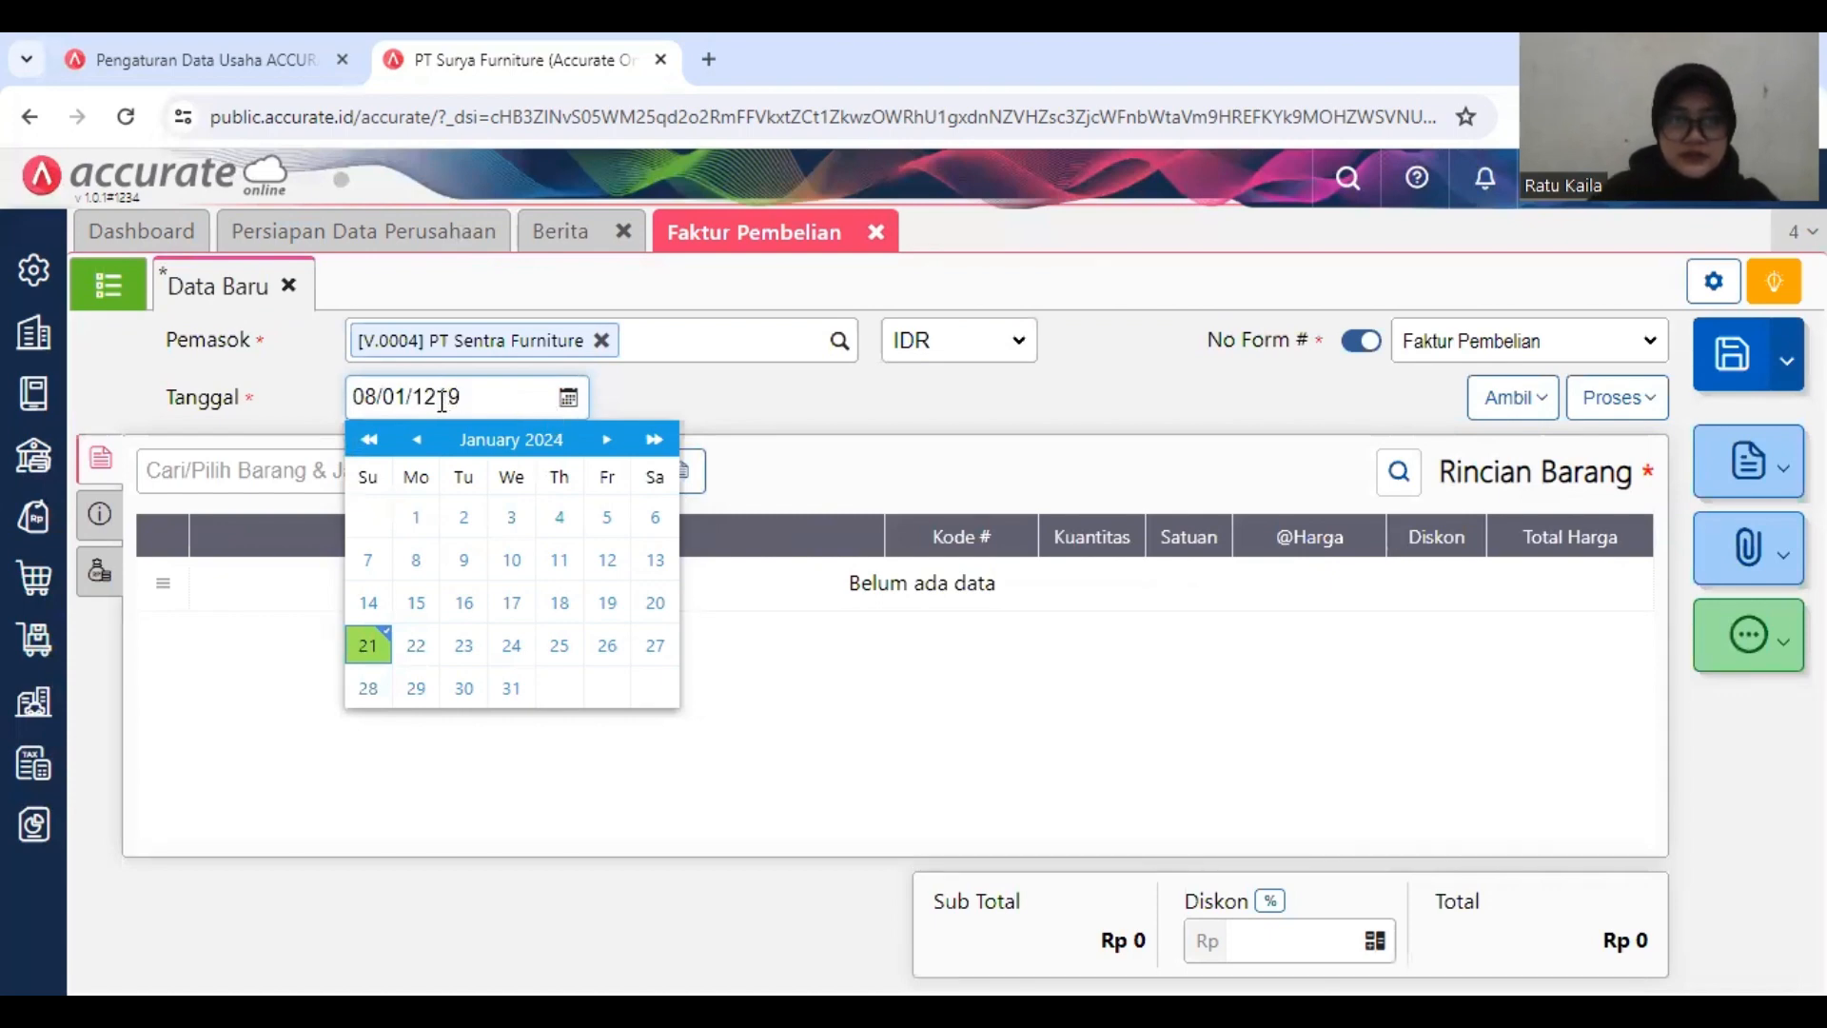
key("BackSpace")
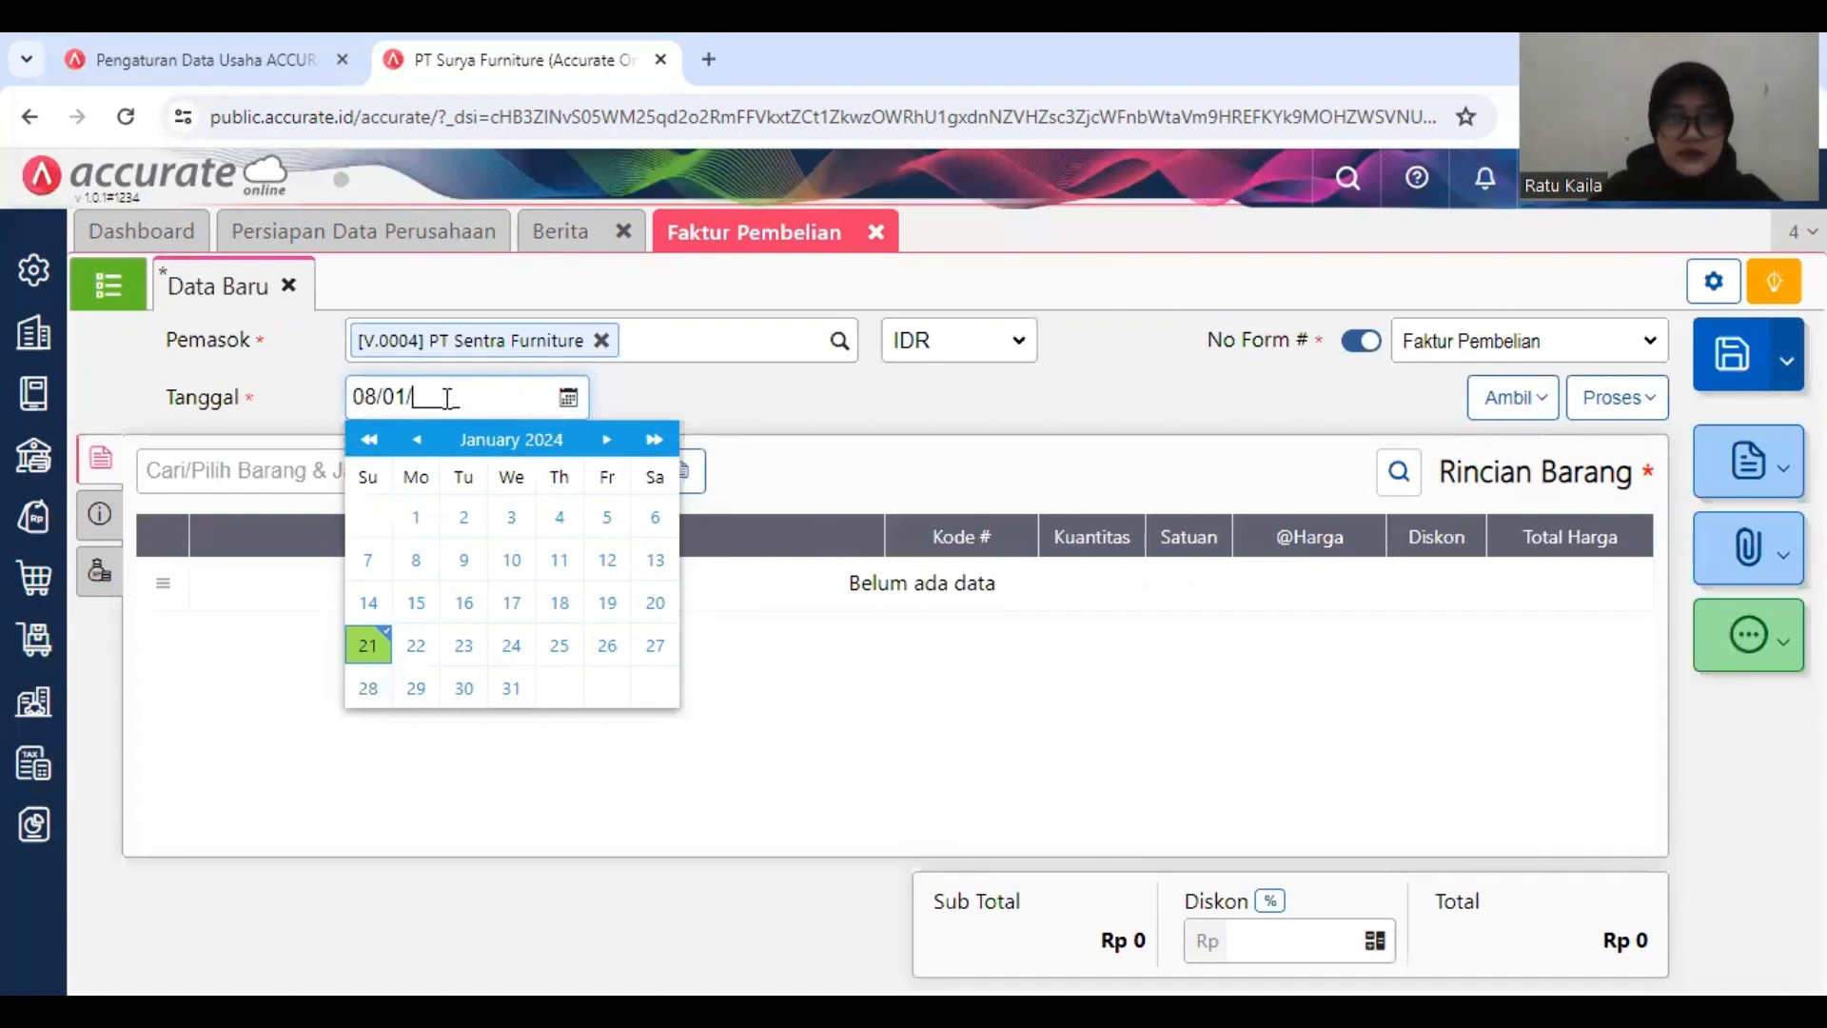
type("2019")
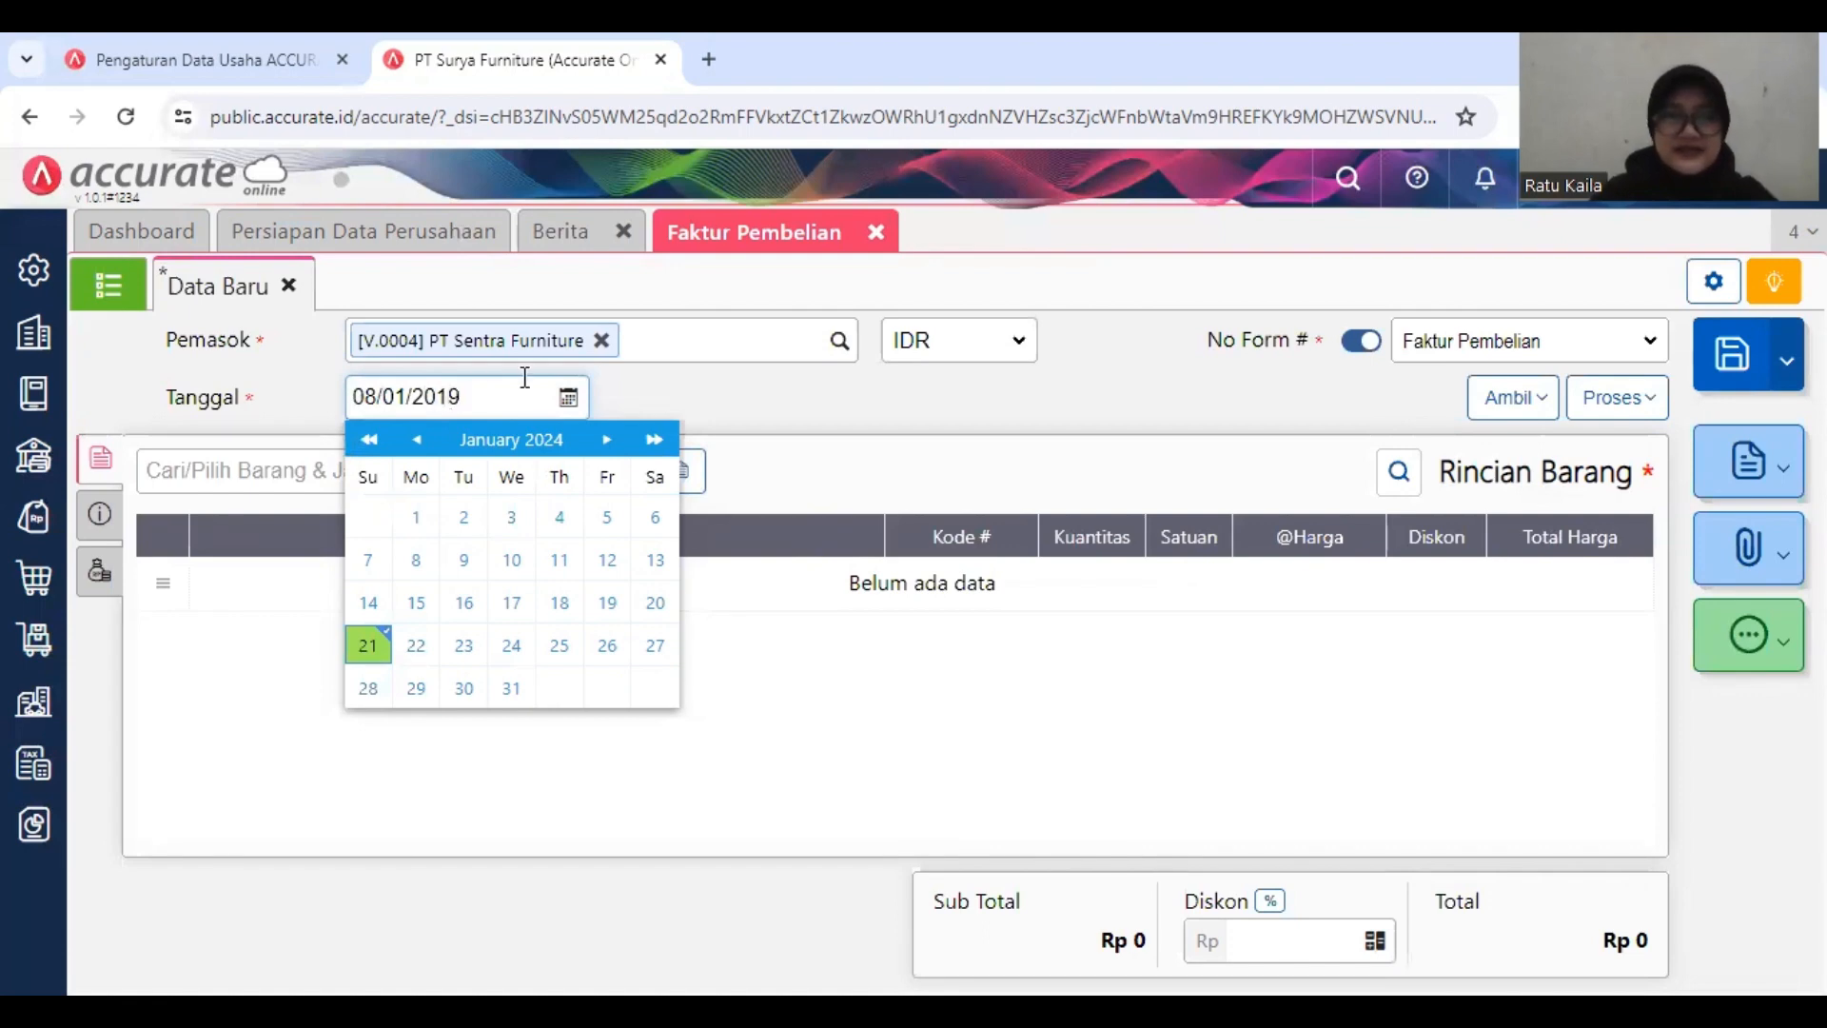
left_click(648, 403)
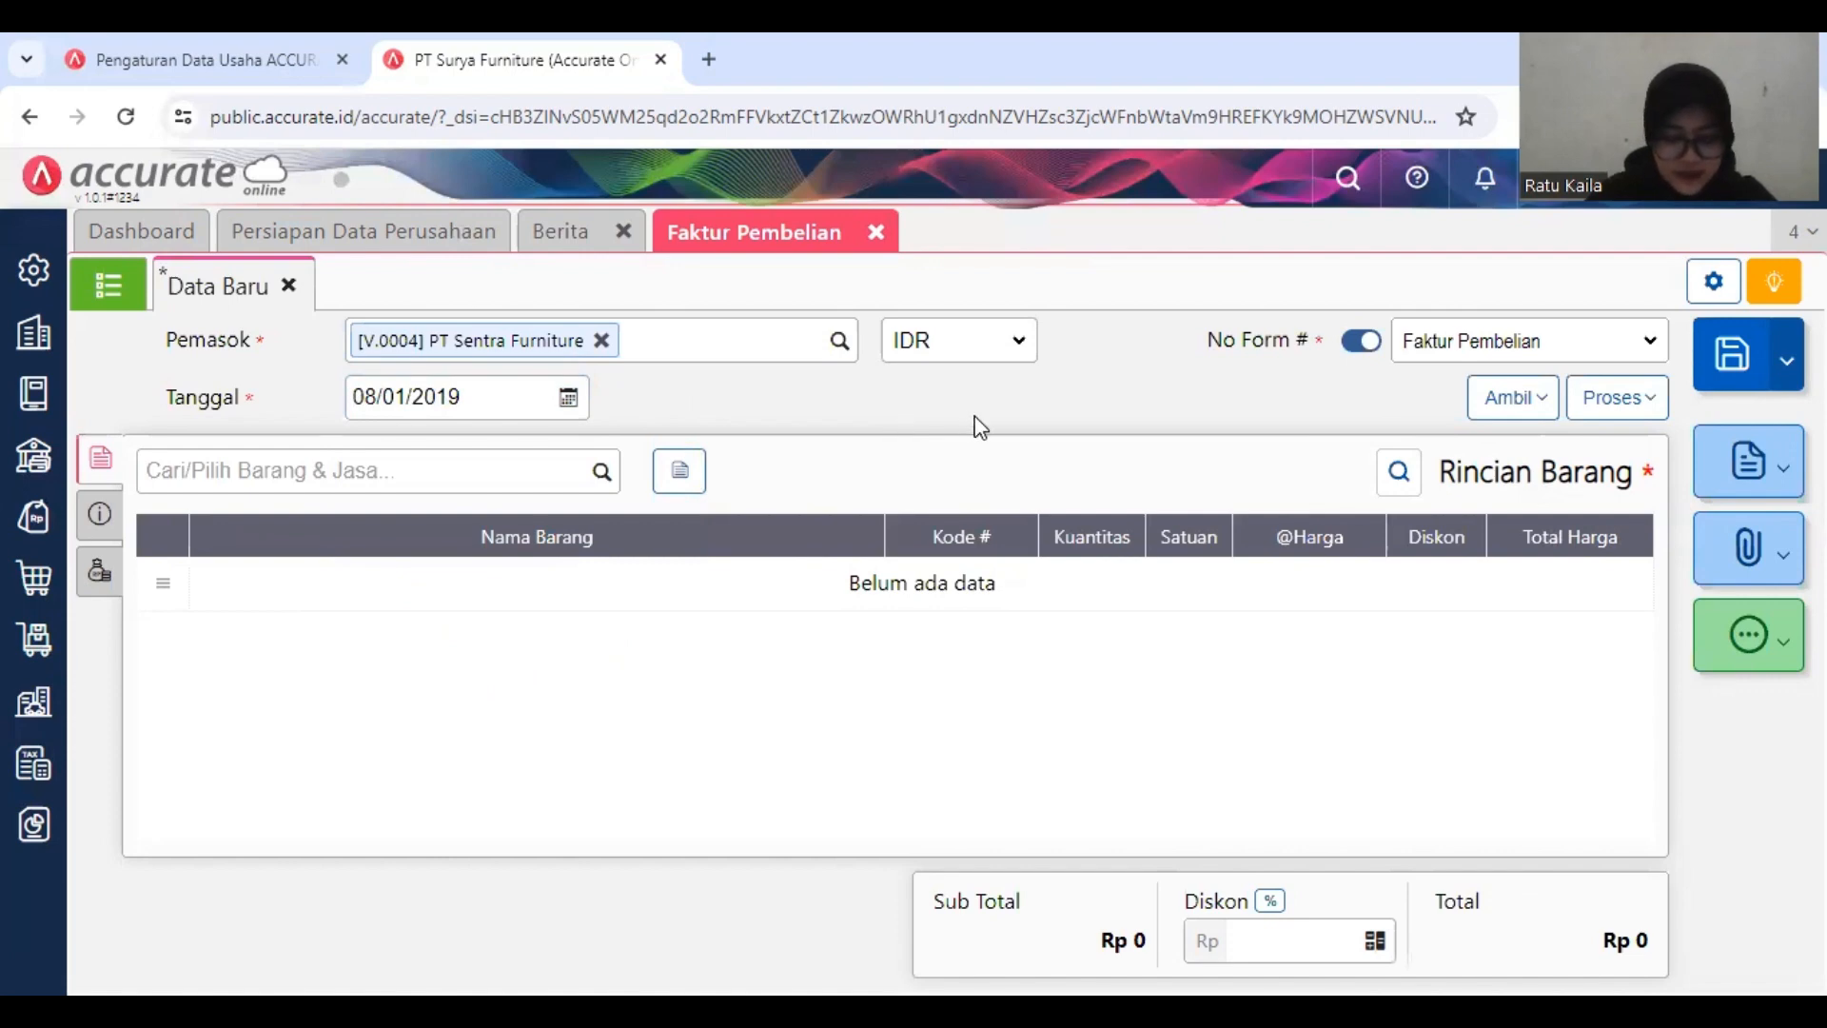
left_click(1504, 410)
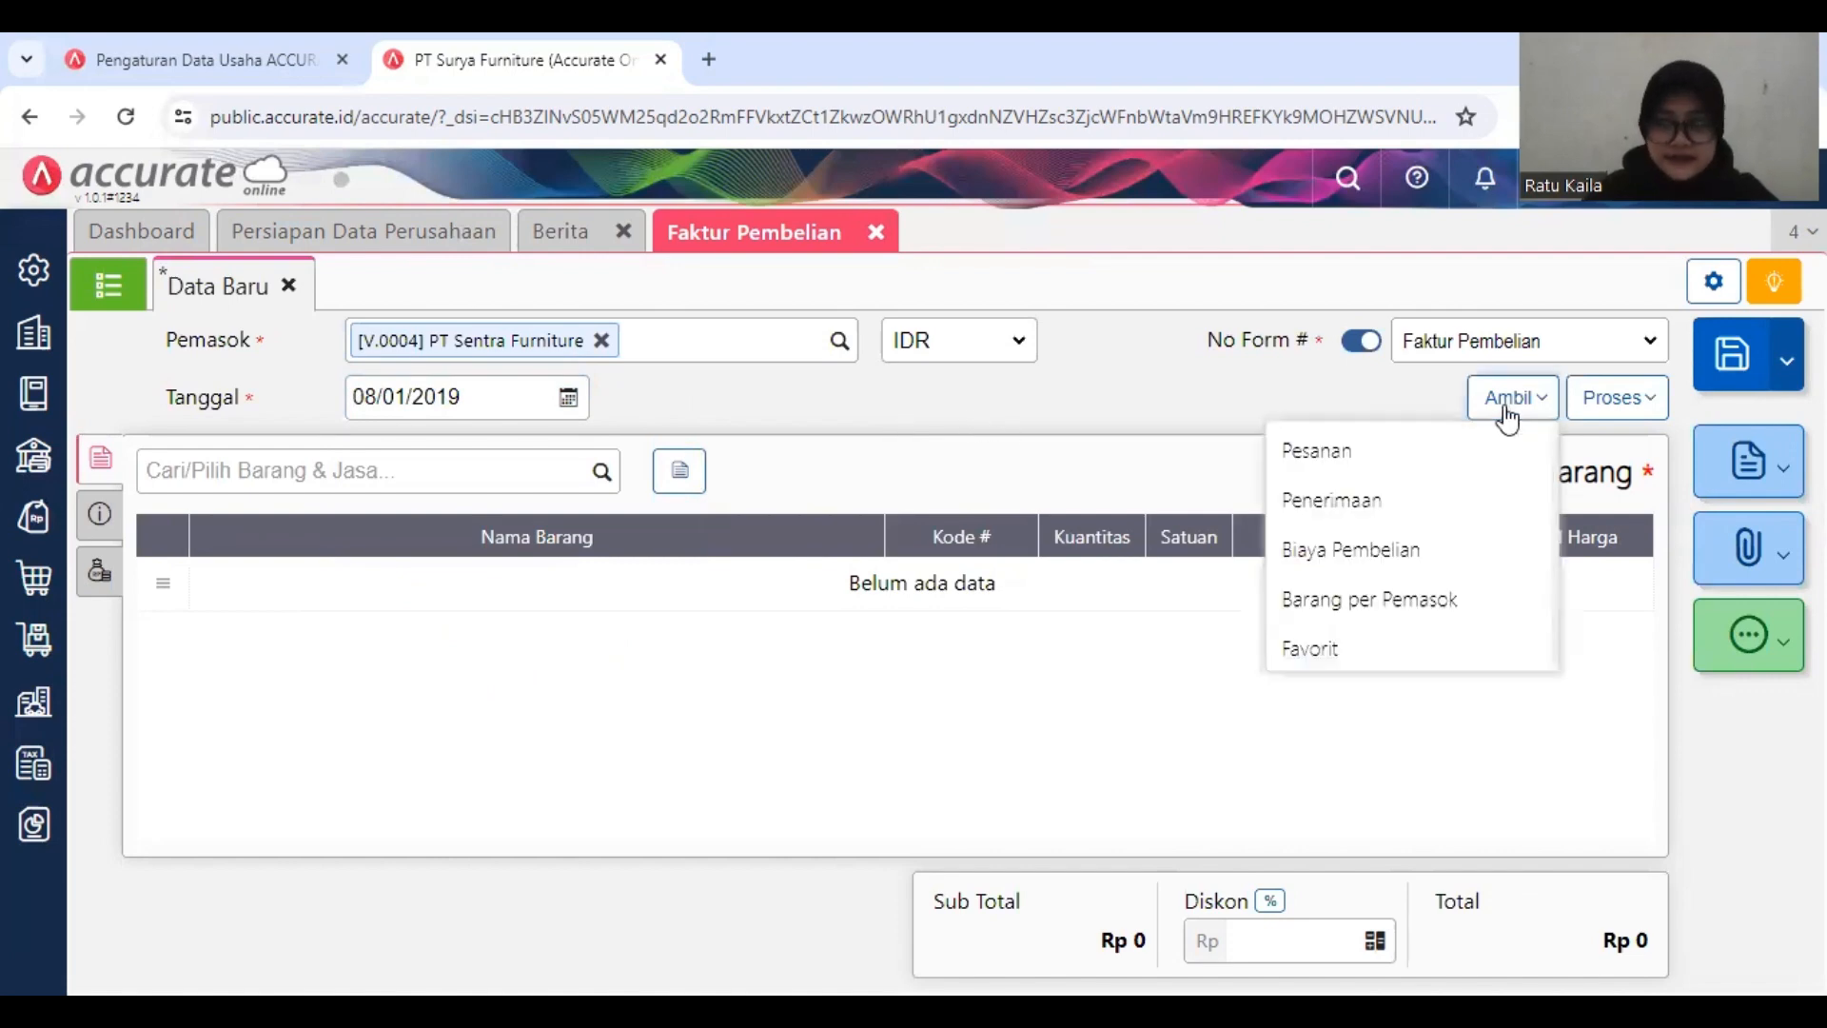
left_click(1429, 469)
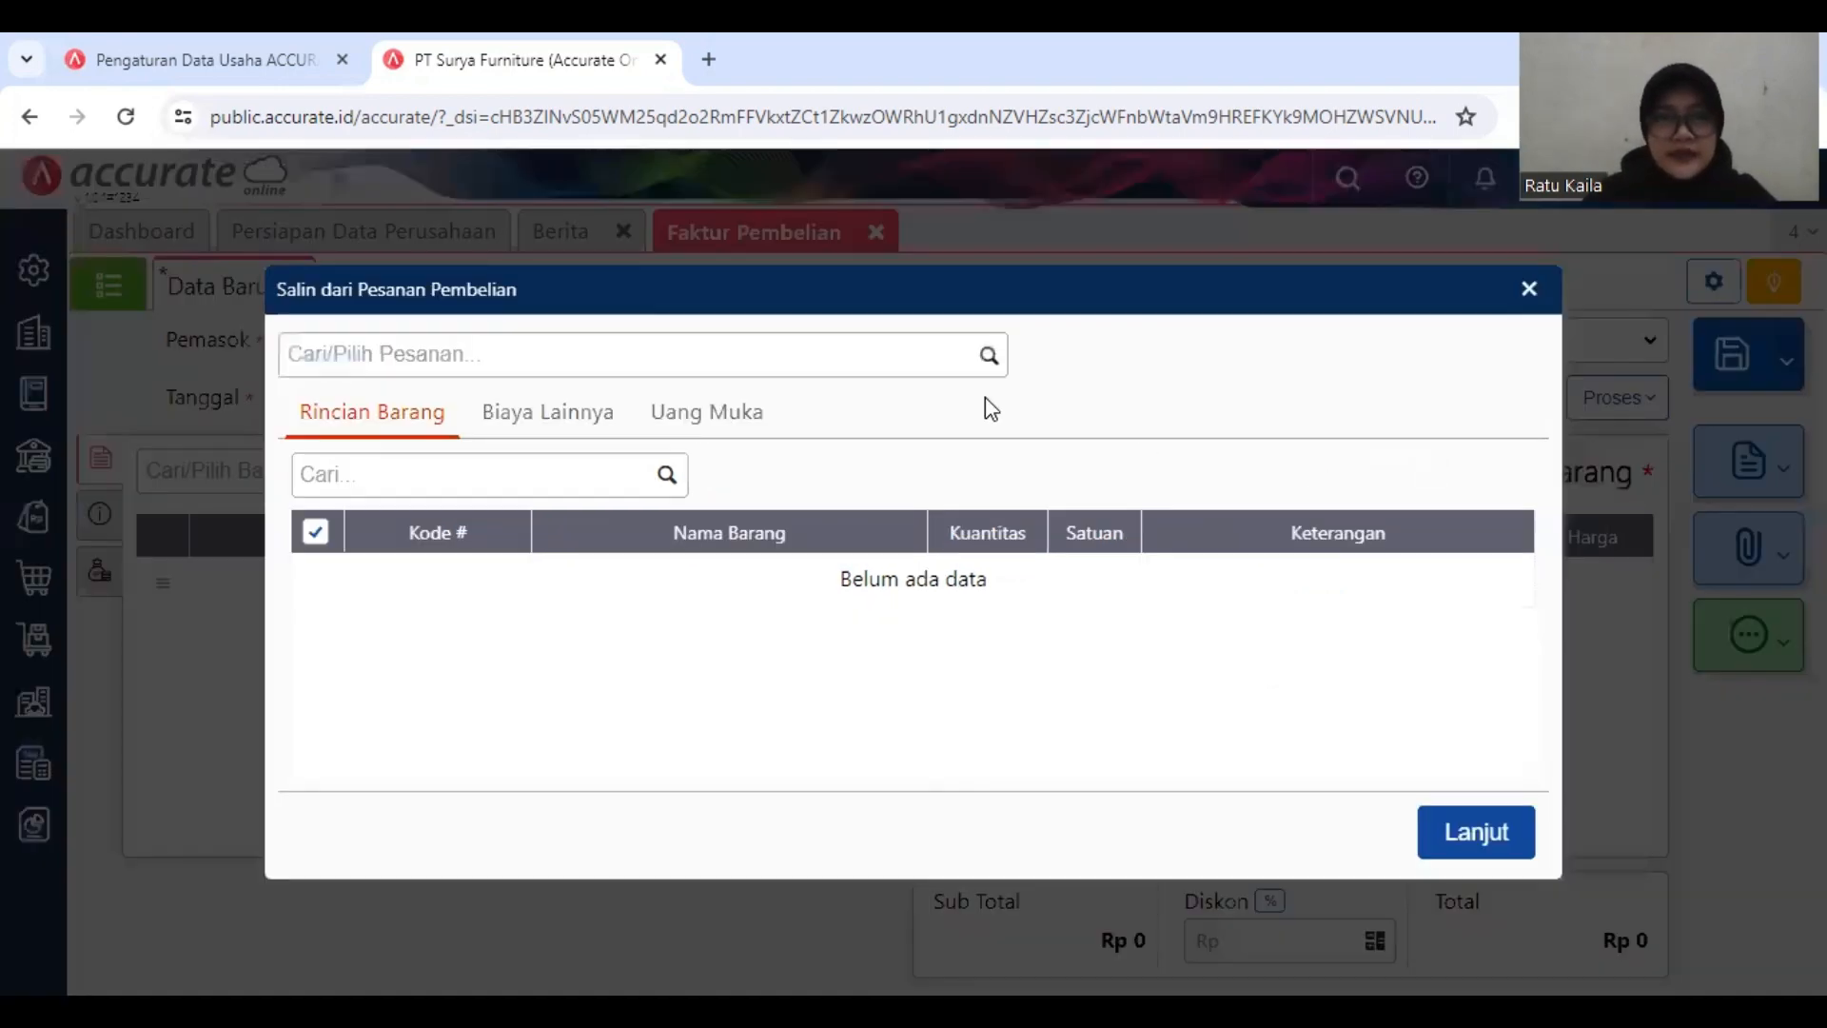
left_click(994, 355)
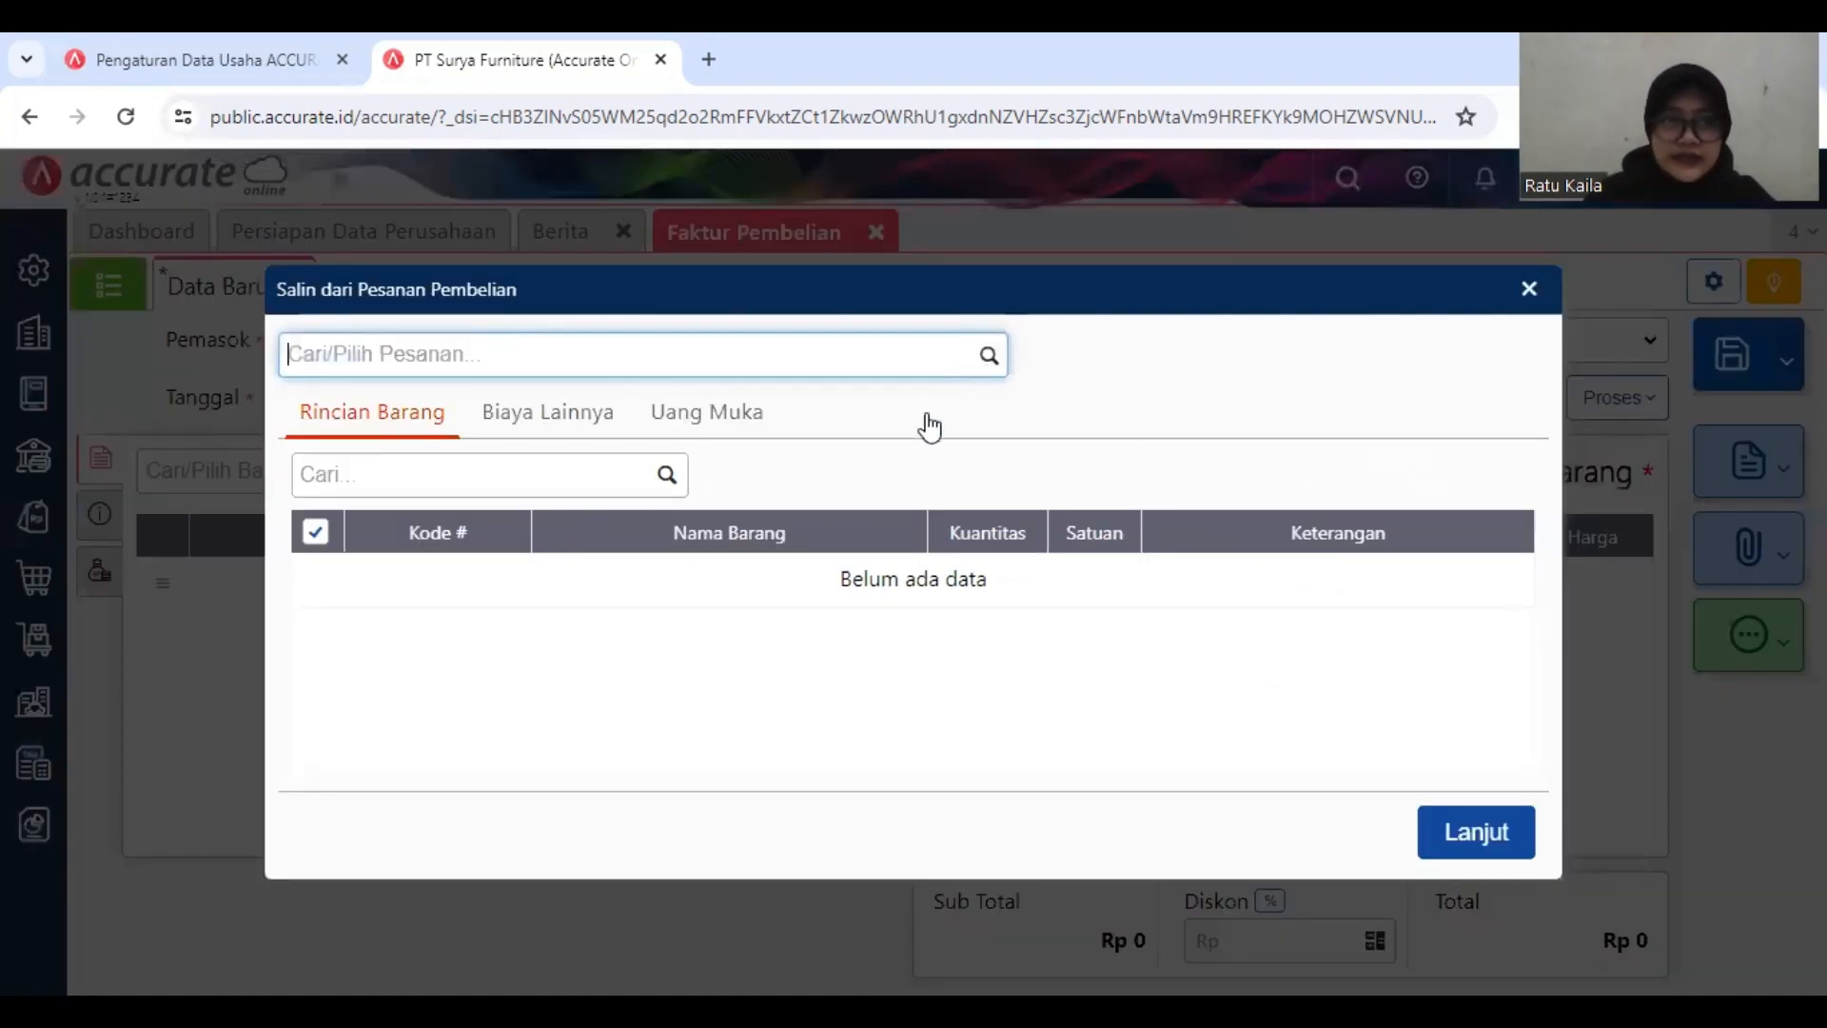
left_click(1001, 373)
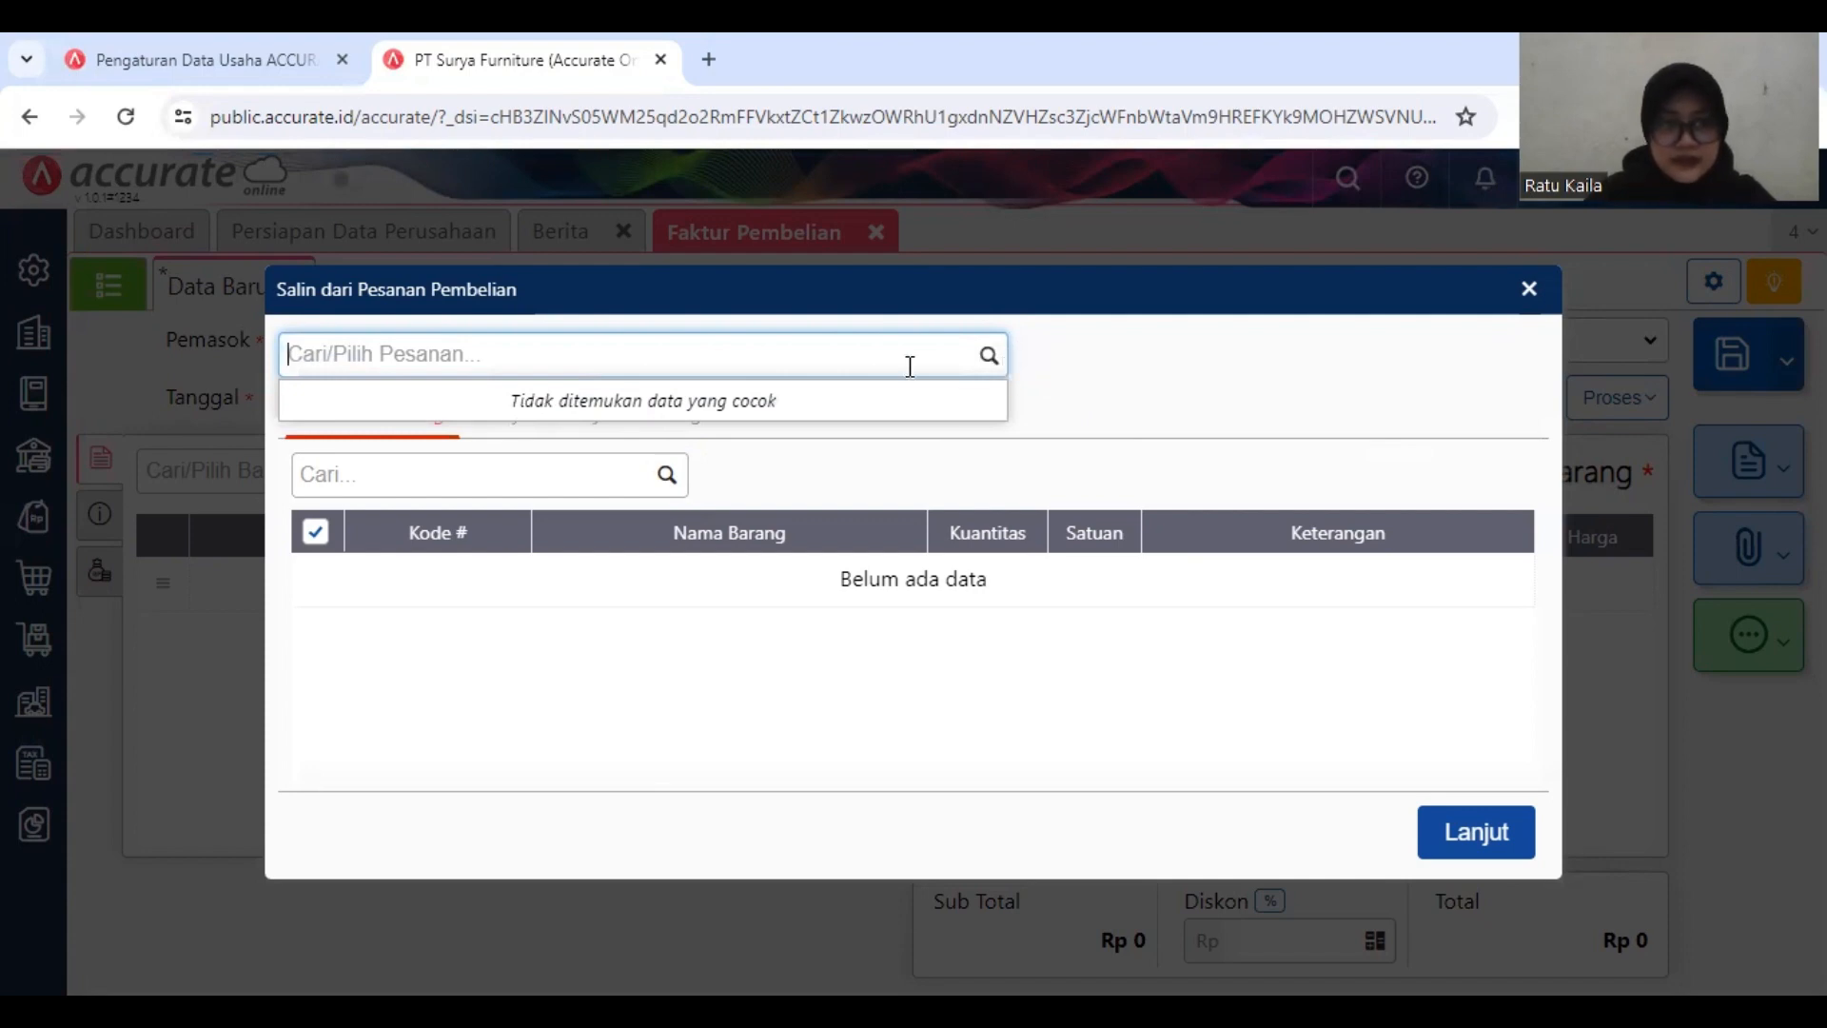
left_click(665, 474)
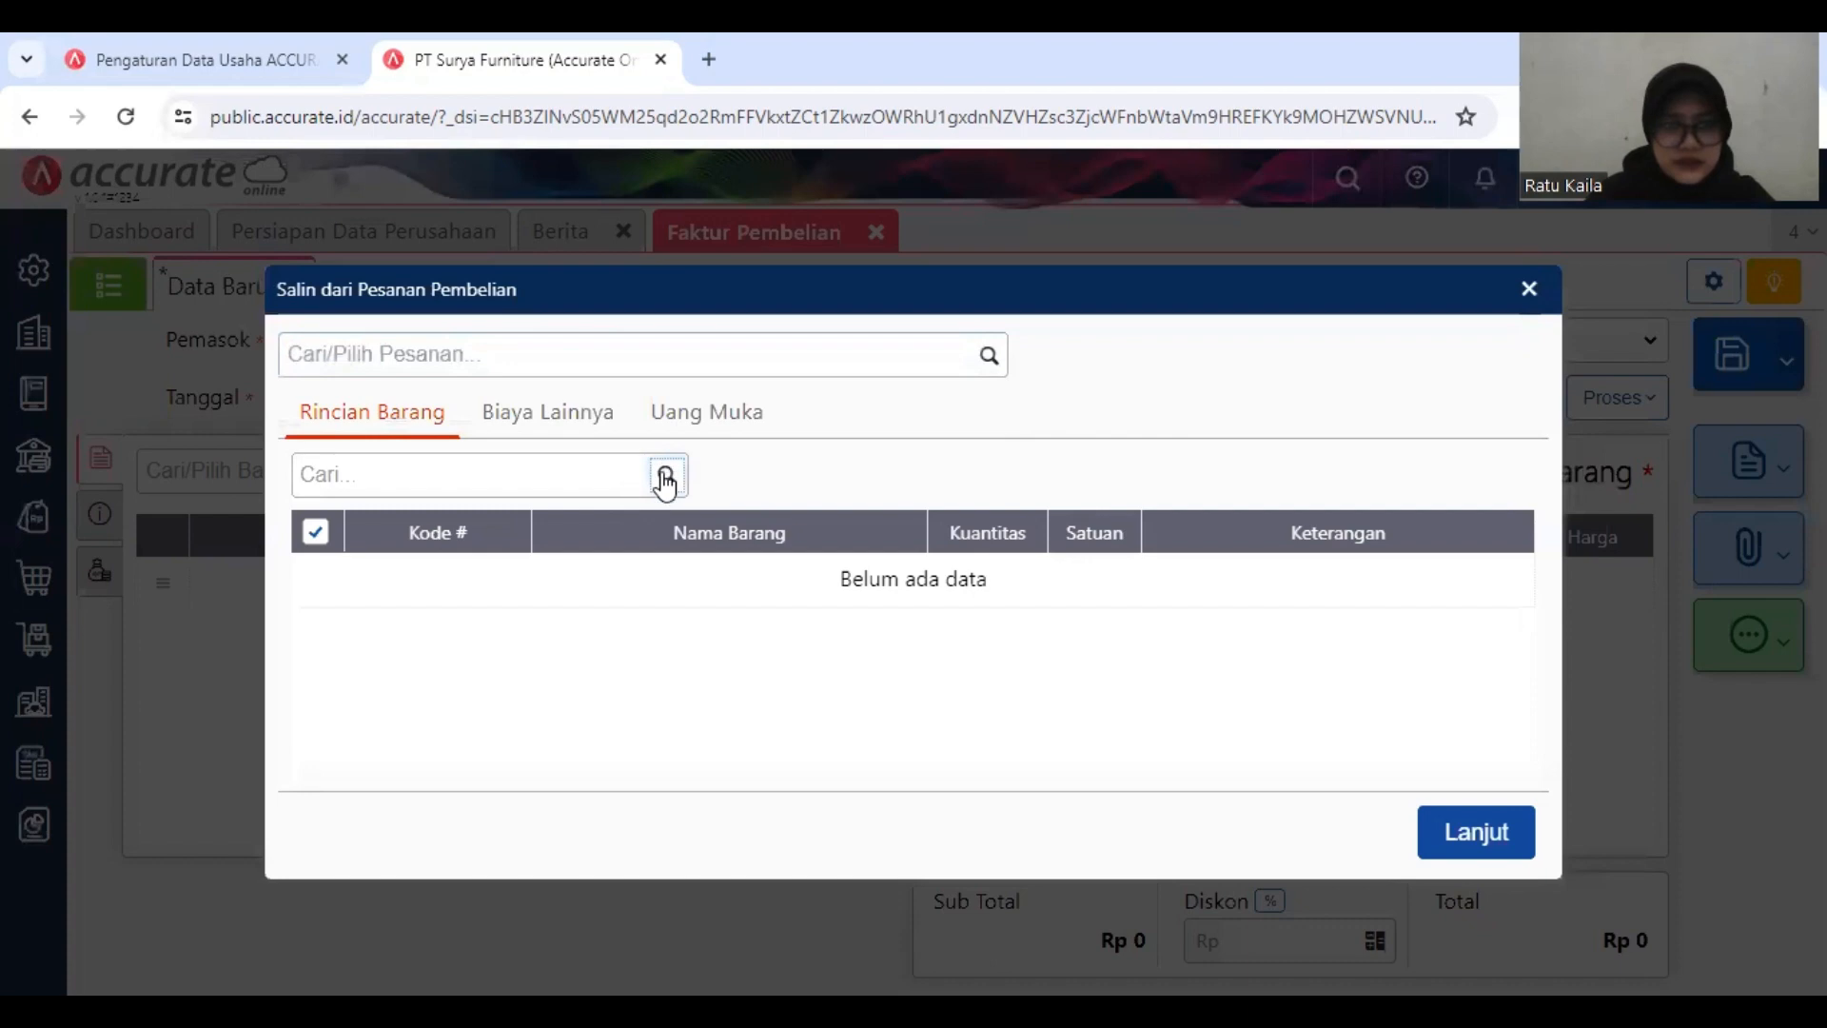
left_click(665, 474)
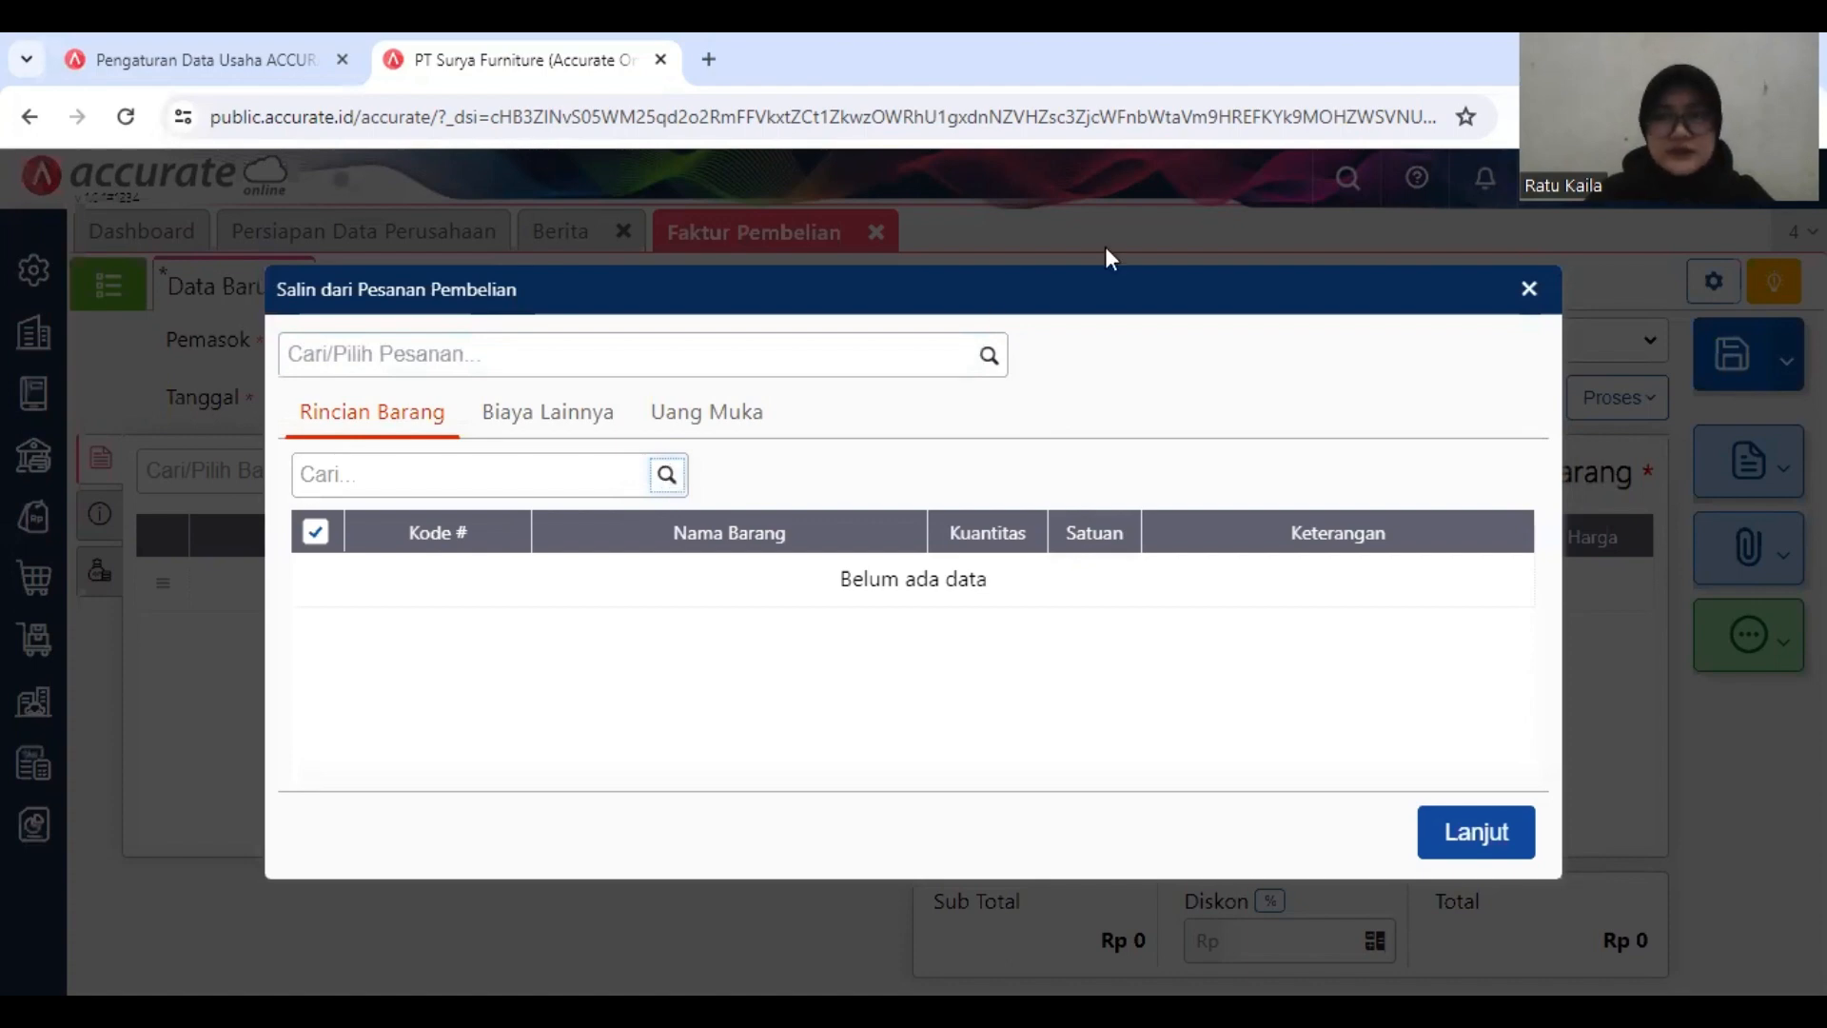
left_click(1526, 290)
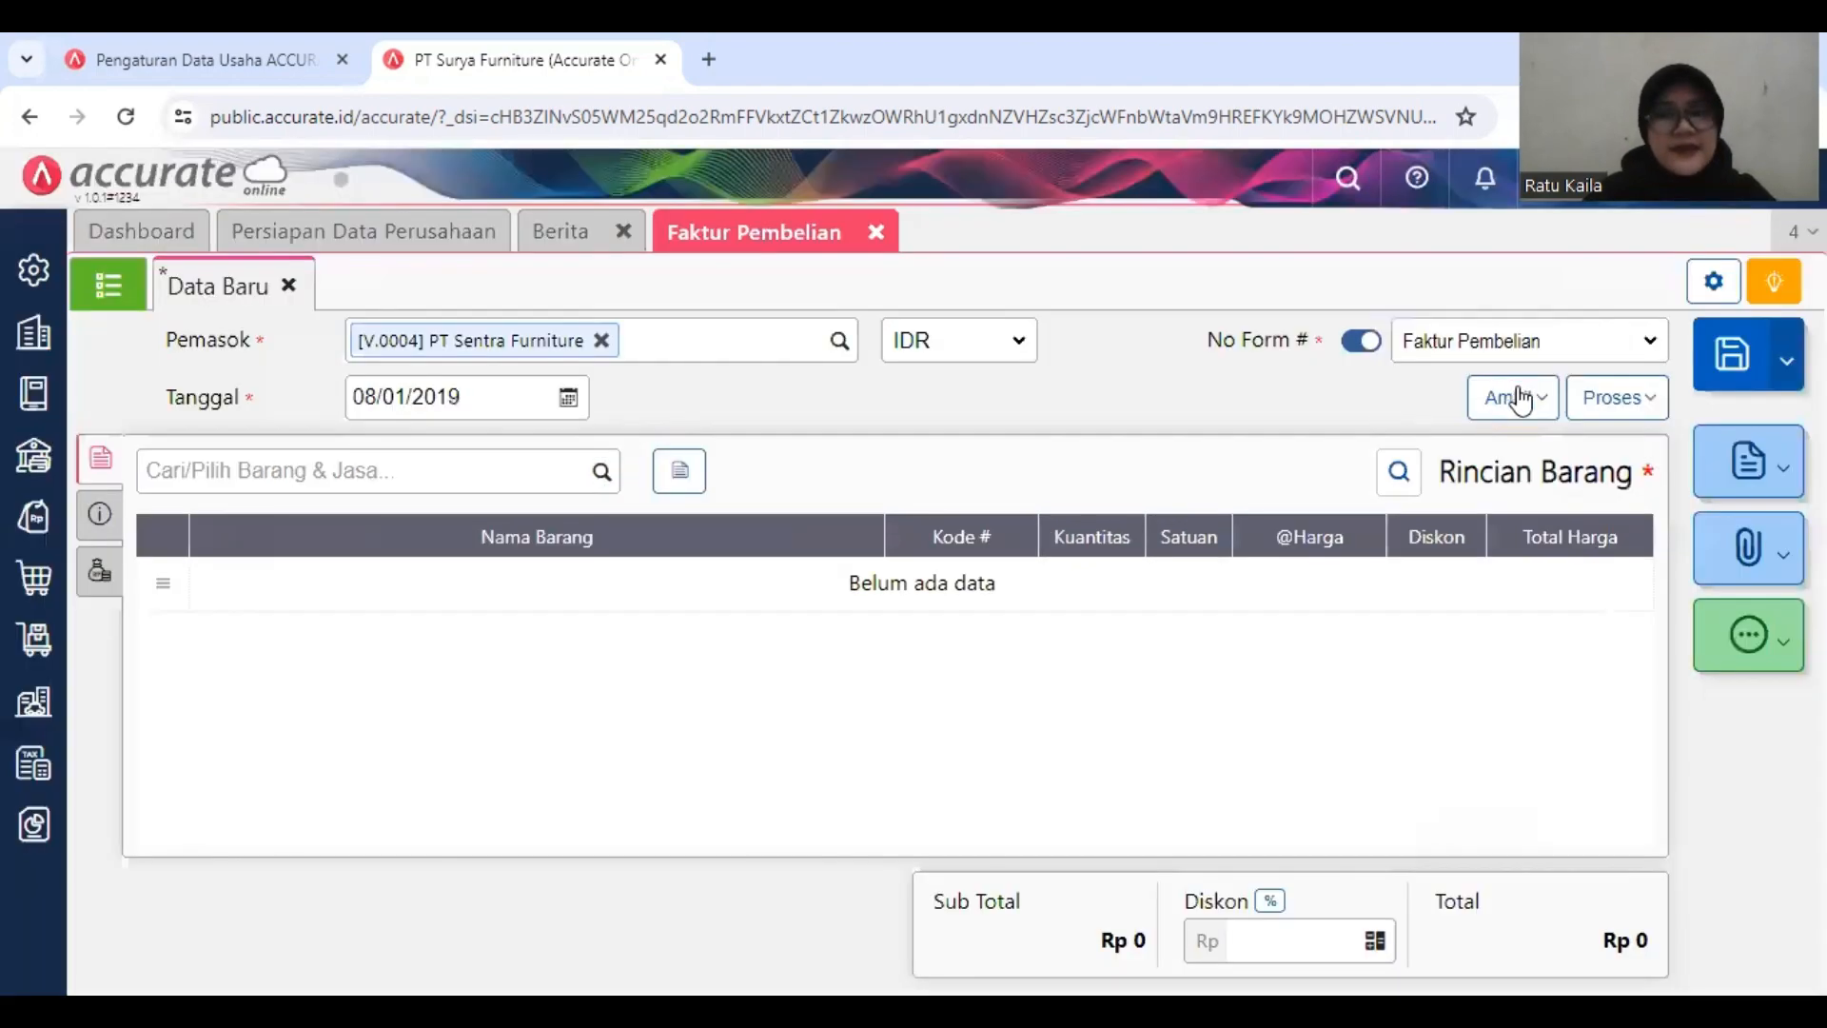
Step: Copy the Meja Bundar item into the invoice from goods receipt (Penerimaan) 9095
left_click(1520, 398)
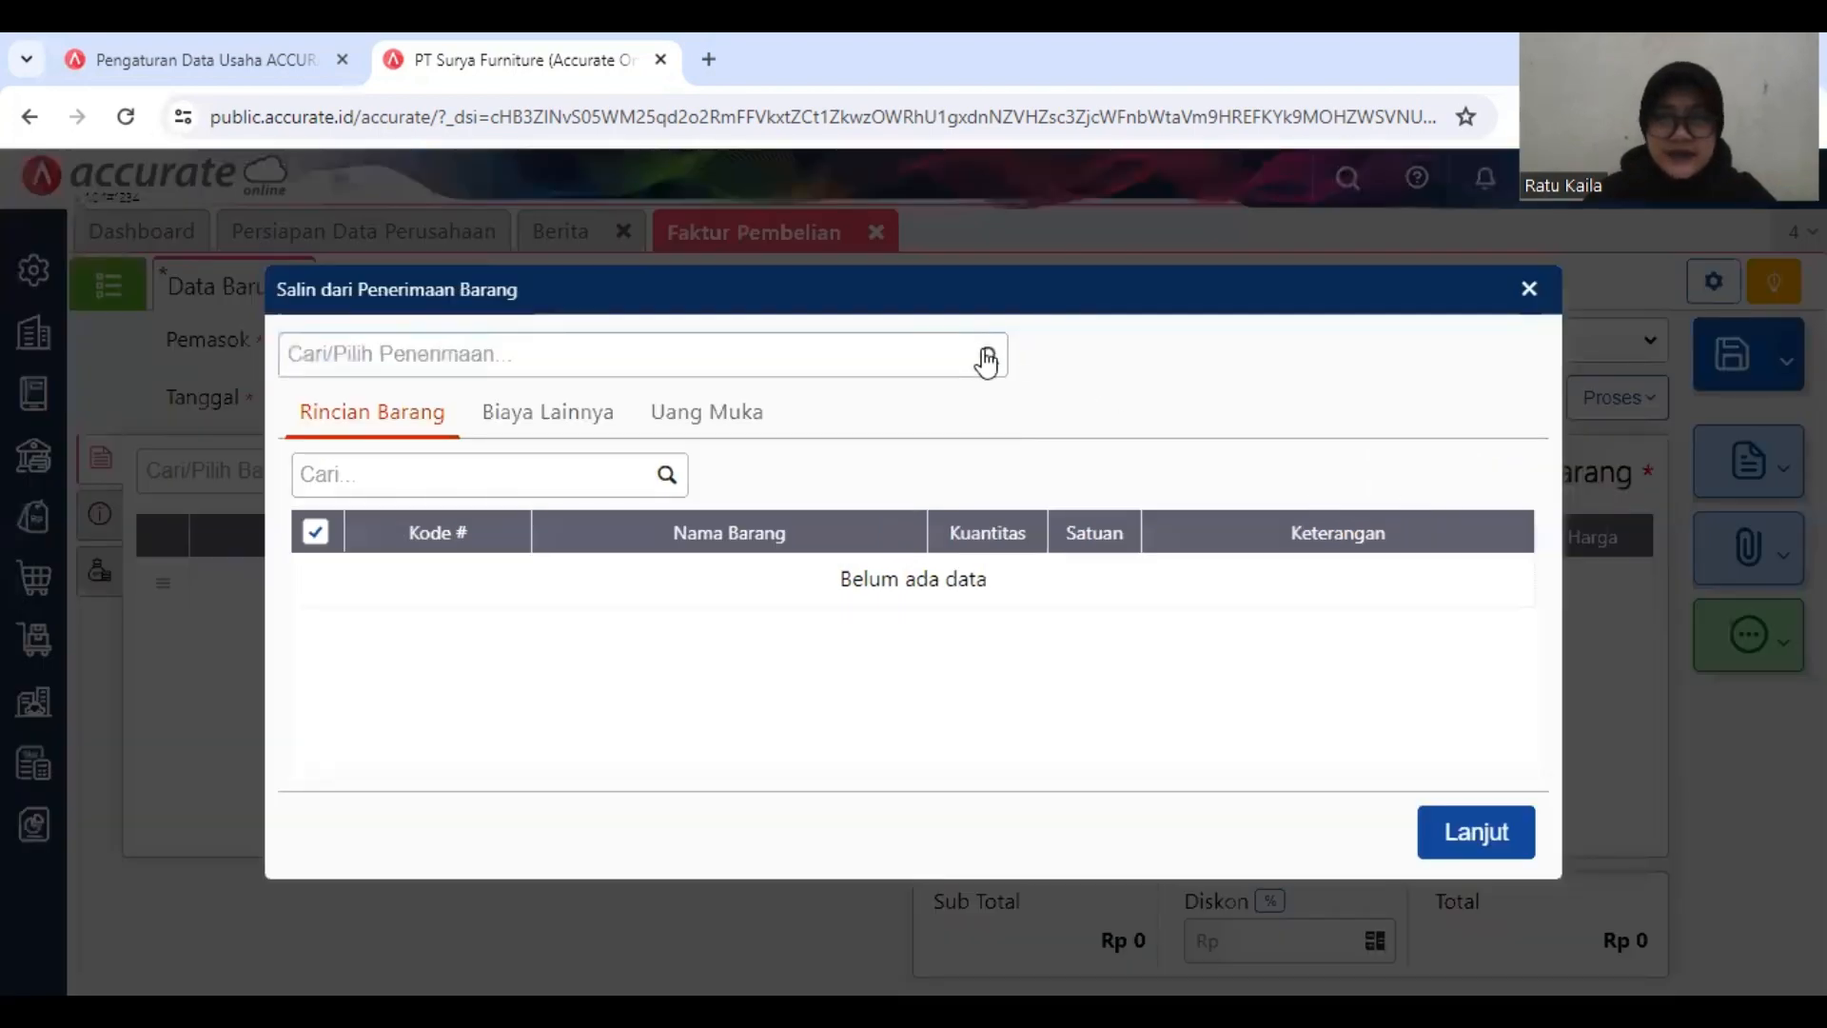
left_click(985, 358)
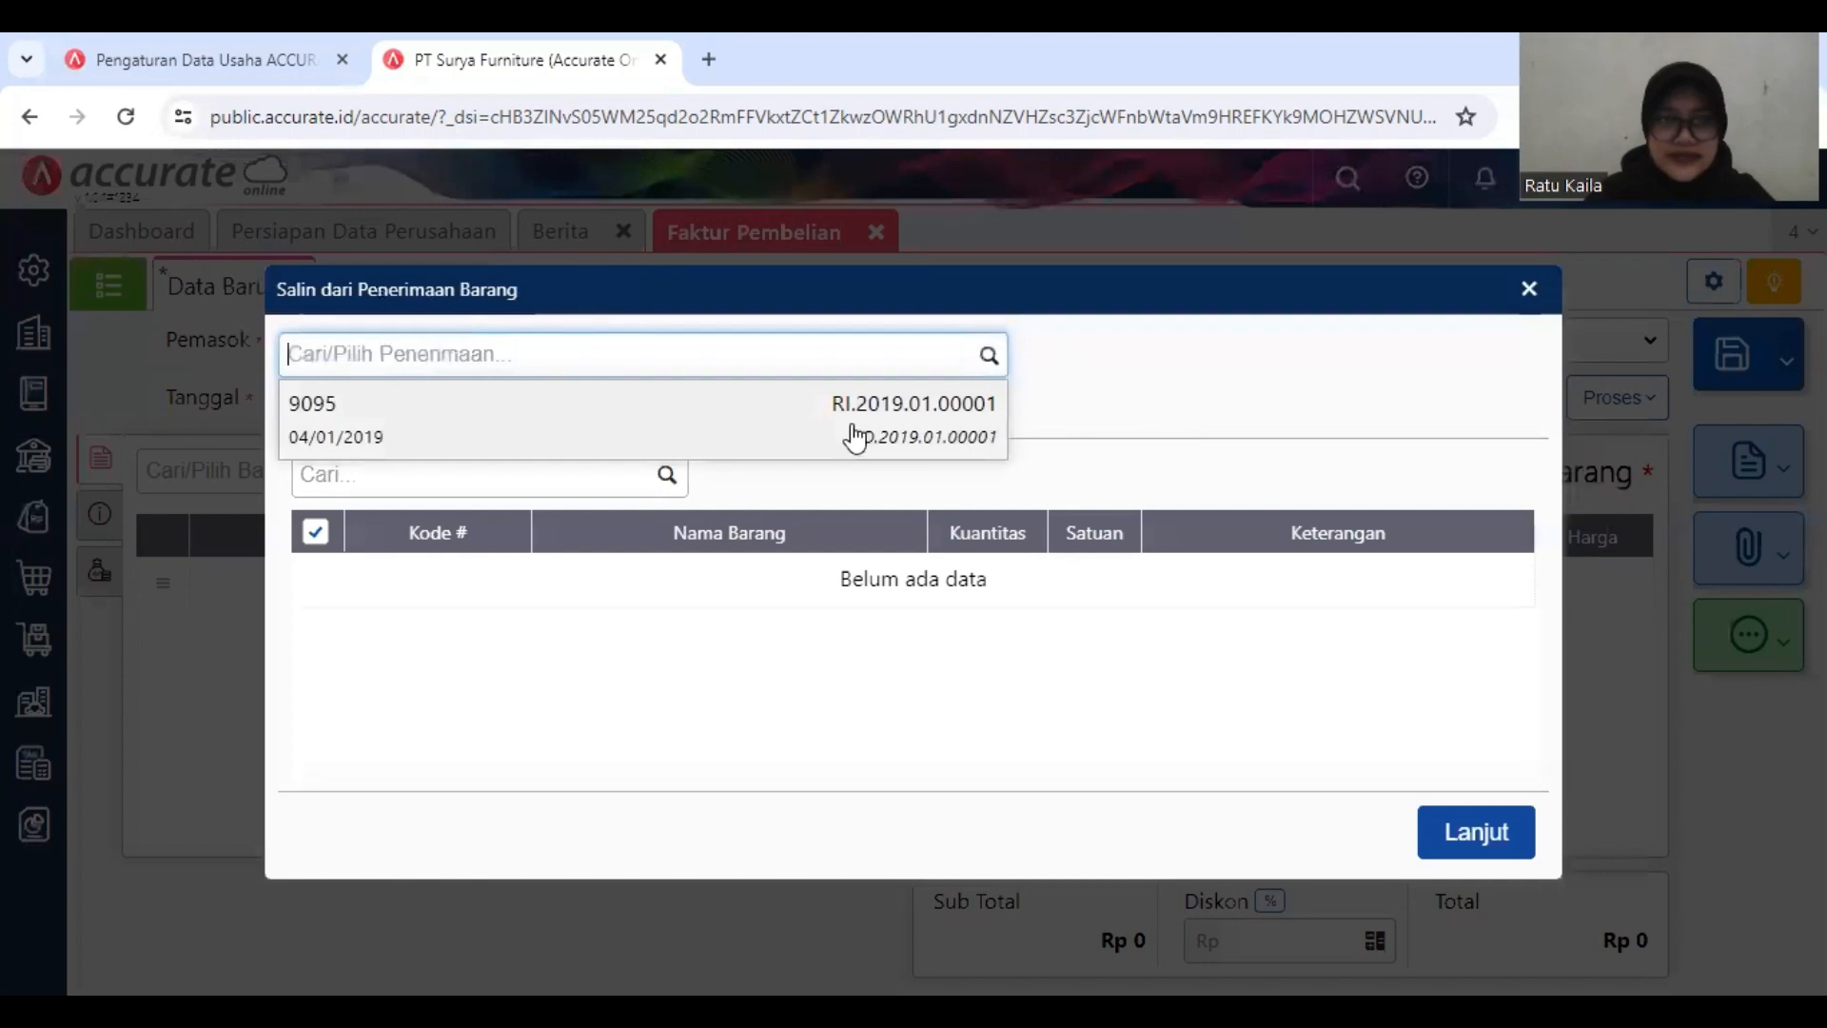
left_click(747, 423)
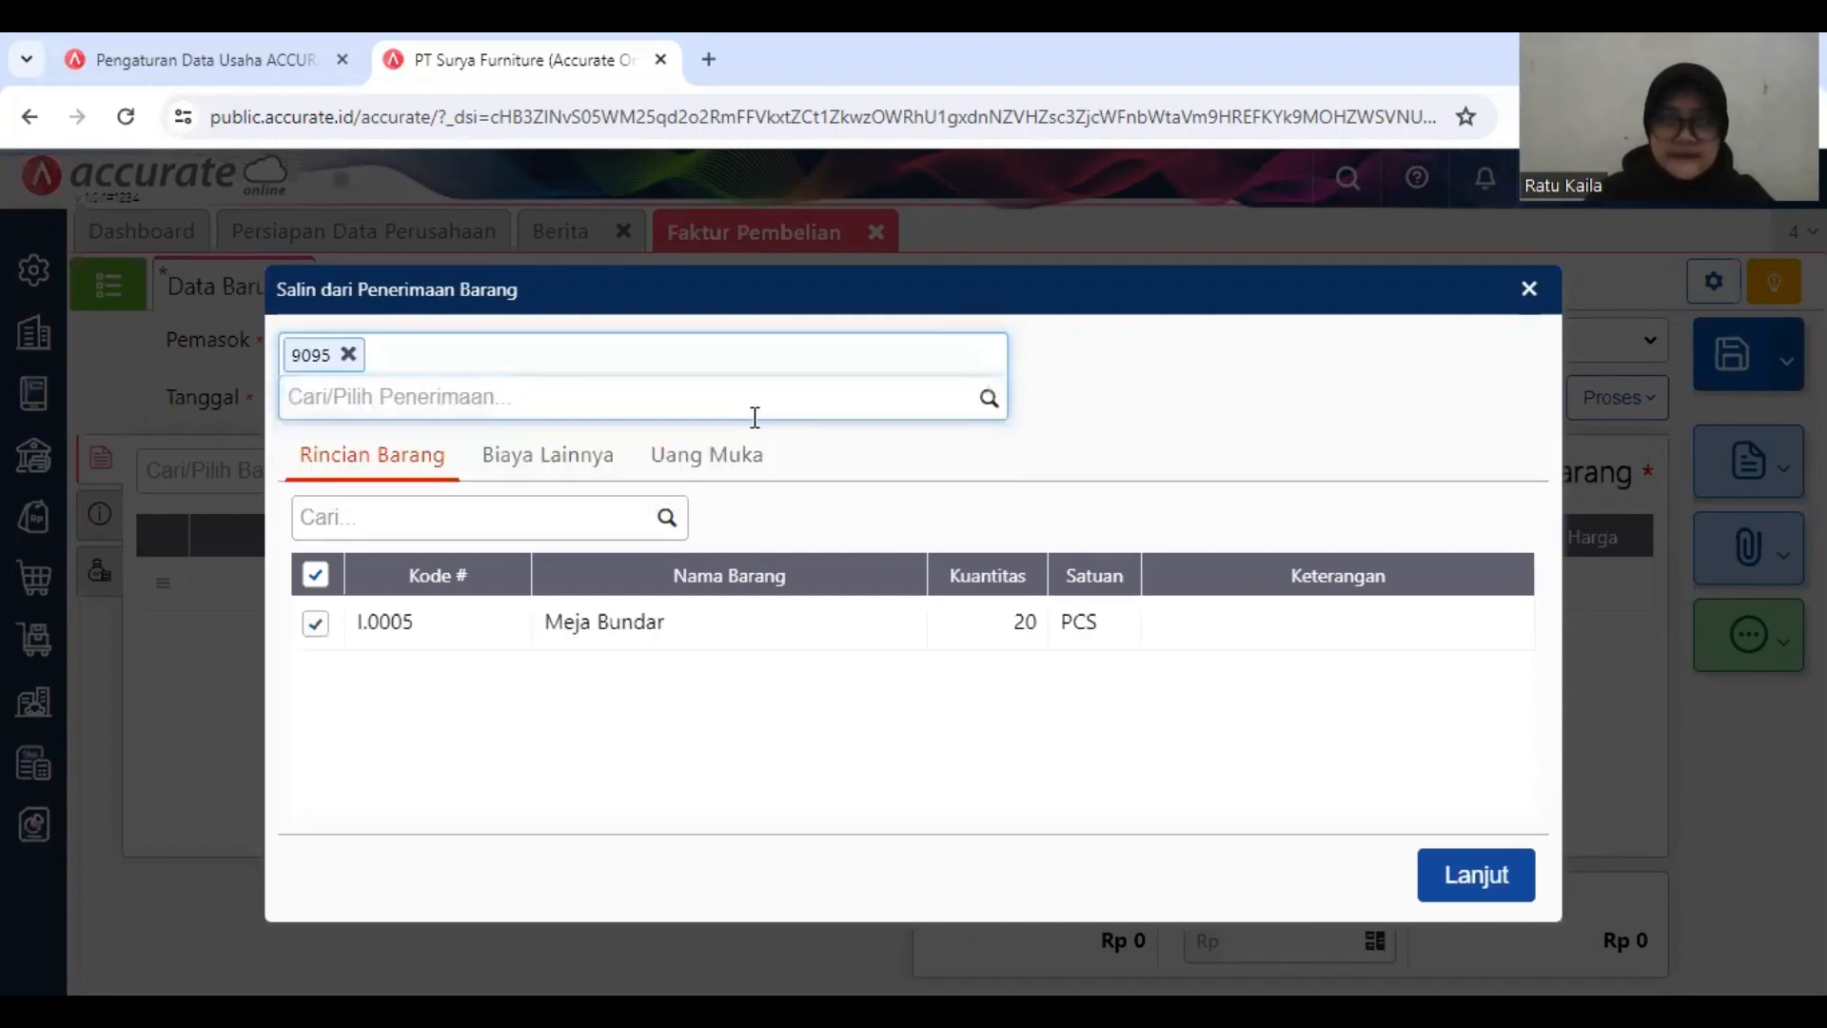
left_click(1487, 899)
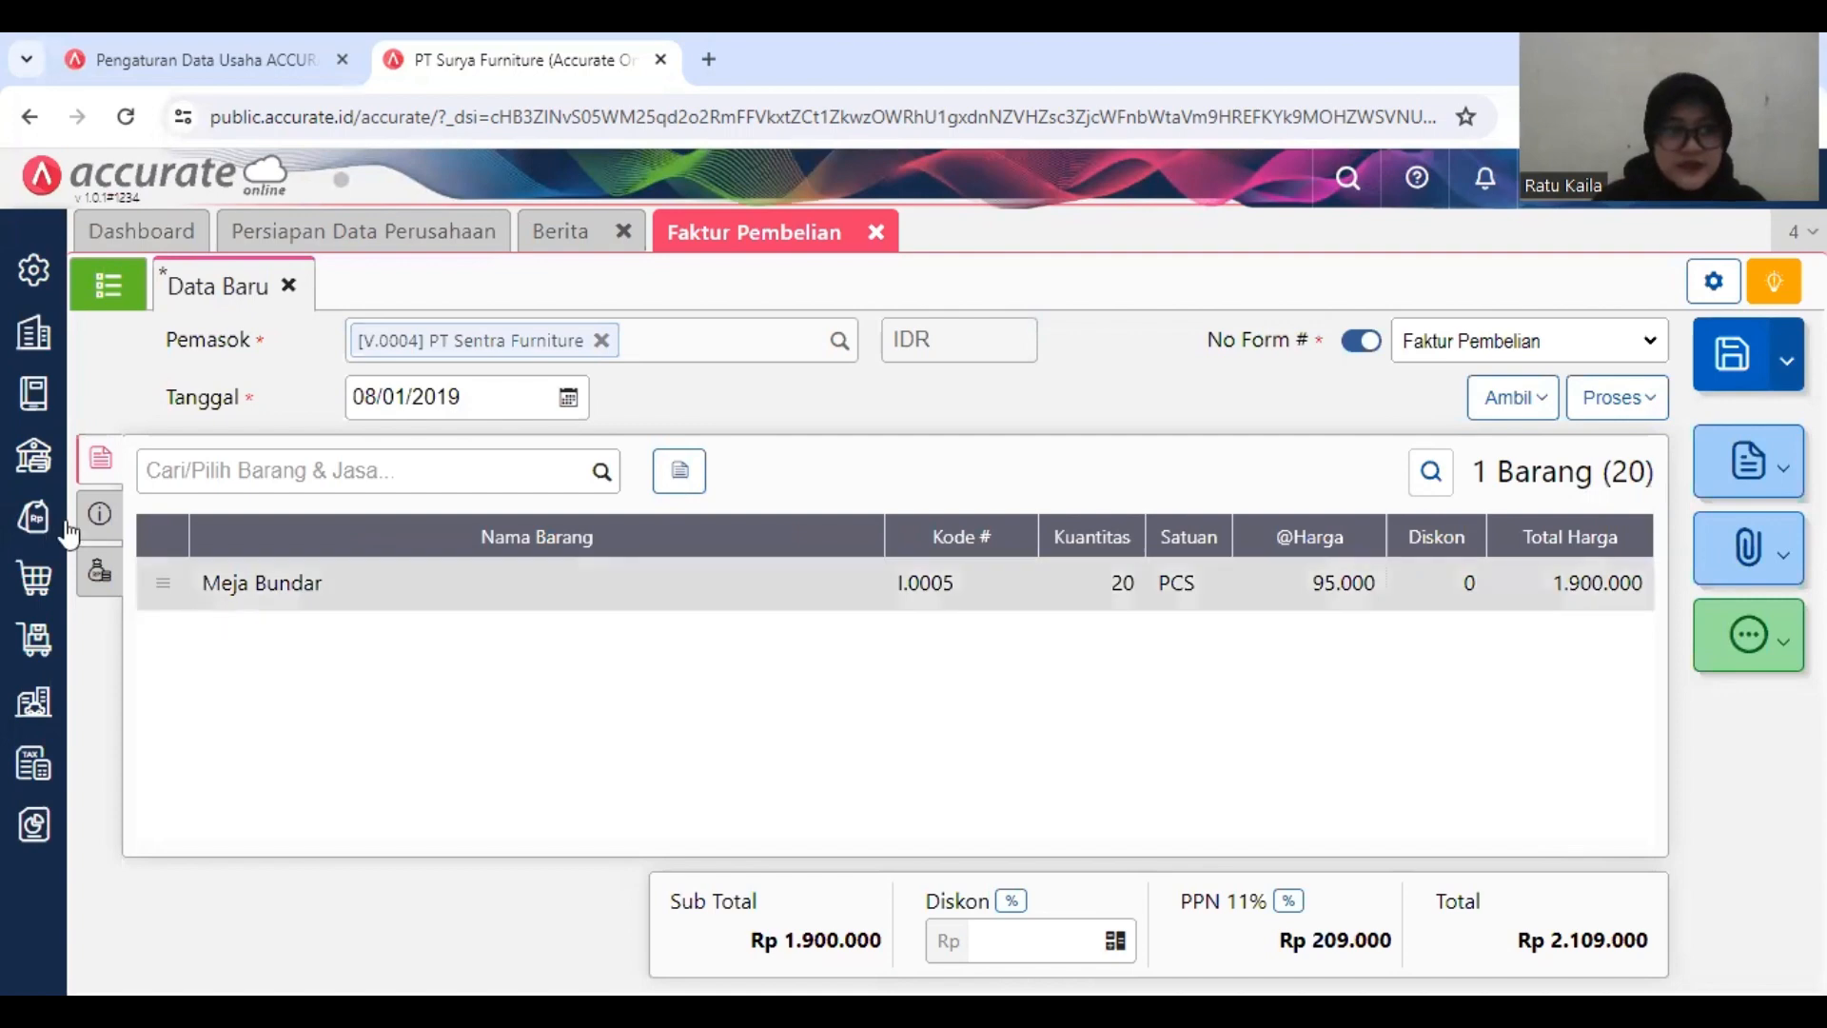
Step: Set the invoice's No Faktur to Sentra-017 in the additional information
left_click(96, 519)
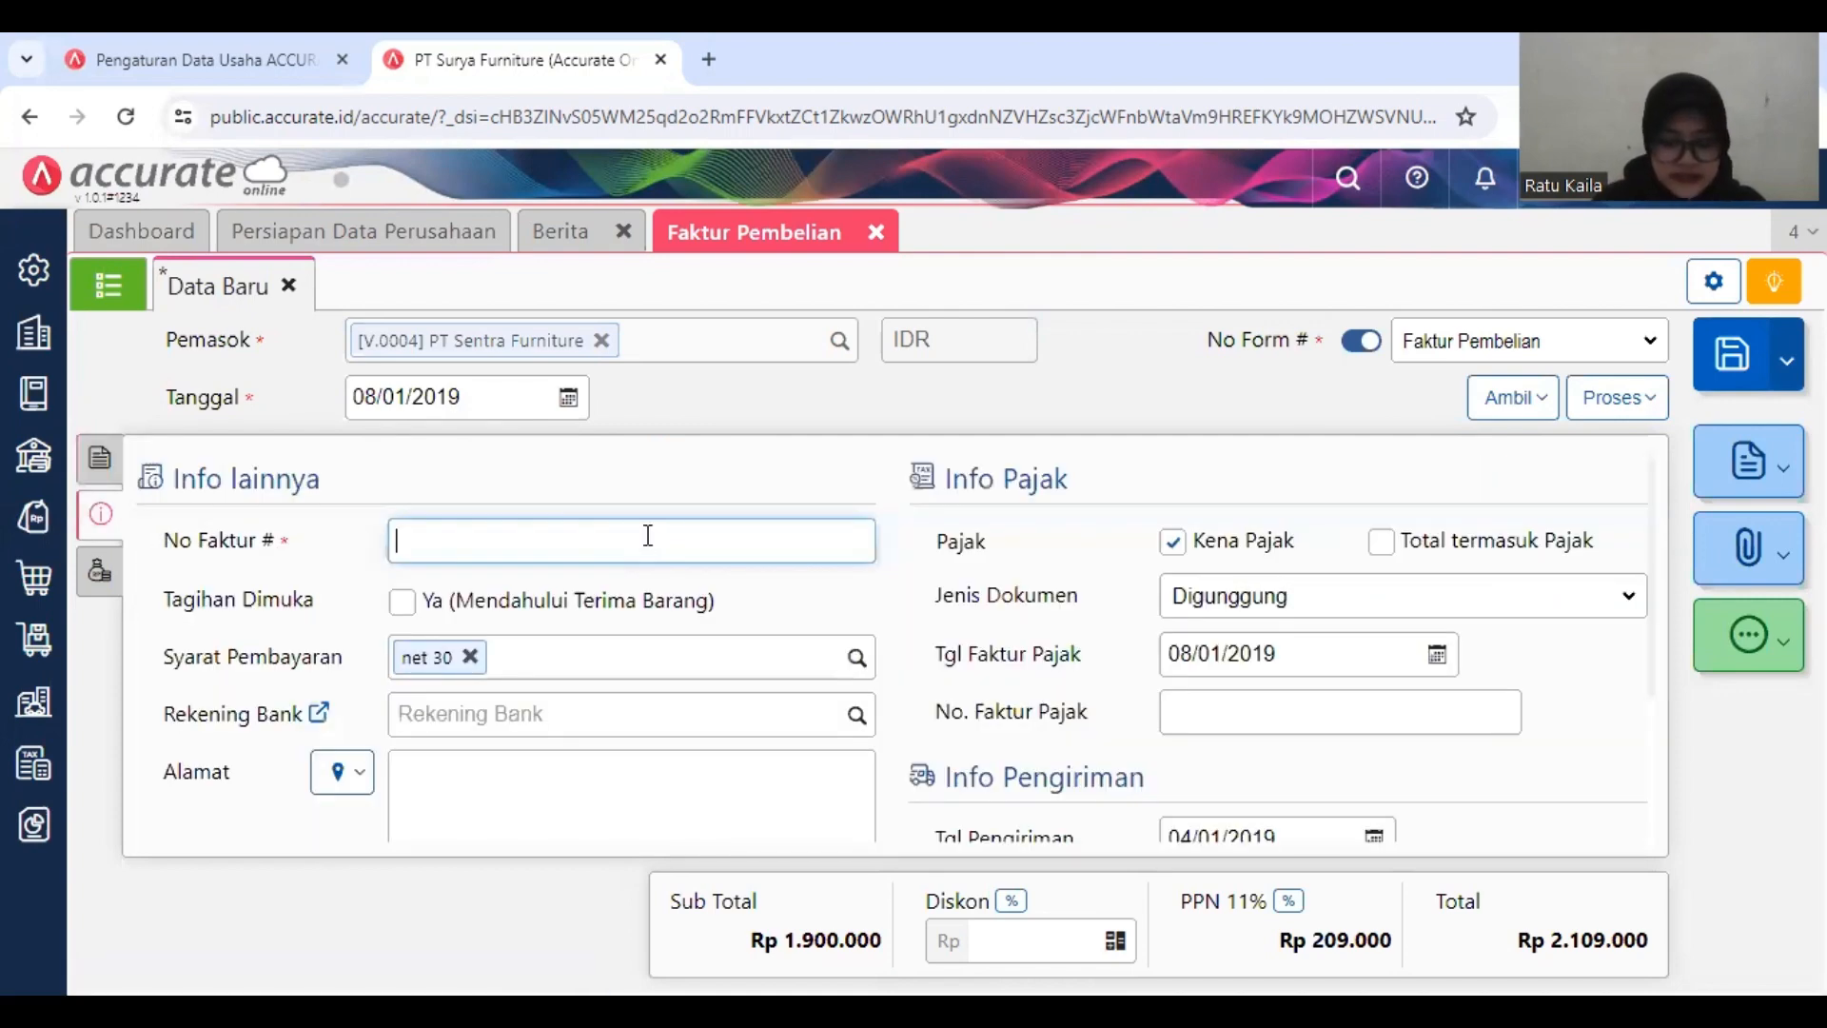
type("S")
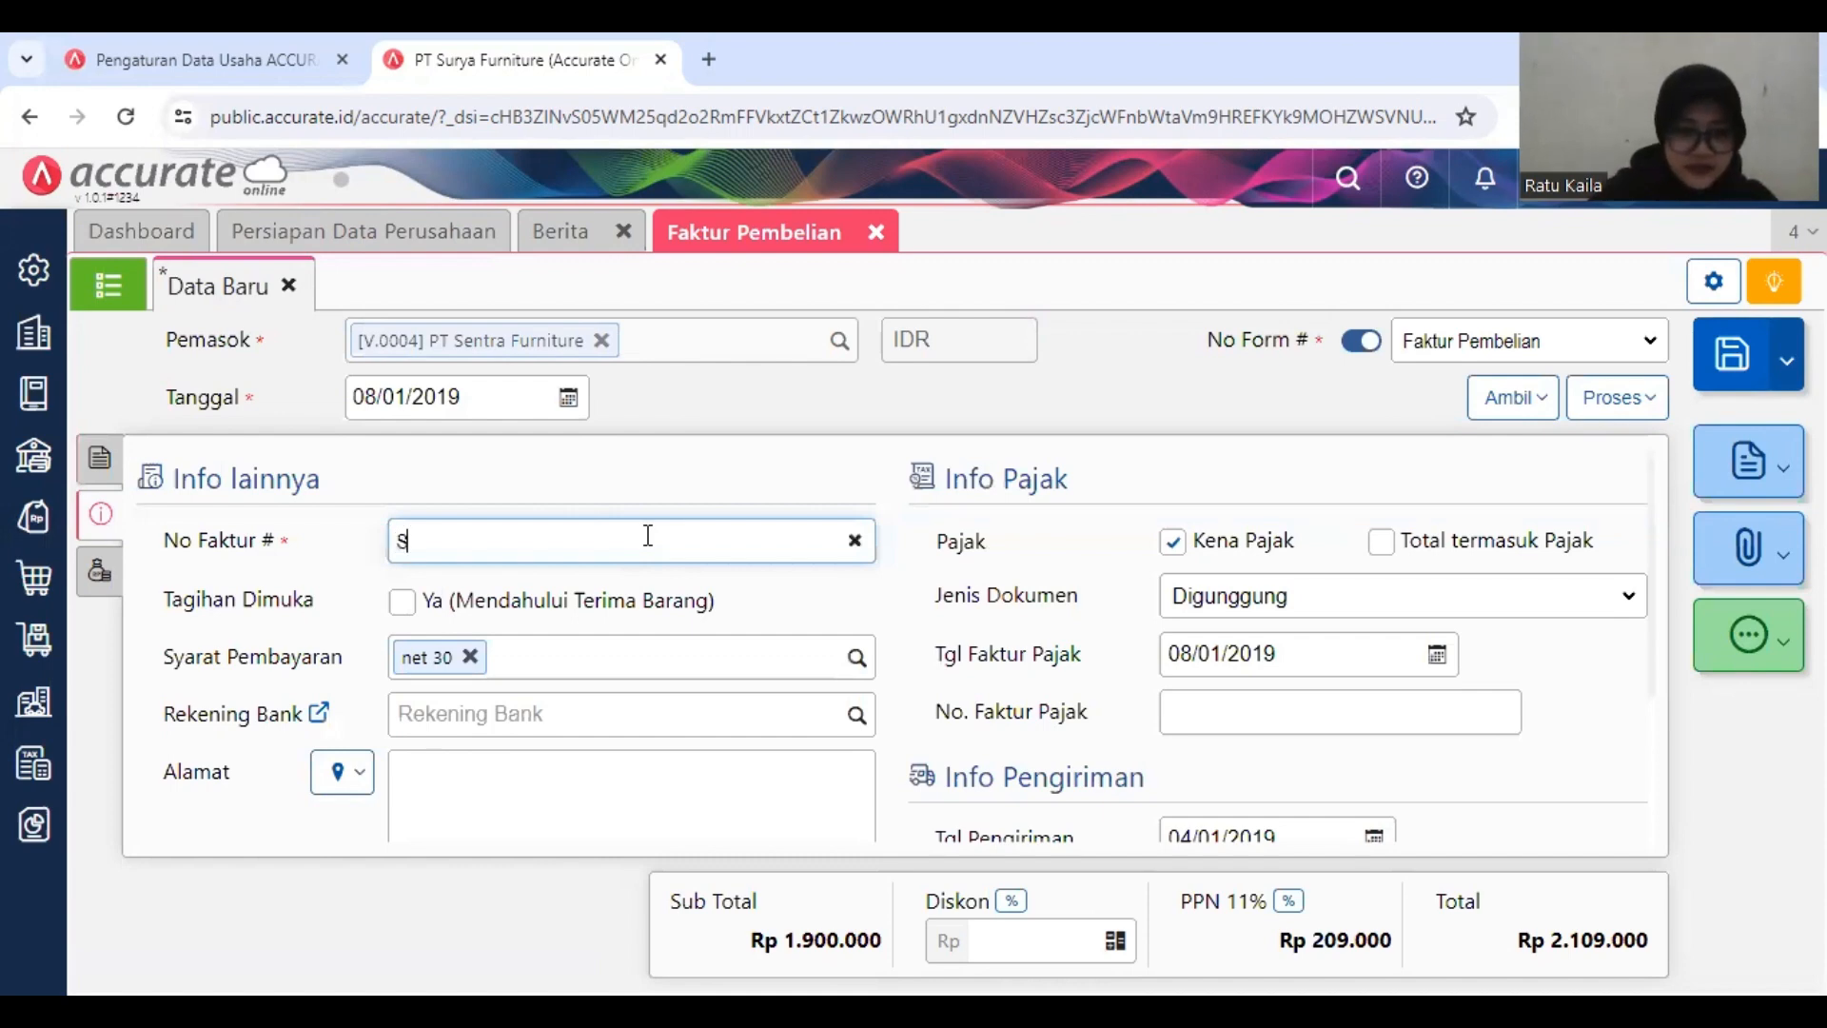
type("entra-")
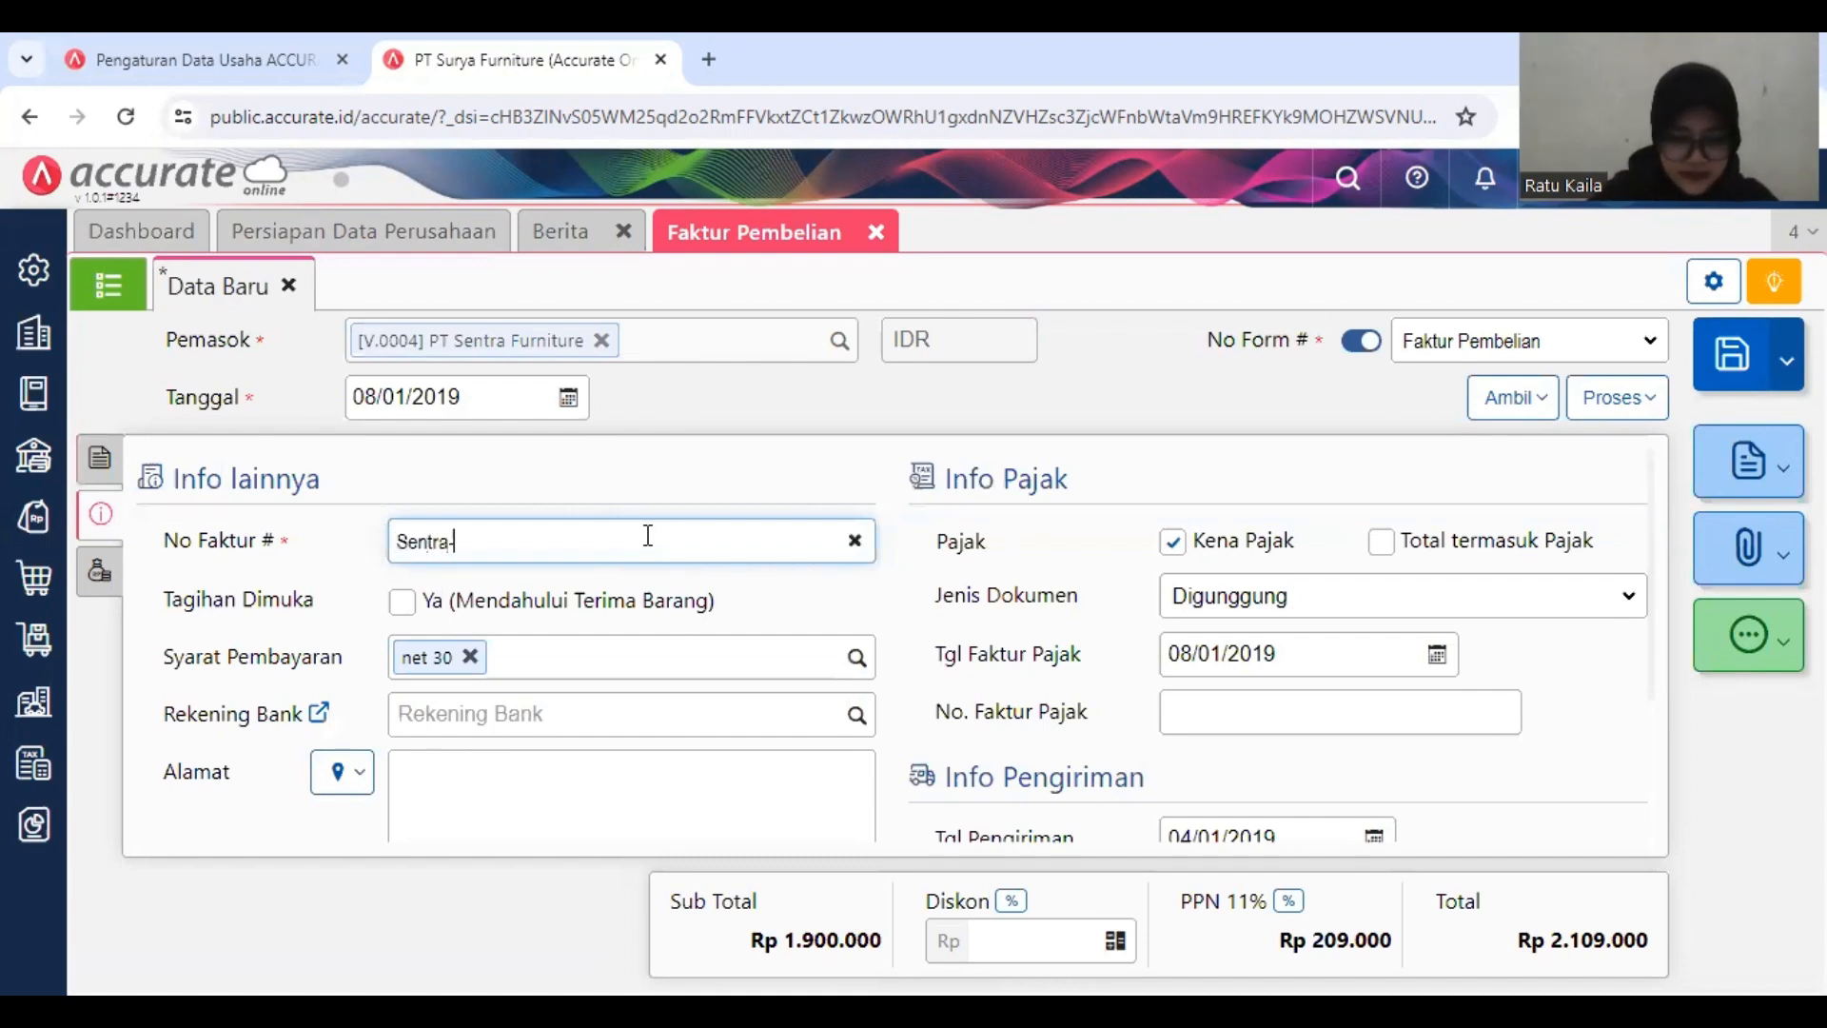
type("017")
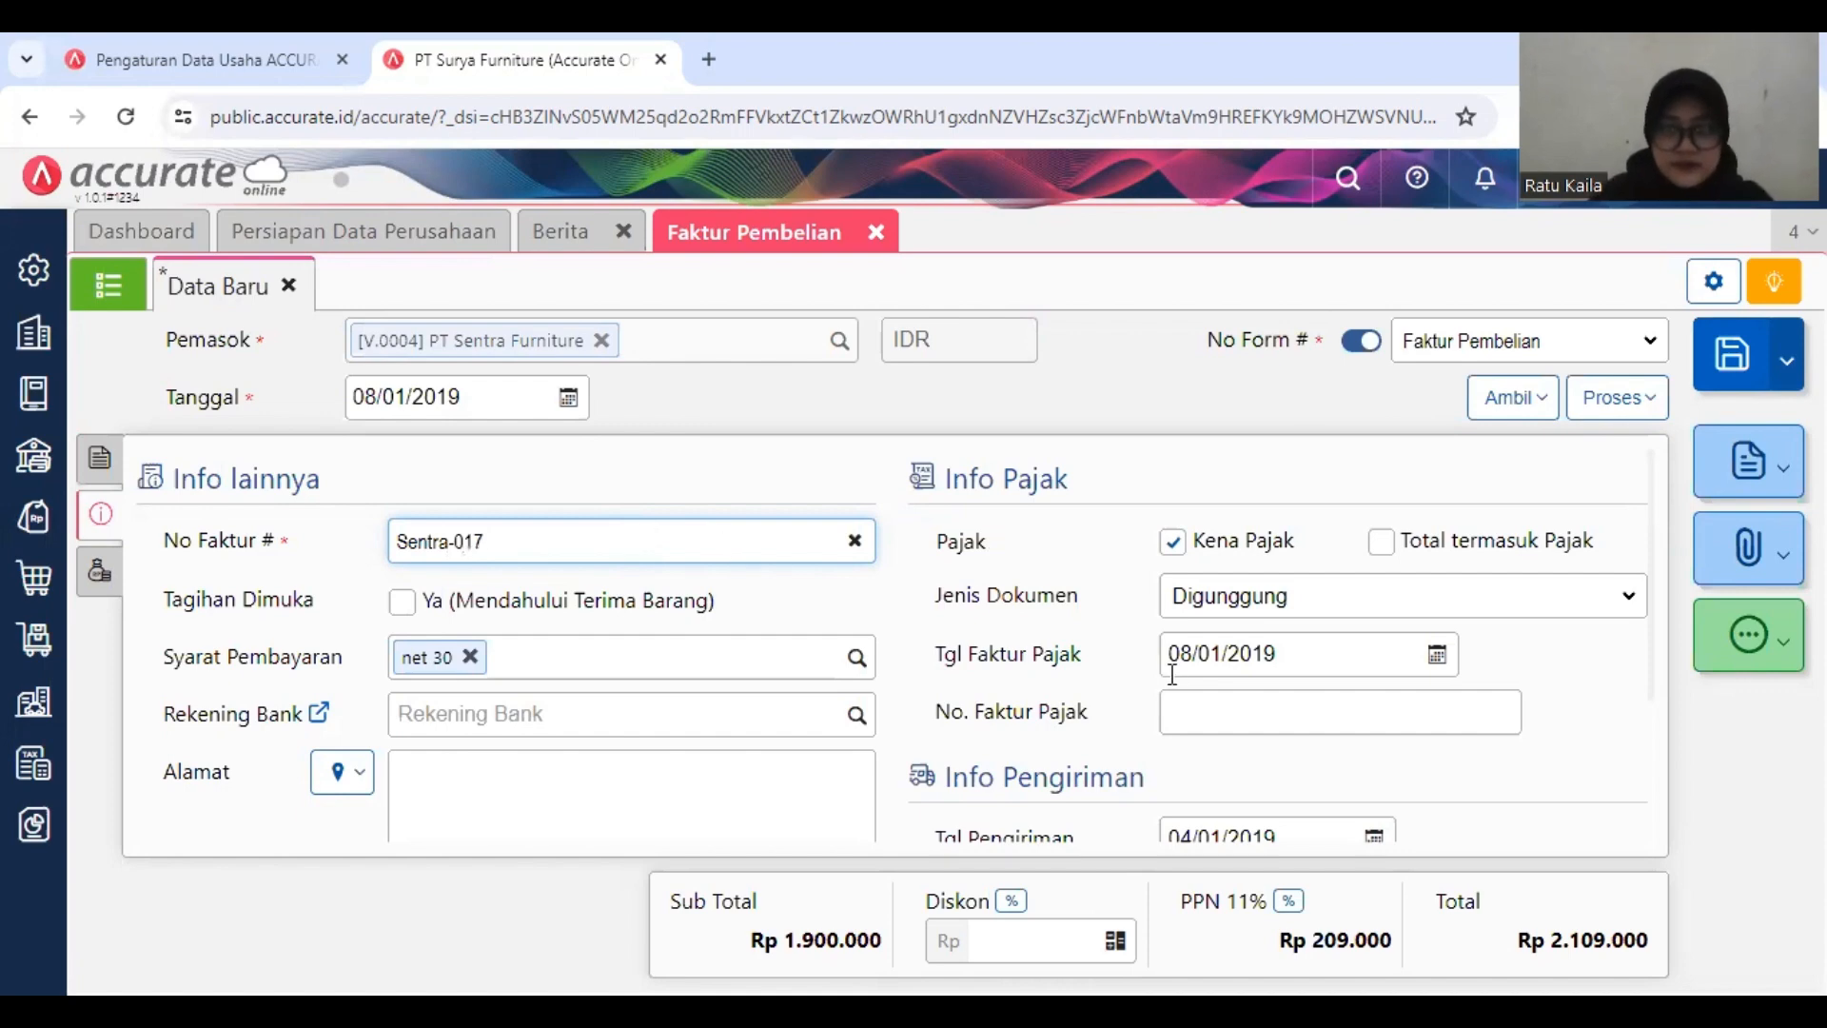
scroll(1173, 674, "down", 2)
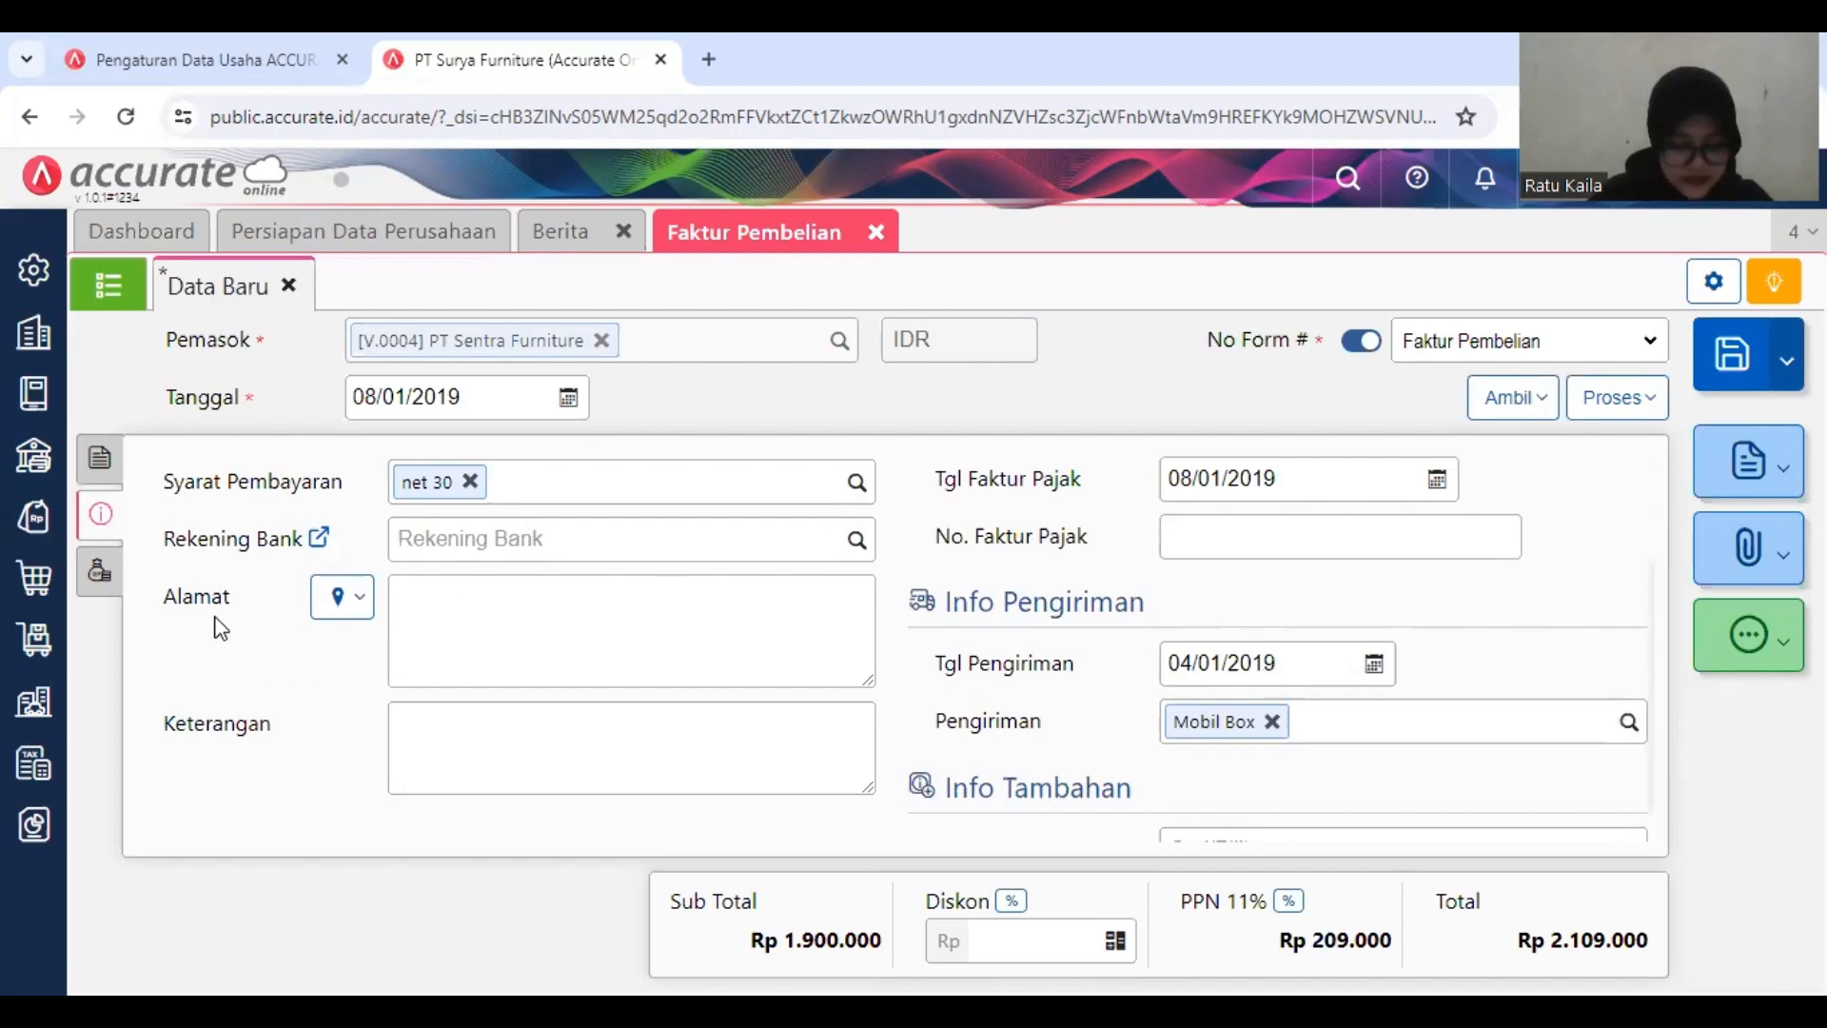
Step: Add the Beban Angkut Pembelian account to the invoice's other costs (Biaya Lainnya)
right_click(97, 571)
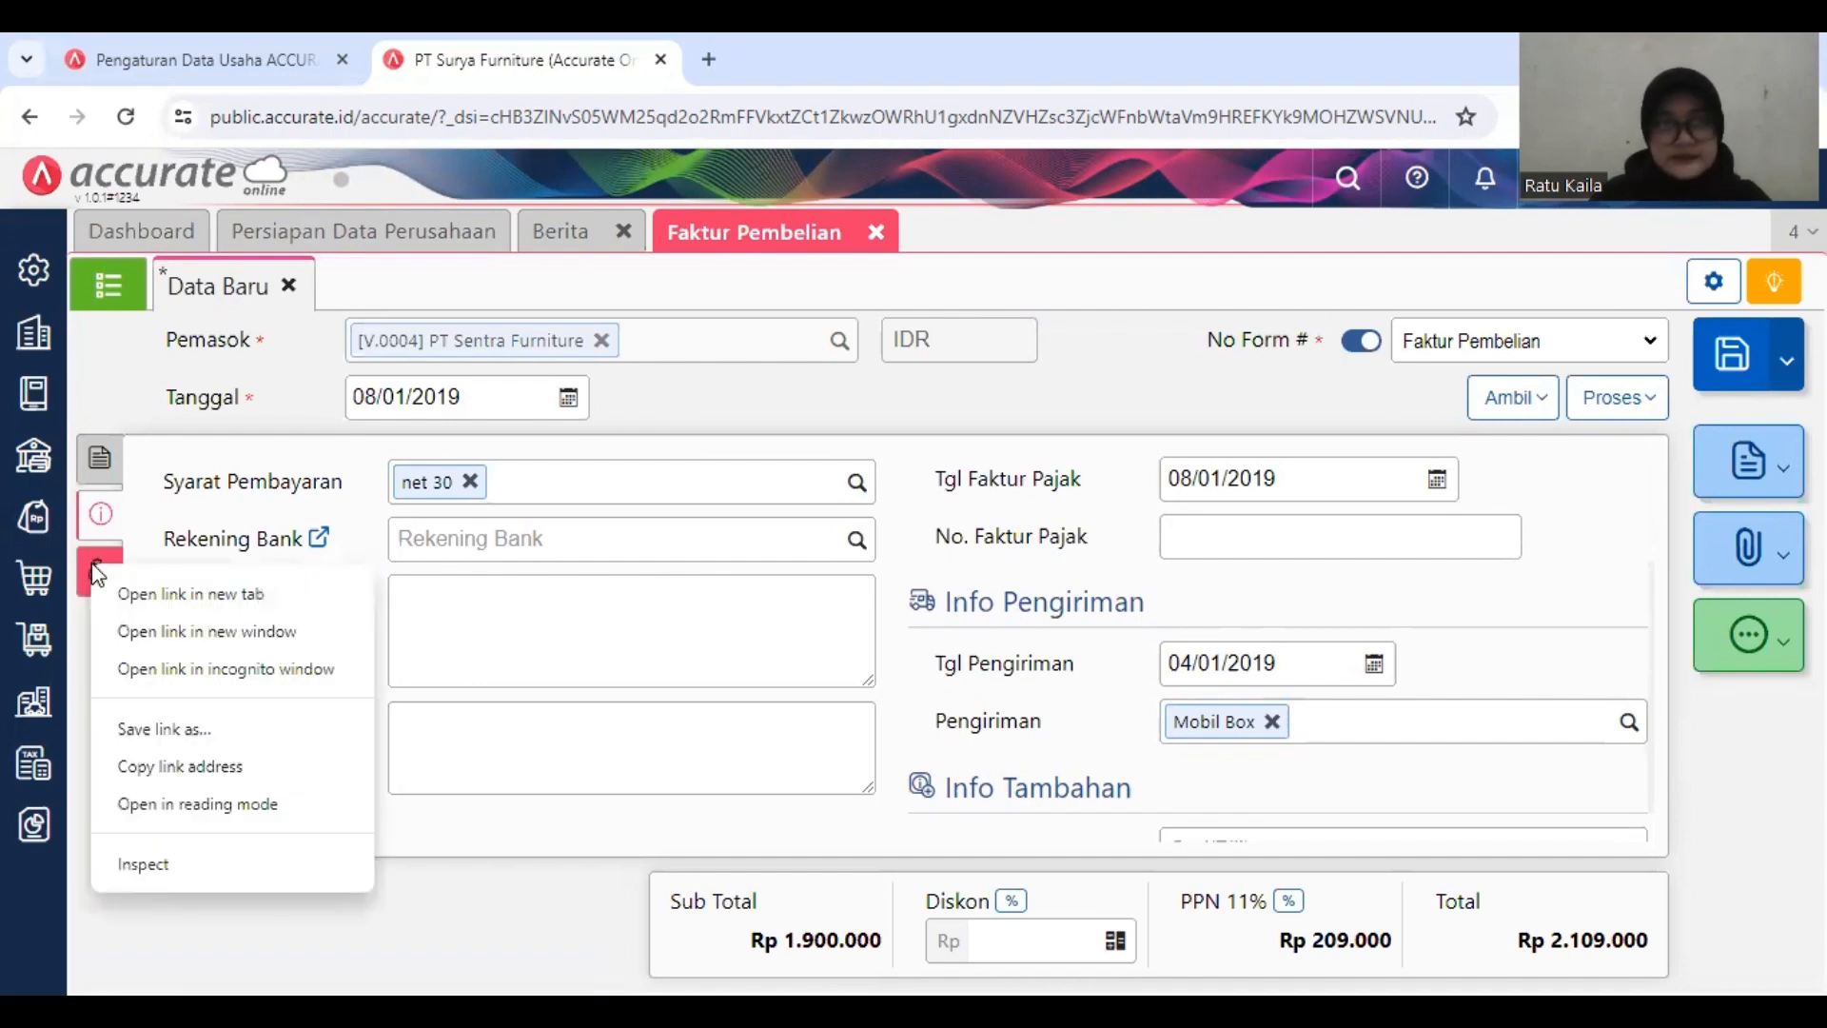
left_click(93, 573)
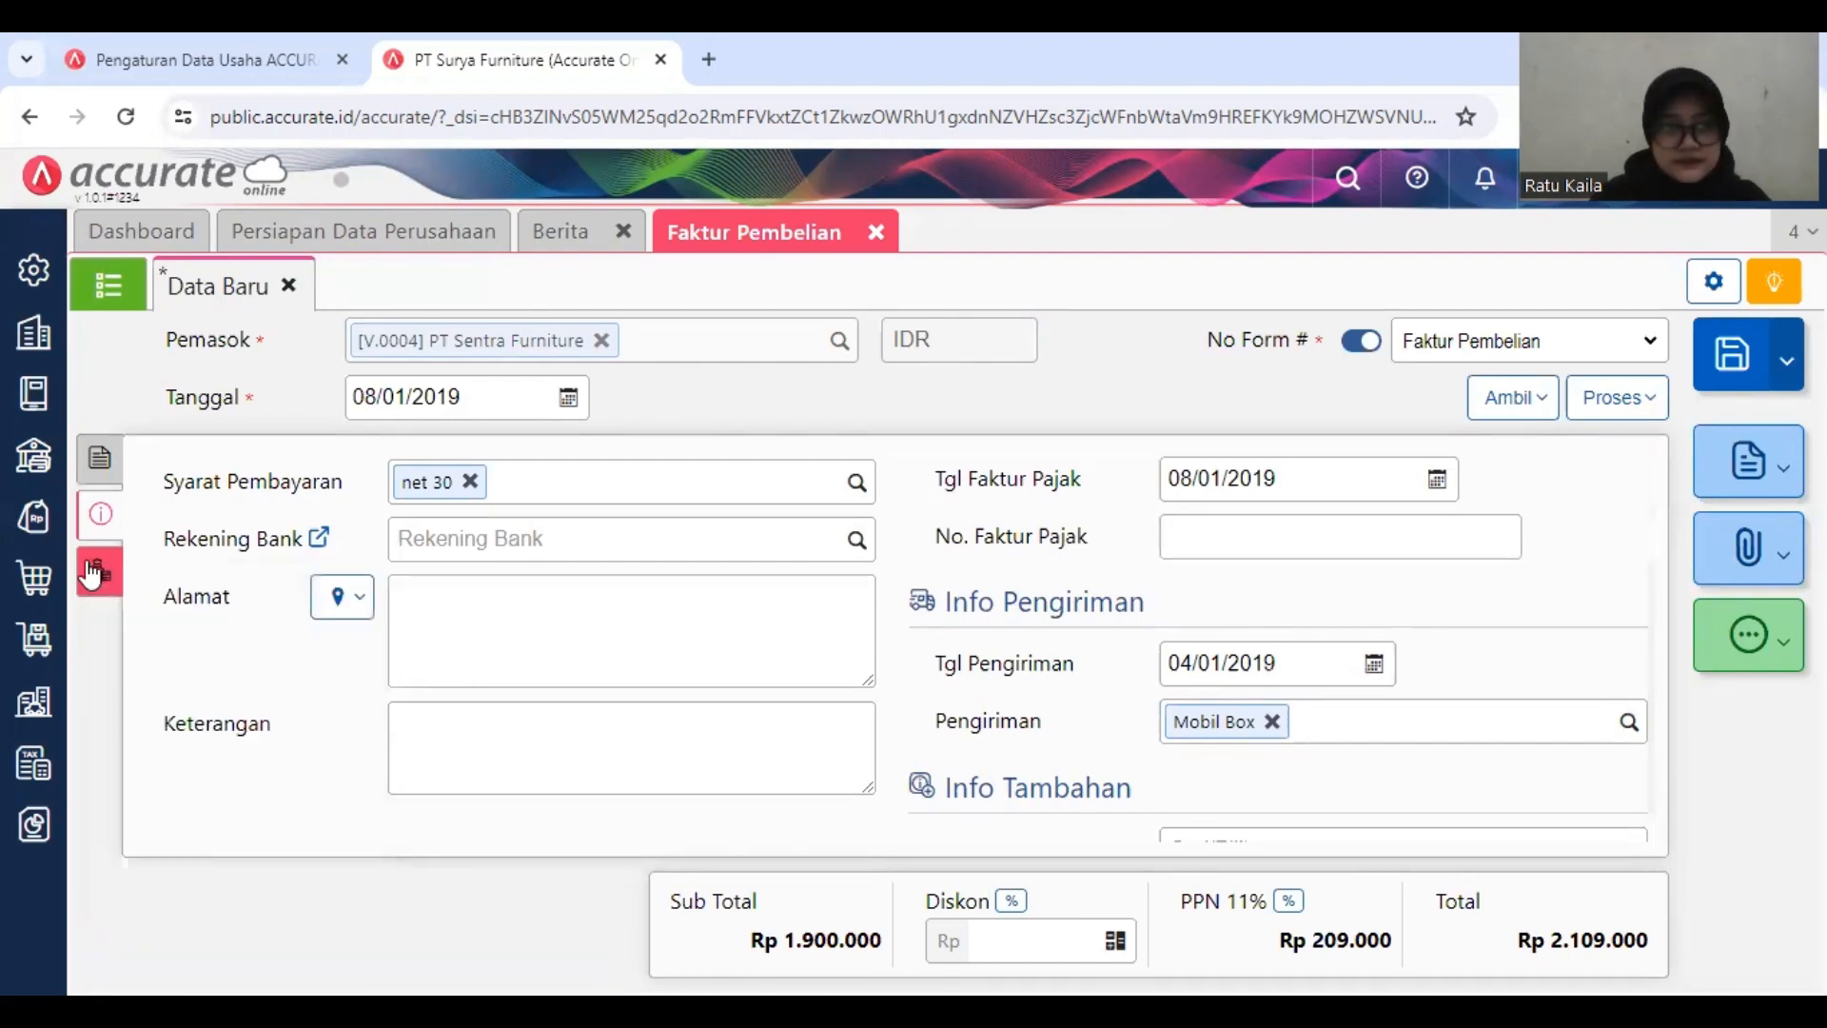
left_click(92, 573)
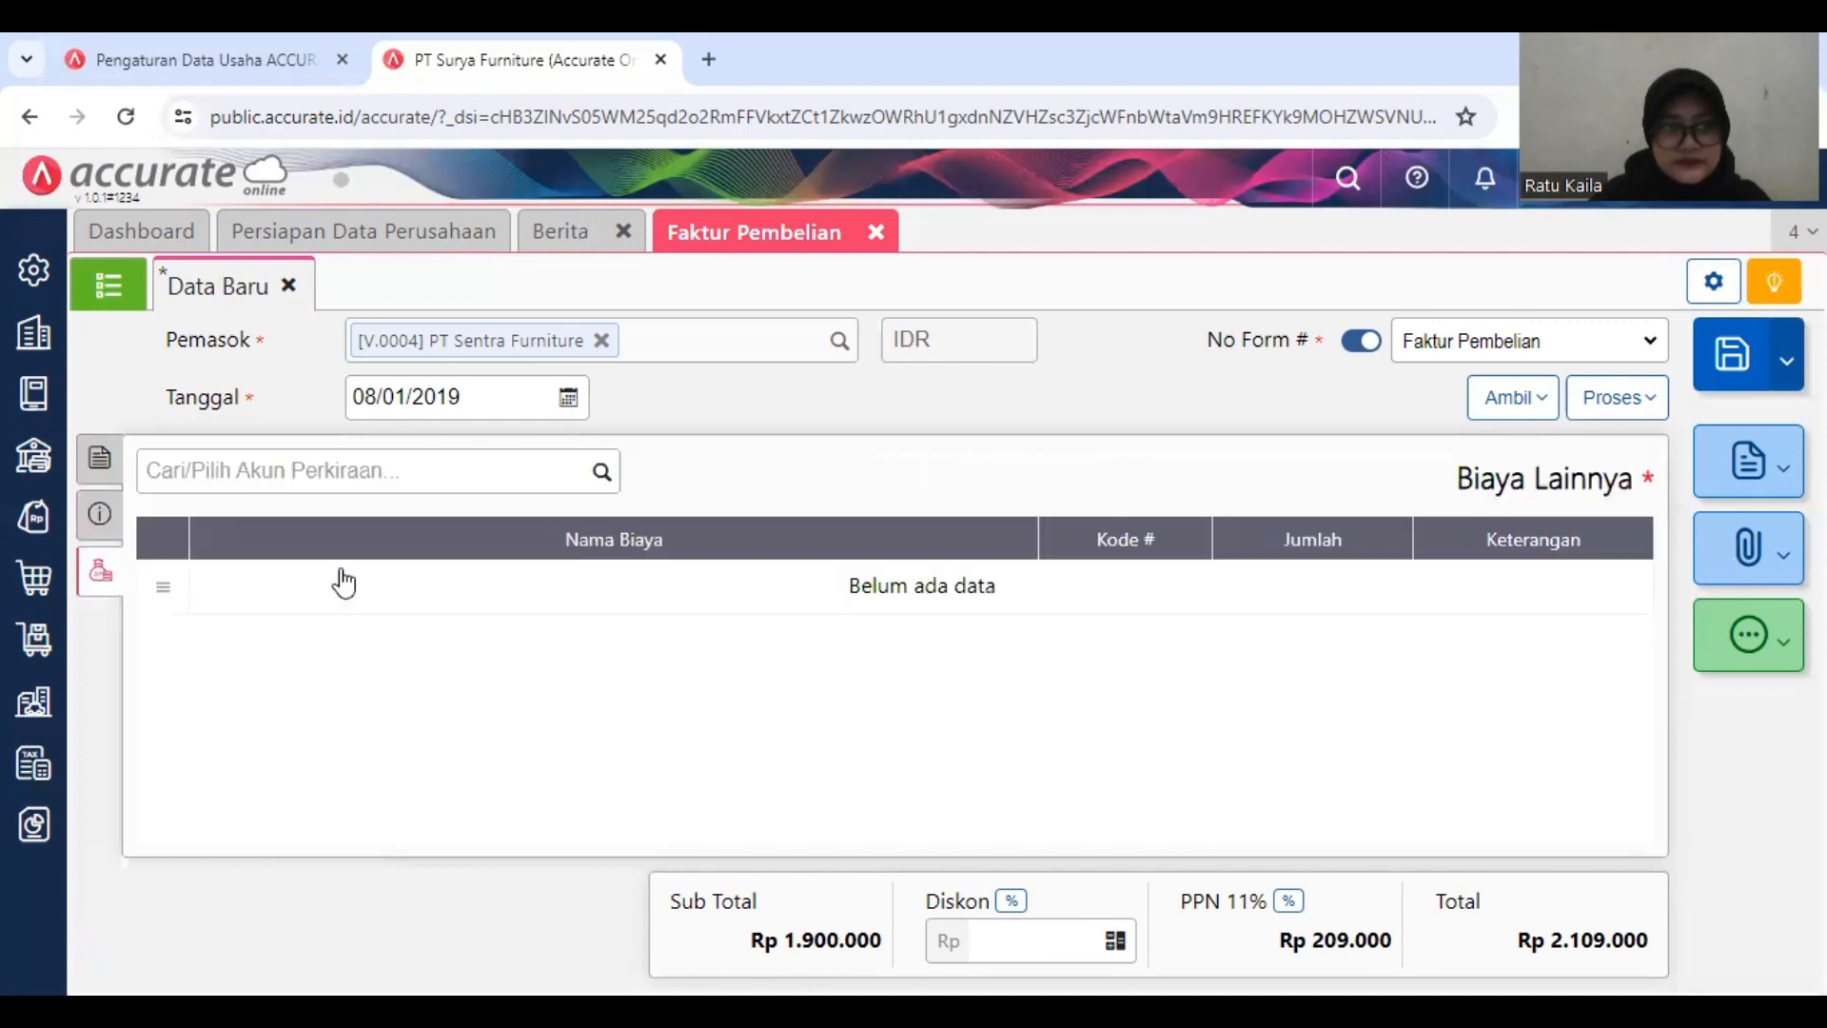
left_click(602, 458)
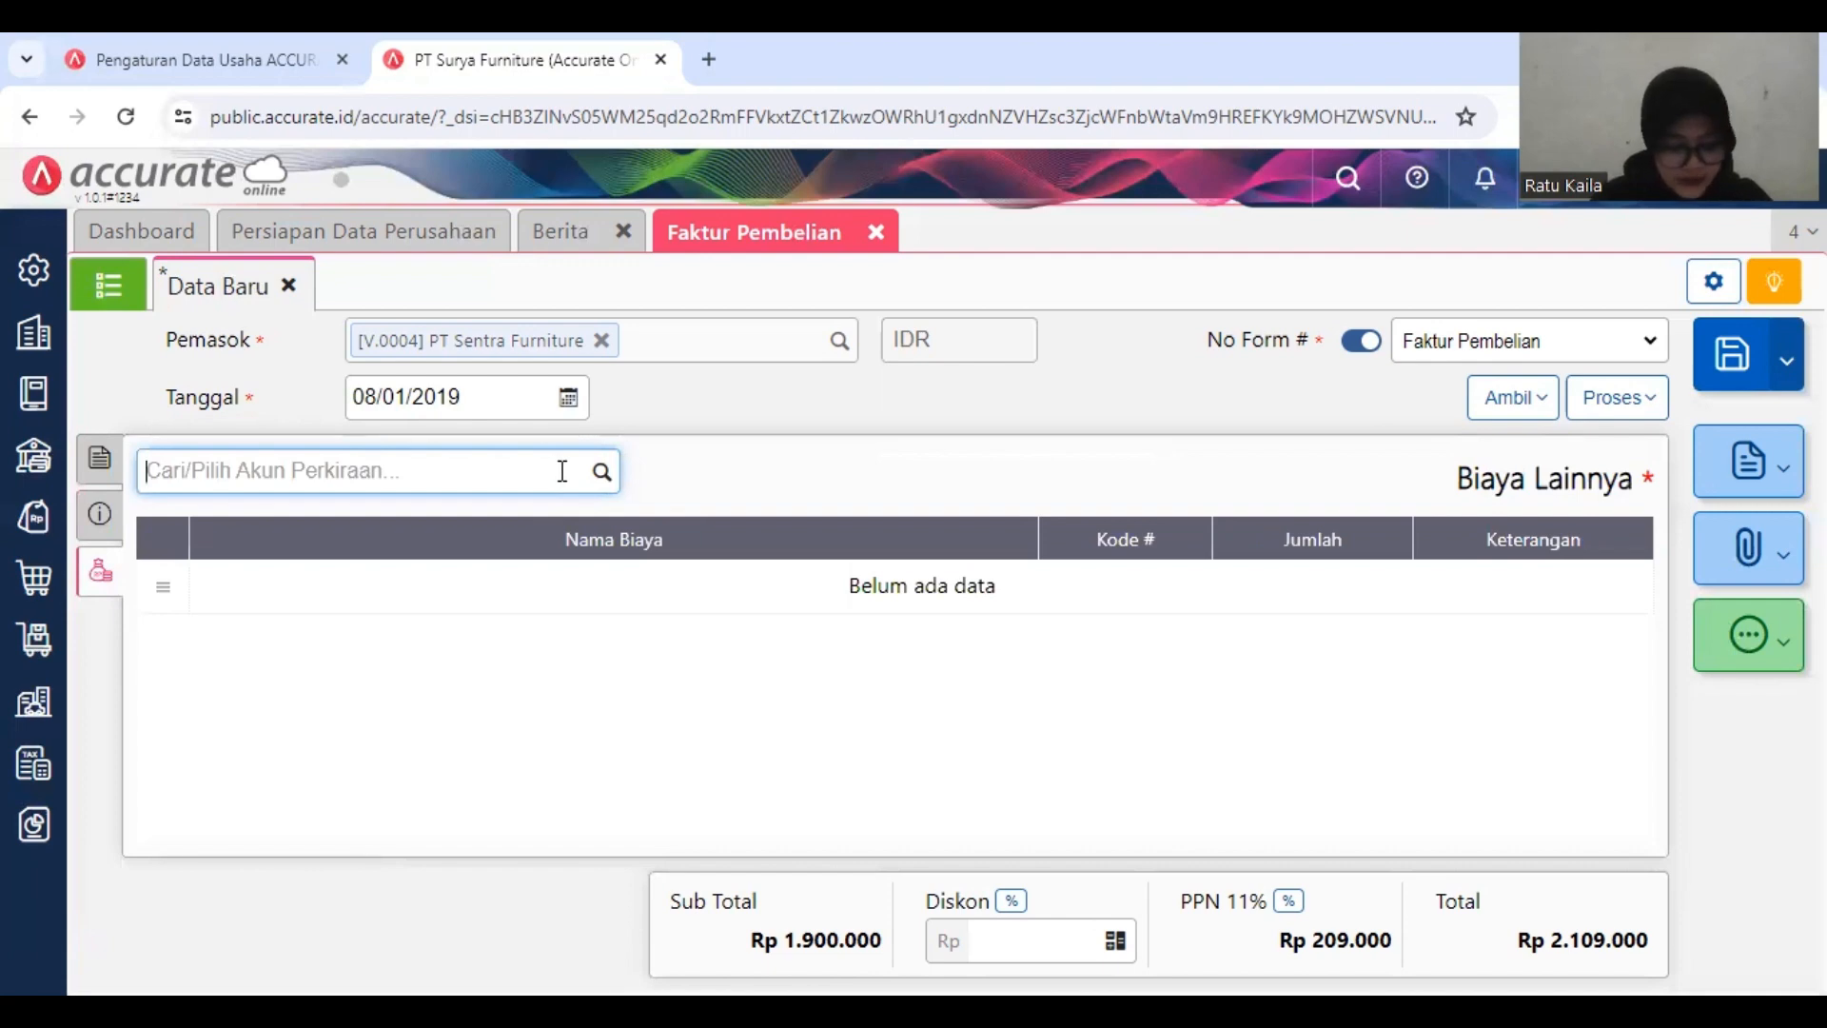
type("BEBAN")
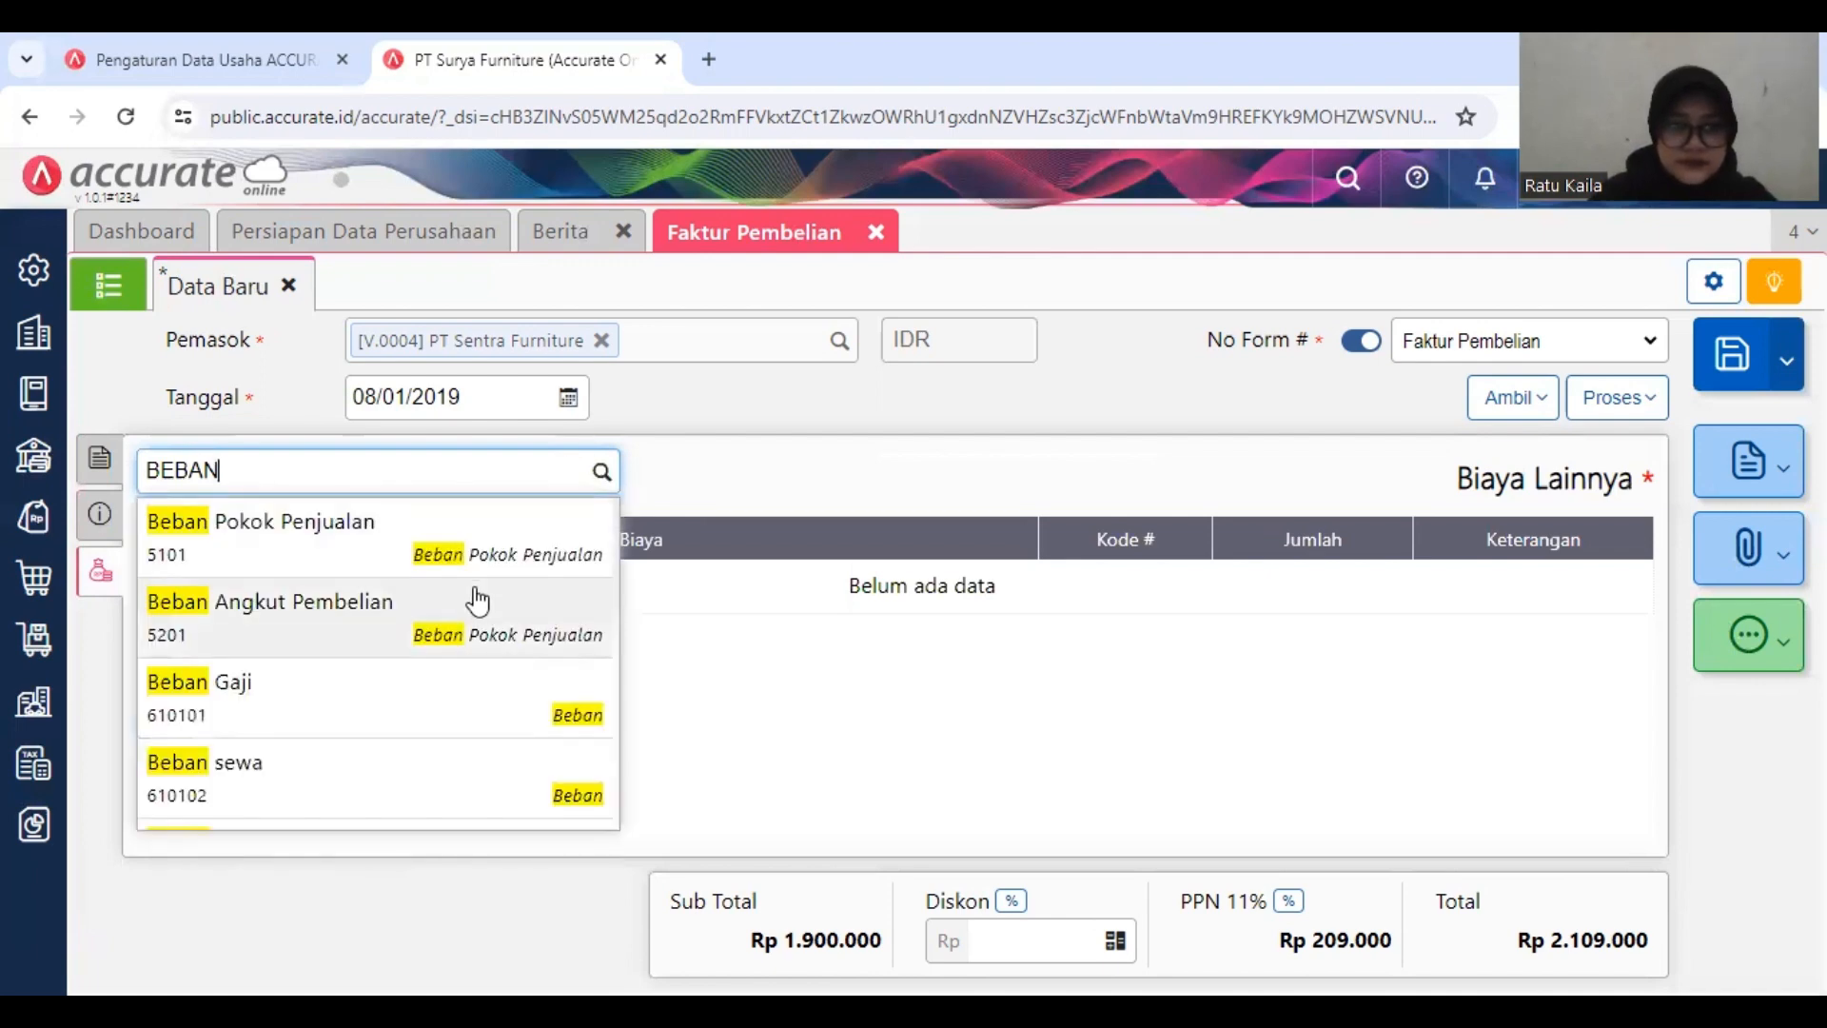
left_click(476, 605)
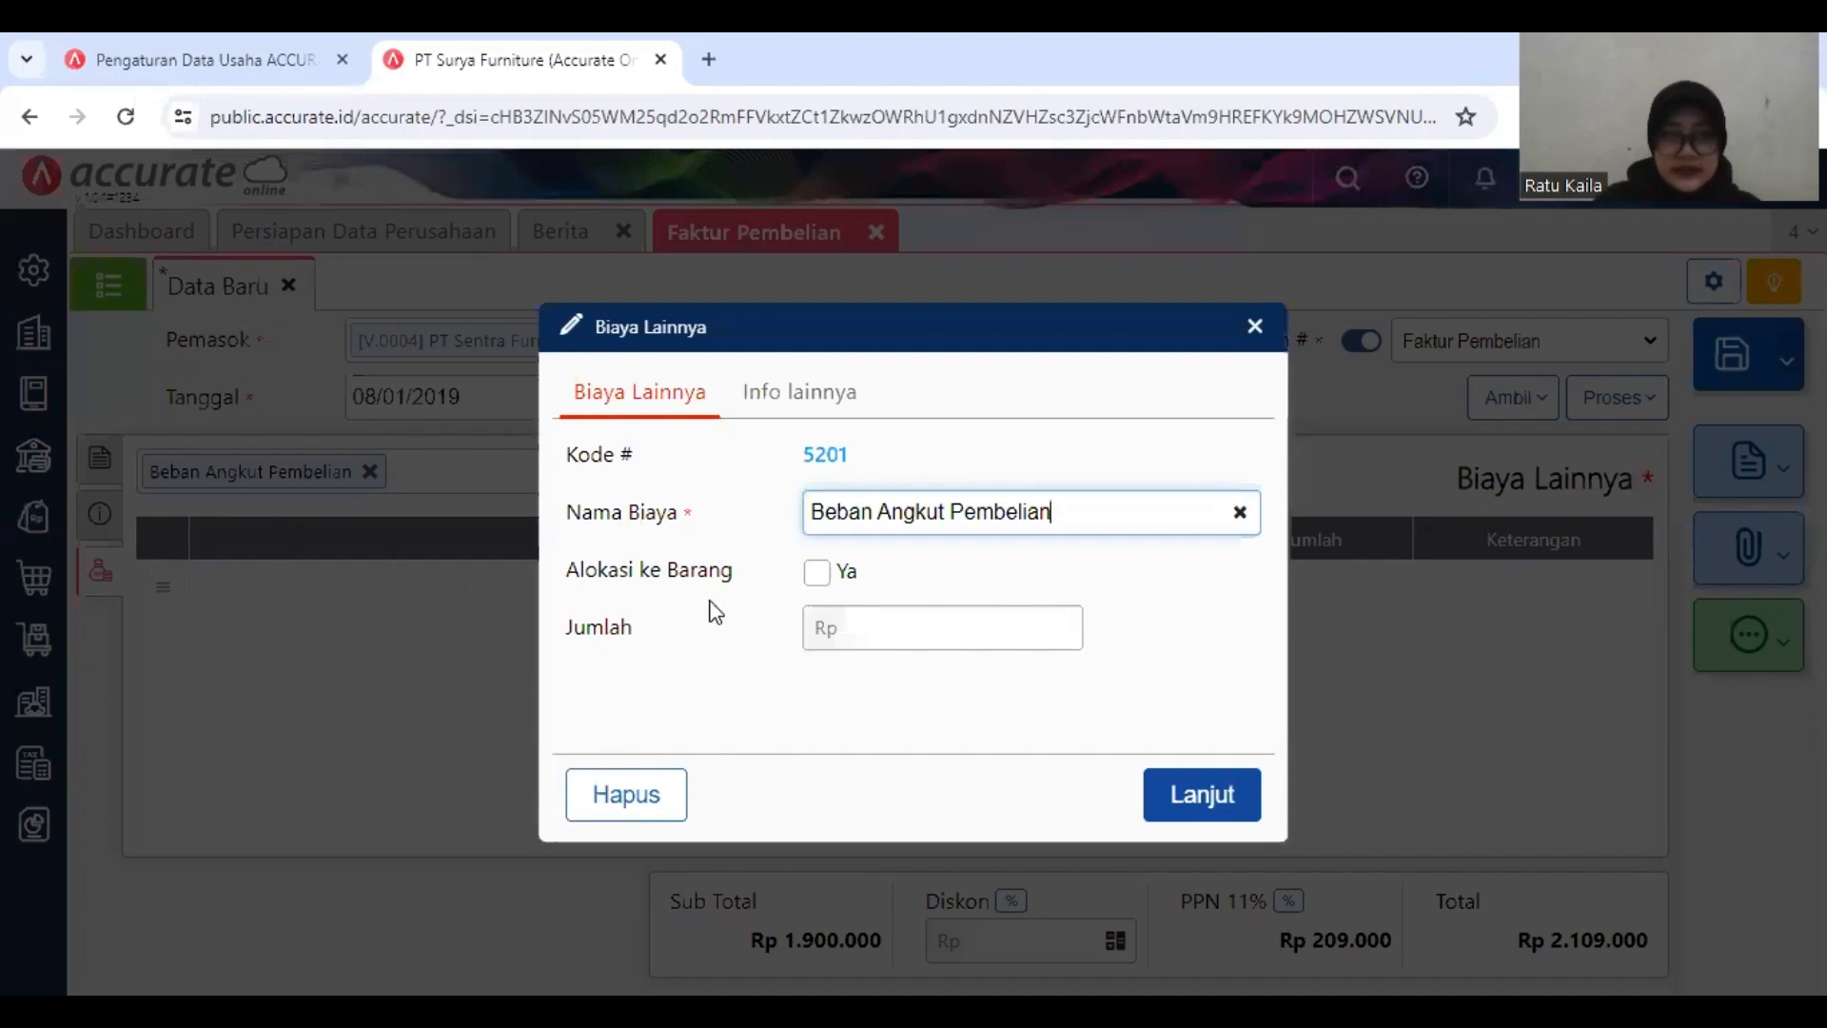
Step: Allocate the freight cost to the goods, bill it to supplier Armada Express, and set its Jumlah to Rp 500.000
left_click(811, 574)
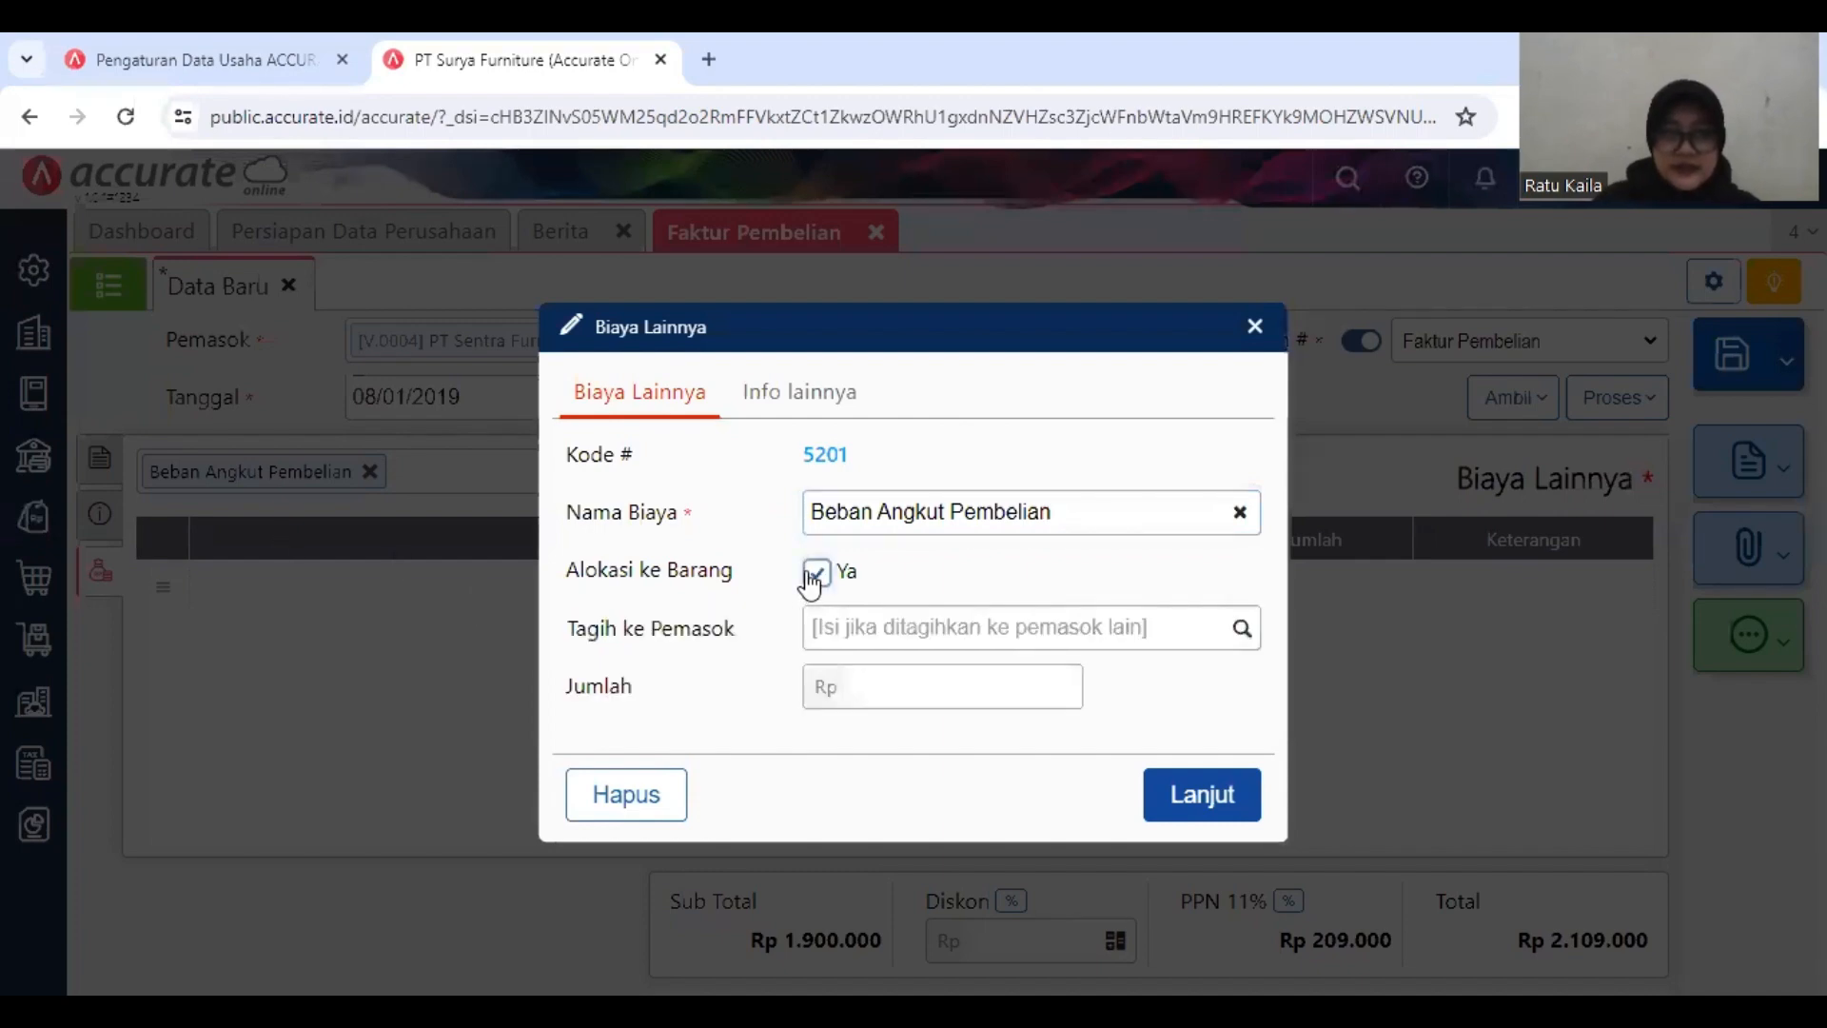
left_click(902, 627)
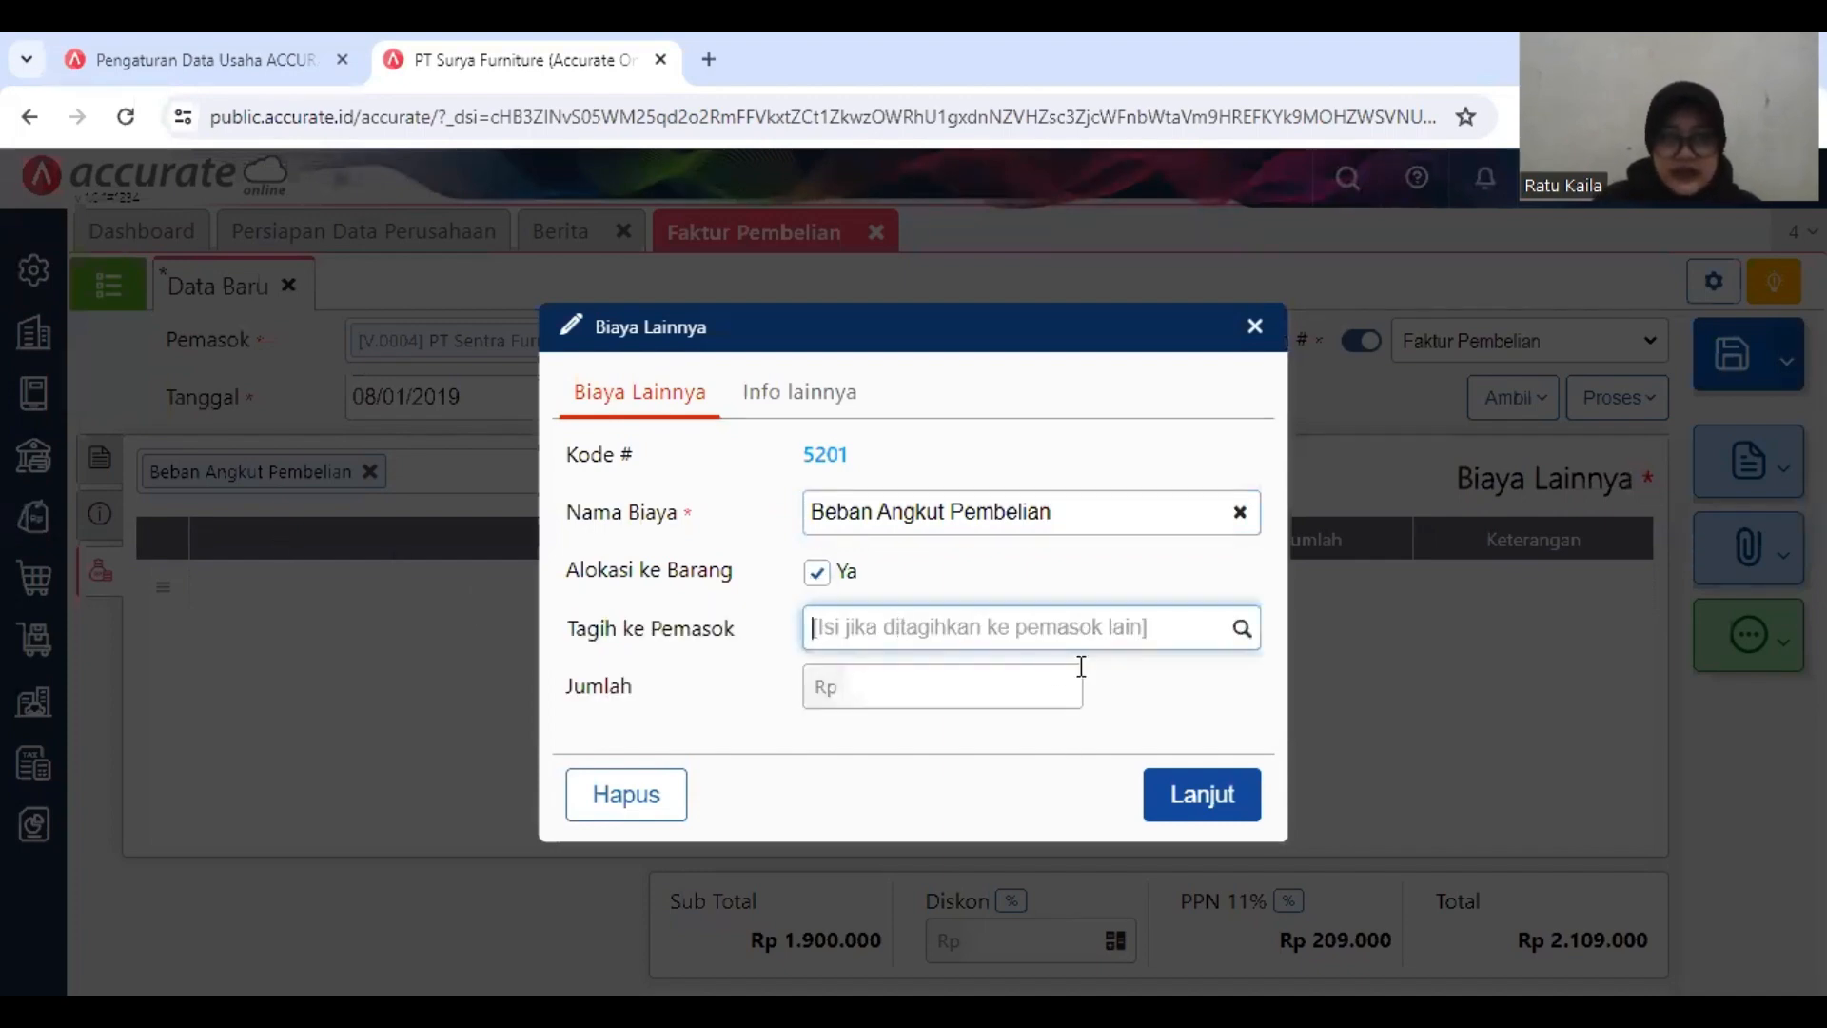
type("AR")
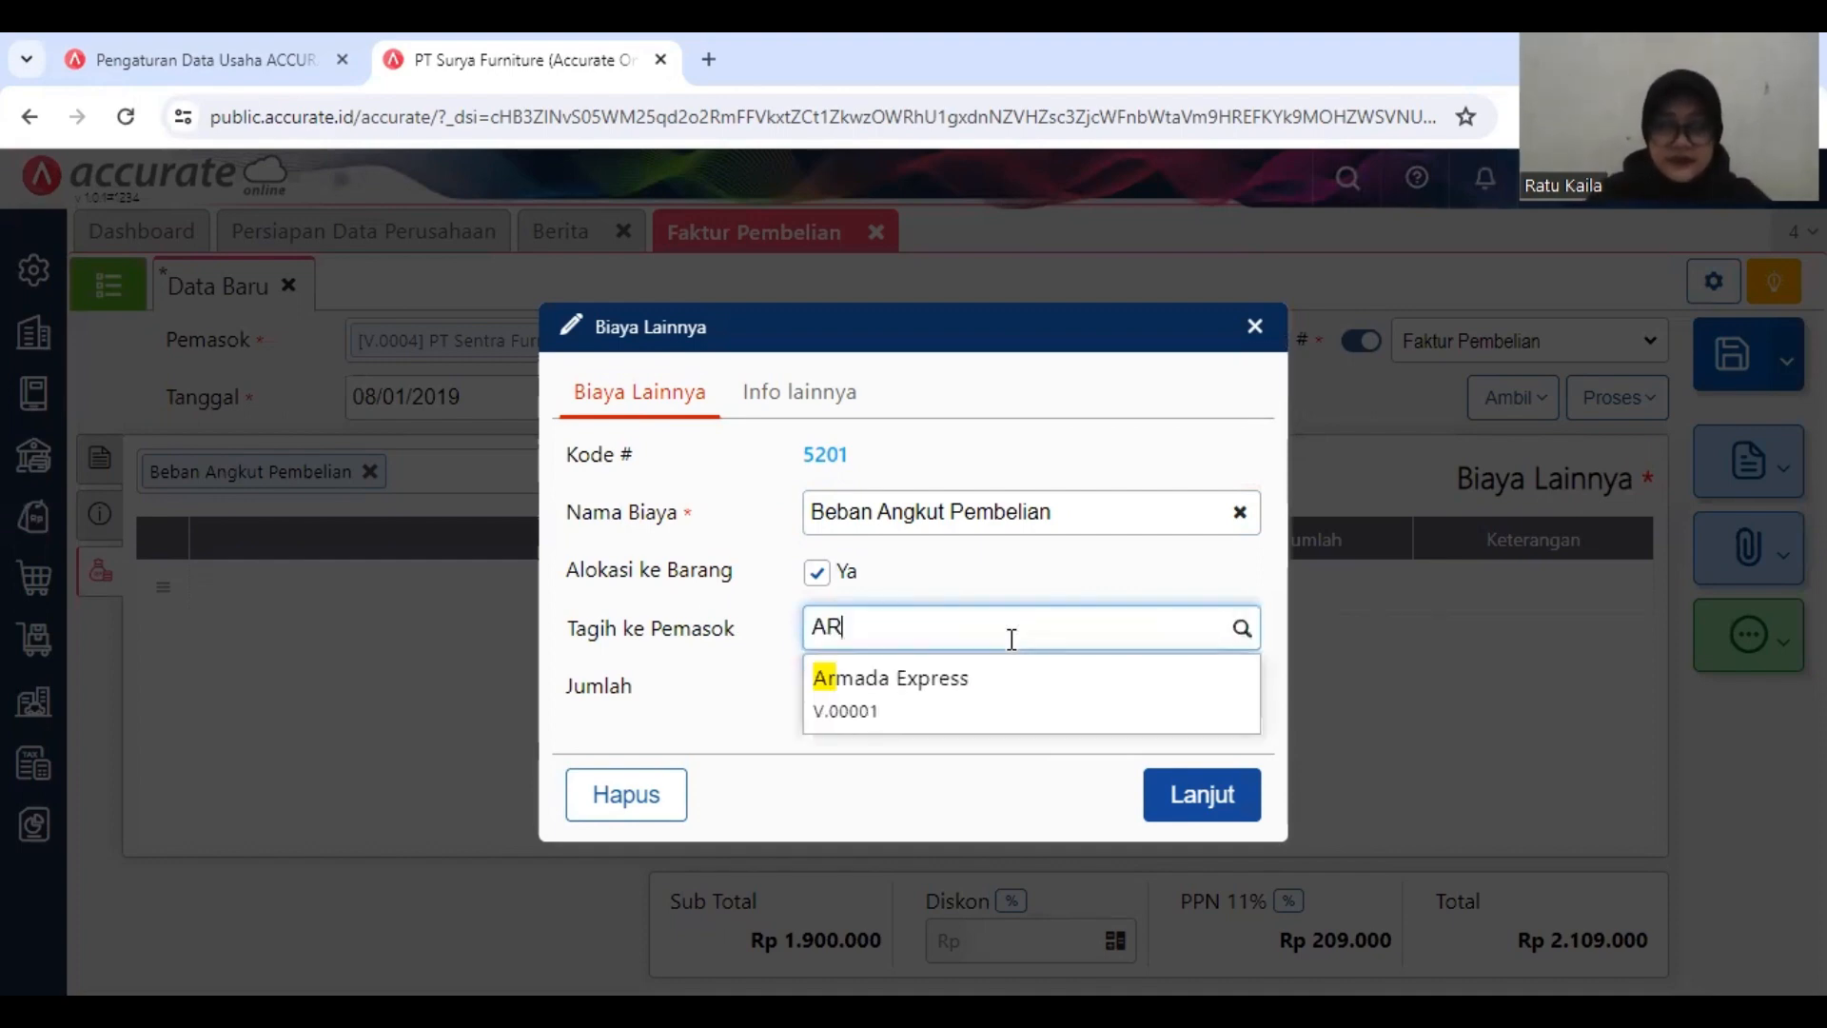
left_click(991, 686)
left_click(993, 693)
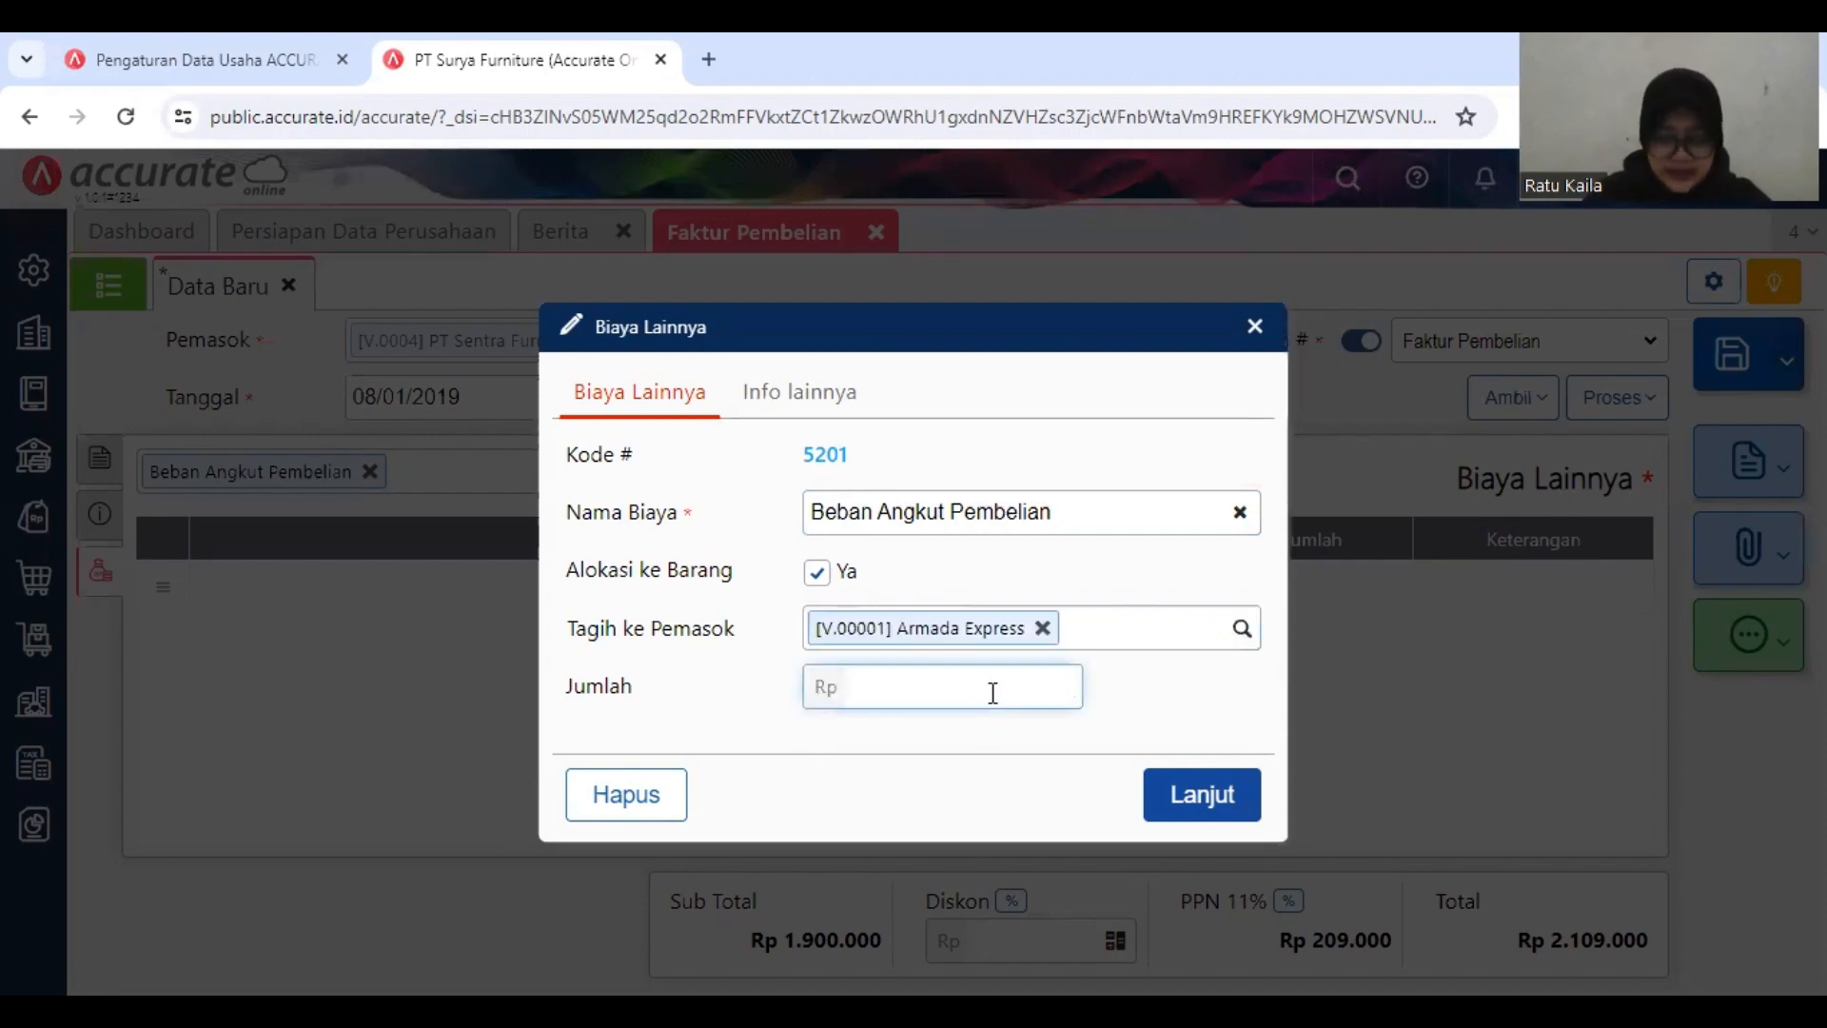
type("5000000")
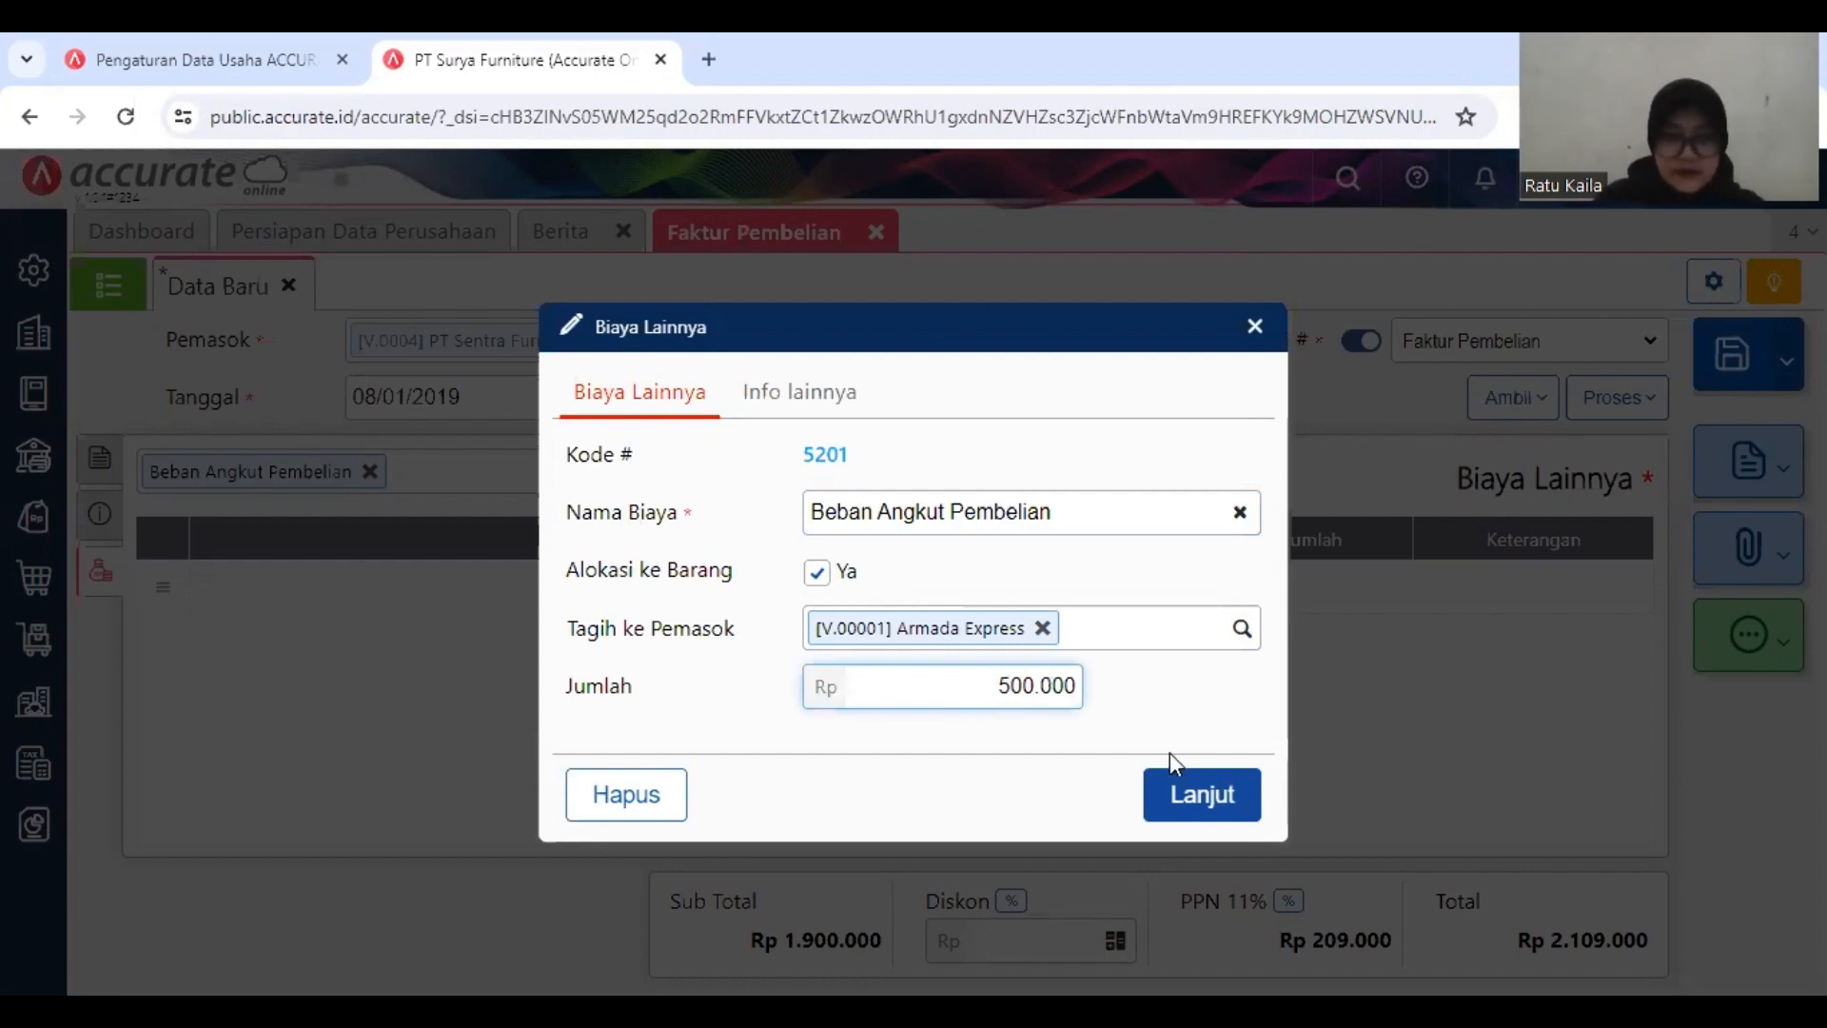
left_click(1189, 792)
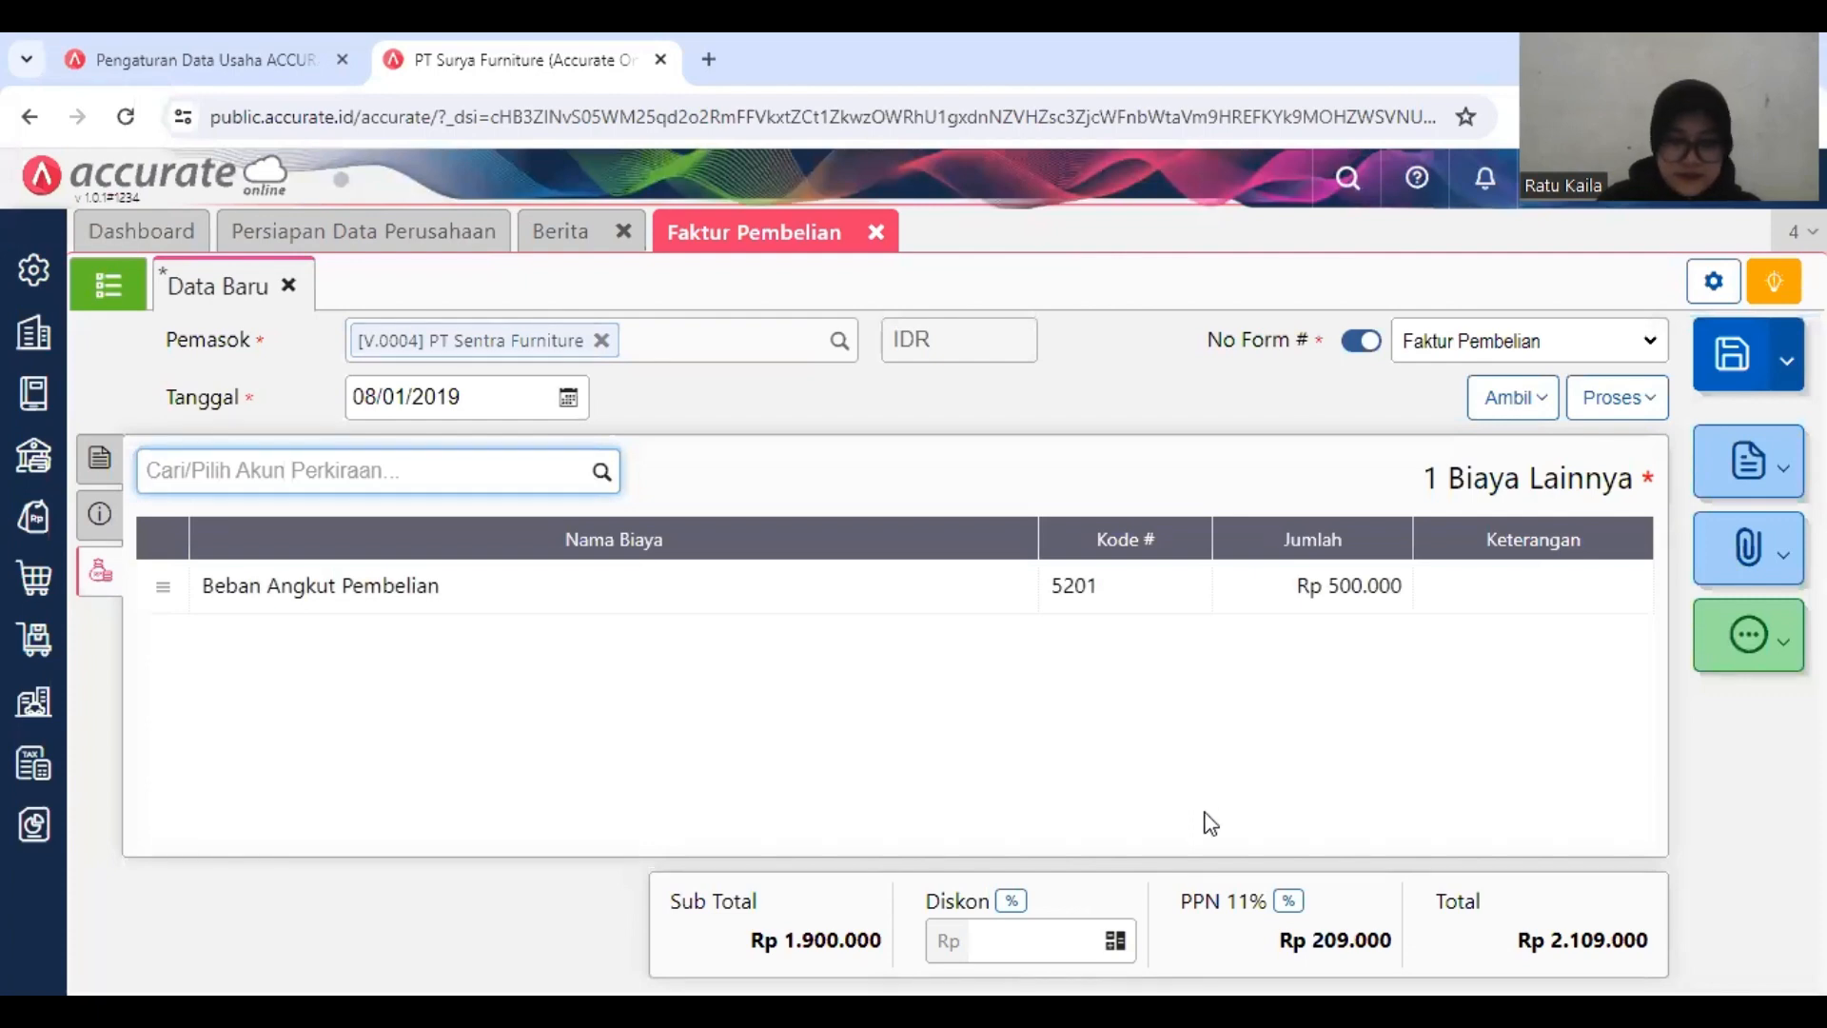
Step: Set the invoice's PPN rate to Tarif 10% and save the invoice
left_click(1278, 892)
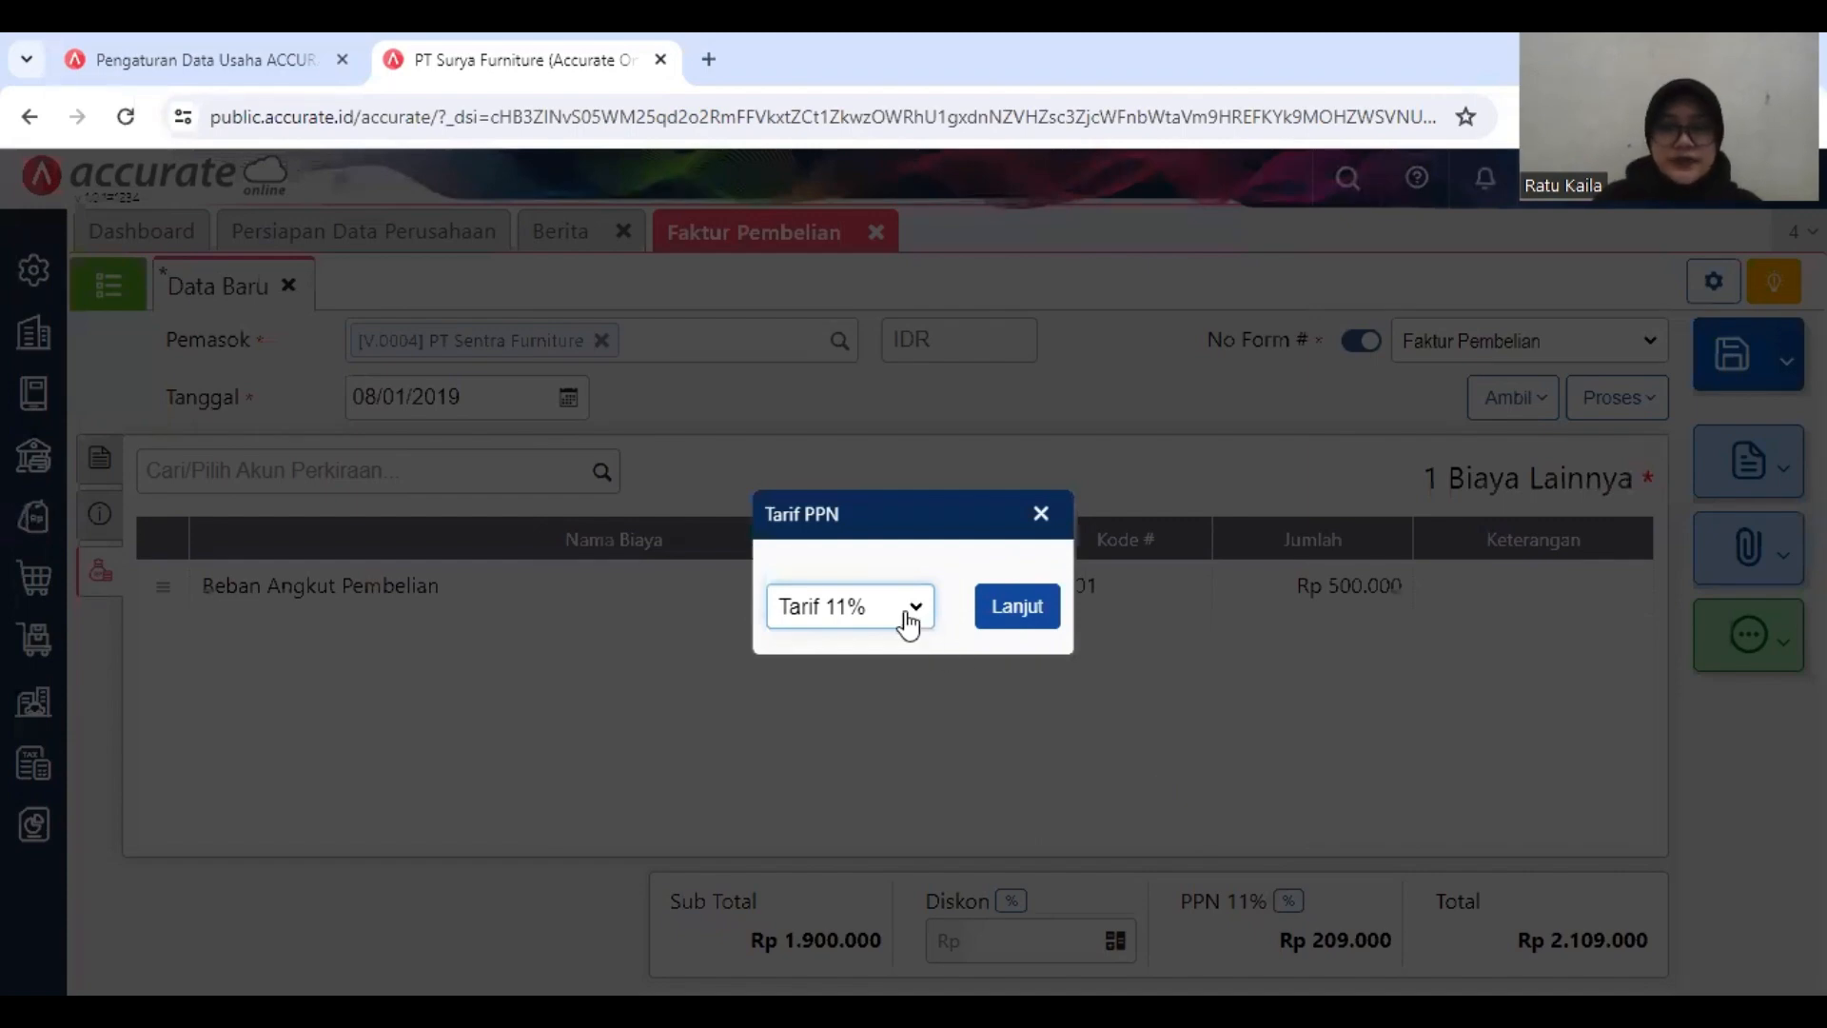
left_click(861, 617)
left_click(828, 635)
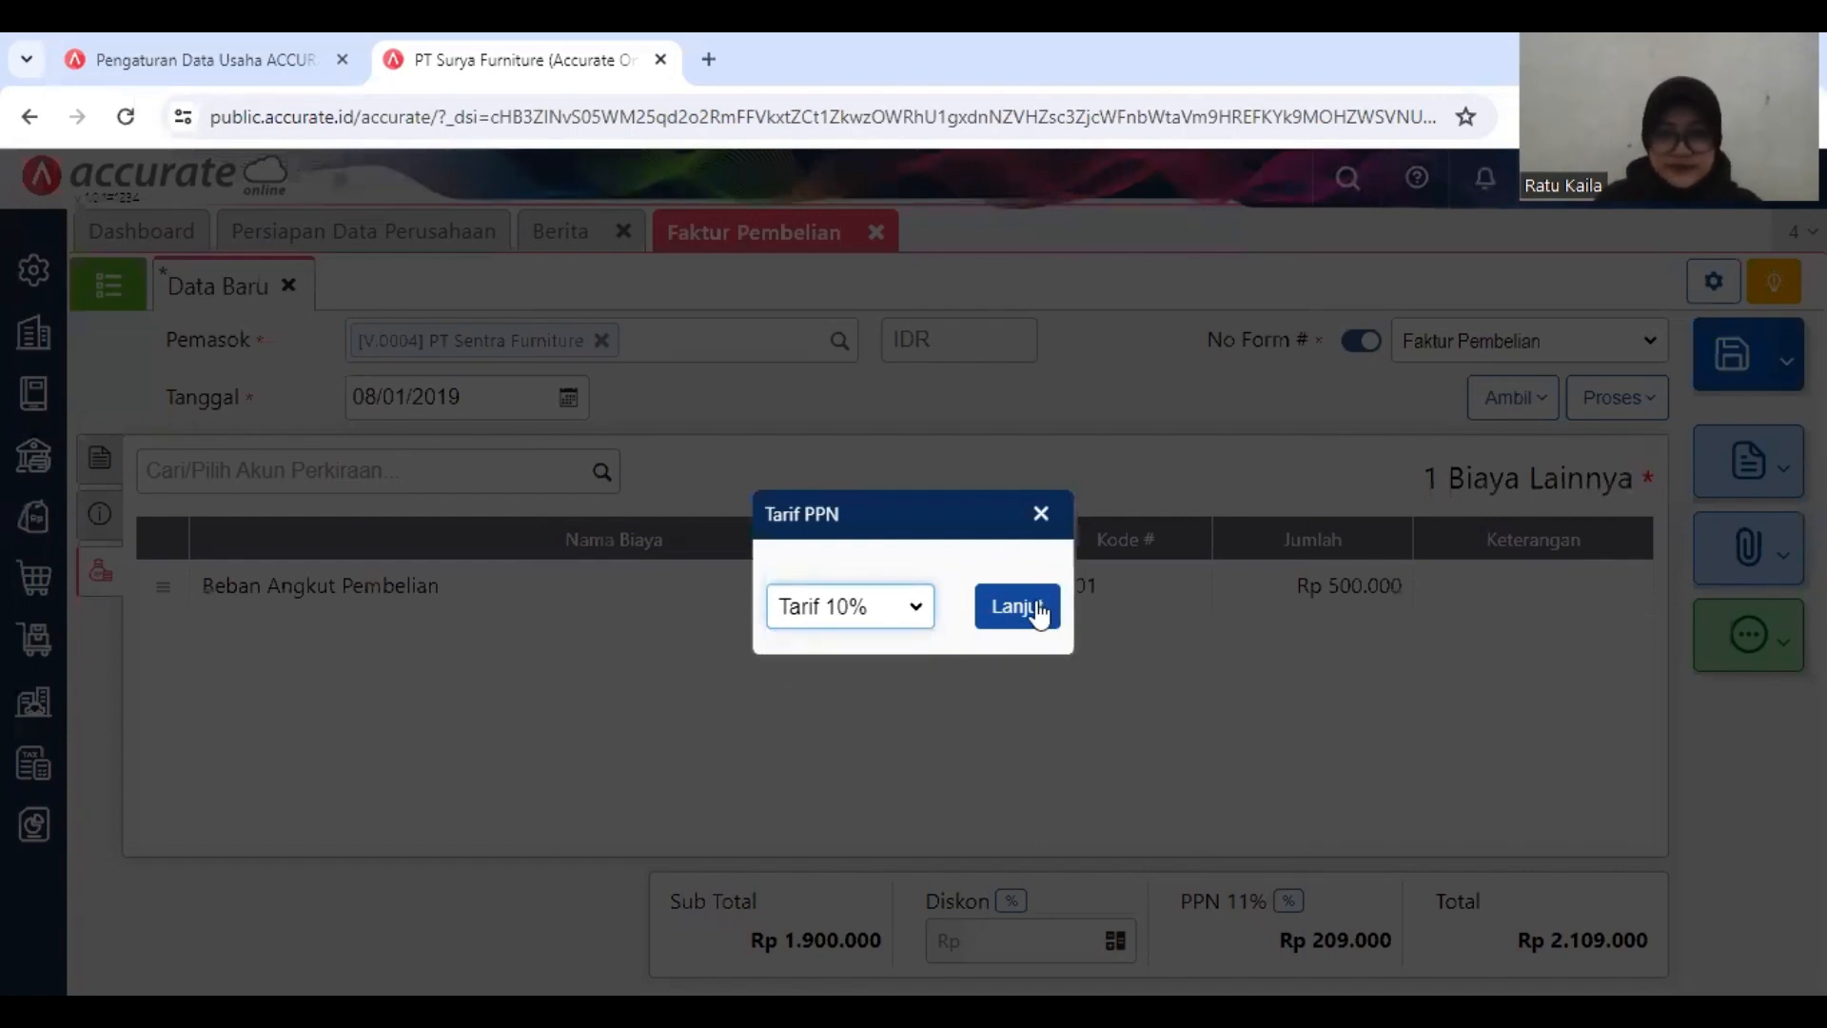
left_click(1032, 611)
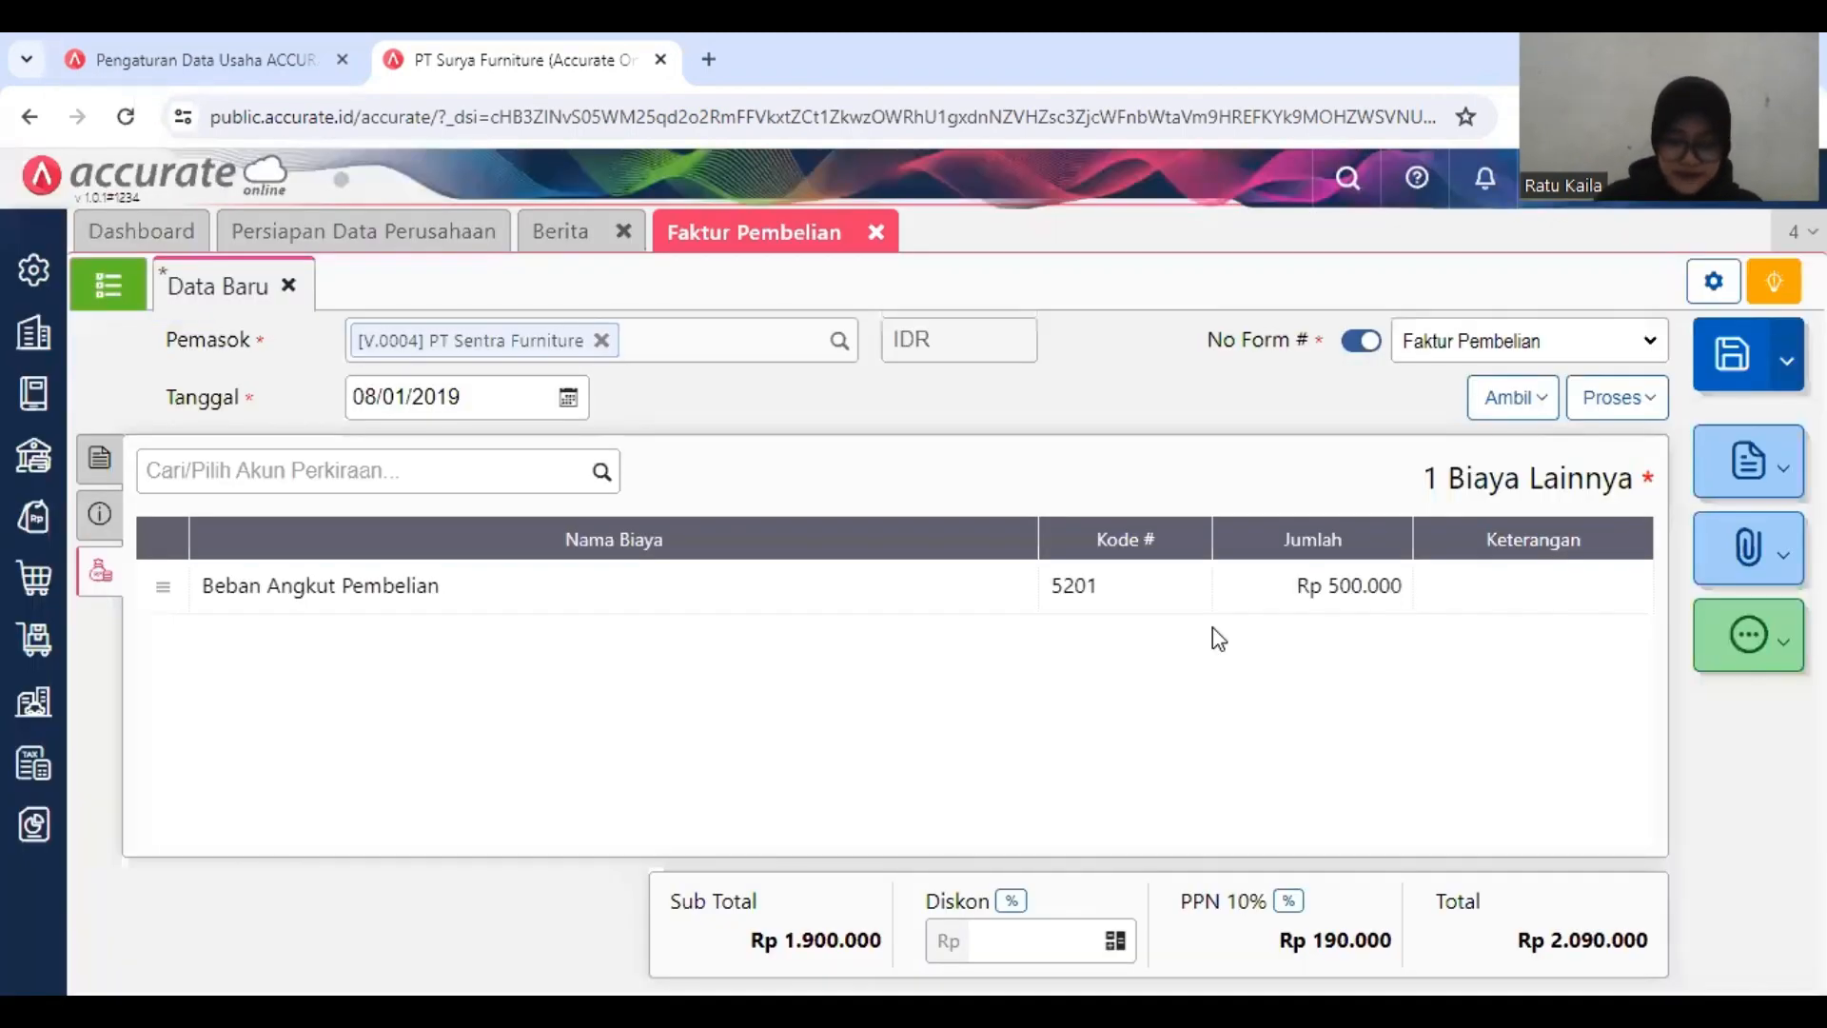
left_click(1727, 364)
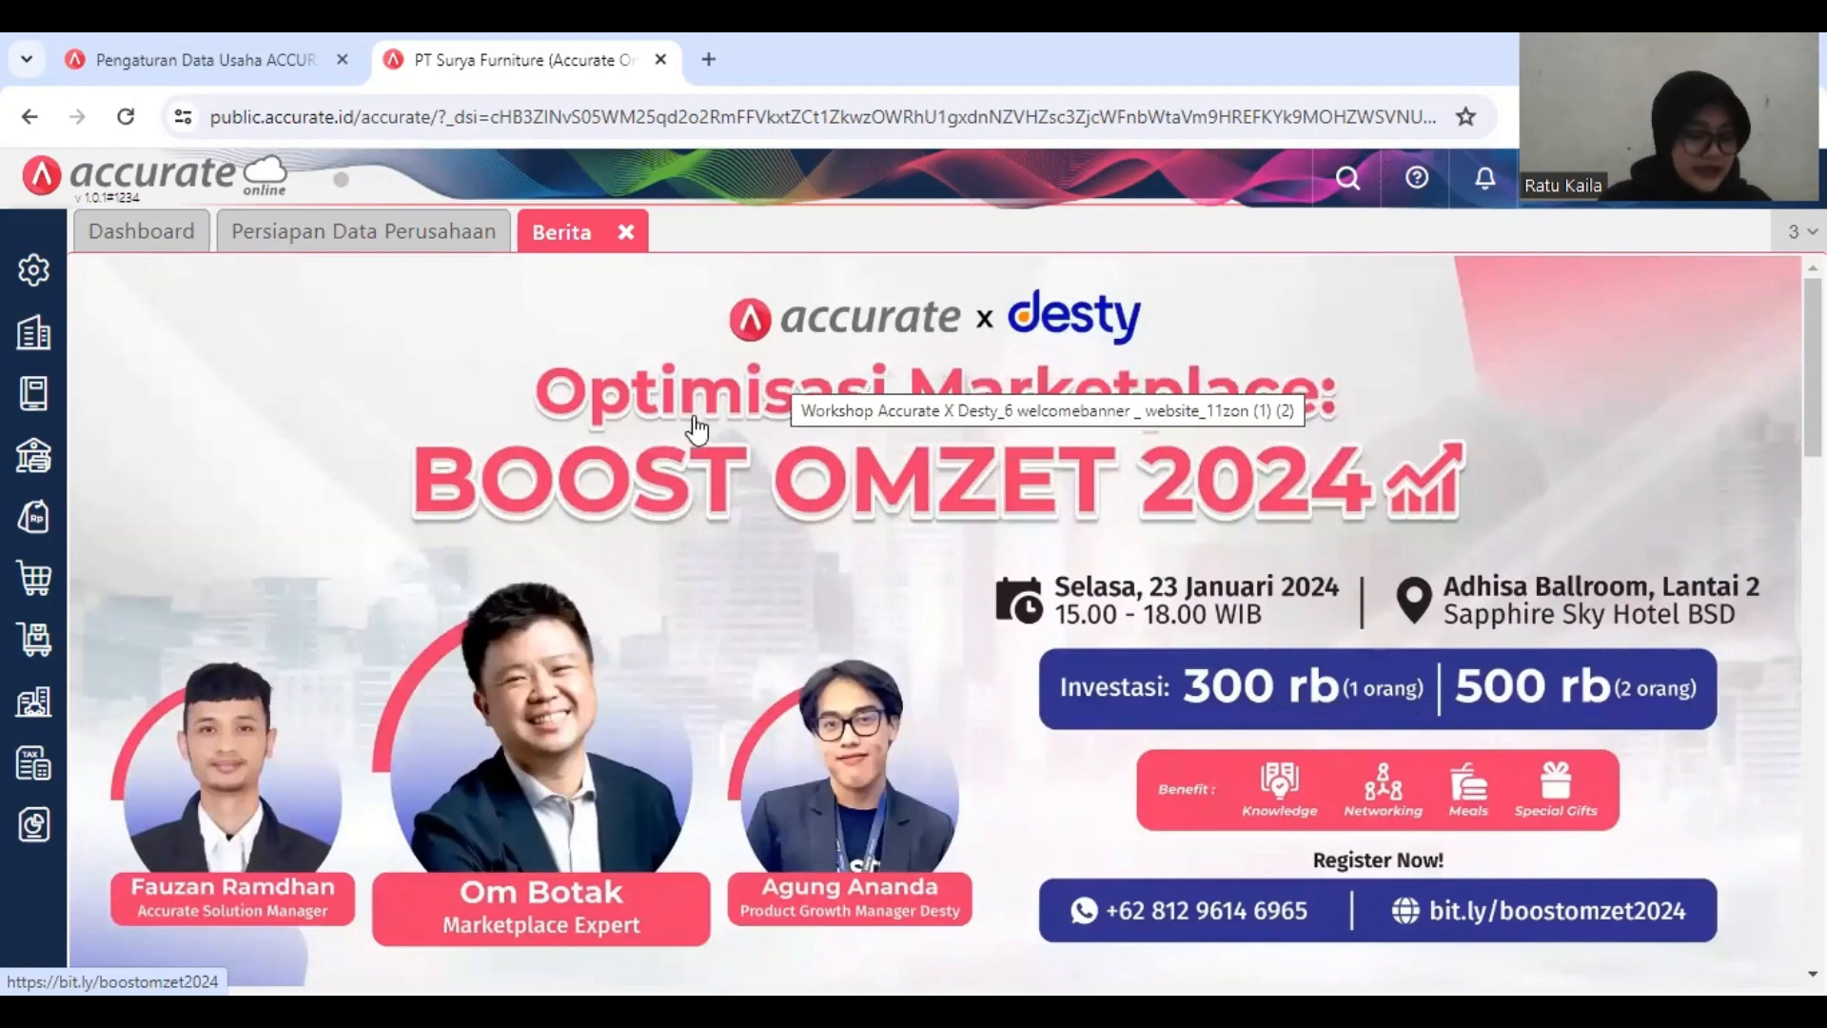
Step: Start a new purchase invoice (Faktur Pembelian) with Armada Express as the Pemasok
left_click(32, 588)
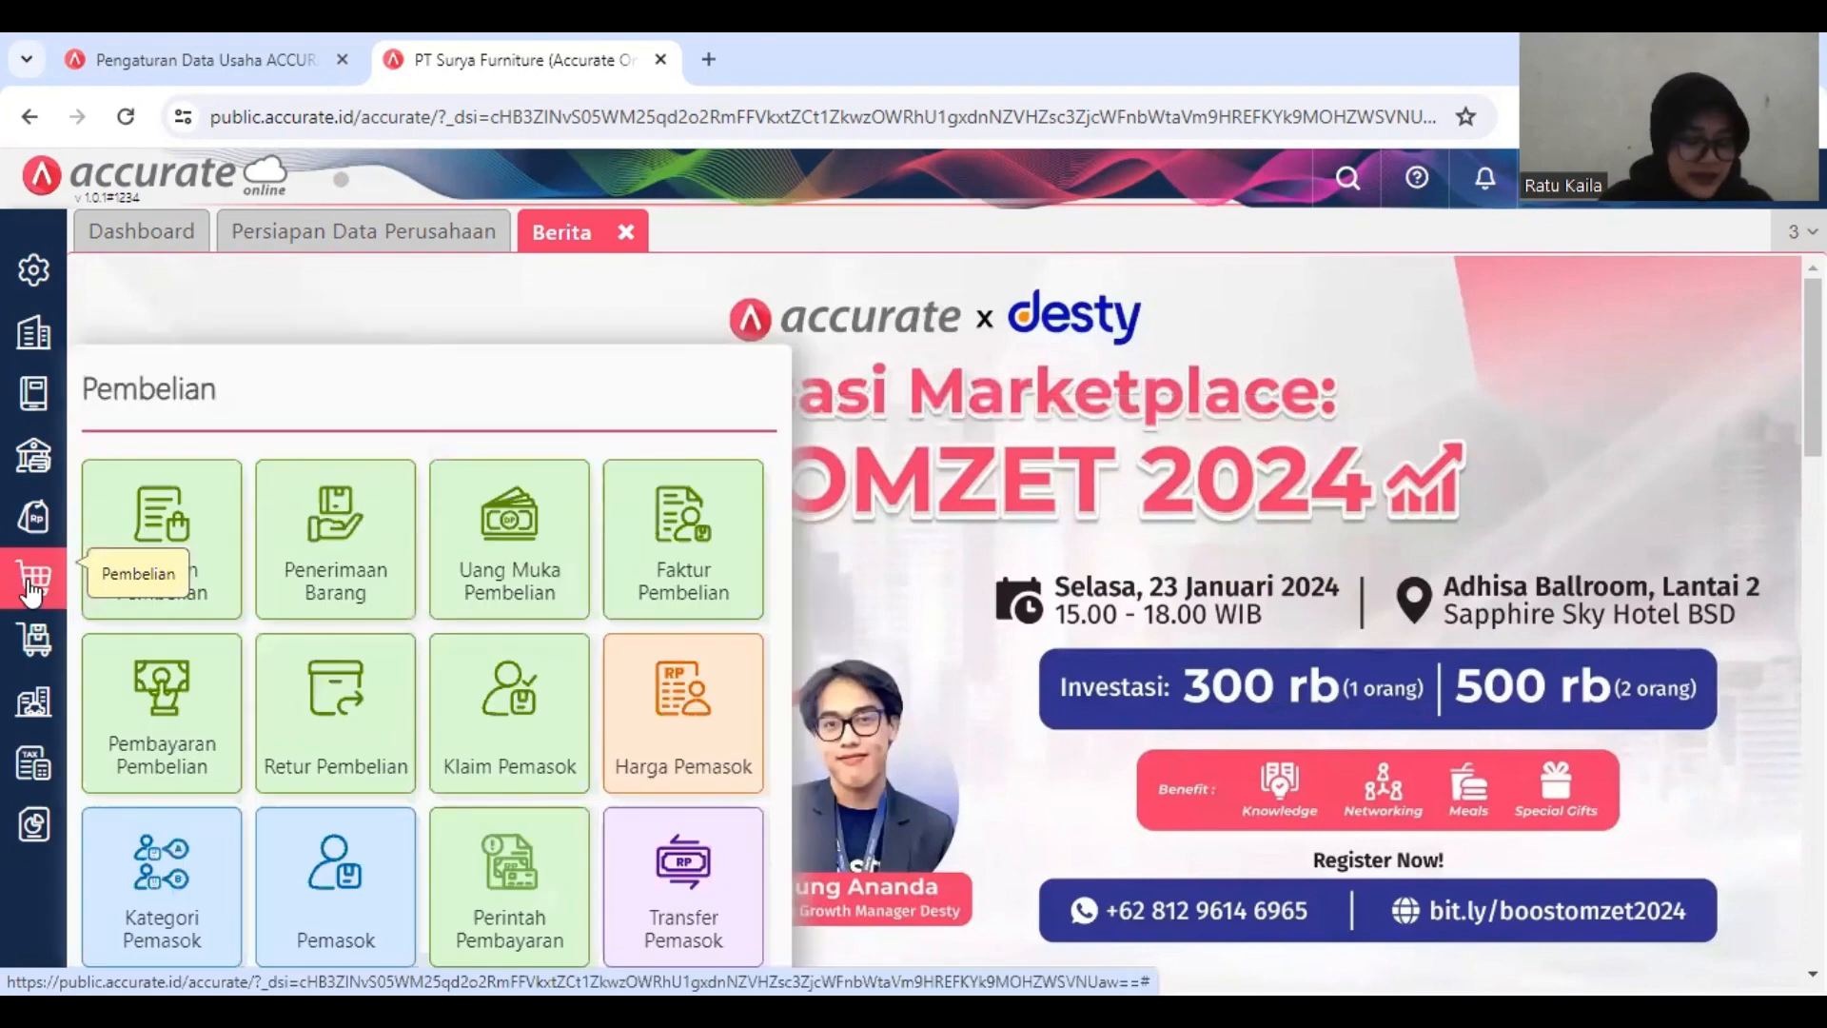
left_click(704, 569)
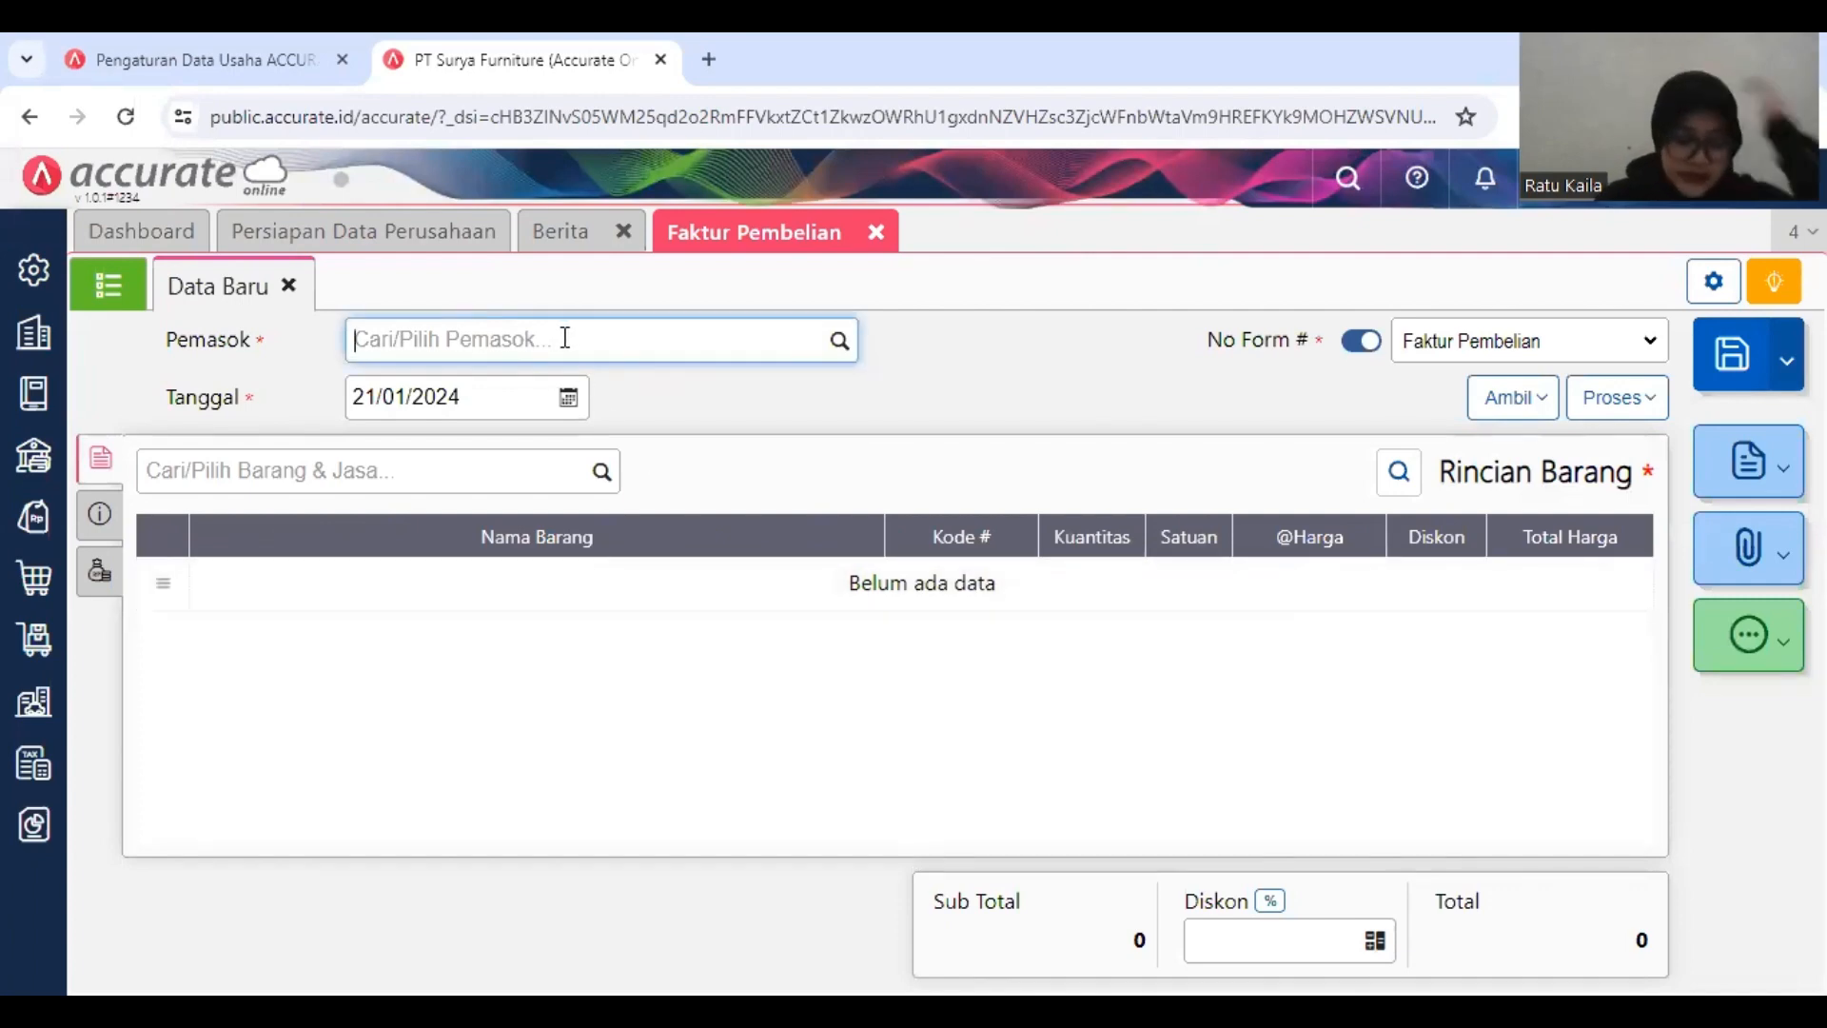
type("AR")
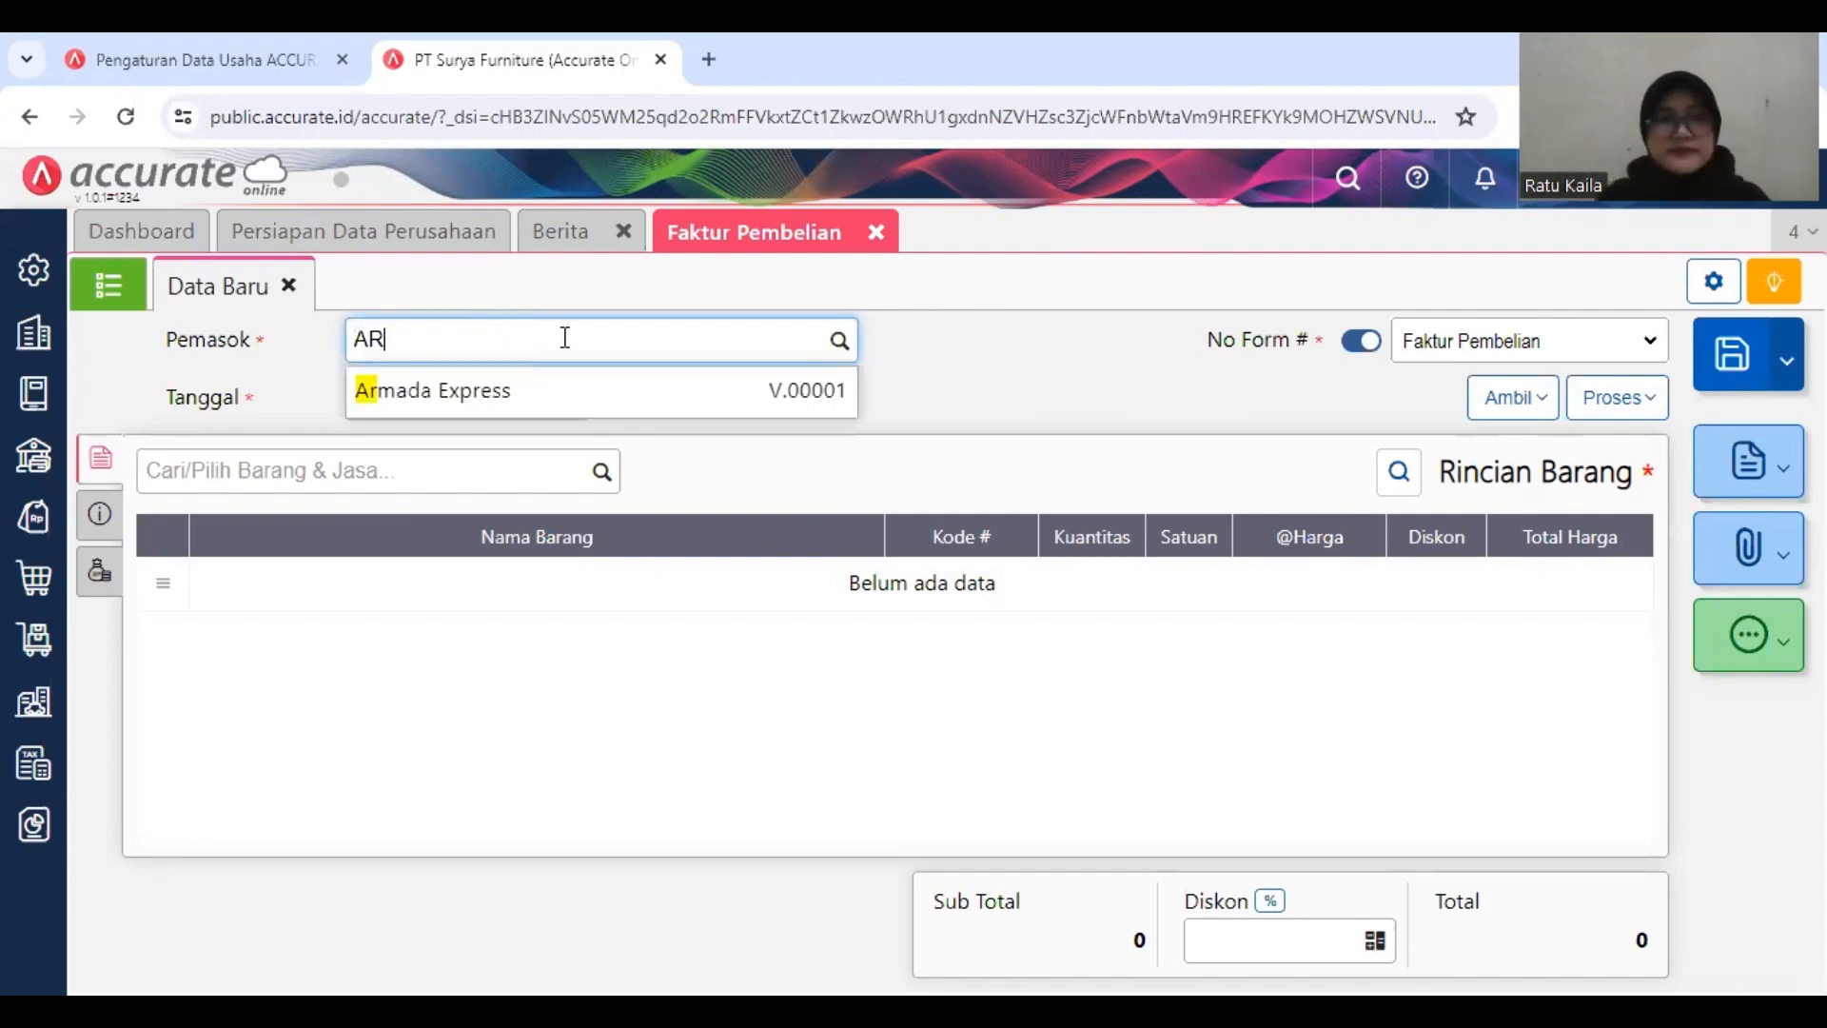
left_click(549, 384)
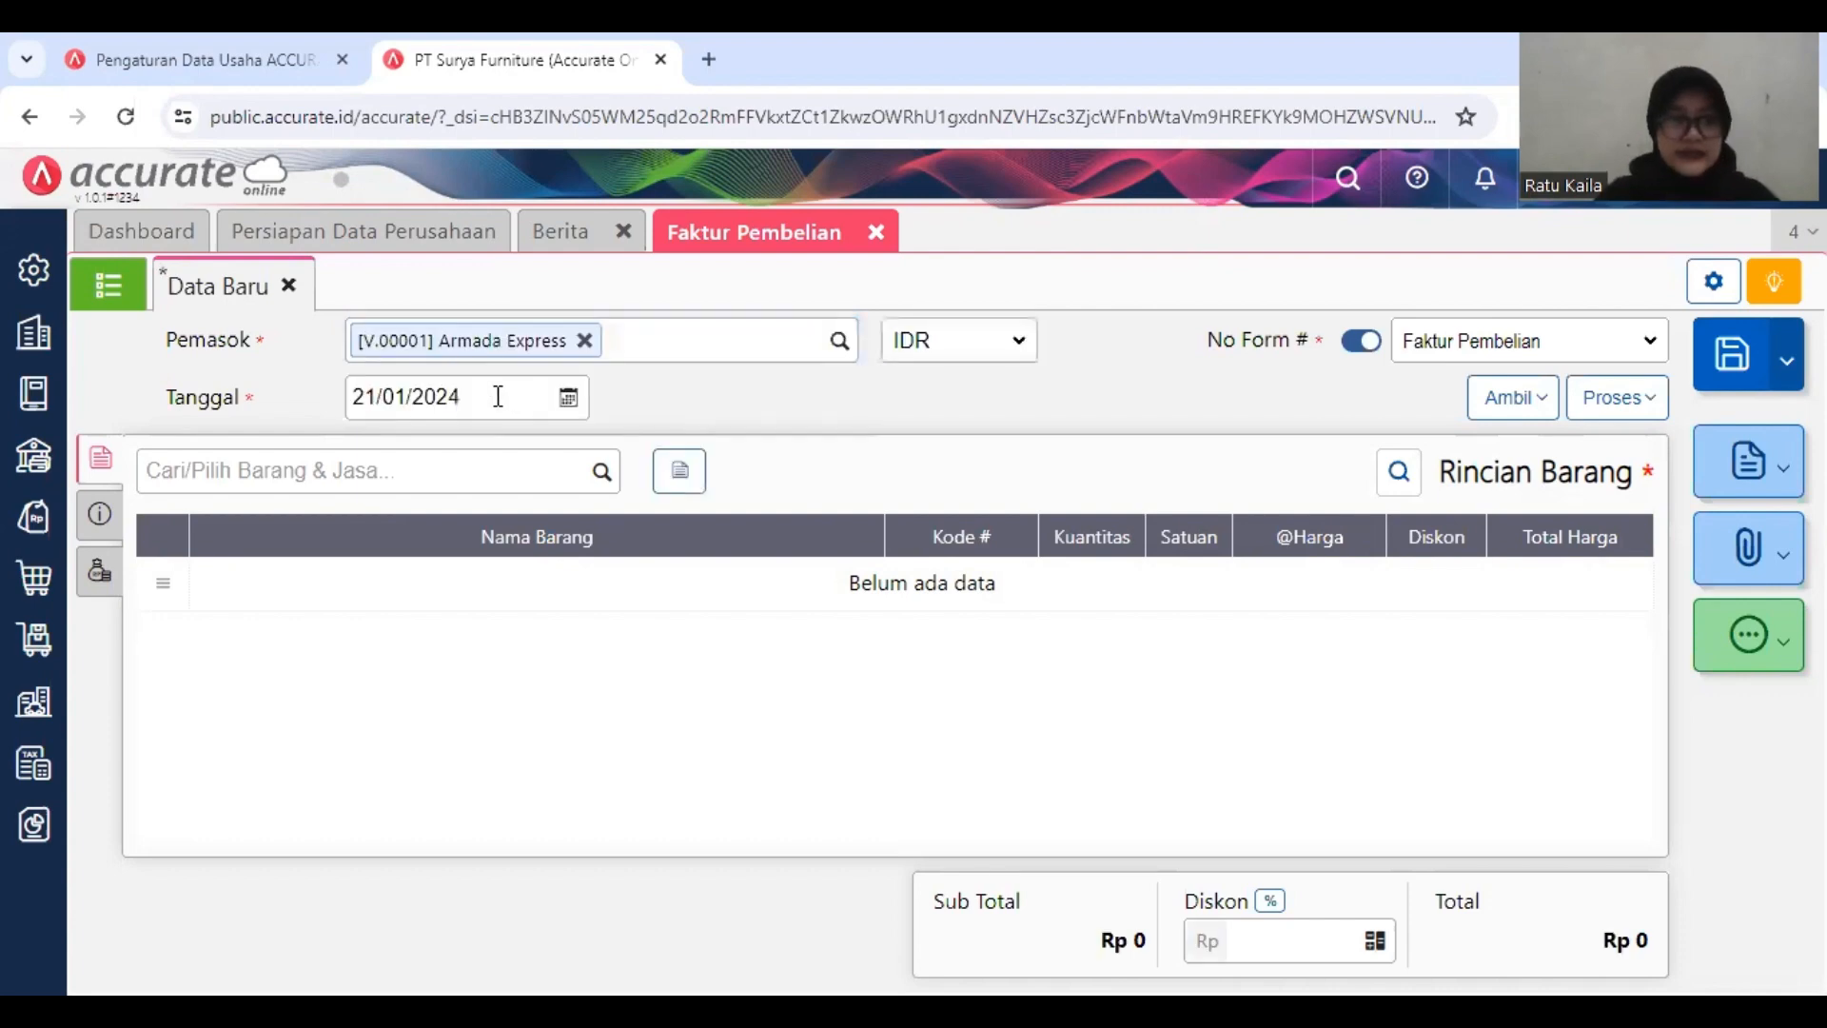
Step: Set the Armada Express invoice's Tanggal to 09/01/2019
left_click(497, 397)
type("09/")
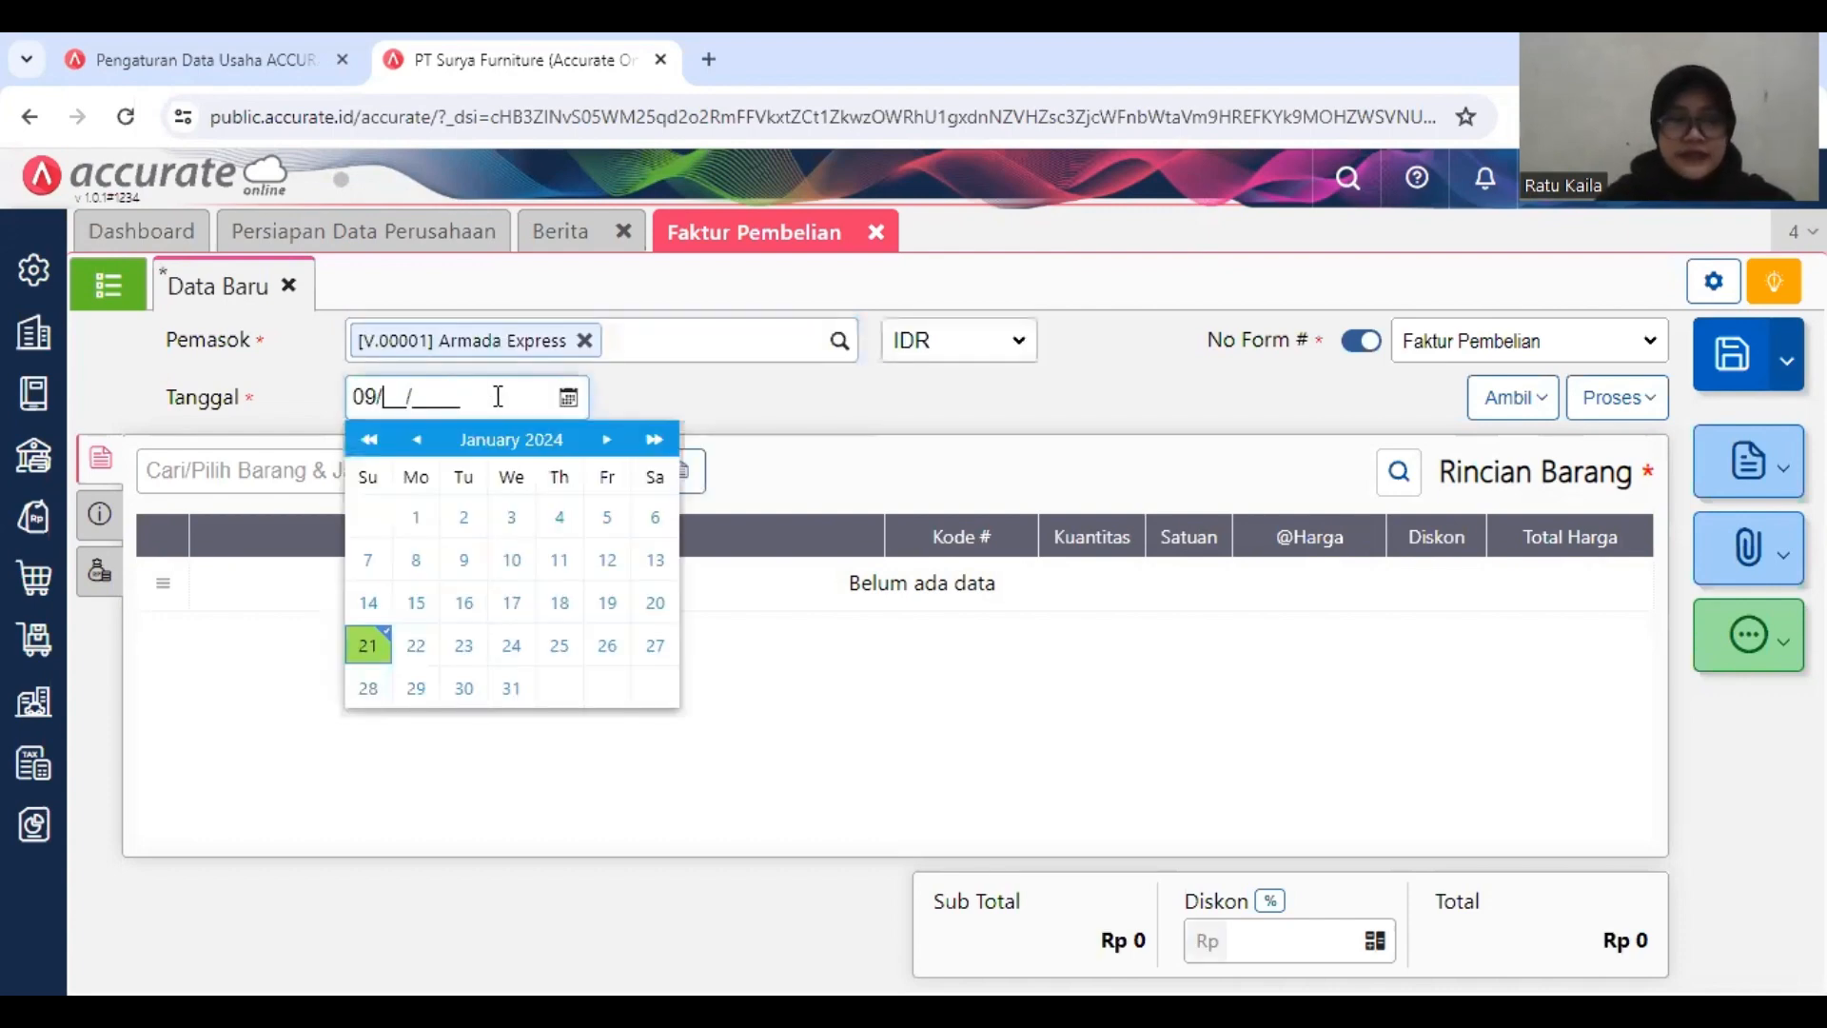
type("01/2019")
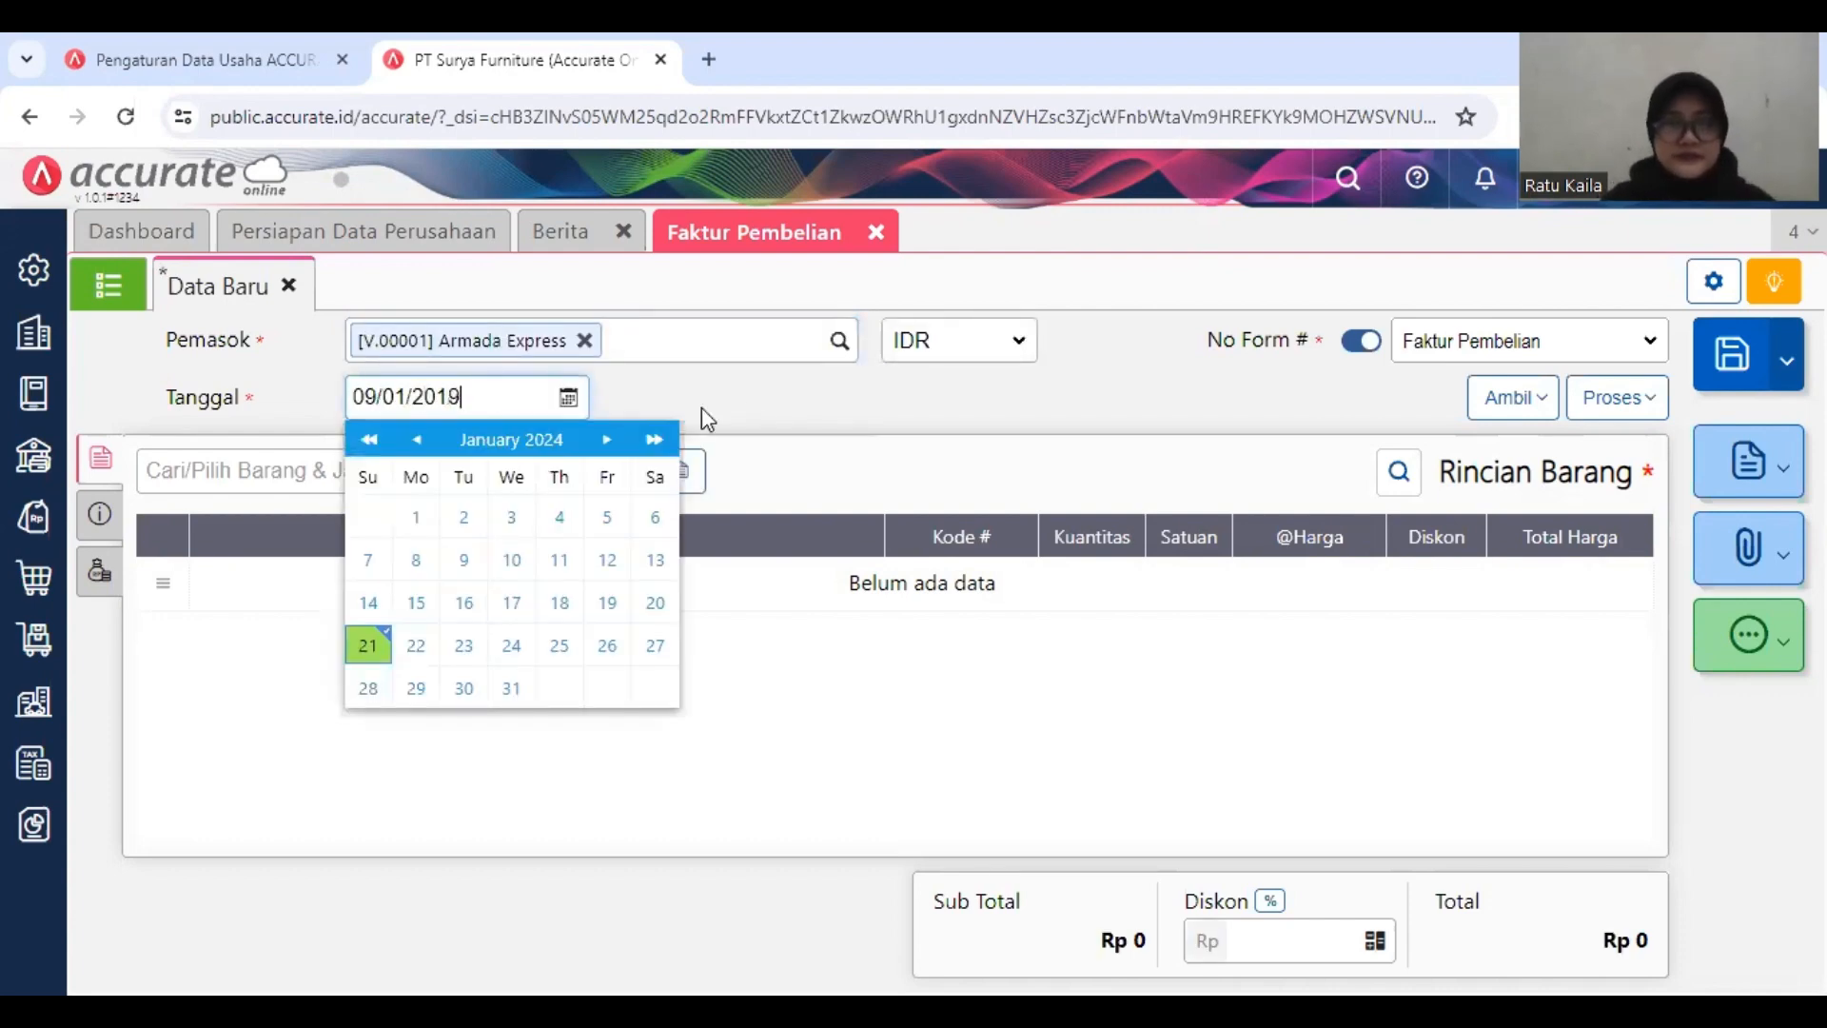
left_click(754, 416)
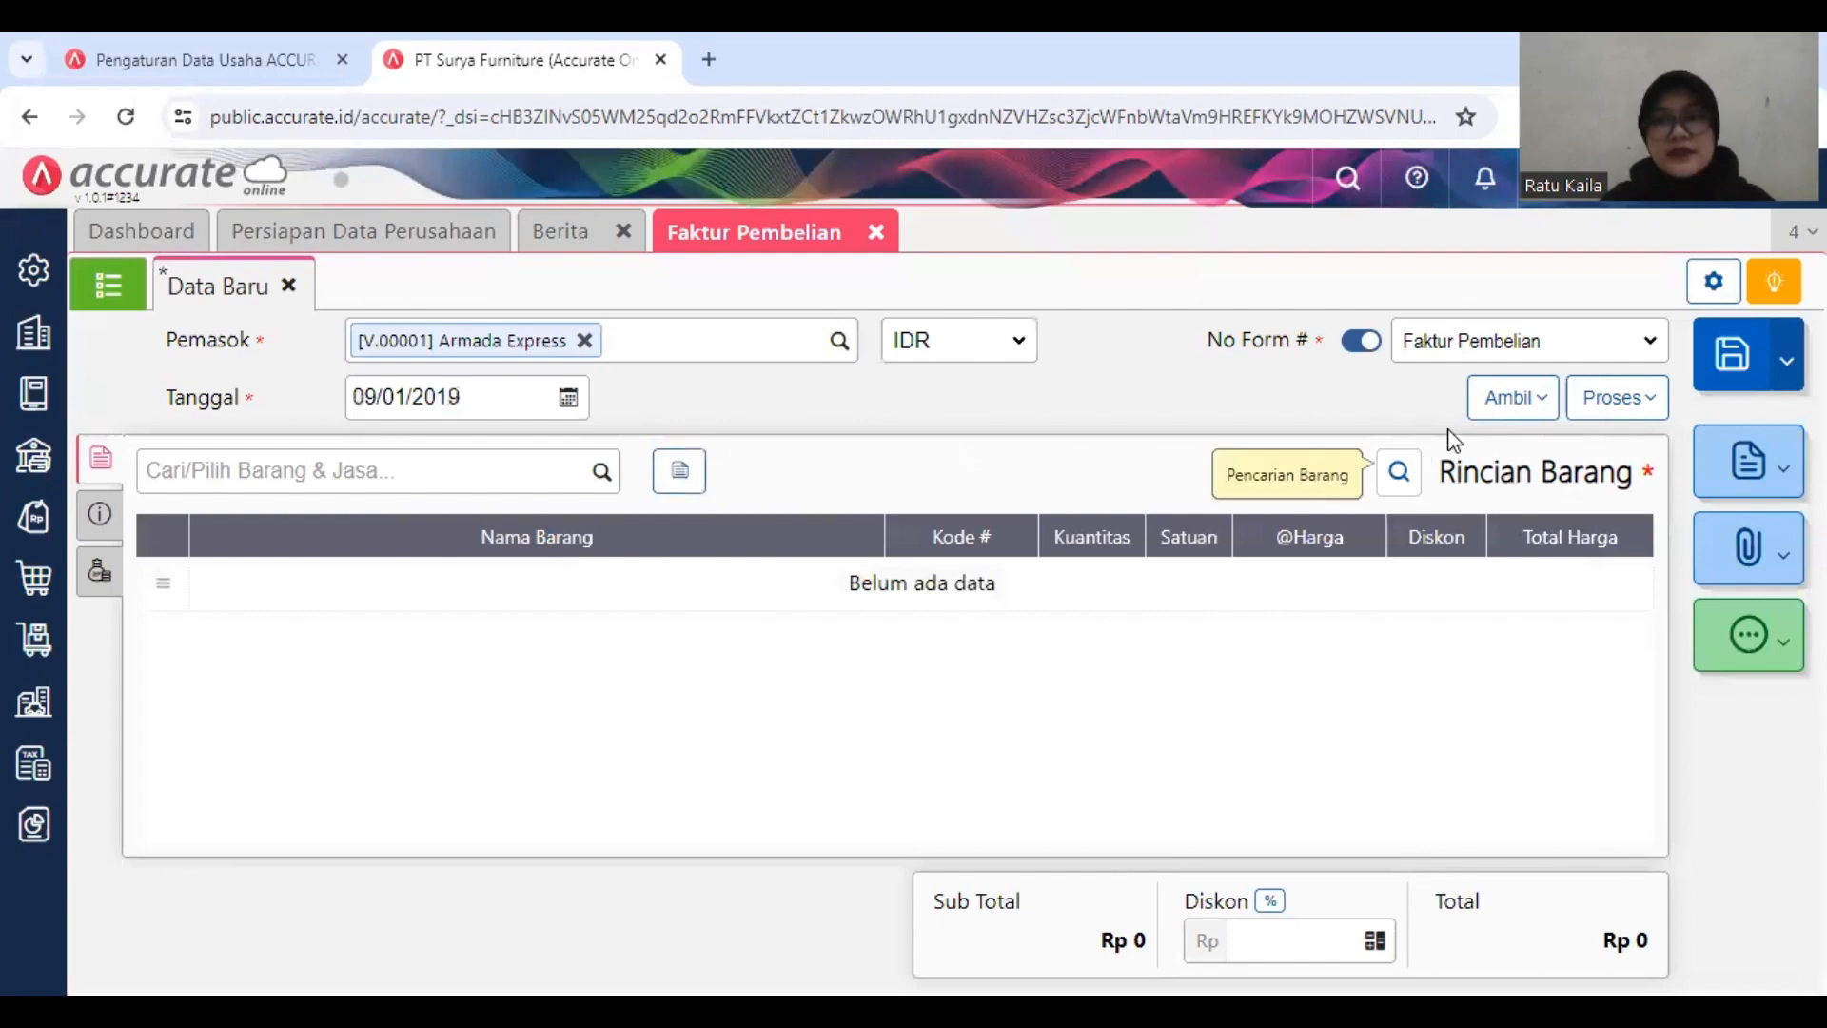
Step: Copy the Beban Angkut Pembelian purchase cost (Biaya Pembelian) from invoice Sentra-017 into the Armada Express invoice
left_click(1501, 419)
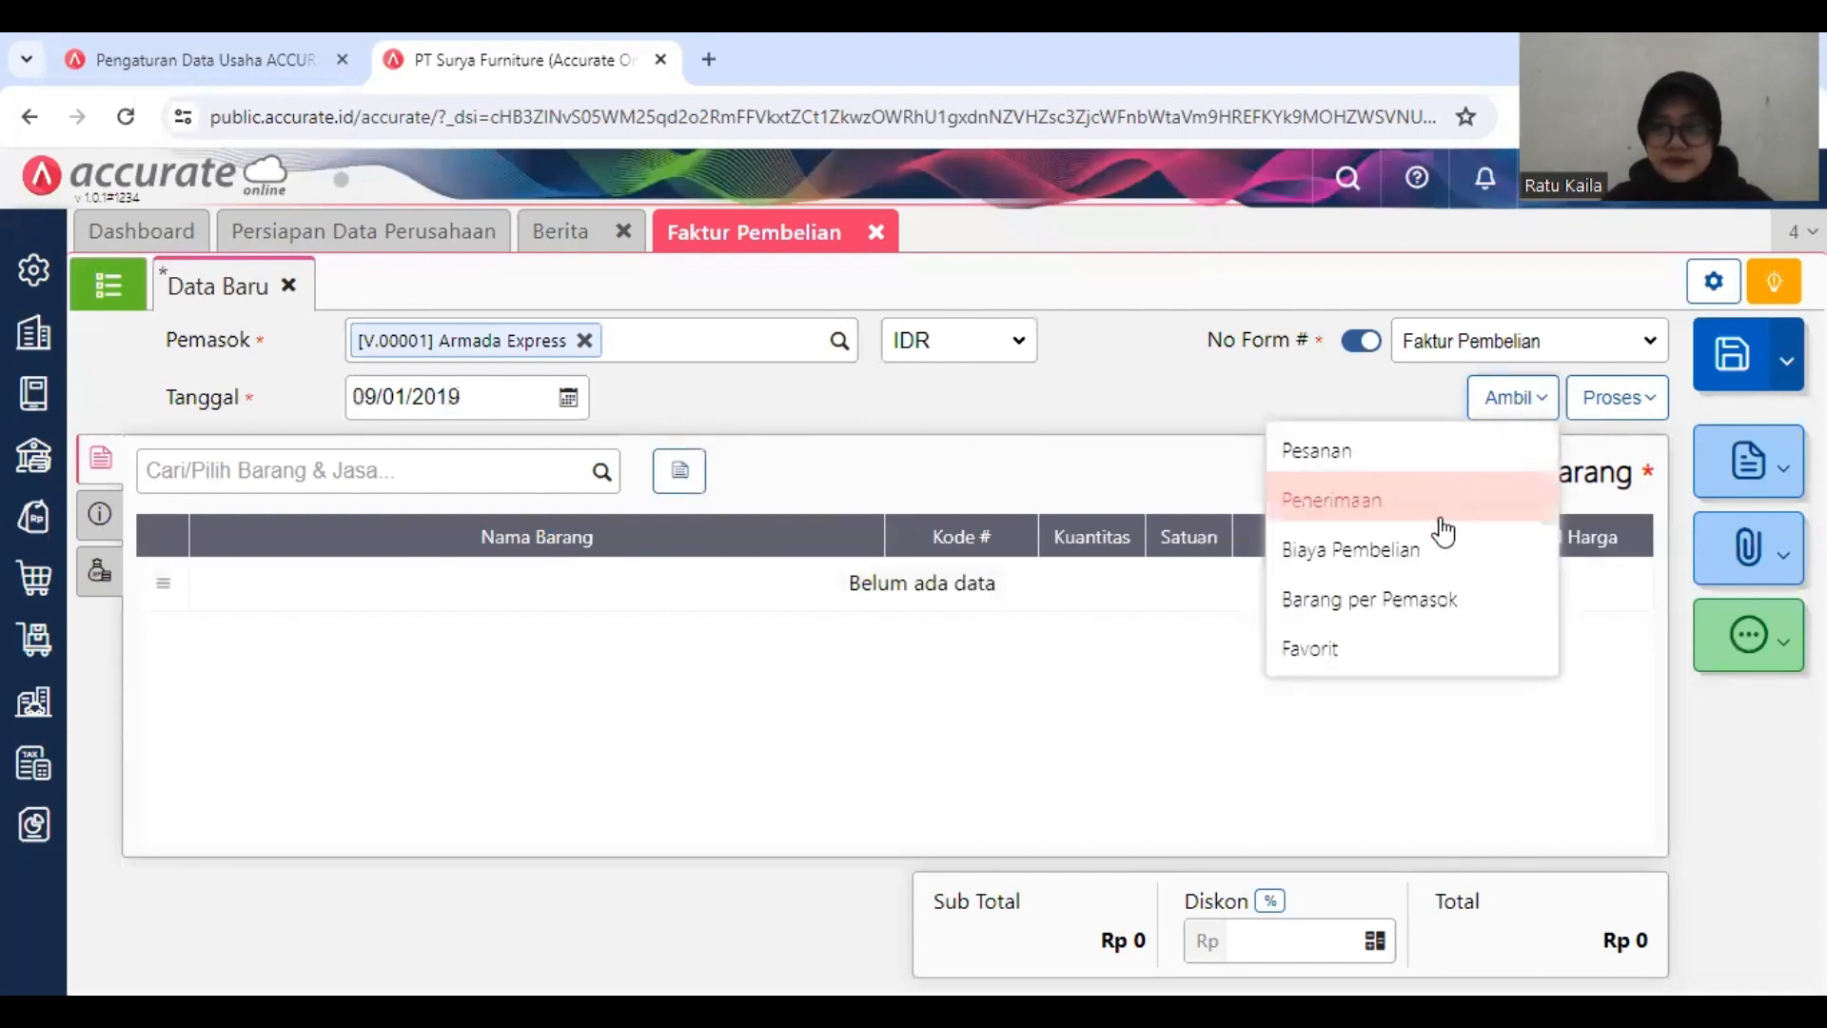
left_click(1438, 538)
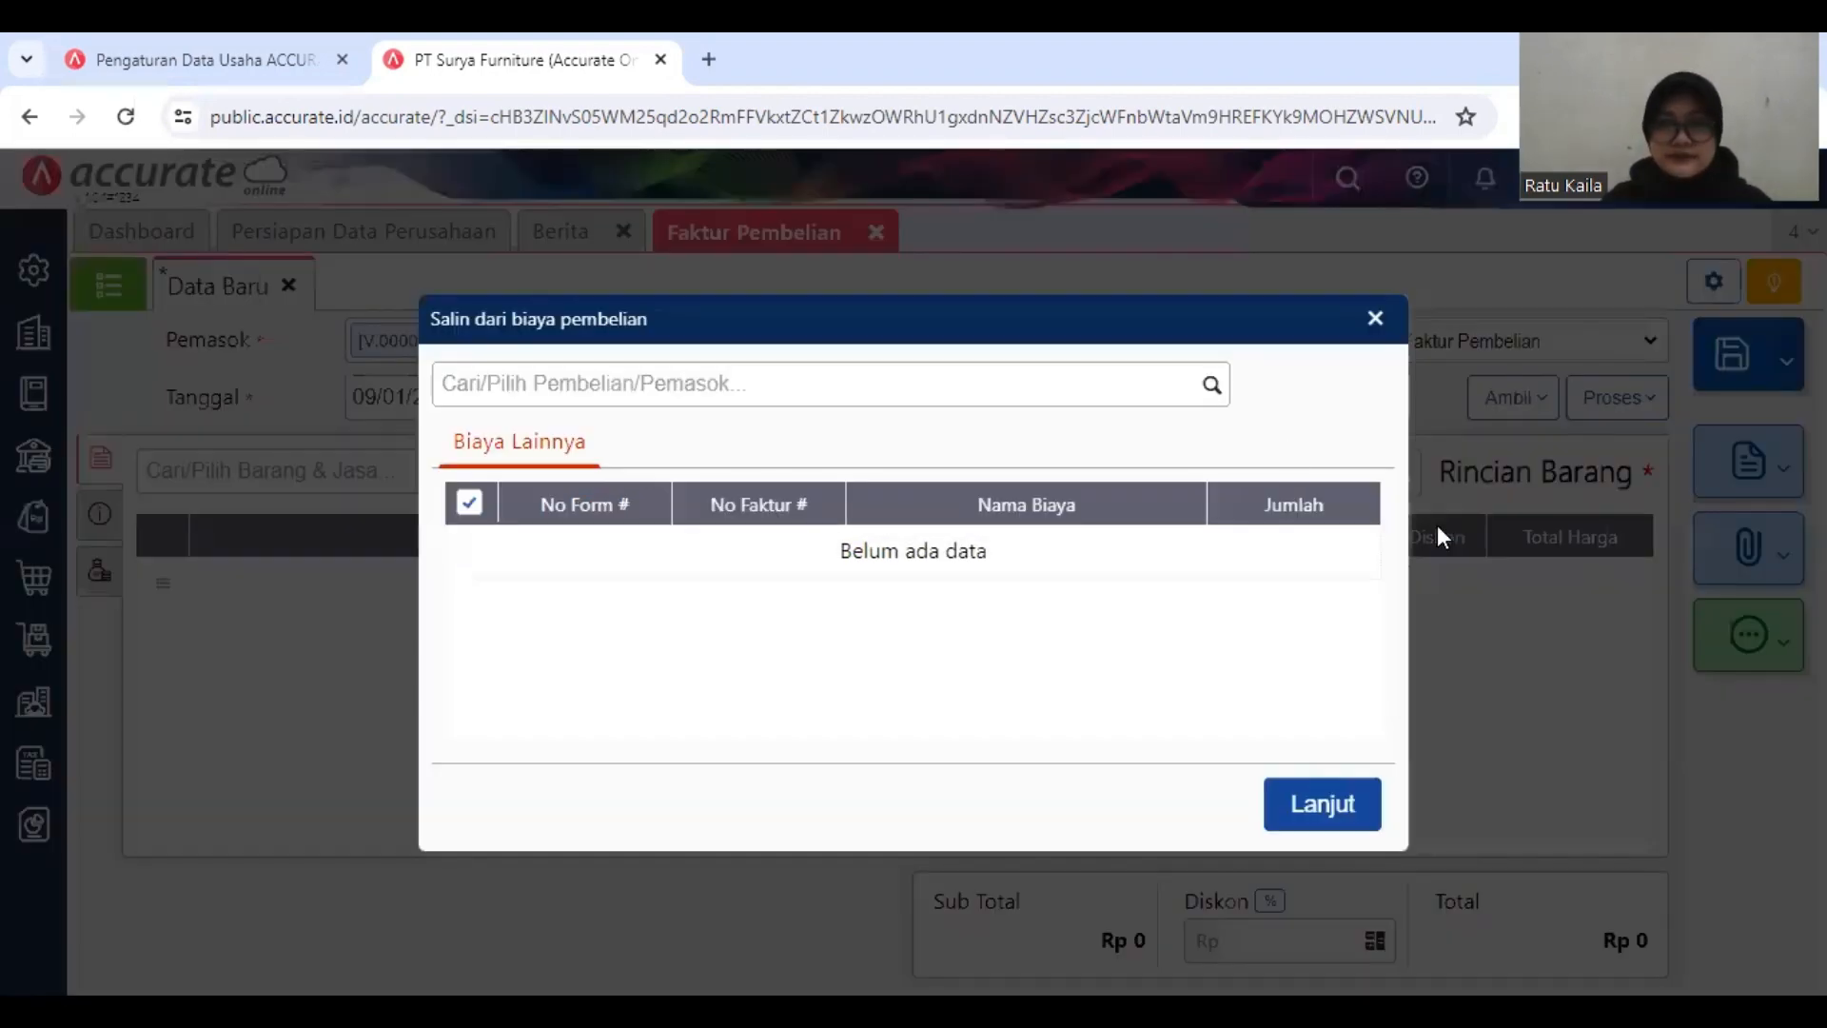
left_click(1214, 384)
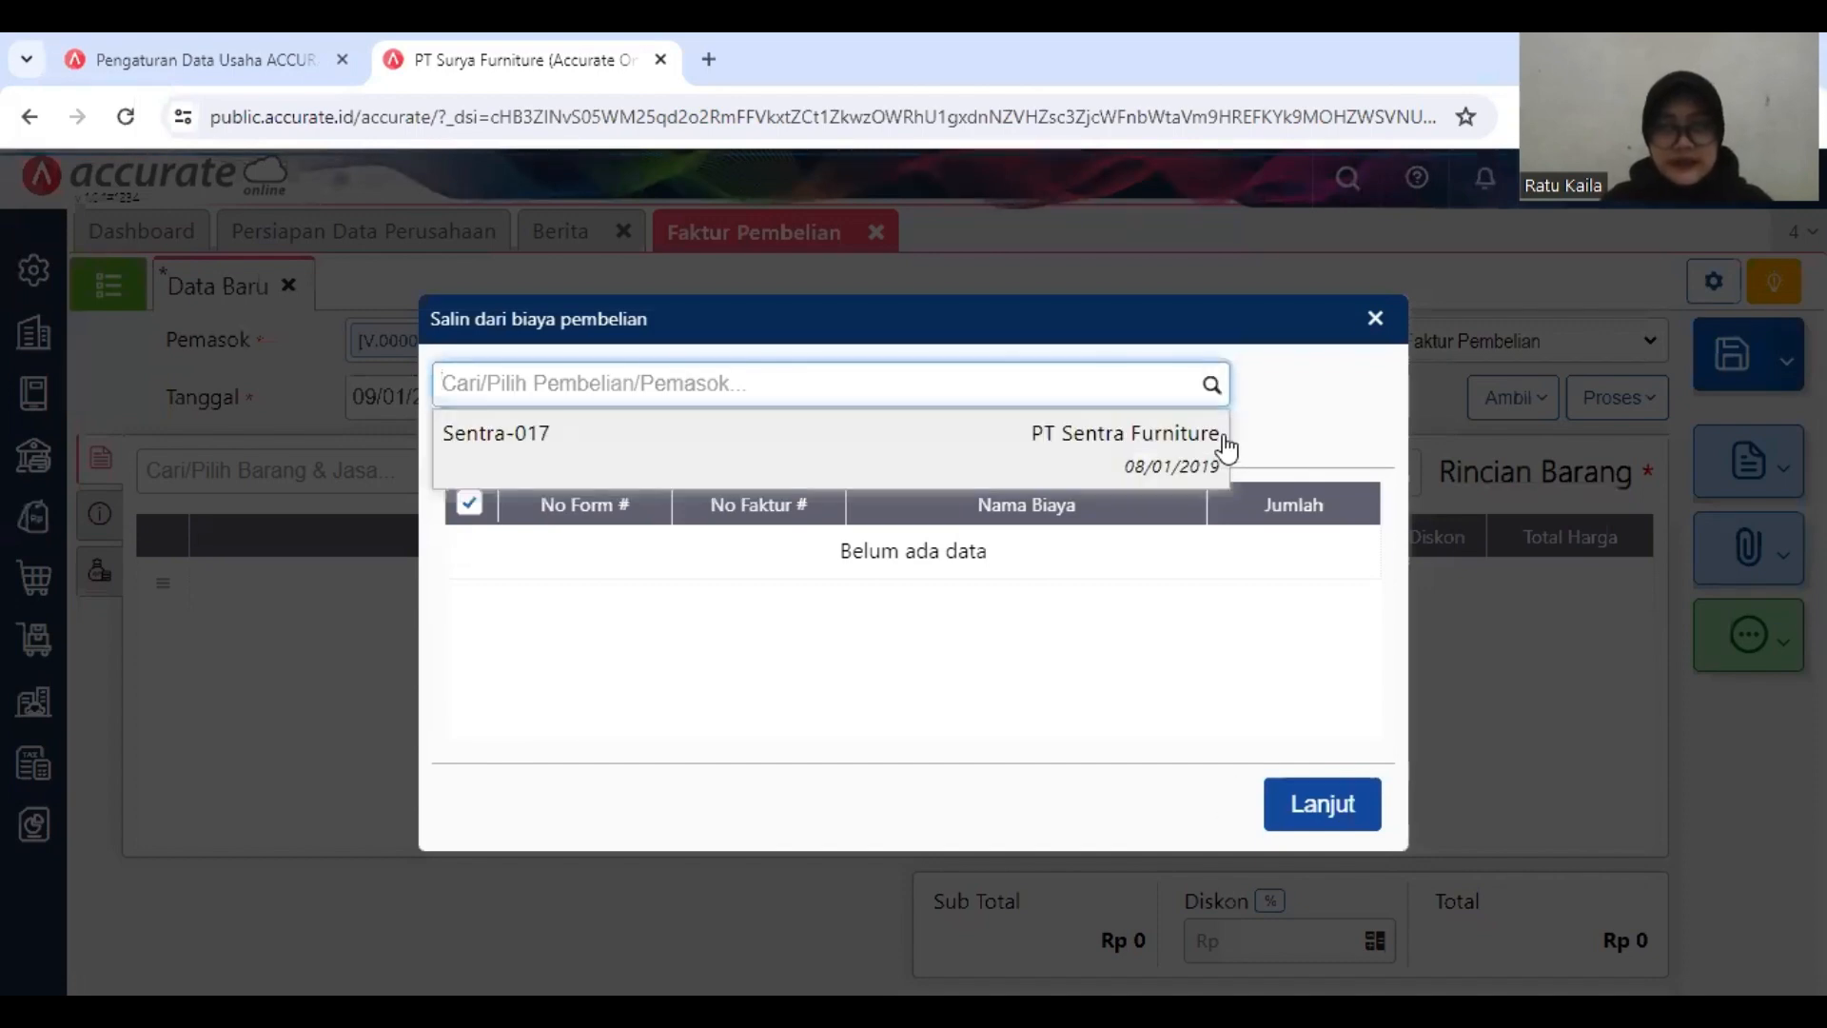
left_click(983, 458)
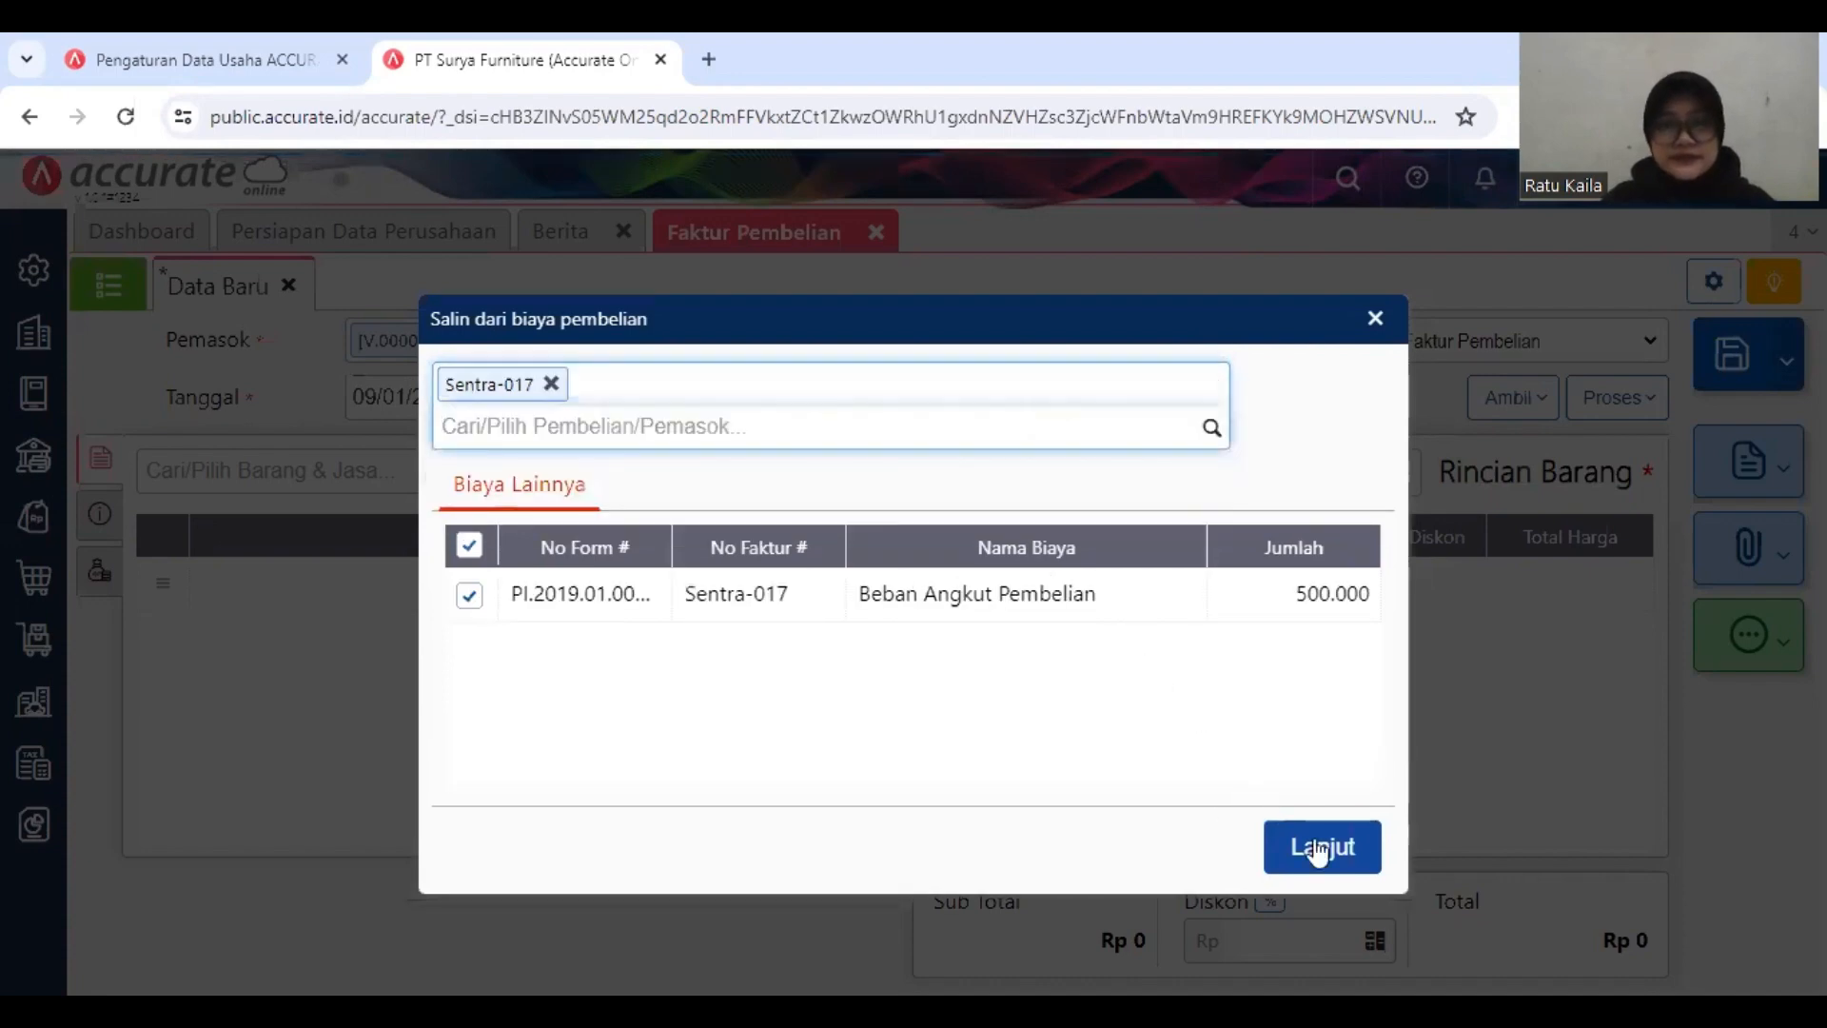
left_click(1321, 853)
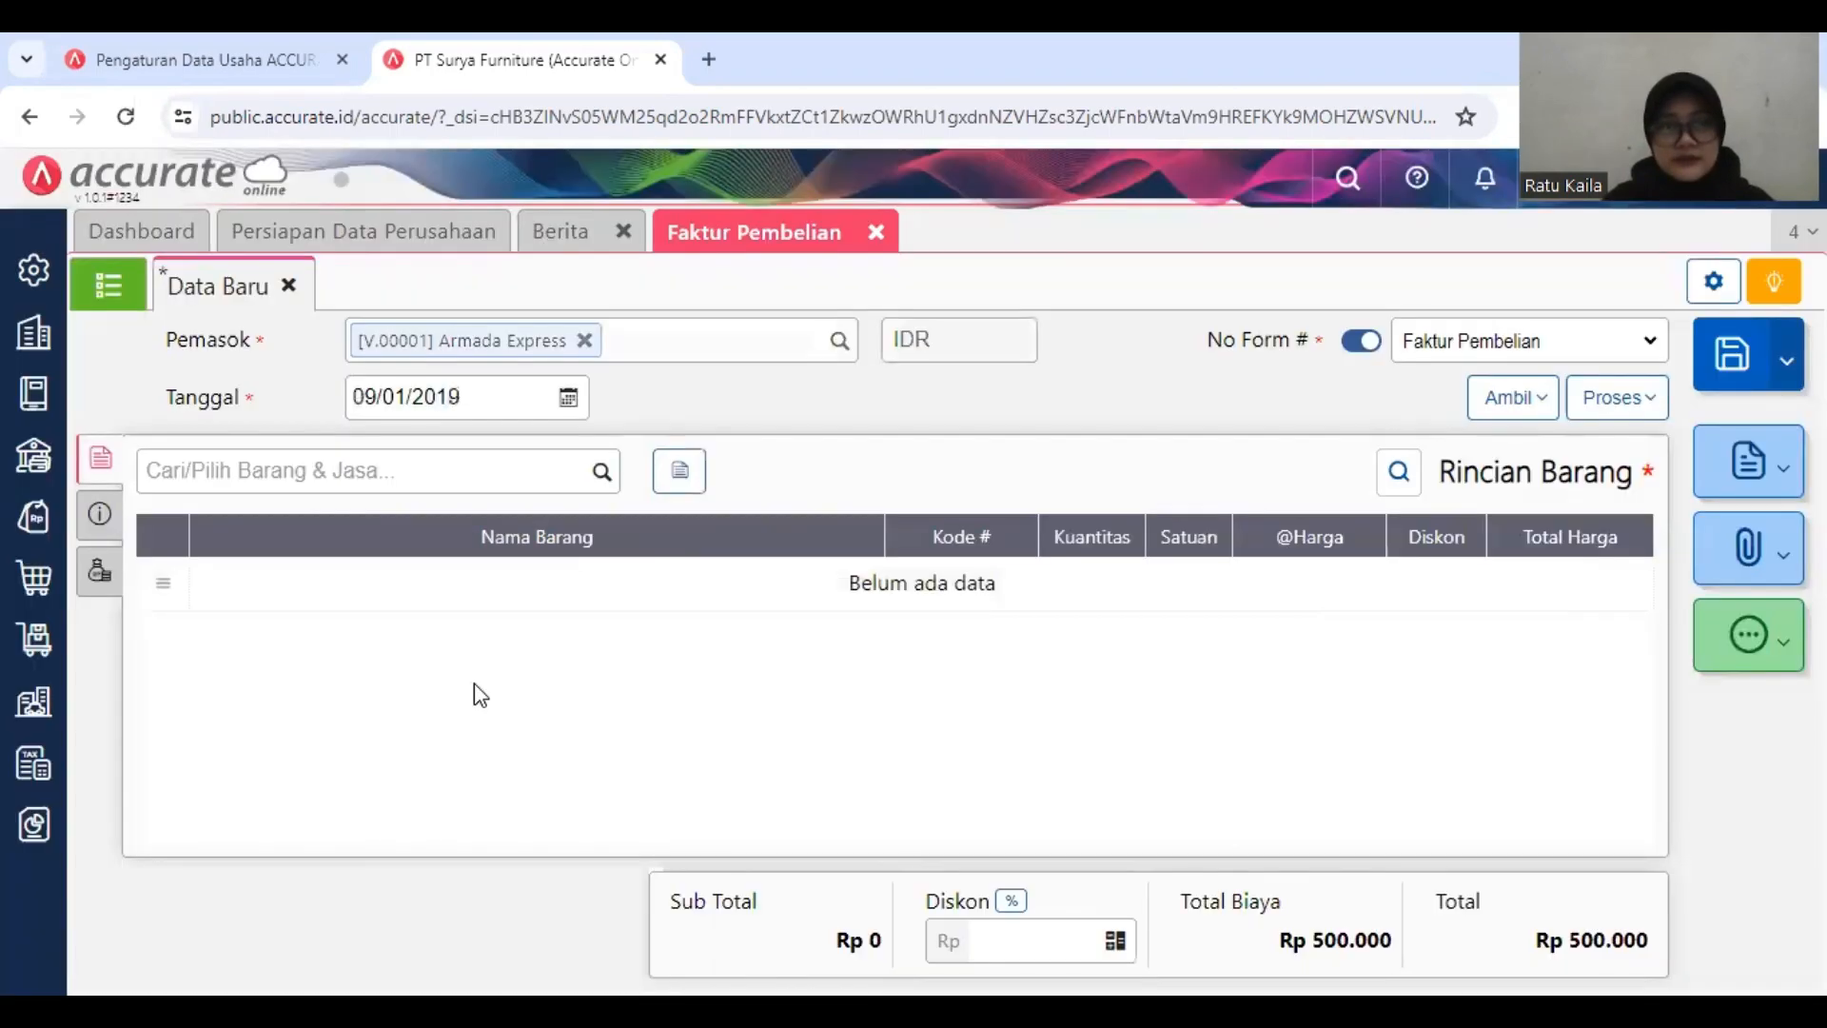
Step: Set the invoice's No Faktur to AE1007 in the additional information
left_click(99, 516)
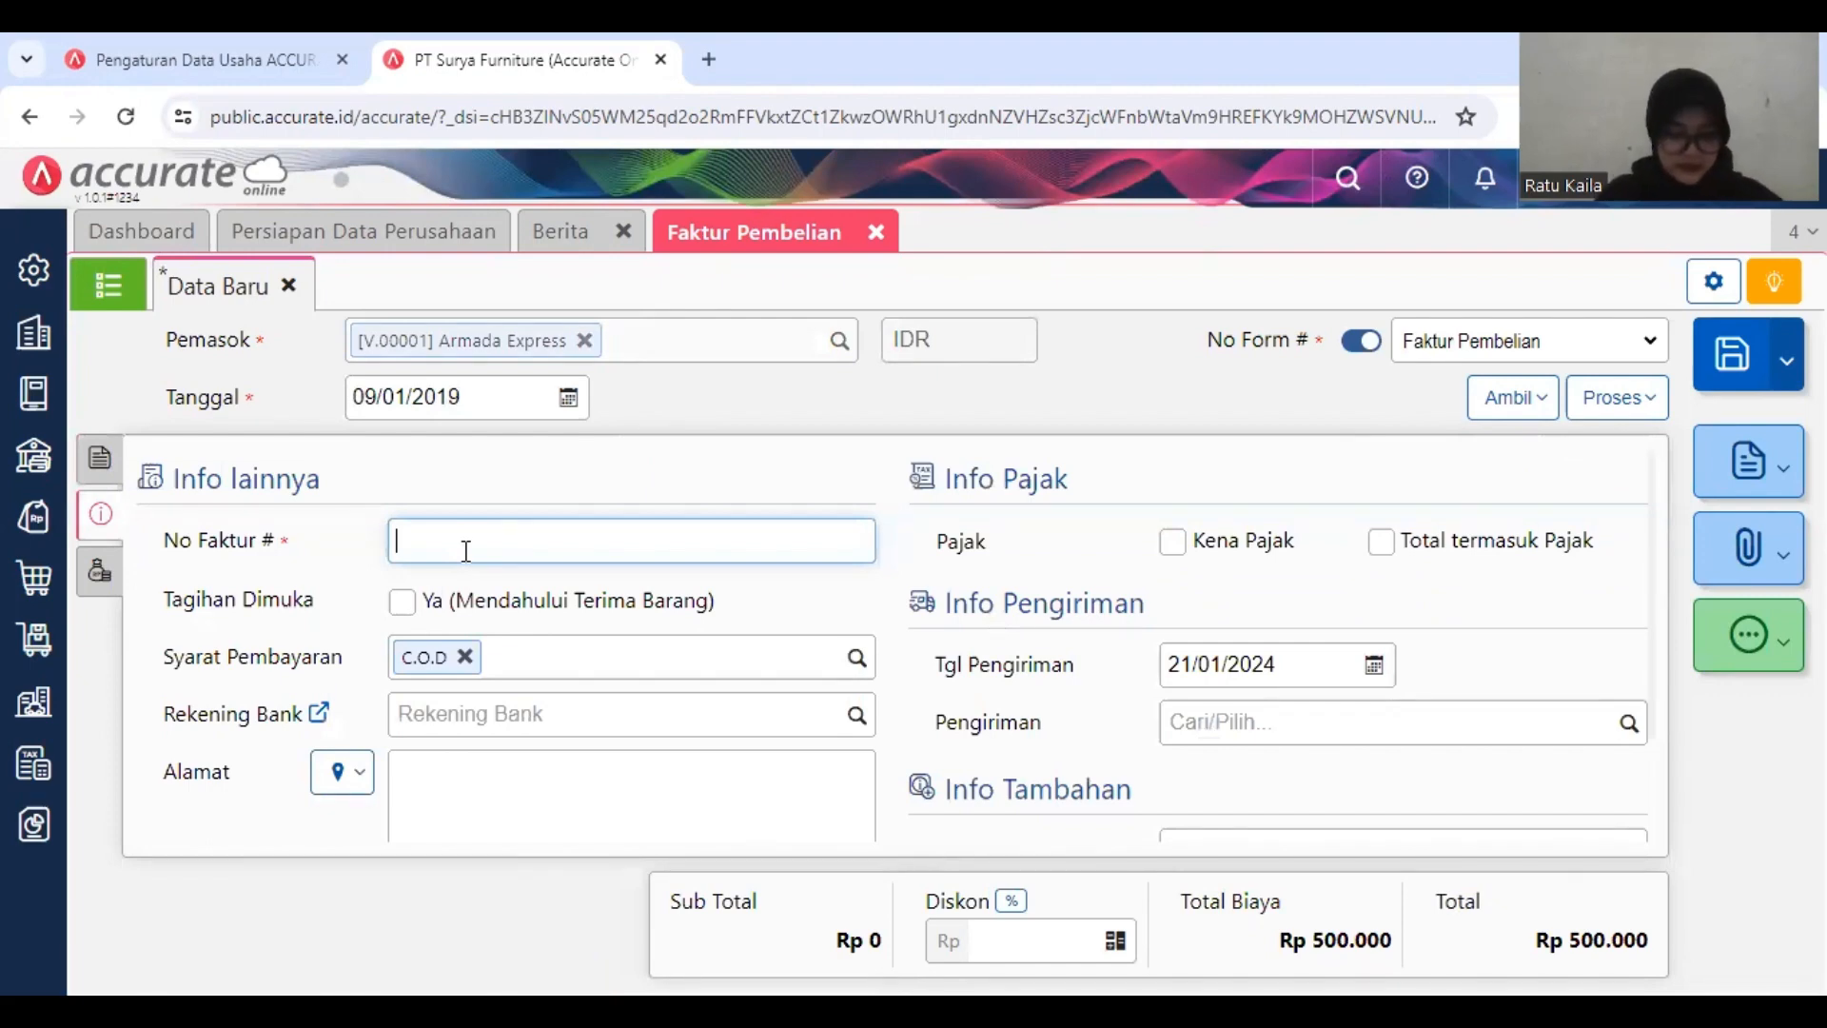
type("AE")
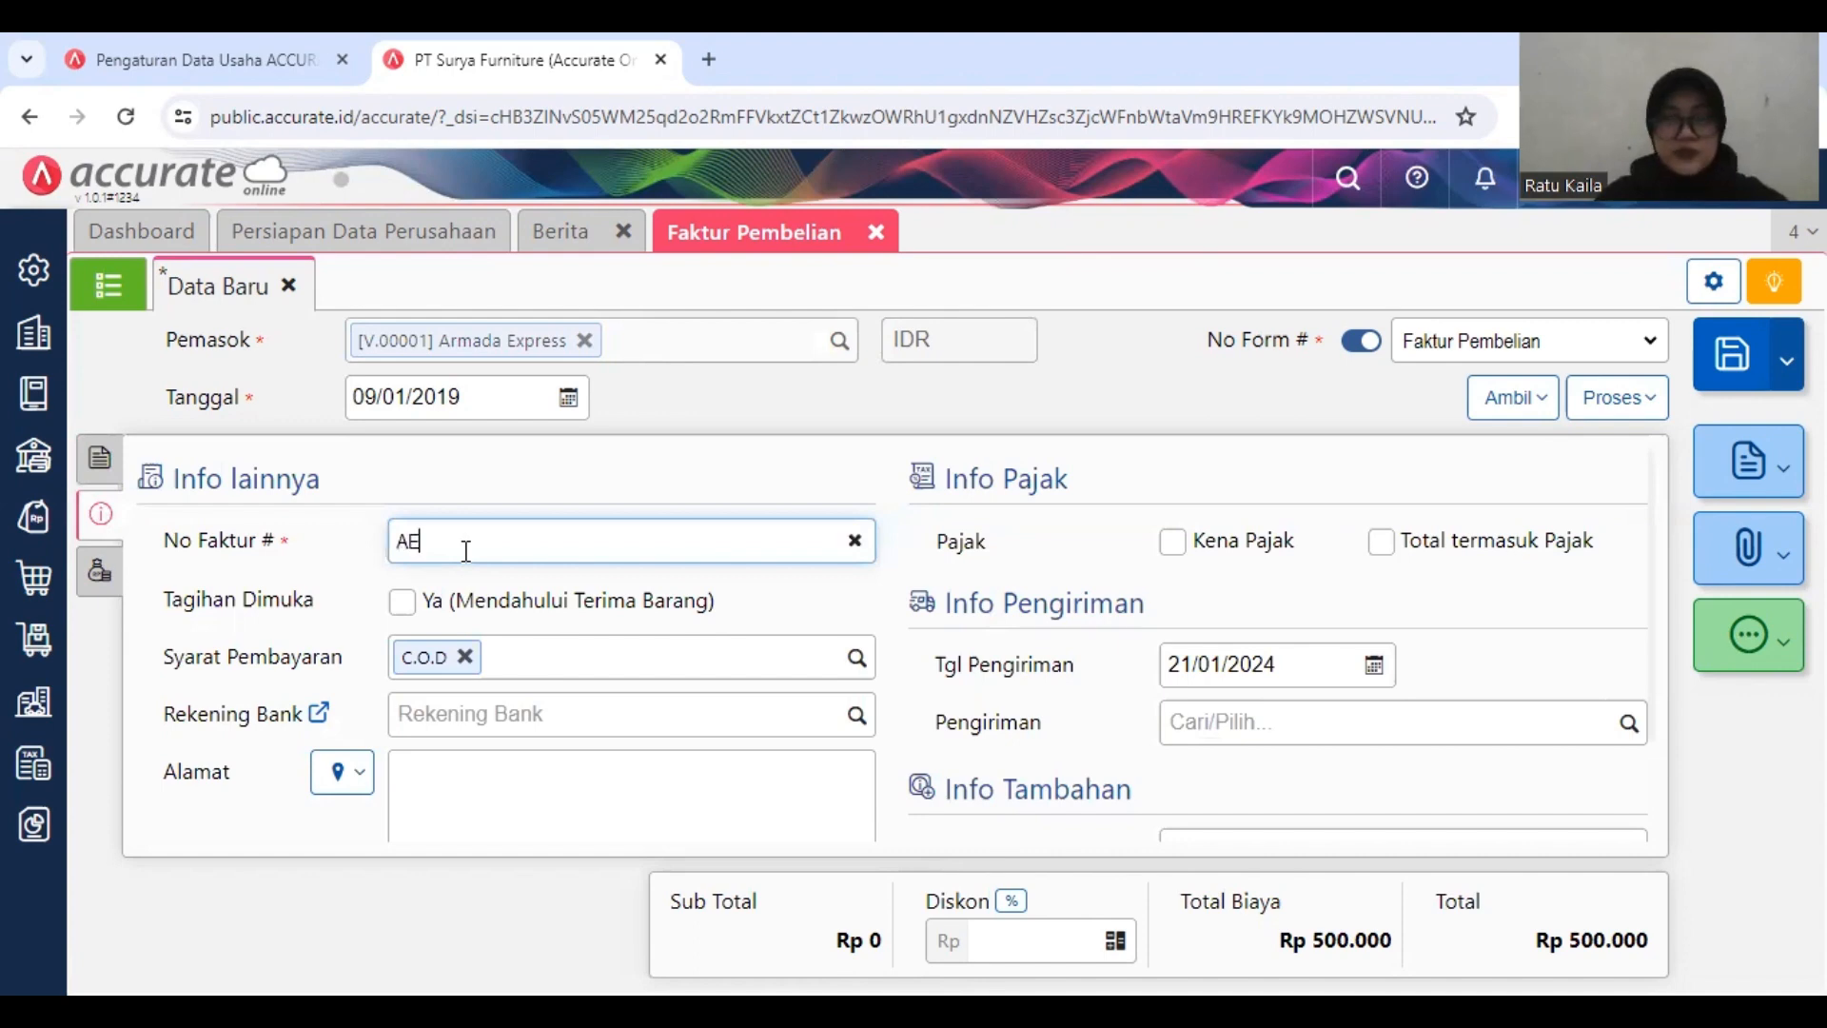
type("1007")
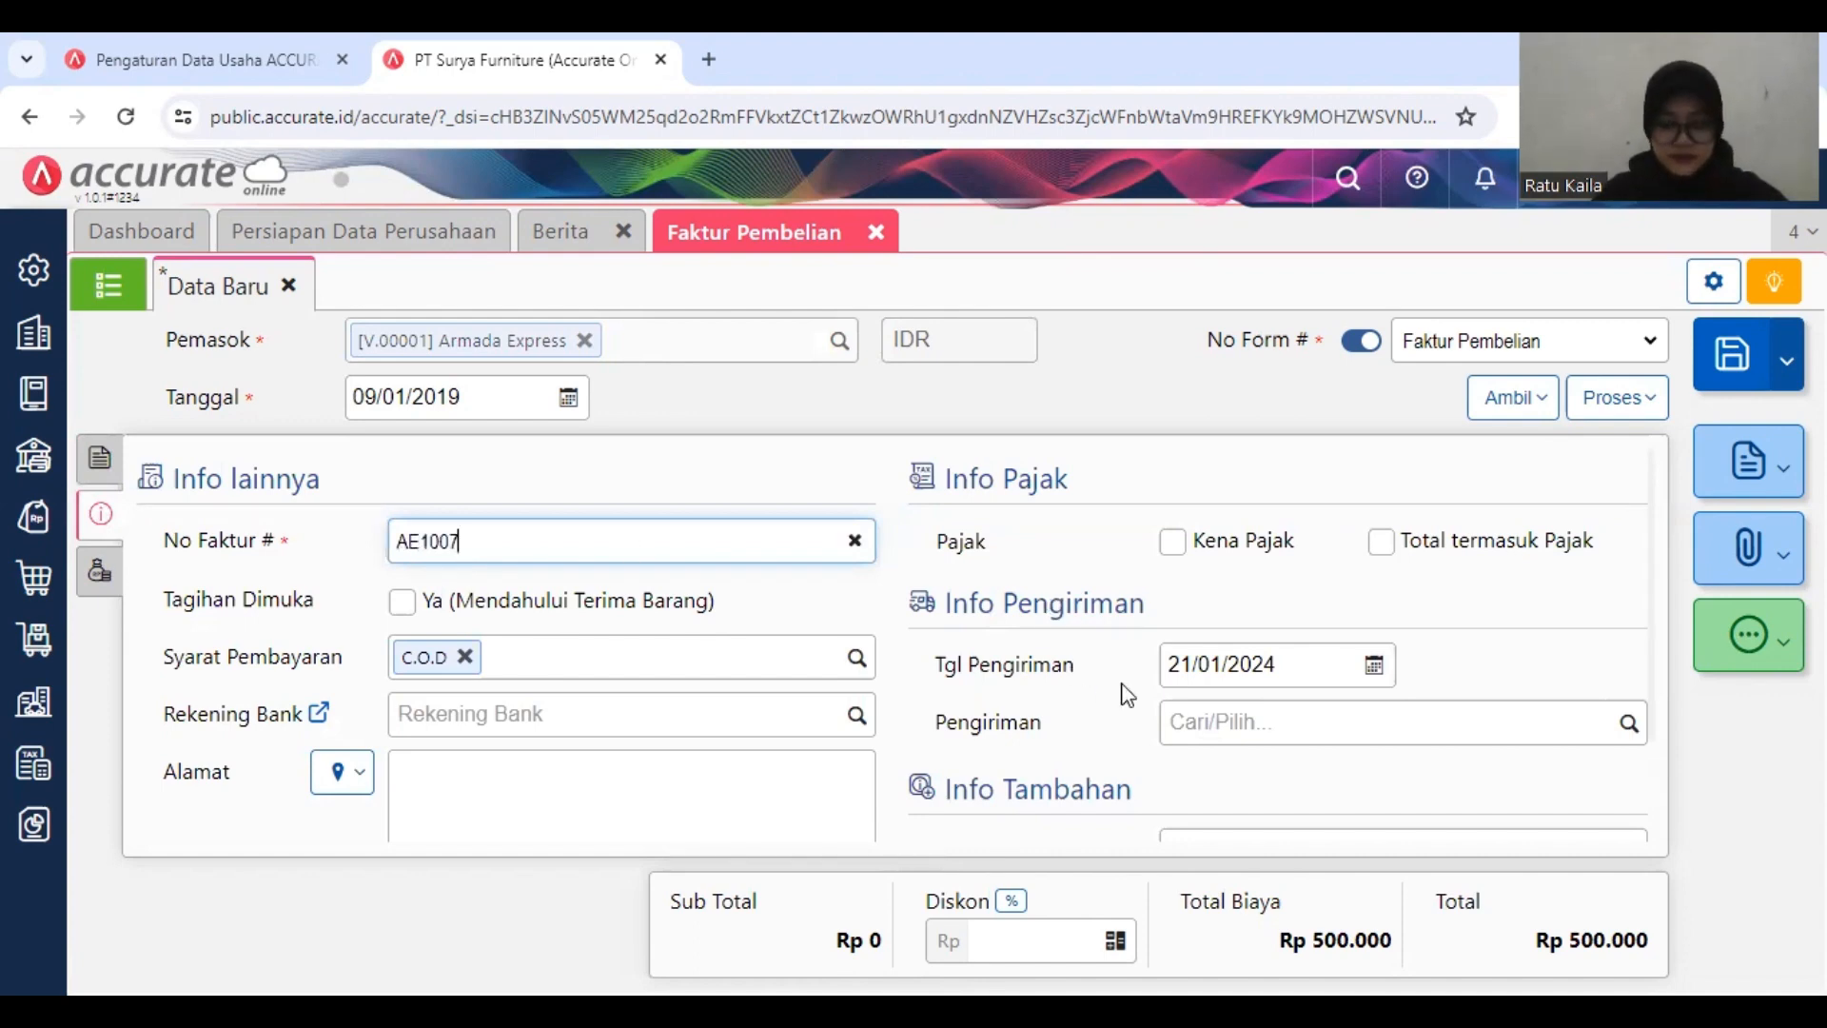
scroll(1089, 733, "down", 2)
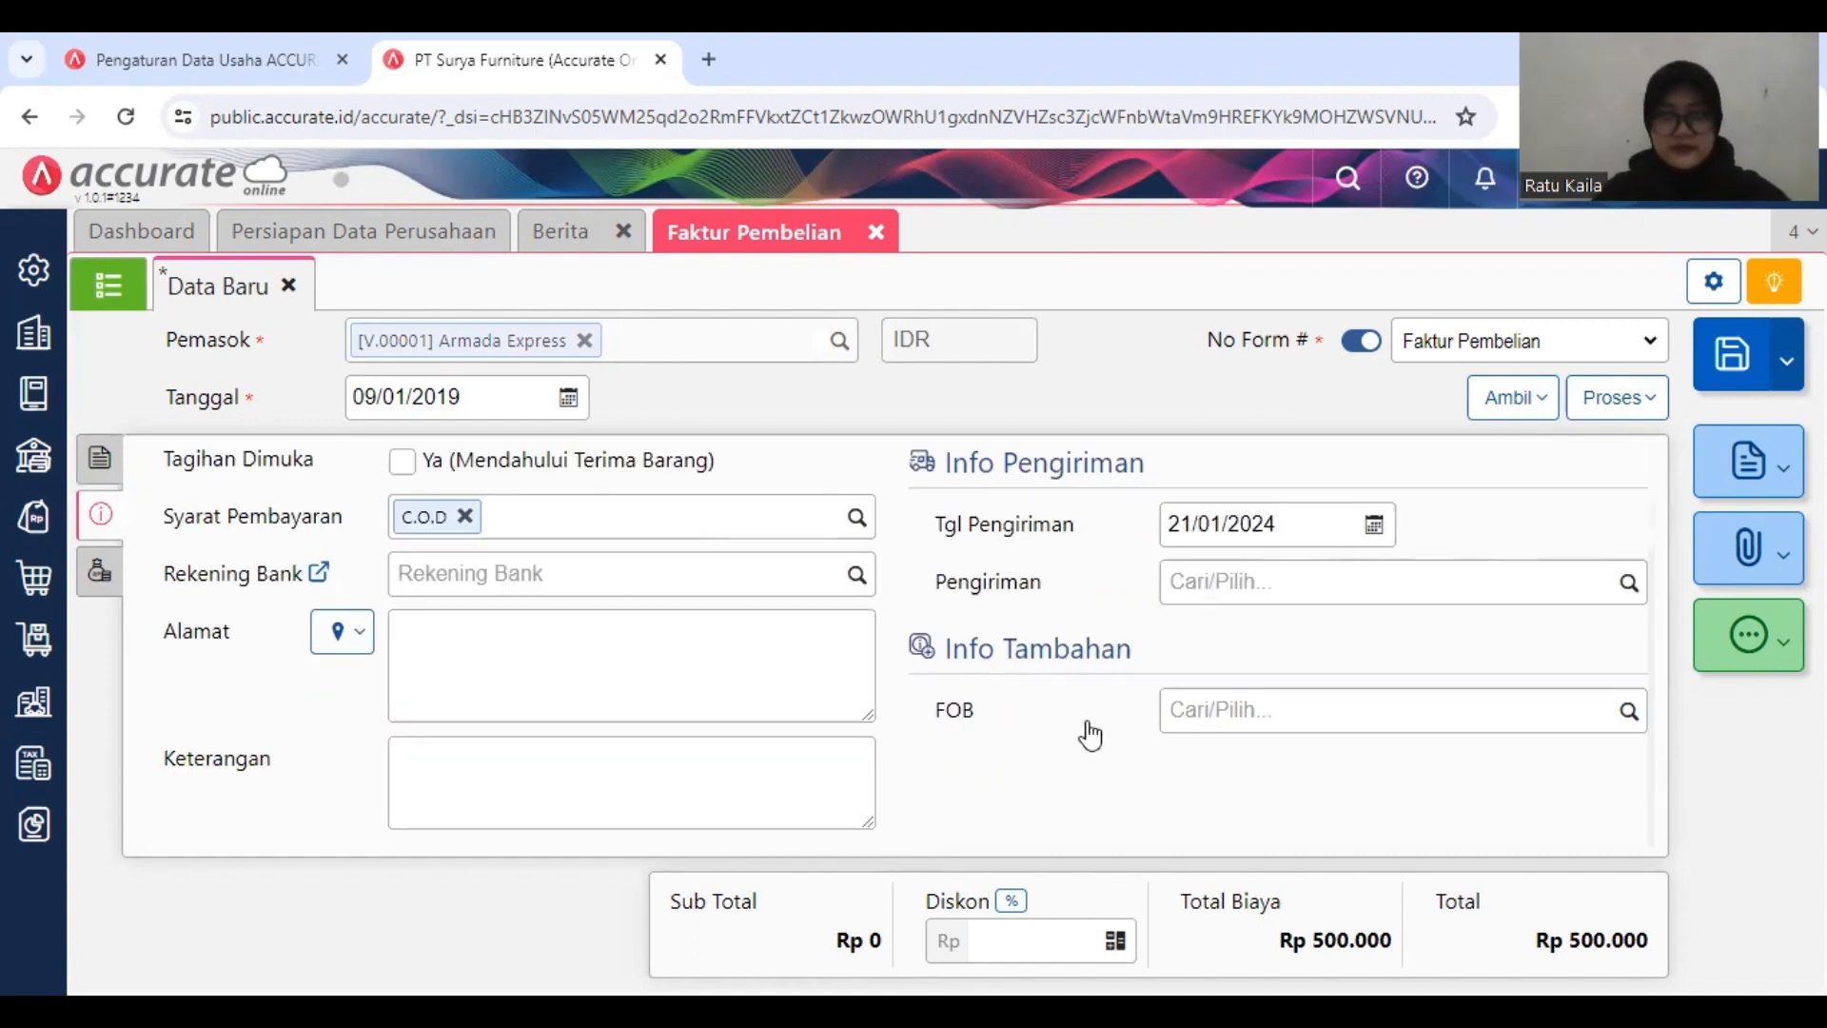
Step: Set the Jumlah of the Beban Angkut Pembelian cost to 475.000 on the Armada Express invoice and save the invoice
left_click(100, 569)
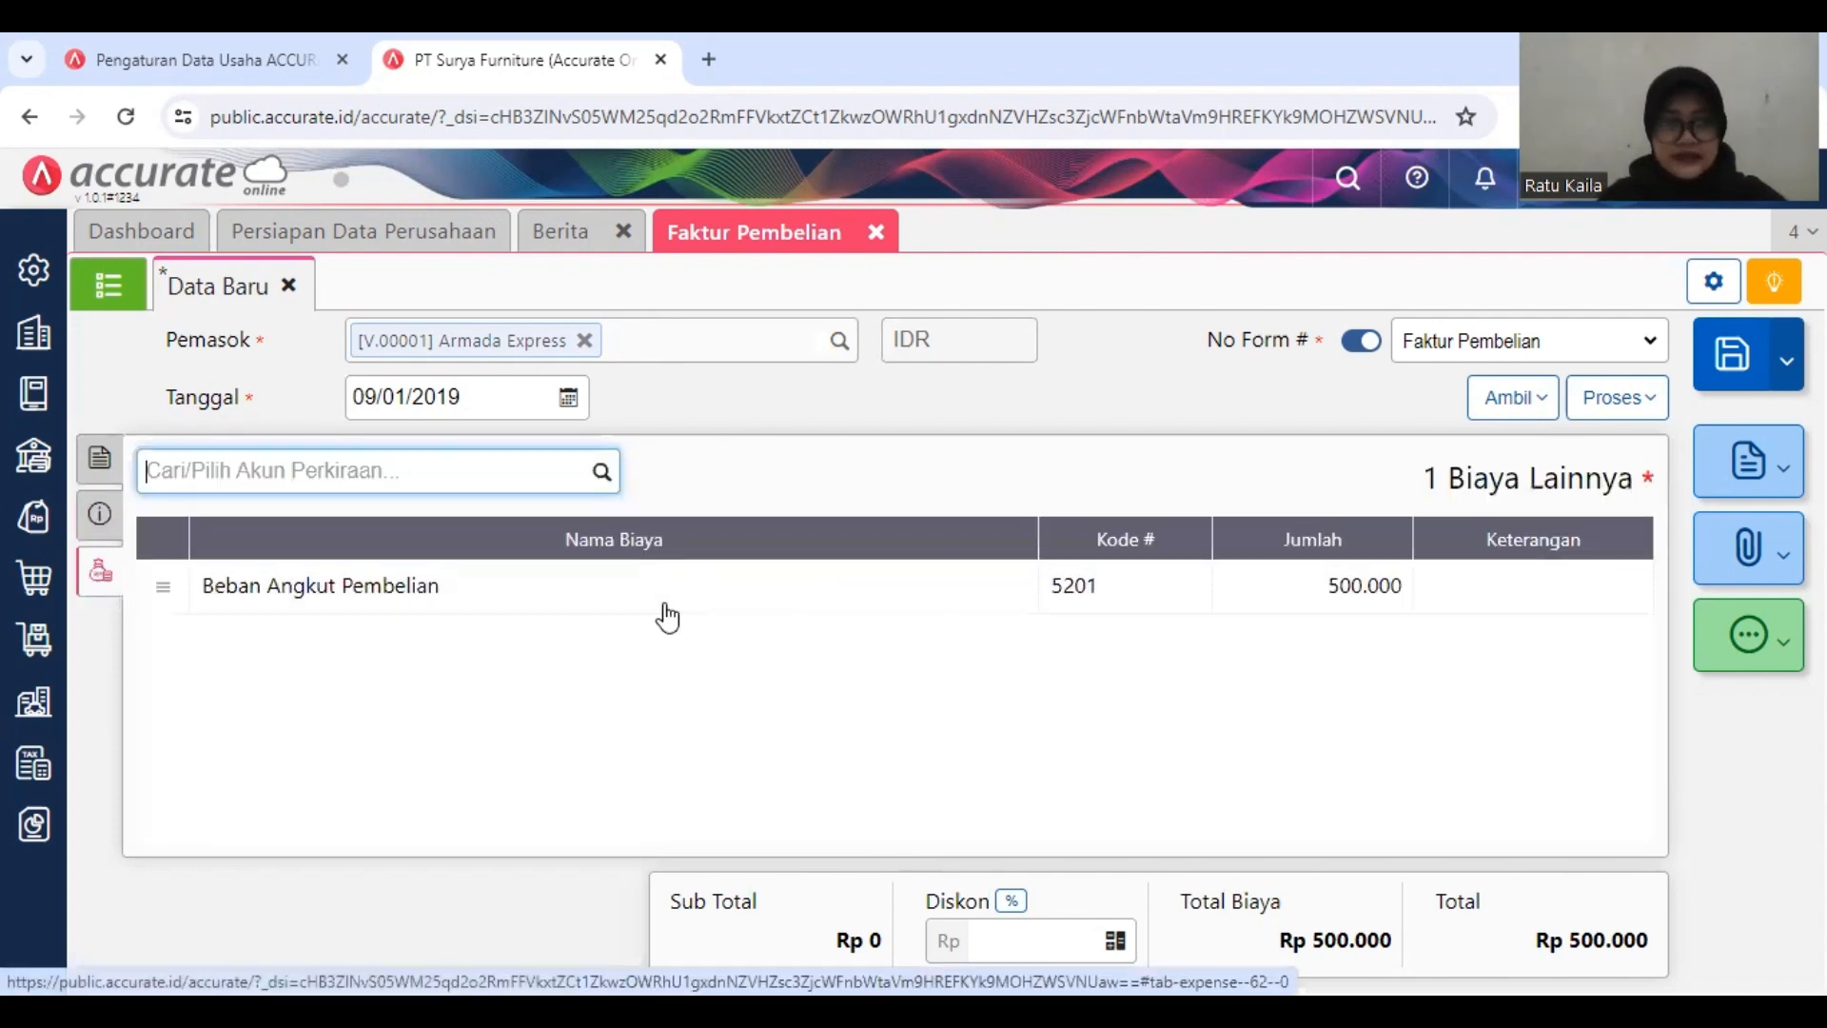
left_click(738, 586)
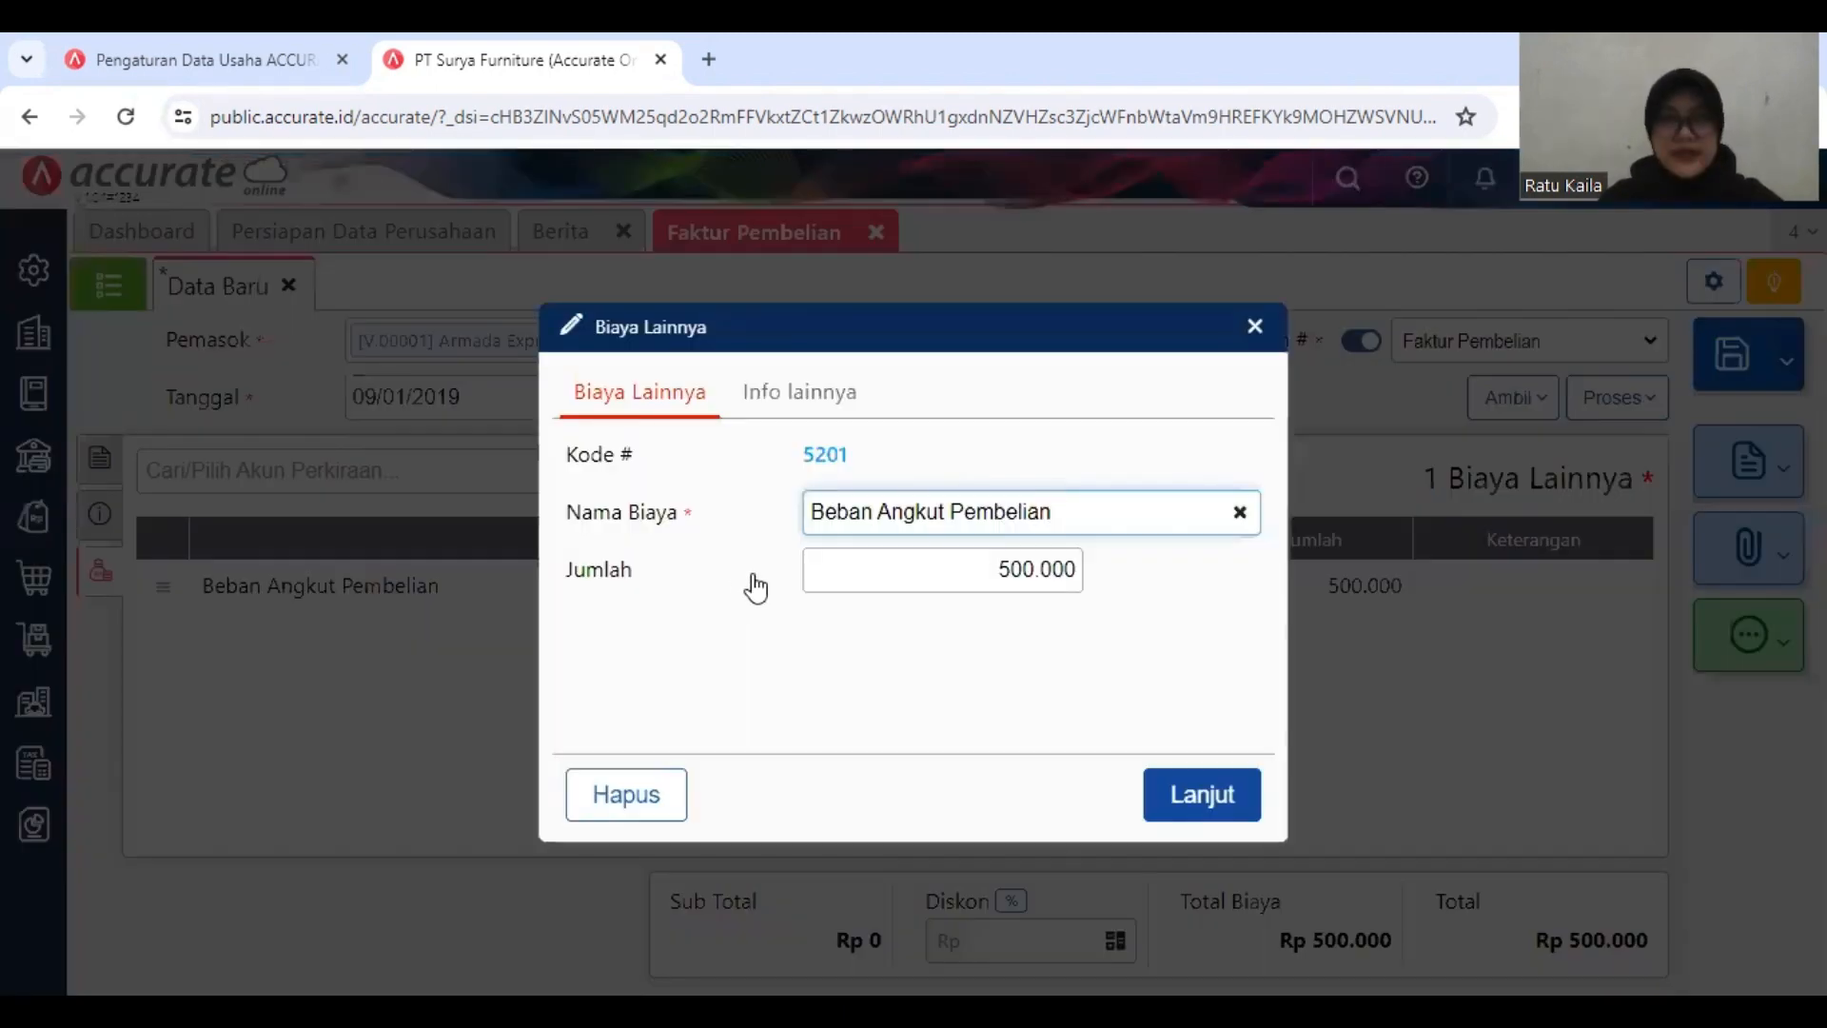
left_click(1019, 569)
left_click(1048, 569)
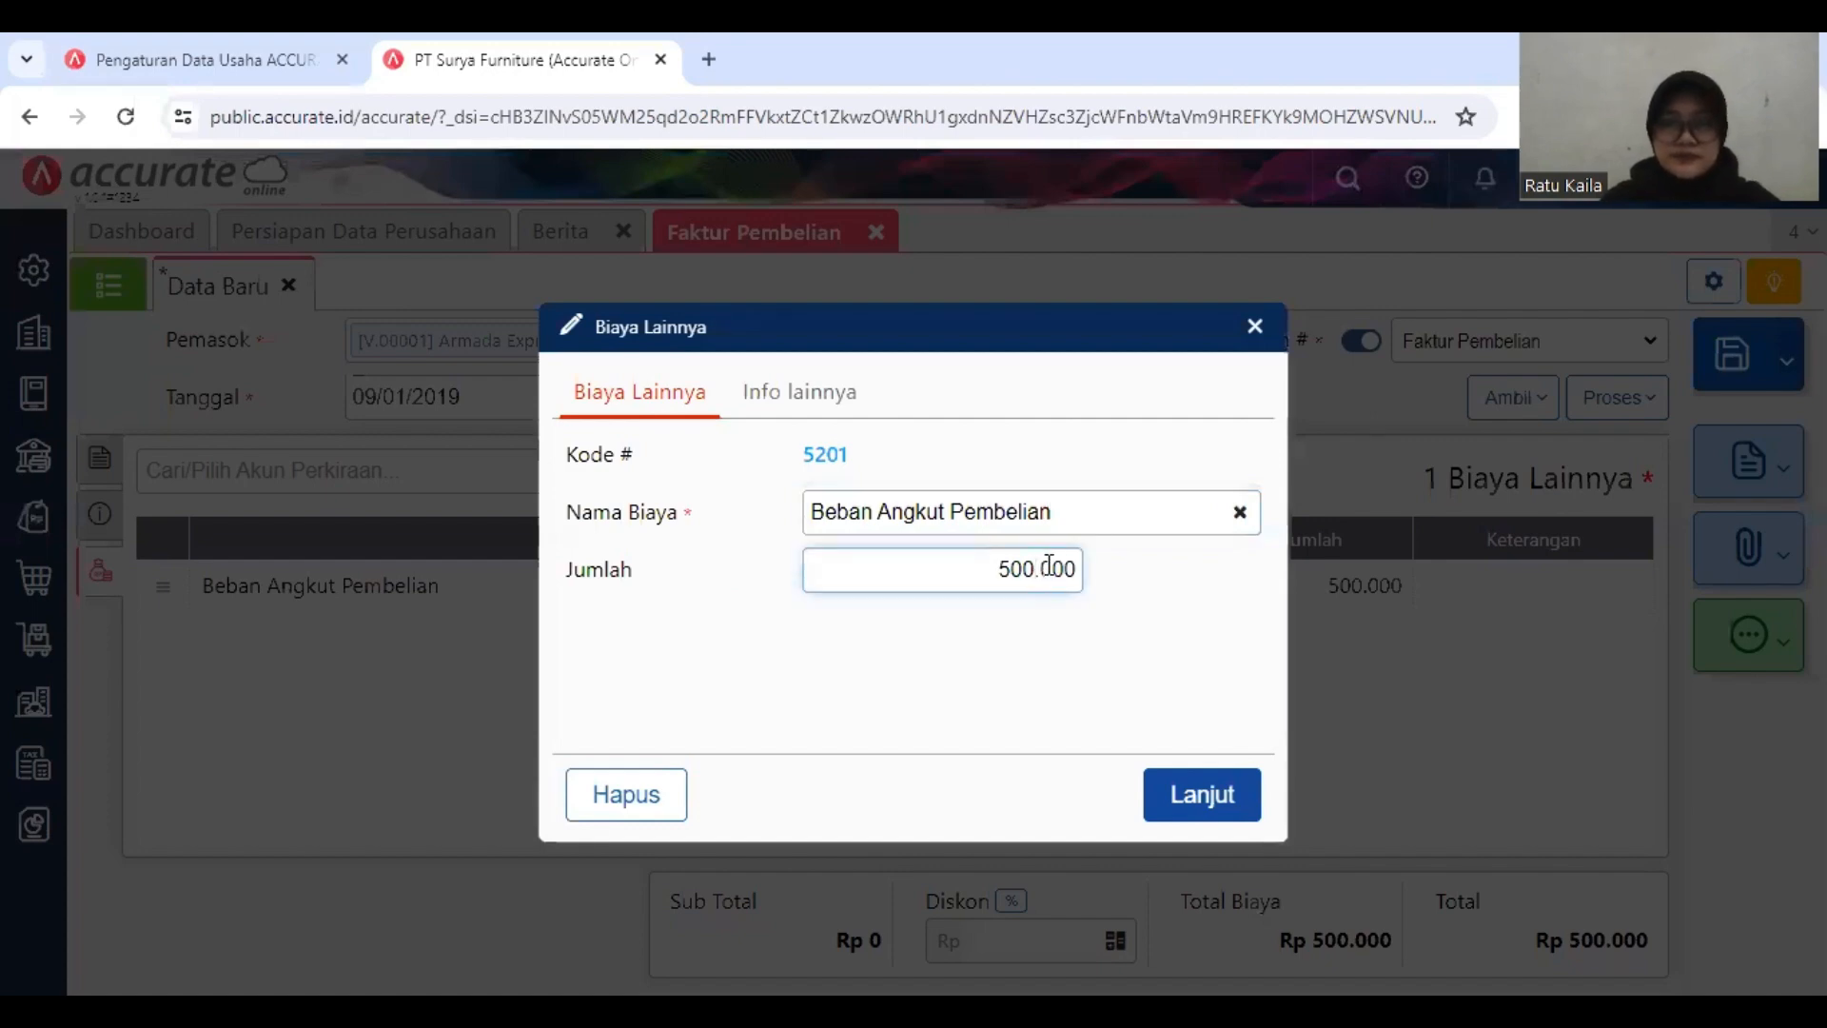
key("BackSpace")
key("BackSpace")
key("BackSpace")
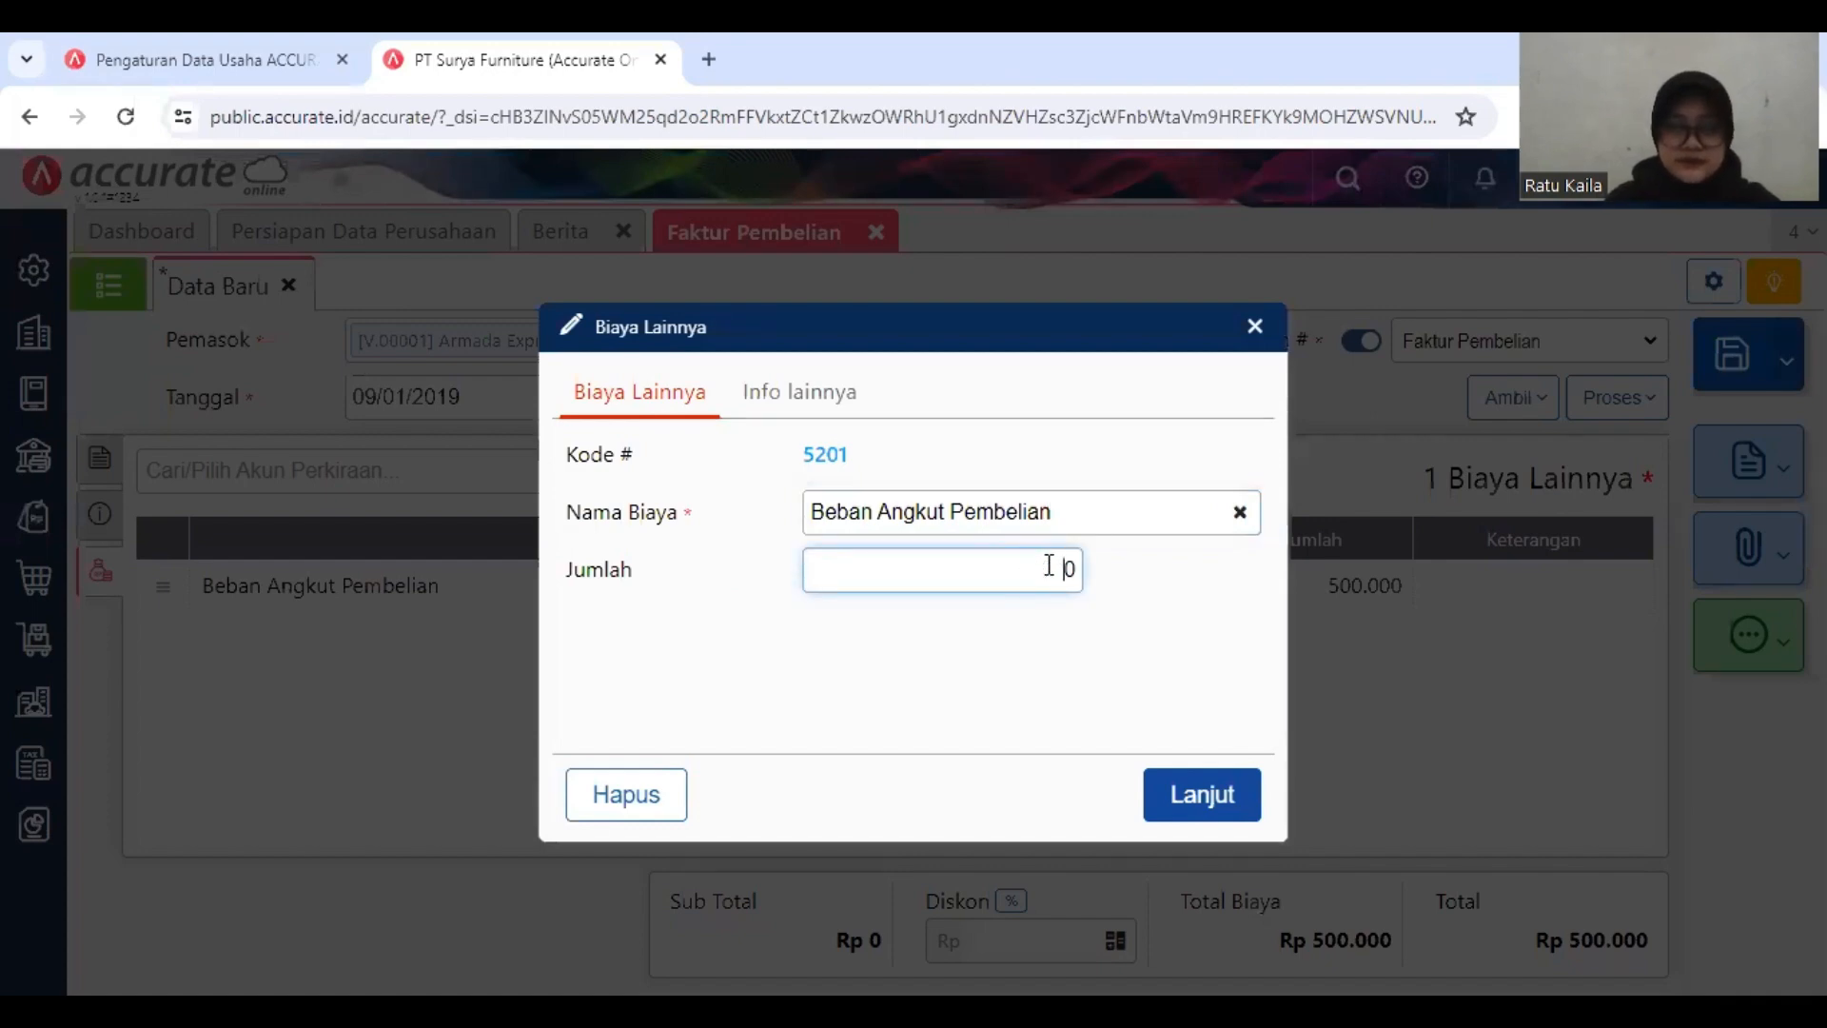
key("BackSpace")
type("4")
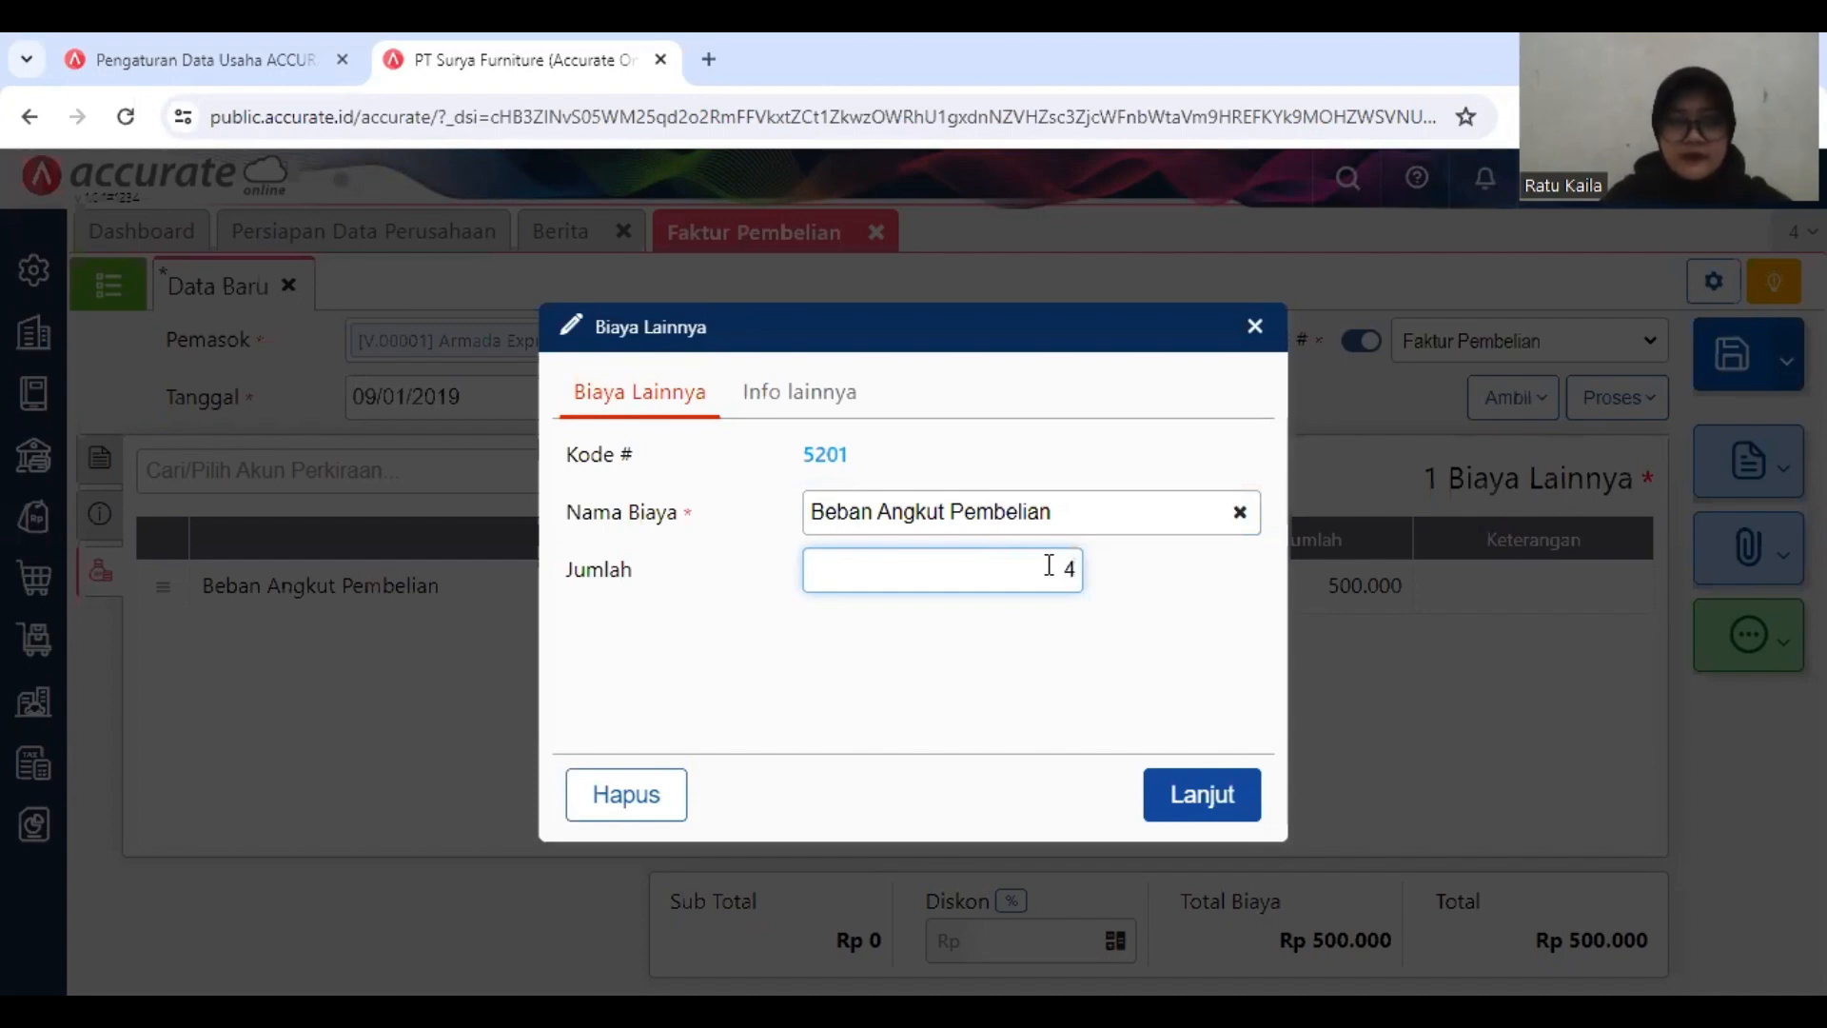
type("75")
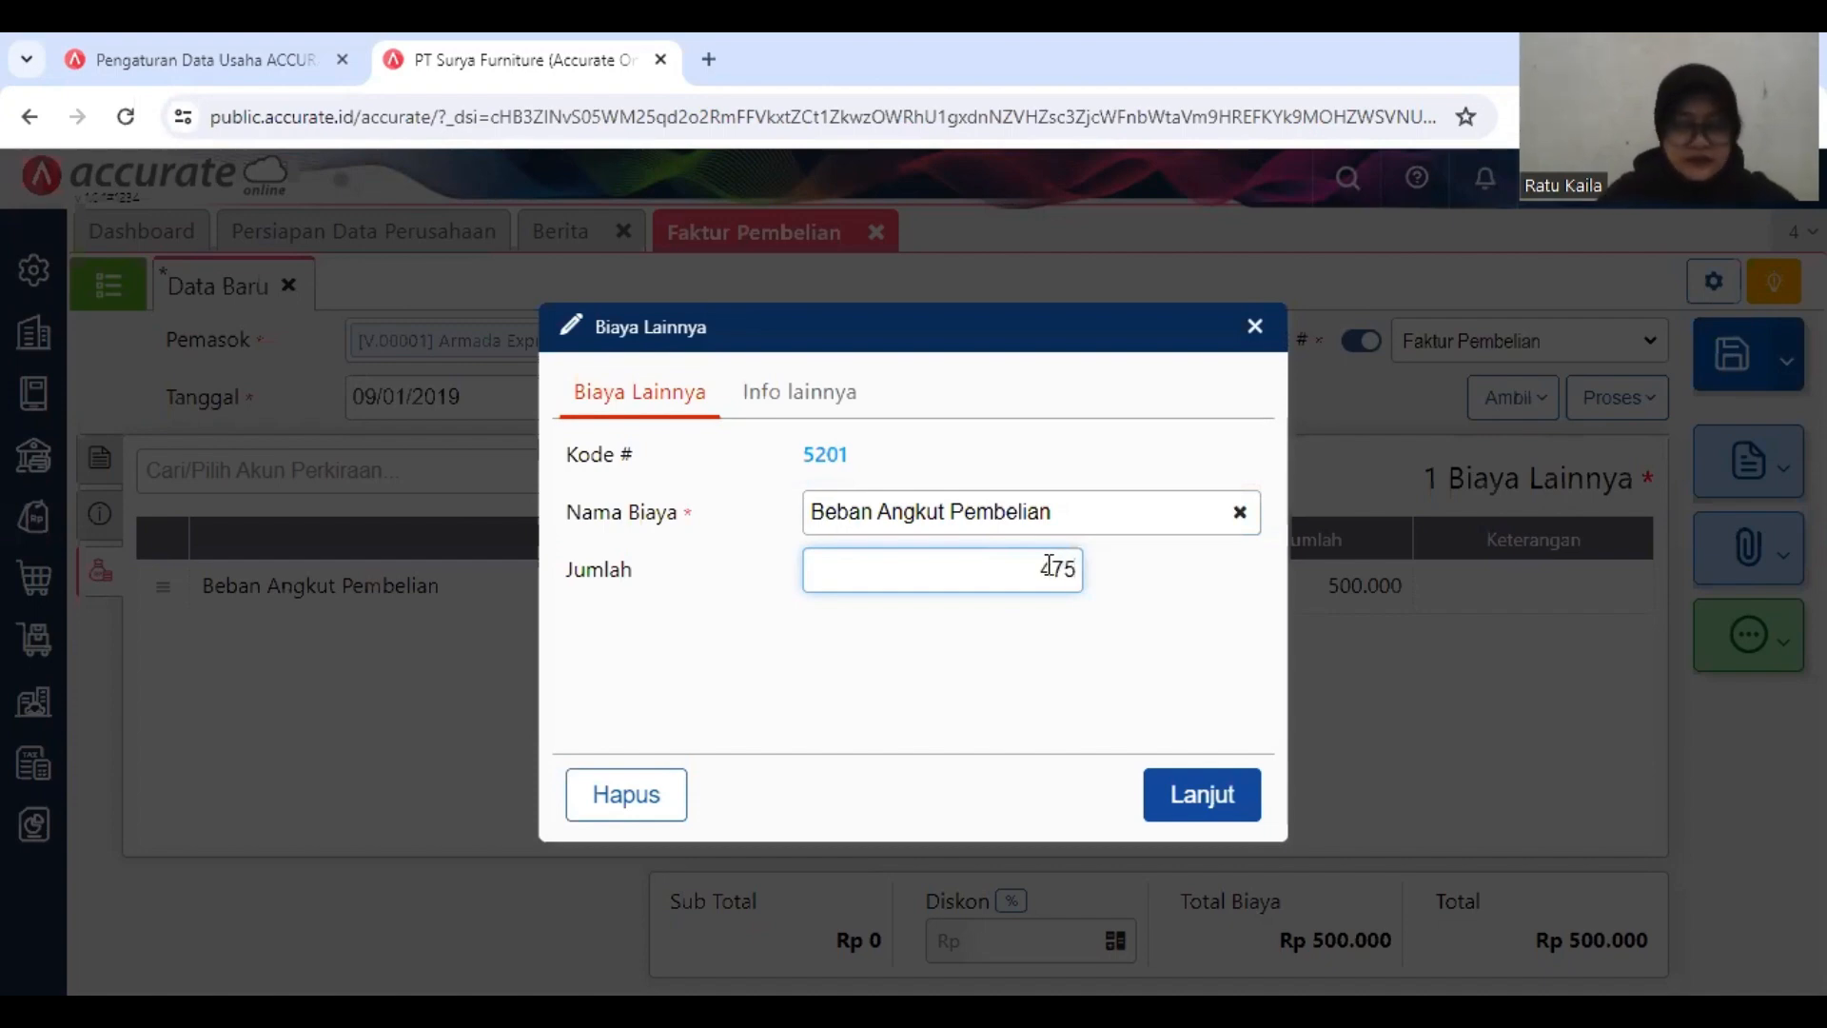
type(".000")
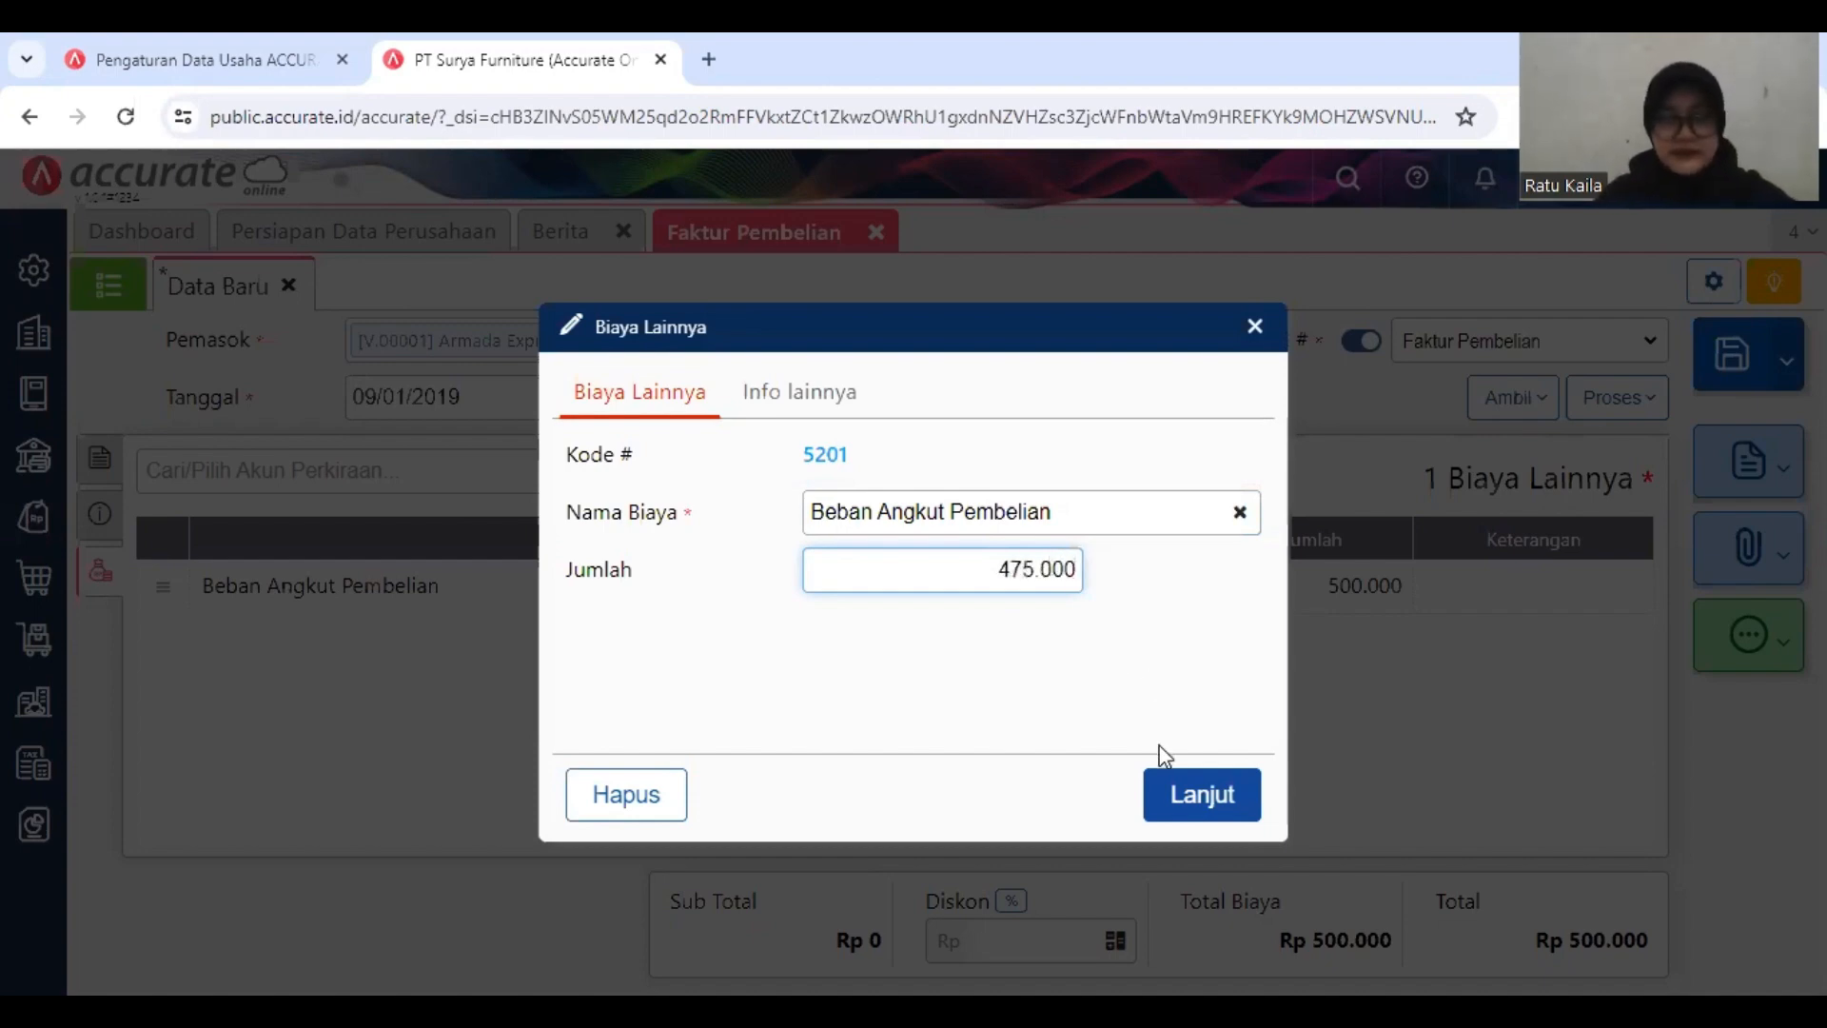
left_click(1178, 792)
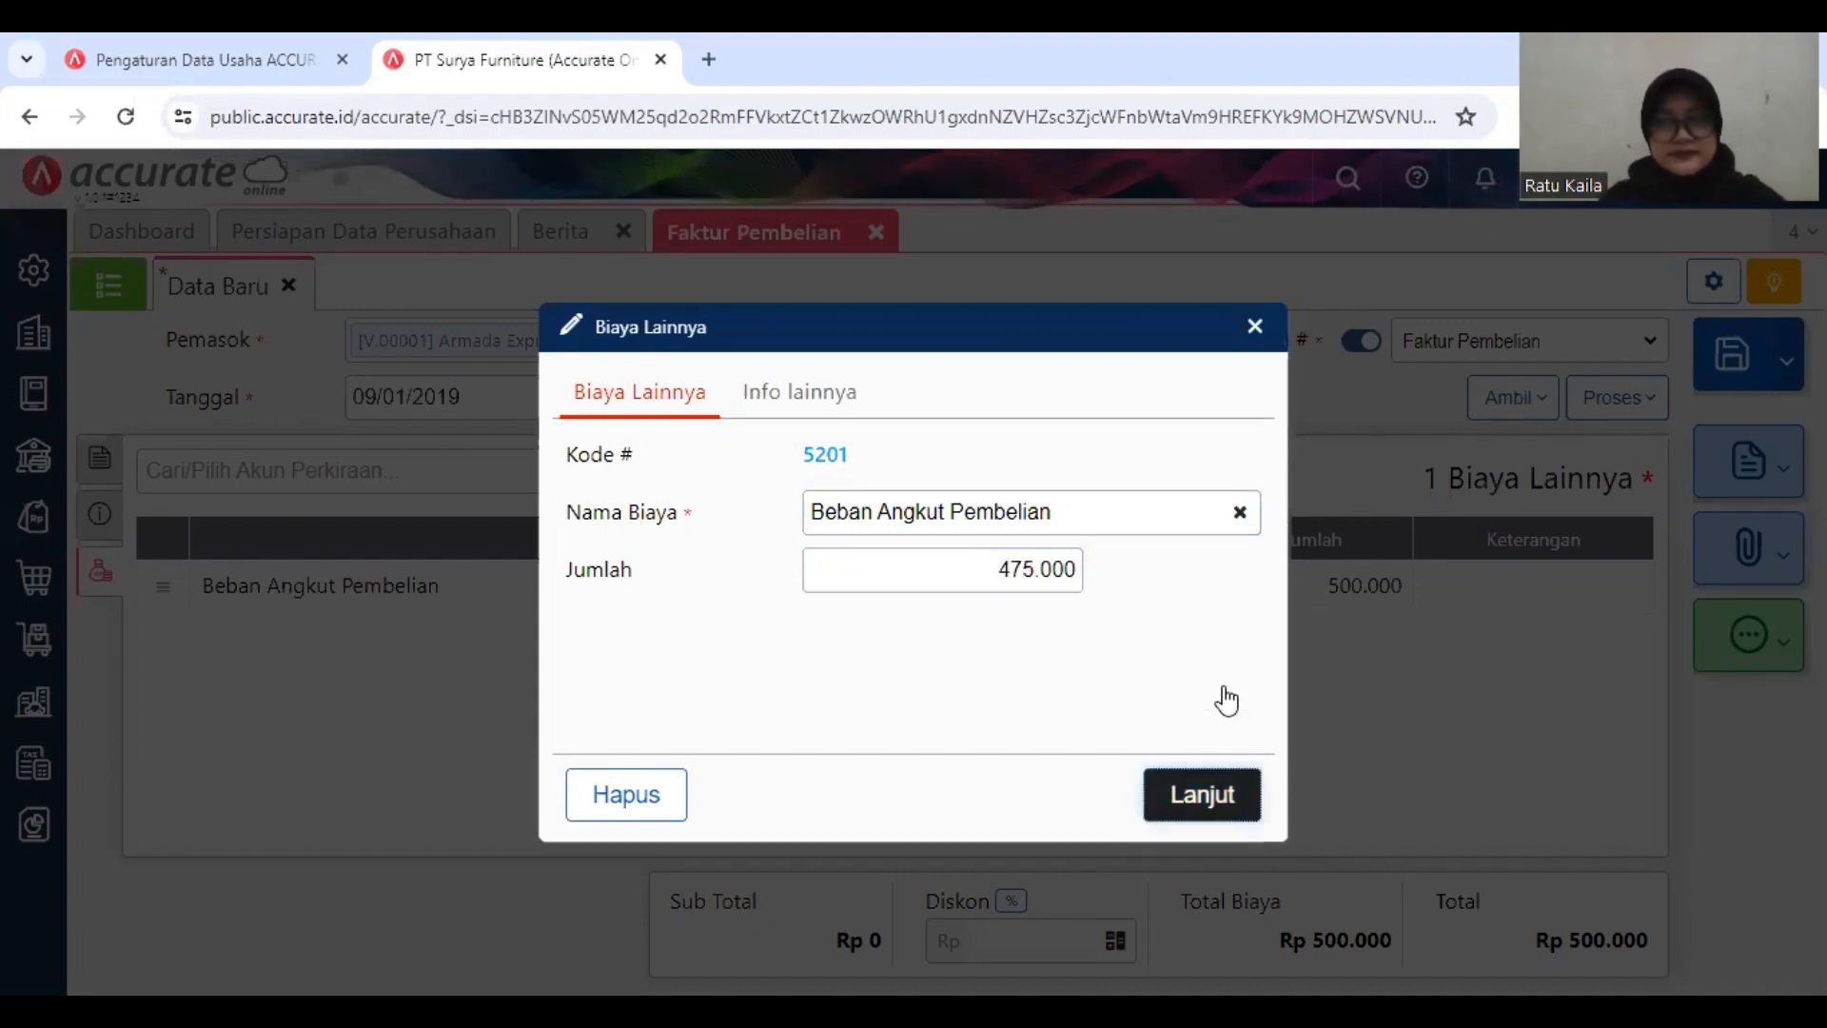
left_click(1231, 785)
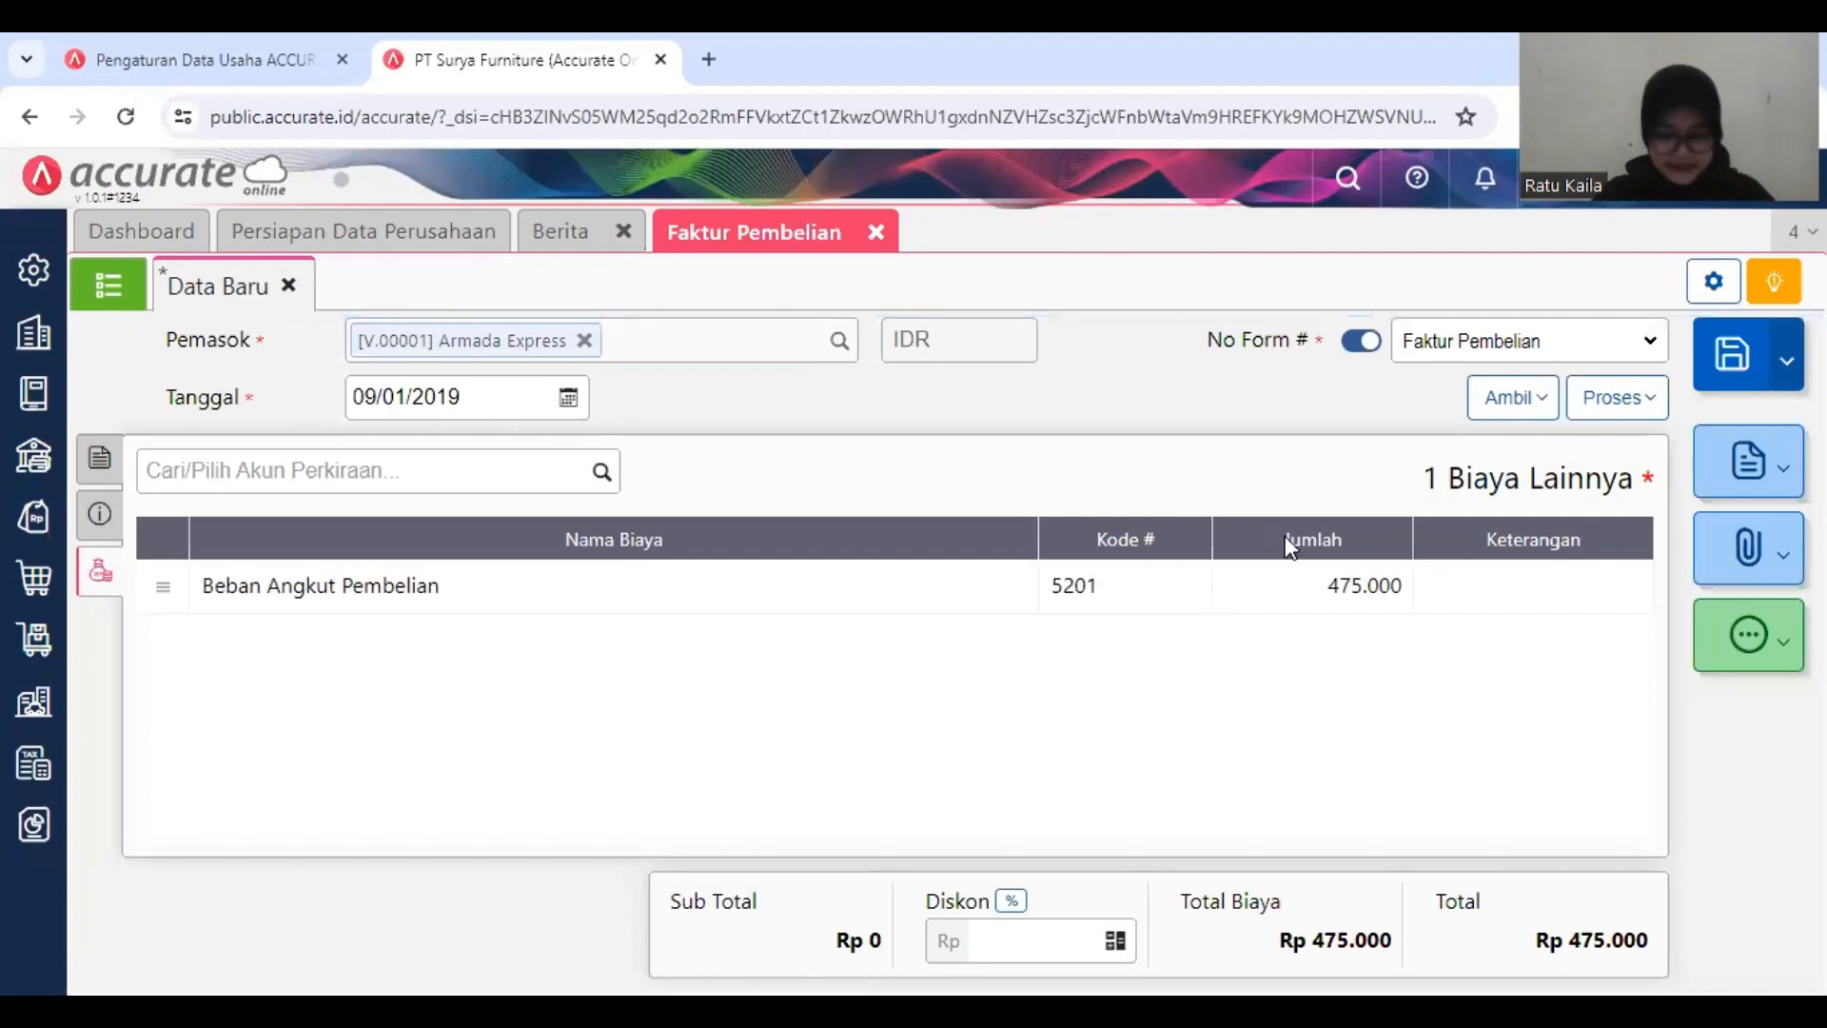
left_click(1726, 369)
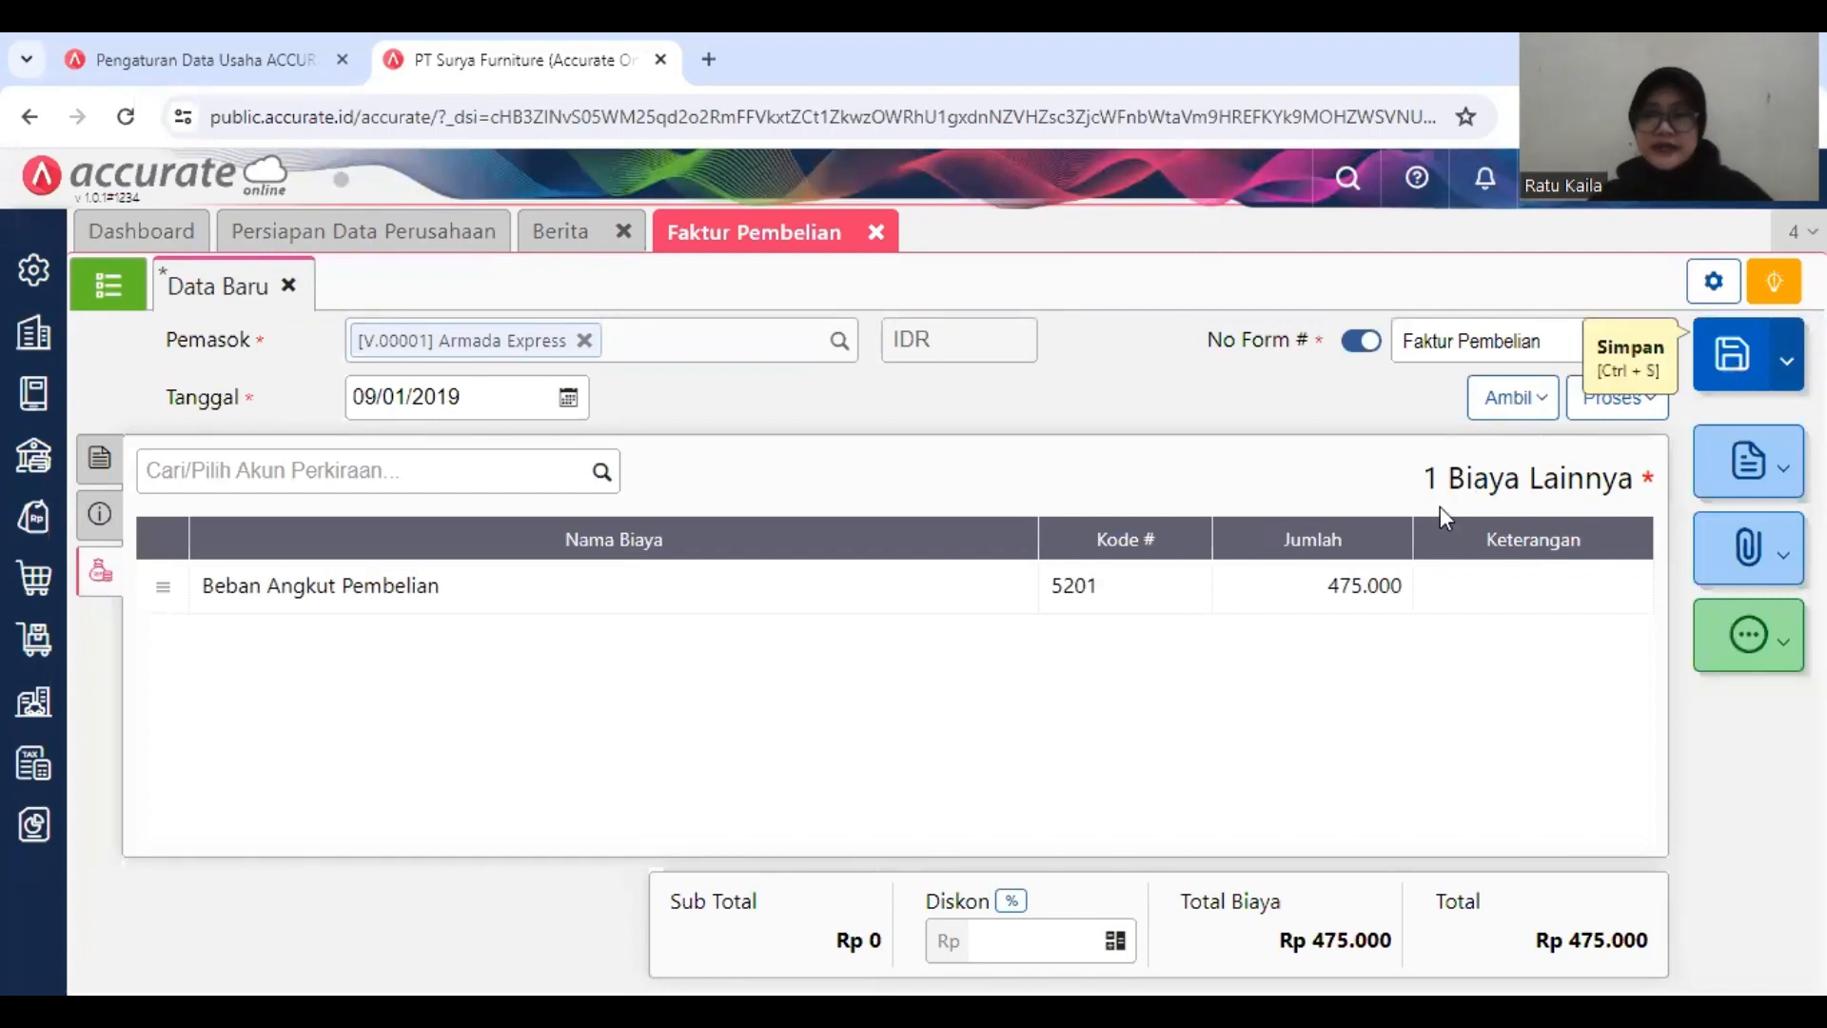
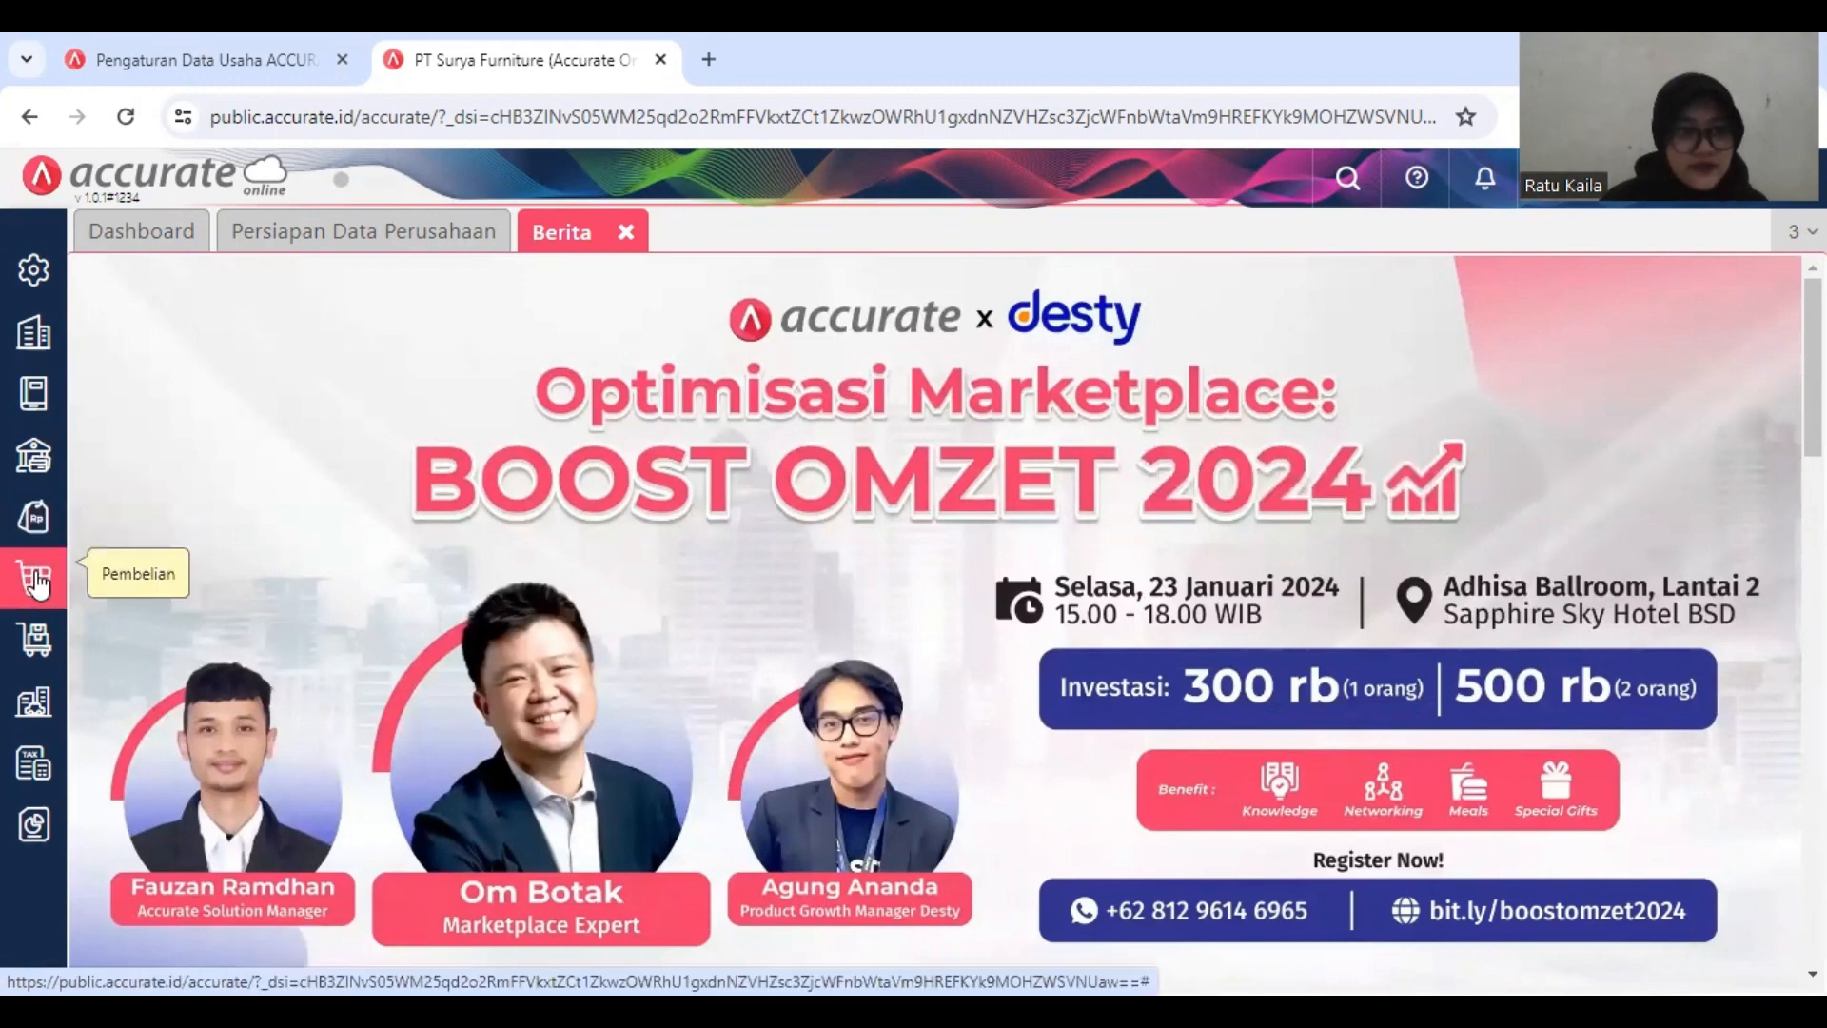
Step: Start a new purchase down payment (Uang Muka Pembelian) for supplier PT. Mulia Abadi
left_click(36, 582)
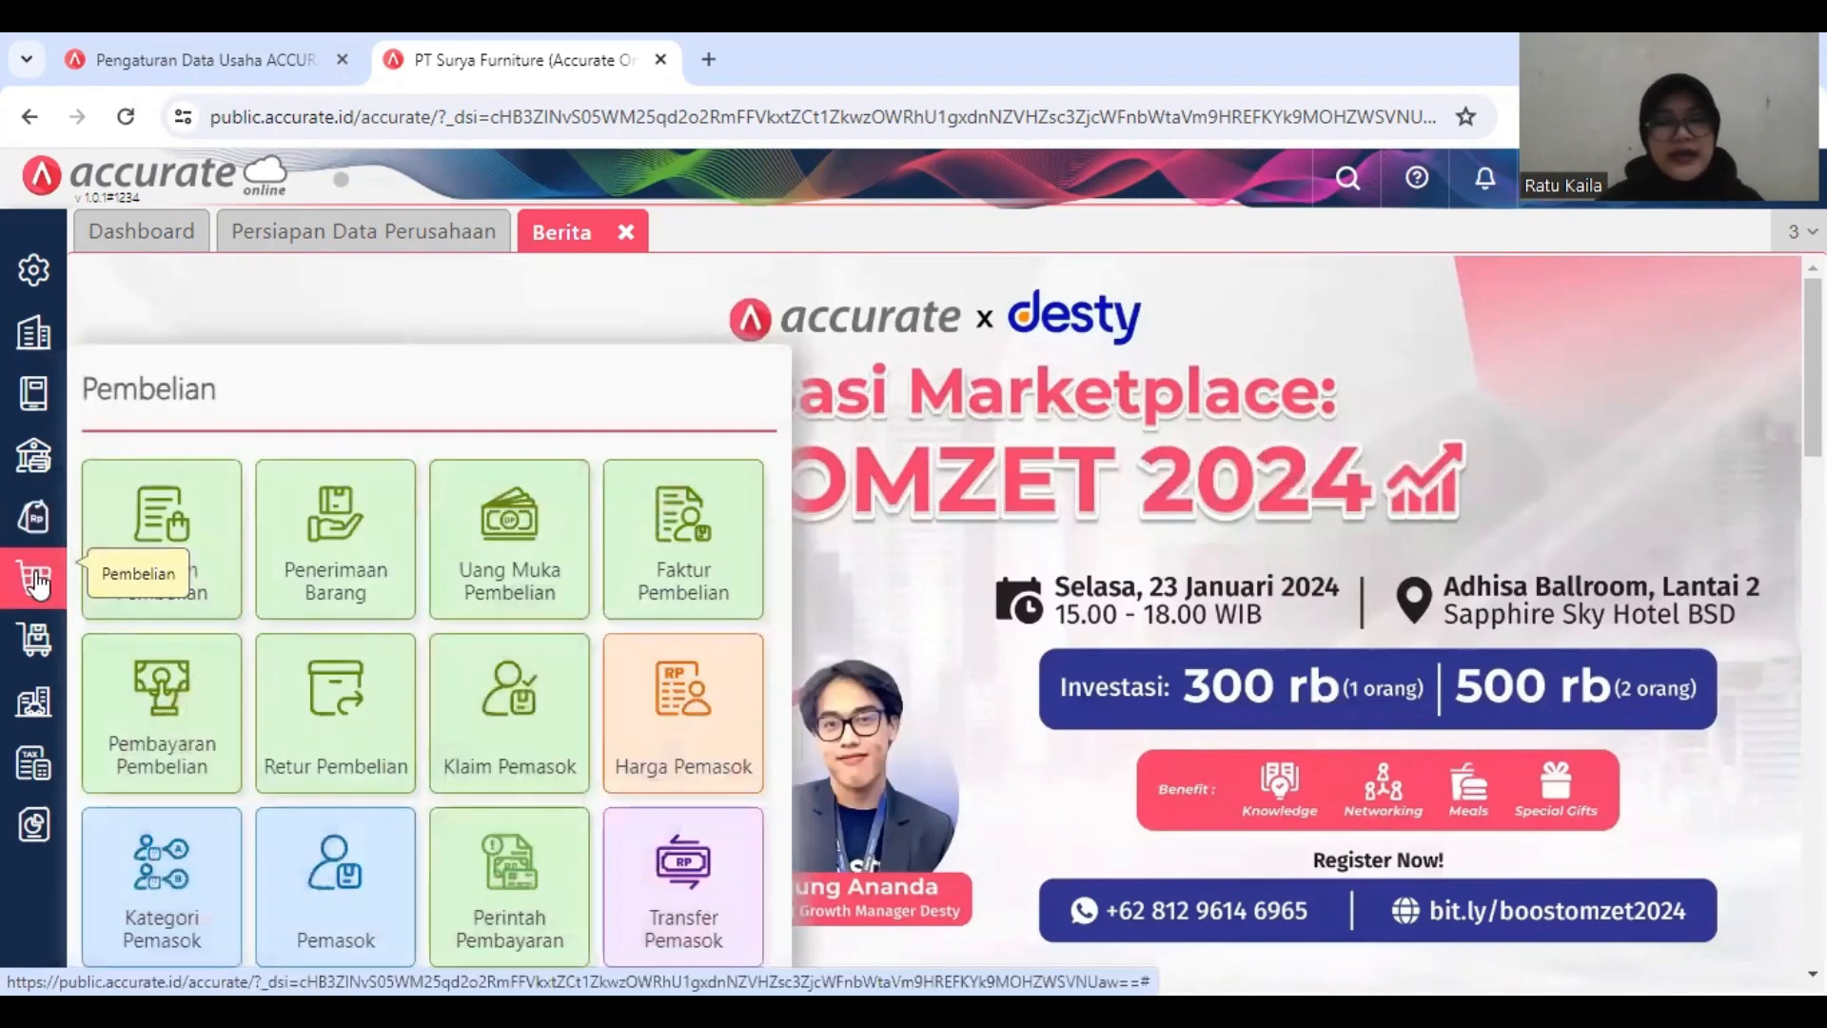
left_click(520, 575)
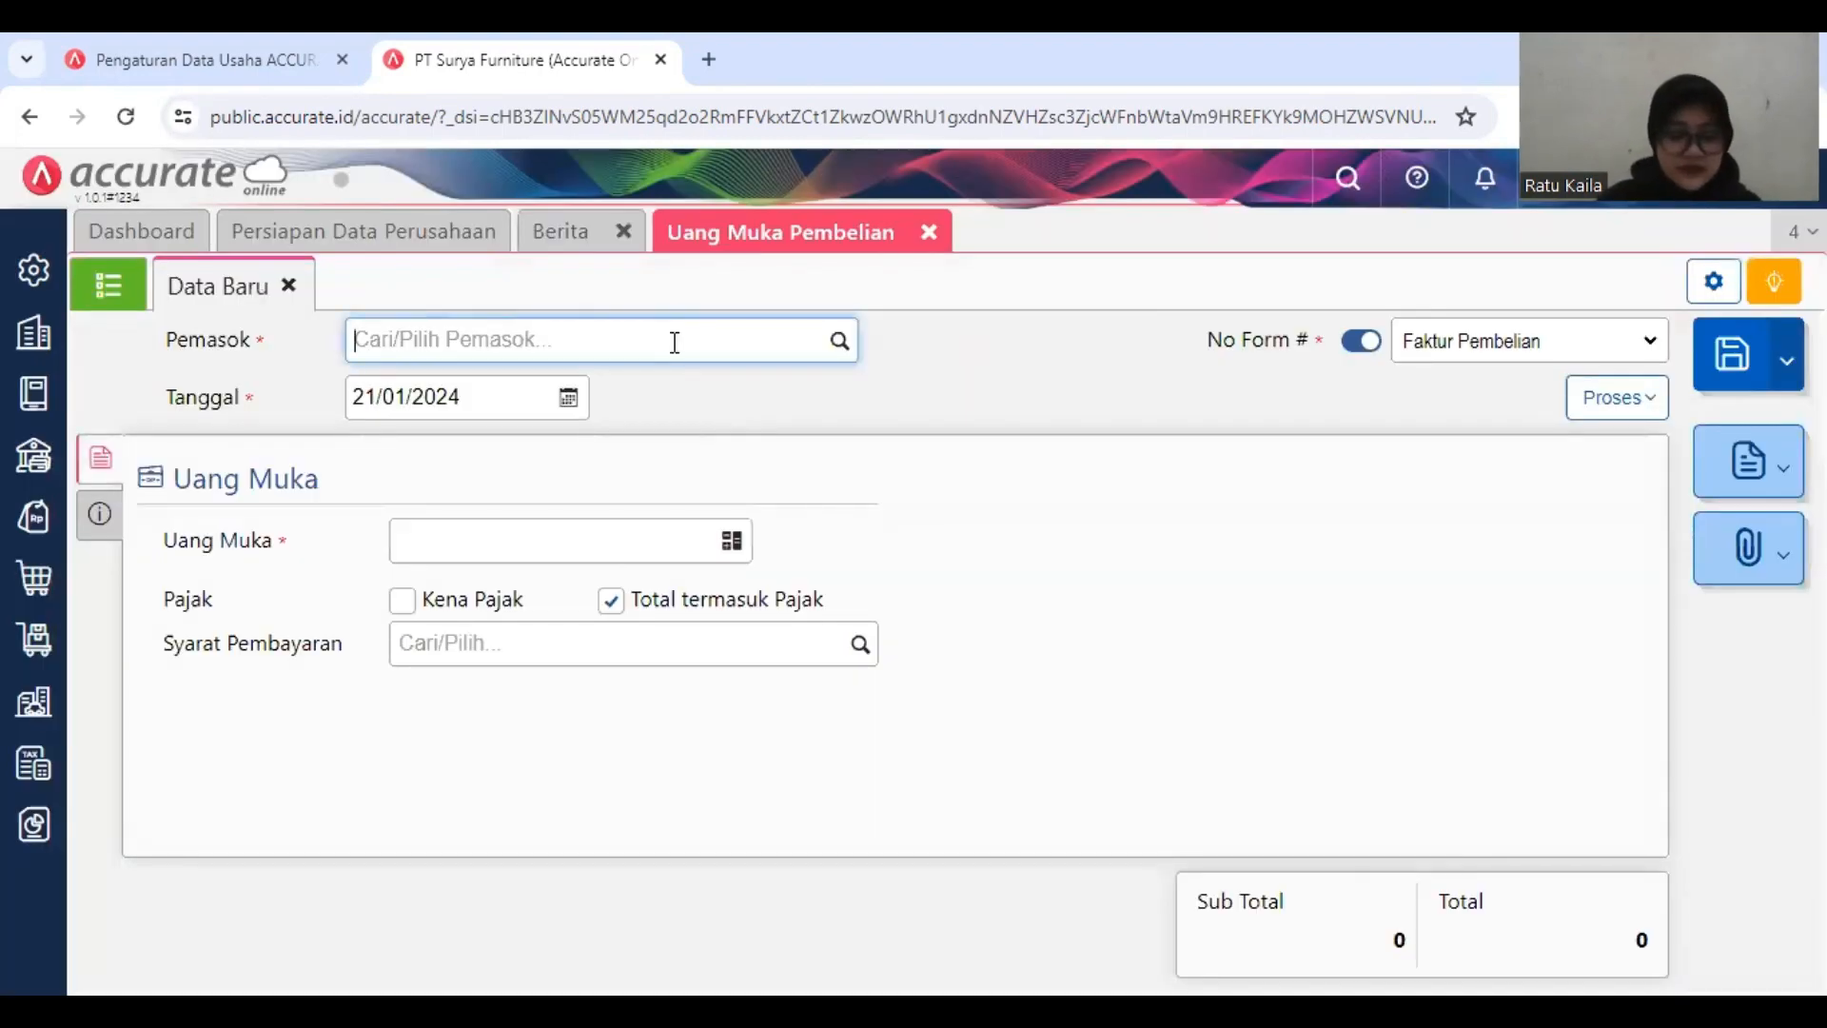
type("PT")
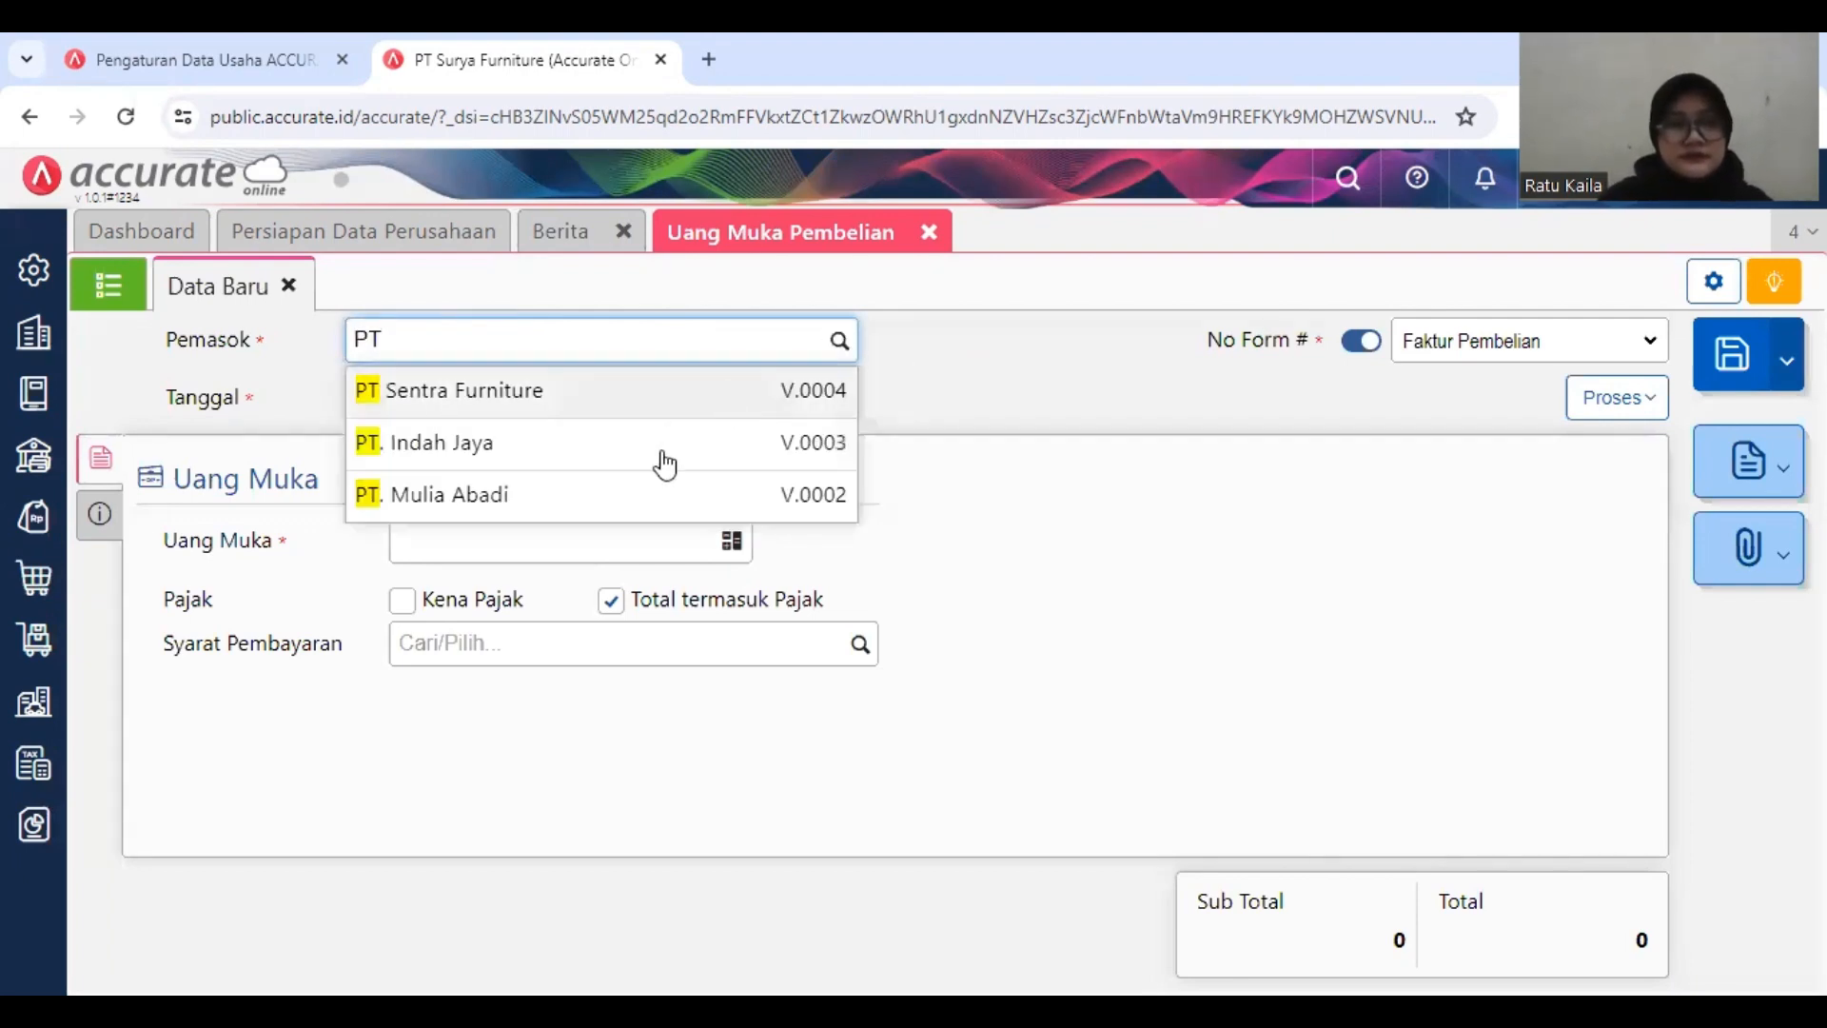
left_click(665, 495)
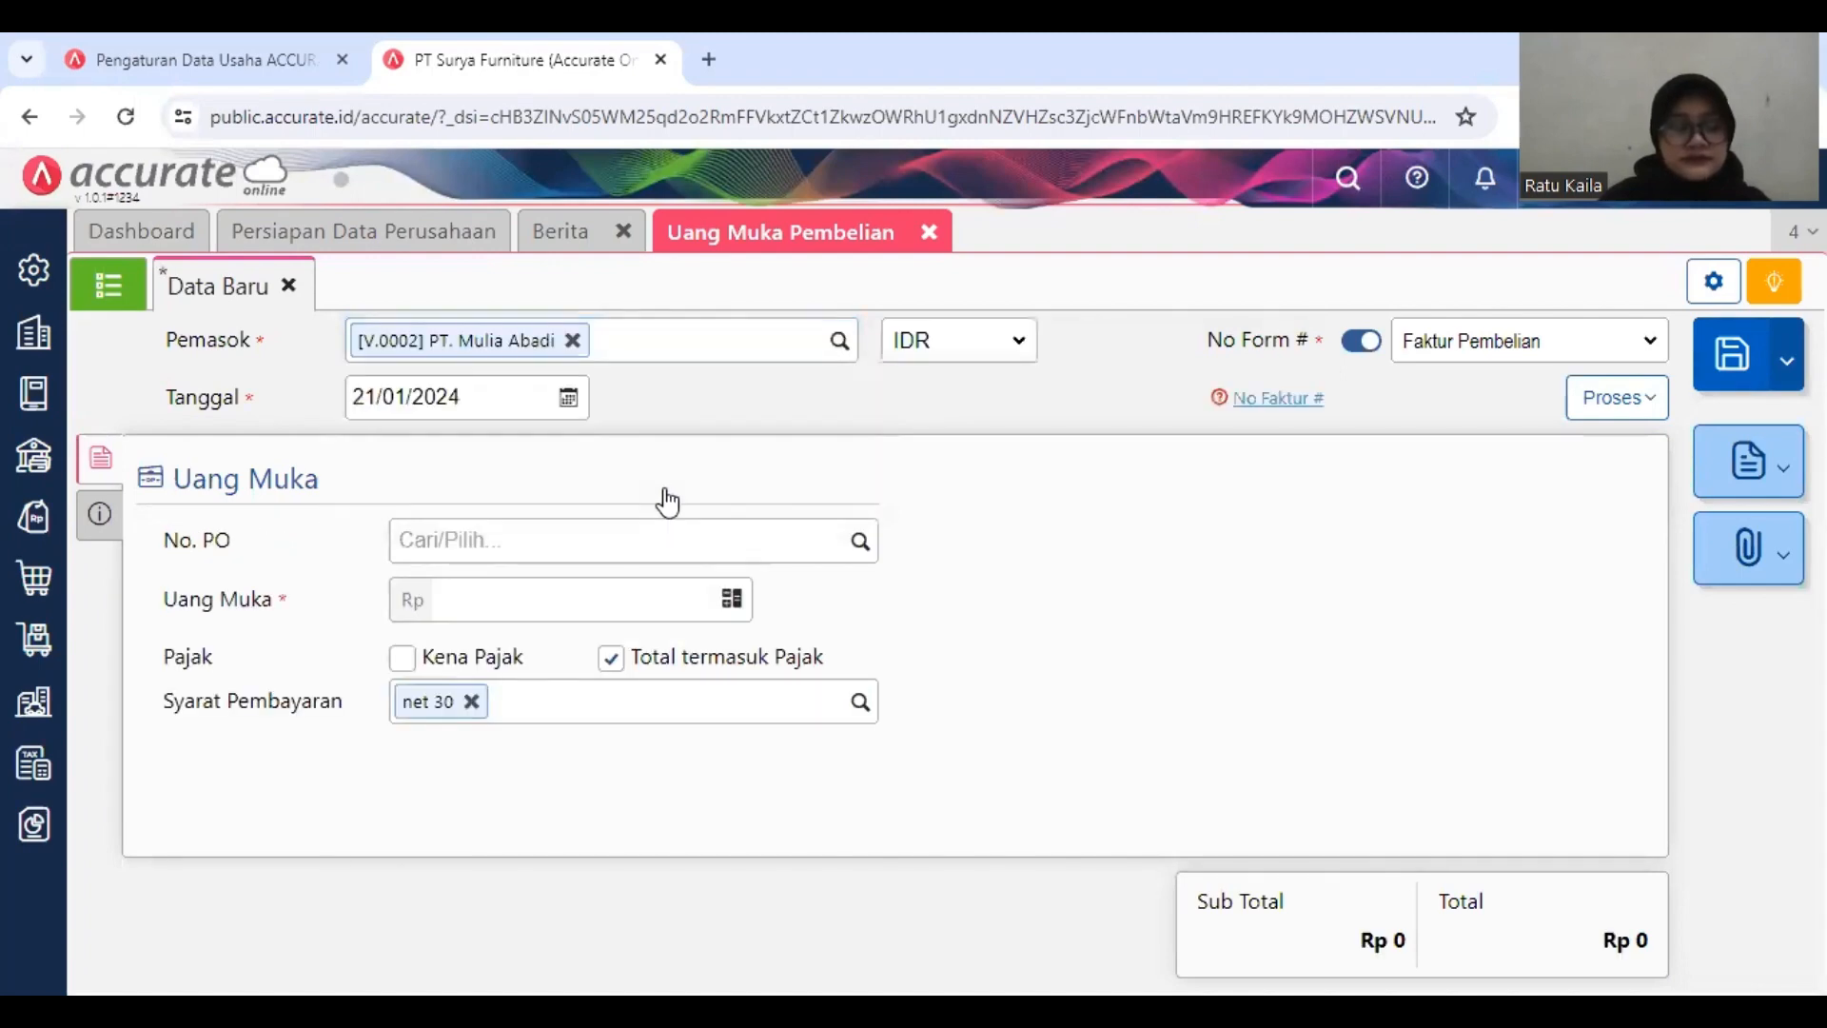
Step: Set the down payment's Tanggal to 10/01/2019
left_click(465, 398)
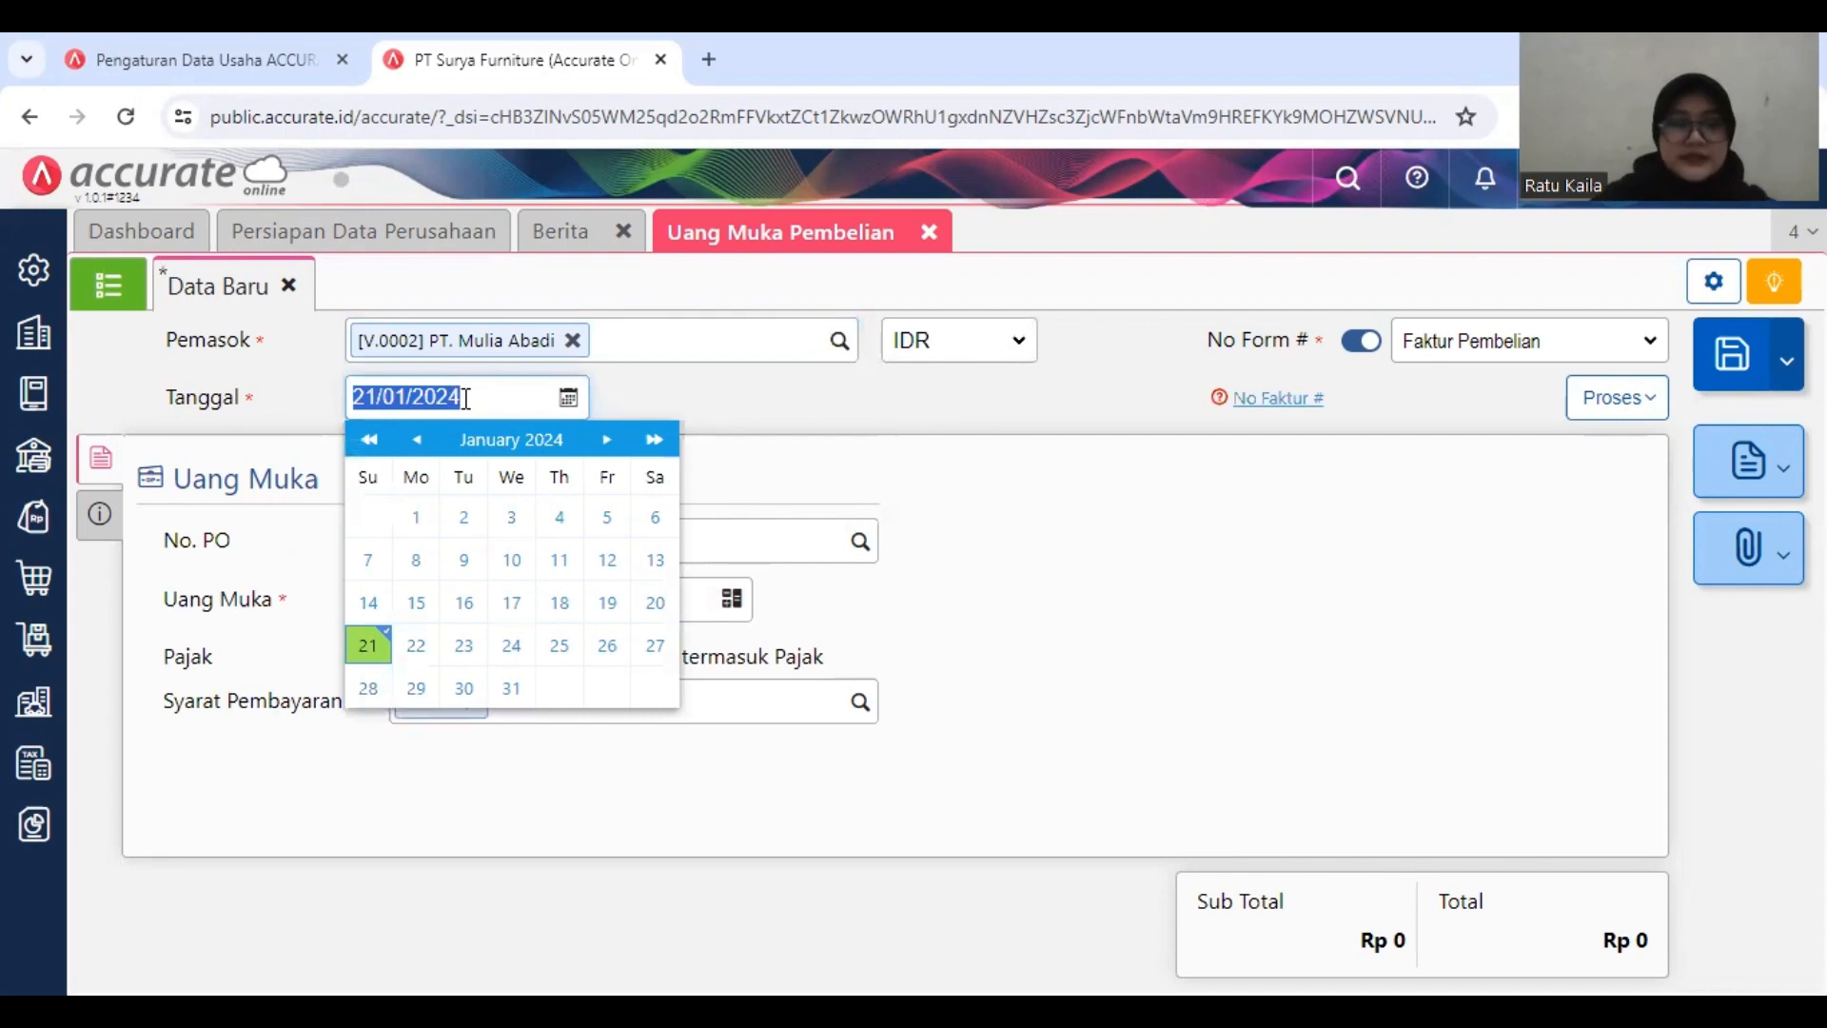
type("10/01/2019")
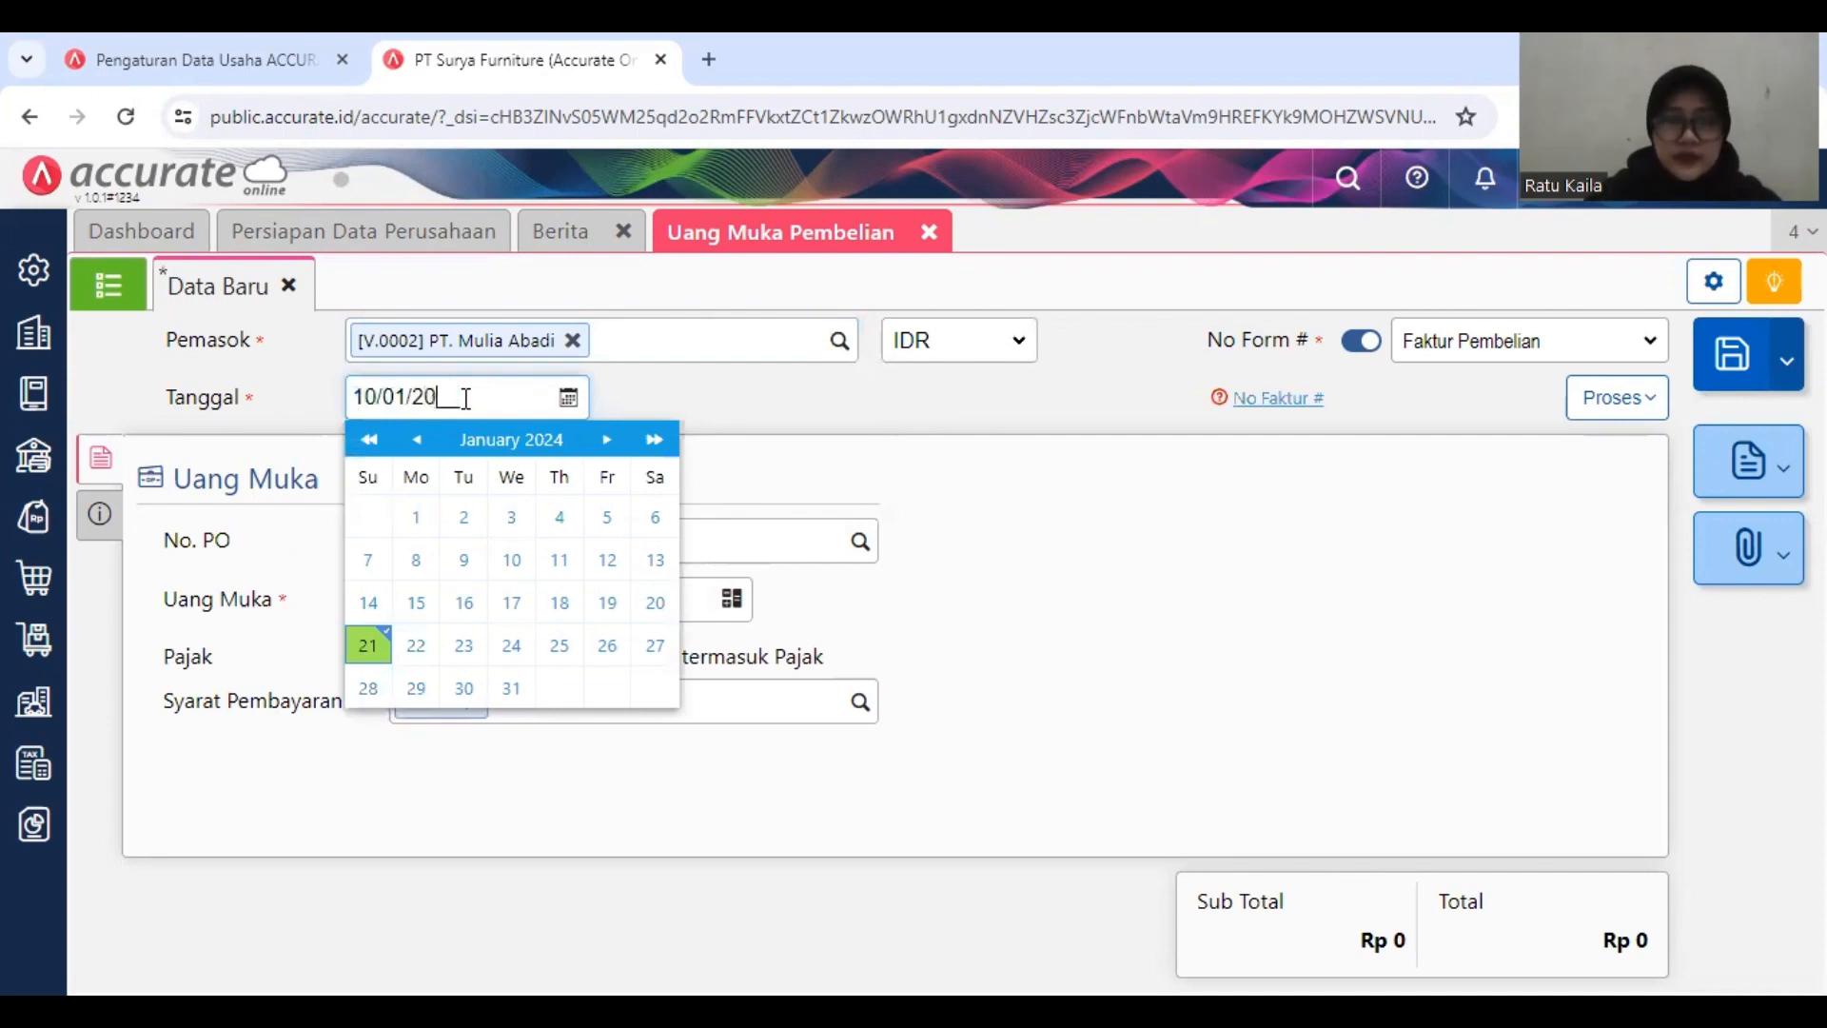
left_click(644, 407)
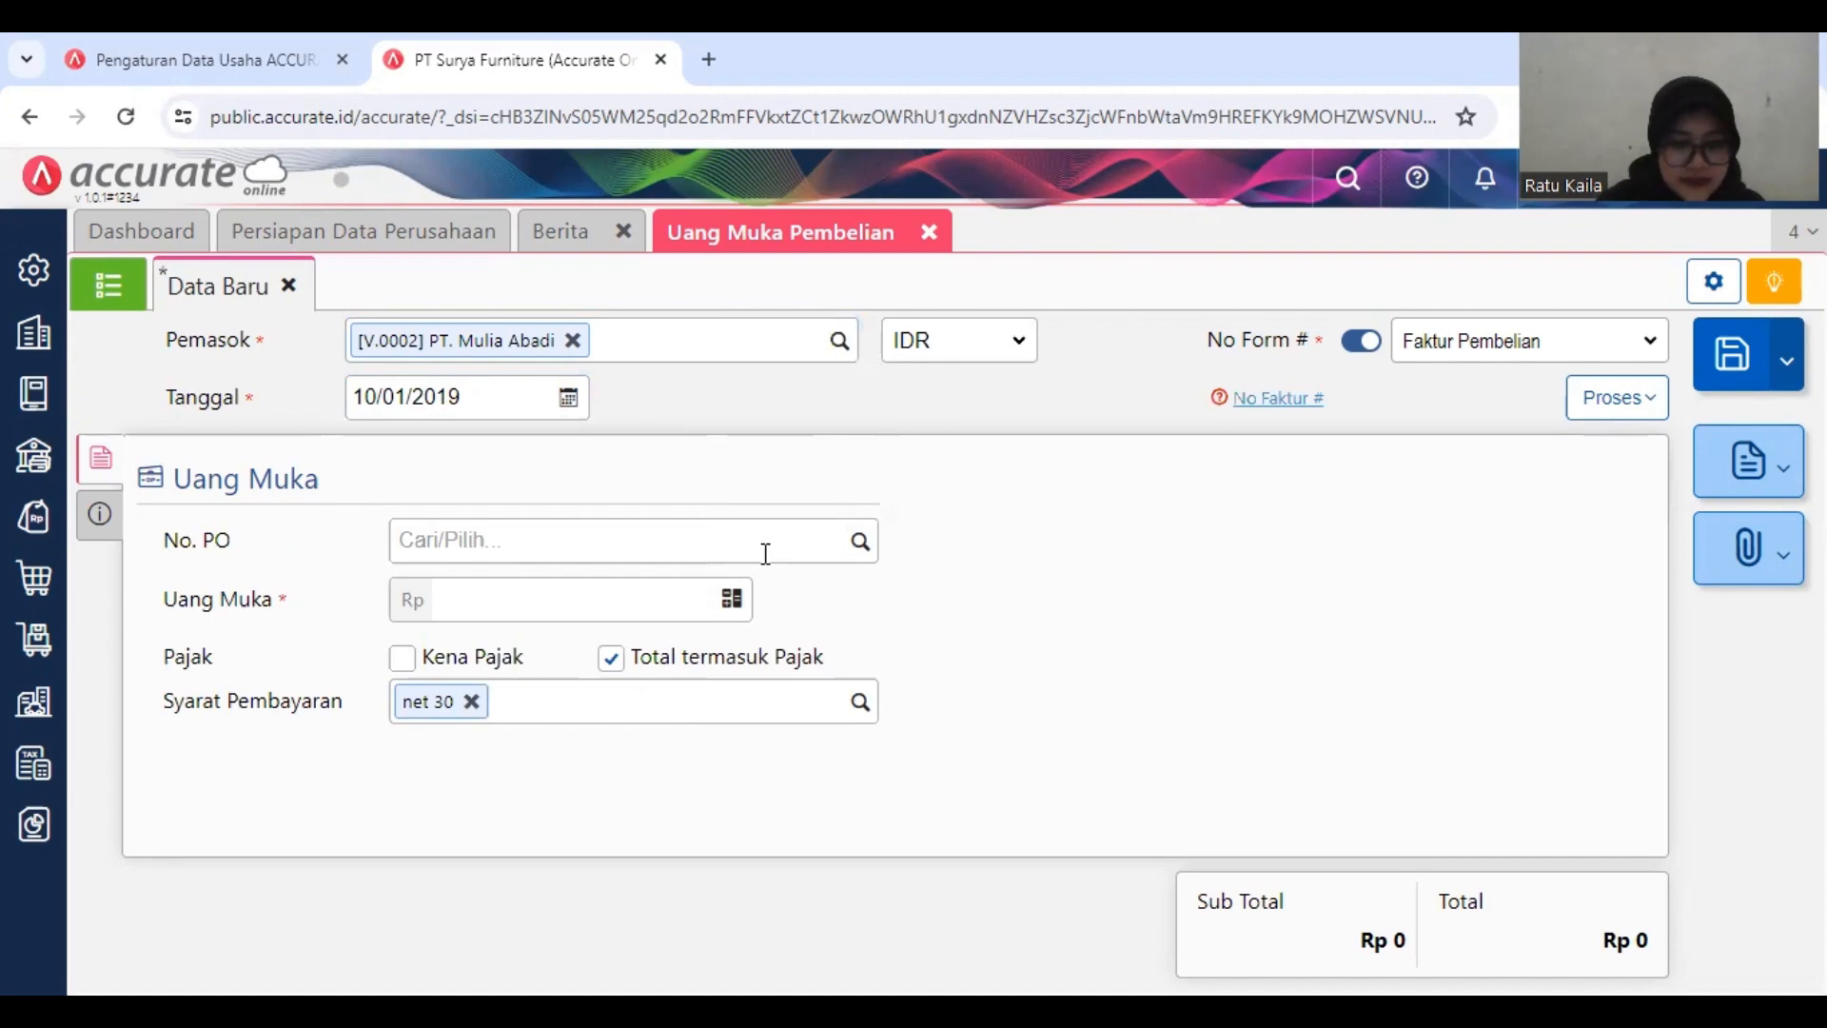
Step: Set the down payment's No Faktur to DP/1818 in the additional information
left_click(645, 543)
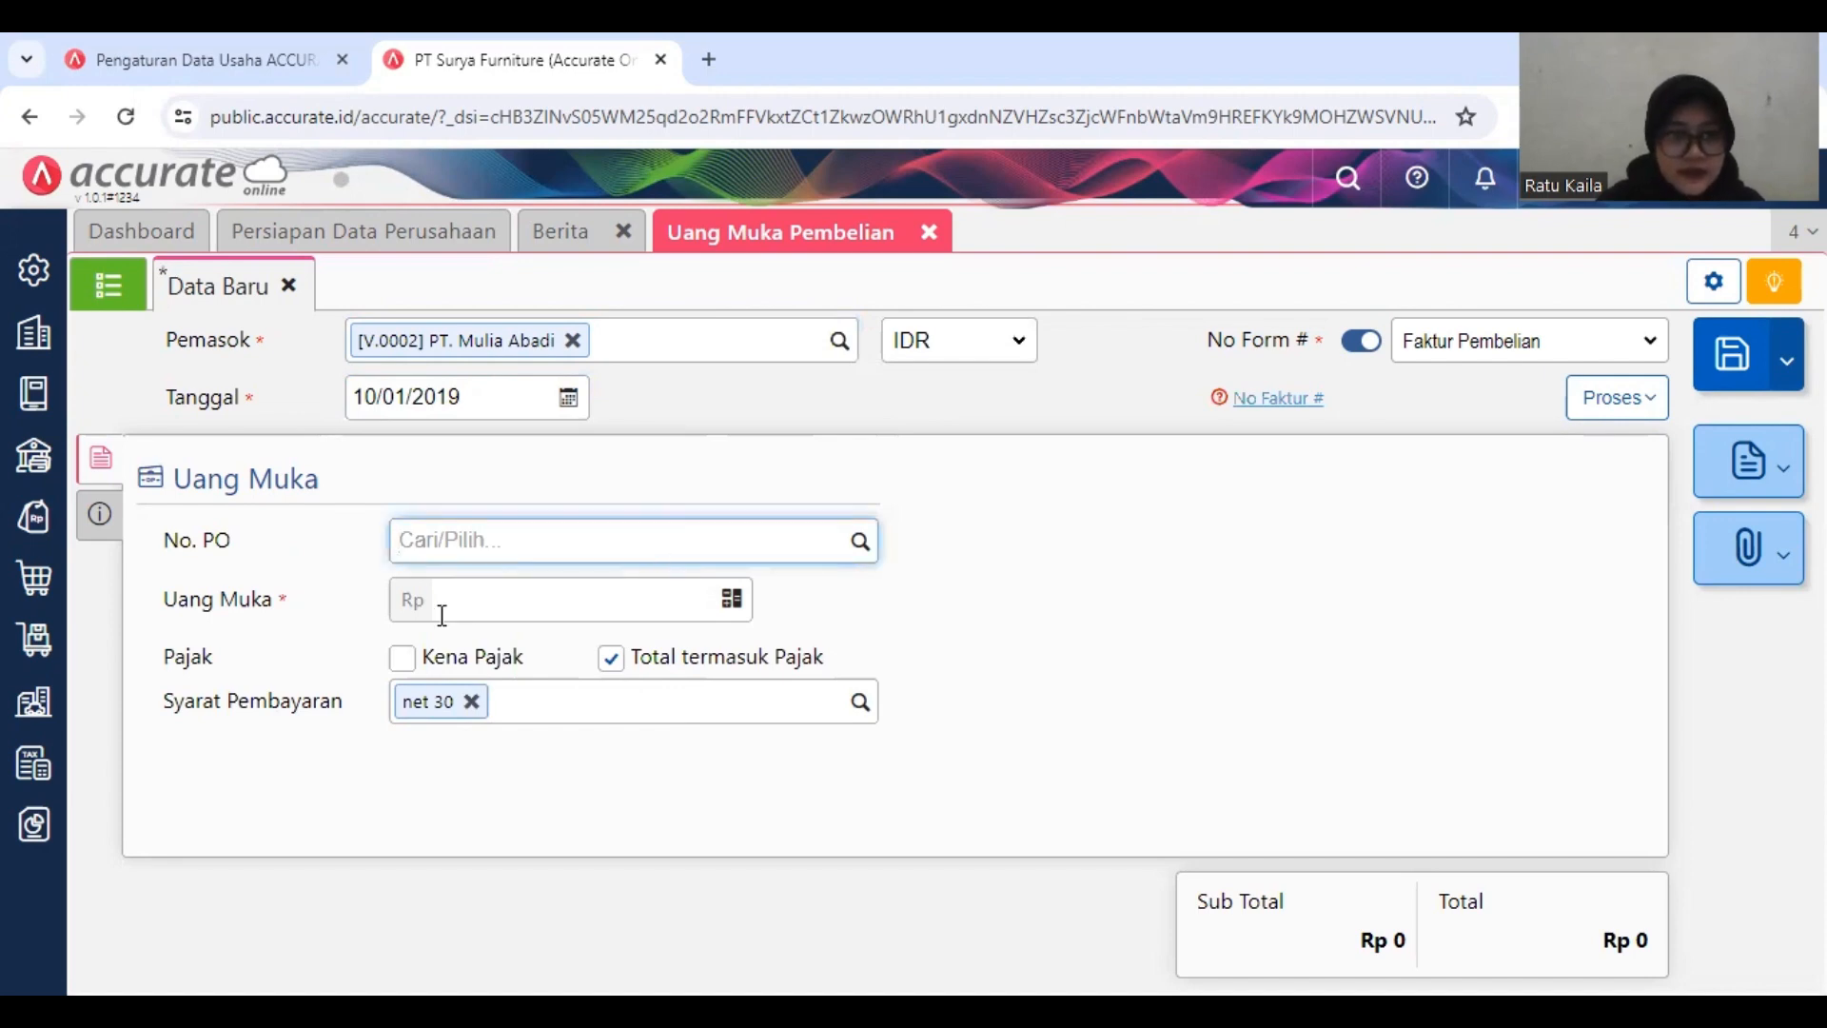
left_click(110, 531)
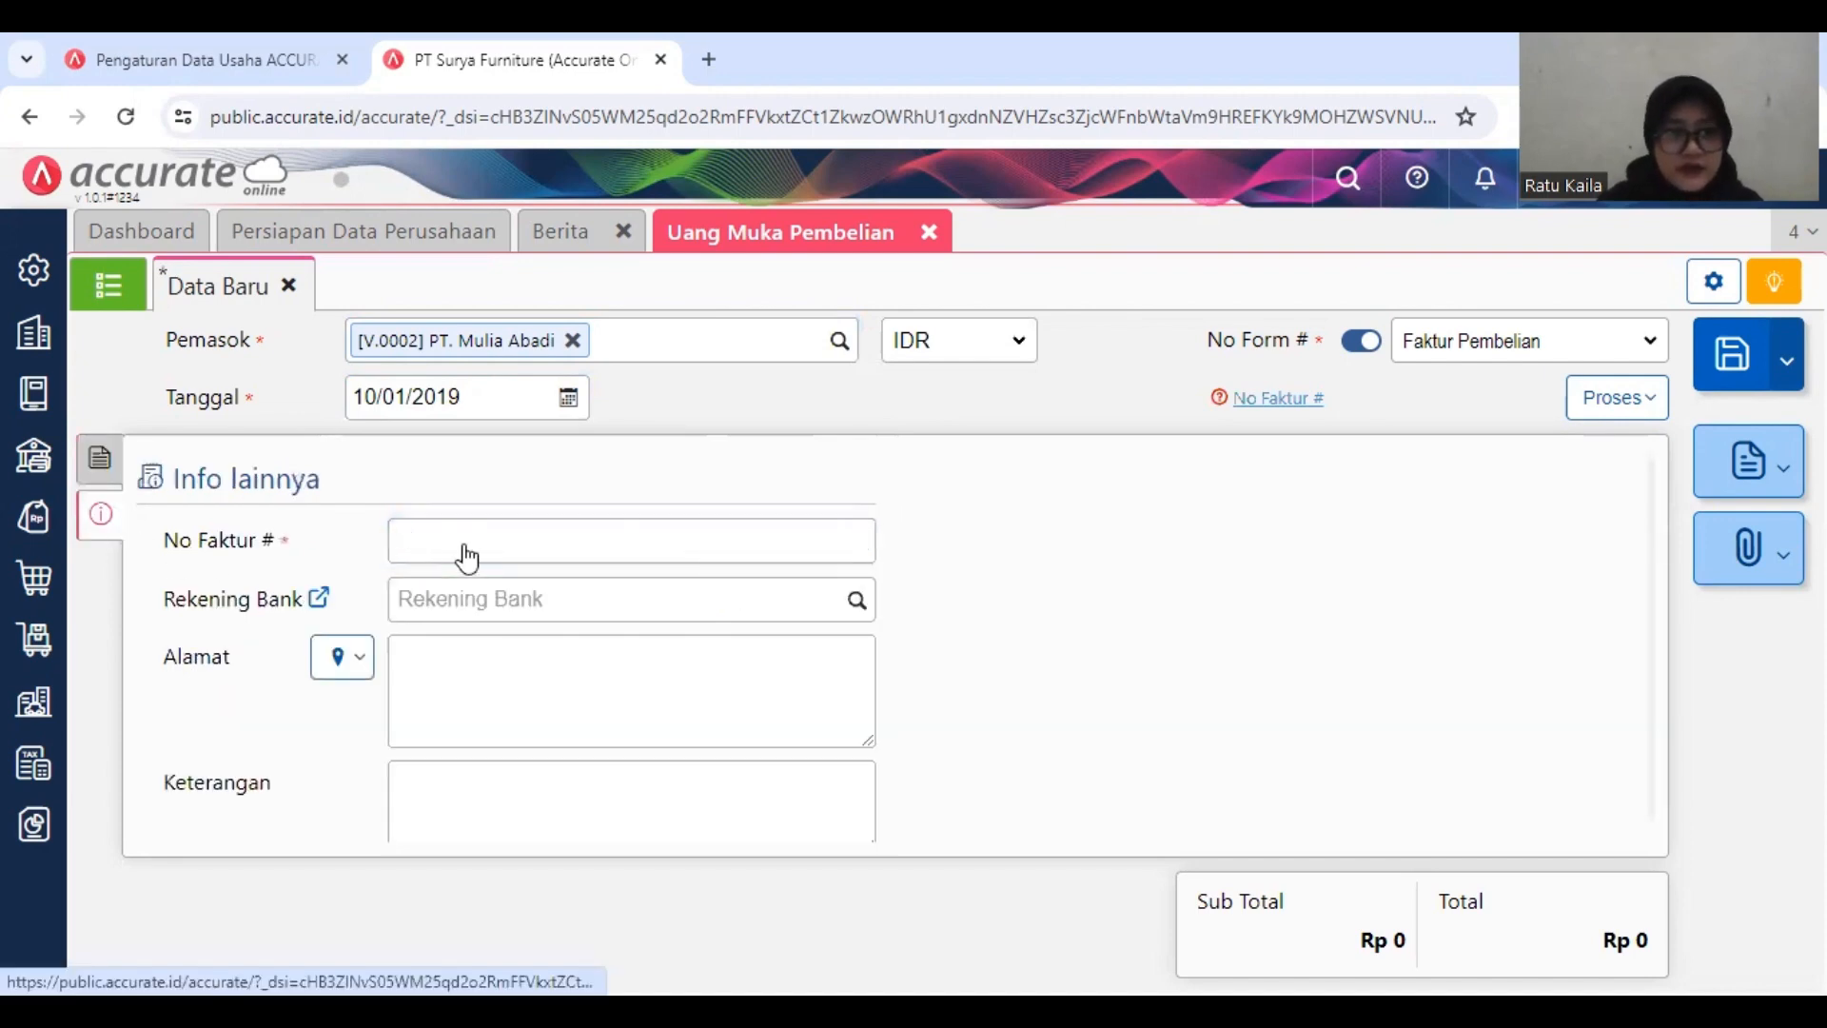
left_click(485, 530)
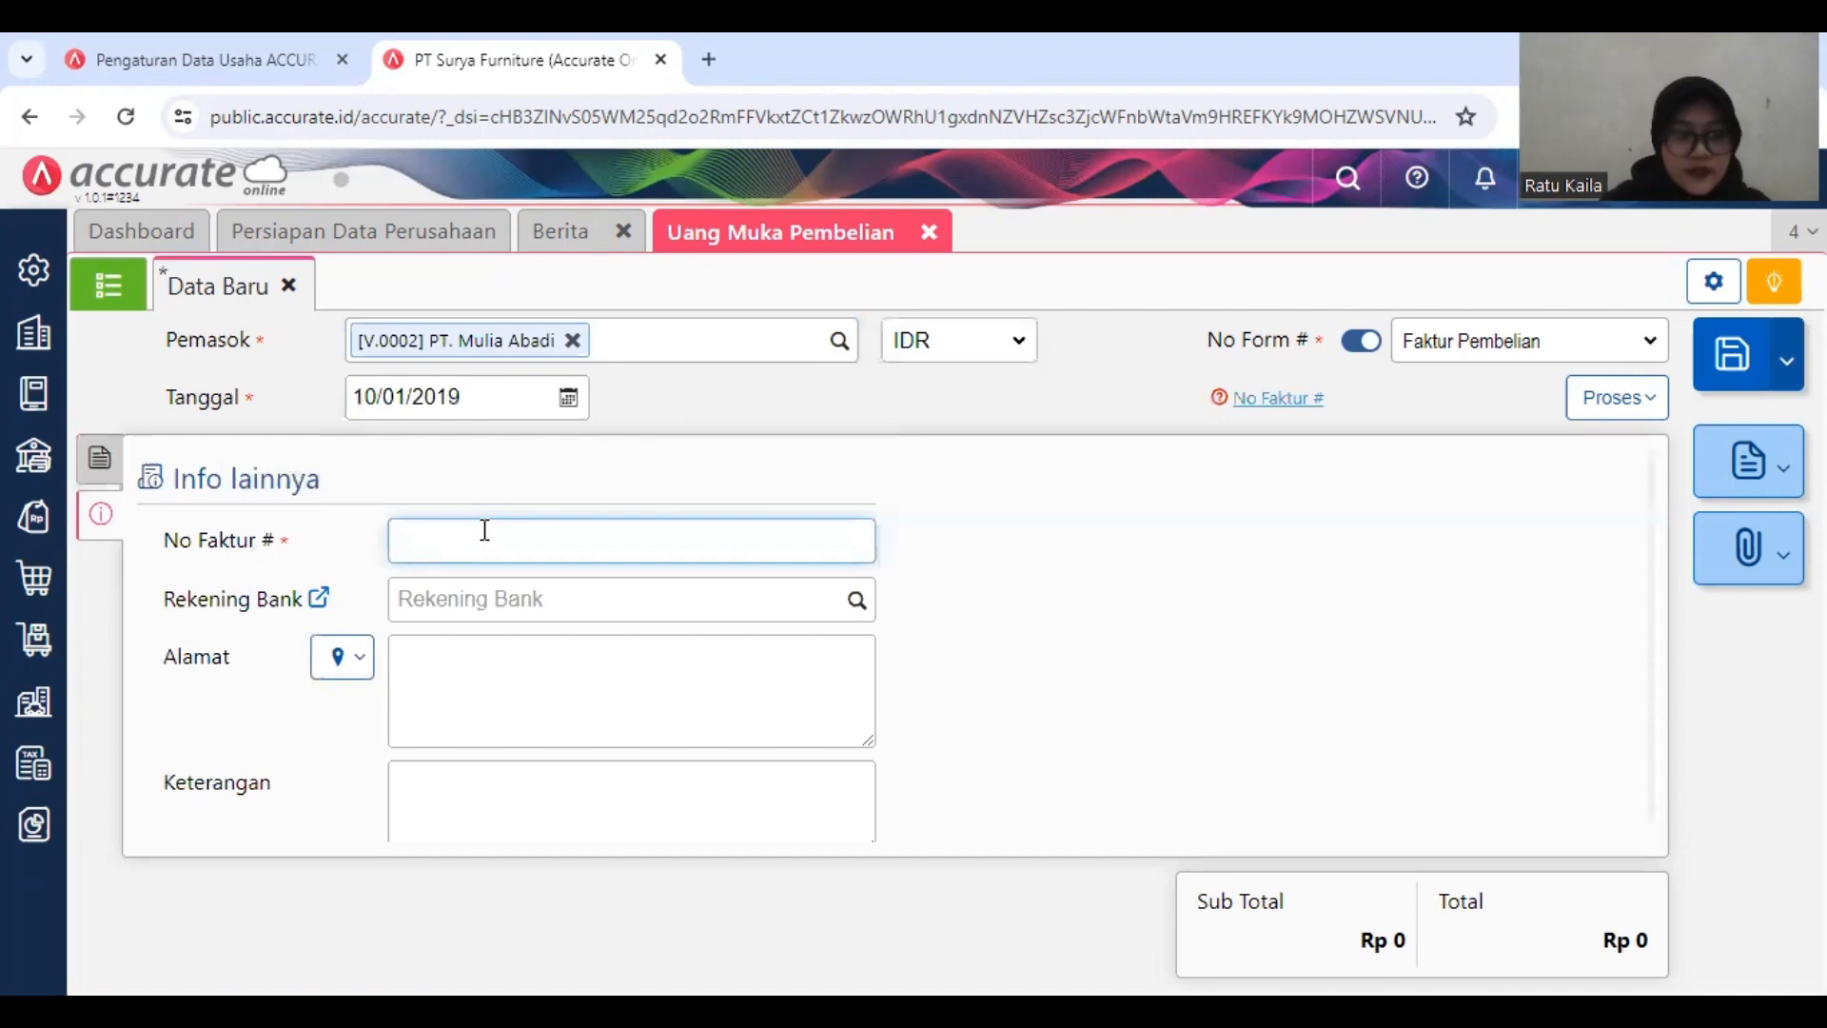
type("DO")
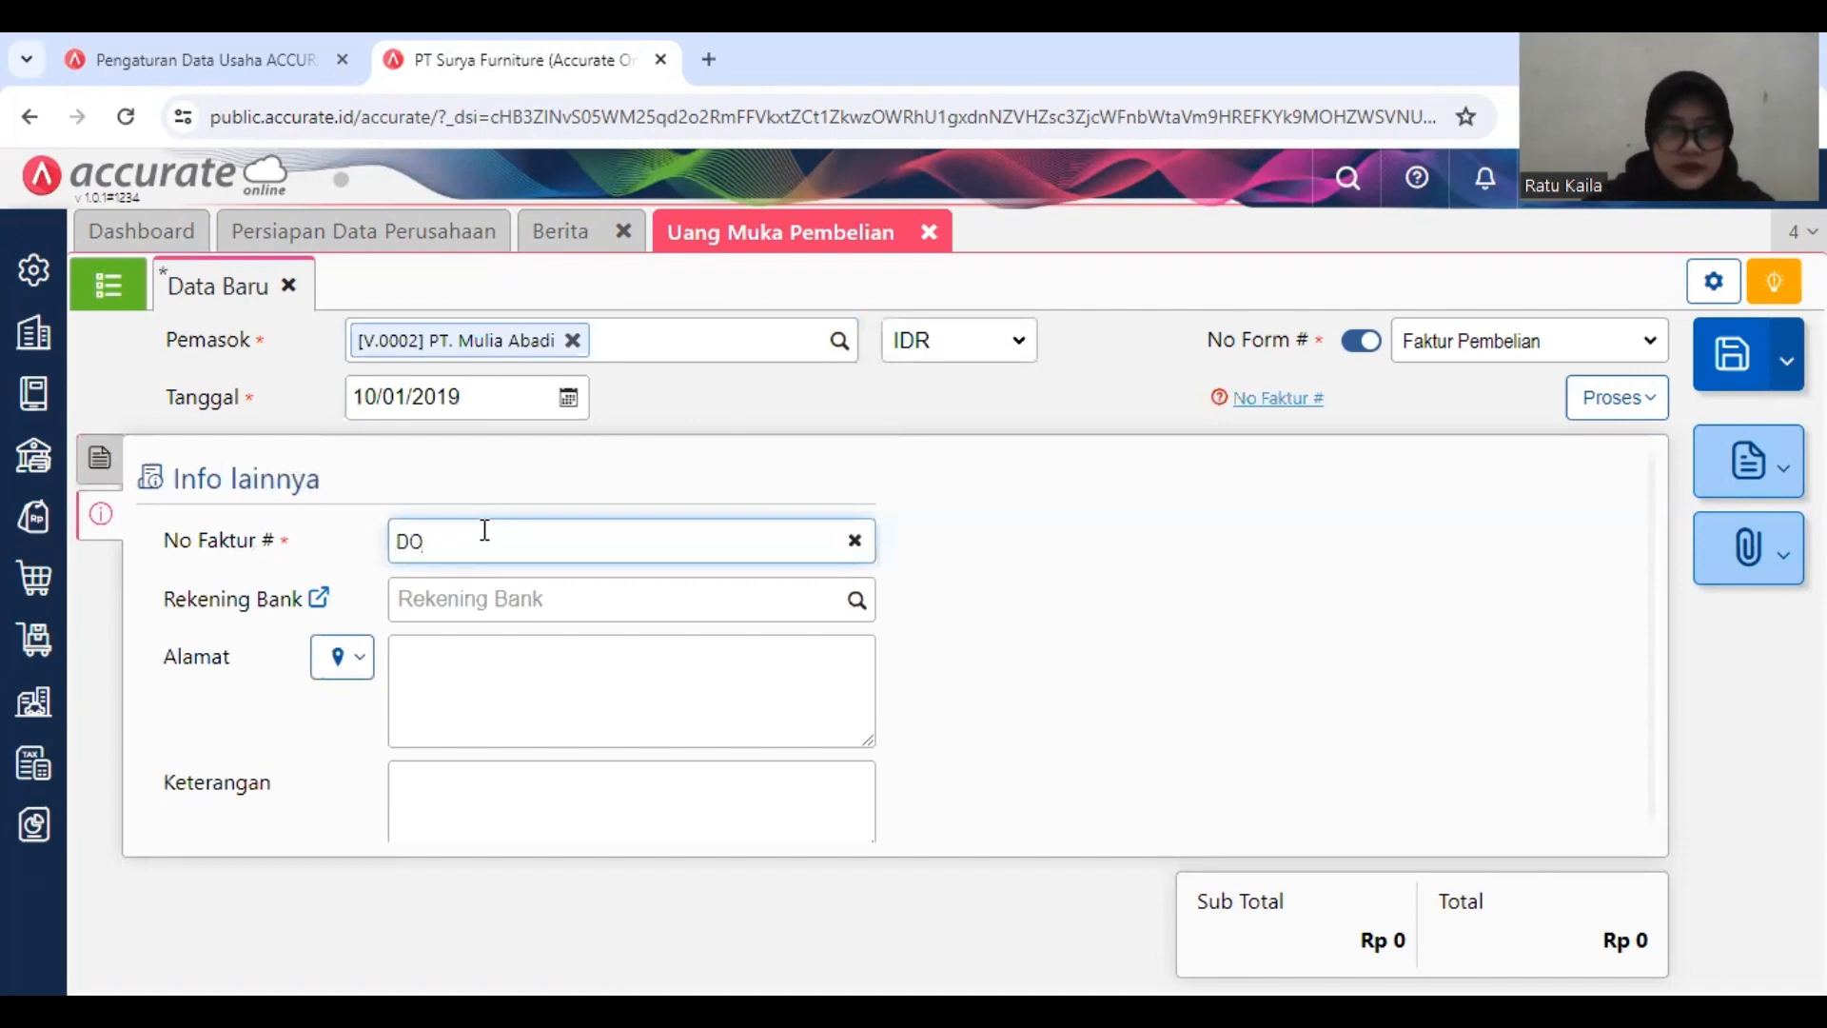
key("BackSpace")
type("P/1818")
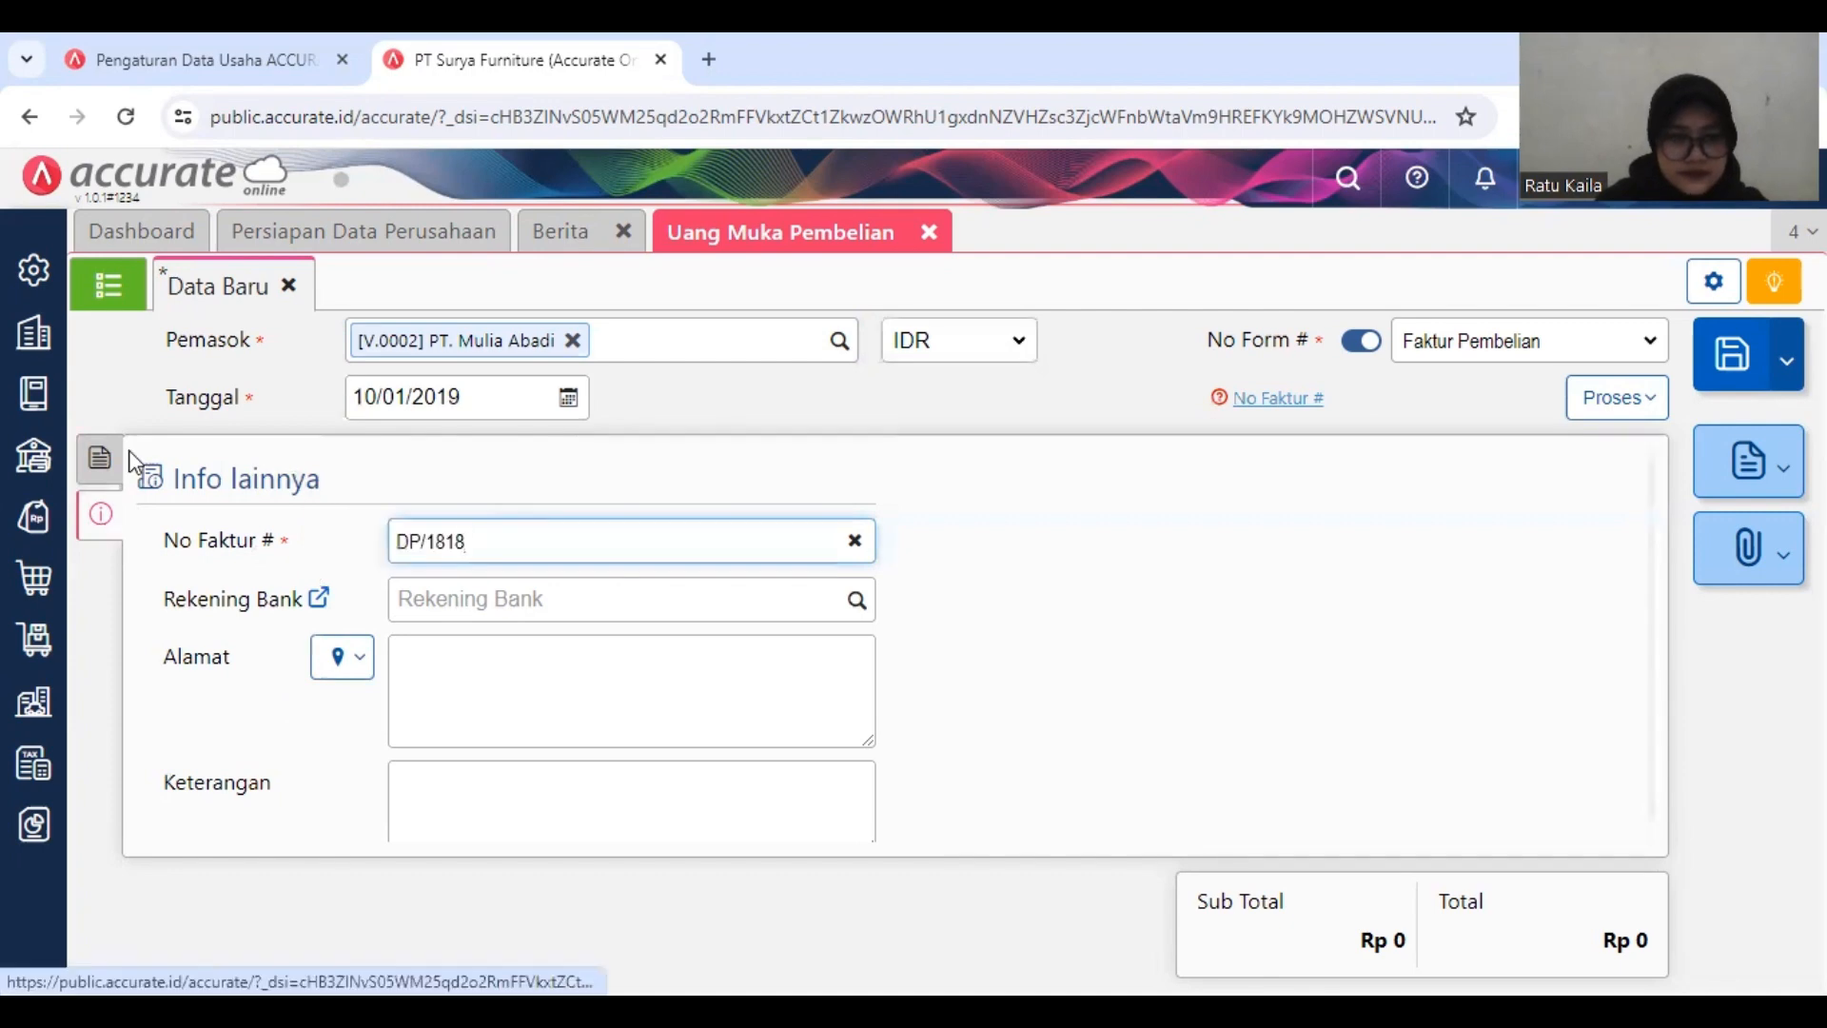
Step: Enter 7.500.000 as the Uang Muka amount and mark the down payment as Kena Pajak
left_click(100, 457)
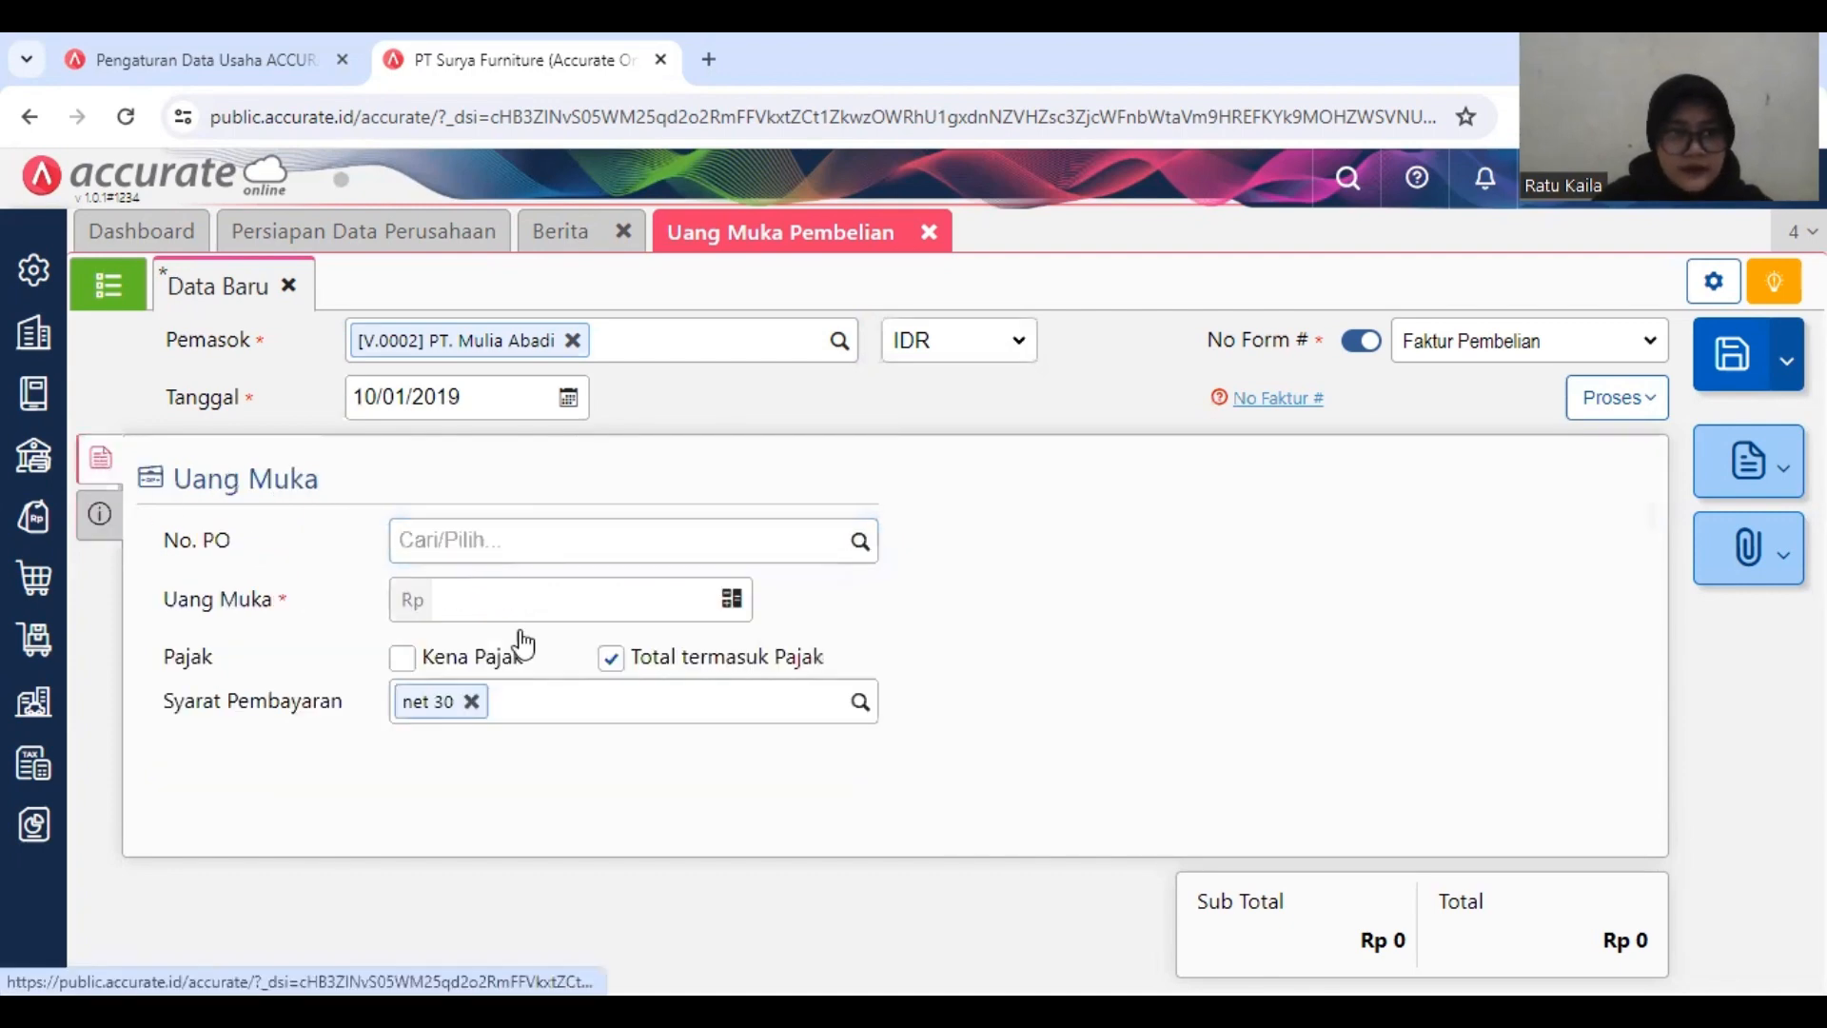
left_click(621, 591)
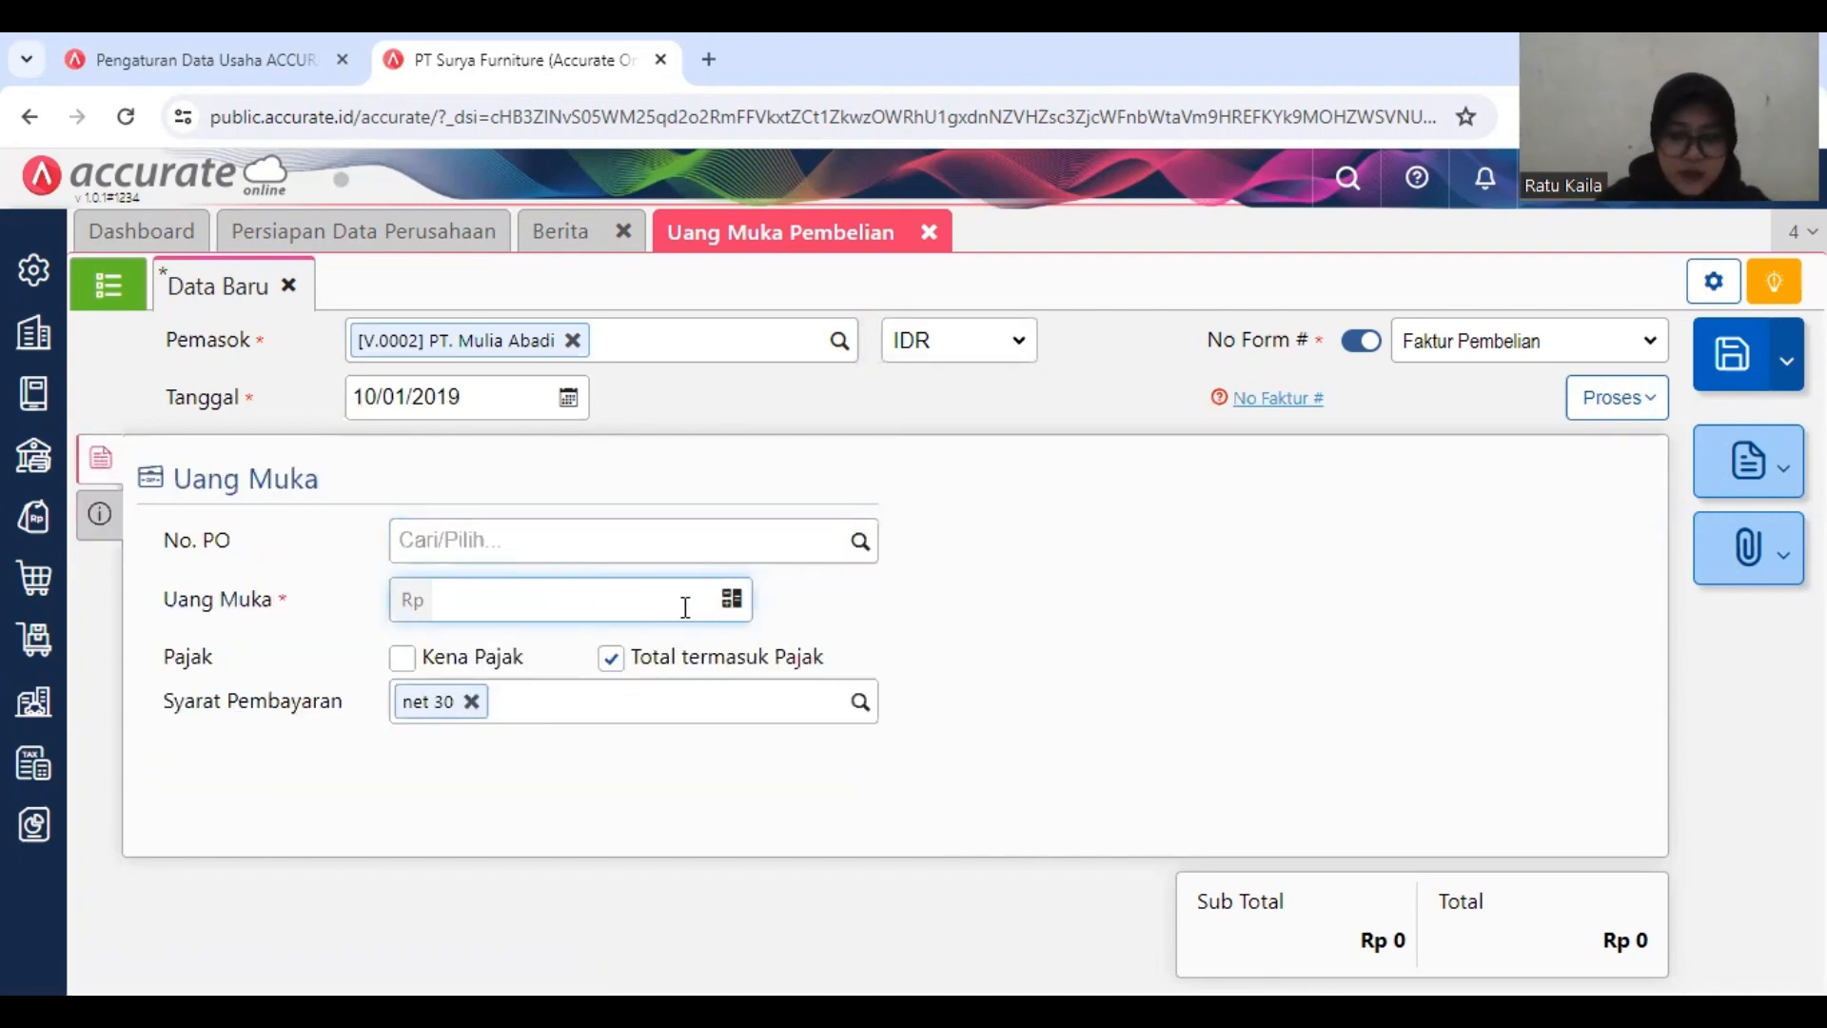
type("7.5")
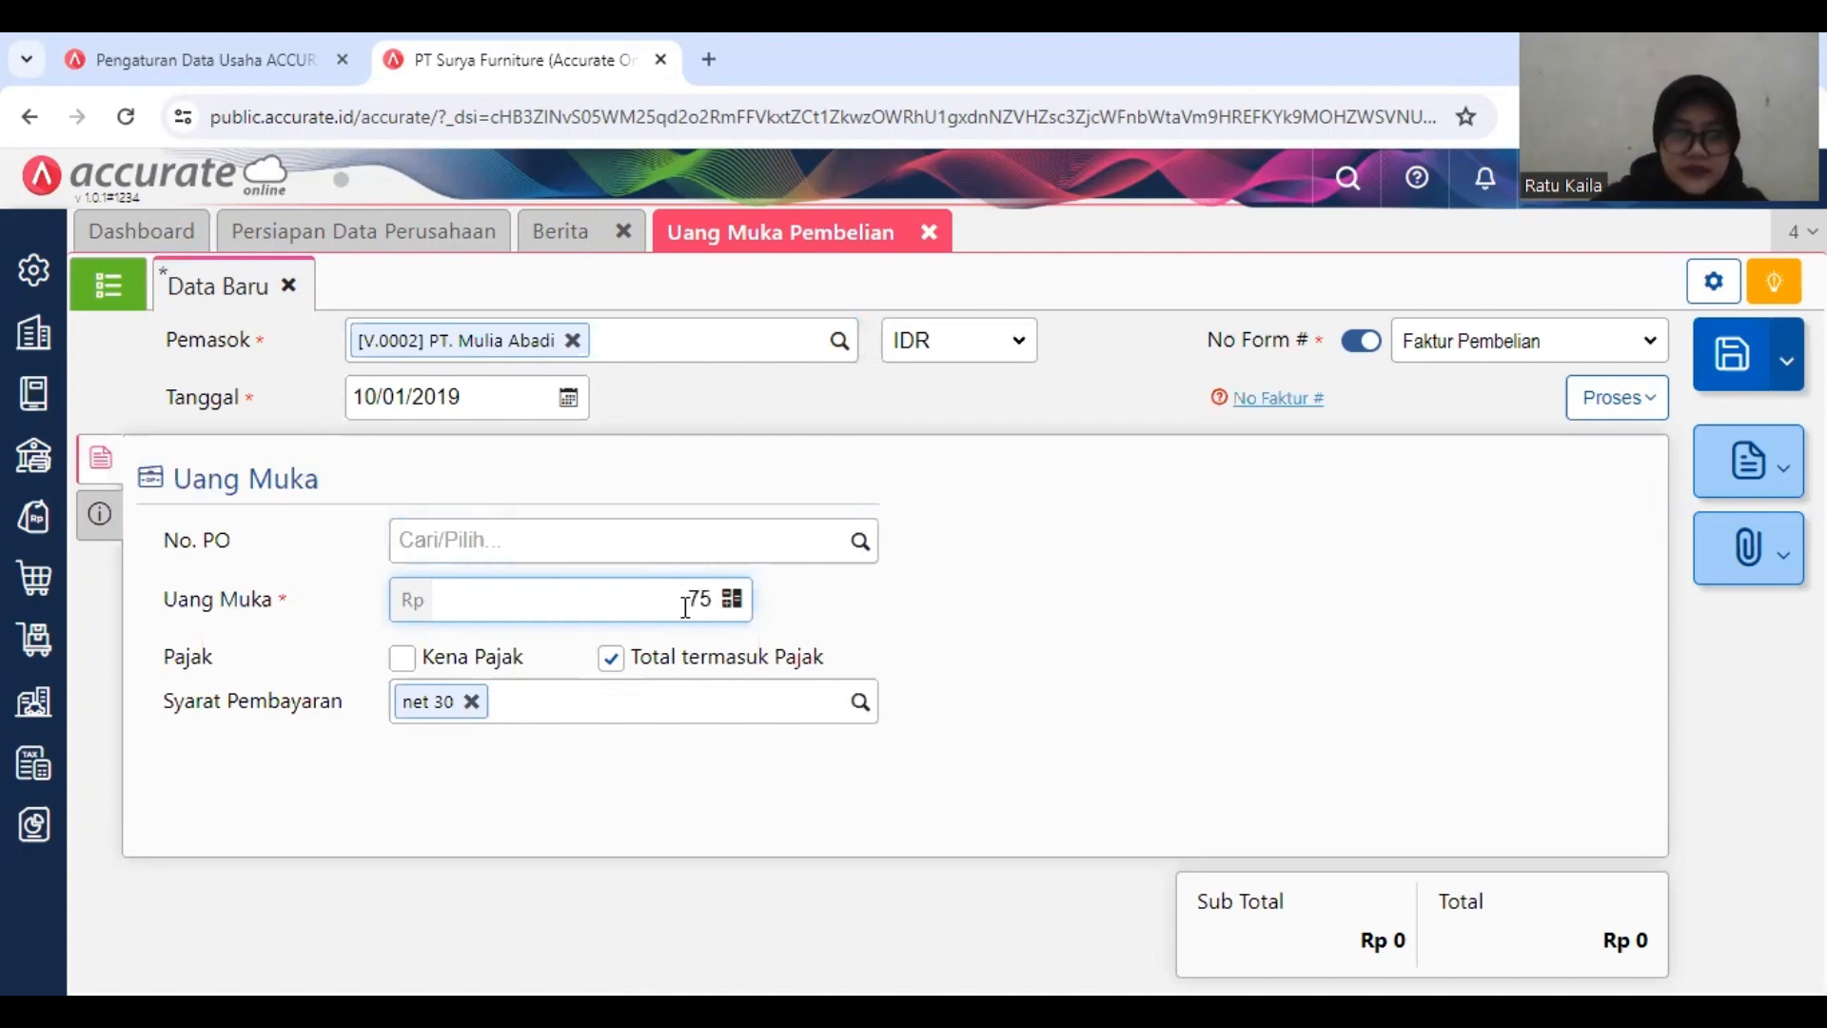
type("00.000")
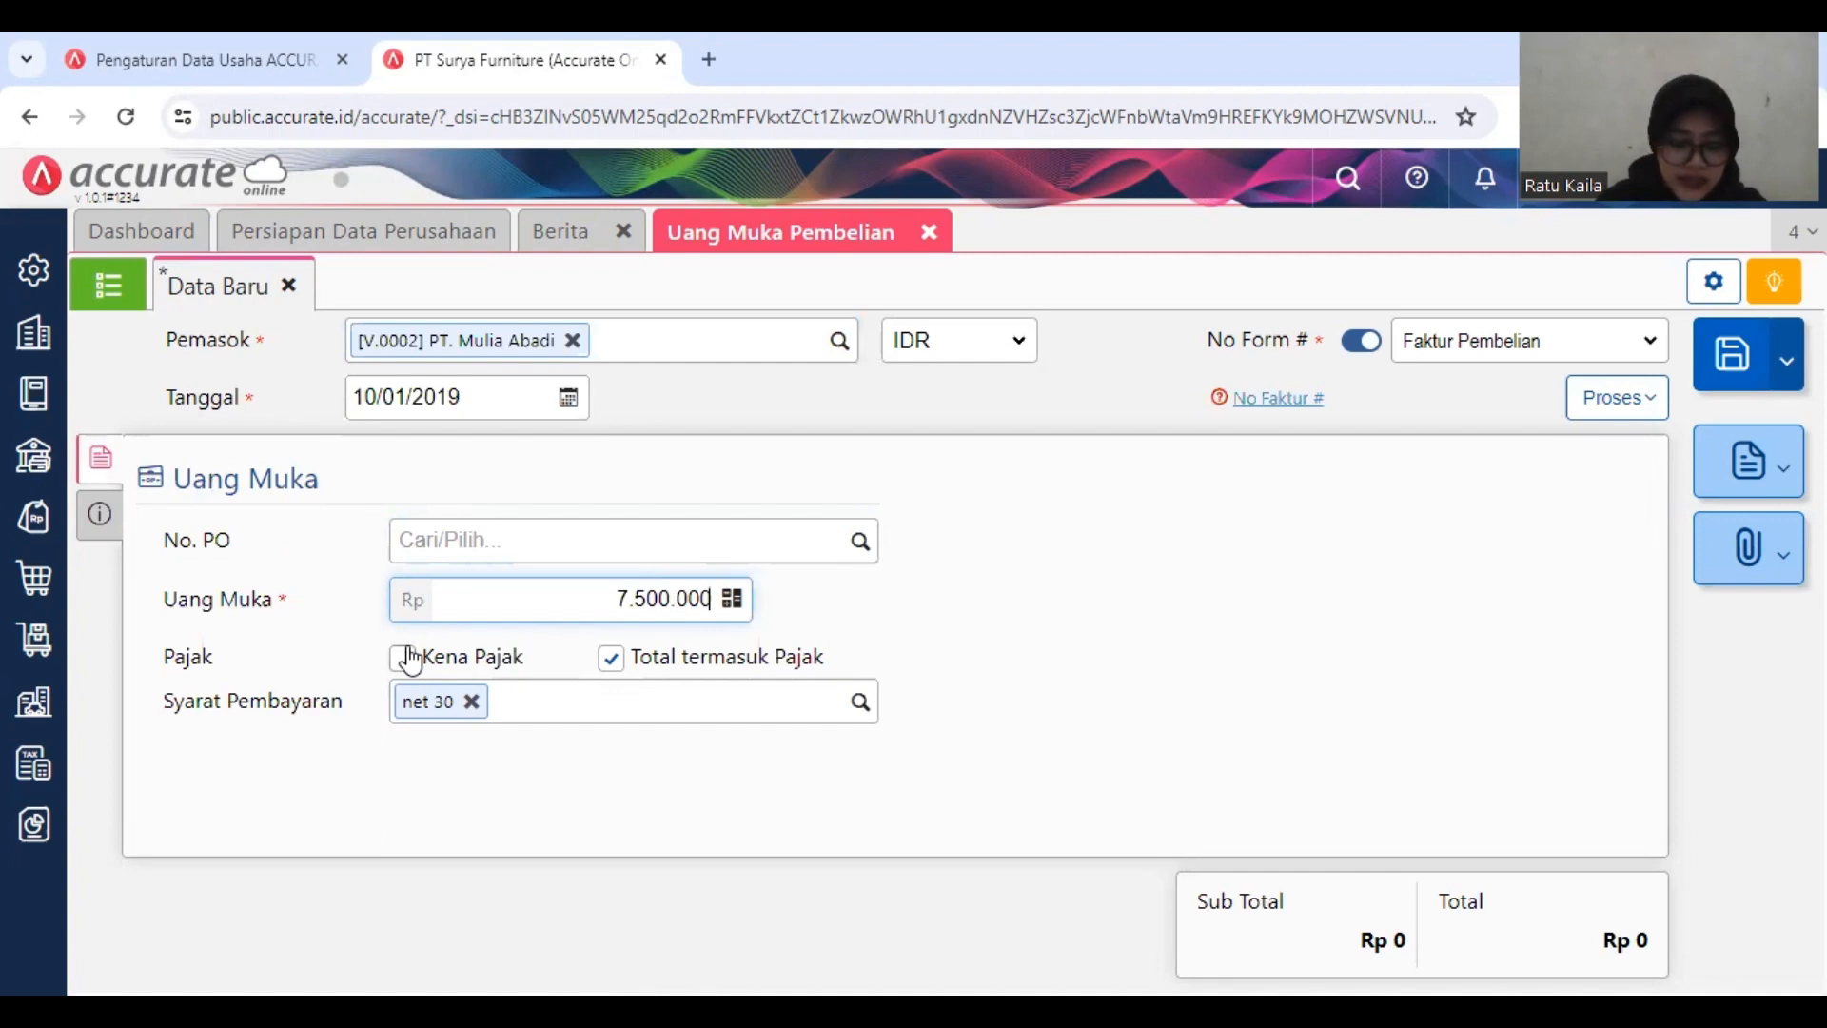
left_click(440, 657)
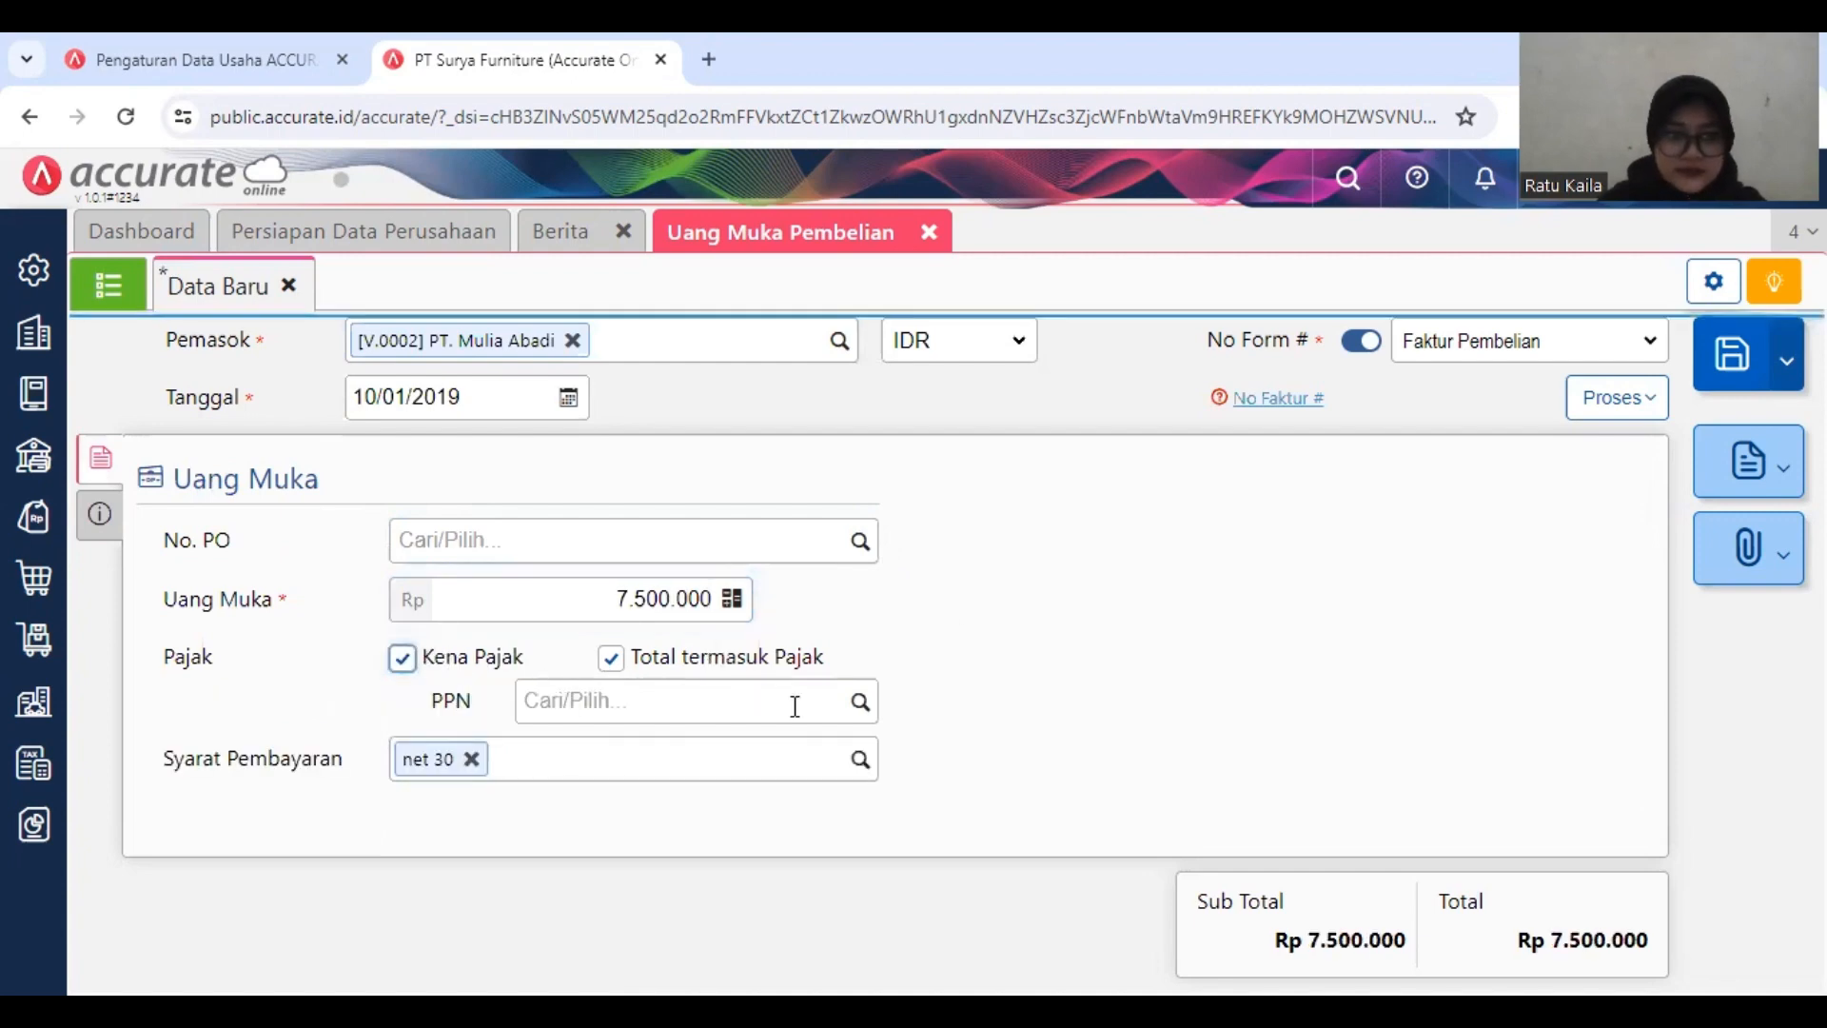
Step: Try to process the PT. Mulia Abadi down payment into a Pembayaran without a PPN selected, and return to editing it
left_click(858, 704)
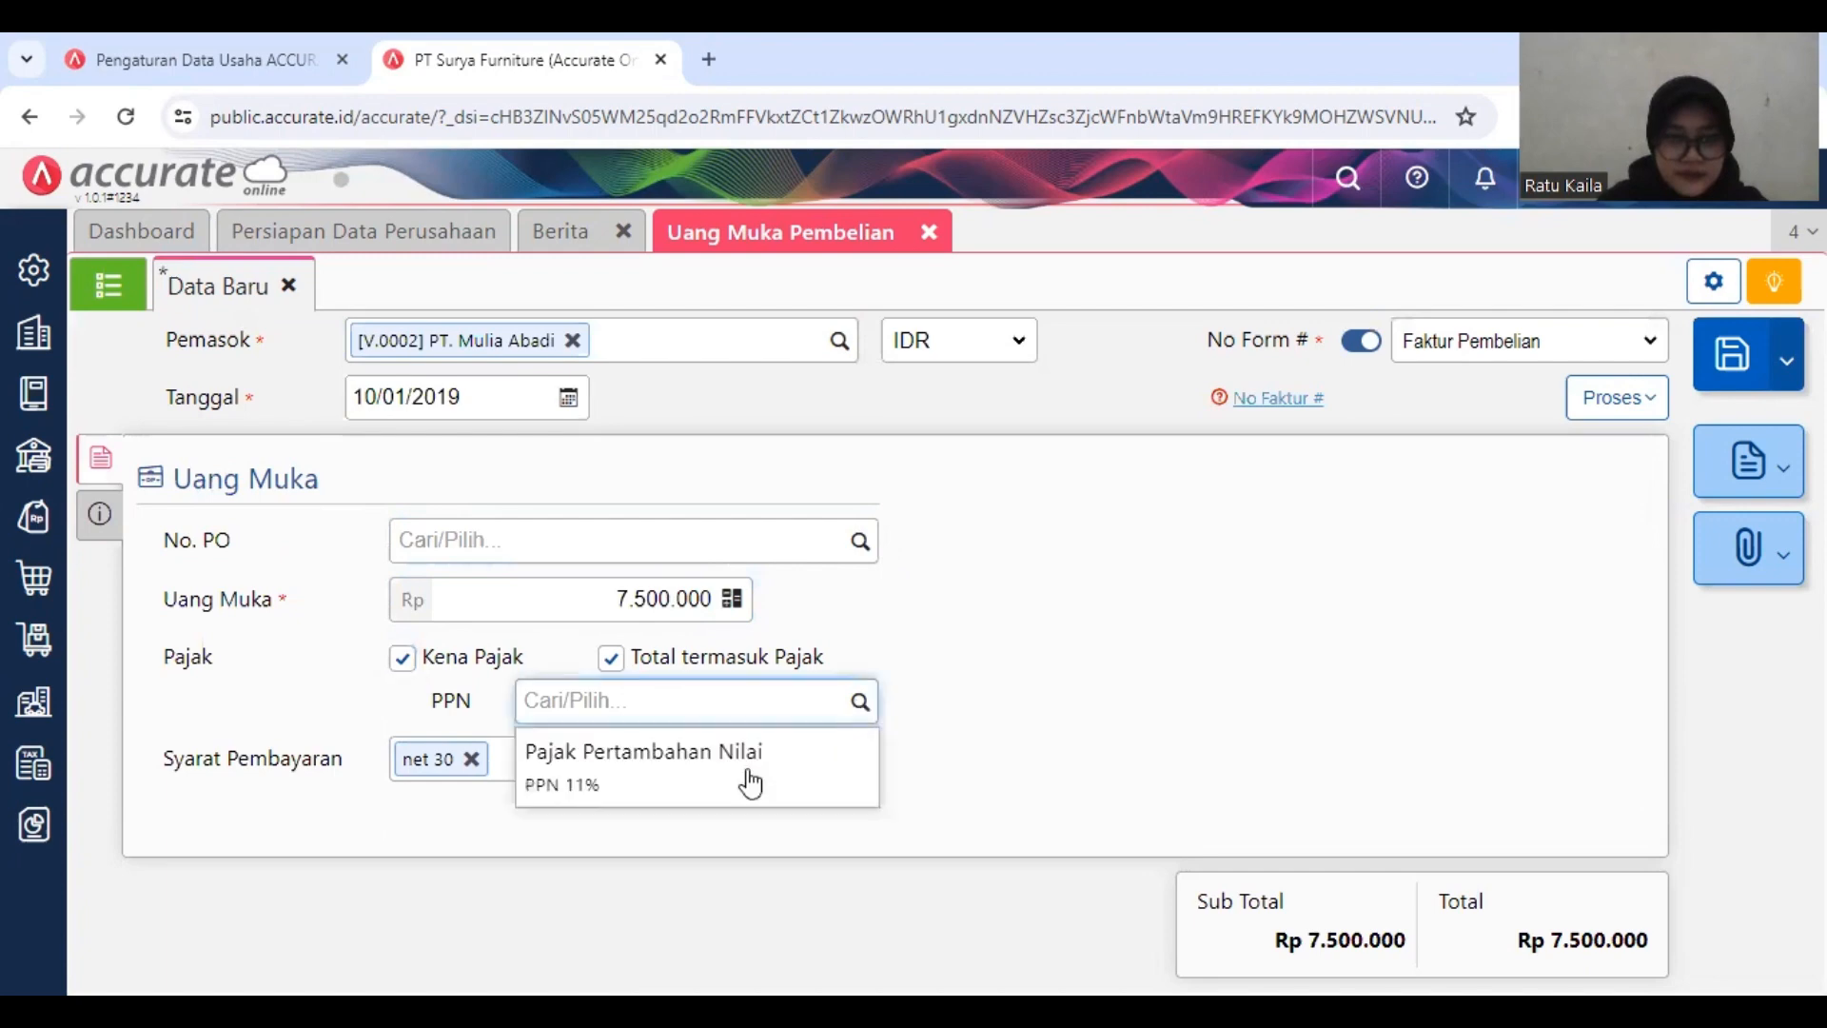
left_click(1028, 690)
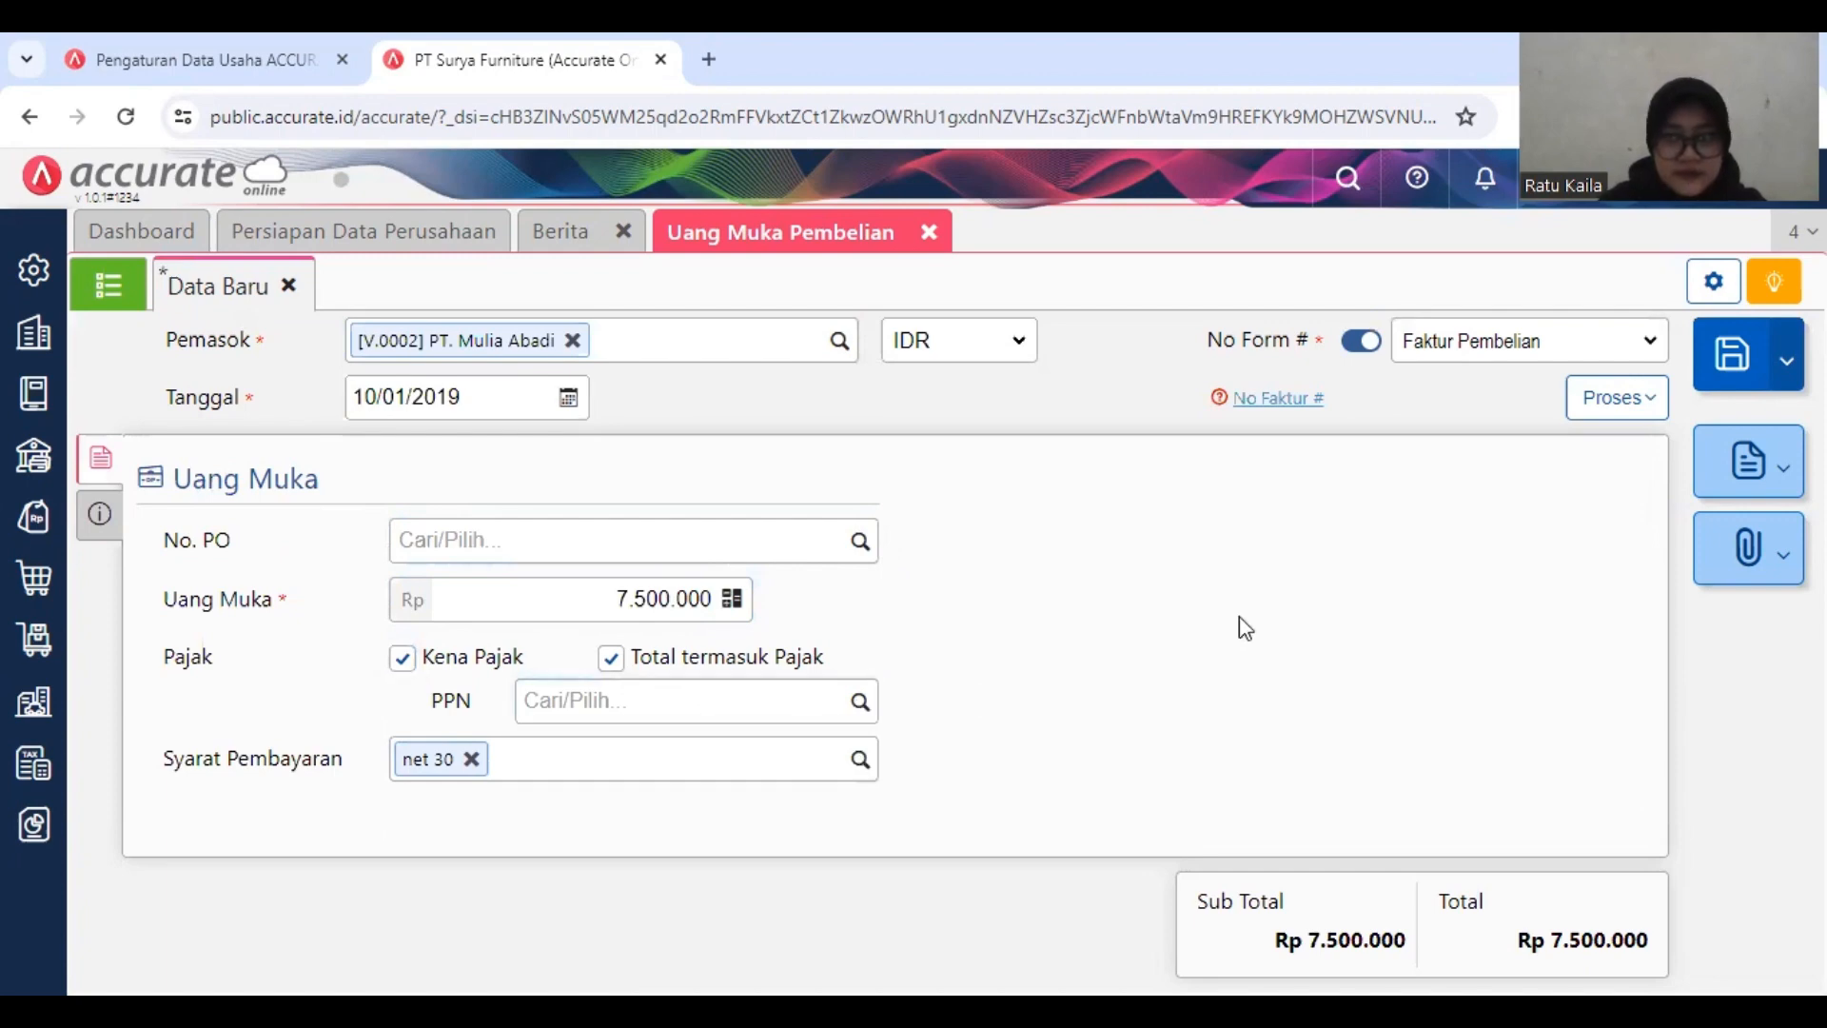
left_click(1606, 413)
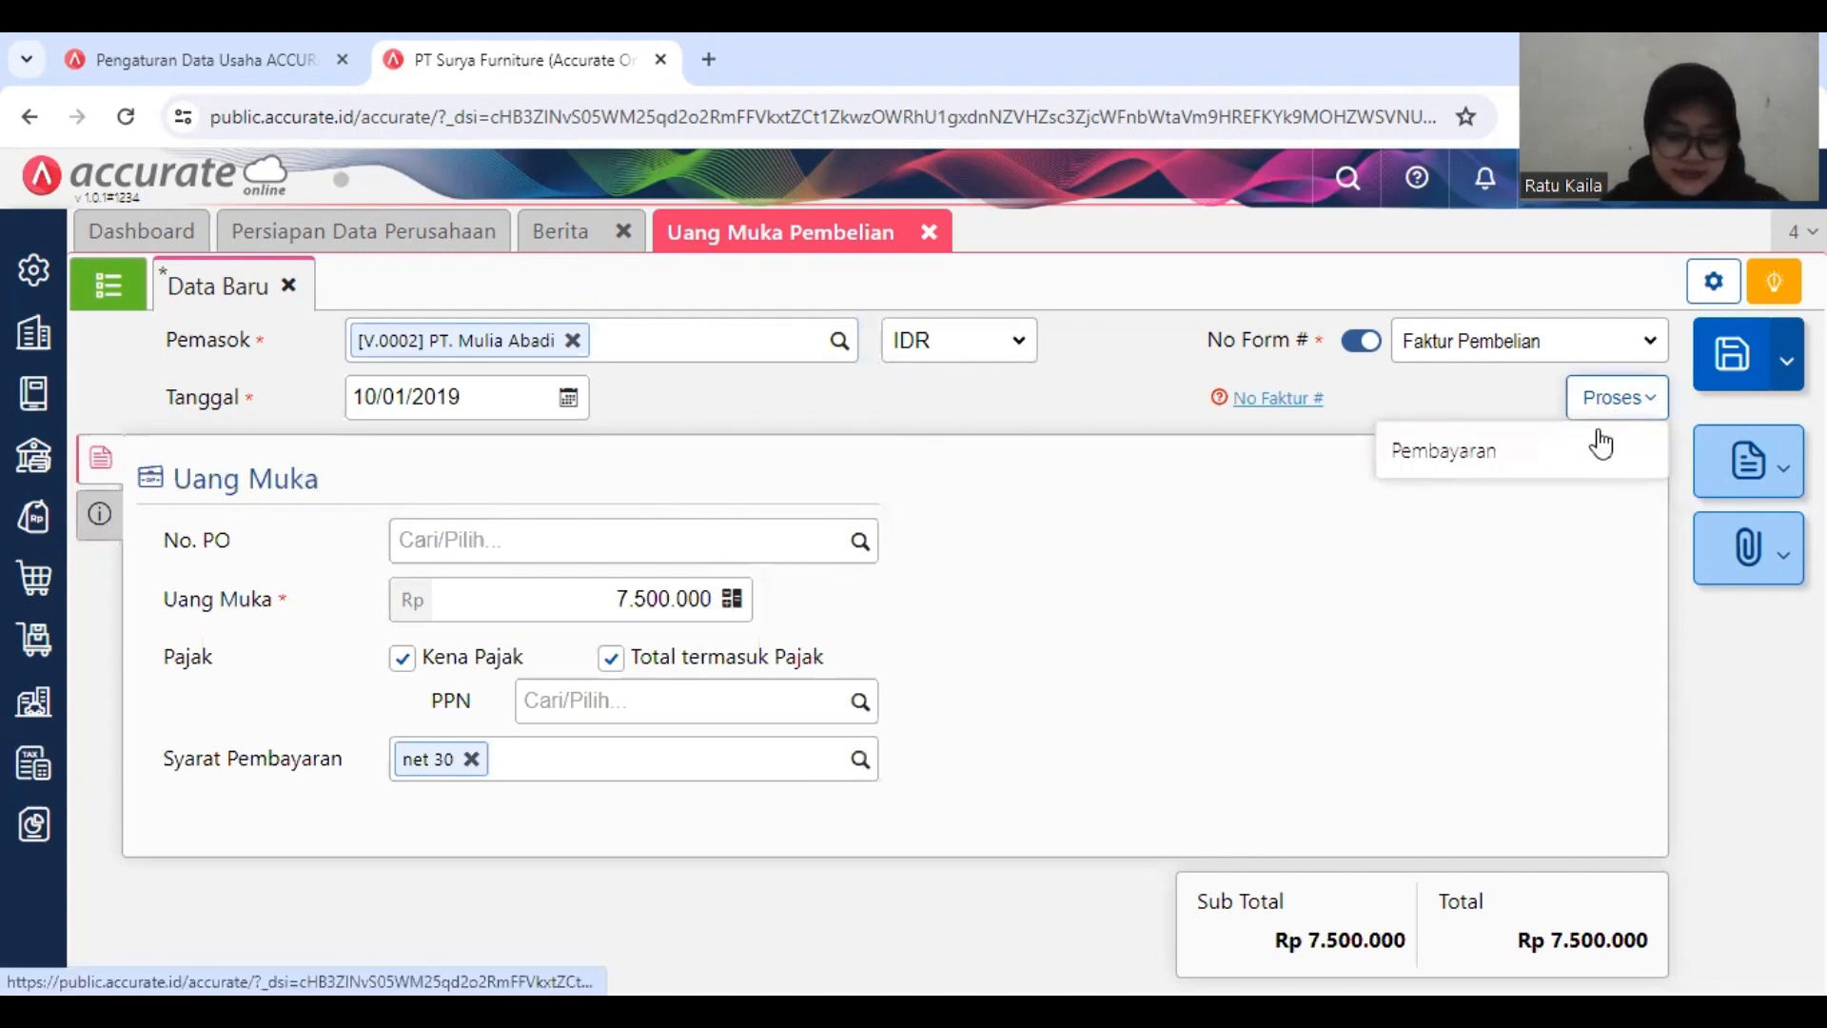
left_click(1606, 444)
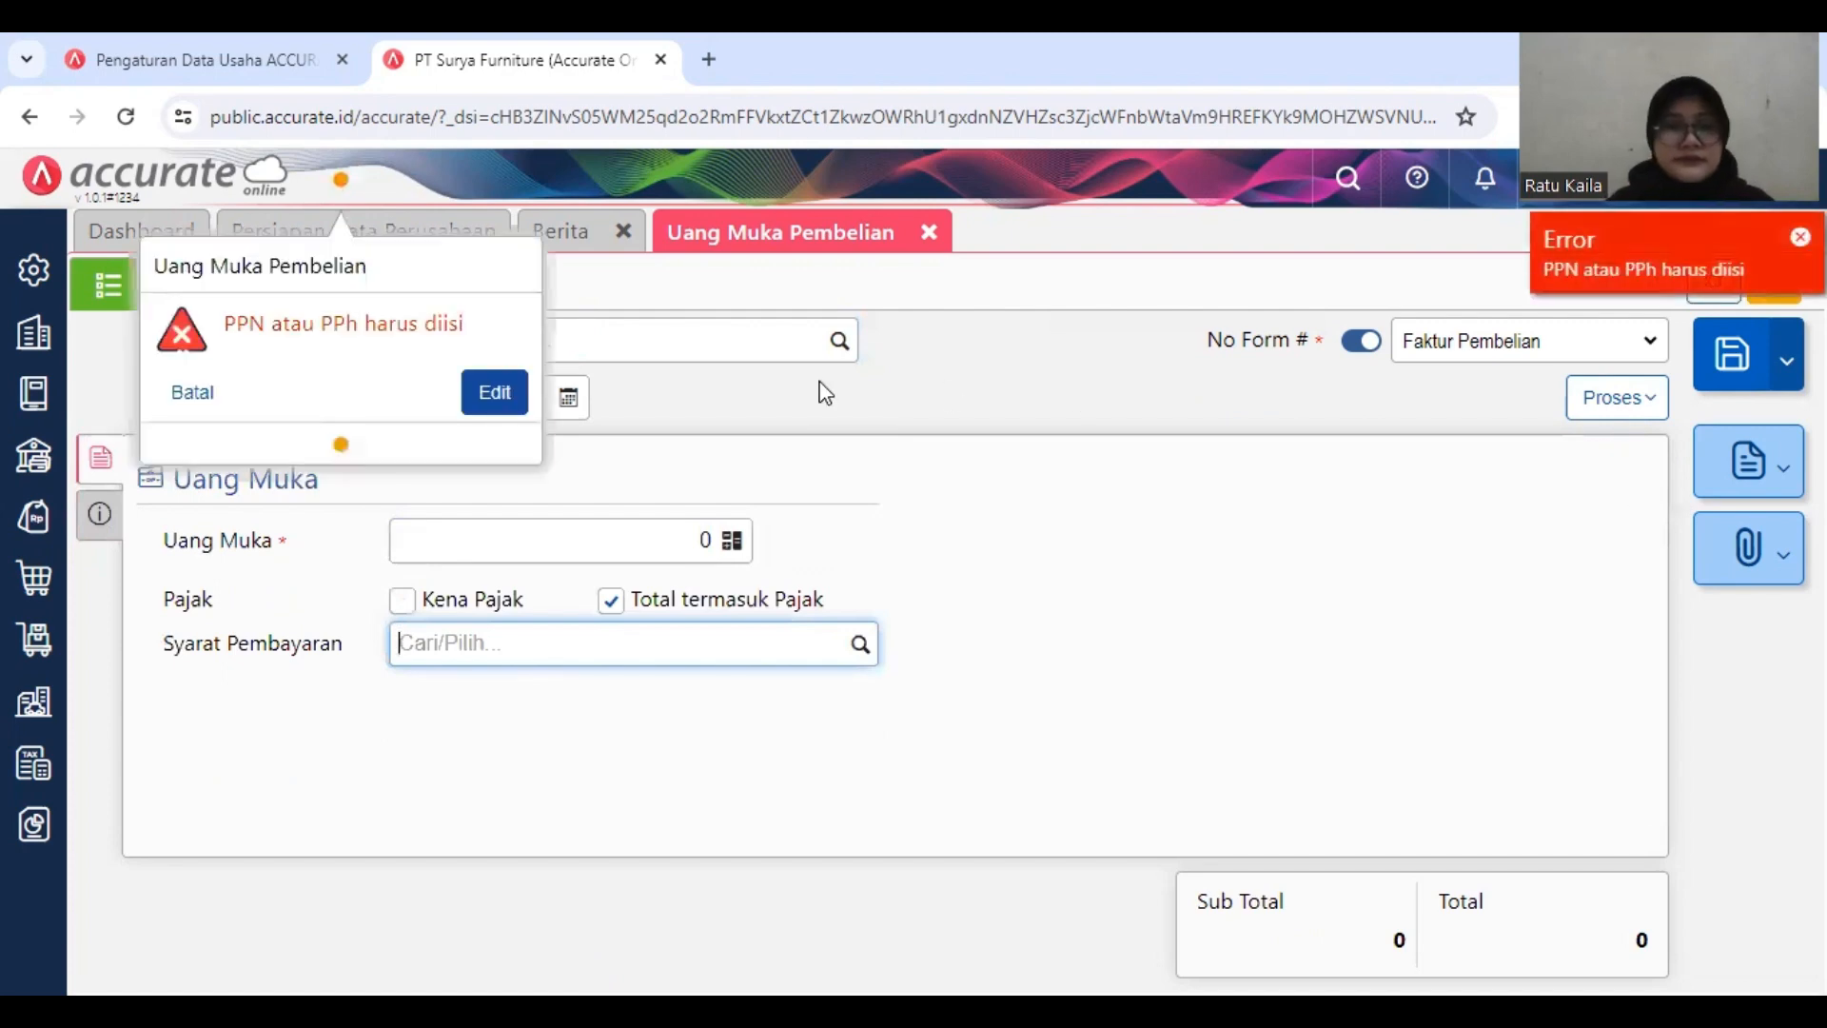
left_click(488, 400)
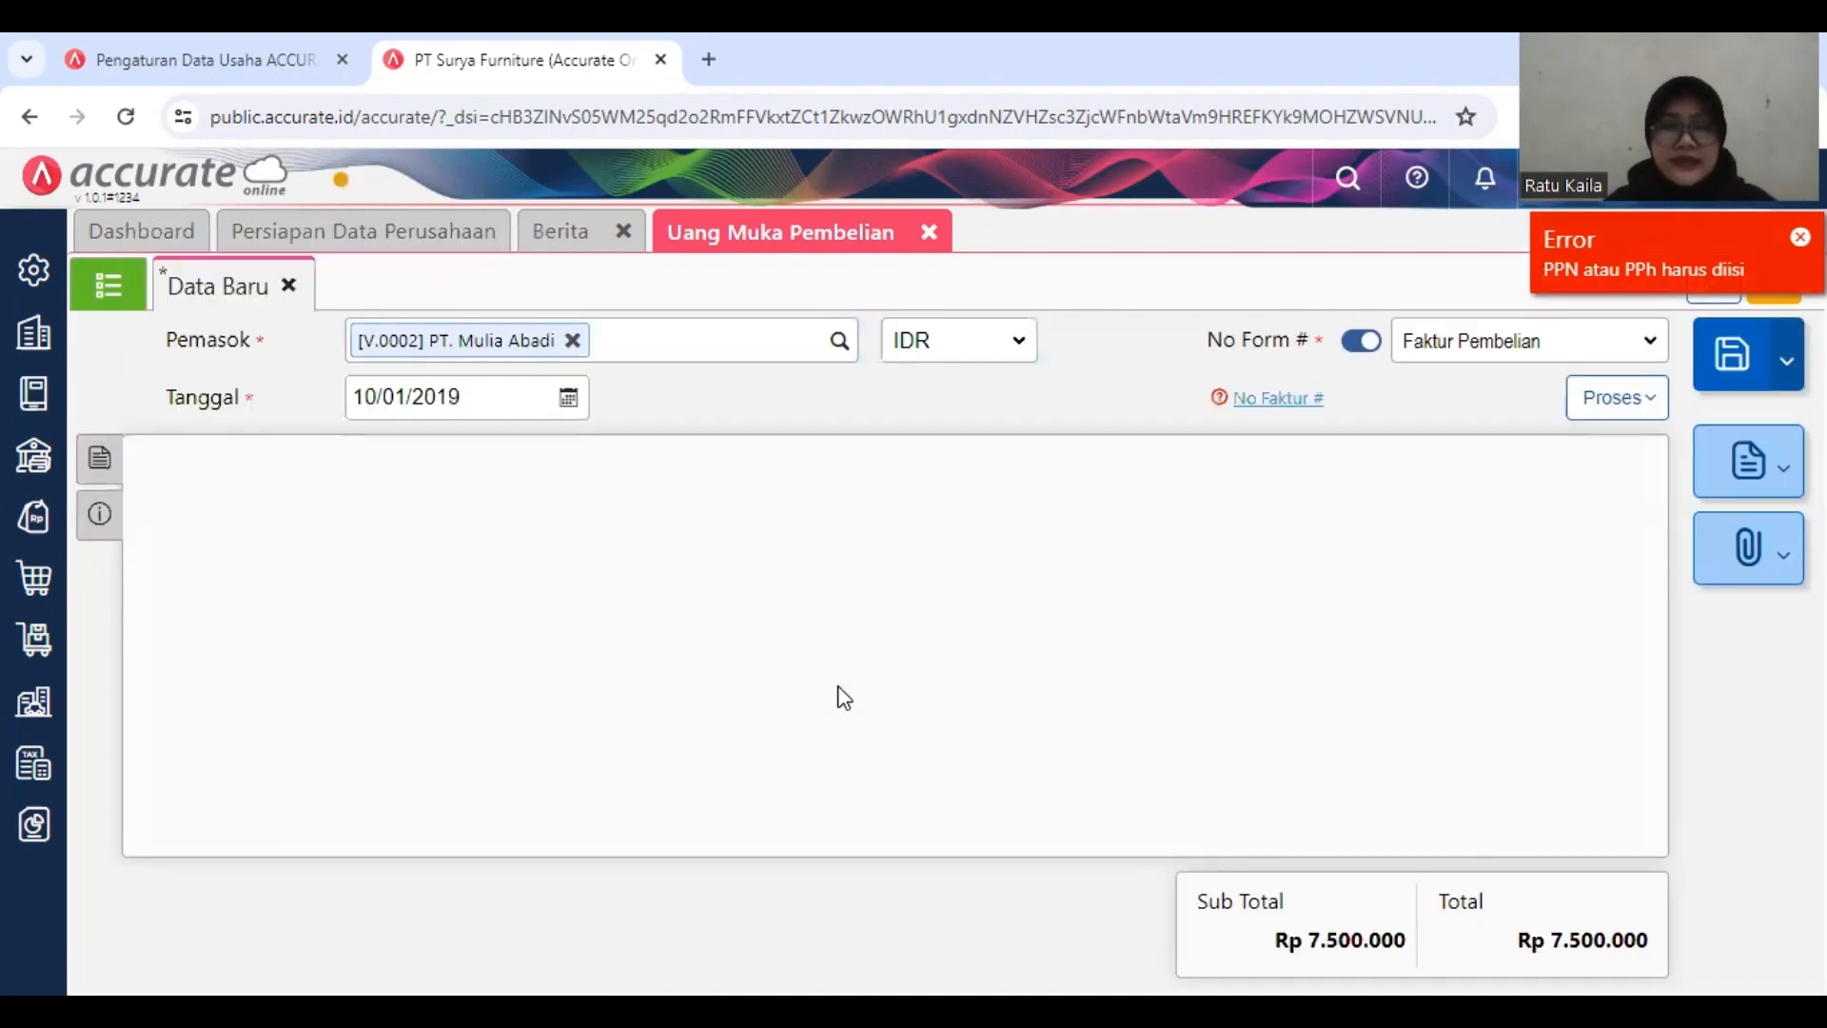
Step: Select Pajak Pertambahan Nilai as the down payment's PPN and set the Tarif PPN to 10%
left_click(826, 711)
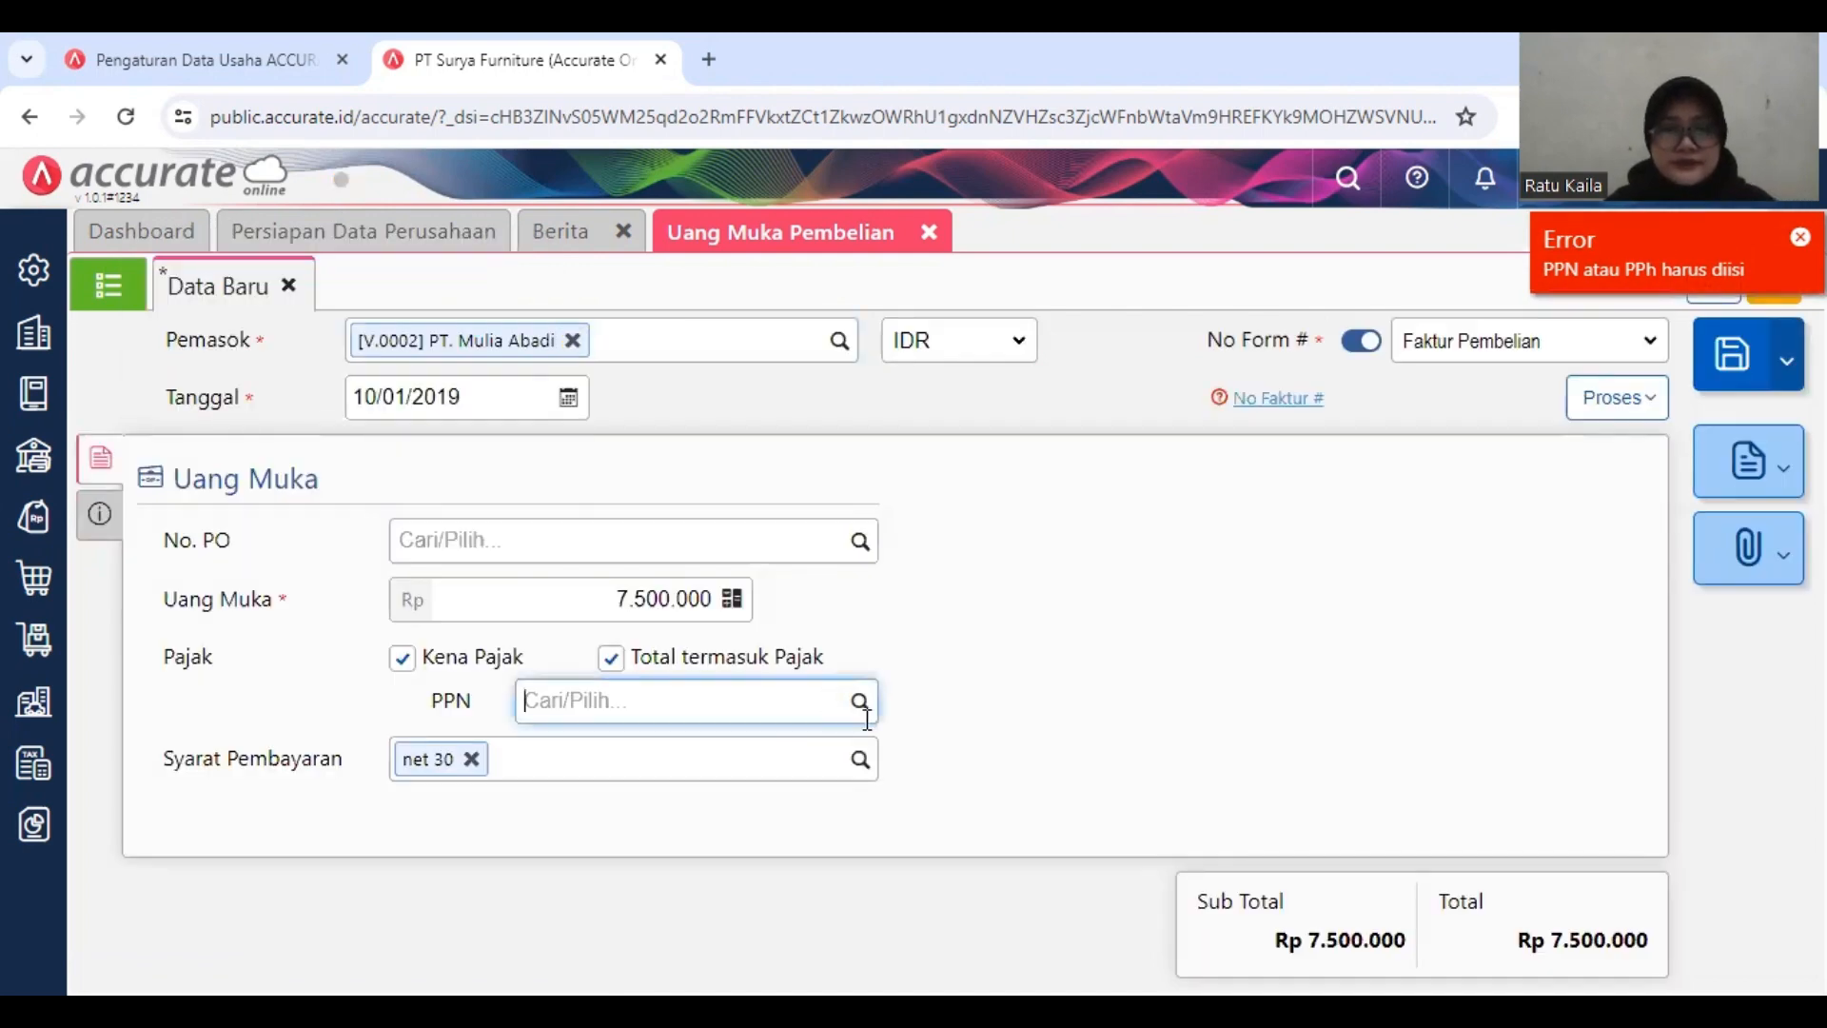
left_click(857, 706)
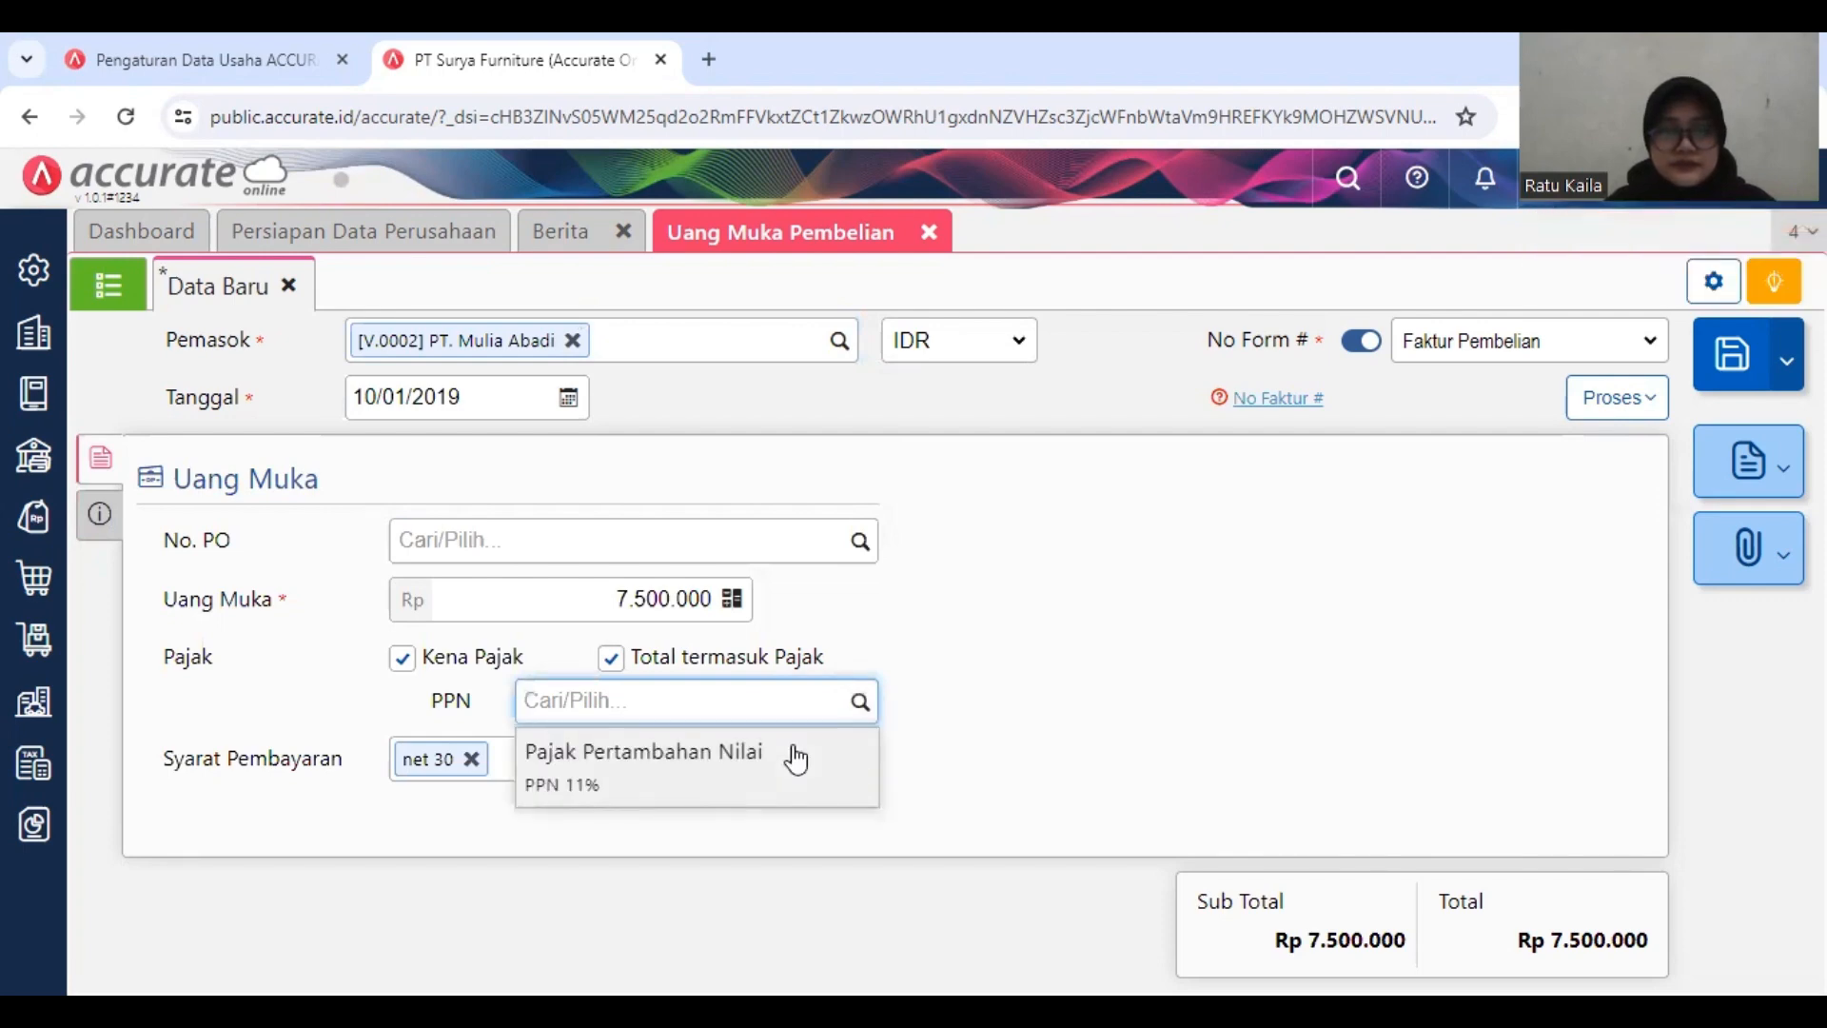
left_click(746, 758)
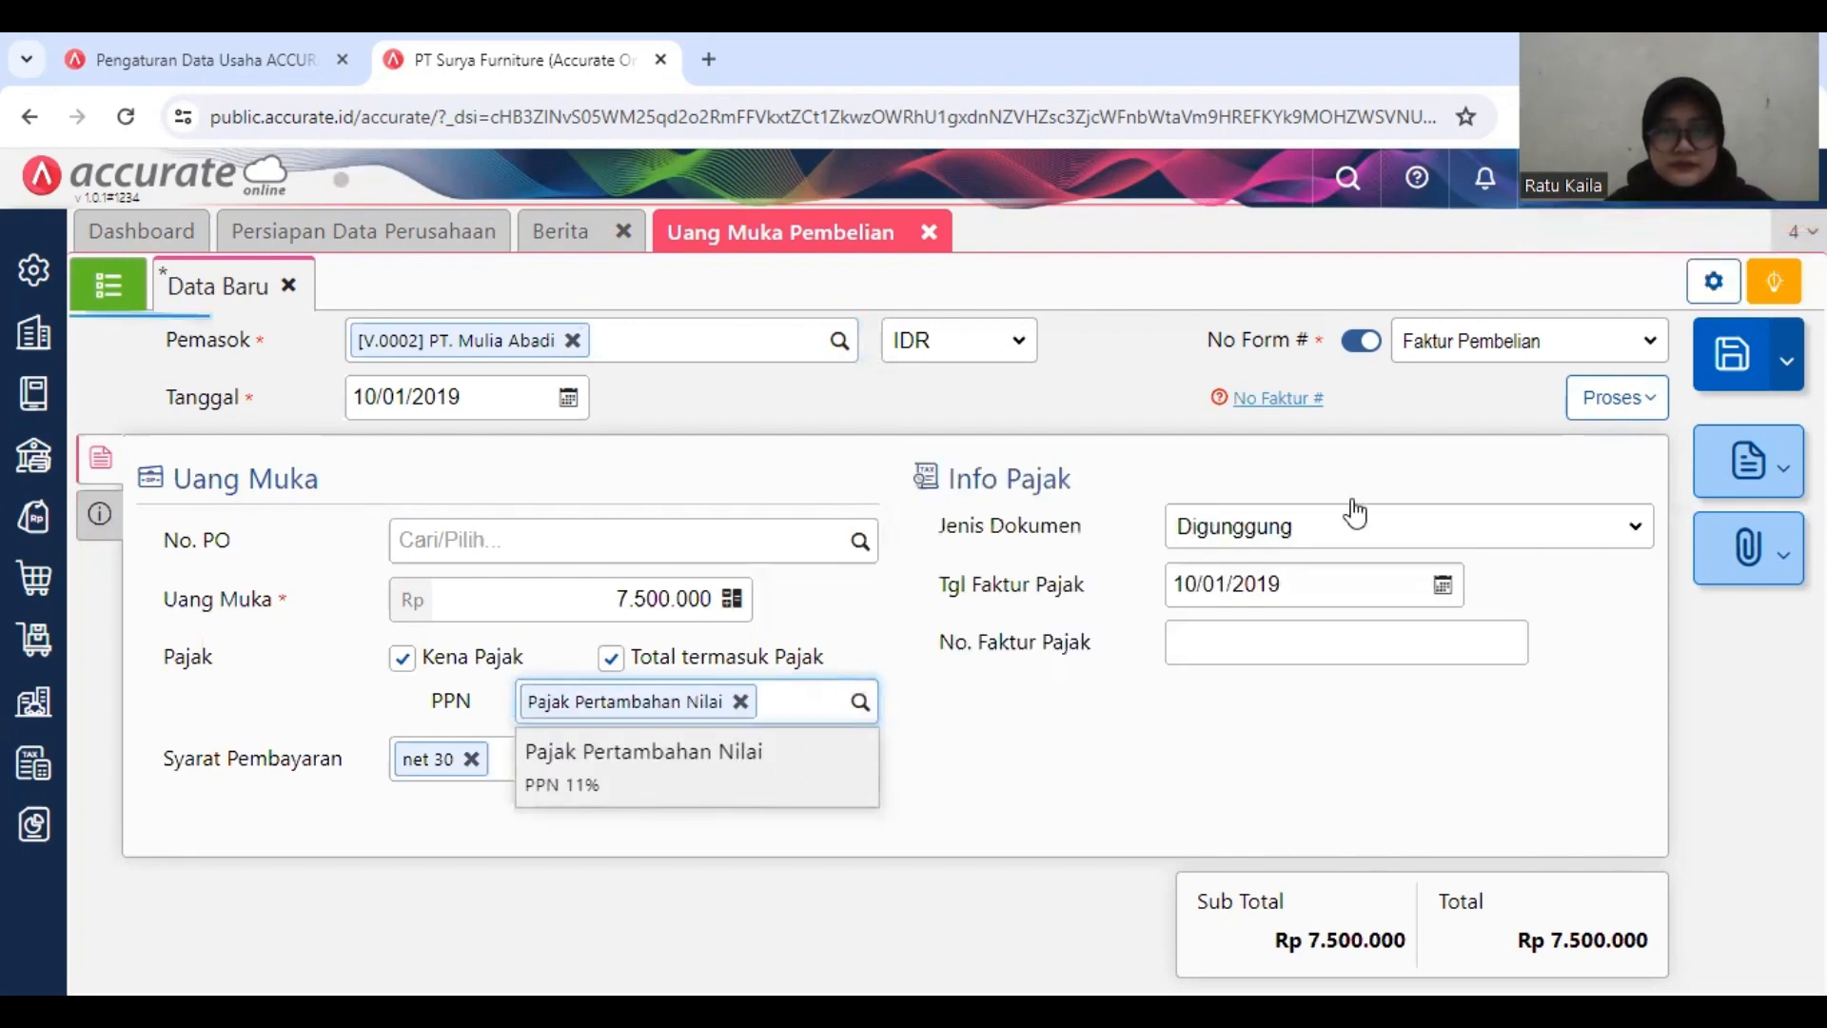
left_click(1625, 398)
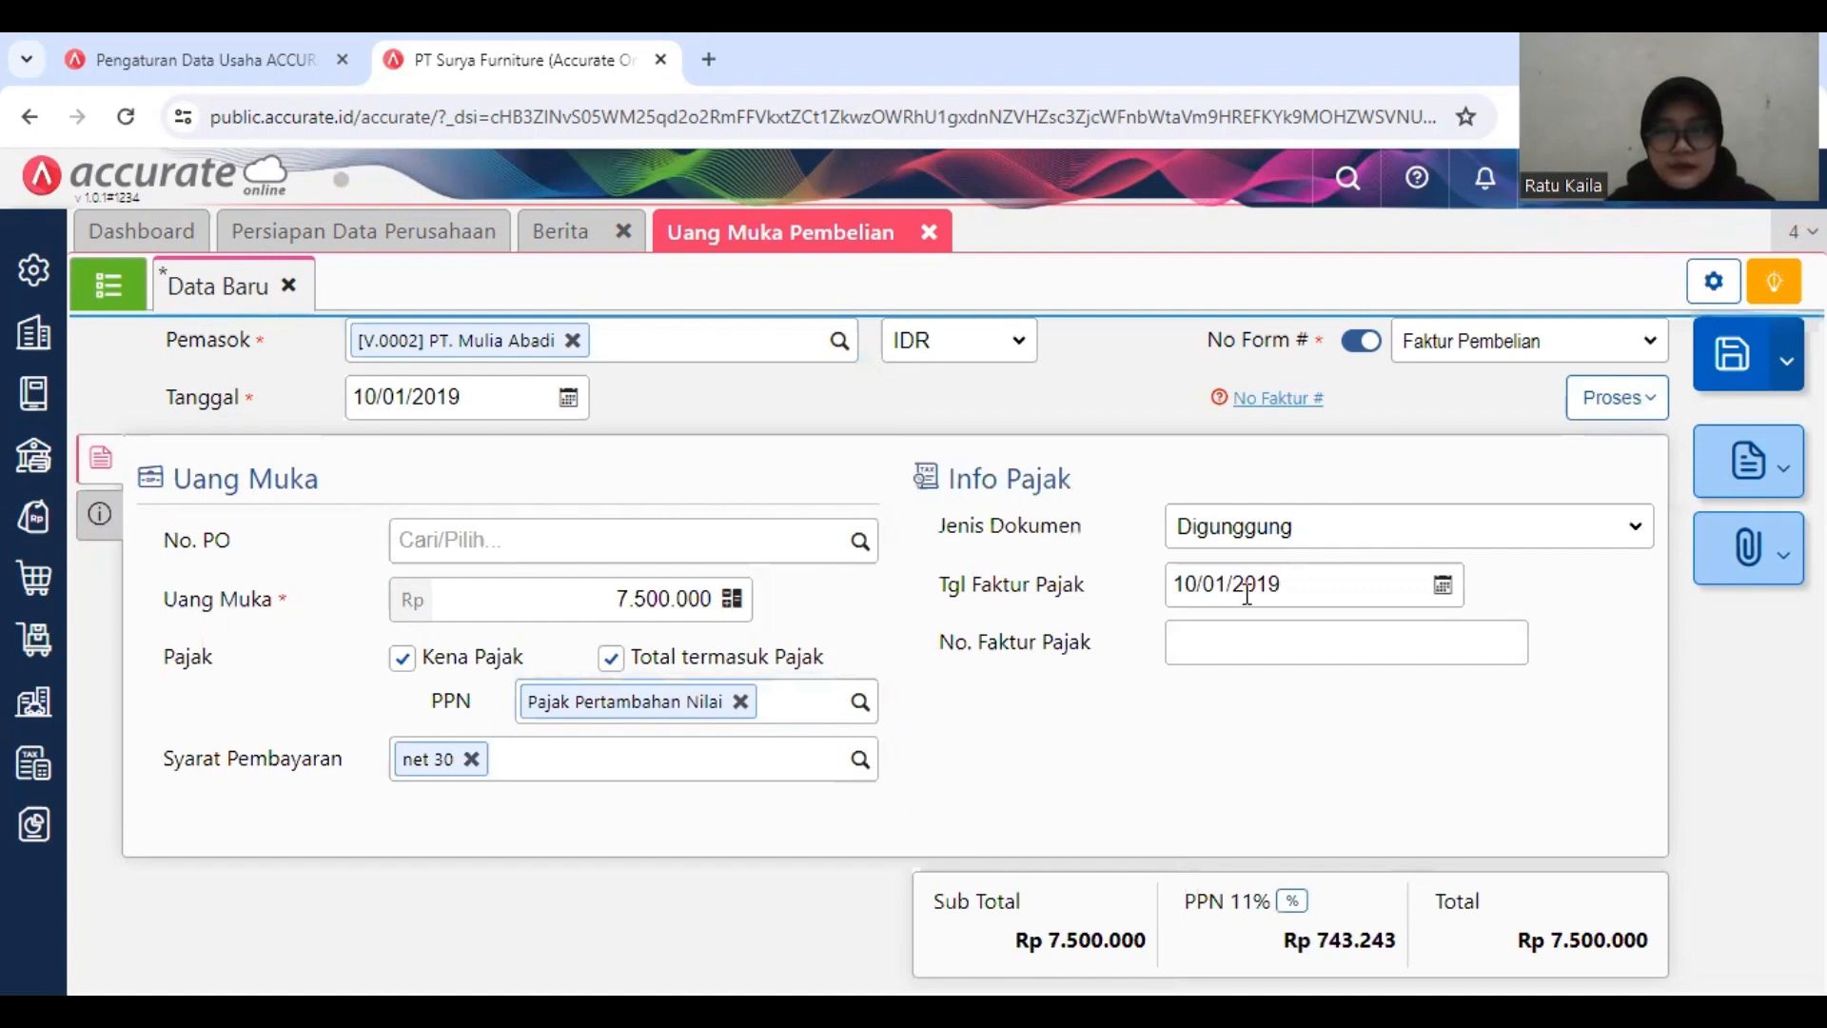
left_click(1292, 902)
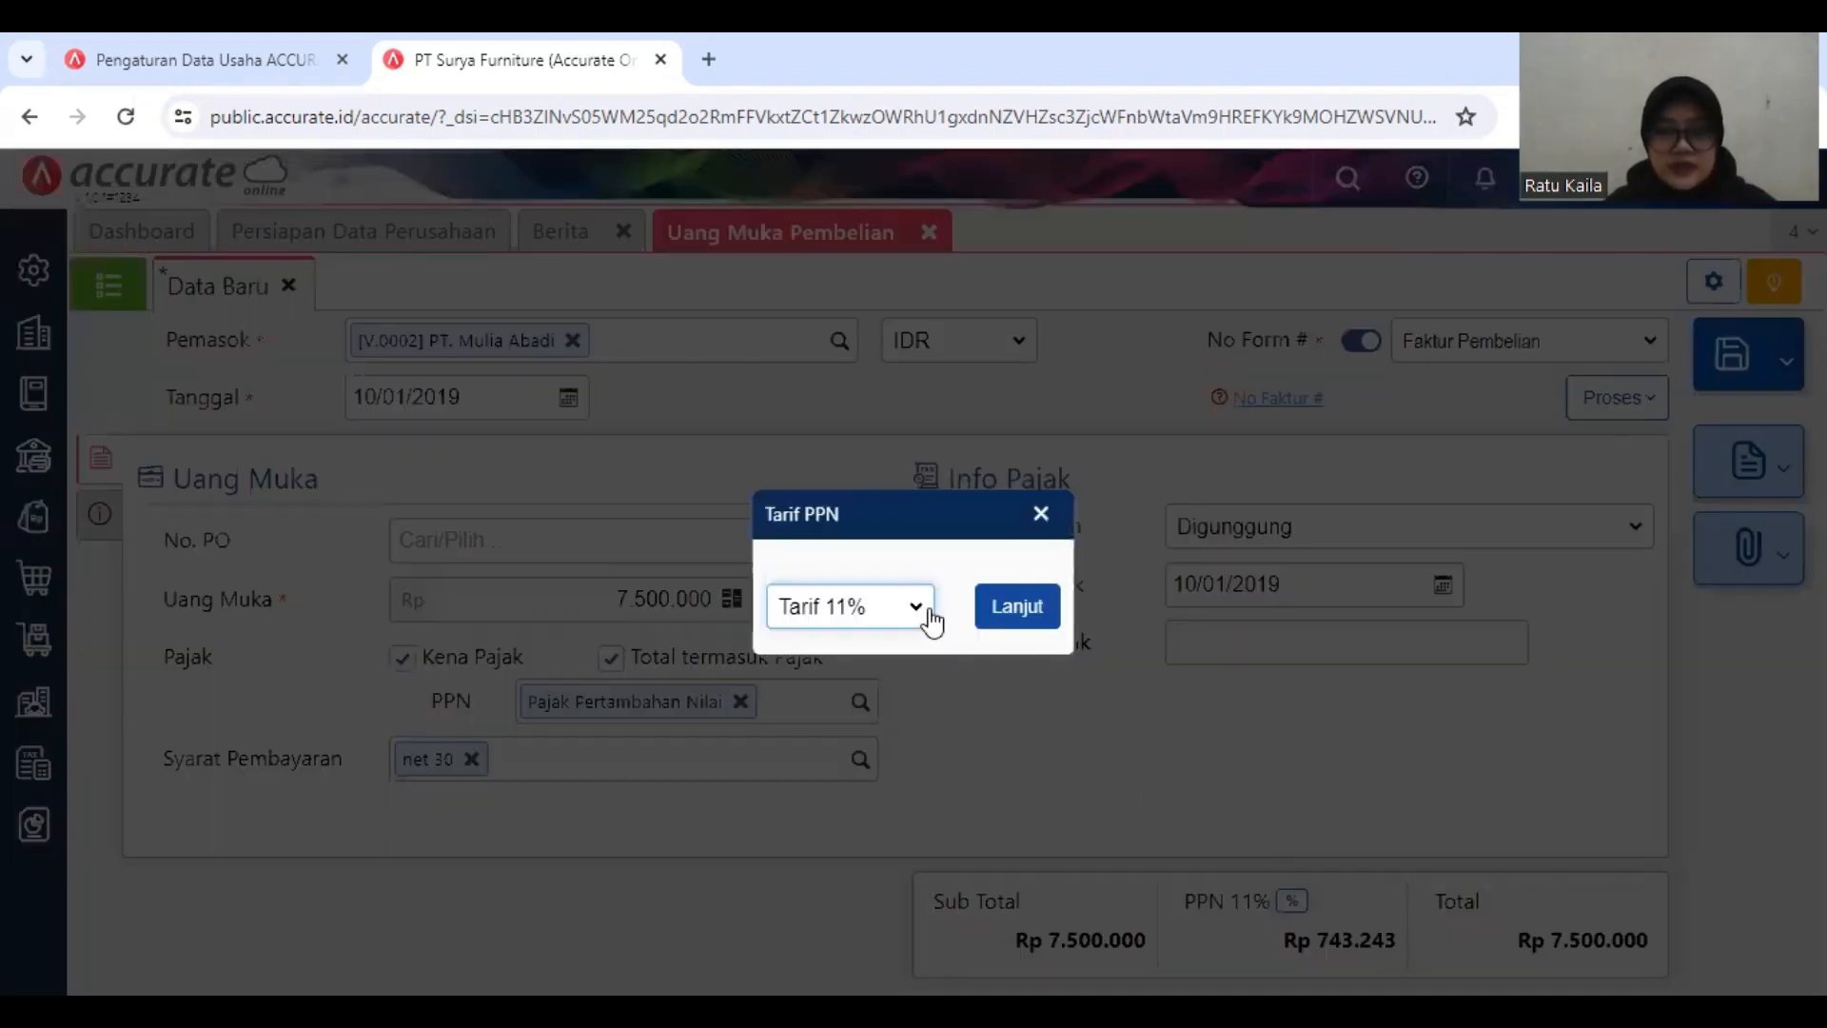
left_click(1047, 612)
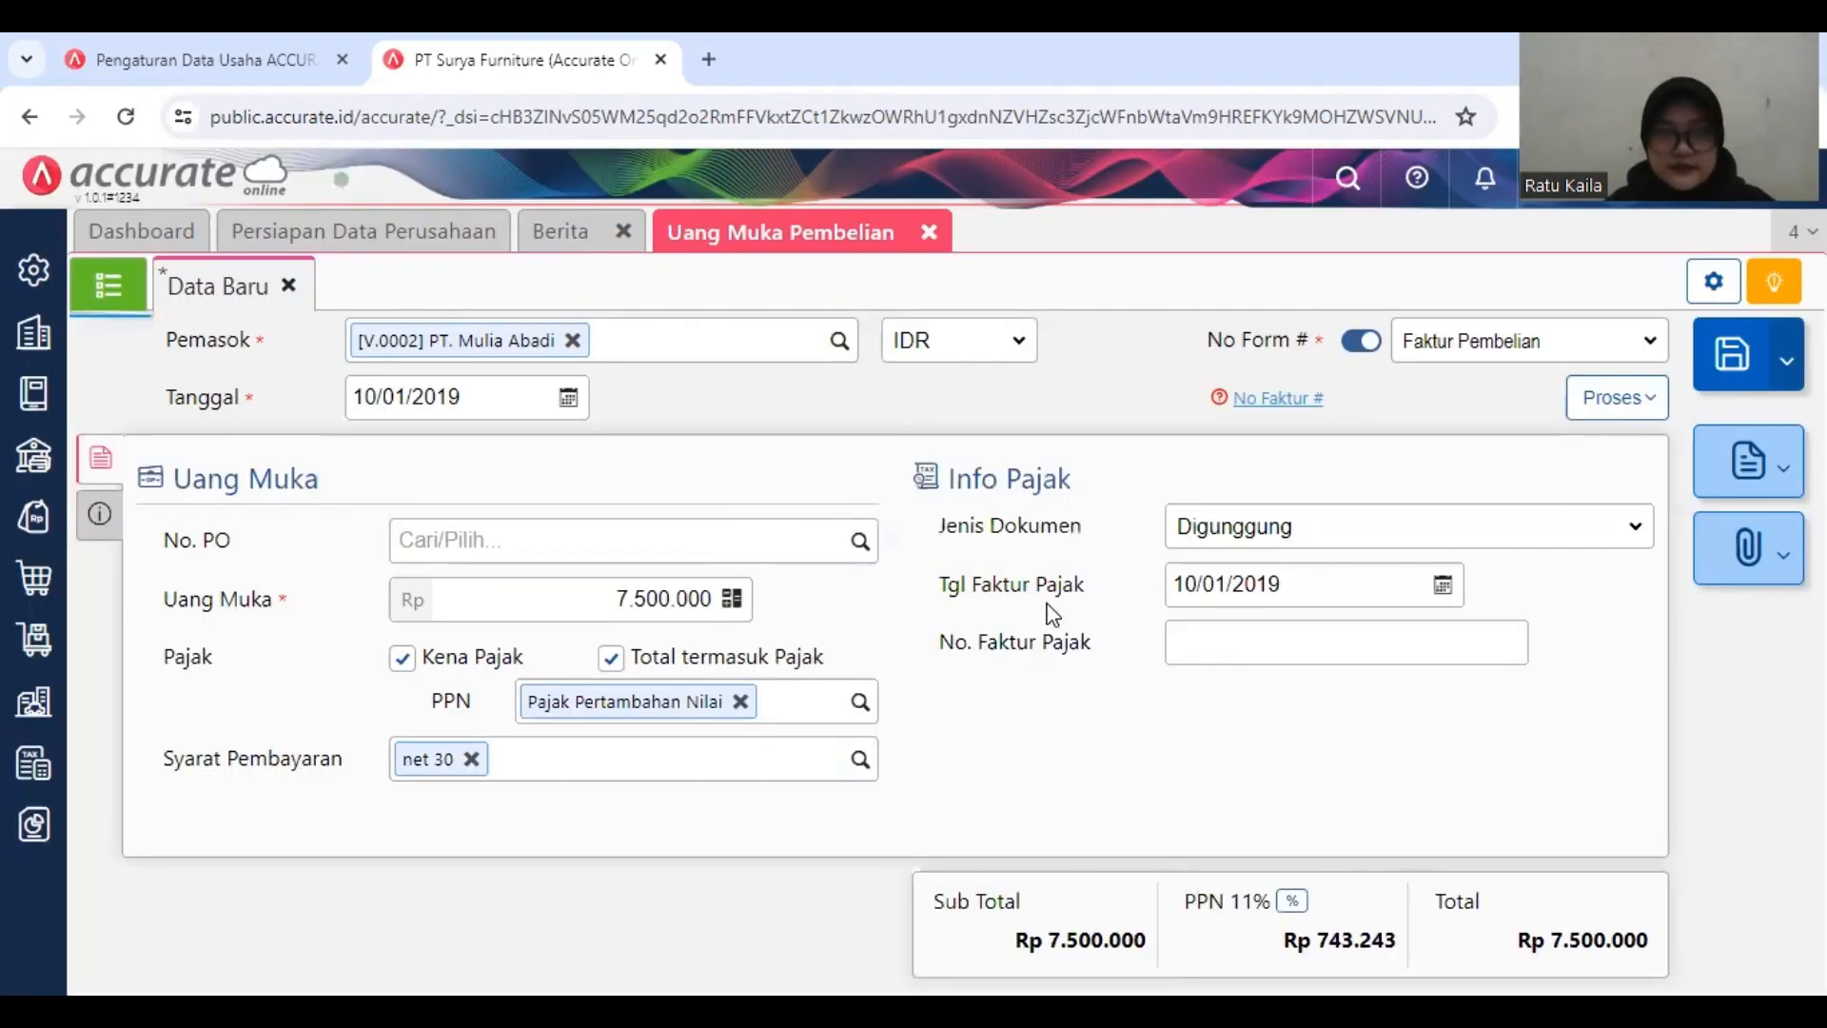
Step: Process the down payment into a Pembayaran and choose Bank Mandiri IDR as the paying bank
left_click(1616, 398)
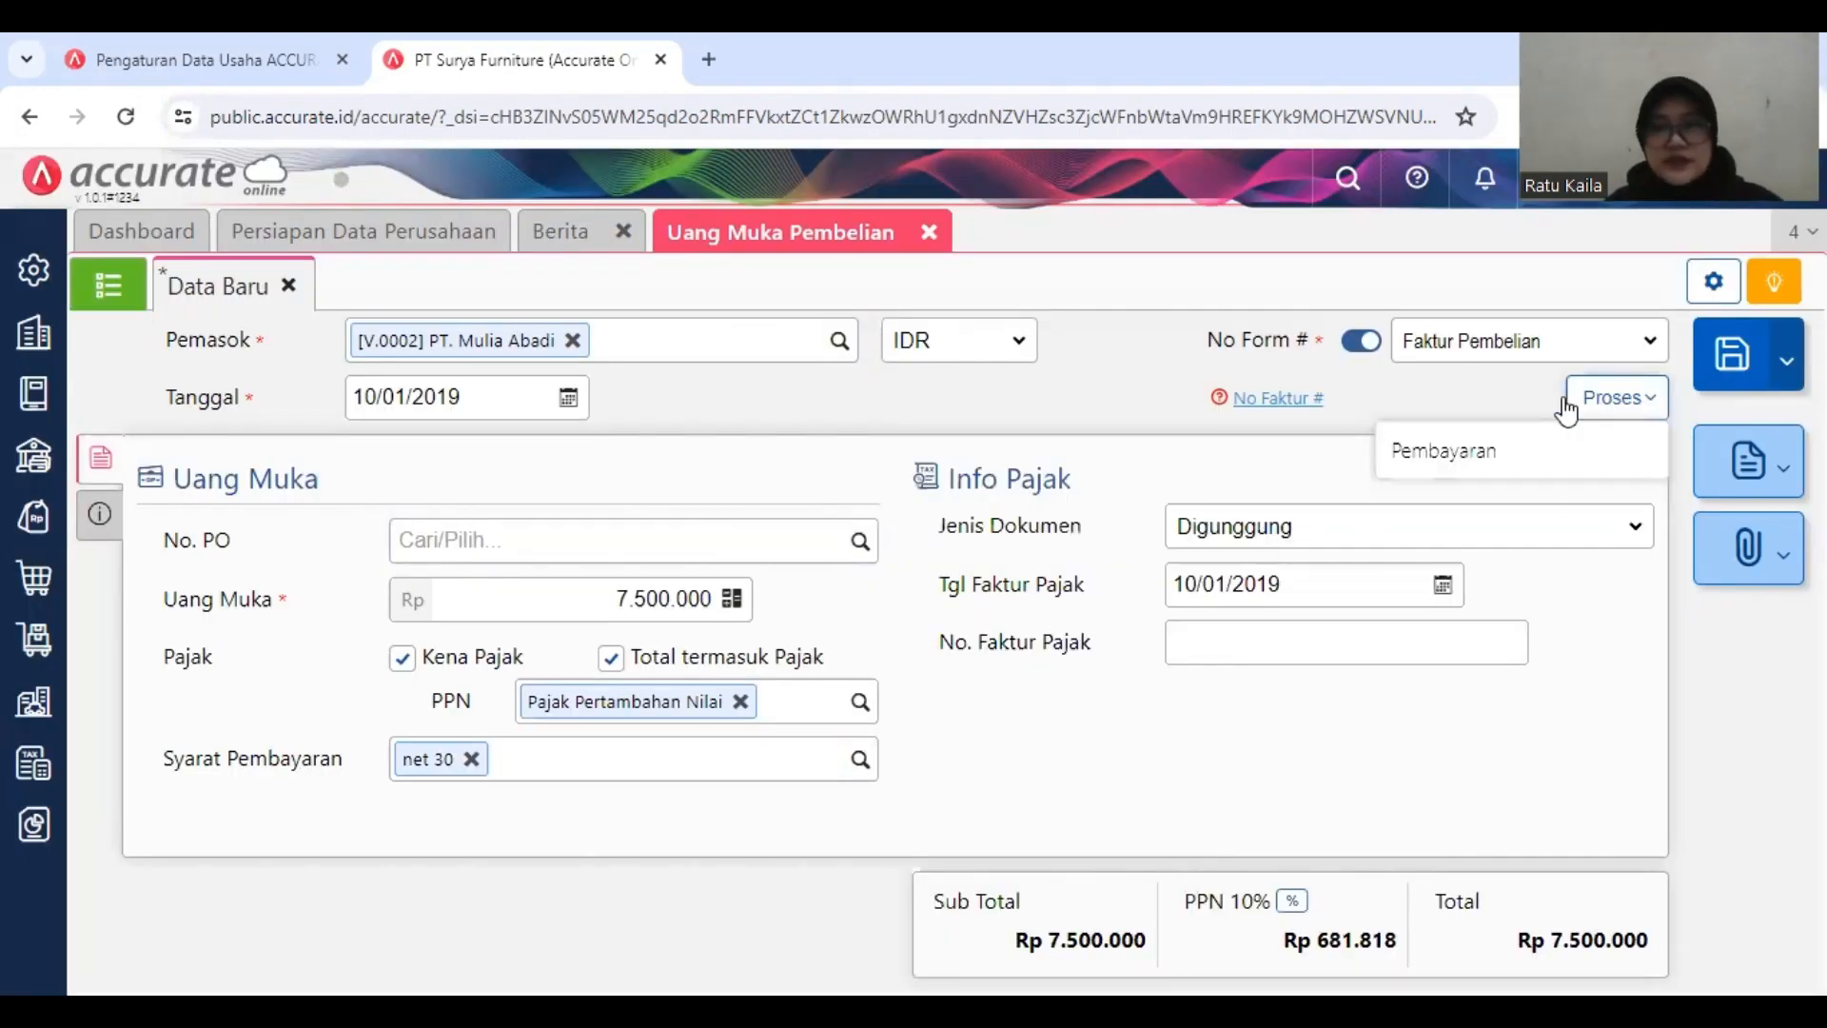
left_click(1447, 450)
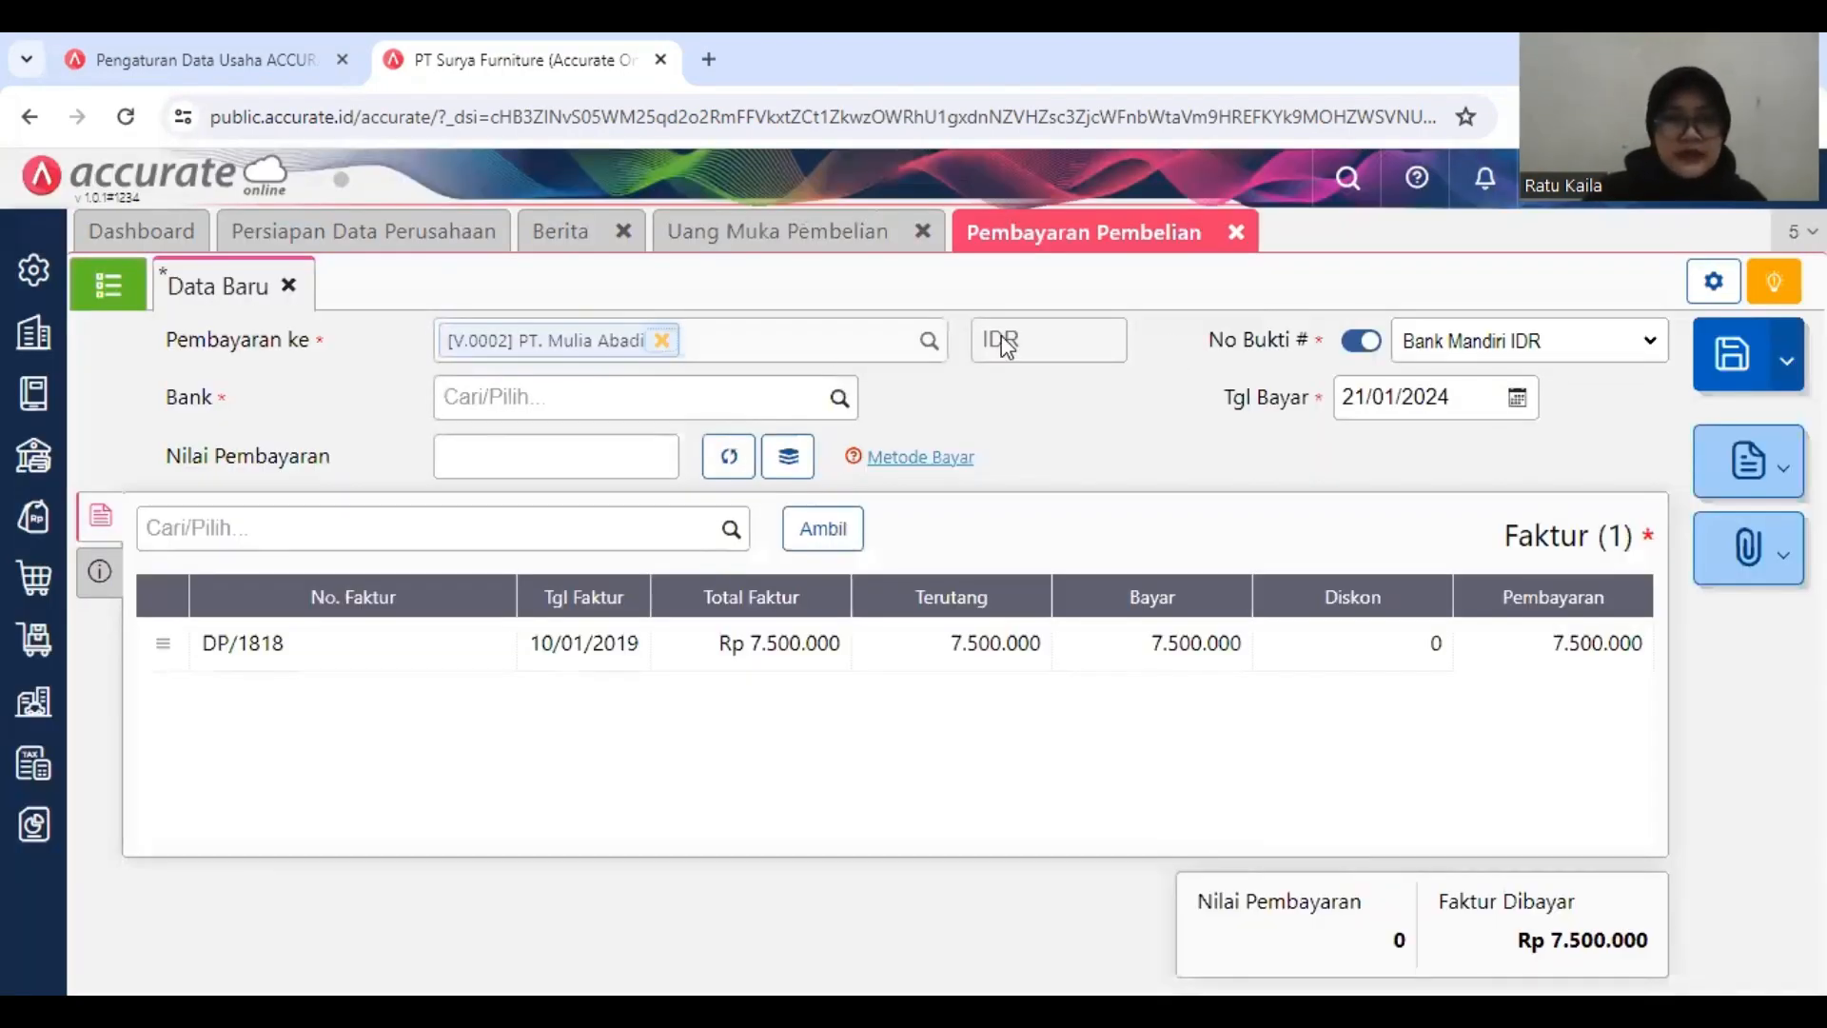
left_click(839, 398)
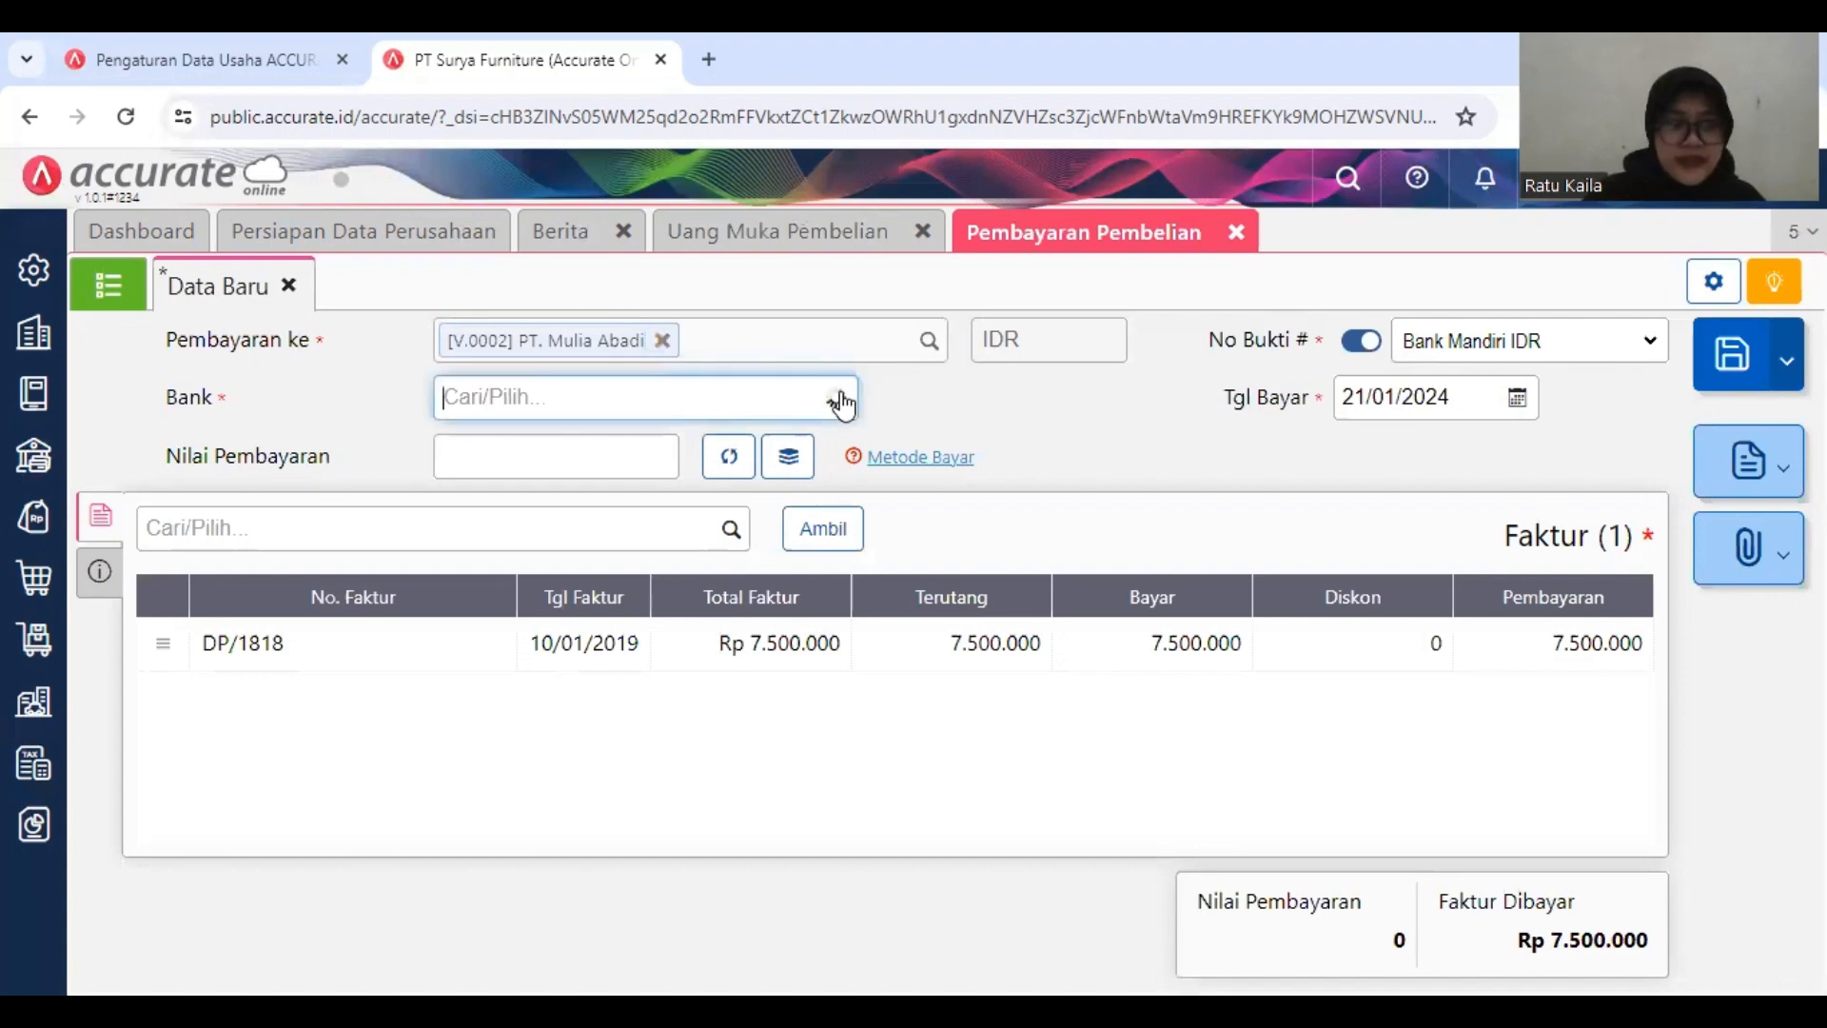
left_click(767, 638)
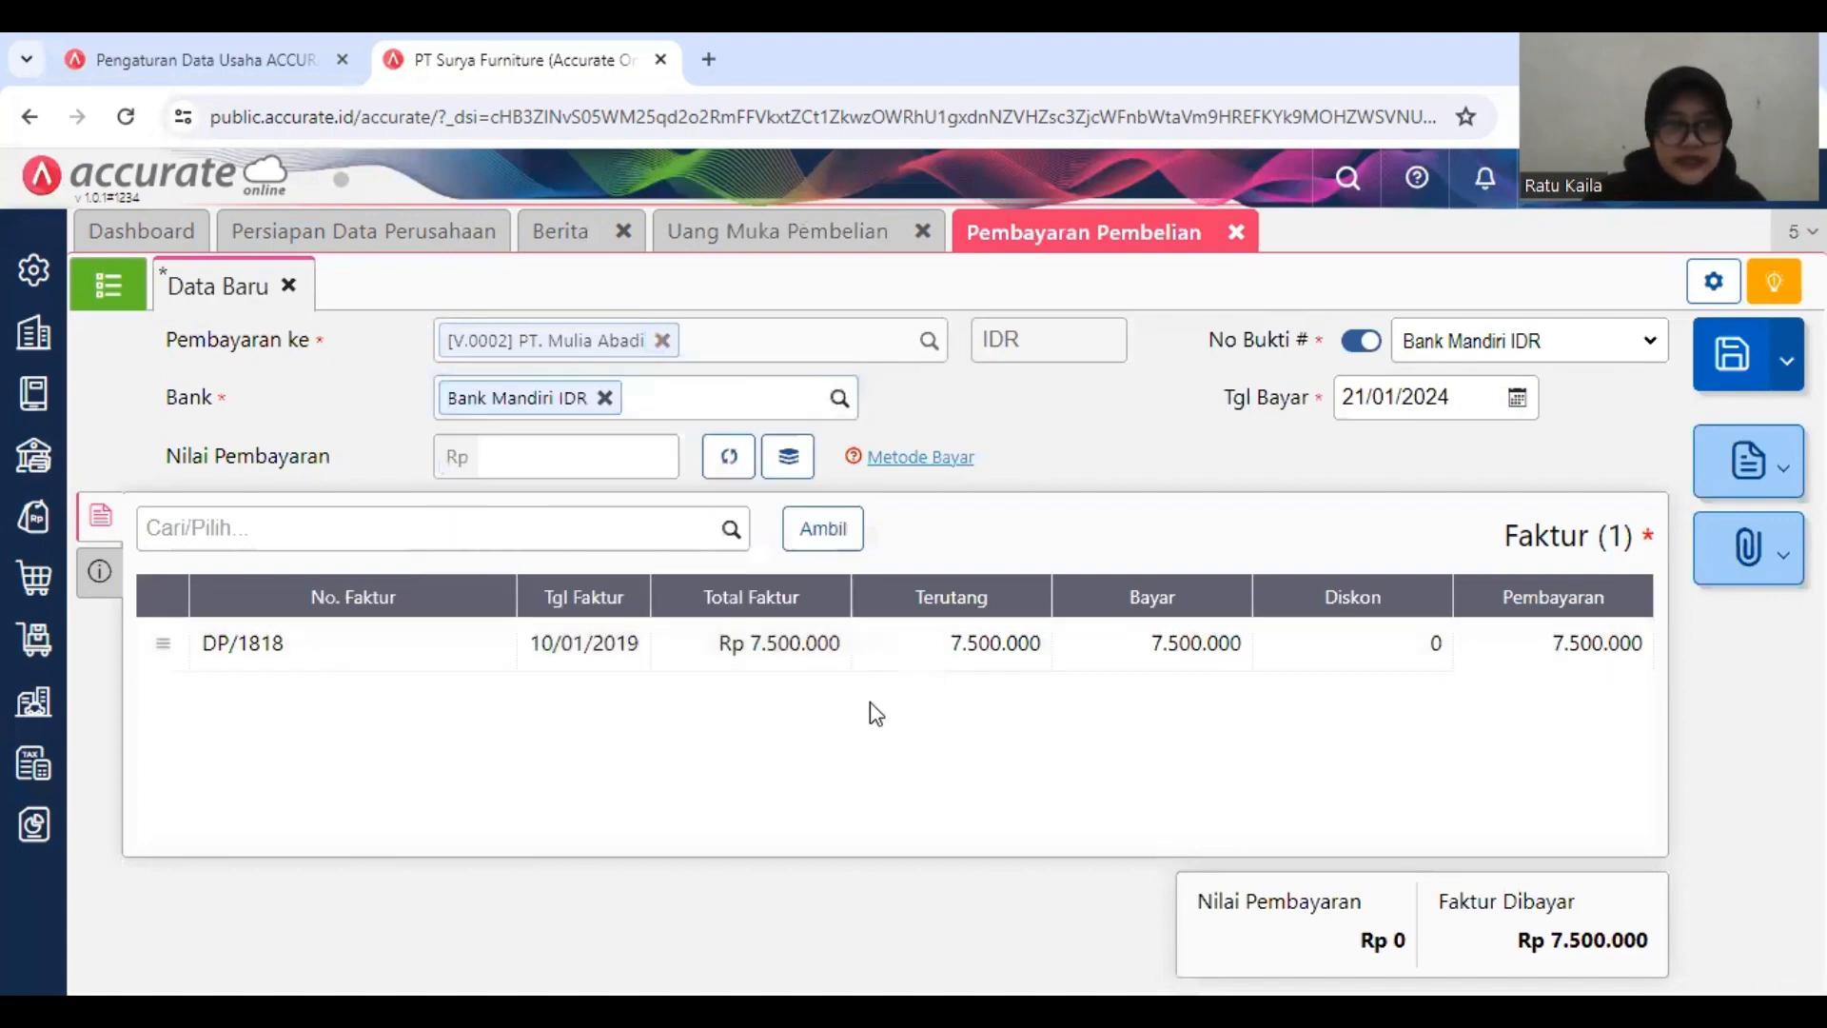
Step: Set the payment's Tgl Bayar to 10/01/2019
left_click(1453, 397)
type("1_/__/____")
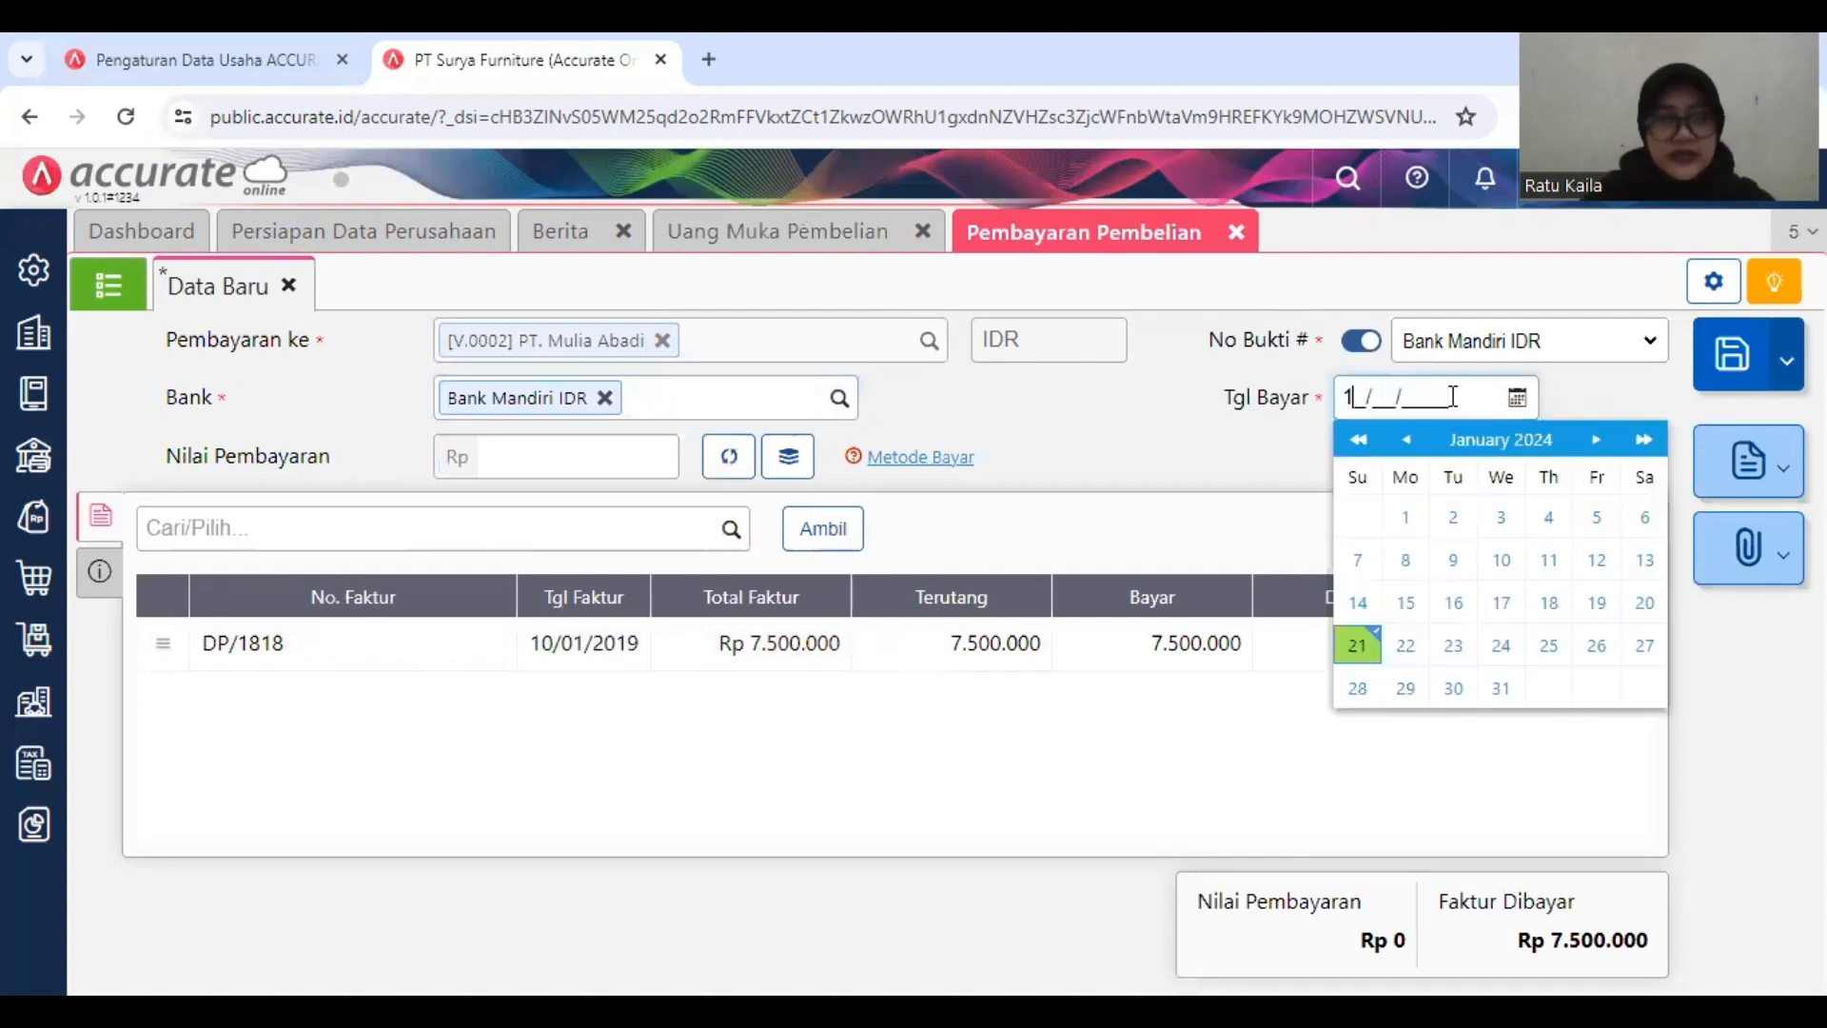
type("0/10")
key("BackSpace")
key("BackSpace")
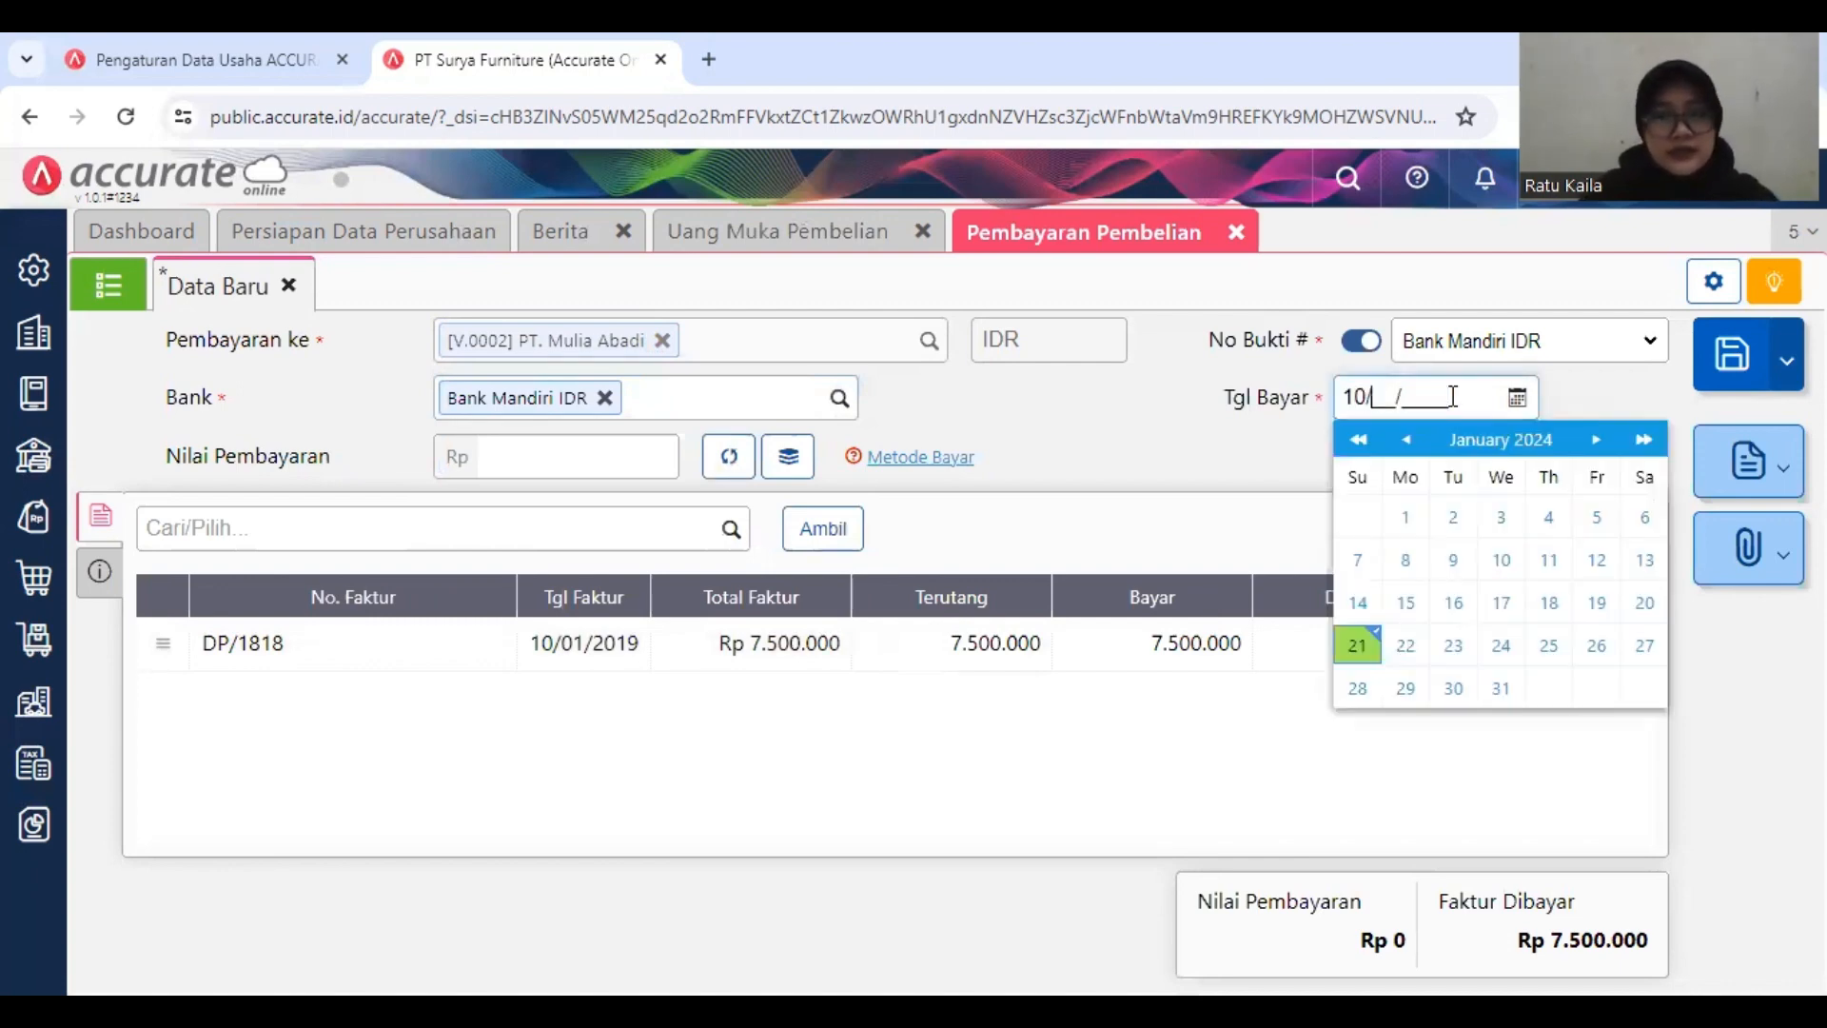
type("01/2019")
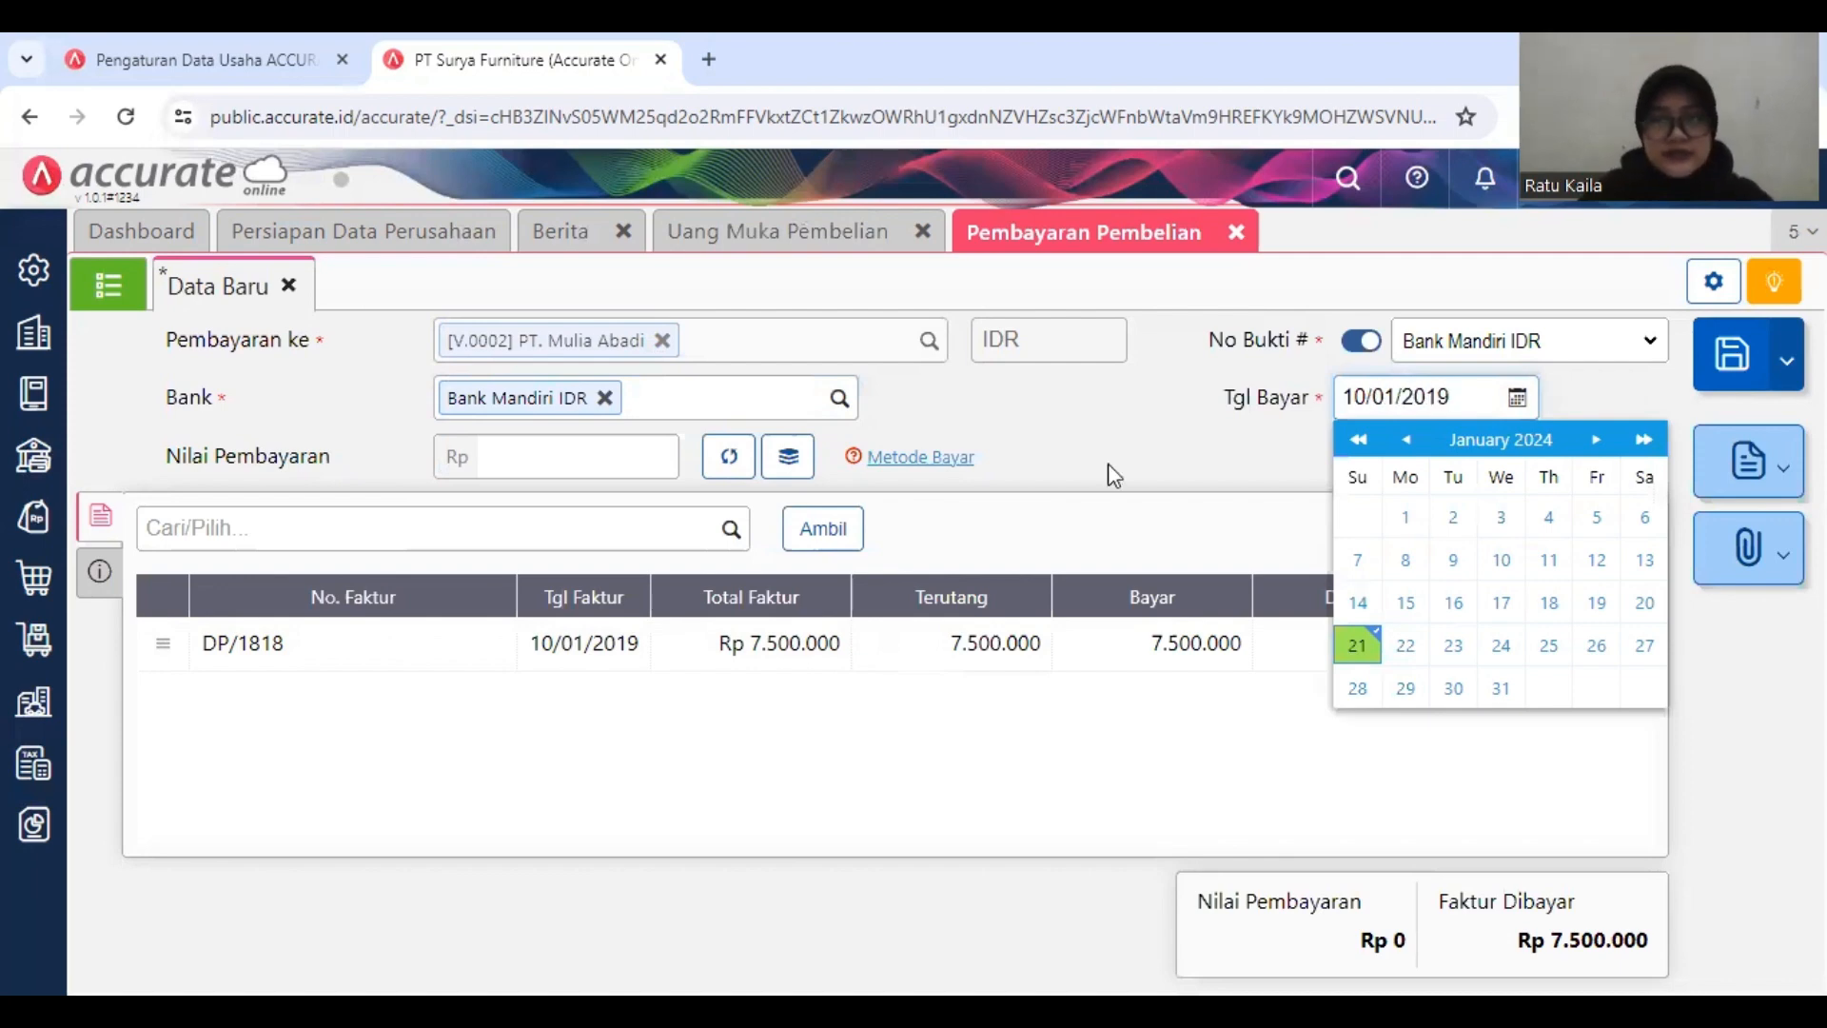
Step: Calculate the Nilai Pembayaran from the down payment invoice, set Metode Bayar to Transfer Bank, and save the payment
left_click(678, 509)
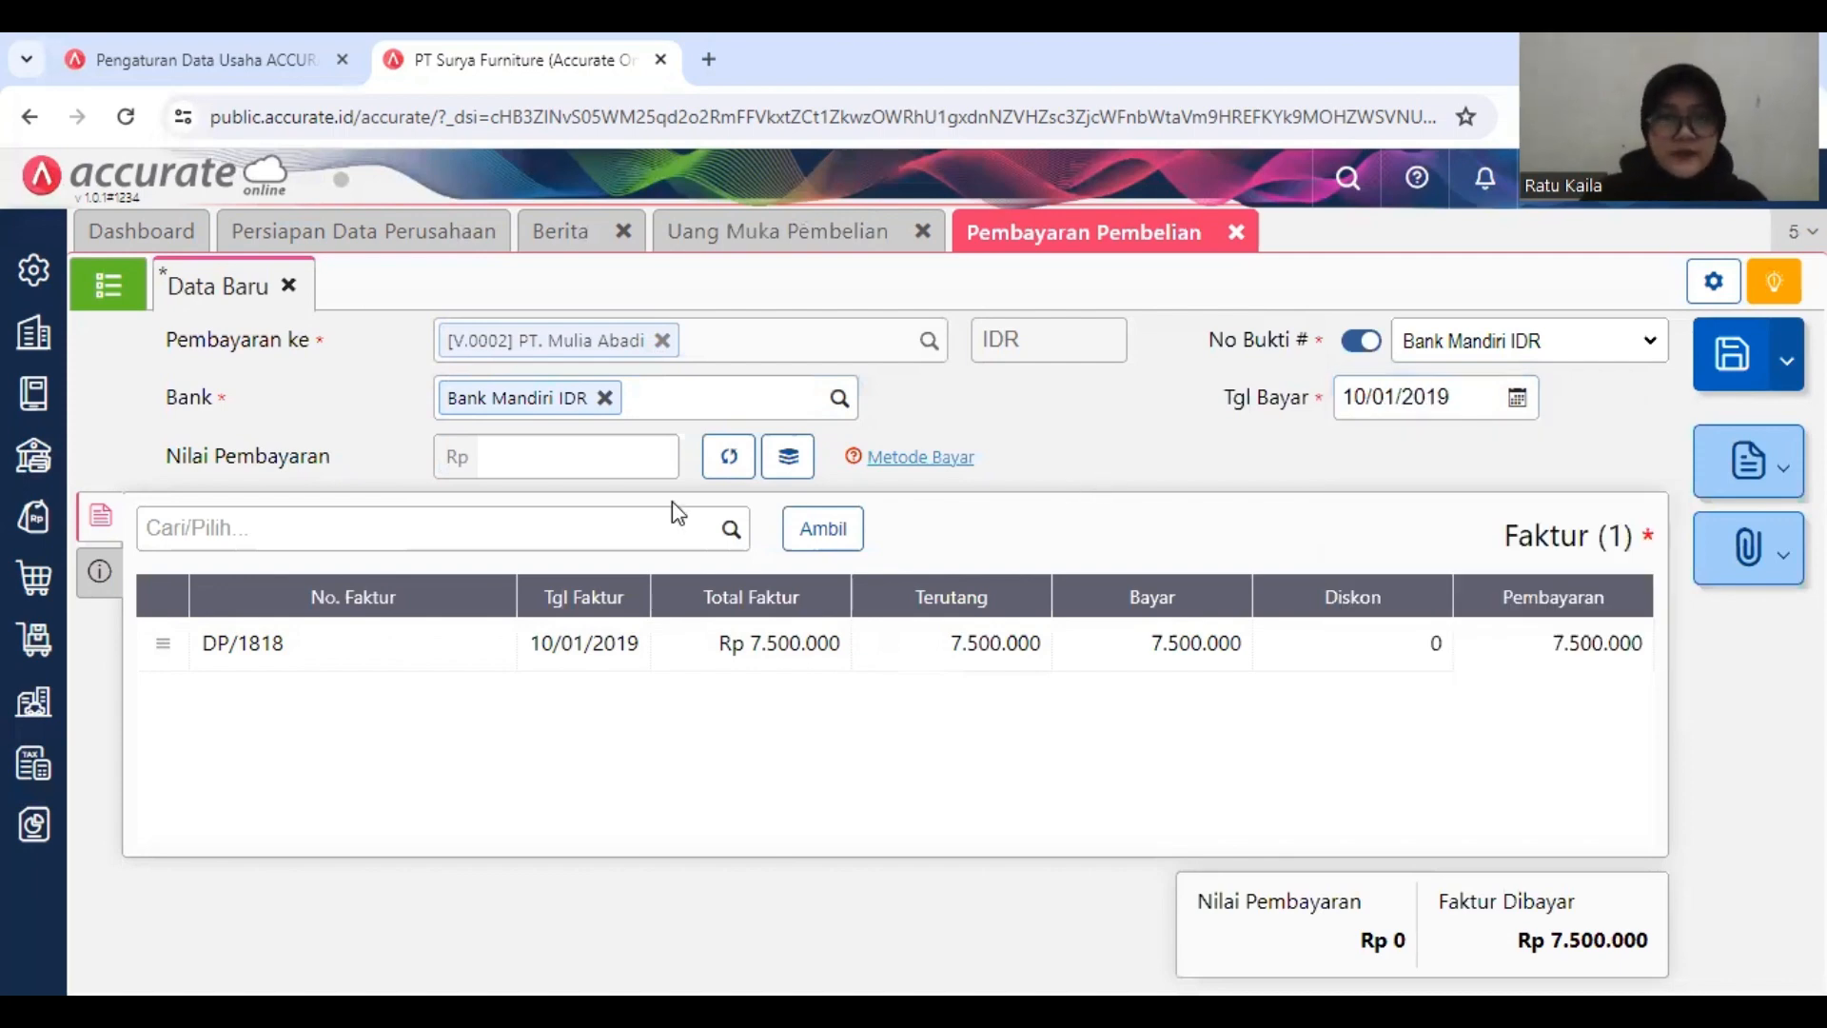
left_click(725, 459)
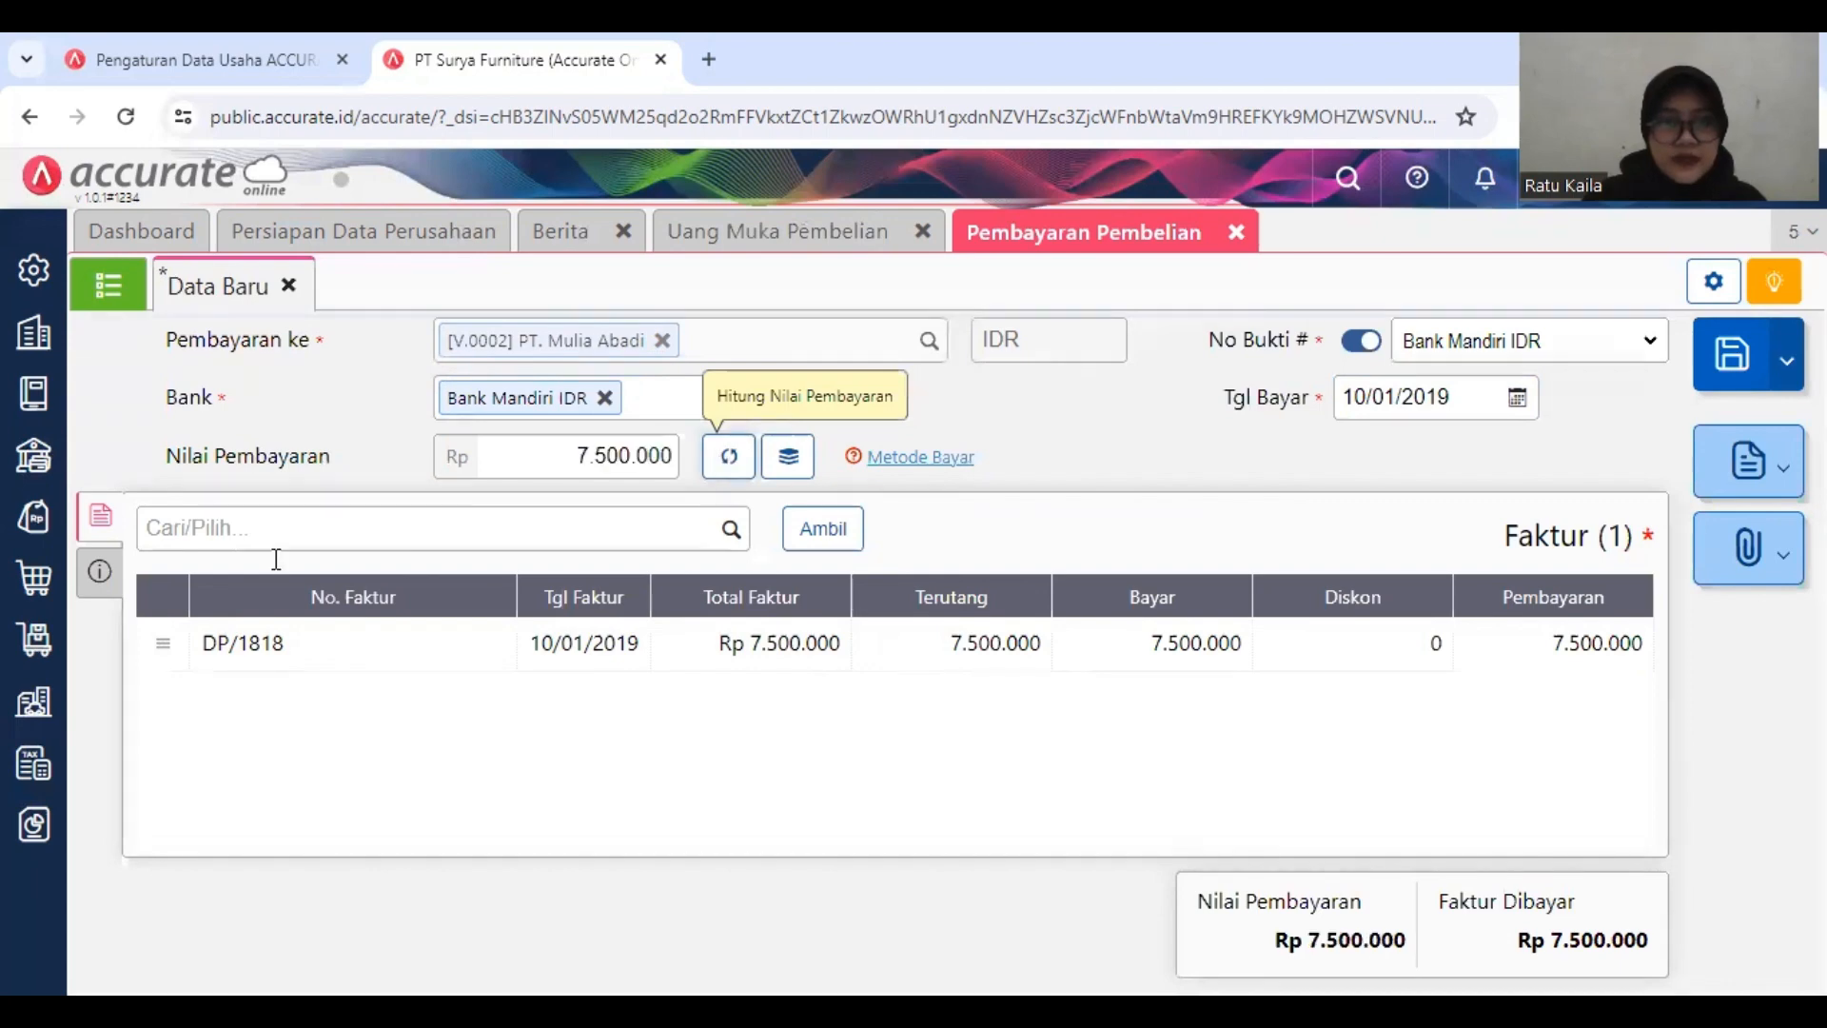
left_click(101, 574)
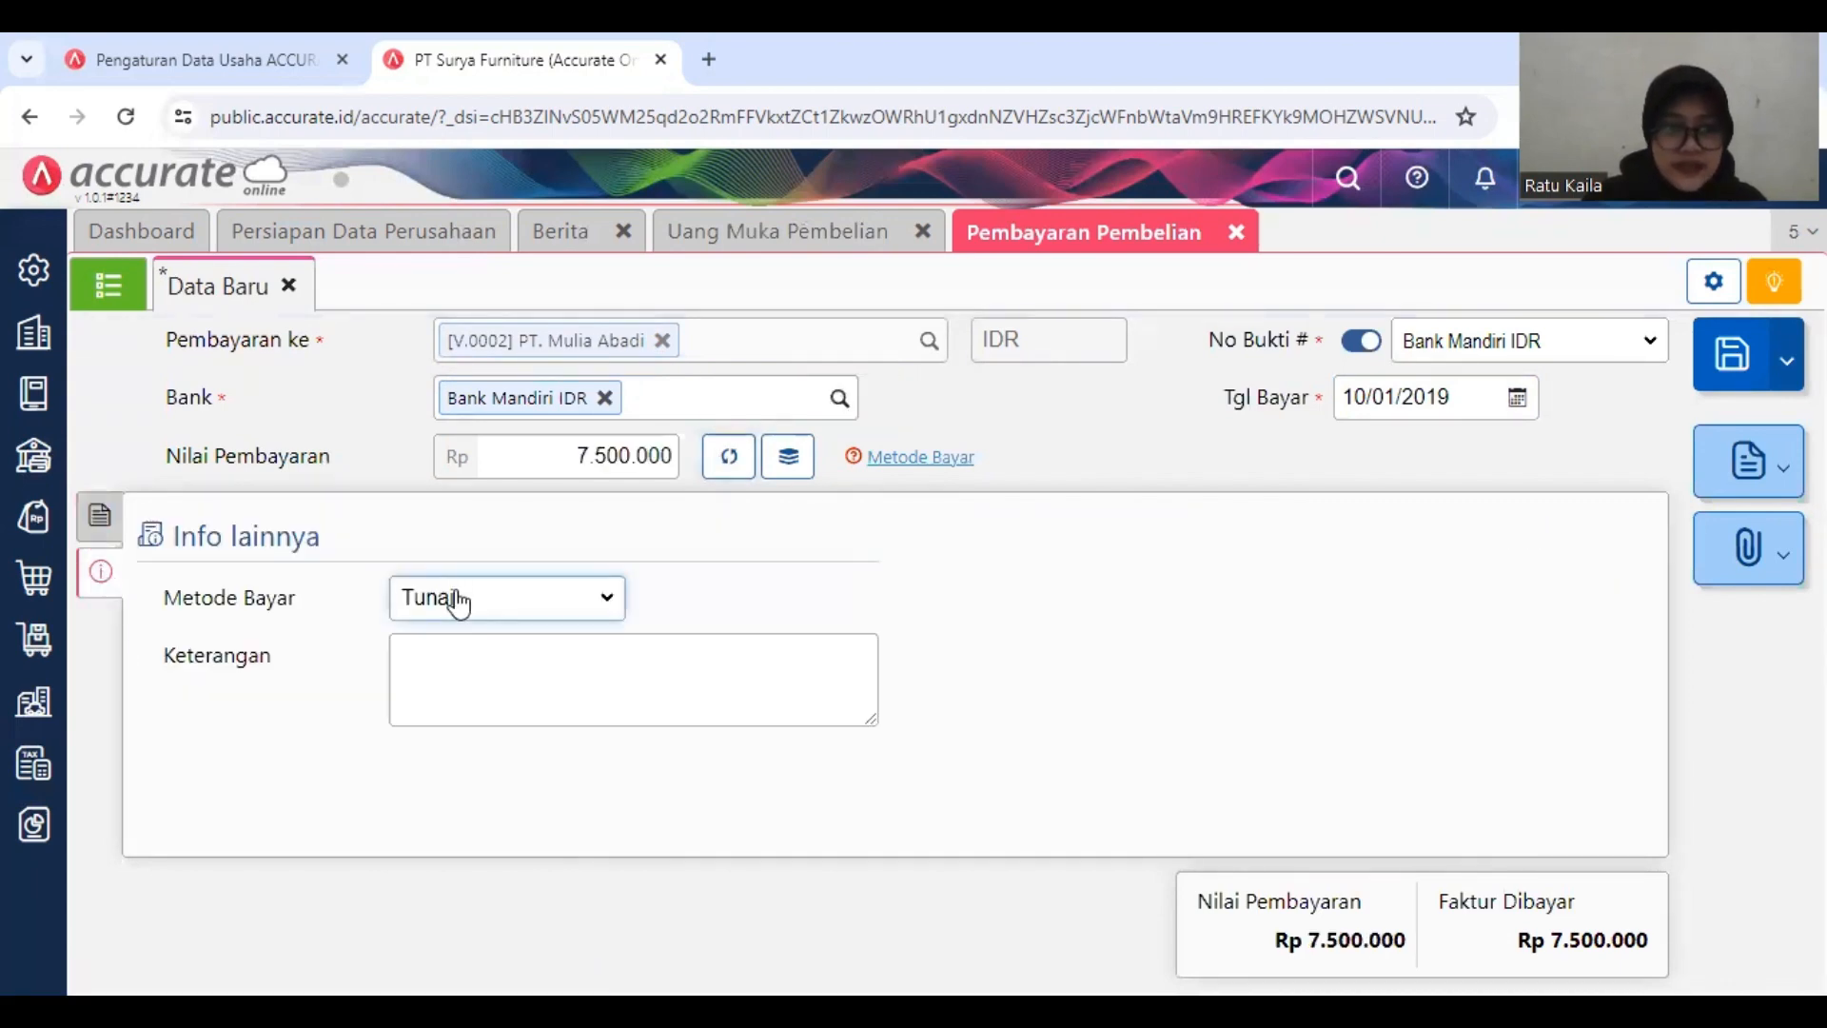
left_click(460, 603)
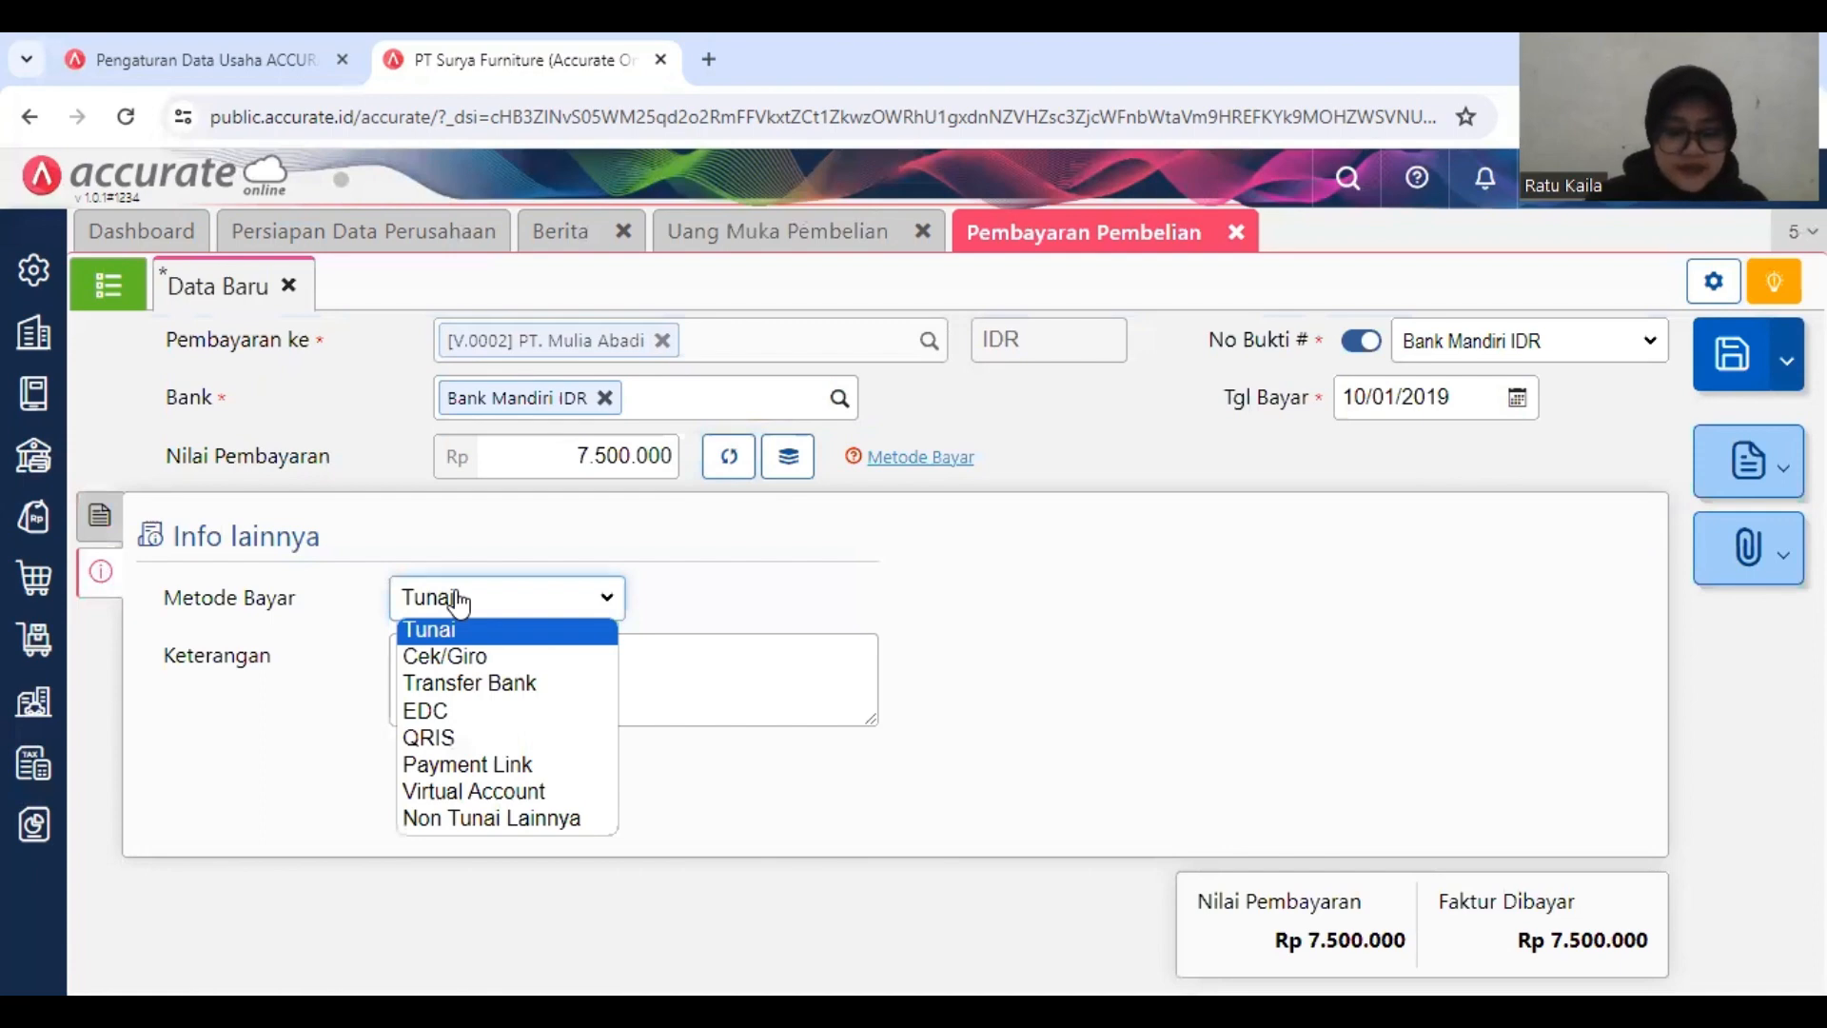
left_click(586, 681)
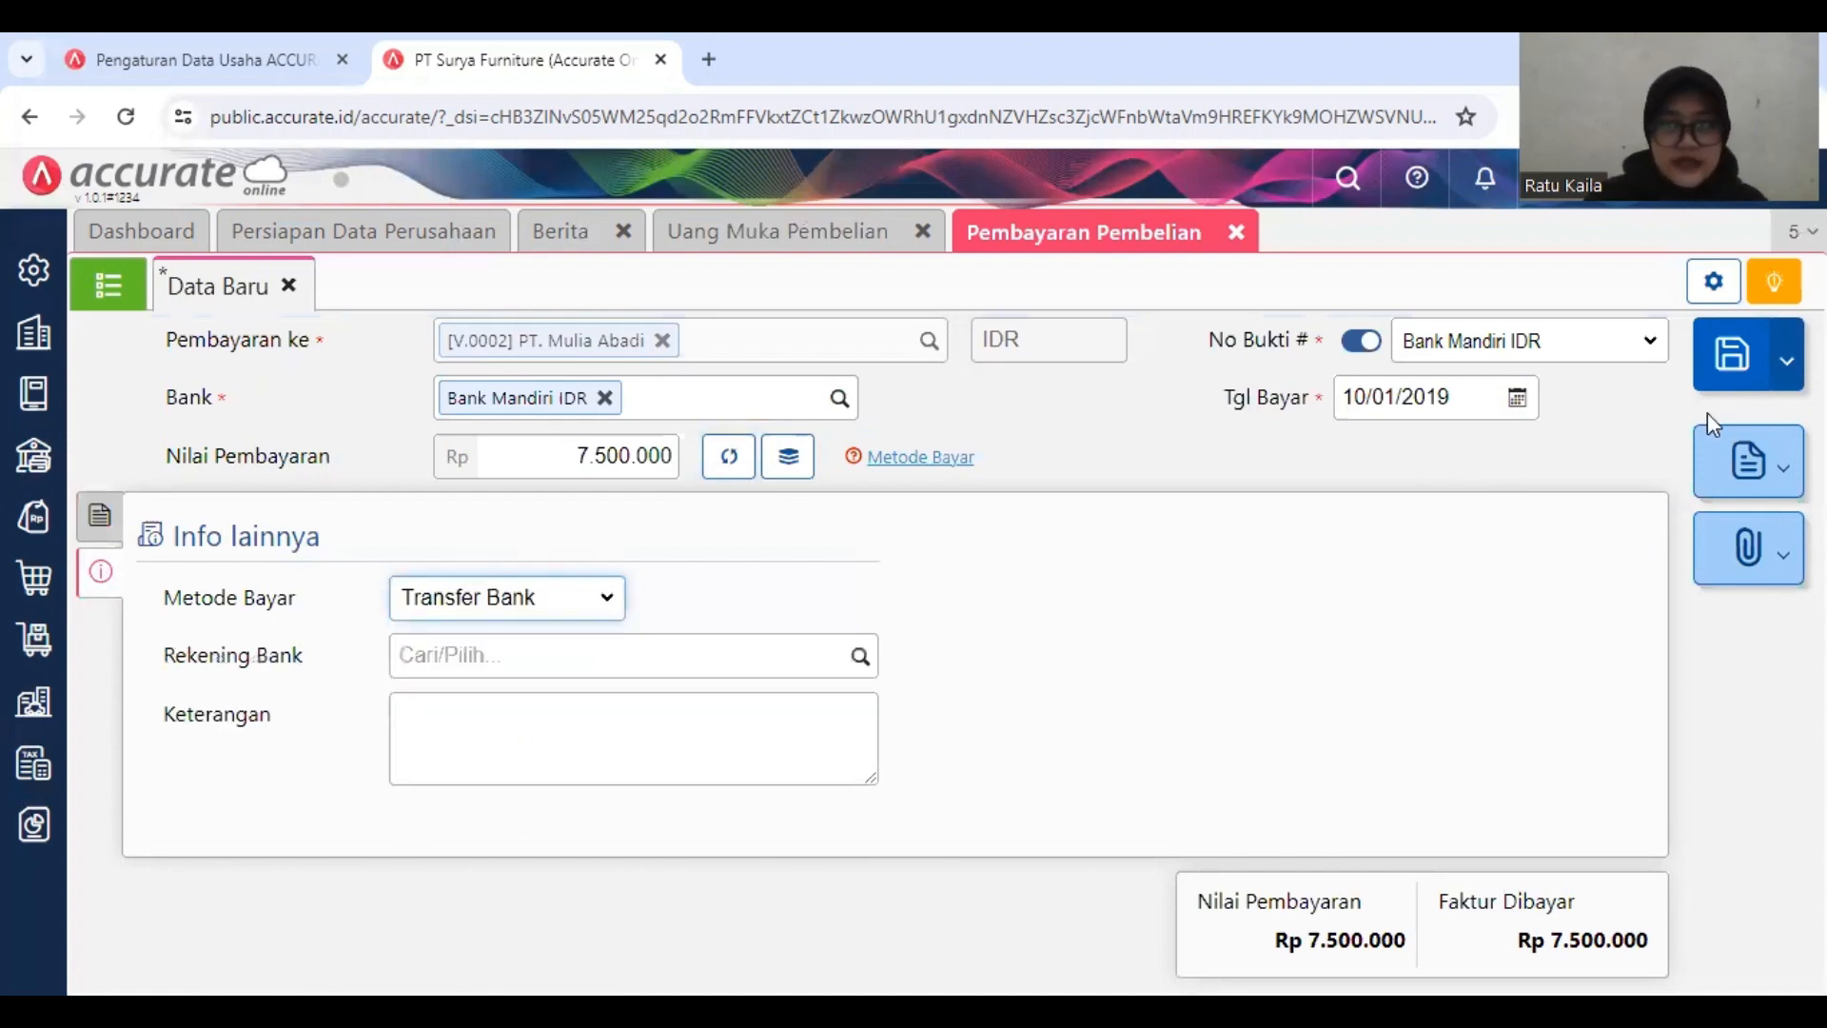
left_click(1746, 377)
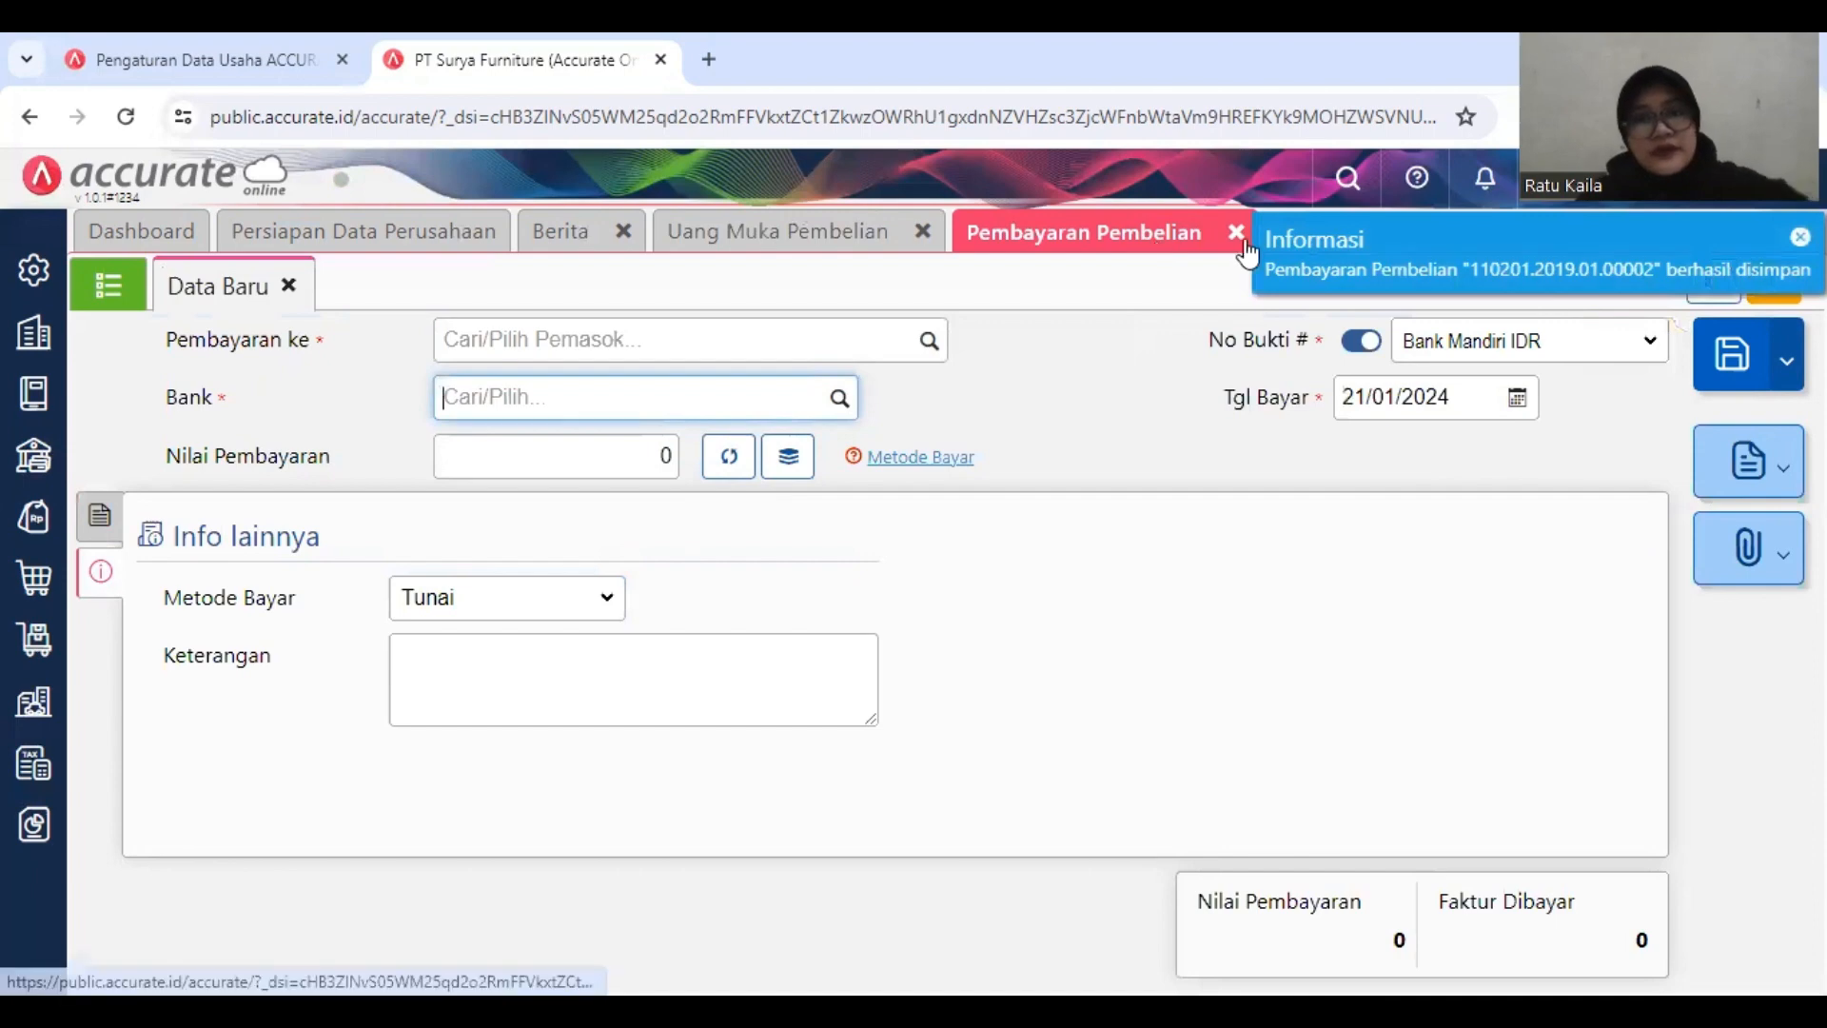
left_click(927, 233)
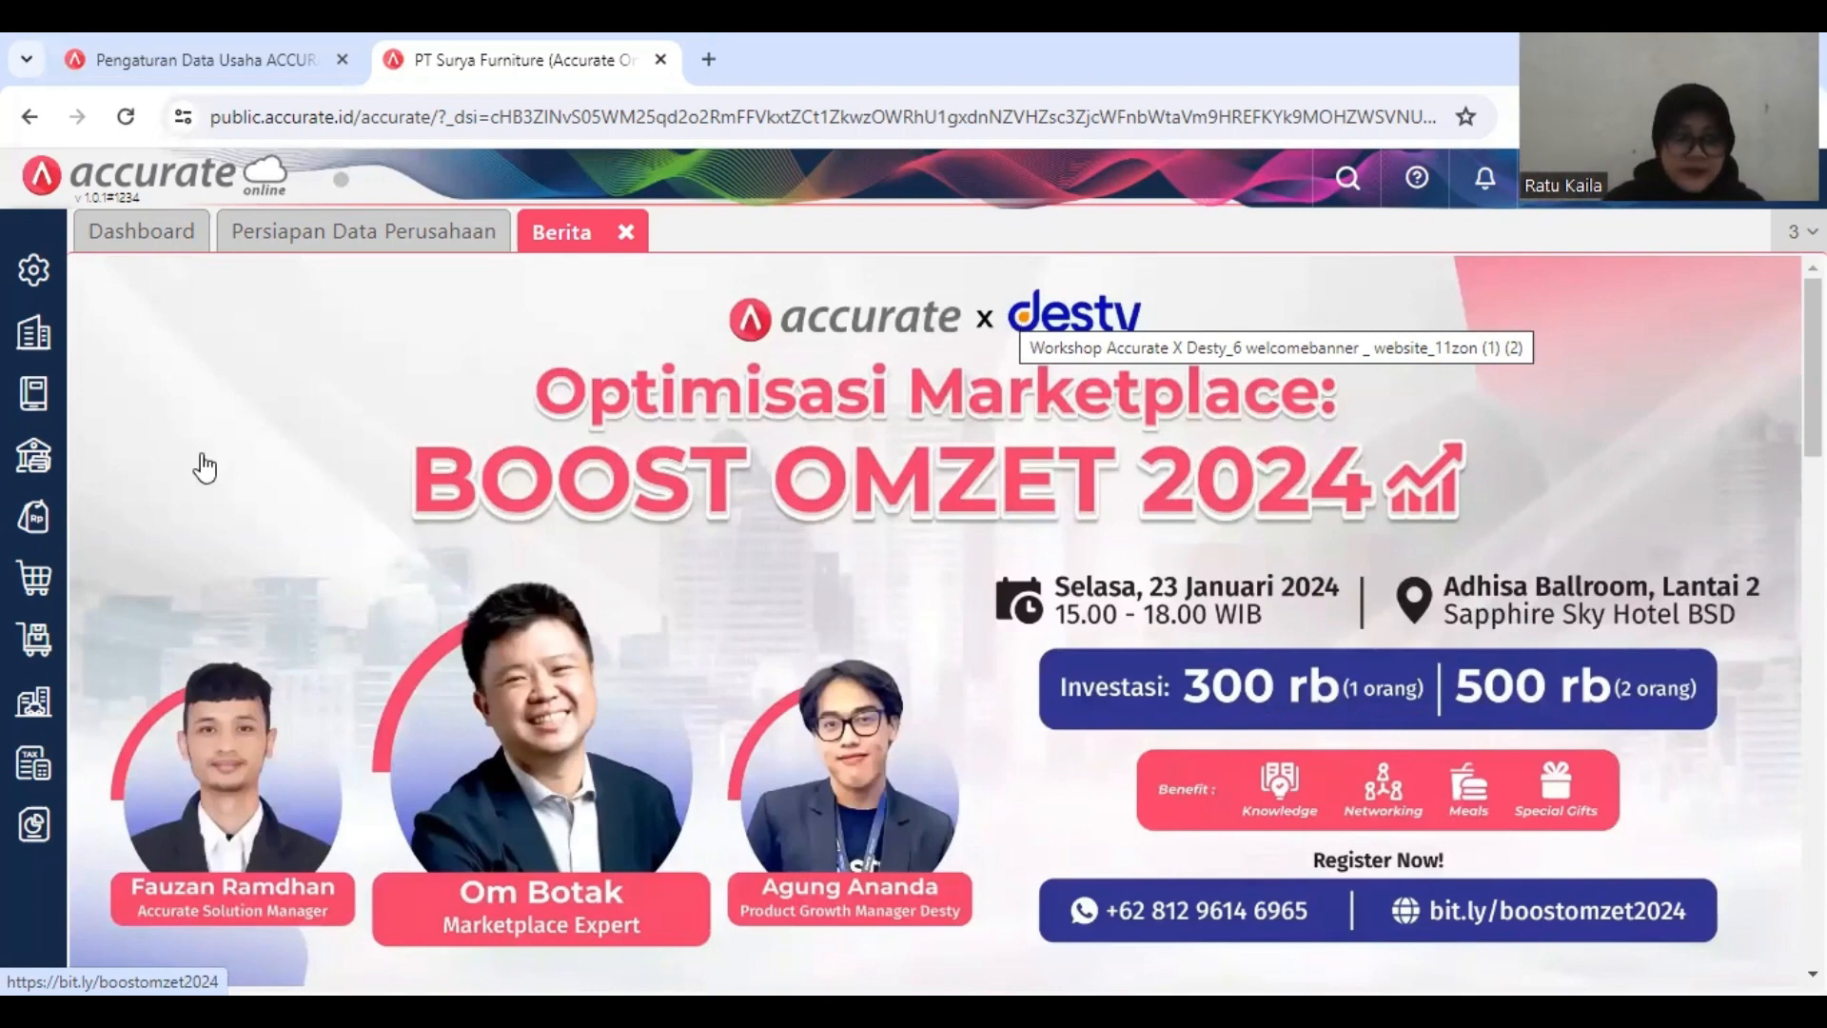
Step: Start a new Pesanan Pembelian with PT. Mulia Abadi as the Pemasok
left_click(42, 579)
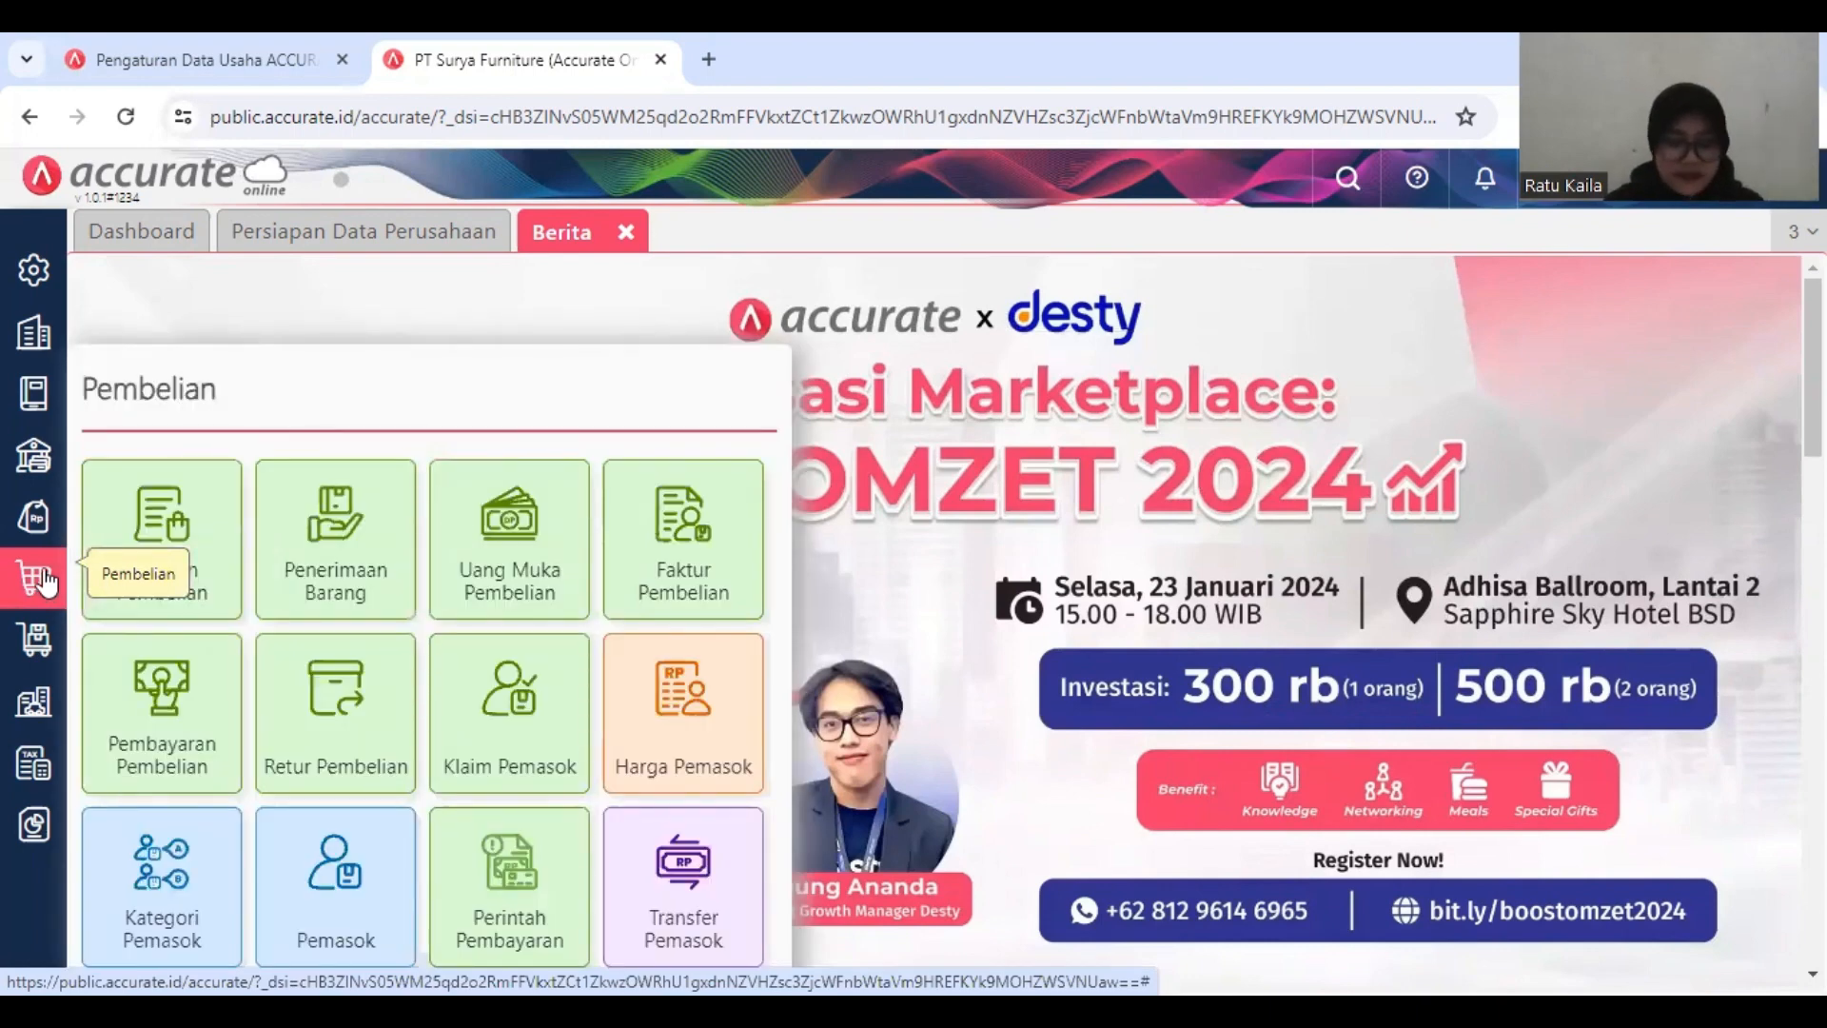
left_click(163, 540)
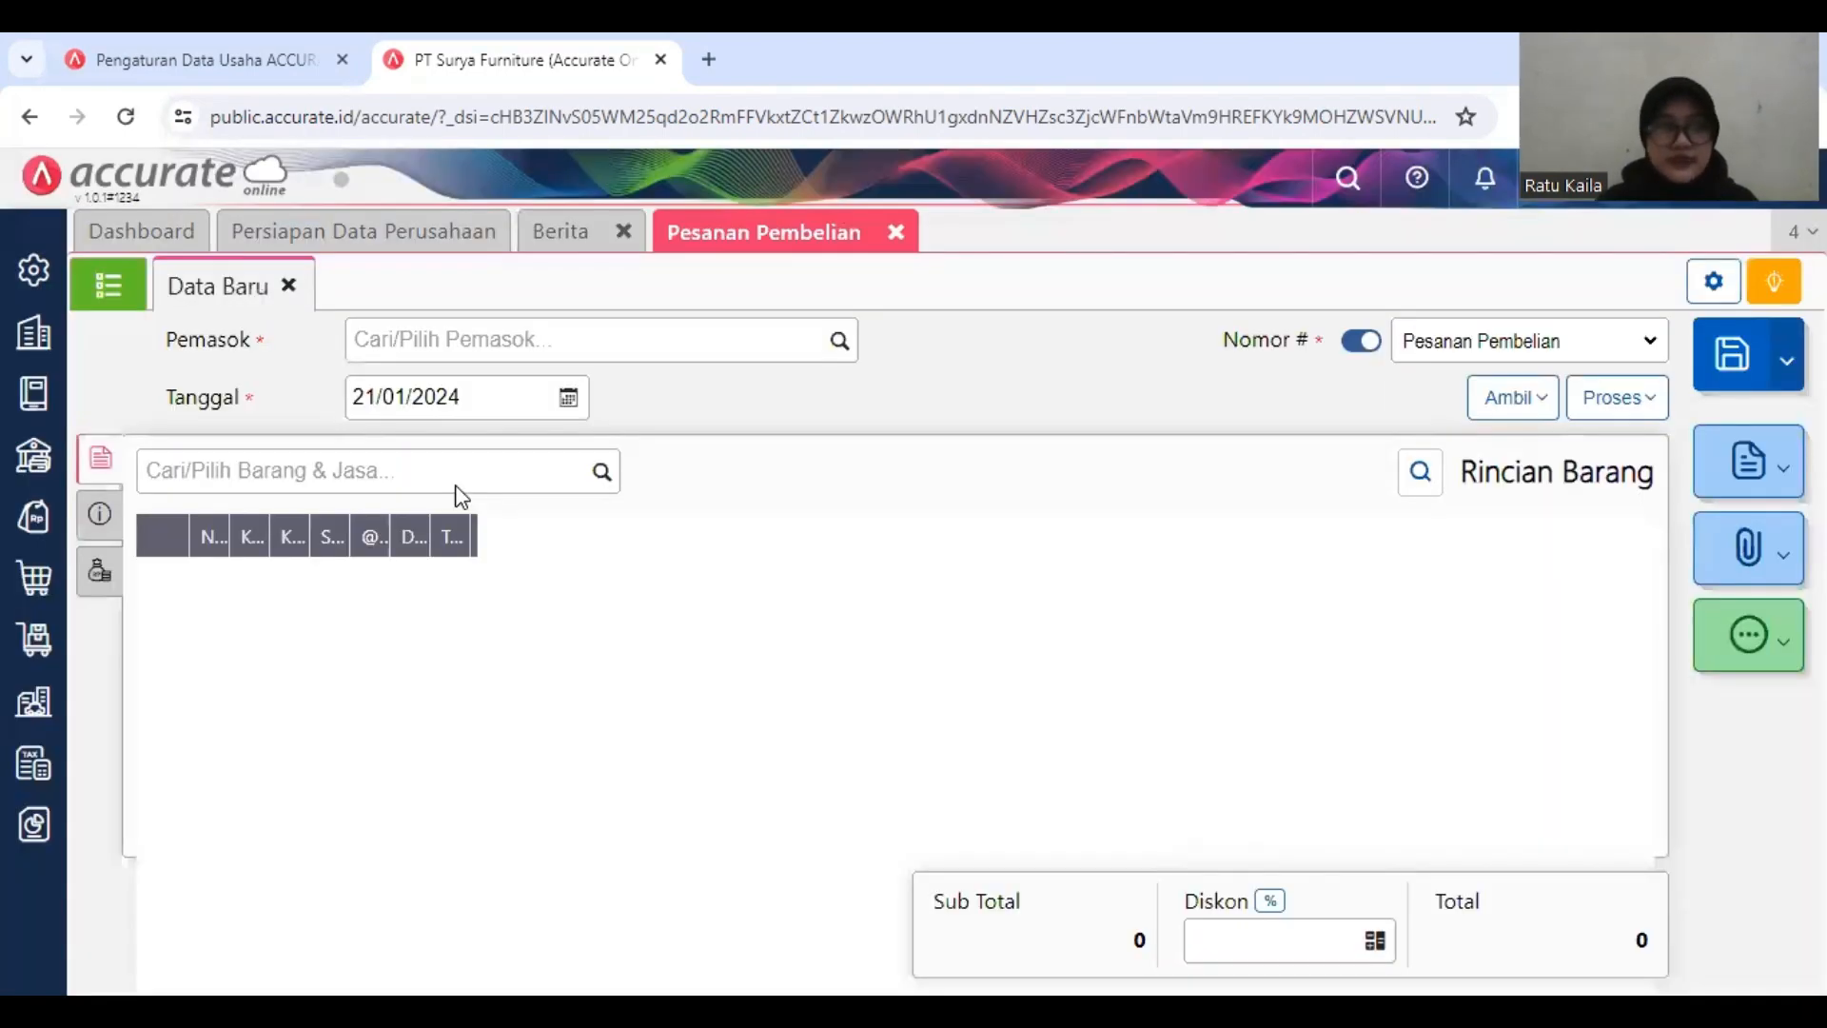
left_click(566, 335)
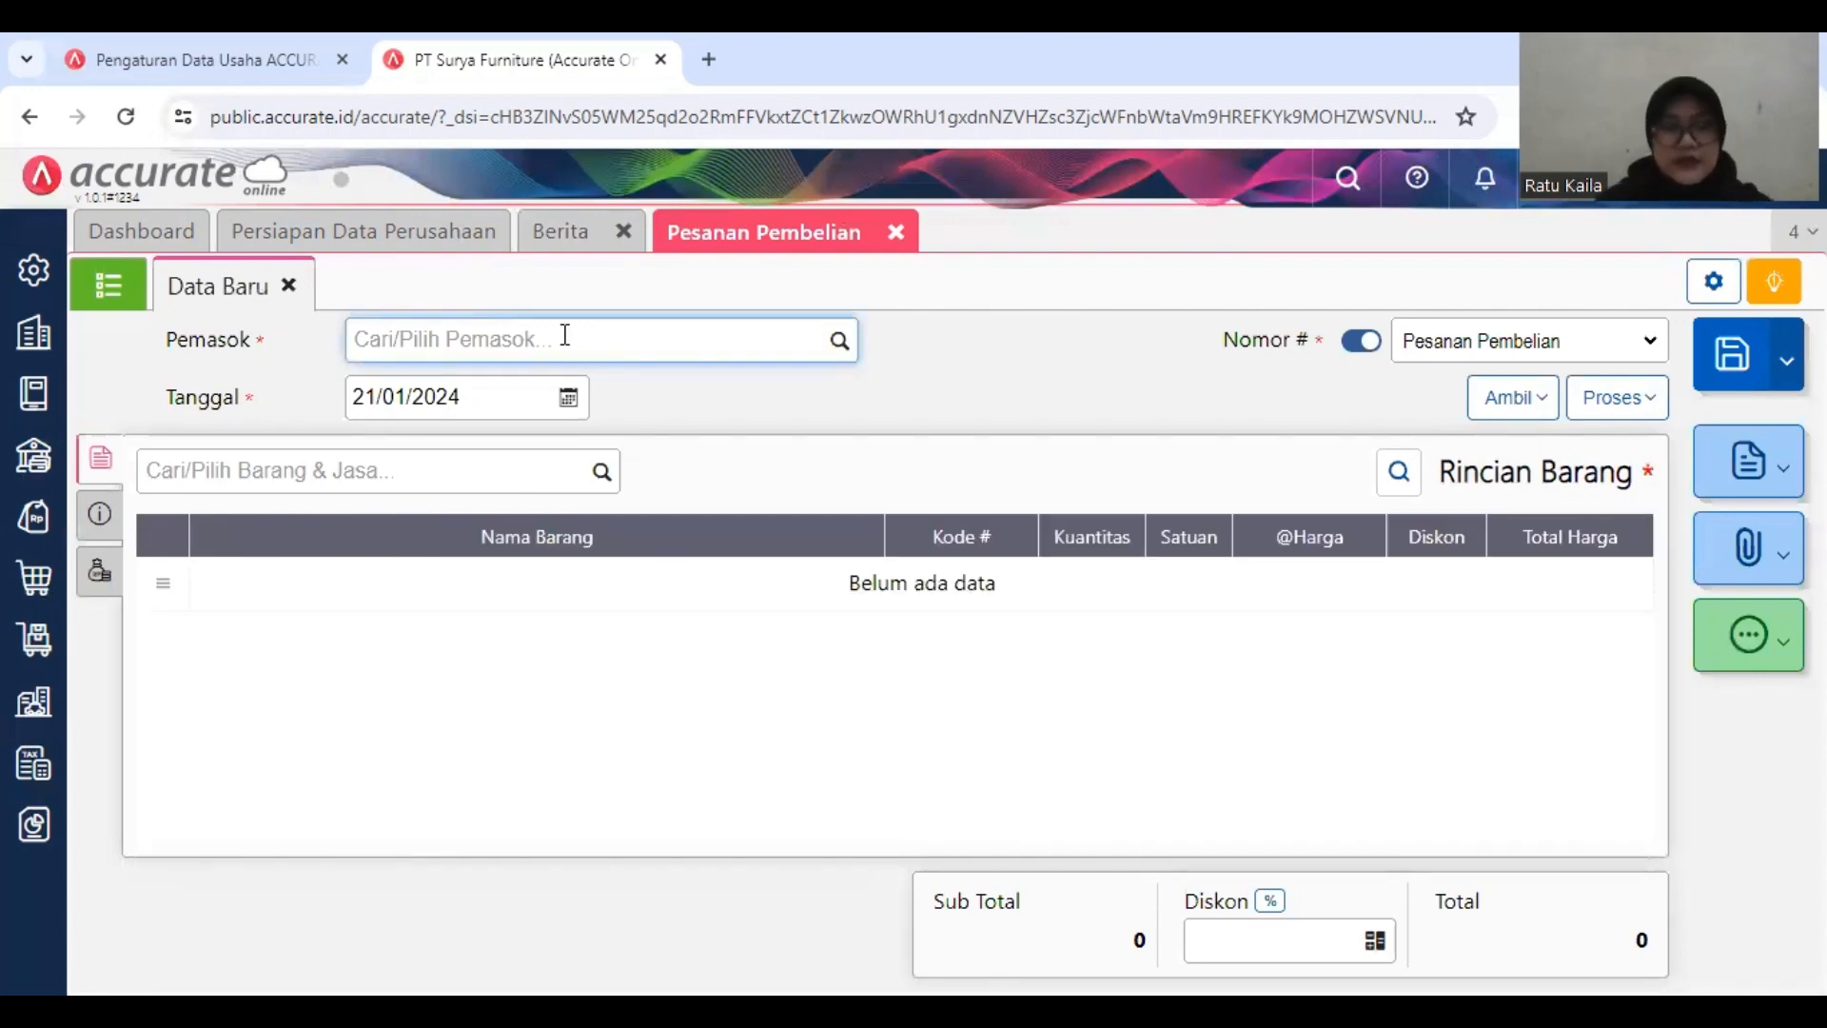
type("PT")
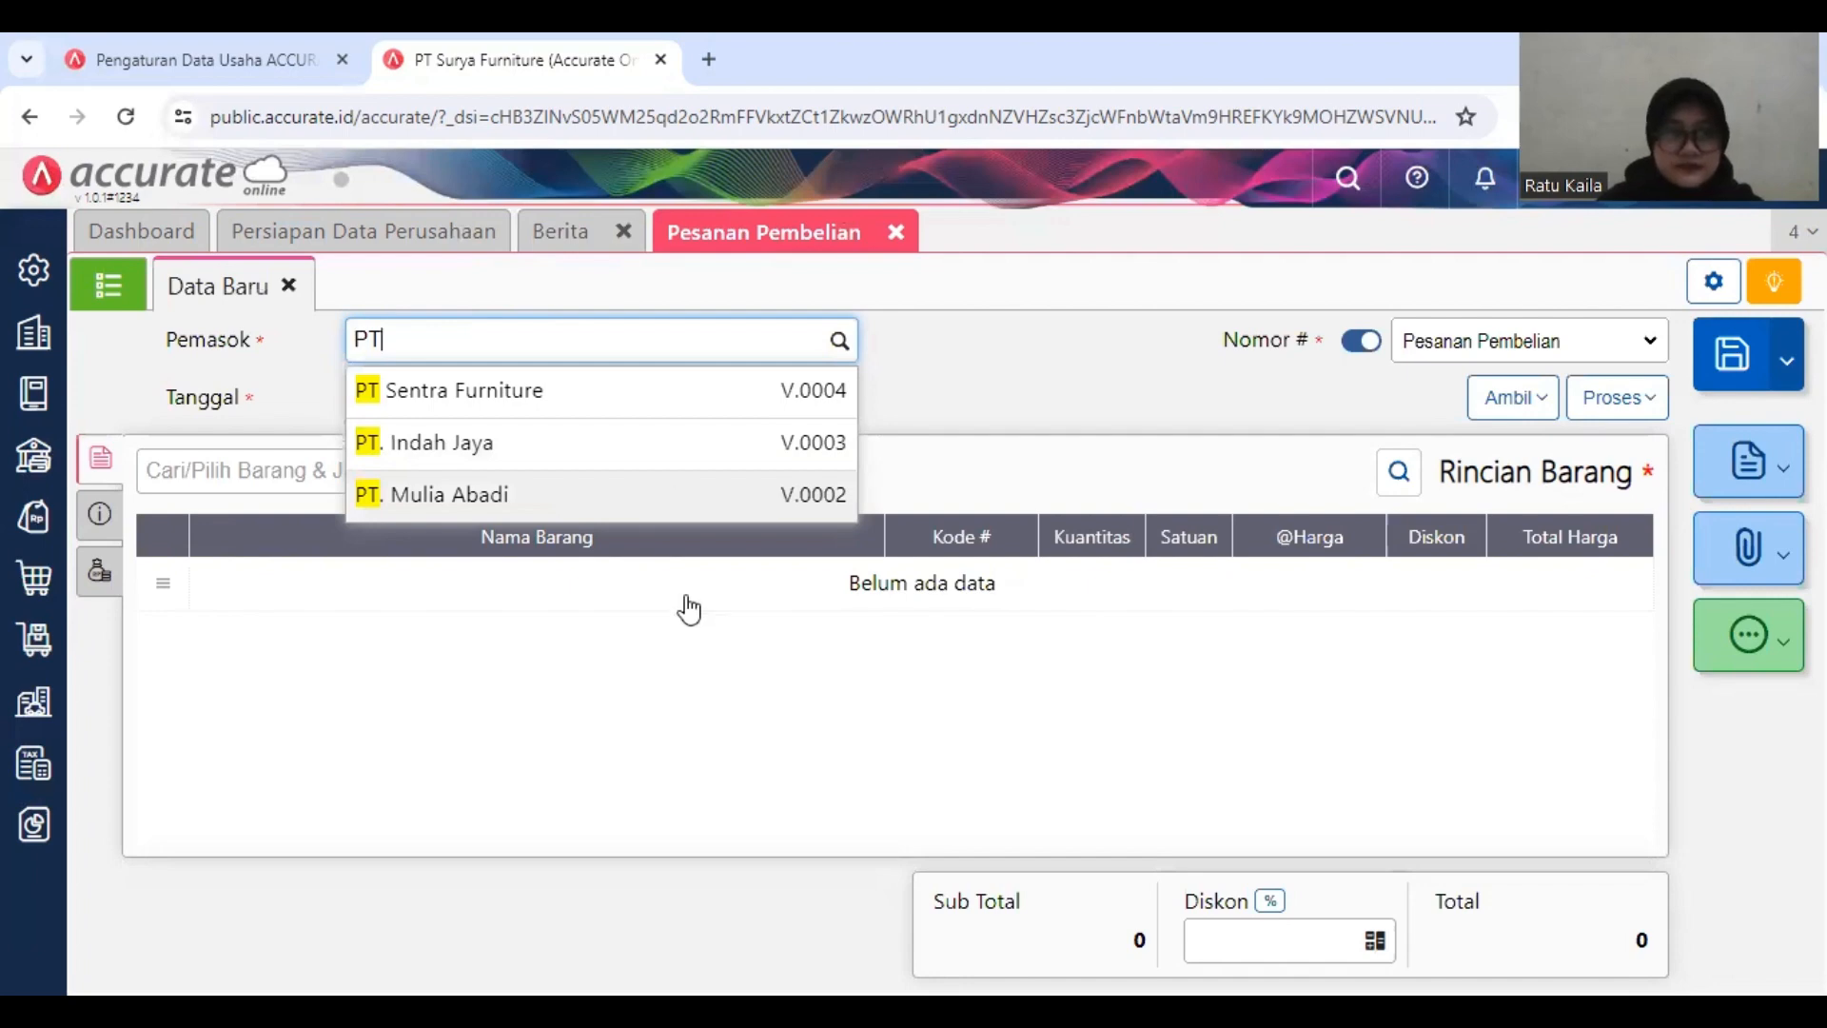
left_click(642, 493)
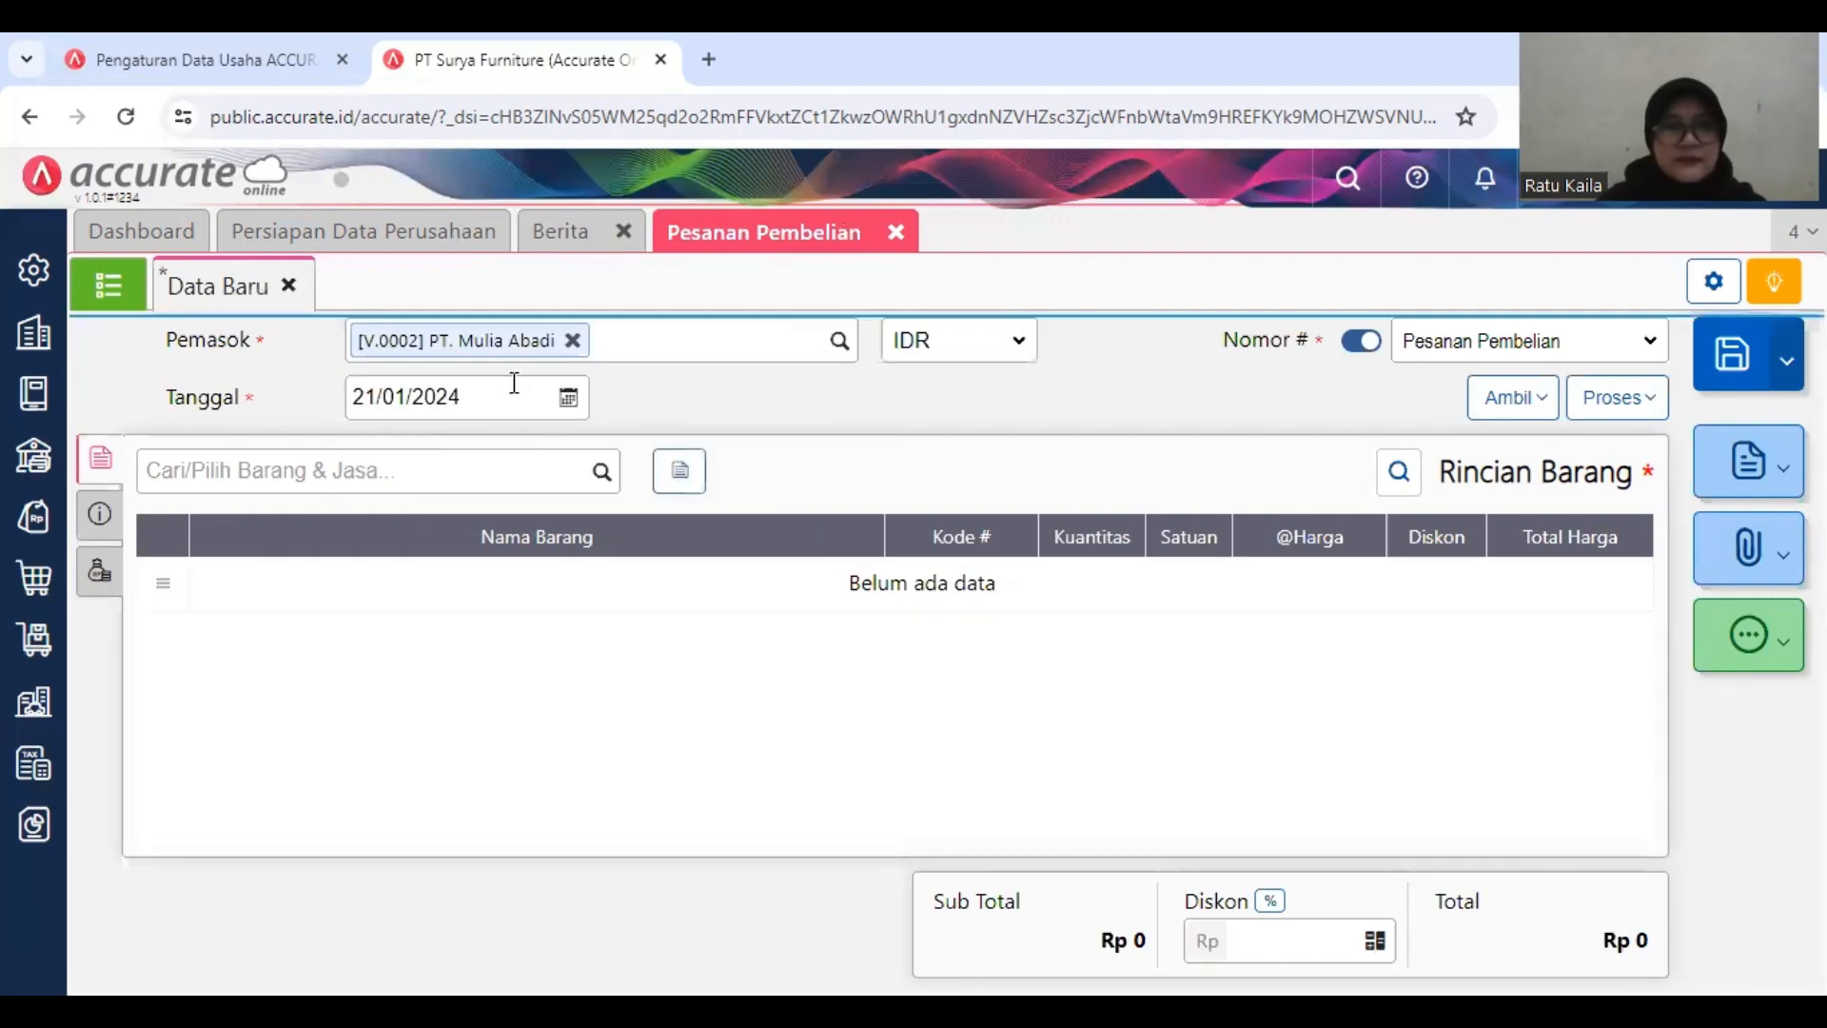
Step: Set the purchase order's Tanggal to 11/01/2019
left_click(515, 390)
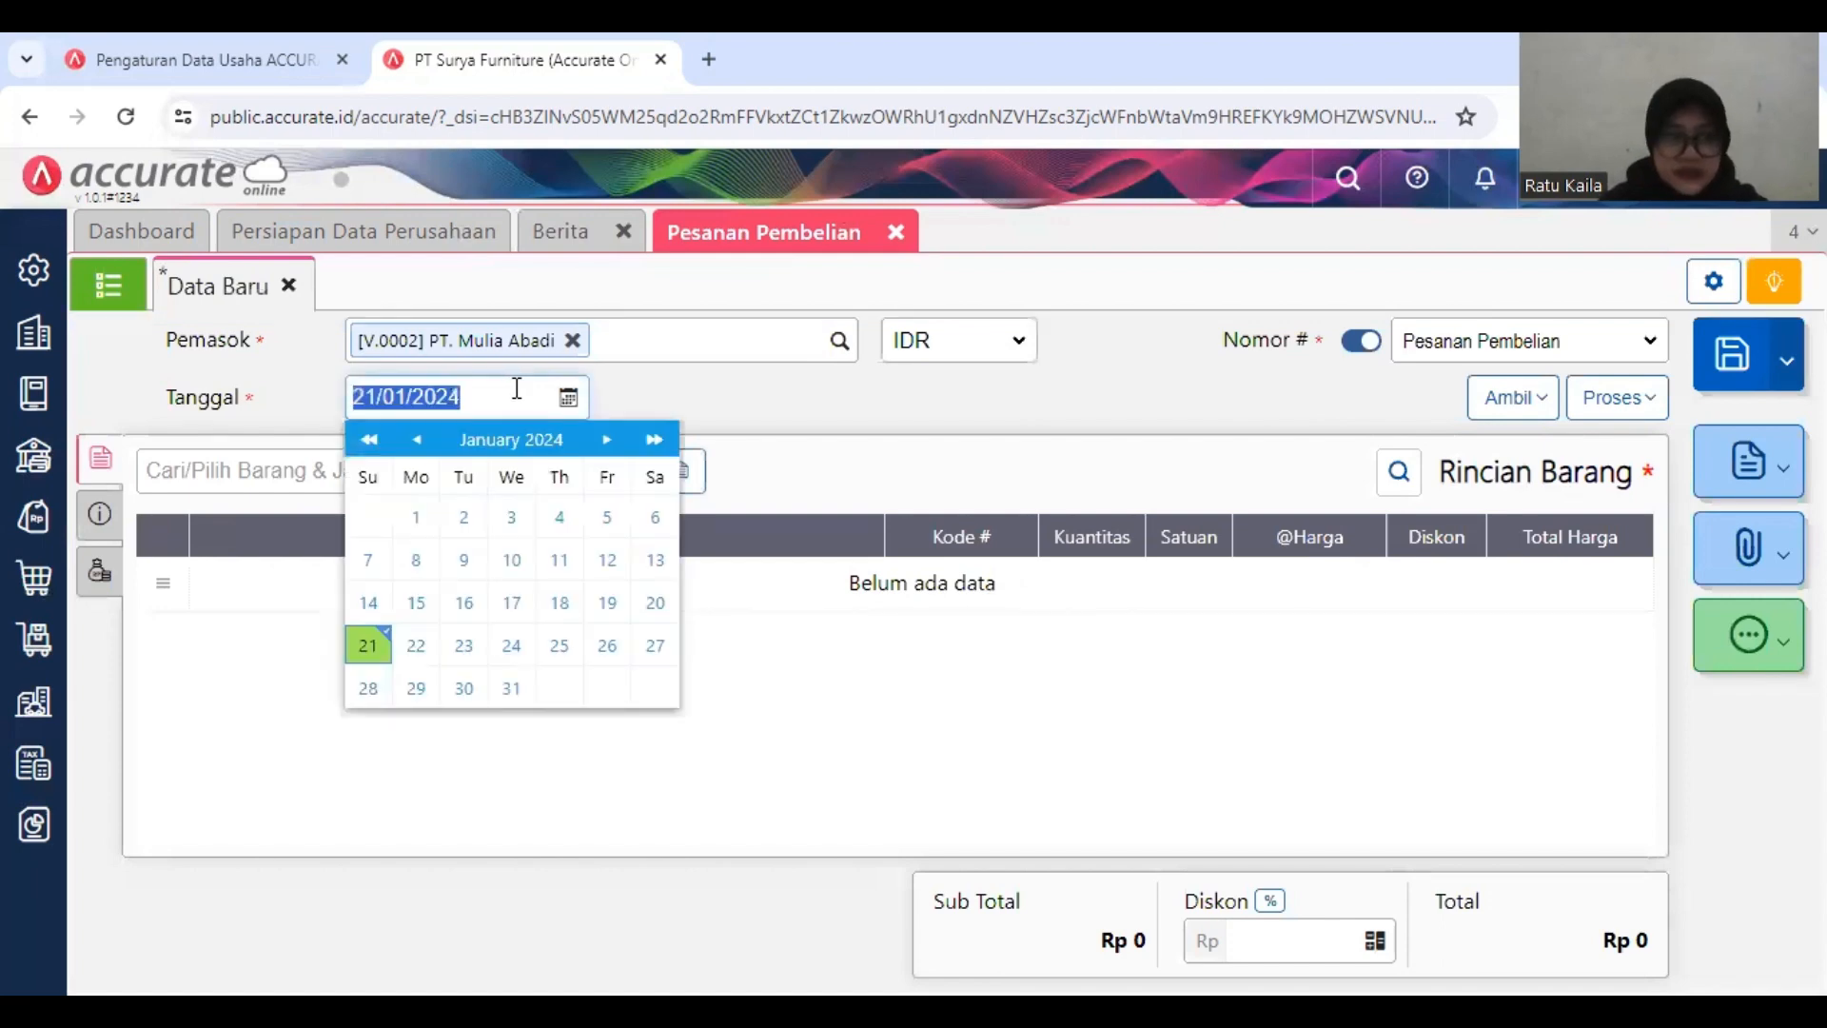
type("11/")
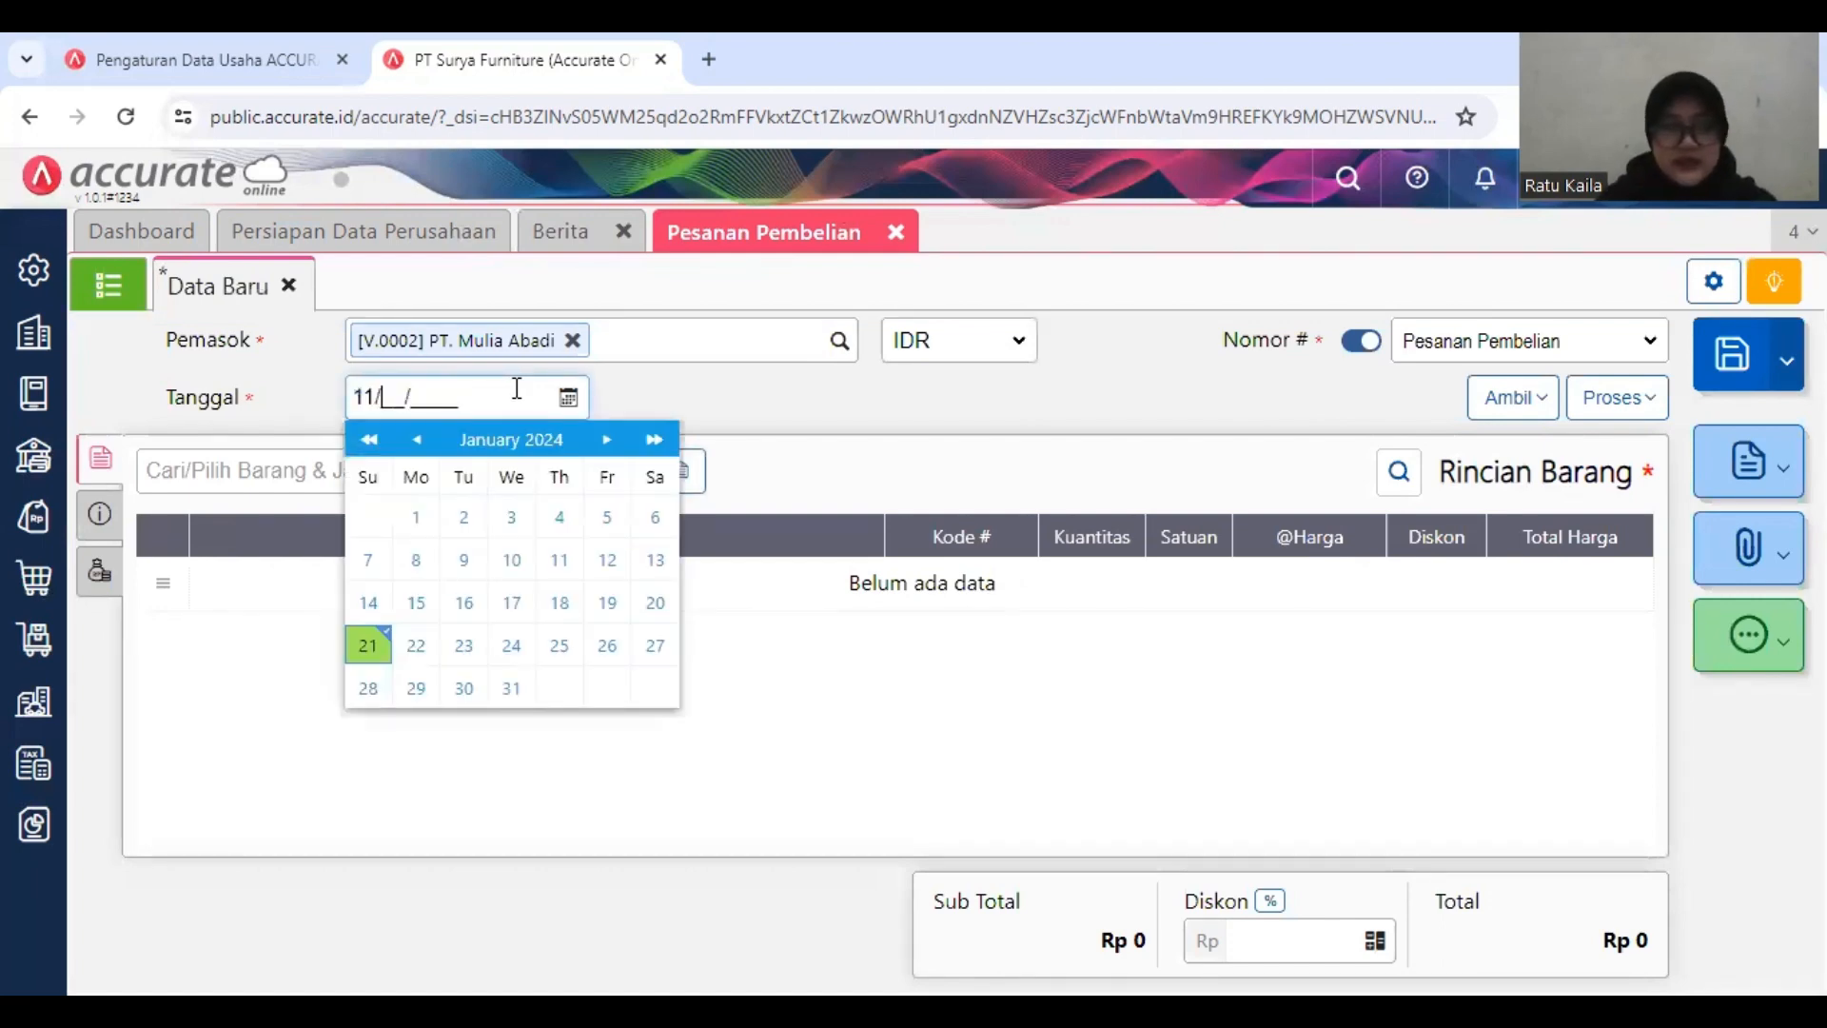
type("01/2019")
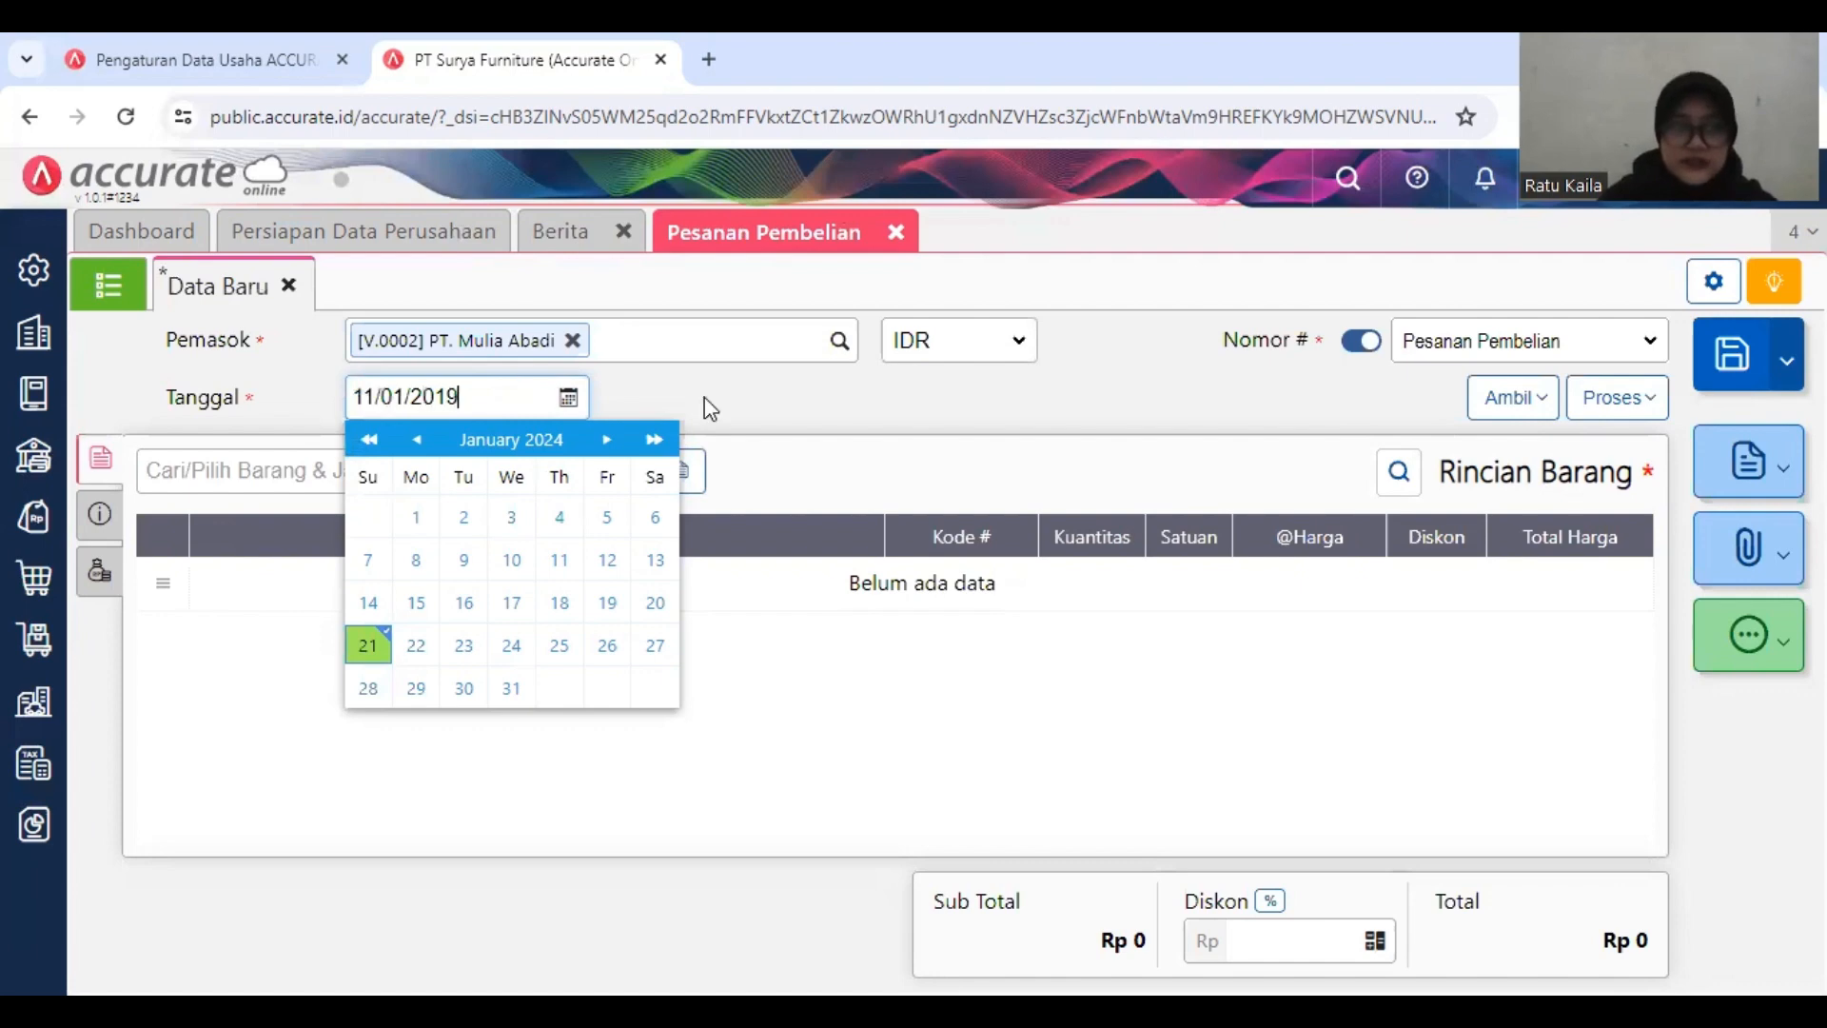
left_click(712, 401)
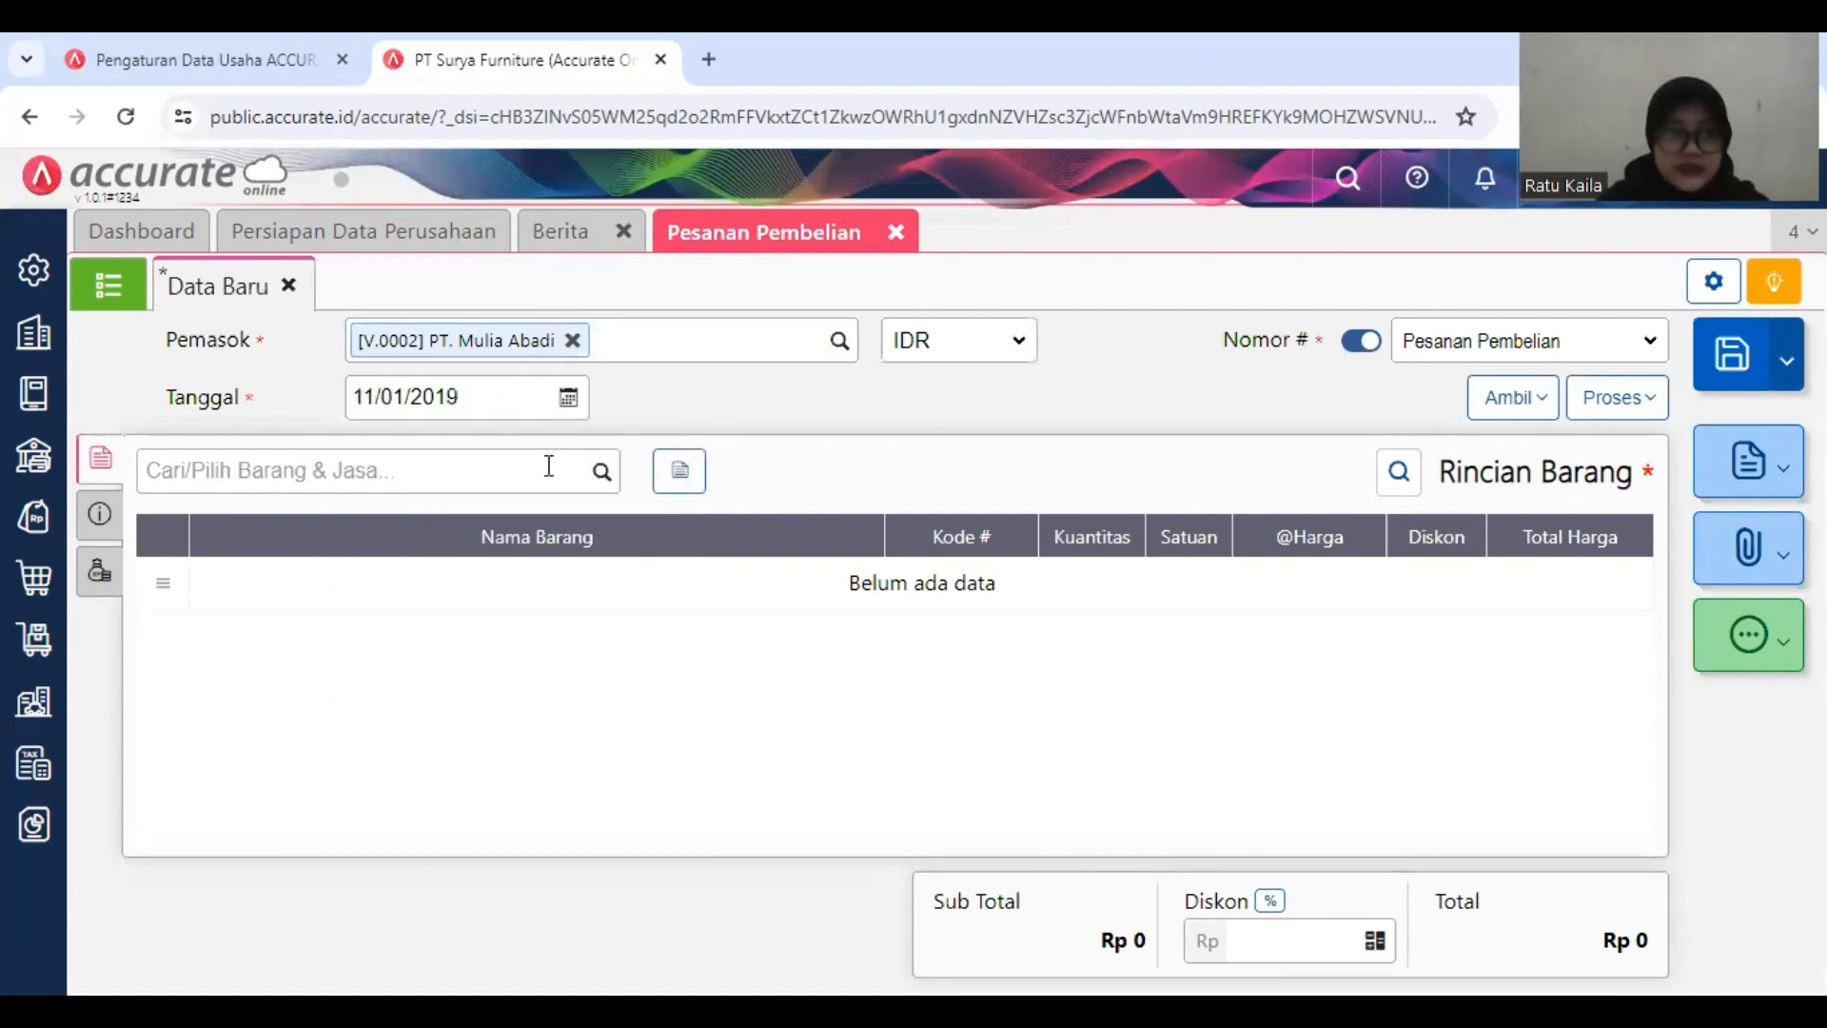
left_click(460, 484)
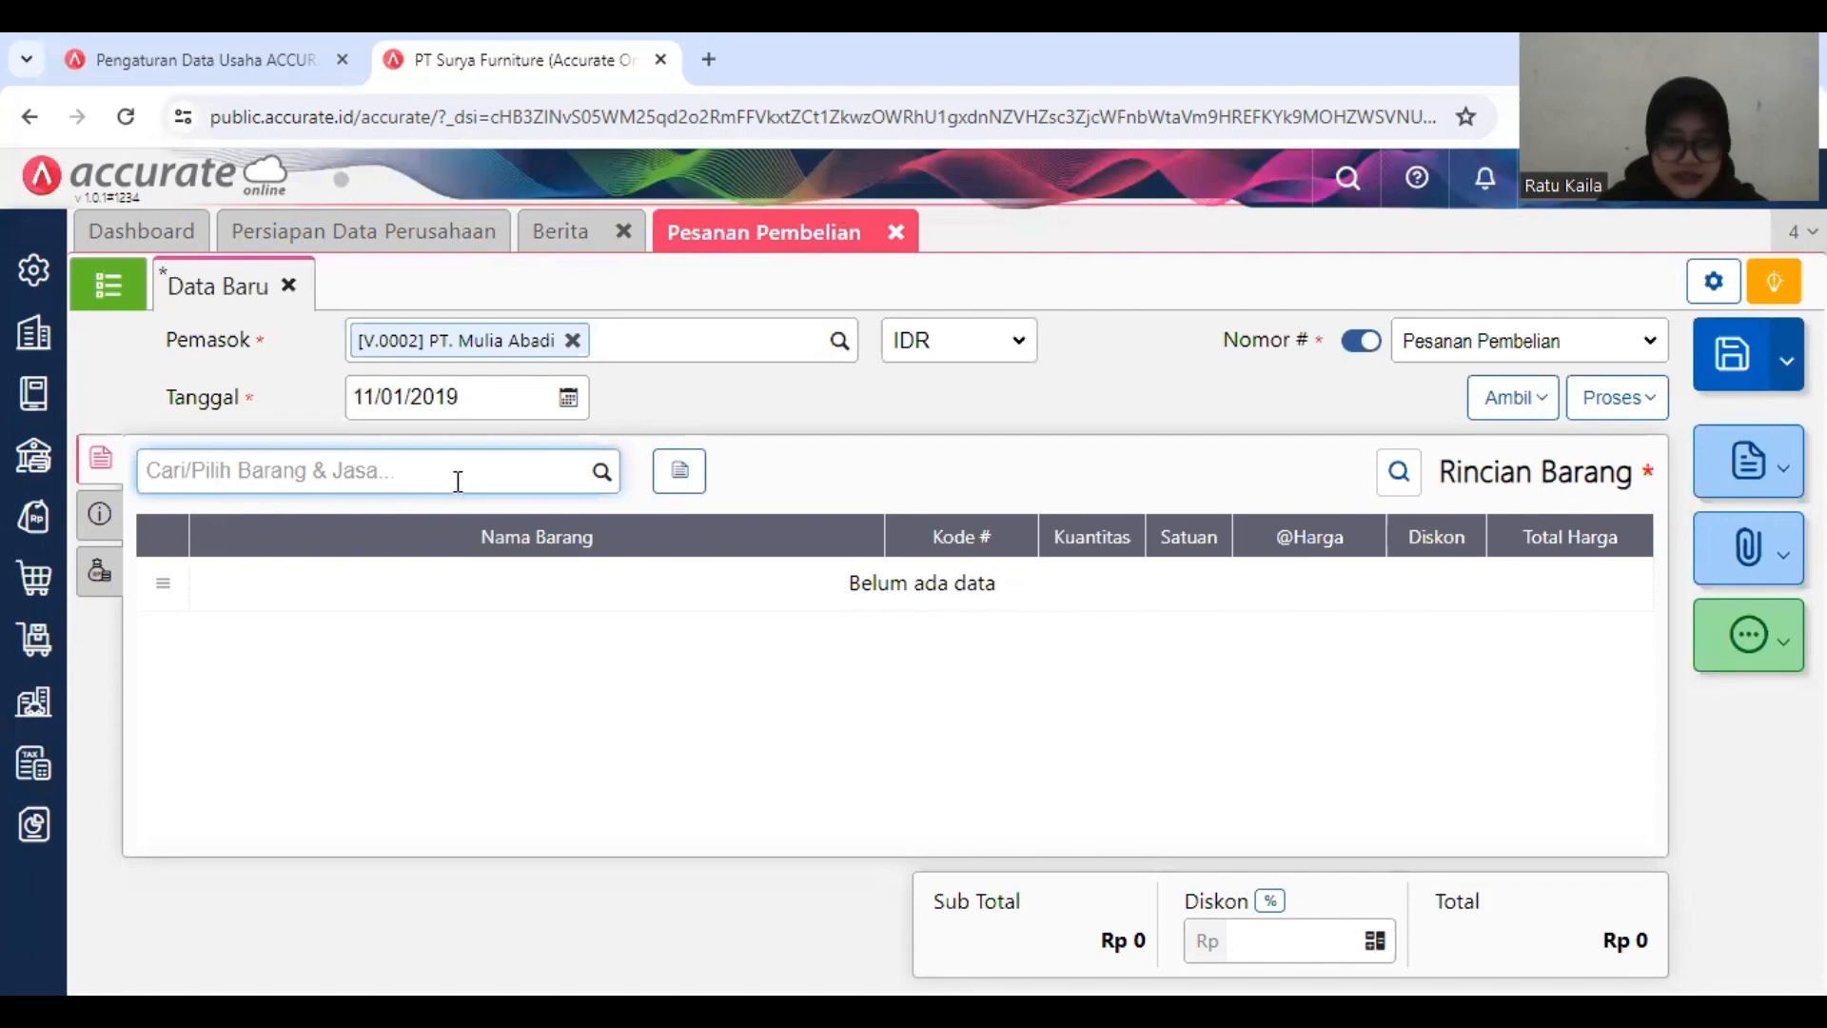
type("K")
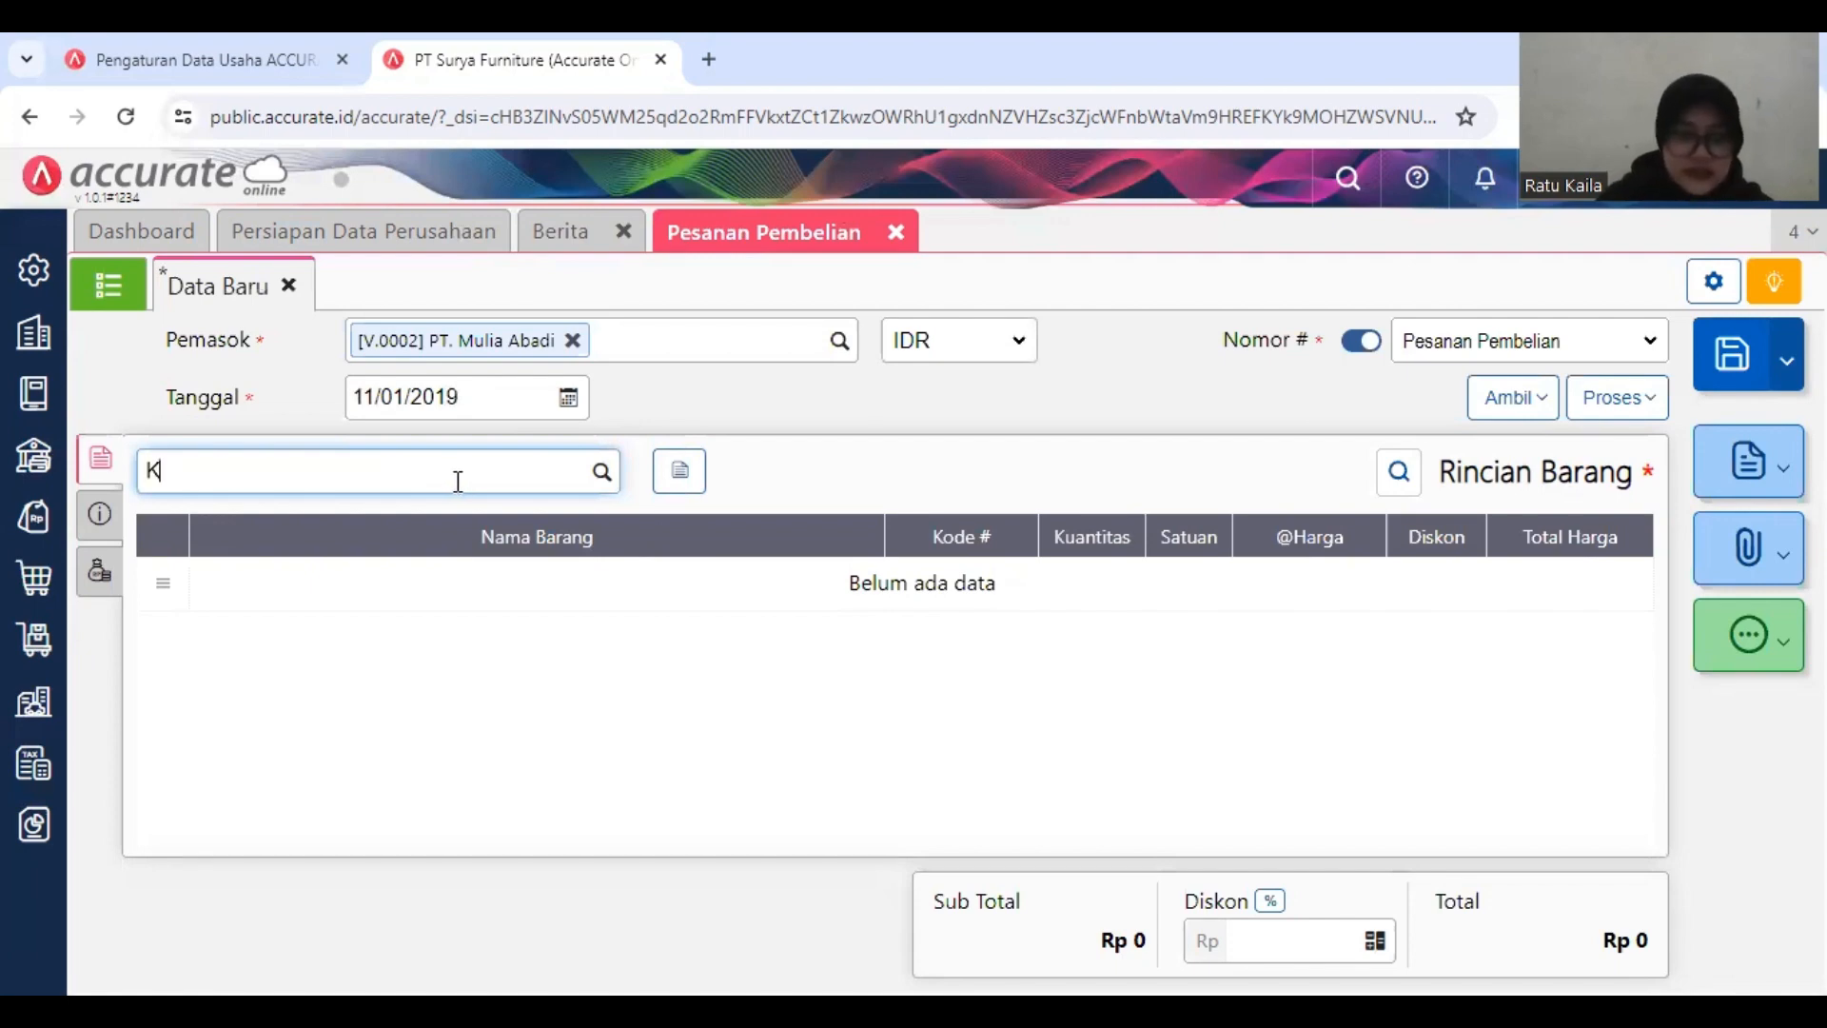
type("URSI BAR")
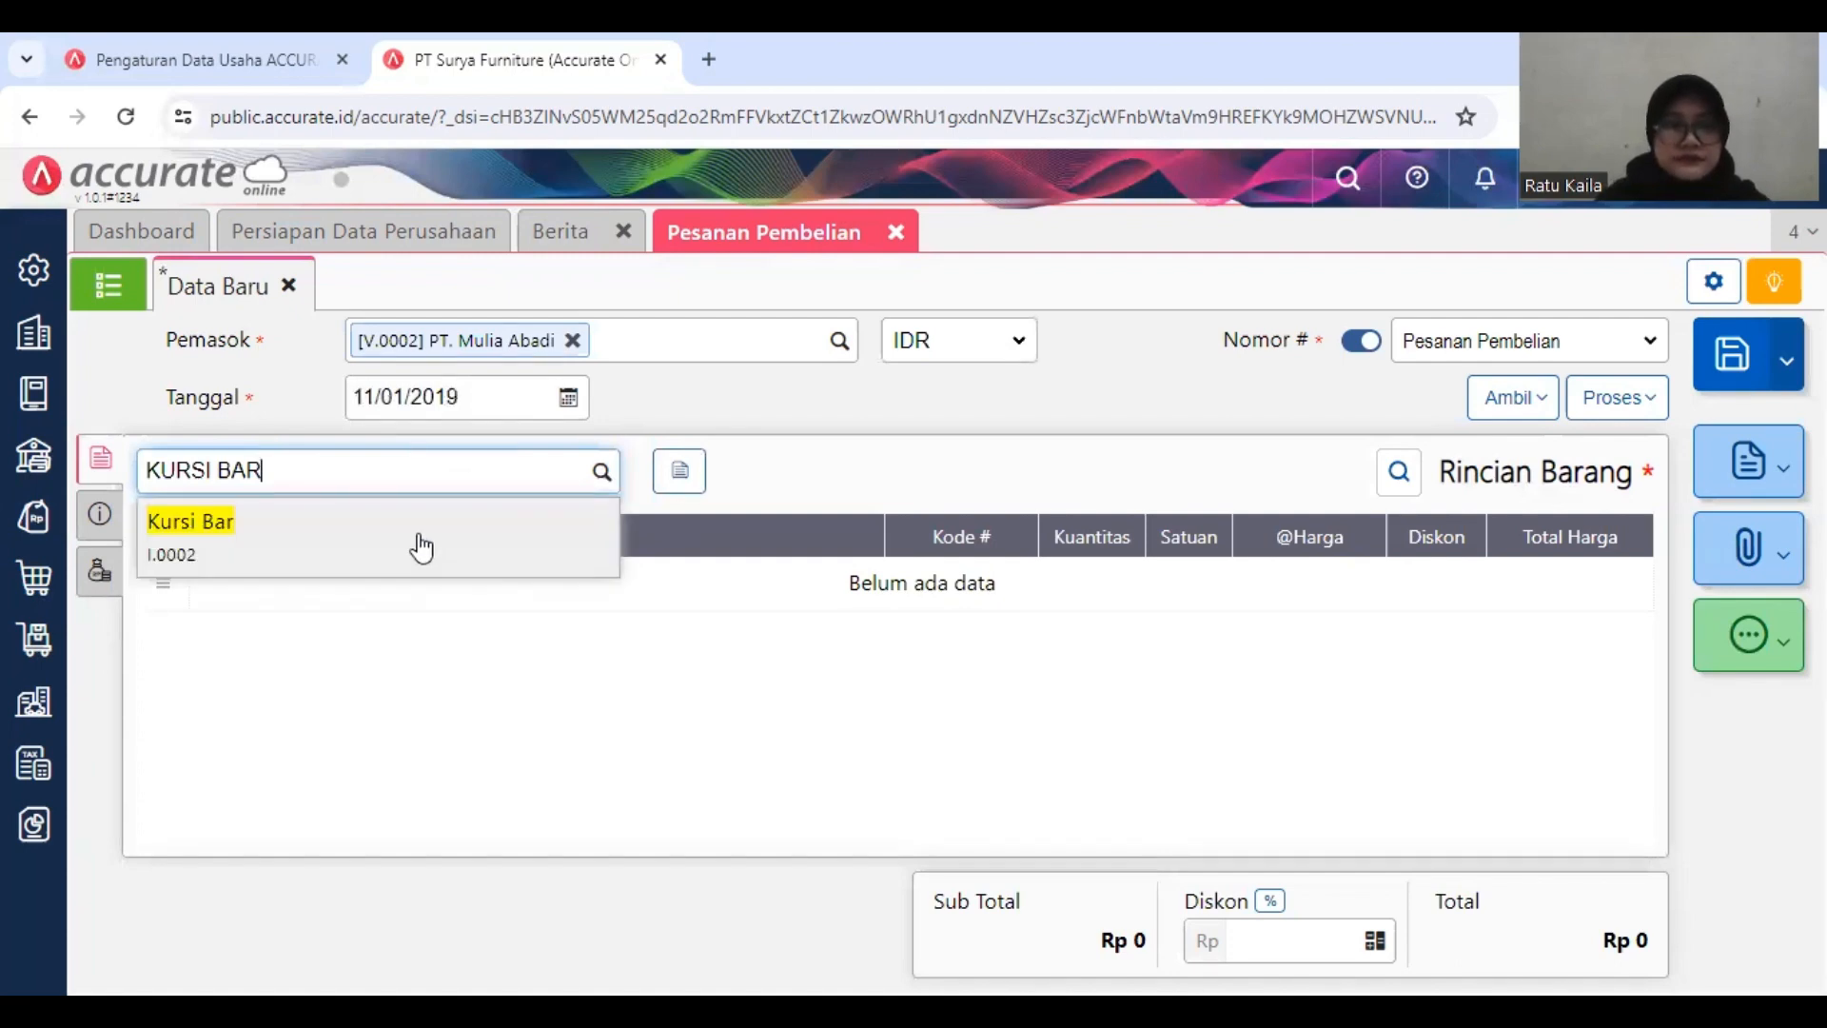
left_click(596, 567)
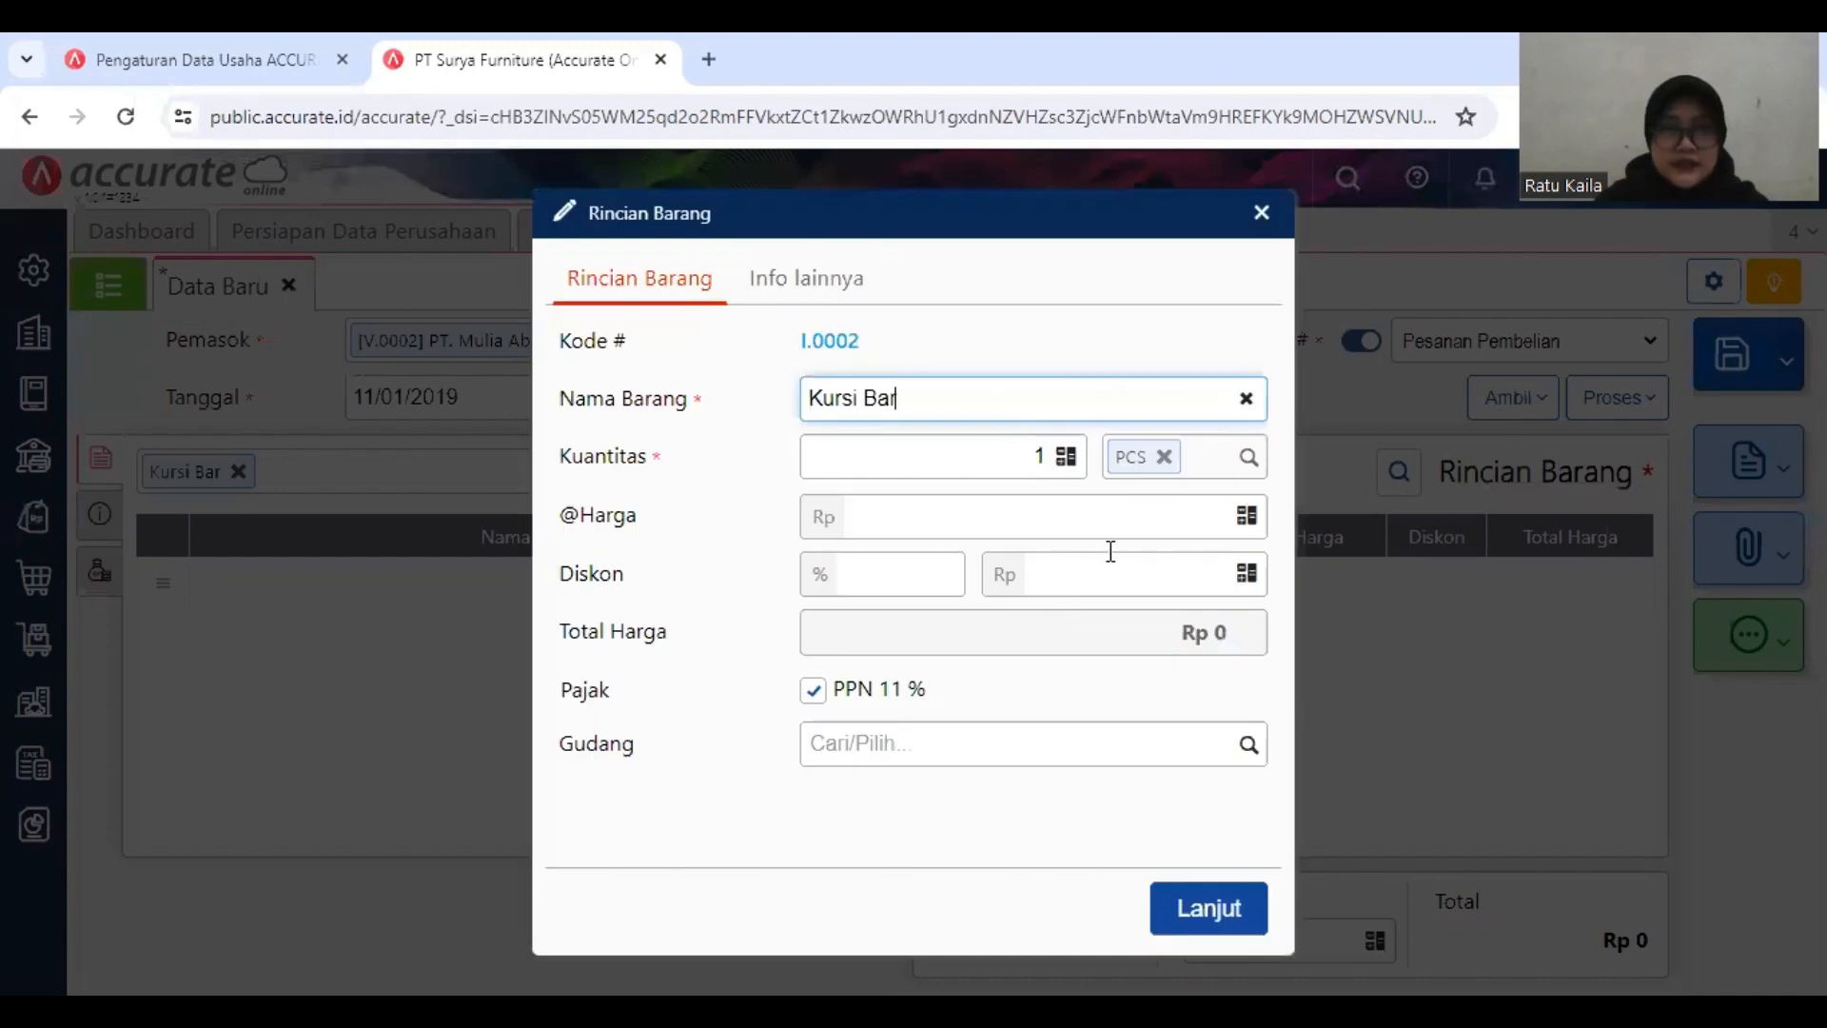
left_click(1045, 444)
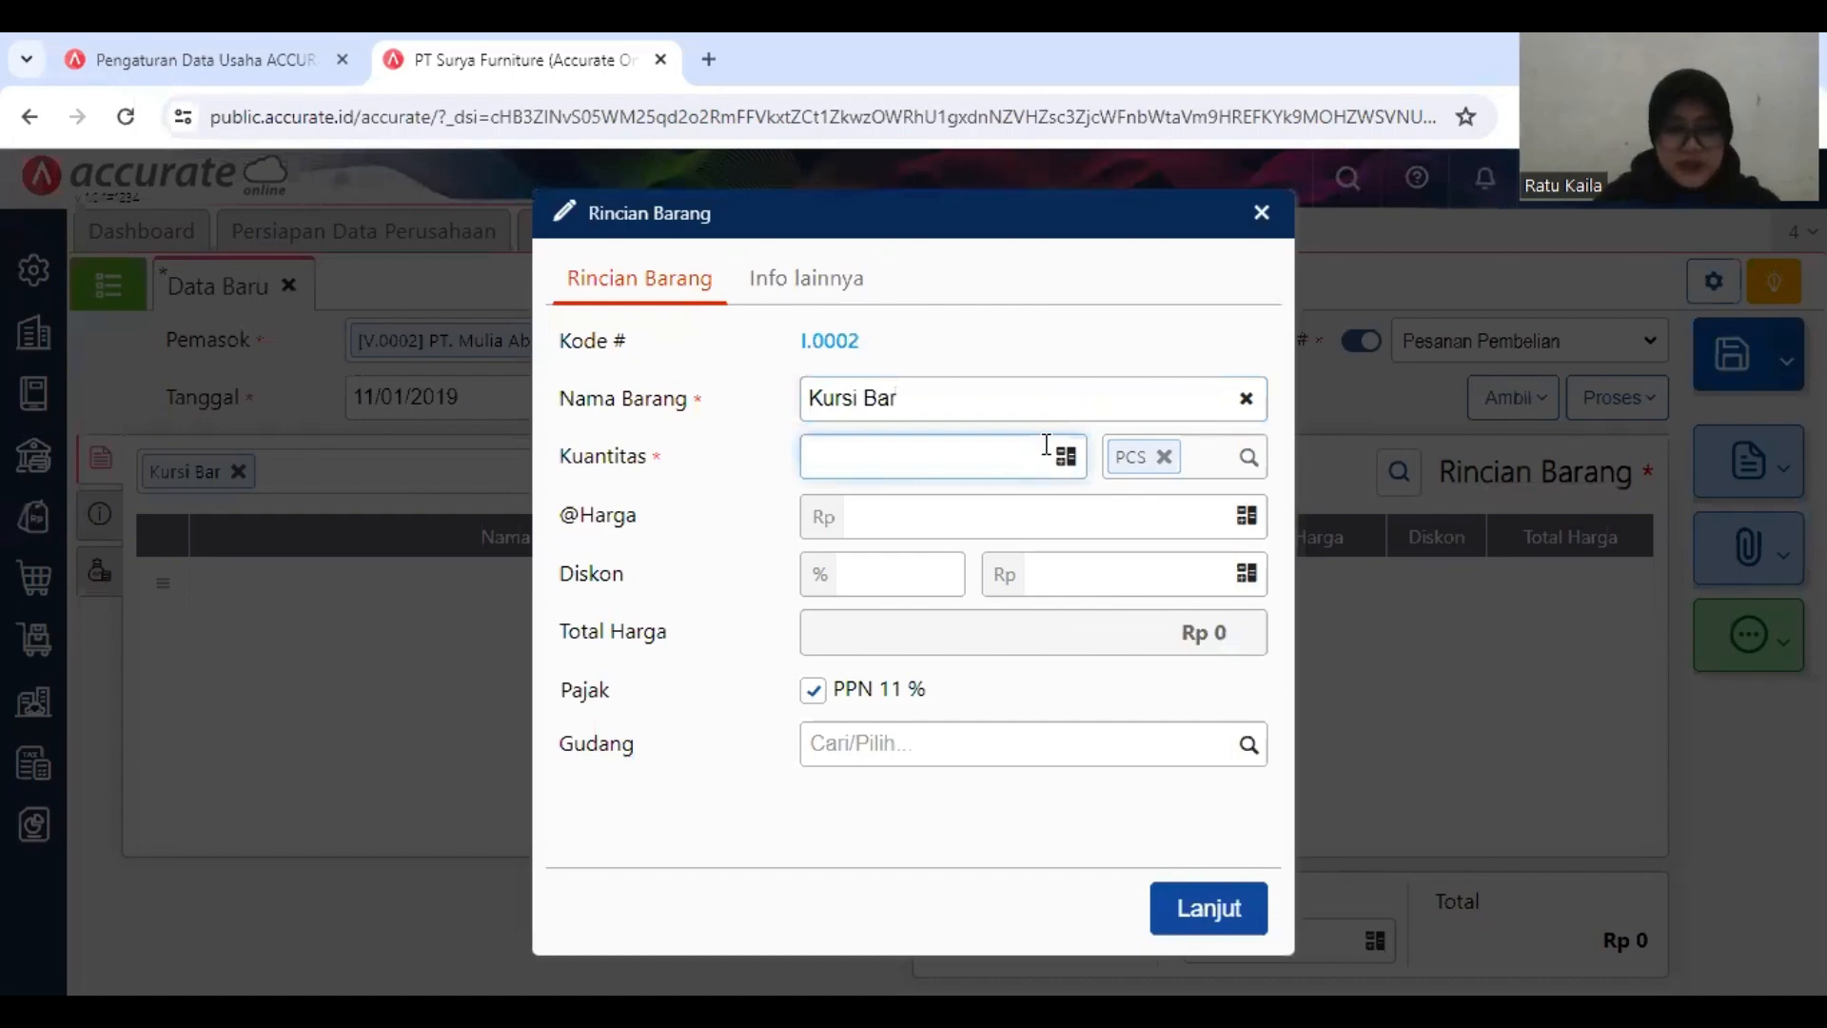
type("25")
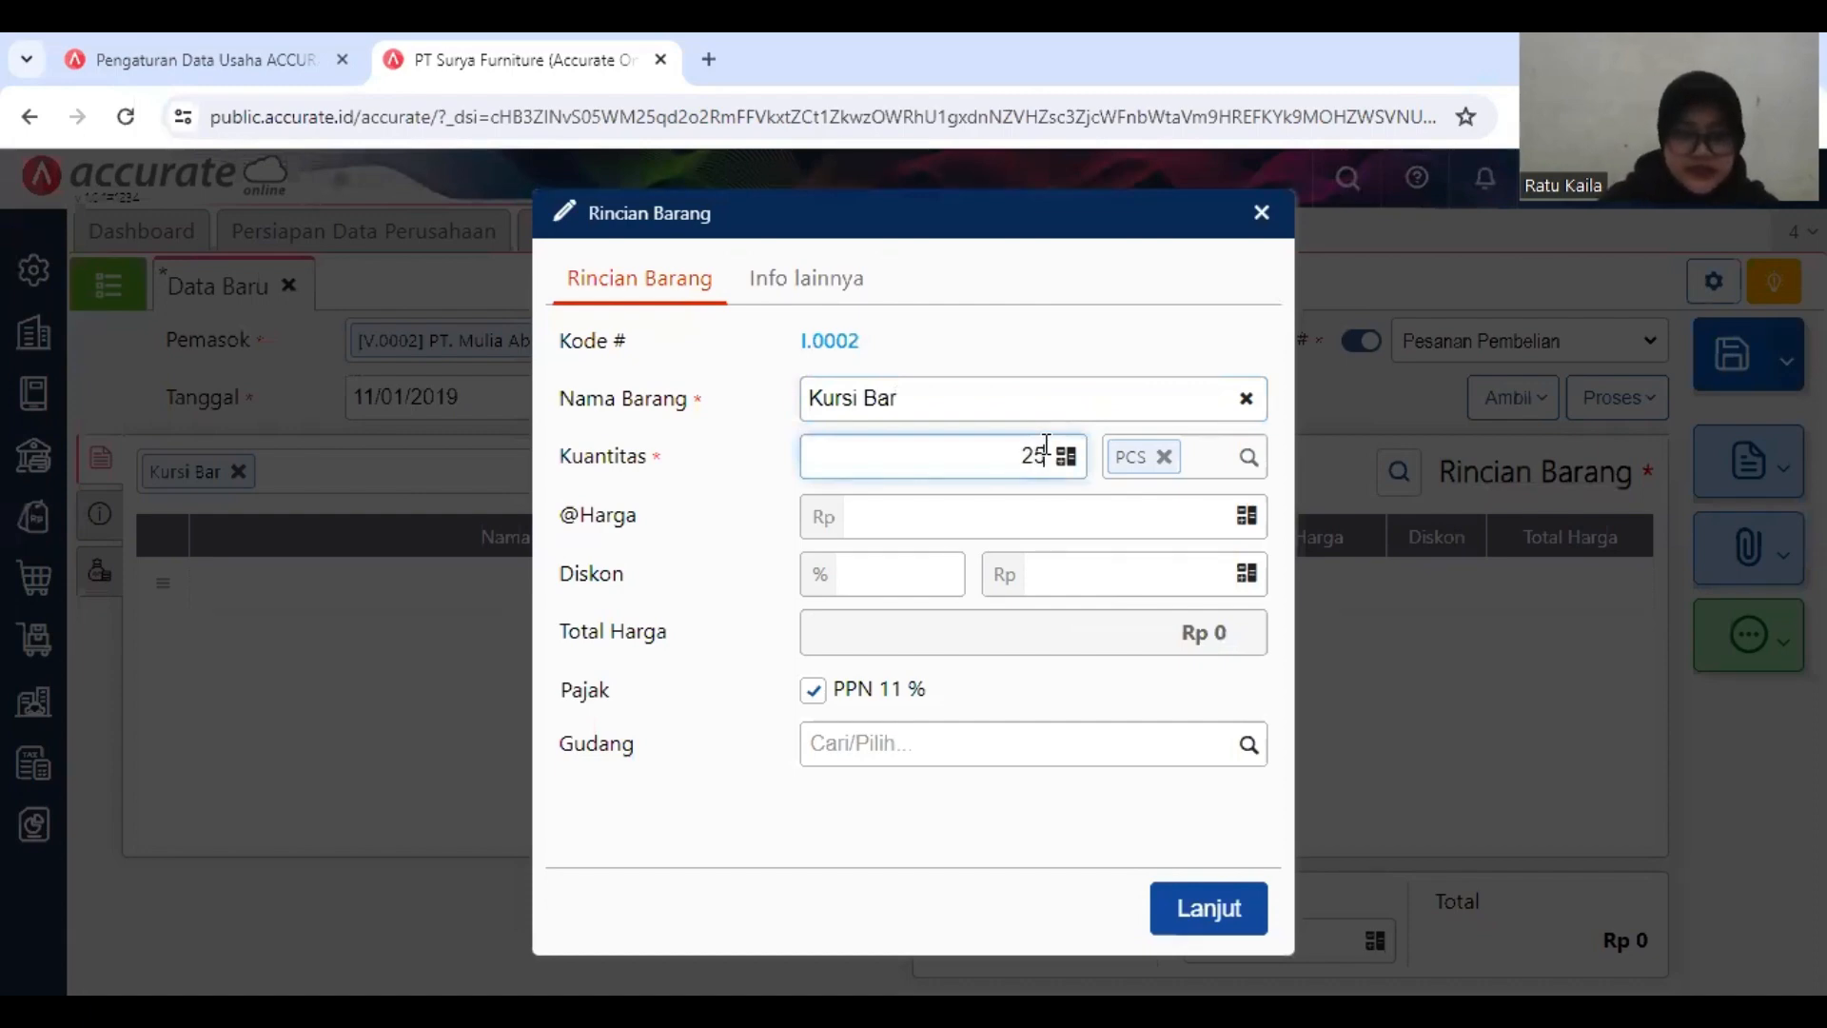
type("0")
left_click(1065, 519)
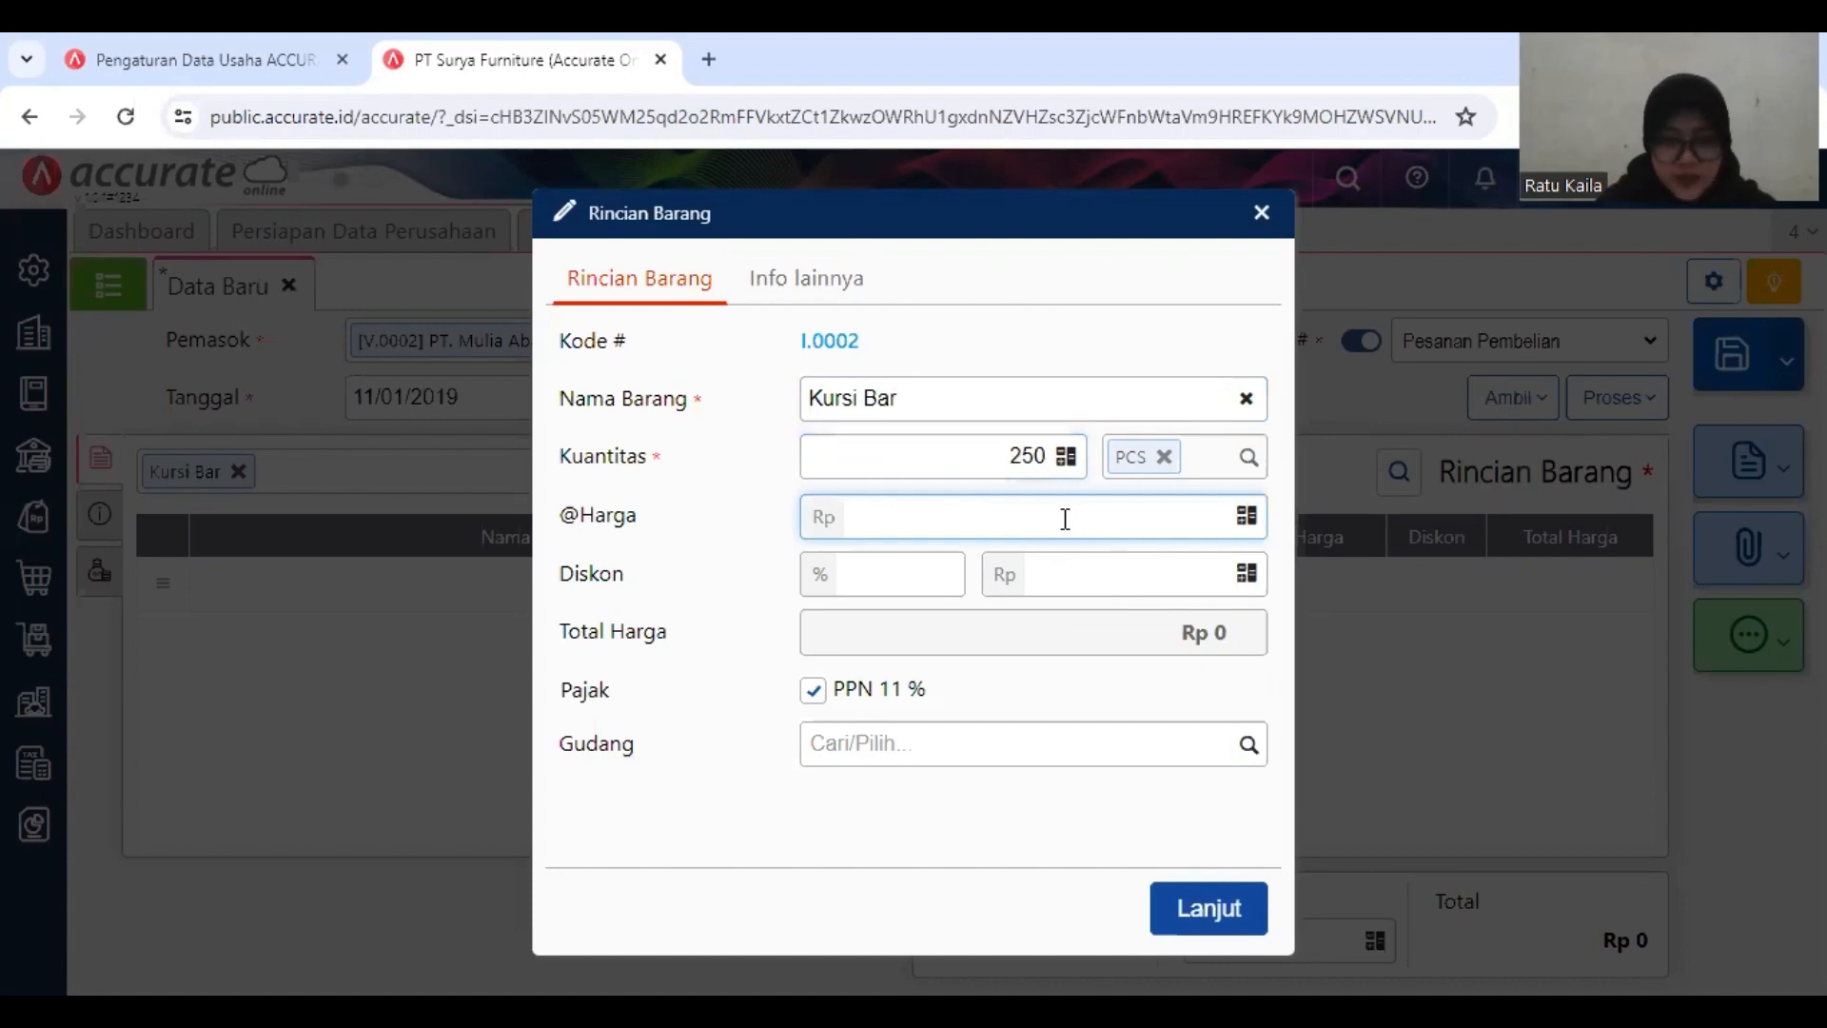
type("500000")
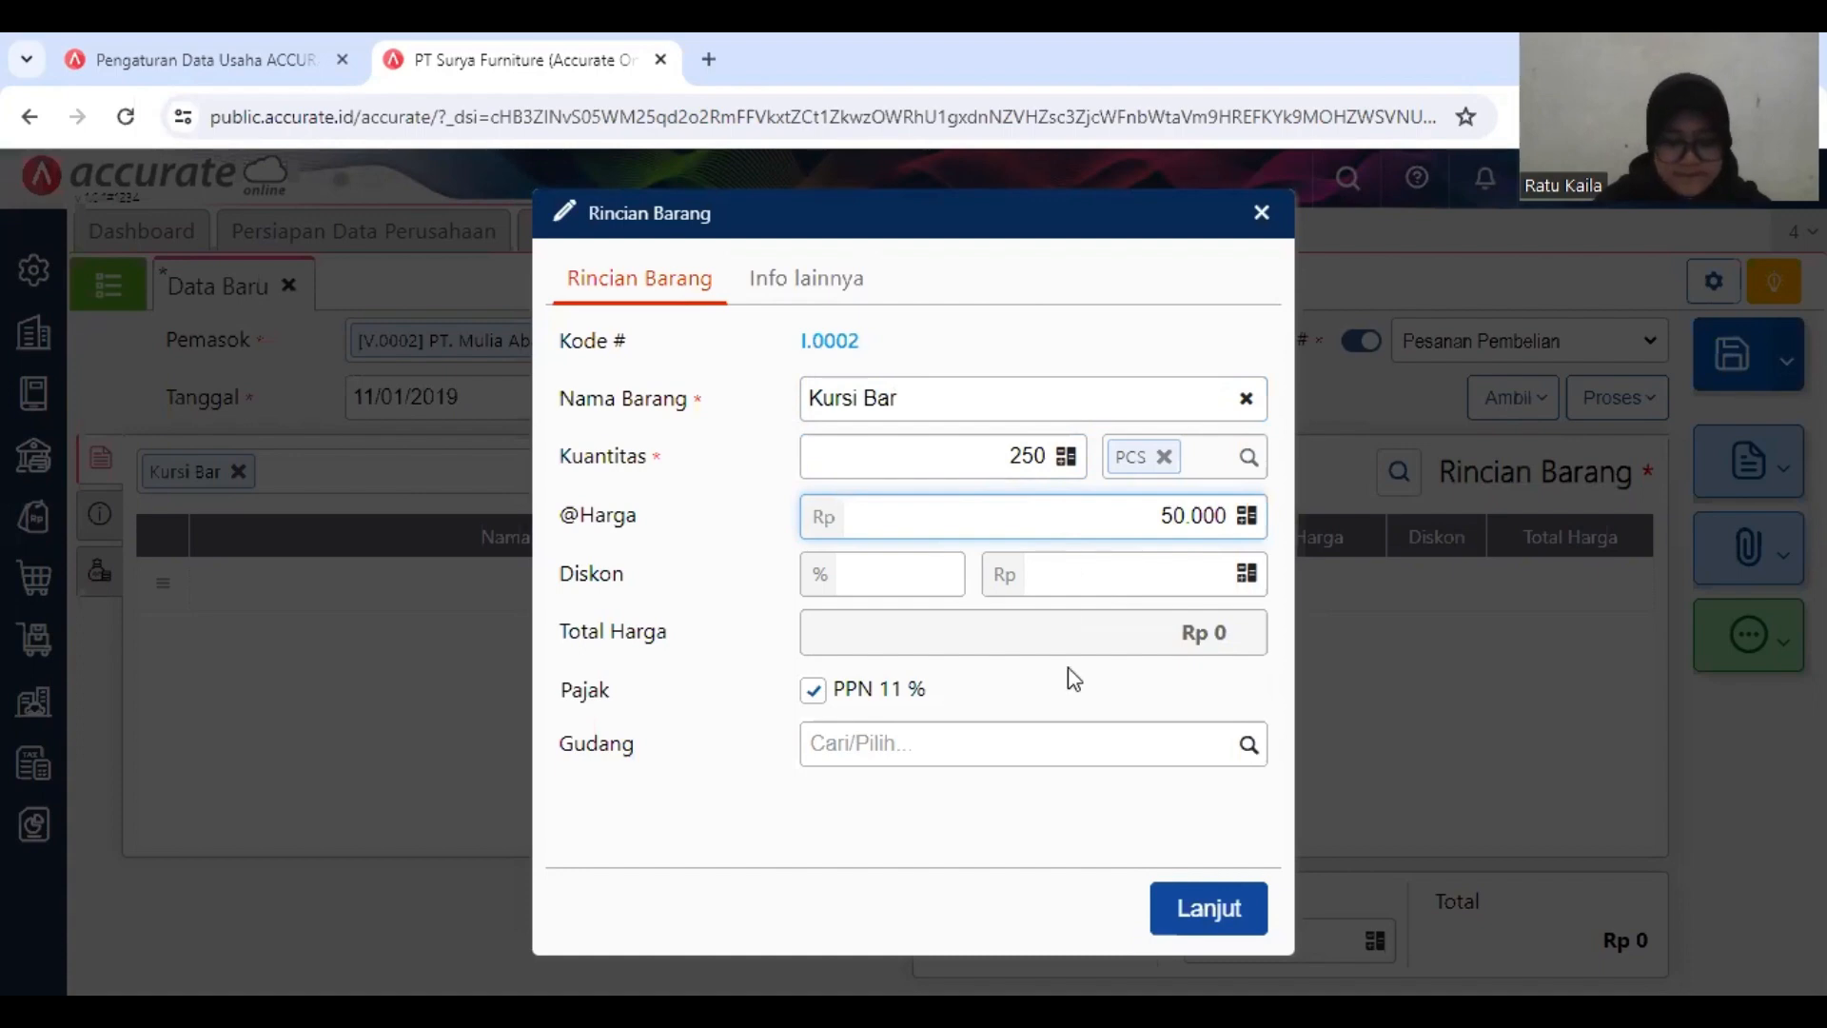
left_click(1201, 915)
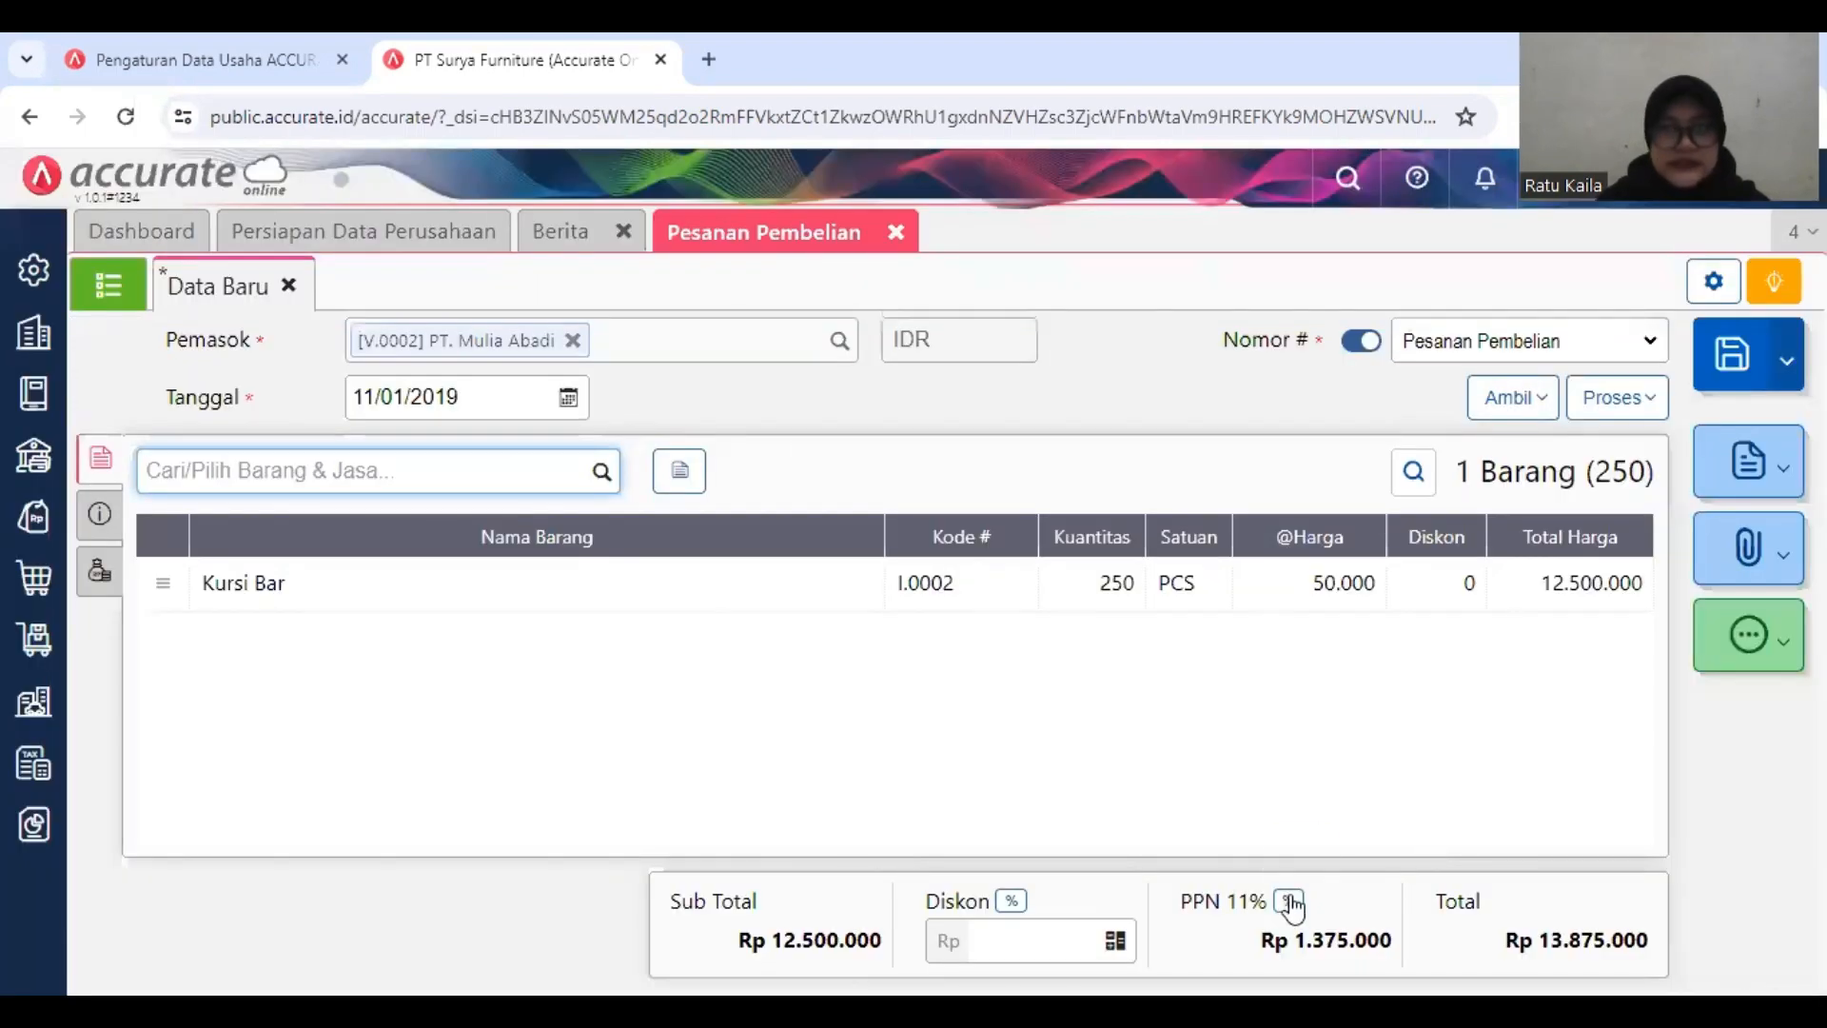
Step: Set the purchase order's Tarif PPN to 10%
left_click(1291, 904)
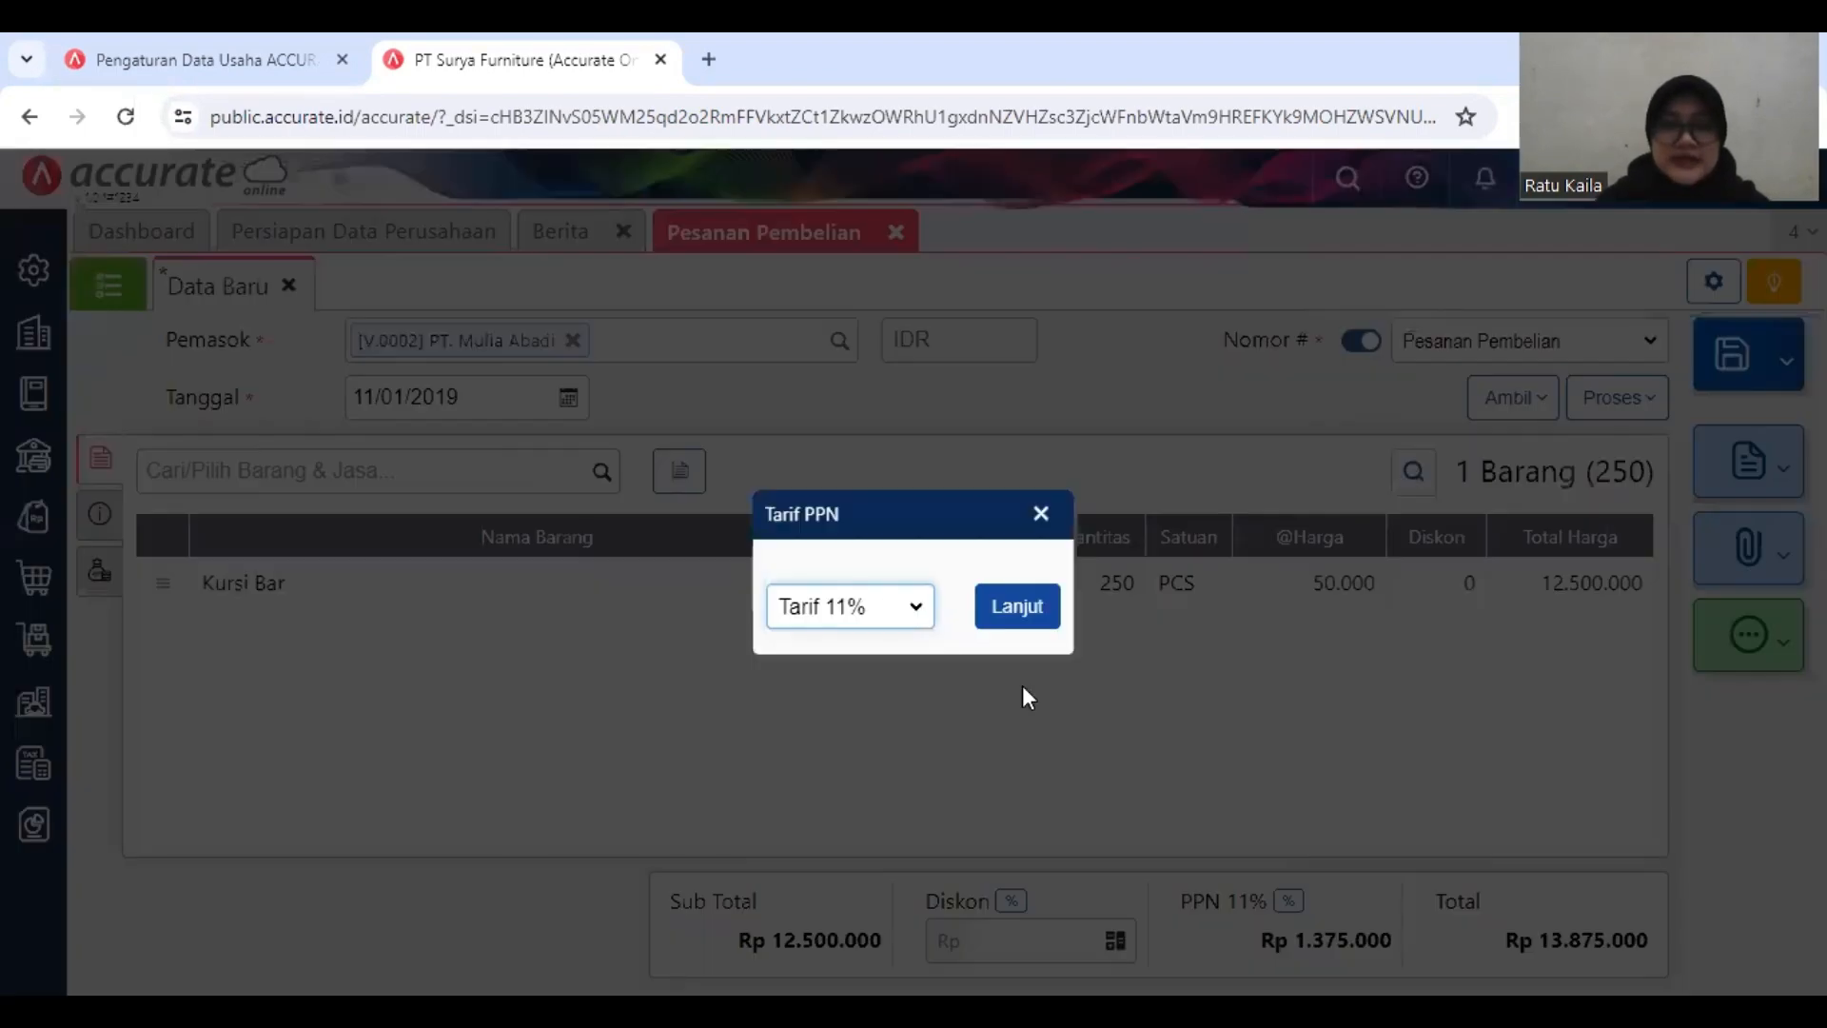
left_click(904, 614)
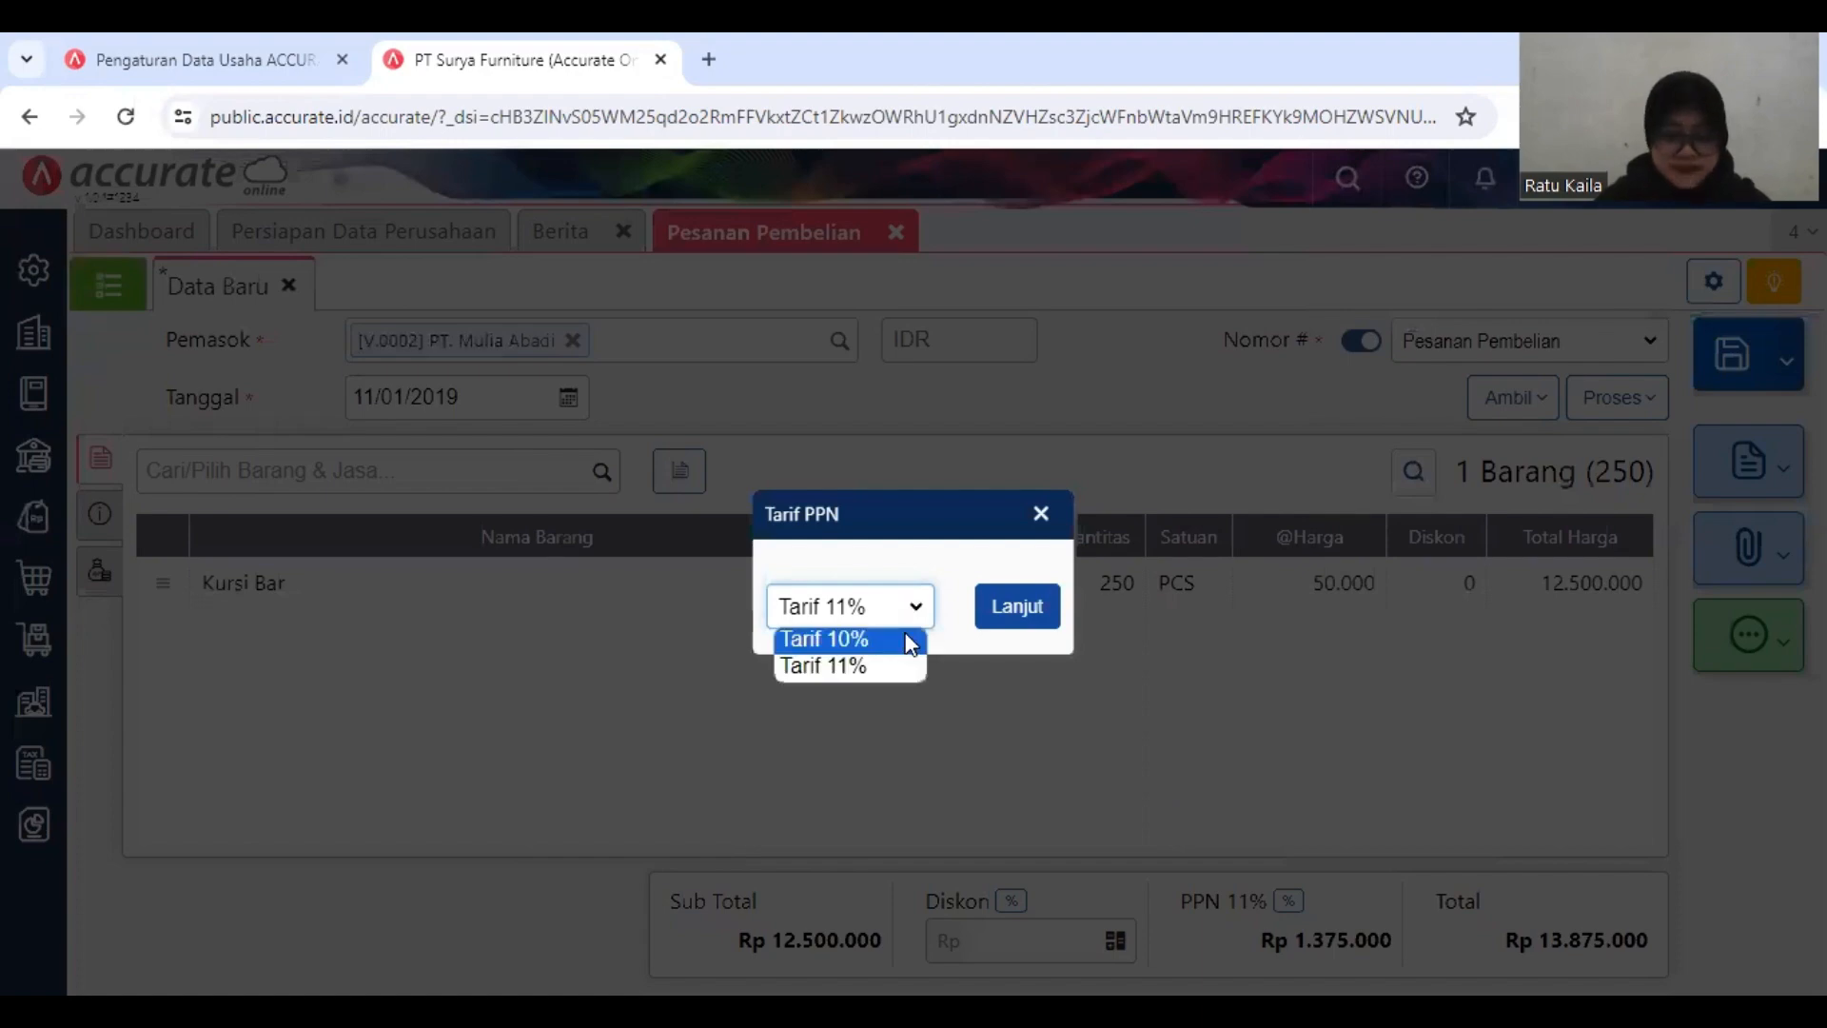
left_click(909, 637)
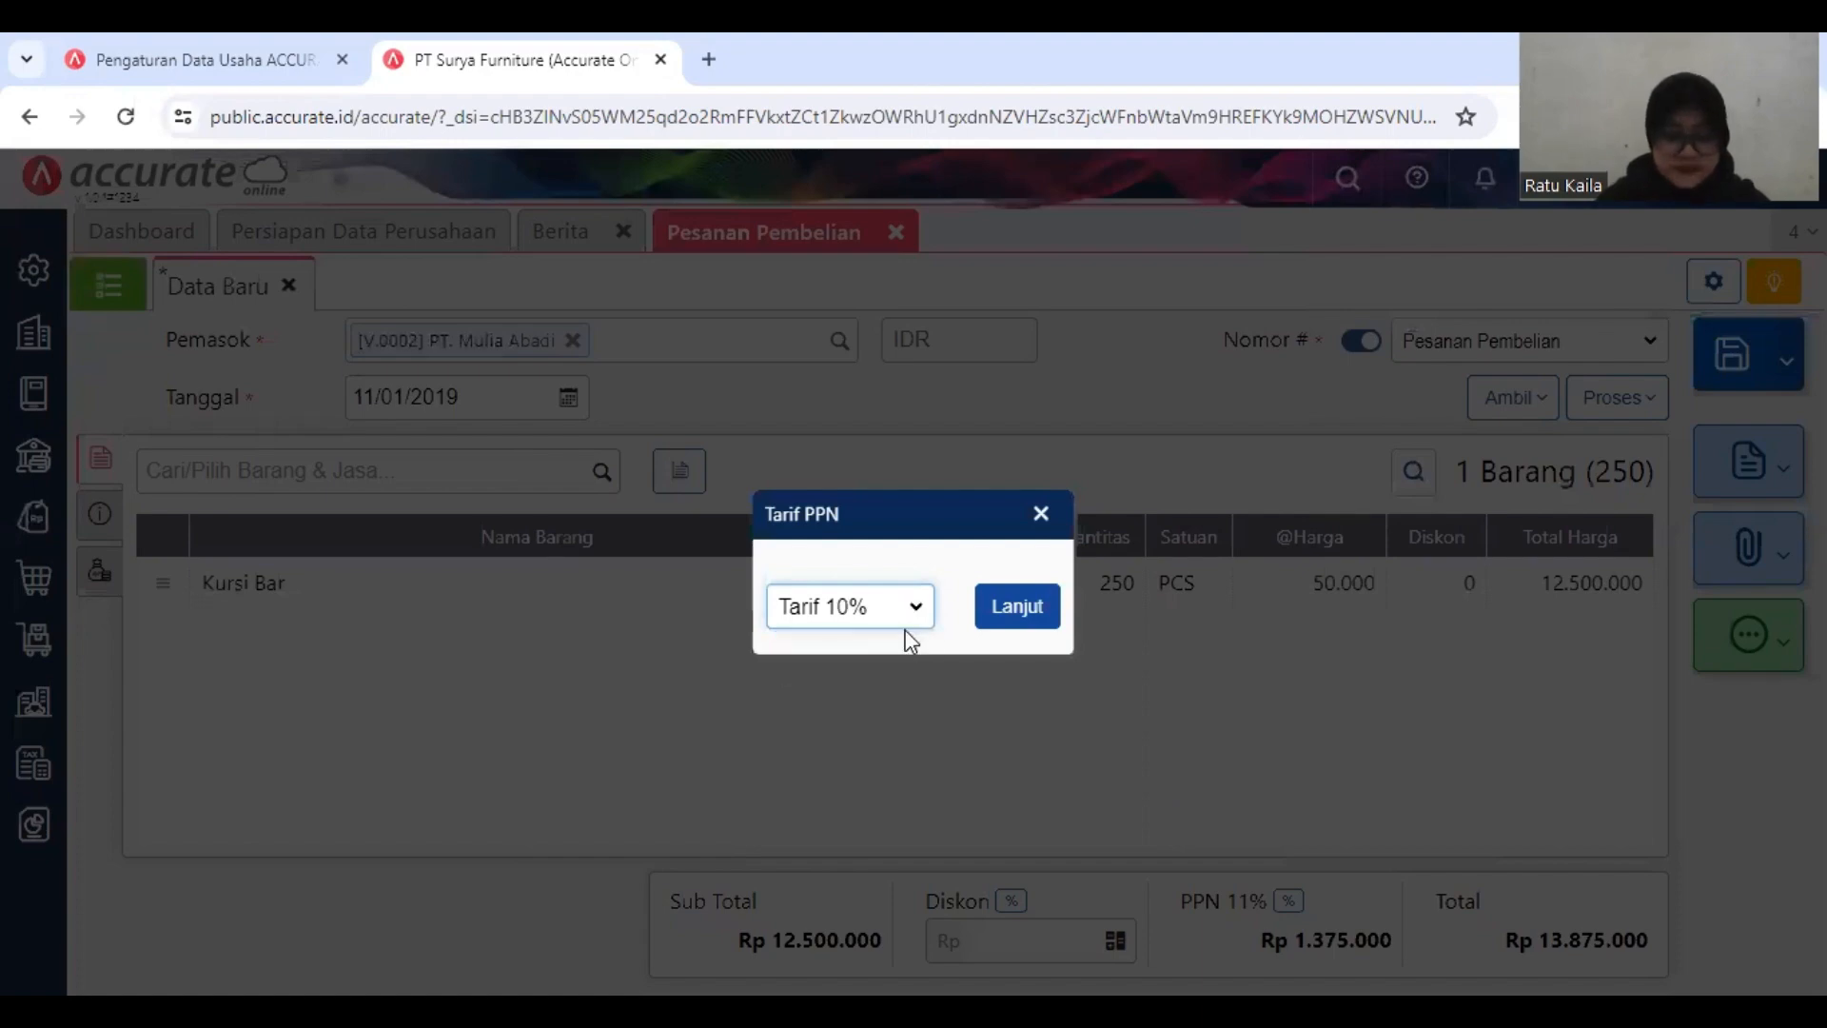
right_click(1000, 607)
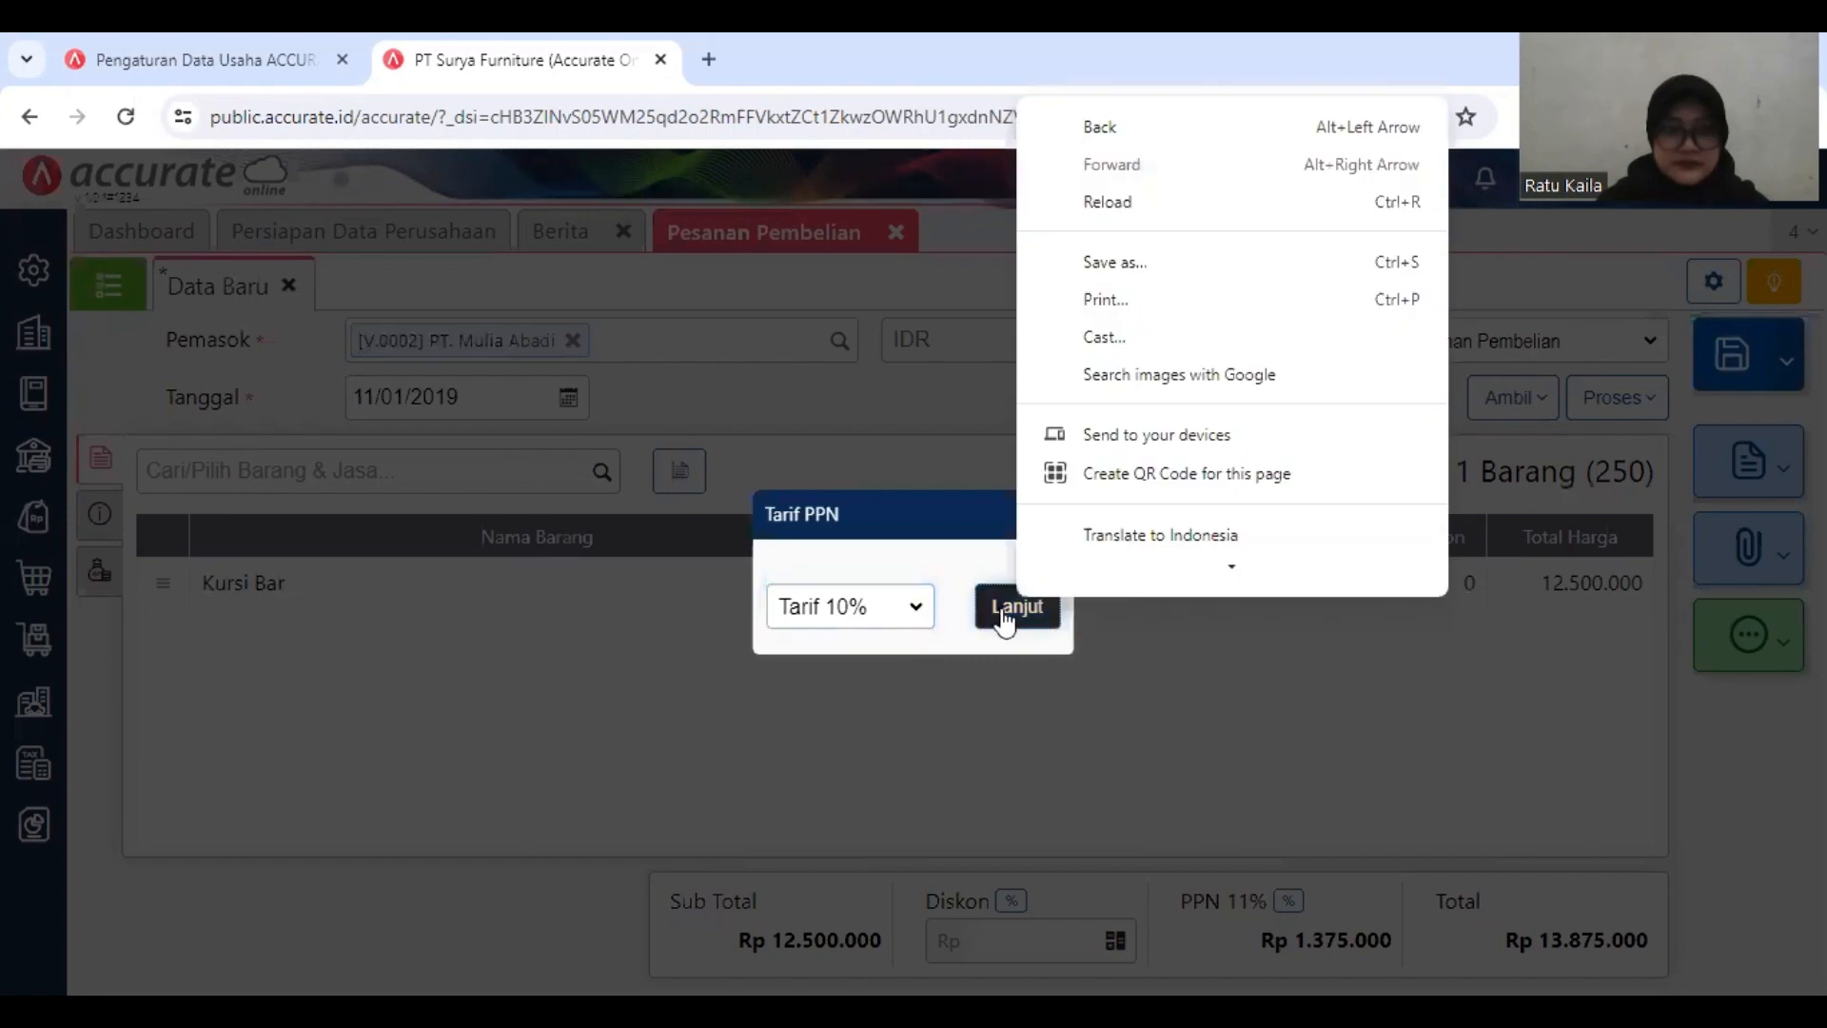
left_click(1004, 611)
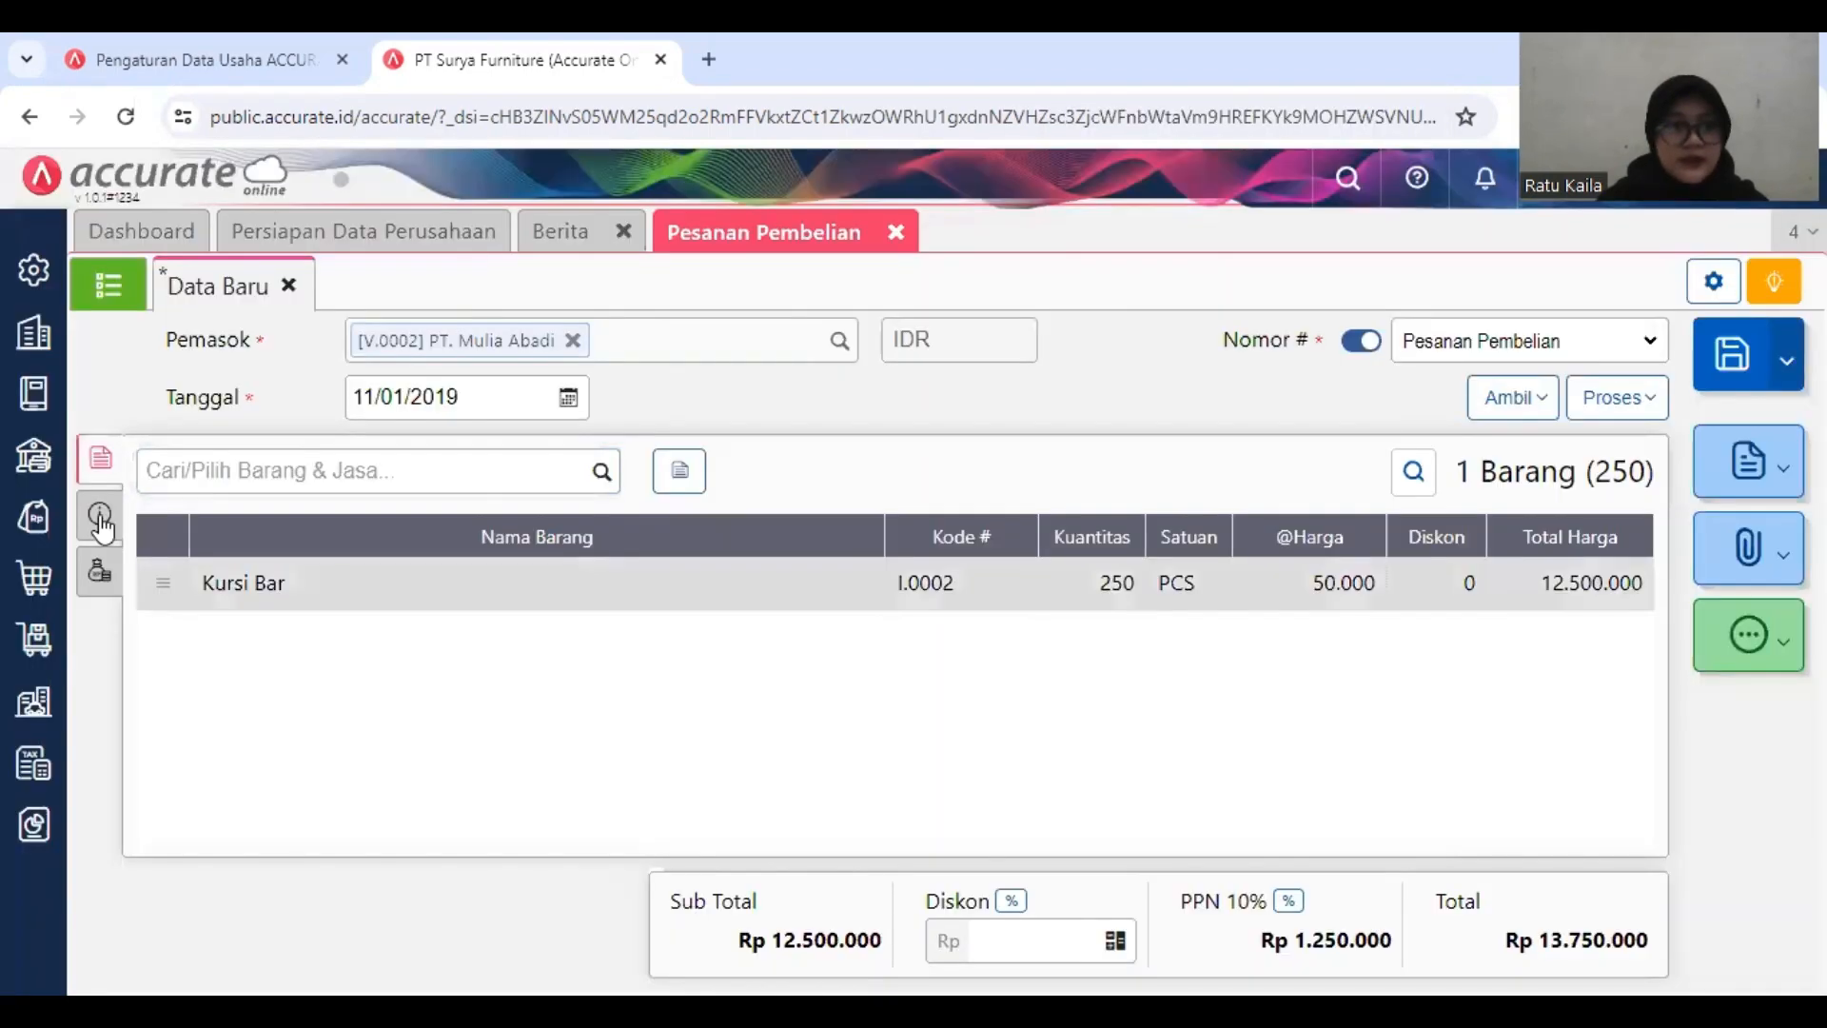
Step: Fill the order's Alamat Kirim with the first stored address and save the purchase order
left_click(100, 517)
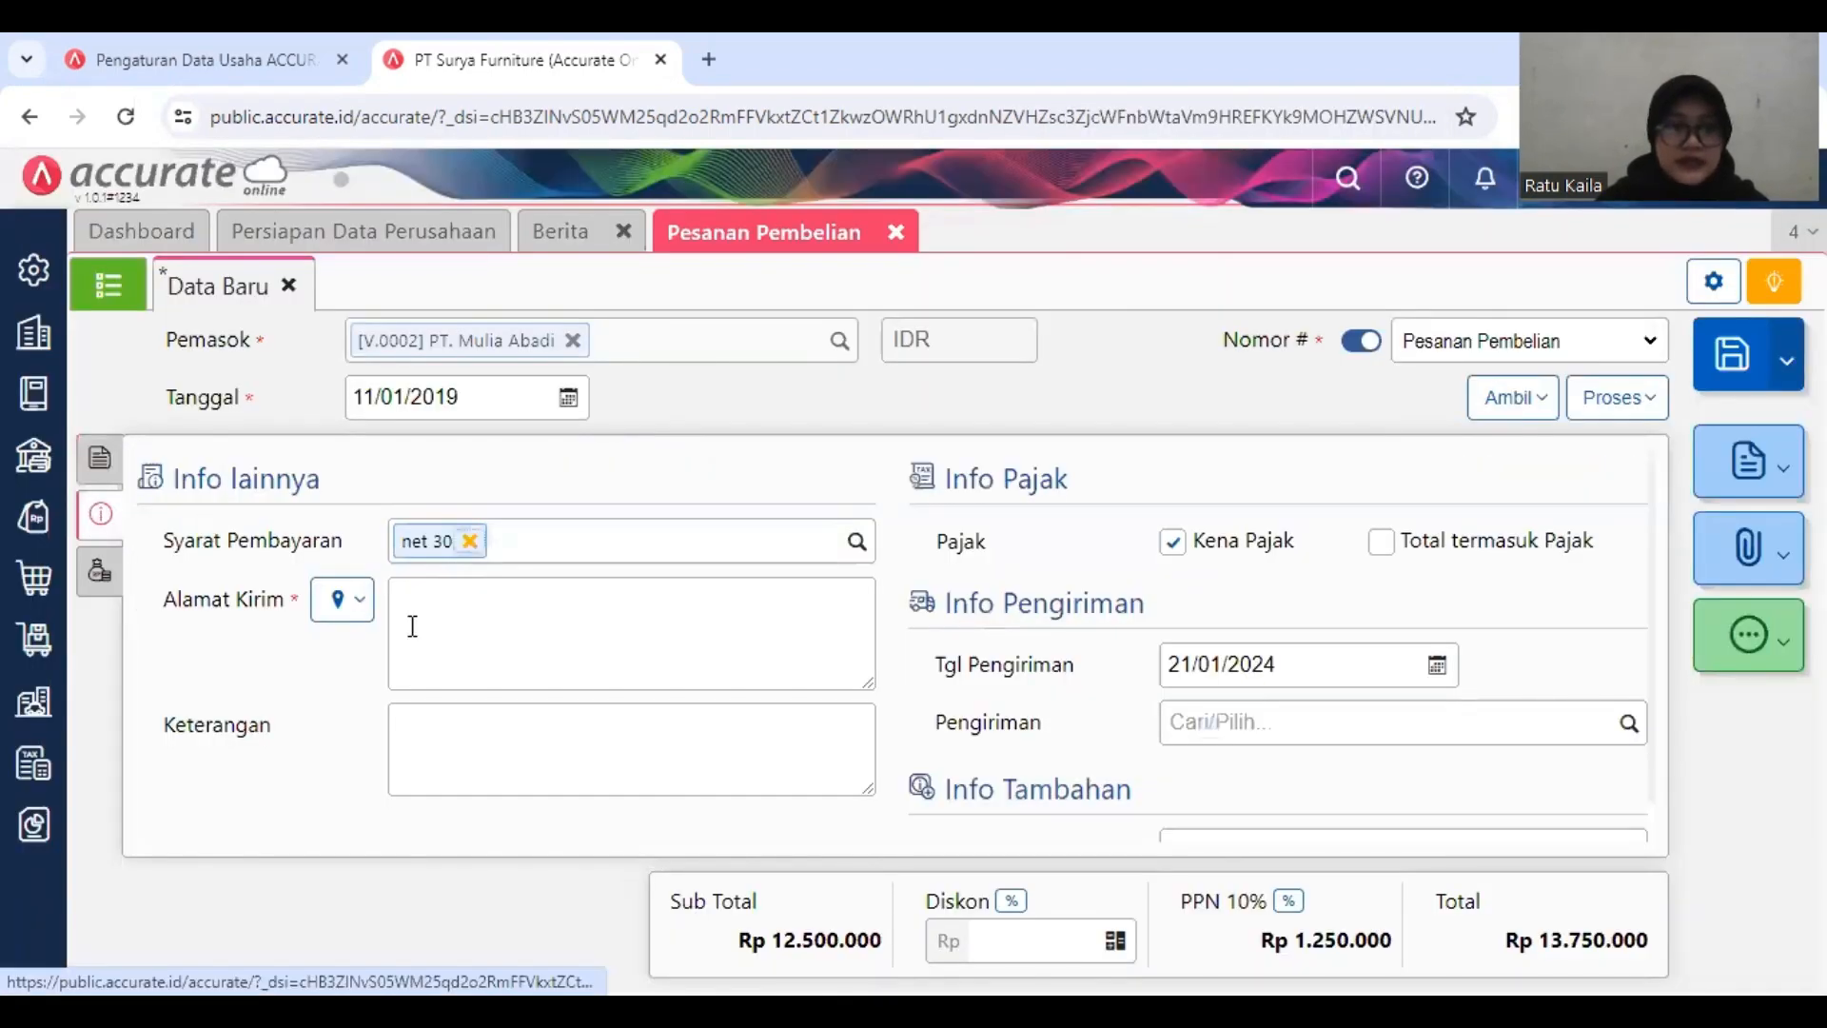
left_click(341, 604)
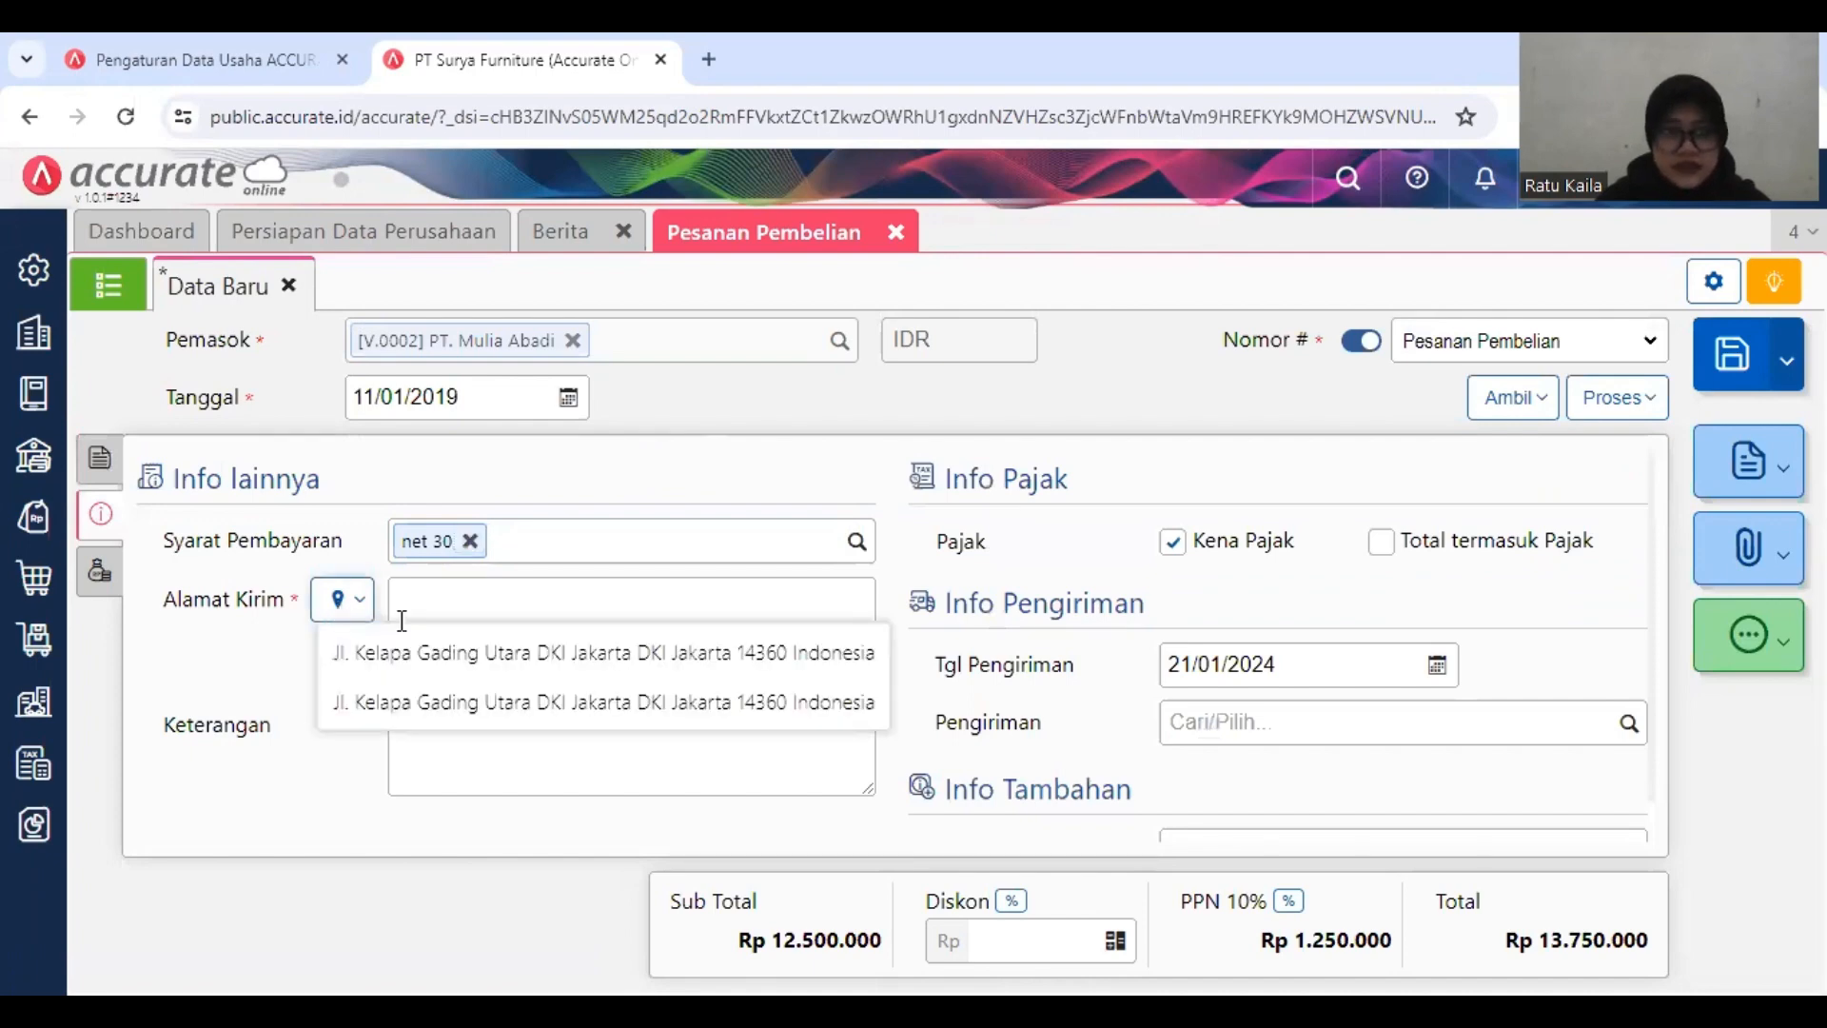
left_click(522, 651)
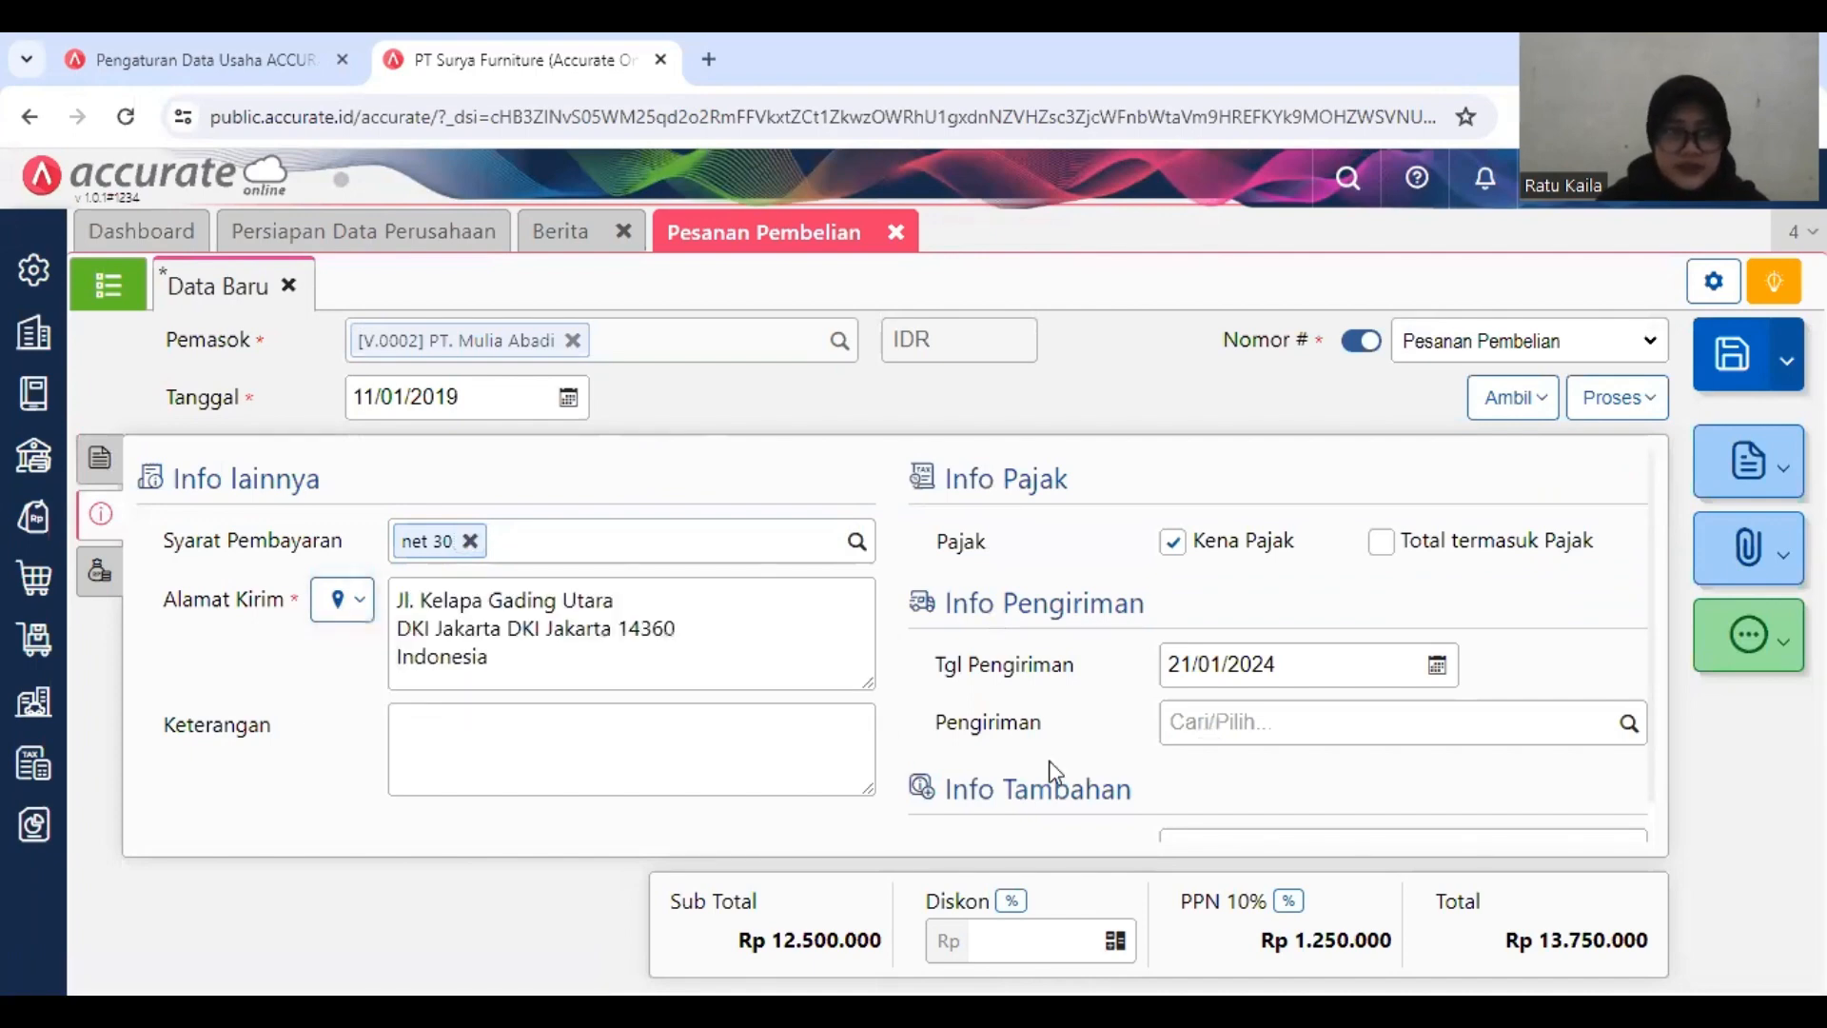
scroll(1153, 762, "down", 1)
scroll(1153, 762, "up", 1)
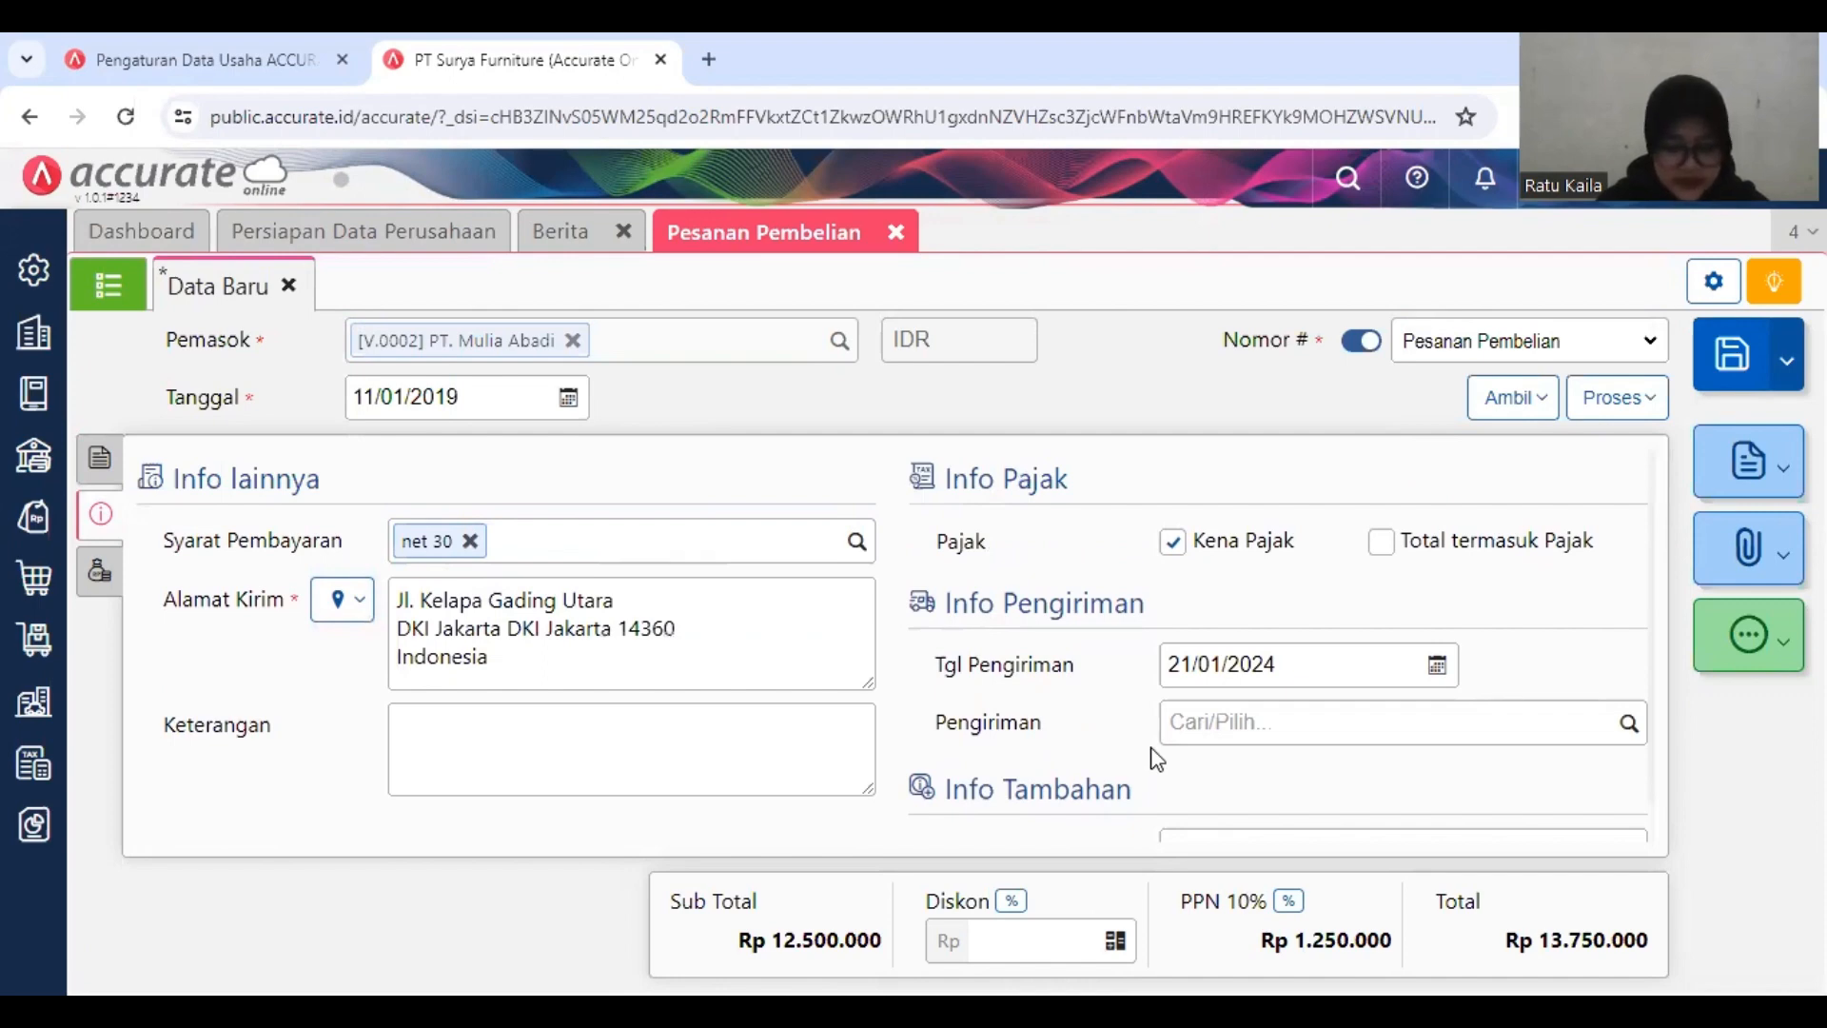
left_click(1743, 374)
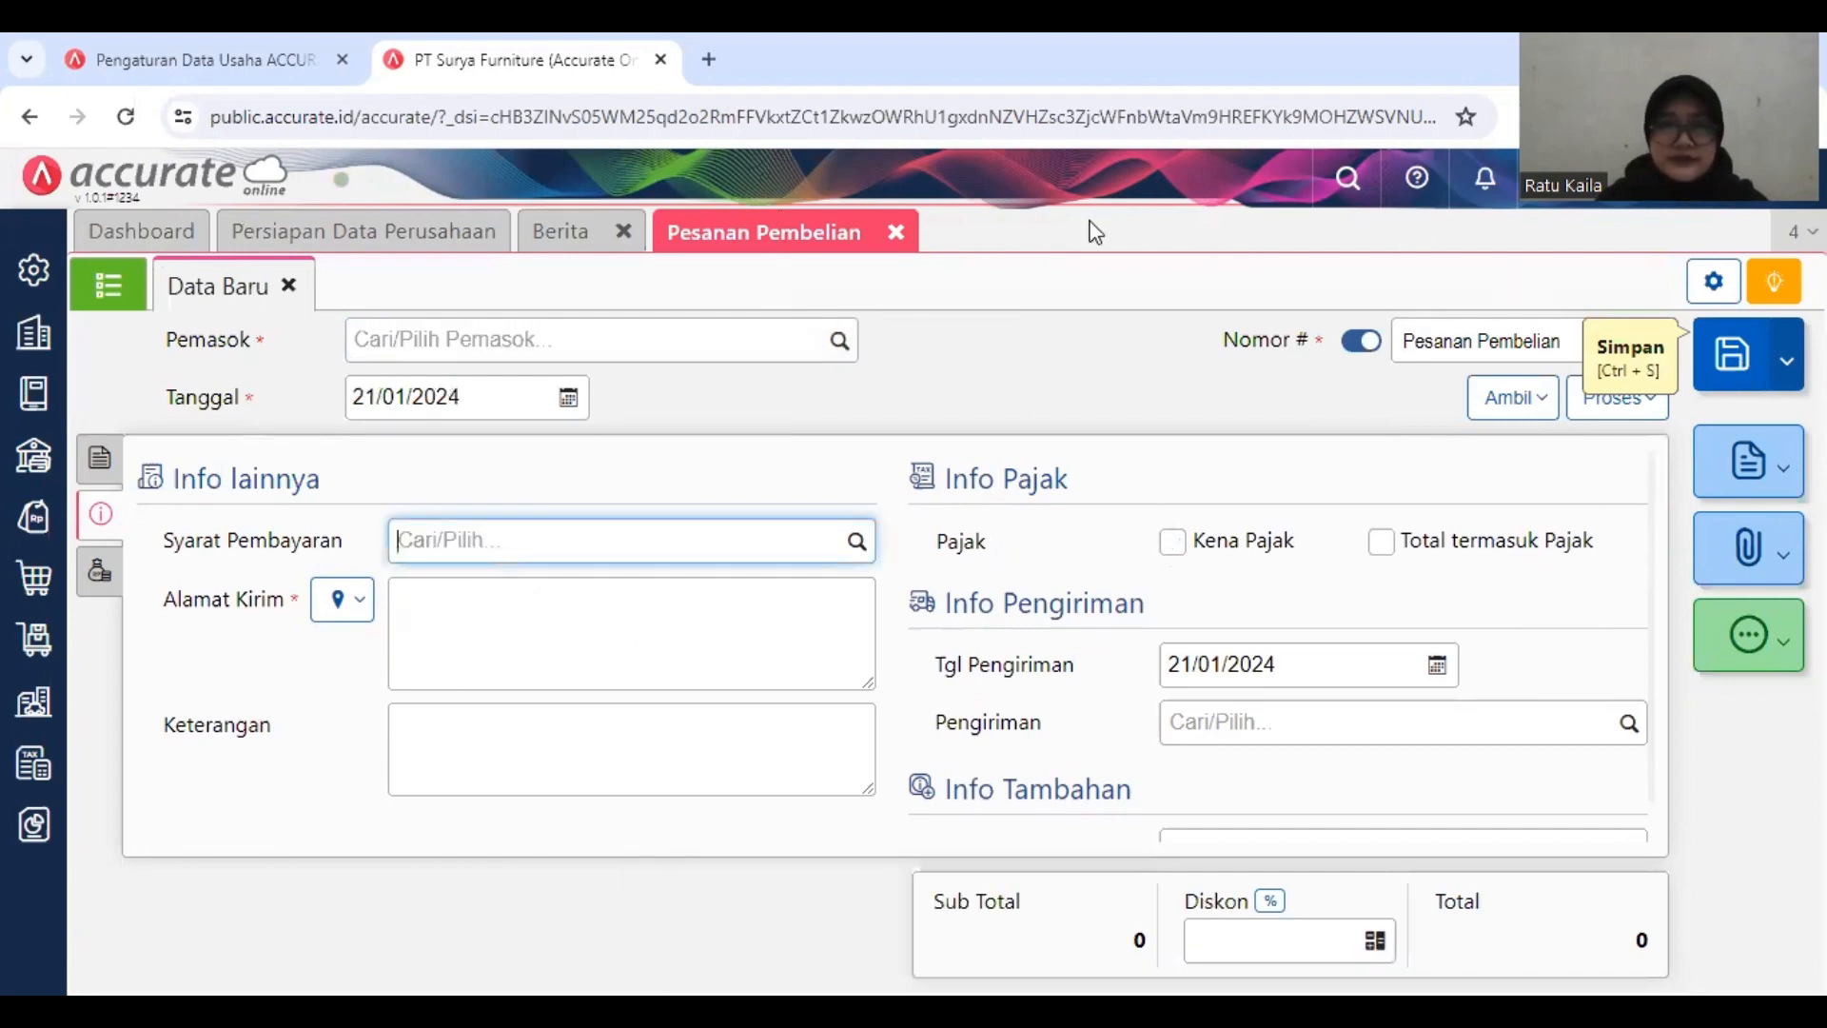
Step: Close the Pesanan Pembelian form and start a new Faktur Pembelian for the supplier PT. Mulia Abadi
left_click(895, 235)
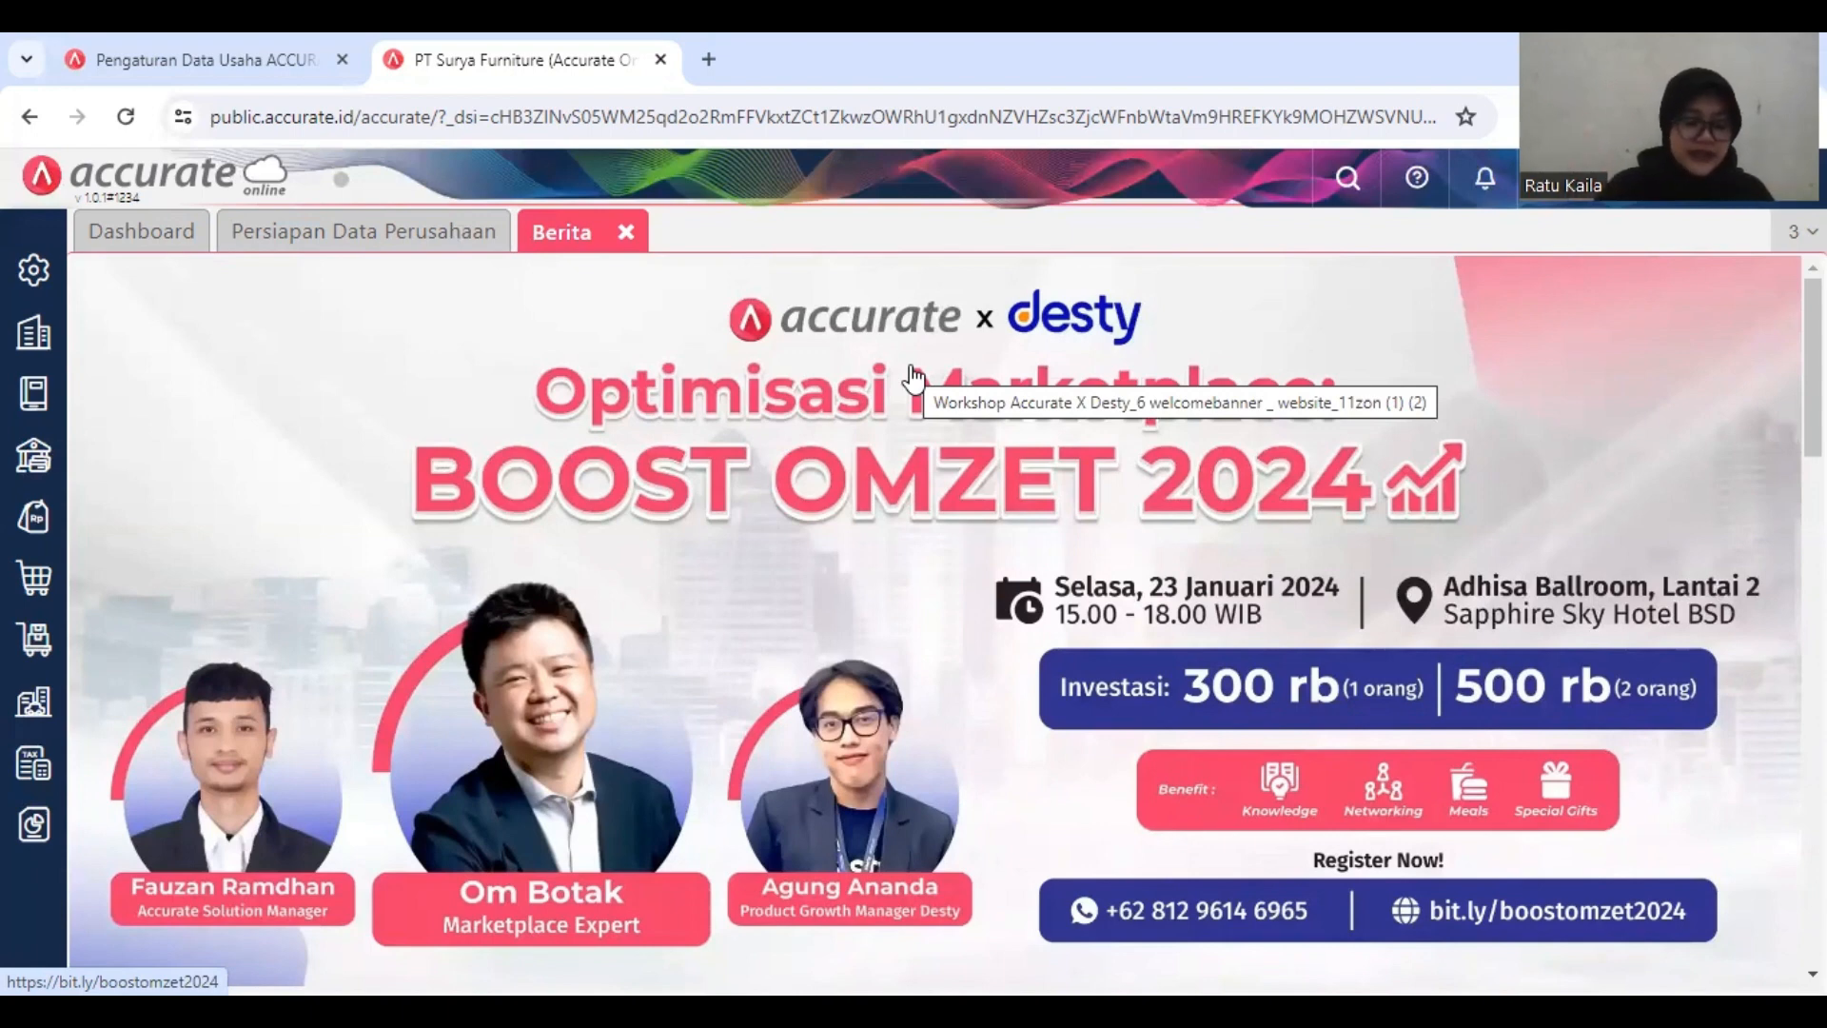
left_click(36, 580)
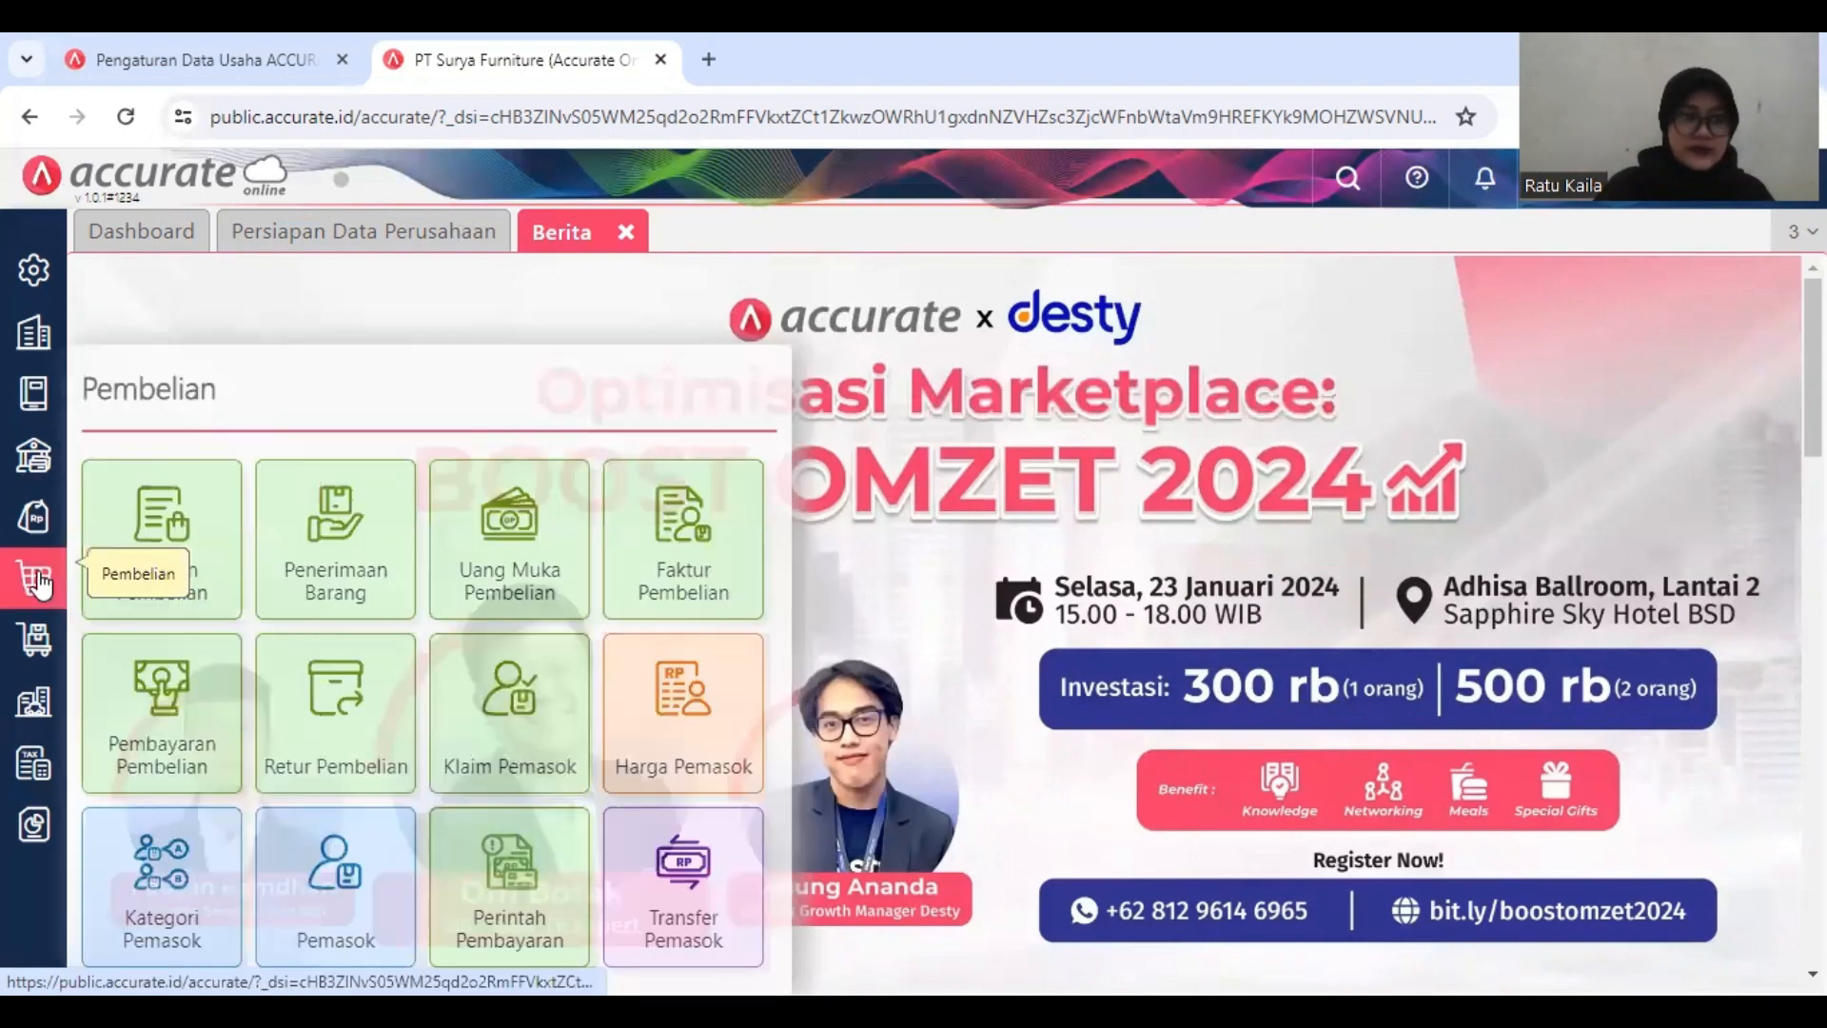
left_click(684, 555)
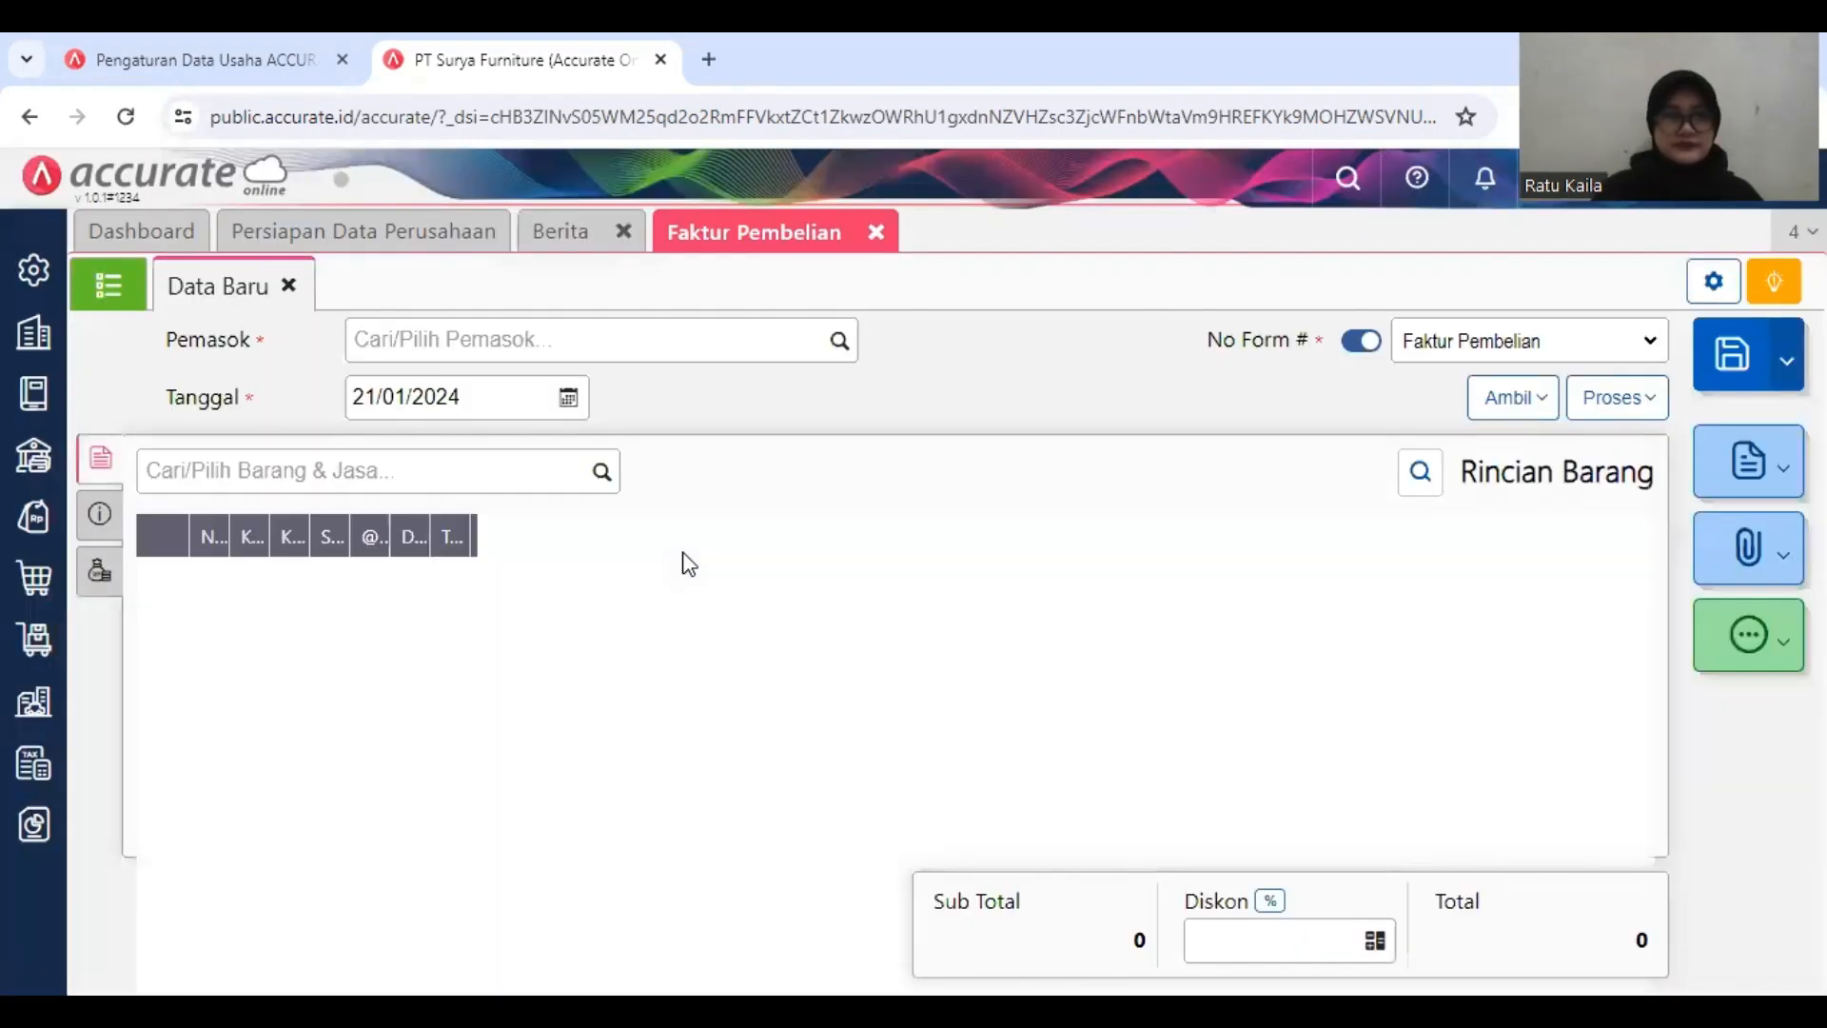
left_click(645, 339)
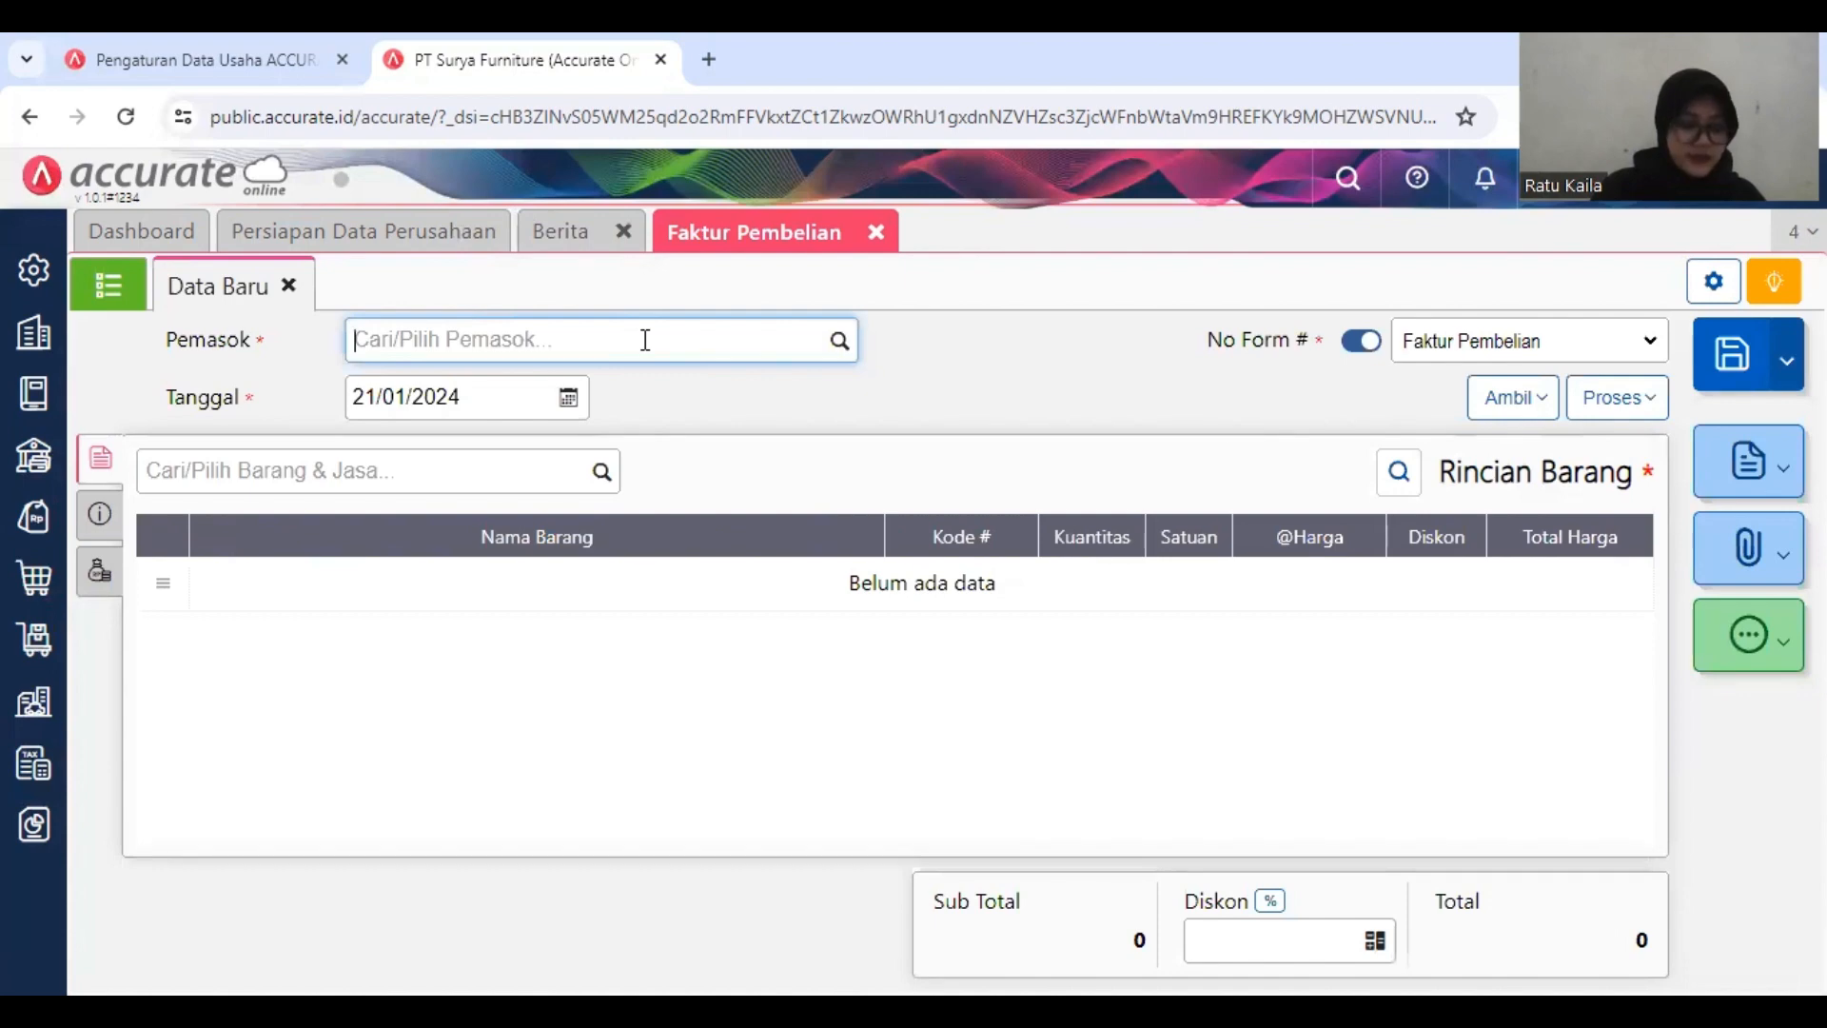
type("P")
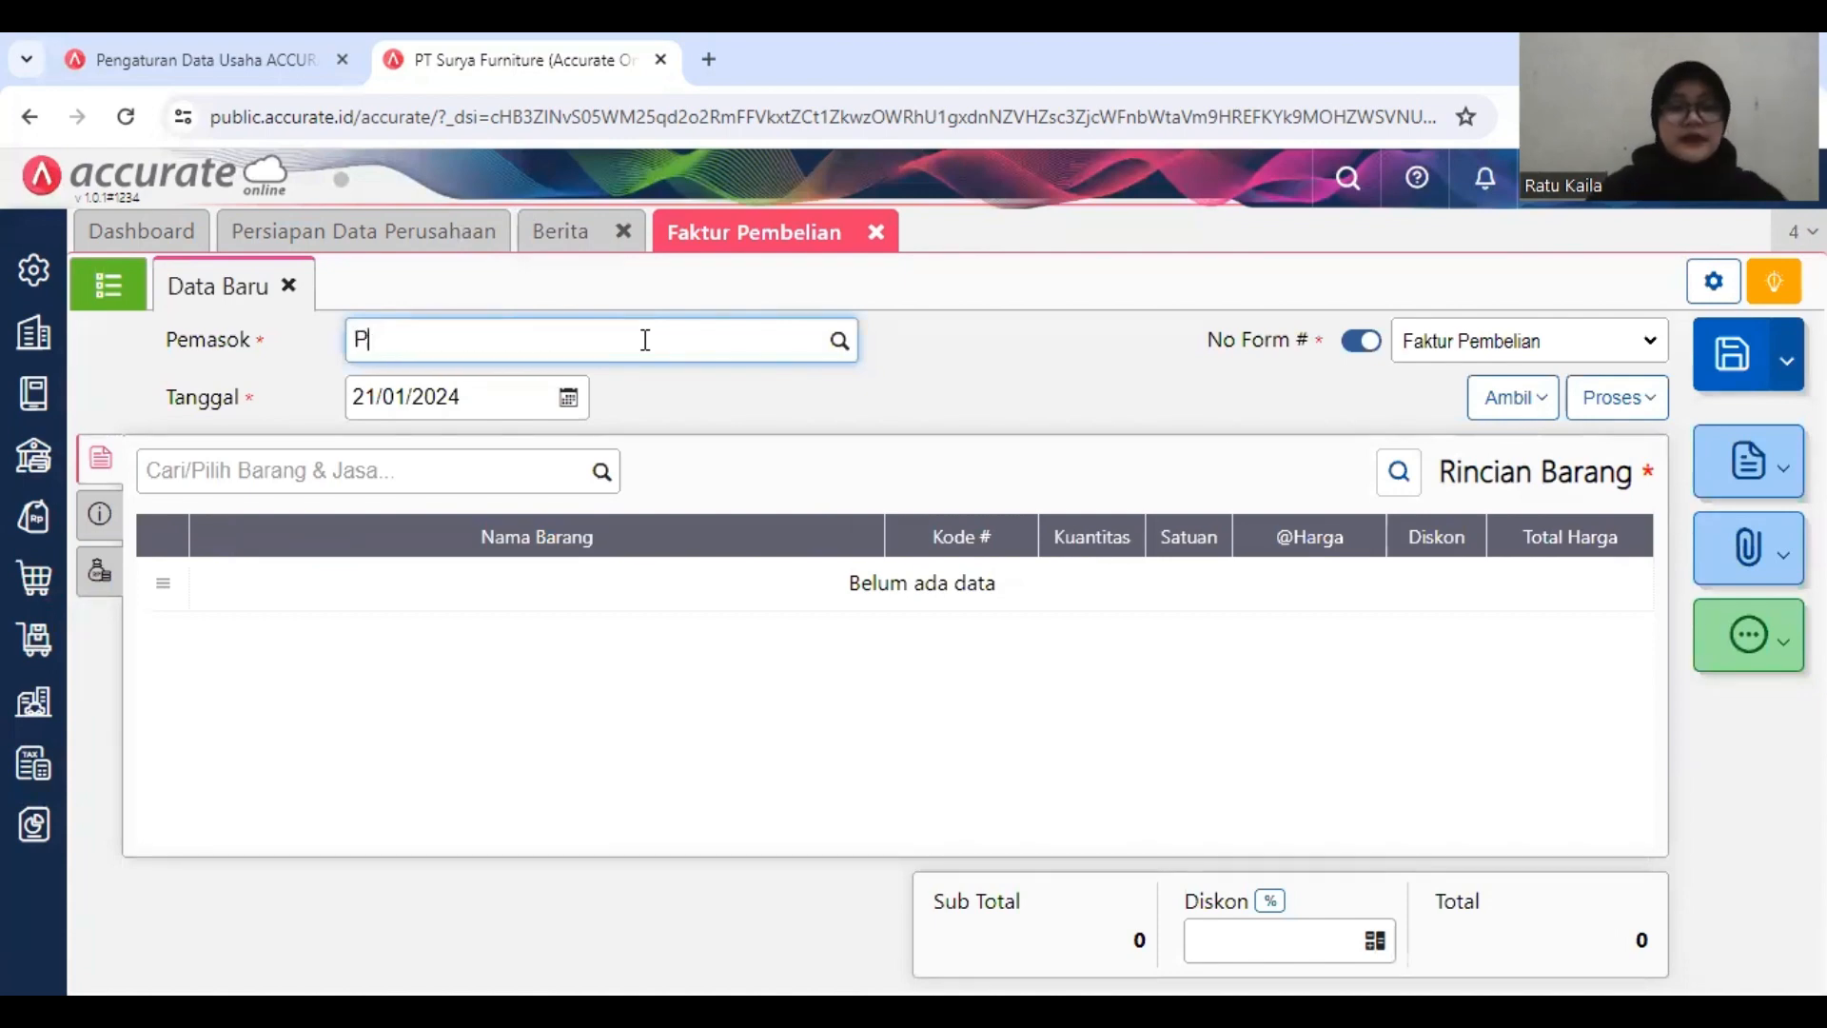
type("T")
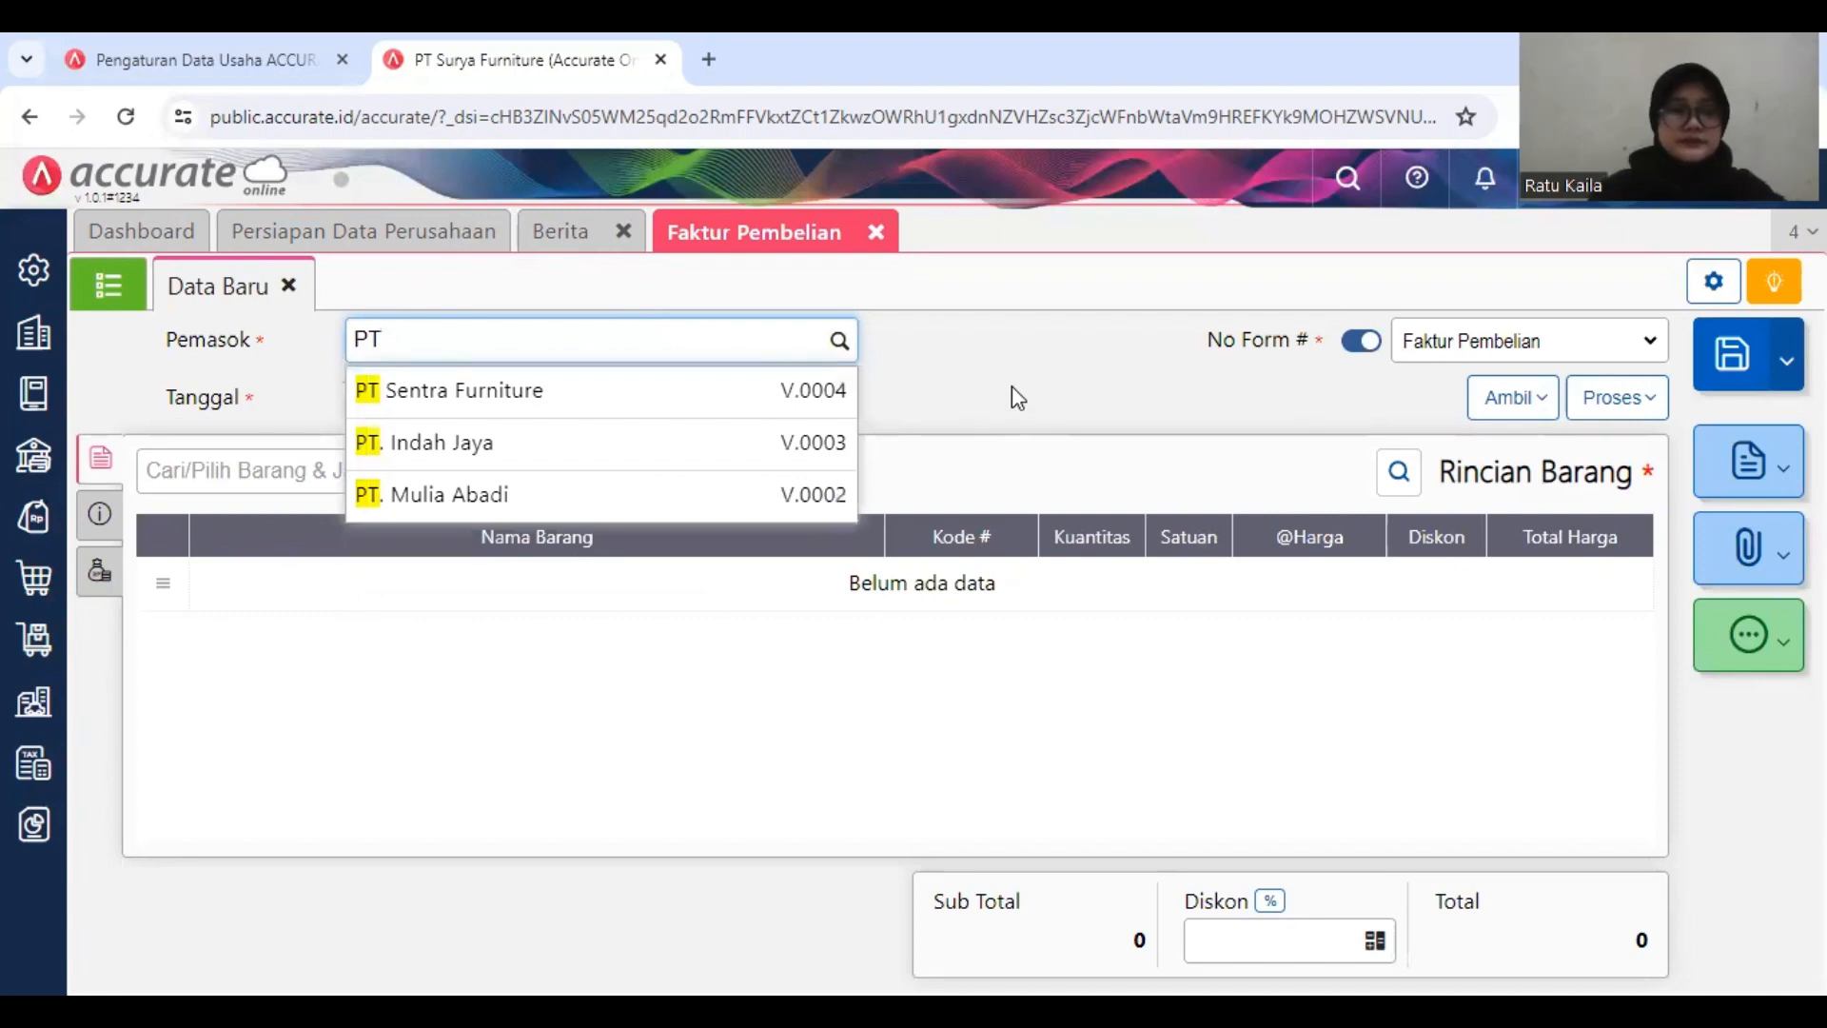
left_click(733, 501)
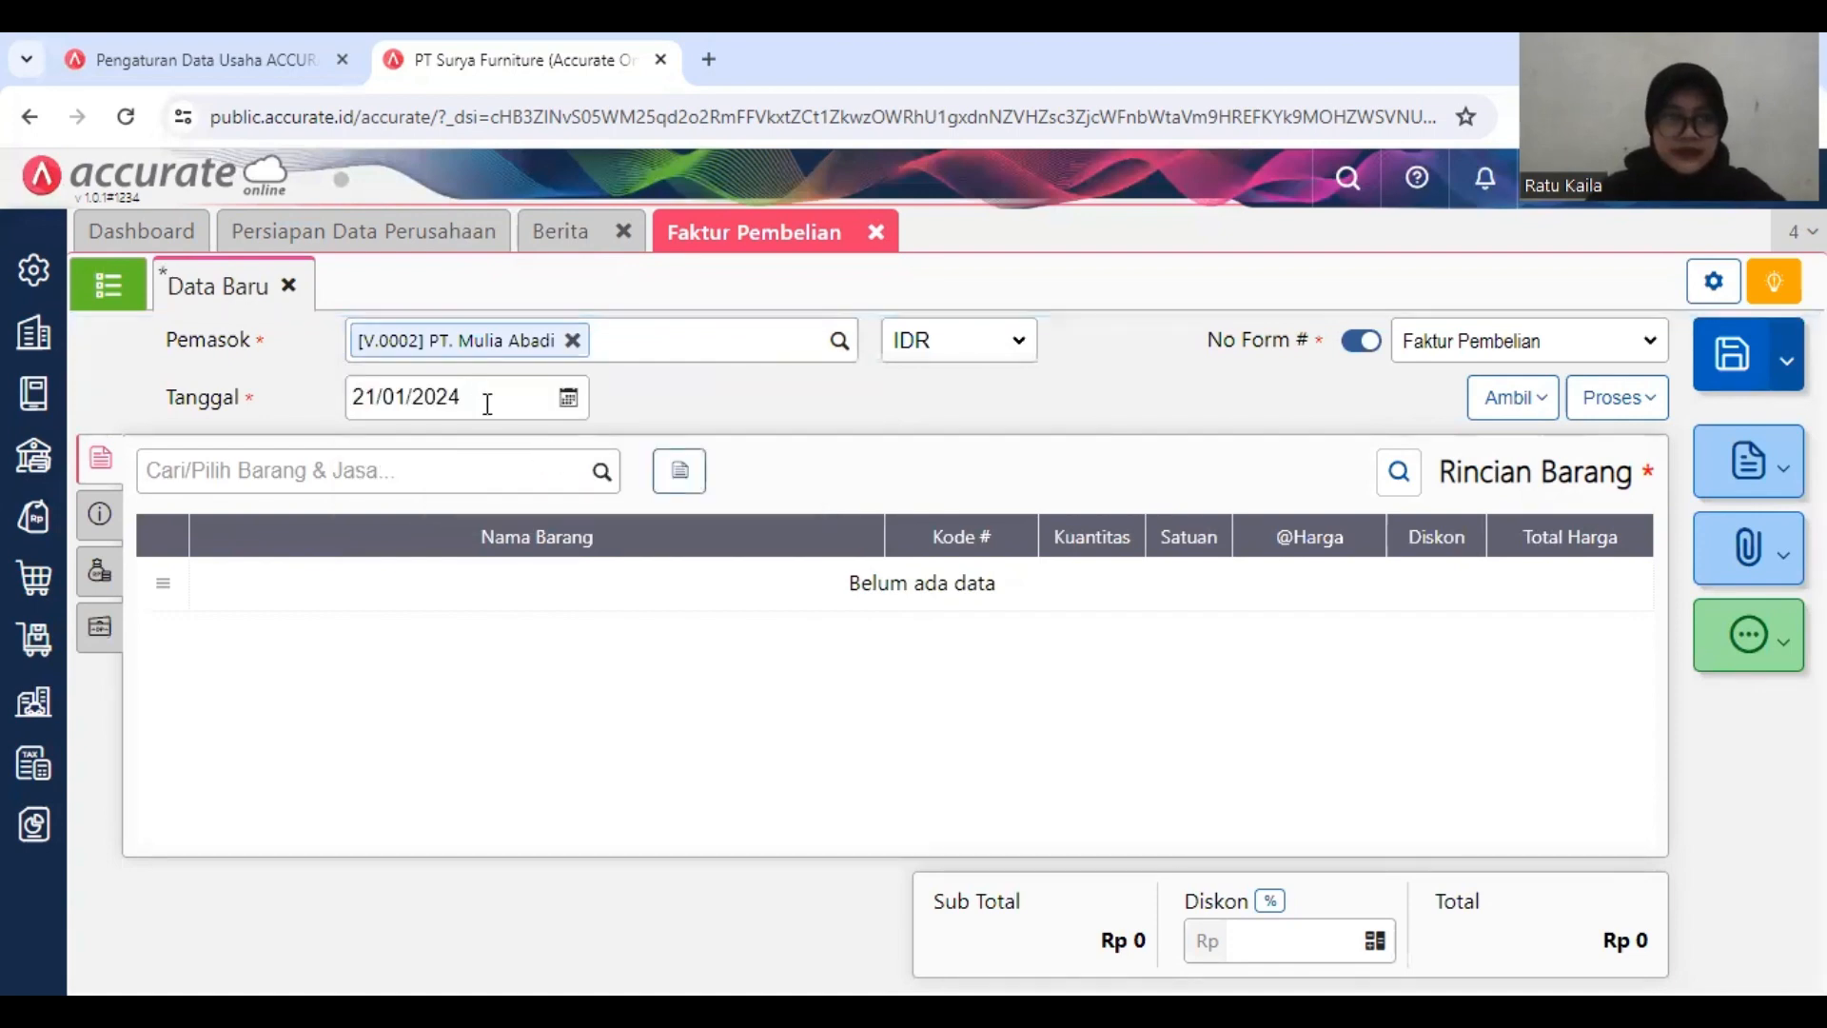
Step: Set the purchase invoice's Tanggal to 12/01/2019
left_click(487, 404)
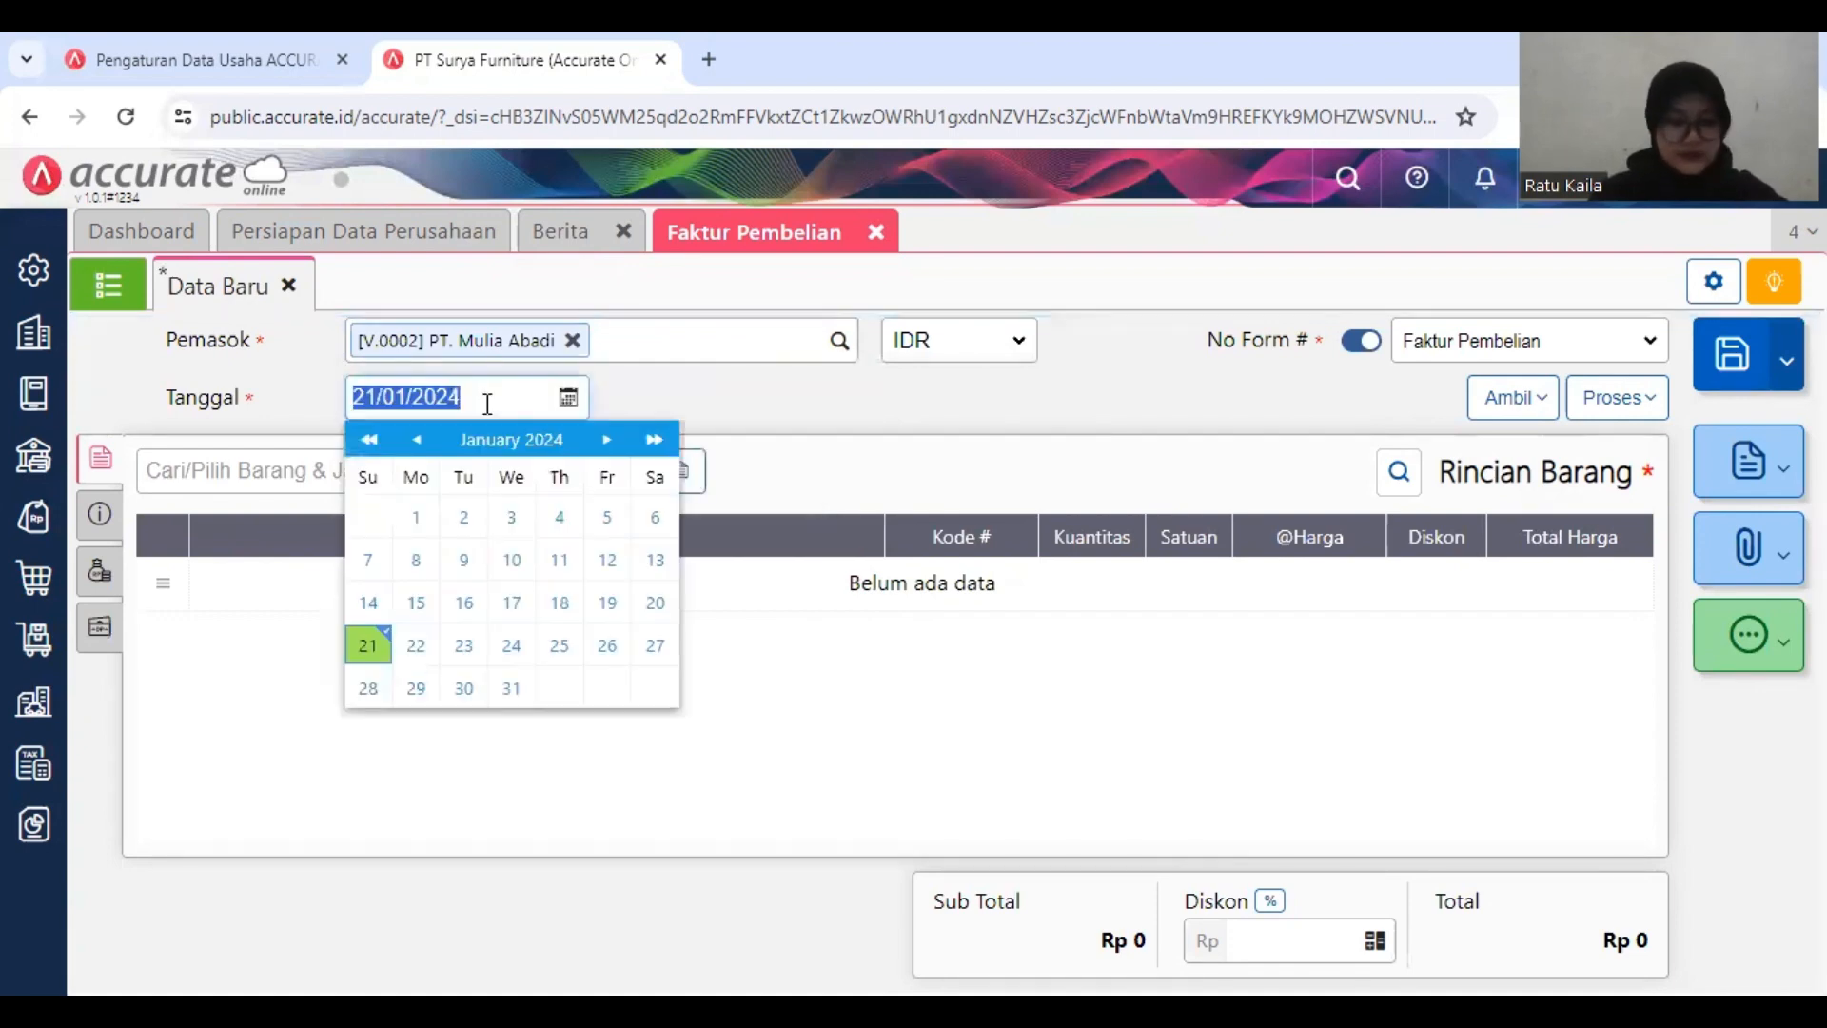
type("12/01/")
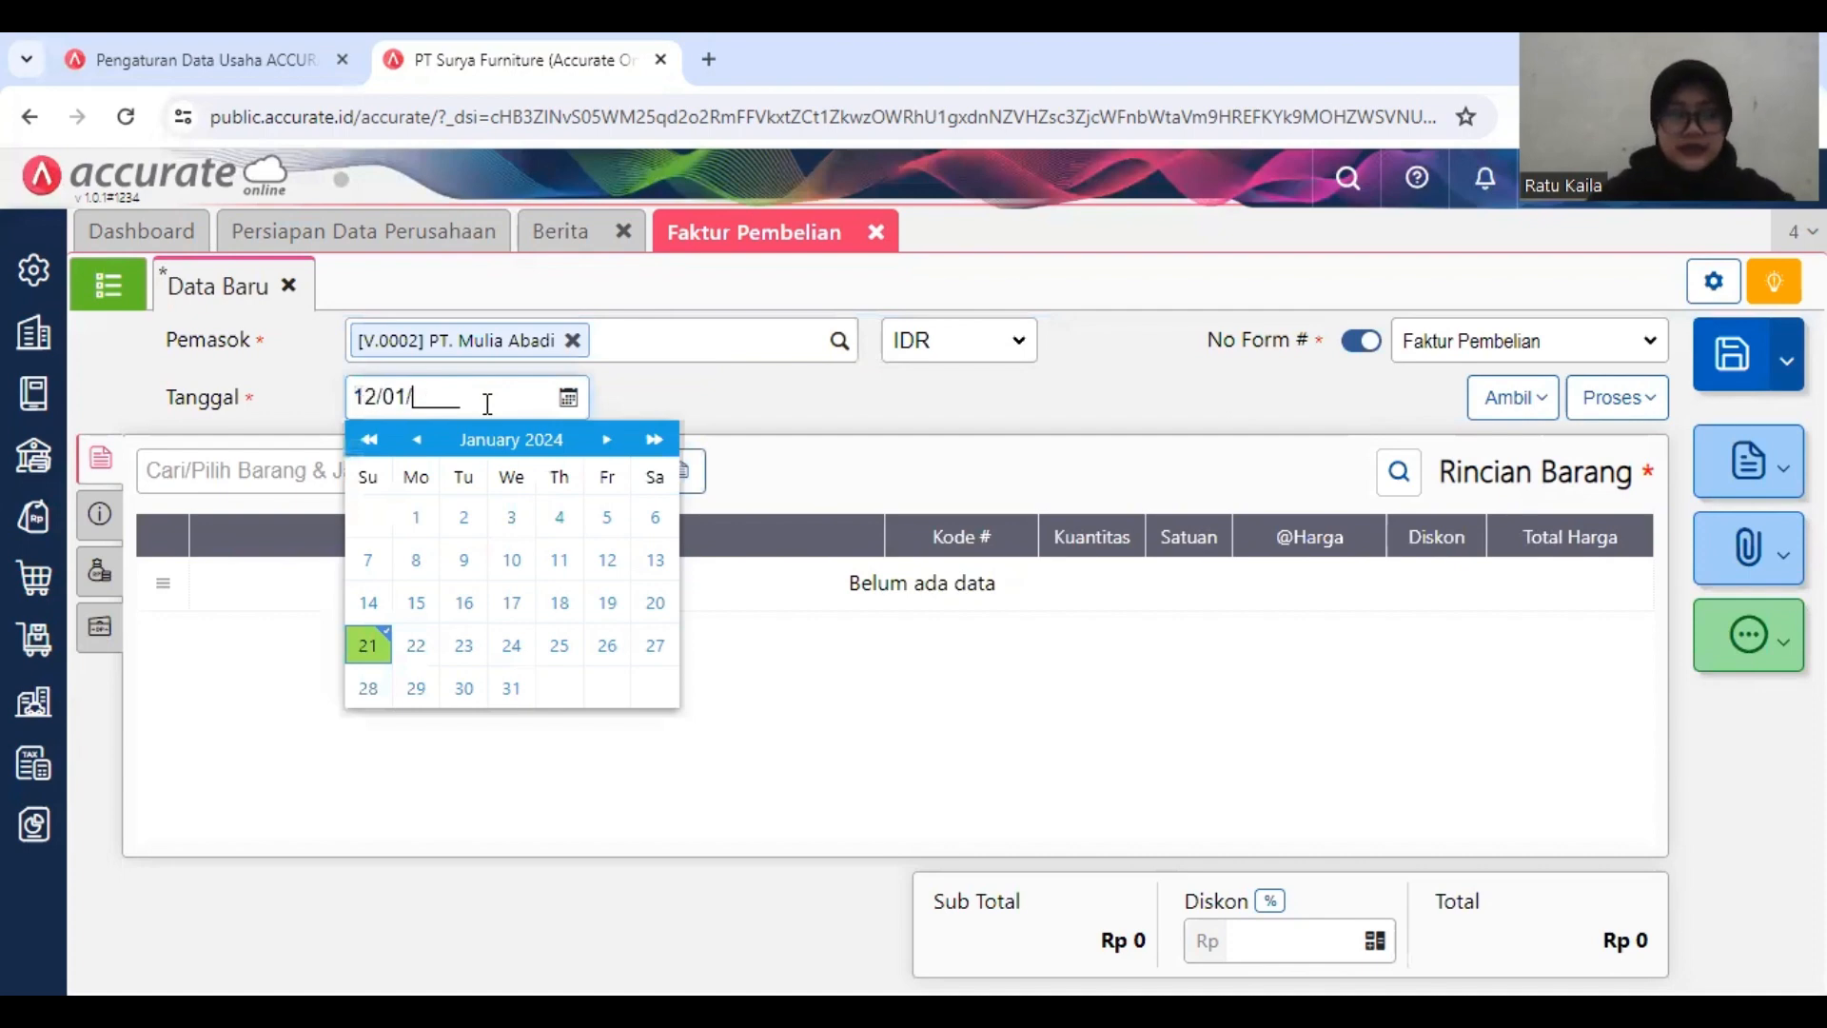
type("2019")
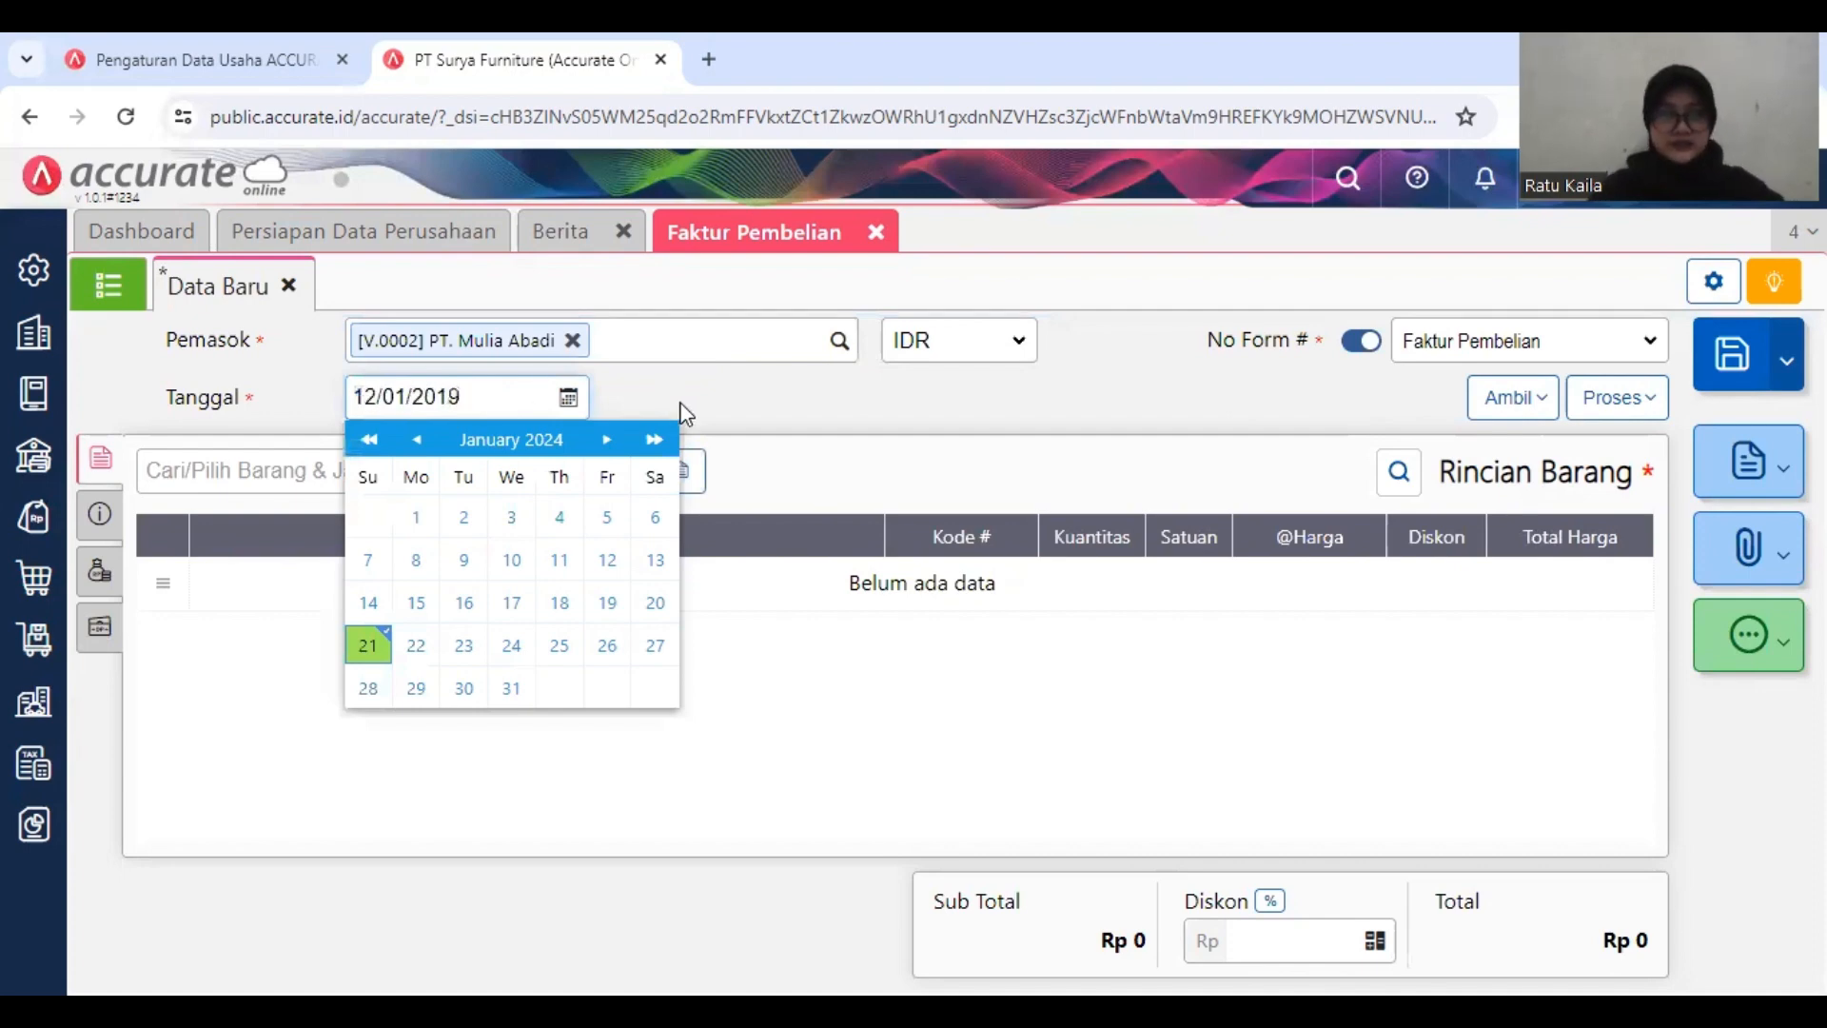
left_click(729, 404)
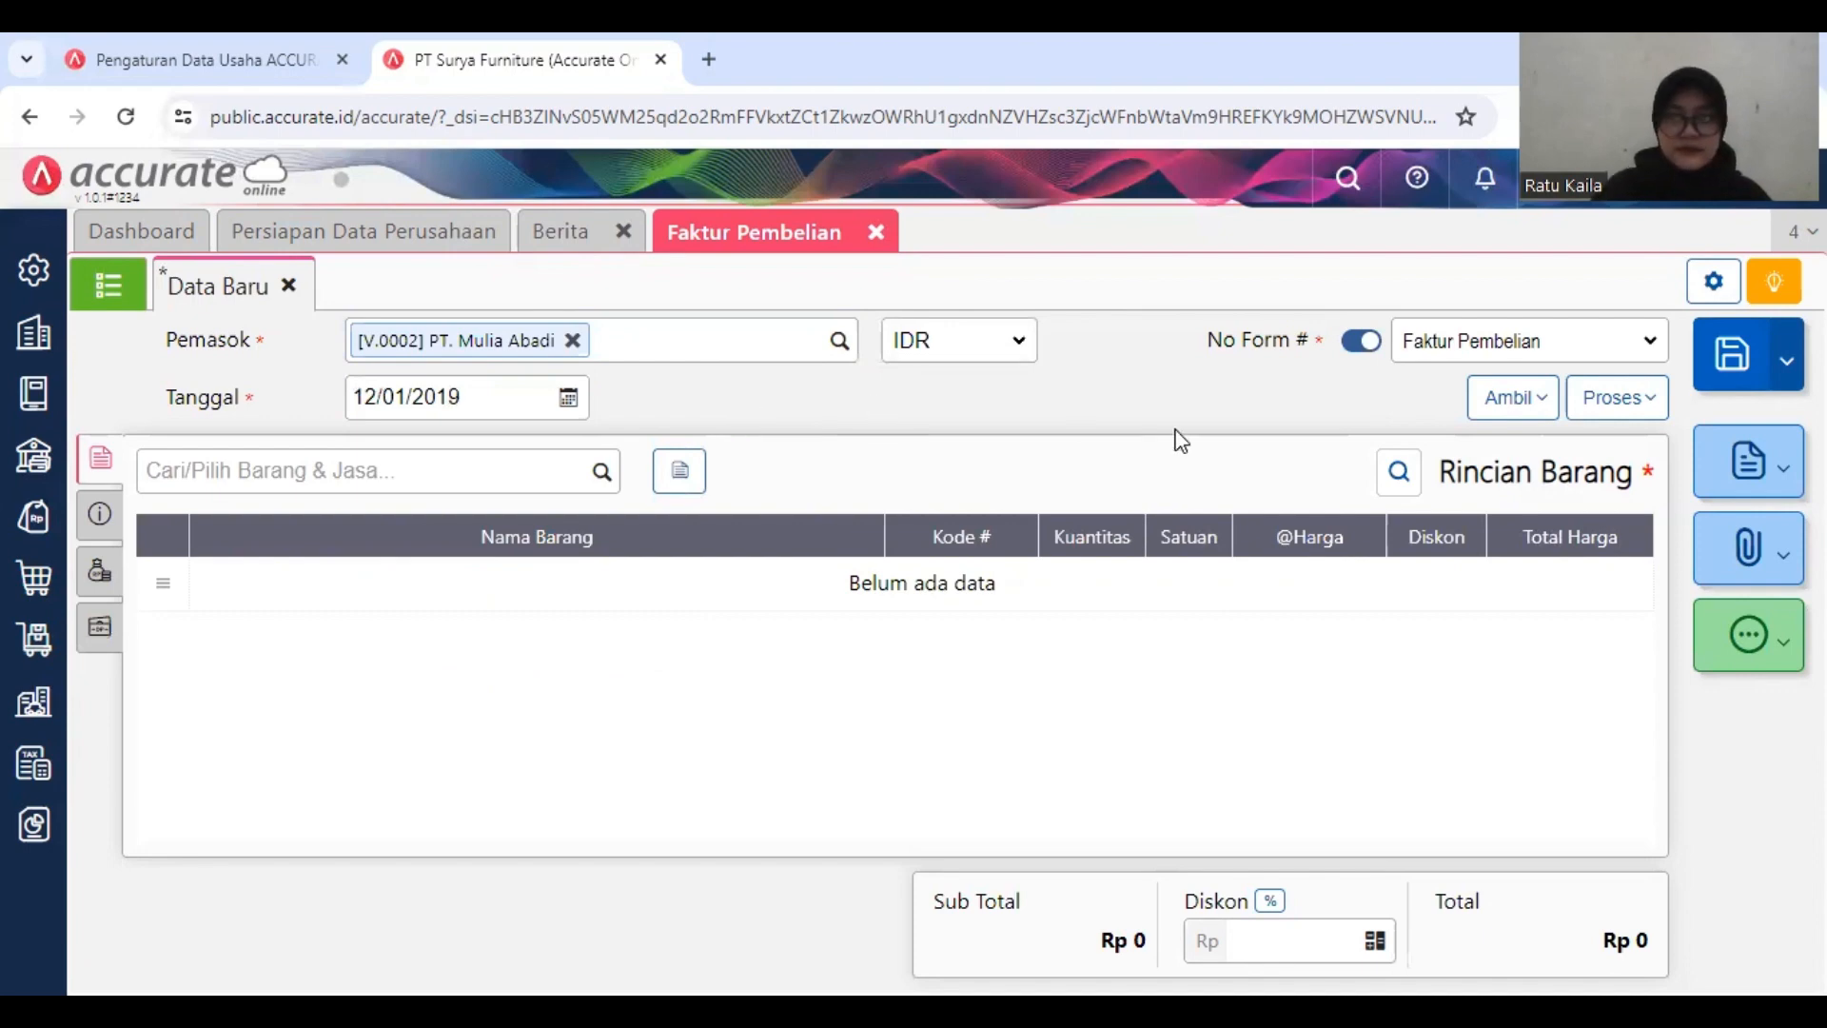
Step: Copy the Kursi Bar line from the purchase order dated 11/01/2019 into the invoice
left_click(1506, 407)
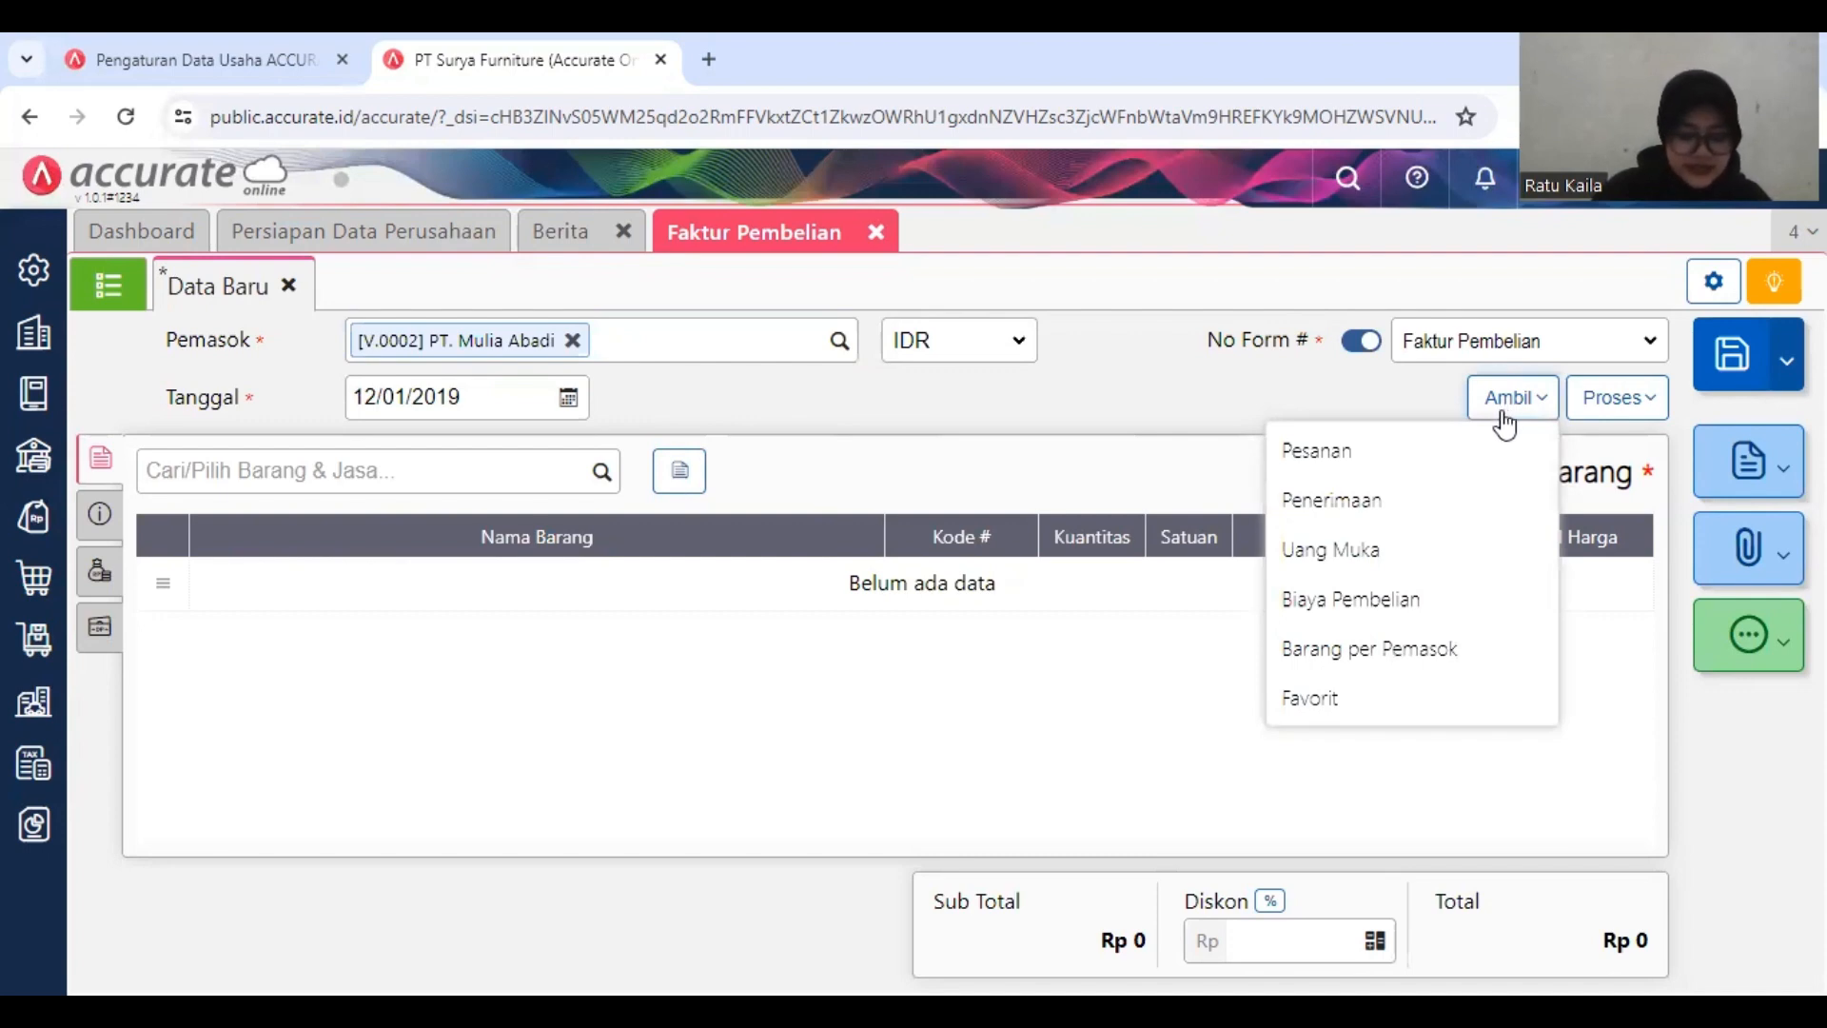
left_click(1435, 459)
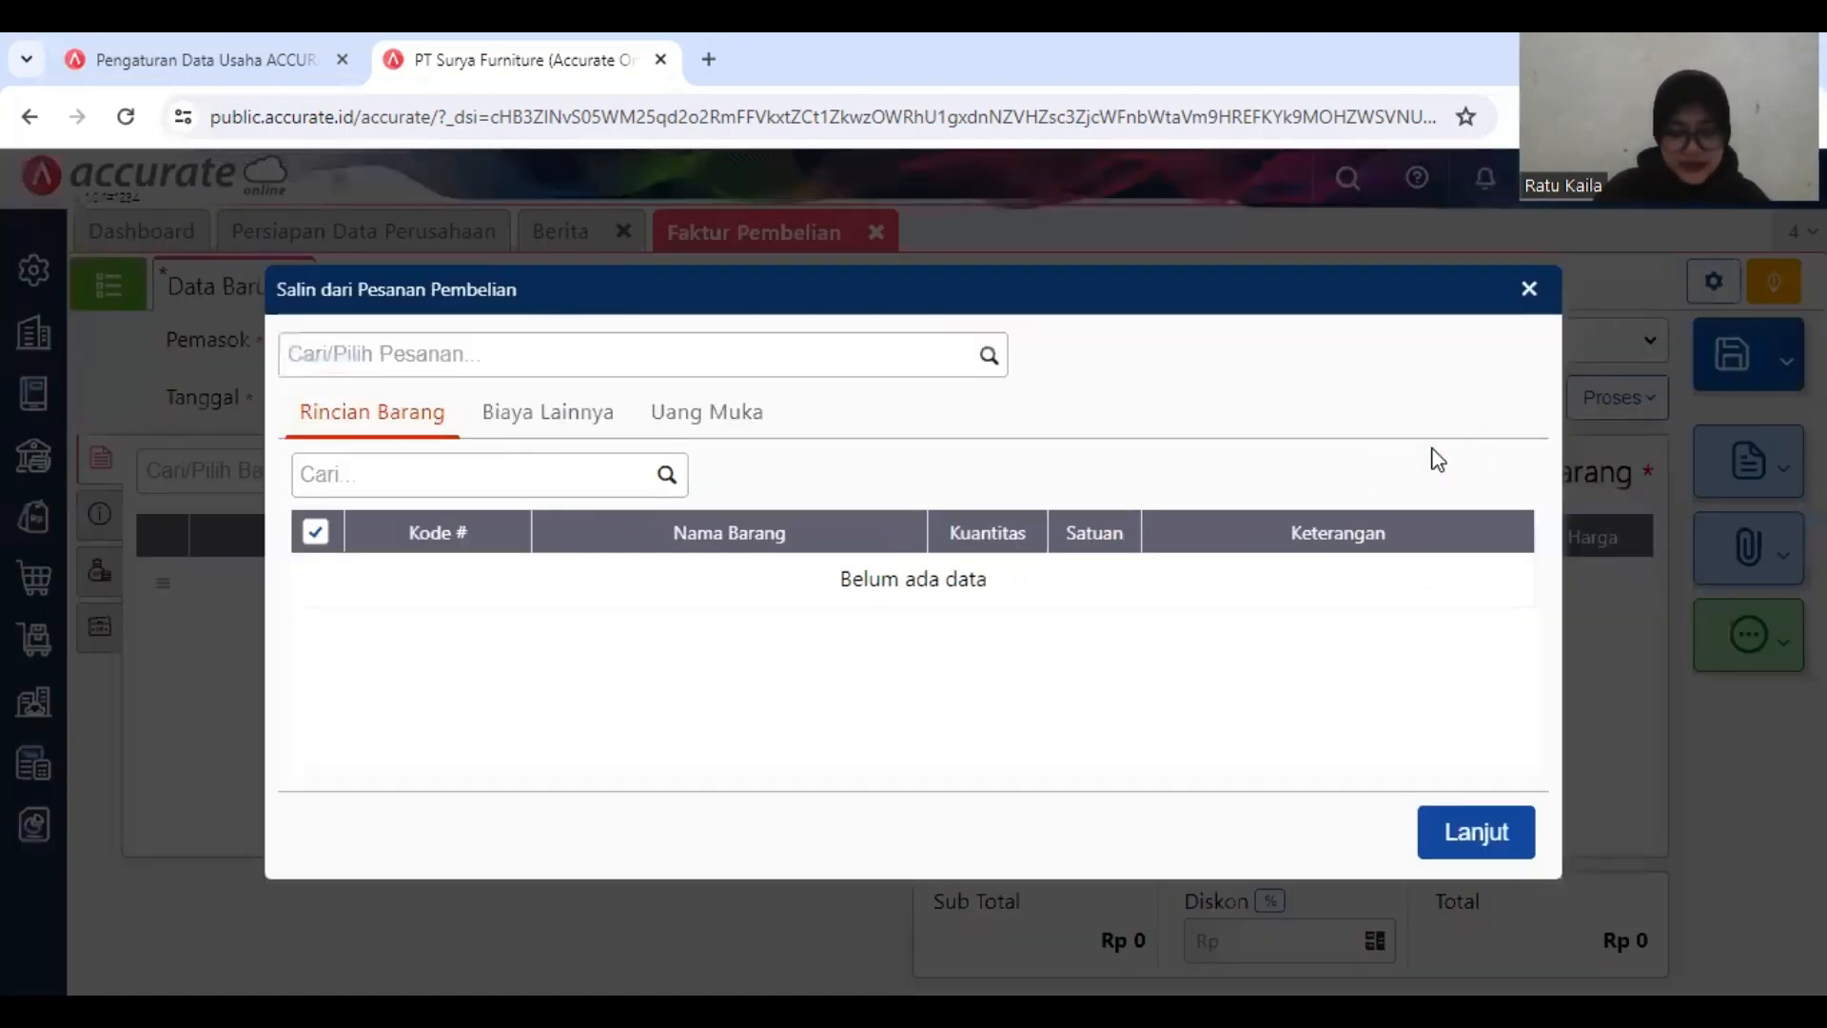
left_click(987, 359)
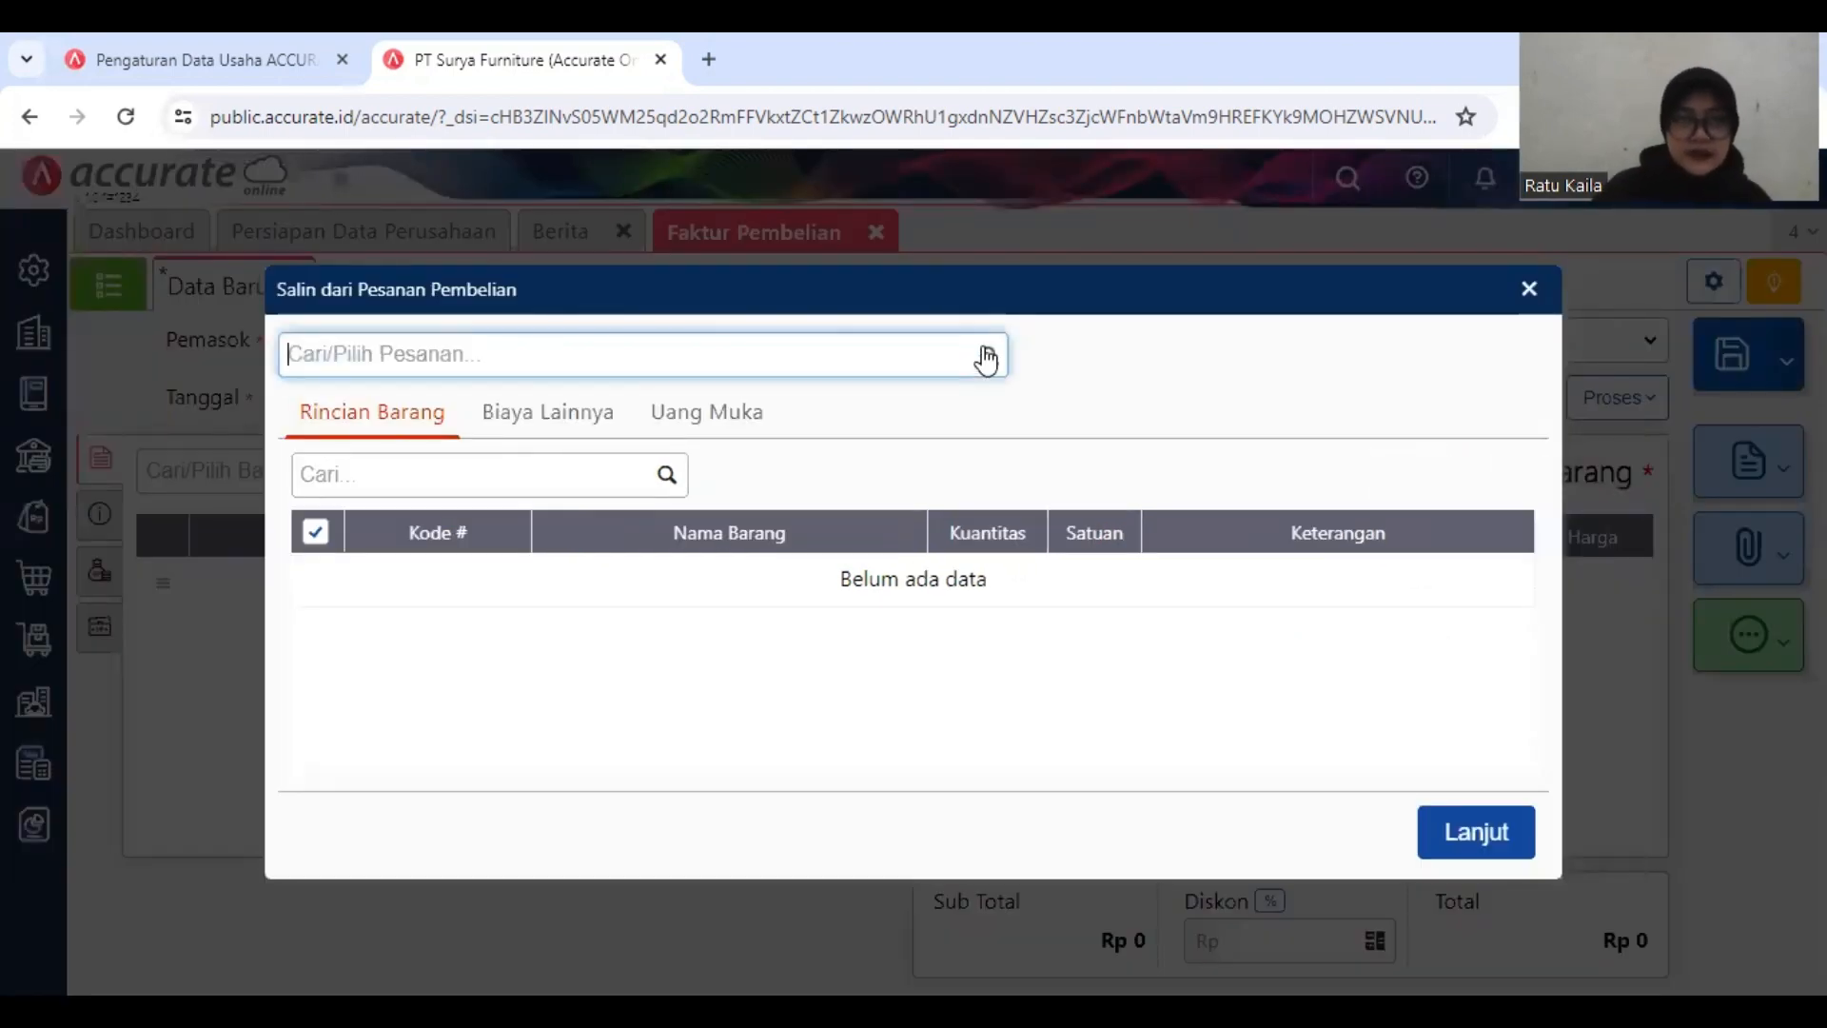
left_click(987, 357)
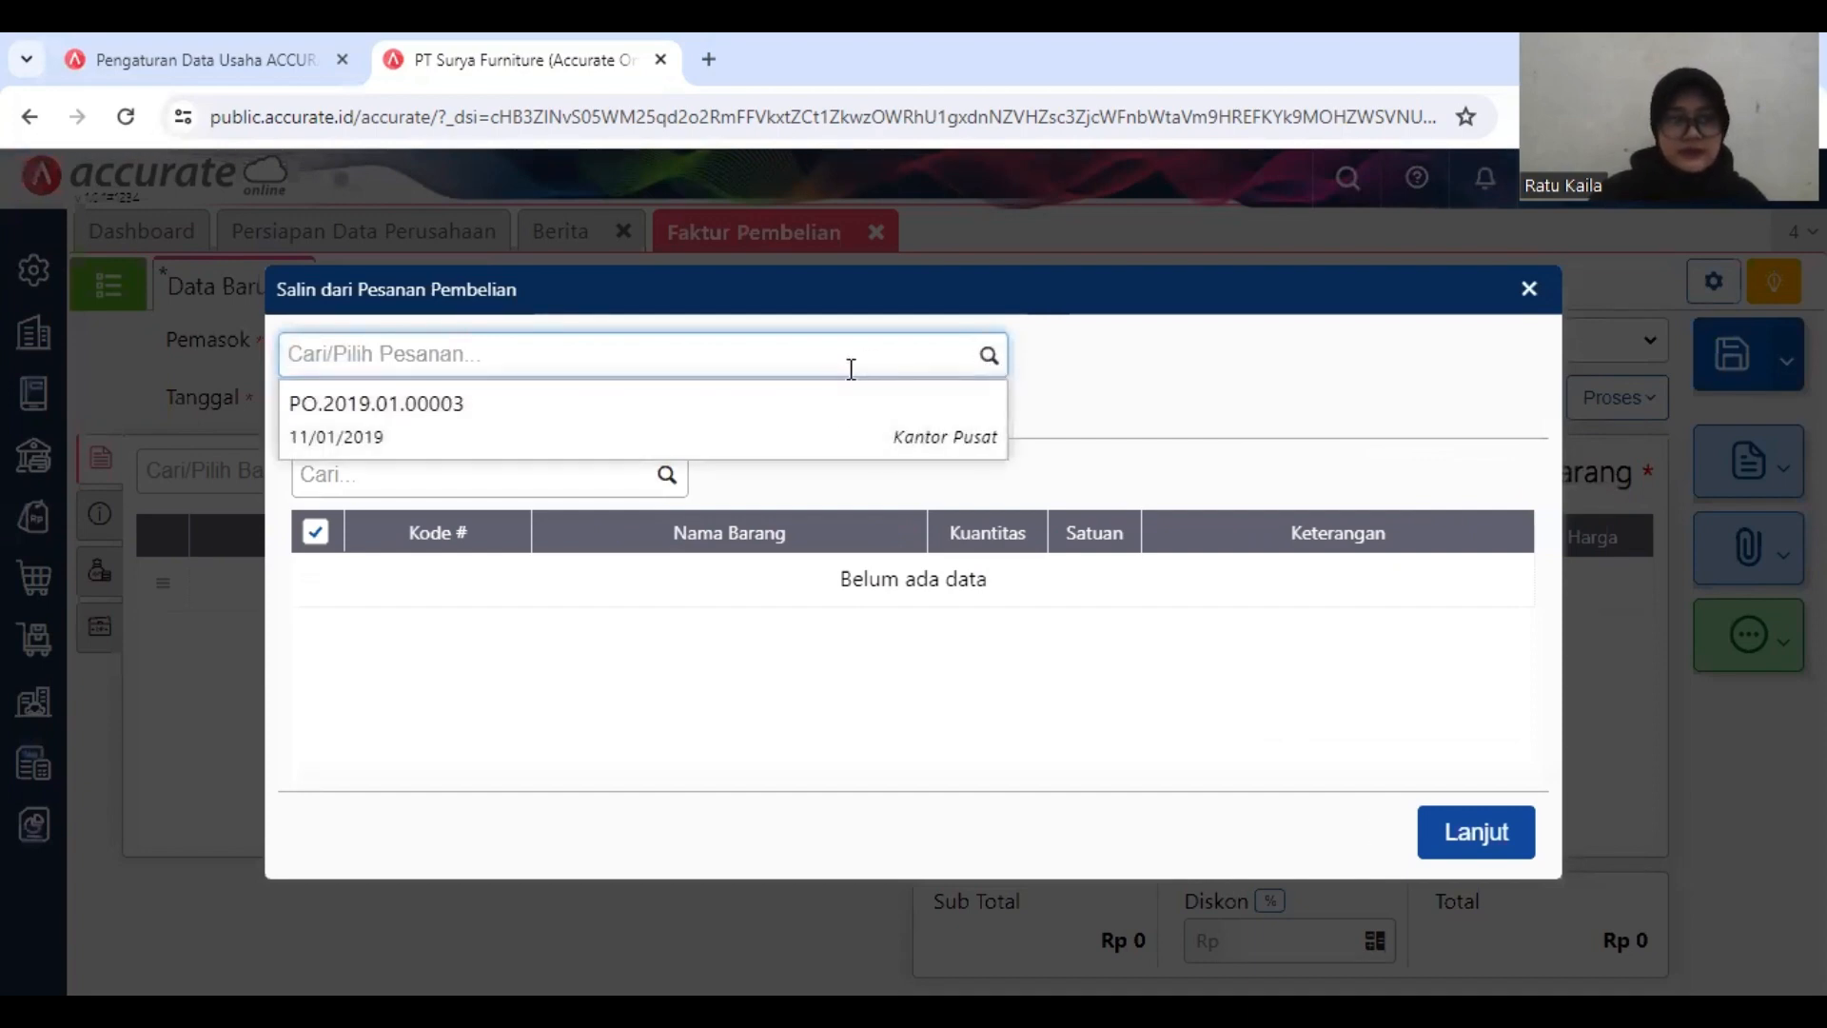
left_click(830, 424)
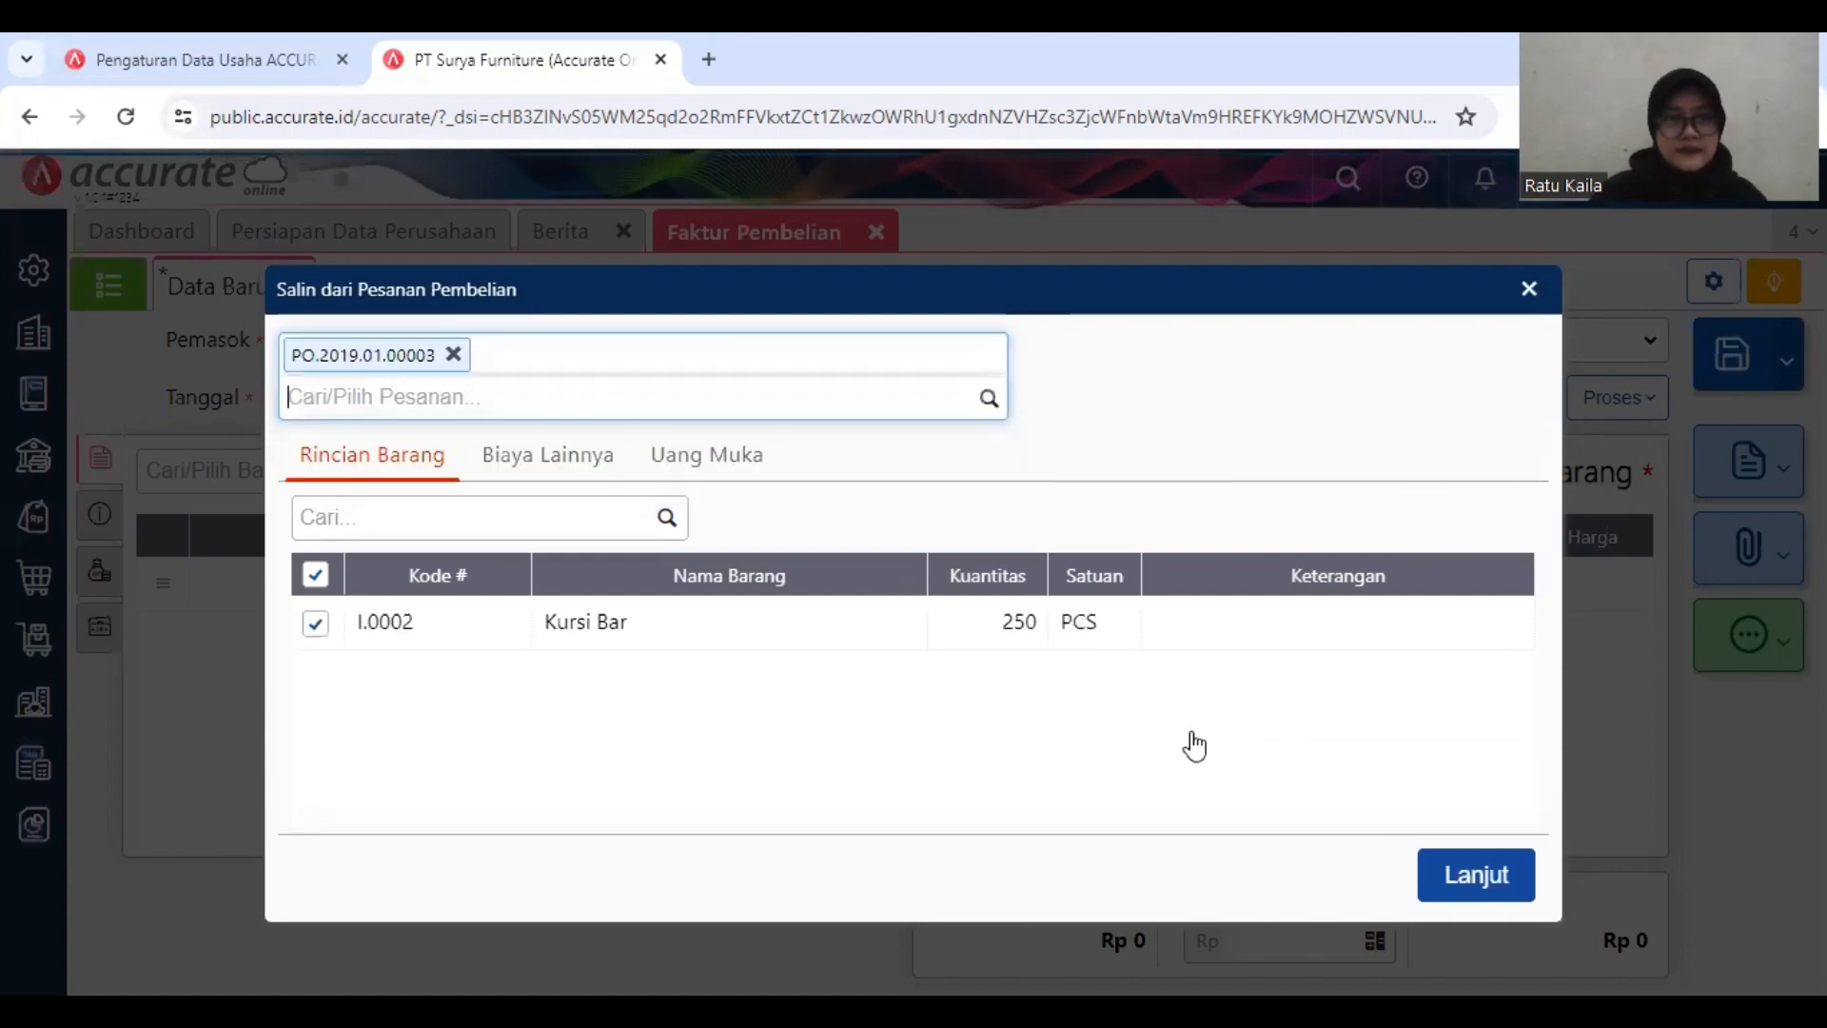
left_click(1463, 876)
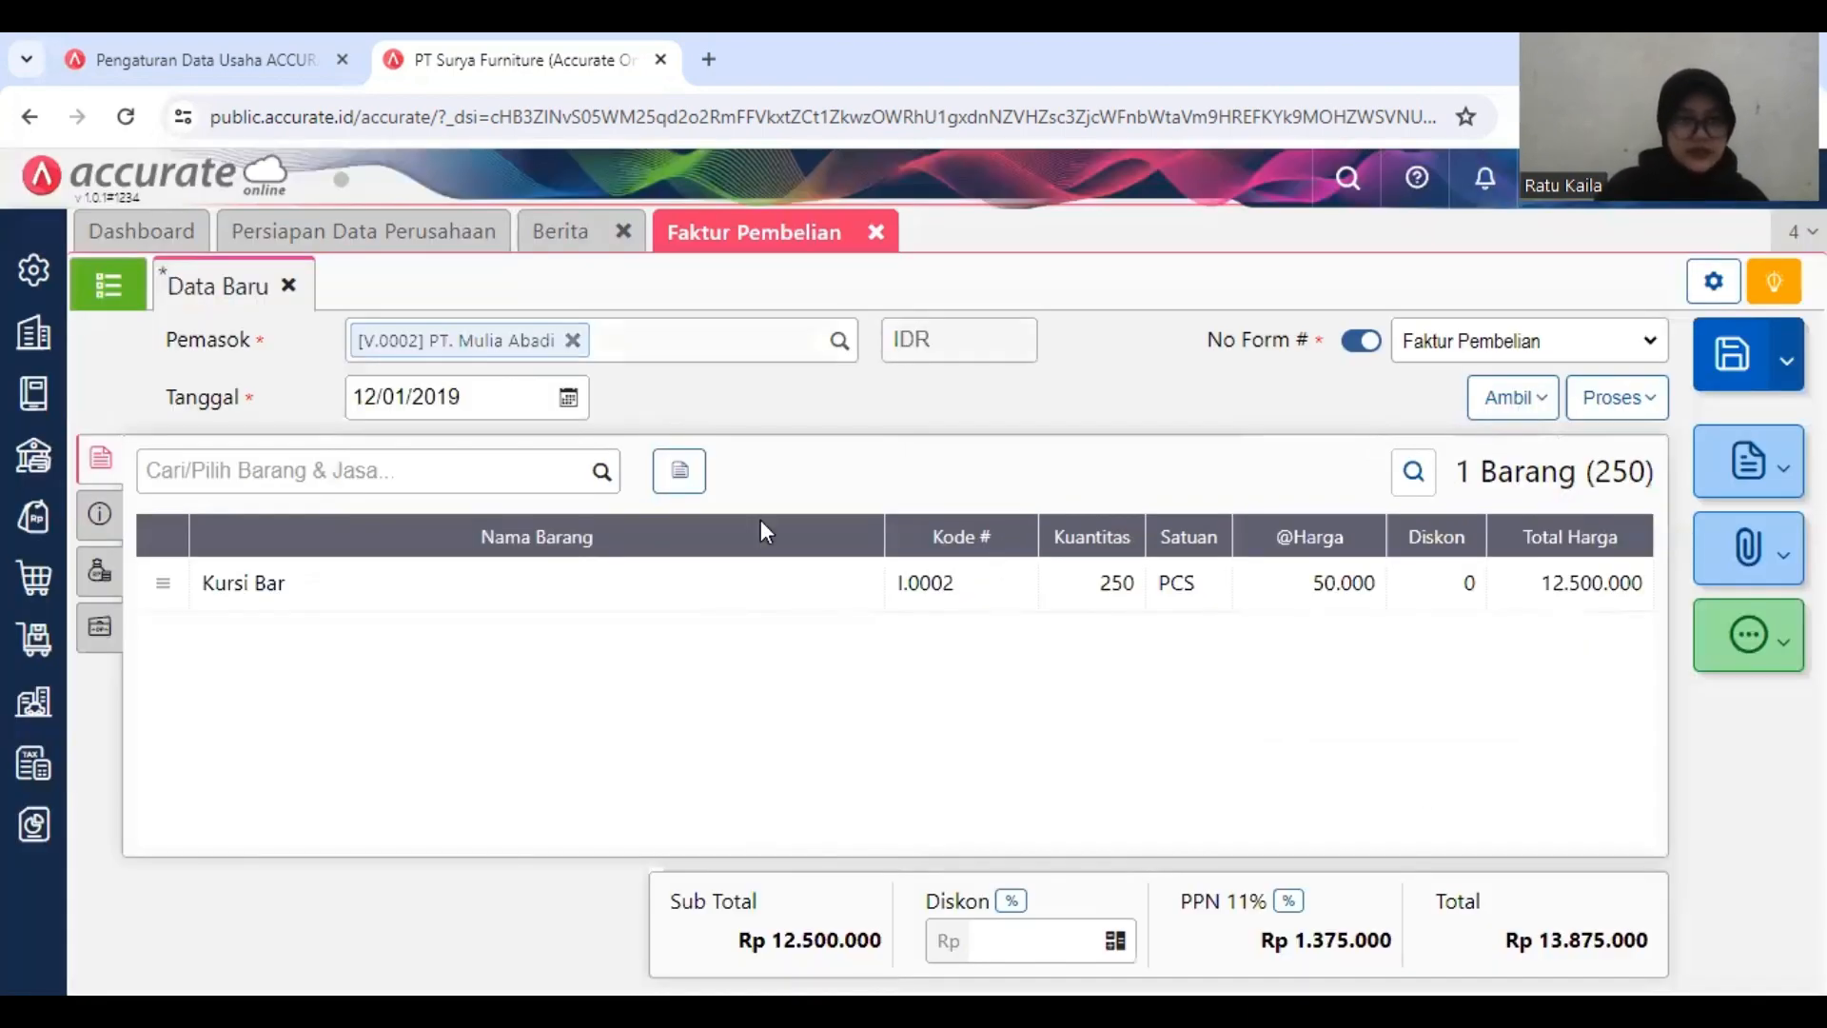
Step: Set the Gudang of the invoice's Kursi Bar line to Depan
left_click(748, 581)
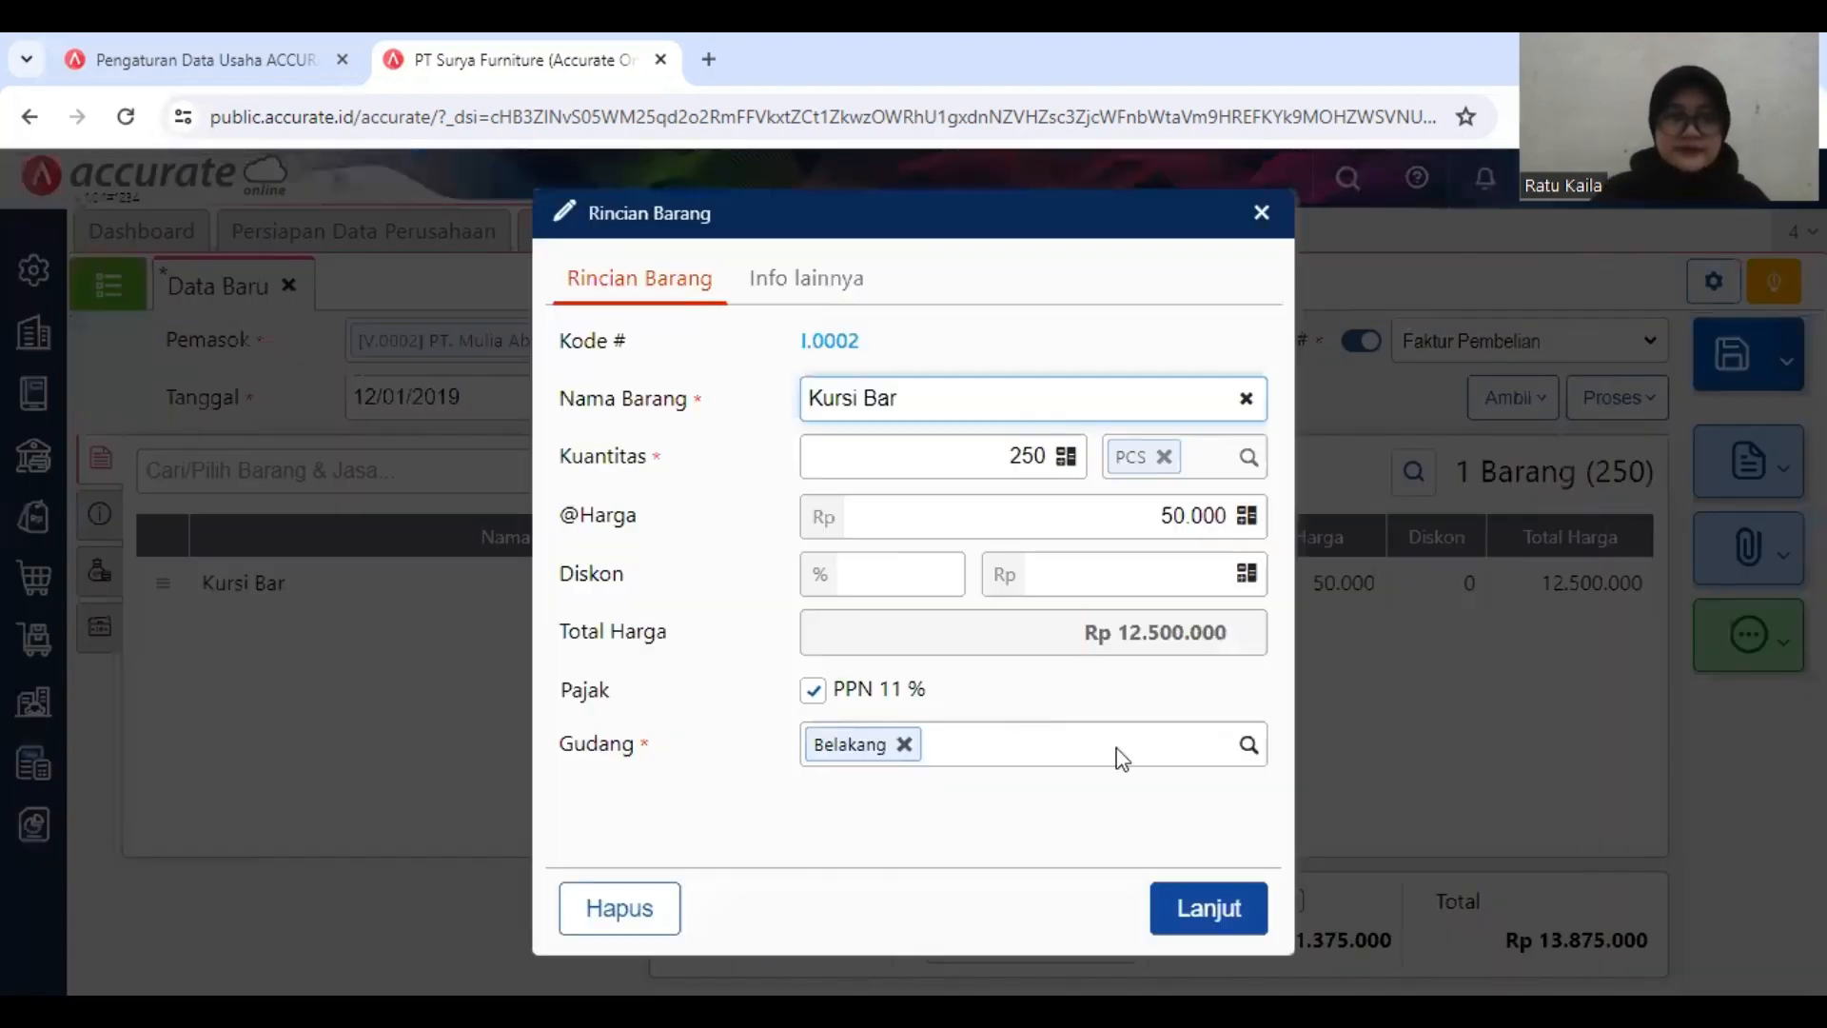
left_click(1188, 757)
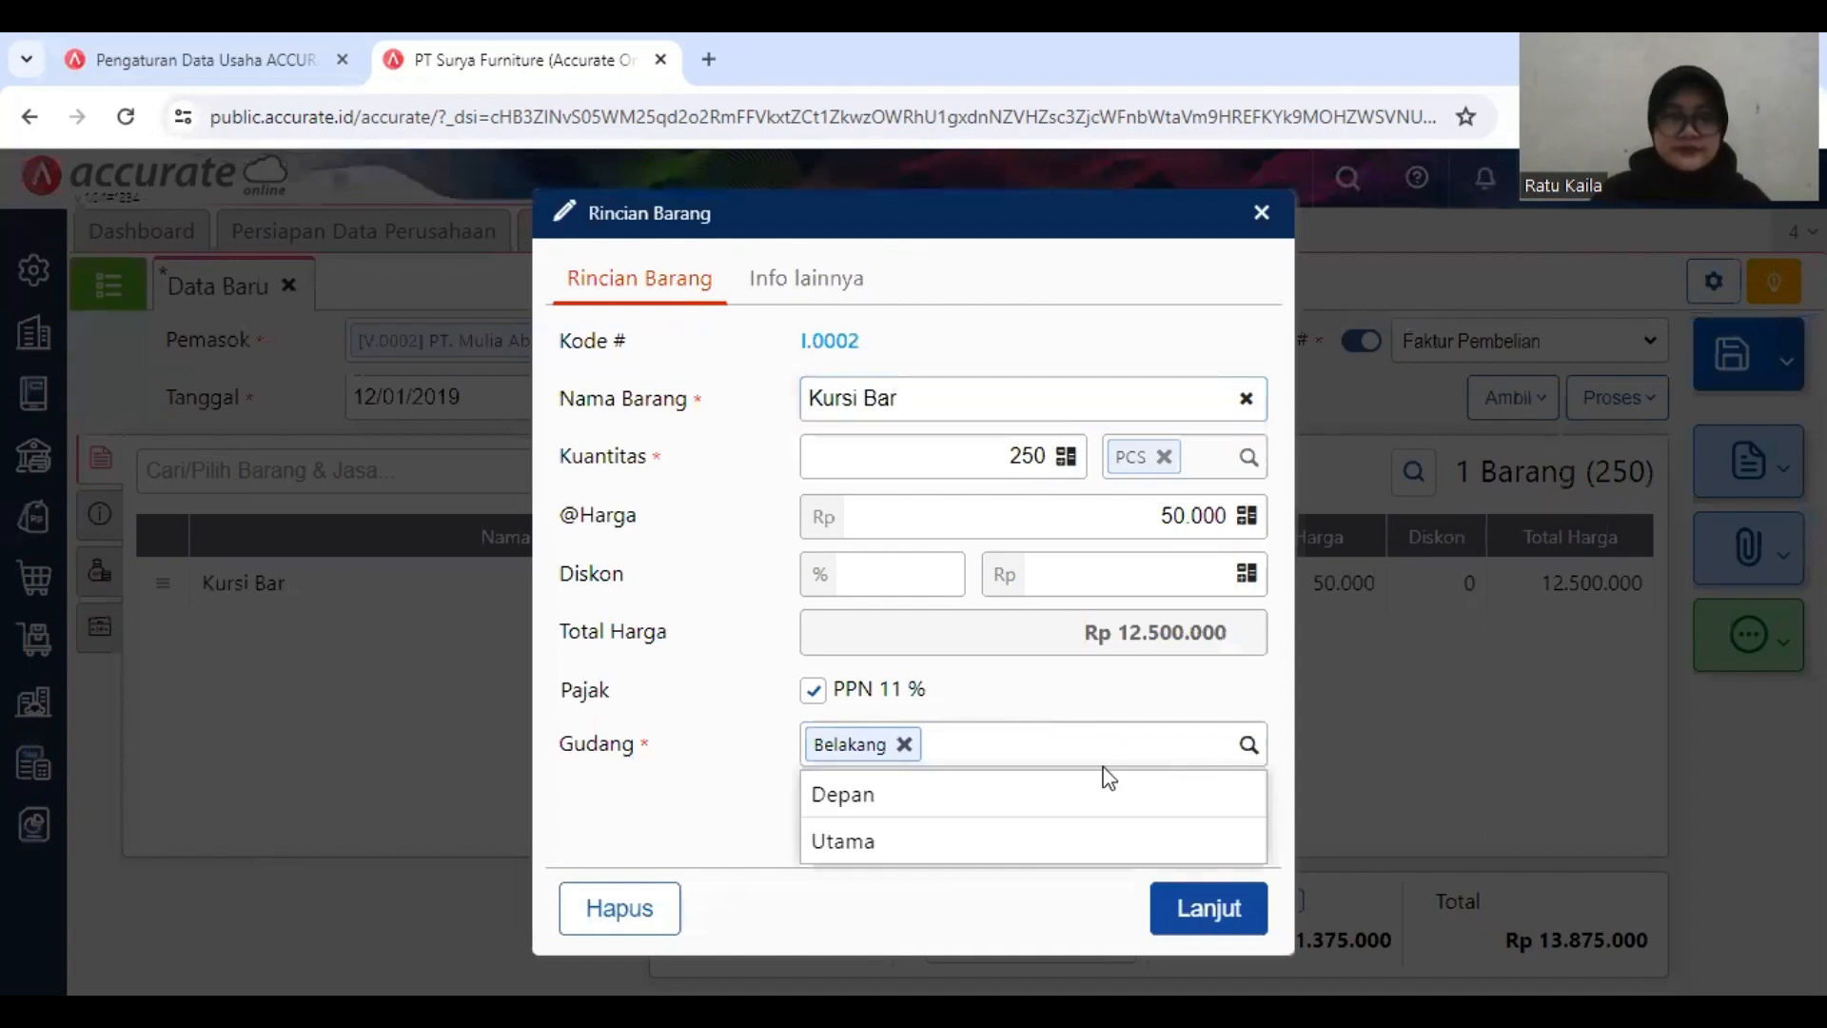
left_click(1090, 812)
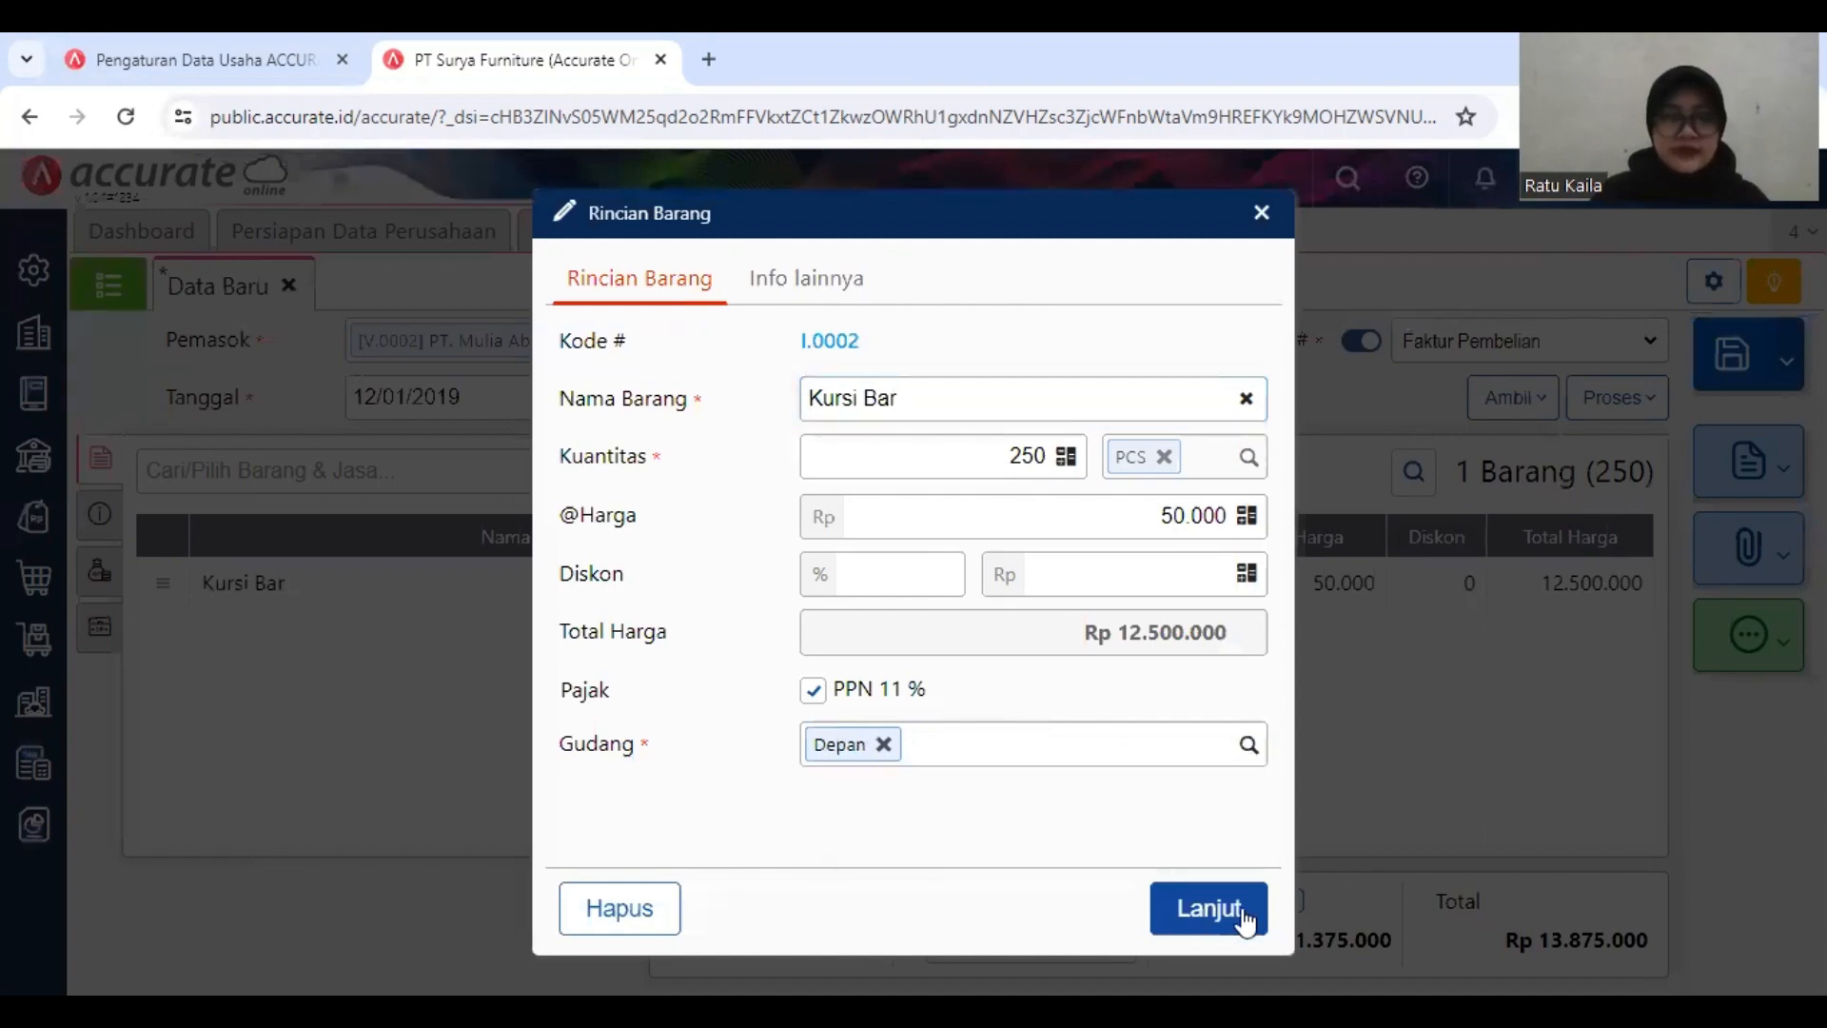
left_click(1231, 912)
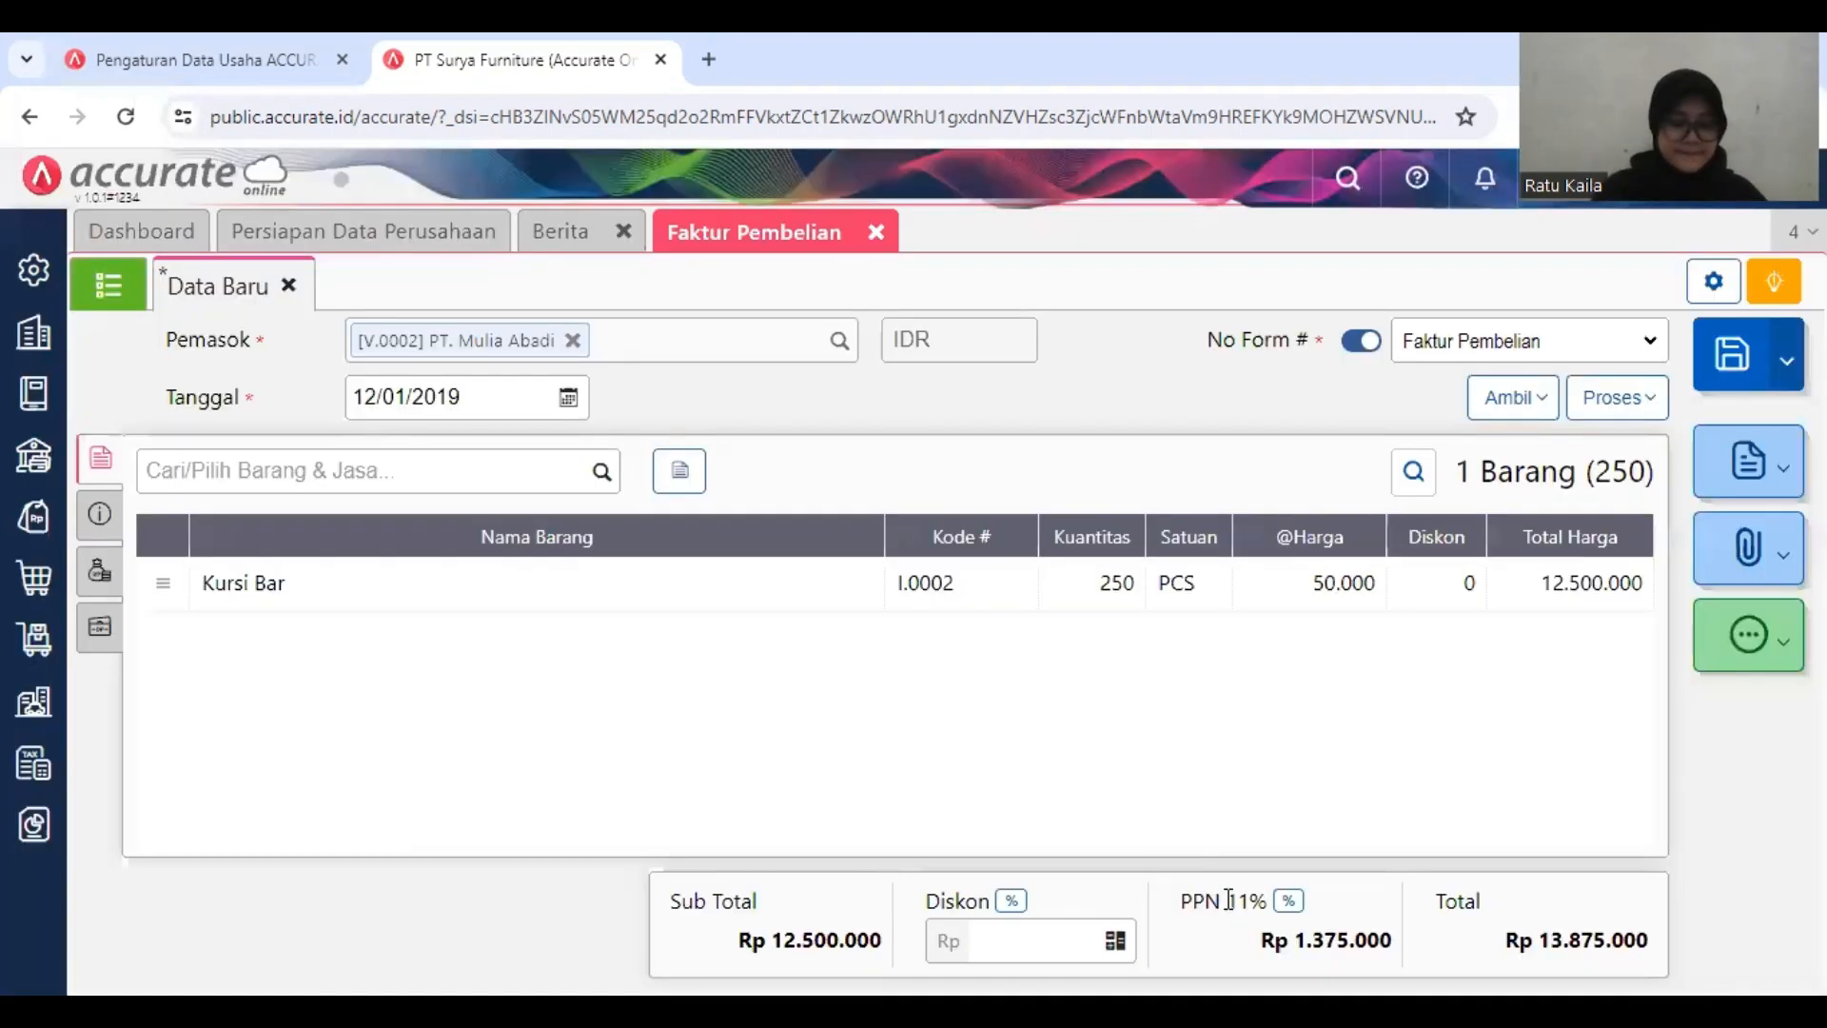
Step: Enter Faktur-Jan/906 as the invoice's No Faktur and enable Tagihan Dimuka (Mendahului Terima Barang)
right_click(99, 515)
left_click(101, 518)
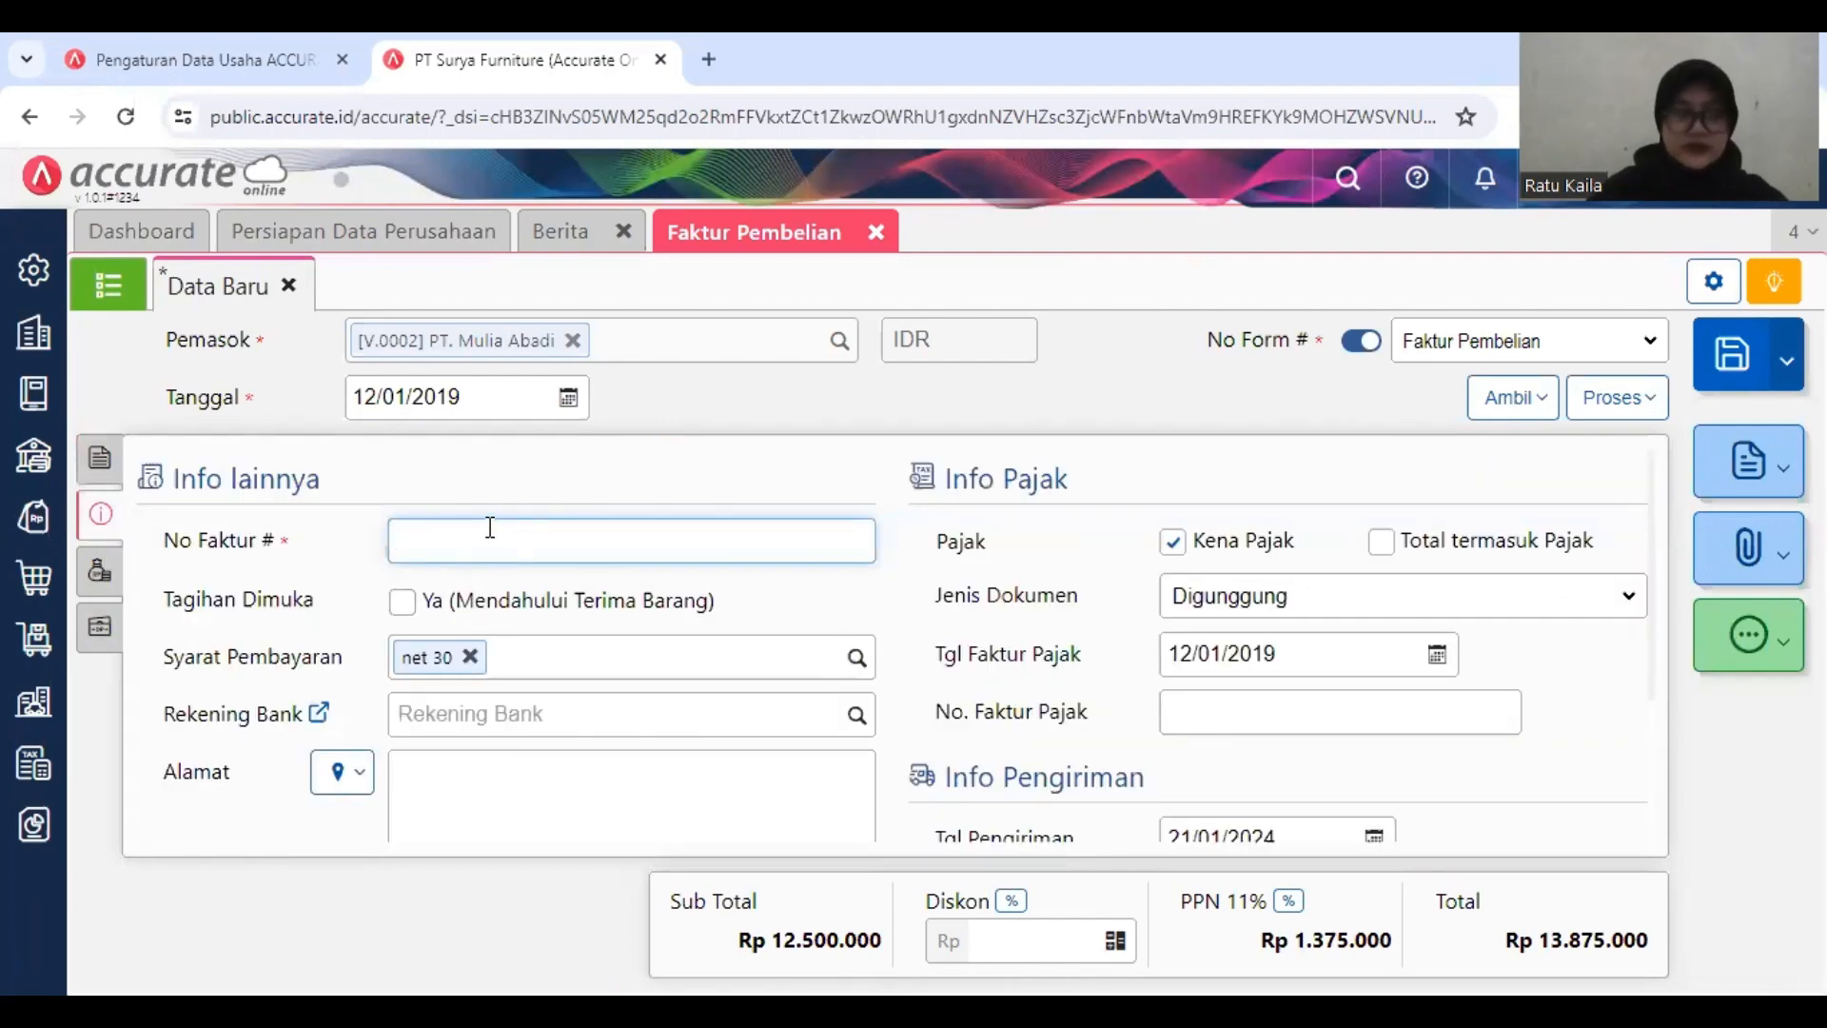
type("Faktur")
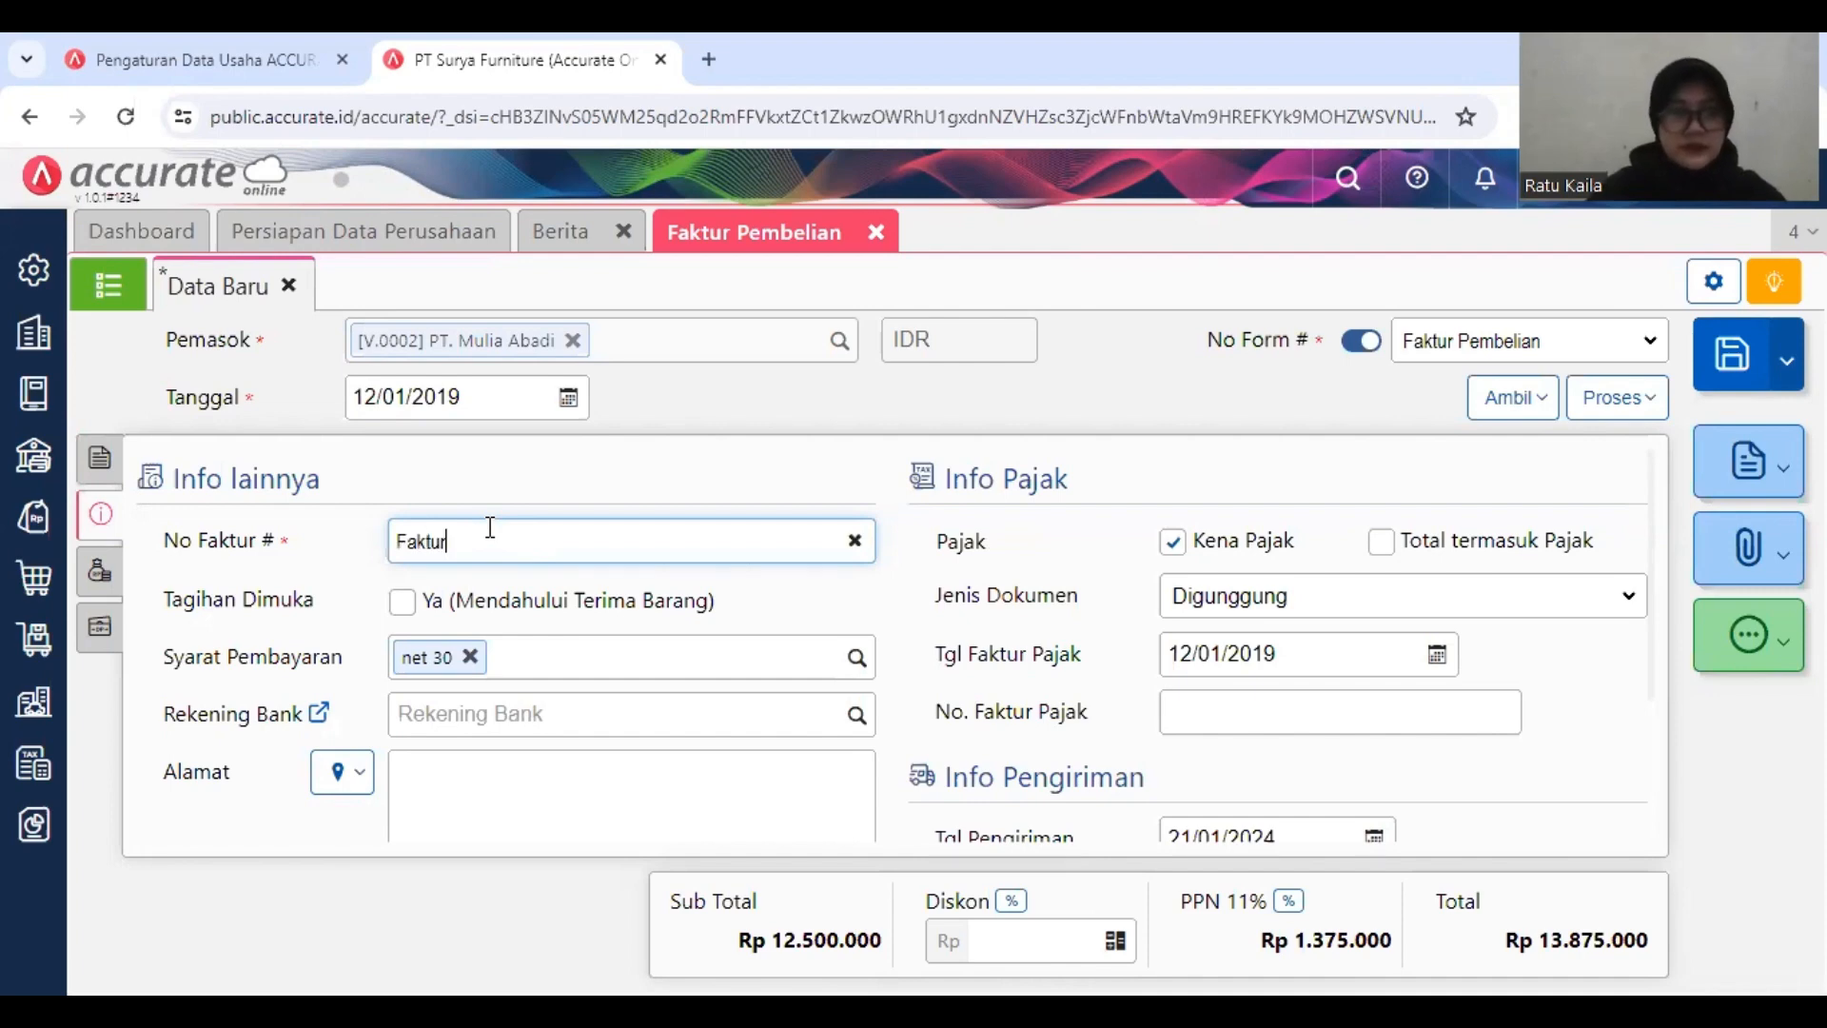
type("-Jan")
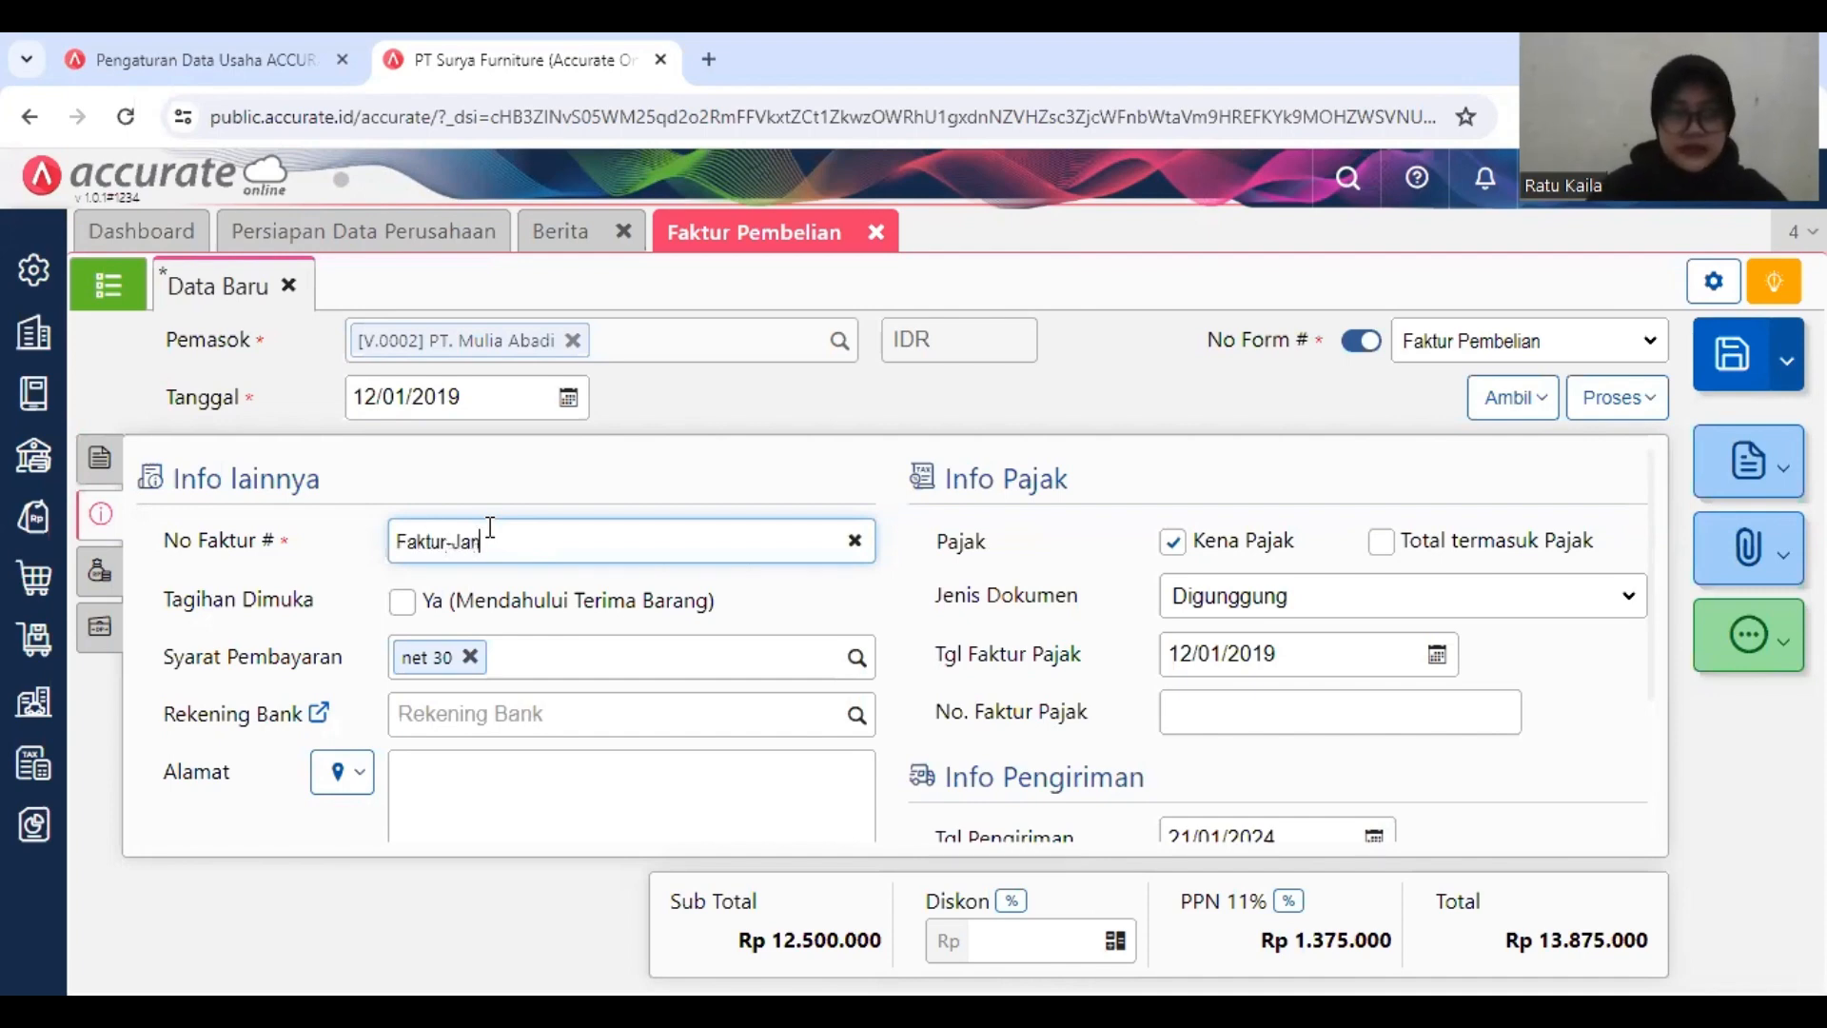
type("/")
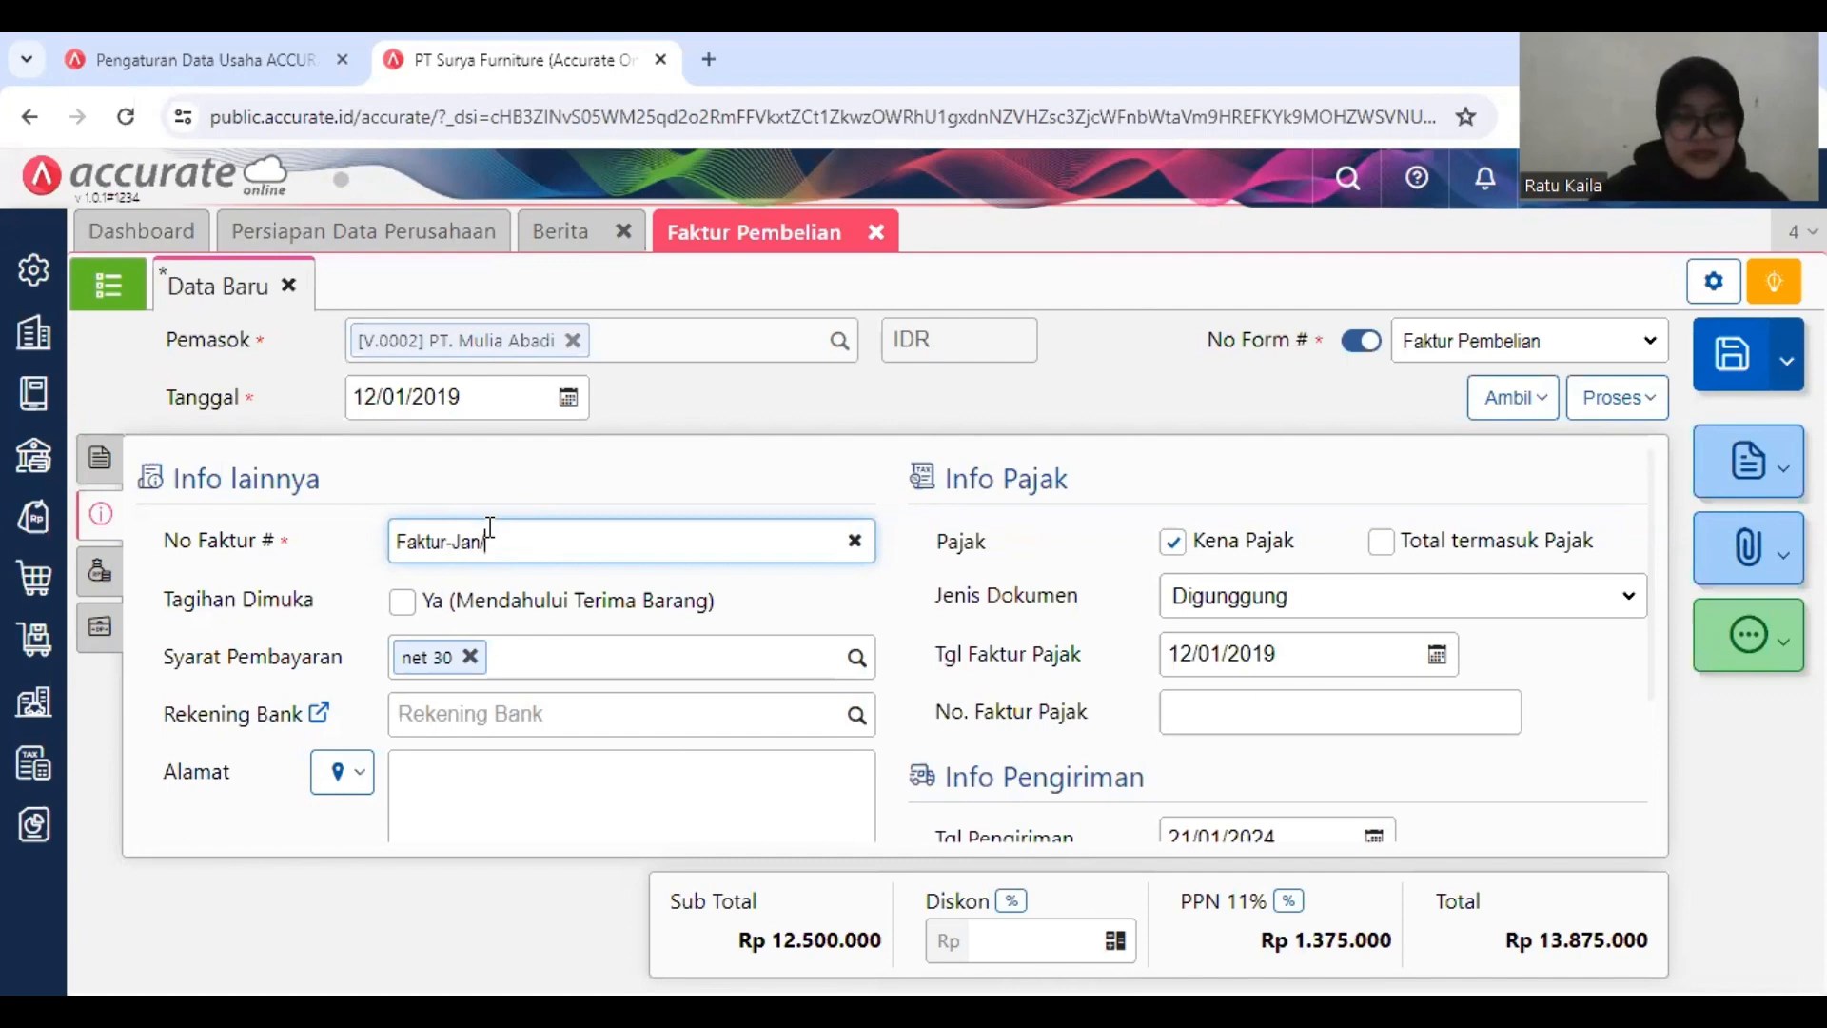
type("906")
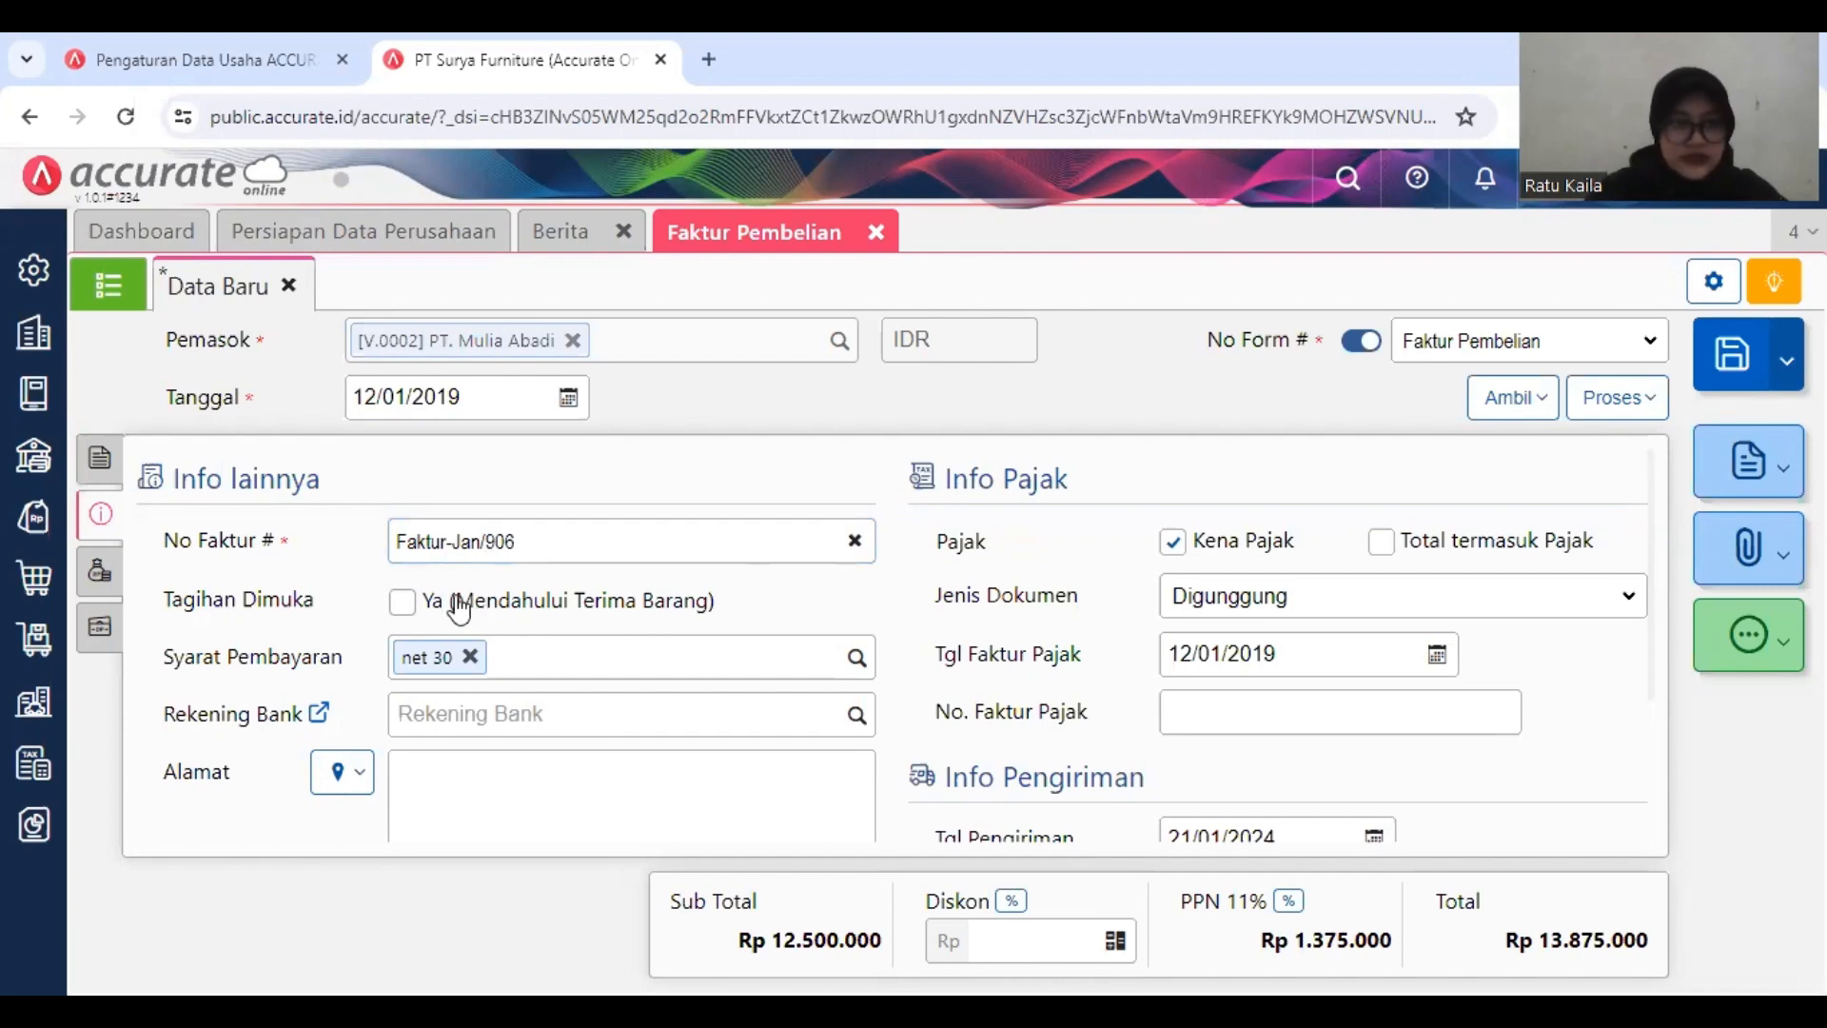
left_click(405, 607)
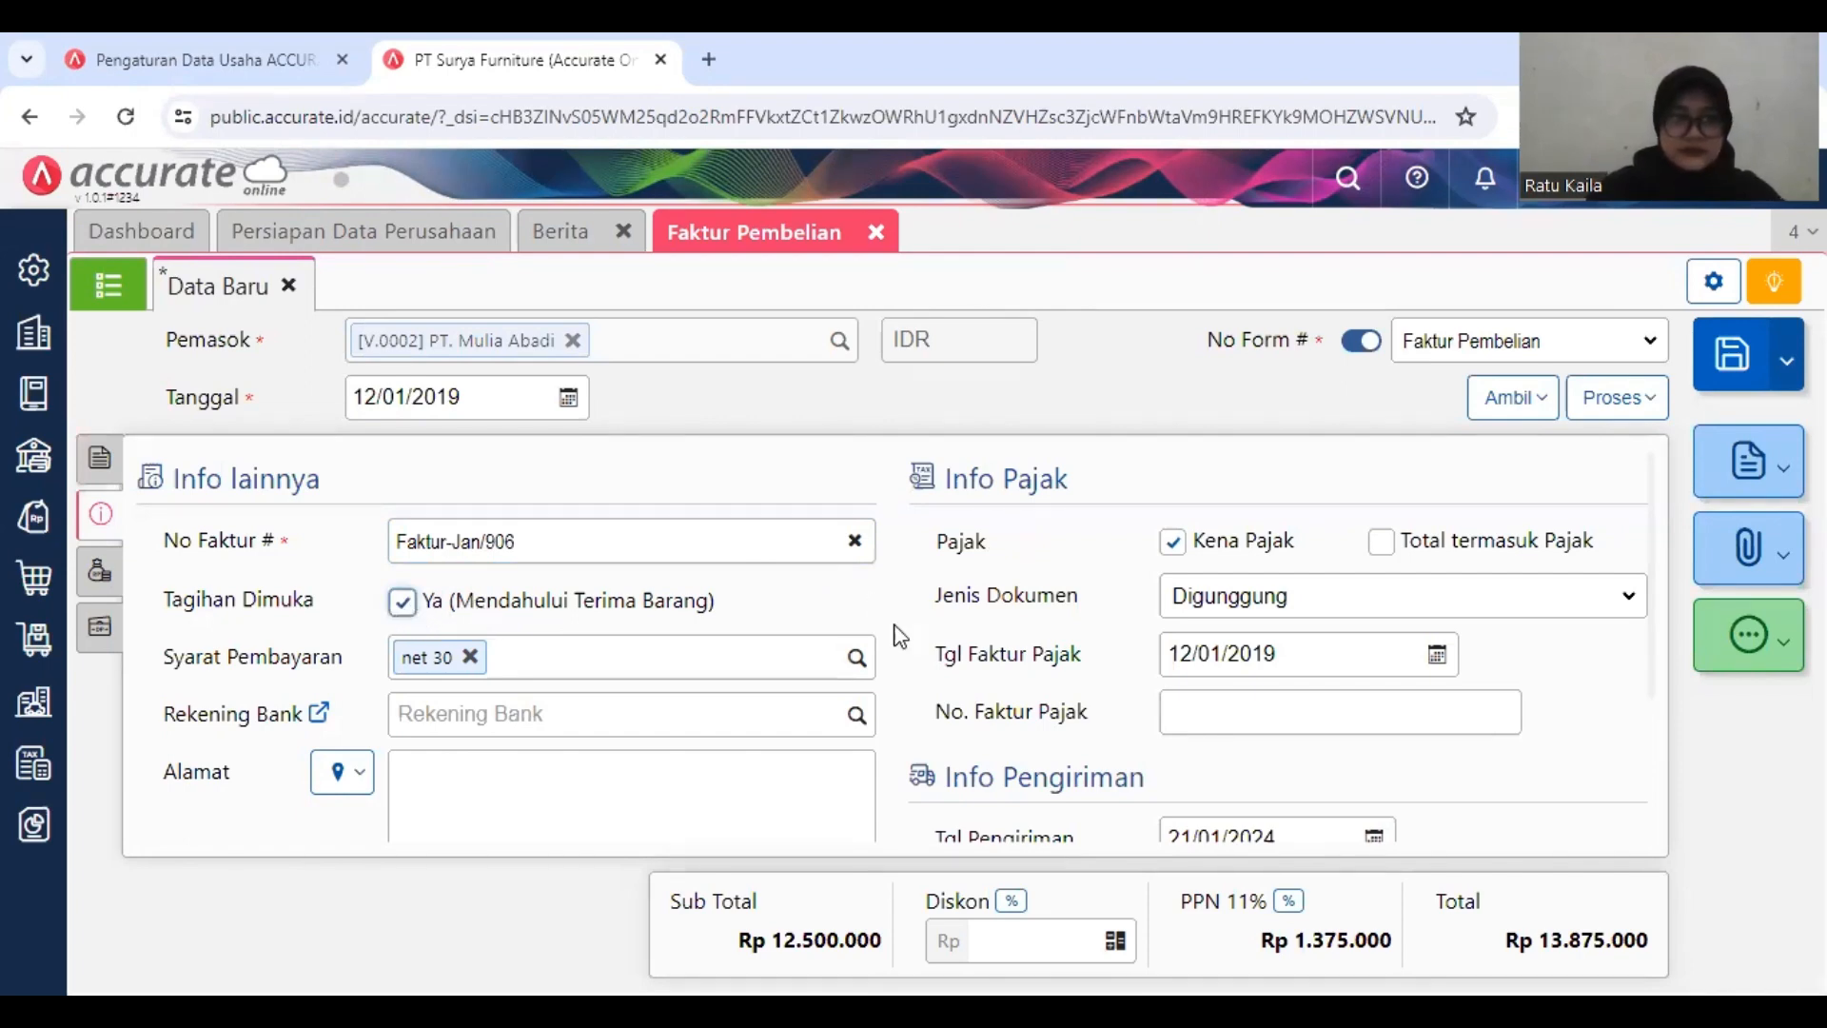
scroll(894, 697, "down", 2)
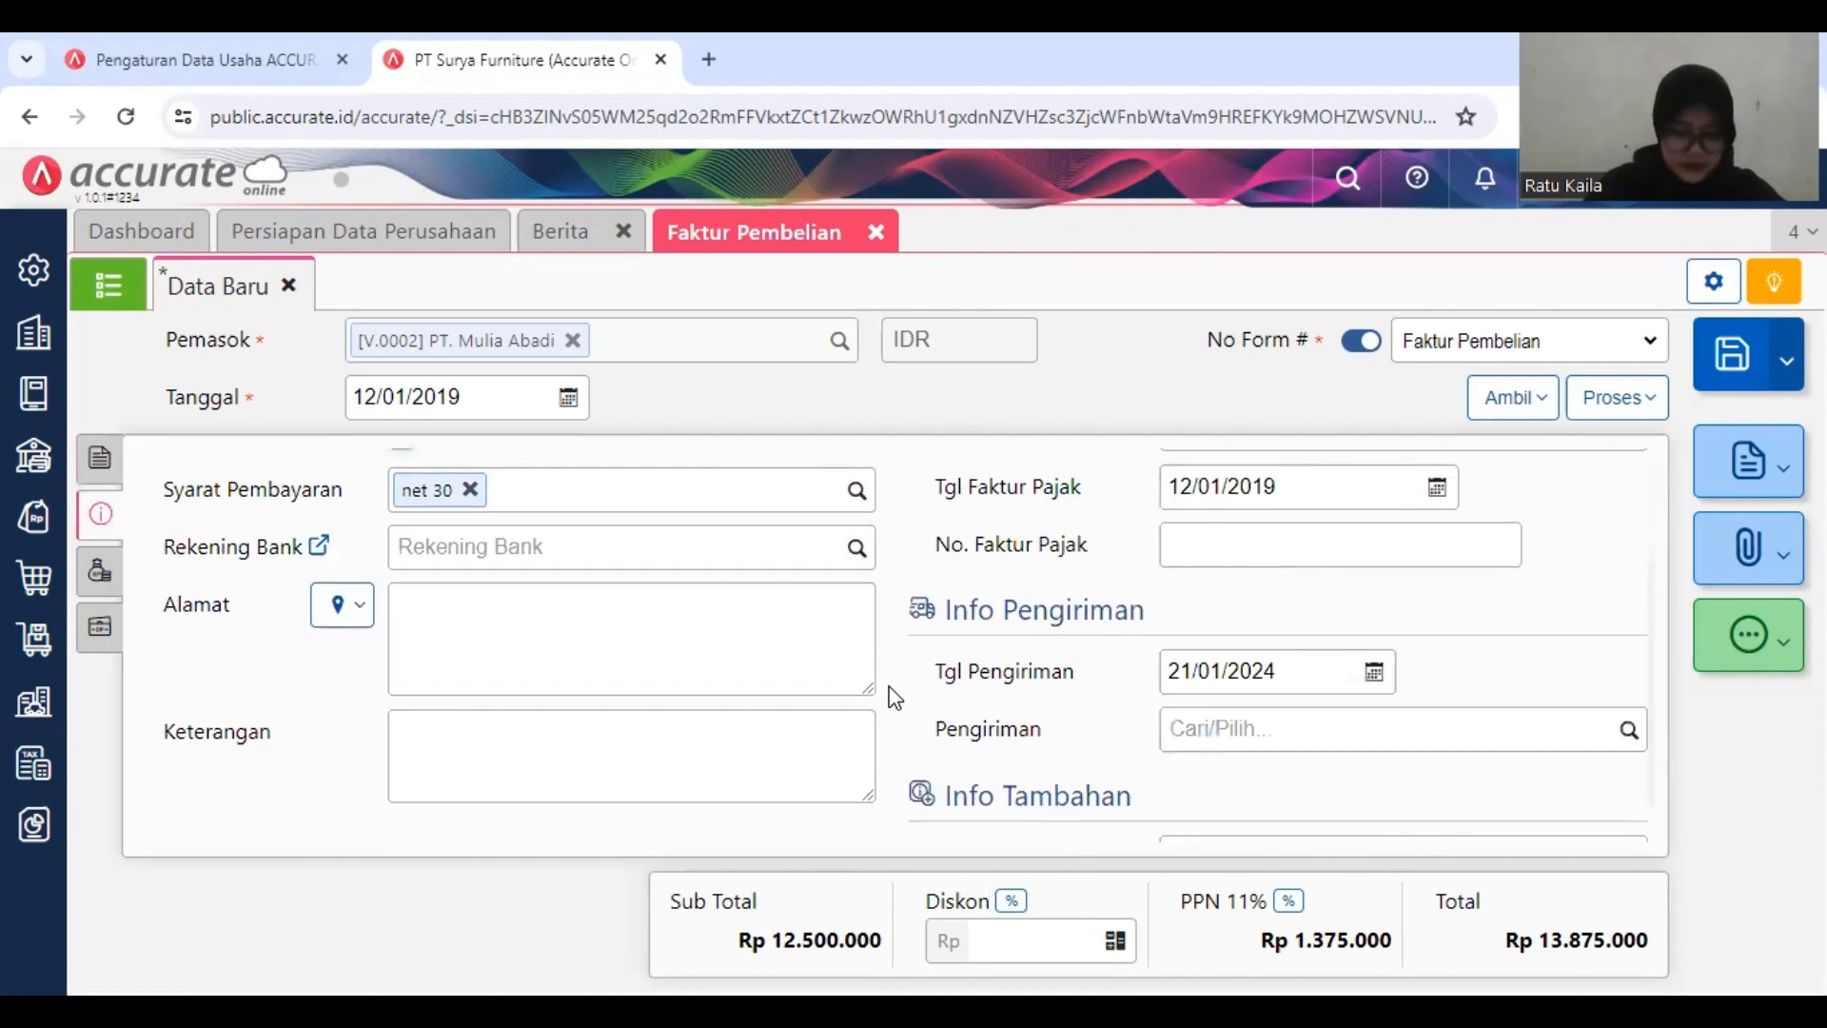
scroll(894, 697, "up", 1)
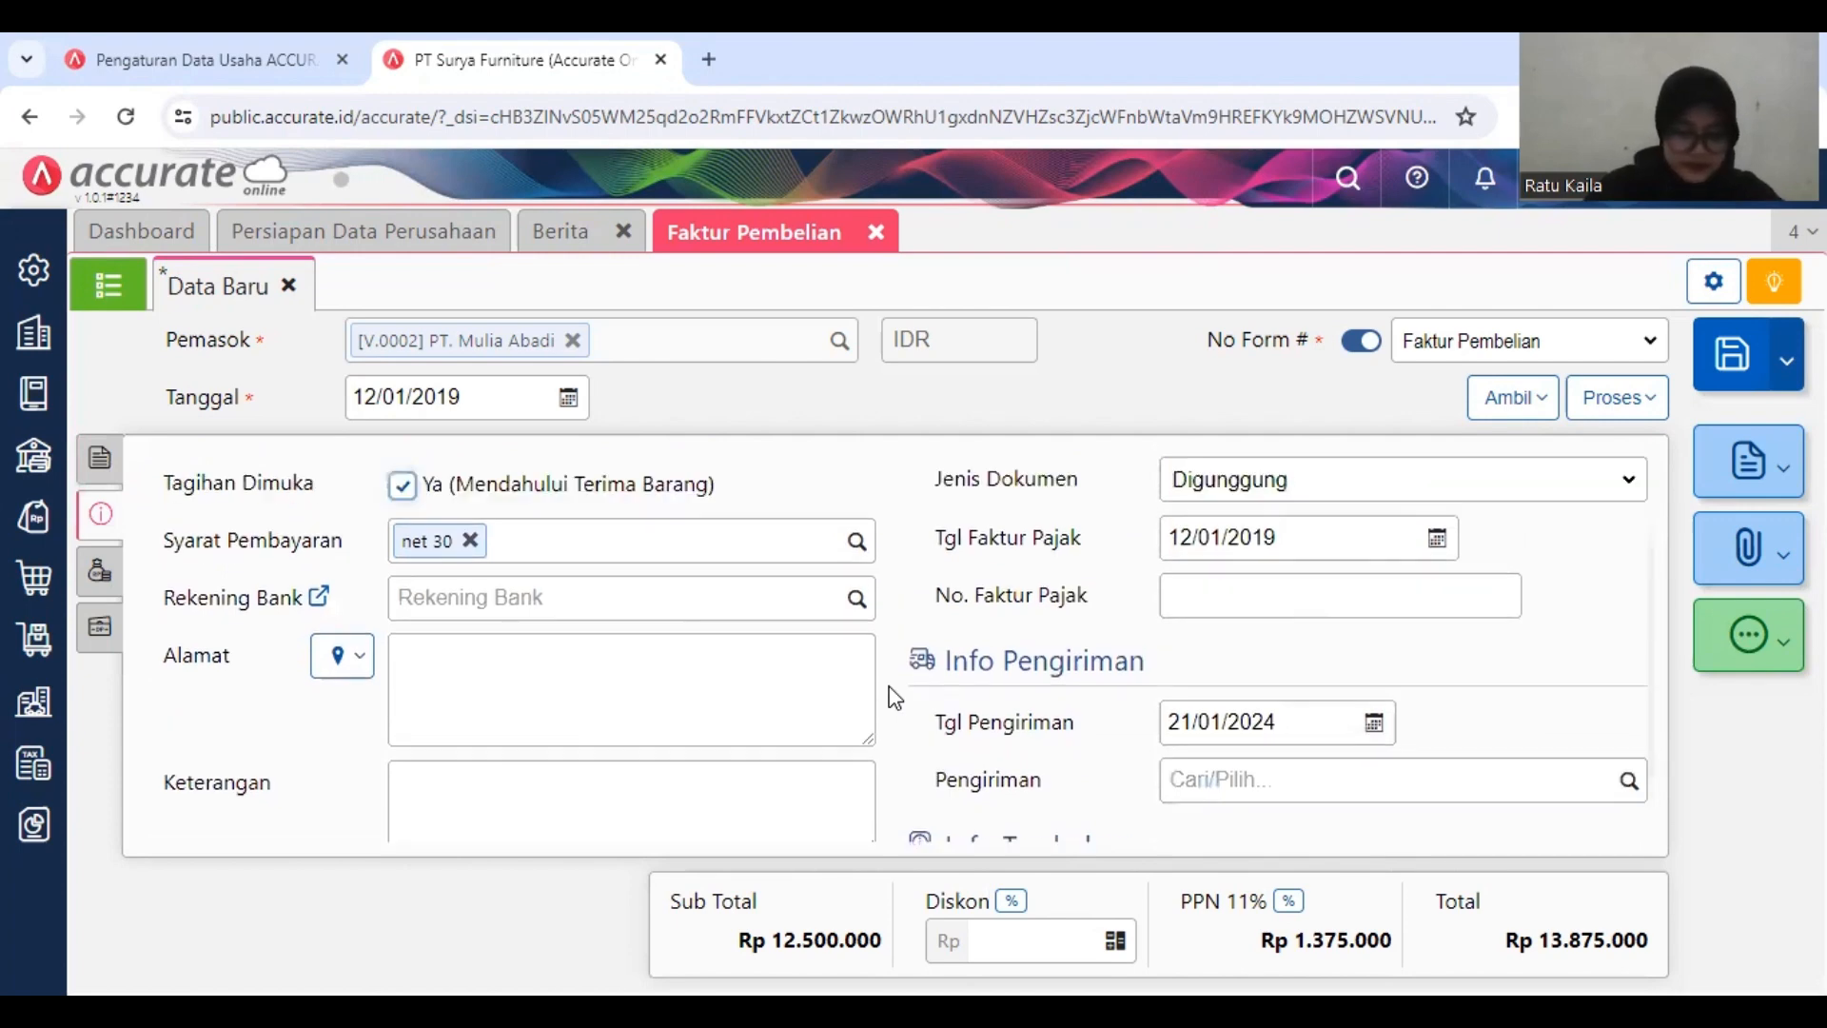
scroll(426, 645, "up", 2)
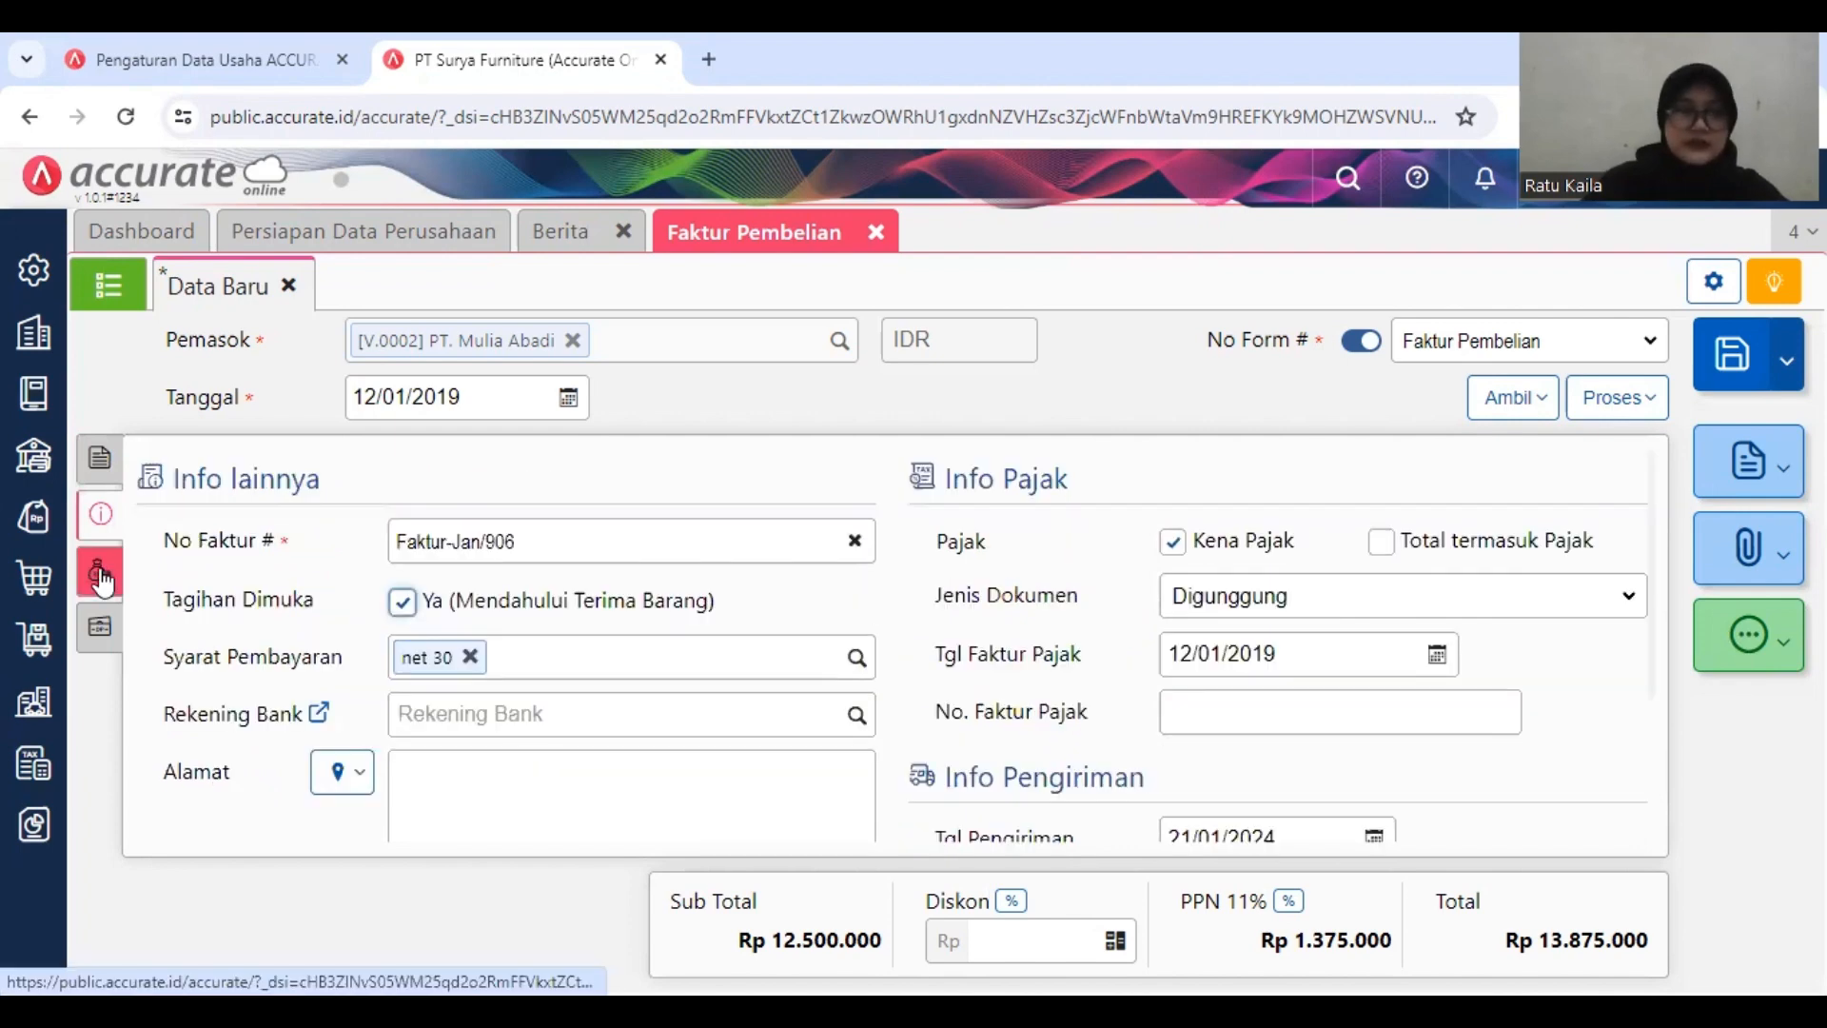
Step: Apply the supplier's Uang Muka DP/1818 dated 10/01/2019 to the purchase invoice
left_click(101, 576)
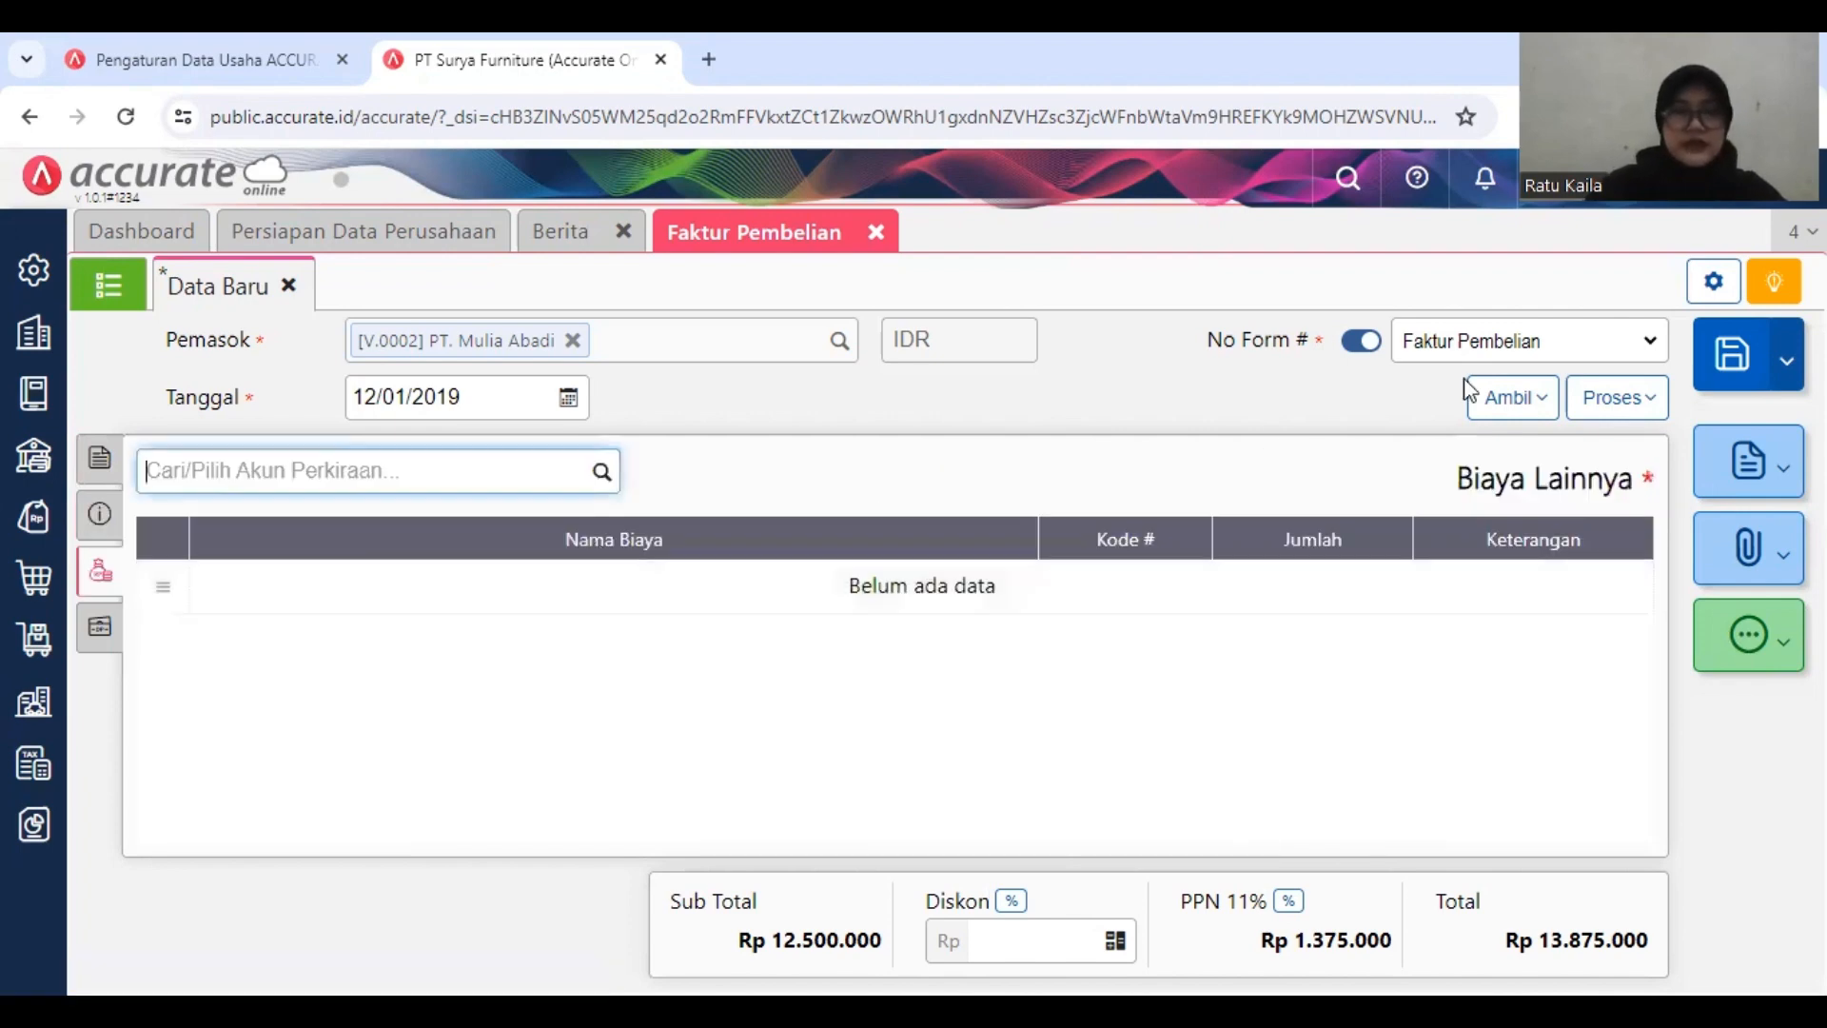
left_click(1487, 399)
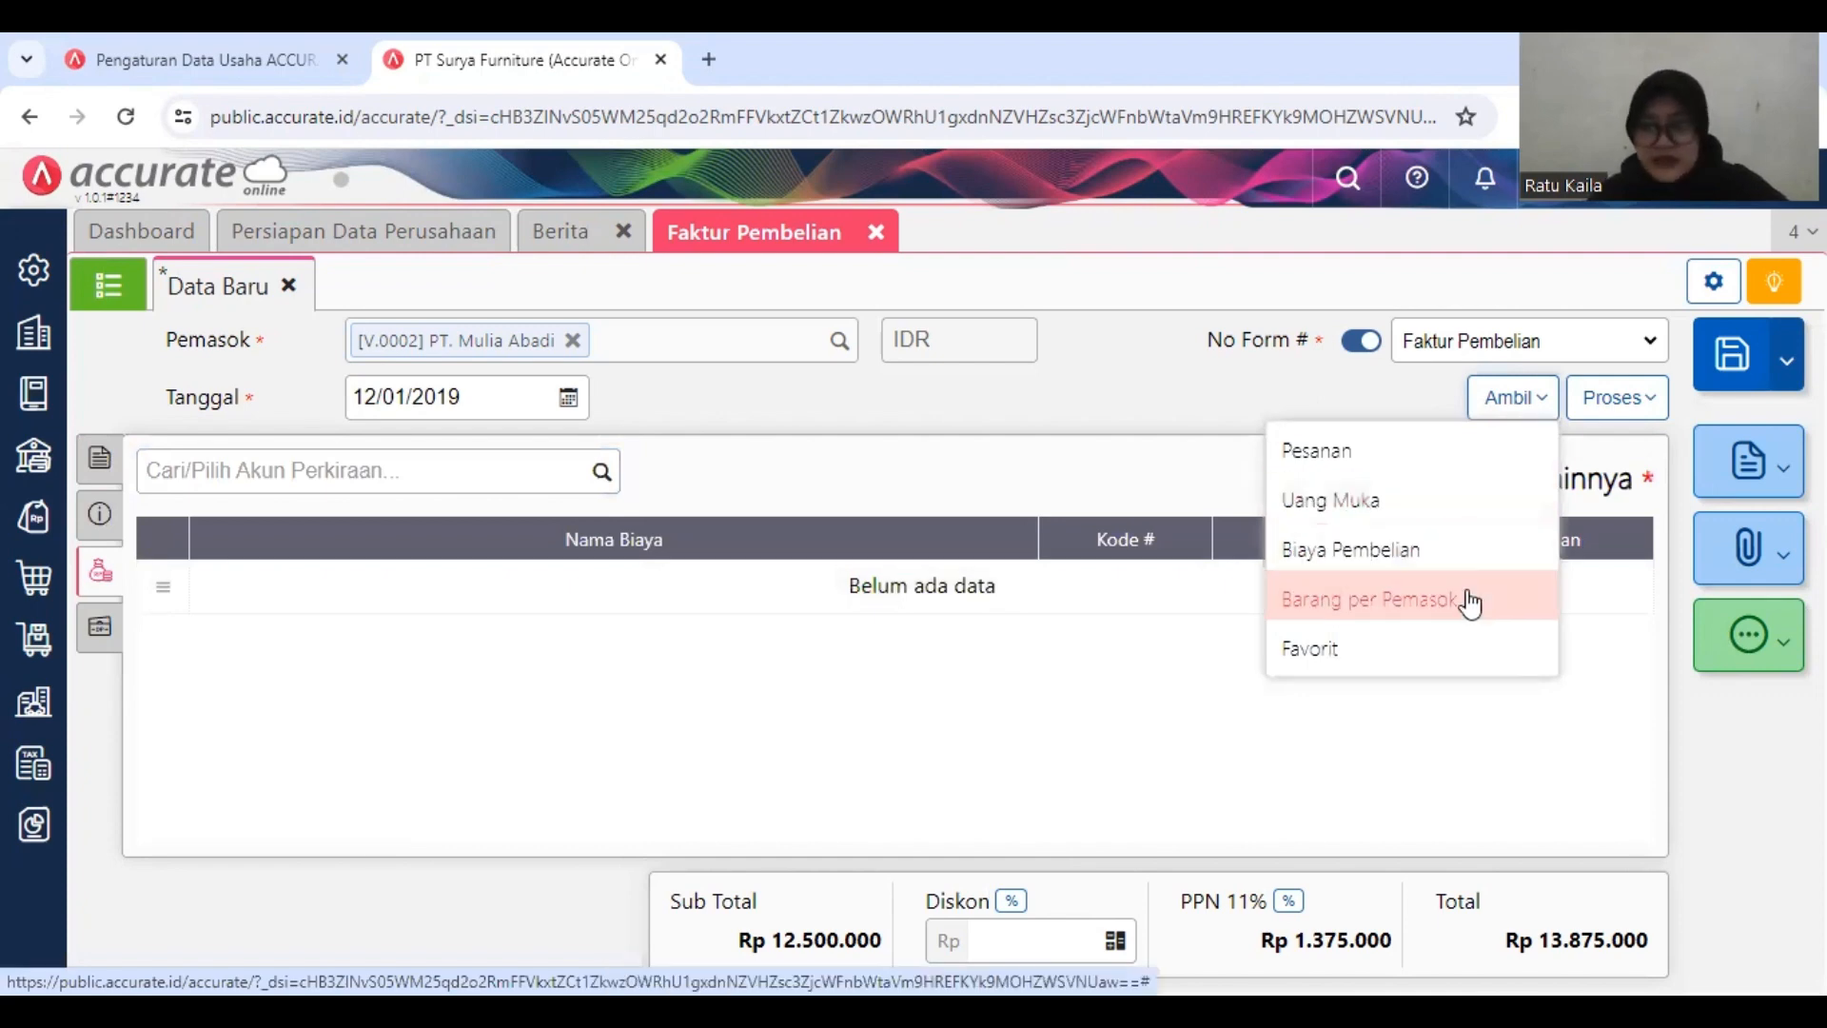
left_click(1422, 514)
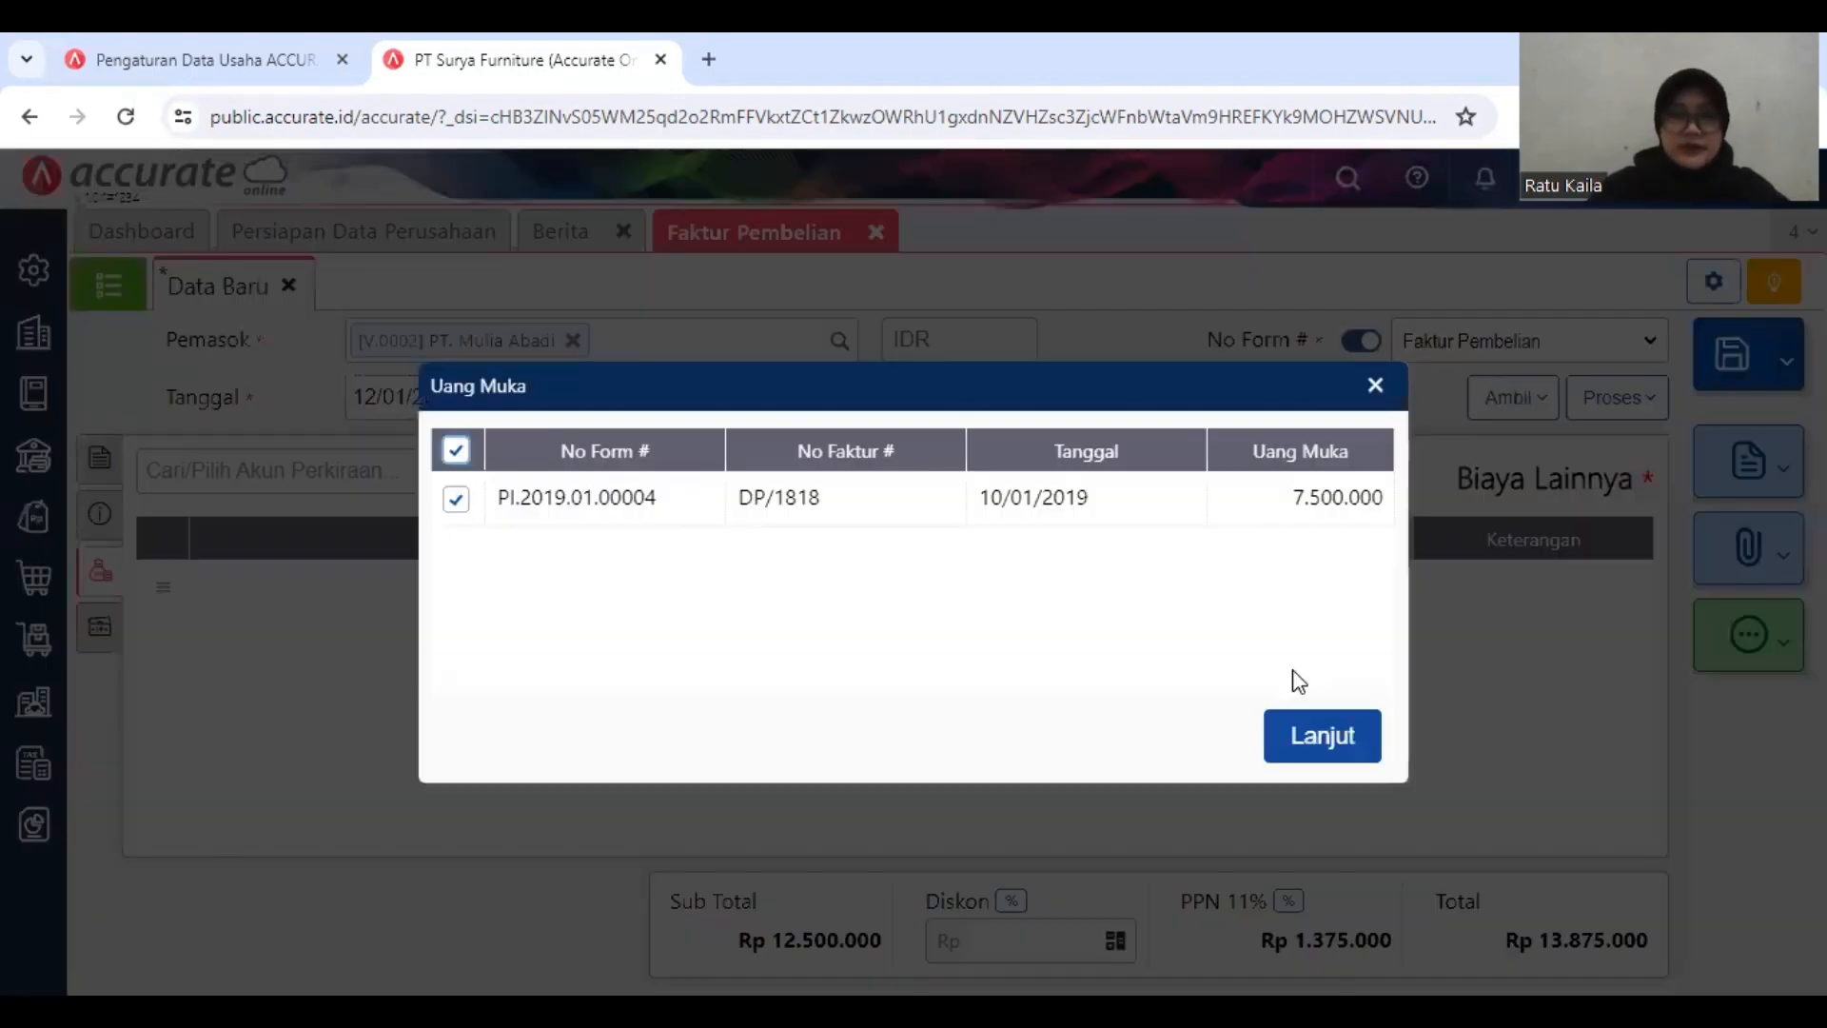
left_click(1323, 740)
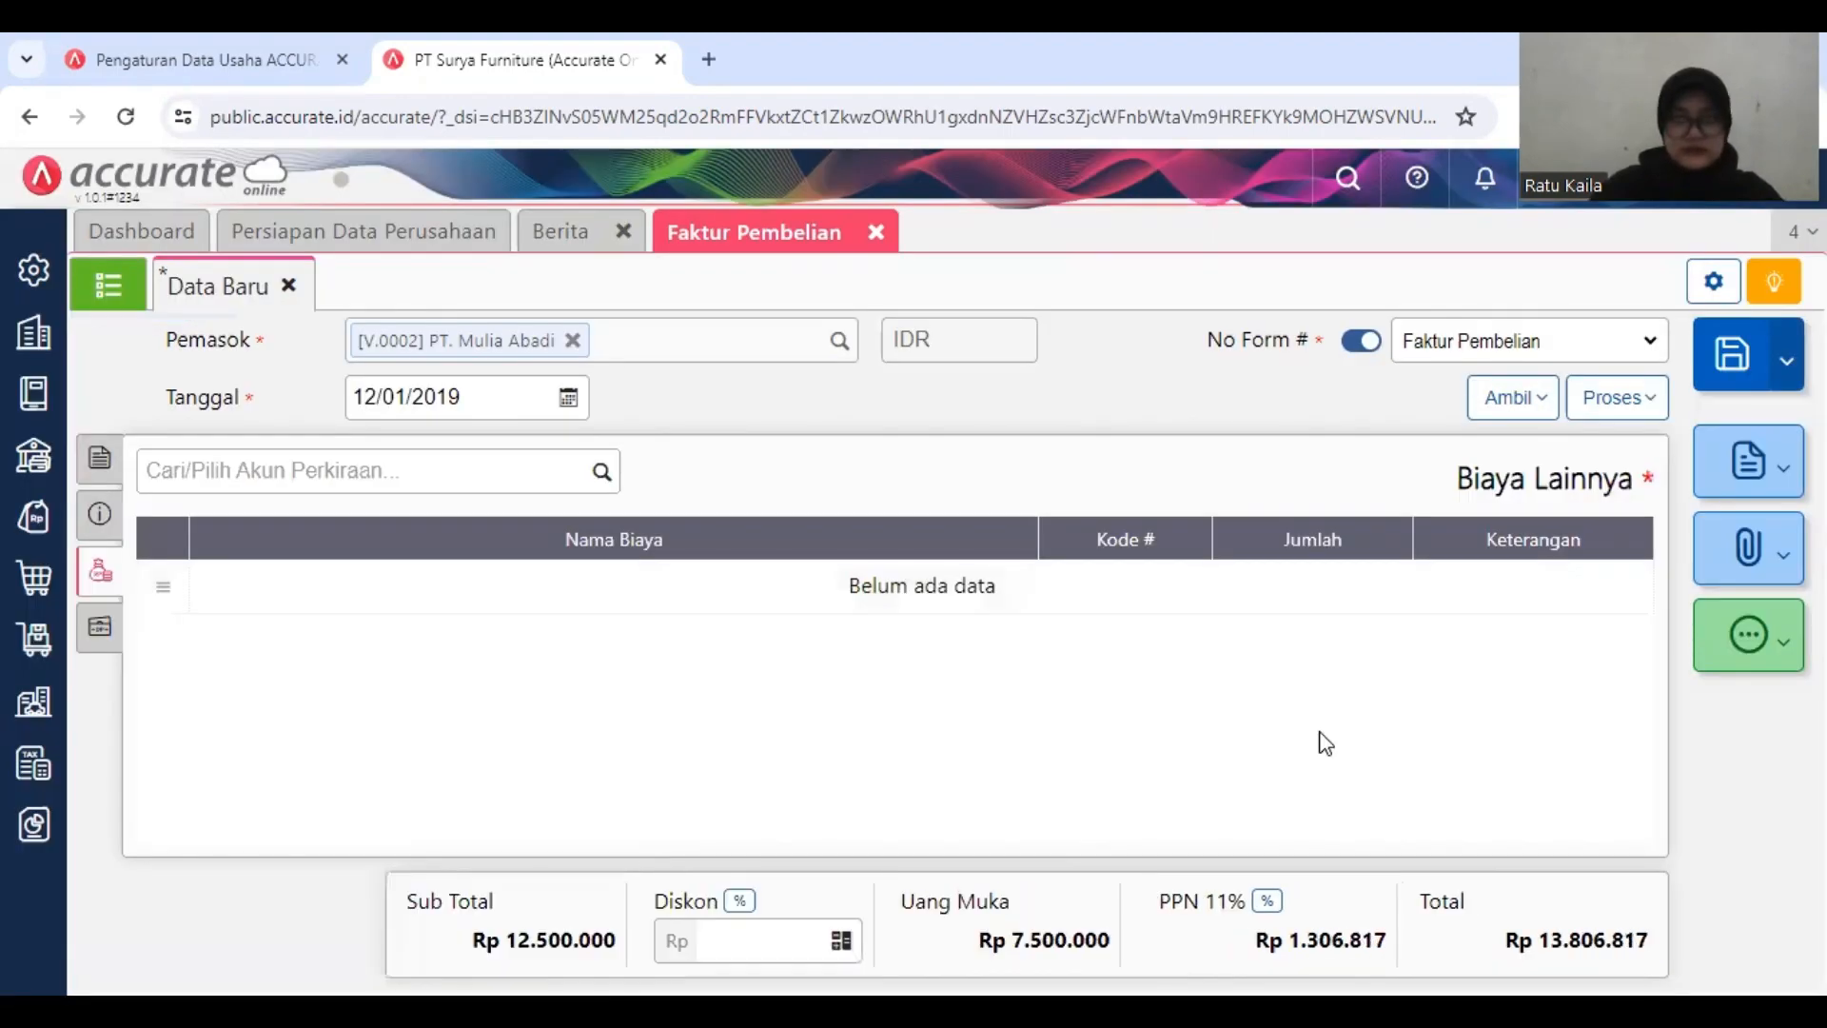
Step: Set the purchase invoice's Tarif PPN to 10%, then save the invoice and close its form
left_click(1265, 903)
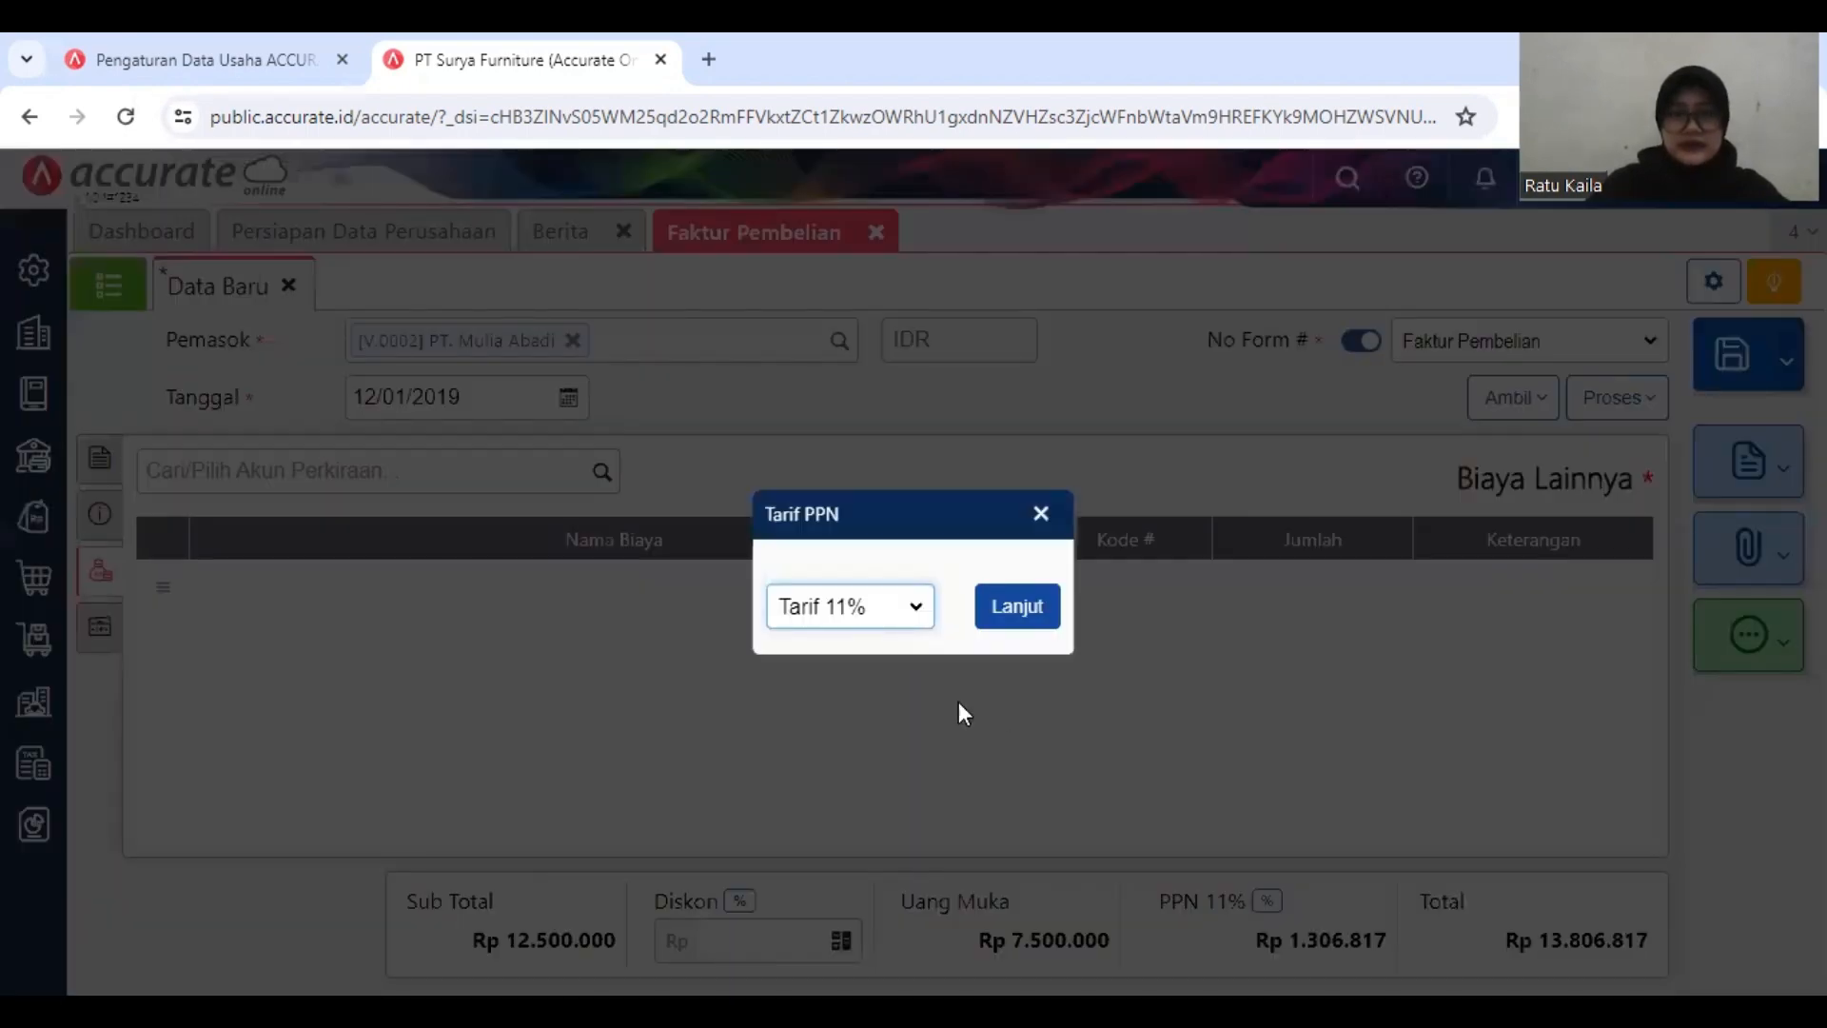
left_click(878, 628)
left_click(837, 636)
left_click(1015, 608)
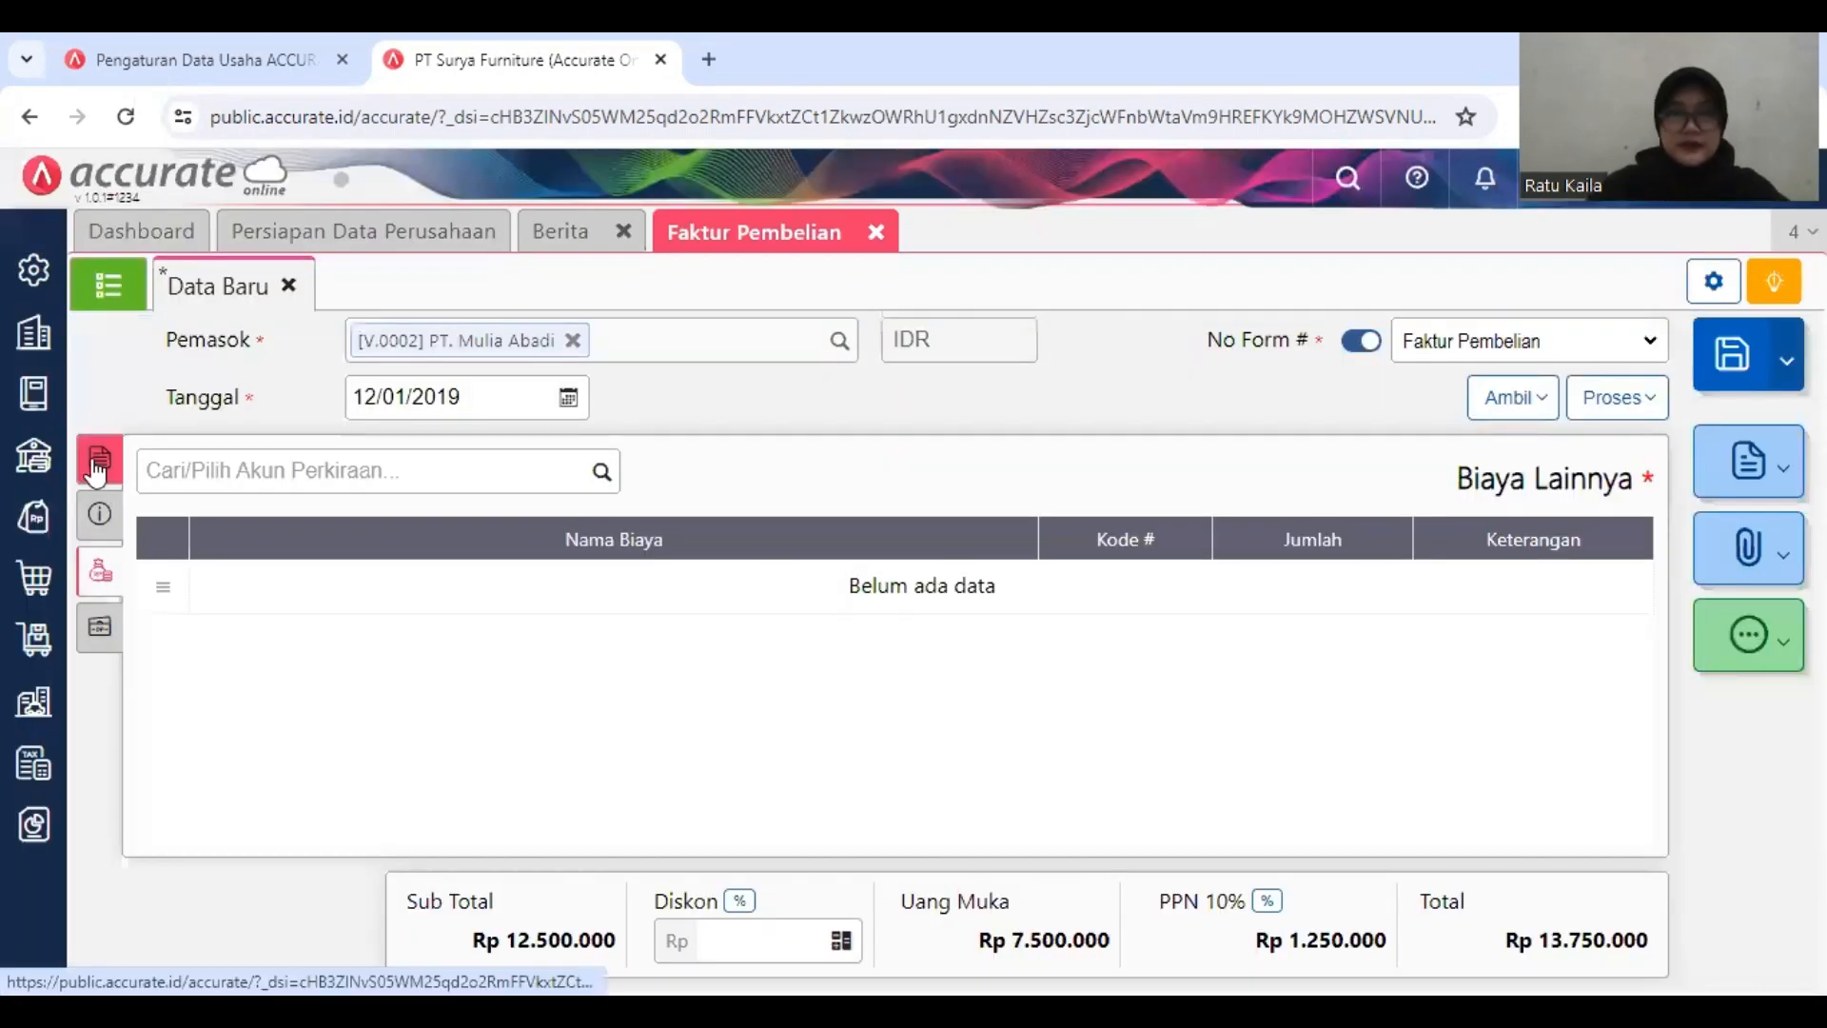
left_click(90, 493)
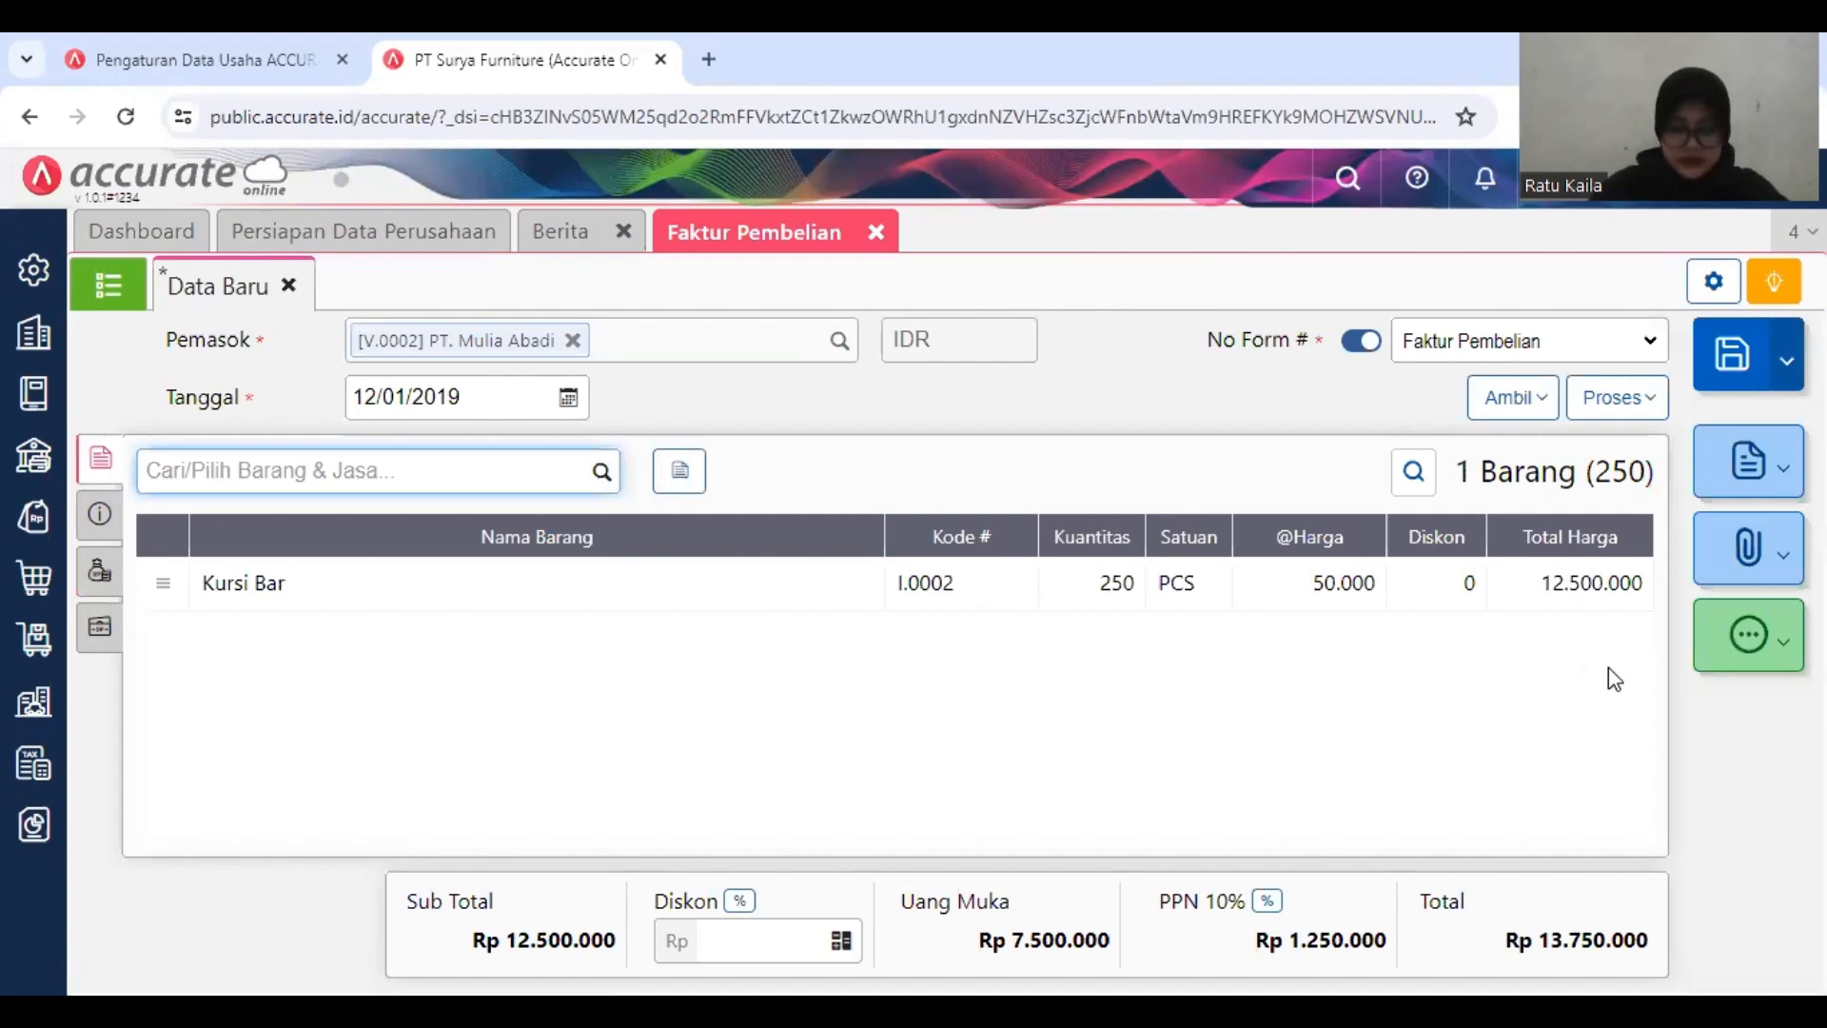
left_click(1745, 378)
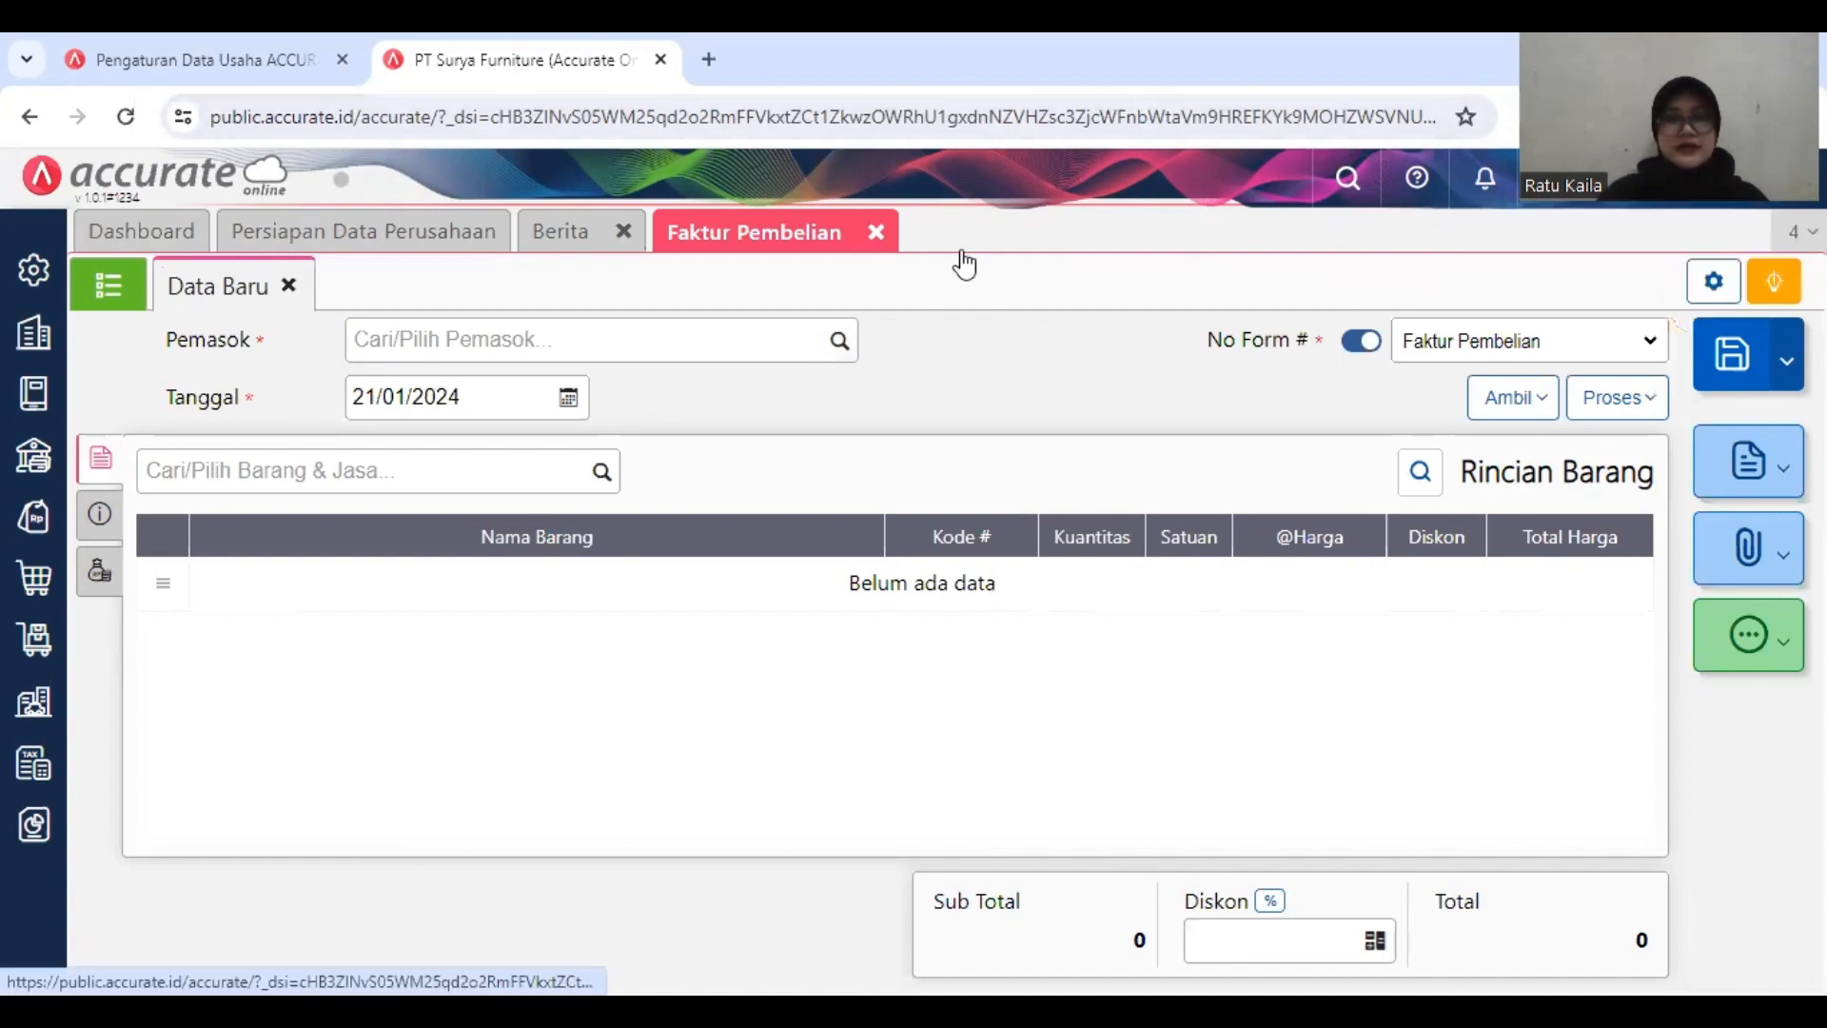
left_click(875, 231)
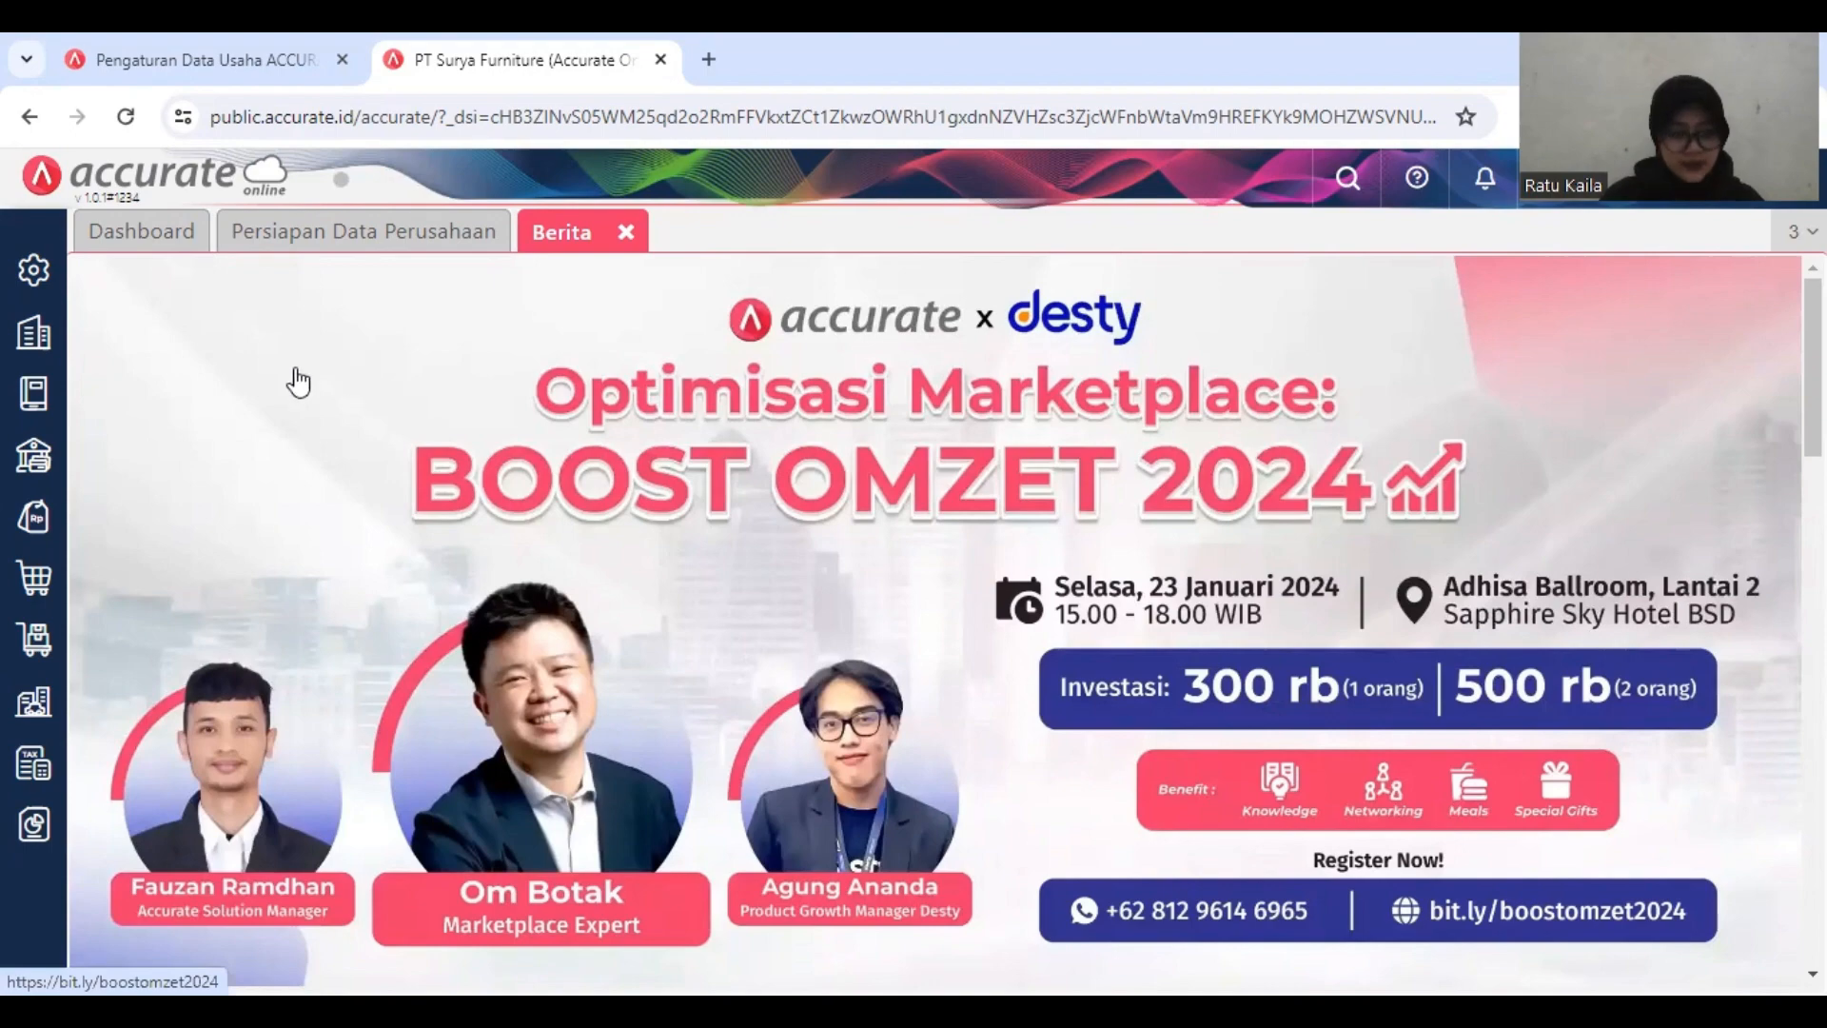
Step: Start a new Retur Pembelian for supplier PT. Mulia Abadi dated 12/01/2019
left_click(38, 576)
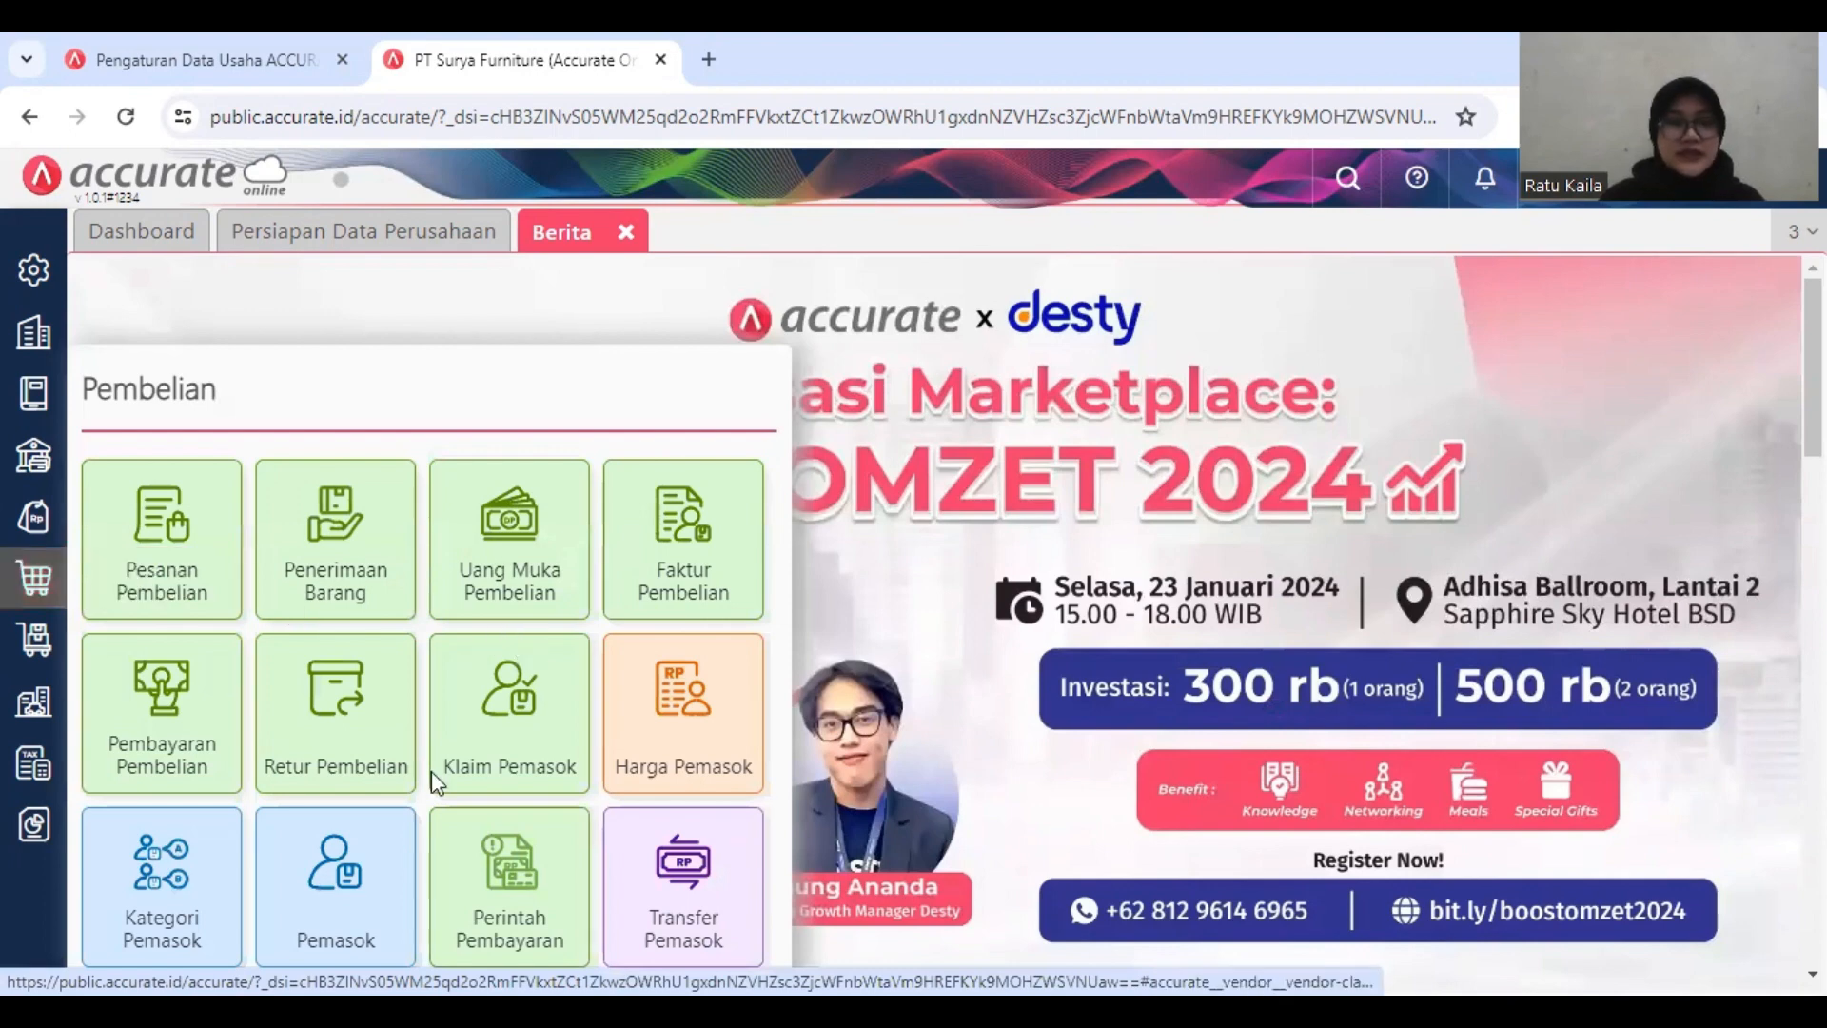
left_click(357, 719)
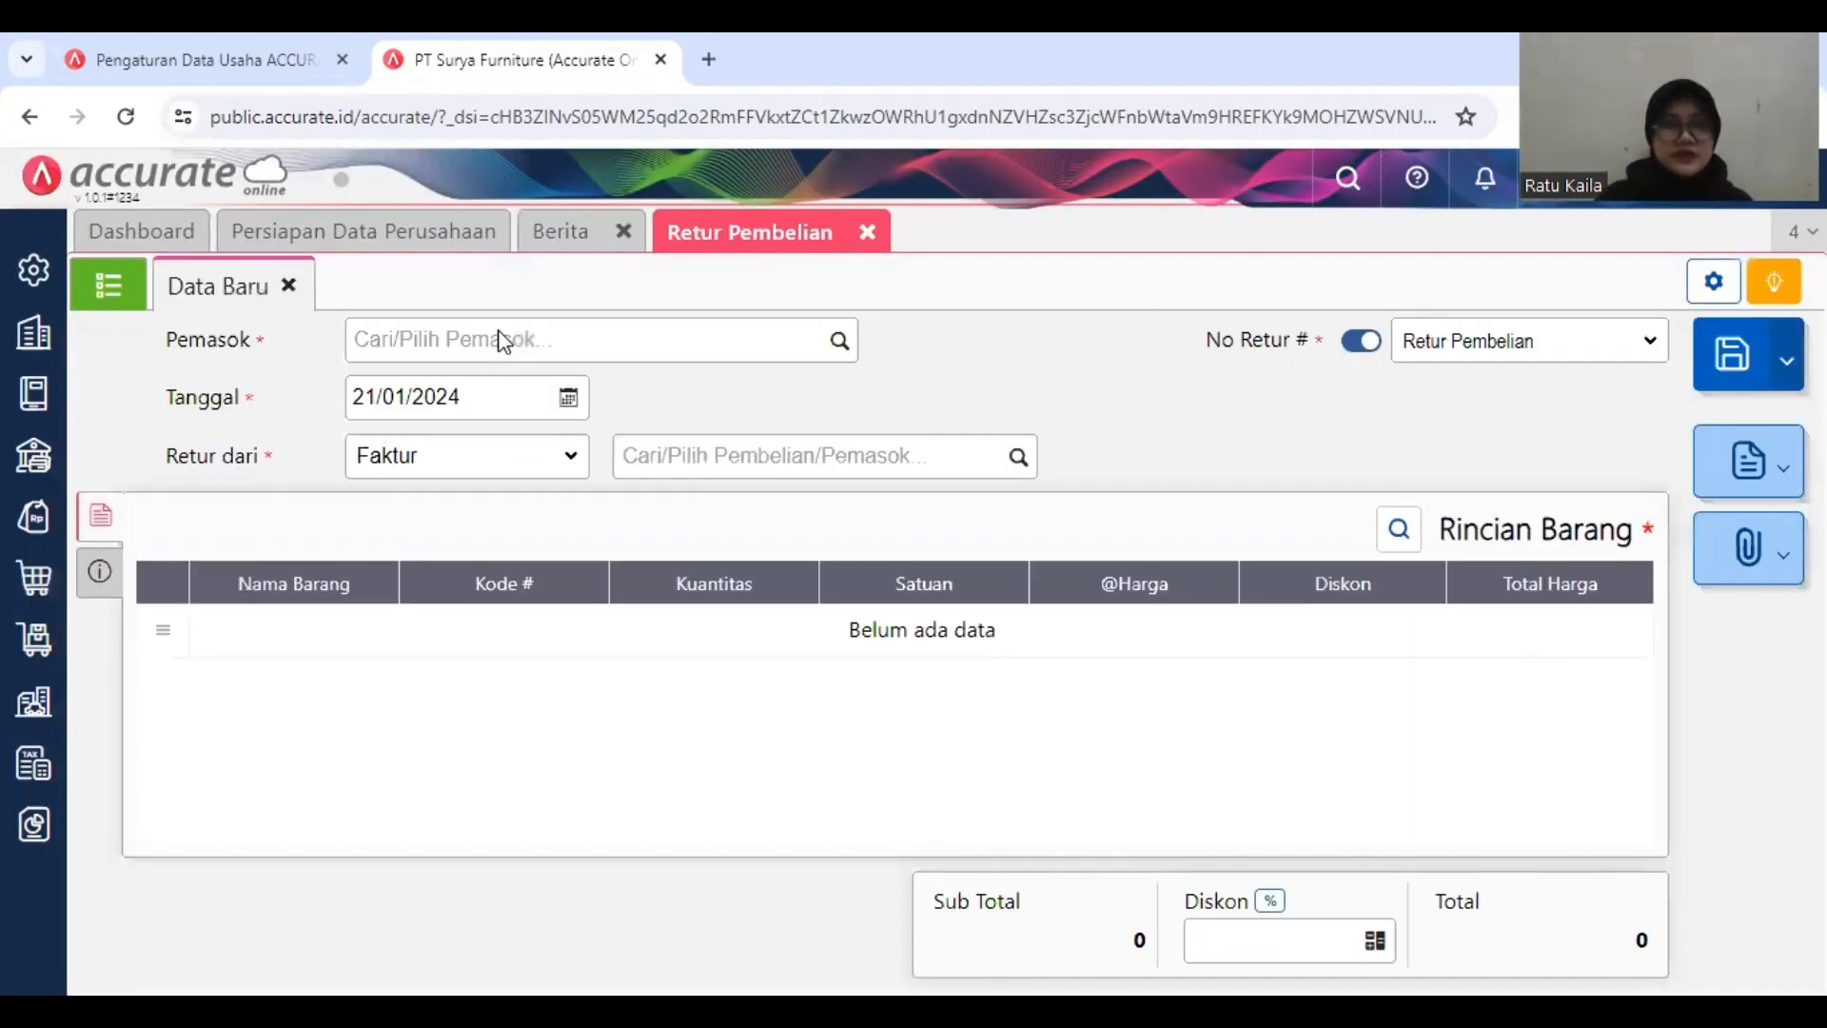
left_click(500, 335)
type("P")
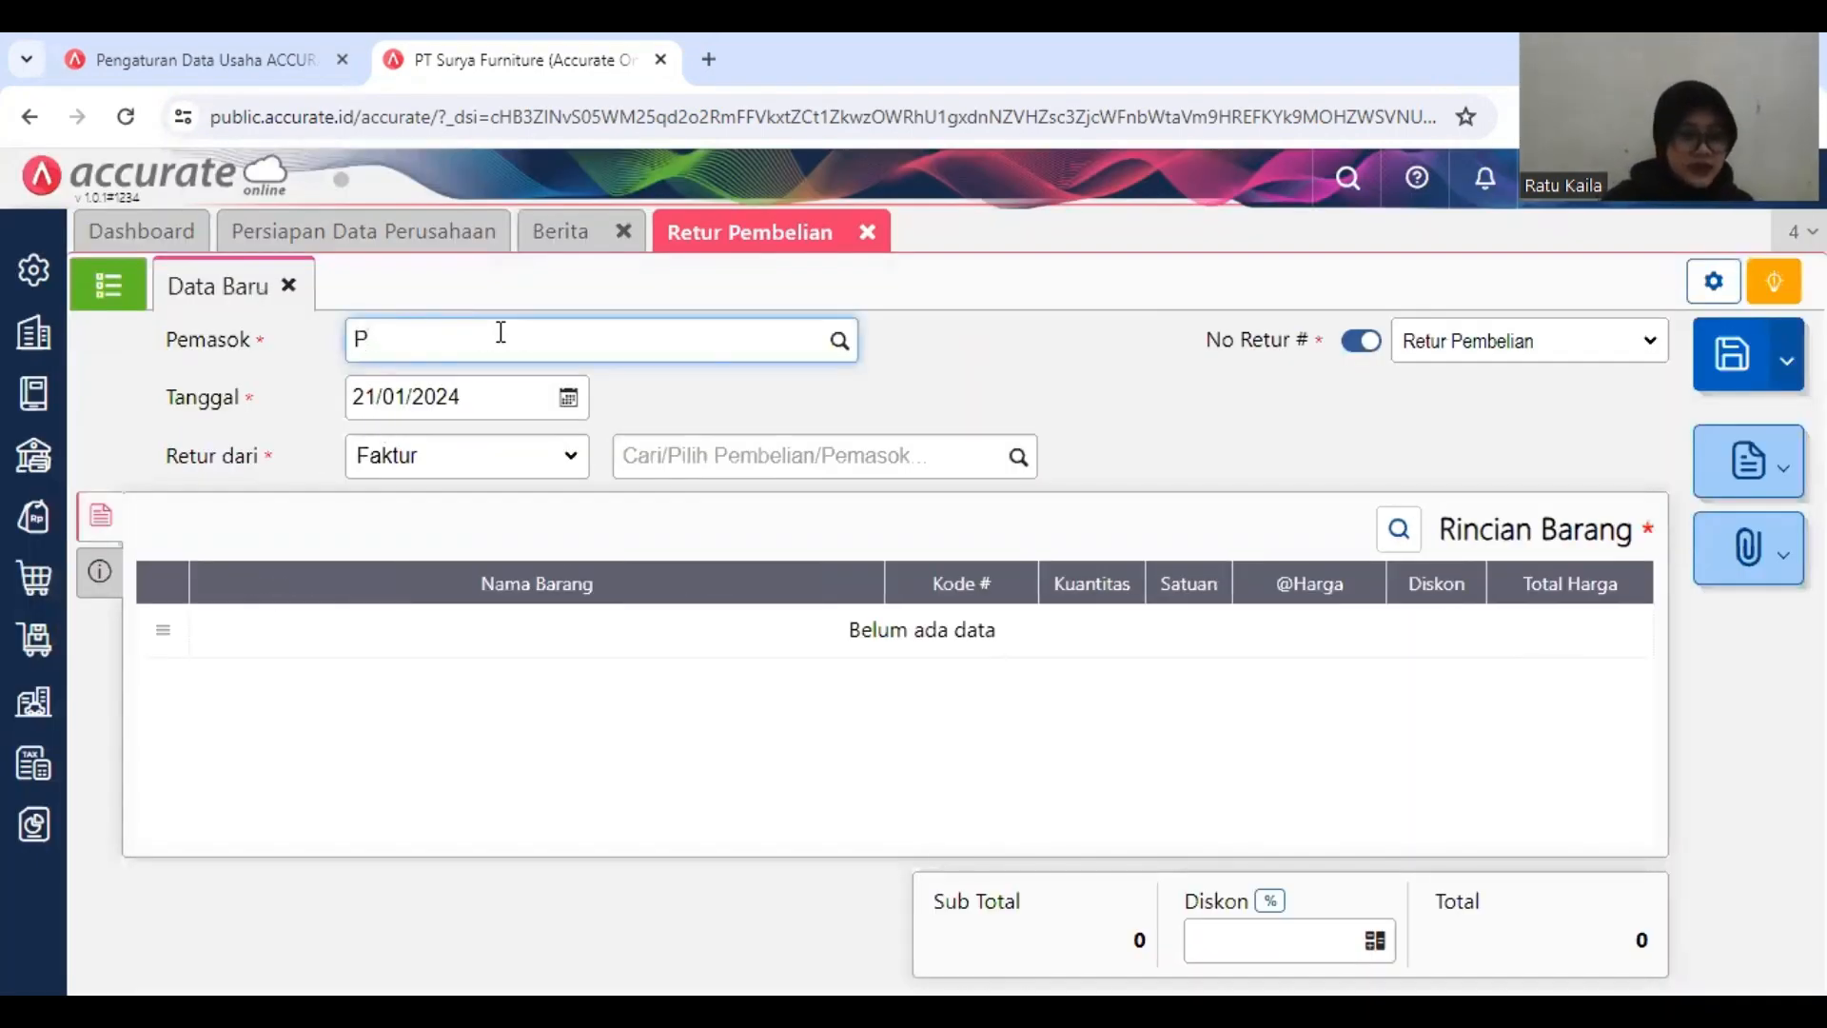
type("T")
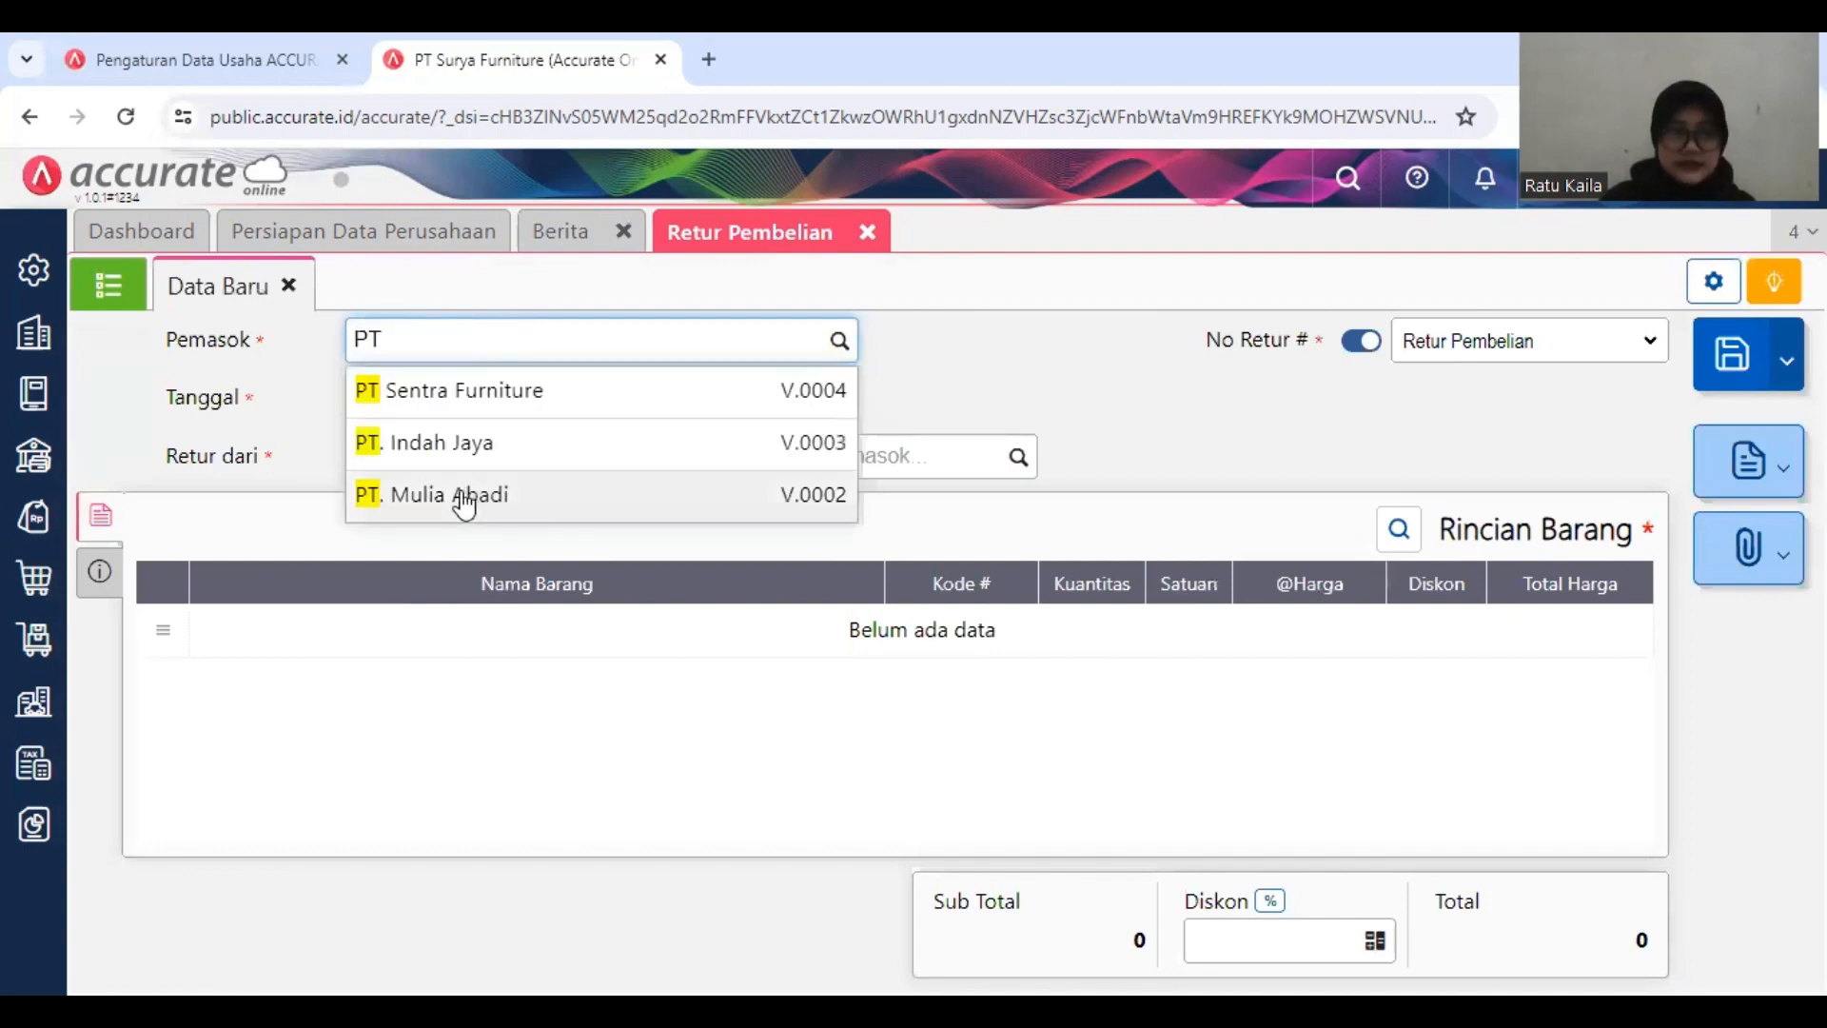
left_click(644, 475)
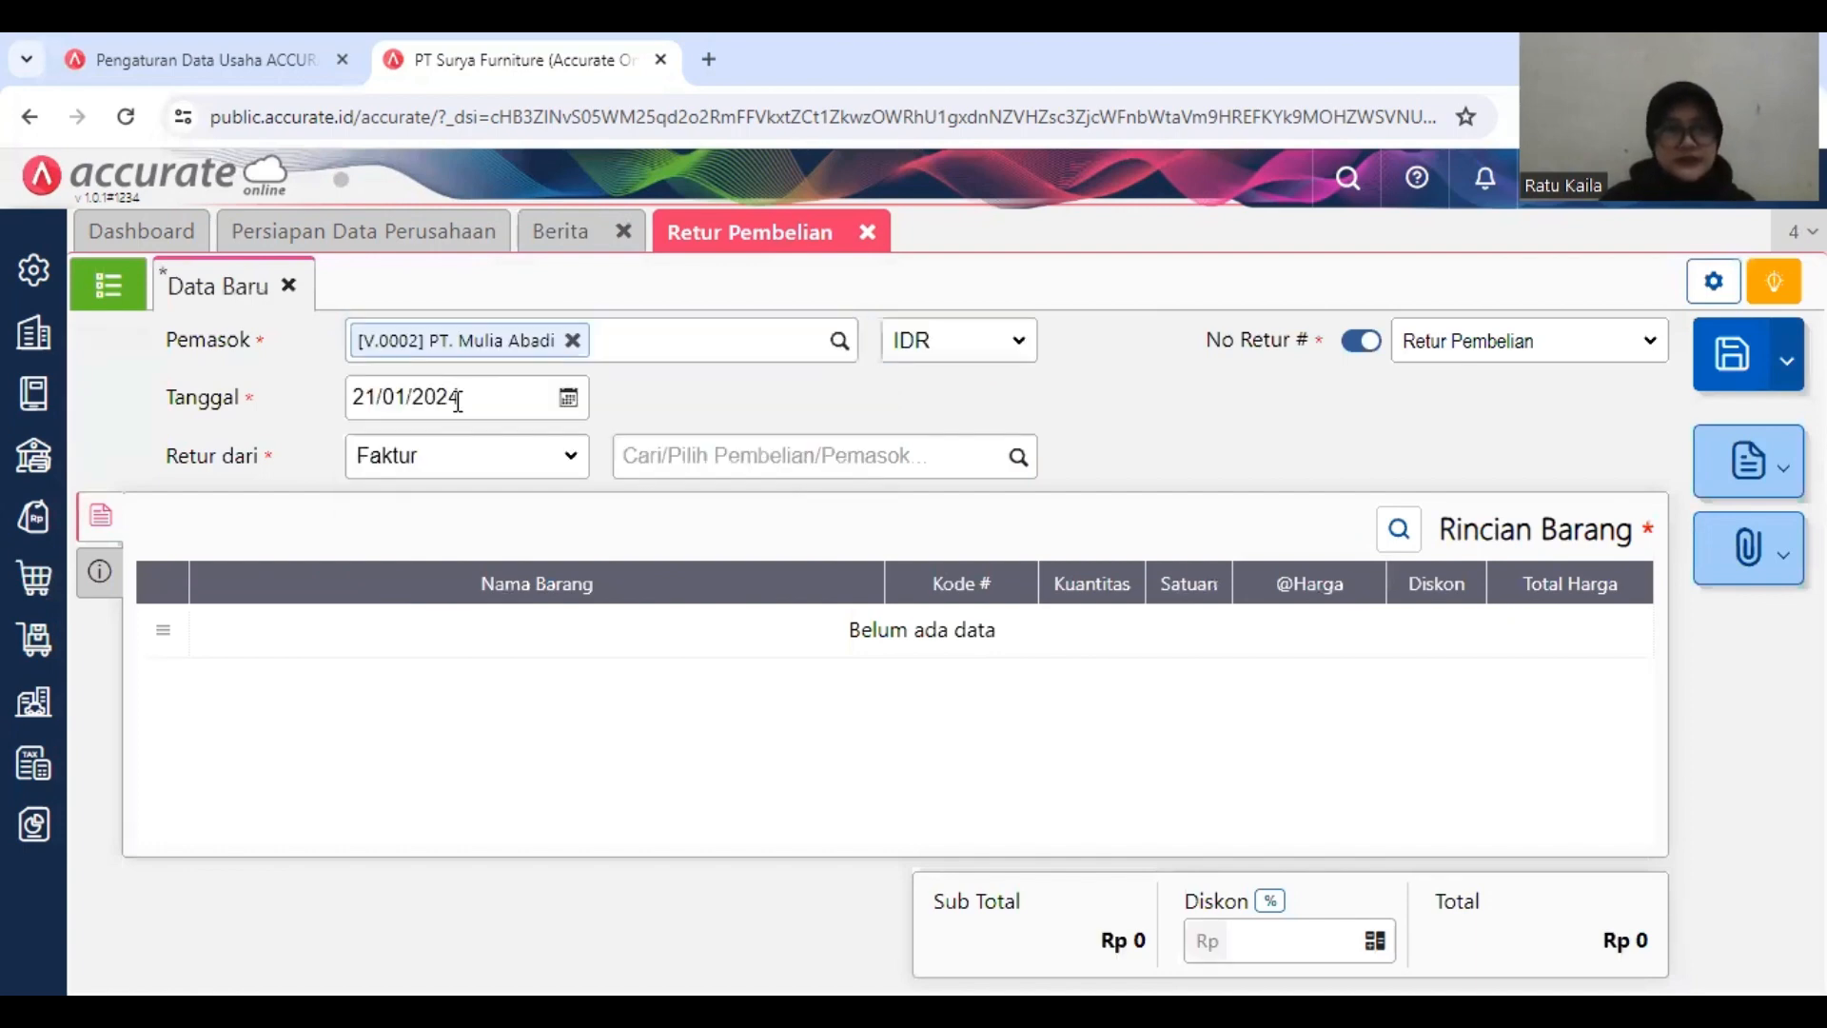
left_click(467, 396)
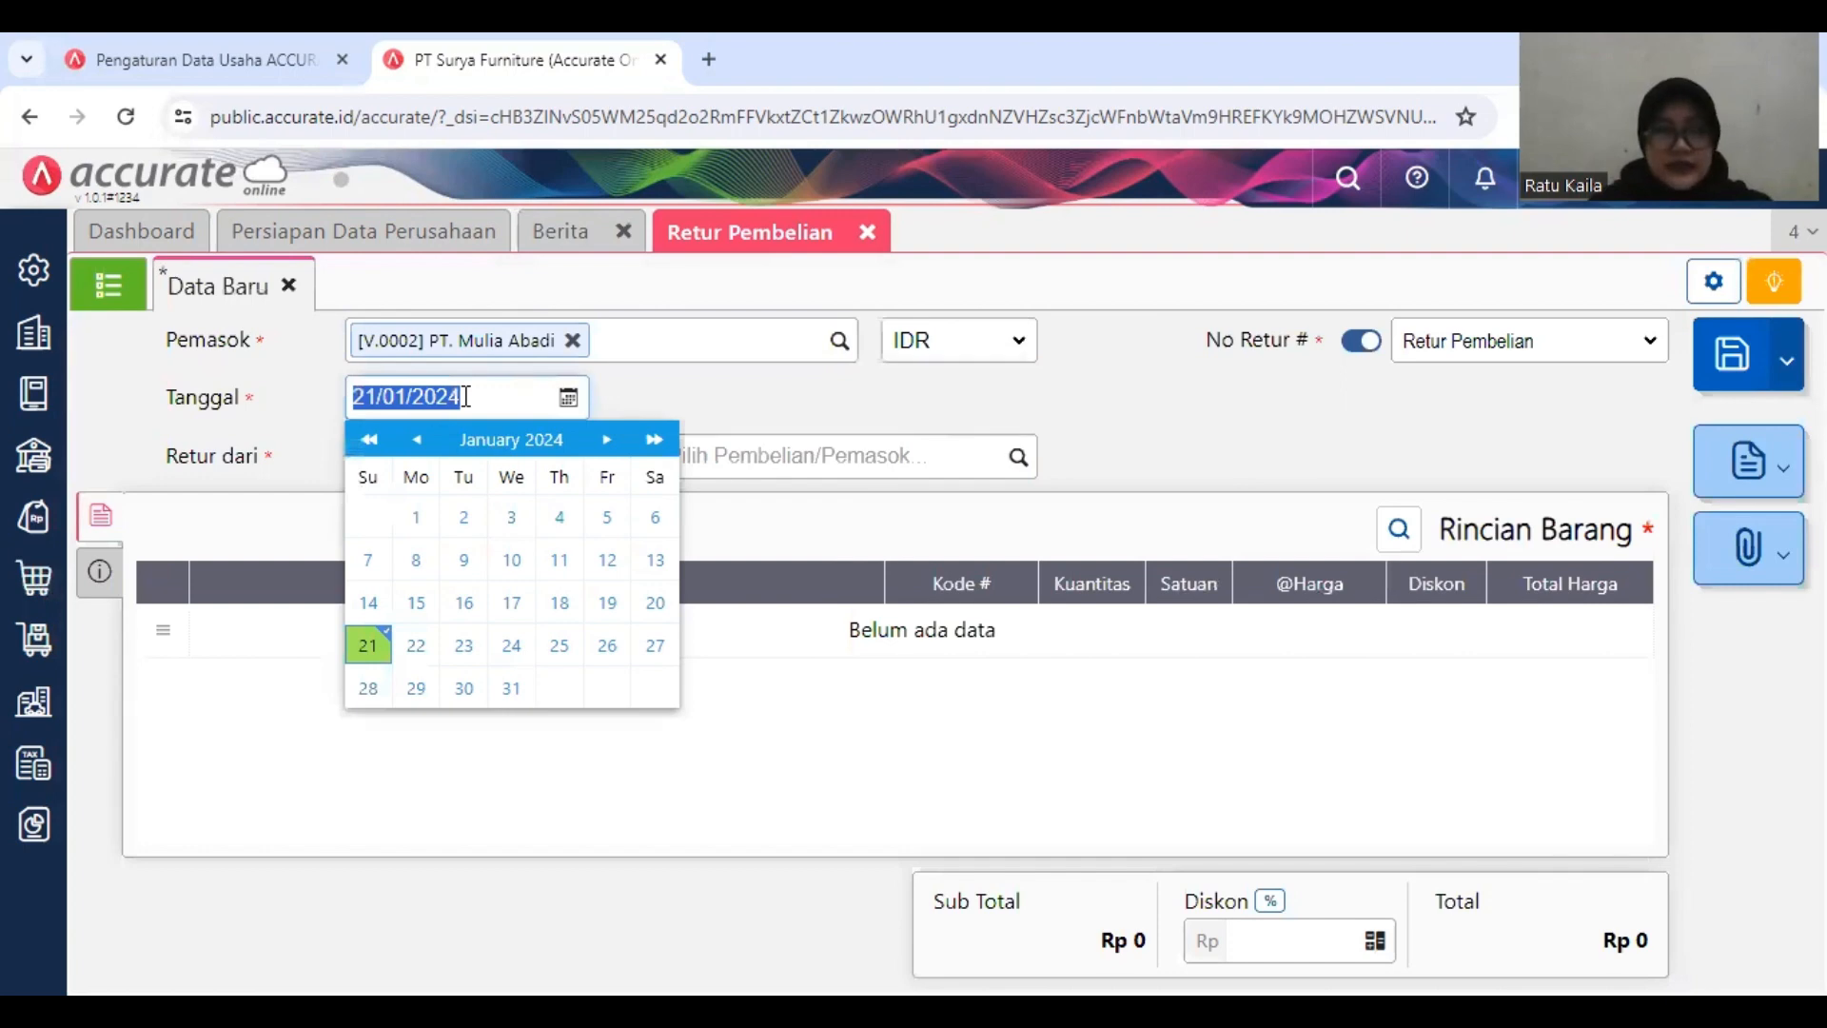
type("12/01/2019")
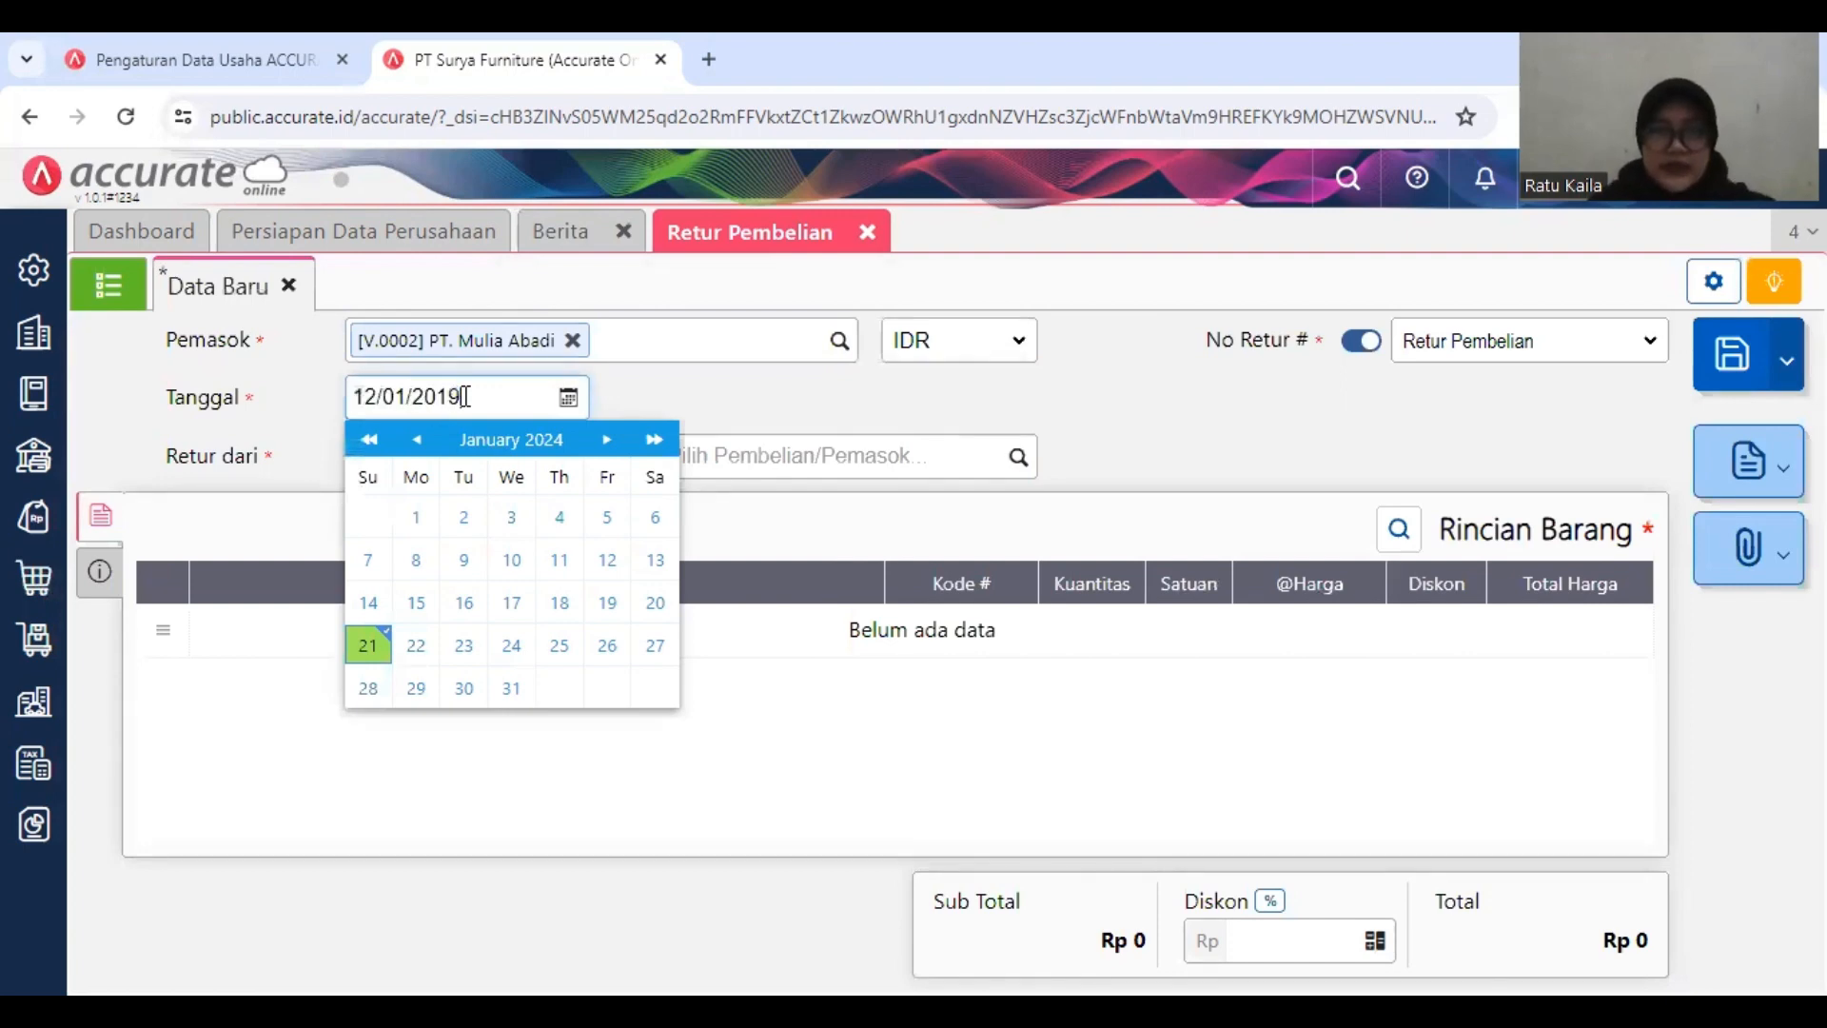
left_click(569, 466)
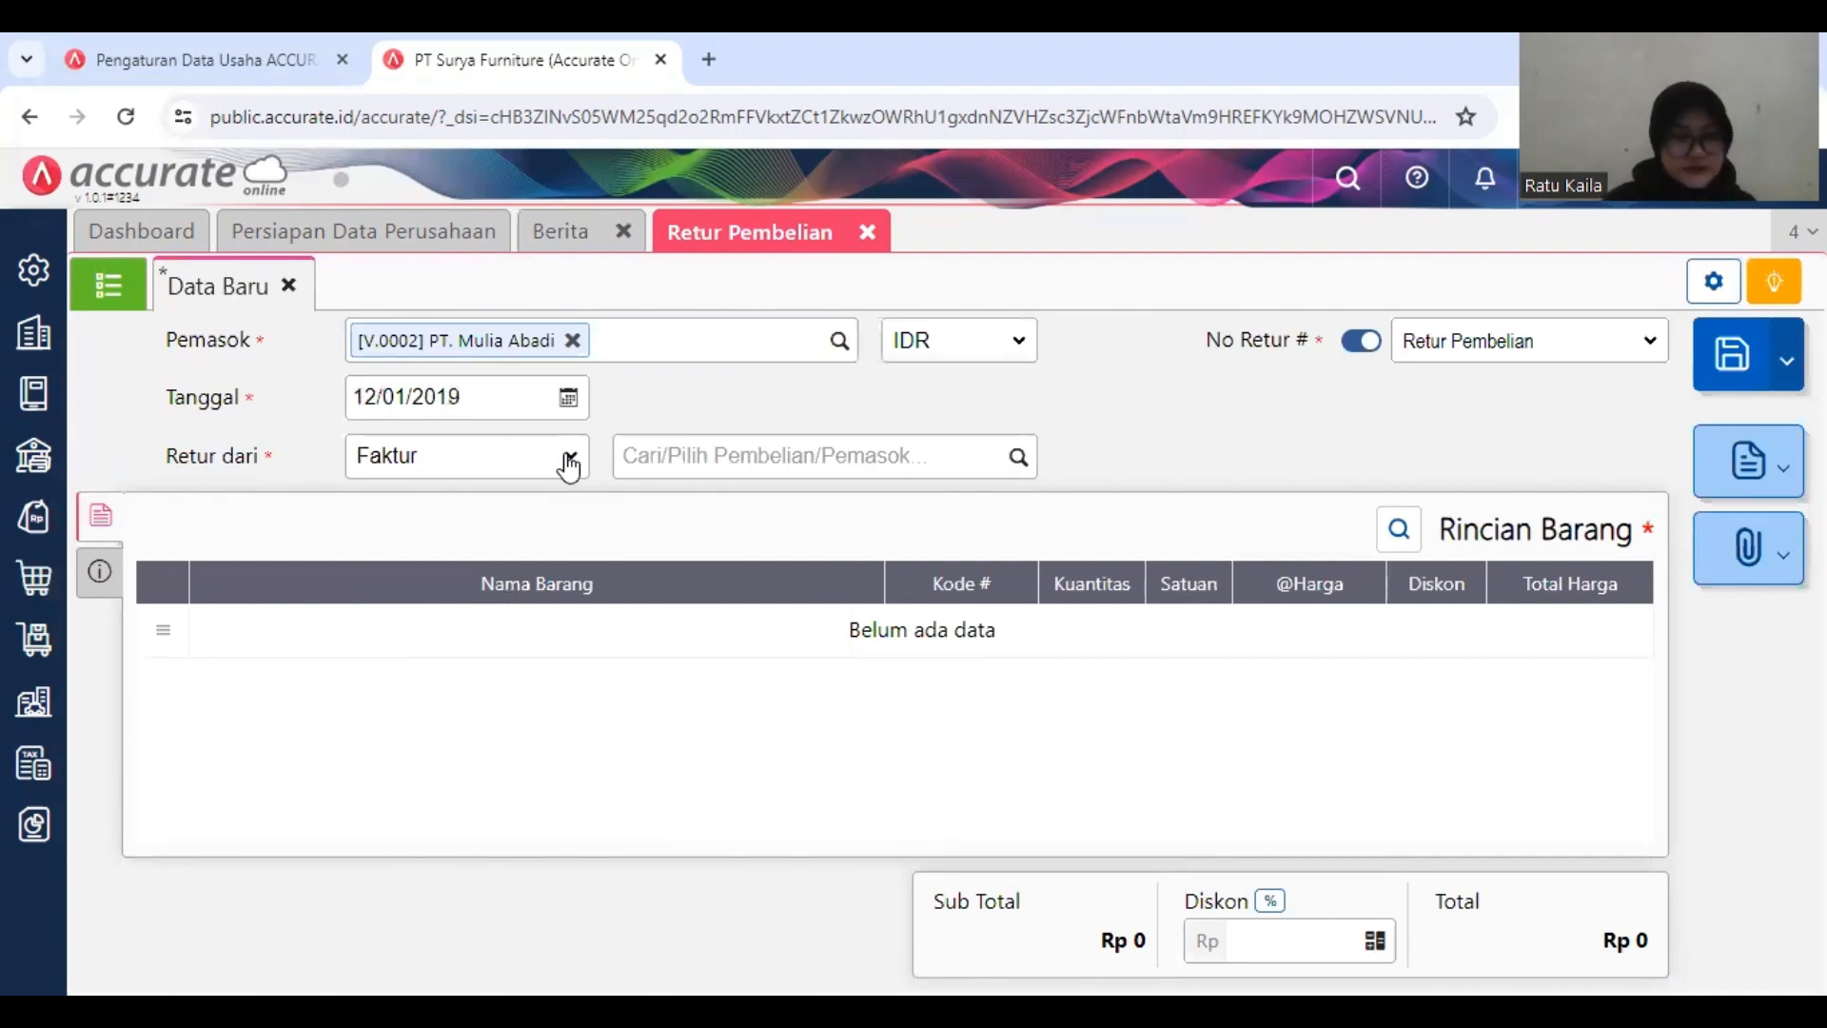
Step: Base the purchase return on invoice Faktur-Jan/906 and bring in its Kursi Bar line
left_click(572, 465)
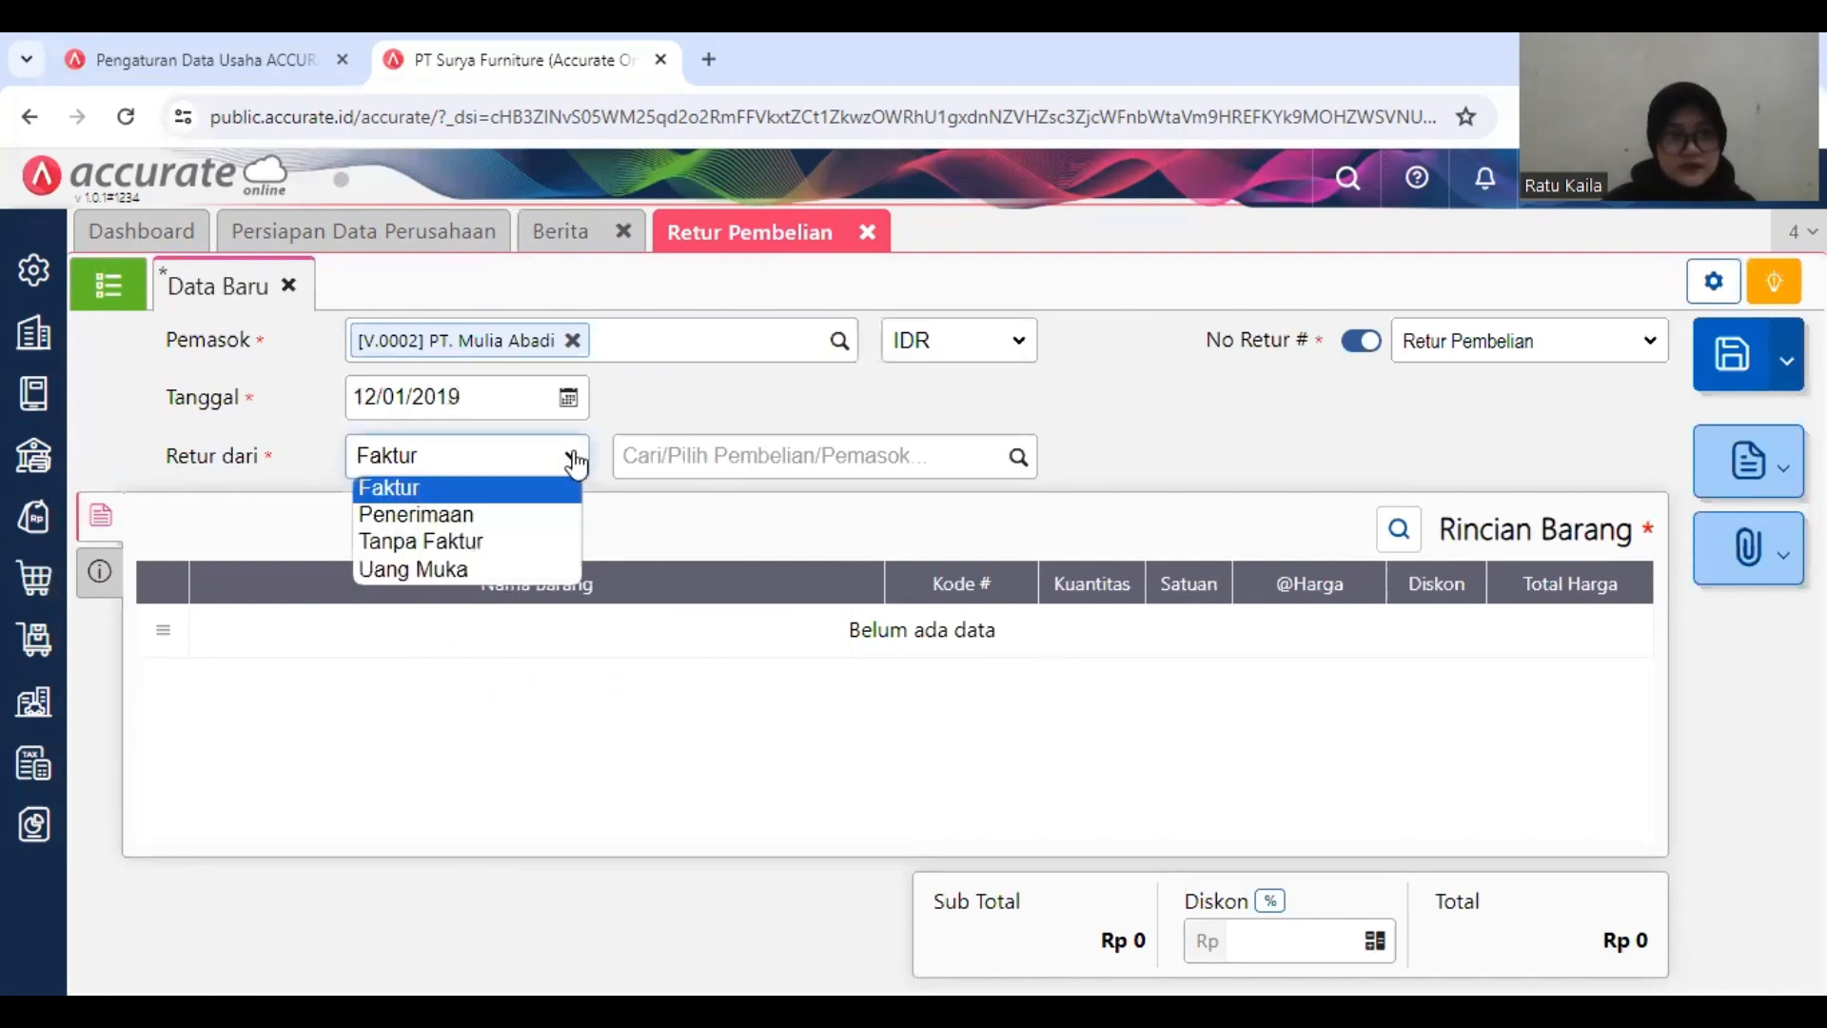
left_click(571, 465)
left_click(706, 455)
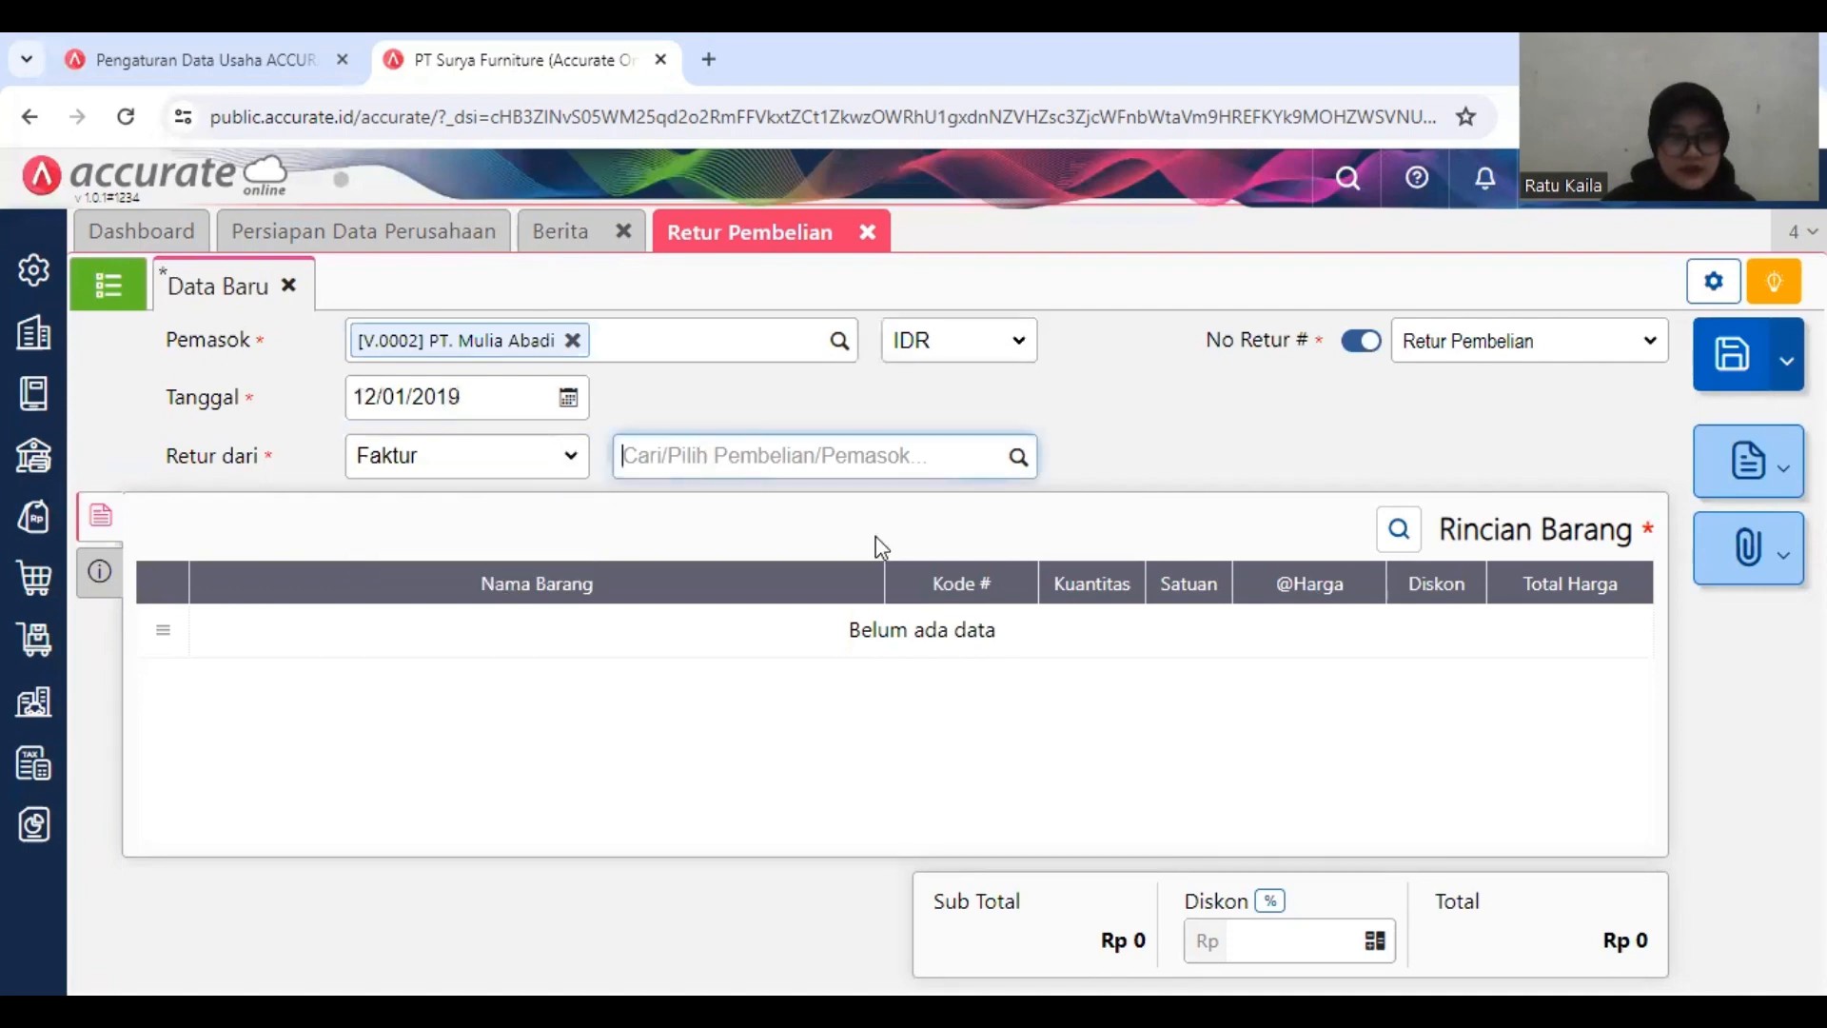
left_click(1014, 459)
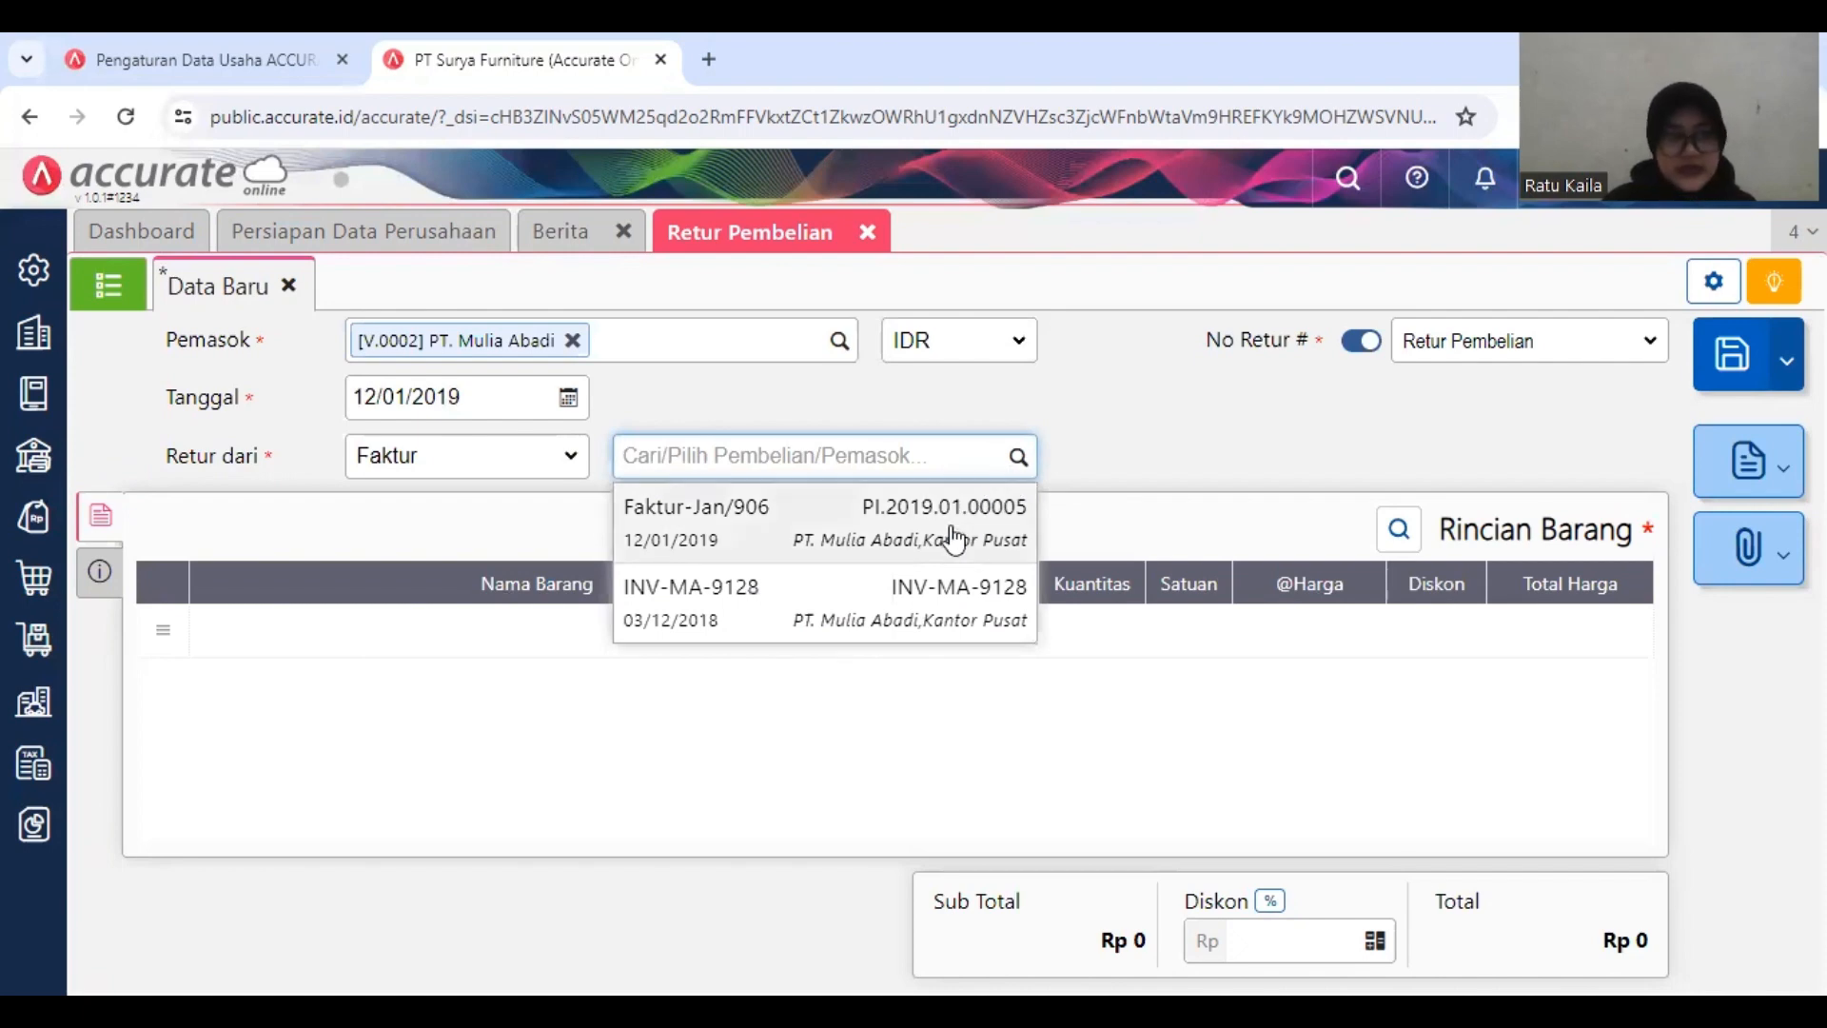
left_click(804, 538)
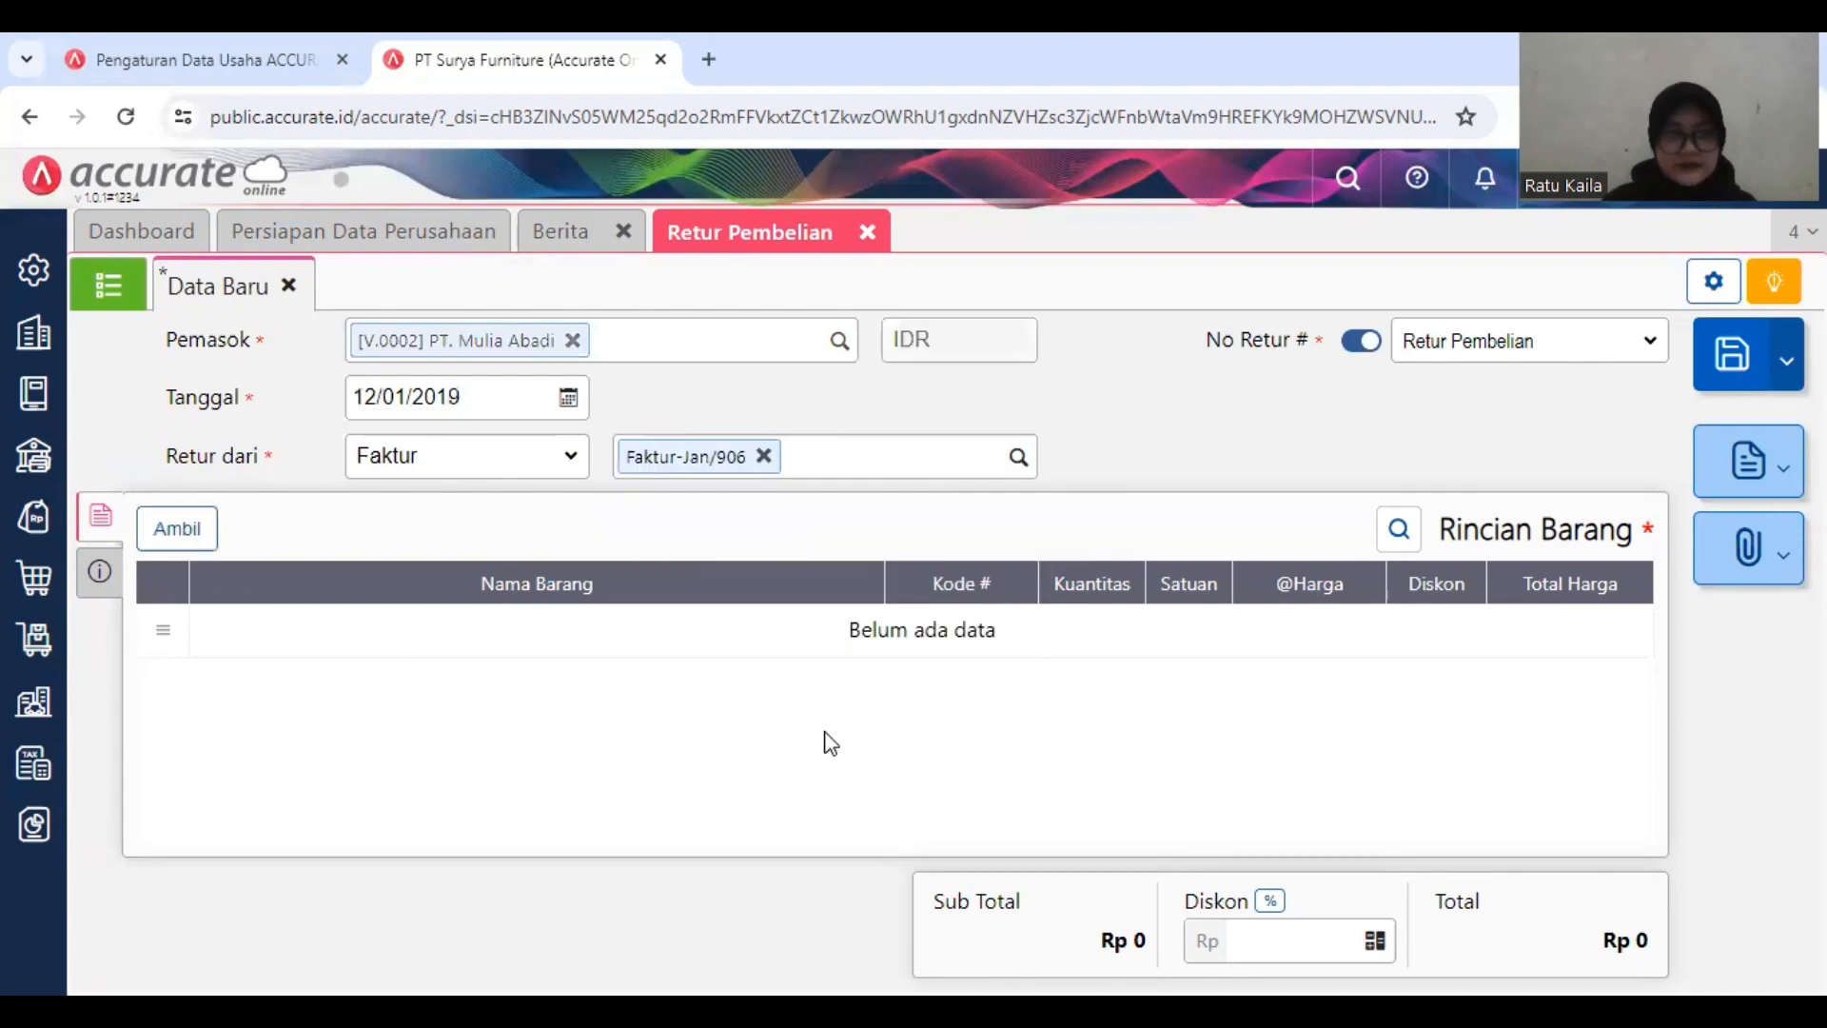
left_click(190, 531)
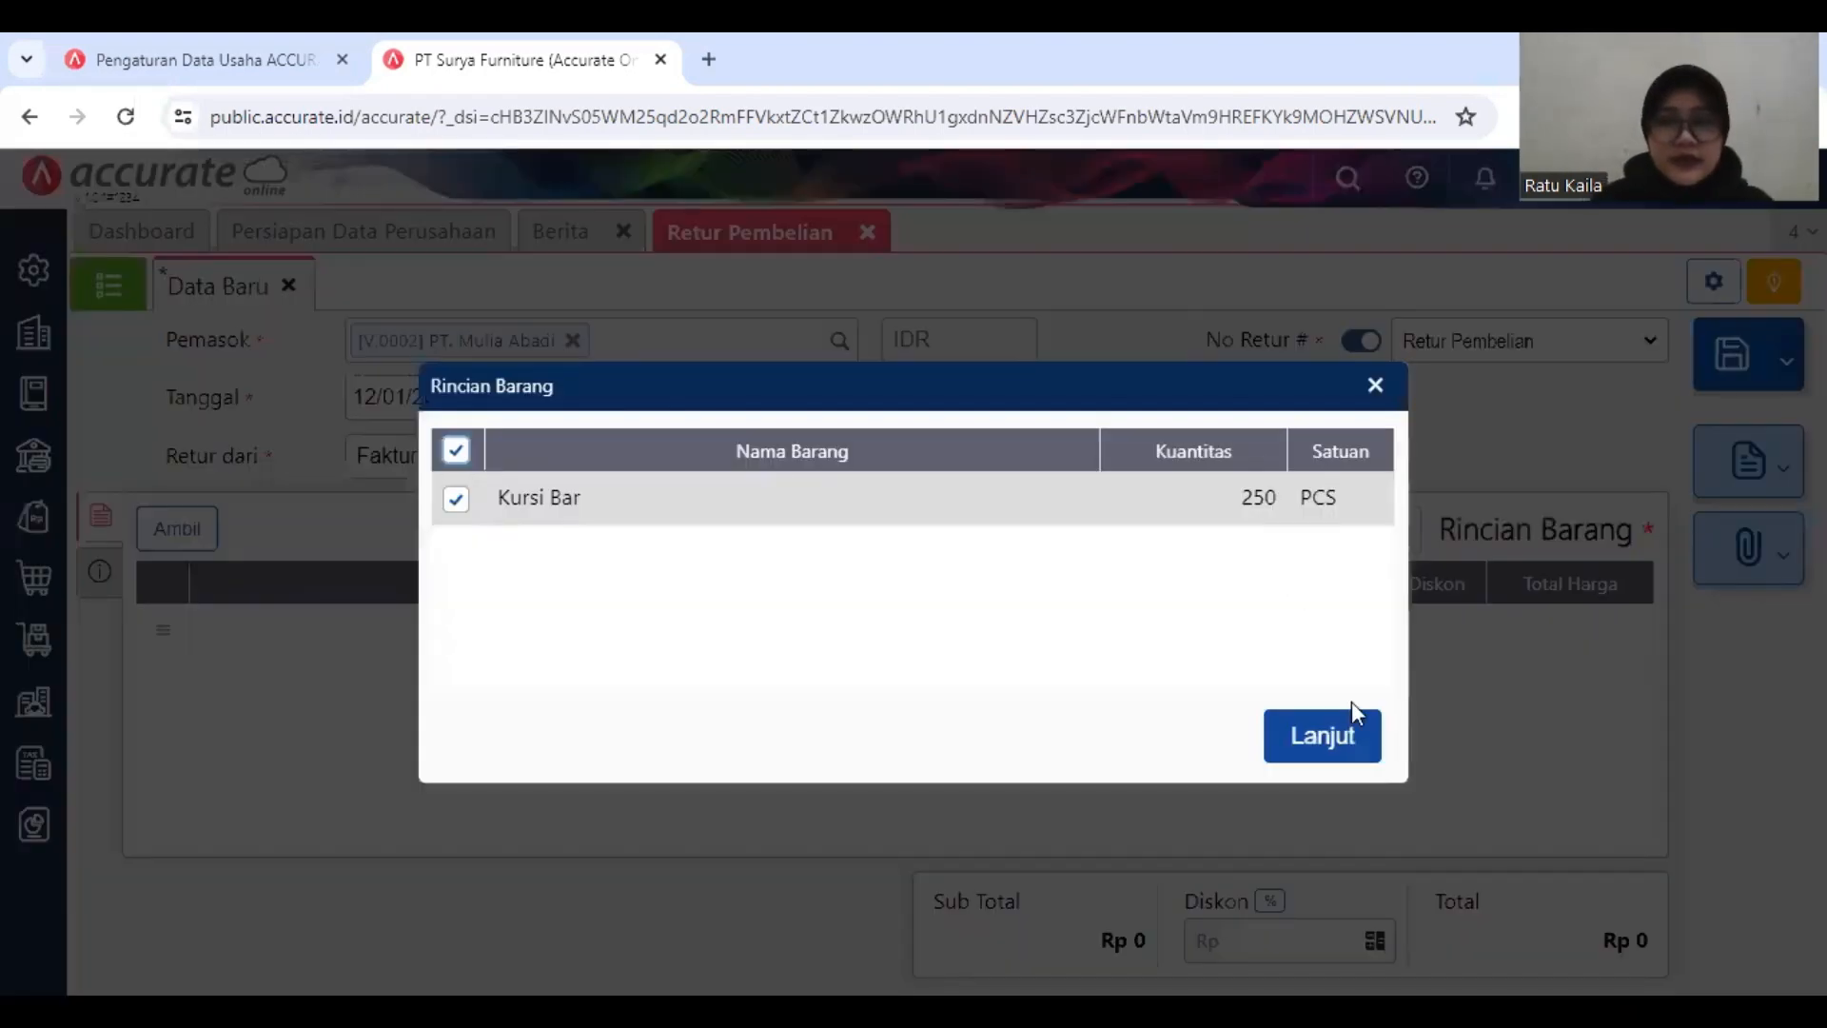
left_click(1345, 725)
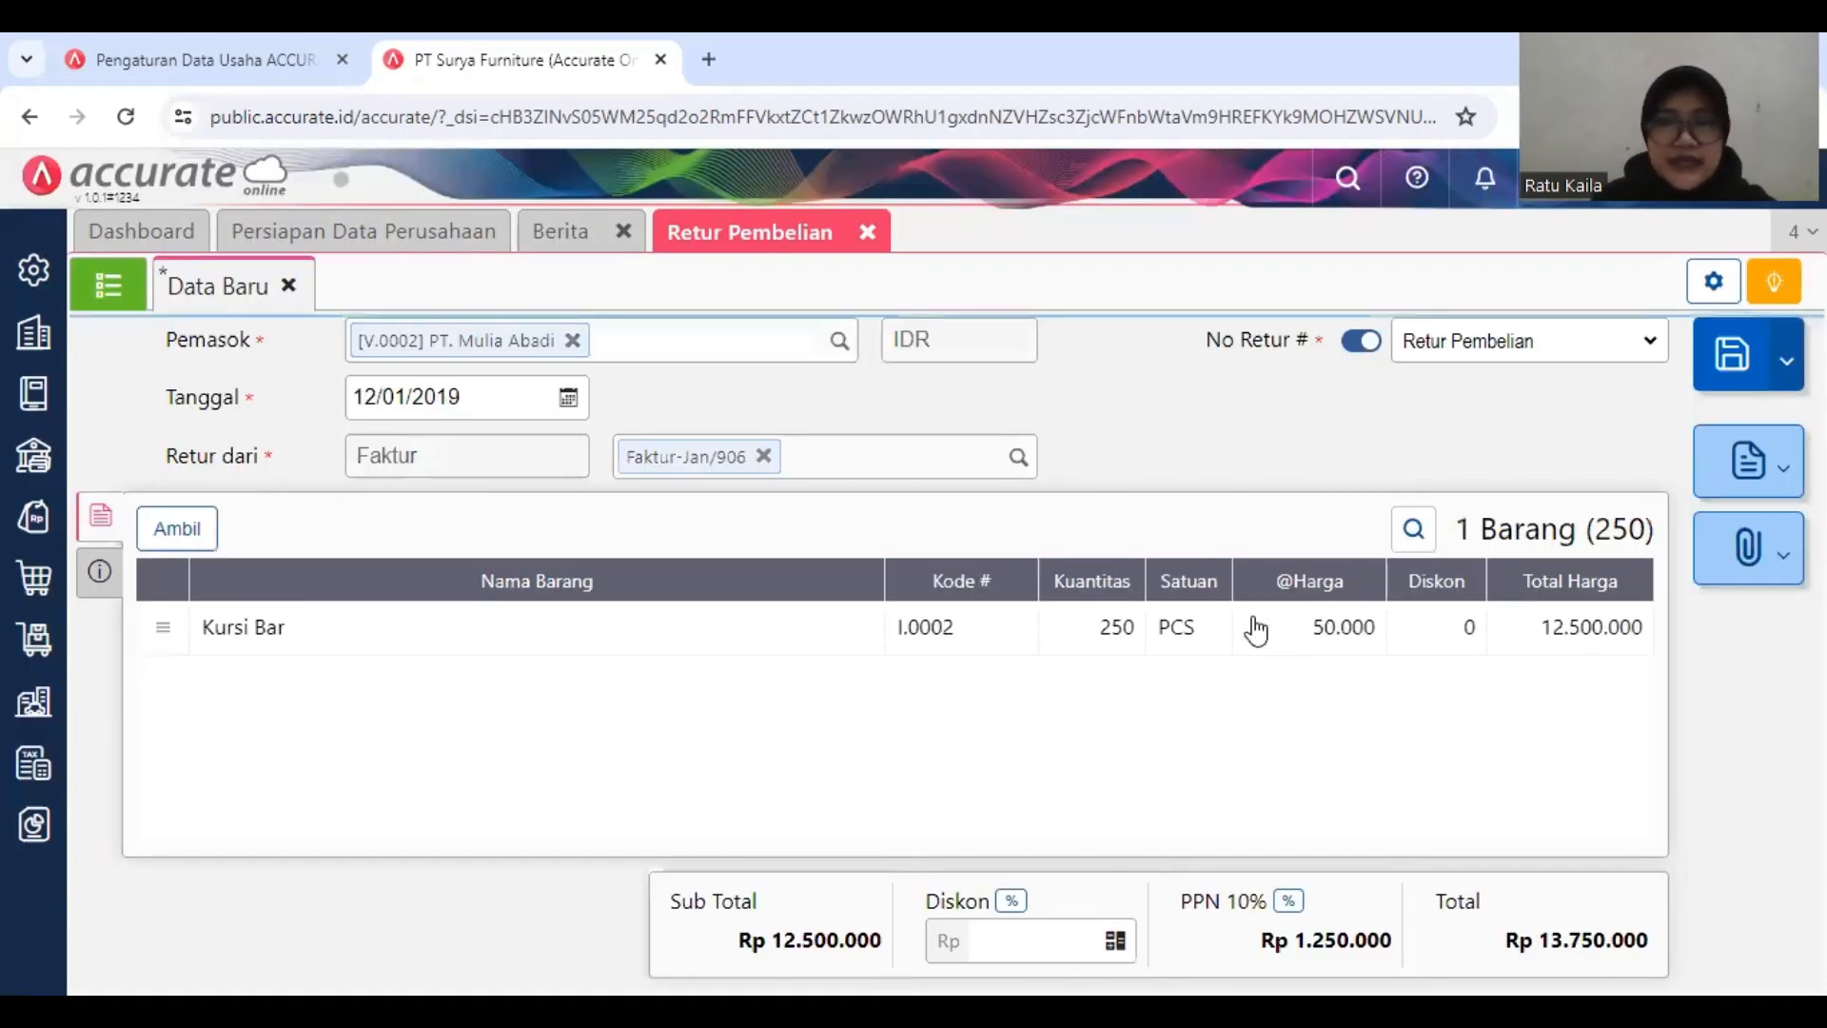
Step: Set the Kuantitas of the return's Kursi Bar line to 1 PCS
left_click(1252, 617)
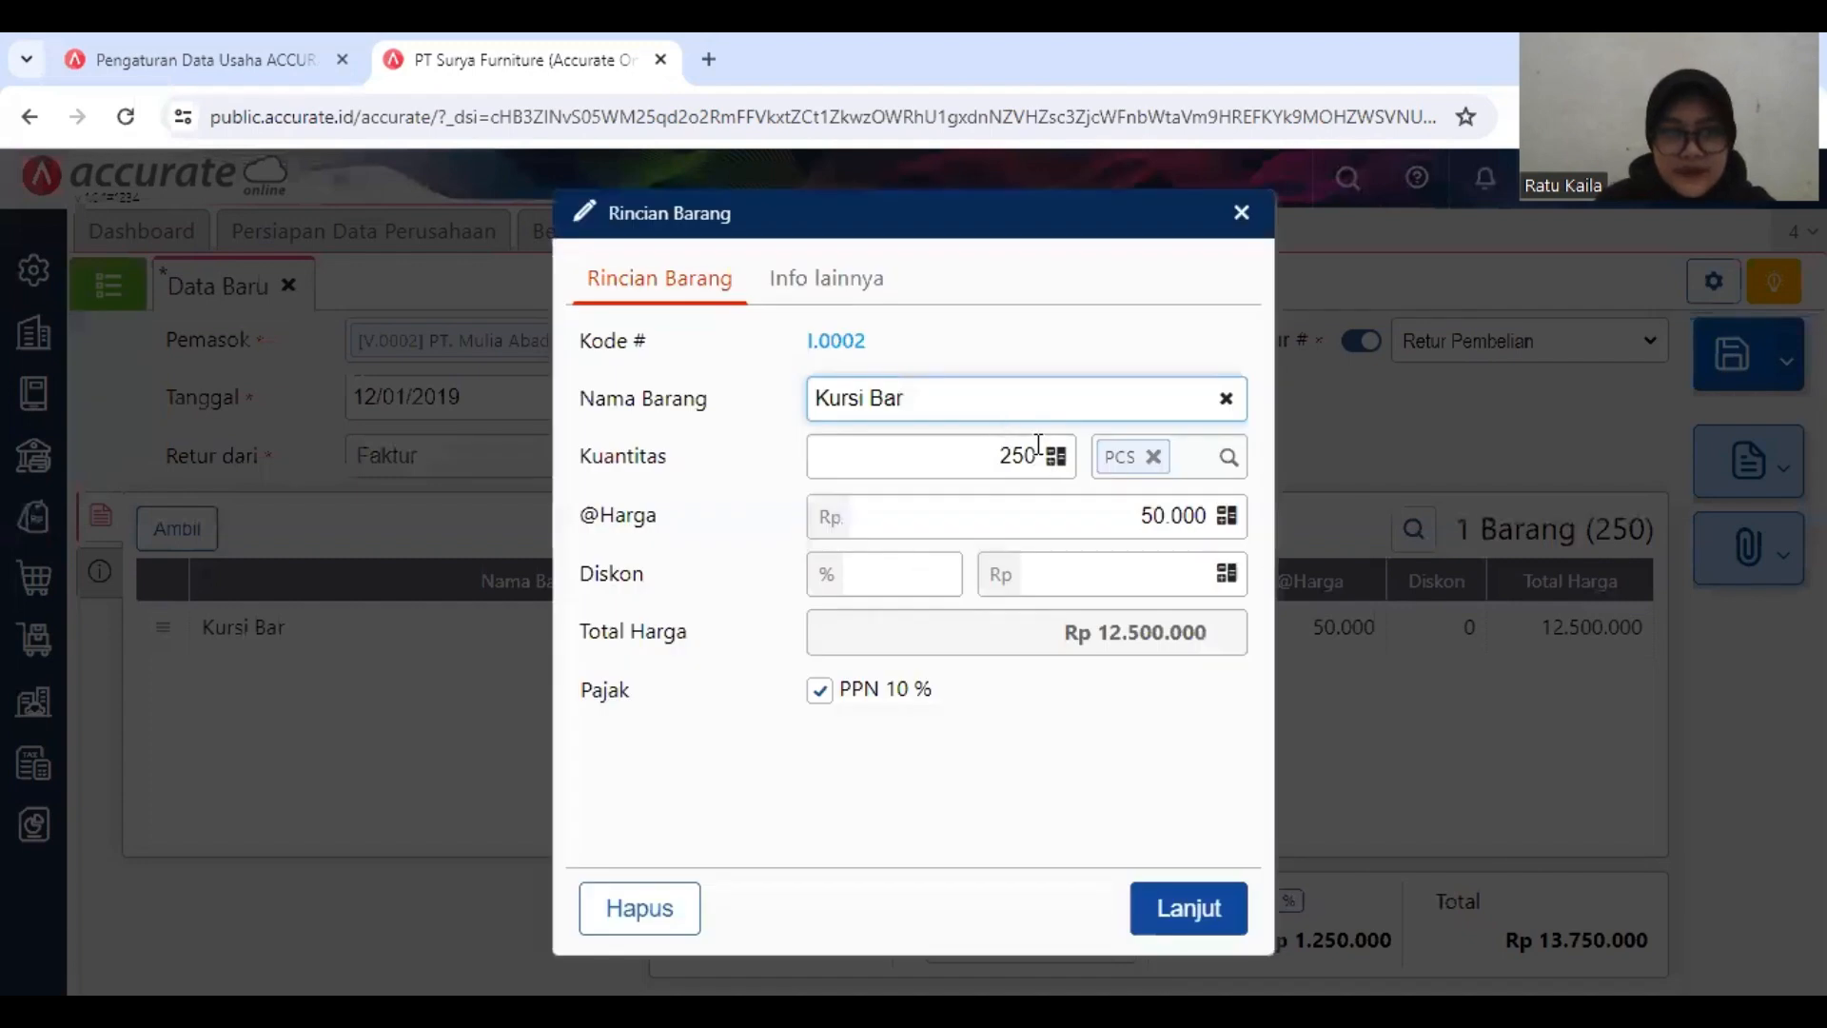
left_click(1035, 455)
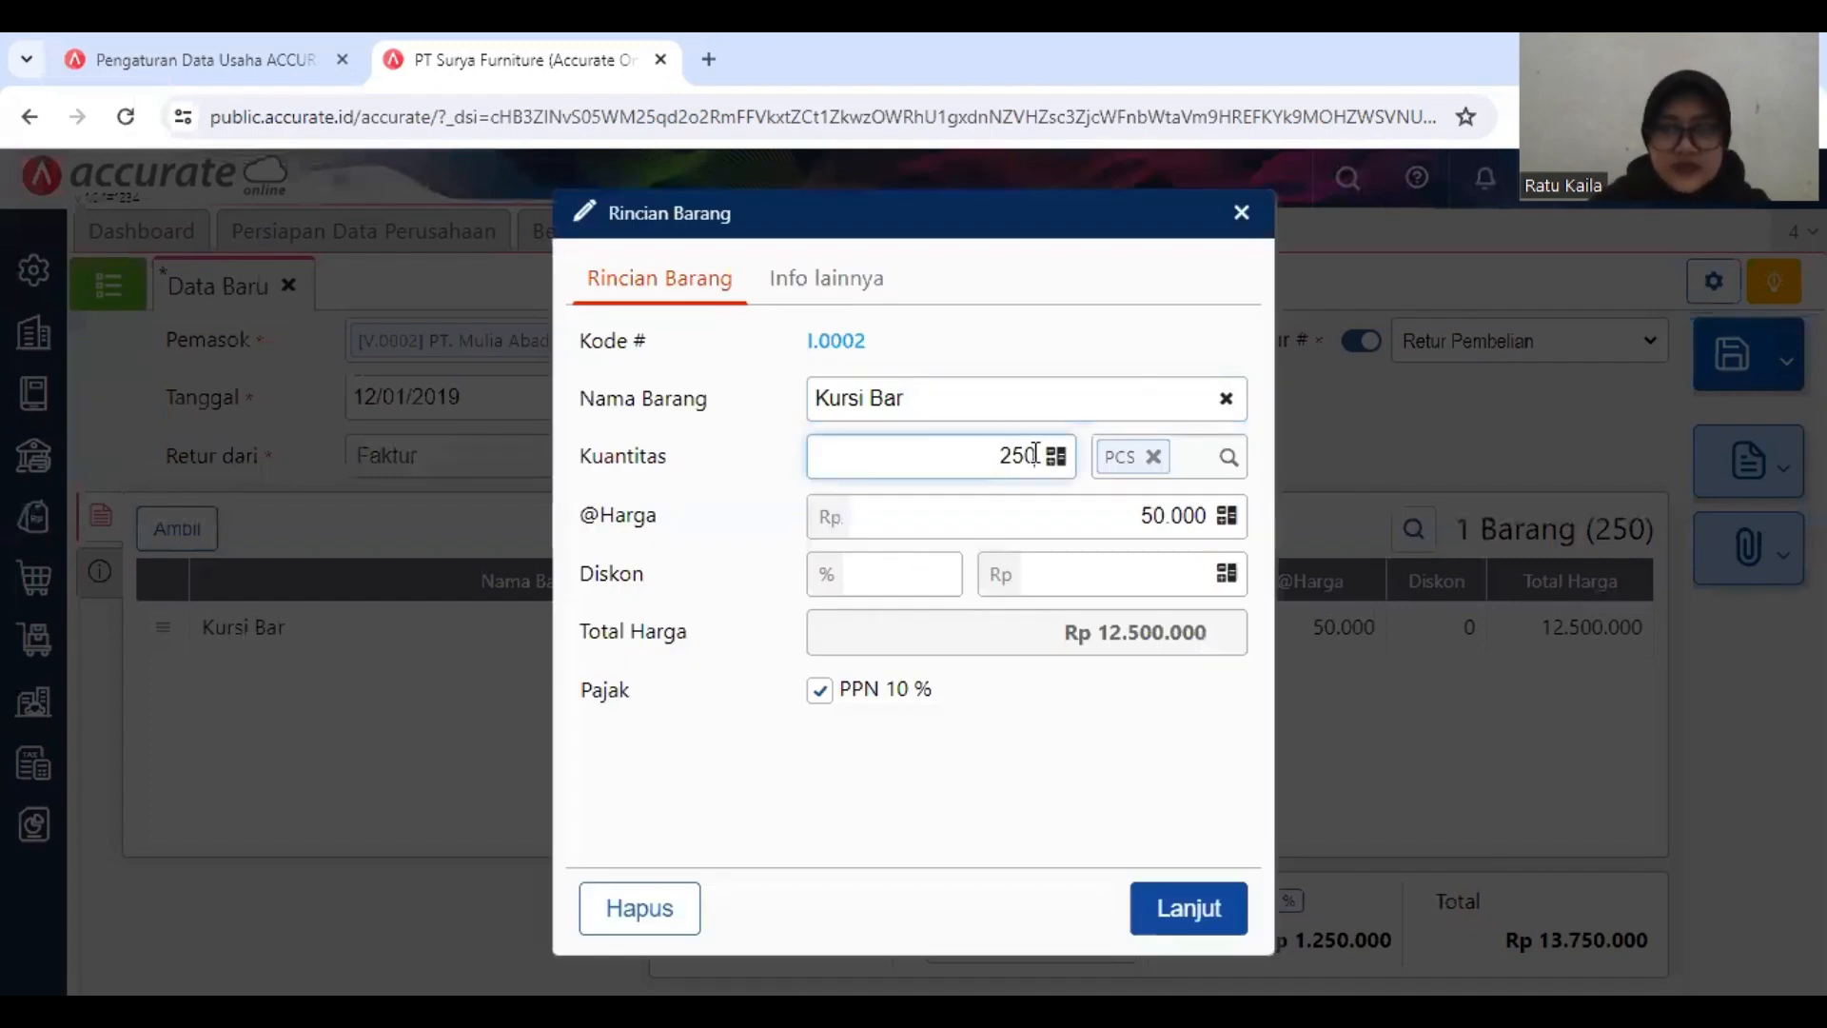
key("BackSpace")
key("BackSpace")
key("BackSpace")
type("1")
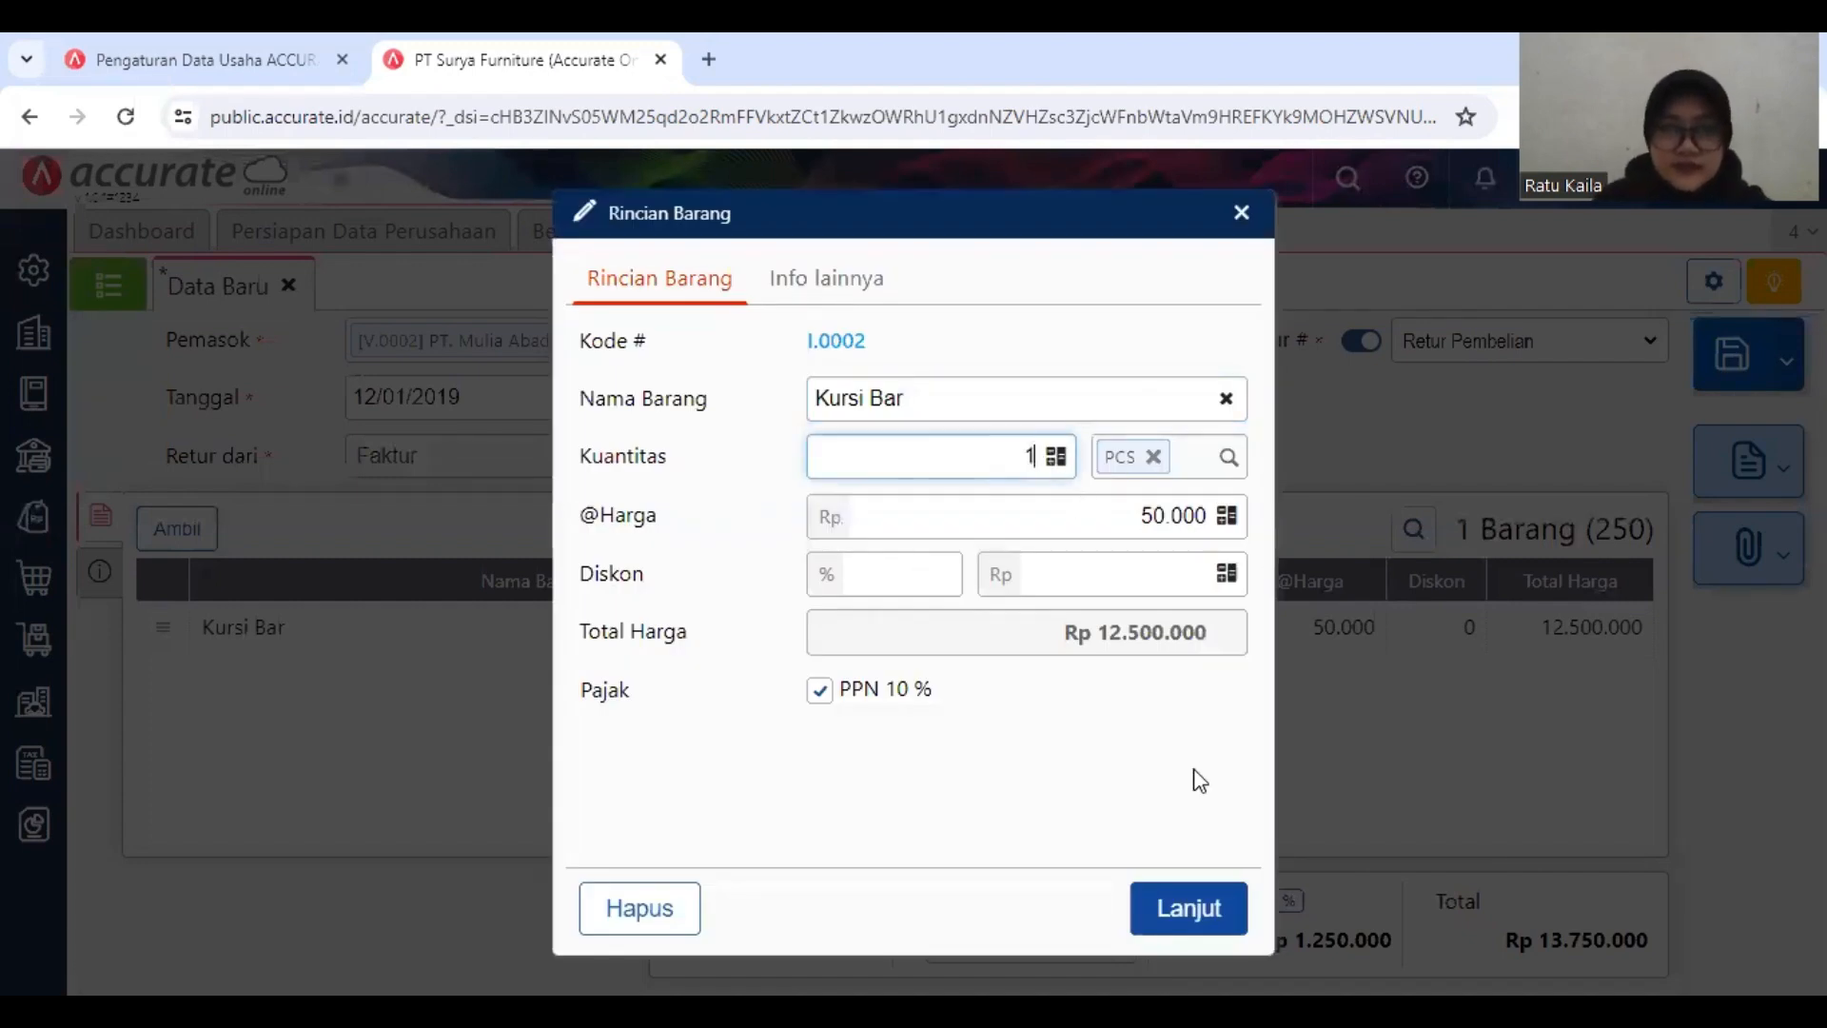
left_click(1189, 904)
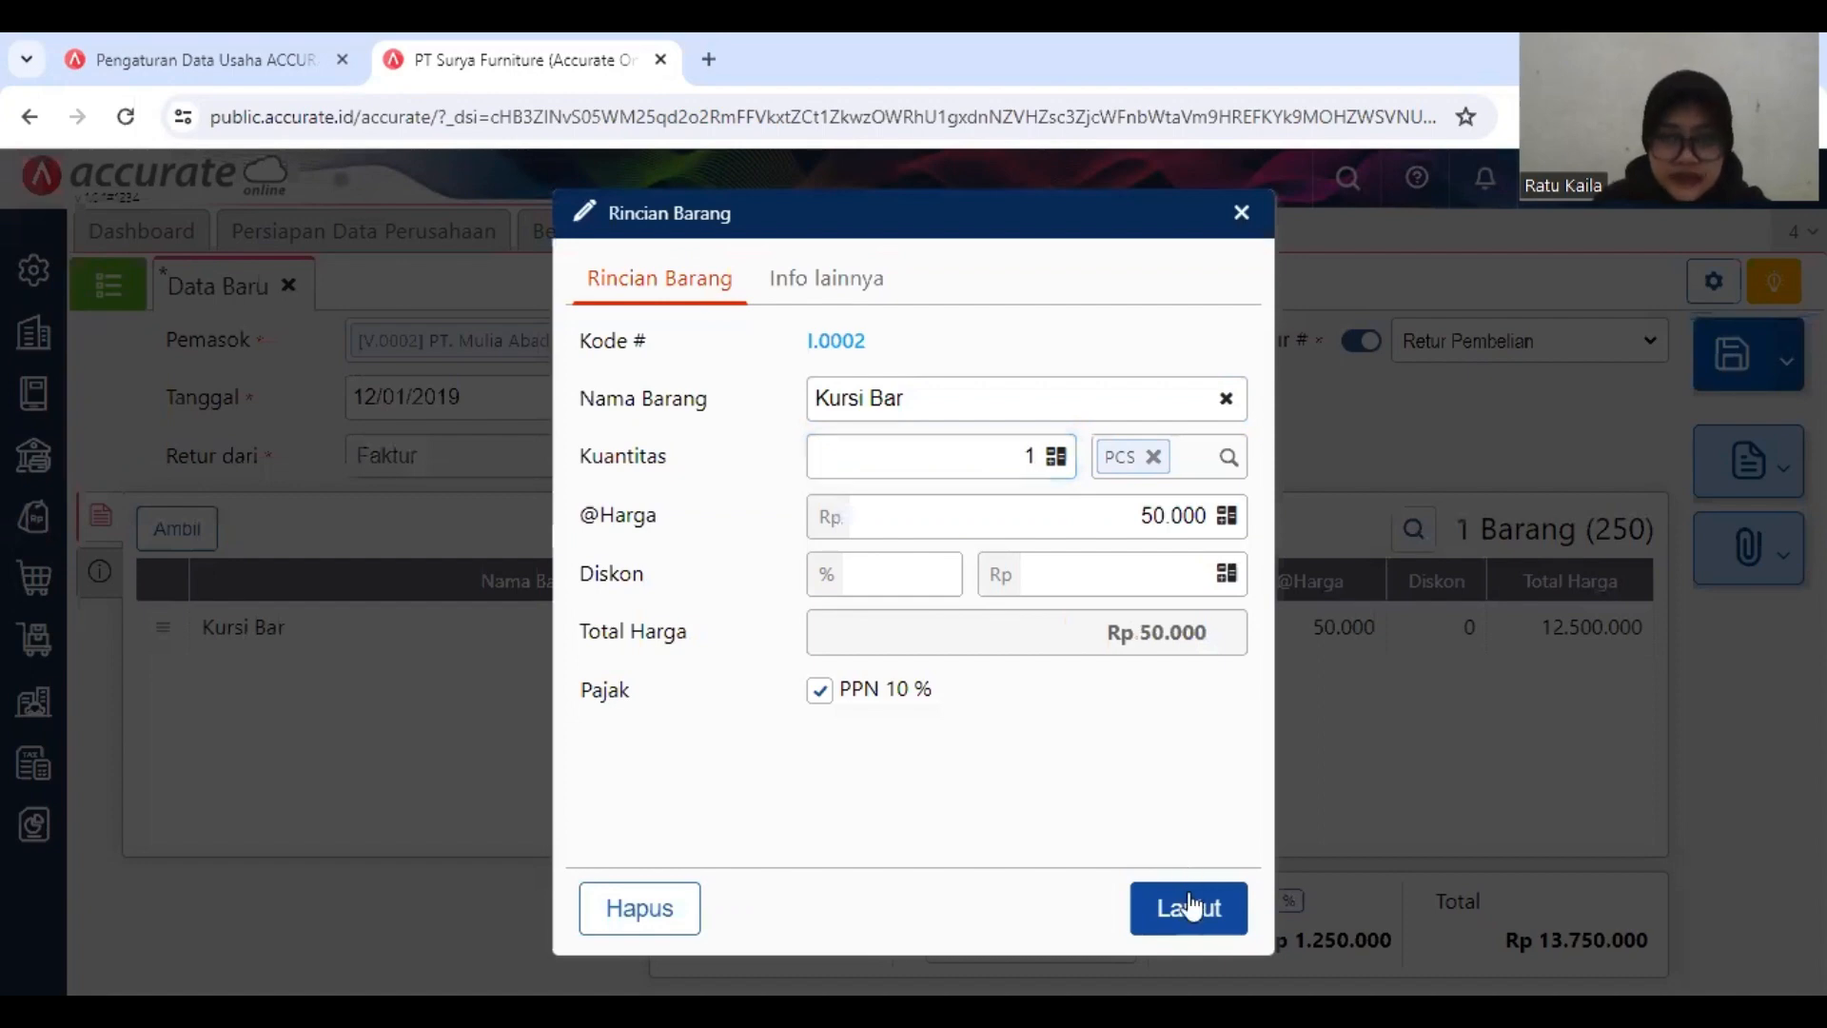
left_click(1189, 906)
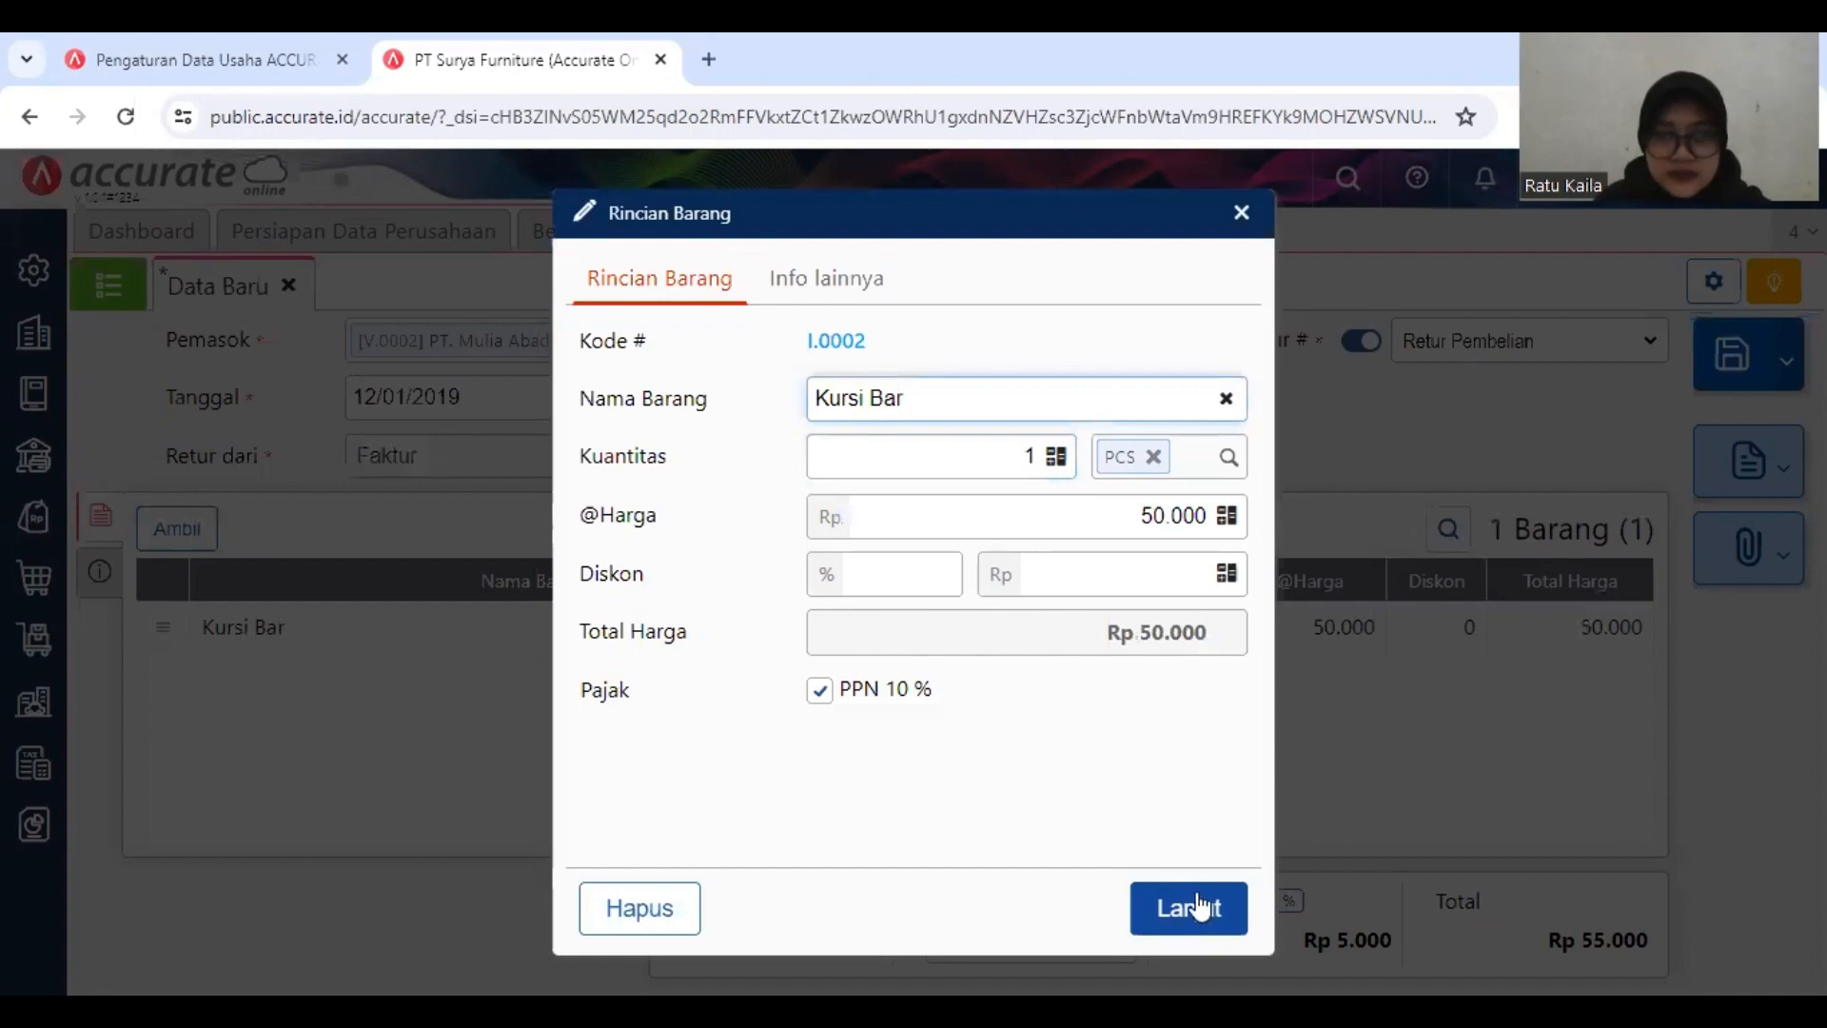
left_click(1199, 915)
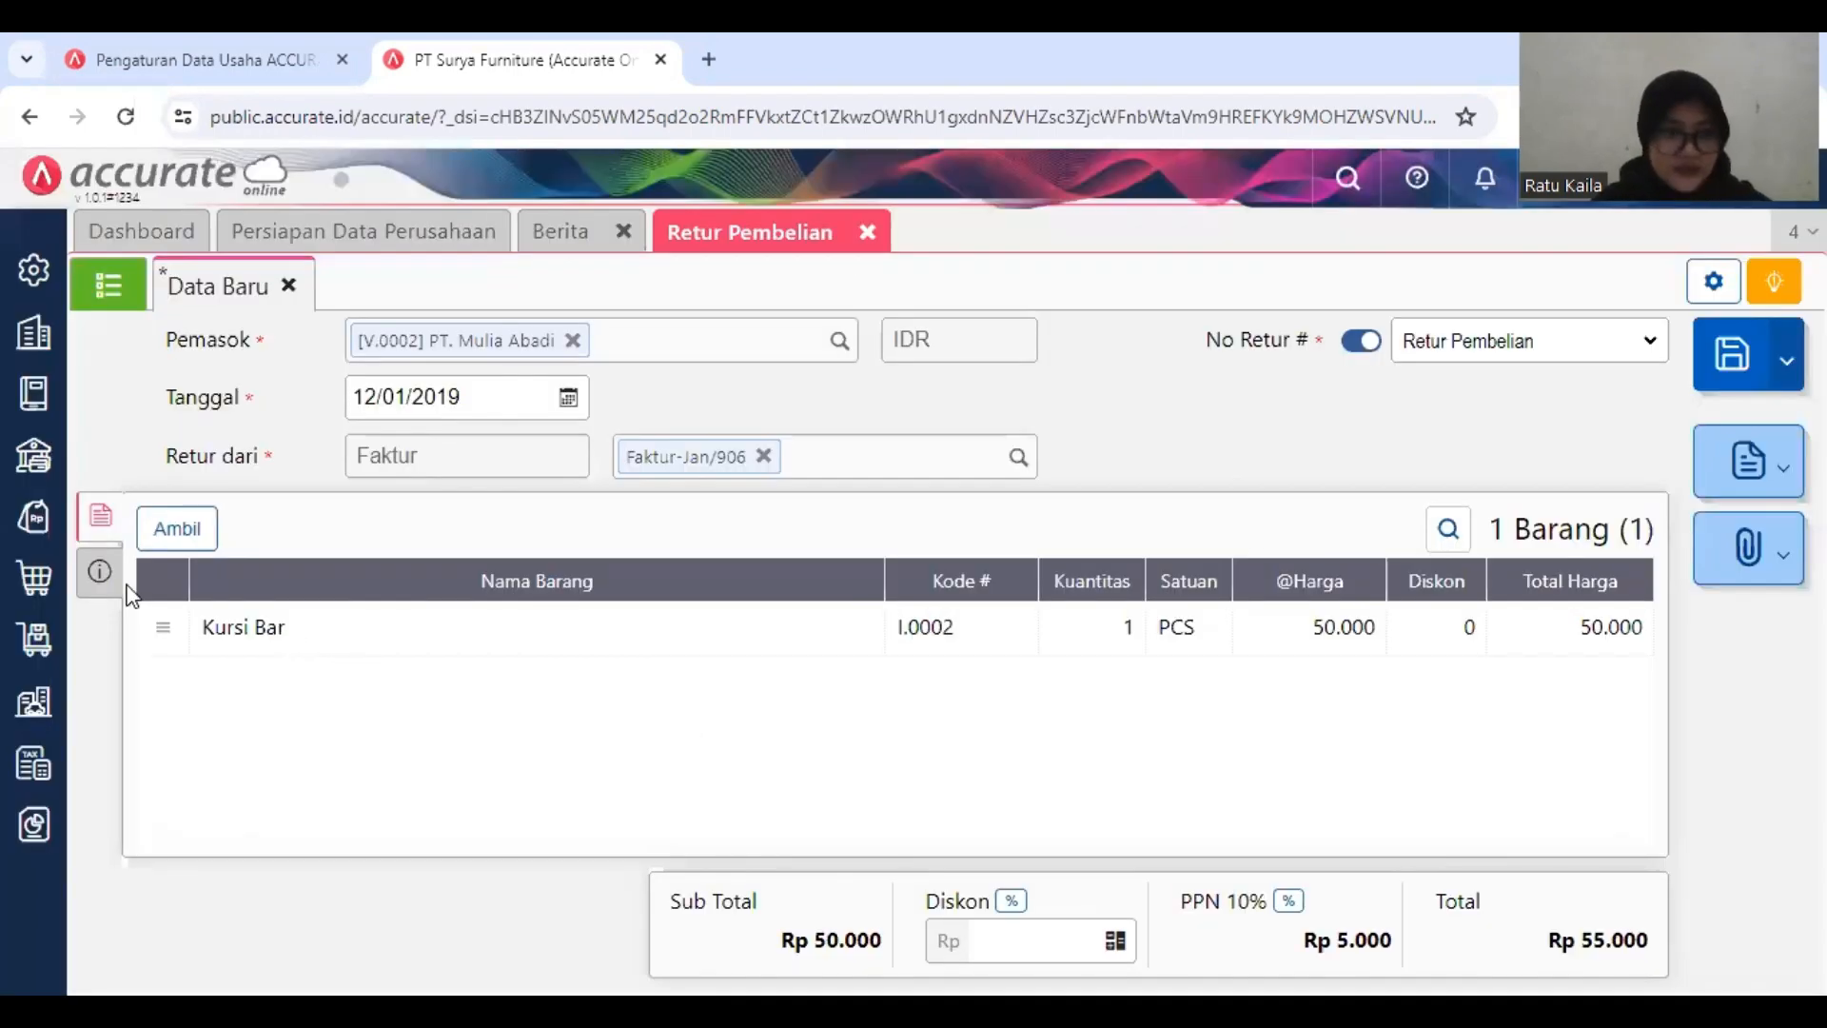
Step: Review the return's additional and tax information, then save the purchase return and close its form
right_click(96, 590)
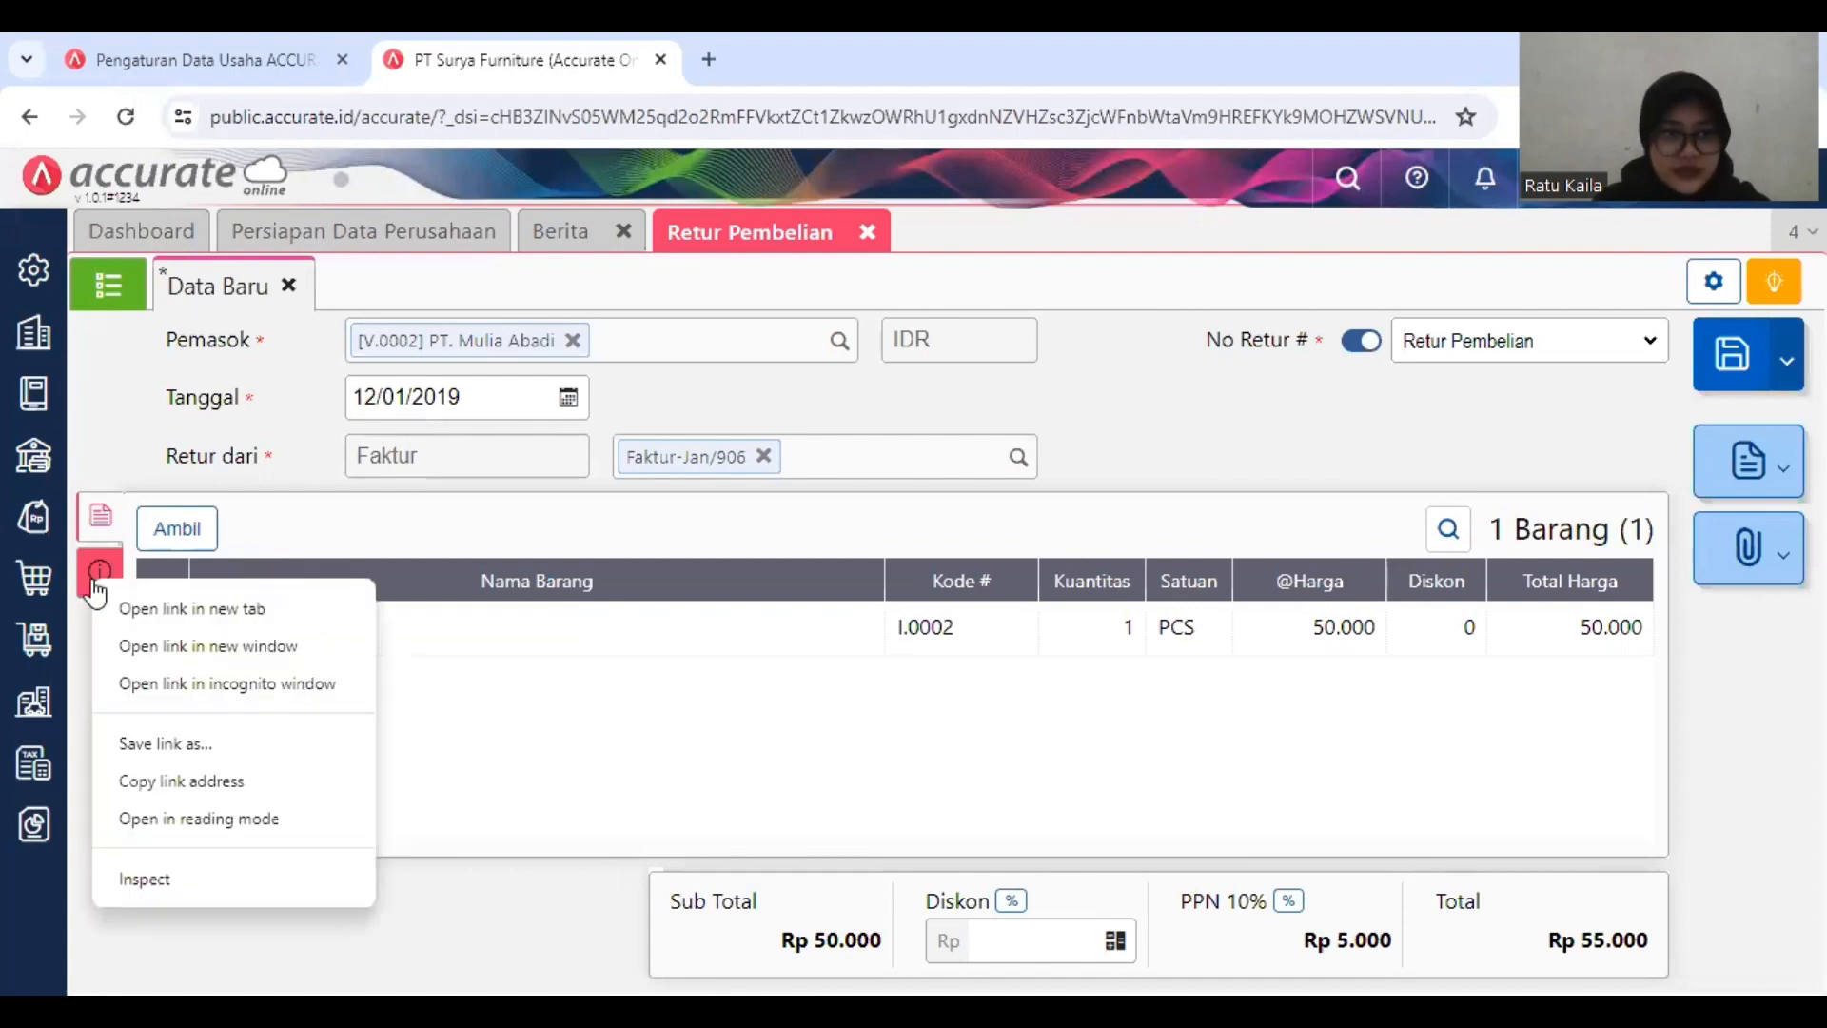
left_click(96, 590)
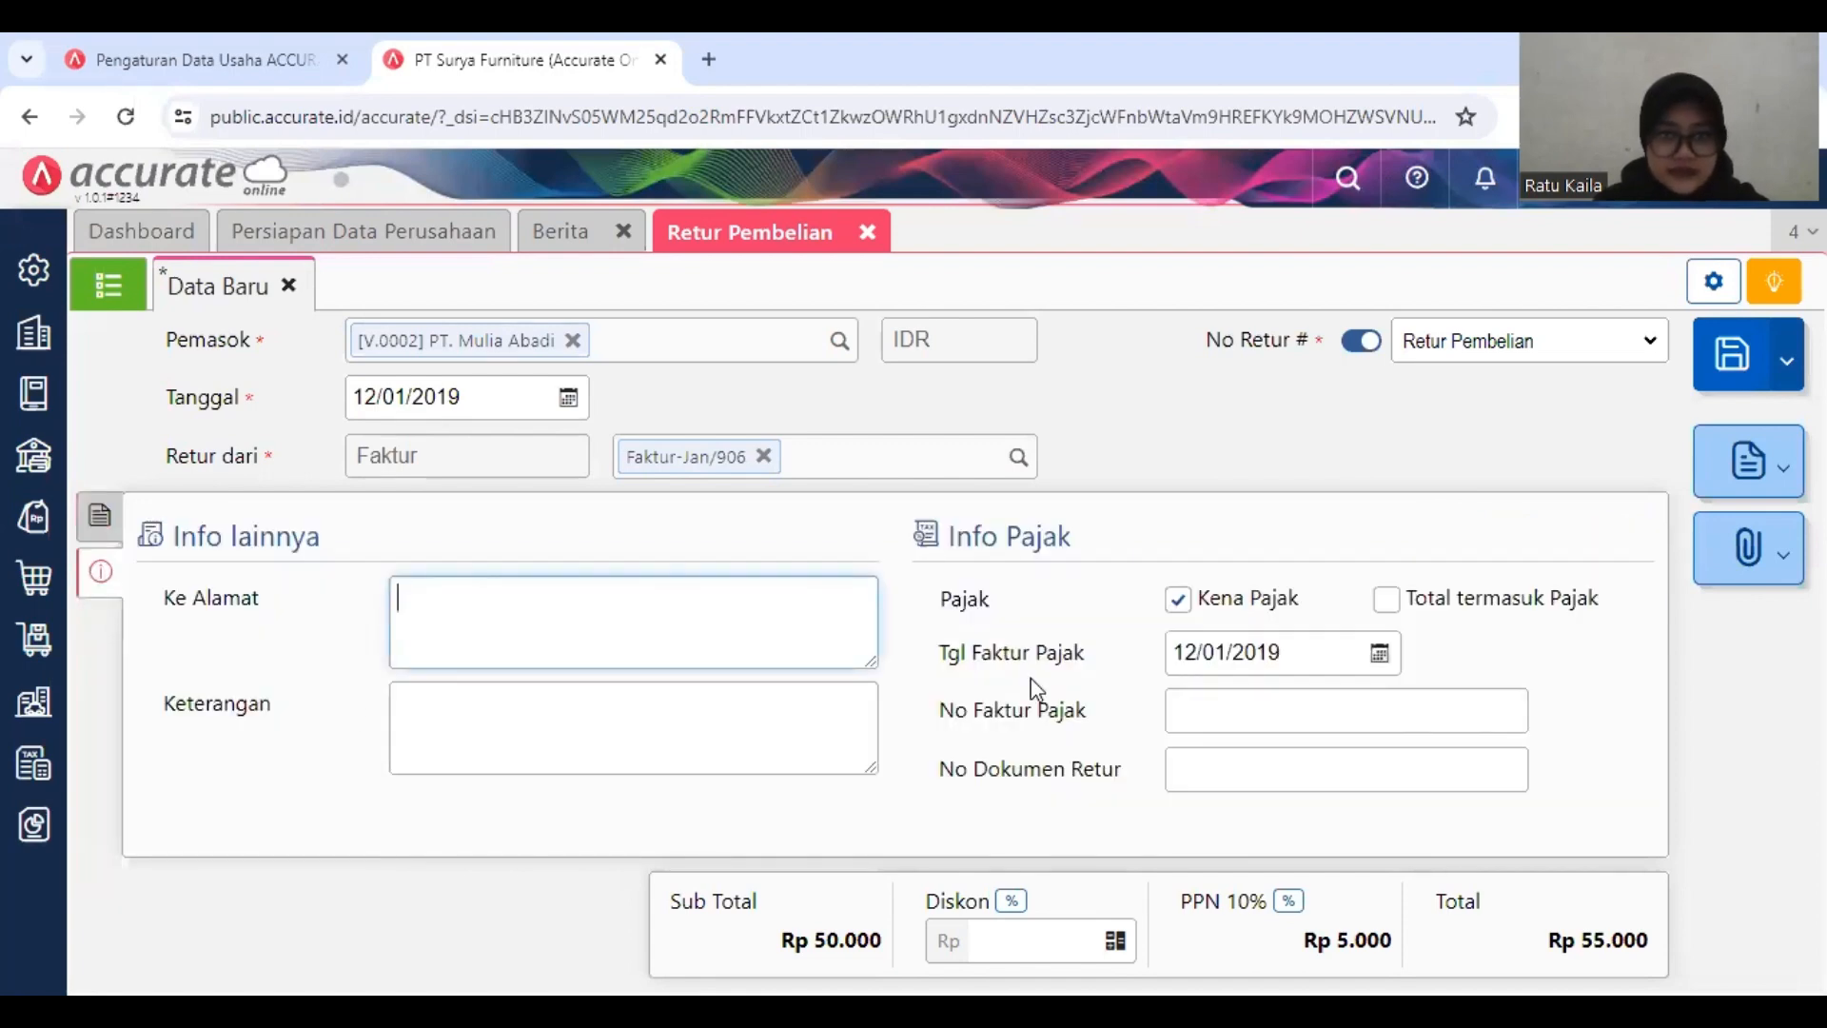
left_click(119, 520)
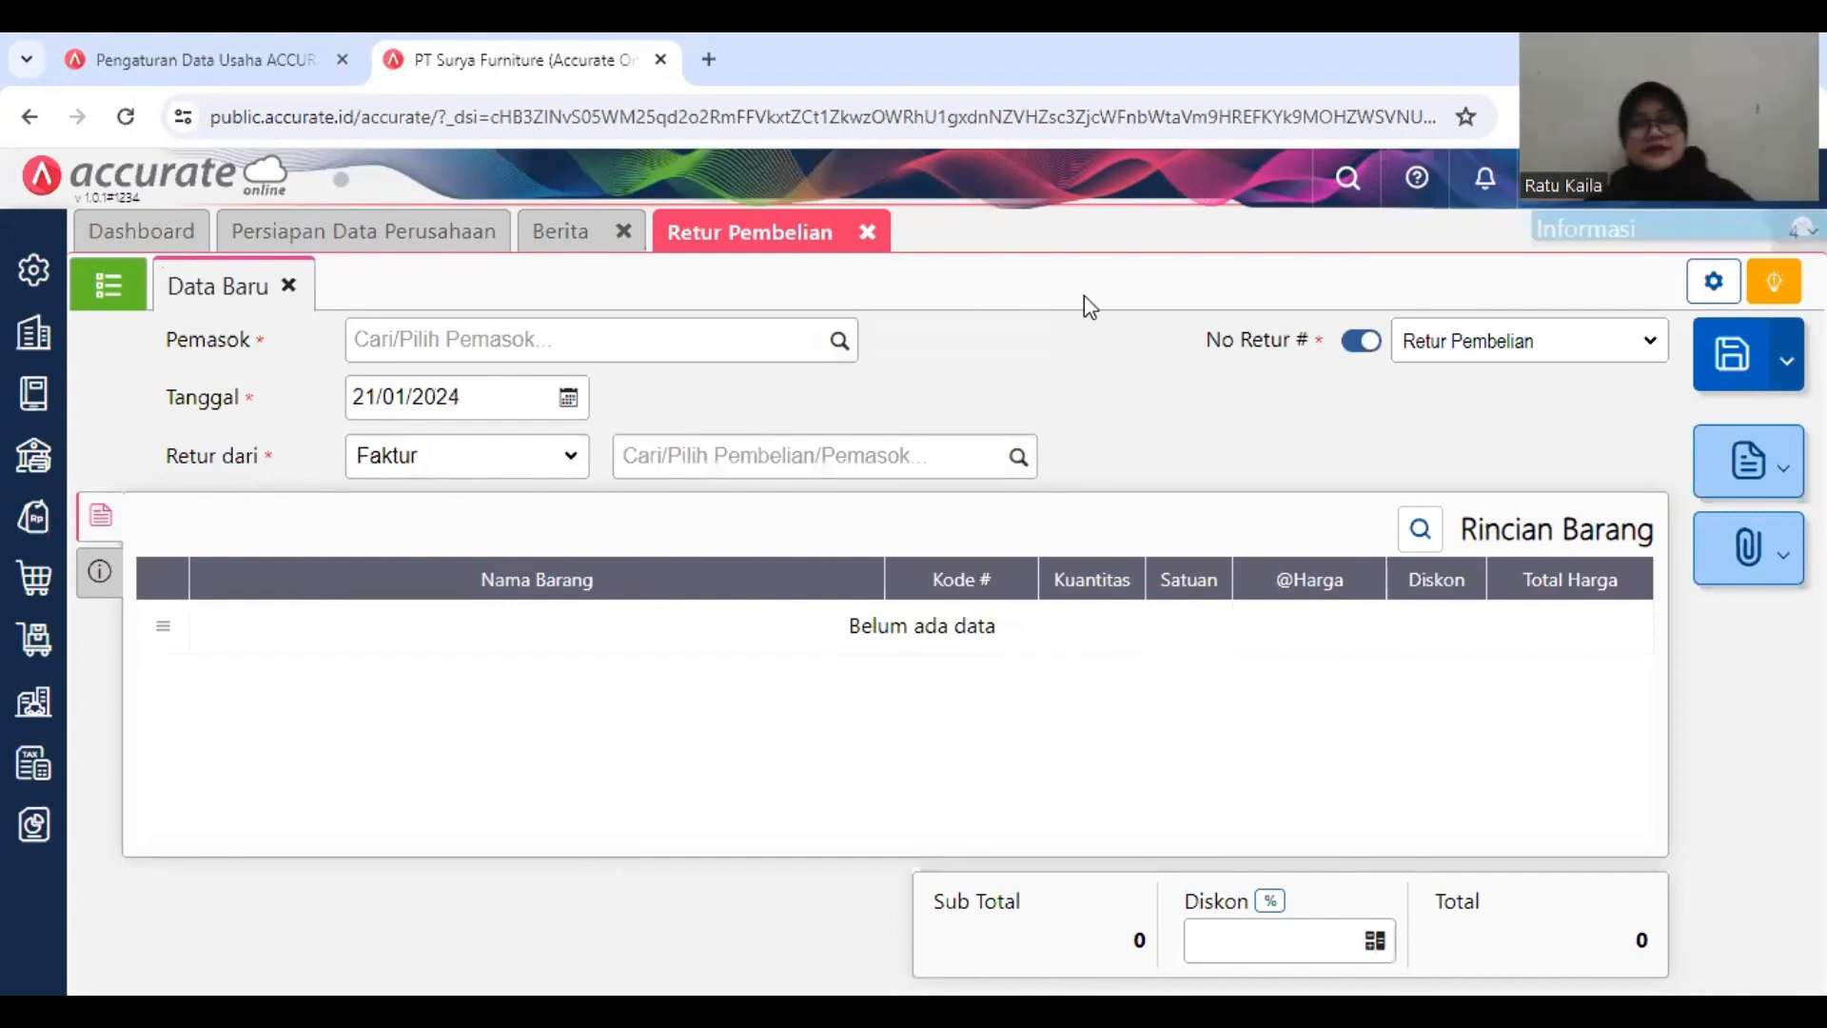
left_click(867, 229)
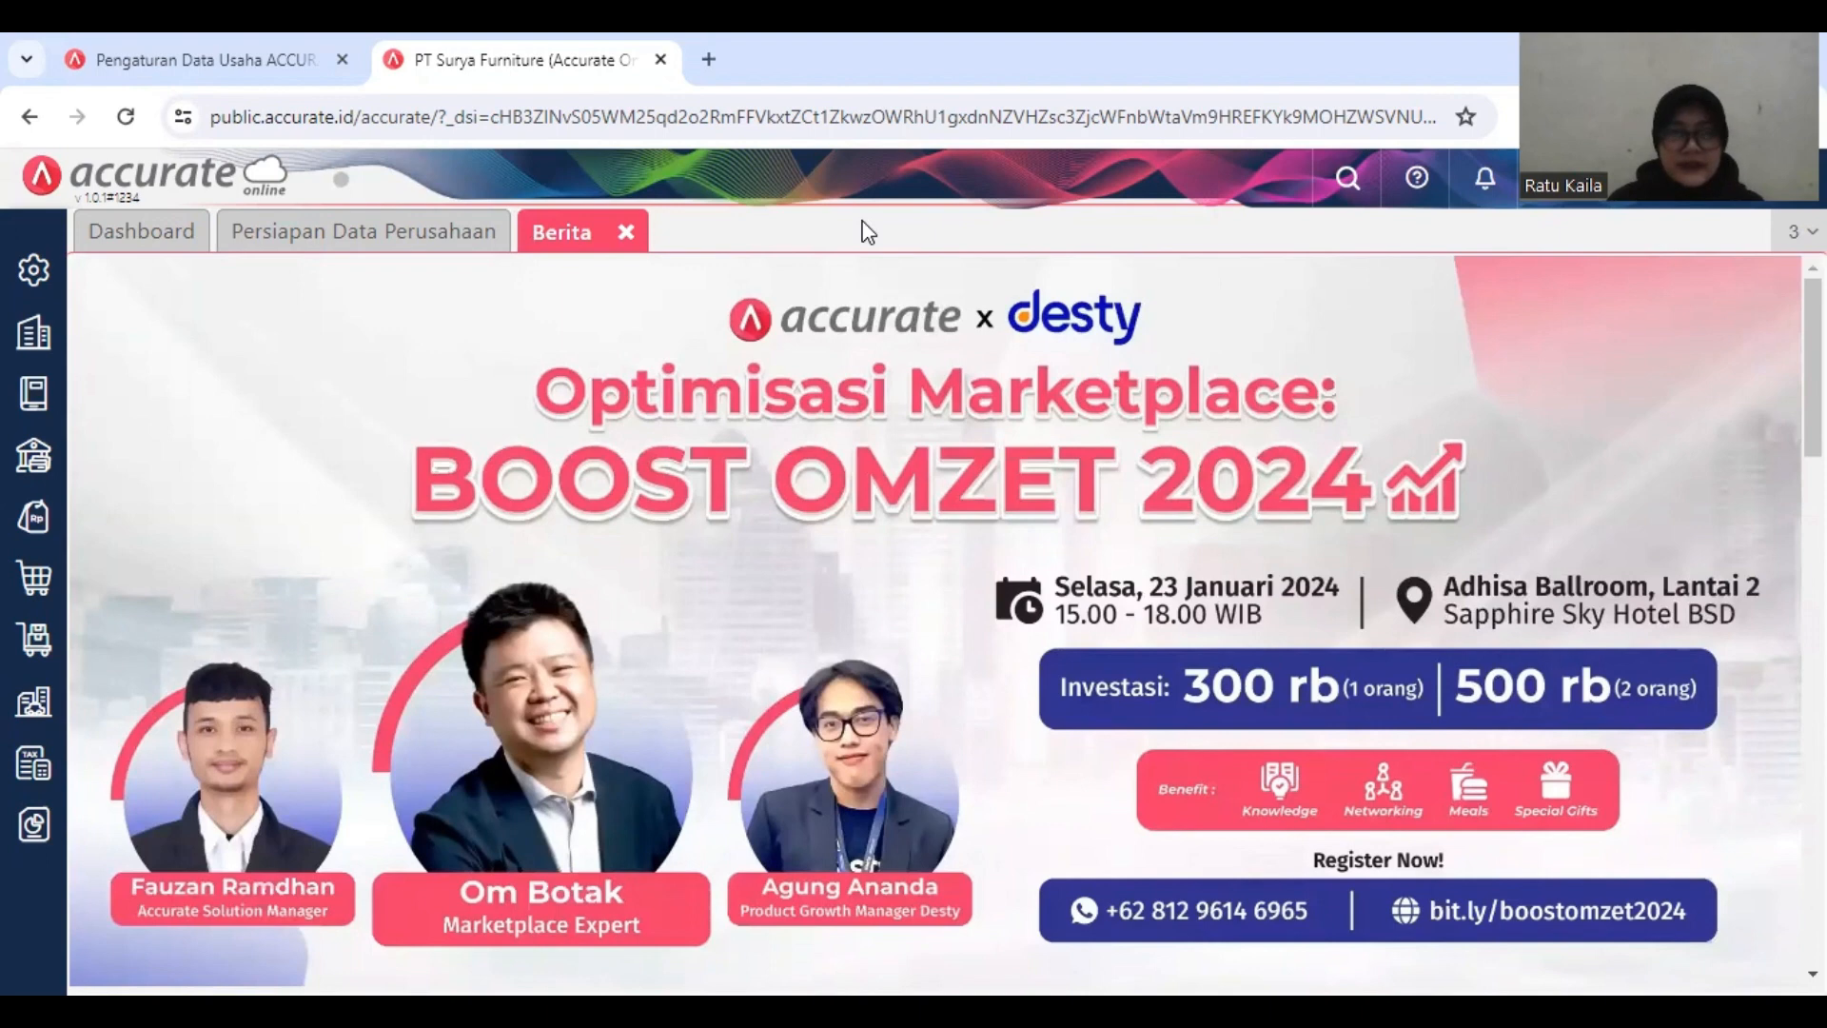
Step: Start a new Barang & Jasa record and name the item Meja Kaca
left_click(38, 643)
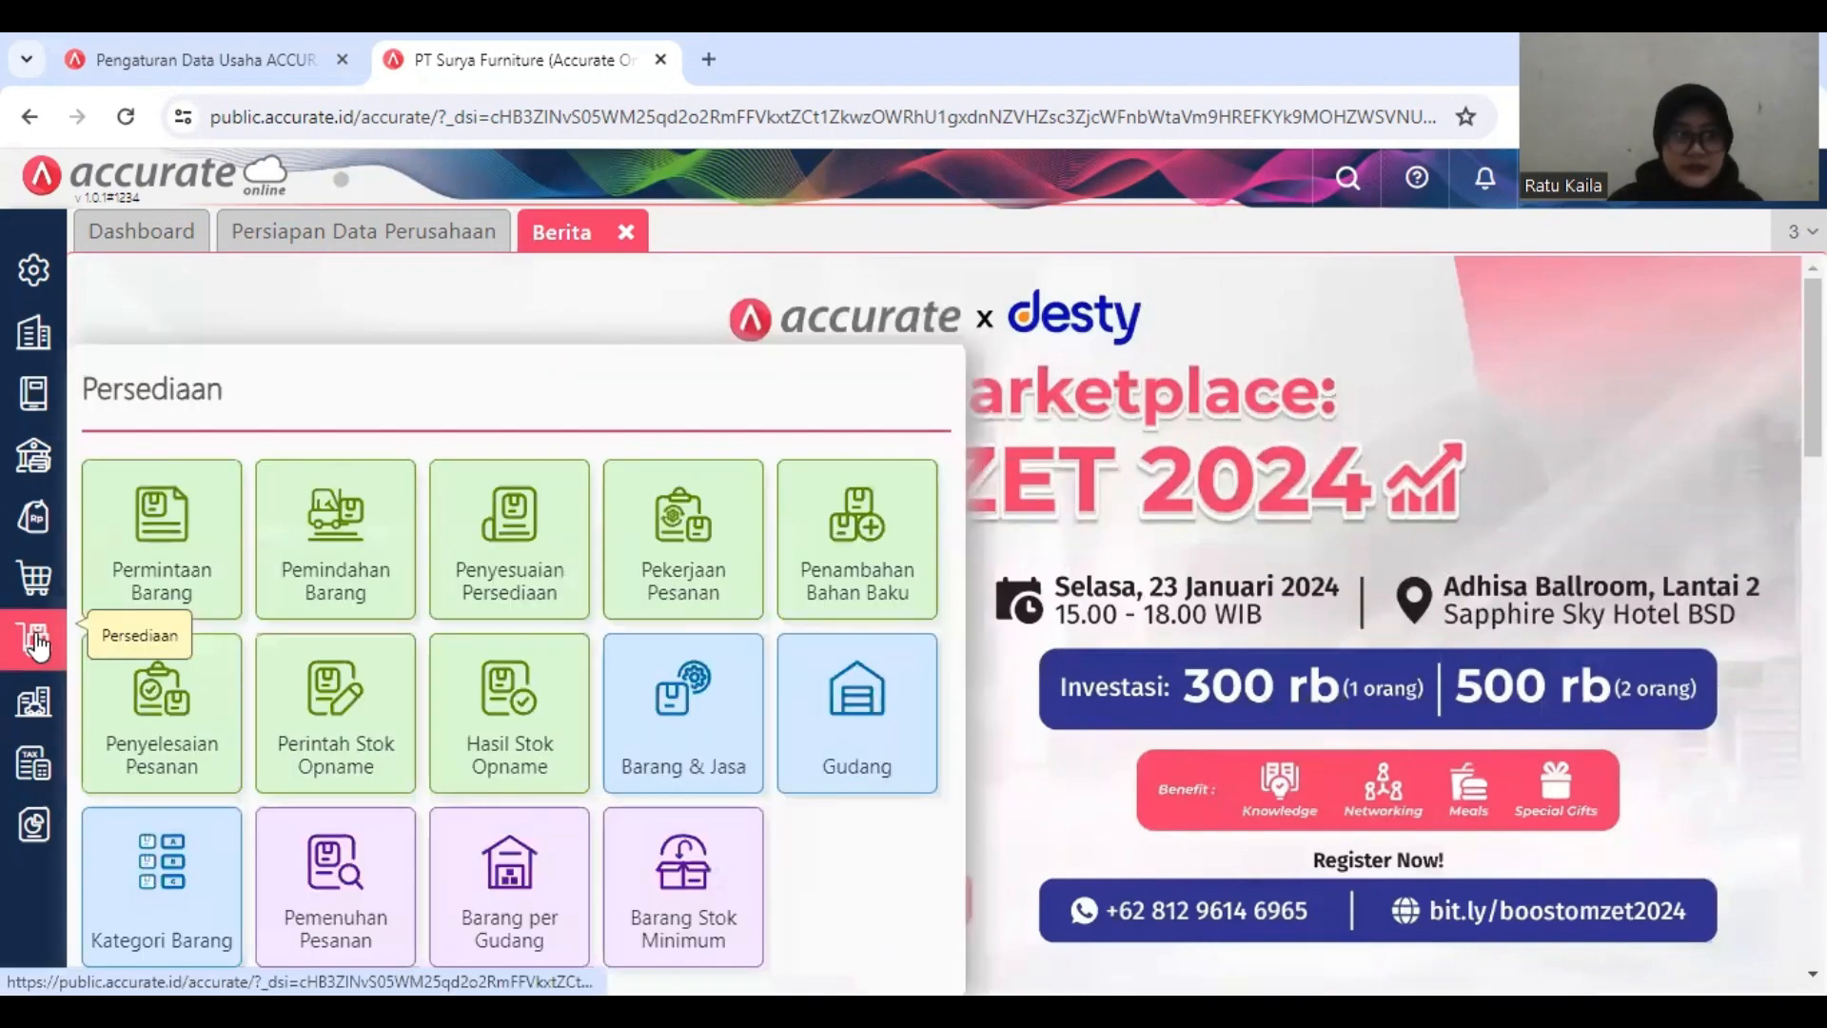
left_click(670, 700)
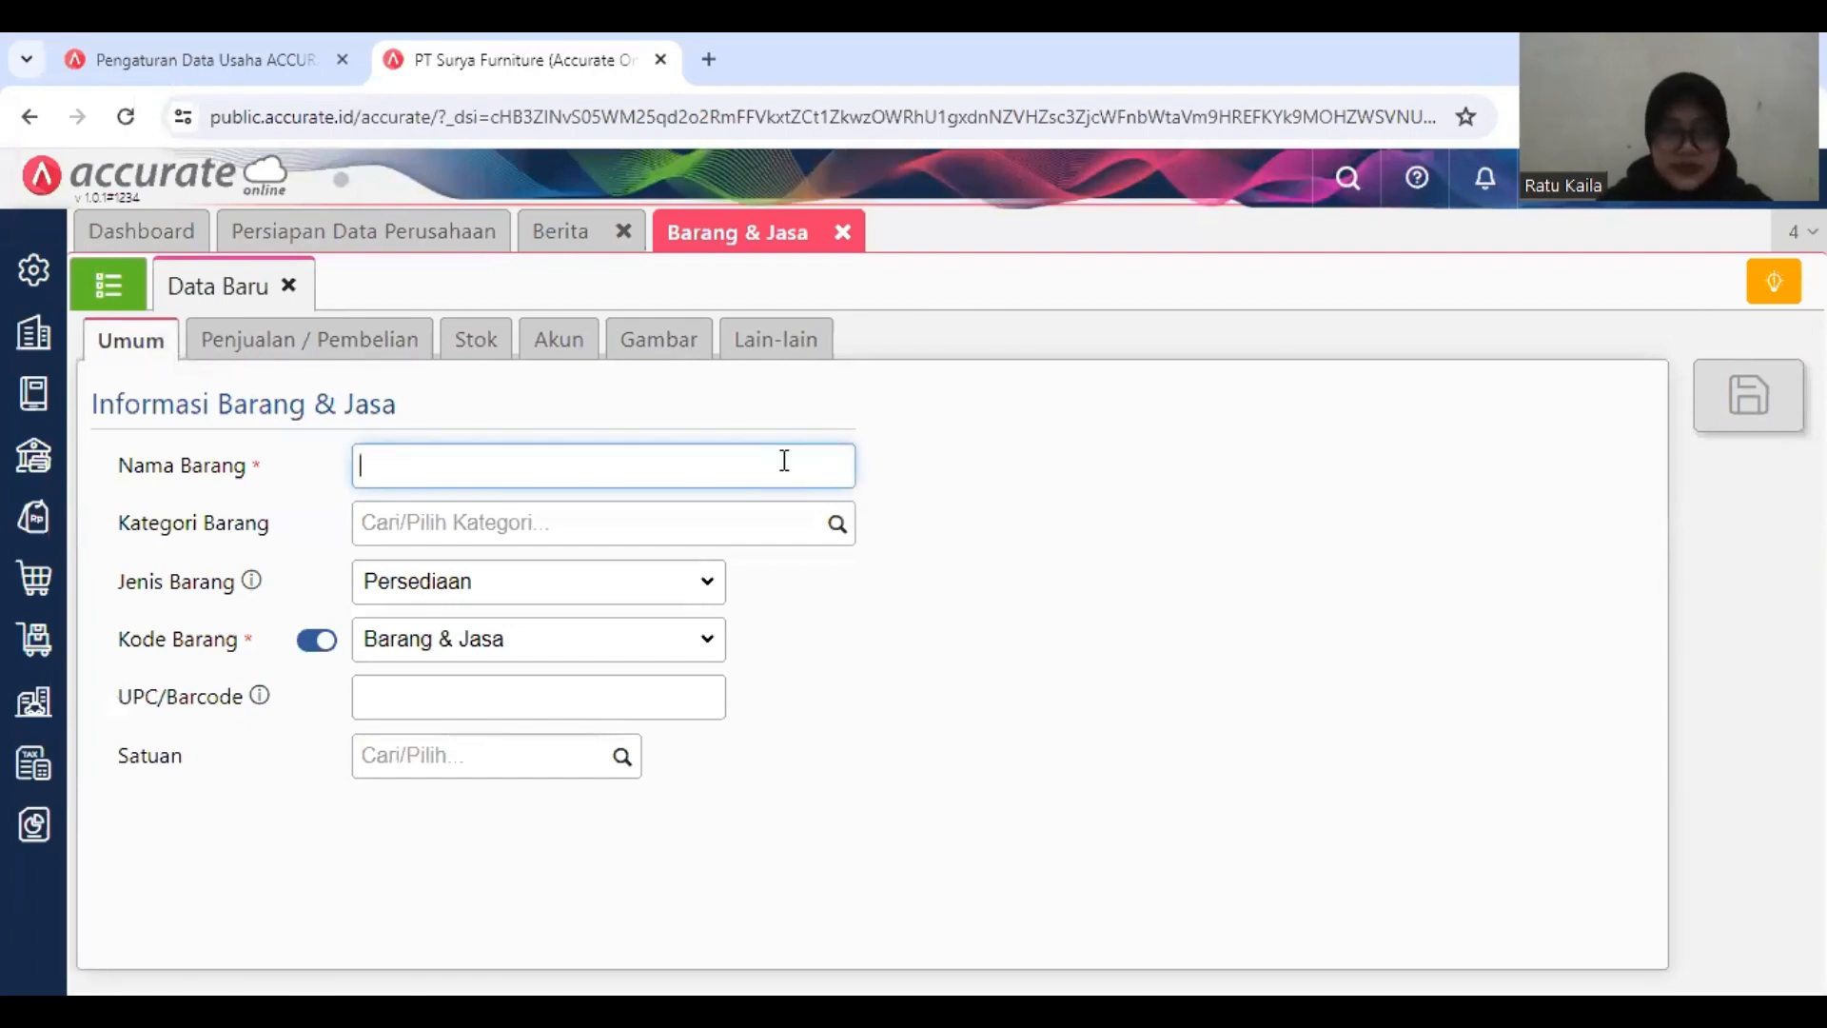
type("M")
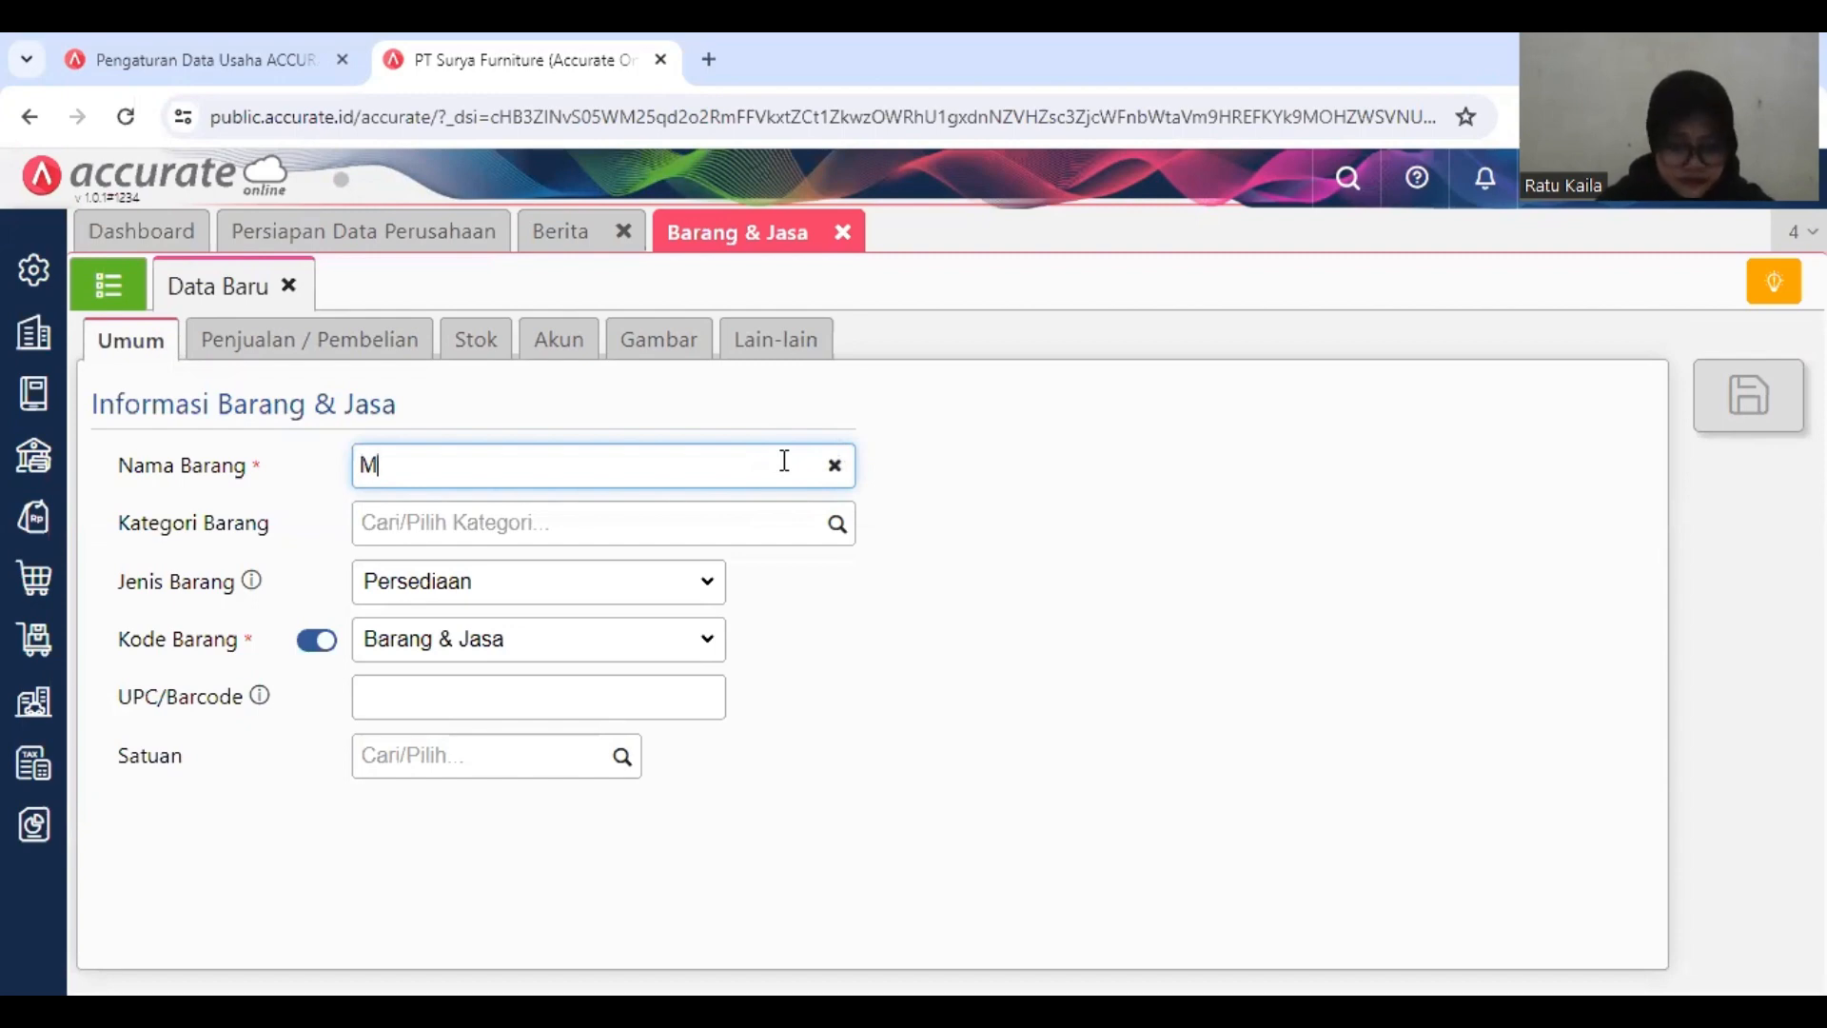
type("e")
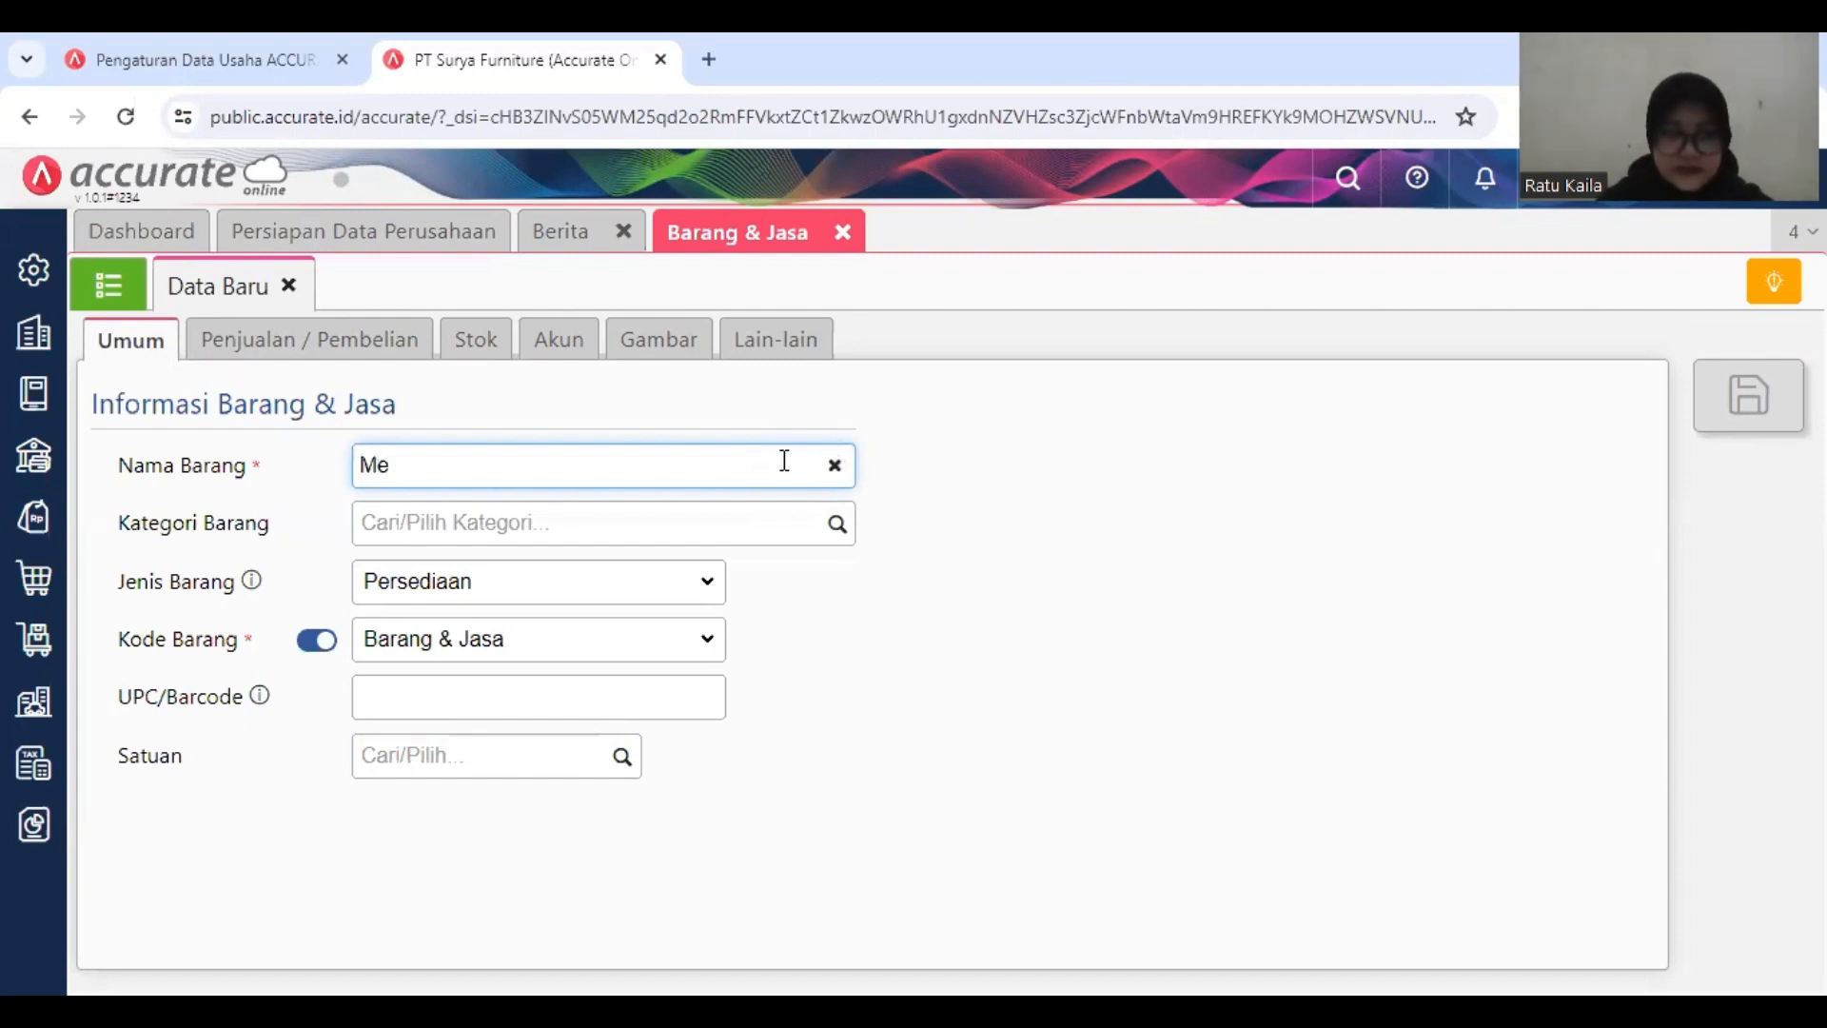
type("ja Kaca")
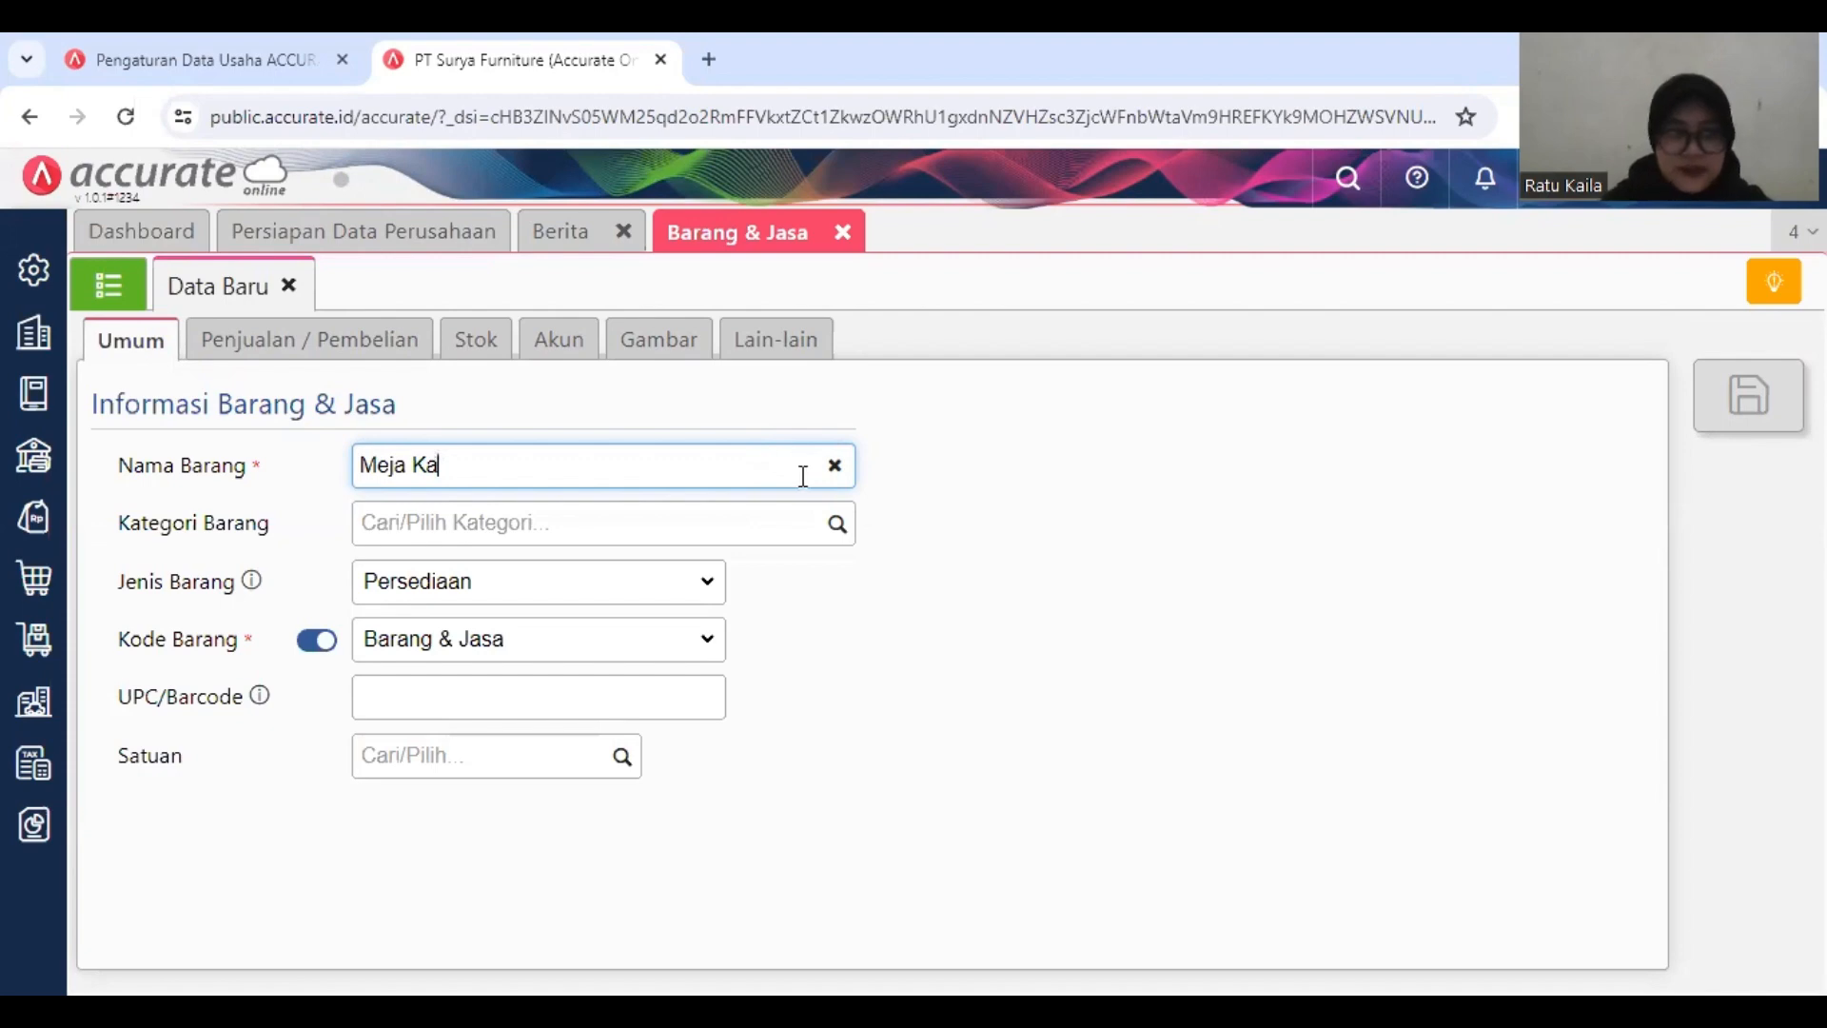
Step: Assign the Meja Kaca item to the category Meja and set its Satuan to PCS
left_click(806, 530)
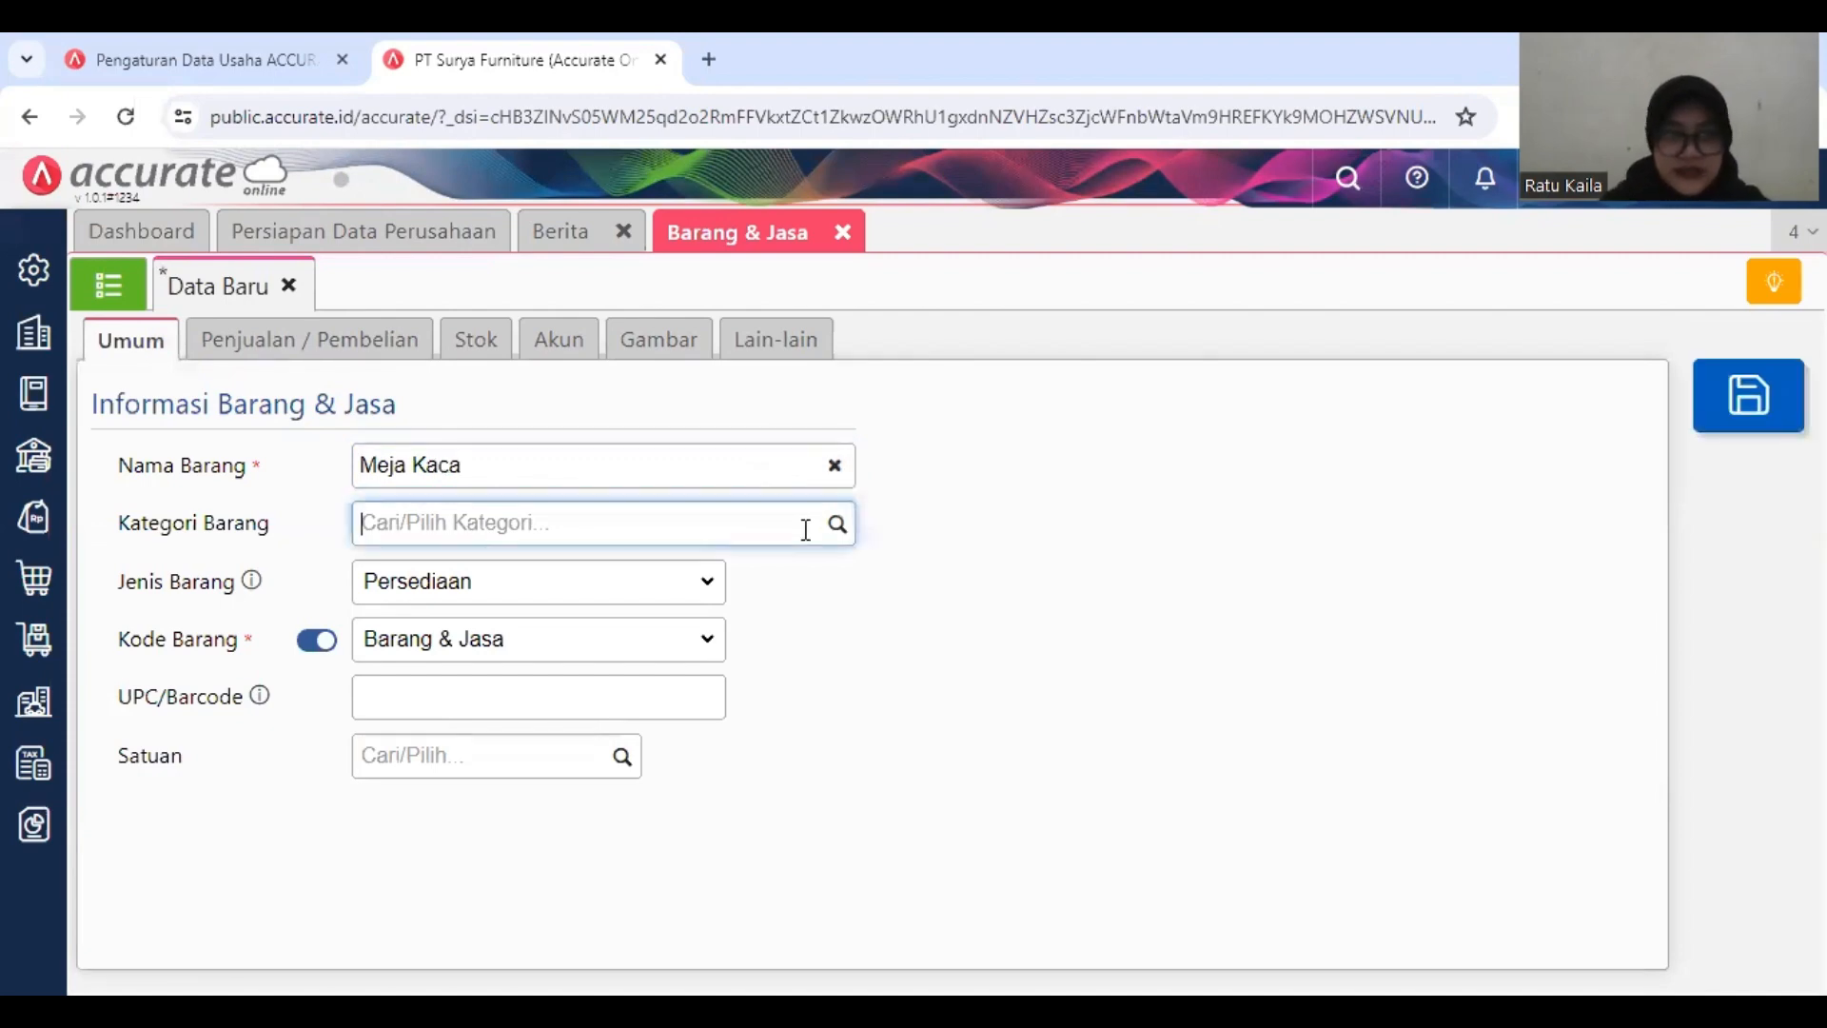
type("Meja")
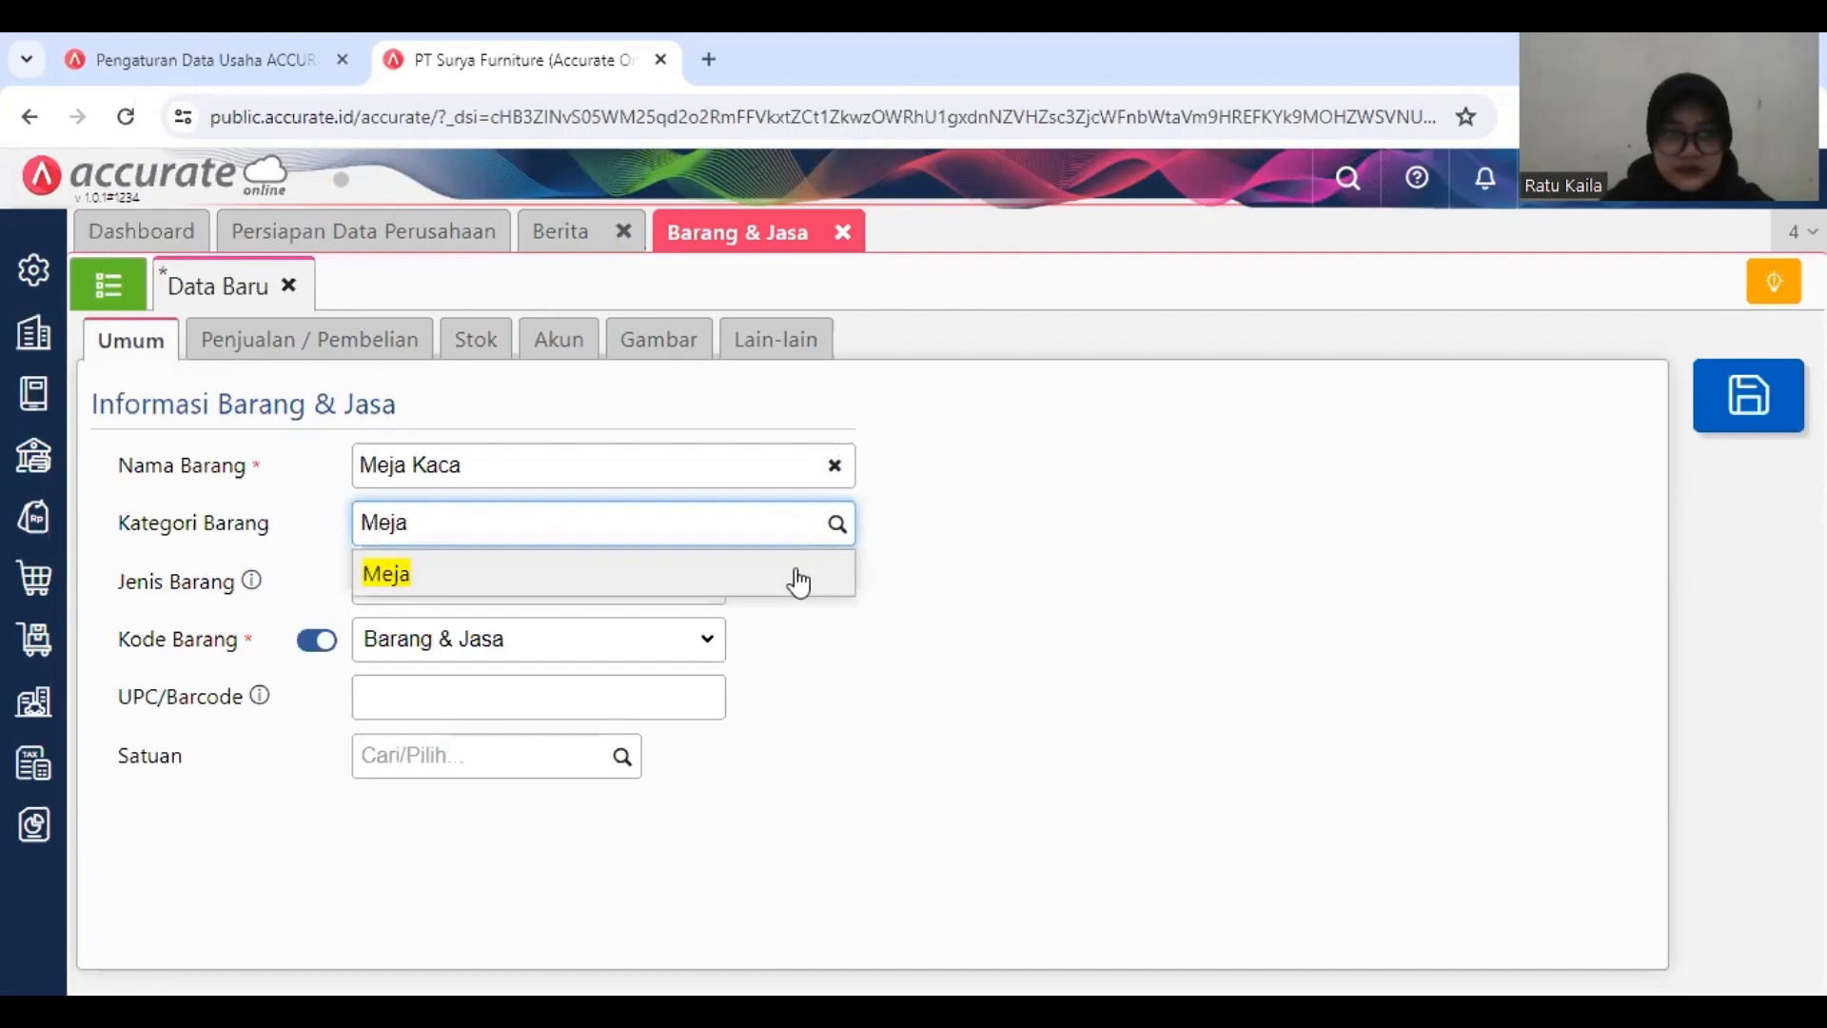
left_click(760, 580)
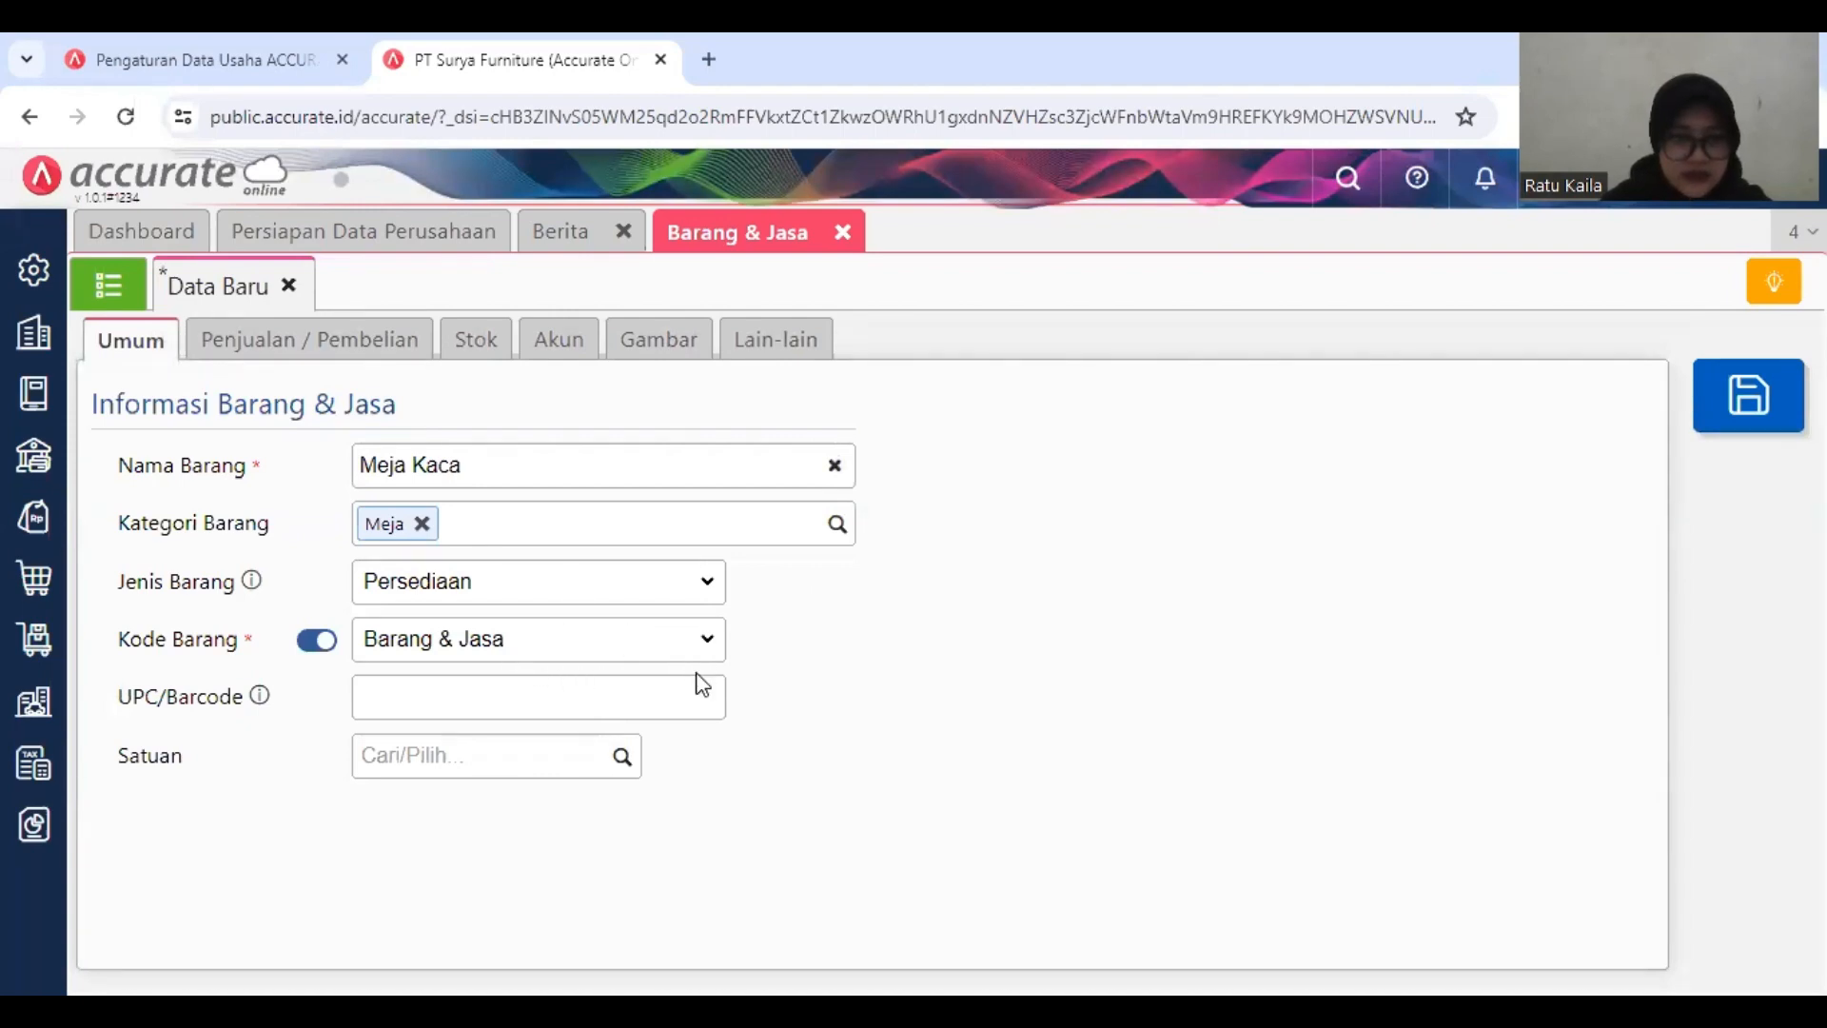
left_click(619, 762)
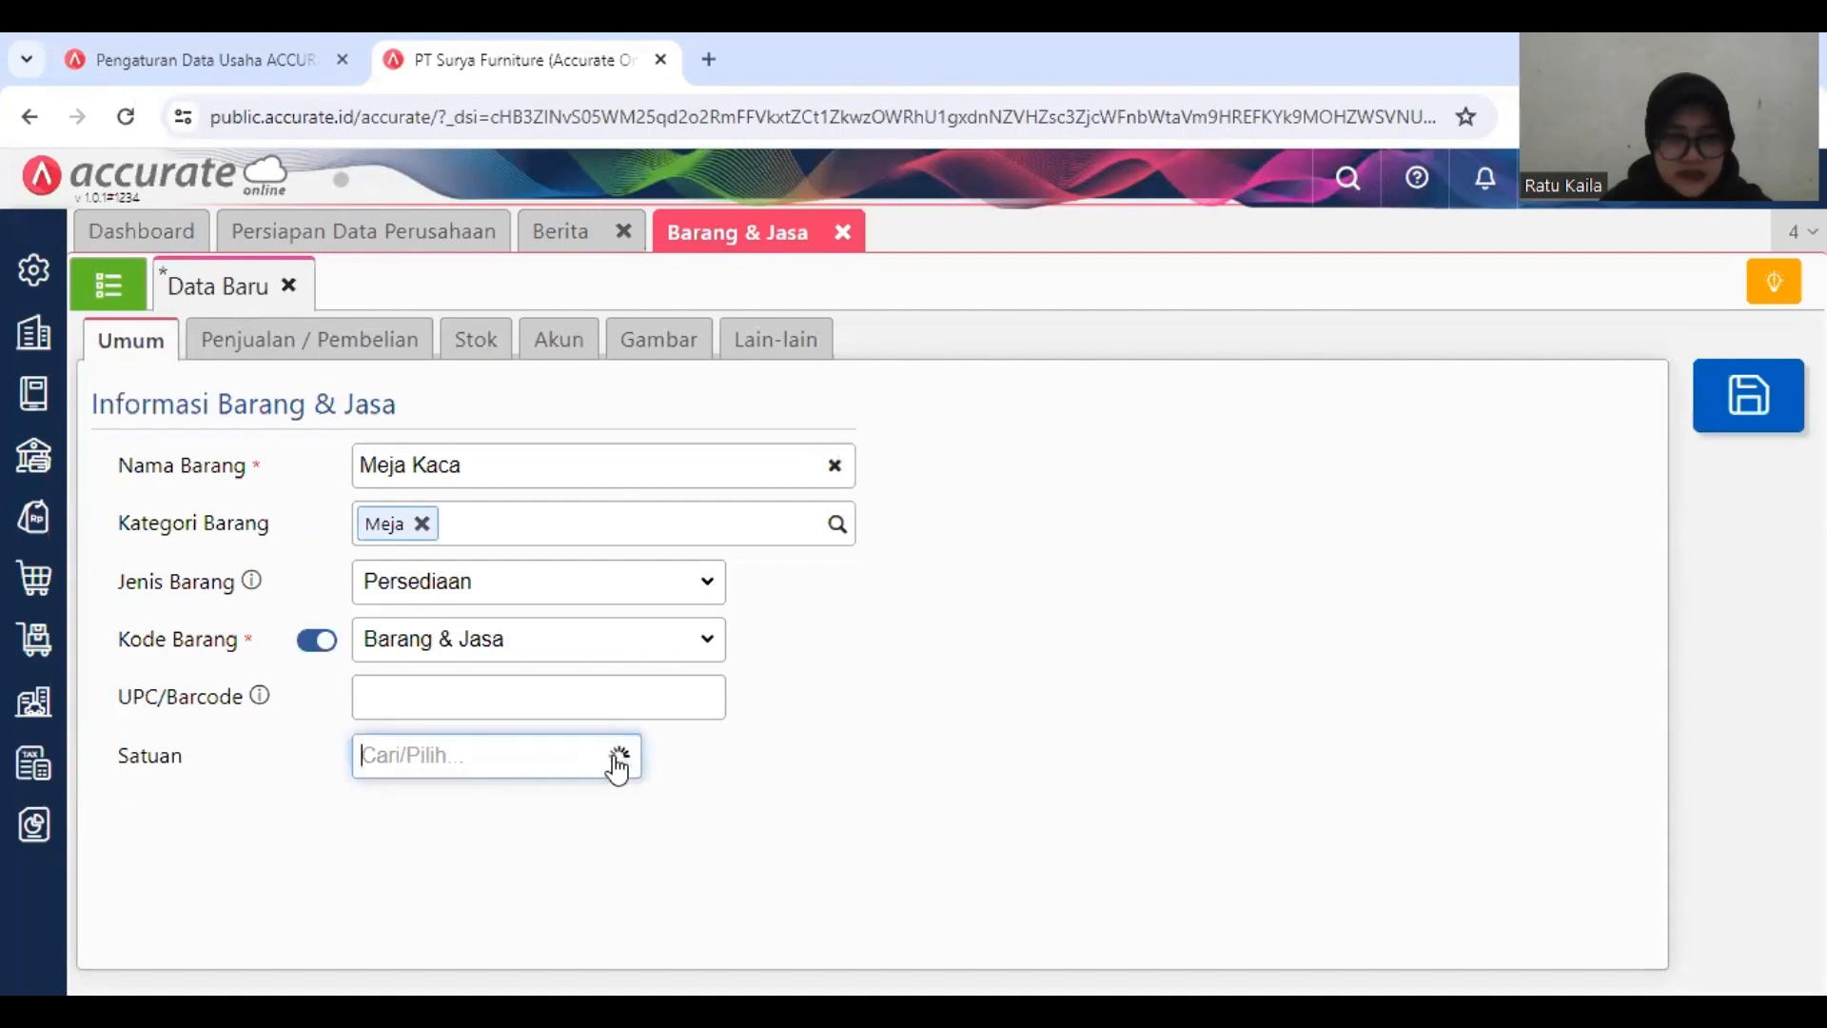
left_click(579, 814)
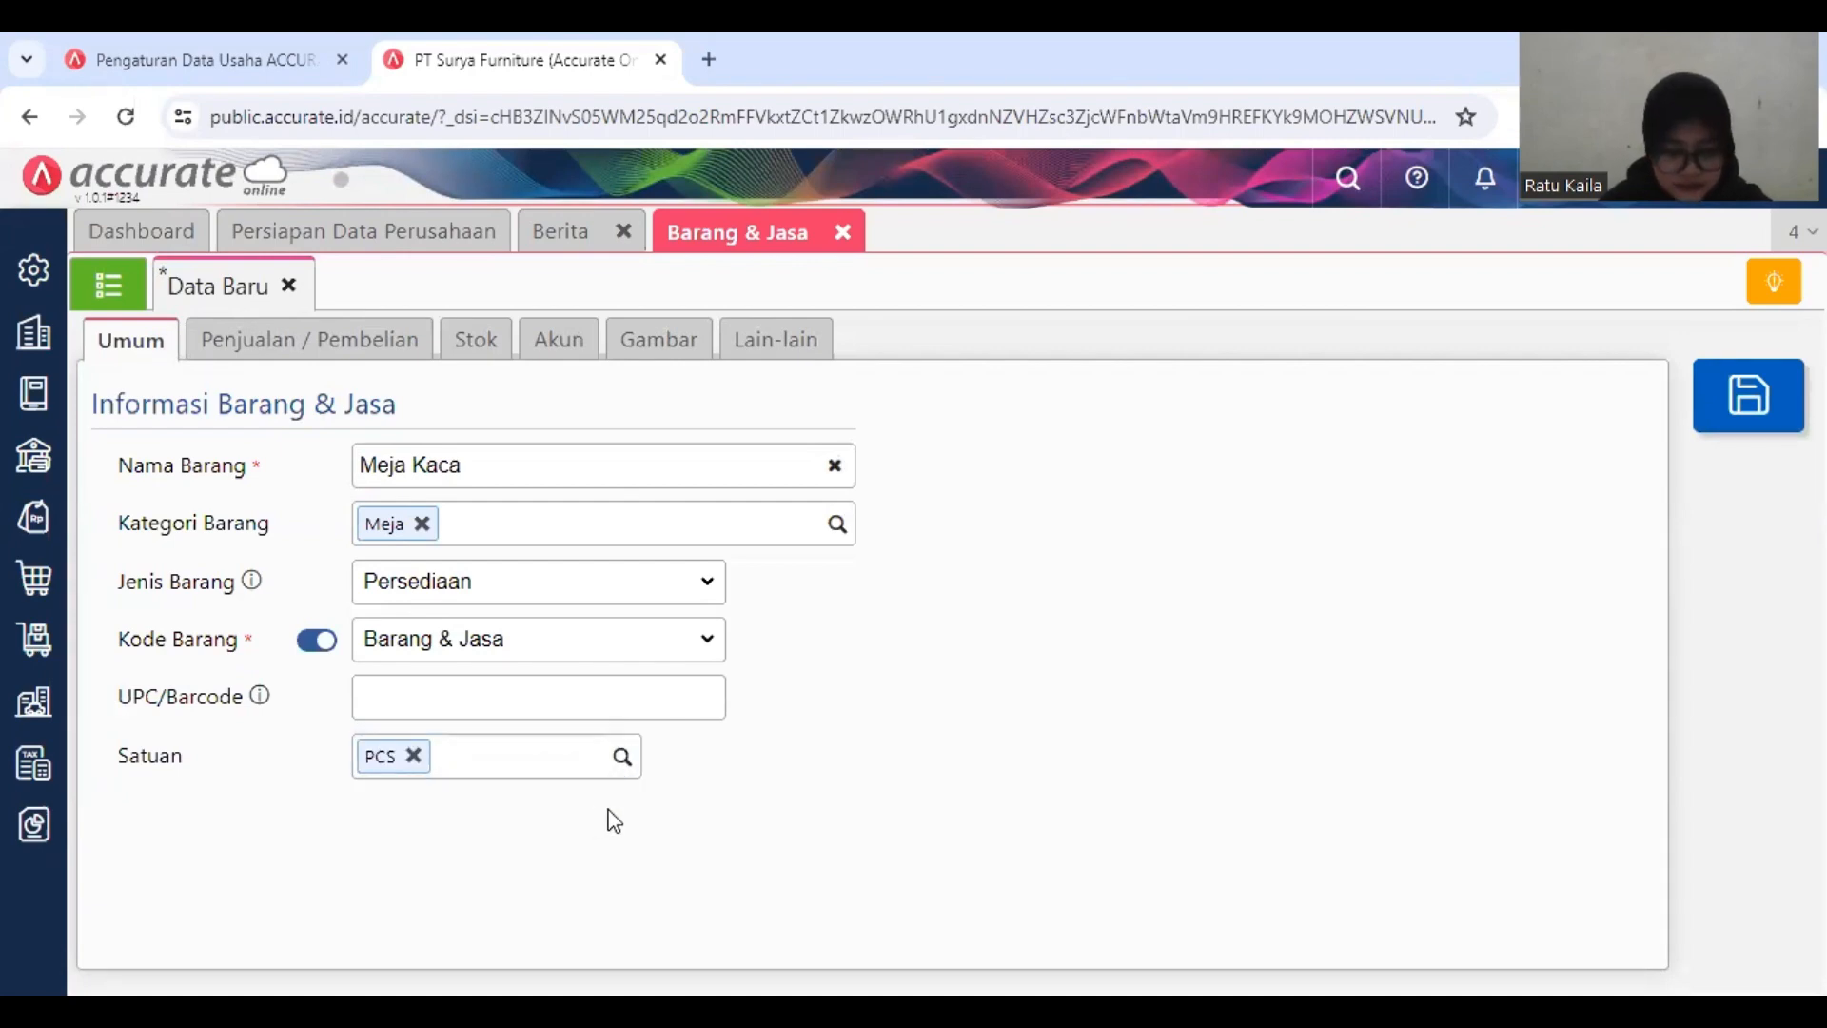
Step: Set the Meja Kaca item's default selling price for unit #1 to 375.000 per PCS
left_click(368, 345)
left_click(546, 481)
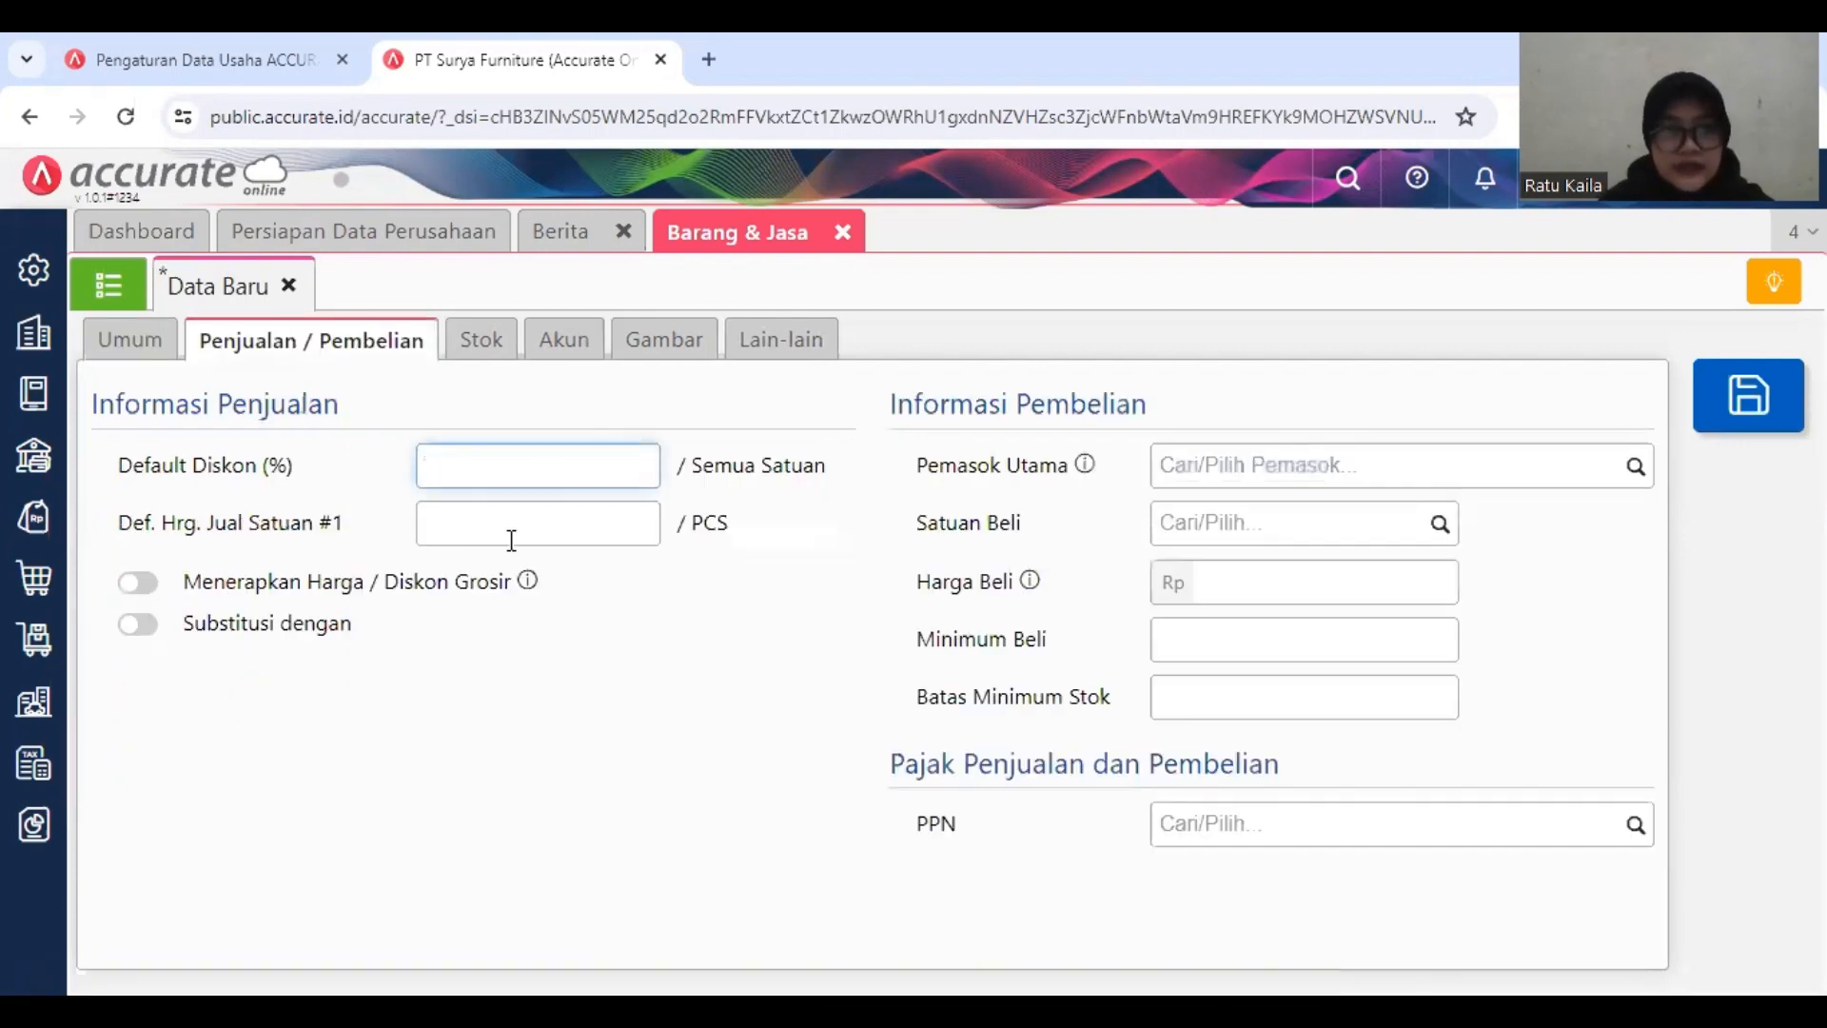
left_click(587, 524)
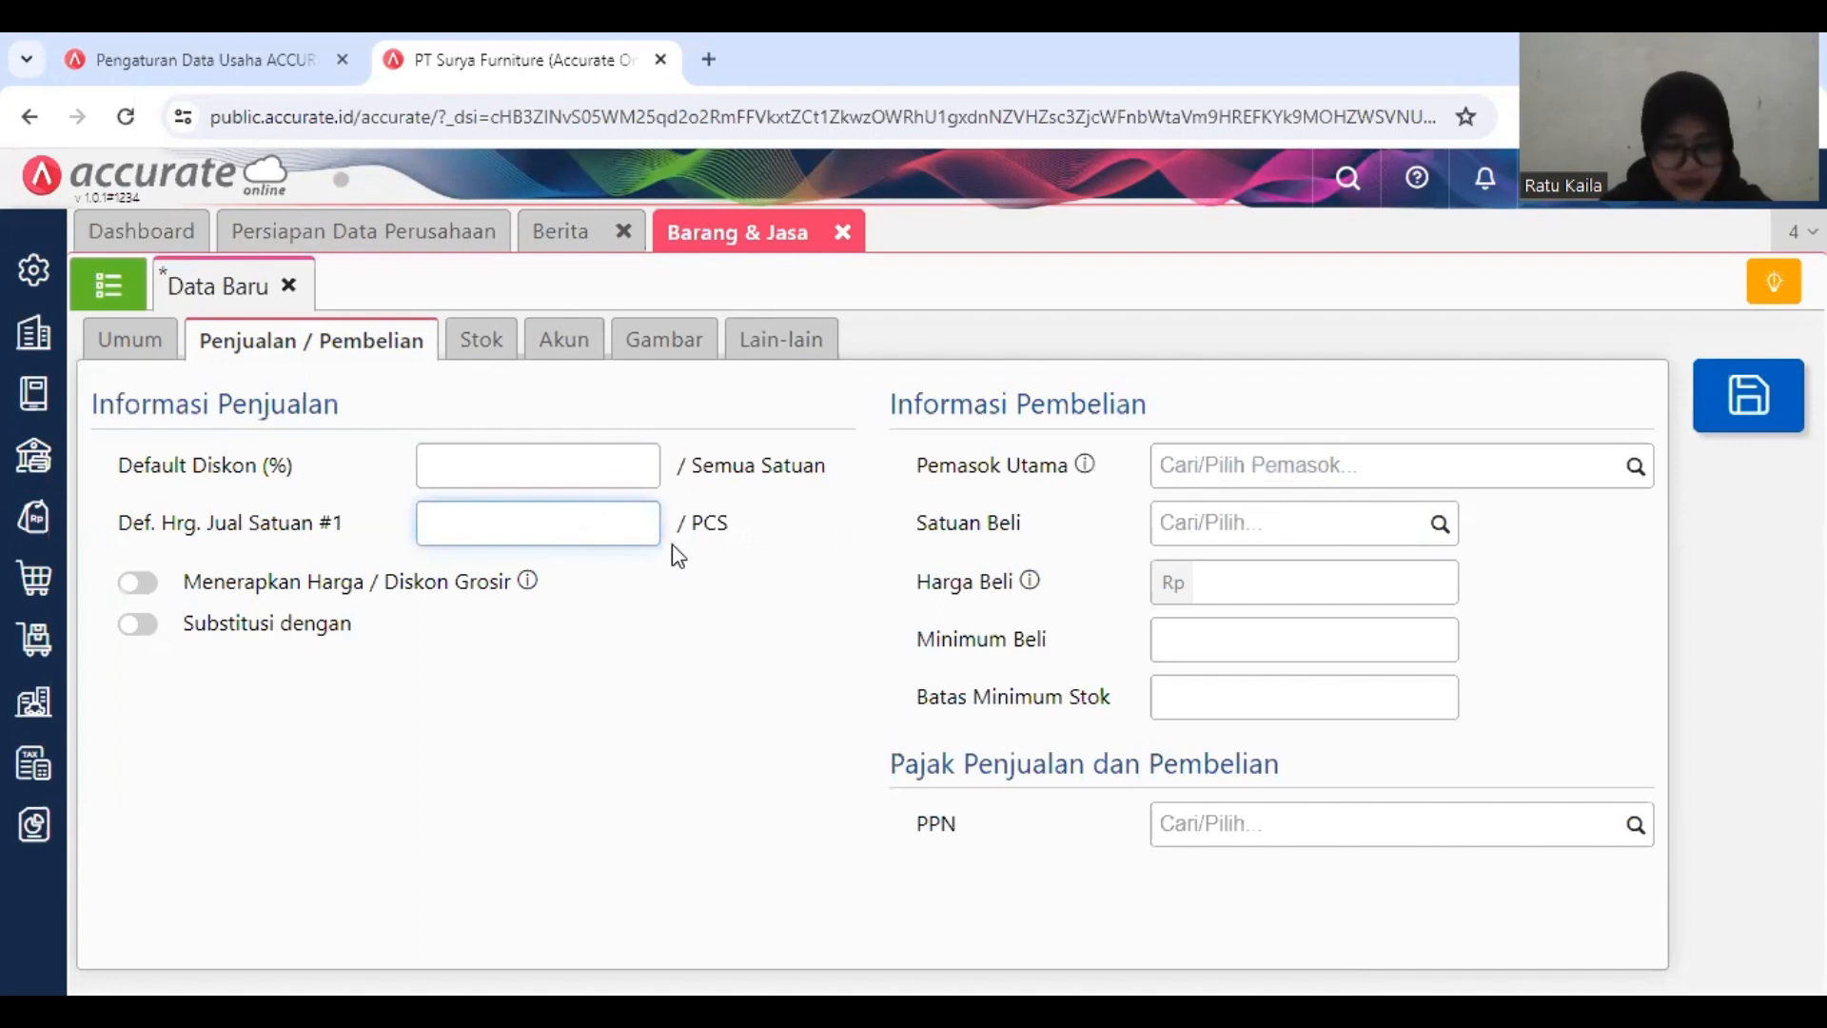
type("3")
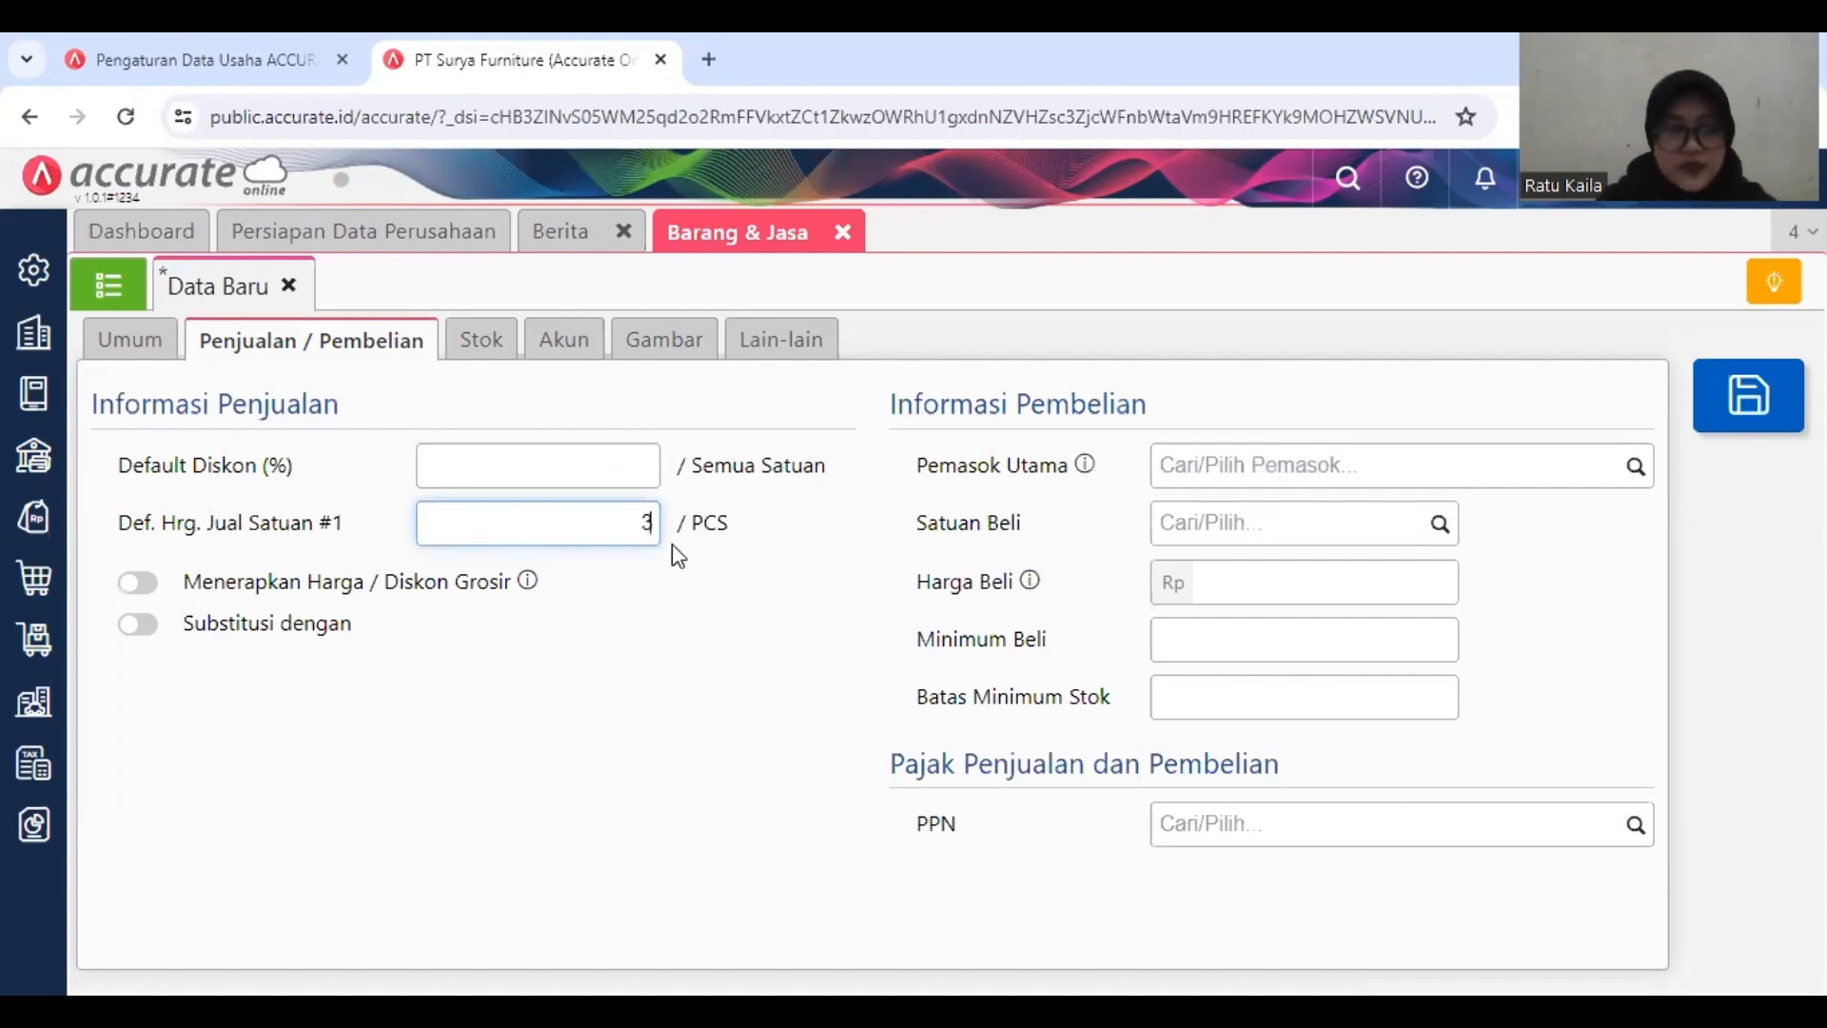
type("75.000")
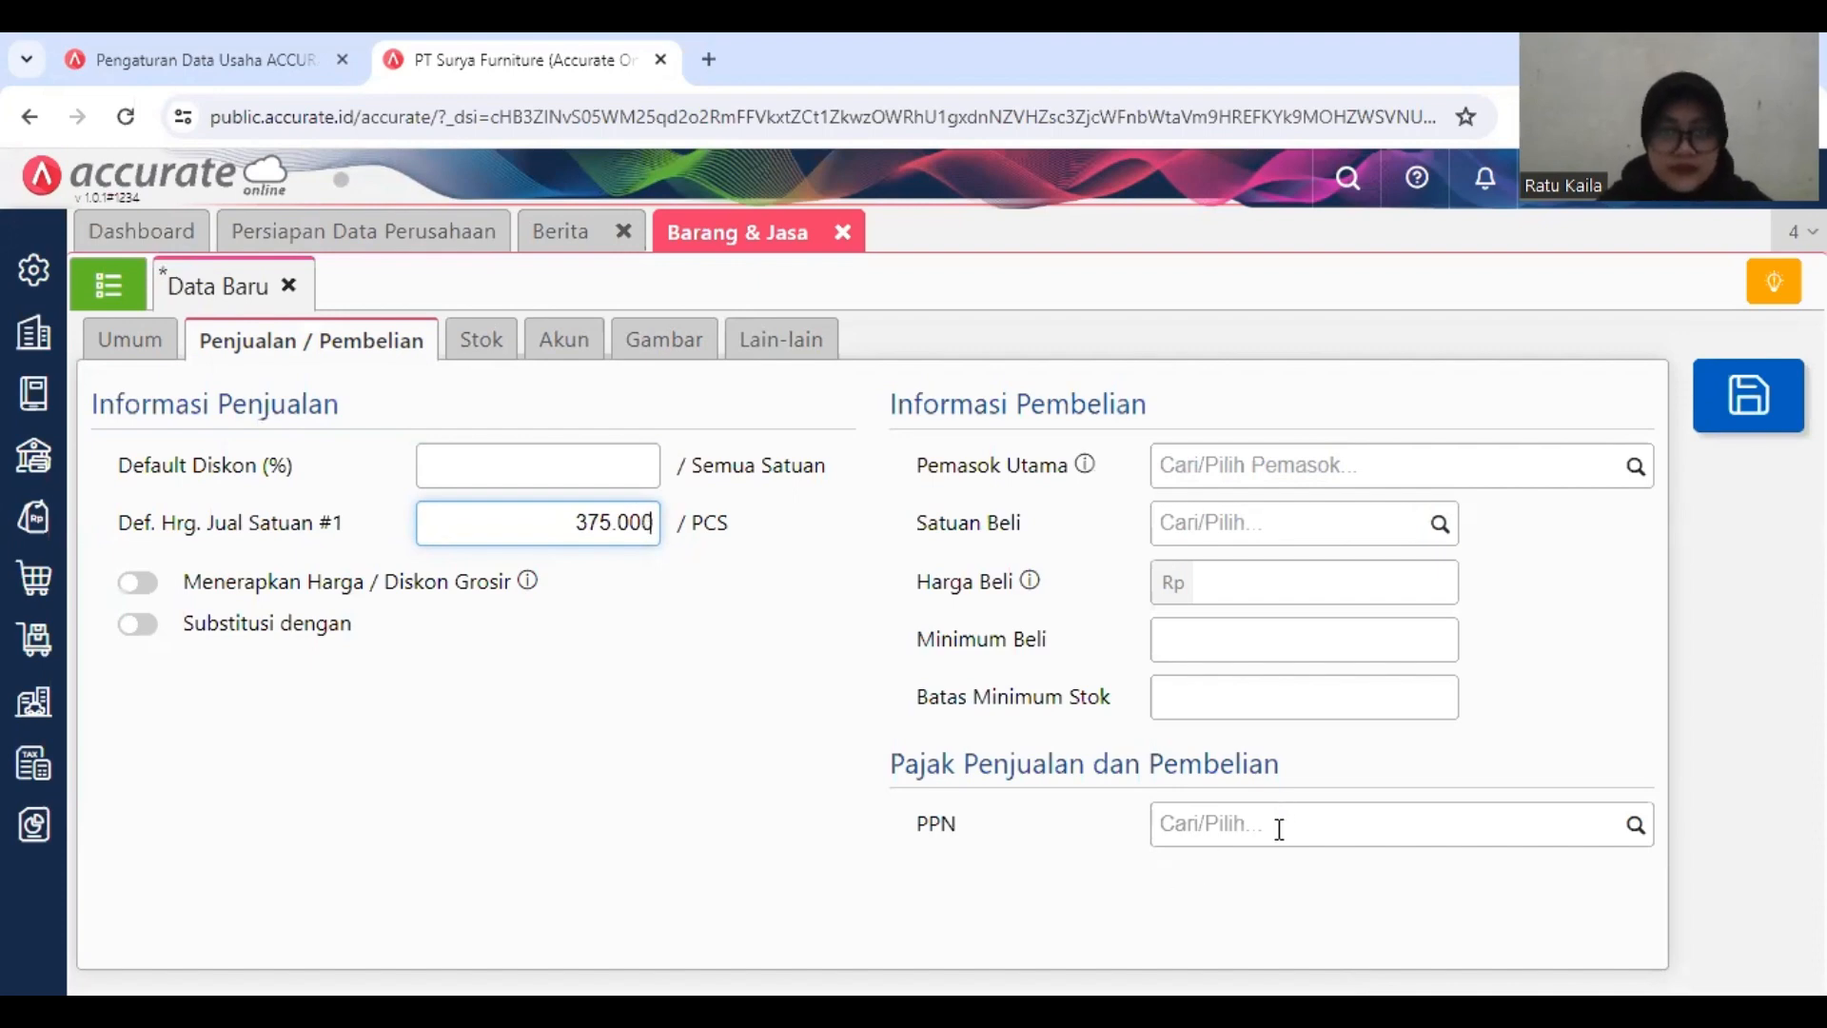
Step: Apply the Pajak Pertambahan Nilai (PPN 11%) tax to Meja Kaca, then save the item and close its form
left_click(1562, 828)
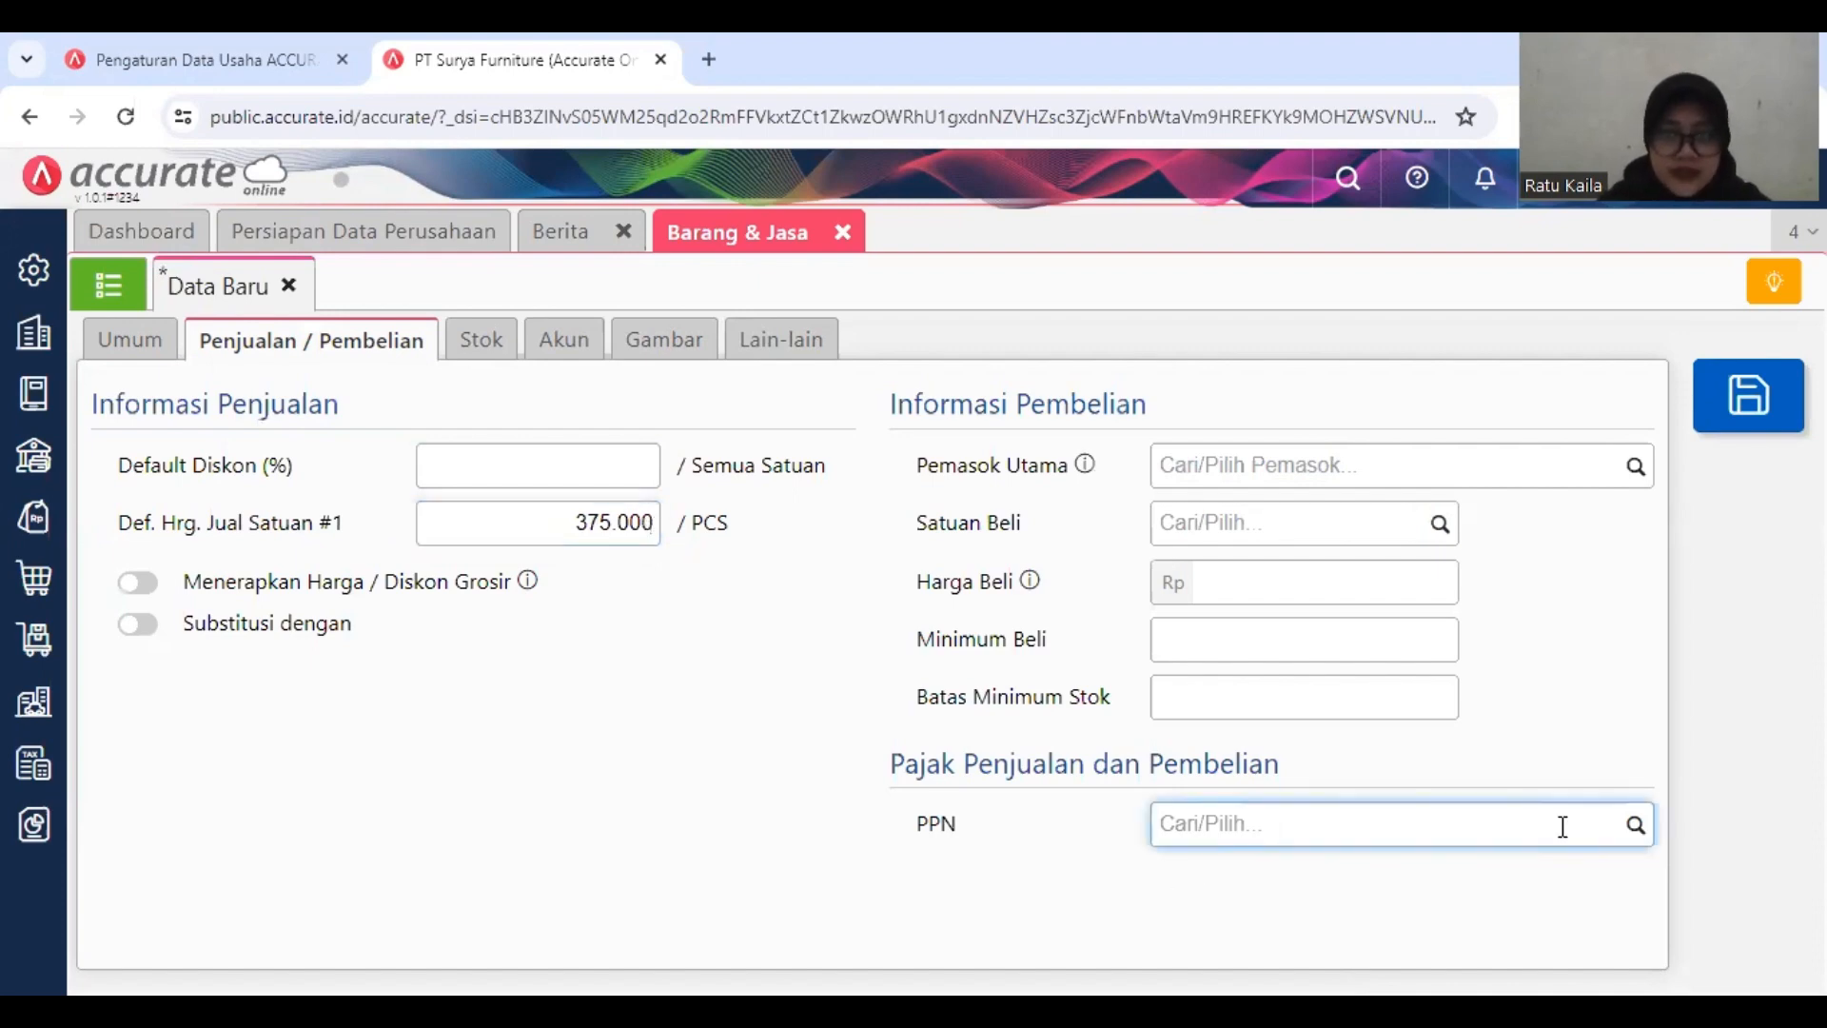
left_click(1620, 835)
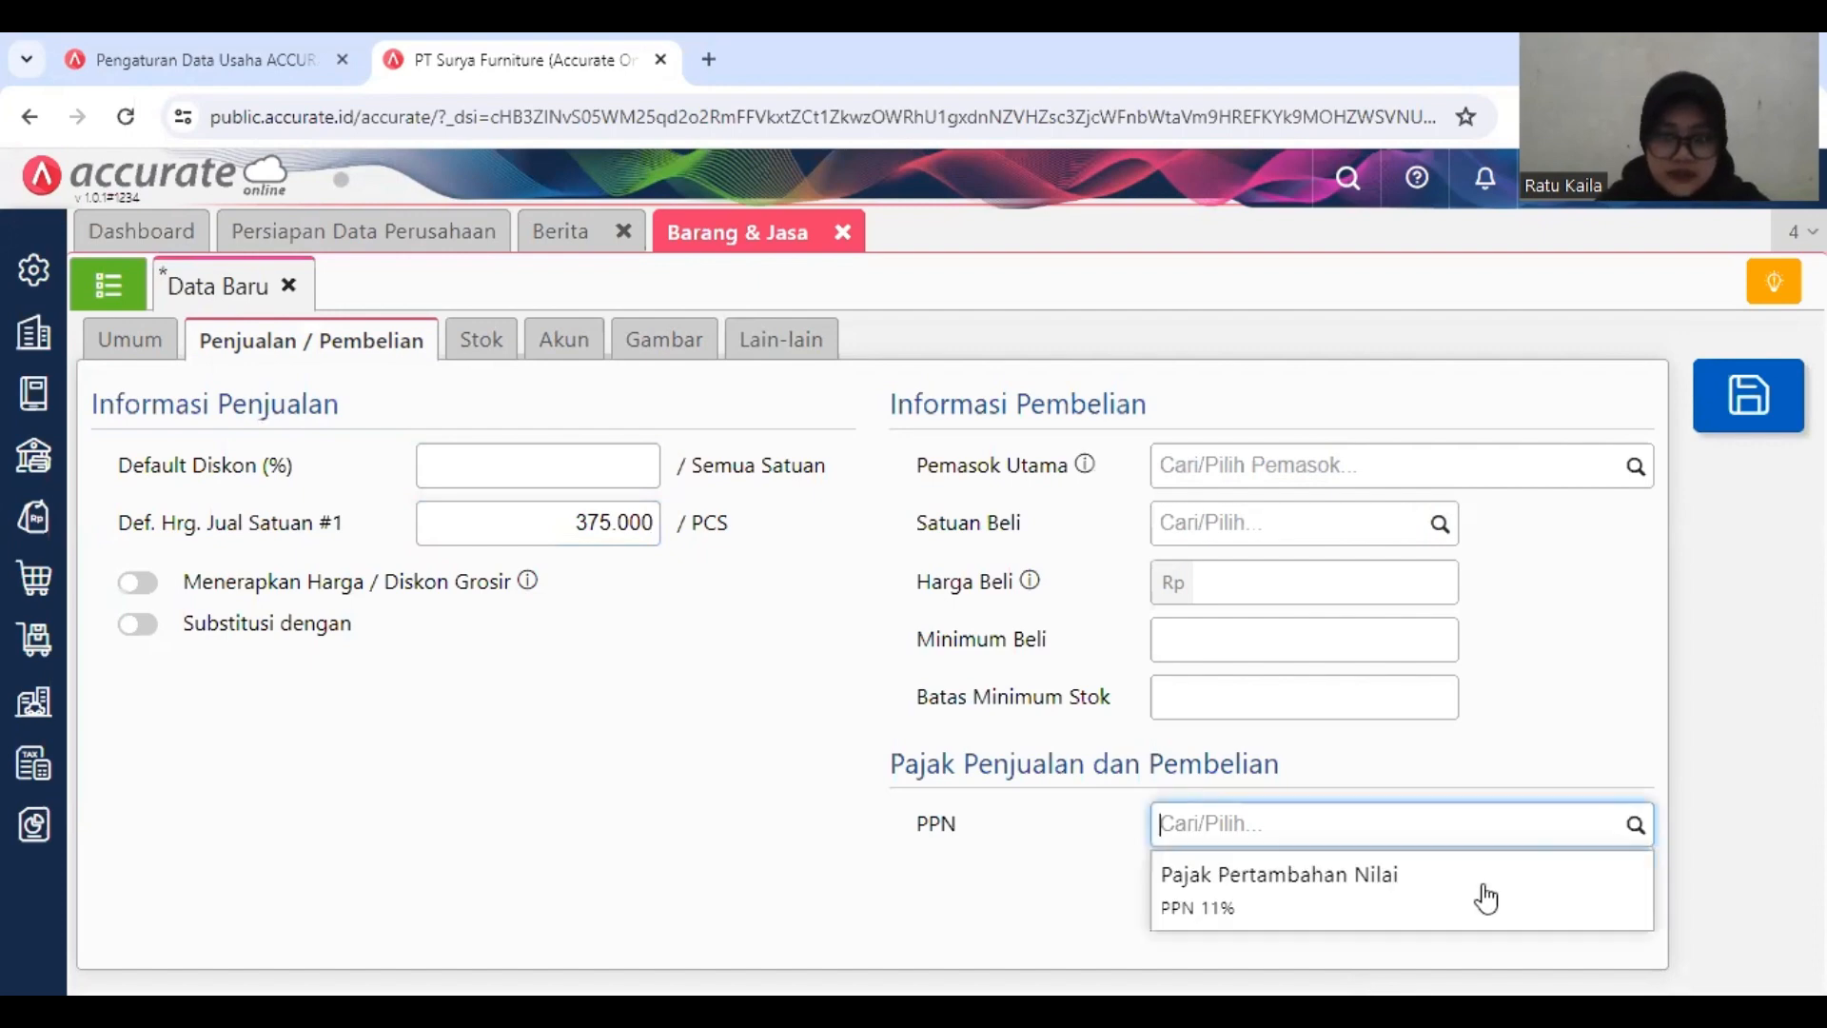
left_click(1413, 894)
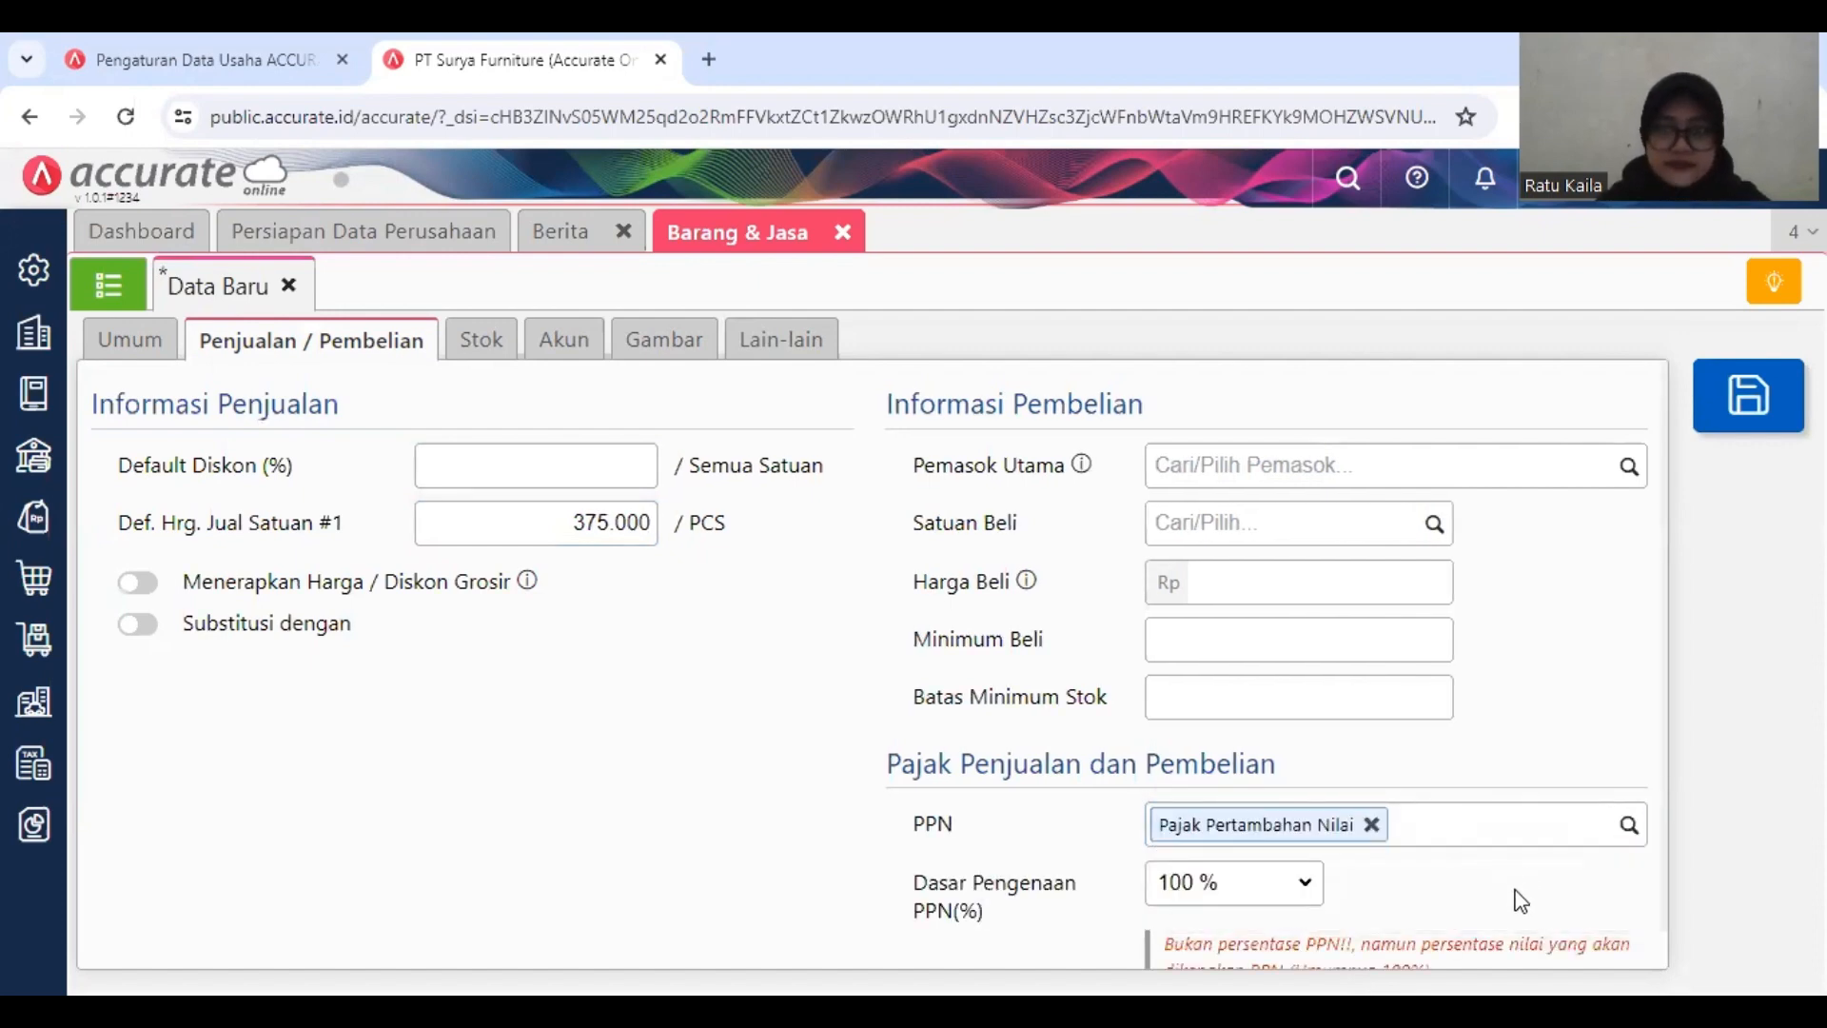
scroll(1575, 550, "down", 1)
scroll(1574, 550, "up", 1)
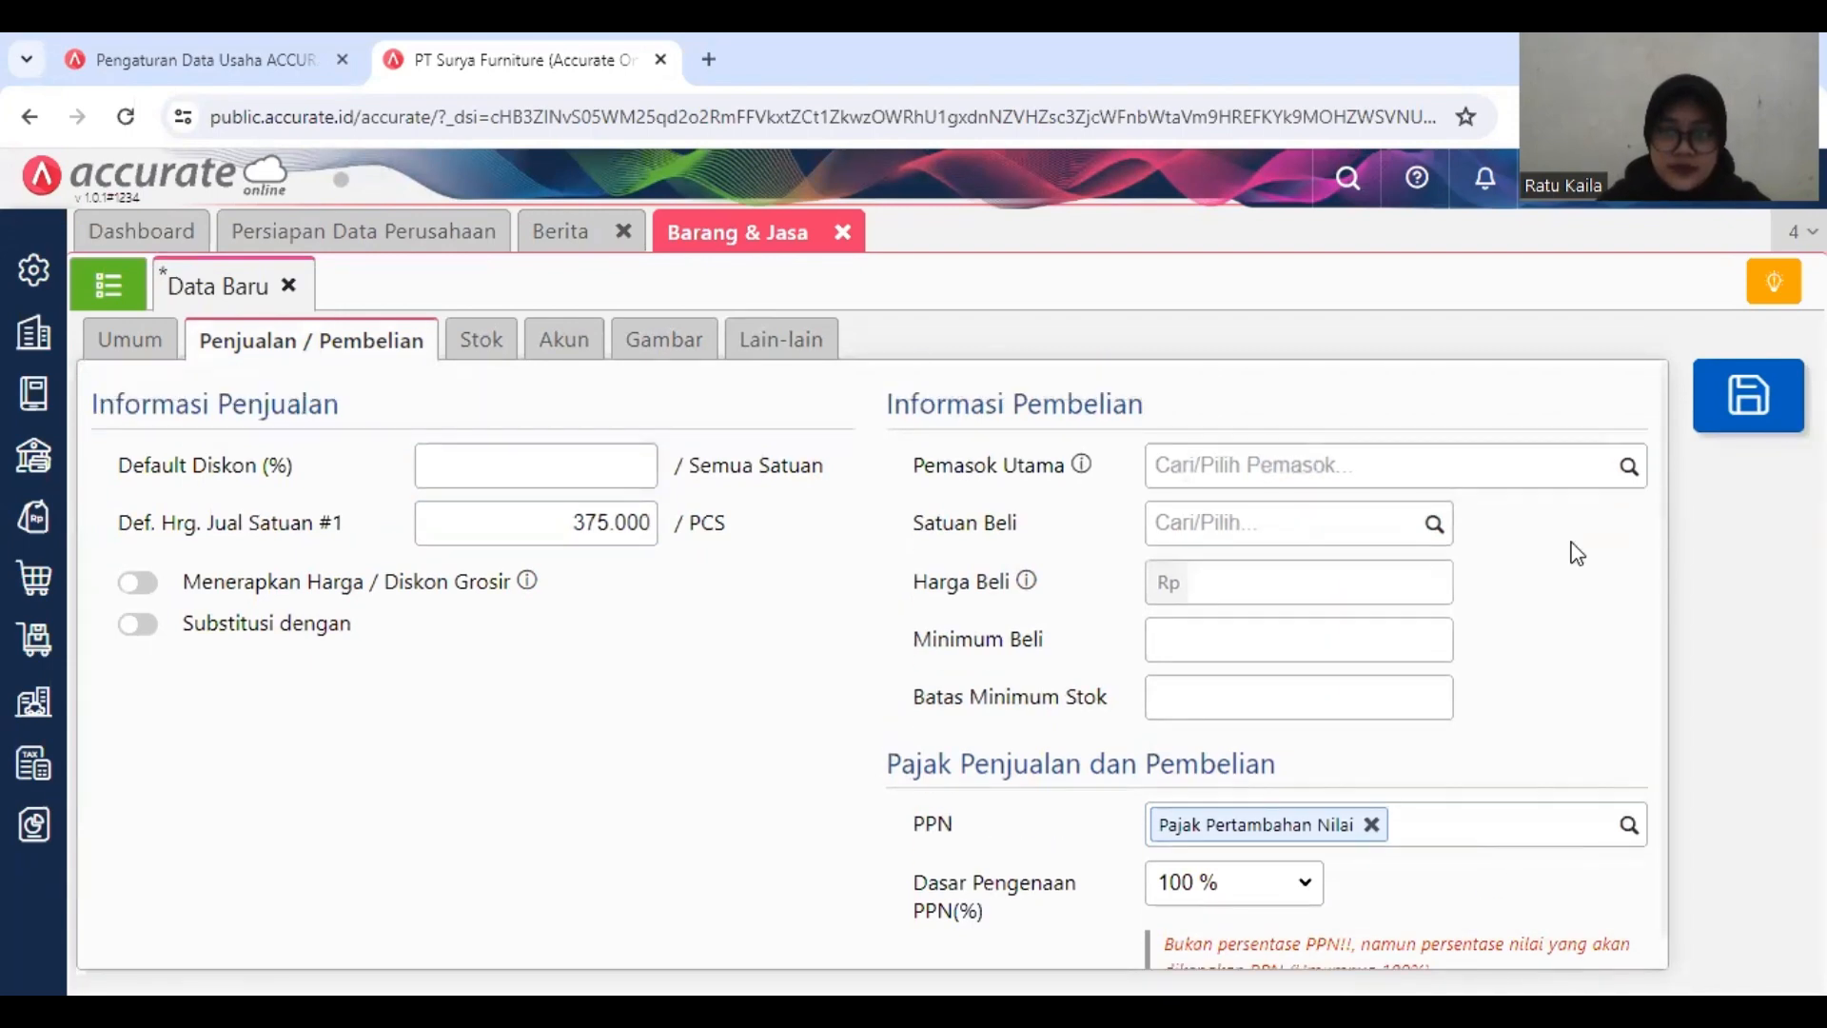
left_click(1739, 406)
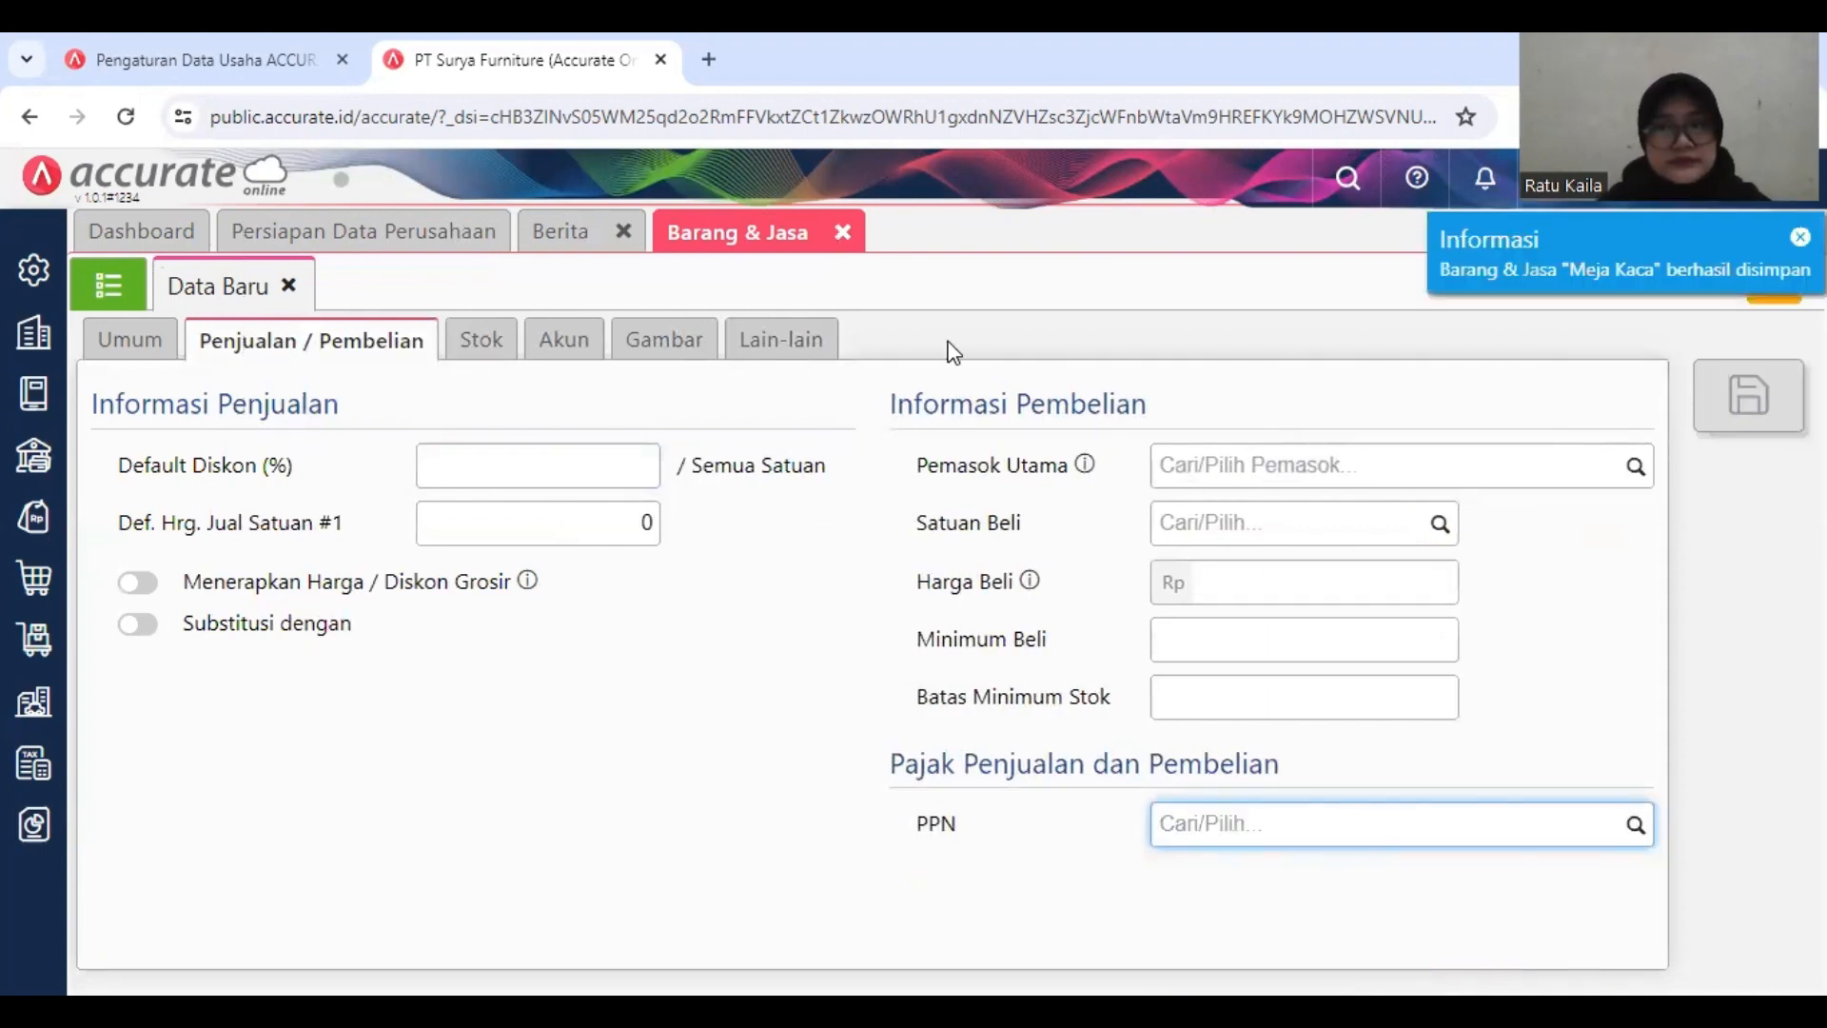
left_click(841, 233)
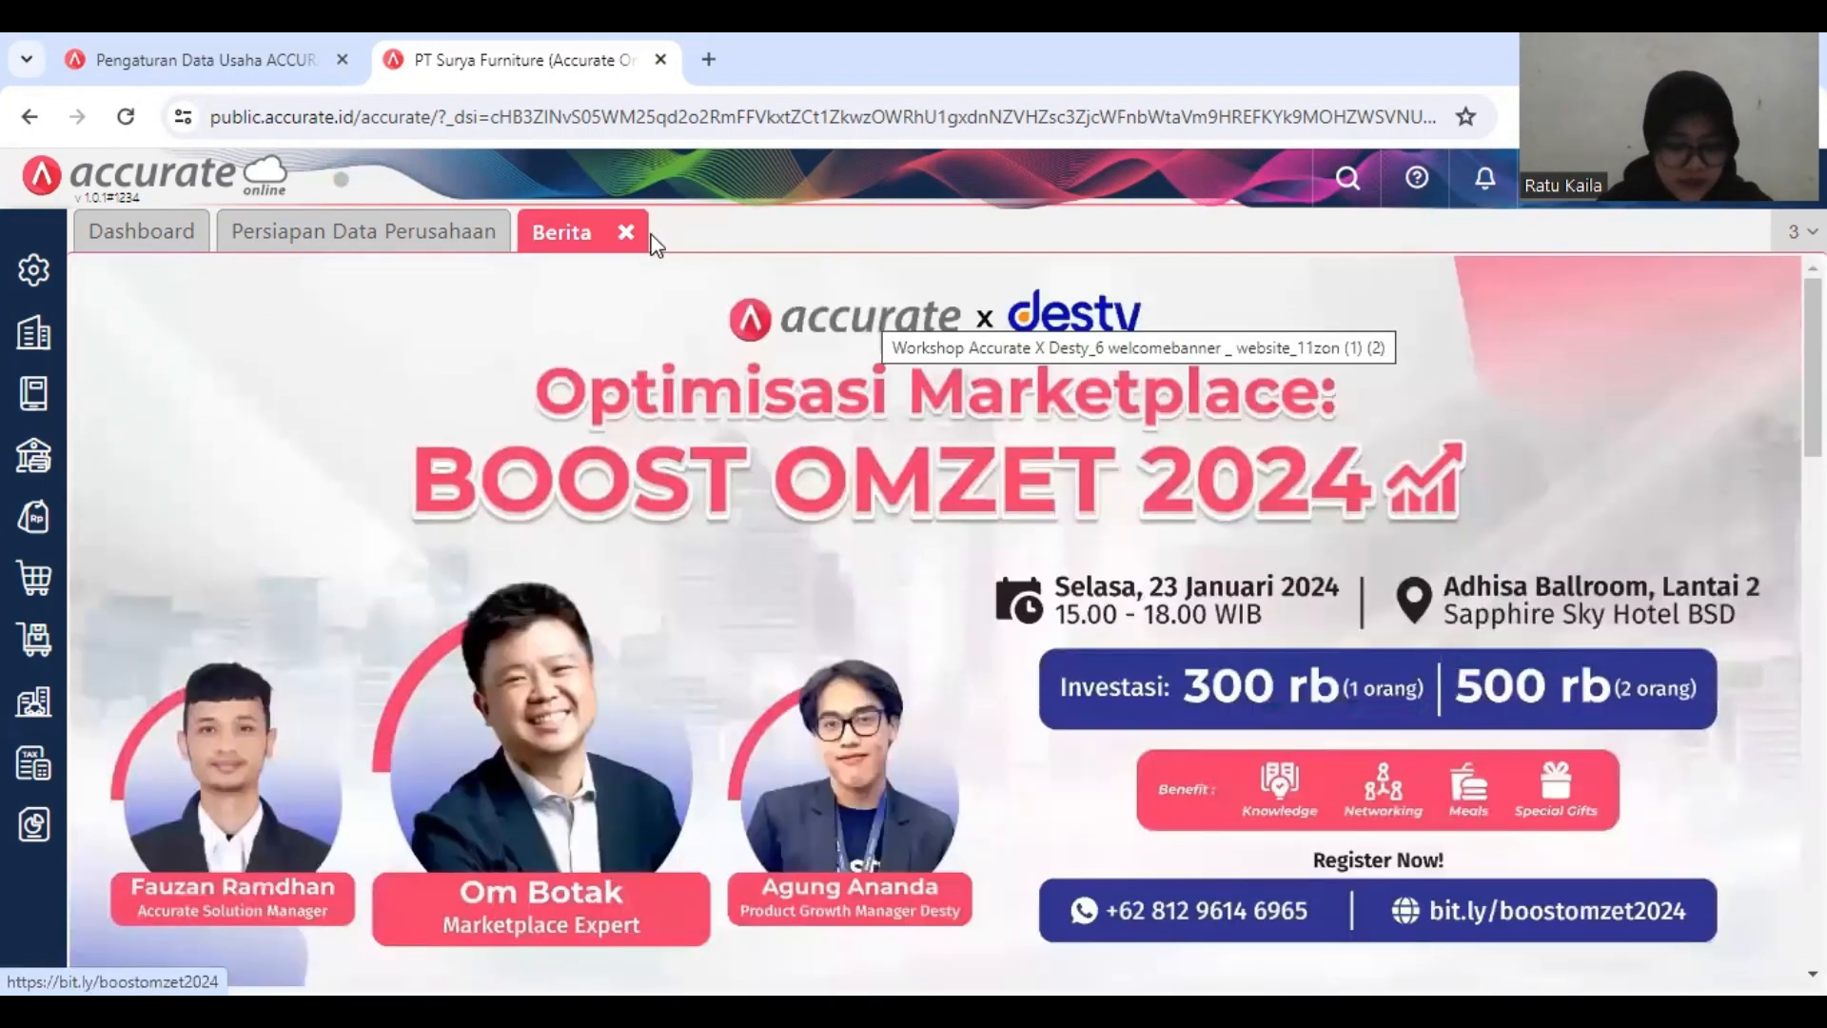
Step: Start a new Faktur Pembelian for supplier Pemasok Umum dated 13/01/2019
left_click(38, 590)
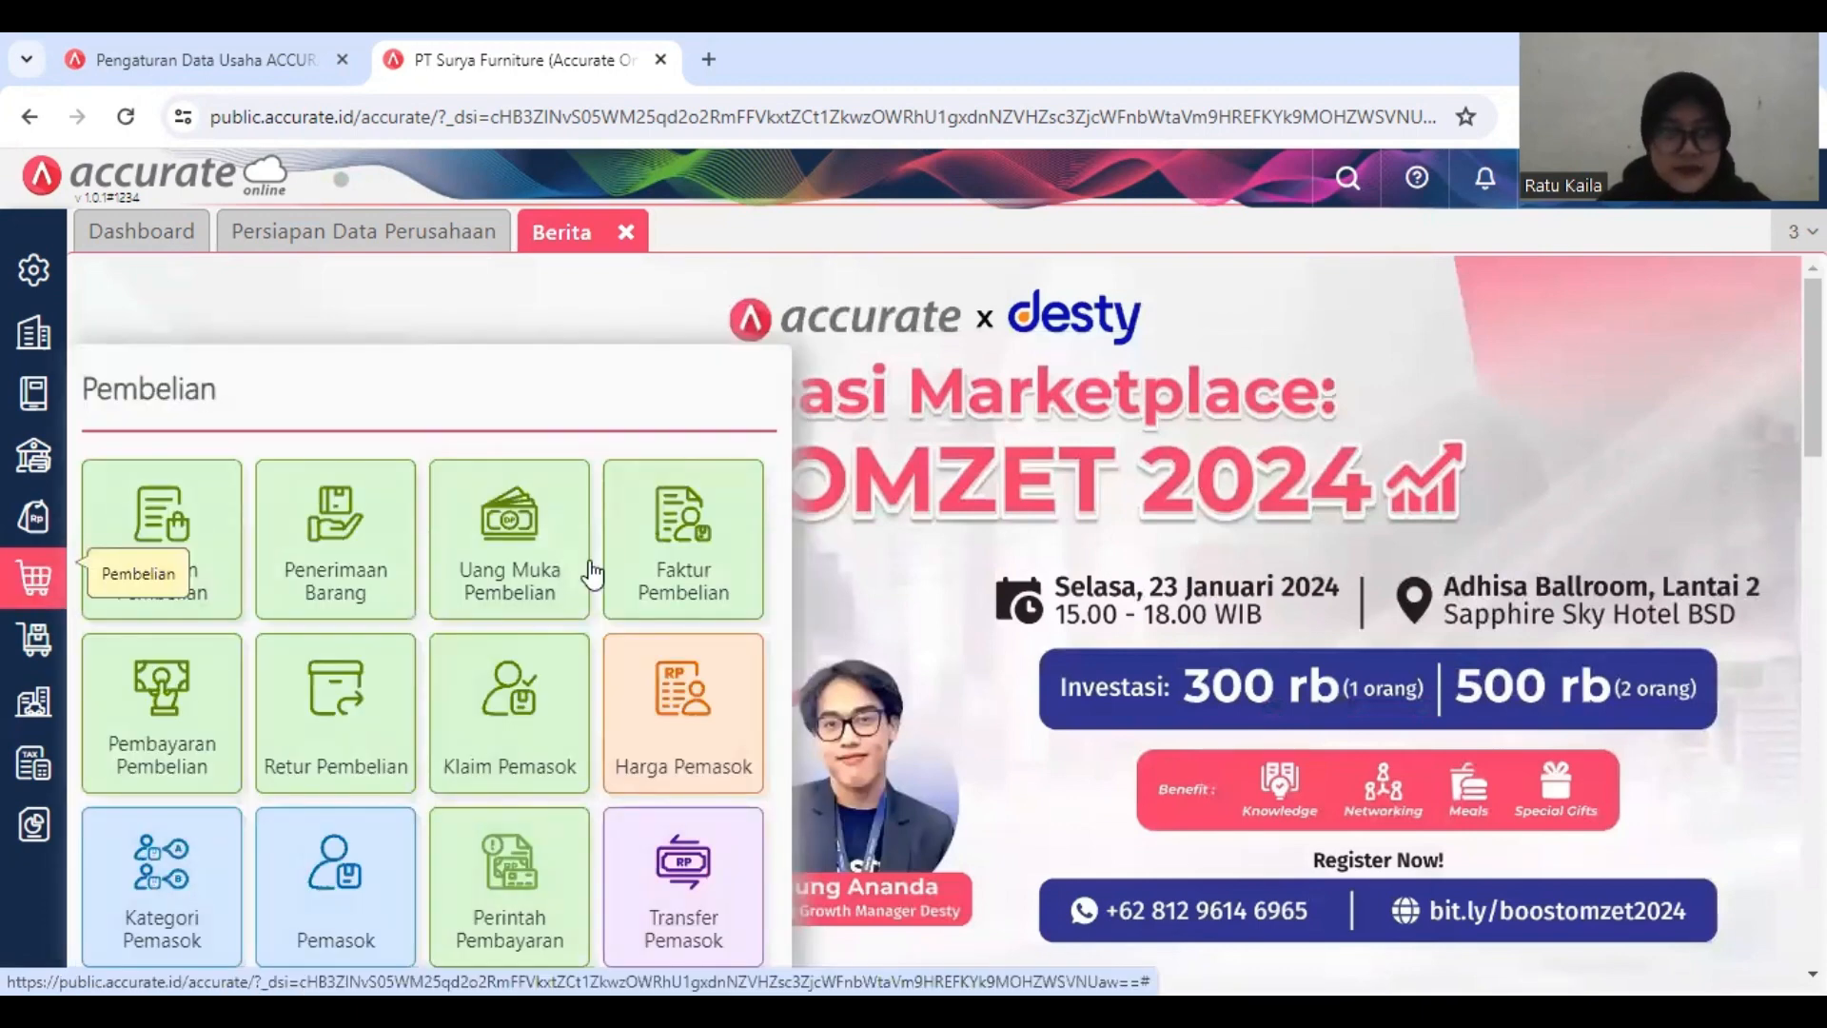
left_click(650, 569)
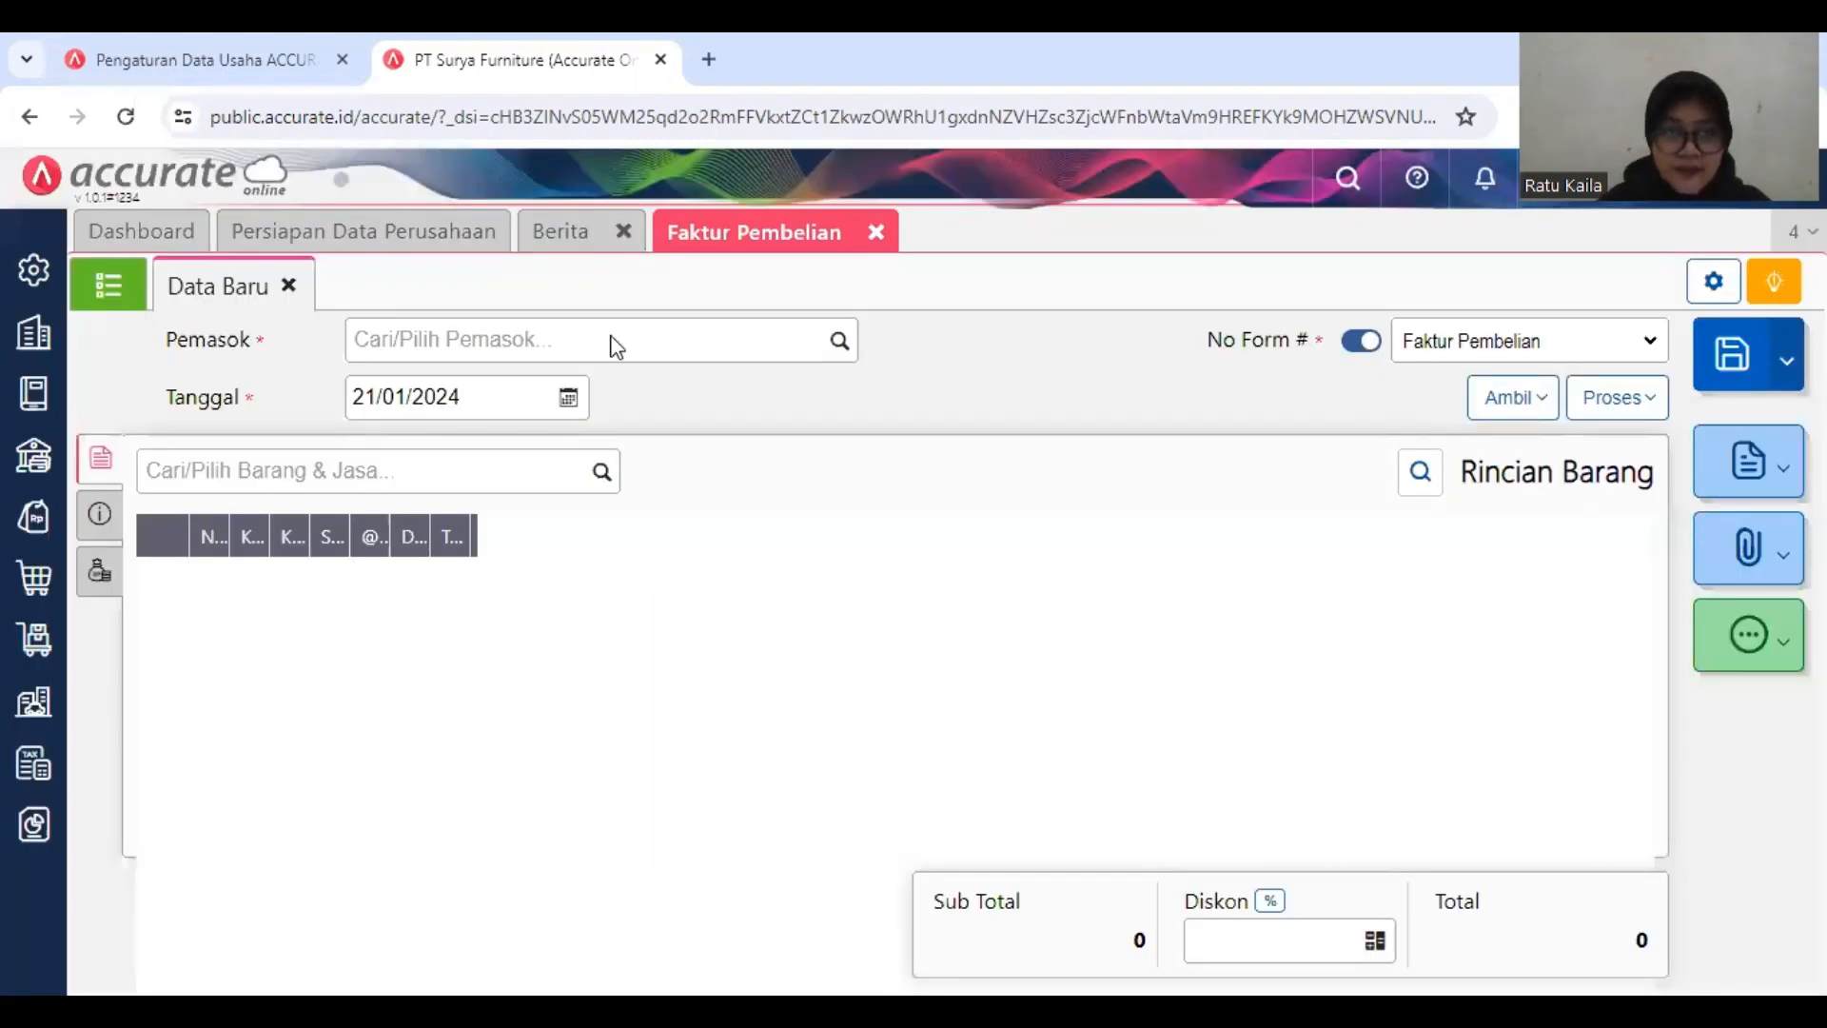
left_click(600, 332)
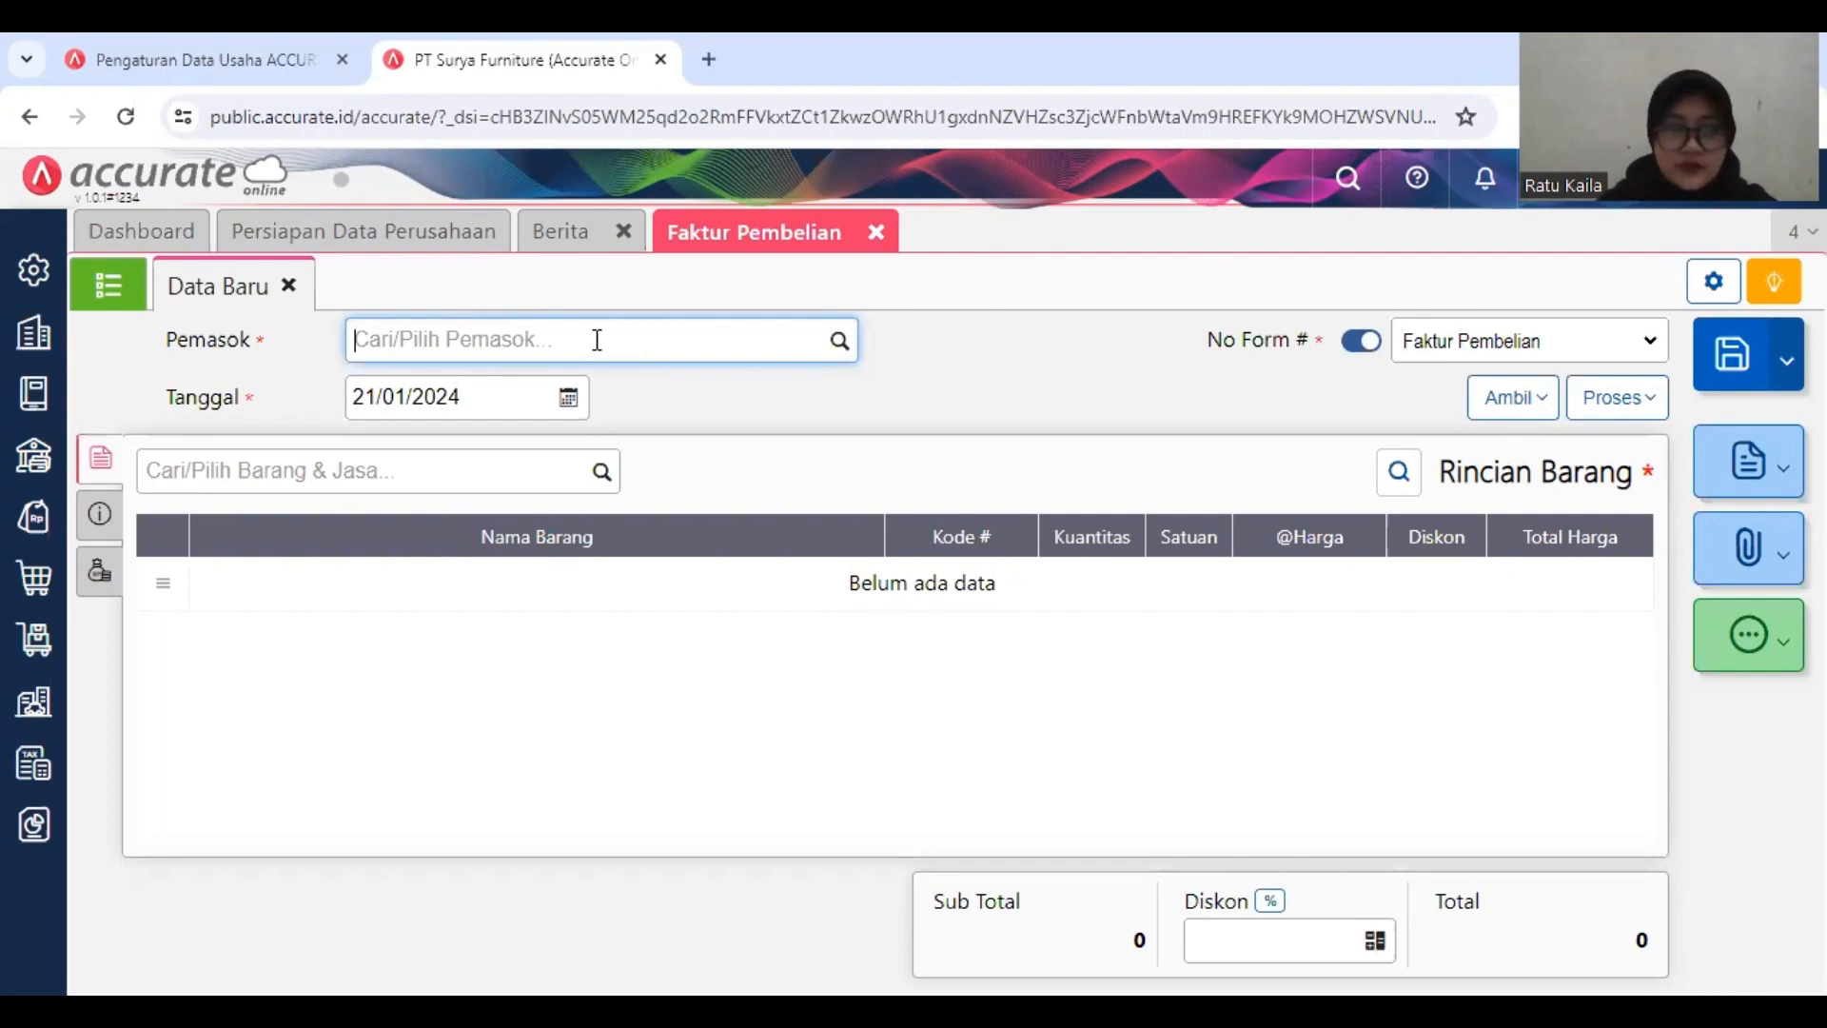
type("pem")
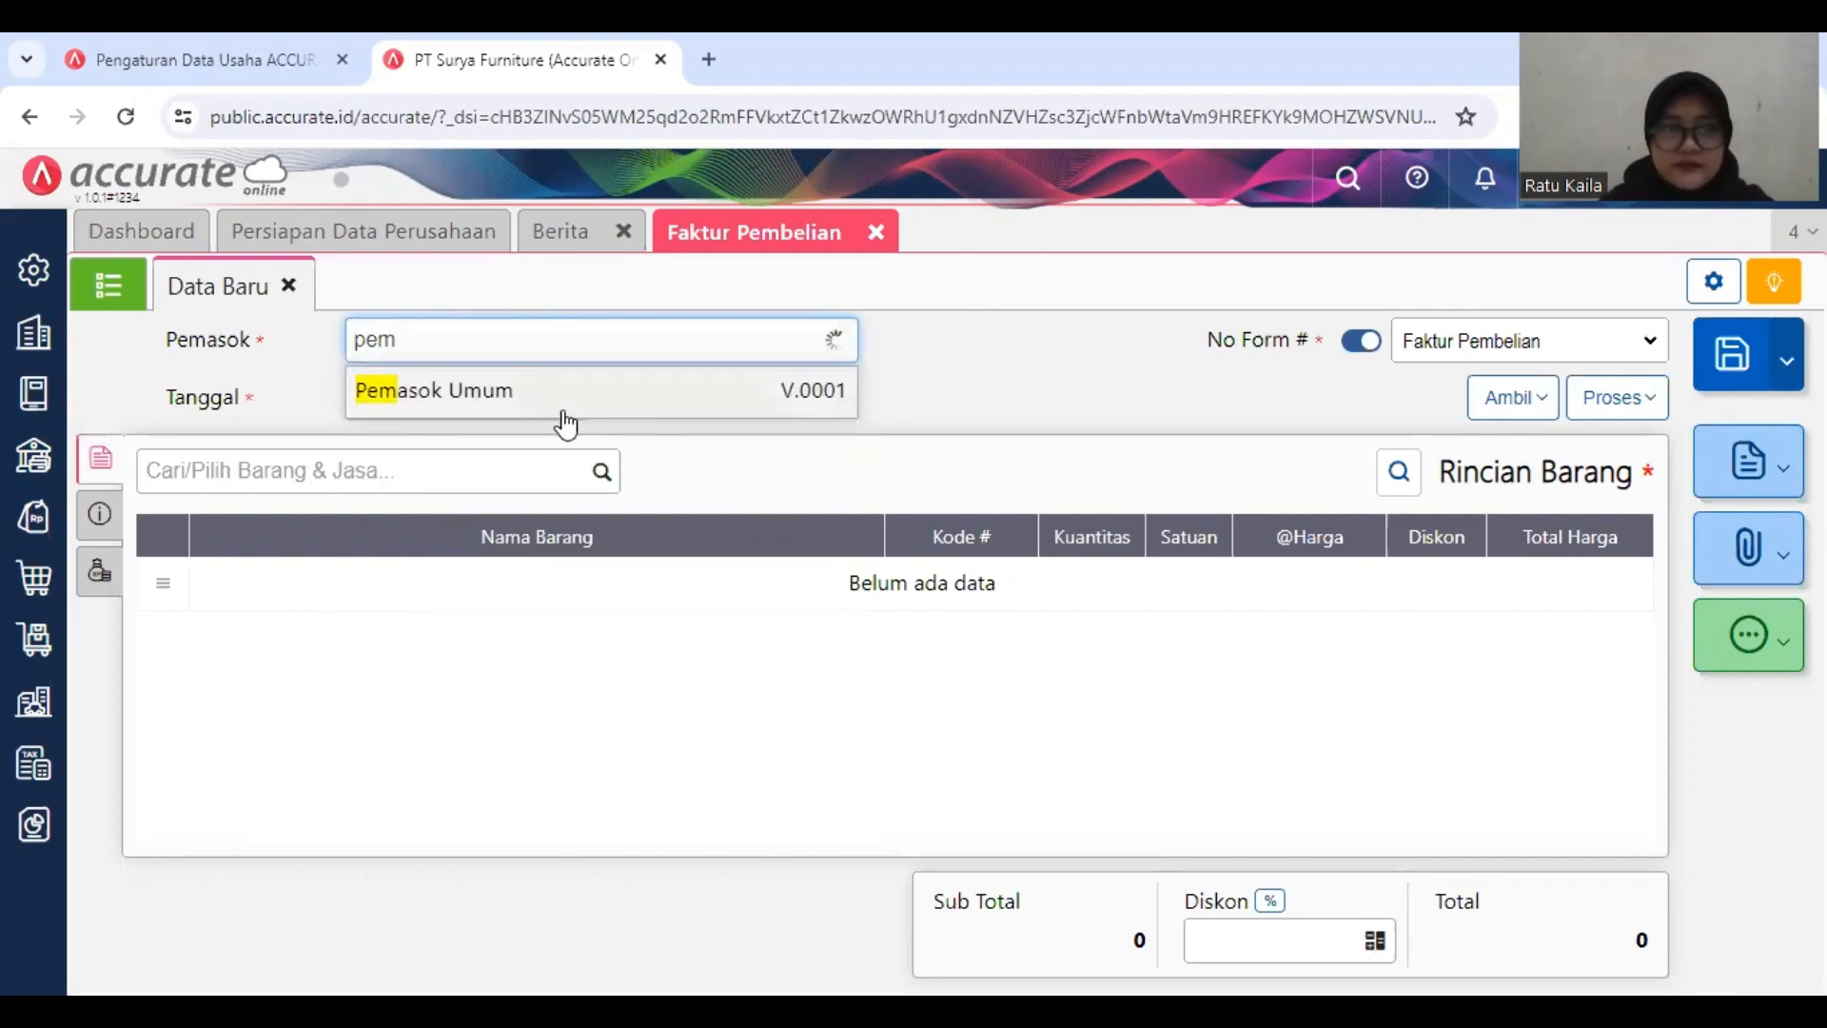
left_click(505, 392)
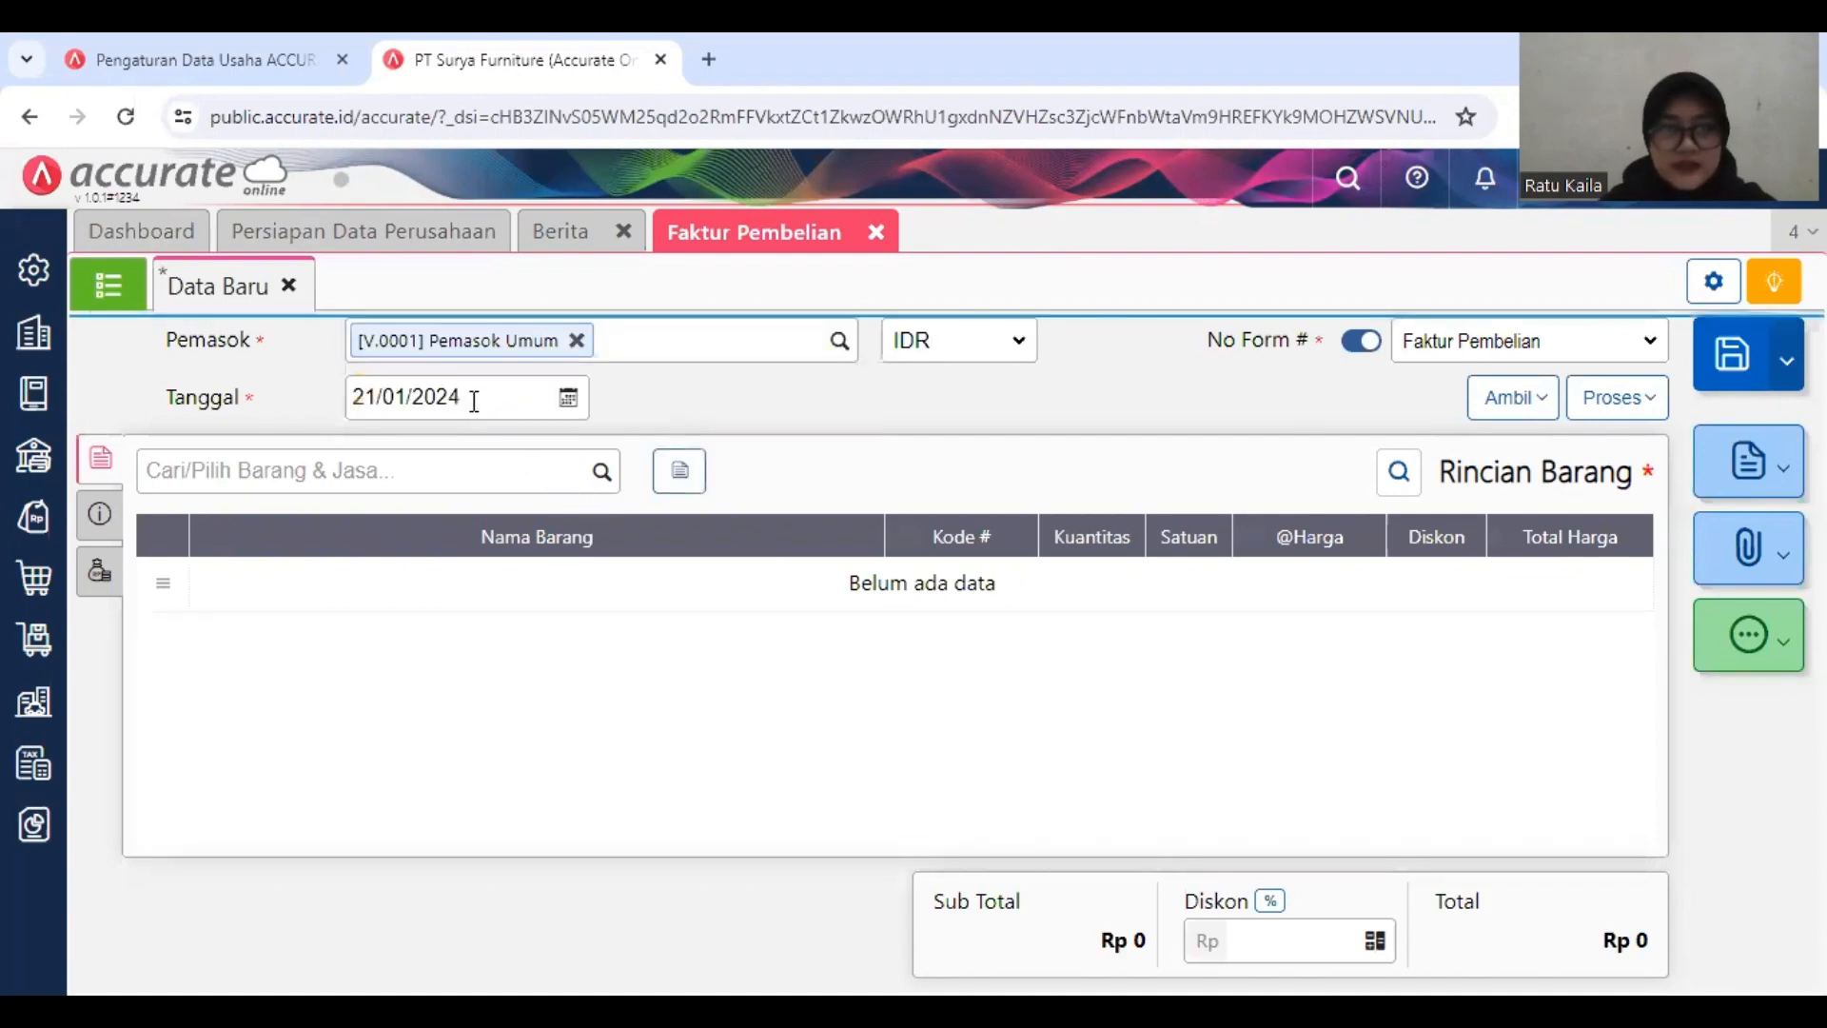
left_click(473, 400)
type("13/")
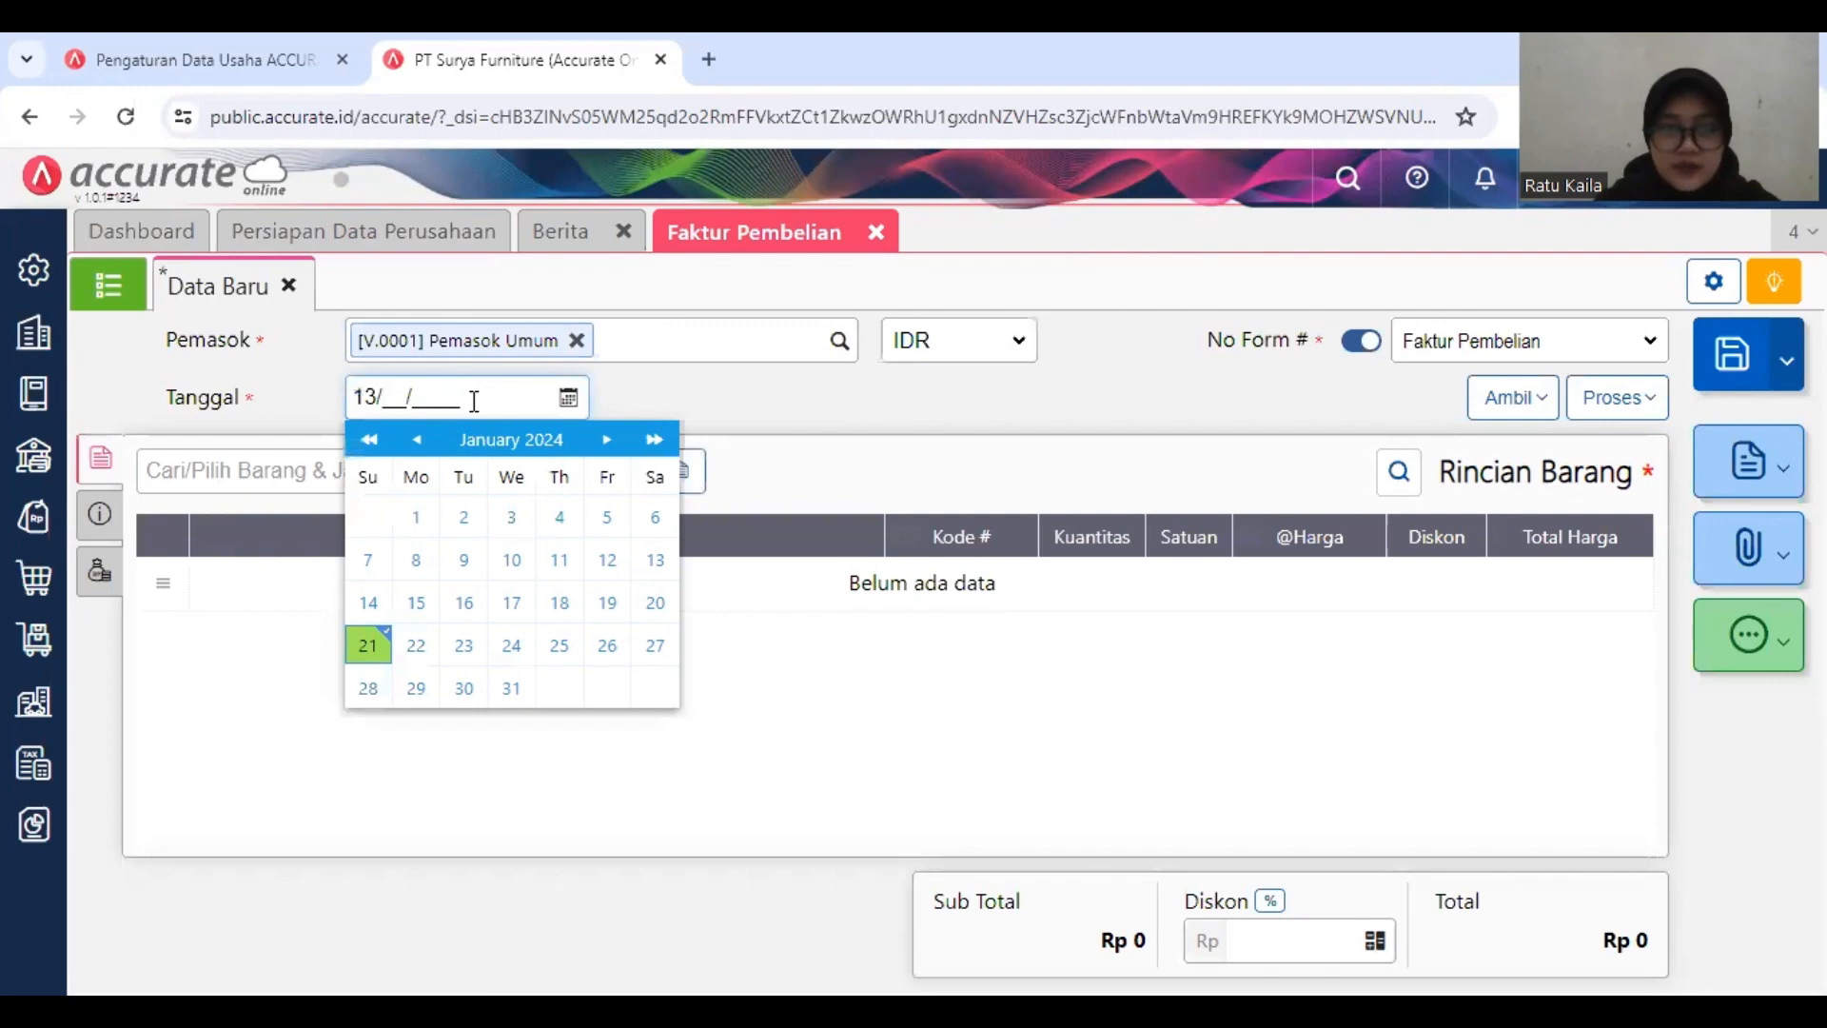
type("01/2019")
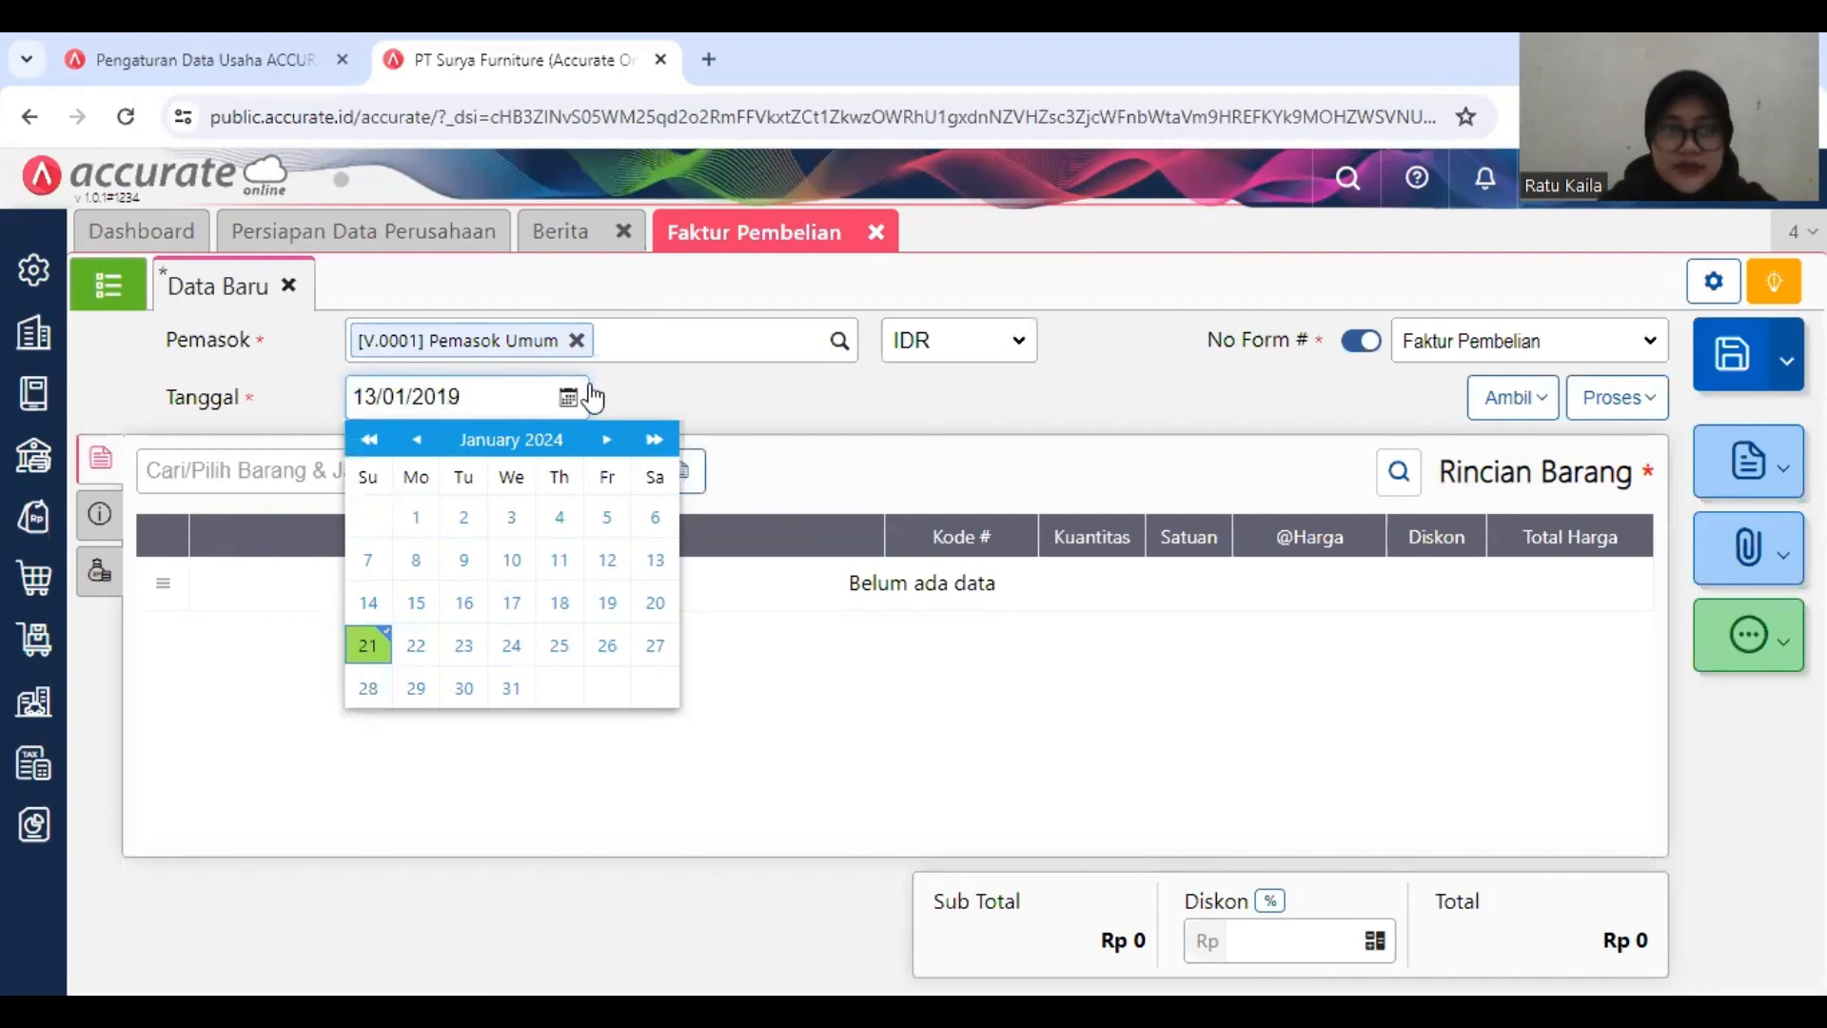
left_click(688, 390)
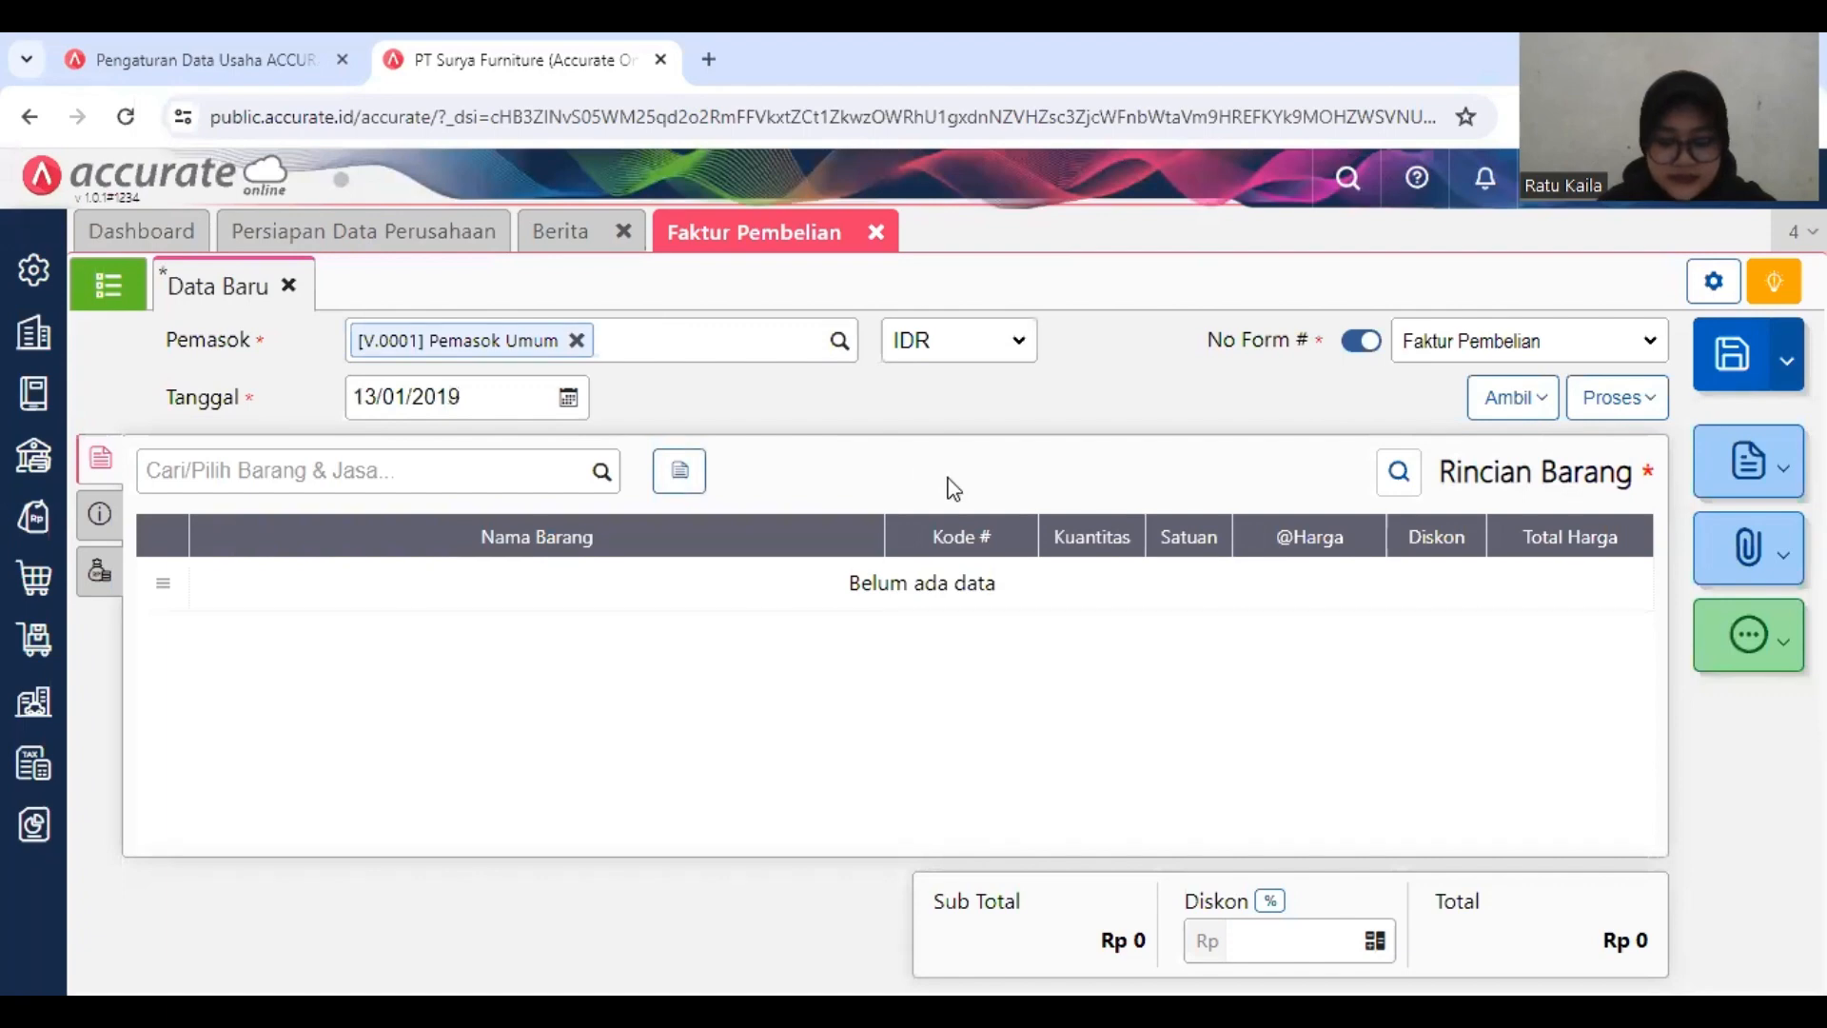
Step: Find the item Meja Kaca and add it to the purchase invoice's item details
left_click(1514, 407)
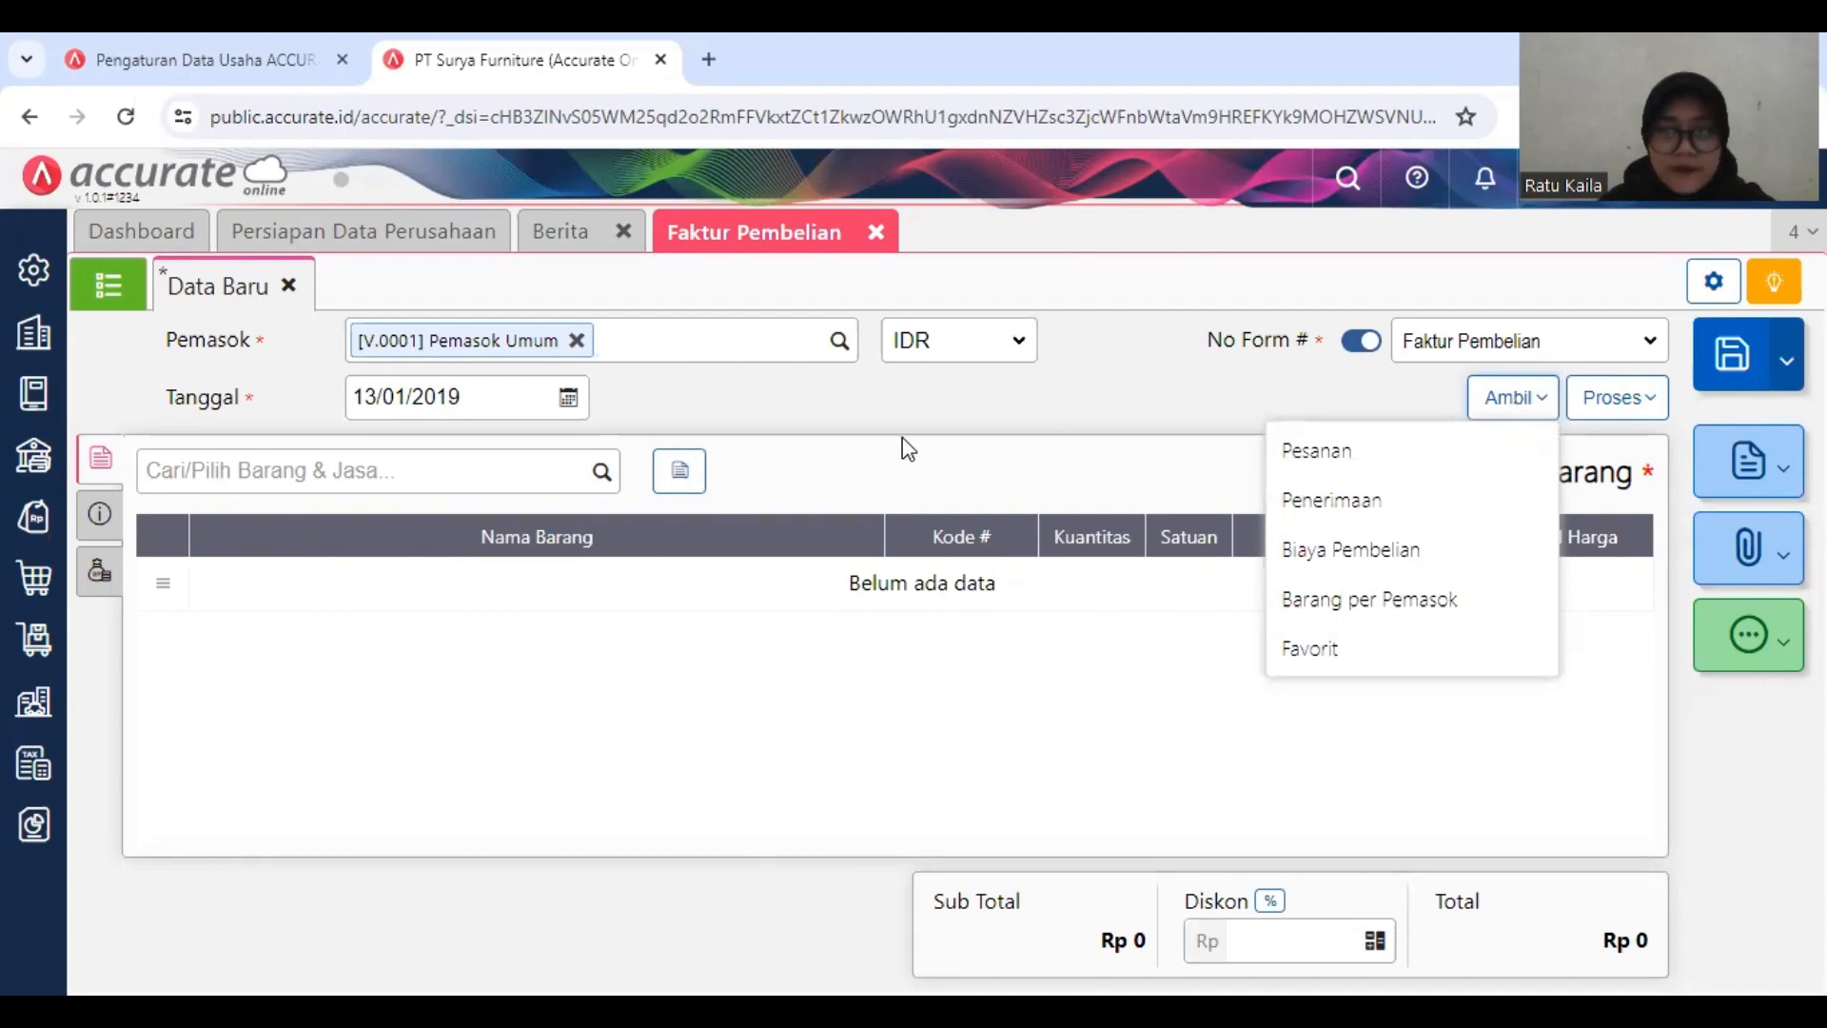
left_click(541, 463)
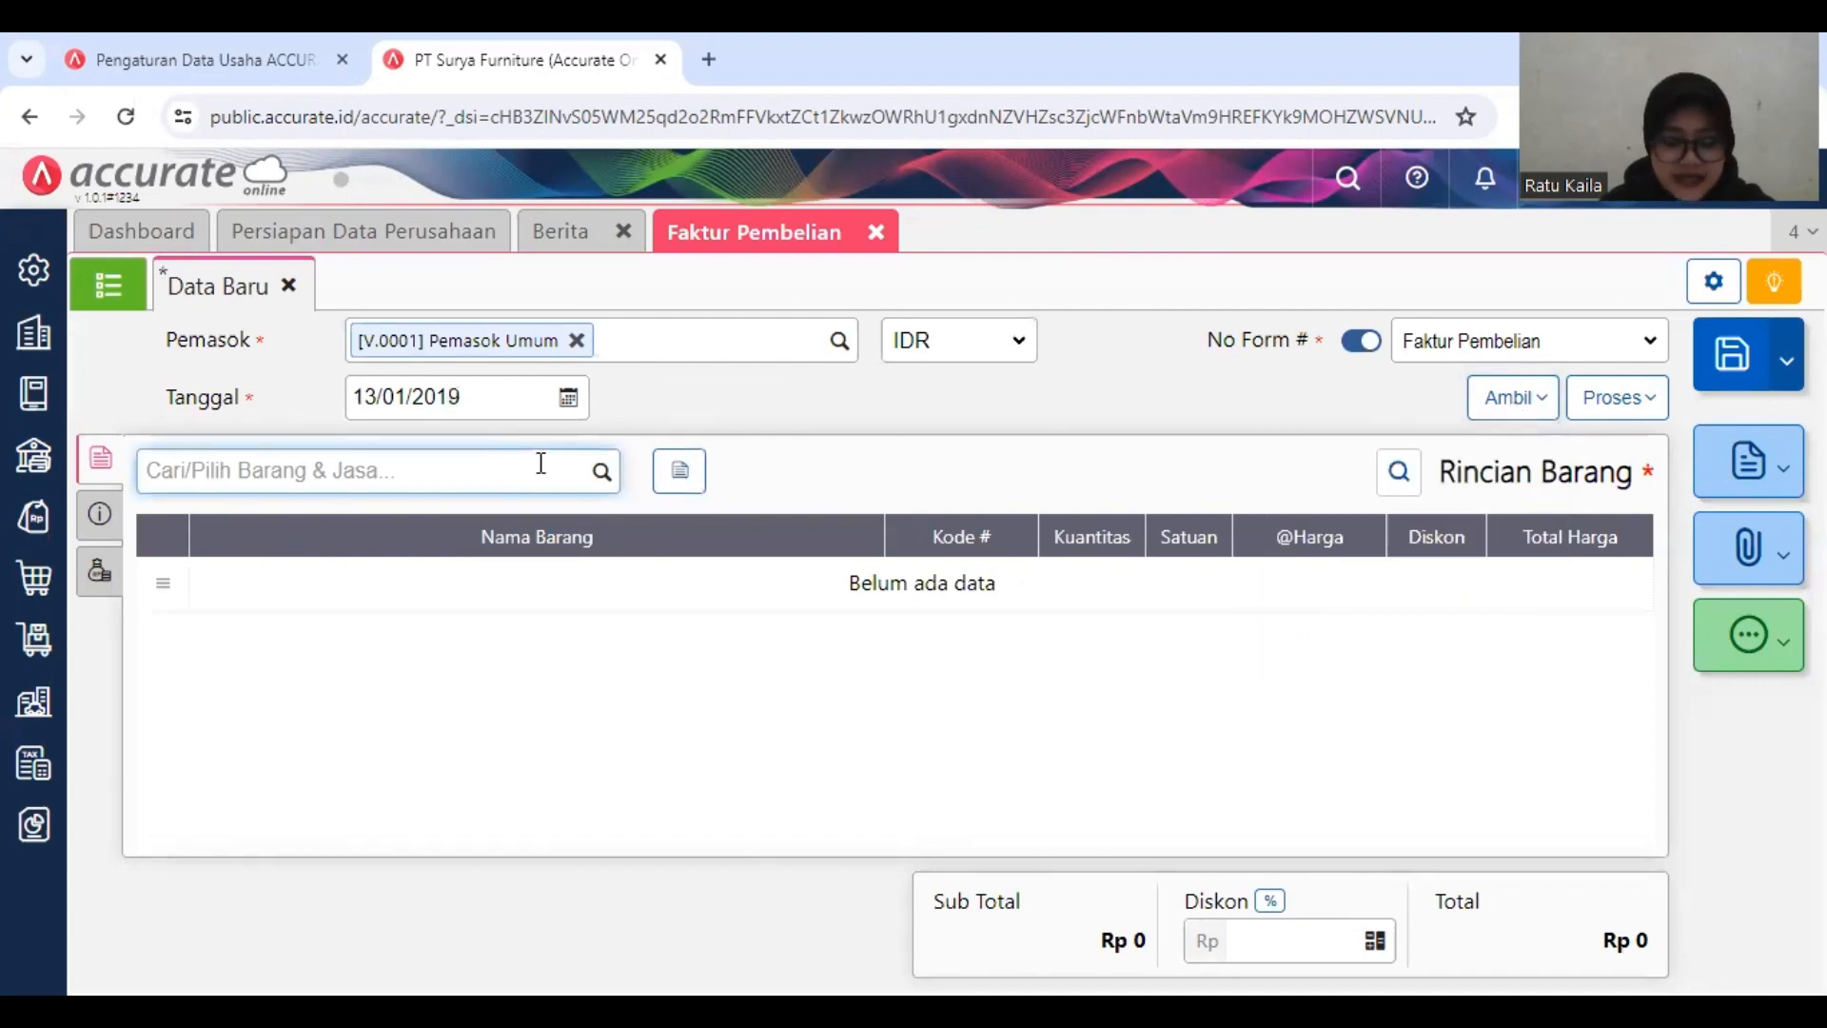
type("MEJA")
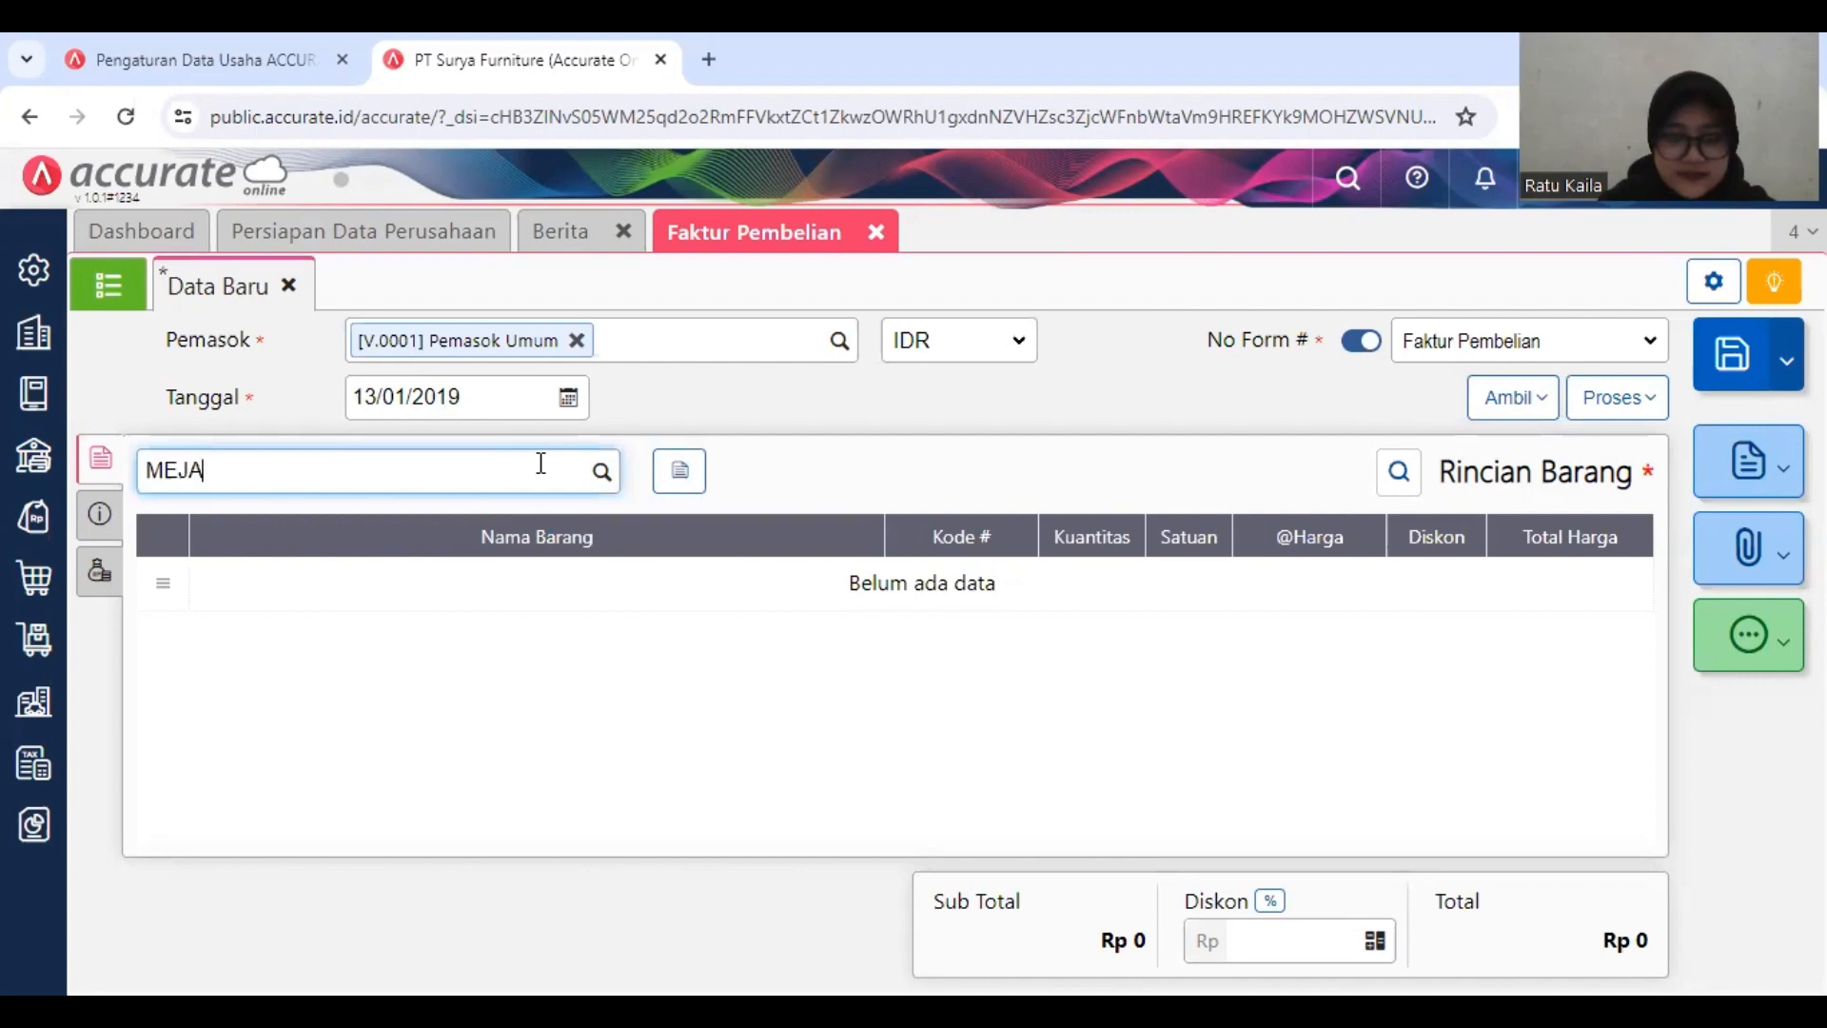
type(" KACA")
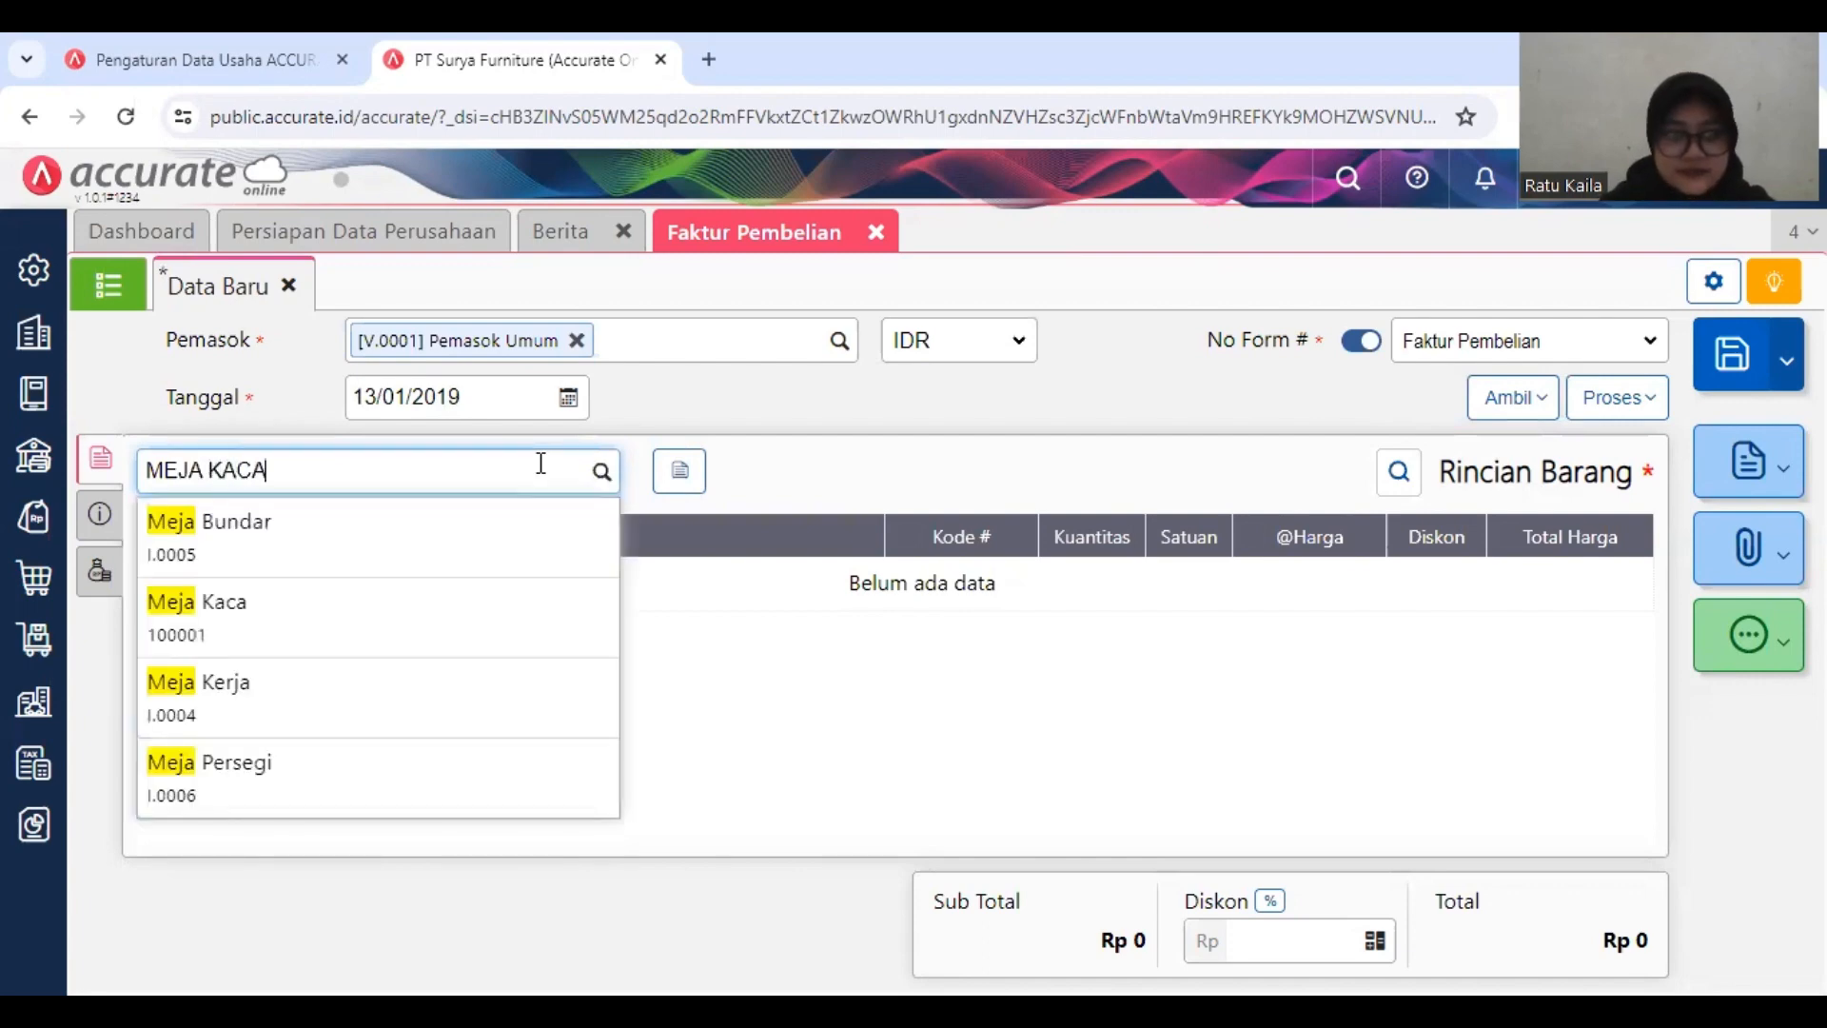
left_click(453, 550)
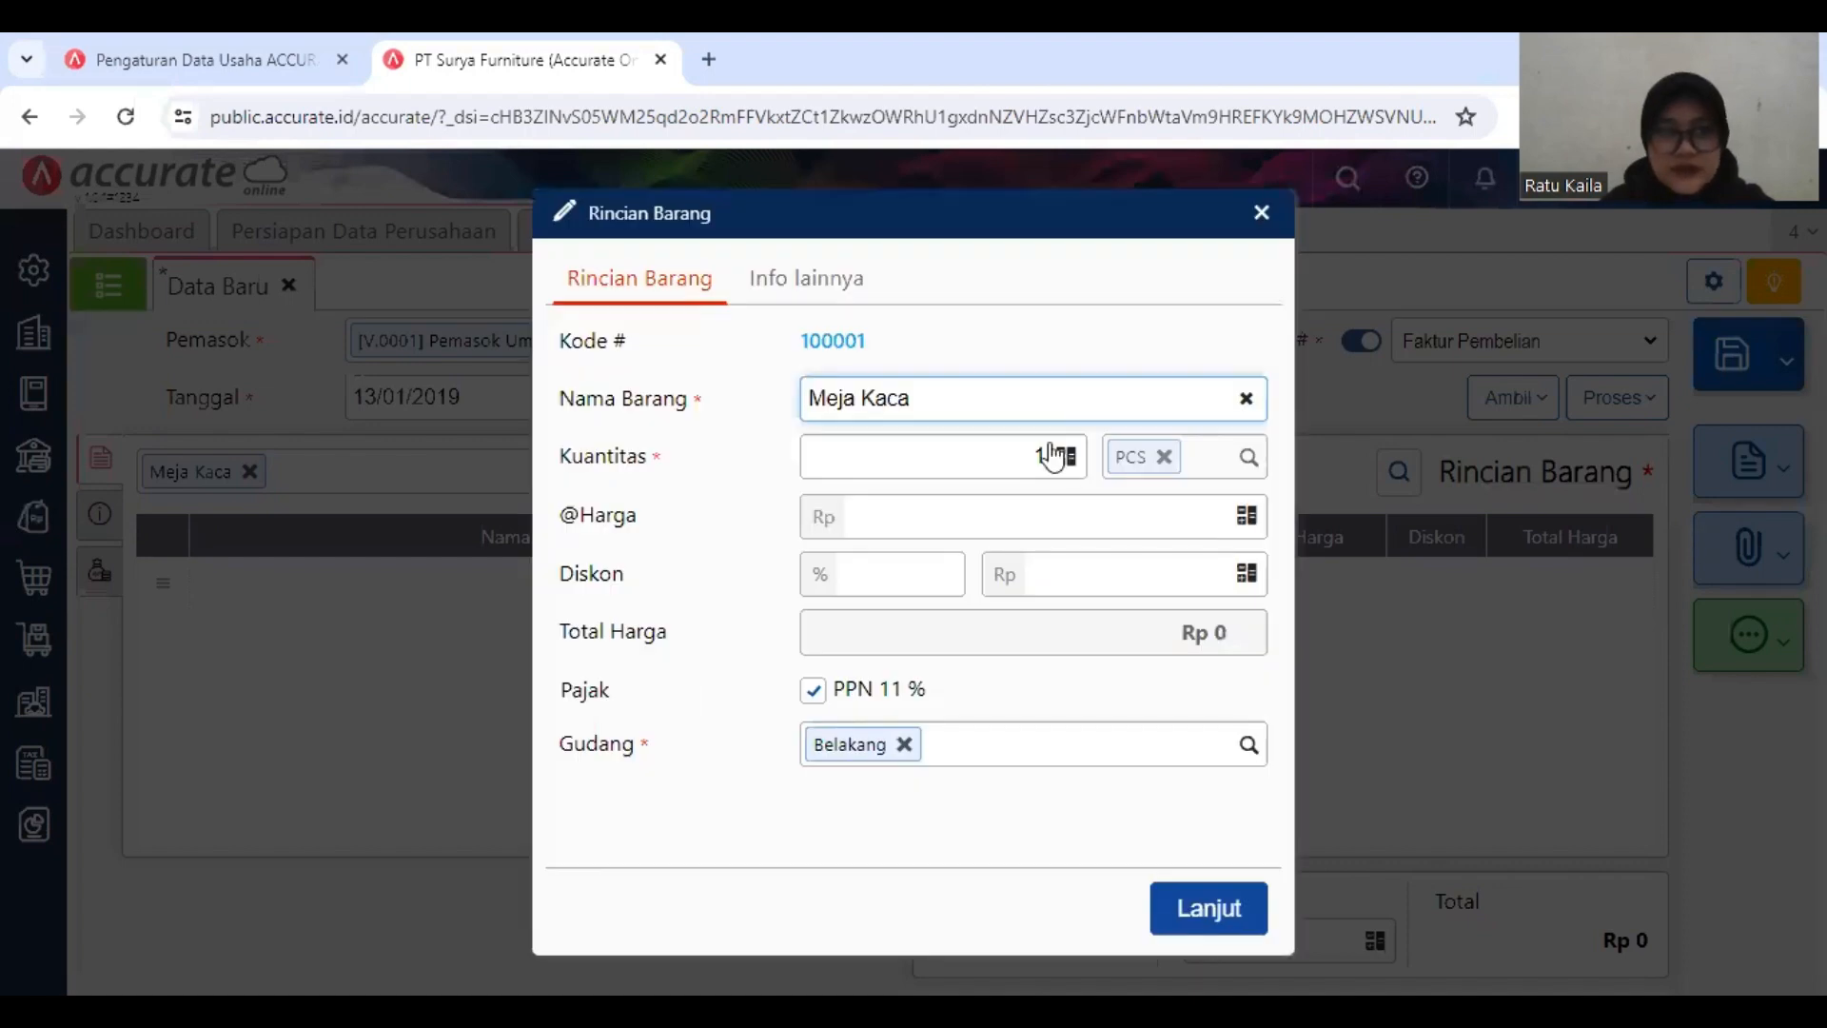
Step: Set the Meja Kaca line's quantity to 100 PCS and its unit price to Rp 85.000
left_click(1048, 456)
type("00")
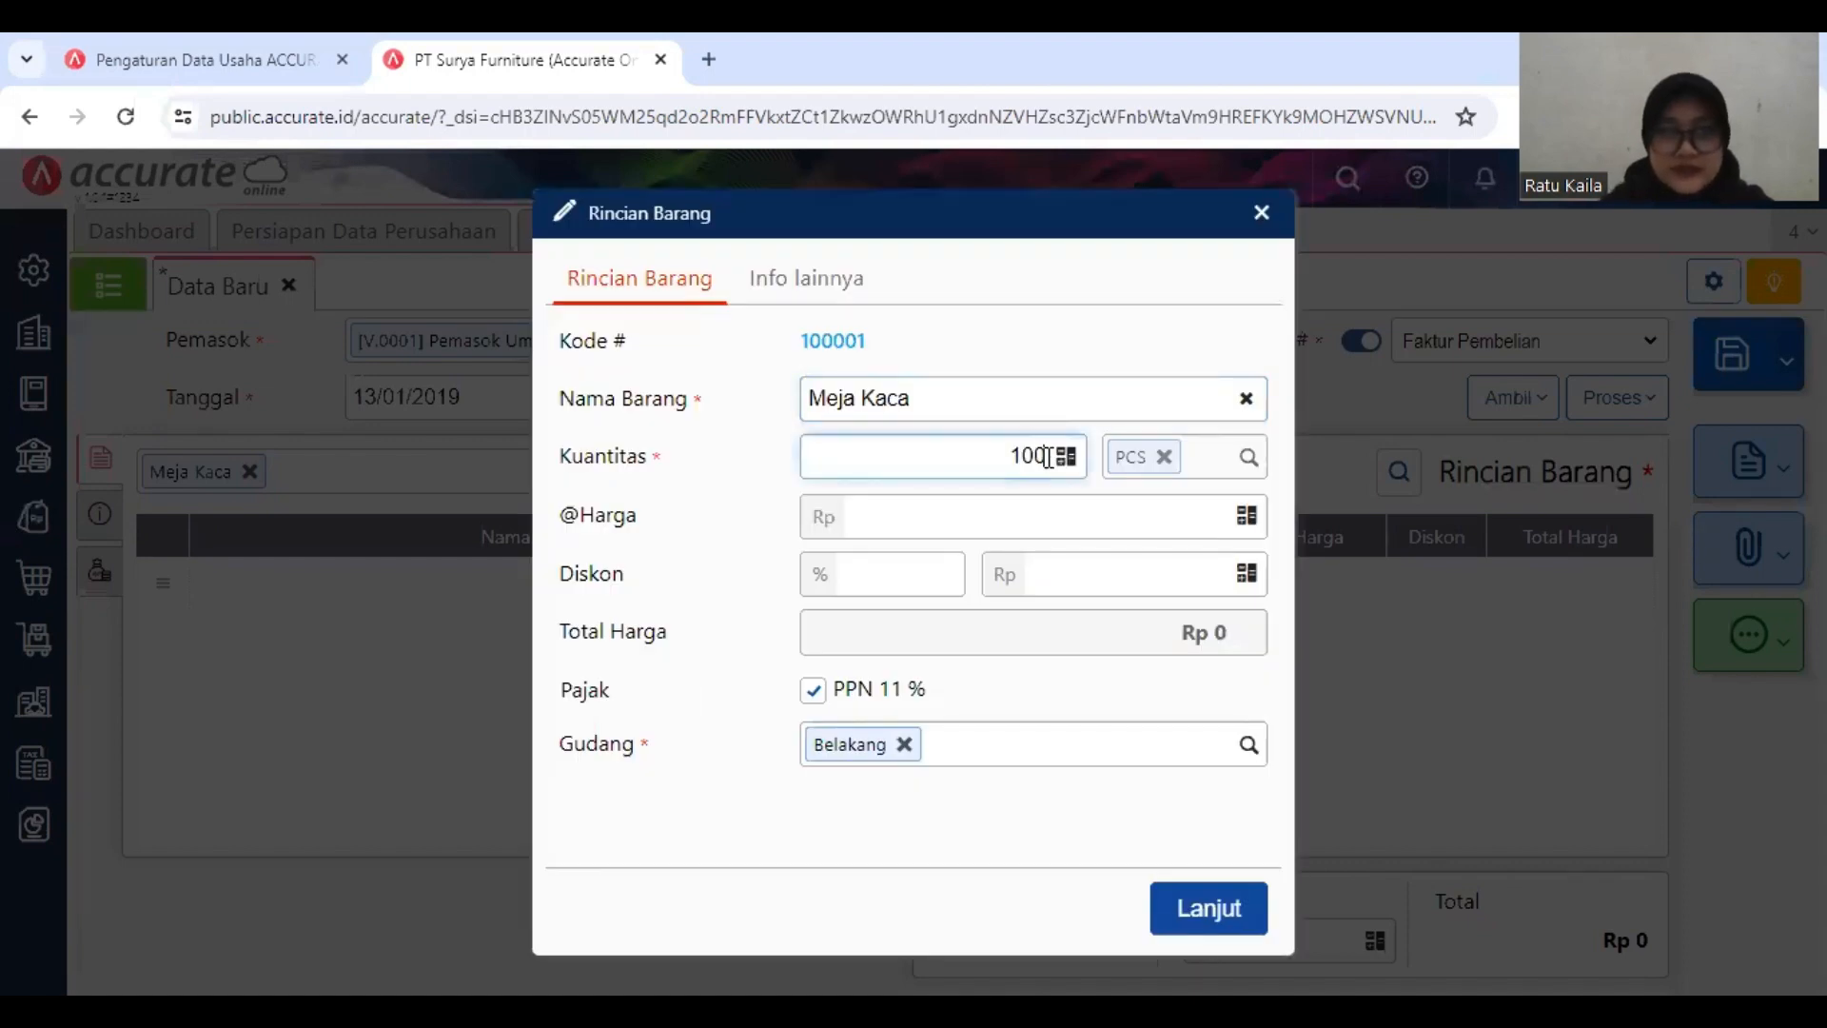
left_click(1134, 519)
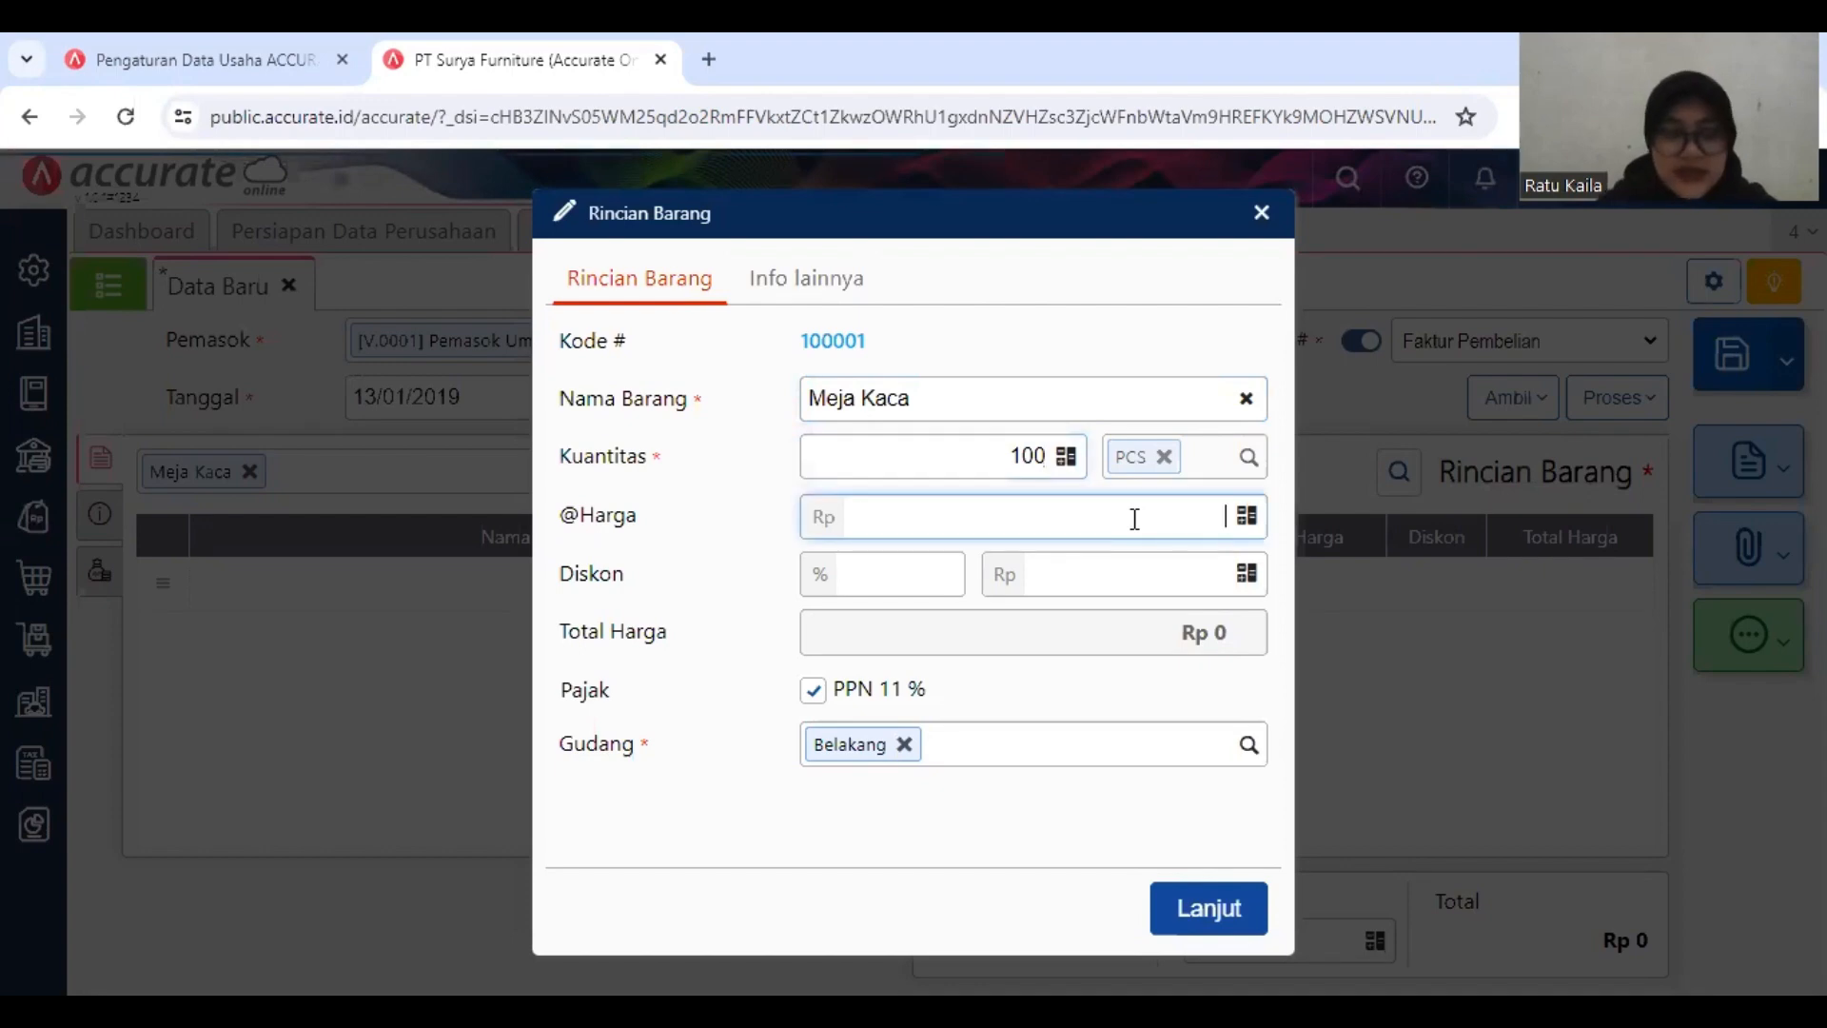
type("6")
key("BackSpace")
type("8")
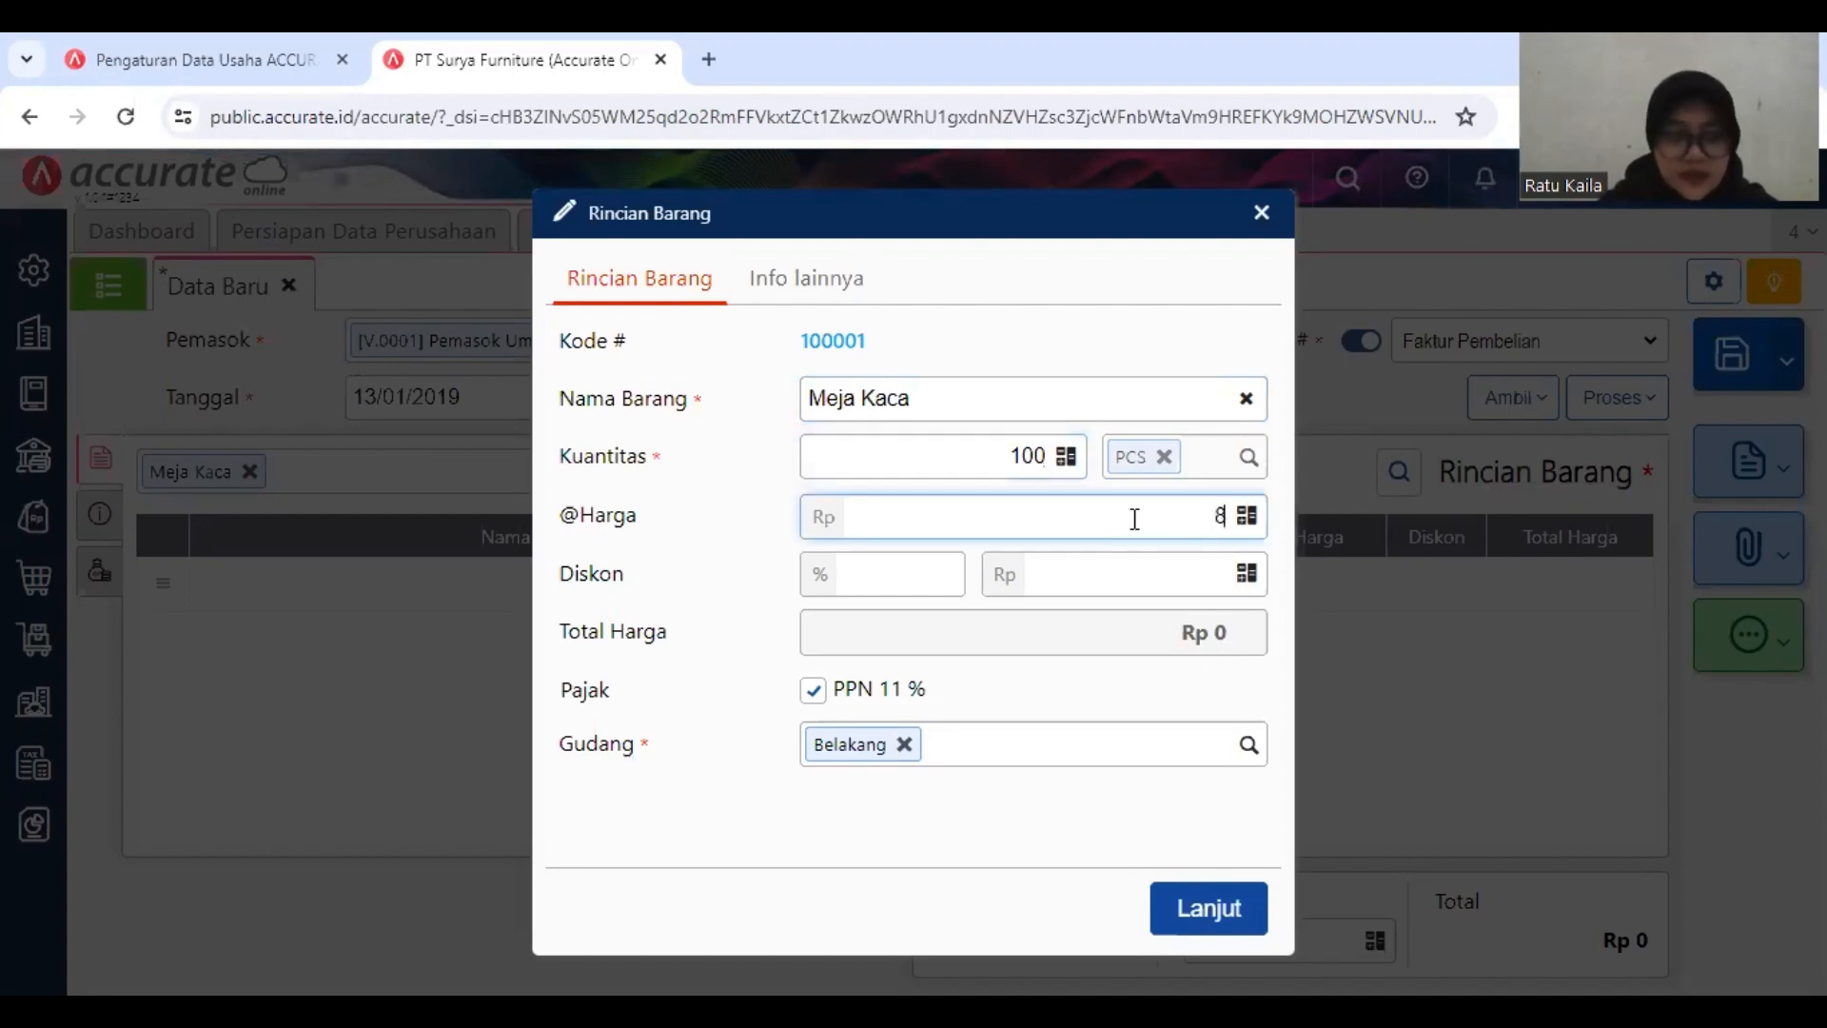
type("5.000")
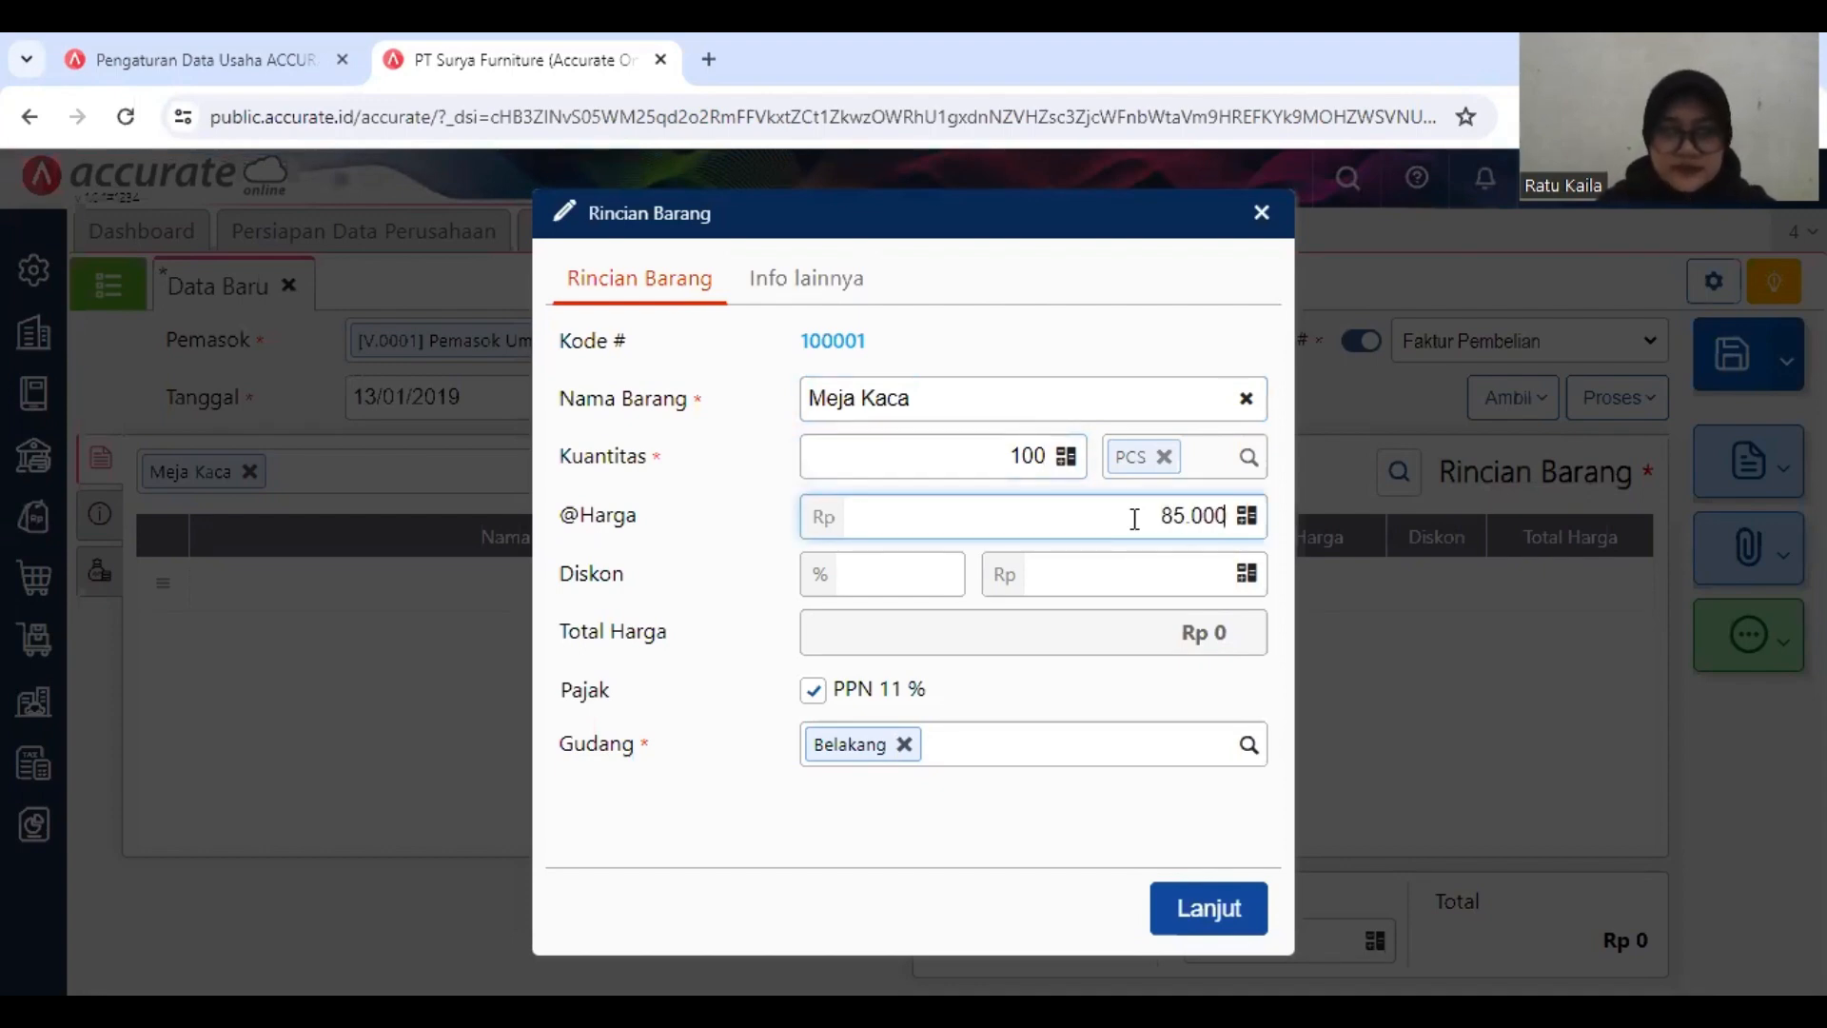
Step: Assign the Meja Kaca line to the Depan warehouse and confirm its item details
left_click(1248, 750)
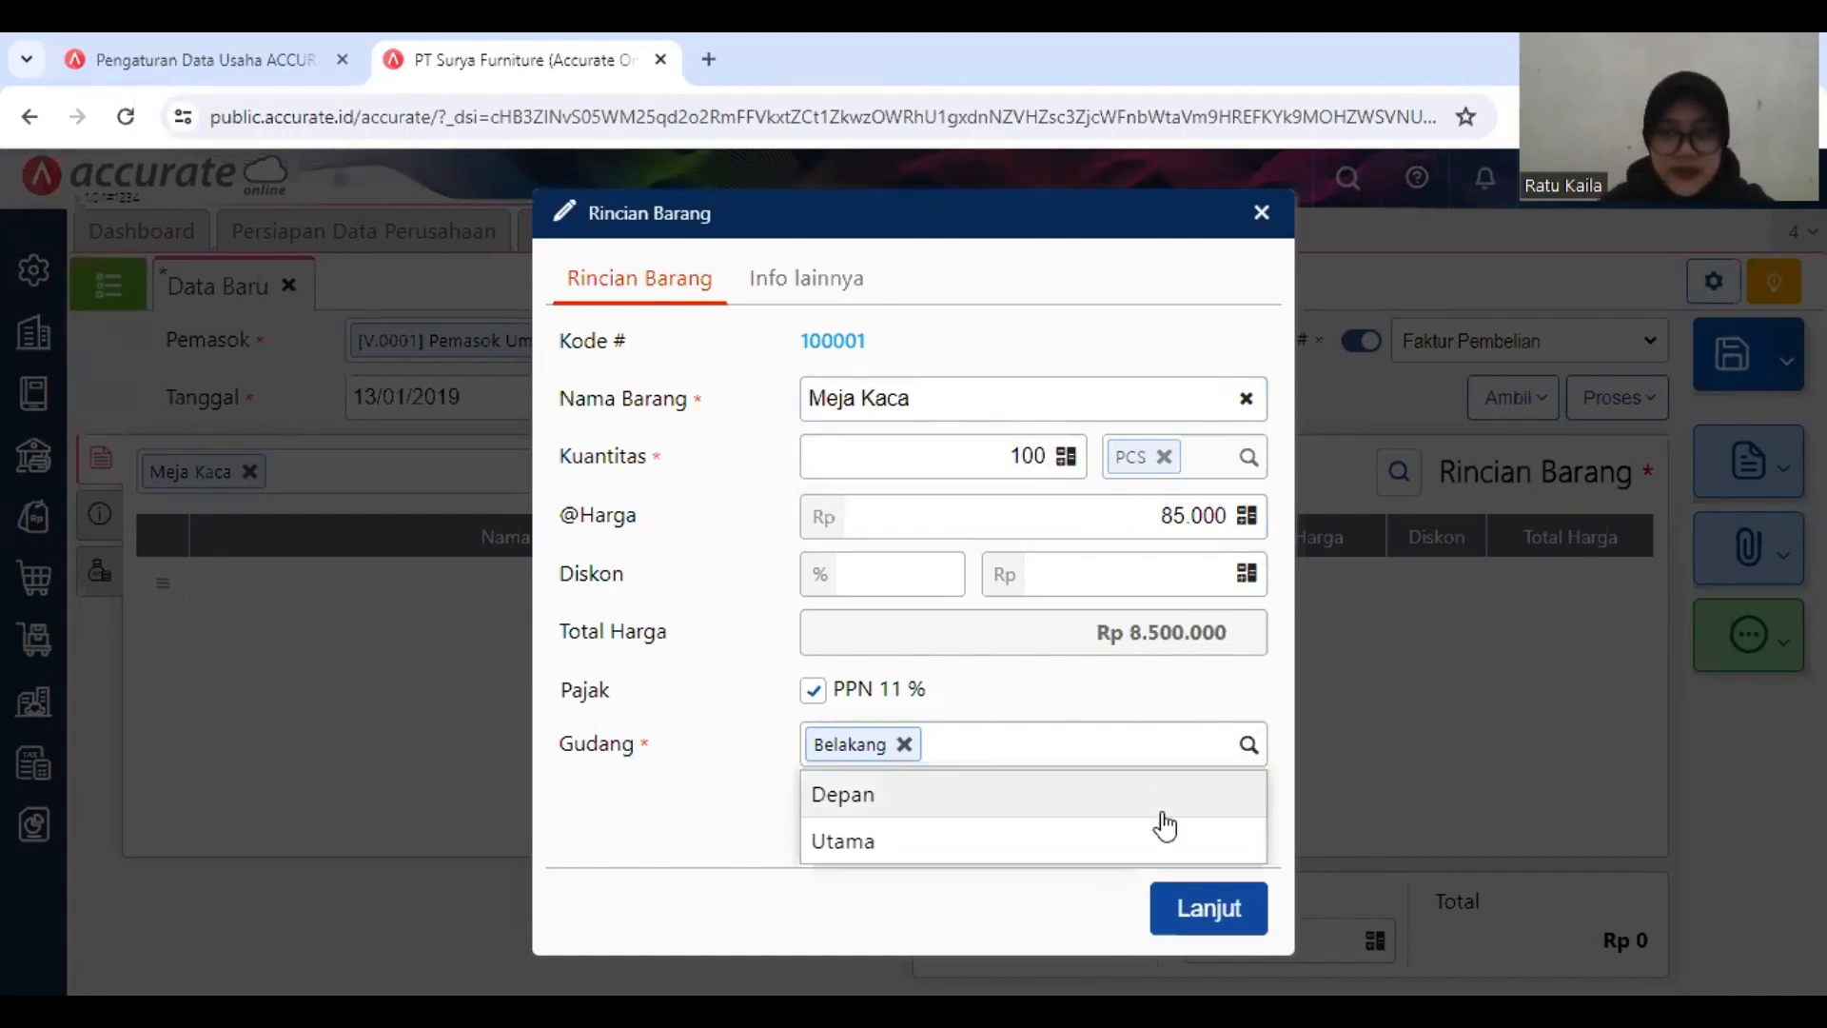
left_click(1165, 807)
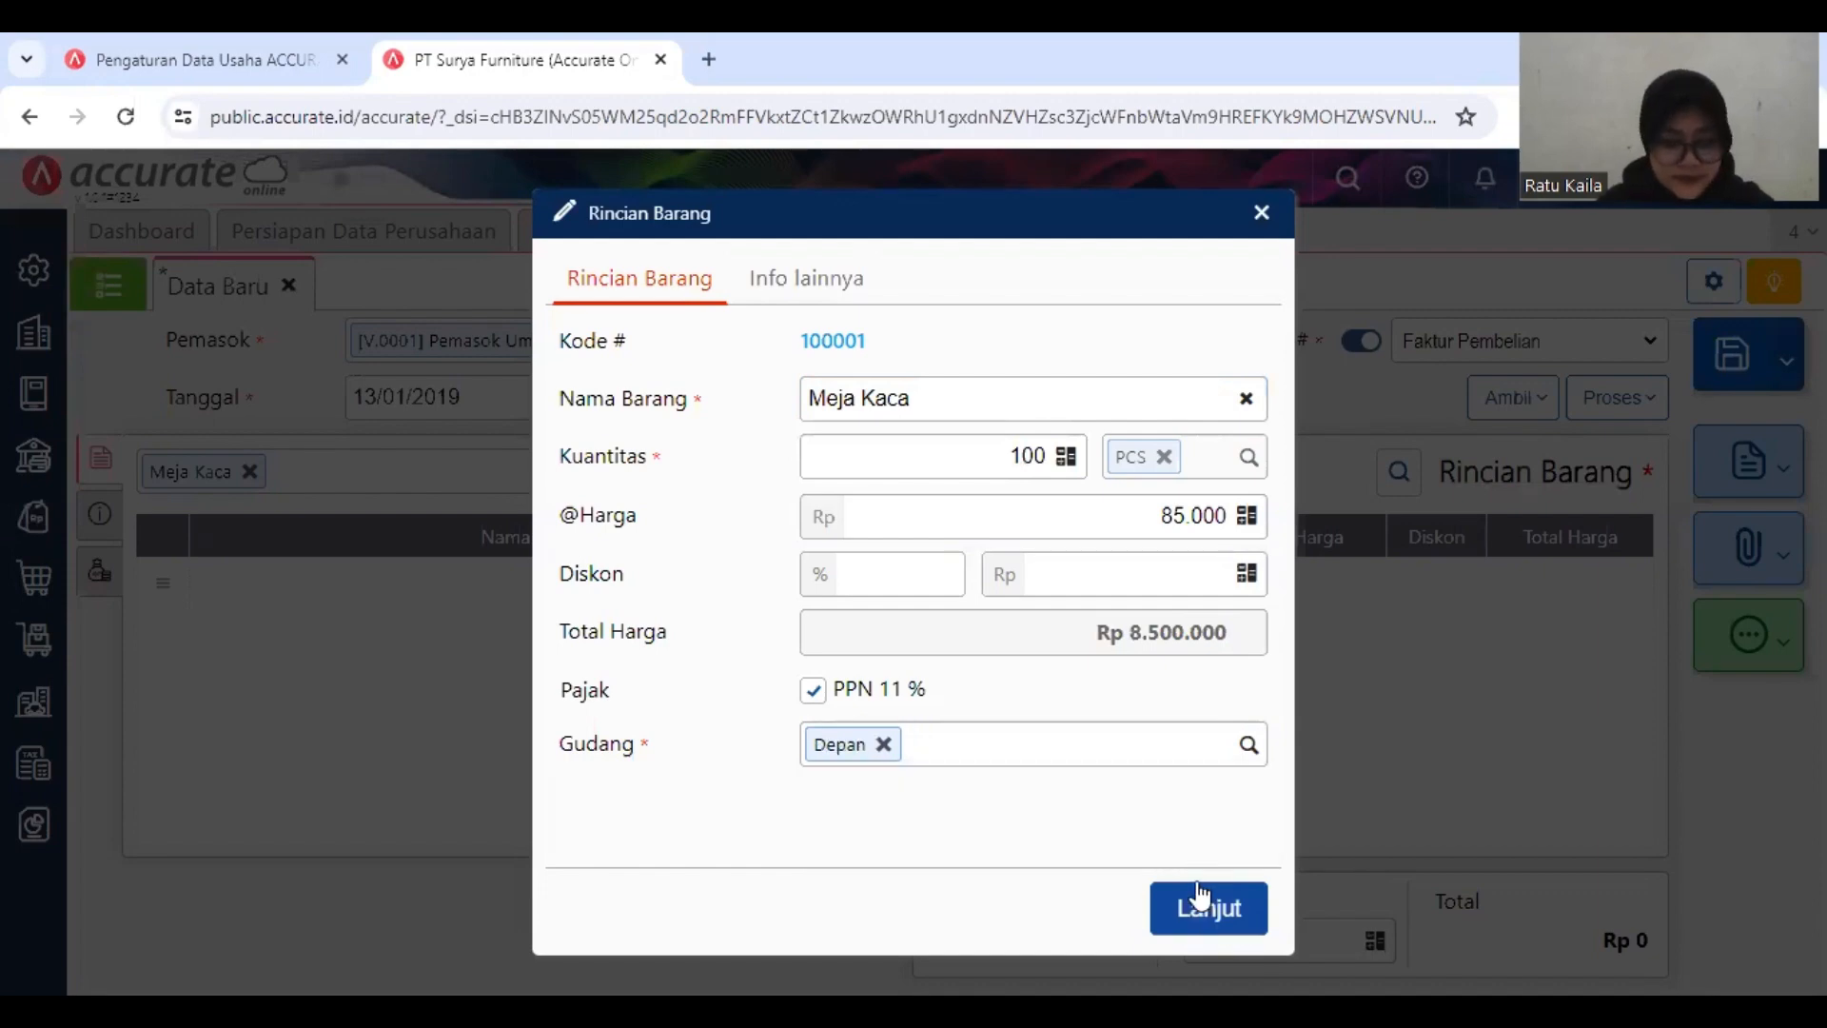
left_click(1201, 897)
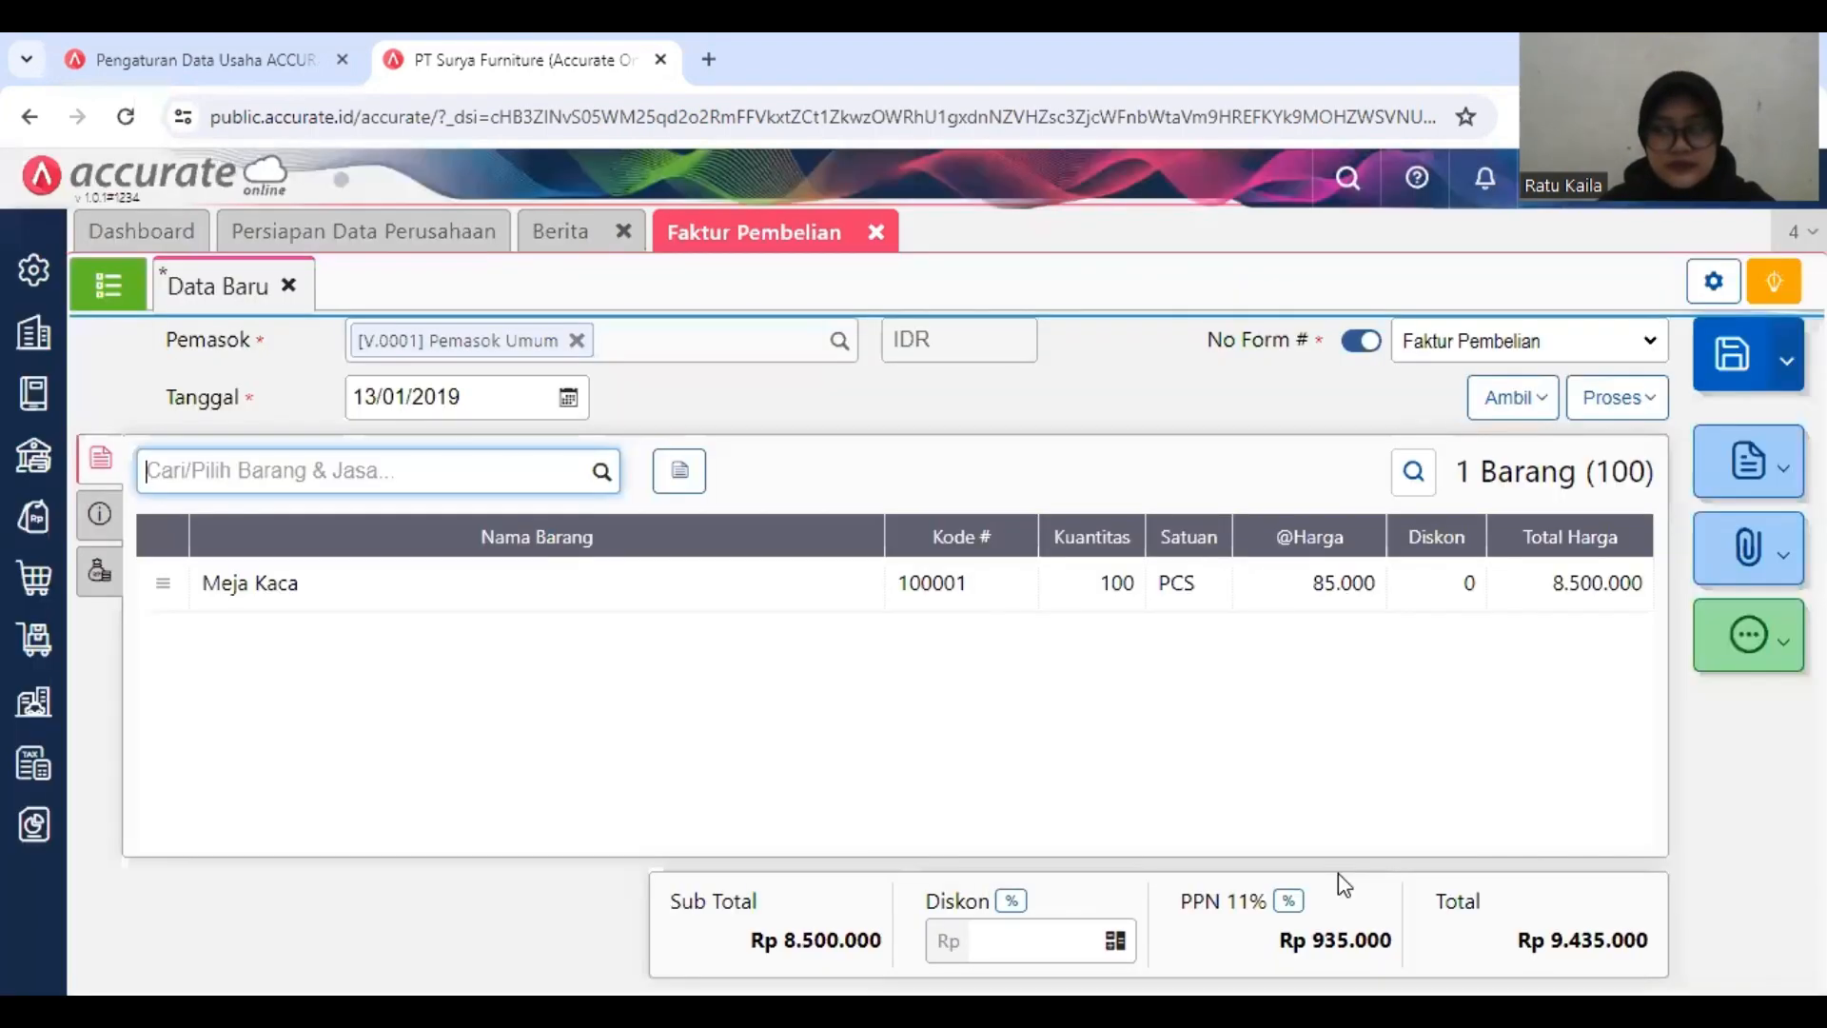
Step: Change the purchase invoice's PPN rate to Tarif 10%
left_click(1288, 904)
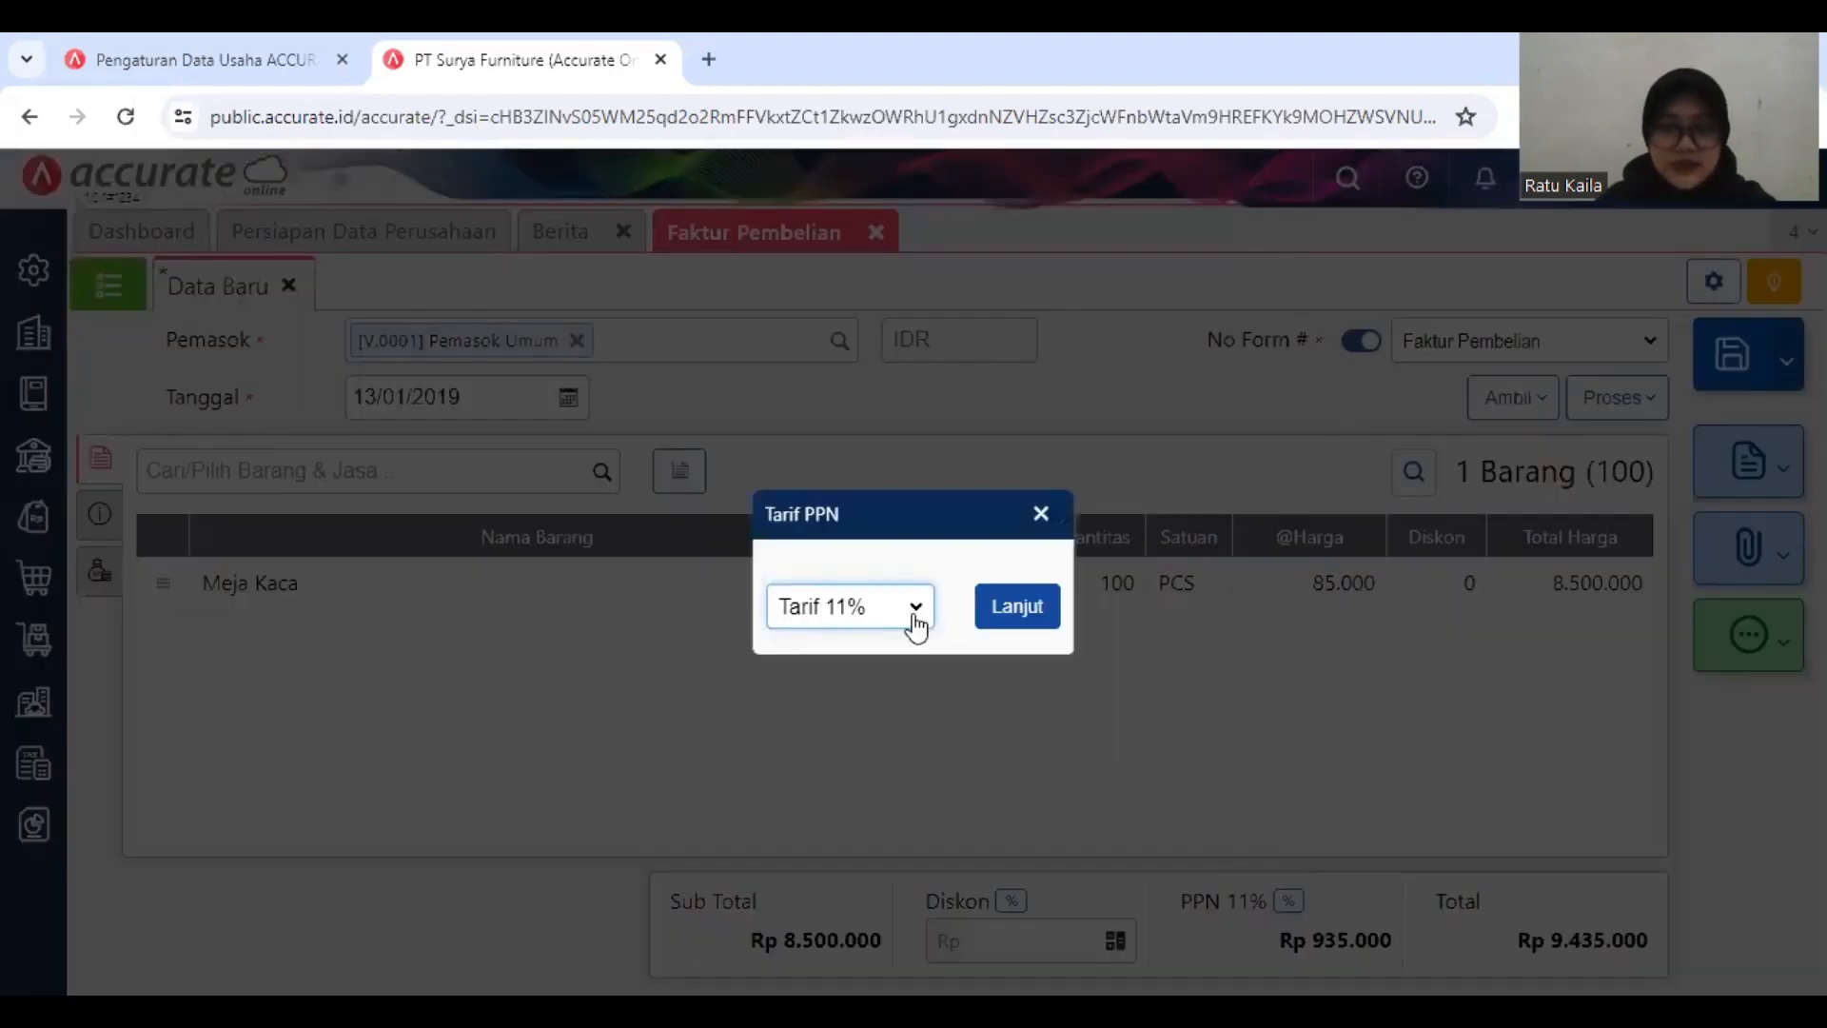
left_click(883, 636)
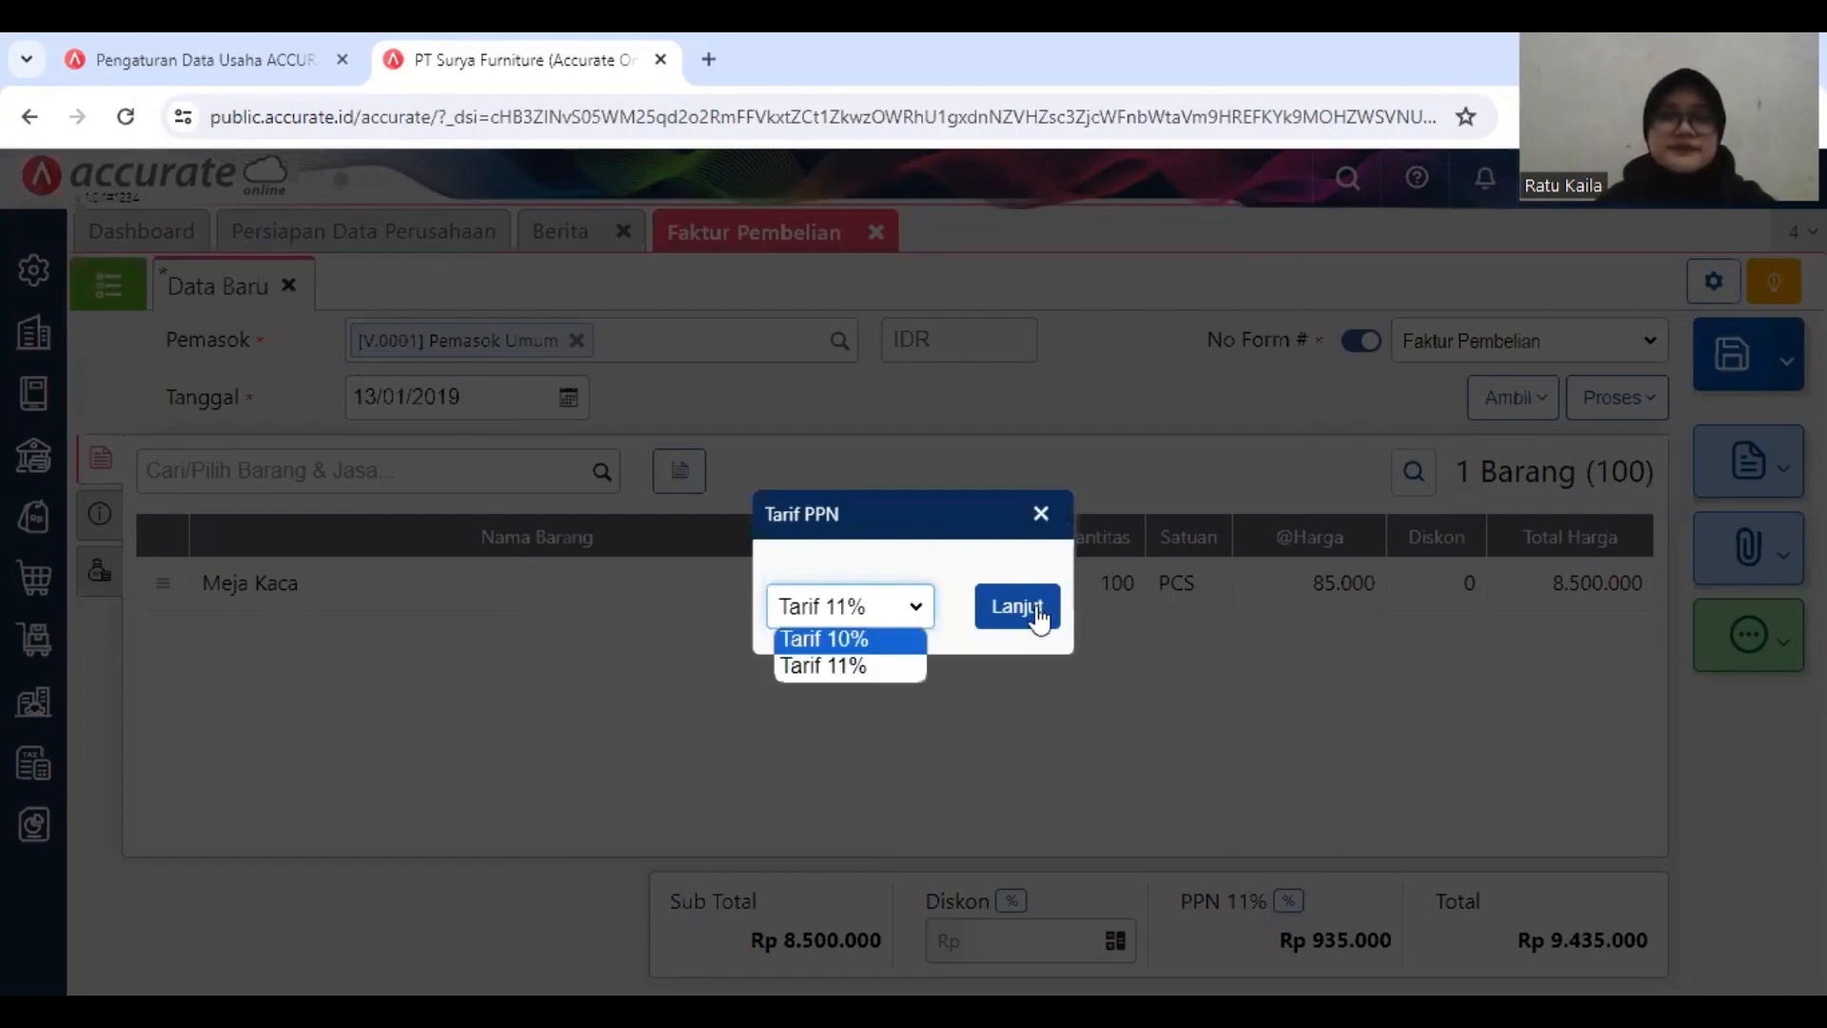
left_click(1037, 617)
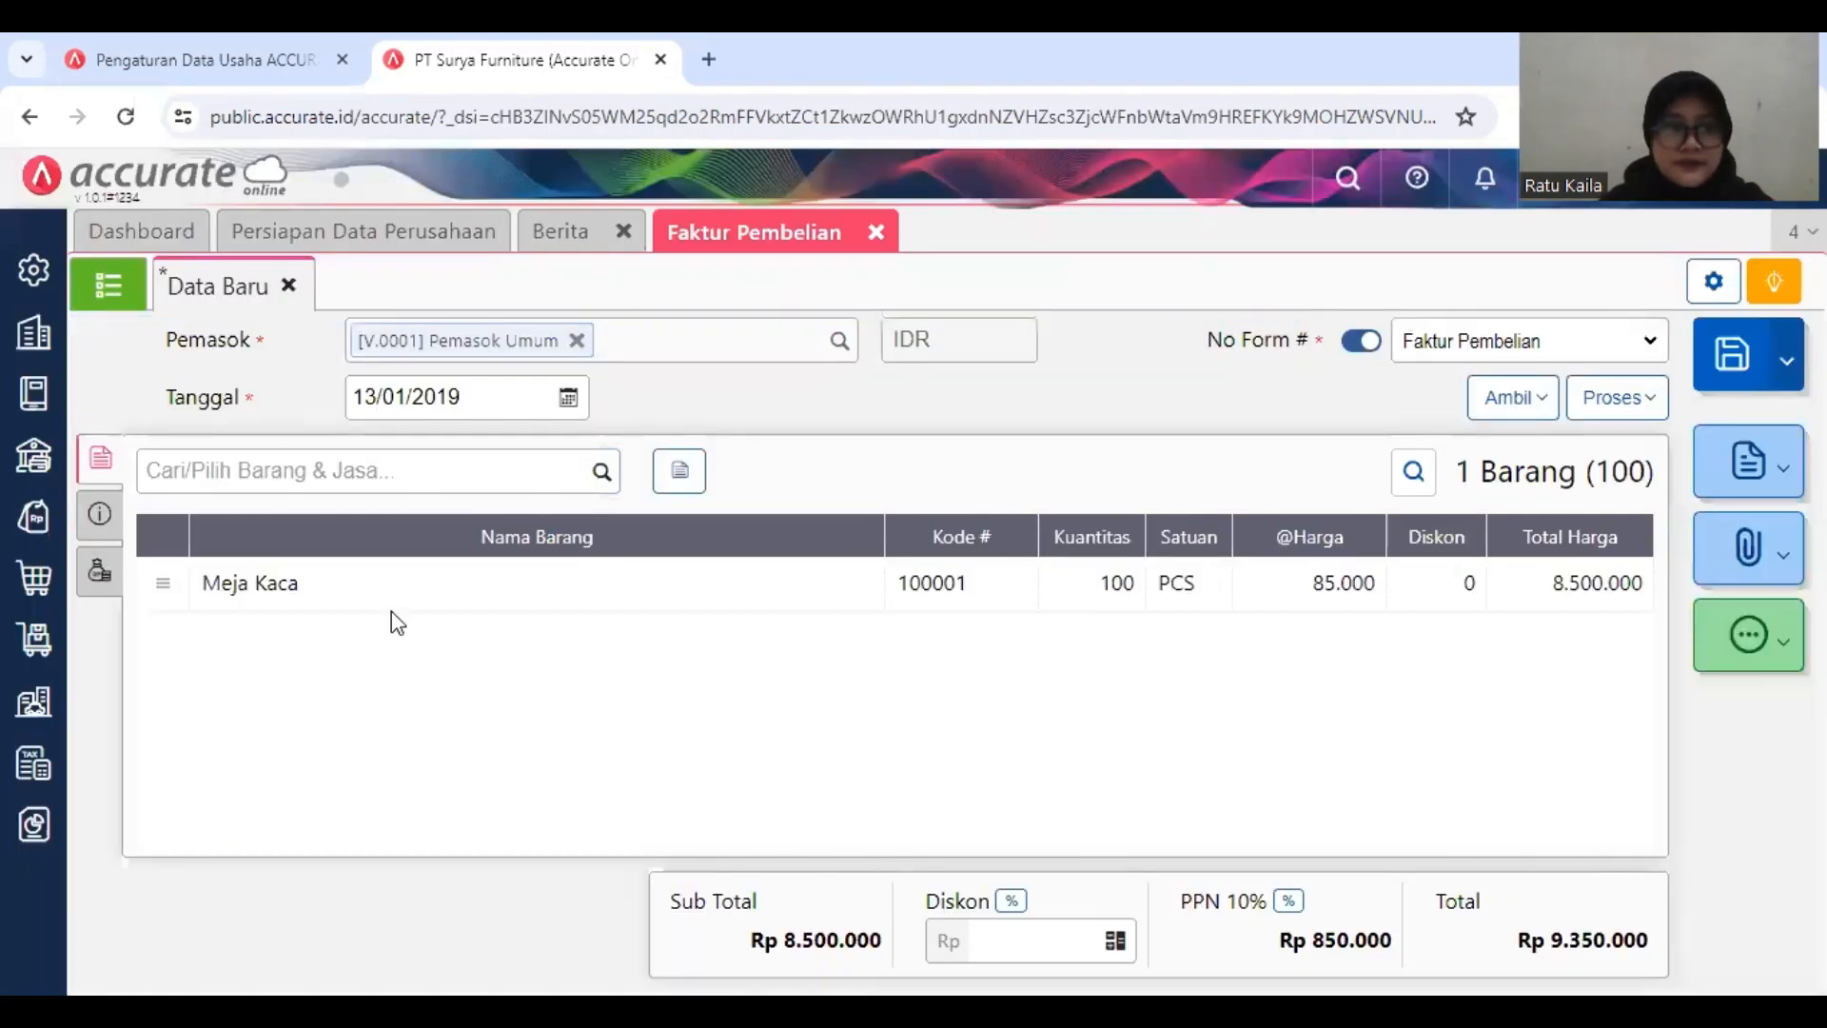
Step: Enter 08791 as the invoice number in the purchase invoice's additional information
left_click(91, 533)
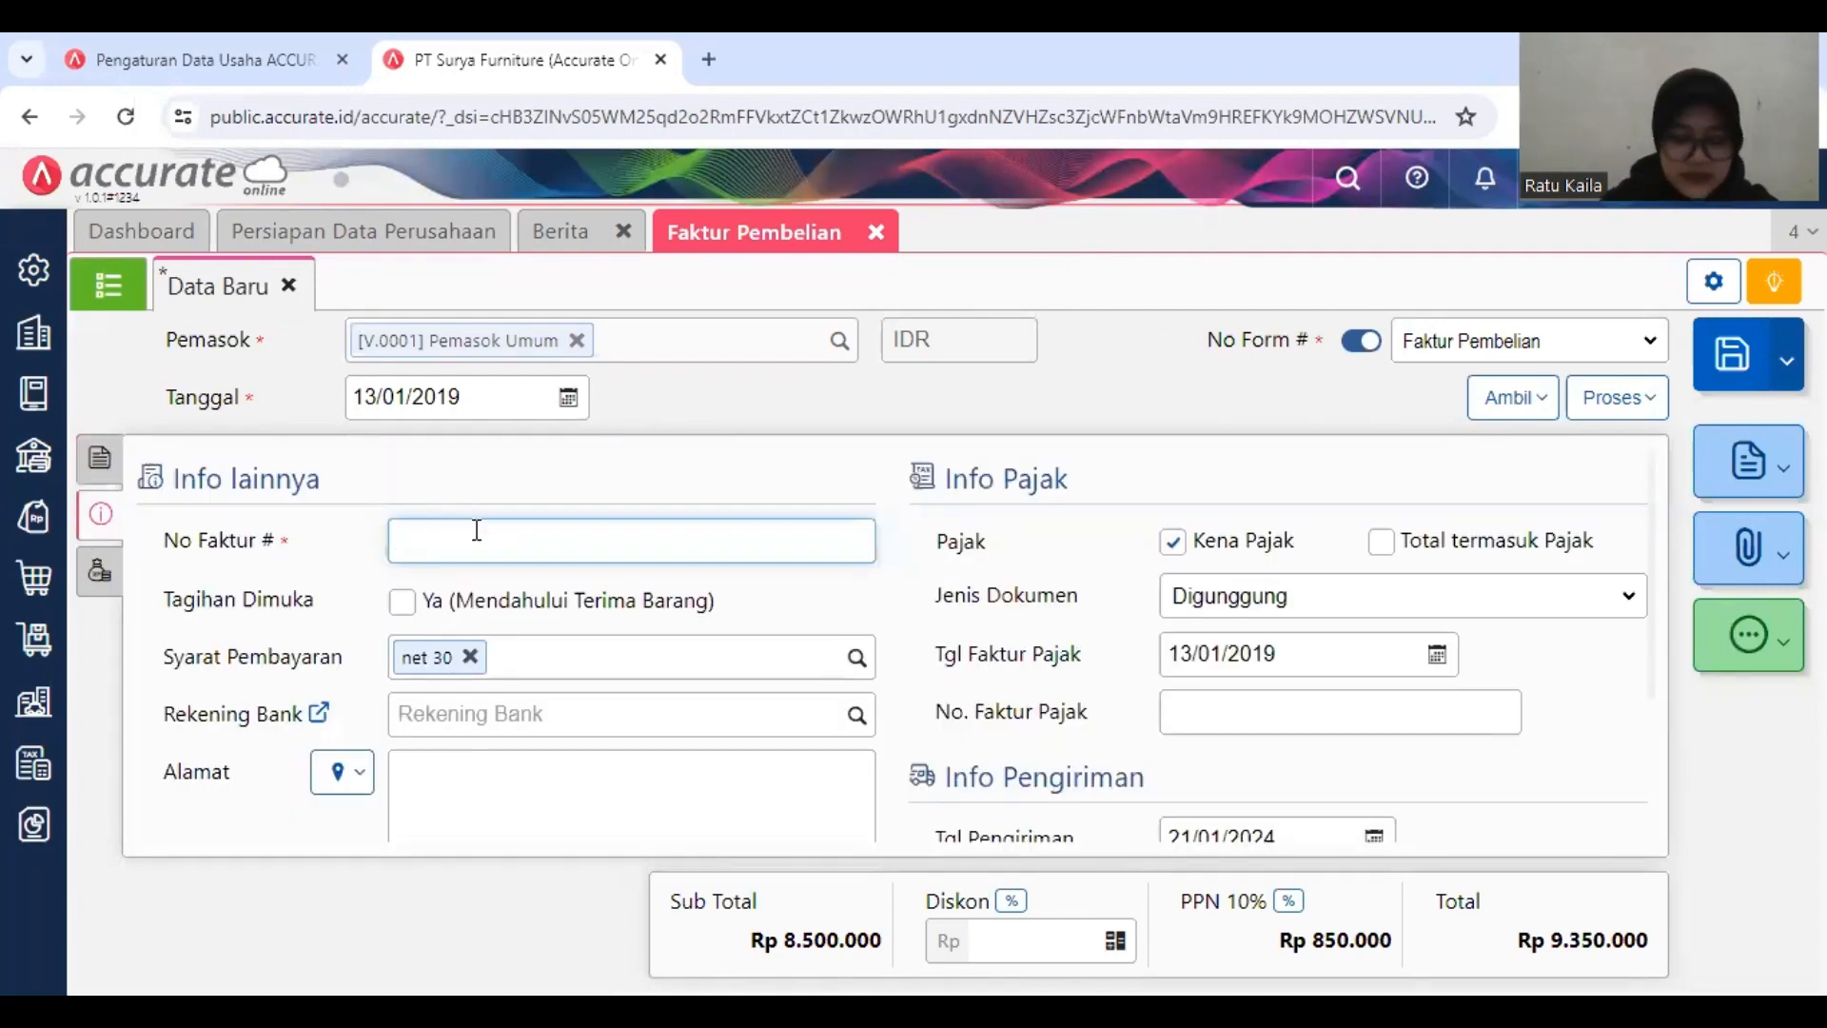
type("087")
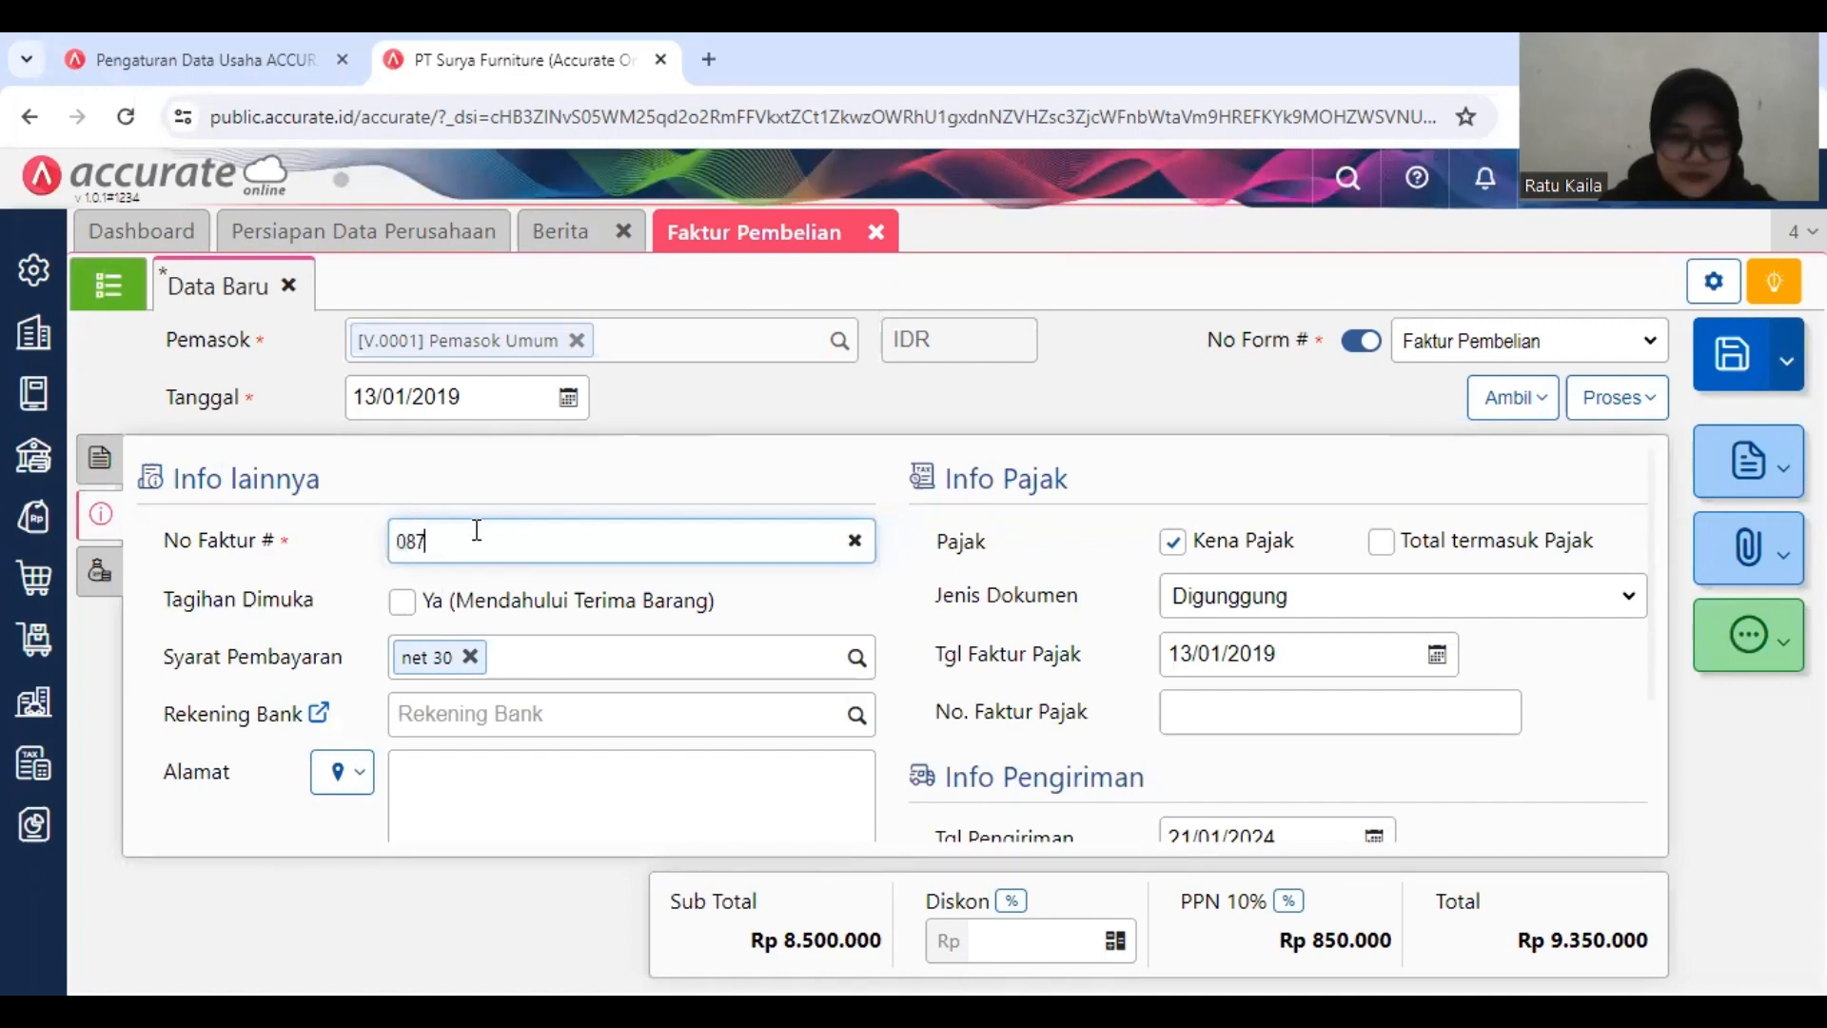
type("91")
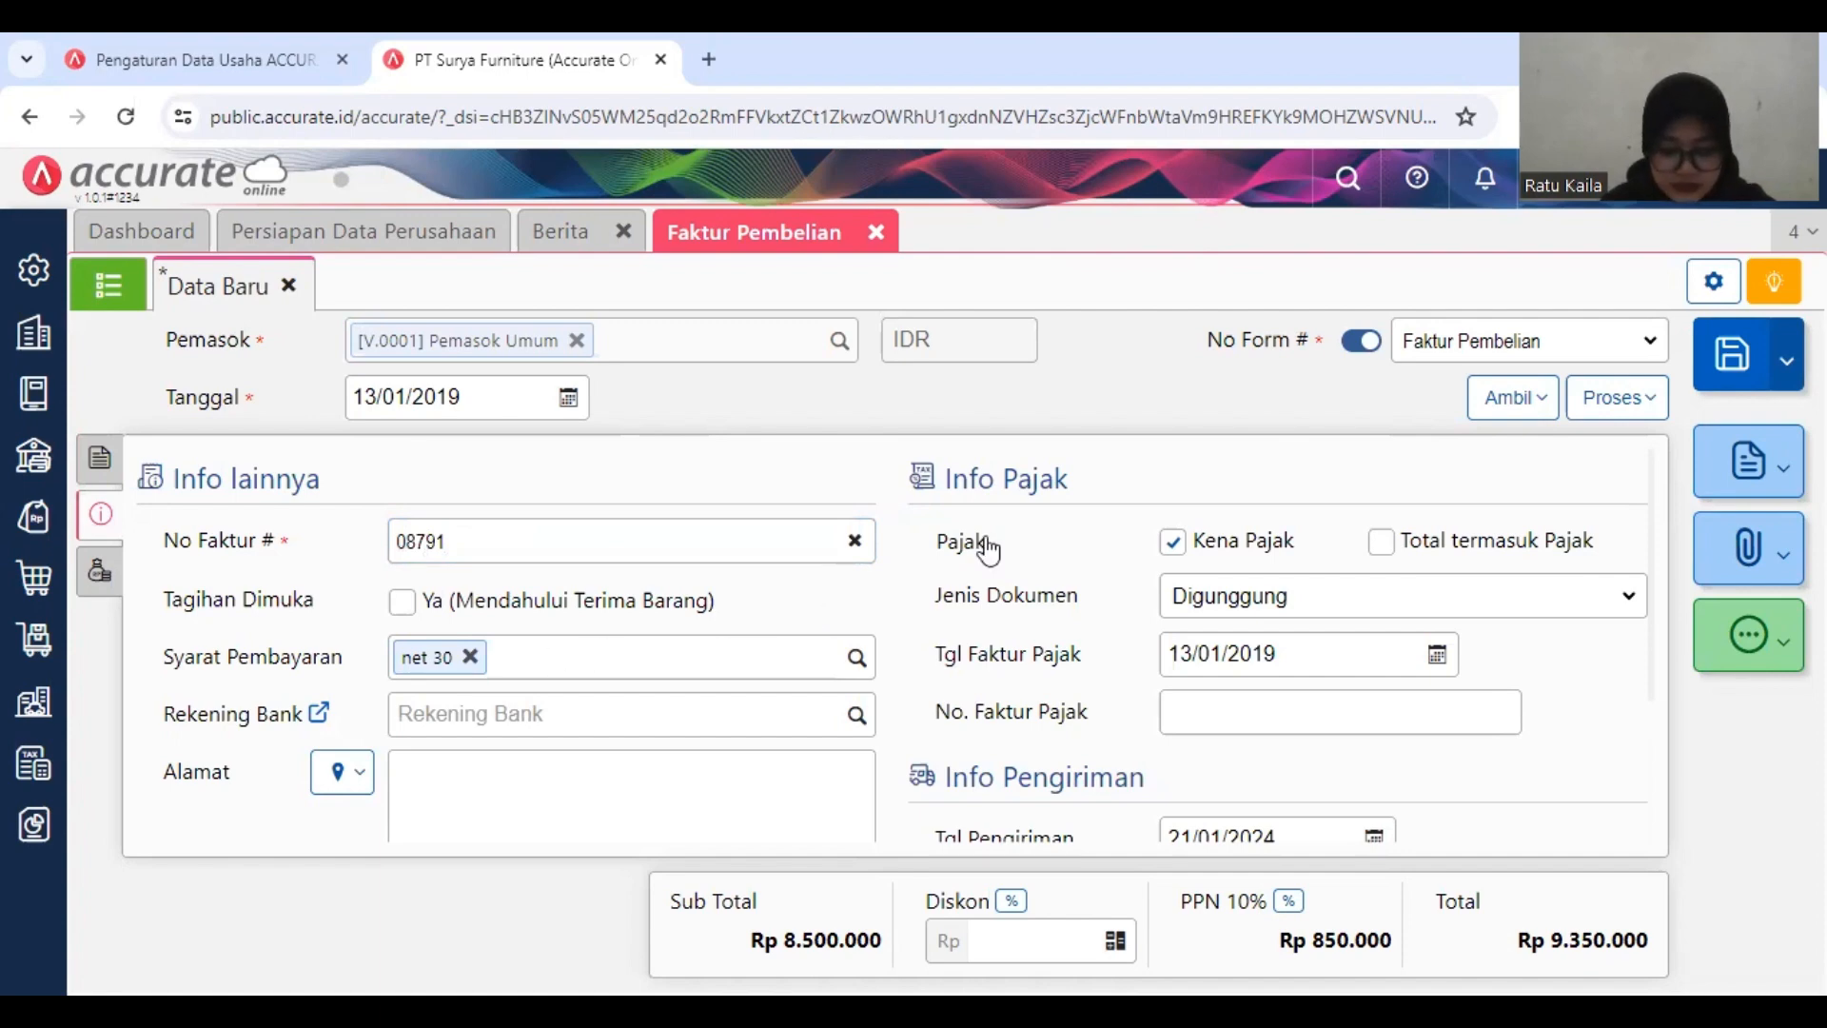
Step: Process the Pemasok Umum purchase invoice directly into a Pembayaran for that supplier
left_click(1616, 404)
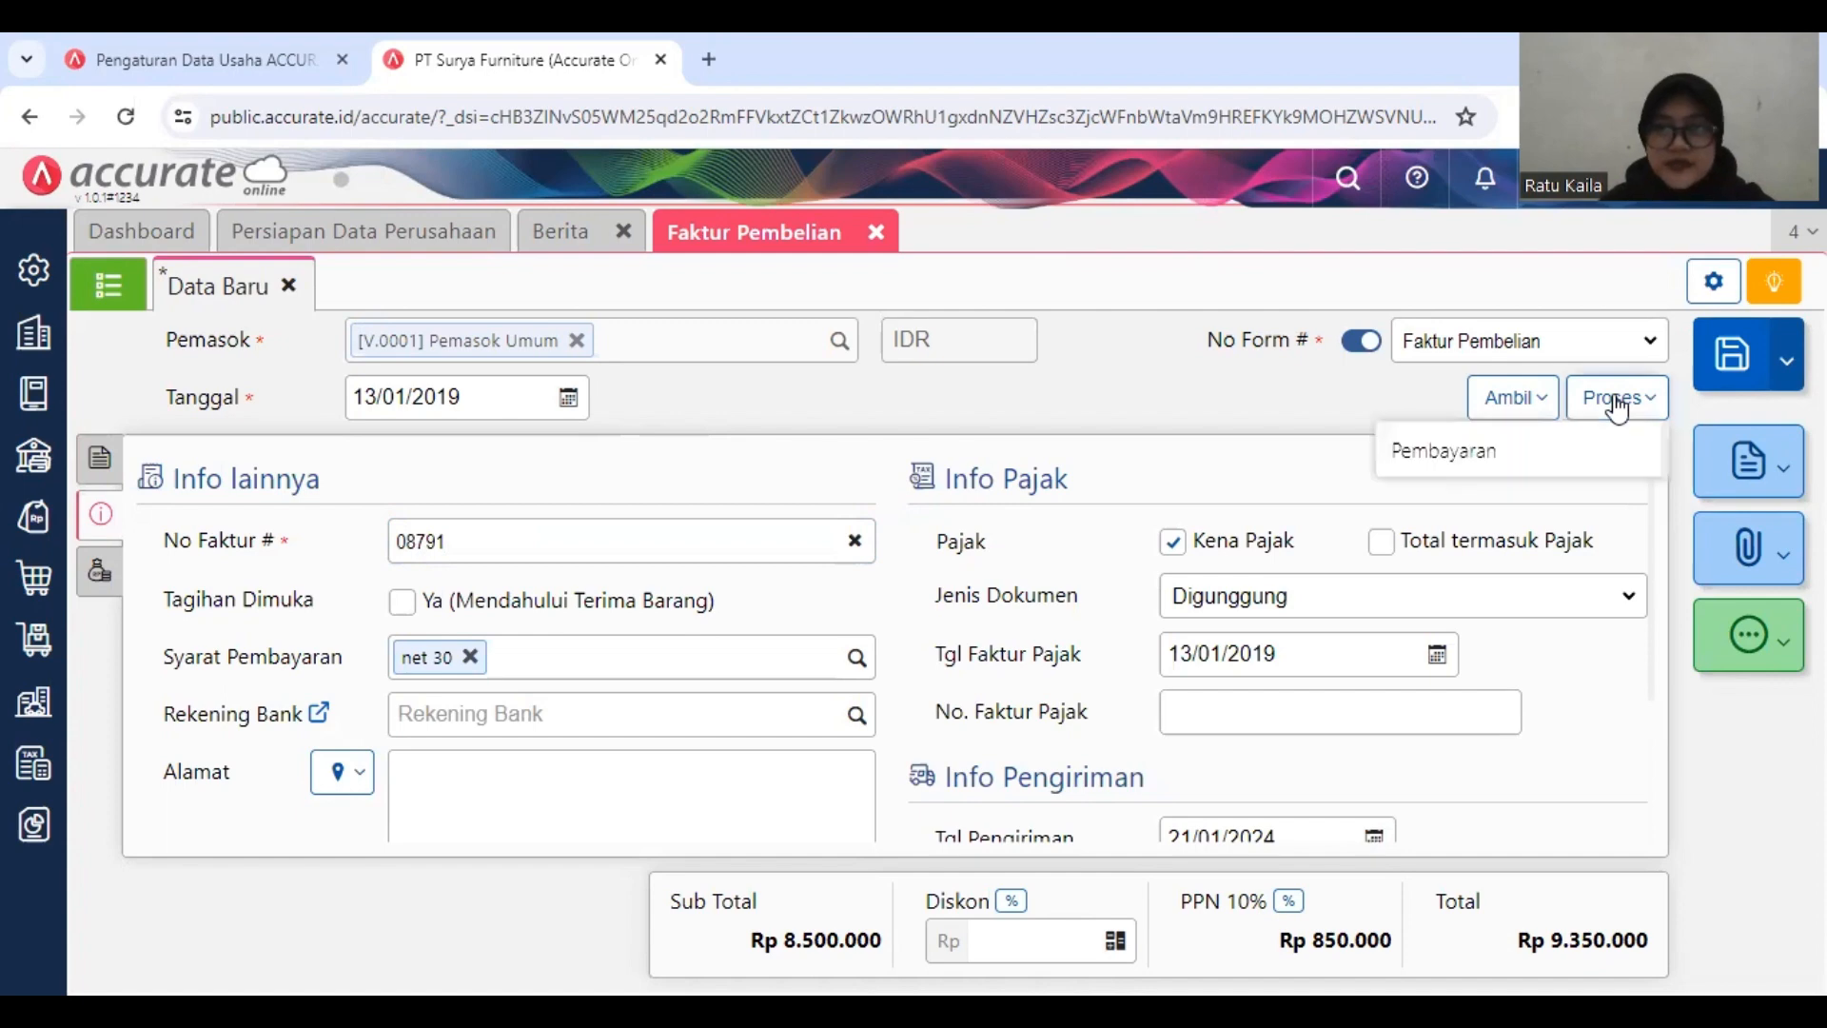
left_click(1577, 459)
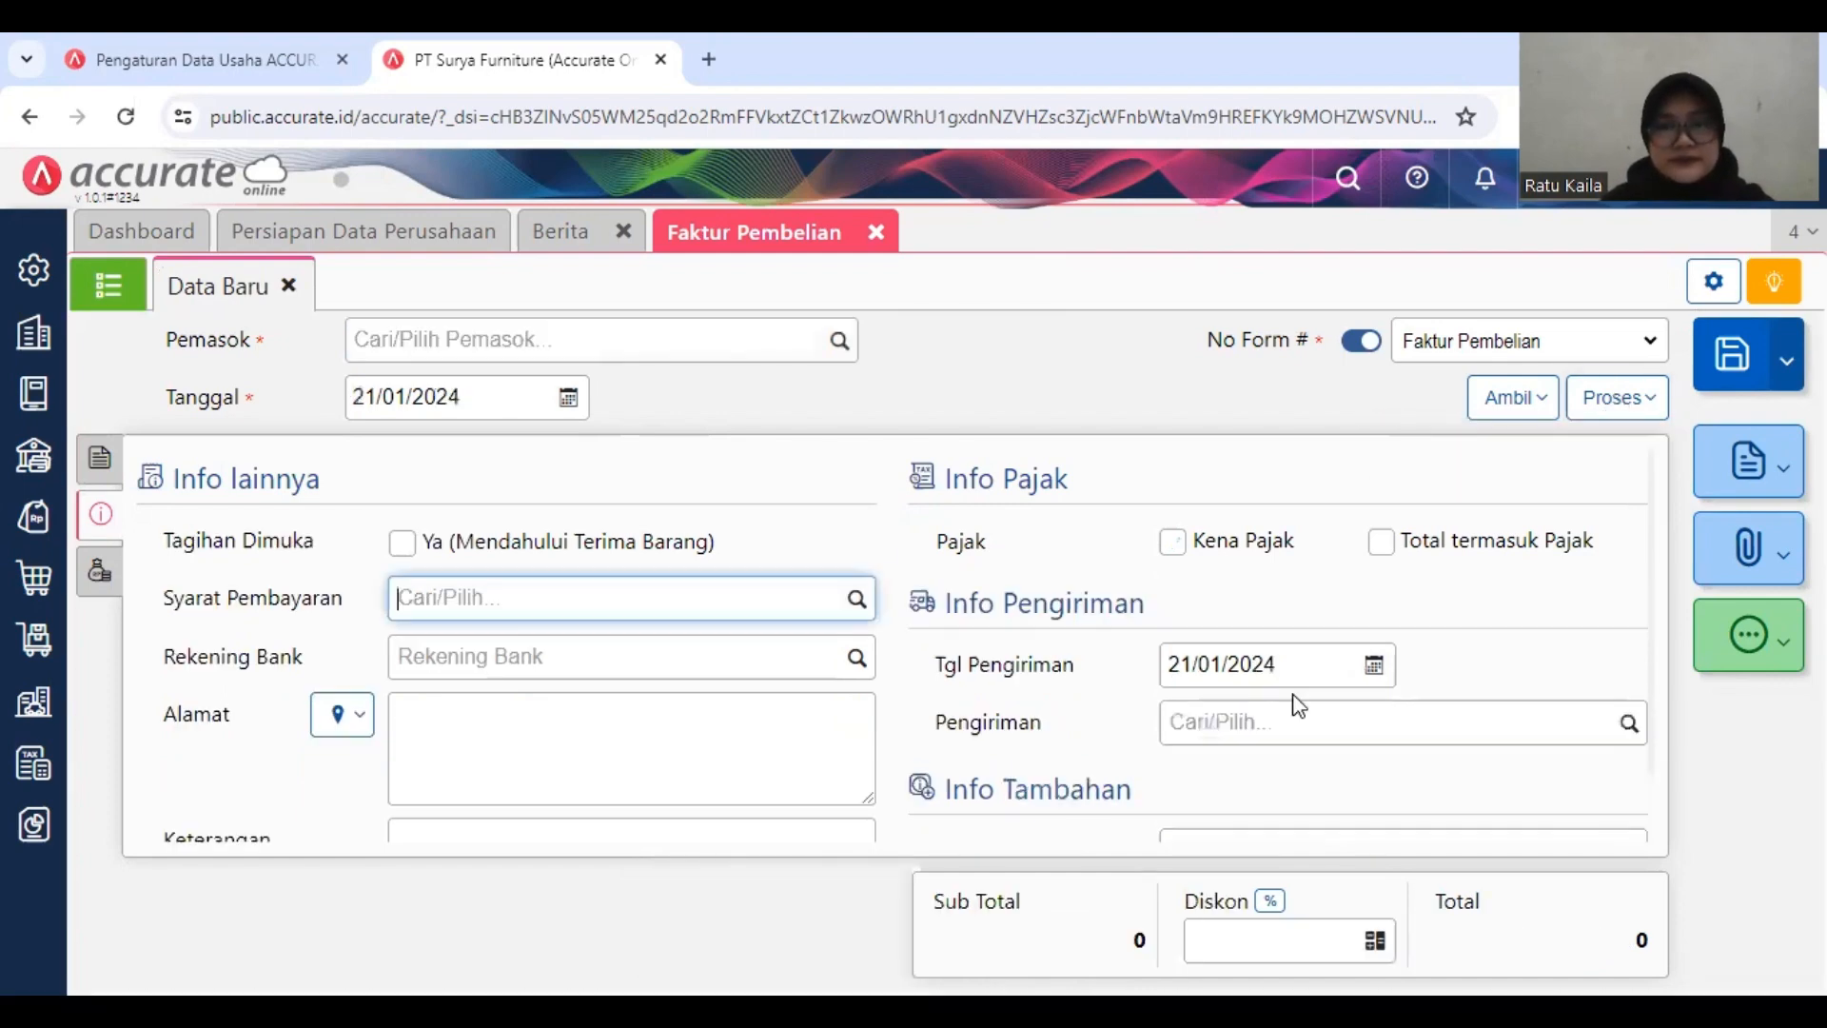
left_click(535, 345)
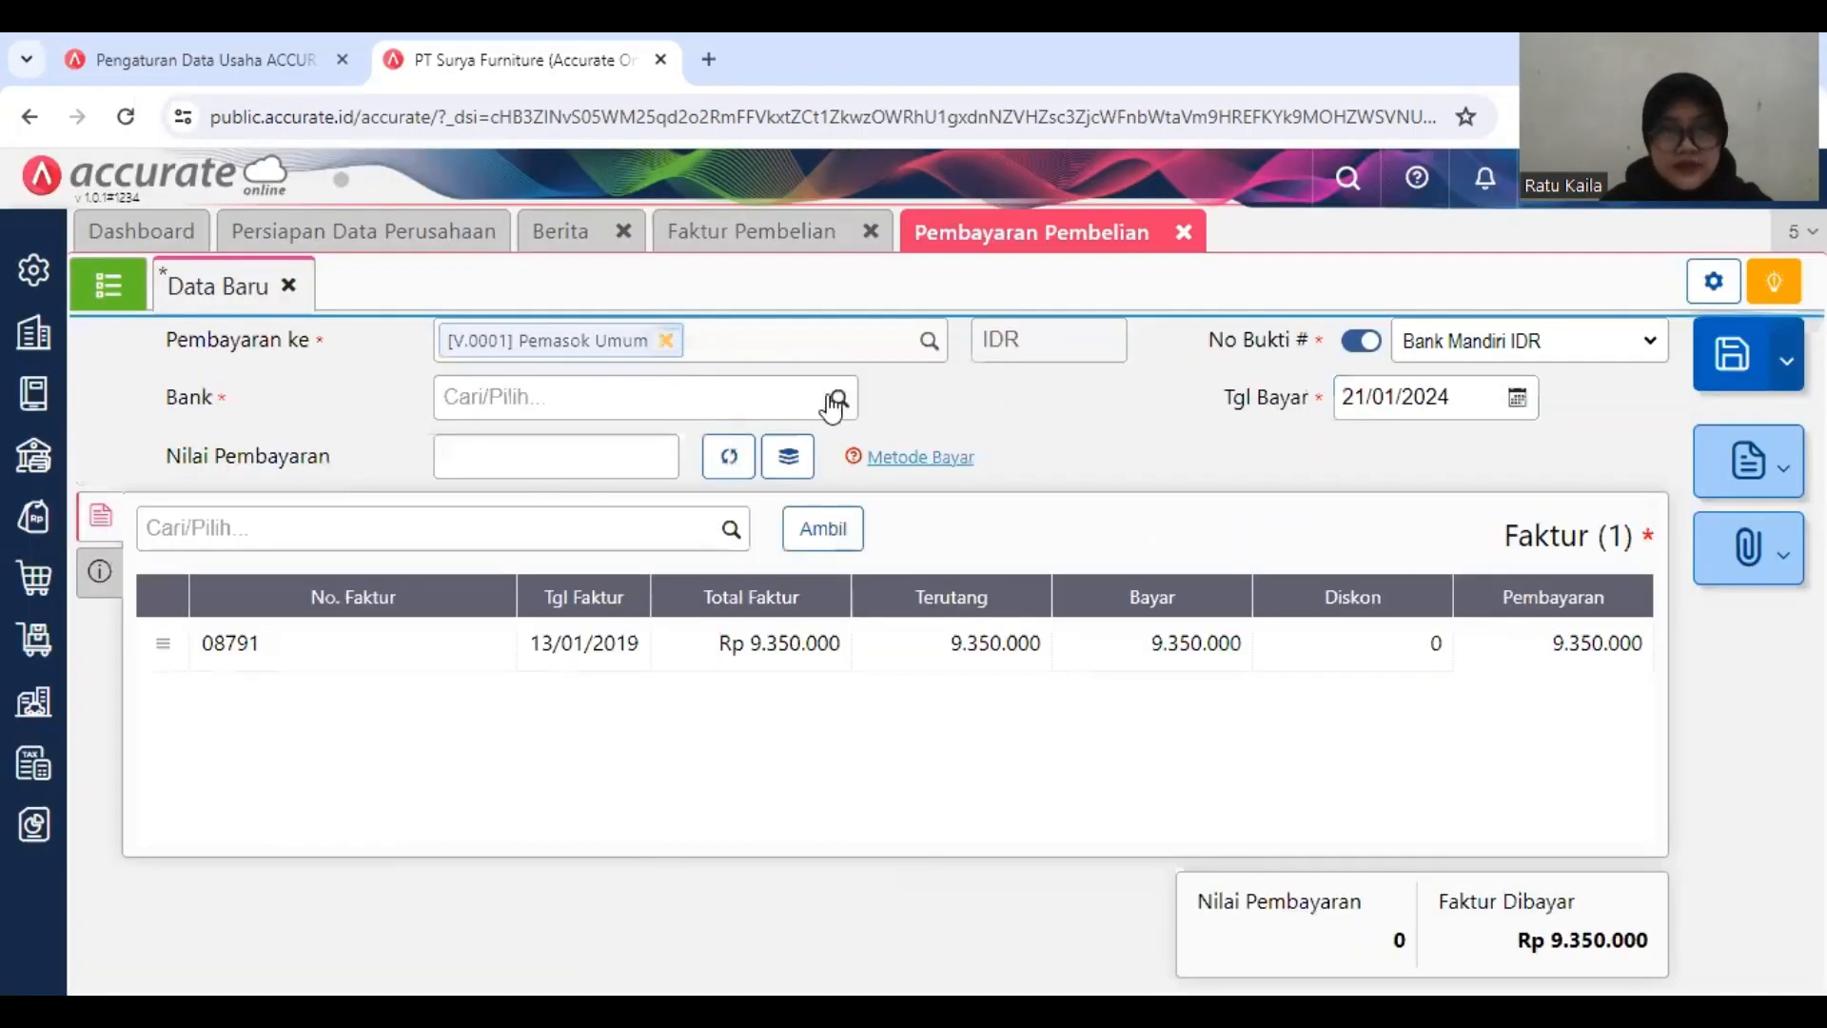
Step: Pay the Pemasok Umum invoice from Bank Mandiri IDR and calculate the payment amount automatically
left_click(837, 404)
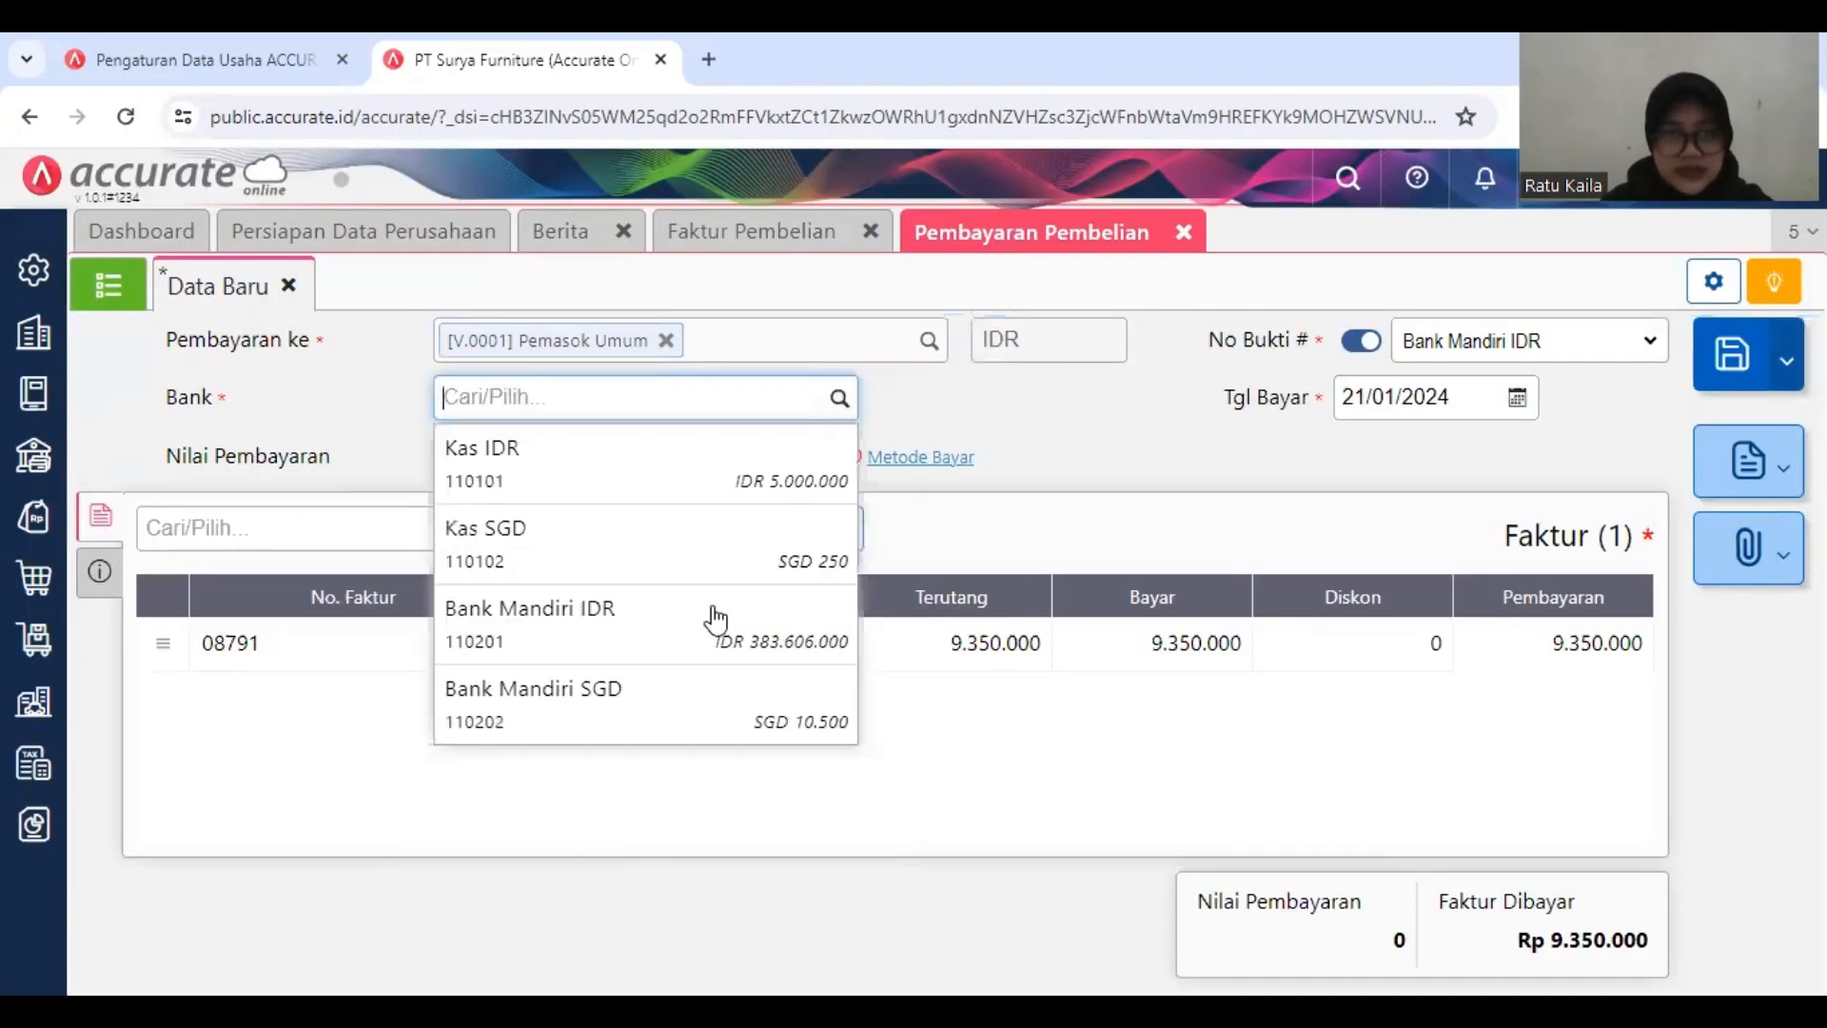
left_click(716, 620)
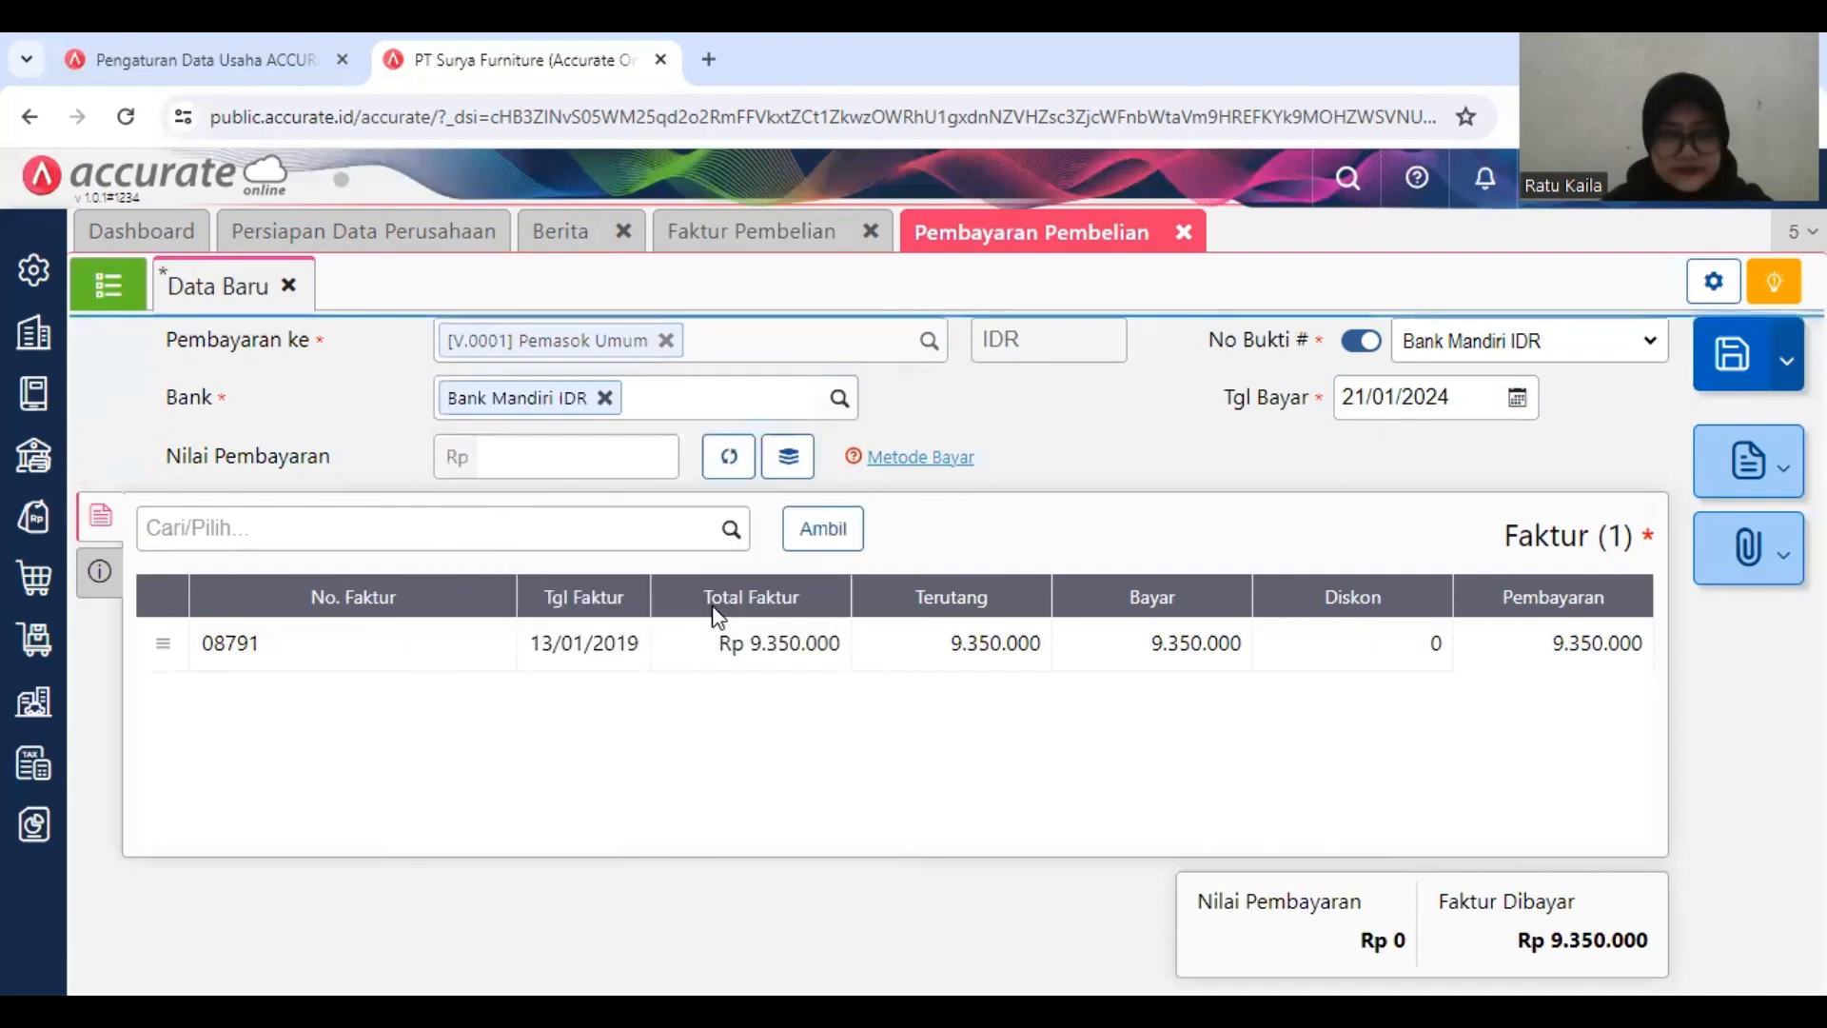
left_click(733, 460)
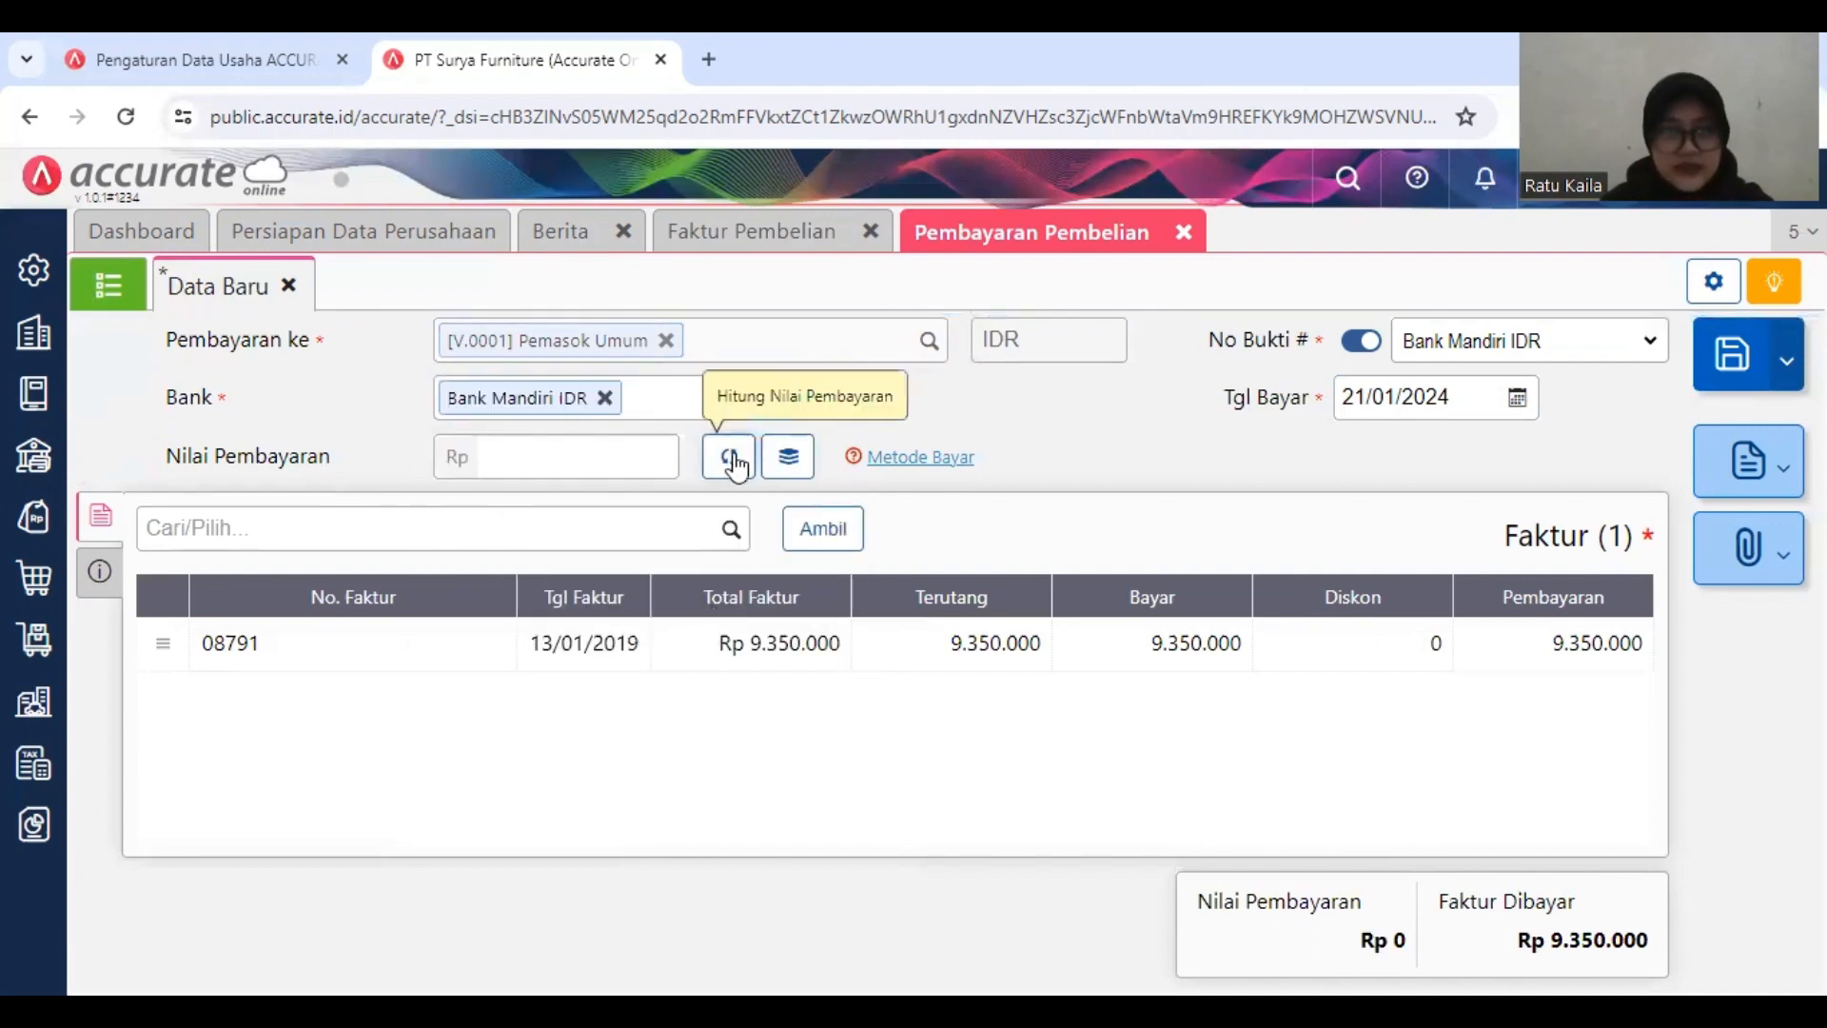
Step: Date the Pemasok Umum payment 13/01/2019, save it, and close the payment and purchase invoice forms
left_click(101, 573)
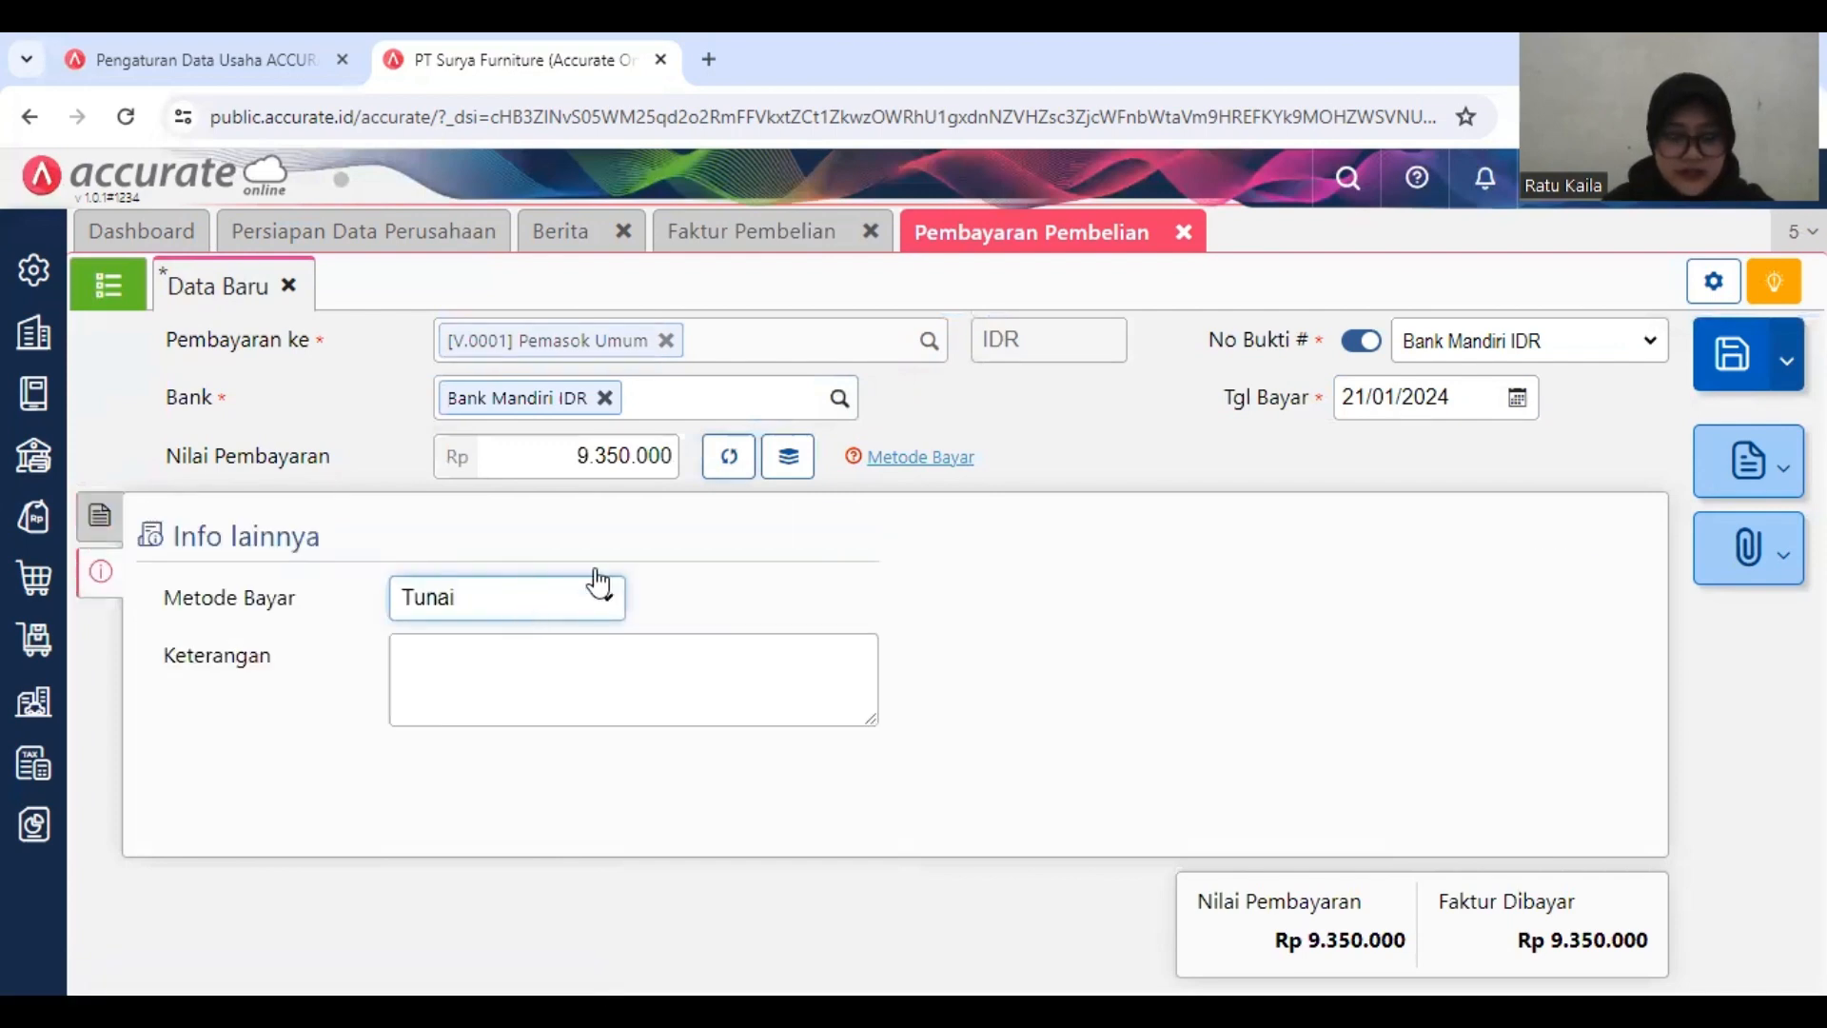
left_click(1450, 399)
type("1")
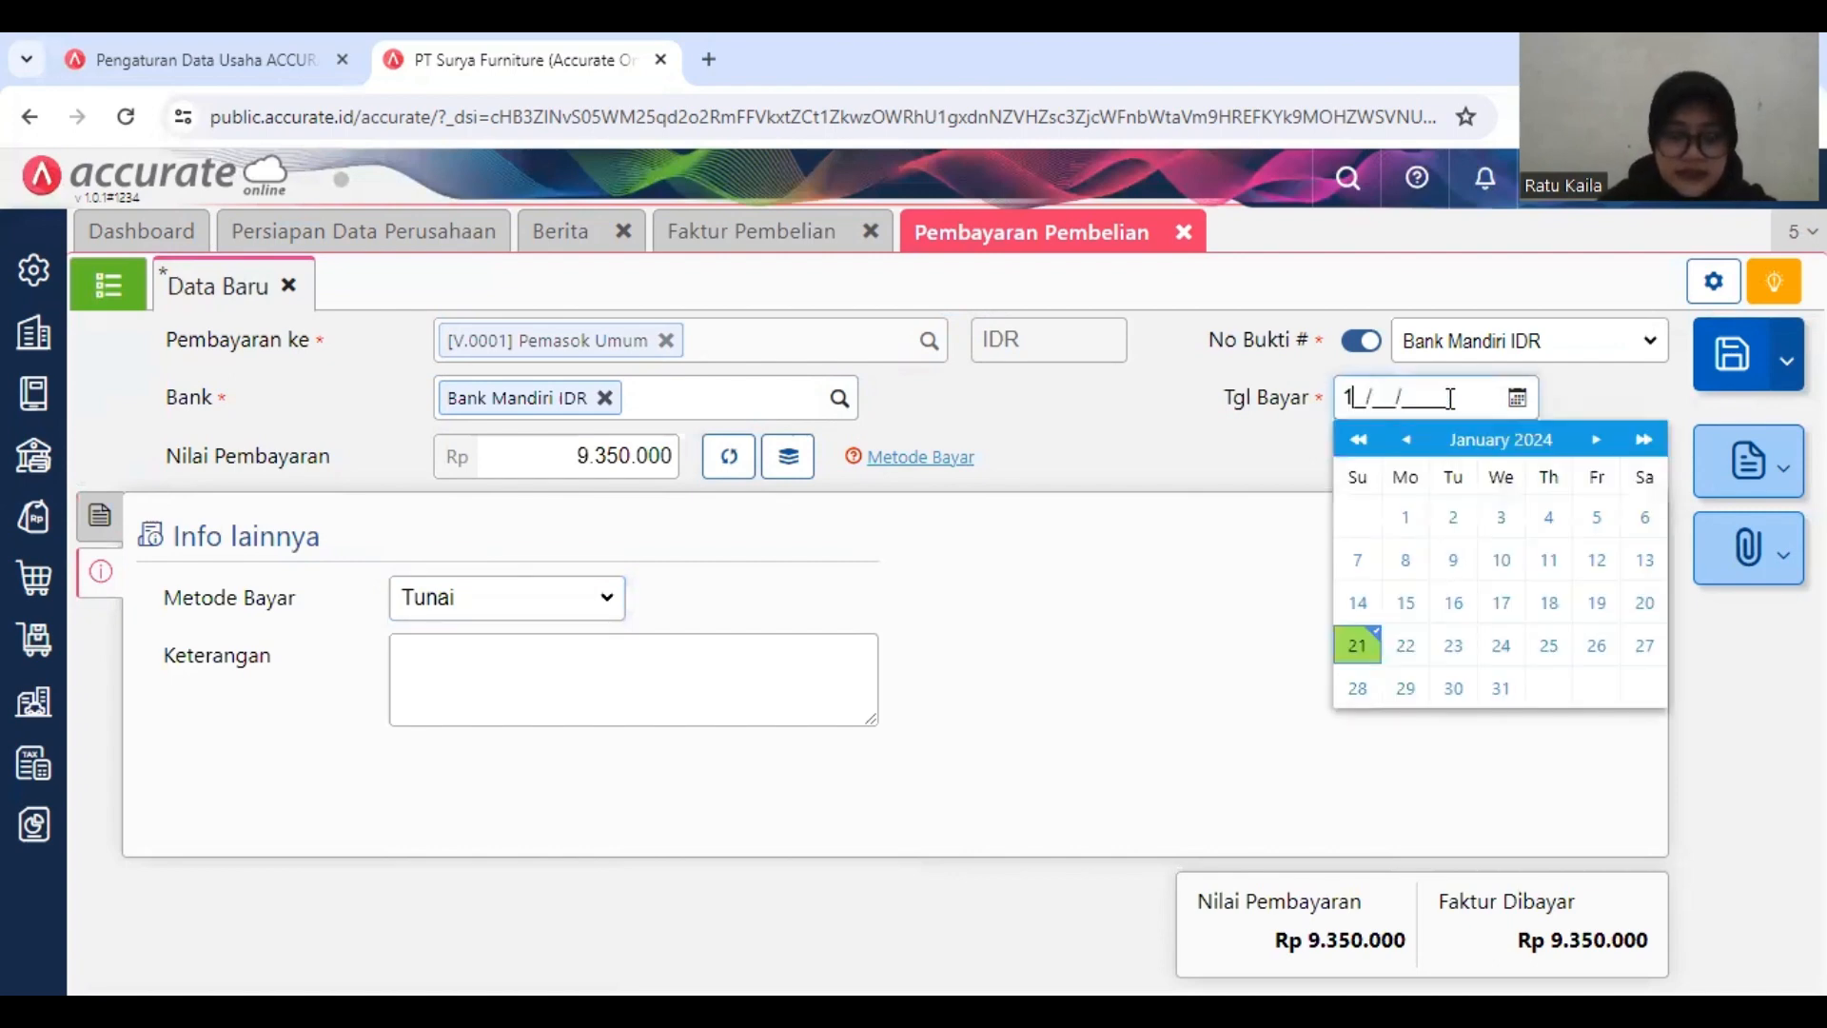
type("3/01/2019")
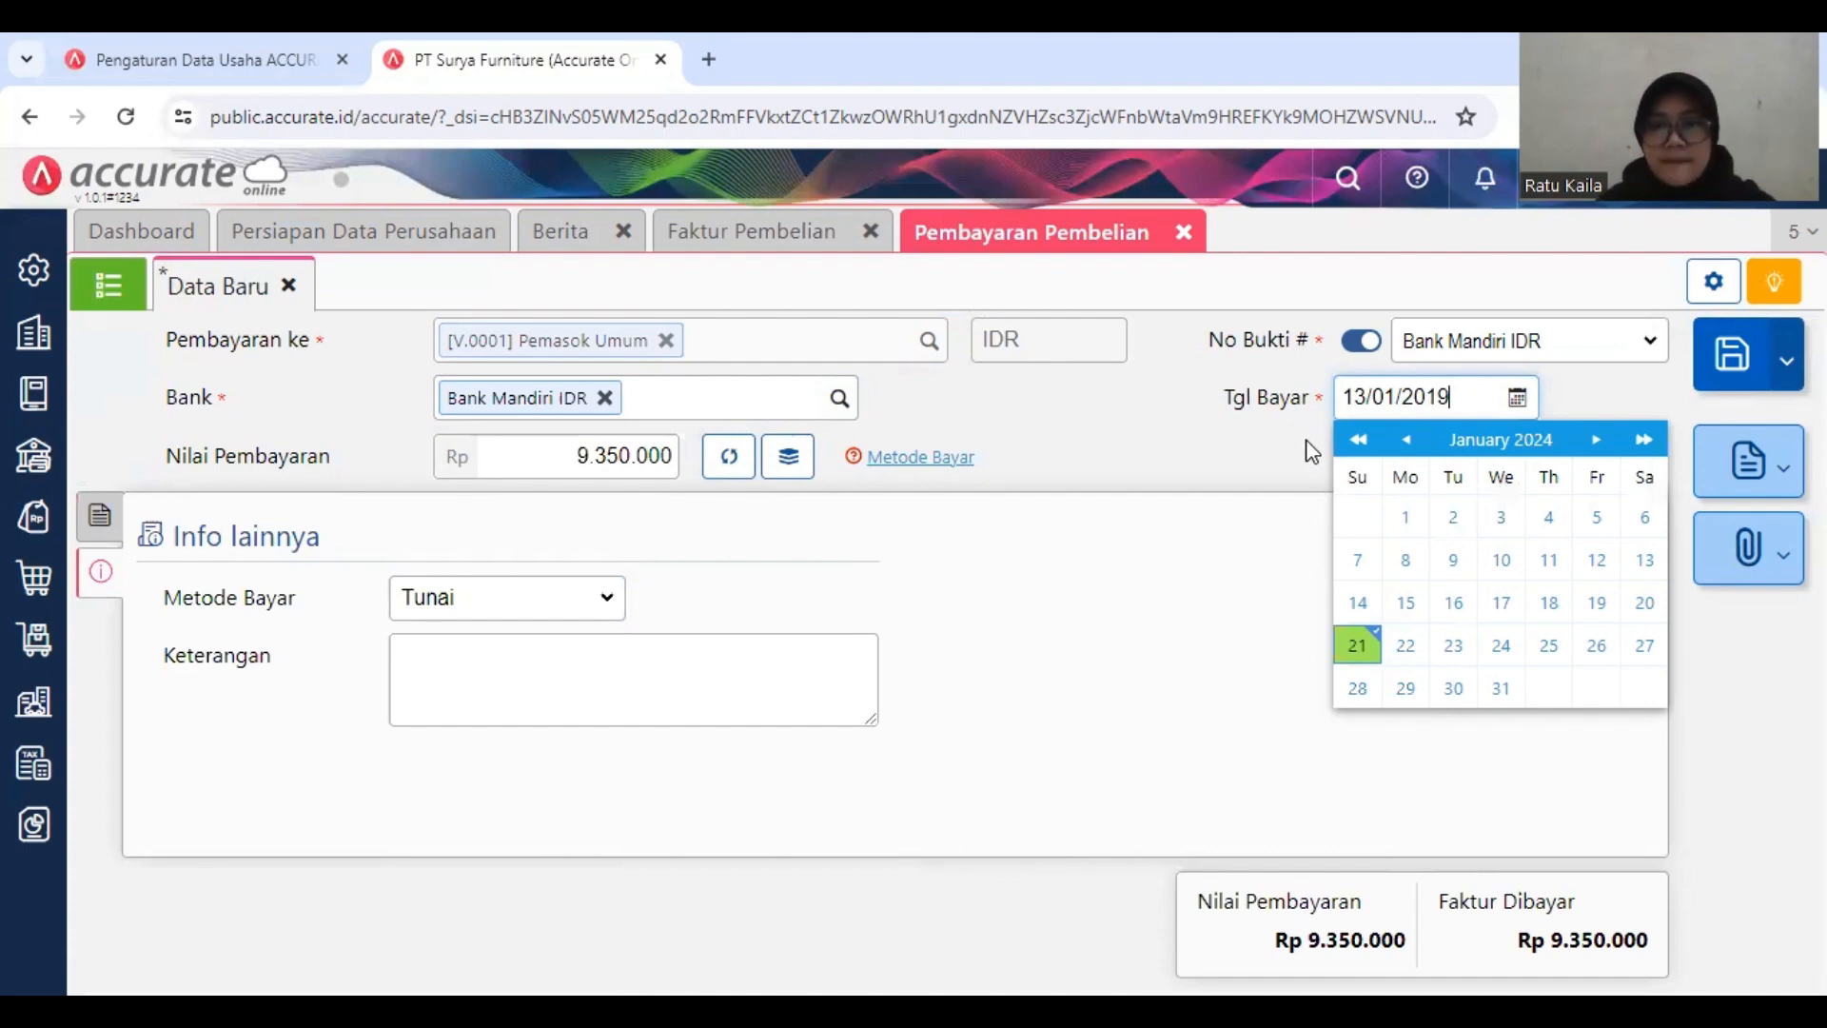
left_click(1308, 475)
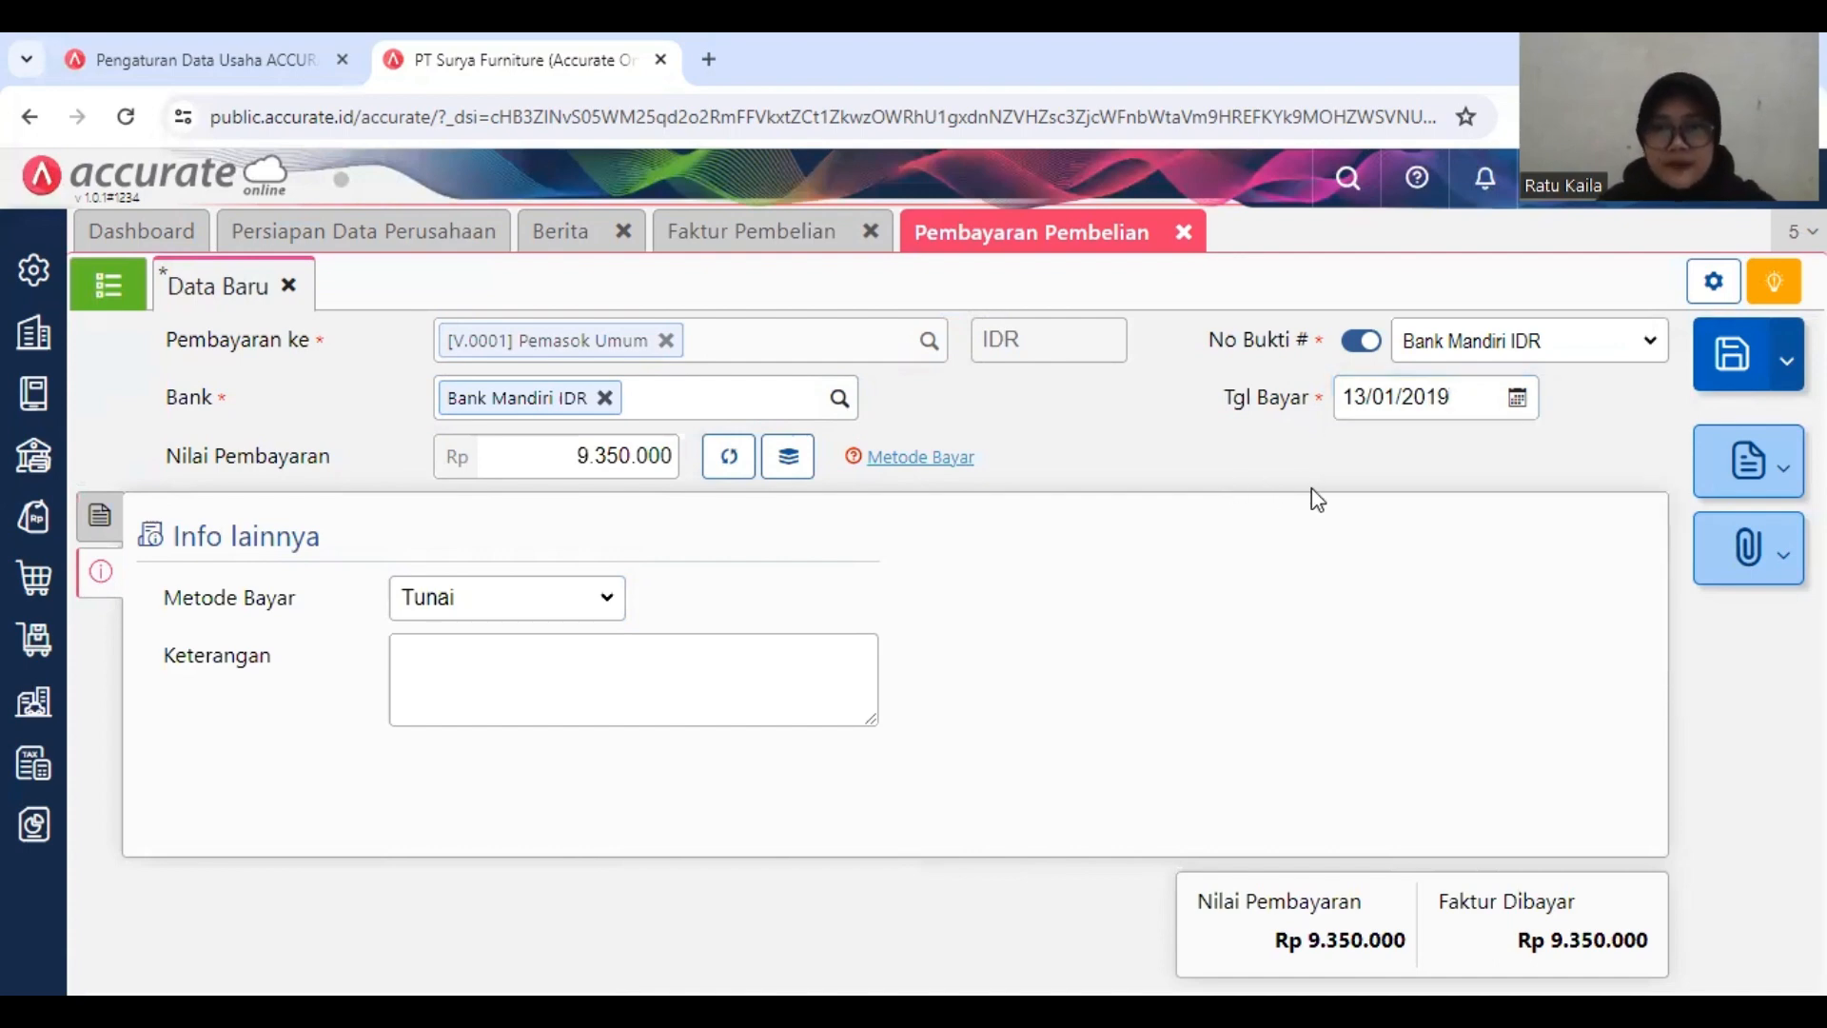
left_click(1728, 358)
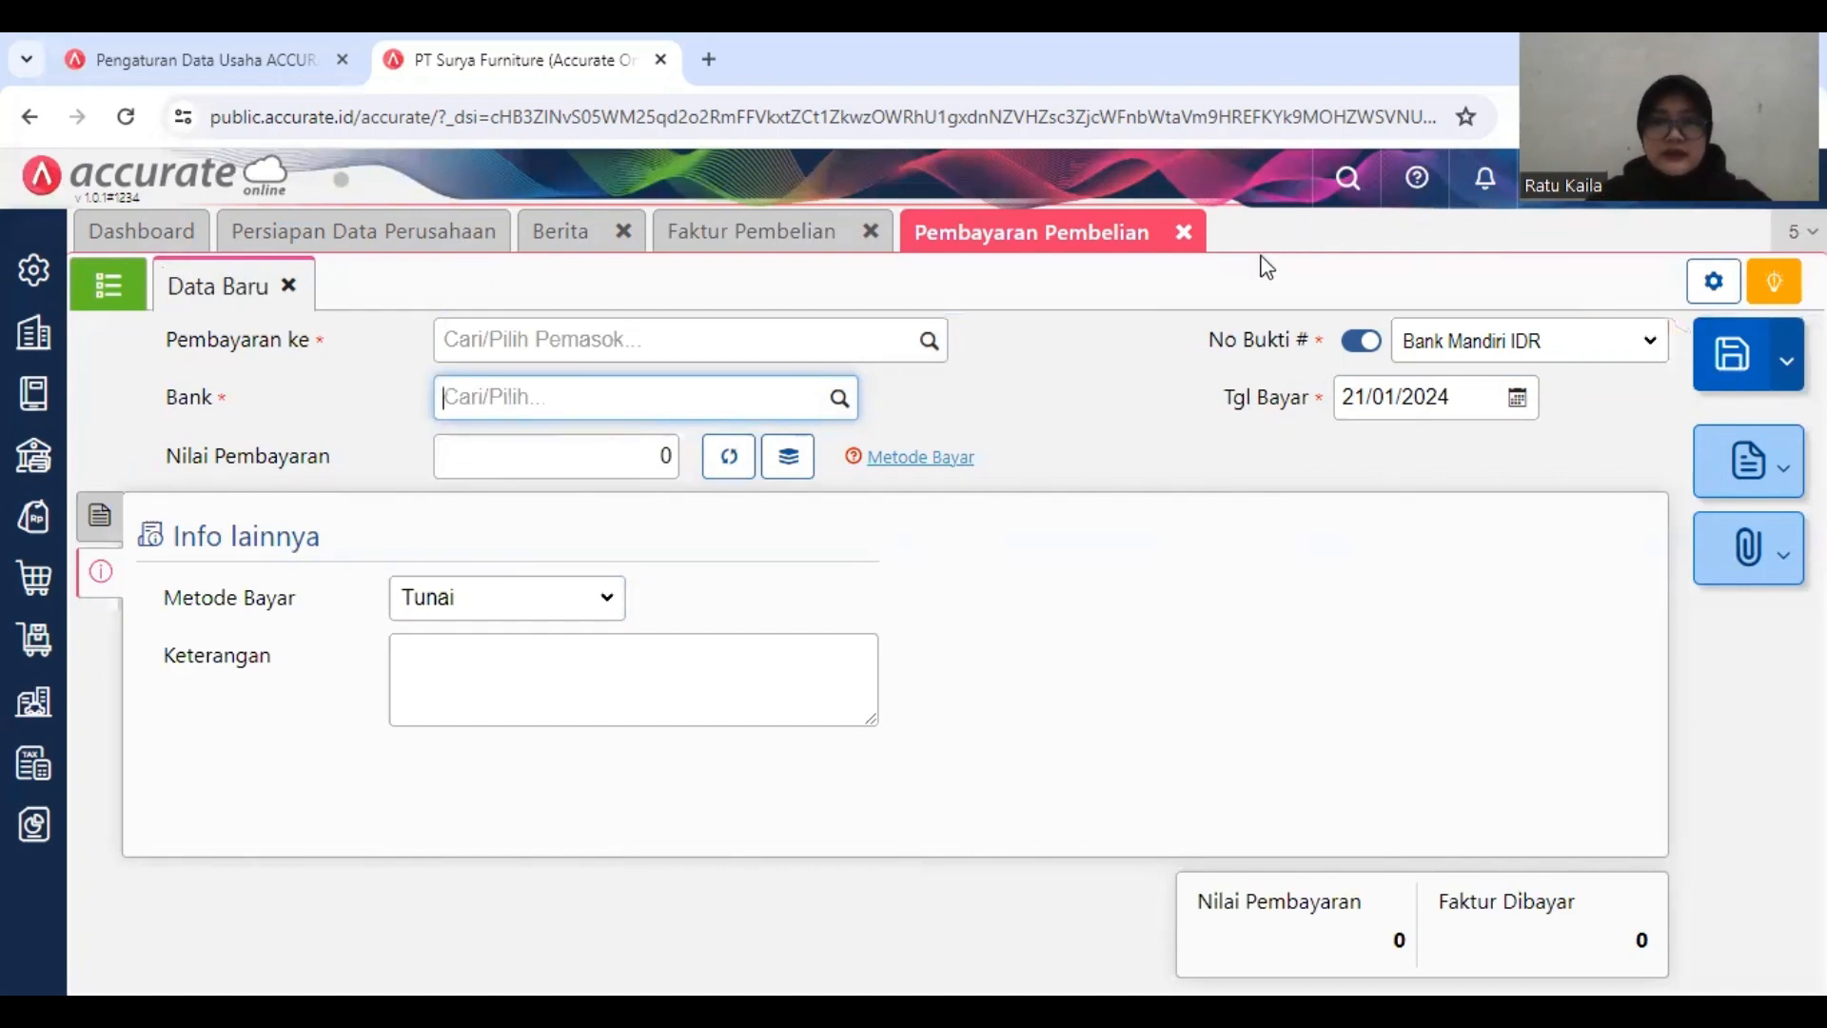
left_click(1184, 233)
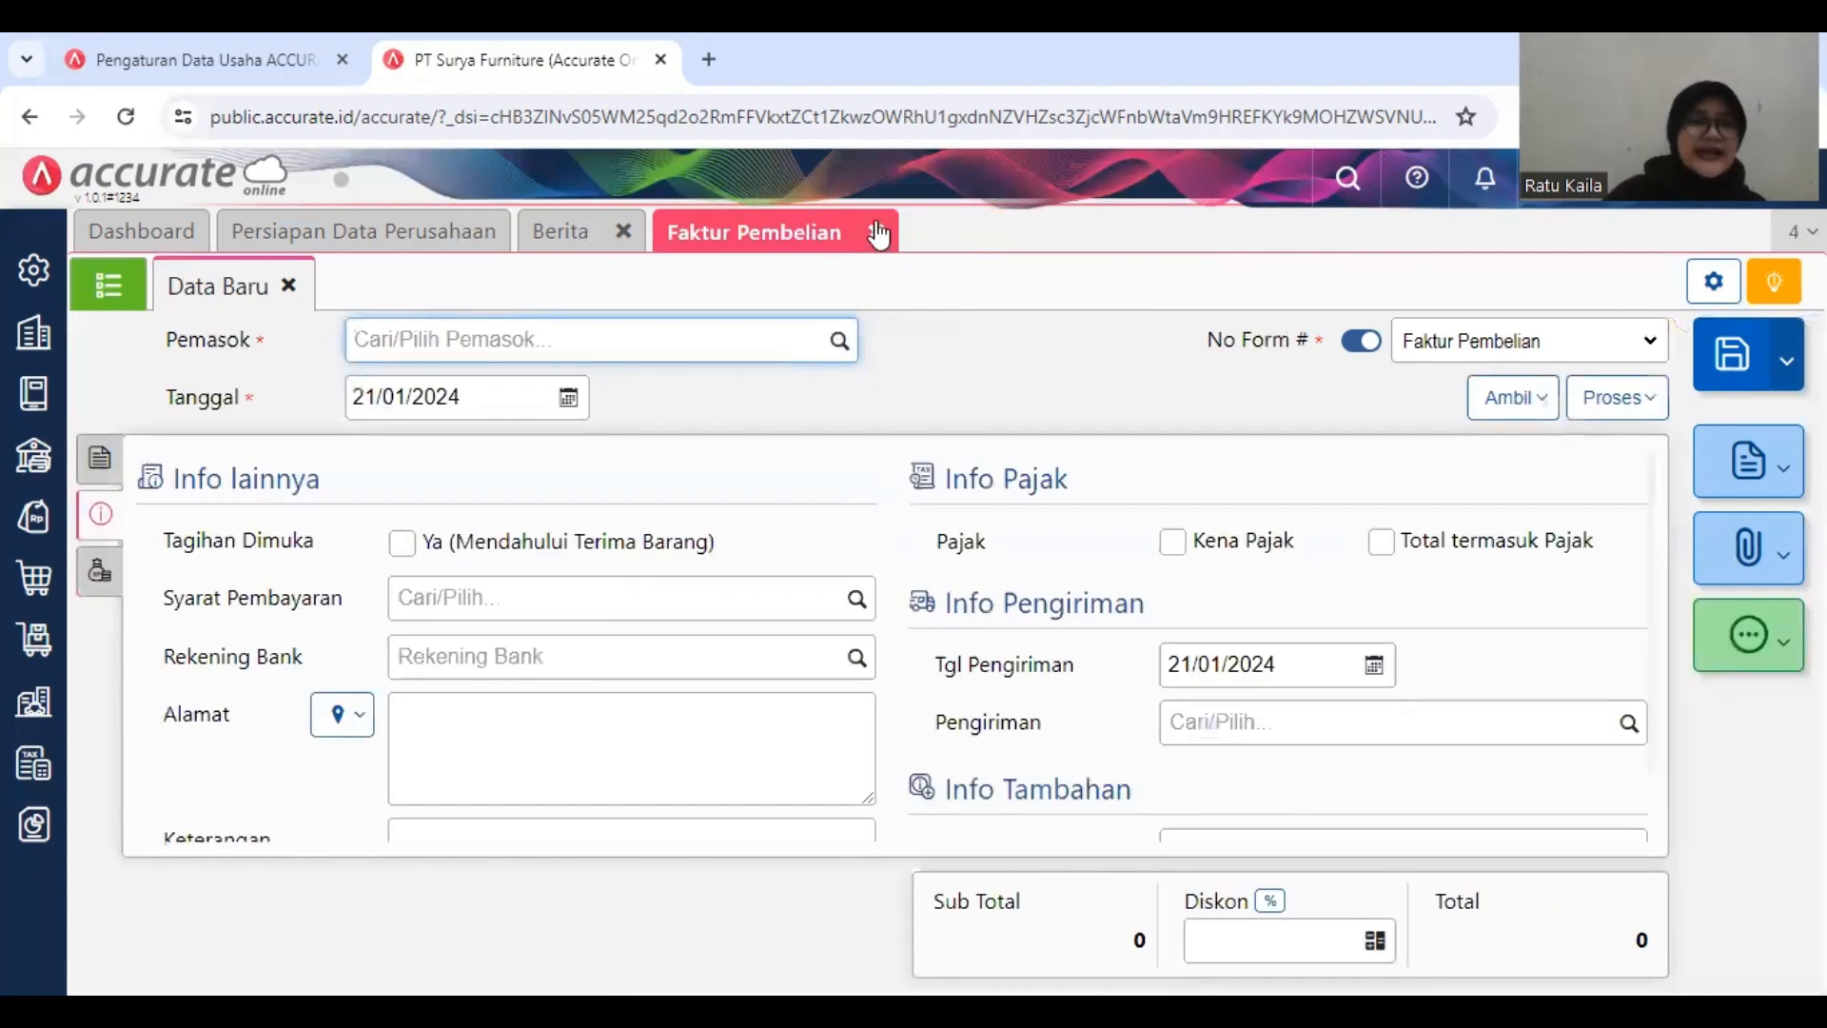
left_click(877, 232)
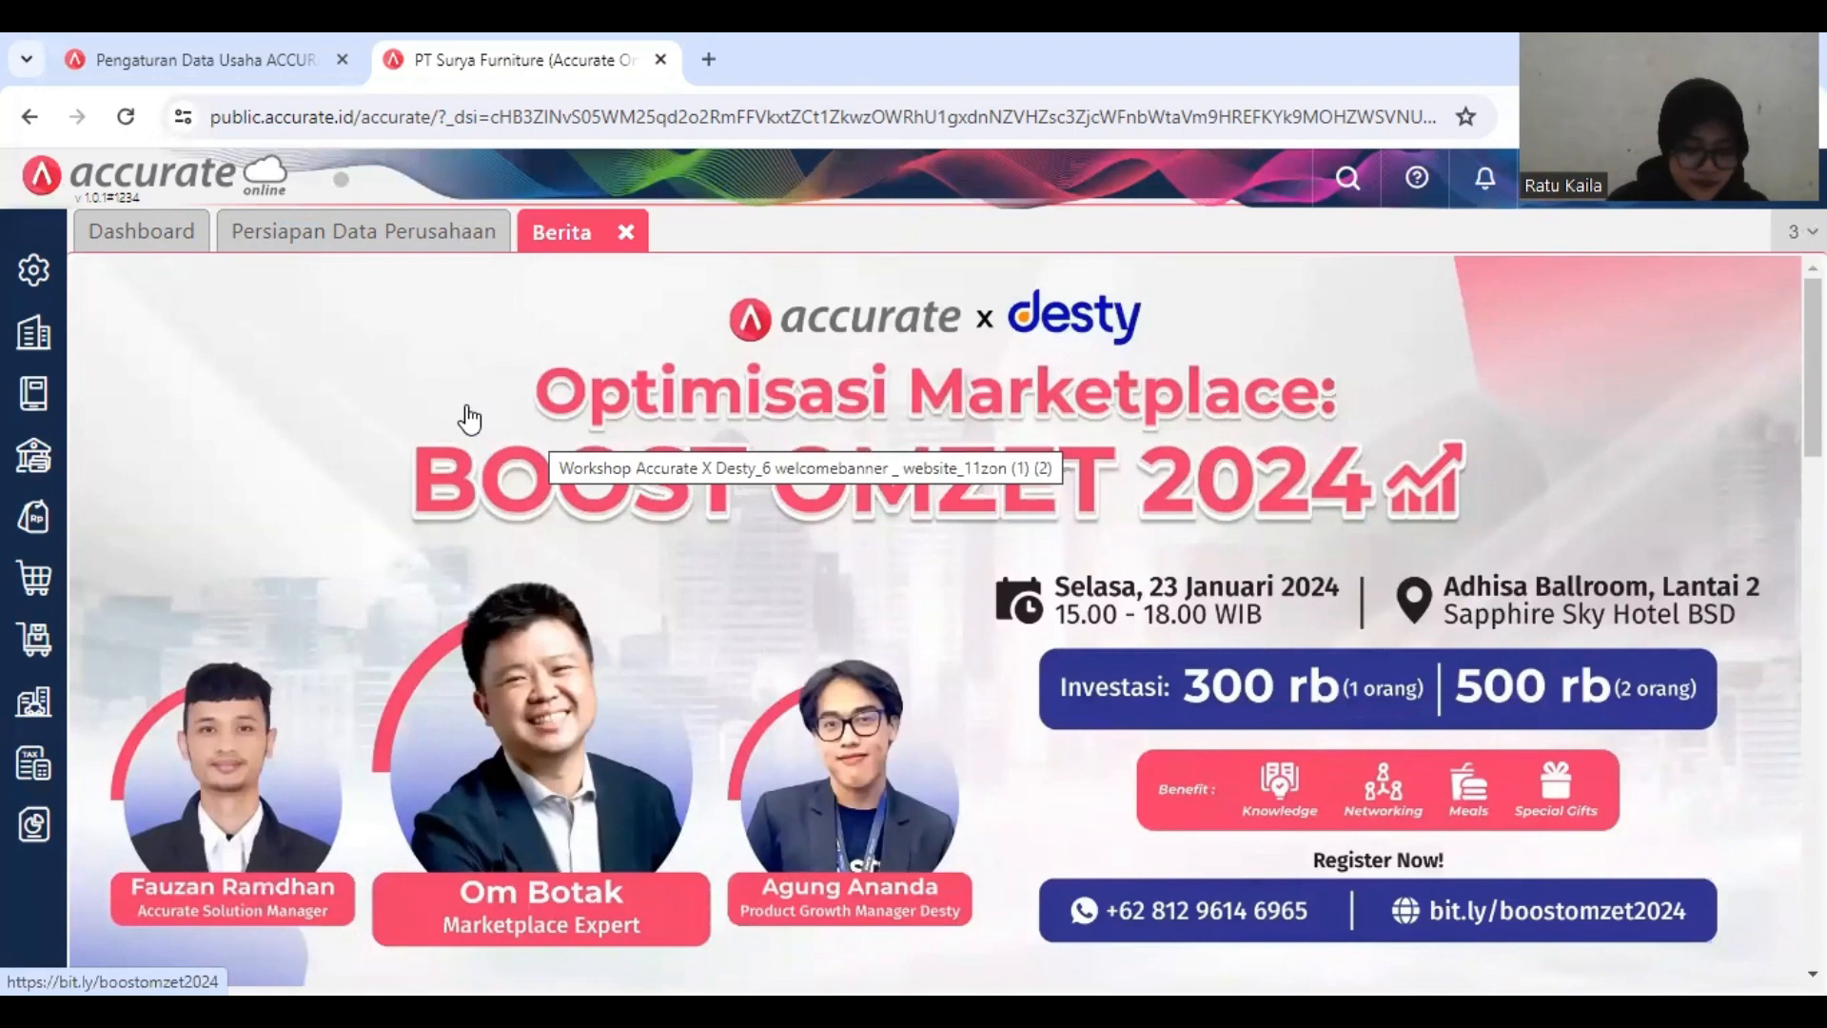
Step: Start a new Pembayaran Pembelian for supplier PT. Mulia Abadi
left_click(39, 592)
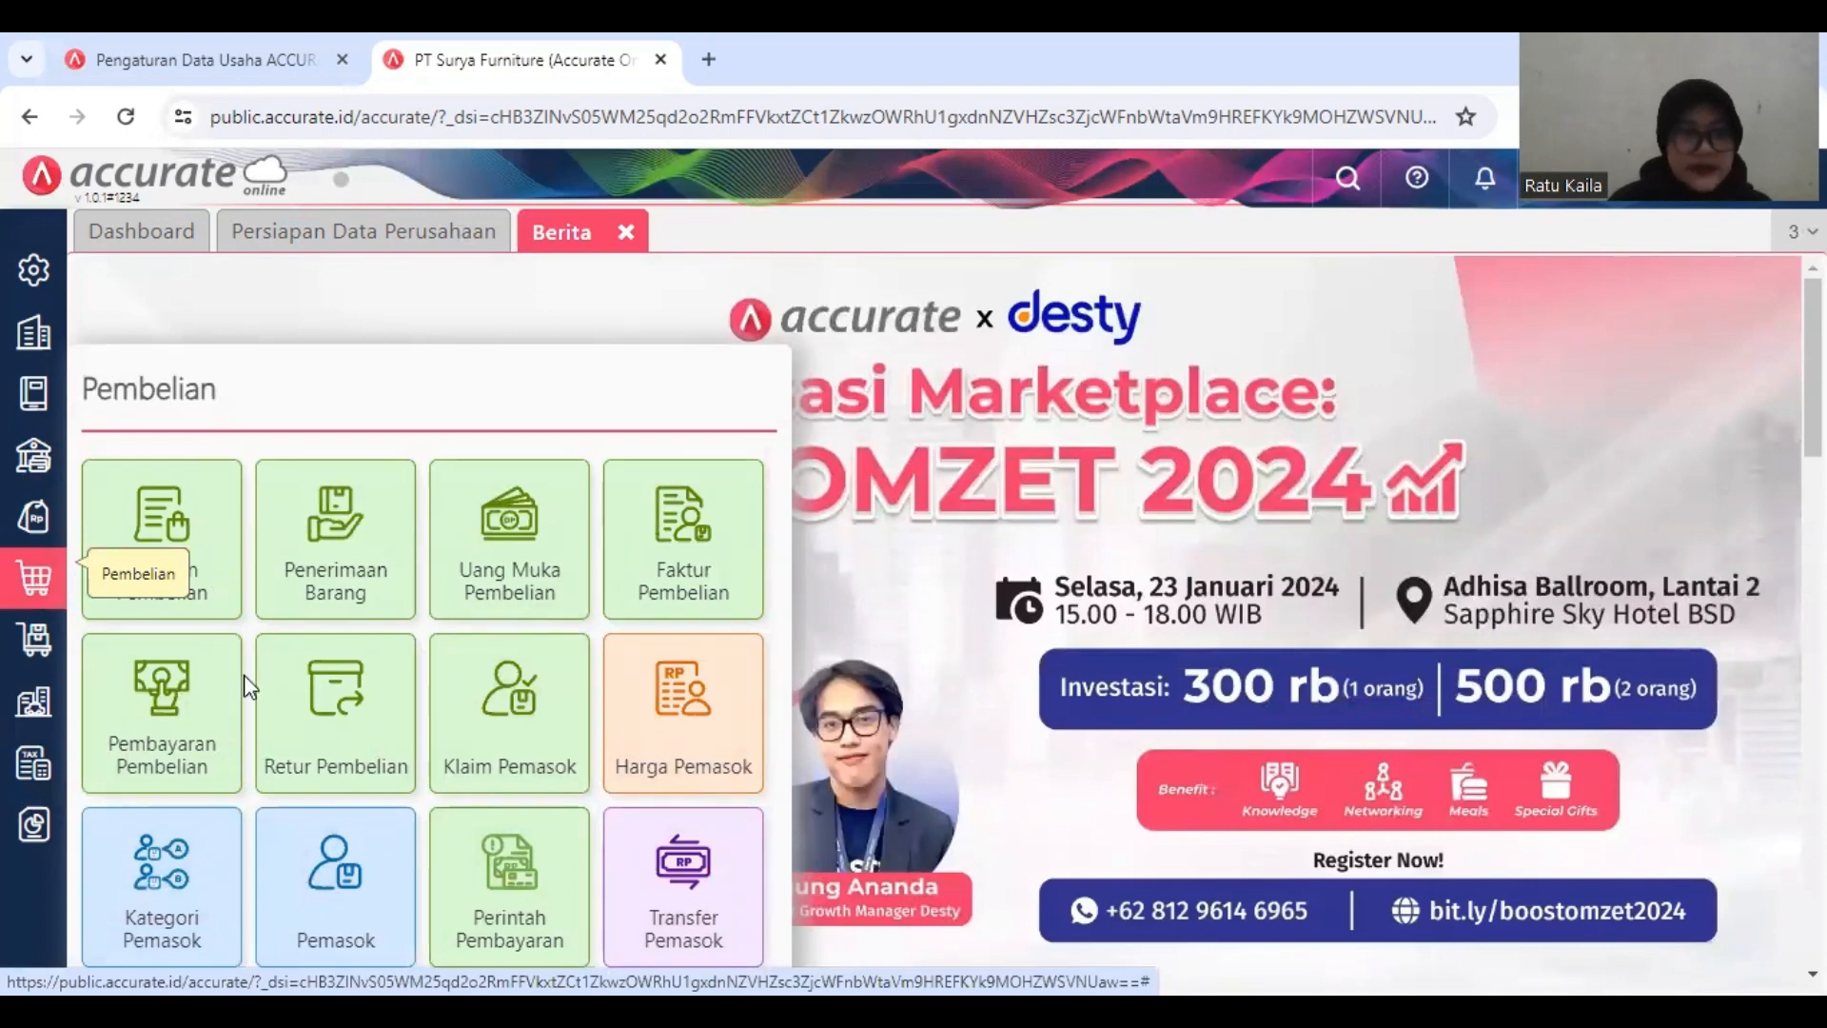
left_click(174, 731)
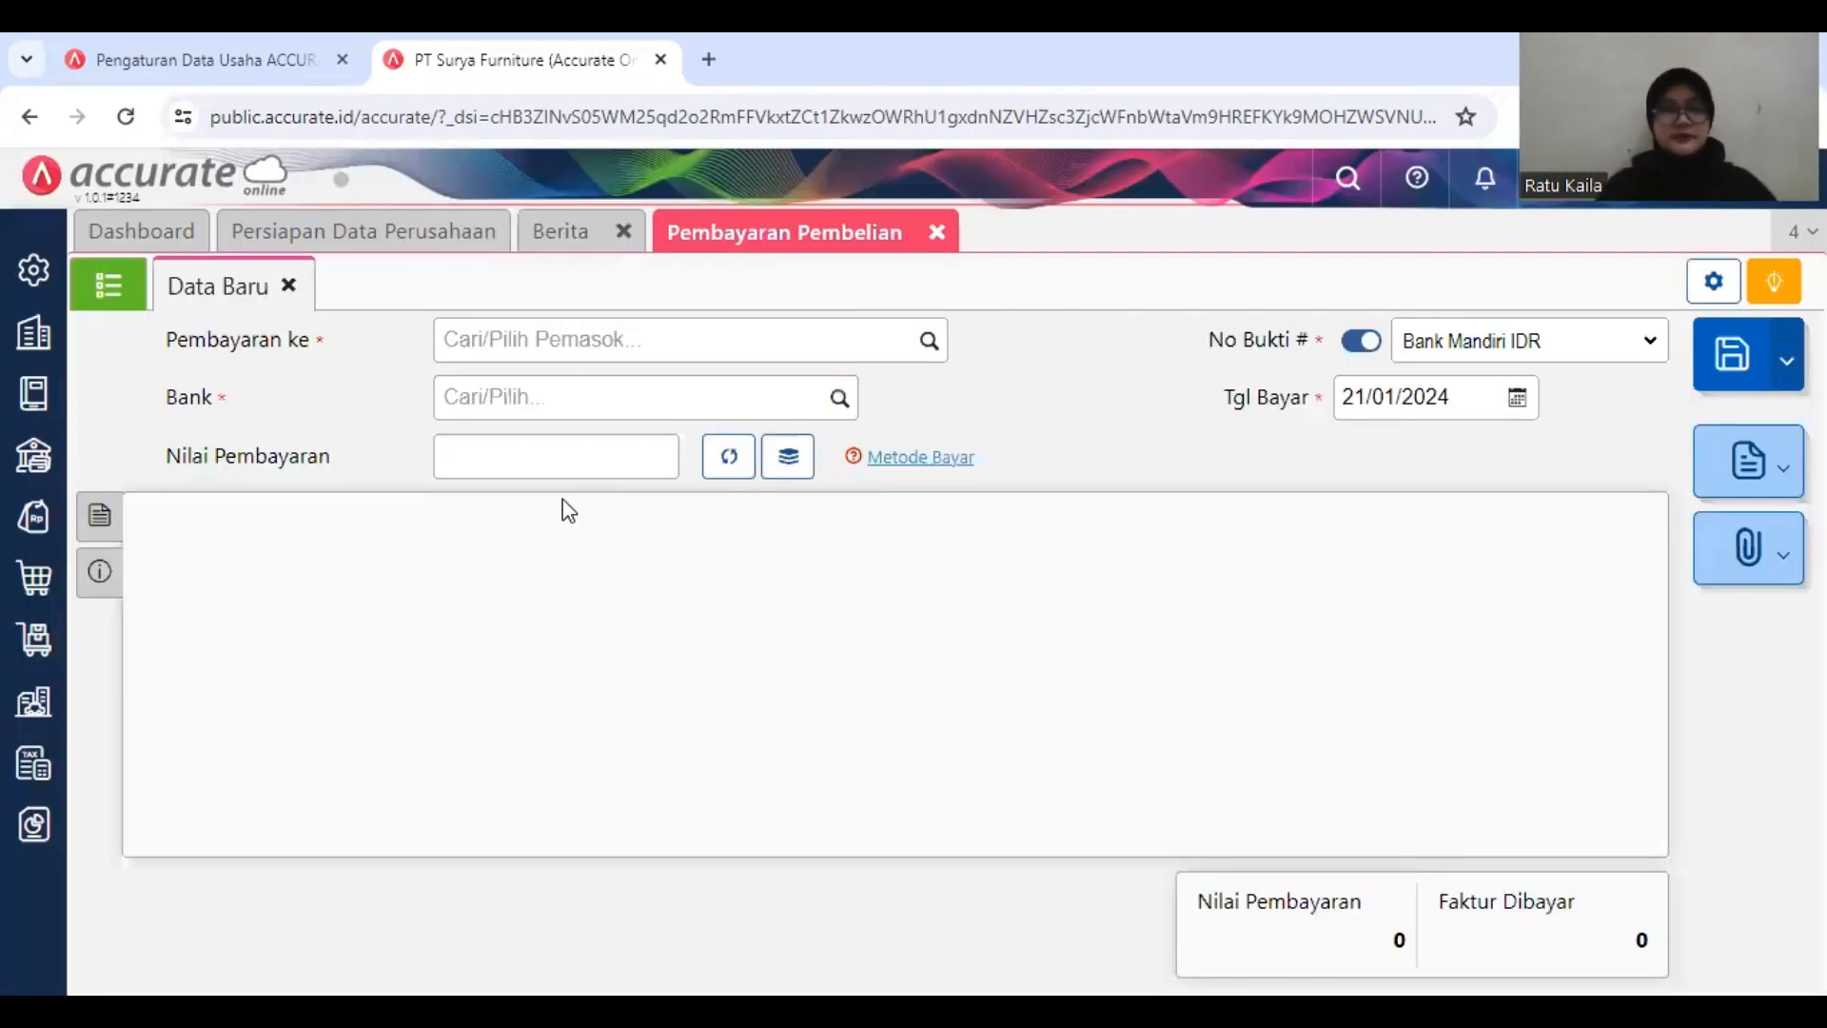
left_click(584, 338)
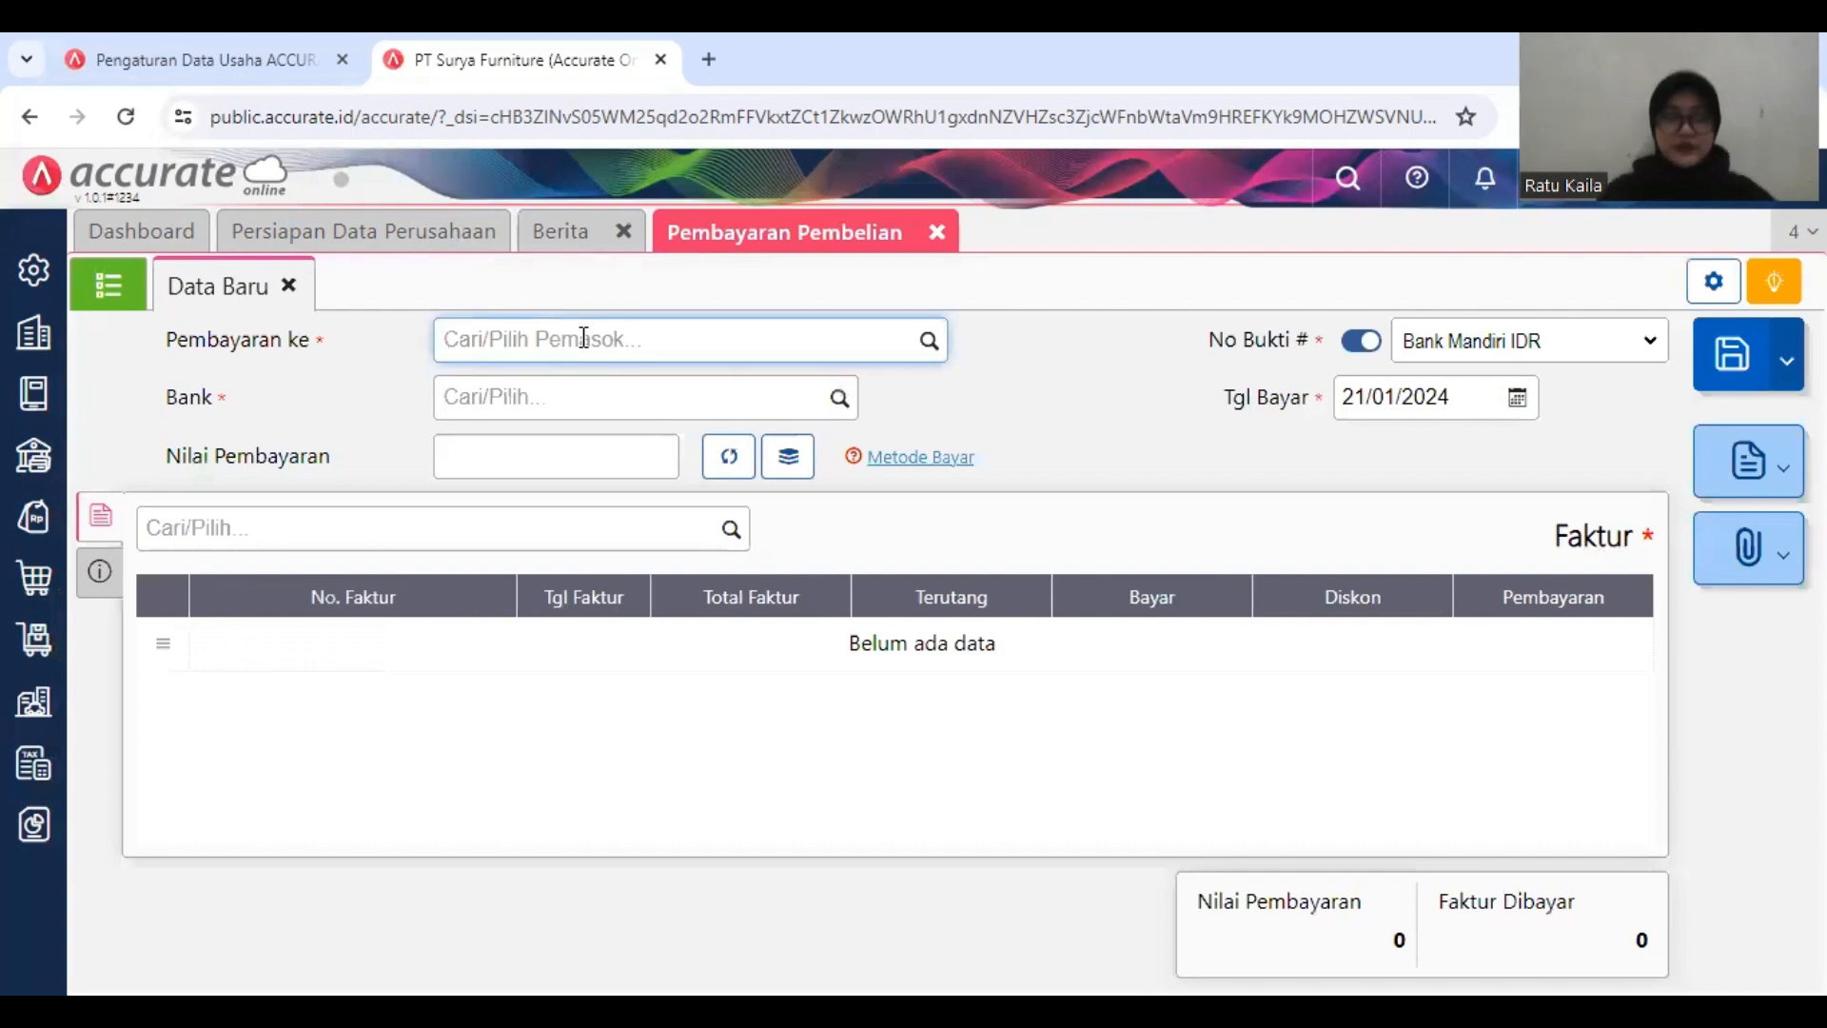
type("PT")
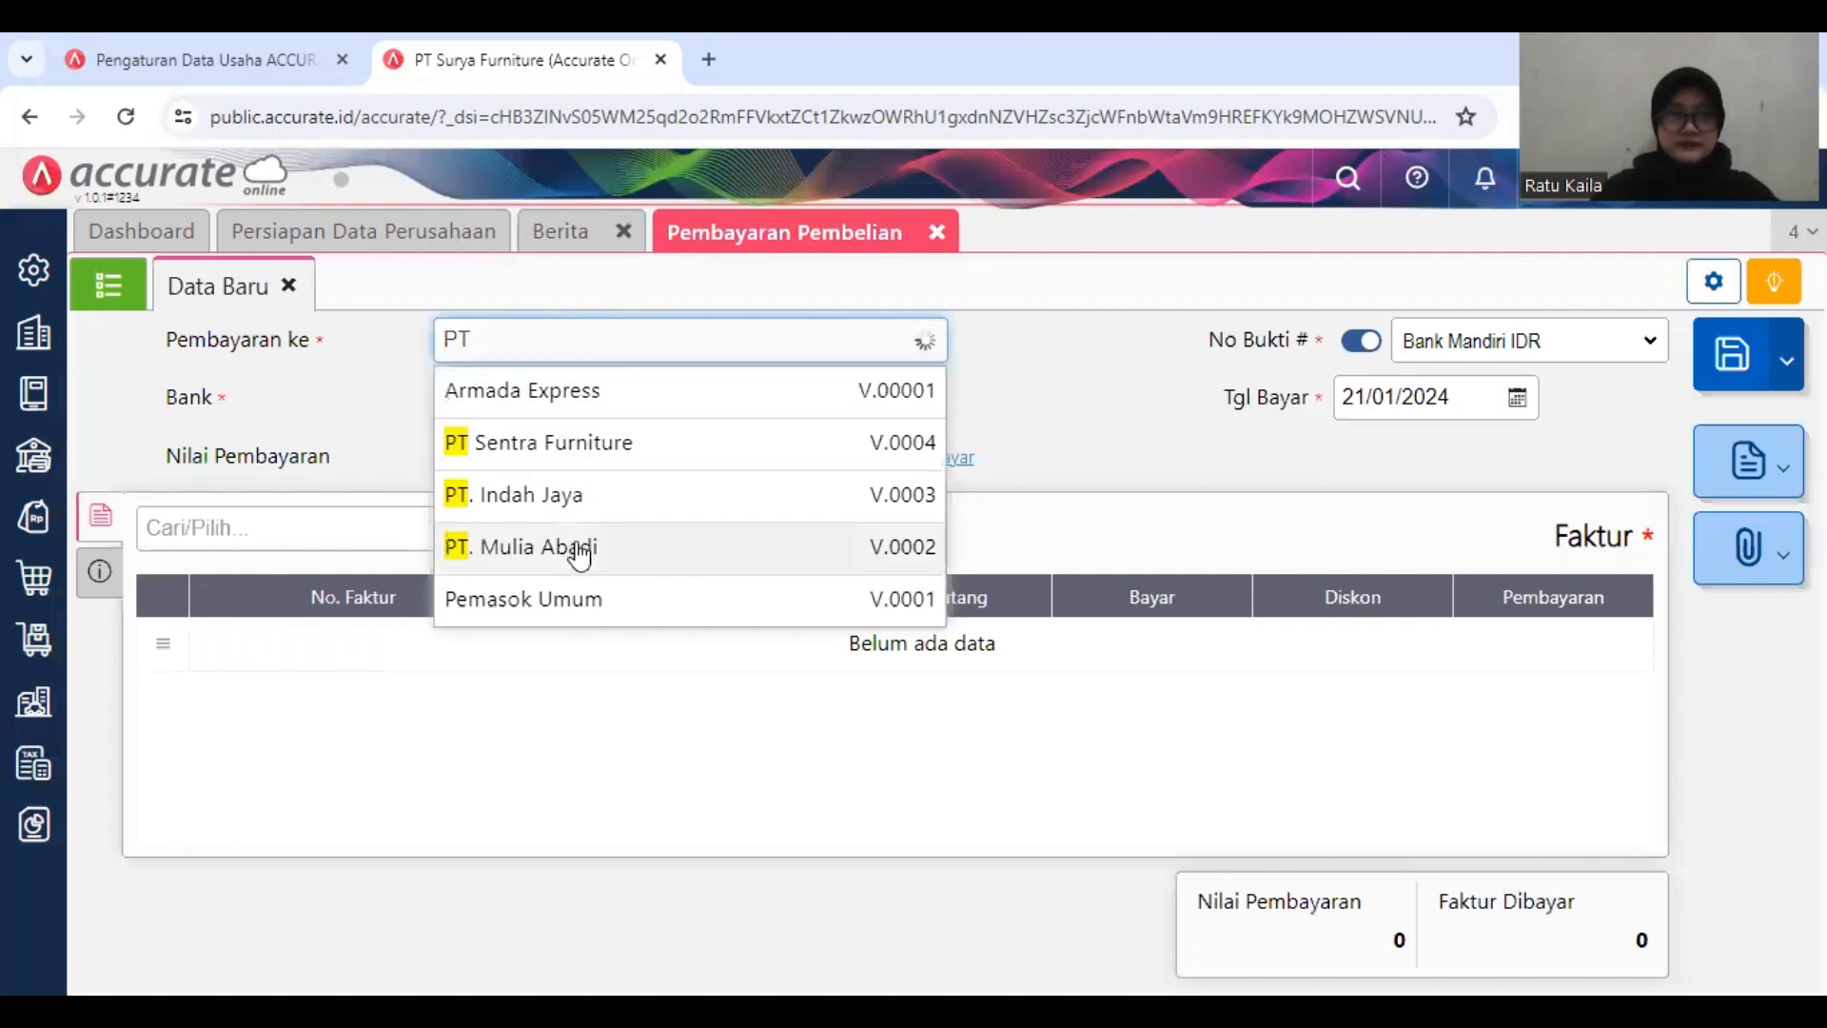
left_click(577, 552)
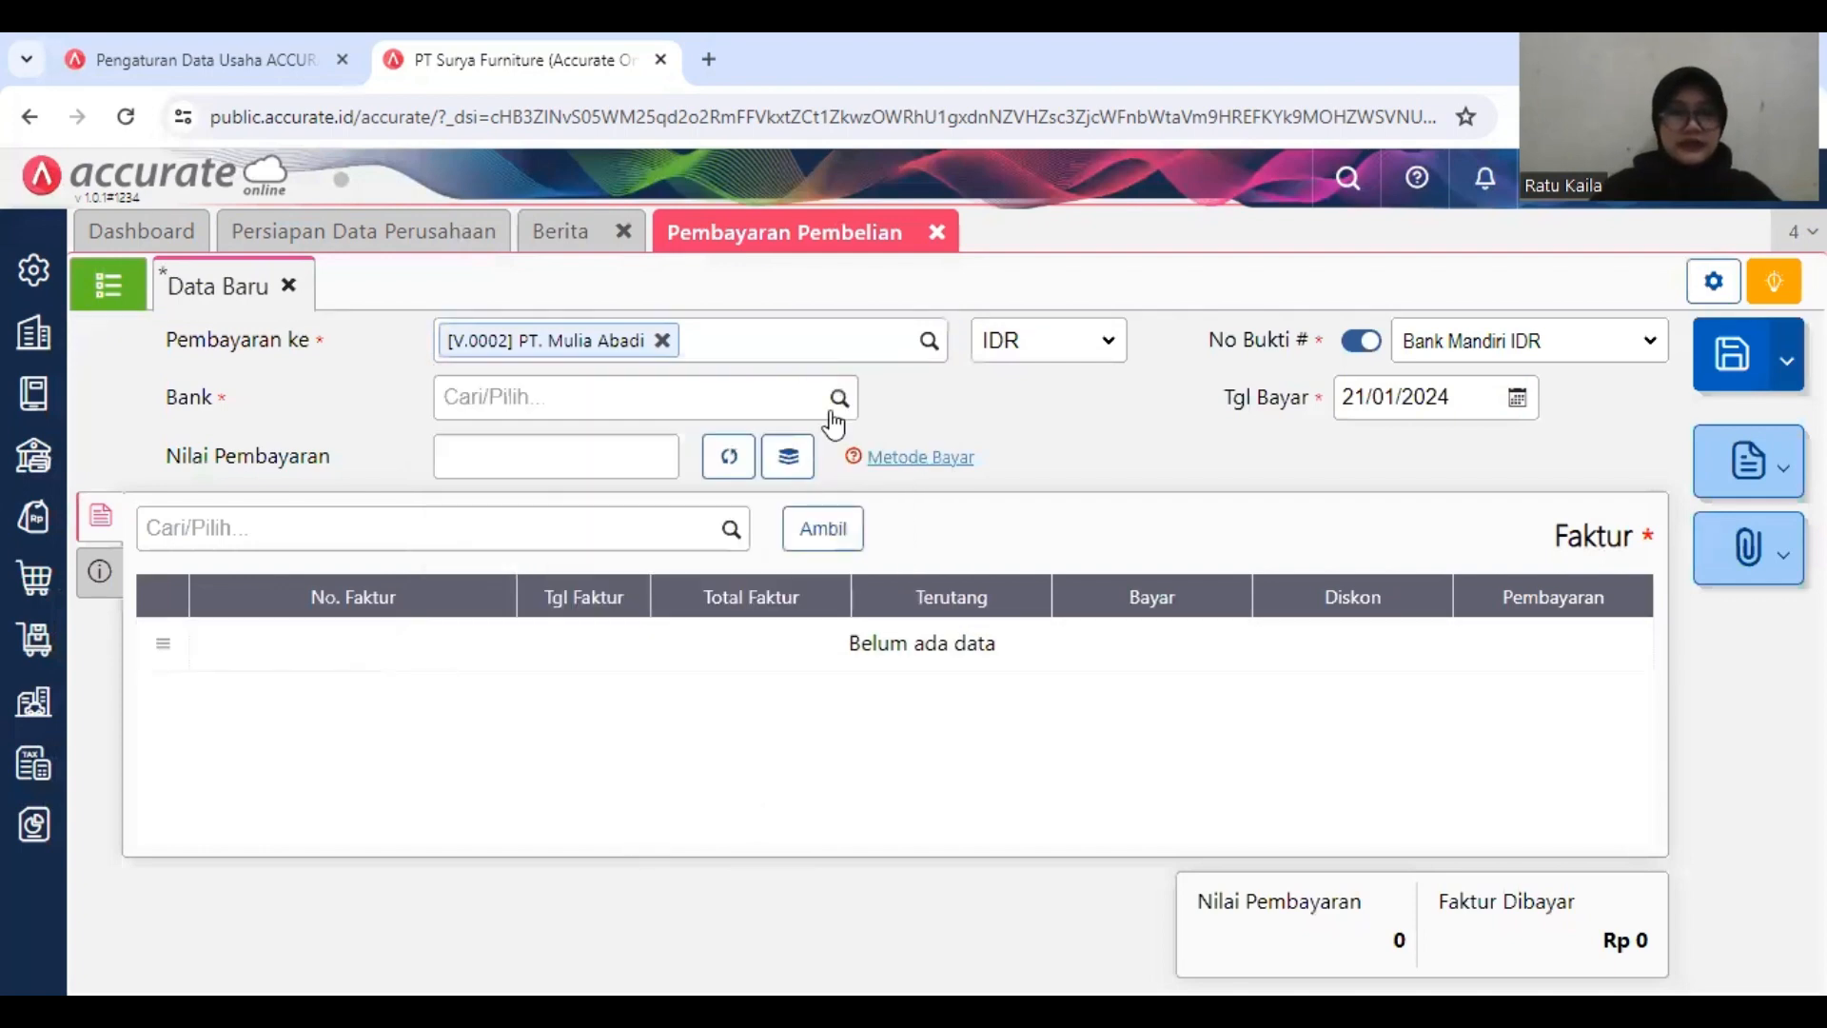
Step: Set the PT. Mulia Abadi payment's bank to Bank Mandiri IDR and its payment date to 13/01/2019
left_click(836, 401)
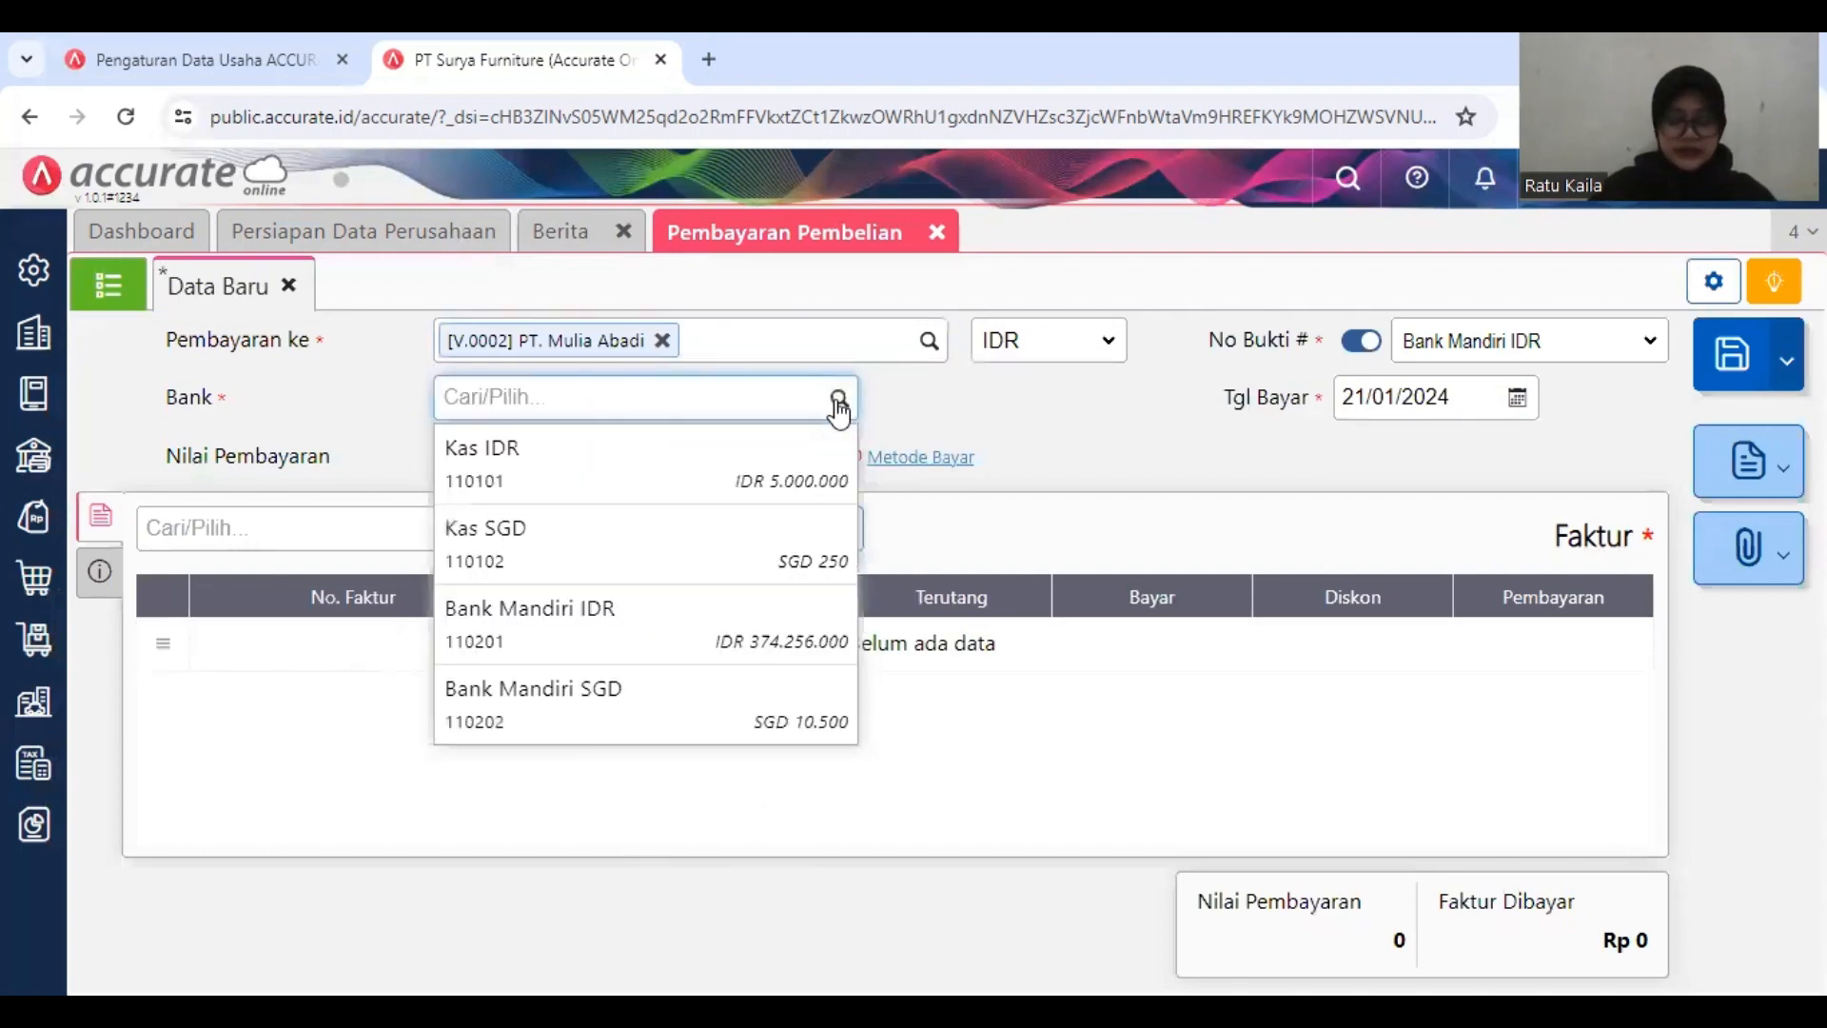
left_click(751, 605)
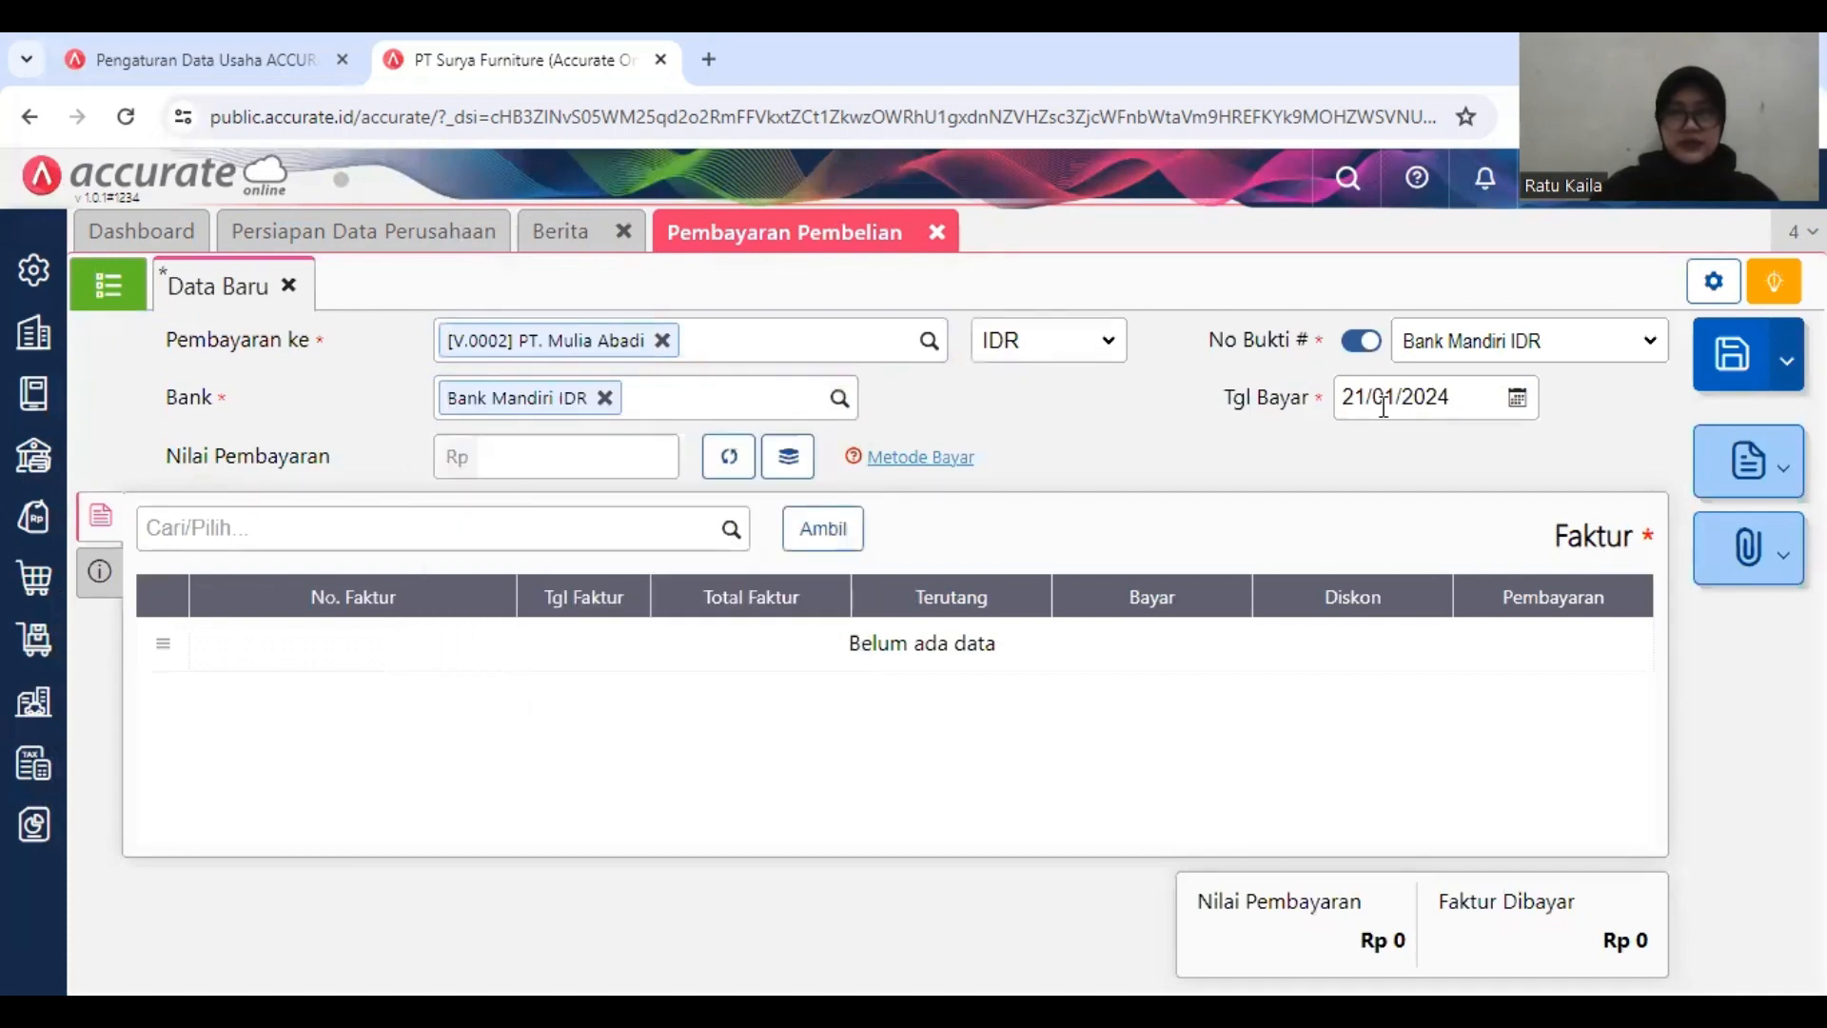
left_click(1461, 400)
type("13/")
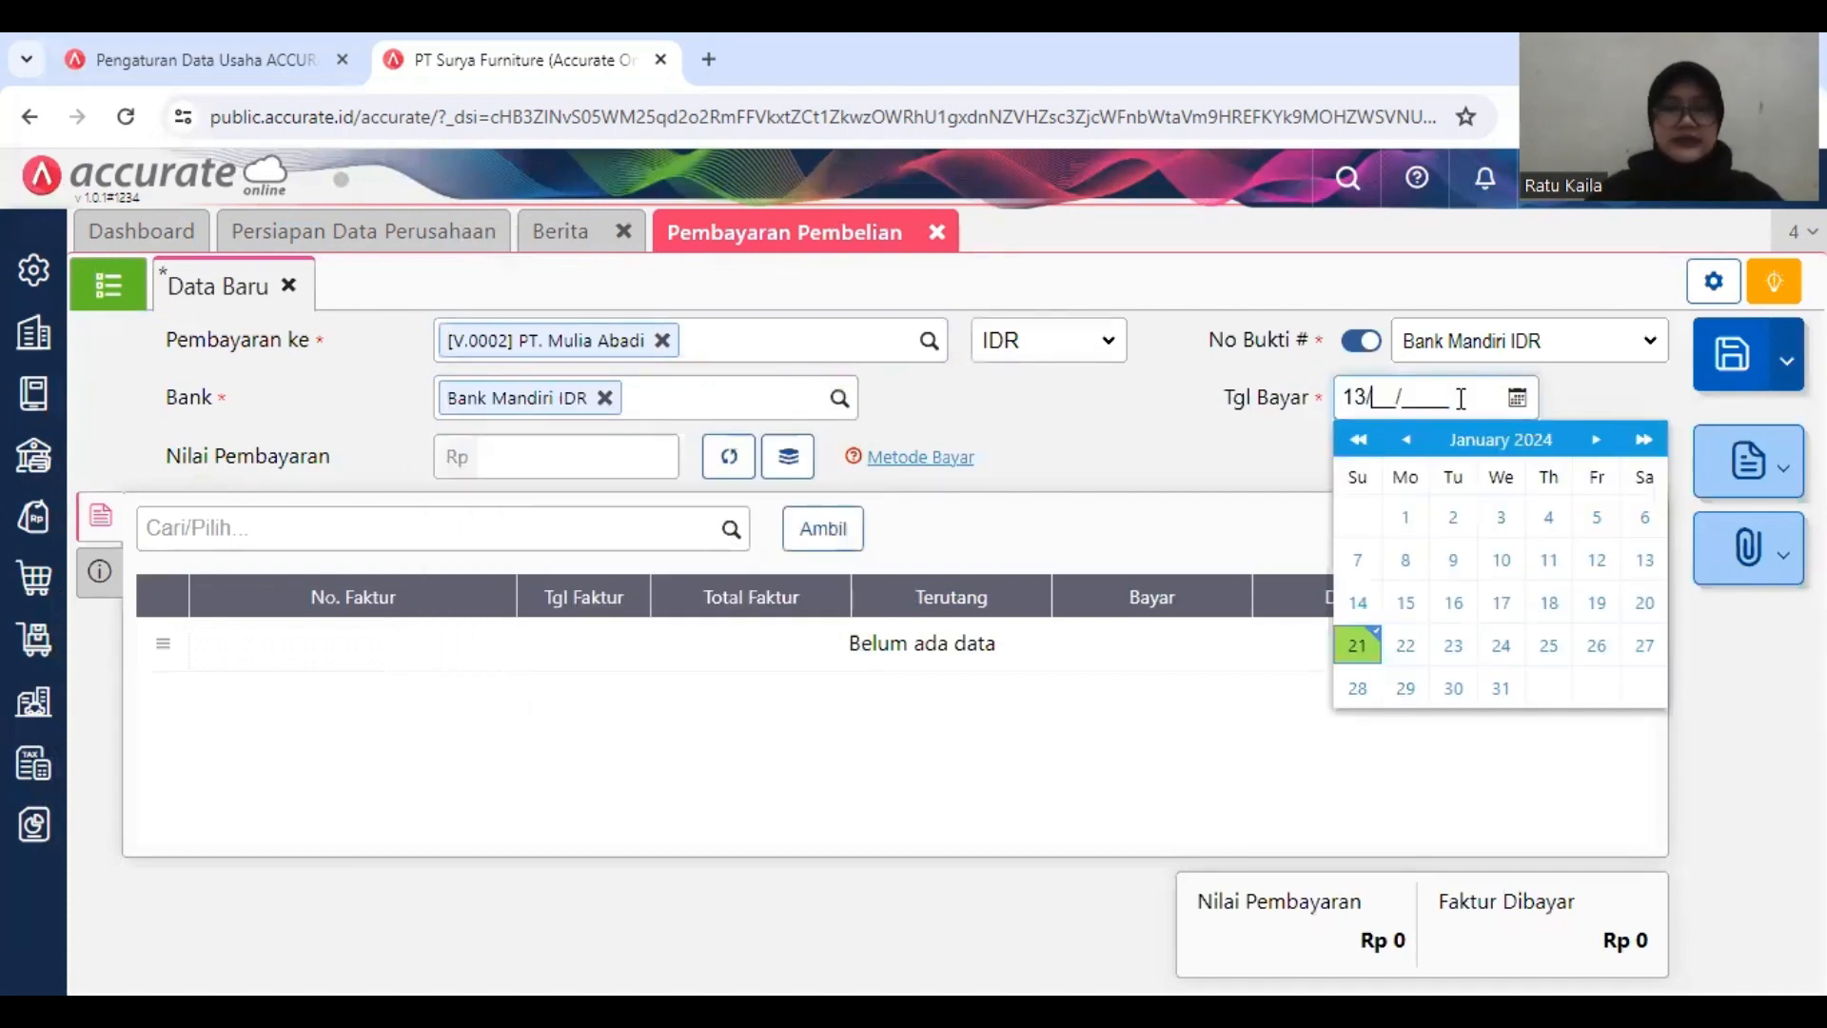
type("01/2019")
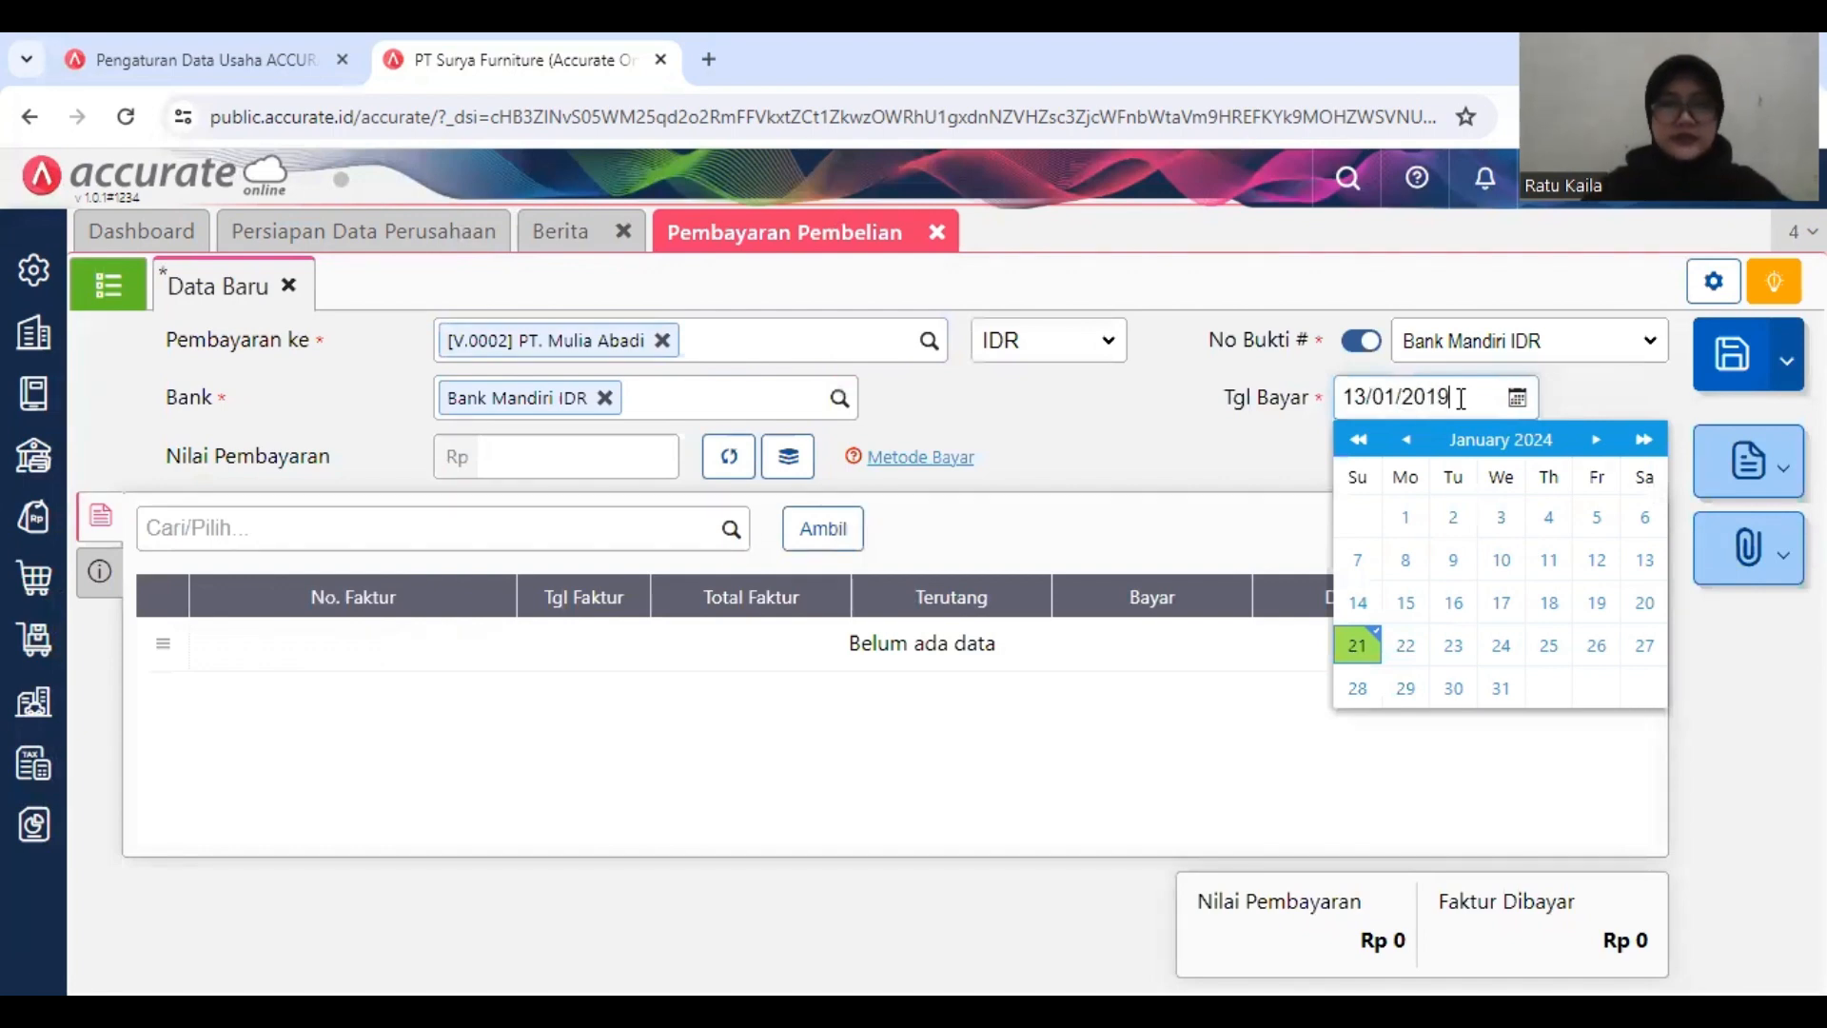
Step: Set the payment method to Cek/Giro with cheque number GR0098 and cheque date 31/01/2019
left_click(1209, 431)
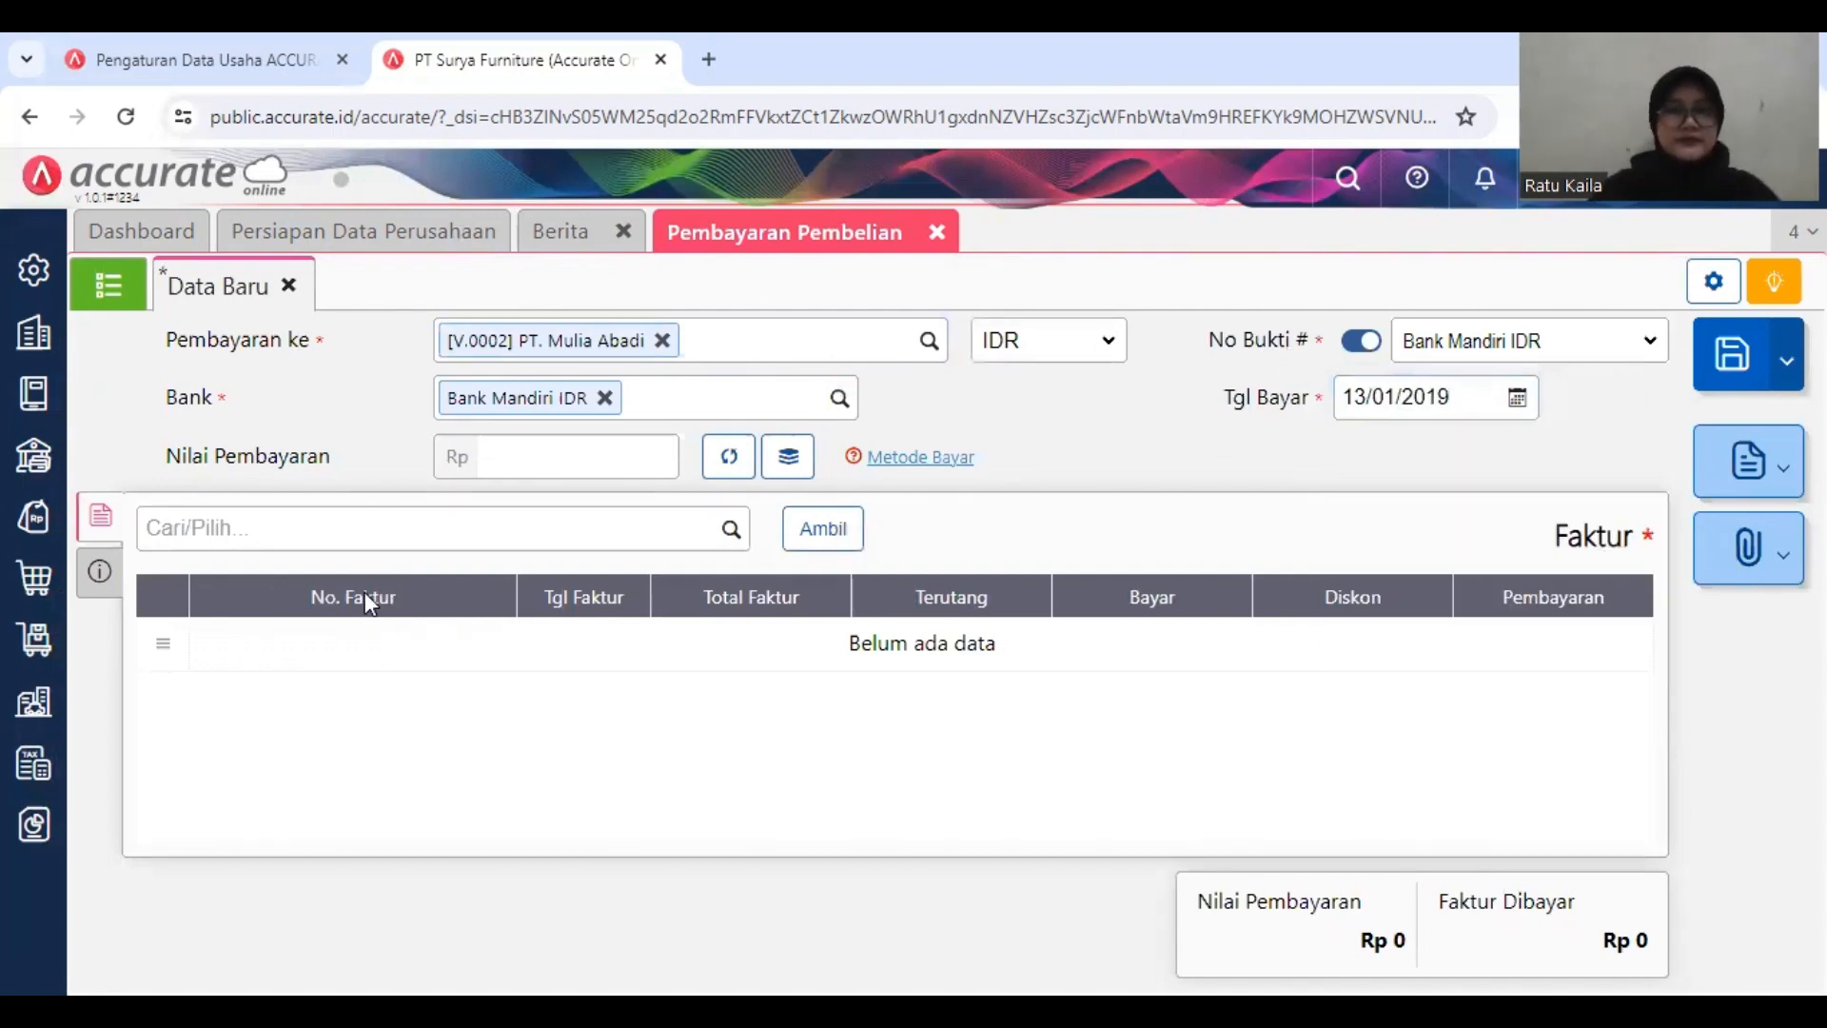
left_click(100, 576)
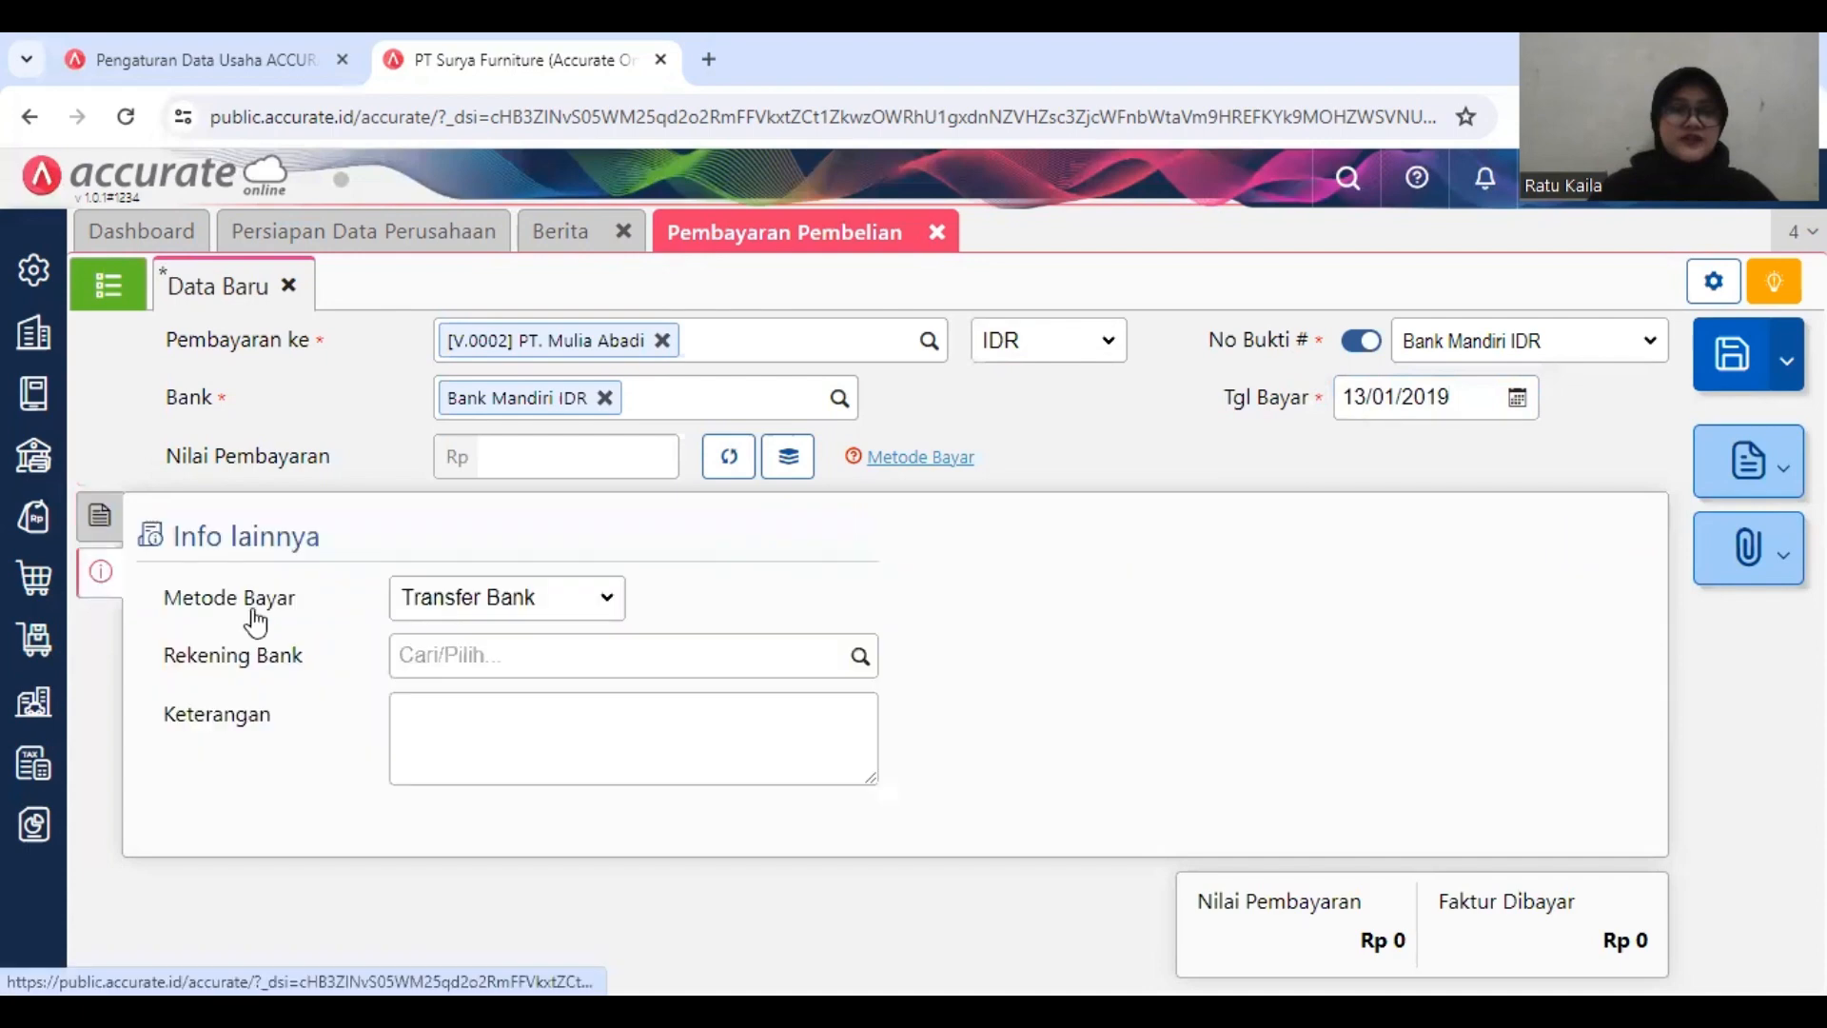
left_click(609, 598)
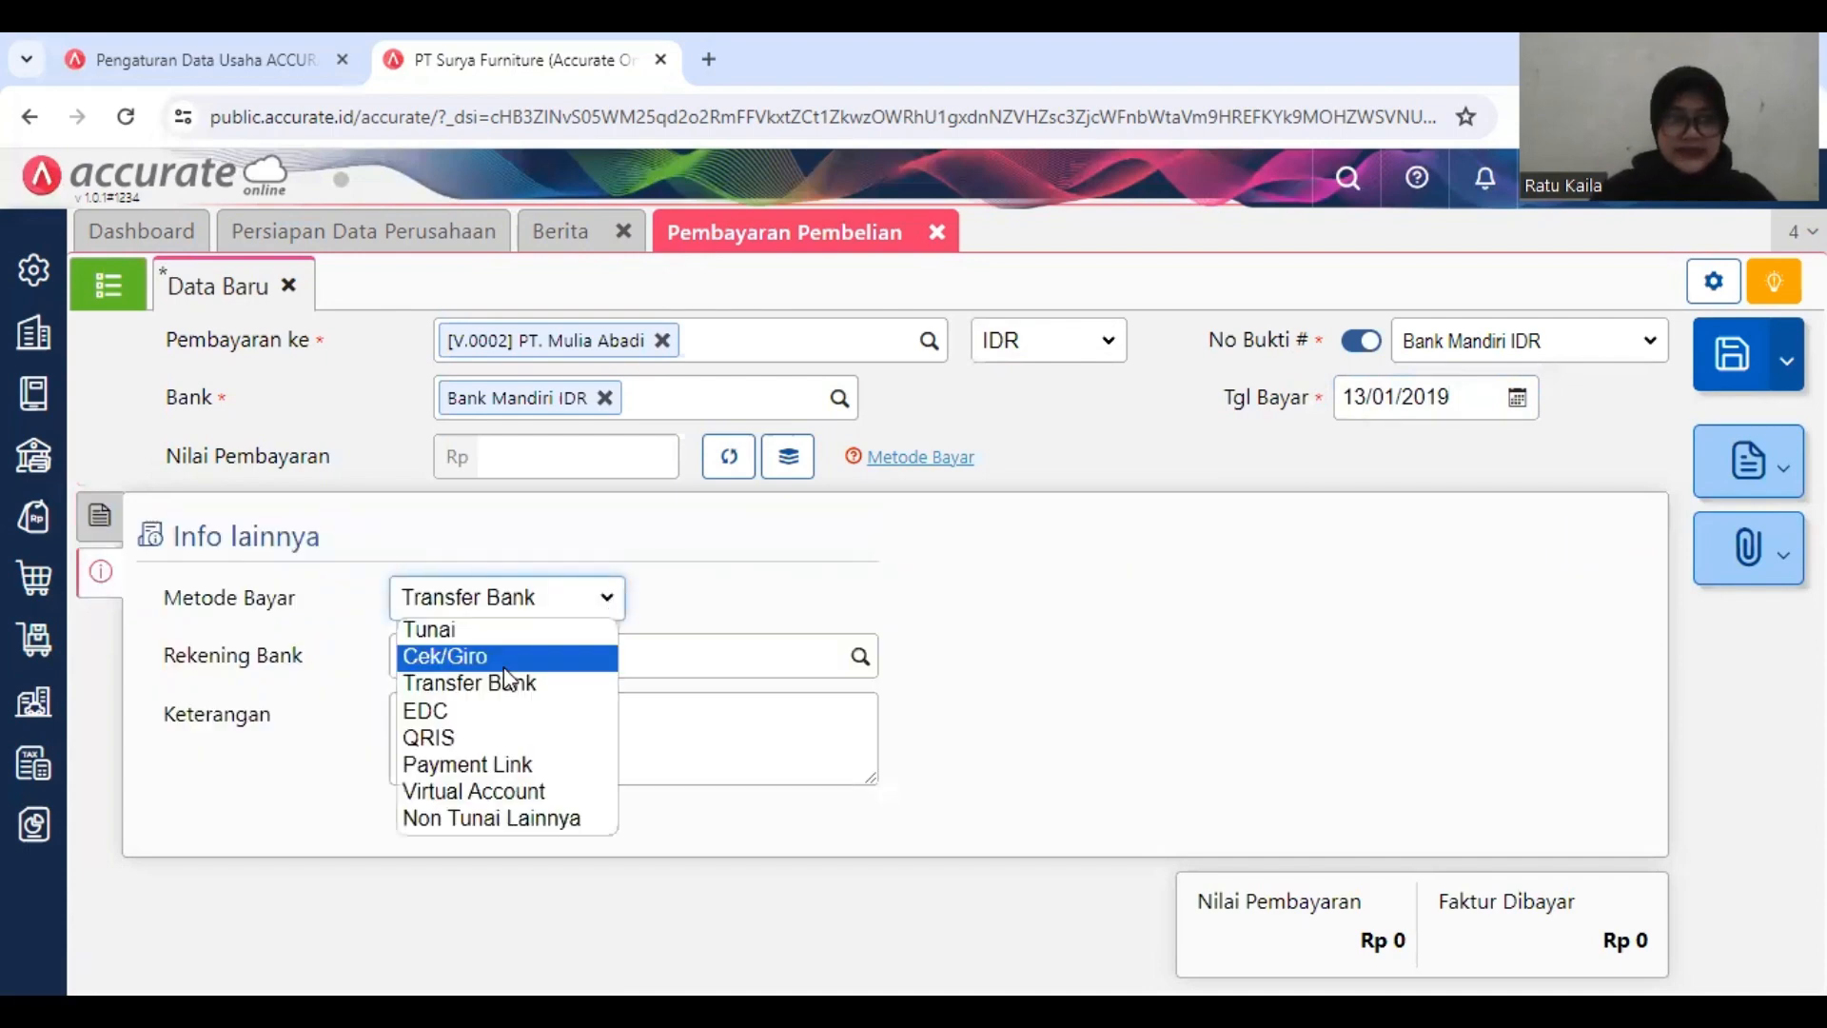
left_click(614, 661)
left_click(754, 601)
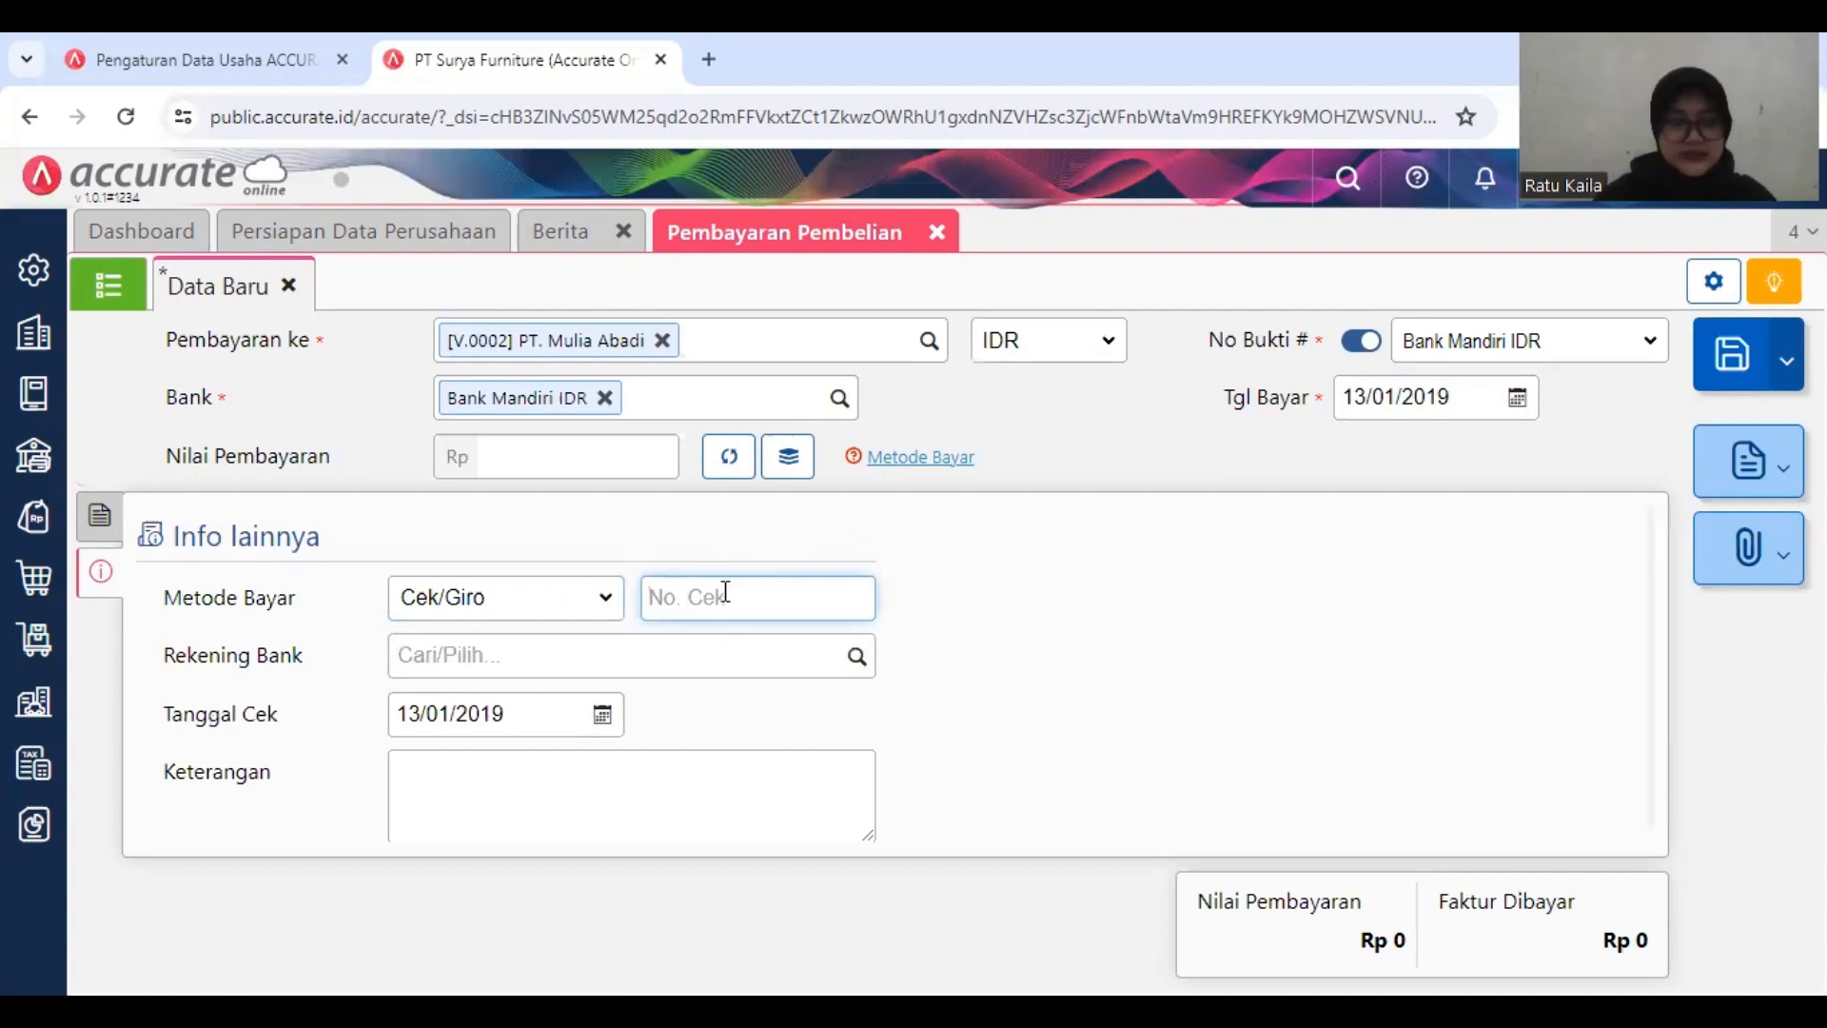
type("GR")
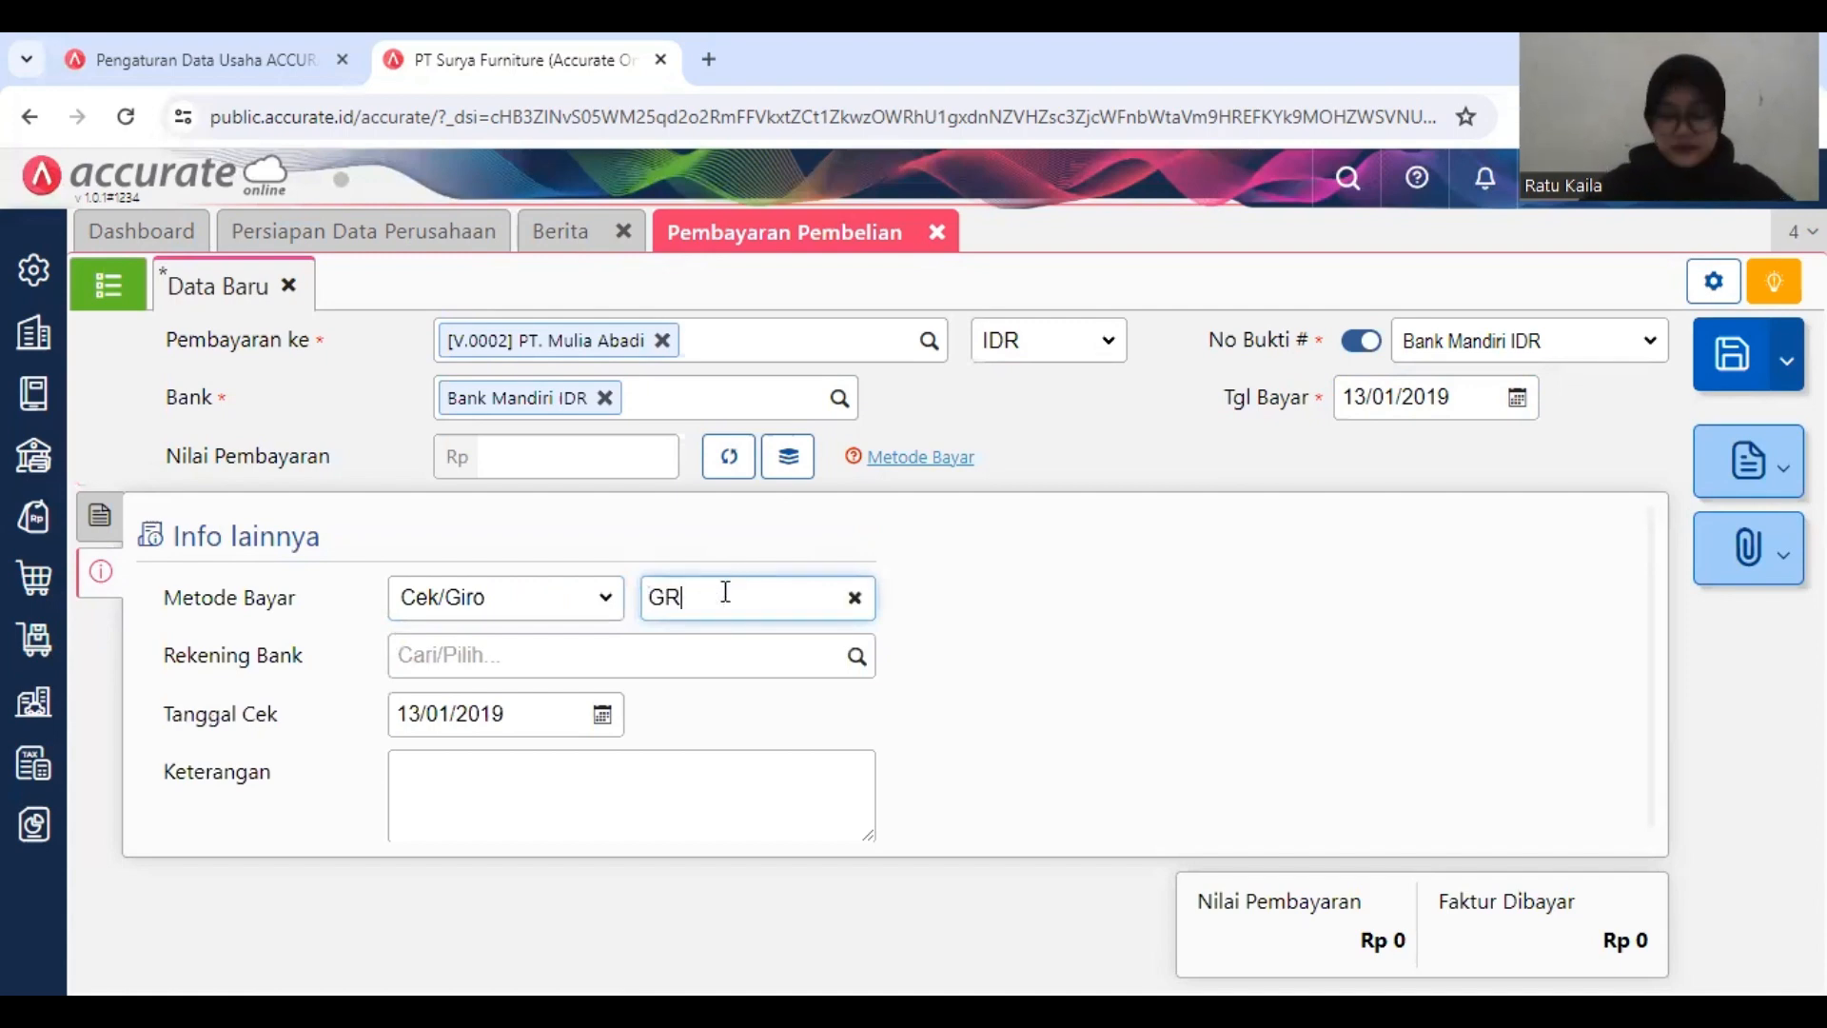
type("0098")
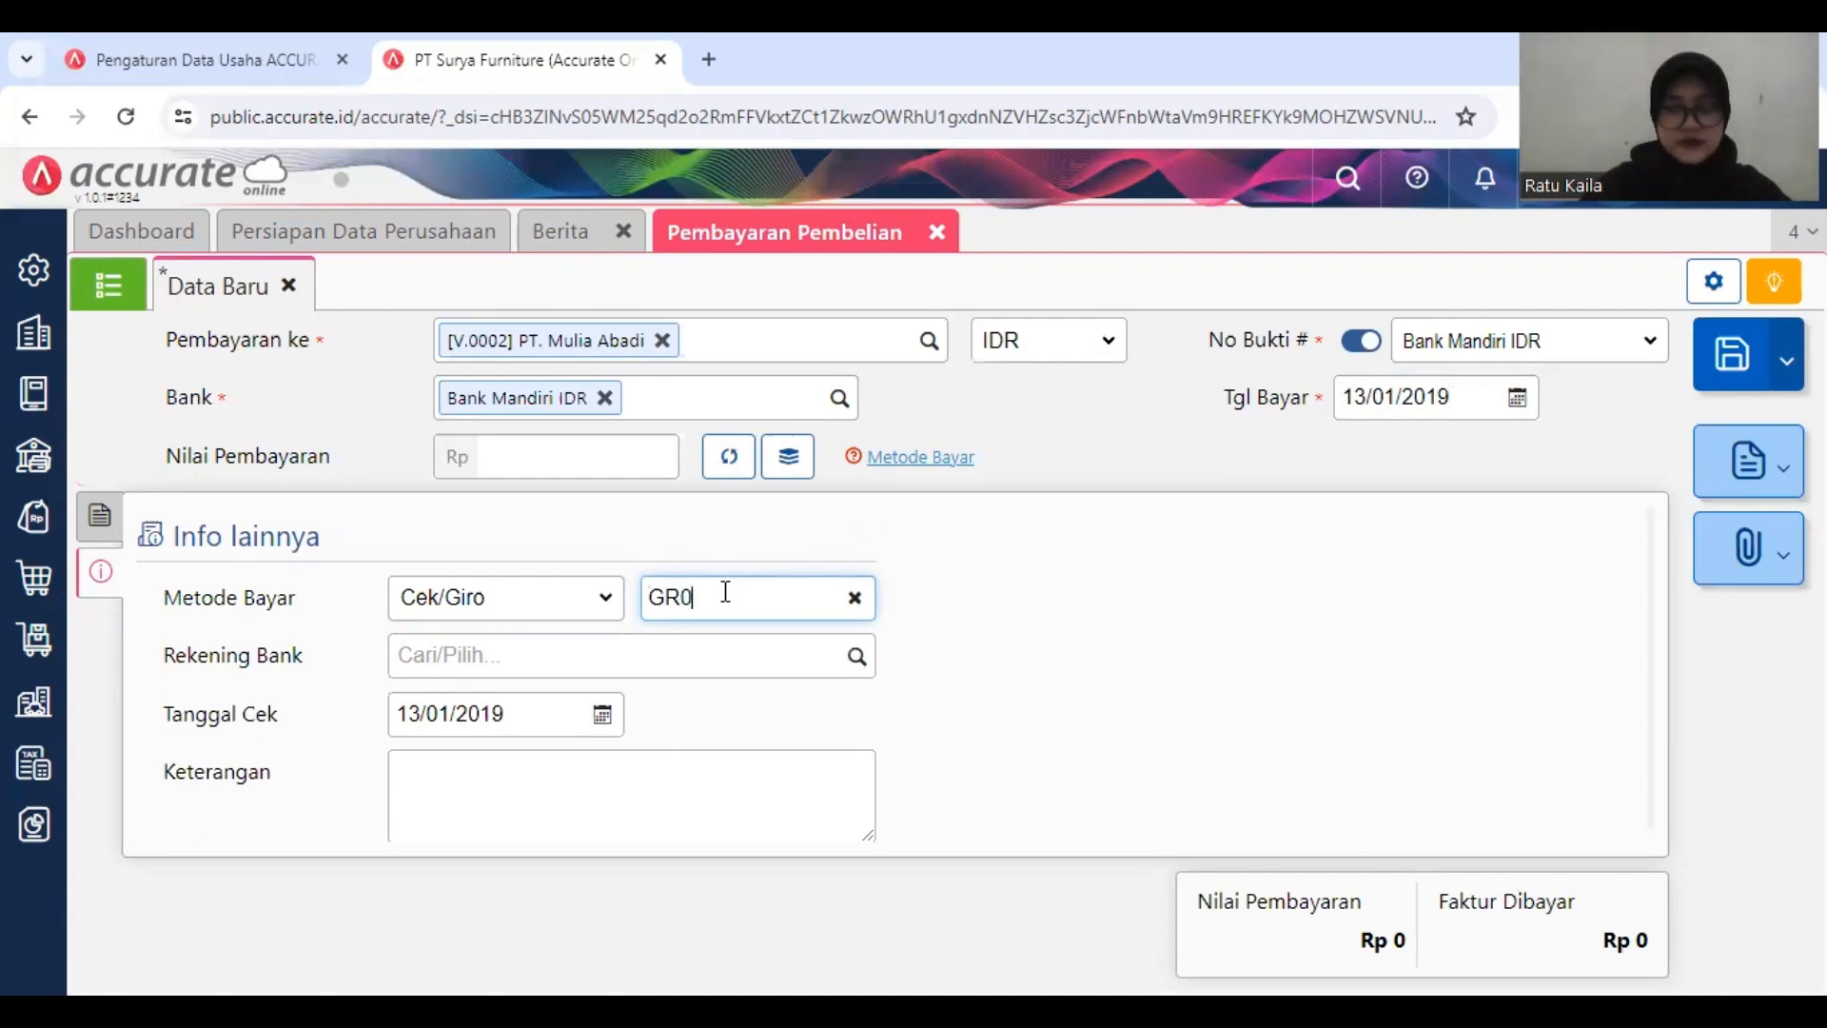
left_click(565, 701)
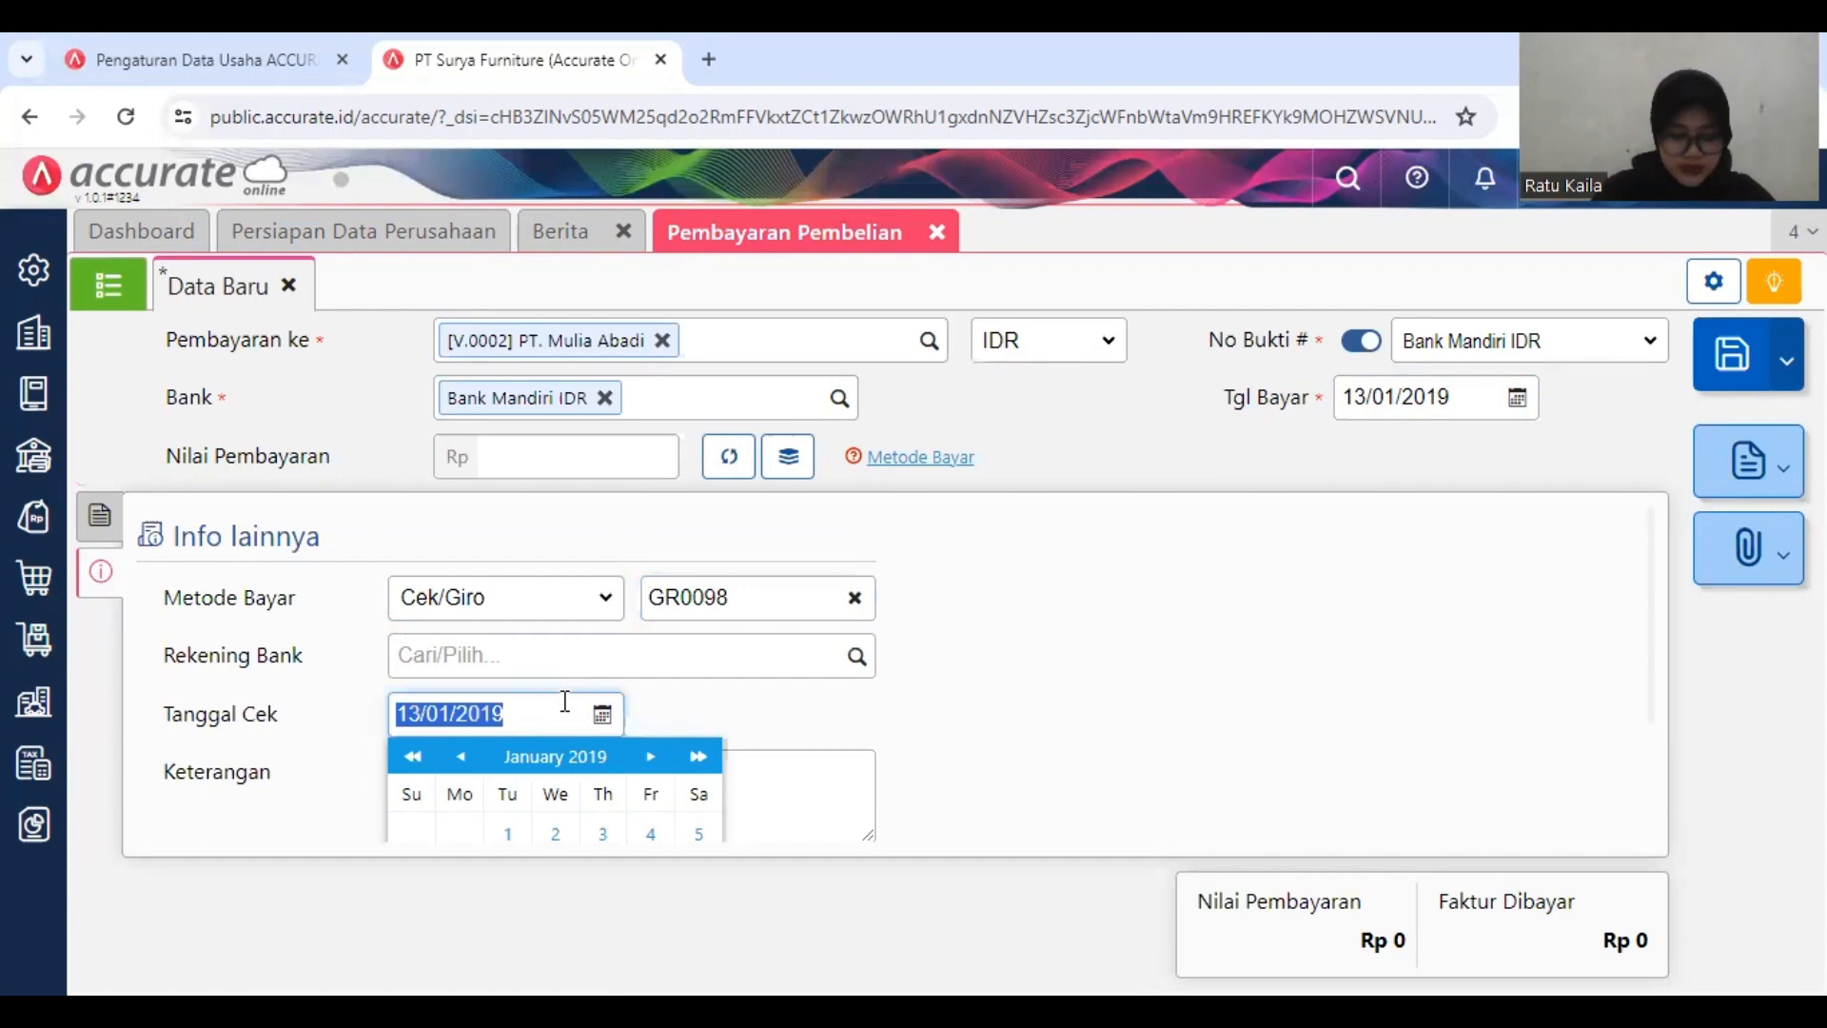
type("31/01/")
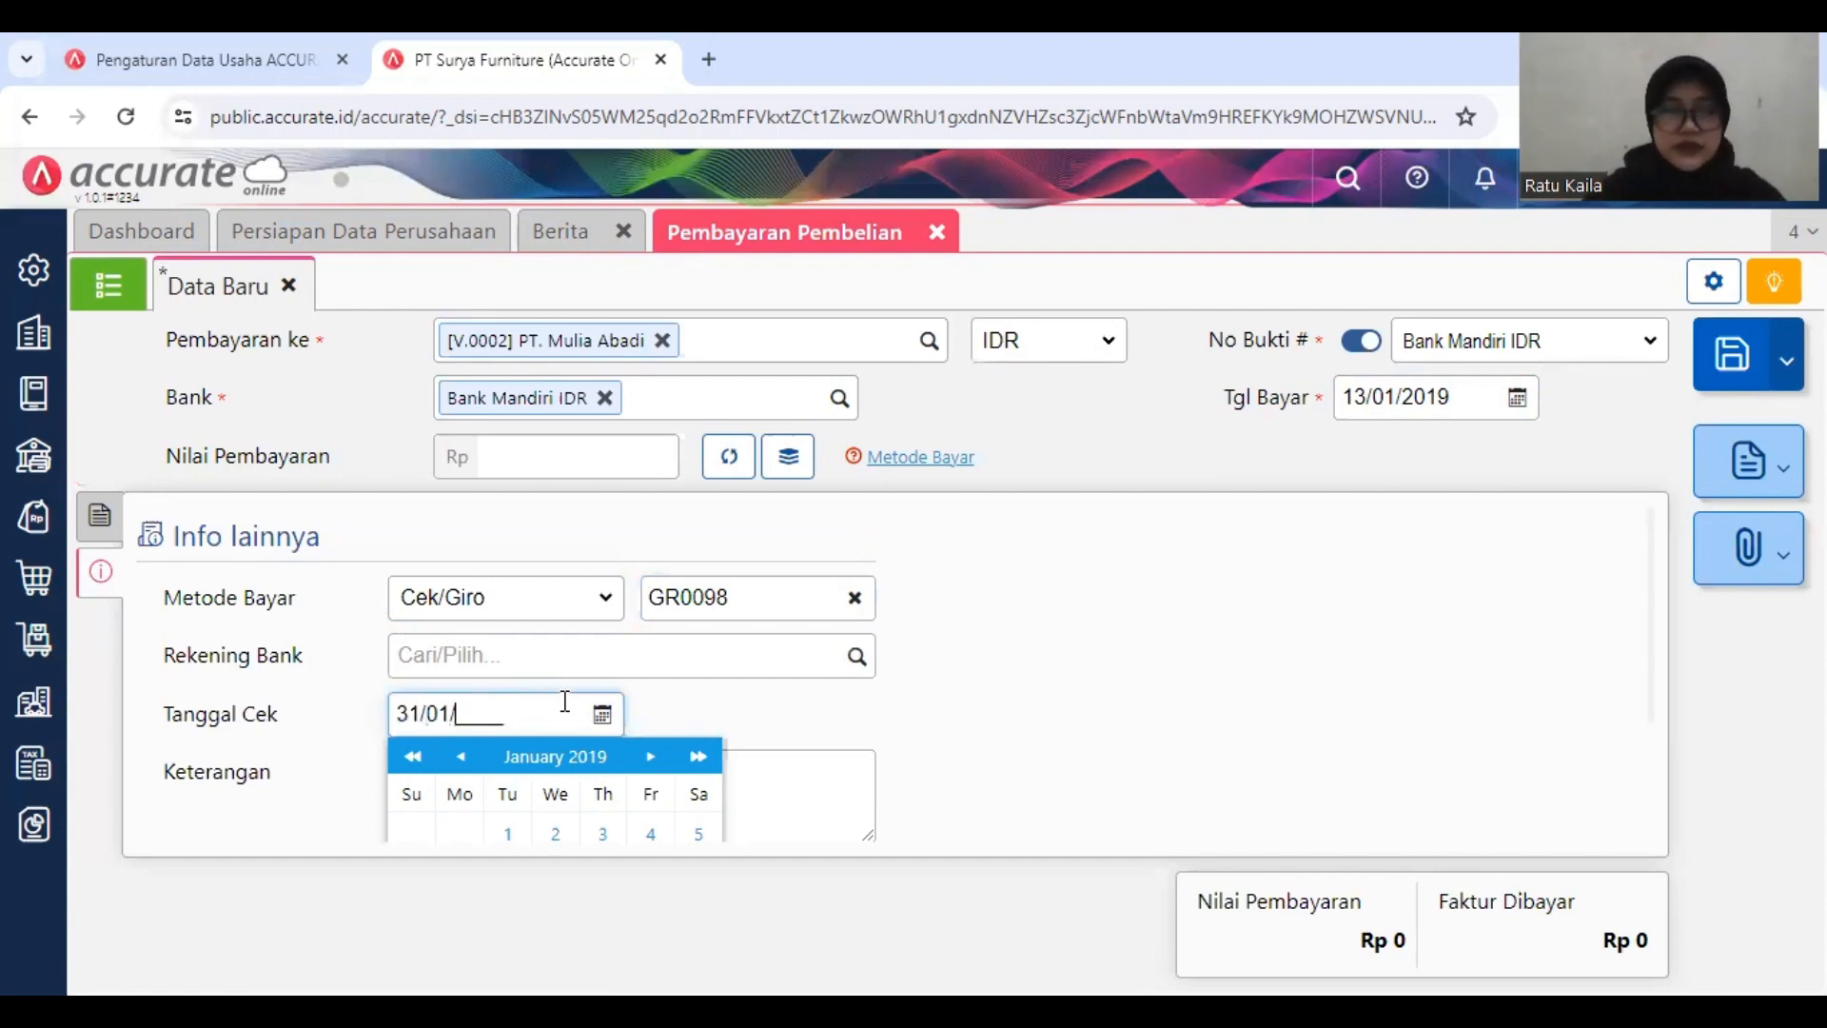
type("2019")
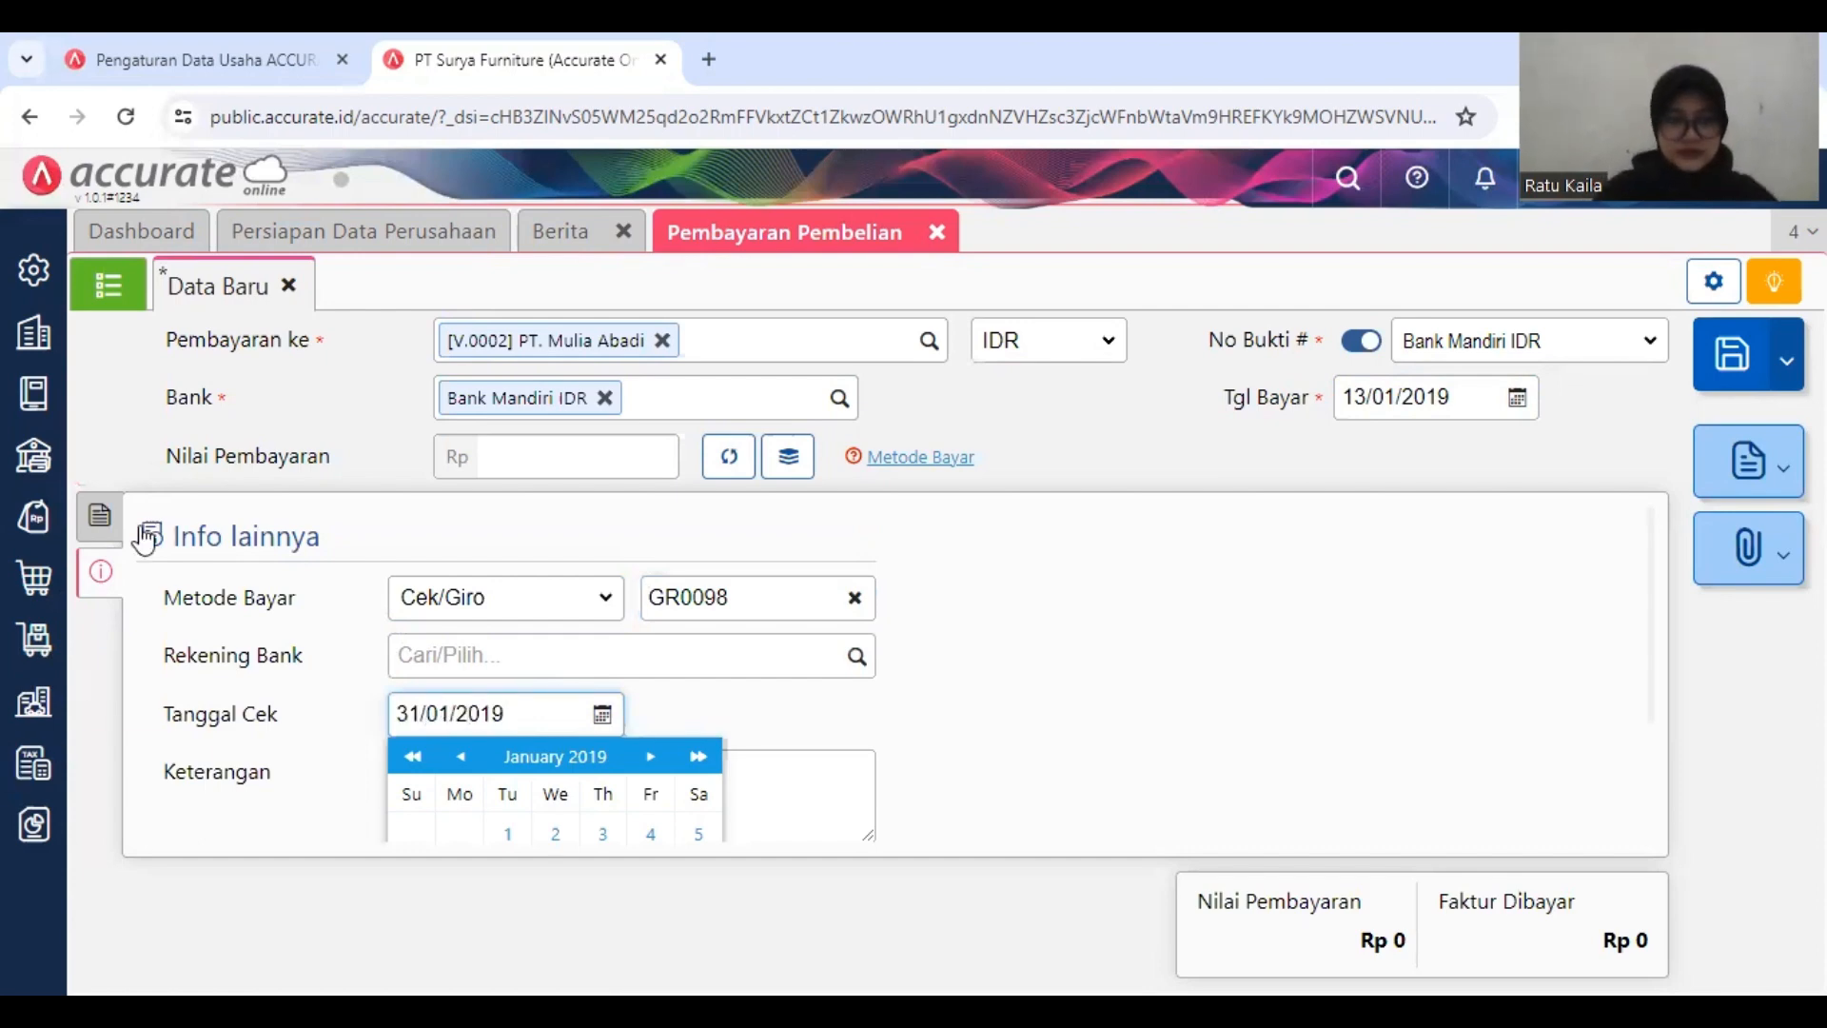
Step: Add only the unpaid invoice INV-MA-9128 to the payment, leaving out Faktur-Jan/906
left_click(100, 518)
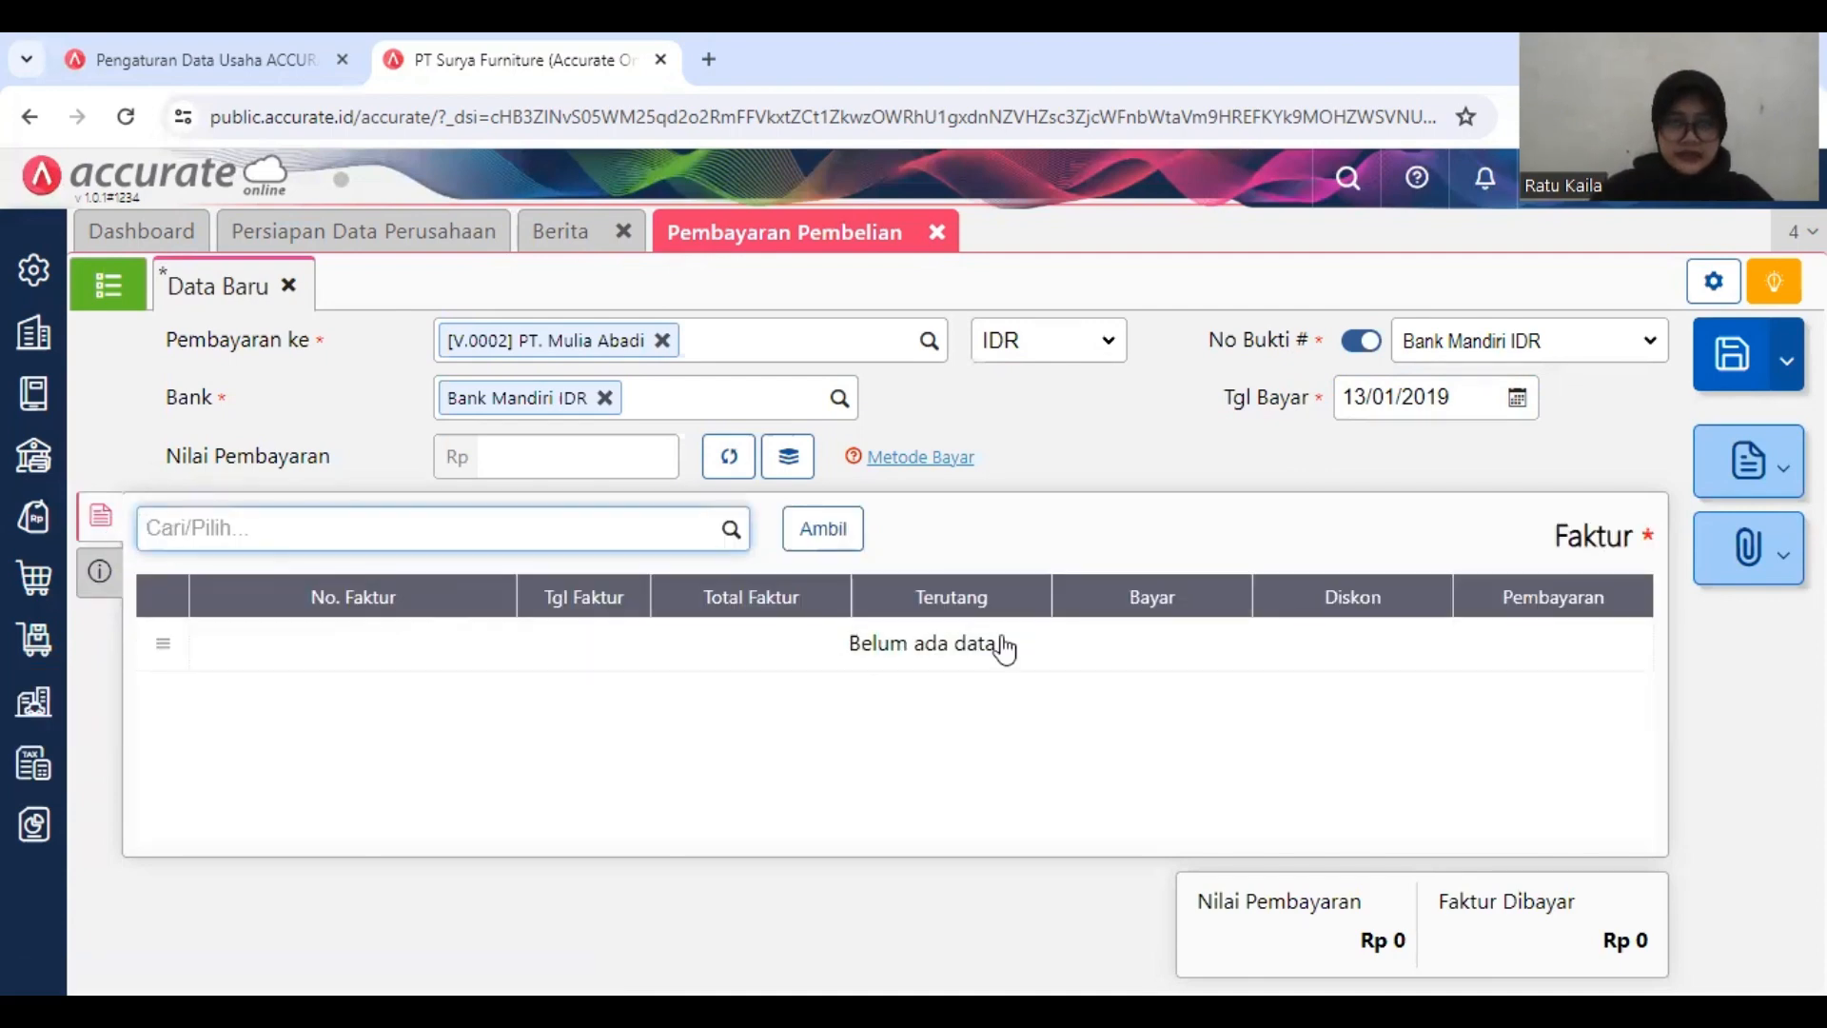
left_click(841, 533)
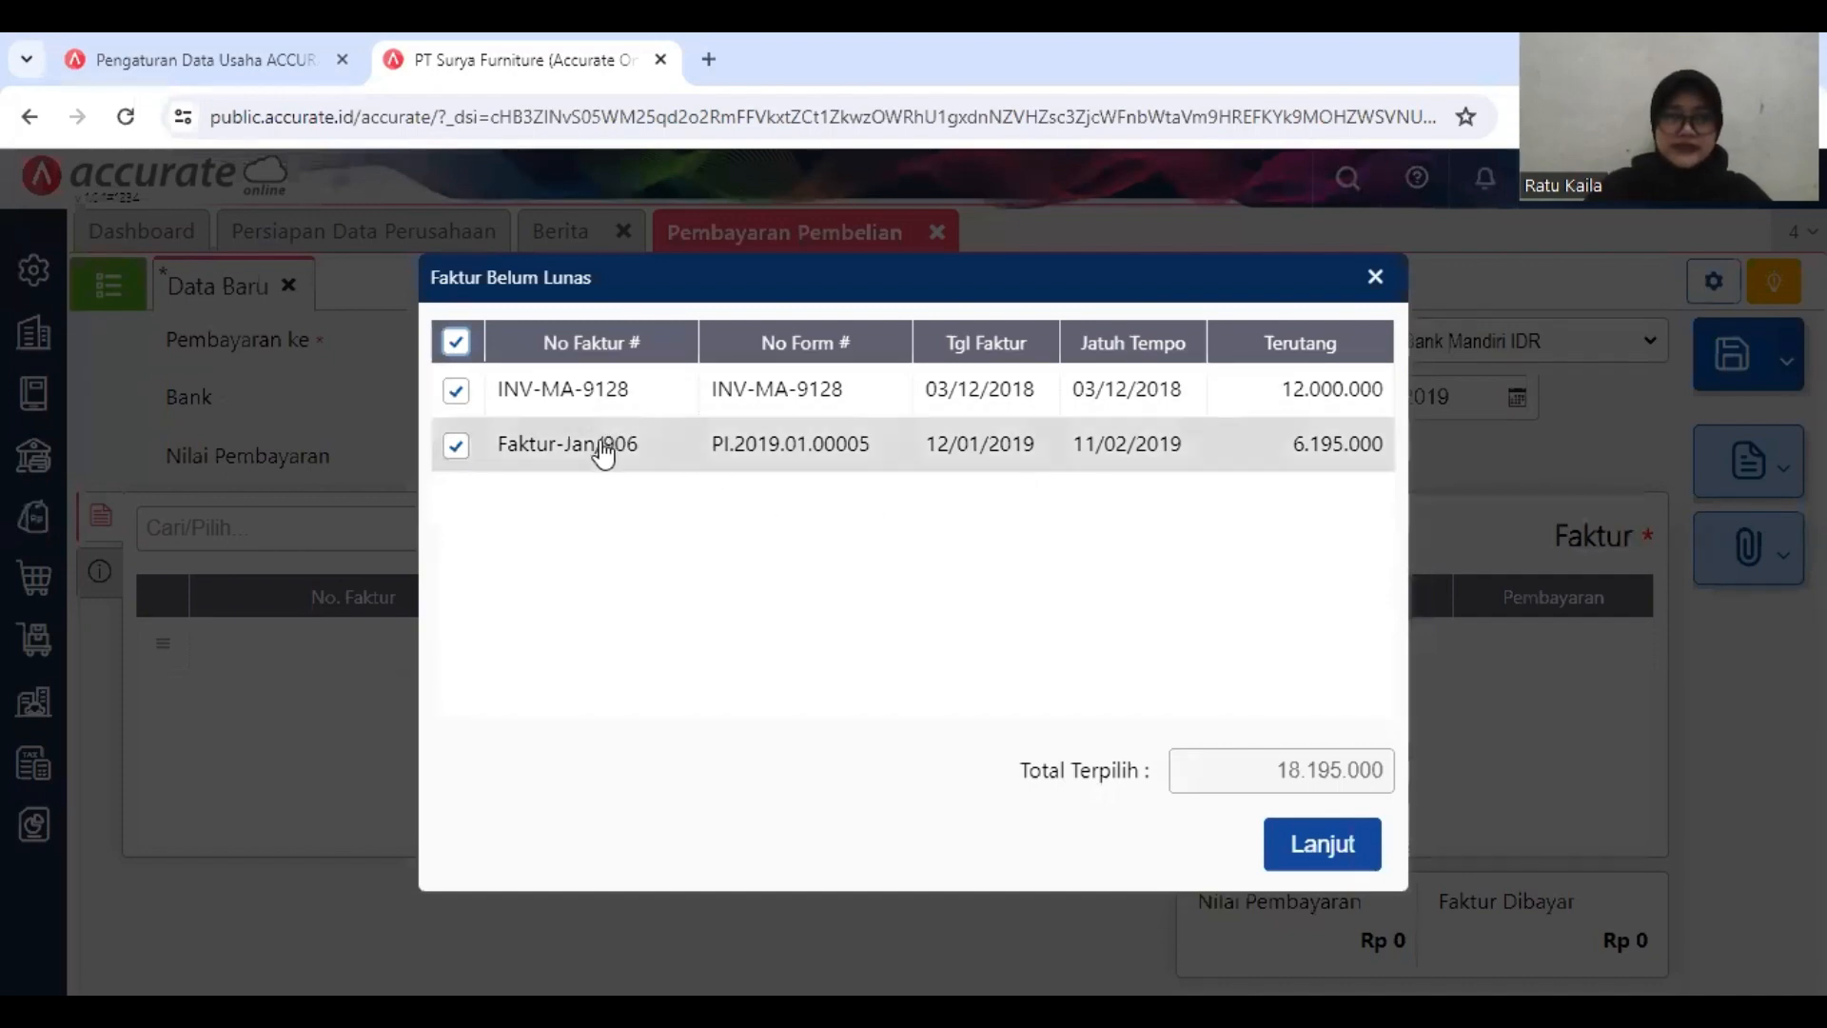
left_click(489, 447)
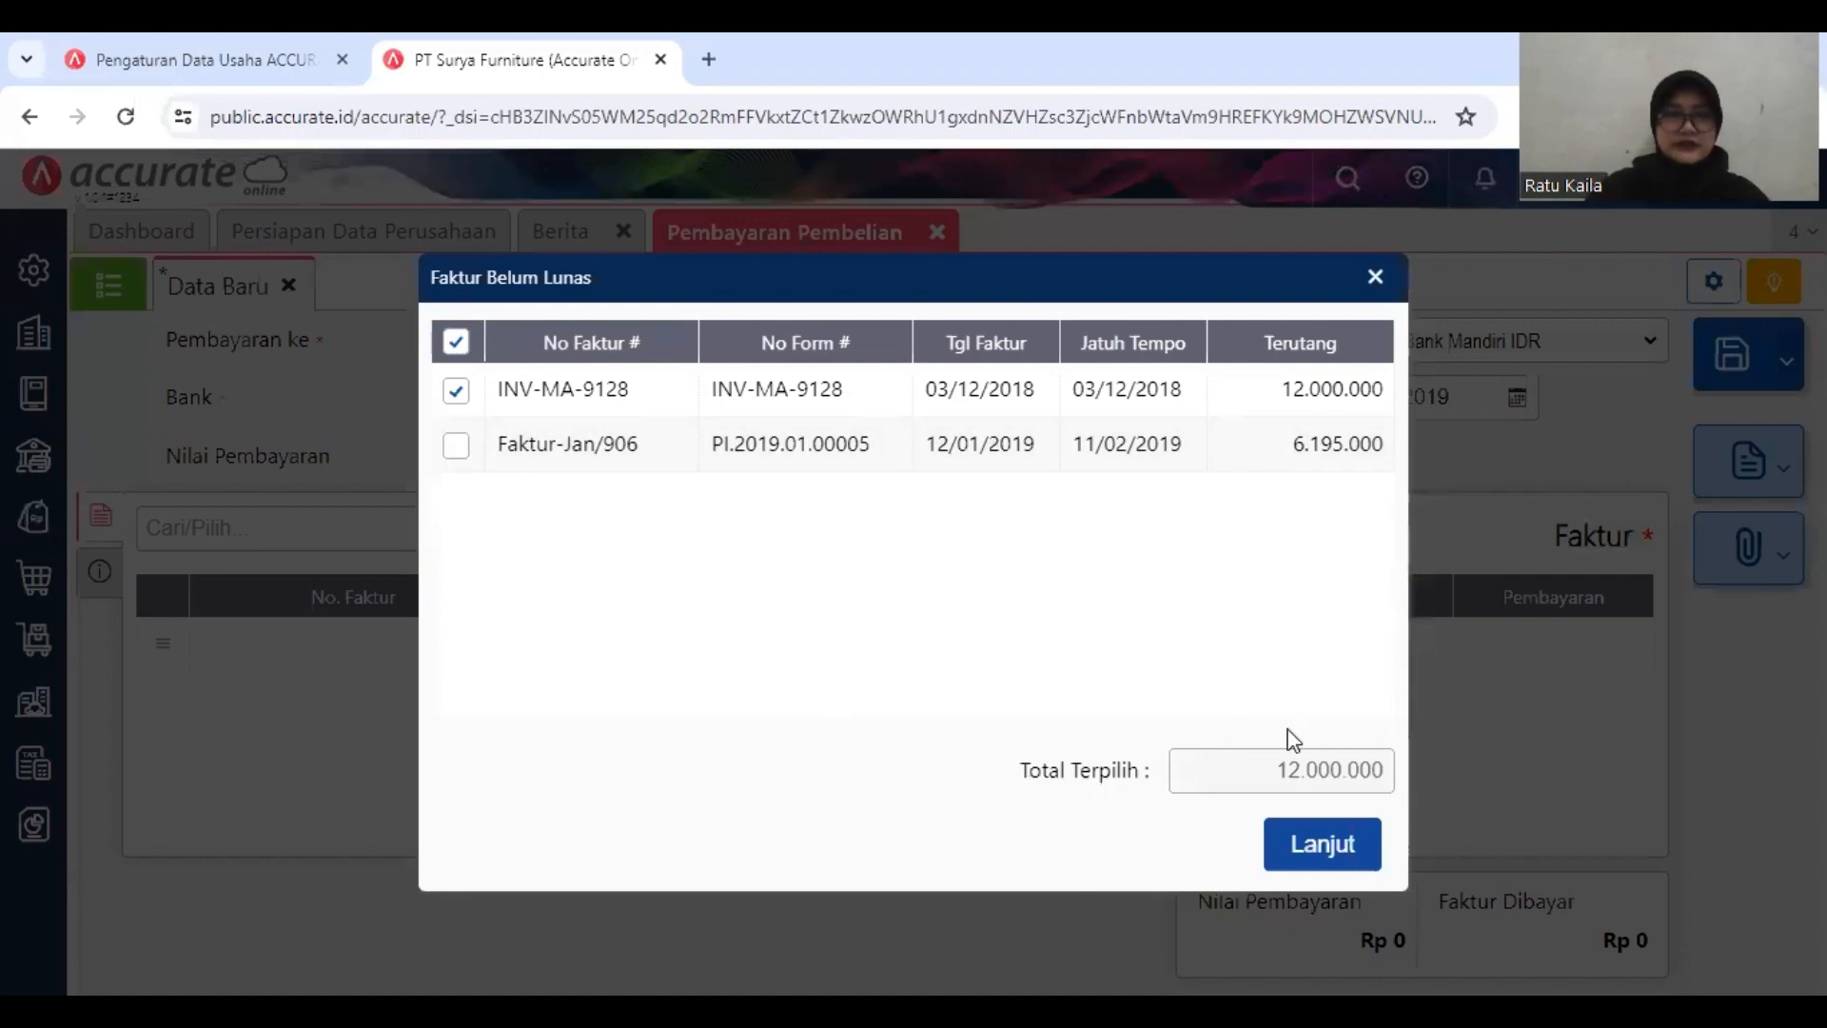
left_click(1312, 843)
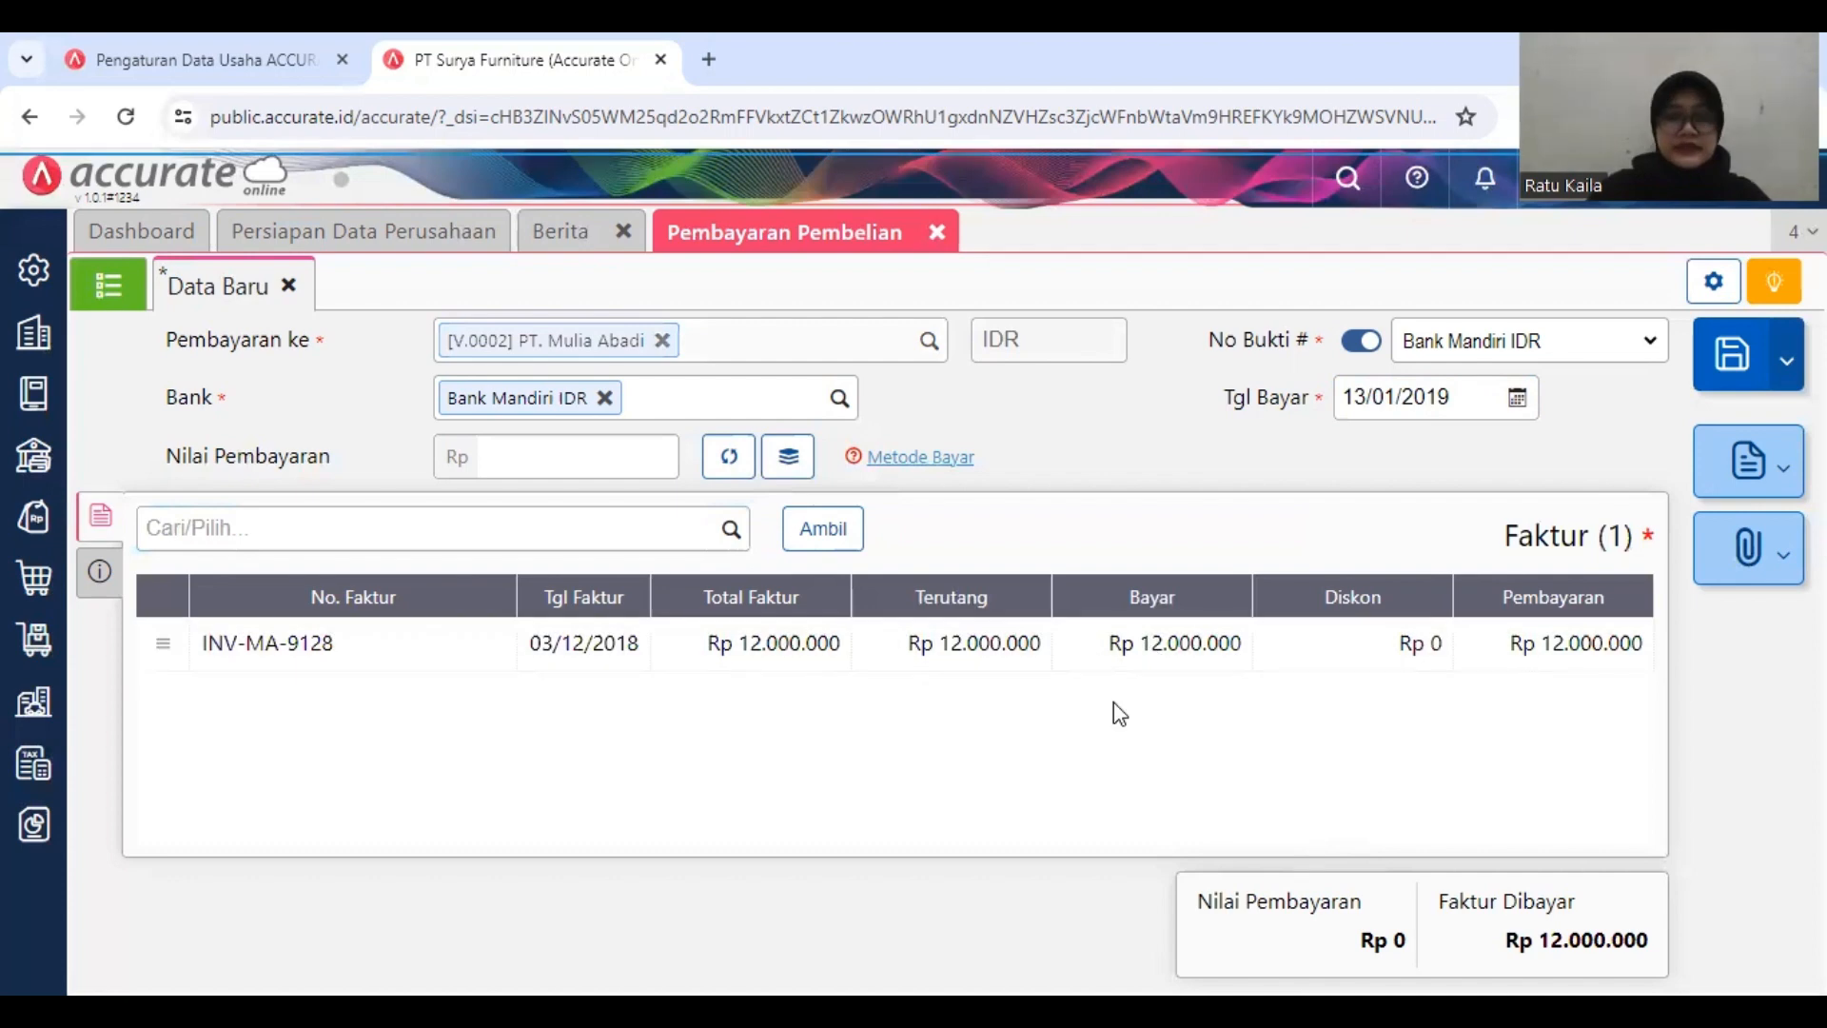
Step: Set the amount paid on invoice INV-MA-9128 to Rp 10.000.000 and calculate the payment value automatically
left_click(1261, 635)
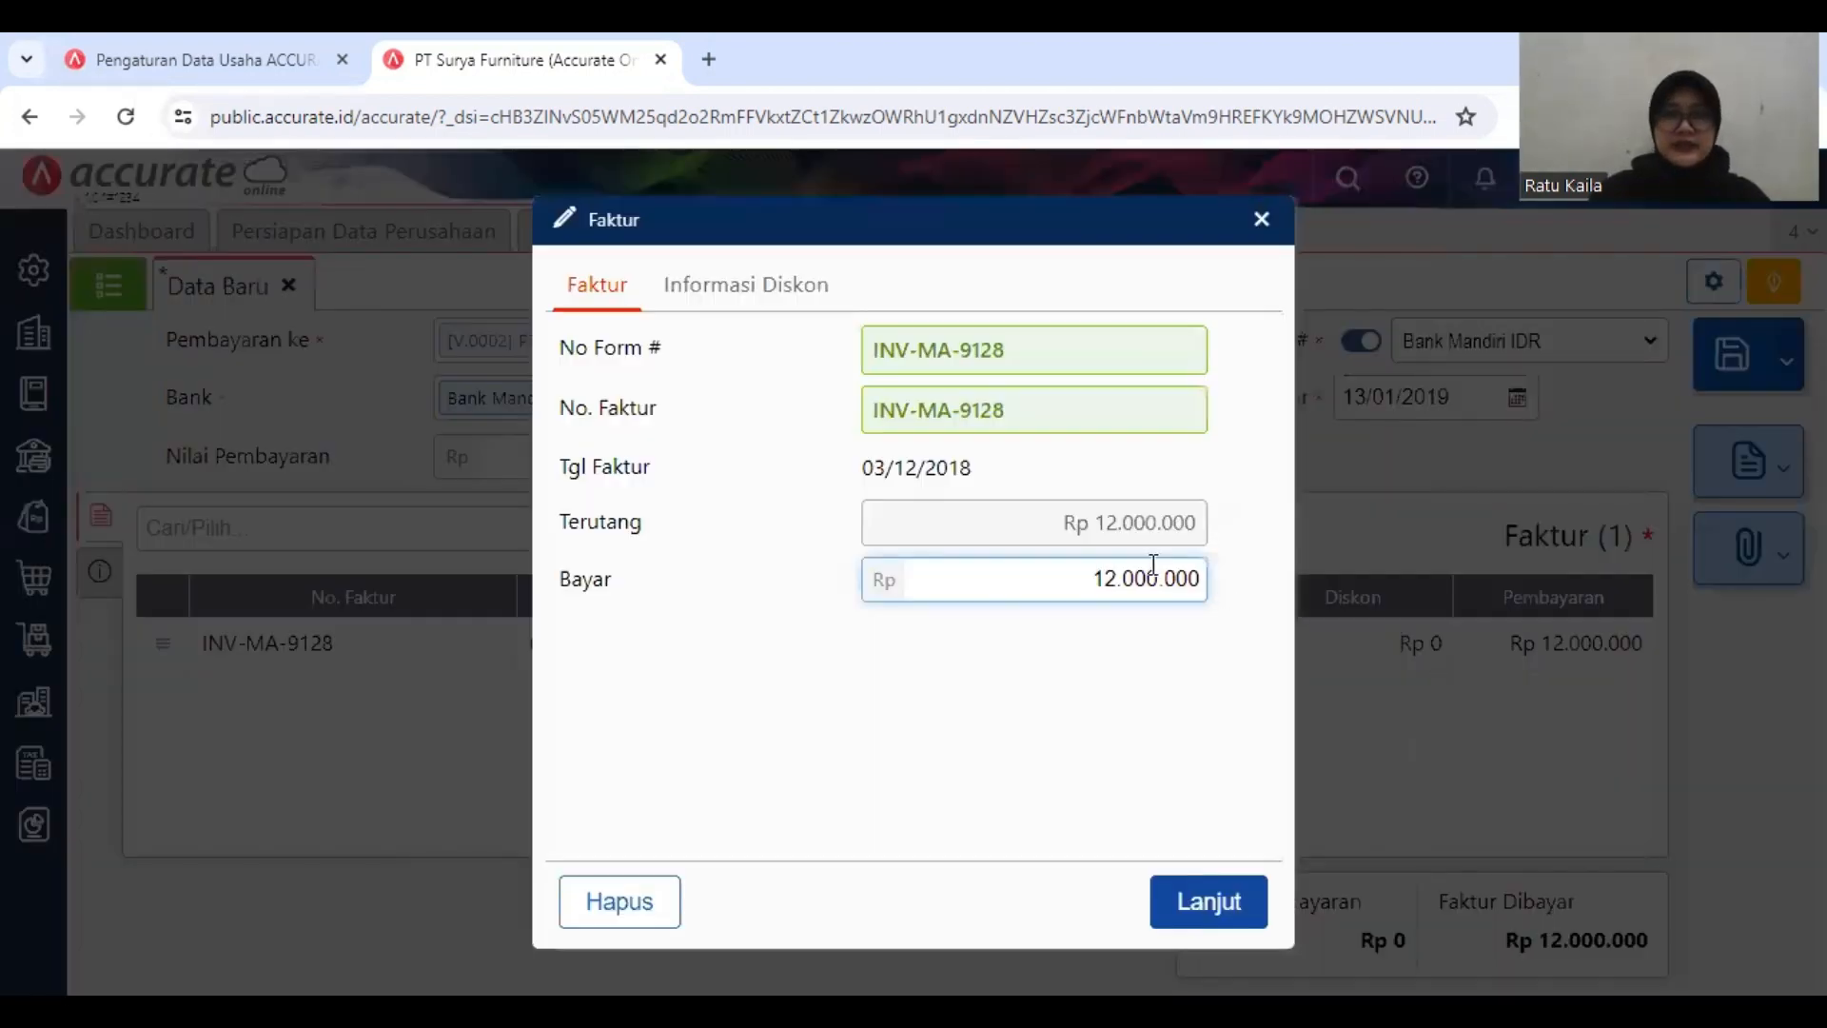
key("ctrl+a")
key("BackSpace")
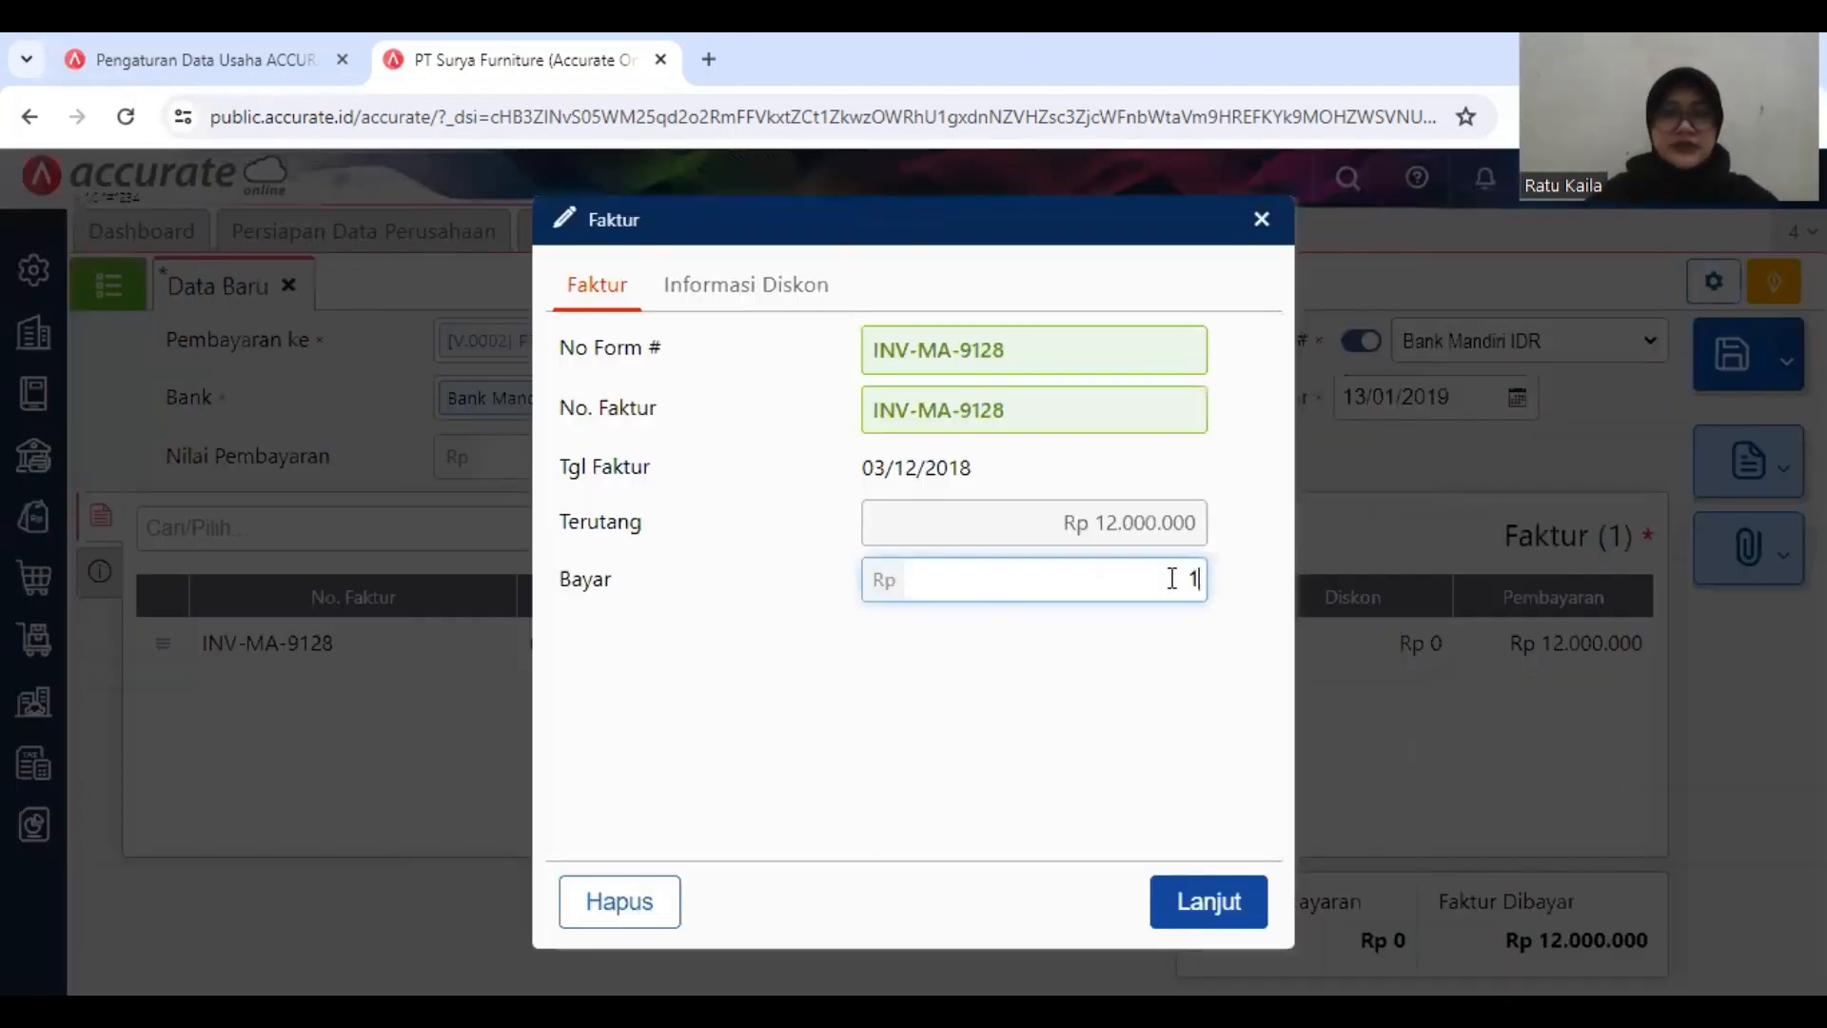
type("1")
type("0")
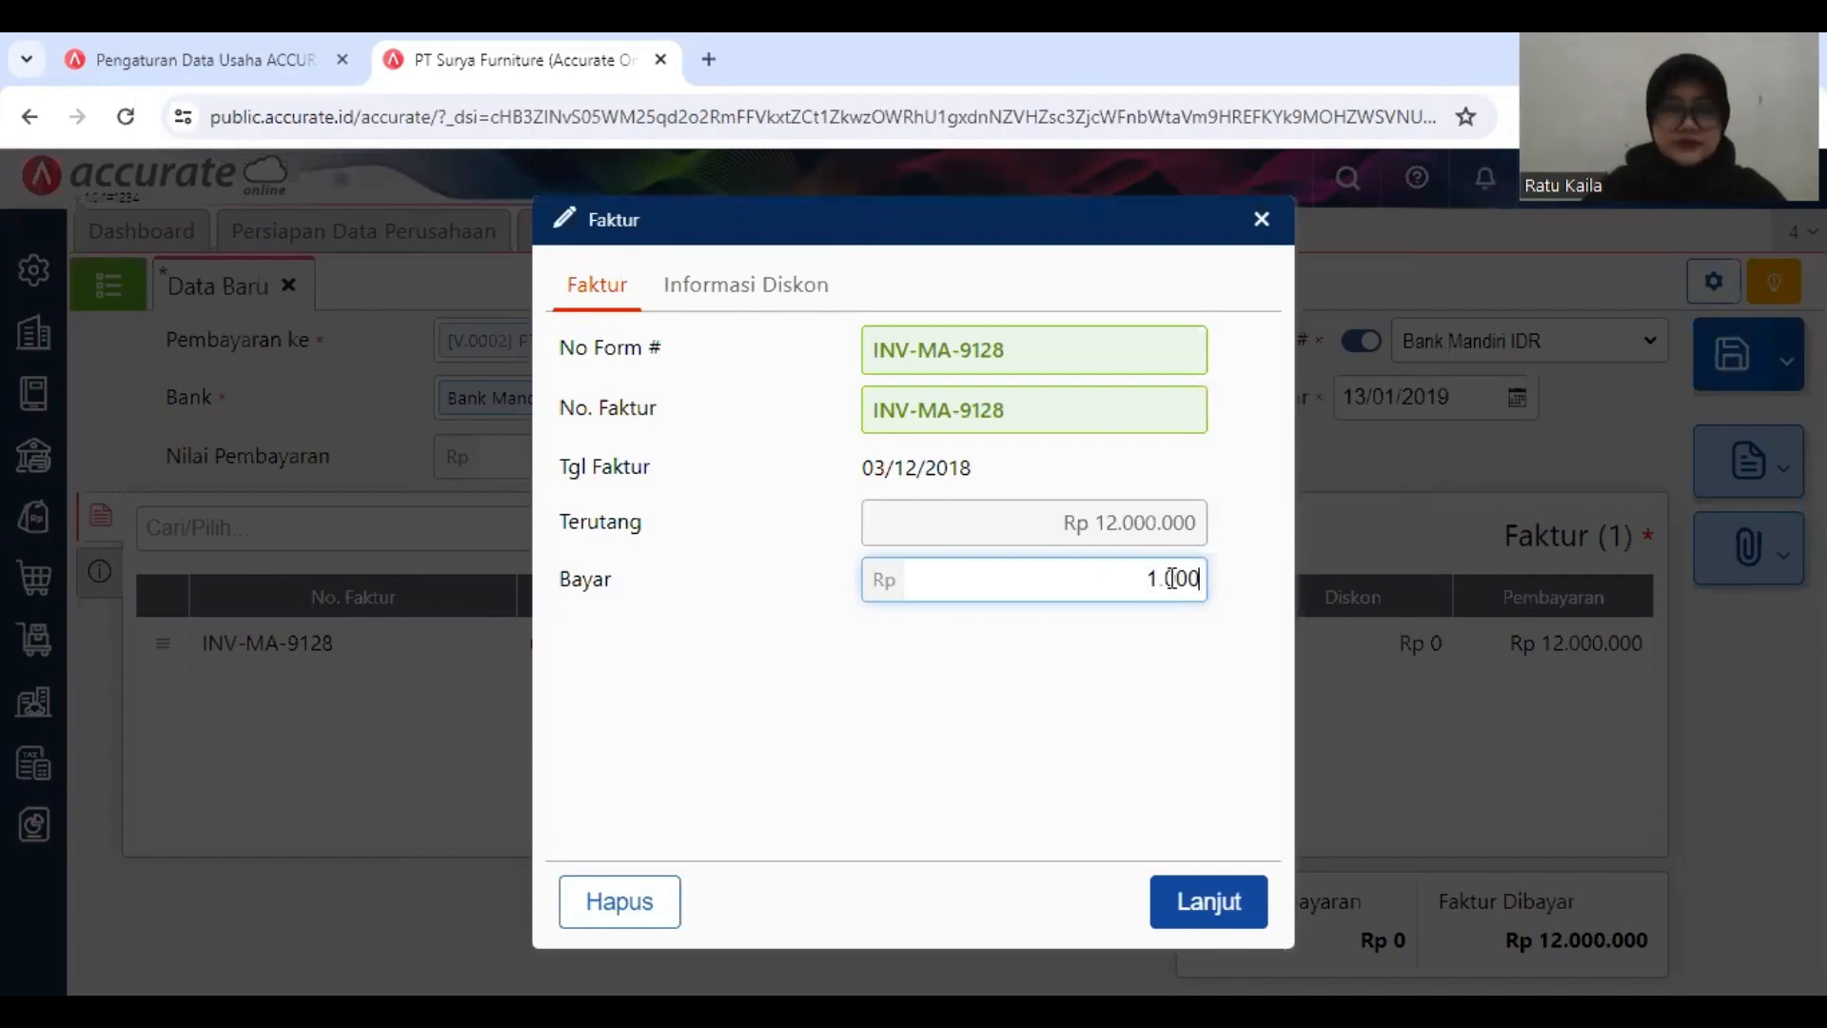
type(".000.000")
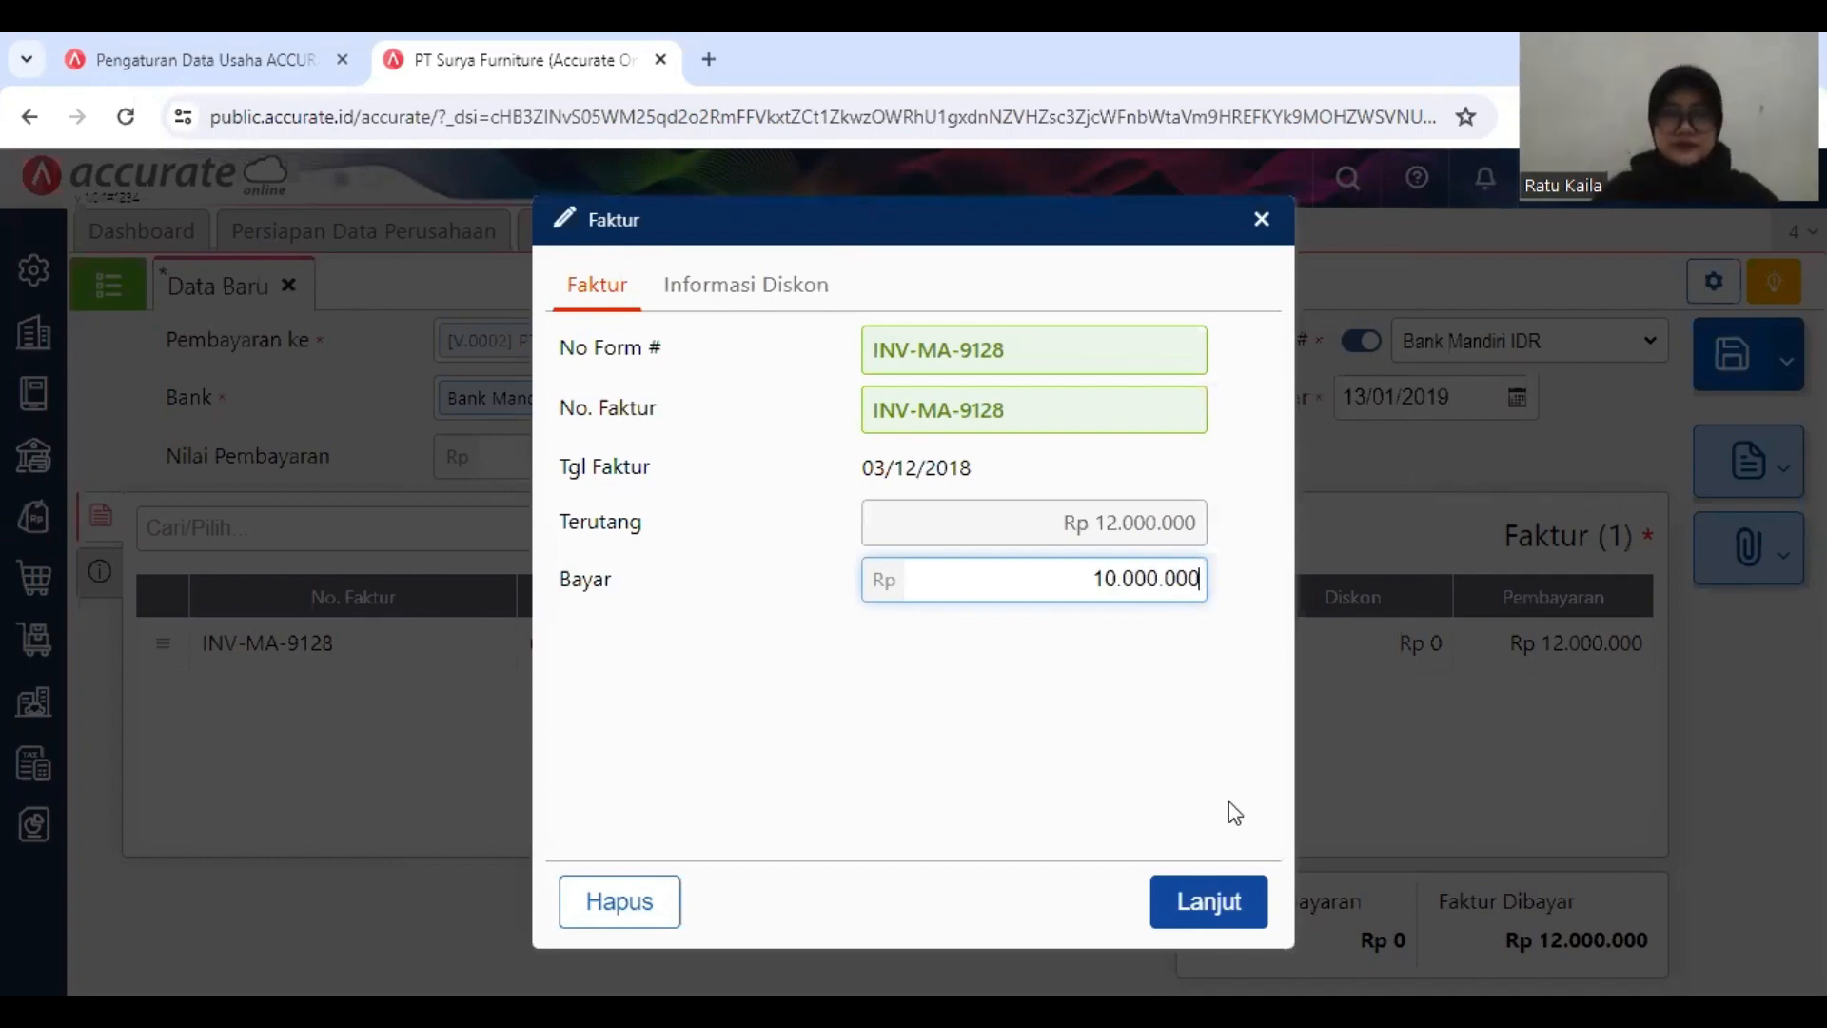
left_click(1198, 911)
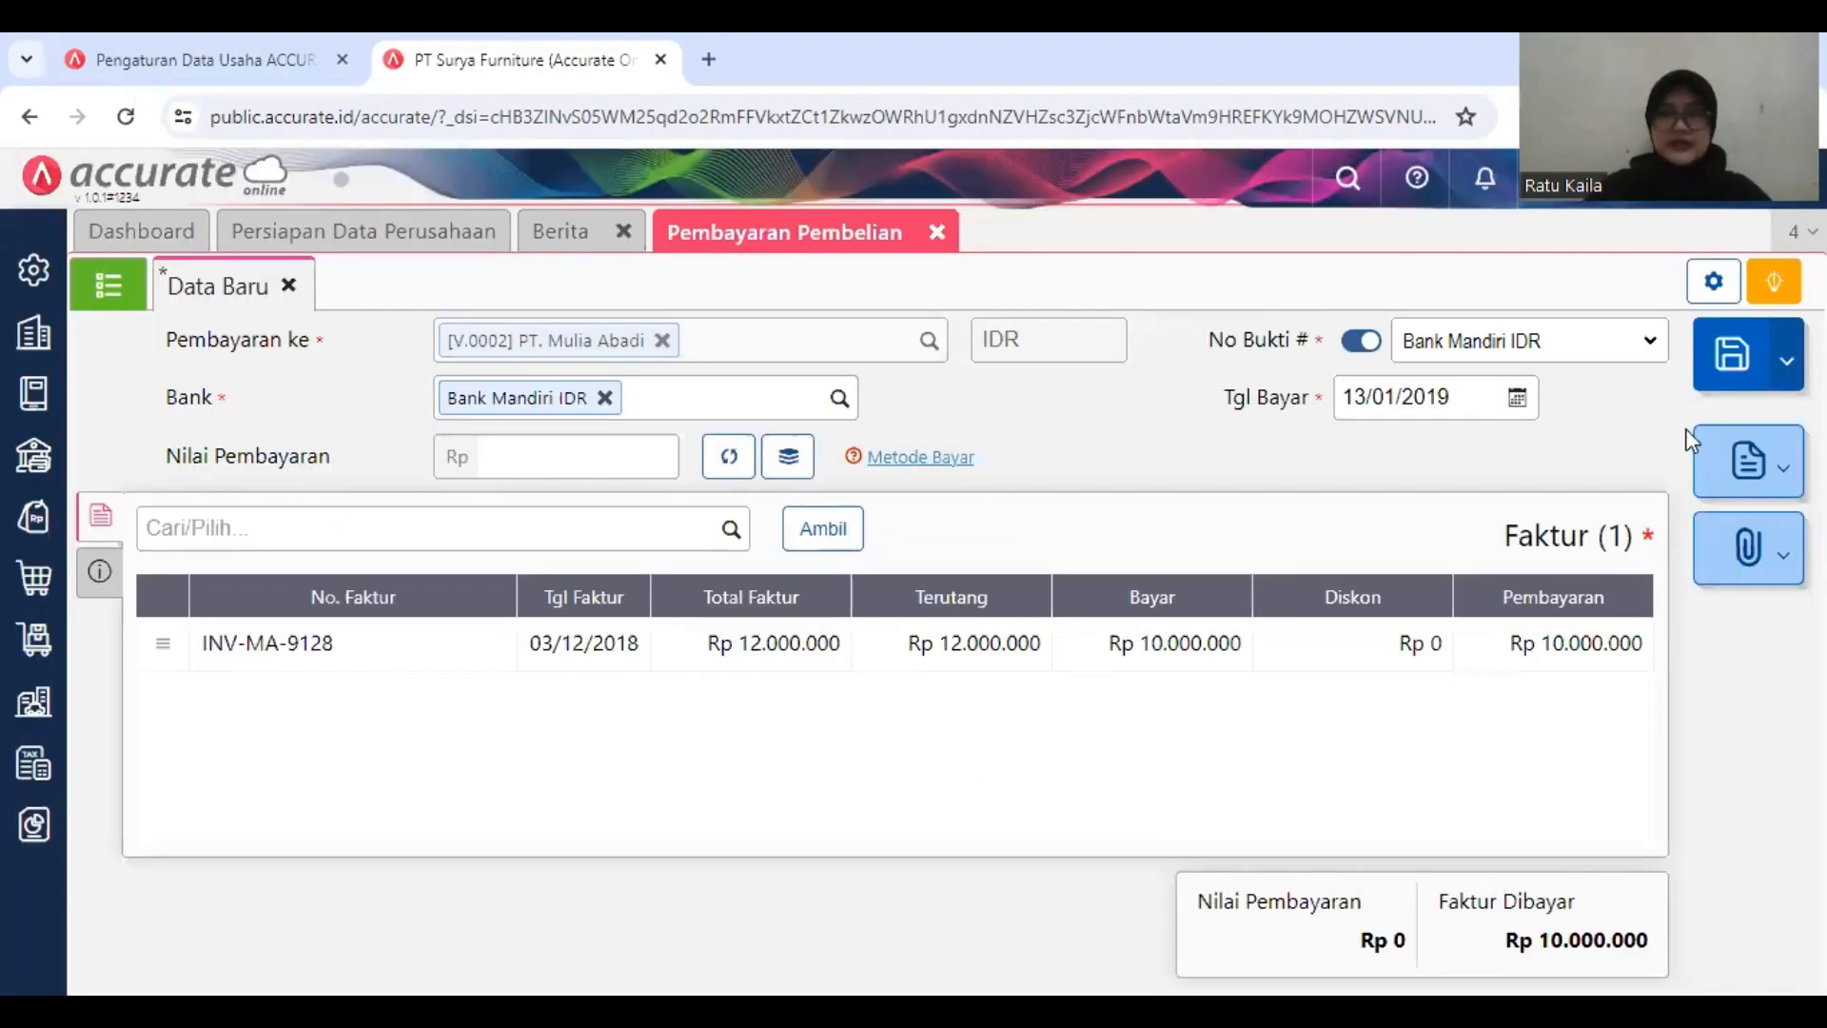
left_click_drag(1374, 596, 1044, 504)
left_click(1044, 504)
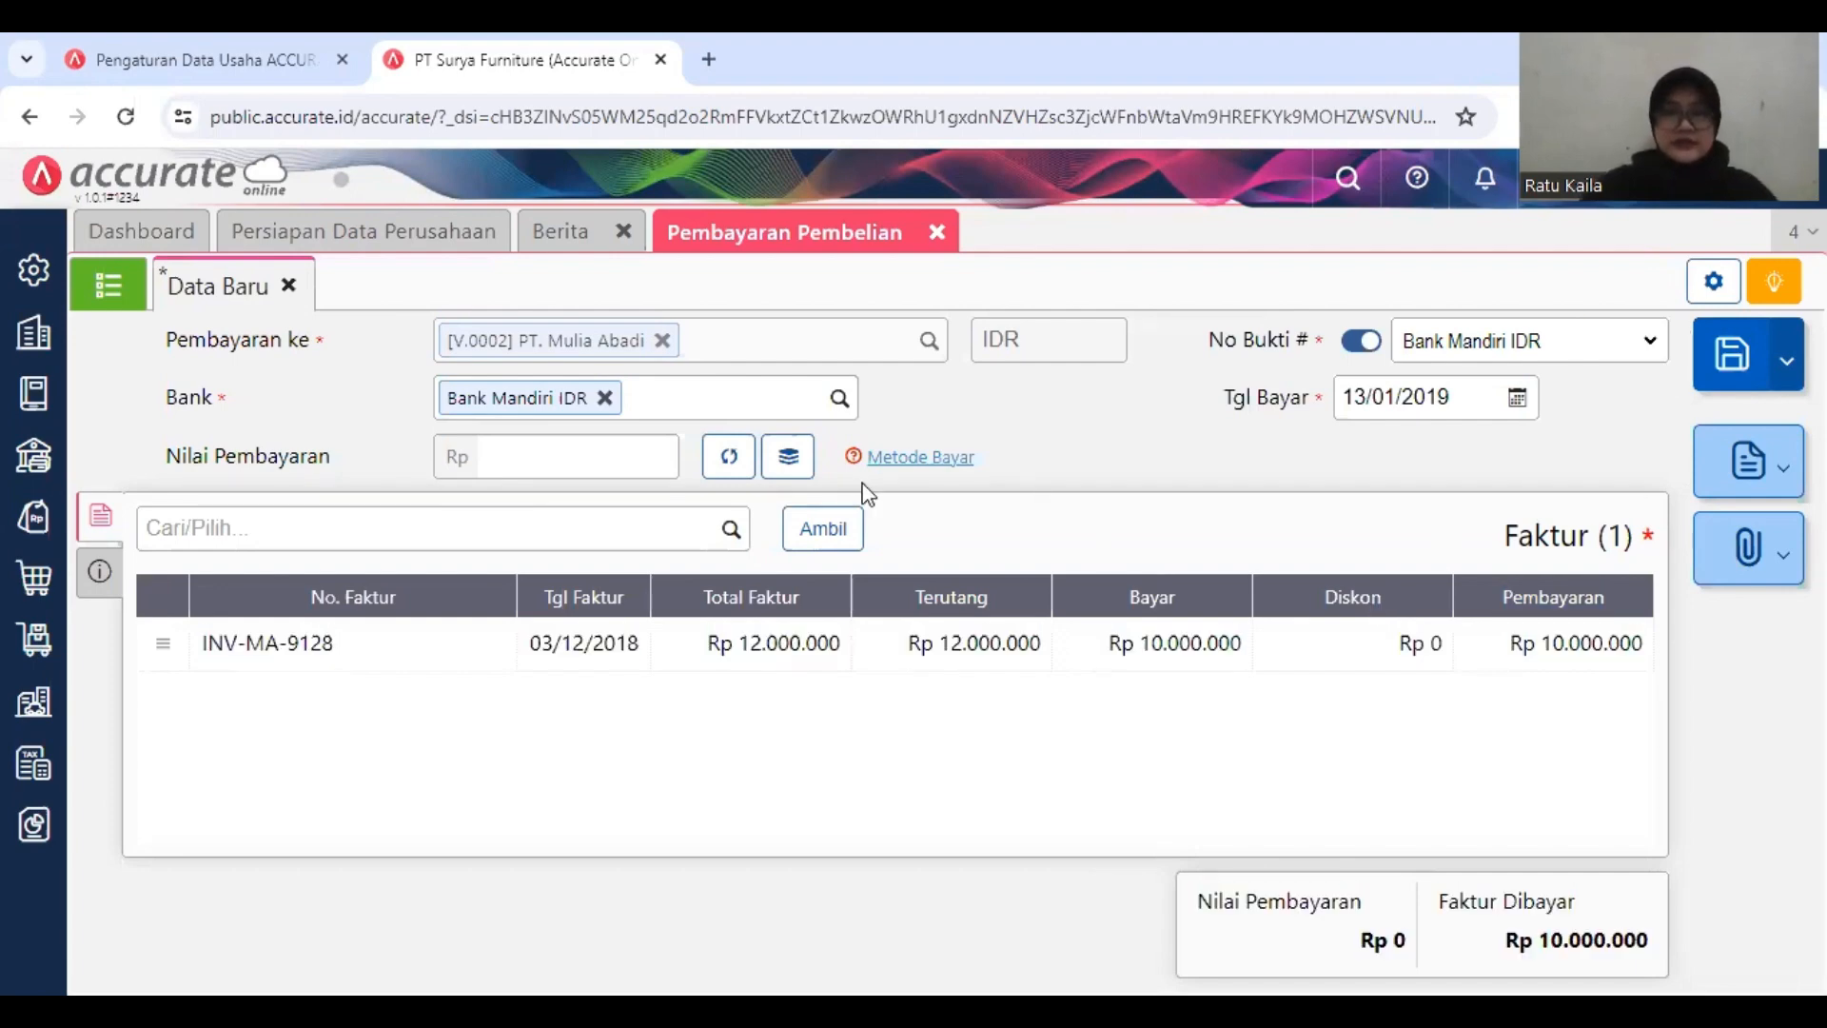
left_click(740, 470)
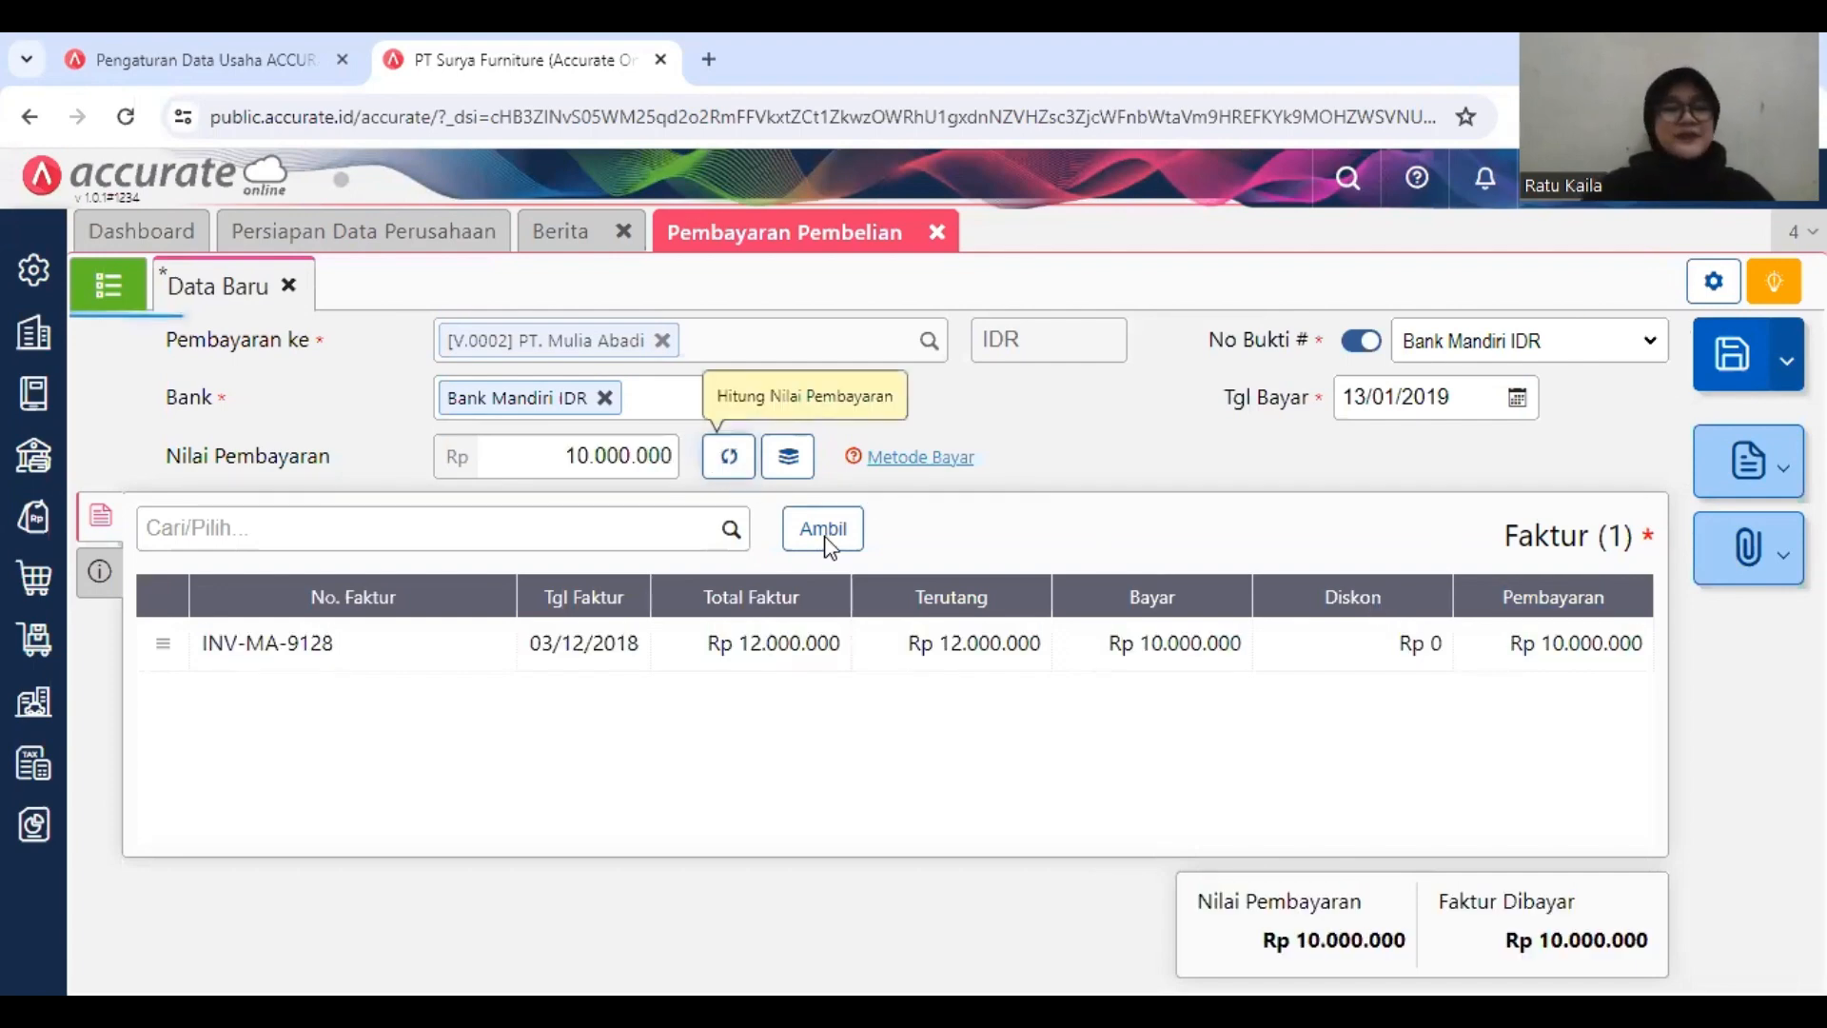
Step: Save the PT. Mulia Abadi payment and close the Pembayaran Pembelian form
right_click(1738, 335)
left_click(1747, 352)
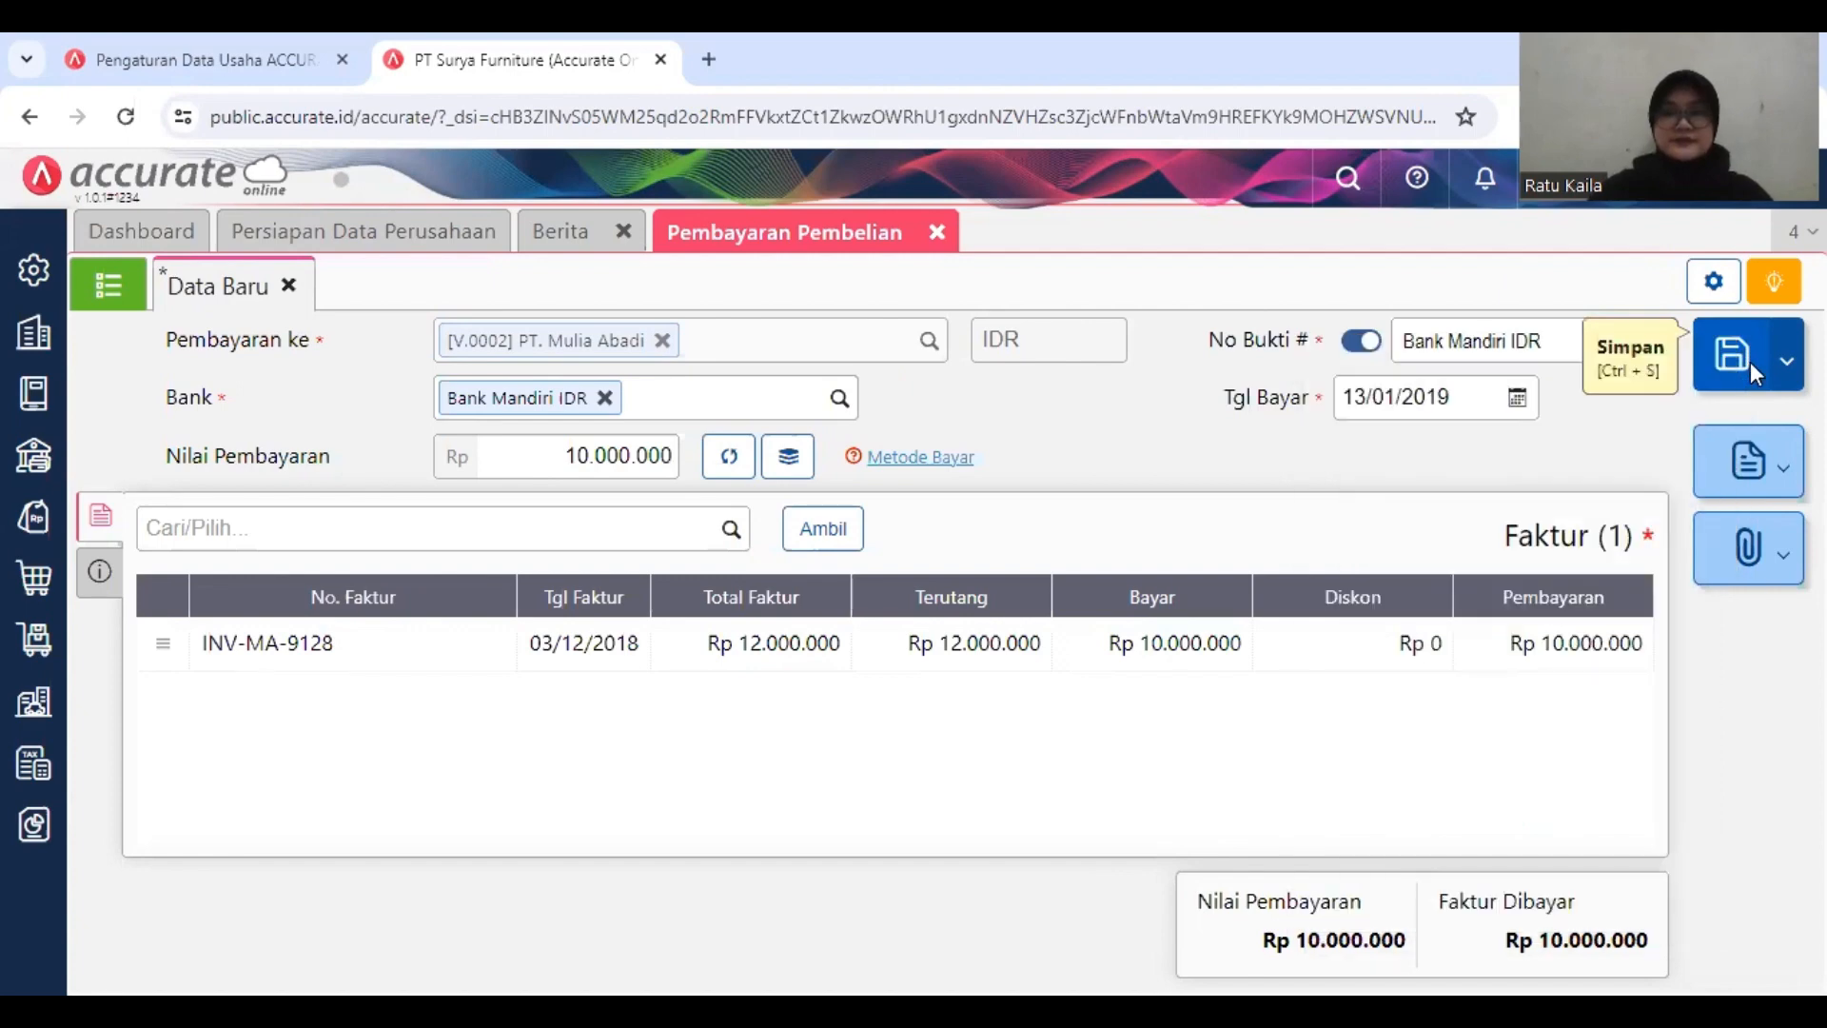
left_click(1745, 374)
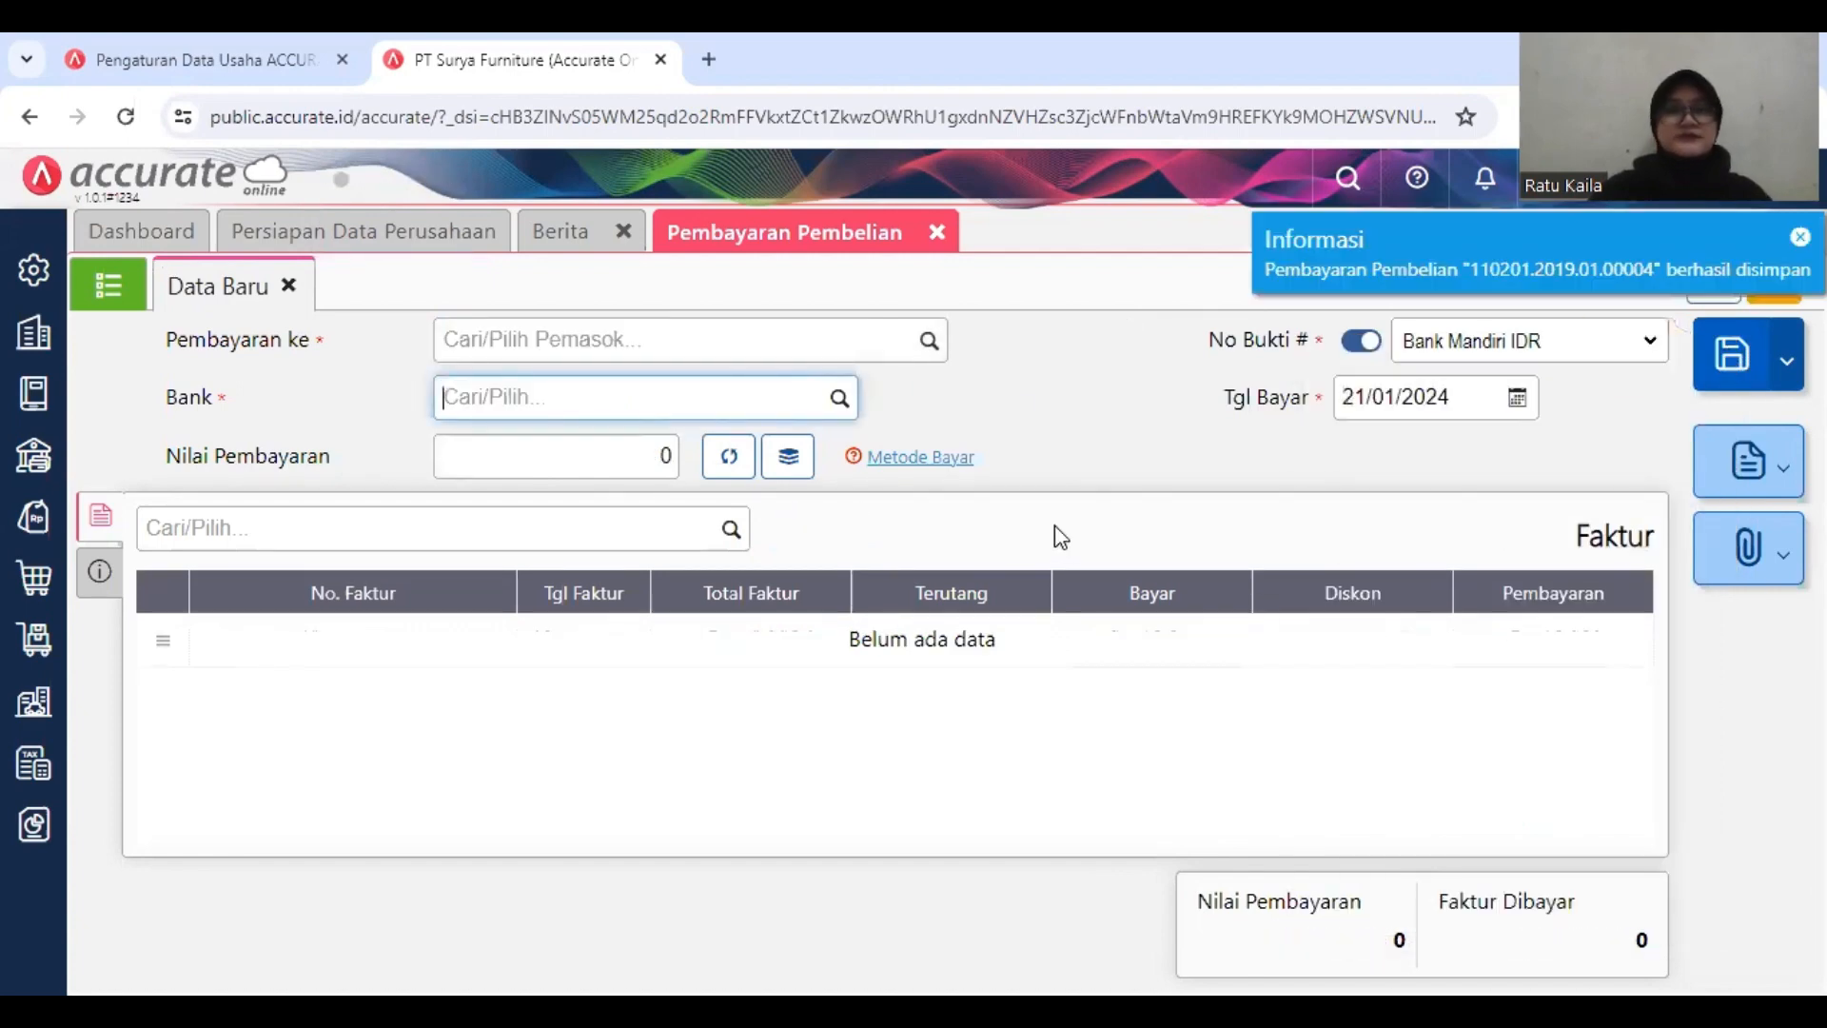
right_click(936, 229)
left_click(937, 234)
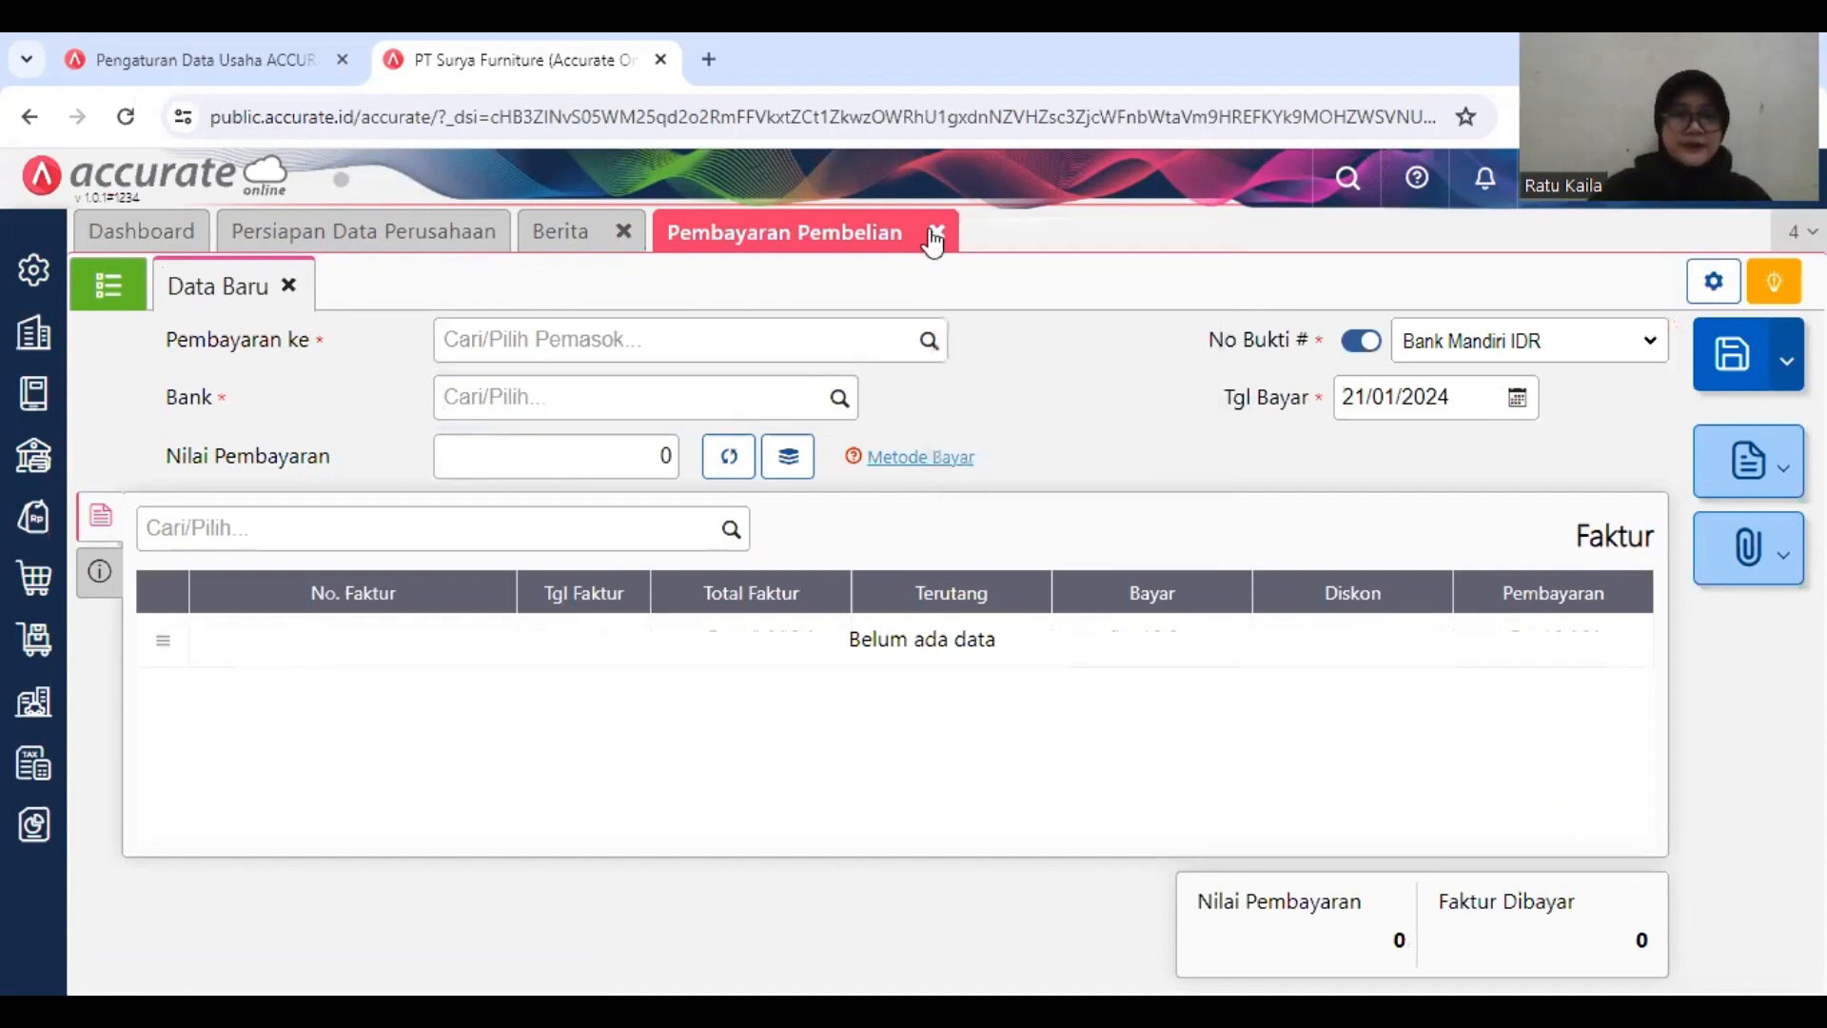
left_click(939, 232)
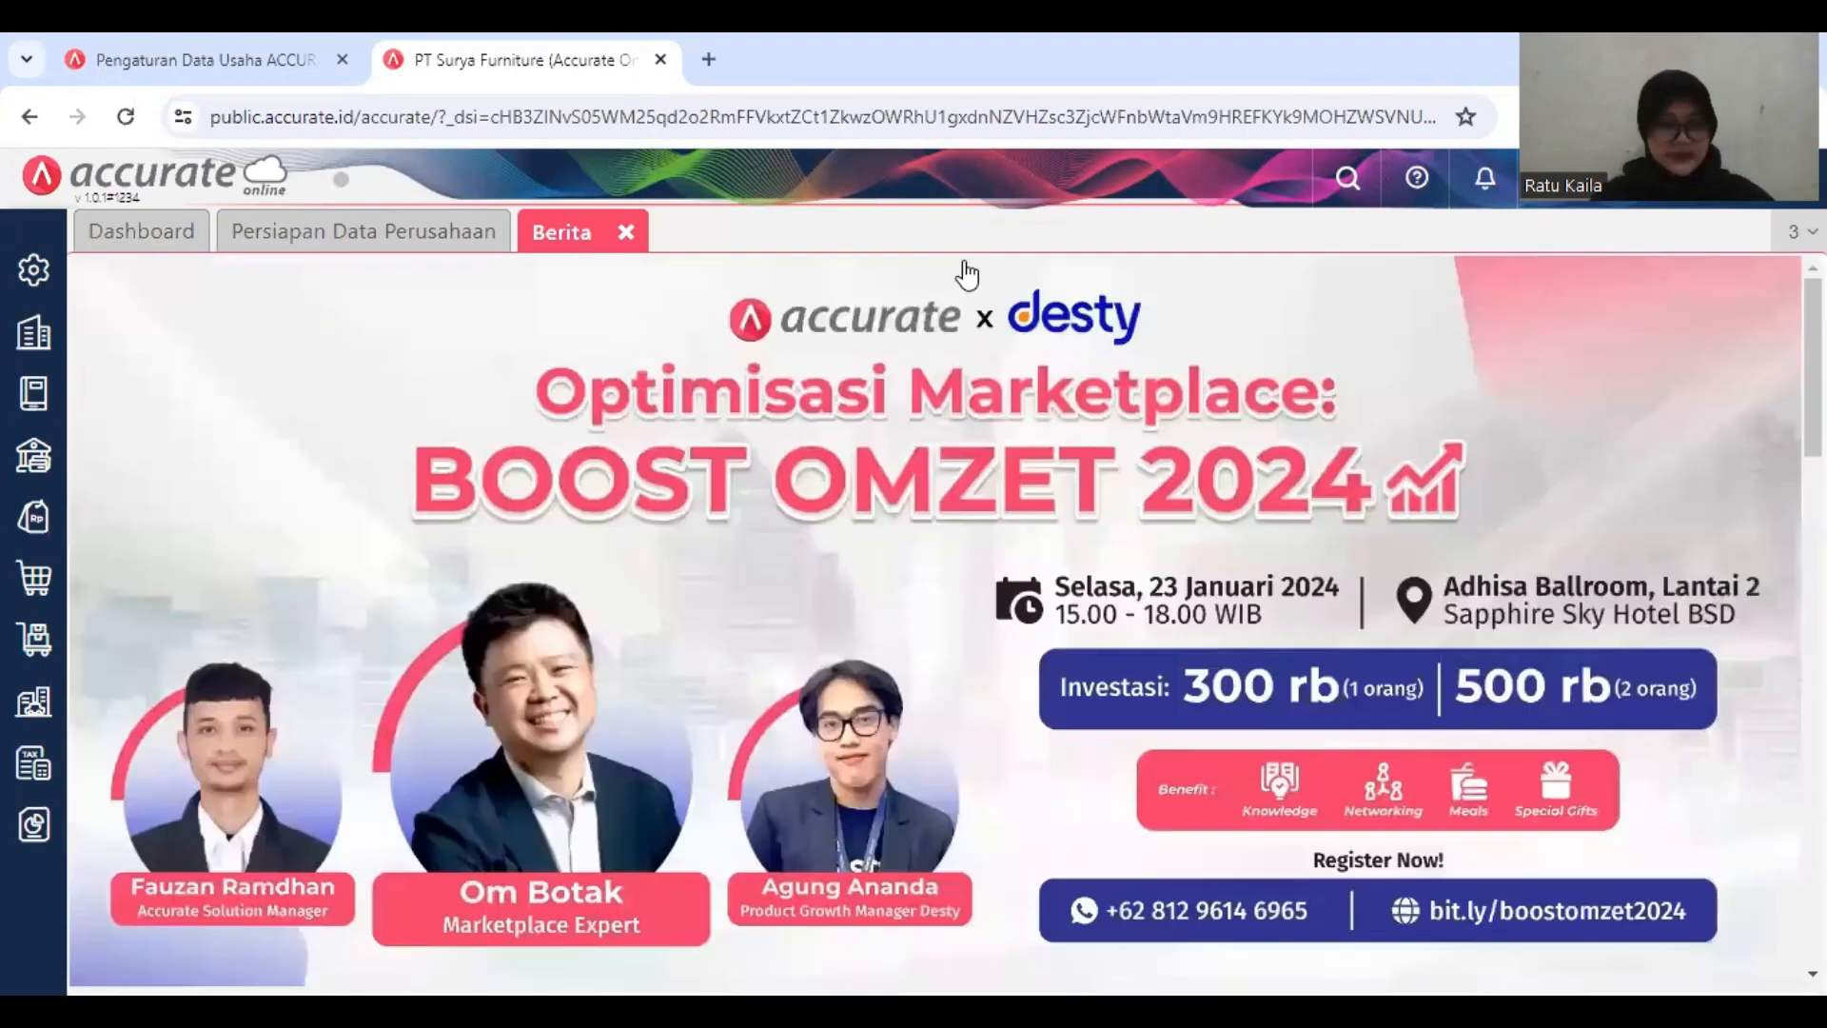
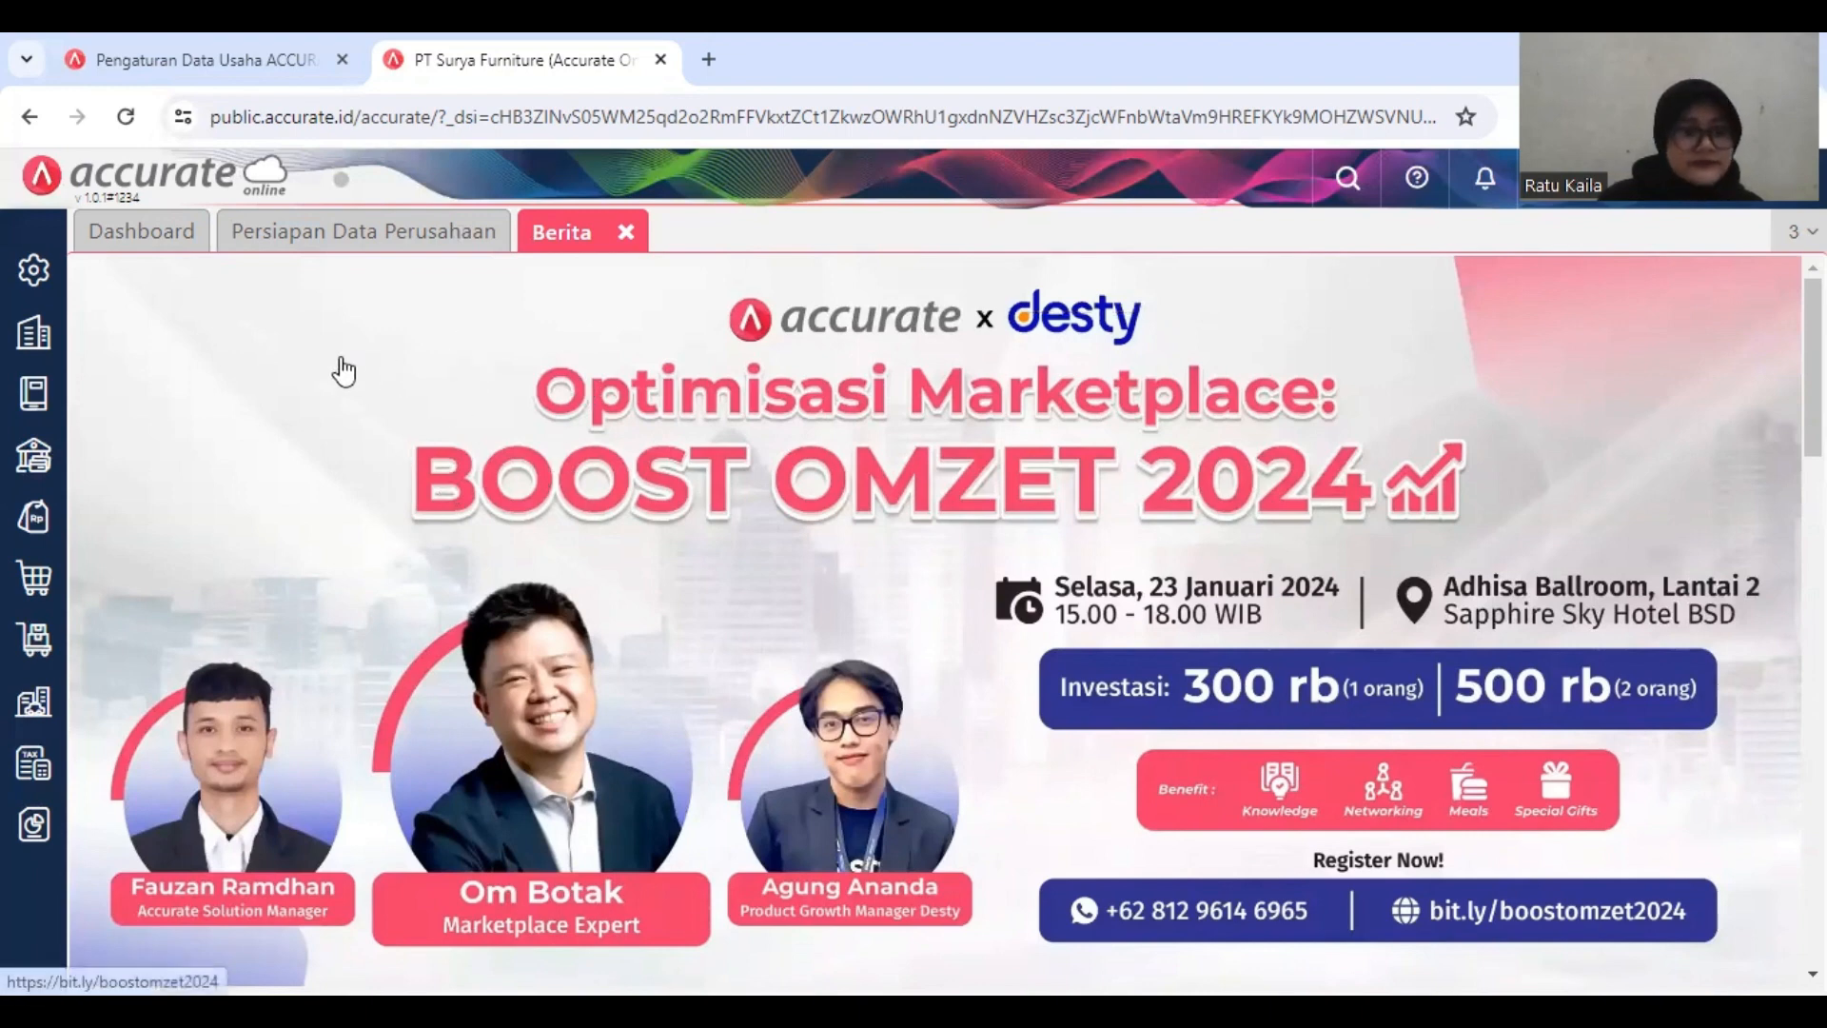
Step: Make sure all purchase features are enabled in the company preferences and save the preferences
left_click(36, 285)
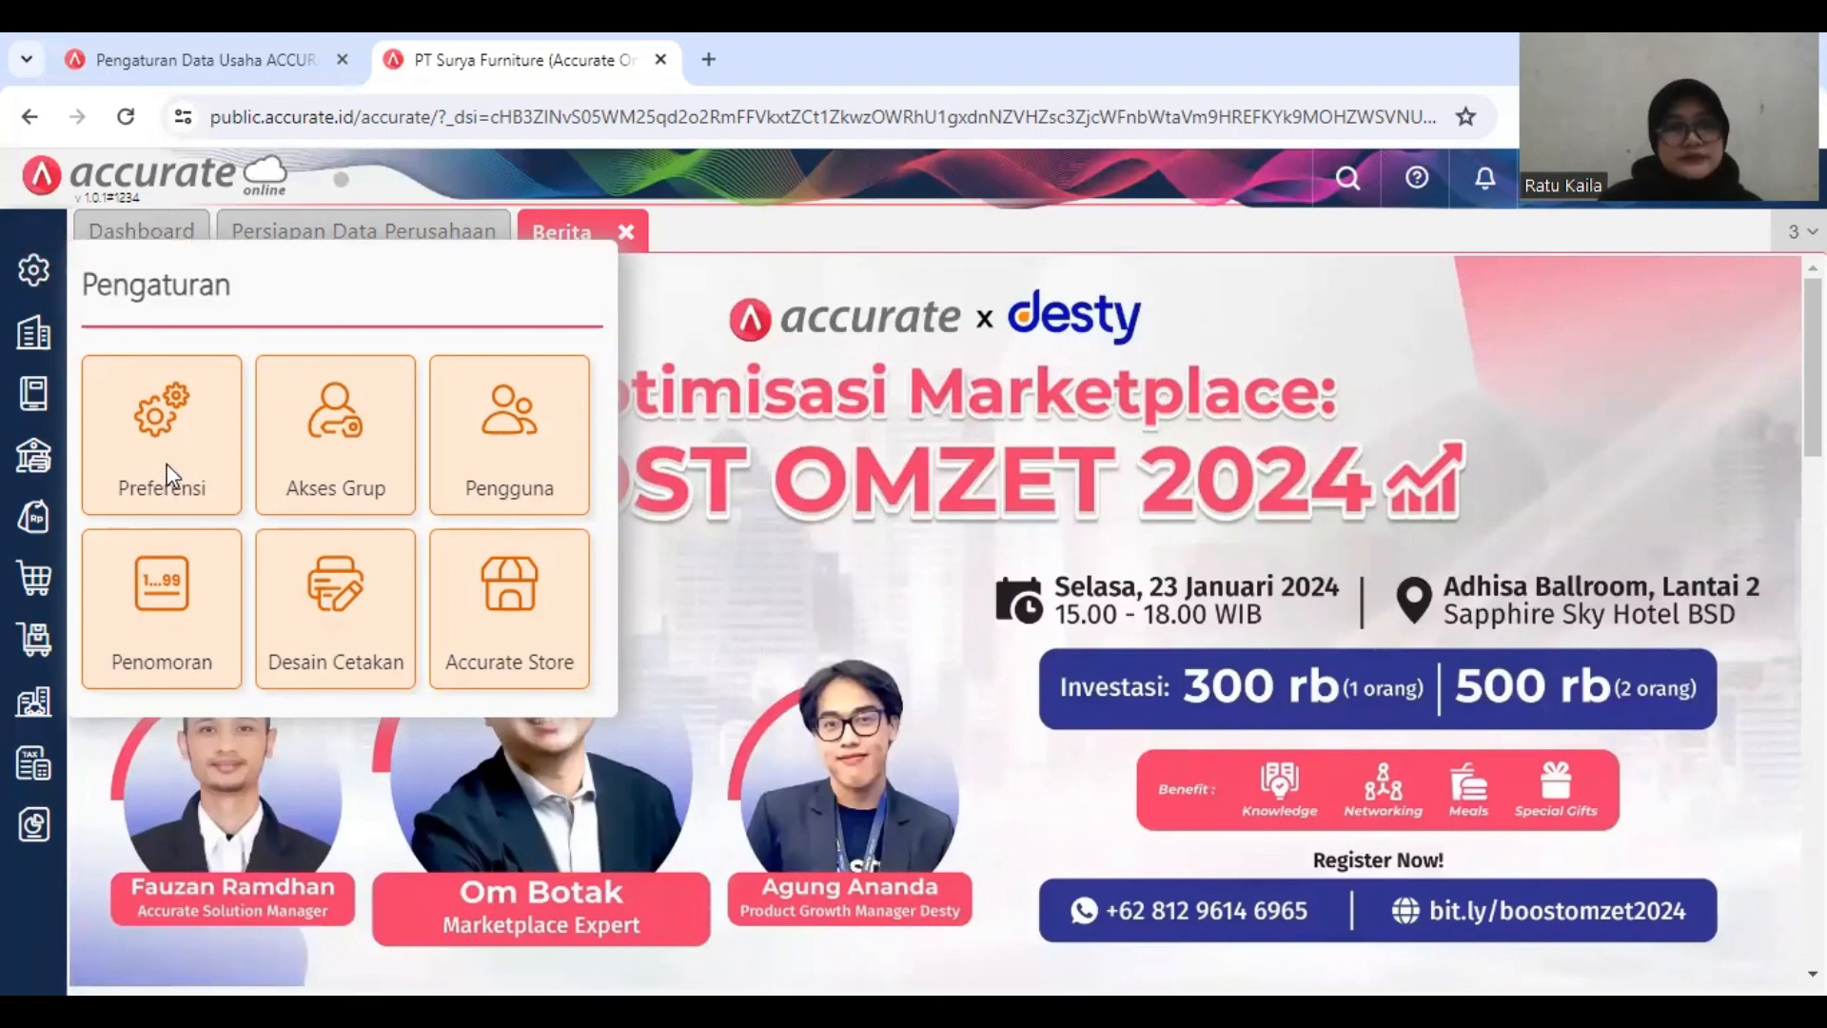
left_click(141, 404)
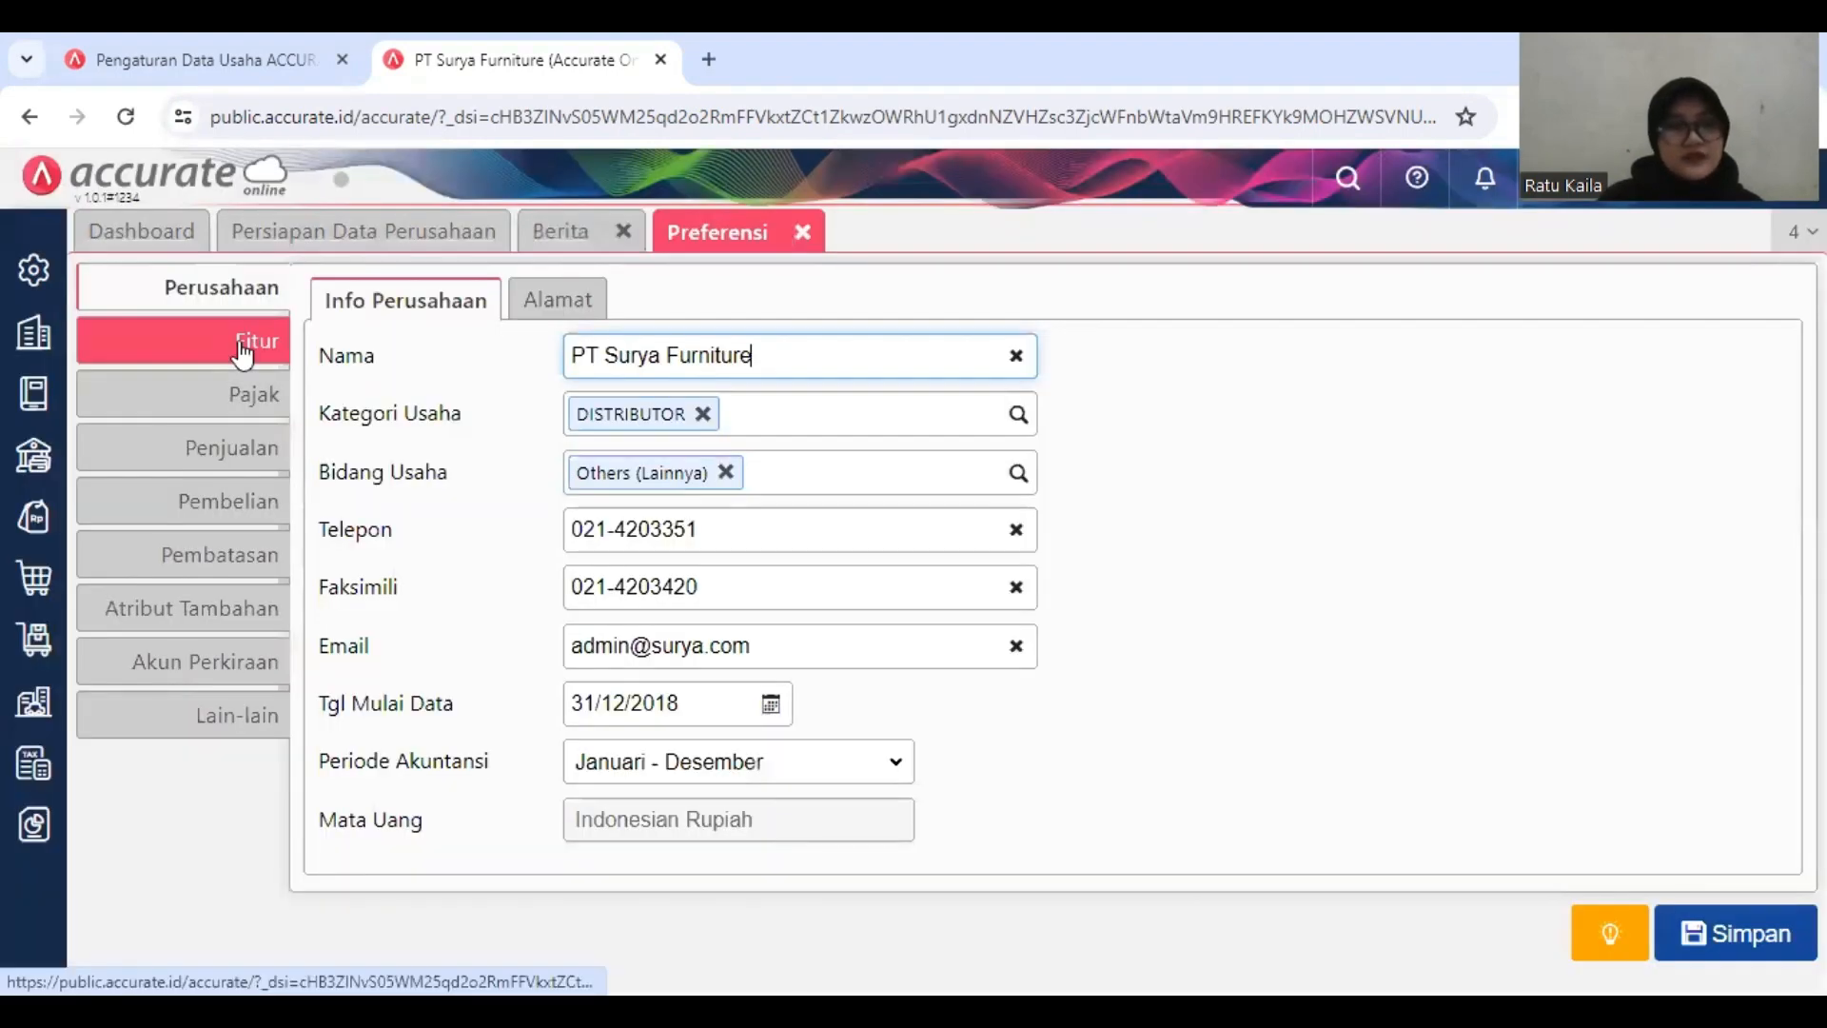
left_click(243, 354)
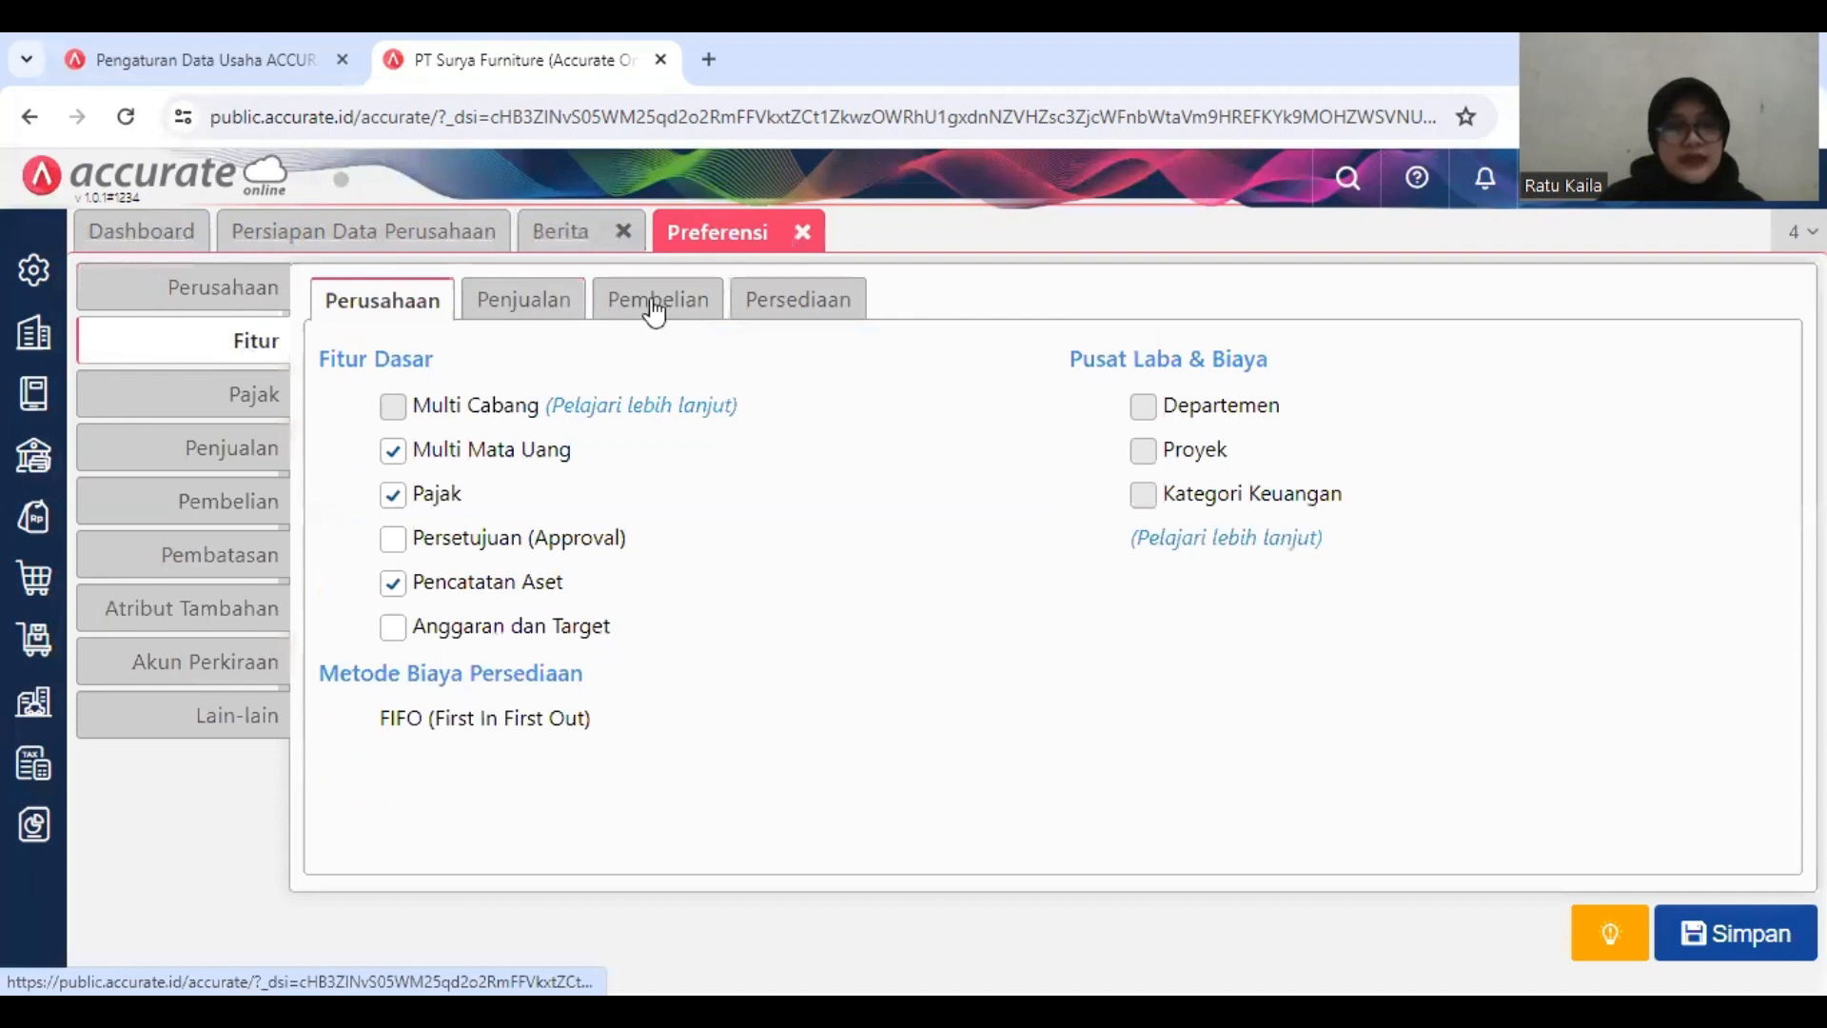
left_click(656, 310)
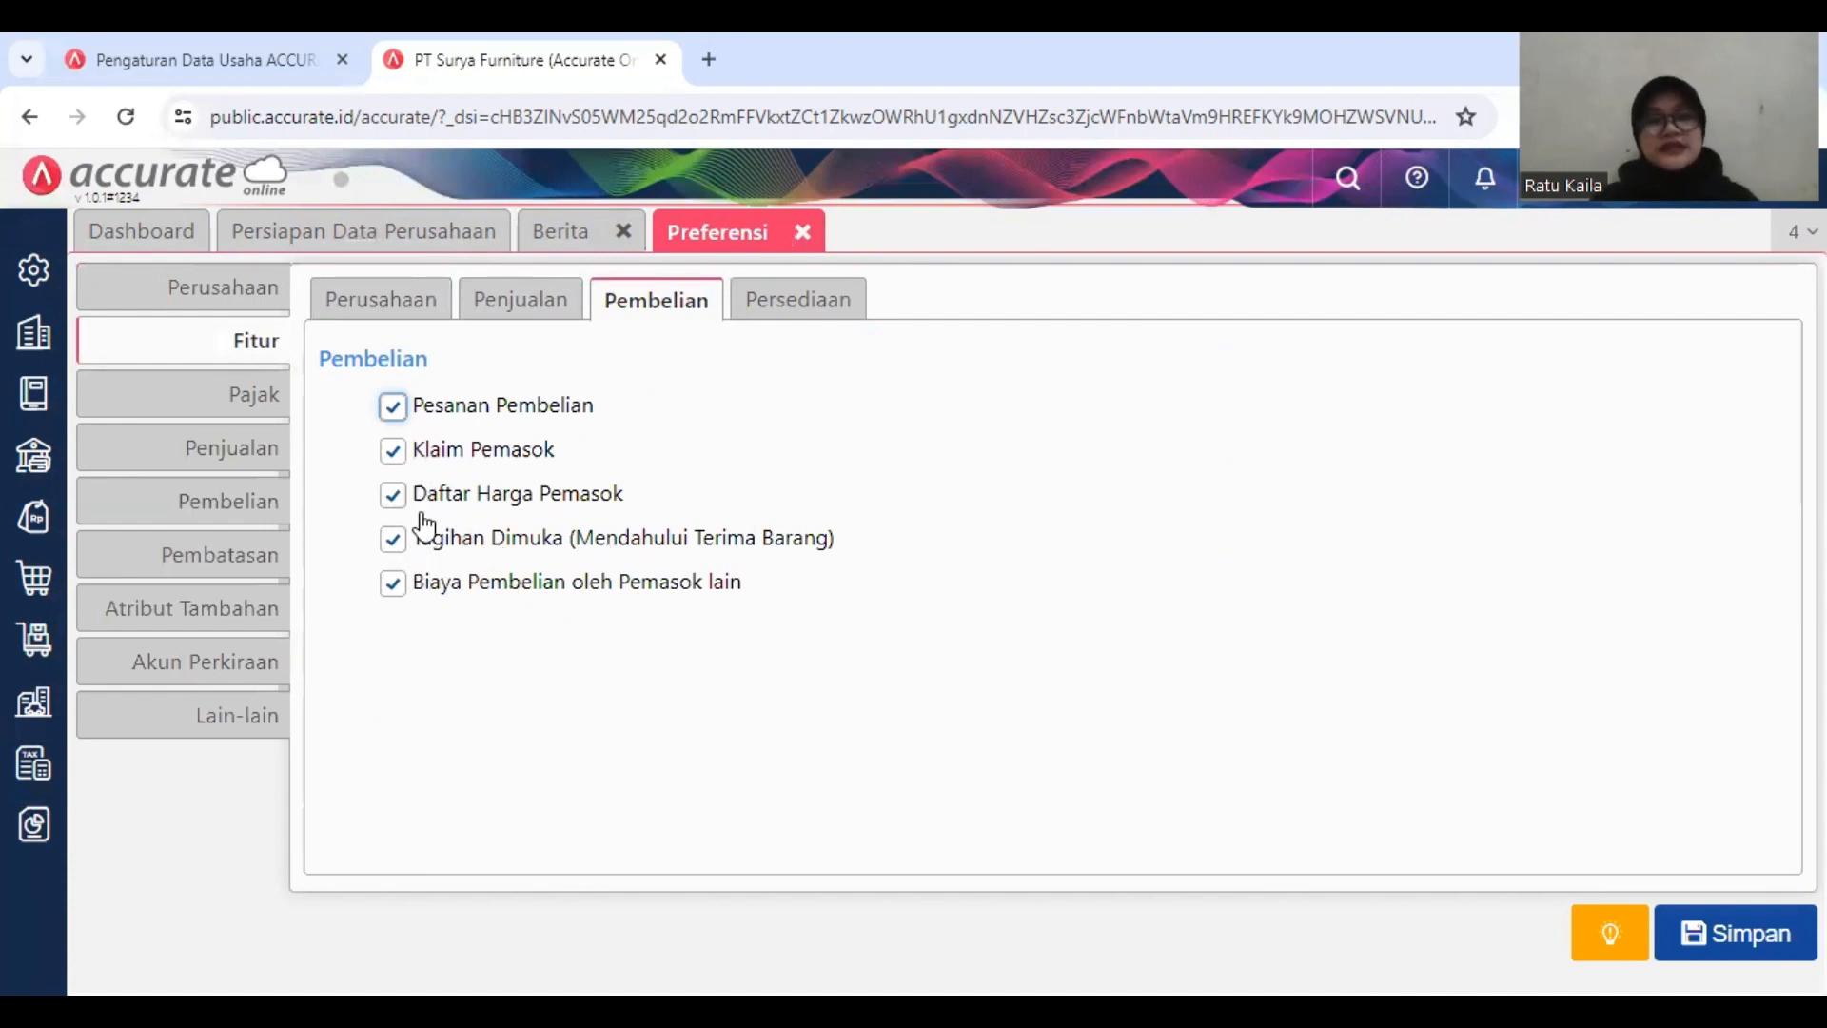
left_click(1740, 936)
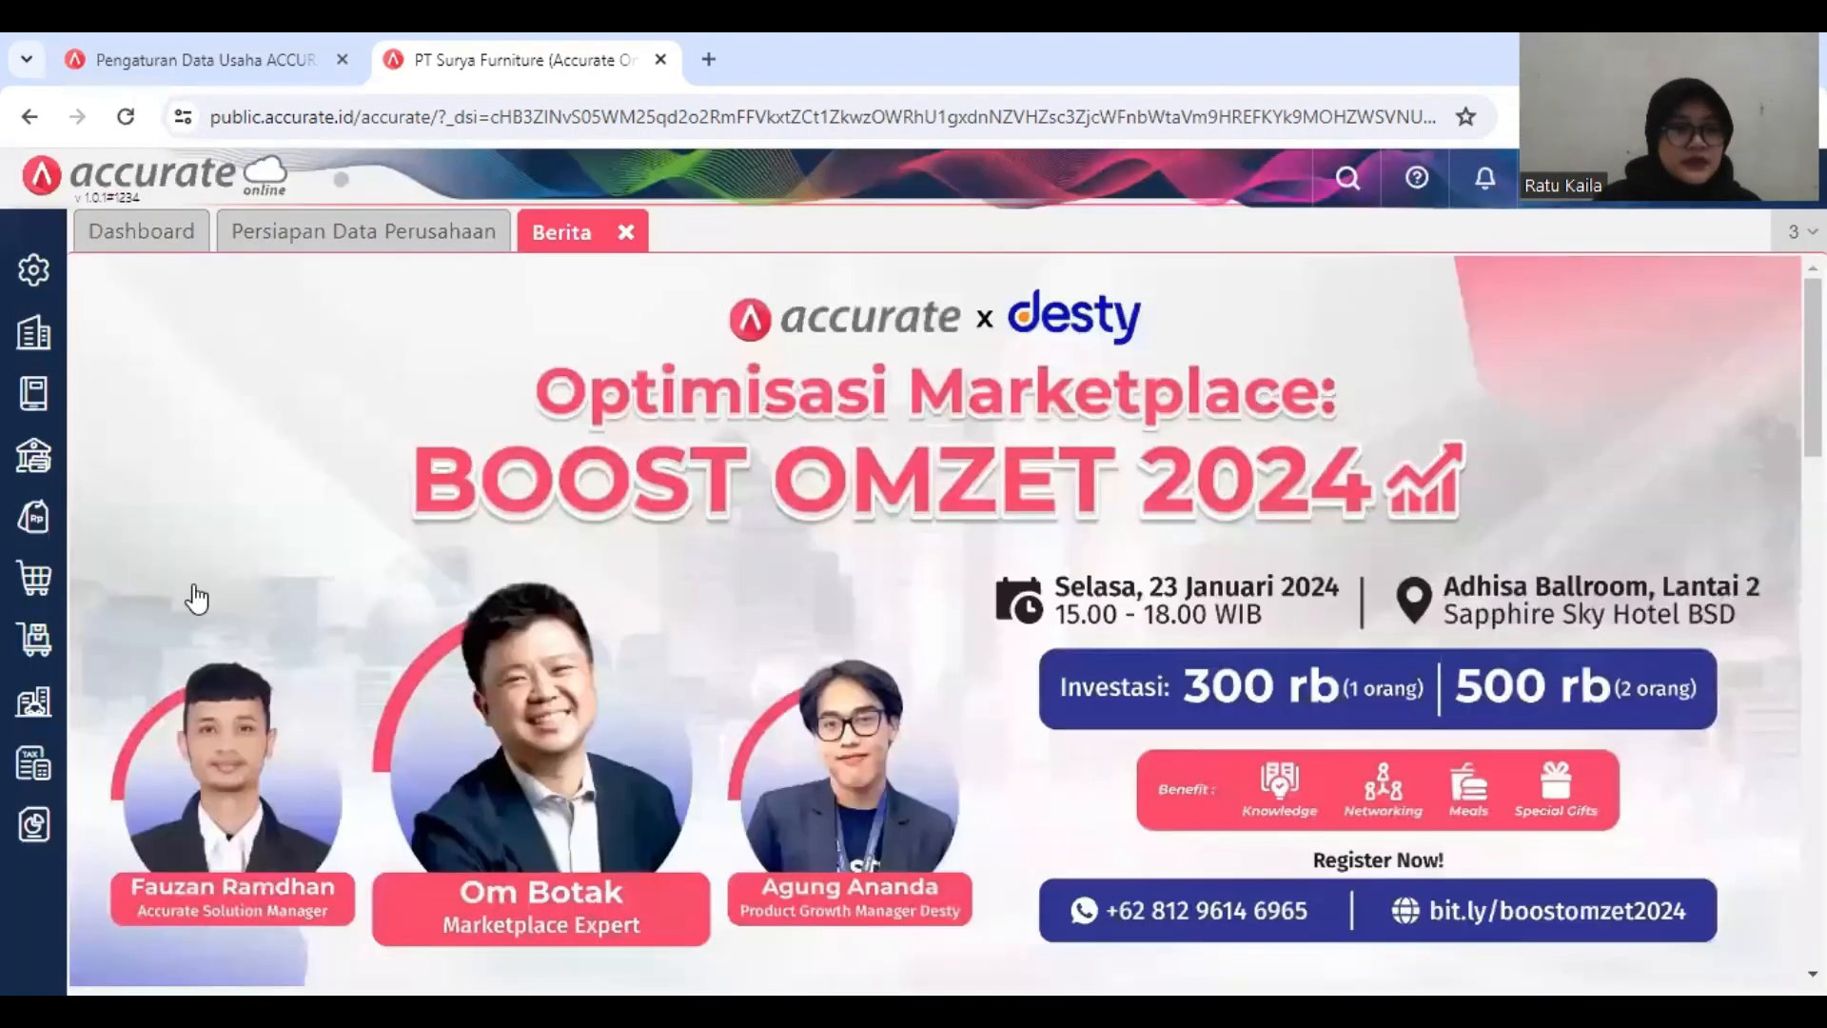
Step: Open a new Faktur Pembelian form from the purchasing module
left_click(36, 581)
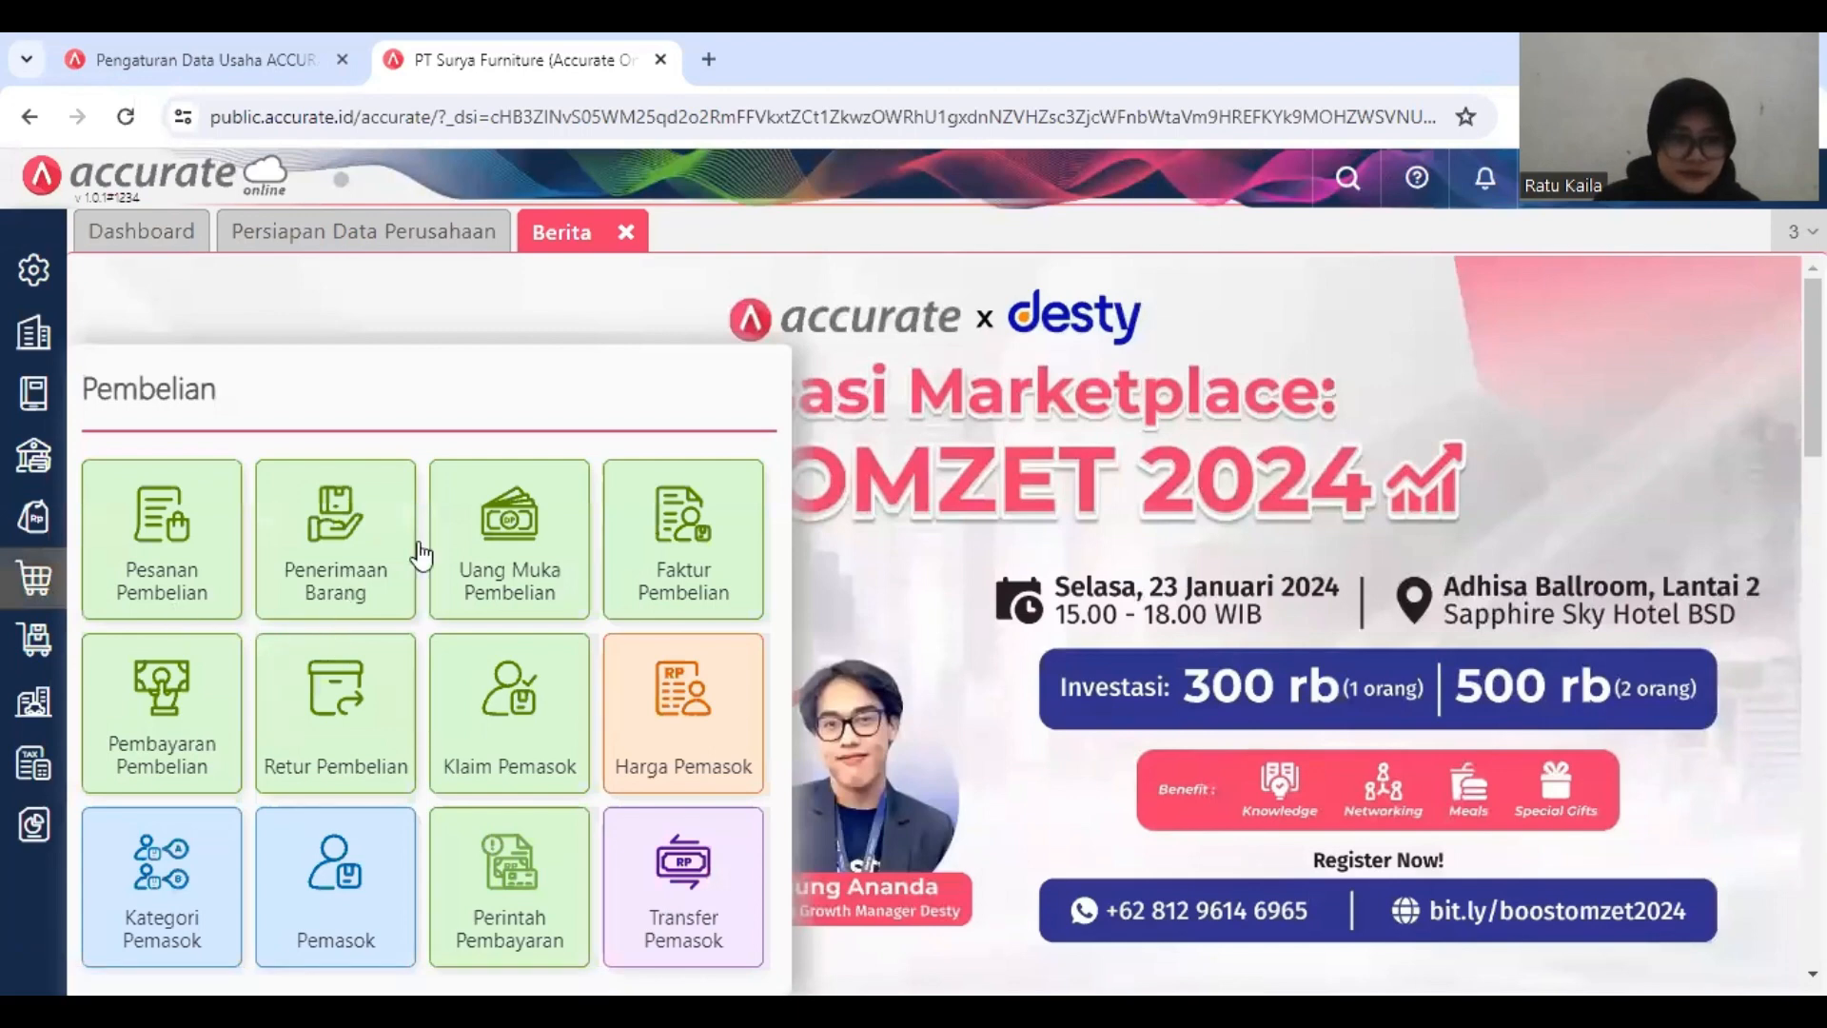
right_click(637, 574)
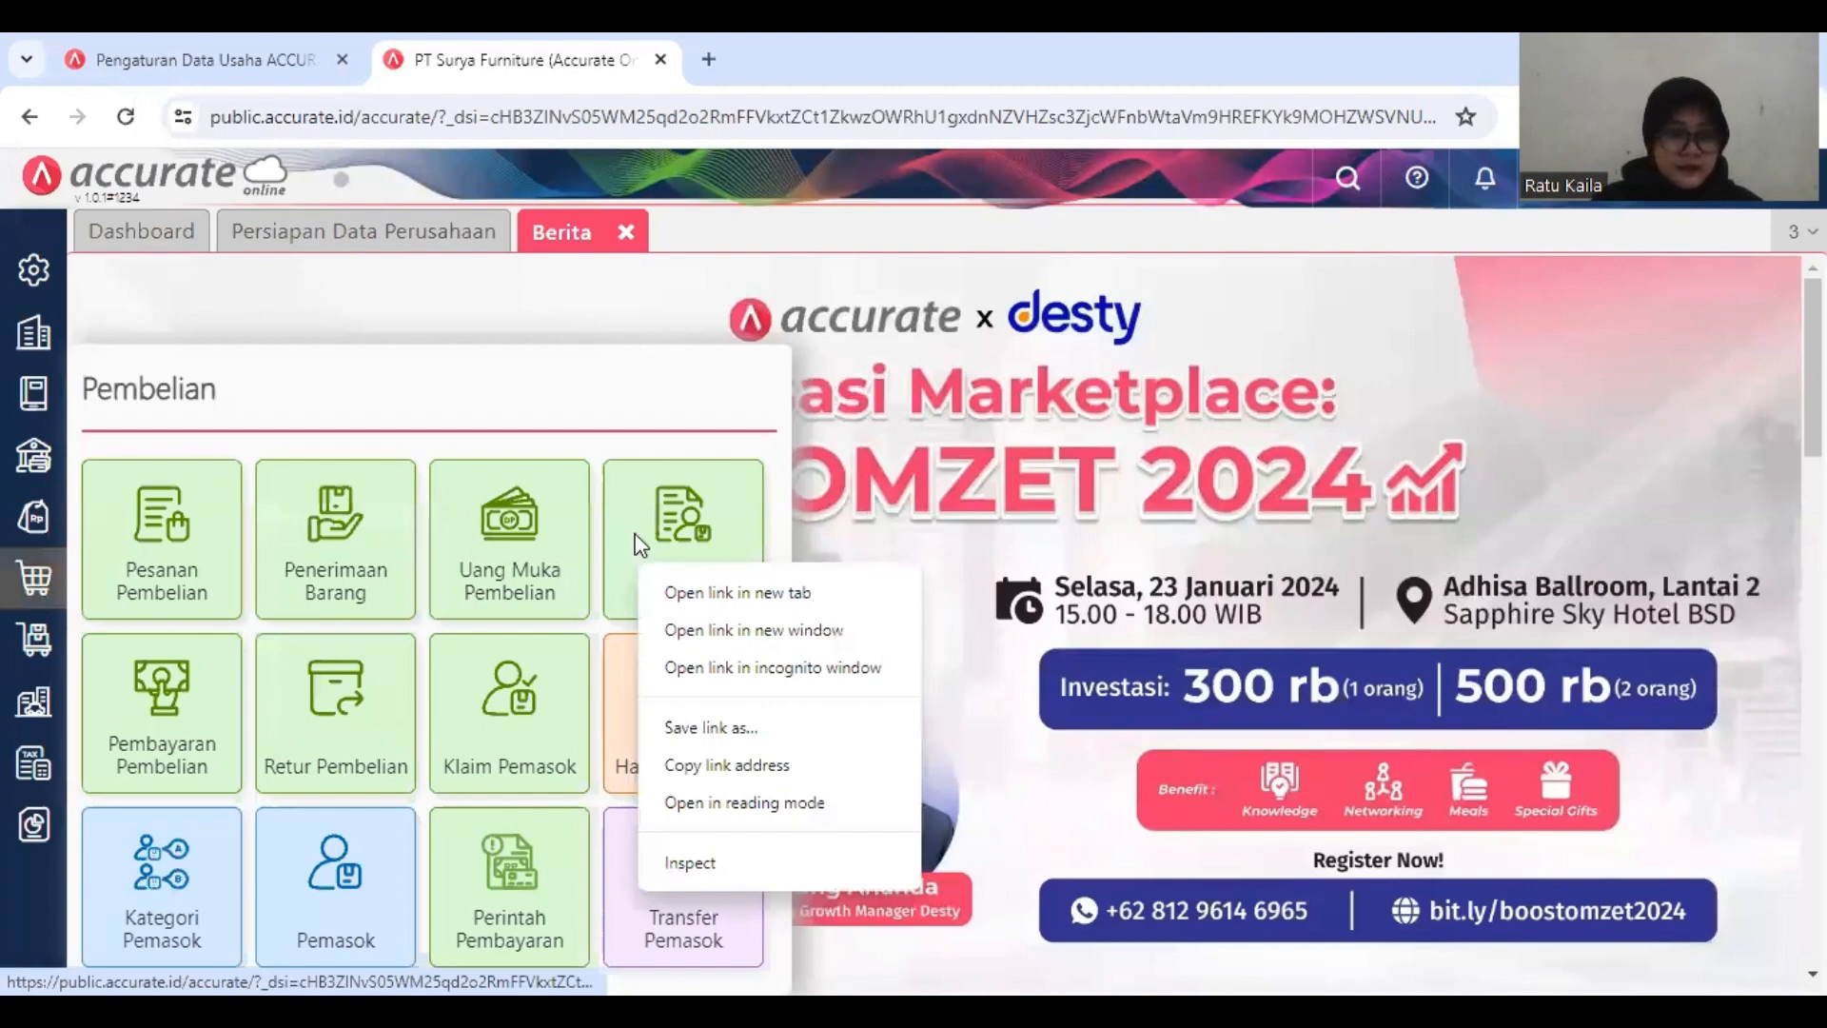
left_click(687, 550)
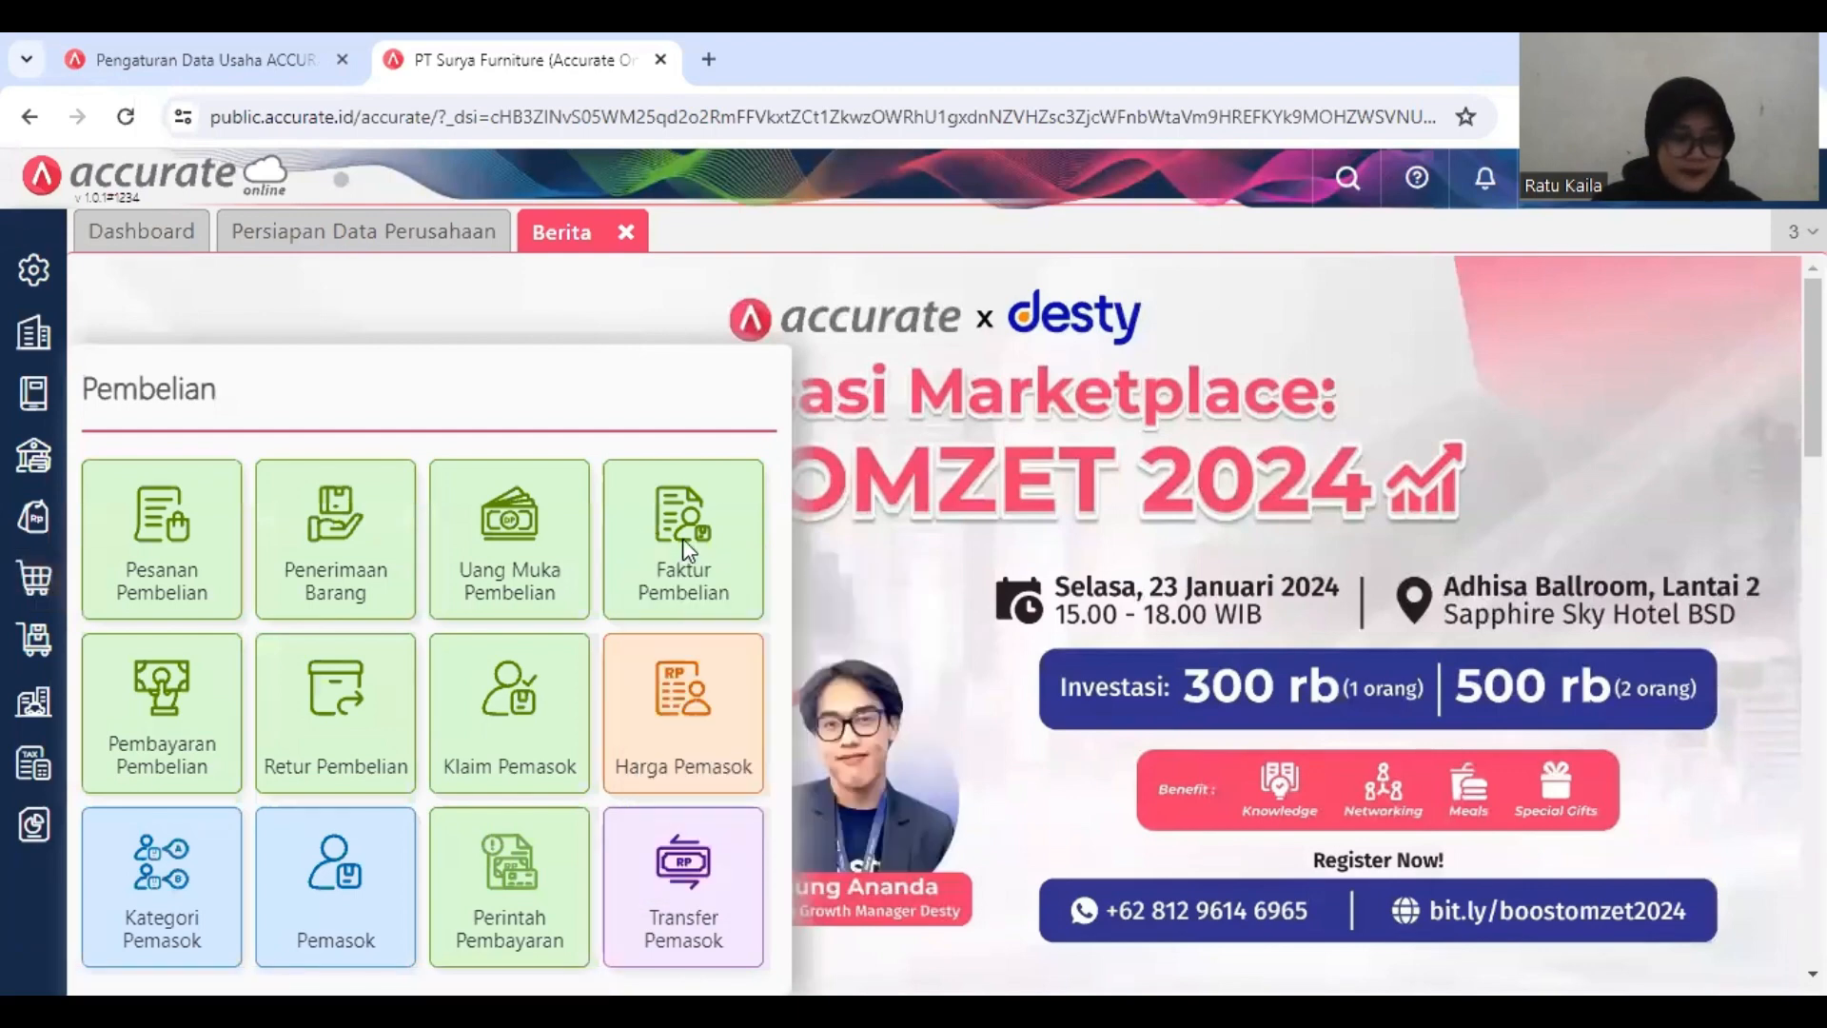
left_click(687, 550)
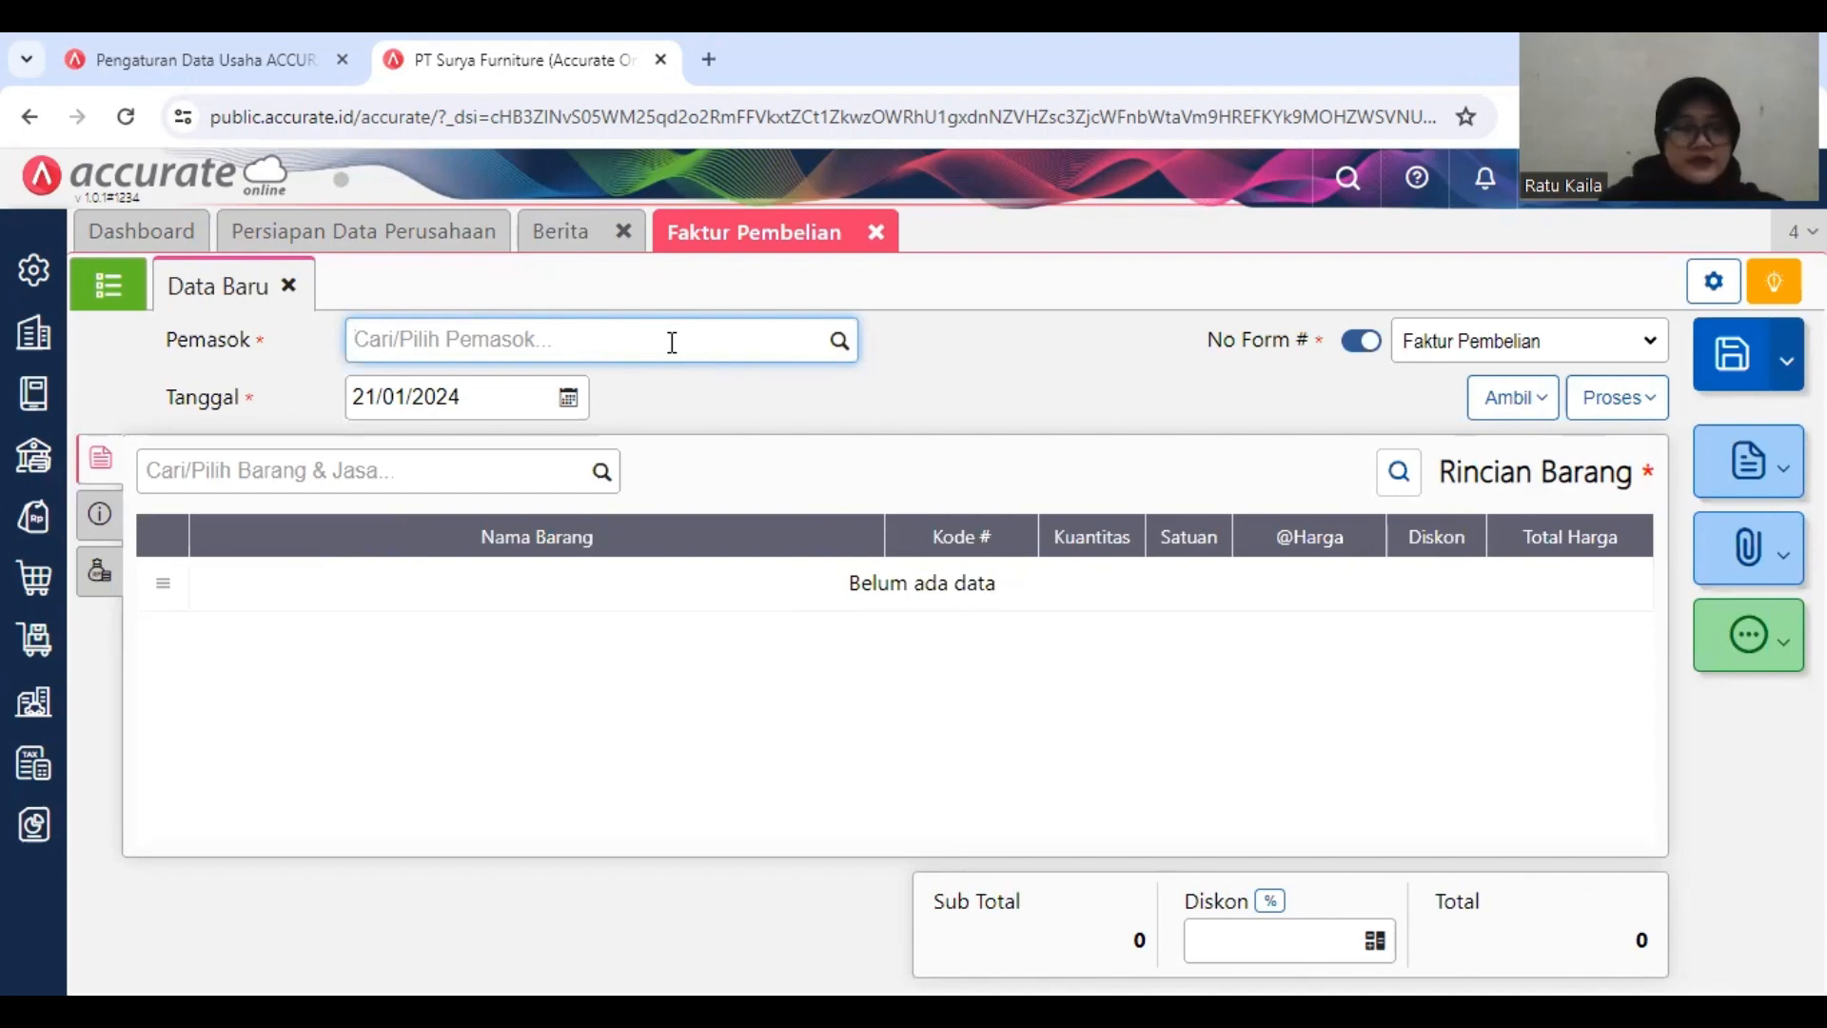
Step: Create CV Sumber Kayu as a new supplier from the invoice and assign it as the invoice's Pemasok
type("CV SUM")
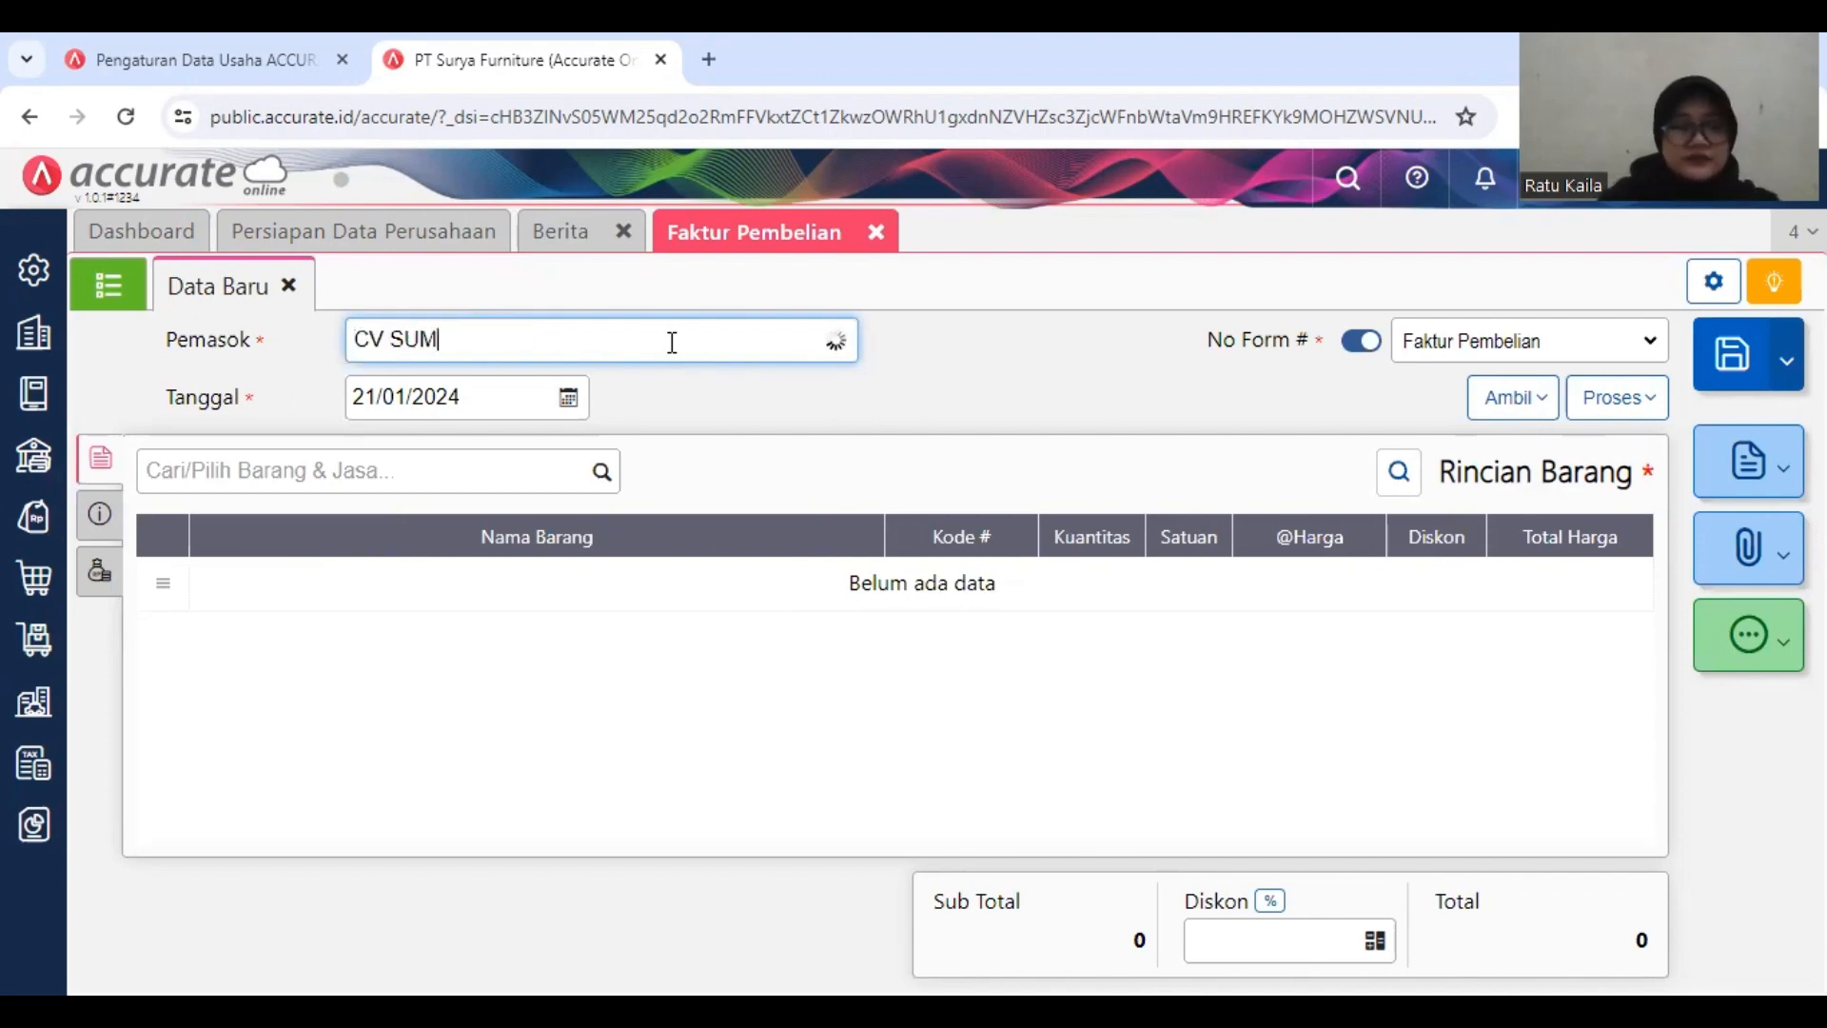
type("BER KAYU")
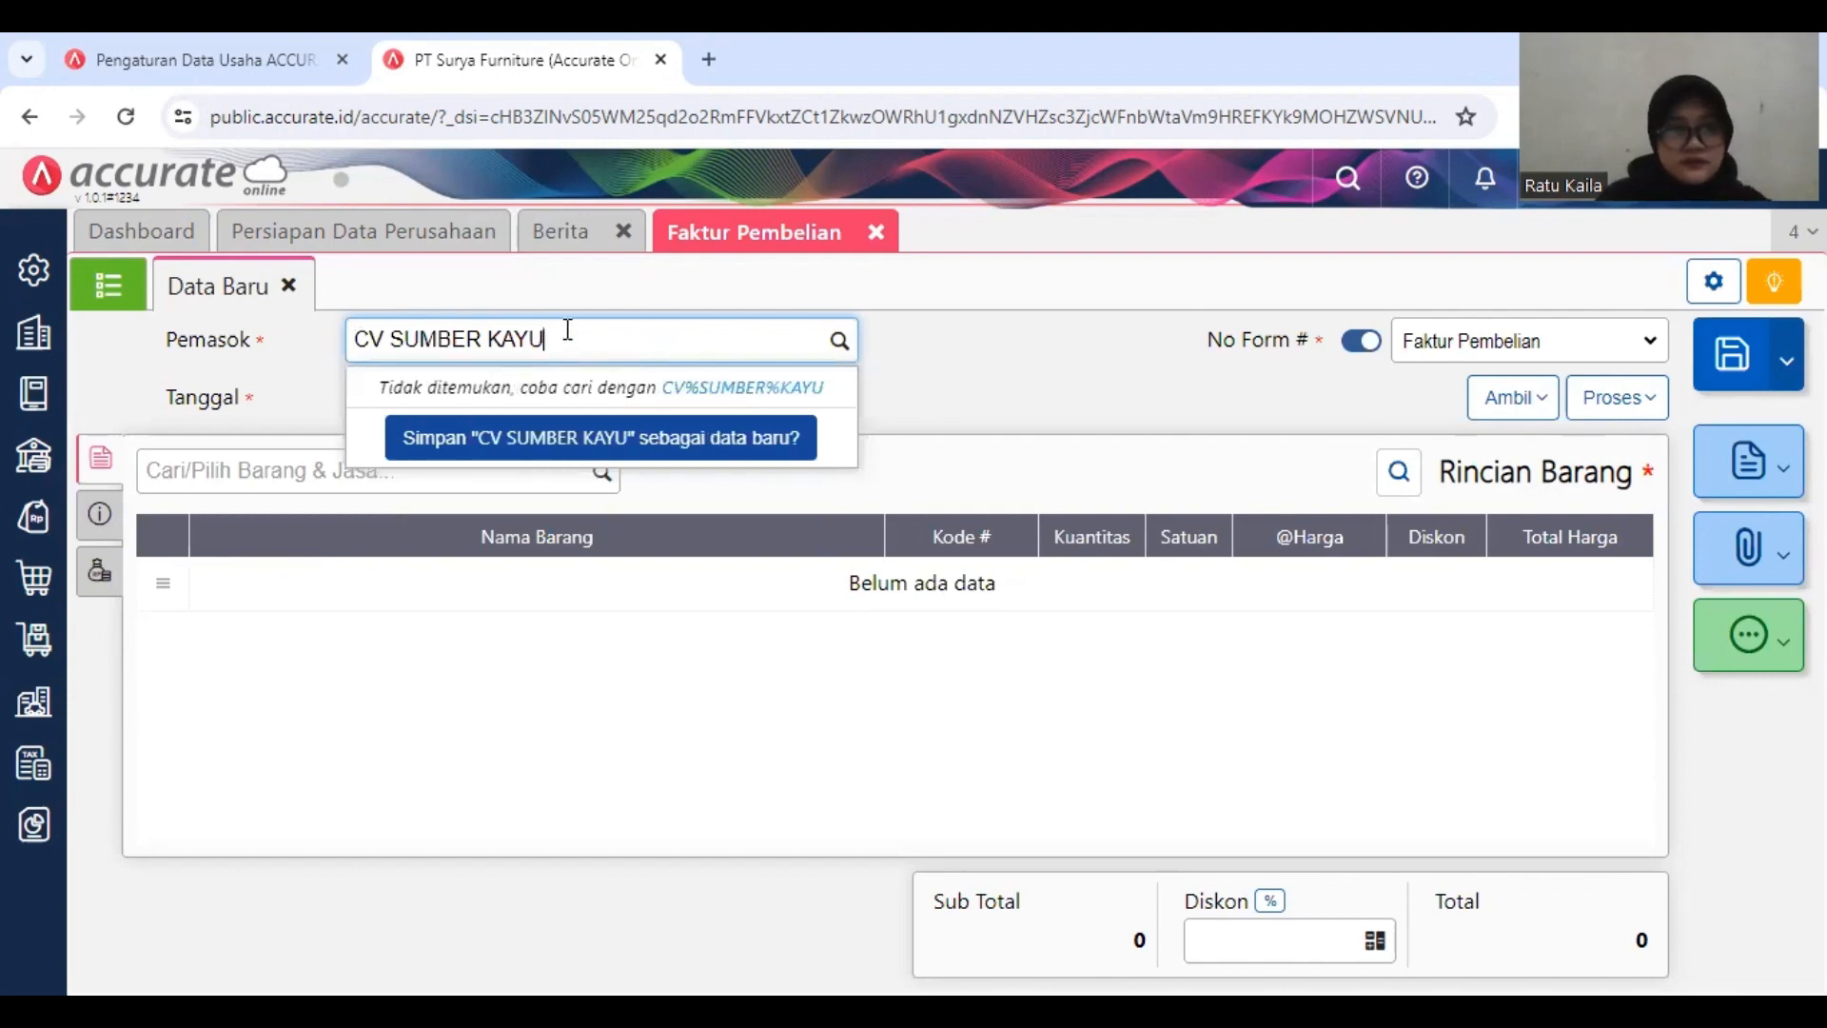
left_click_drag(567, 338, 396, 330)
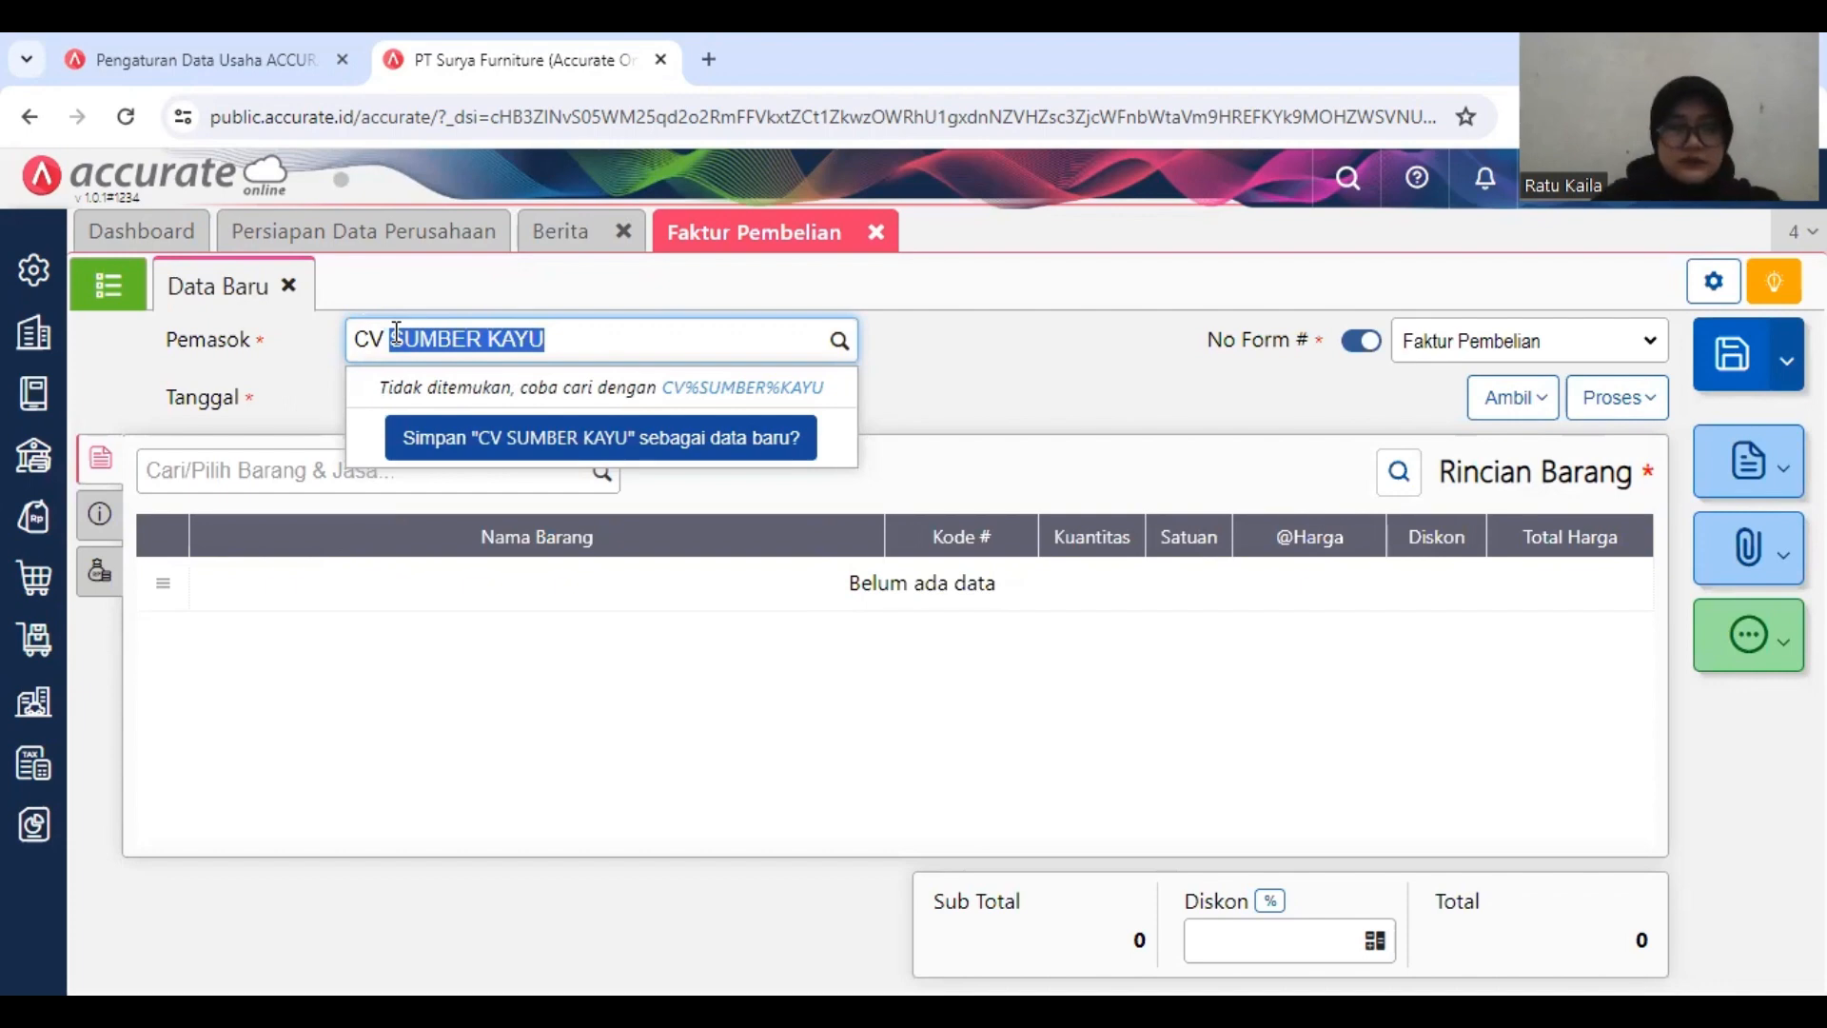
key("BackSpace")
type("S")
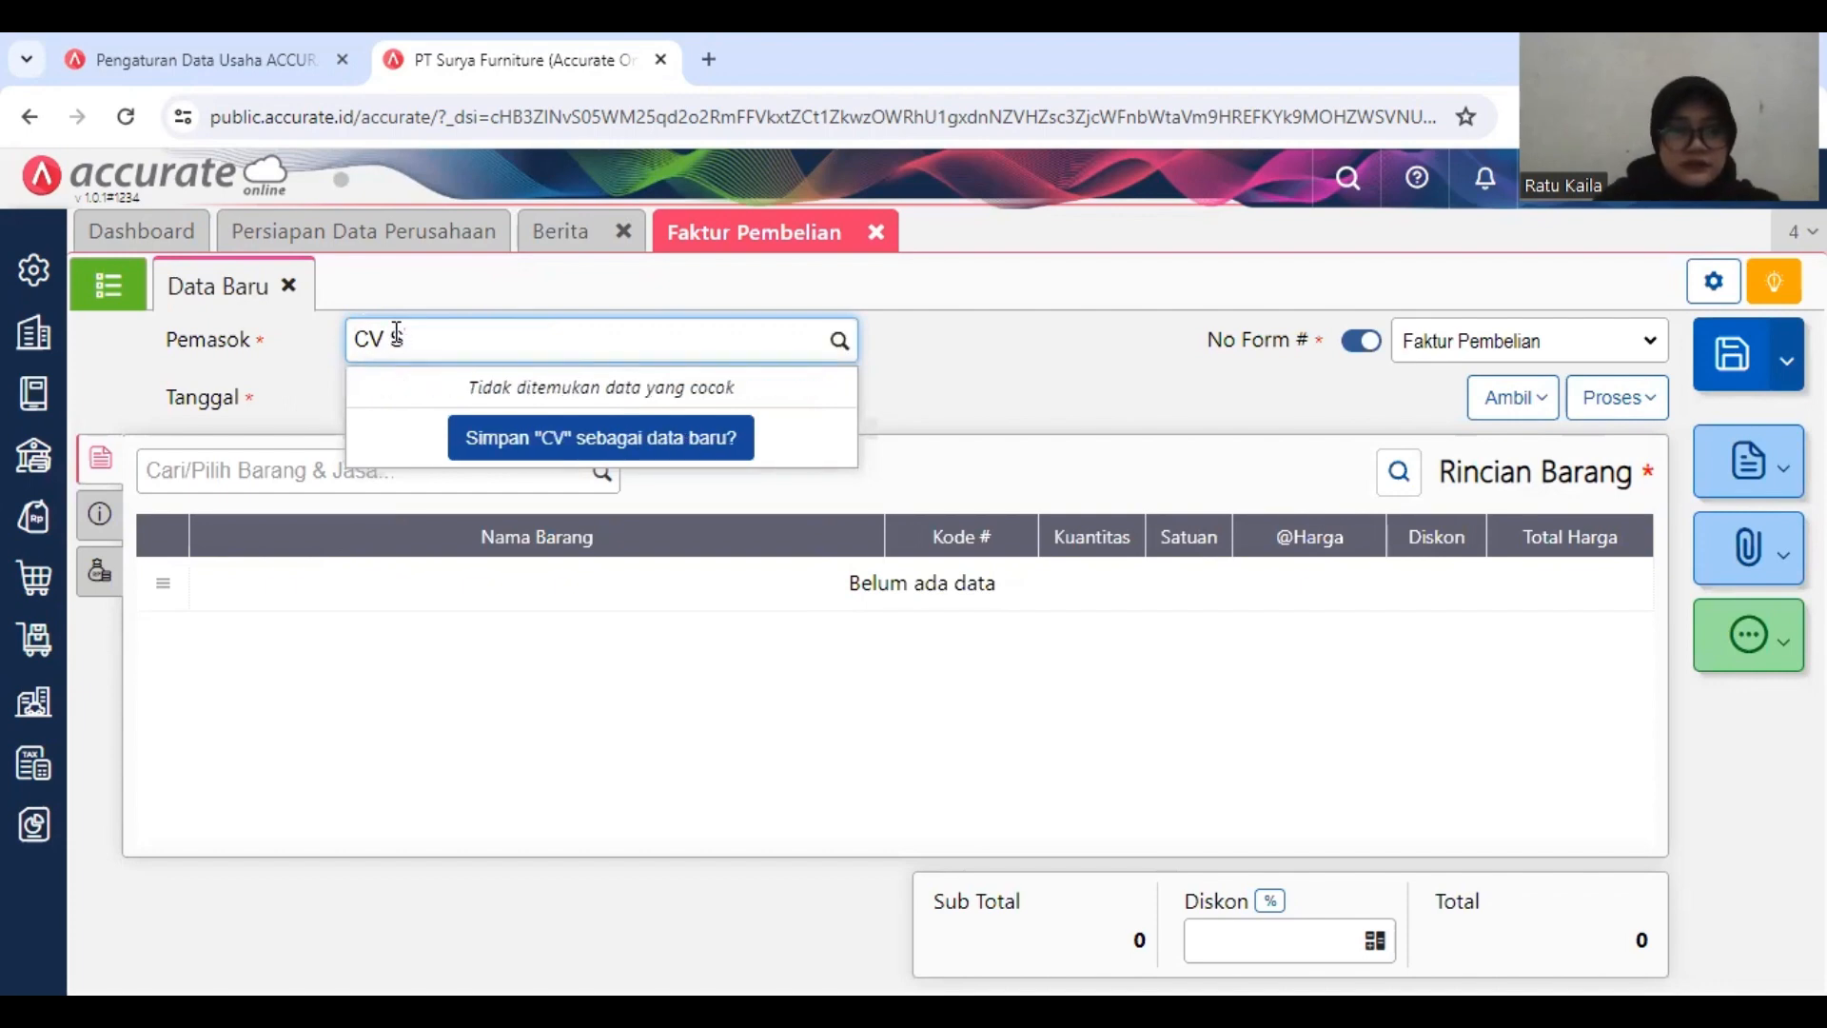
type("umber ")
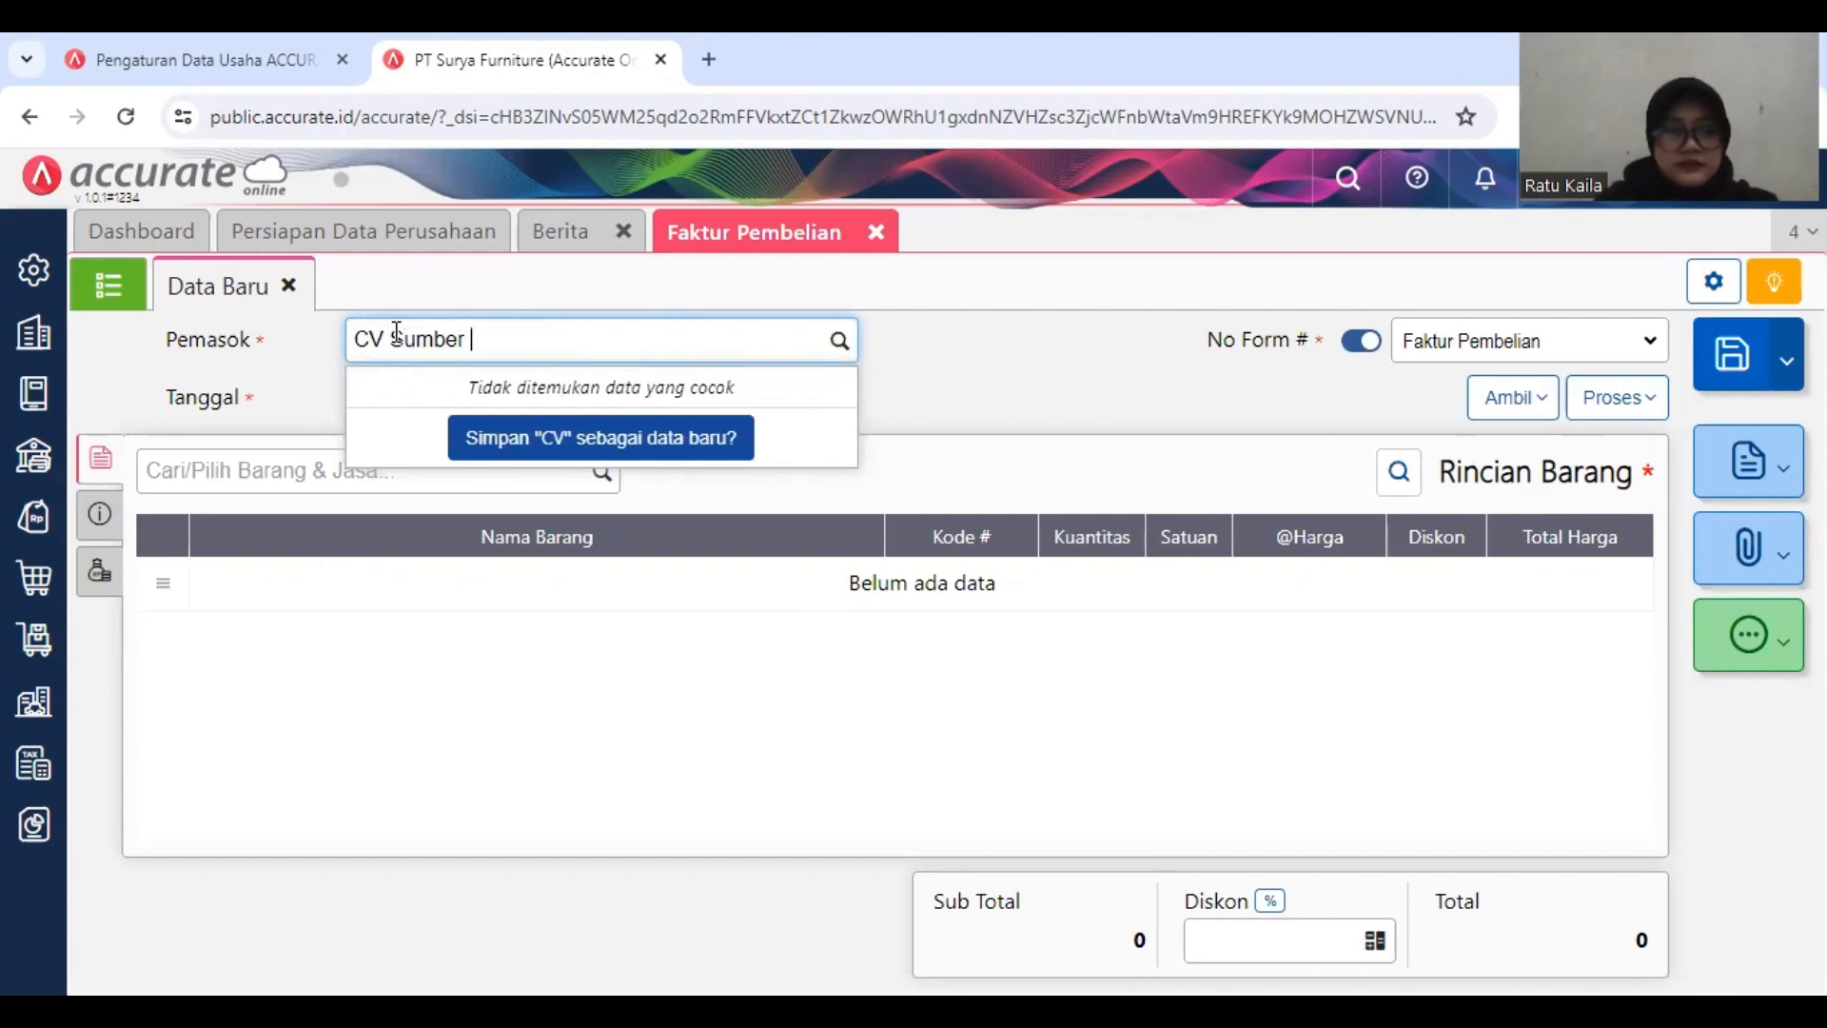
type("Kayu")
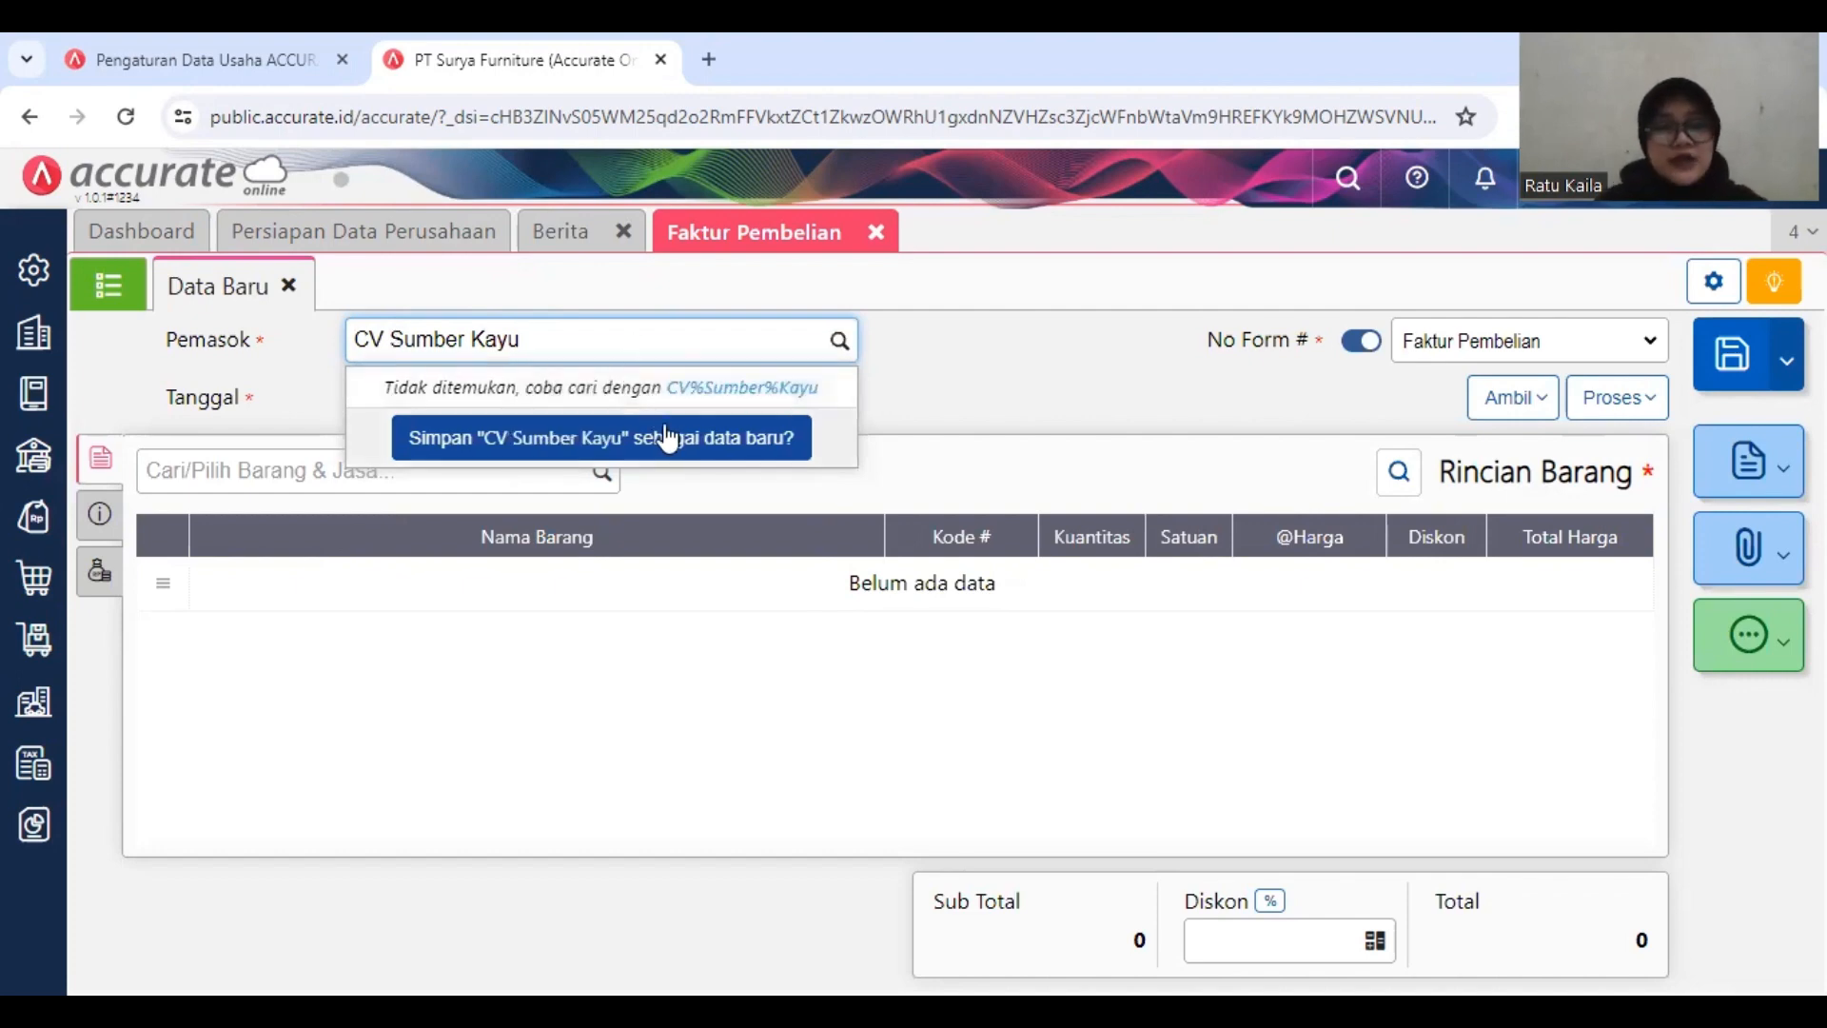
left_click(653, 437)
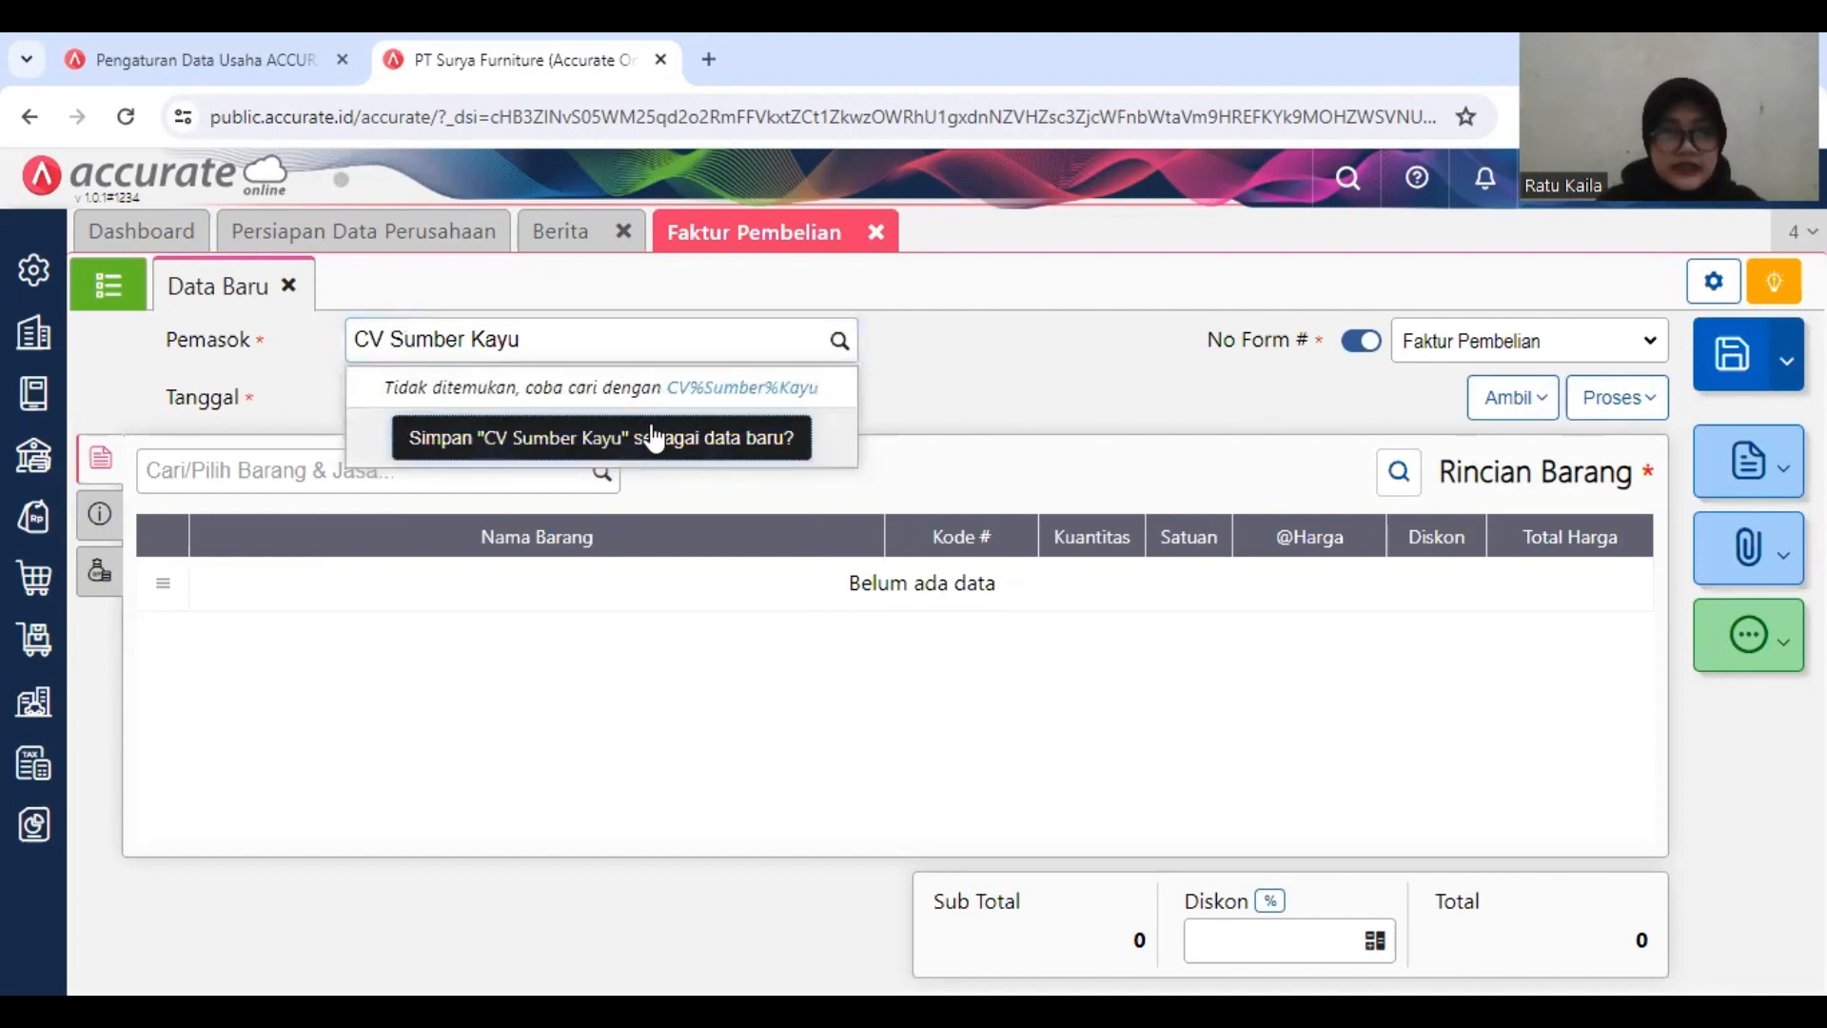
left_click(747, 442)
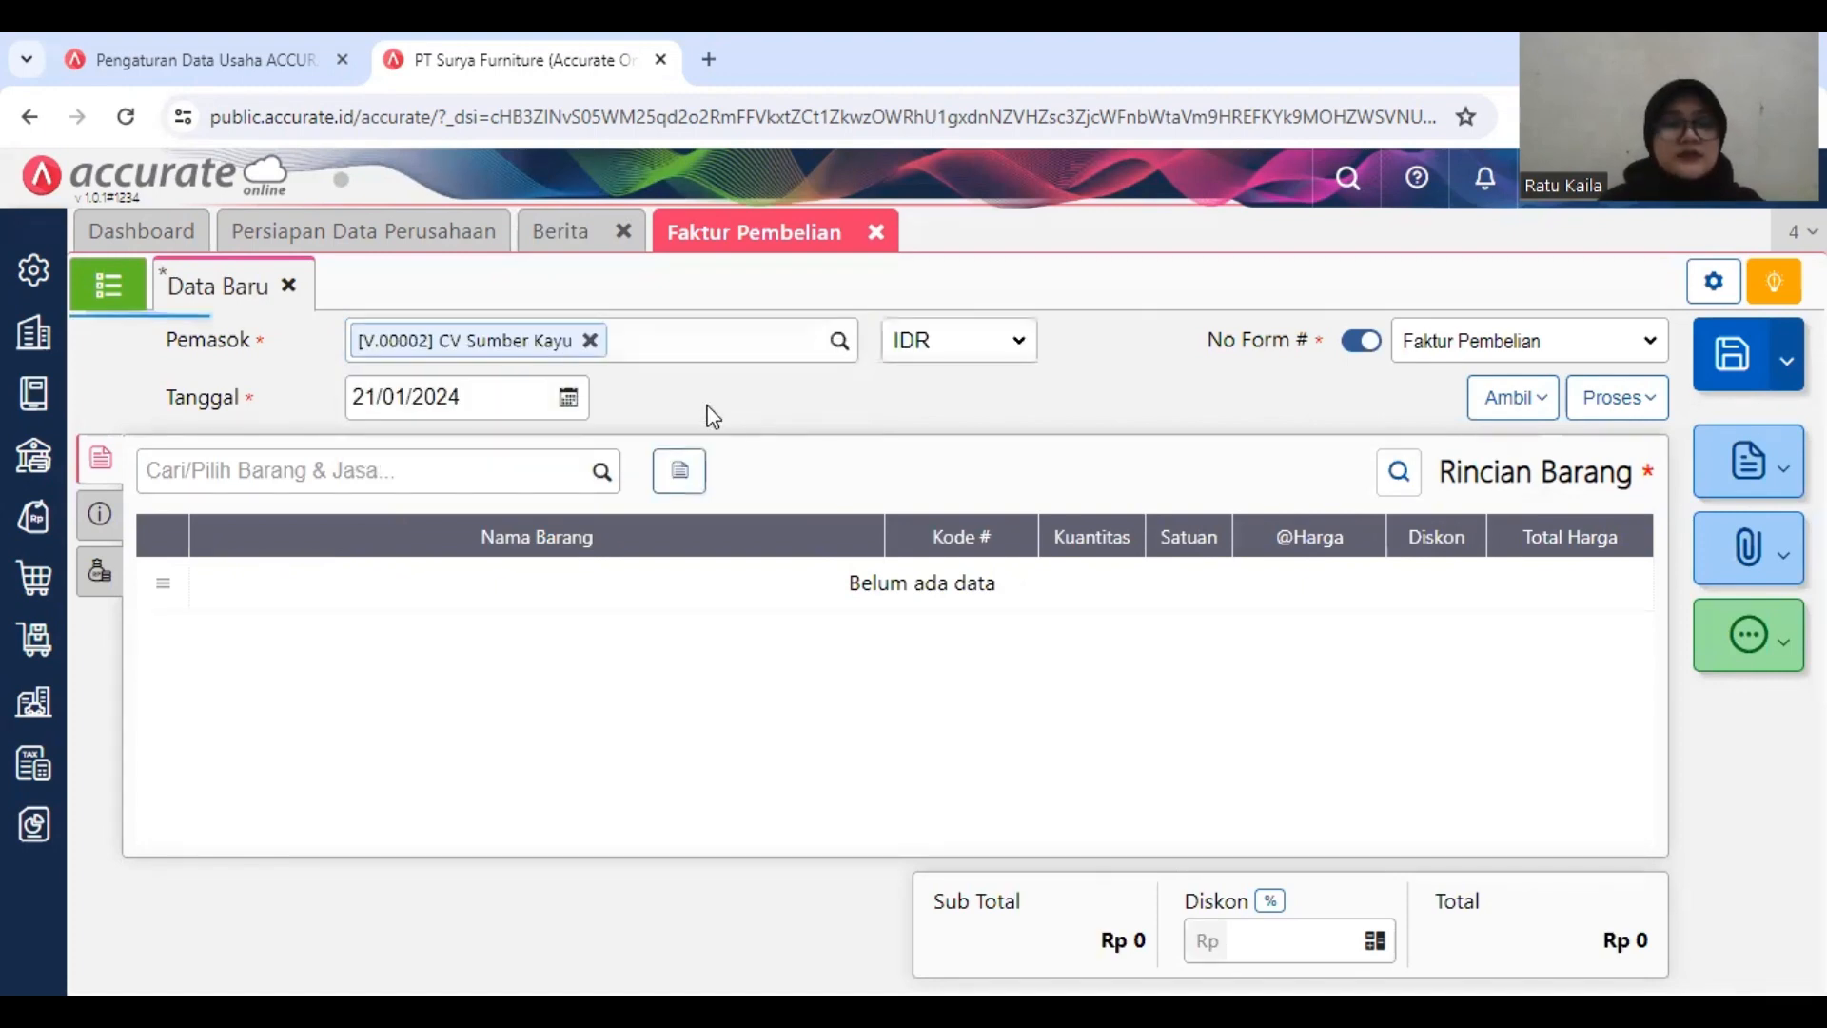
Step: Set the purchase invoice date to 14/01/2019
left_click(482, 393)
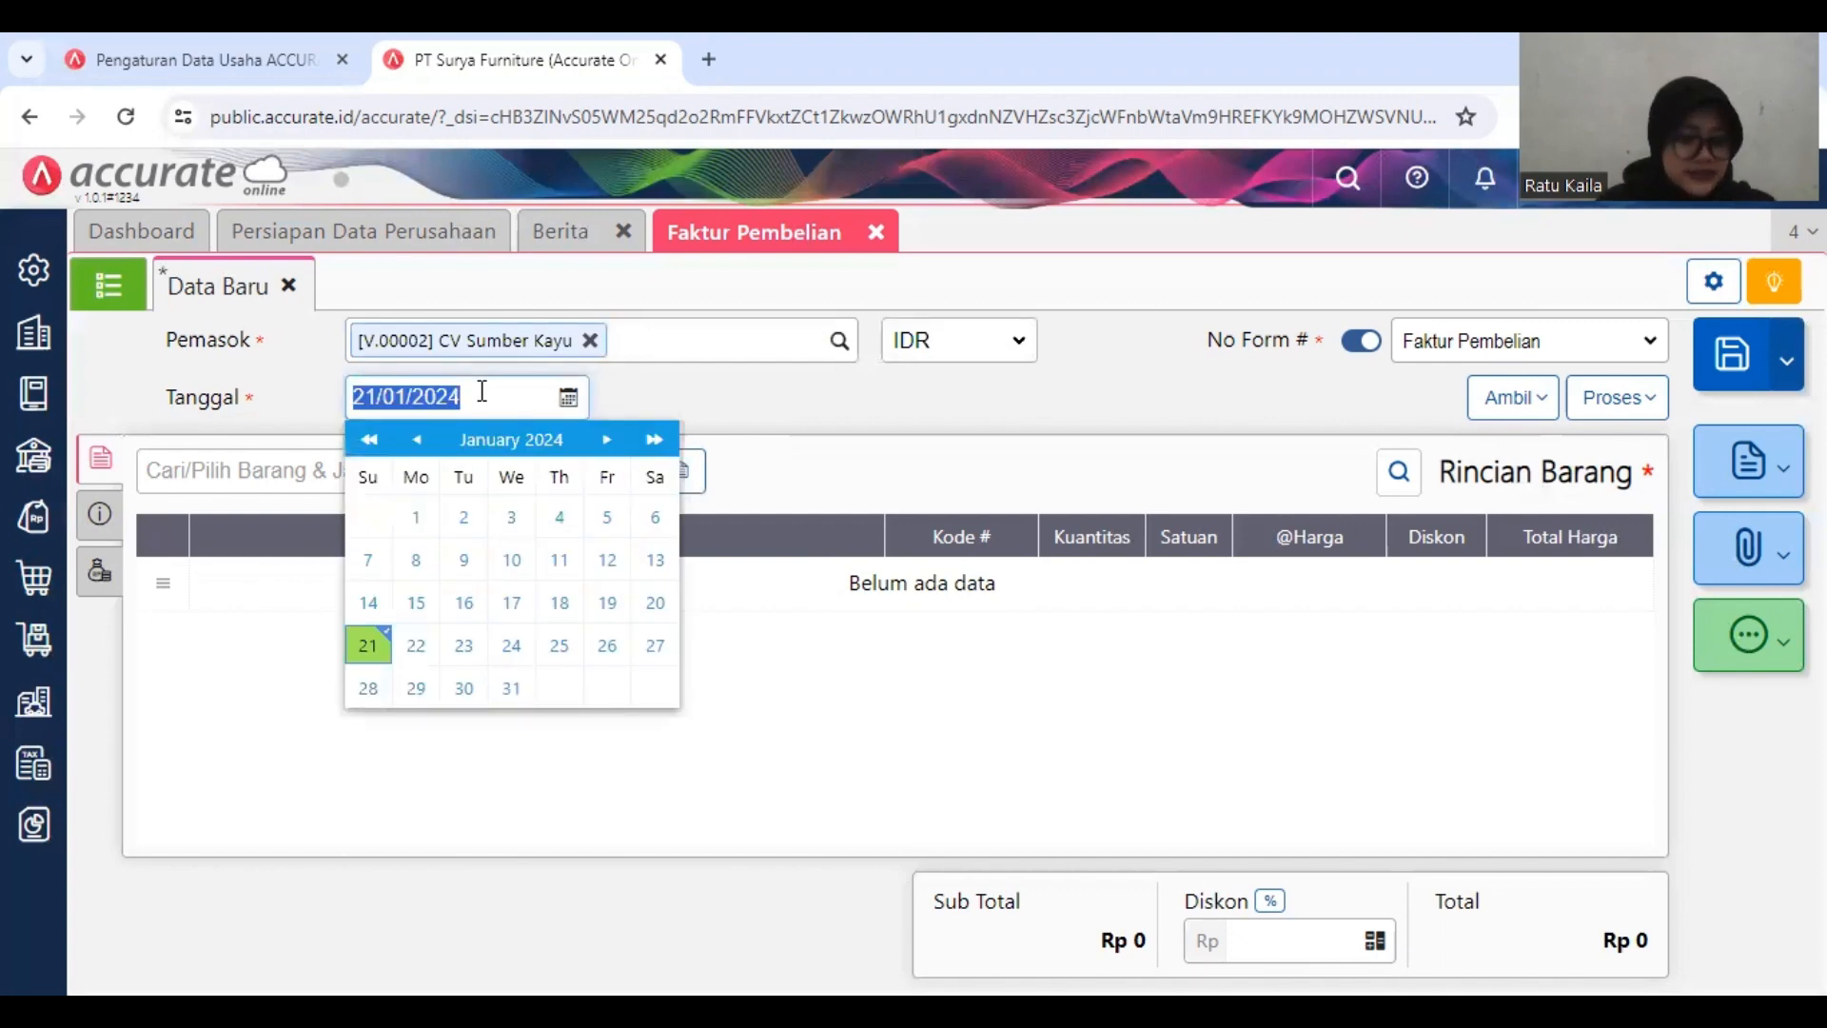
type("14/01/")
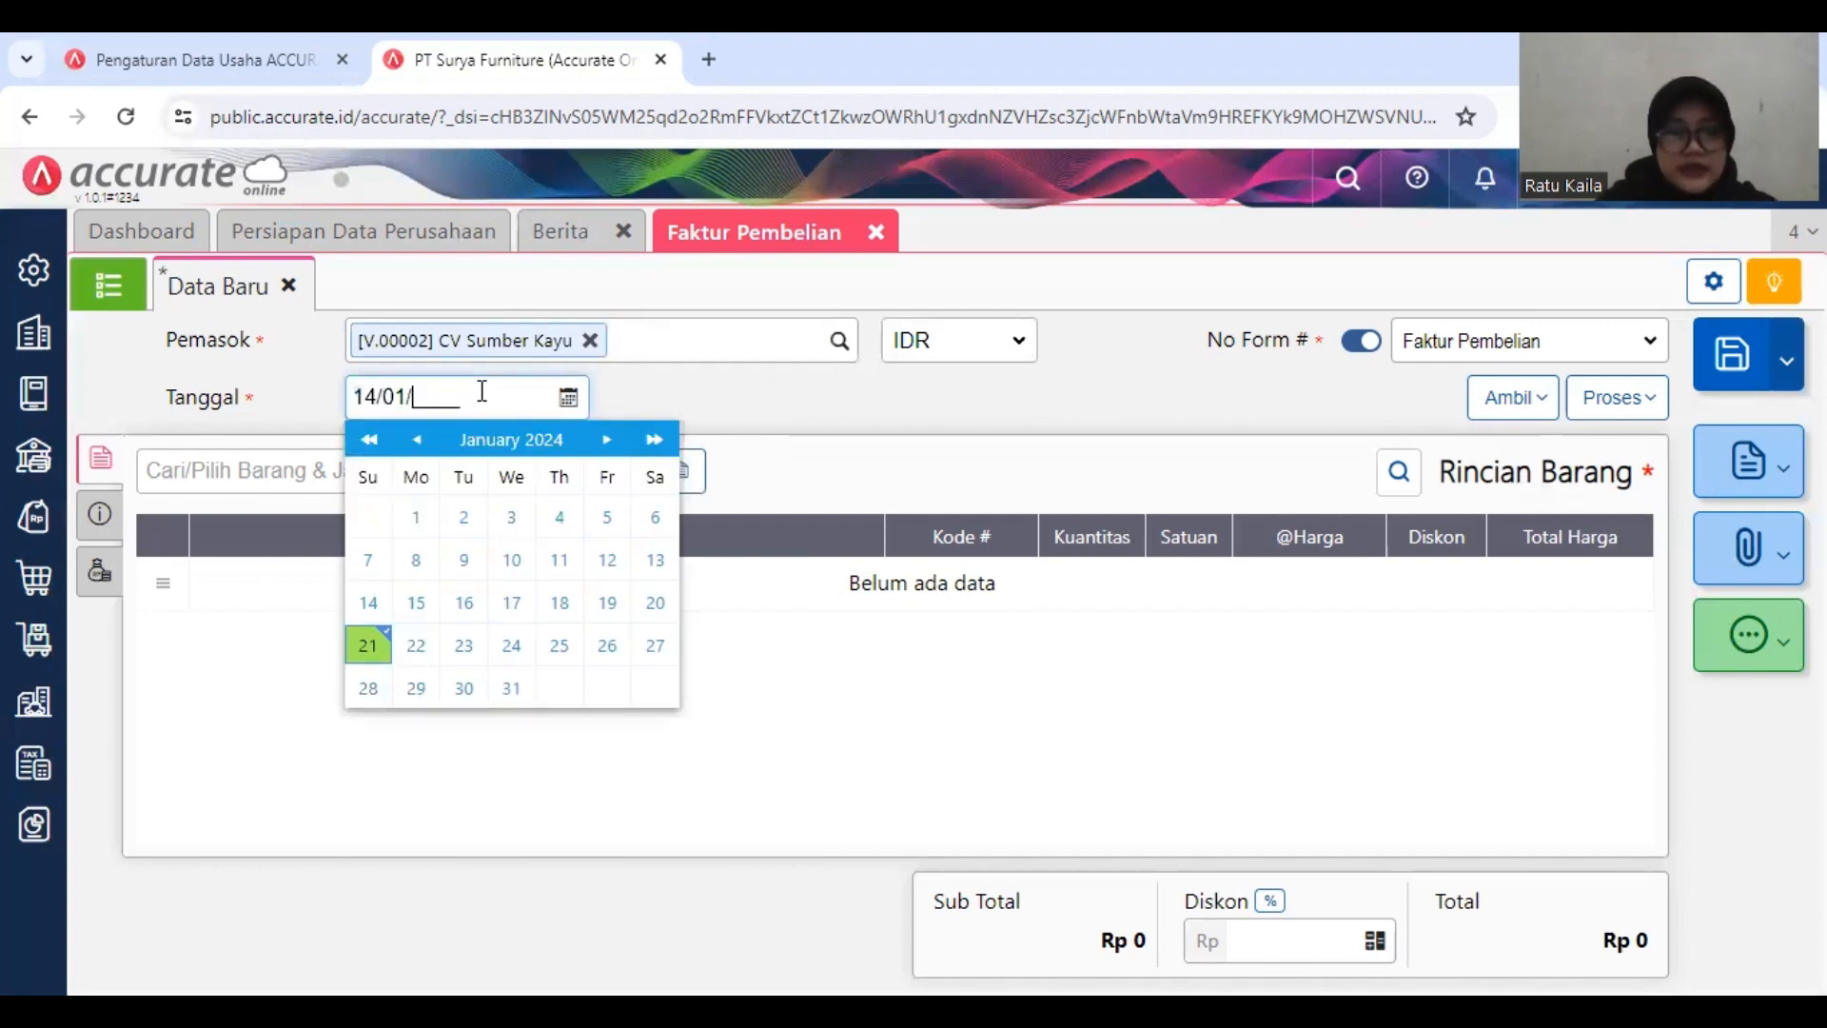
type("2019")
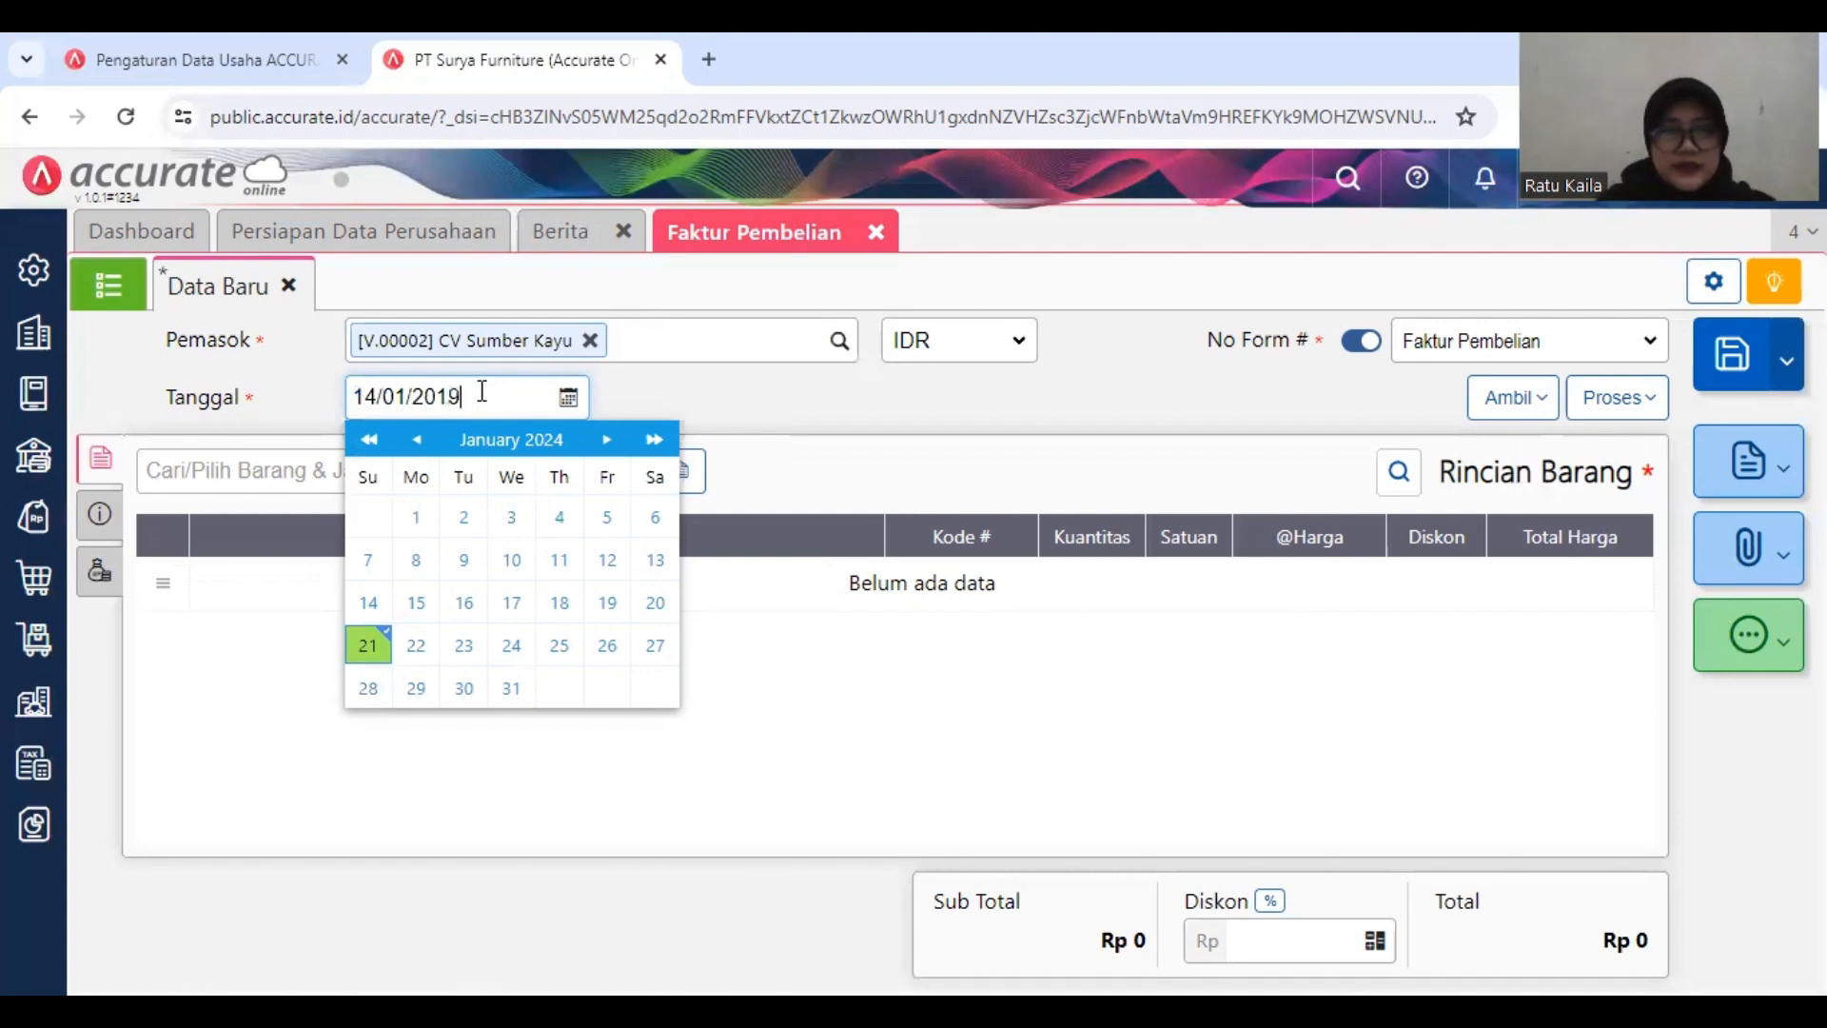
left_click(653, 407)
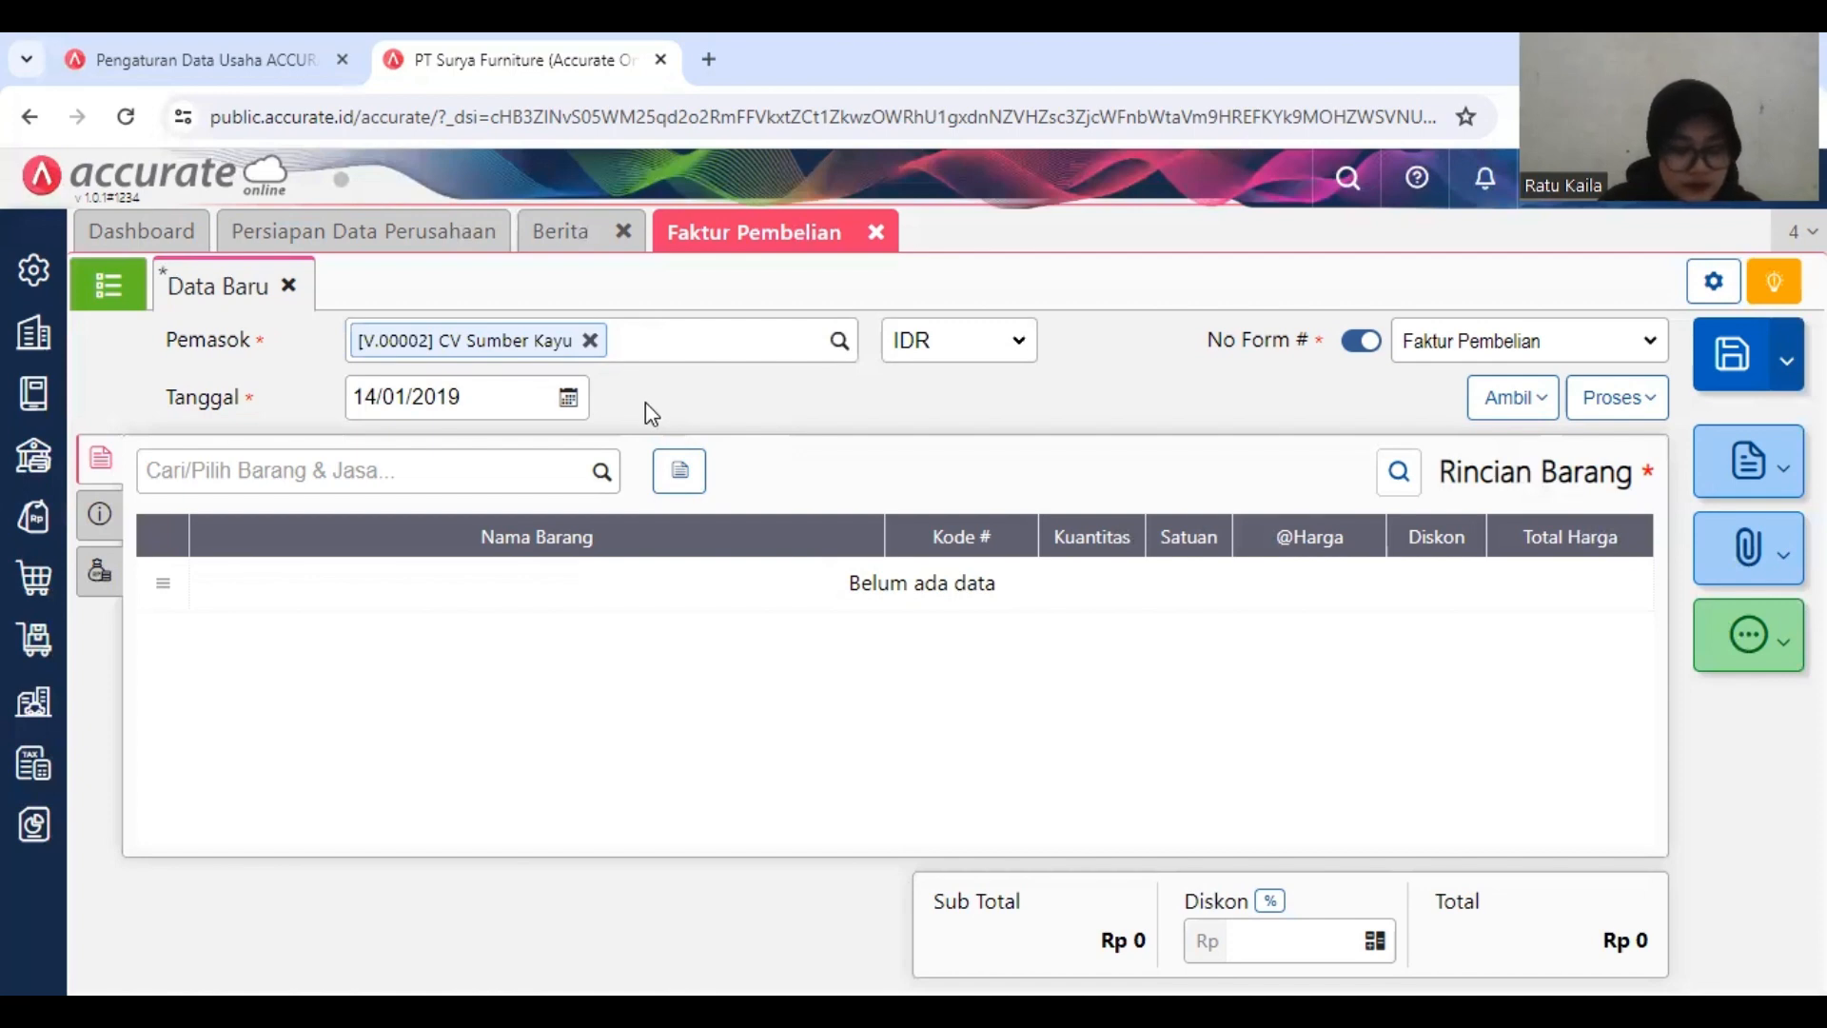
Step: Find the item Kursi Kerja and add it to the CV Sumber Kayu invoice
left_click(399, 475)
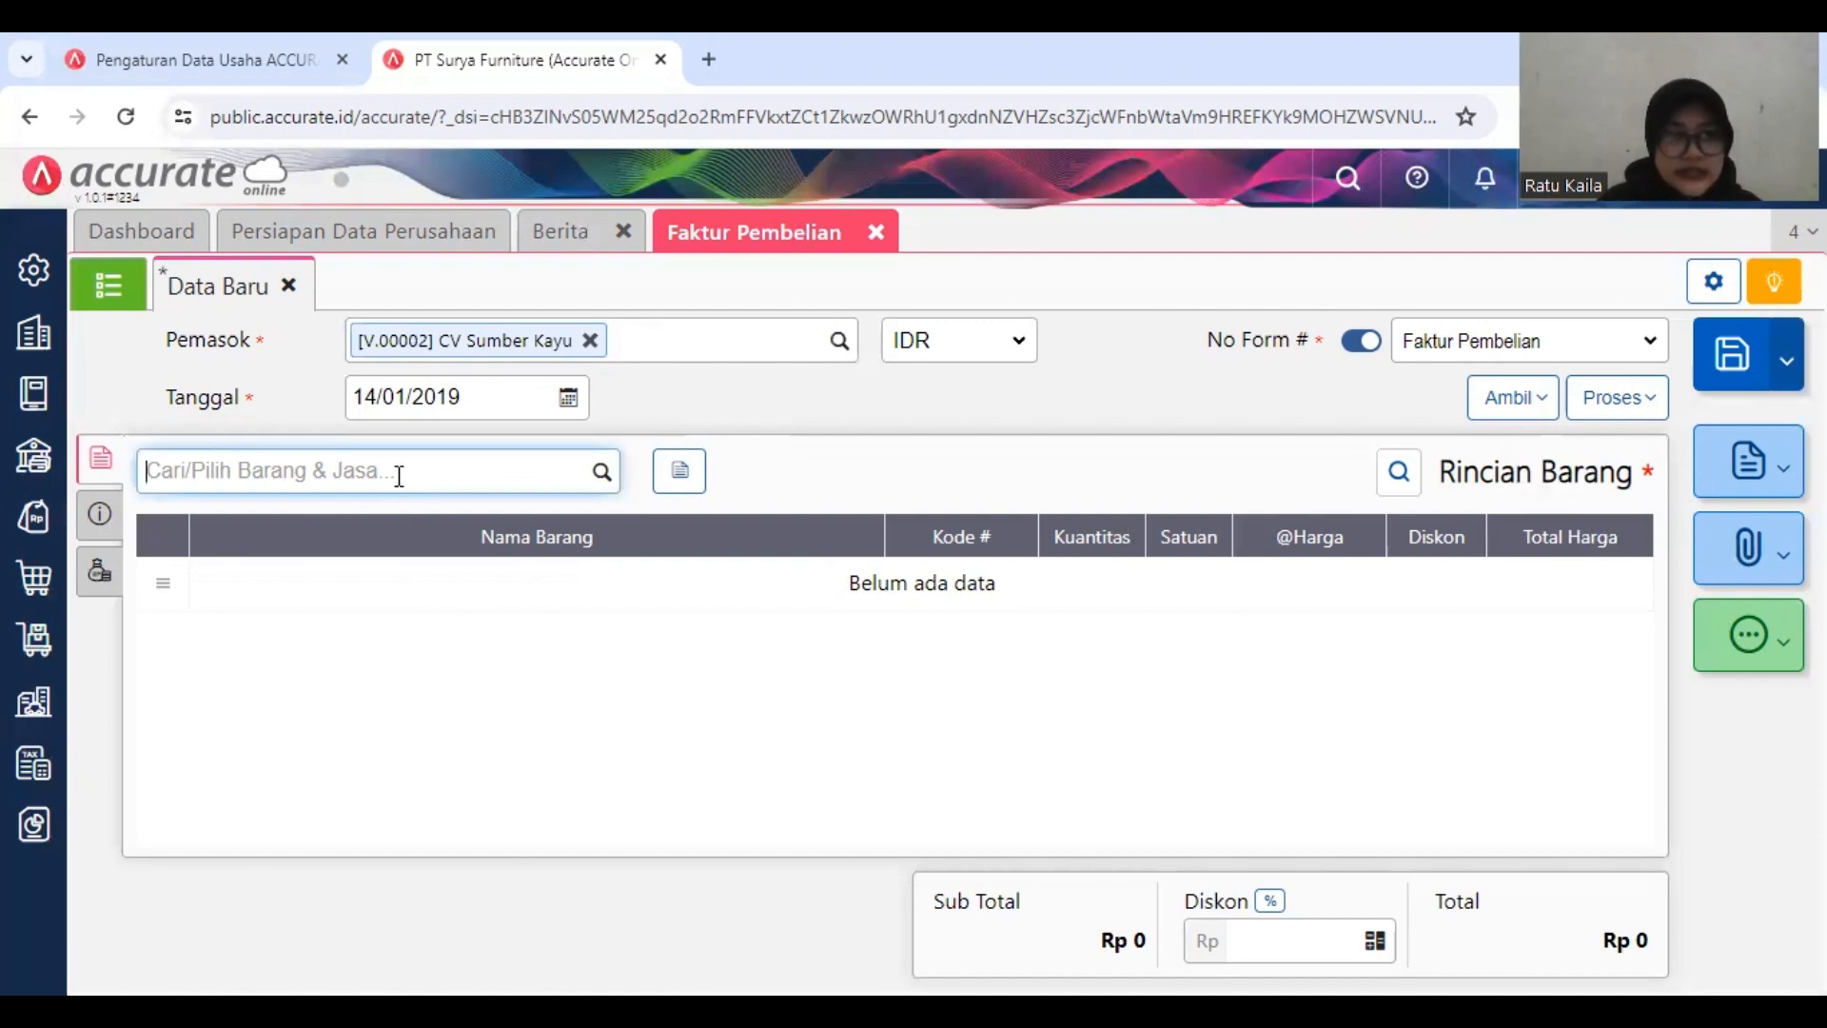
type("k")
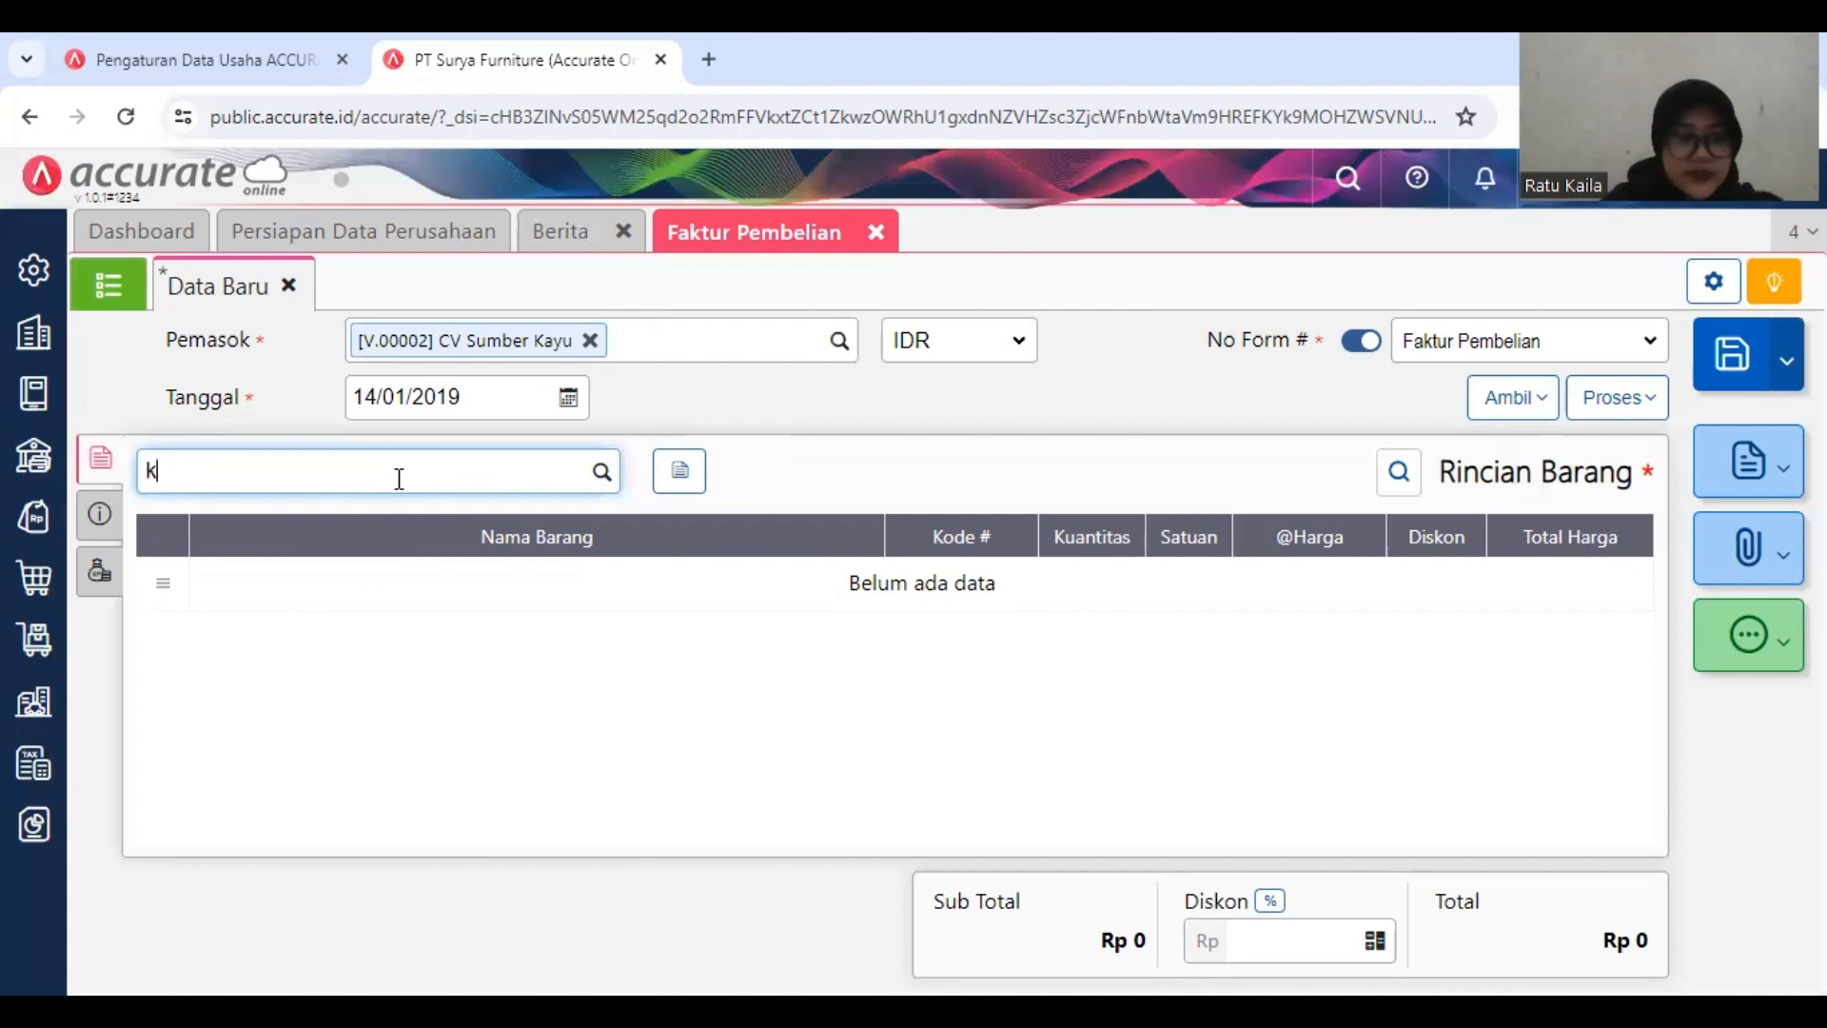
type("ursi kerja")
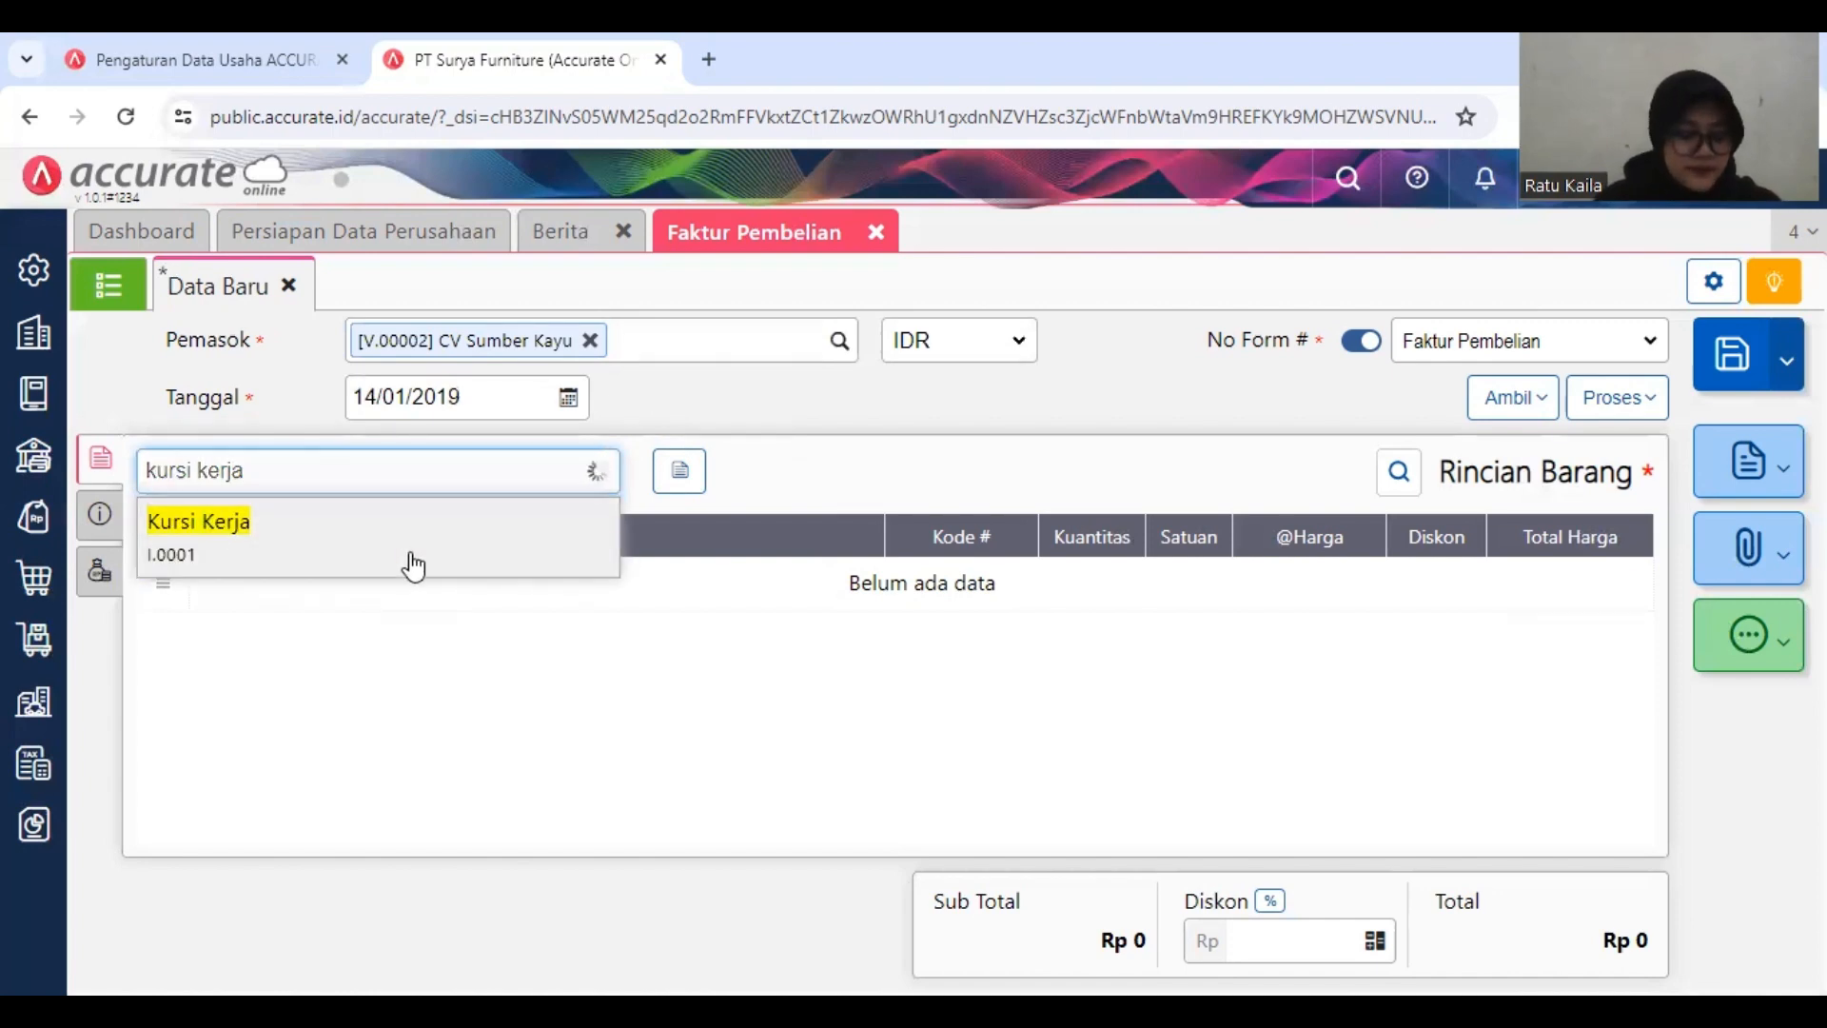
left_click(474, 542)
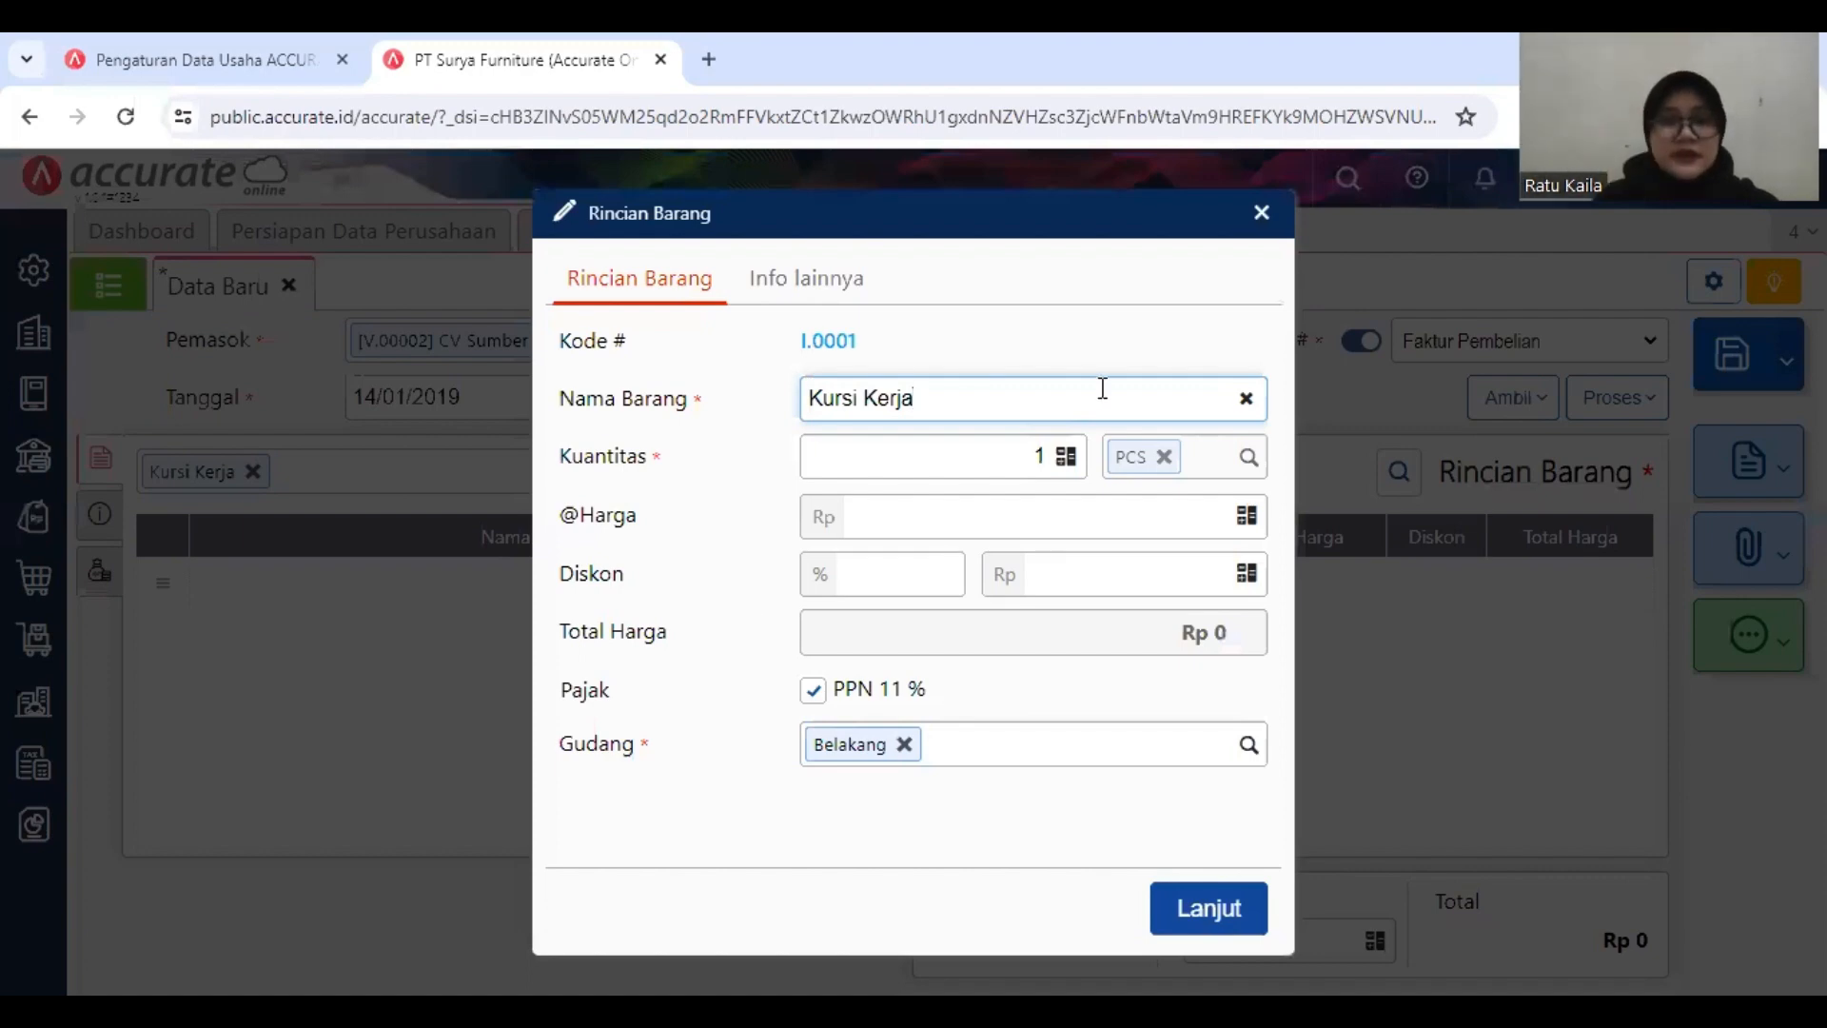
Step: Set the Kursi Kerja line to quantity 100, unit price Rp 100.000 and a 15% discount
left_click(1047, 457)
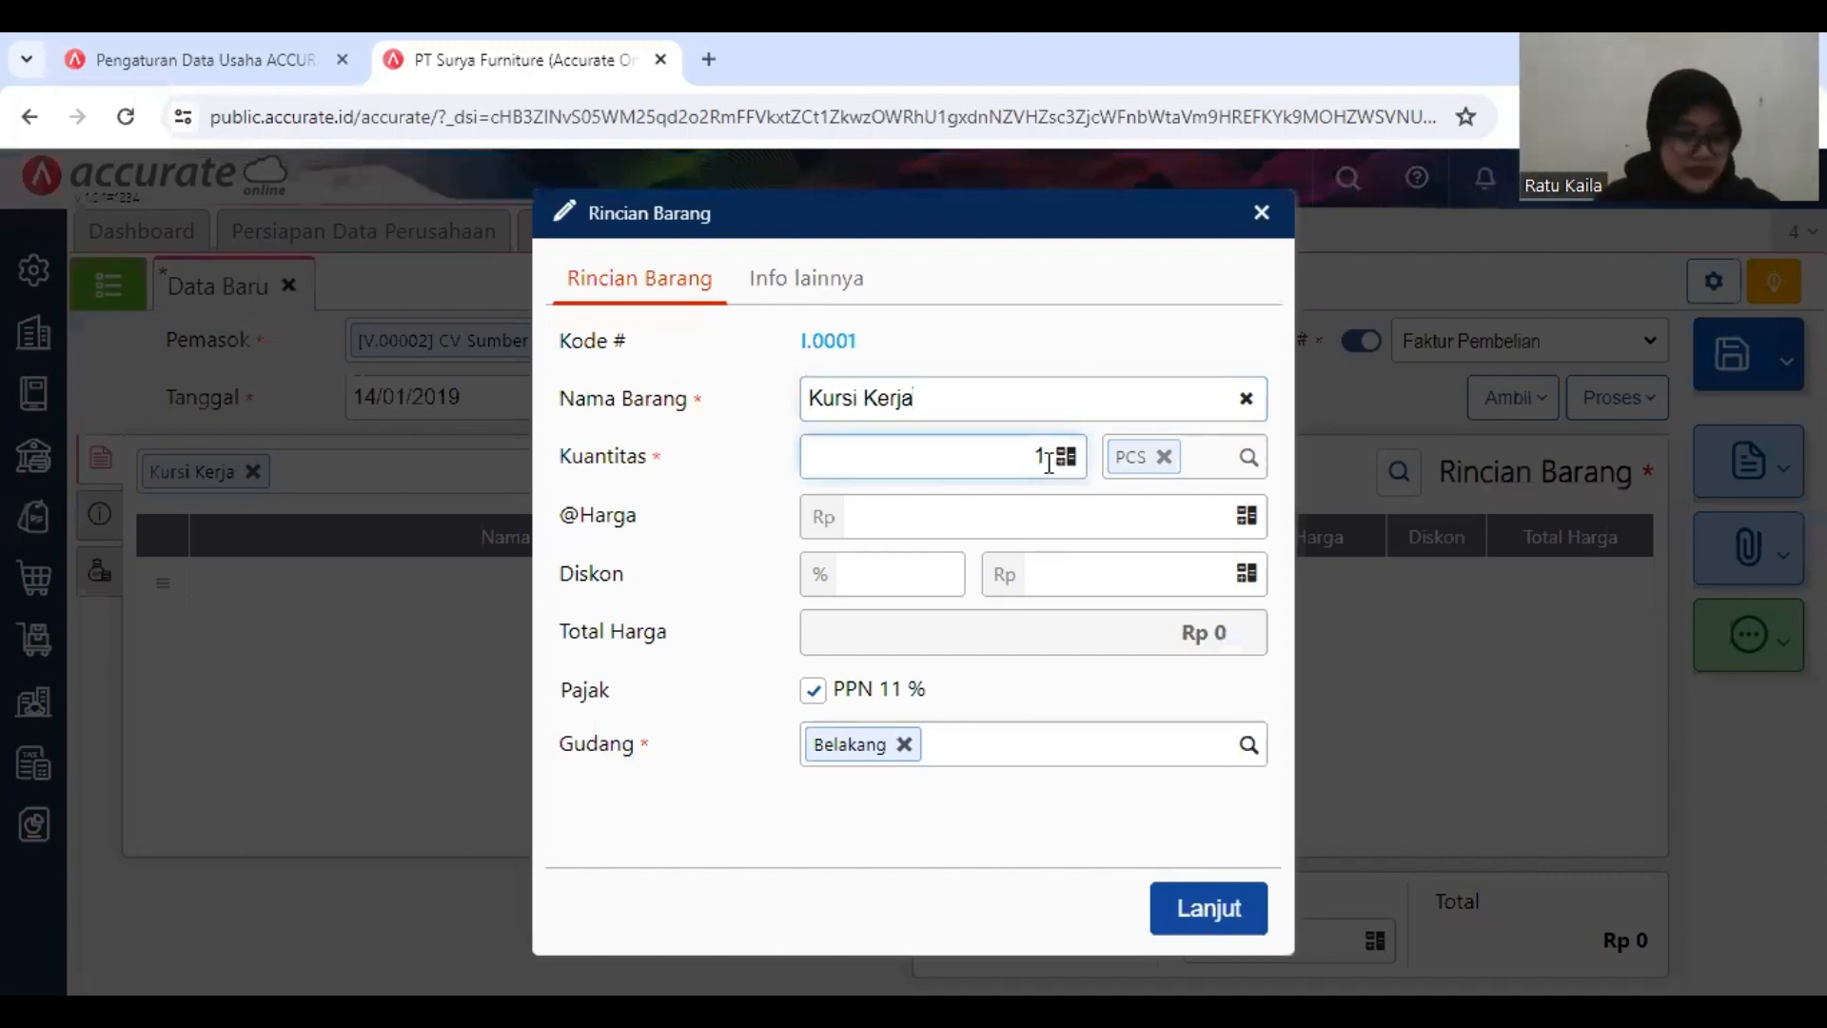
type("00")
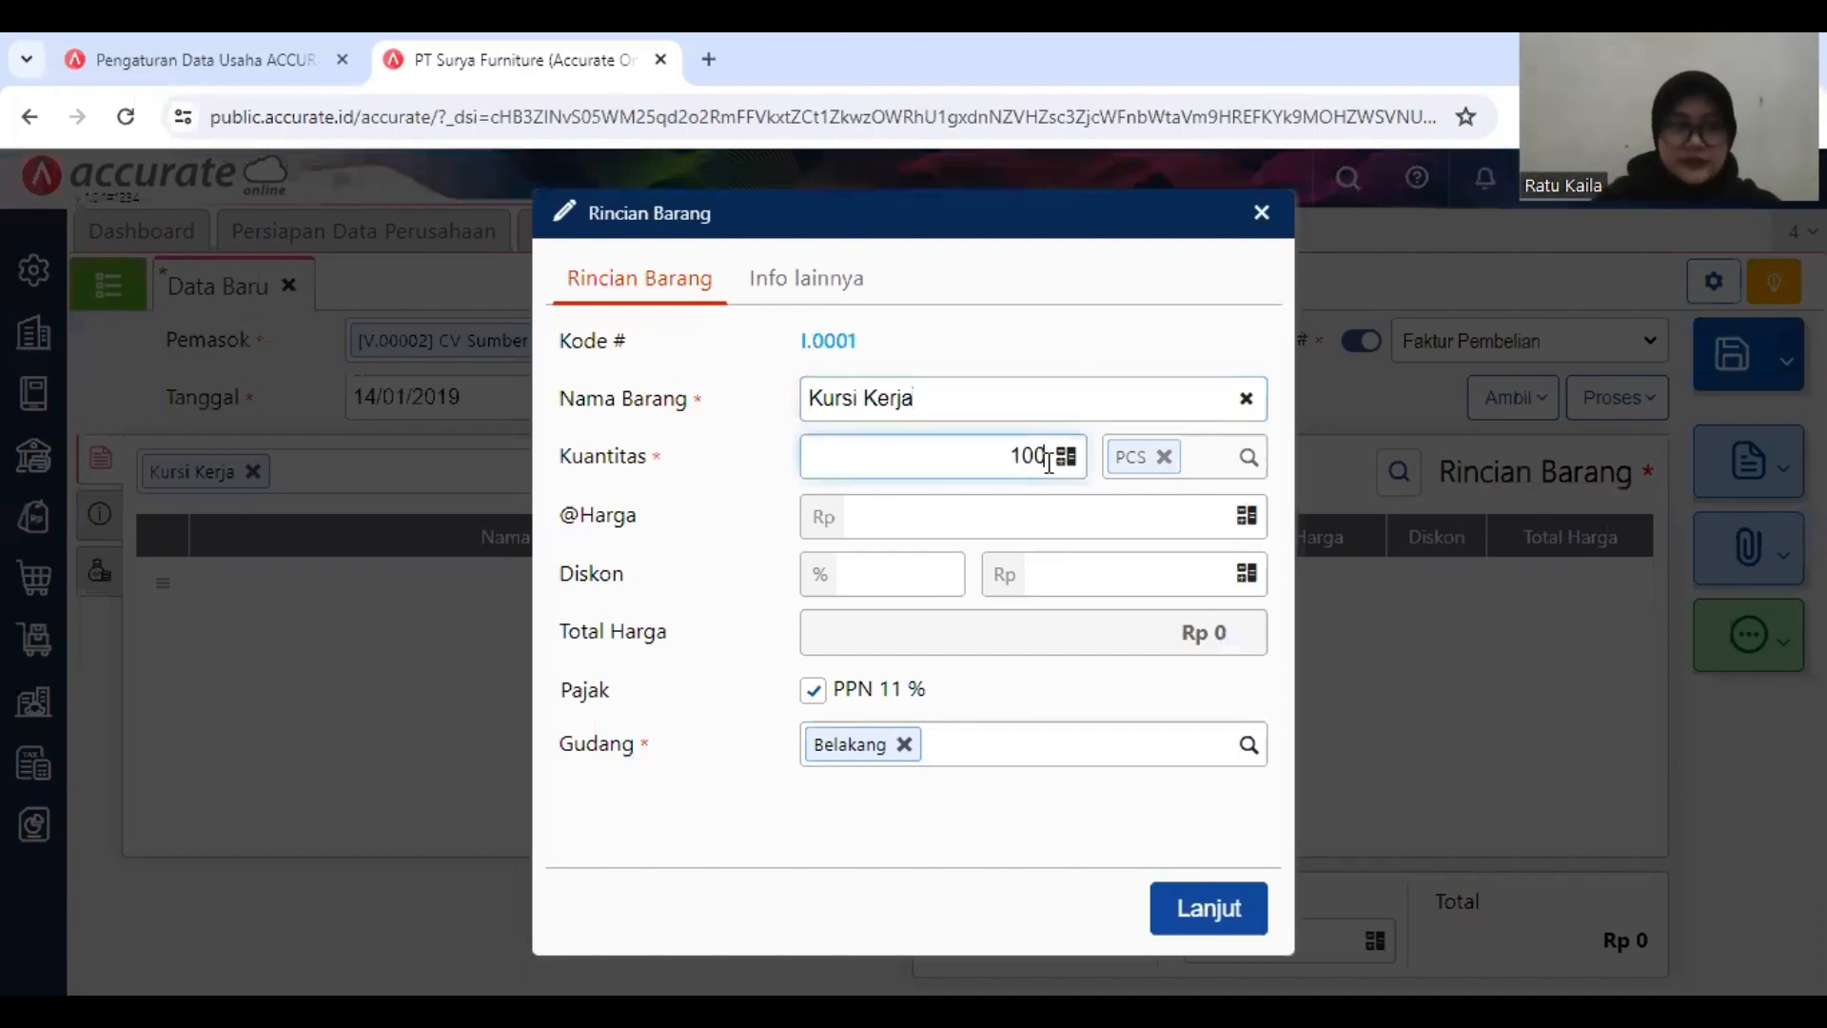
left_click(1152, 523)
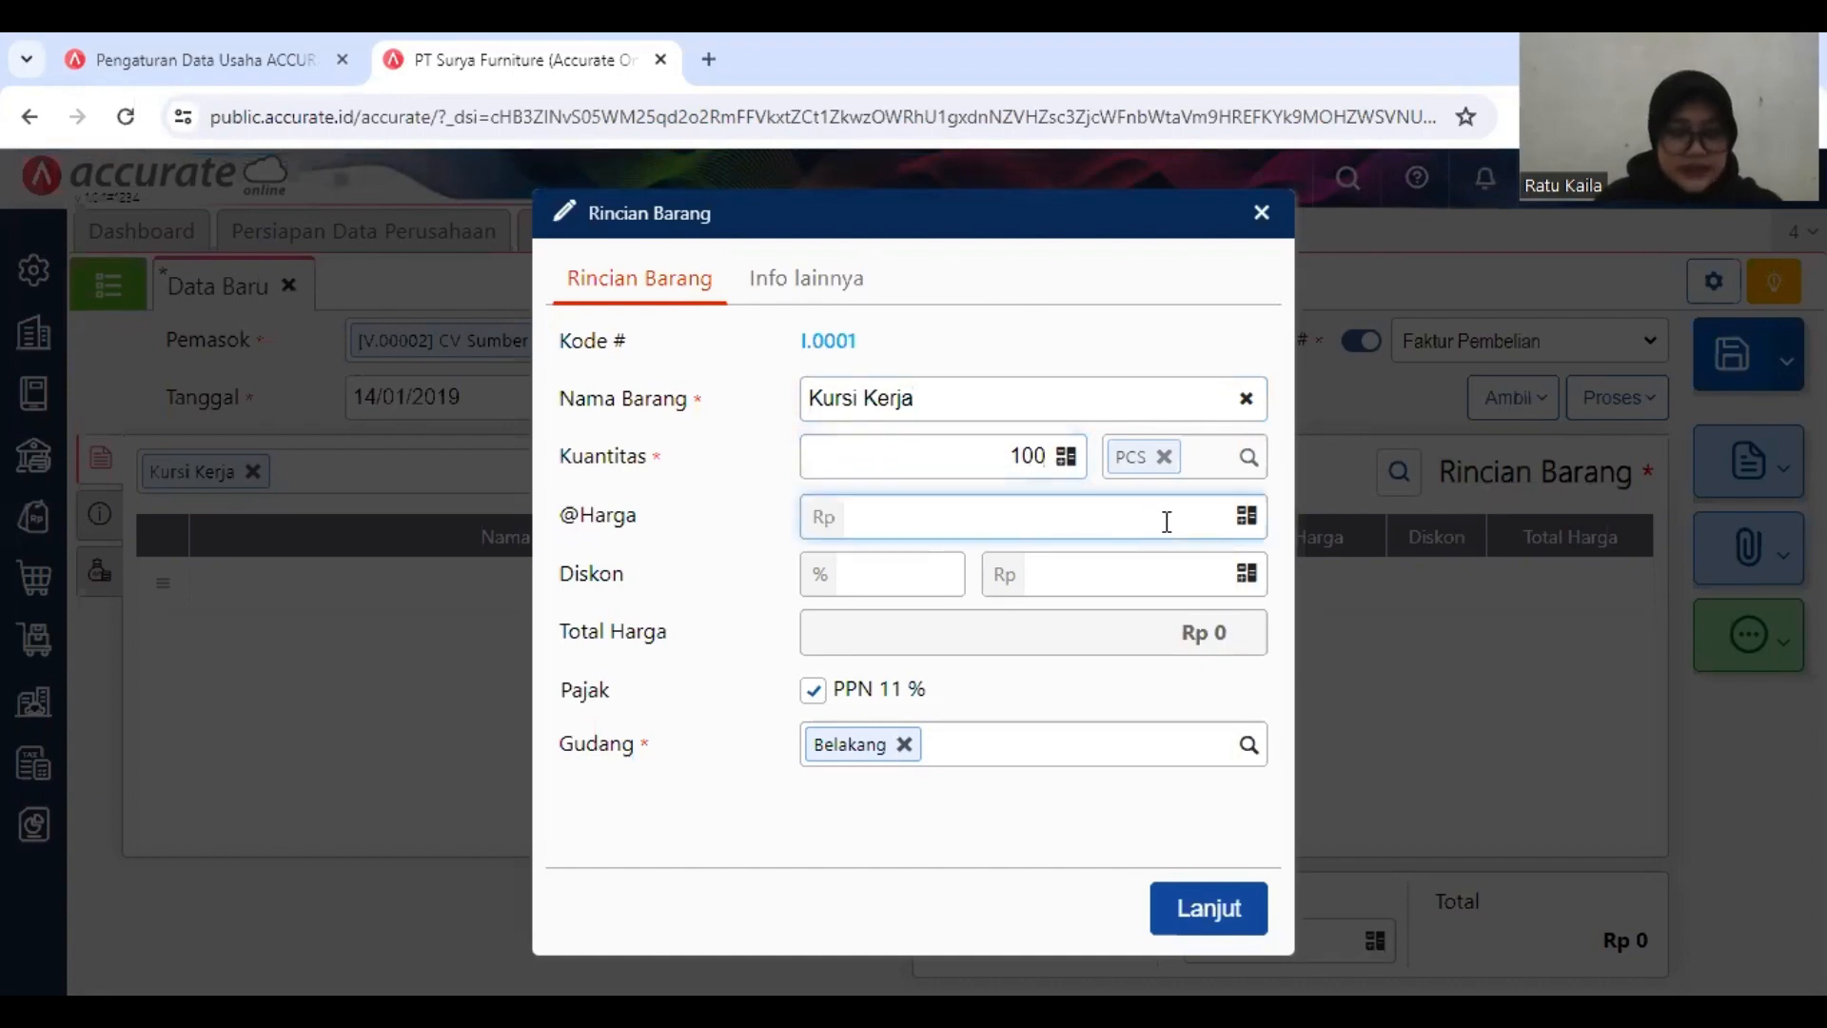
type("1000000")
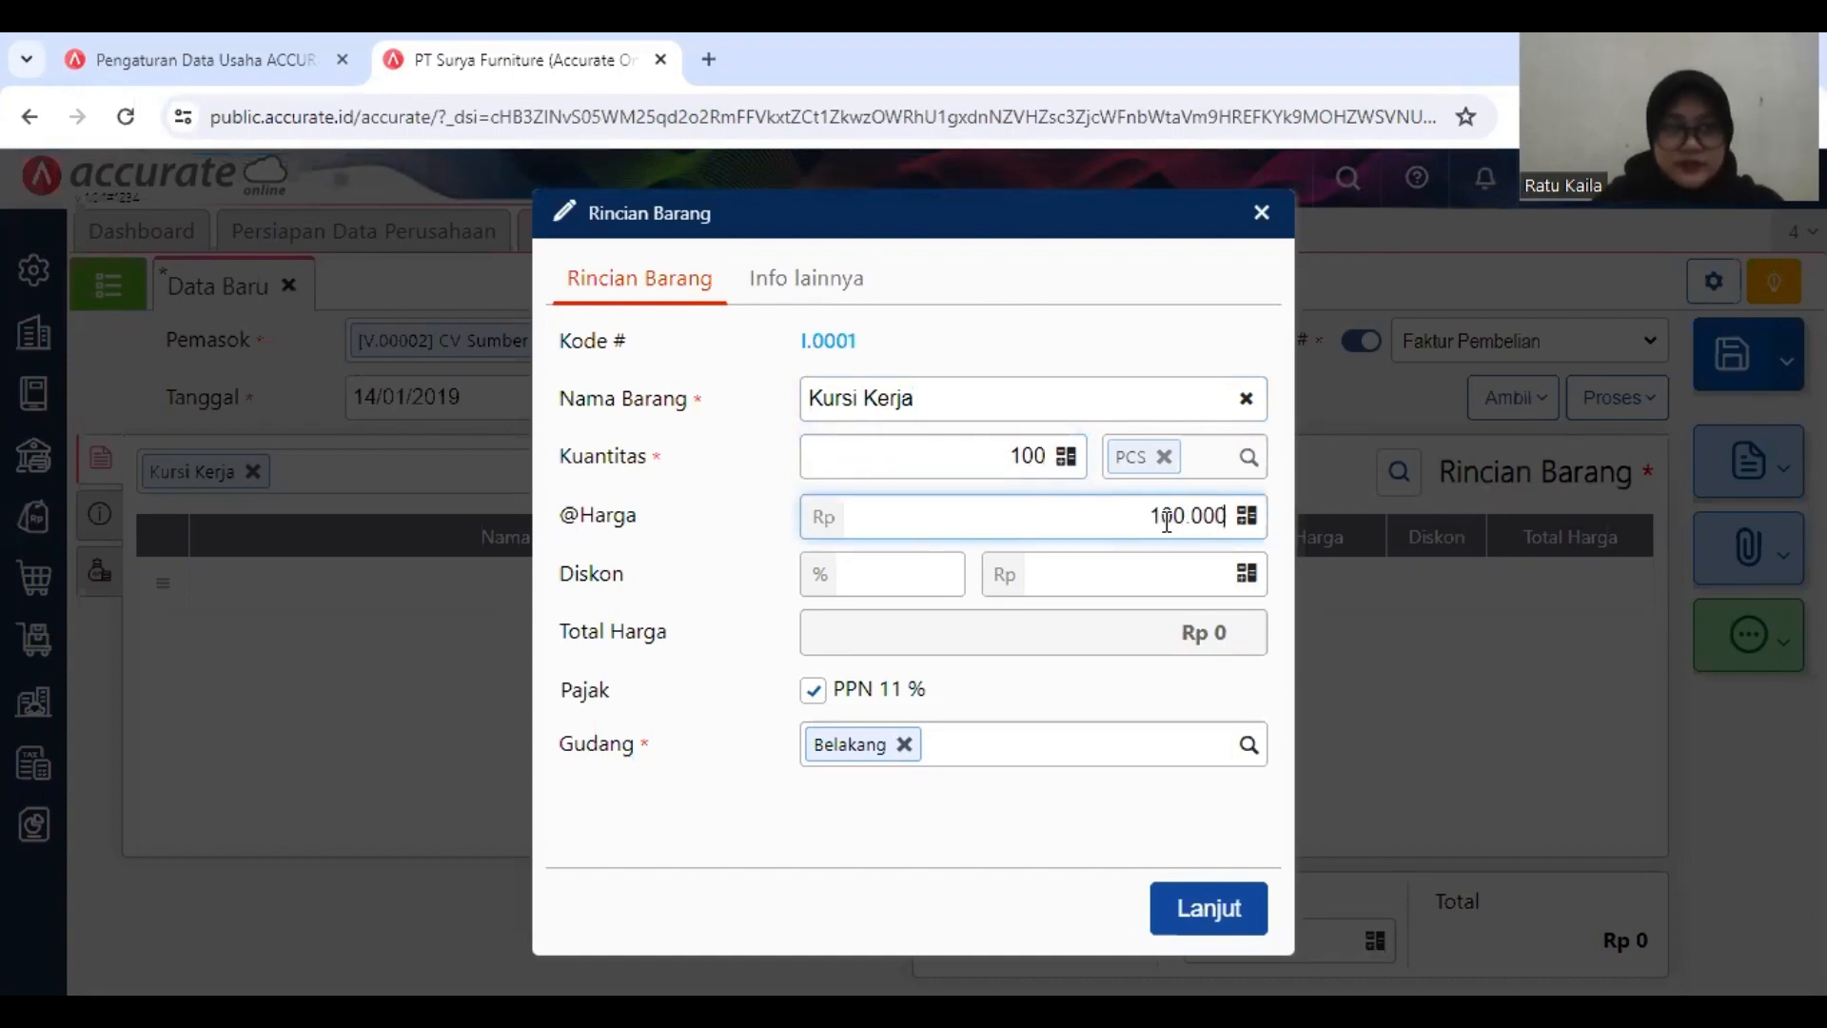
left_click(932, 580)
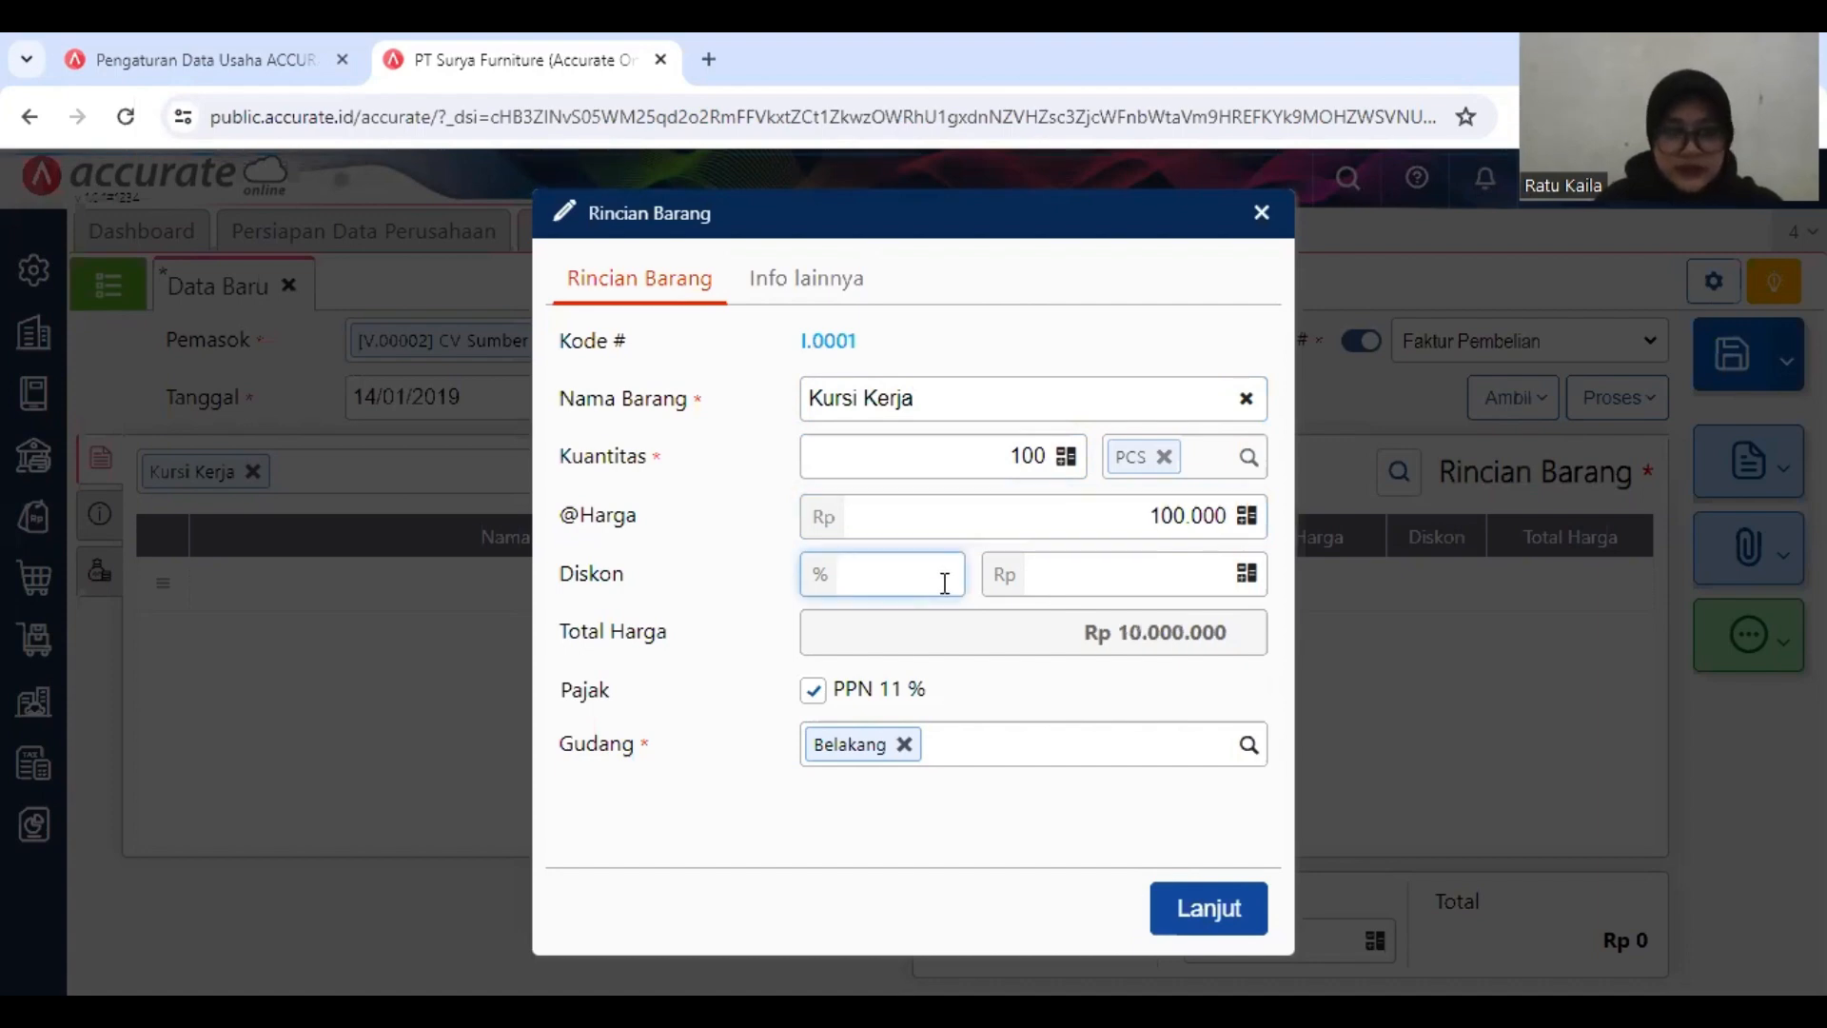
type("15")
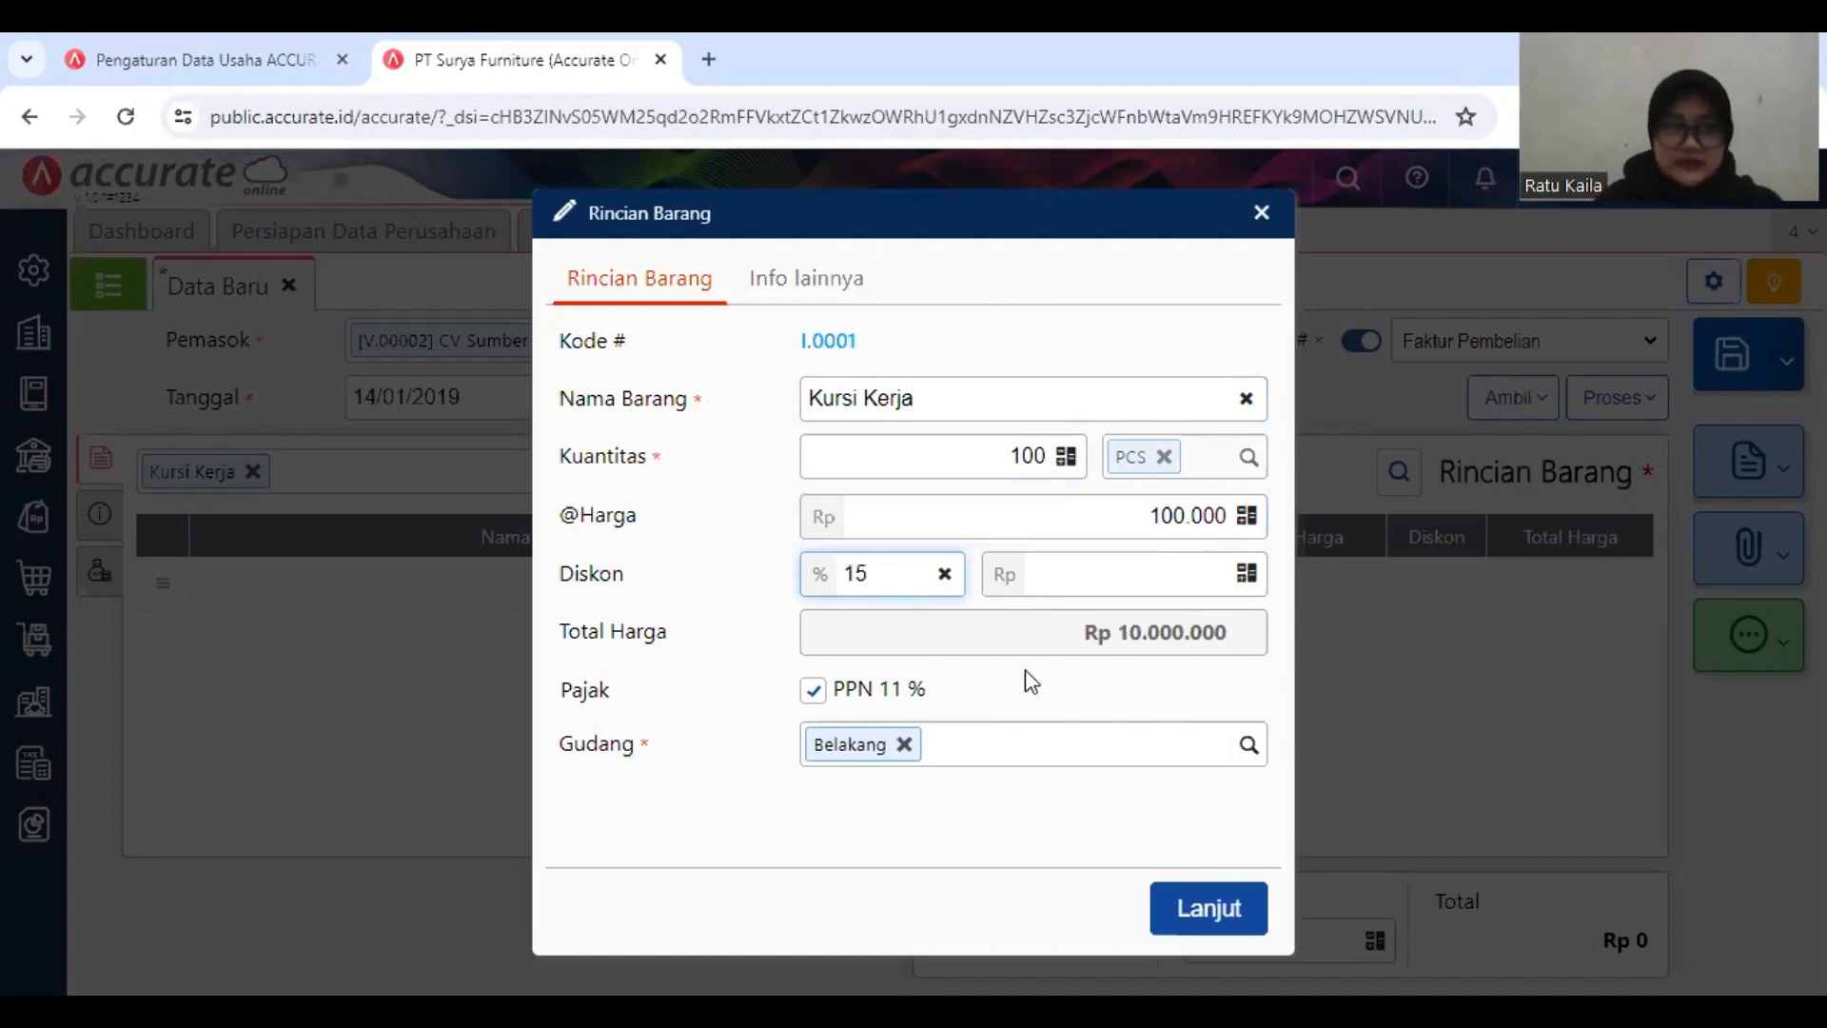
Step: Set the Kursi Kerja warehouse to Depan and confirm the item line
left_click(1133, 751)
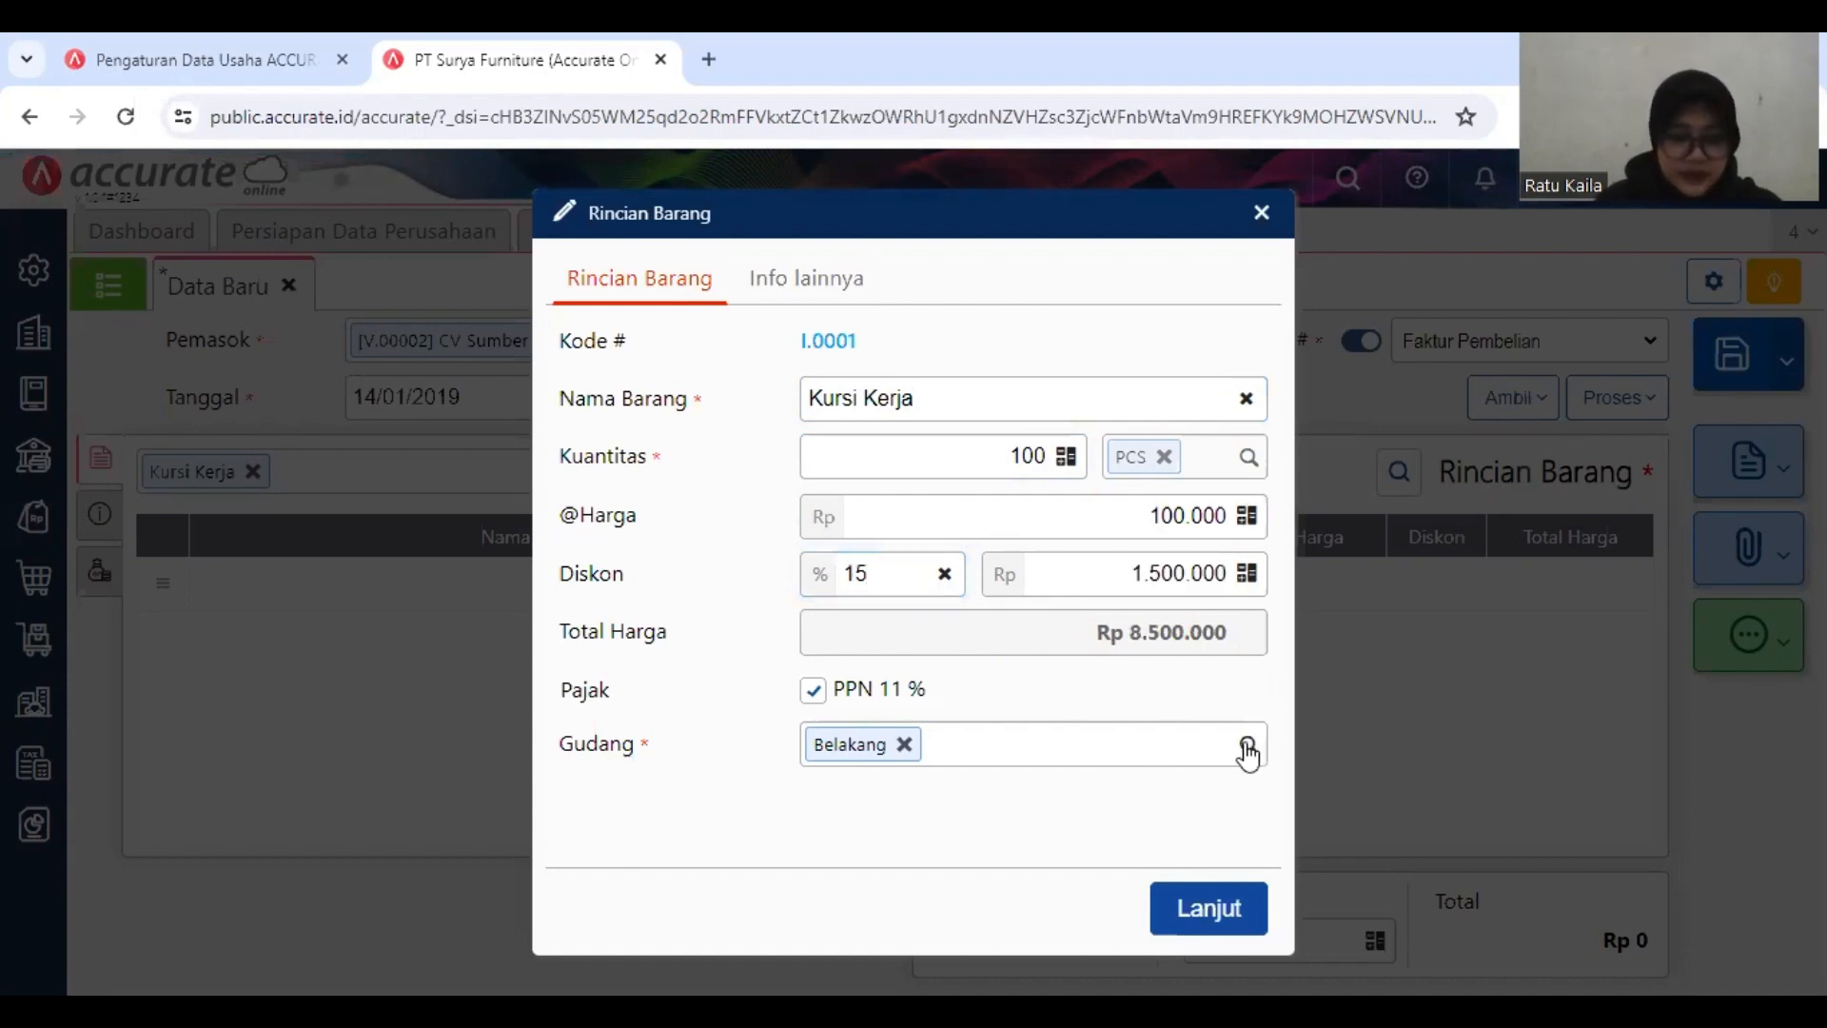
left_click(1247, 747)
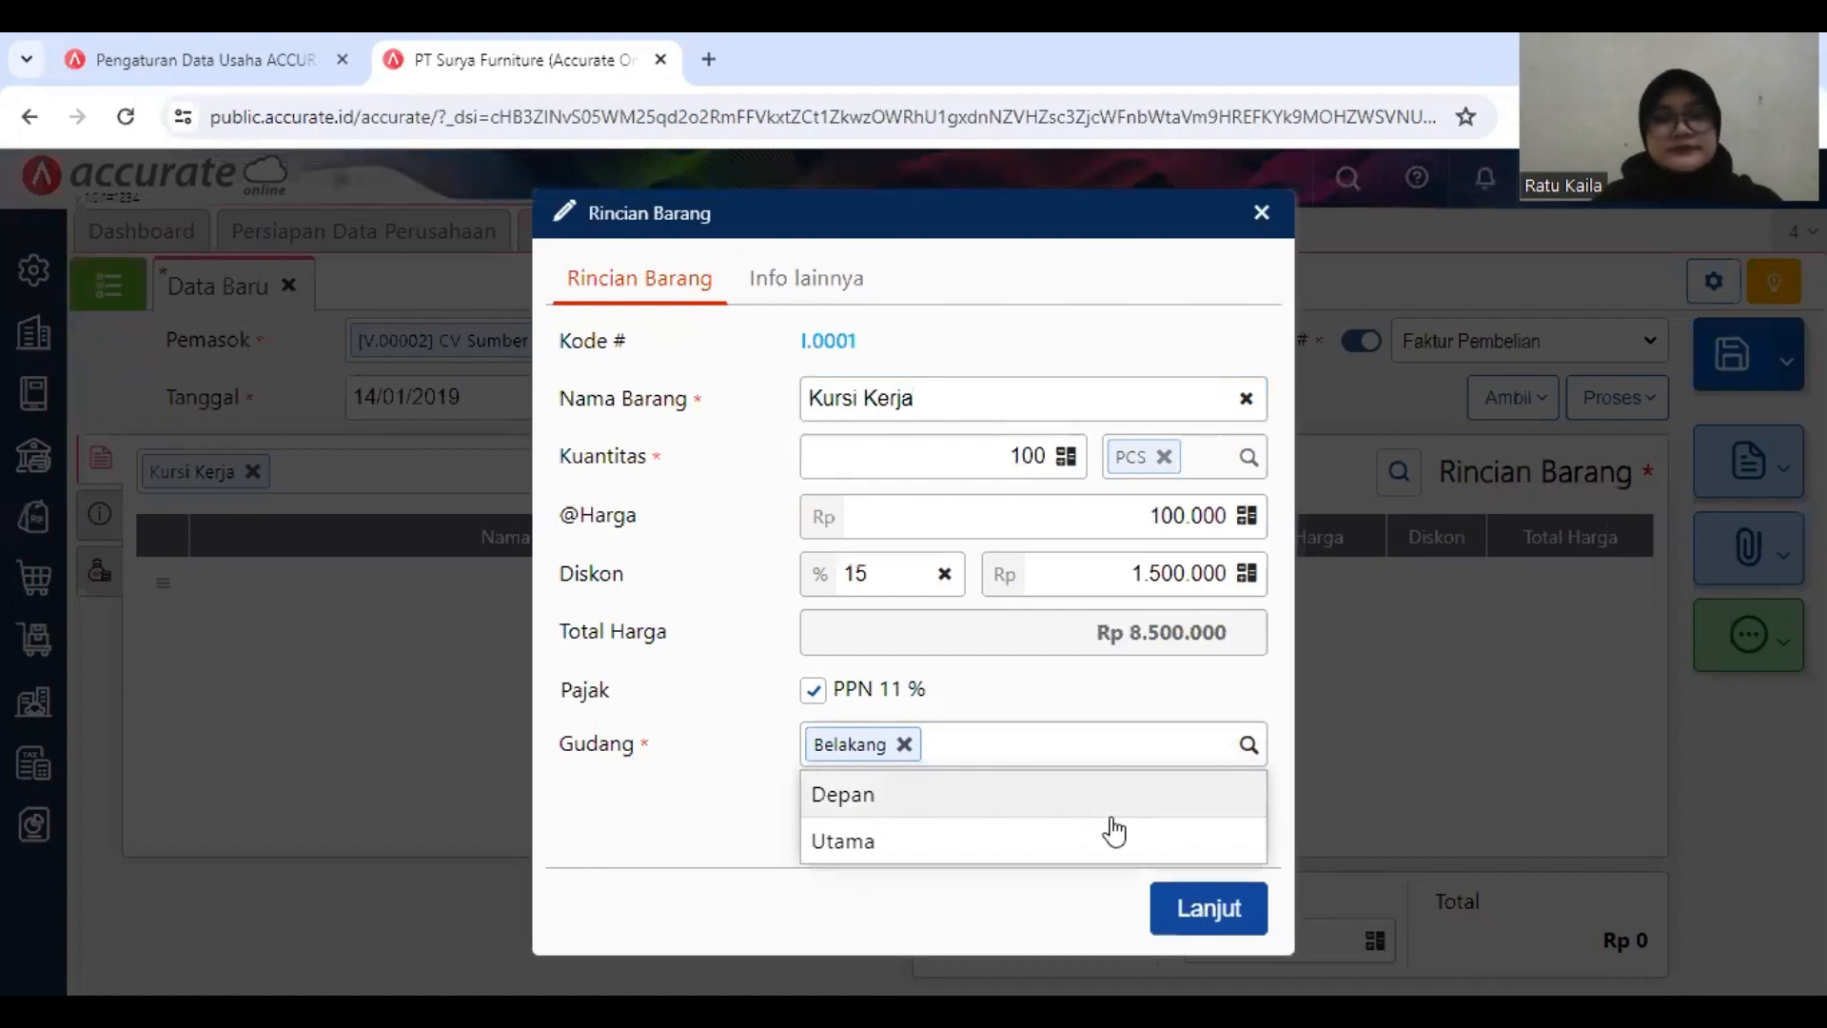
left_click(1071, 807)
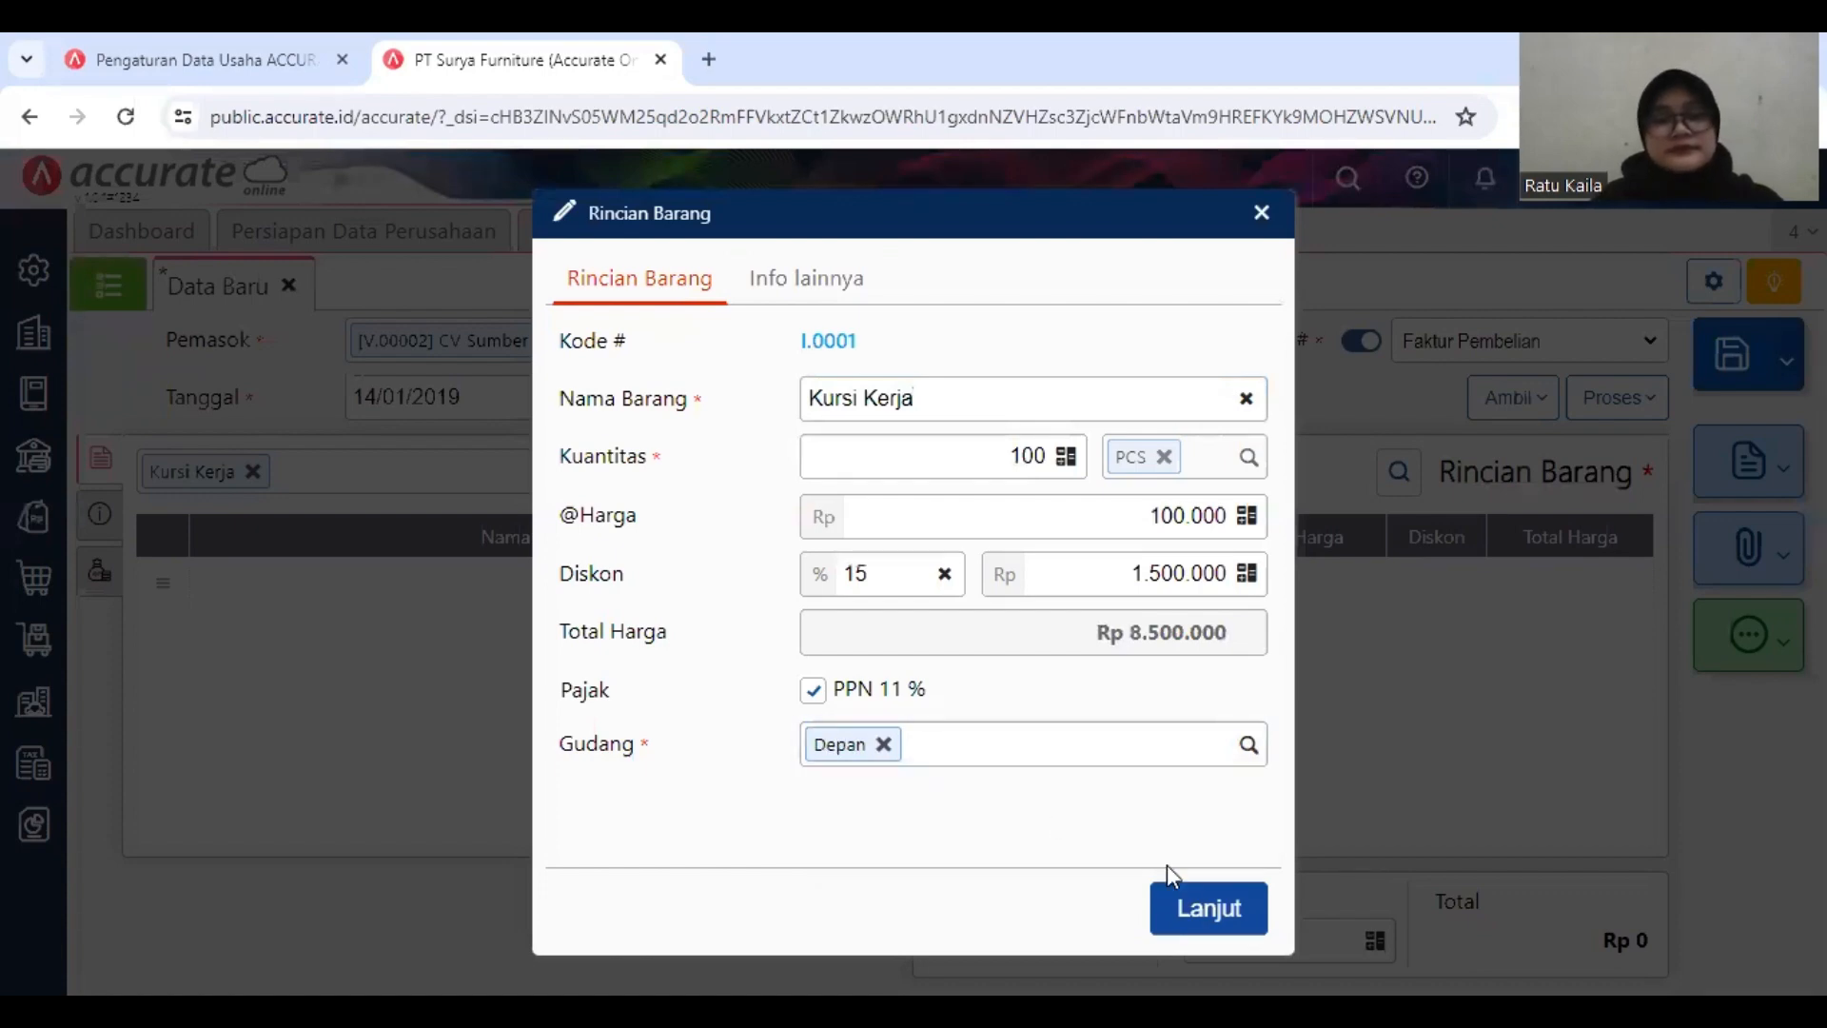
left_click(1209, 915)
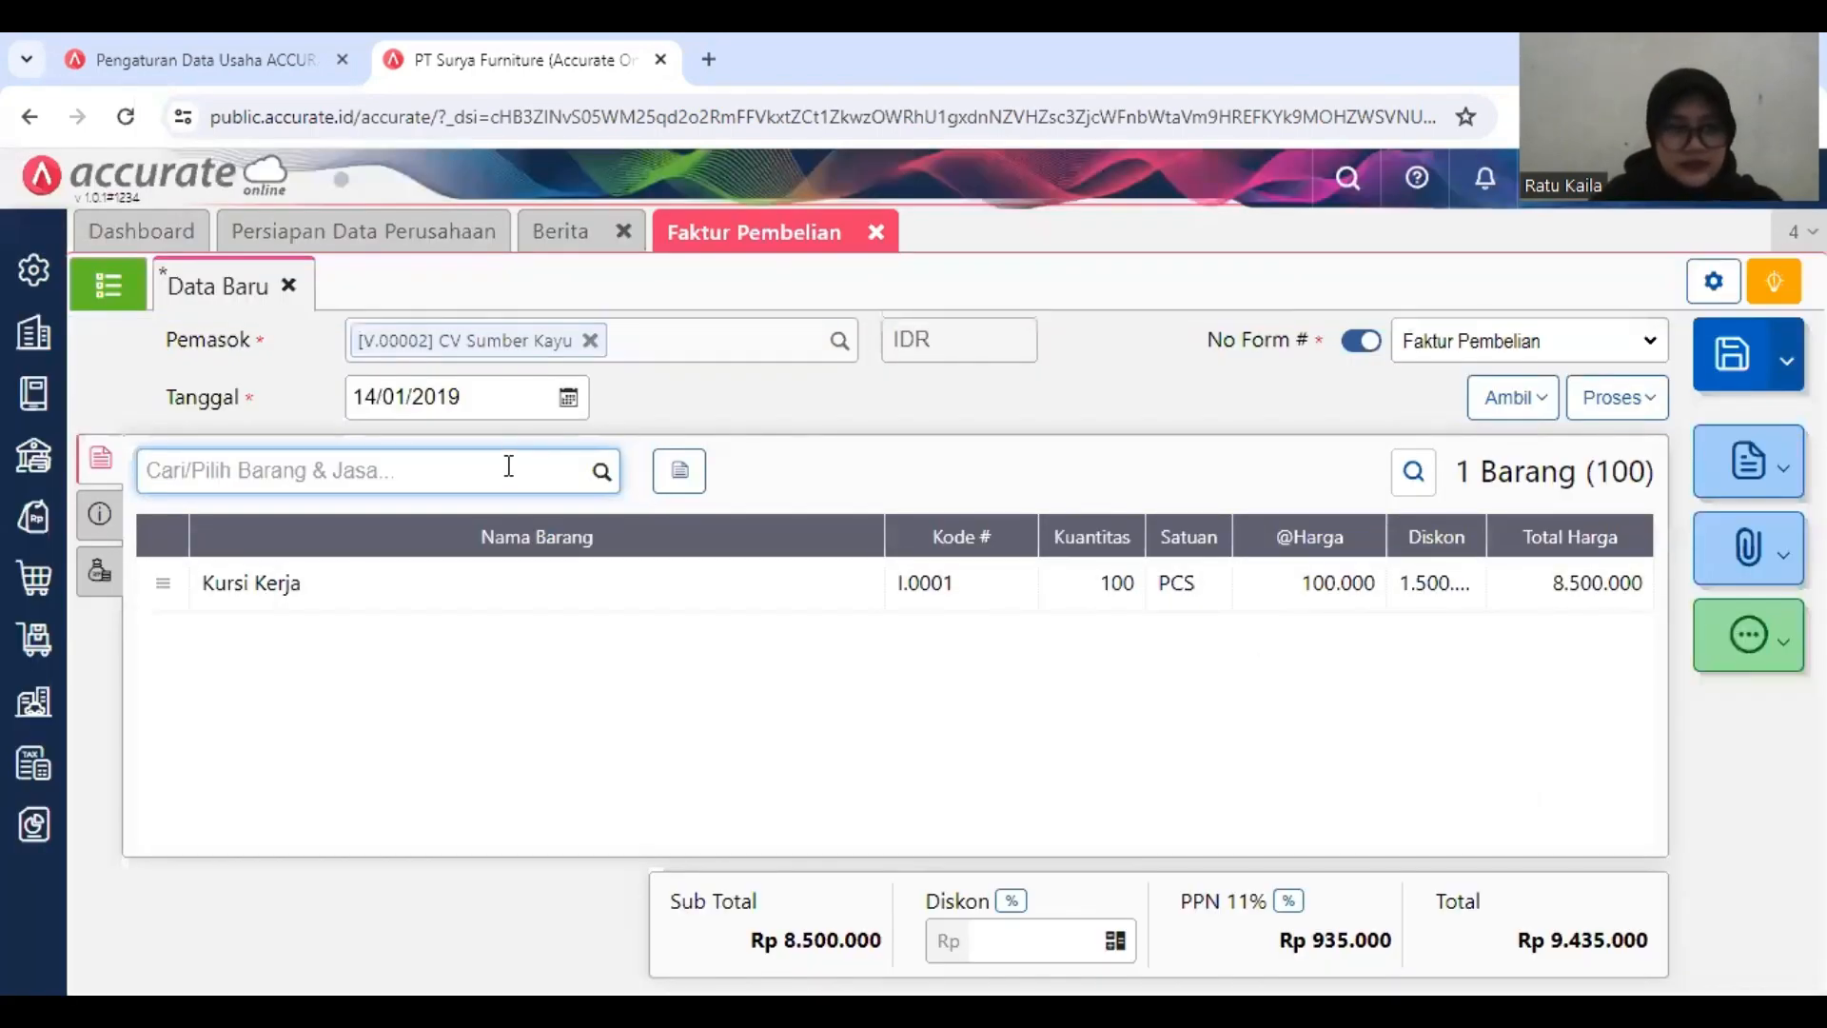
Step: Find the item Kursi Santai and add it to the CV Sumber Kayu invoice
type("KURS")
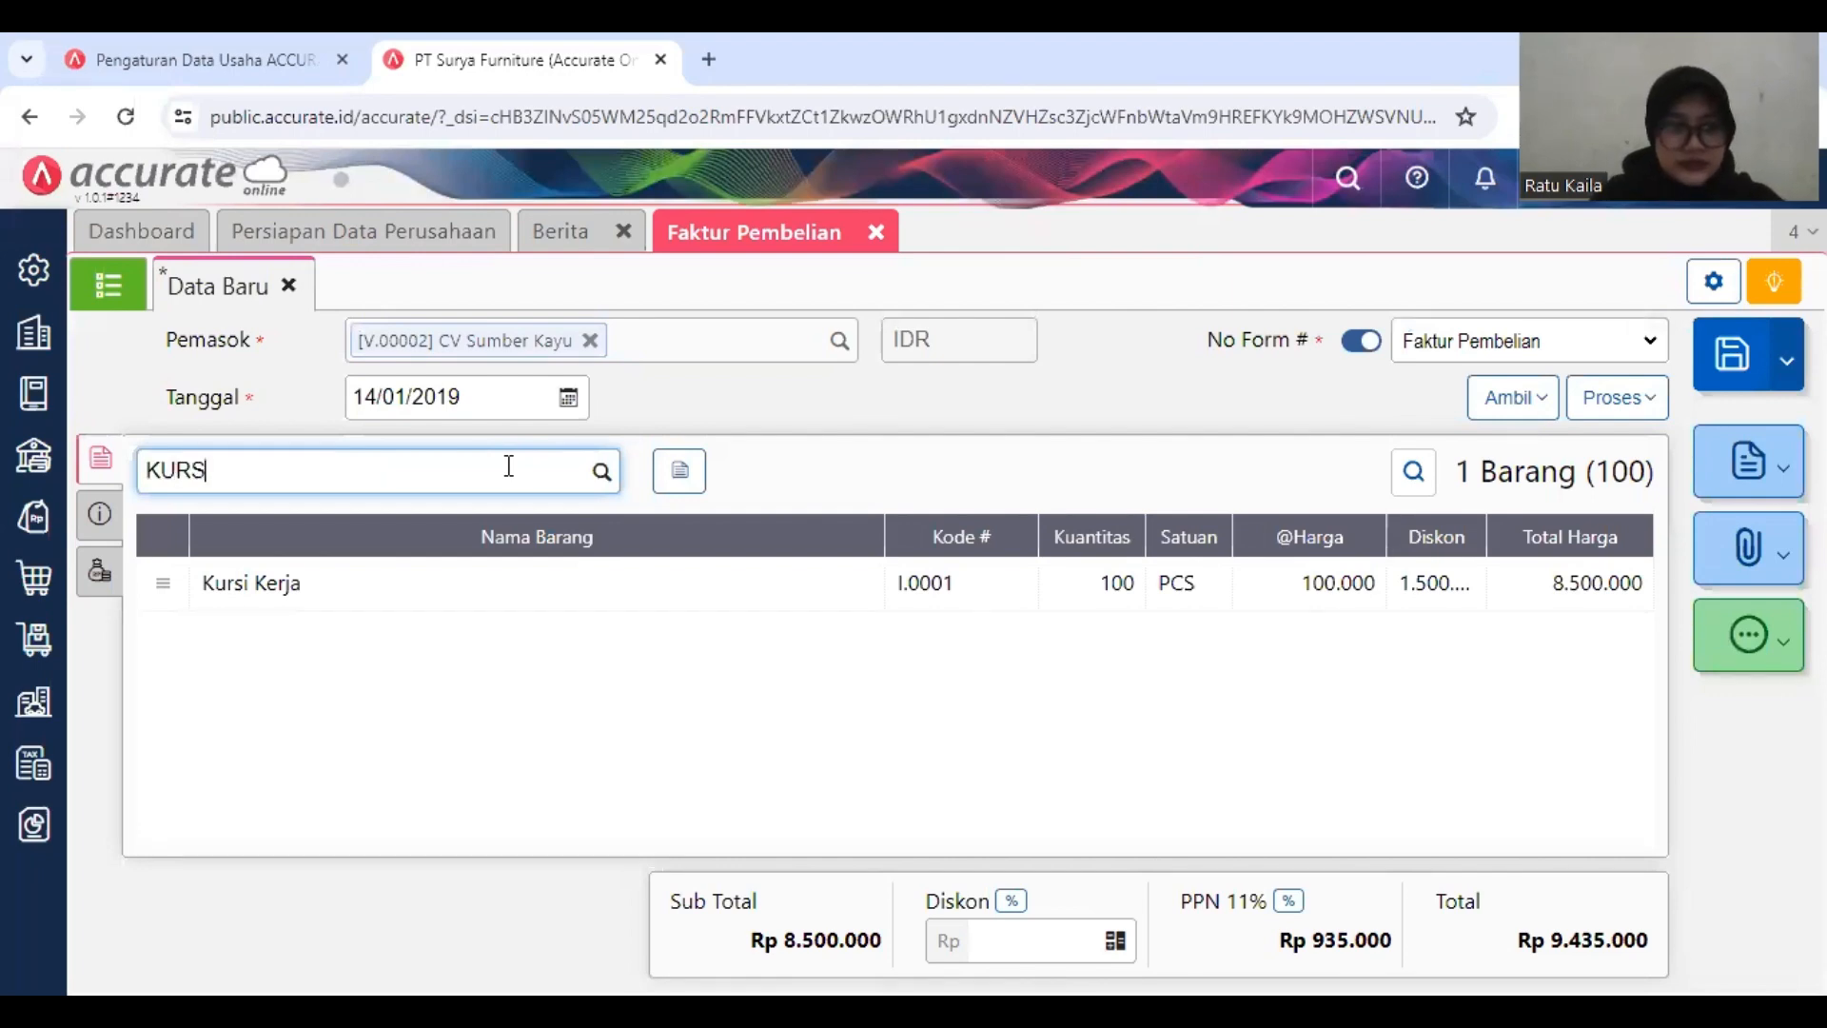
type("I SANTA")
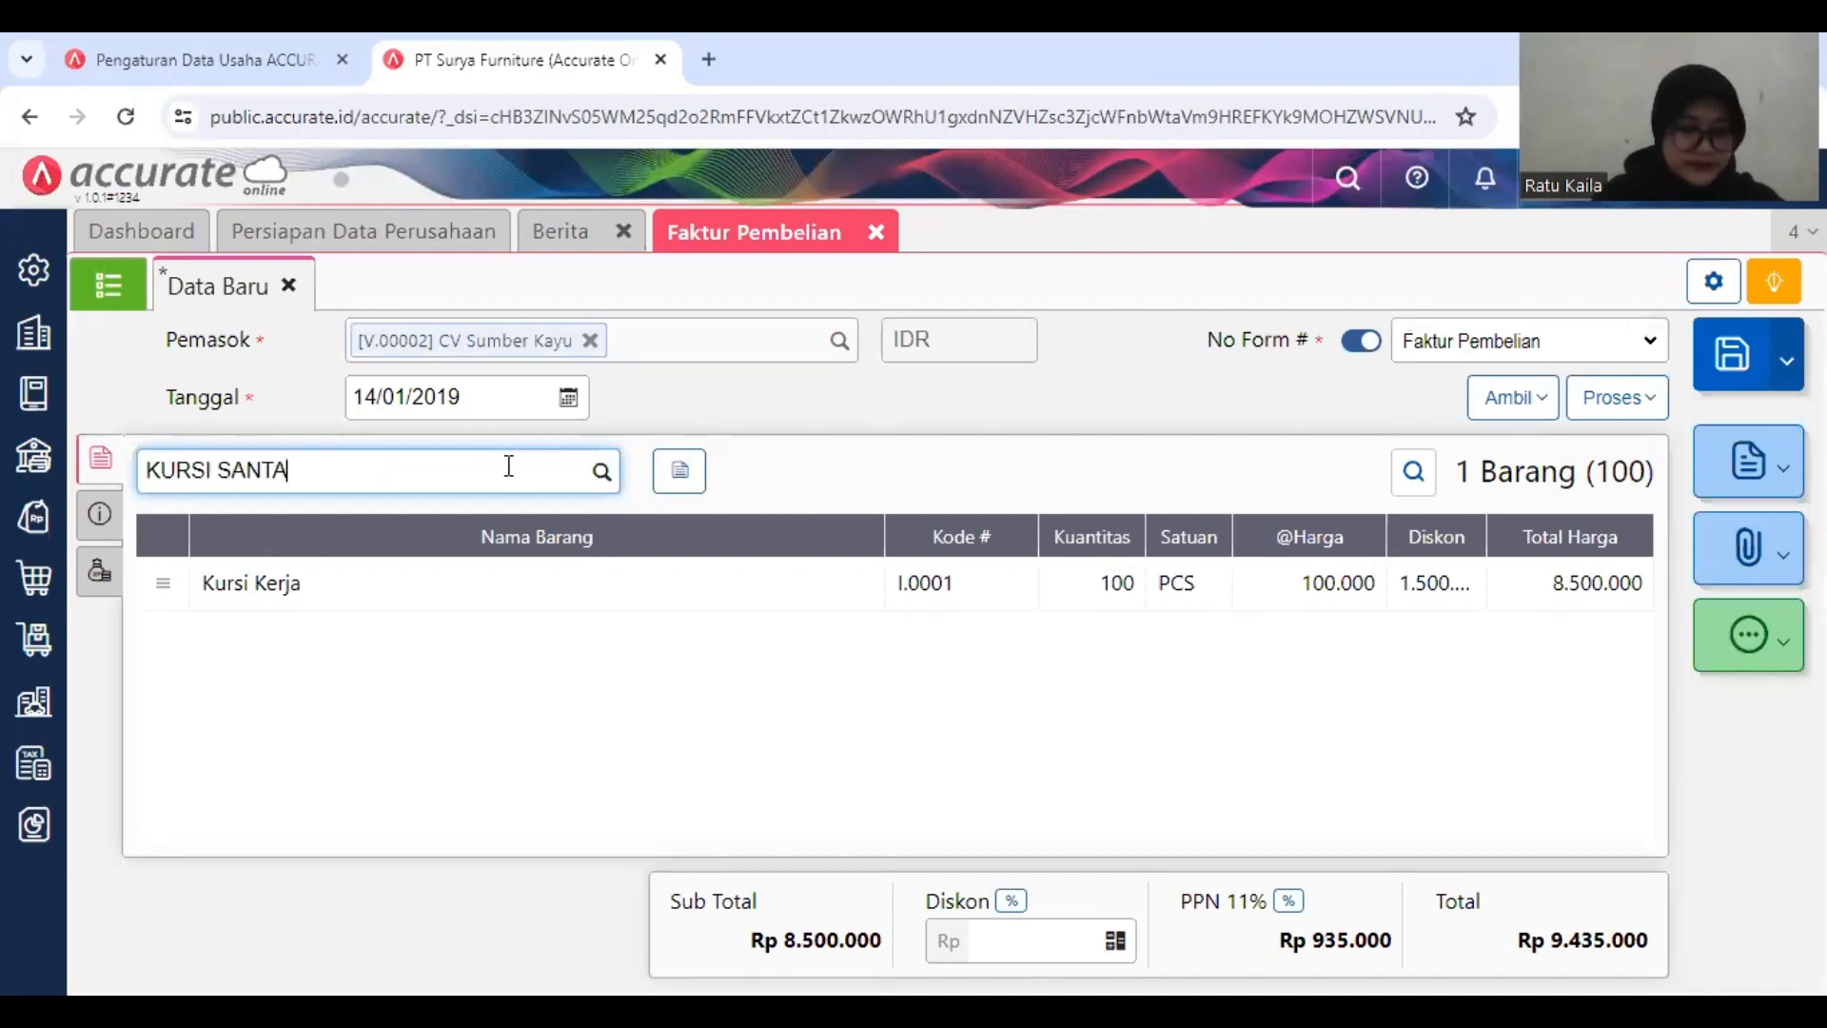
type("I")
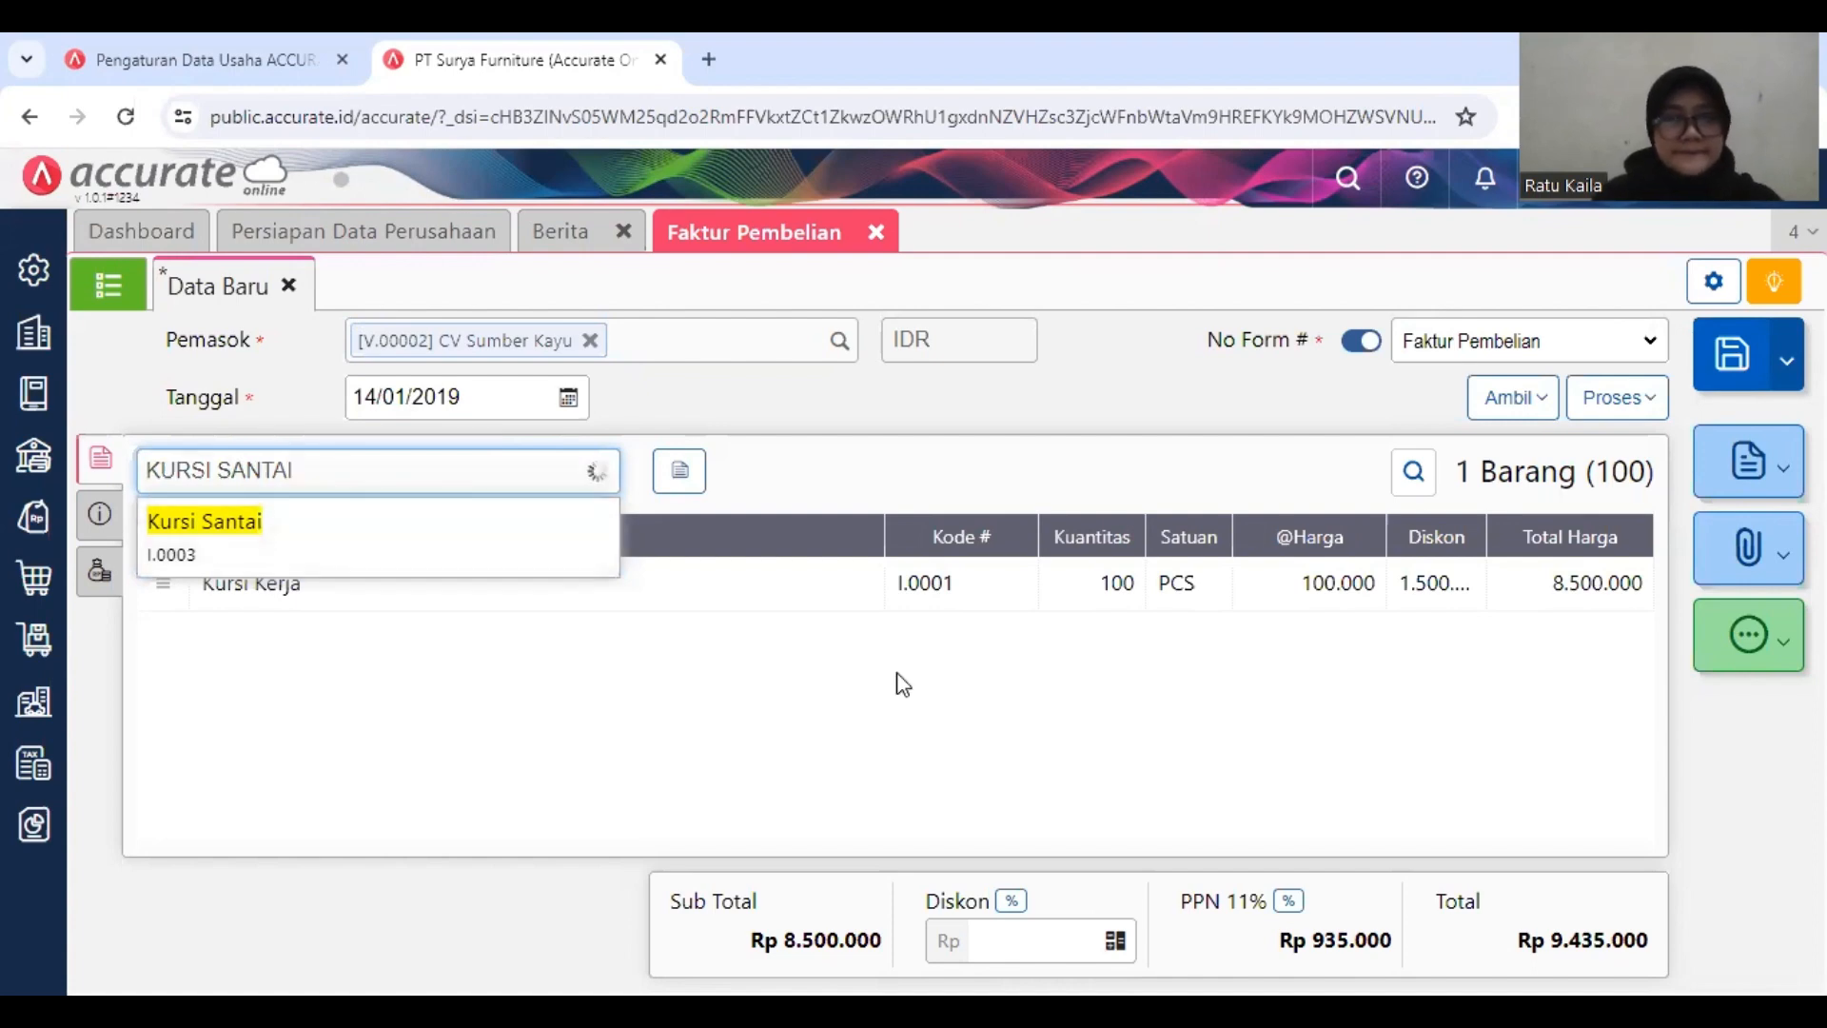
key("Return")
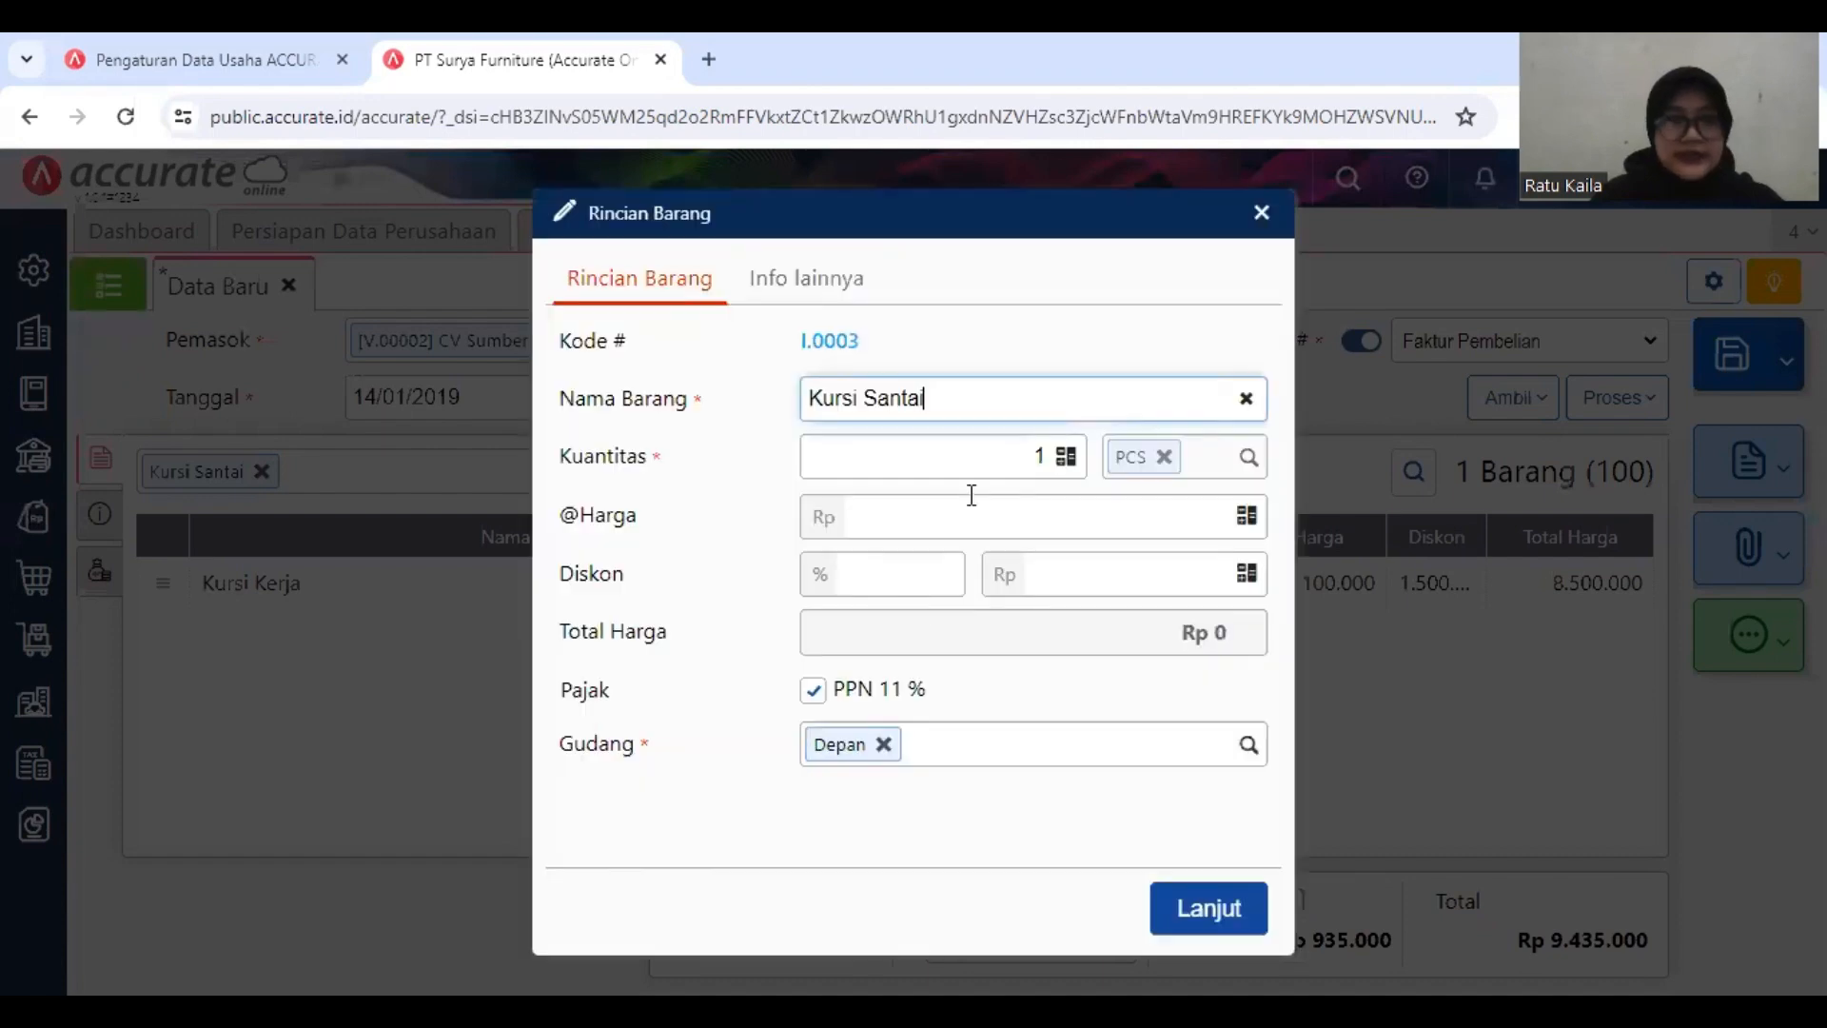
Step: Set the Kursi Santai line to quantity 50 and unit price Rp 80.000, and confirm the item line
left_click(1043, 463)
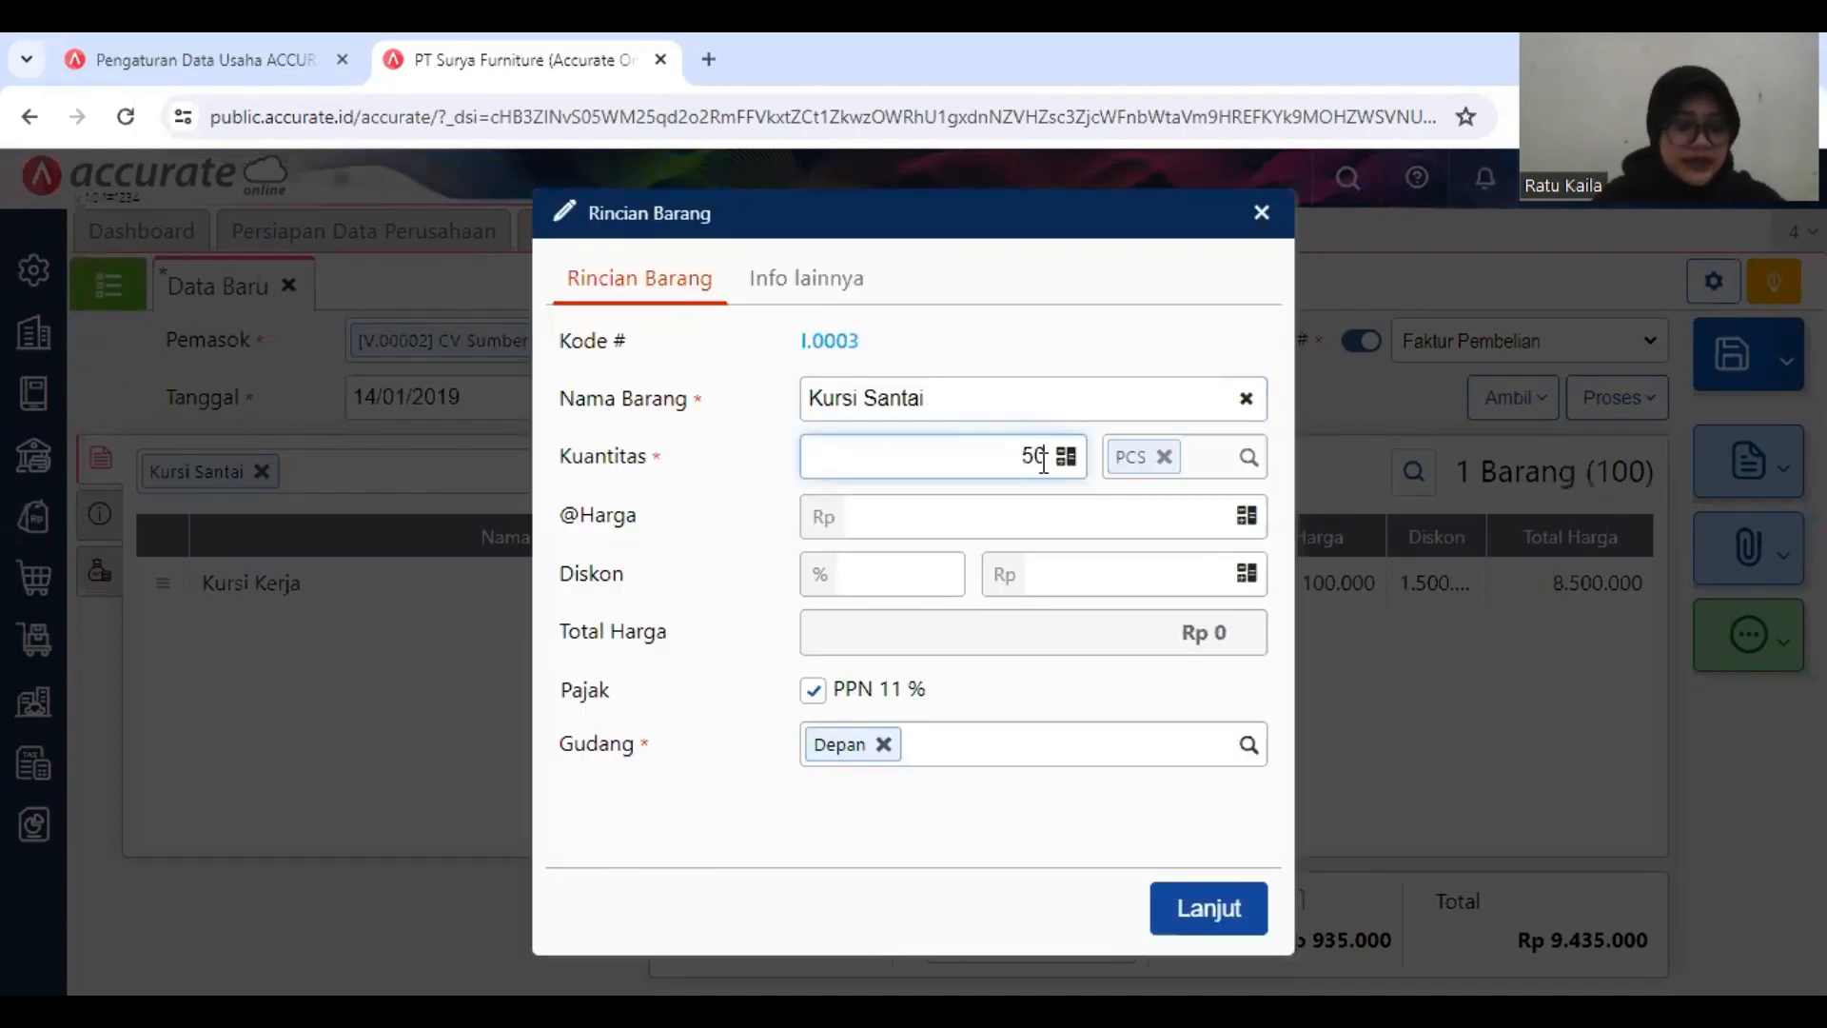
type("50")
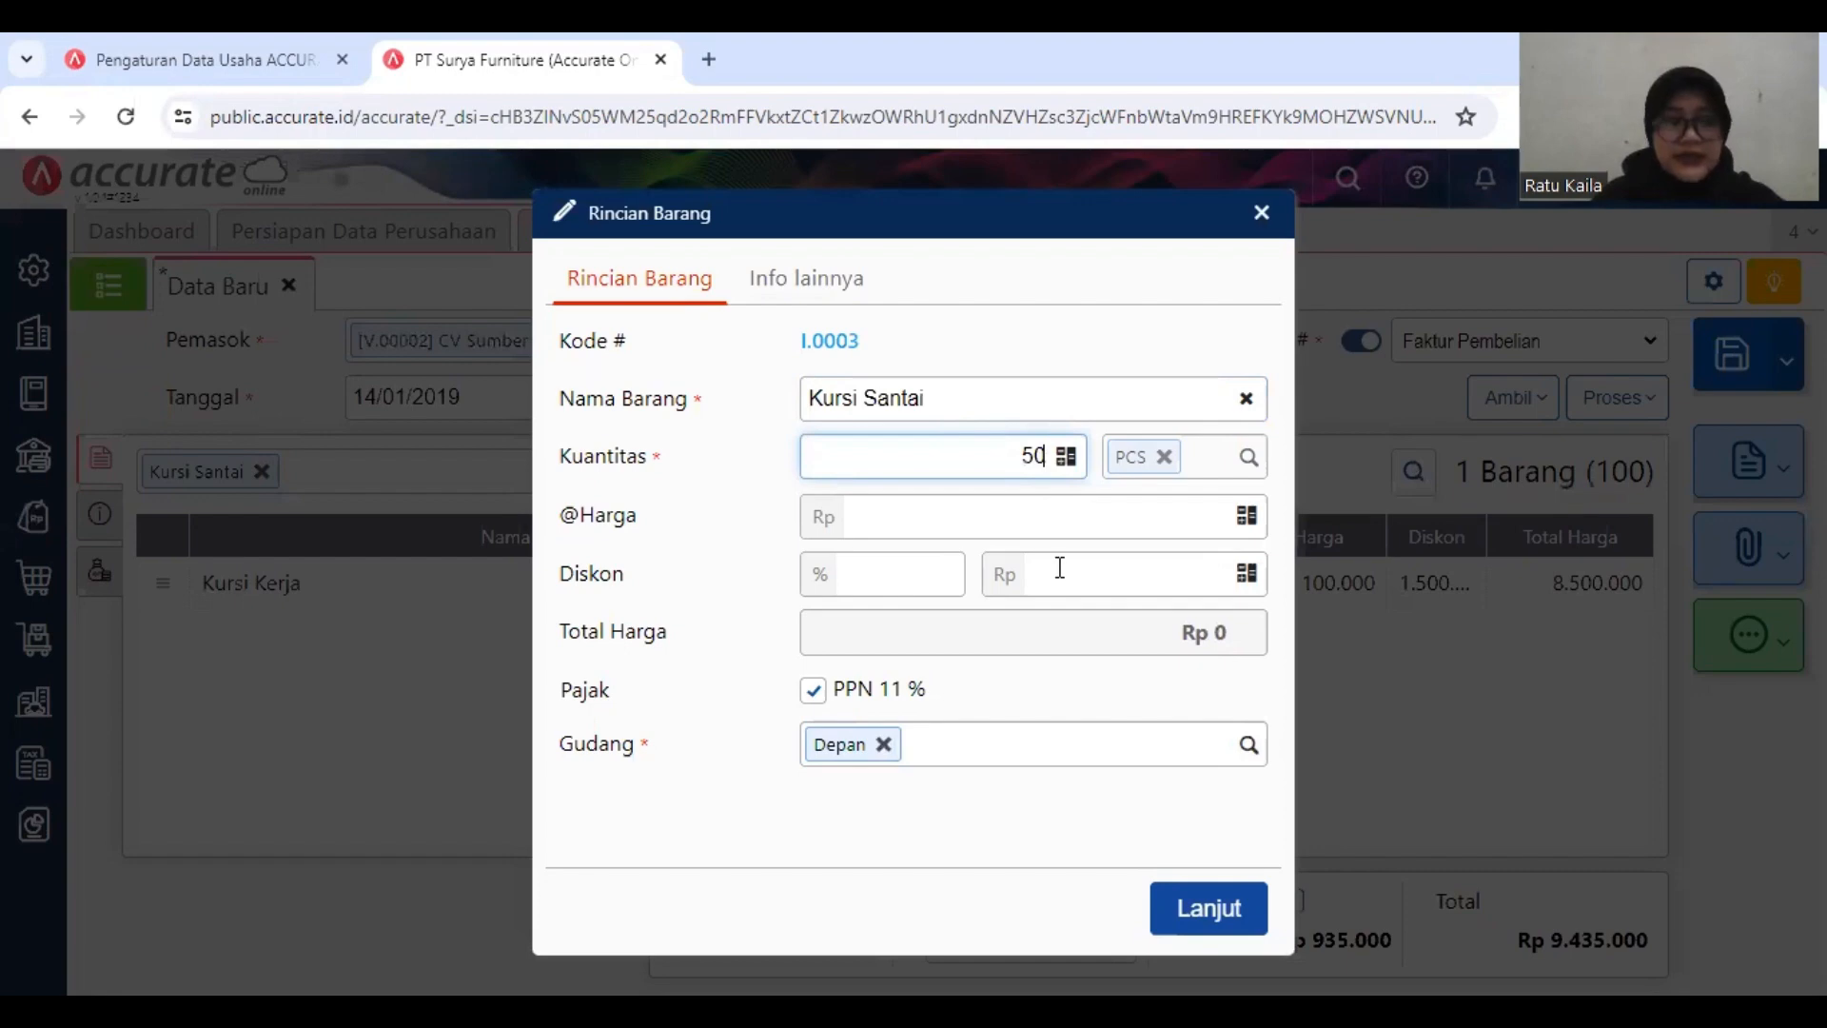
left_click(1137, 524)
type("8")
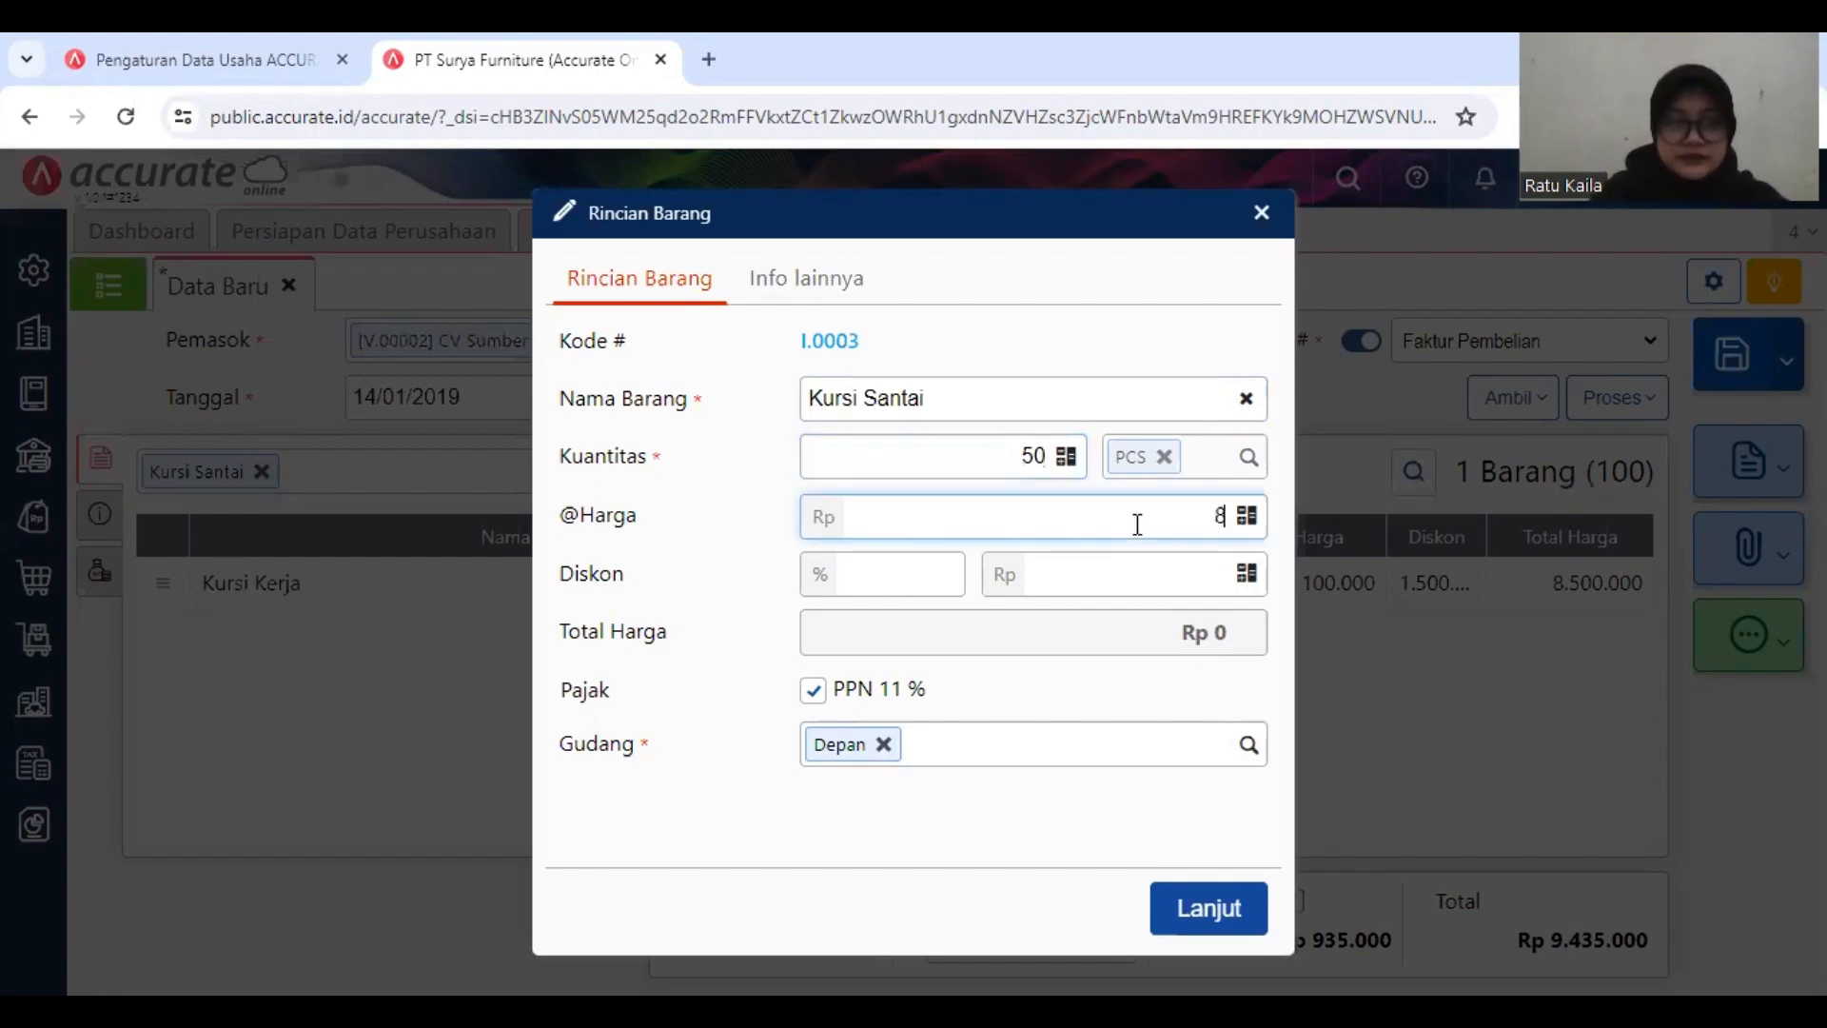
type("0.000")
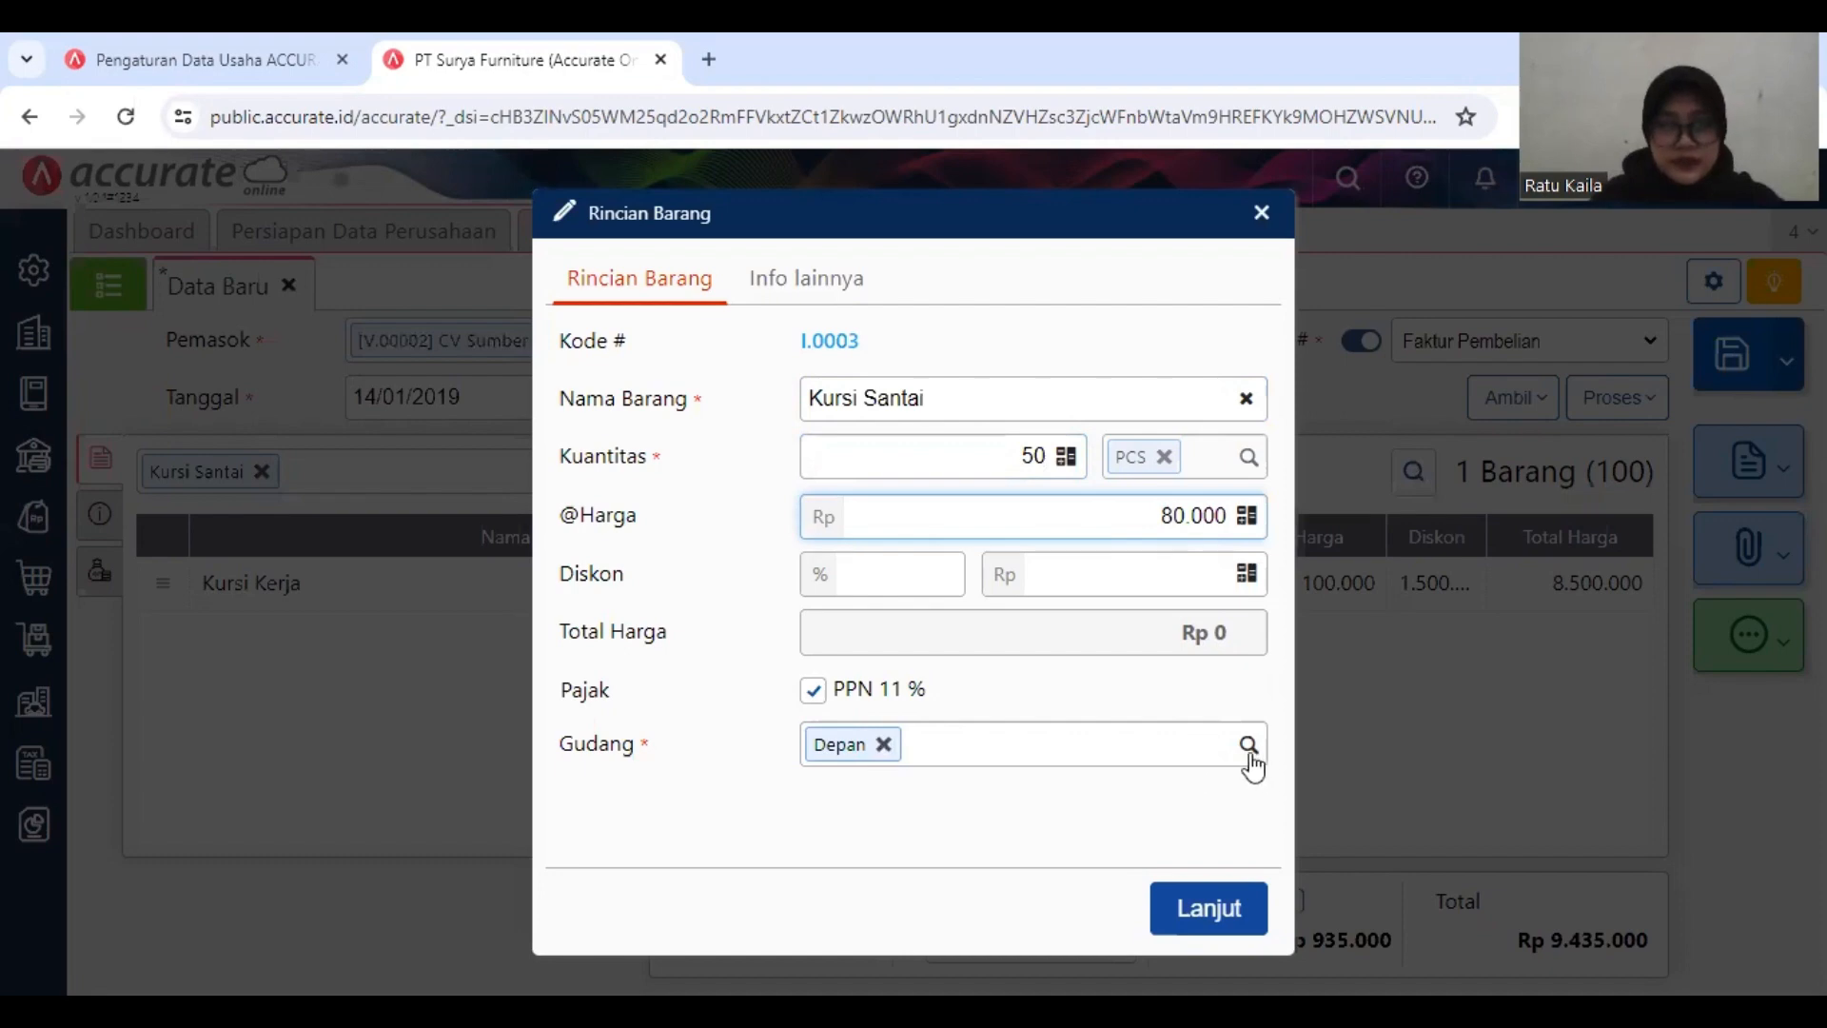
left_click(1212, 912)
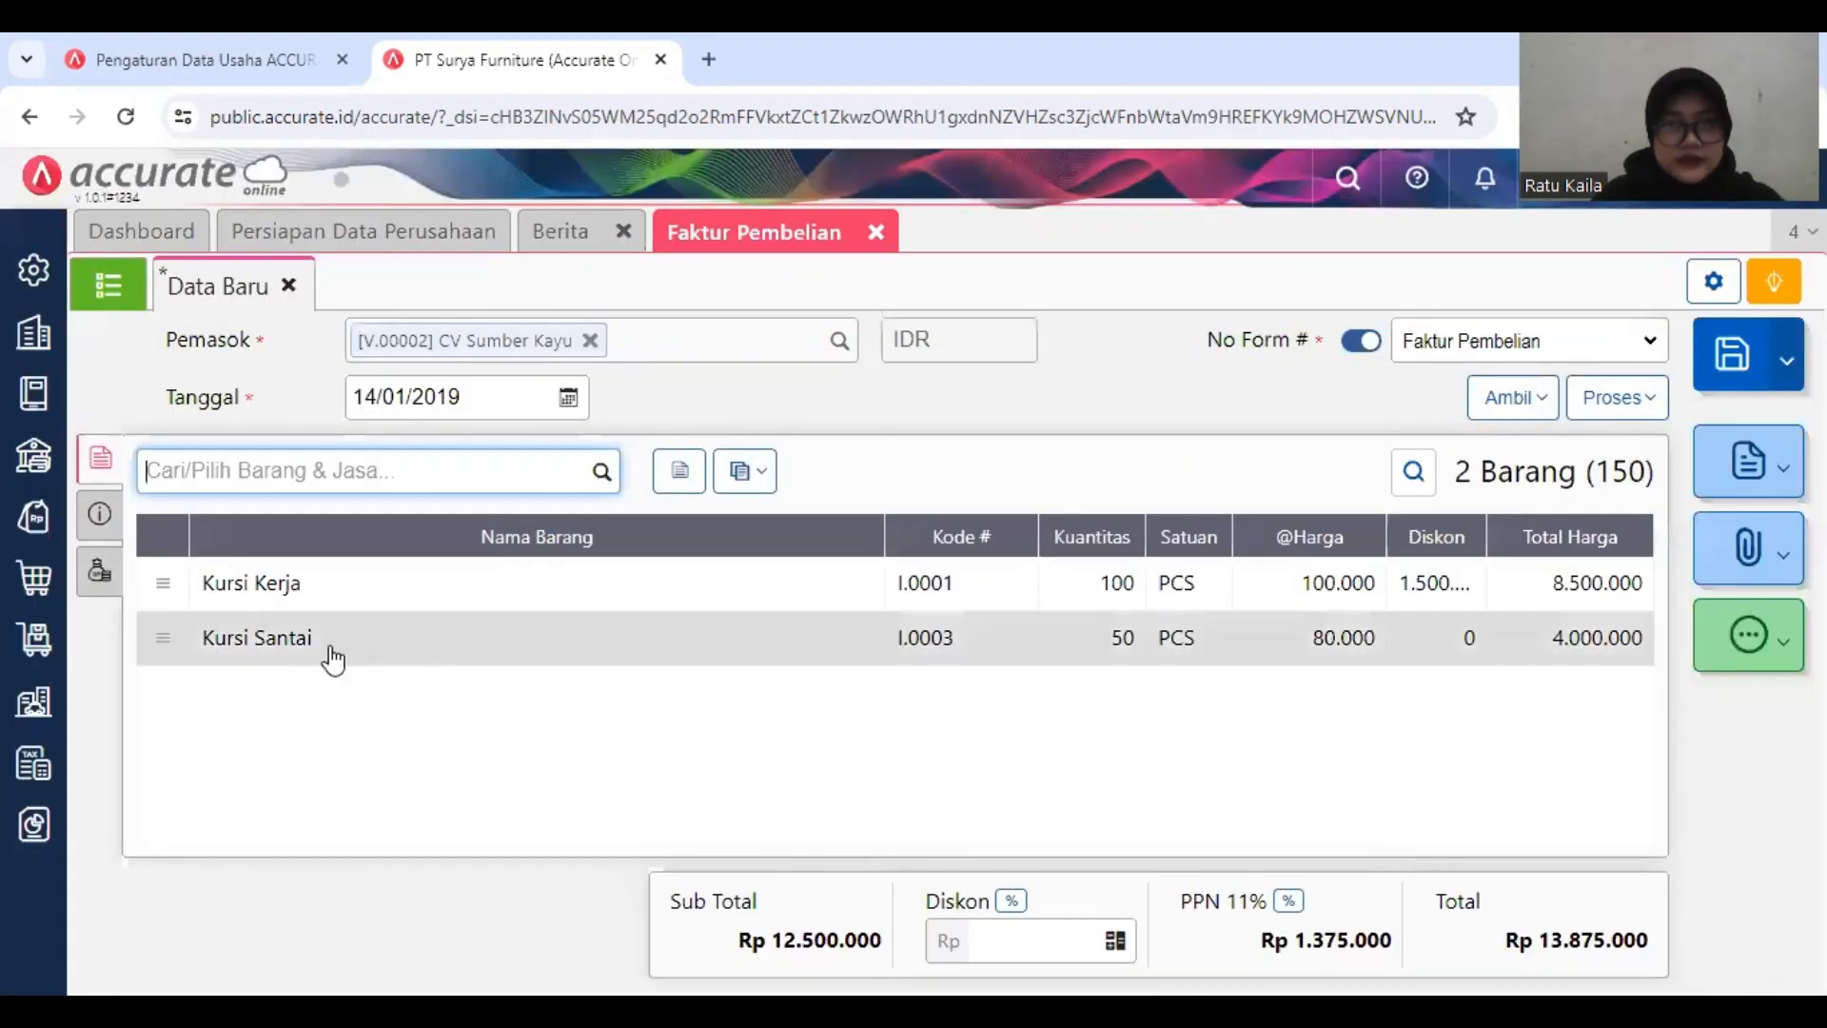
Step: Change the invoice's PPN rate to Tarif 10%
left_click(1288, 904)
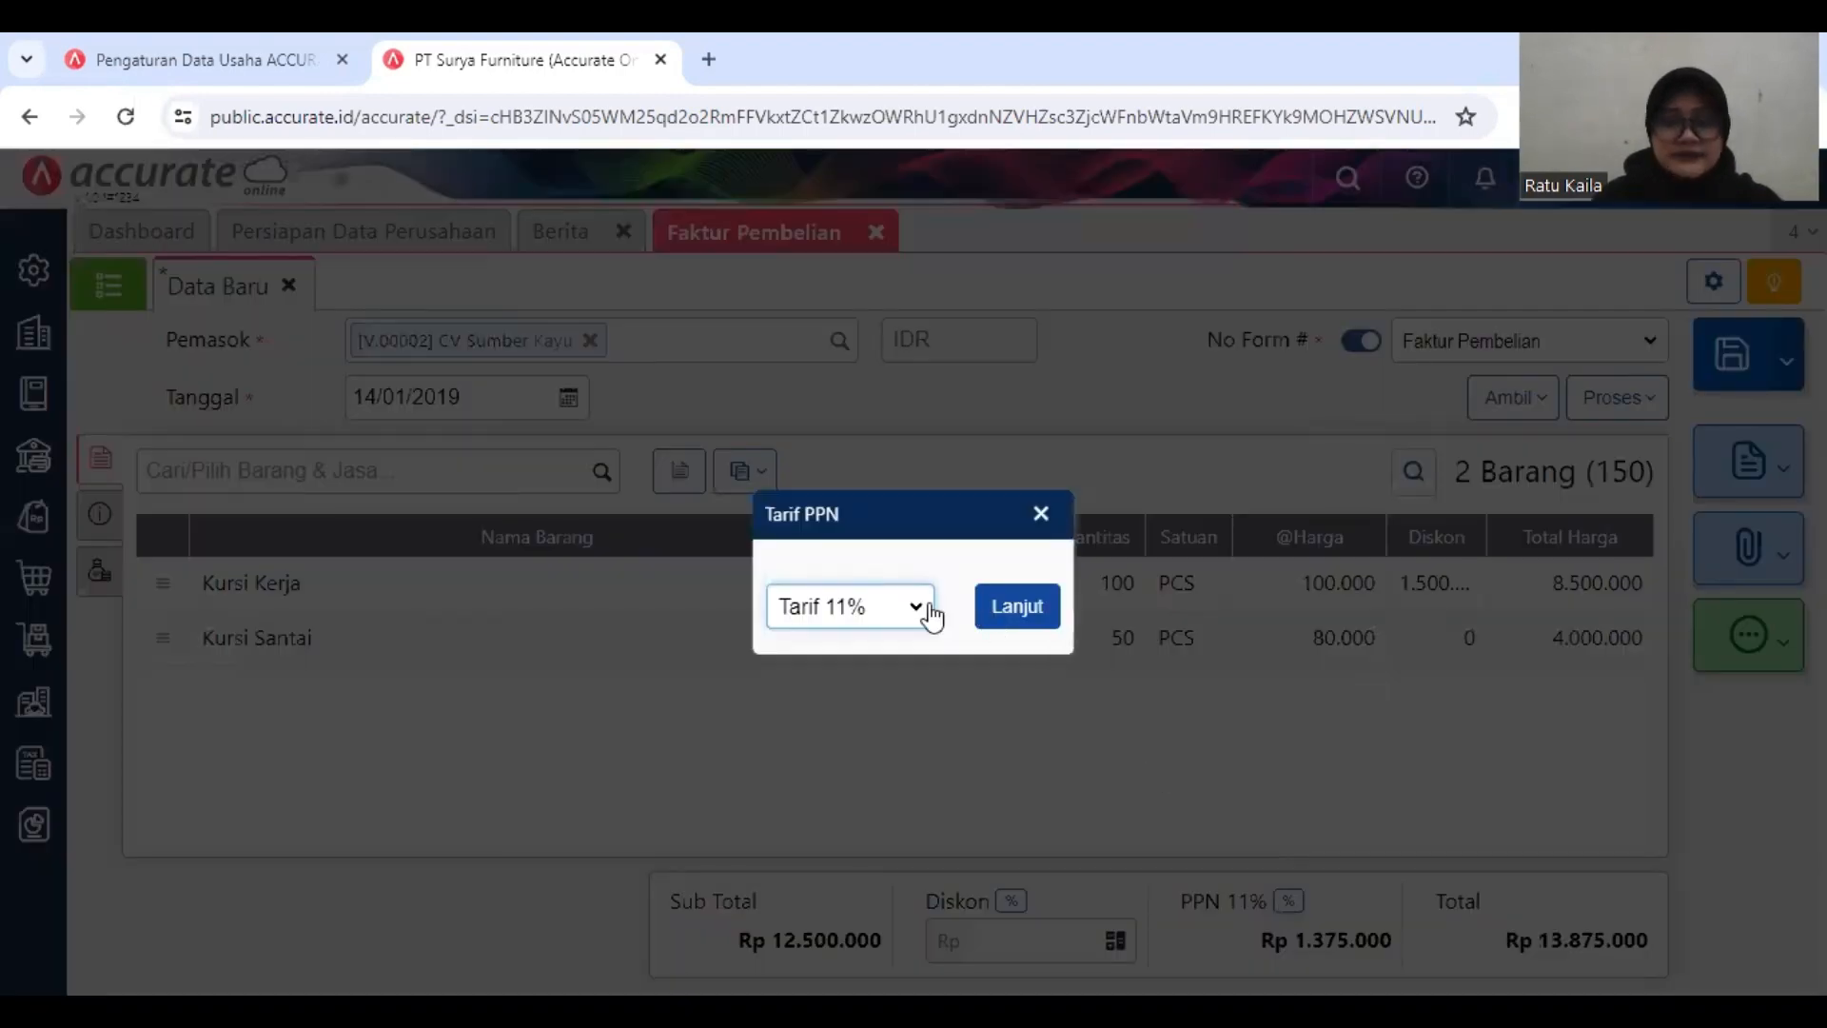
left_click(904, 625)
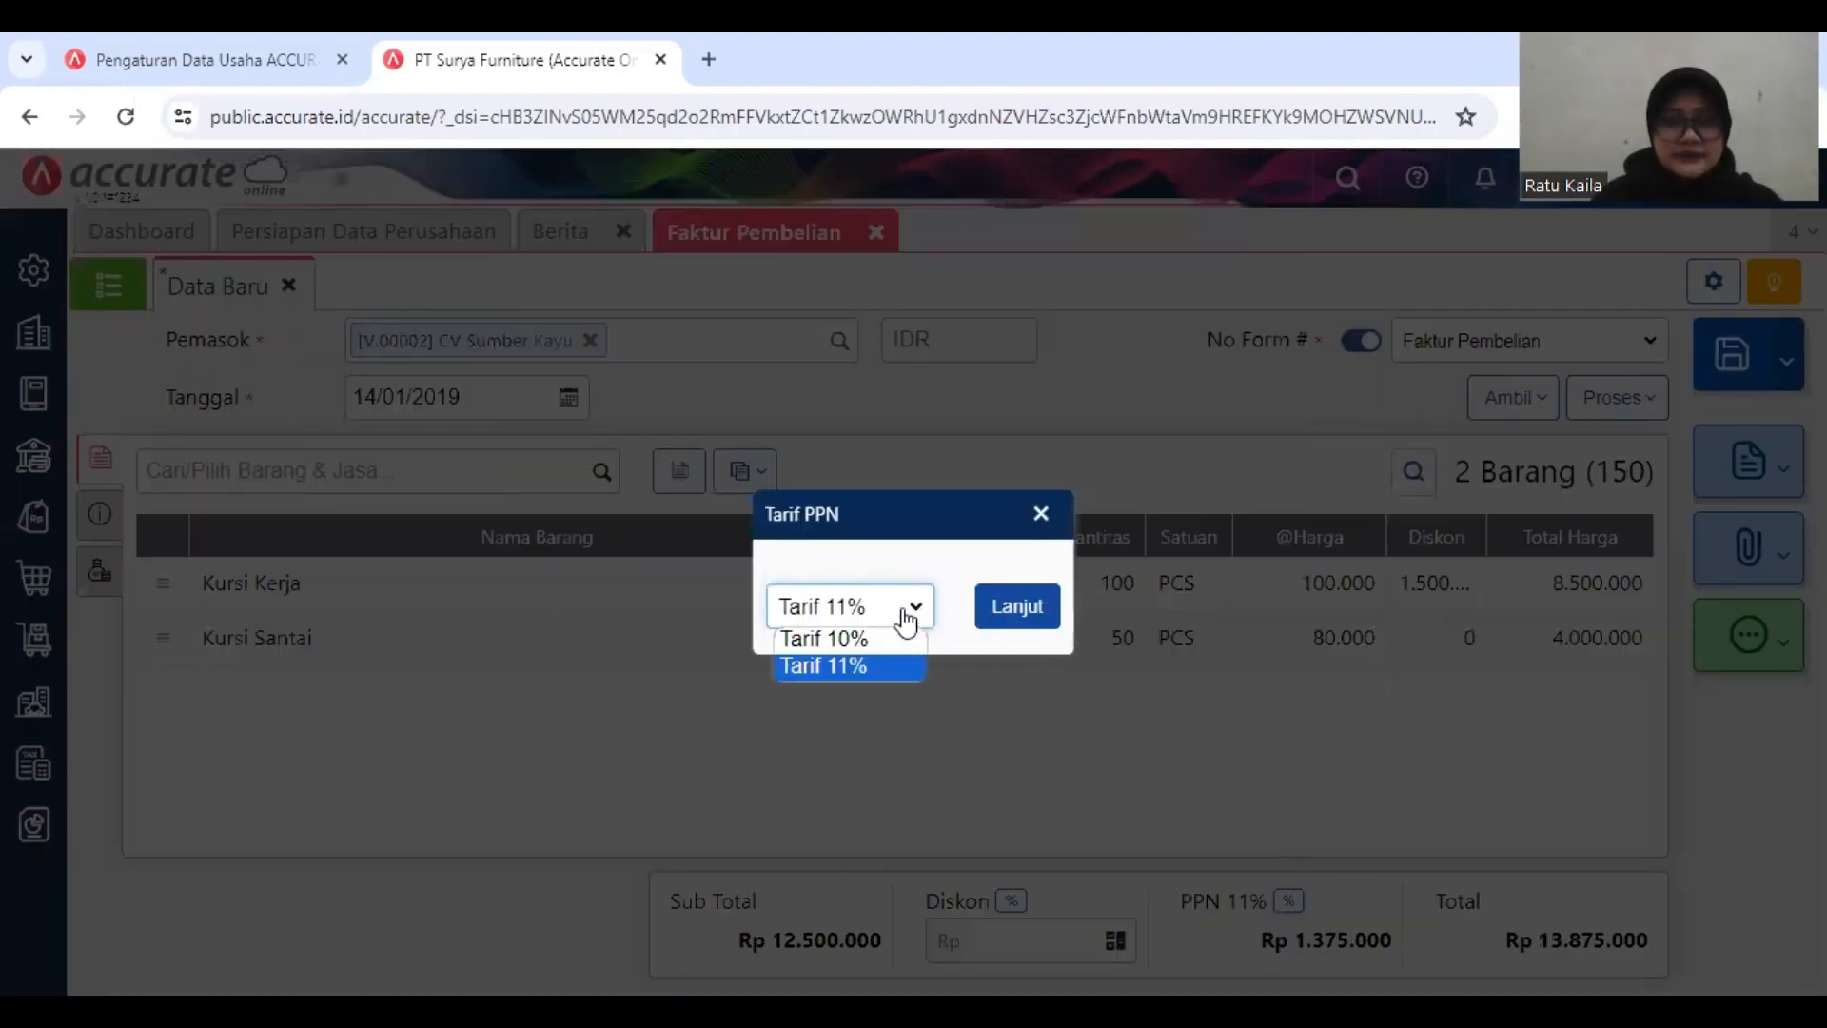
left_click(894, 638)
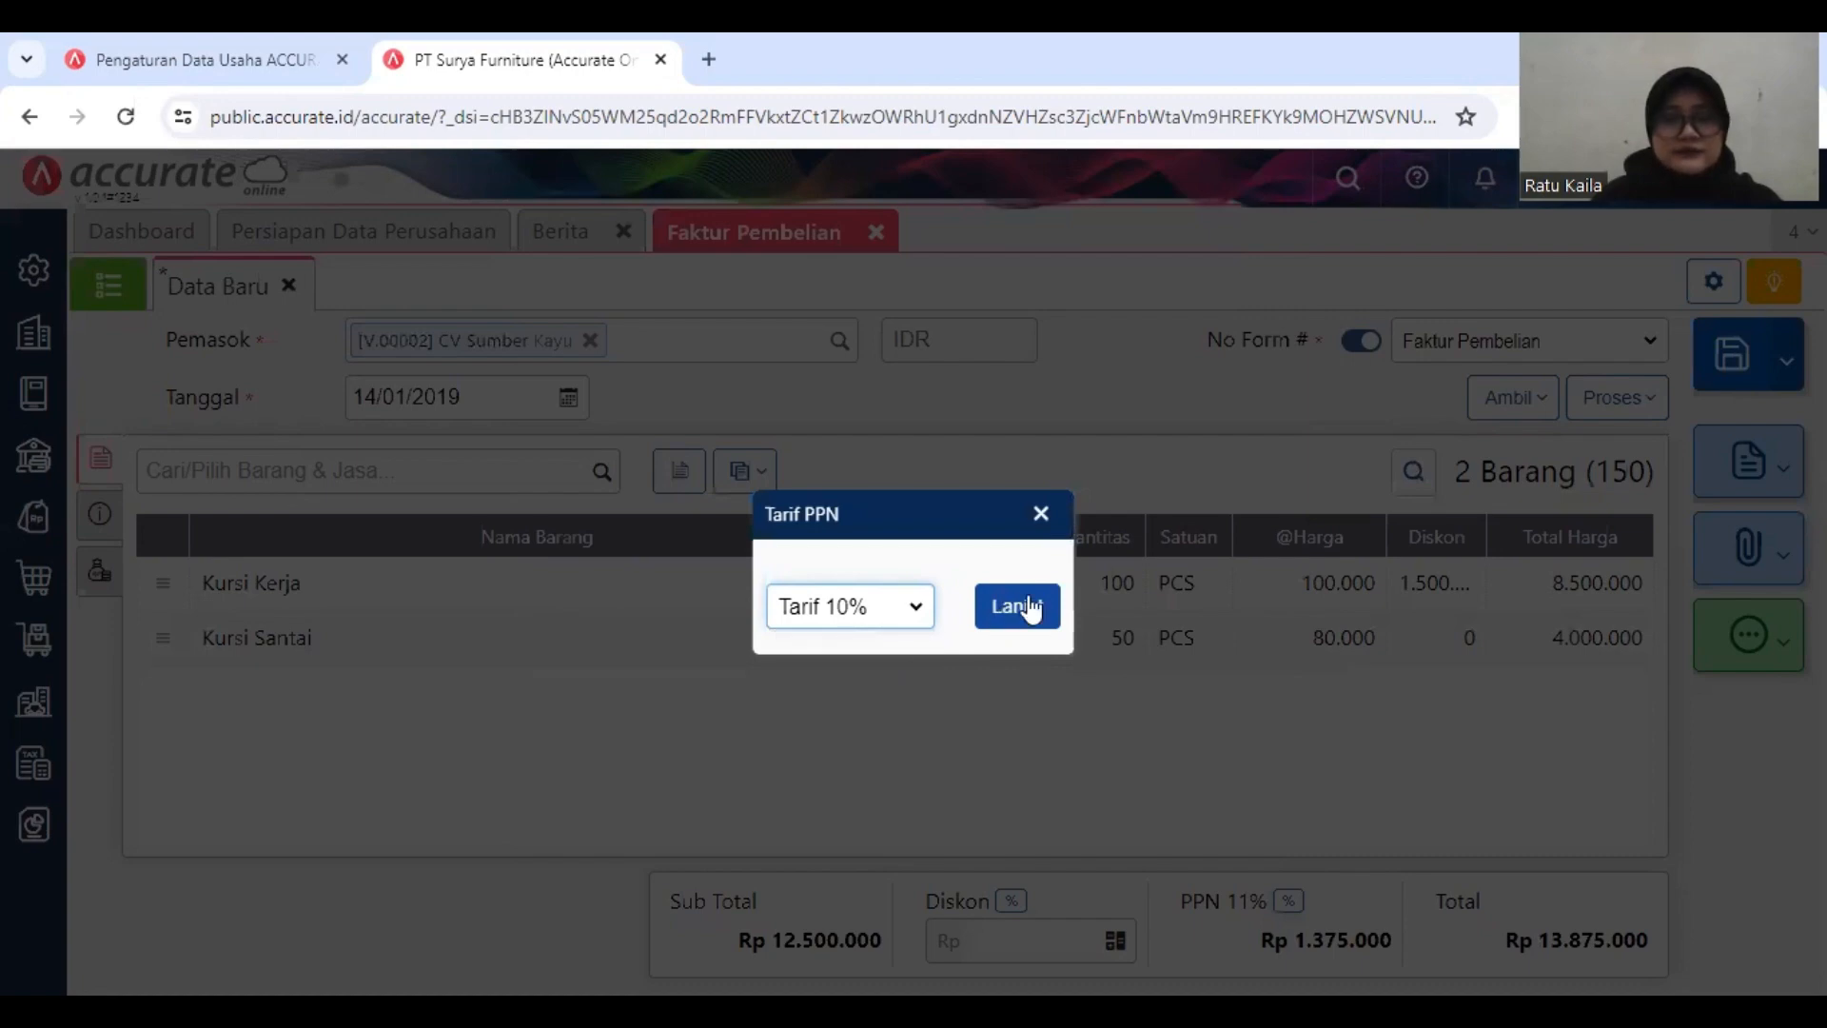
key("Tab")
key("Return")
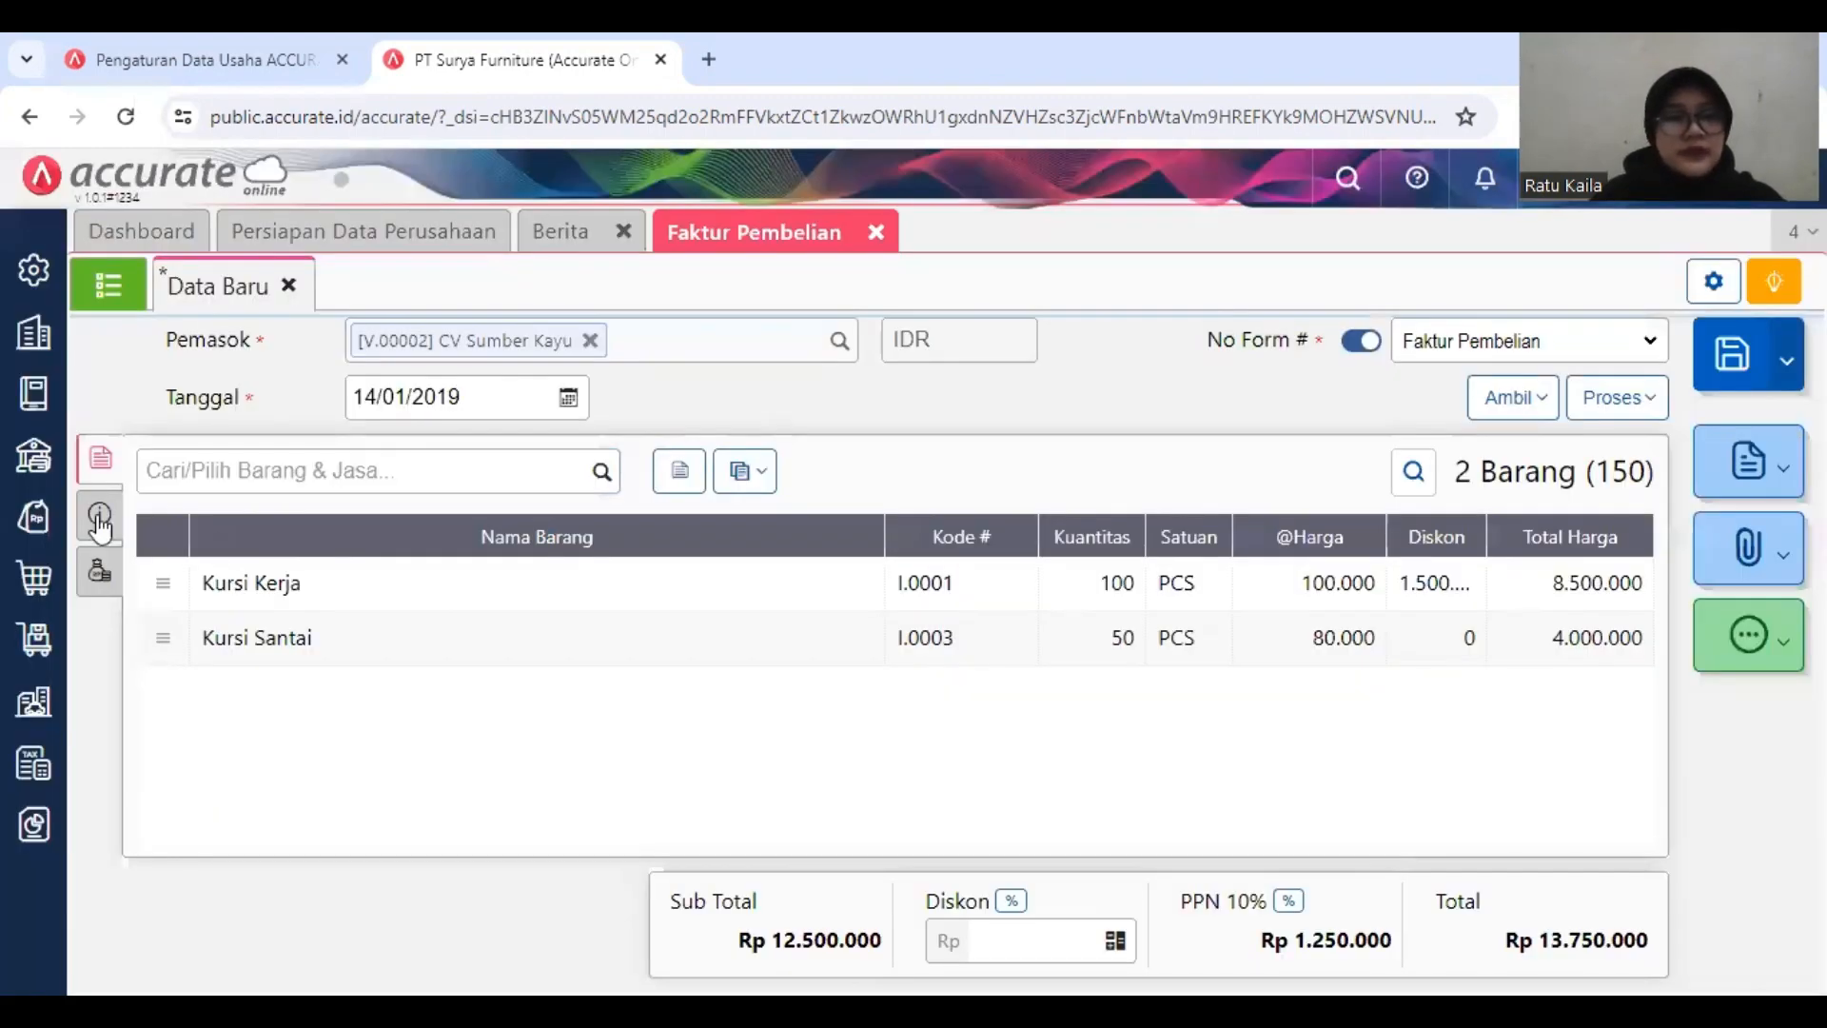
Step: Enter invoice number Sumber/2019-776 in the additional info and mark the invoice as Tagihan Dimuka, billed before the goods are received
left_click(100, 522)
left_click(497, 539)
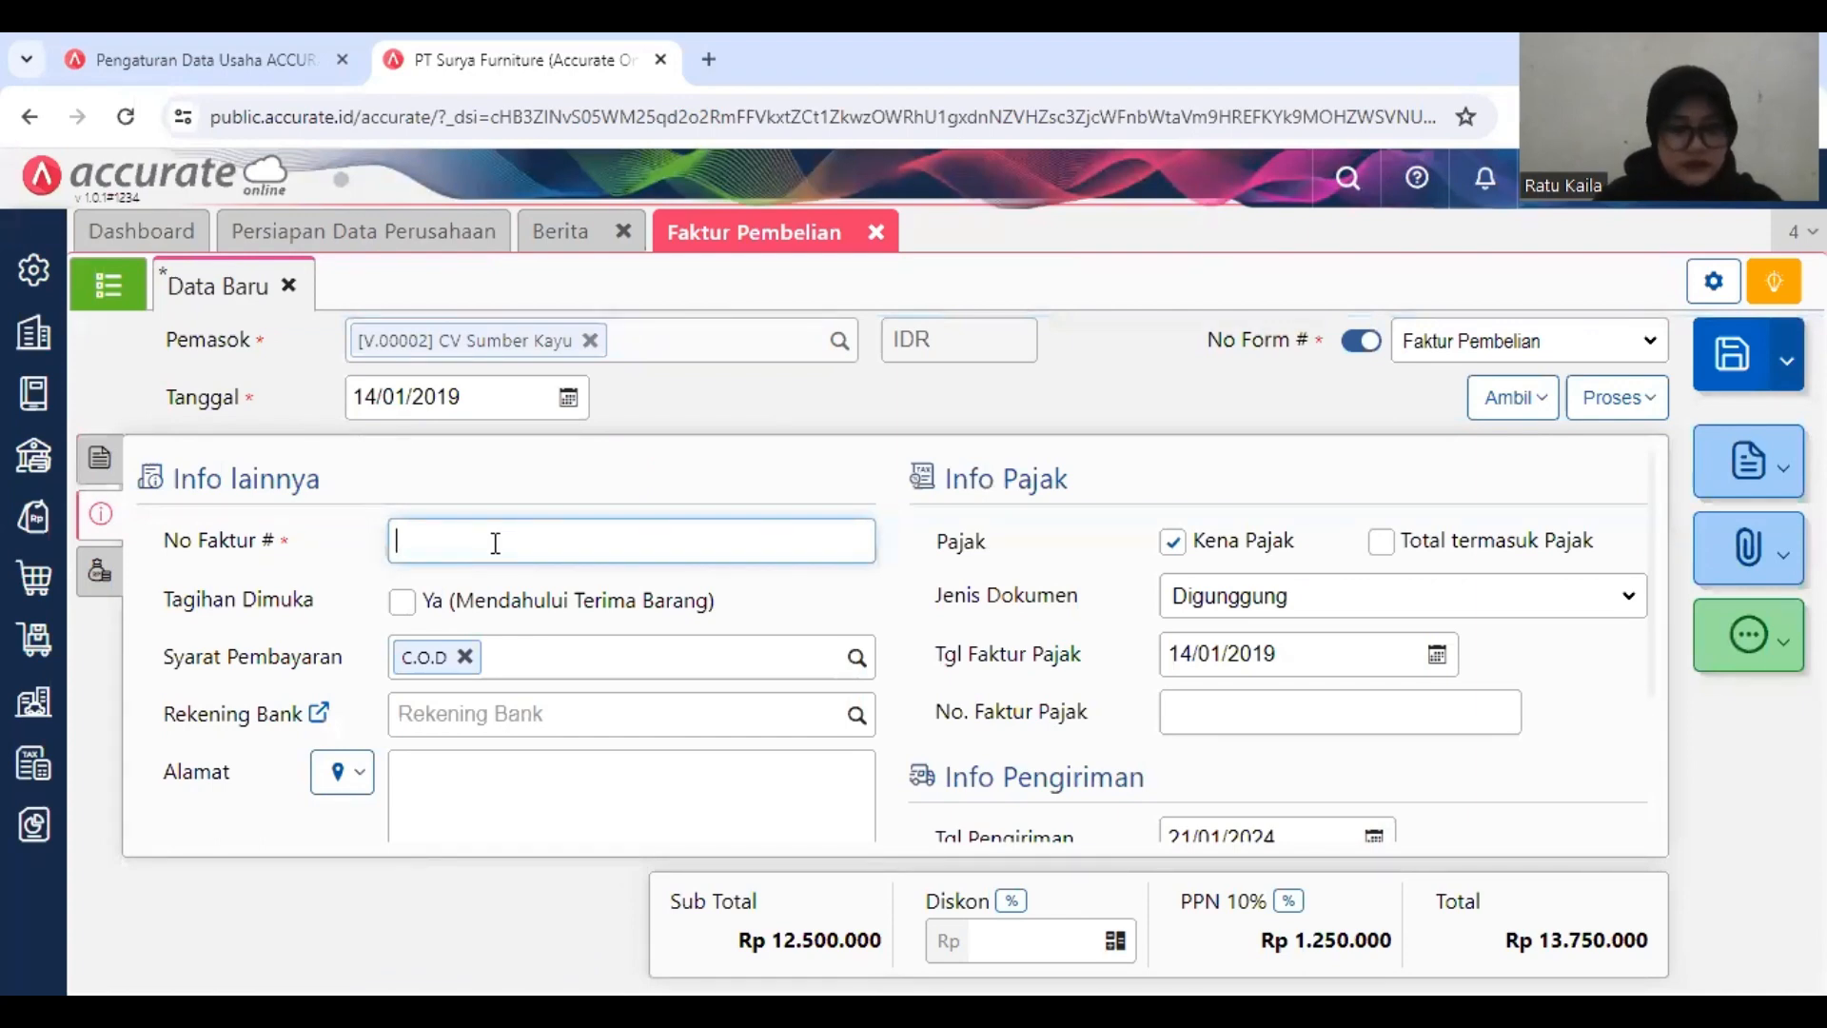
type("Sum")
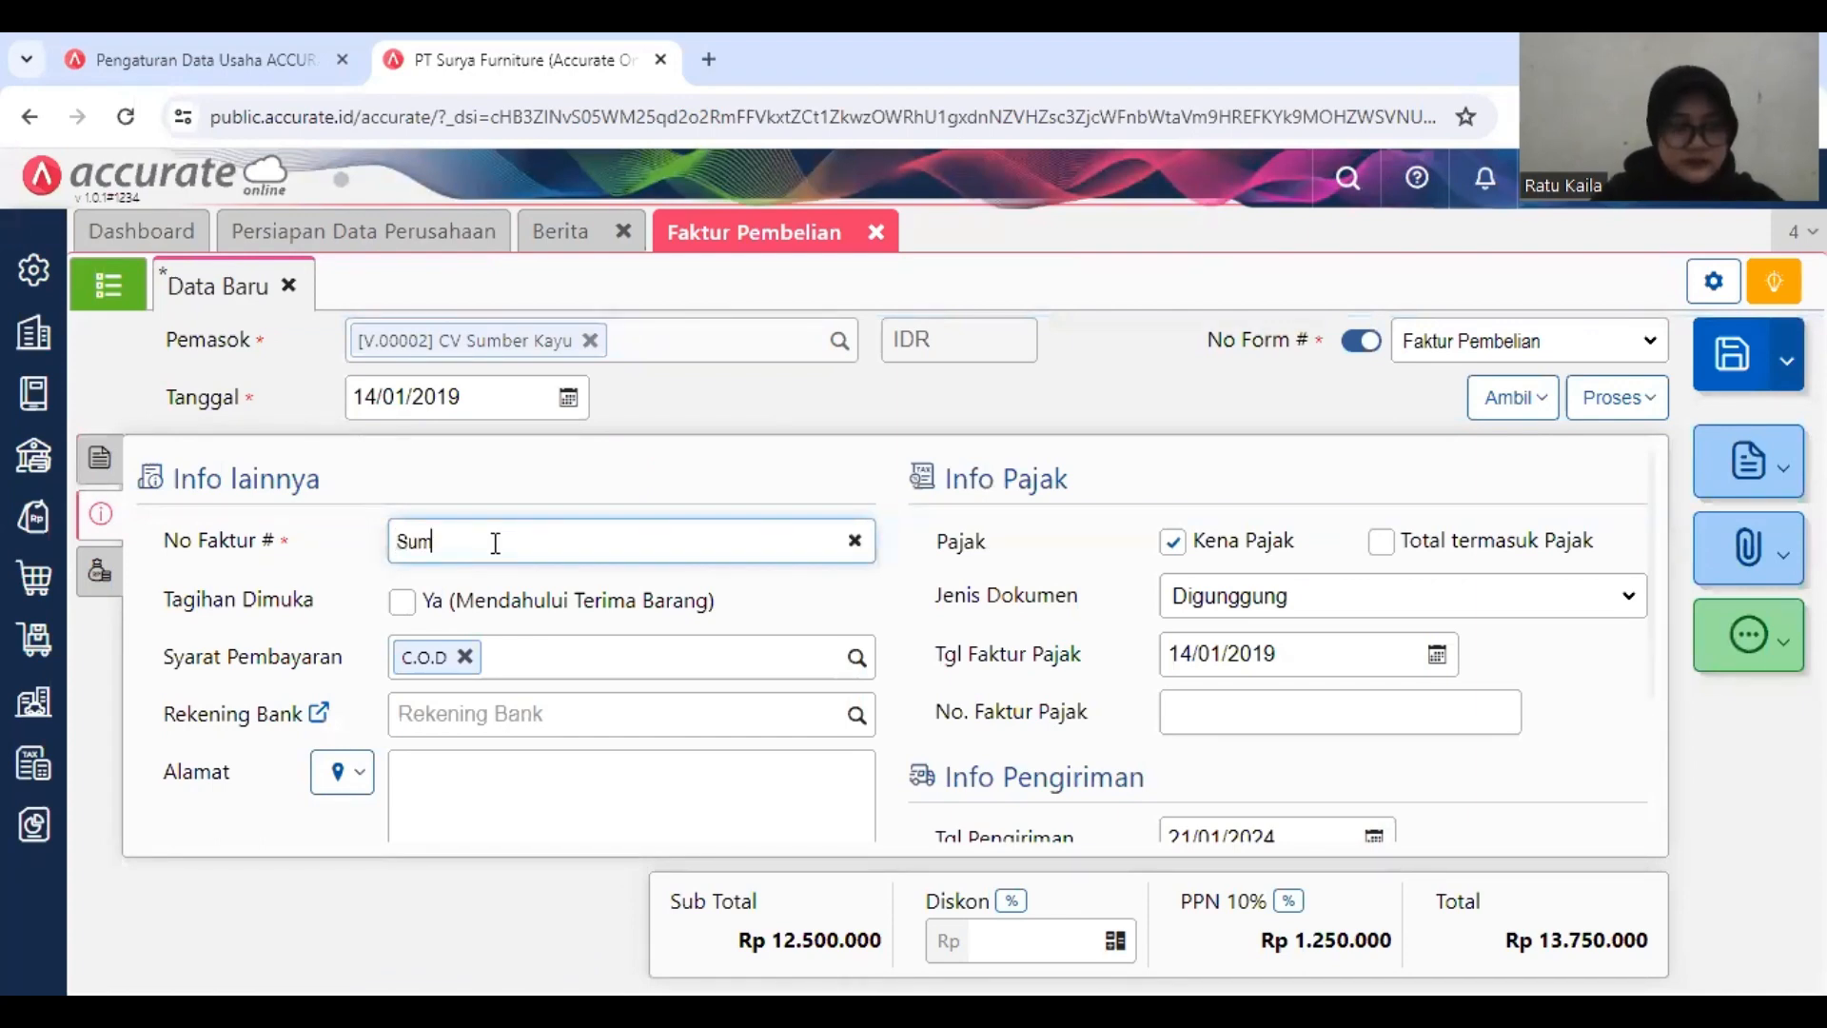
type("ber/")
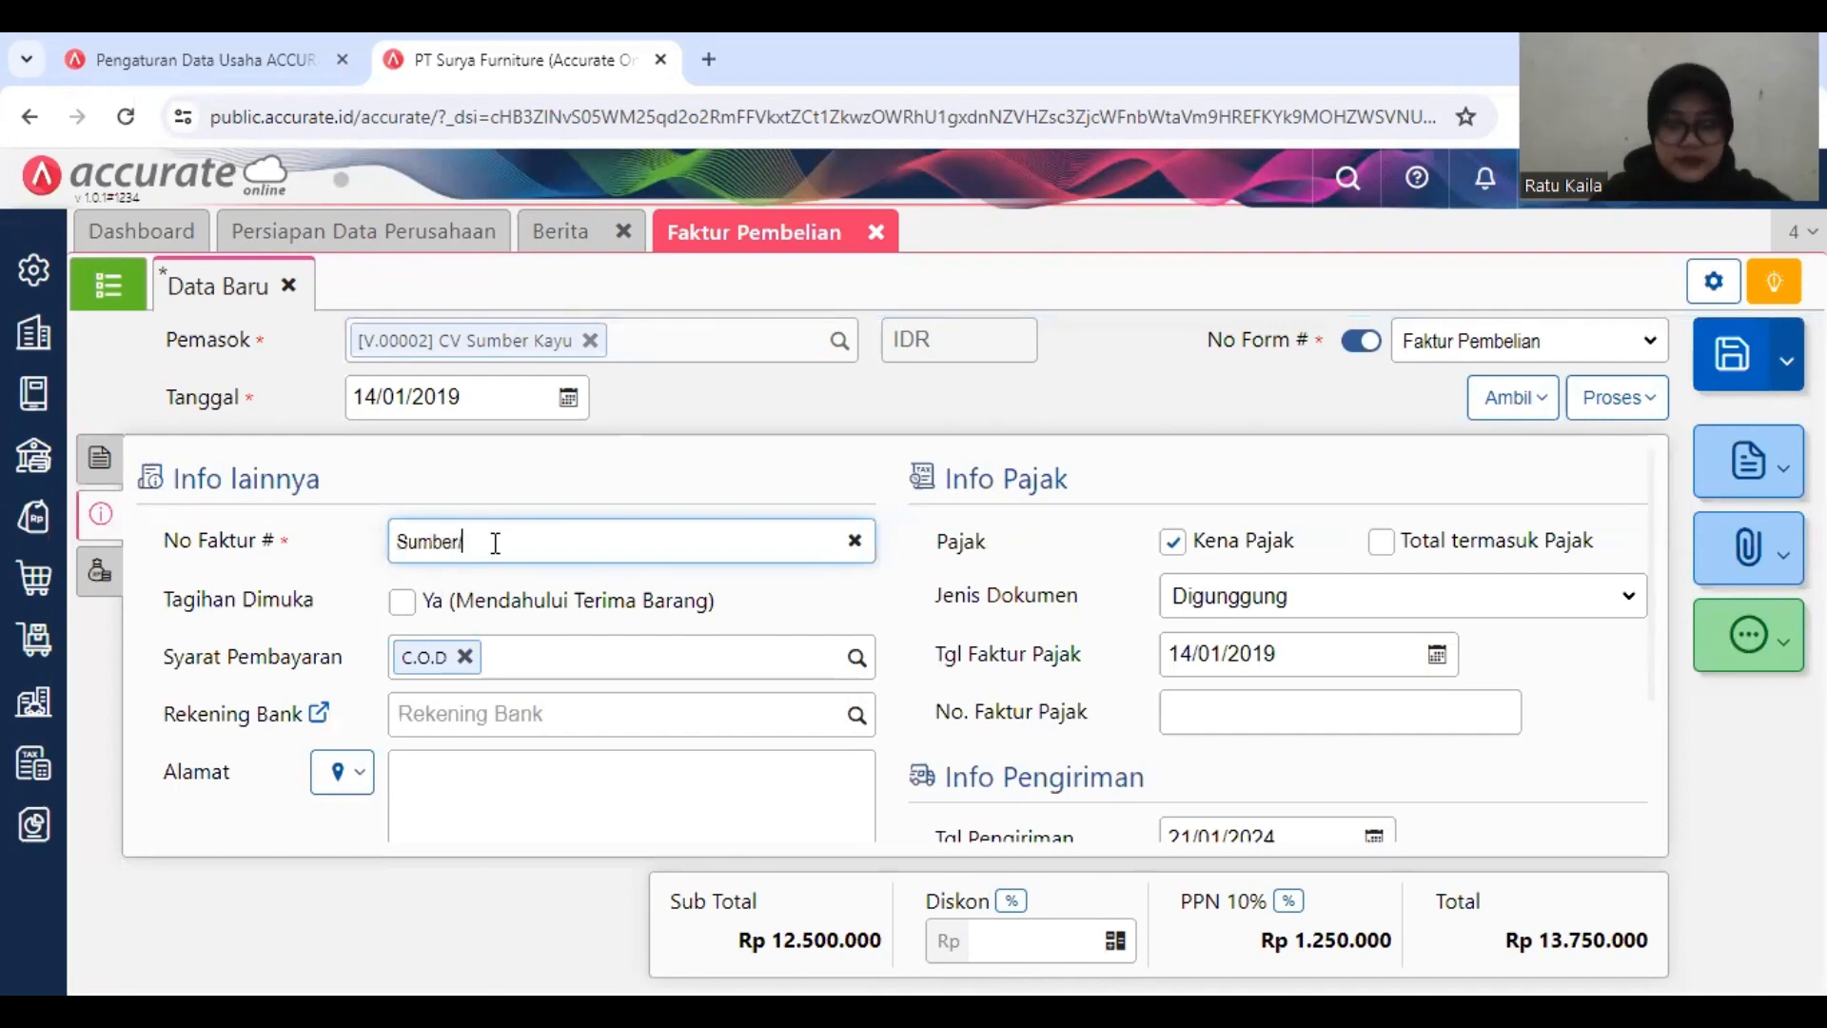
type("2019")
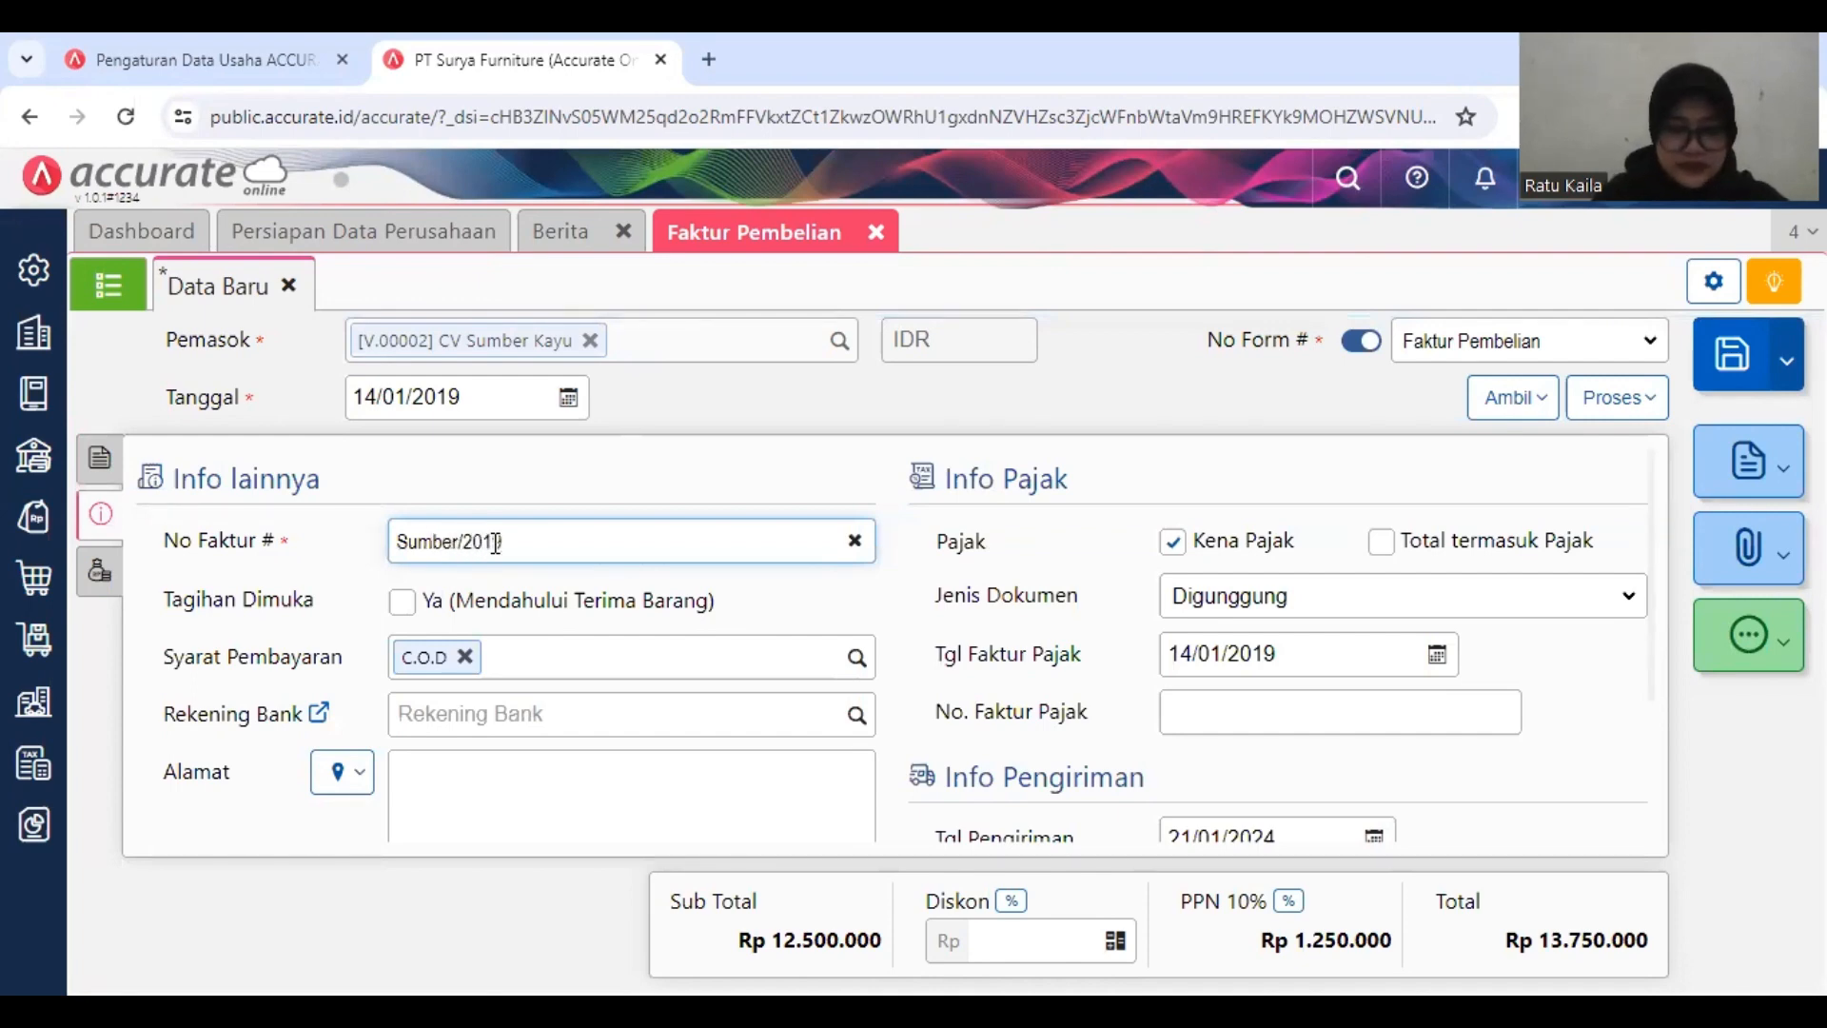
type("-77")
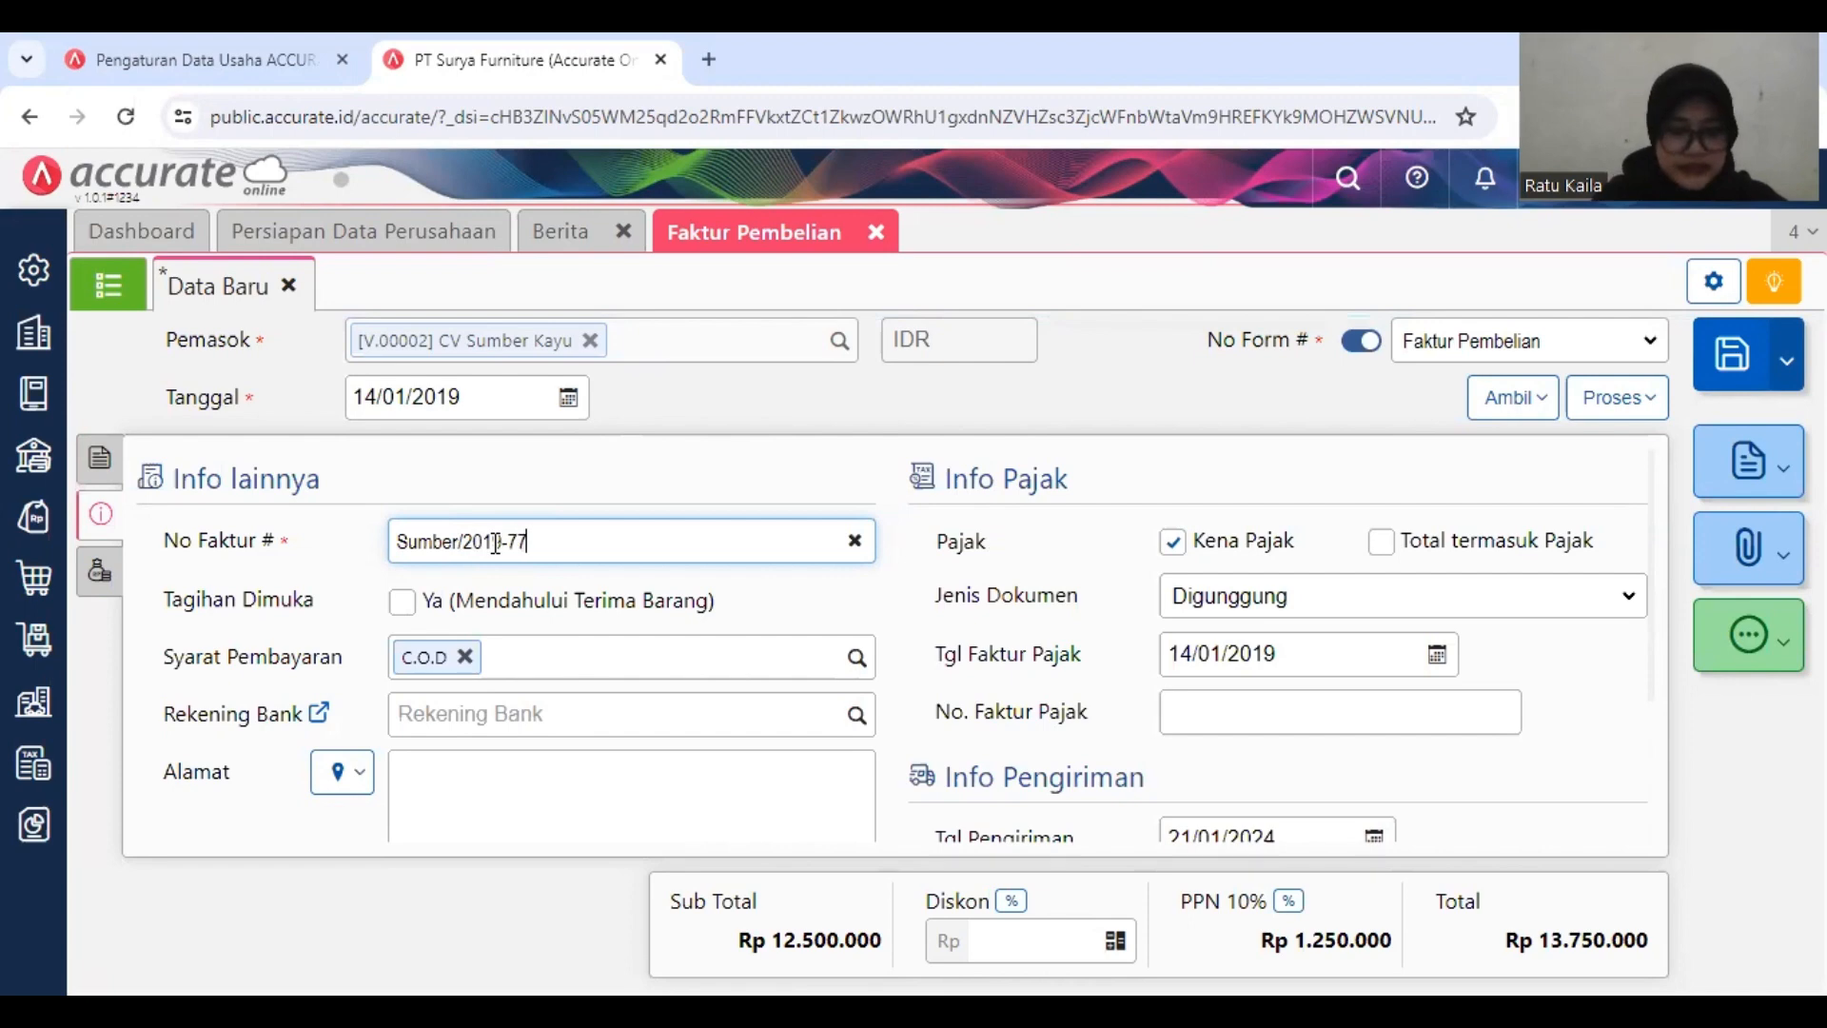
type("6")
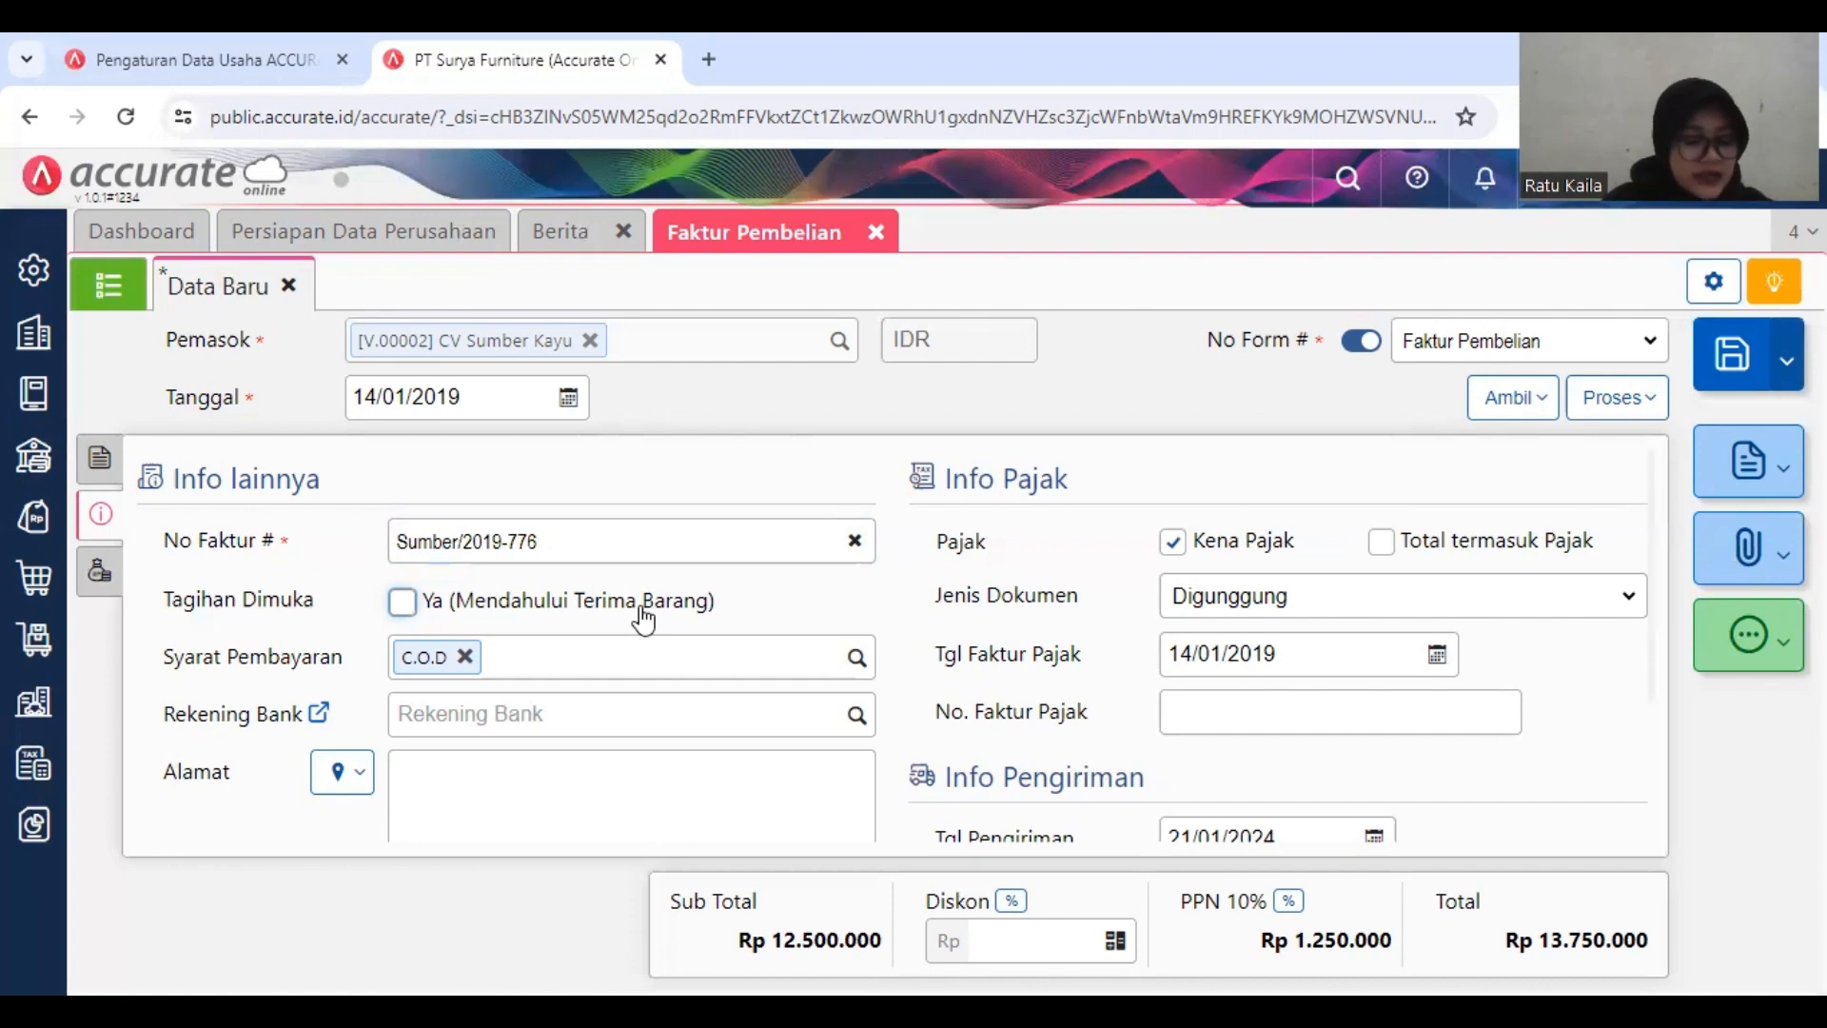
left_click(403, 601)
Step: Process the invoice into a purchase payment to CV Sumber Kayu and choose Bank Mandiri IDR as the bank
left_click(1615, 404)
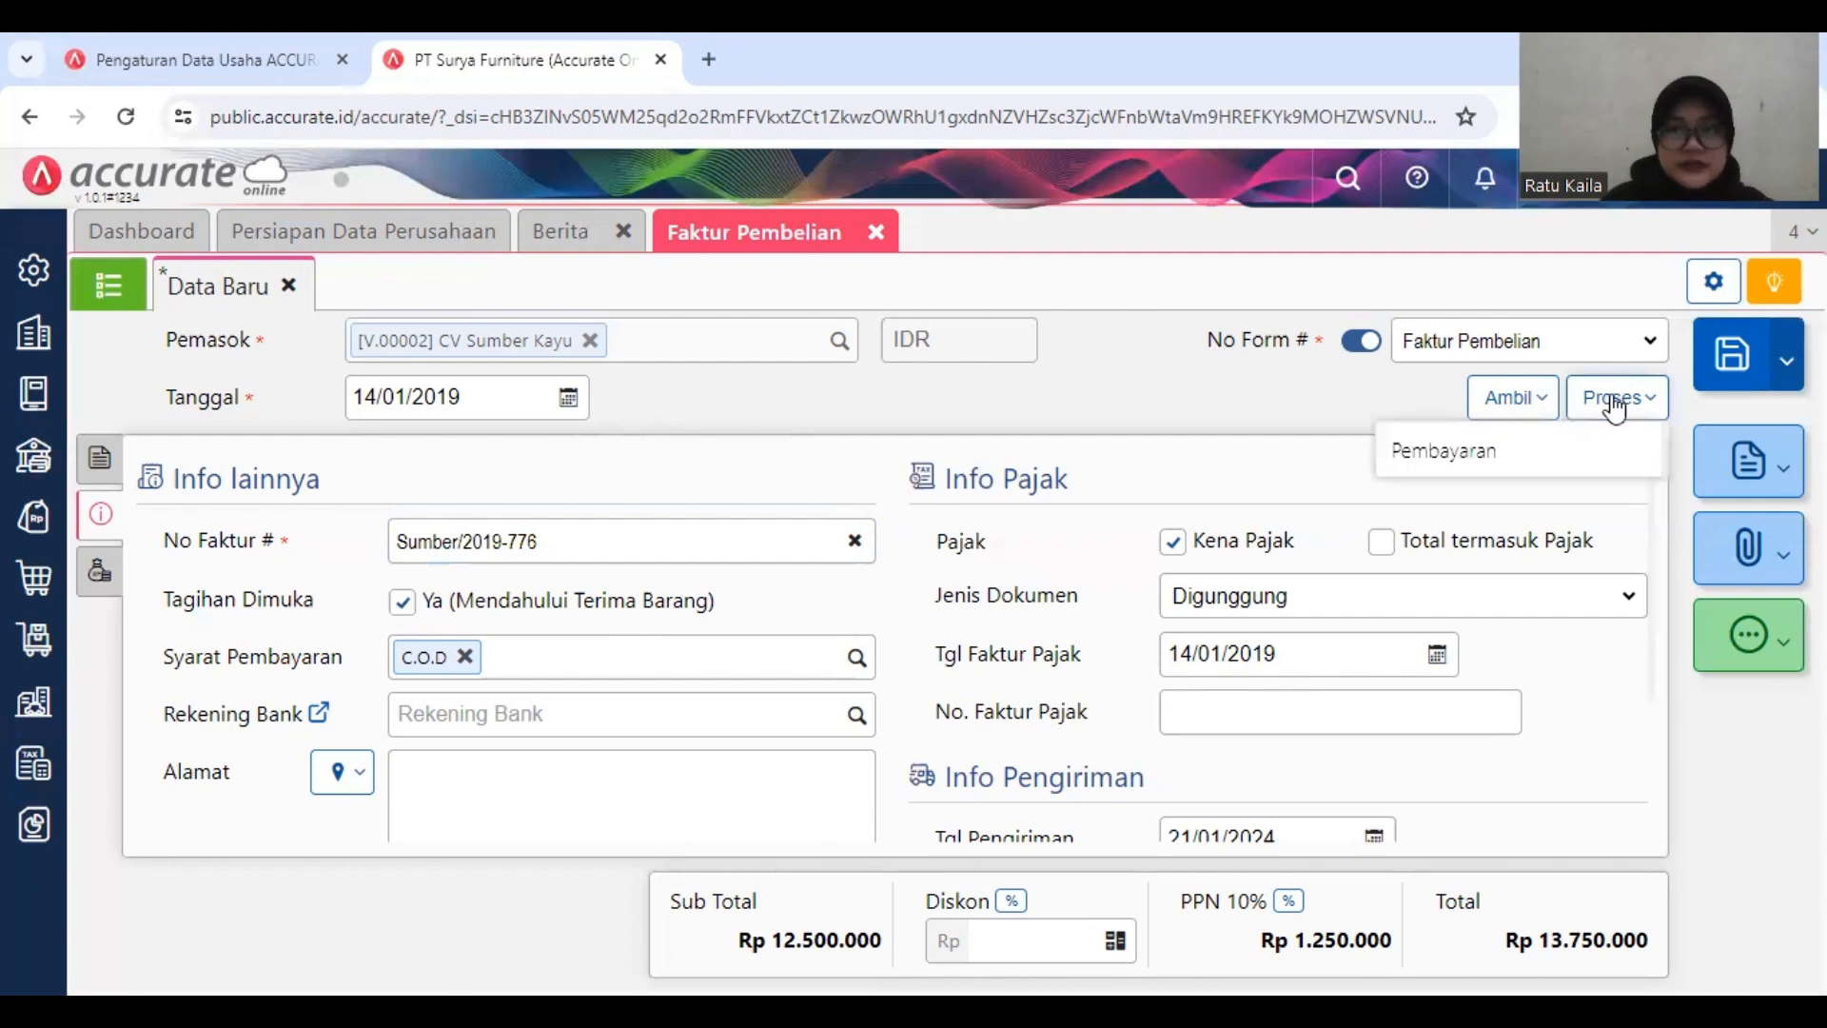
left_click(1522, 454)
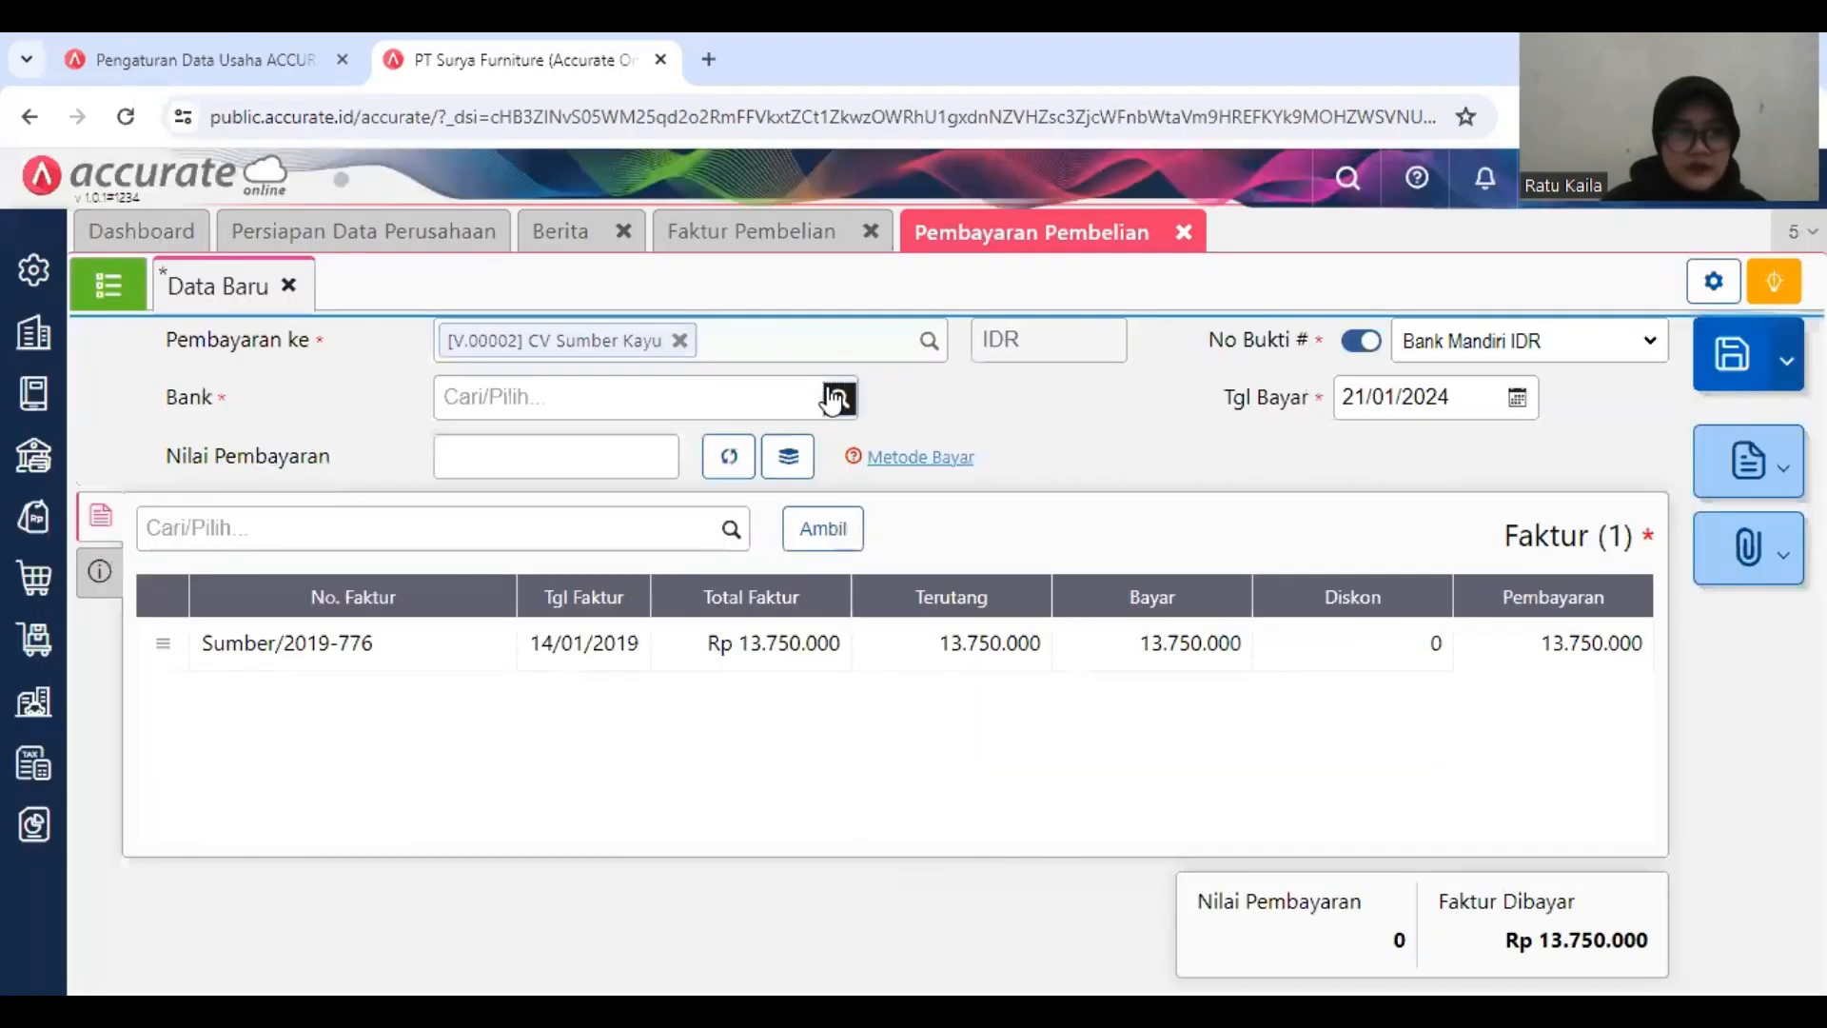
left_click(834, 398)
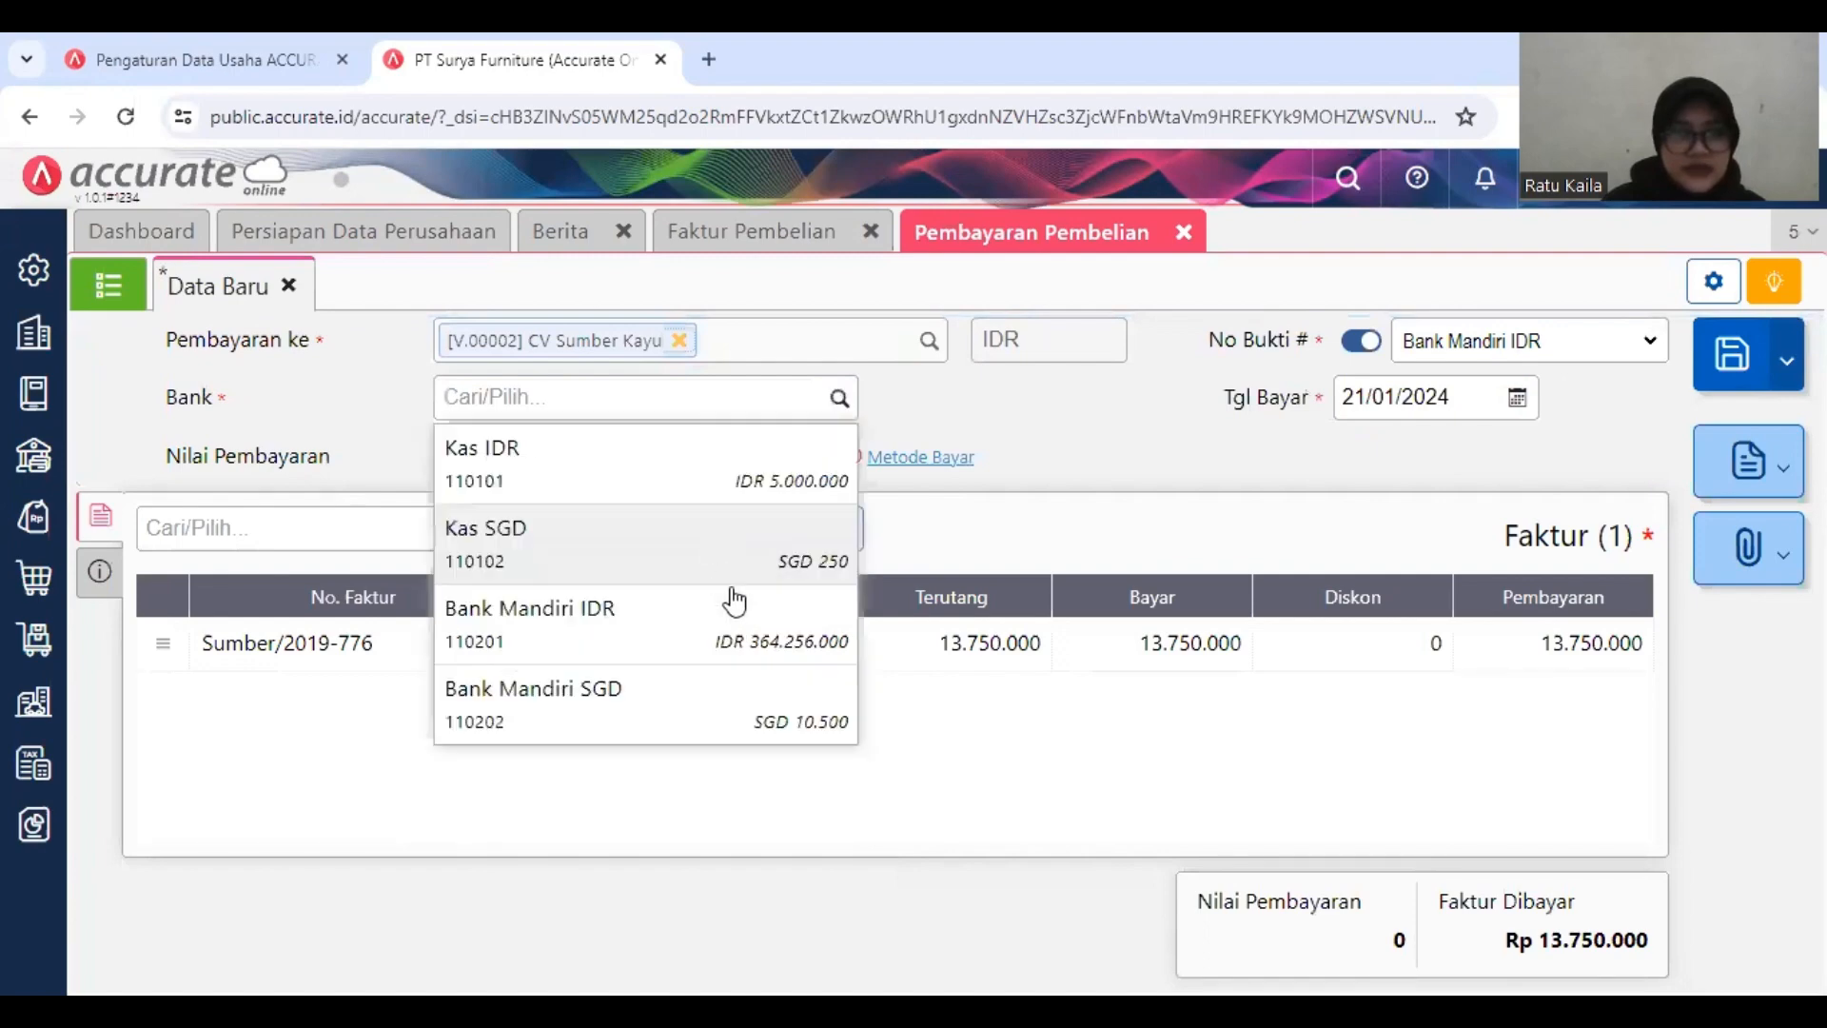
left_click(732, 601)
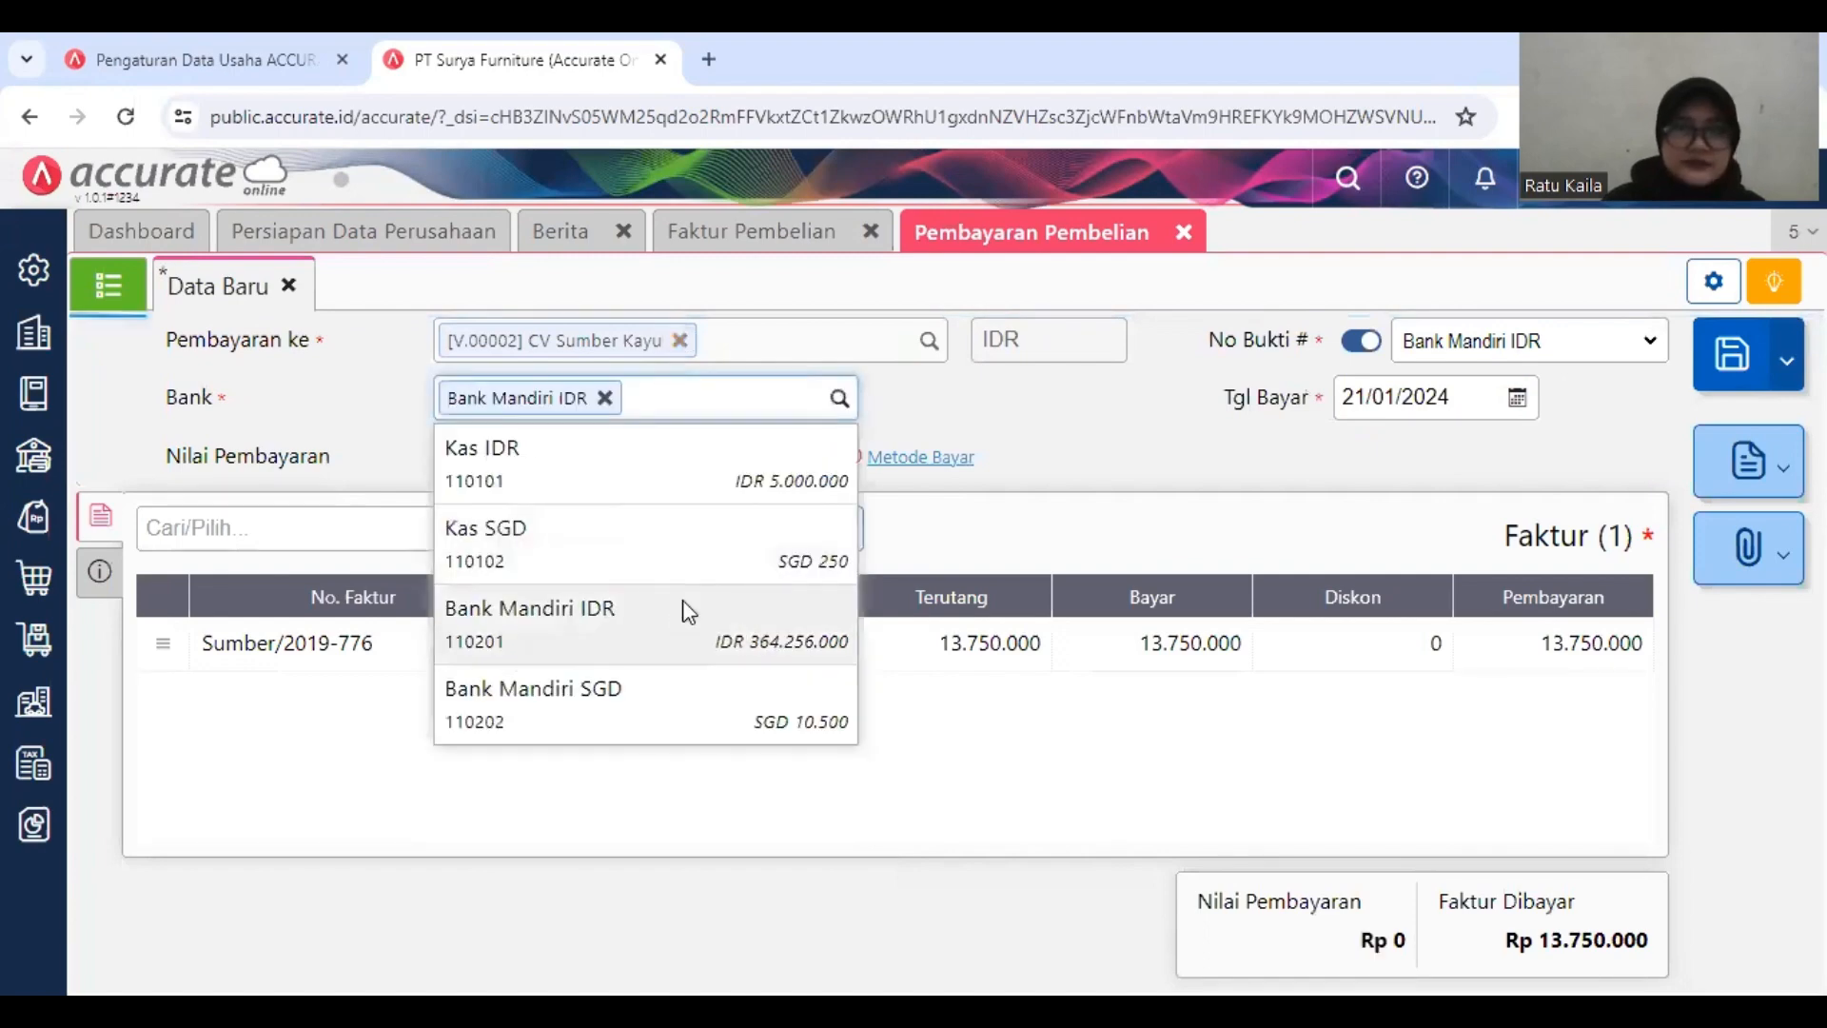
Step: Set the payment date to 14/01/2019 and fill in the payment value of Rp 13.750.000 from the listed invoice
left_click(1467, 397)
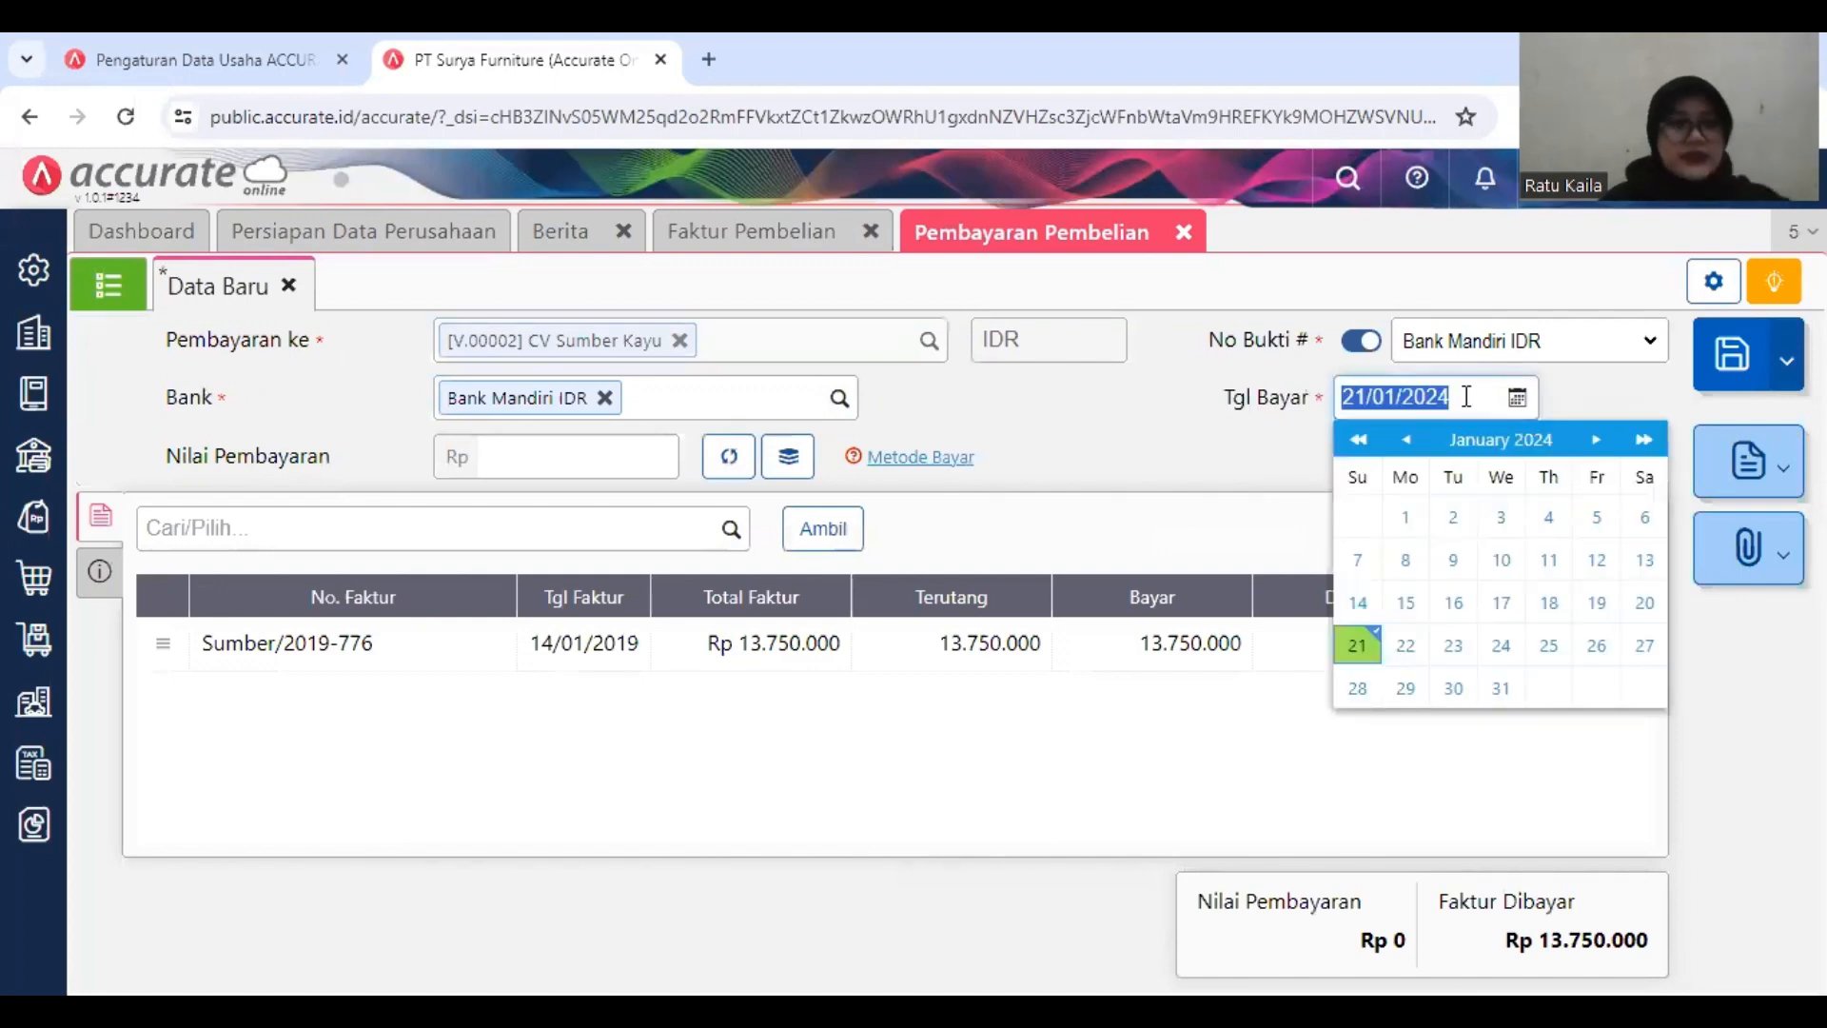
type("13/__/____")
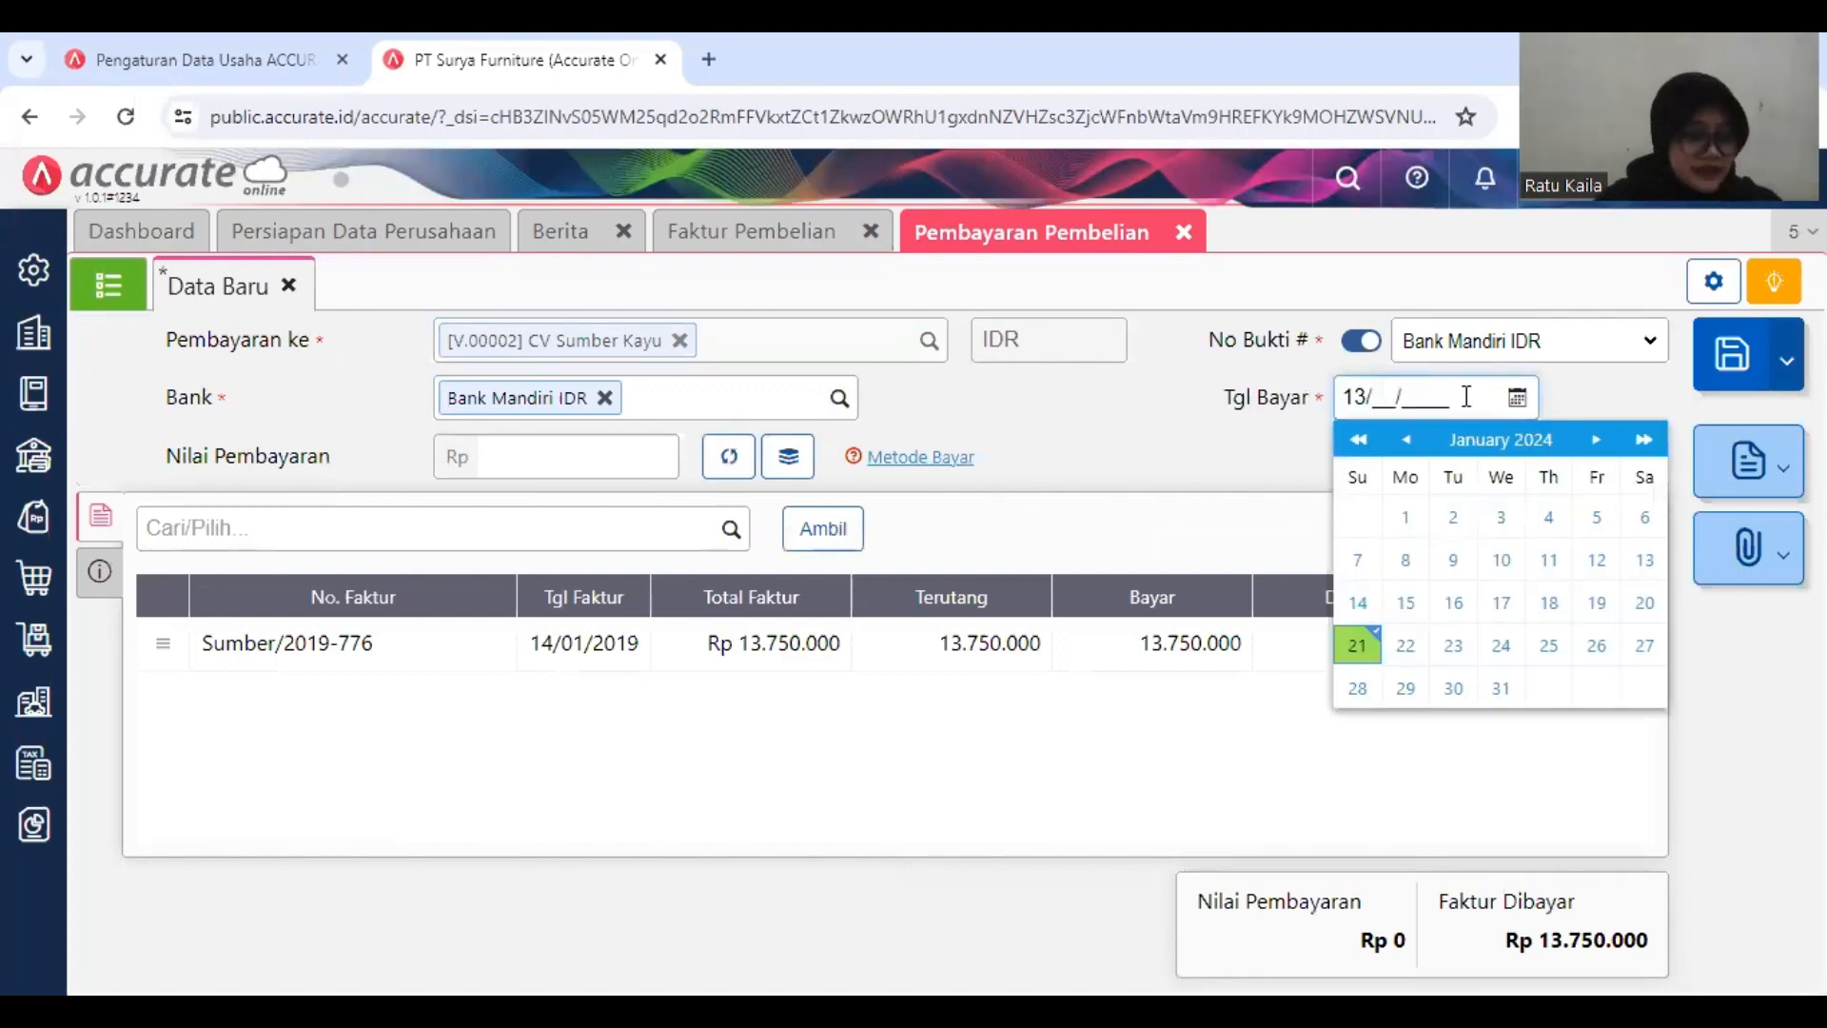
key("BackSpace")
type("4/")
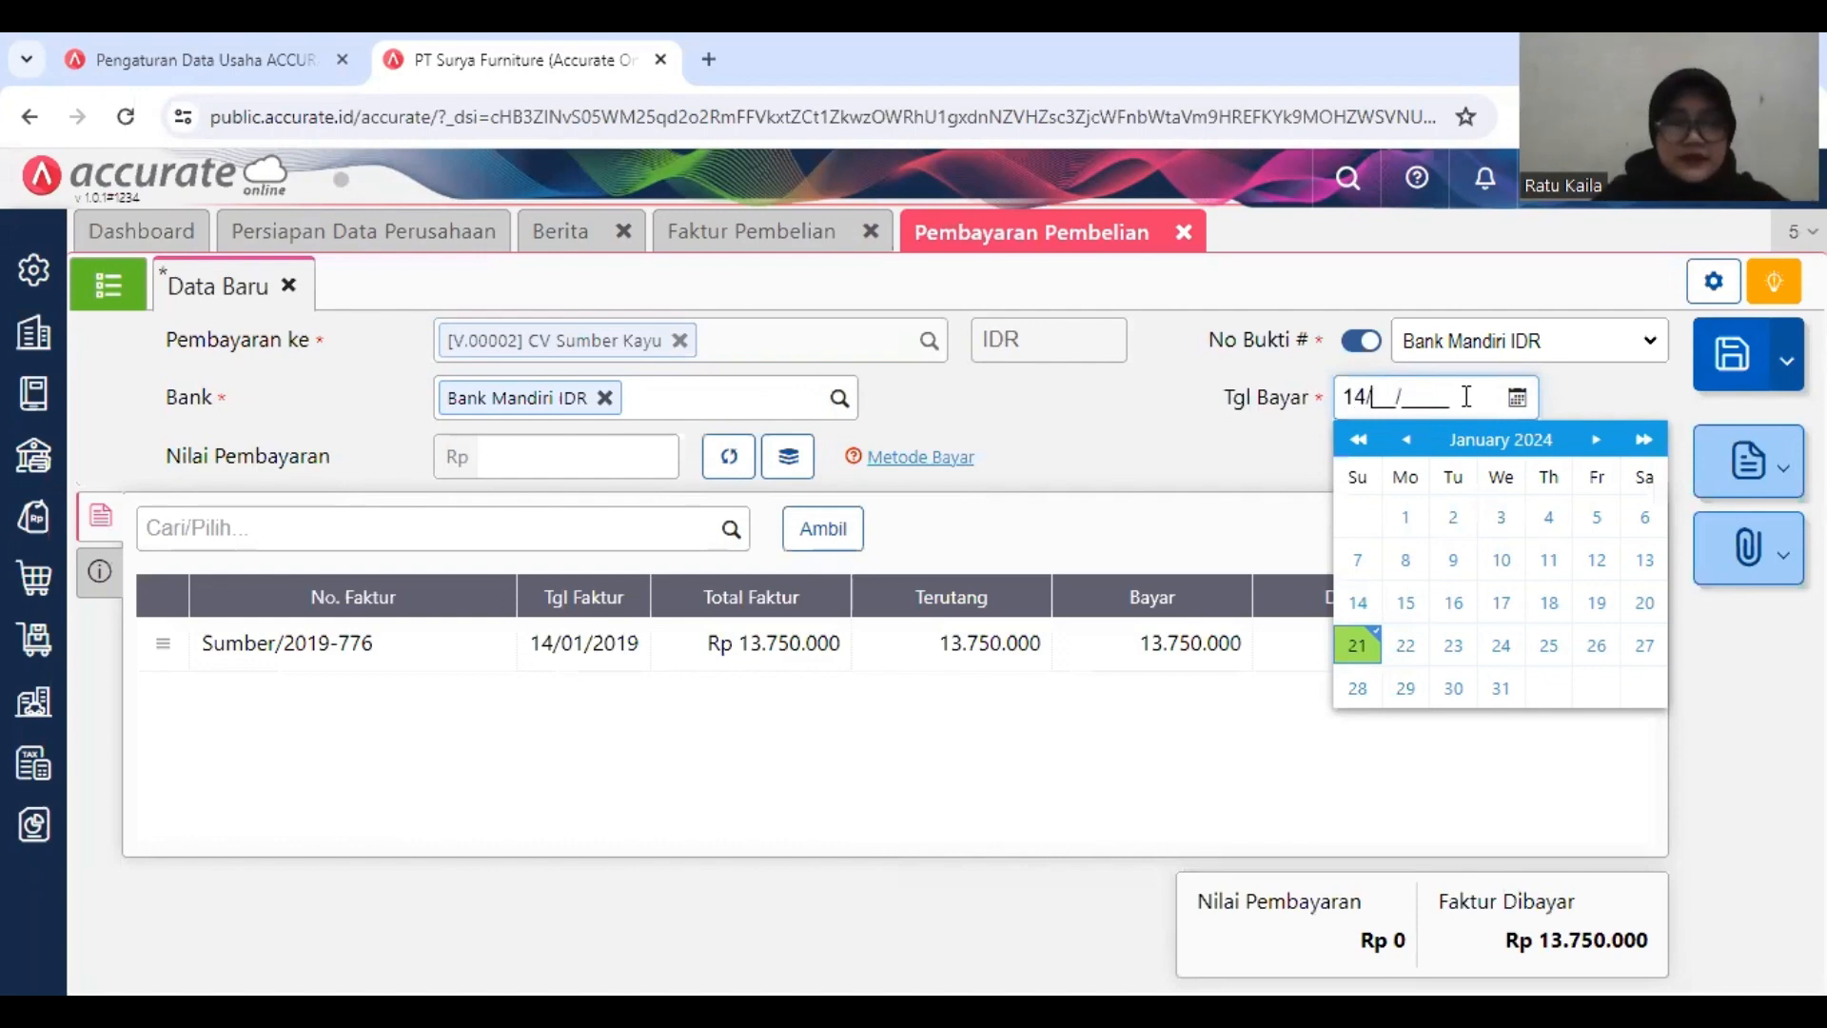
type("01/2019")
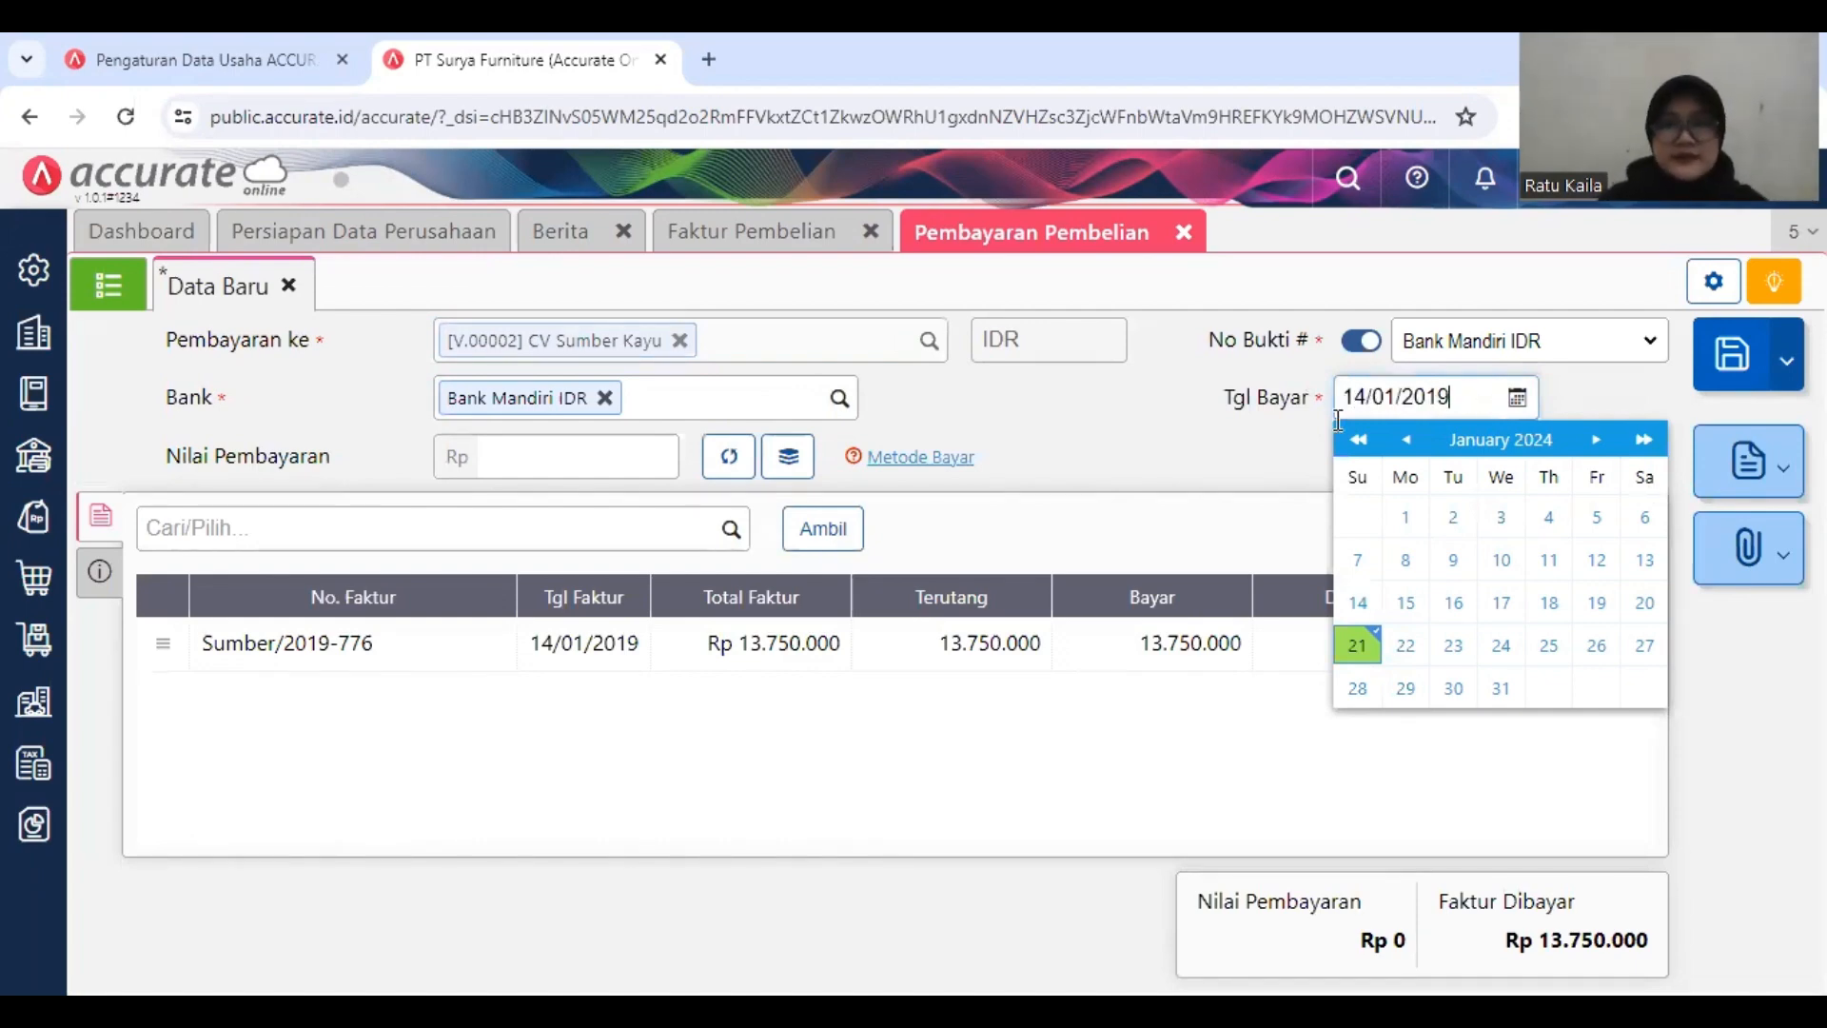
left_click(1269, 464)
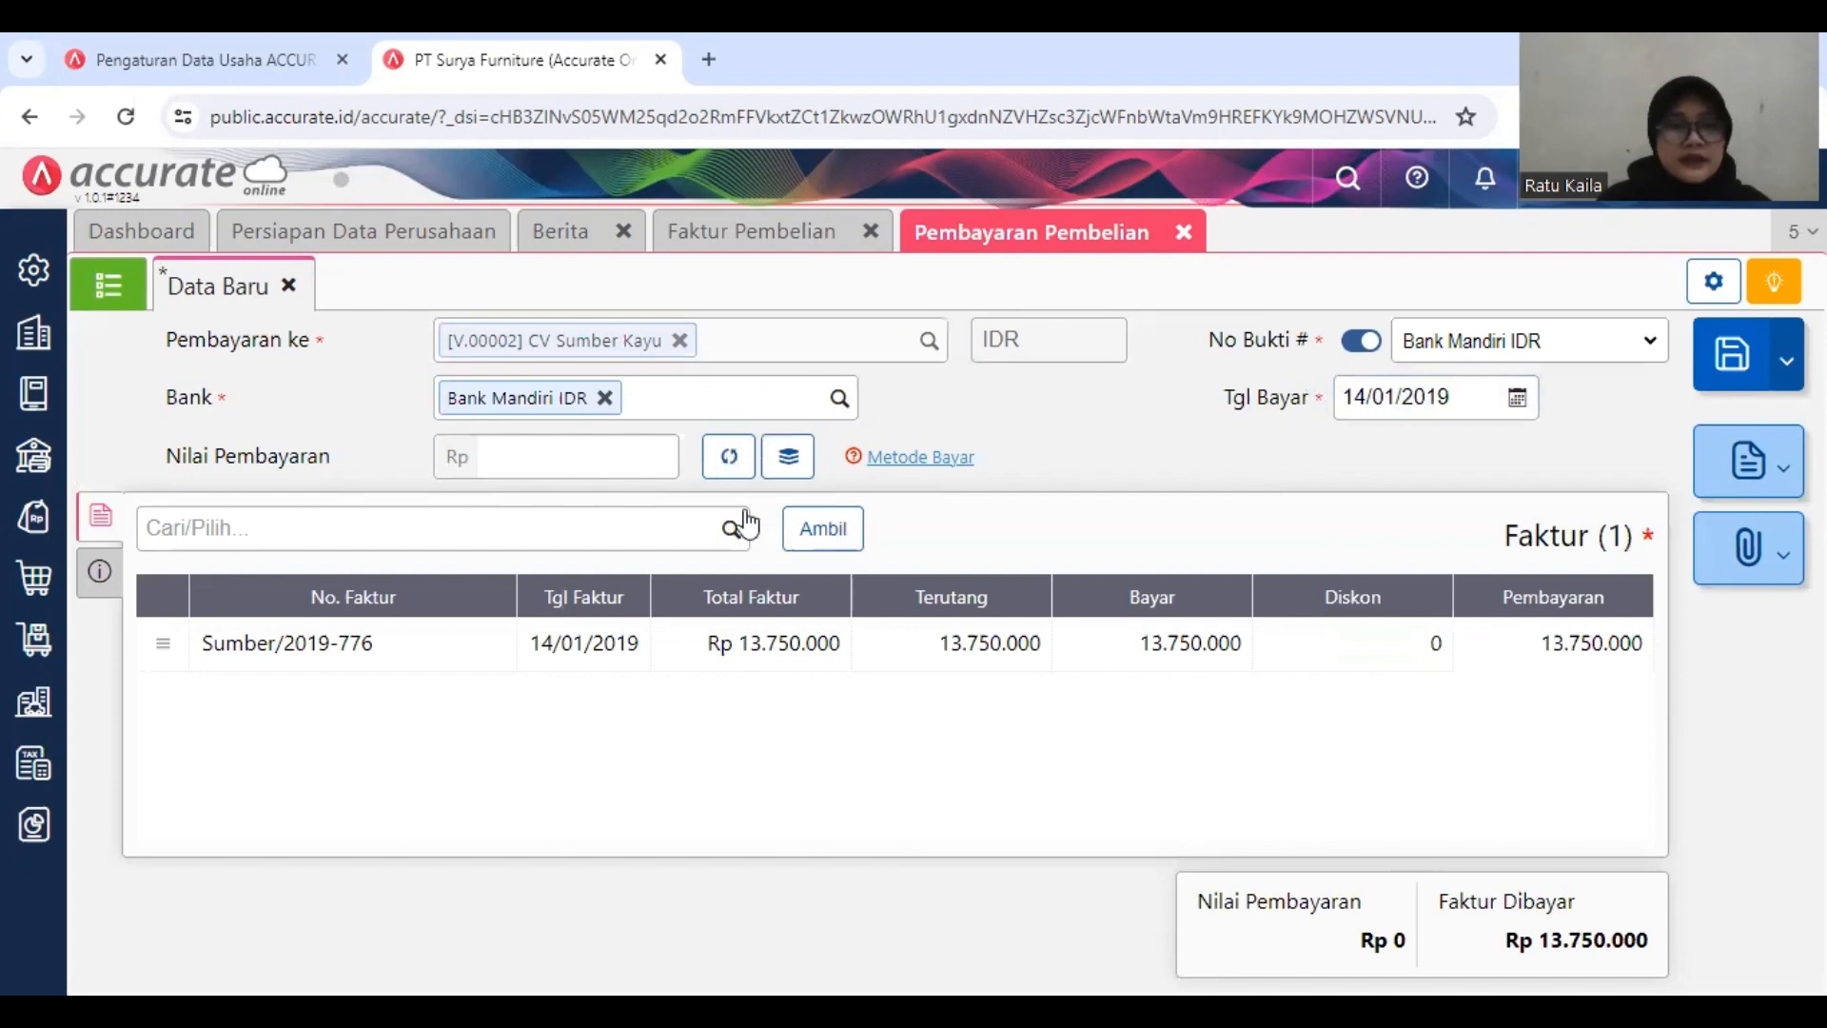
left_click(728, 460)
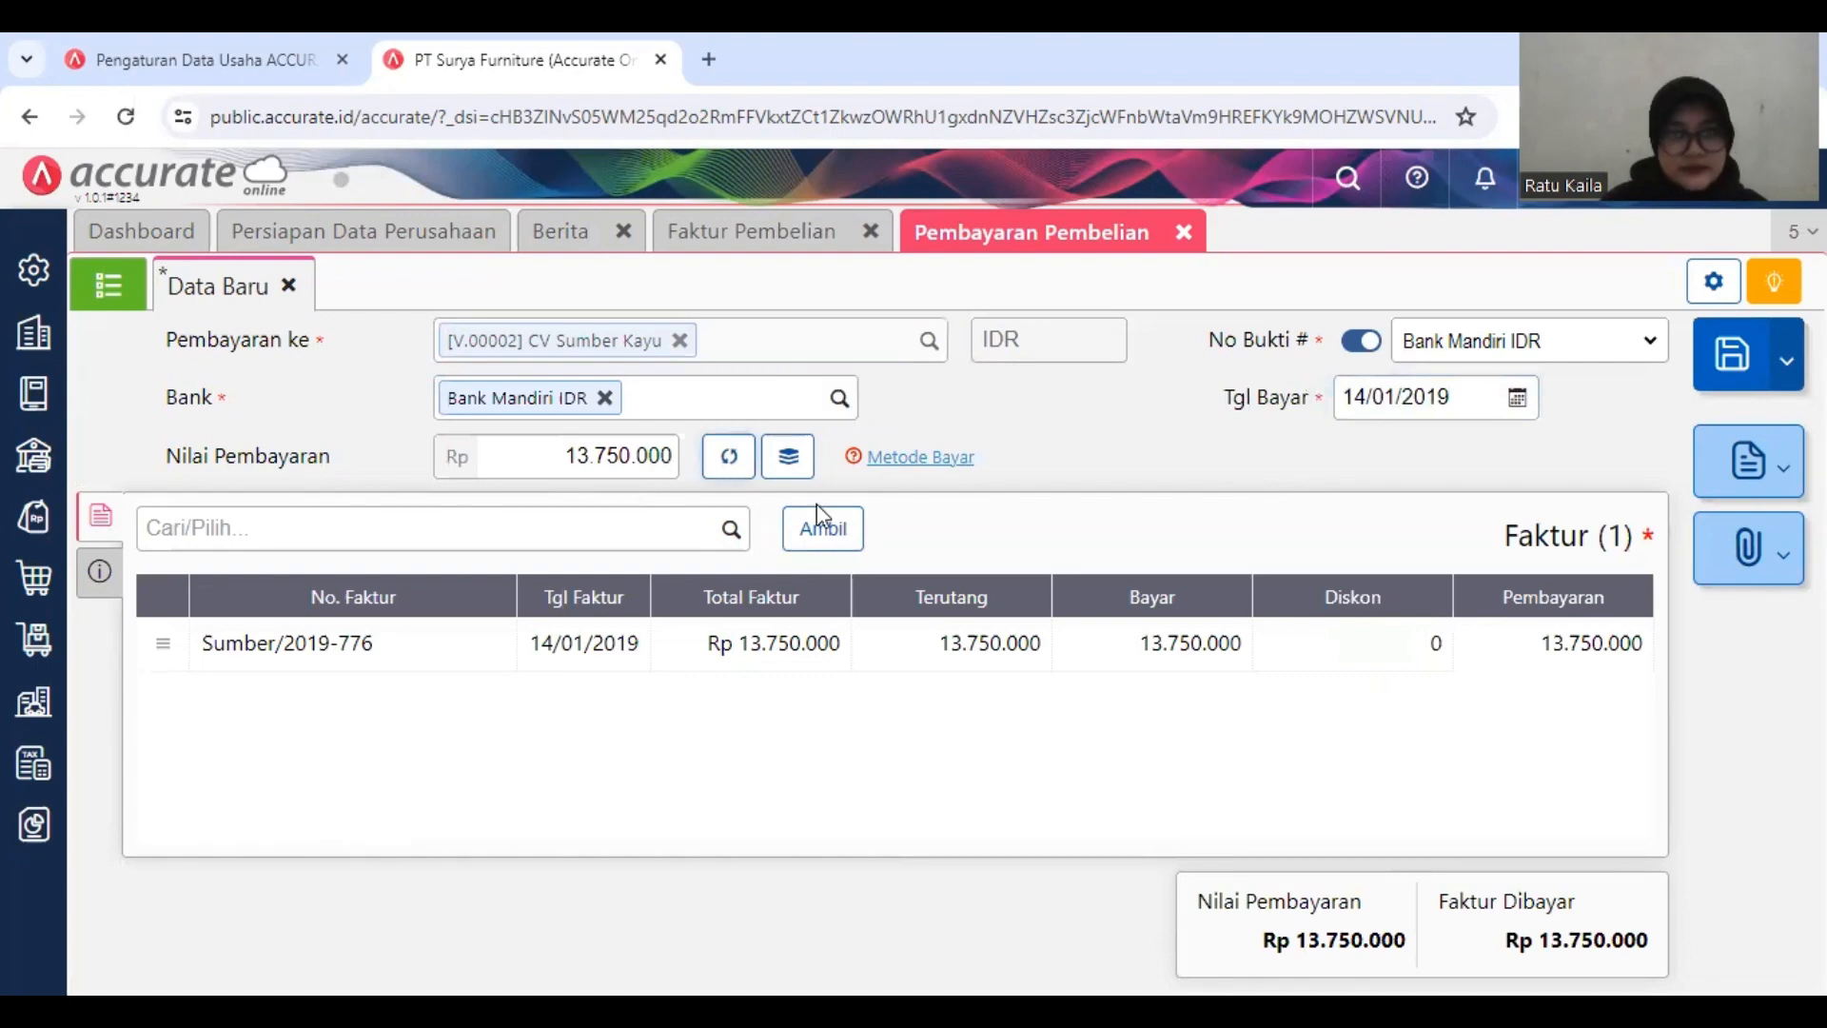
Step: Set the payment method to Transfer Bank, then save the CV Sumber Kayu payment and close the payment form
left_click(99, 576)
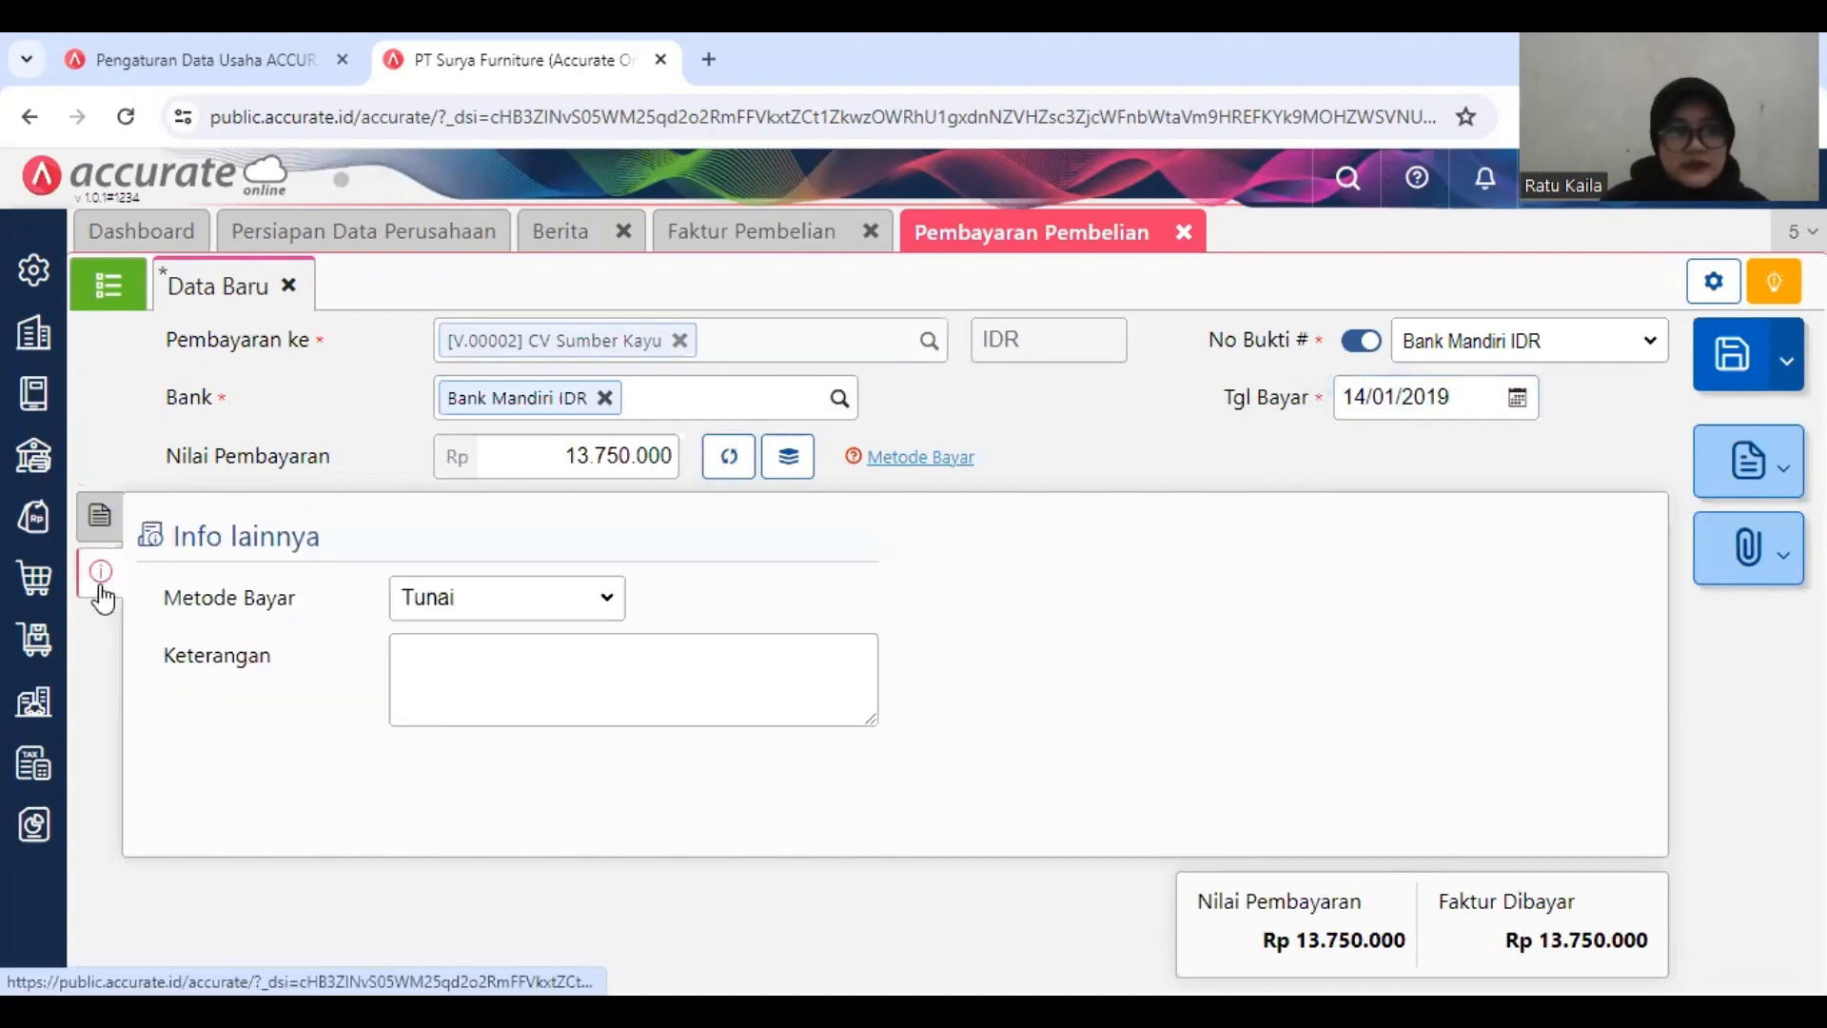
left_click(579, 609)
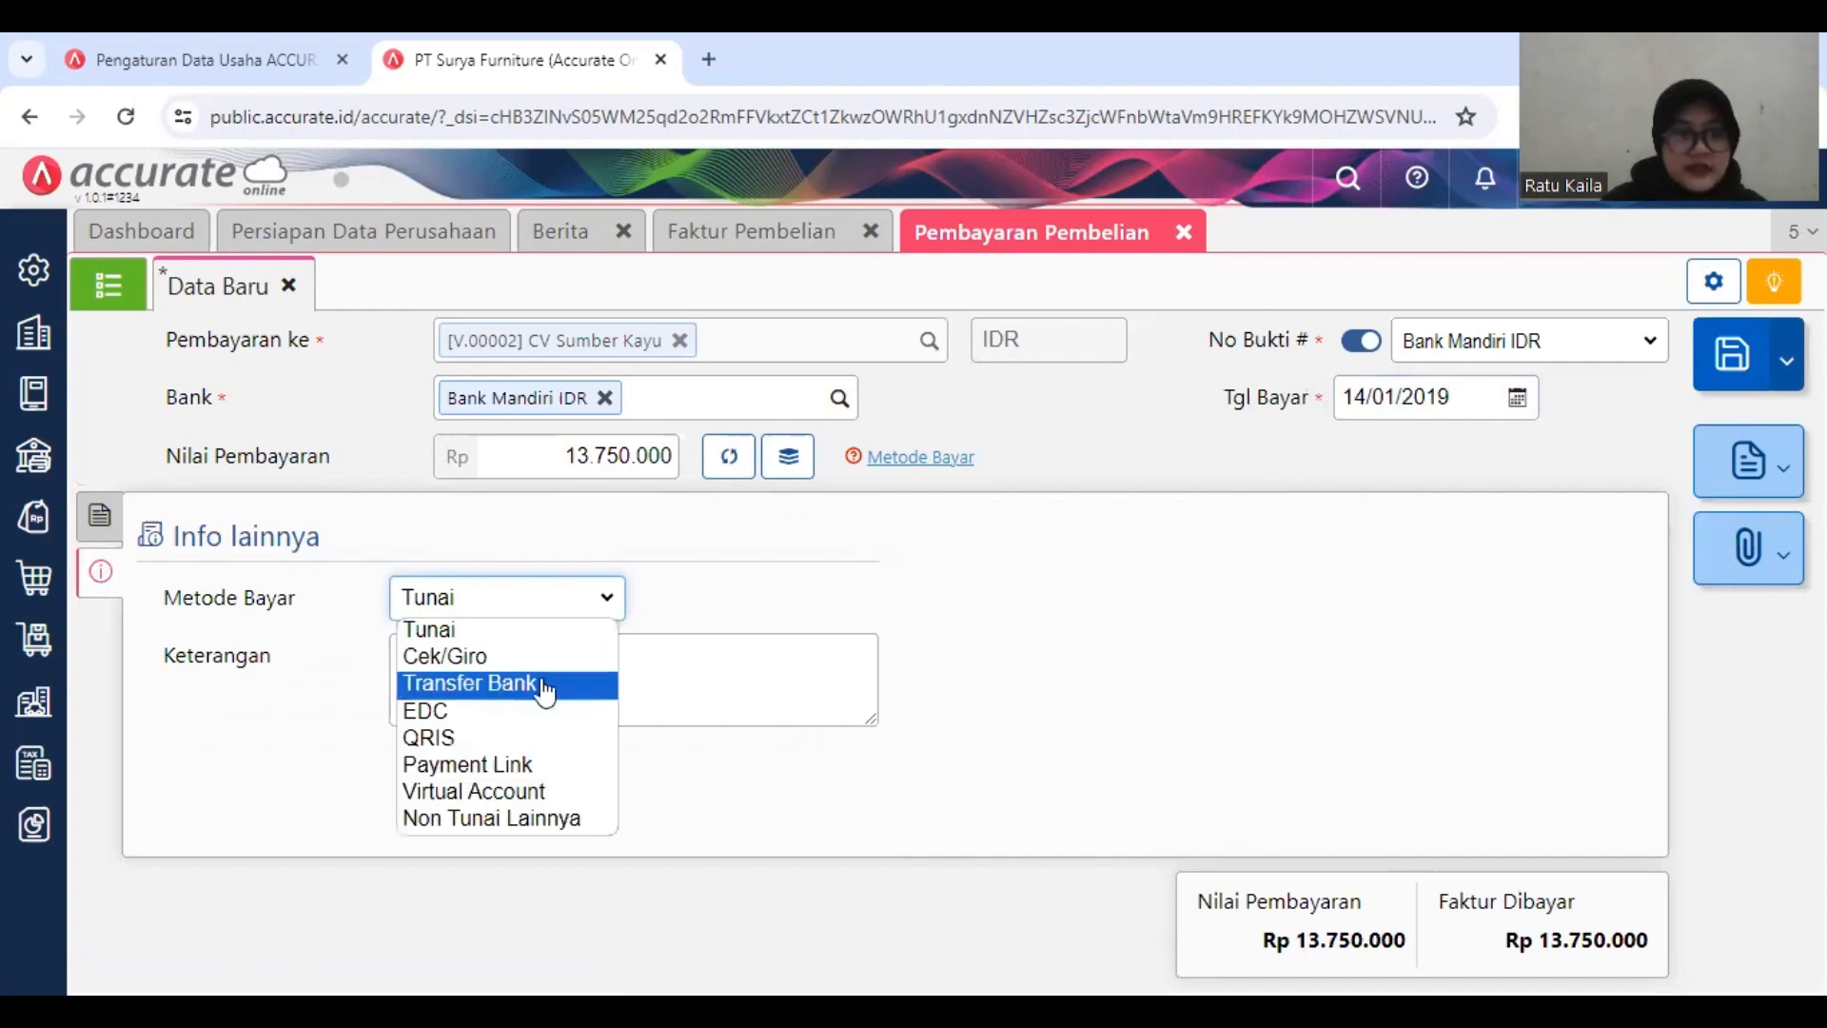
left_click(957, 586)
key("Down")
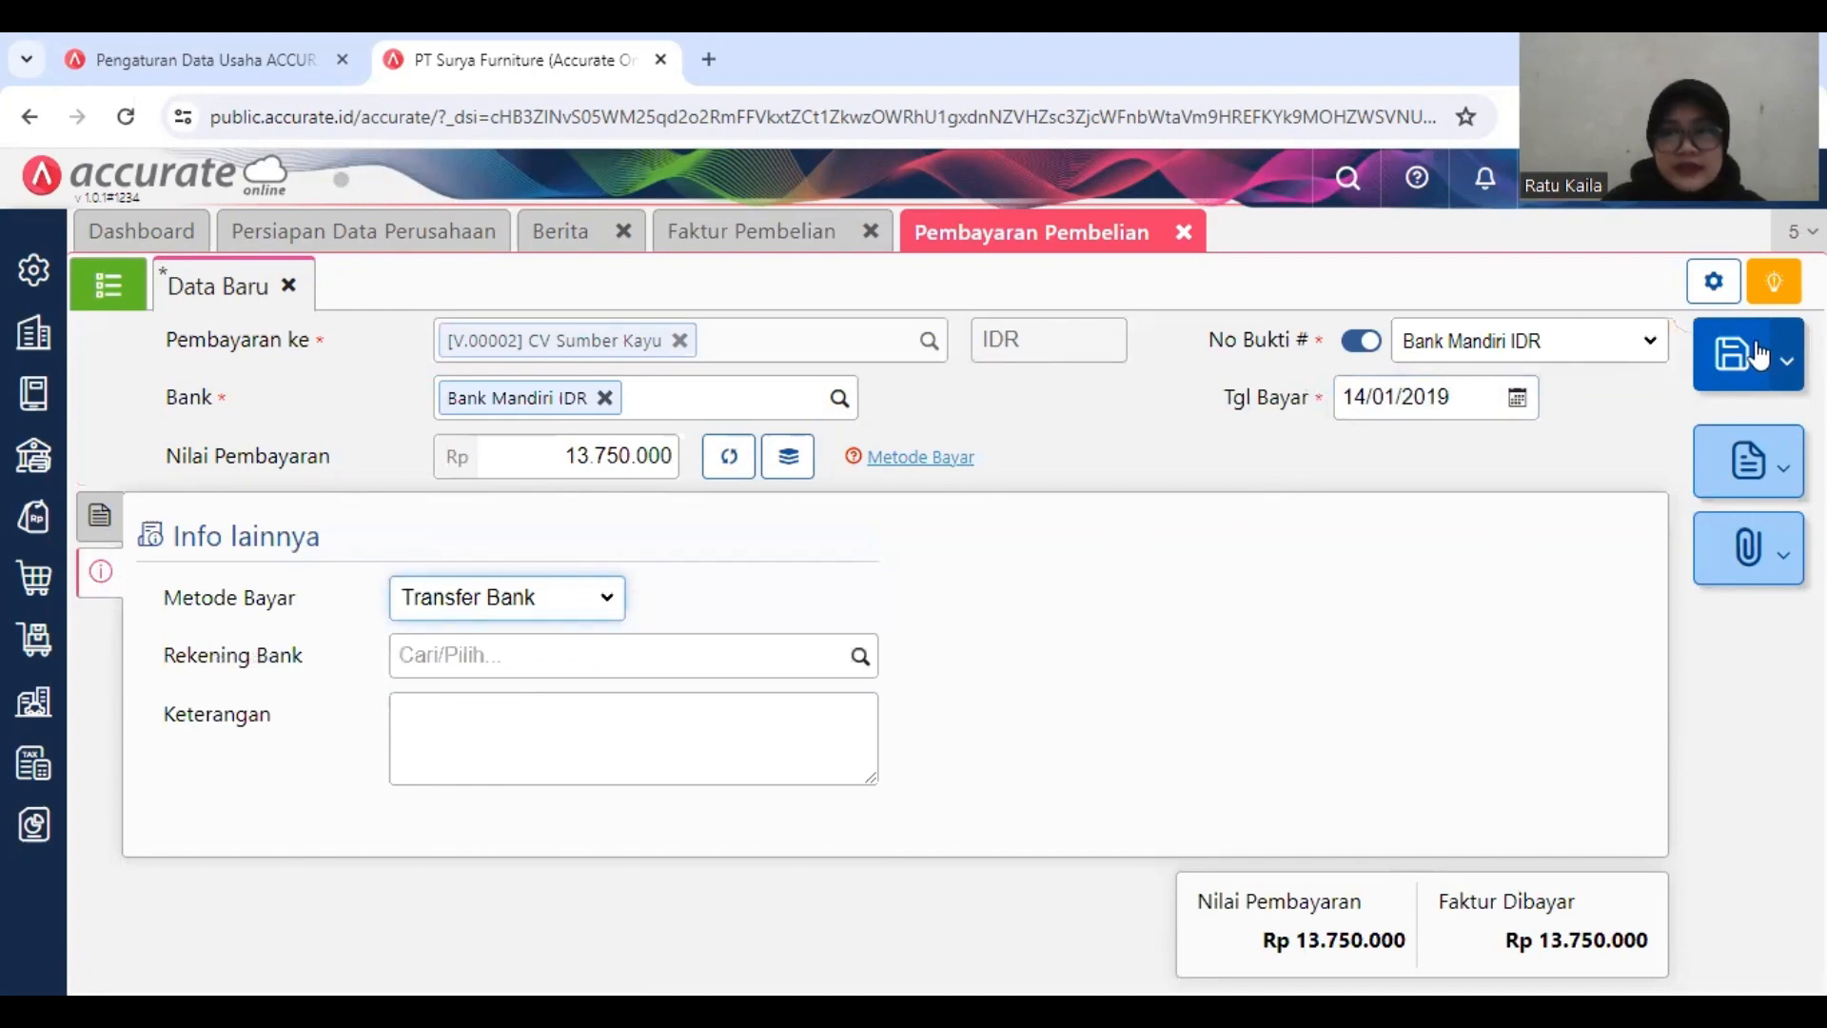
left_click(1759, 354)
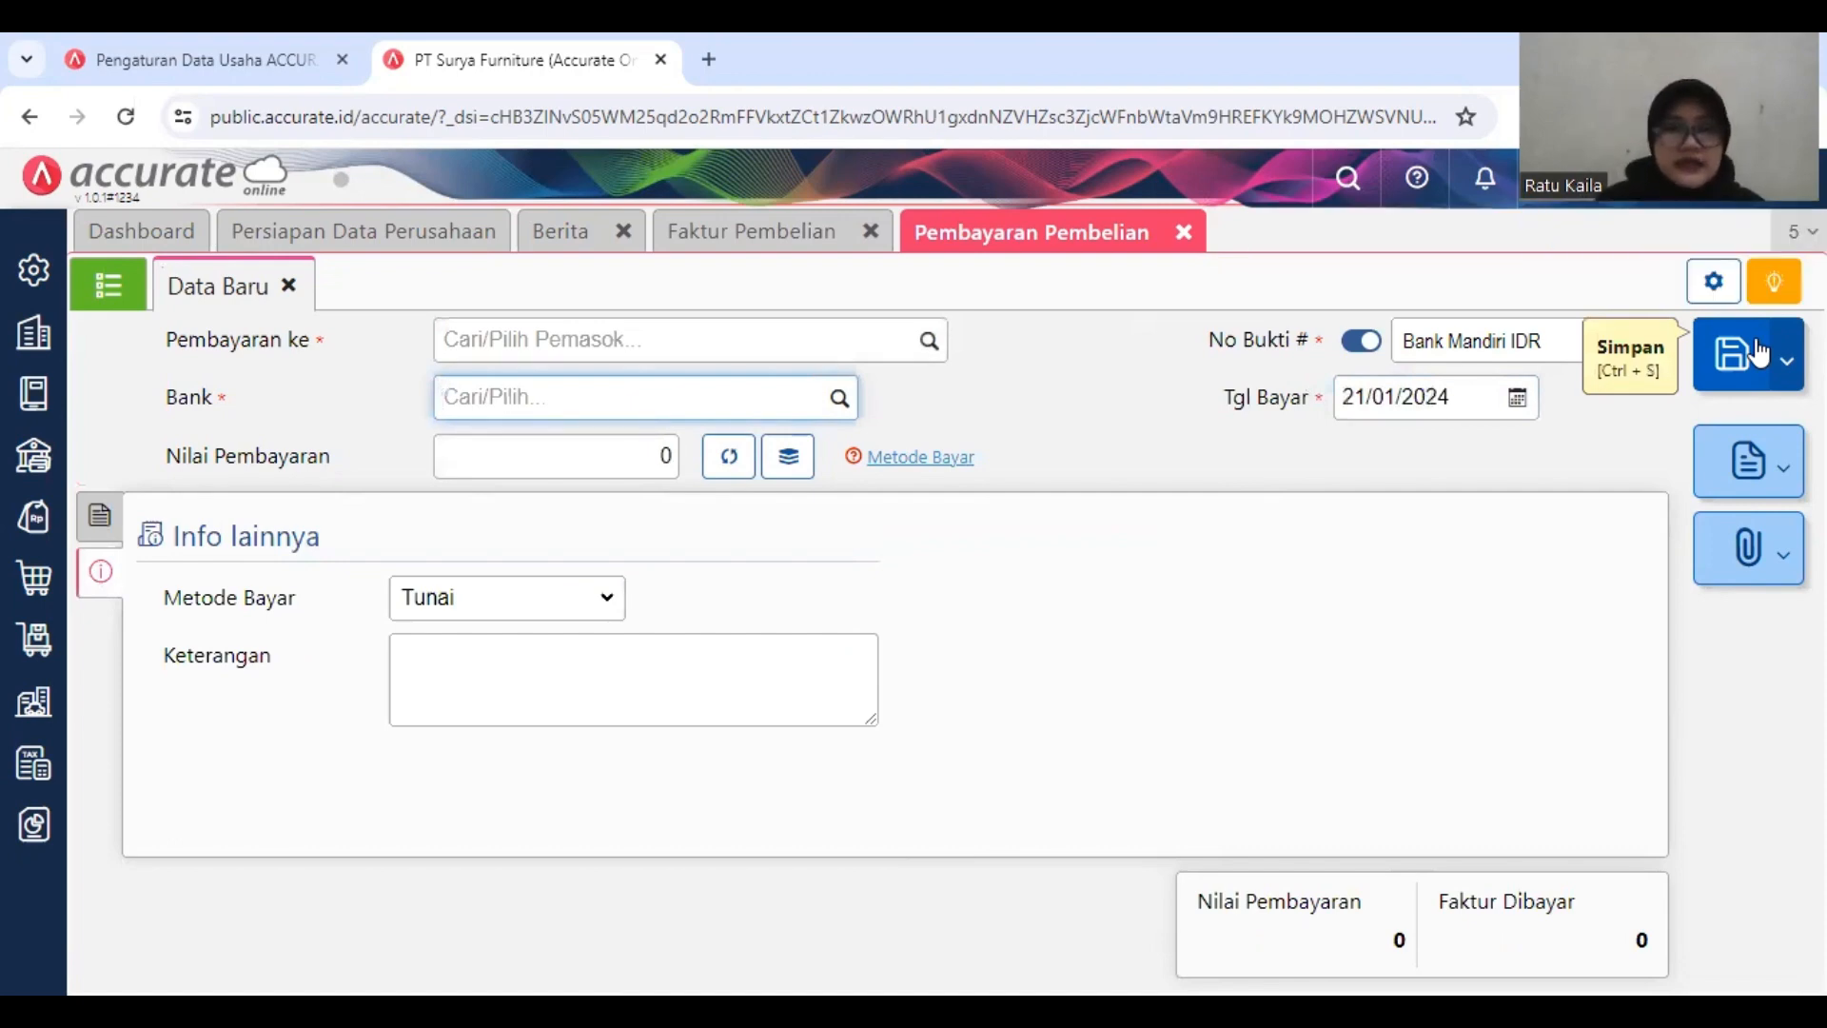
left_click(1167, 242)
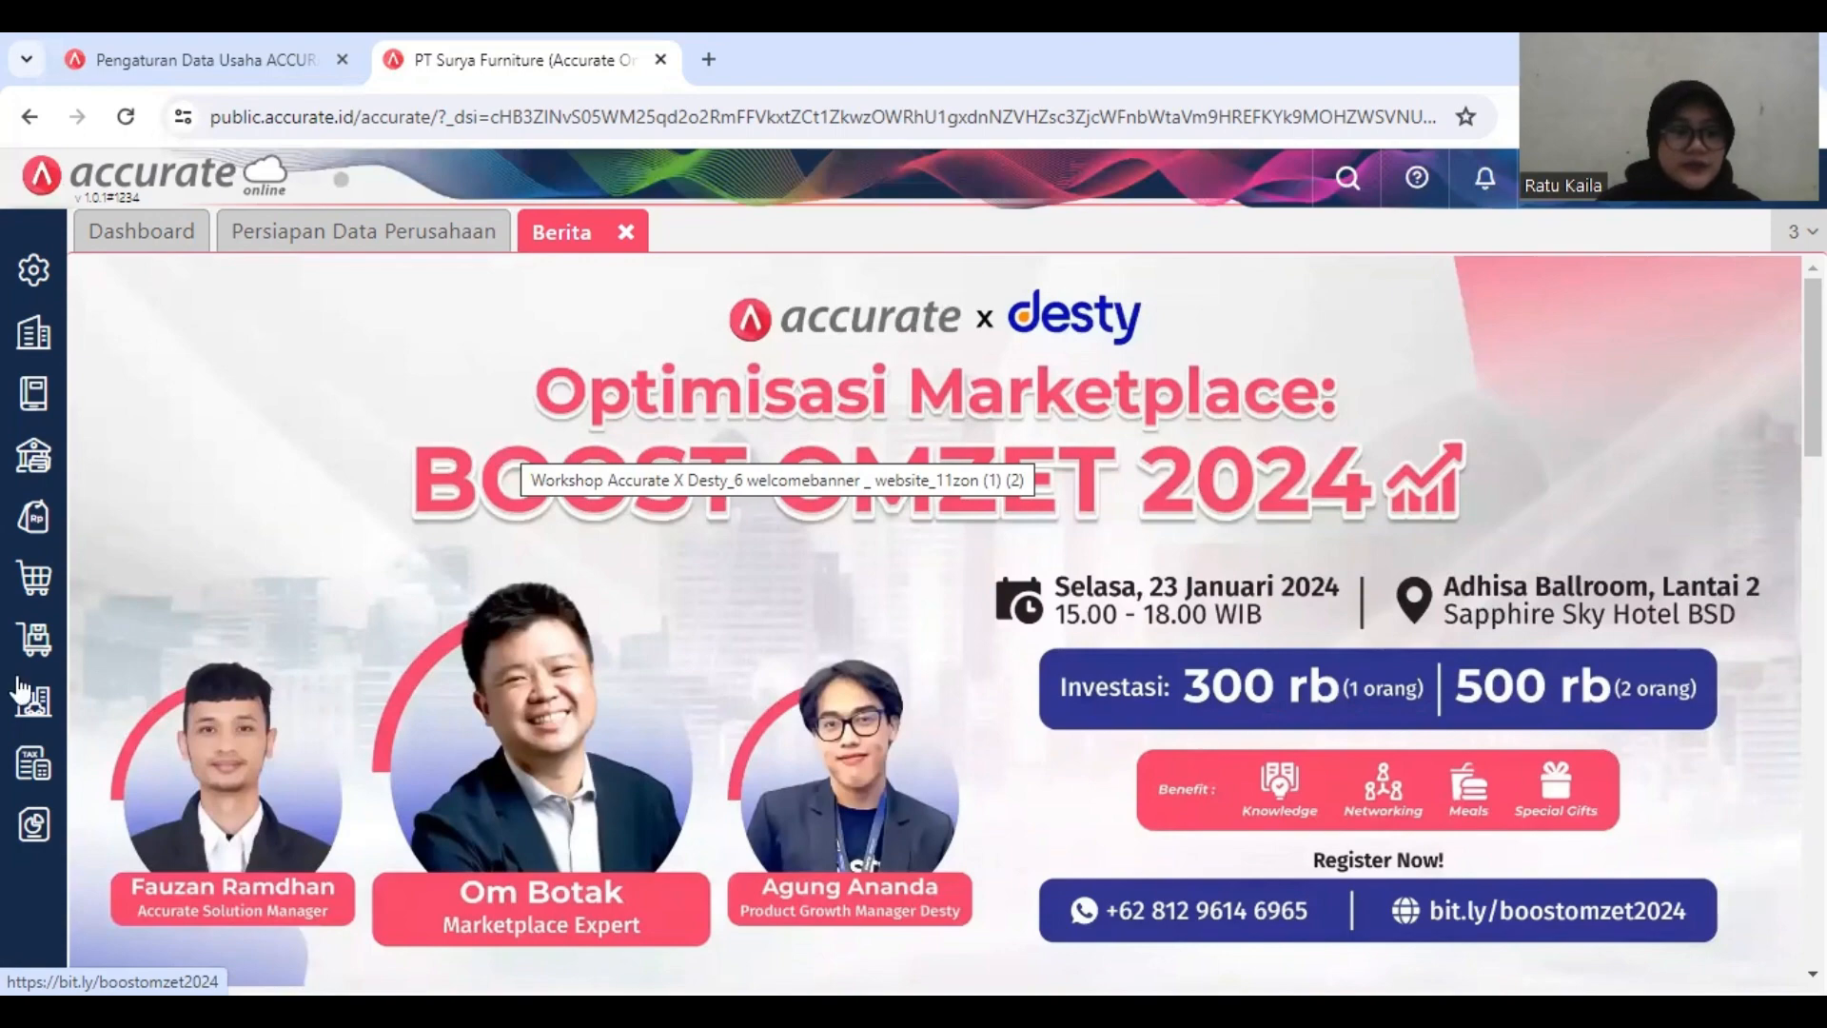
Step: Start a new goods receipt (Penerimaan Barang) and choose CV Sumber Kayu as the supplier
left_click(33, 577)
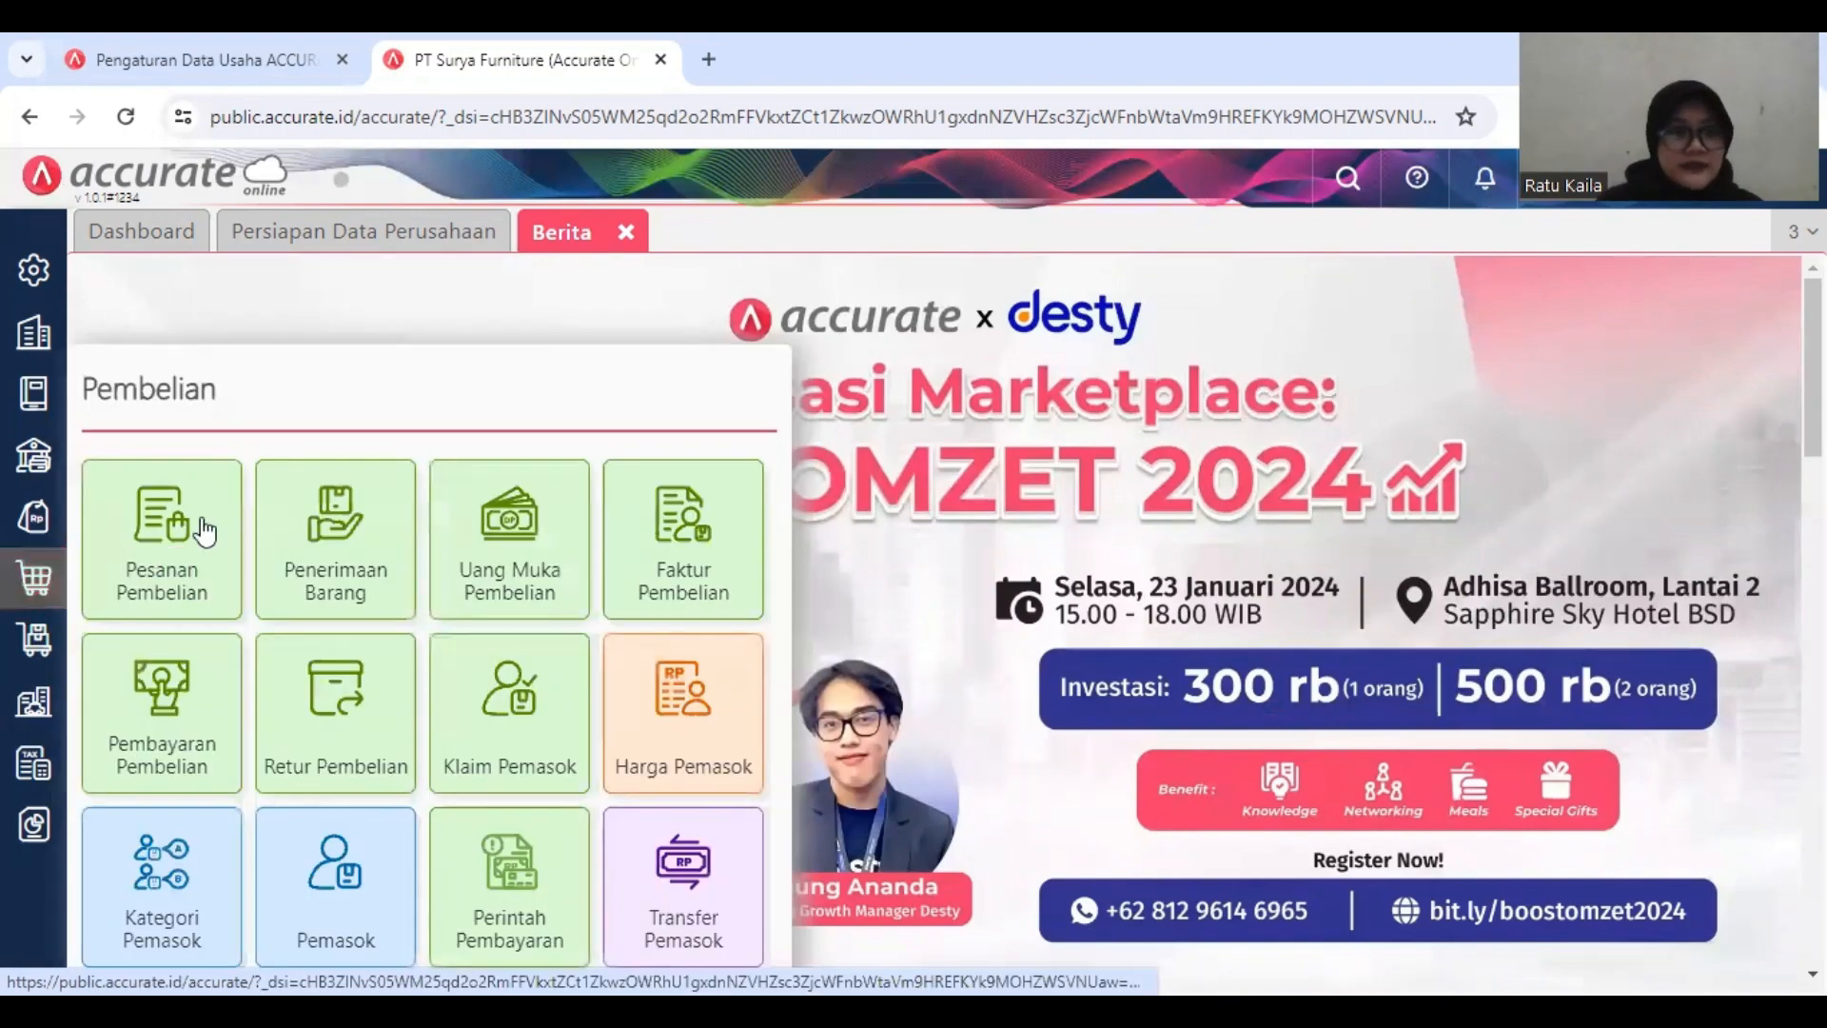
left_click(342, 544)
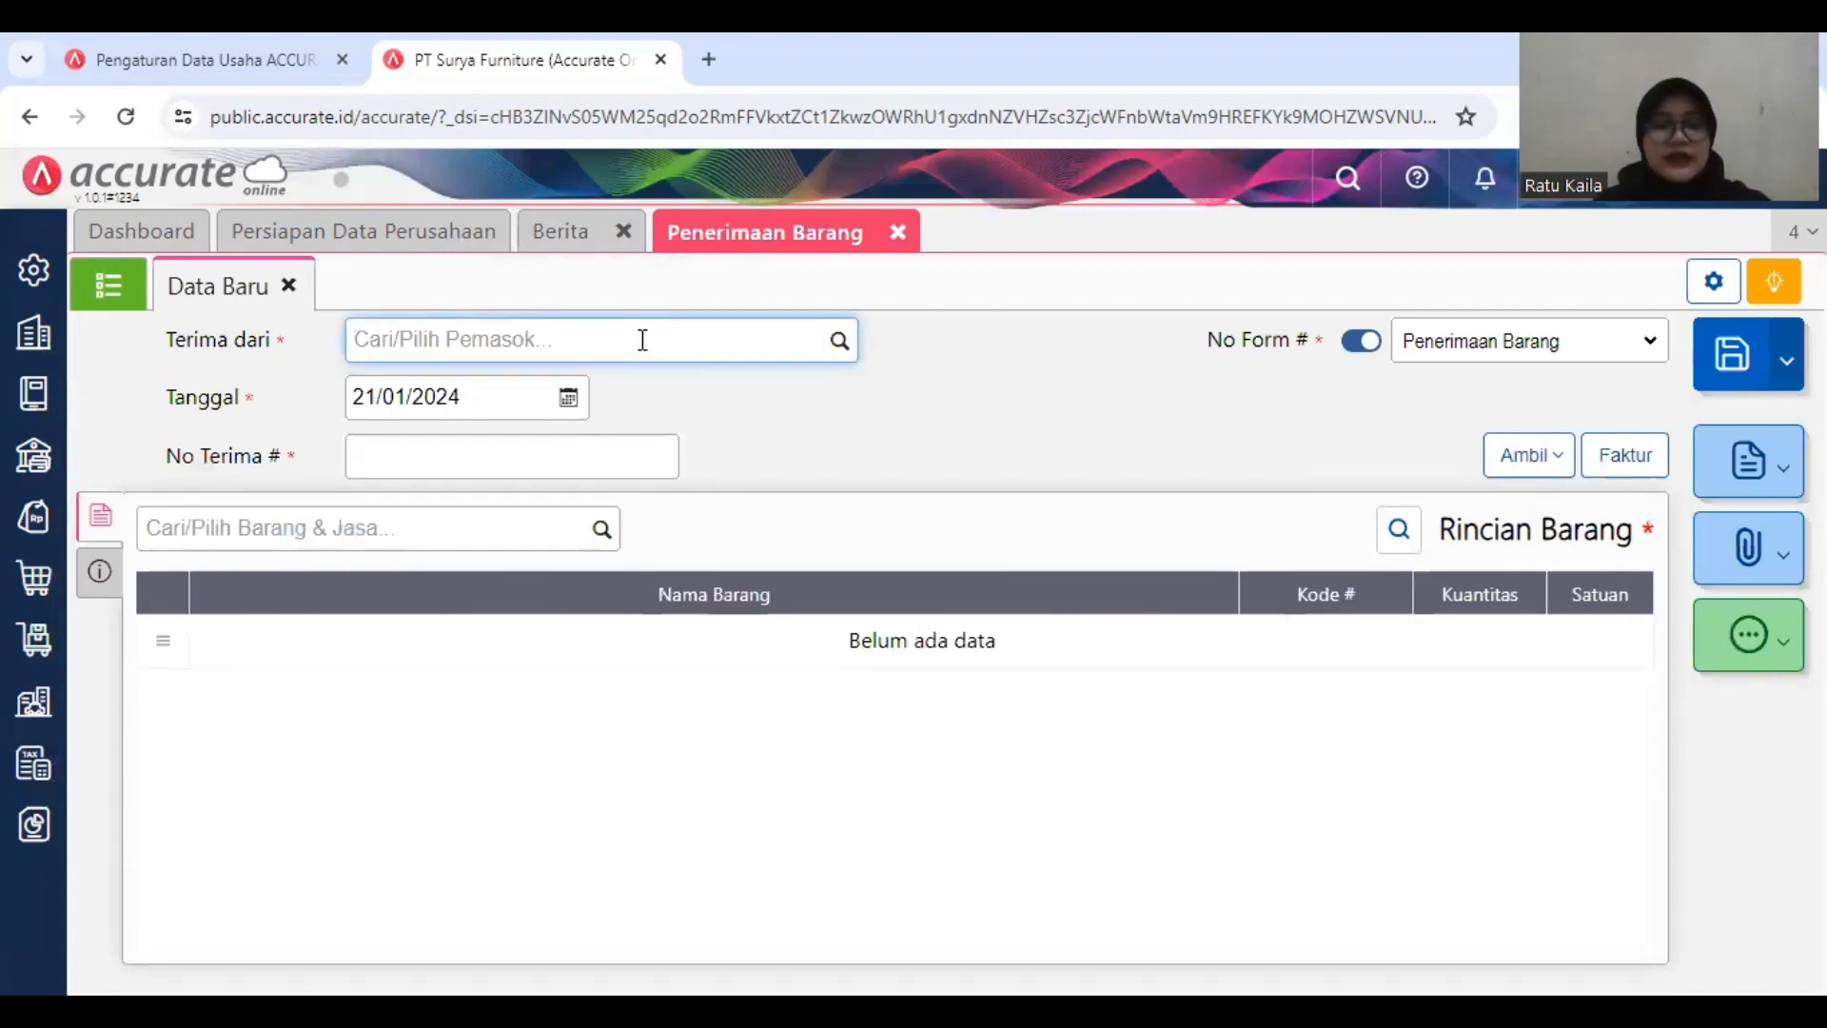
type("su")
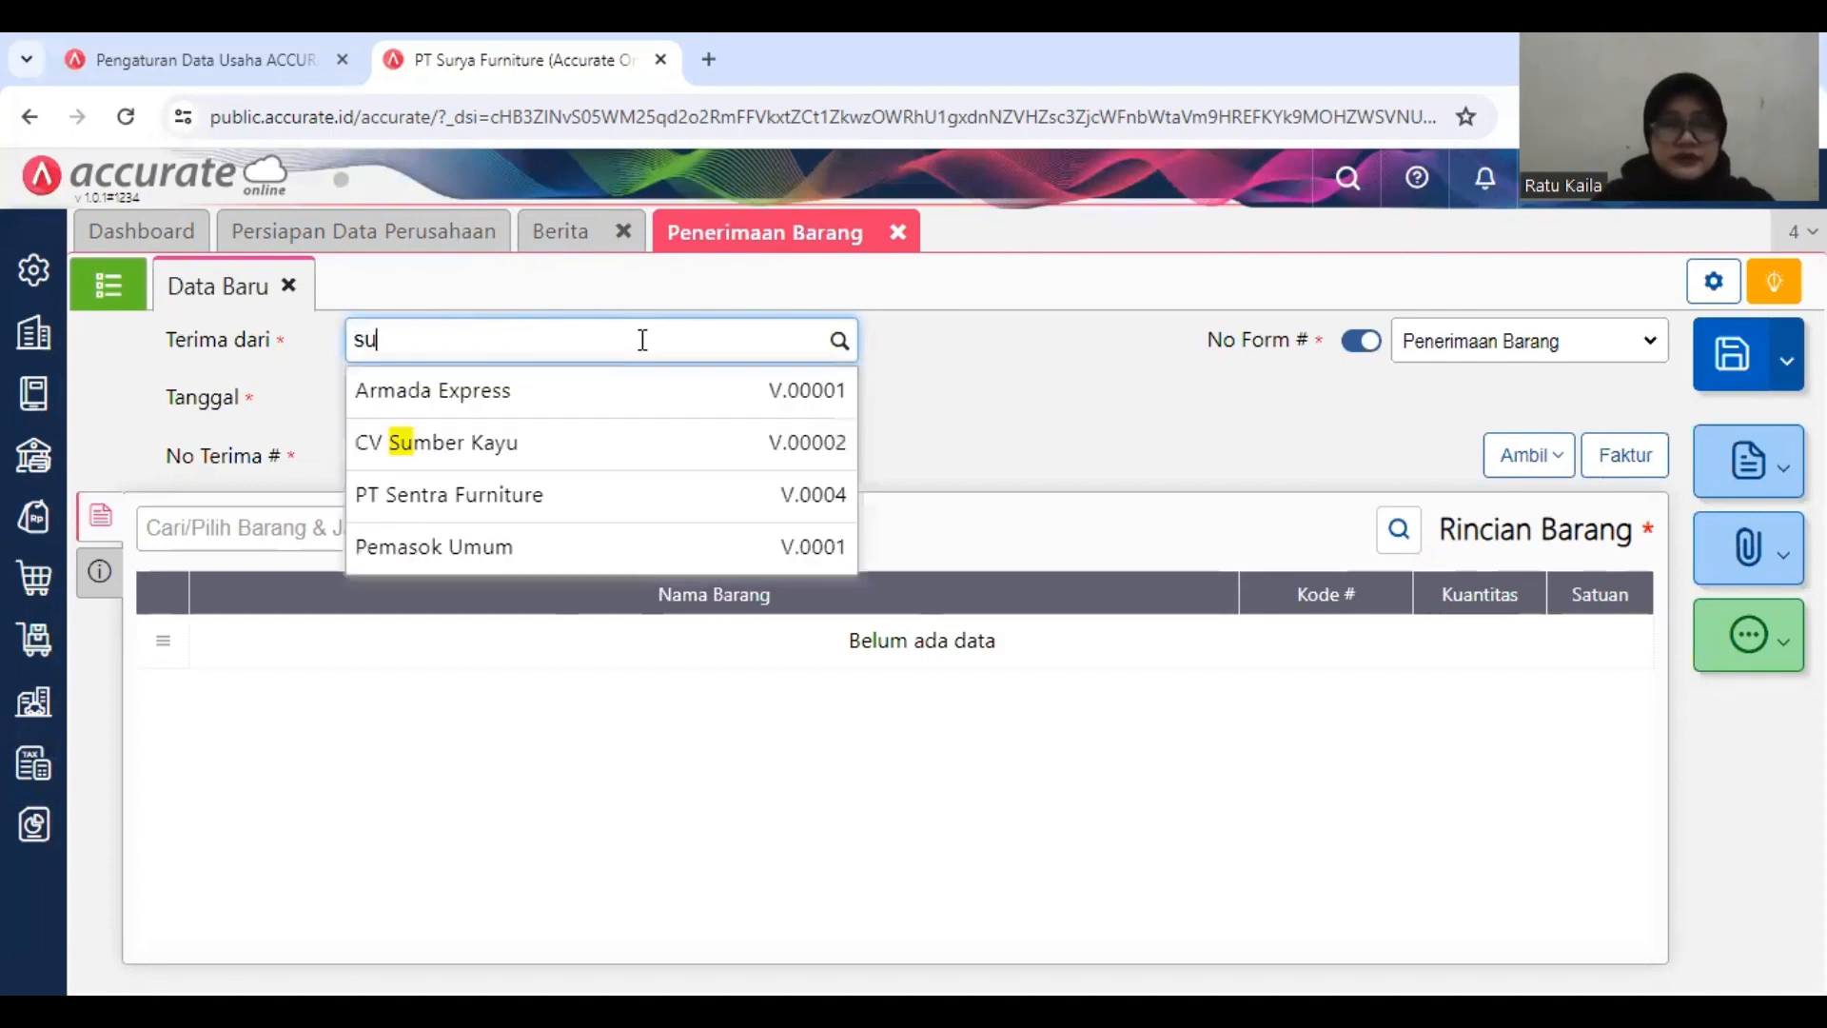
type("mber")
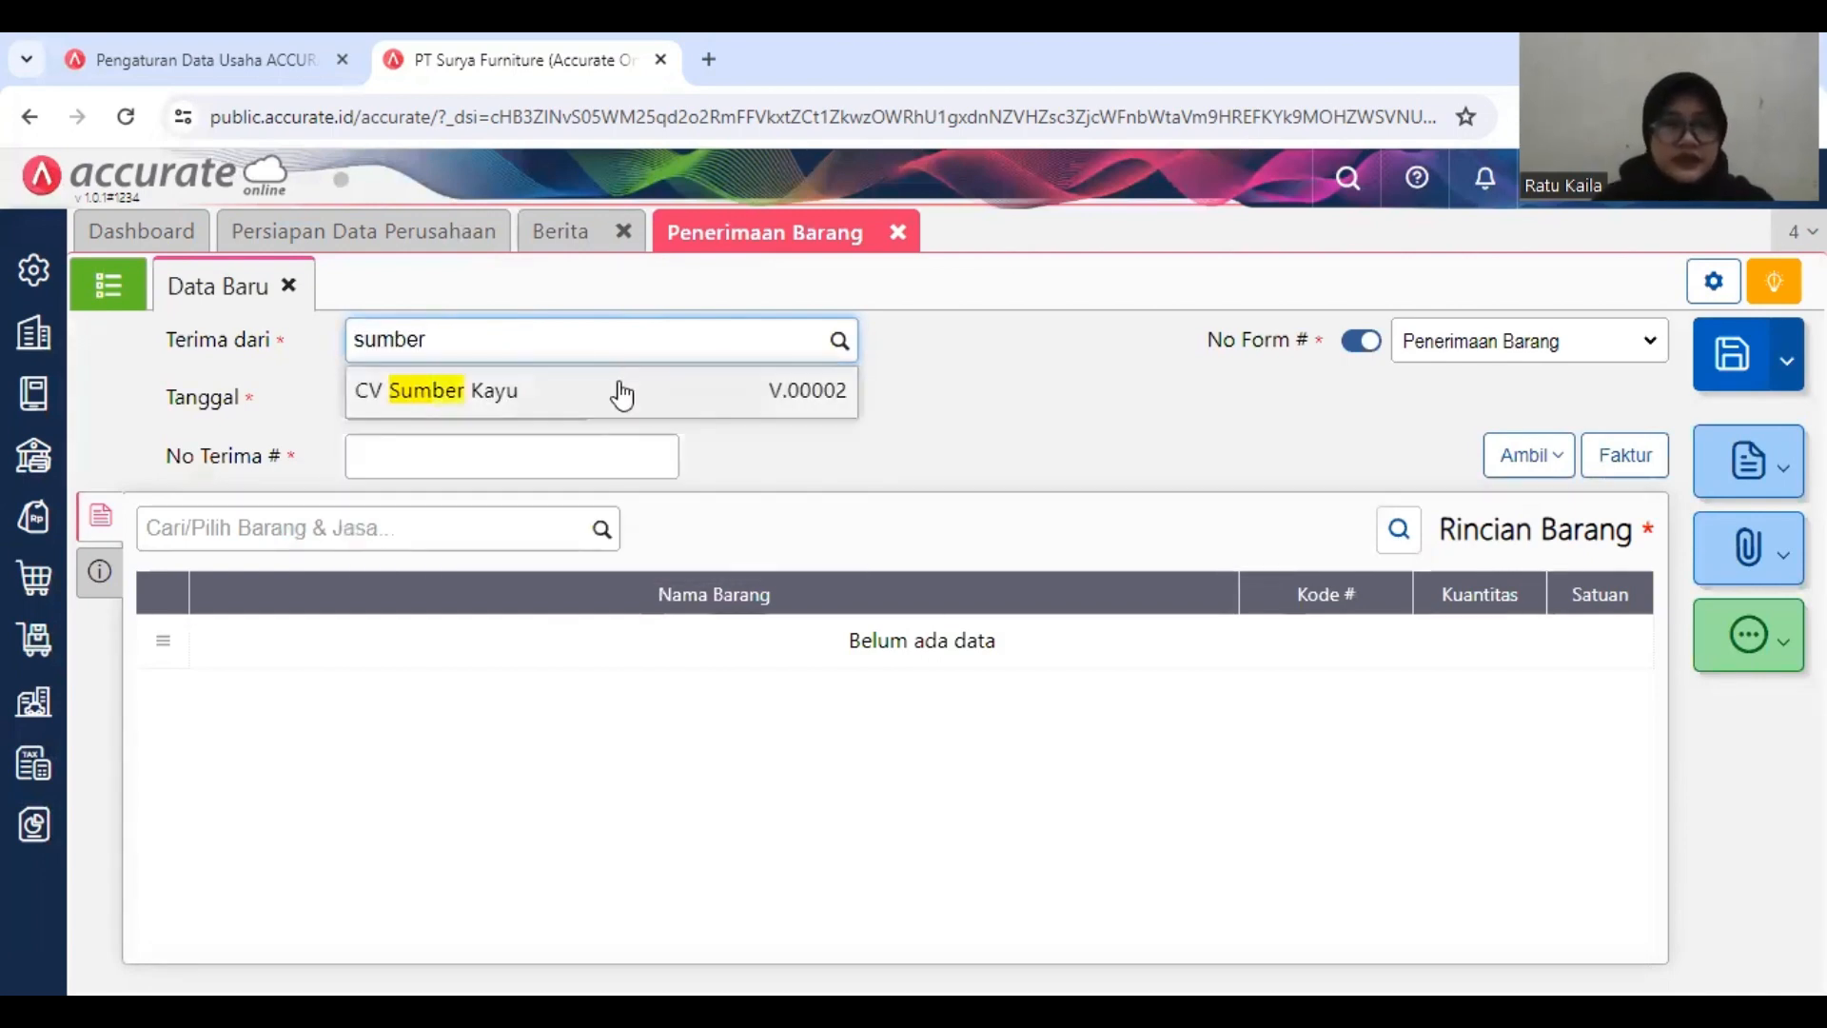
left_click(626, 392)
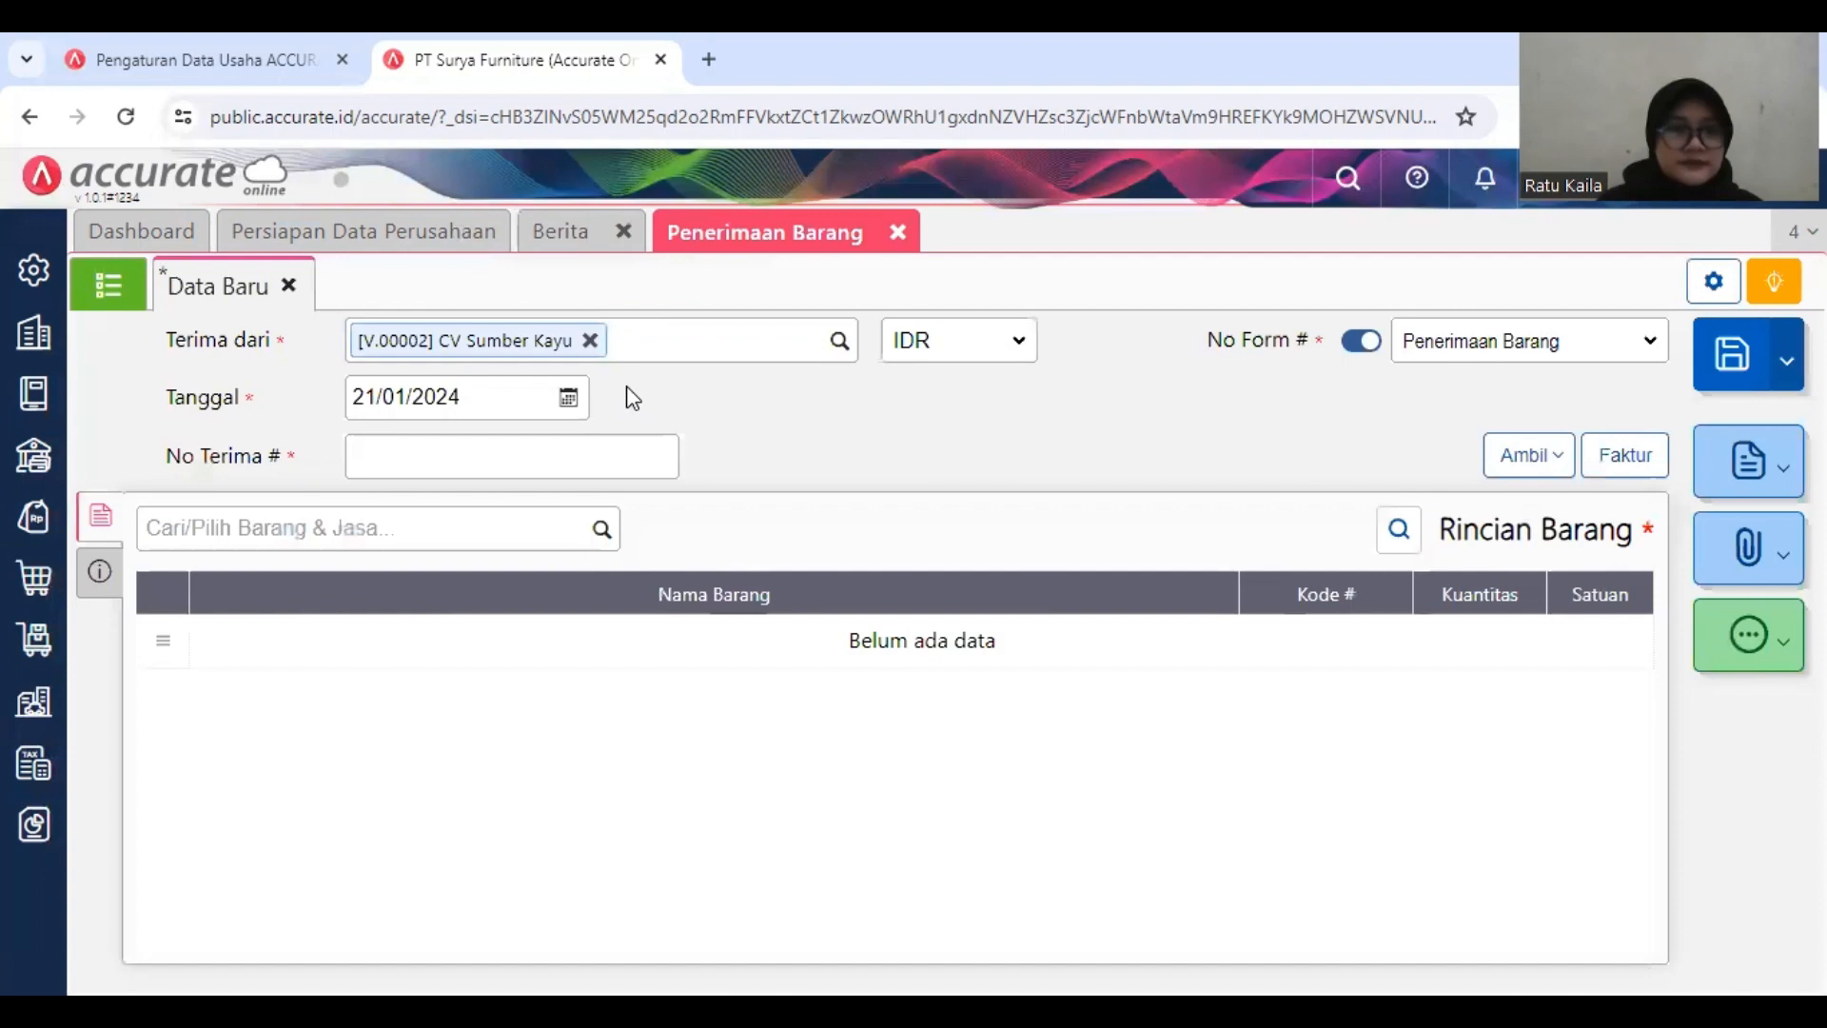
Step: Set the goods receipt date to 15/01/2019
left_click(493, 393)
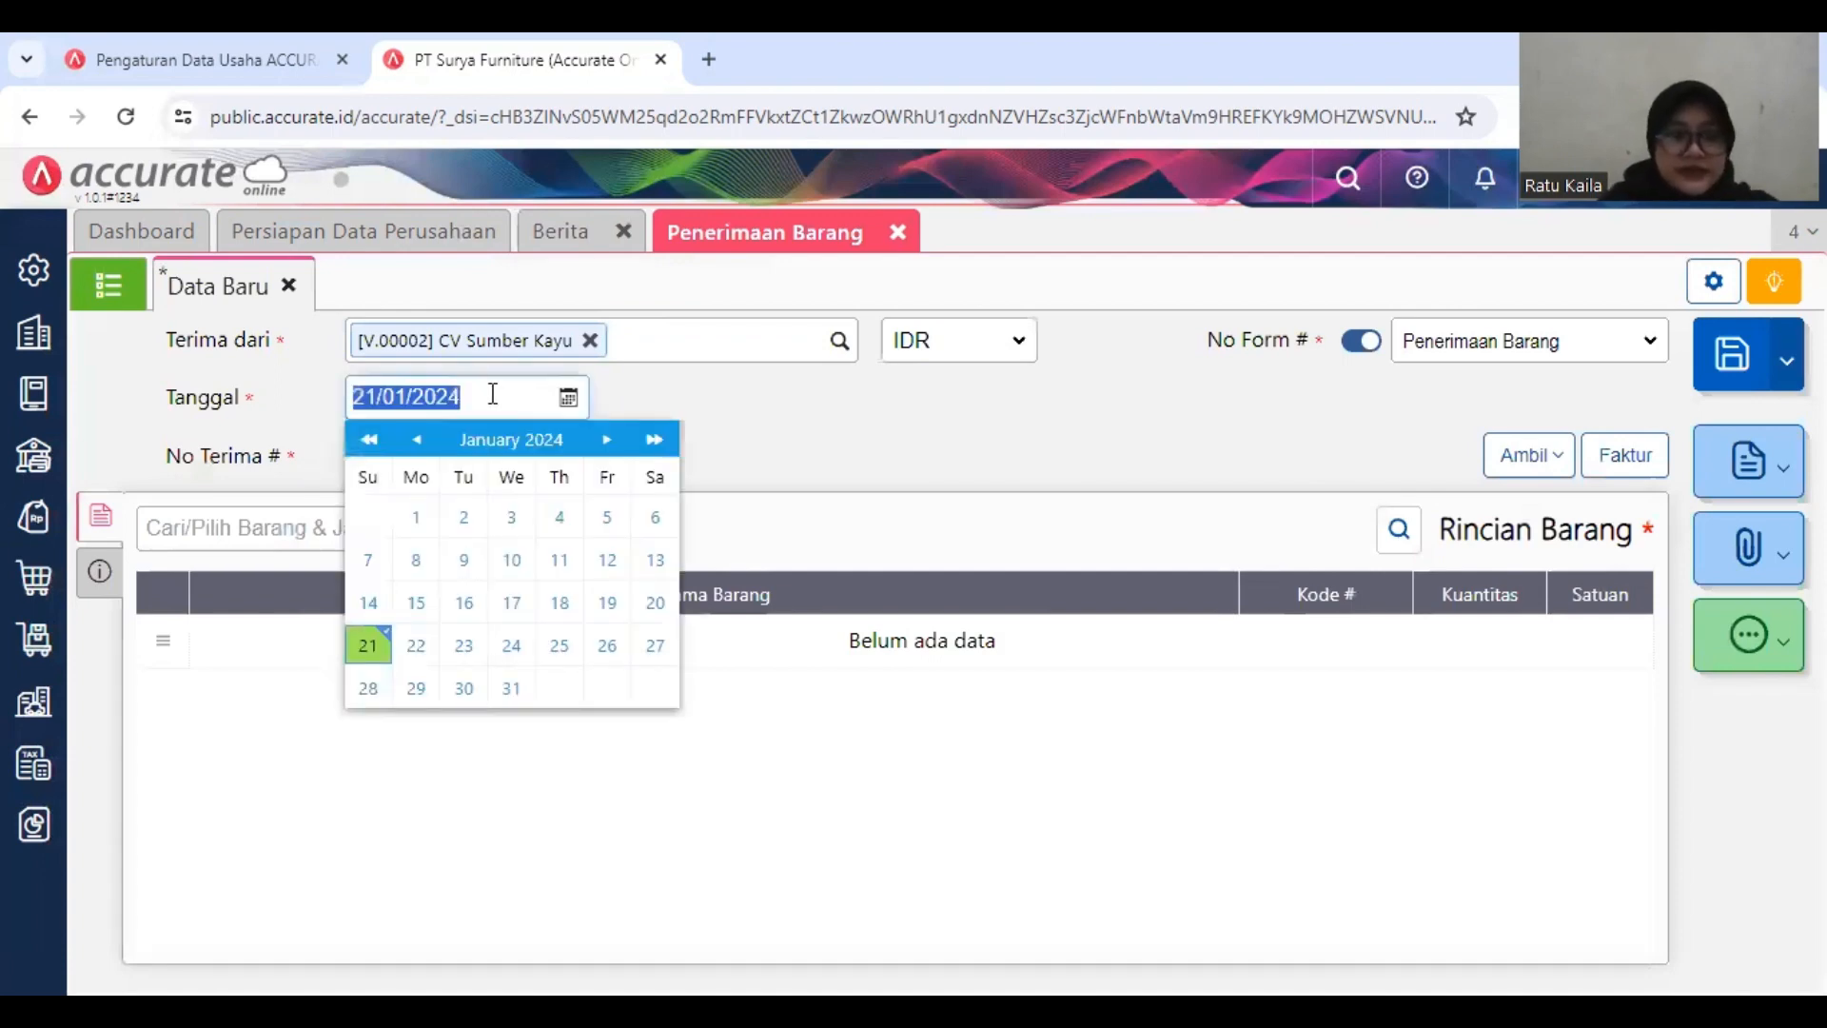
type("15/")
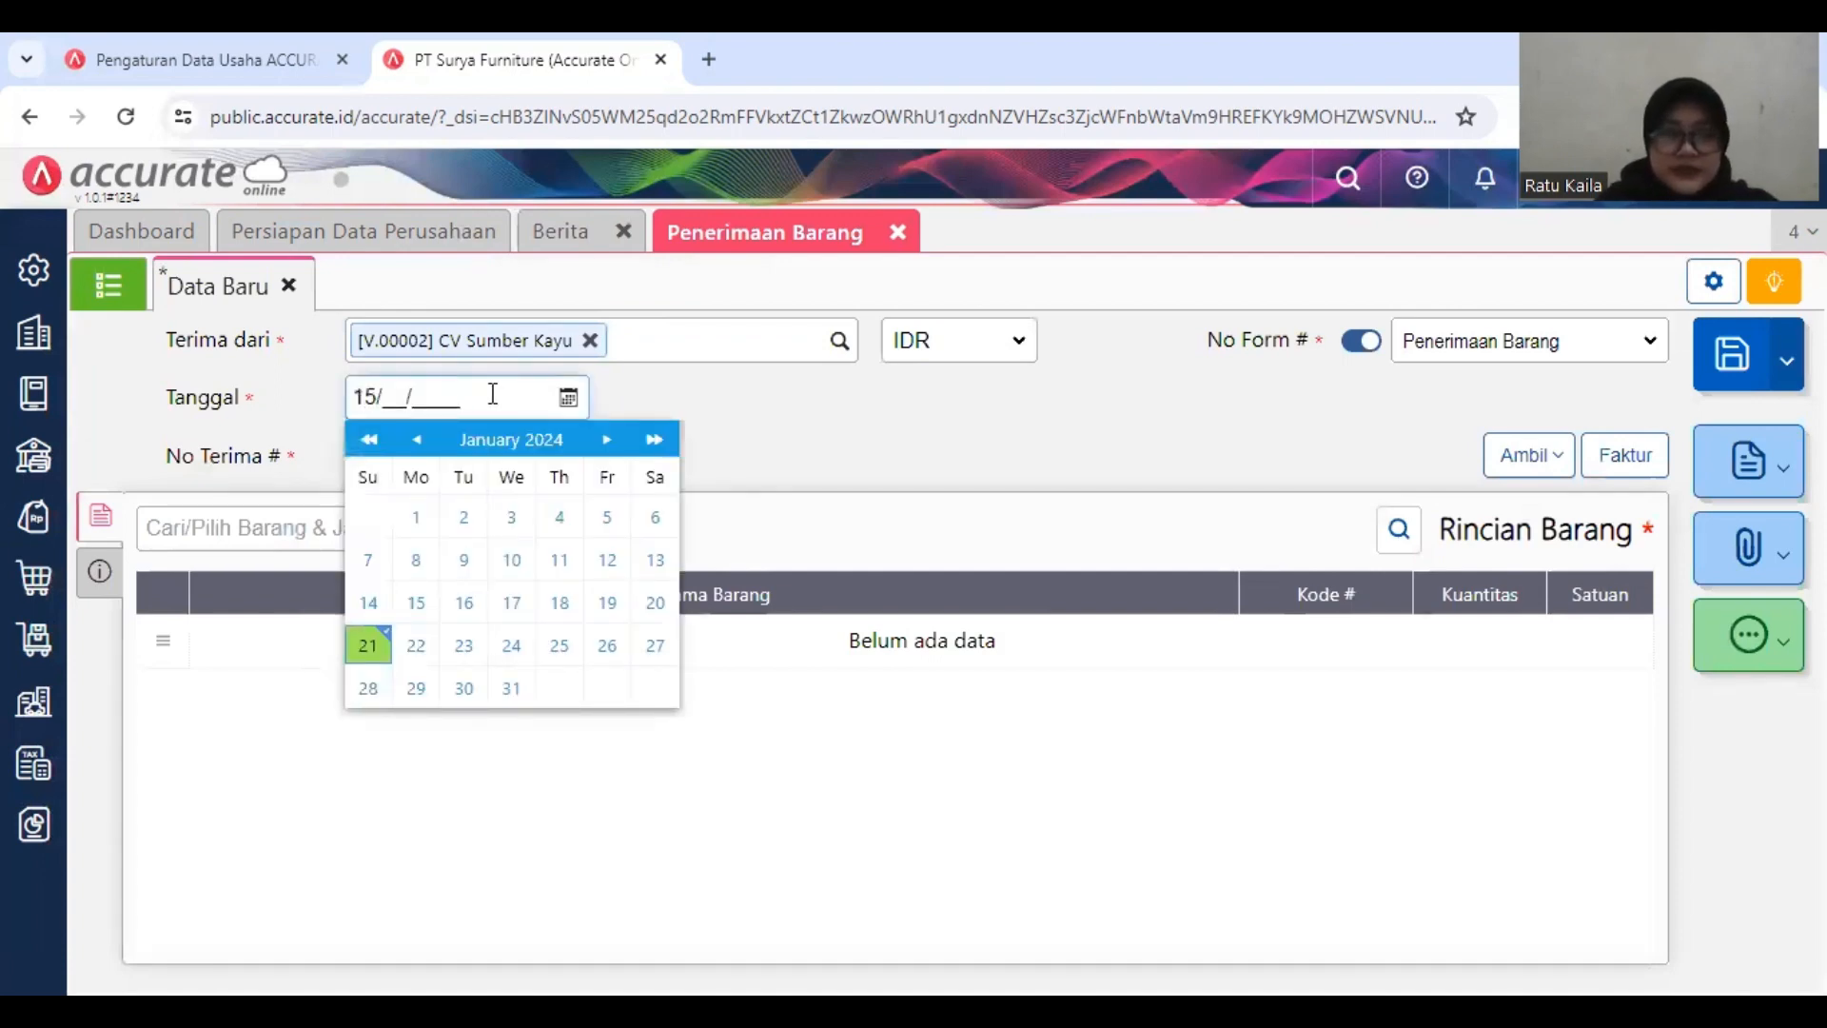
type("01/2019")
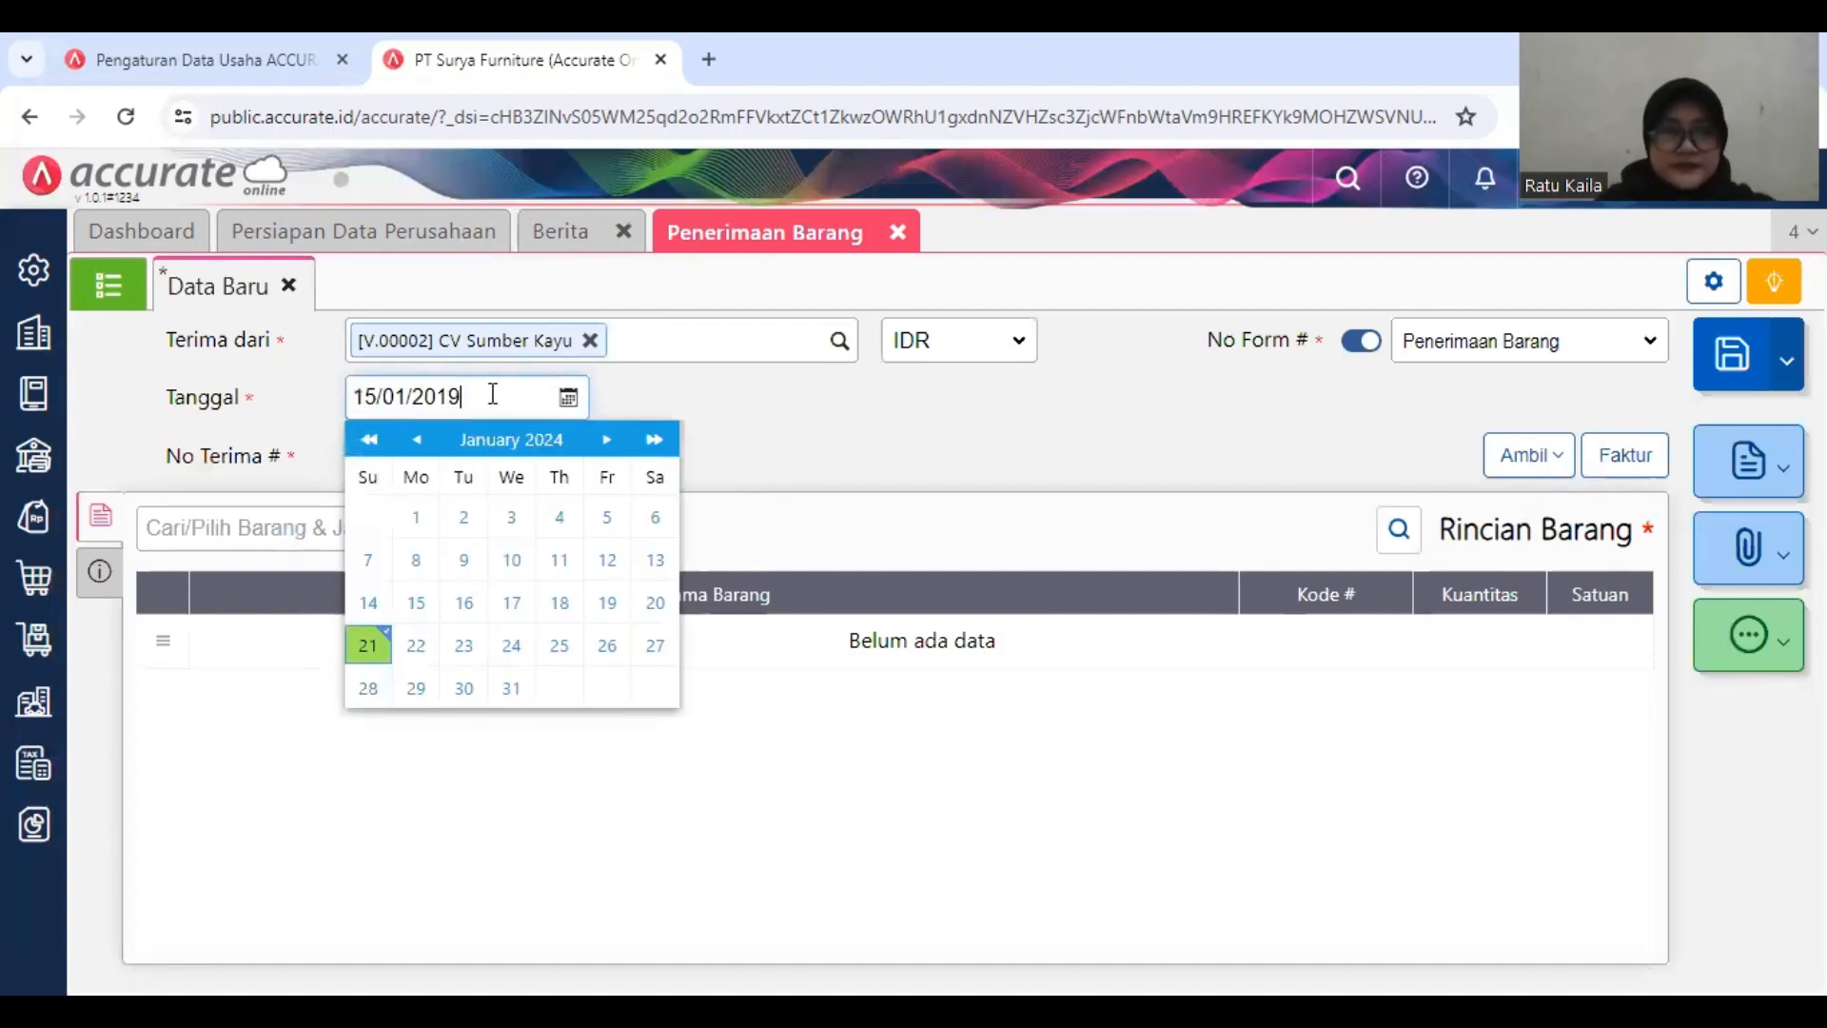
left_click(657, 396)
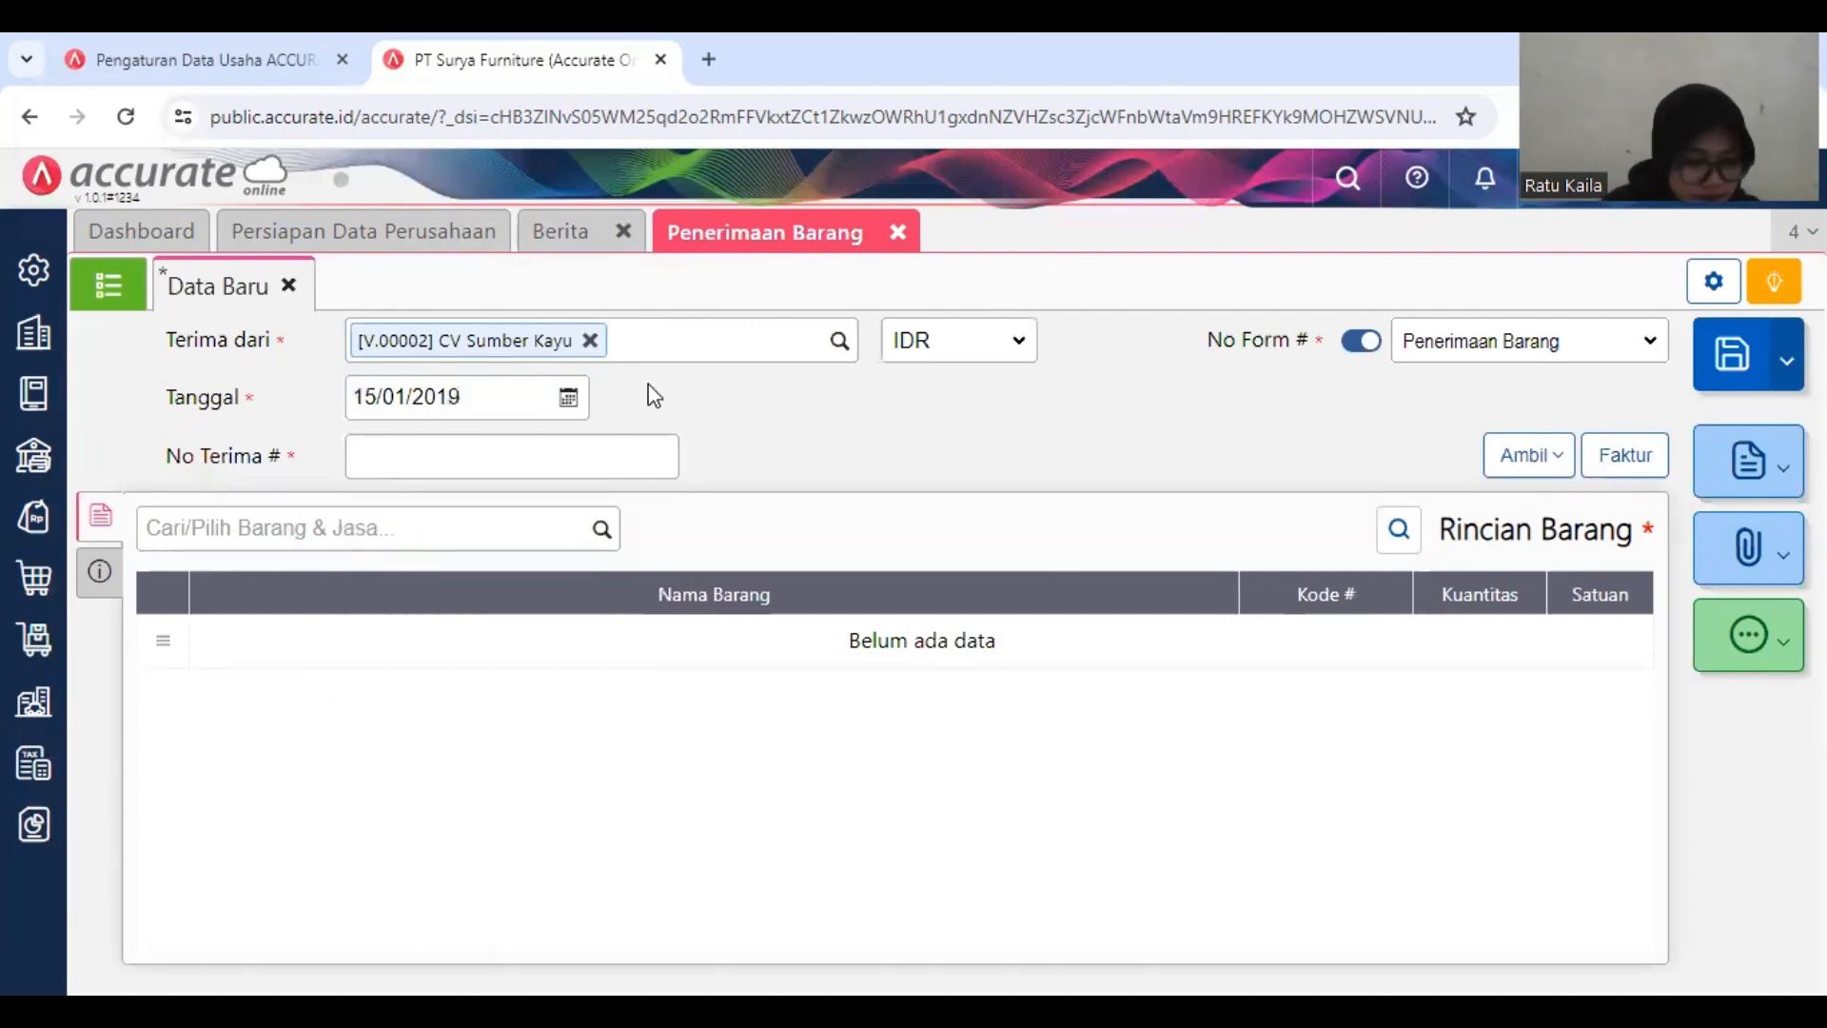
Step: Enter Sumber/2019-776 as the receipt number (No Terima) of the goods receipt
left_click(511, 454)
type("sumber")
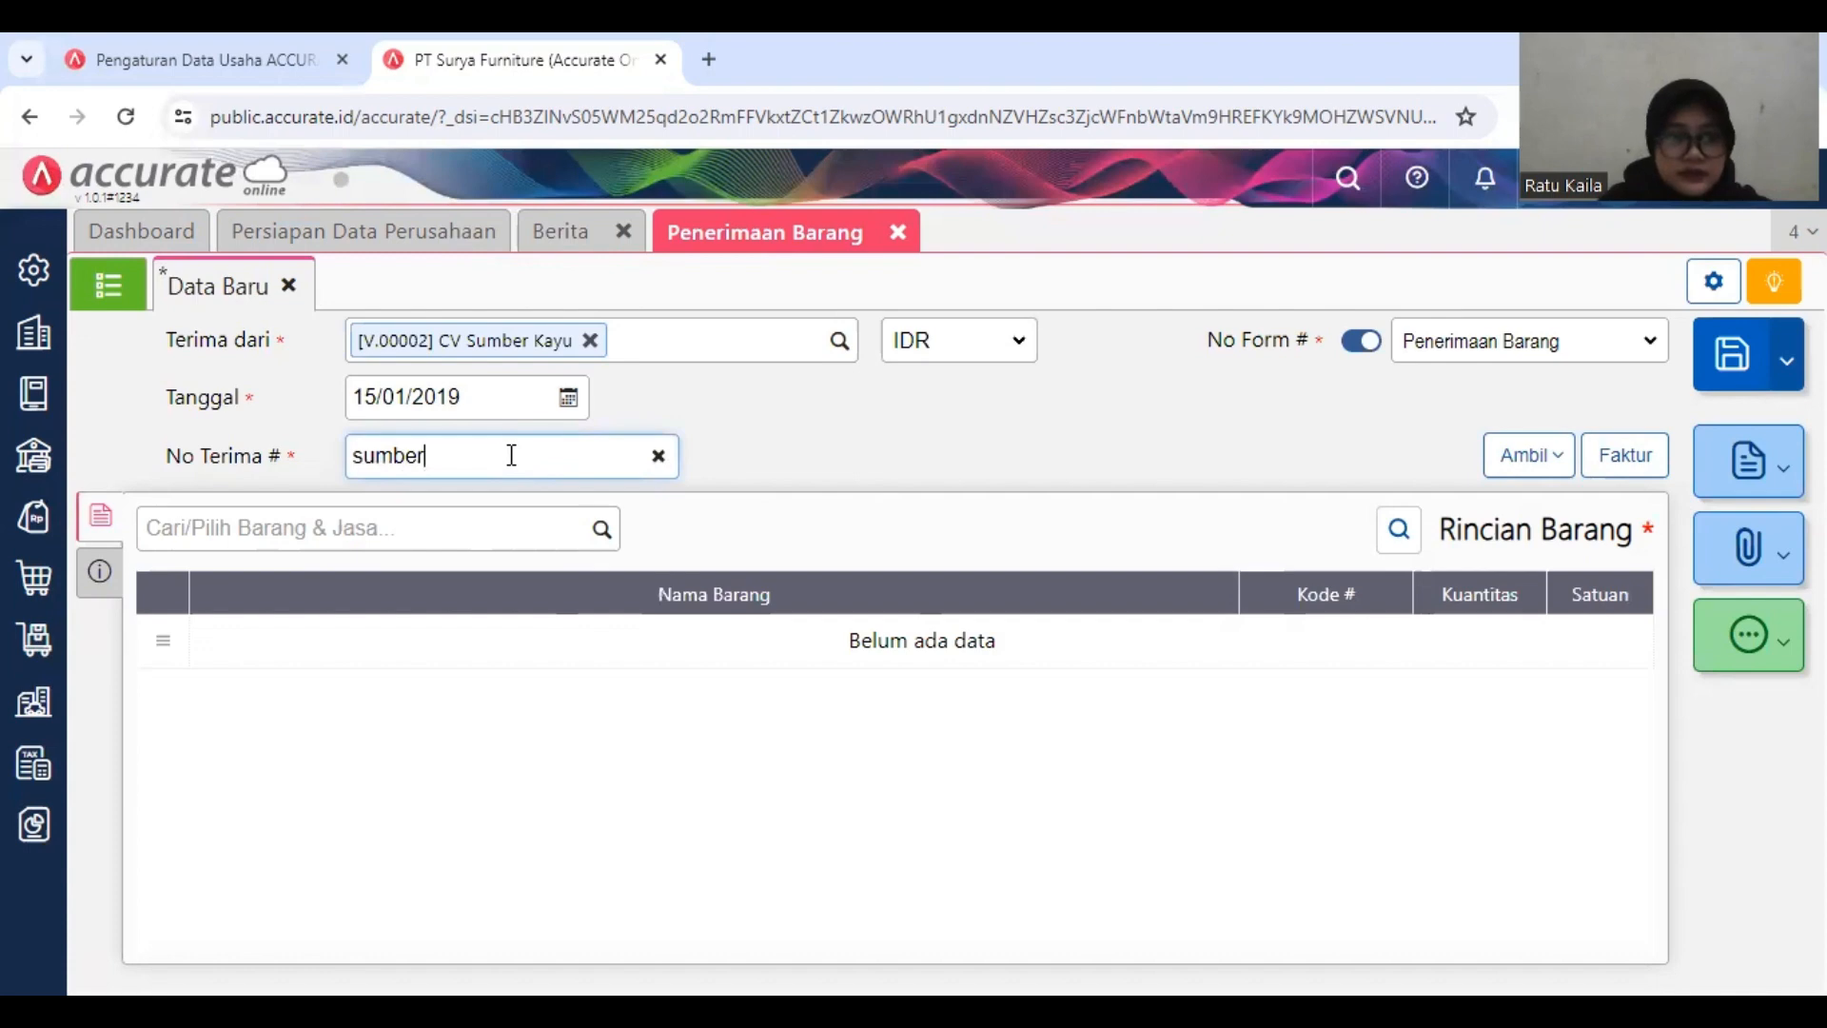
left_click(366, 458)
key("BackSpace")
type("Sumber")
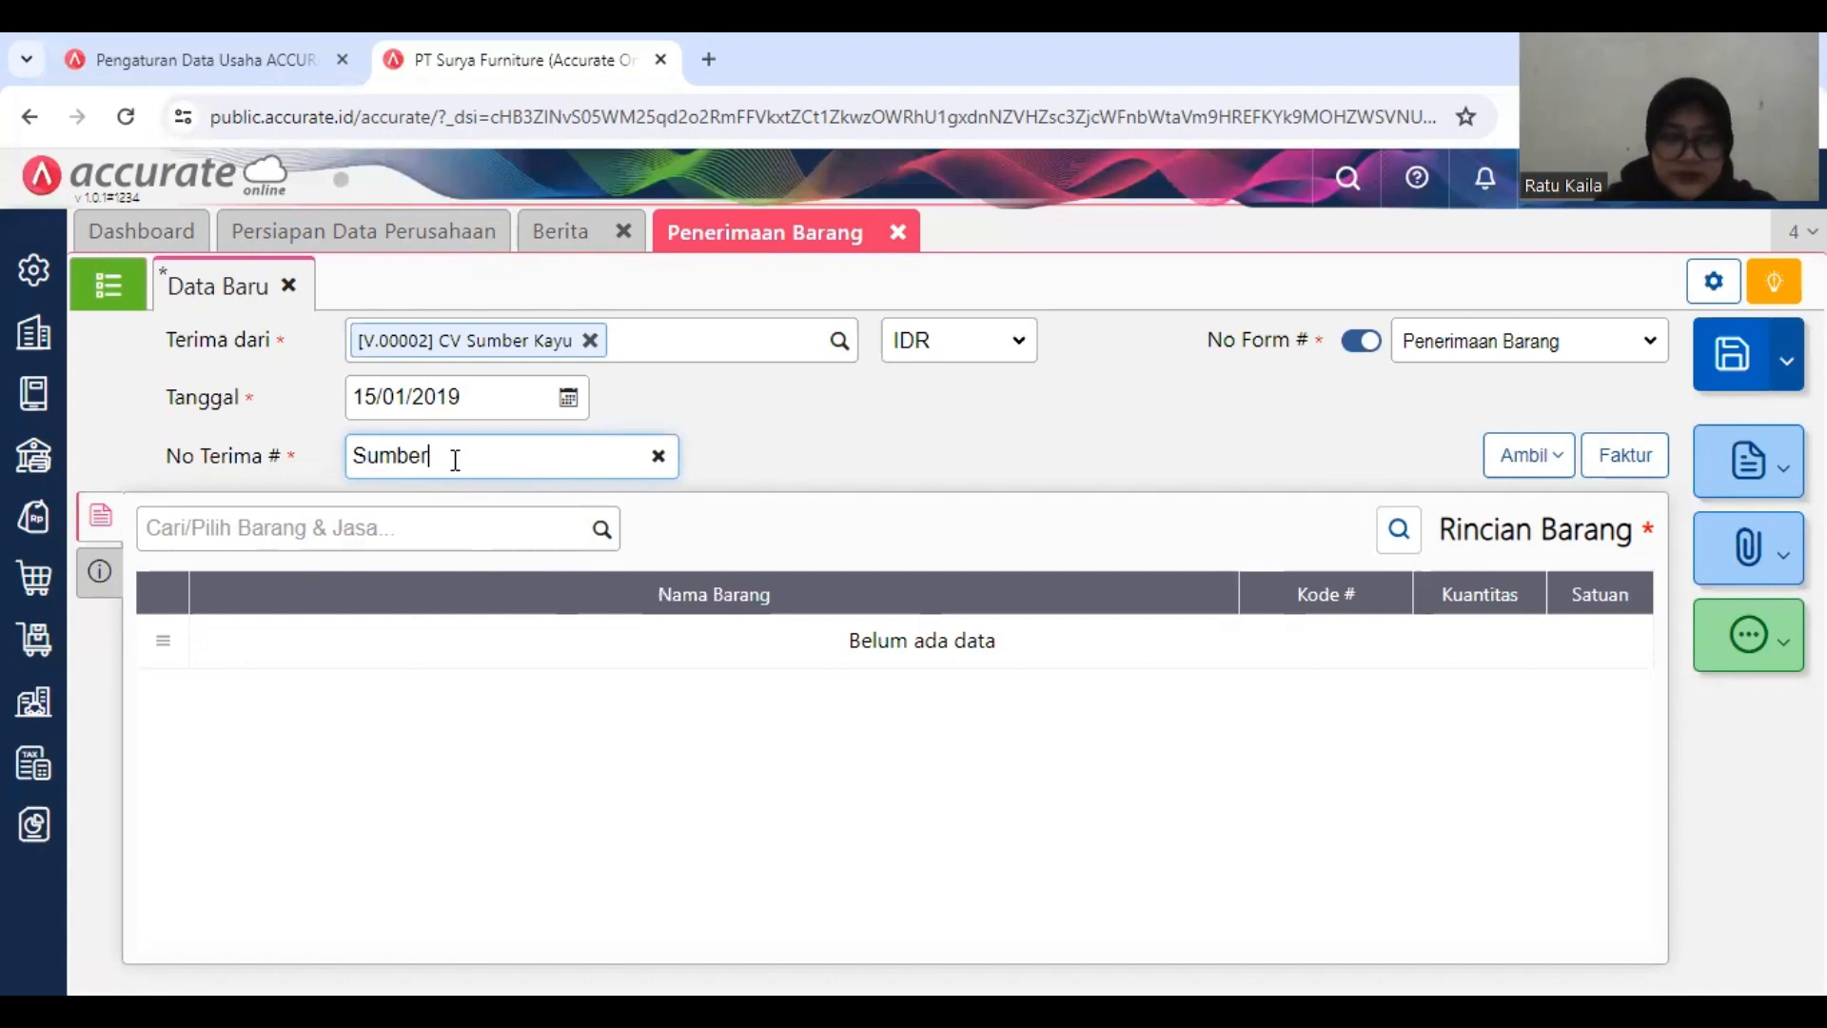
type("/2019-")
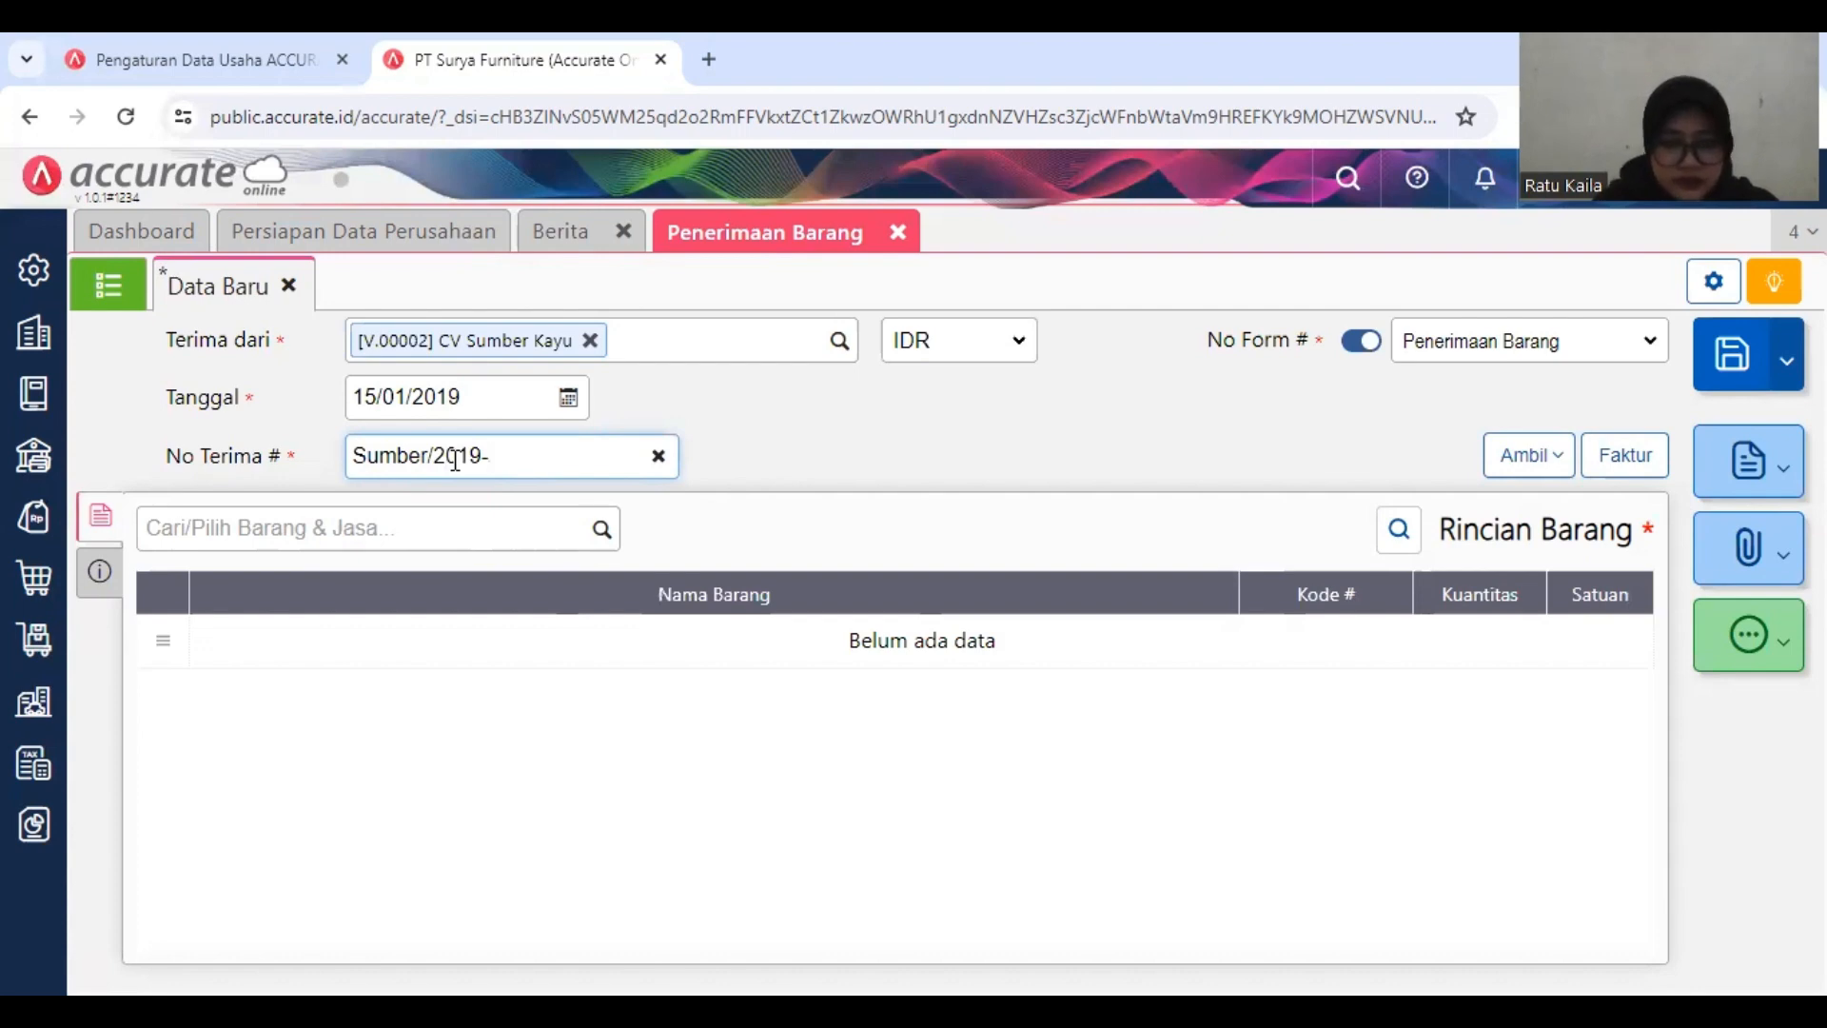
type("776")
left_click(747, 522)
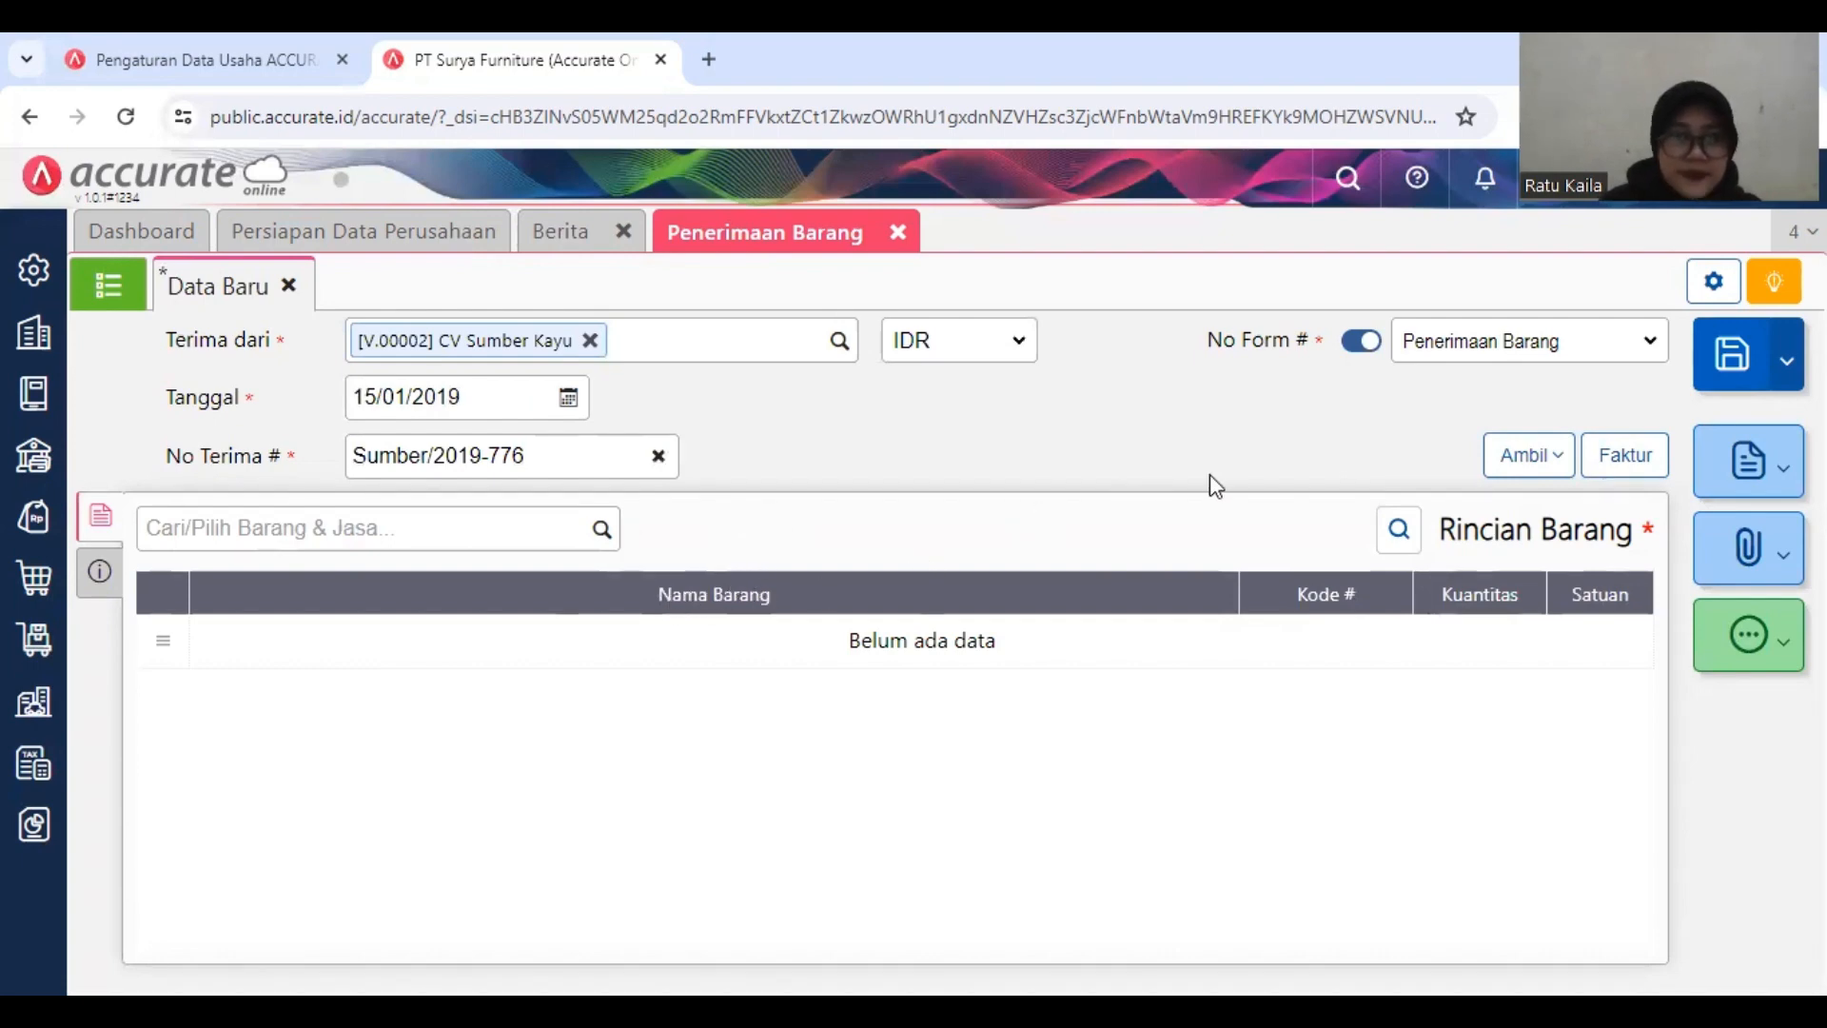
Step: Copy the Kursi Kerja and Kursi Santai lines into the receipt from the Tagihan Dimuka dated 14/01/2019
left_click(1511, 464)
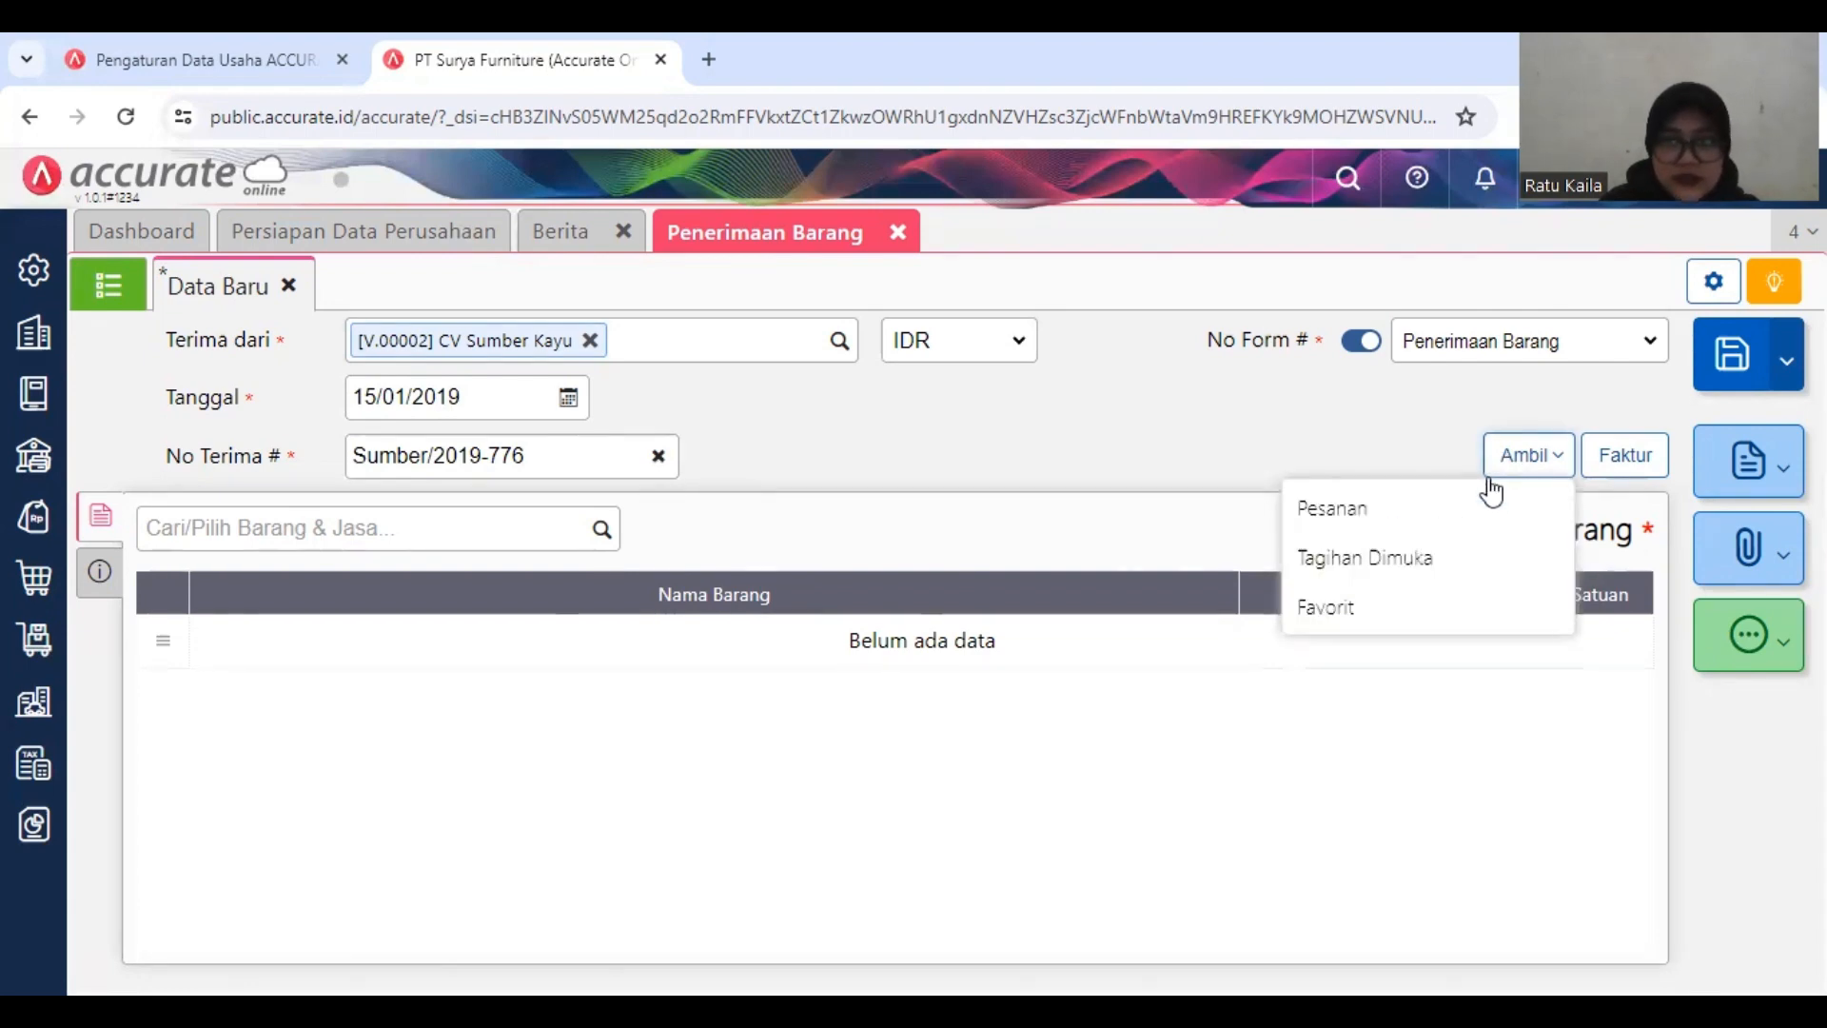
left_click(1437, 557)
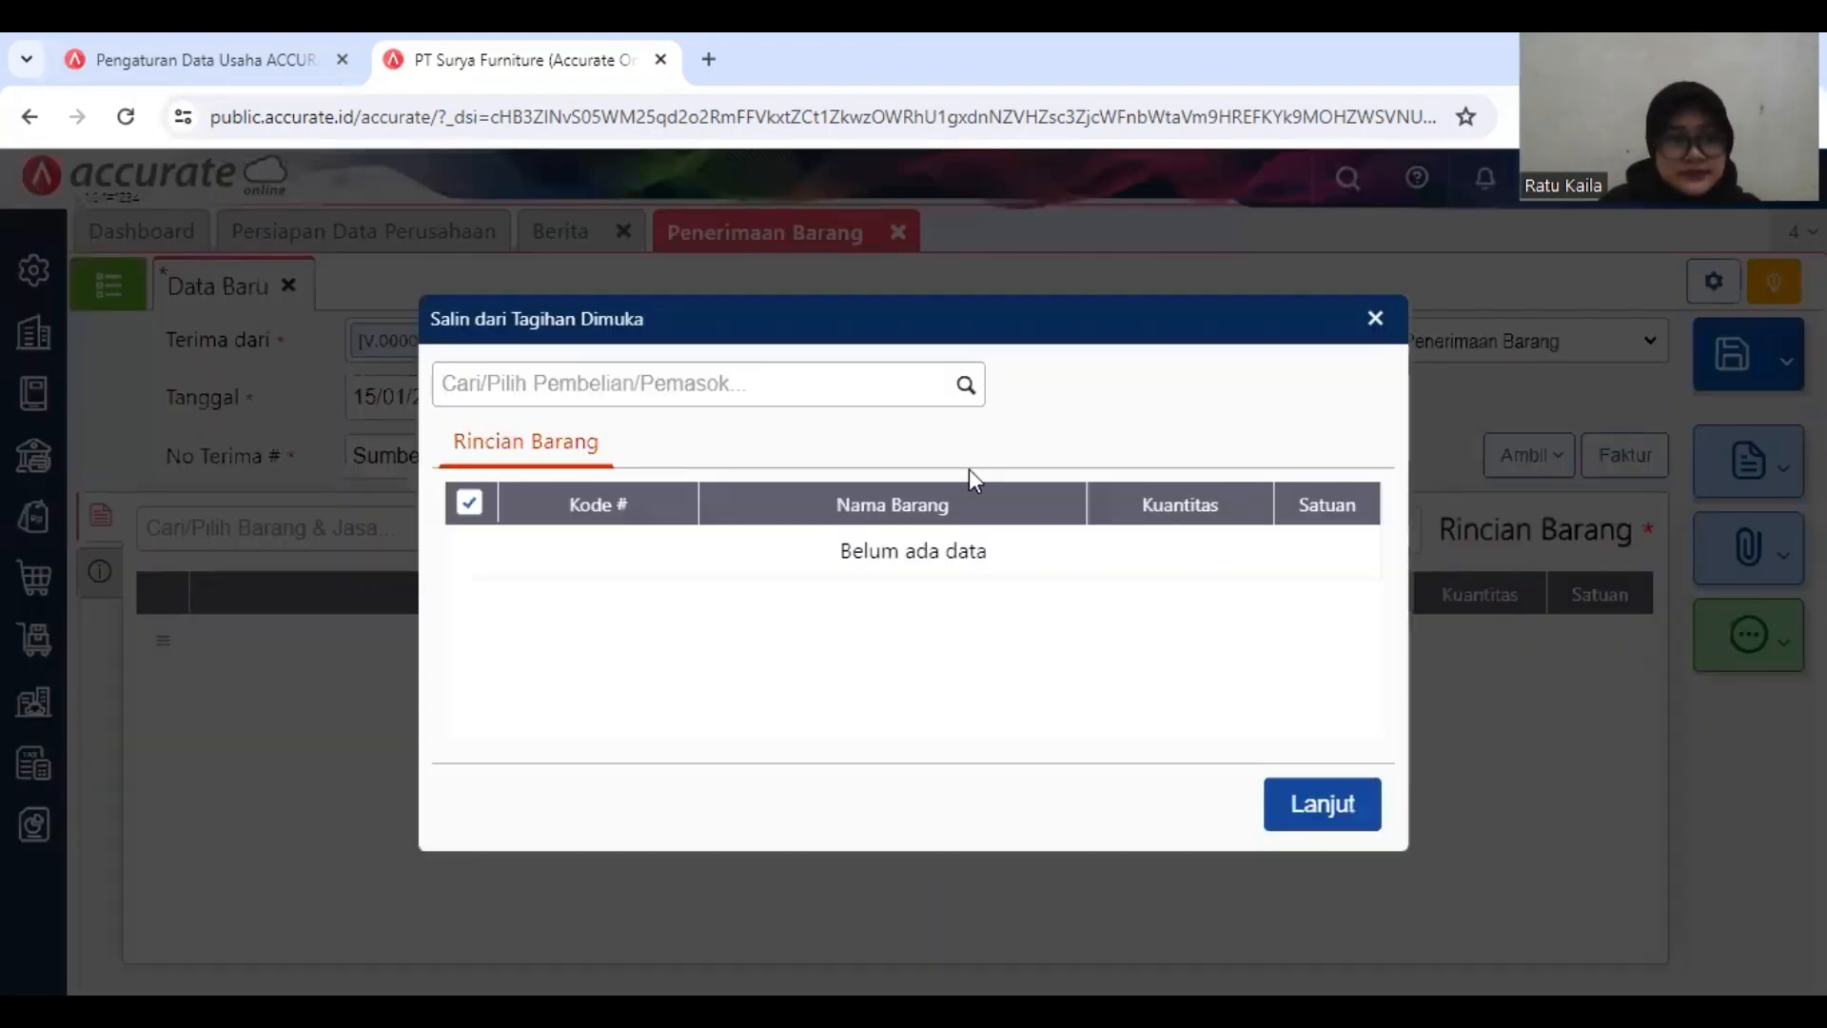
left_click(967, 387)
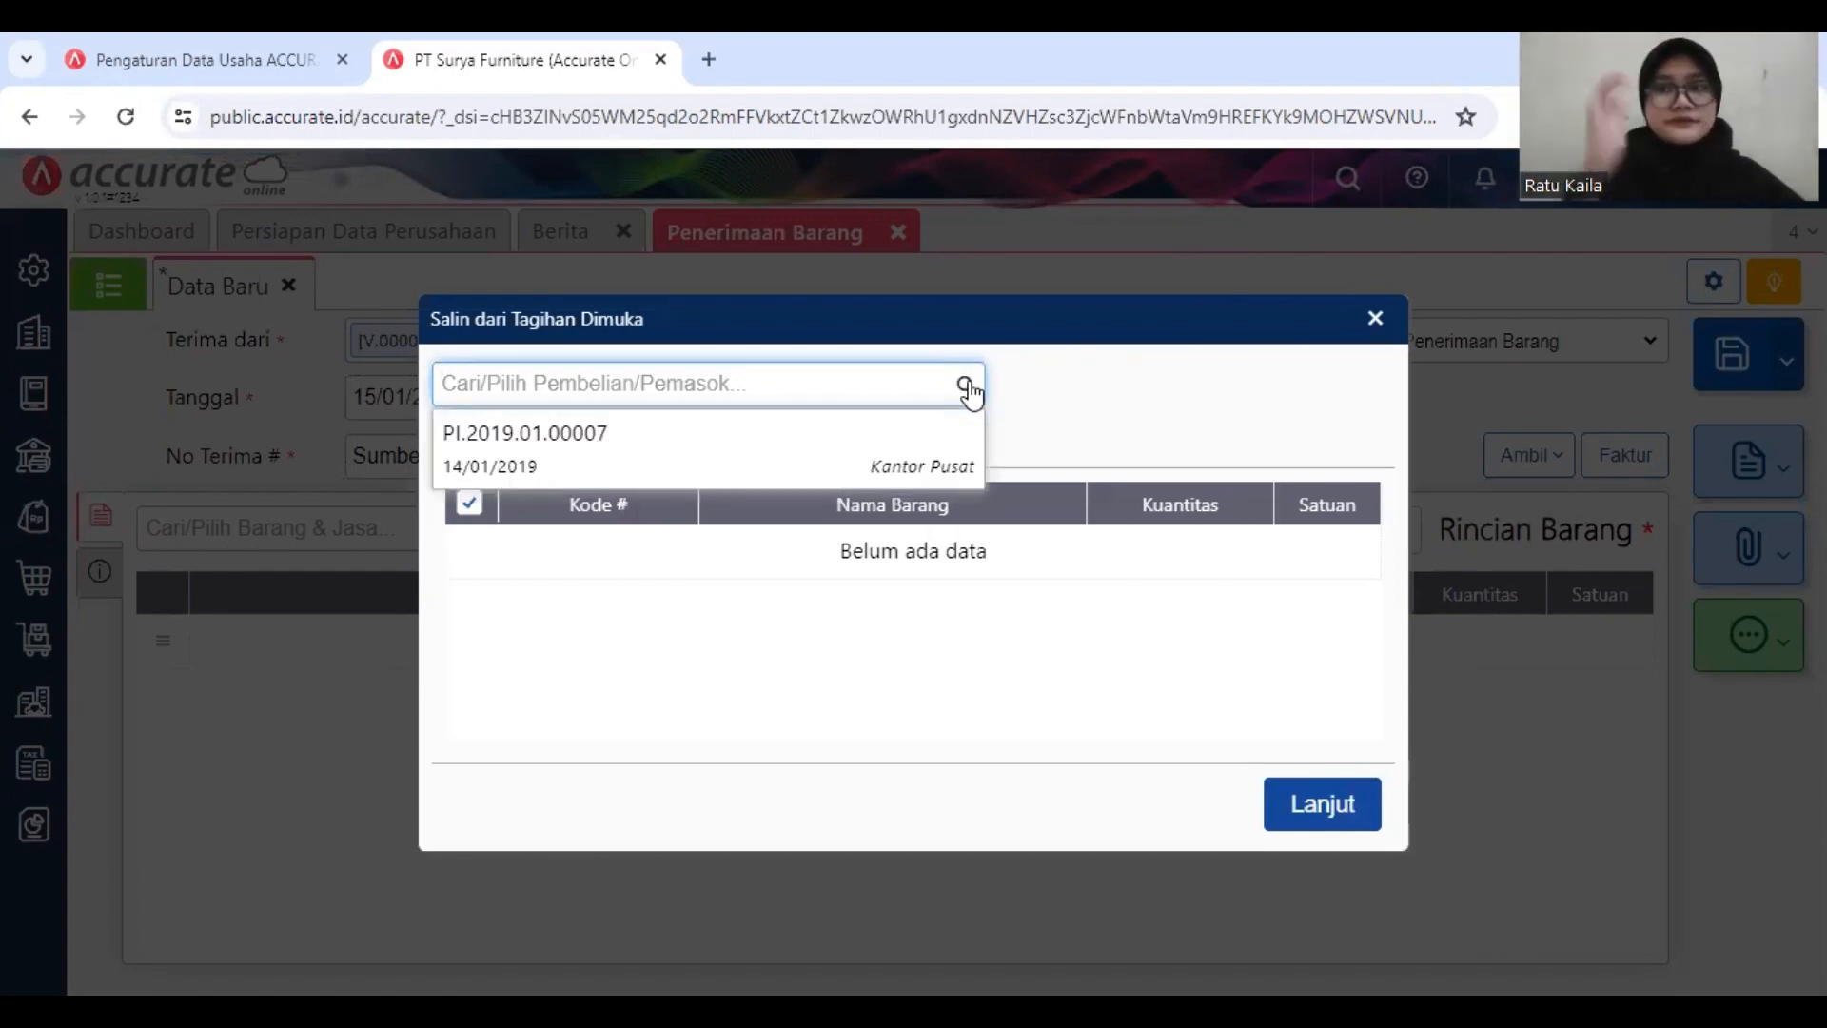
left_click(852, 454)
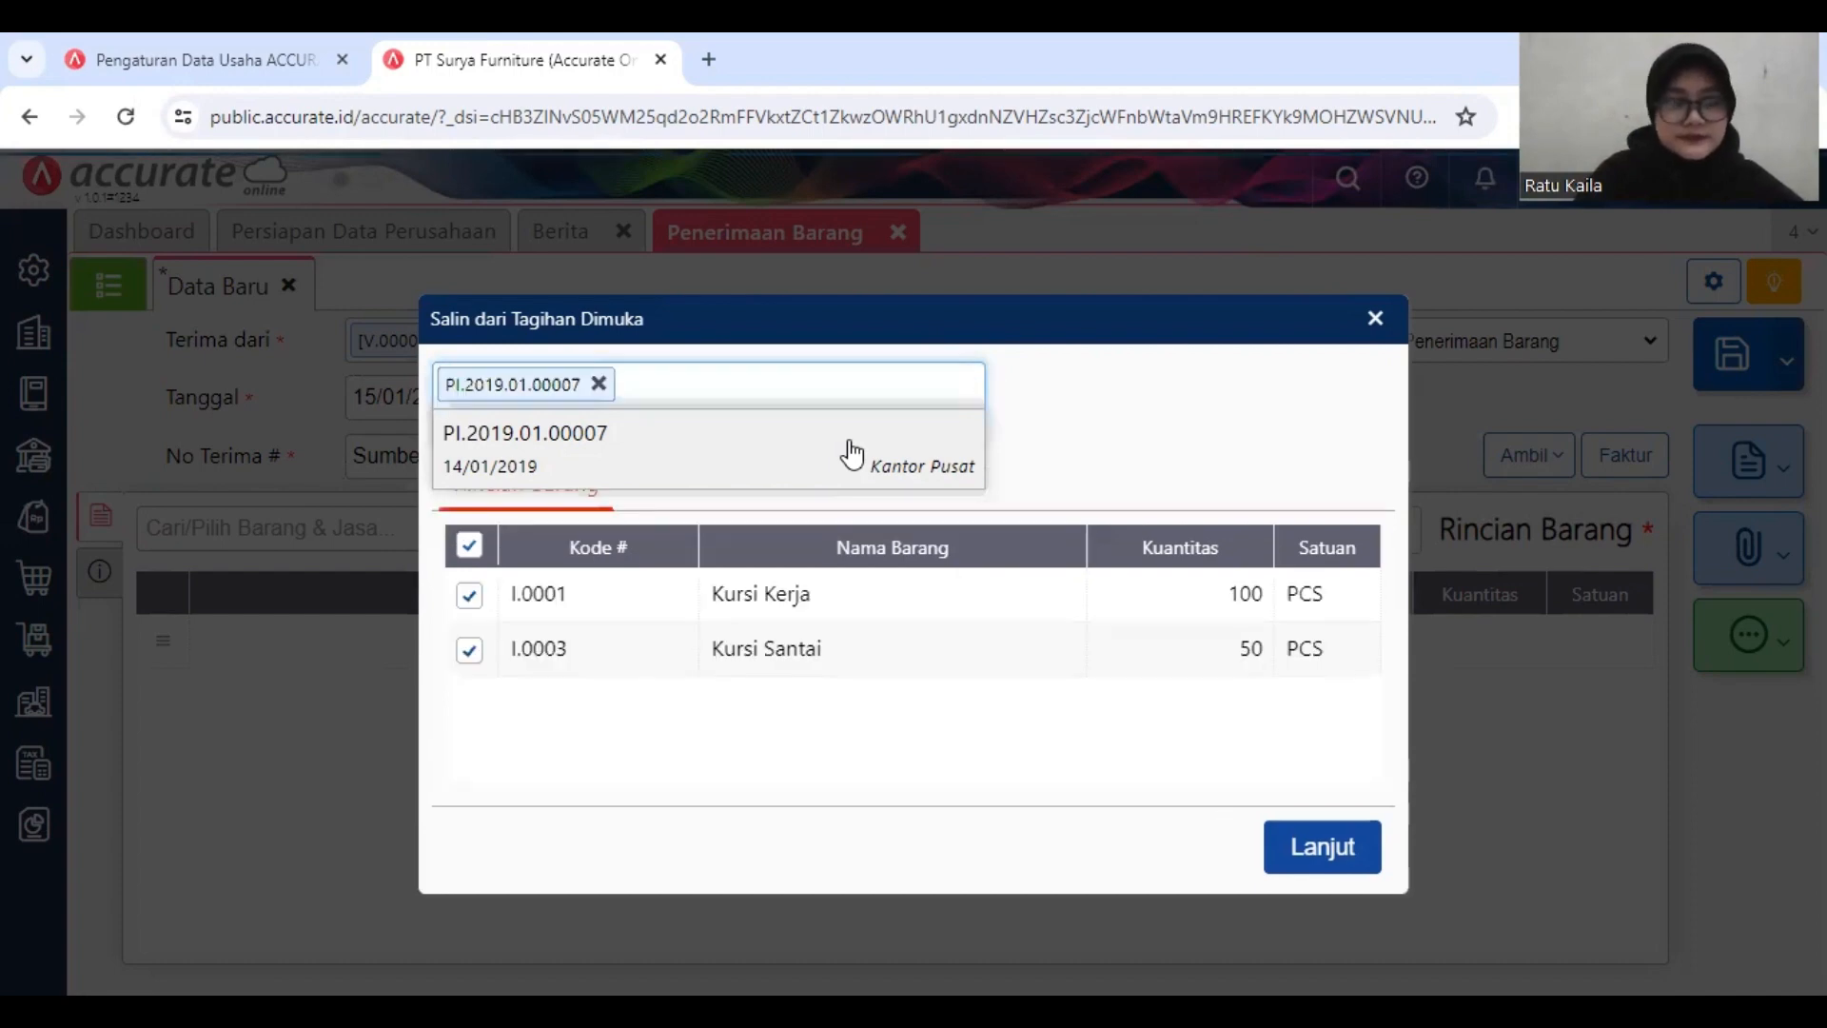
left_click(1329, 856)
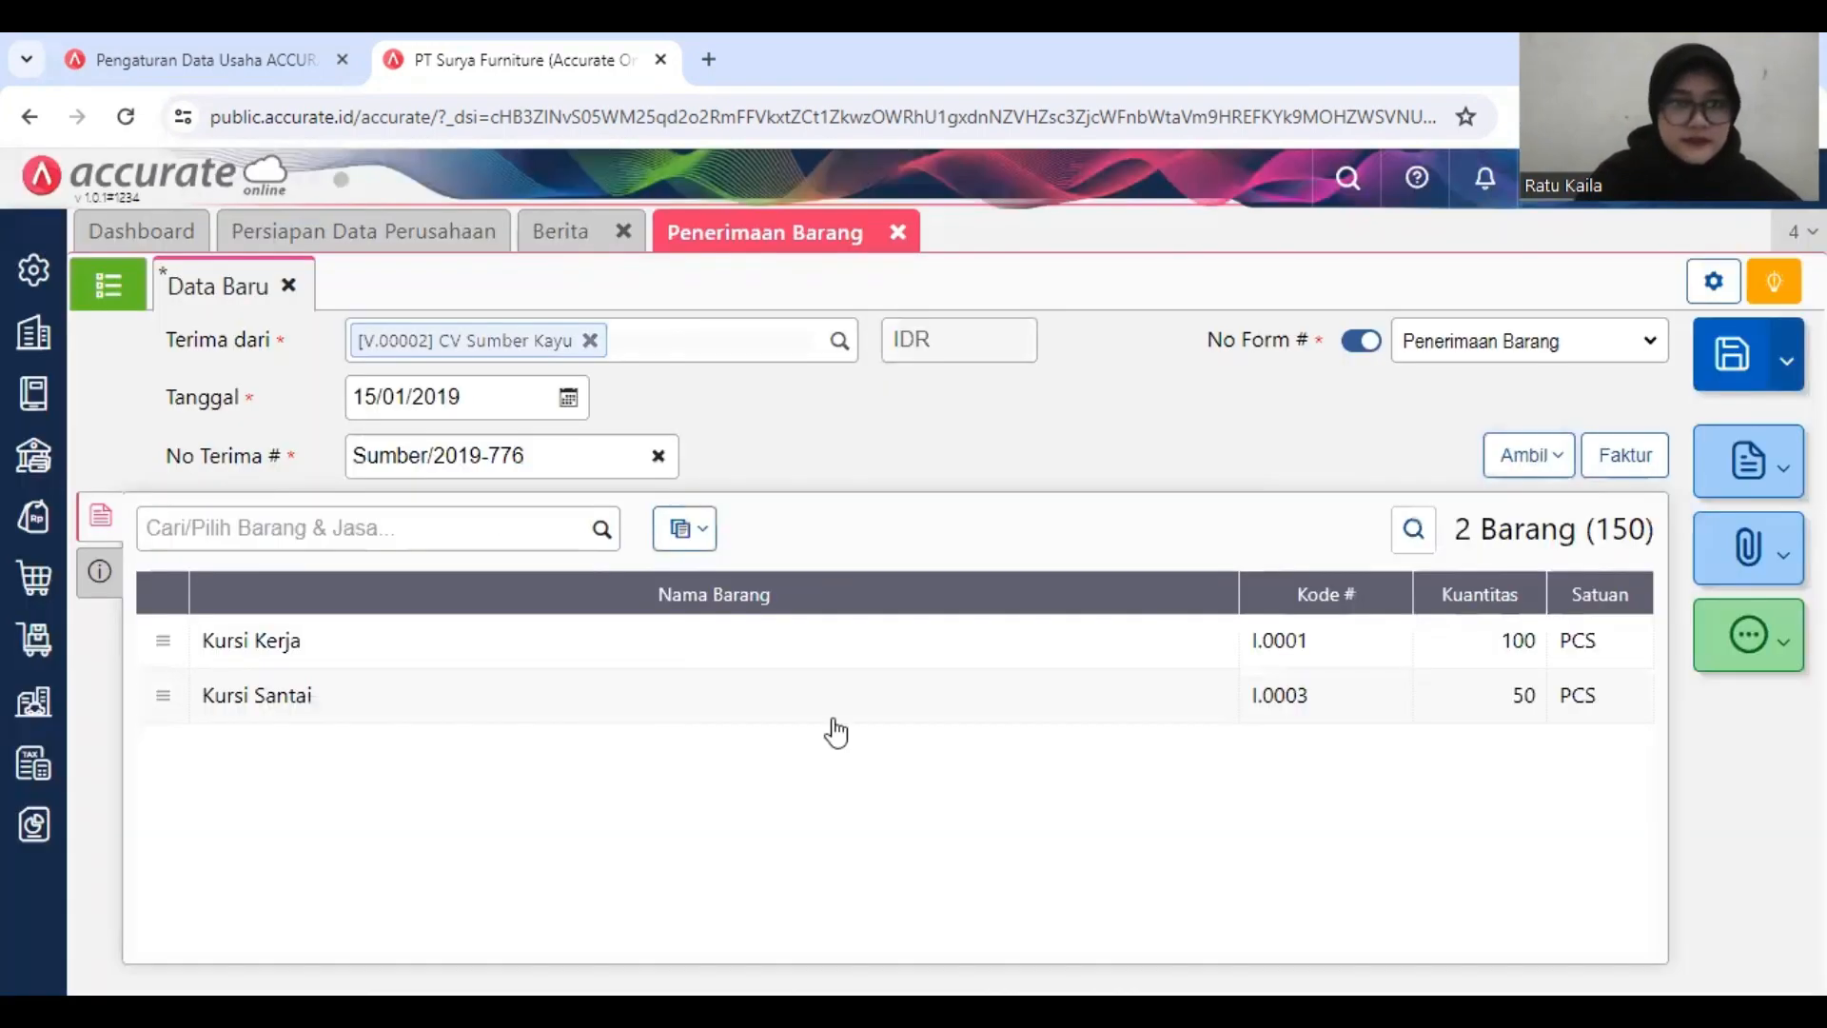
Step: Change the warehouse of all received items to Depan
left_click(686, 533)
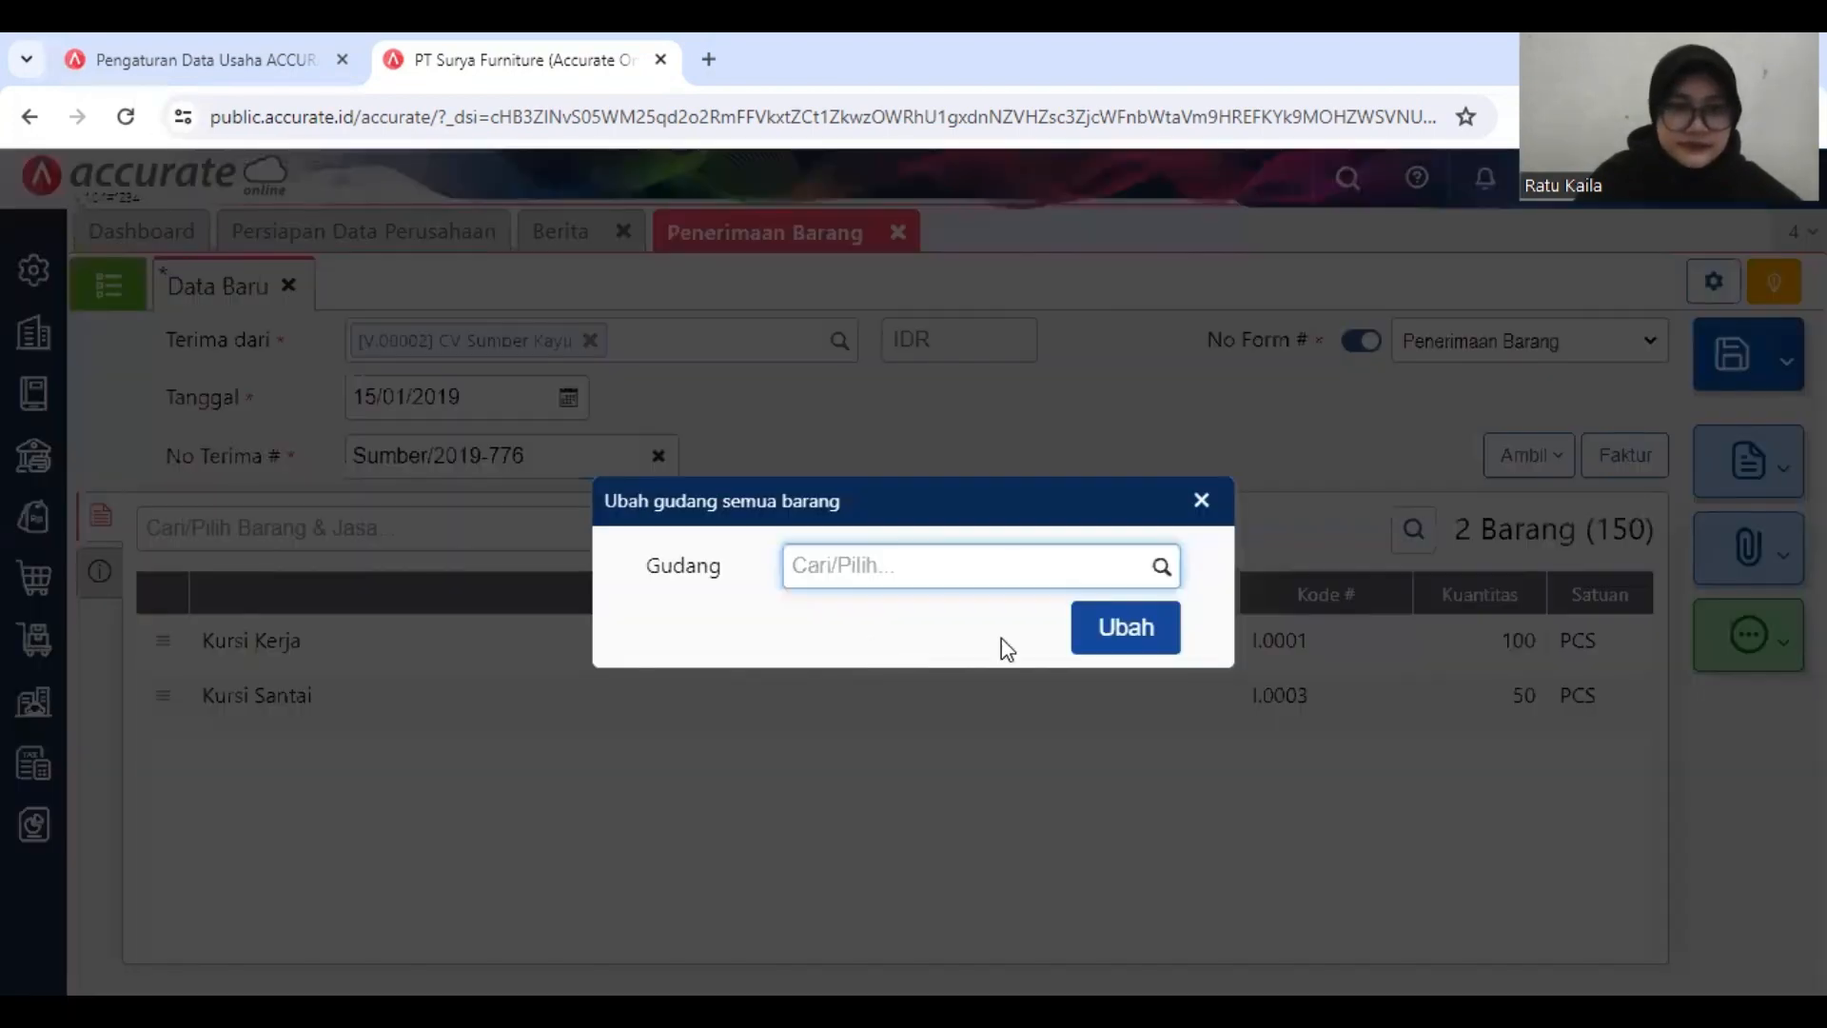
type("D")
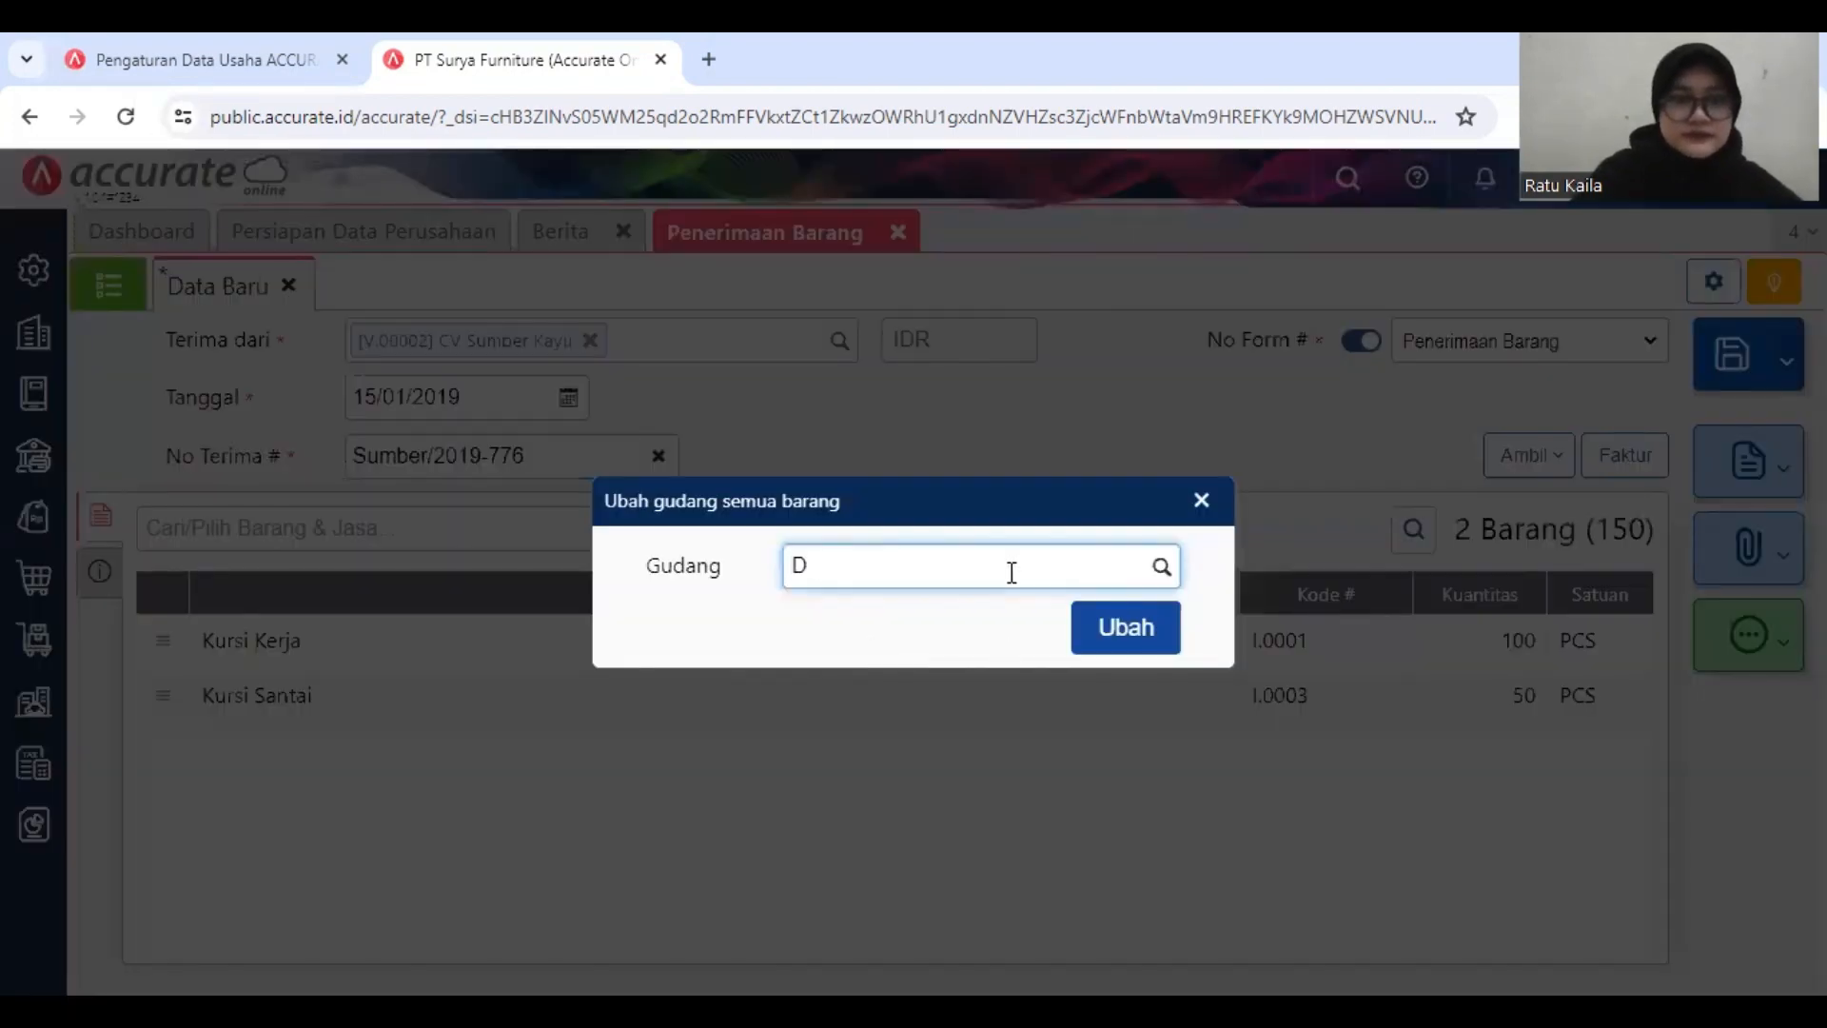
left_click(1140, 632)
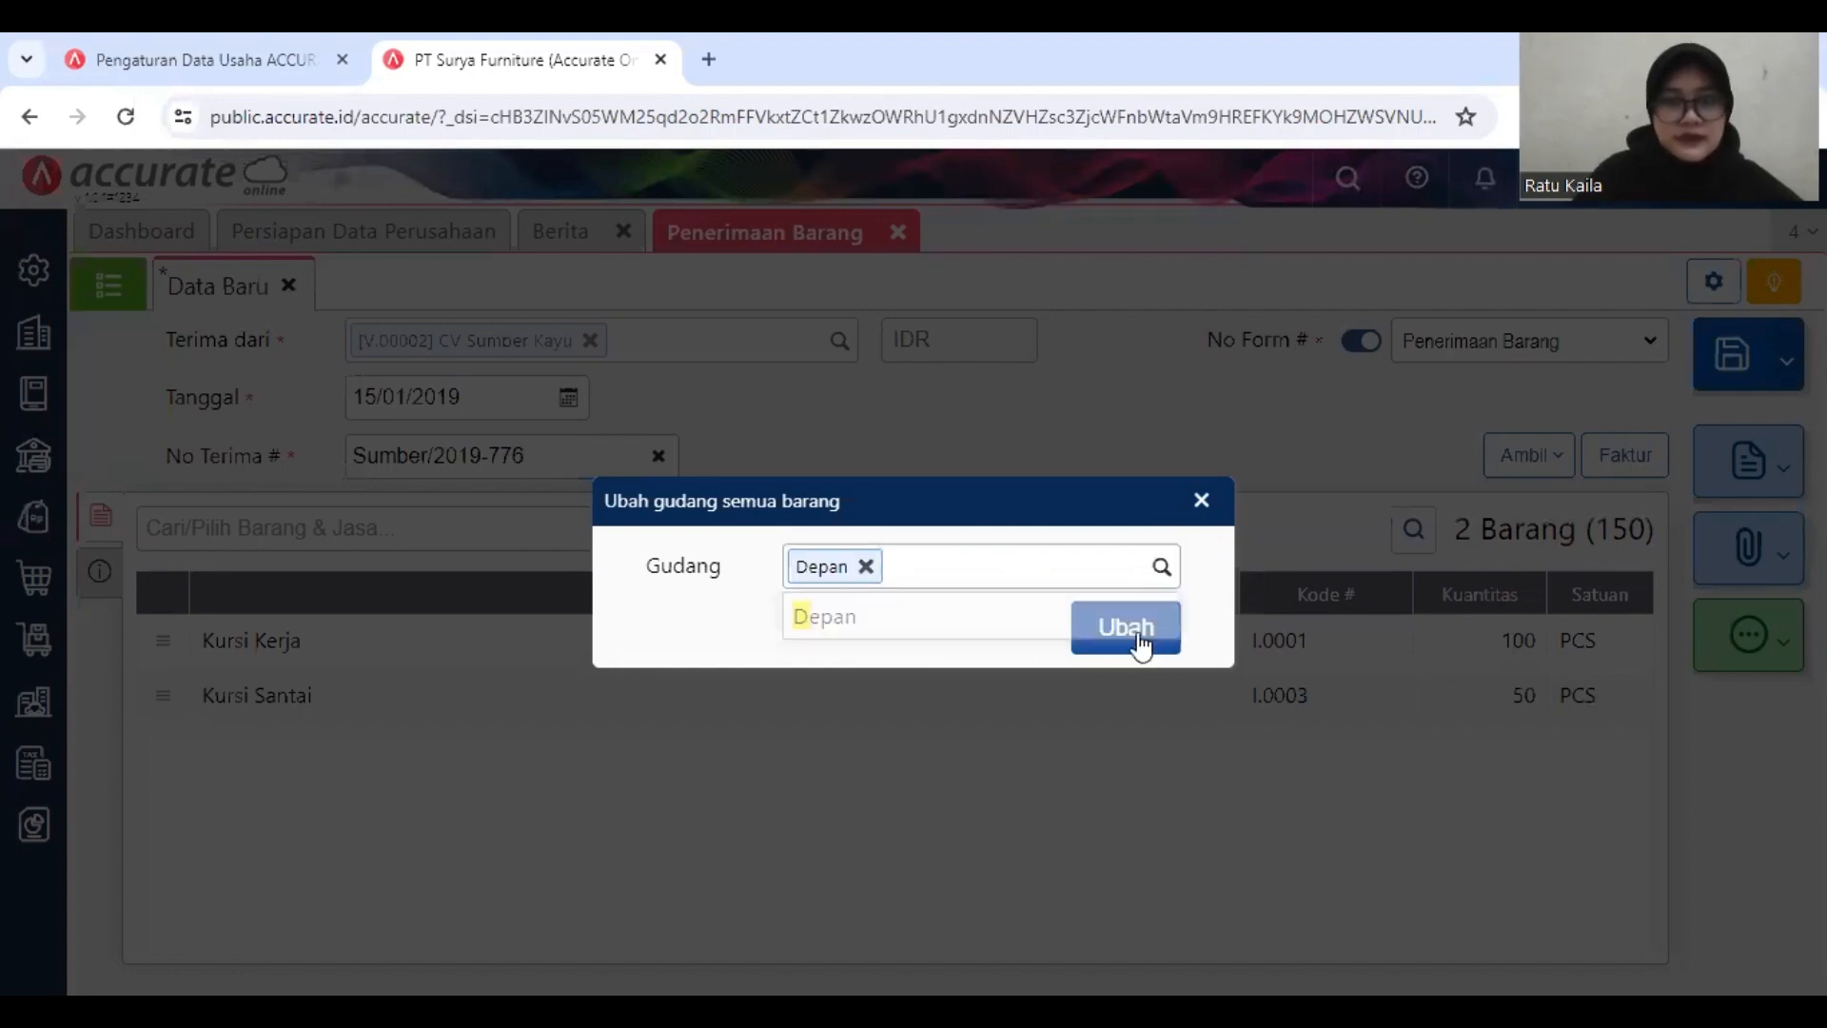
left_click(1140, 633)
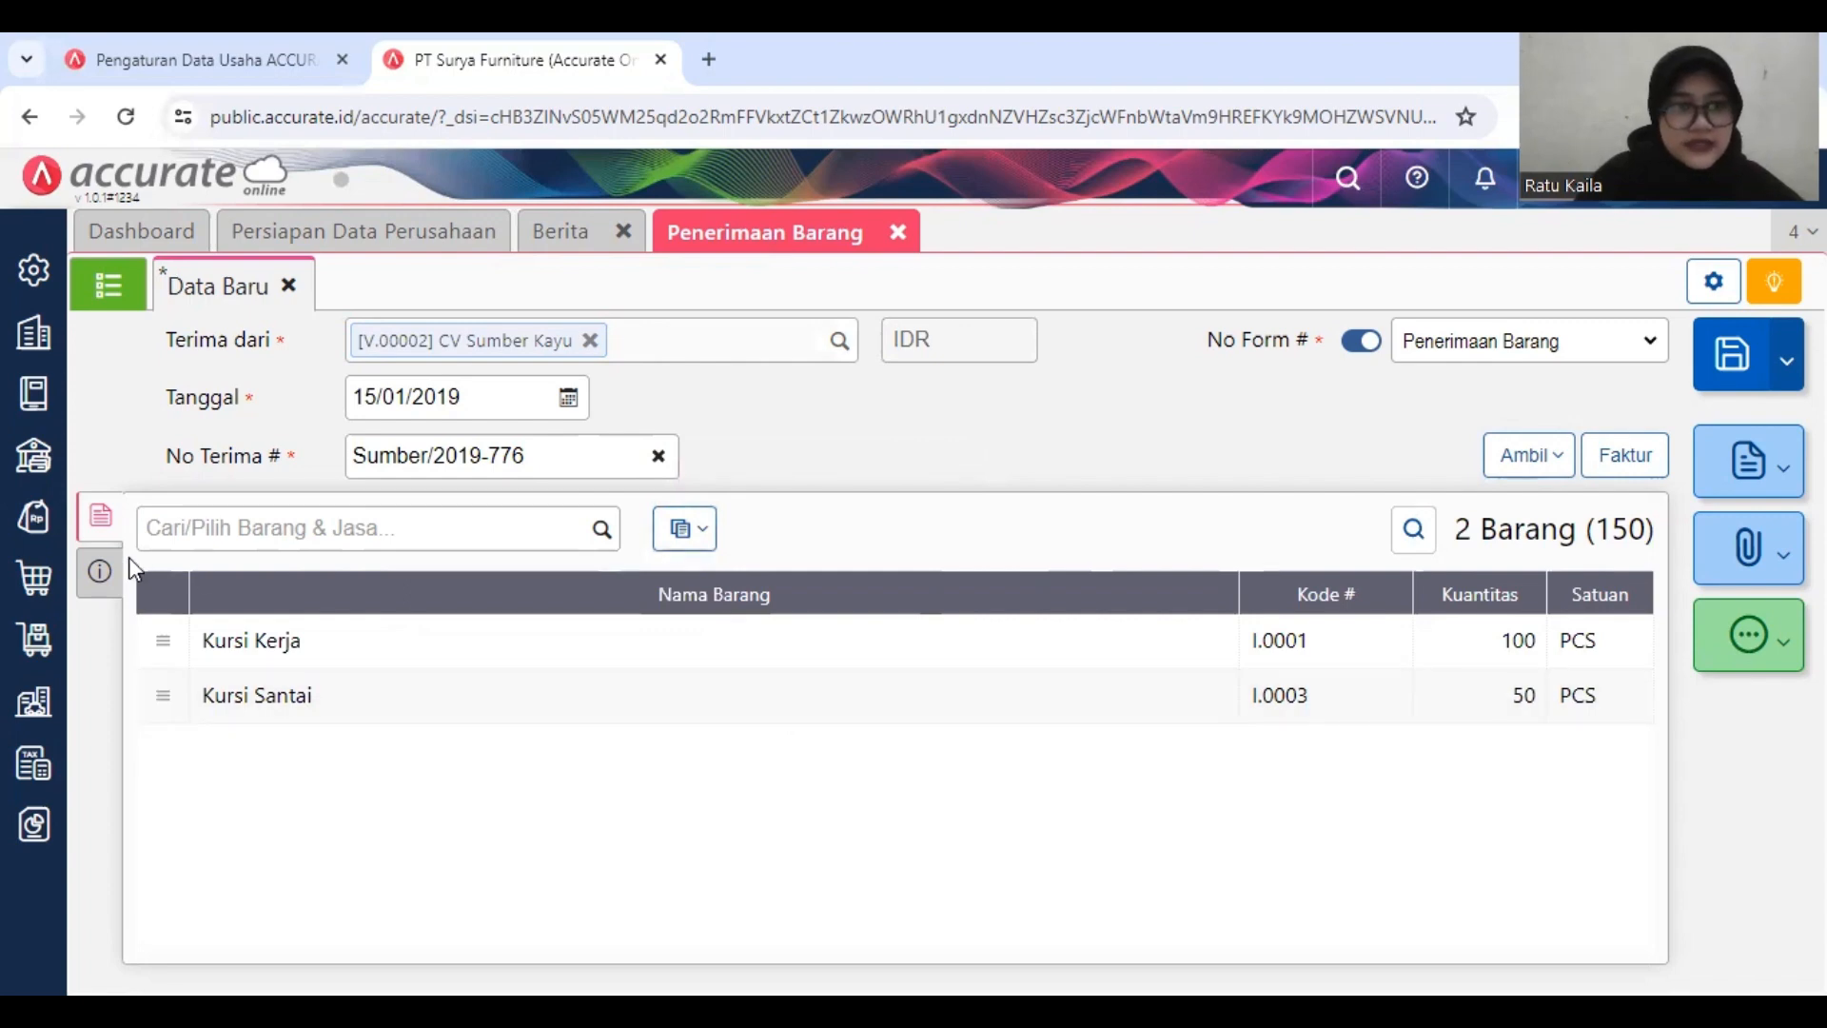
Step: Set the receipt's shipping method to Mobil Box, then save the goods receipt and close its form
left_click(99, 571)
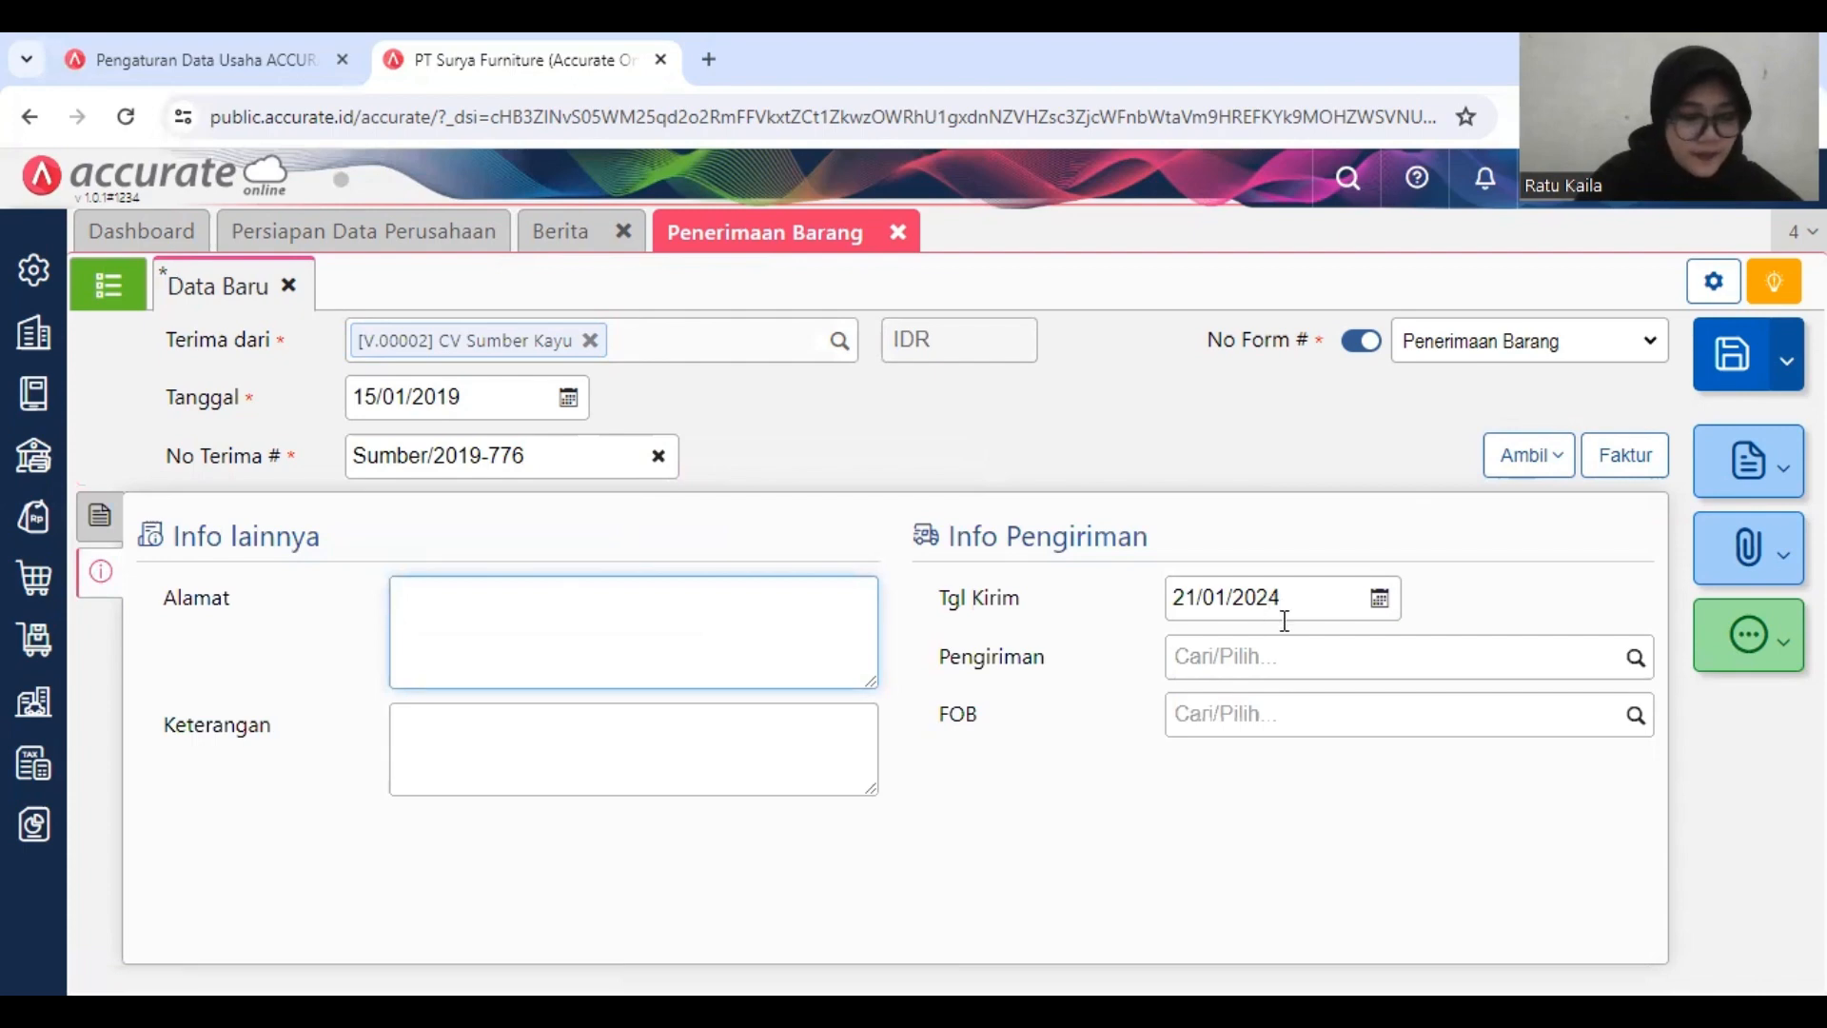
left_click(1584, 661)
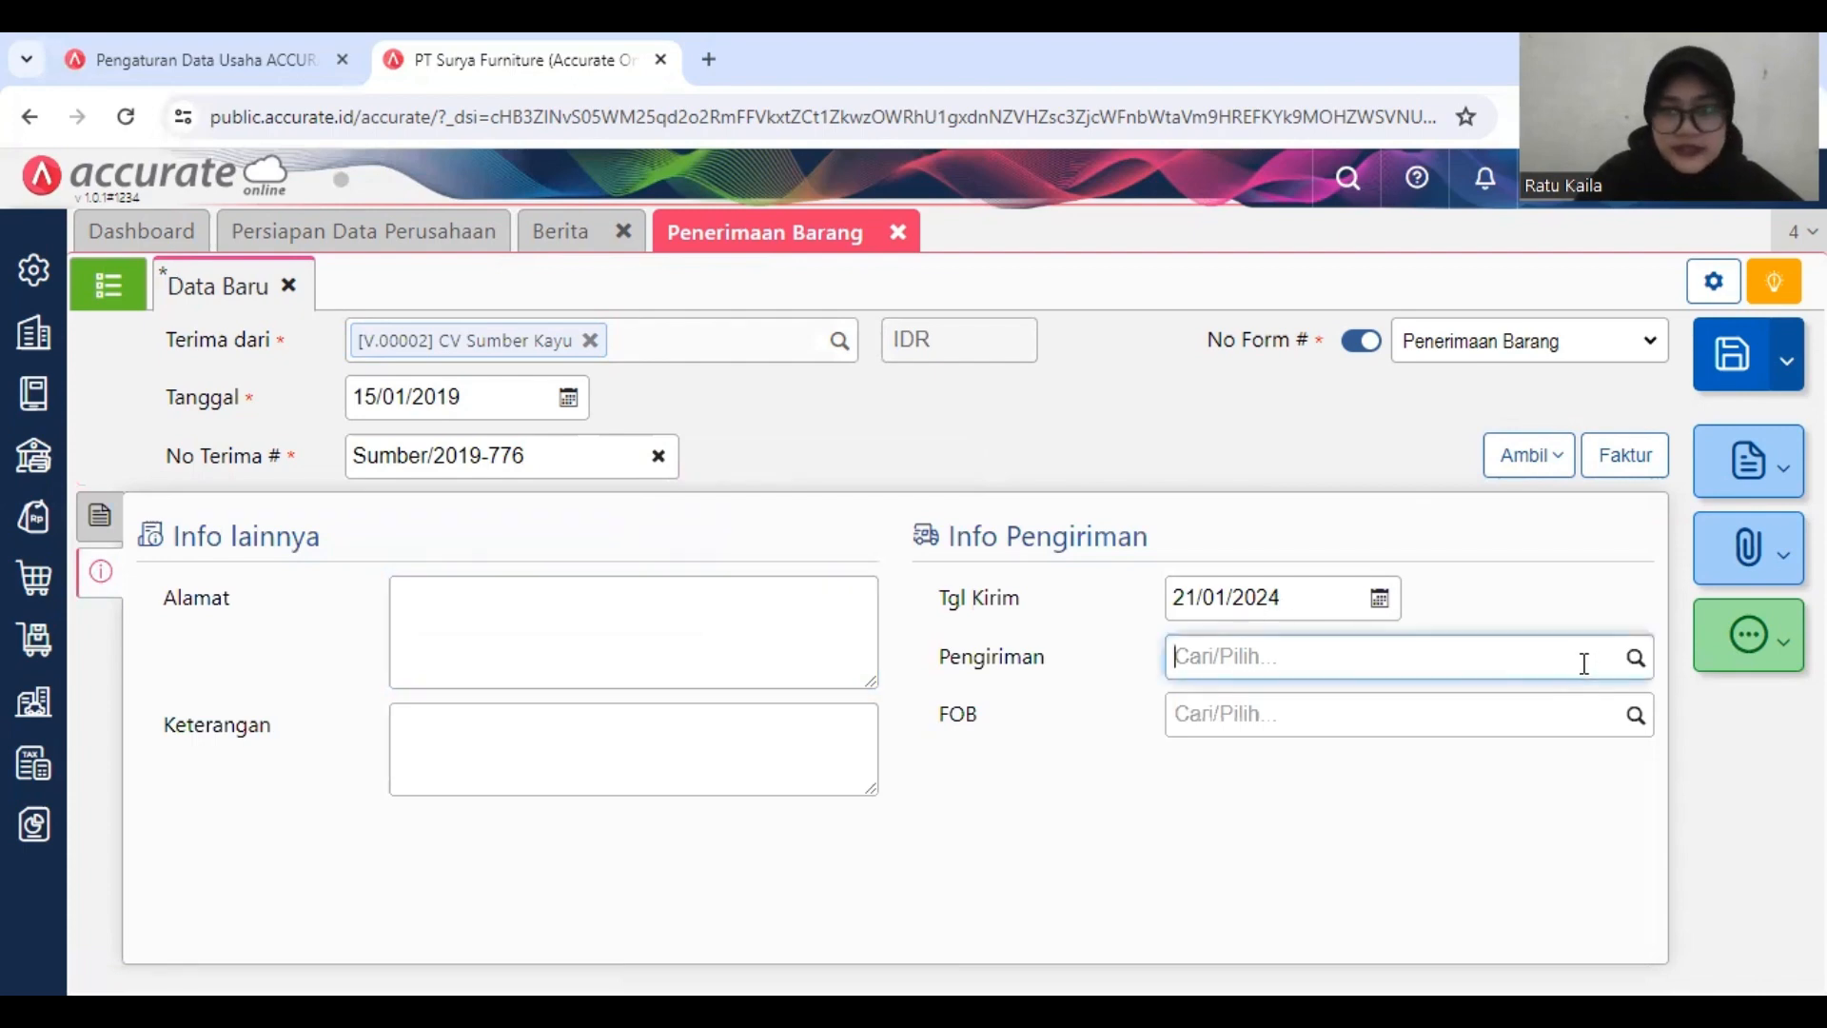
type("M")
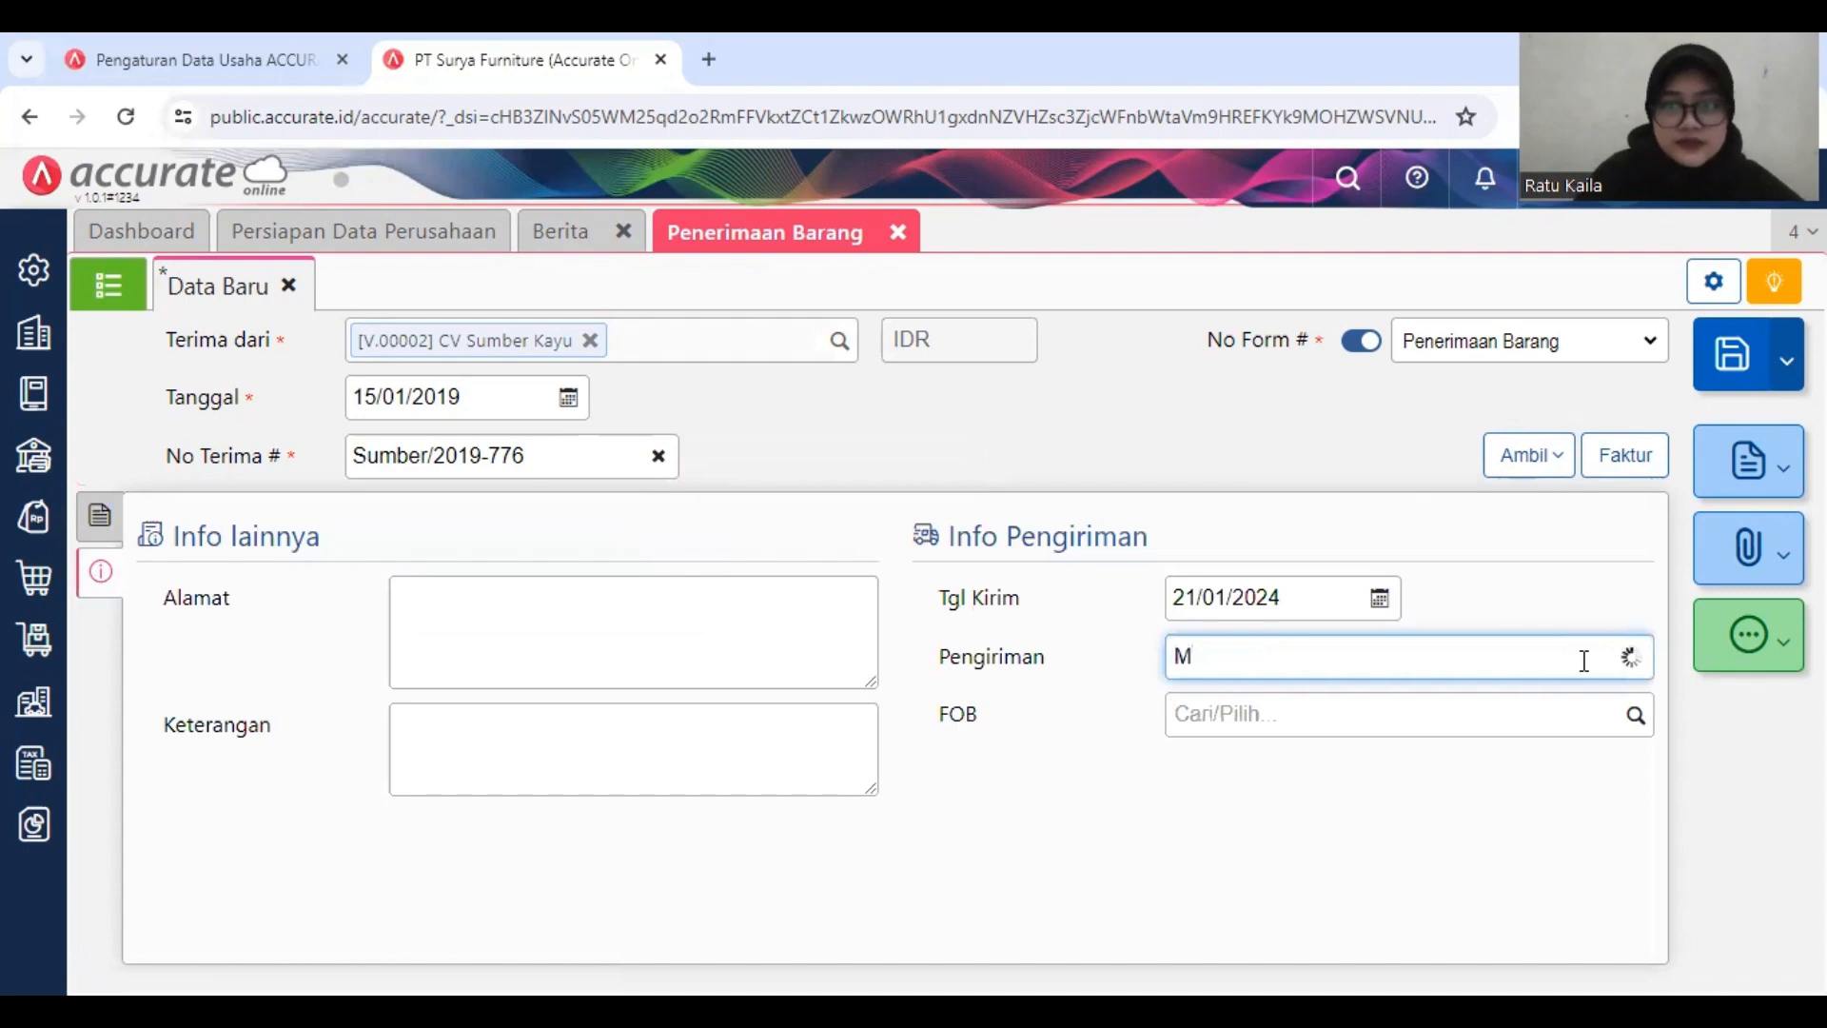
left_click(1533, 710)
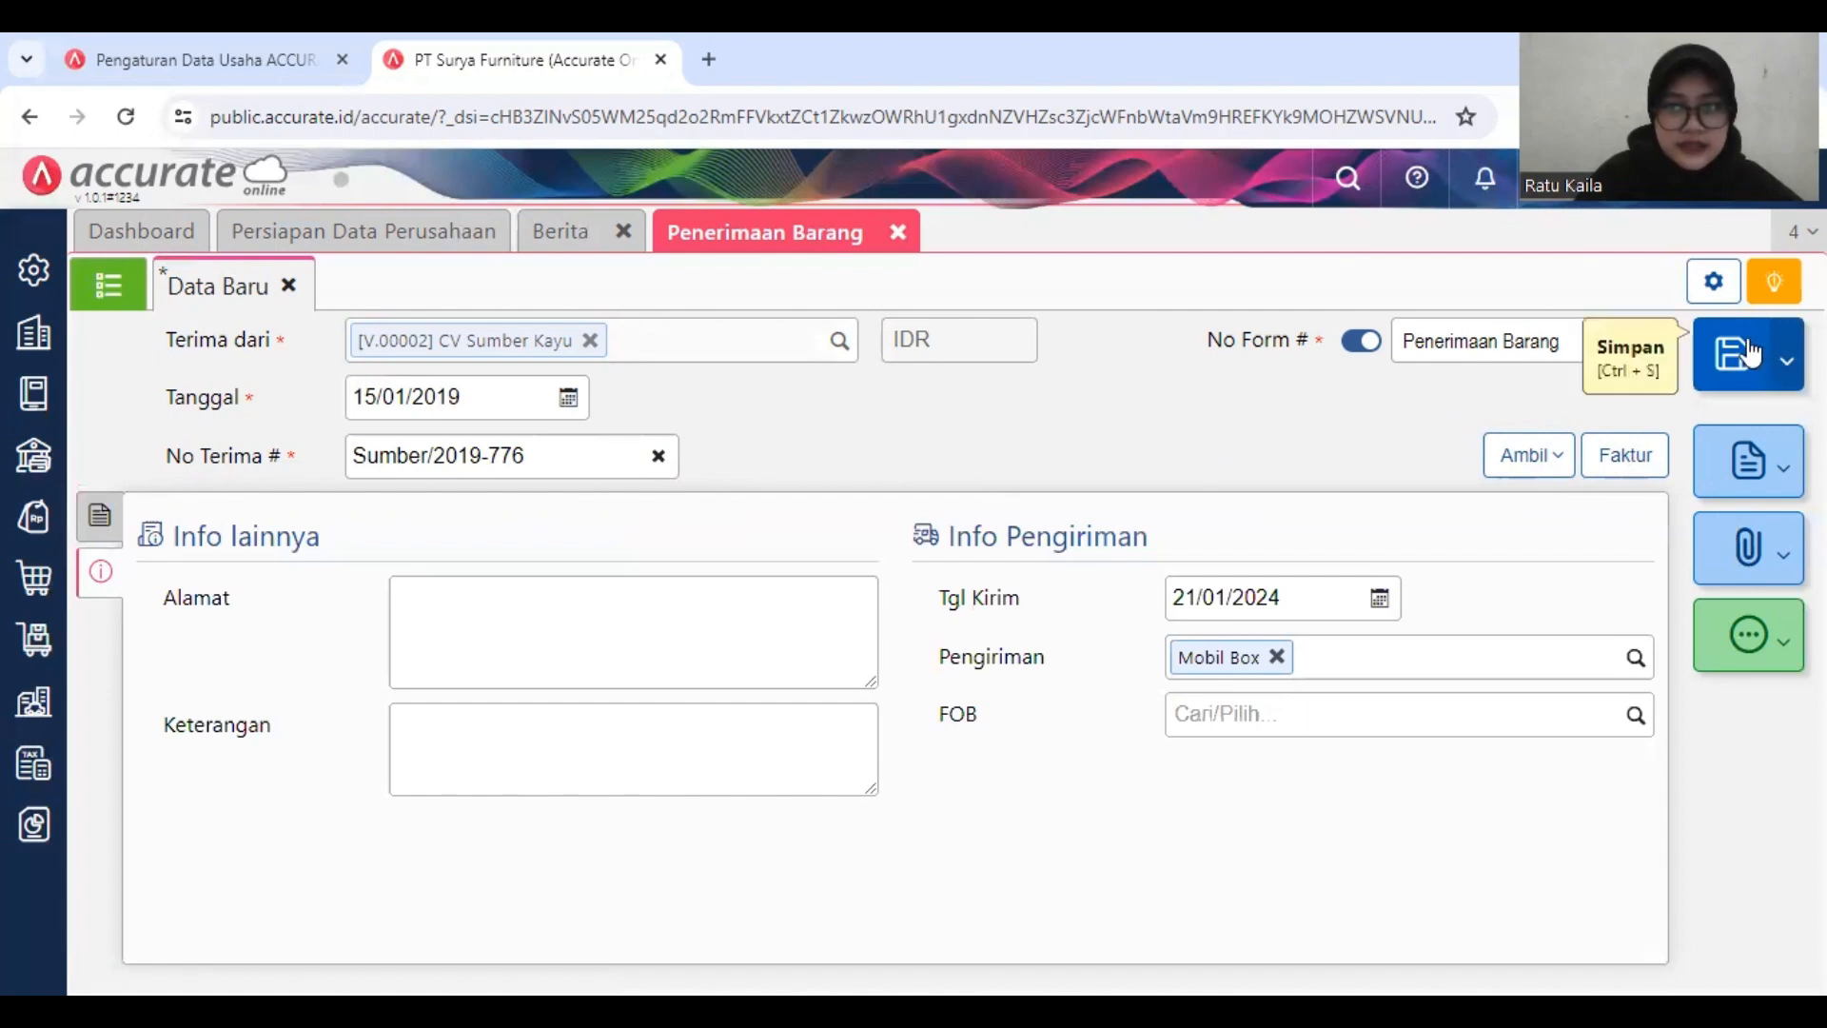
left_click(1751, 355)
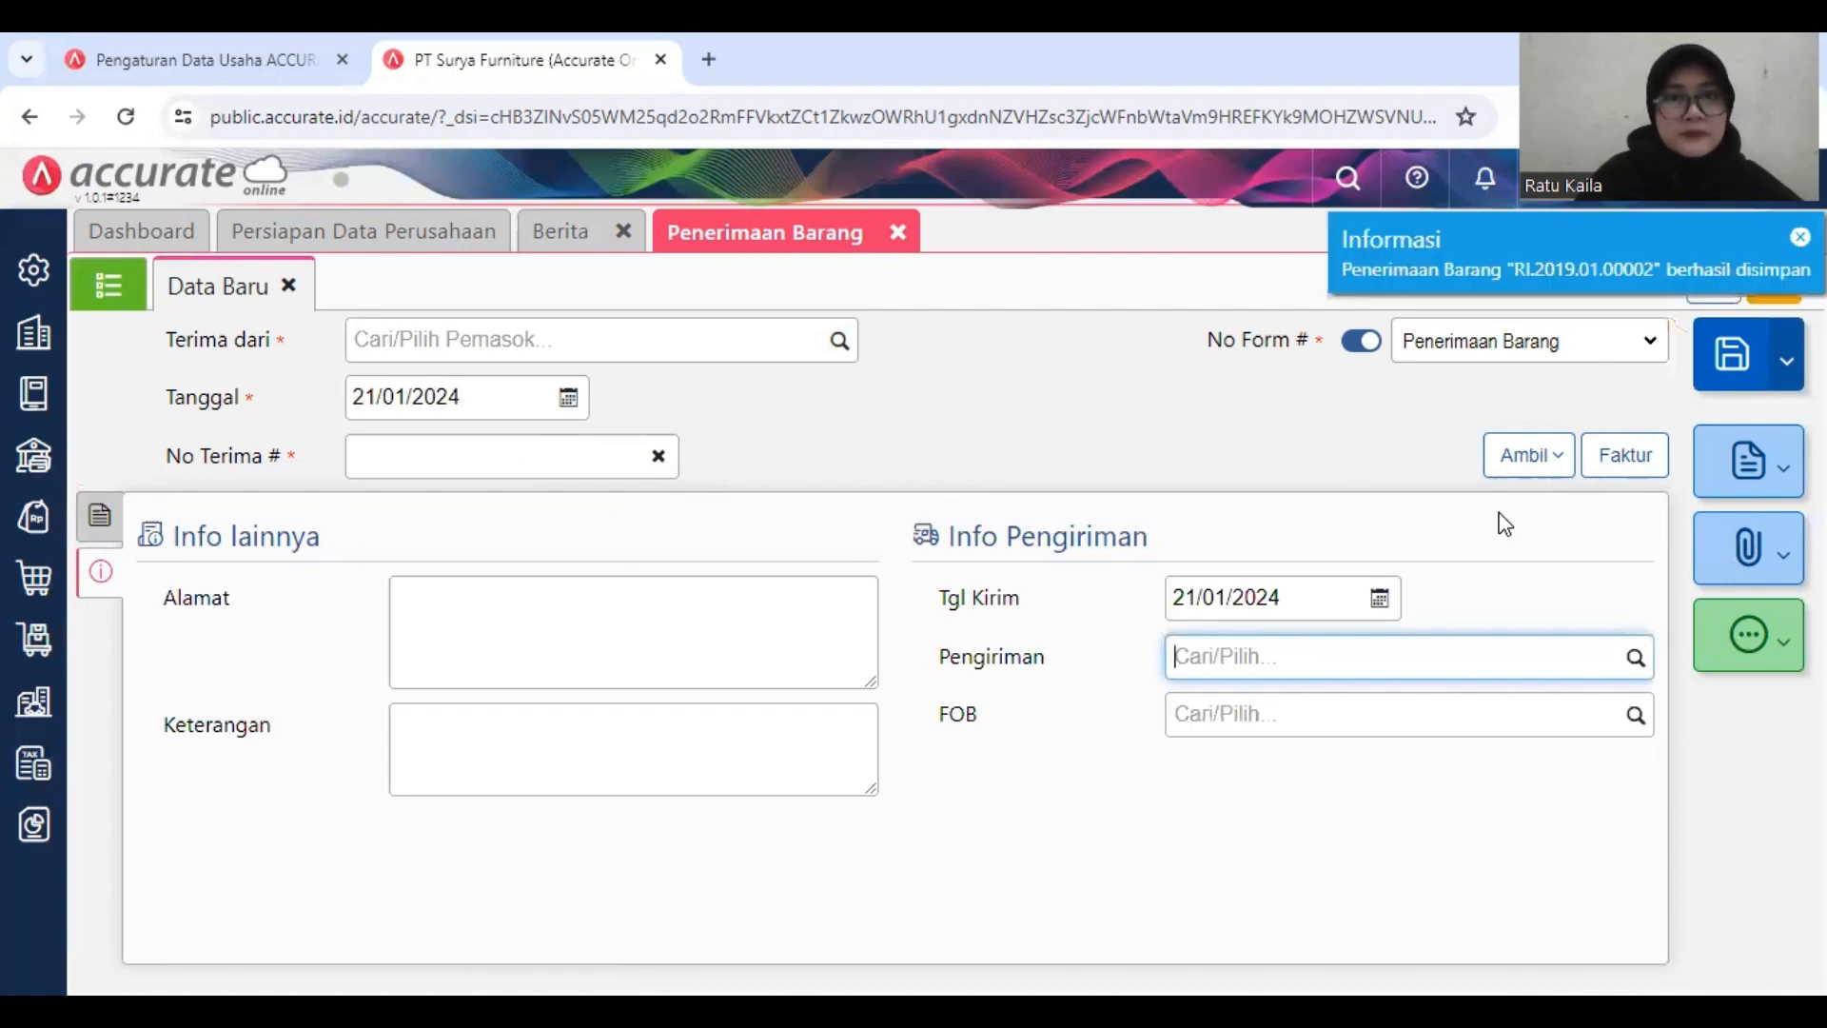
left_click(896, 232)
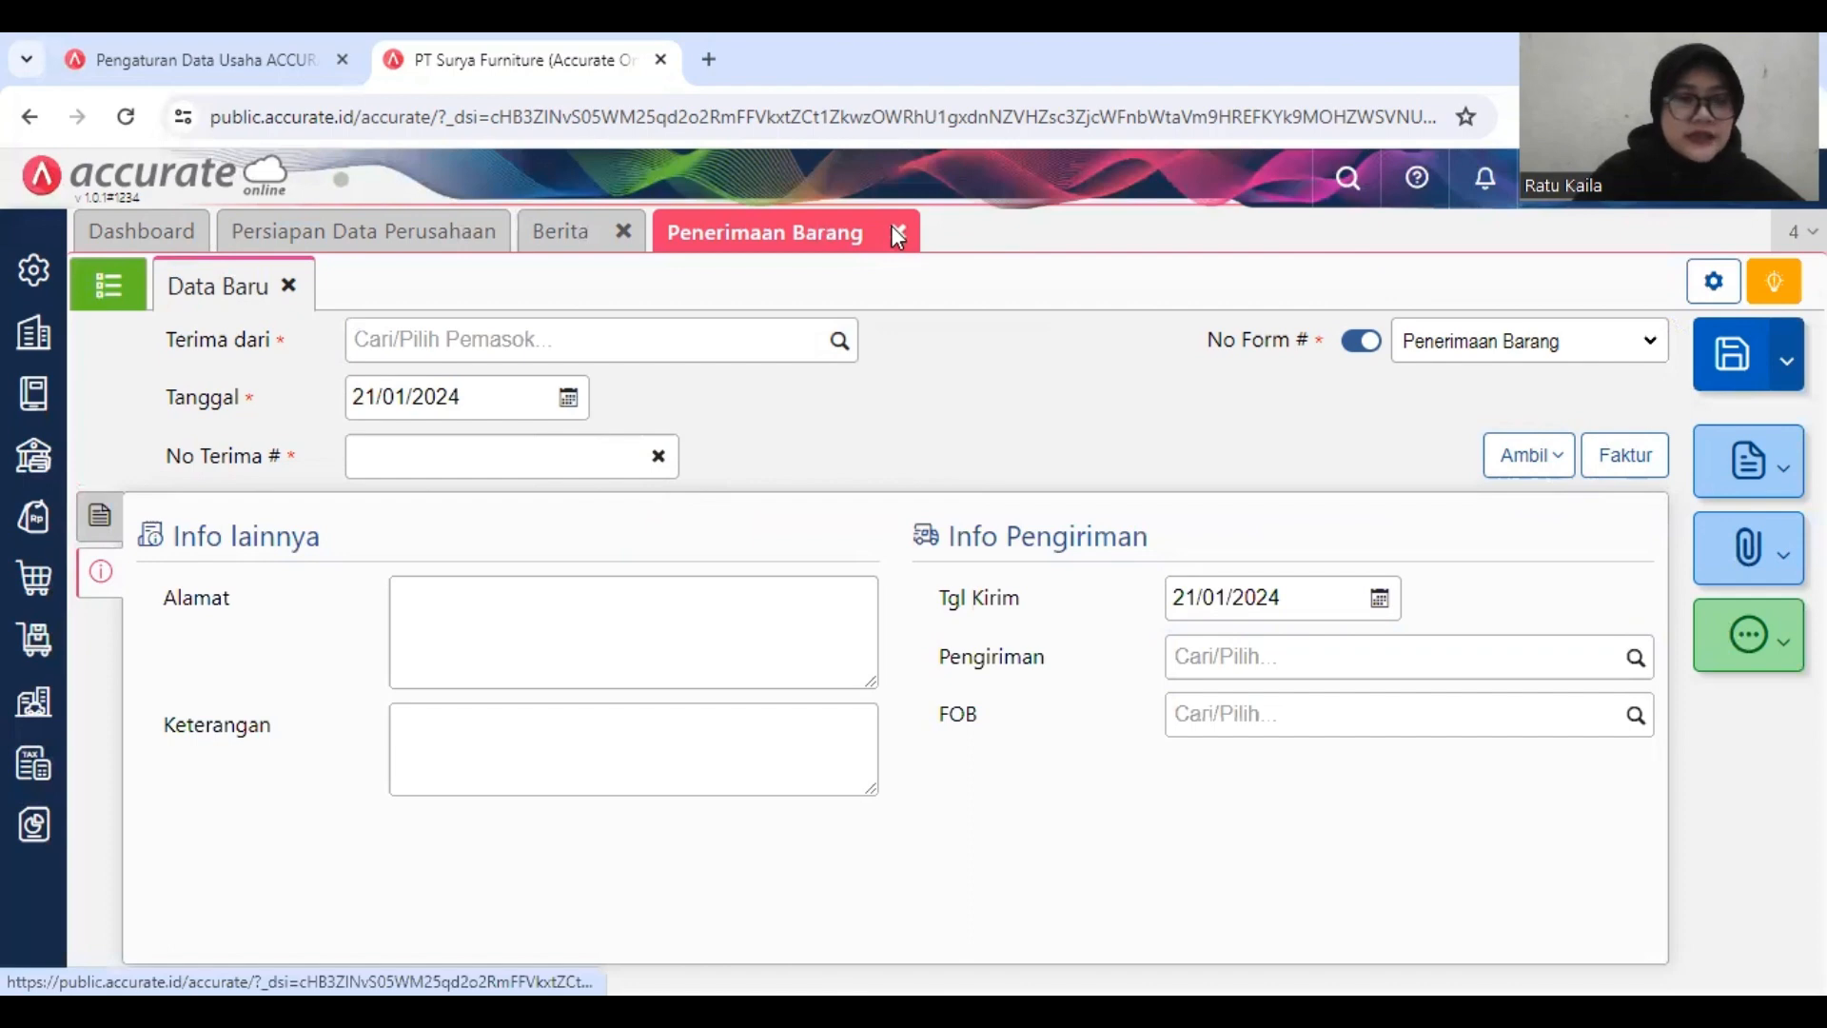
left_click(896, 234)
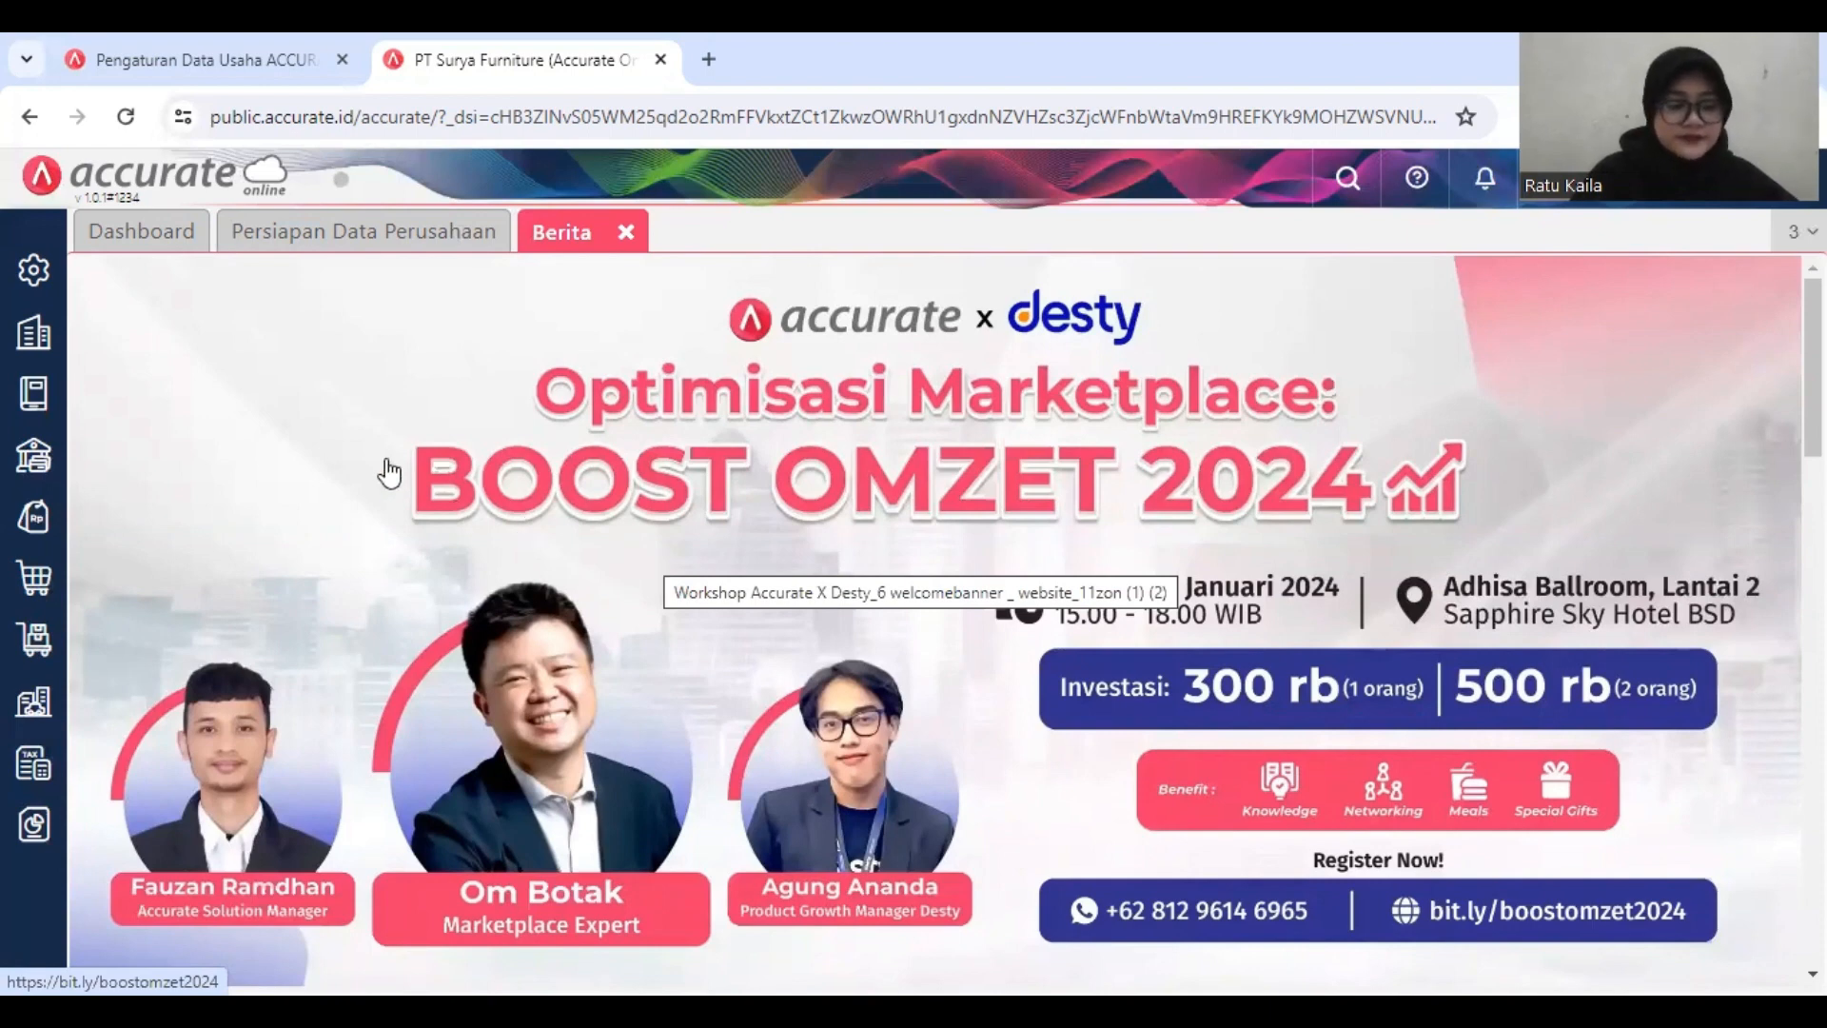
Step: Check in the preferences that the purchase feature Klaim Pemasok is enabled, and save the preferences
left_click(34, 269)
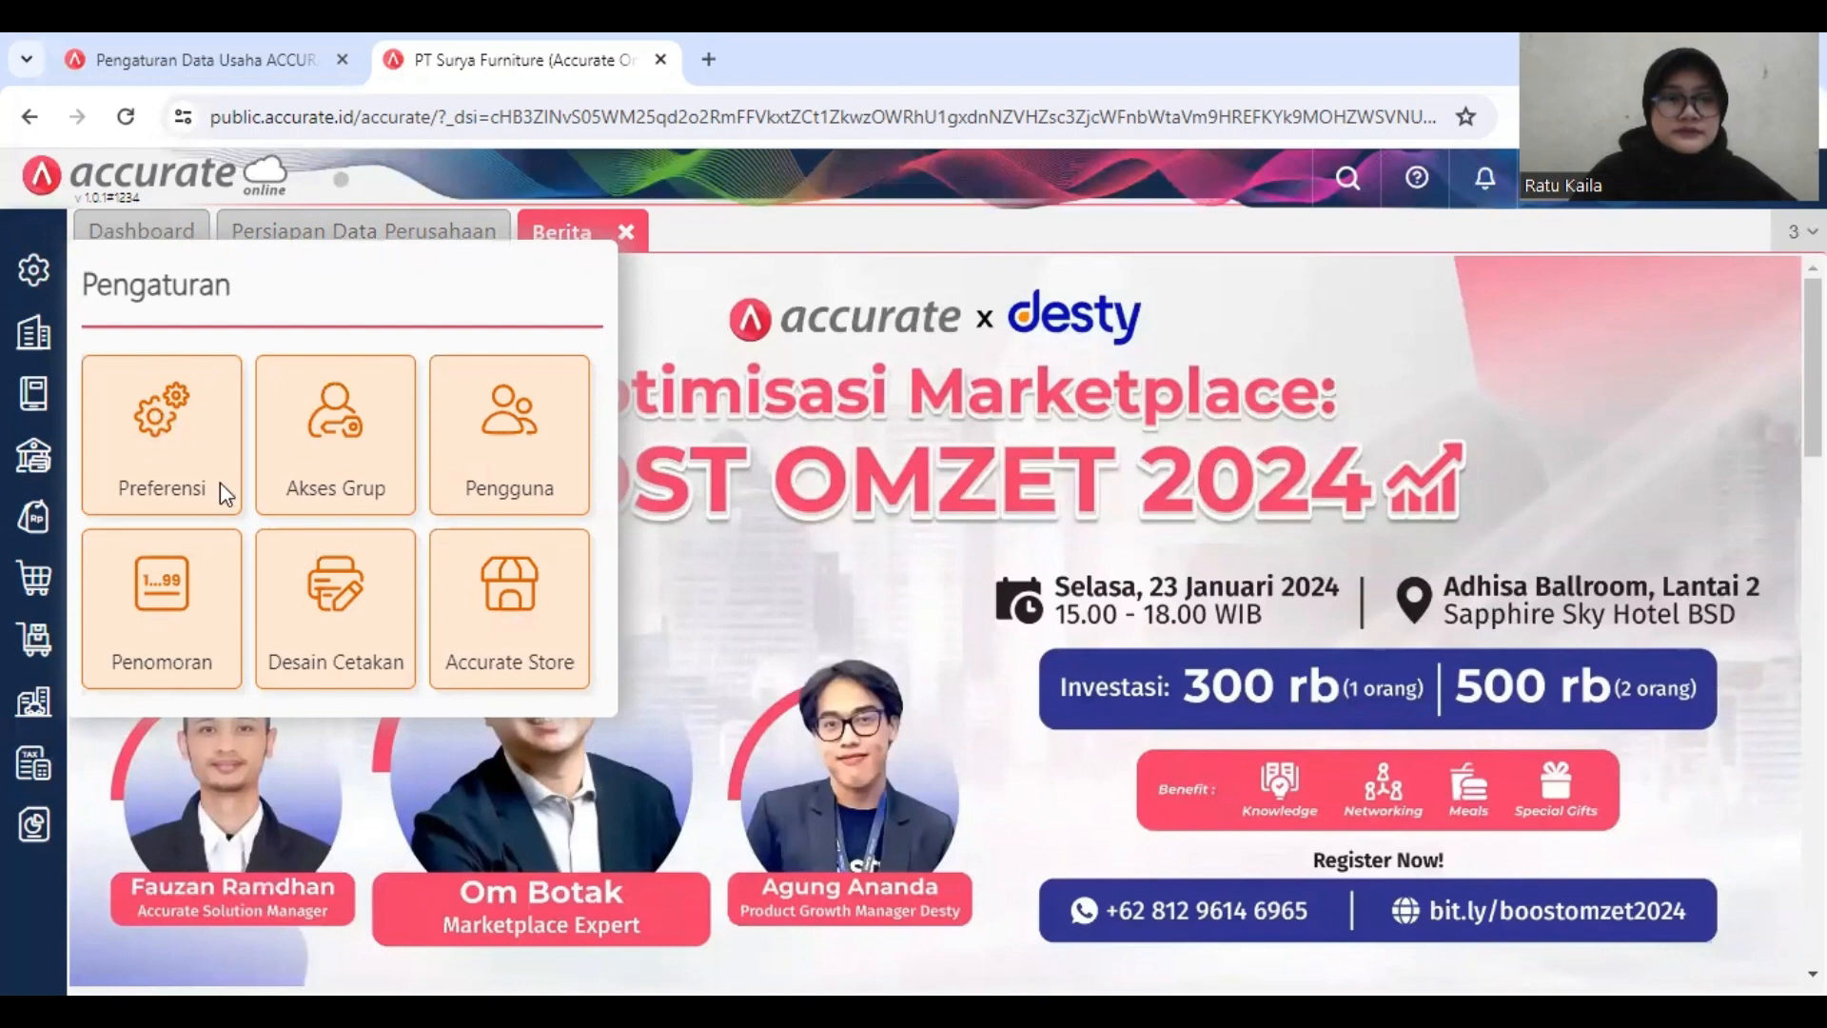
left_click(159, 424)
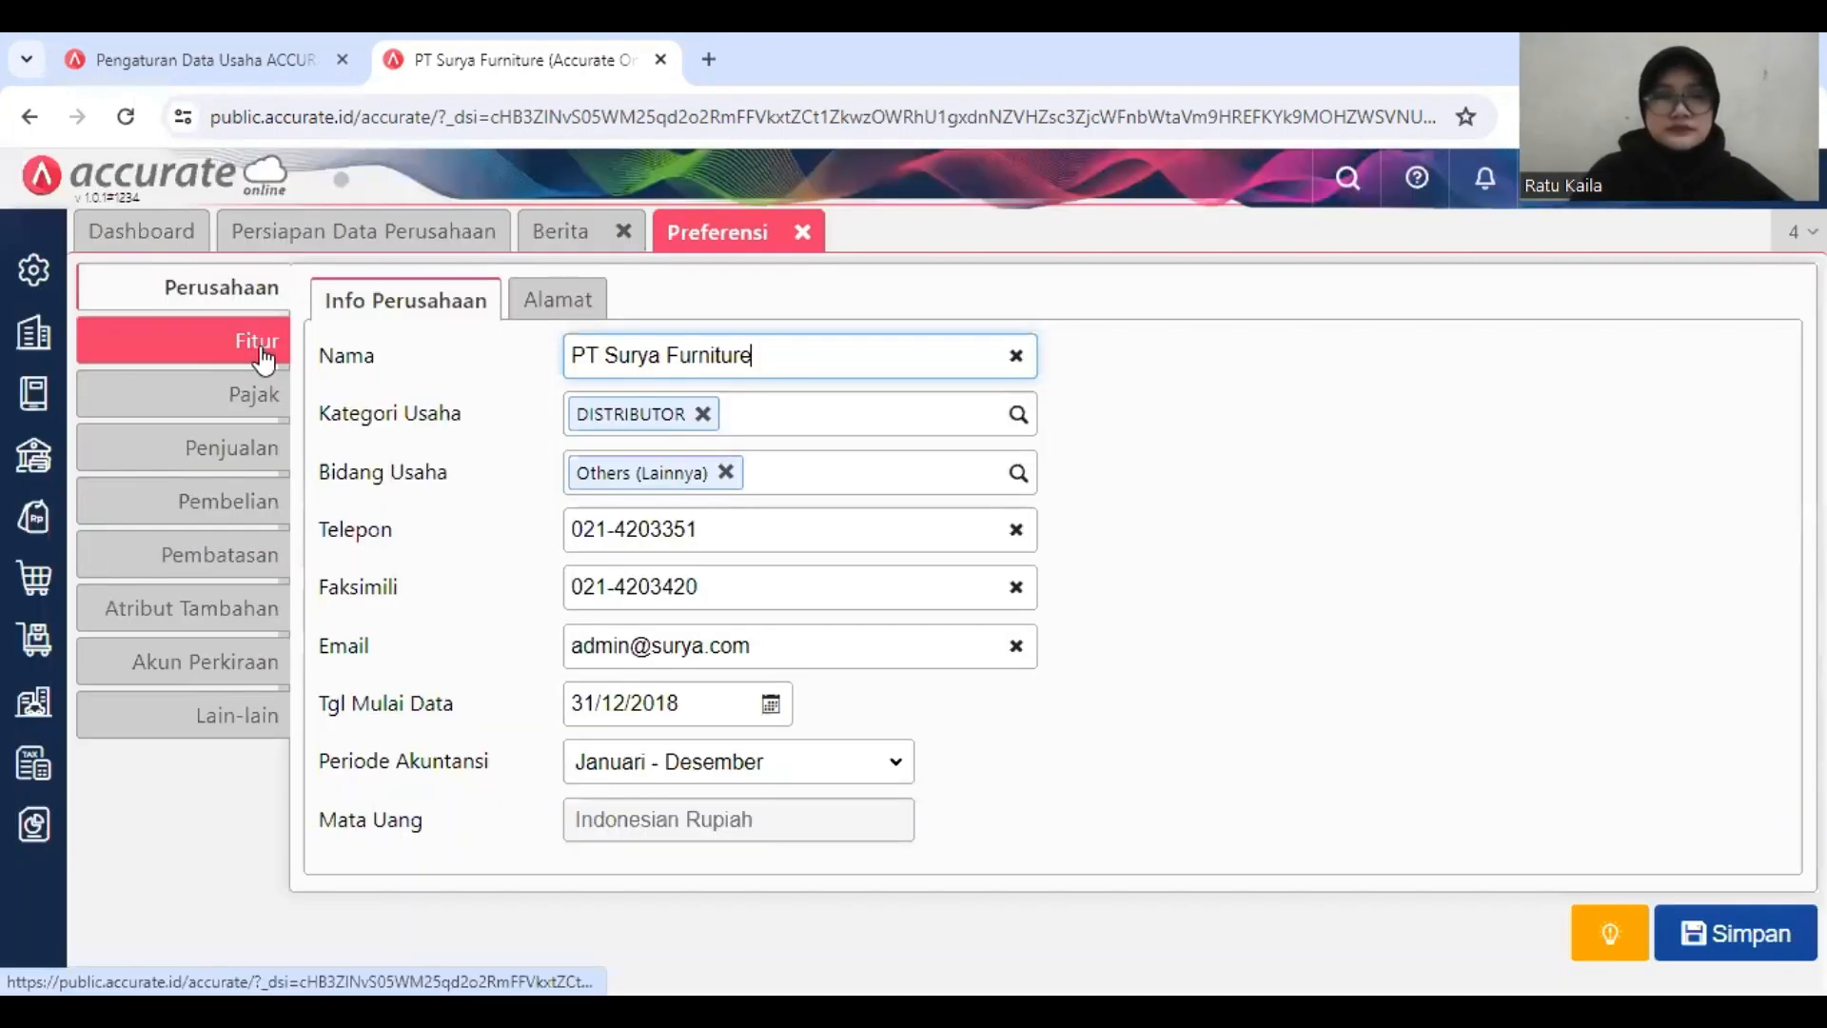
left_click(679, 305)
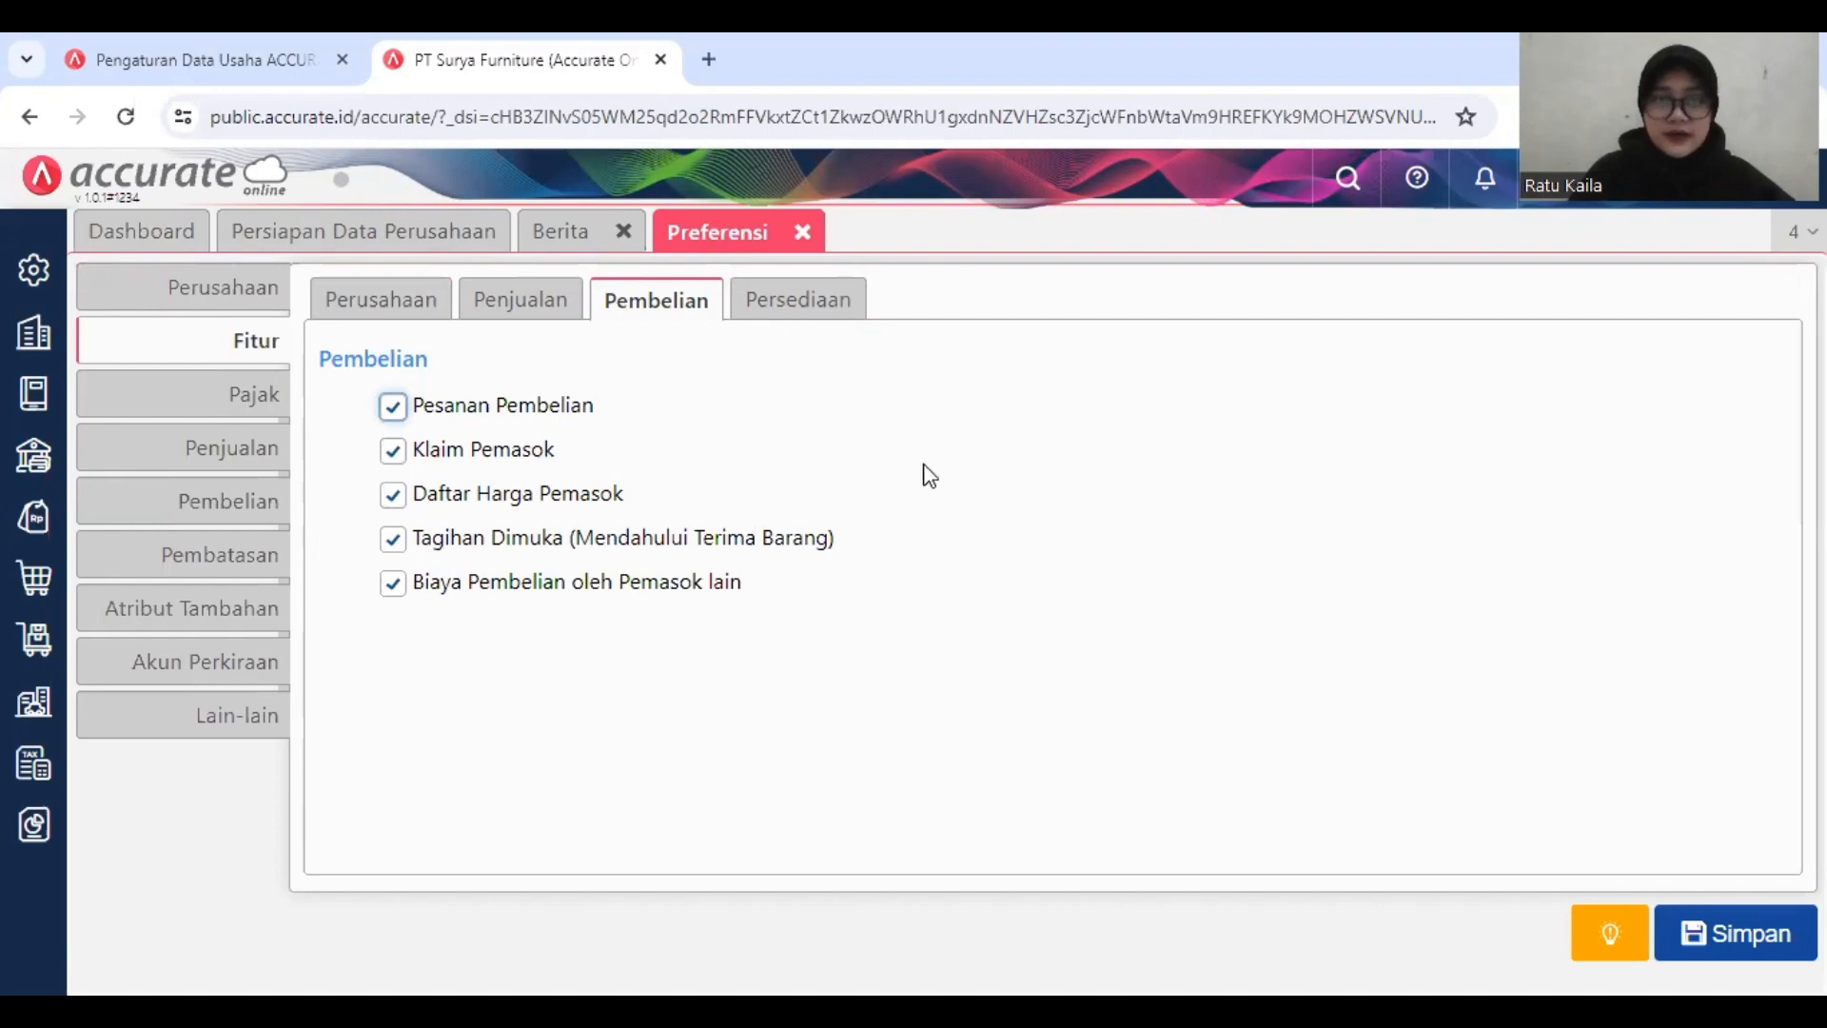
left_click(1731, 942)
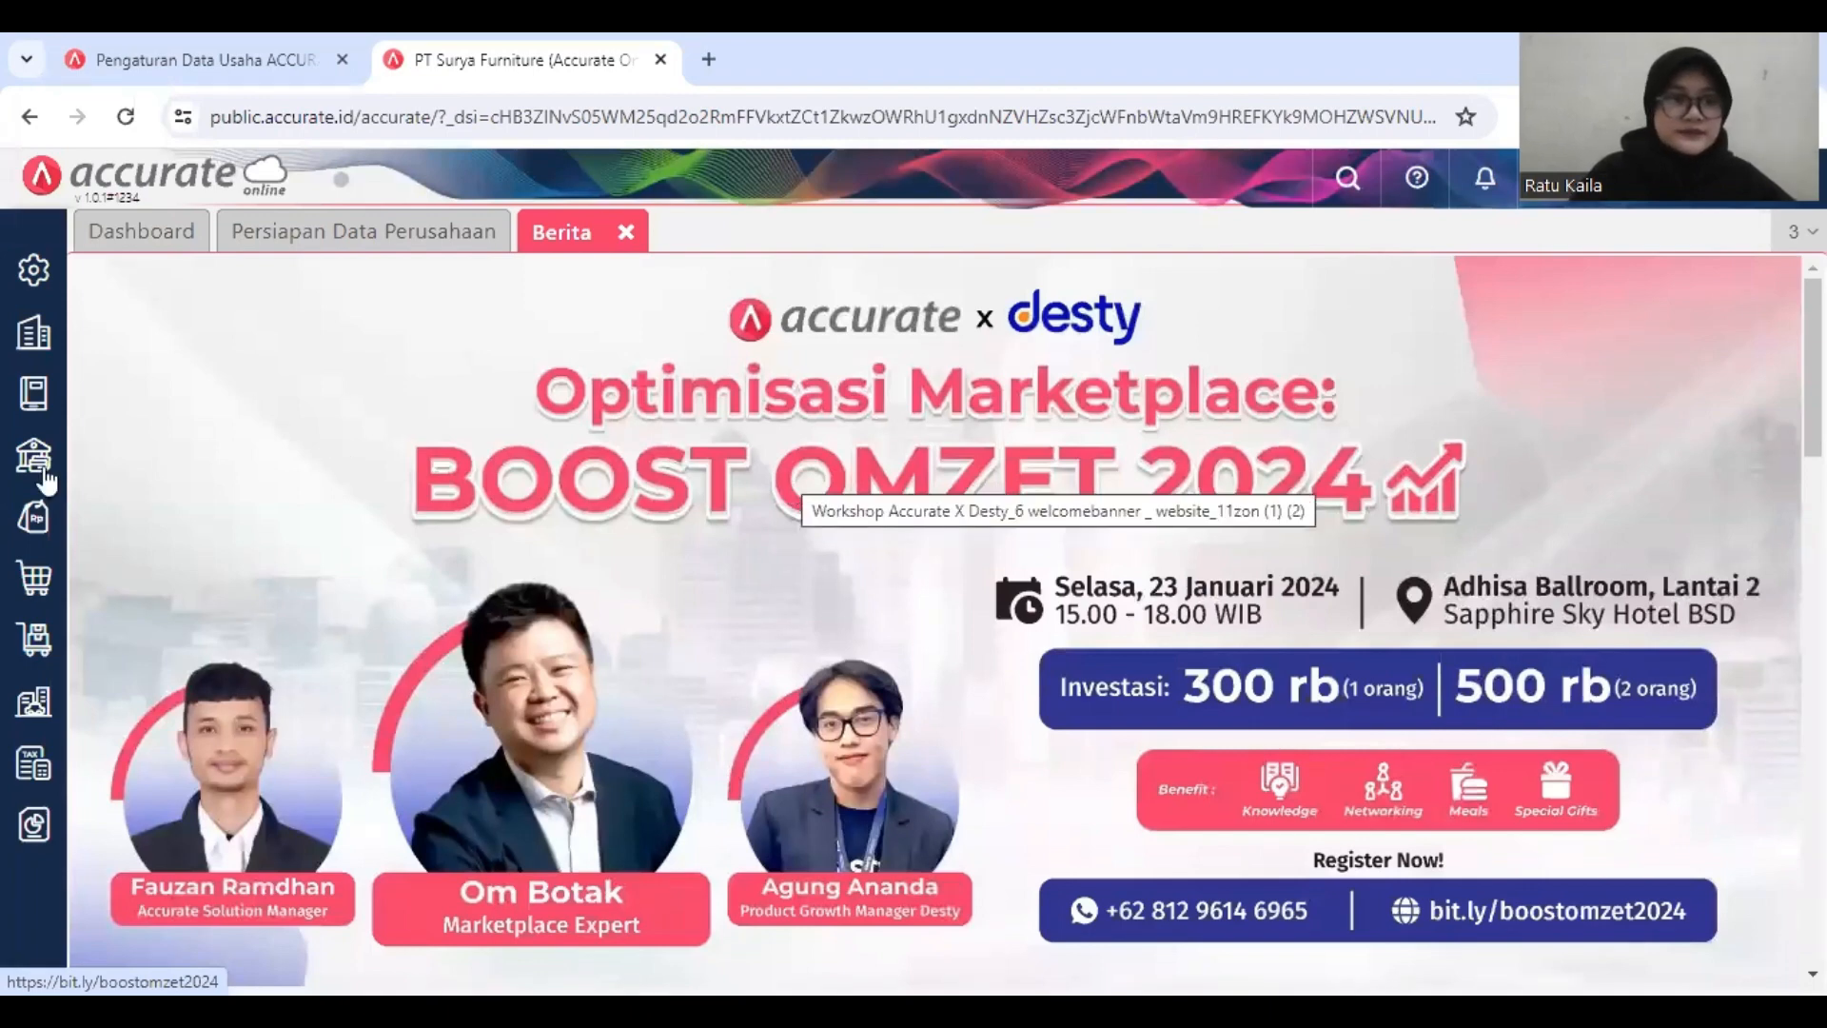
Step: Start a new supplier claim of type Kirim Barang for CV Sumber Kayu and date it 16/01/2019
left_click(33, 582)
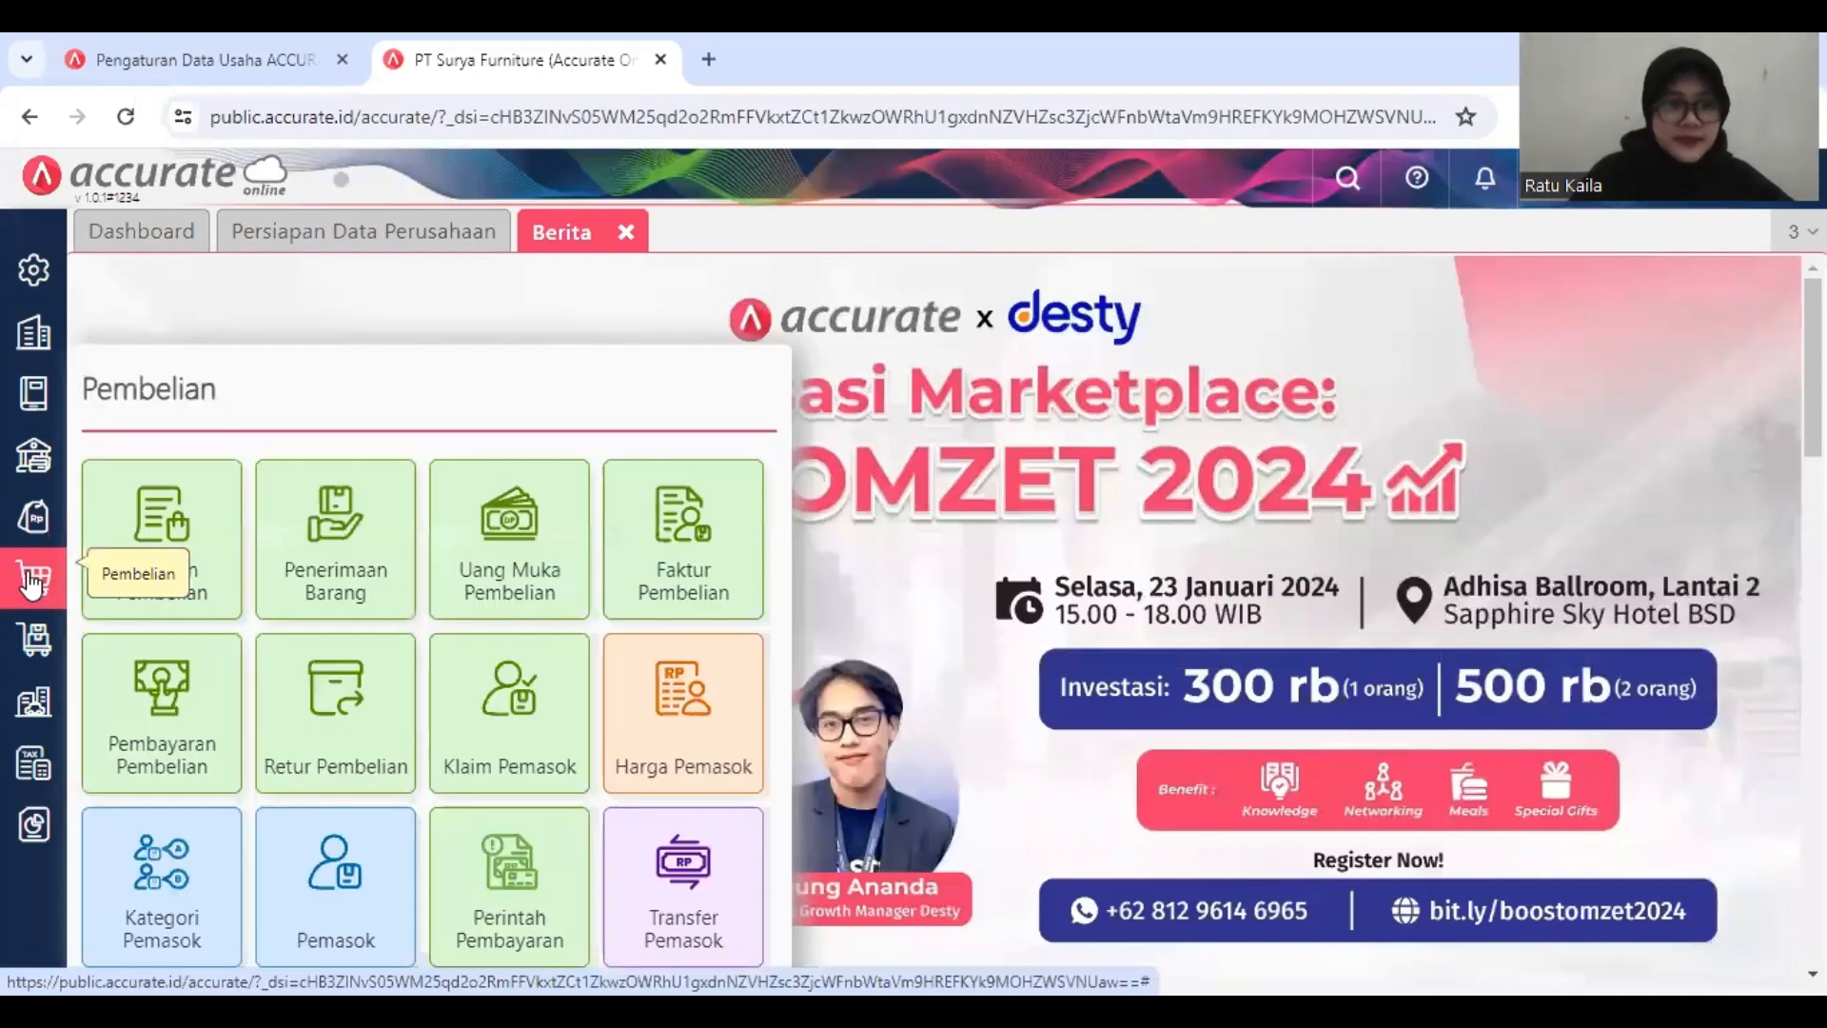
left_click(520, 723)
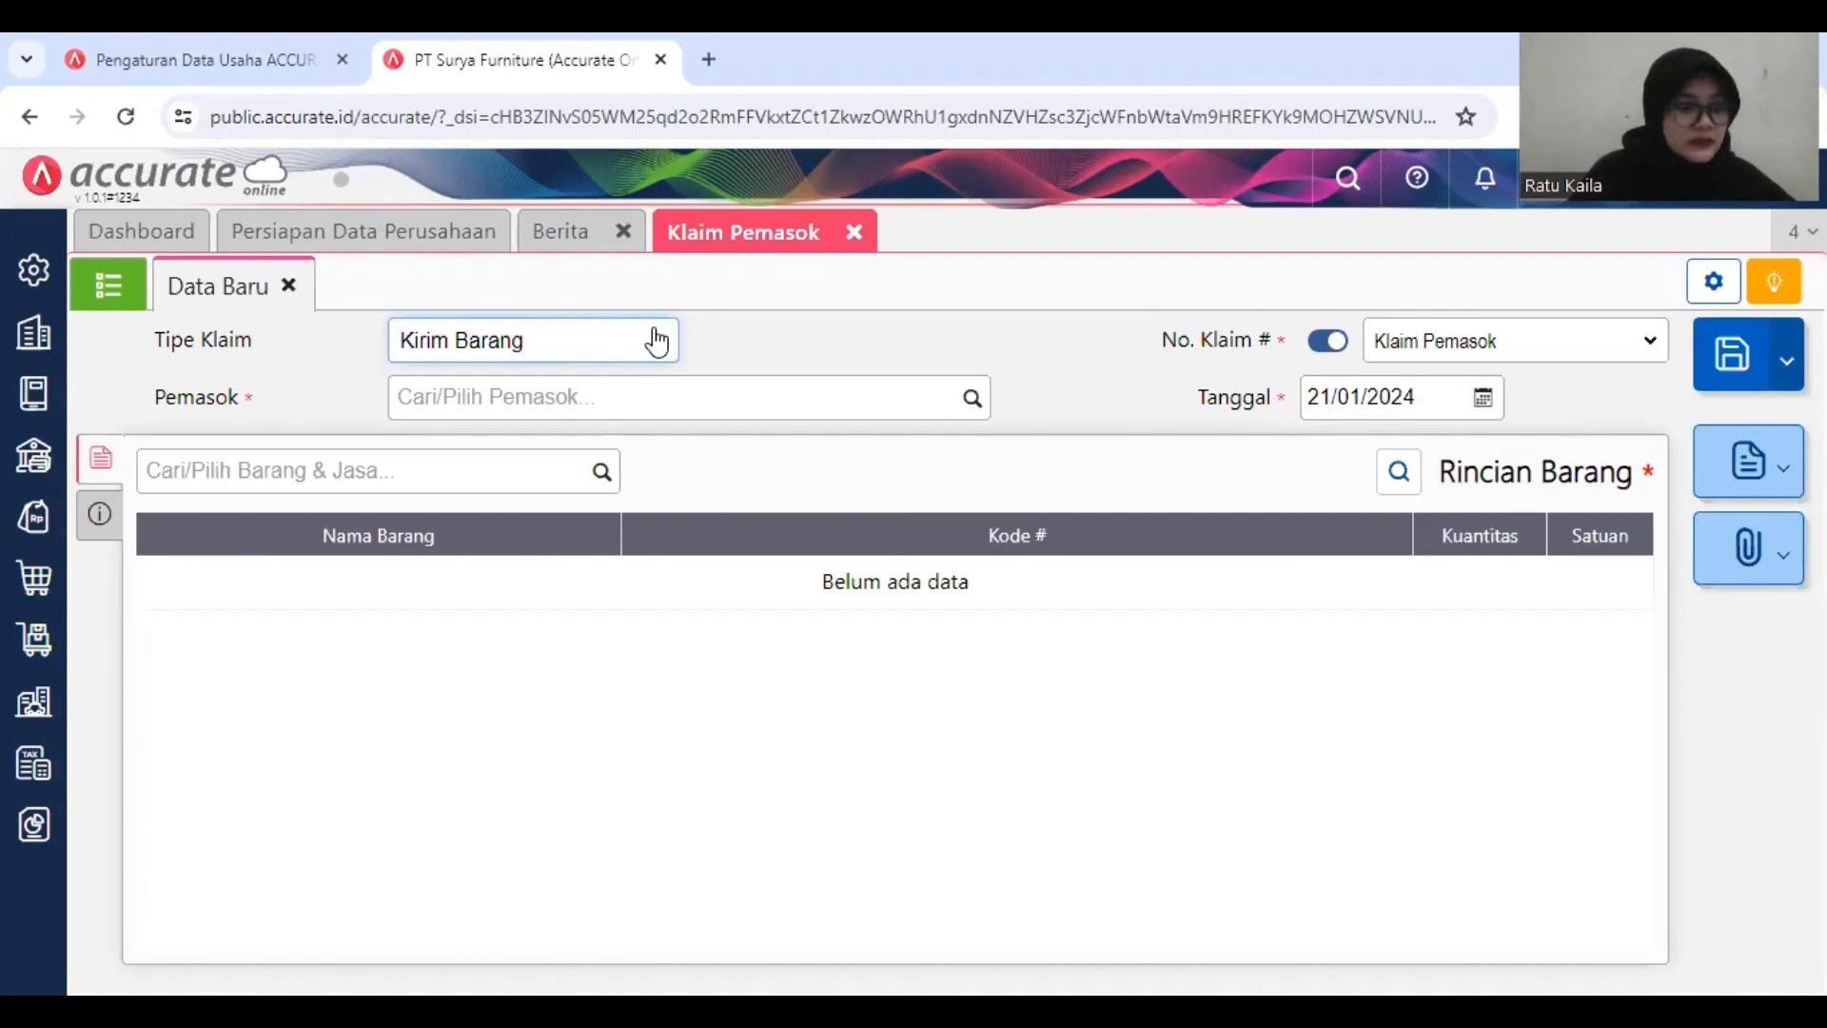
left_click(657, 340)
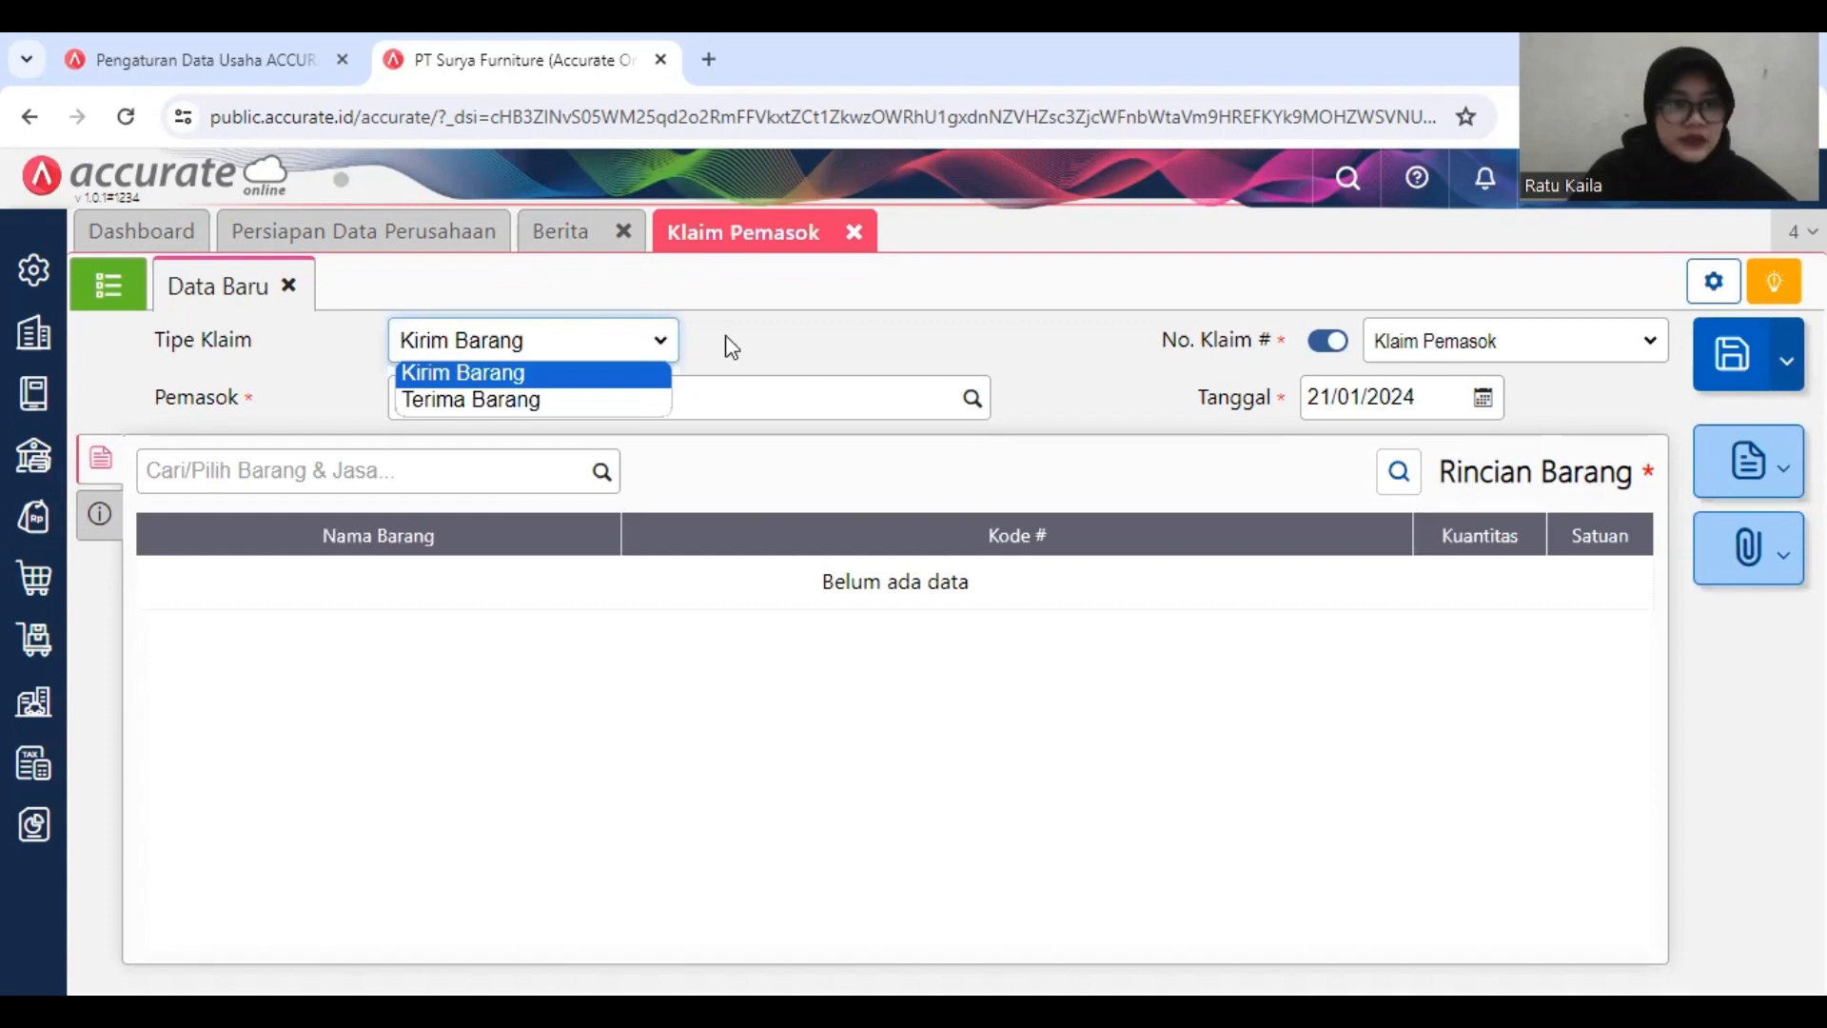
left_click(704, 388)
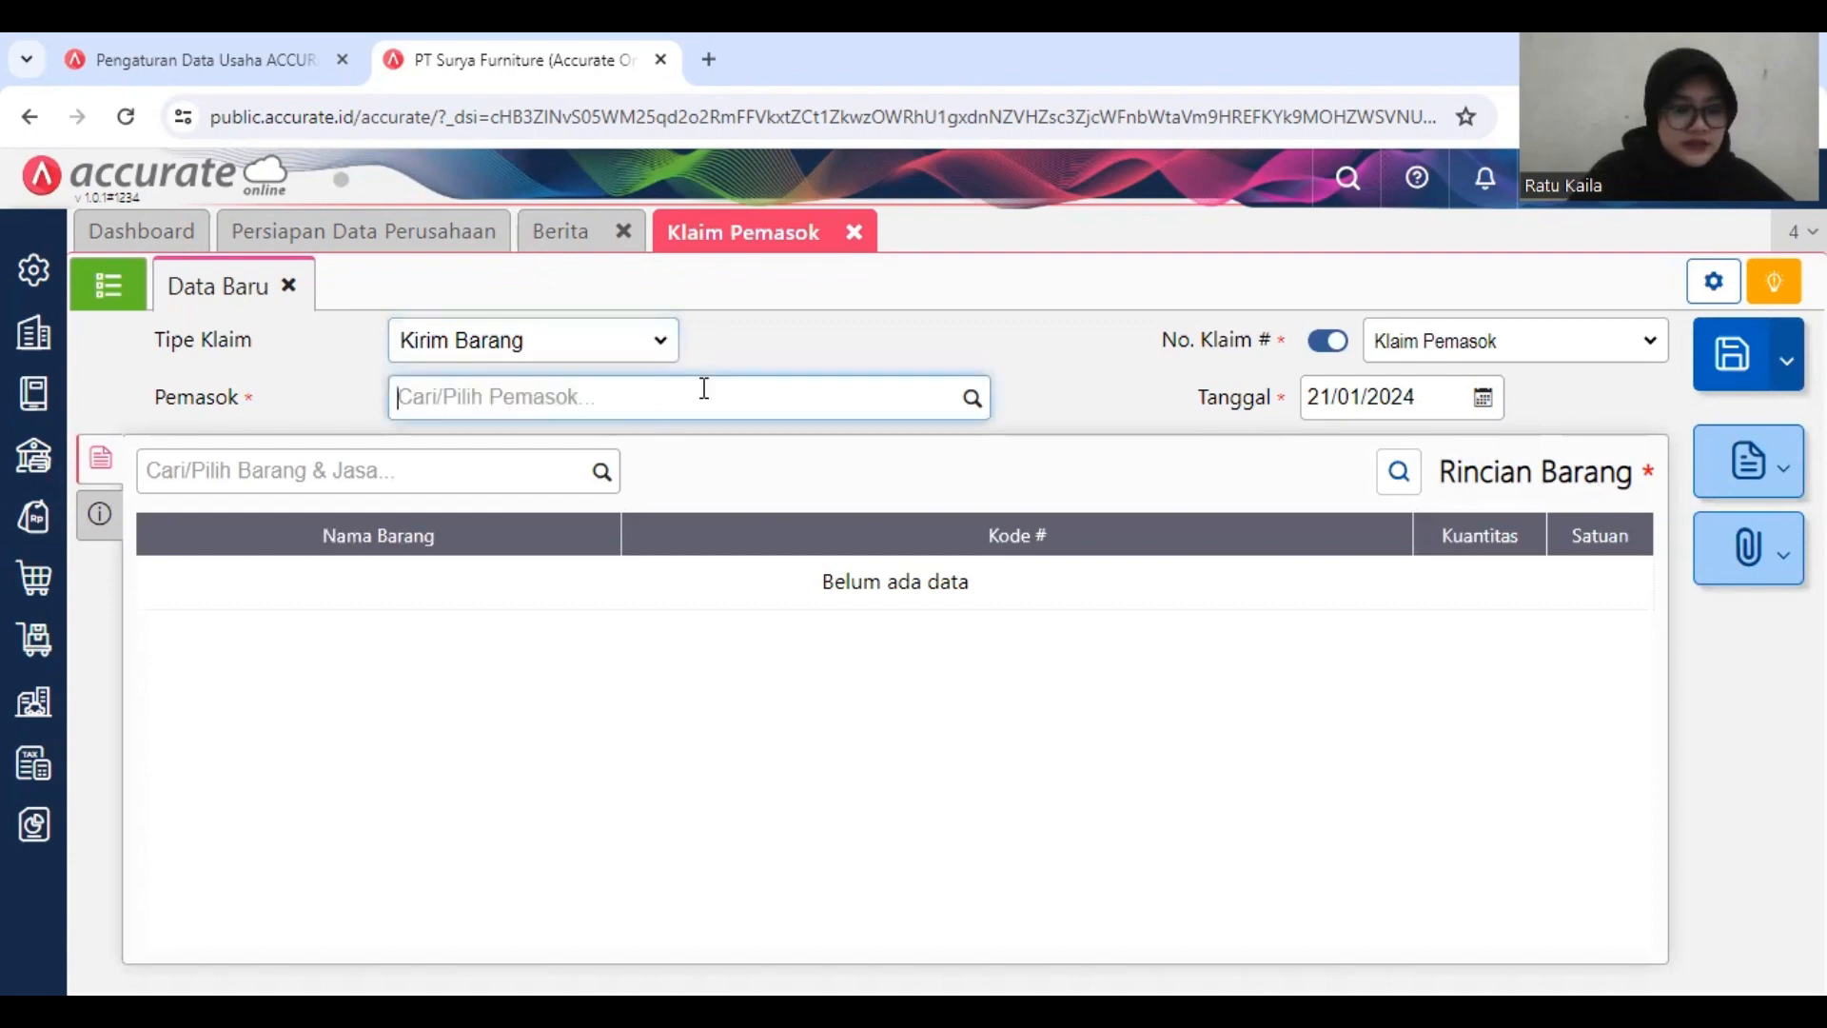
type("CV")
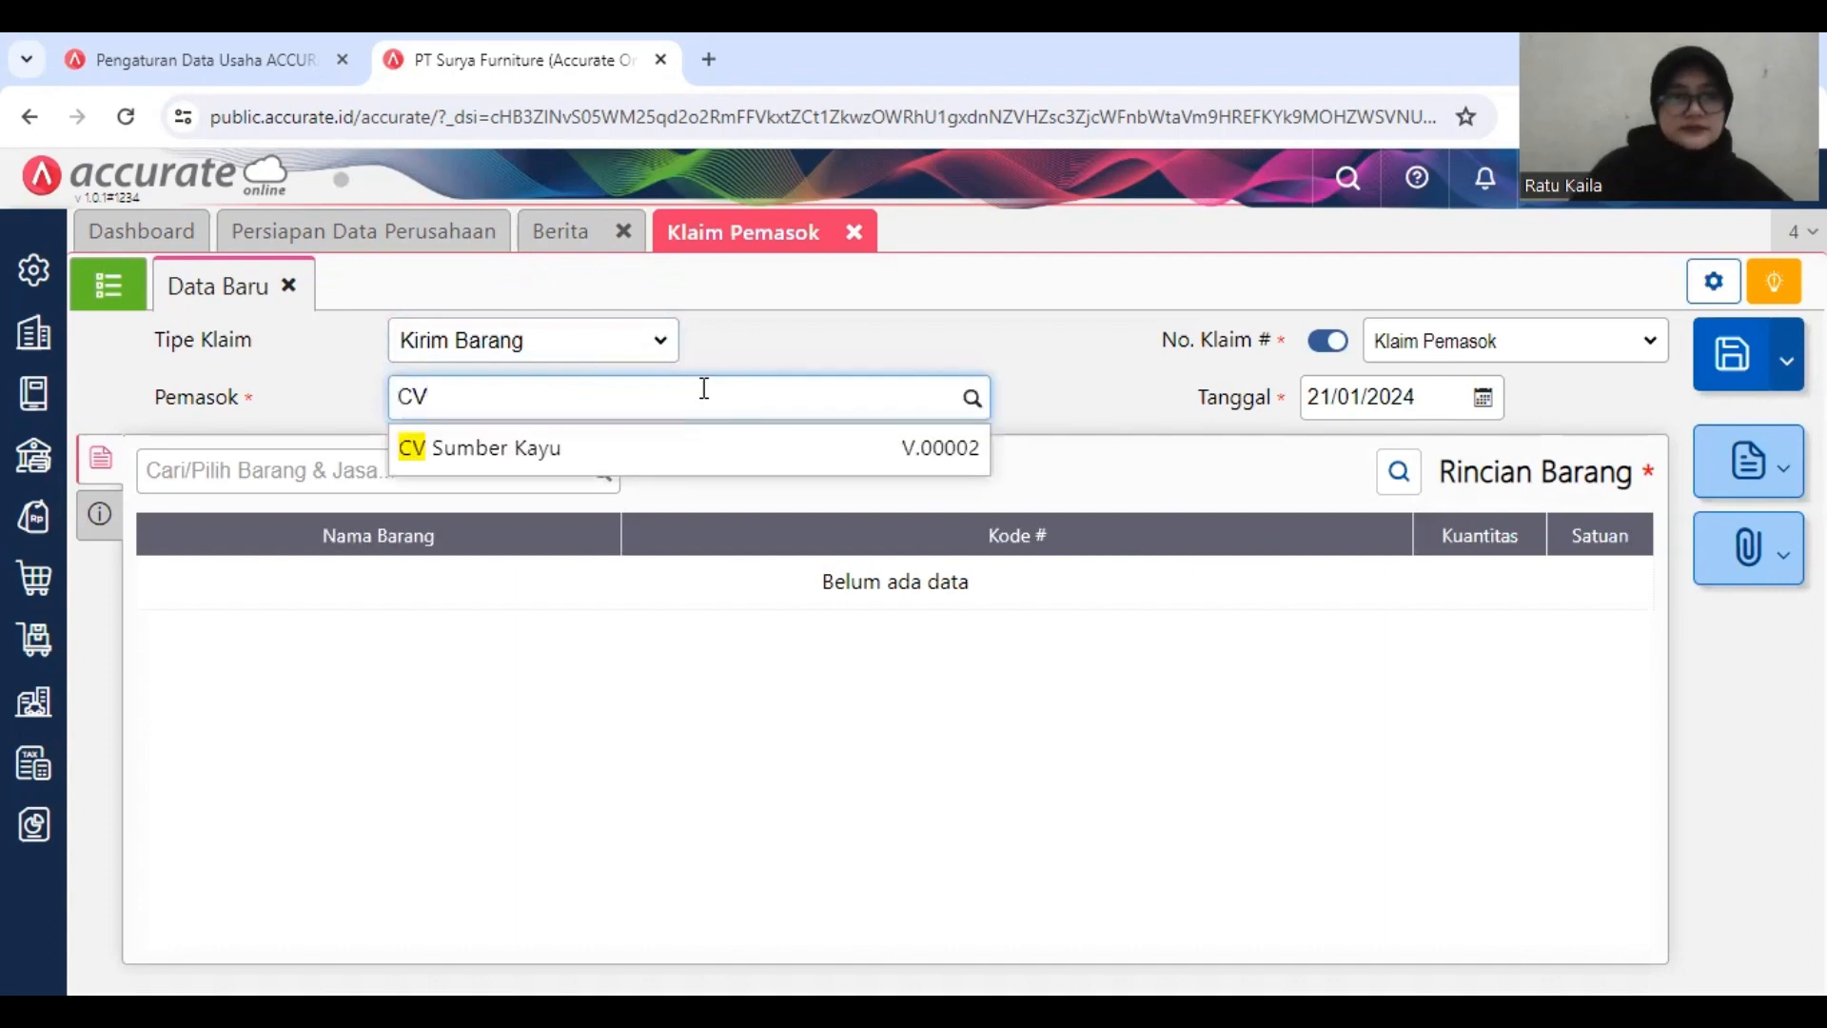
left_click(731, 466)
left_click(1412, 391)
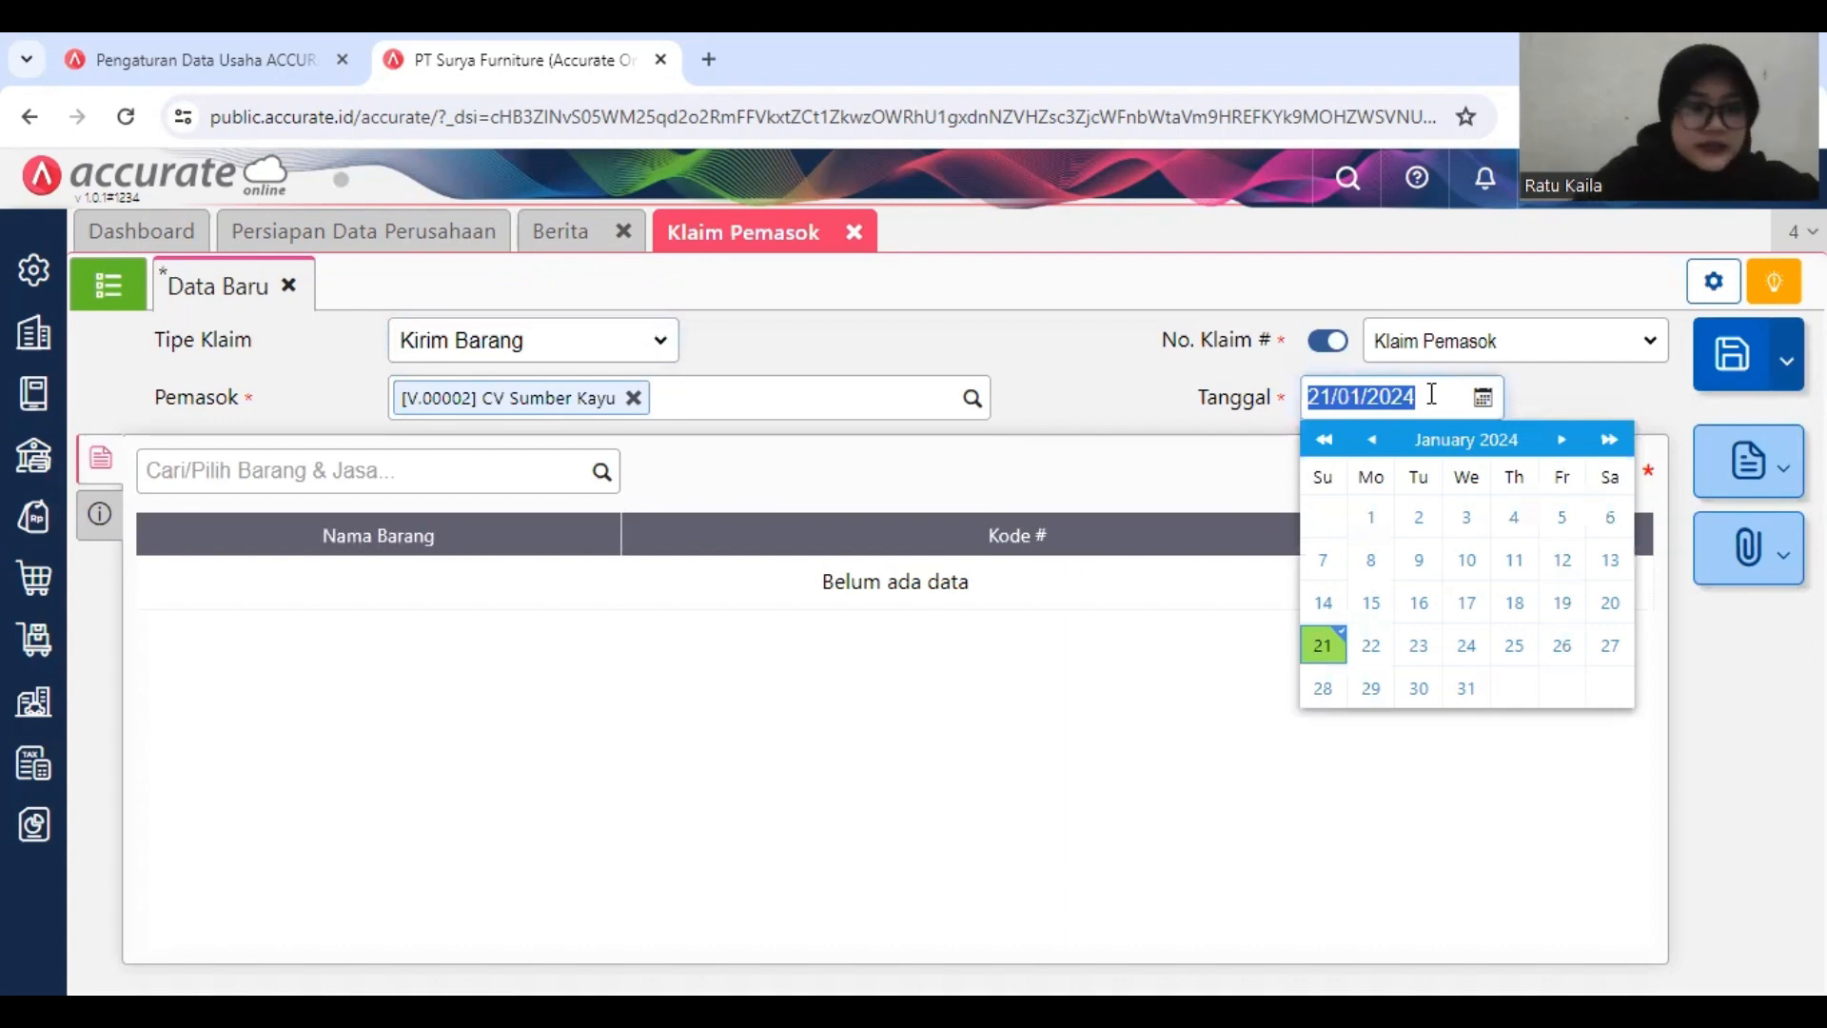
type("16/01/2019")
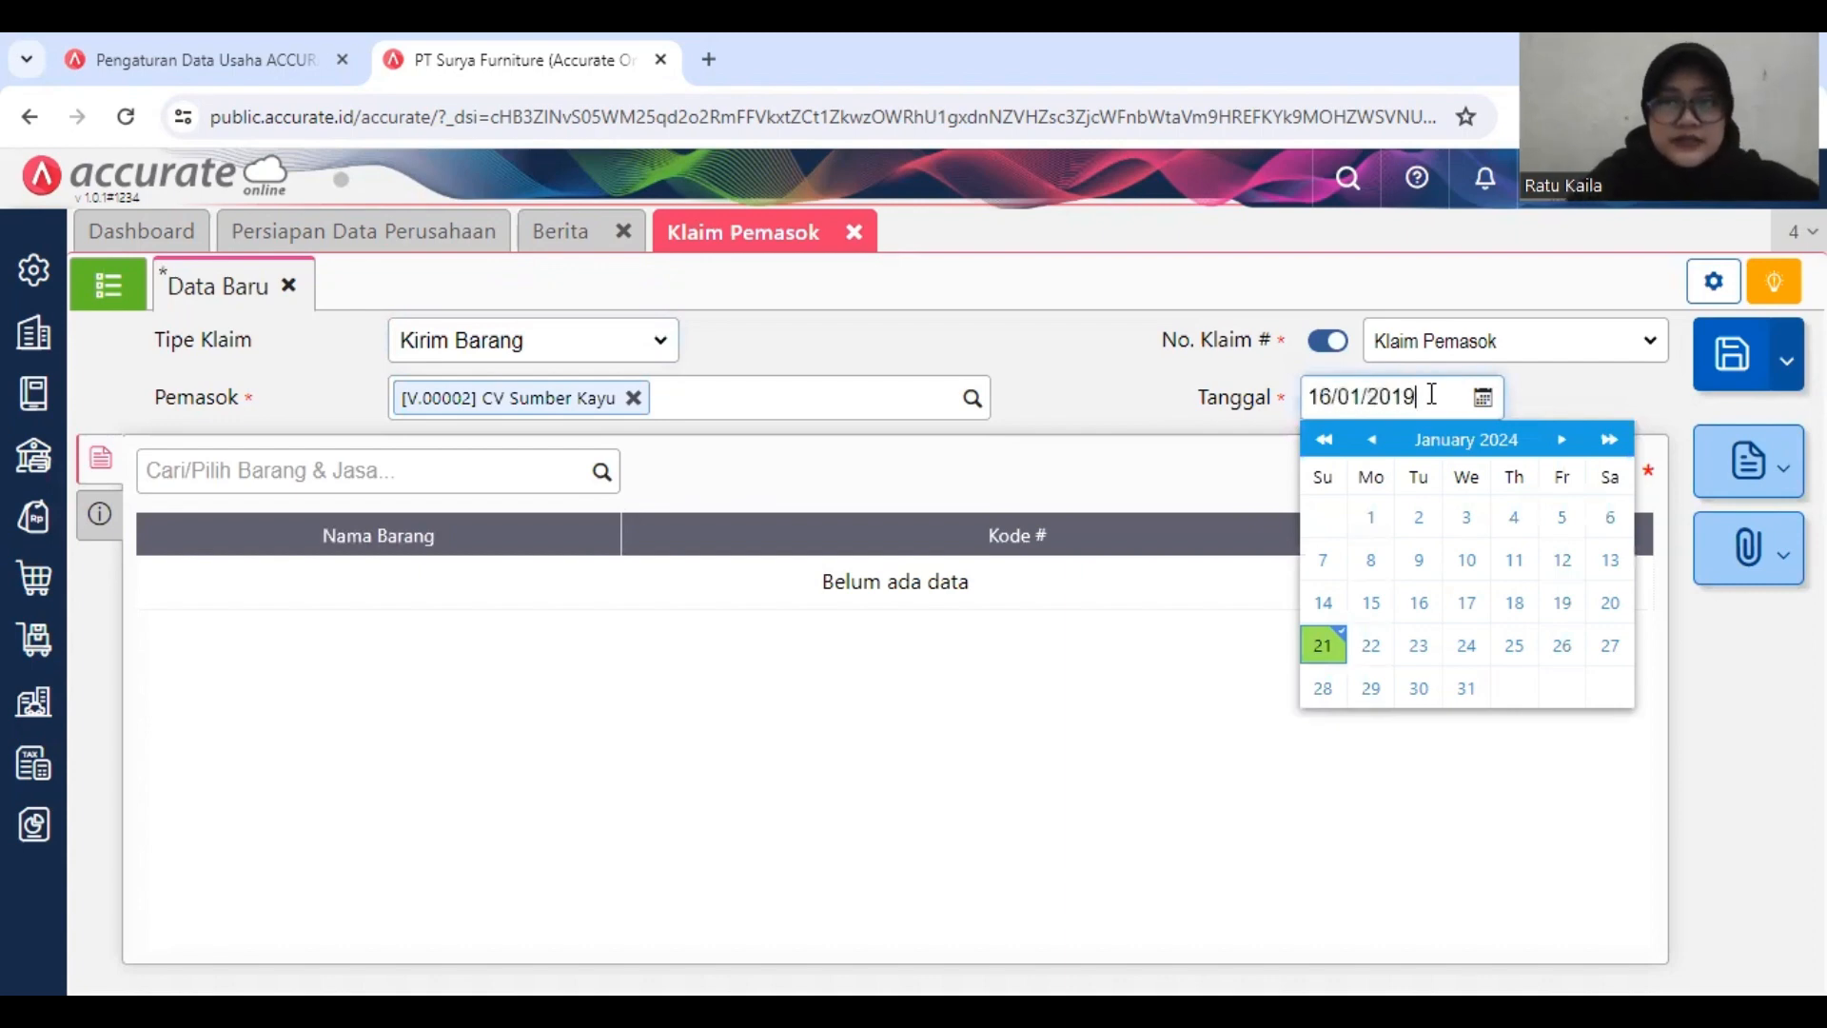
left_click(1223, 463)
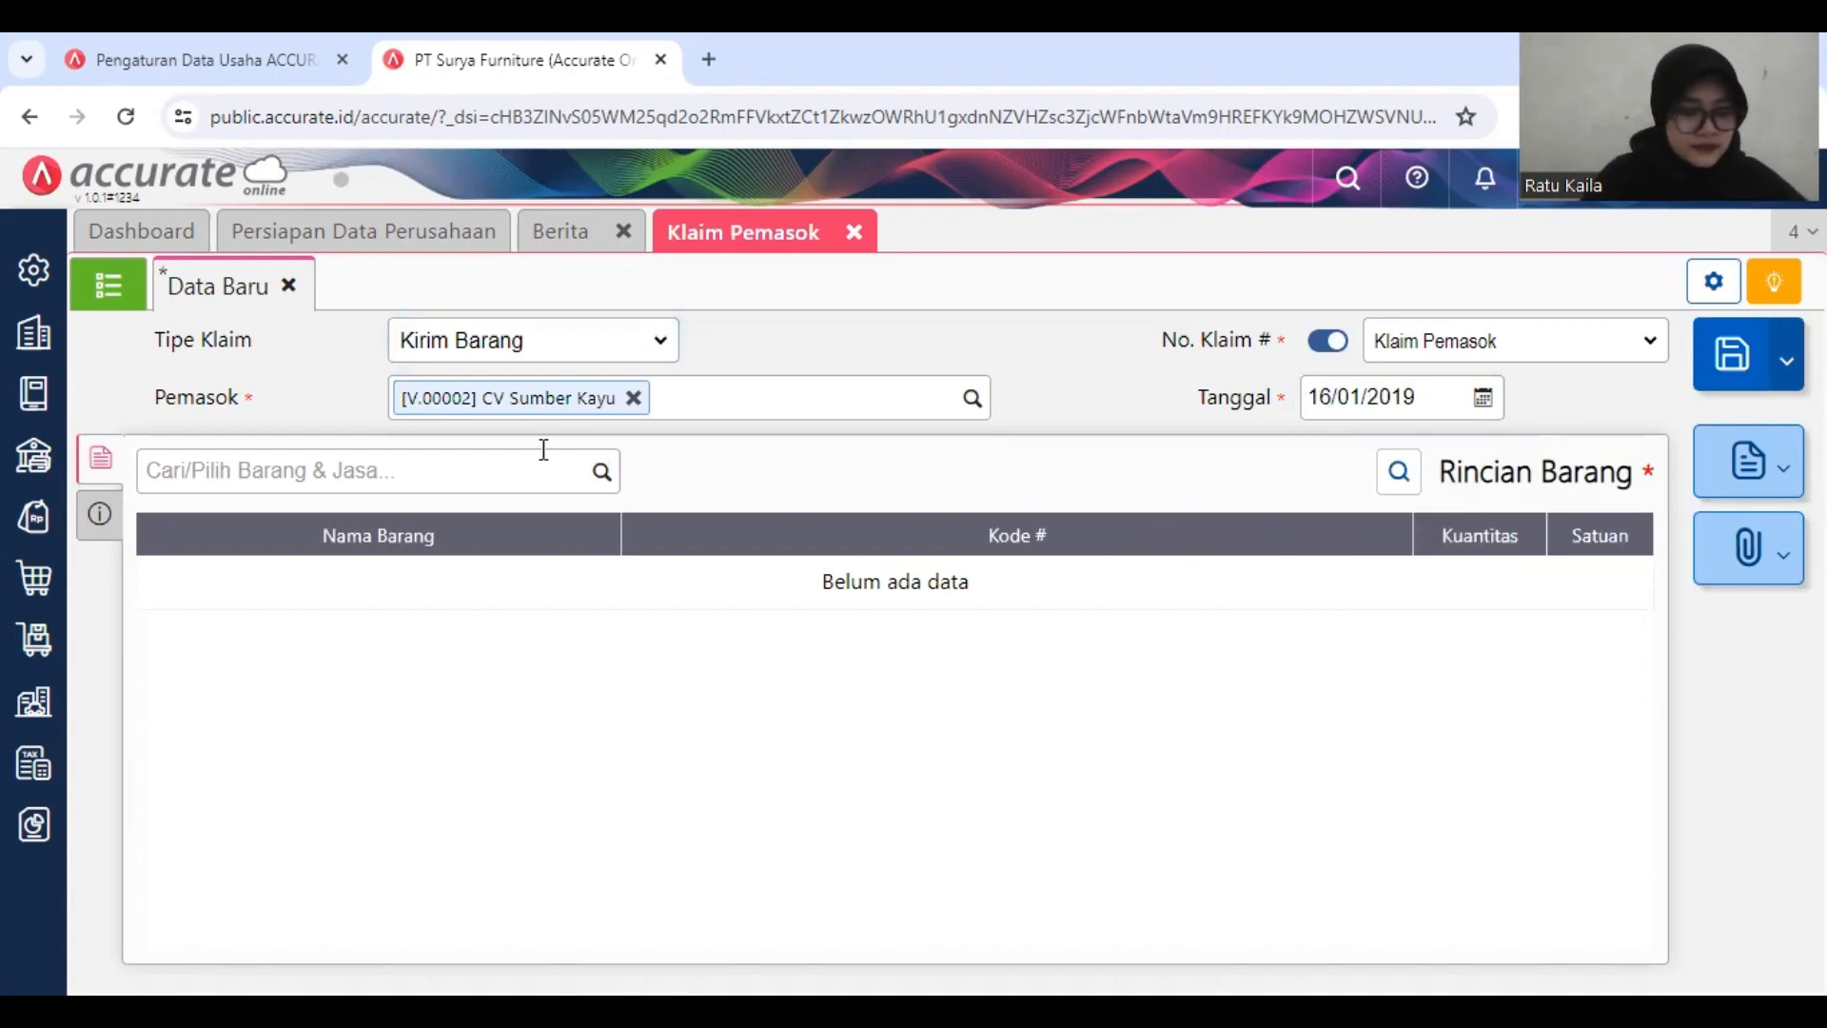
left_click(496, 472)
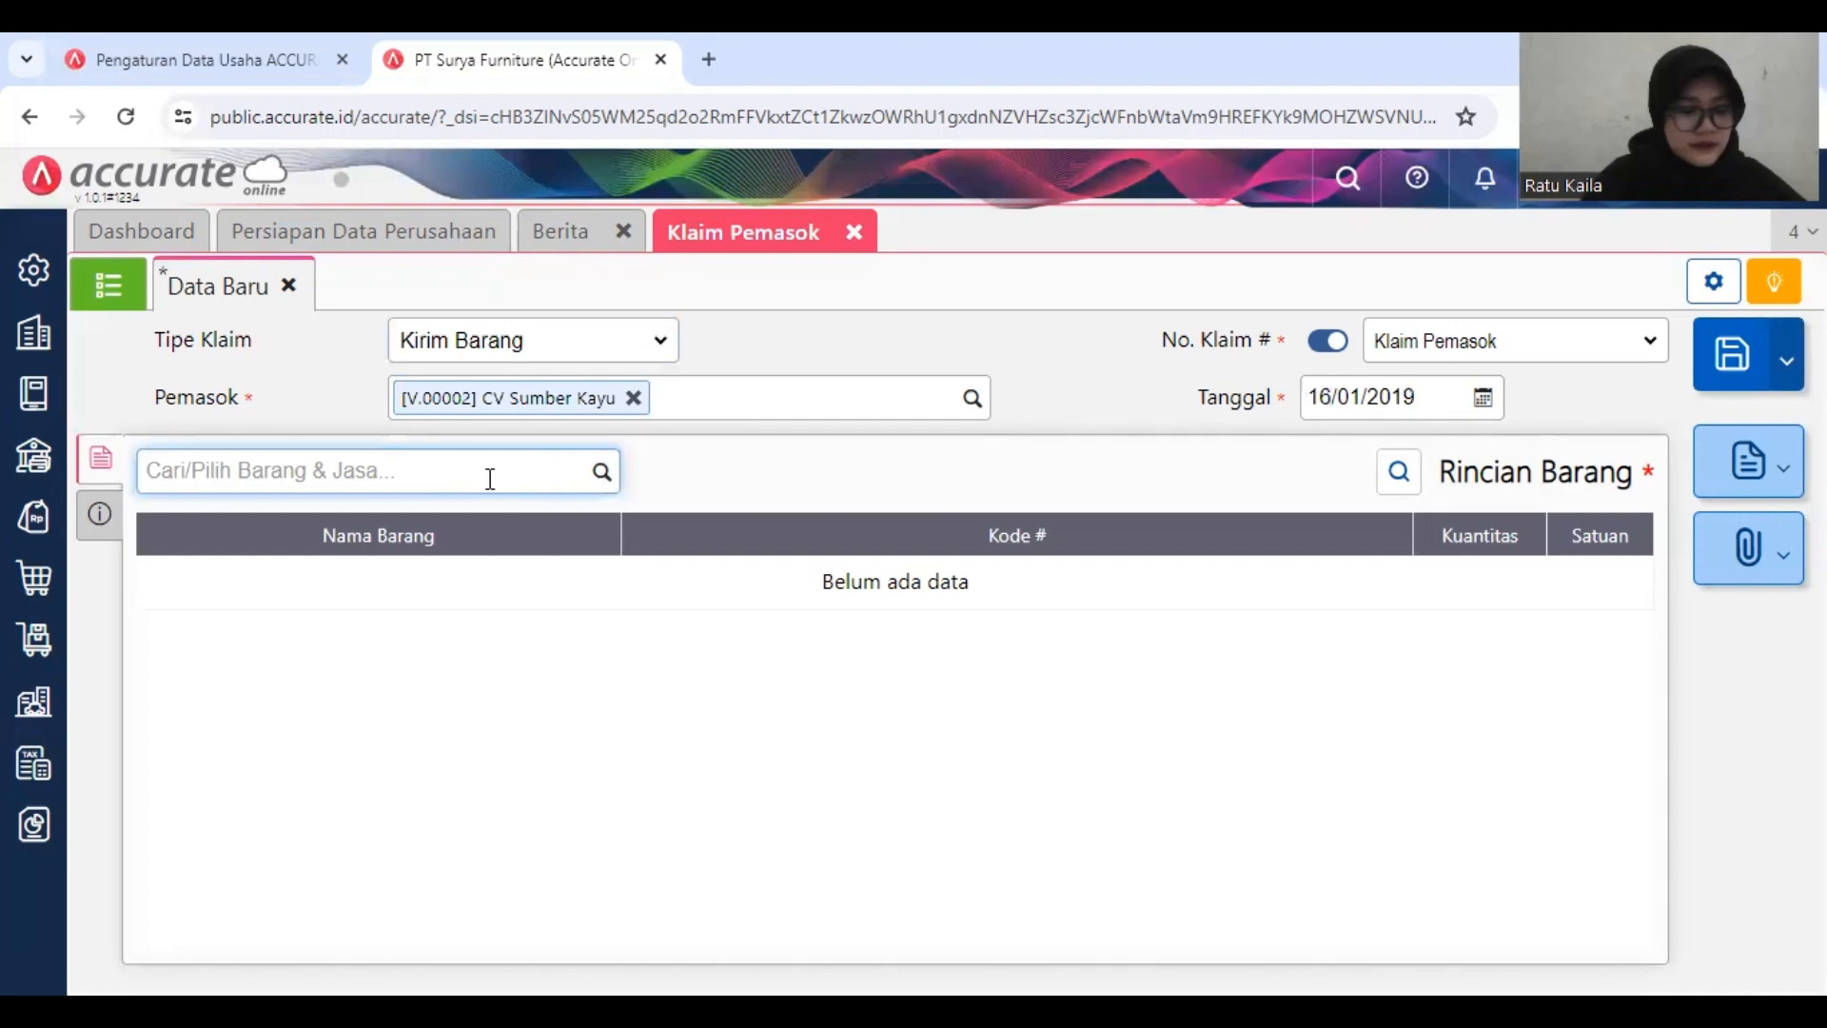
type("KU")
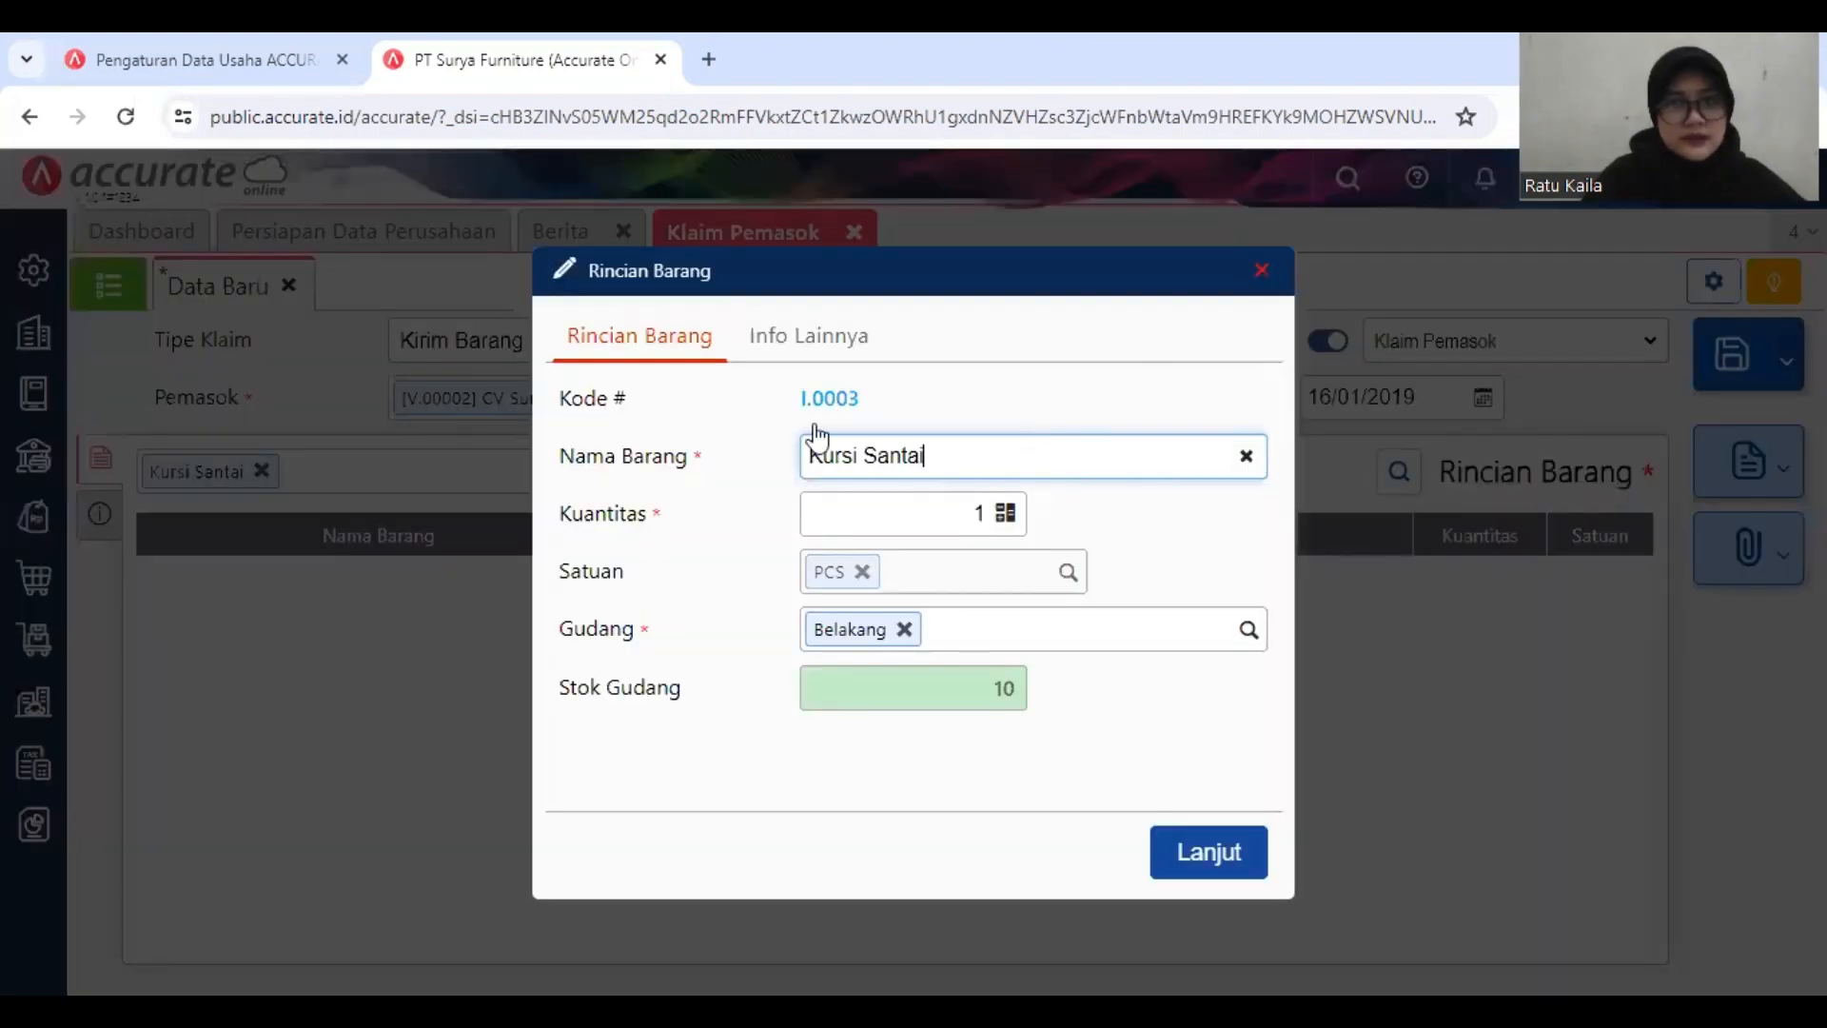
key("Escape")
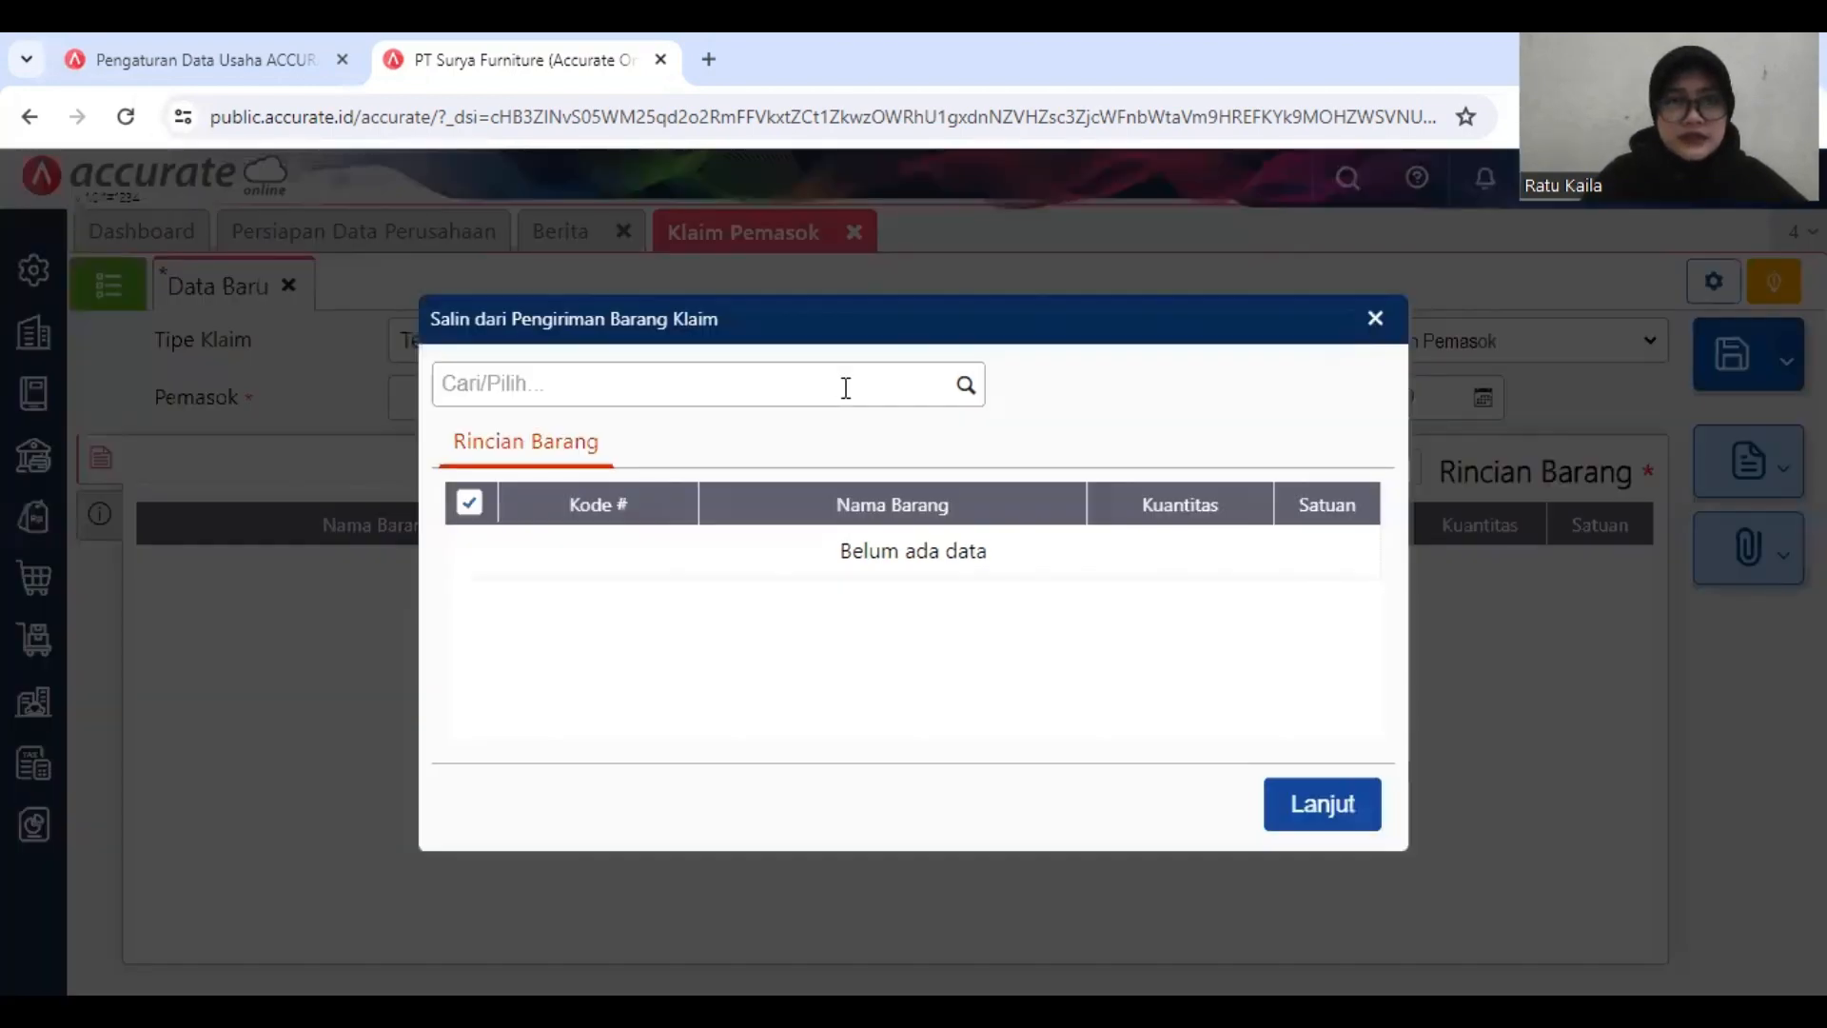
Step: Try to copy a claim delivery (Pengiriman Barang Klaim) into the claim with the type Terima Barang
left_click(845, 387)
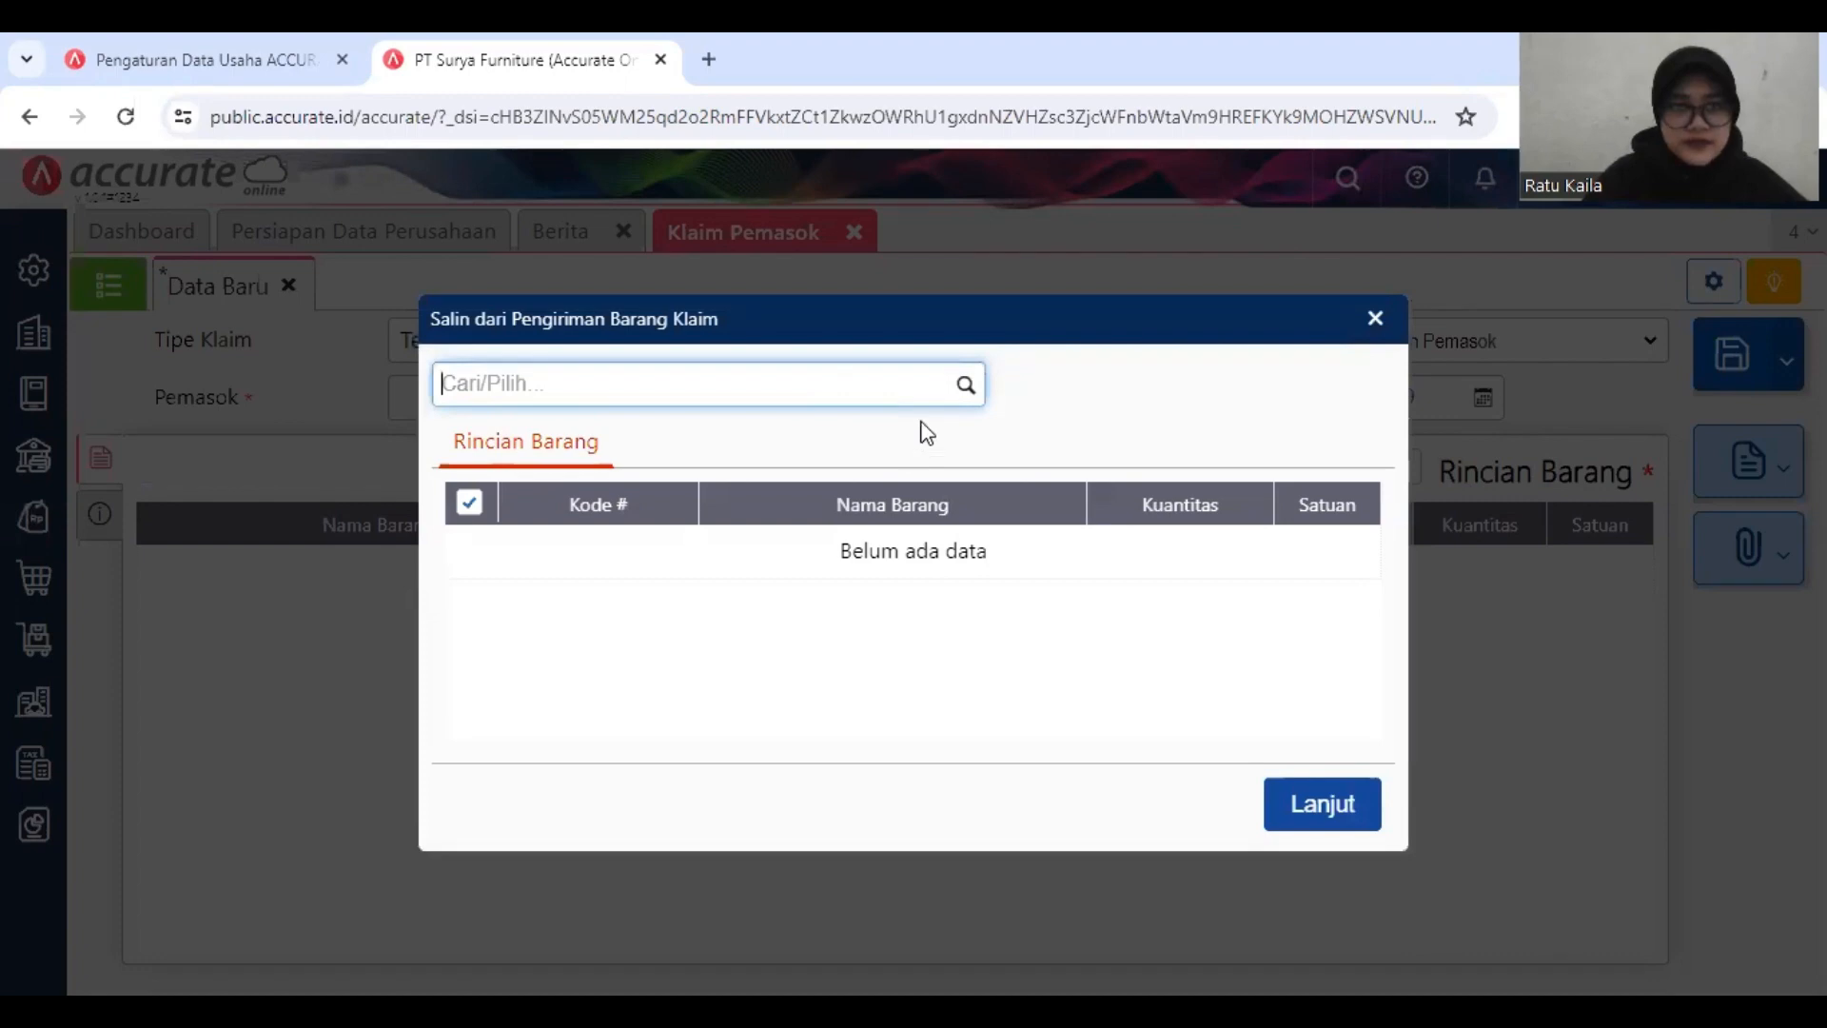
left_click(965, 385)
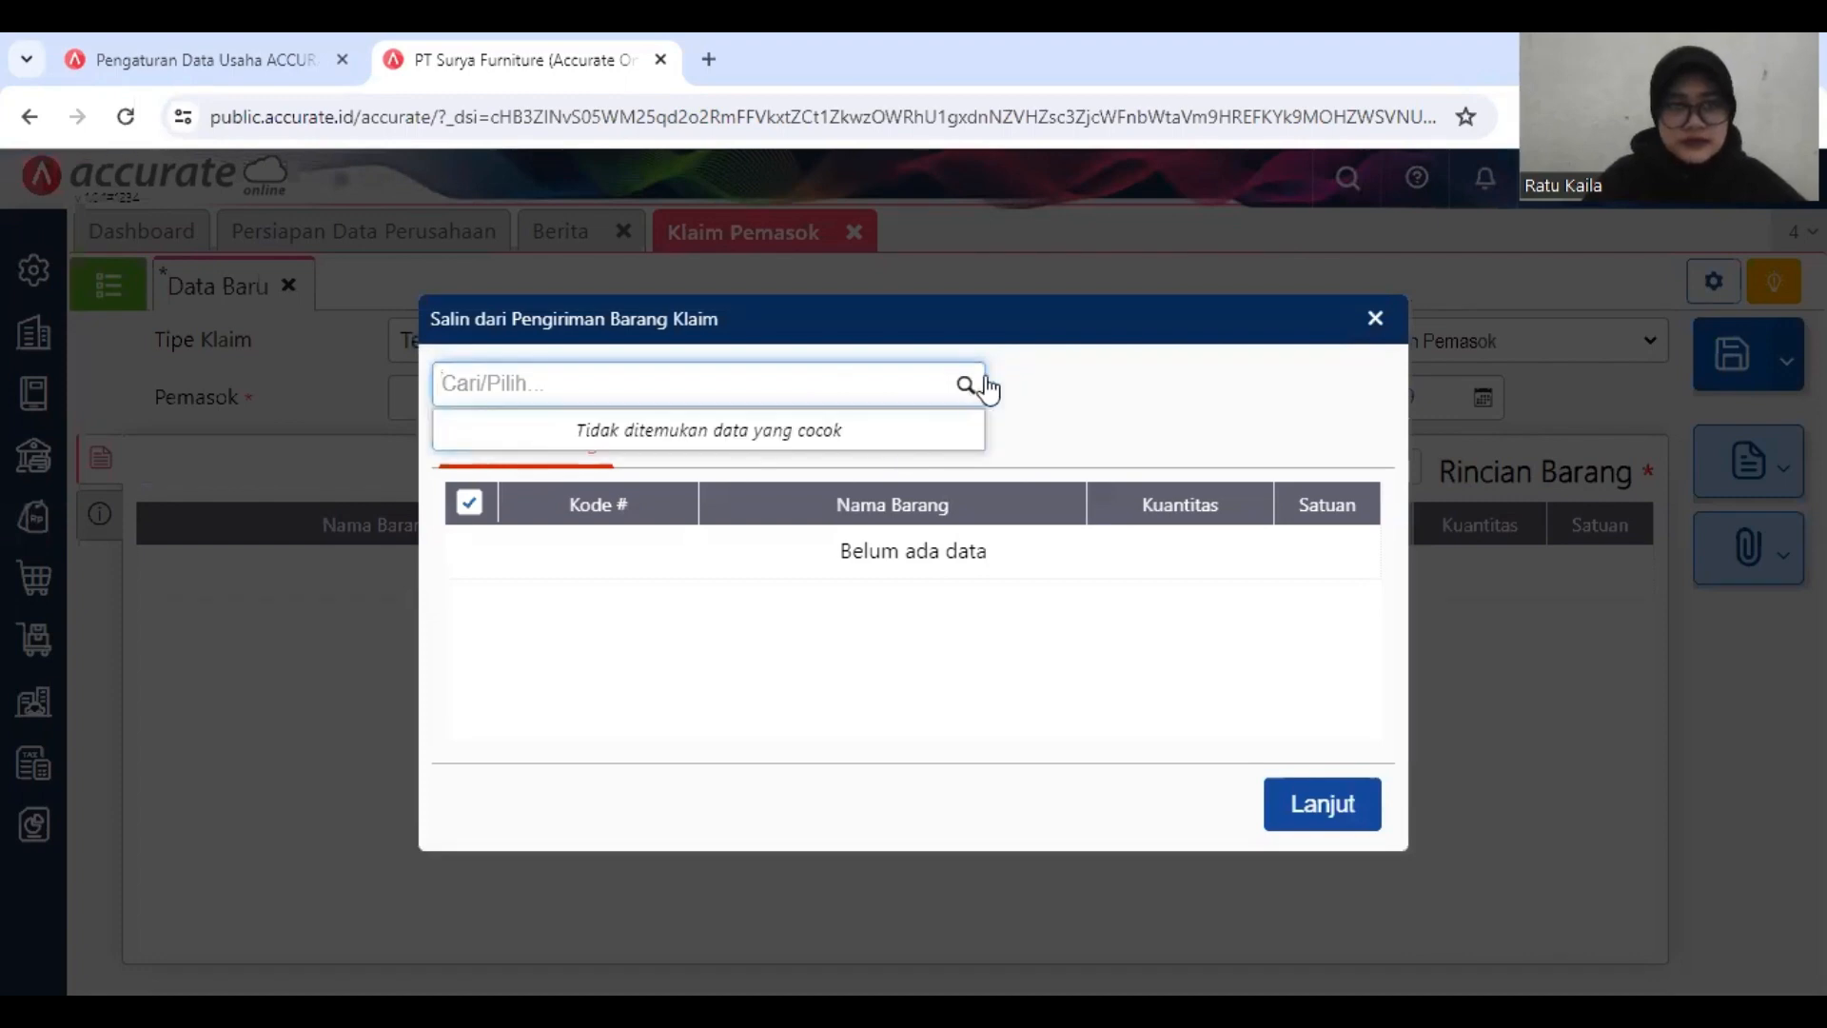
left_click(1377, 320)
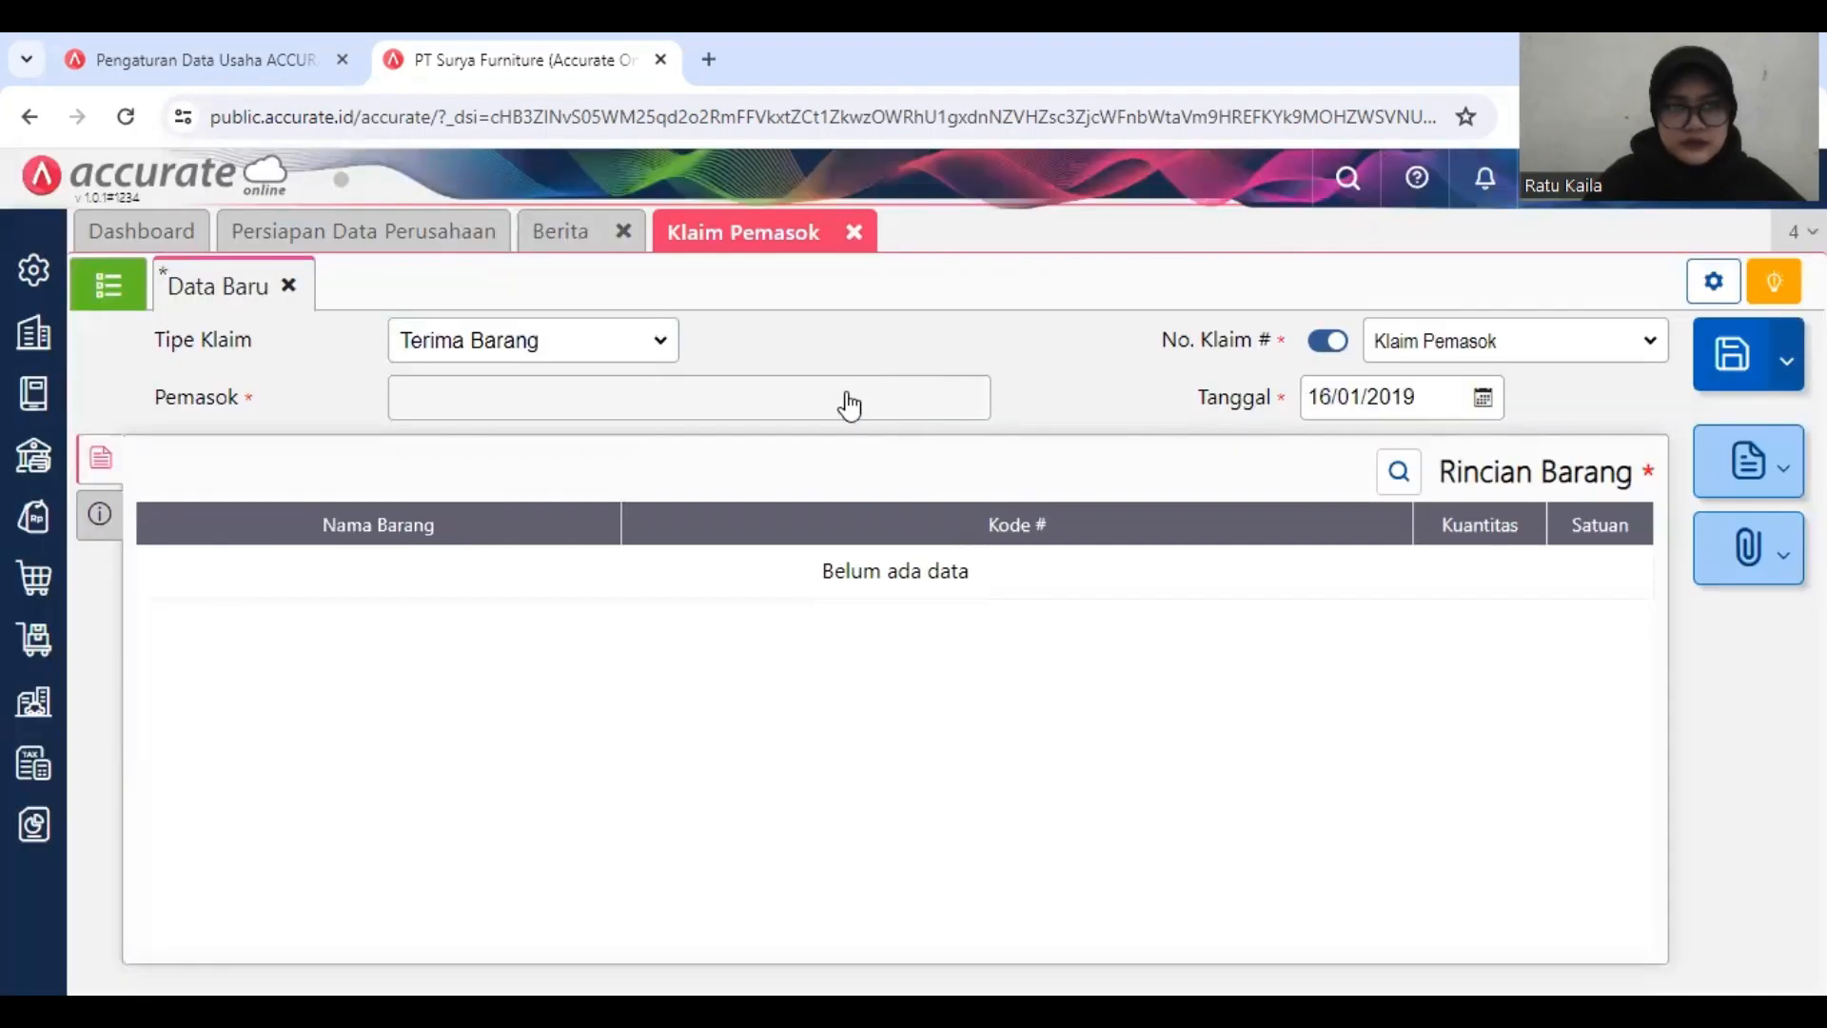
left_click(638, 358)
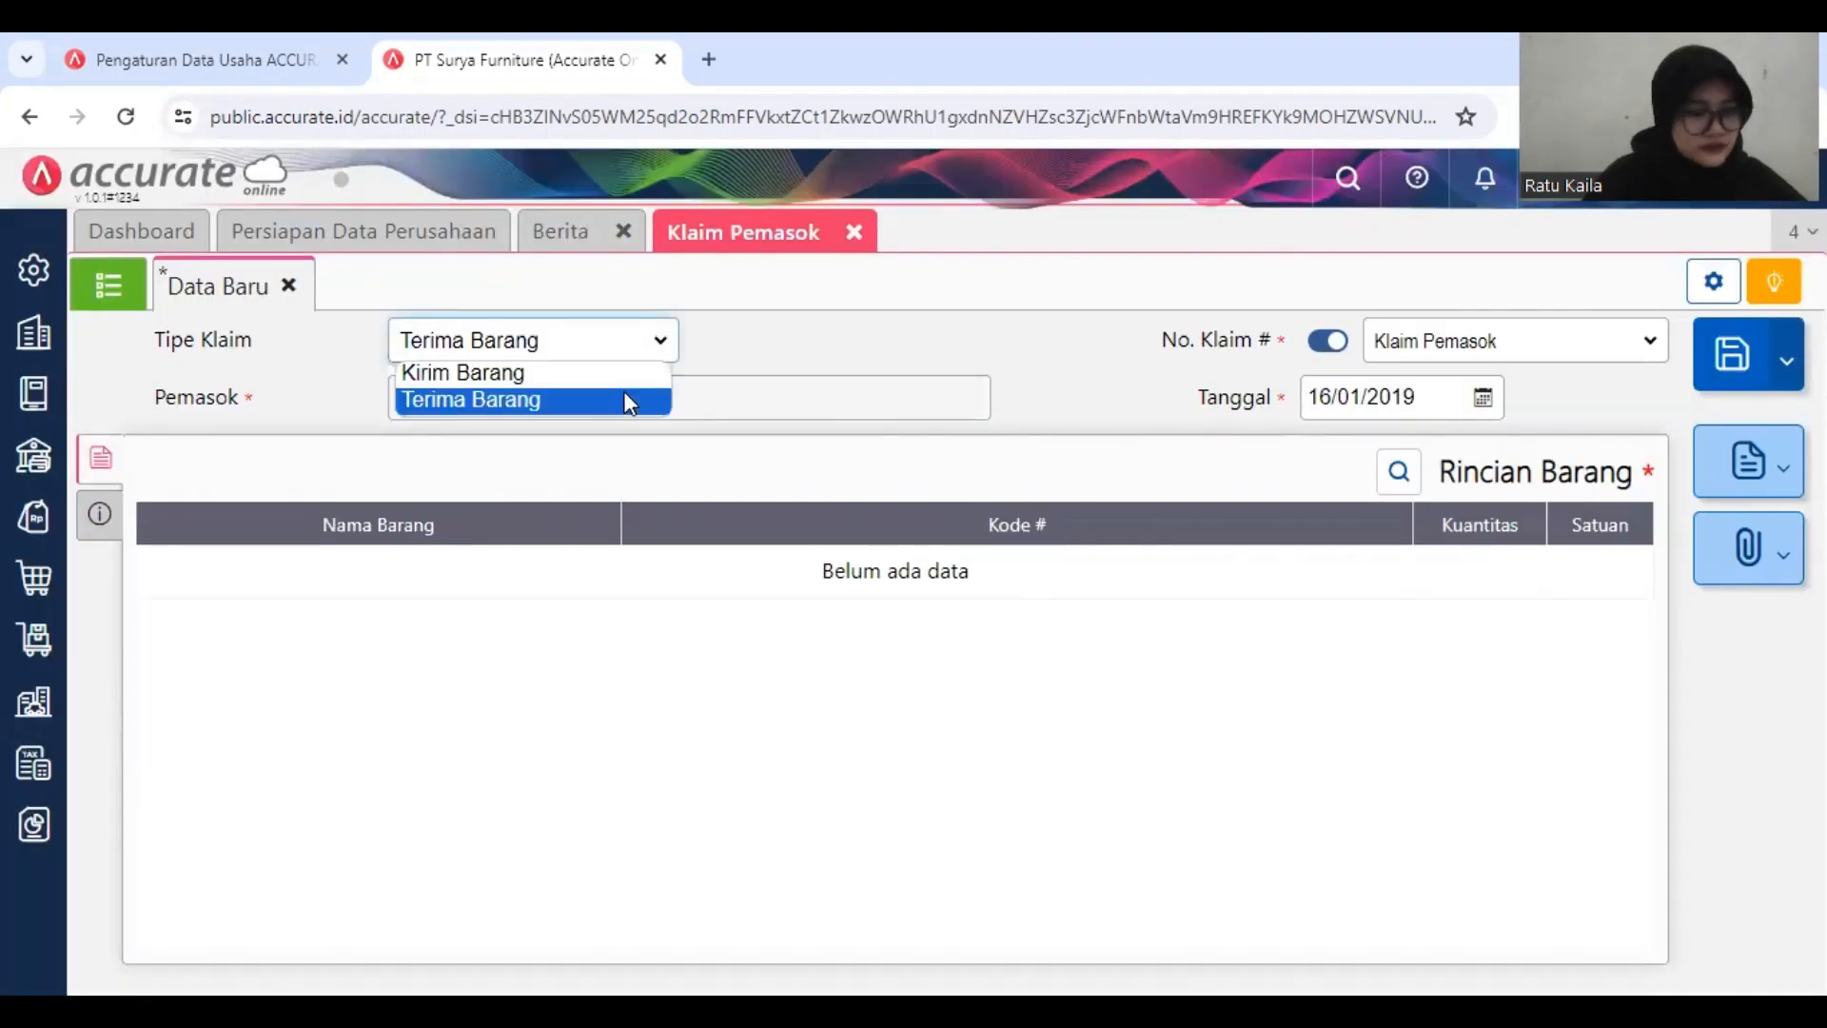
left_click(624, 398)
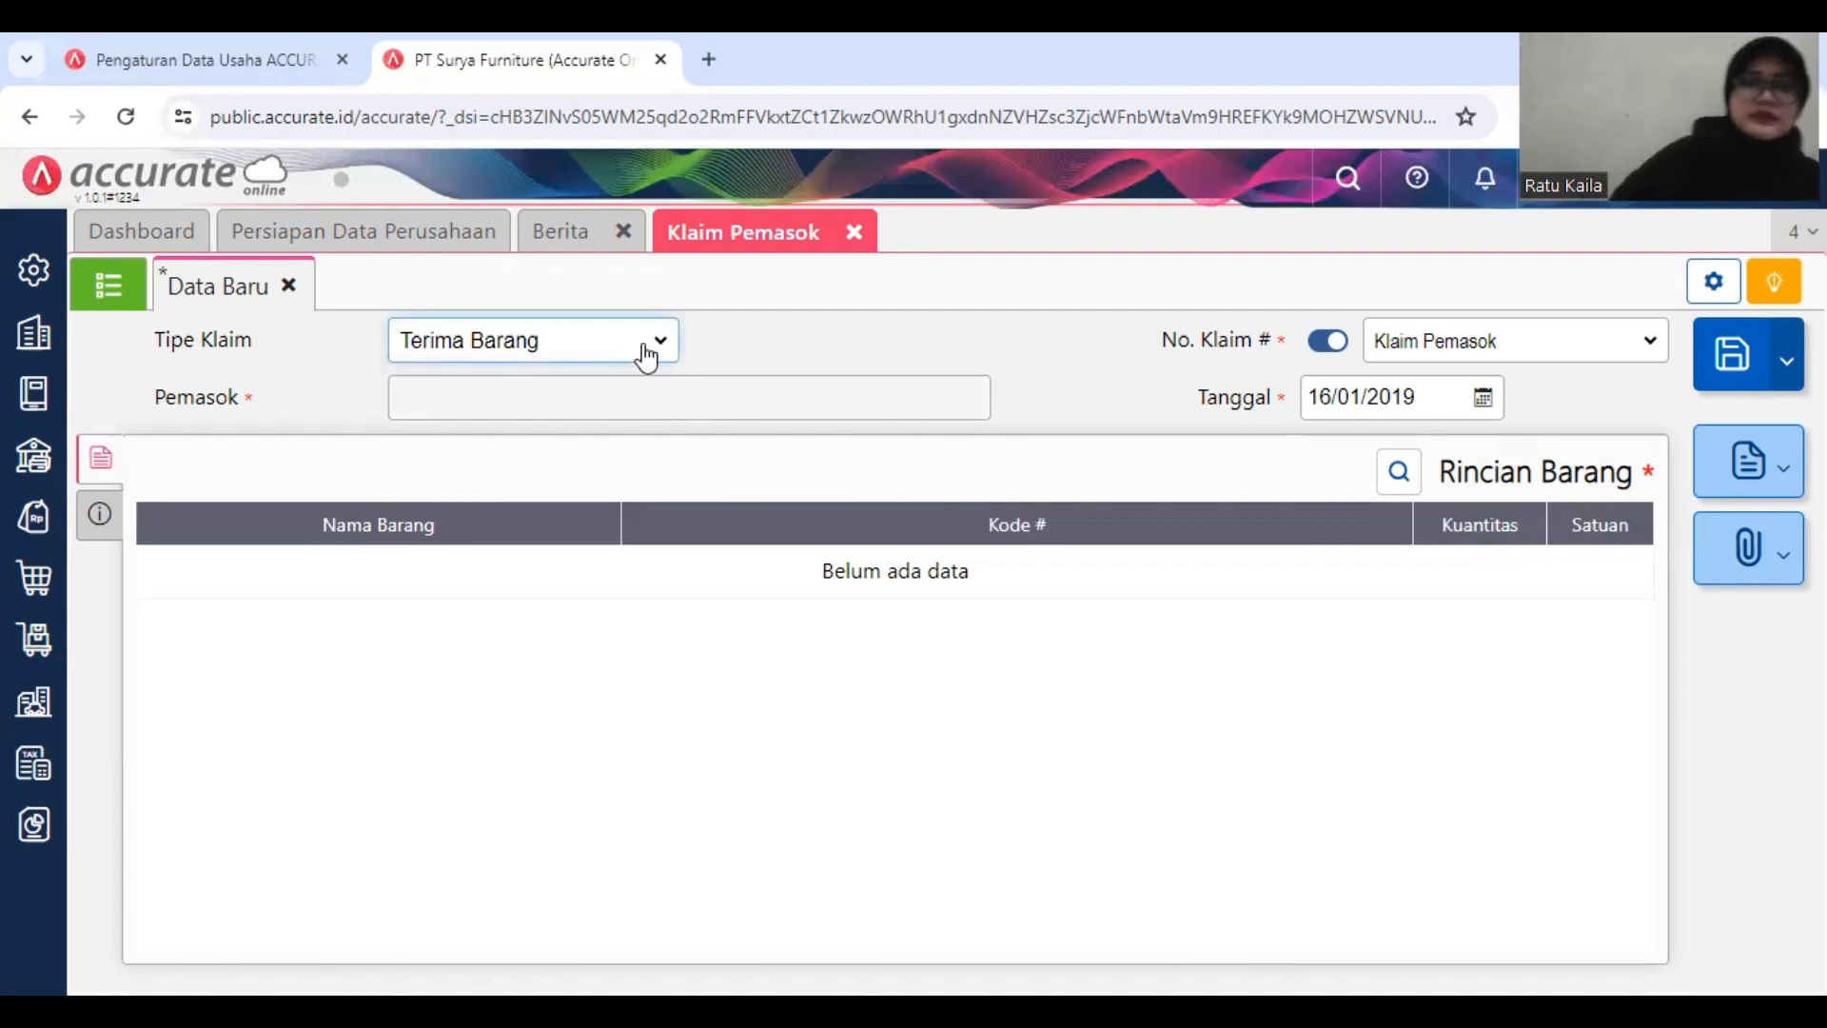
Step: Set the claim type to Kirim Barang and choose CV Sumber Kayu as the supplier
left_click(646, 353)
left_click(655, 373)
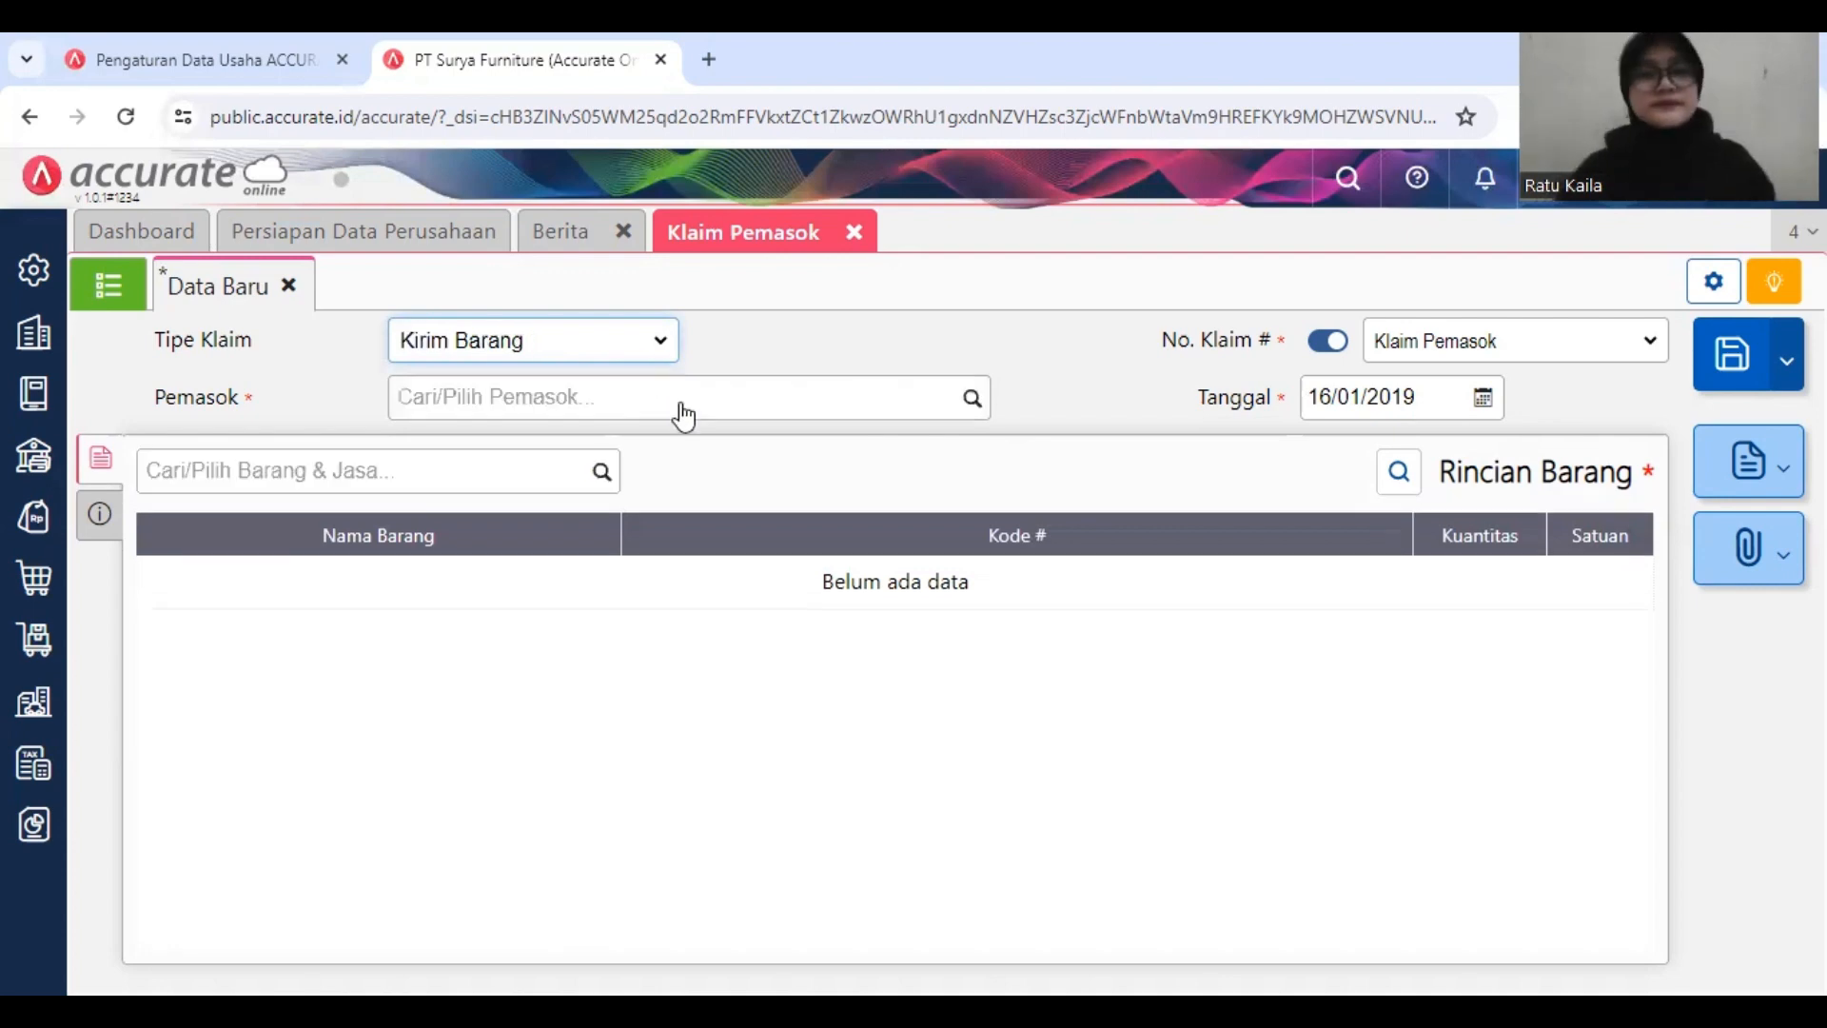
left_click(682, 388)
type("CV")
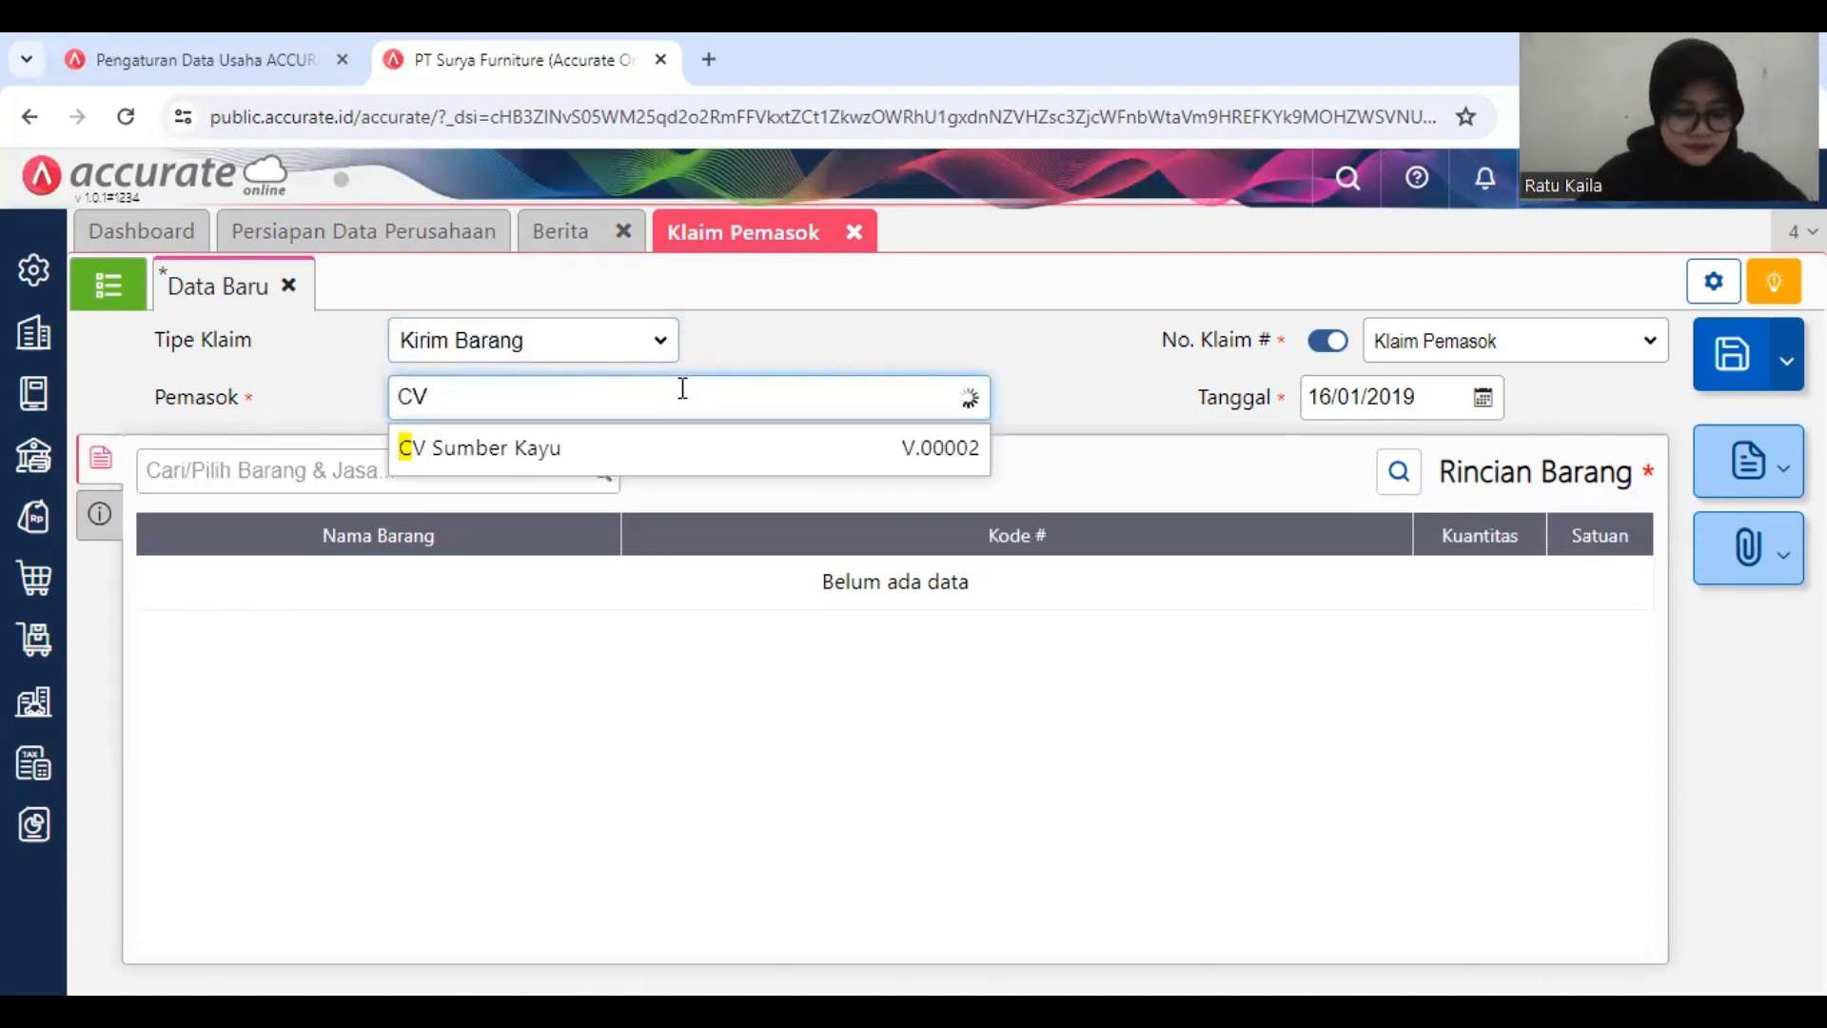
left_click(601, 462)
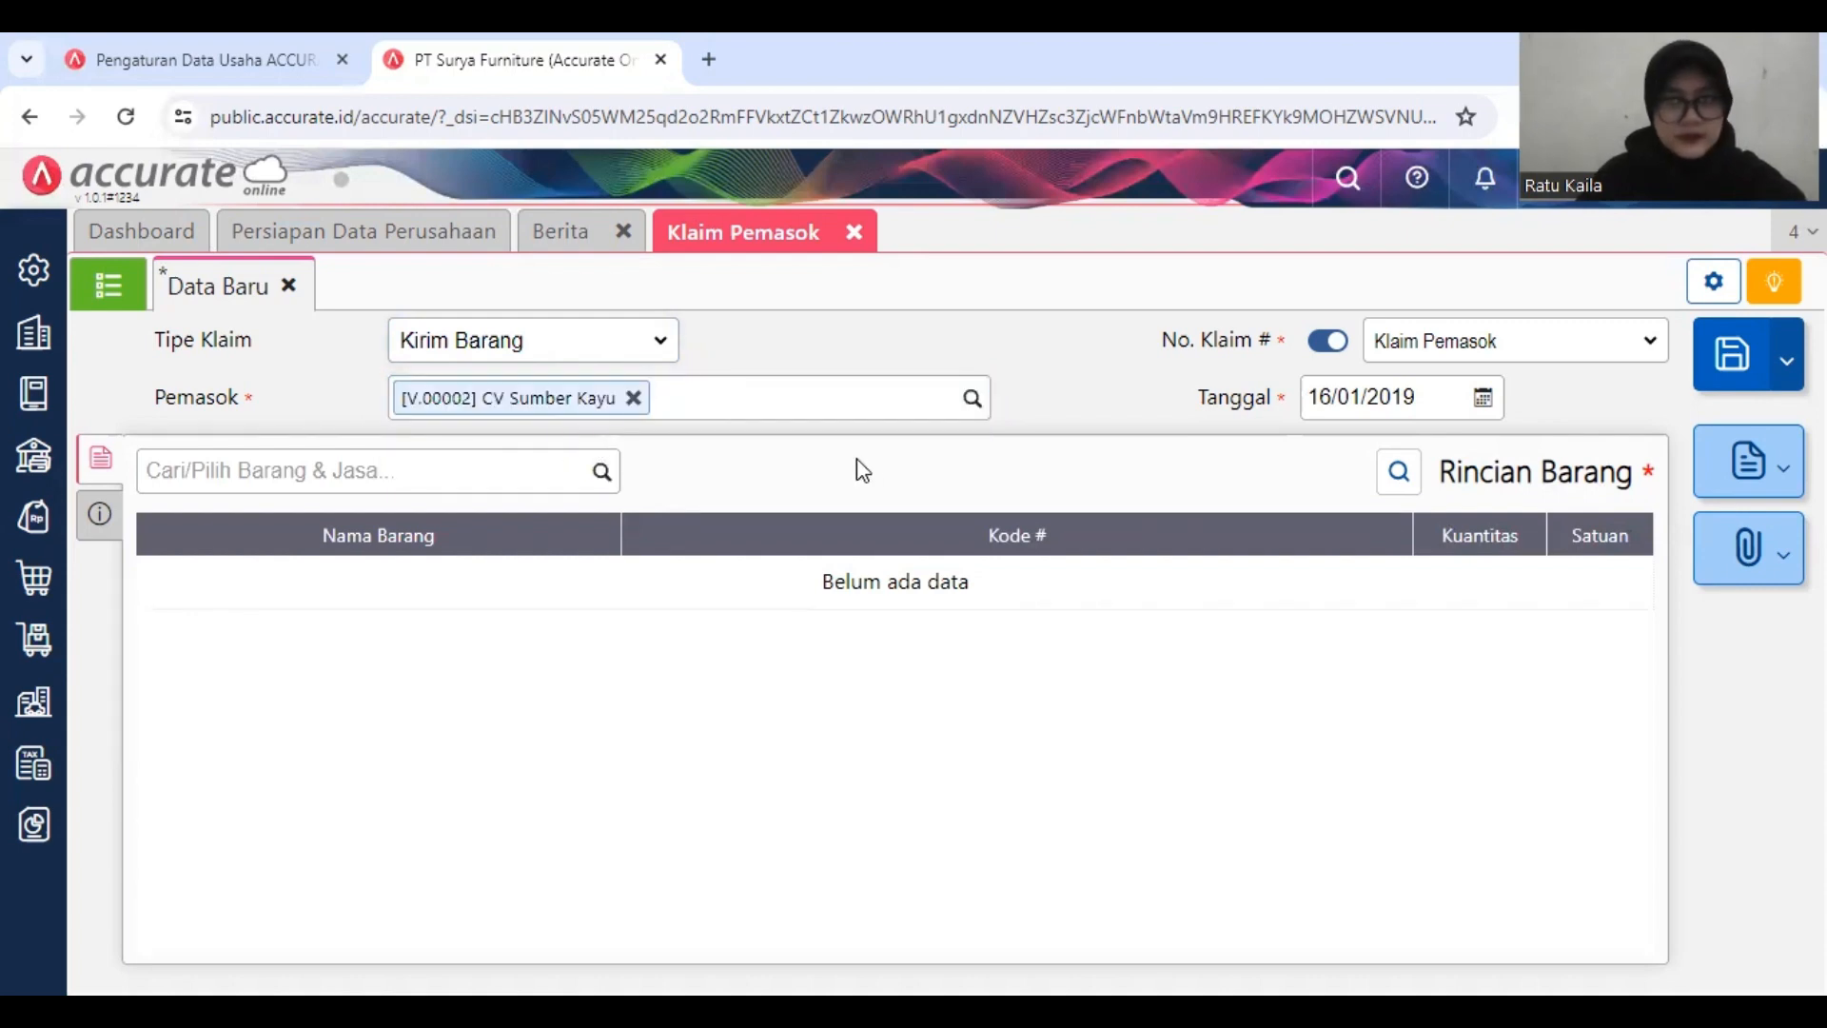
Step: Add the item Kursi Santai to the claim with the warehouse Depan
left_click(591, 476)
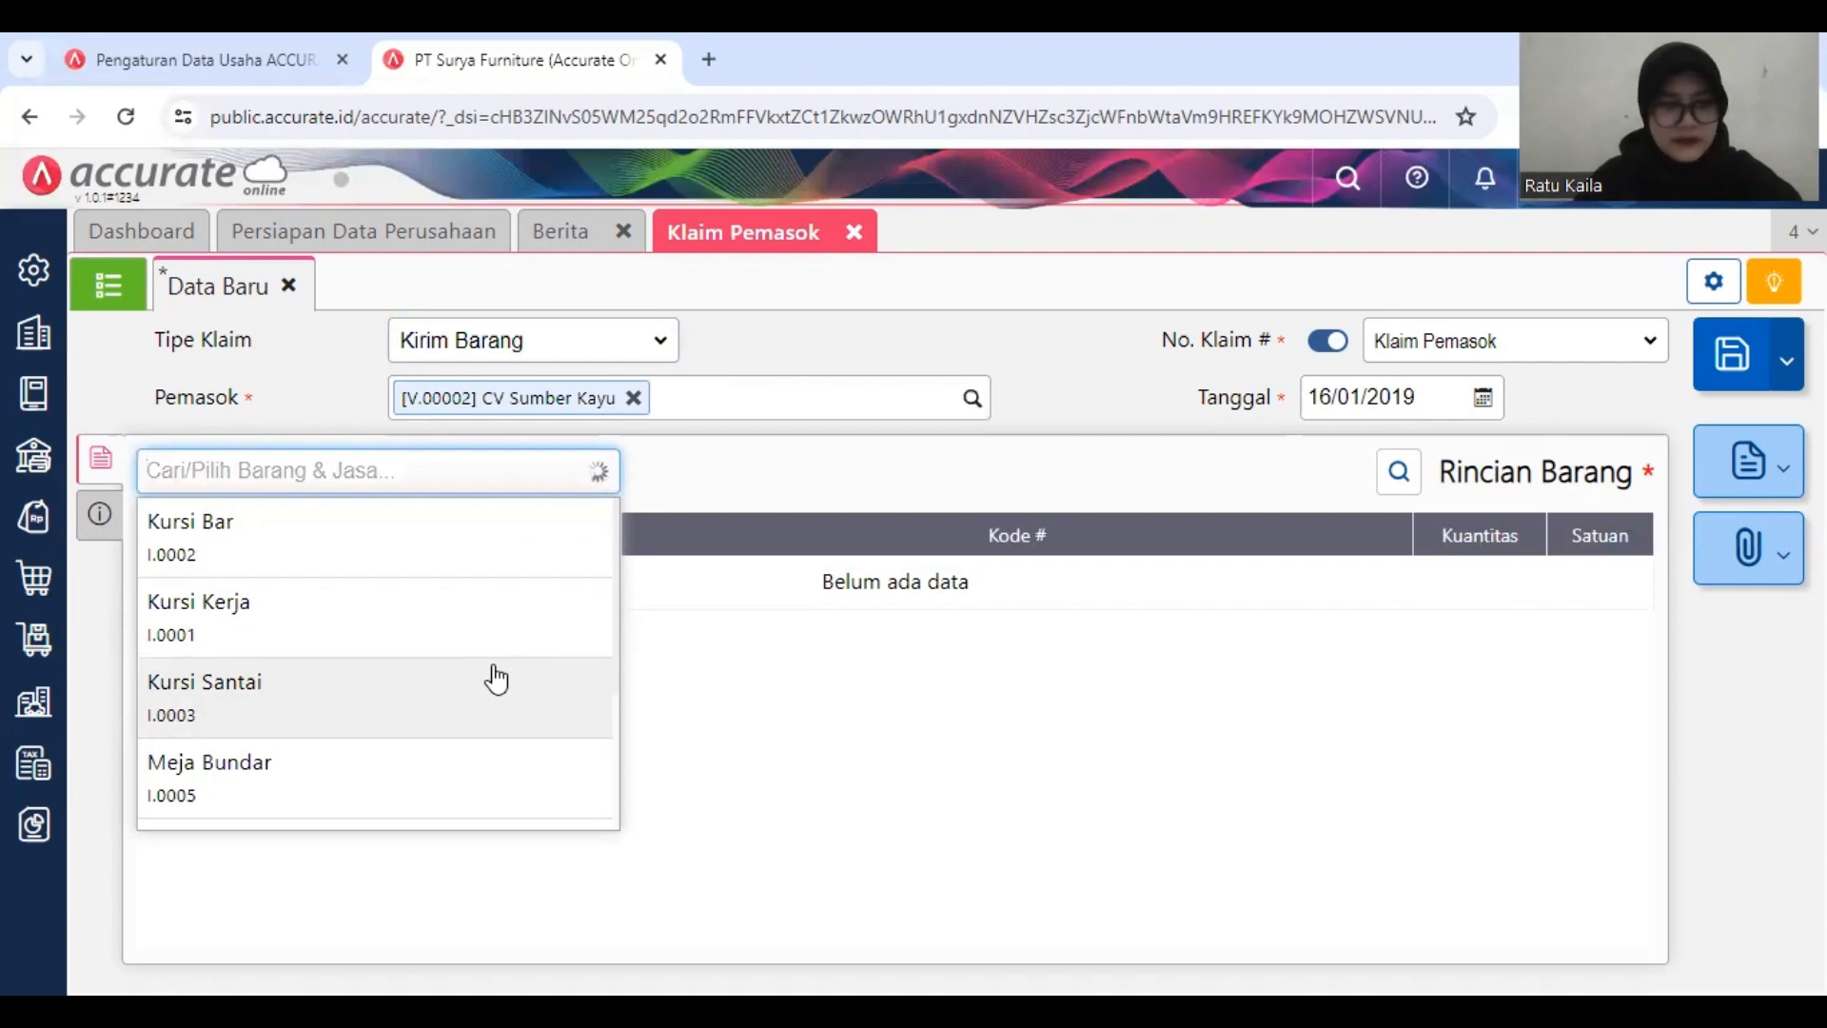
left_click(496, 678)
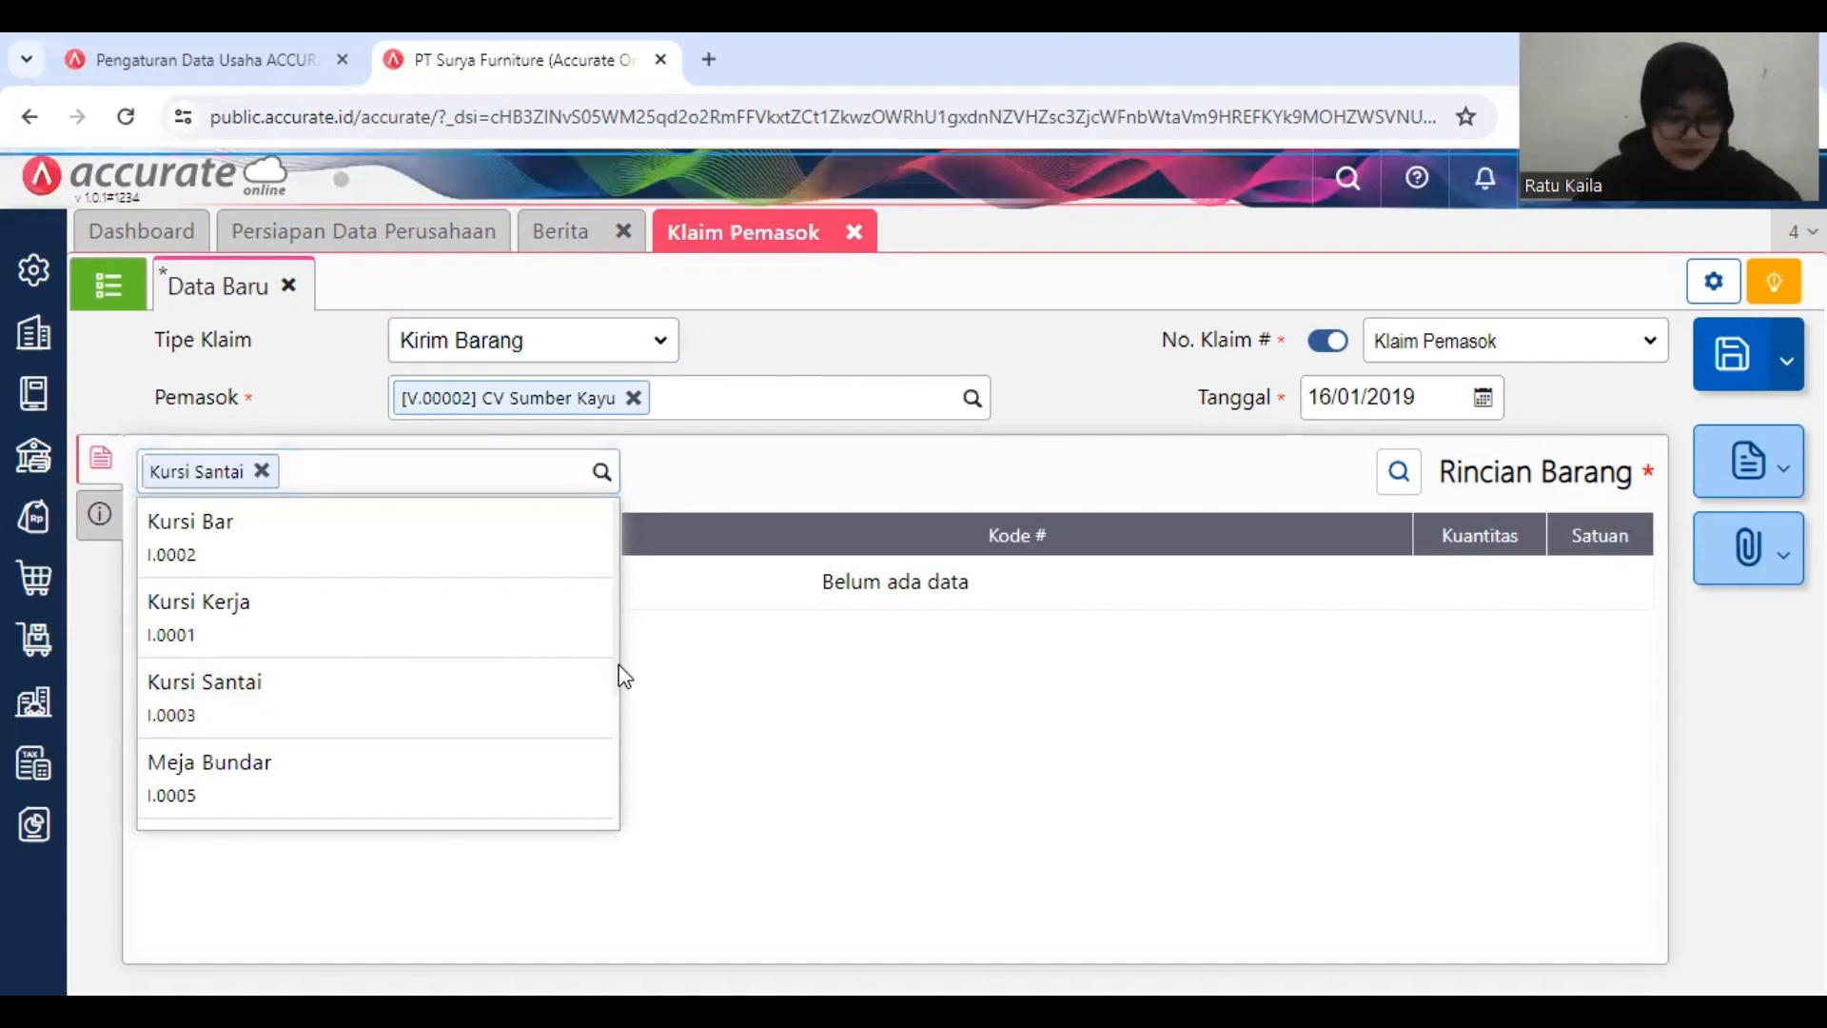
left_click(943, 689)
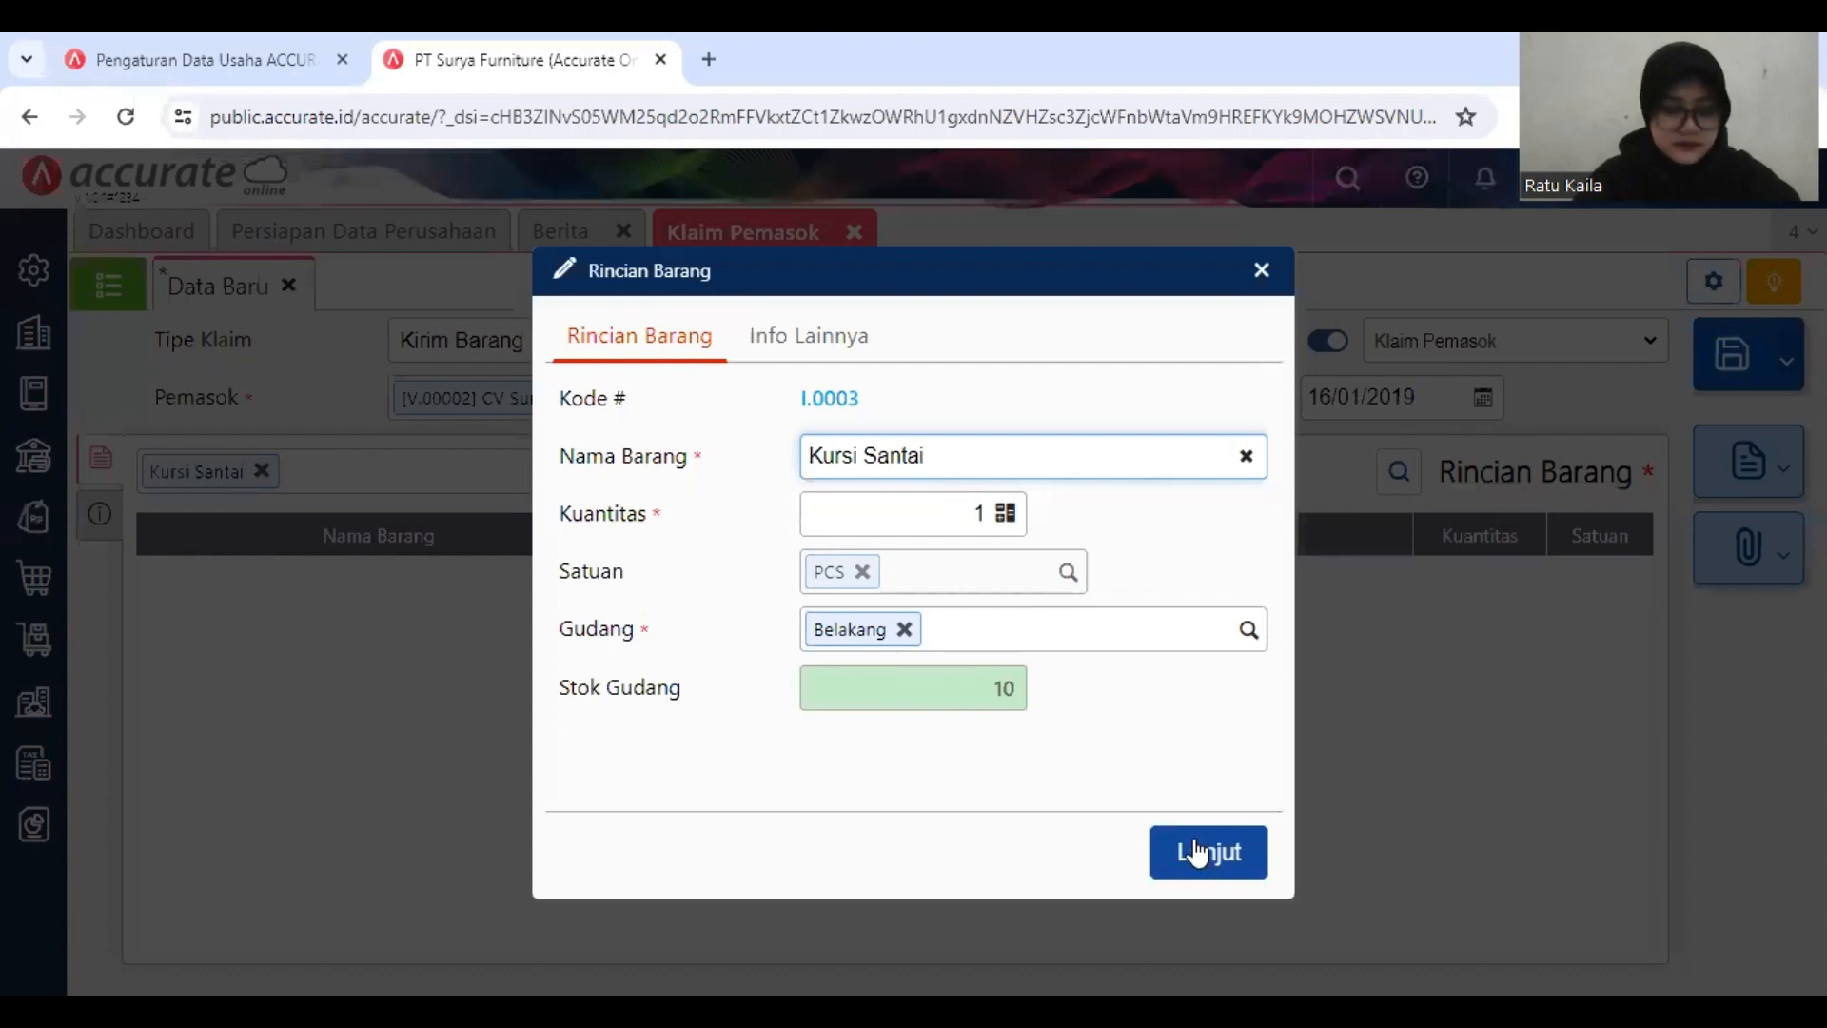
left_click(1254, 632)
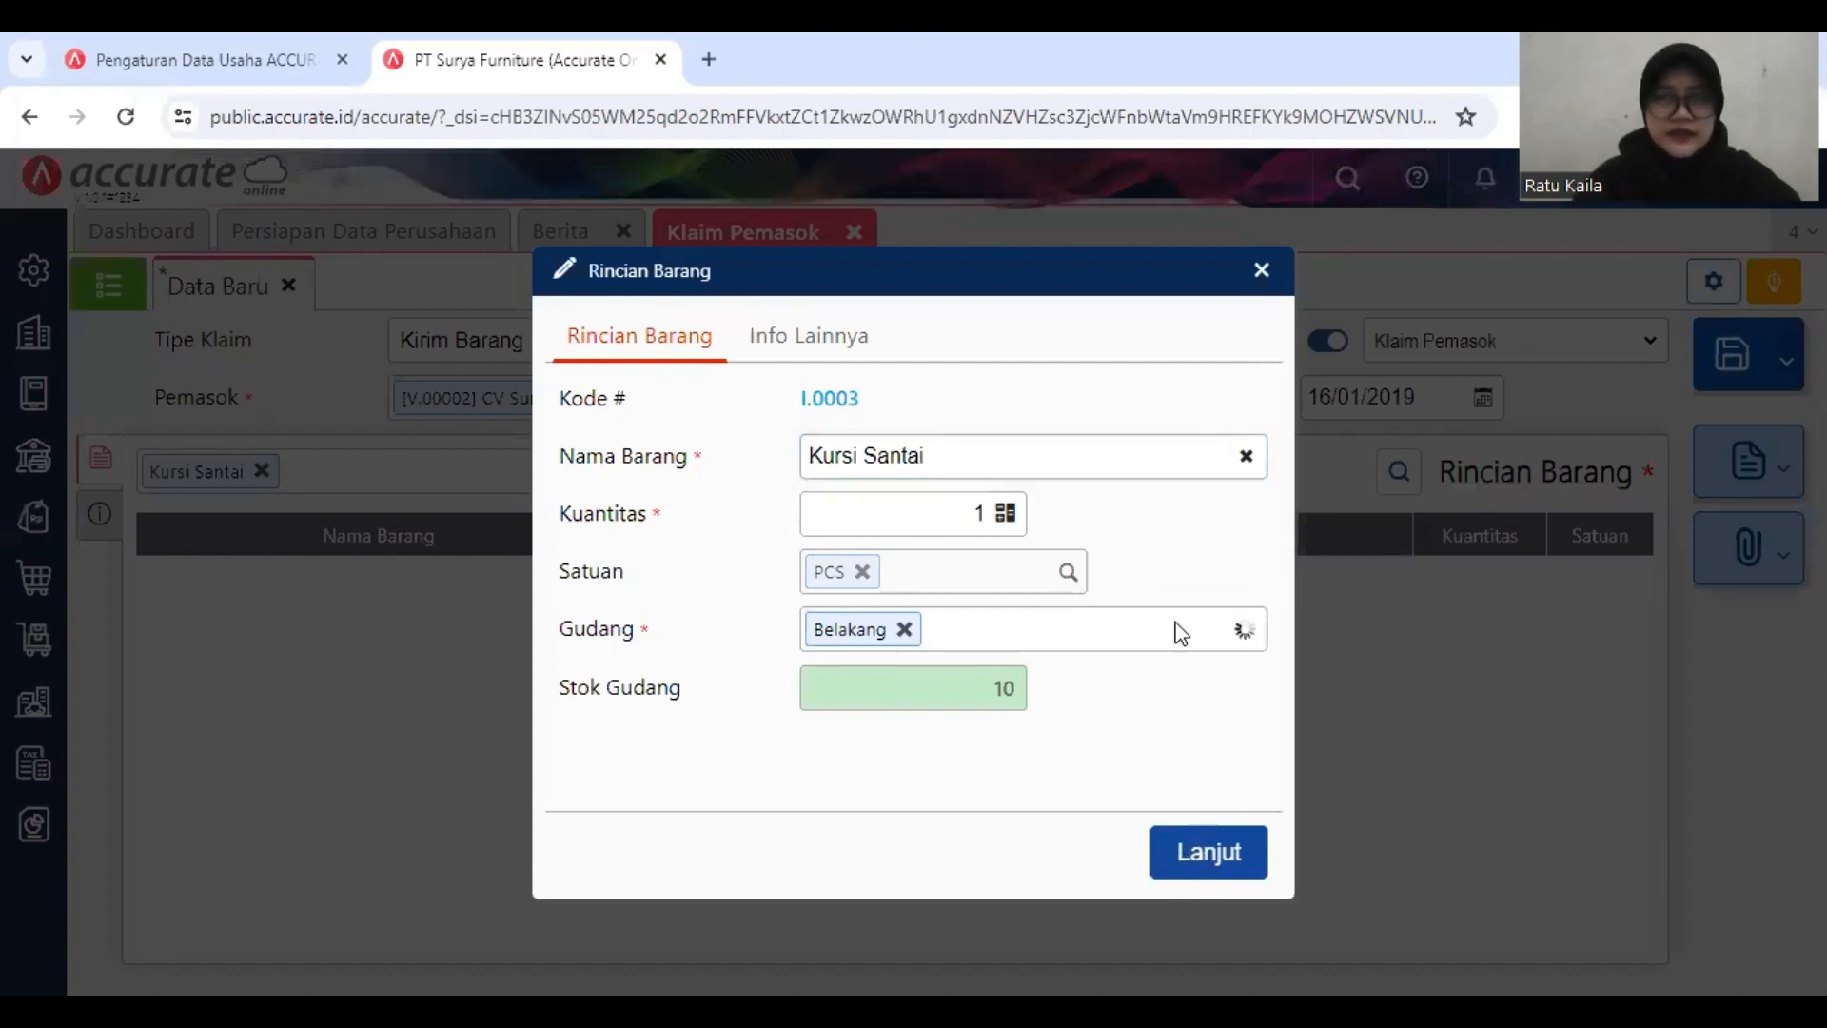
left_click(1145, 683)
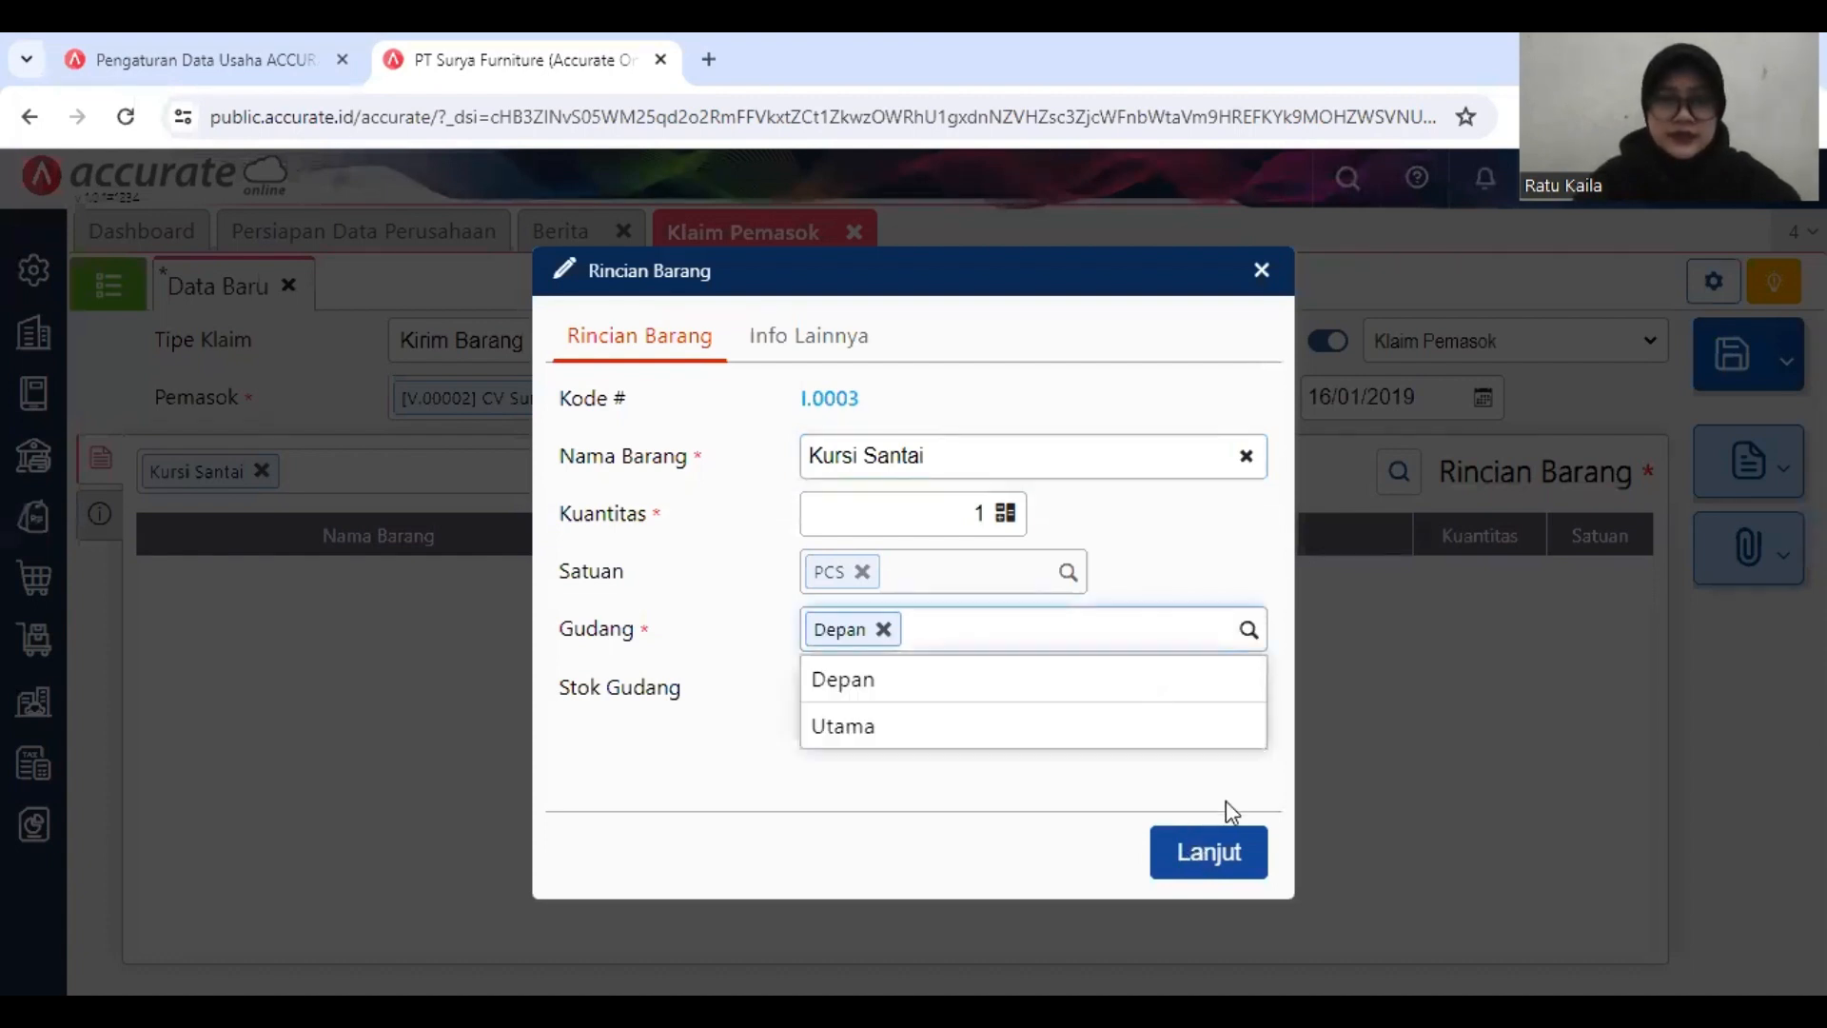
left_click(1226, 802)
left_click(1213, 853)
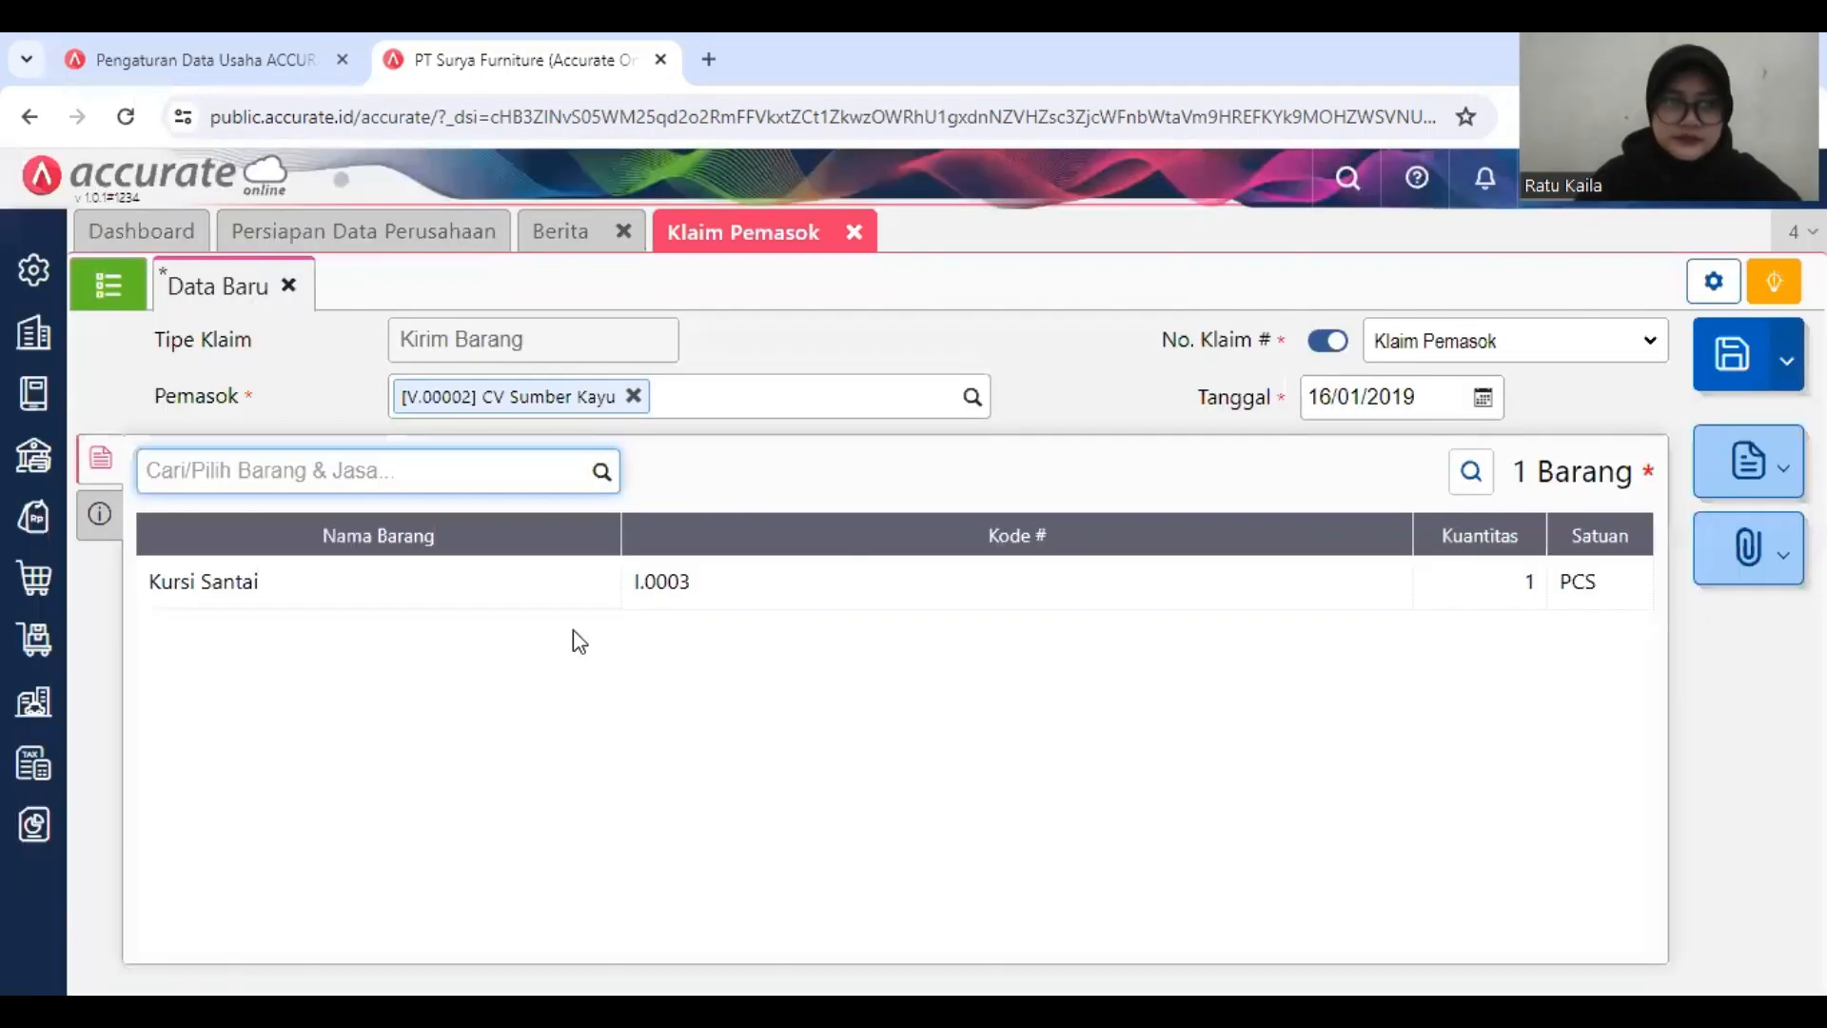
Step: Save the supplier claim and close its form
right_click(100, 515)
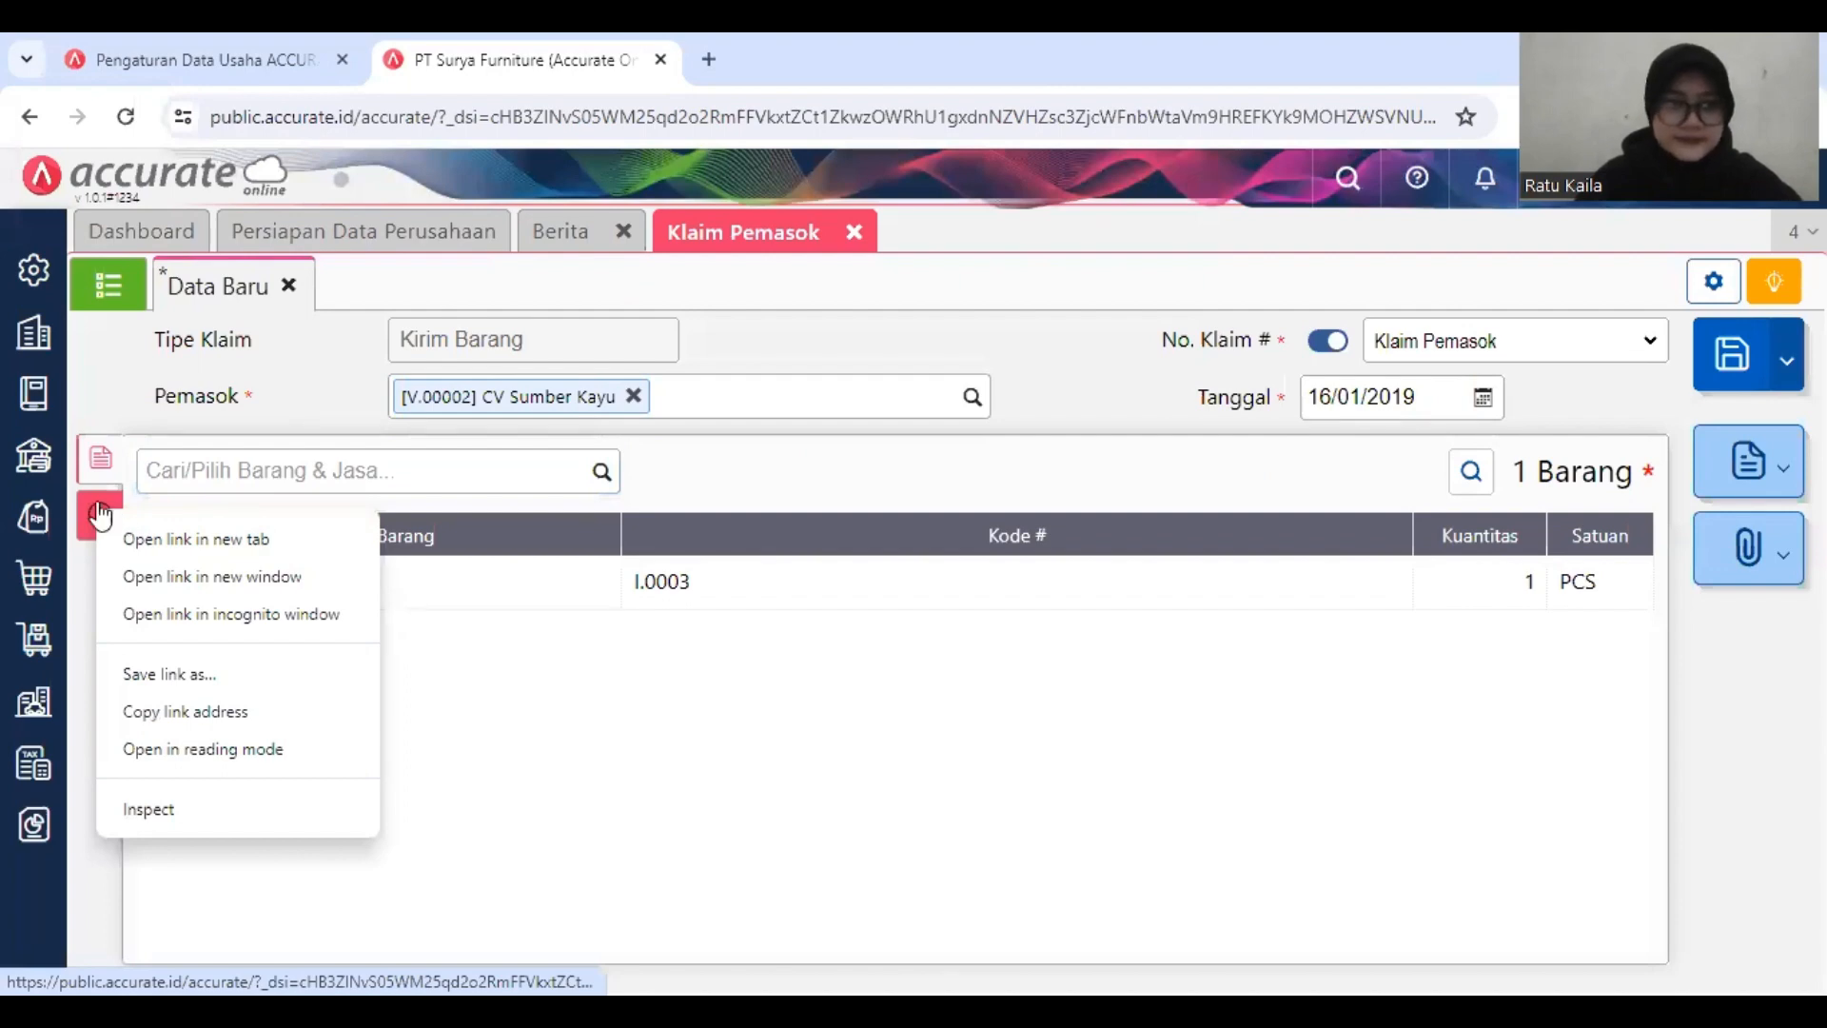
left_click(100, 515)
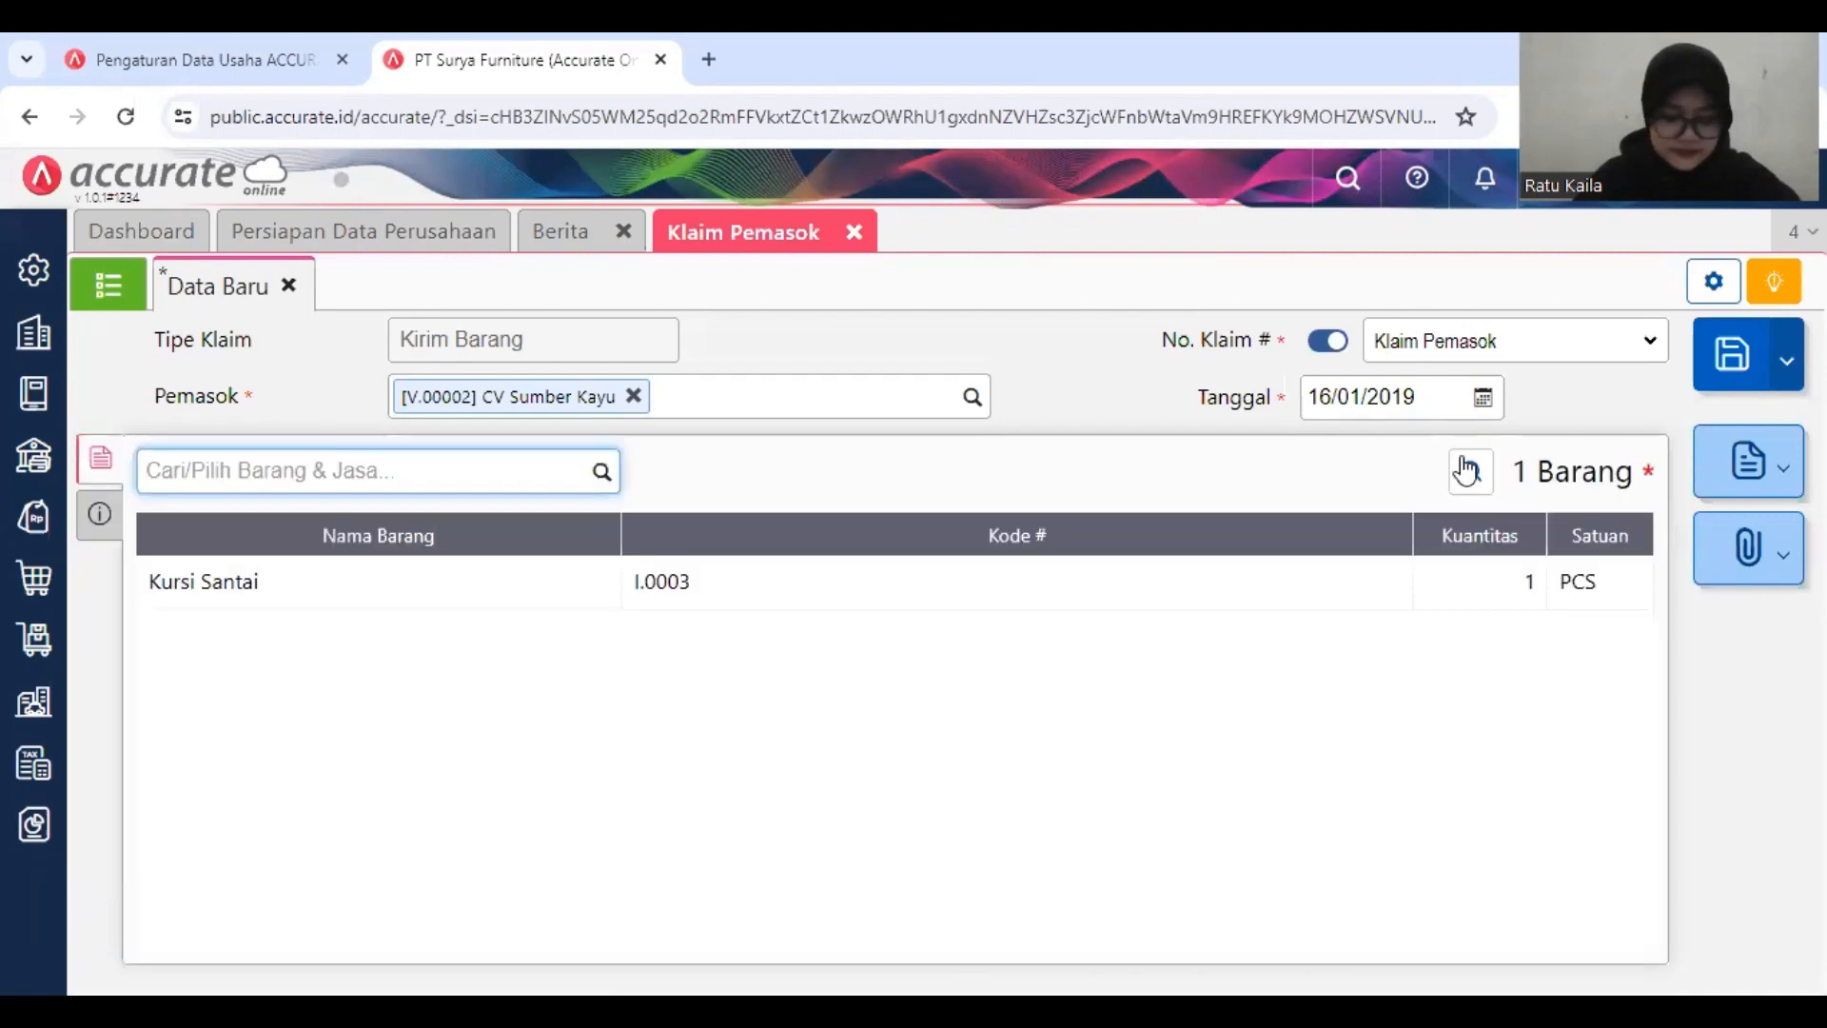
left_click(1734, 369)
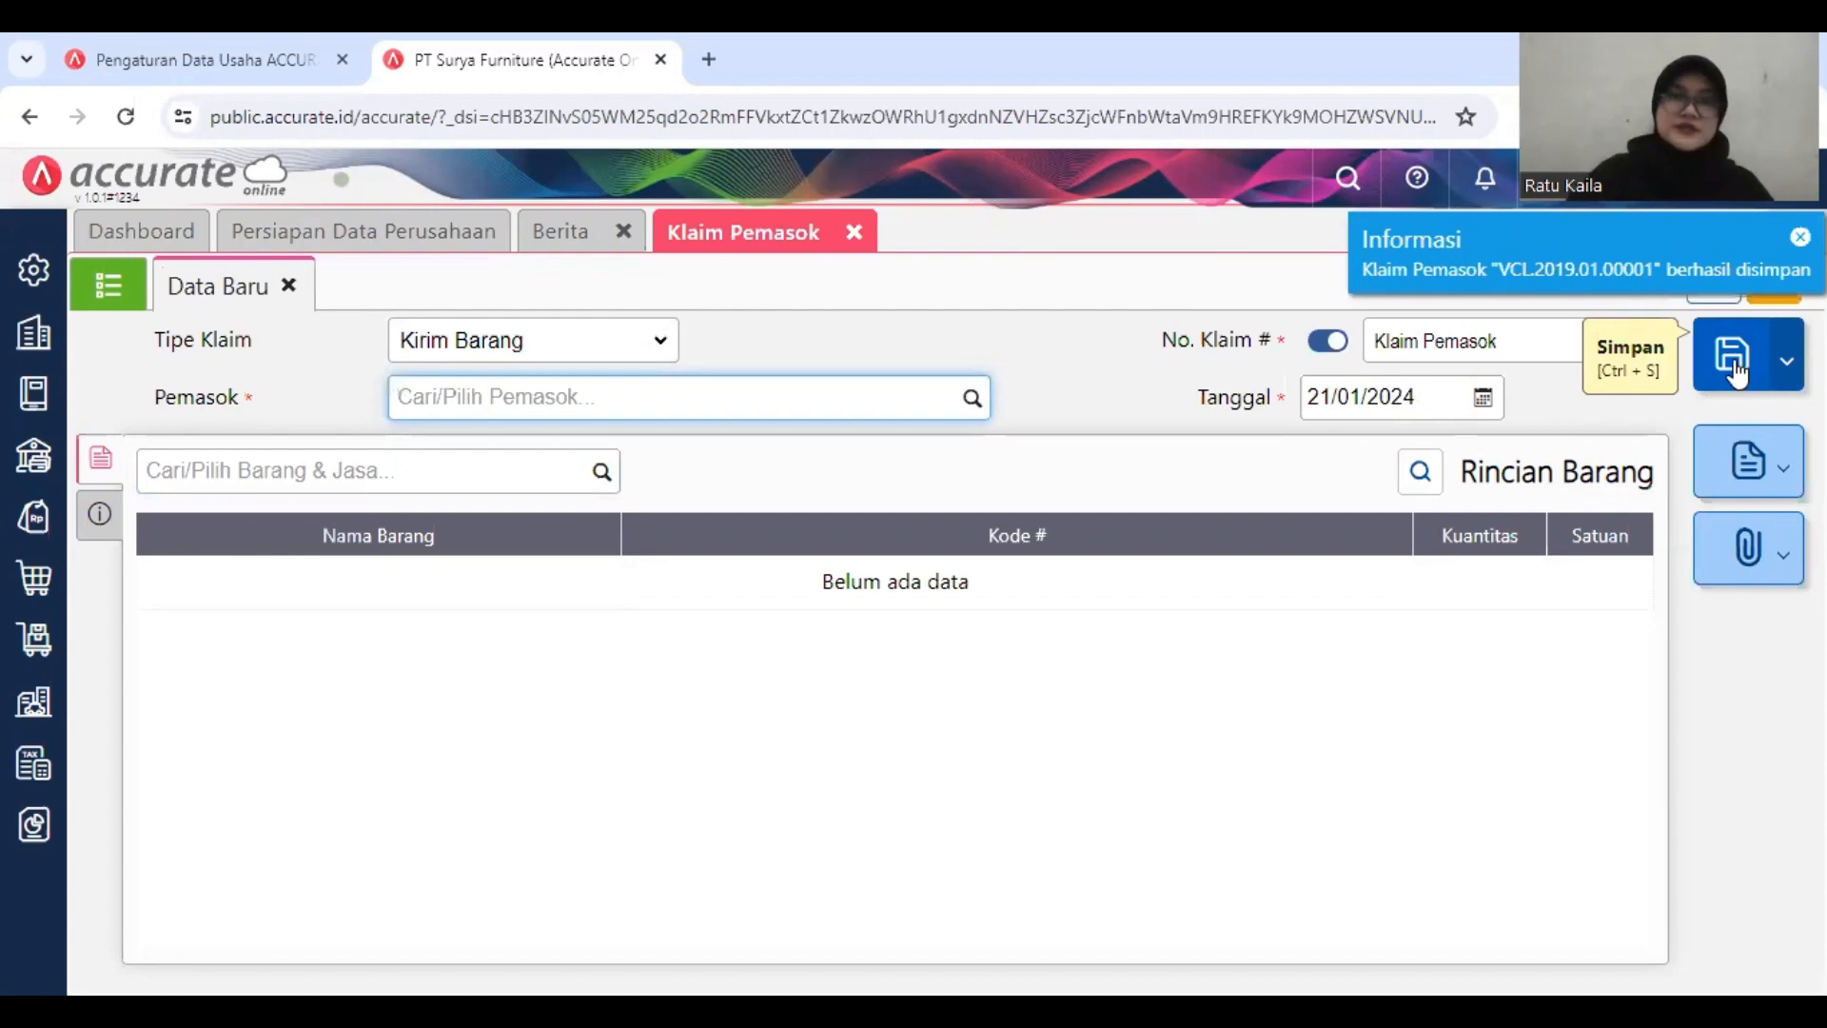
left_click(855, 237)
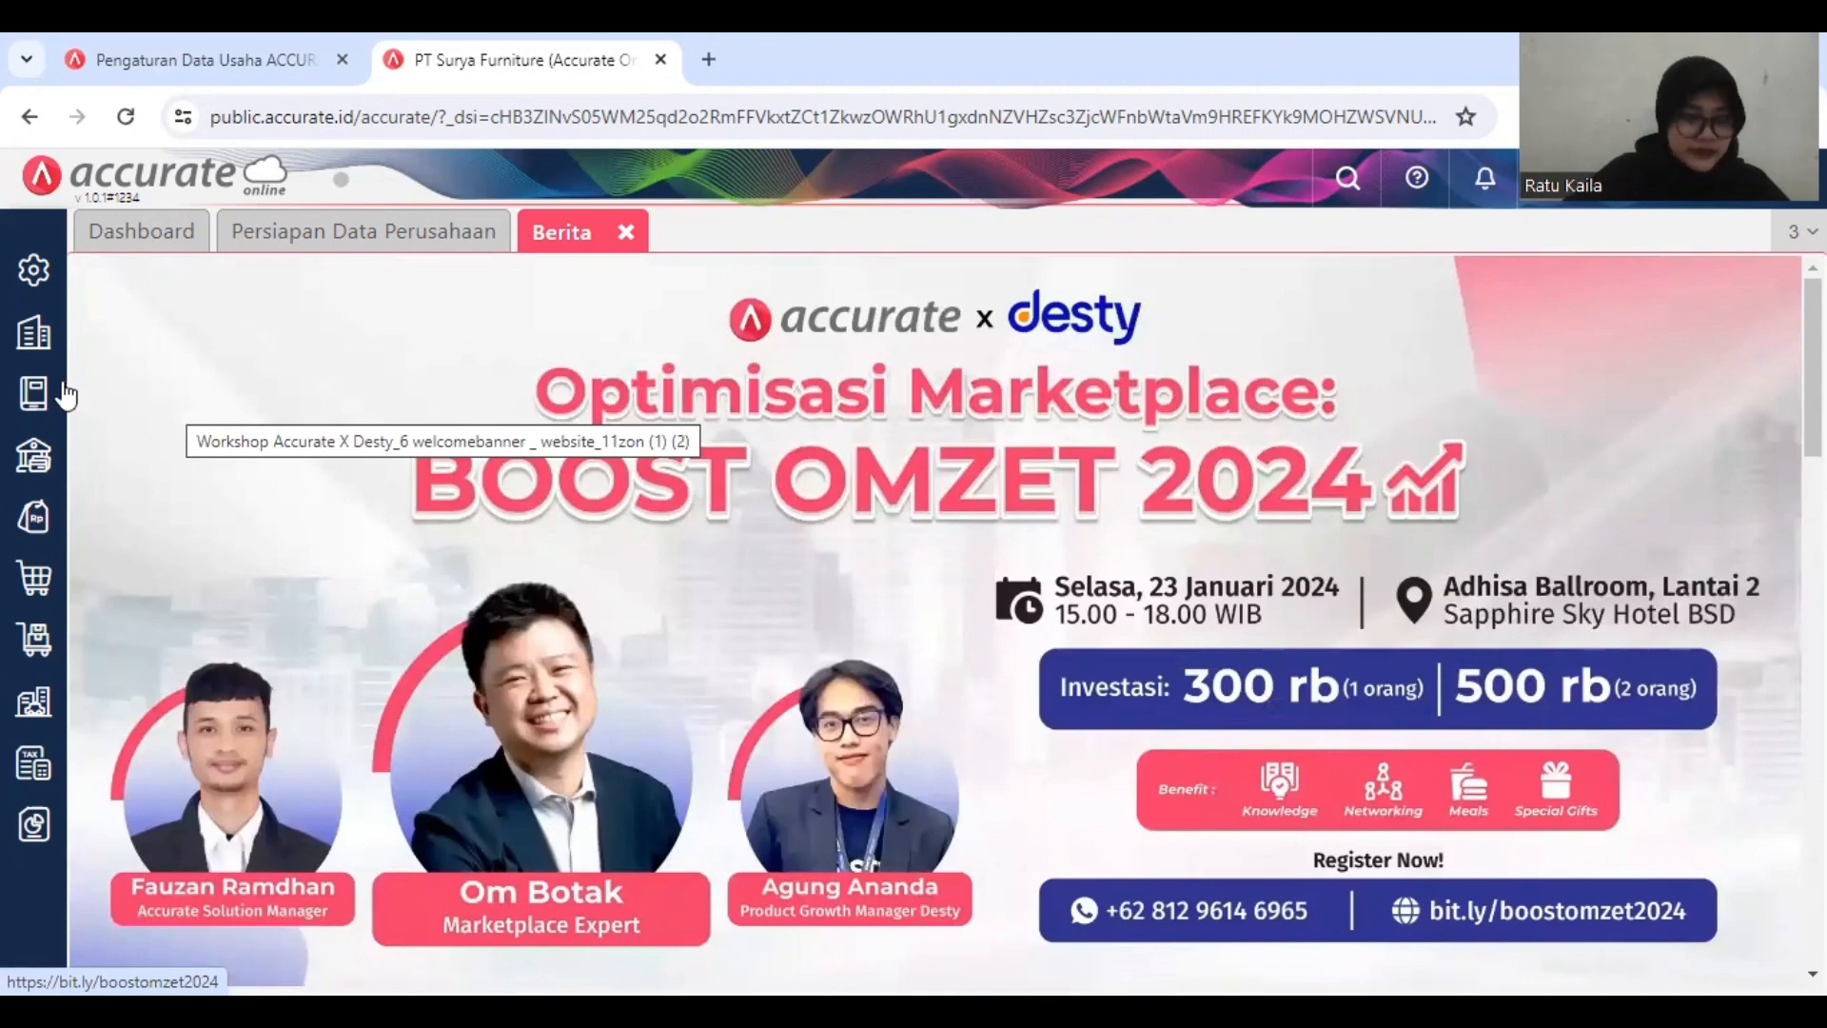
Step: Open the default account settings (Akun Perkiraan) for Barang & Jasa in the company preferences
left_click(32, 282)
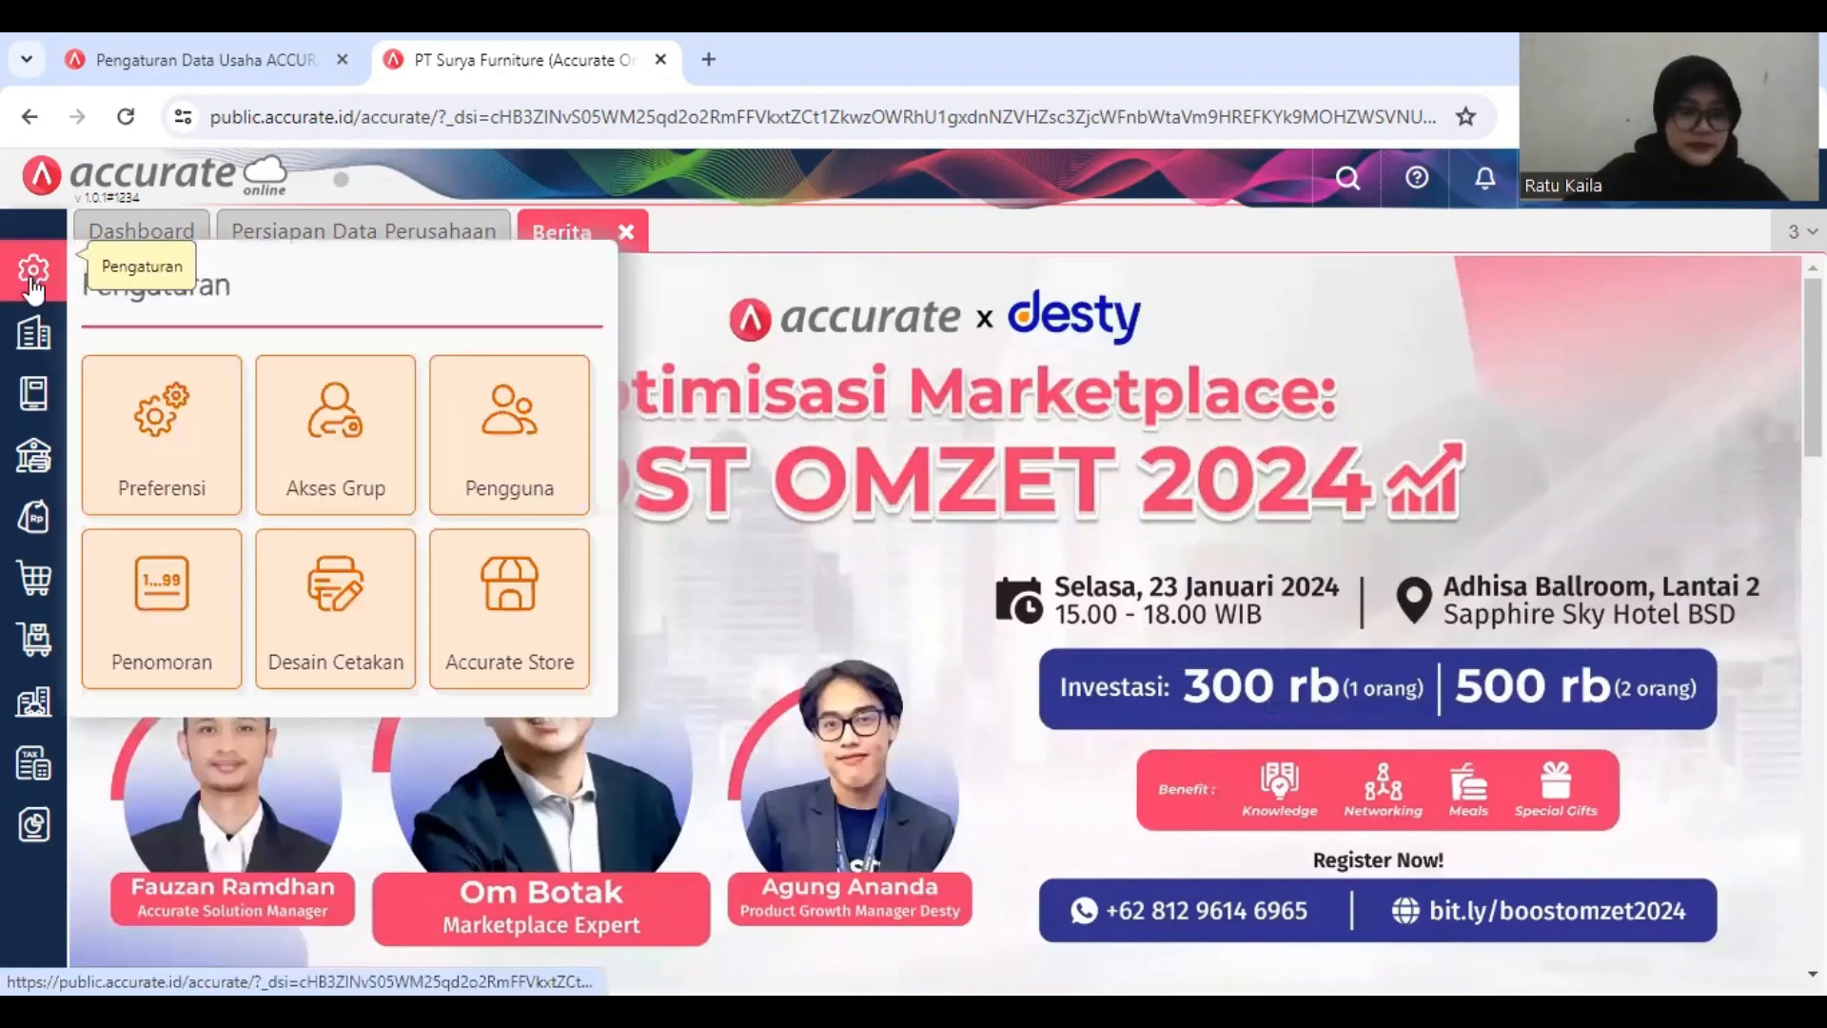
left_click(188, 416)
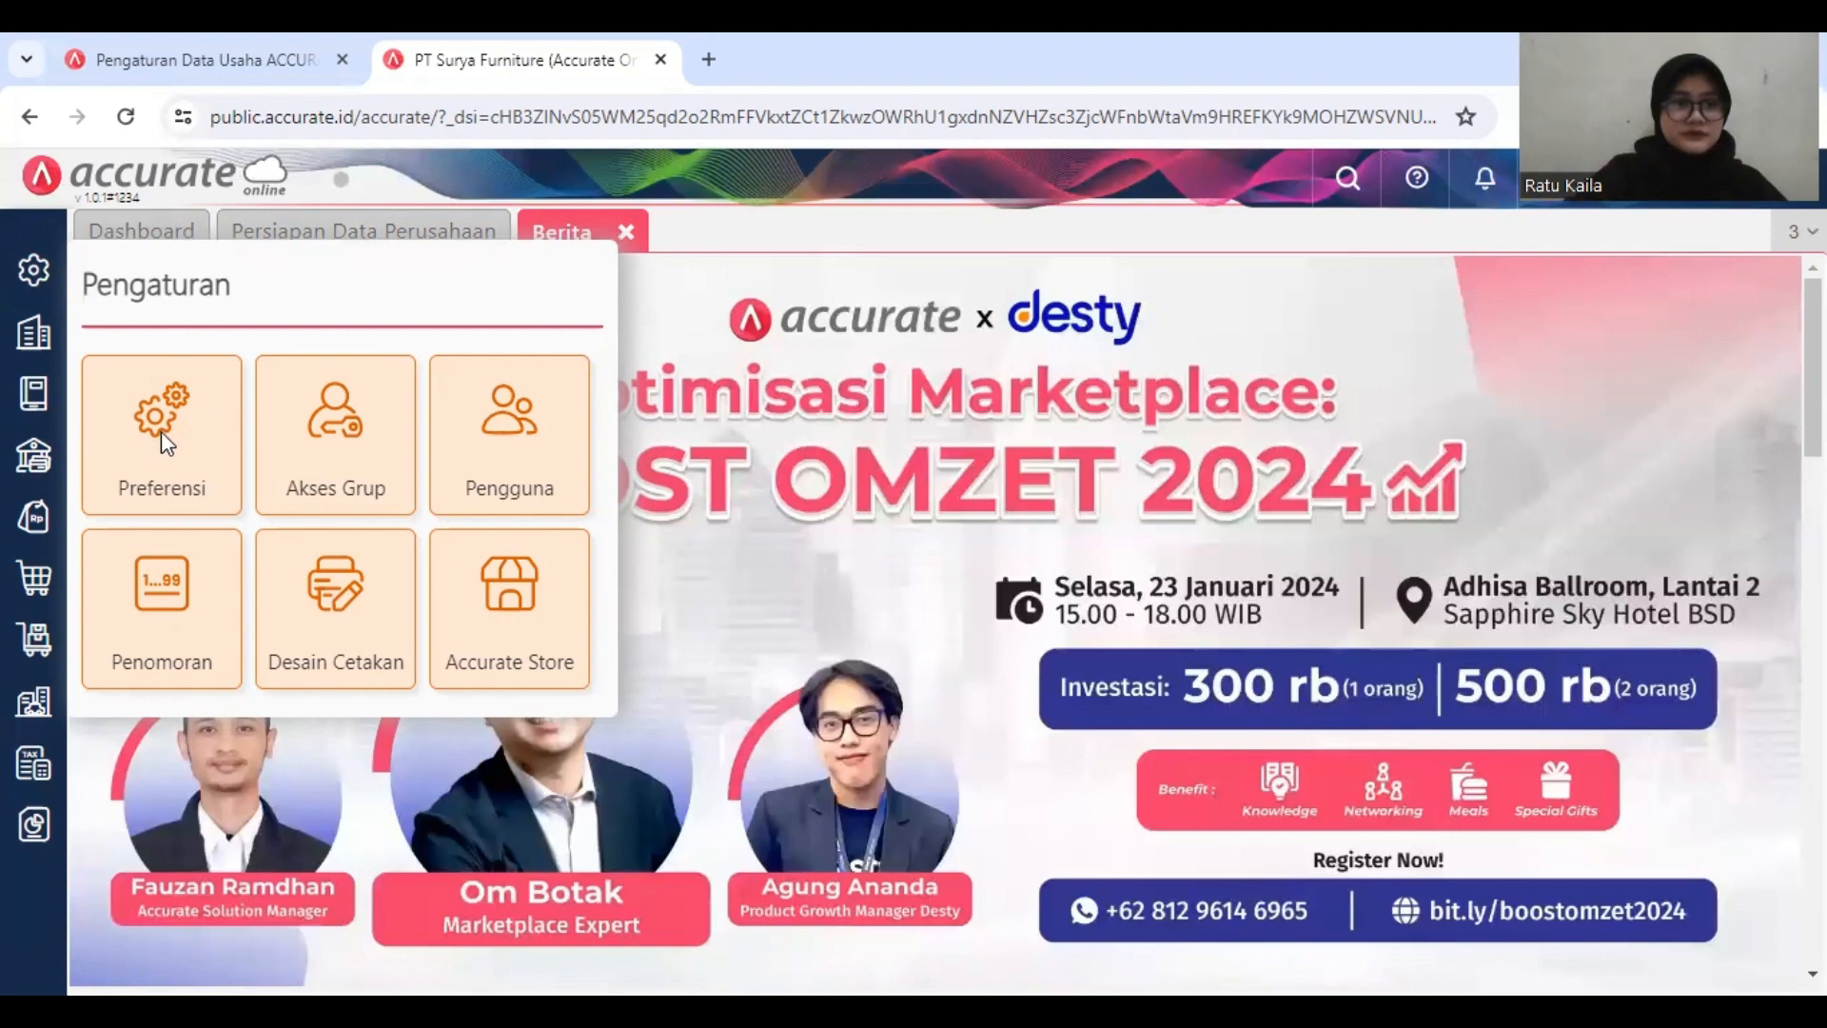
left_click(188, 435)
right_click(187, 434)
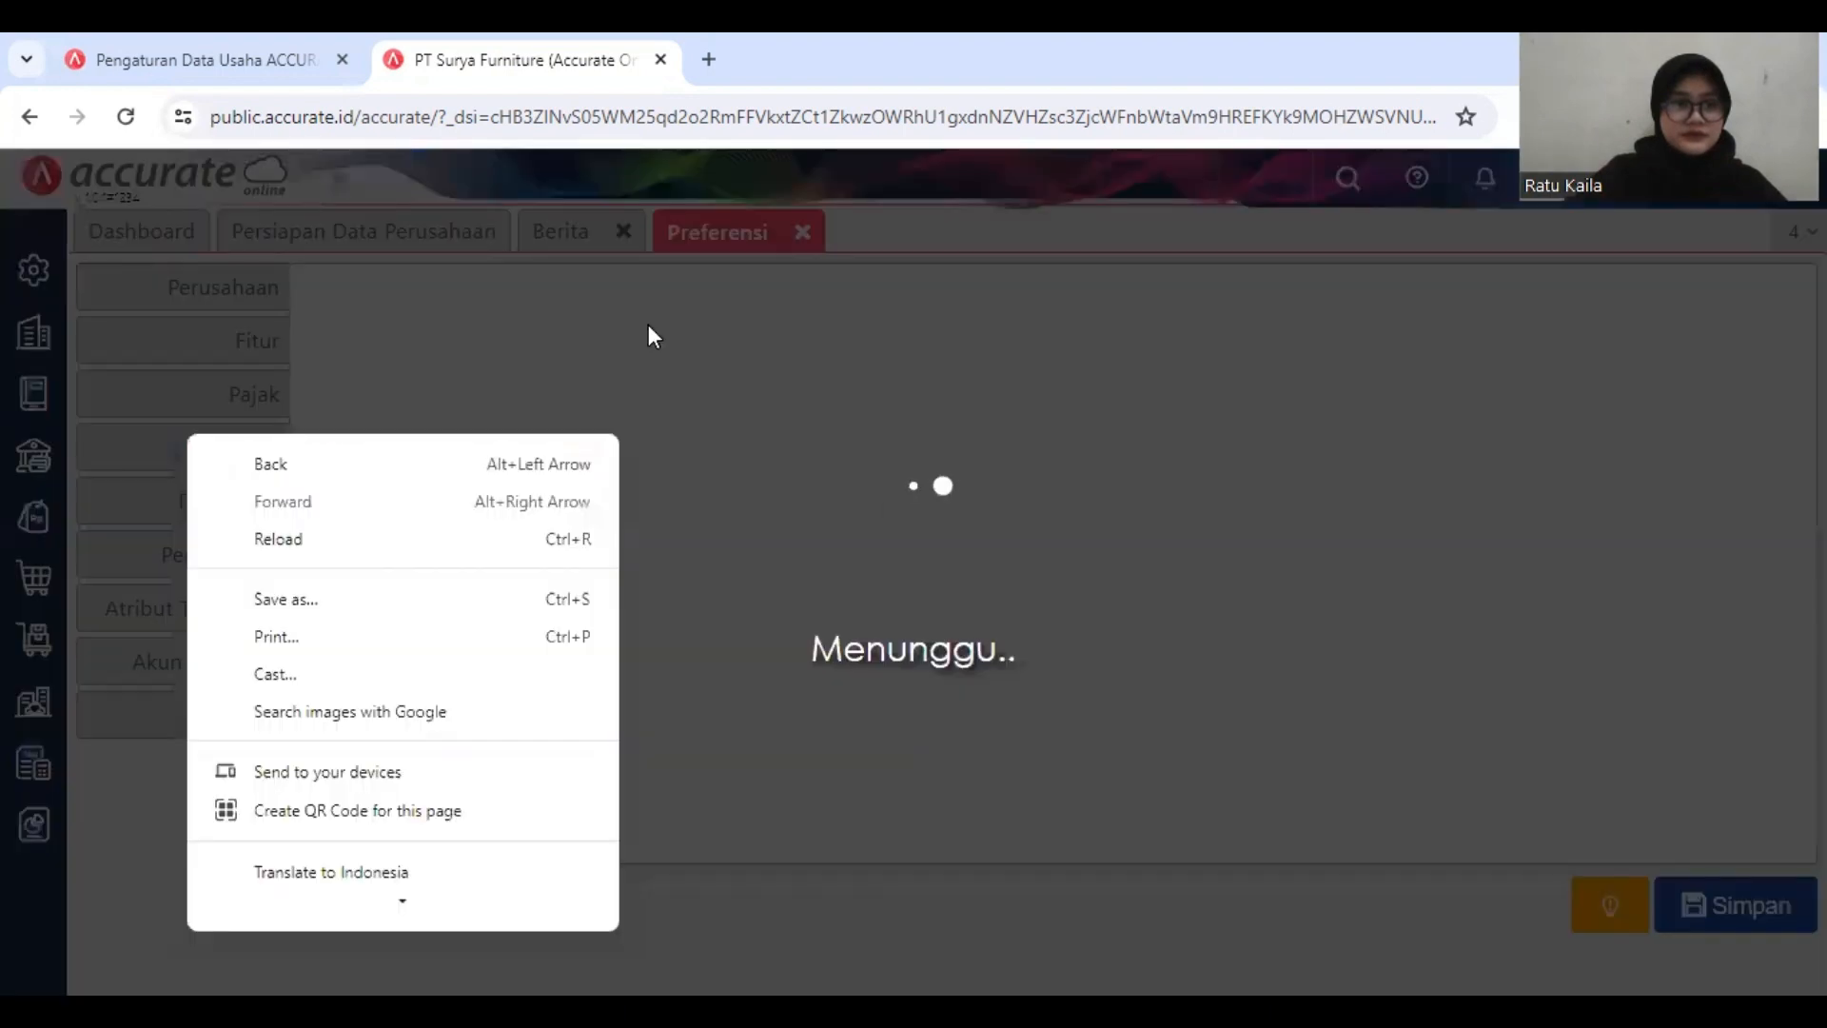
left_click(648, 325)
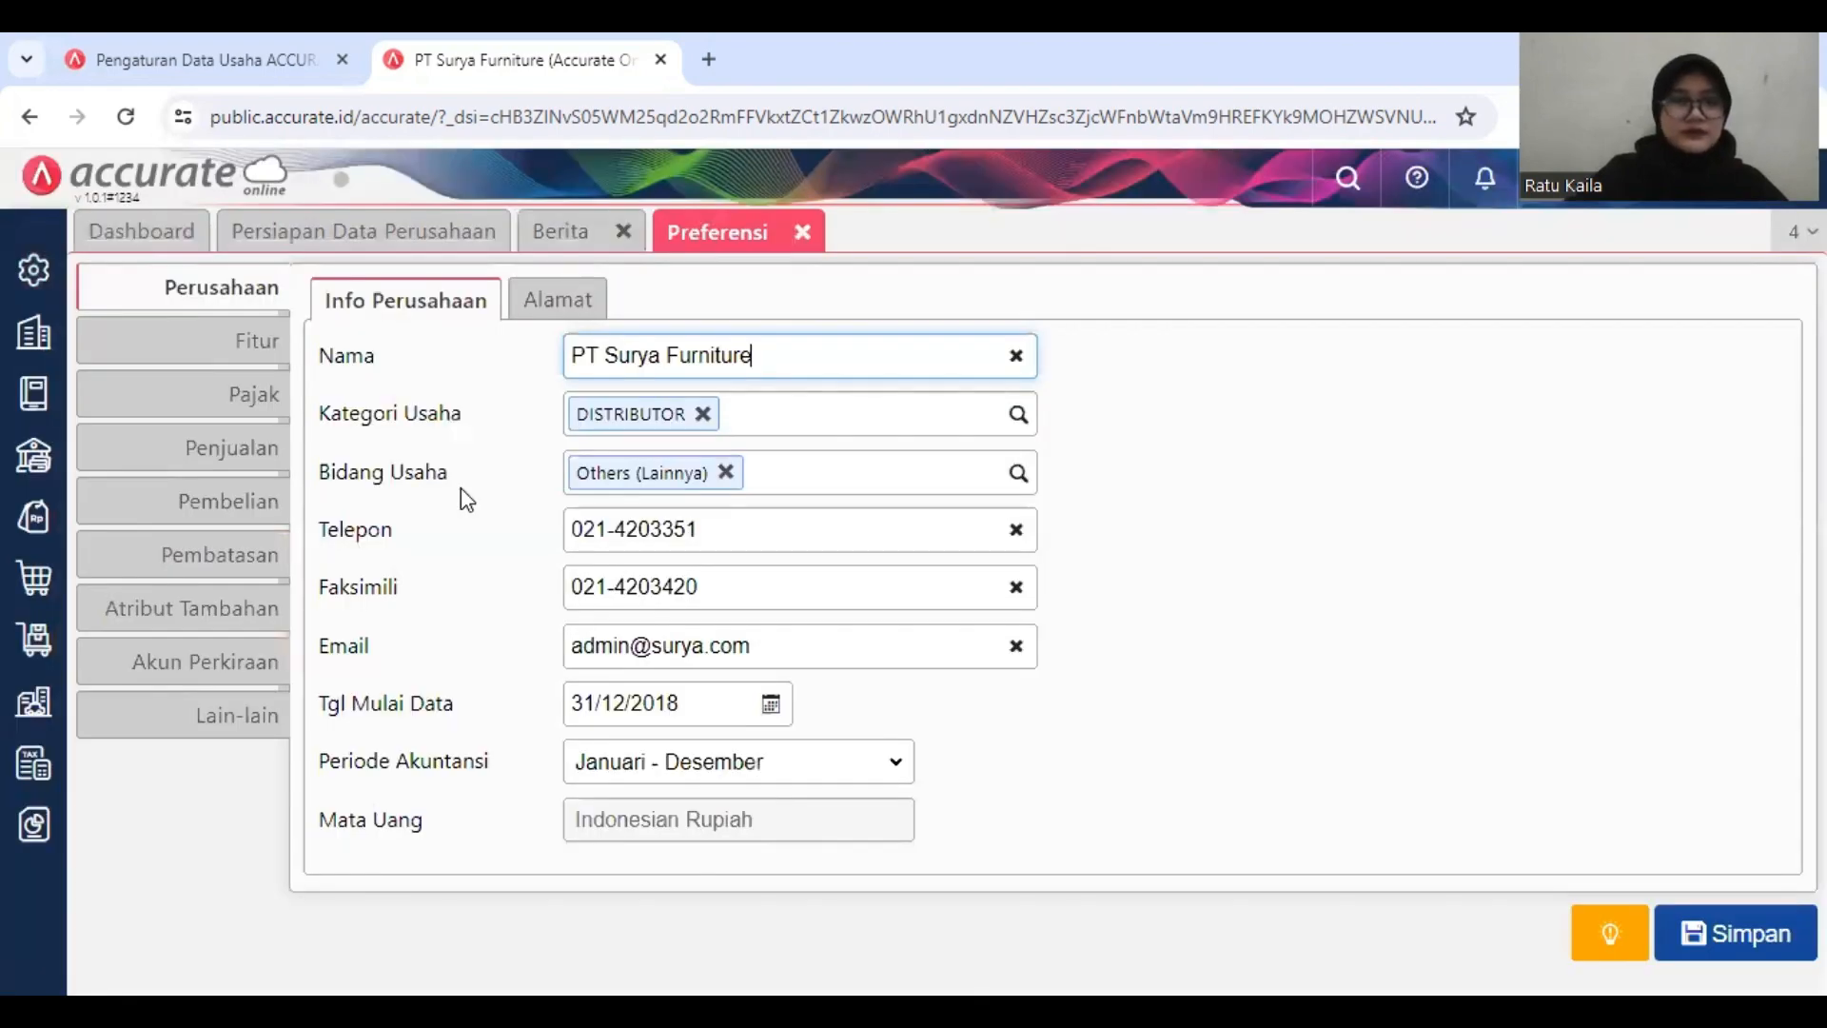
left_click(195, 669)
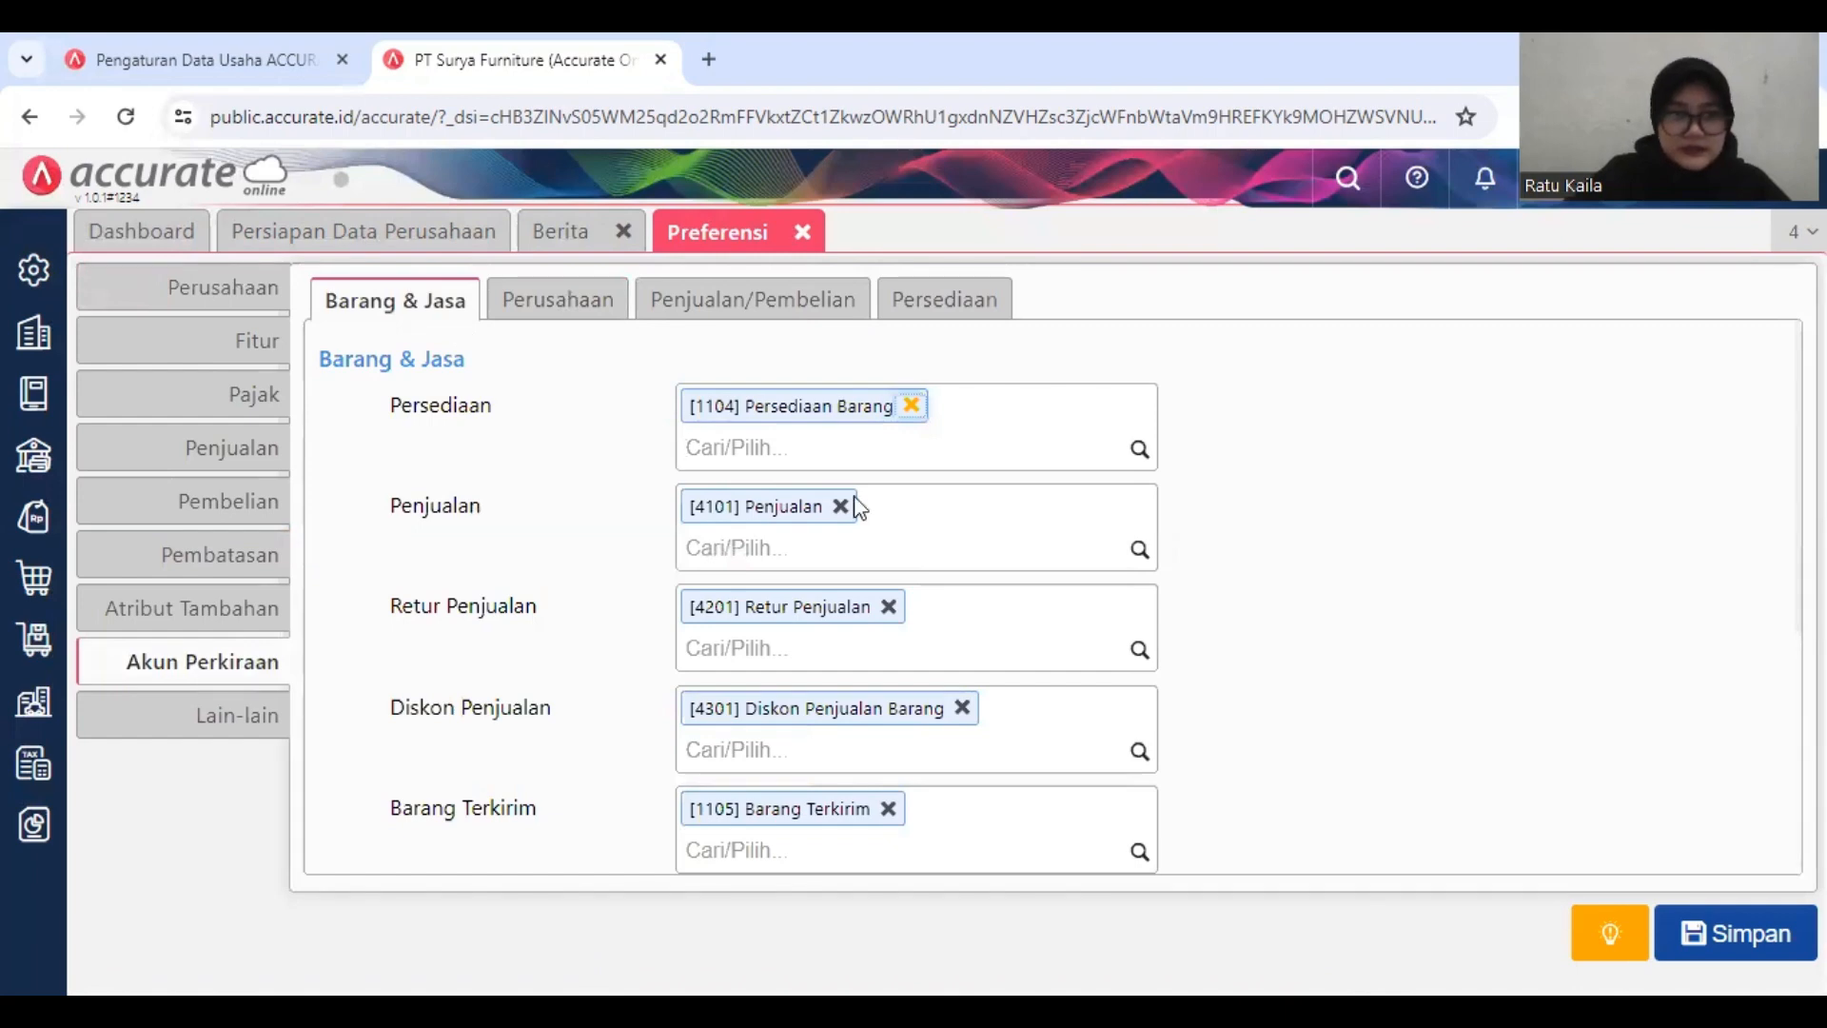
Step: Search the Beban Pokok Penjualan default account for "Selisih Nilai Perse"
scroll(1053, 623, "down", 5)
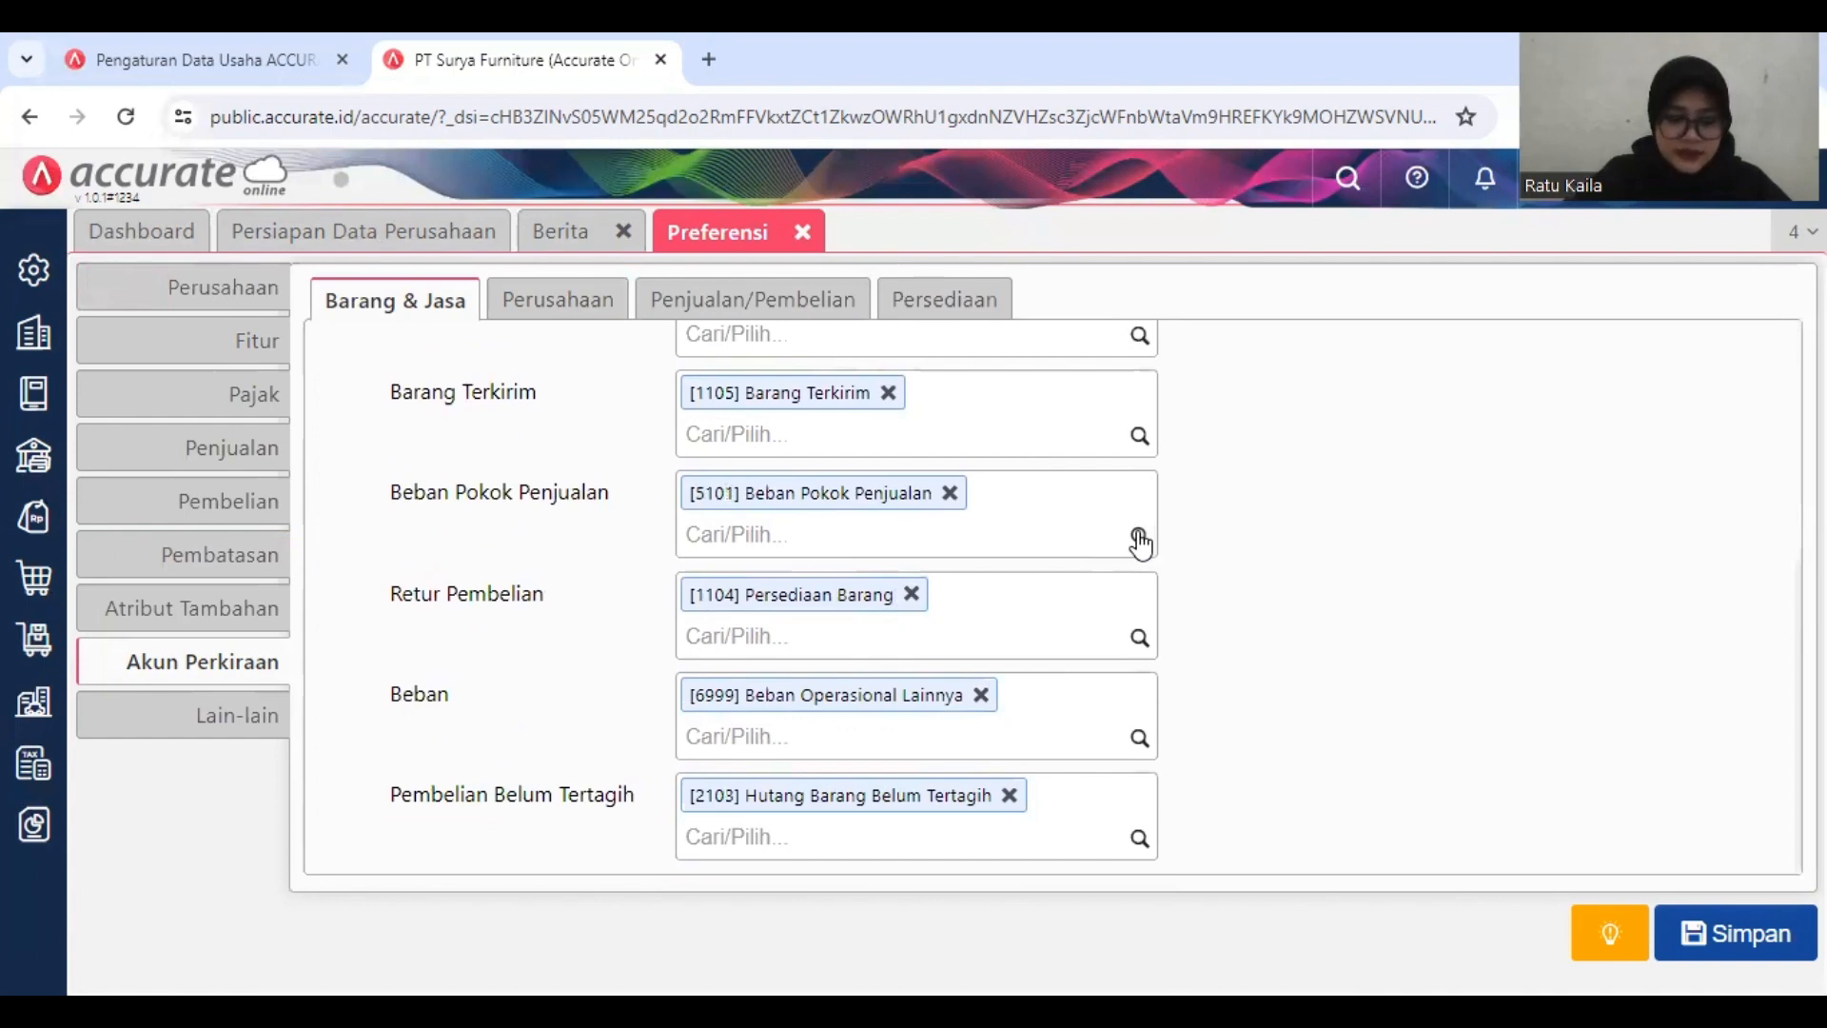
left_click(1022, 537)
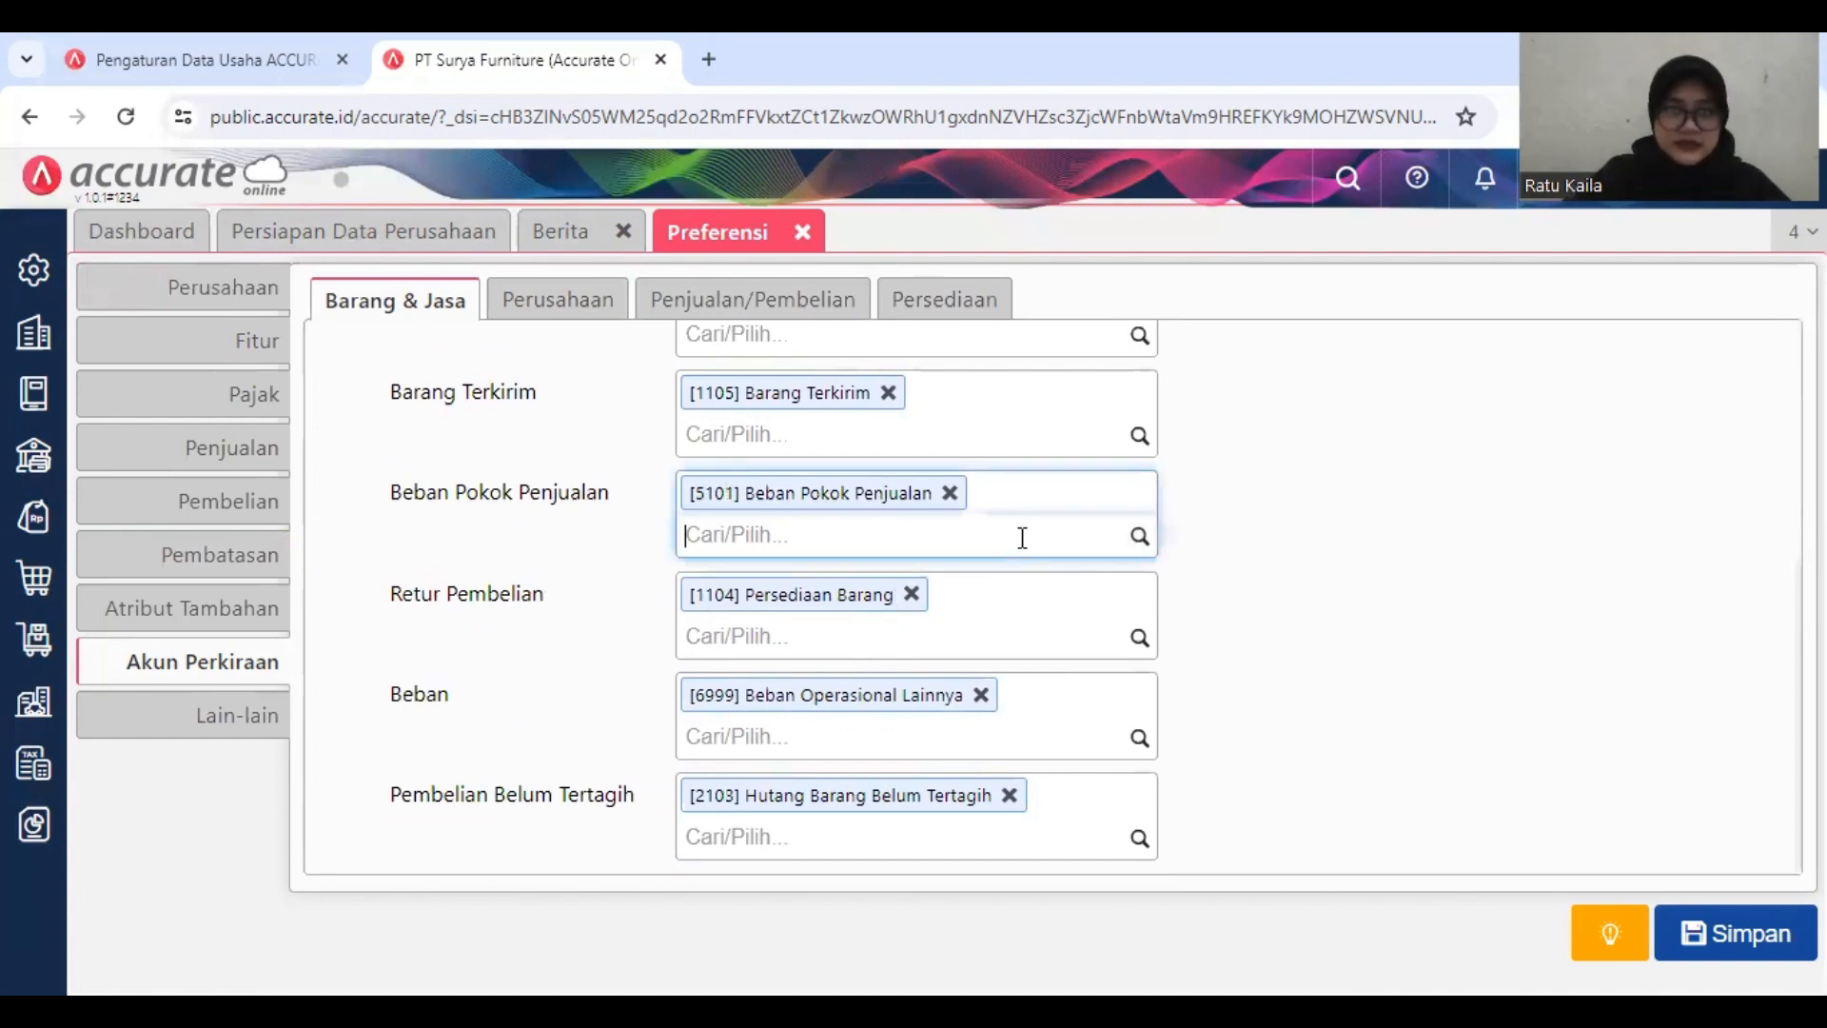
type("SE")
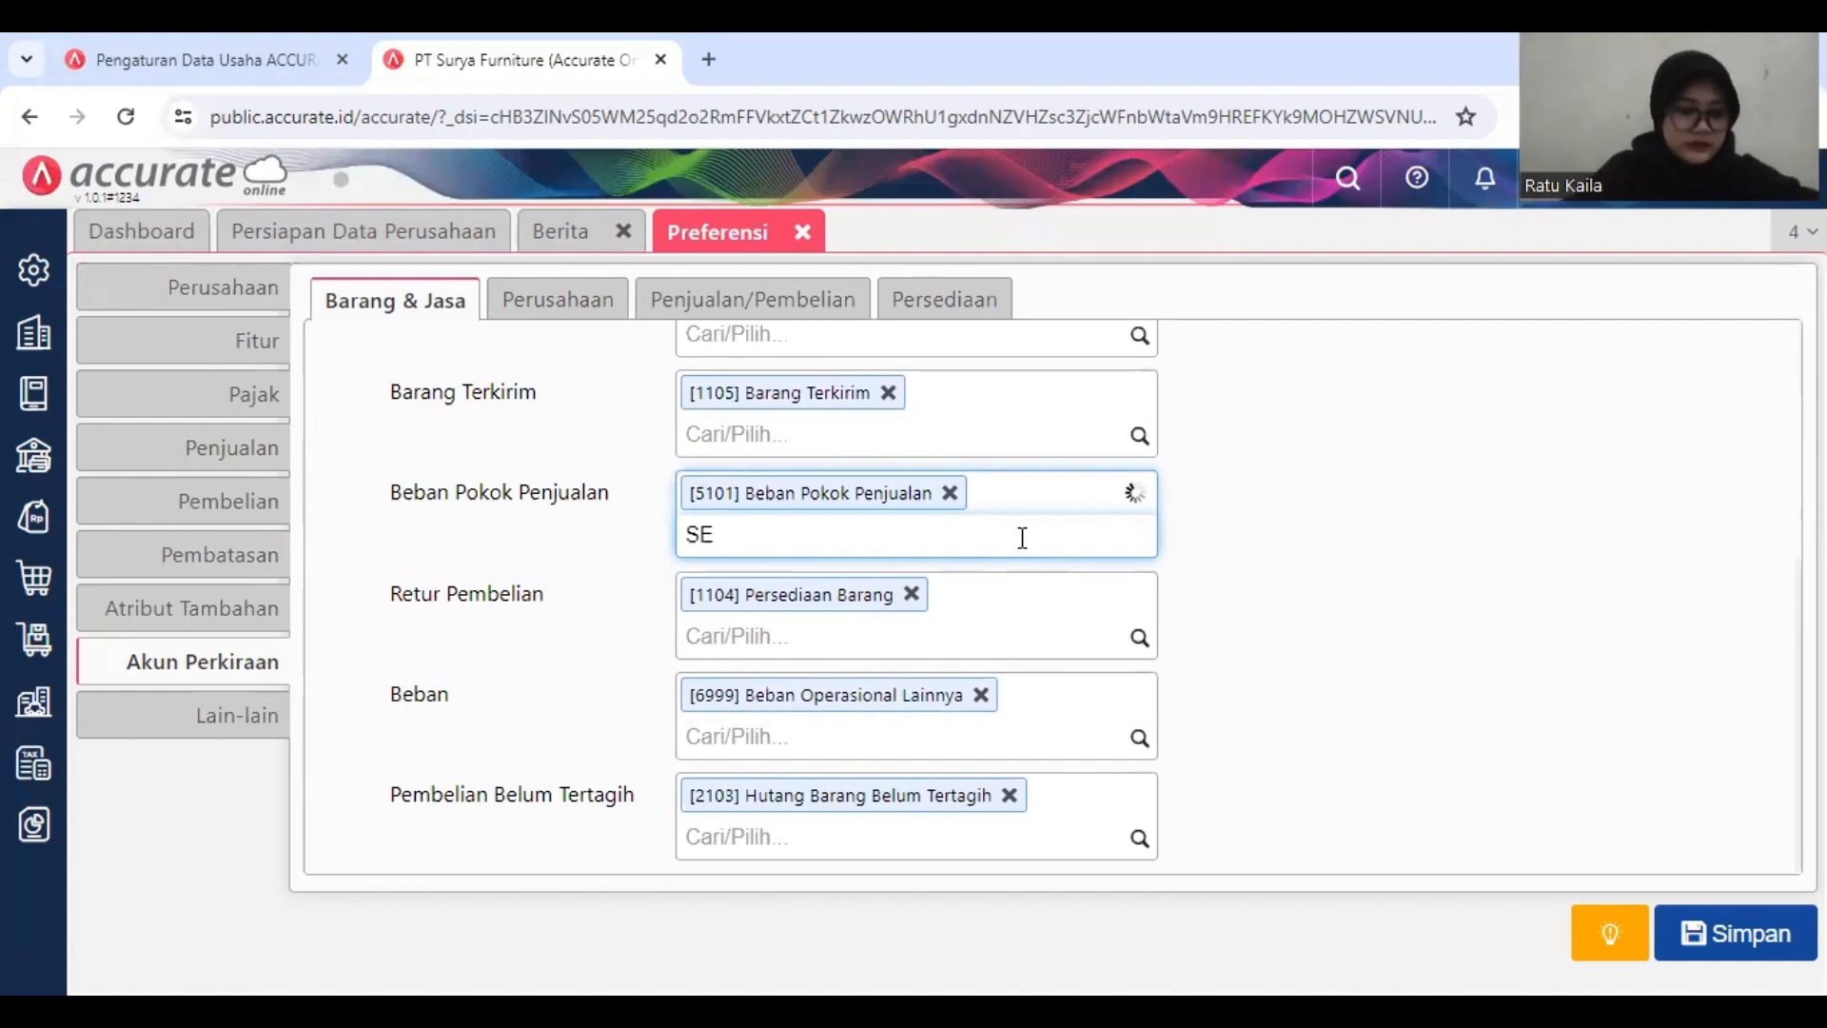
key("BackSpace")
type("elisih N")
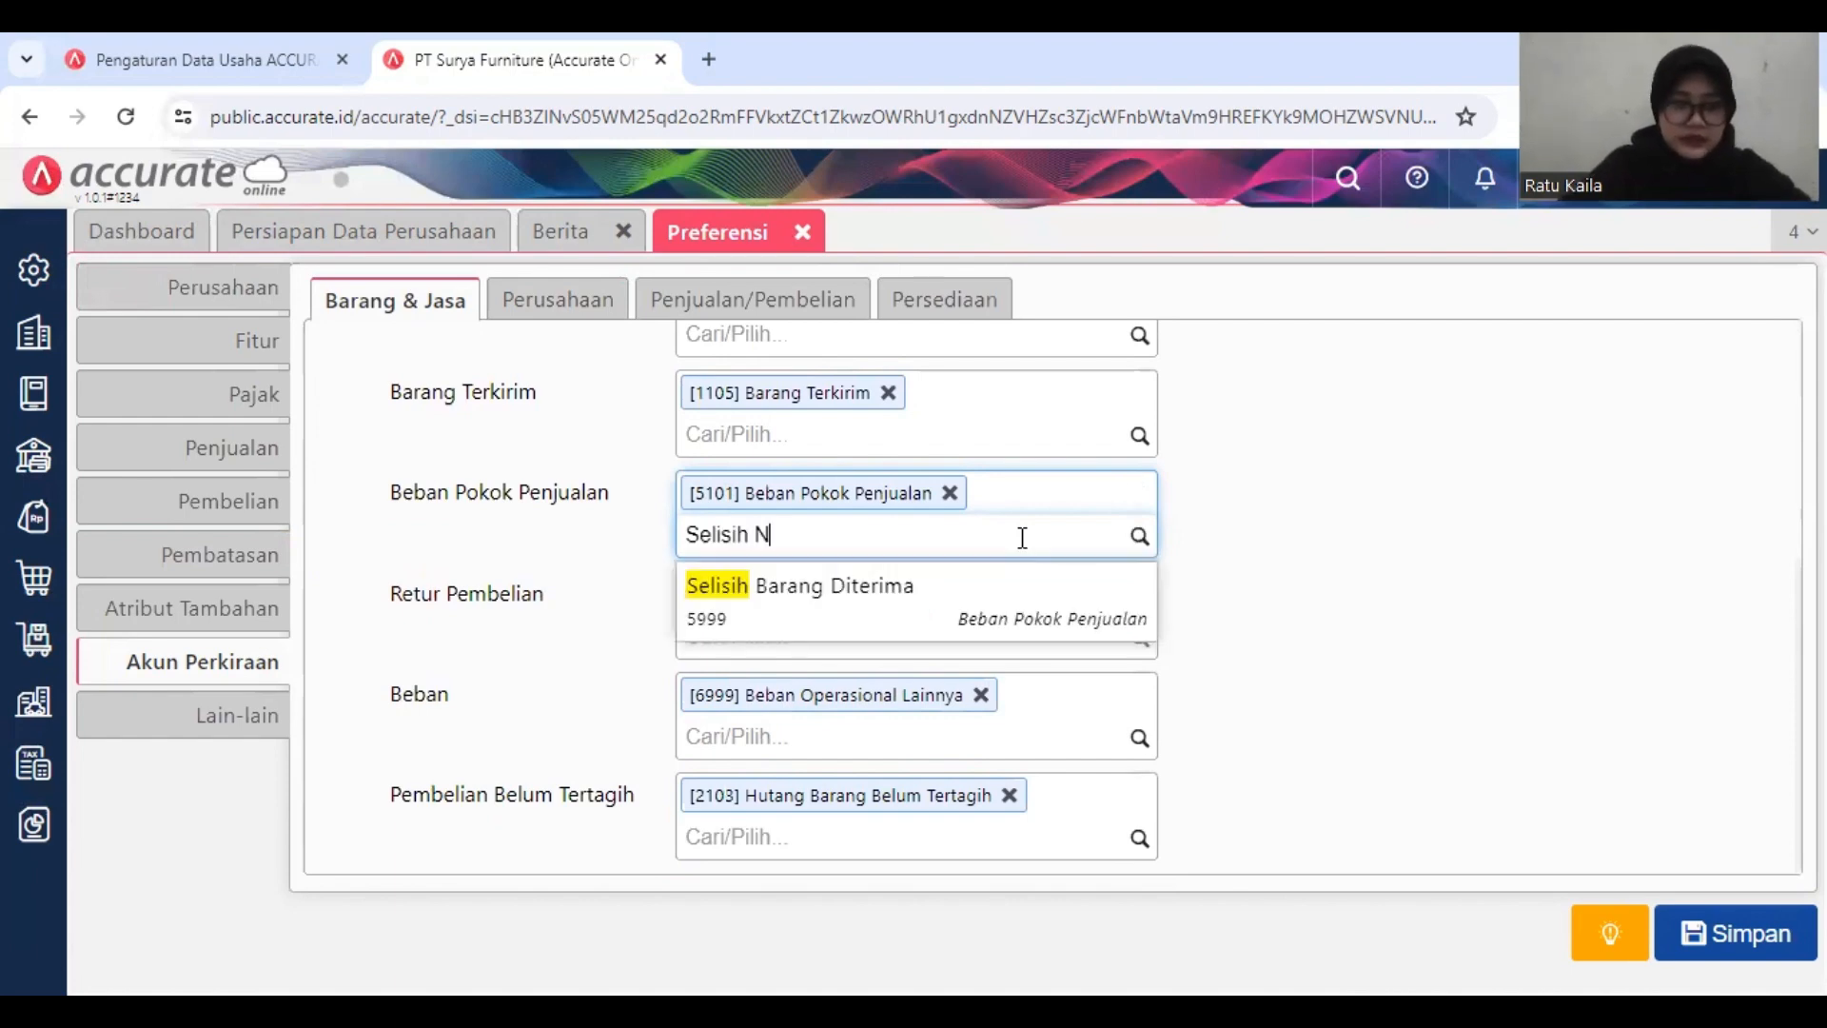
type("ila")
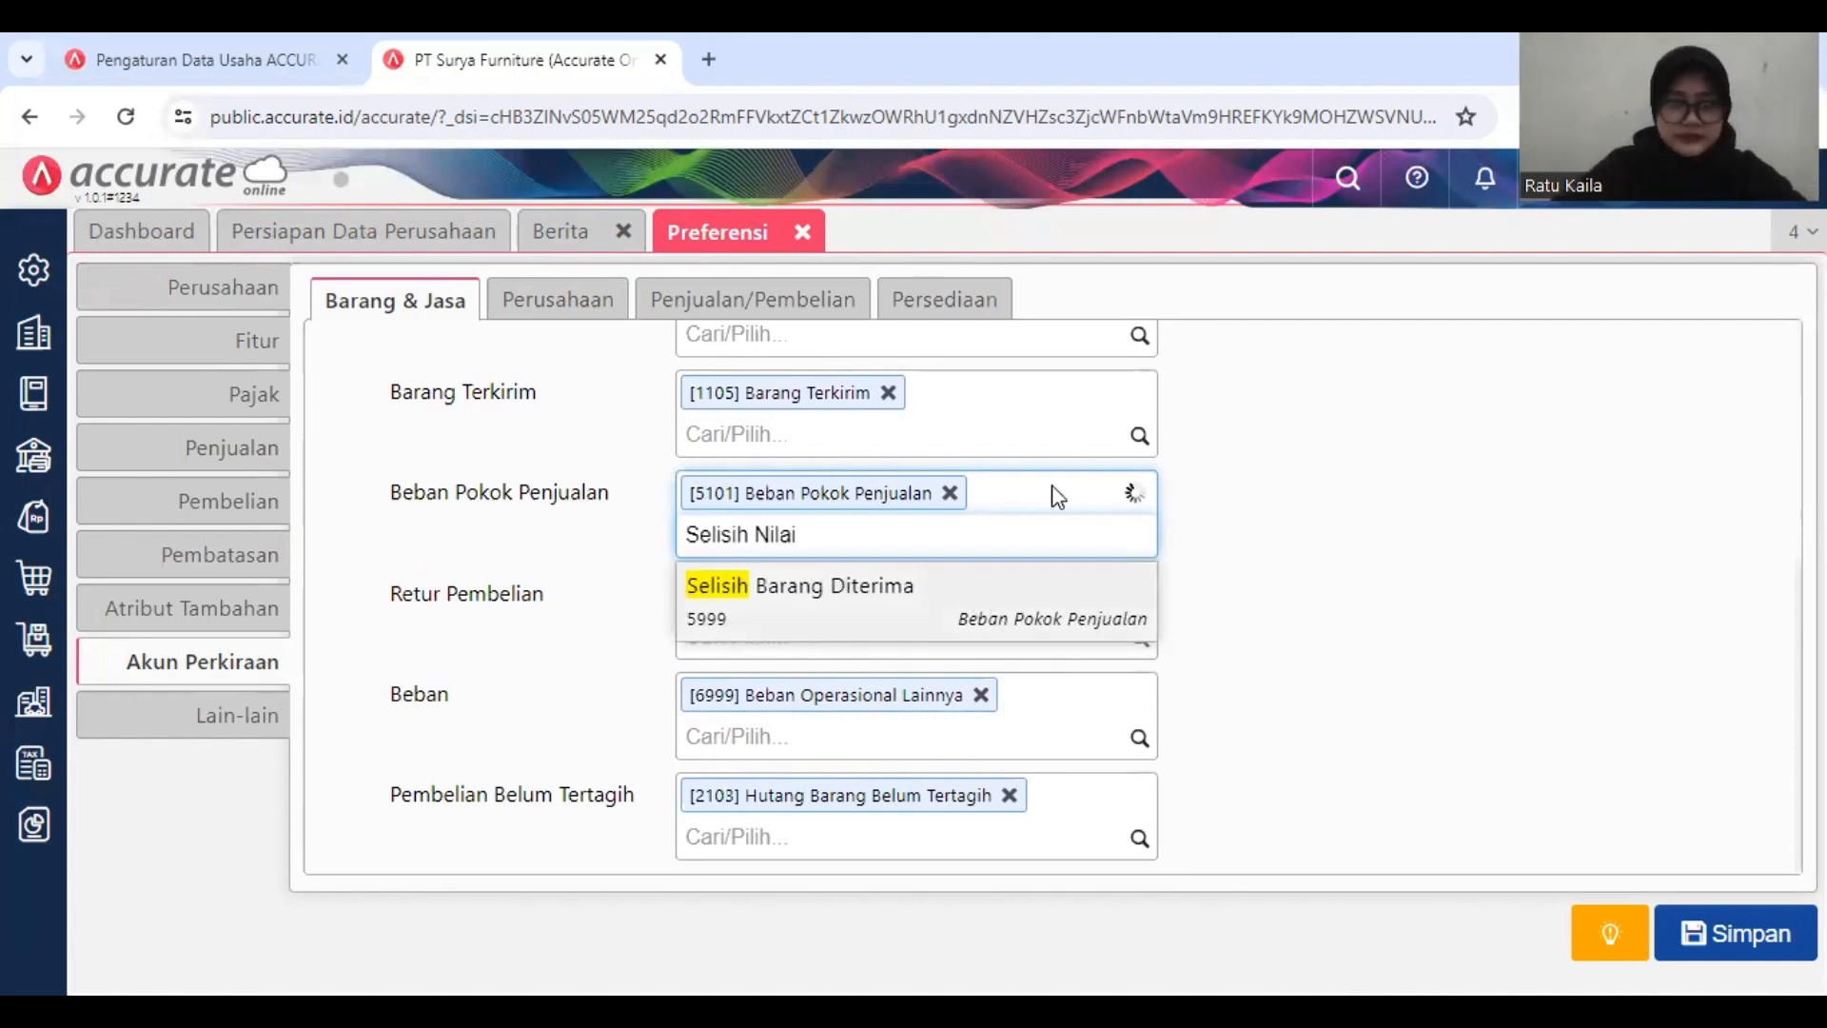
type("i P")
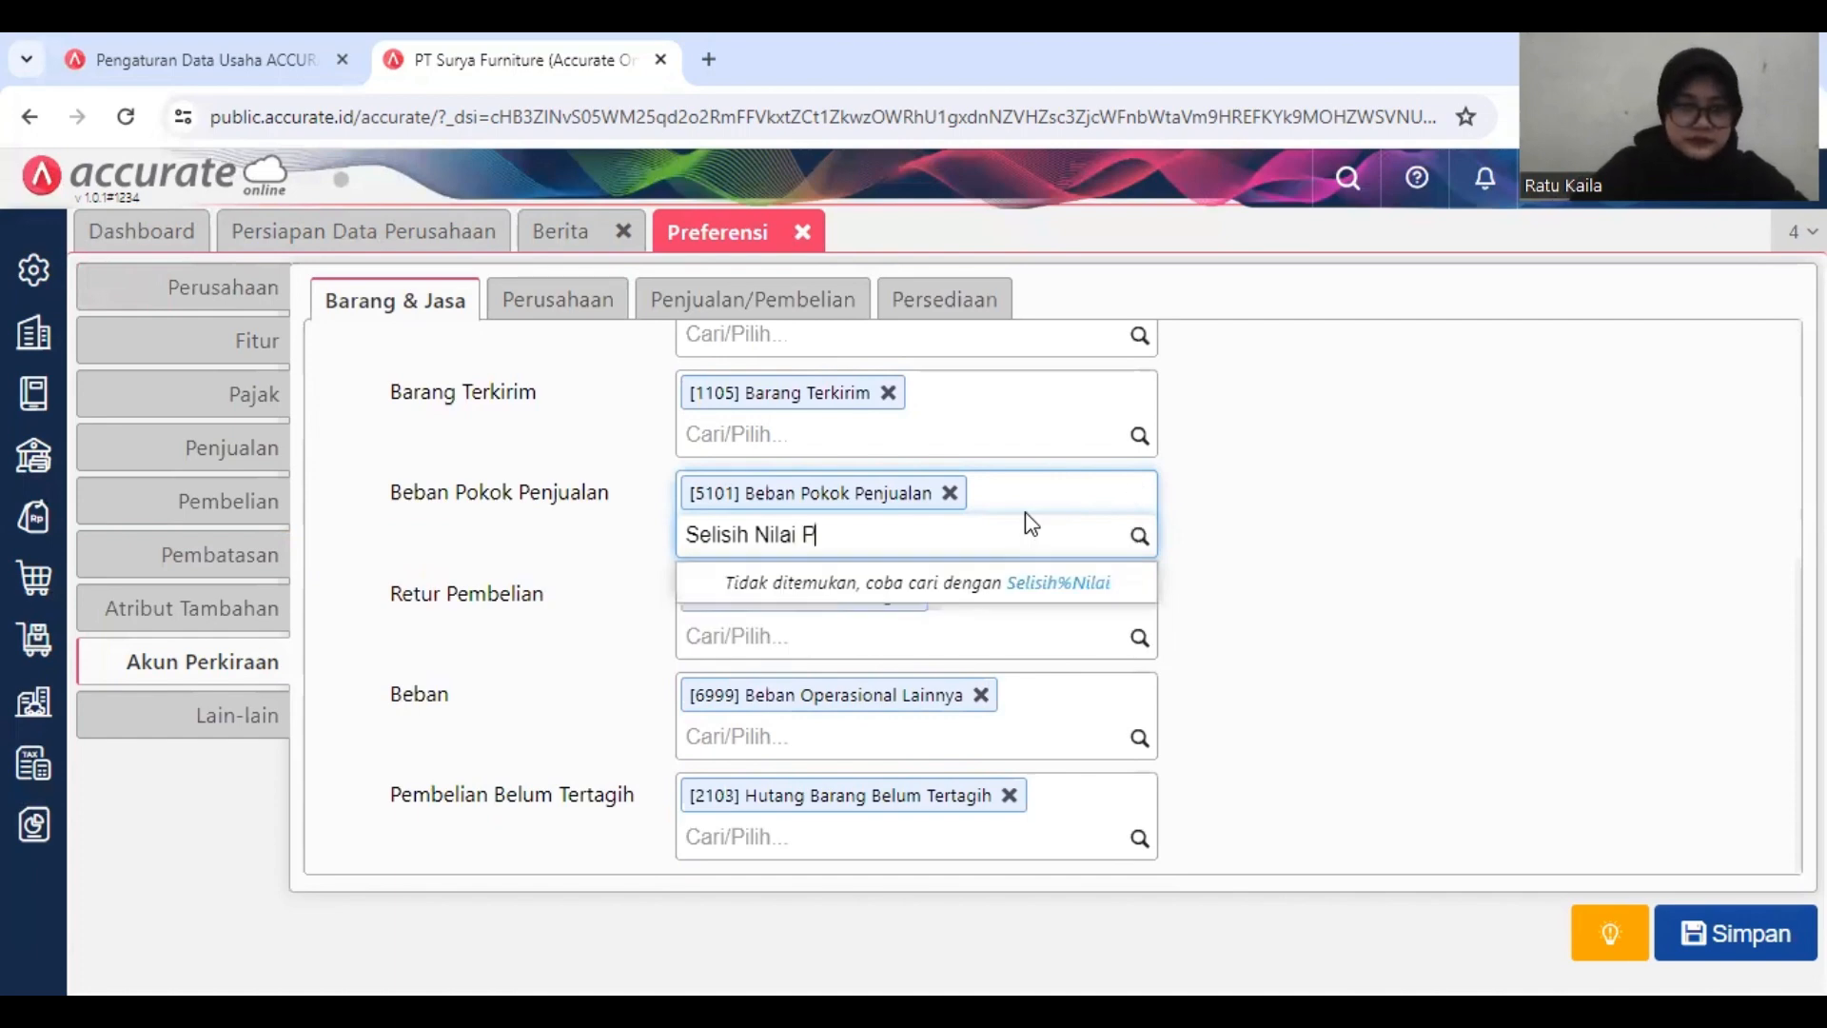
type("erse")
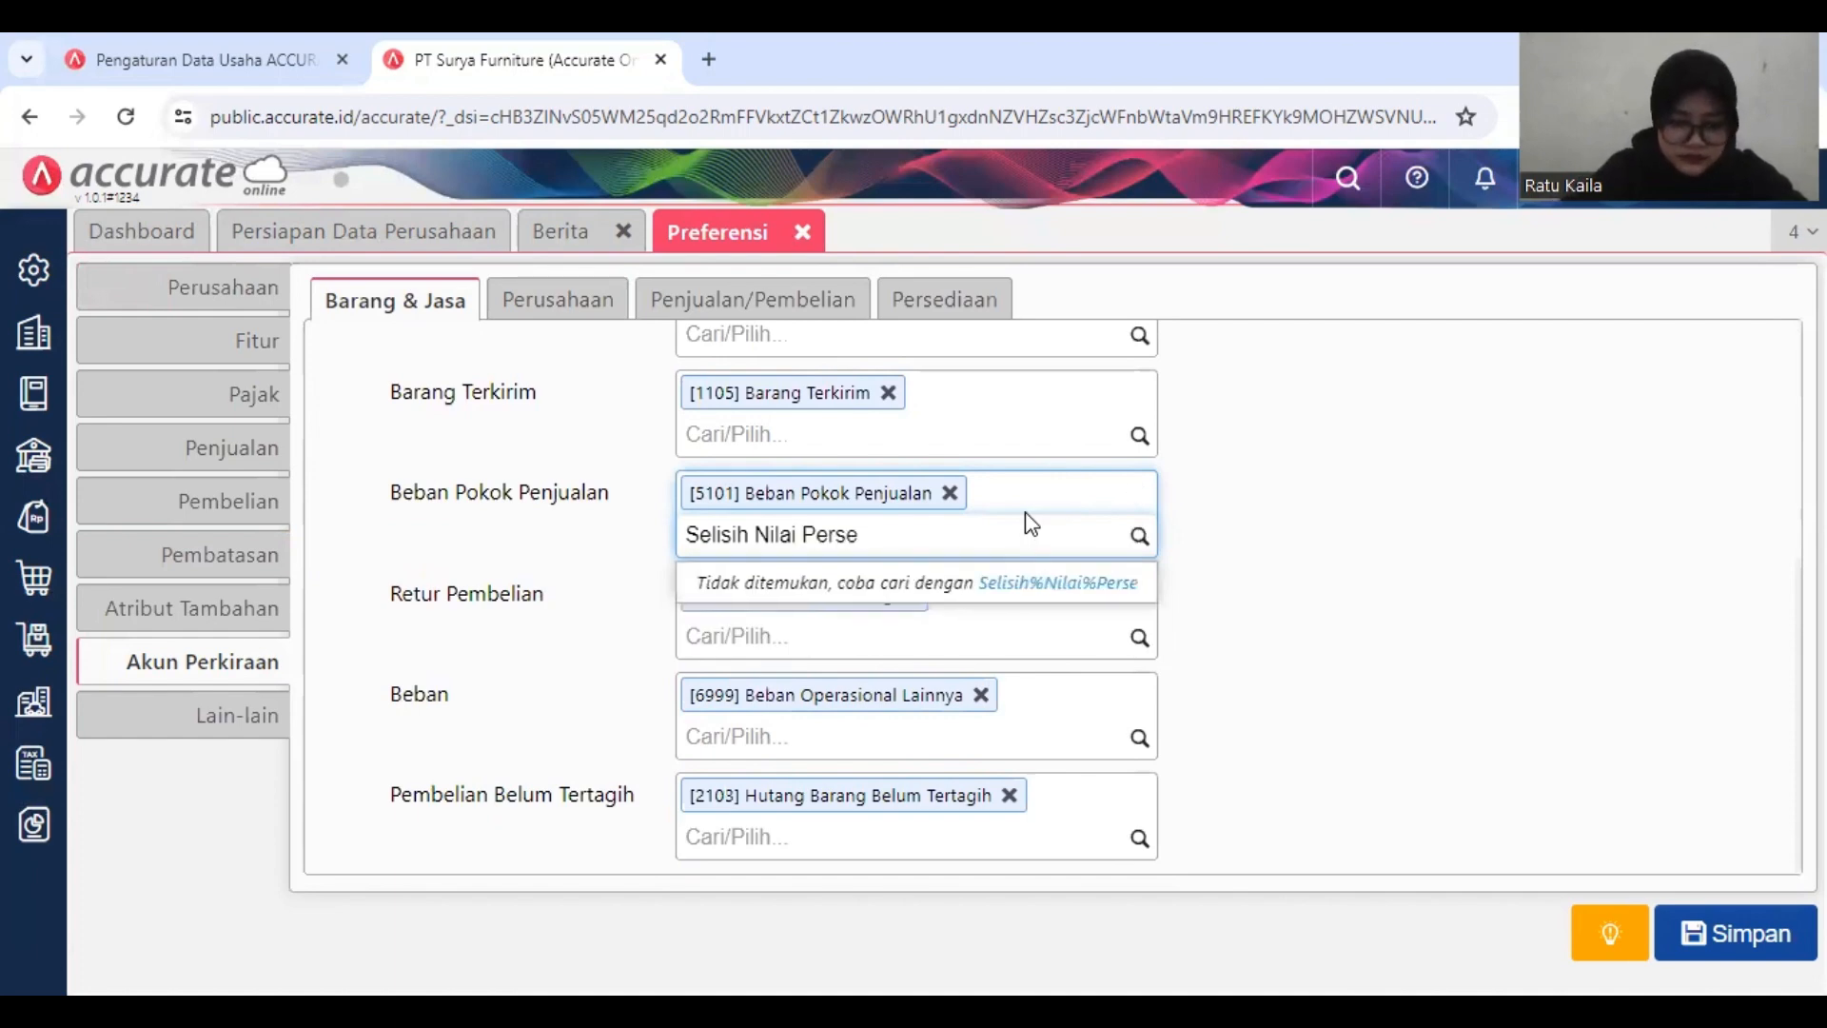
Step: Shorten the search to "Selisih", add account 5999 Selisih Barang Diterima to Beban Pokok Penjualan, and save the preferences
key("BackSpace")
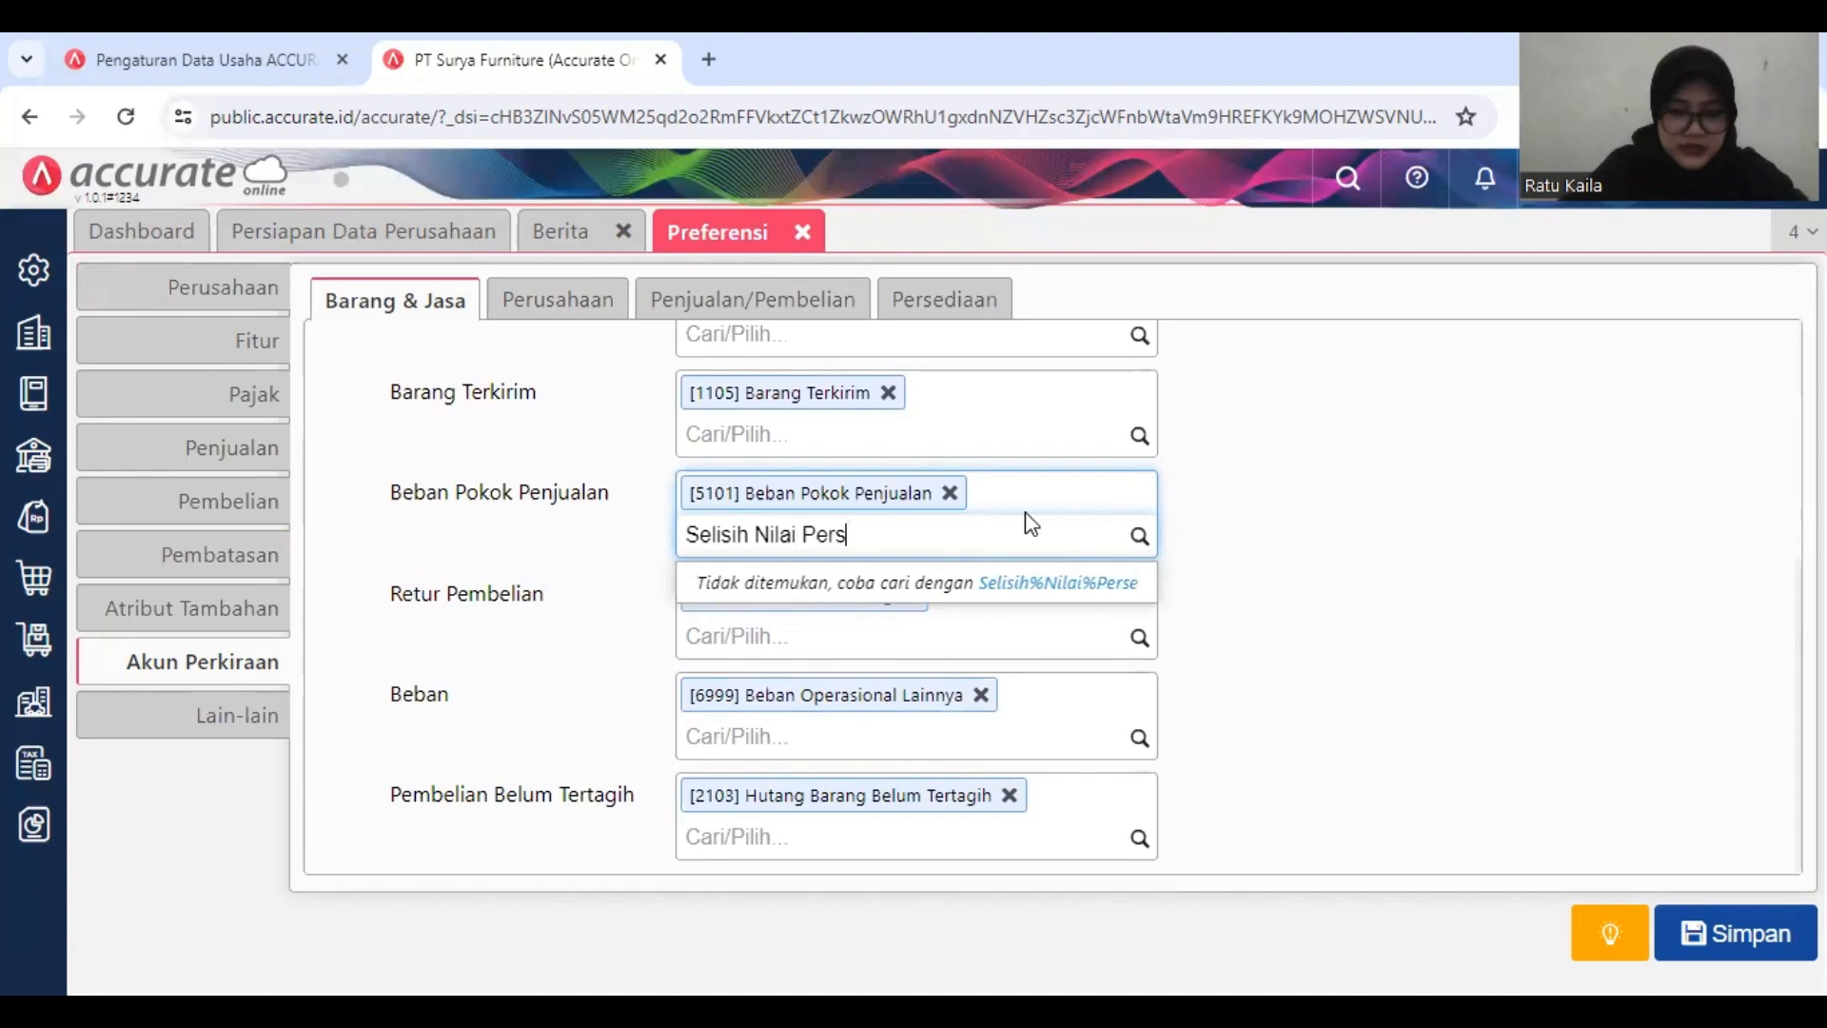
key("BackSpace")
key("BackSpace")
key("BackSpace")
key("BackSpace")
key("BackSpace")
key("BackSpace")
key("BackSpace")
key("BackSpace")
key("BackSpace")
key("BackSpace")
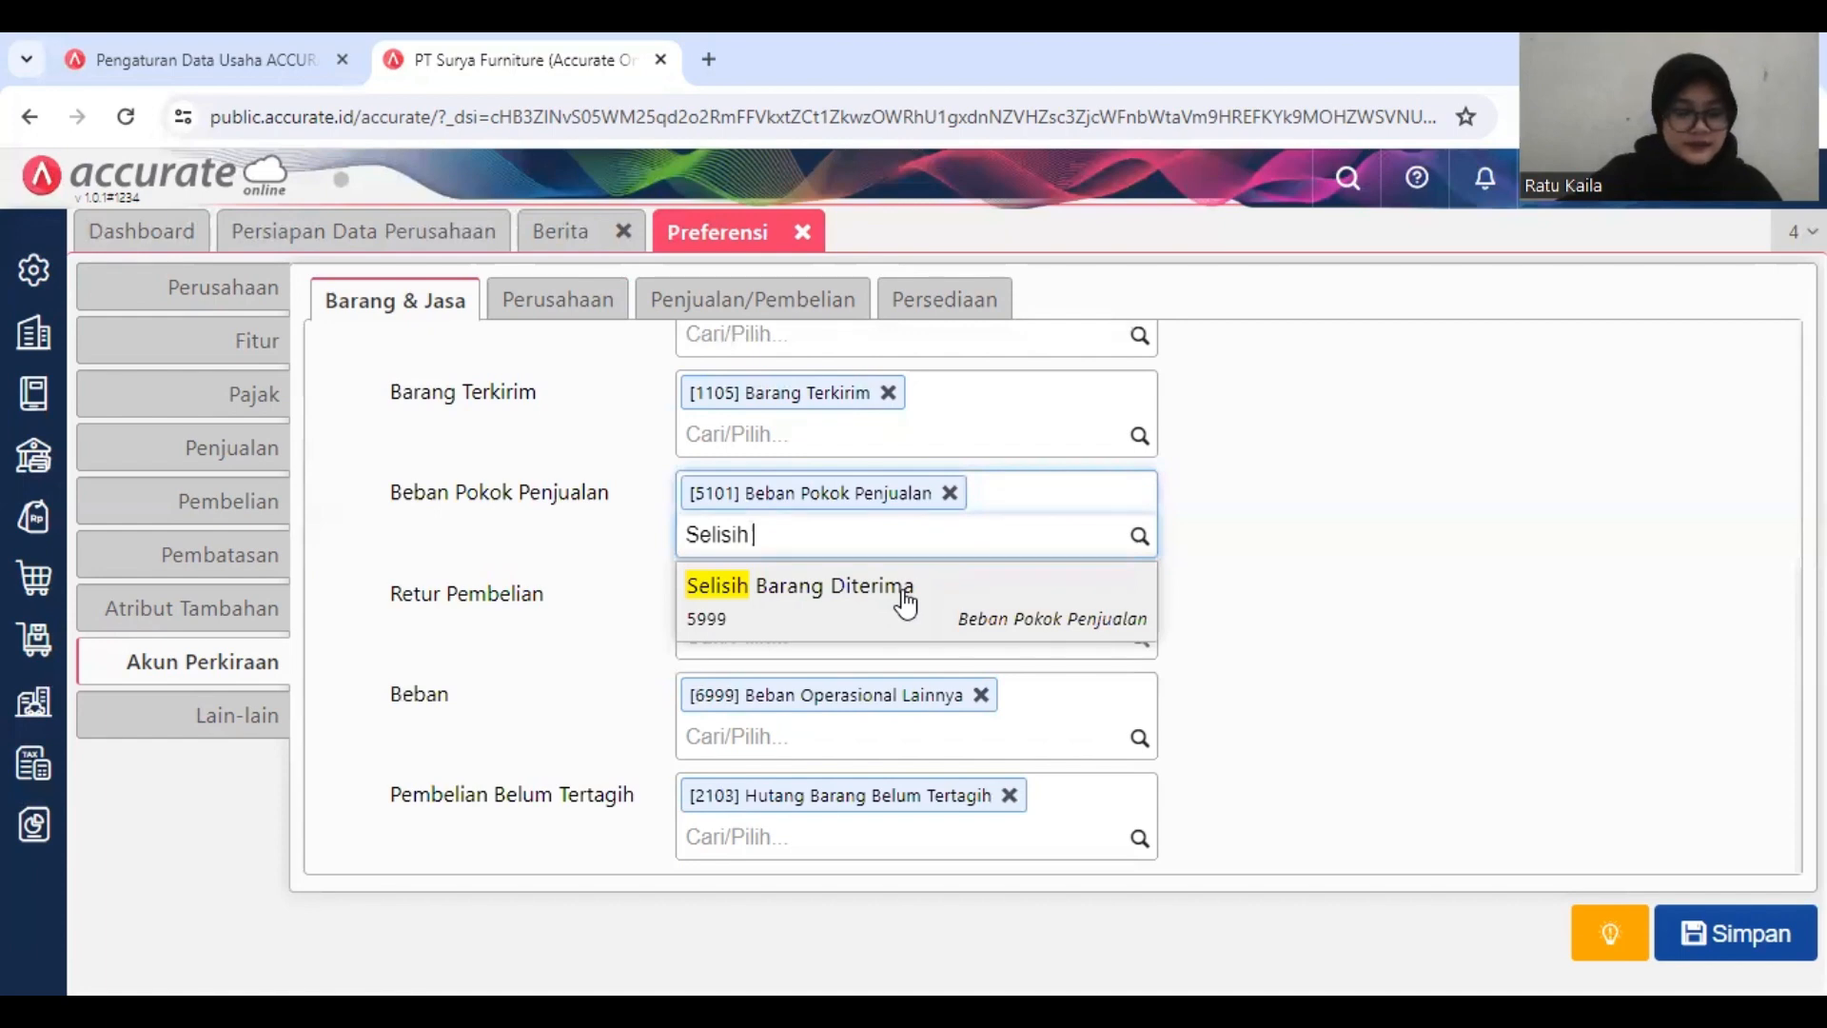
left_click(905, 599)
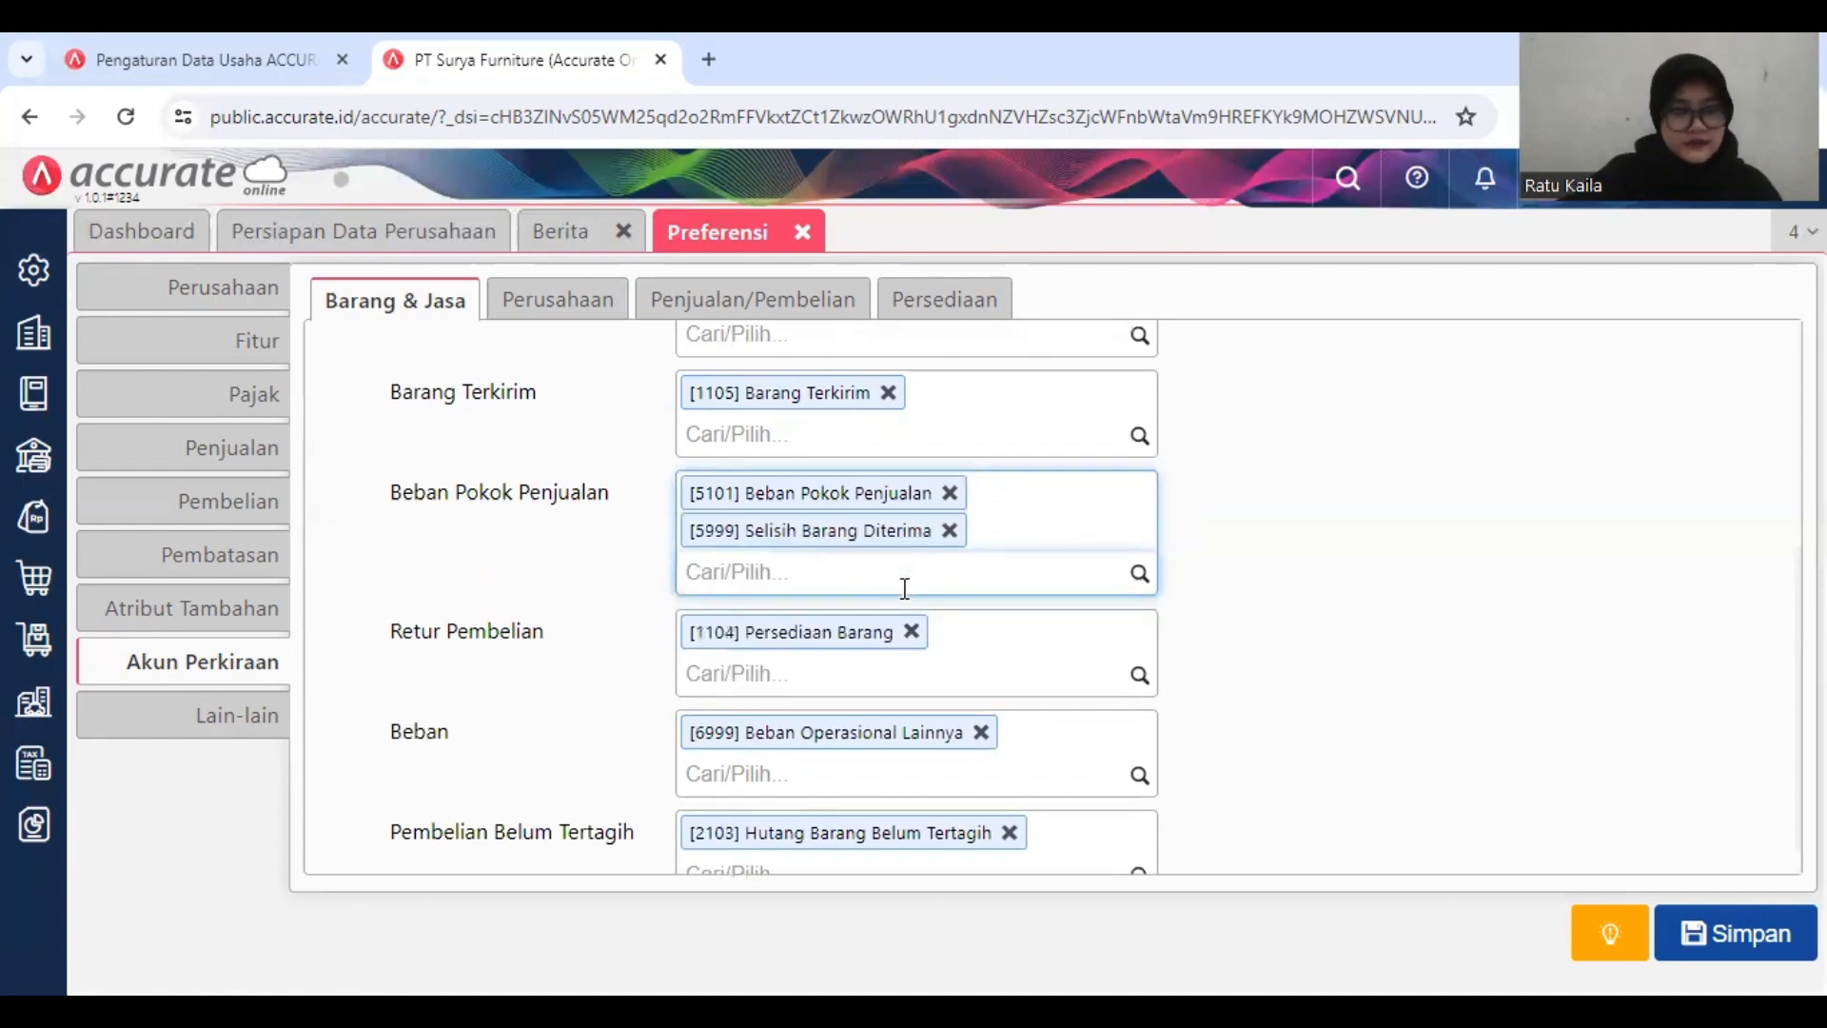
left_click(1371, 581)
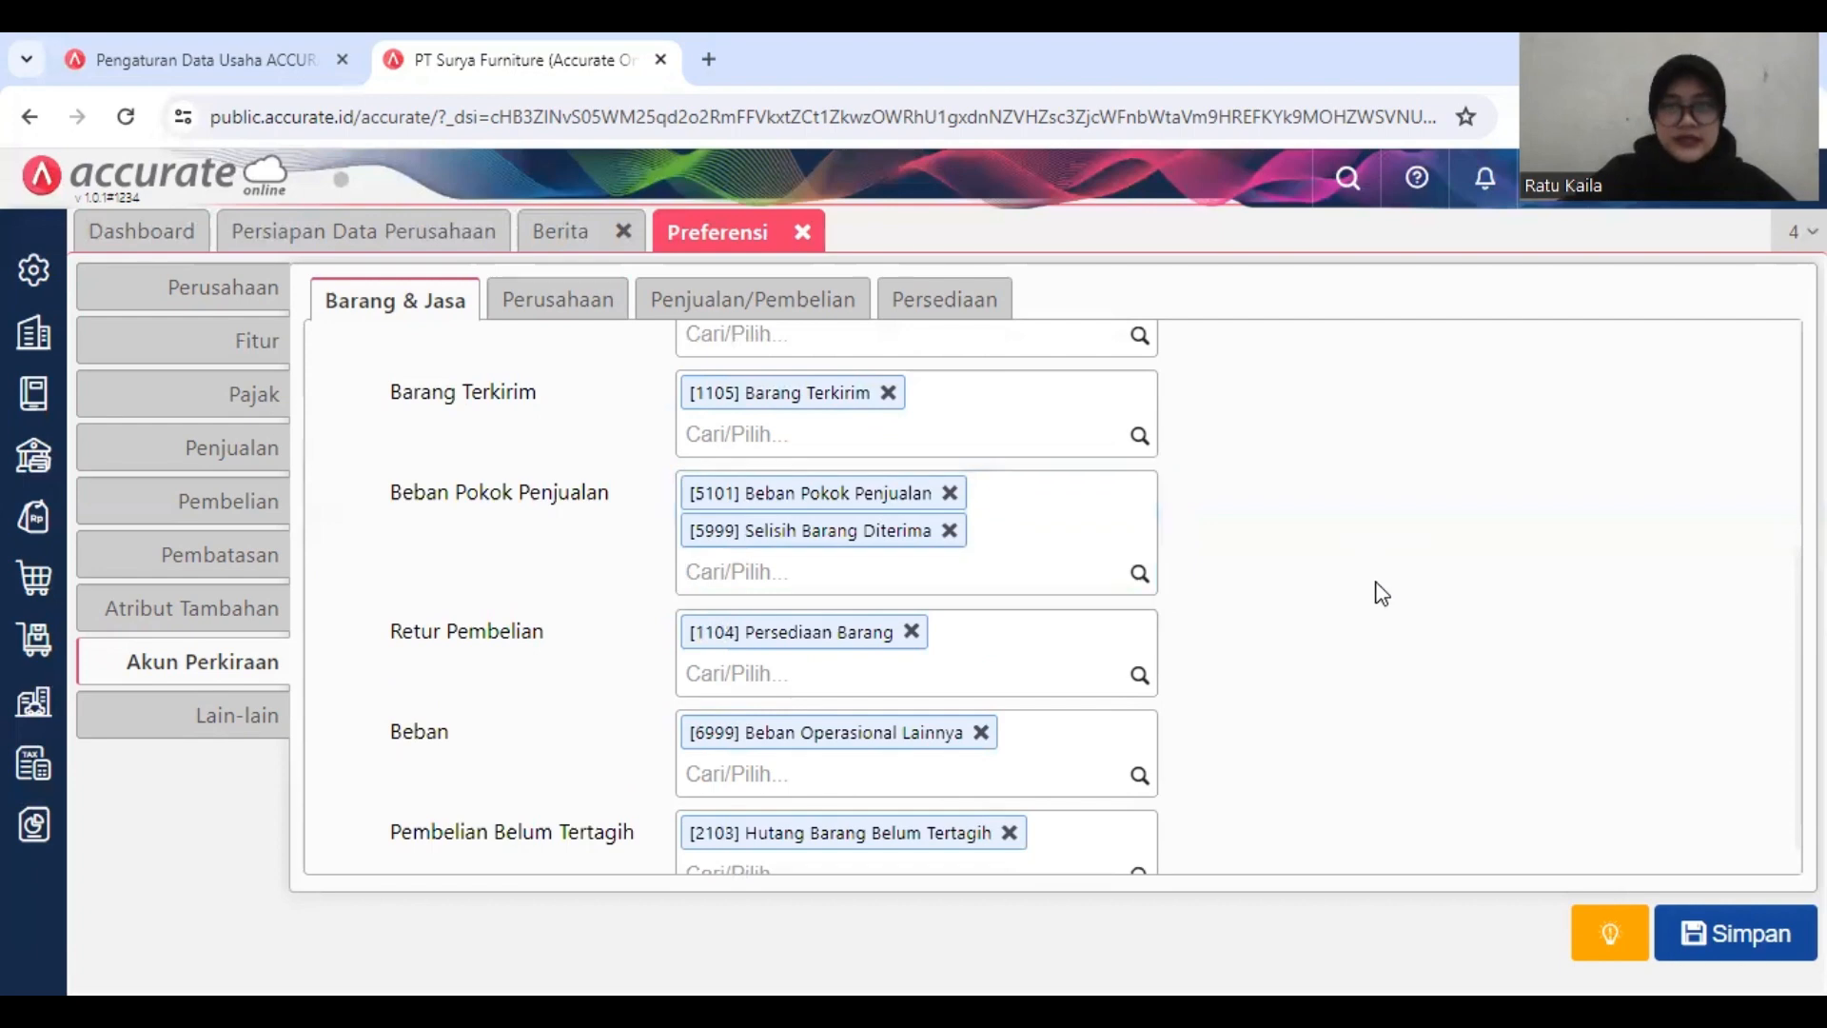
left_click(1700, 915)
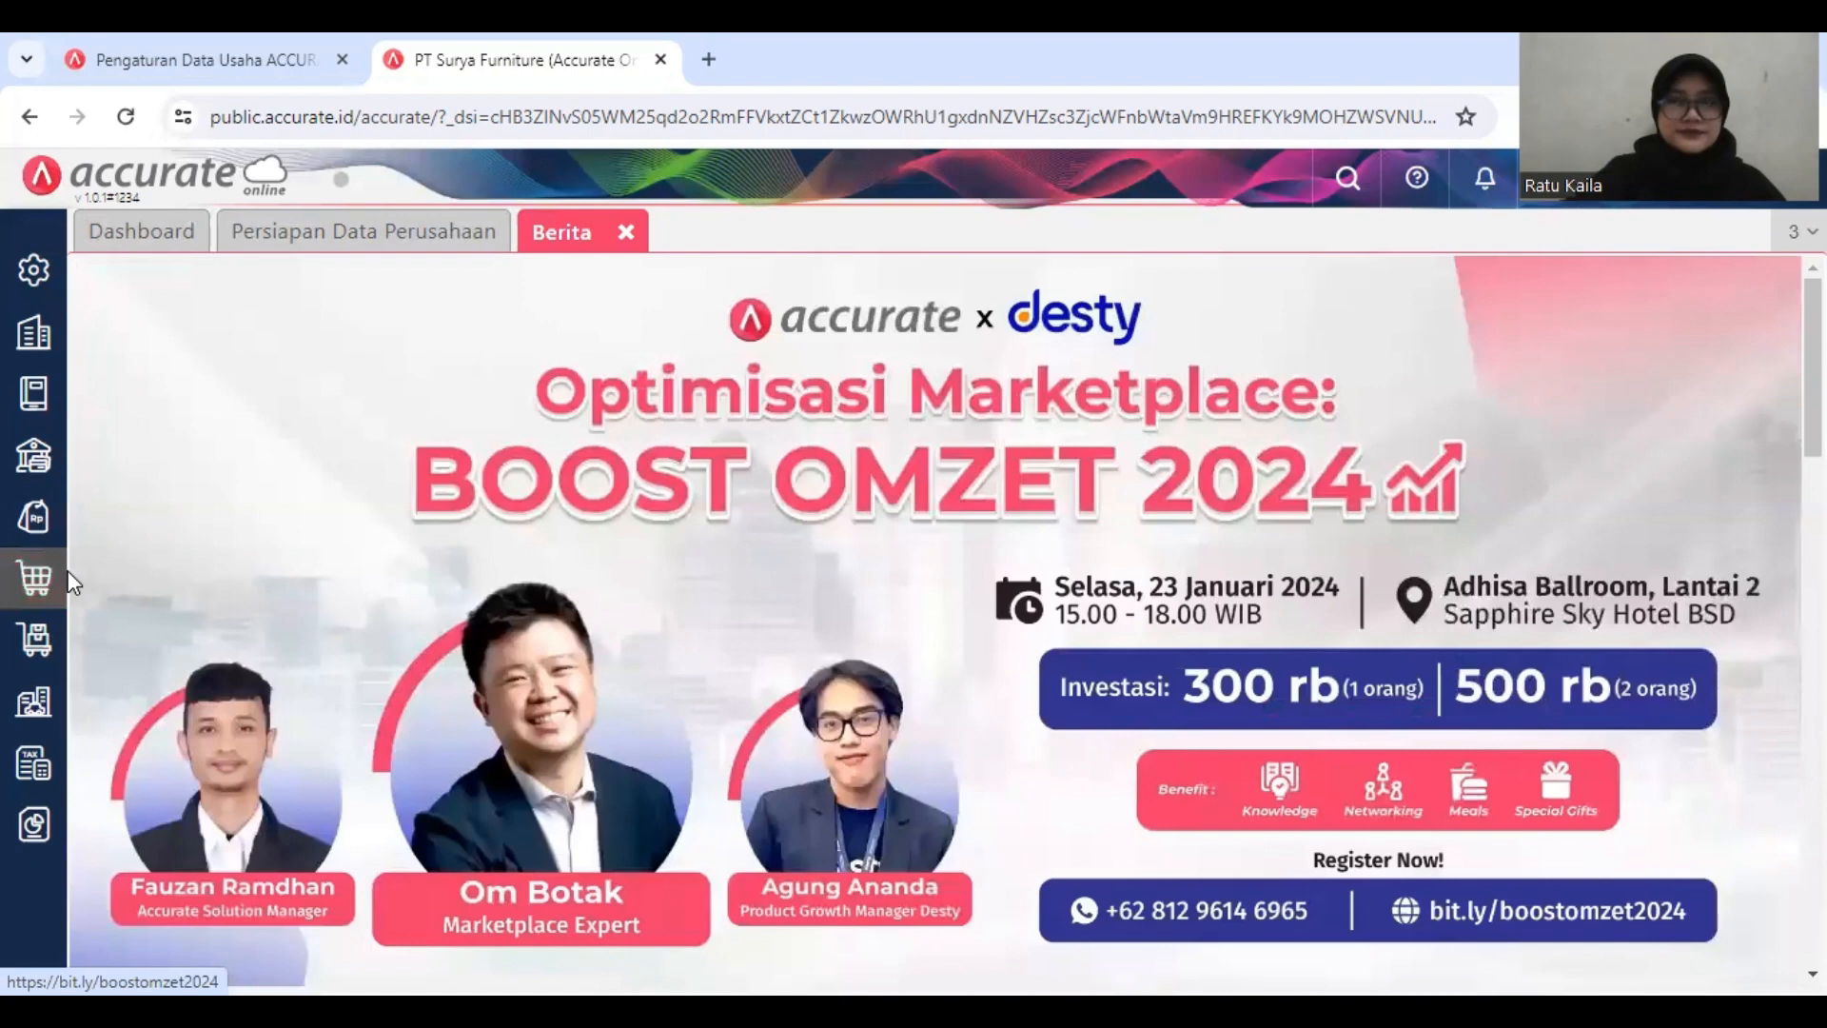
Step: Create a supplier claim of type Terima Barang by copying the CV Sumber Kayu claim delivery dated 16/01/2019
left_click(69, 580)
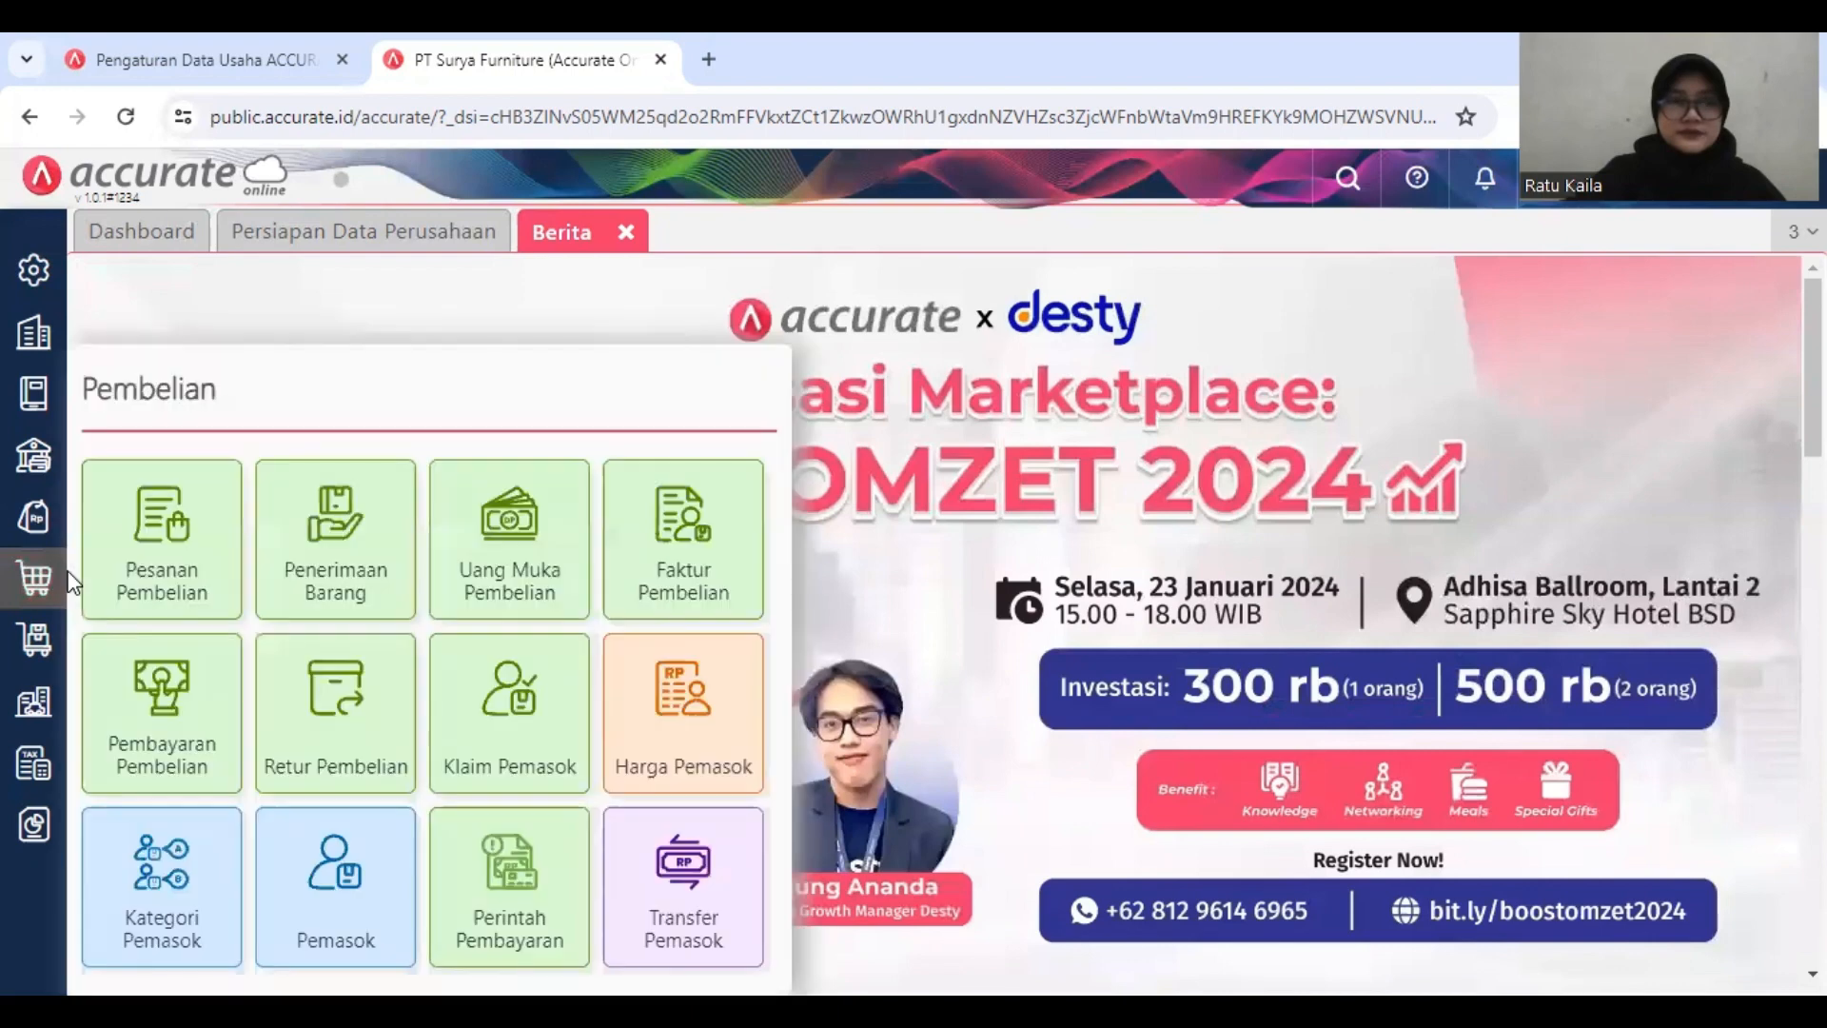
left_click(486, 696)
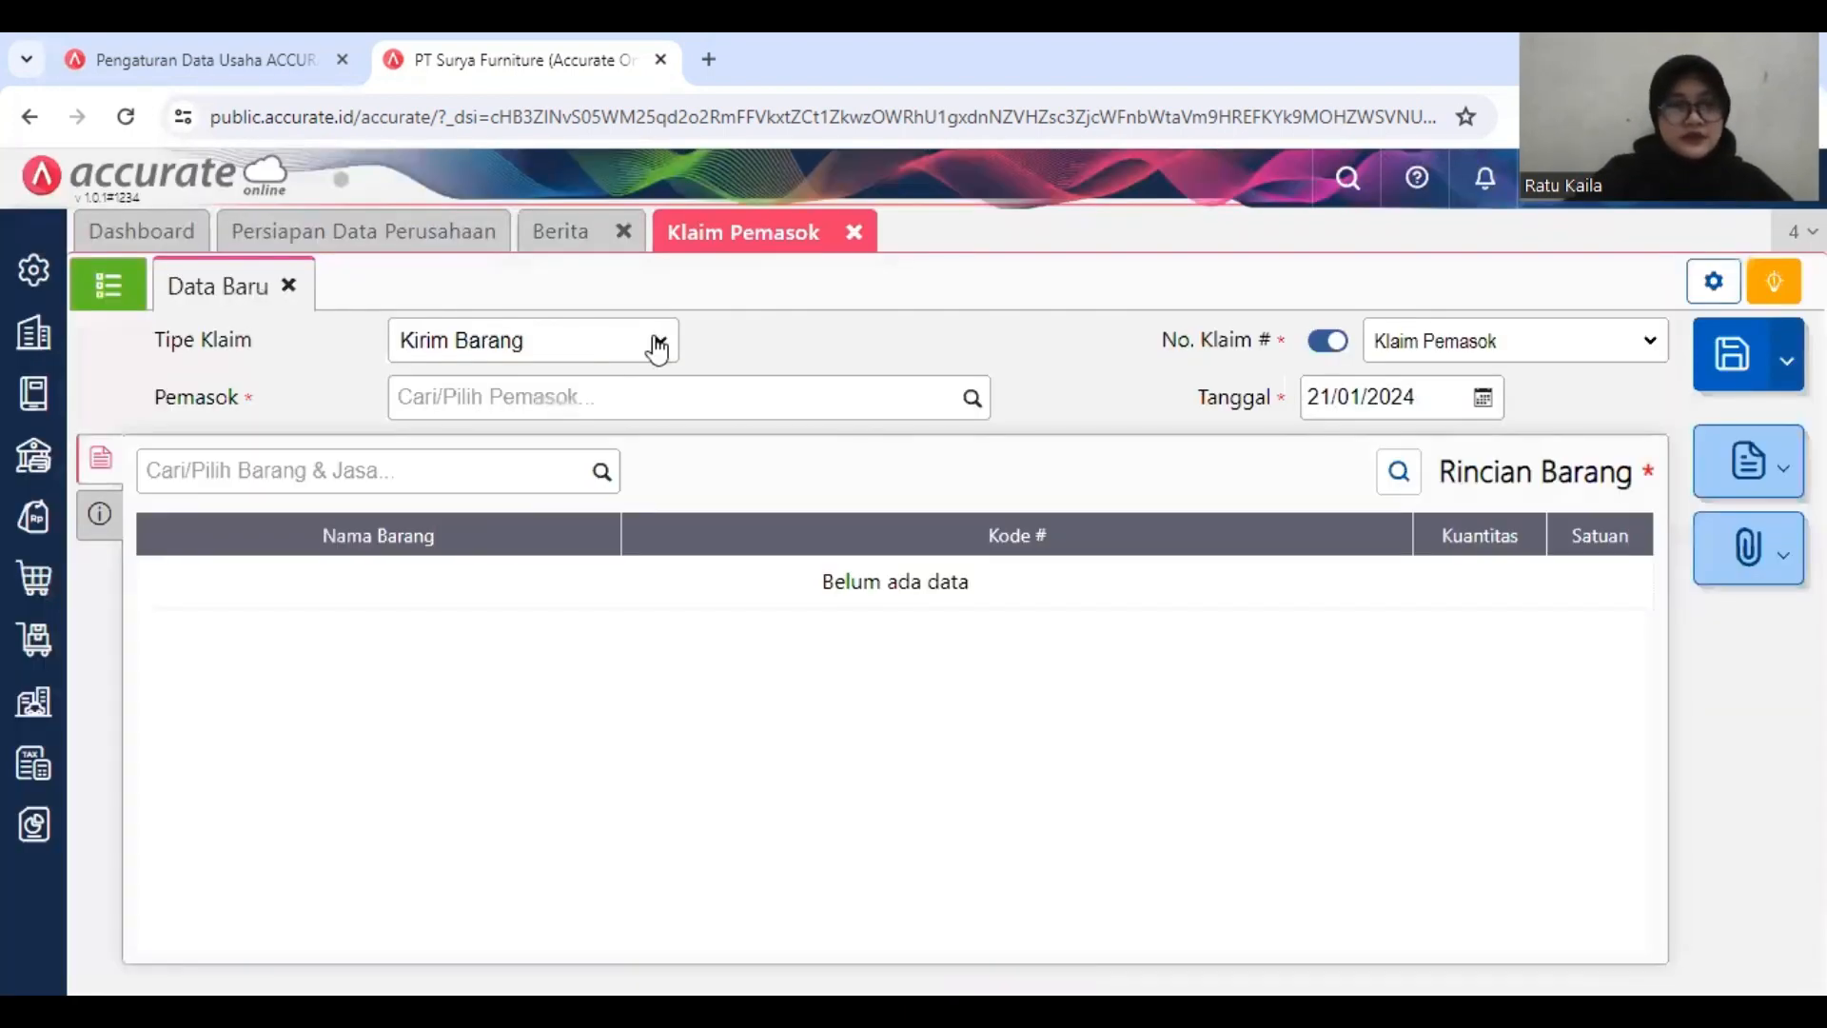
left_click(656, 344)
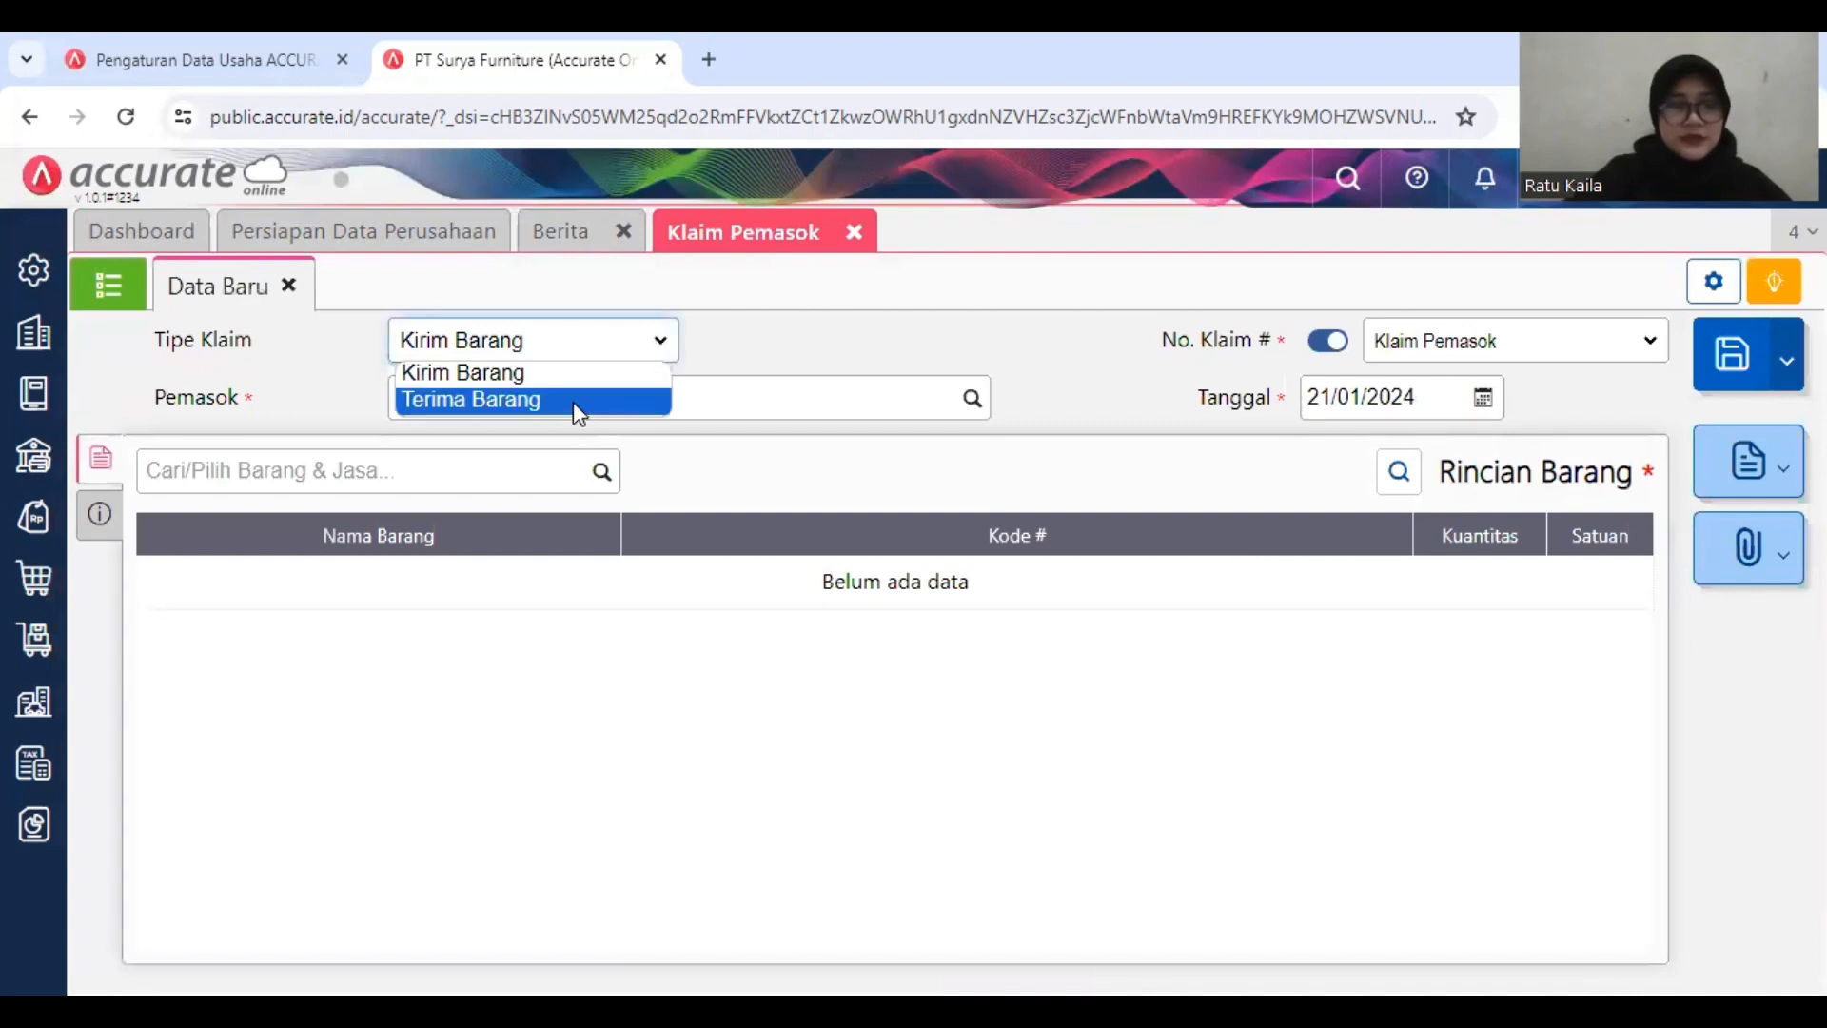
left_click(575, 401)
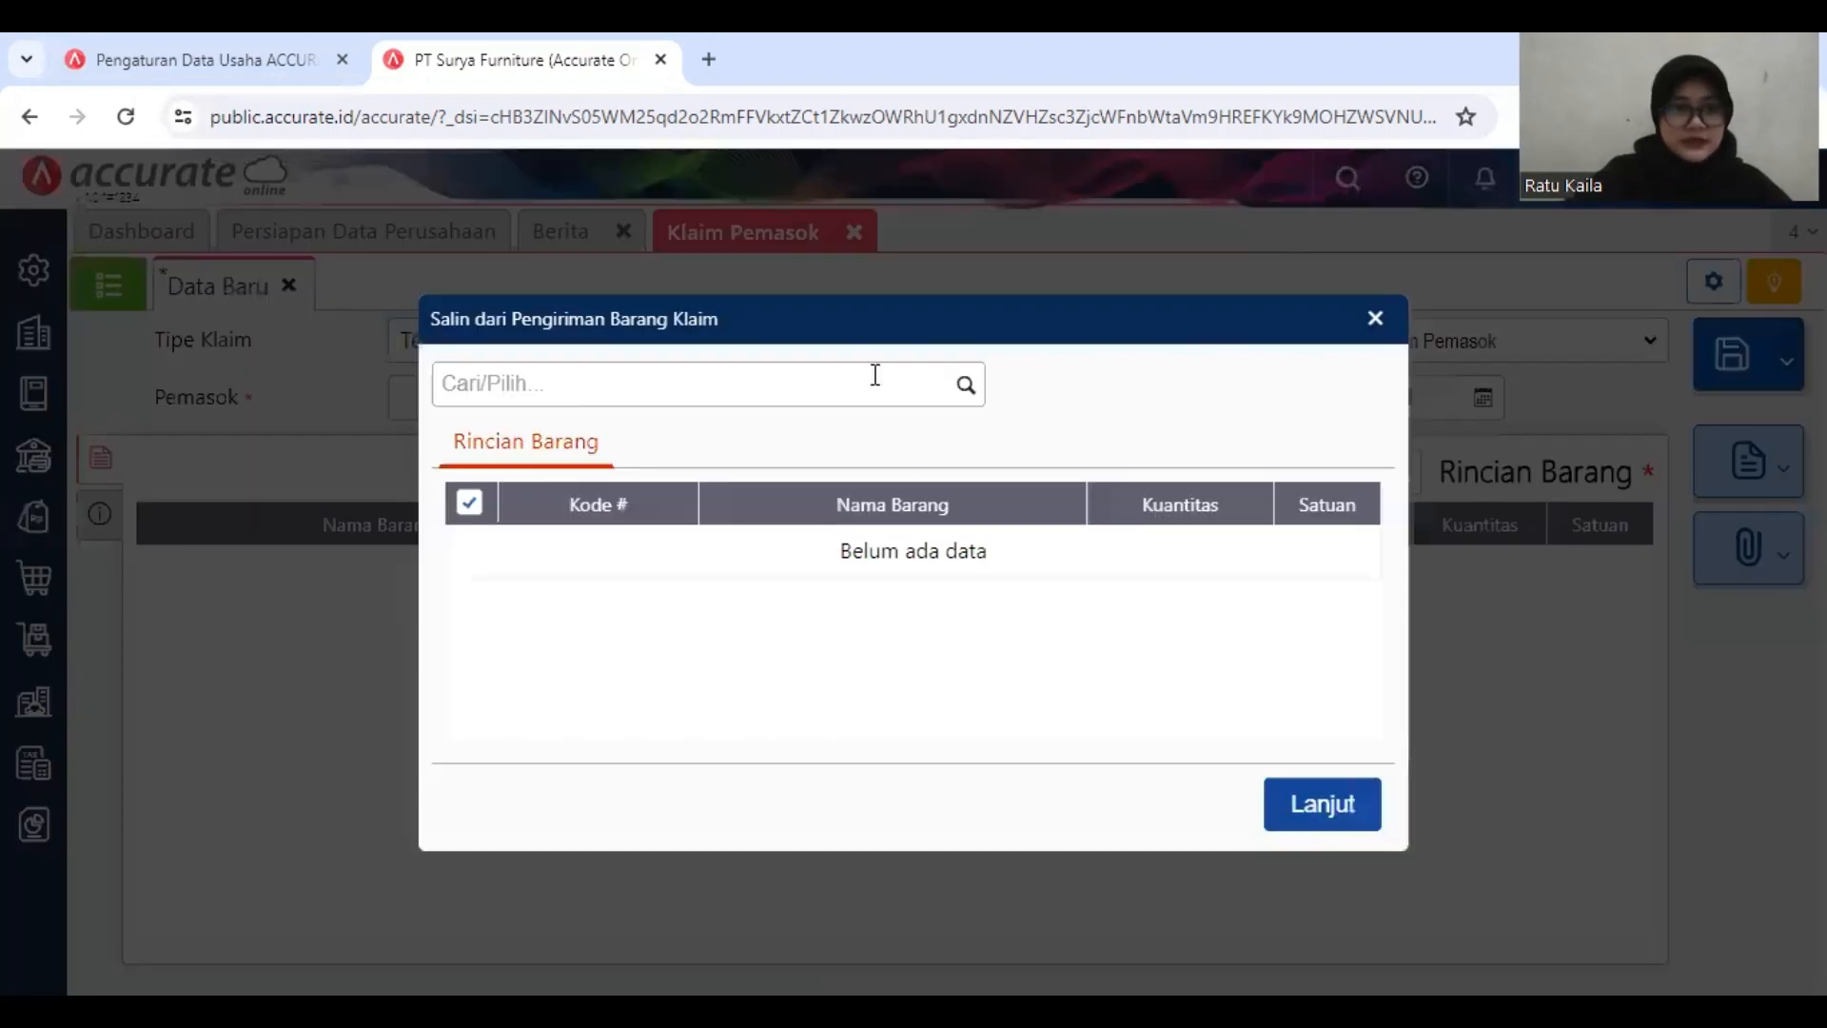
left_click(966, 385)
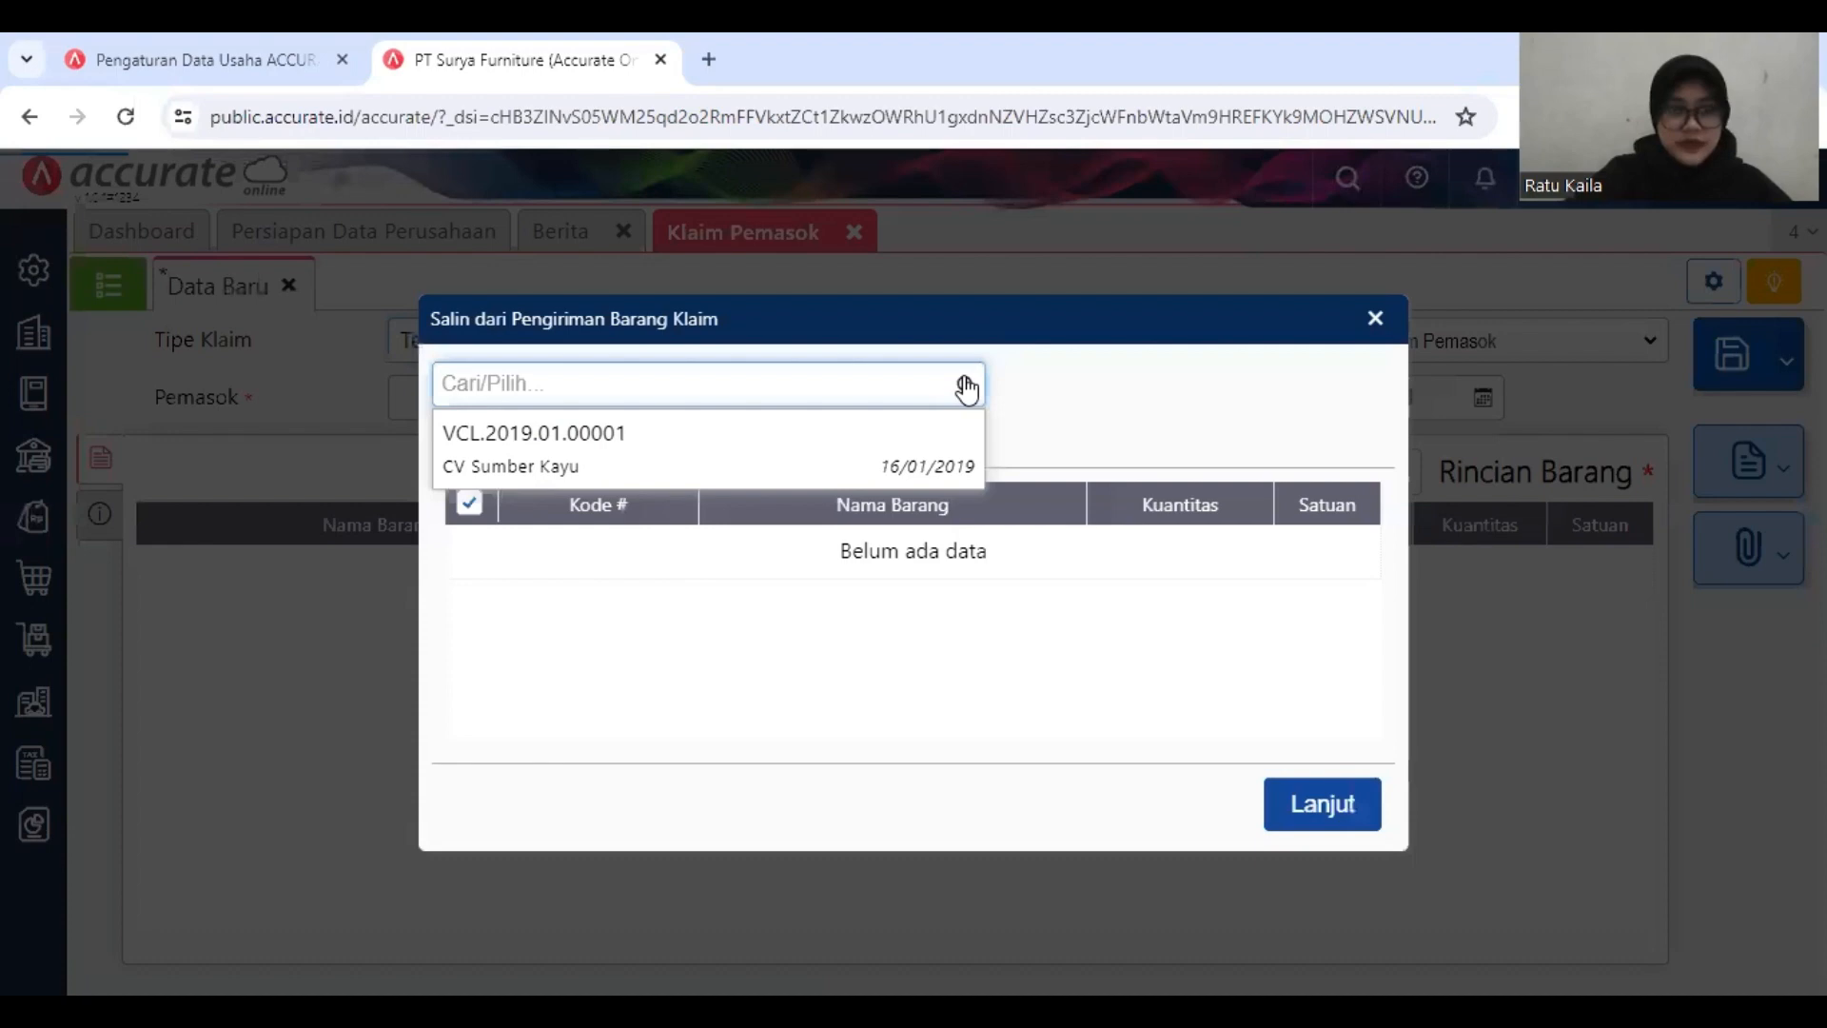
left_click(824, 451)
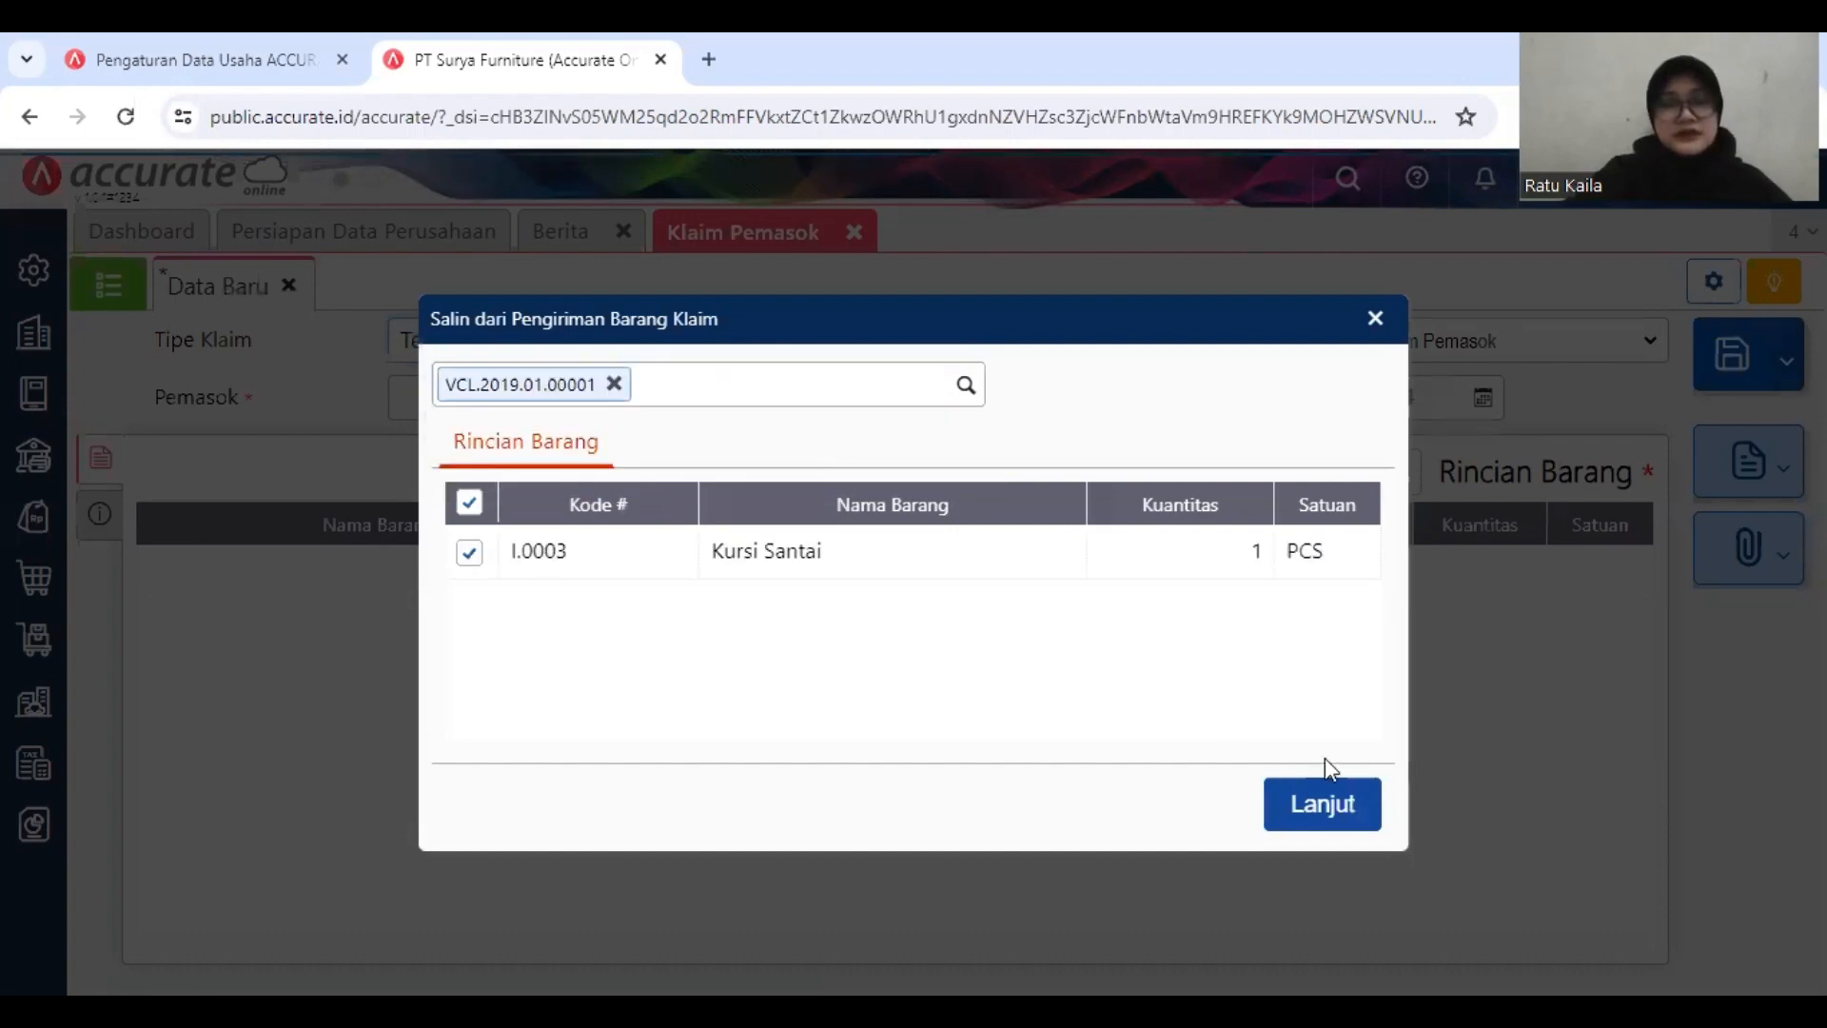
left_click(1330, 795)
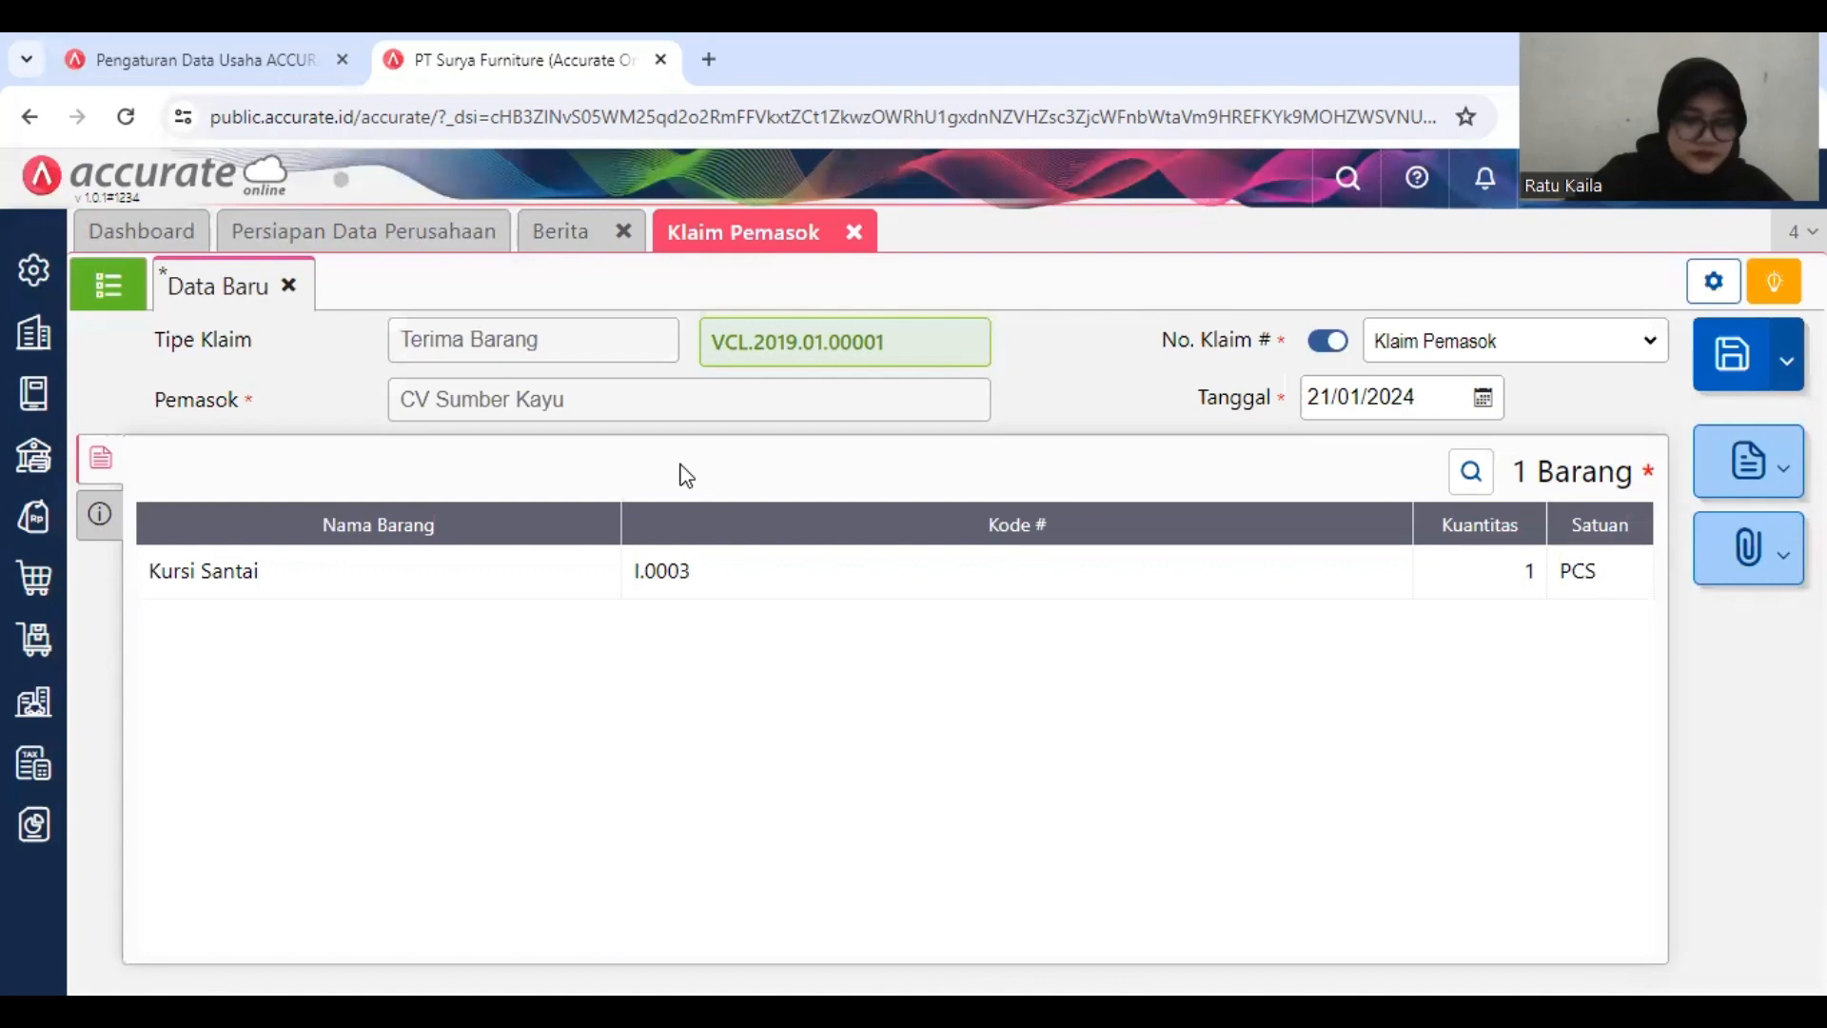
Step: Review the Kursi Santai item details and the other information of the claim
left_click(819, 569)
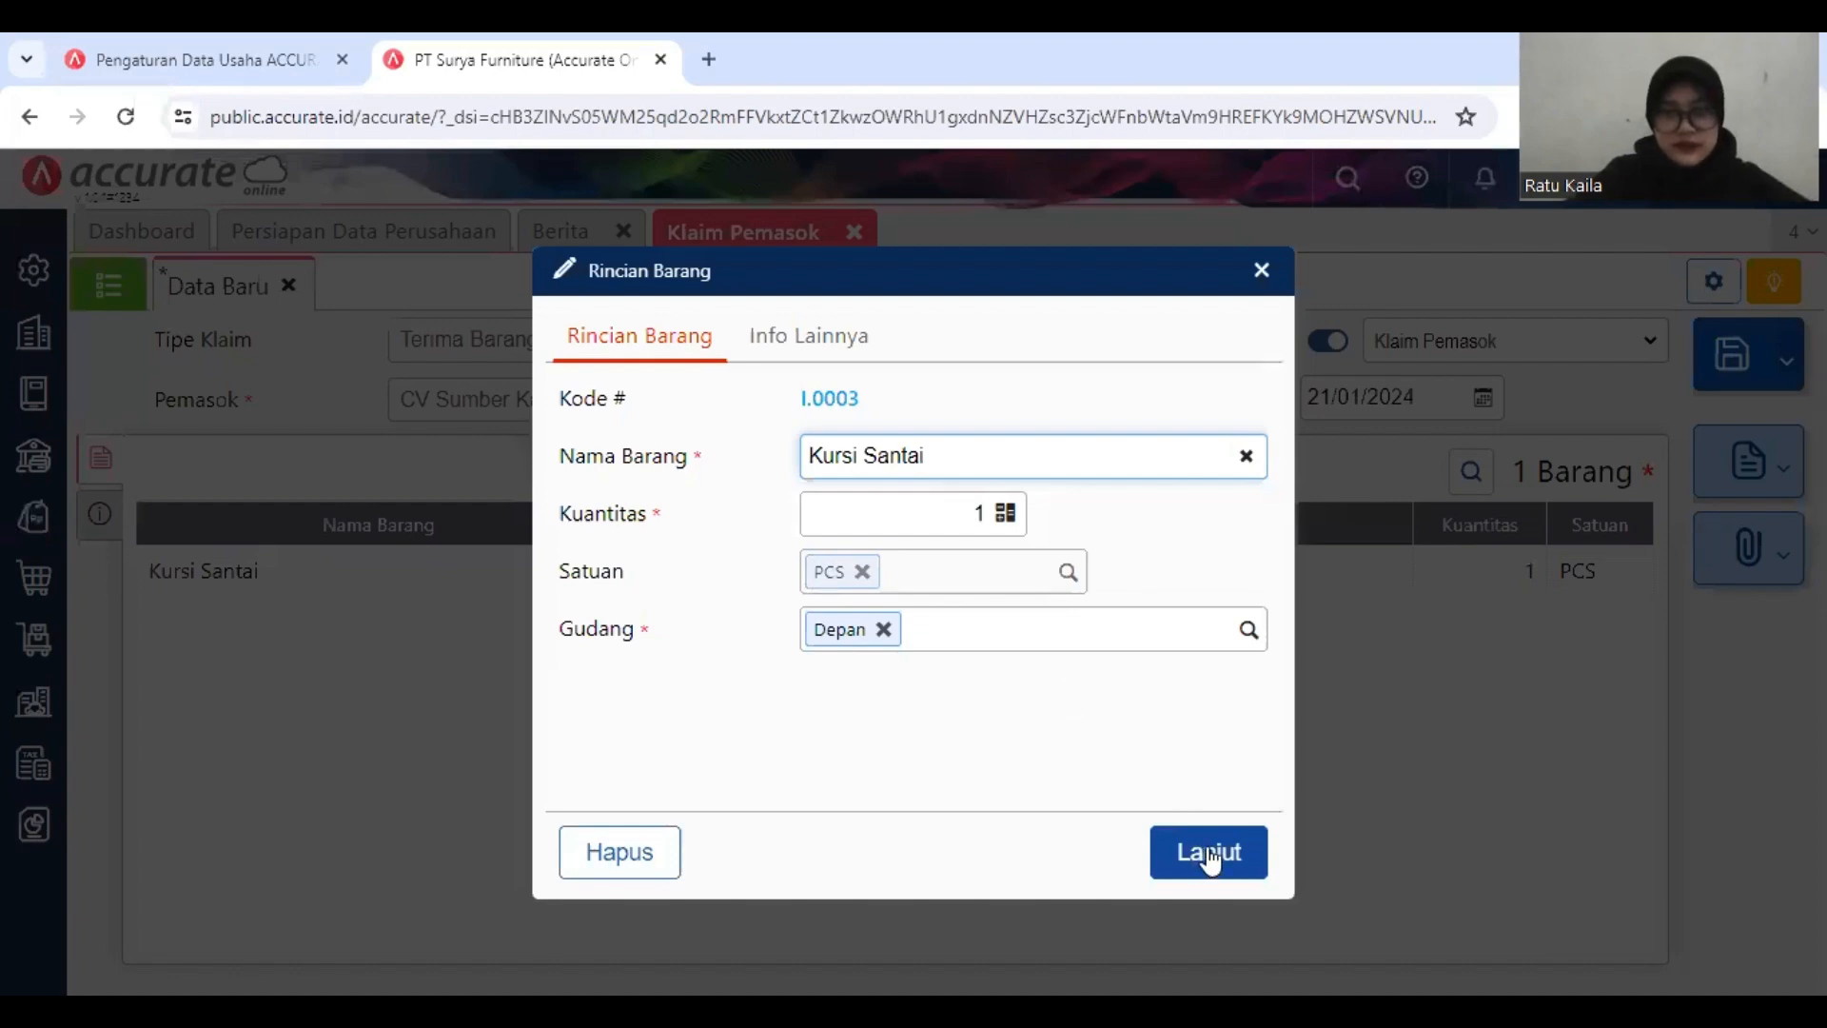
left_click(1207, 854)
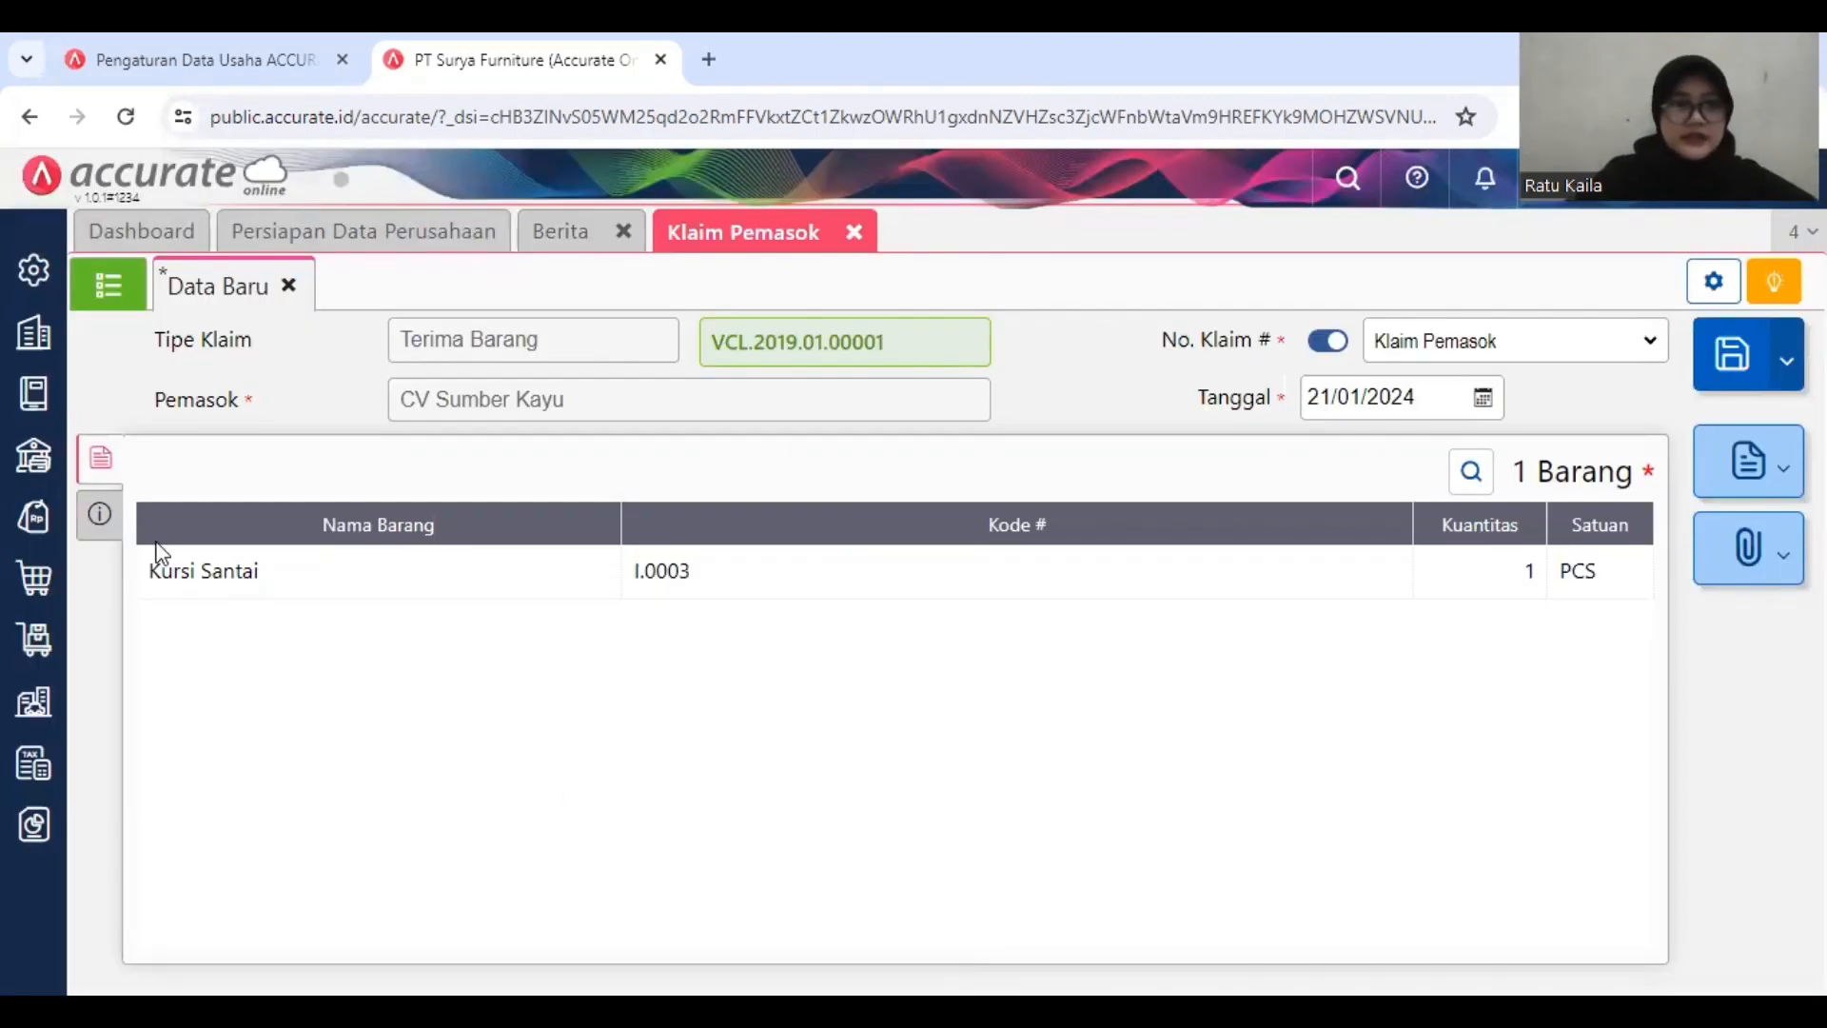
left_click(99, 514)
left_click(102, 454)
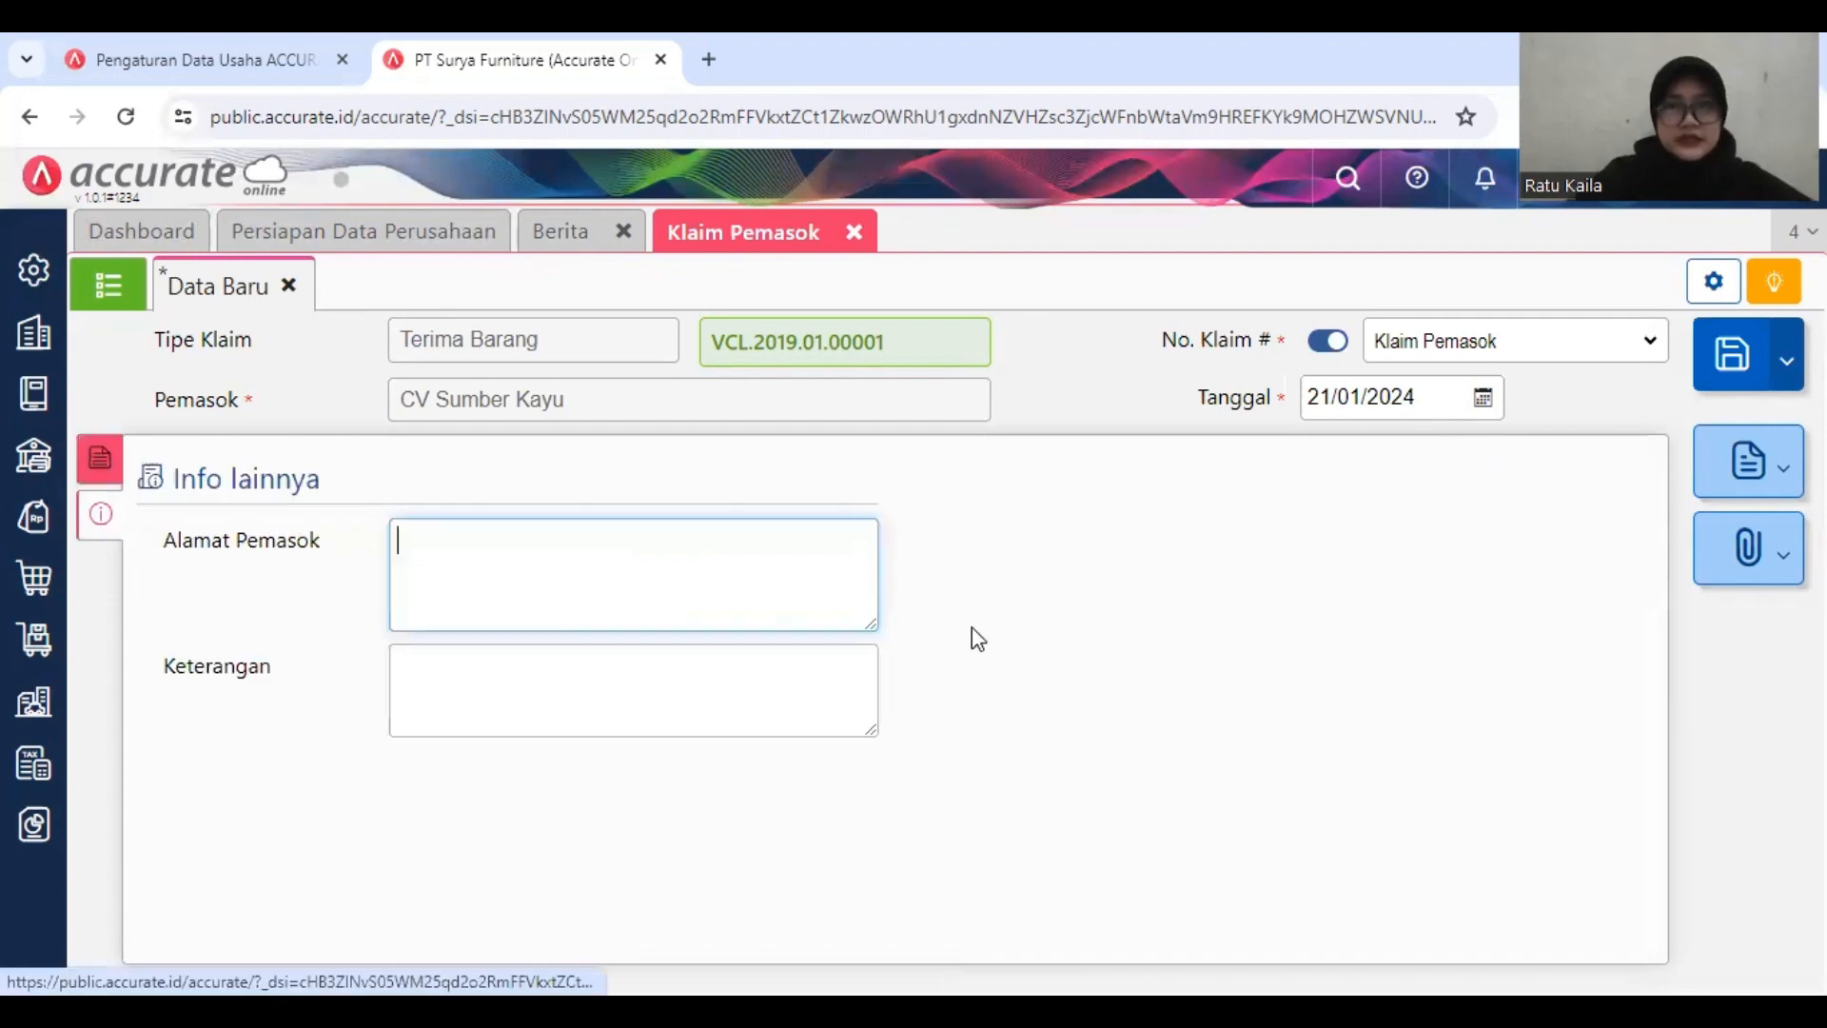
Step: Set the claim date to 17/01/2019, save the claim and close the supplier claim form
left_click(1415, 397)
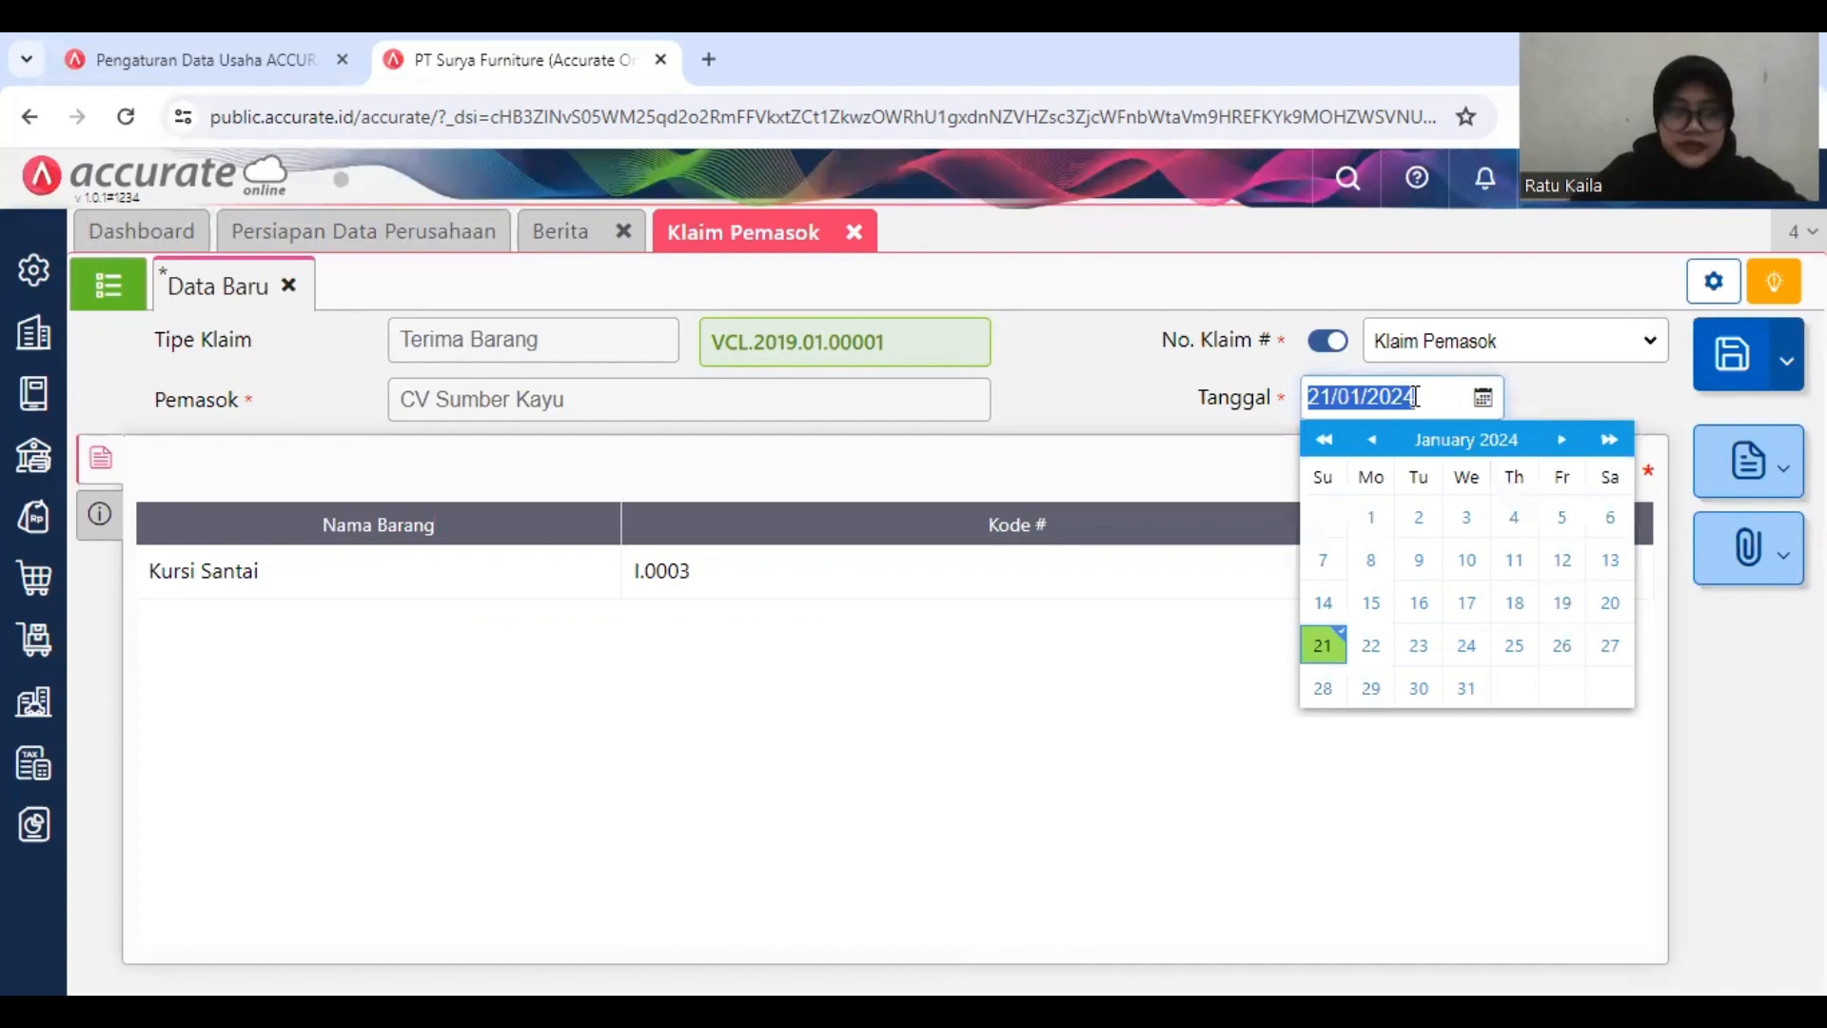
type("17/01/2019")
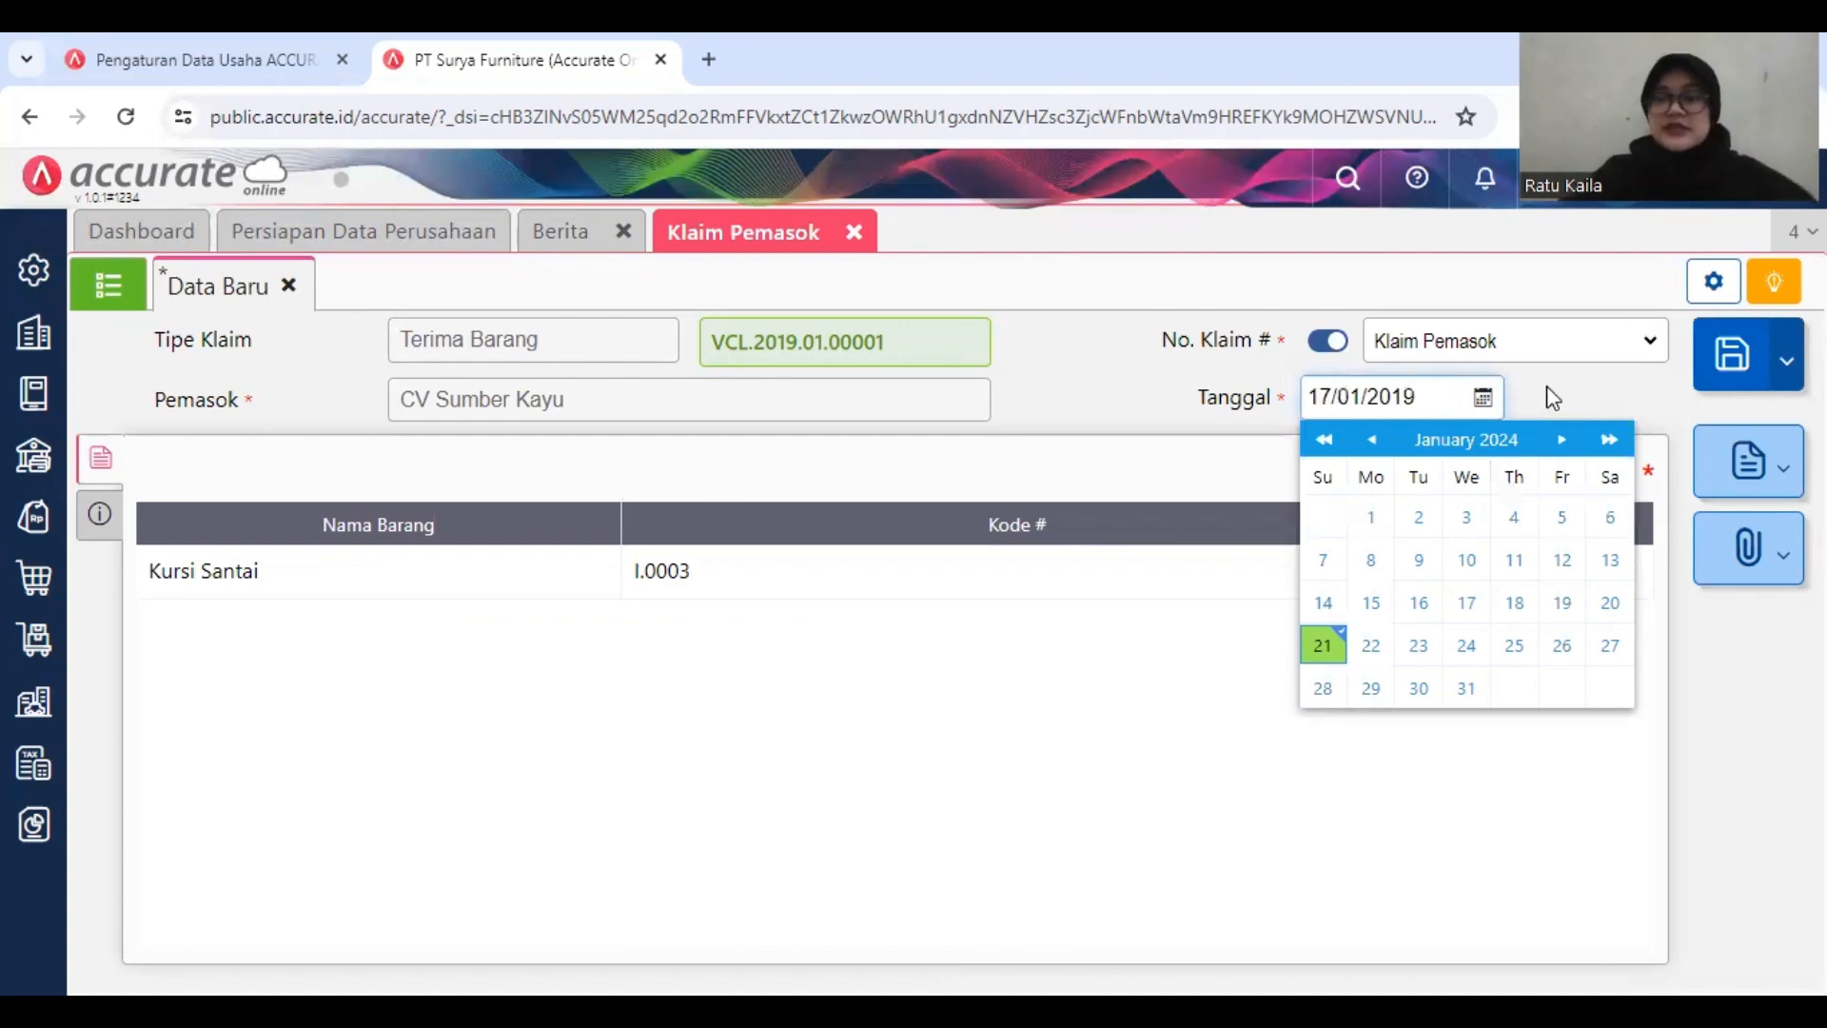
left_click(1545, 385)
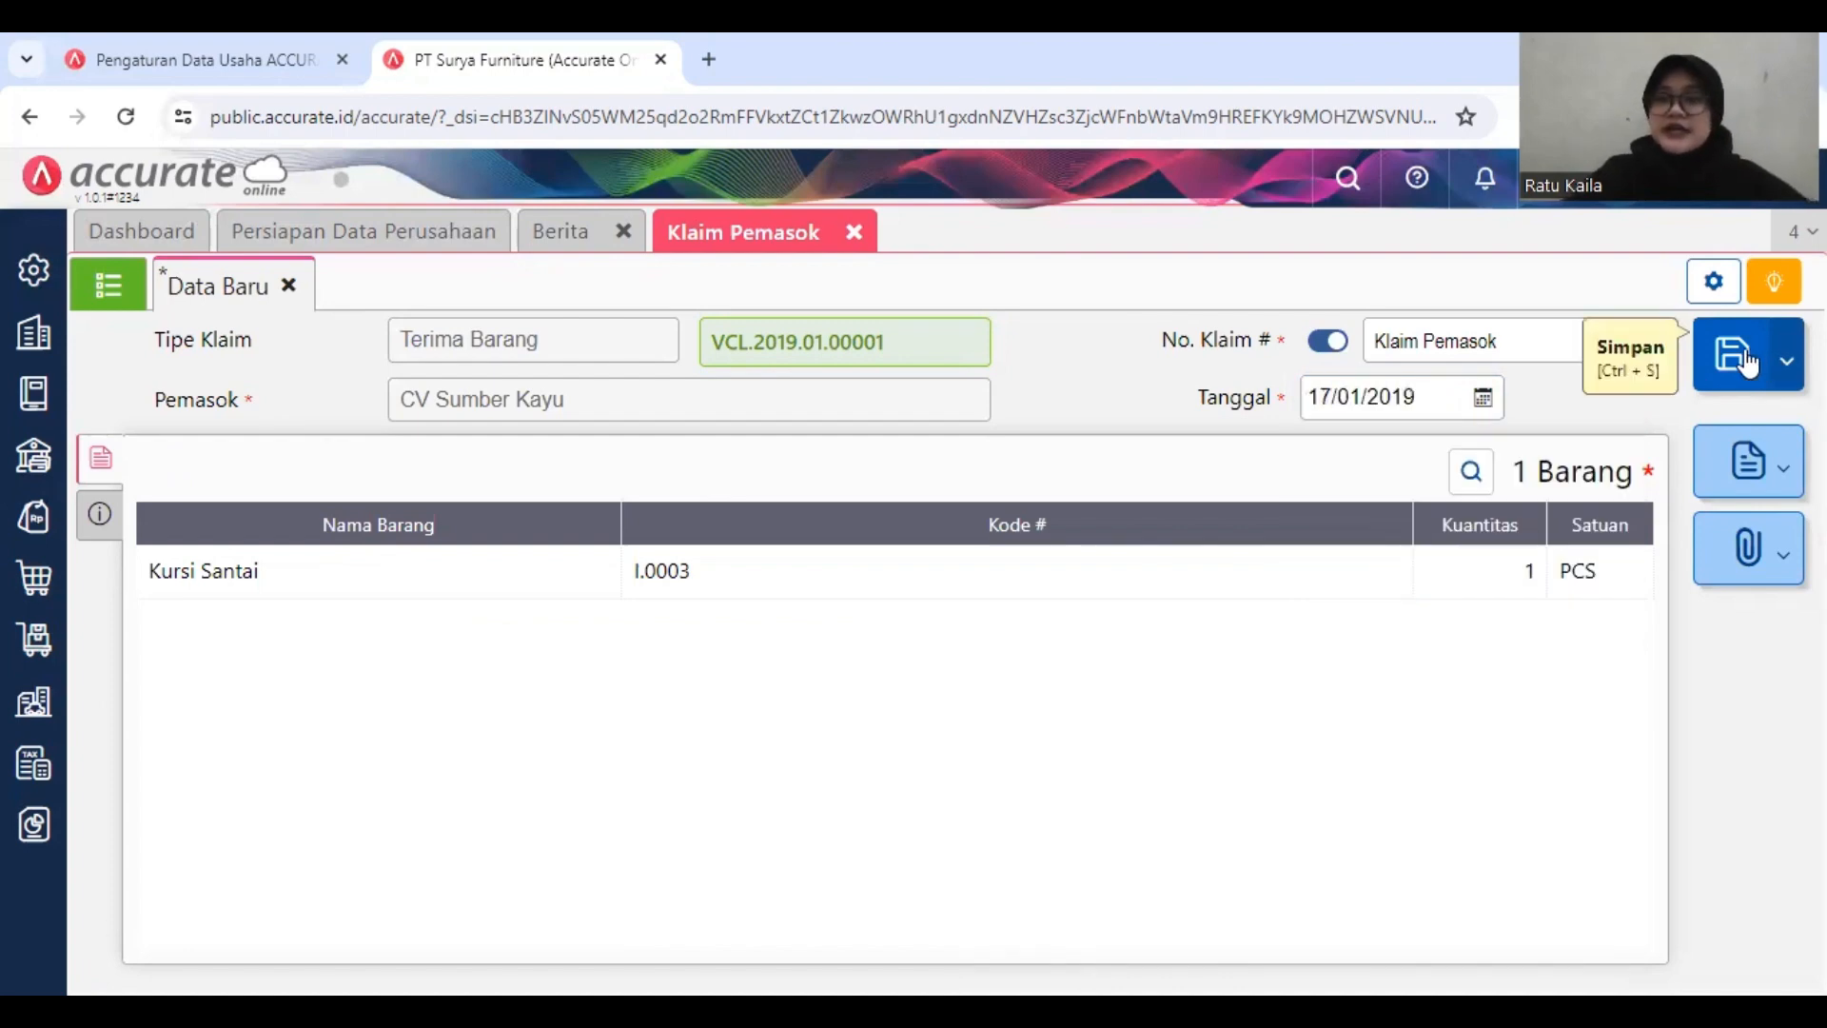
left_click(1749, 361)
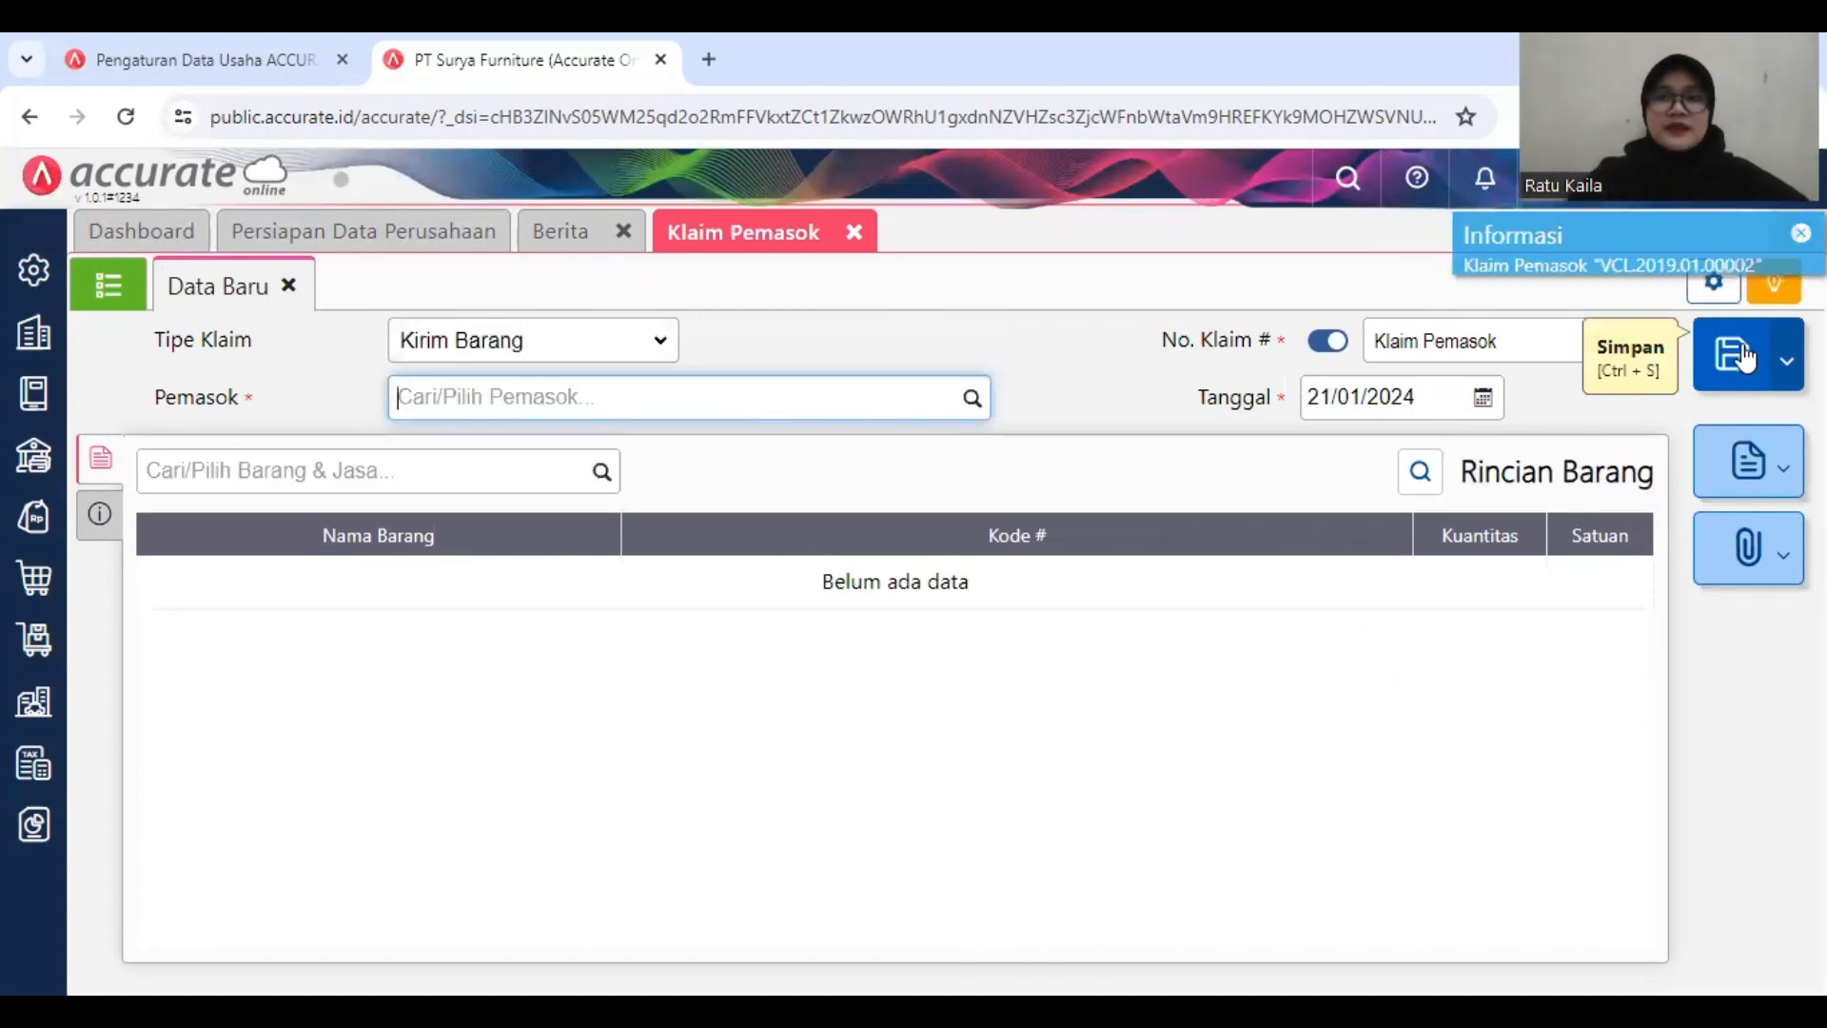
left_click(850, 232)
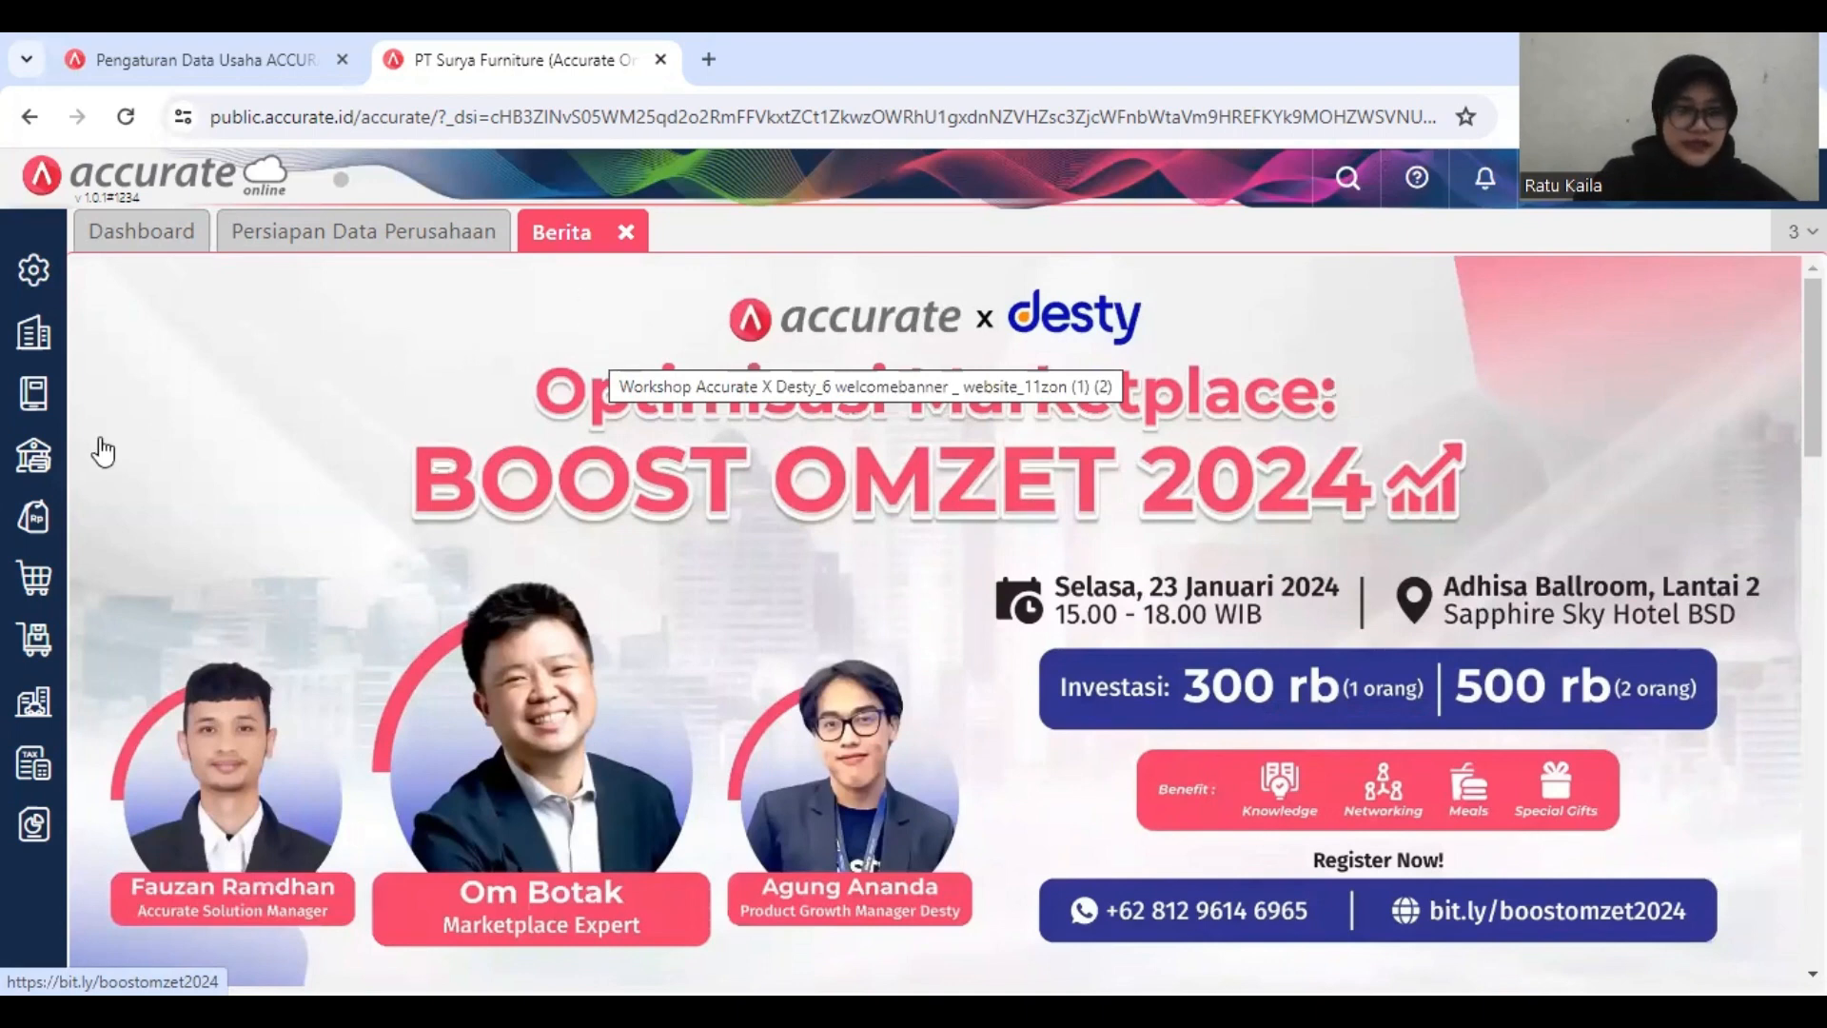
Step: Open the list of suppliers (Pemasok) to view their balances
left_click(28, 579)
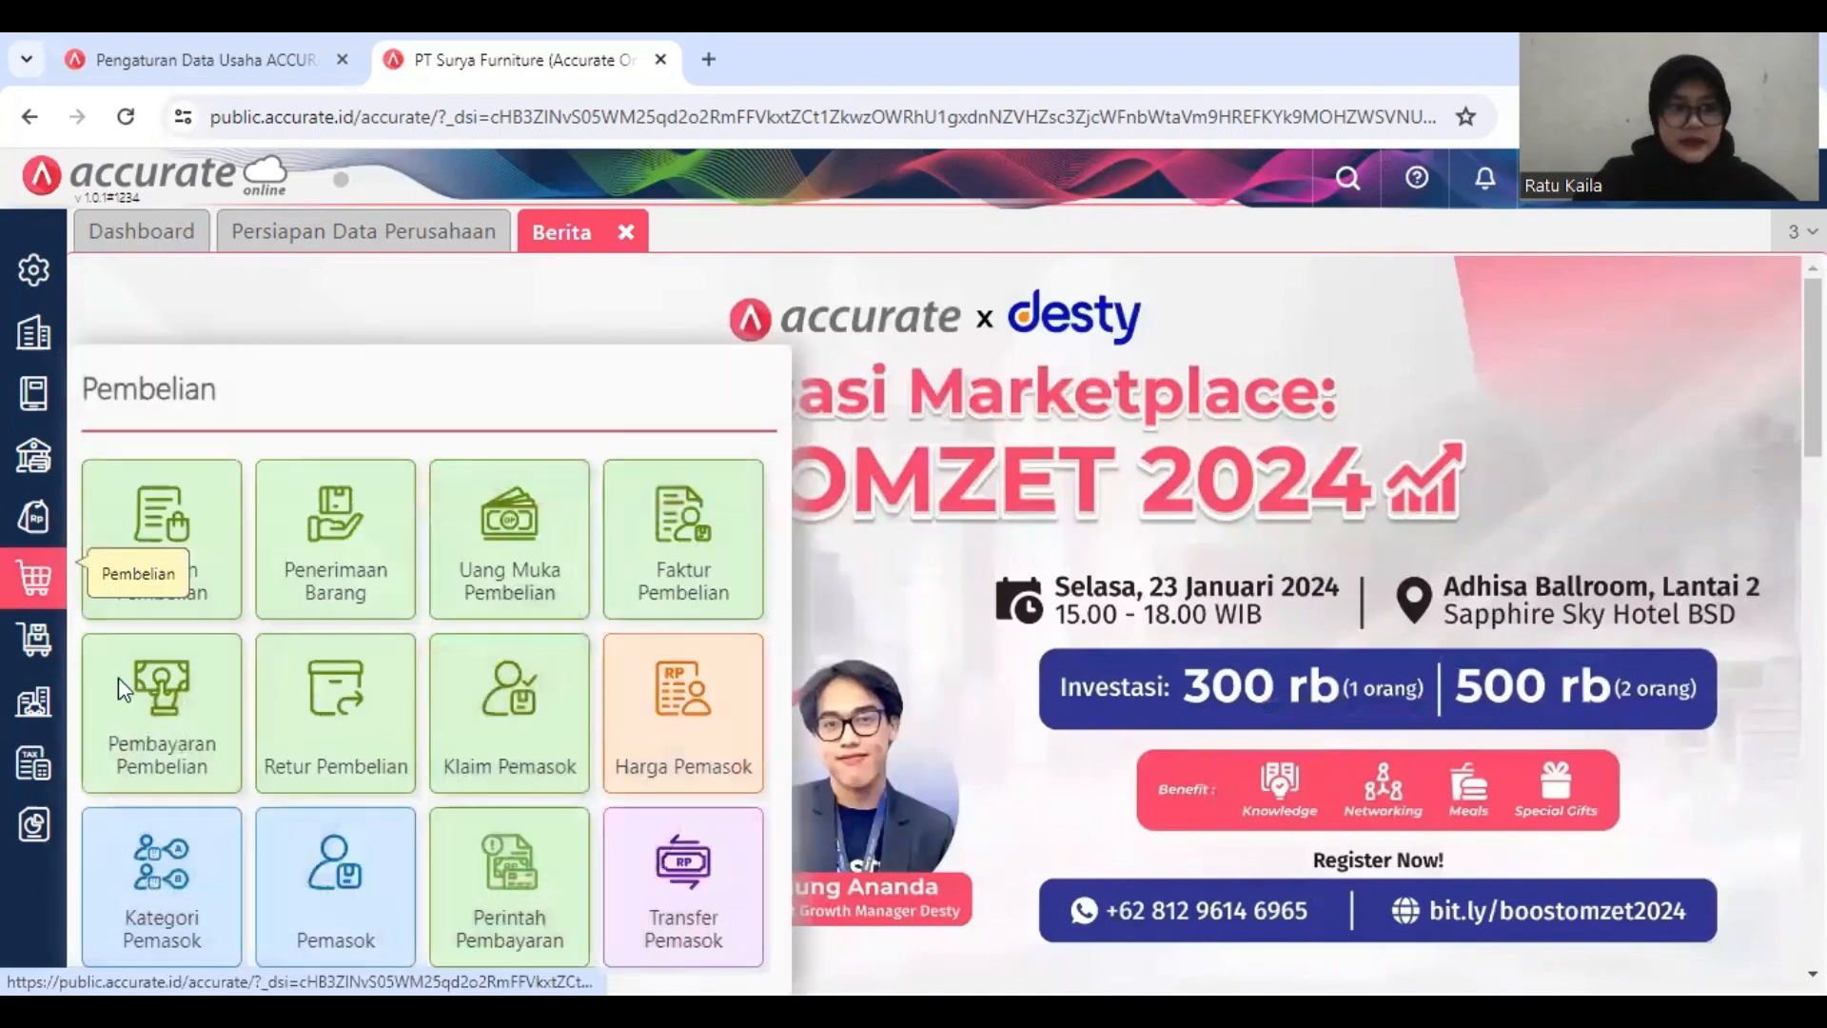
left_click(335, 870)
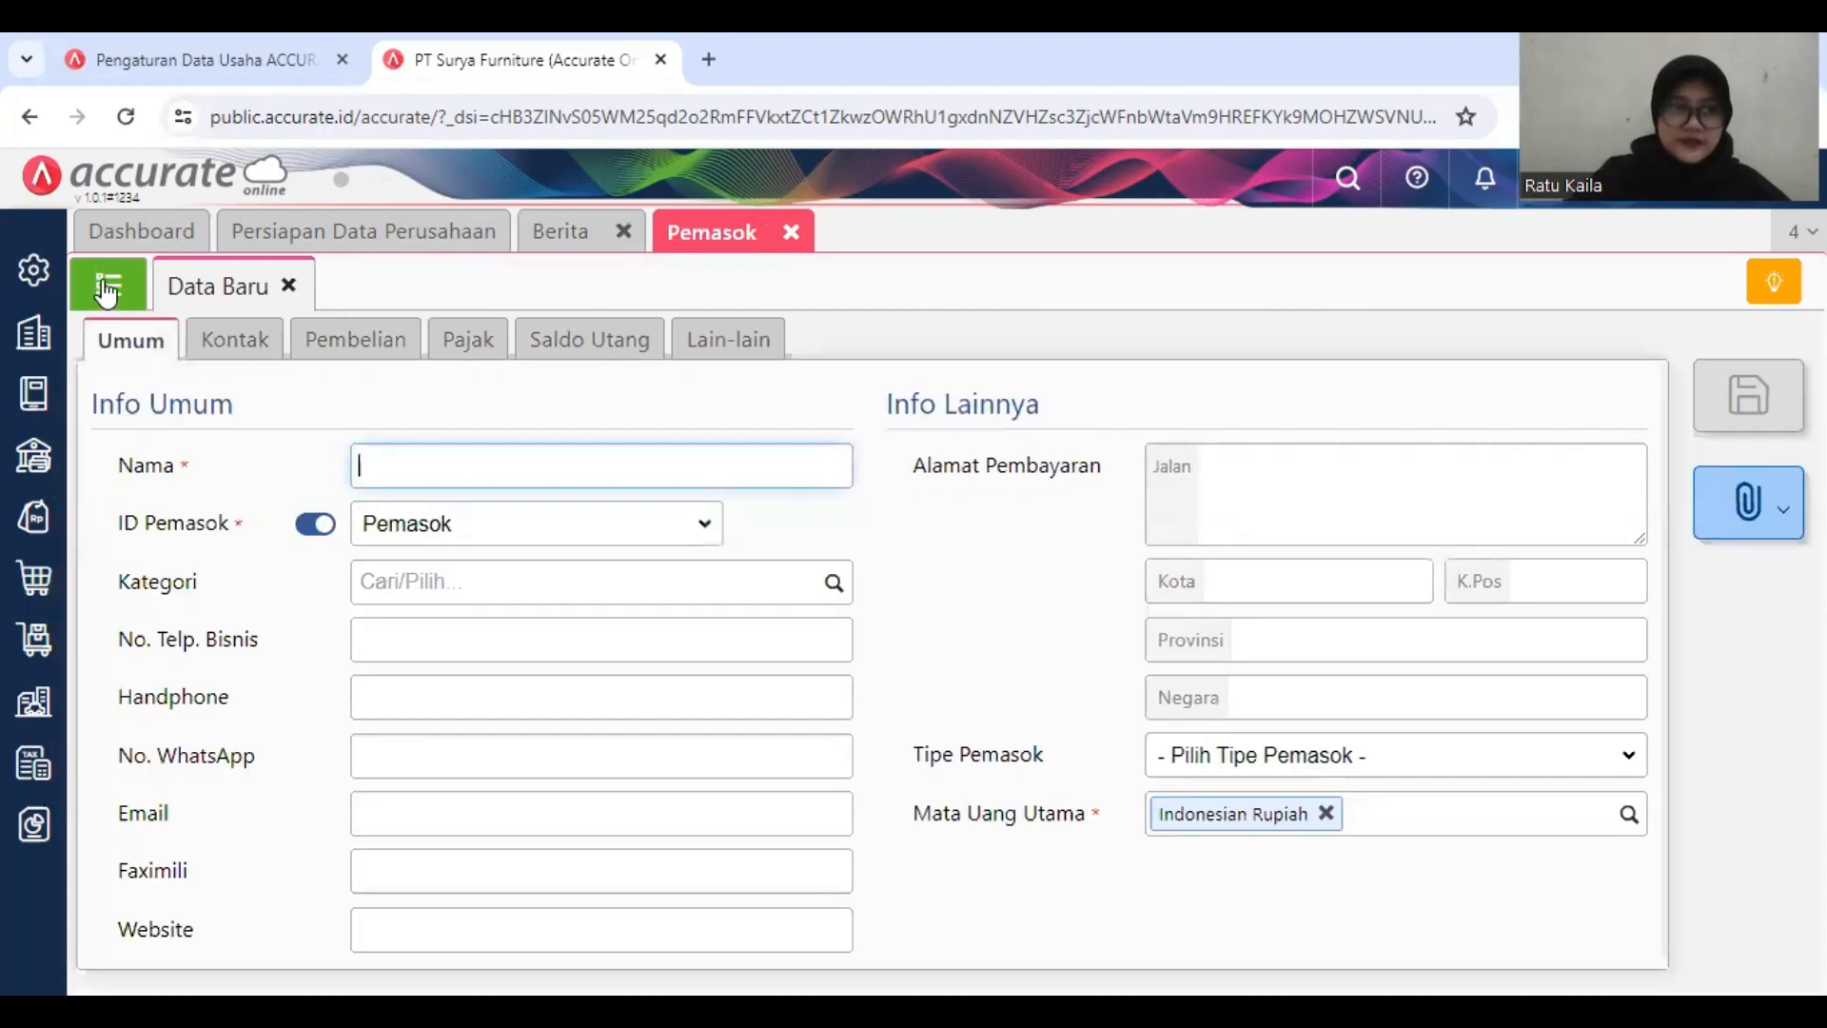
left_click(107, 290)
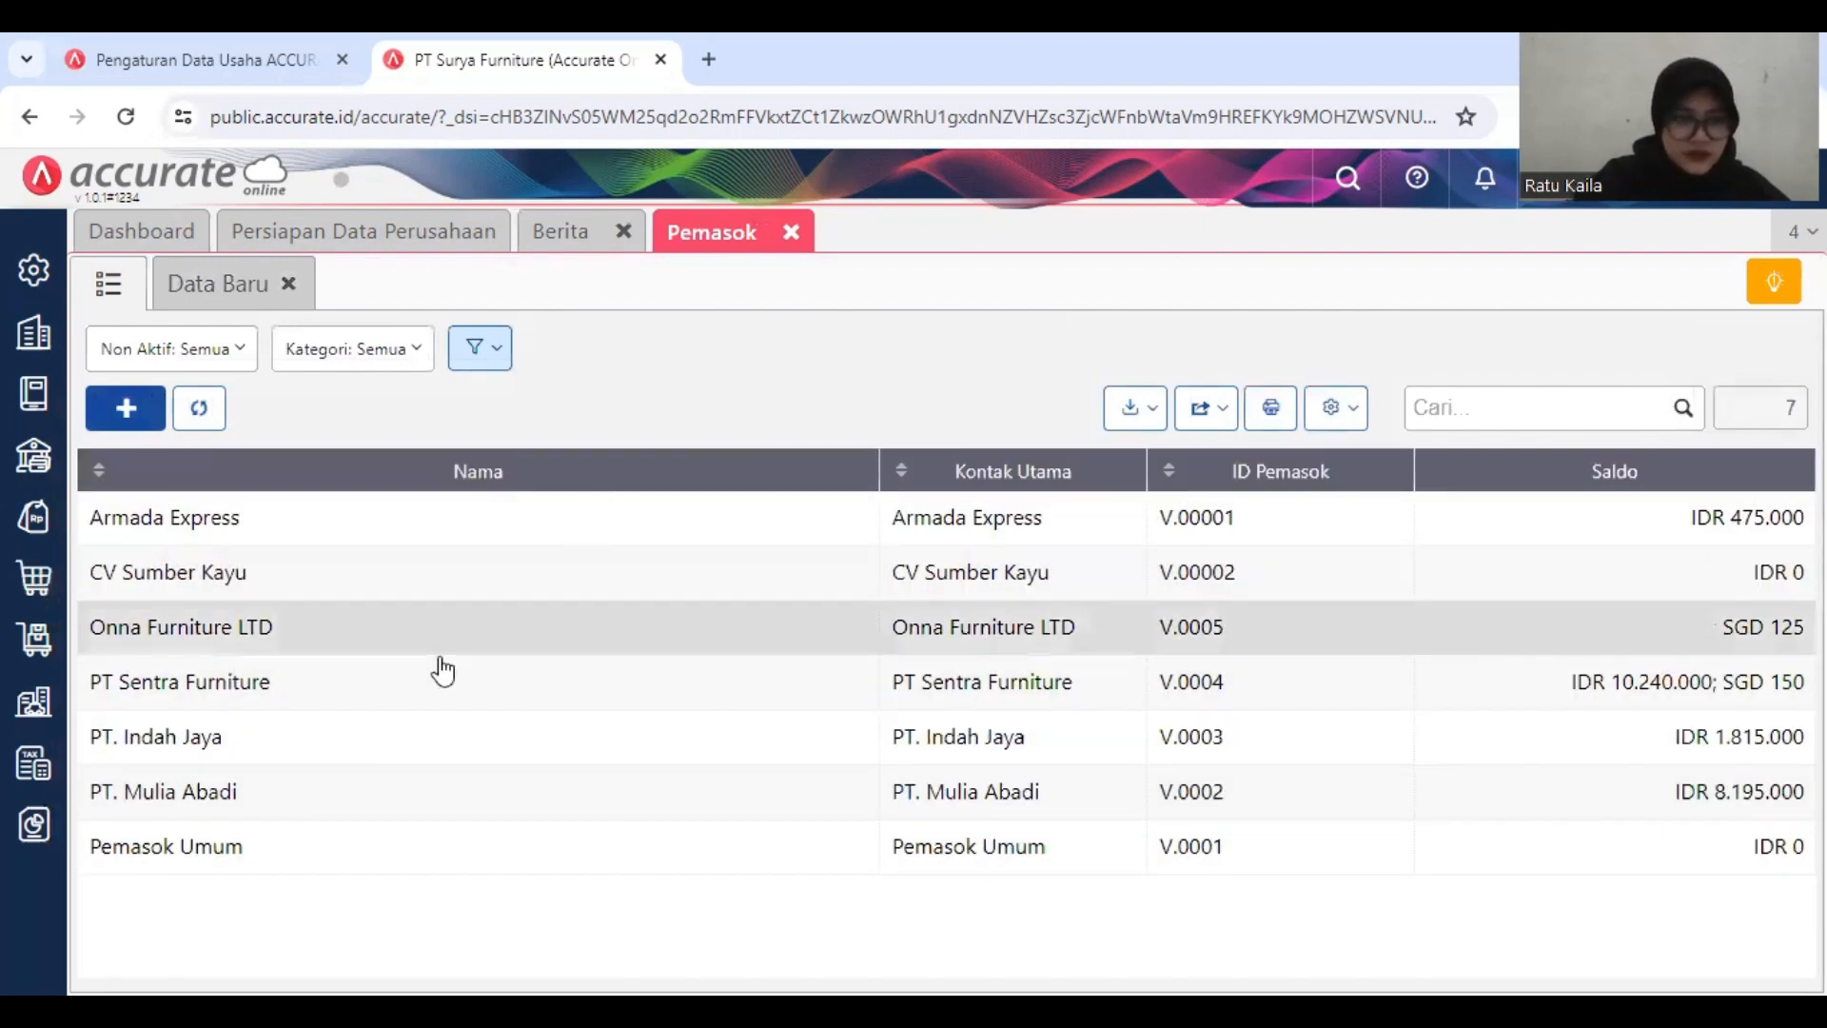
Step: Start a bank account entry in the purchase data of supplier PT Sentra Furniture, choosing BANK MANDIRI and entering the account number
left_click(381, 675)
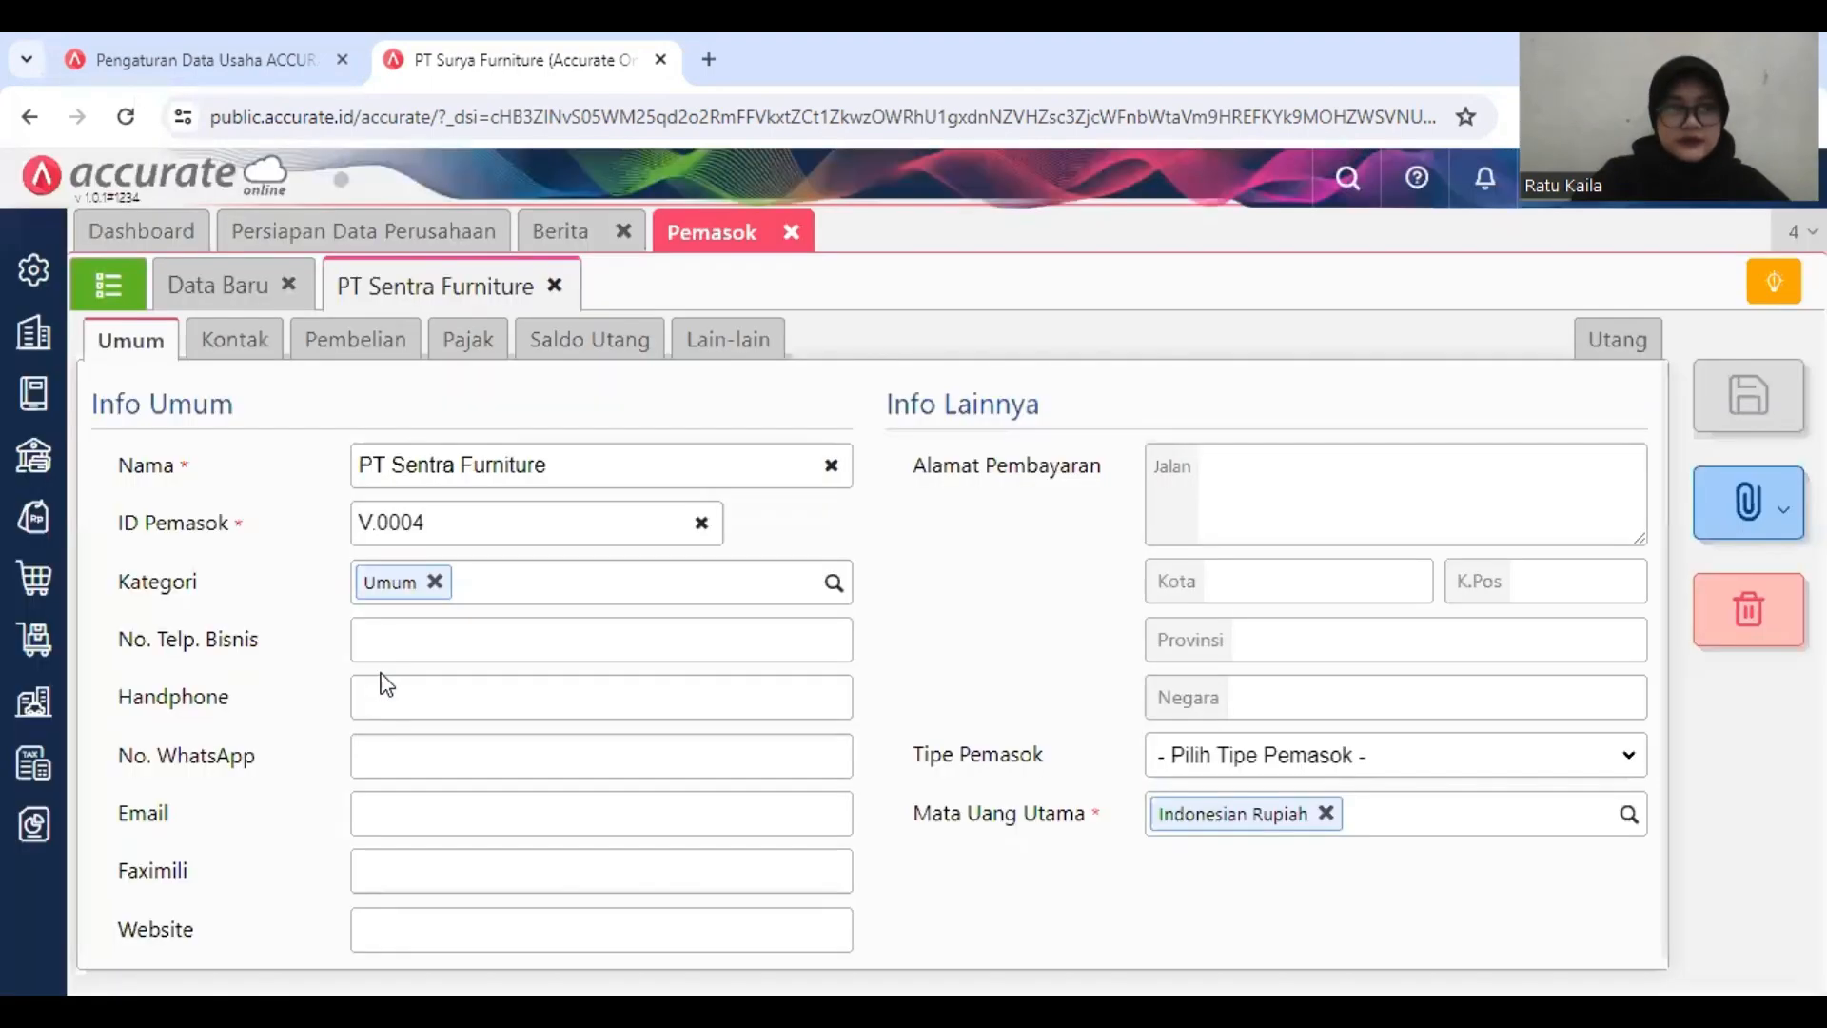
left_click(359, 357)
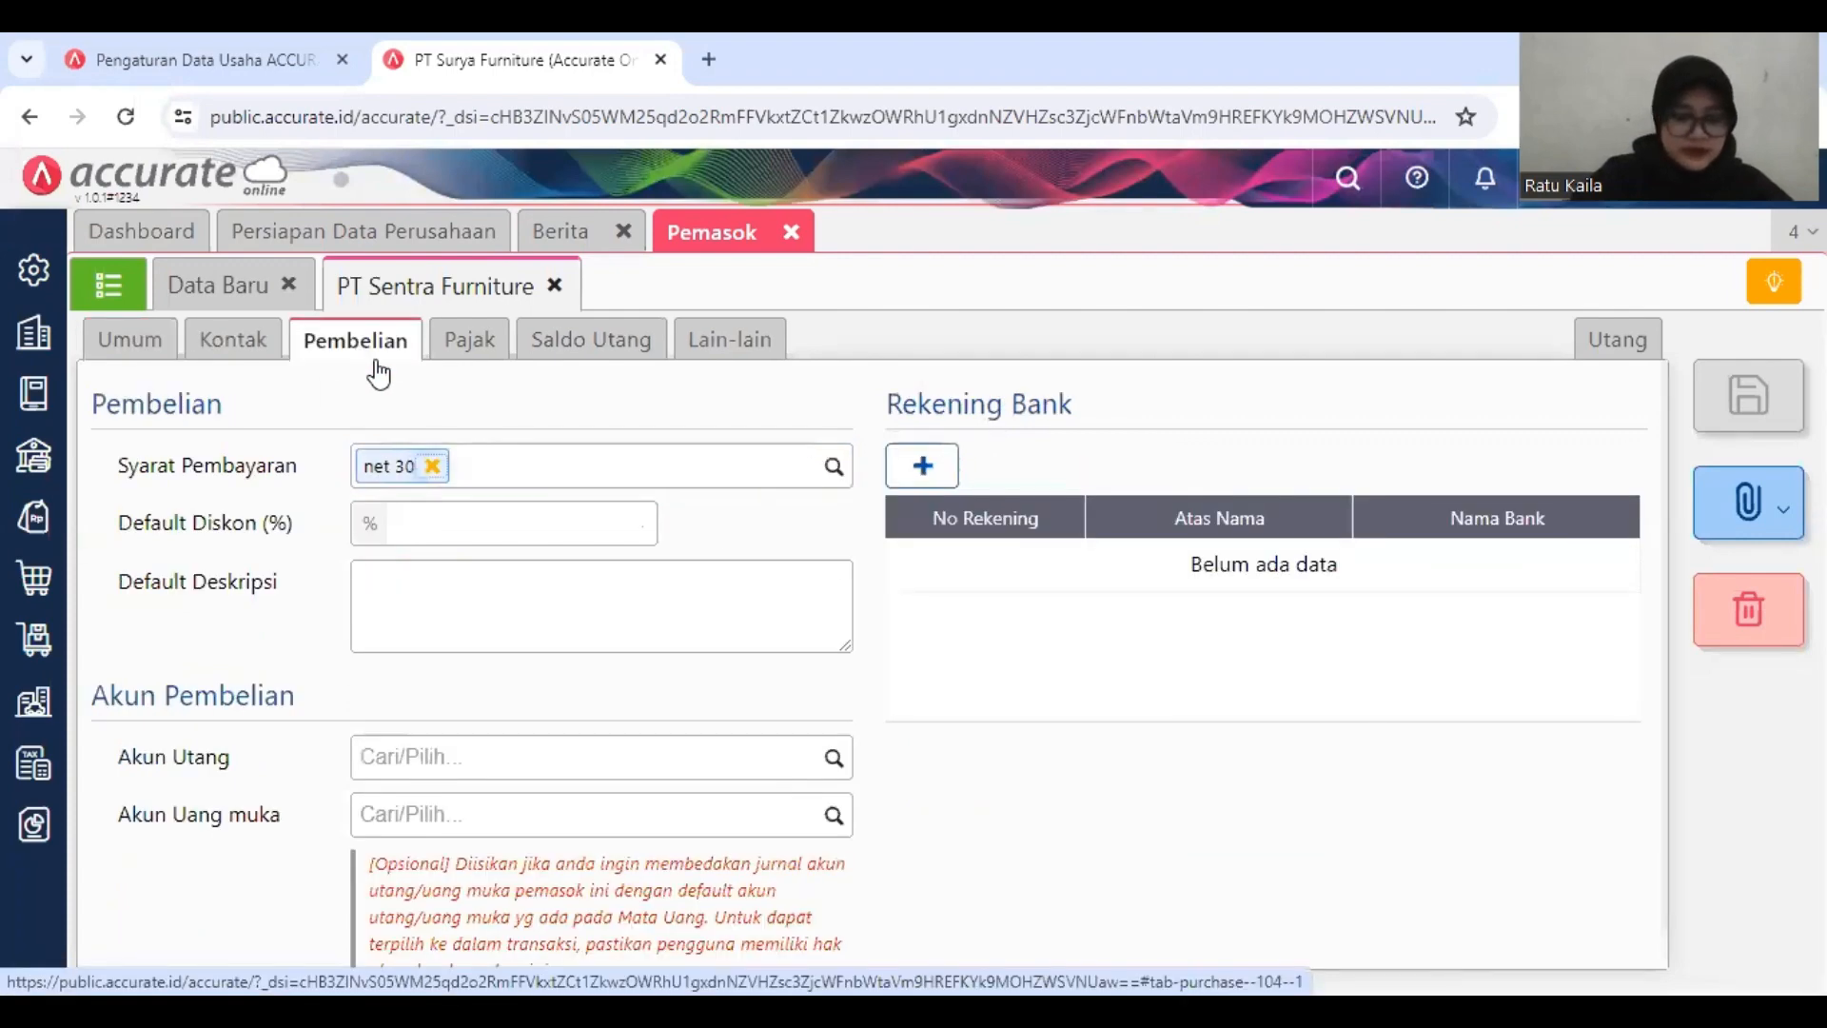
left_click(922, 469)
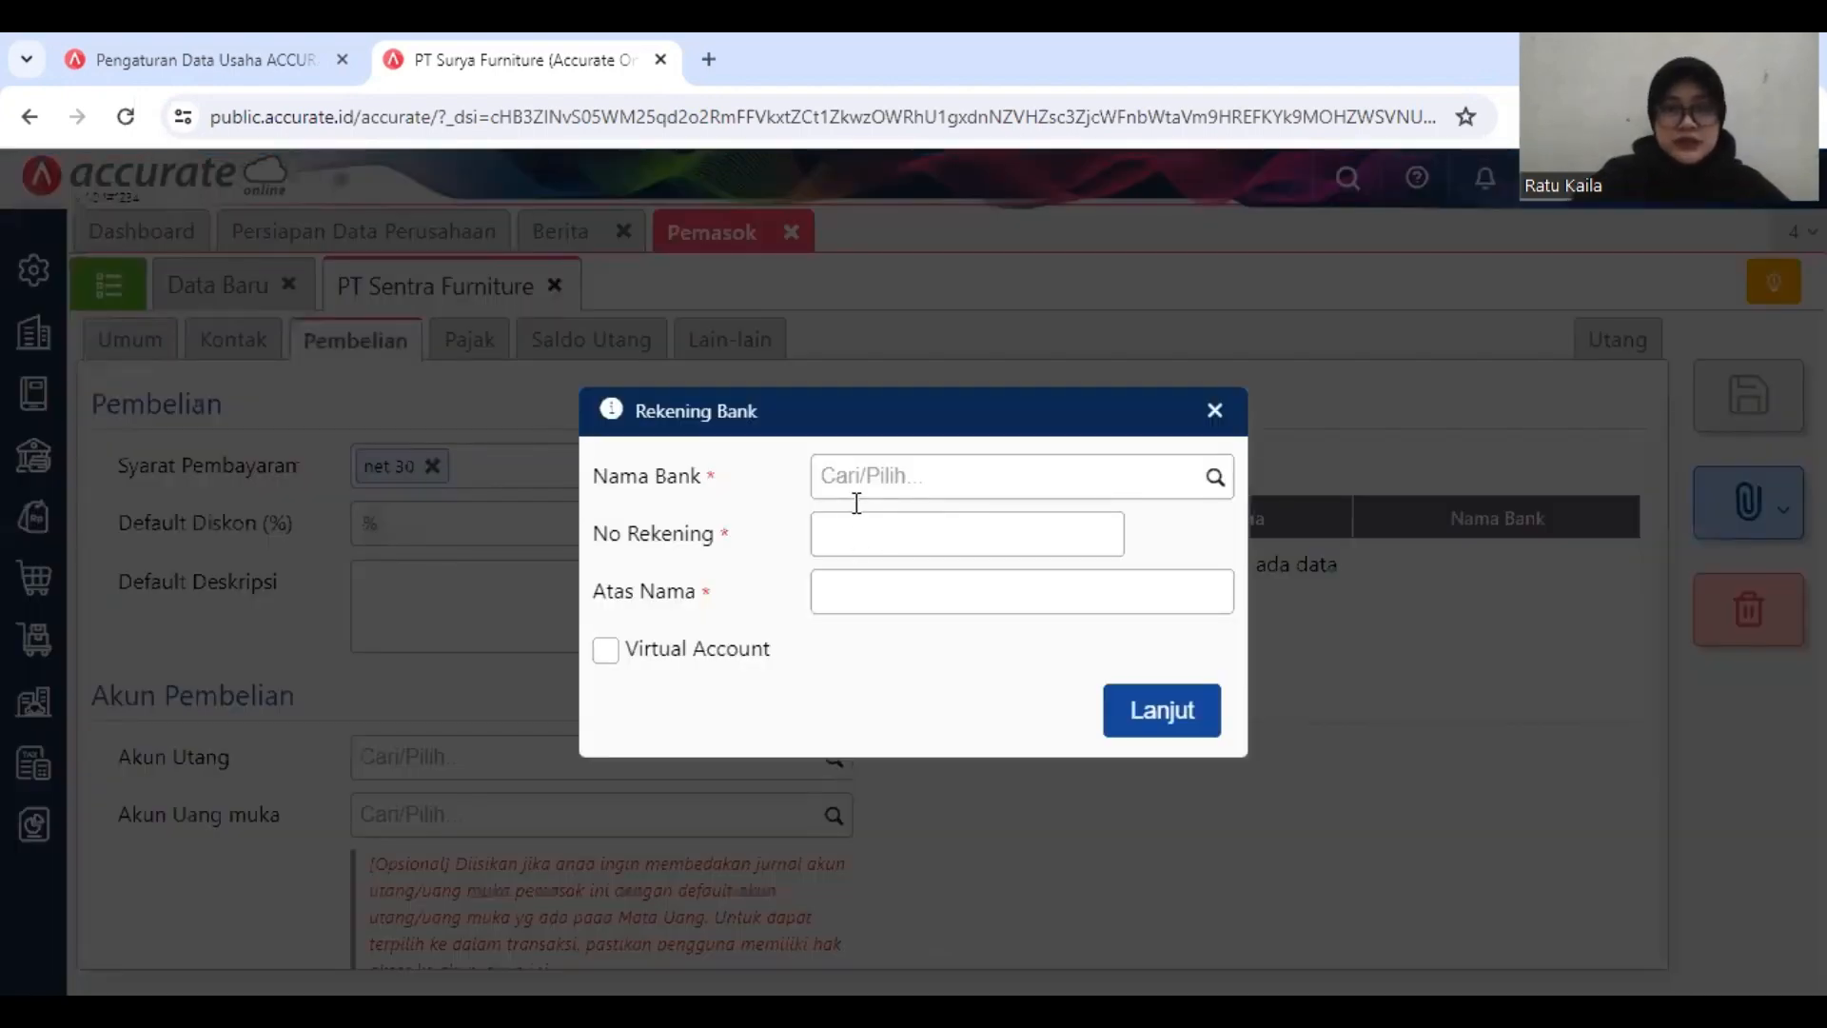
left_click(917, 486)
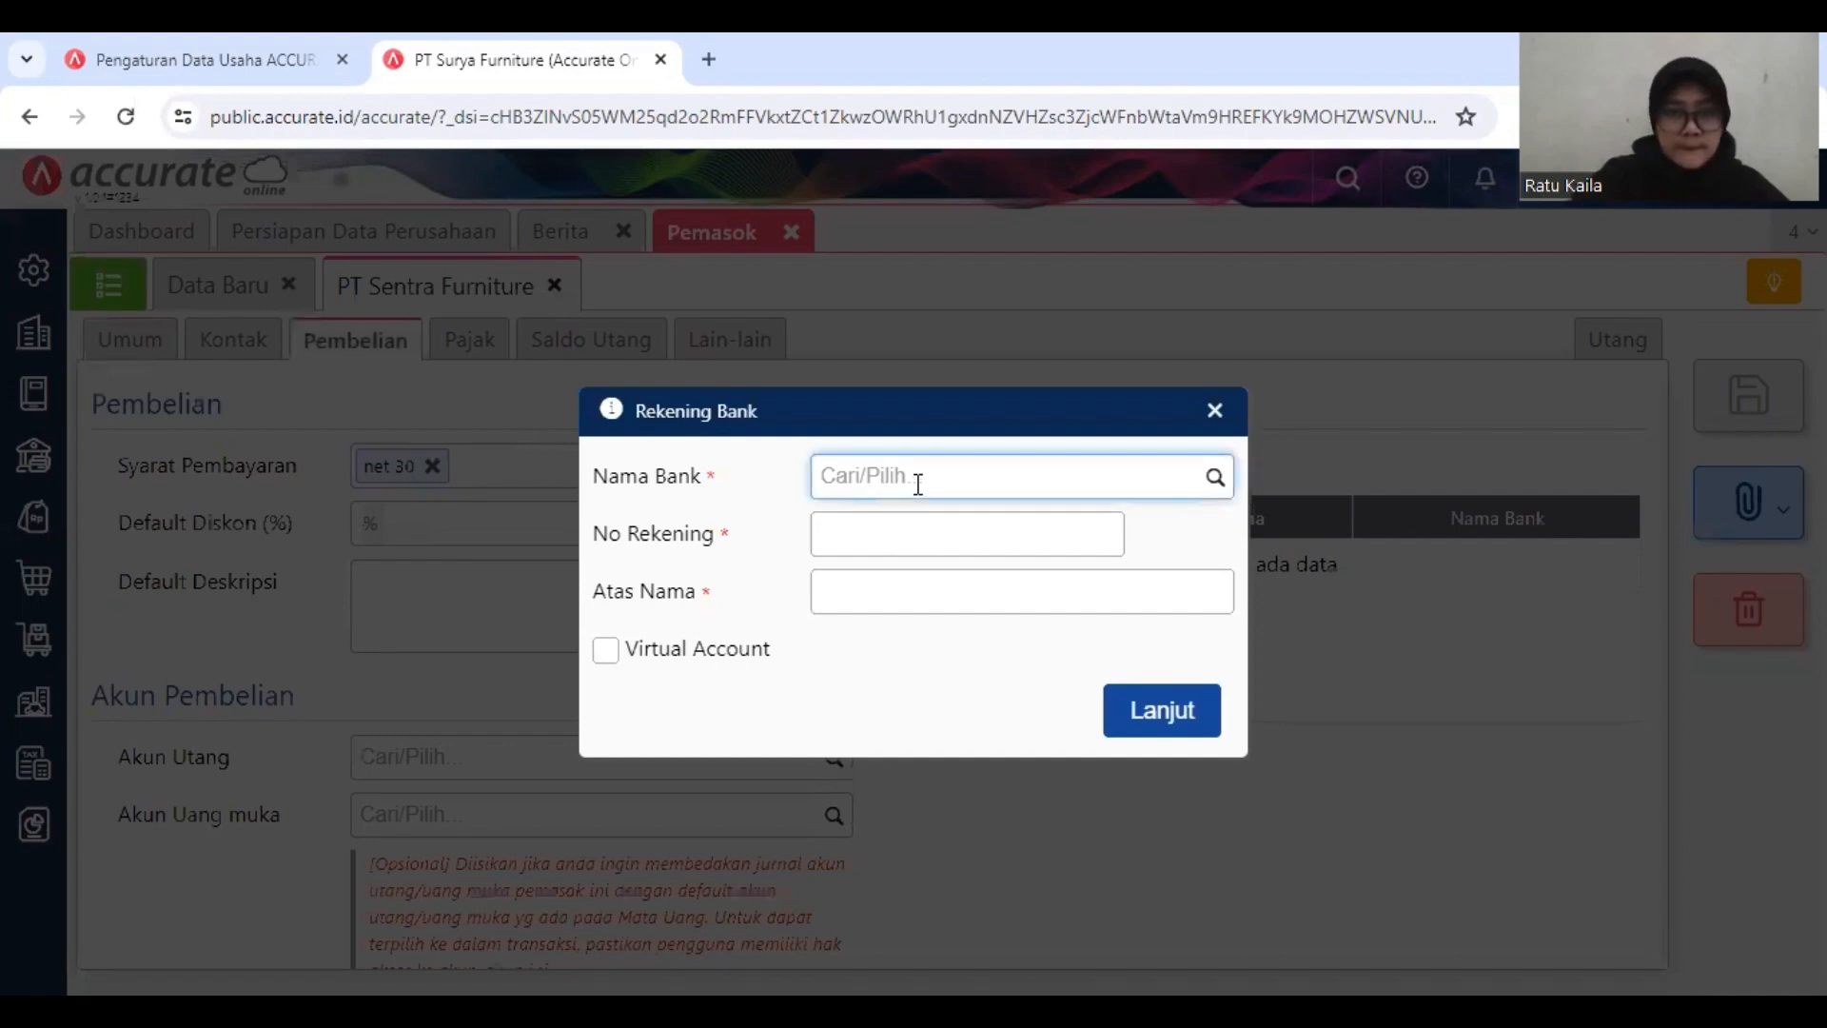
left_click(1205, 483)
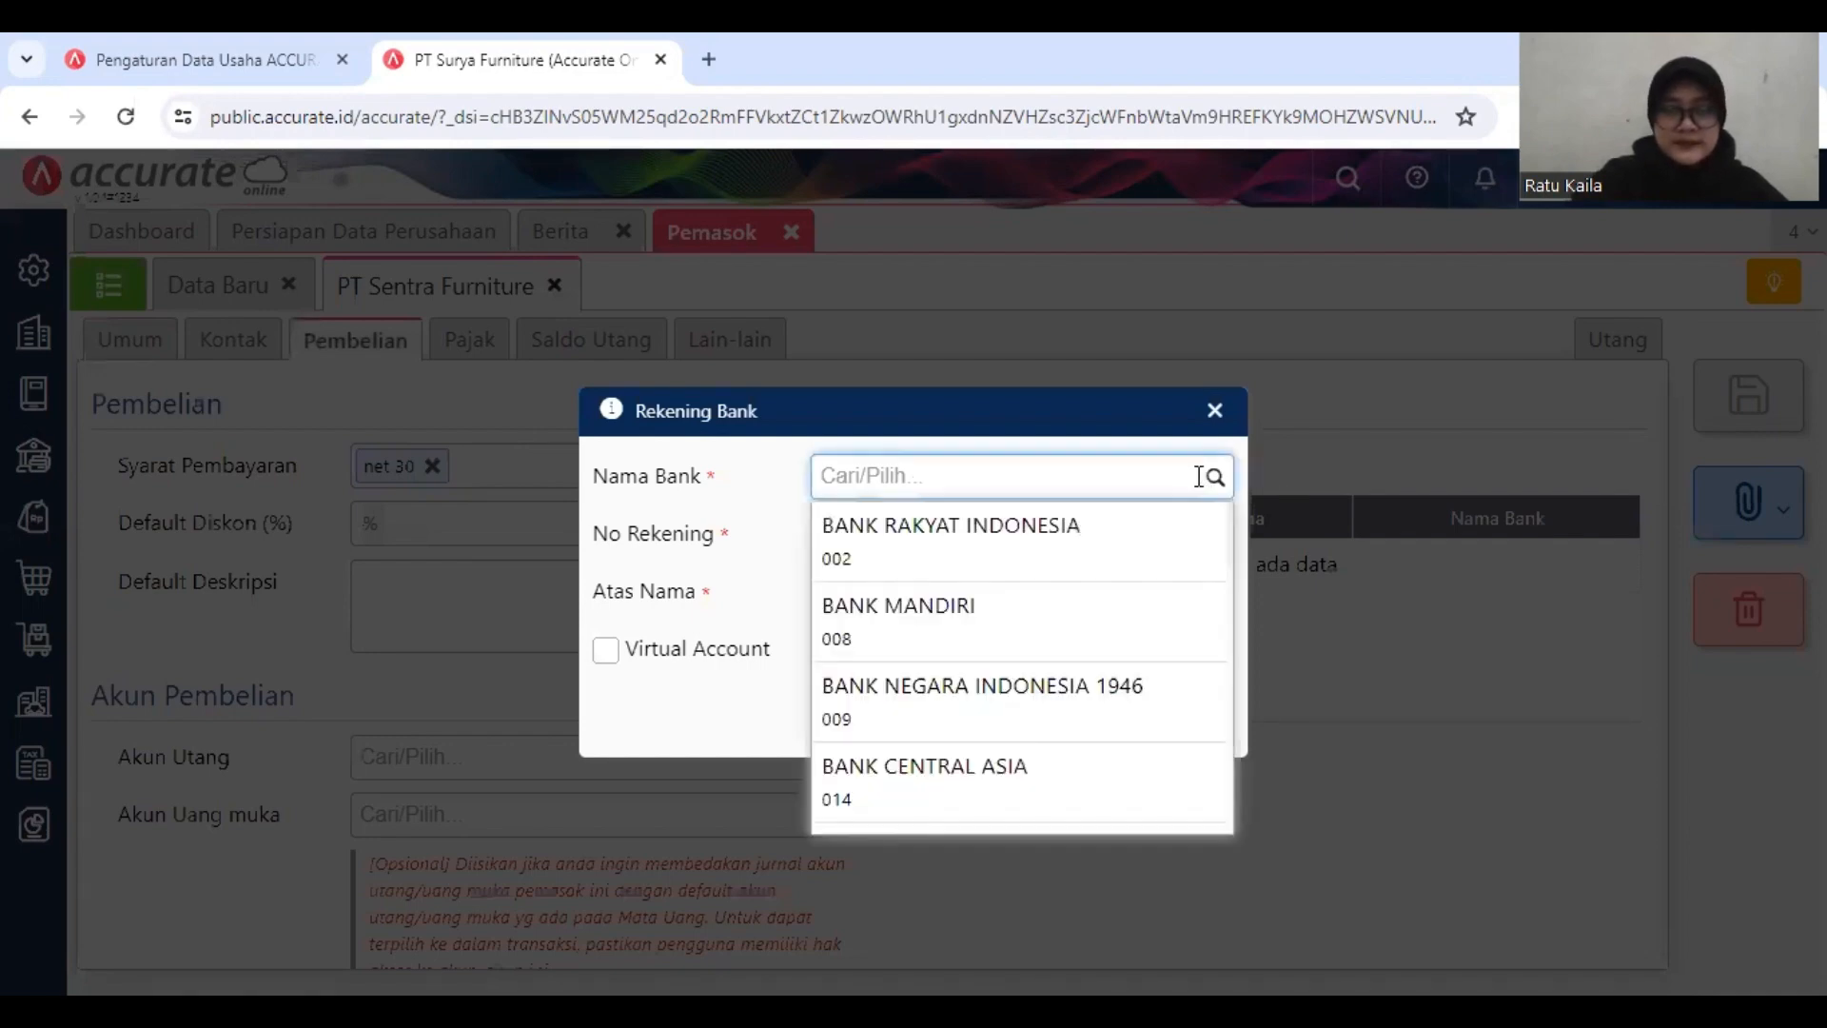
left_click(1113, 649)
left_click(957, 526)
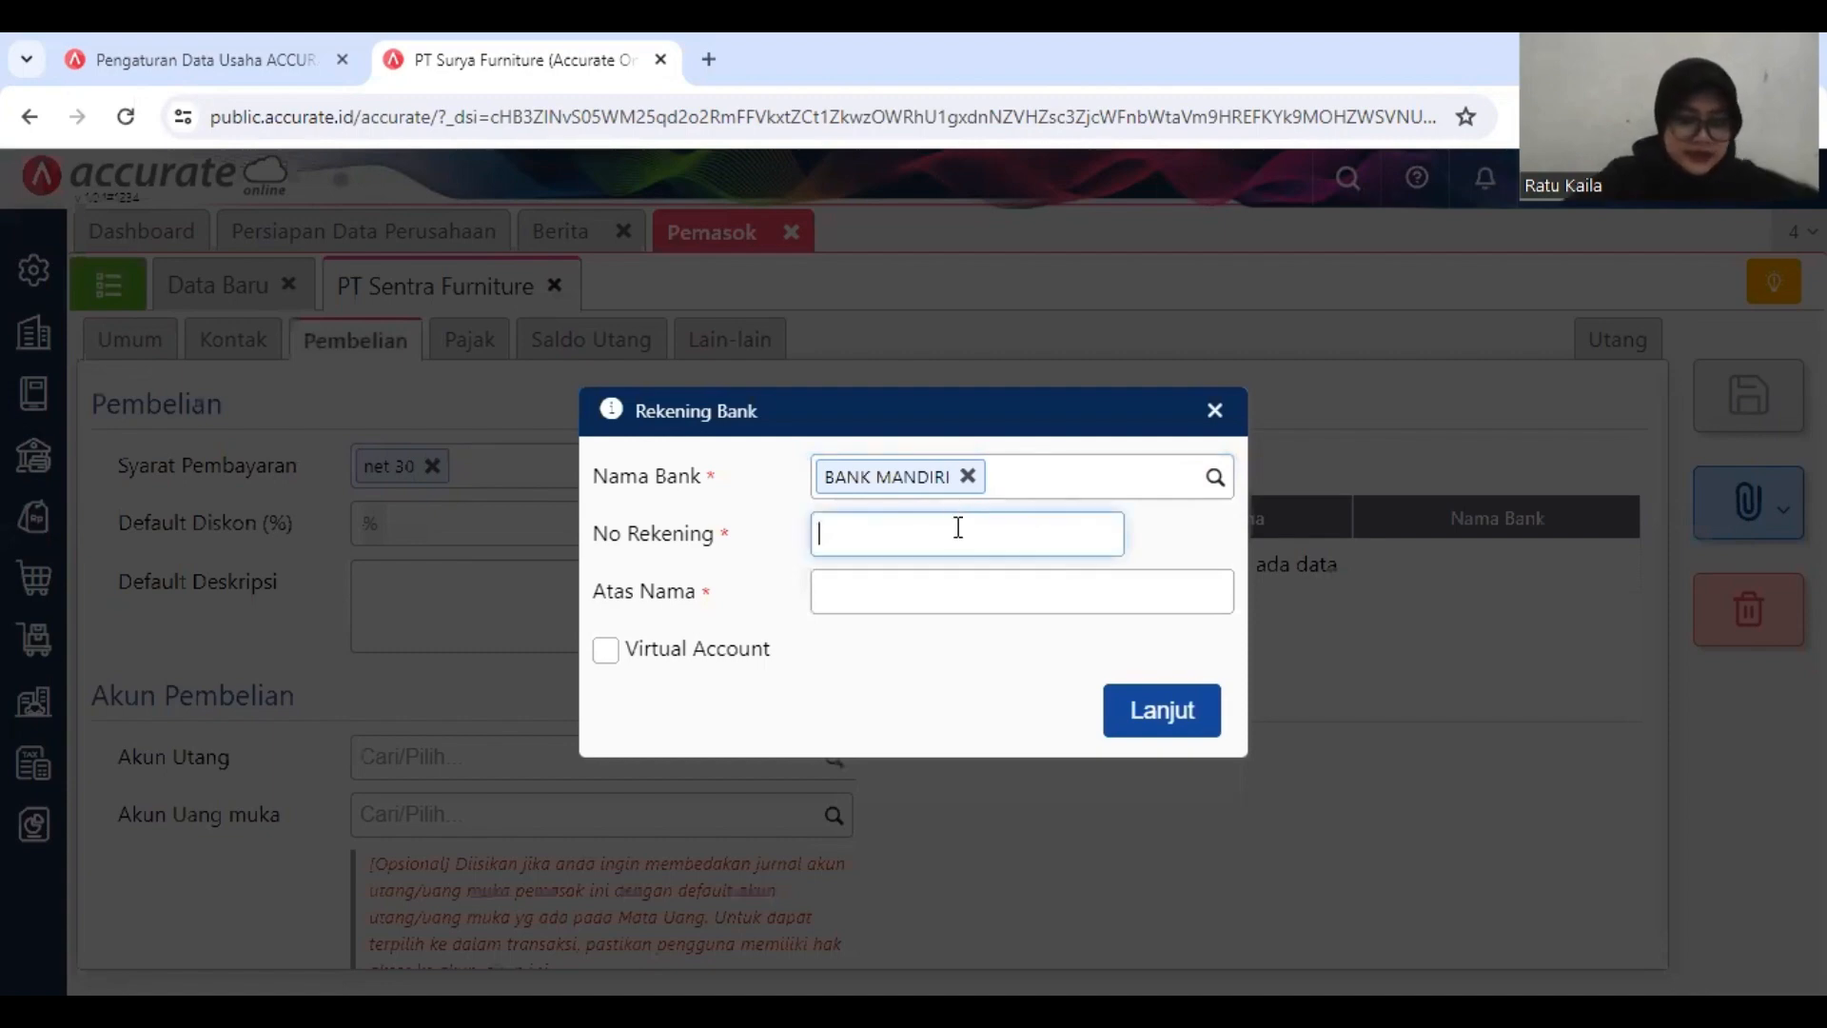
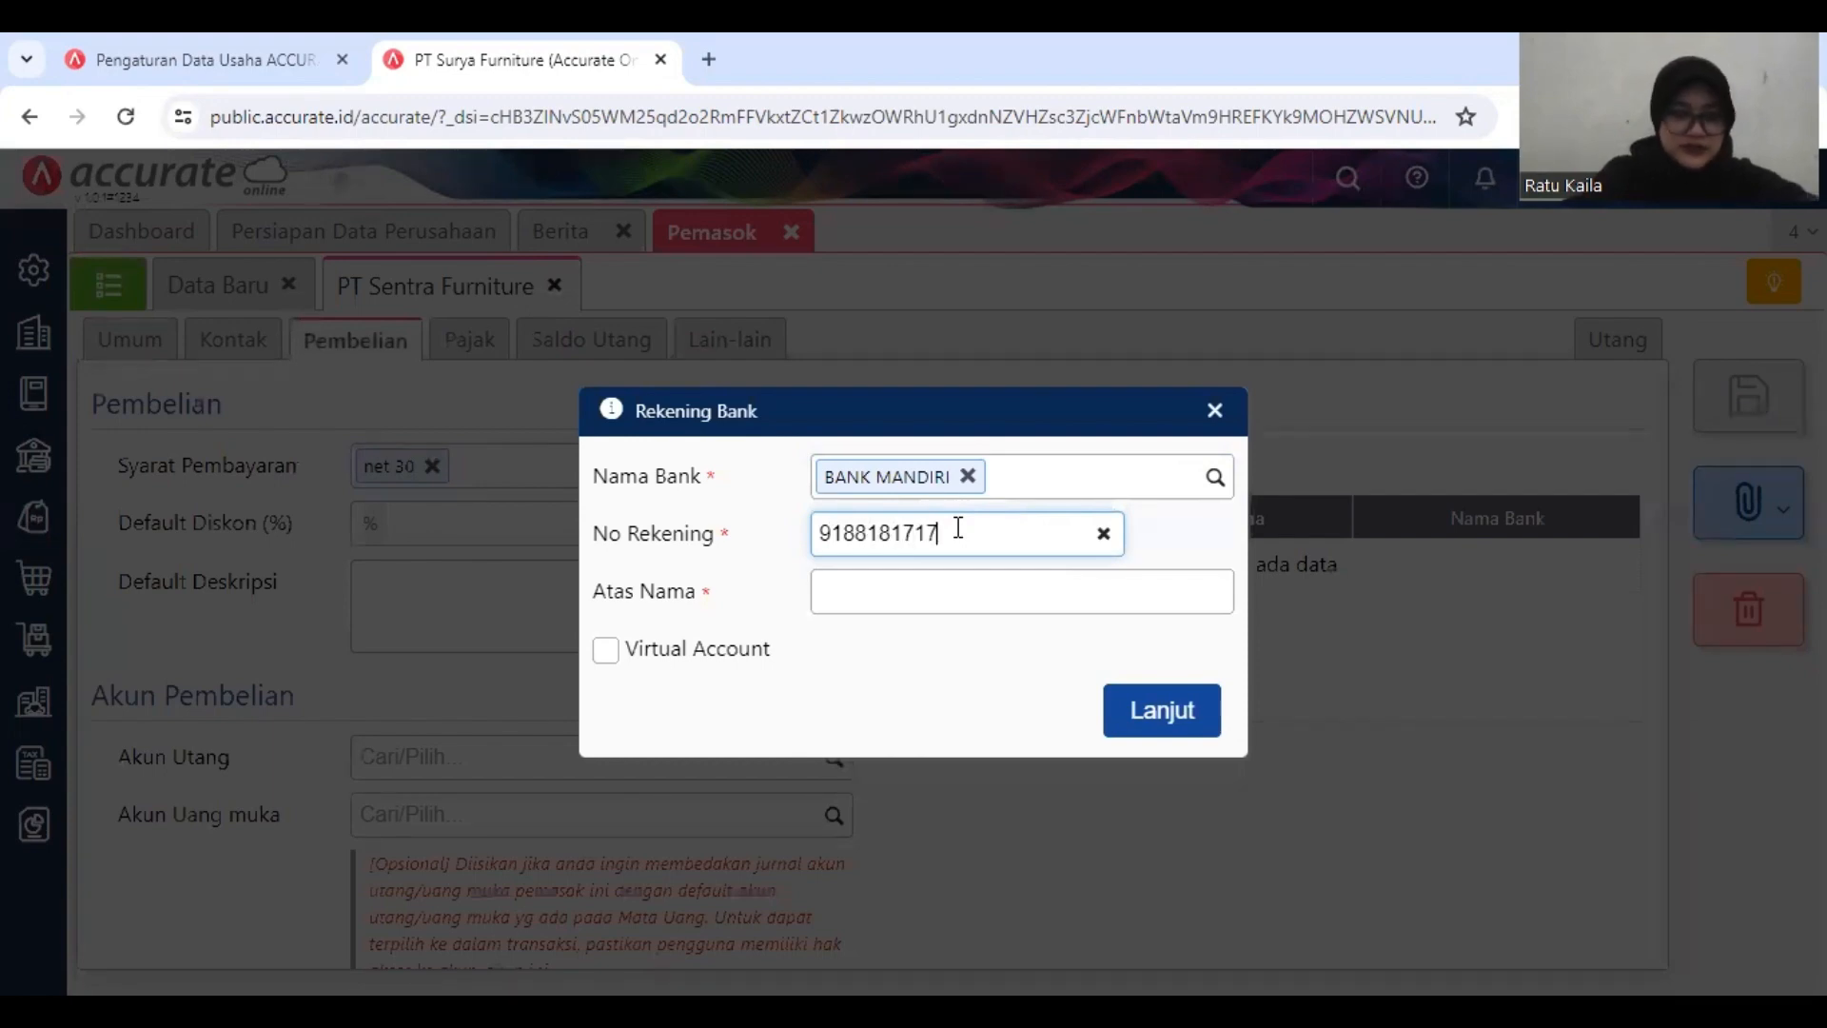
Step: Enter PT Sentra Furniture as the account holder and mark the bank account as a Virtual Account
left_click(999, 584)
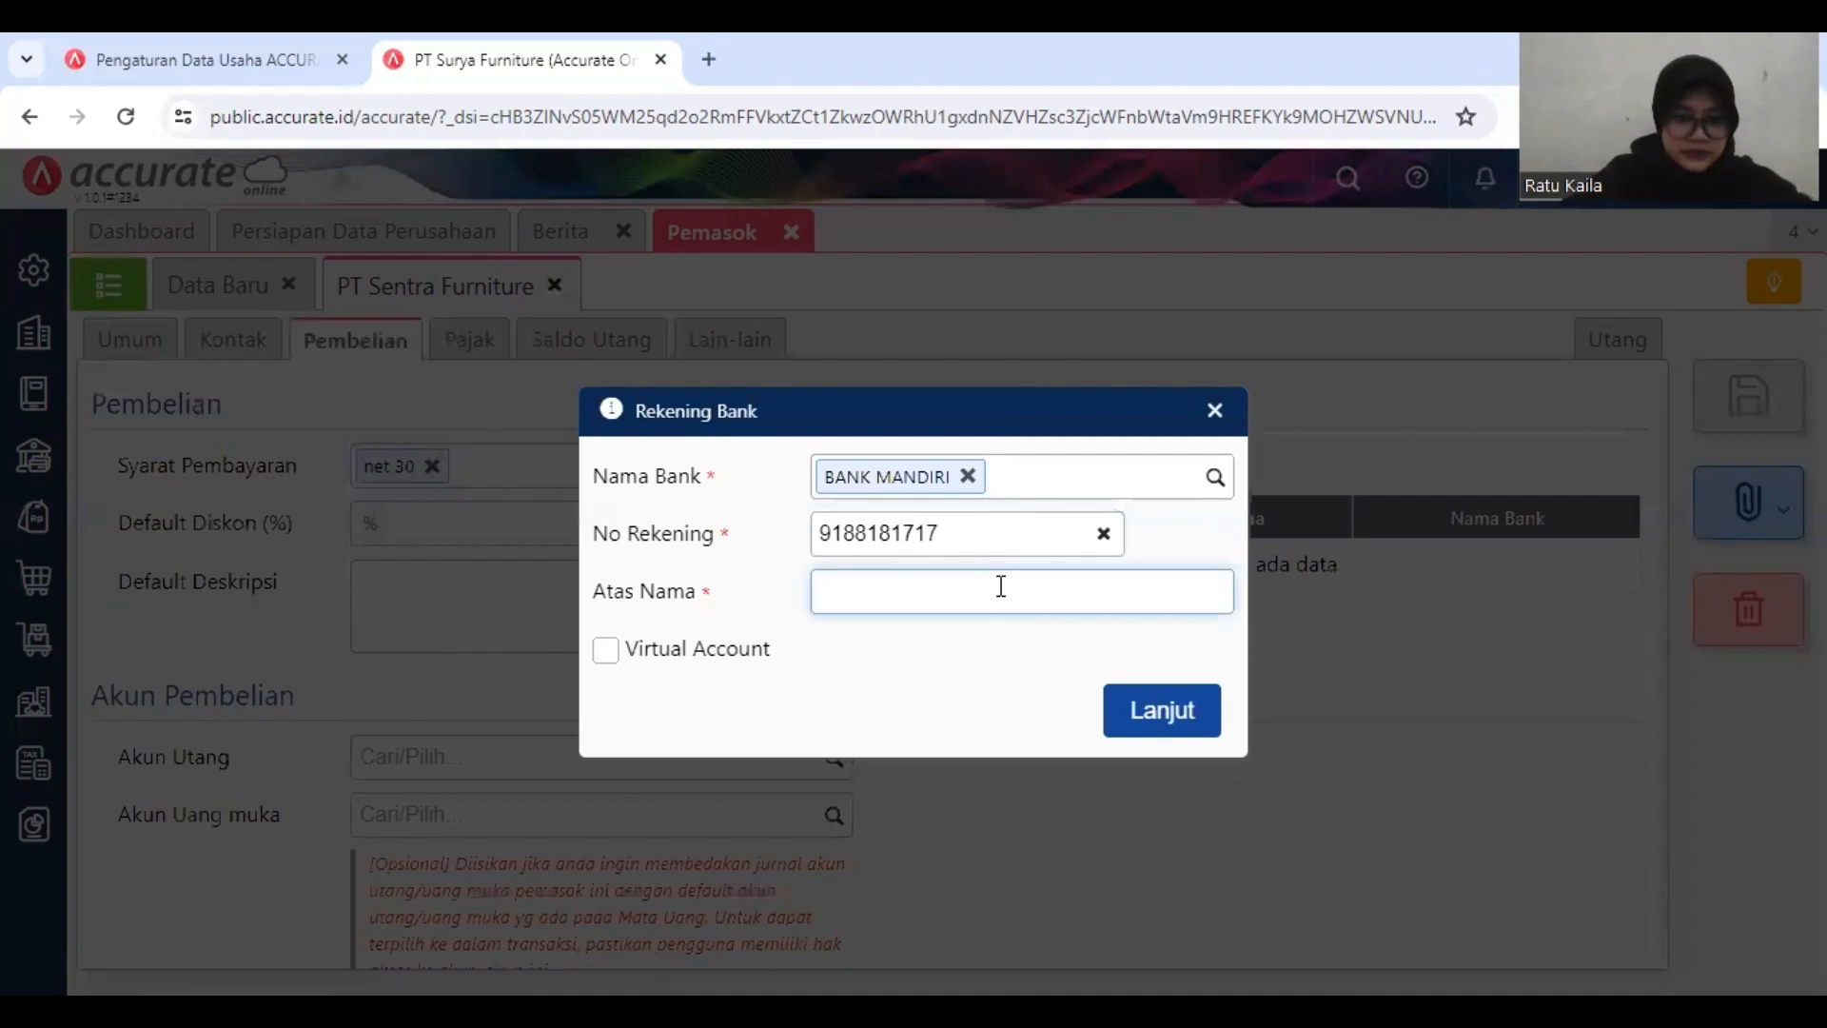
type("PT")
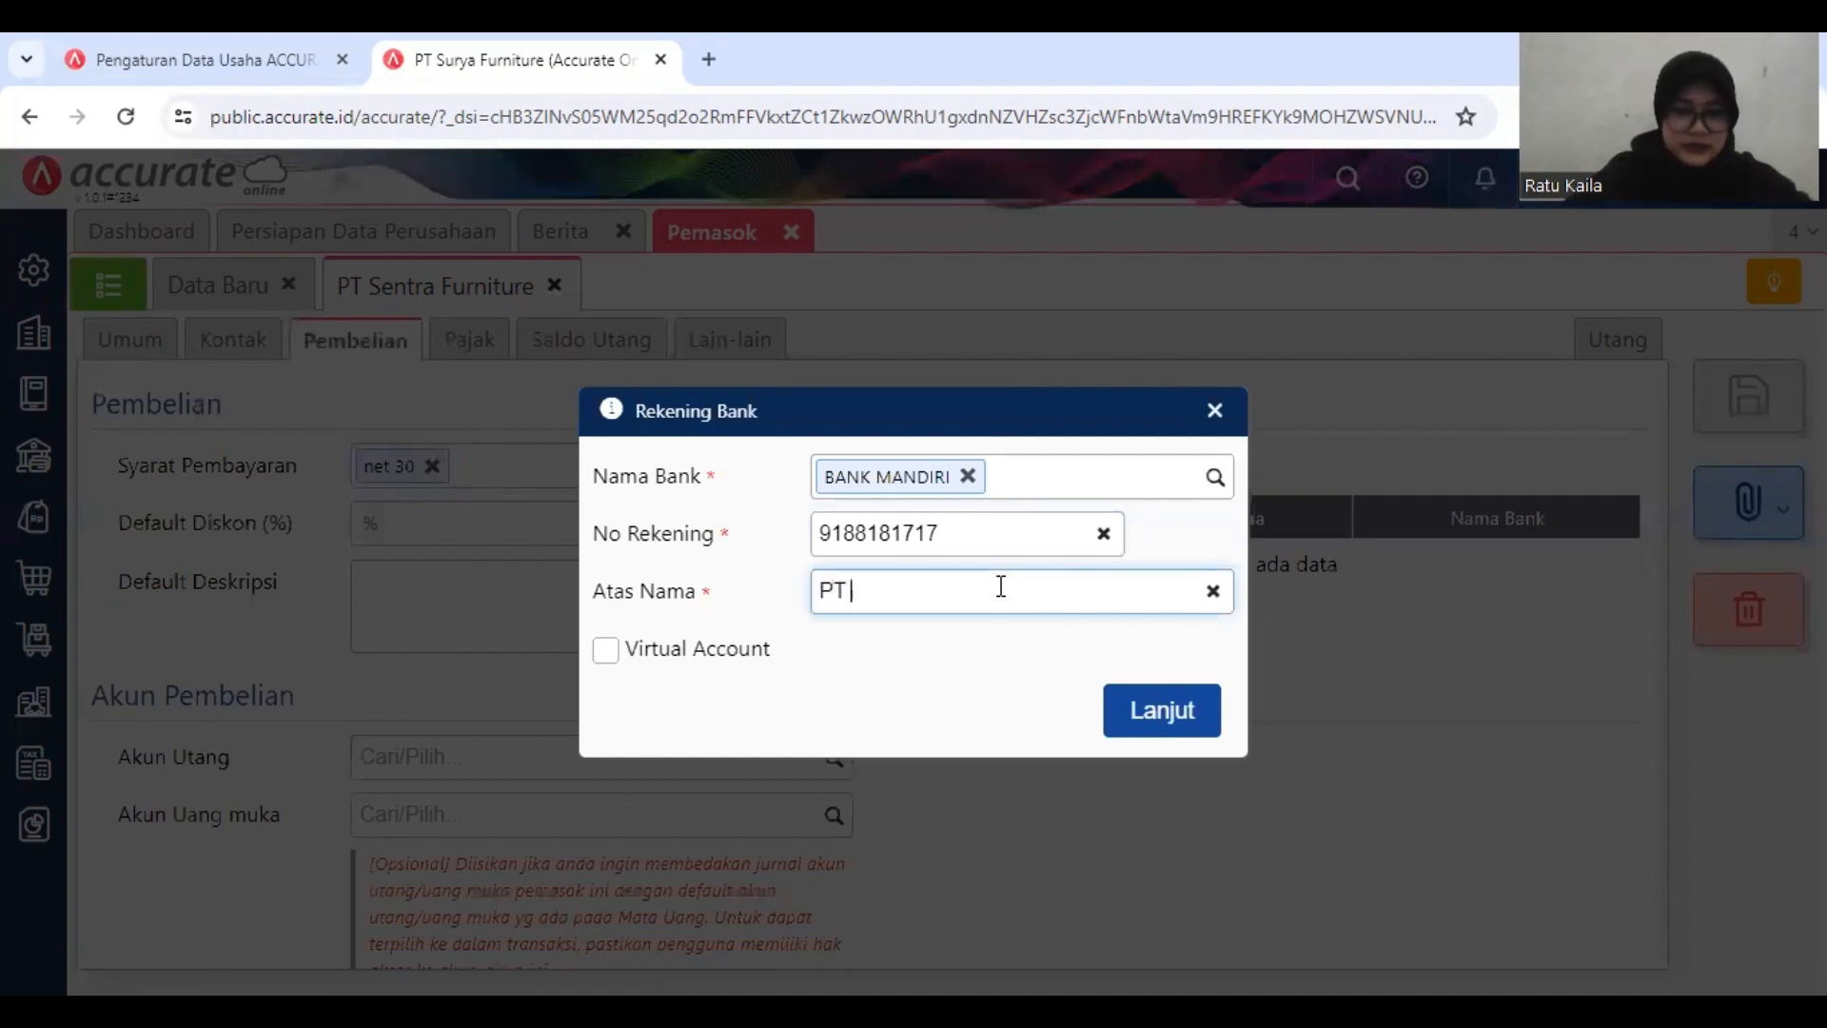
type(" Sentra")
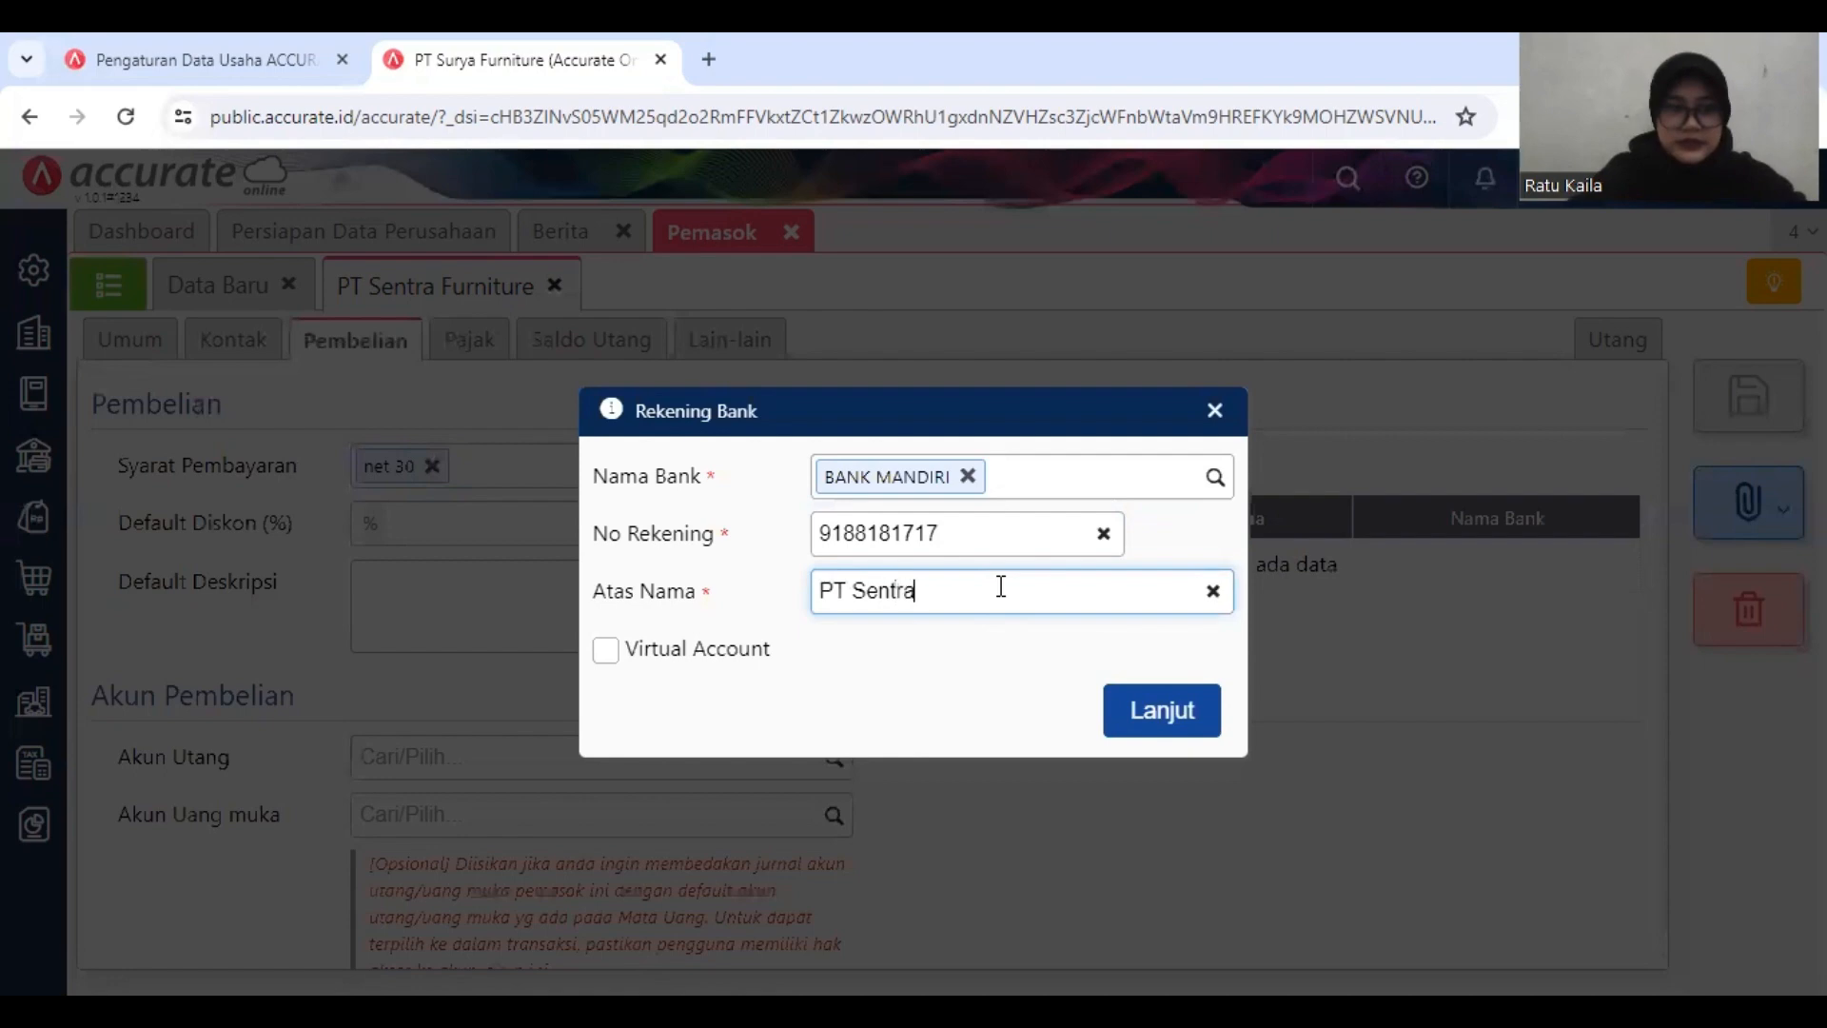
type(" Fur")
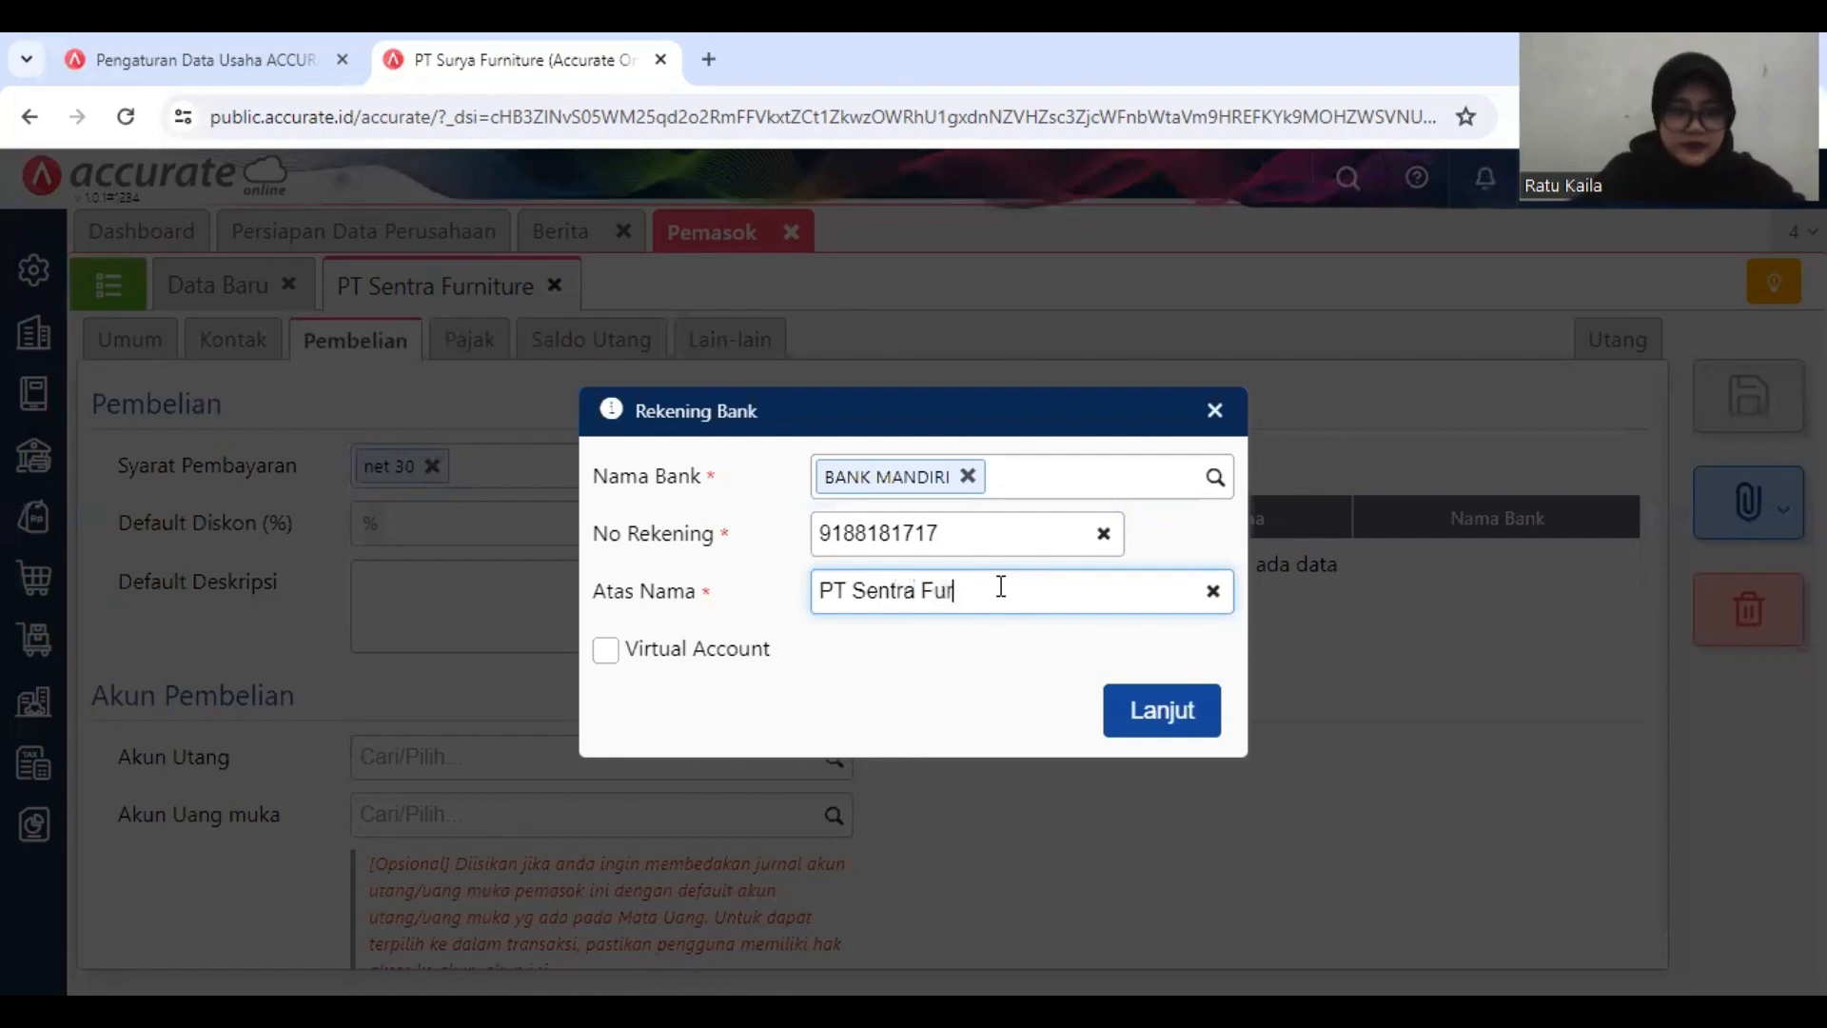
type("niture")
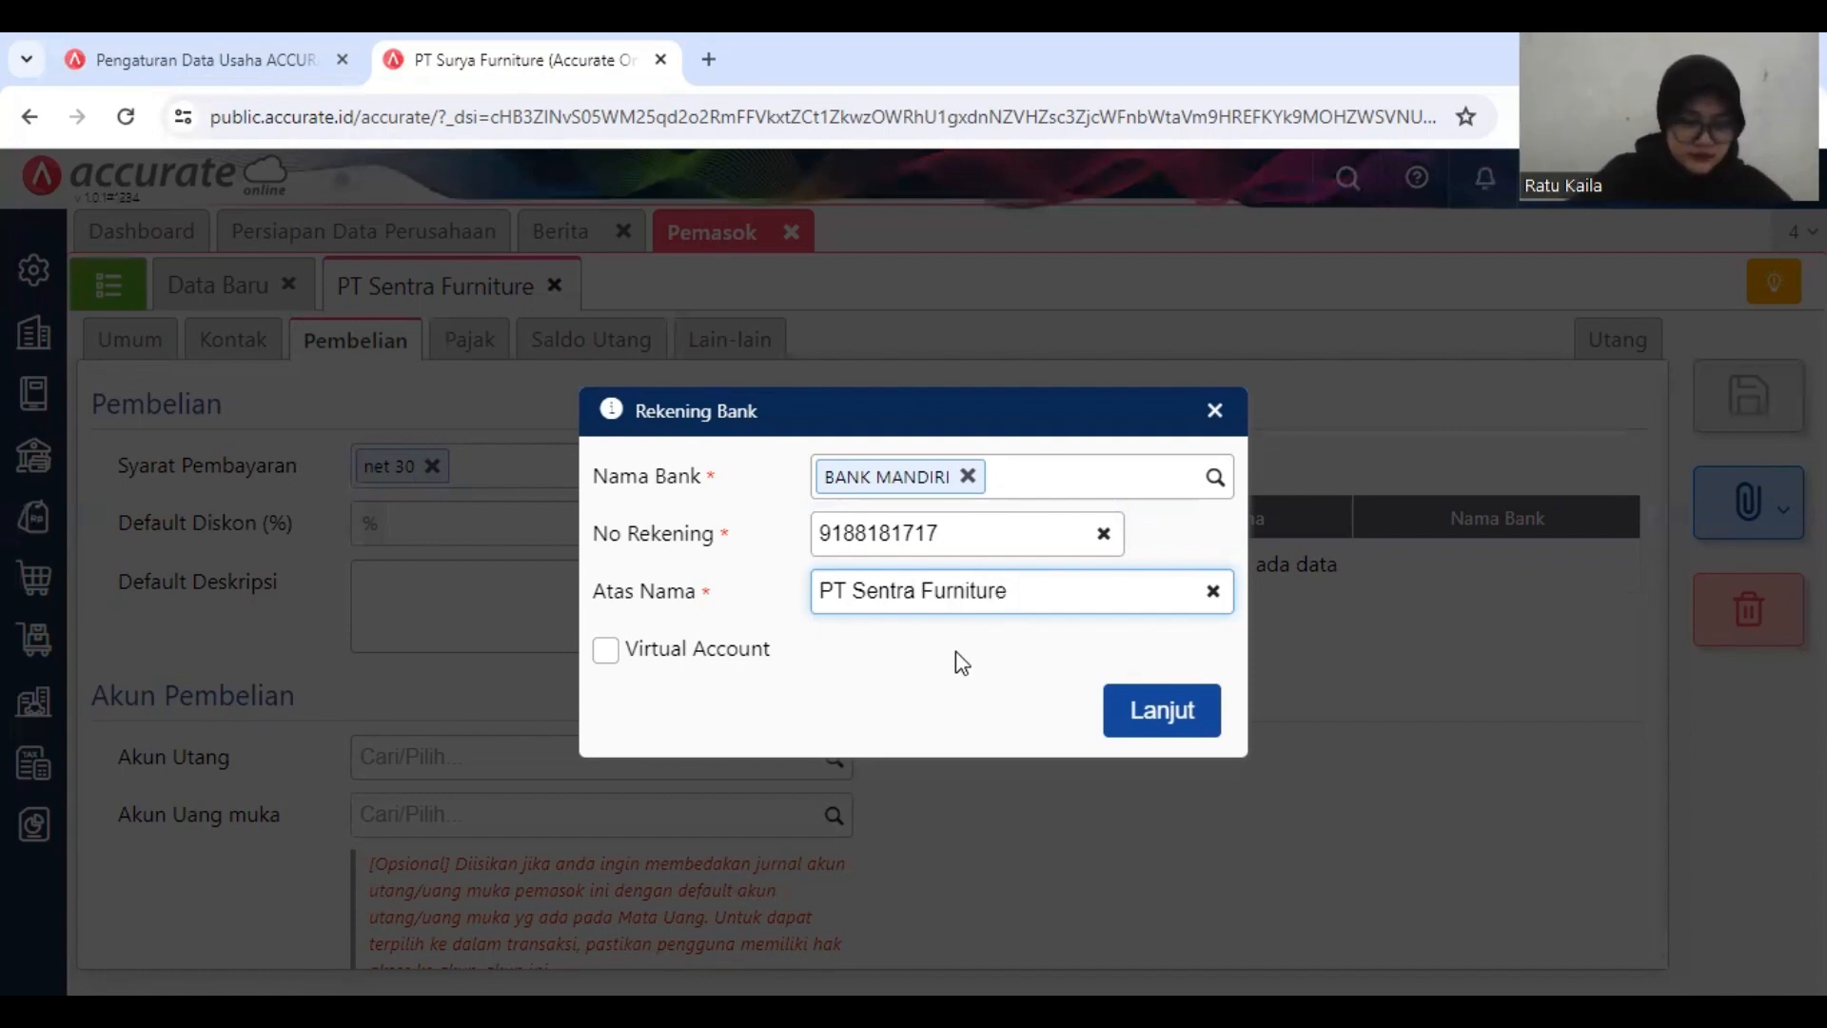
left_click(685, 652)
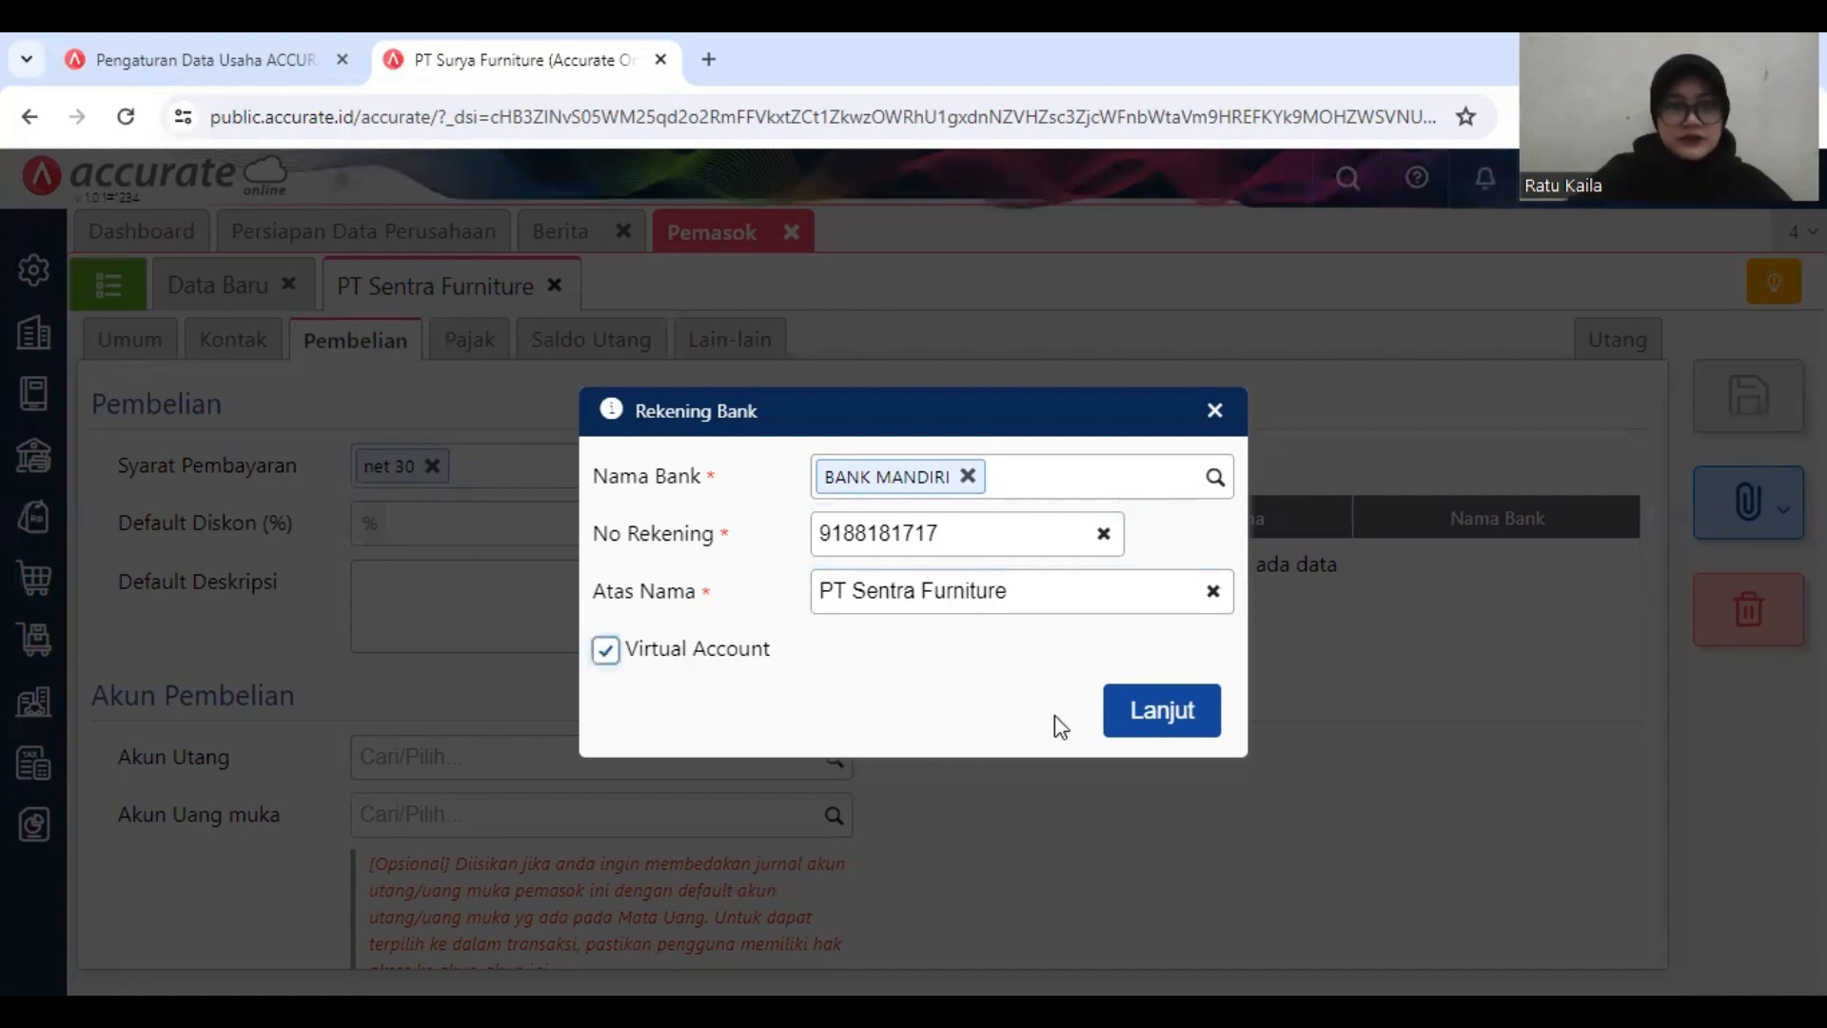
Step: Confirm the bank account entry, then save the PT Sentra Furniture record and close the supplier module
left_click(1192, 716)
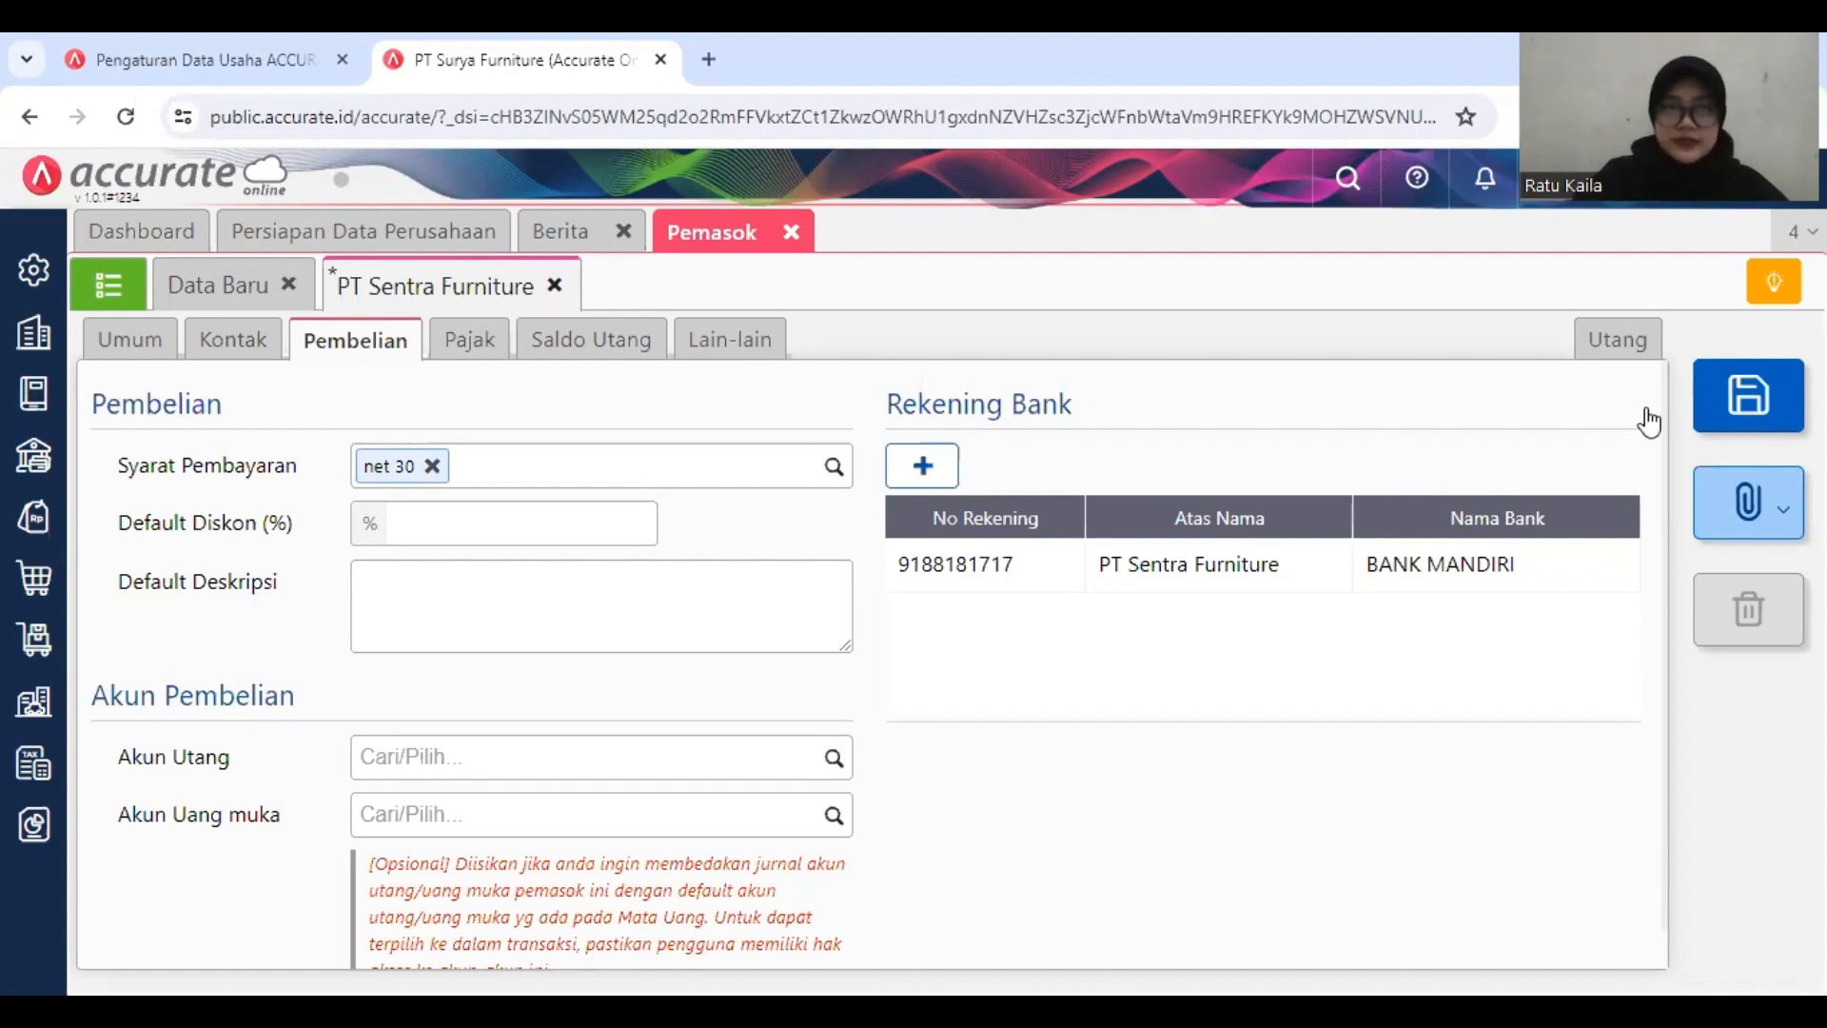
left_click(1737, 413)
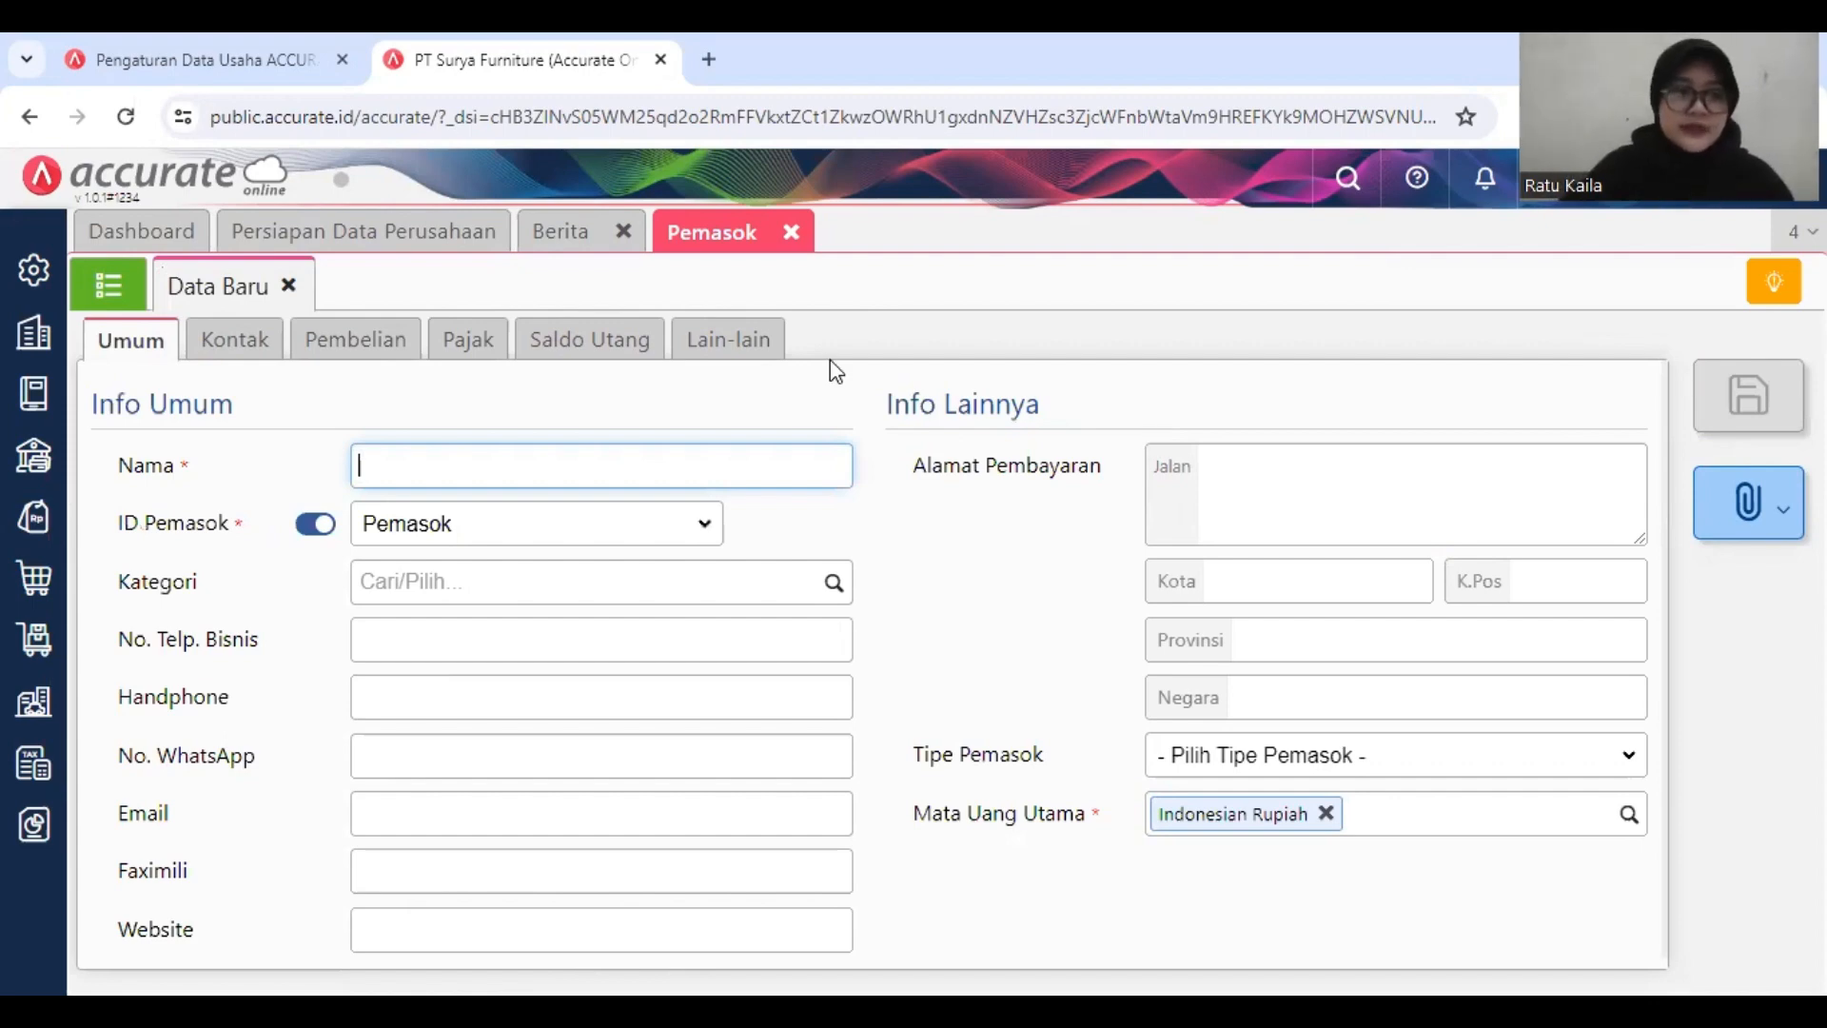
left_click(792, 232)
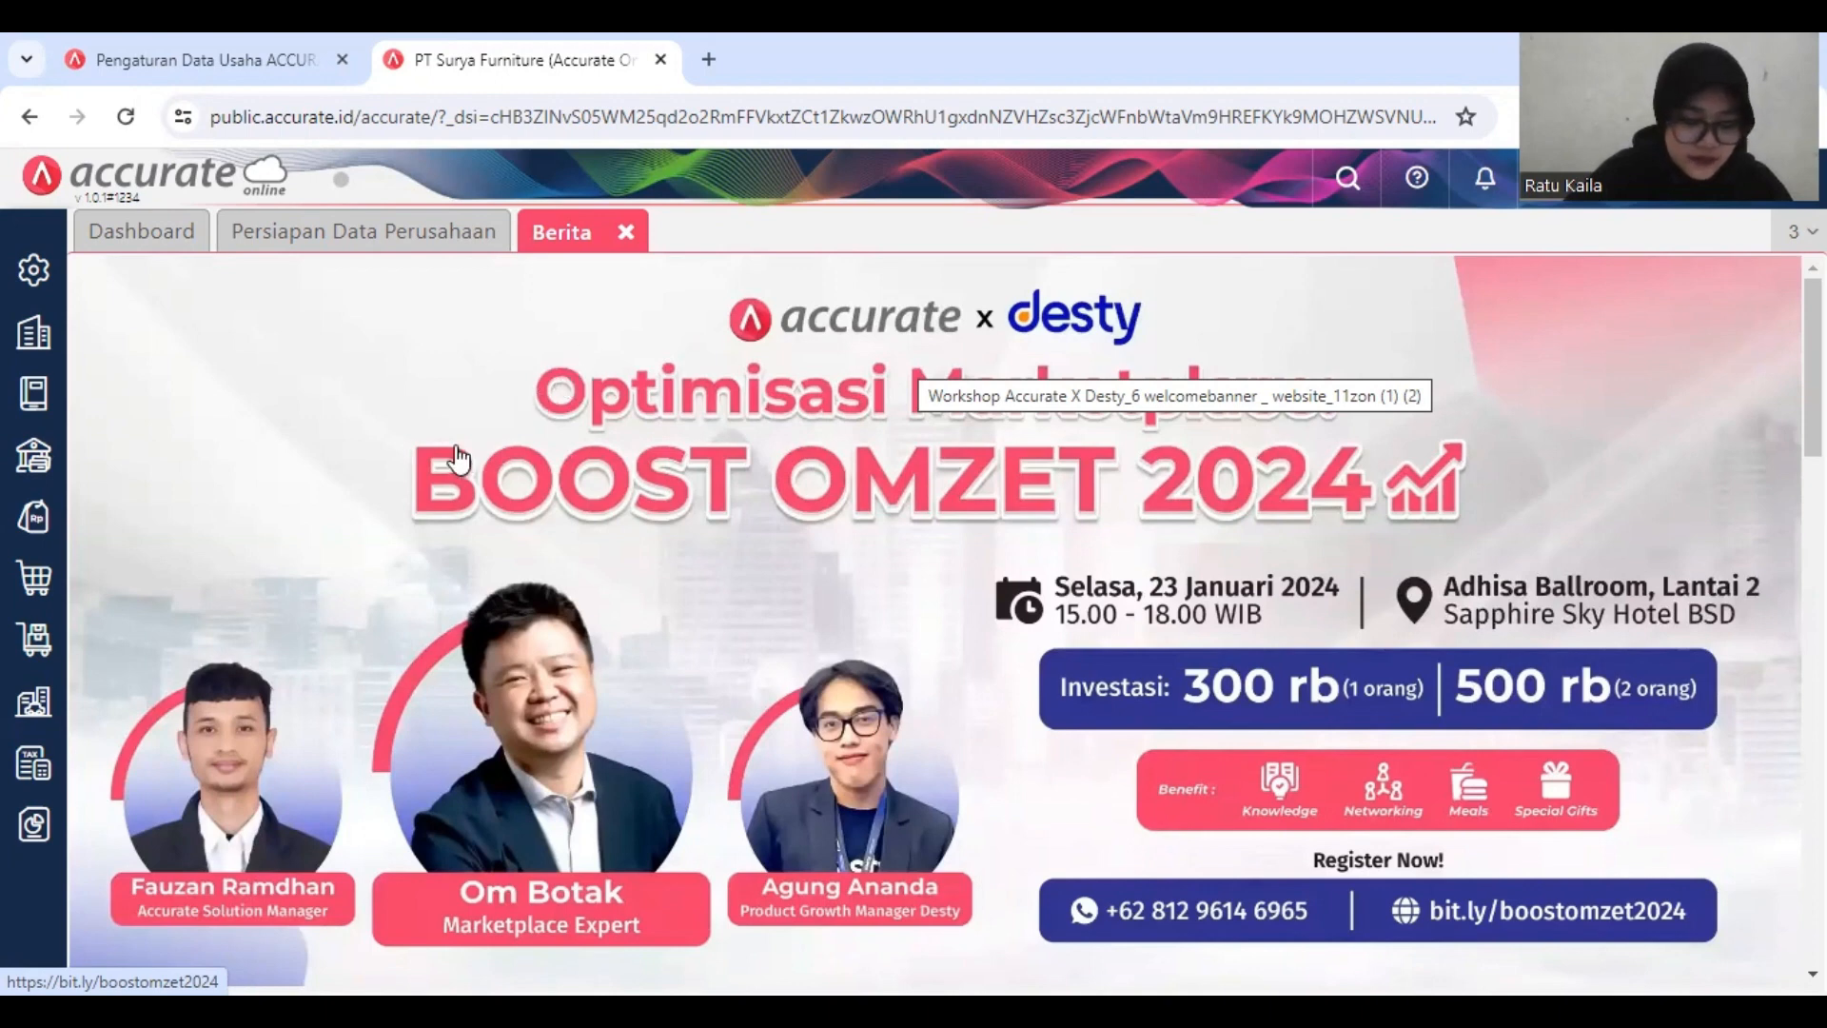
Step: Open the default sales and purchase accounts (Penjualan/Pembelian) in the company preferences
left_click(43, 276)
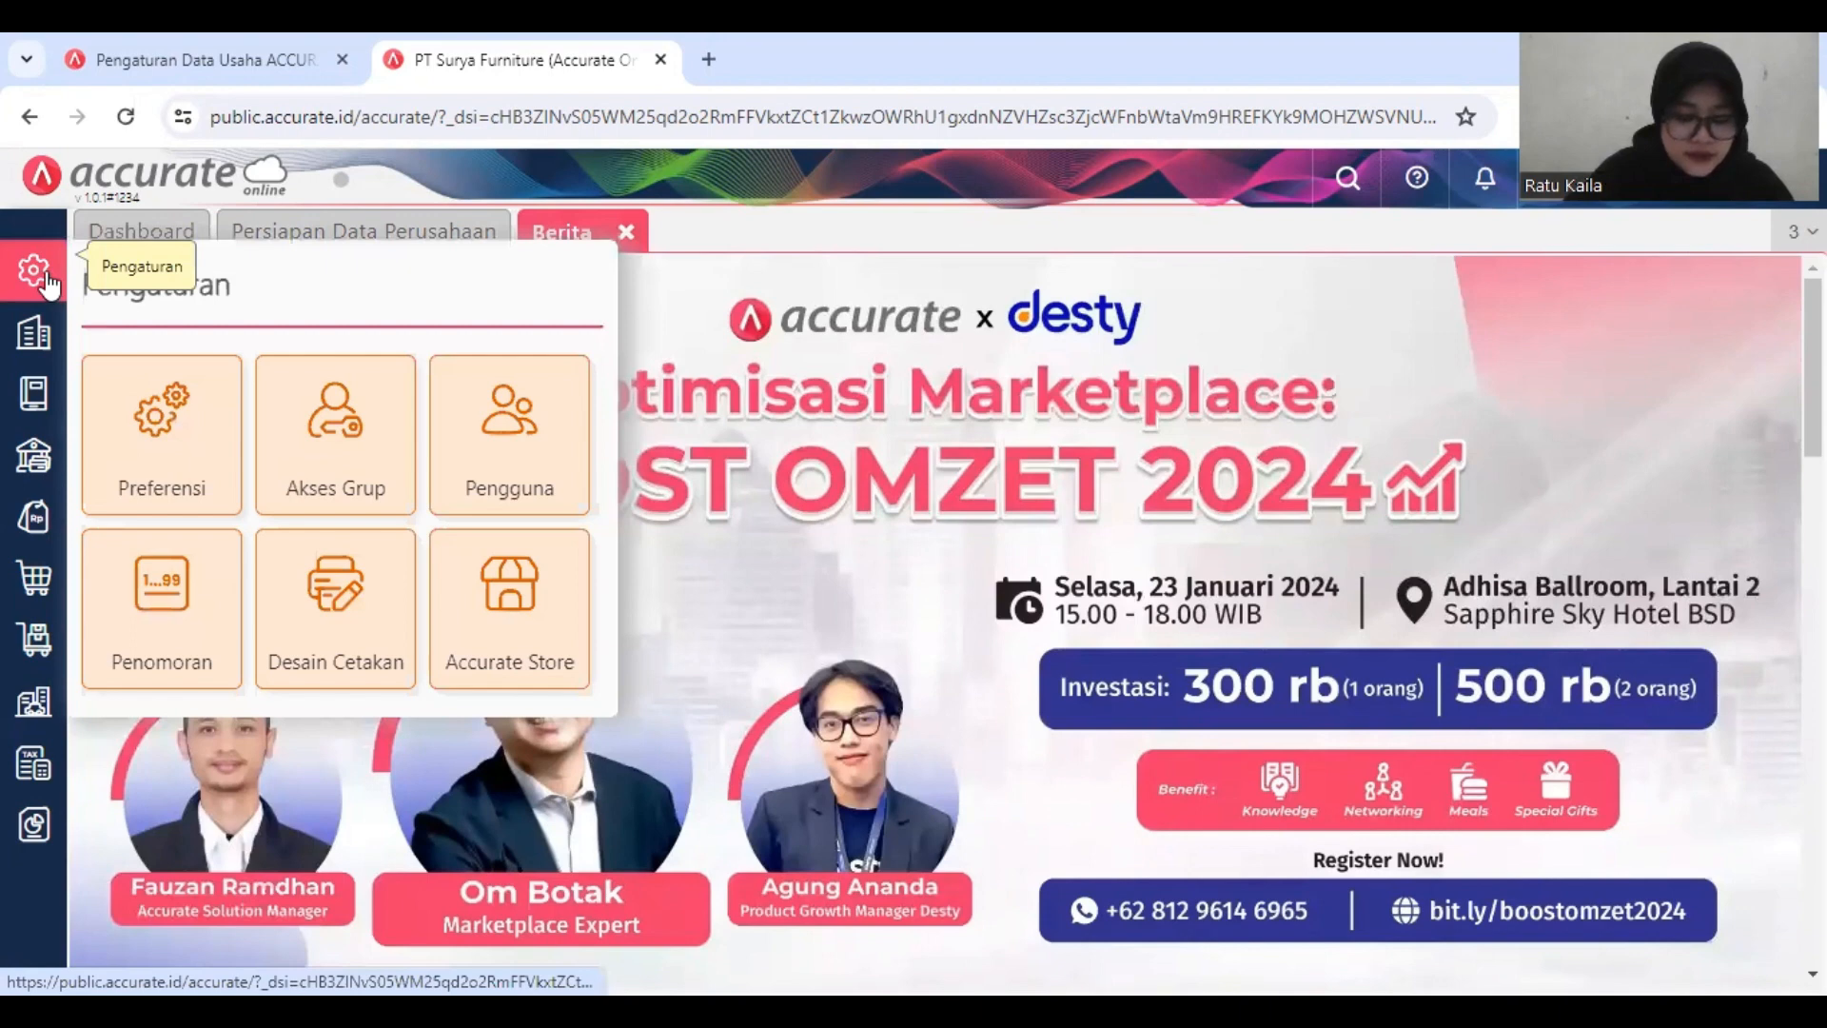
left_click(164, 413)
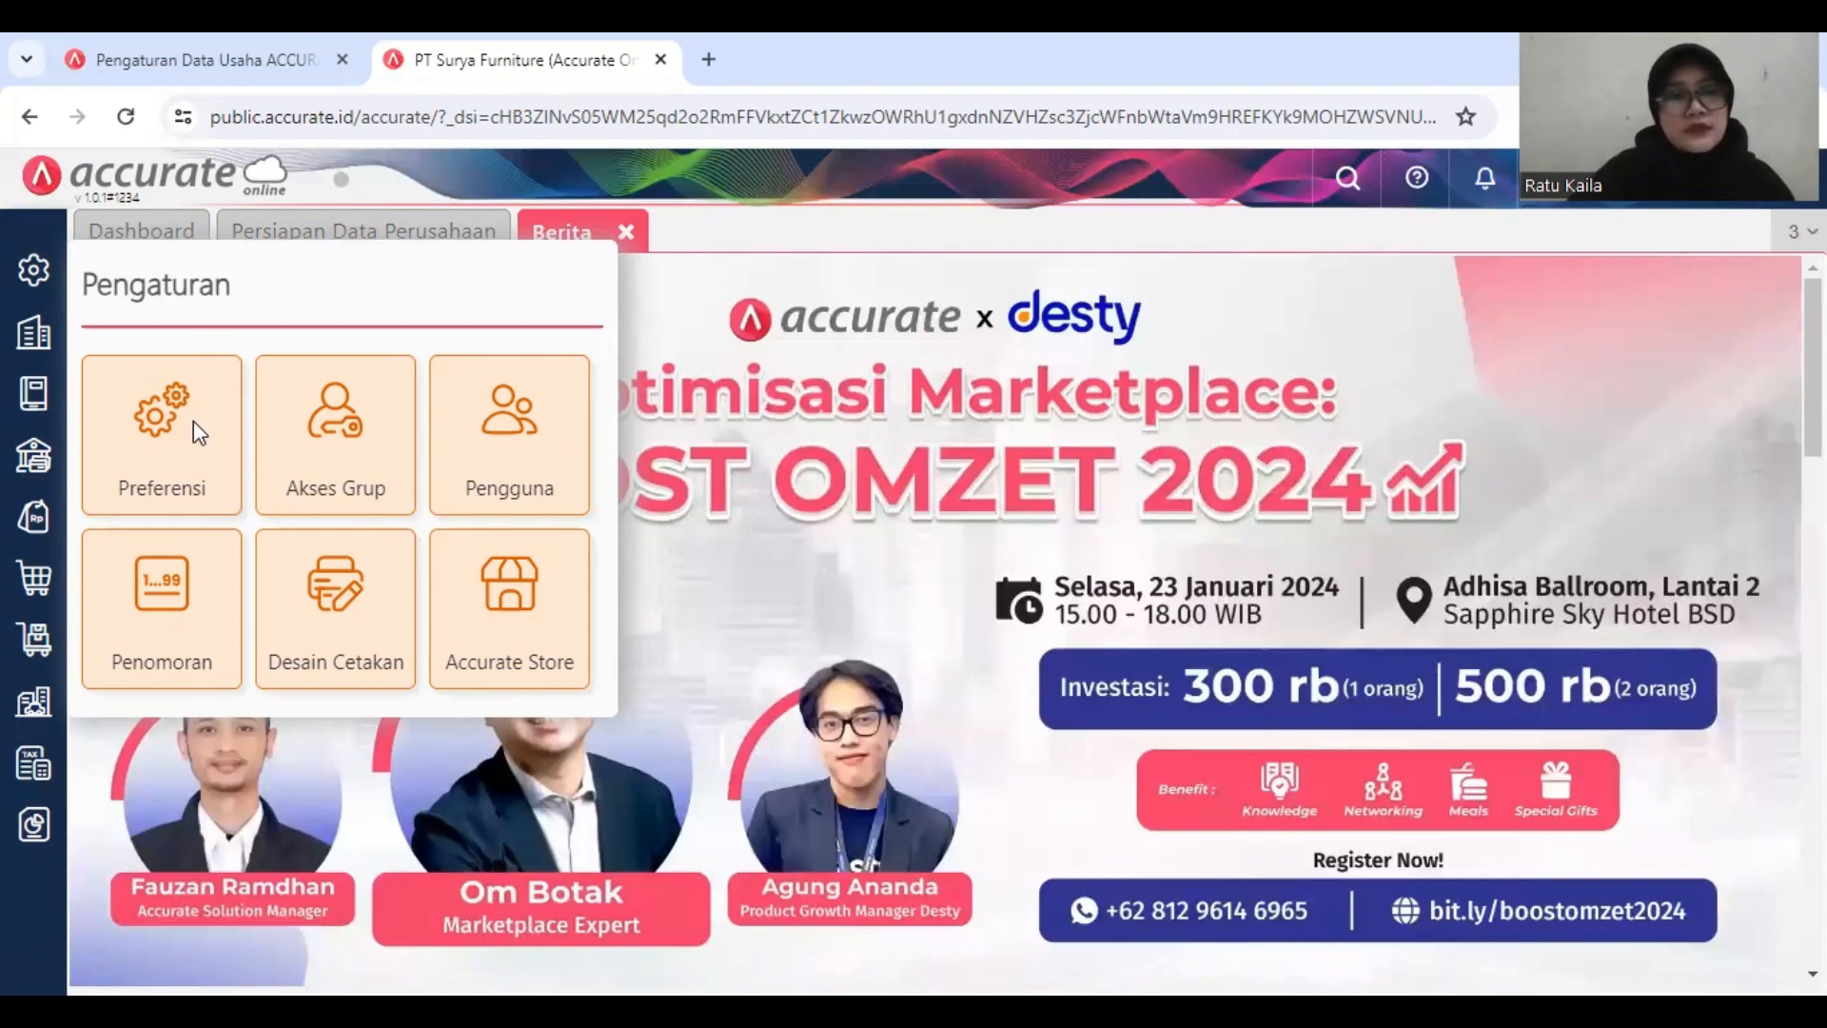
left_click(197, 433)
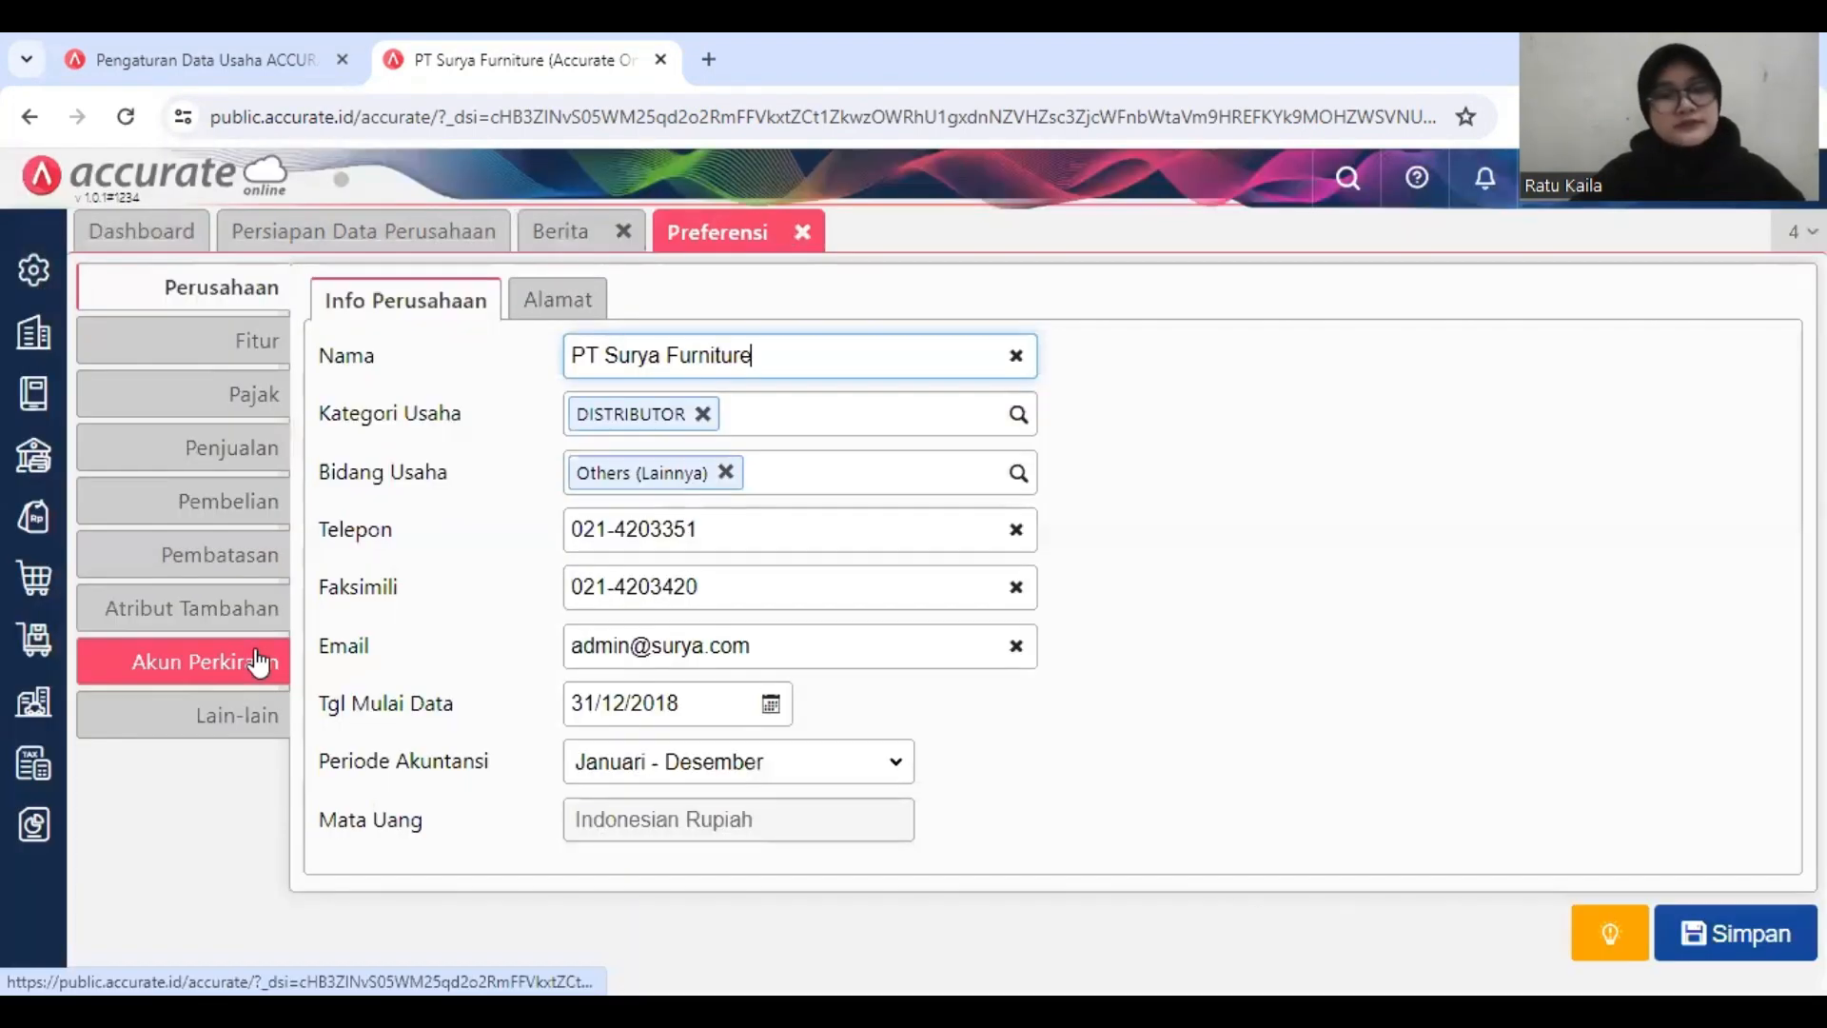
left_click(257, 663)
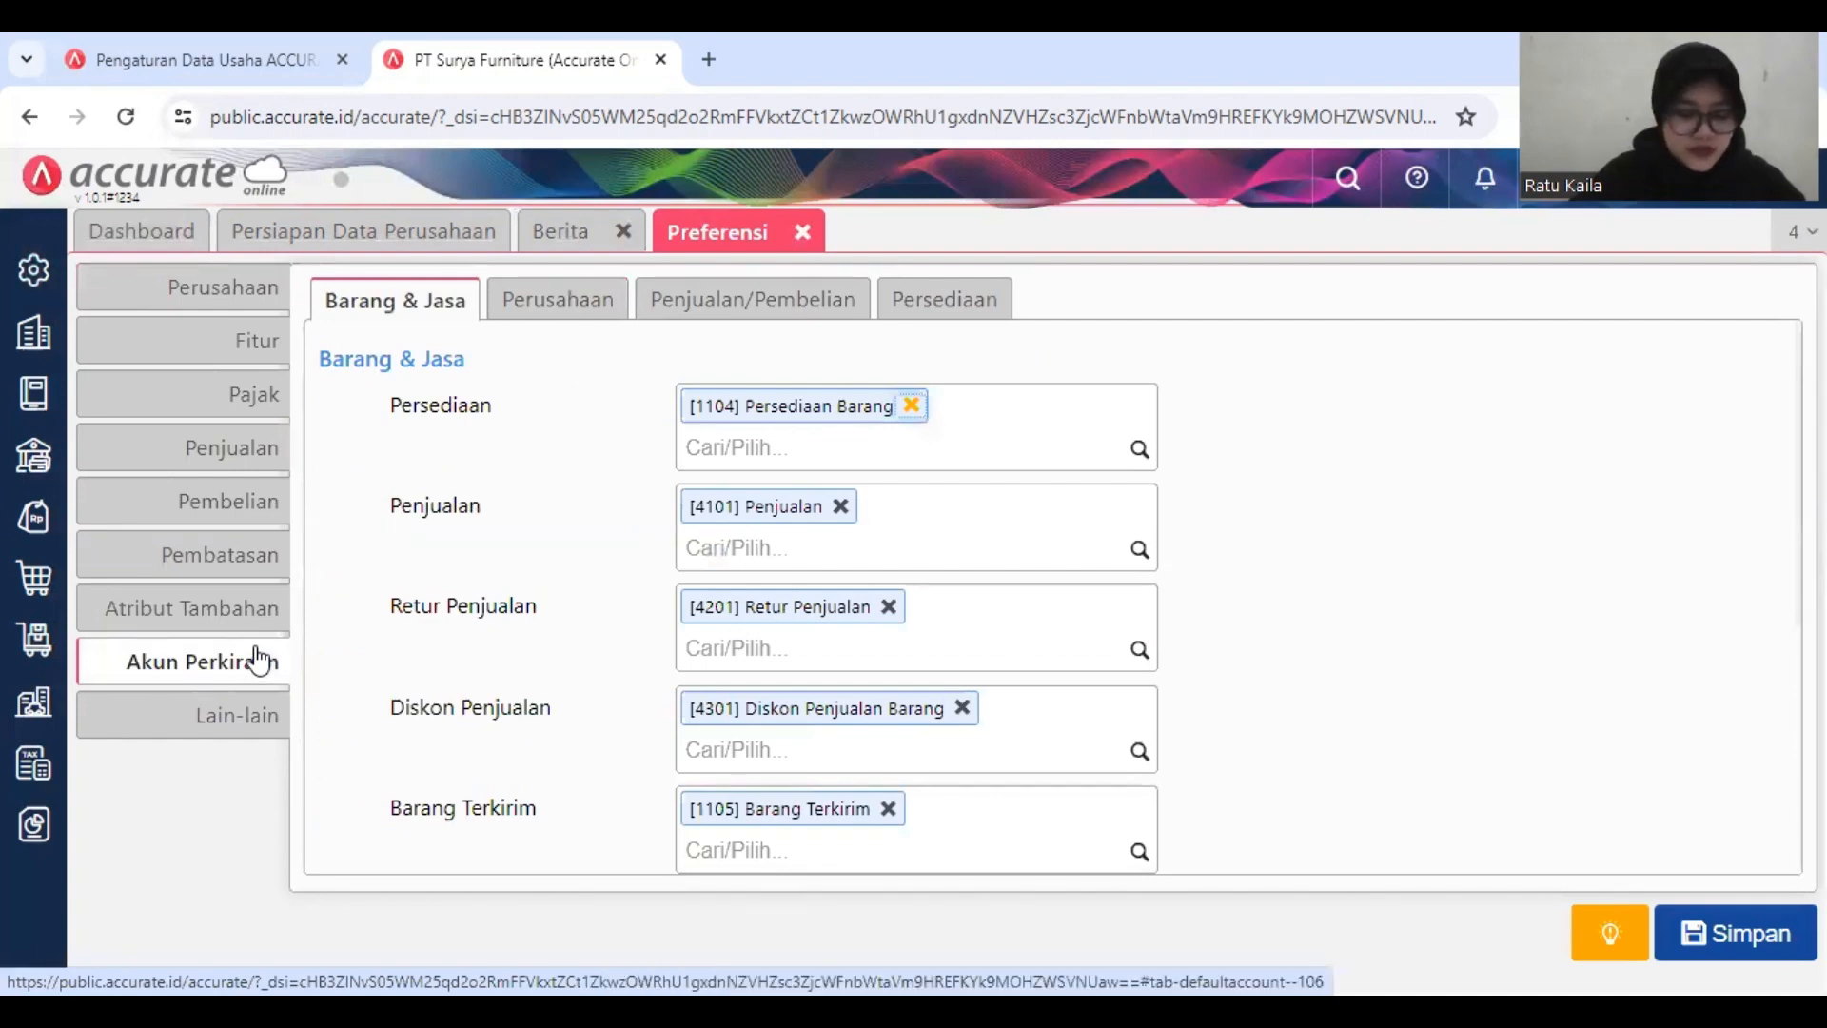
left_click(737, 309)
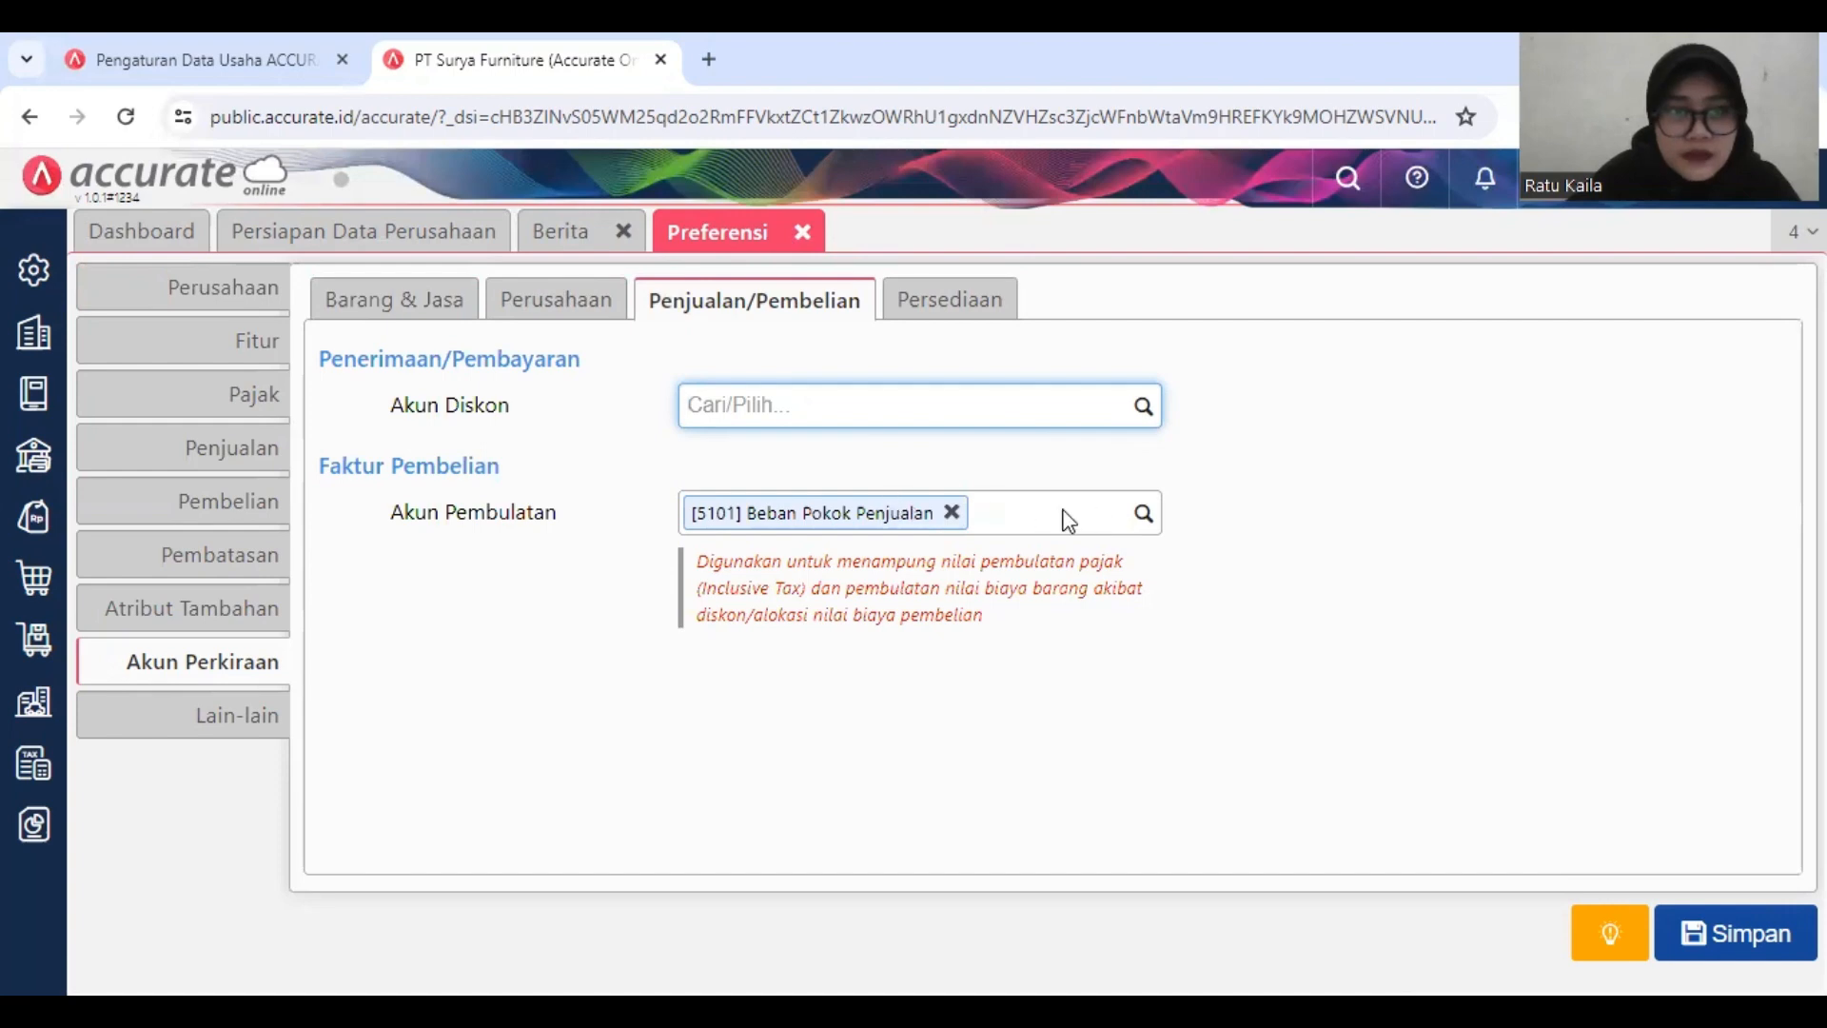
Step: Try to choose a default discount account (Akun Diskon) for receipts and payments, and close the preferences
left_click(1143, 515)
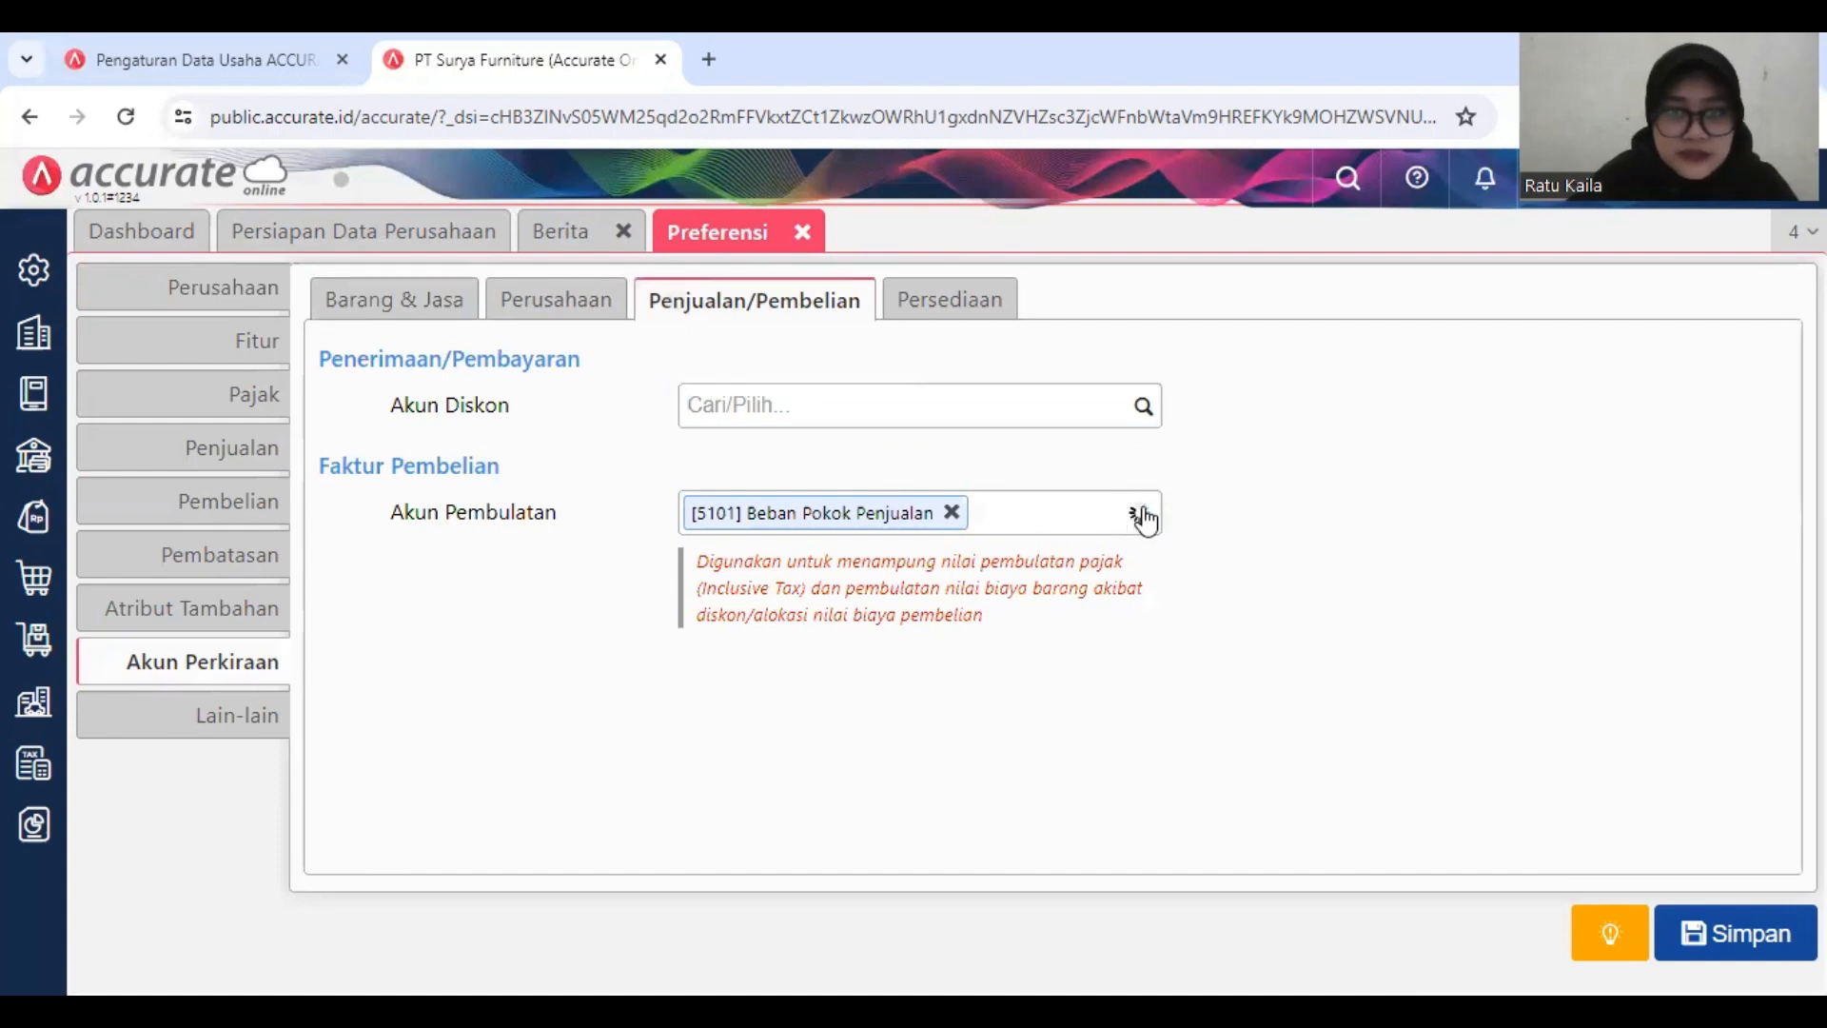
left_click(1155, 423)
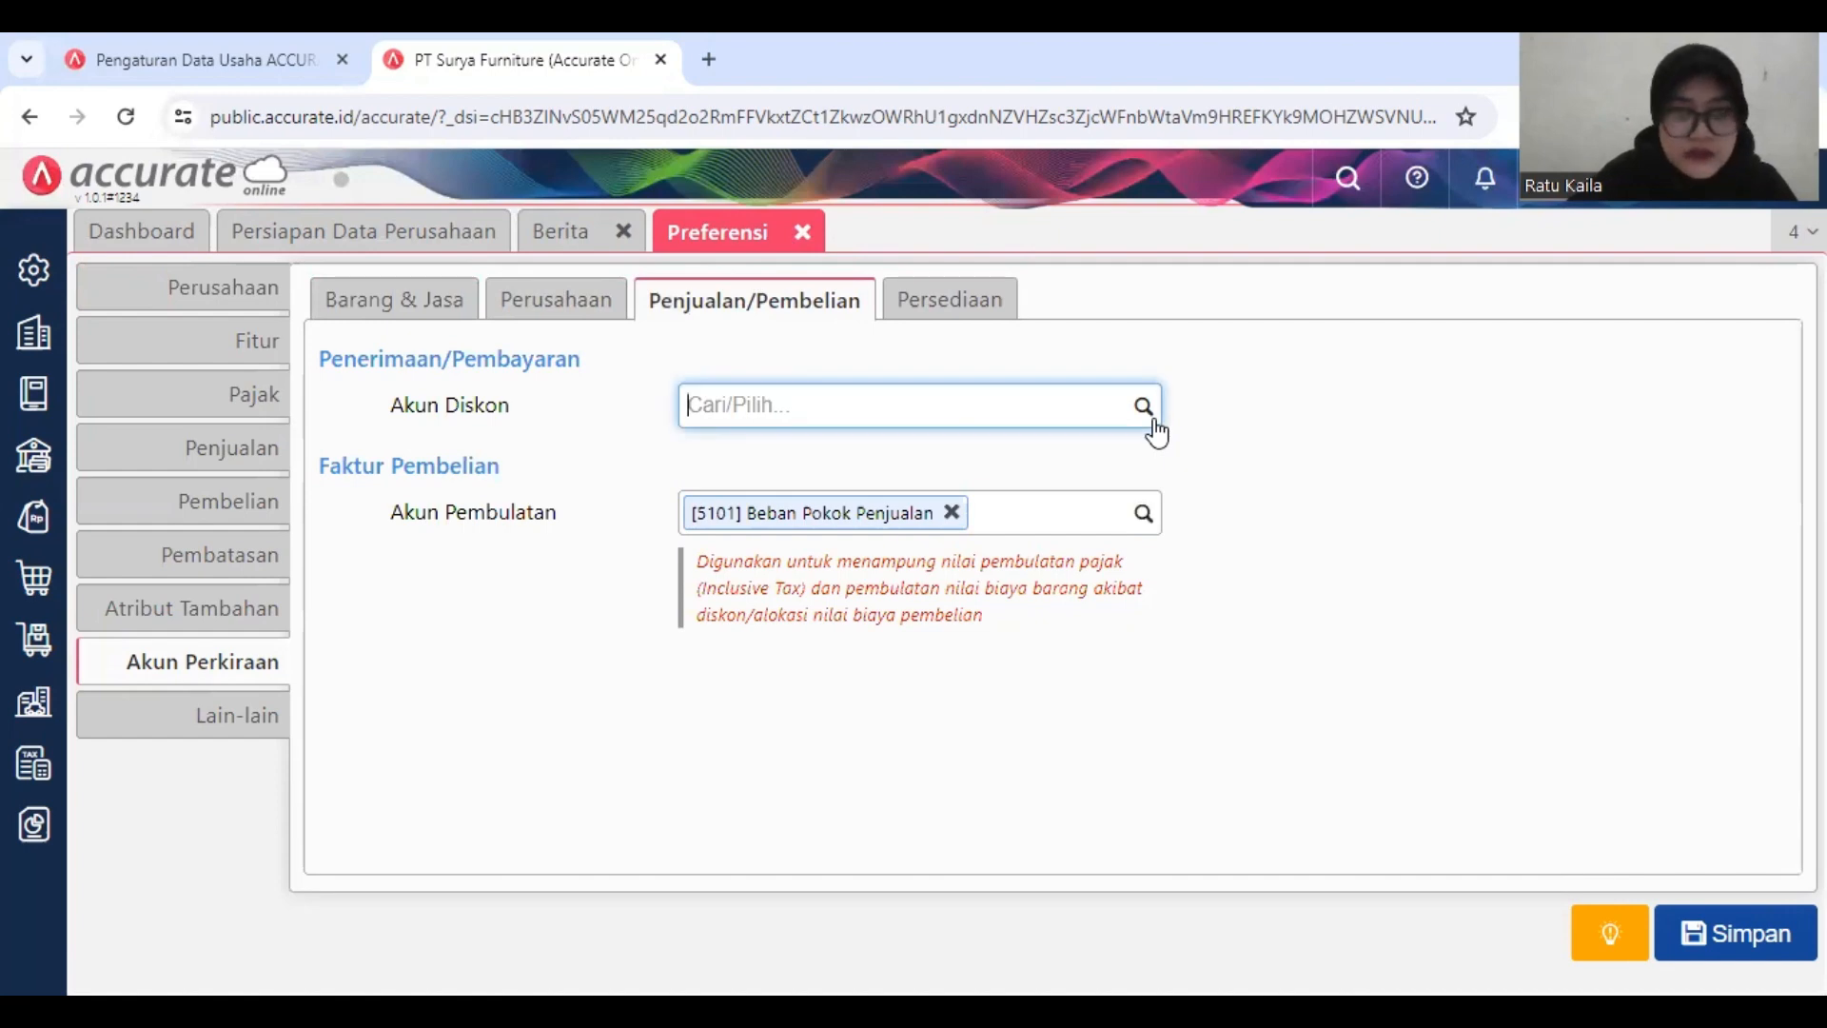
left_click(1140, 411)
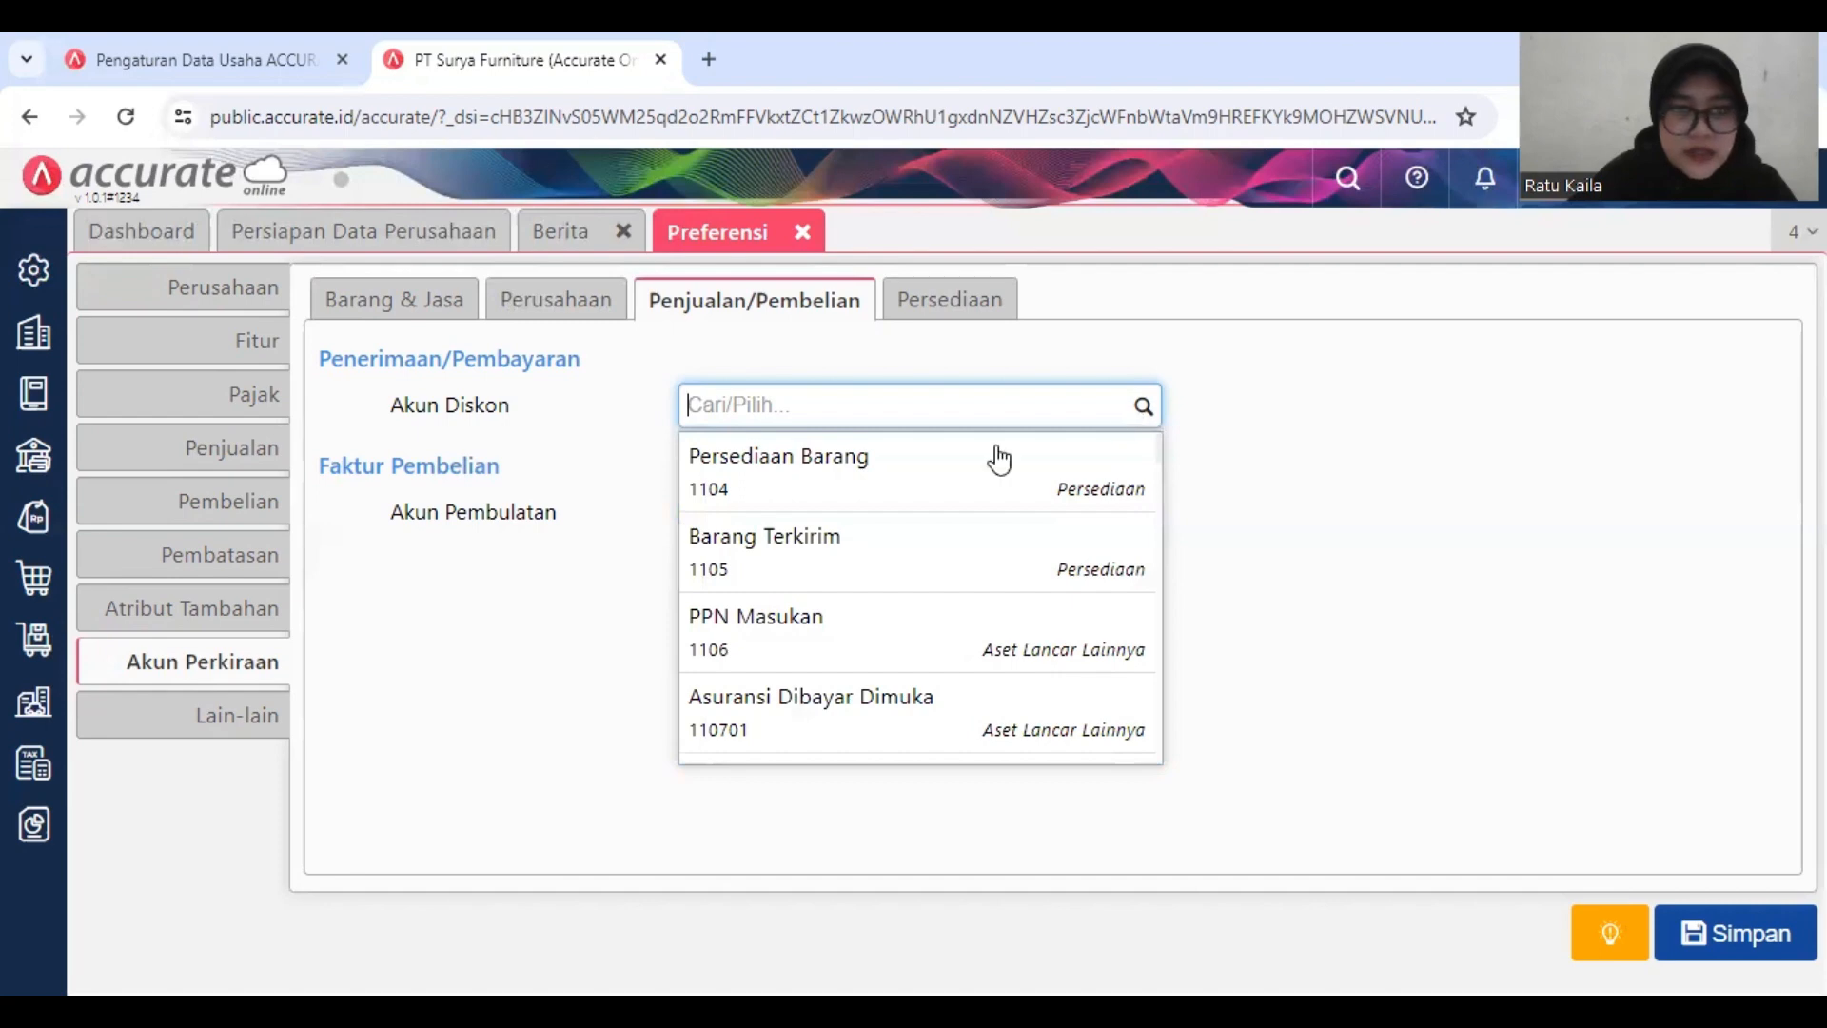
type("K")
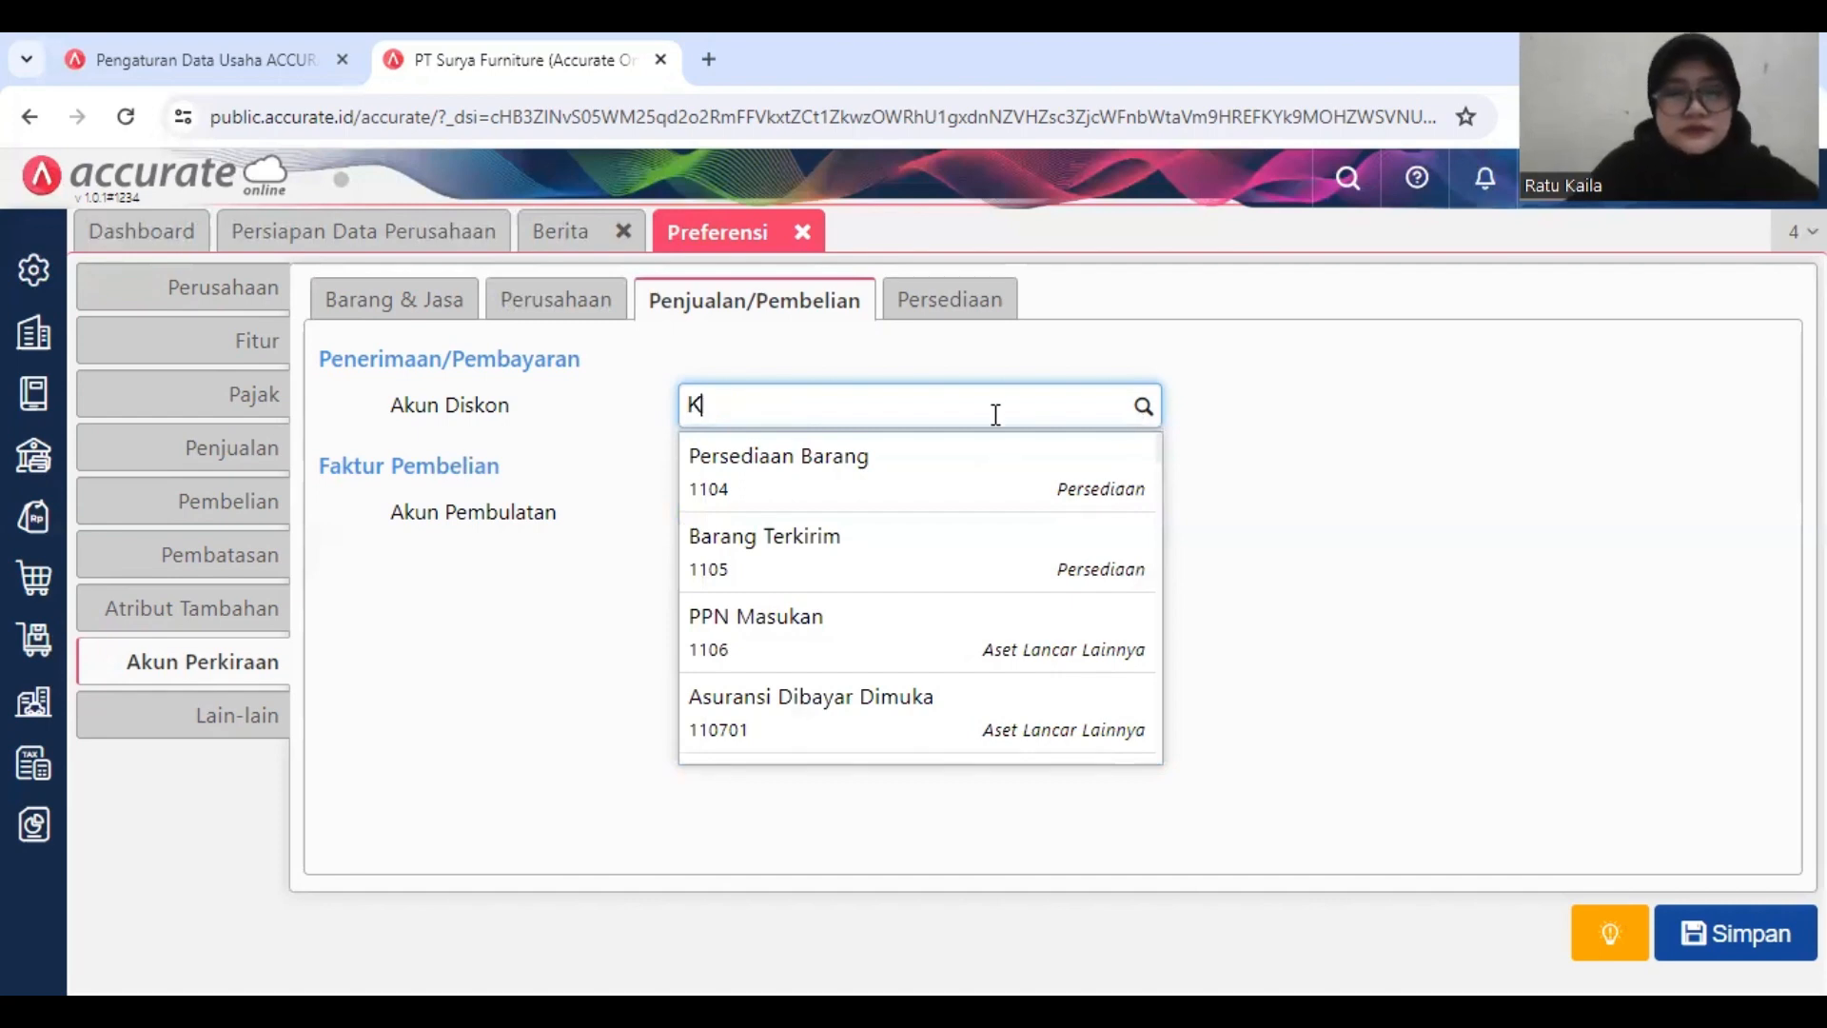
type("E")
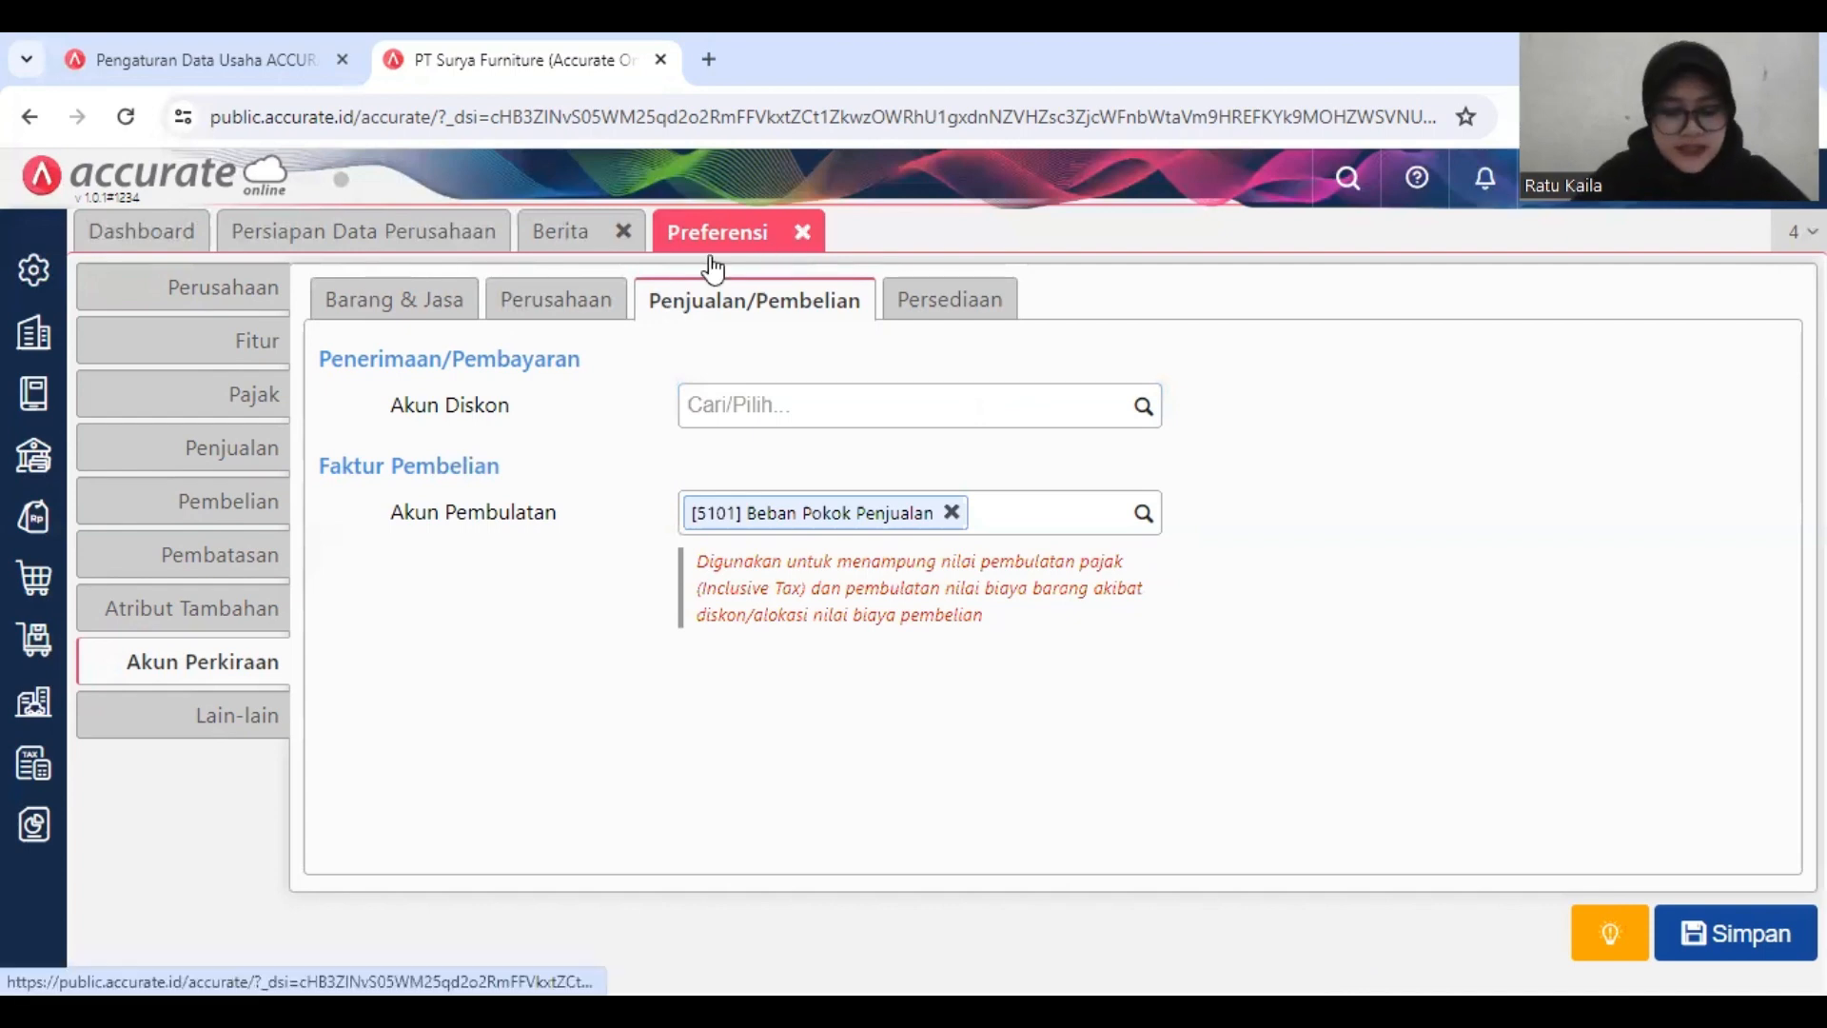
left_click(802, 231)
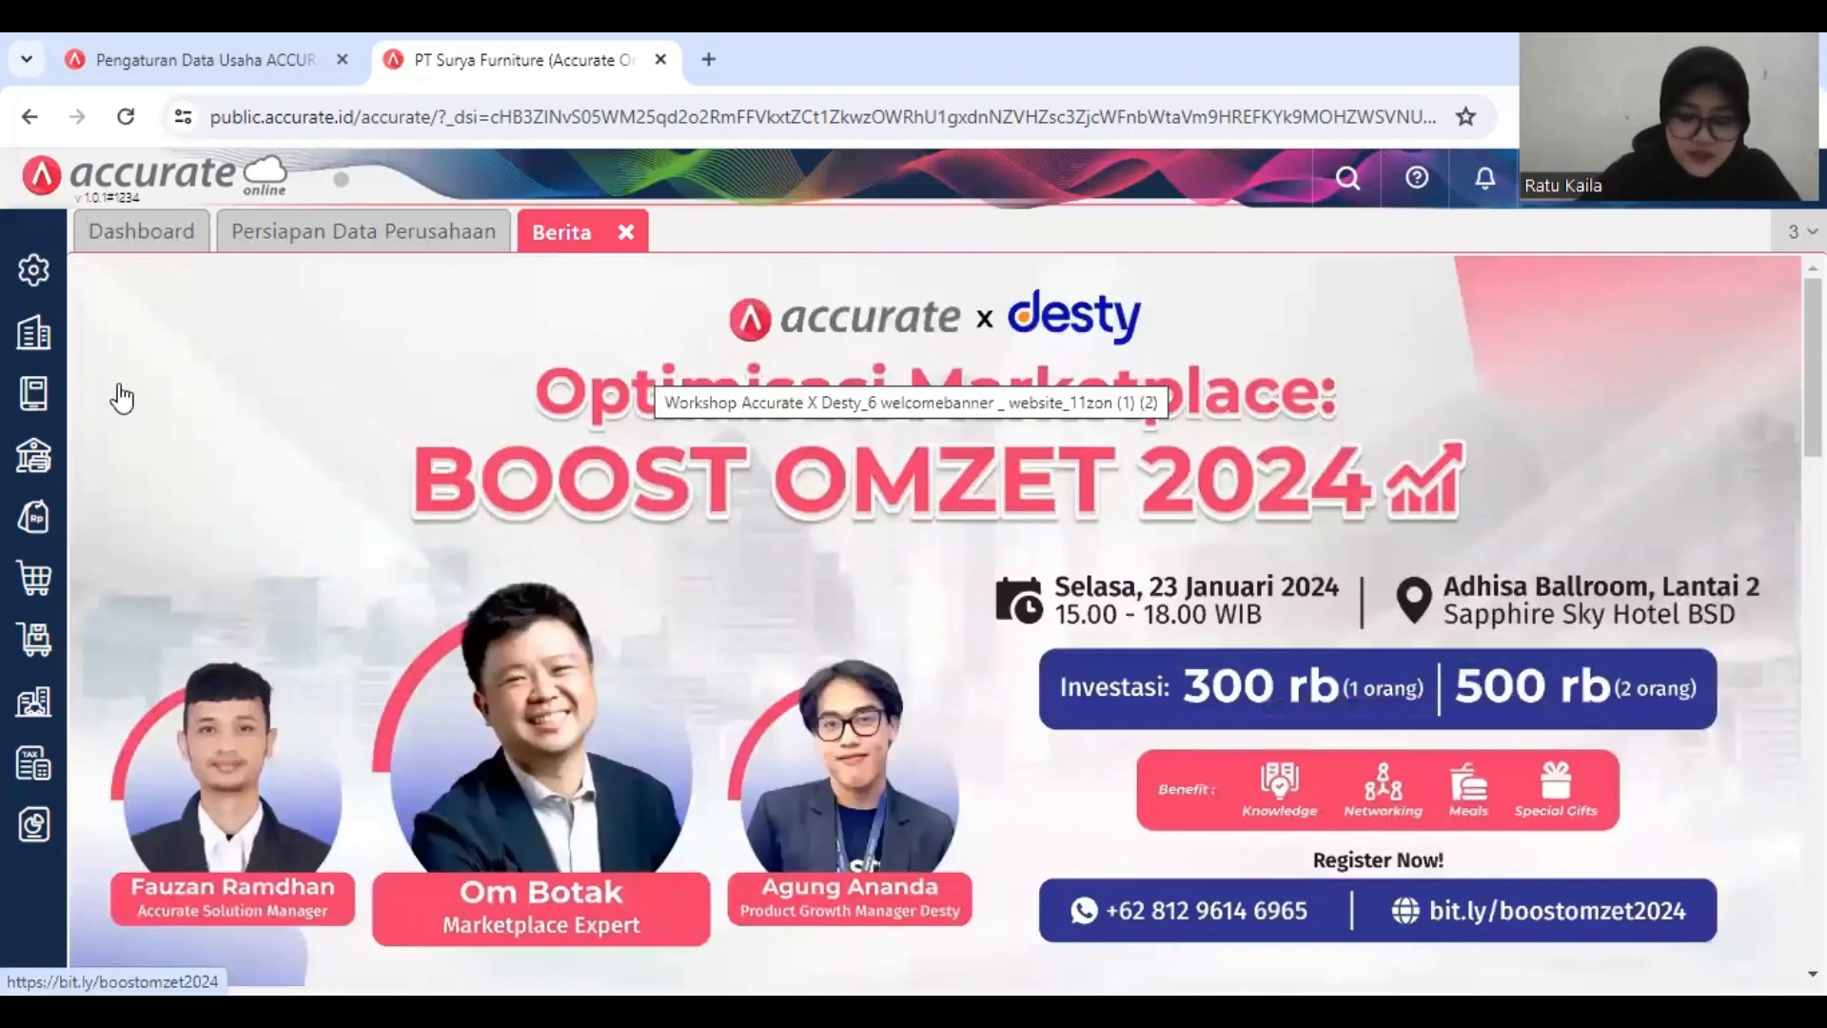
Step: Start a new ledger account (Akun Perkiraan) of type Kas & Bank with account code 110703
left_click(21, 400)
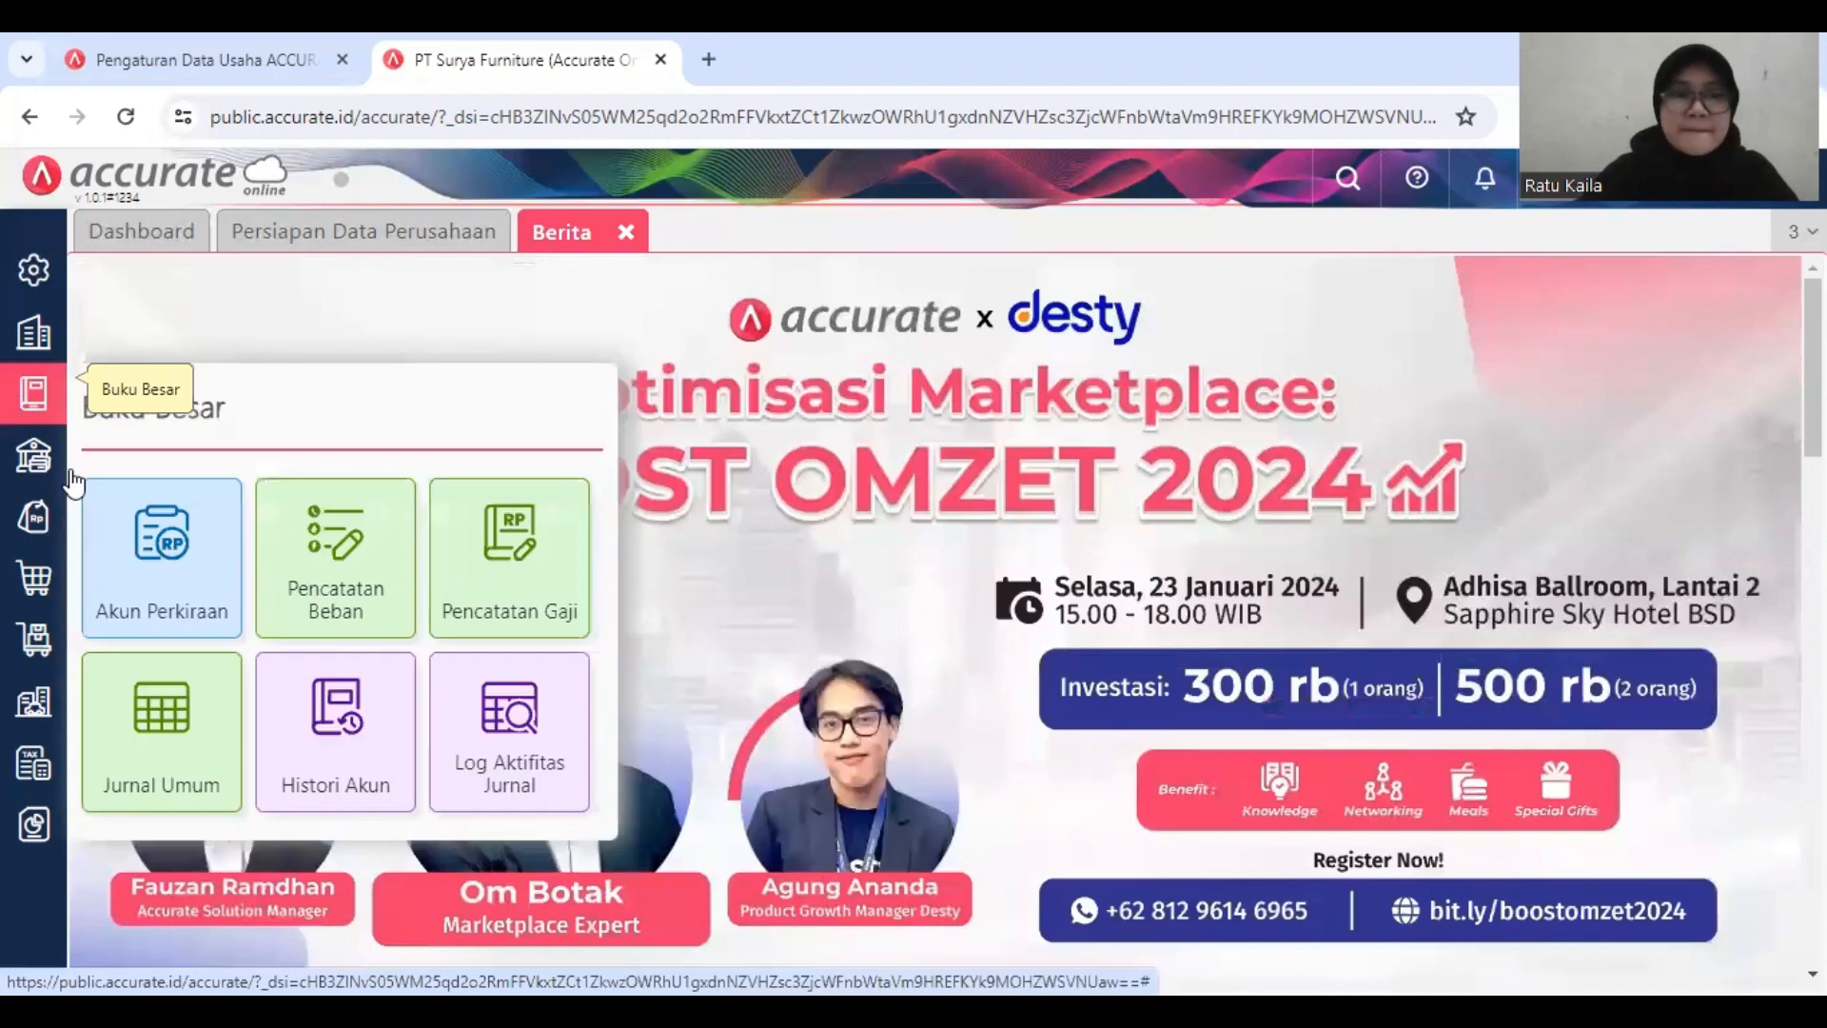
left_click(140, 582)
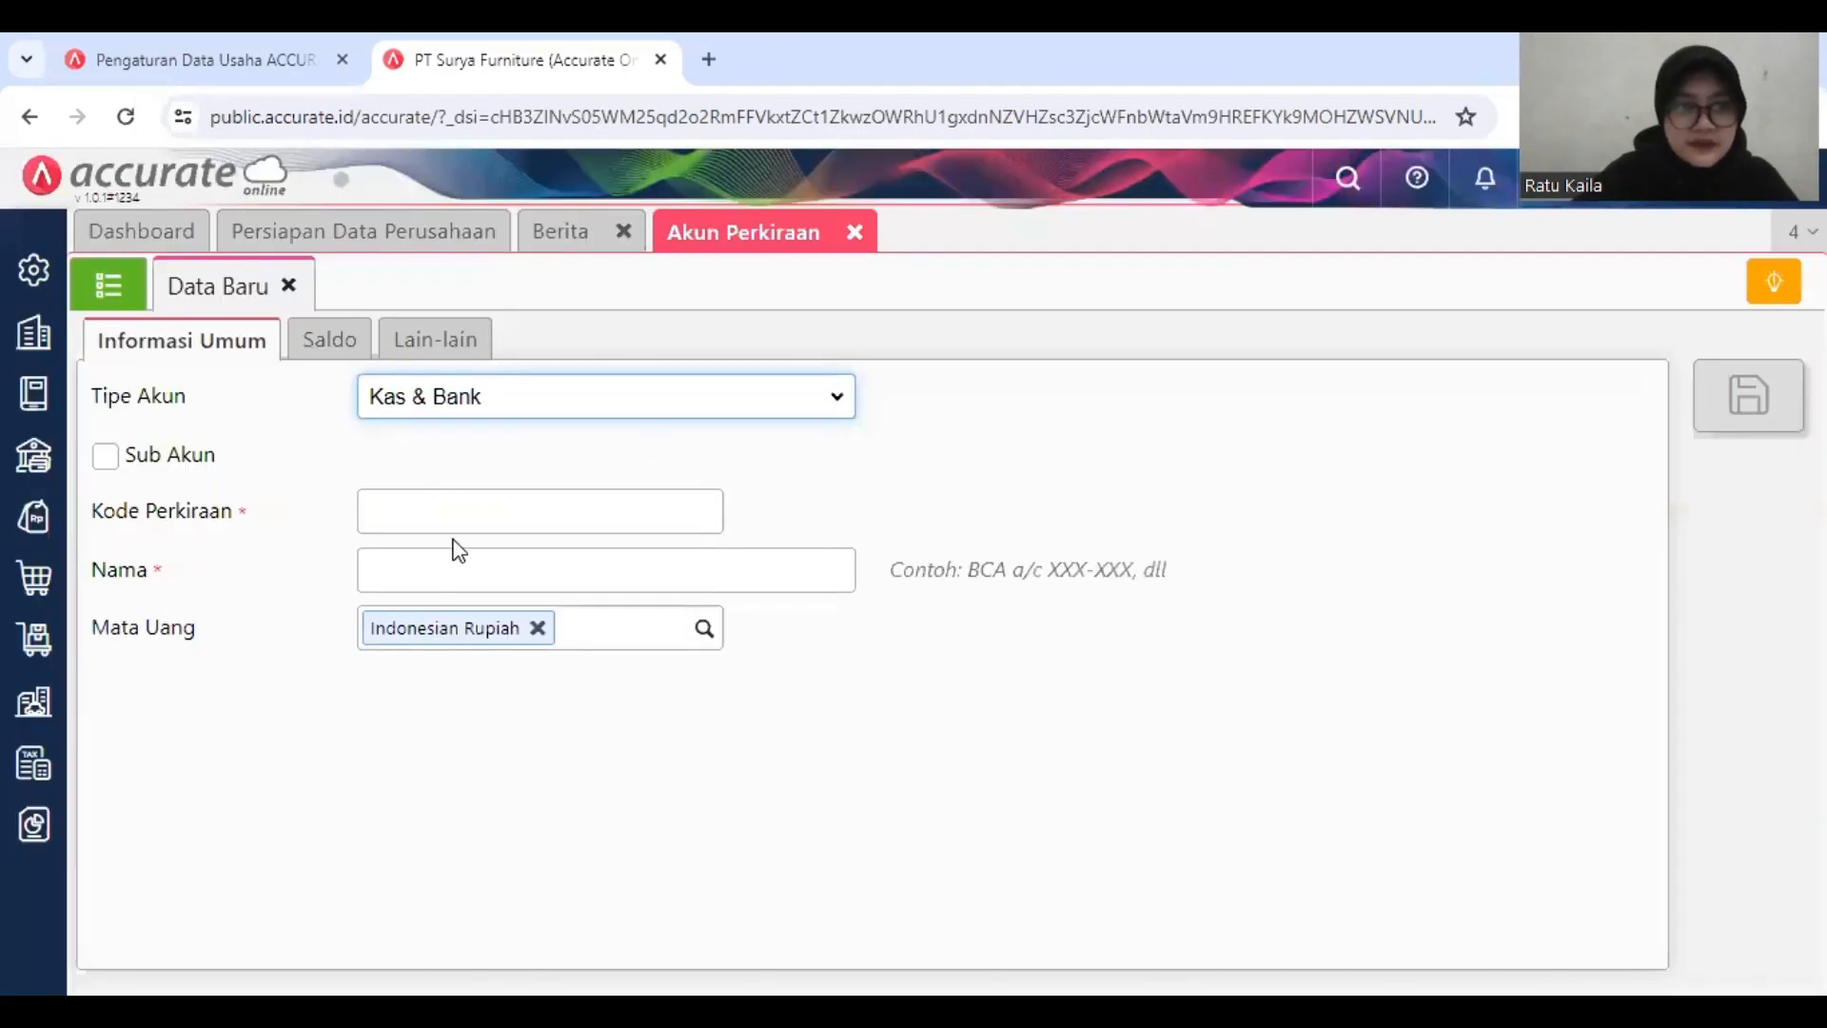
left_click(495, 515)
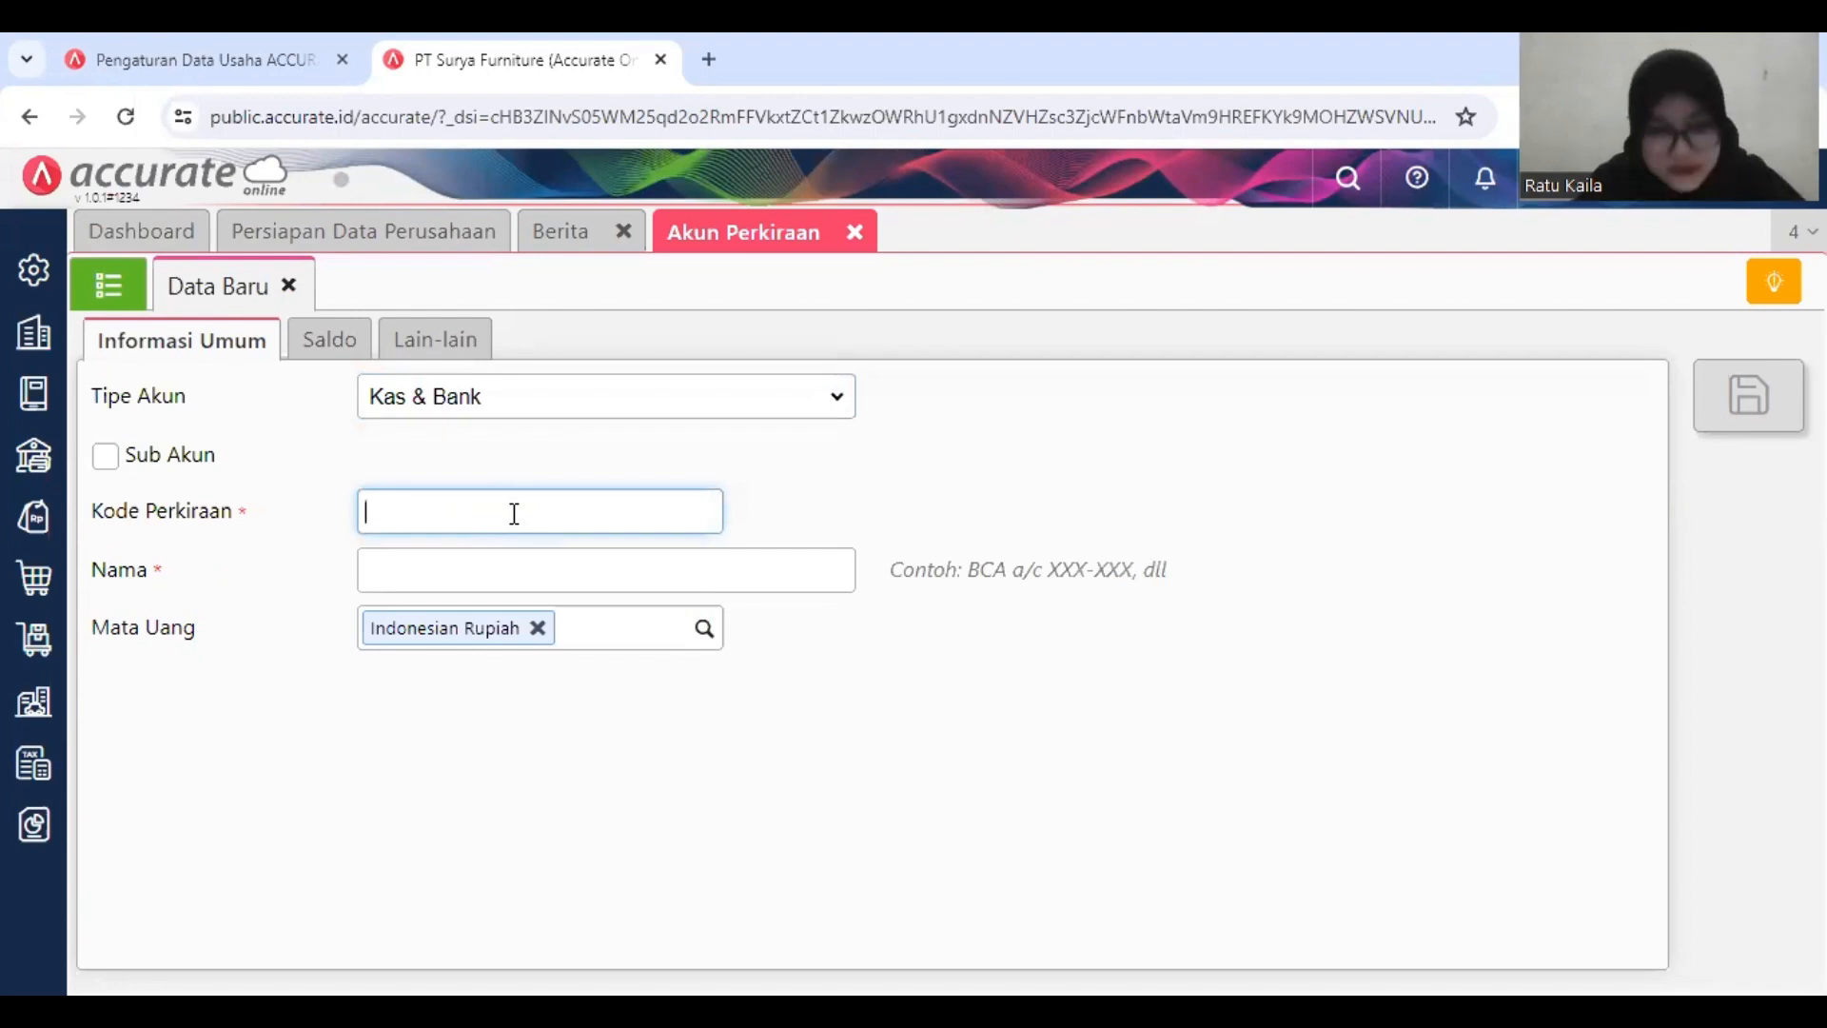
type("11")
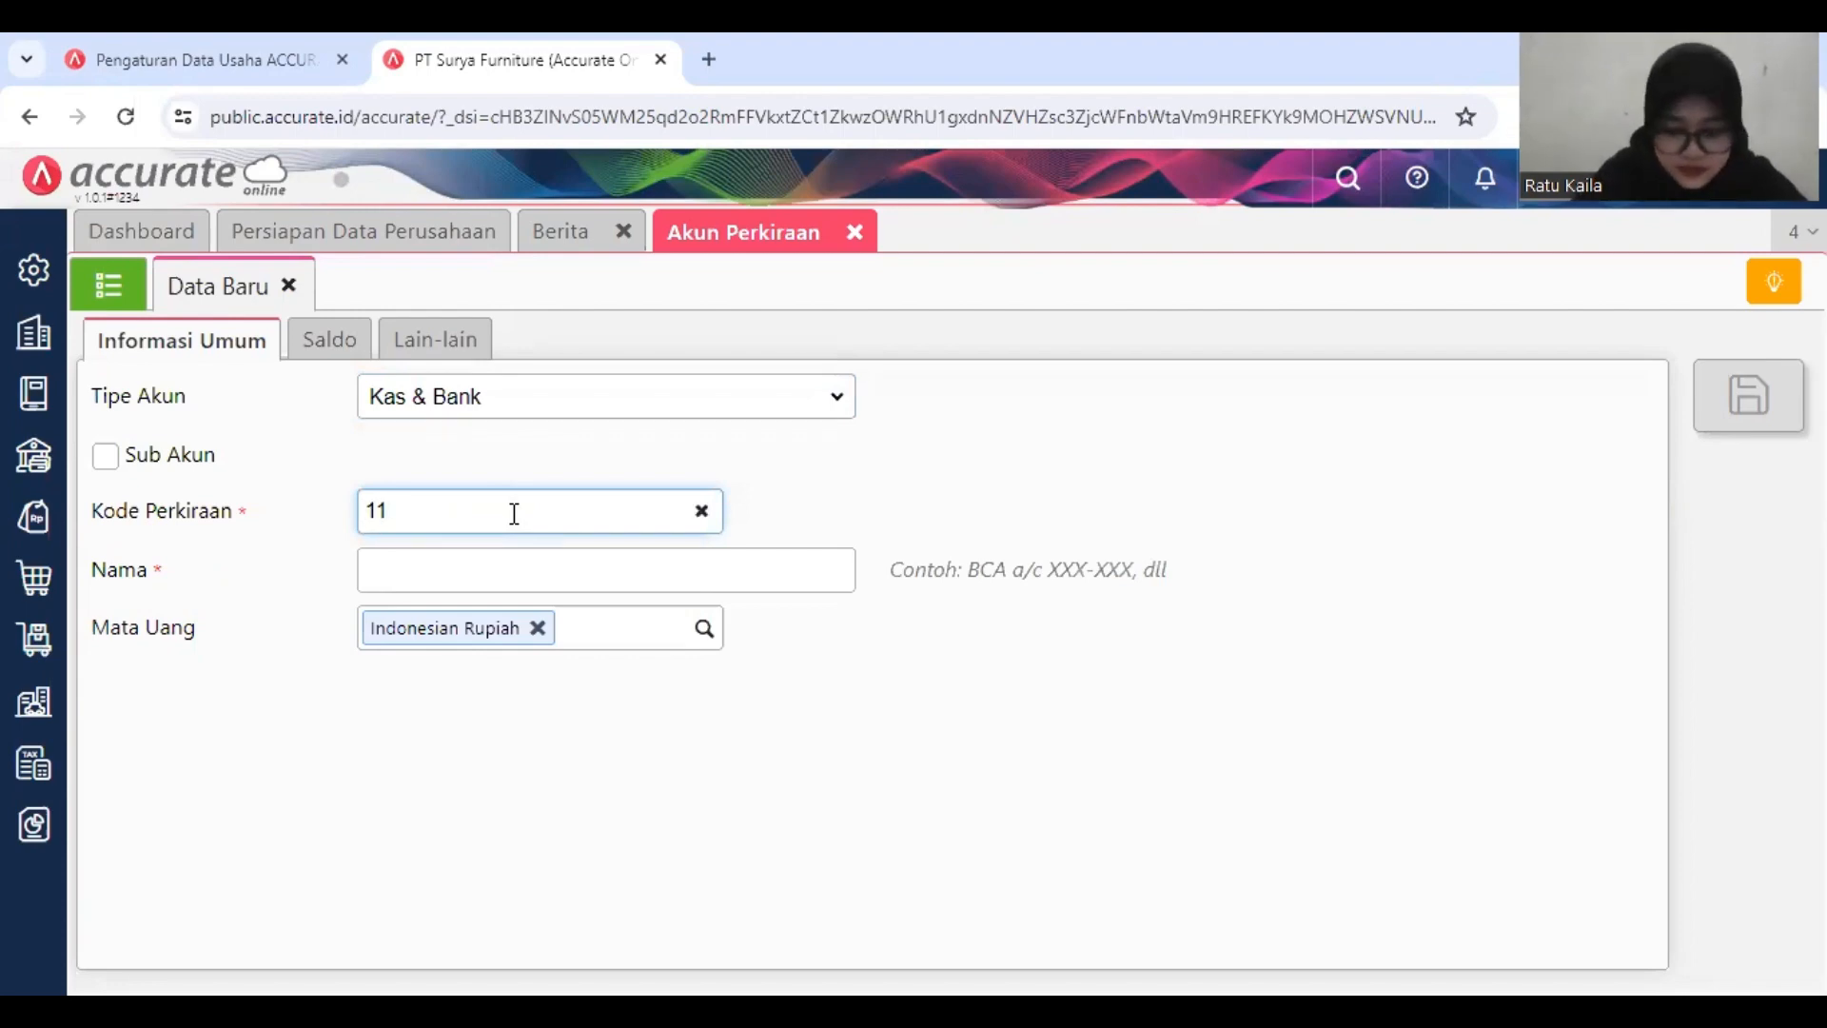
type("0703")
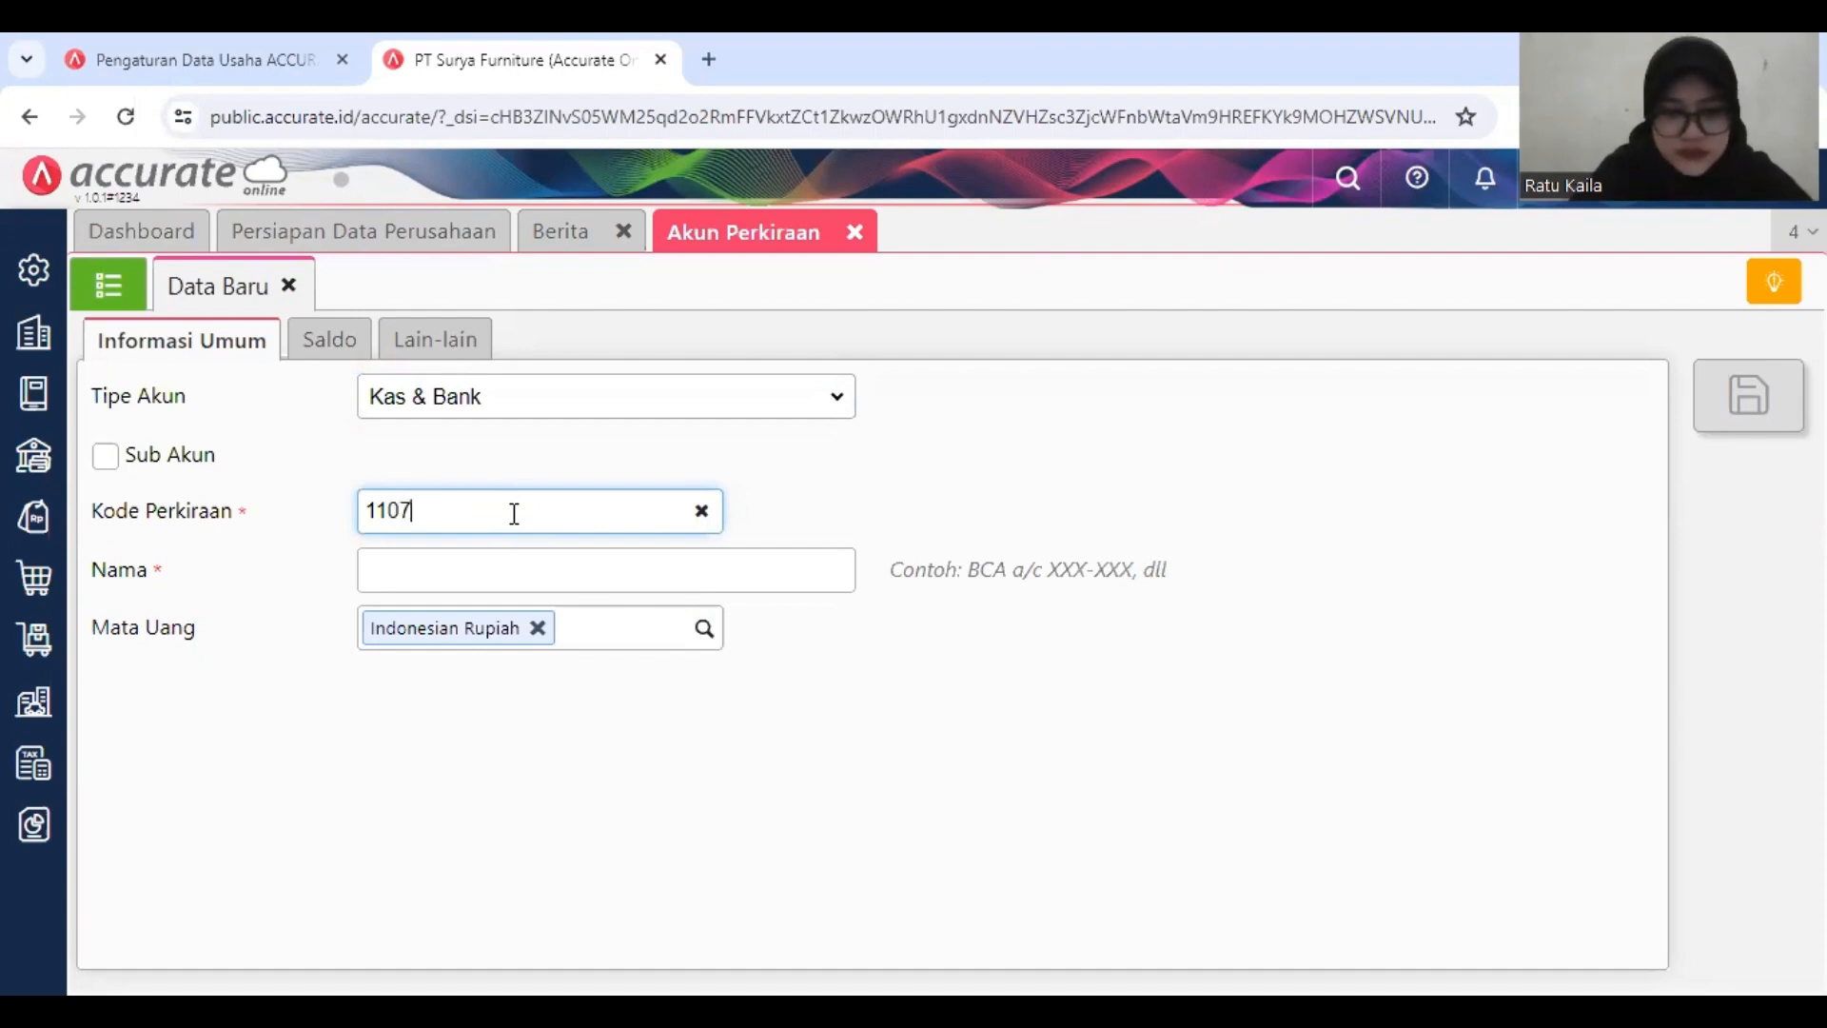
Step: Name the new ledger account Kelebihan Pembayaran
left_click(585, 581)
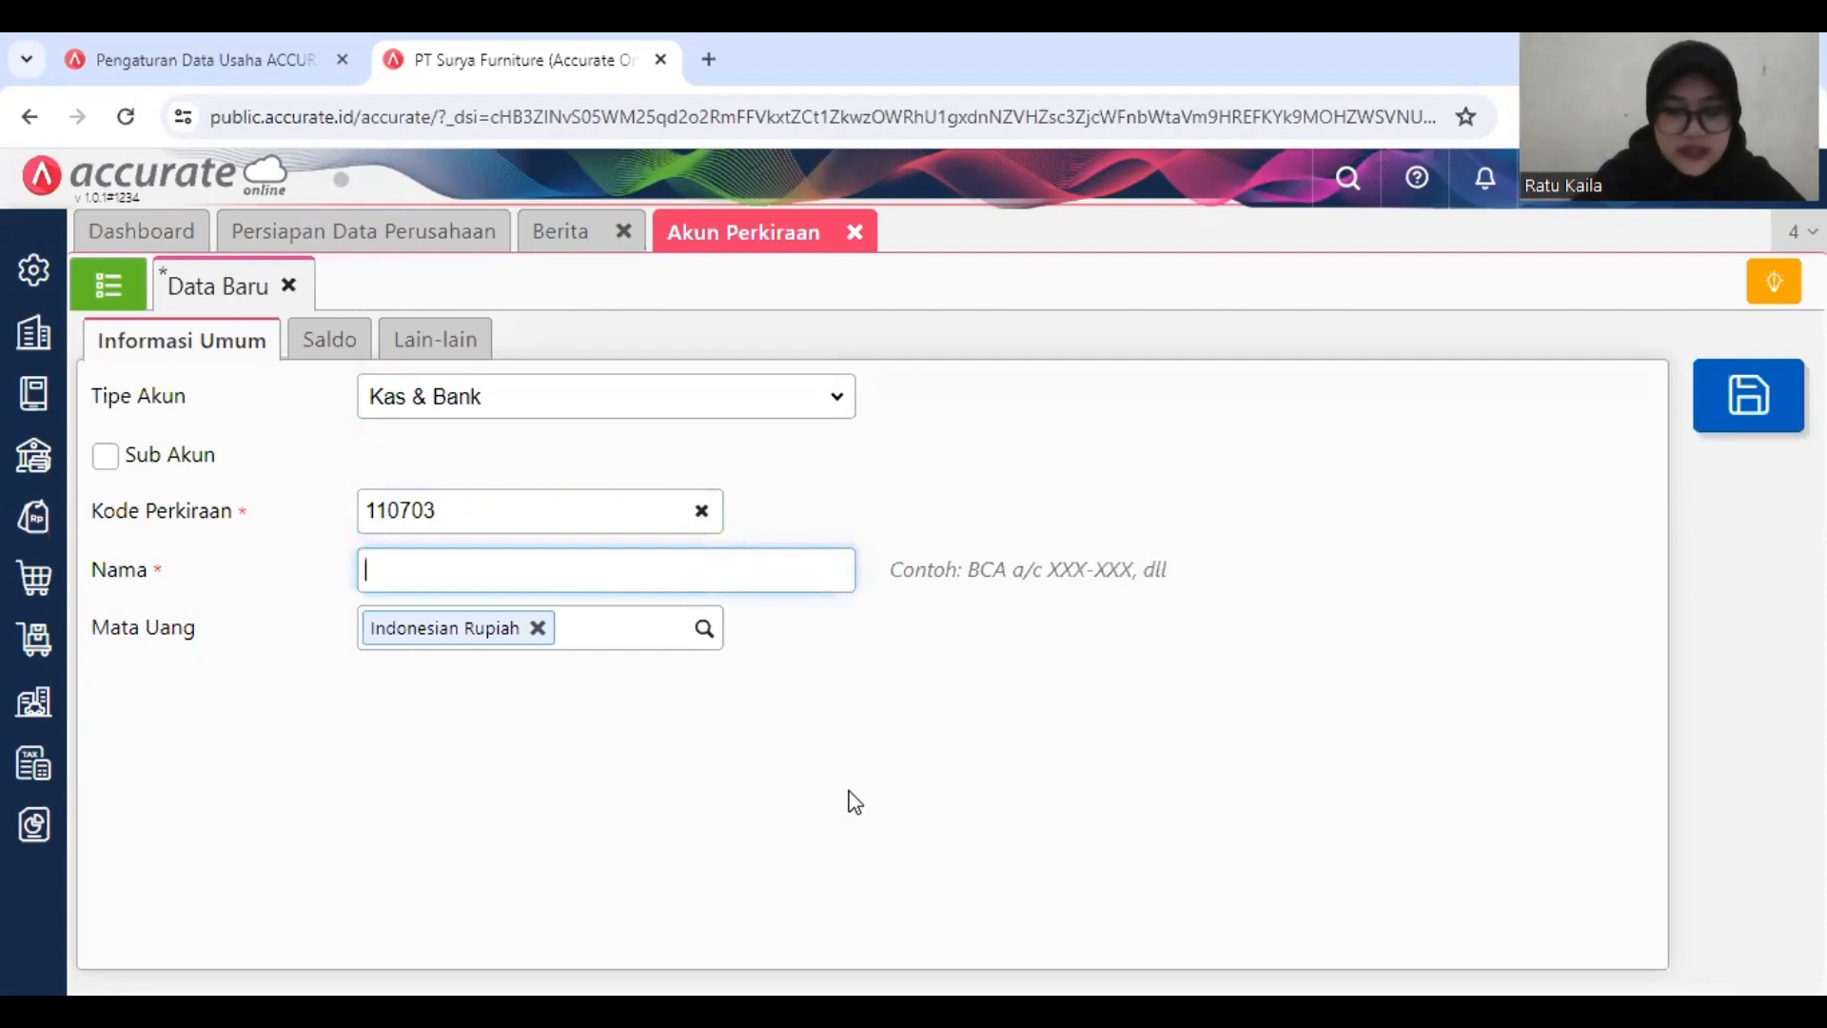
type("Ke")
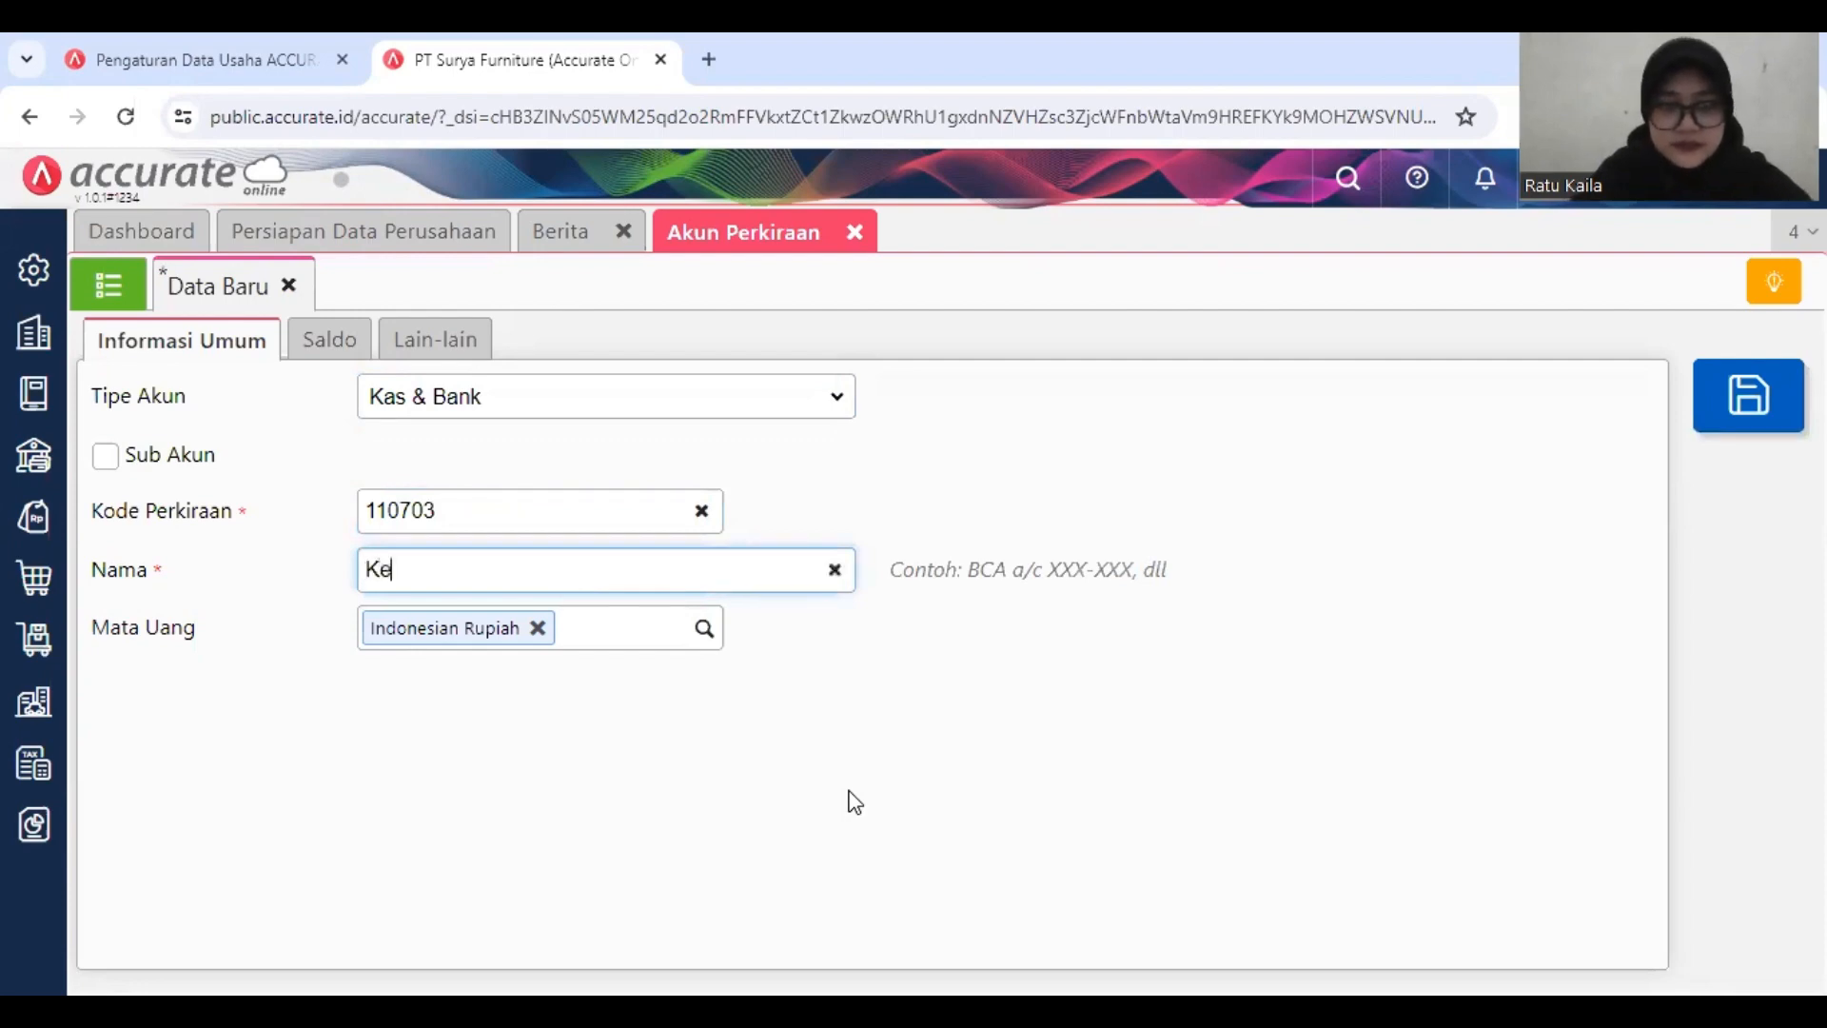
type("leb")
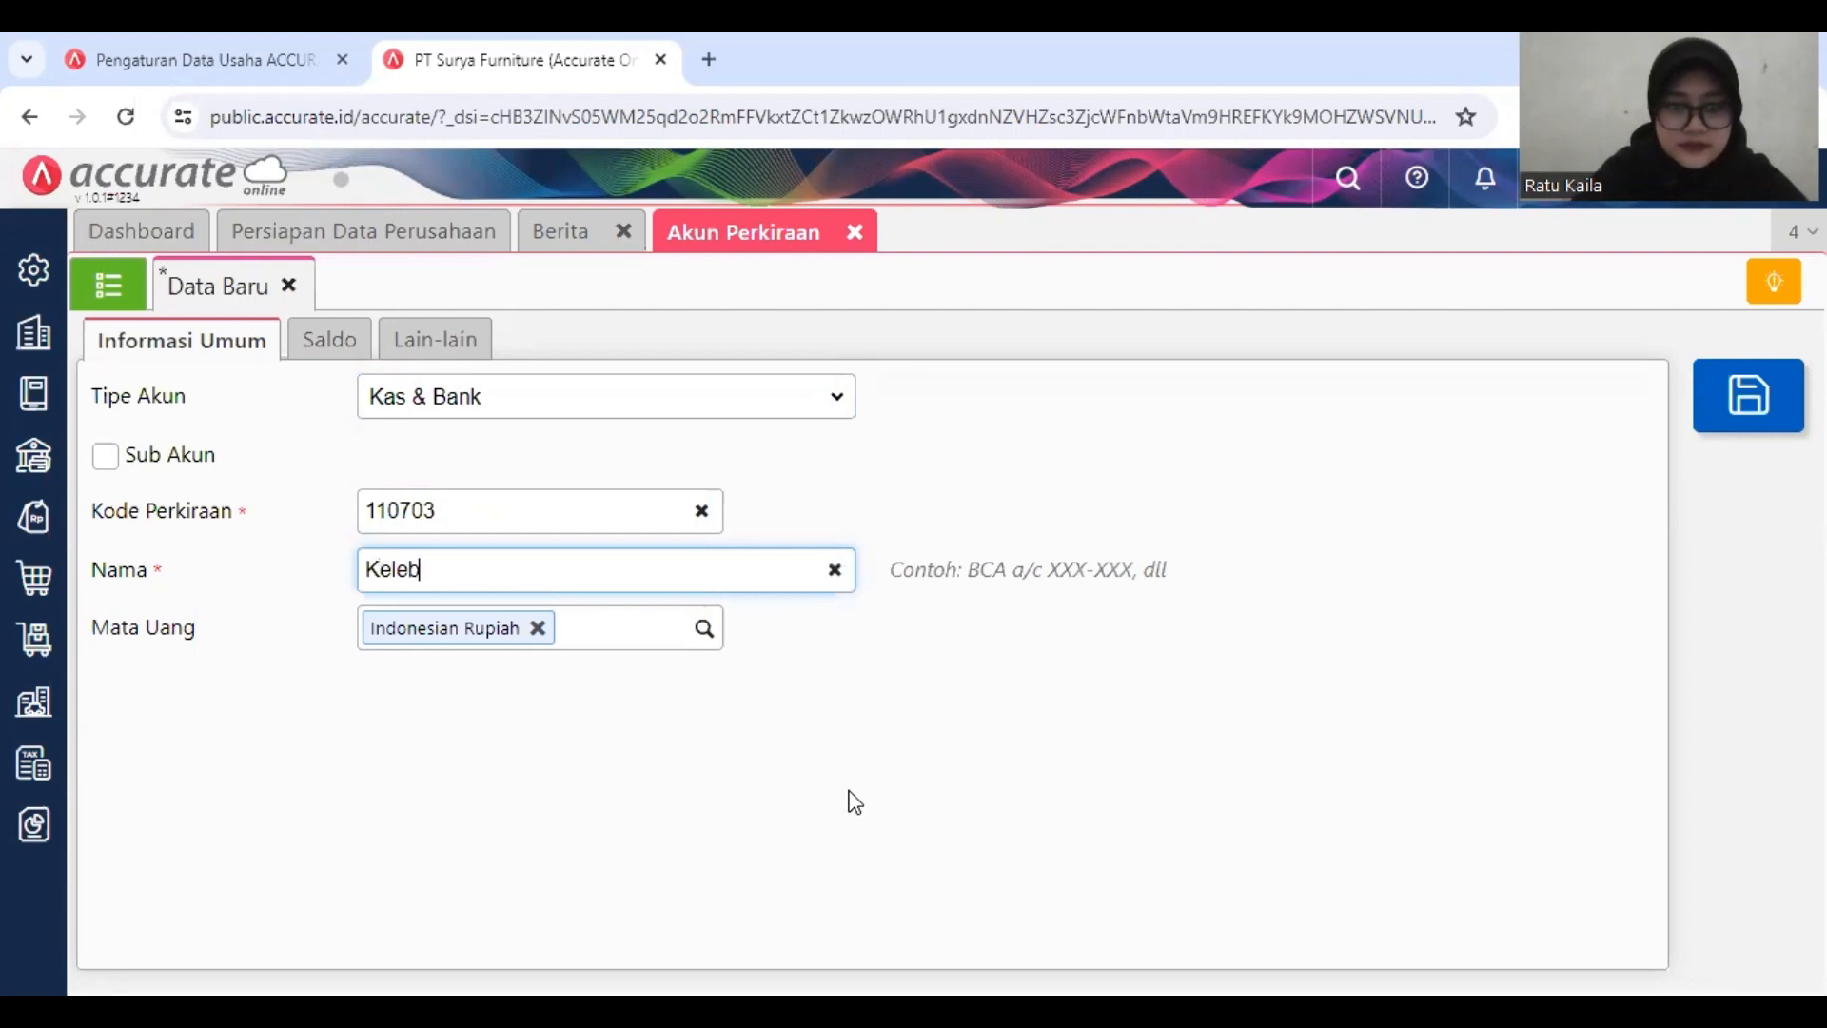
type("ihan Pembayara")
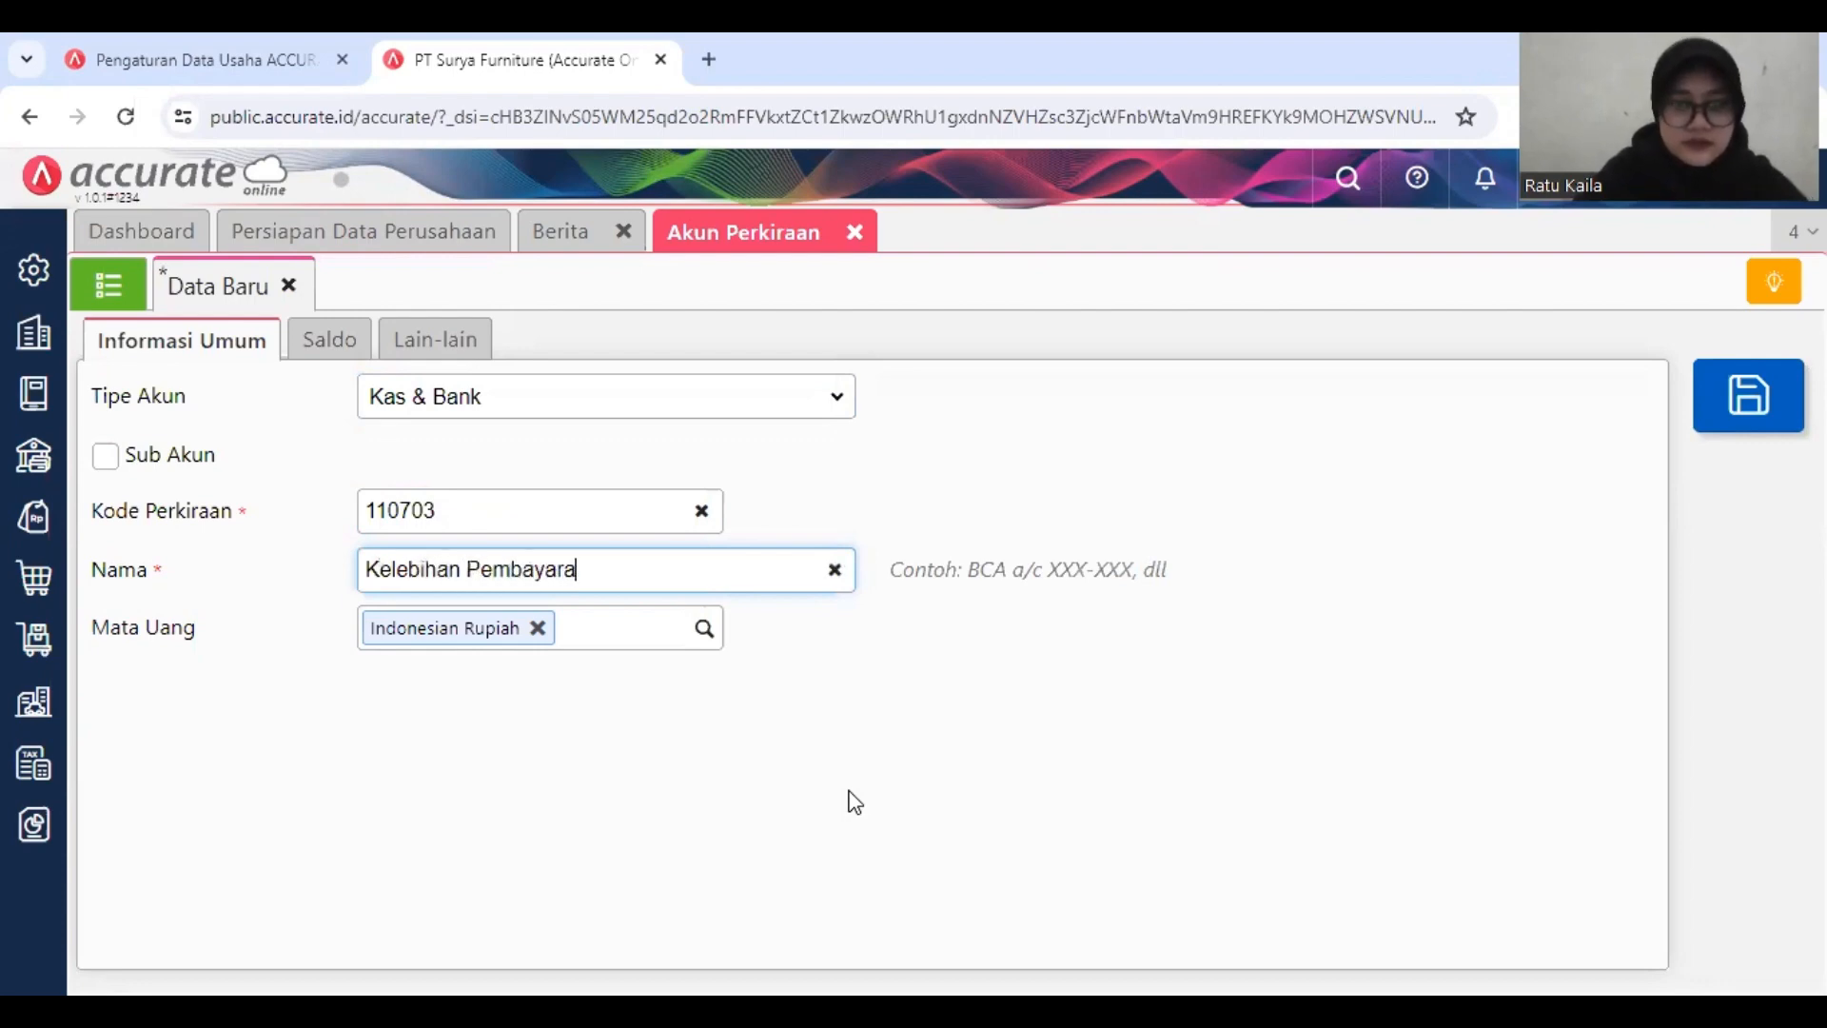
type("n")
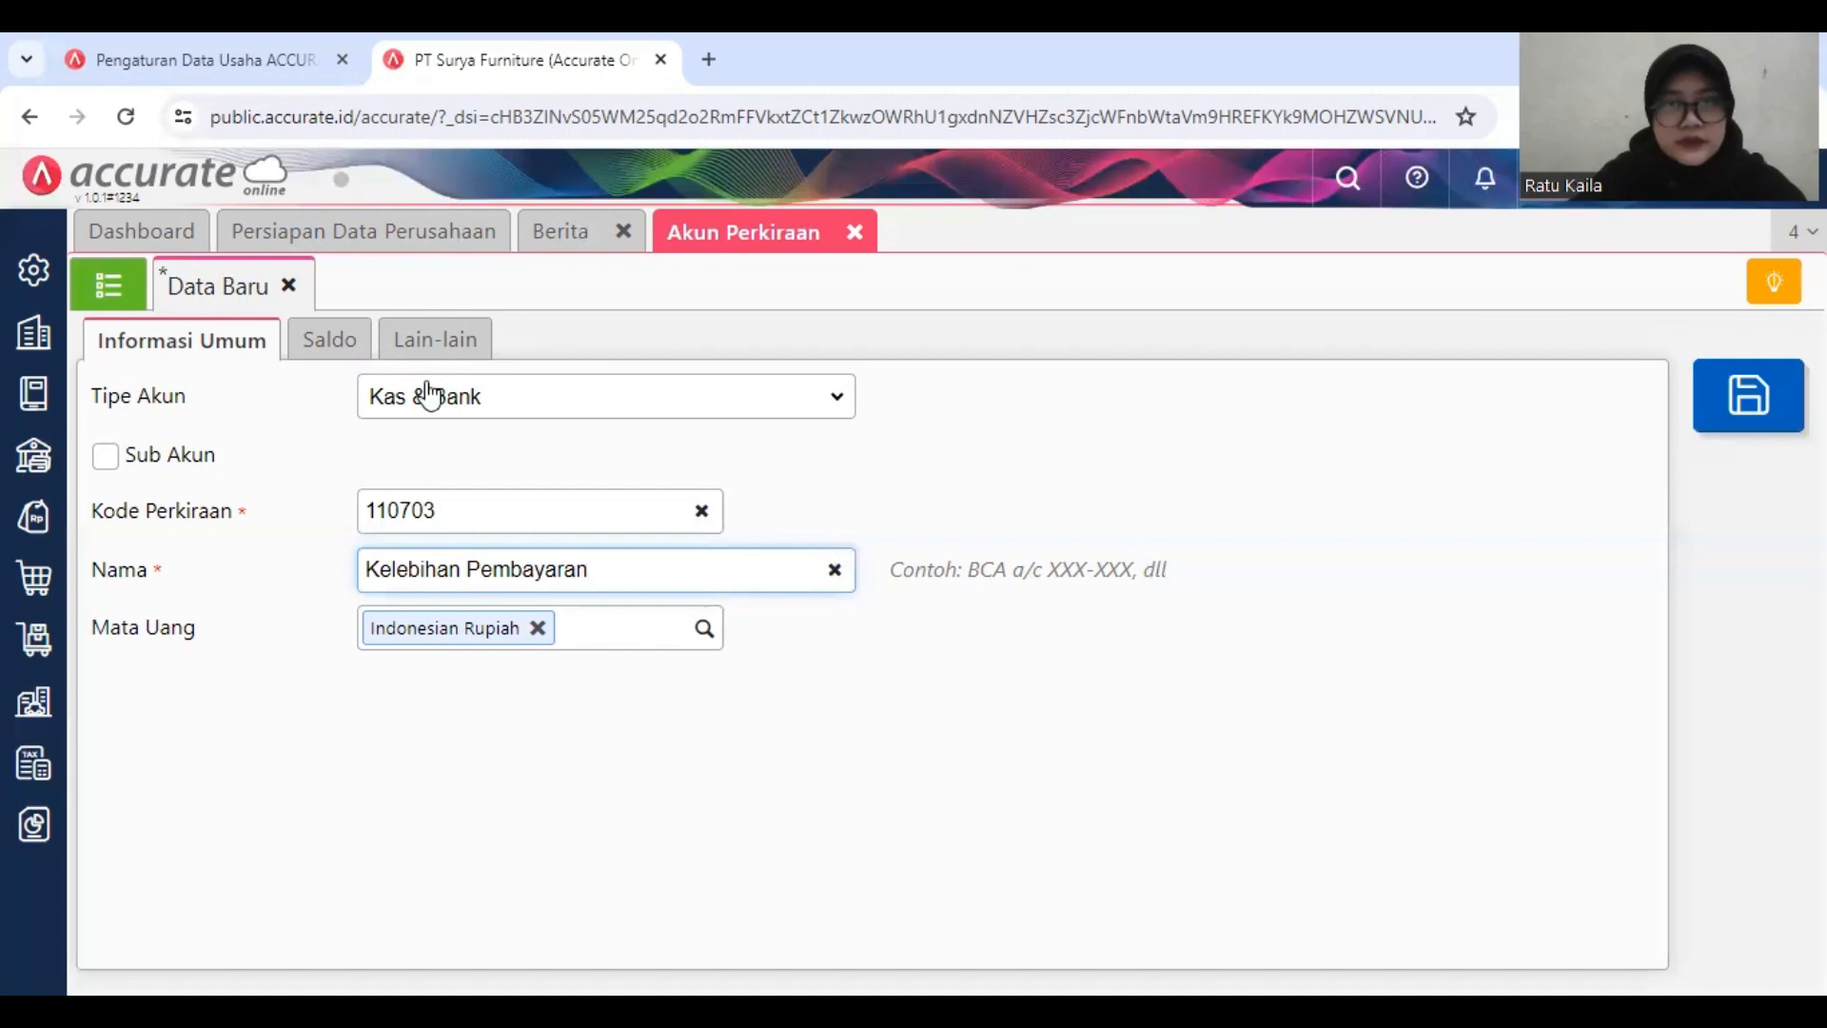
Step: Mark Kelebihan Pembayaran as a sub-account (Sub Akun) and search for its parent account with "as"
left_click(354, 347)
left_click(154, 458)
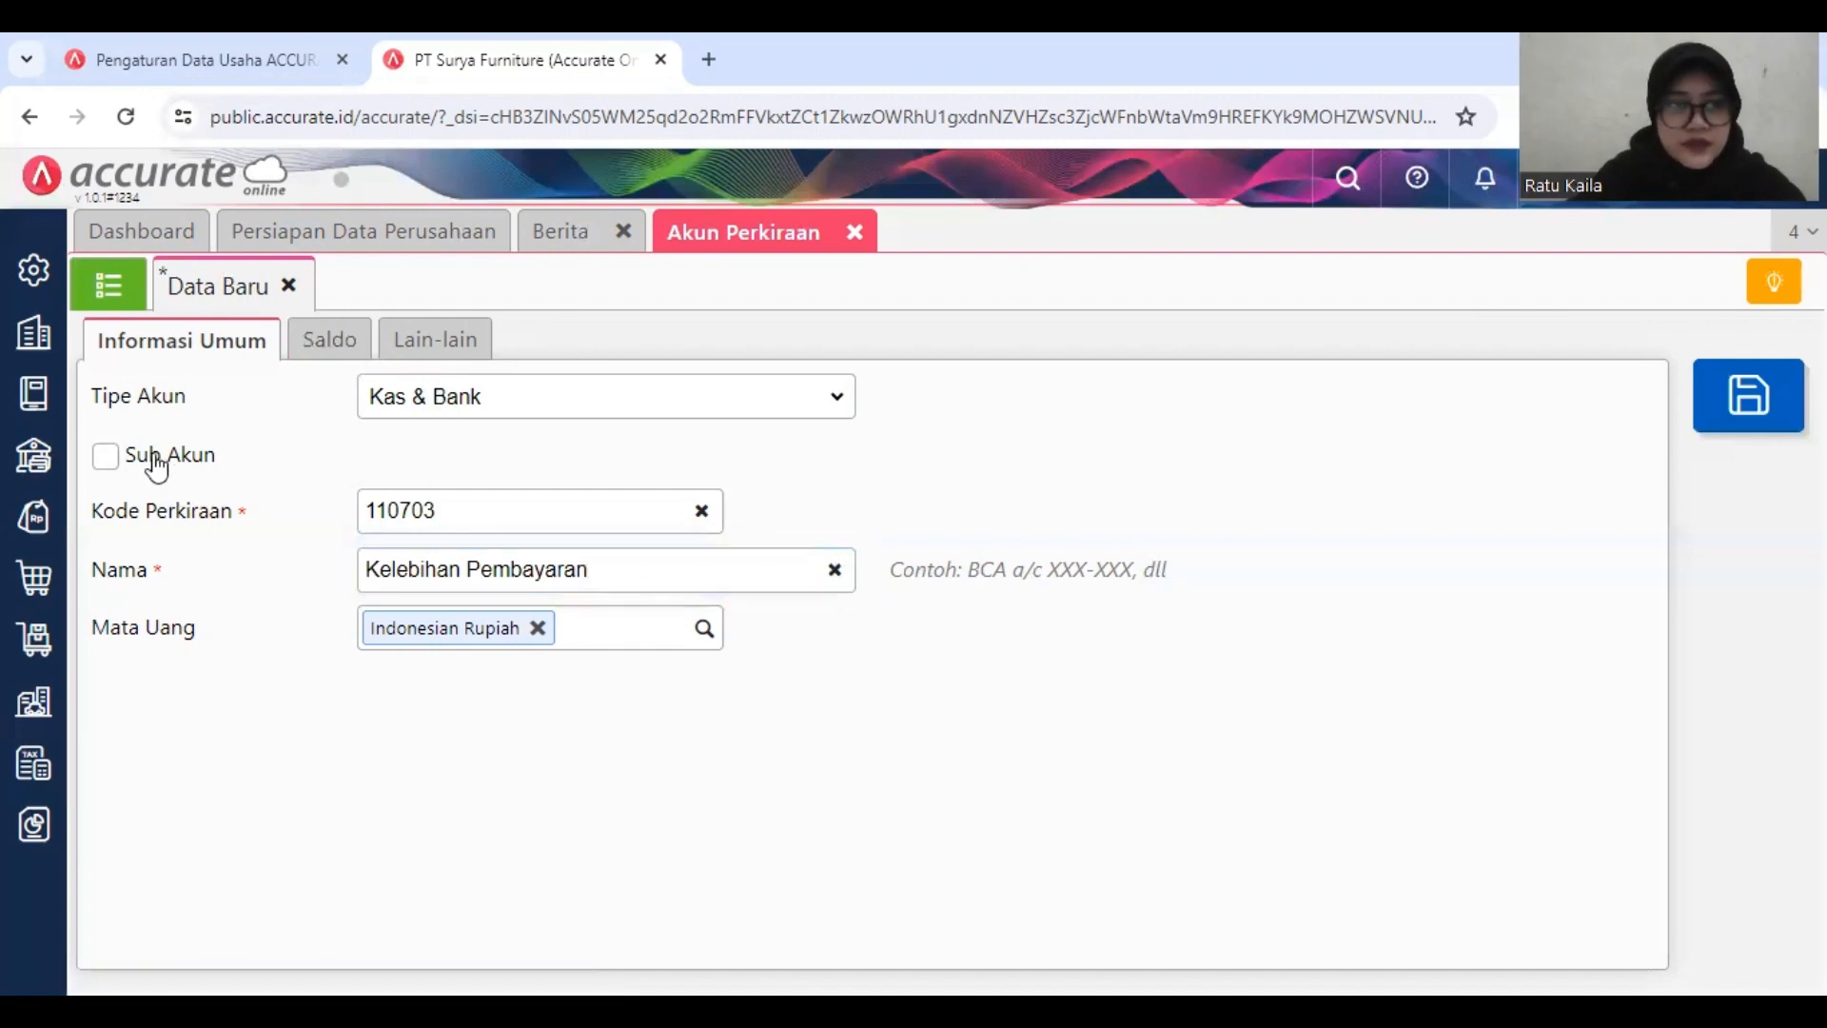
left_click(107, 459)
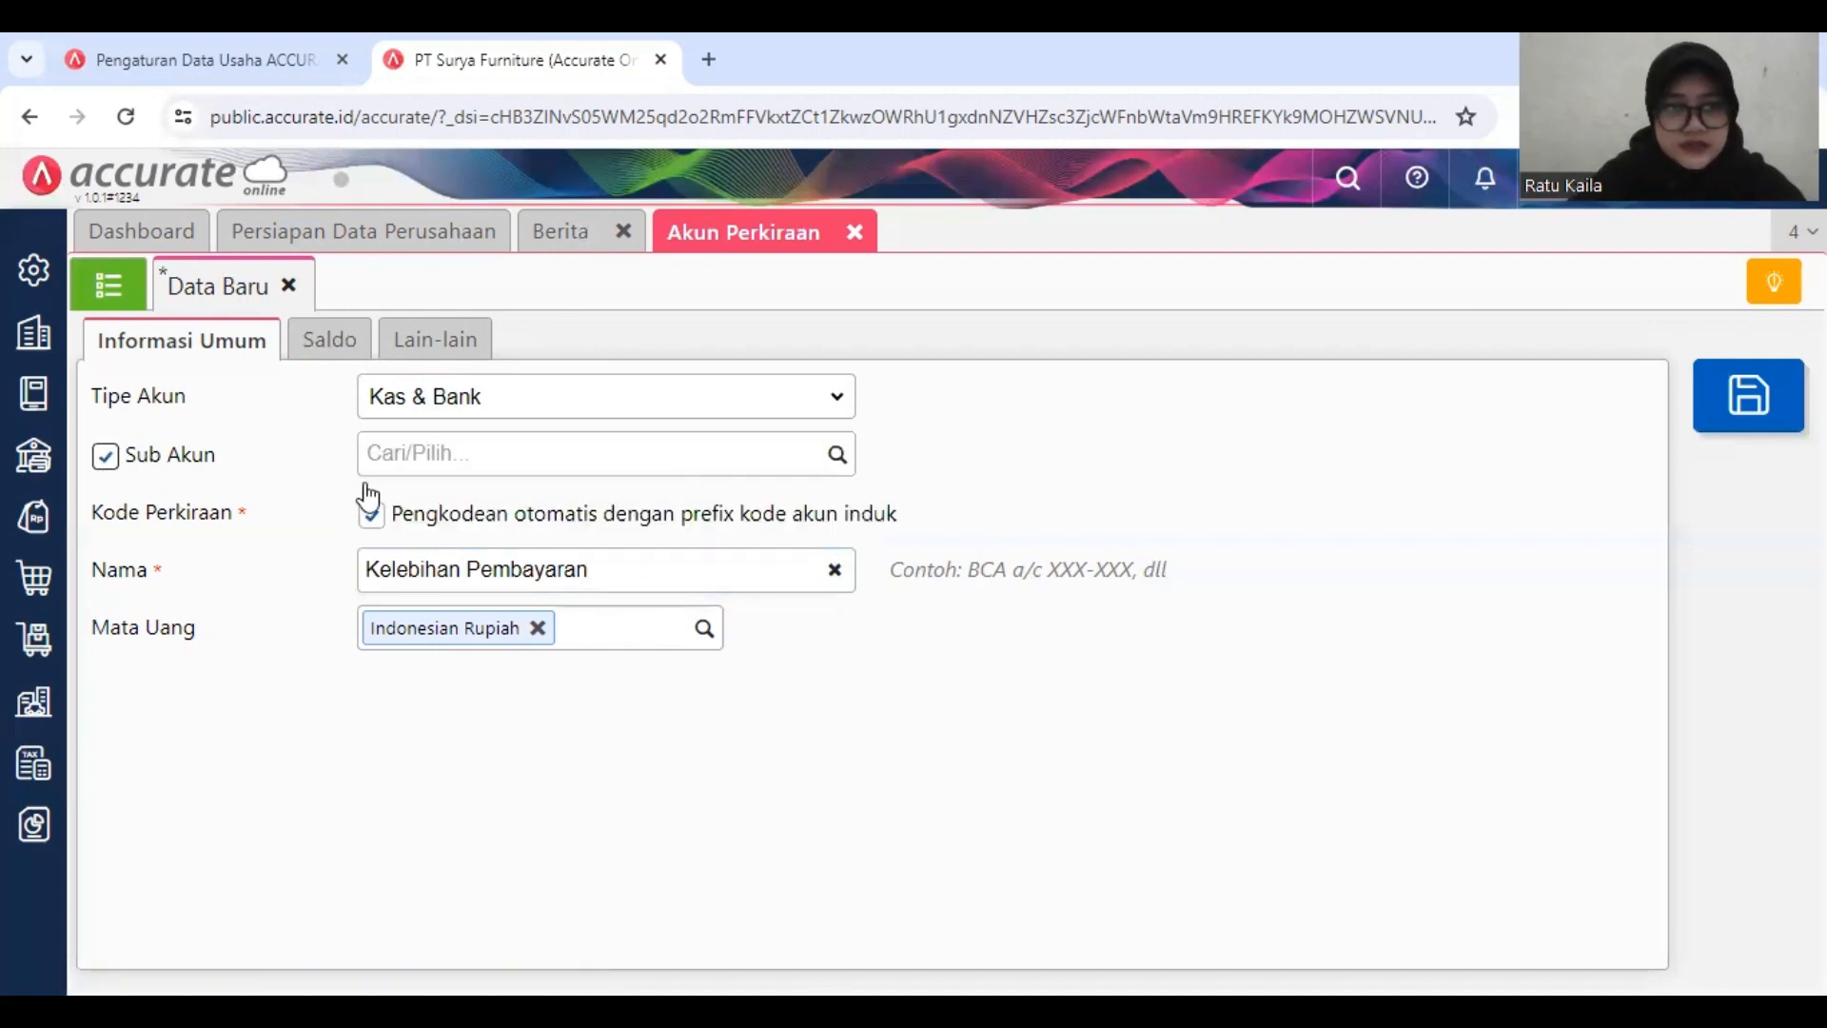
left_click(840, 457)
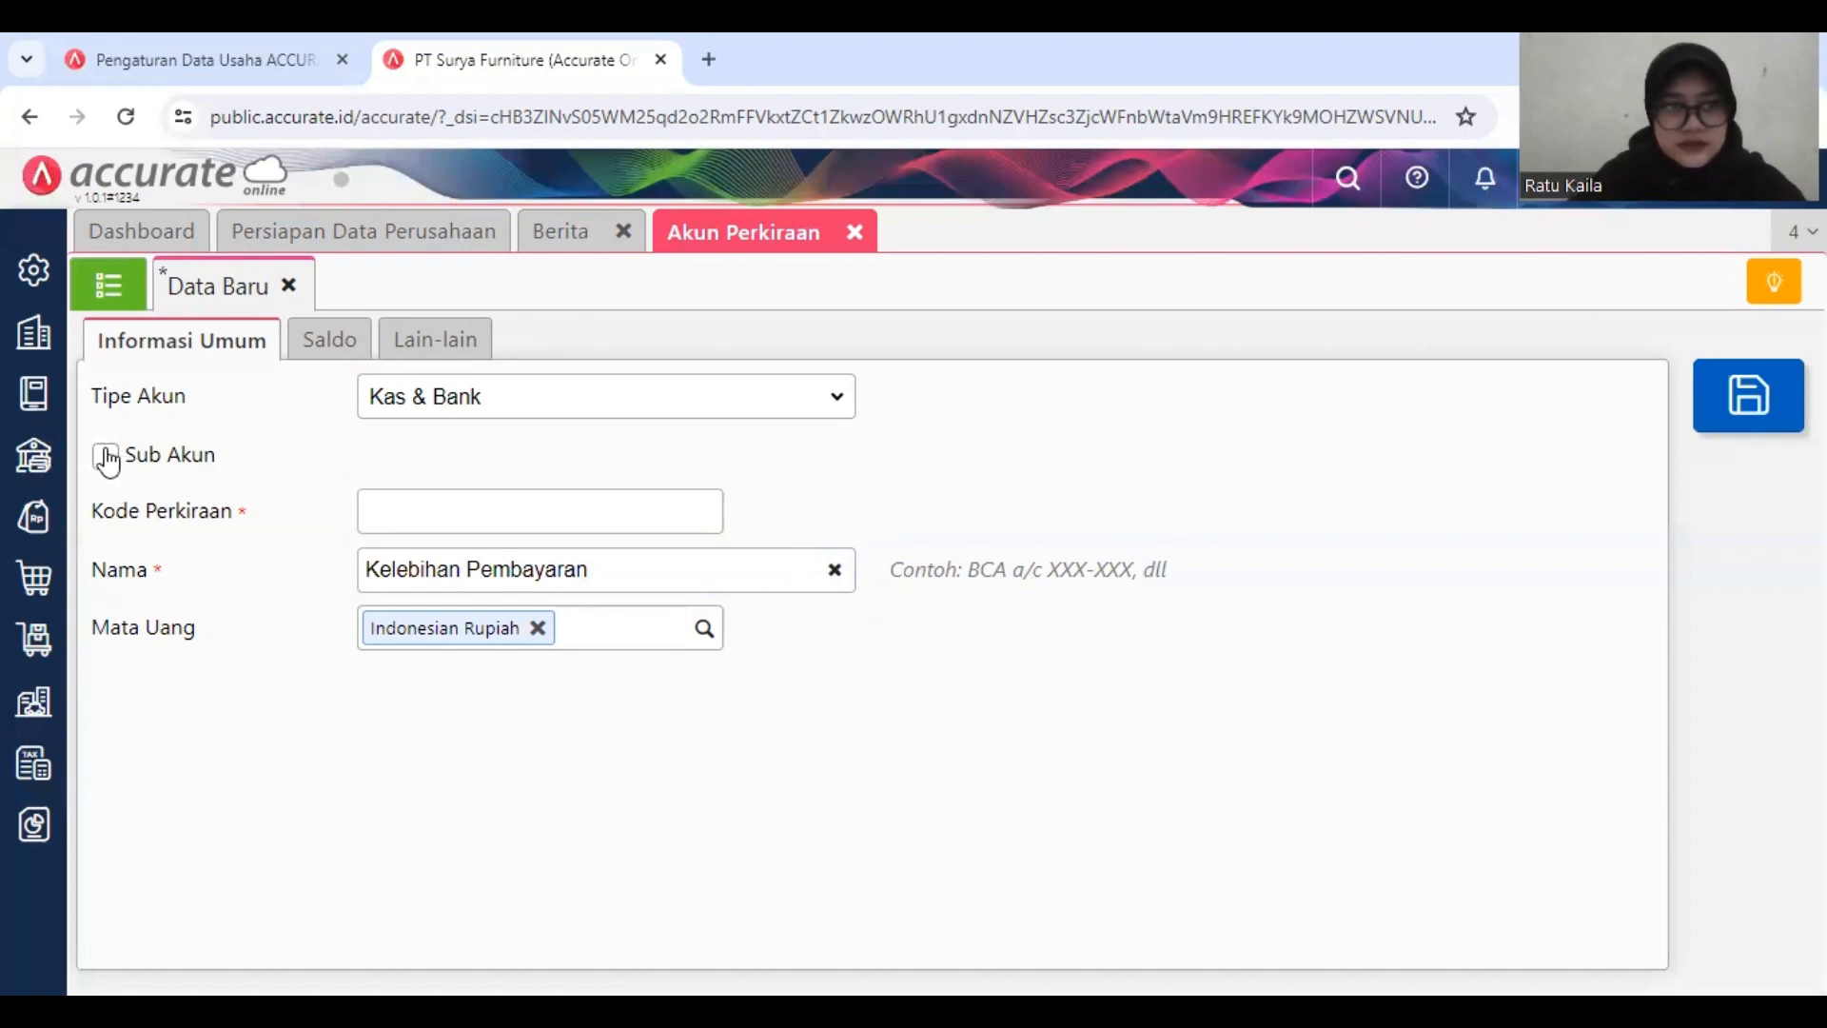
left_click(107, 459)
left_click(828, 467)
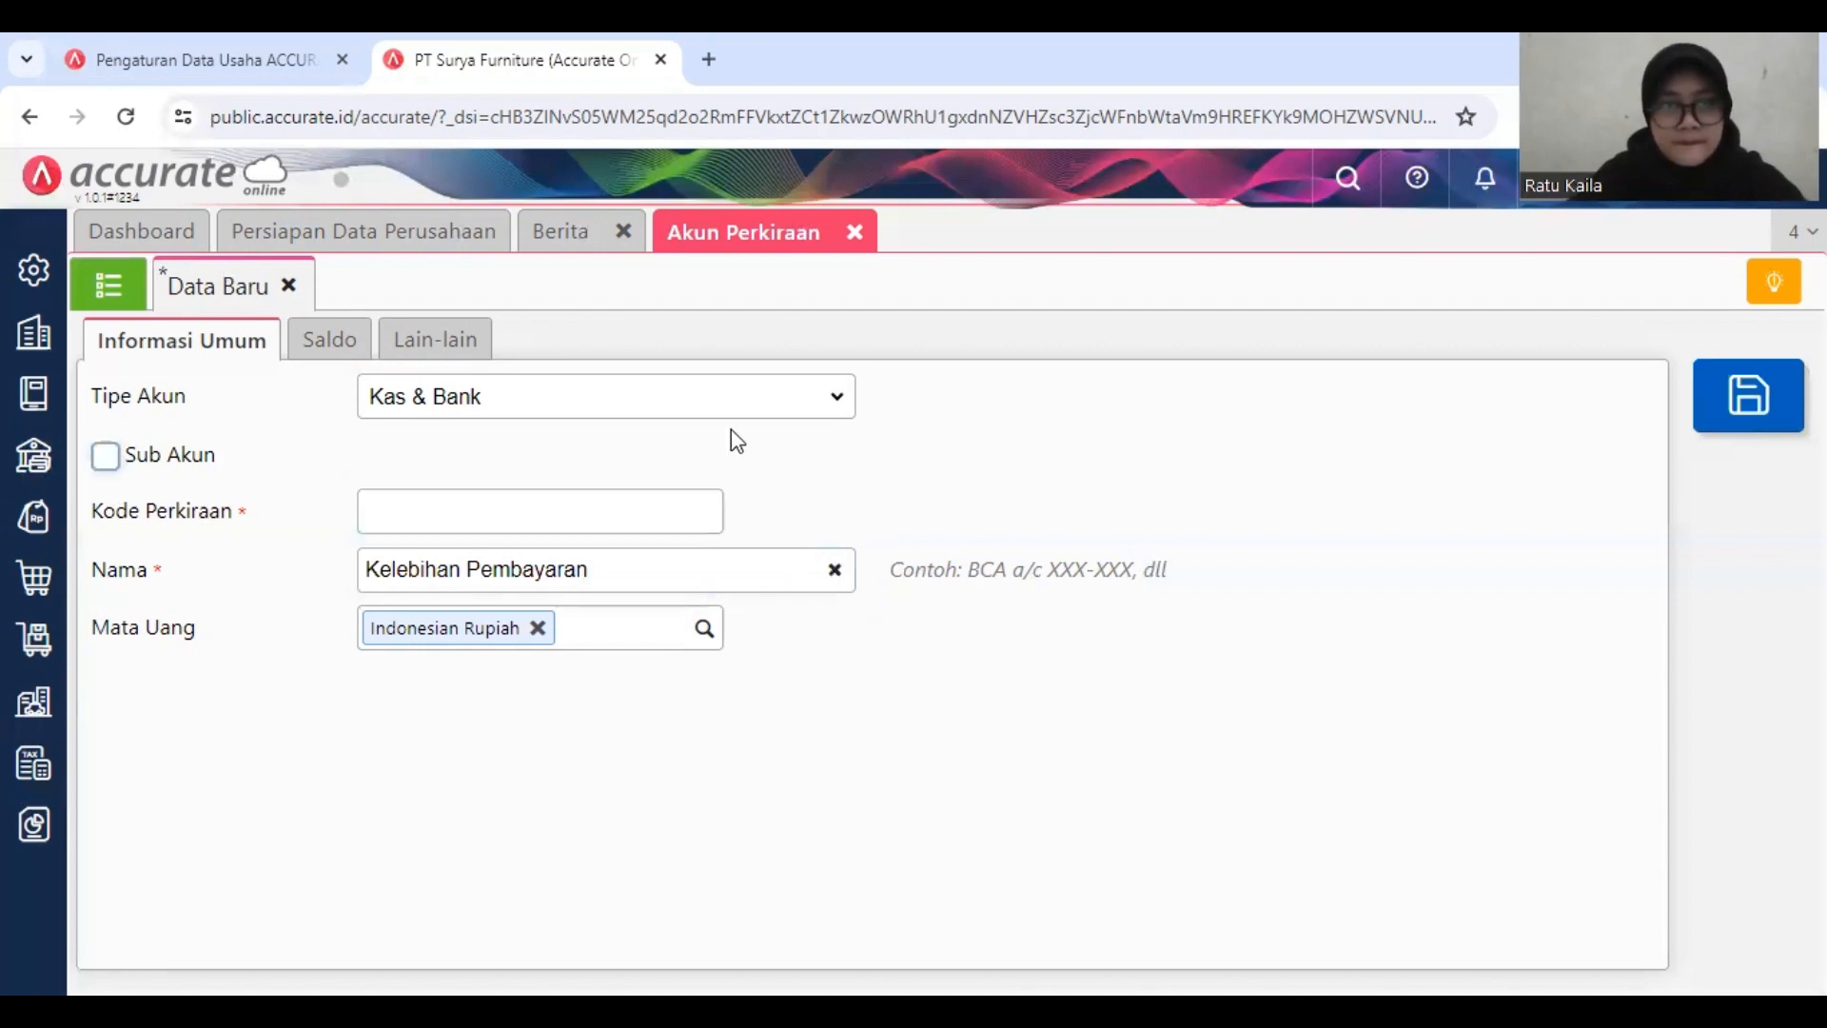
left_click(164, 466)
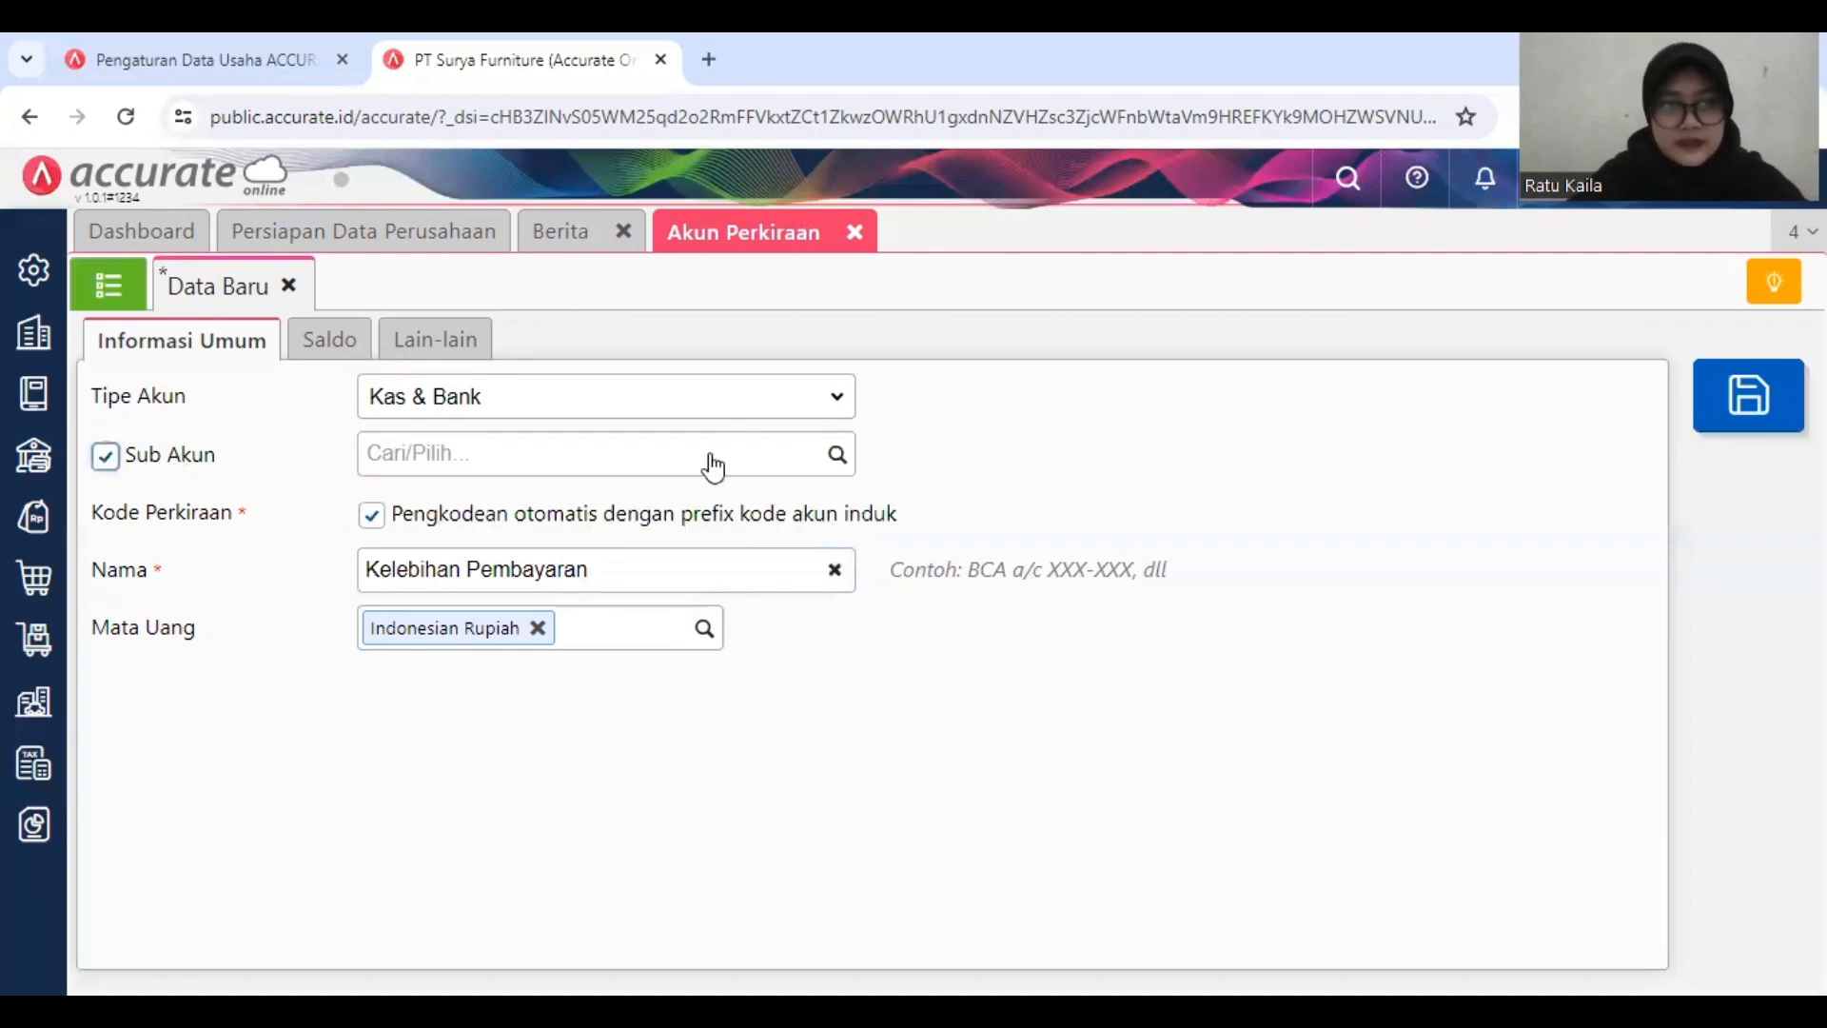
left_click(835, 459)
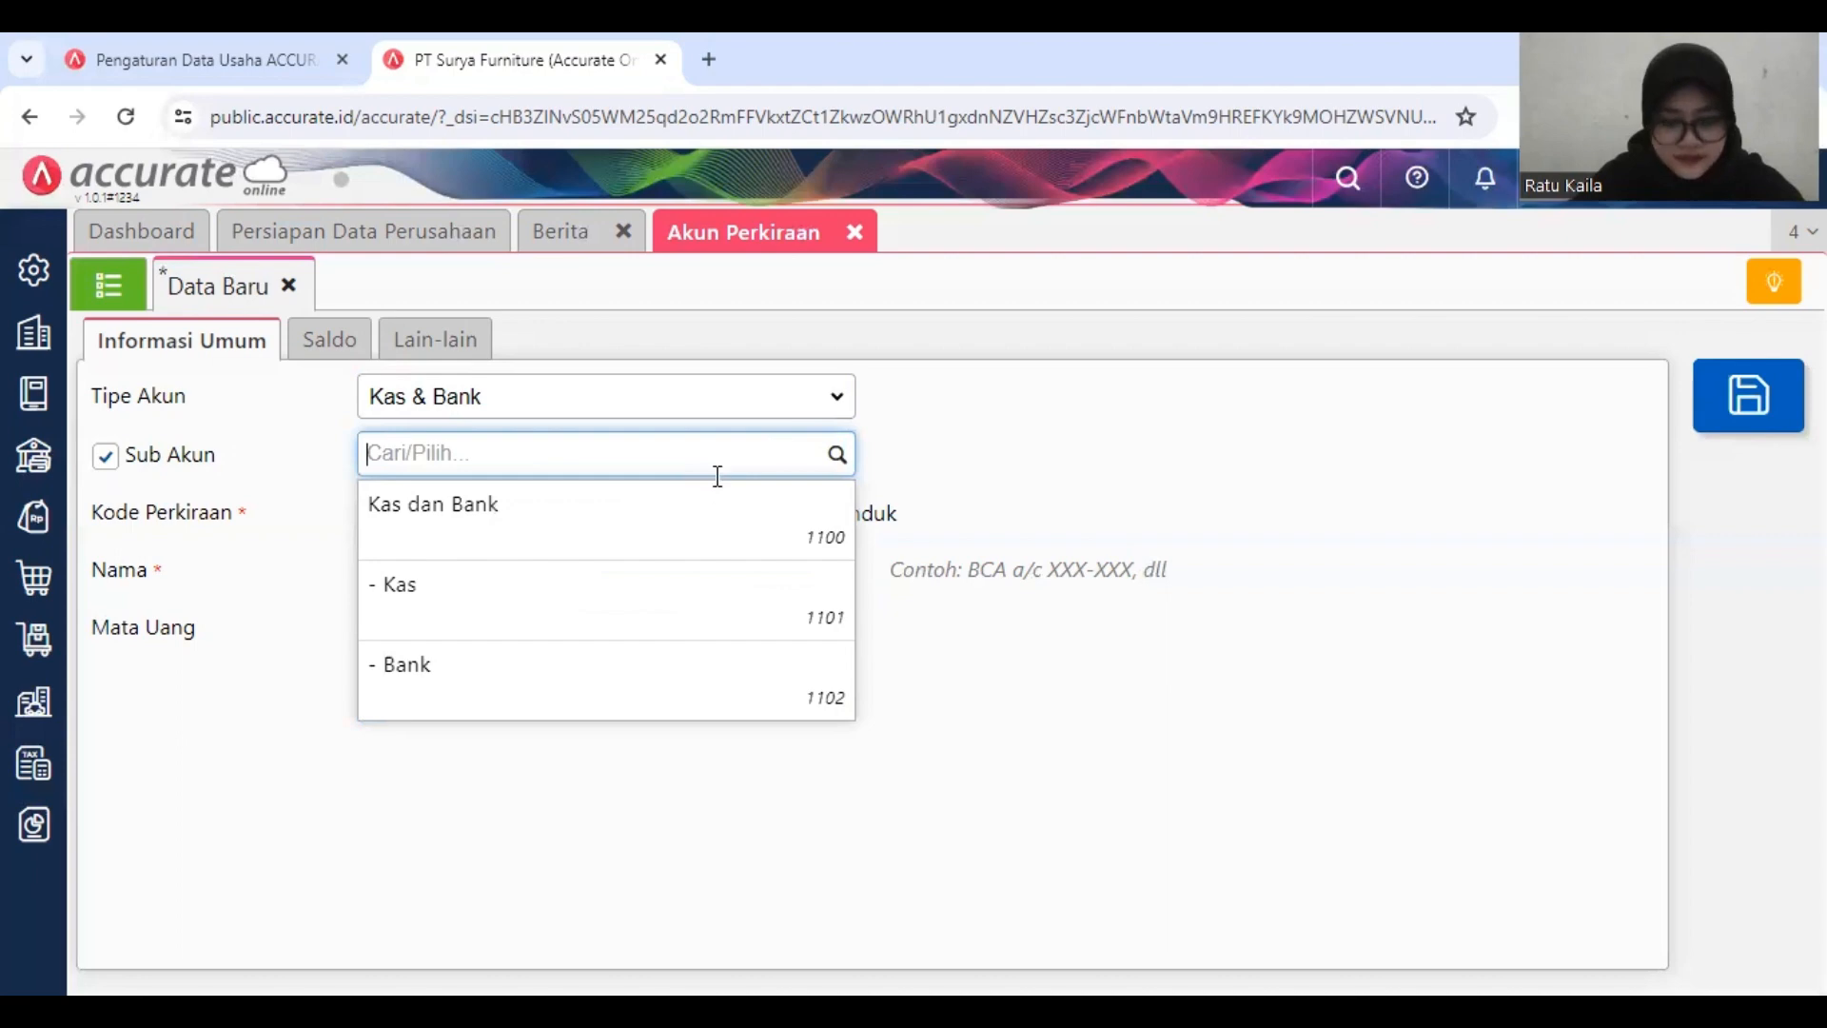
type("as")
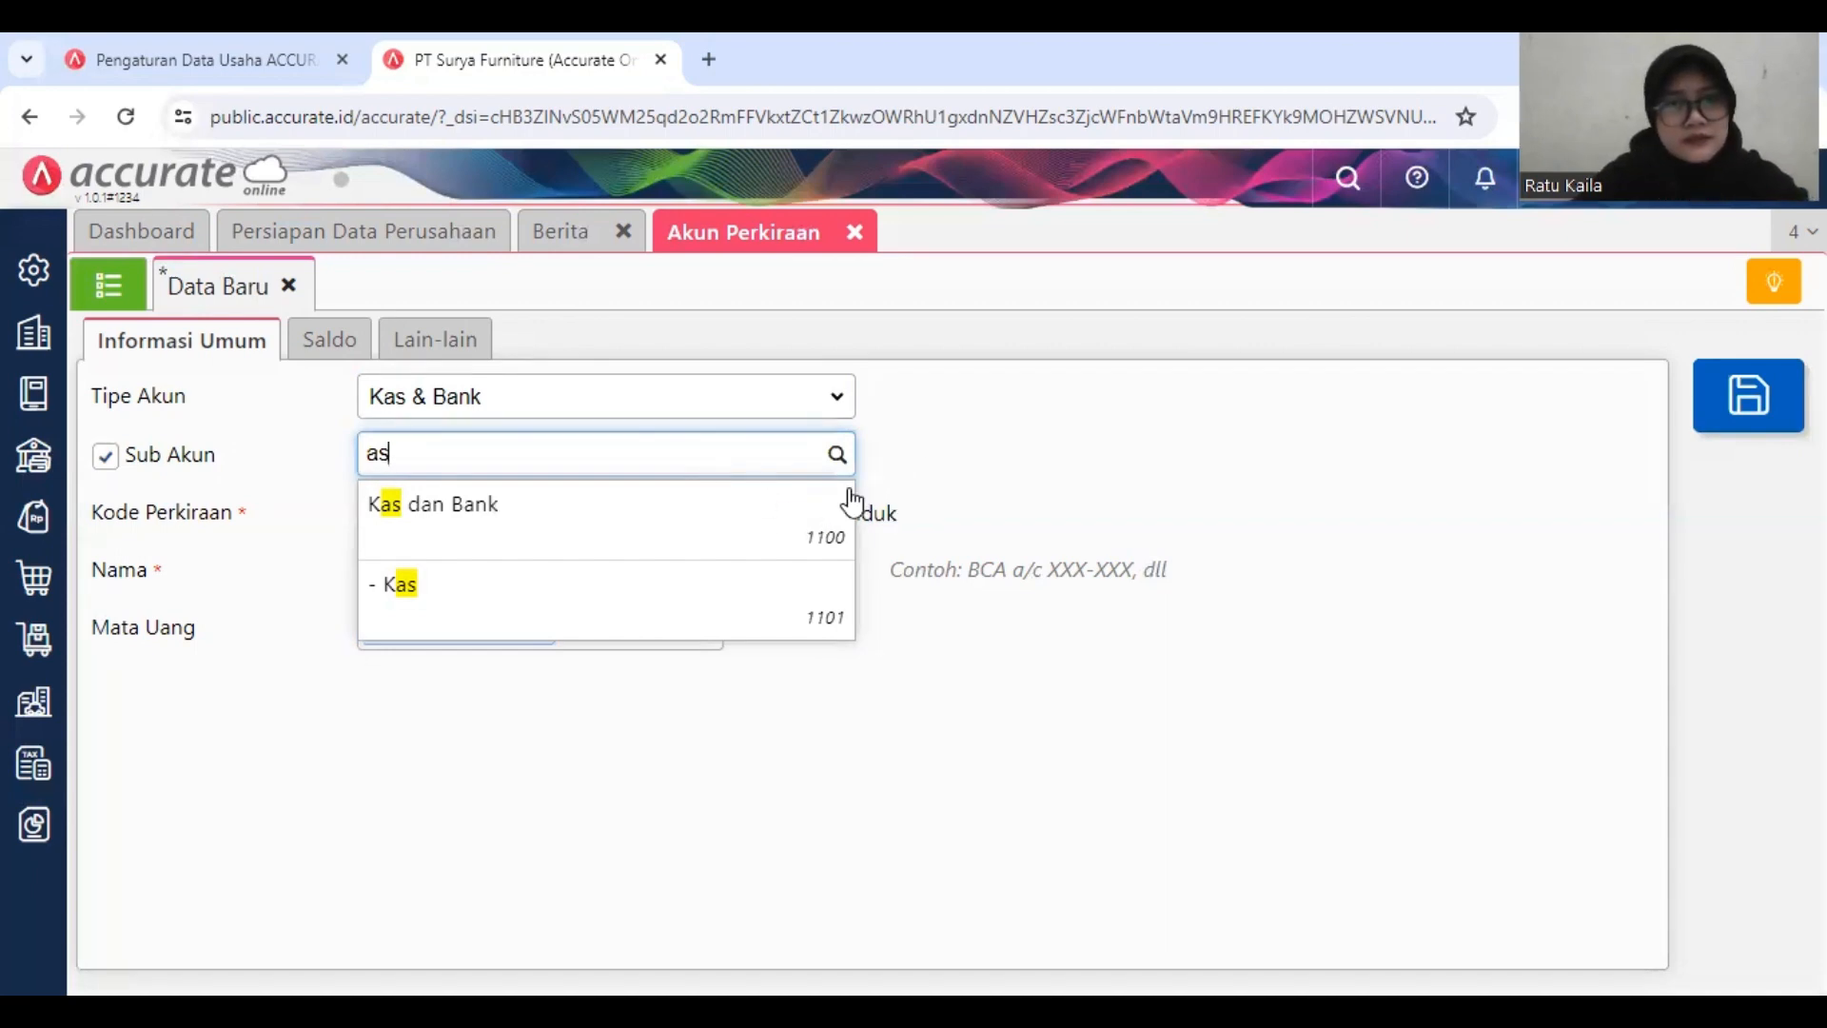
left_click(991, 510)
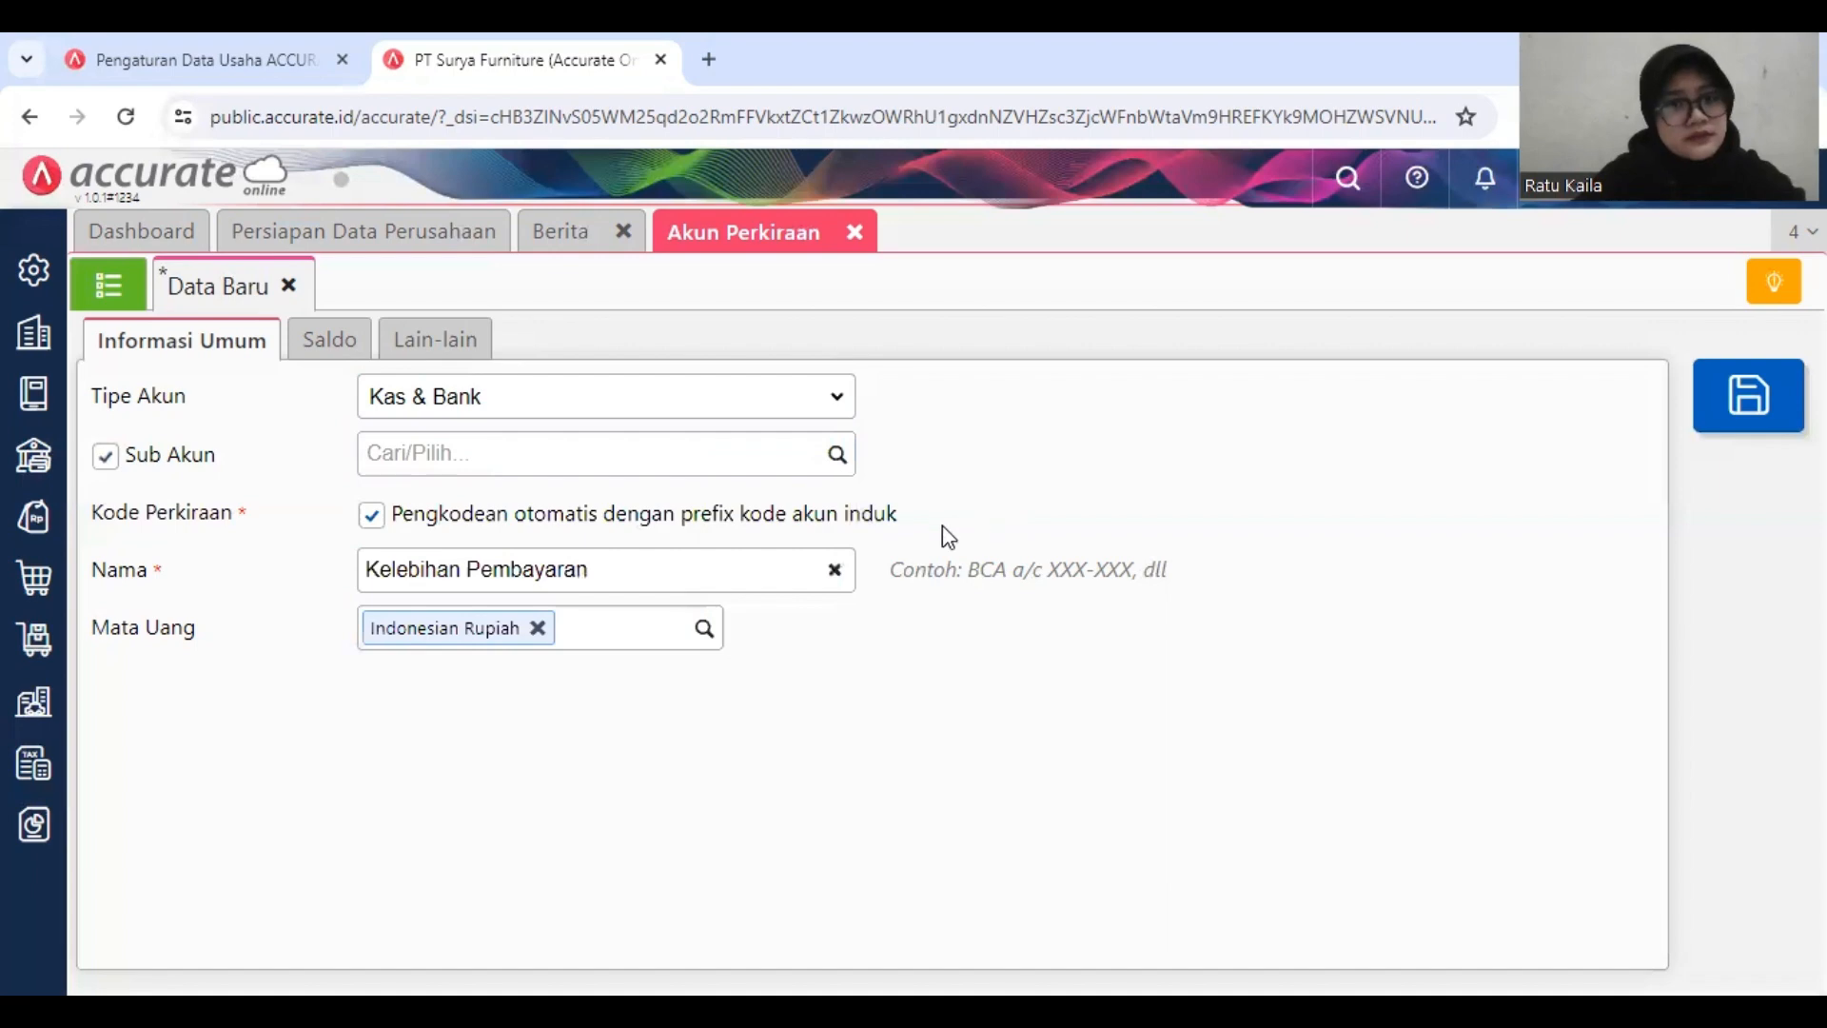
Step: Turn off automatic coding with the parent account's prefix and set the account code to 110703
left_click(466, 514)
left_click(513, 516)
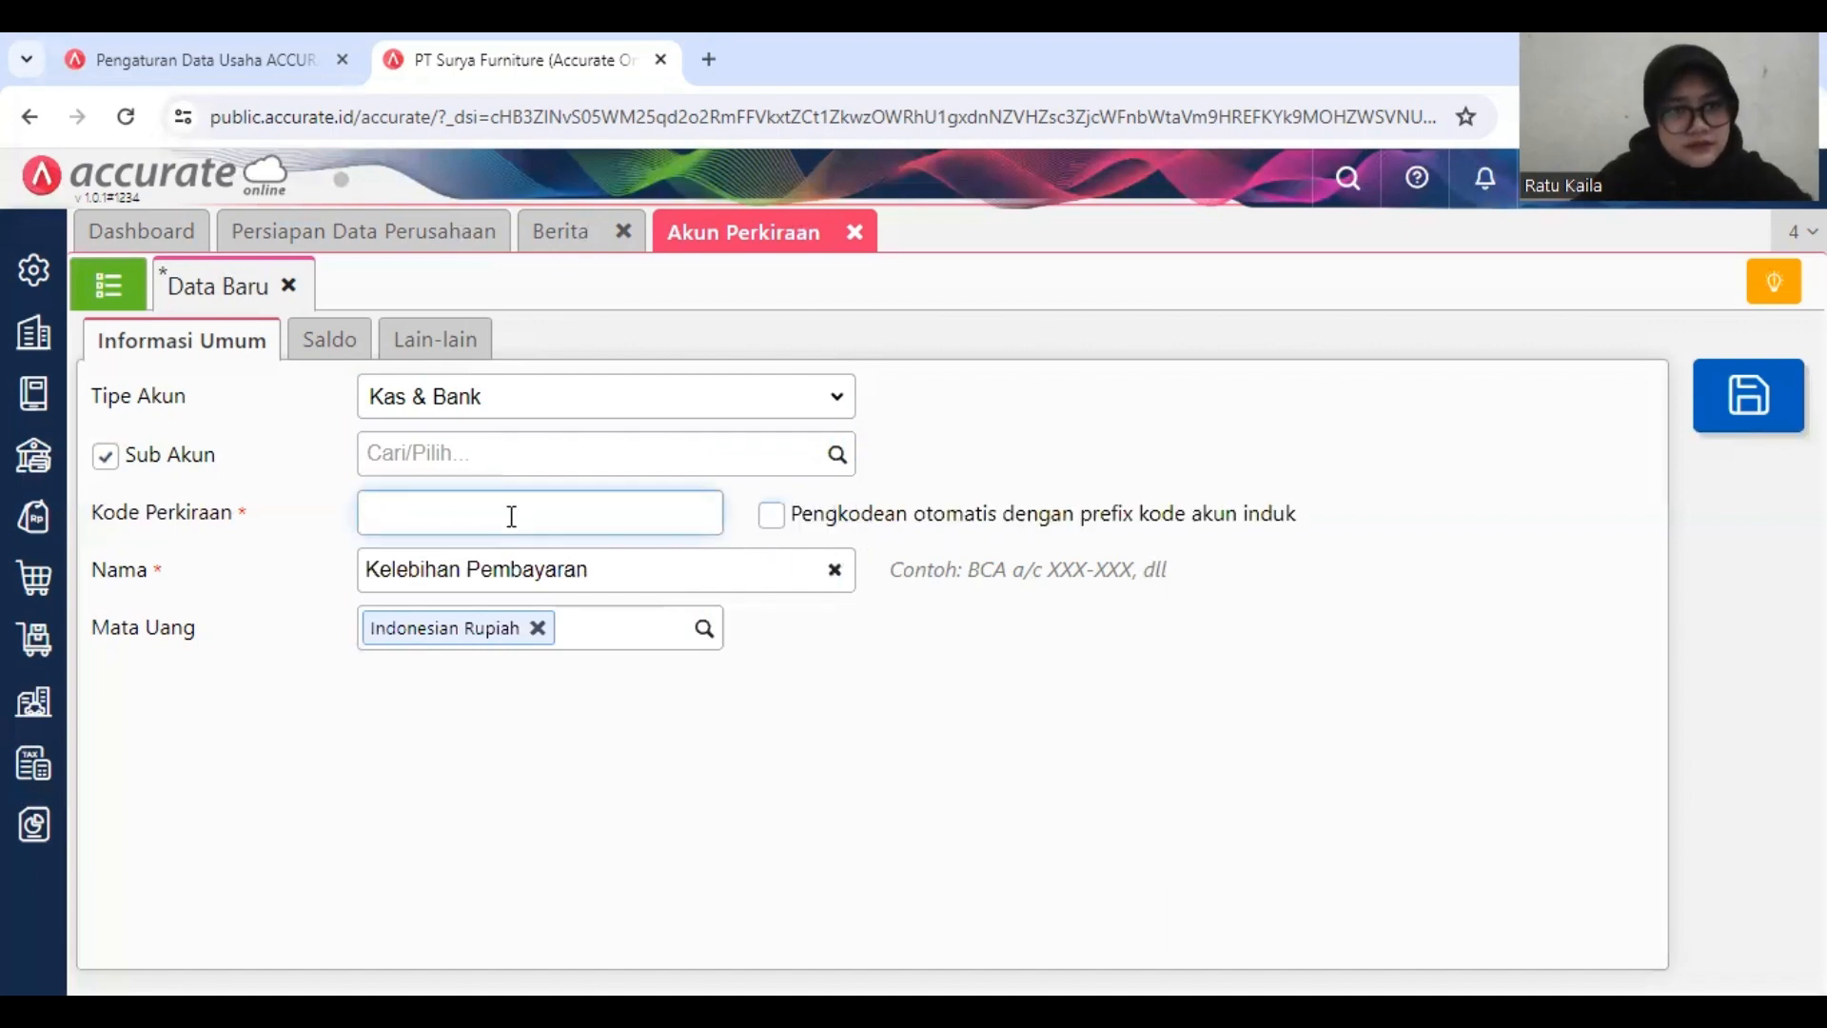
type("11")
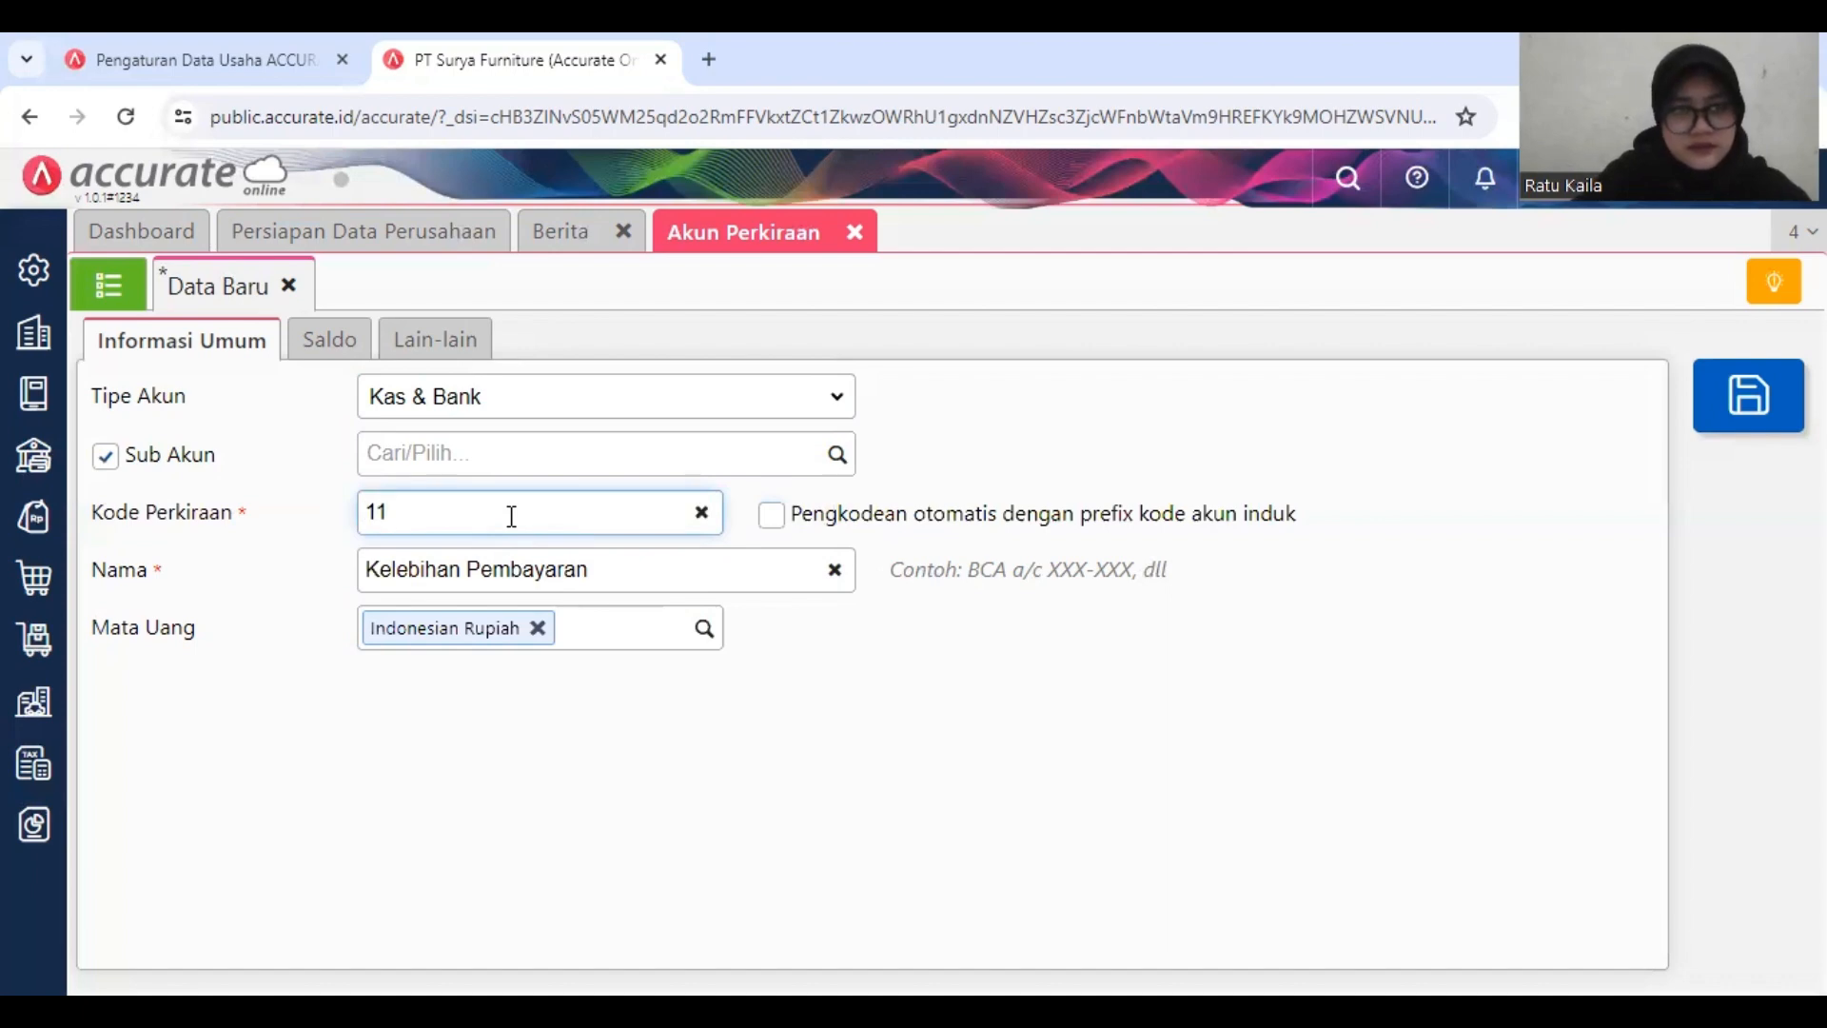
type("07")
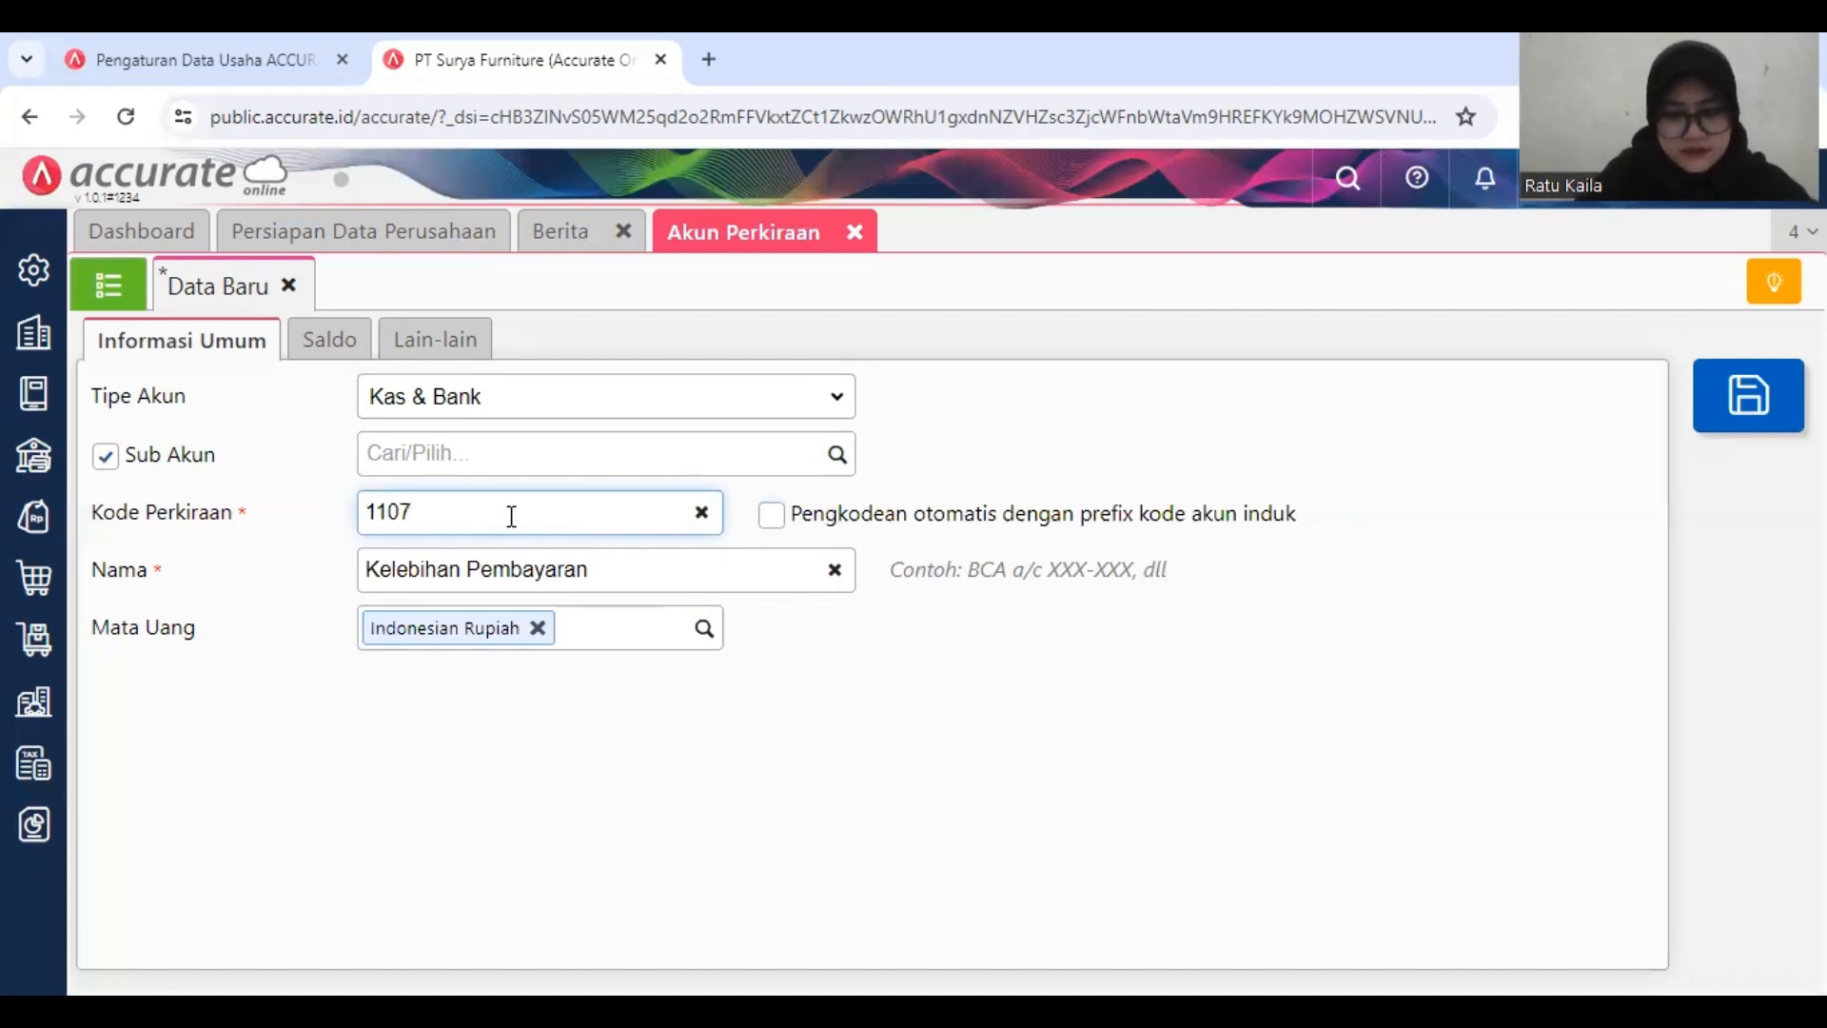
type("03")
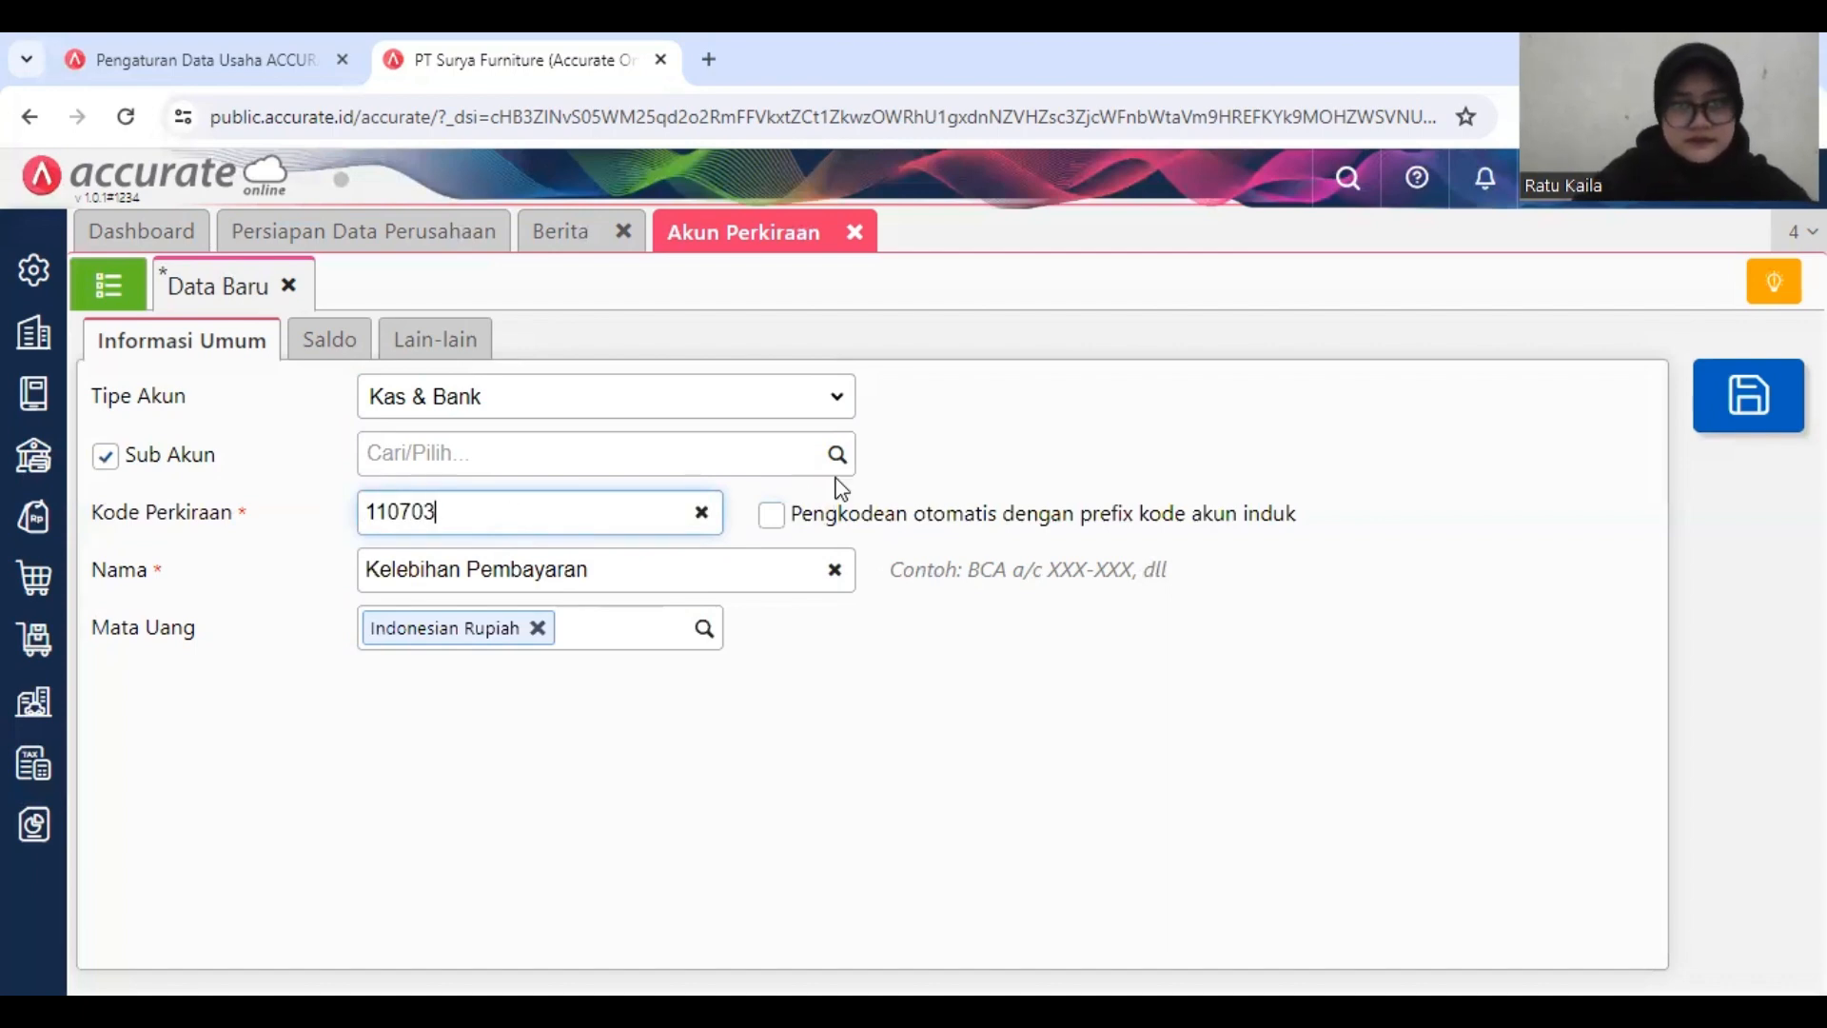
Step: Try to find "aset lancar lainnya" as the parent account and save the new account
left_click(838, 459)
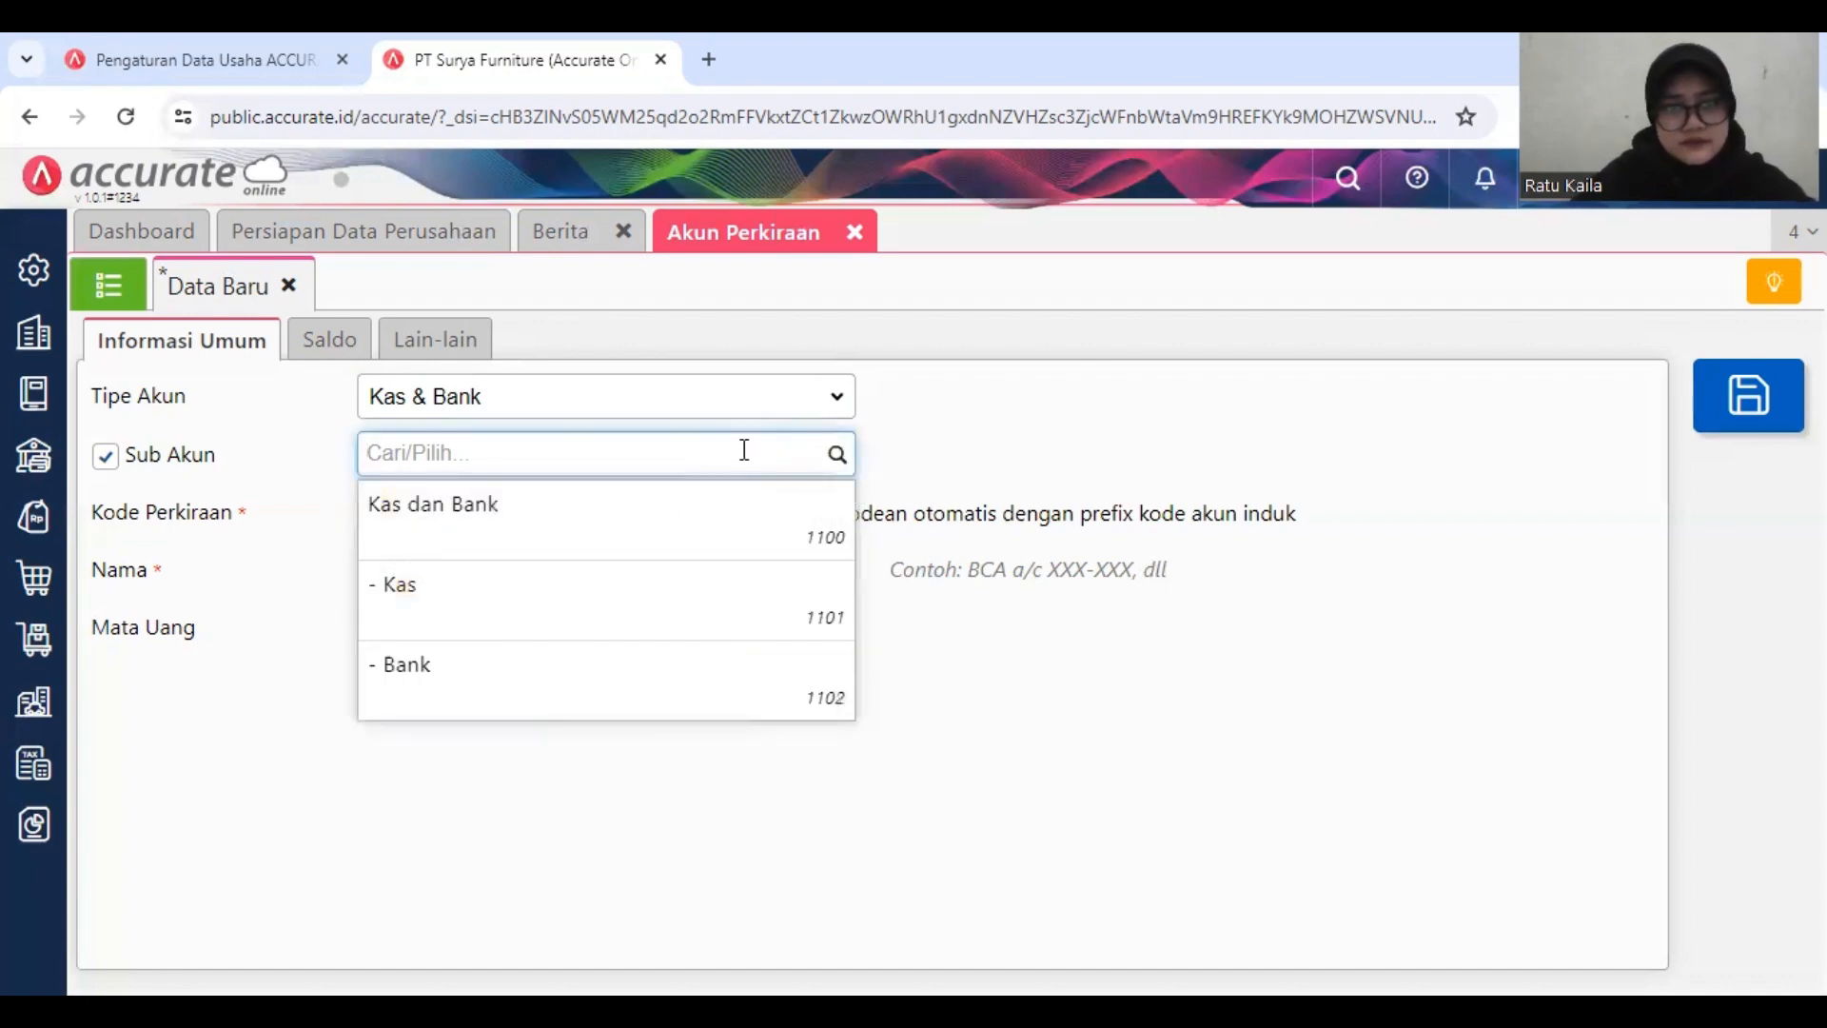
type("aset")
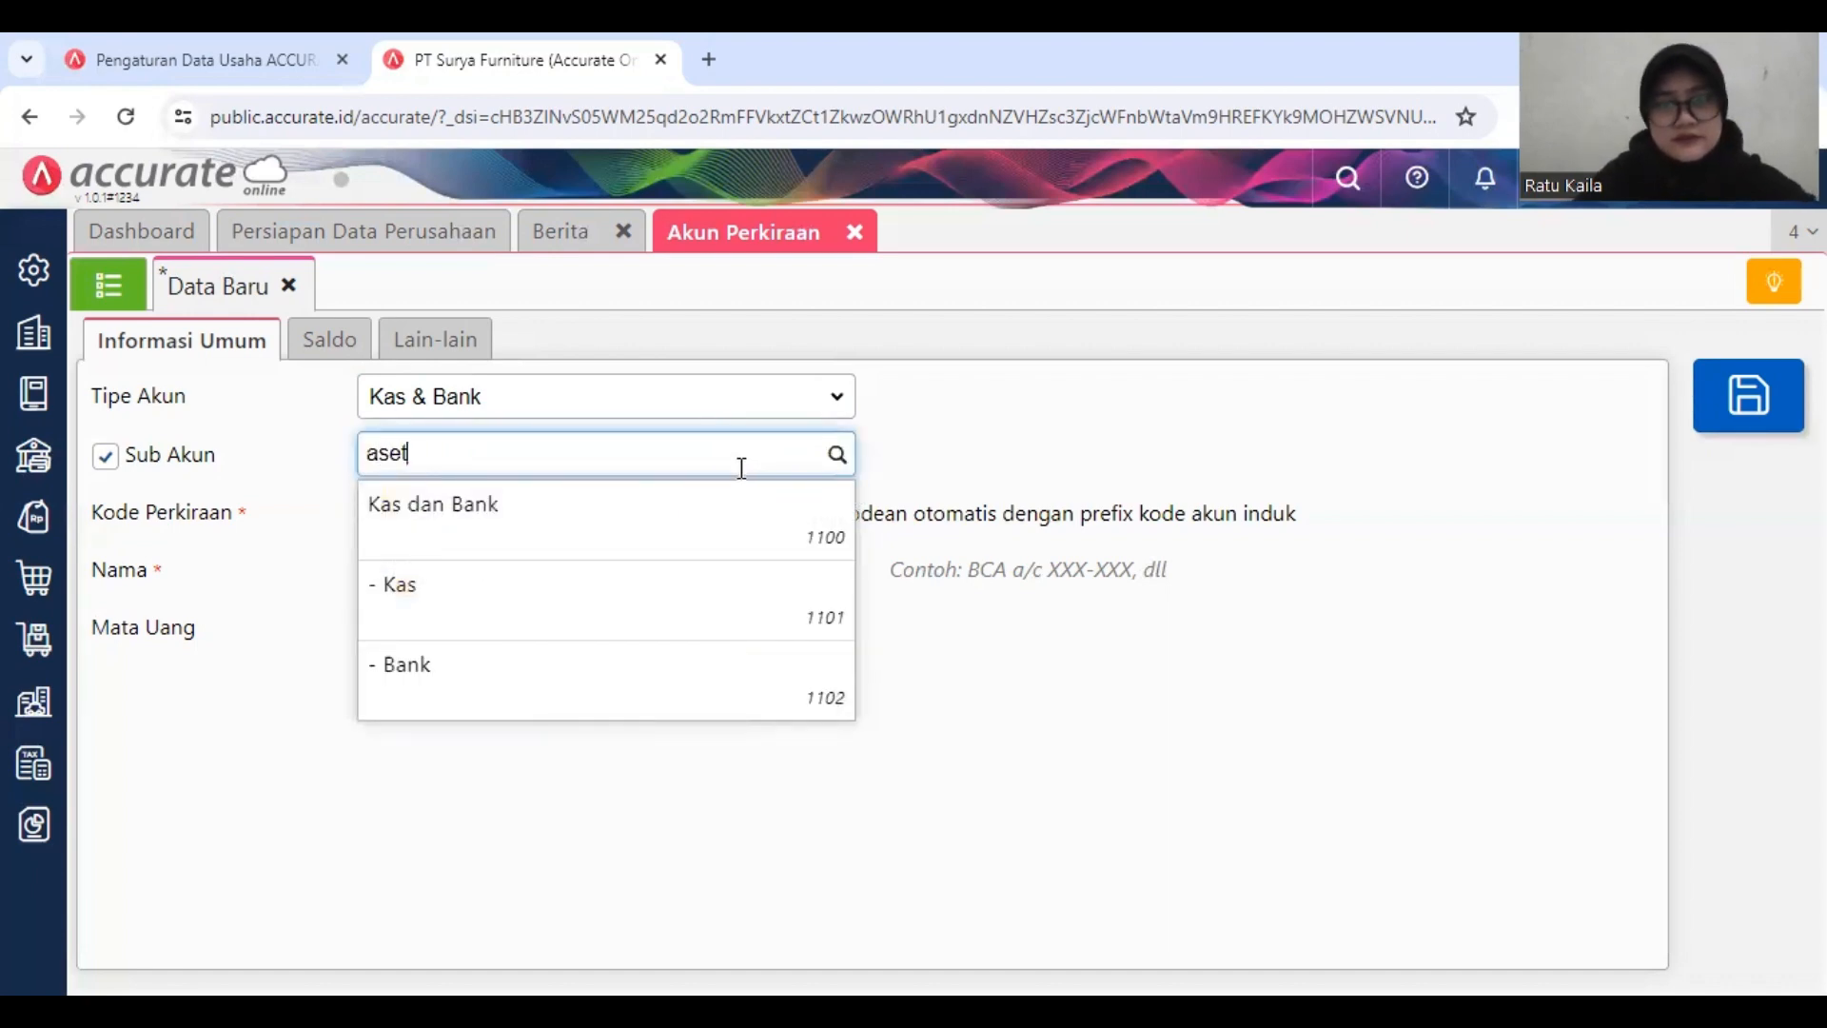
type(" lancar")
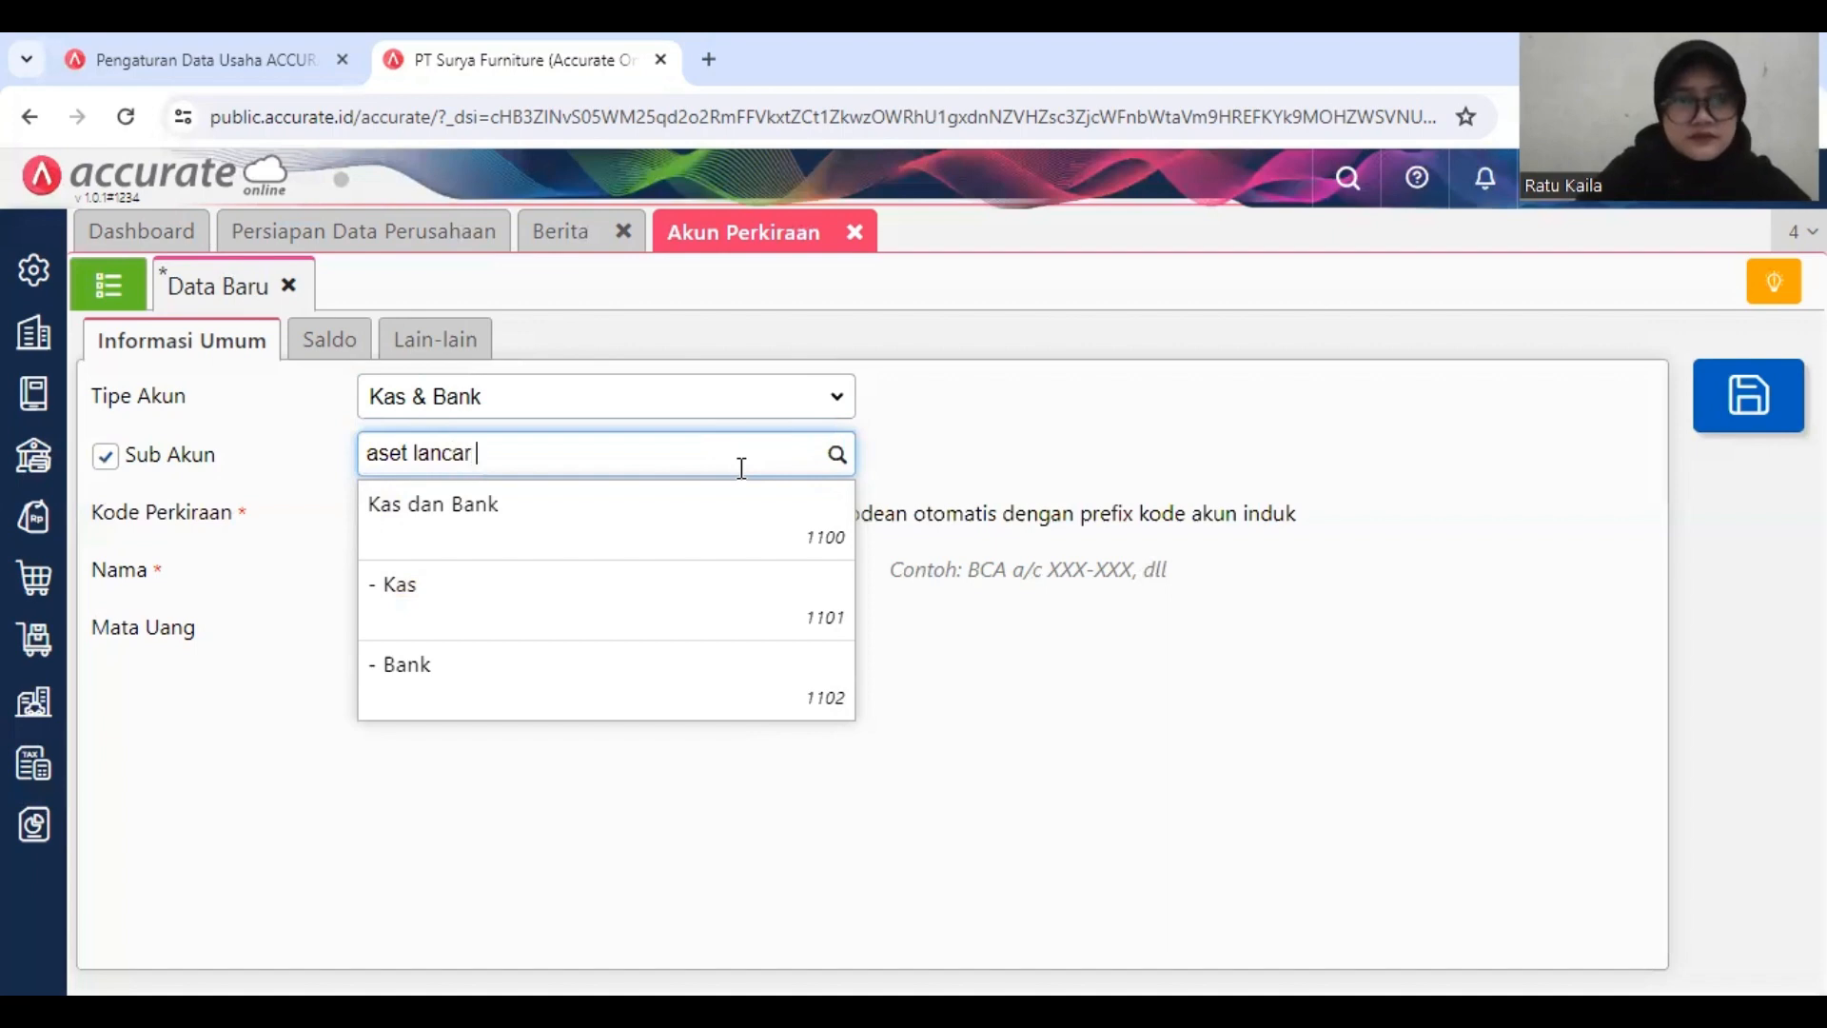
type(" lainnya")
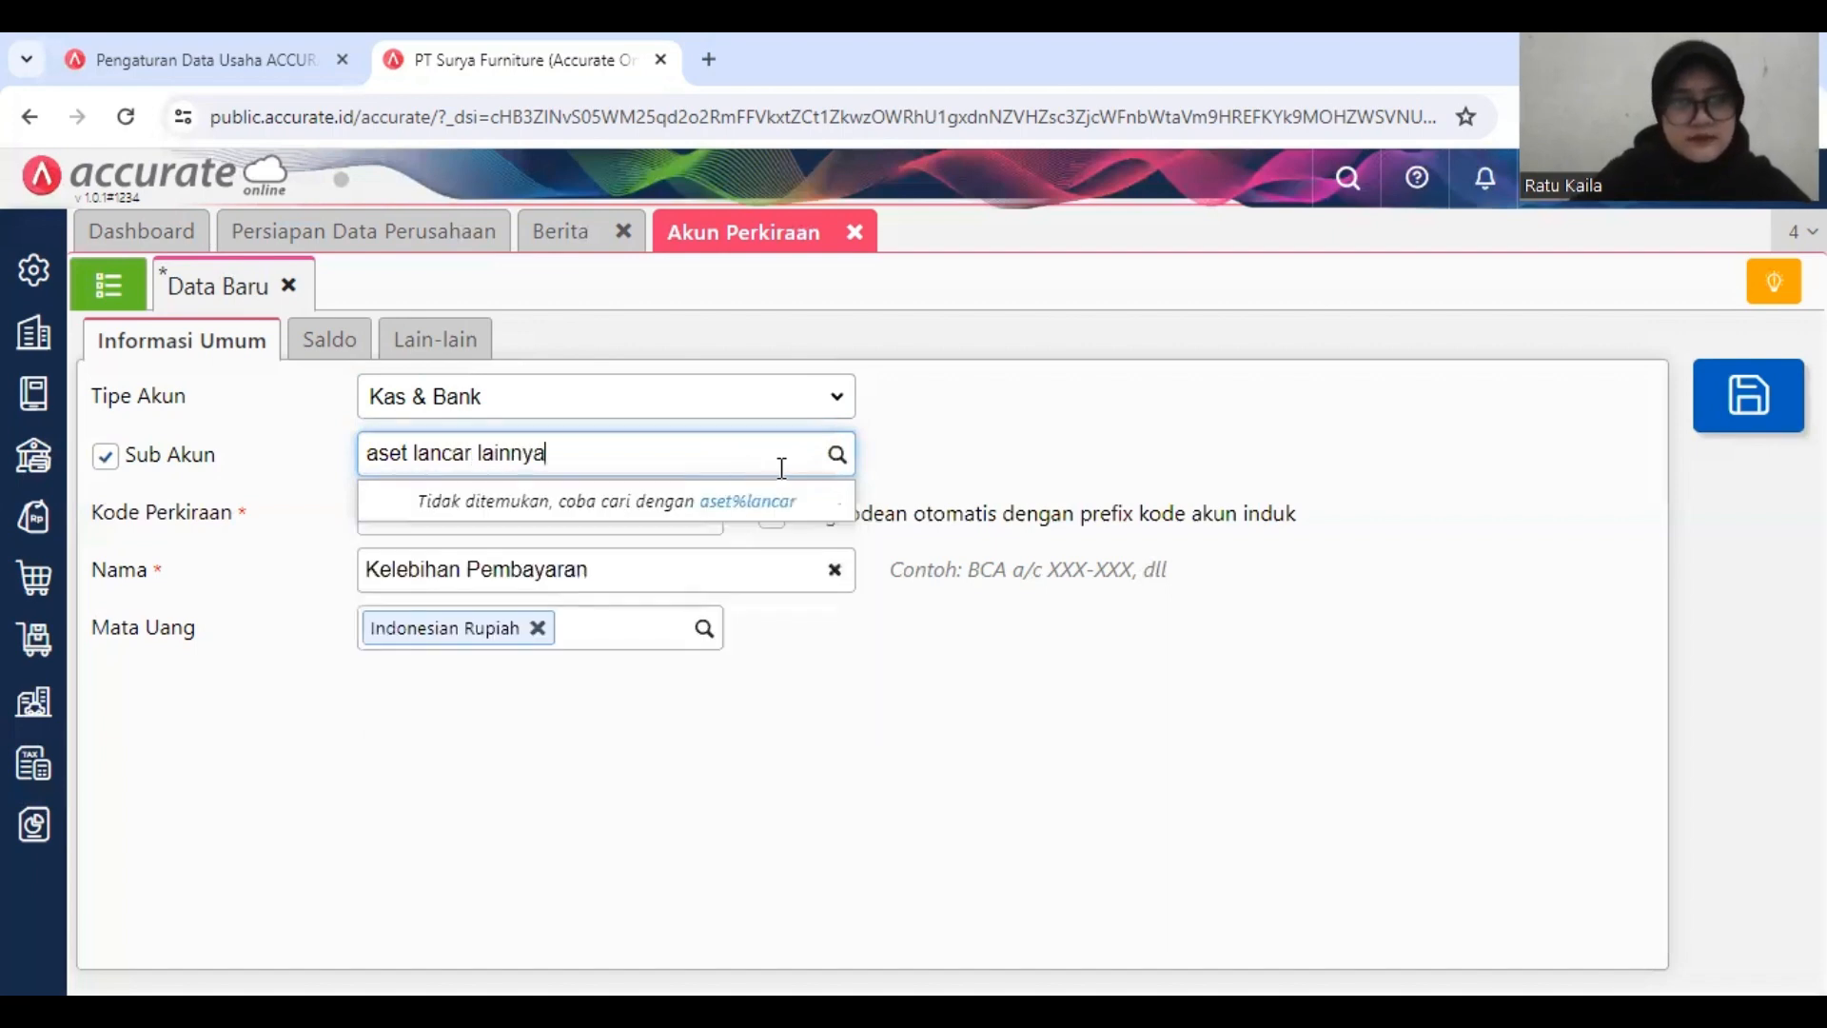
left_click(1011, 466)
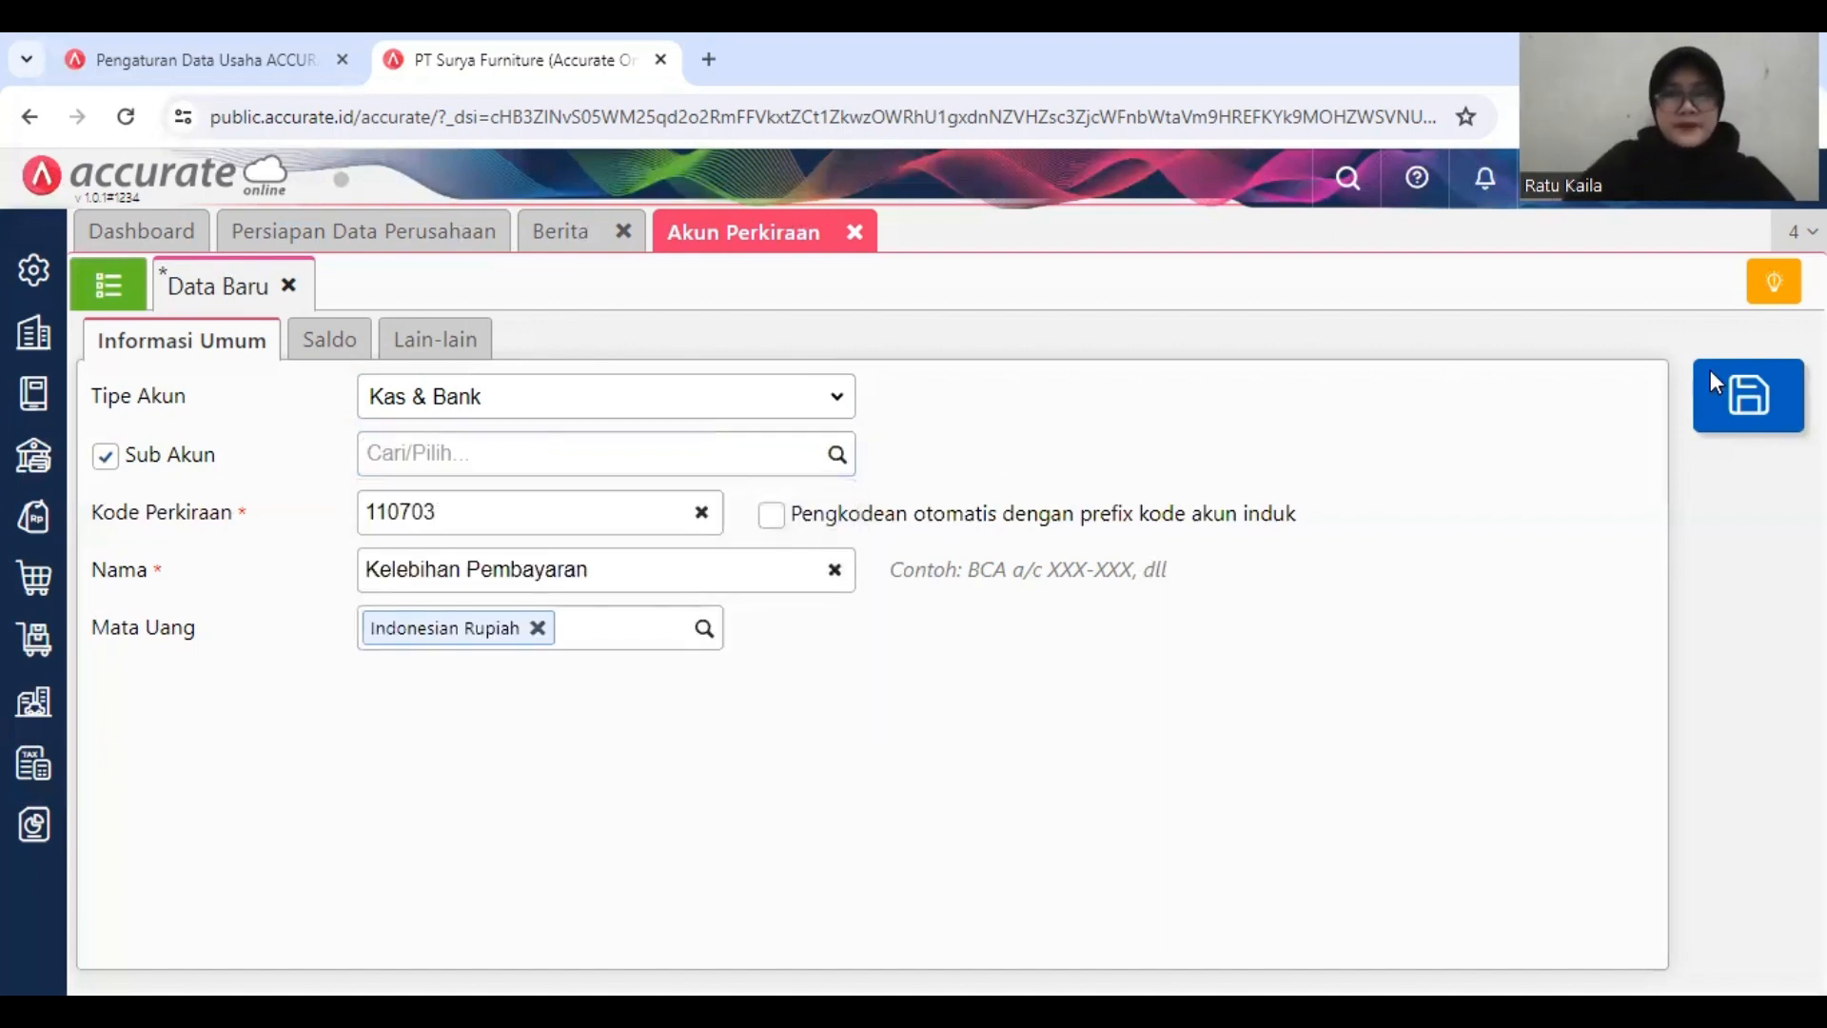
left_click(1782, 388)
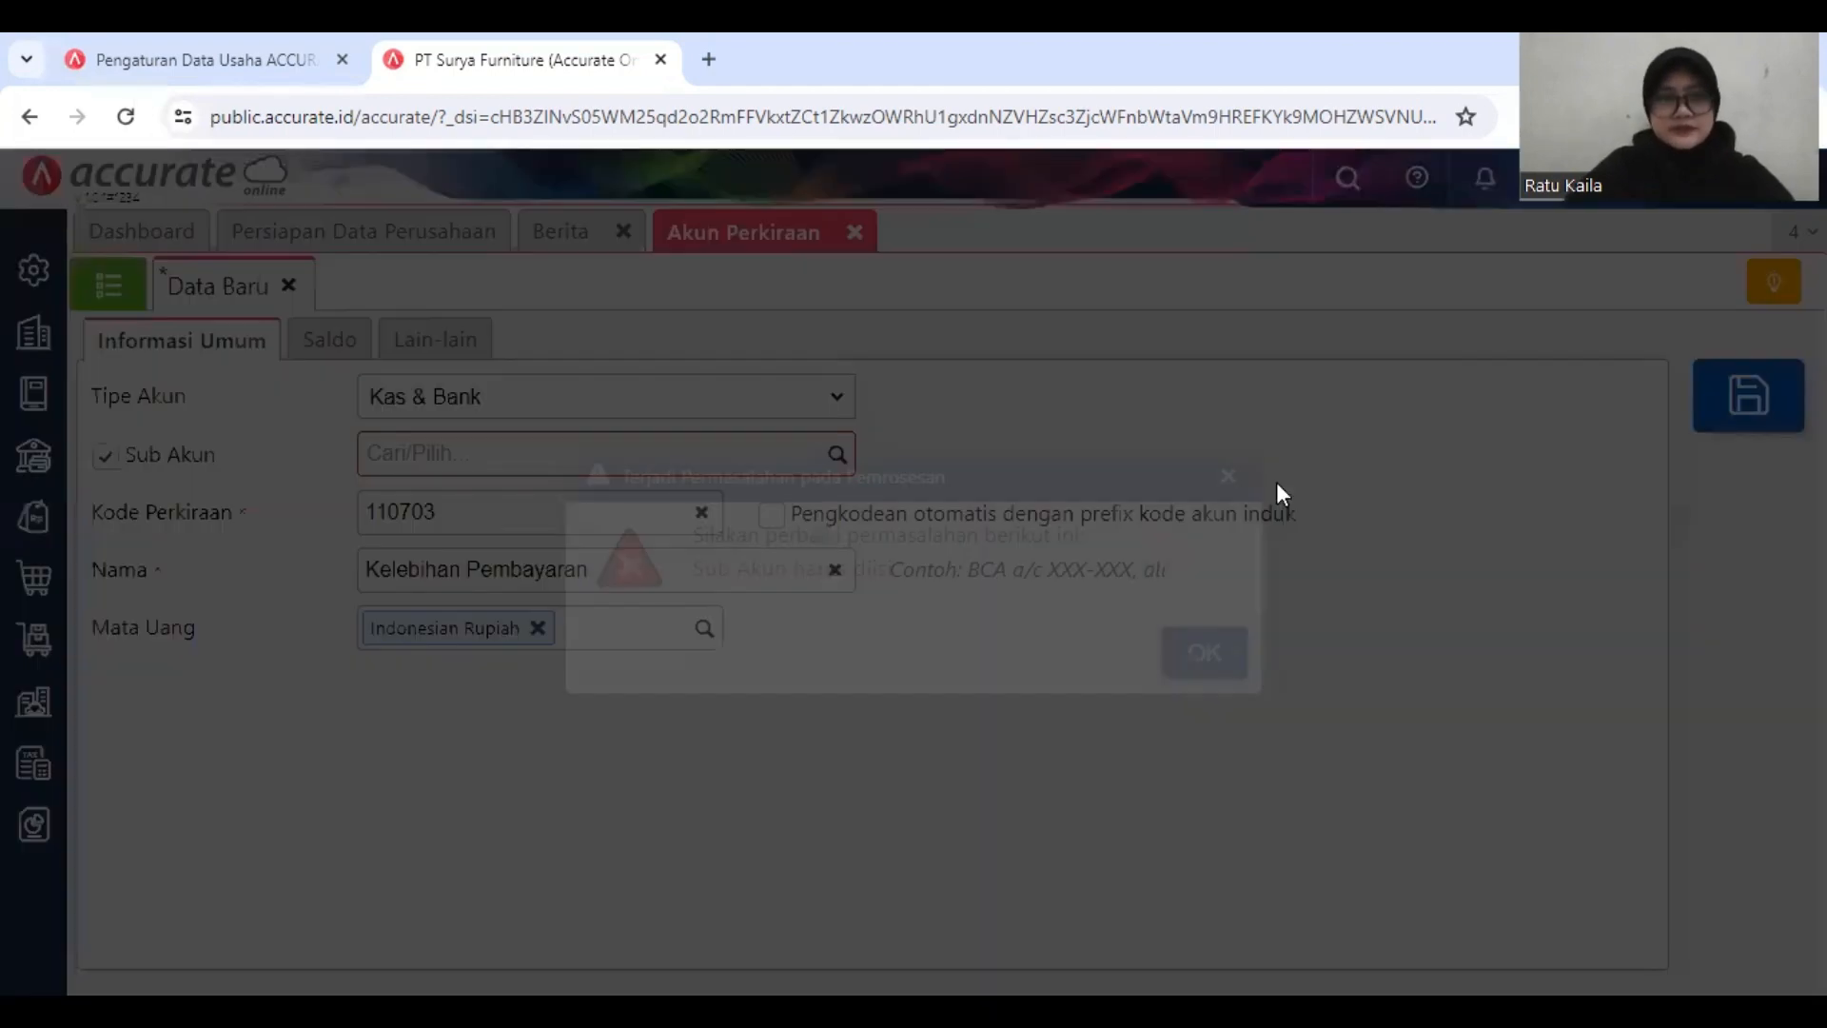
left_click(1221, 669)
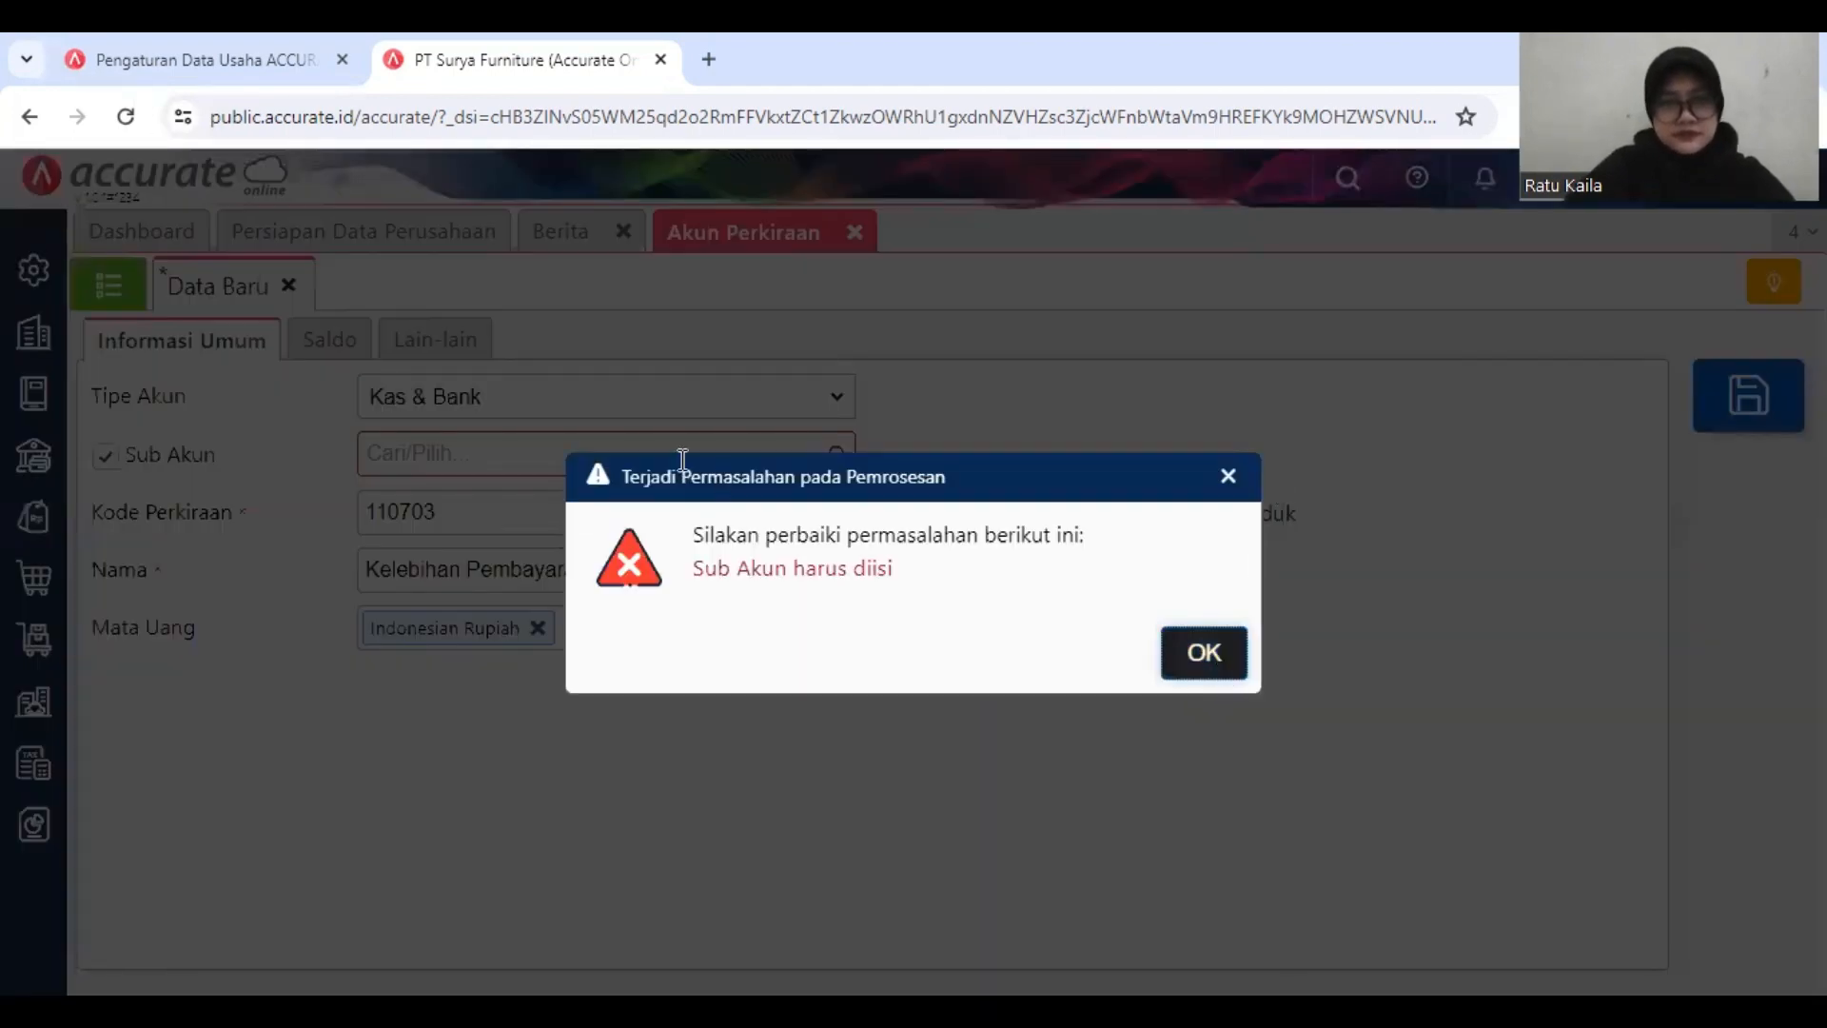
Step: Make Kas dan Bank (1100) the parent of Kelebihan Pembayaran and save the account with code 110703
left_click(836, 457)
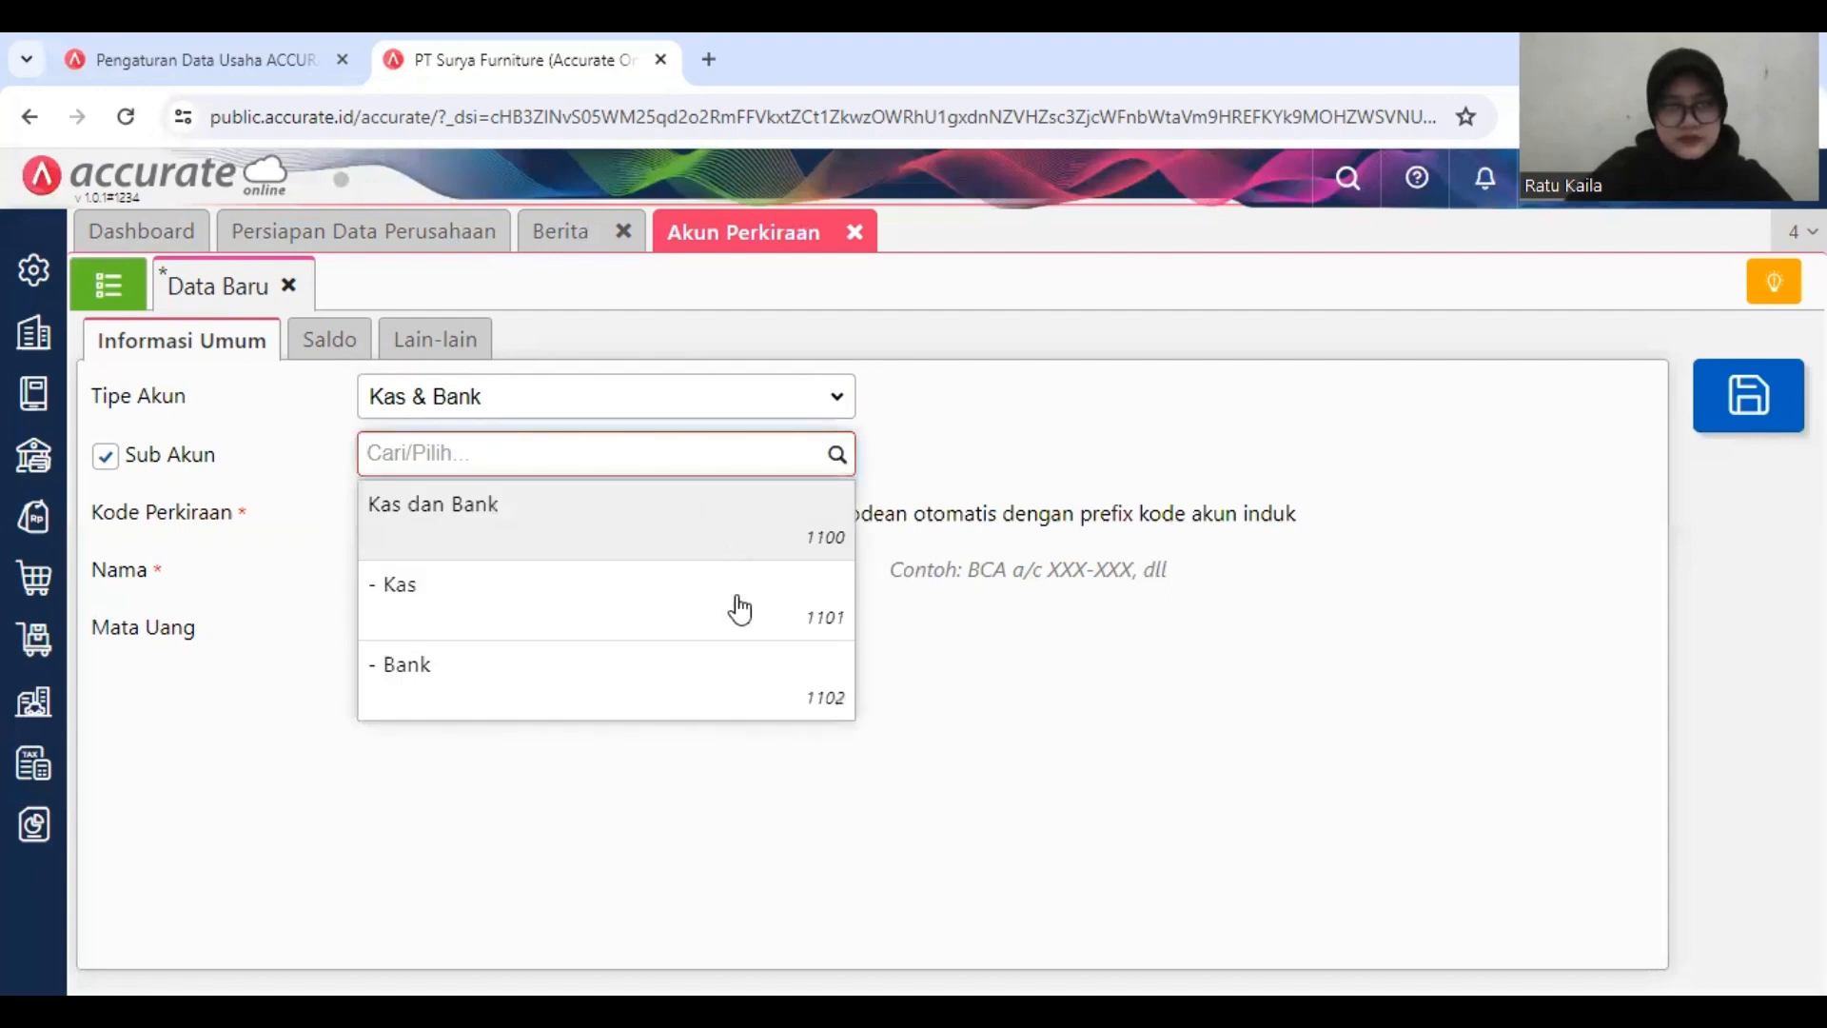
left_click(827, 538)
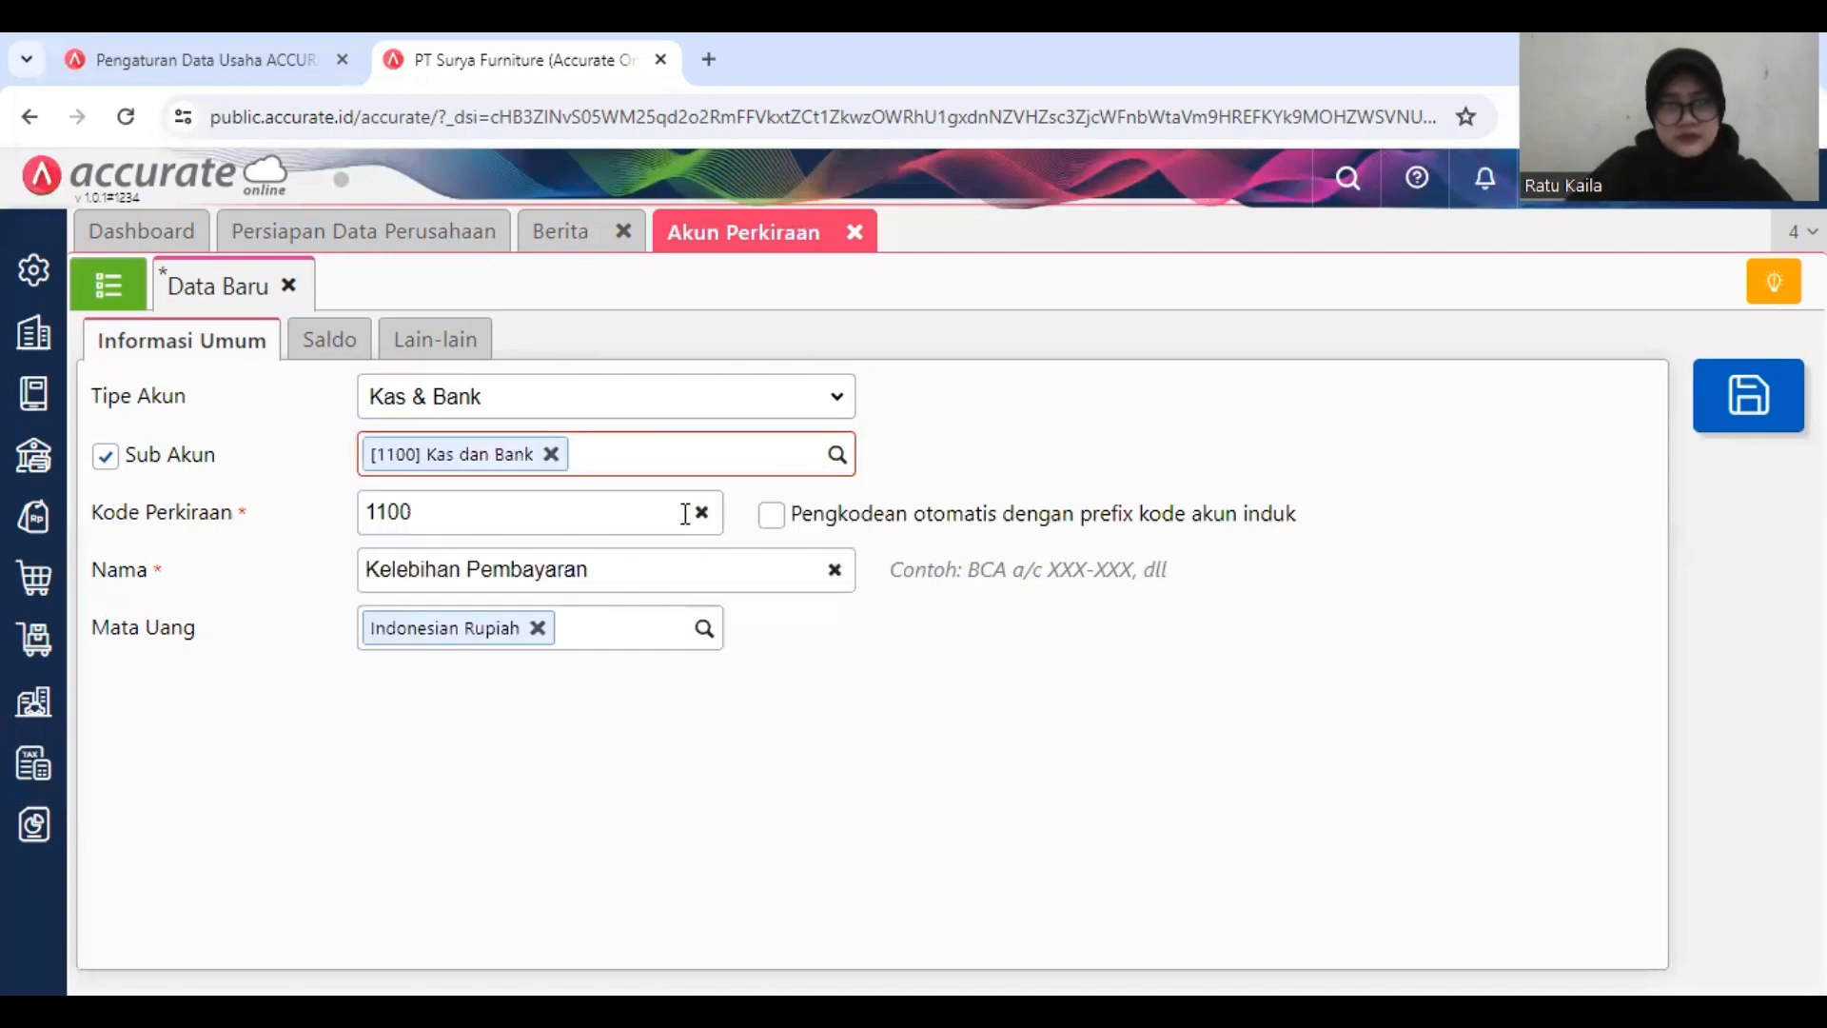
left_click(699, 522)
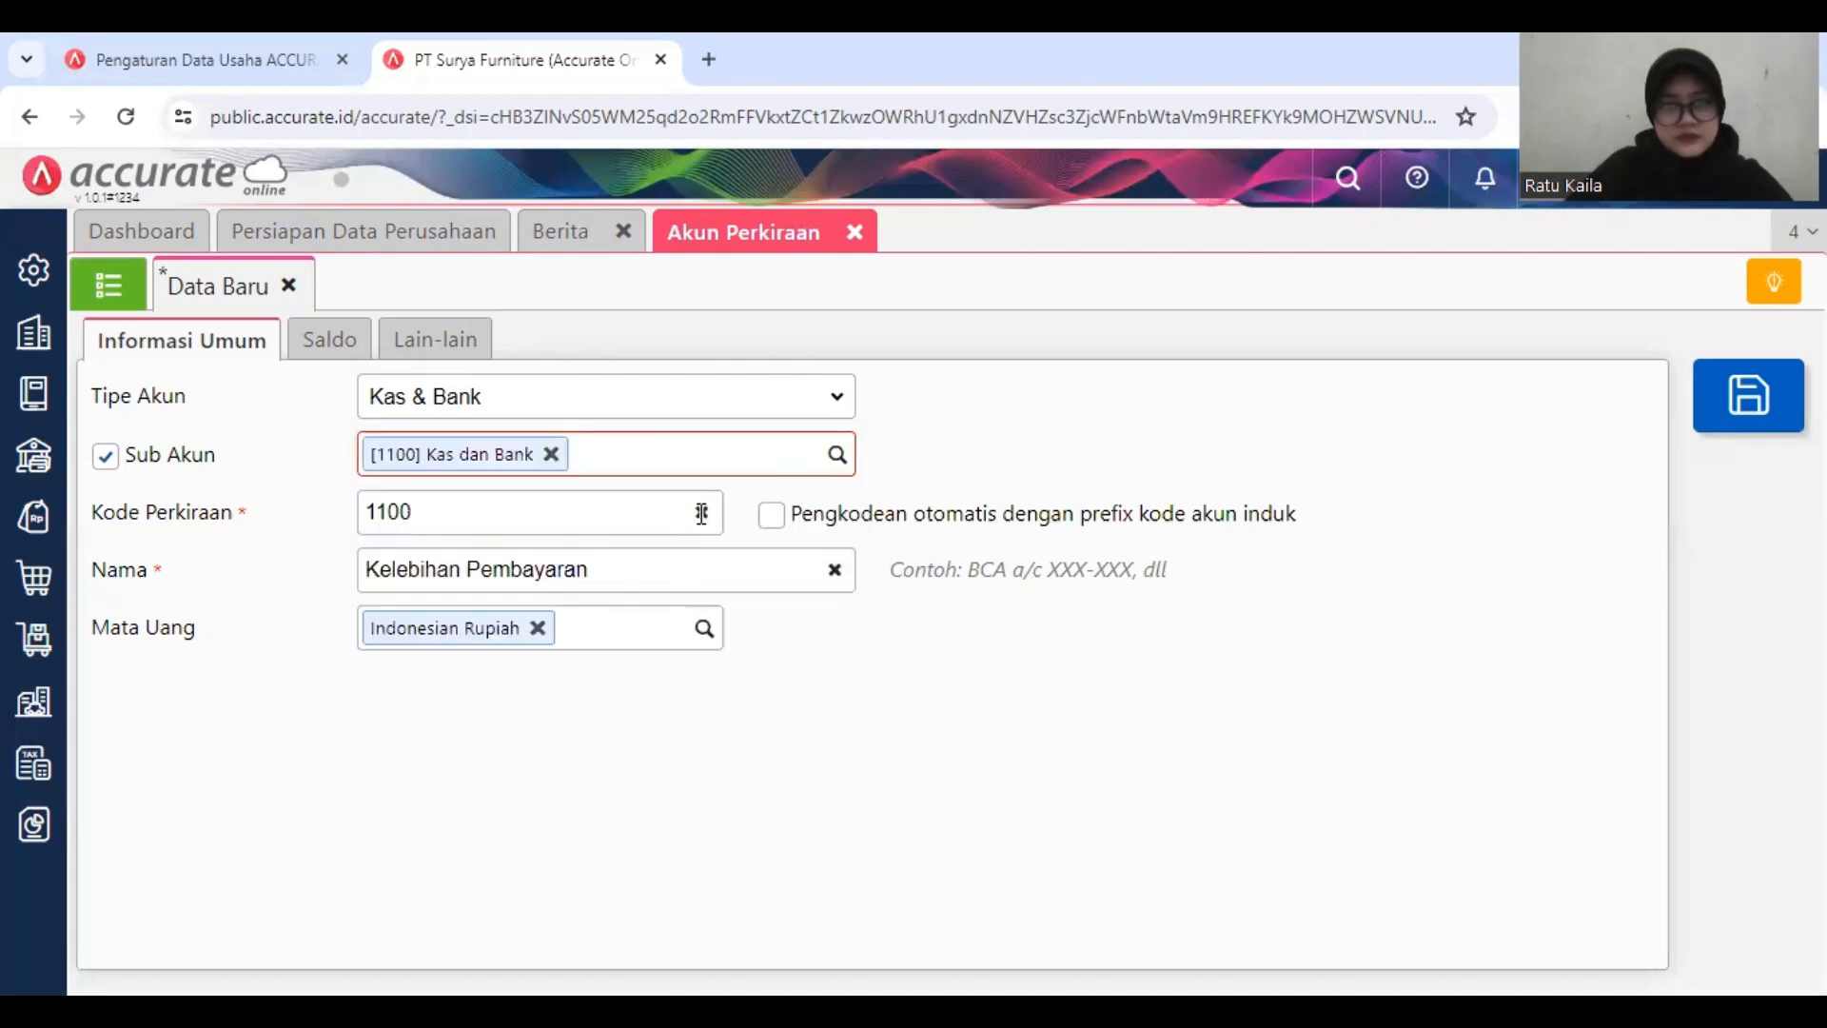
left_click(770, 514)
left_click(373, 518)
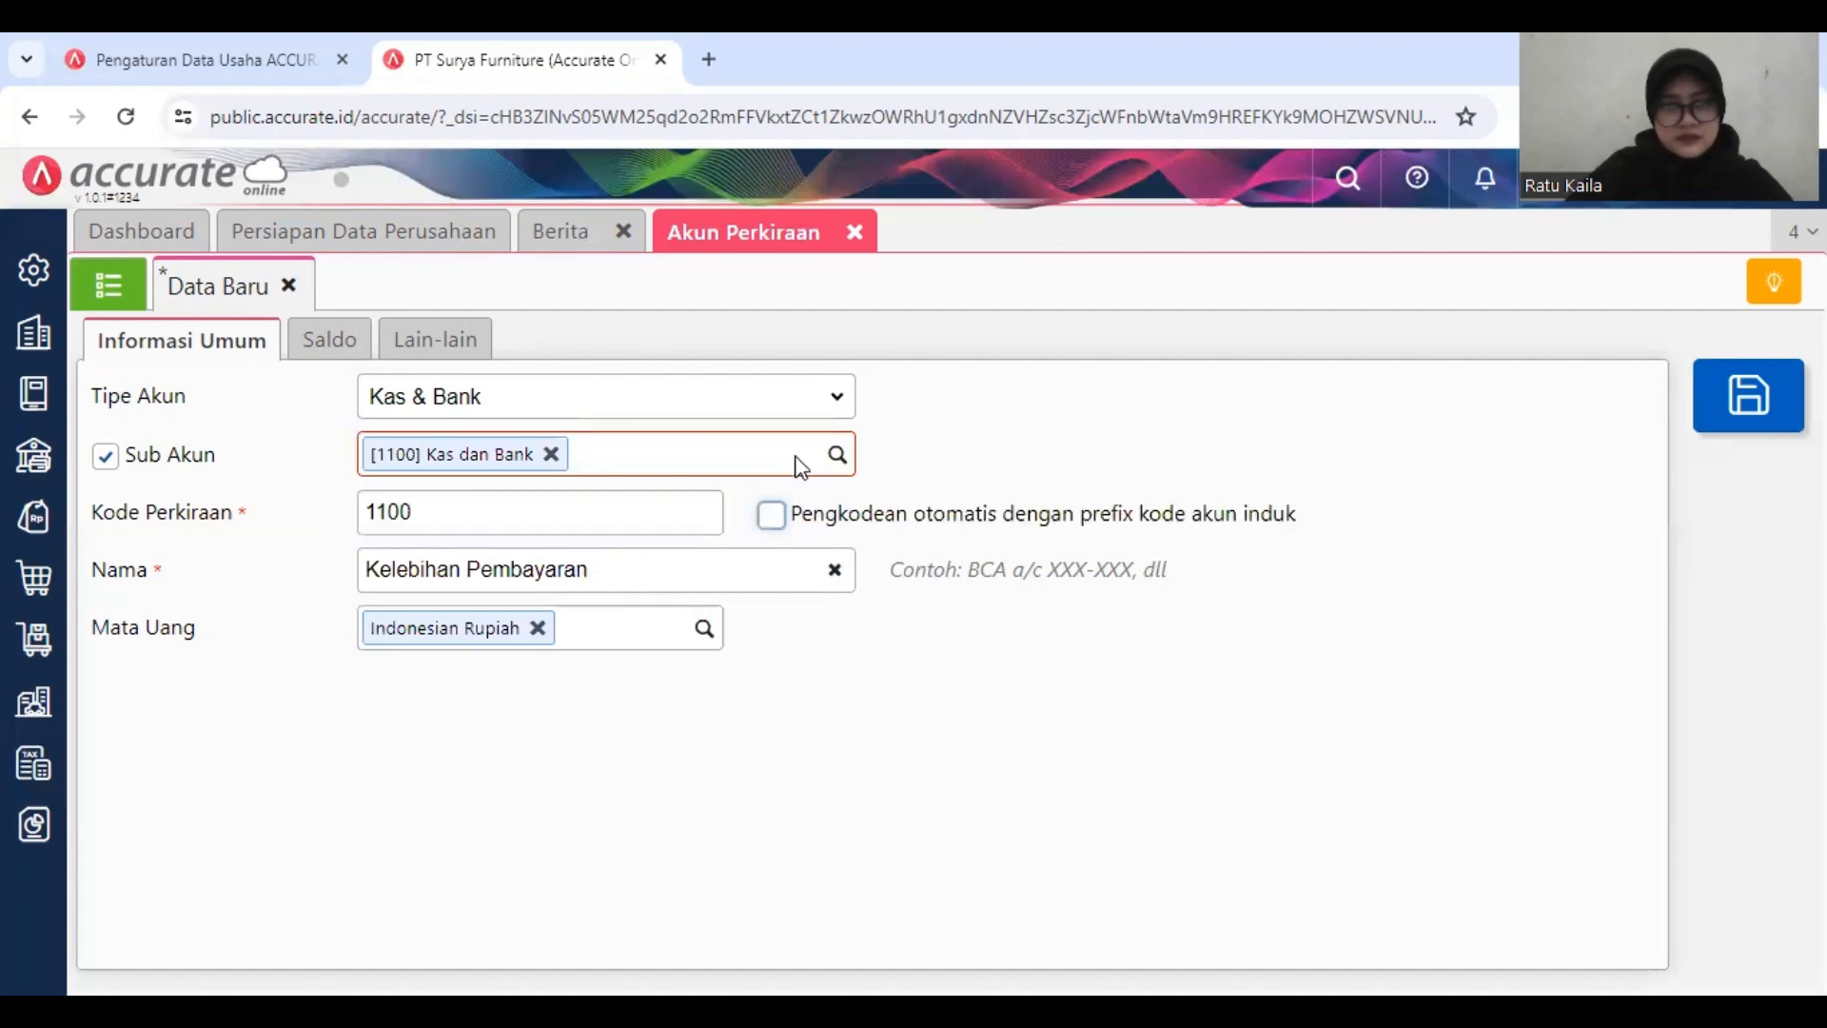
left_click(646, 503)
key("BackSpace")
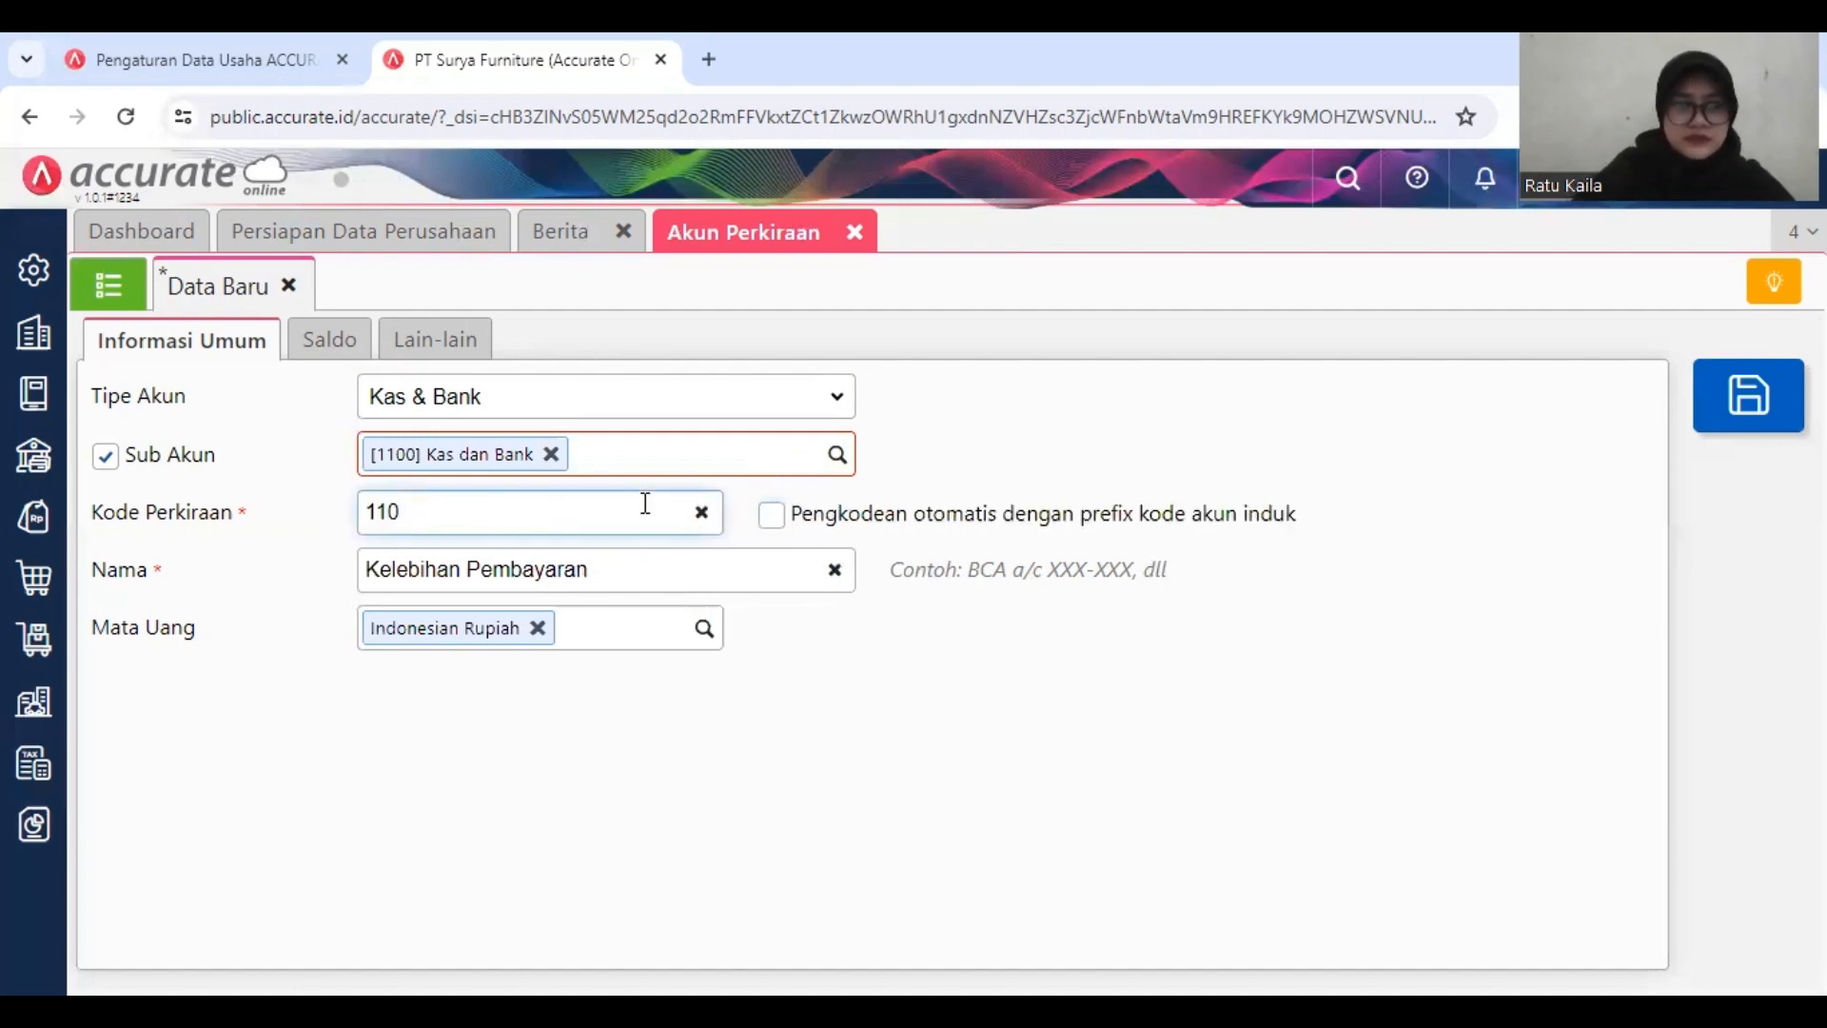
type("70")
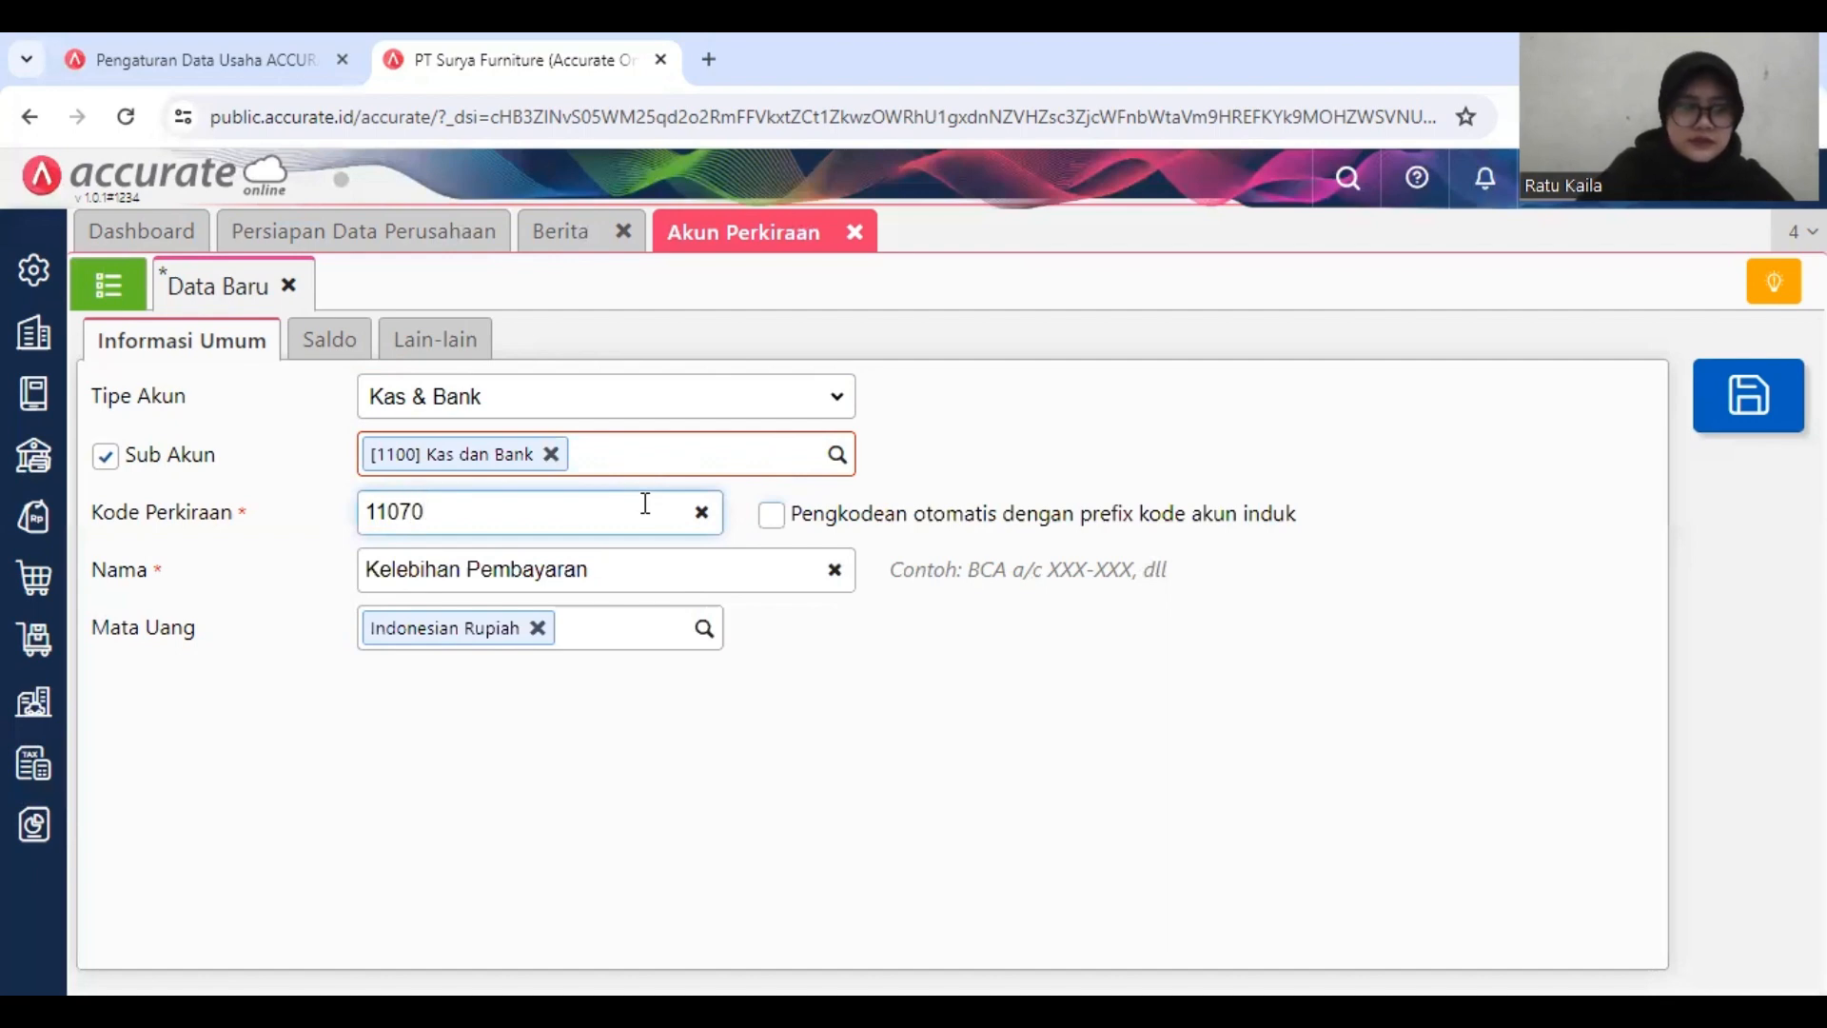
type("3")
left_click(1744, 416)
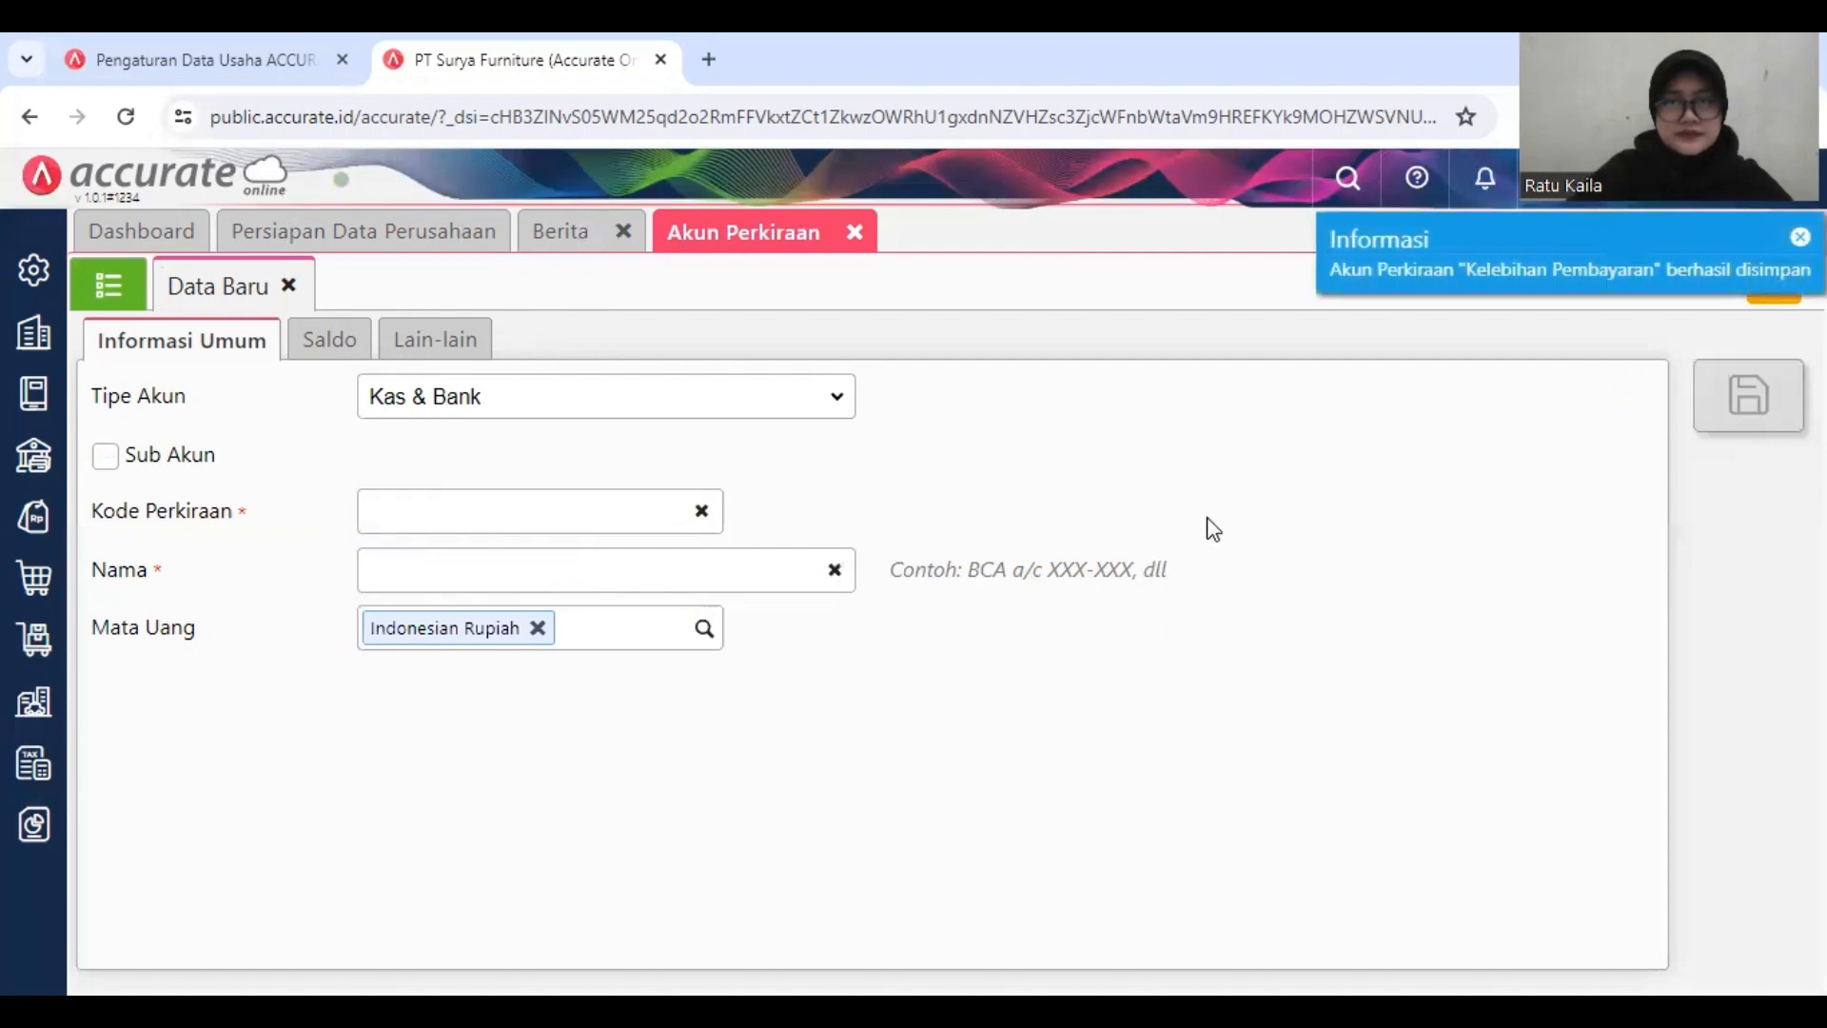
left_click(856, 232)
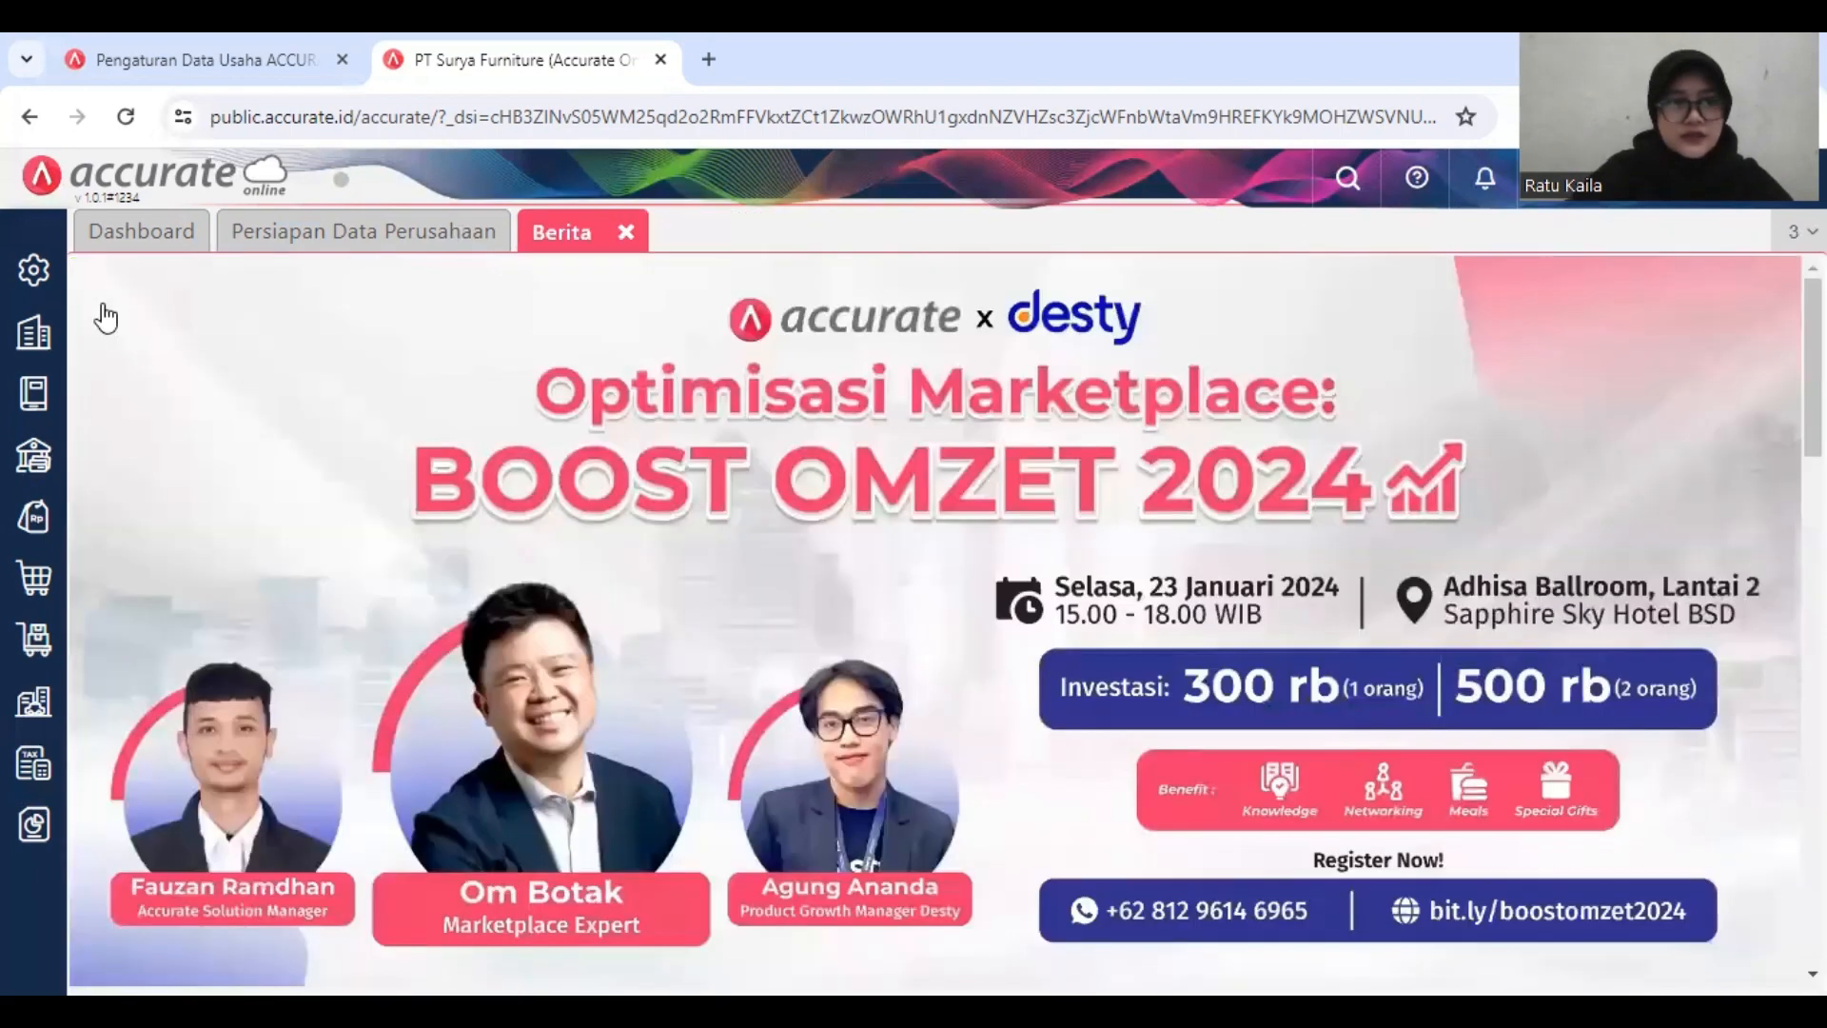
Step: Review the default sales and purchase accounts (Penjualan/Pembelian) in the company preferences and save the preferences
left_click(33, 270)
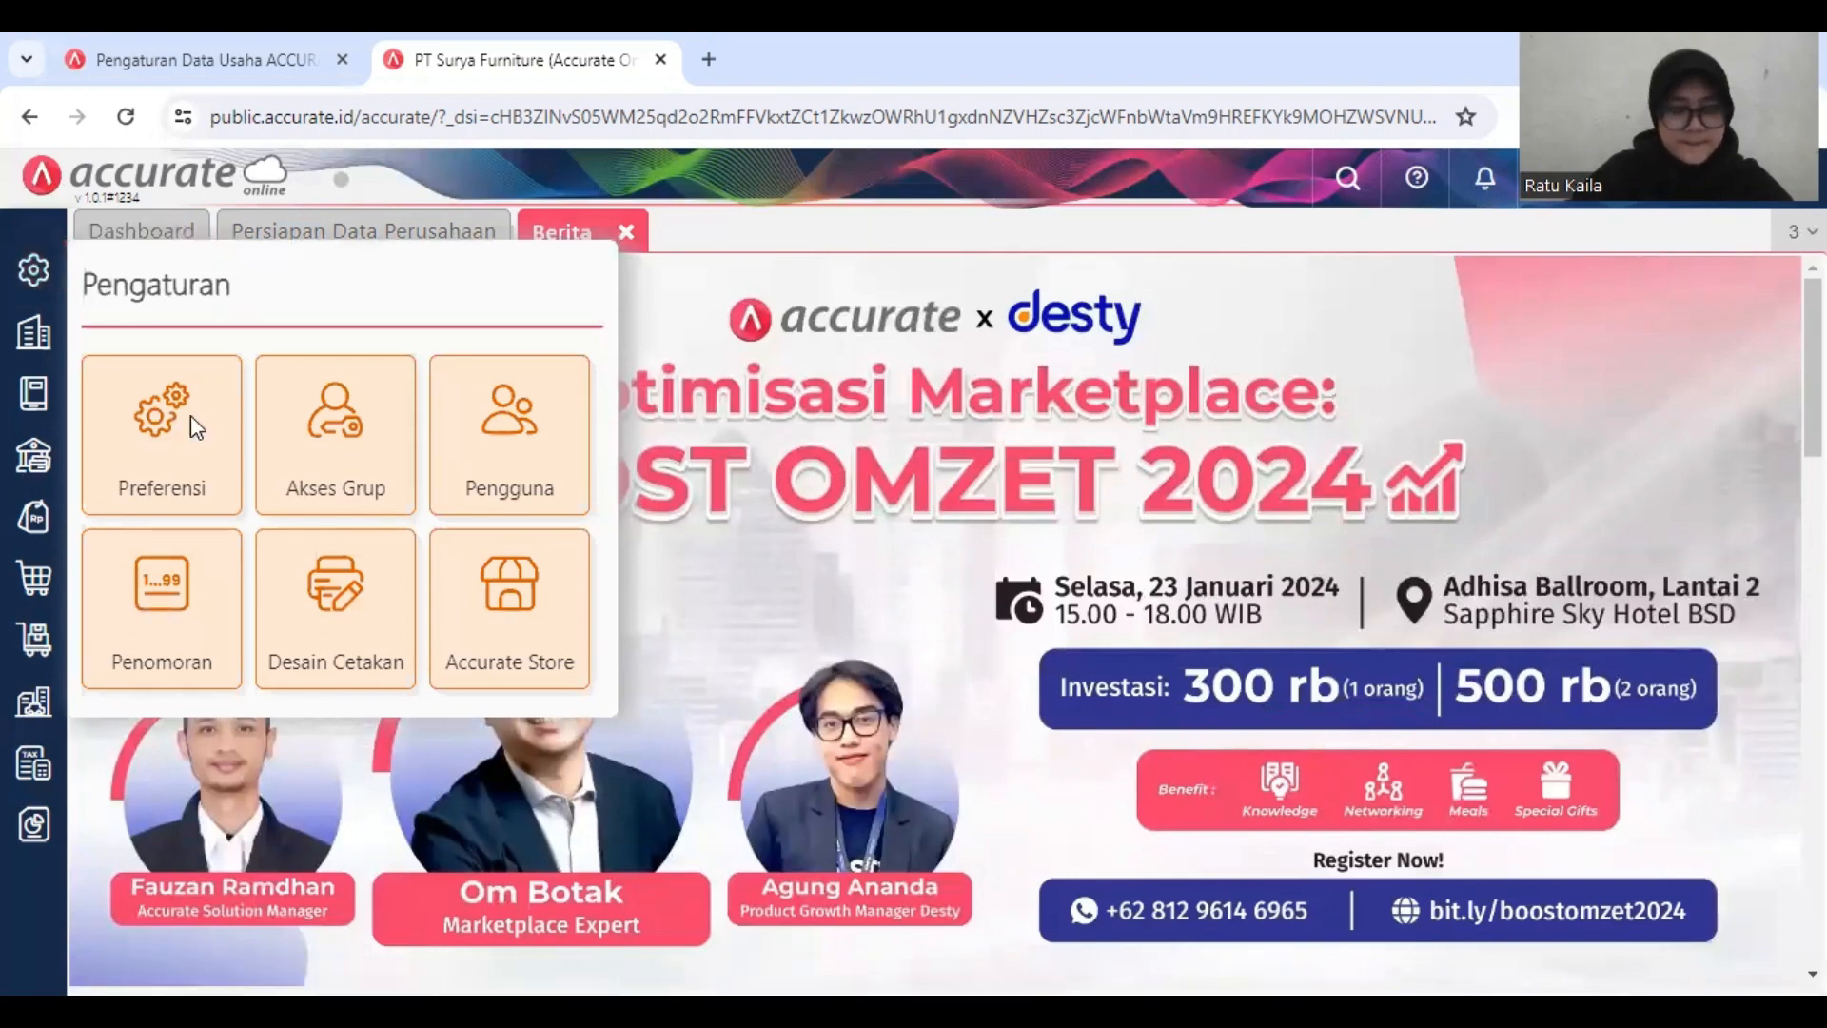
left_click(134, 421)
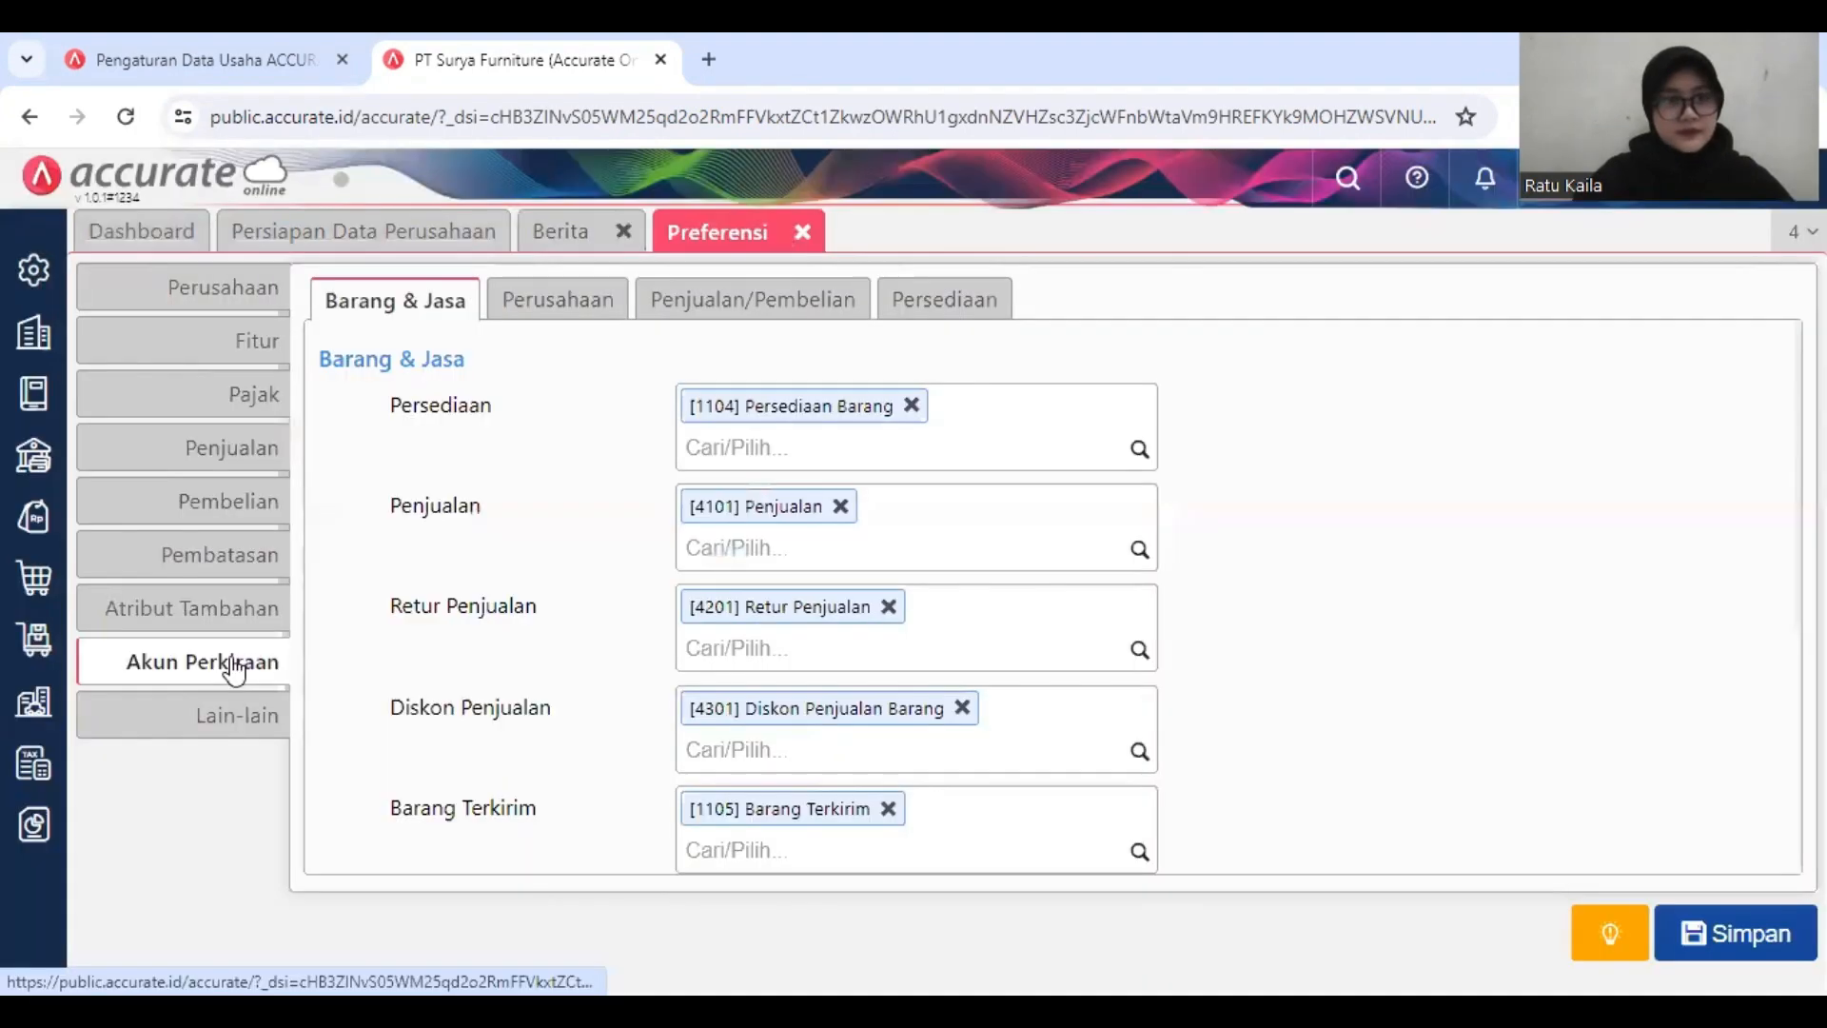
left_click(685, 322)
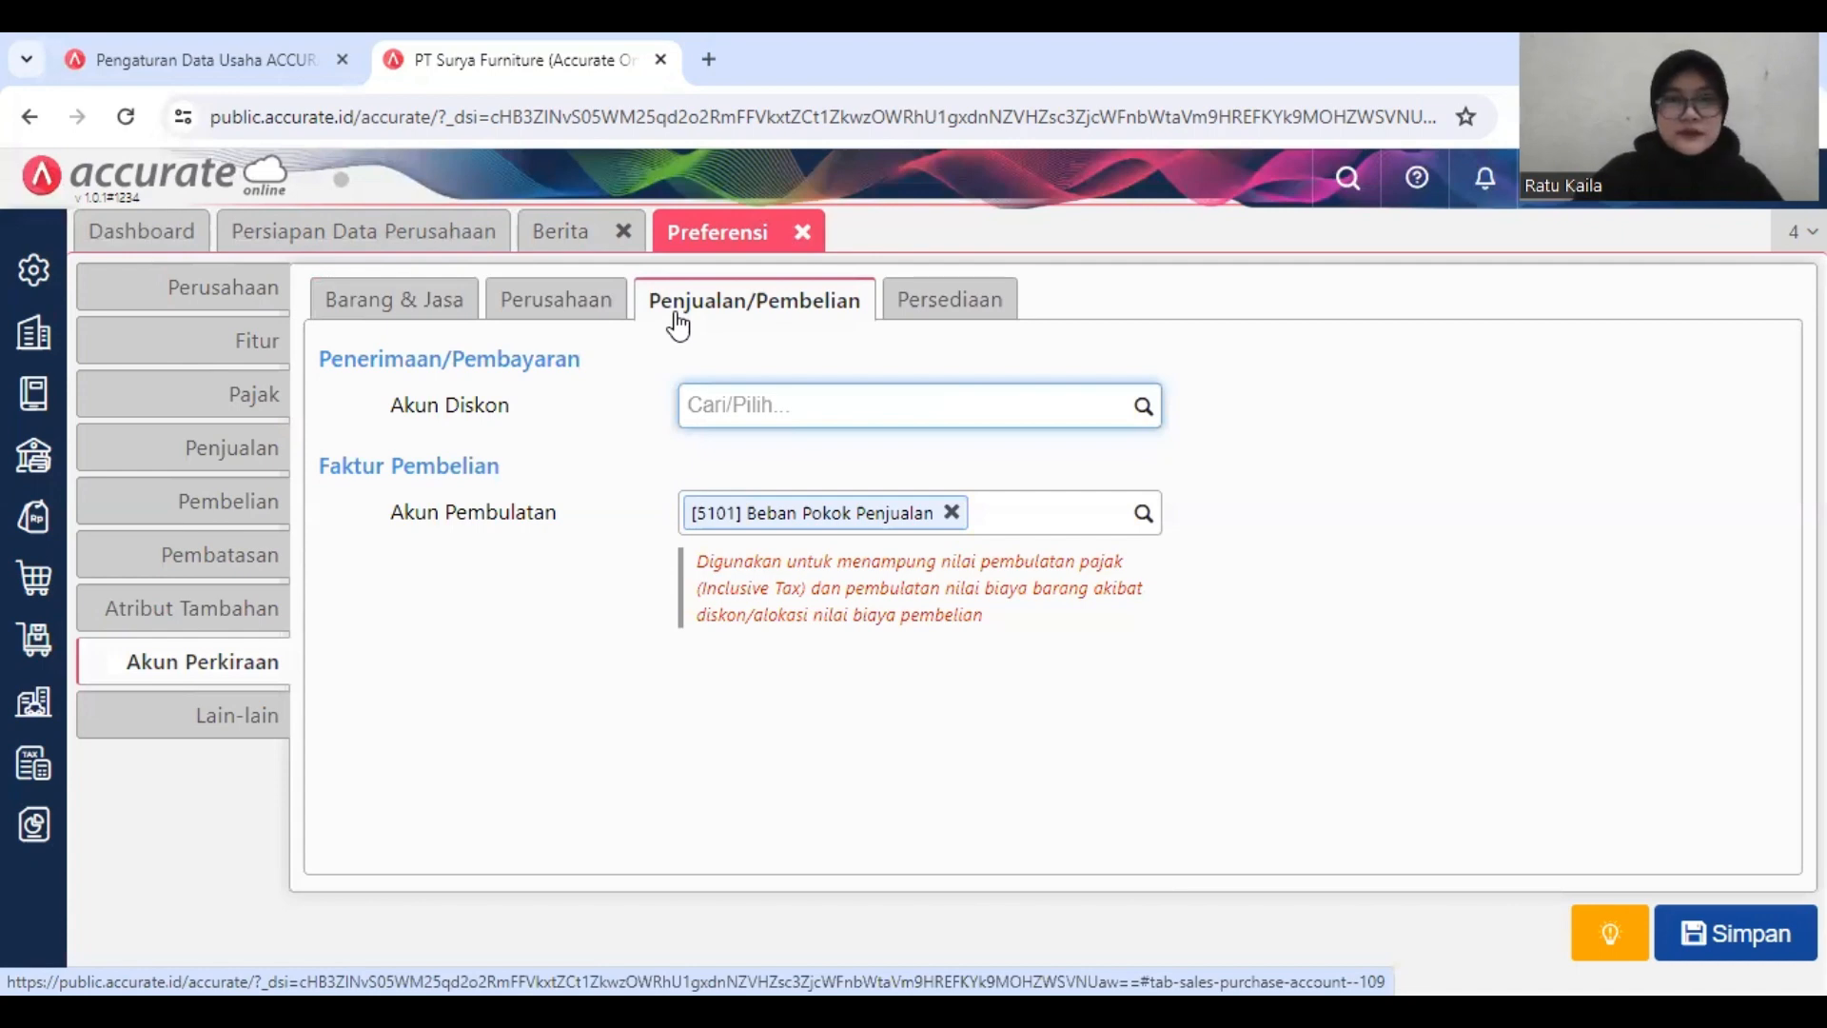
left_click(1720, 928)
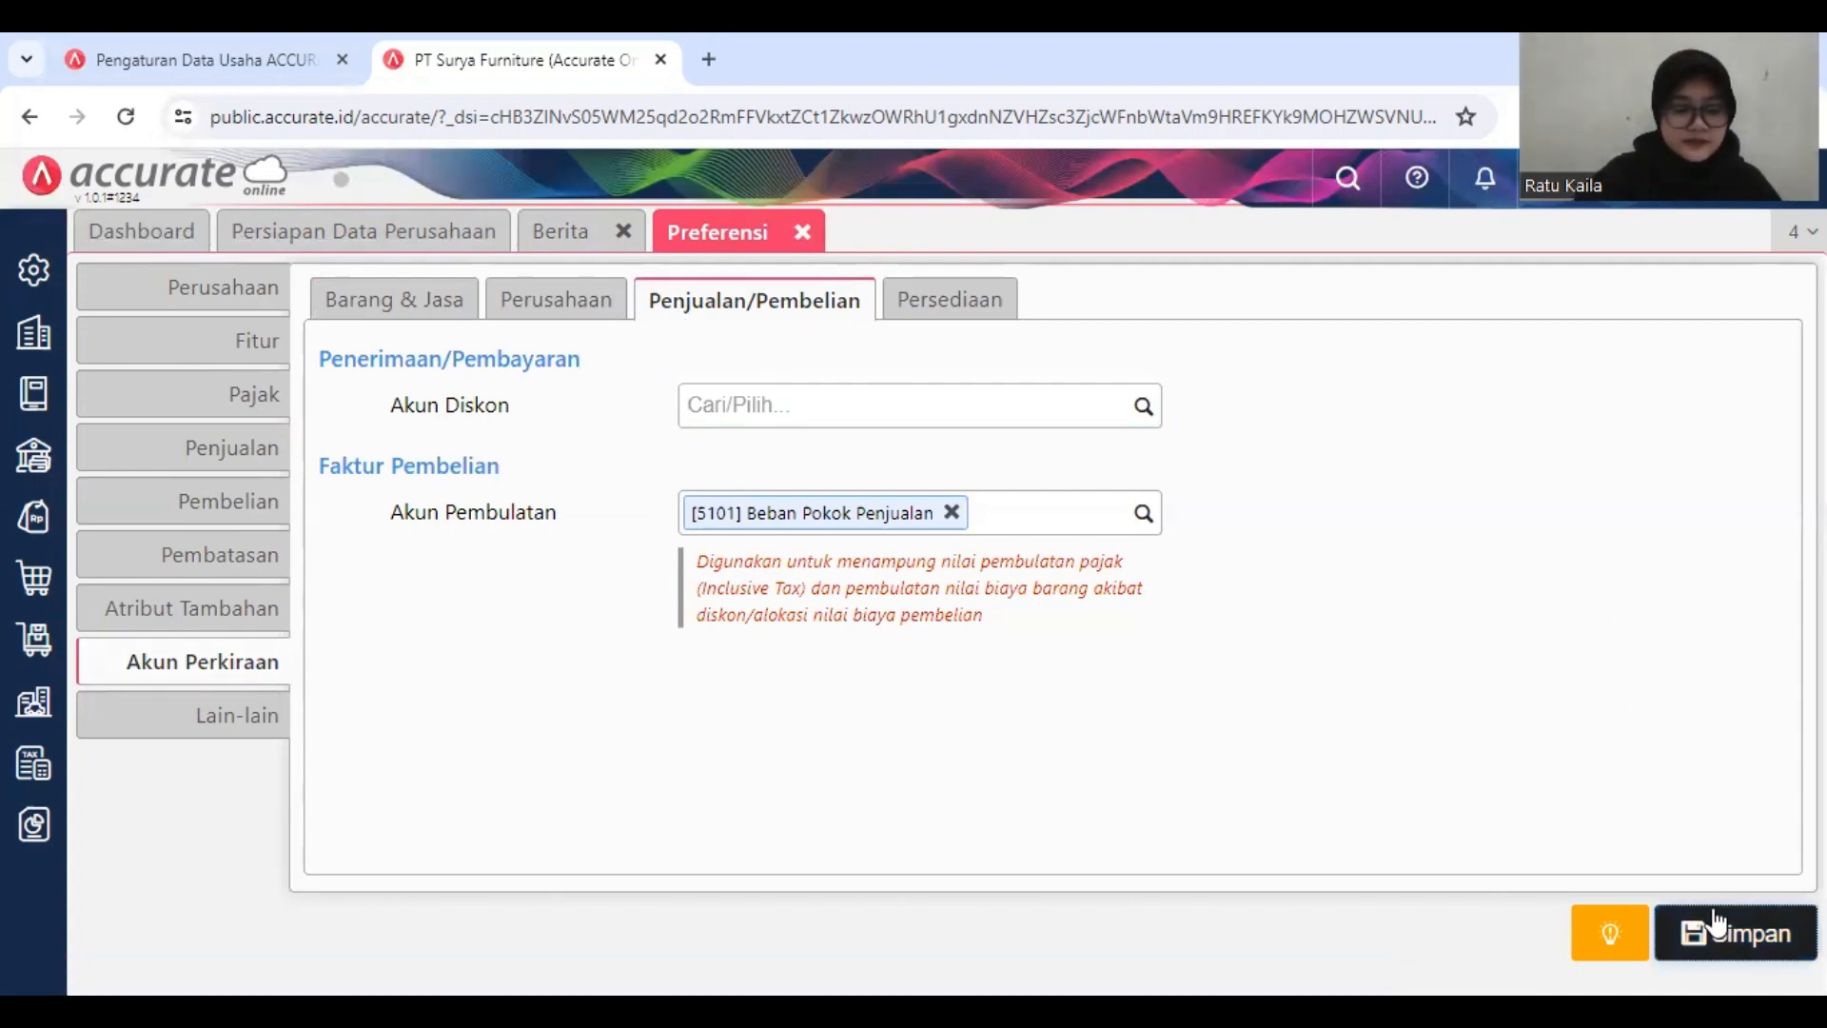
left_click(1710, 909)
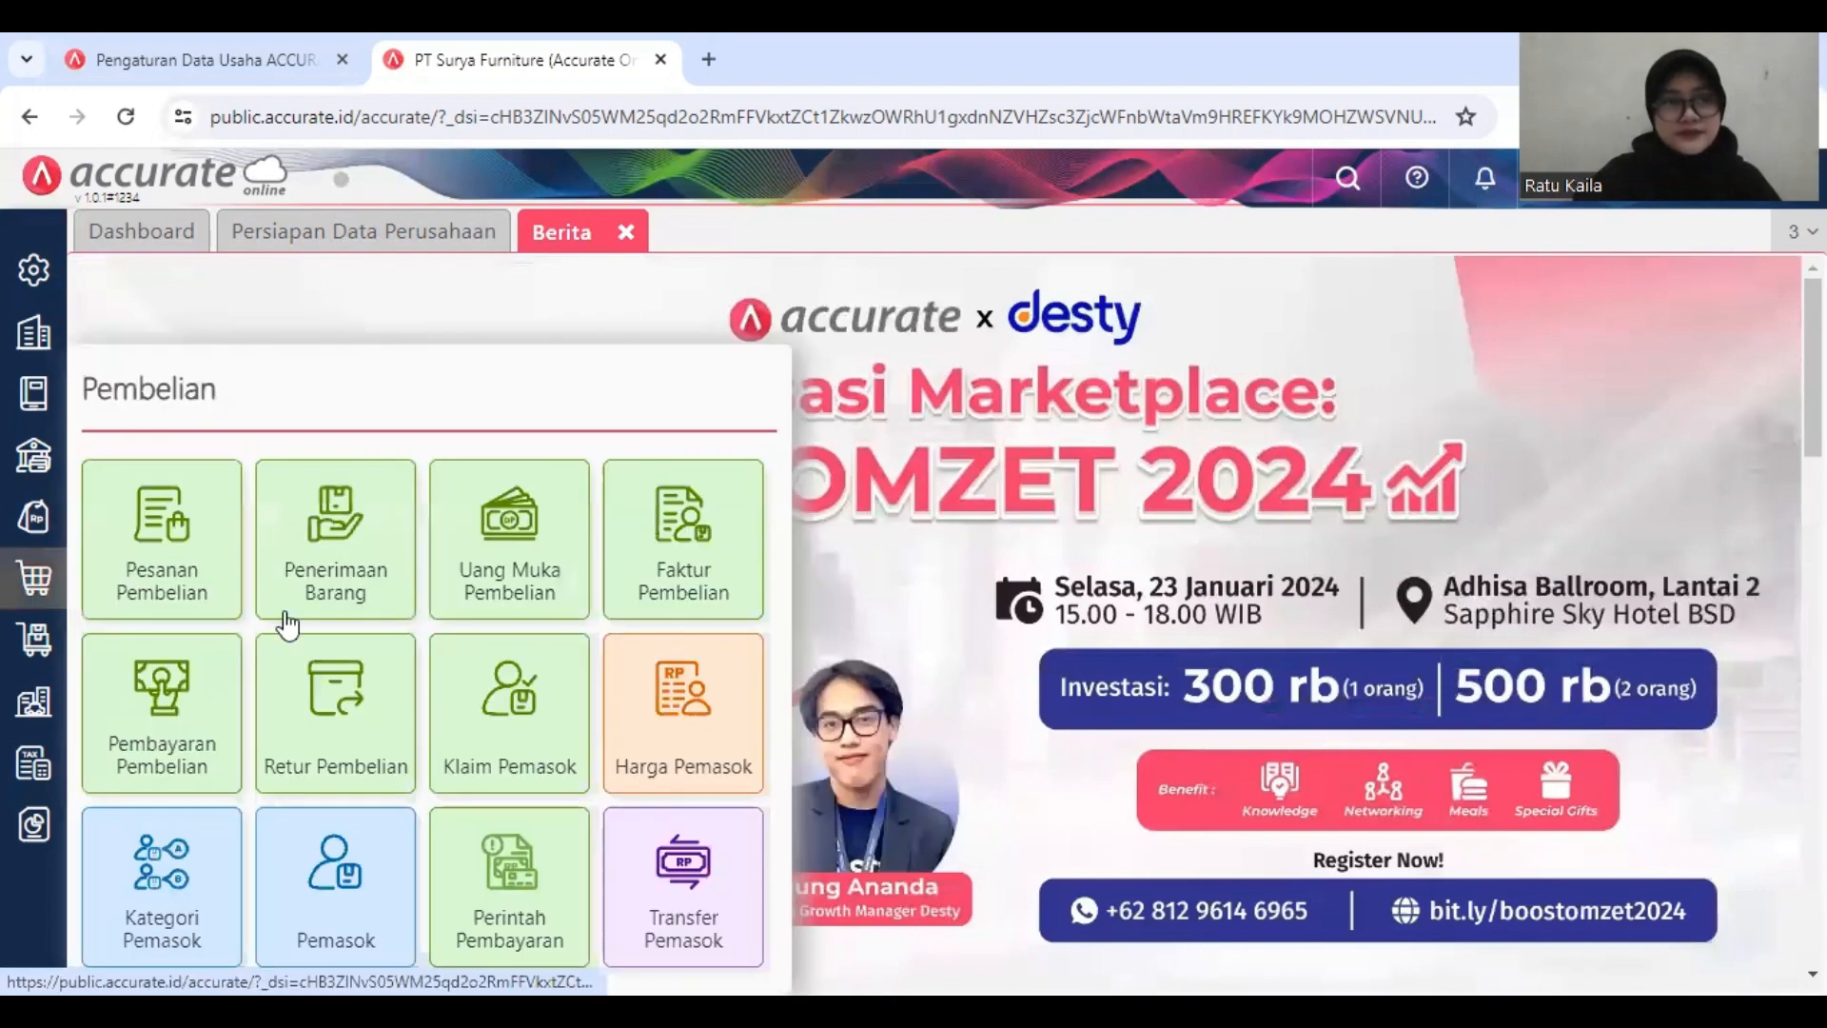
Step: Start a new purchase payment to PT Sentra Furniture, paid from Bank Mandiri IDR
left_click(231, 715)
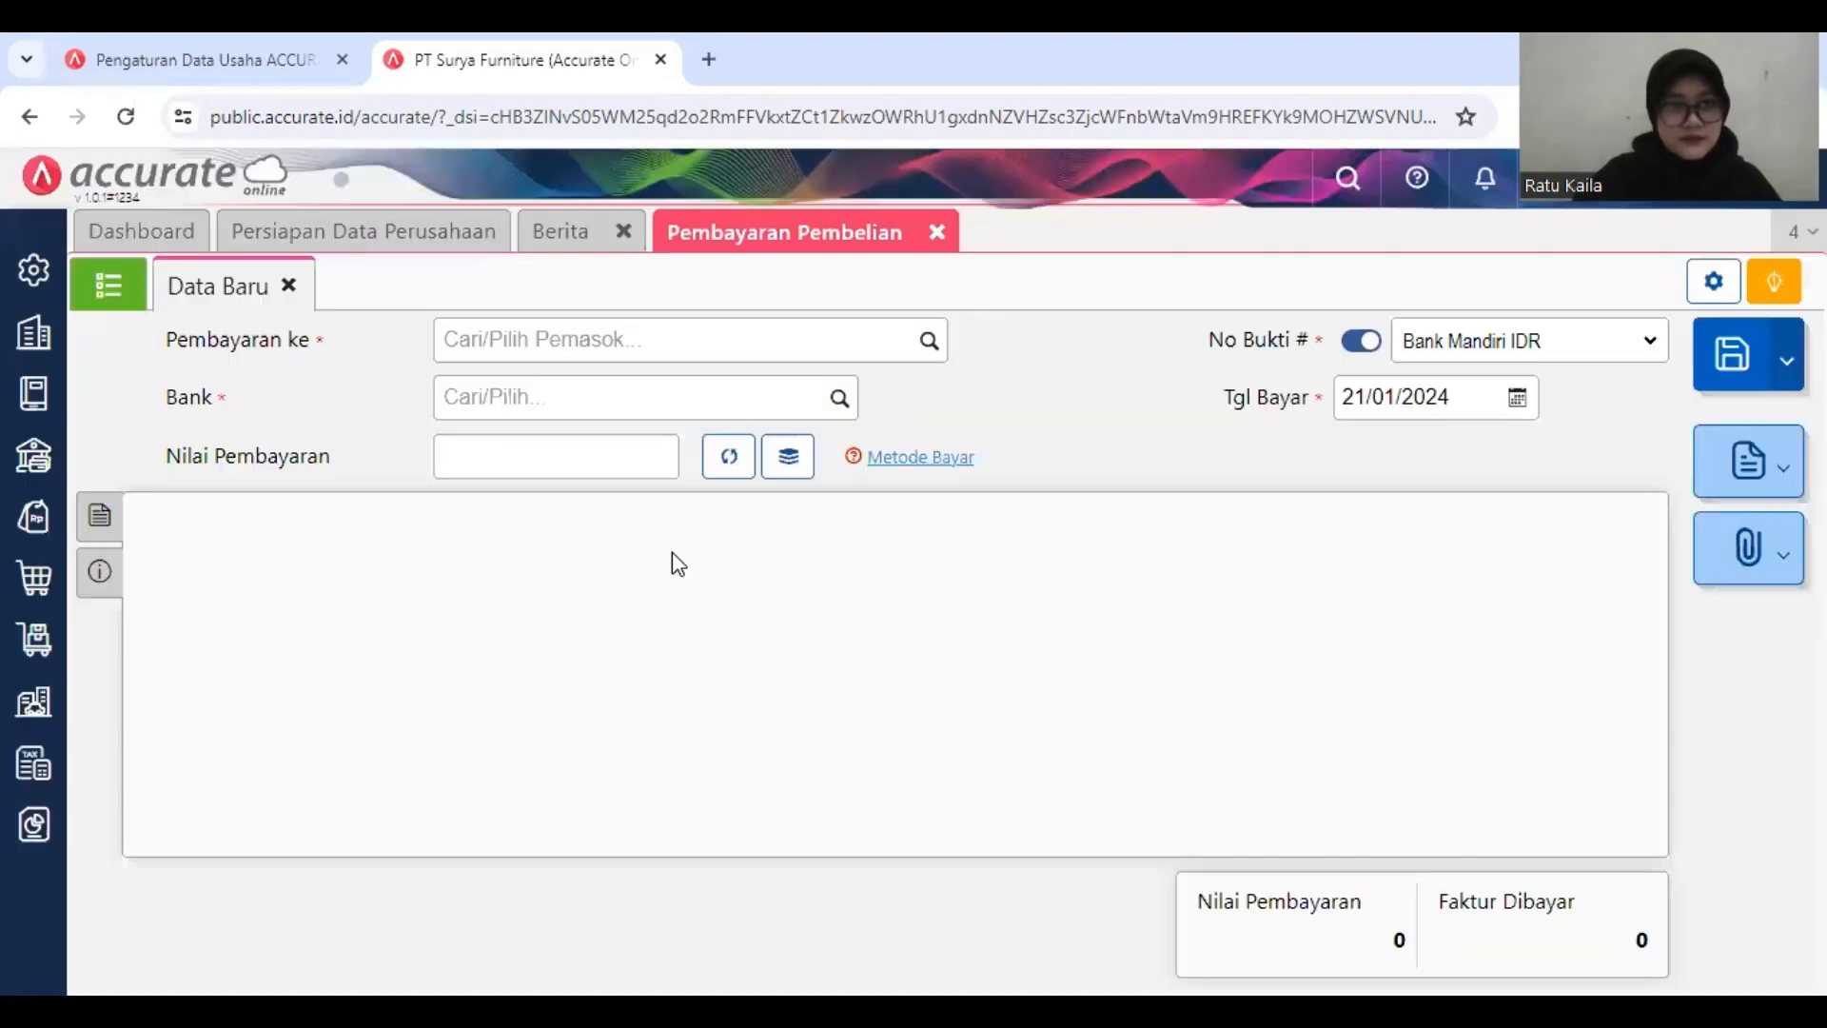
left_click(741, 345)
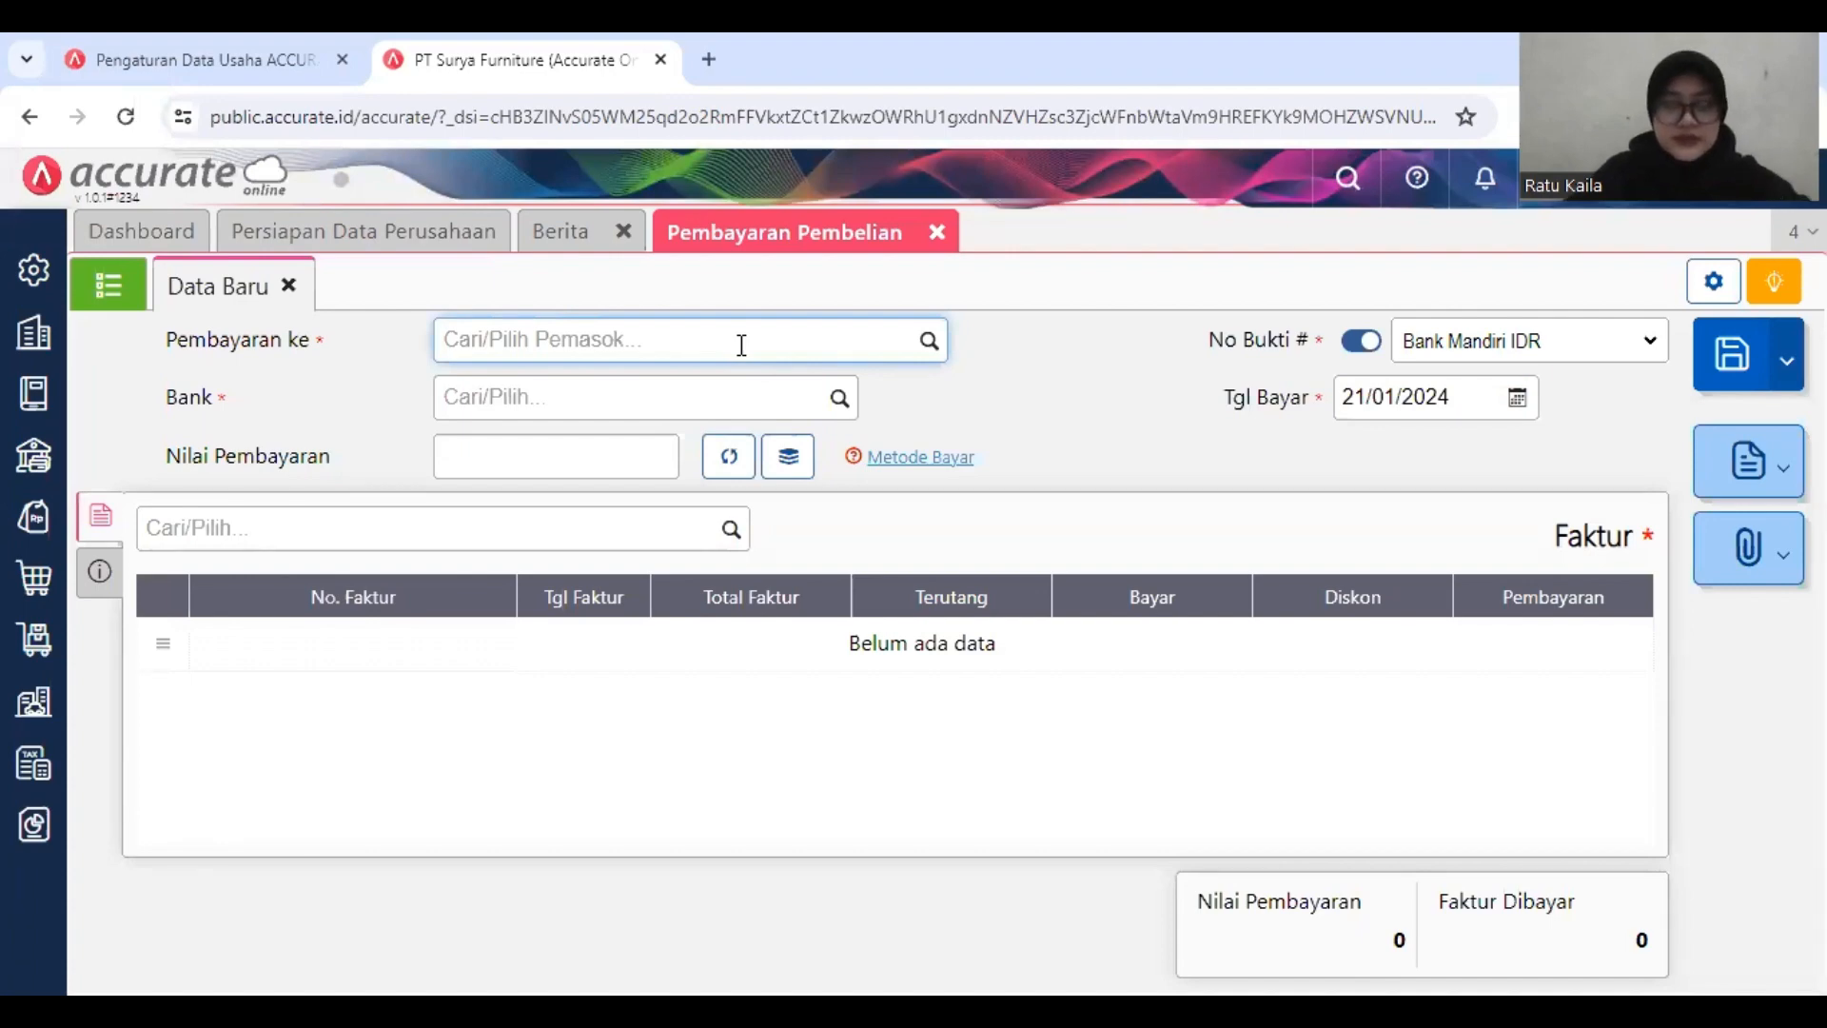
type("pt")
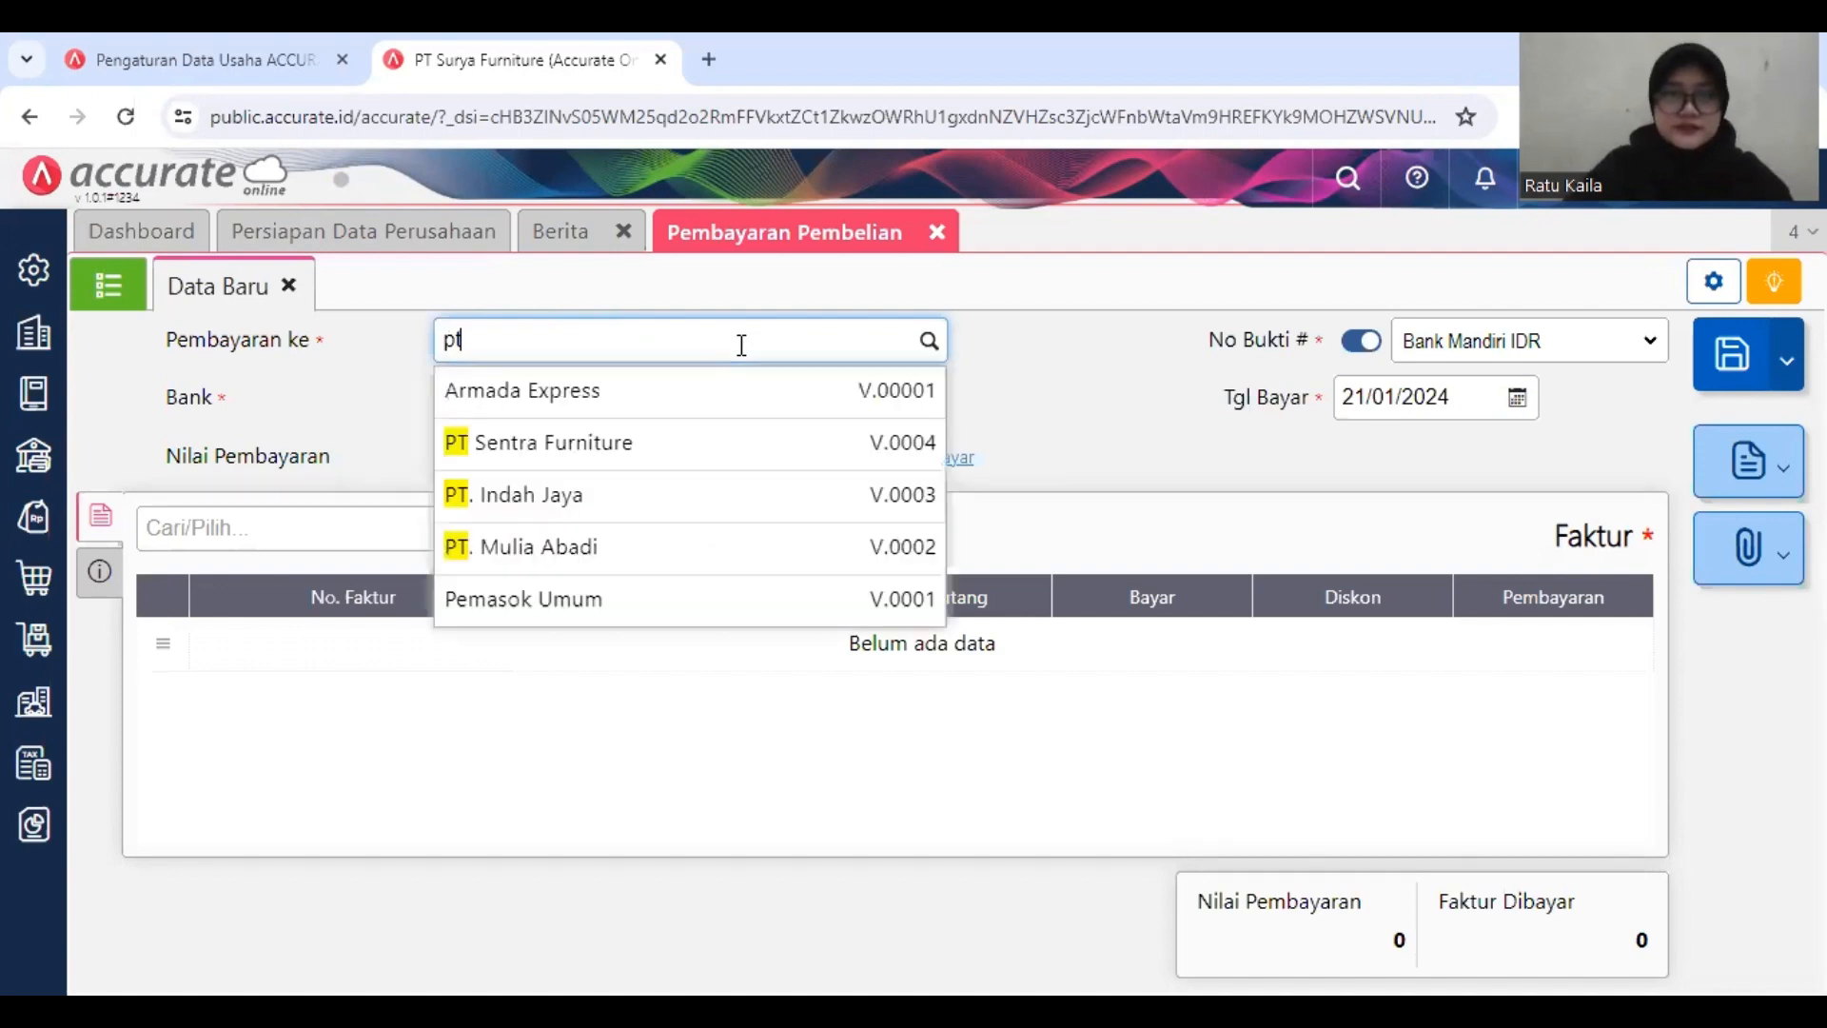
left_click(715, 443)
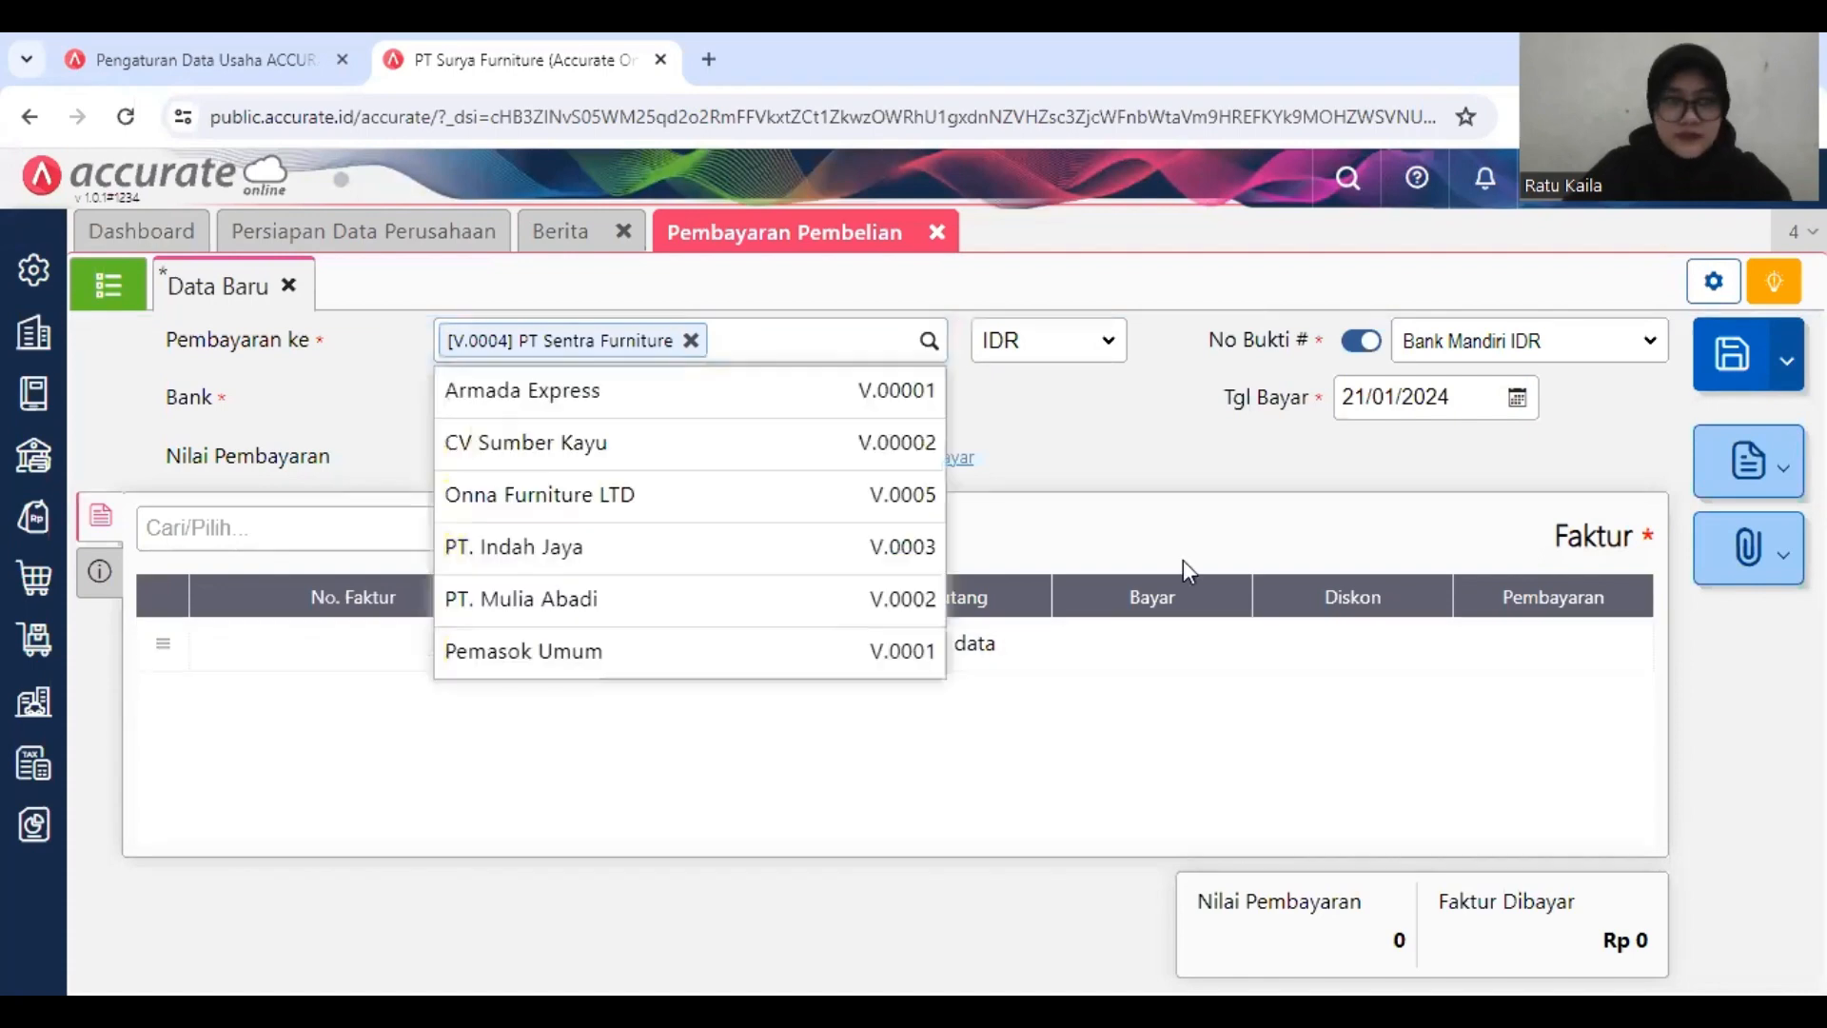
left_click(1038, 389)
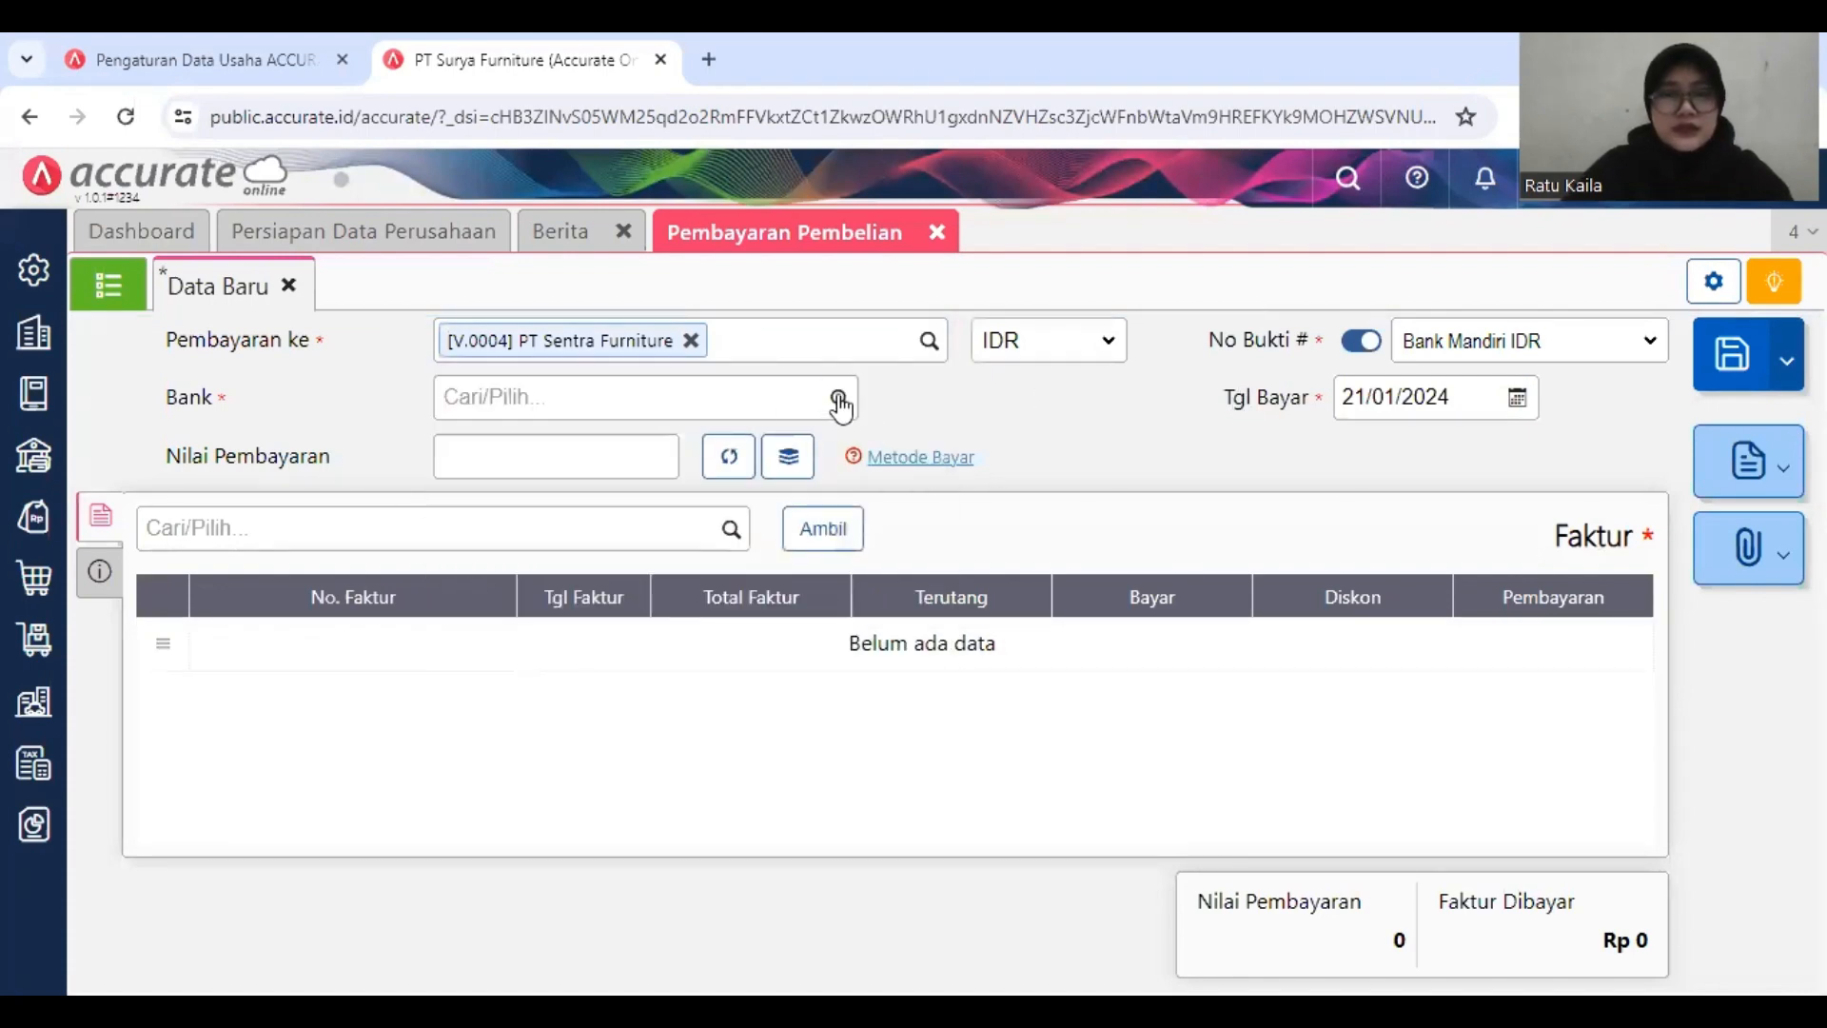
left_click(838, 398)
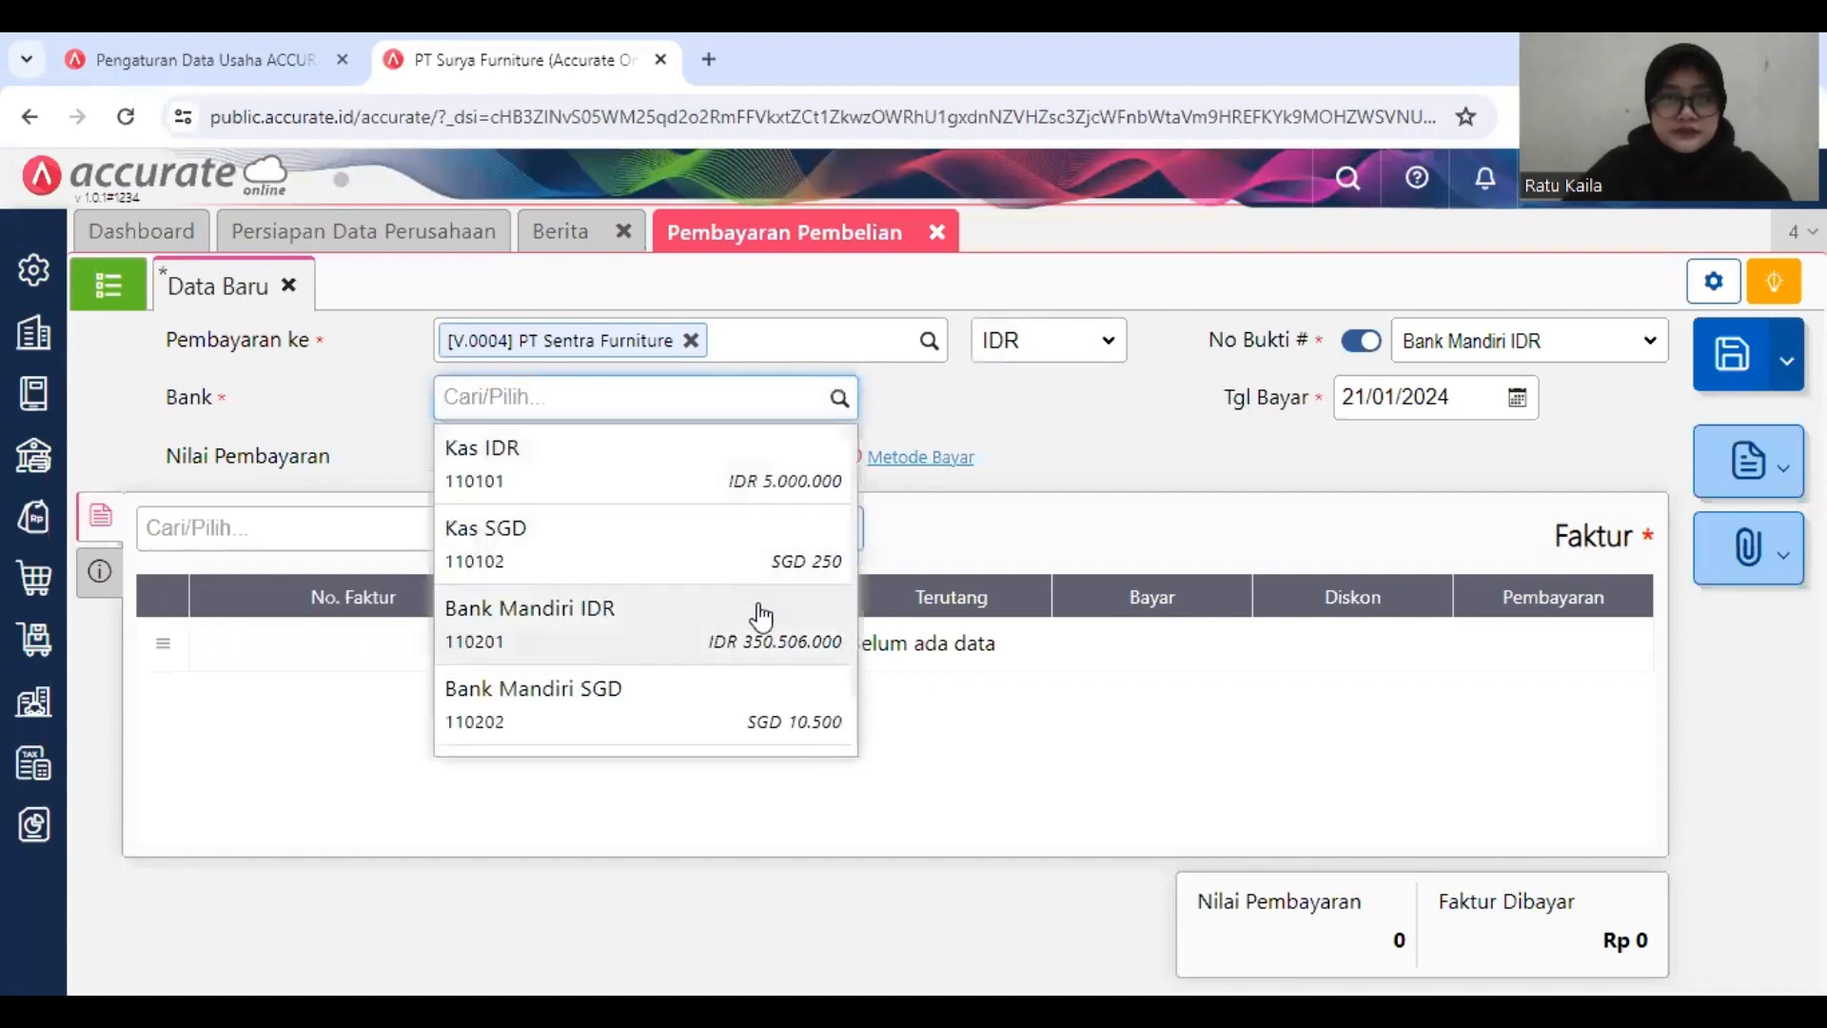
left_click(761, 616)
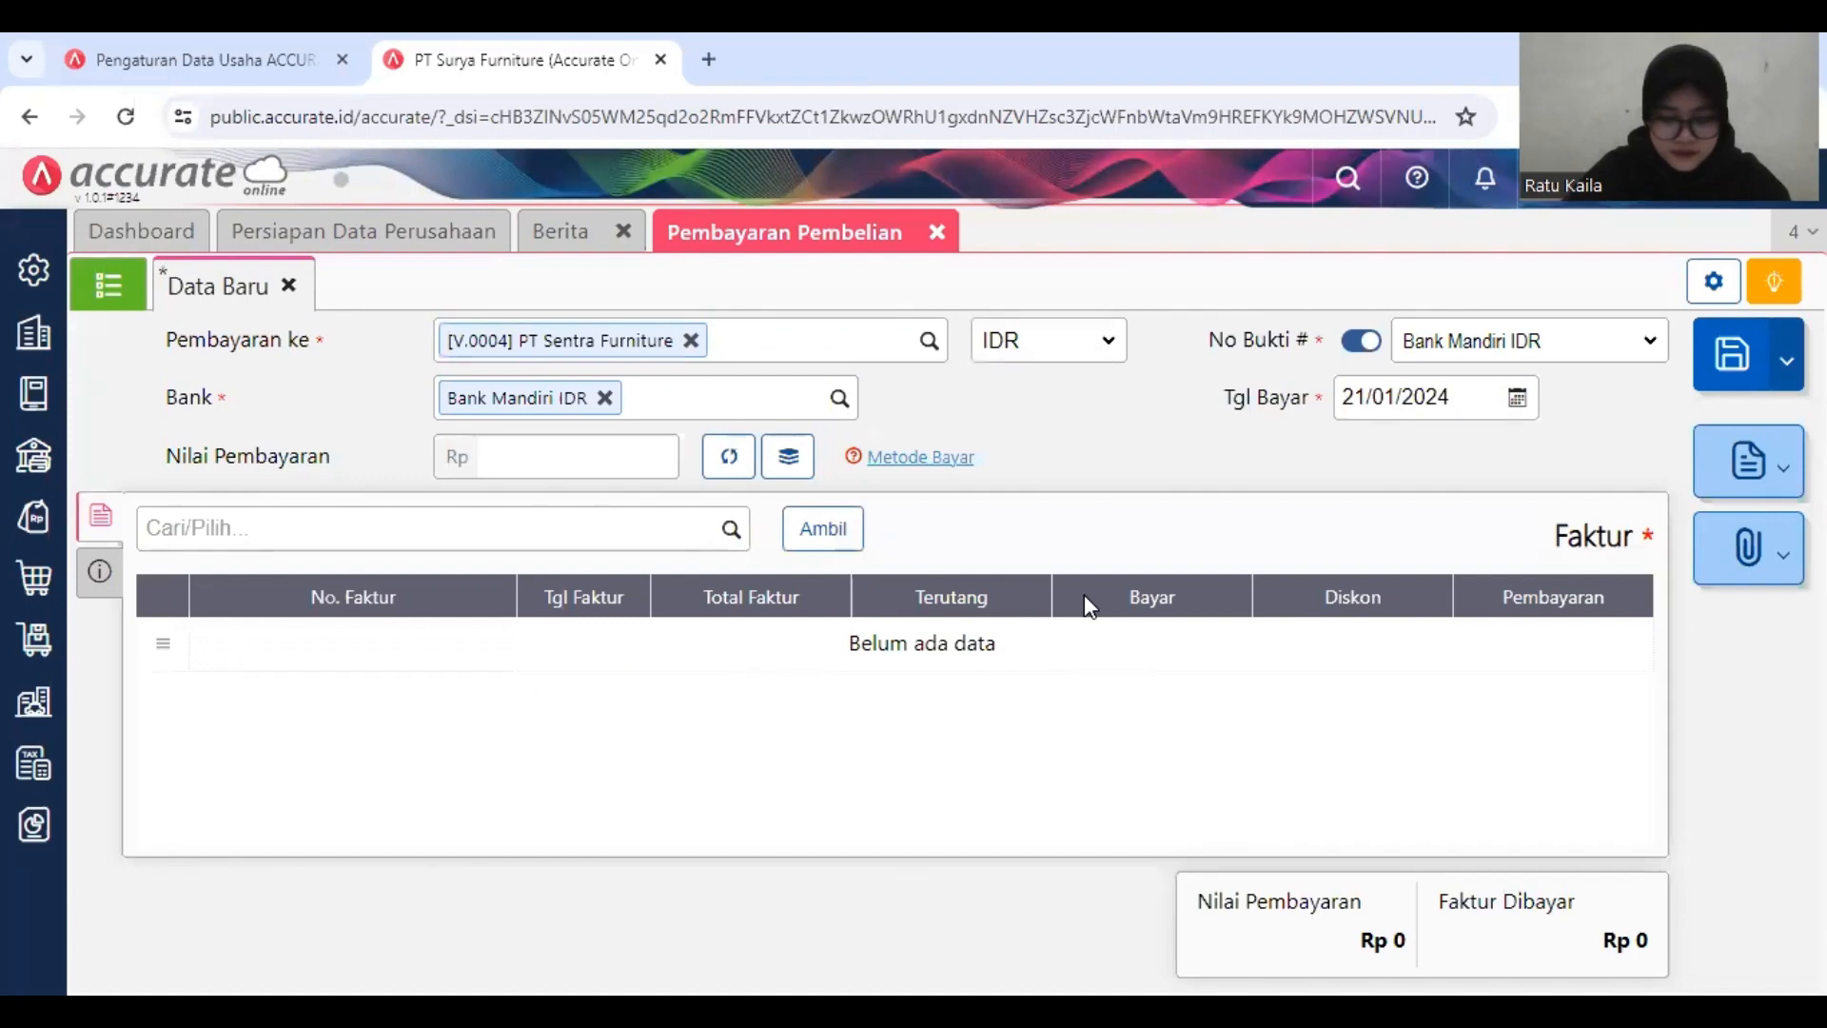
Step: Add only PT Sentra Furniture's unpaid invoice dated 30/11/2018 to the payment, leaving out the one dated 08/01/2019
left_click(824, 529)
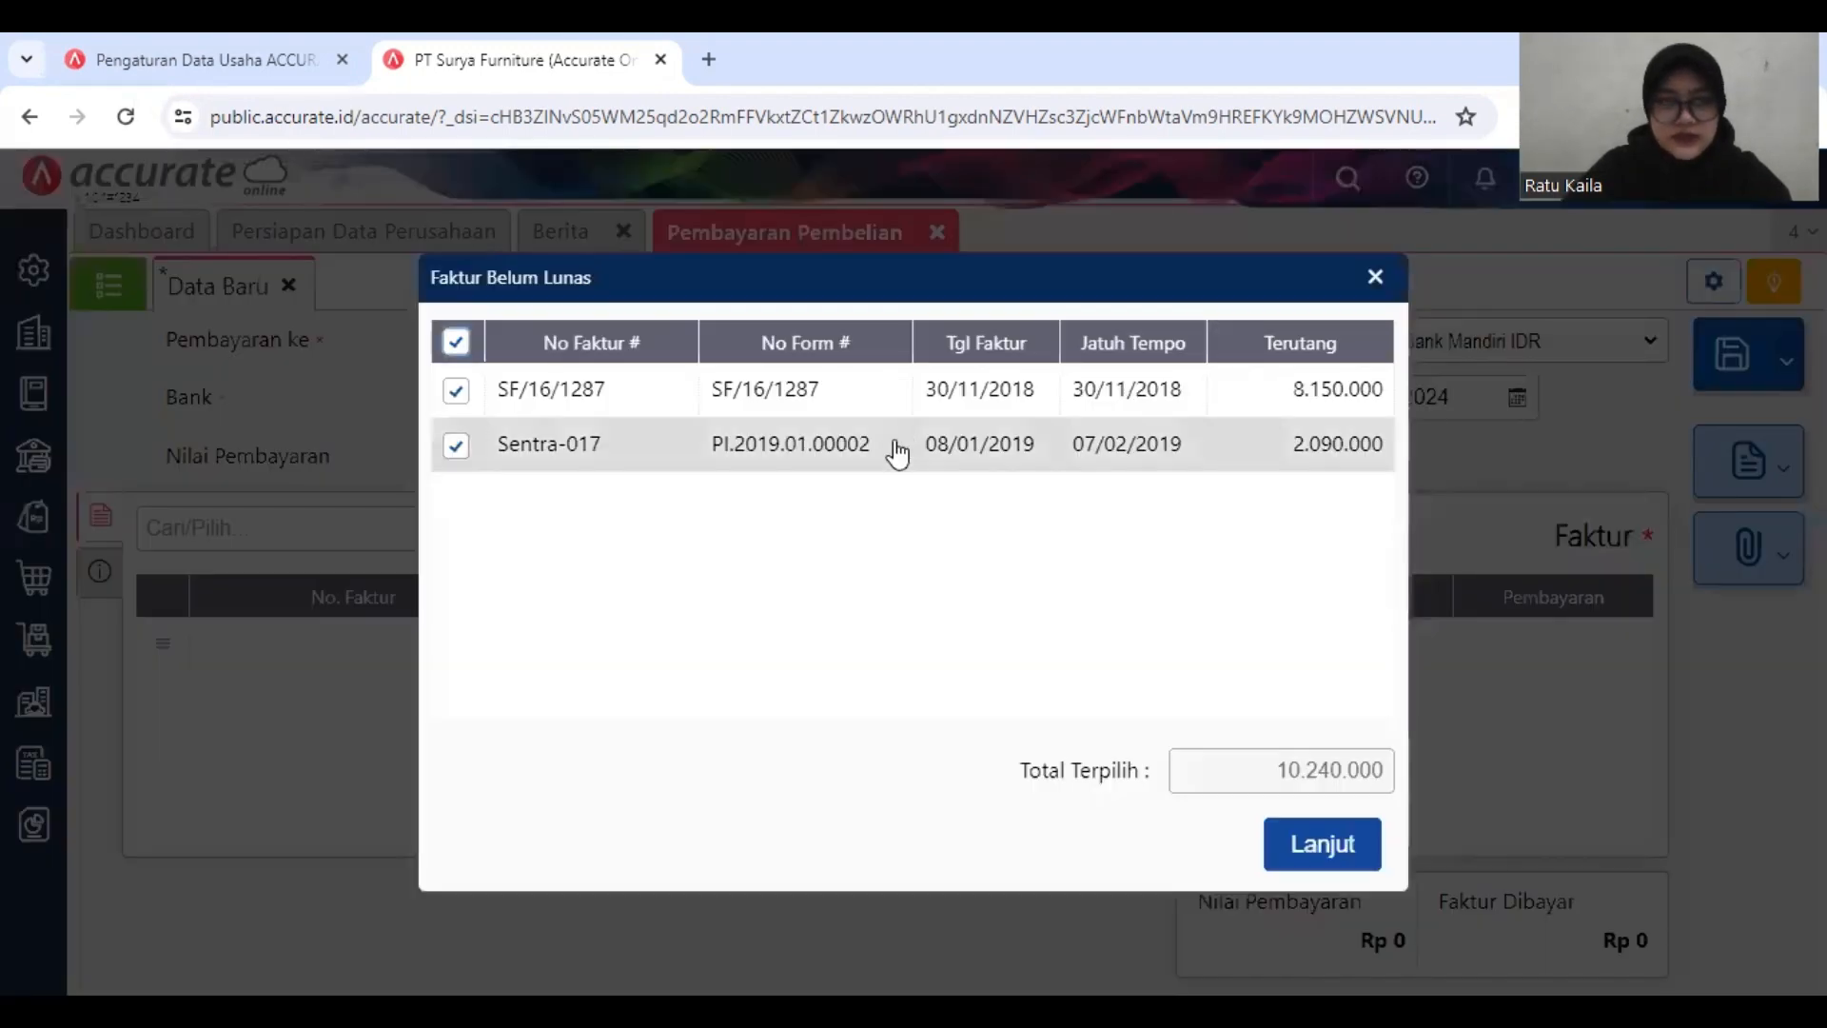
left_click(790, 419)
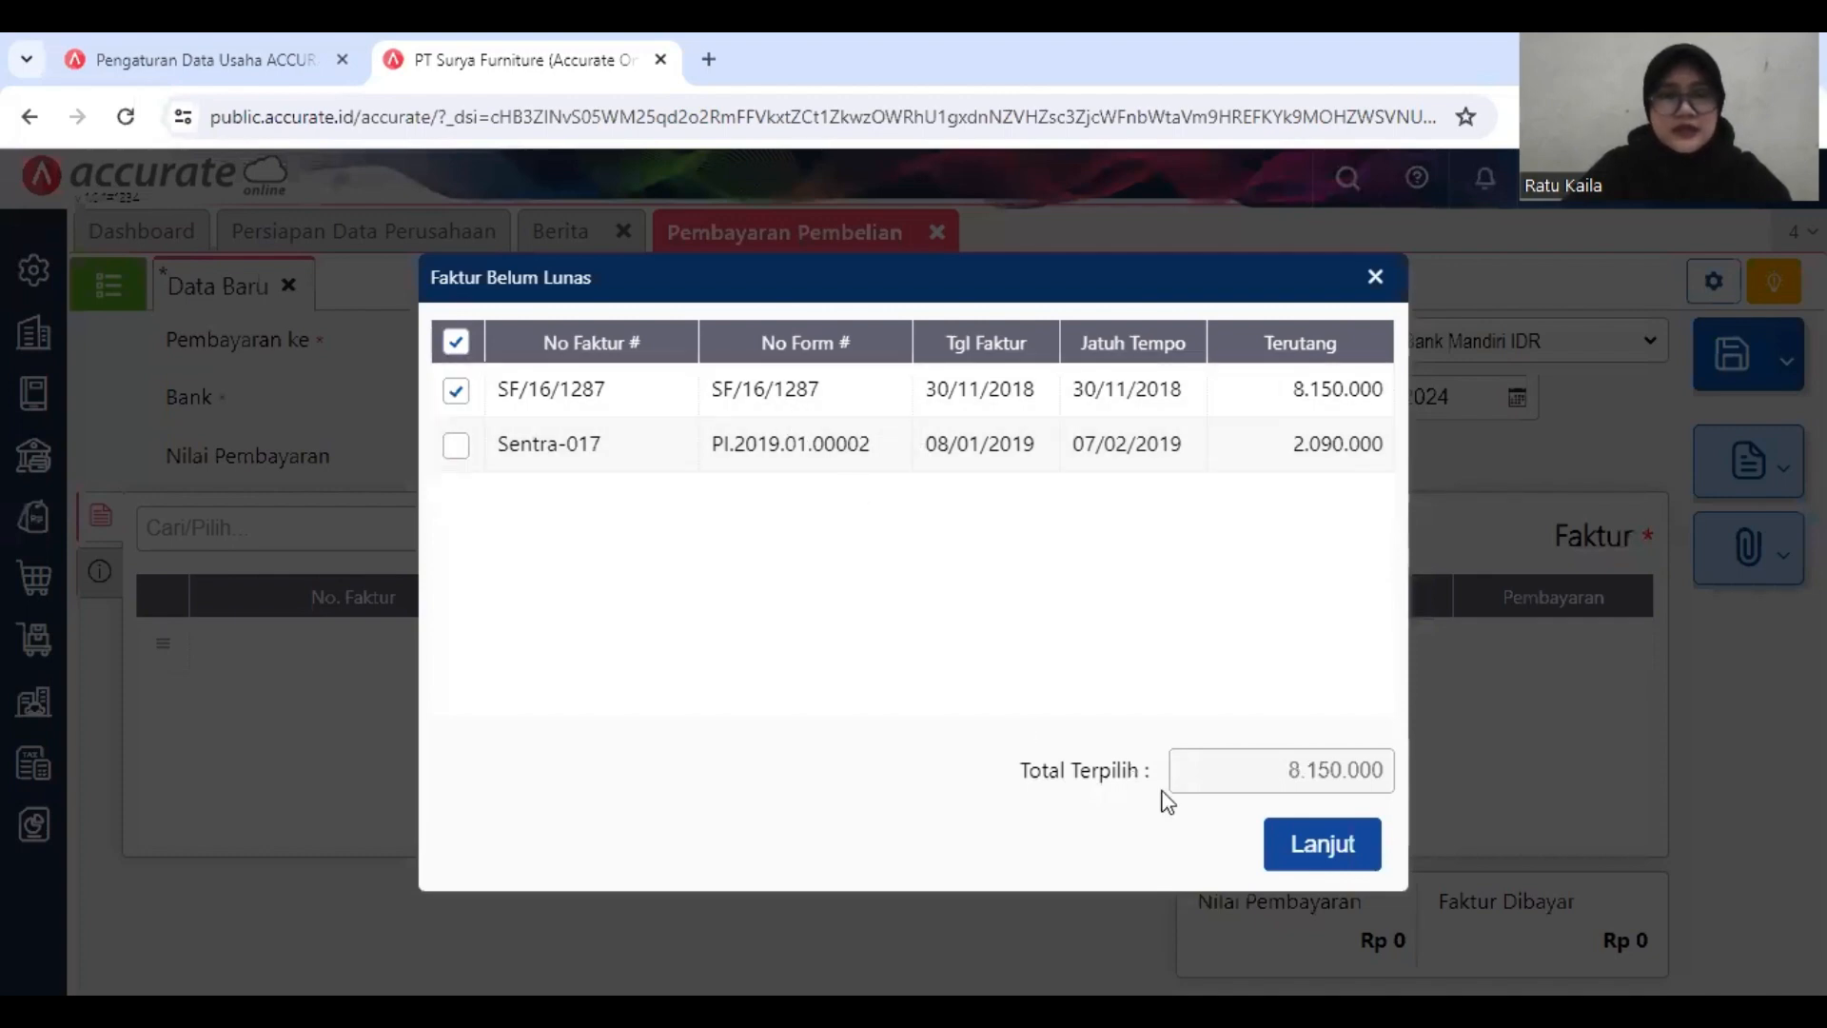
left_click(1322, 846)
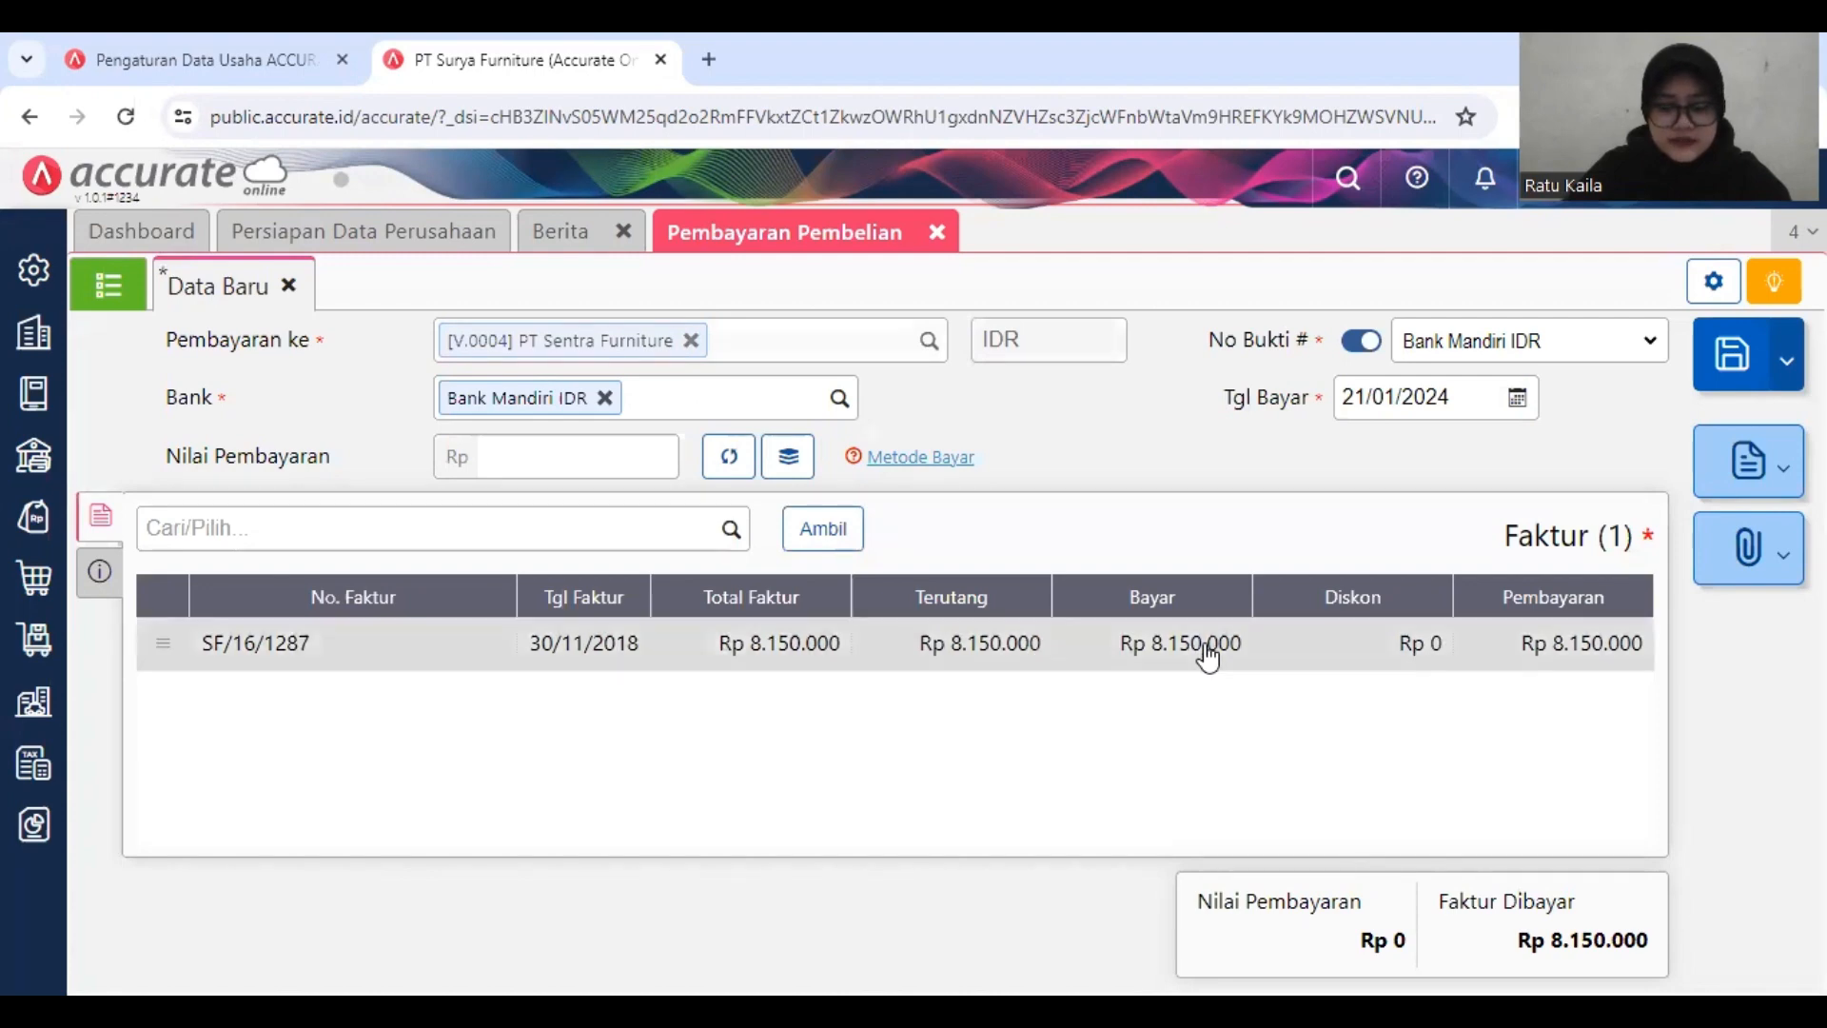
Step: Set the payment method to Transfer Bank and select the supplier's Mandiri bank account
left_click(92, 573)
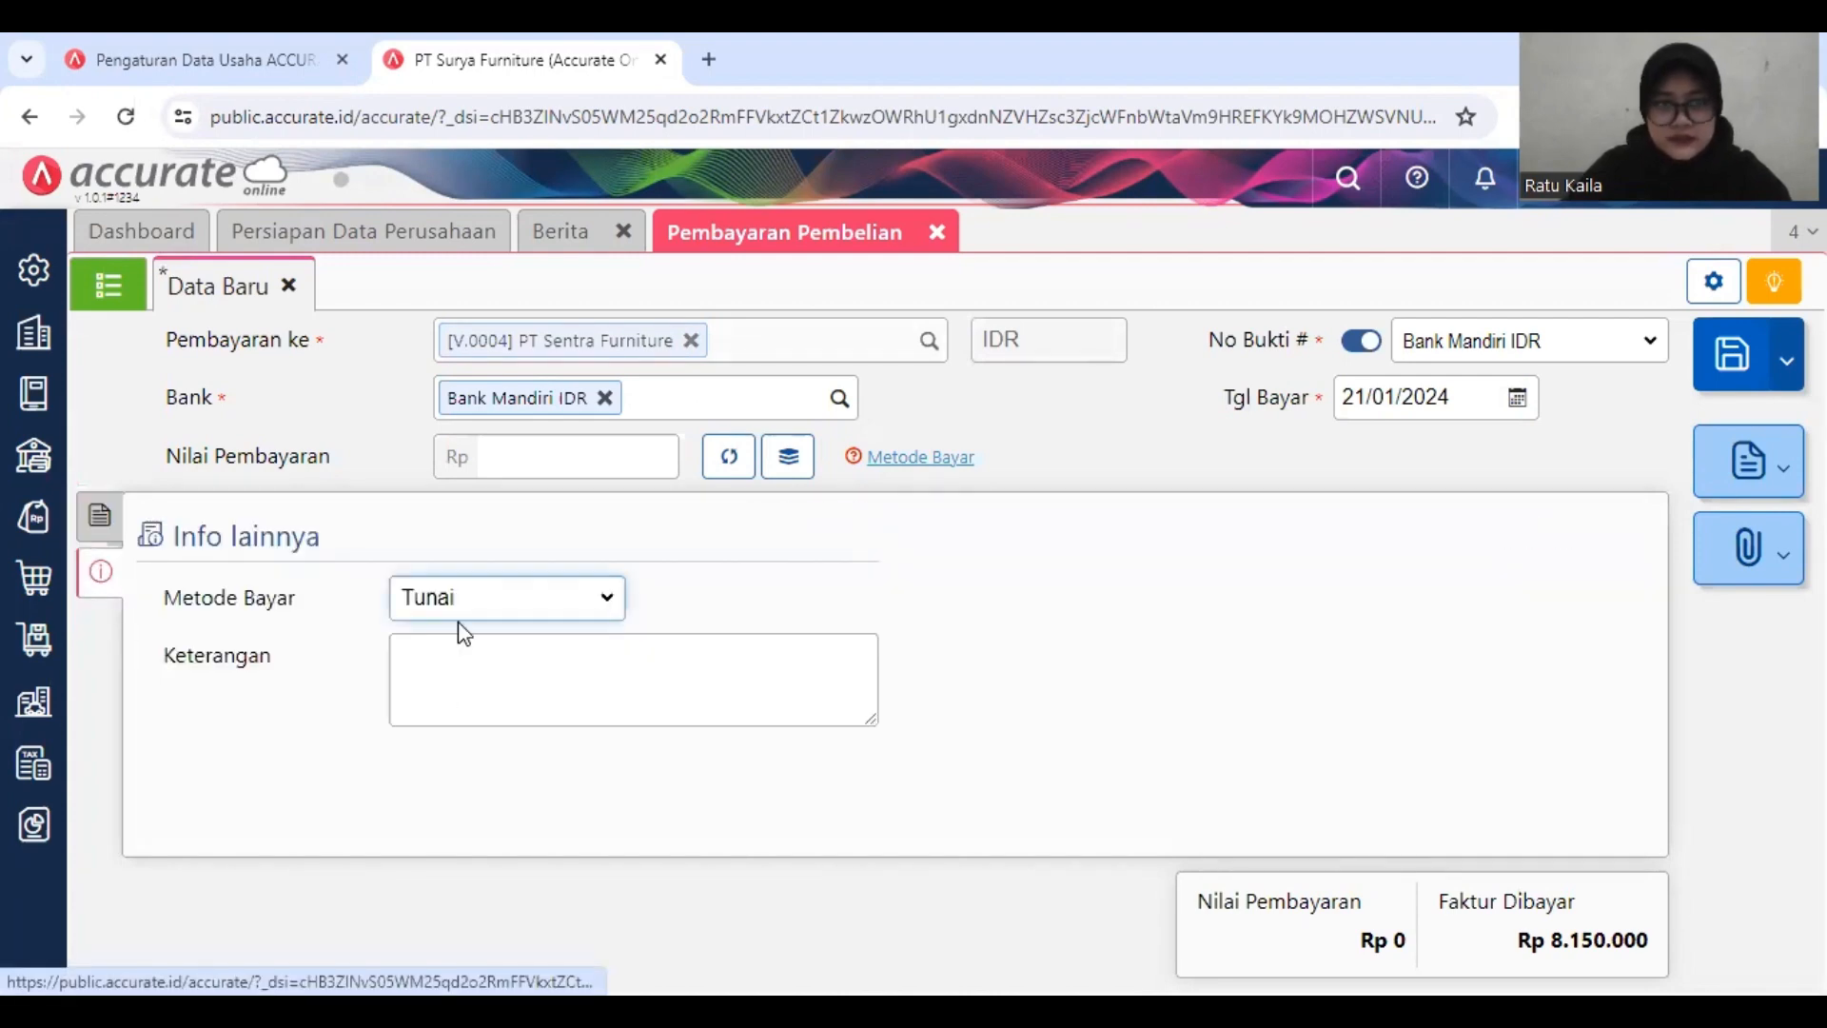
left_click(541, 601)
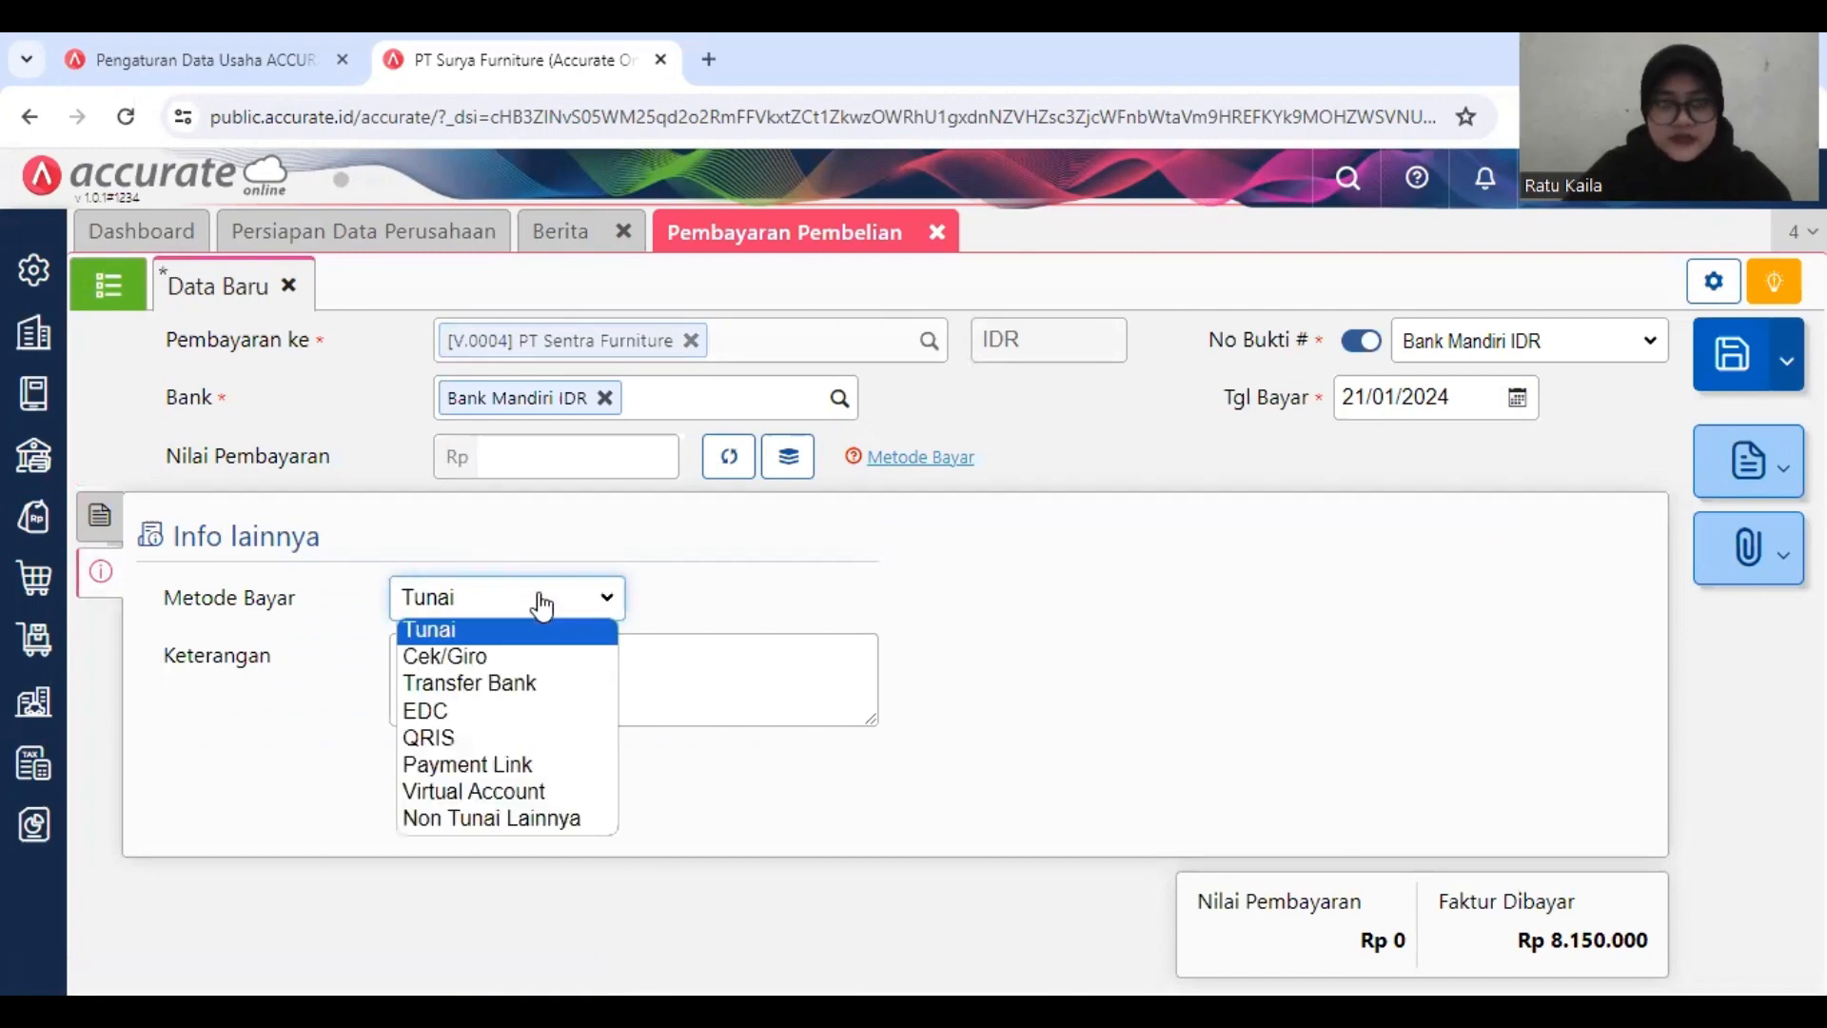
left_click(519, 681)
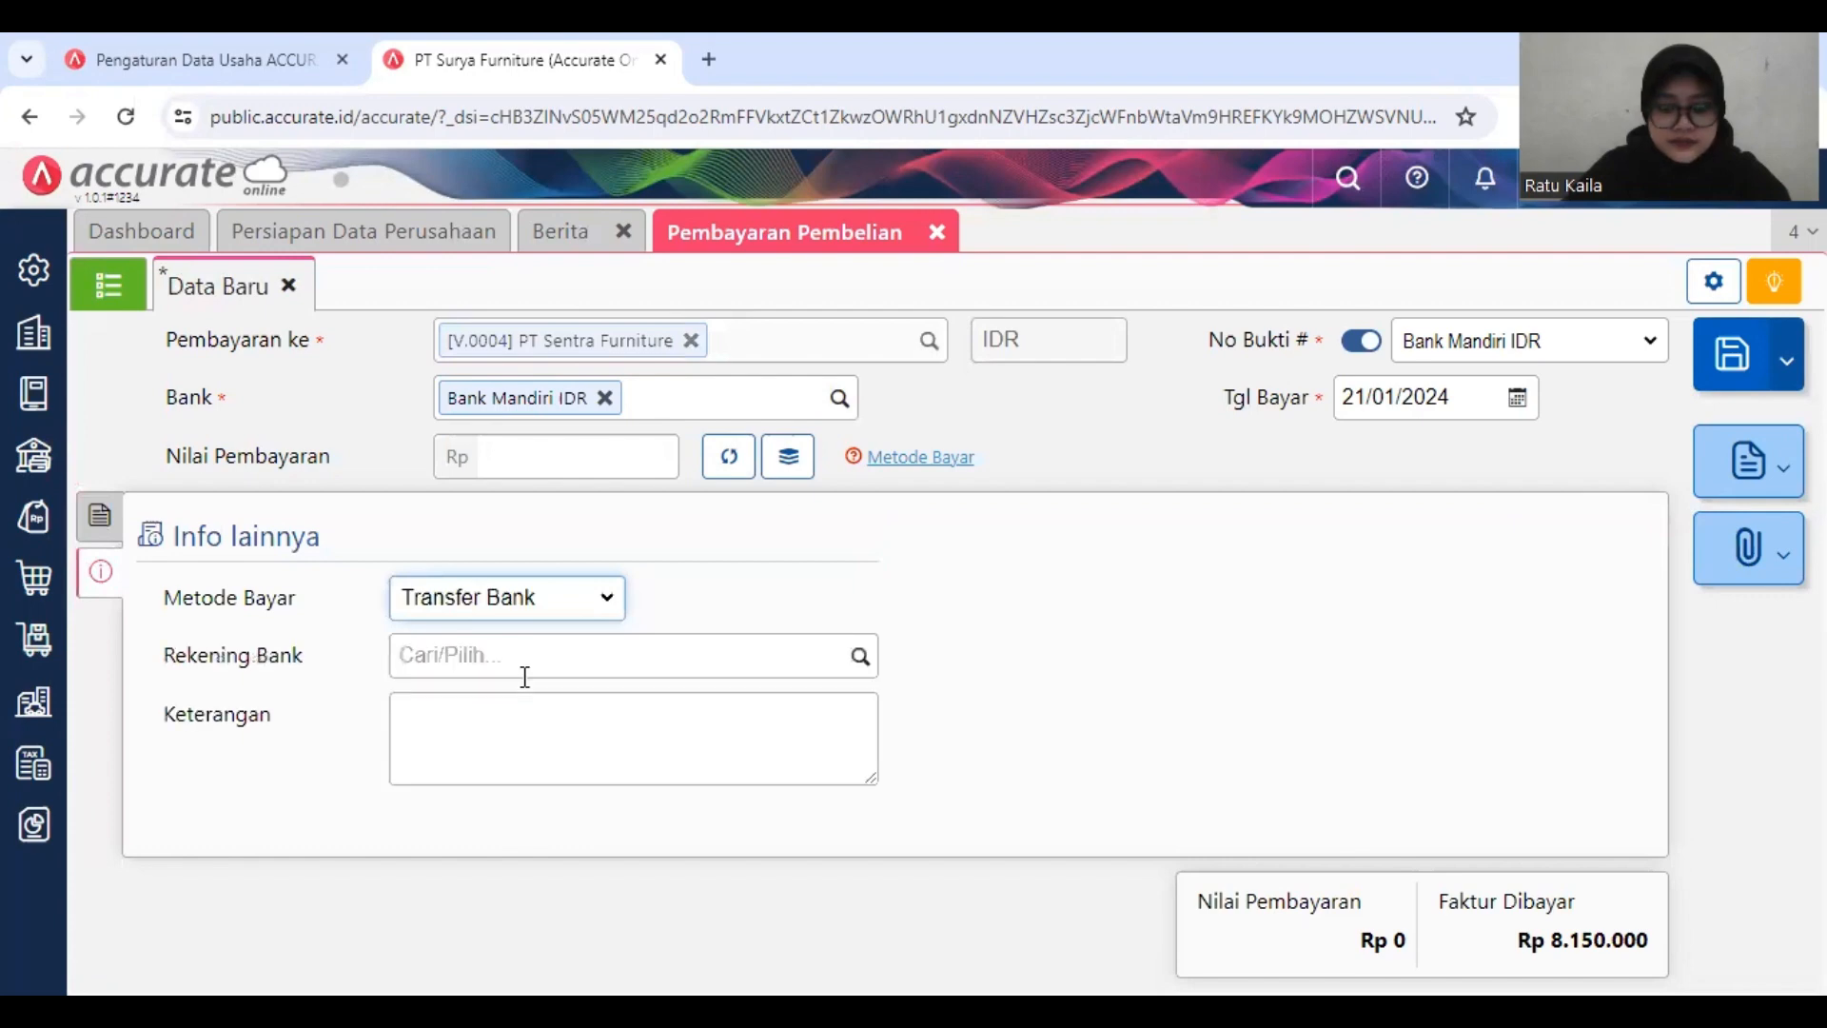
left_click(860, 659)
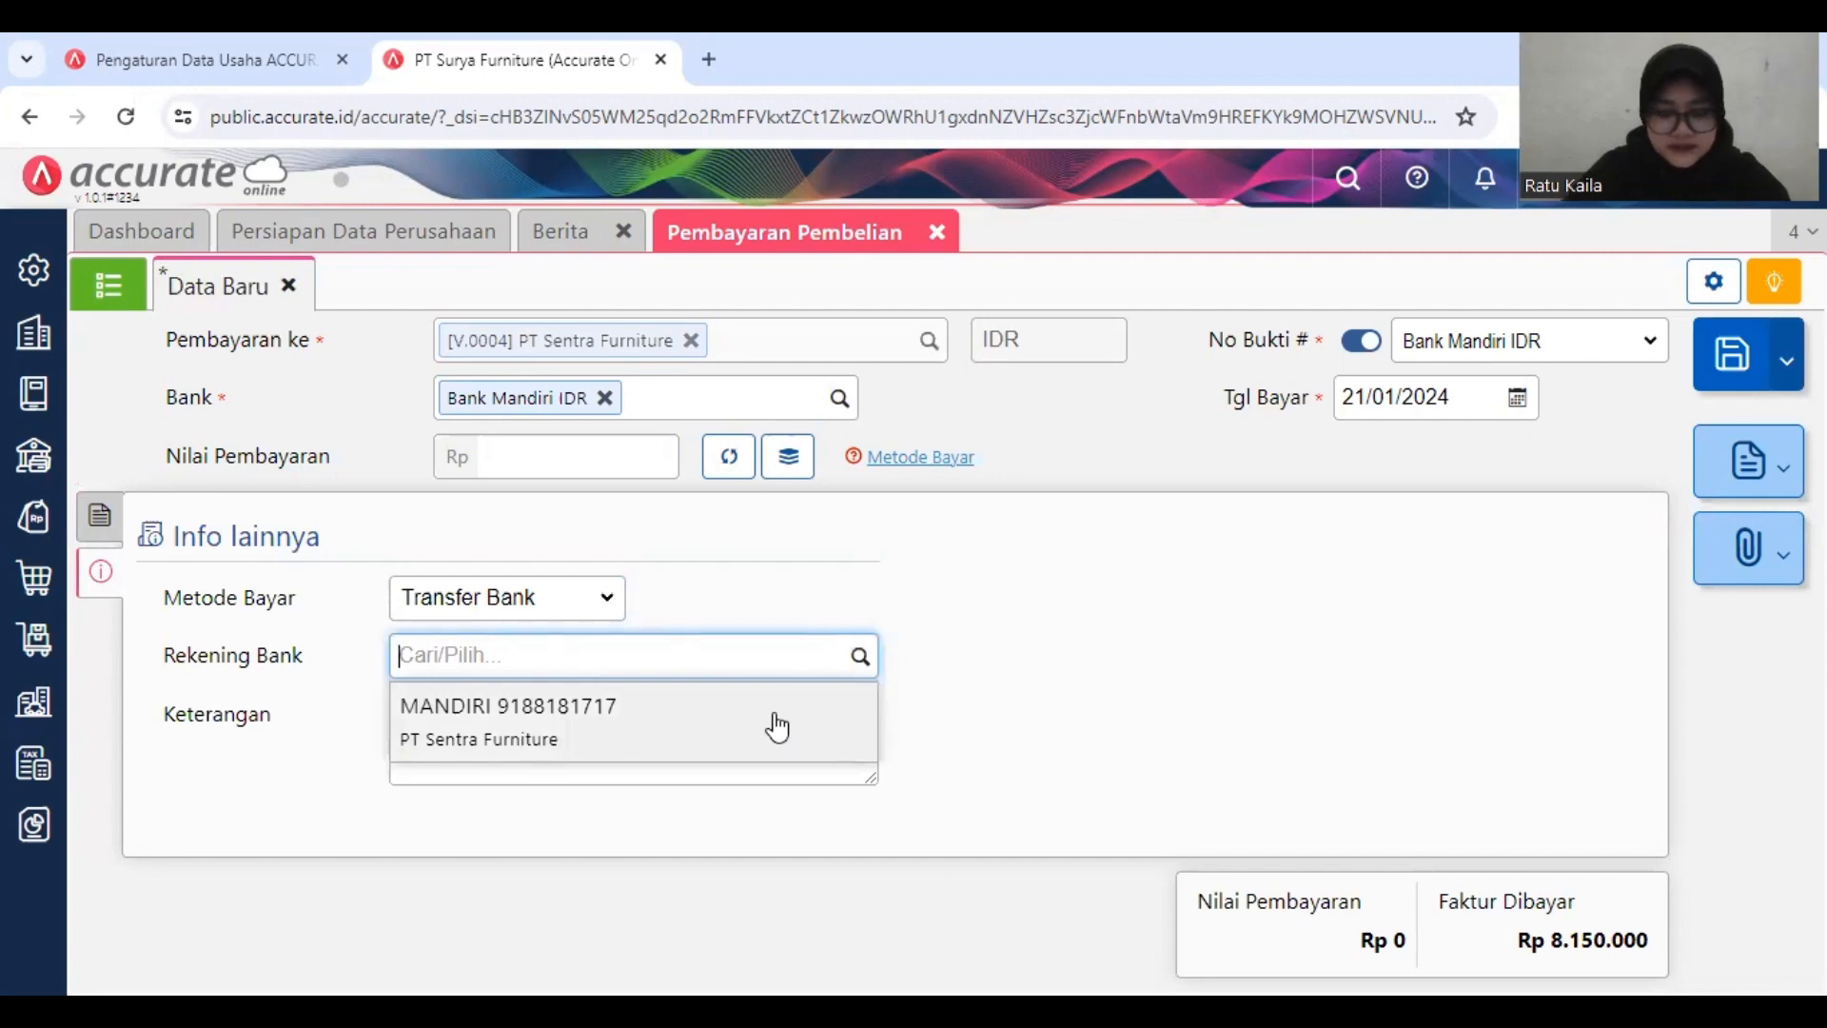
left_click(778, 728)
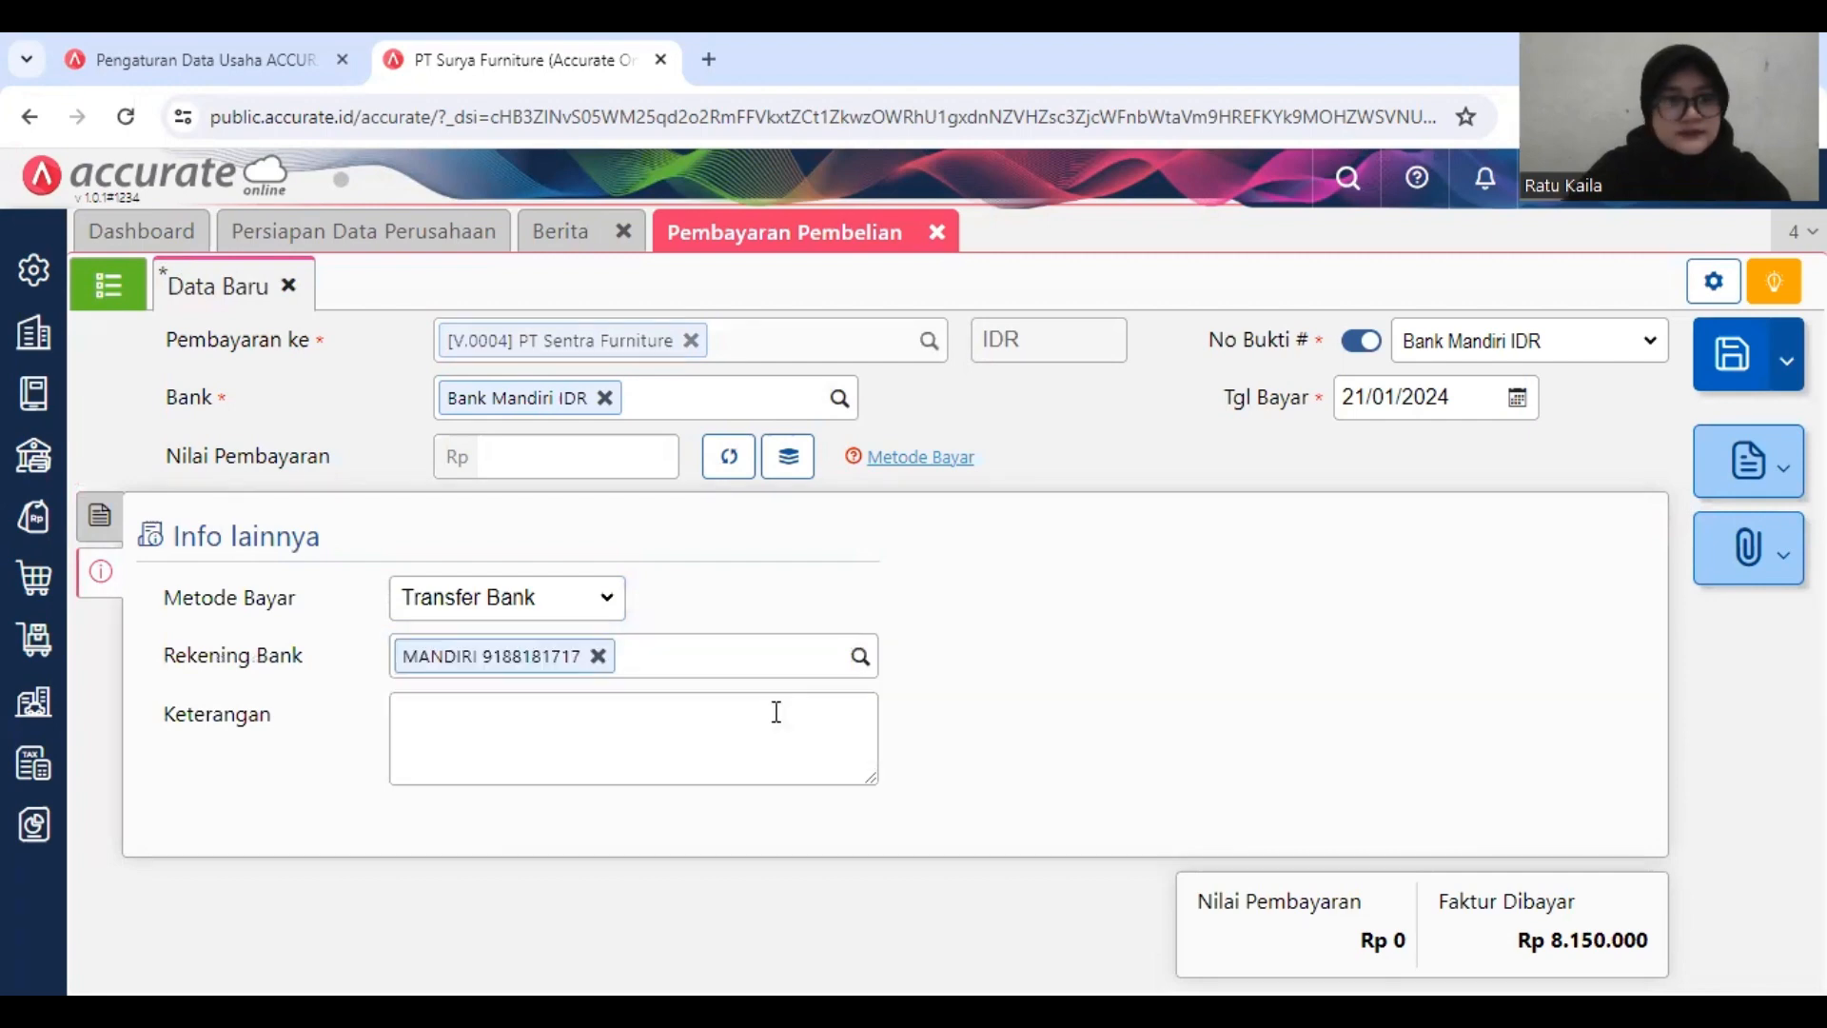
Step: Open the discount information of the 30/11/2018 invoice in the PT Sentra Furniture payment
left_click(109, 541)
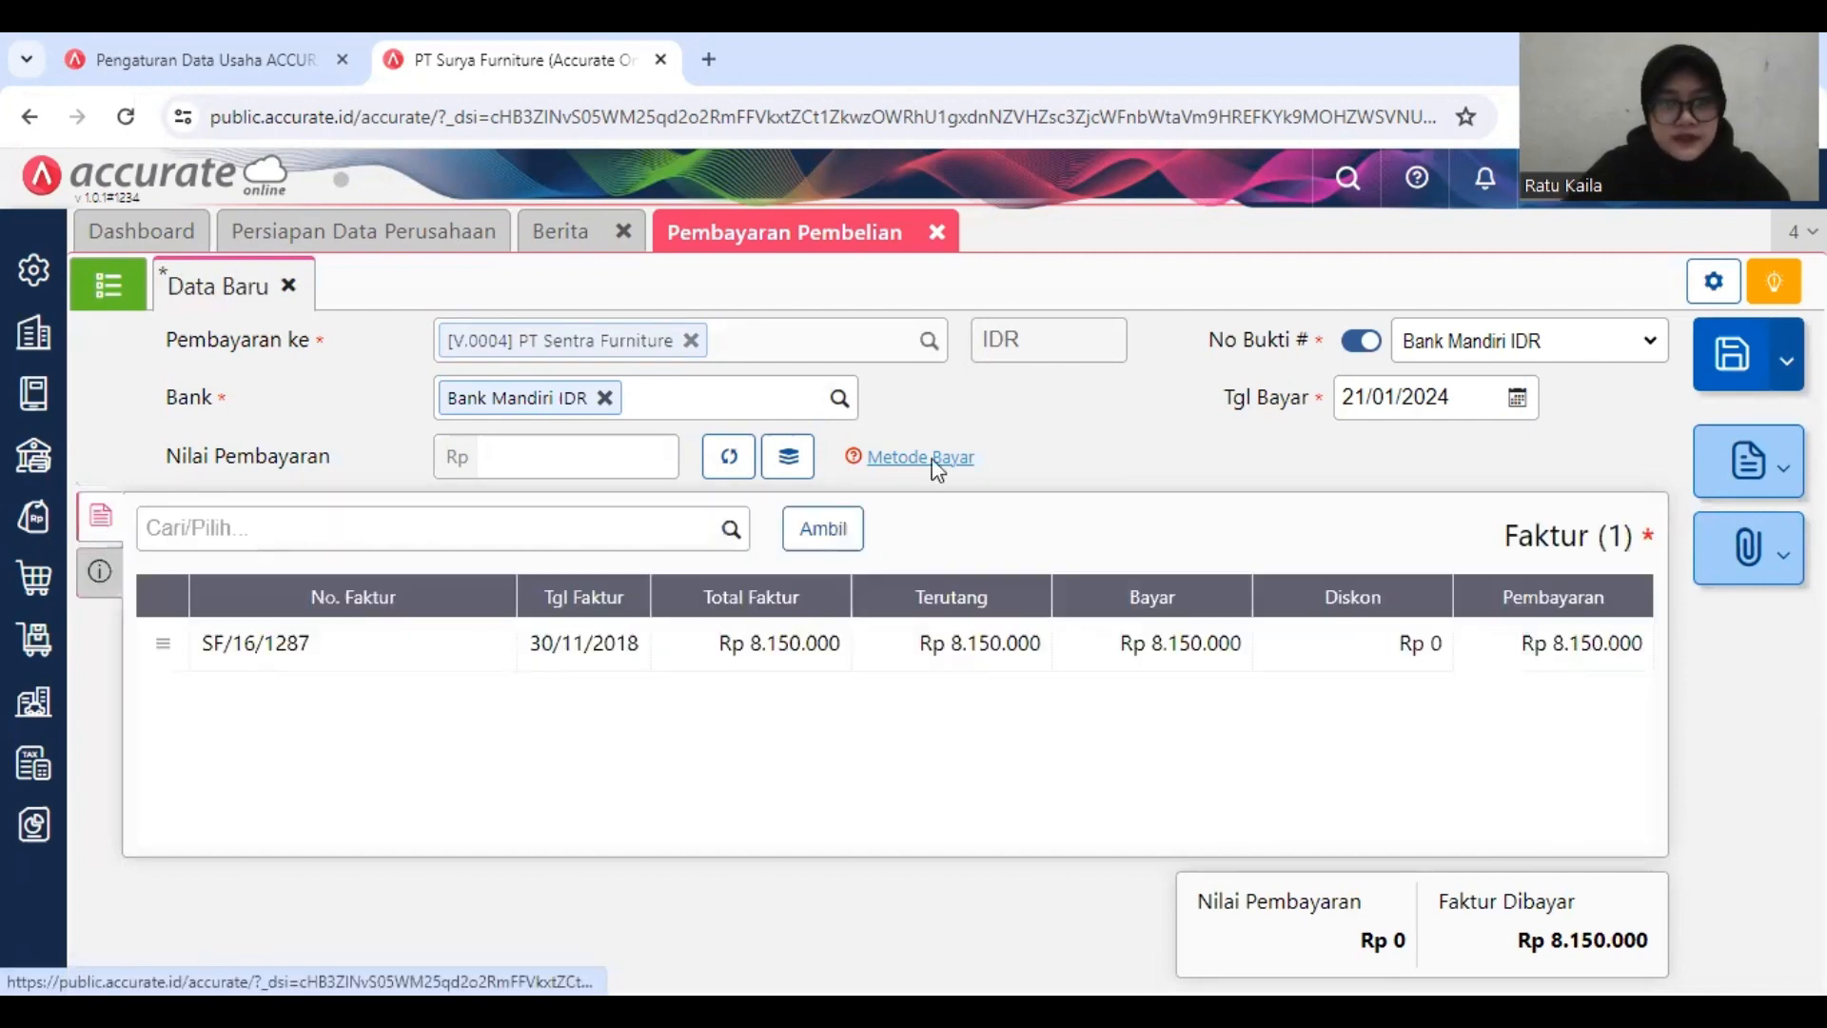
left_click(1033, 638)
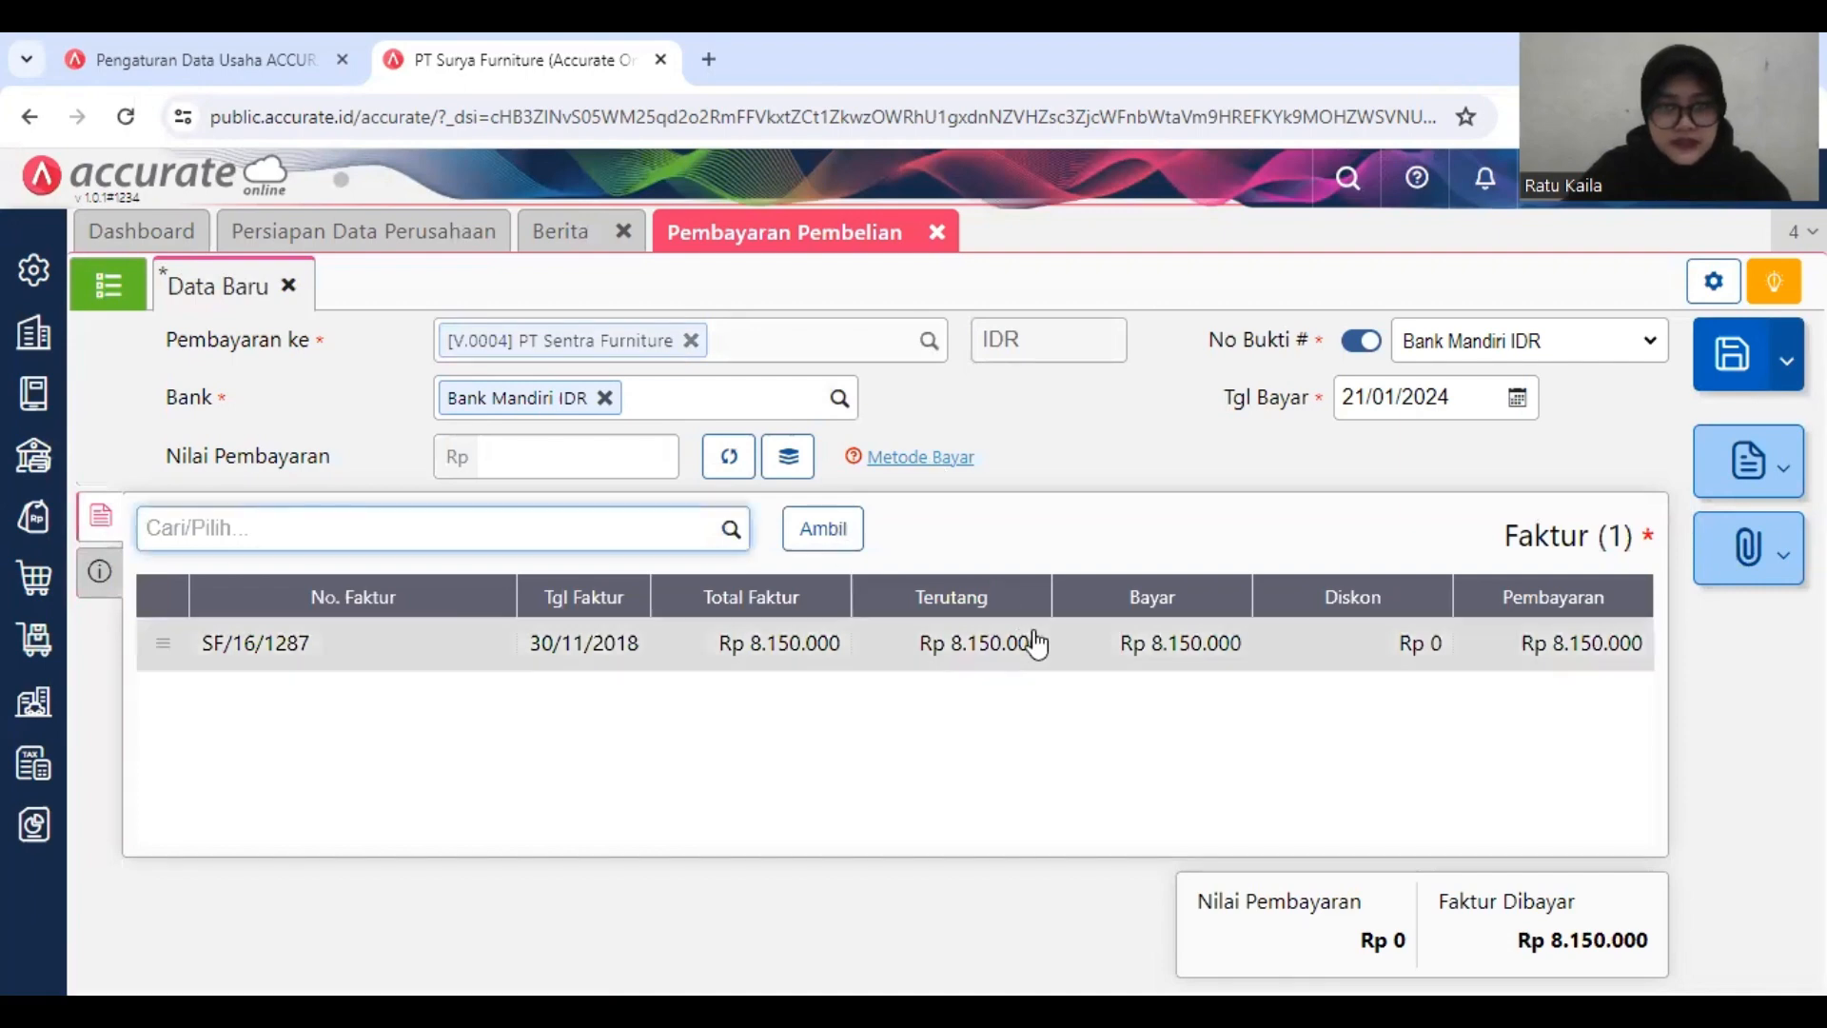
left_click(1034, 636)
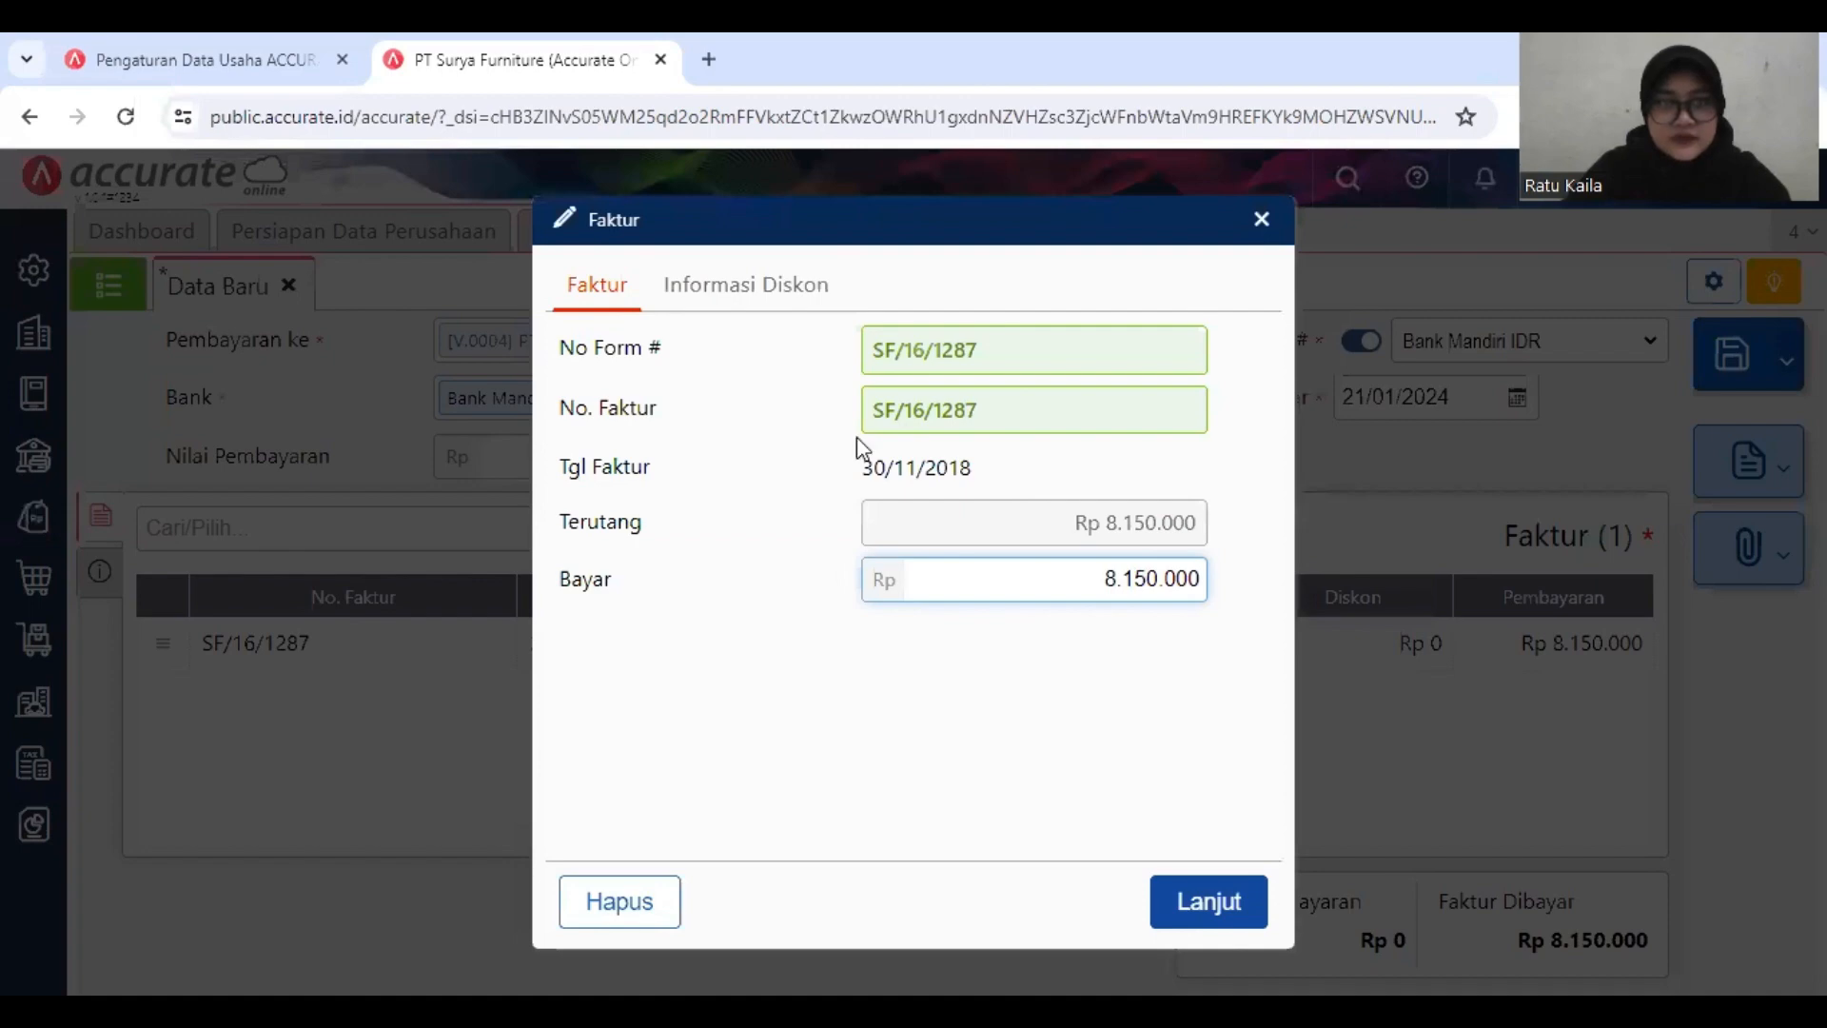
left_click(819, 523)
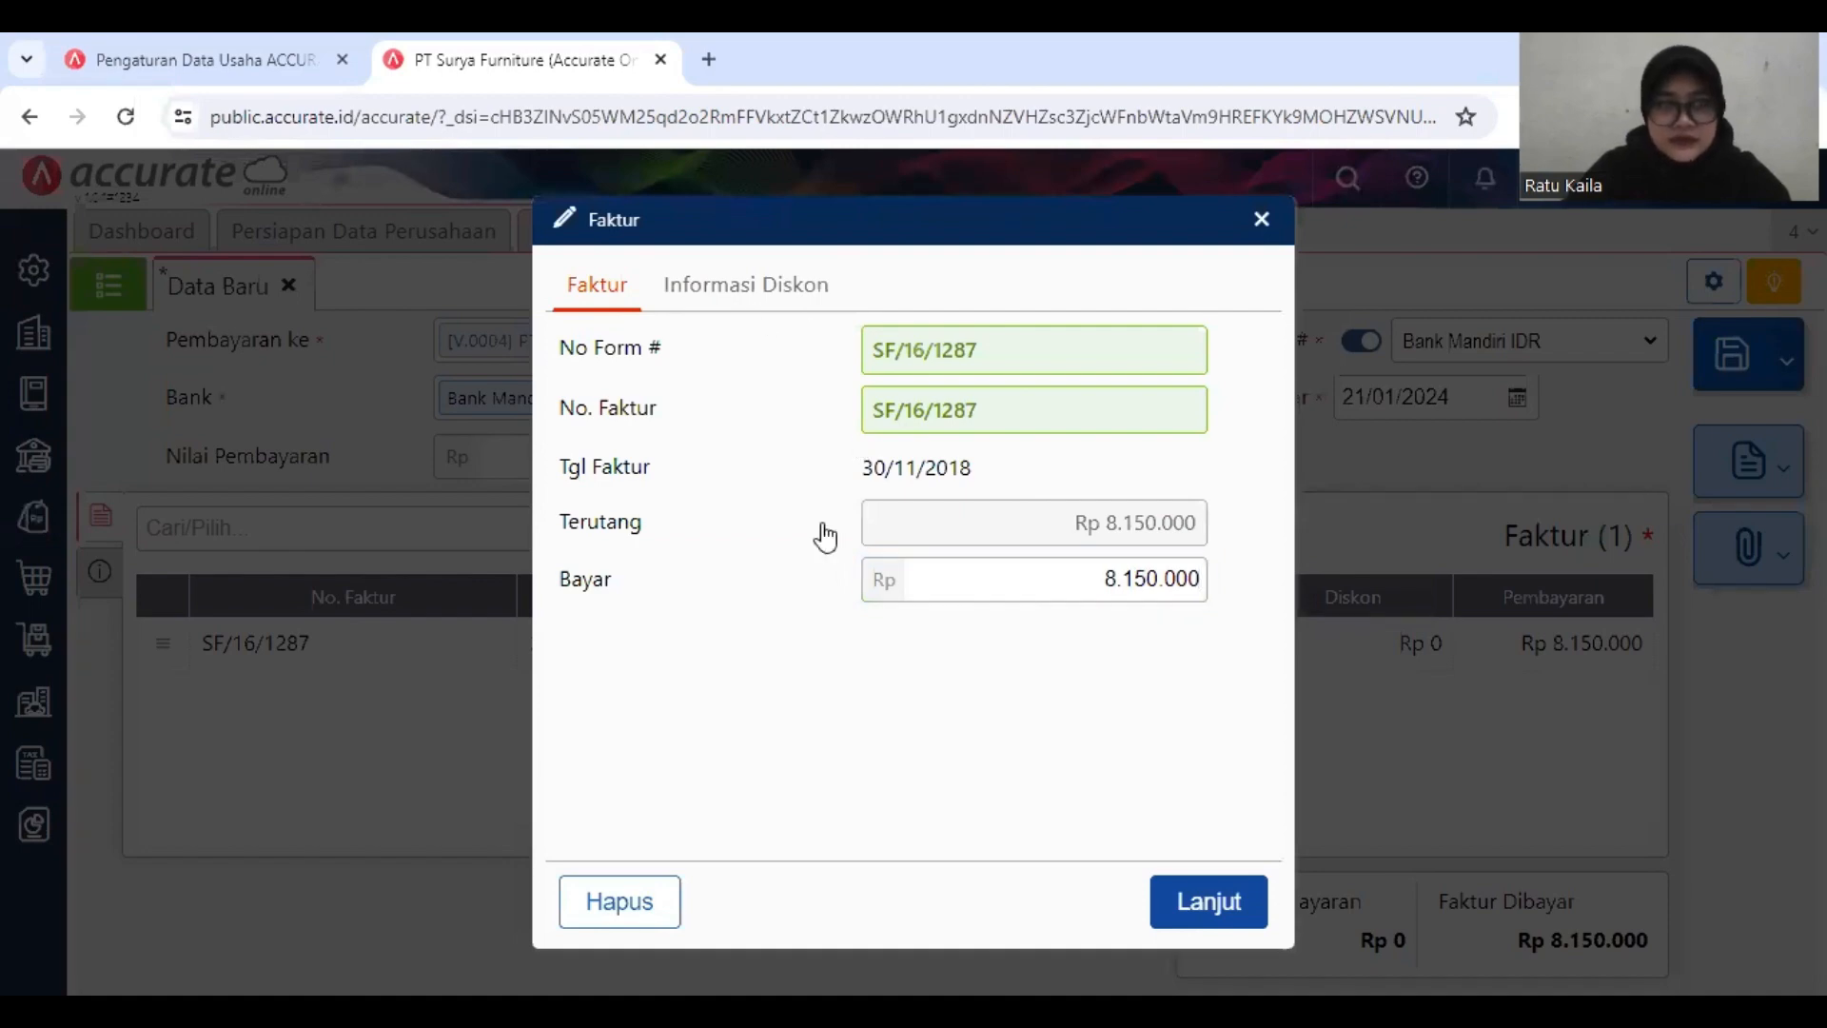
left_click(804, 287)
left_click(842, 347)
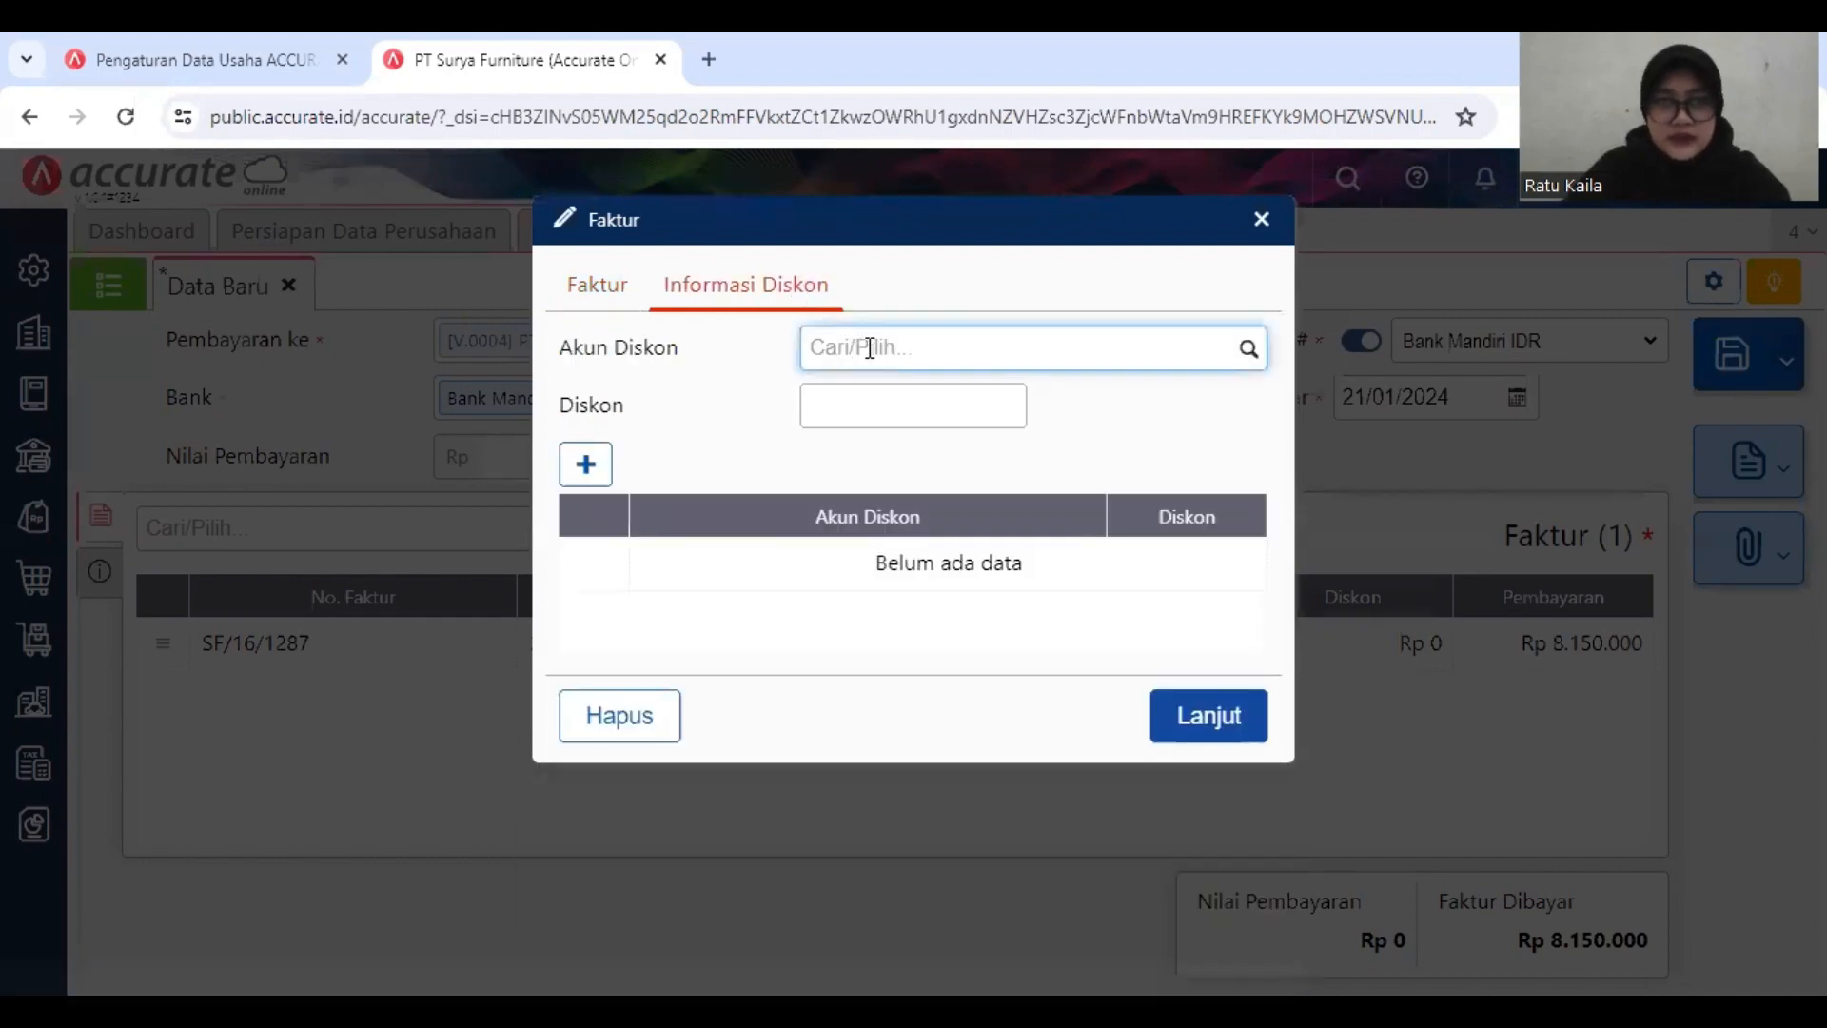
Step: Search the invoice's discount accounts for "Kelebihan bayar" and close the invoice details without adding a discount
type("KELEN")
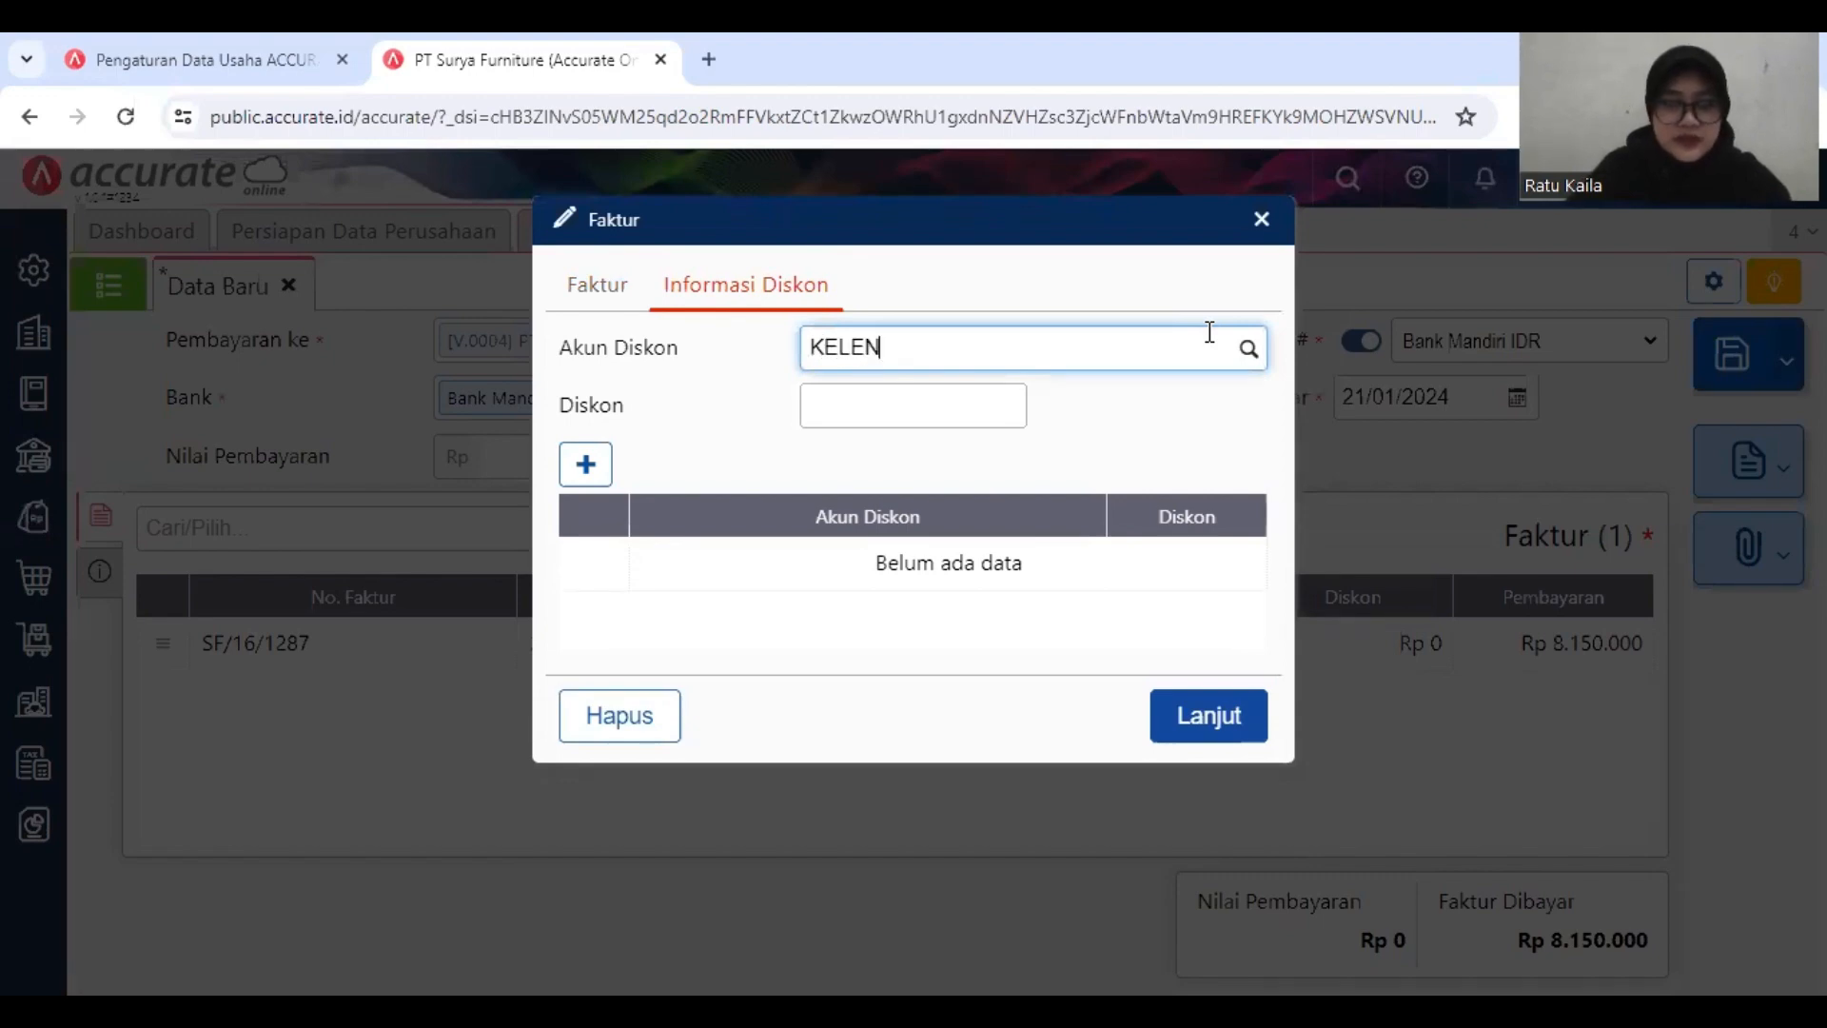
key("BackSpace")
key("BackSpace")
key("BackSpace")
key("BackSpace")
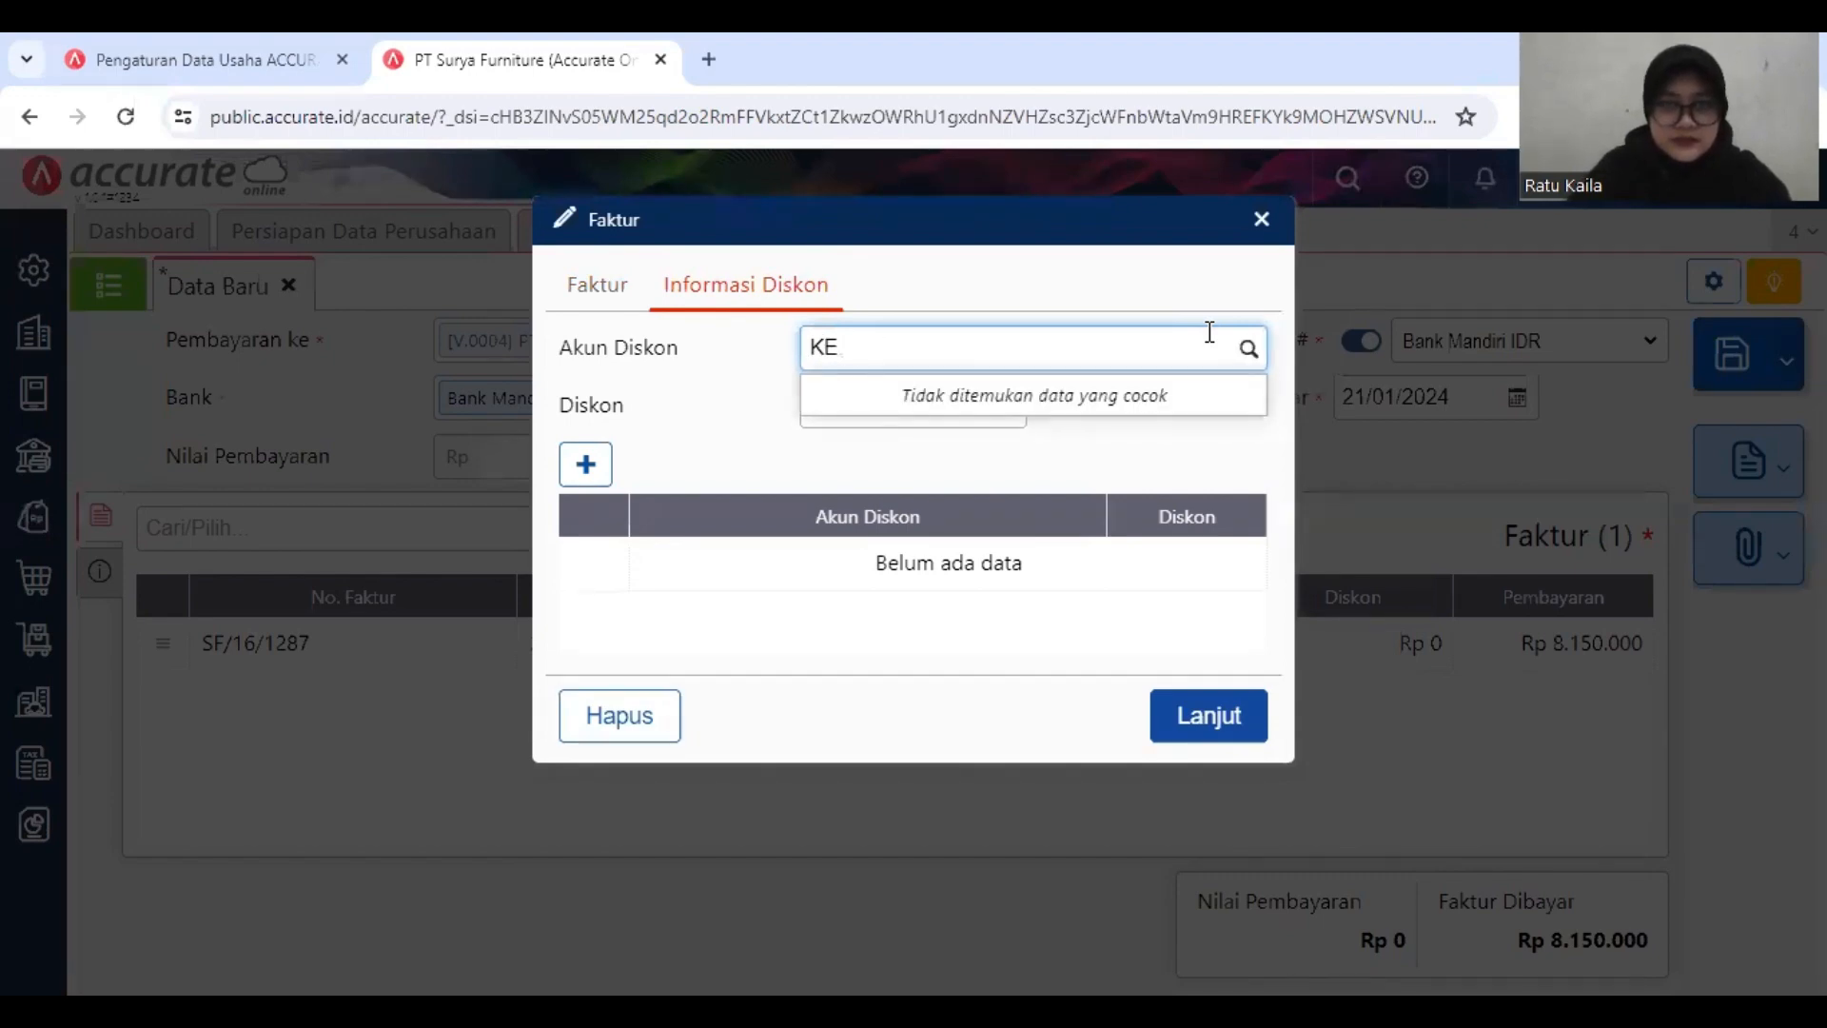
type("elebiha")
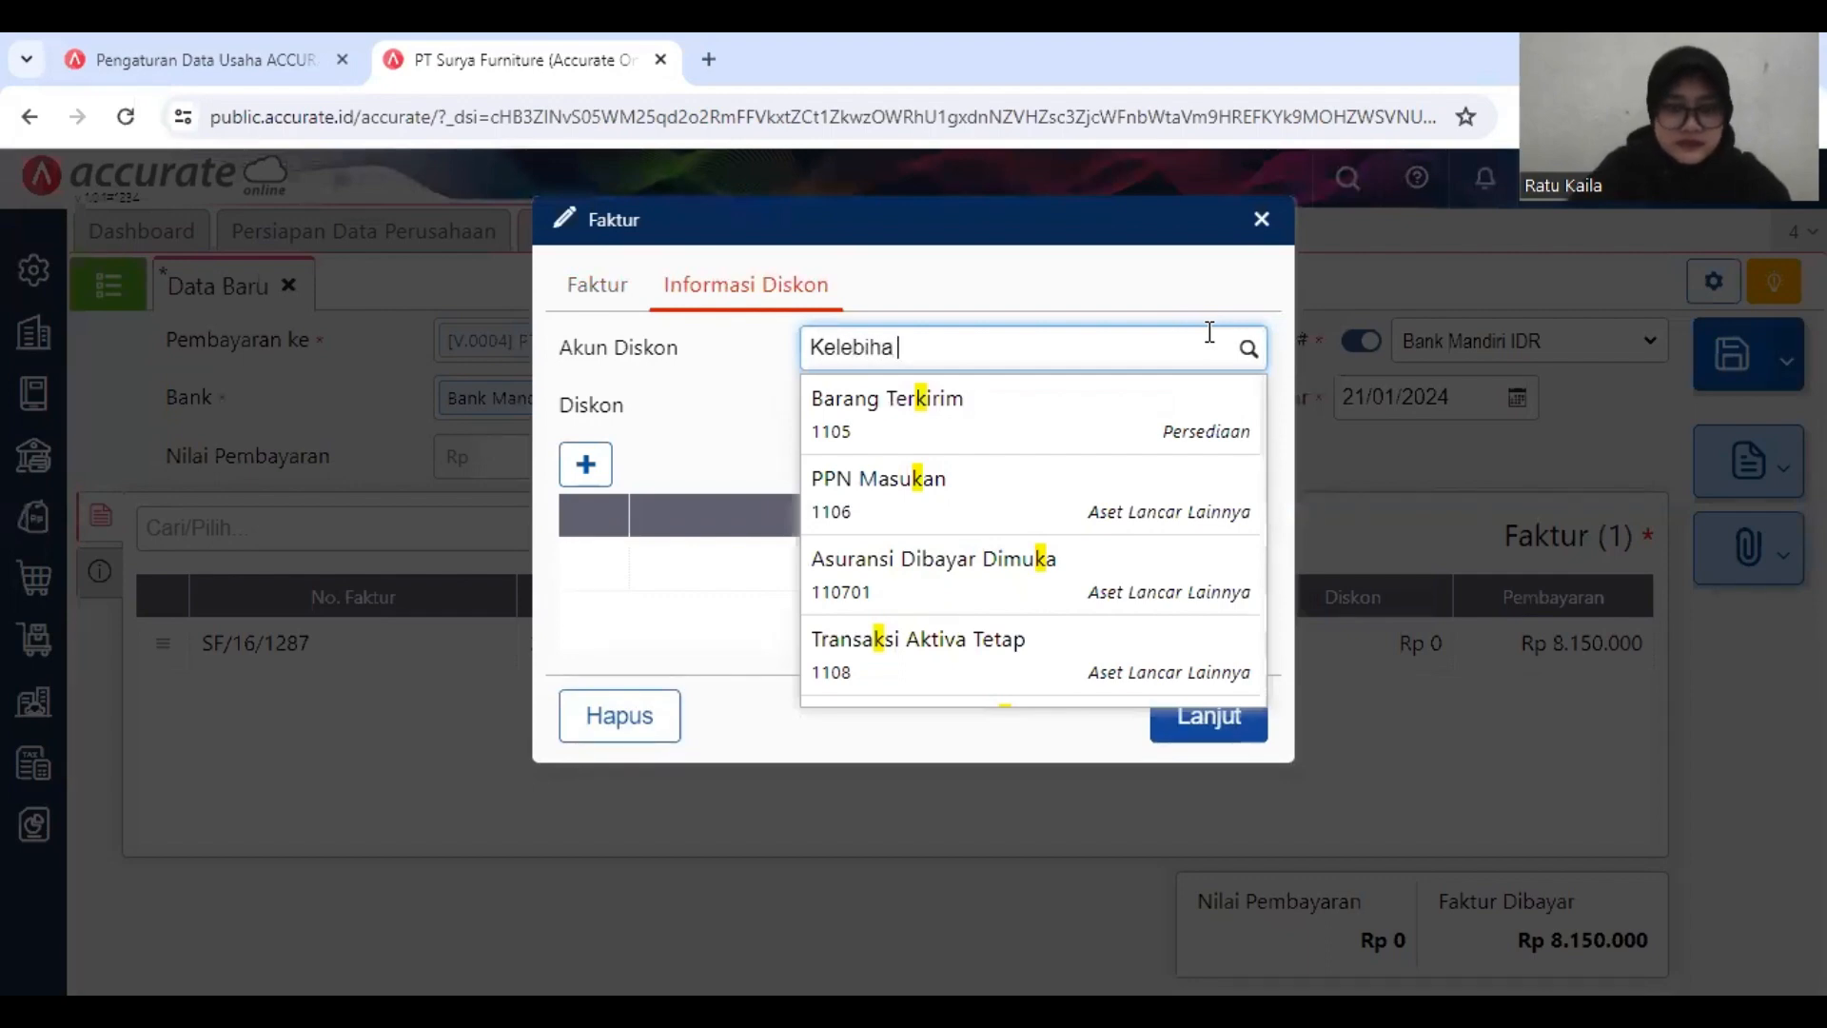
key("BackSpace")
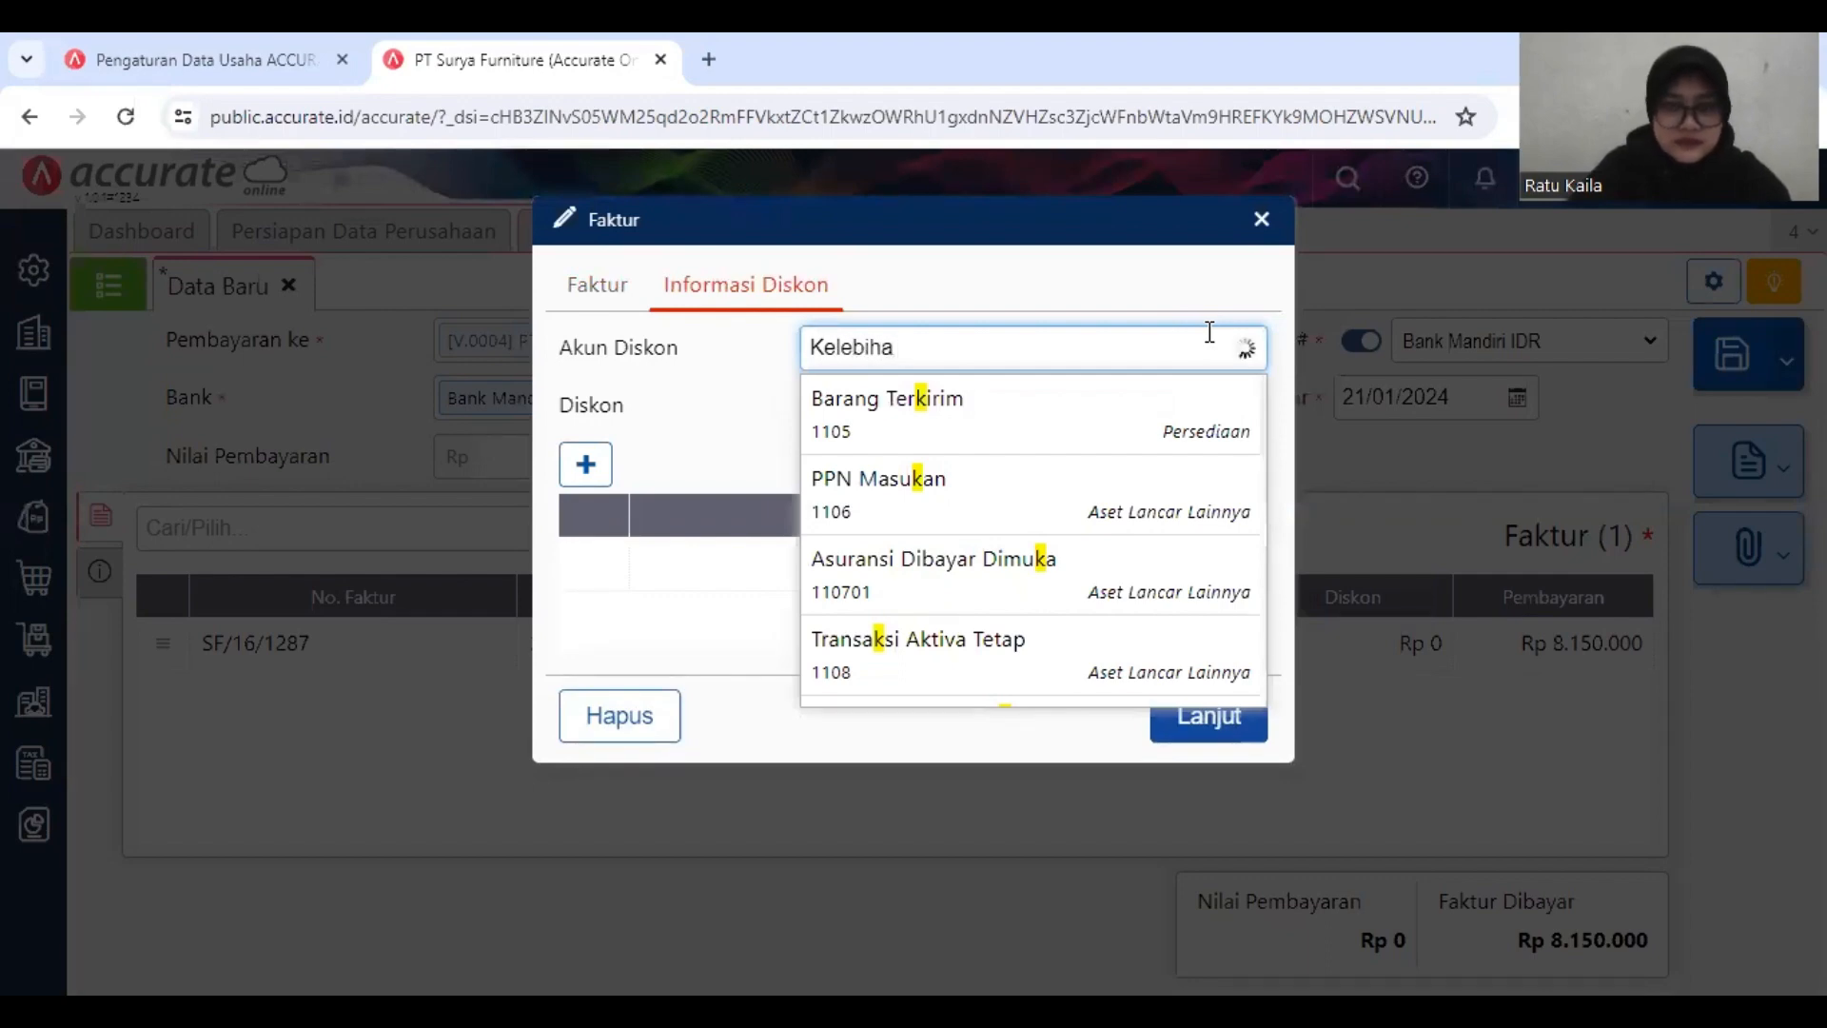
type("n")
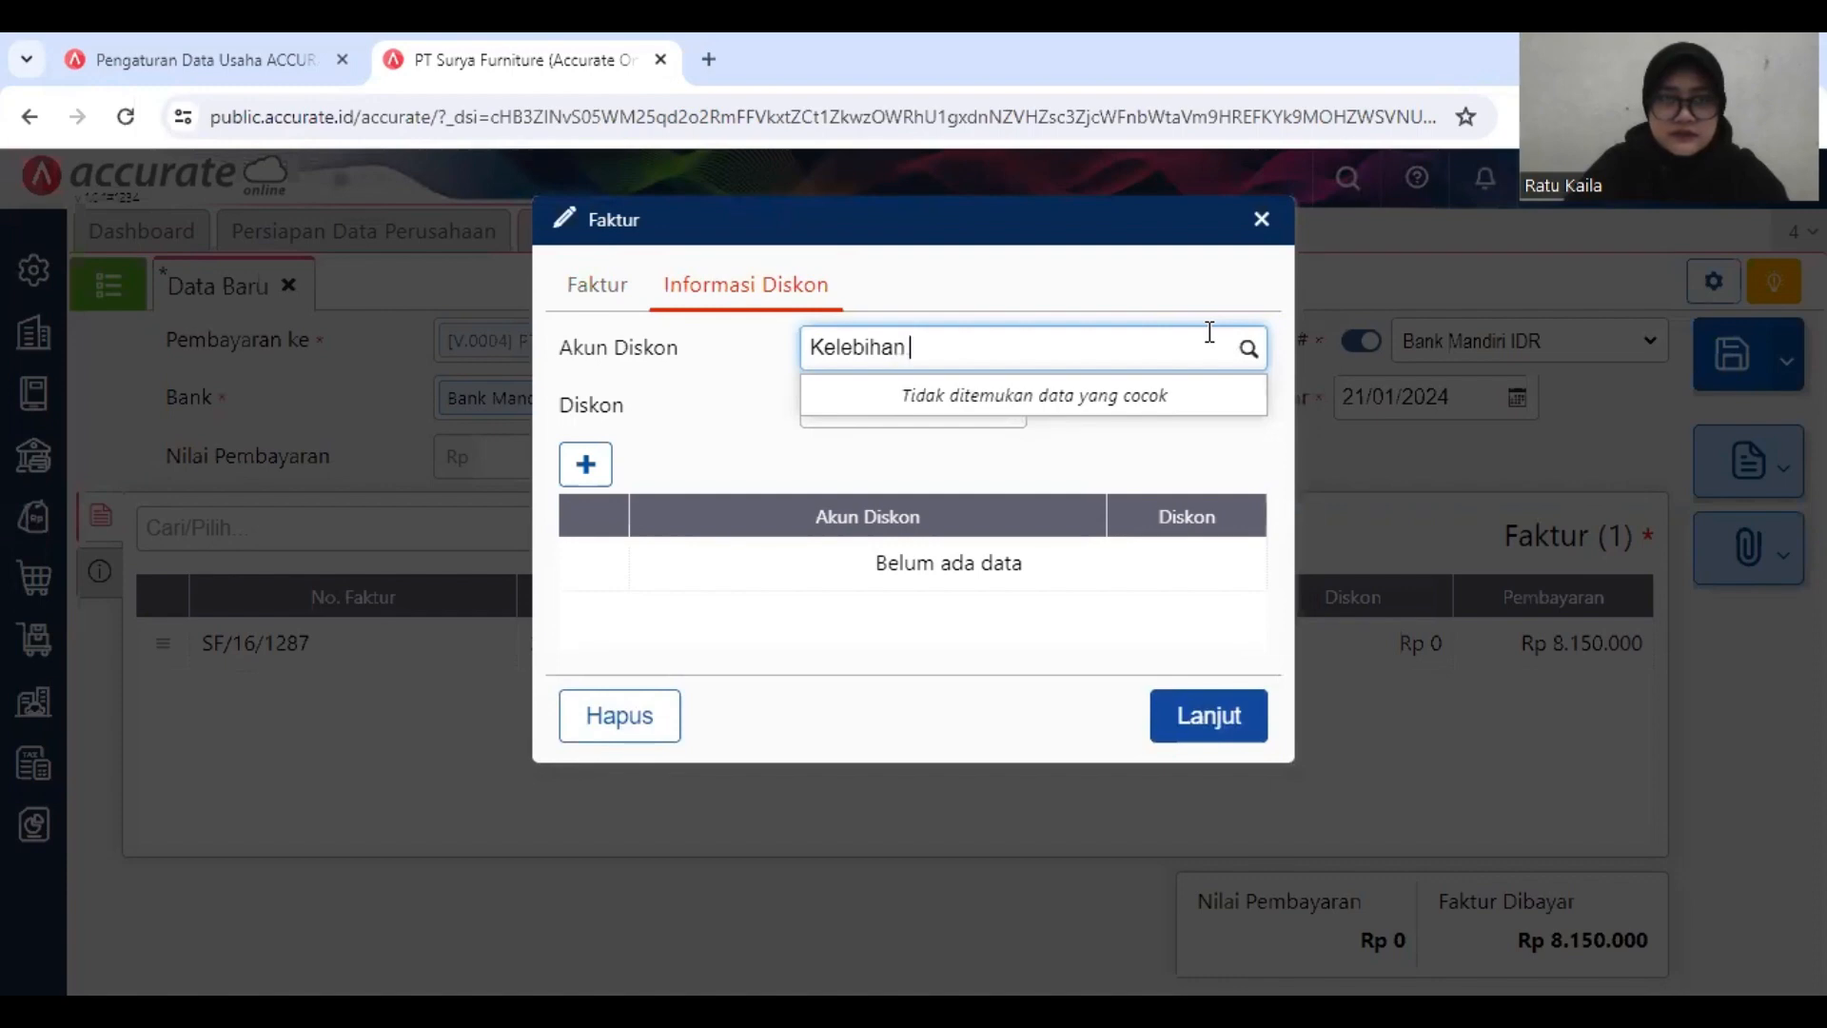
type(" bayar")
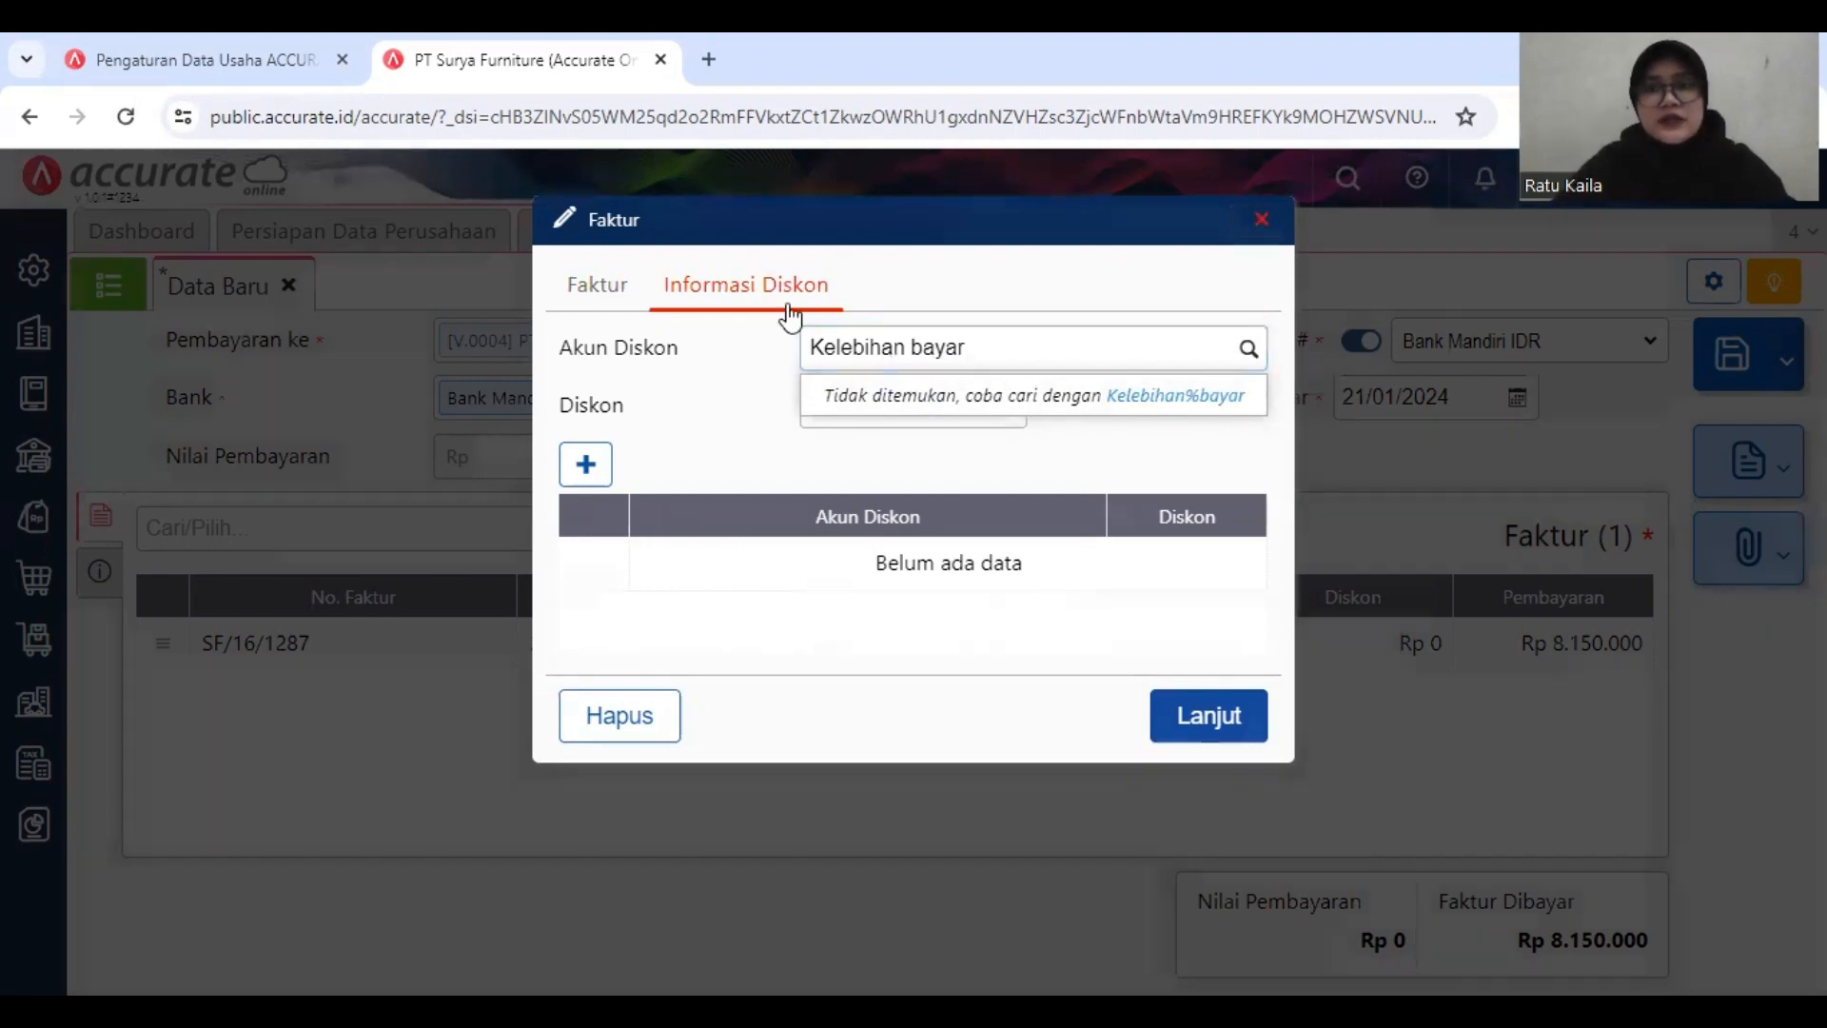
key("Escape")
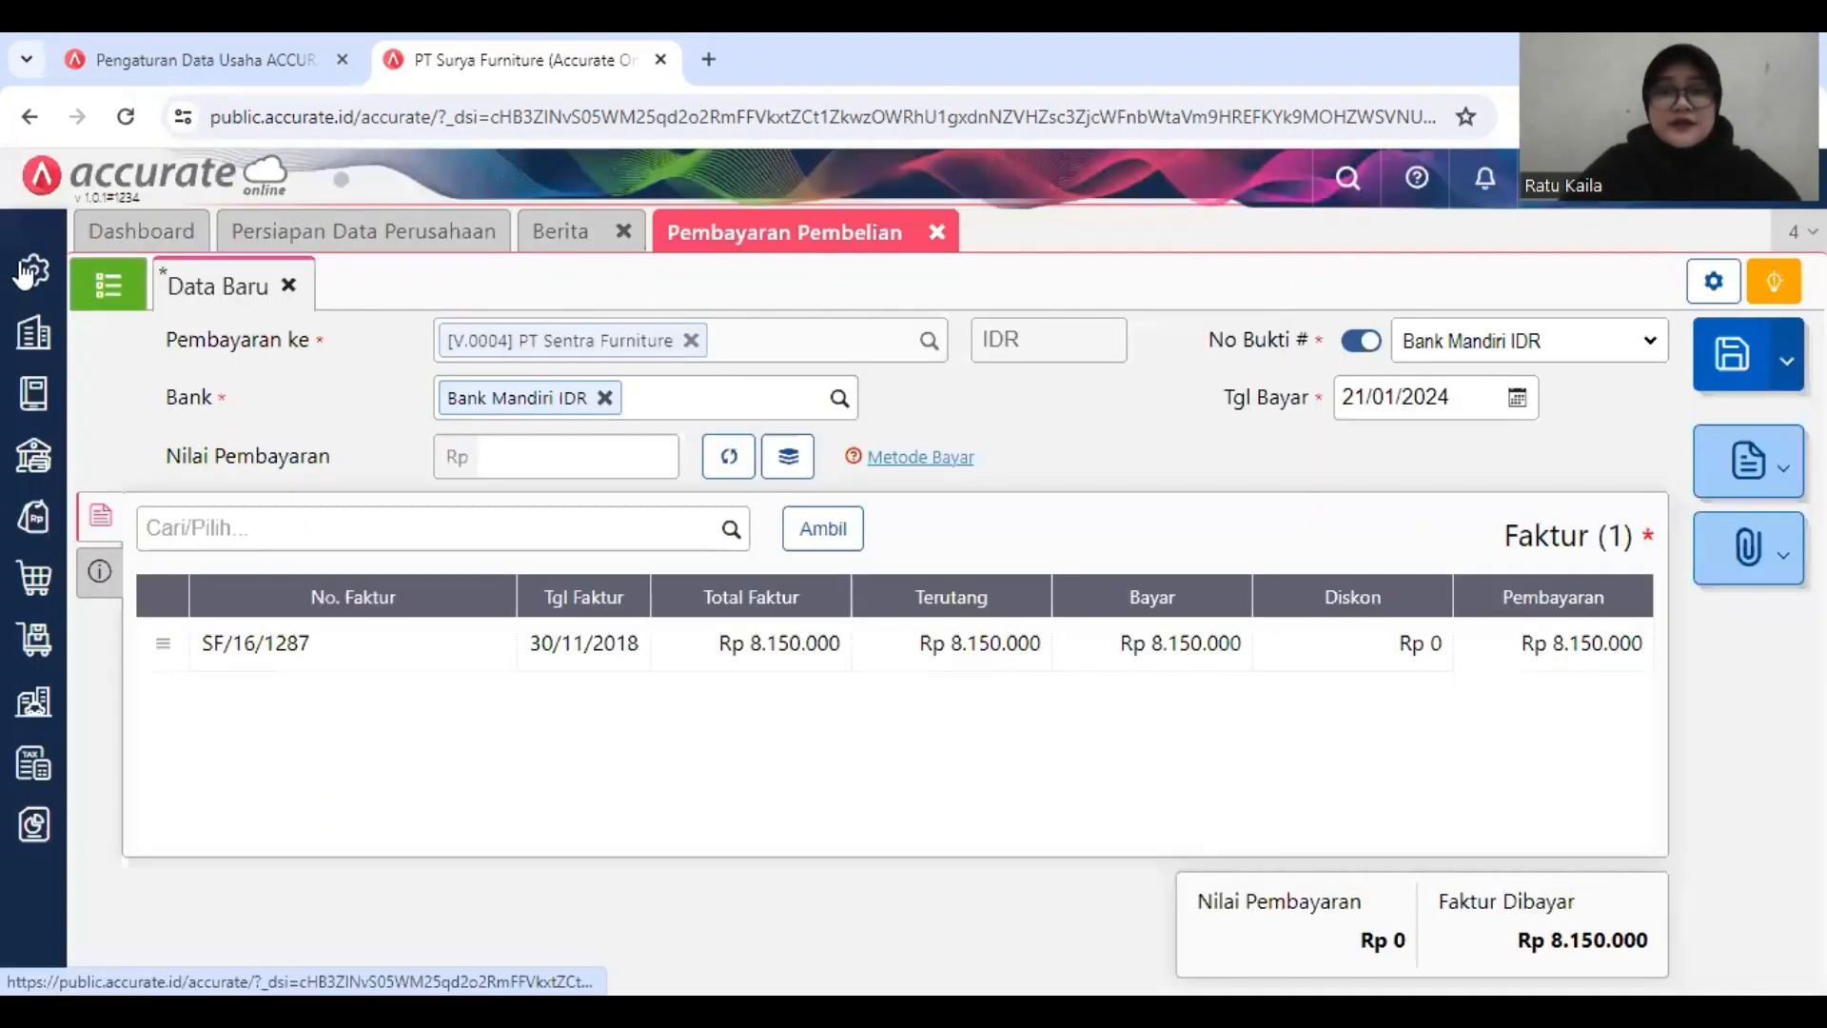
Step: Search for "kelebihan bayar" as the default Akun Diskon in the Penjualan/Pembelian account preferences, including the suggested kelebihan%bayar variant
left_click(28, 273)
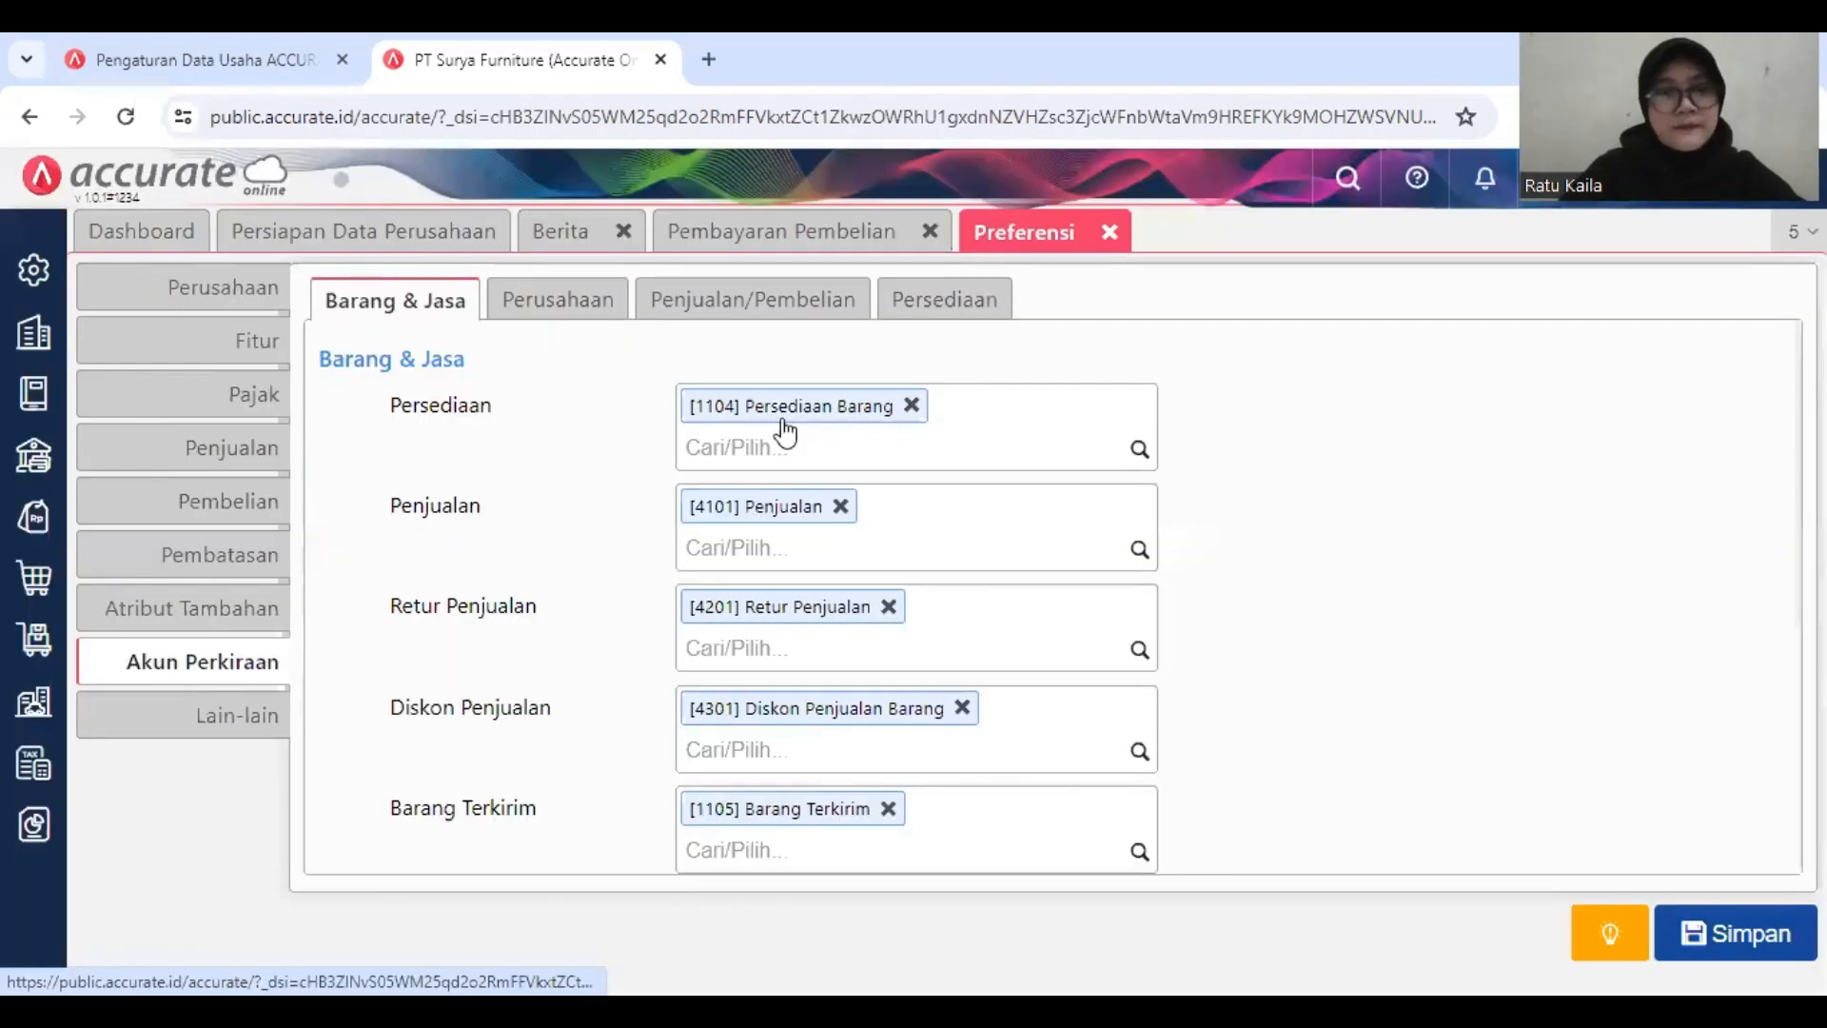
left_click(818, 316)
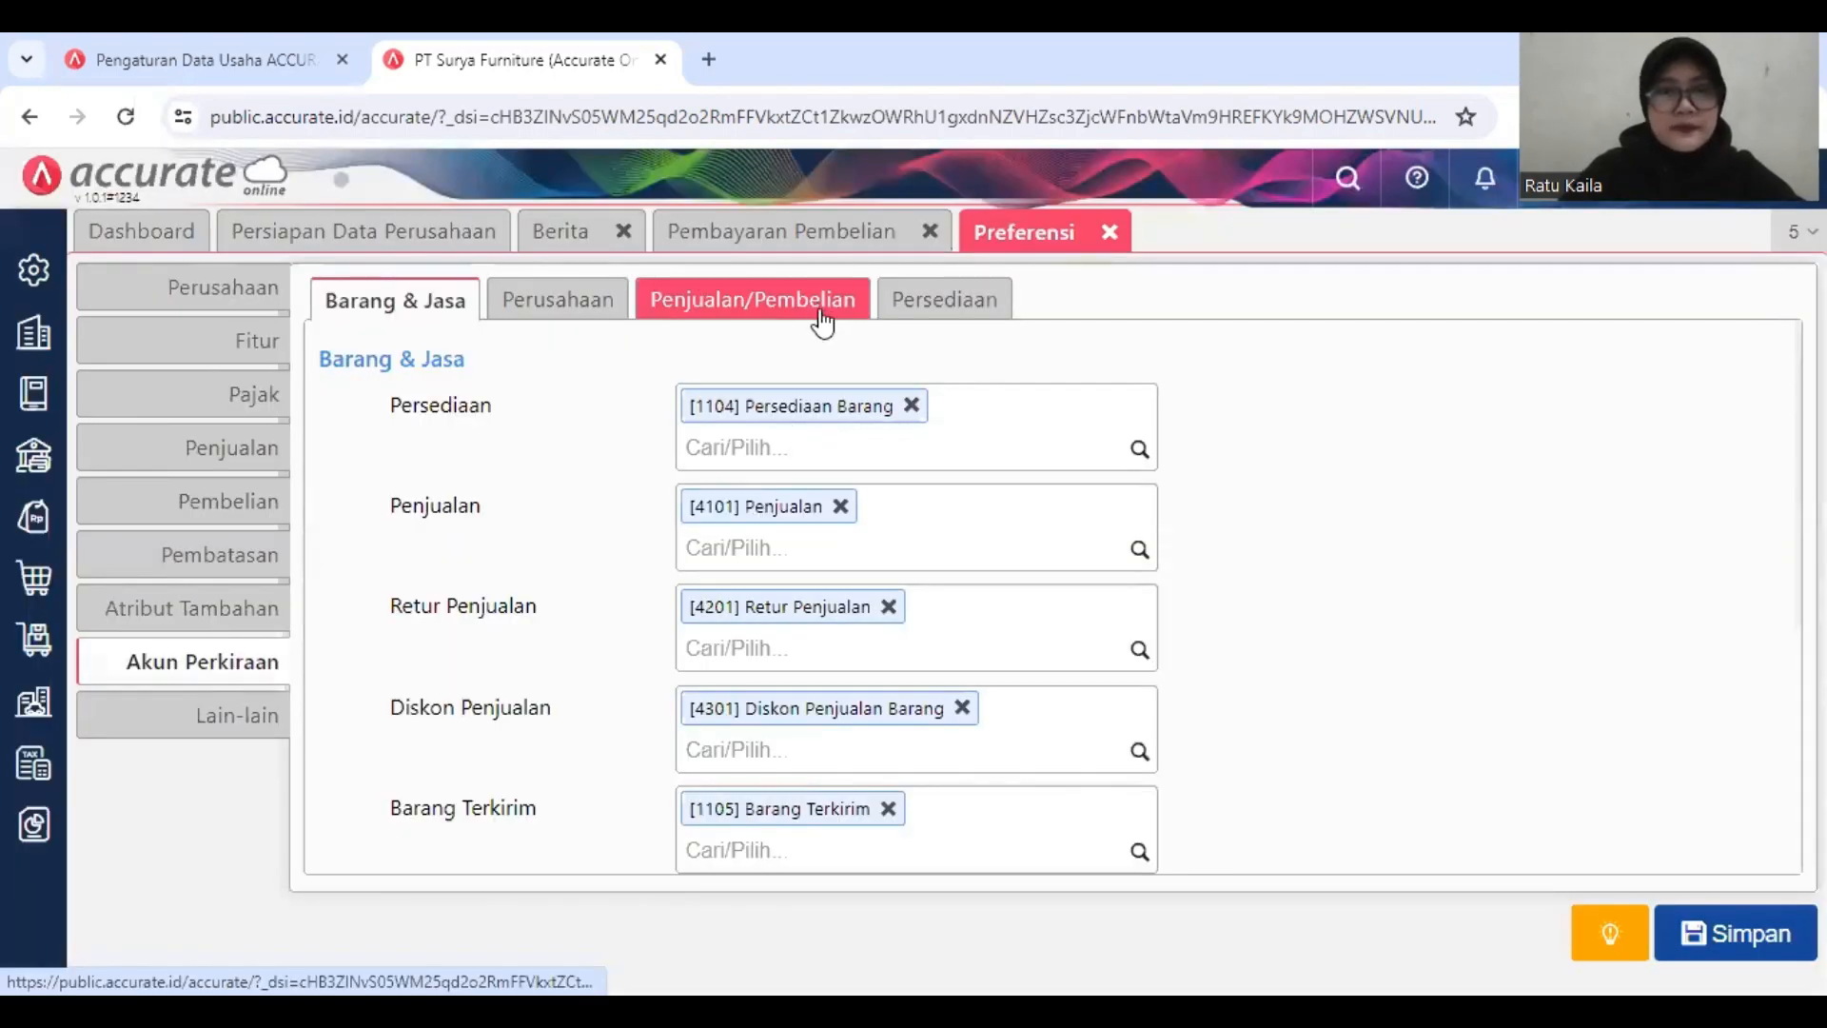
left_click(929, 404)
type("kel")
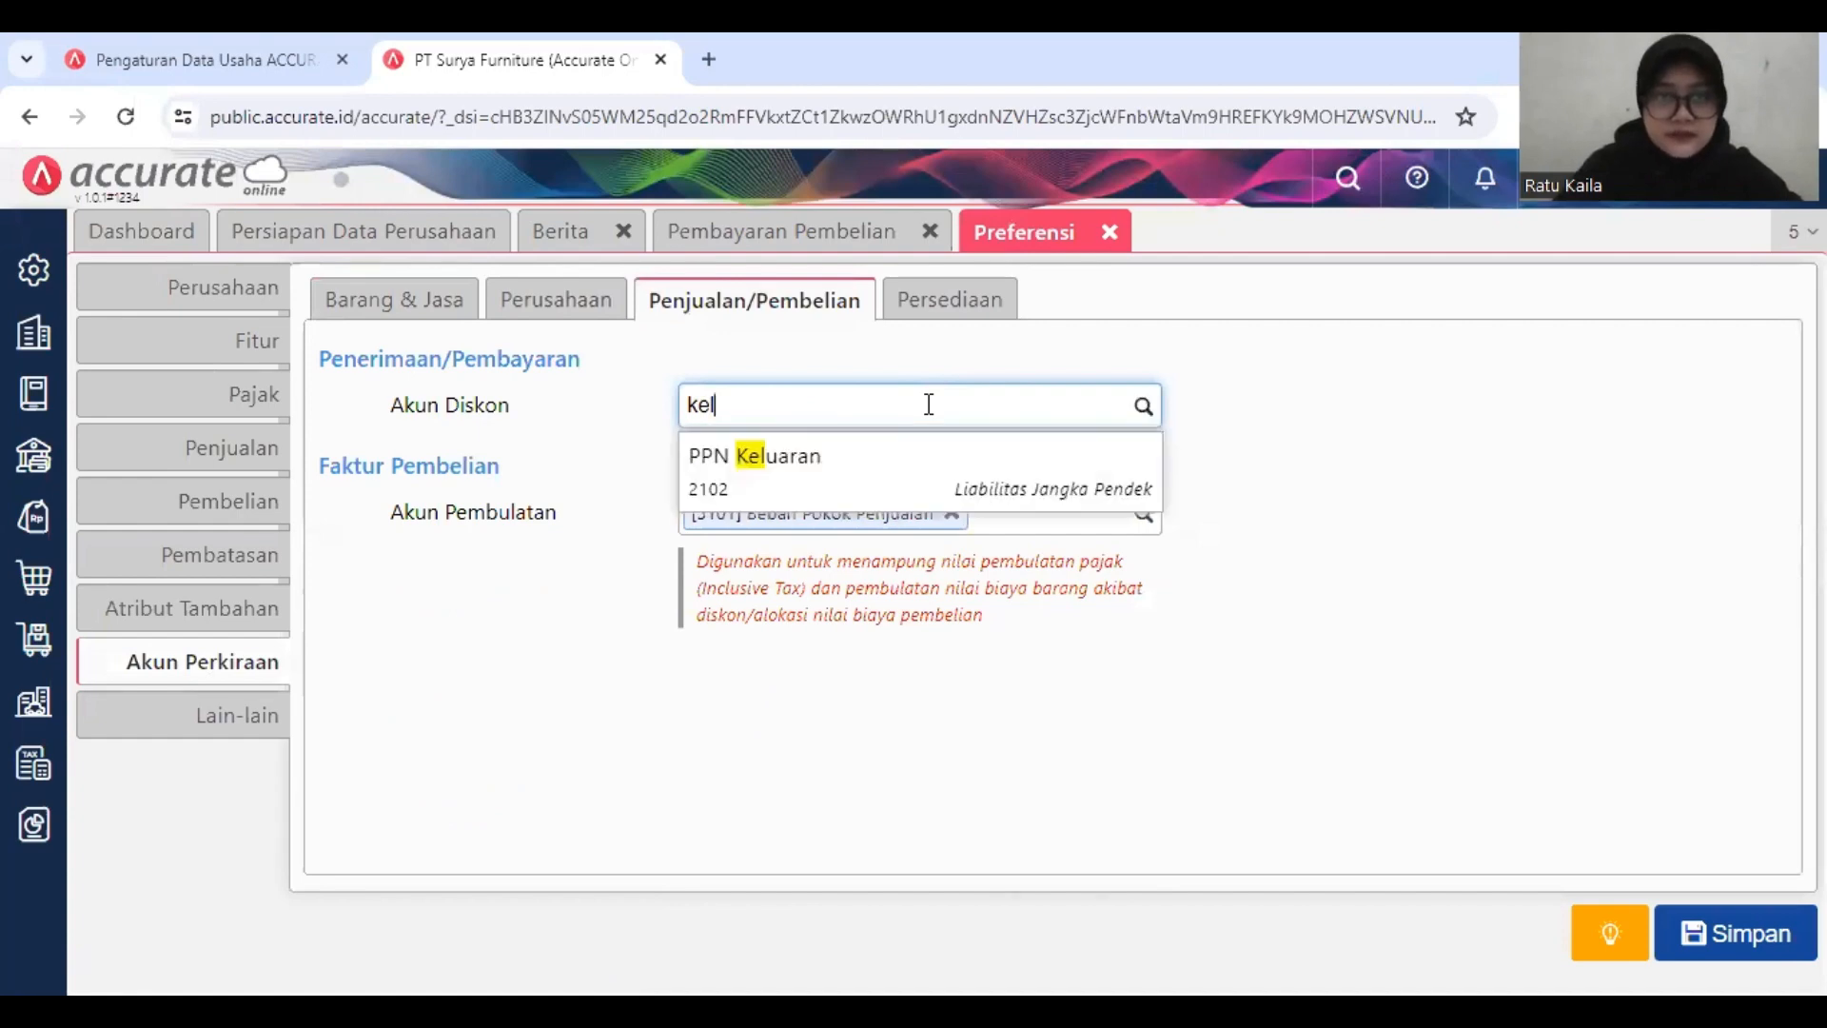
type("e")
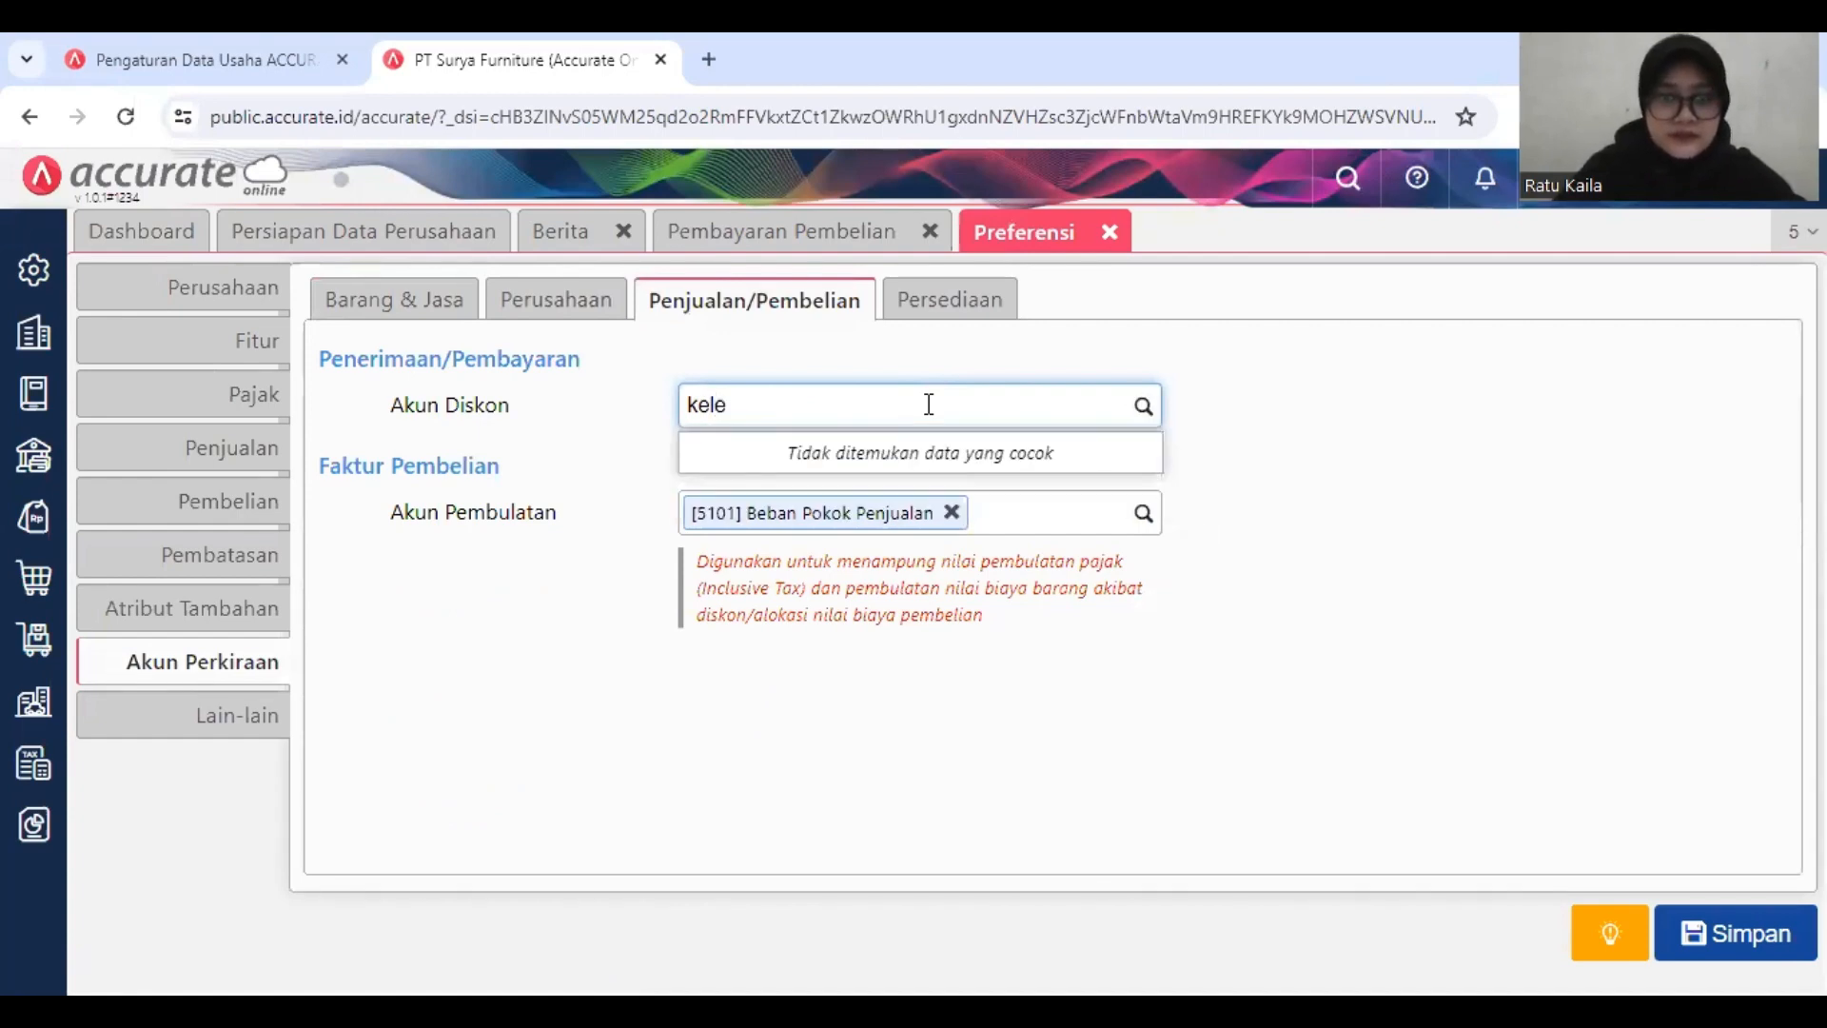
type("b")
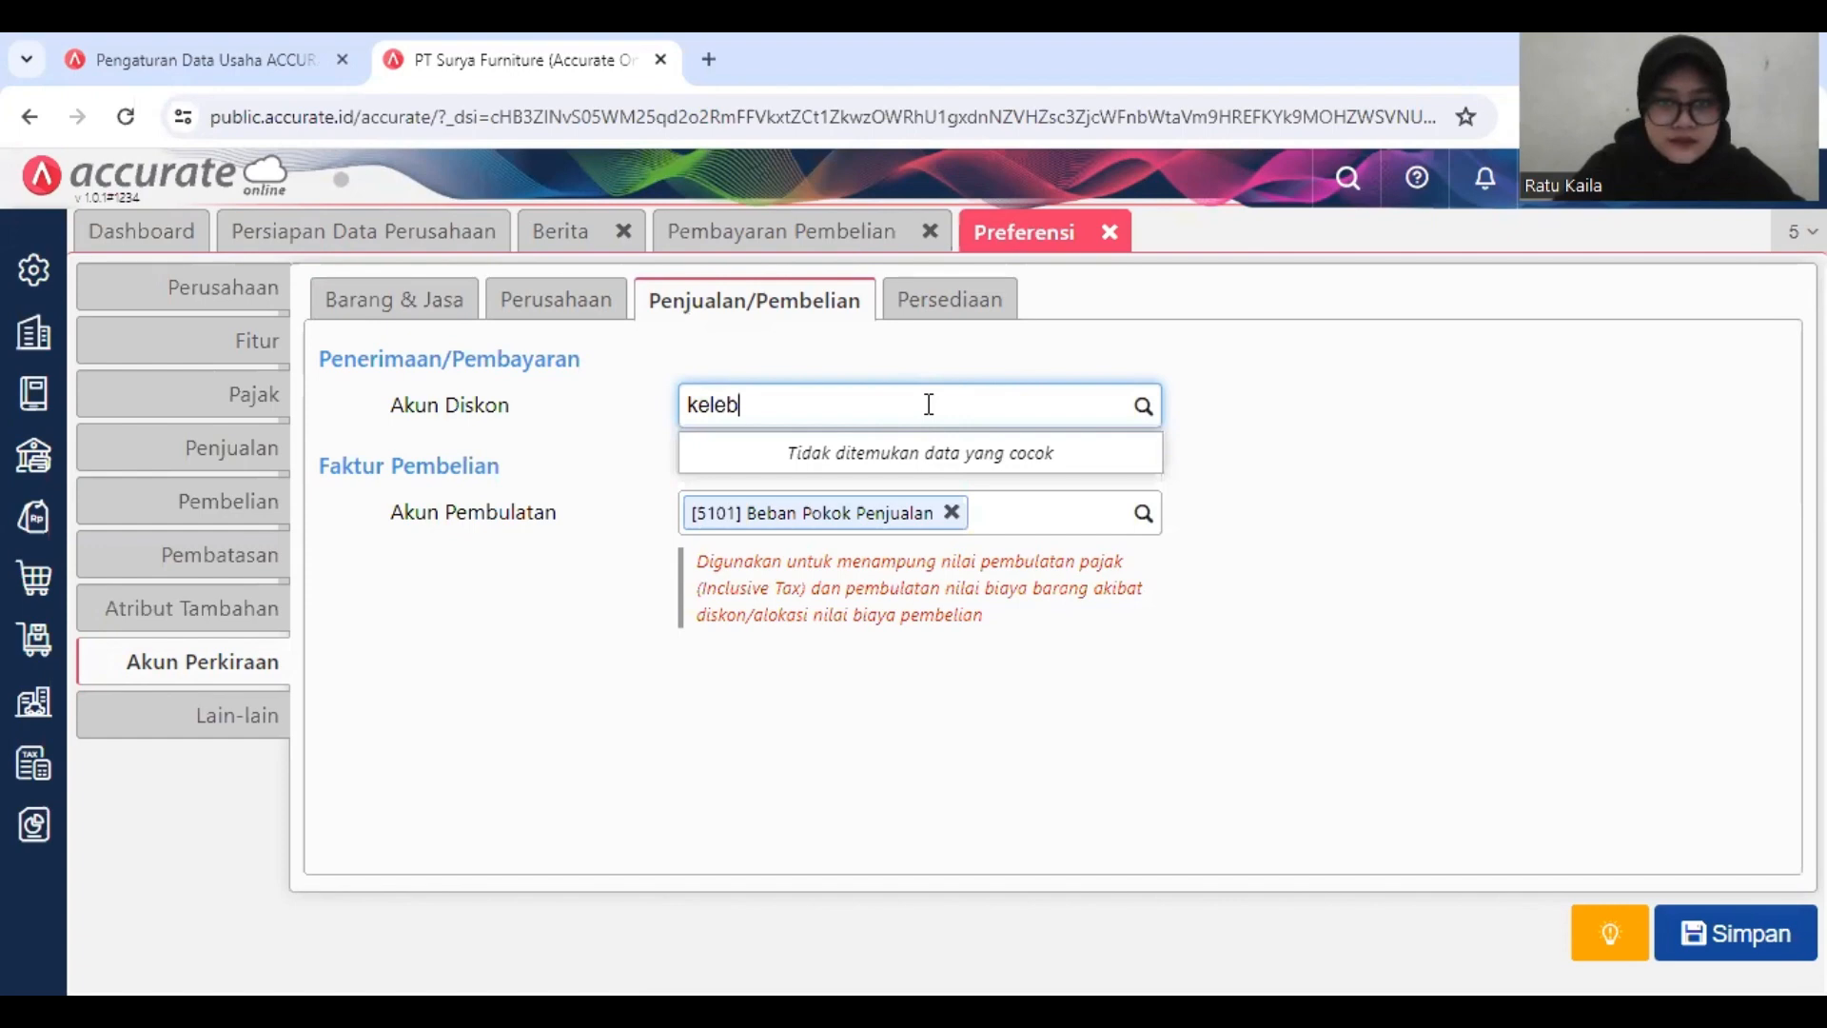
type("iha")
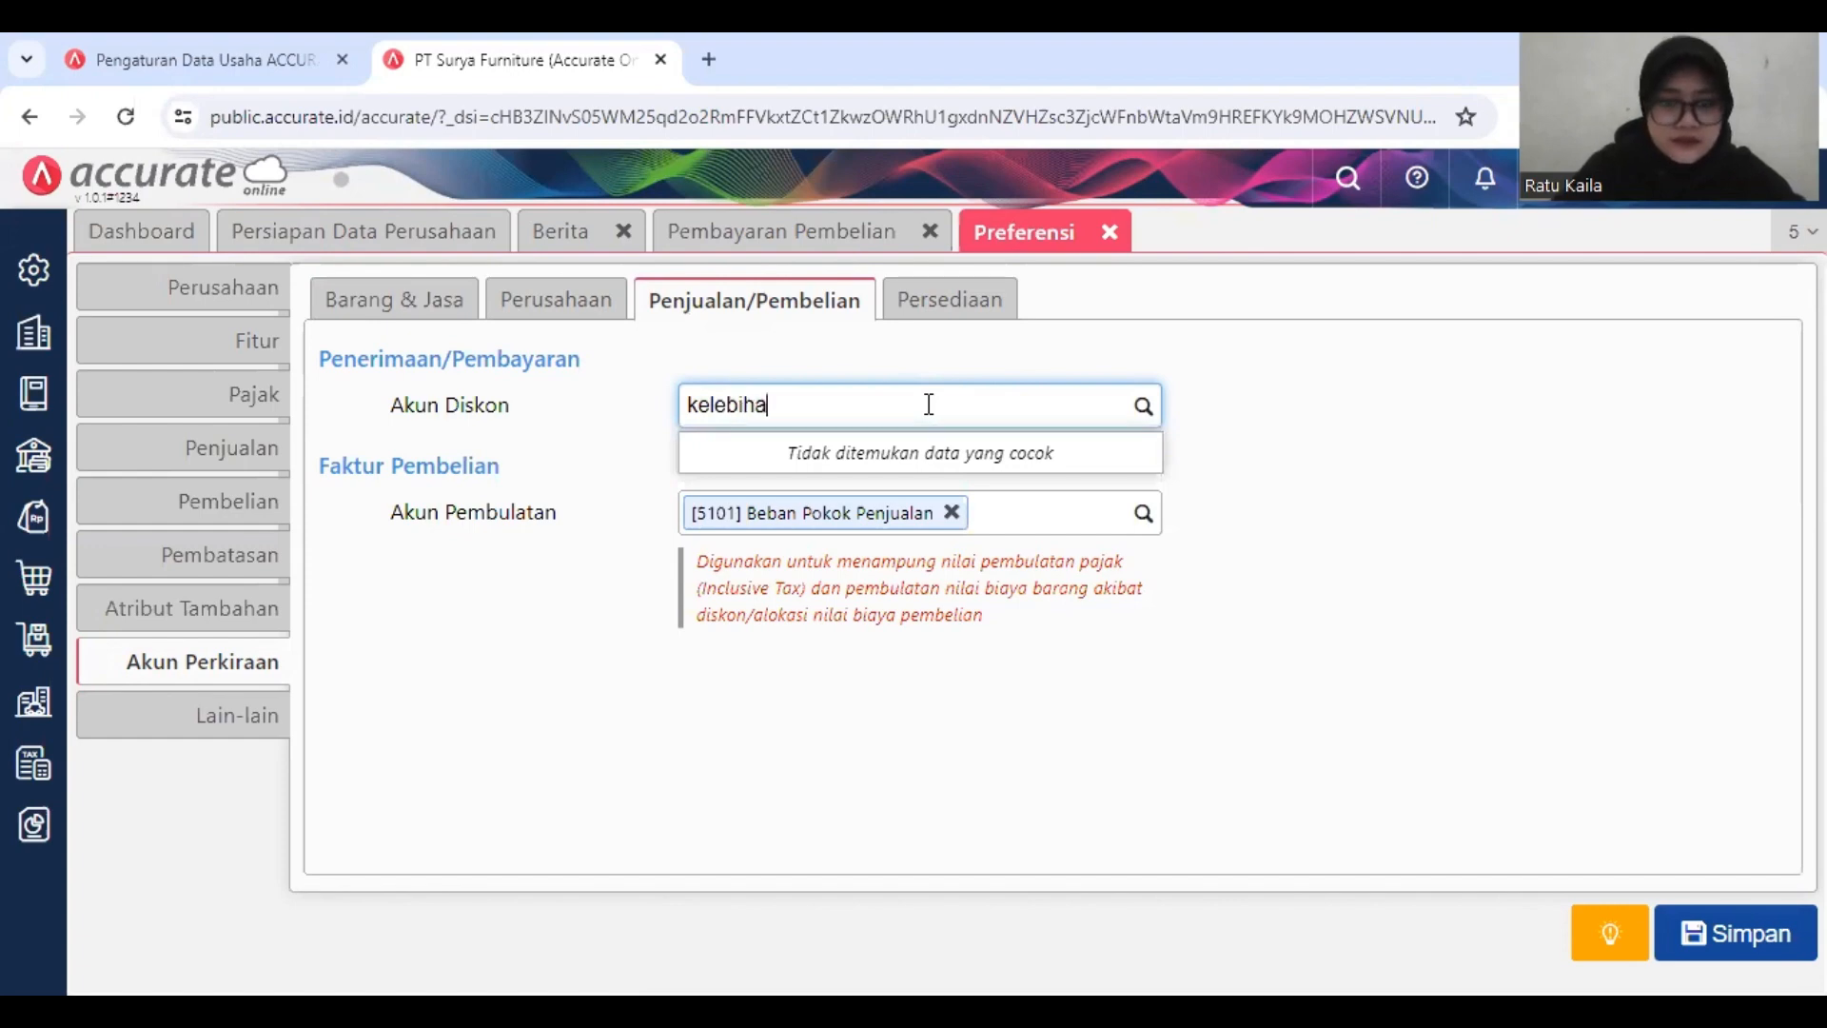
type("n bayar")
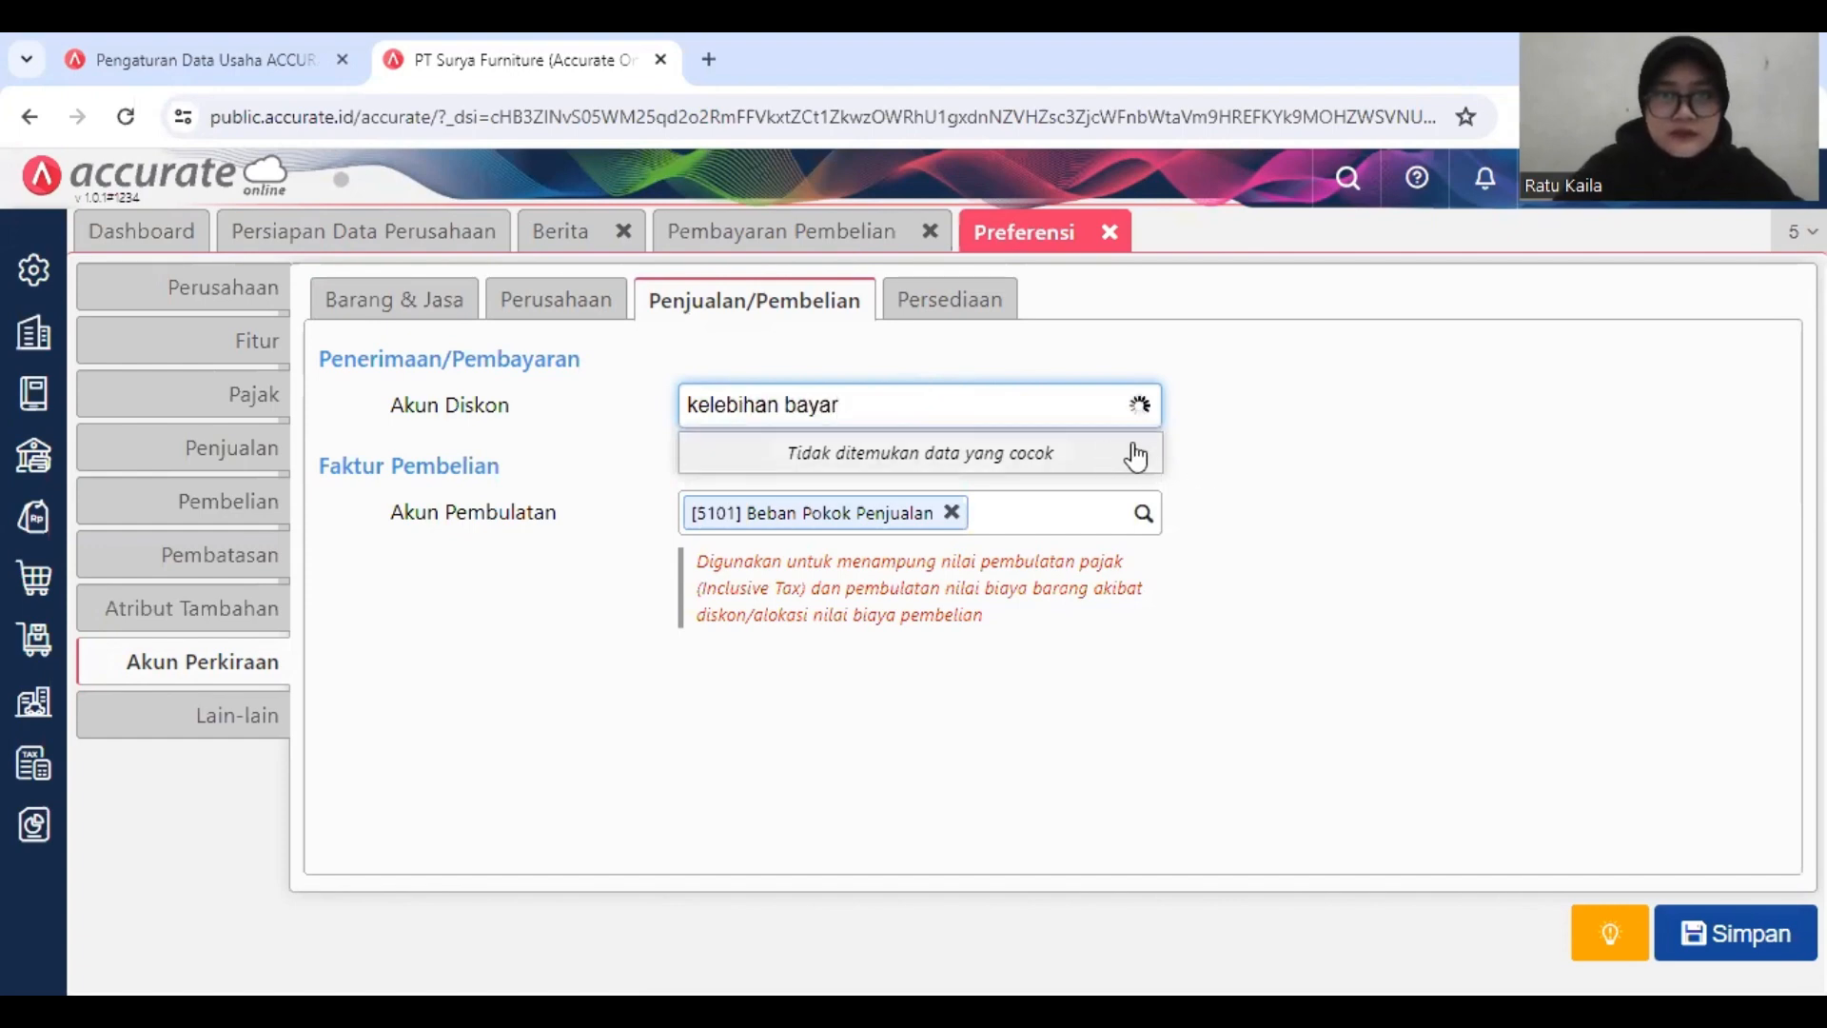
left_click(1125, 455)
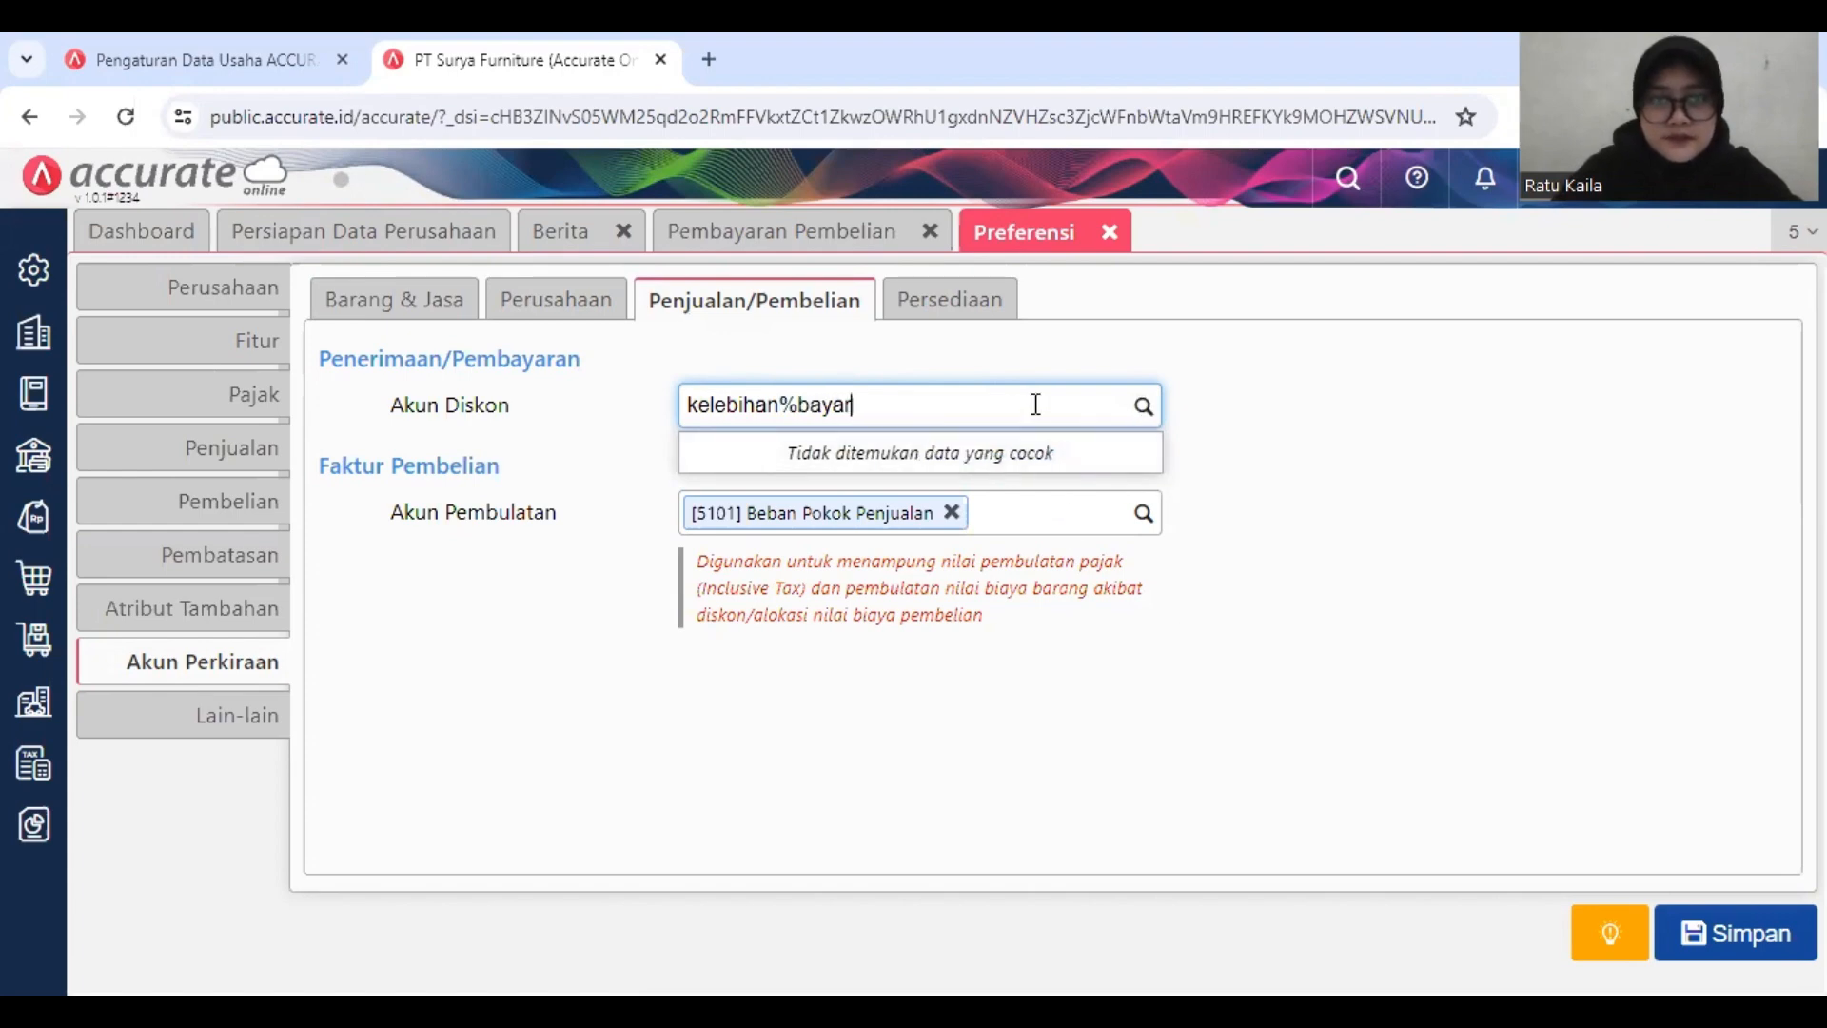
Step: Search for account code 110703 as the default Akun Diskon, and save the preferences with that field left empty
left_click_drag(899, 404, 702, 433)
key("BackSpace")
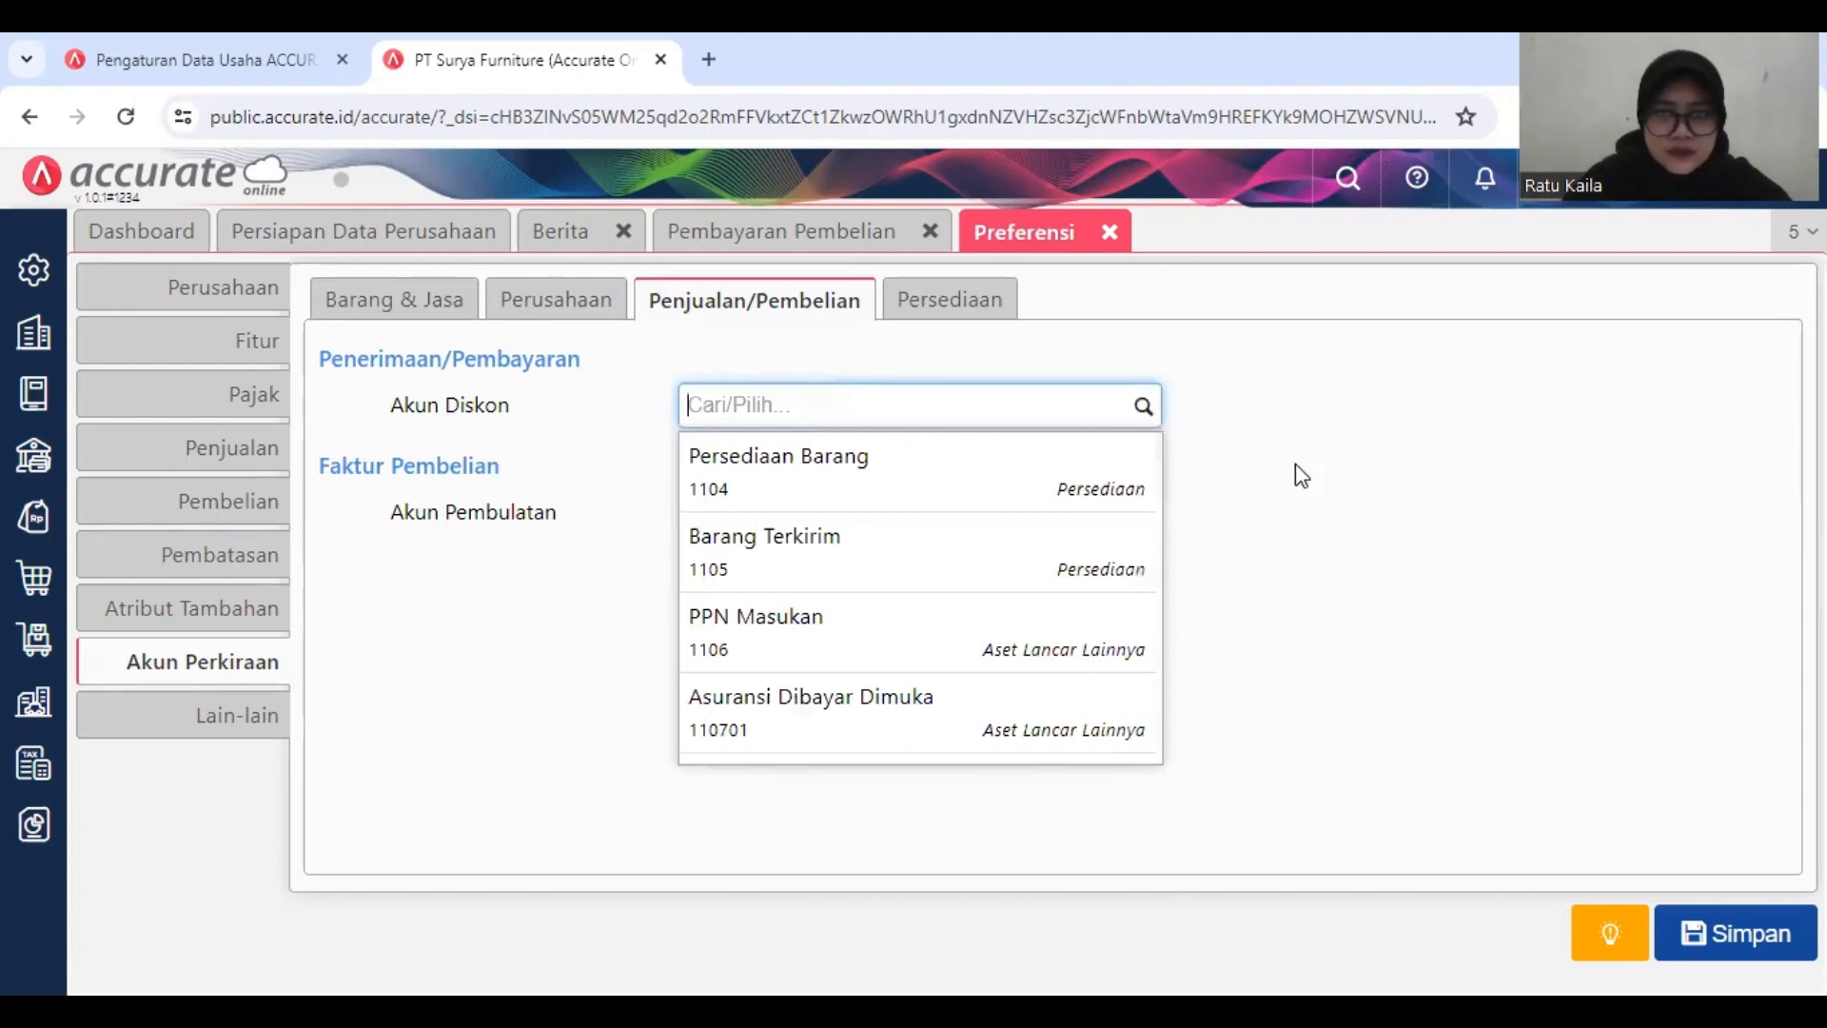
type("110")
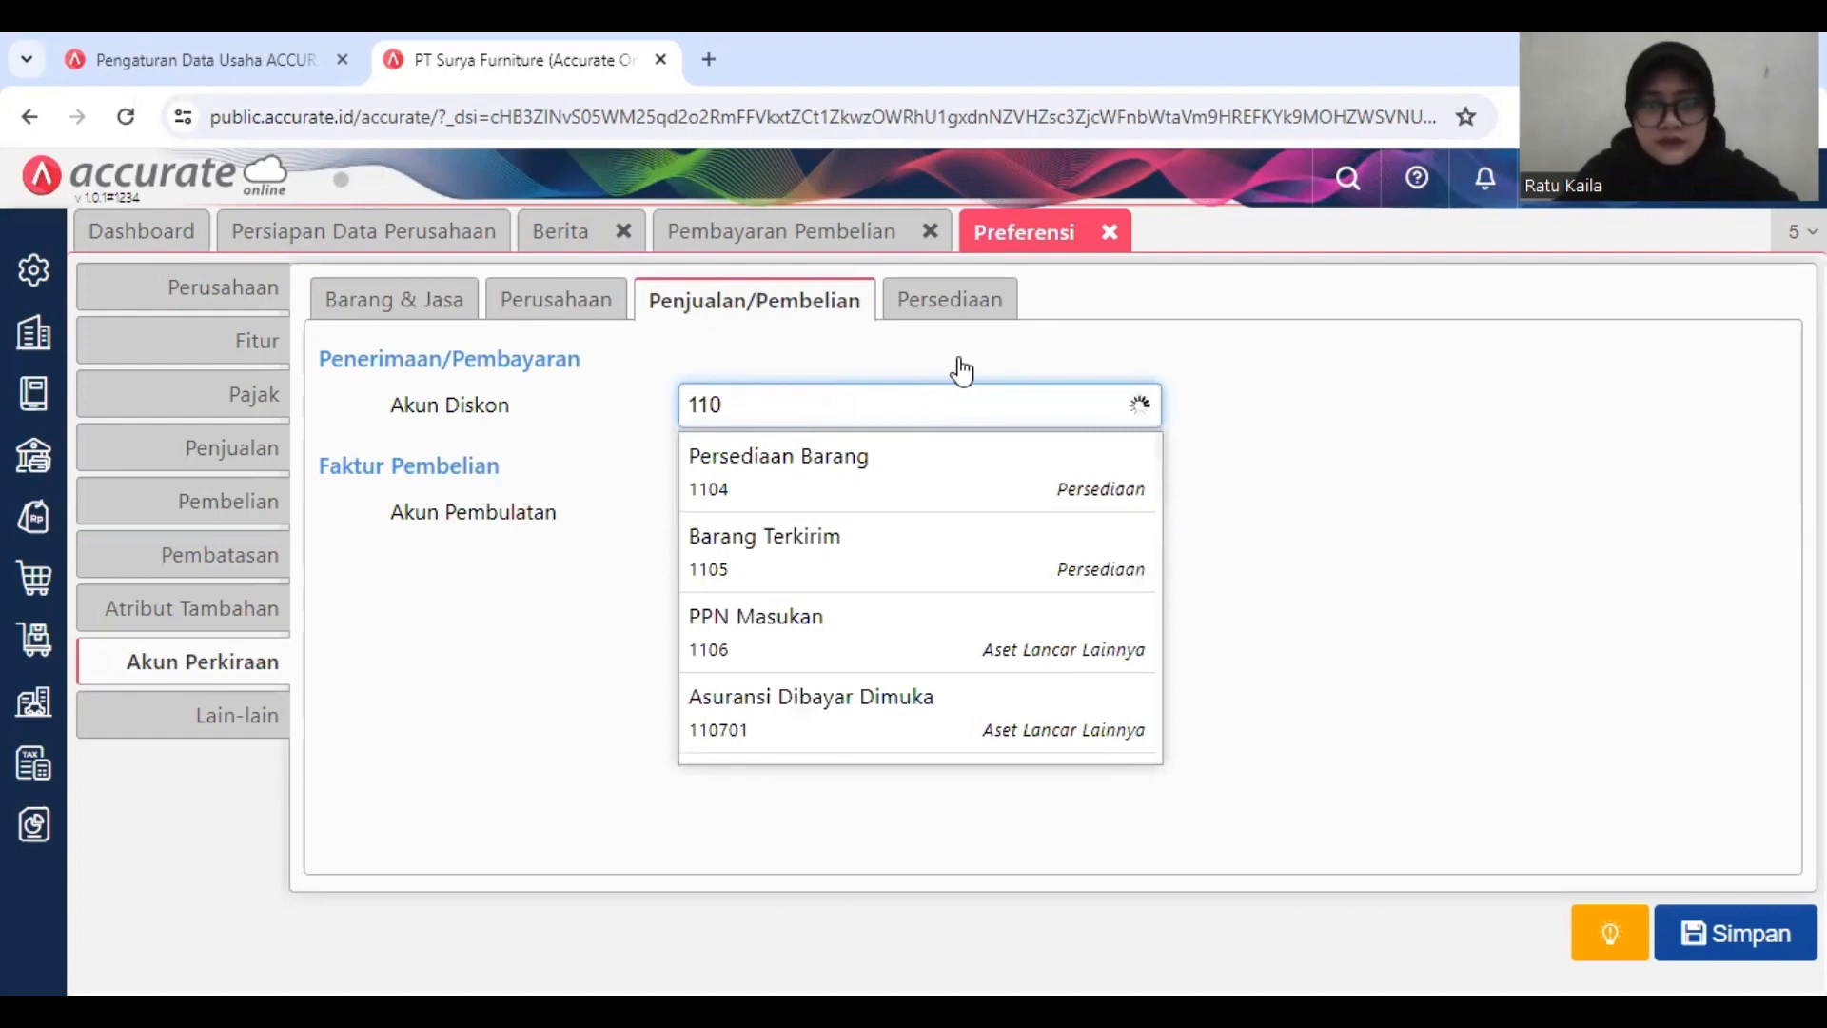
type("703")
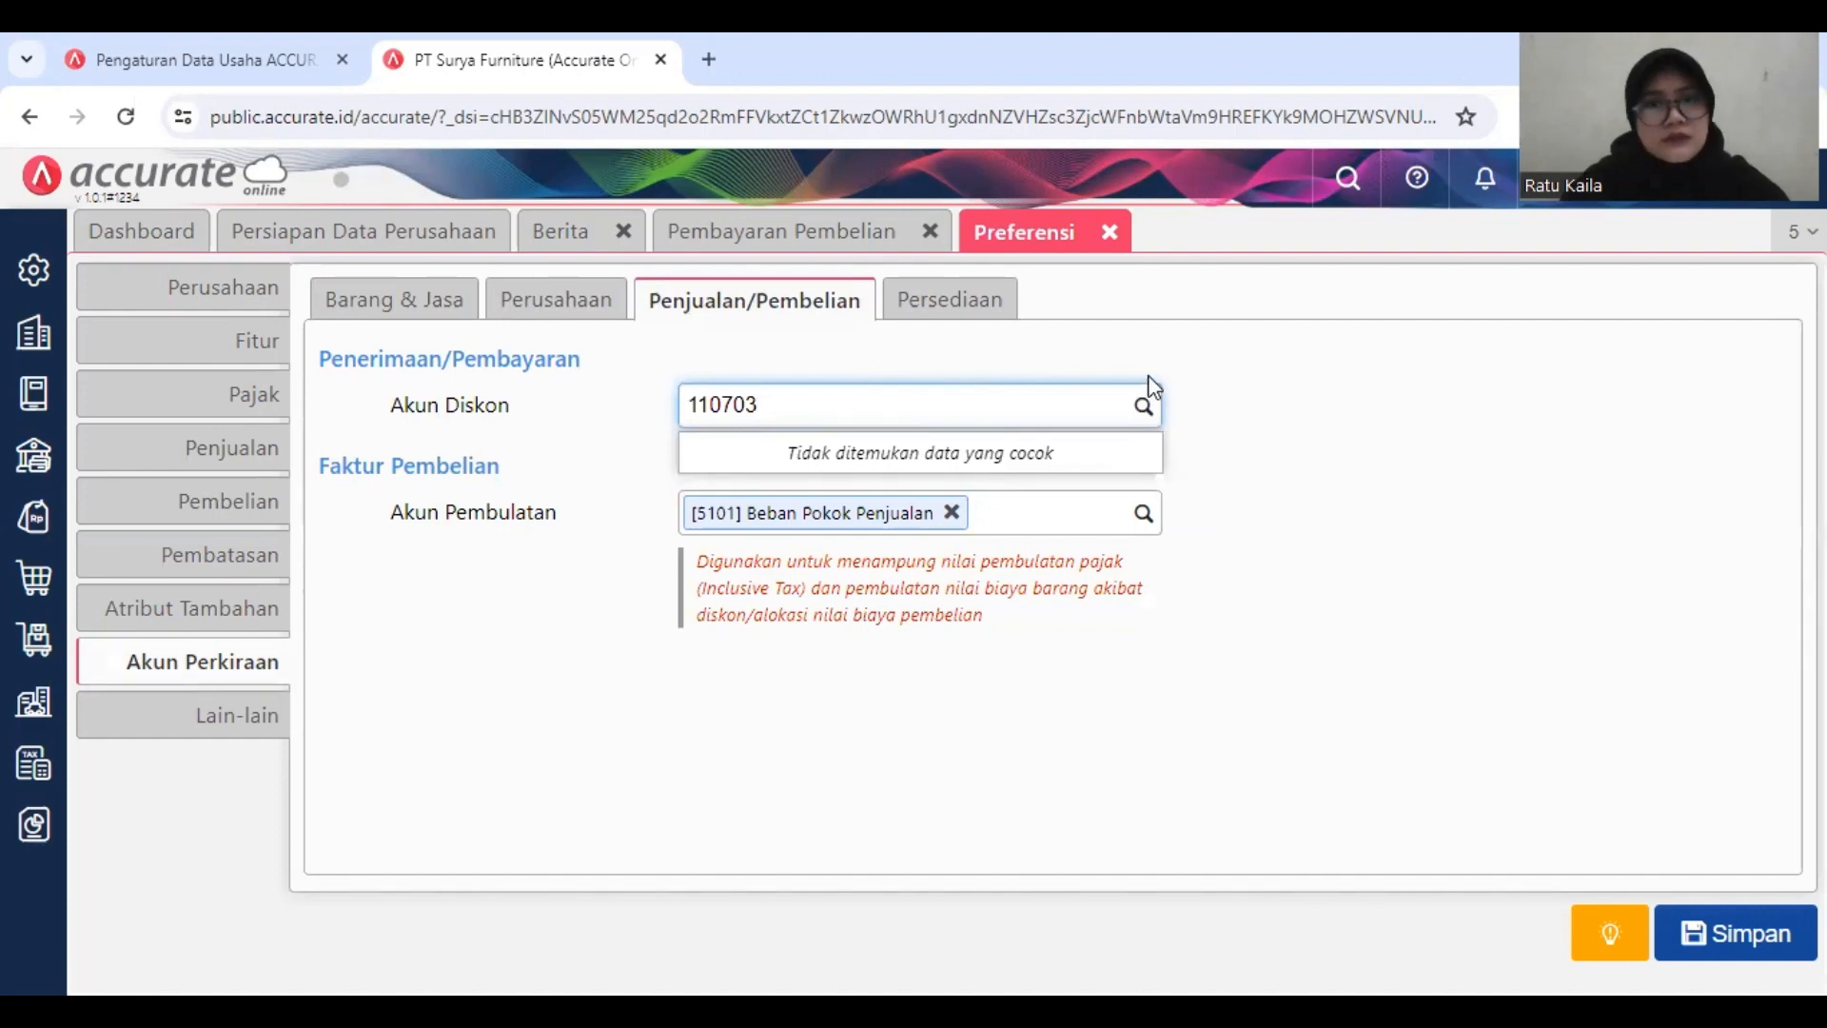
left_click(1226, 395)
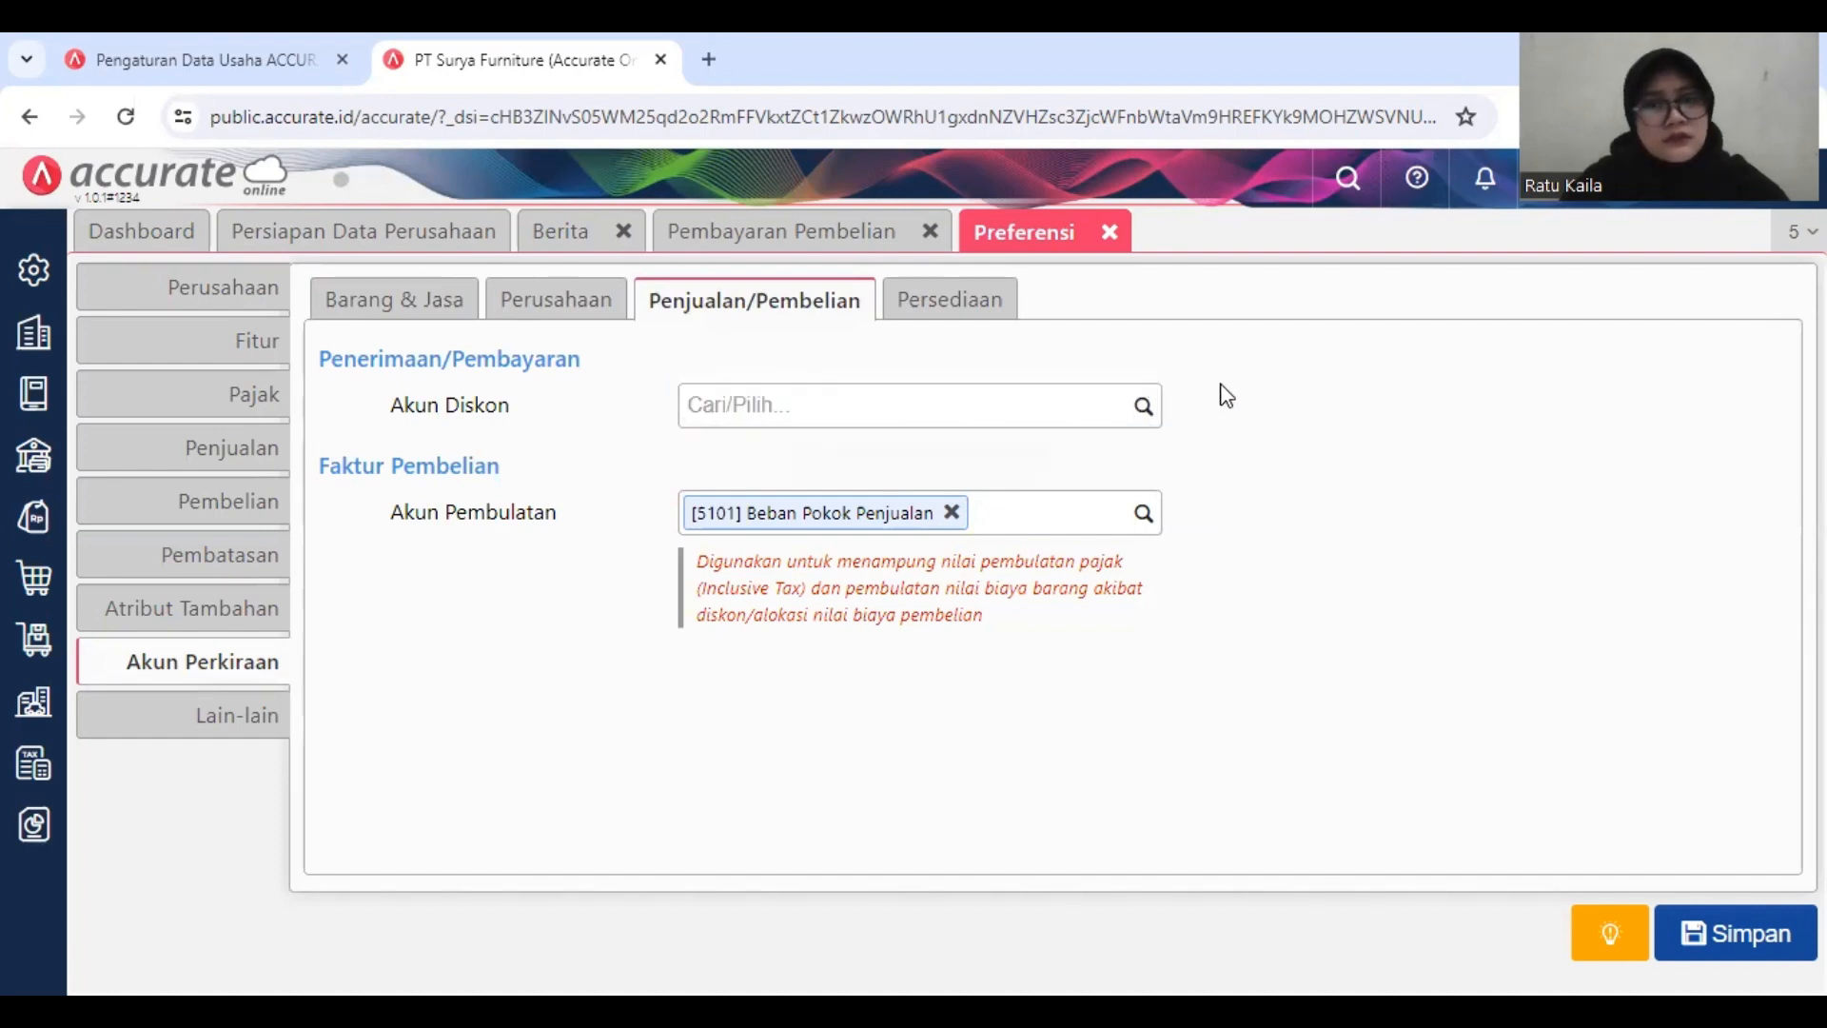
left_click(1142, 411)
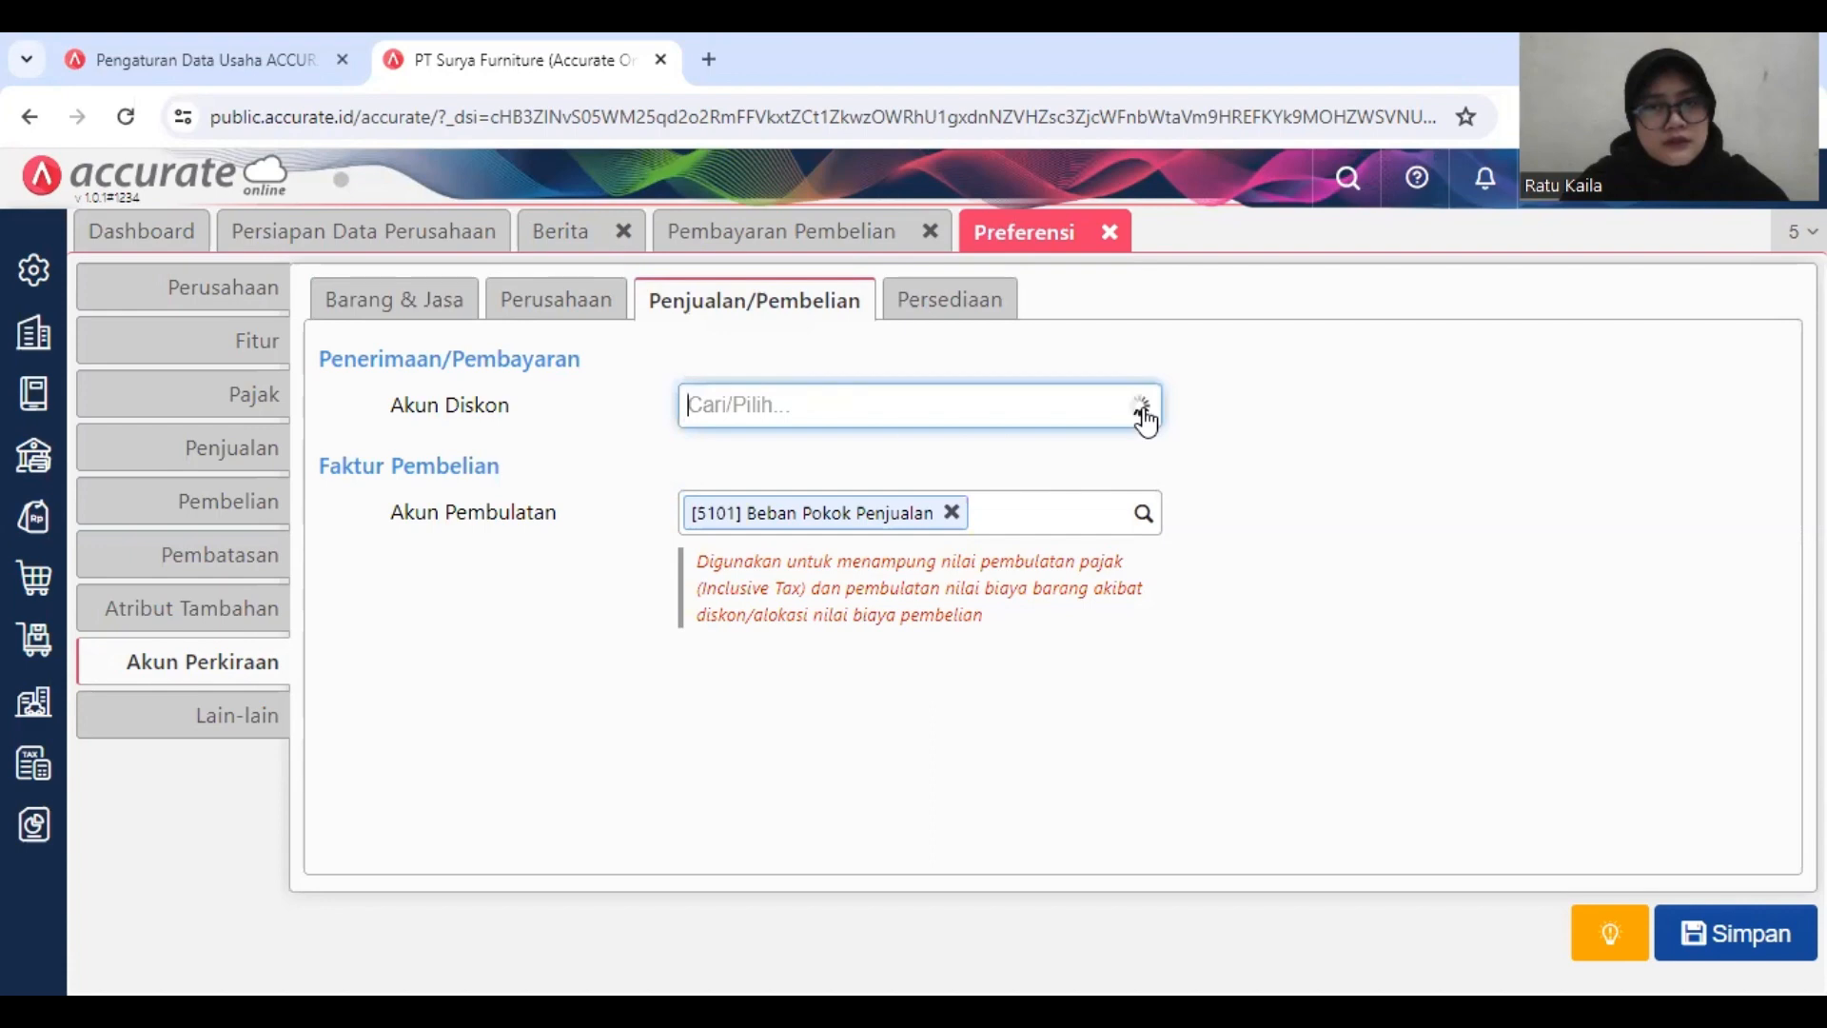
left_click(1722, 933)
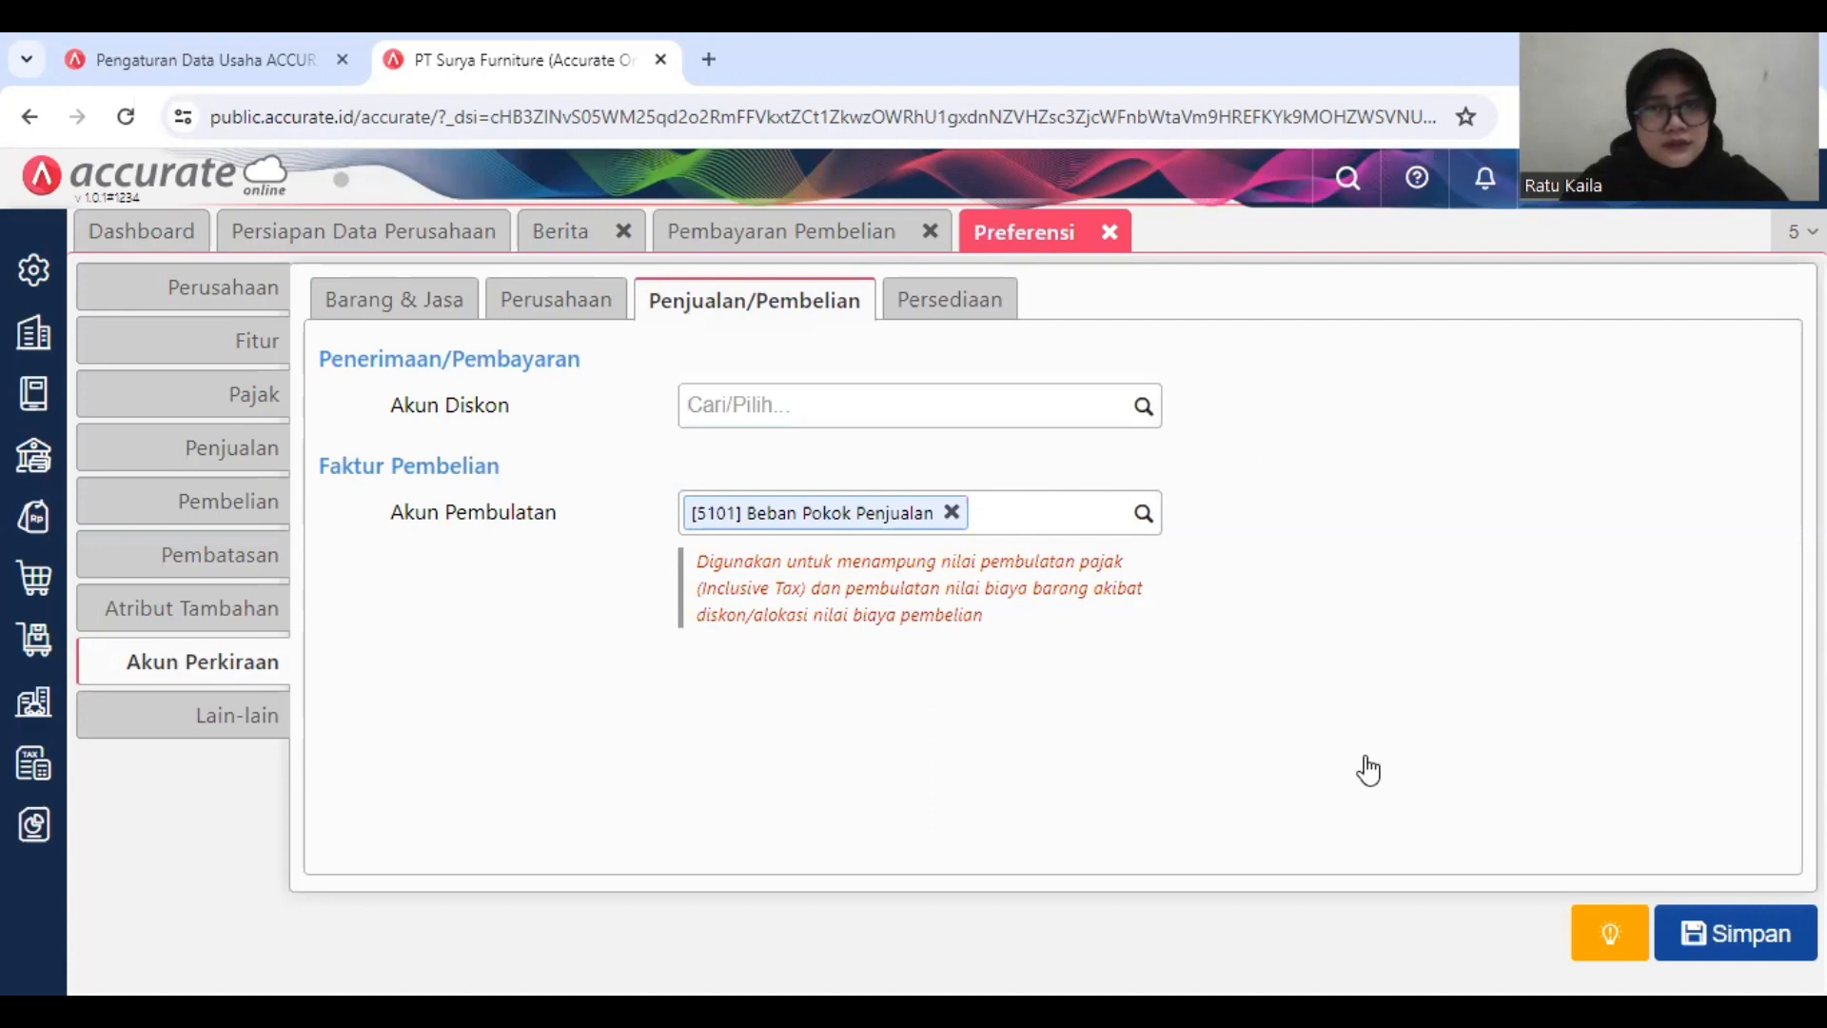
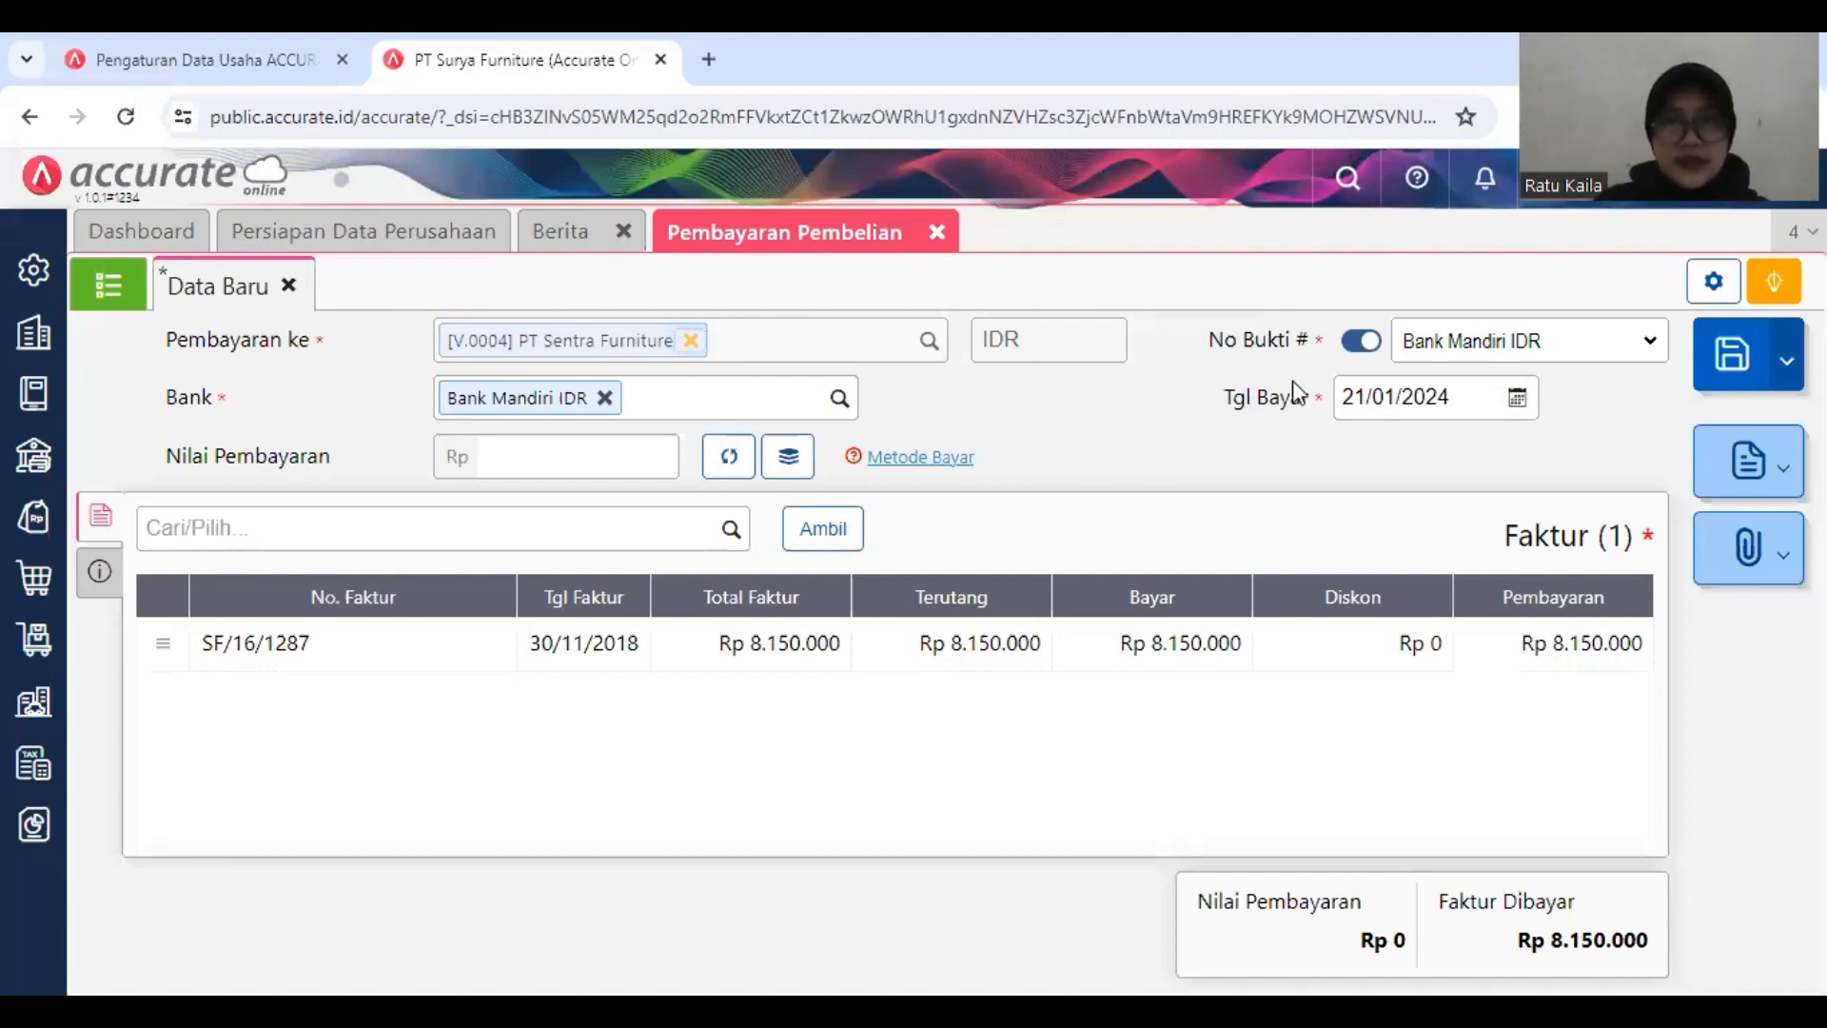
Step: Set the payment date of the new purchase payment to PT Sentra Furniture to 19/01/2019
left_click(1446, 395)
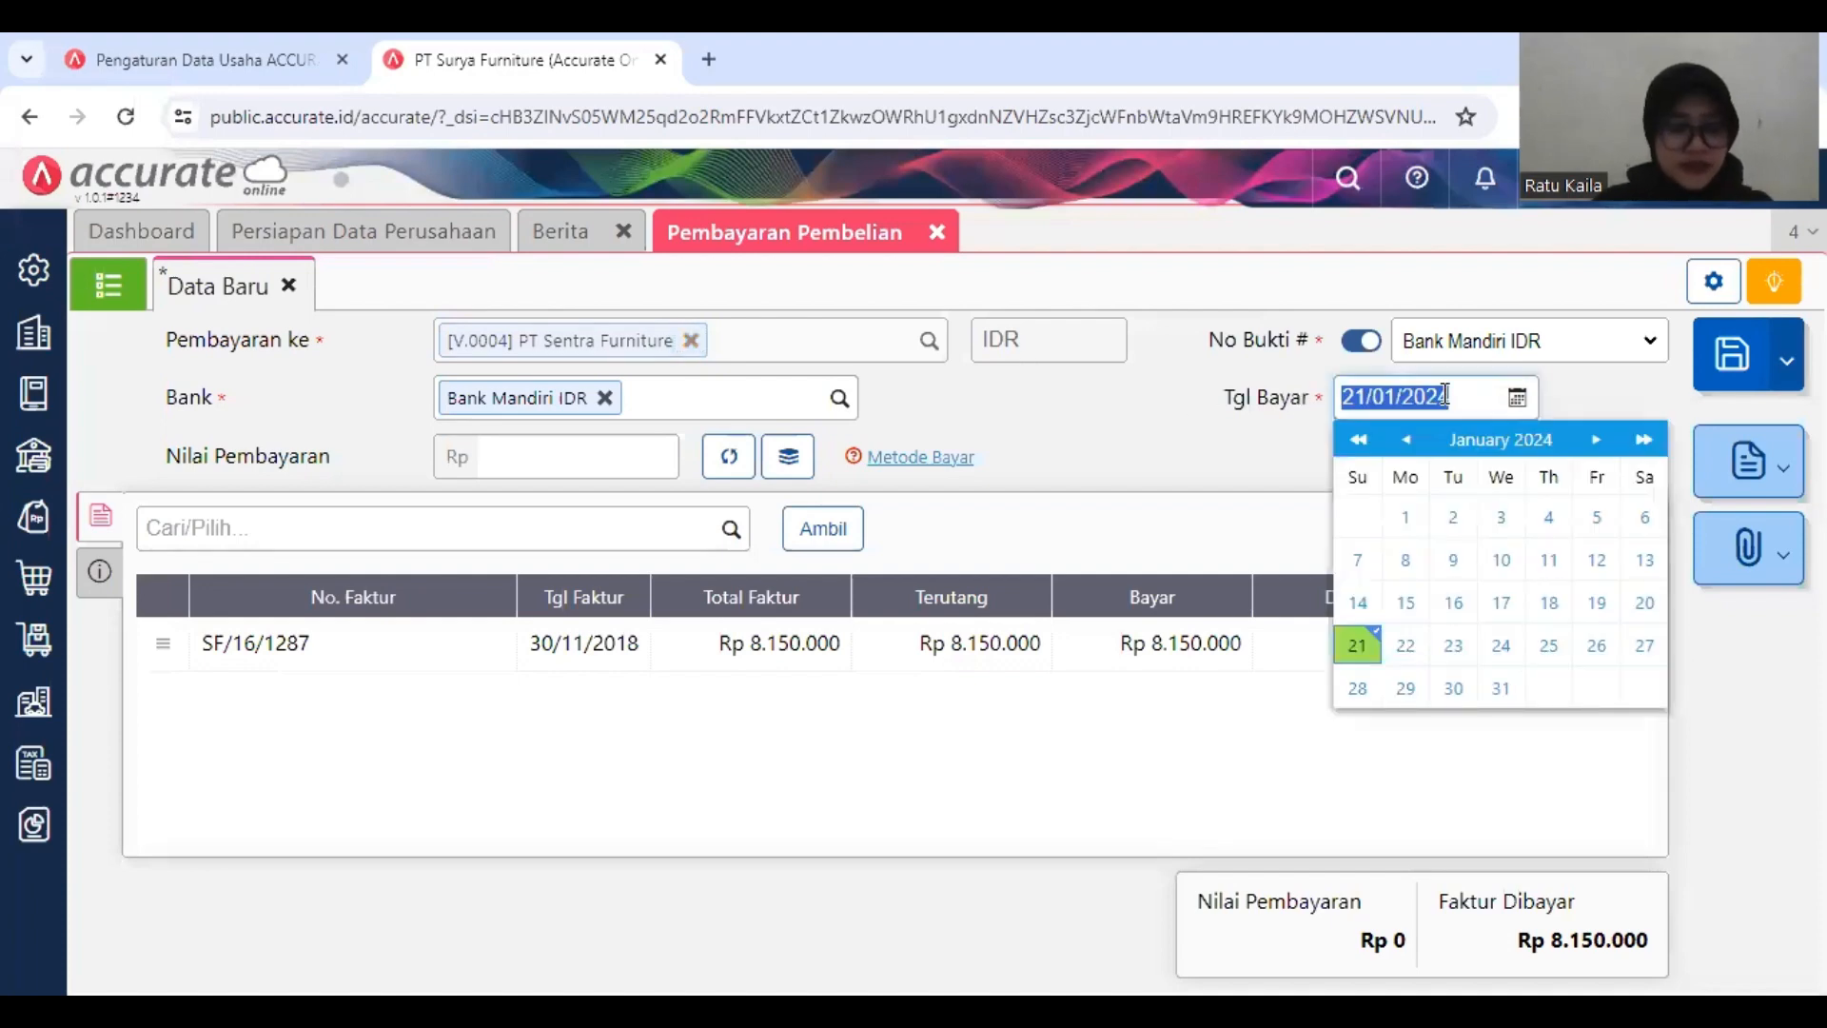
type("19/")
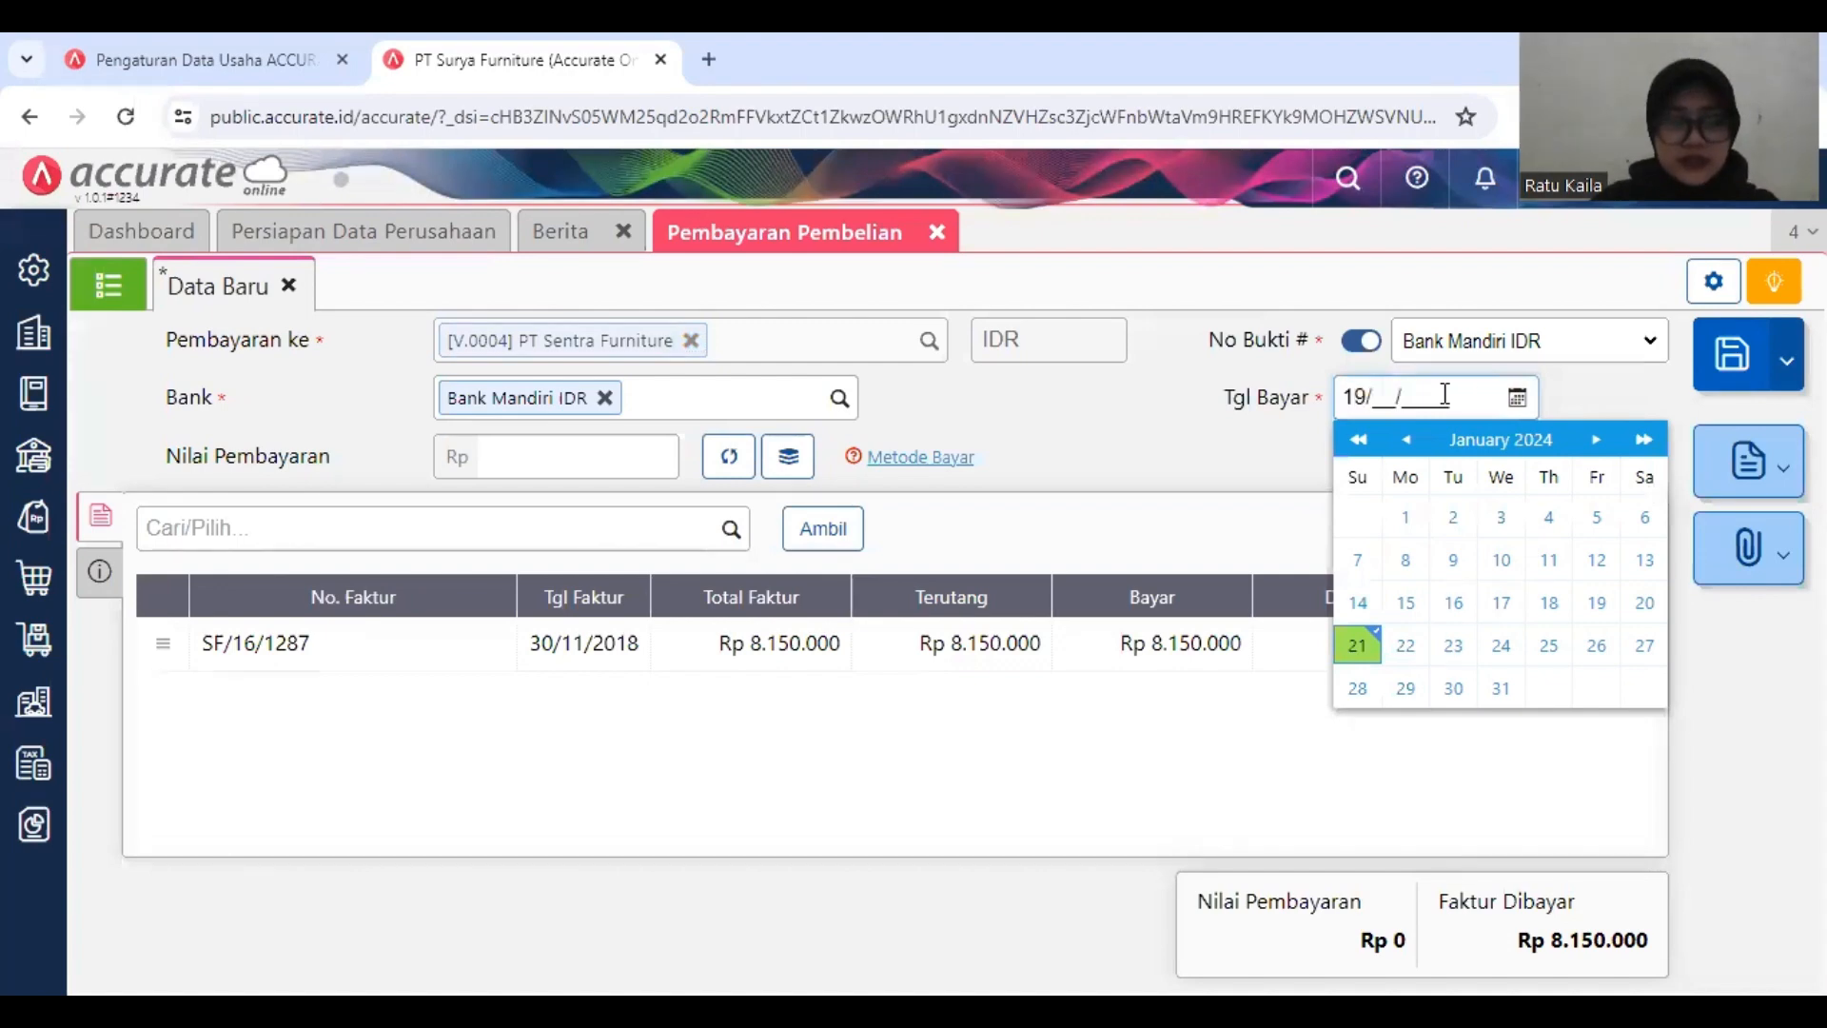
type("01/2019")
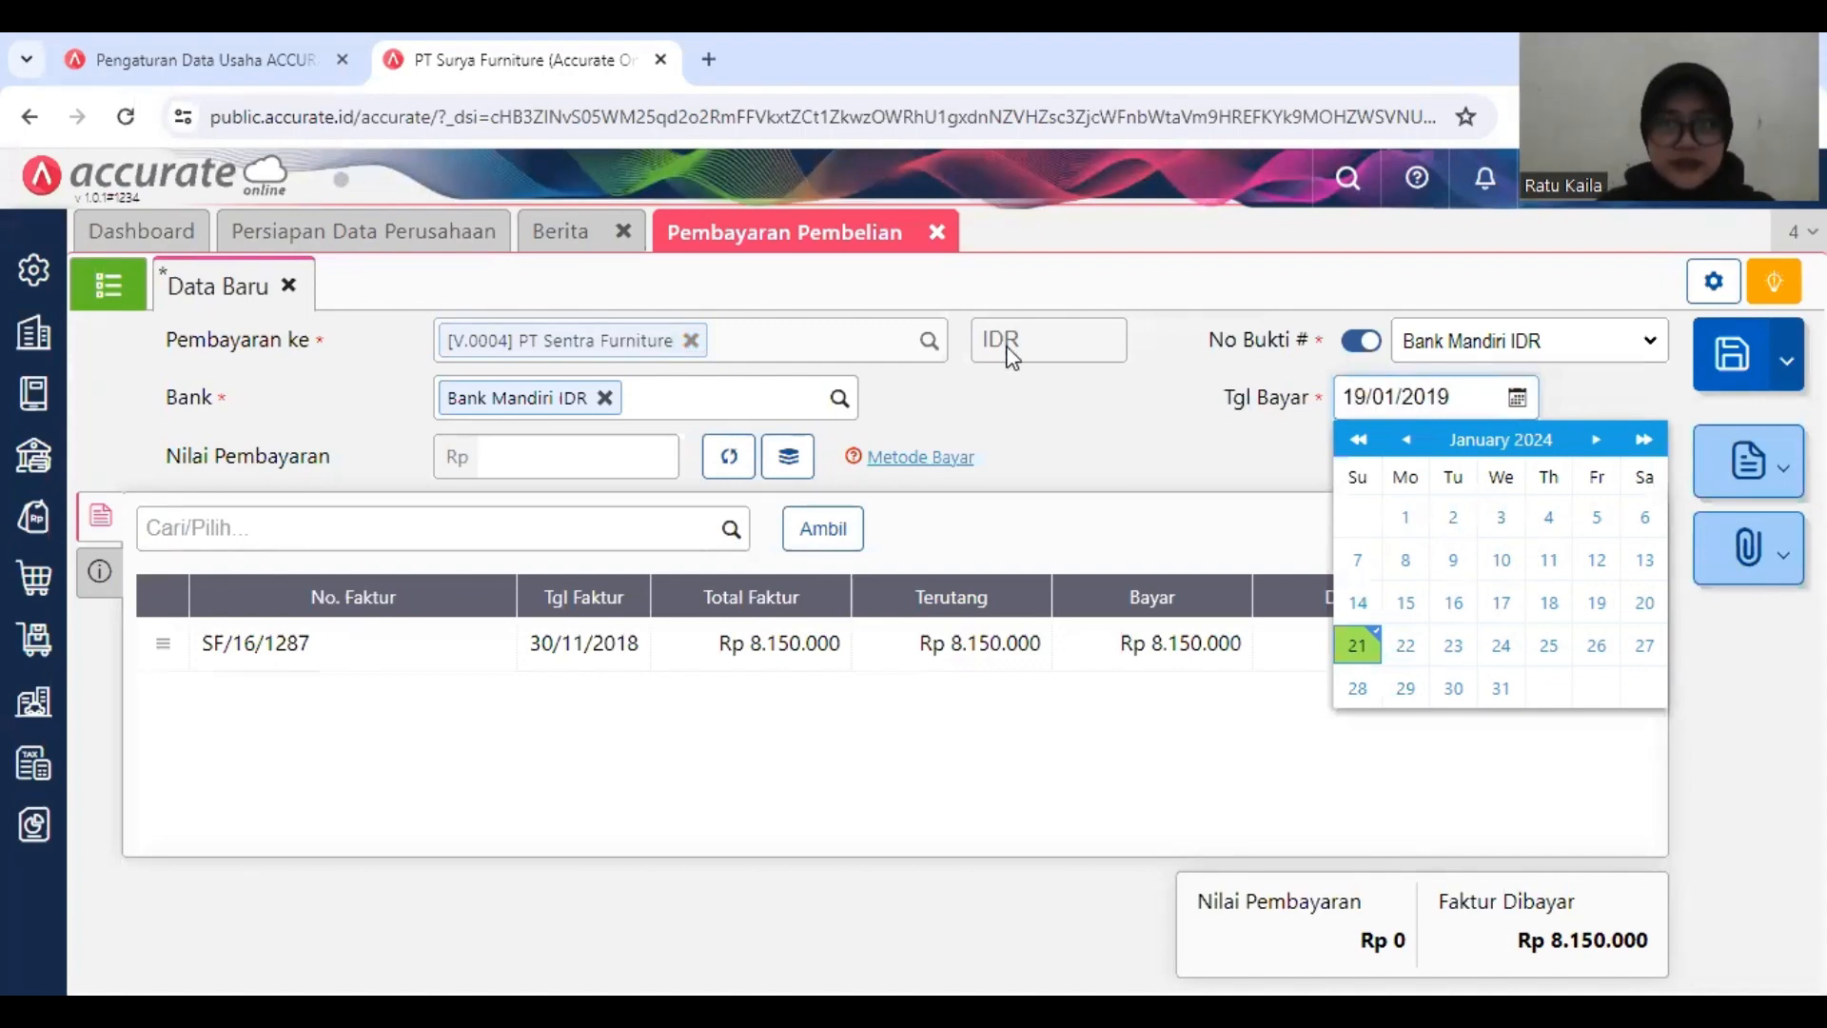
left_click(1070, 454)
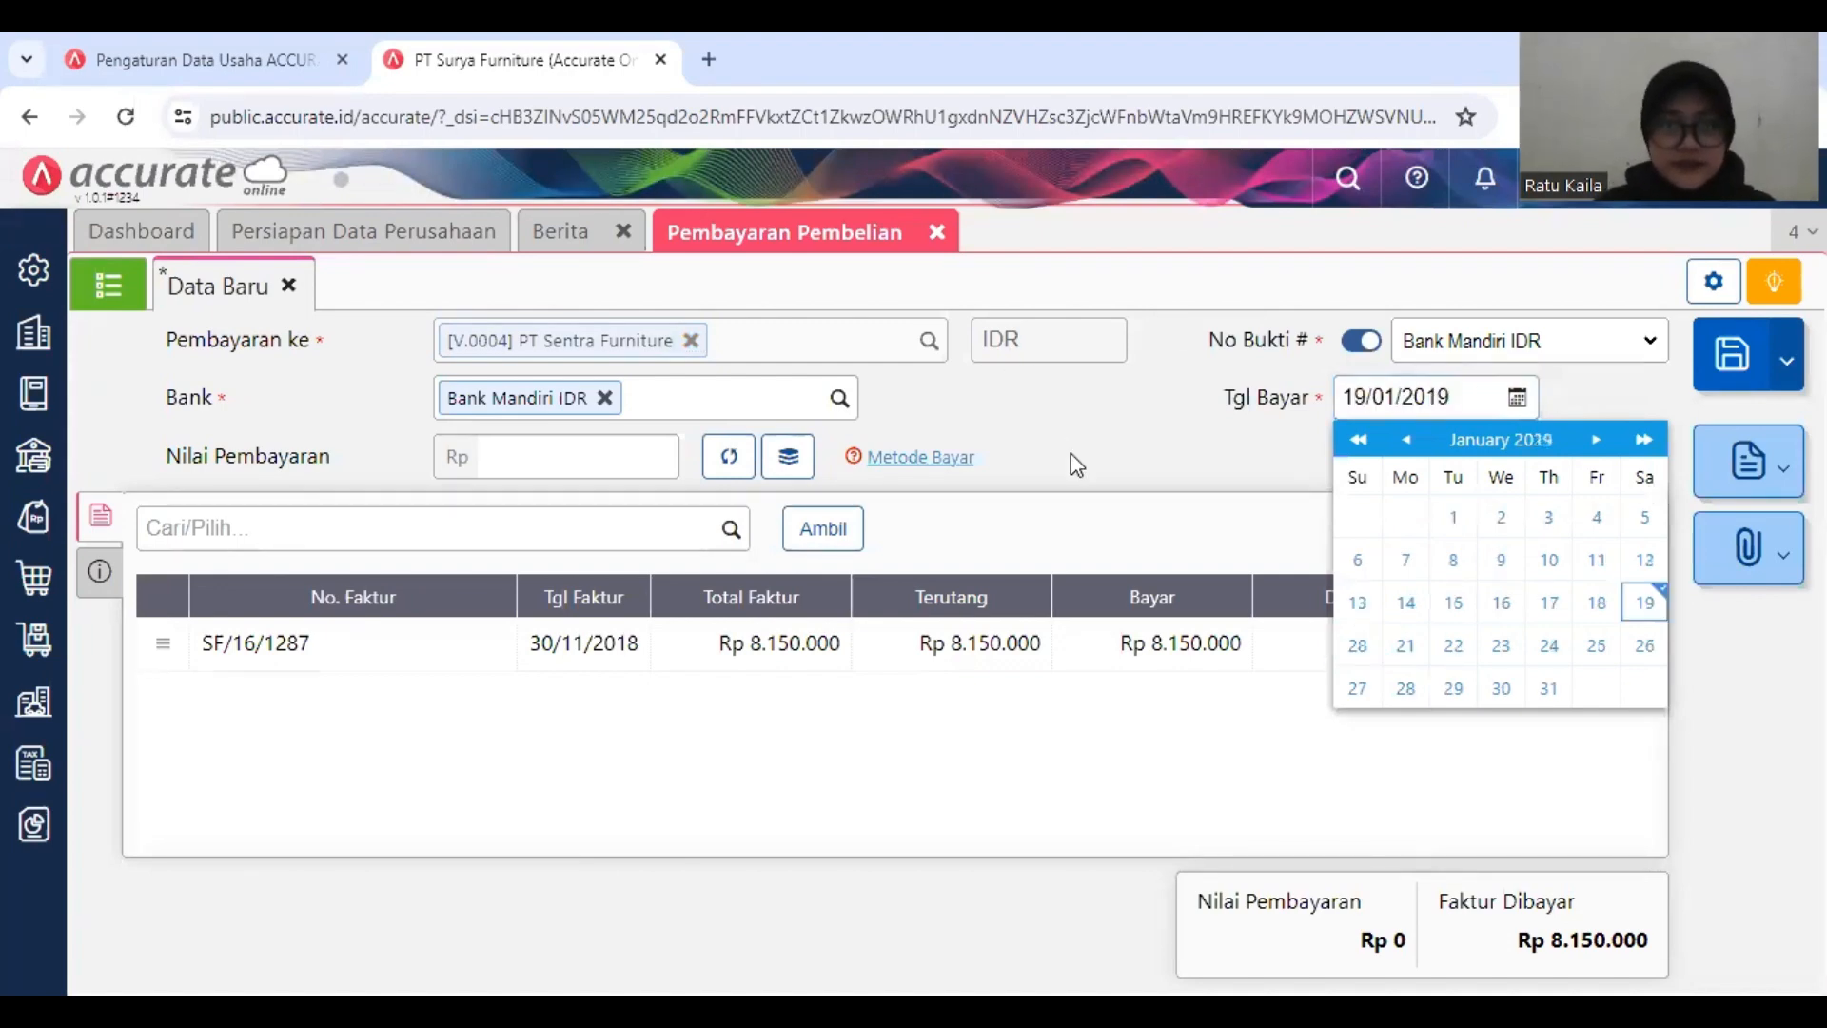
Step: Open the discount information of the listed invoice and enter a discount of 1.850.000
left_click(1018, 635)
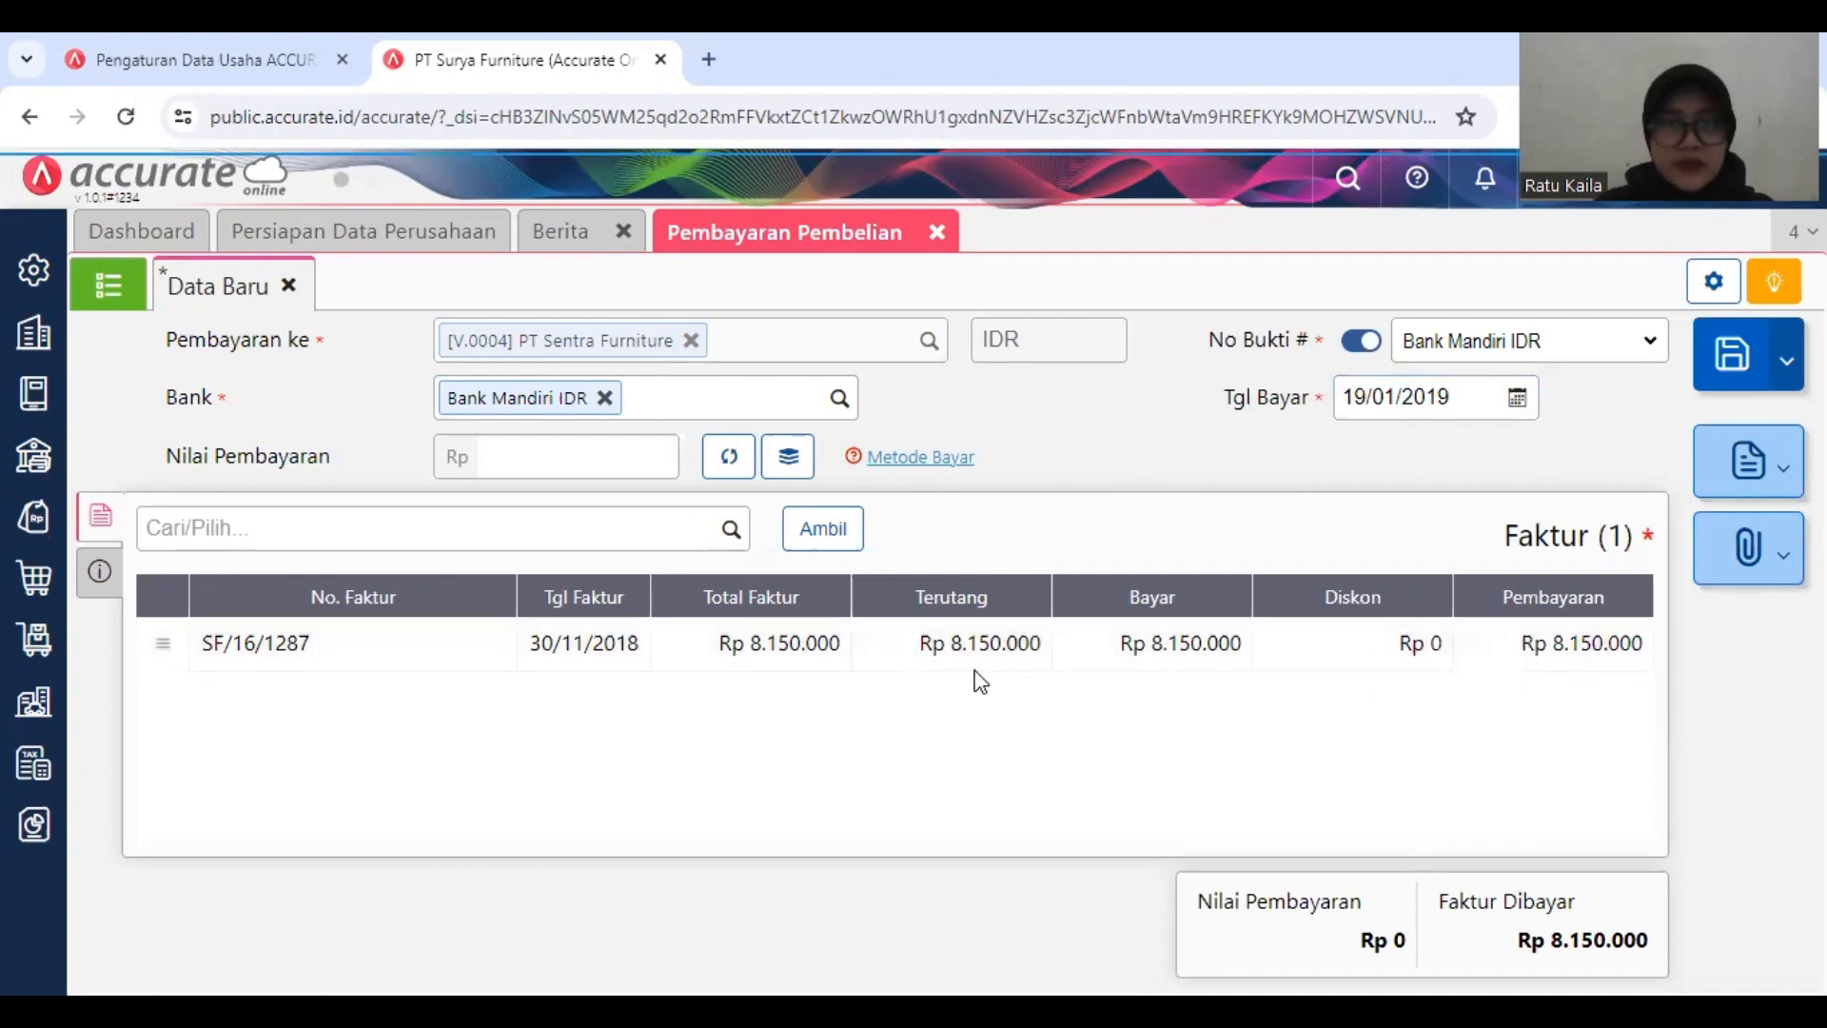
left_click(795, 455)
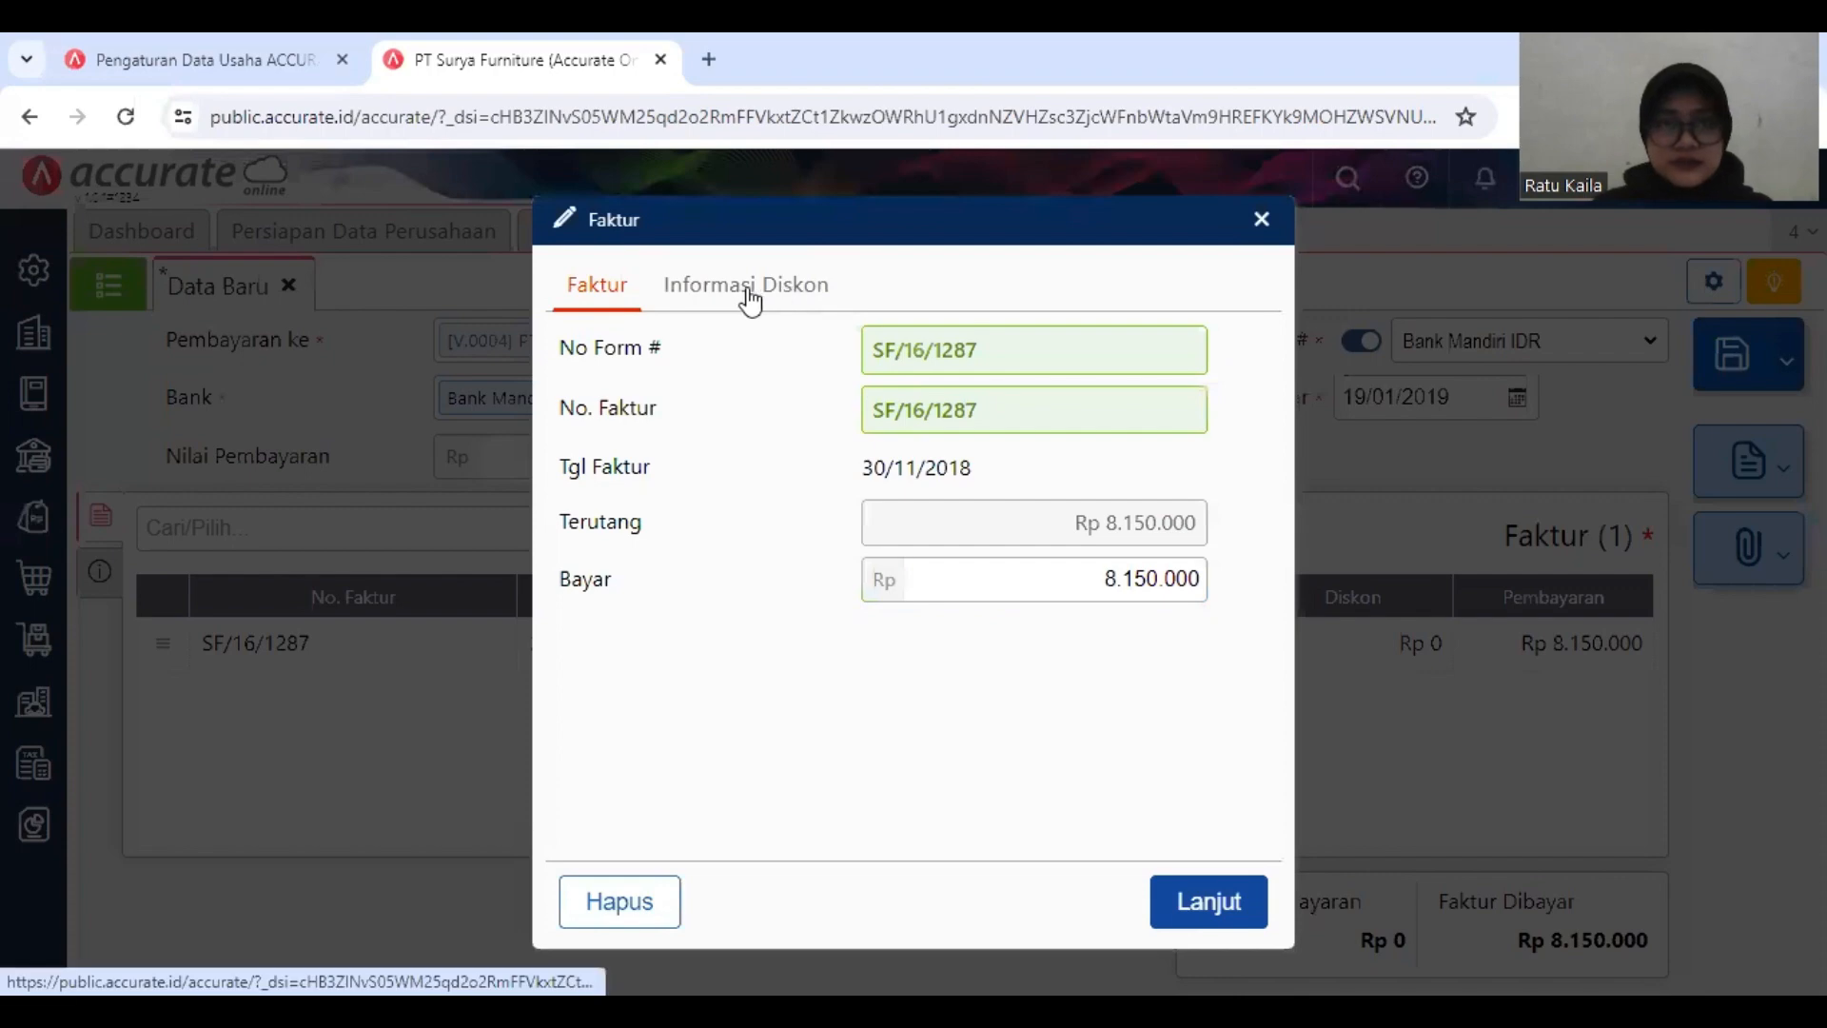
left_click(742, 286)
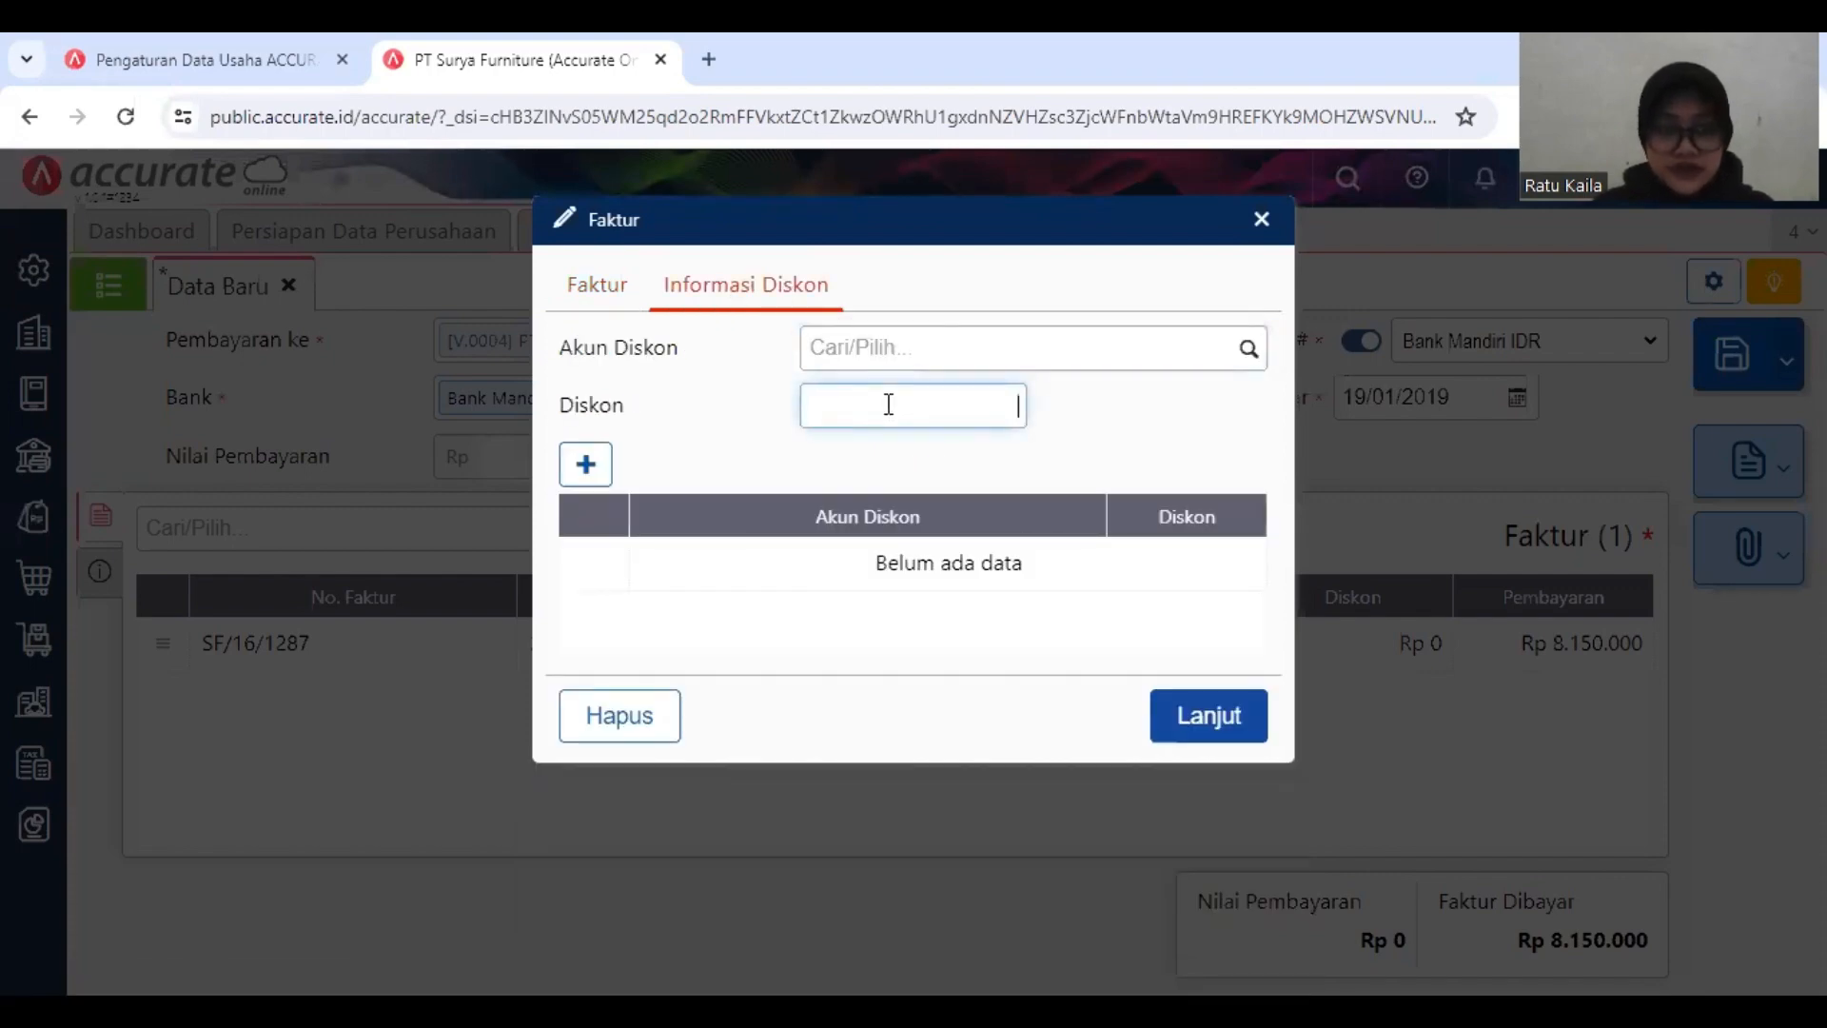
type("1.859")
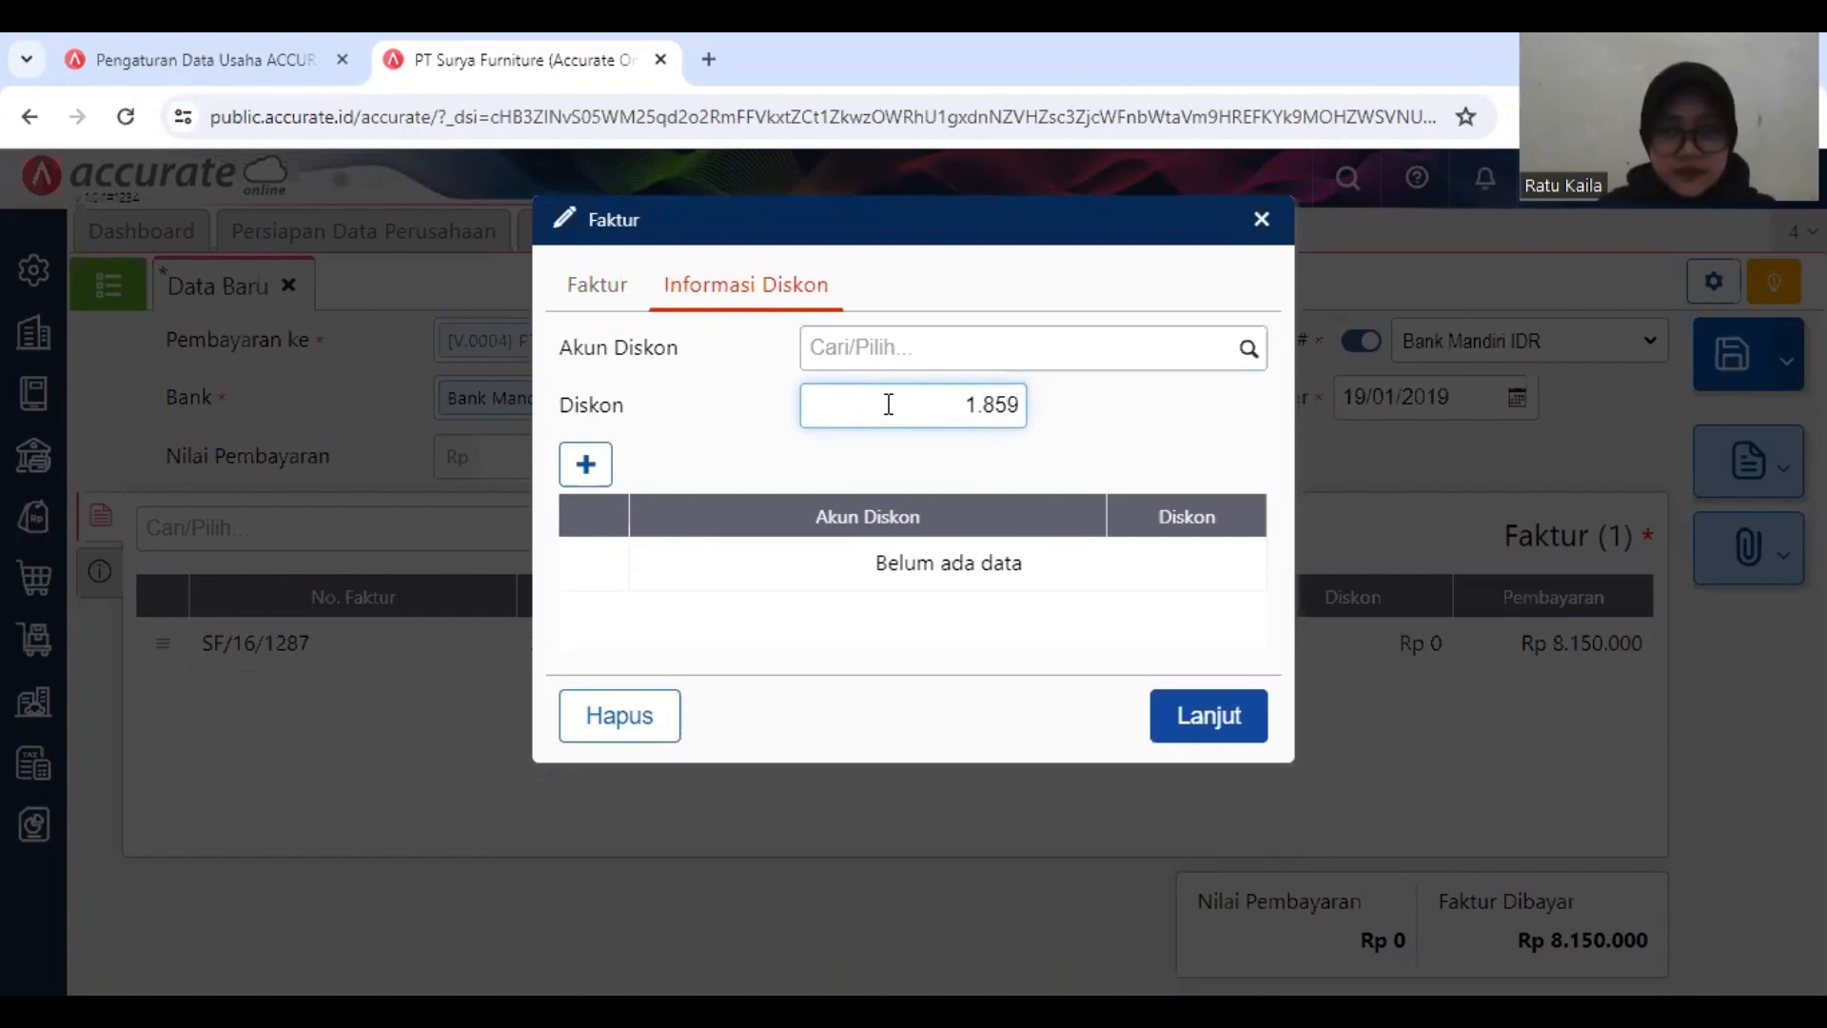
key("BackSpace")
type("0000")
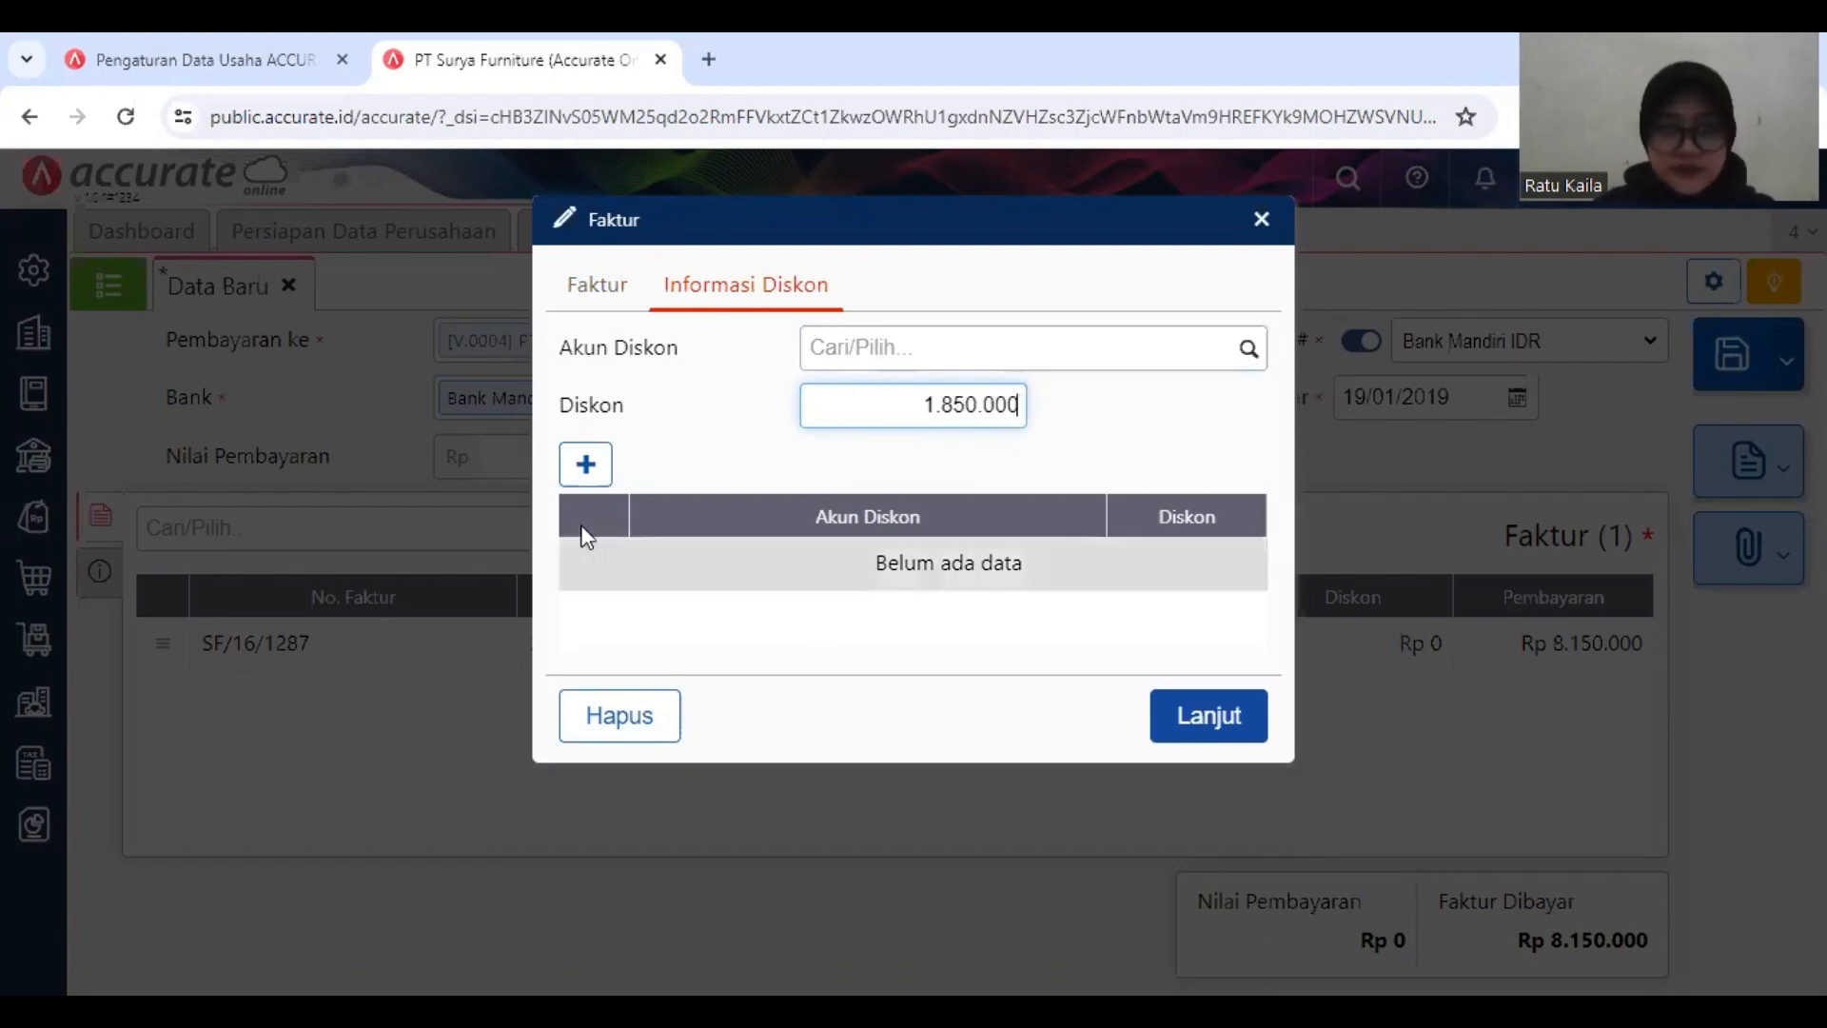
Step: Assign the PPN Lebih Bayar account to the discount, add it as a discount line and confirm the invoice changes
left_click(573, 476)
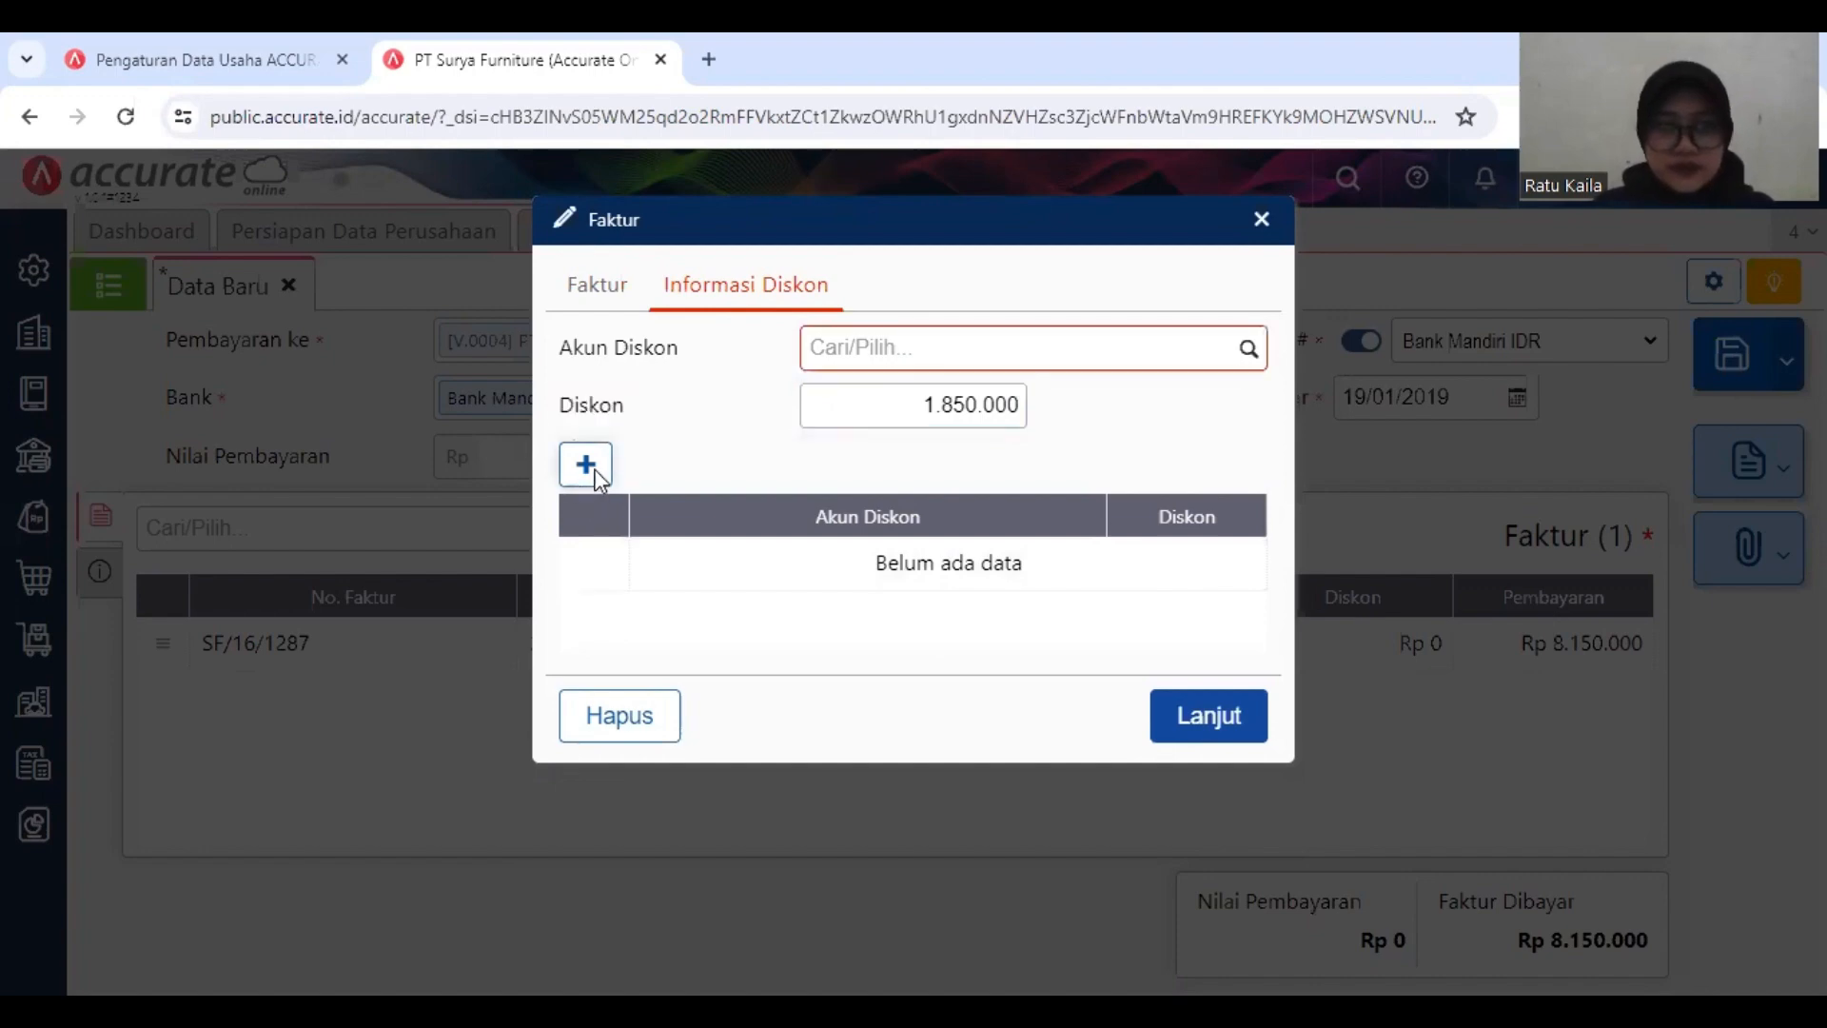
left_click(584, 464)
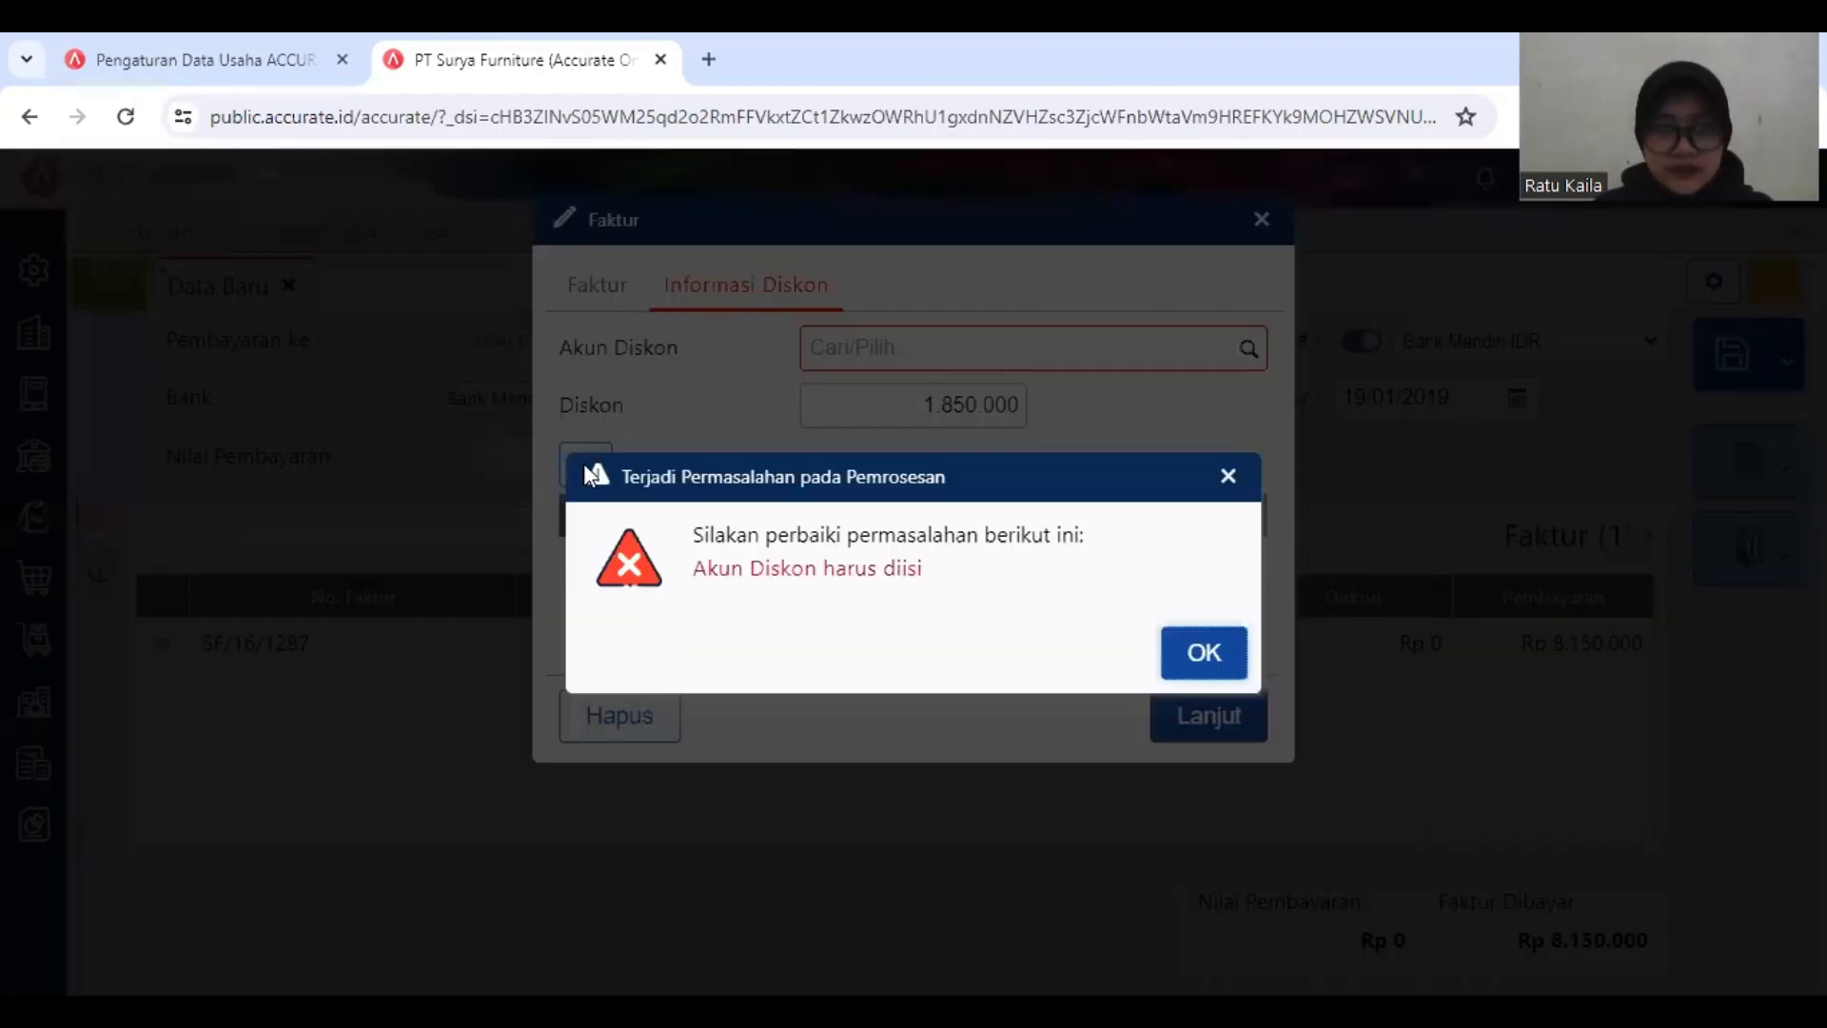
left_click(1203, 654)
left_click(1247, 354)
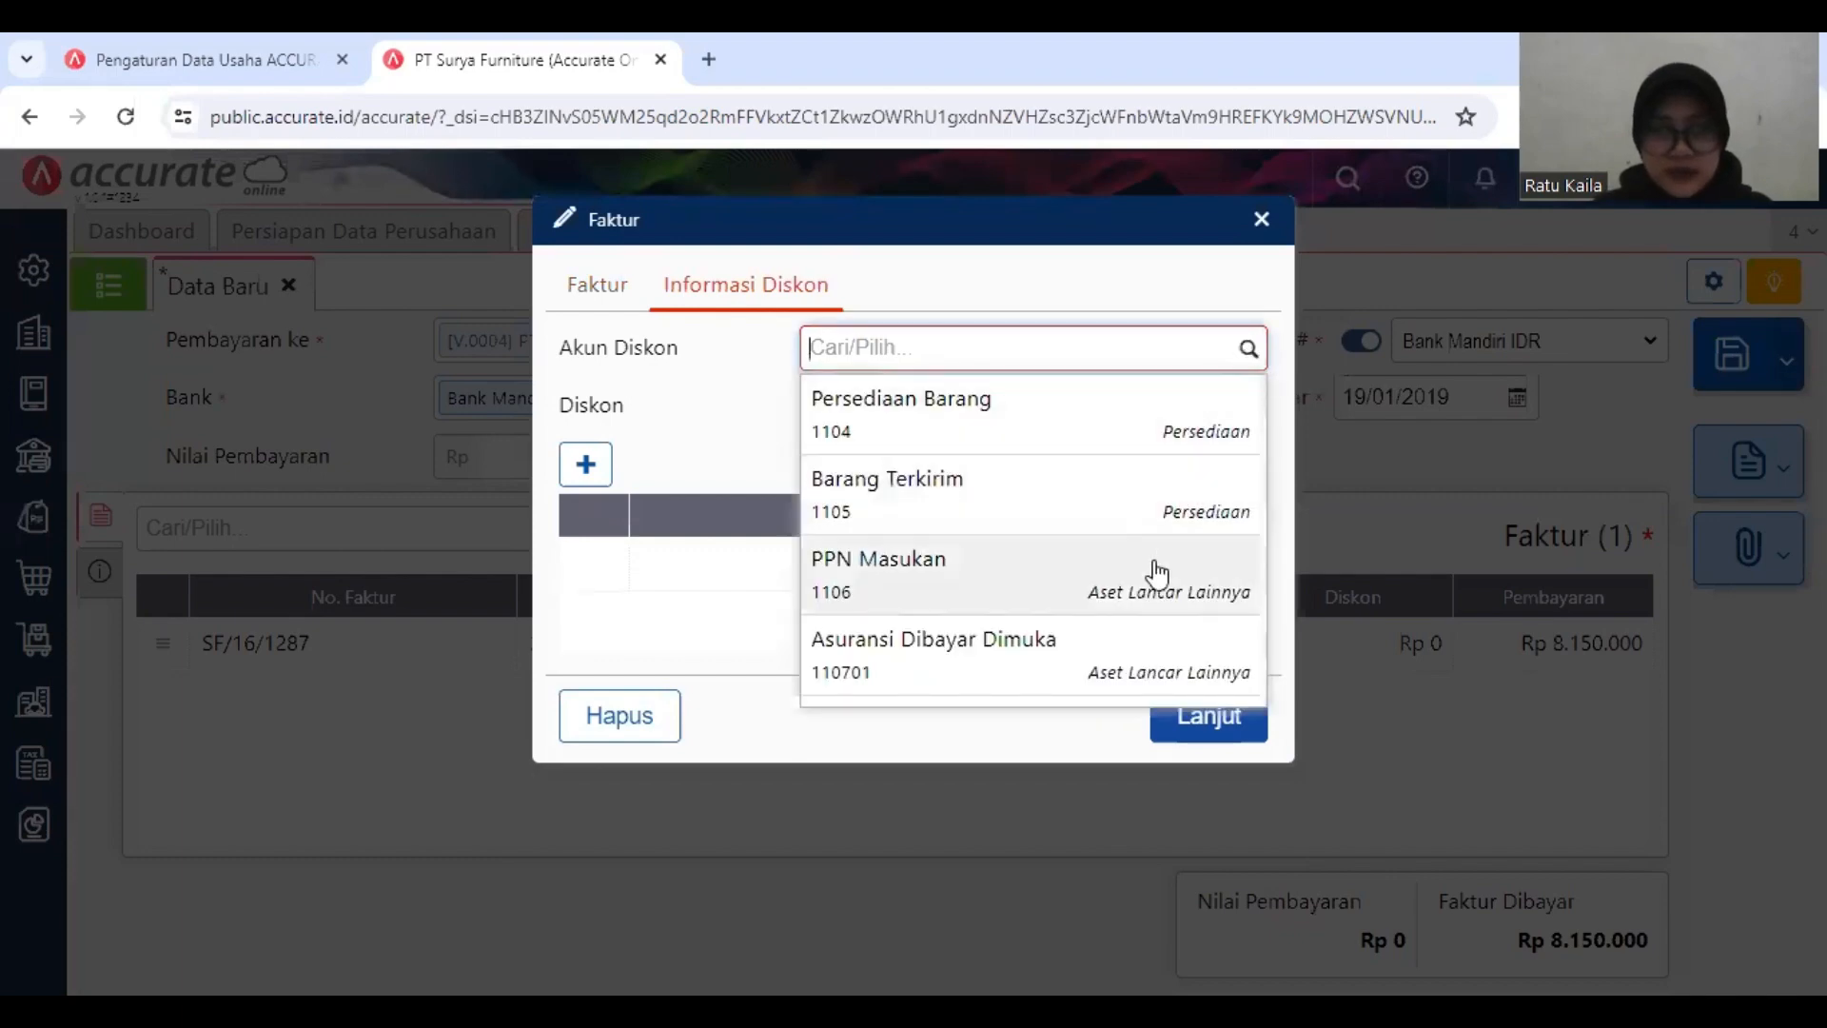
scroll(1061, 657, "down", 3)
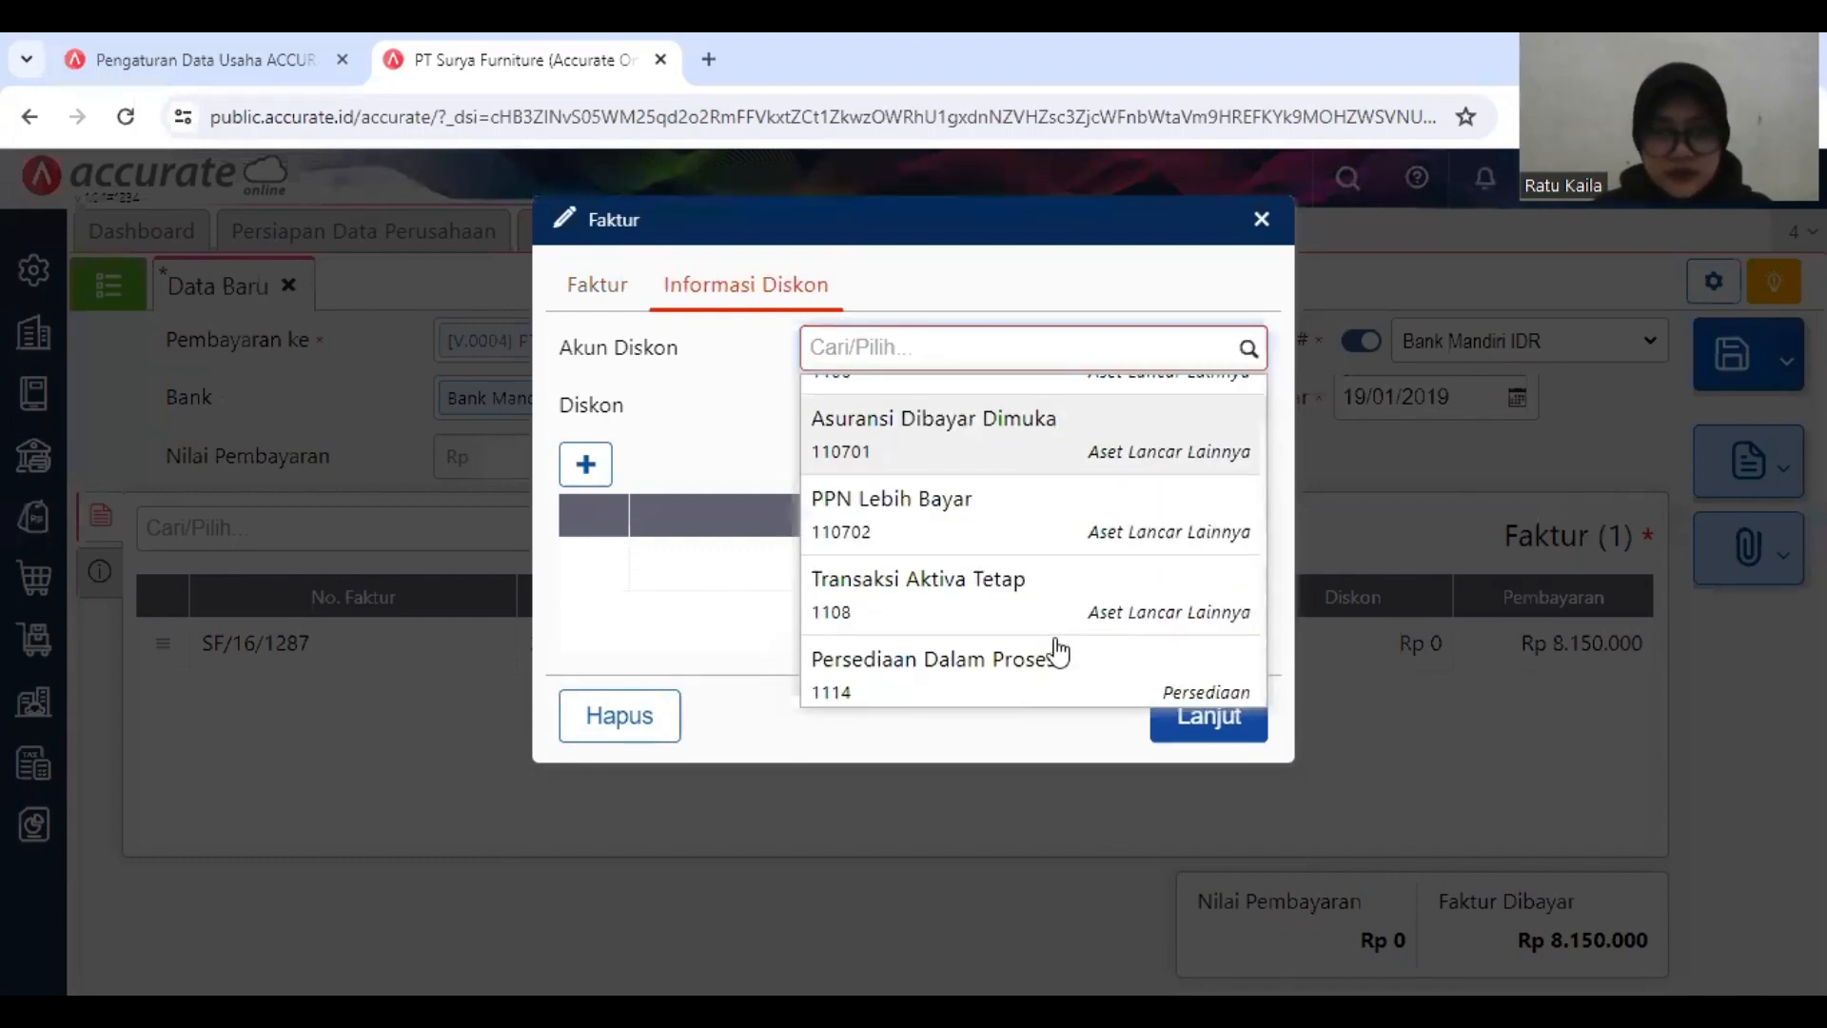
scroll(1056, 647, "down", 2)
scroll(1052, 612, "up", 1)
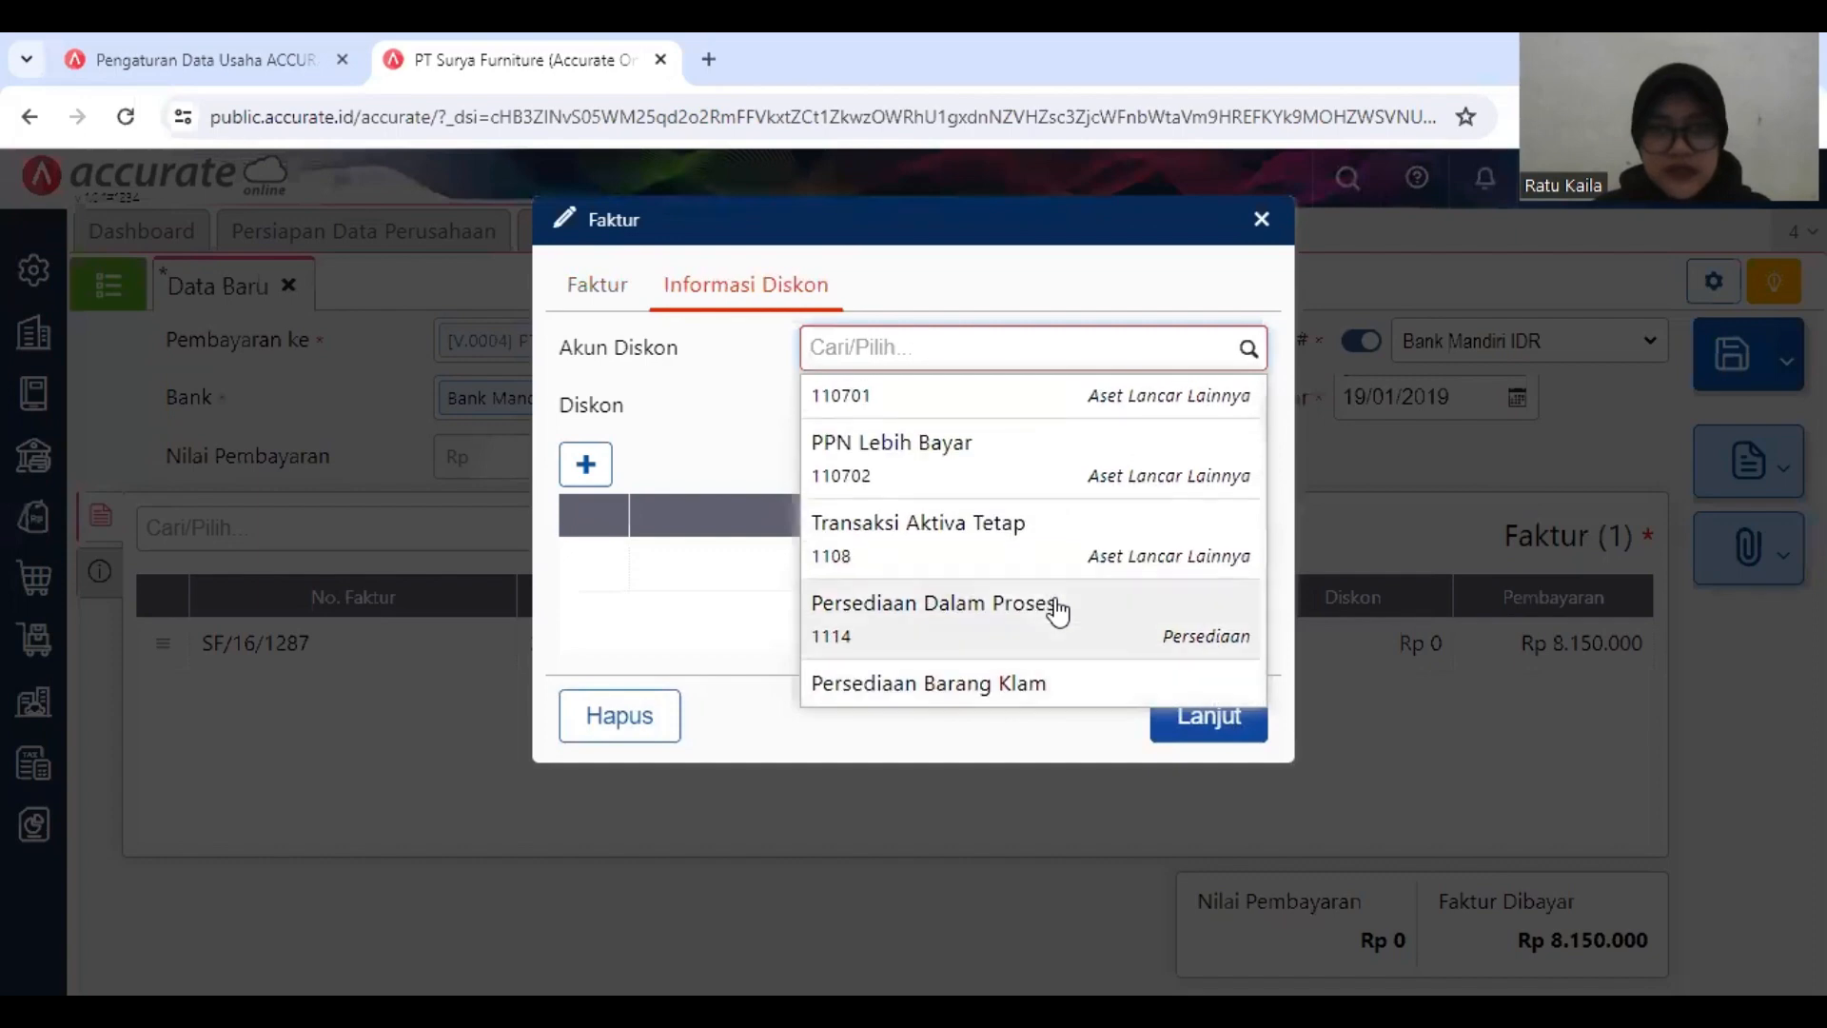
left_click(1082, 457)
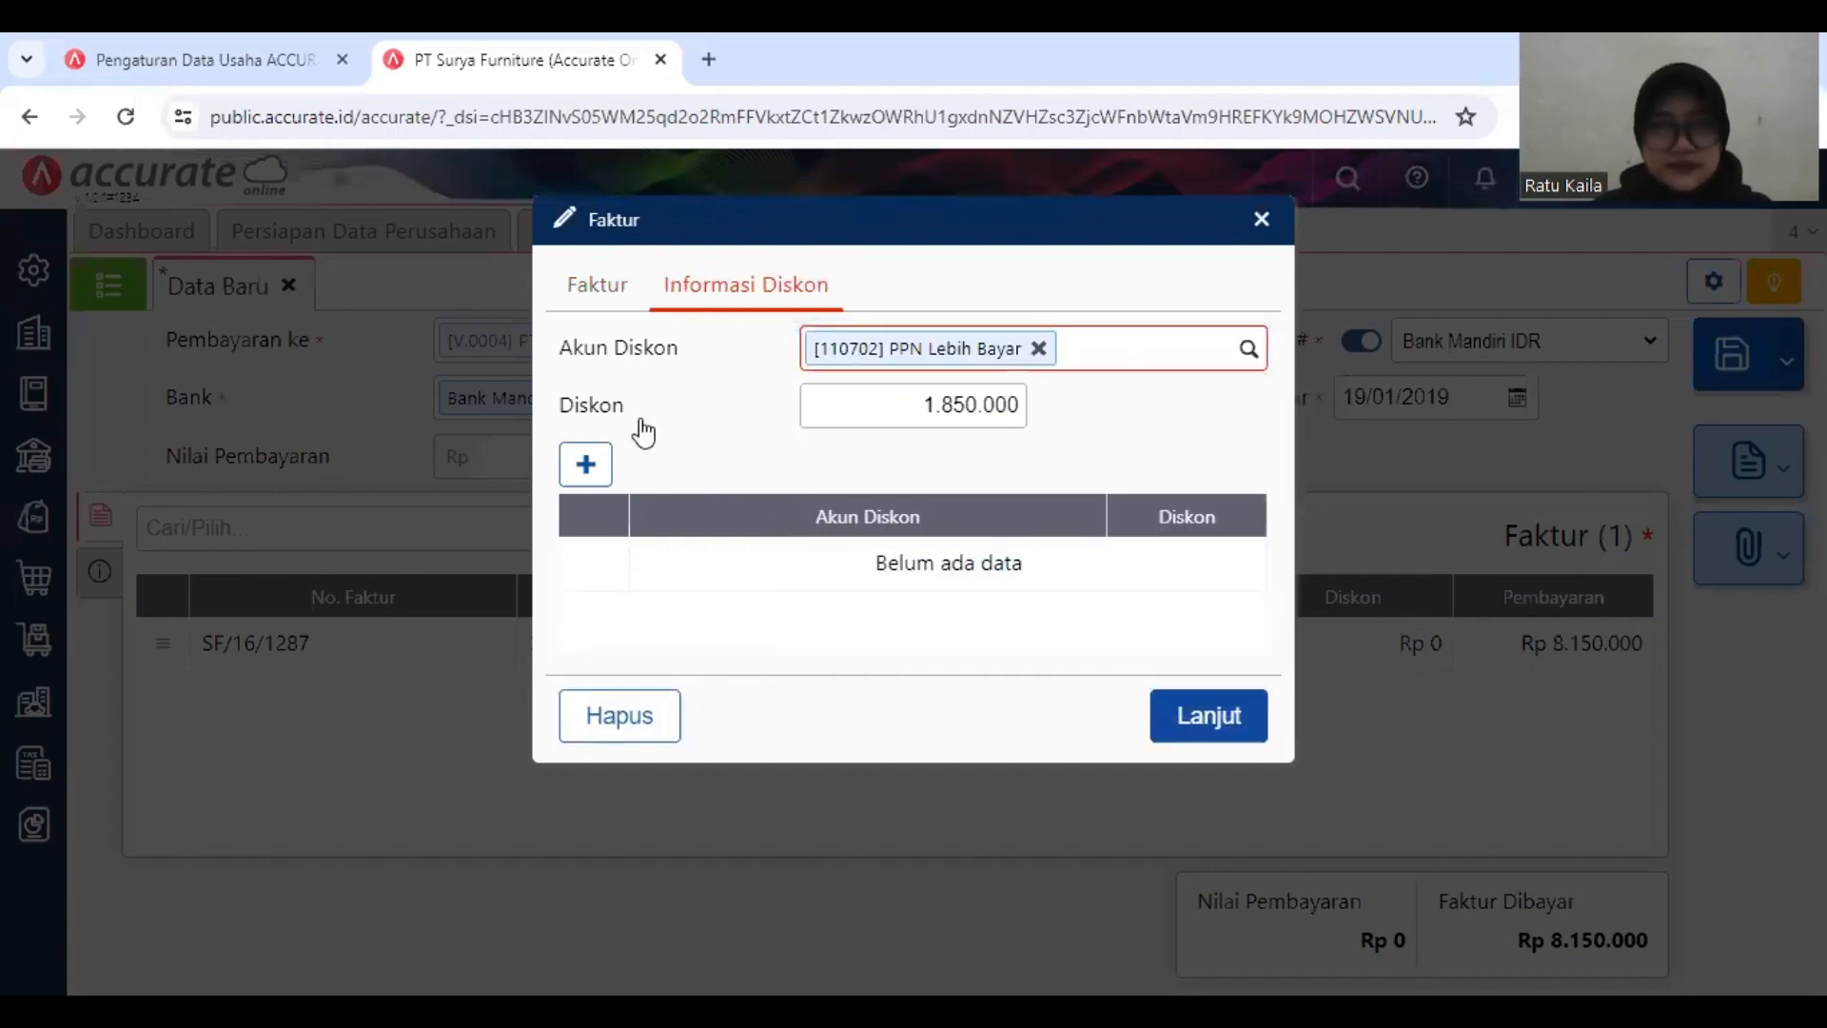
left_click(587, 464)
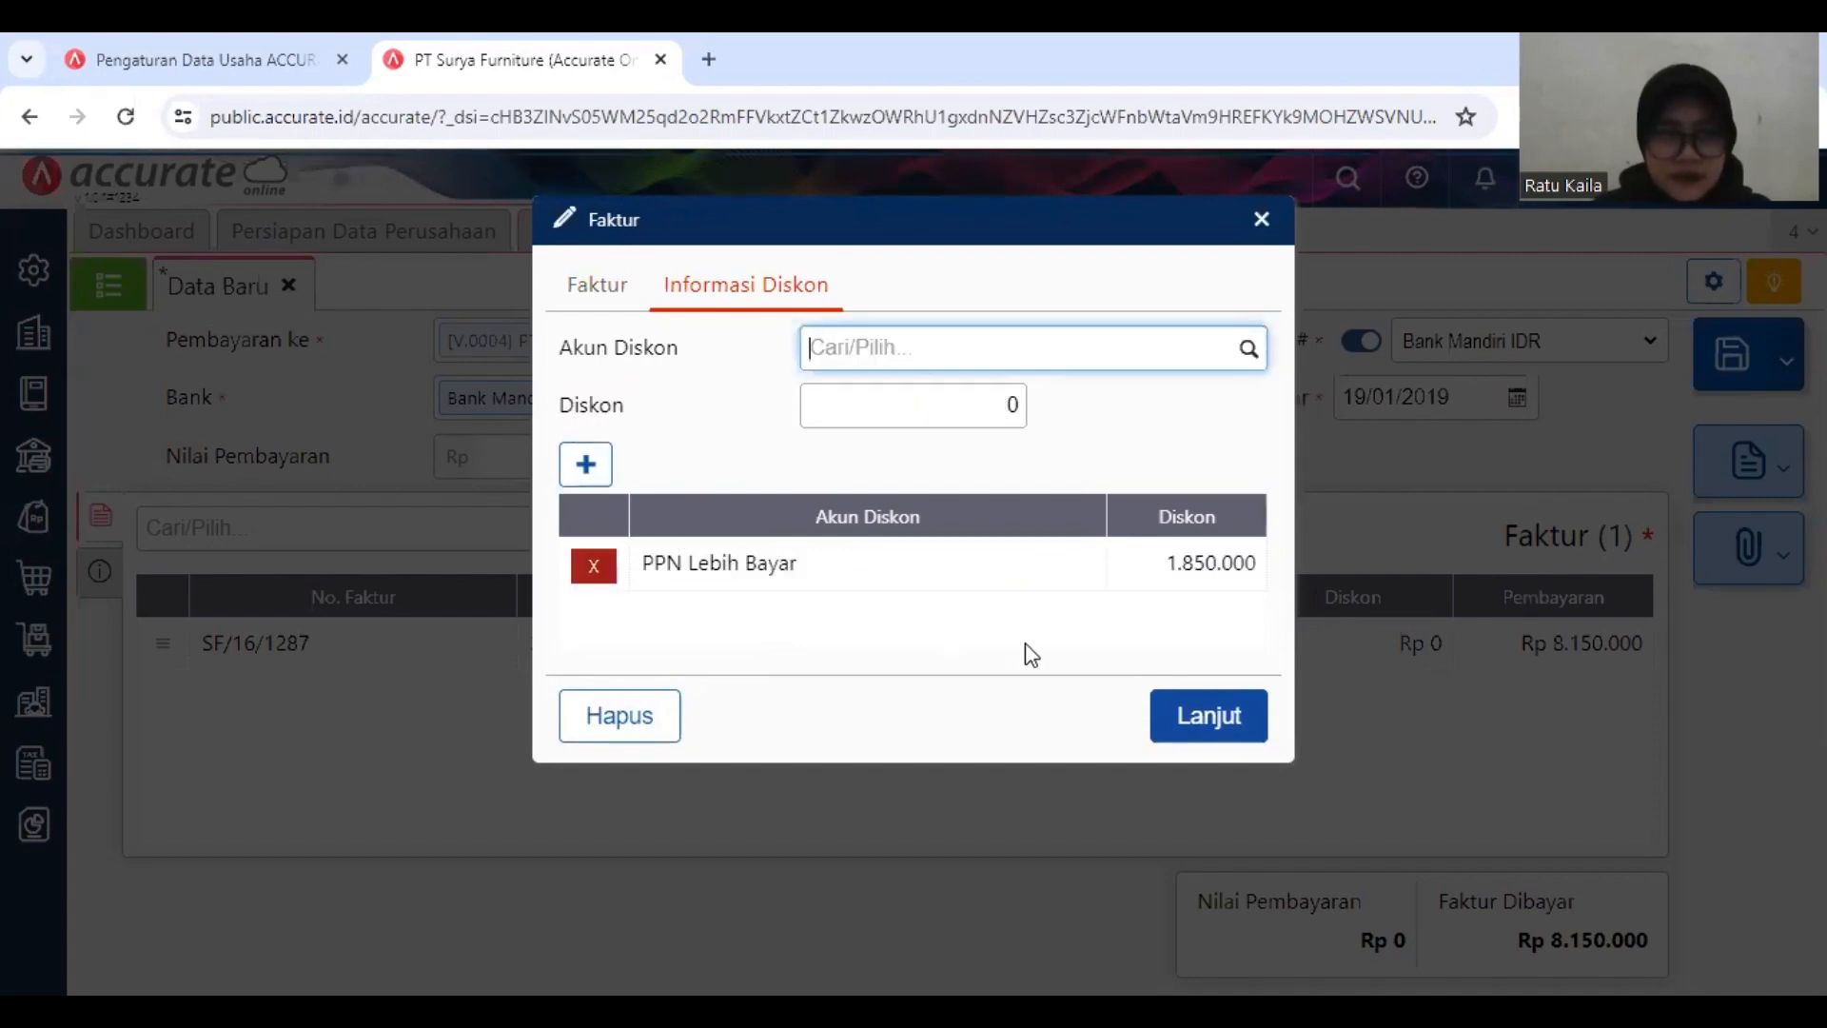
left_click(1188, 704)
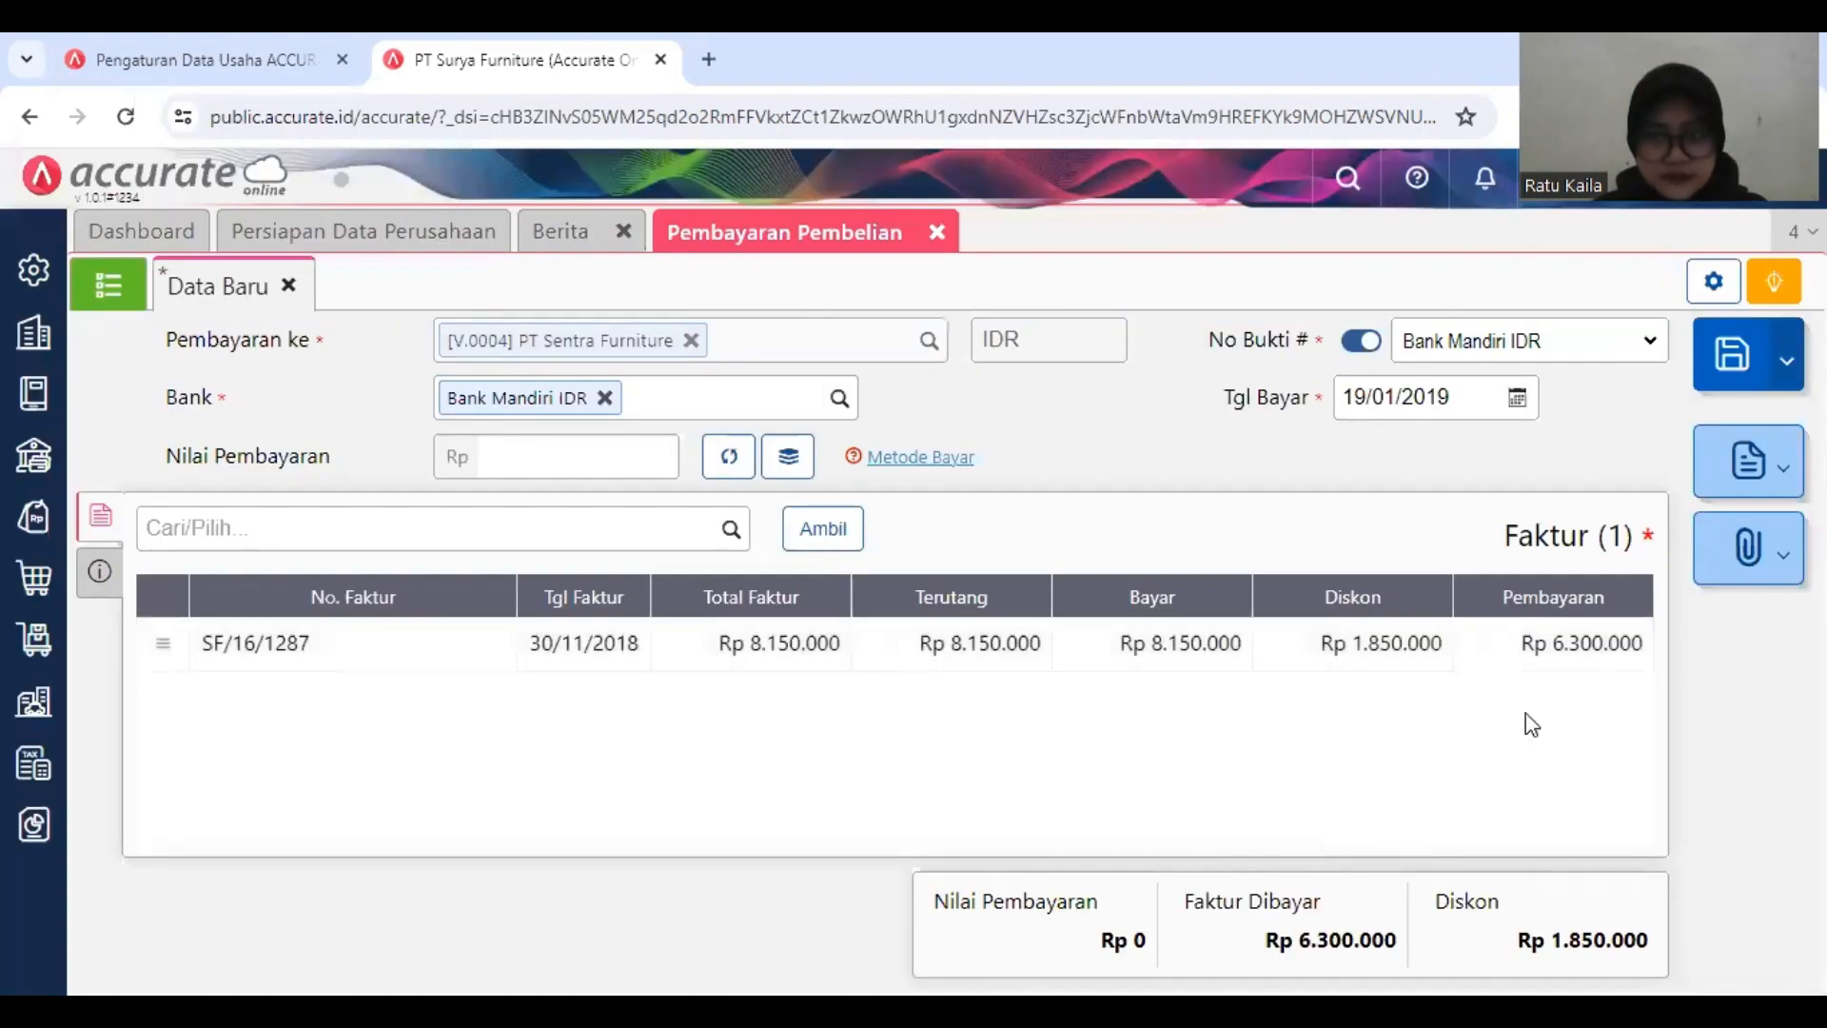
Step: Fill the payment value with the calculated invoice payment of Rp 6.300.000 and save the purchase payment
left_click(1439, 656)
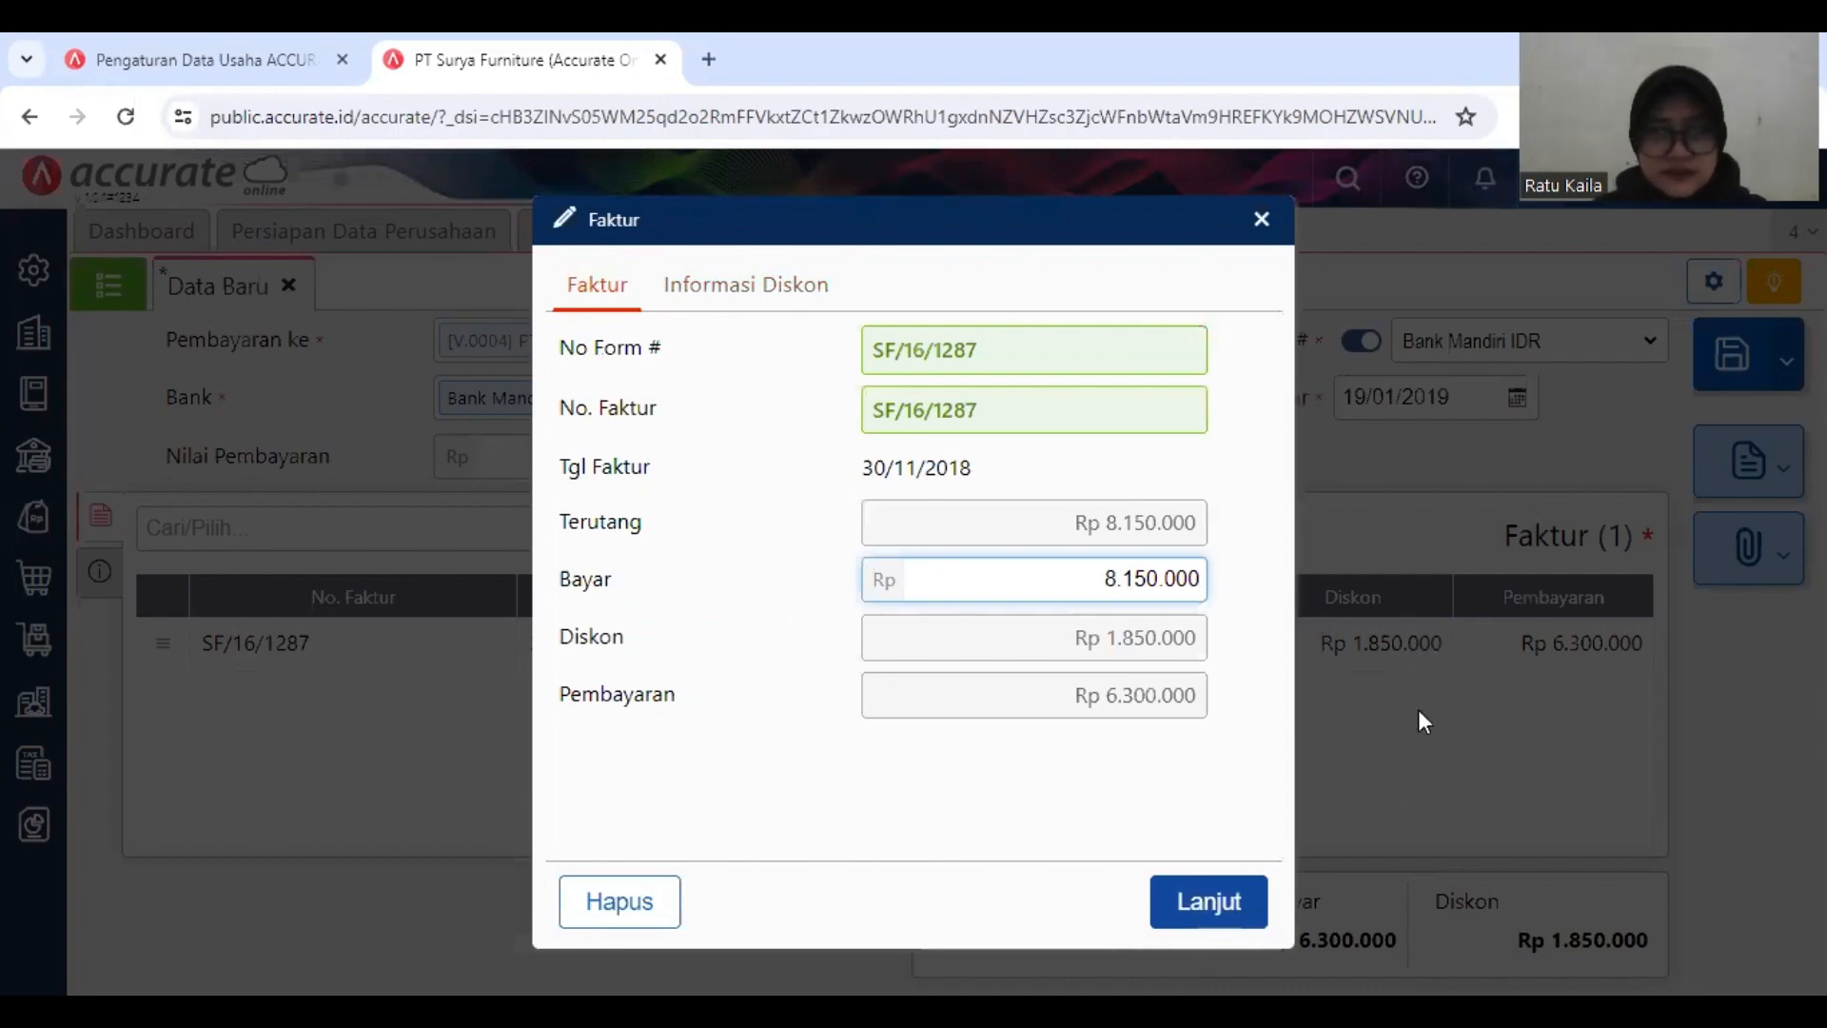
left_click(1207, 901)
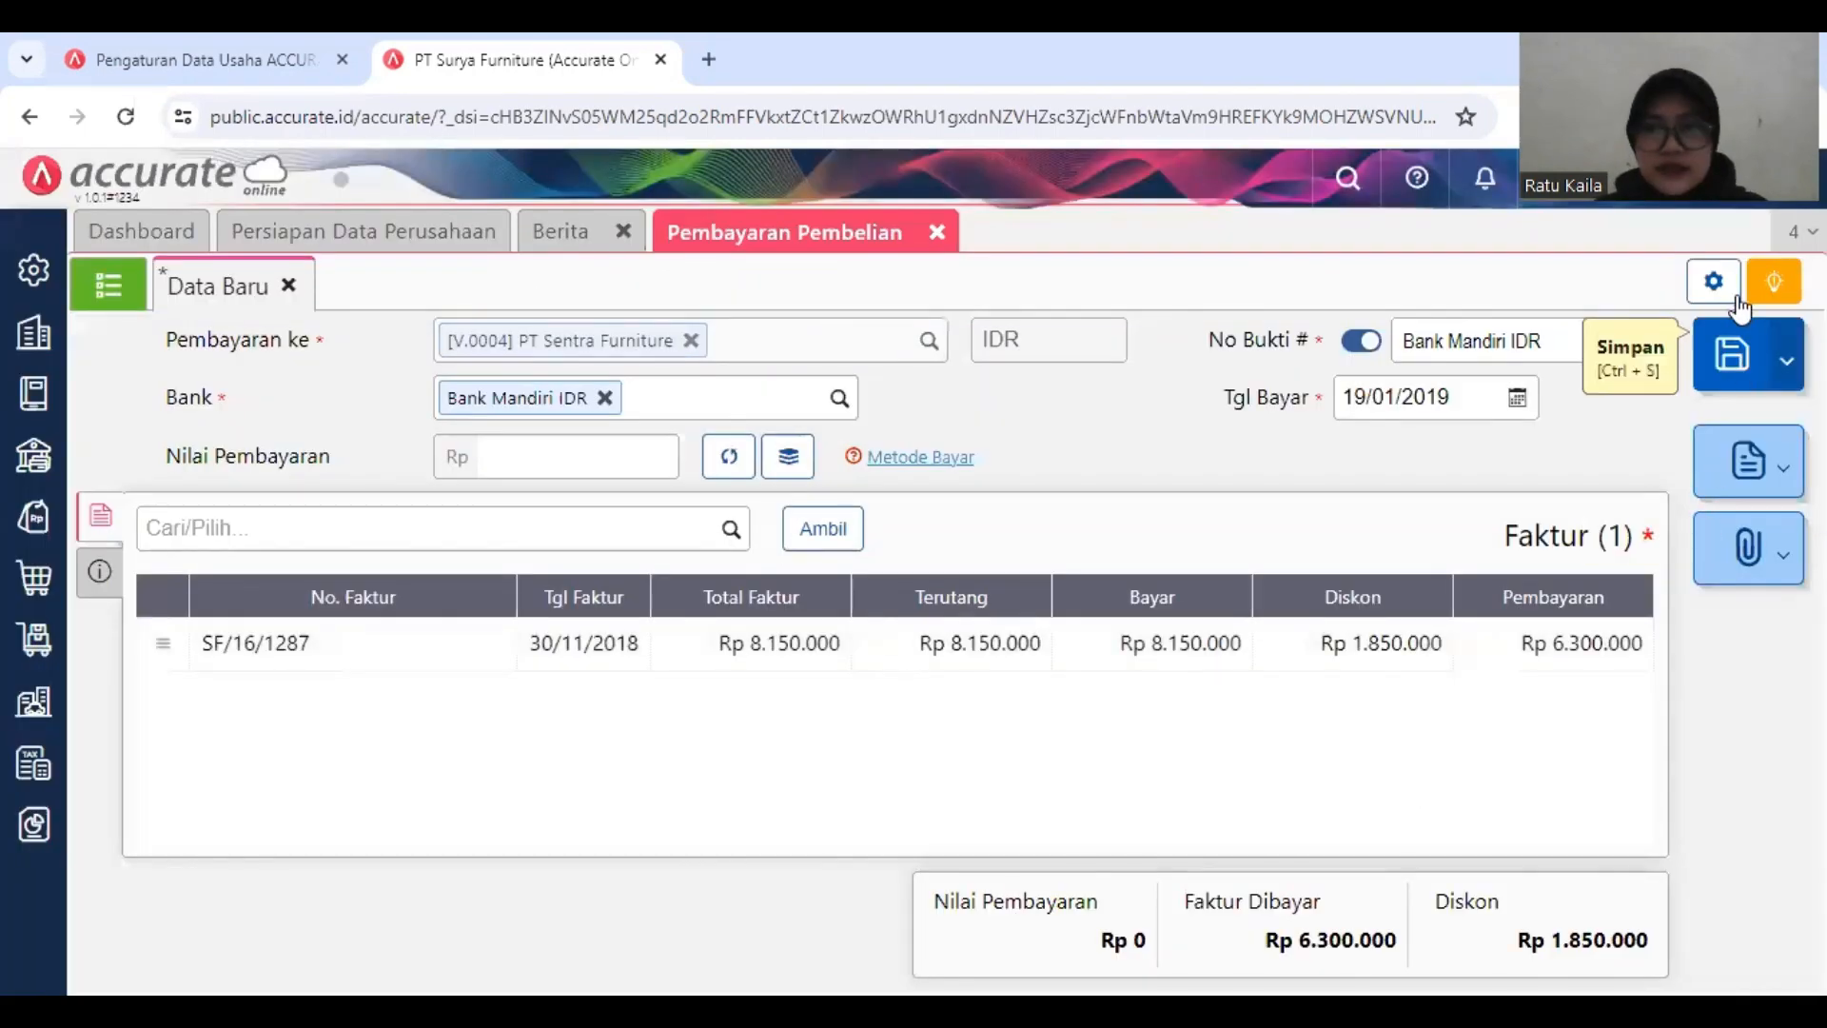
left_click(730, 460)
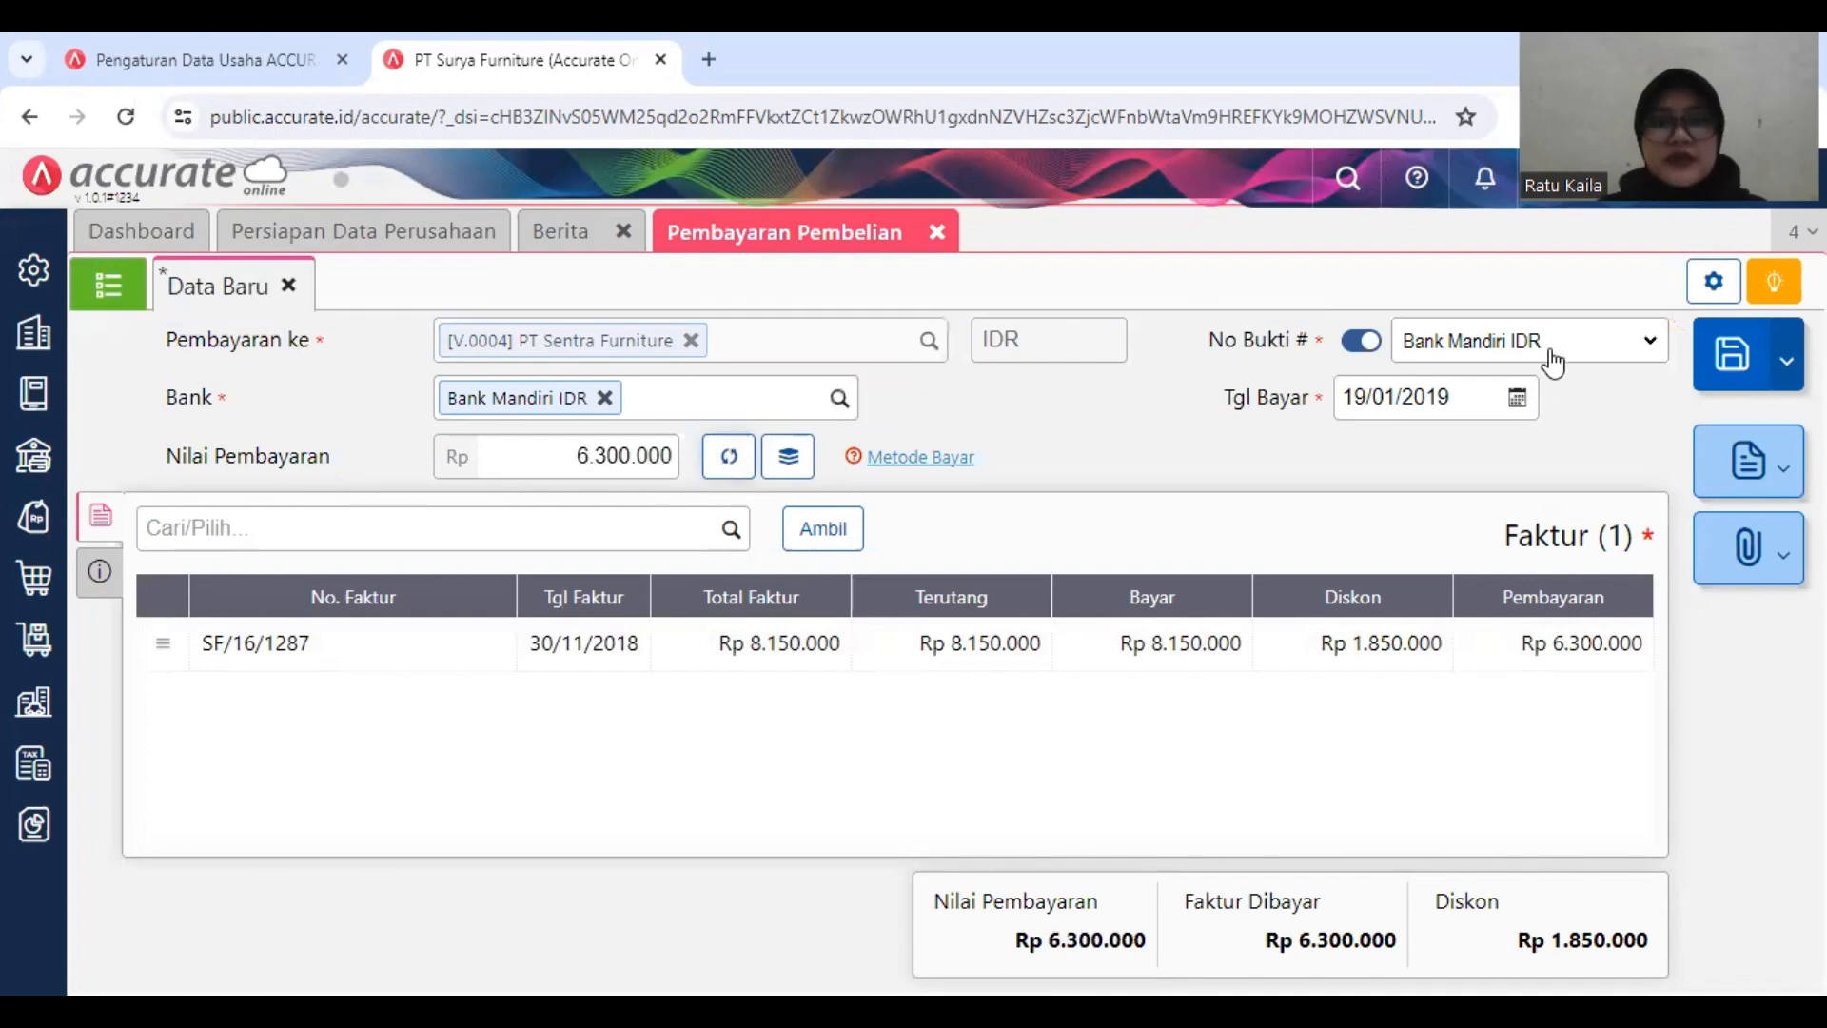
left_click(1749, 379)
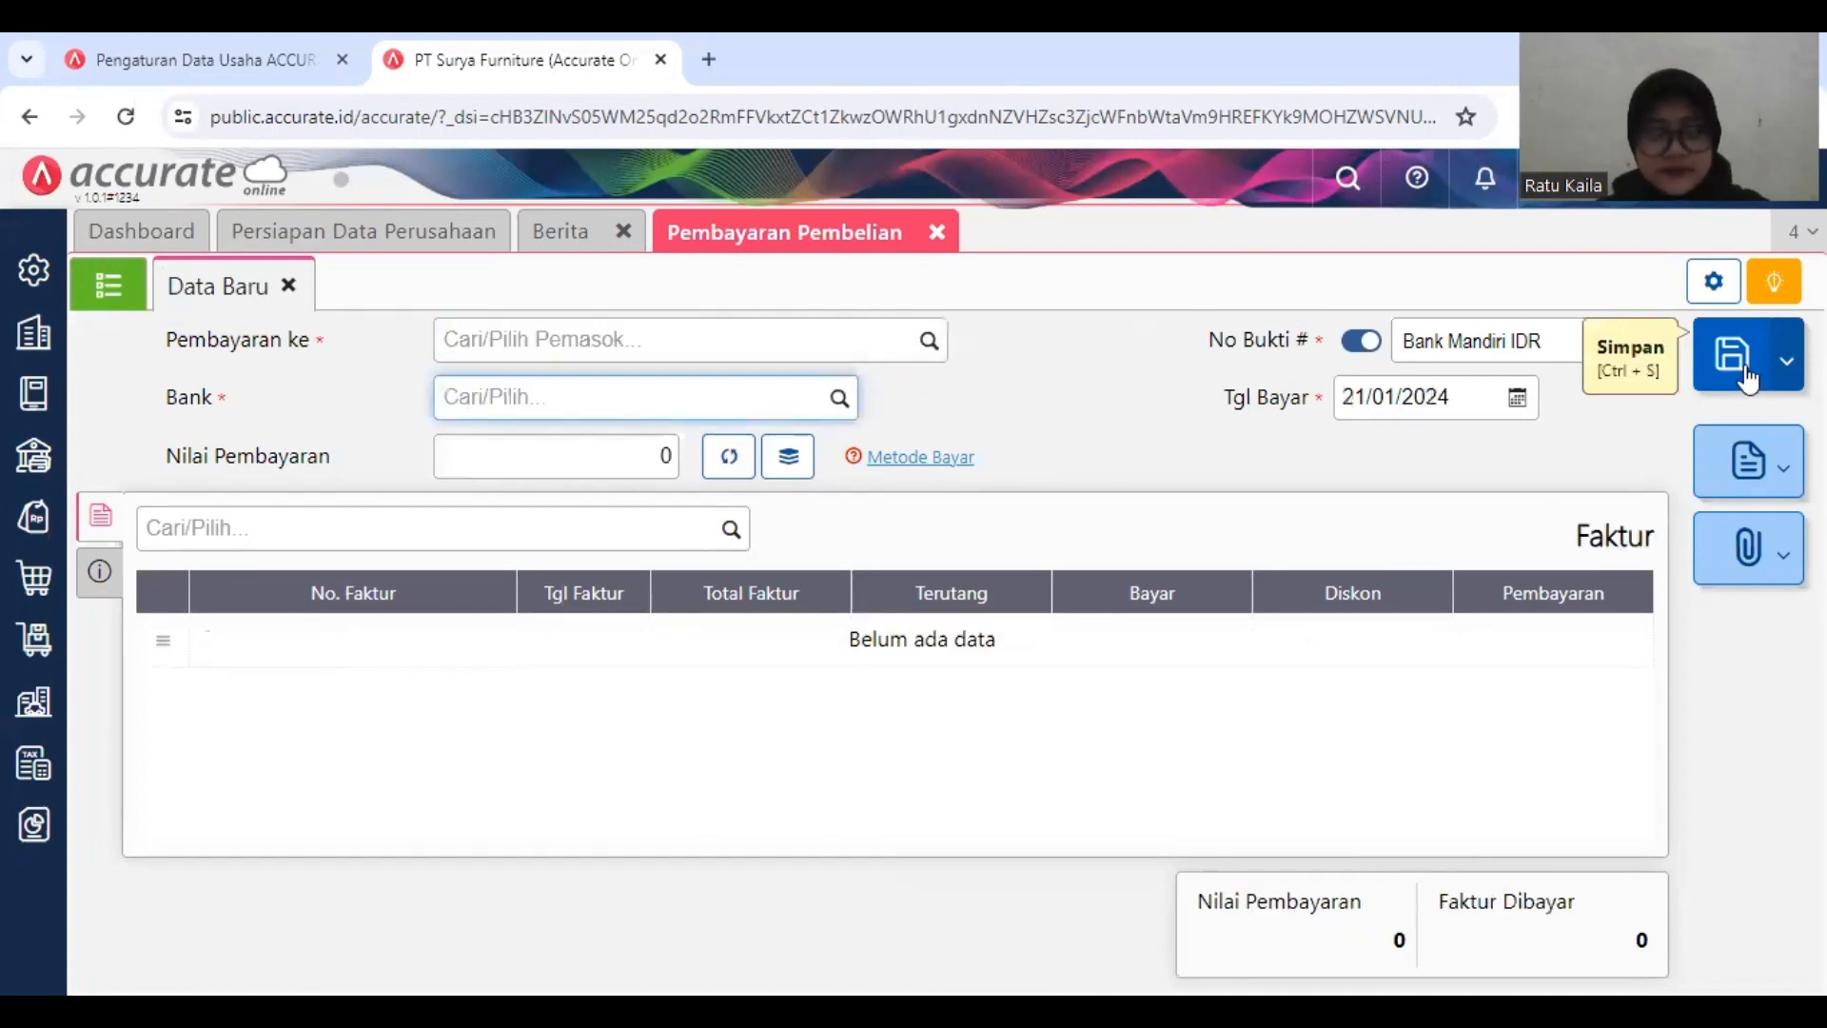